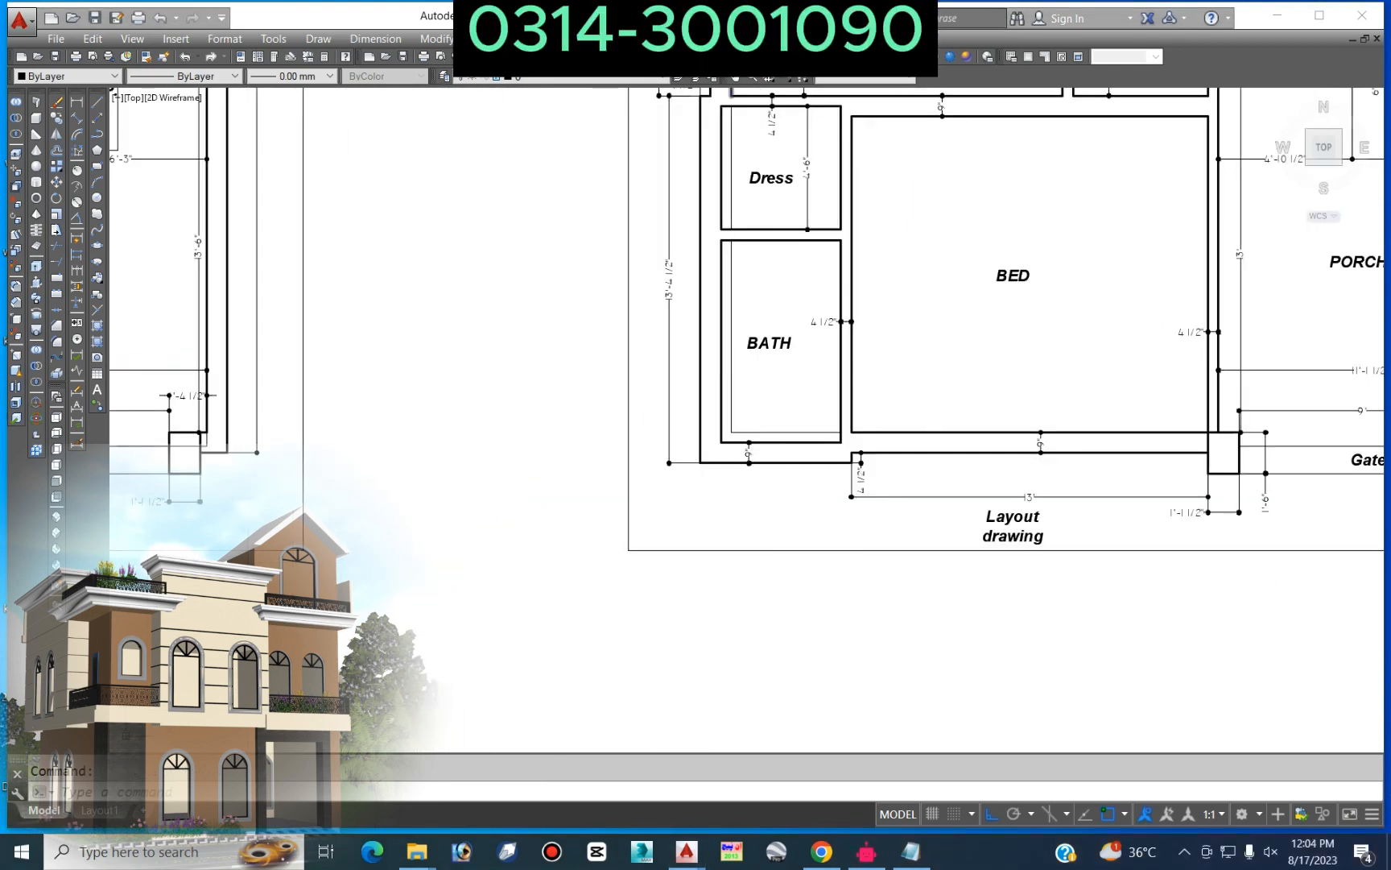
# Step: Erase the overall width dimension above the undimensioned-plan copy and the exterior 4'-9", 10'-3" and 4 1/2" dimensions beside the upper bath and bedroom
pyautogui.scroll(-5, 736, 425)
pyautogui.scroll(8, 780, 193)
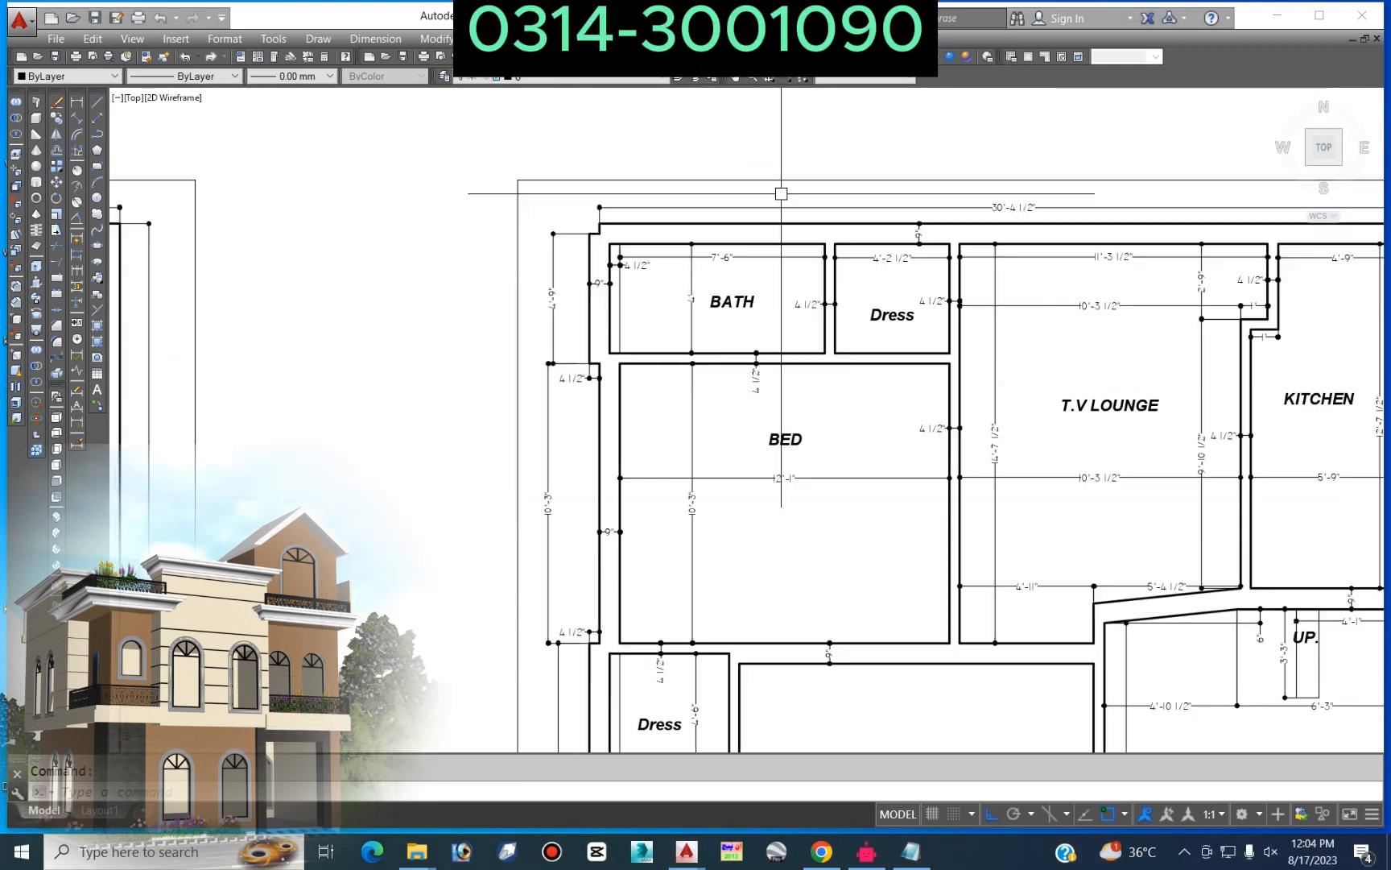
pyautogui.click(500, 177)
pyautogui.click(369, 193)
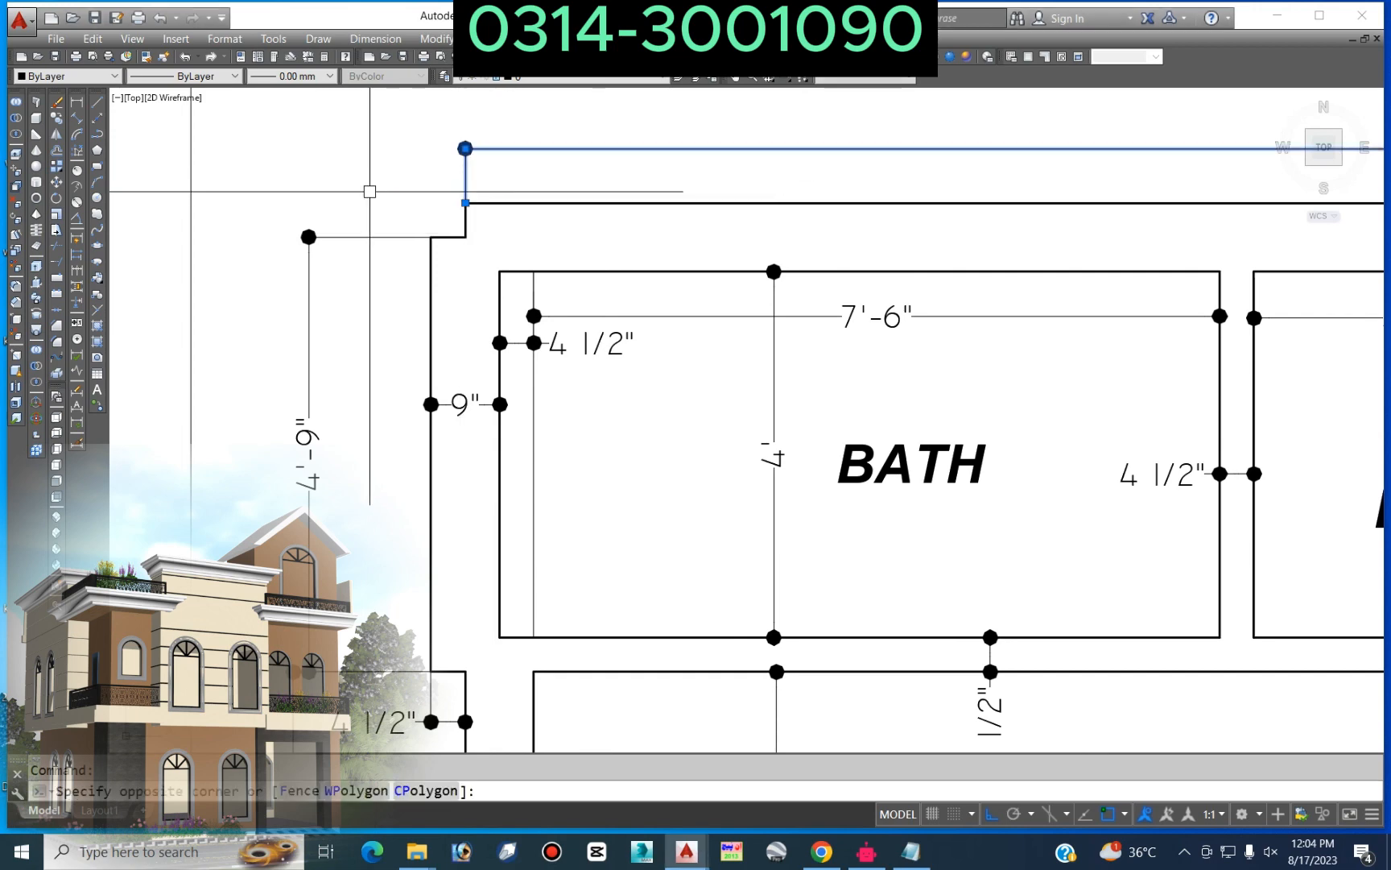
pyautogui.press('Delete')
pyautogui.scroll(-2, 736, 241)
pyautogui.click(489, 207)
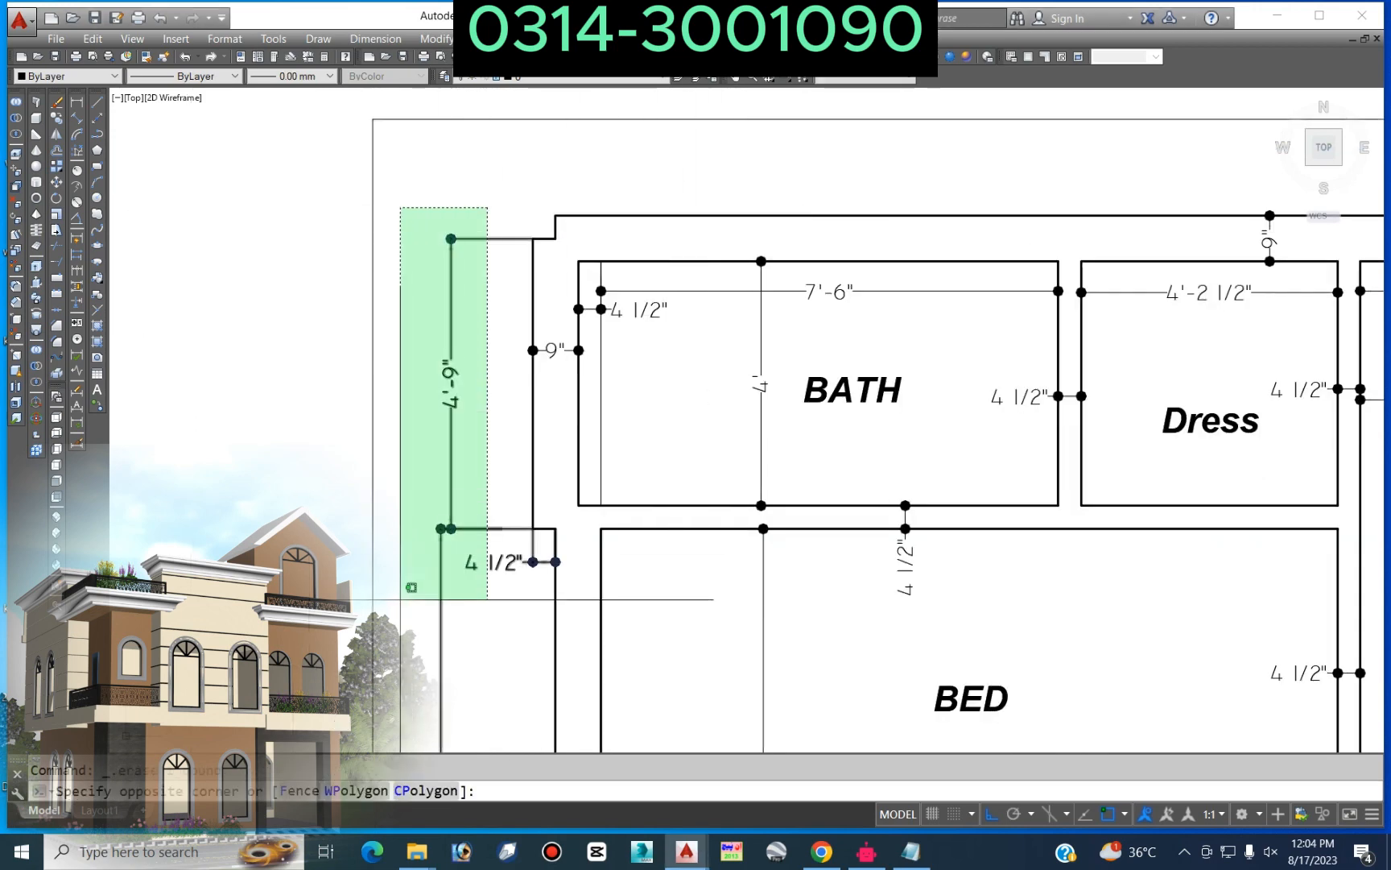
pyautogui.click(401, 599)
pyautogui.press('Delete')
# Step: Erase the 7'-6" width and 4' depth dimensions inside the upper bath
pyautogui.scroll(-4, 628, 326)
pyautogui.scroll(5, 736, 342)
pyautogui.click(578, 292)
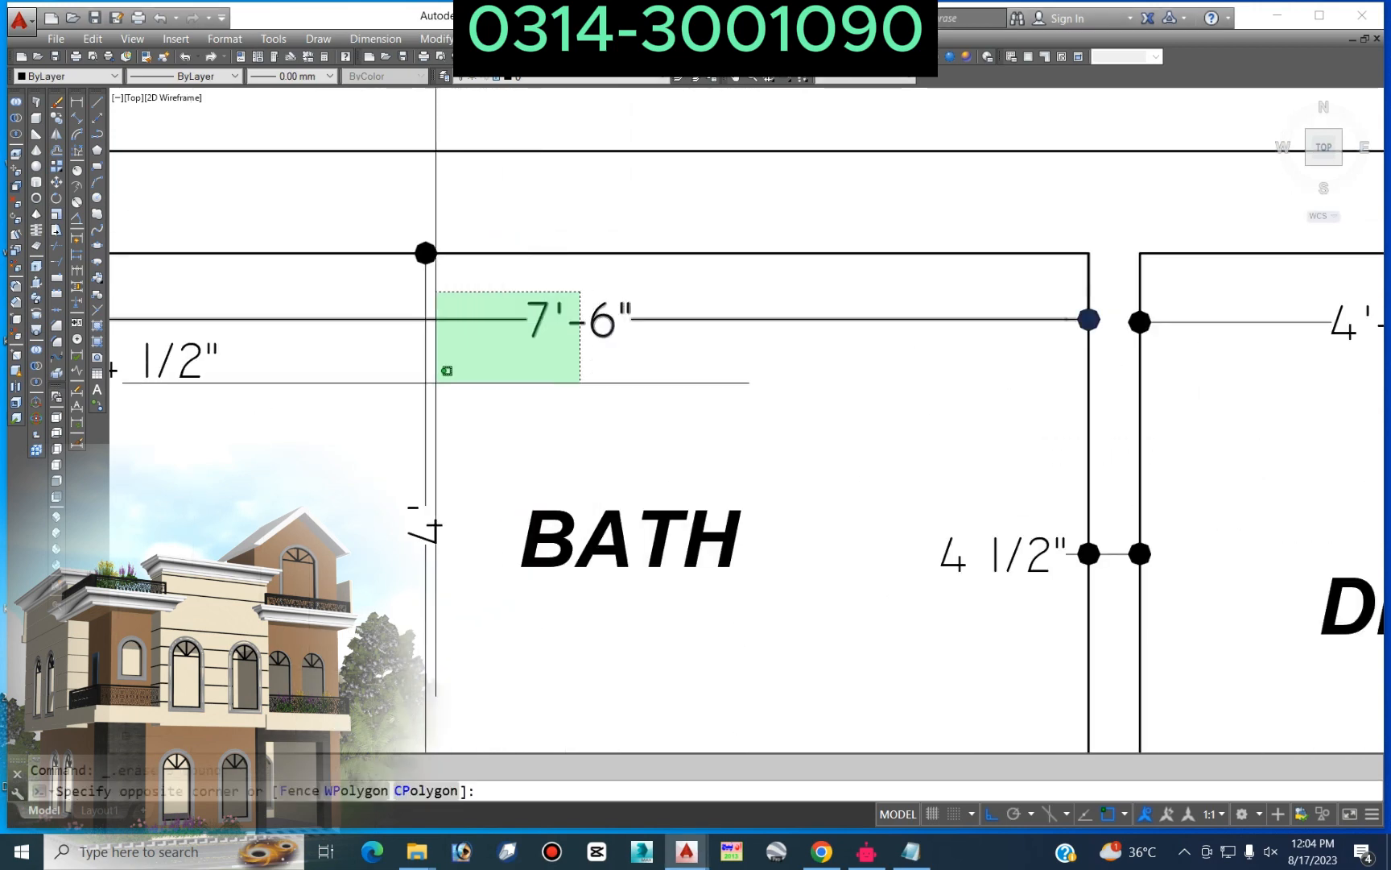
pyautogui.click(438, 385)
pyautogui.press('Delete')
# Step: Erase the 4 1/2" dimension inside the upper bath and the 9" thickness dimension of its outer wall
pyautogui.scroll(-4, 721, 348)
pyautogui.scroll(4, 435, 372)
pyautogui.click(512, 274)
pyautogui.click(465, 390)
pyautogui.press('Delete')
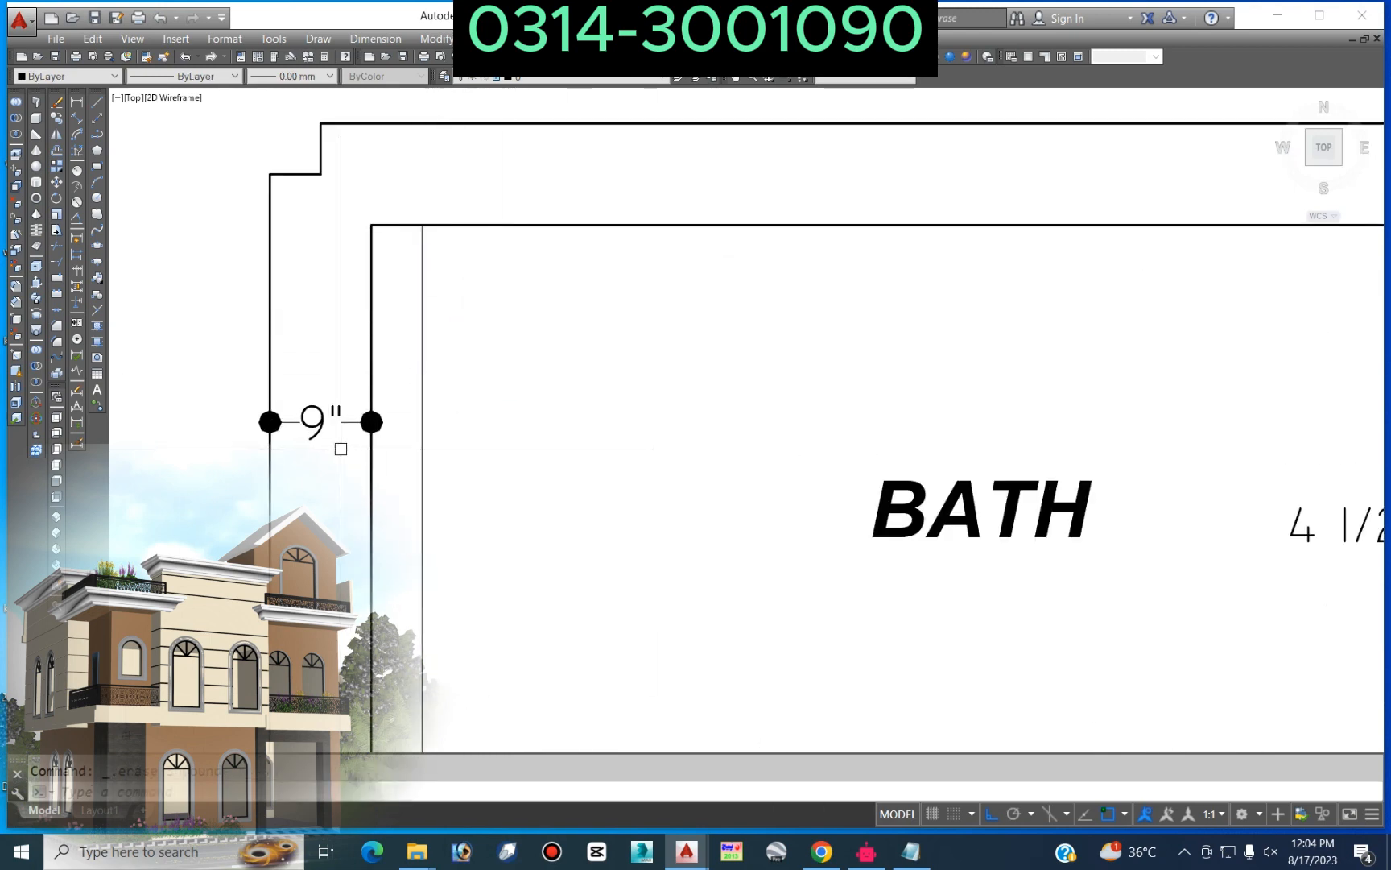
pyautogui.click(323, 423)
pyautogui.click(274, 451)
pyautogui.press('Delete')
pyautogui.scroll(-5, 833, 362)
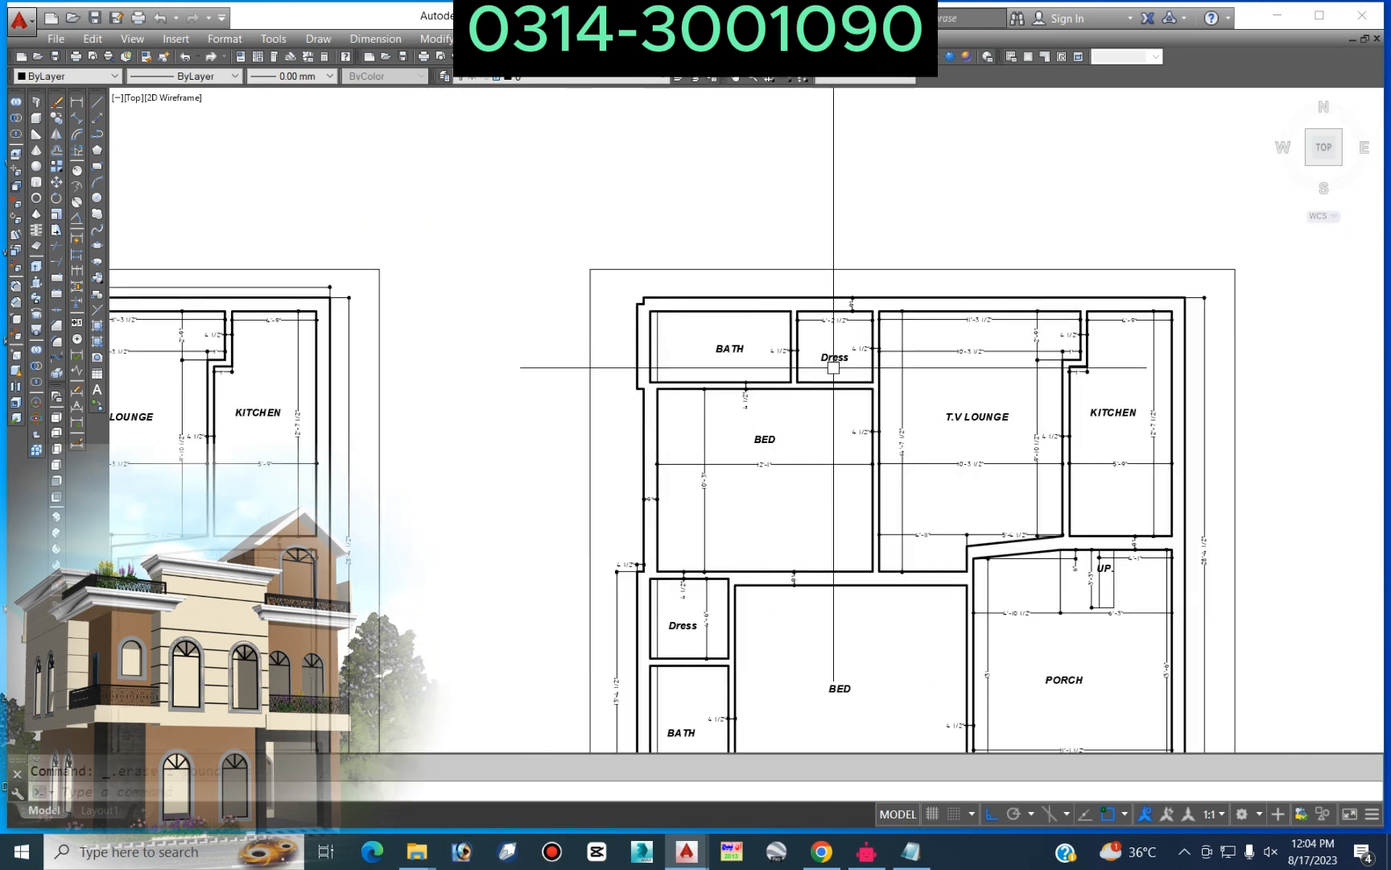
# Step: Erase the 11'-3 1/2", 10'-3 1/2", 2'-9", 4 1/2" and 1' dimensions around the T.V. lounge's recess near the kitchen
pyautogui.scroll(6, 938, 322)
pyautogui.scroll(-4, 901, 475)
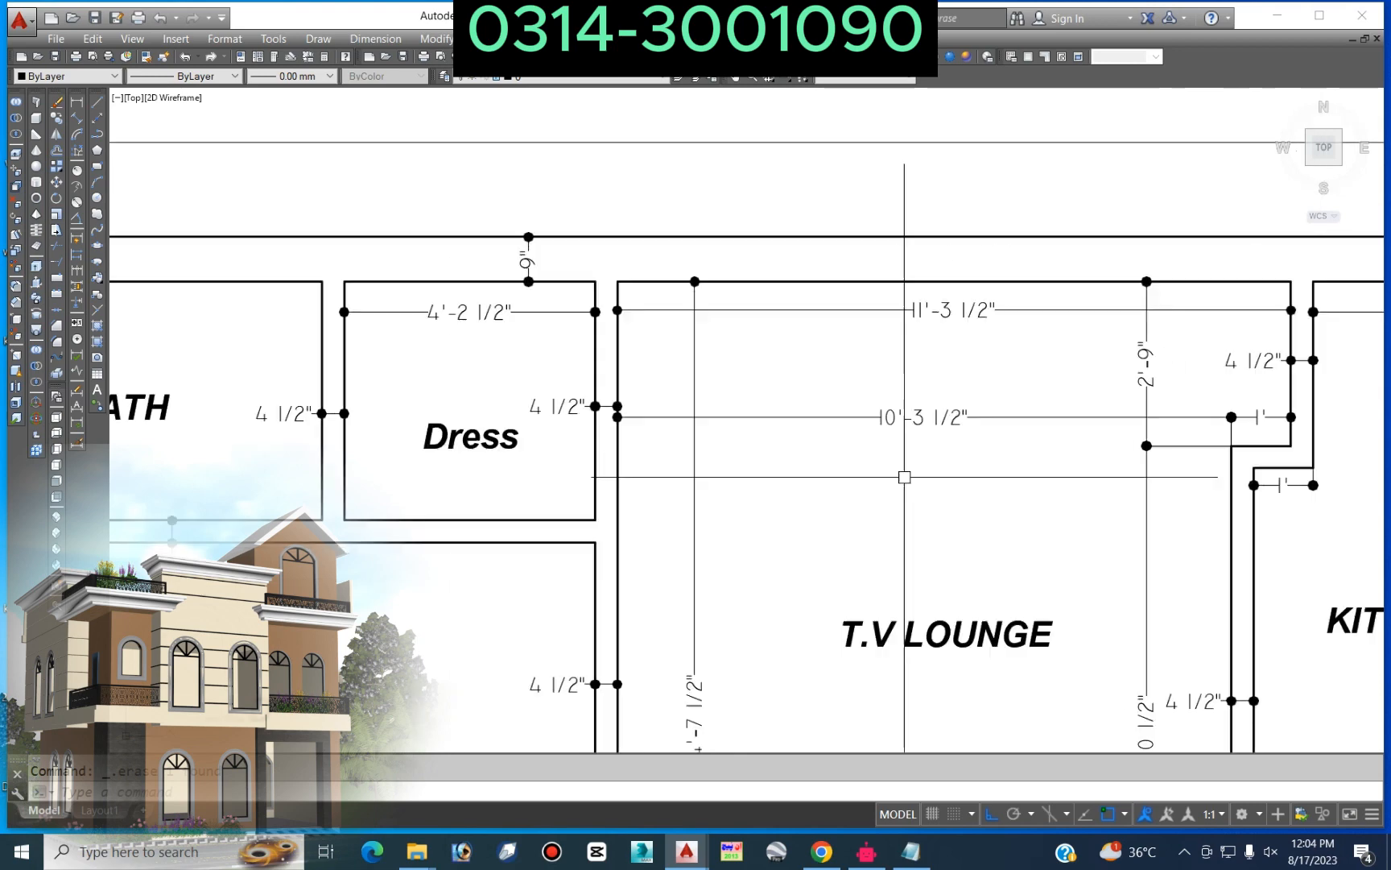
pyautogui.scroll(4, 874, 369)
pyautogui.scroll(2, 874, 369)
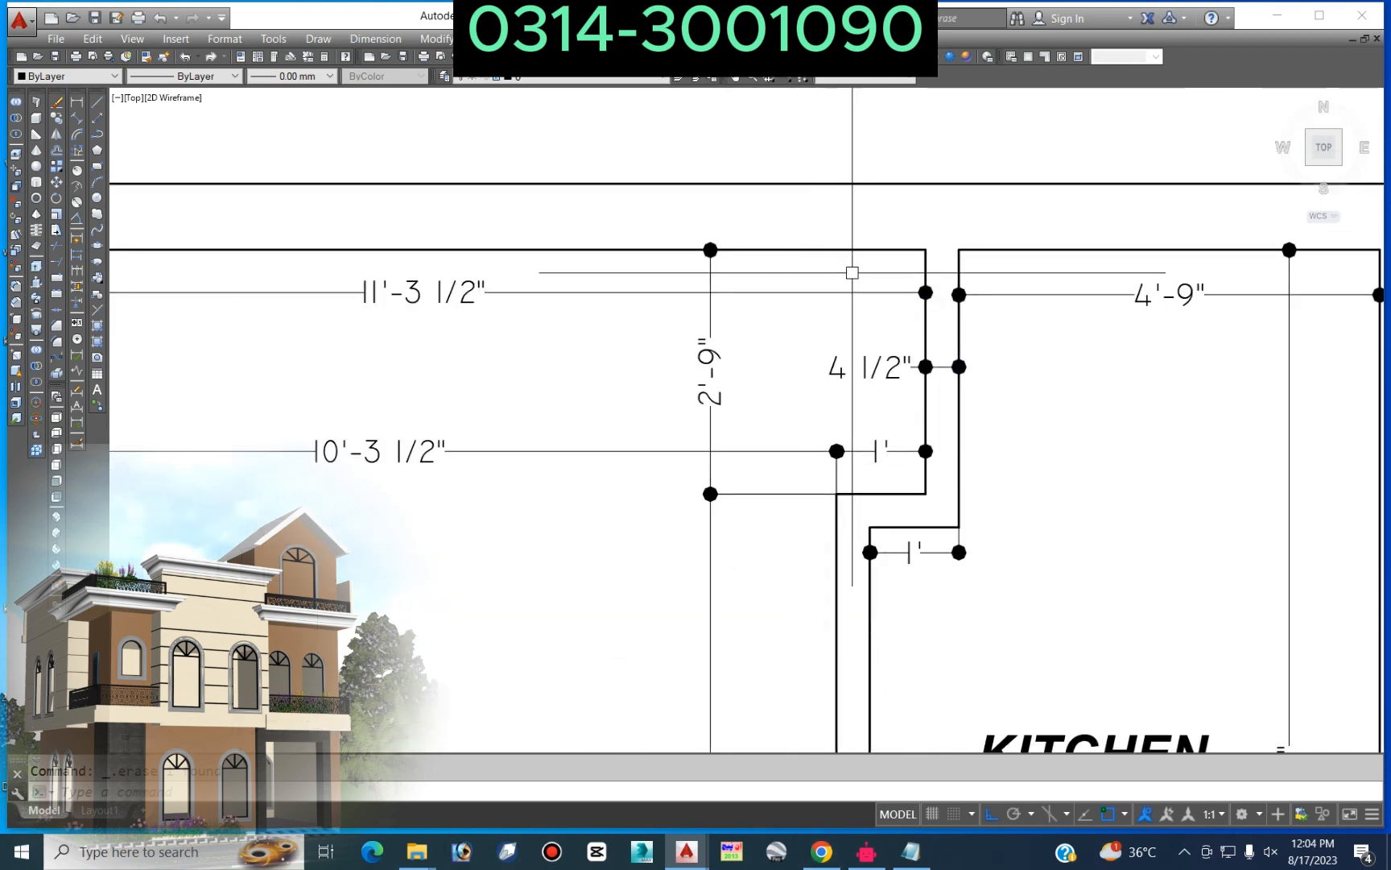
pyautogui.click(857, 274)
pyautogui.click(774, 405)
pyautogui.press('Delete')
# Step: Erase the T.V. lounge's 9'-10 1/2" and lower 10'-3 1/2" dimensions and the 4 1/2" kitchen wall dimension
pyautogui.scroll(-4, 780, 383)
pyautogui.click(780, 395)
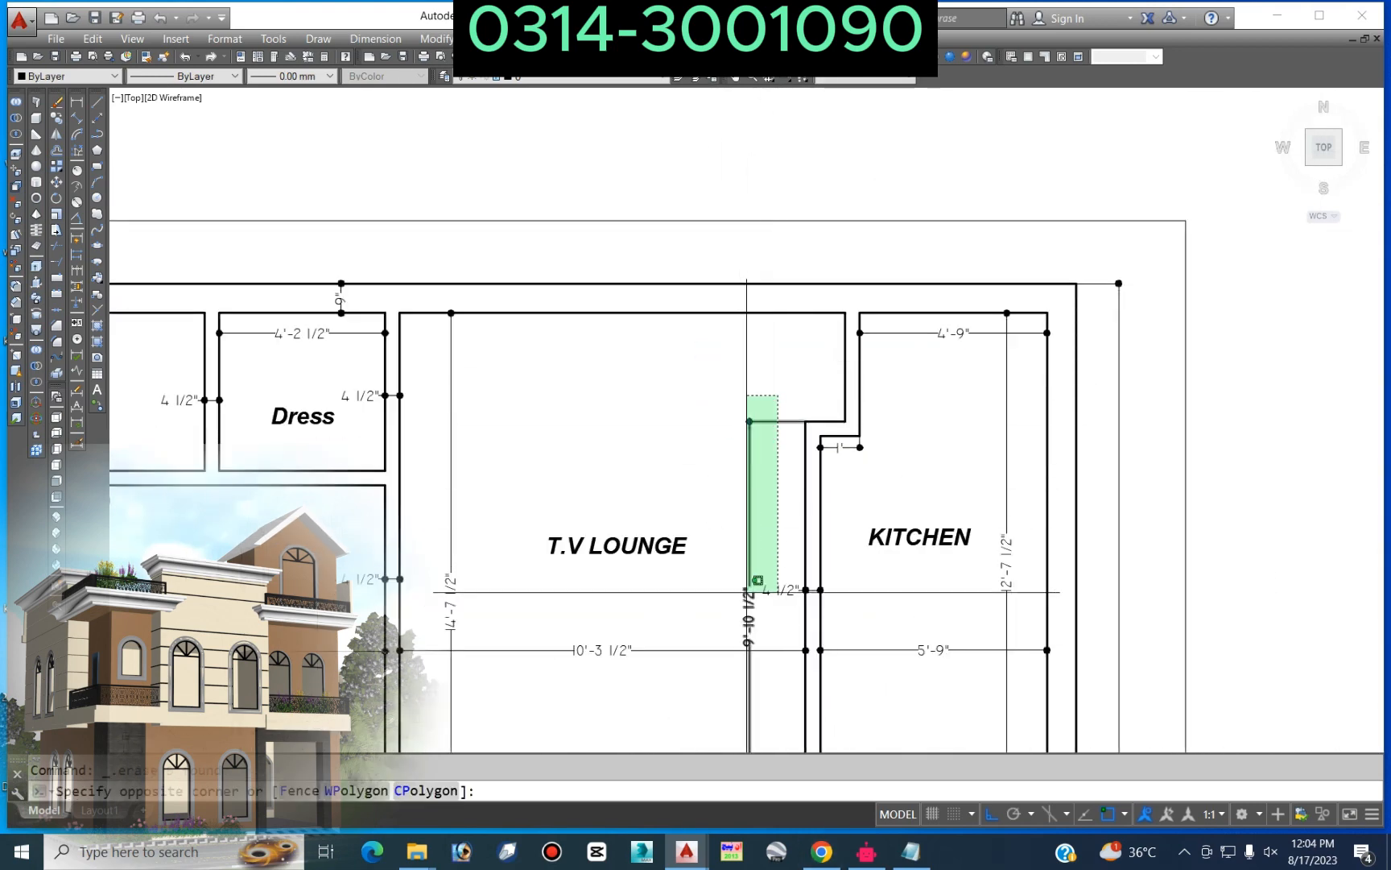
pyautogui.click(739, 684)
pyautogui.press('Delete')
# Step: Erase the kitchen's 12'-7 1/2", 5'-9", 4'-9" and 1' dimensions
pyautogui.scroll(-4, 868, 415)
pyautogui.scroll(6, 941, 494)
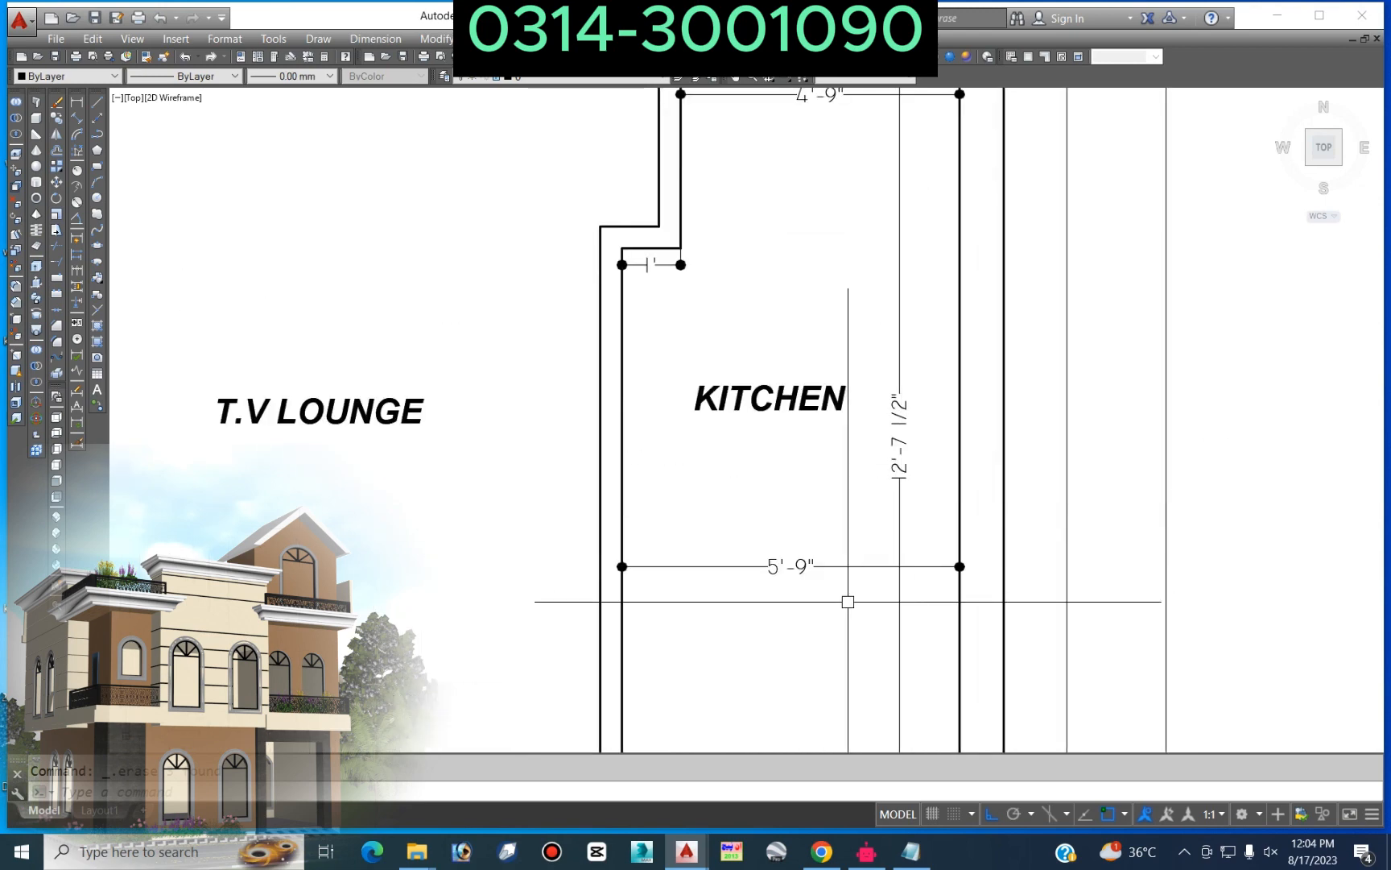
pyautogui.click(913, 549)
pyautogui.click(853, 592)
pyautogui.press('Delete')
pyautogui.scroll(-4, 908, 538)
pyautogui.scroll(4, 861, 350)
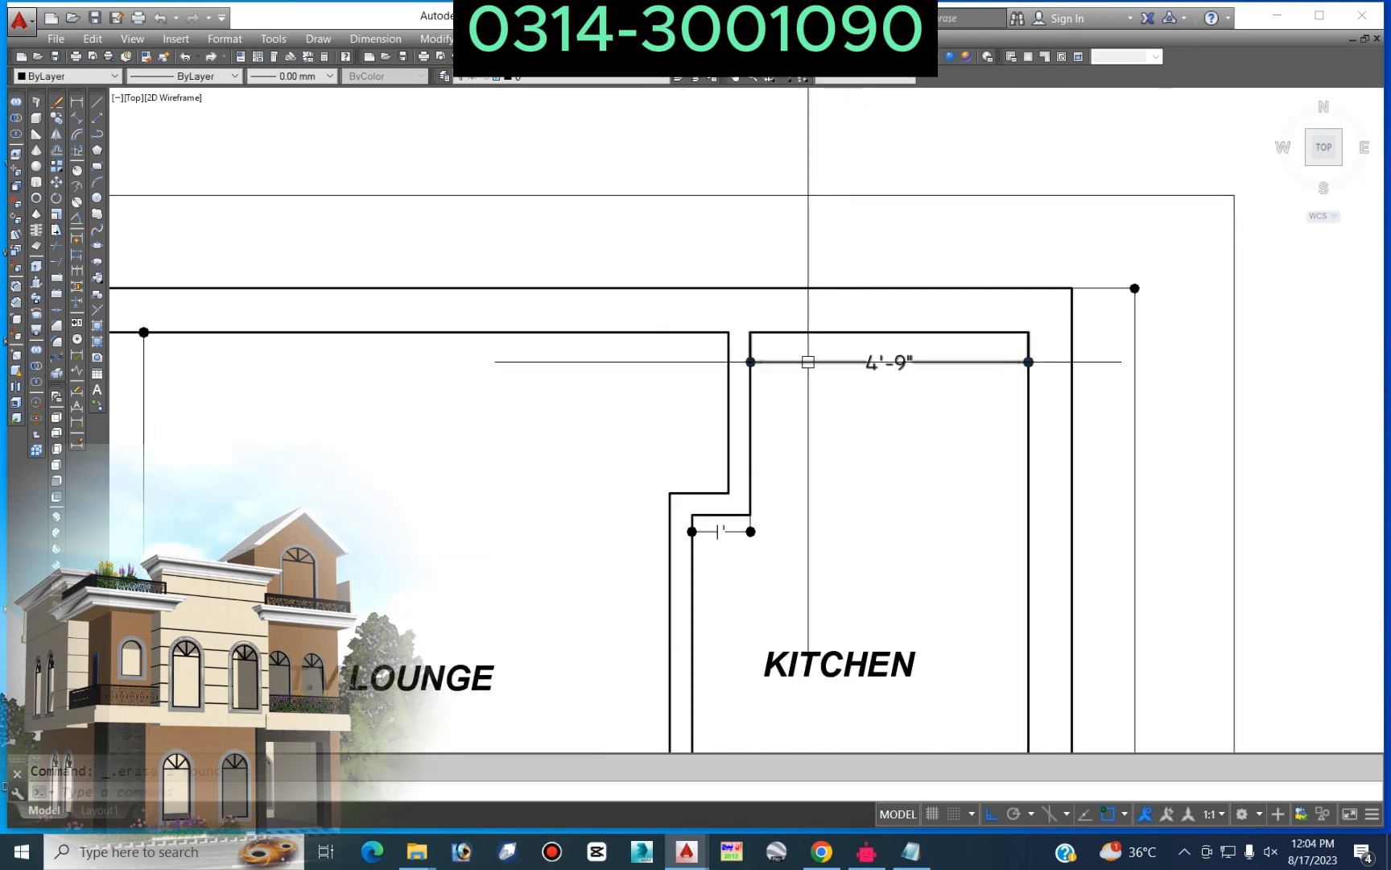
pyautogui.click(811, 351)
pyautogui.click(774, 441)
pyautogui.press('Delete')
# Step: Erase the 14'-7 1/2" length dimension inside the T.V. lounge
pyautogui.scroll(5, 752, 525)
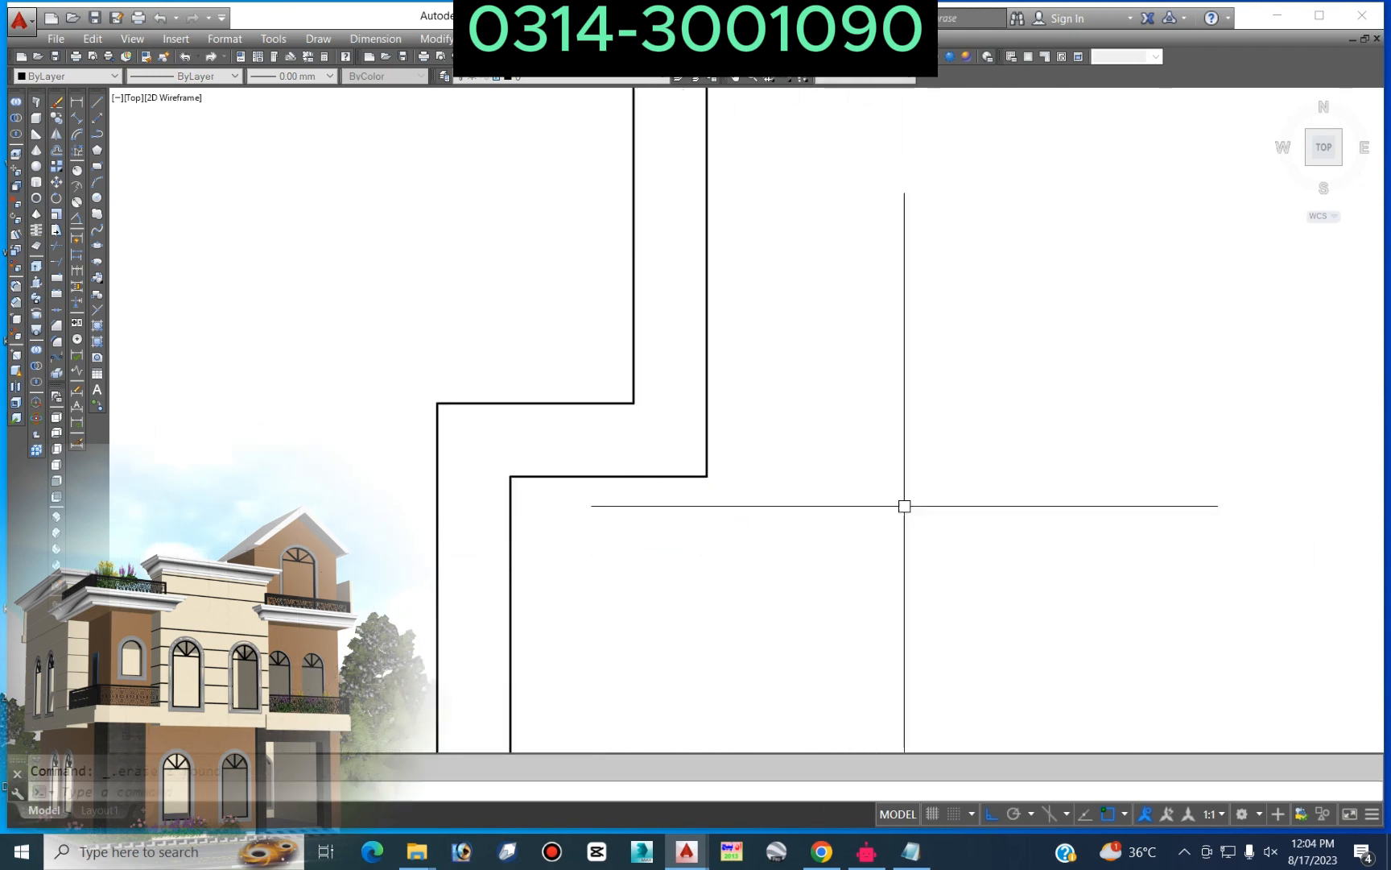
pyautogui.scroll(-4, 903, 140)
pyautogui.scroll(5, 749, 451)
pyautogui.click(989, 449)
pyautogui.click(919, 485)
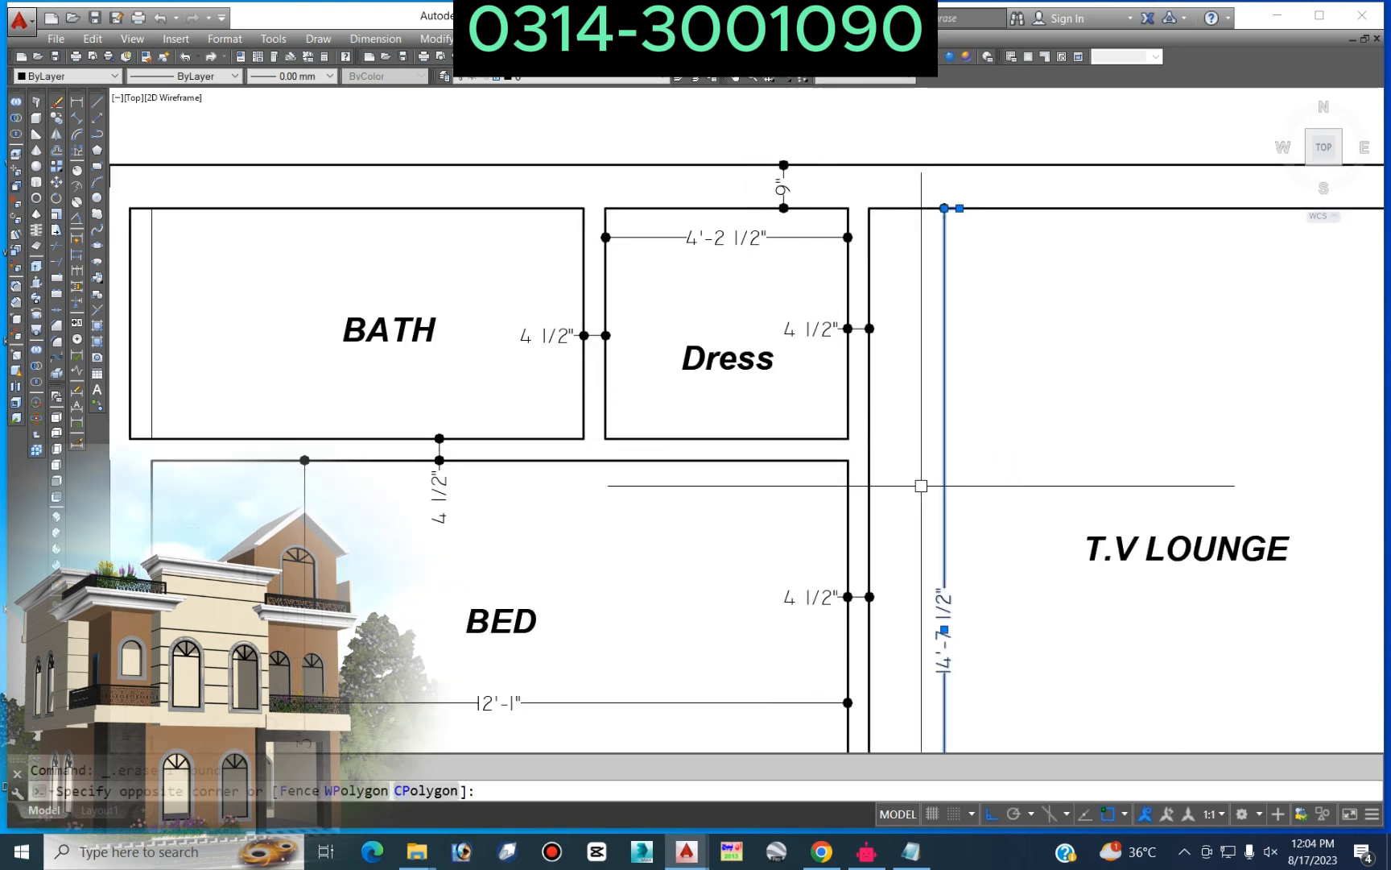
pyautogui.press('Delete')
# Step: Erase the upper bedroom's 12'-1" width dimension and the 4 1/2" dimension of its wall to the T.V. lounge
pyautogui.scroll(-5, 901, 435)
pyautogui.scroll(5, 920, 420)
pyautogui.click(920, 419)
pyautogui.click(787, 585)
pyautogui.press('Delete')
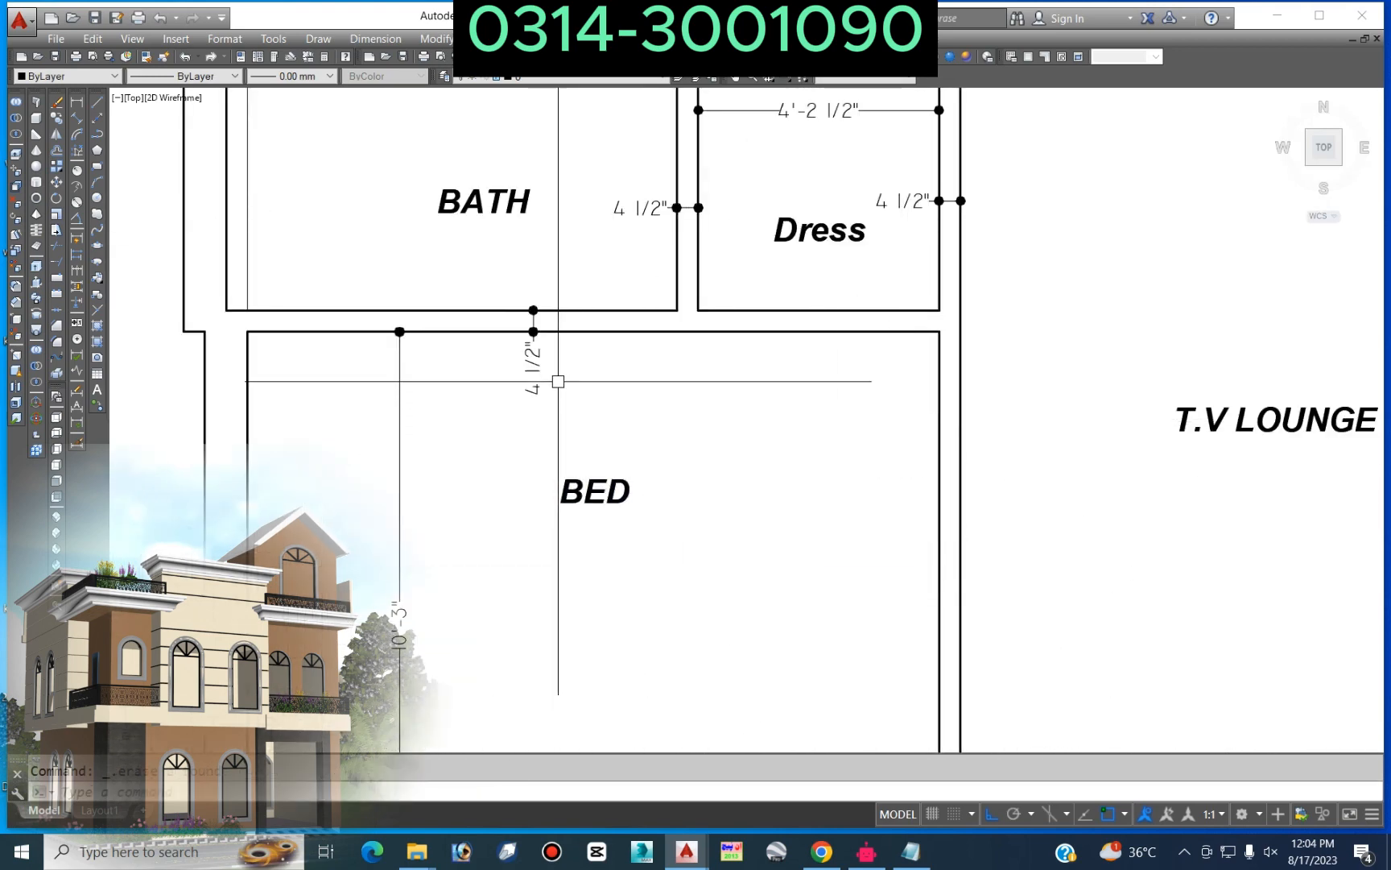
# Step: Erase the upper bedroom's 10'-3" length dimension and the 4 1/2" dimension of the wall between it and the bath
pyautogui.click(475, 359)
pyautogui.click(367, 373)
pyautogui.press('Delete')
pyautogui.click(554, 360)
pyautogui.click(501, 393)
pyautogui.press('Delete')
pyautogui.scroll(-2, 682, 373)
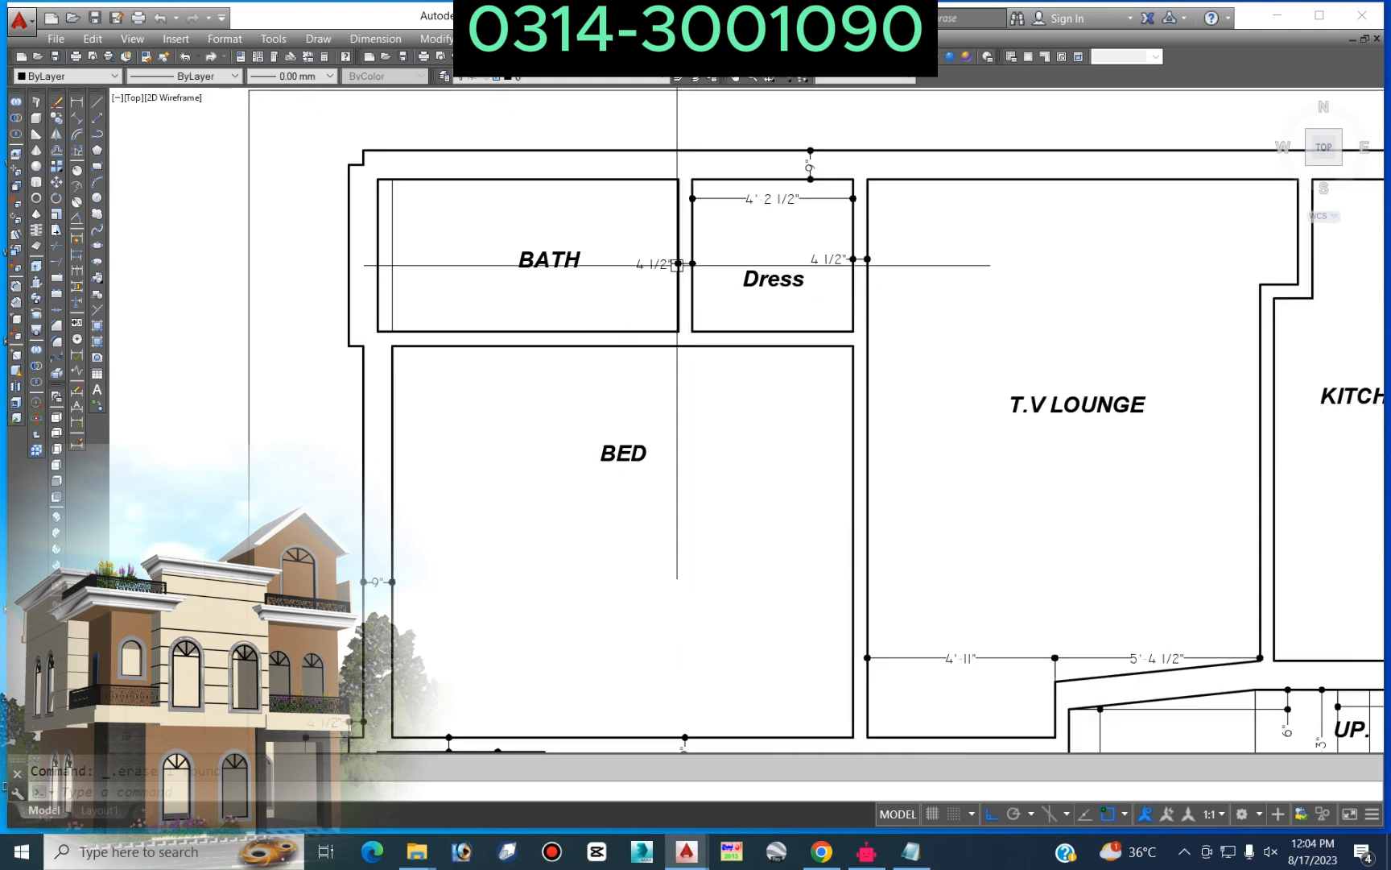
# Step: Erase the upper dressing room's 4'-2 1/2" width dimension and the 4 1/2" dimensions of its two side walls
pyautogui.scroll(4, 665, 239)
pyautogui.click(650, 240)
pyautogui.click(616, 290)
pyautogui.press('Delete')
pyautogui.click(1001, 370)
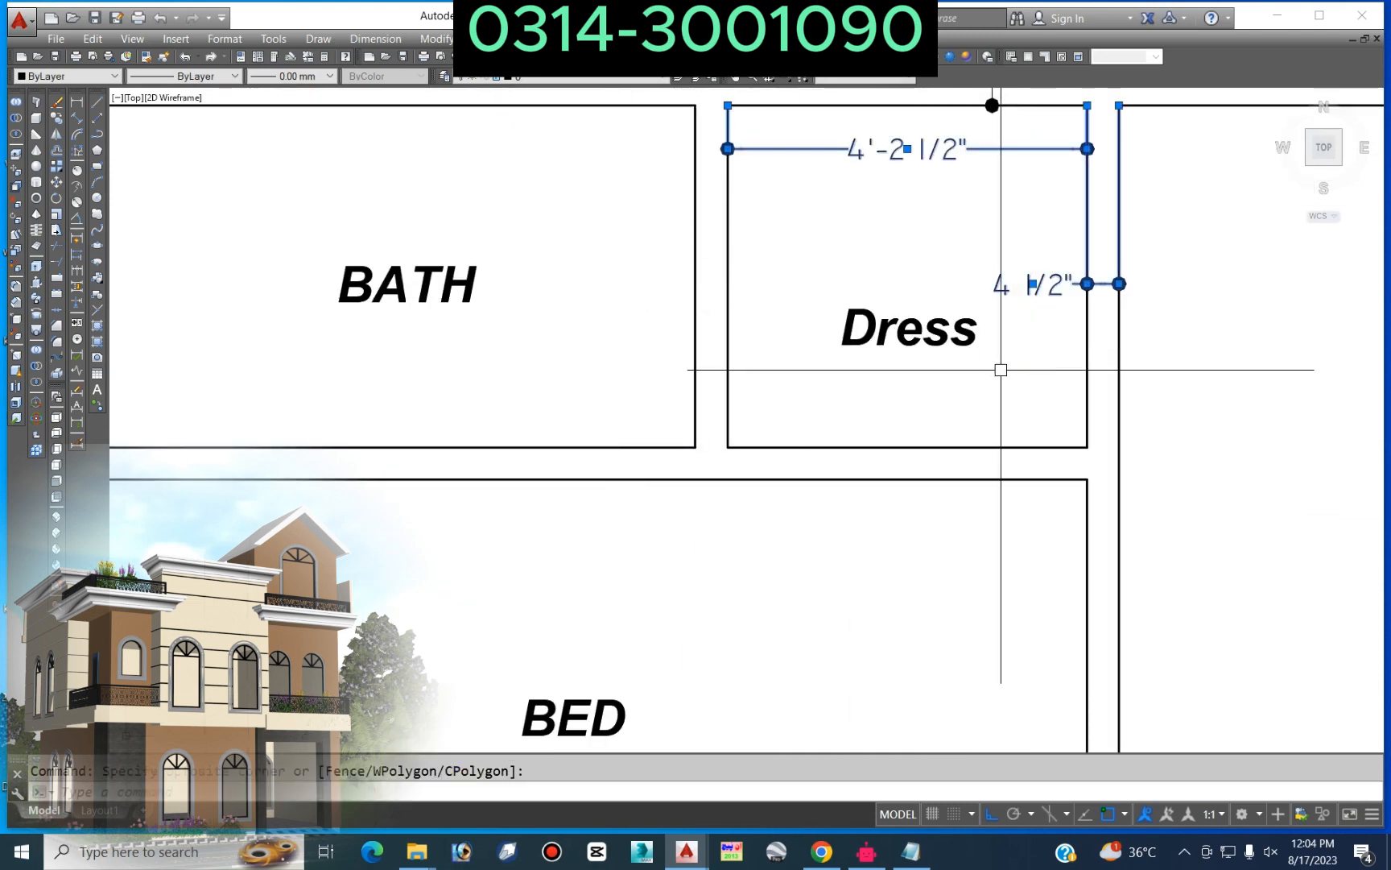
pyautogui.press('Delete')
# Step: Erase the 9" outer wall dimension above the upper dressing room
pyautogui.scroll(-3, 1013, 353)
pyautogui.scroll(4, 1021, 232)
pyautogui.click(1020, 227)
pyautogui.click(877, 233)
pyautogui.press('Delete')
pyautogui.scroll(-3, 1071, 206)
pyautogui.scroll(-3, 1071, 207)
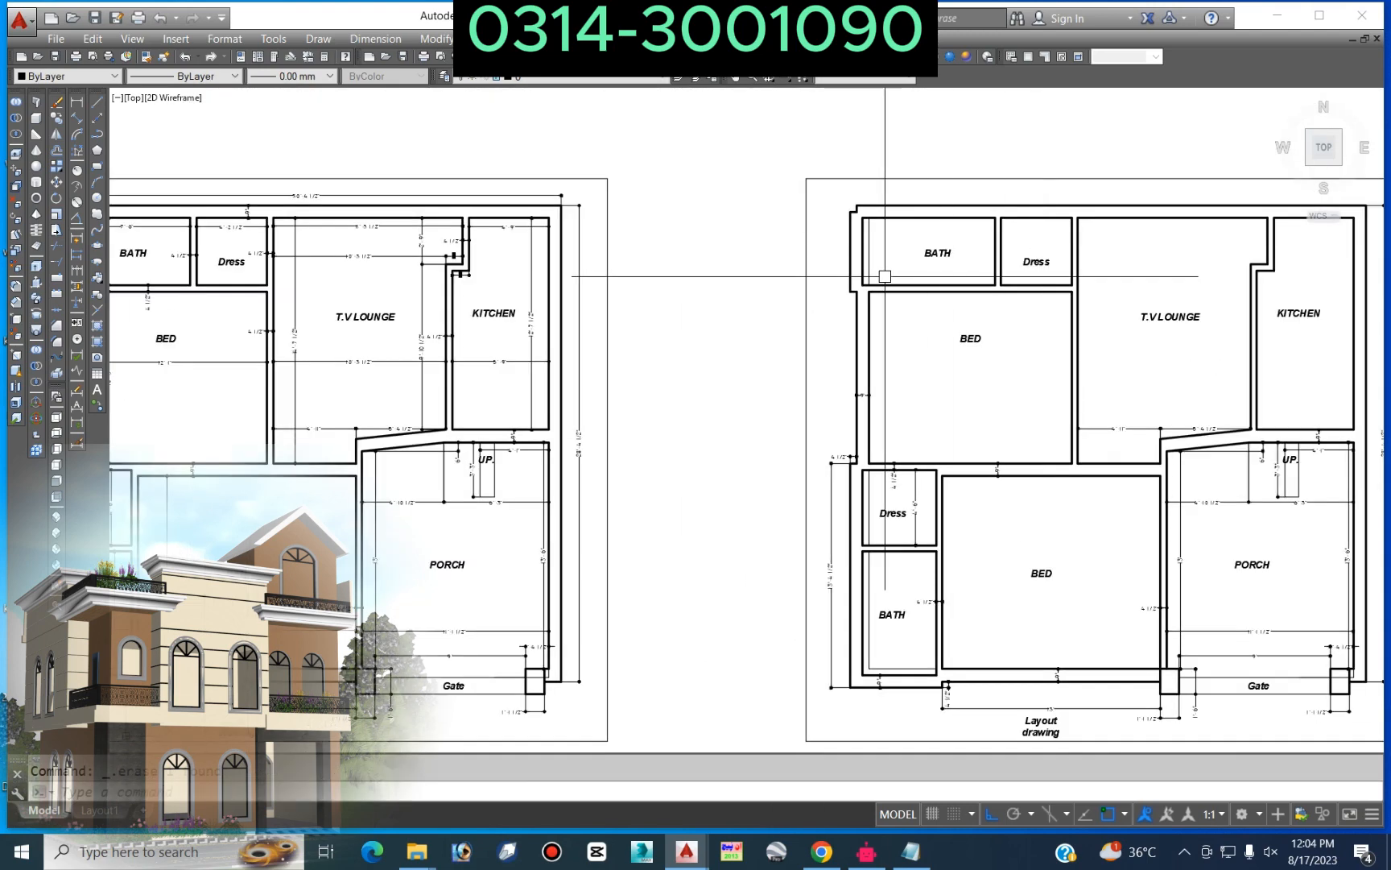
# Step: Erase the exterior 13'-4 1/2" and 4 1/2" dimensions beside the lower rooms and the 9" outer wall dimension of the upper bedroom
pyautogui.scroll(6, 736, 342)
pyautogui.click(736, 341)
pyautogui.click(671, 461)
pyautogui.press('Delete')
pyautogui.scroll(-5, 740, 373)
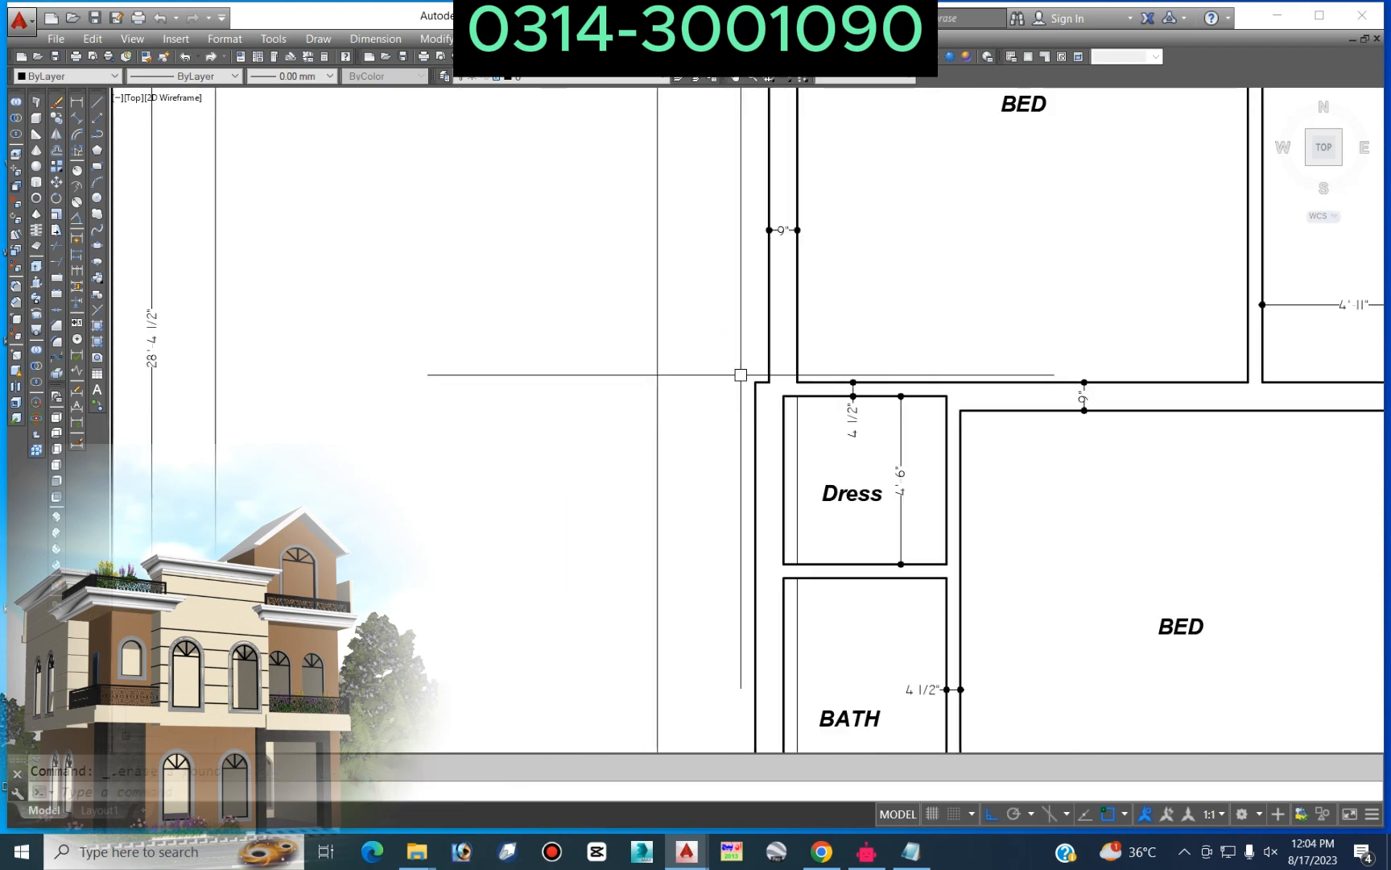
pyautogui.scroll(5, 781, 239)
pyautogui.click(814, 179)
pyautogui.click(774, 258)
pyautogui.press('Delete')
# Step: Erase the 4 1/2" wall dimension and the 4'-6" length dimension in the lower dressing room
pyautogui.scroll(-7, 774, 258)
pyautogui.scroll(5, 861, 381)
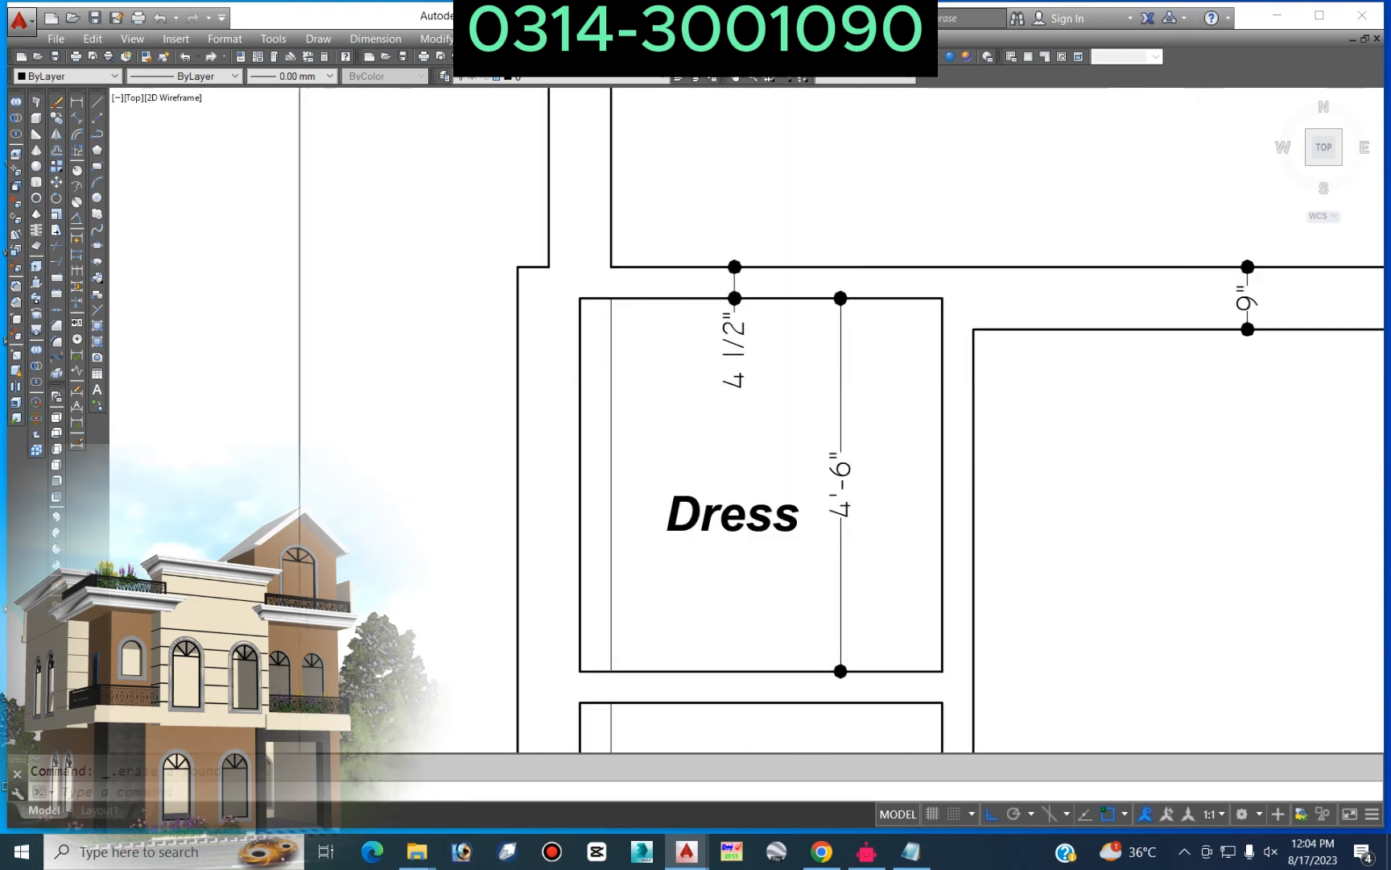
pyautogui.click(885, 326)
pyautogui.click(671, 425)
pyautogui.press('Delete')
# Step: Erase the 4 1/2" offset and 13' width dimensions below the lower bedroom's front wall
pyautogui.scroll(-8, 813, 368)
pyautogui.scroll(7, 814, 369)
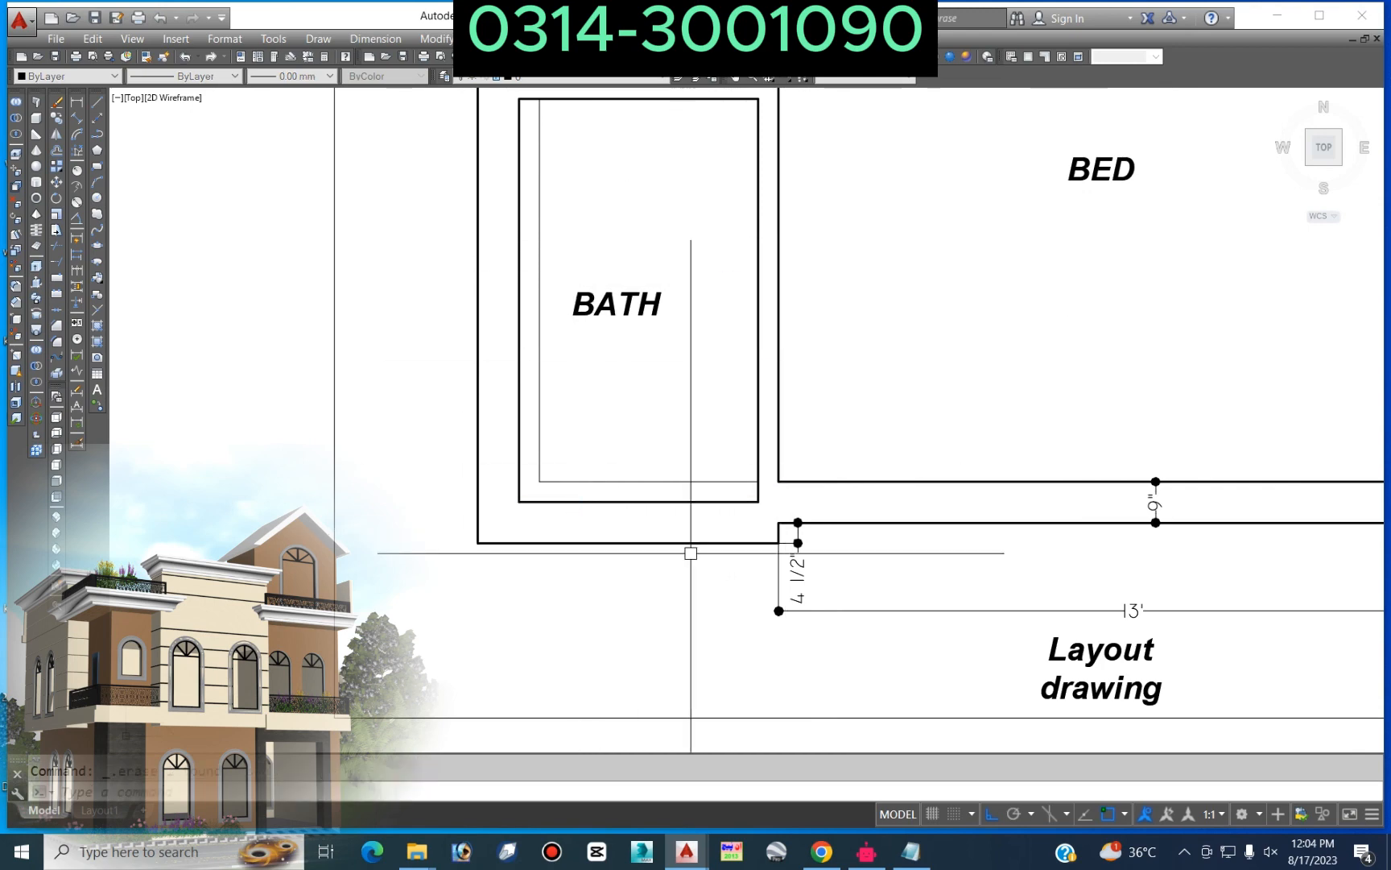
pyautogui.click(882, 640)
pyautogui.click(770, 581)
pyautogui.press('Delete')
# Step: Erase the 9" front wall dimension of the lower bedroom and the 1'-1 1/2" and 1'-6" dimensions at the gate pillars
pyautogui.scroll(-7, 790, 565)
pyautogui.scroll(8, 908, 528)
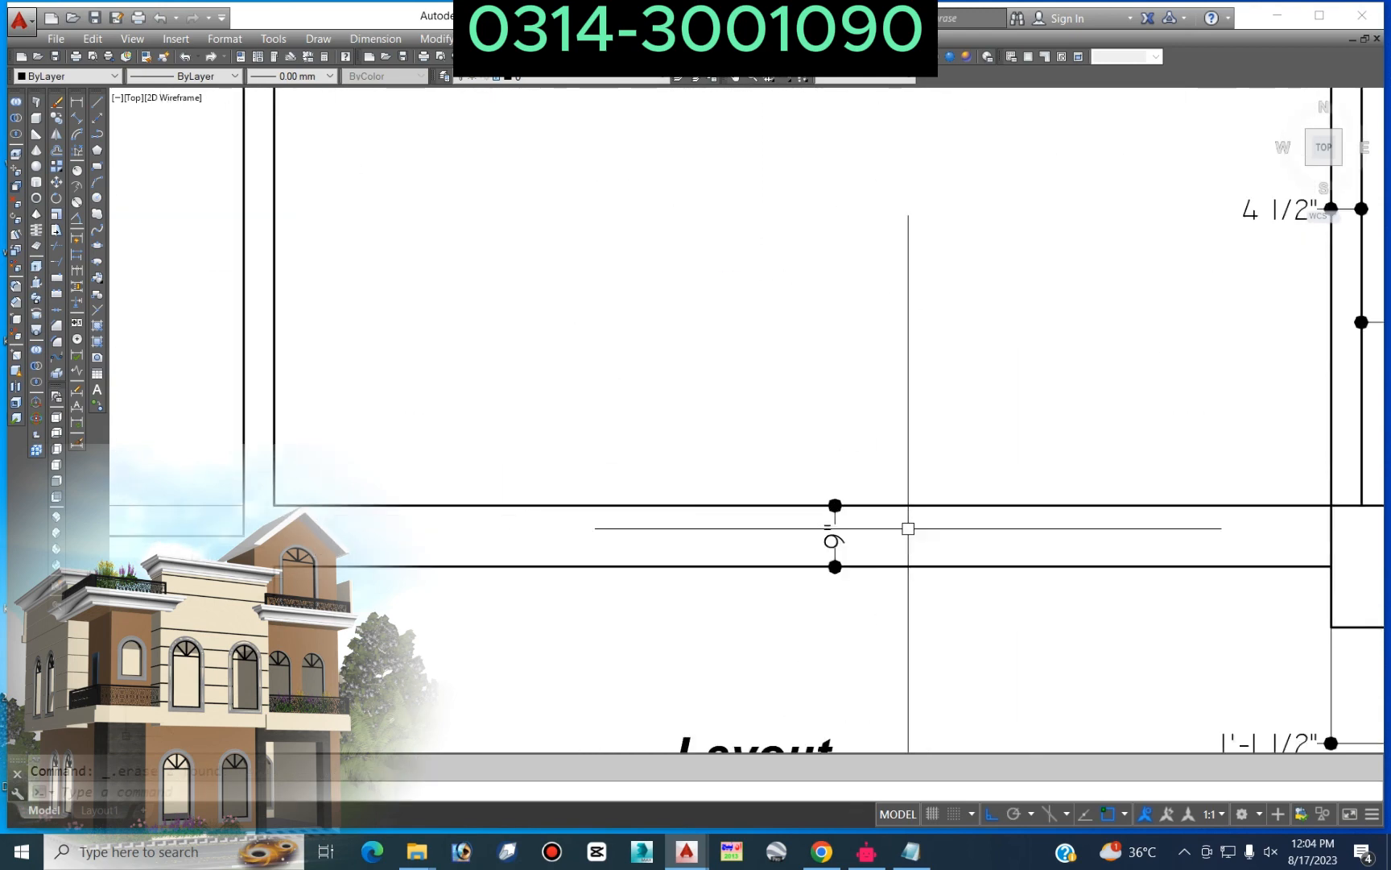
pyautogui.scroll(-7, 909, 528)
pyautogui.scroll(8, 826, 510)
pyautogui.click(930, 585)
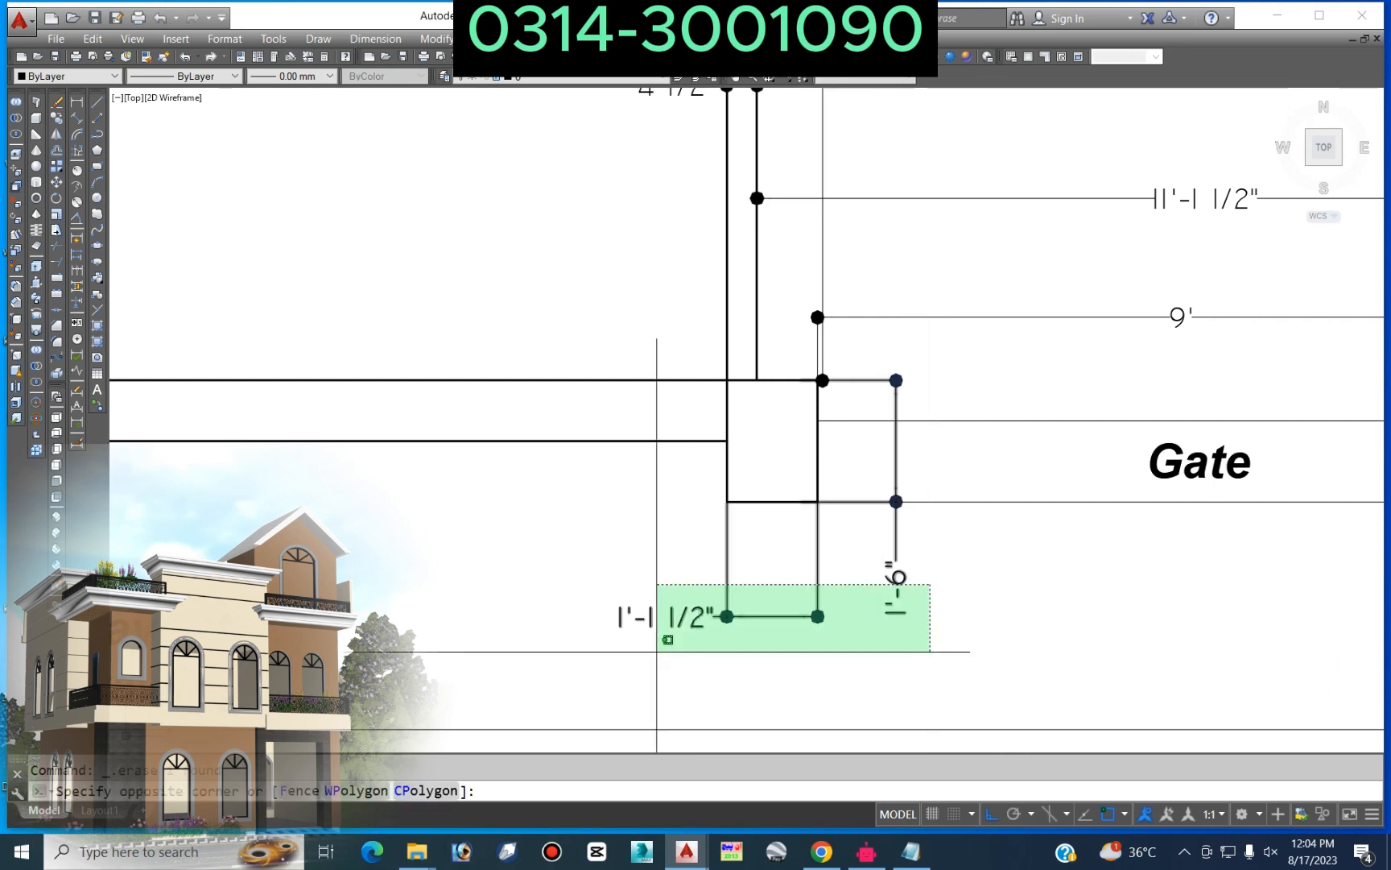
pyautogui.click(657, 651)
pyautogui.scroll(-5, 879, 558)
pyautogui.scroll(5, 1046, 515)
pyautogui.press('Delete')
pyautogui.scroll(-4, 982, 543)
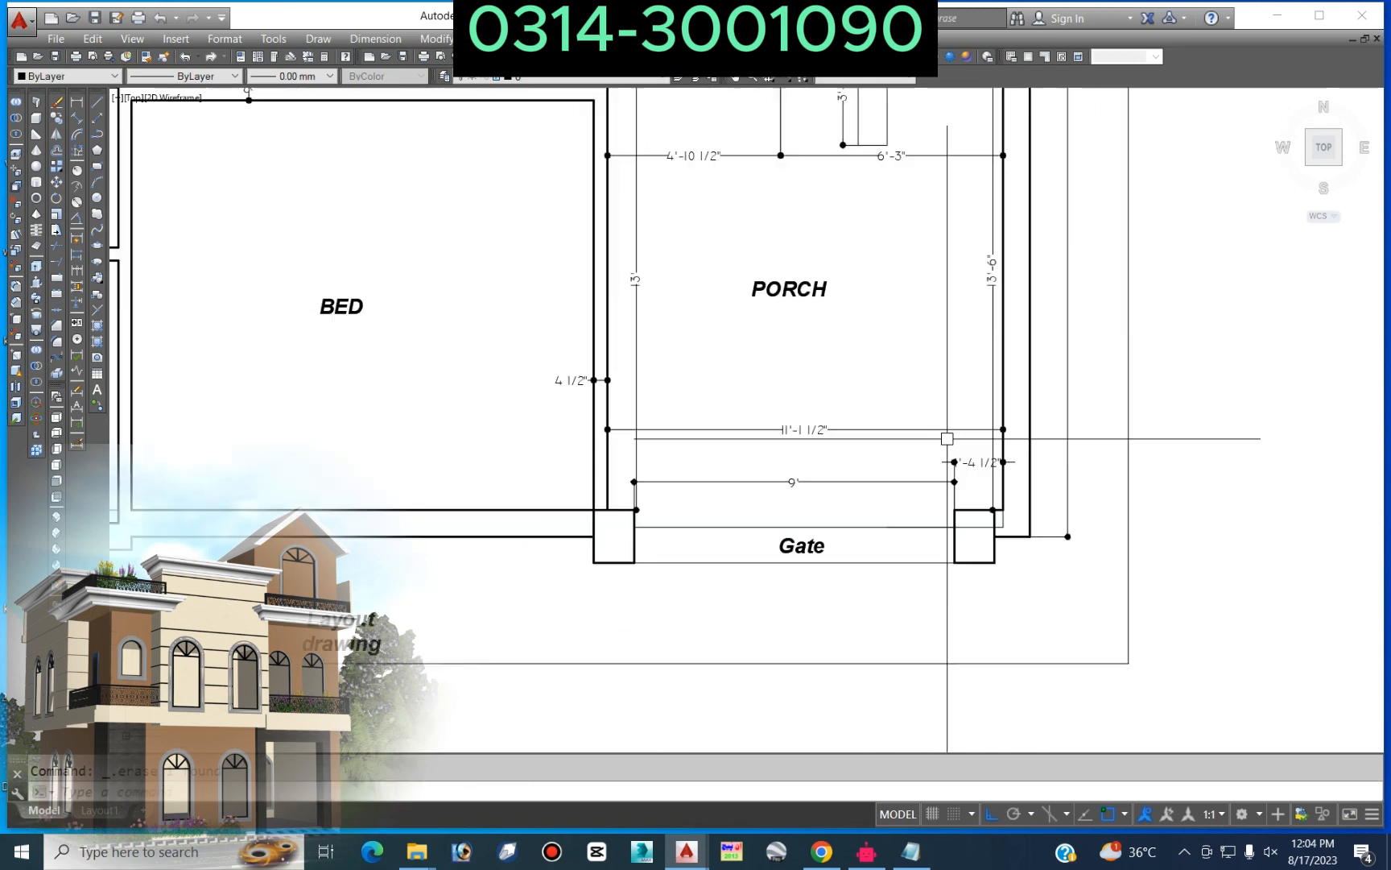
# Step: Erase the porch's 11'-1 1/2", 9', 13'-6" and 1'-4 1/2" dimensions near the gate
pyautogui.scroll(6, 983, 427)
pyautogui.click(1012, 390)
pyautogui.scroll(-4, 997, 410)
pyautogui.click(868, 508)
pyautogui.press('Delete')
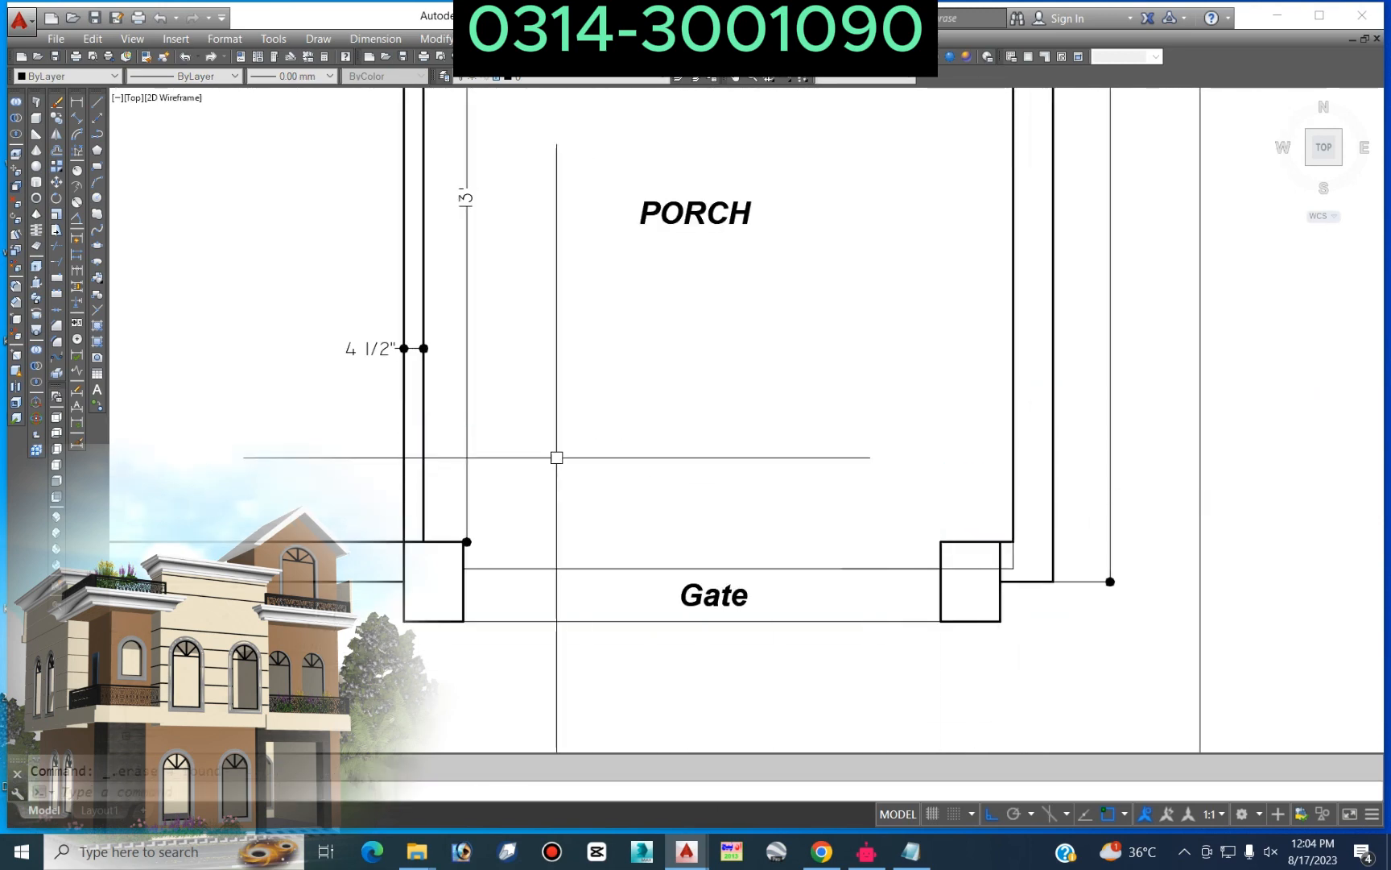
# Step: Erase the 4 1/2" dimension of the wall between the lower bedroom and the porch
pyautogui.click(522, 289)
pyautogui.click(469, 370)
pyautogui.click(273, 407)
pyautogui.click(441, 313)
pyautogui.press('Delete')
# Step: Erase the porch's 13' length dimension and its 6'-3" and 4'-10 1/2" width dimensions below the stair
pyautogui.click(511, 252)
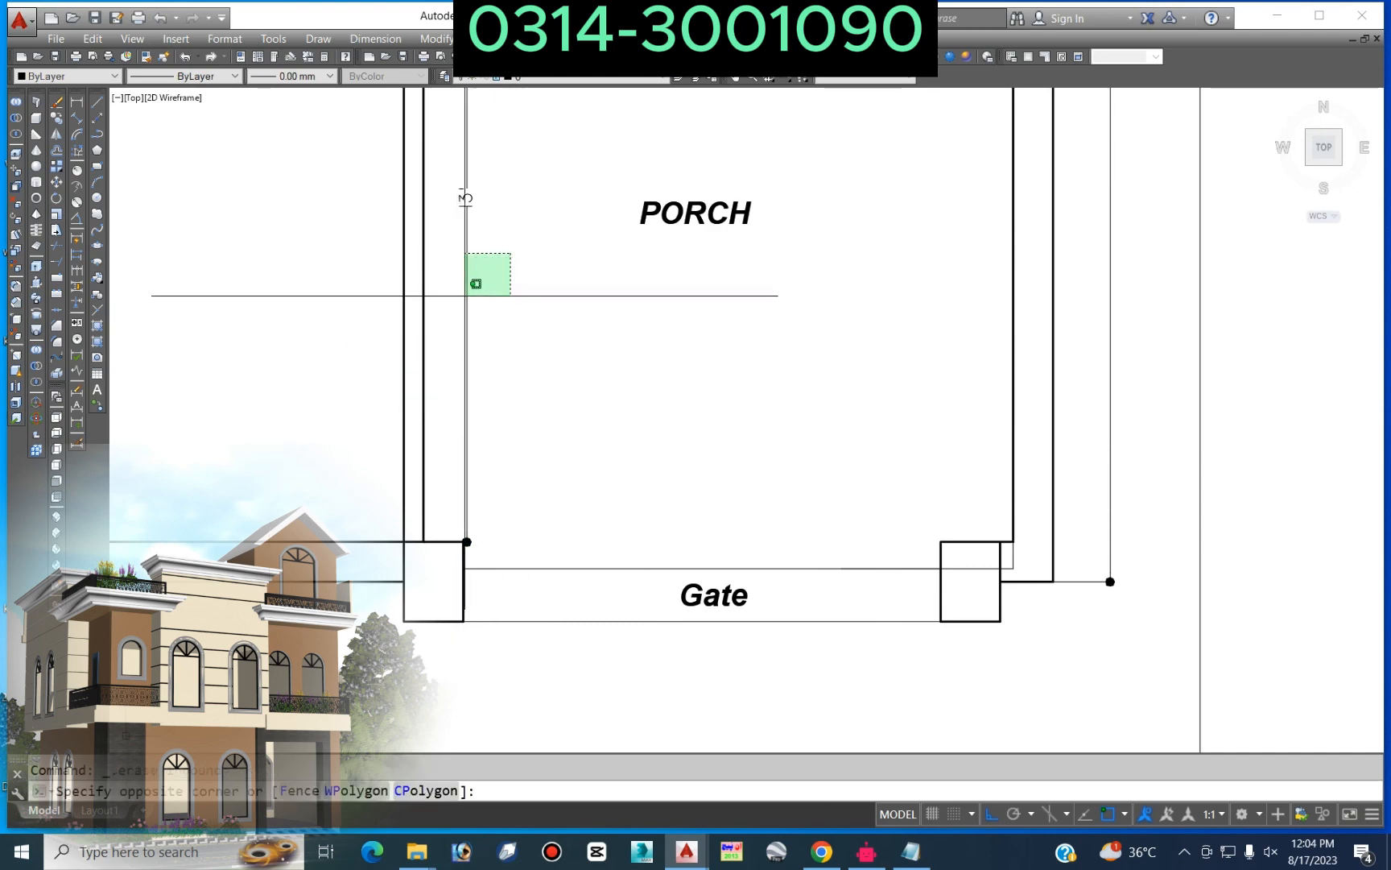
pyautogui.click(465, 295)
pyautogui.scroll(-5, 674, 450)
pyautogui.scroll(6, 754, 341)
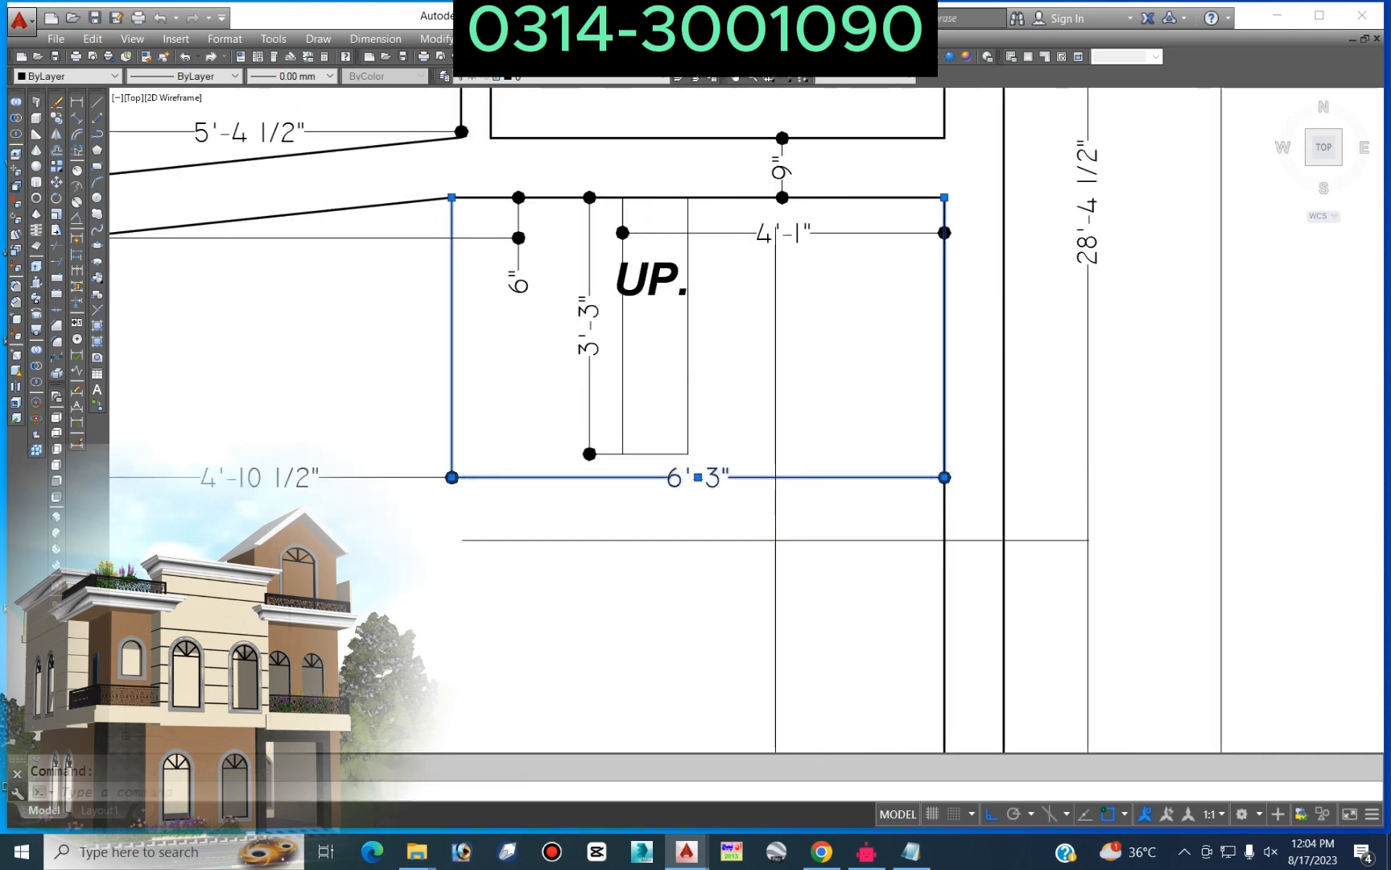
pyautogui.click(489, 418)
pyautogui.click(493, 412)
pyautogui.click(393, 515)
pyautogui.press('Delete')
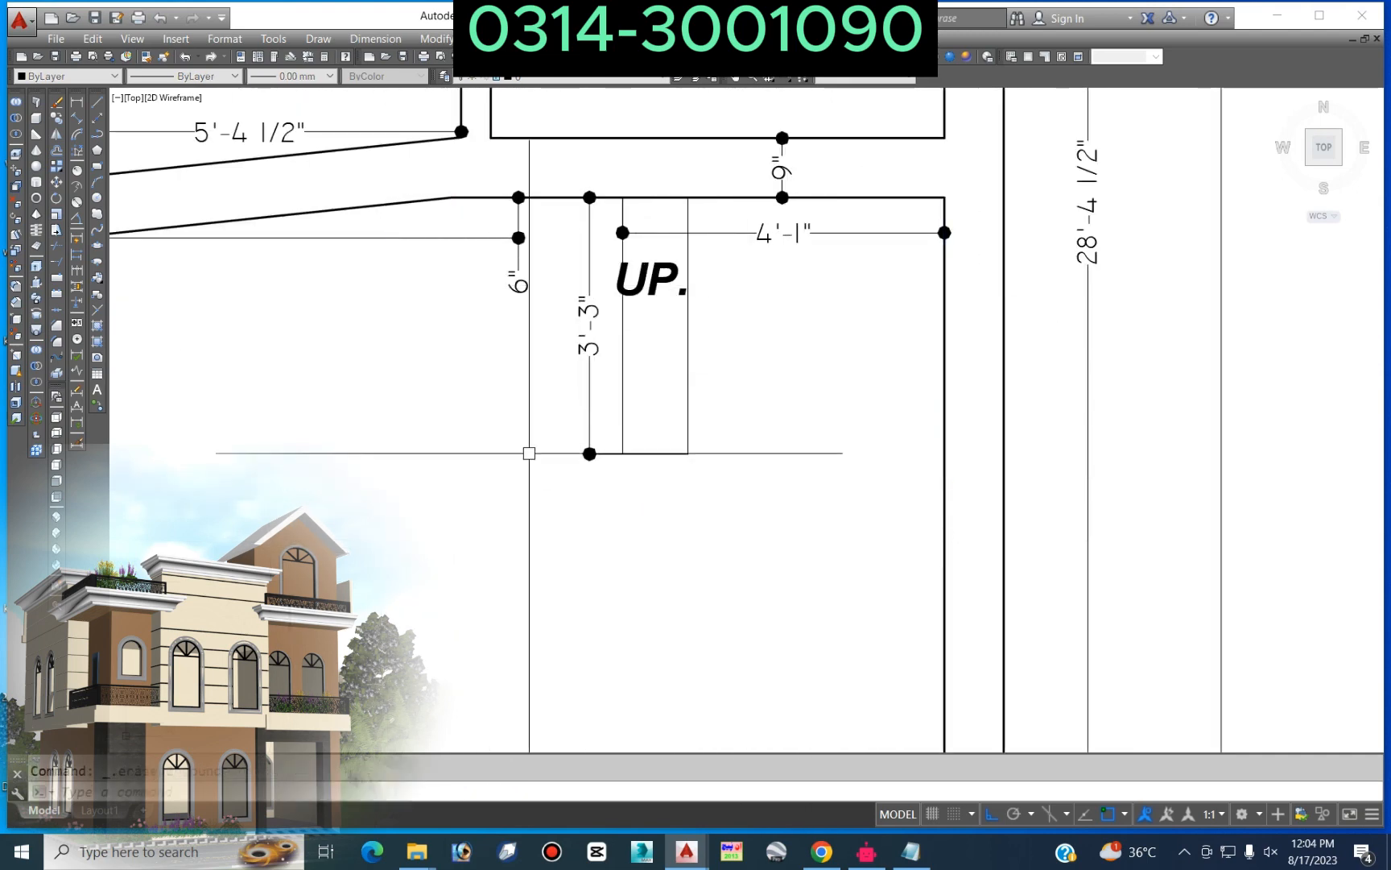
# Step: Erase the 3'-3" and 6" dimensions next to the stair marked UP
pyautogui.click(606, 399)
pyautogui.click(566, 409)
pyautogui.press('Delete')
pyautogui.click(568, 230)
pyautogui.click(513, 298)
pyautogui.press('Delete')
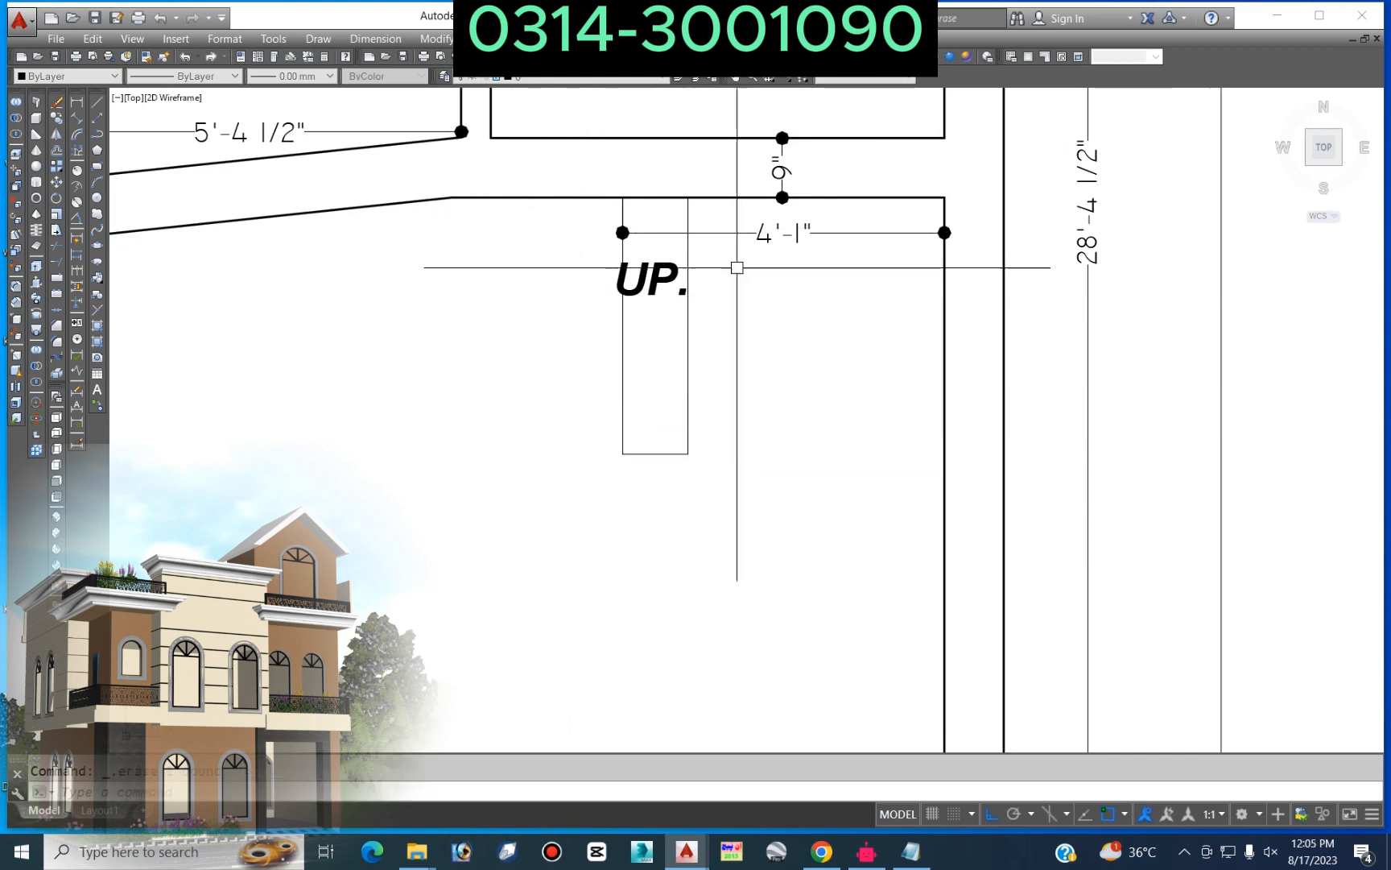
# Step: Erase the 4'-1" dimension across the stair and the 9" dimension of the wall between kitchen and porch
pyautogui.press('Delete')
pyautogui.scroll(-2, 804, 368)
pyautogui.scroll(3, 795, 274)
pyautogui.click(795, 273)
pyautogui.press('Delete')
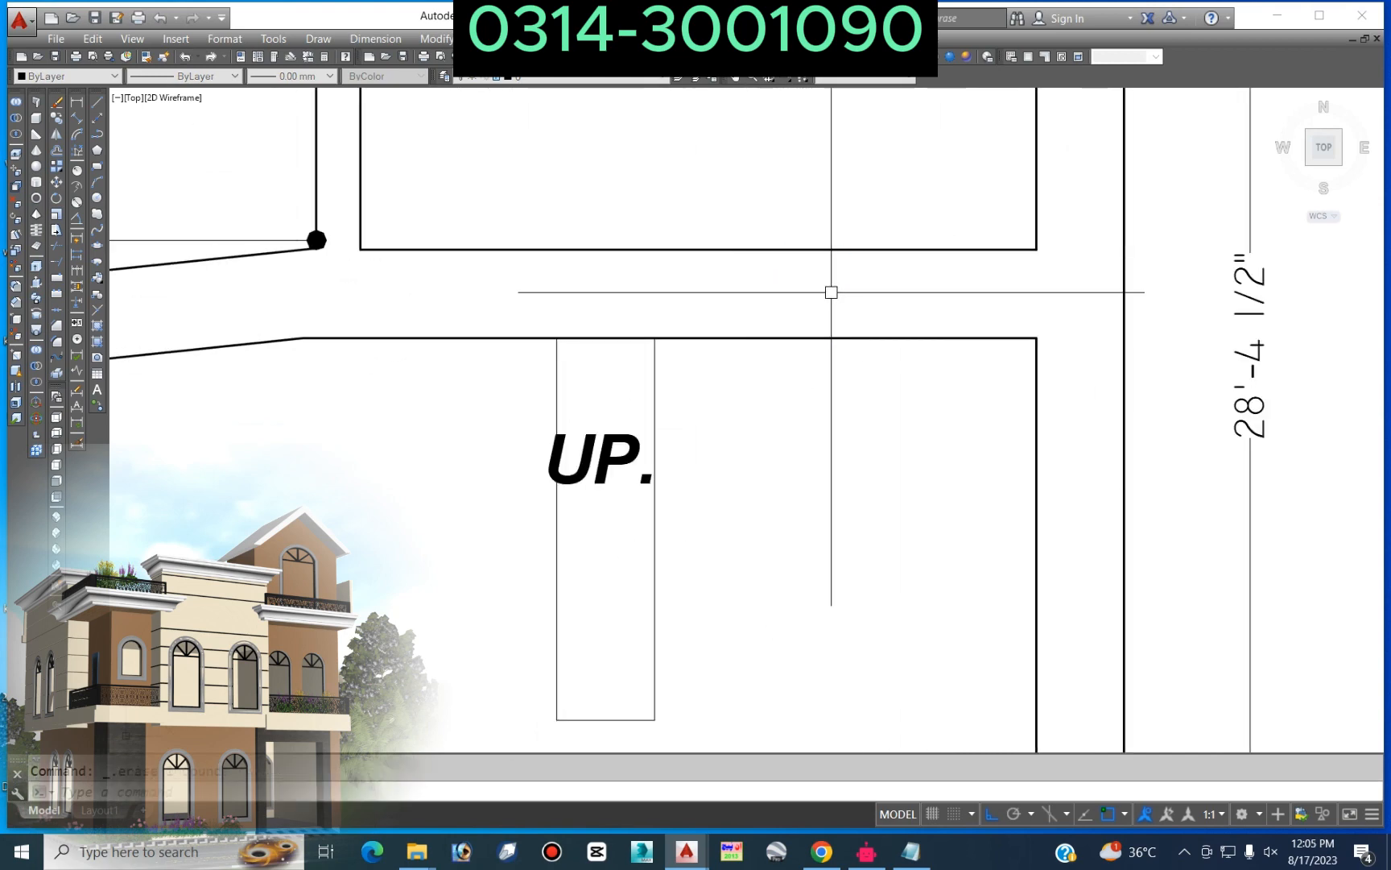
# Step: Erase the 4'-11" and 5'-4 1/2" dimensions in the lower T.V. lounge and the 9" wall dimension between the bedrooms
pyautogui.scroll(-3, 830, 293)
pyautogui.scroll(3, 518, 290)
pyautogui.scroll(-5, 708, 312)
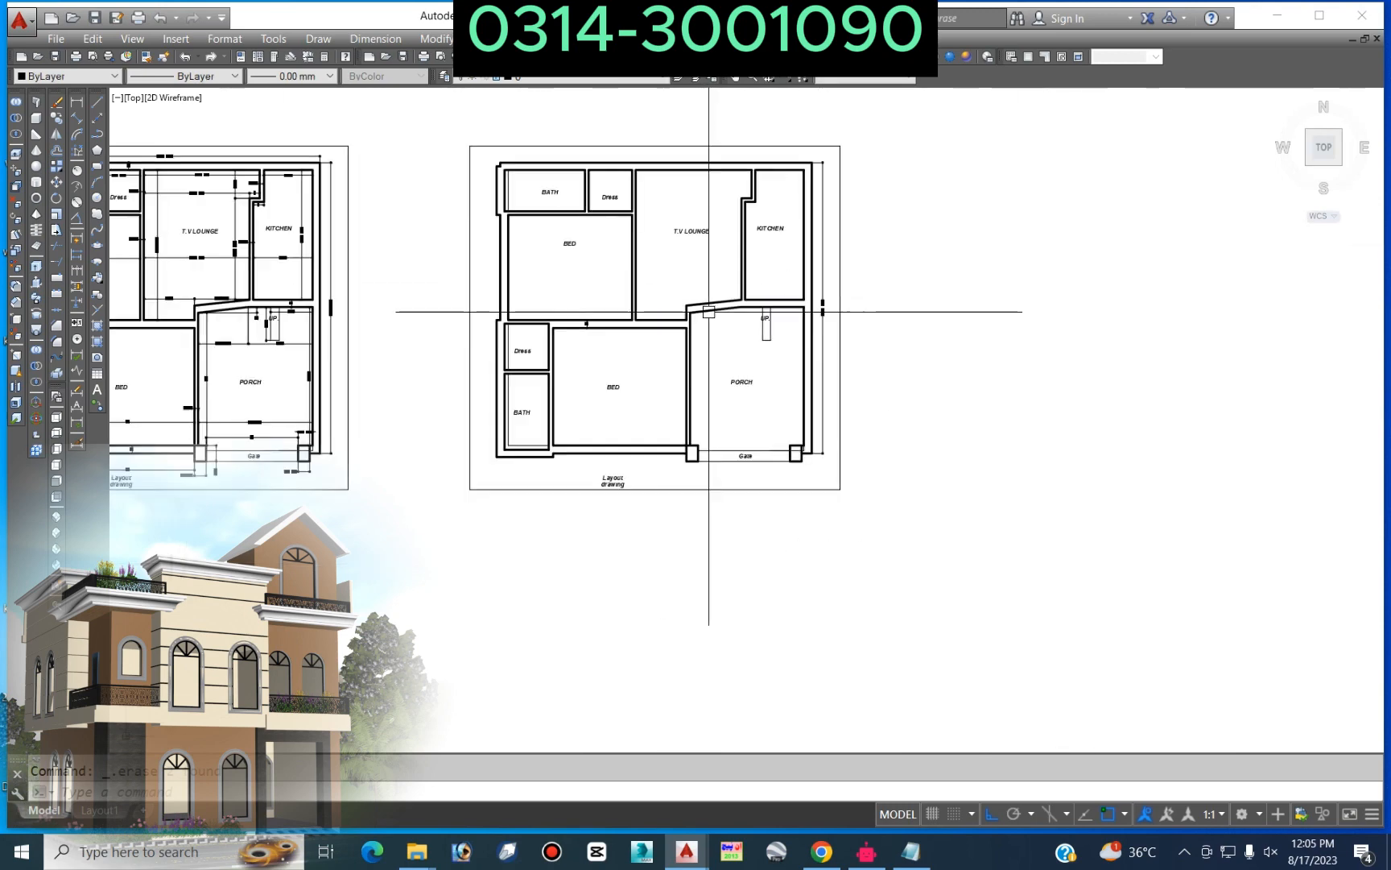
pyautogui.scroll(3, 628, 377)
pyautogui.scroll(-3, 702, 351)
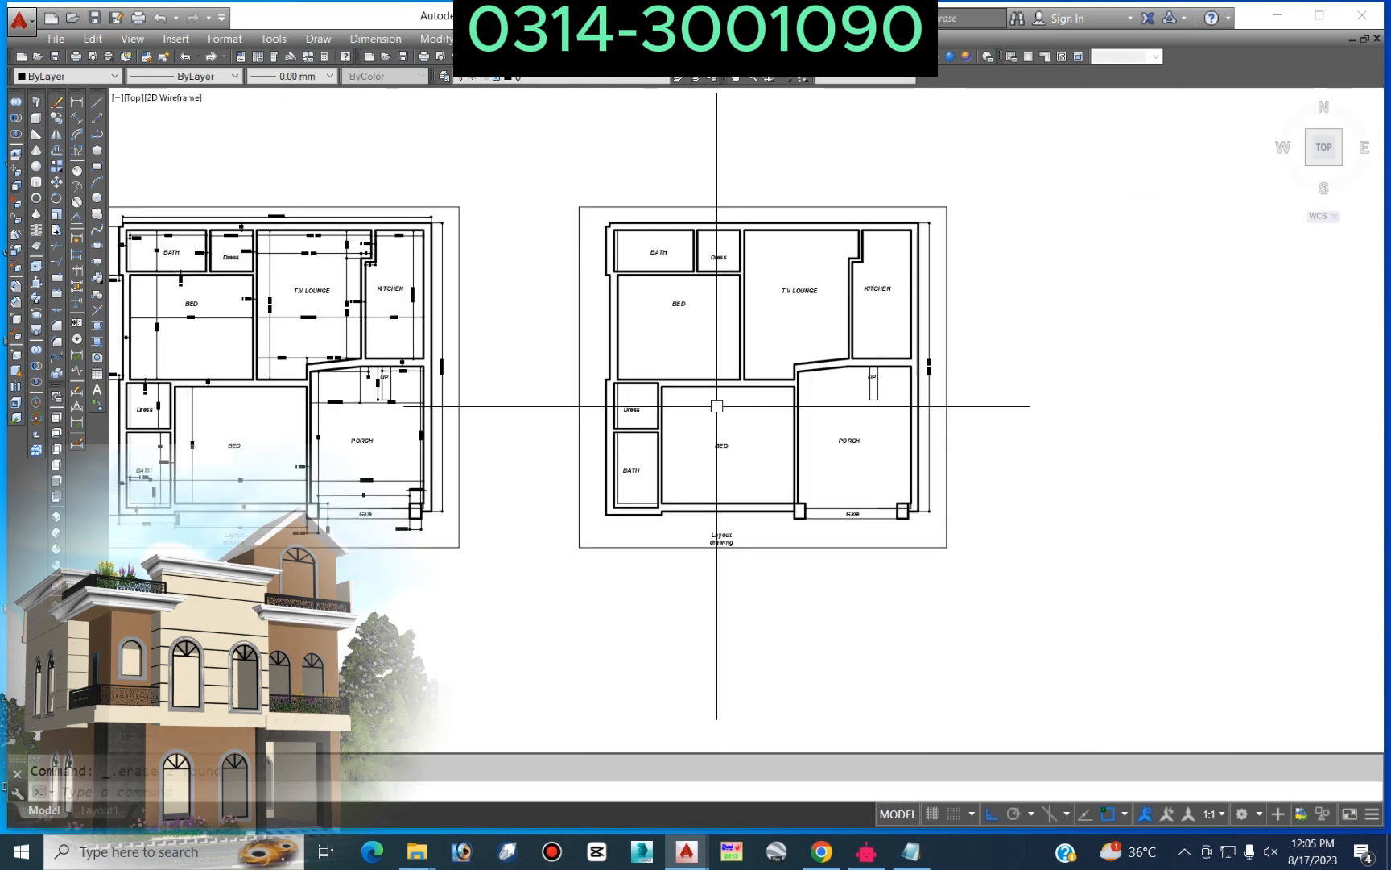
# Step: Start a copy and select the lower bath window and the two lower bedroom windows in the furnished plan's front wall
pyautogui.scroll(2, 945, 374)
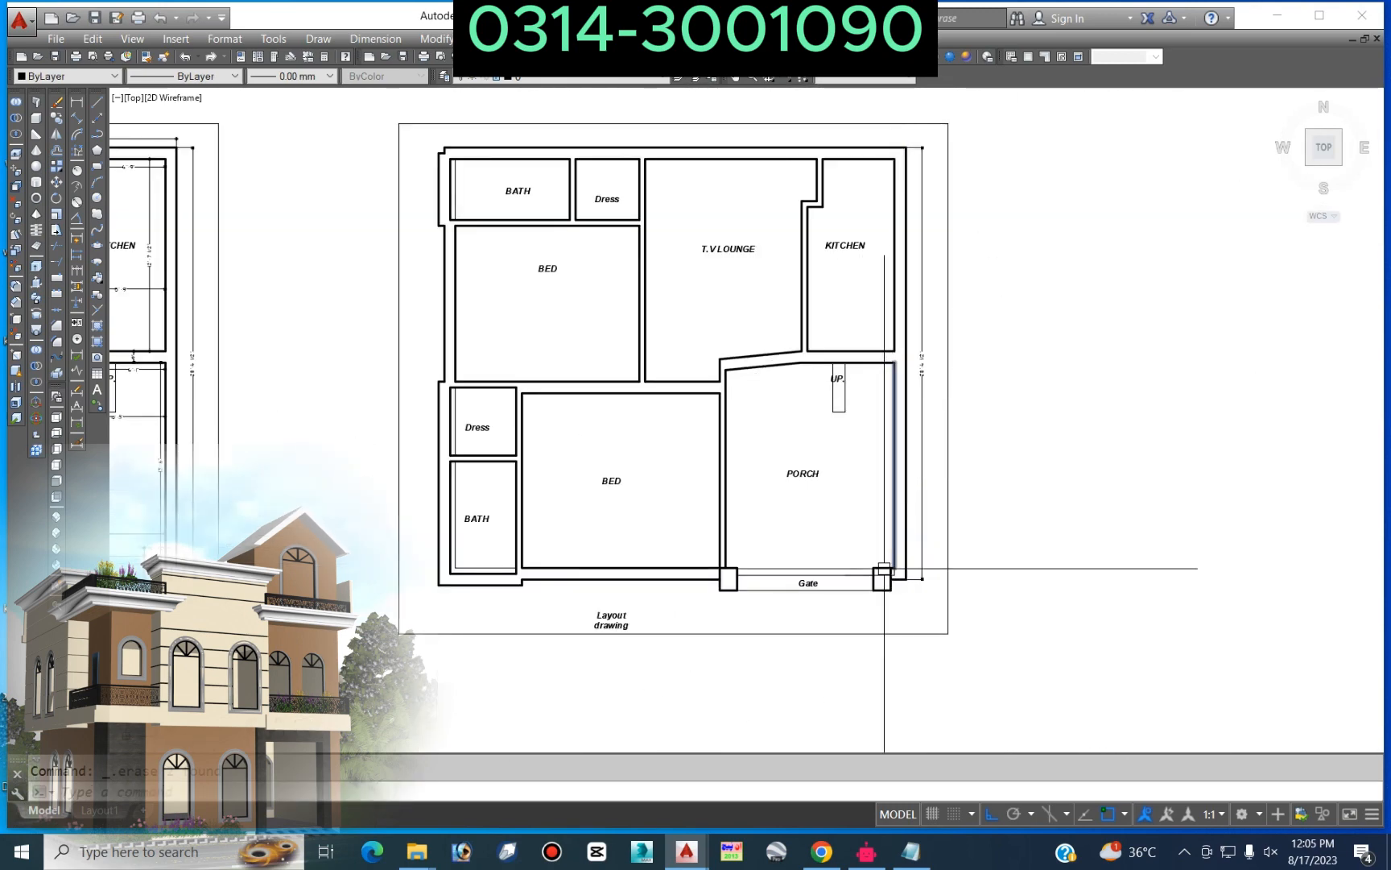
pyautogui.scroll(2, 884, 569)
pyautogui.scroll(-6, 842, 443)
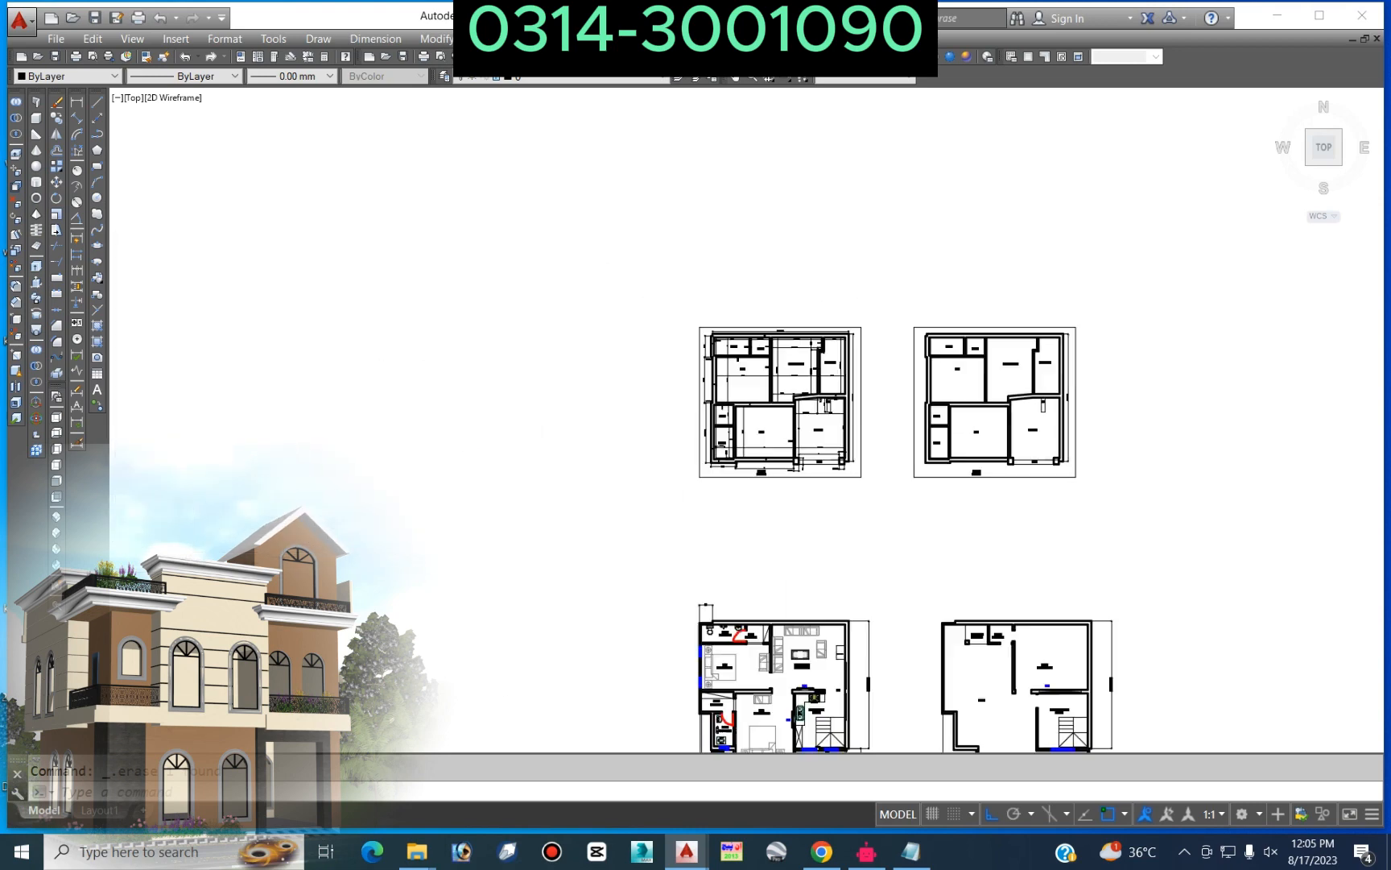
pyautogui.scroll(-5, 999, 438)
pyautogui.scroll(7, 512, 413)
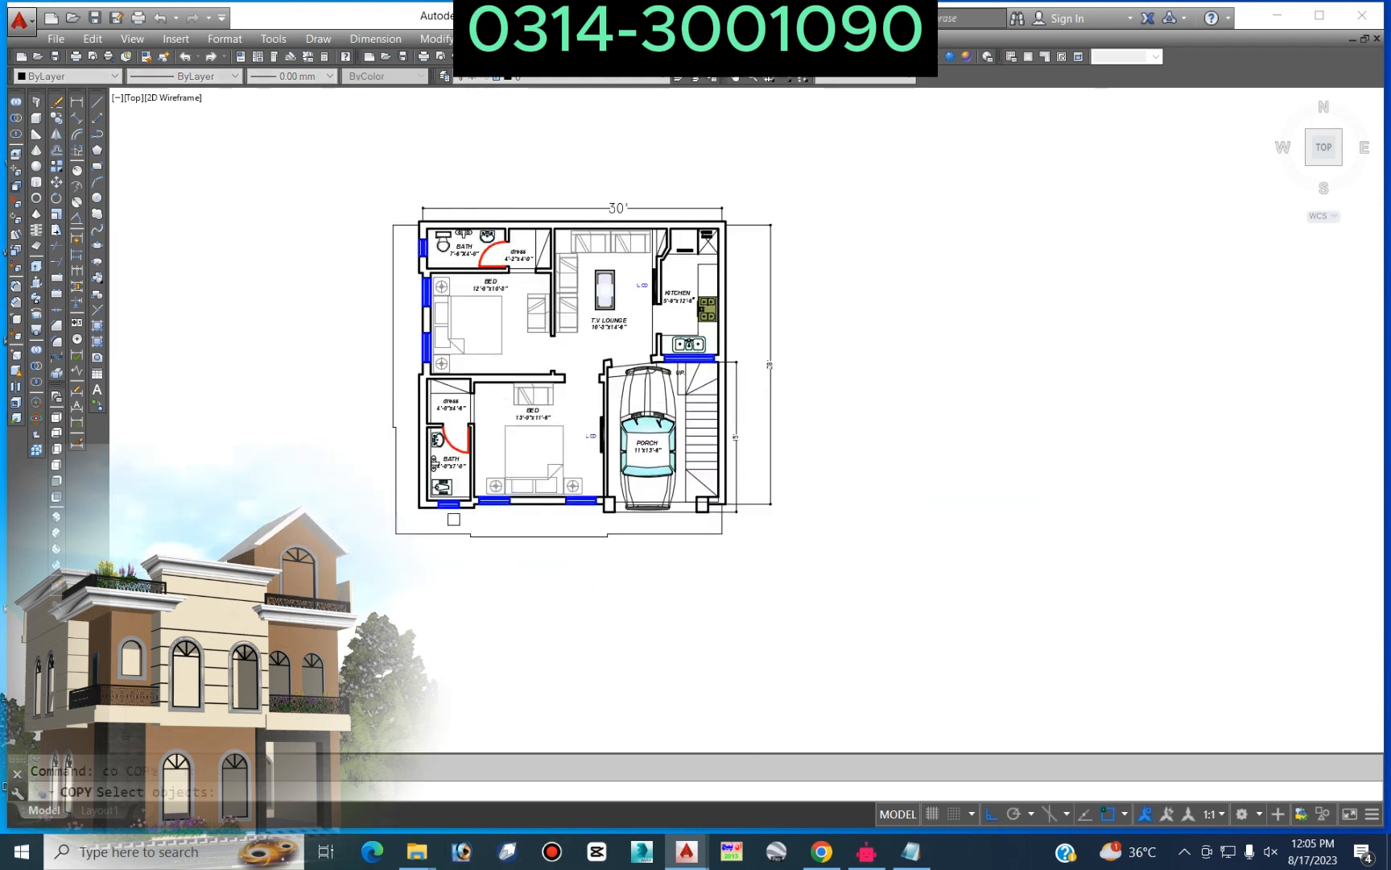
pyautogui.scroll(7, 451, 518)
pyautogui.click(397, 493)
pyautogui.click(520, 425)
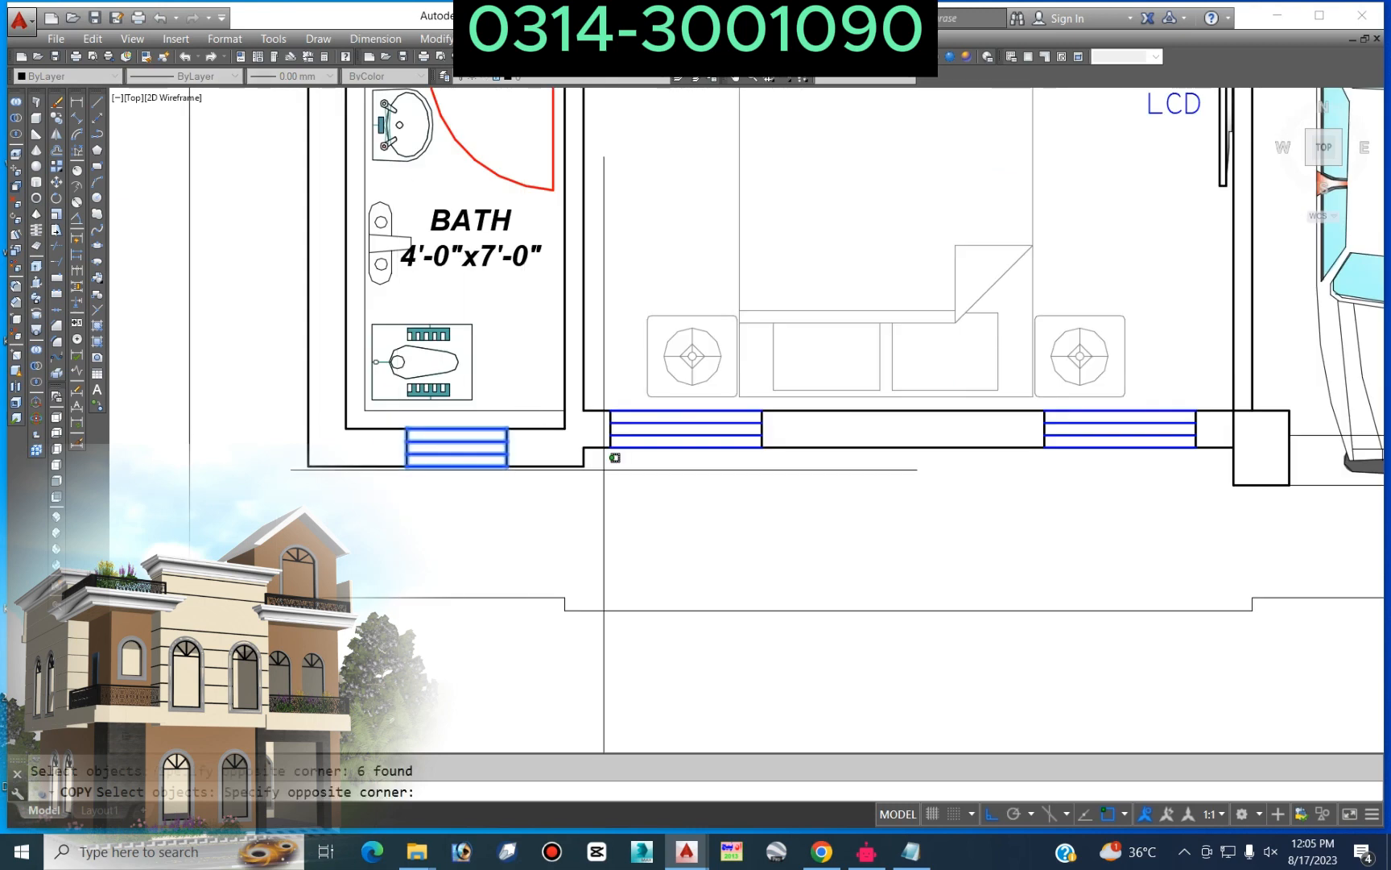
pyautogui.click(771, 403)
pyautogui.click(1032, 487)
pyautogui.click(1201, 402)
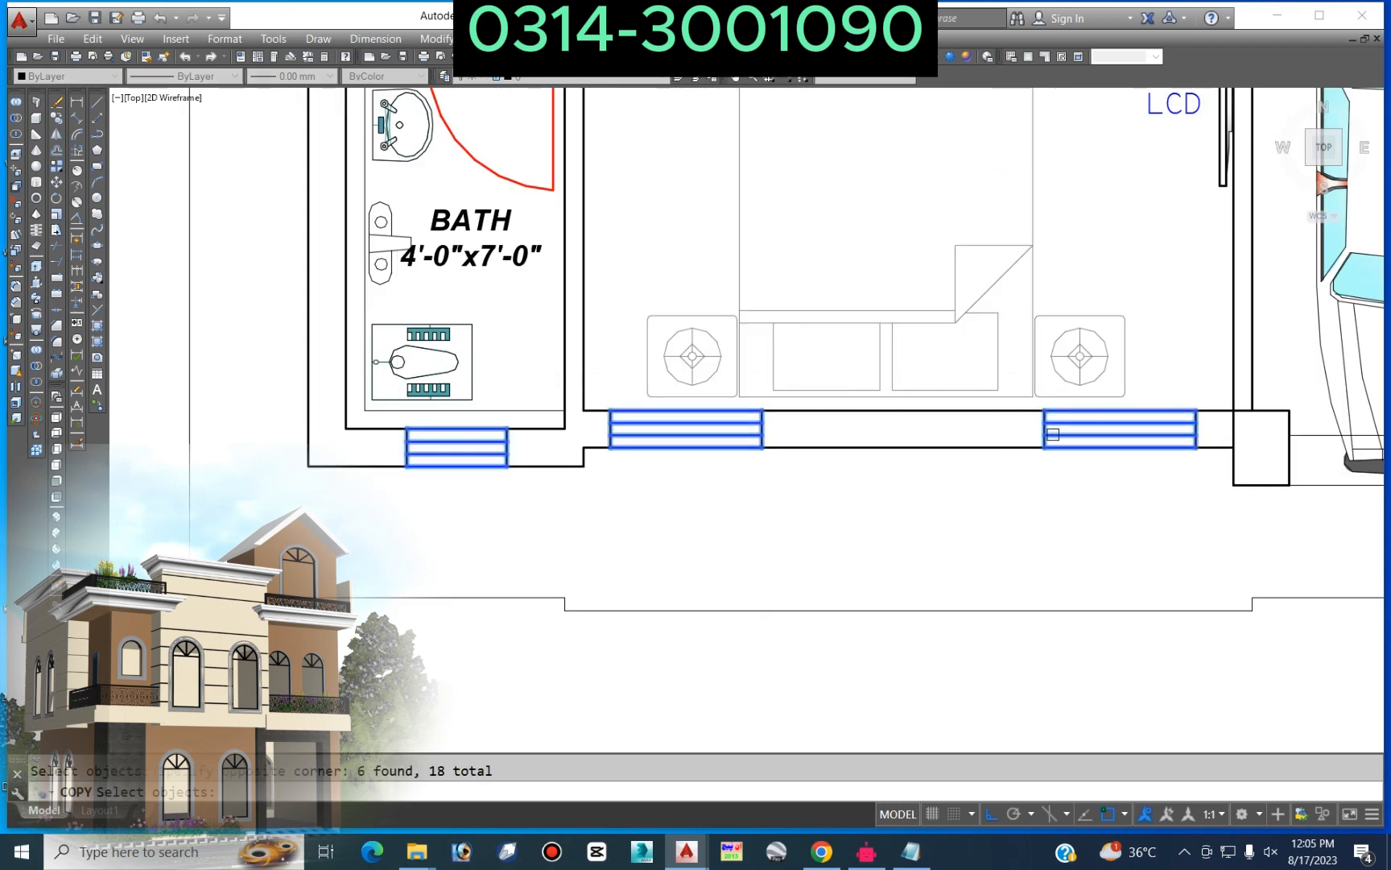
# Step: Add both slanted jamb lines of the opening between the T.V. lounge and the porch to the copy selection
pyautogui.scroll(-7, 1053, 434)
pyautogui.scroll(6, 773, 458)
pyautogui.scroll(2, 773, 457)
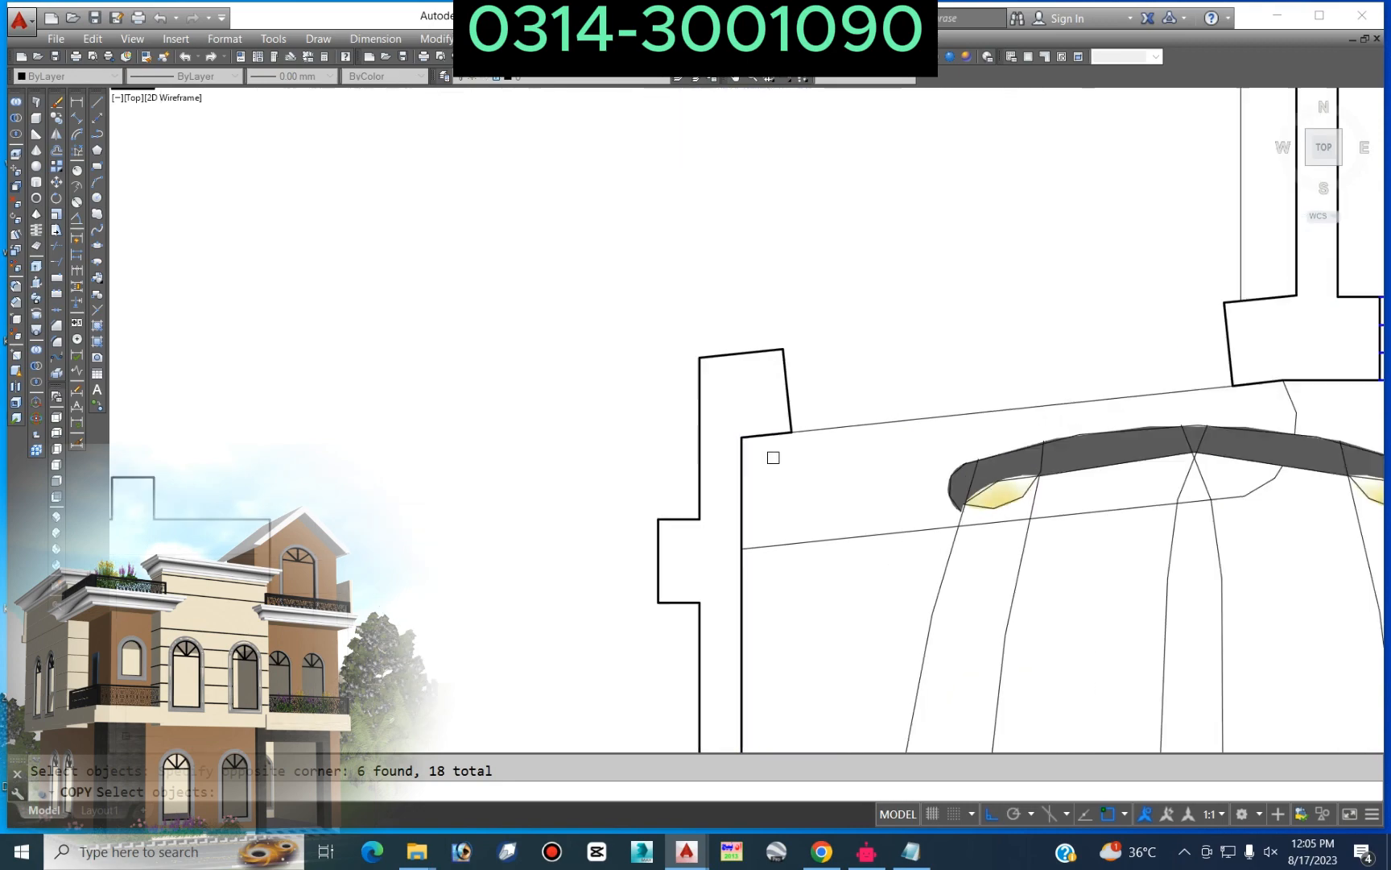
pyautogui.scroll(2, 773, 458)
pyautogui.scroll(-2, 873, 295)
pyautogui.click(802, 391)
pyautogui.click(922, 216)
pyautogui.scroll(-2, 1211, 348)
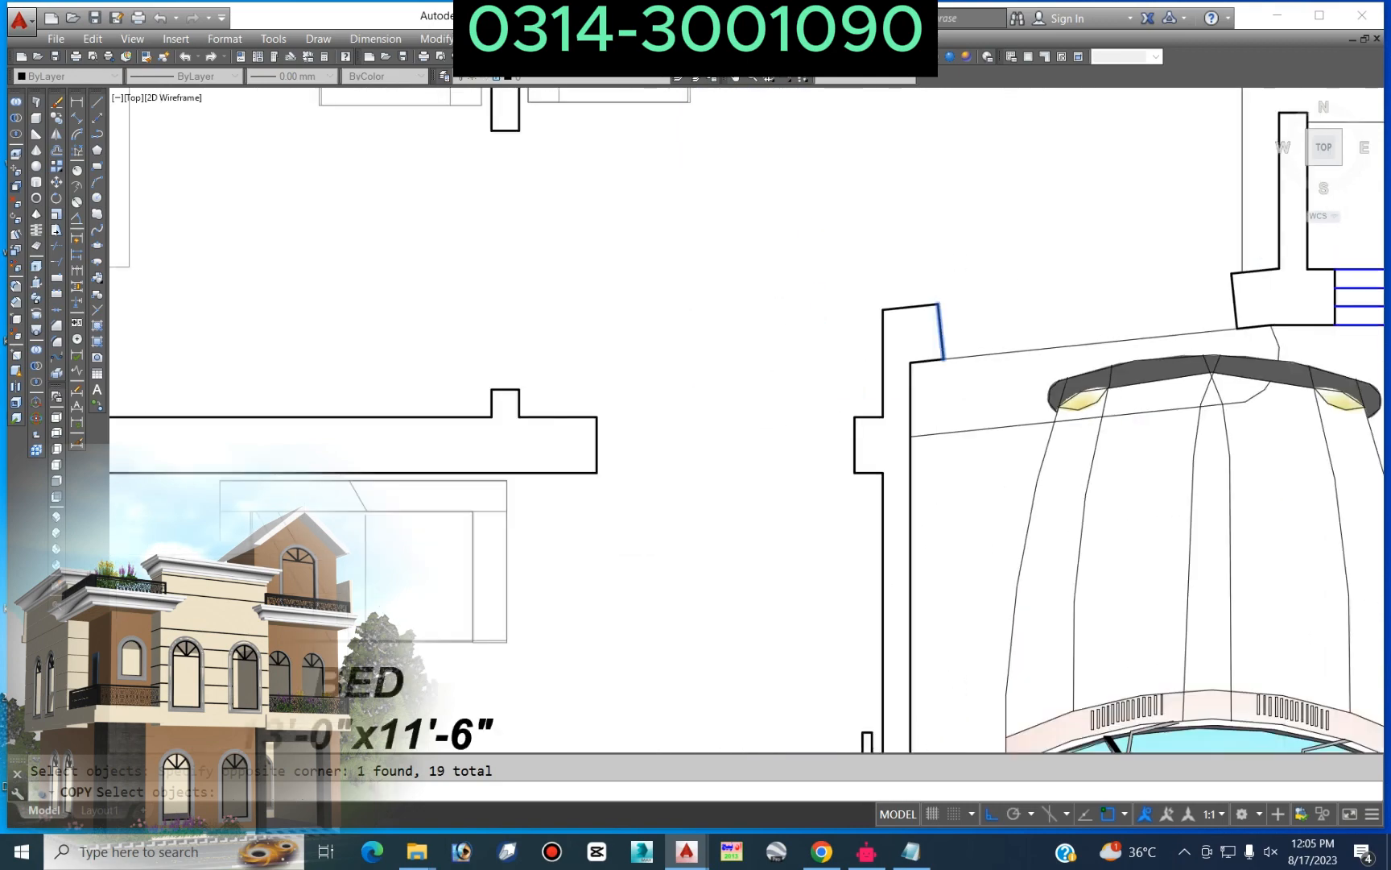
pyautogui.scroll(-2, 1192, 378)
pyautogui.scroll(4, 963, 428)
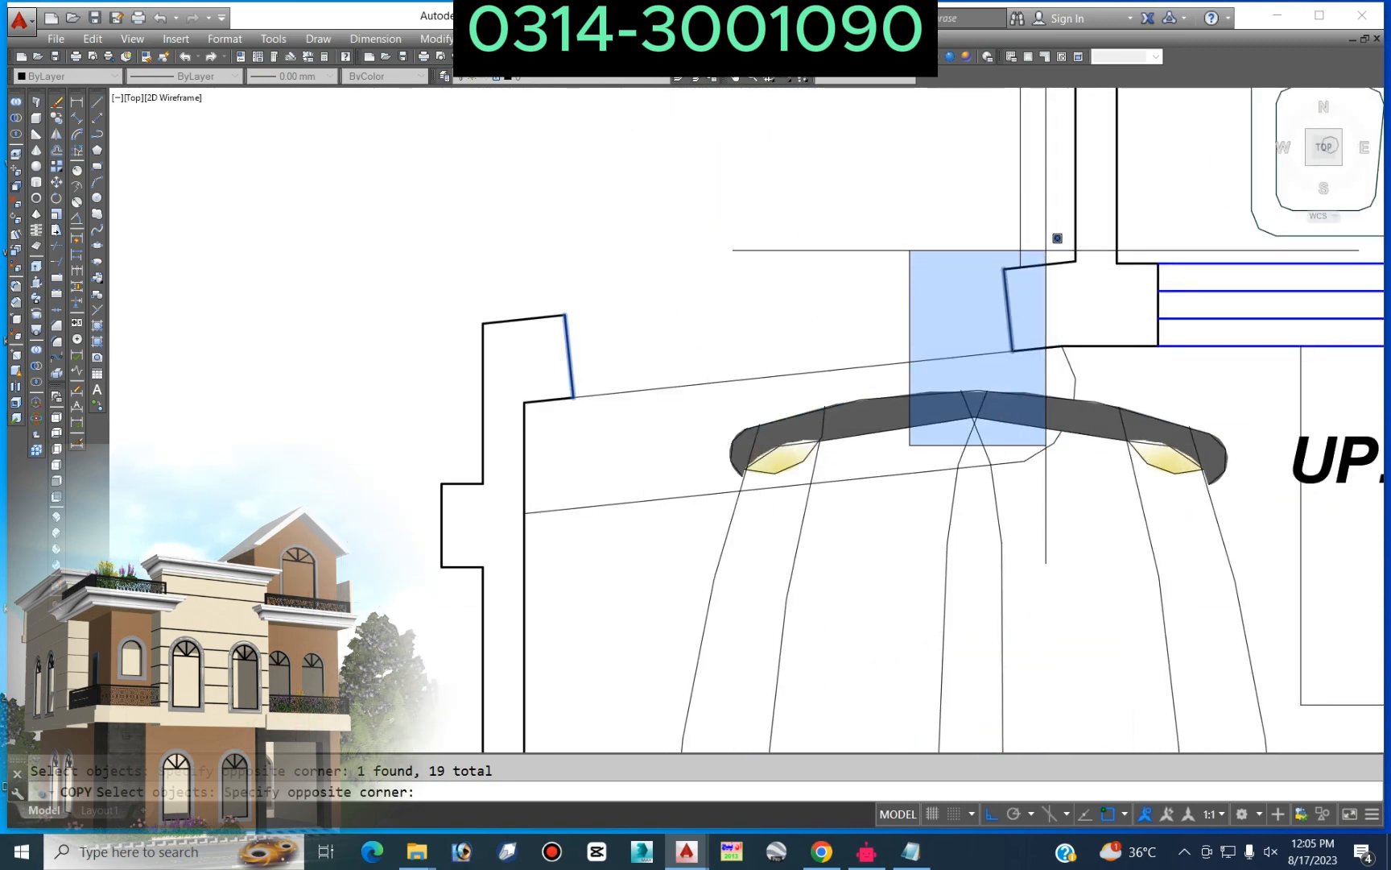
pyautogui.click(1071, 260)
# Step: Add the jamb lines of the two bedroom door openings off the T.V. lounge to the copy selection
pyautogui.scroll(-2, 921, 345)
pyautogui.click(573, 455)
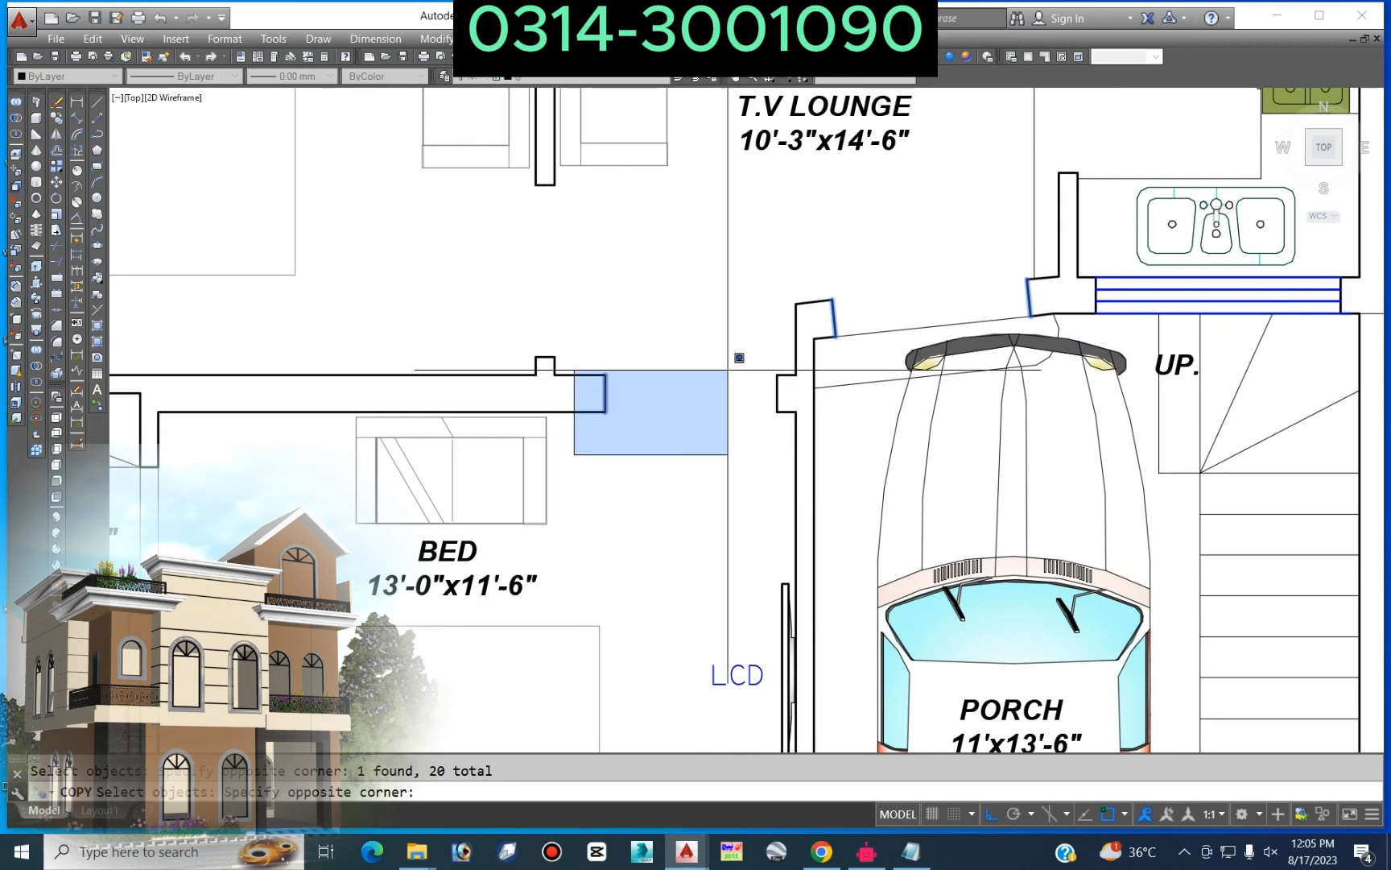
pyautogui.click(781, 323)
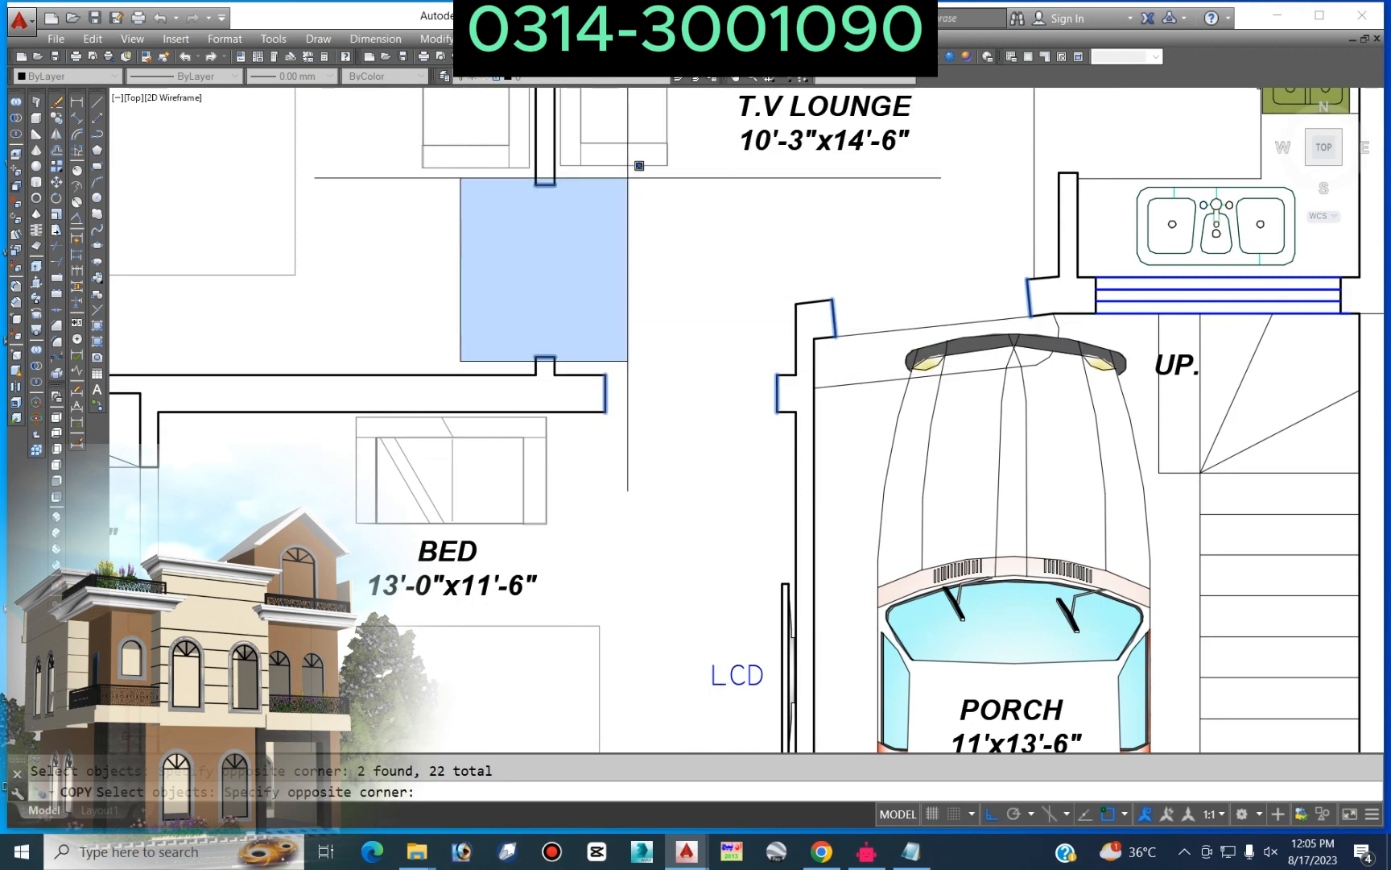
pyautogui.click(616, 179)
# Step: Add the upper bedroom's two side-wall windows and the upper bath's window to the copy selection
pyautogui.scroll(-3, 681, 301)
pyautogui.scroll(3, 413, 282)
pyautogui.click(498, 323)
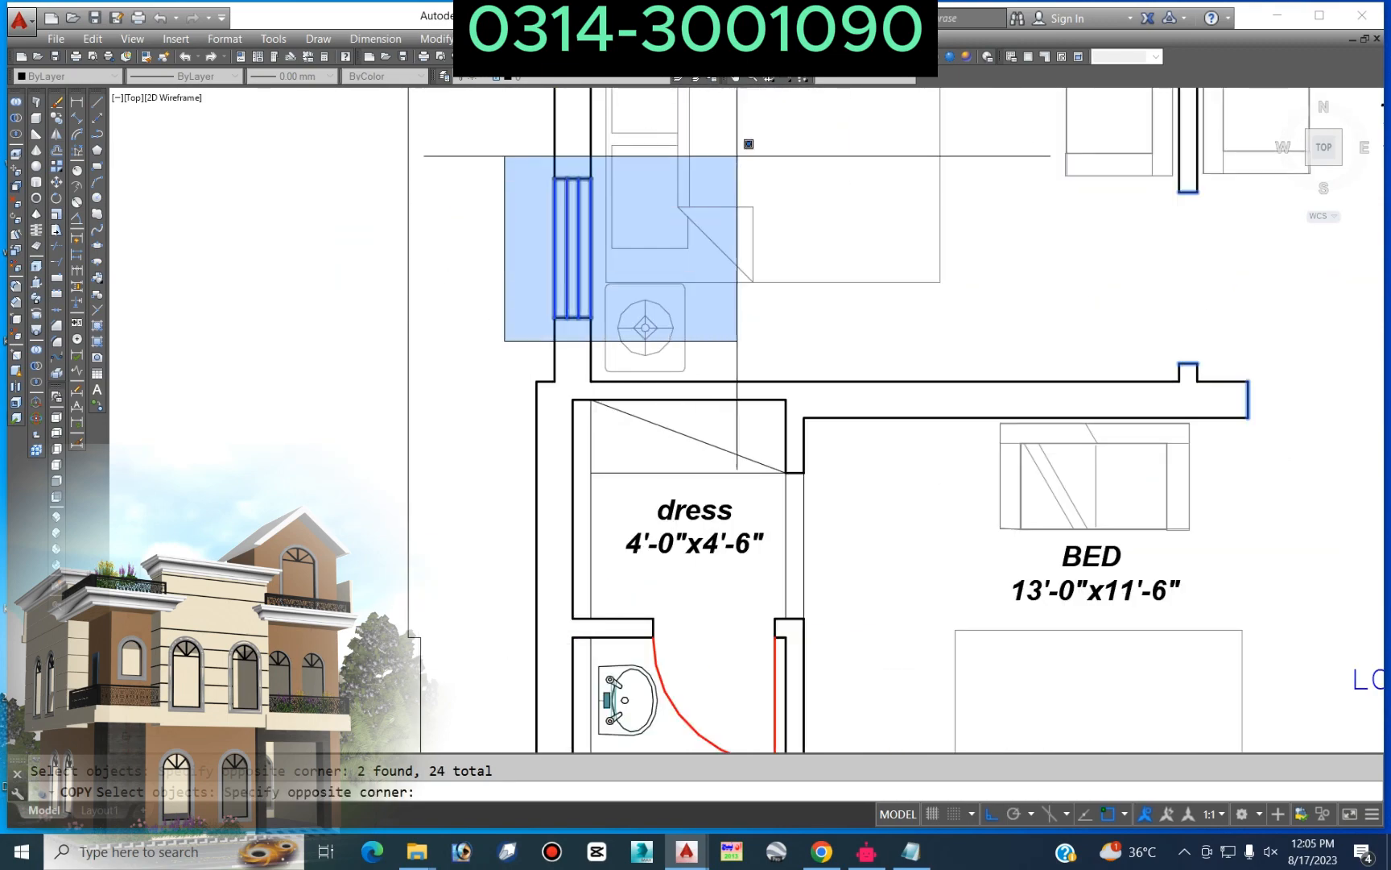
pyautogui.click(748, 145)
pyautogui.scroll(-3, 747, 145)
pyautogui.scroll(3, 610, 206)
pyautogui.scroll(-3, 711, 241)
pyautogui.click(673, 226)
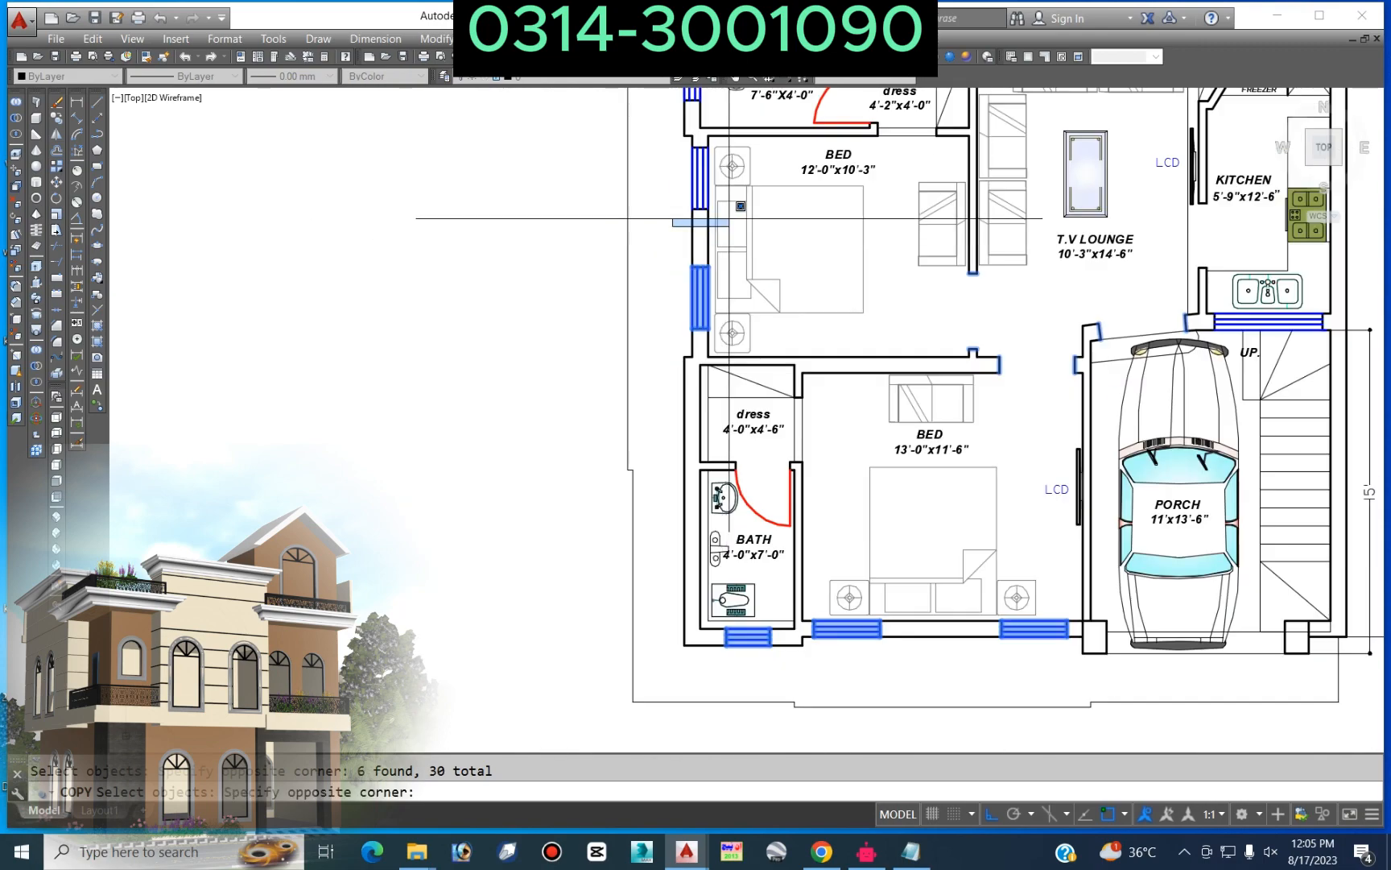
pyautogui.scroll(-2, 733, 225)
pyautogui.scroll(3, 715, 185)
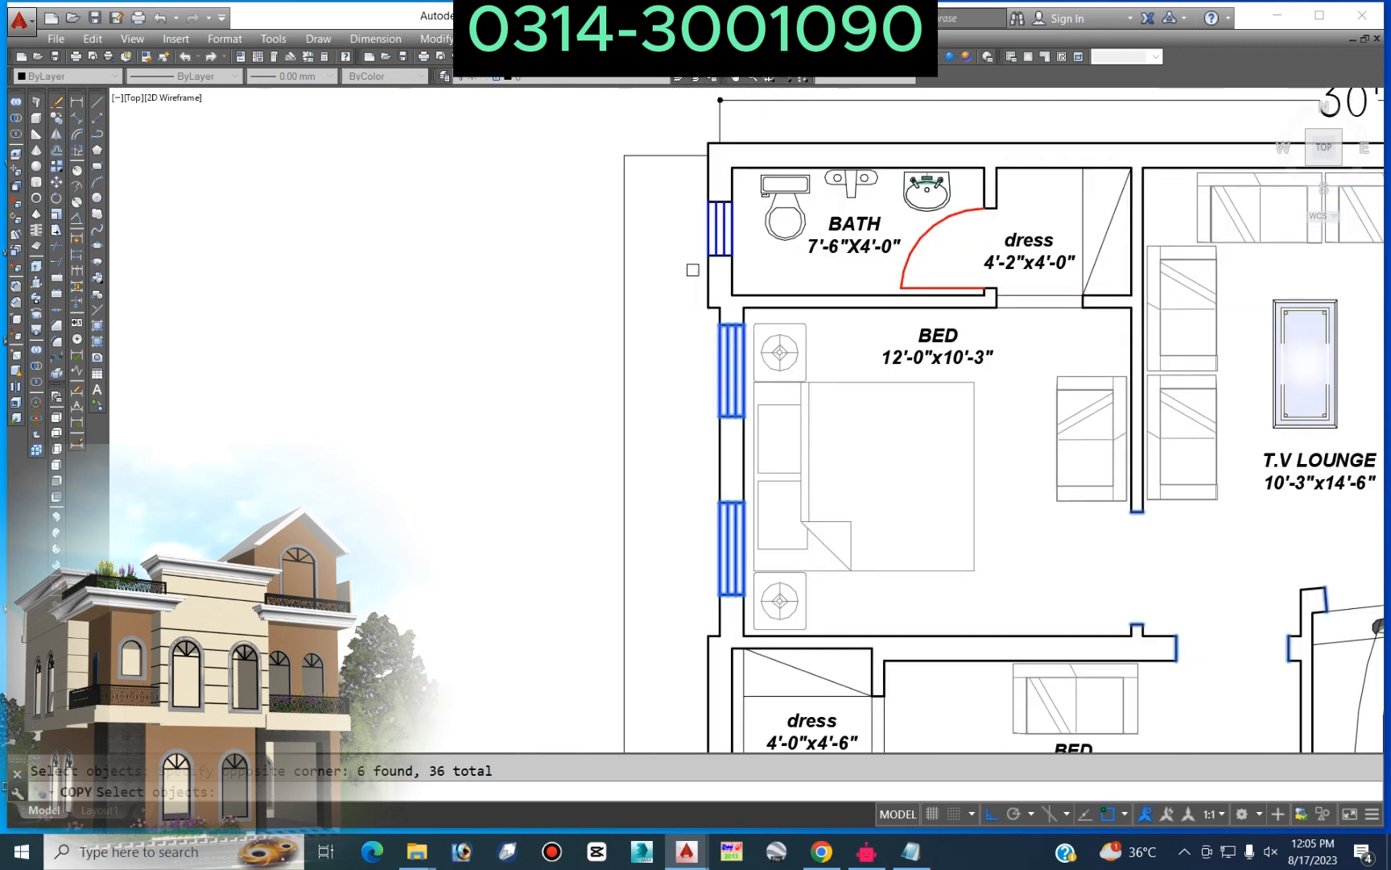
pyautogui.click(693, 271)
pyautogui.click(764, 191)
# Step: Add the kitchen window behind the sink to the copy selection
pyautogui.scroll(-3, 765, 191)
pyautogui.scroll(6, 738, 329)
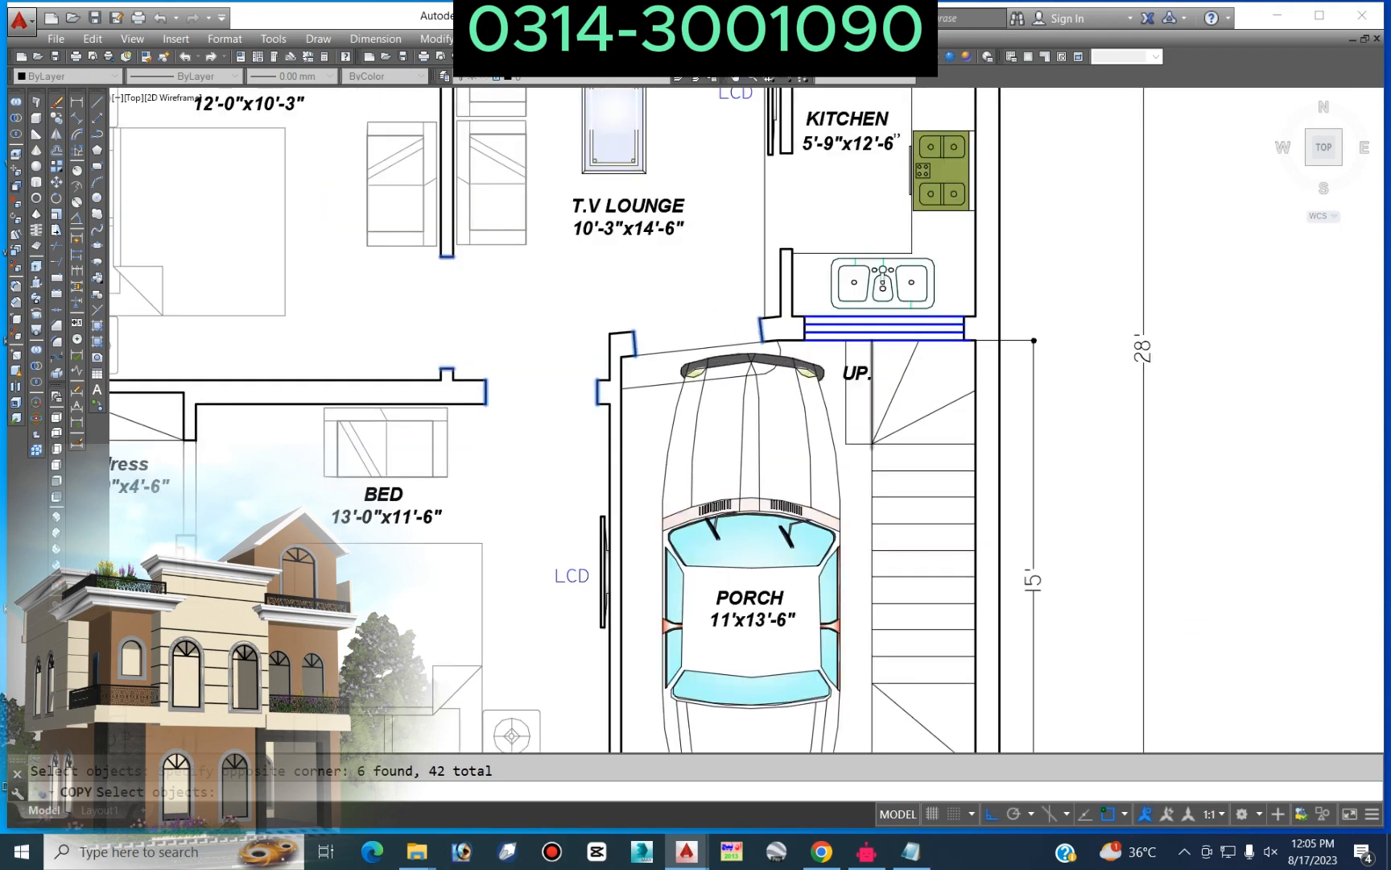
pyautogui.scroll(-4, 844, 288)
pyautogui.click(981, 249)
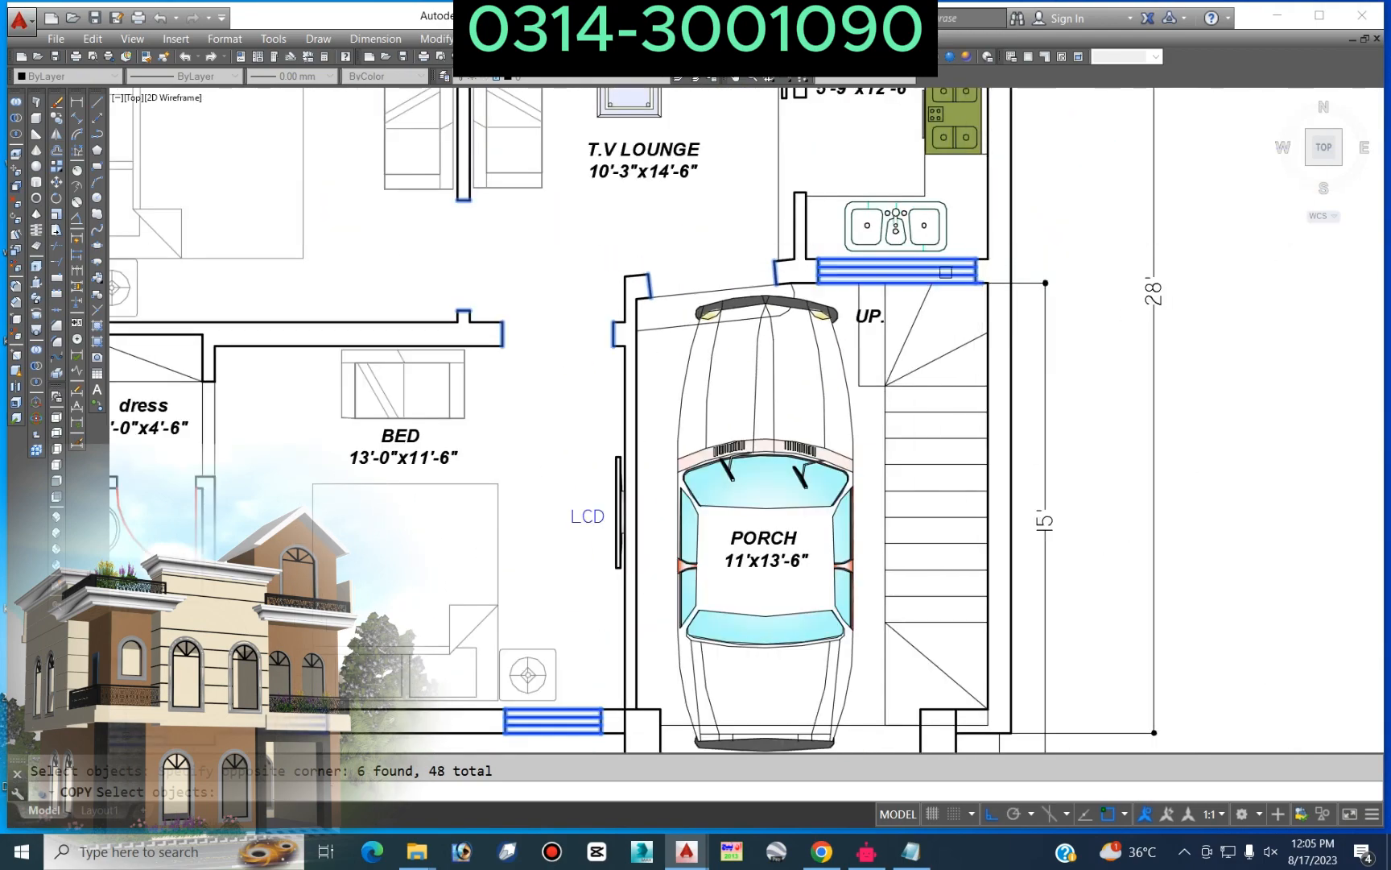
# Step: Copy the selected windows and jambs from the furnished plan's upper-right outer corner to the matching corner of the cleared layout plan
pyautogui.scroll(-3, 837, 355)
pyautogui.scroll(6, 851, 215)
pyautogui.press('Return')
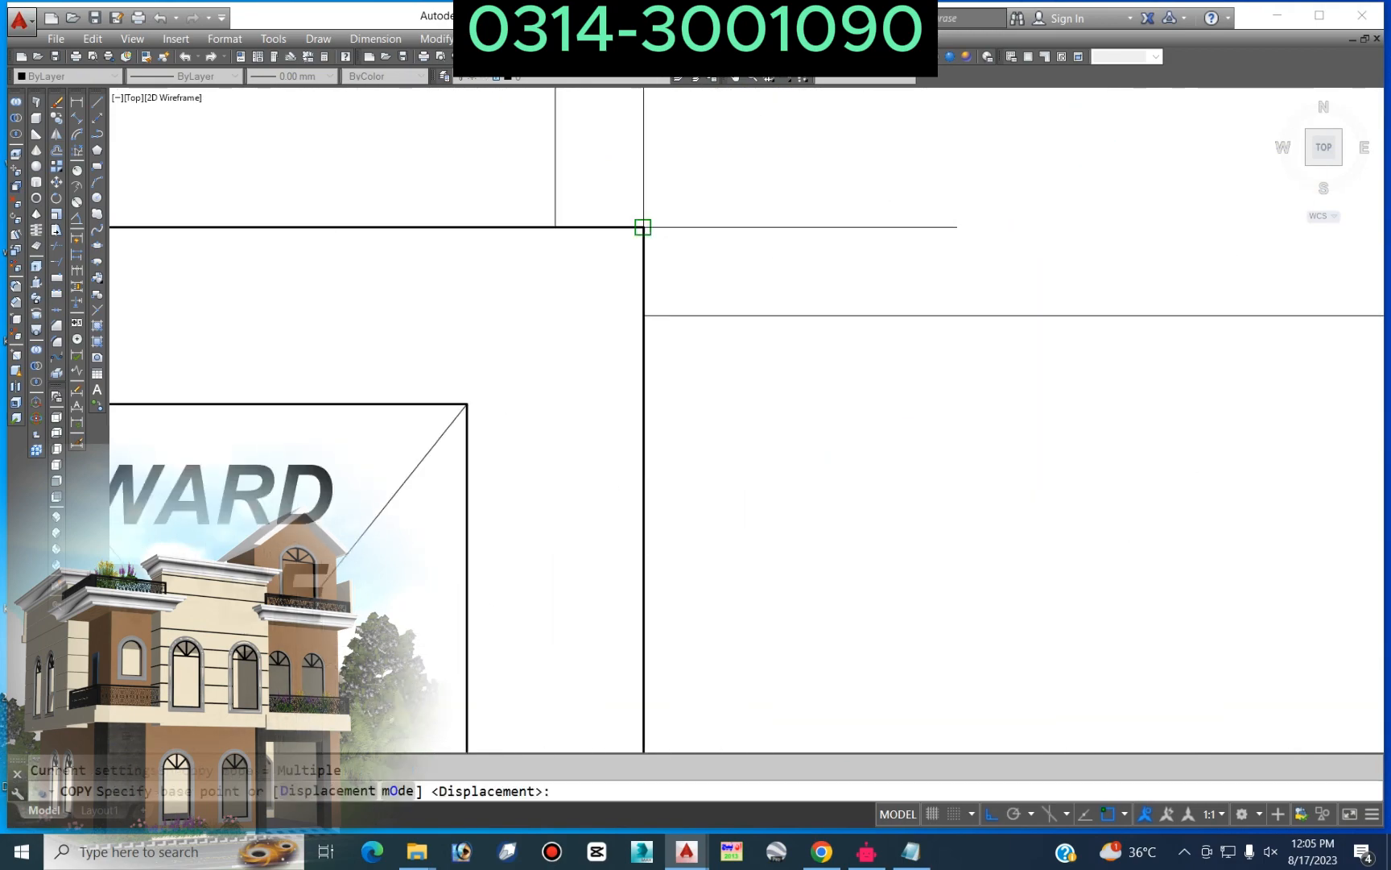
pyautogui.scroll(-7, 636, 229)
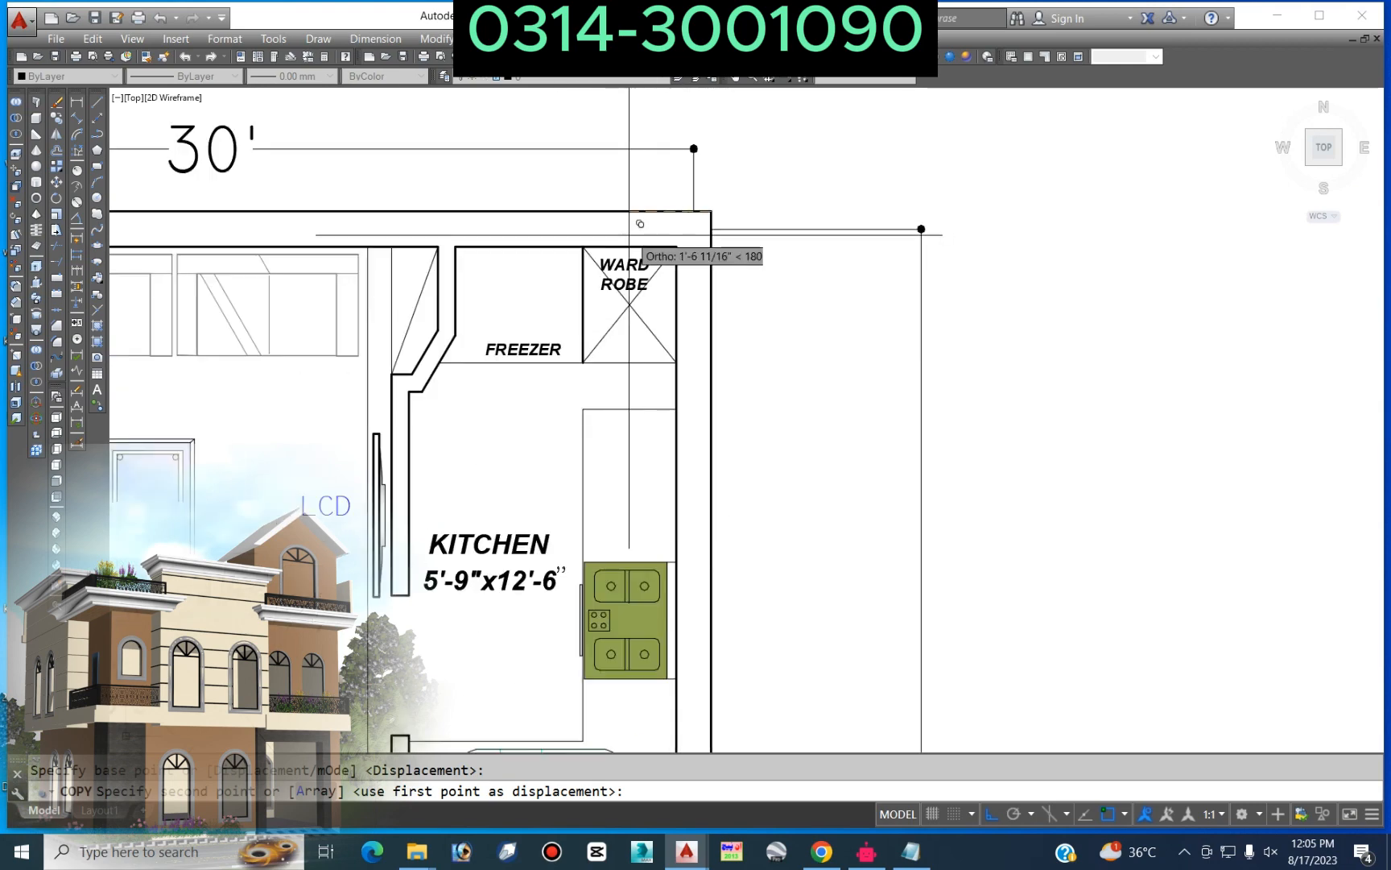
pyautogui.moveTo(1010, 286); pyautogui.dragTo(529, 319, button='middle')
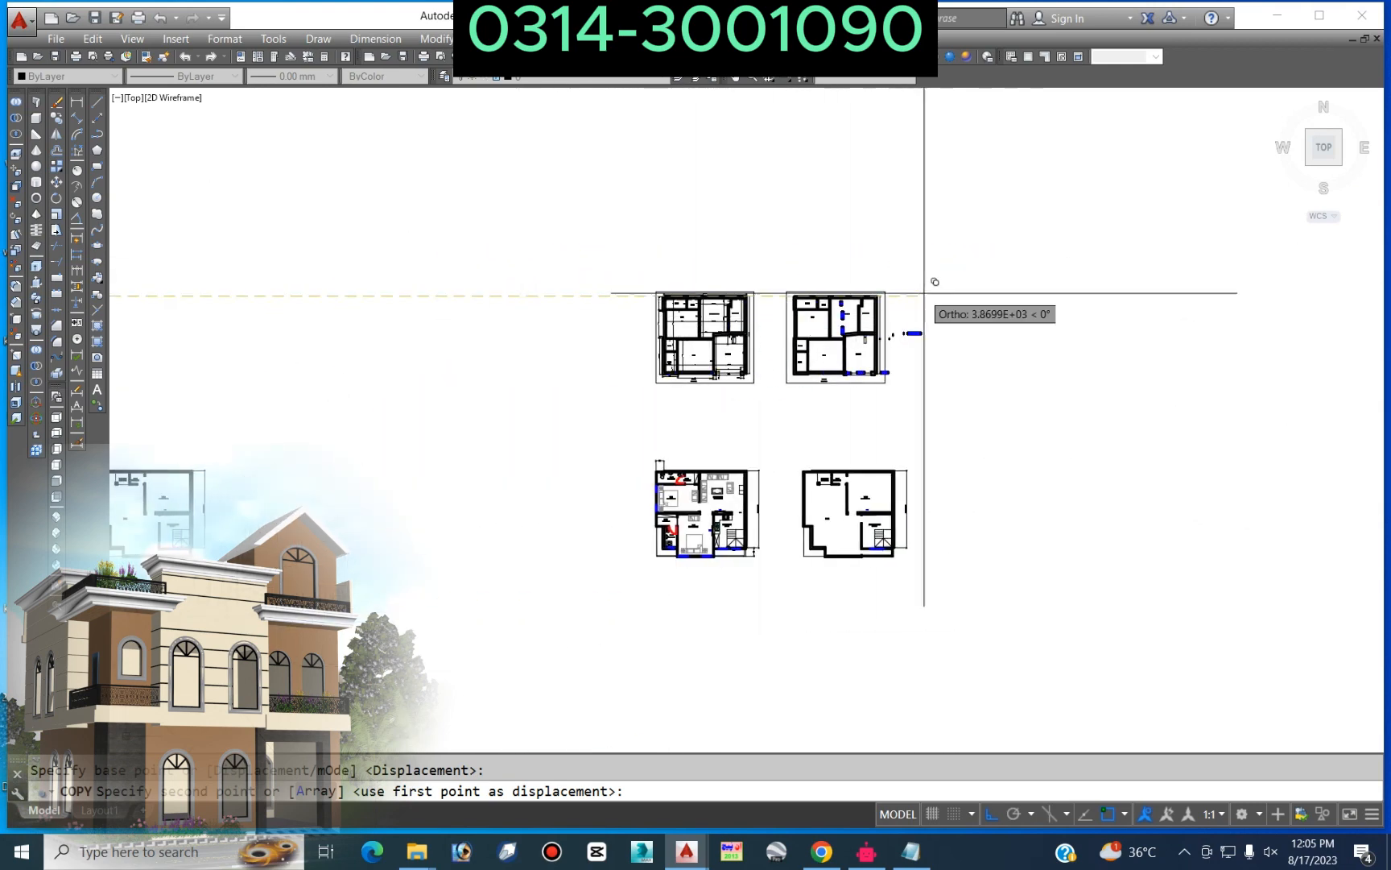
pyautogui.scroll(8, 925, 301)
pyautogui.scroll(5, 789, 297)
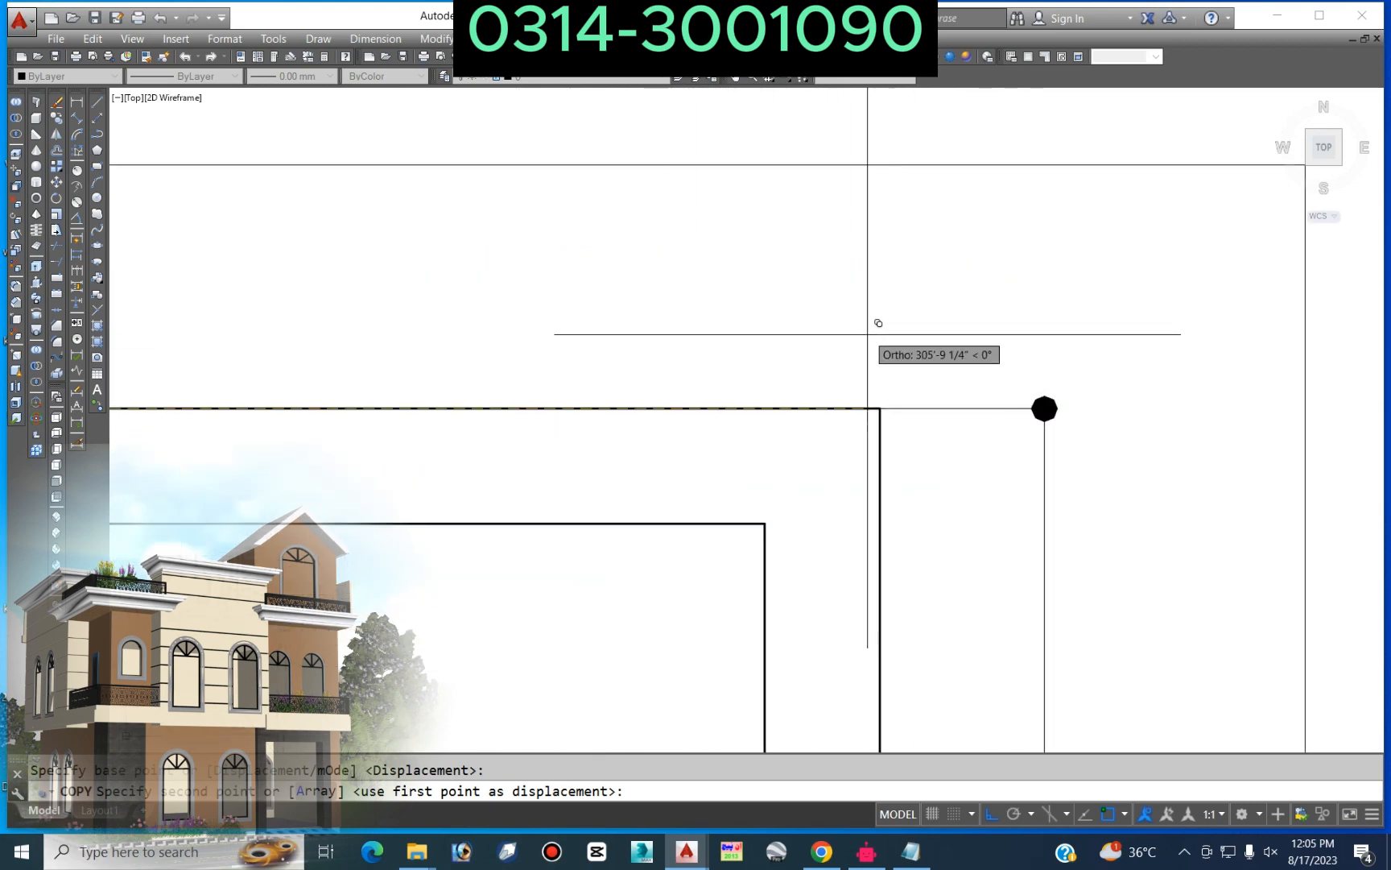
pyautogui.click(880, 408)
# Step: Dimension the gaps between the lower bedroom's side walls and the outer edges of its two front windows
pyautogui.scroll(-6, 880, 408)
pyautogui.scroll(4, 504, 414)
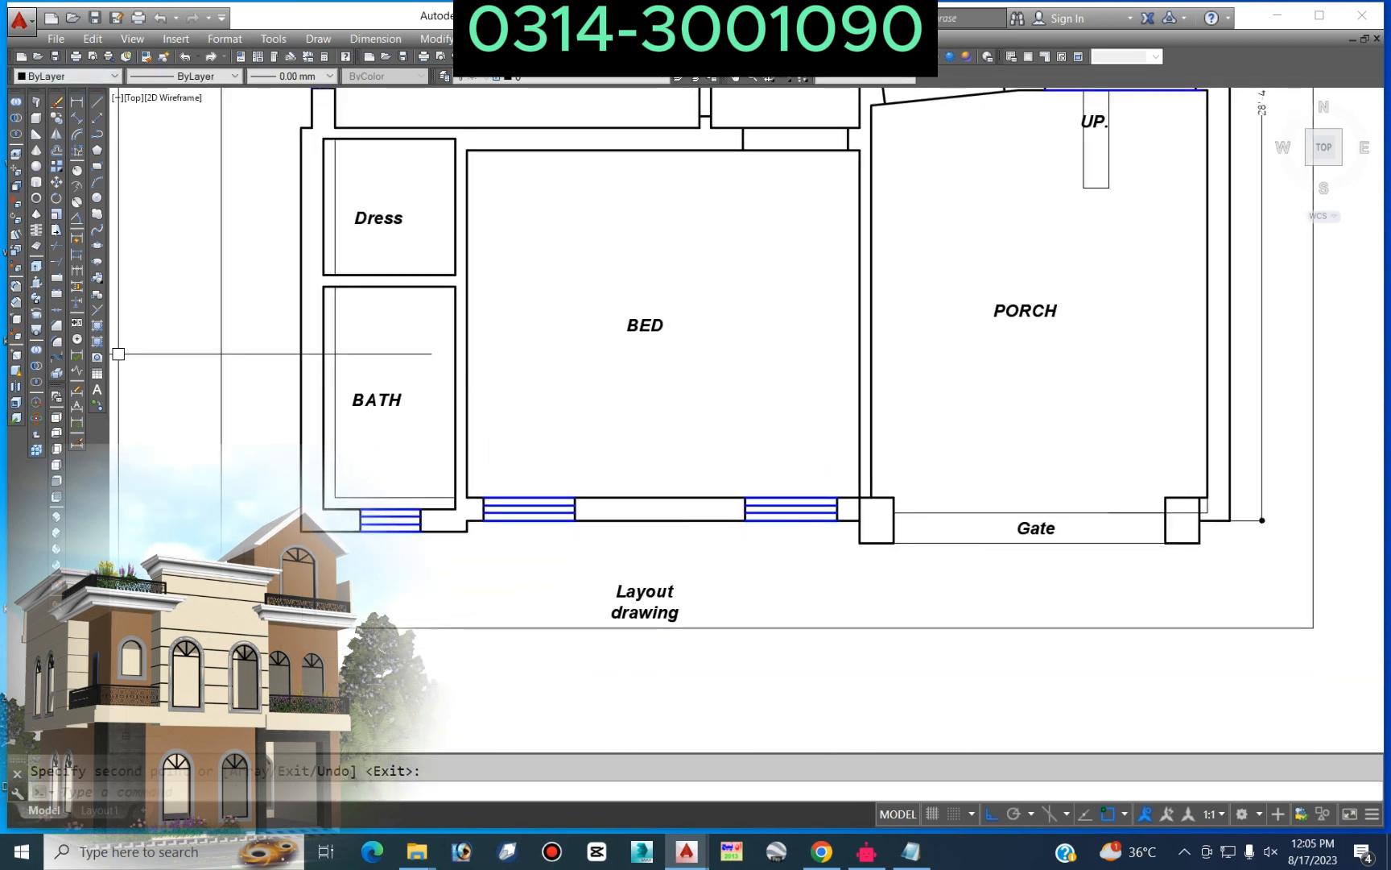
pyautogui.click(77, 102)
pyautogui.scroll(6, 475, 484)
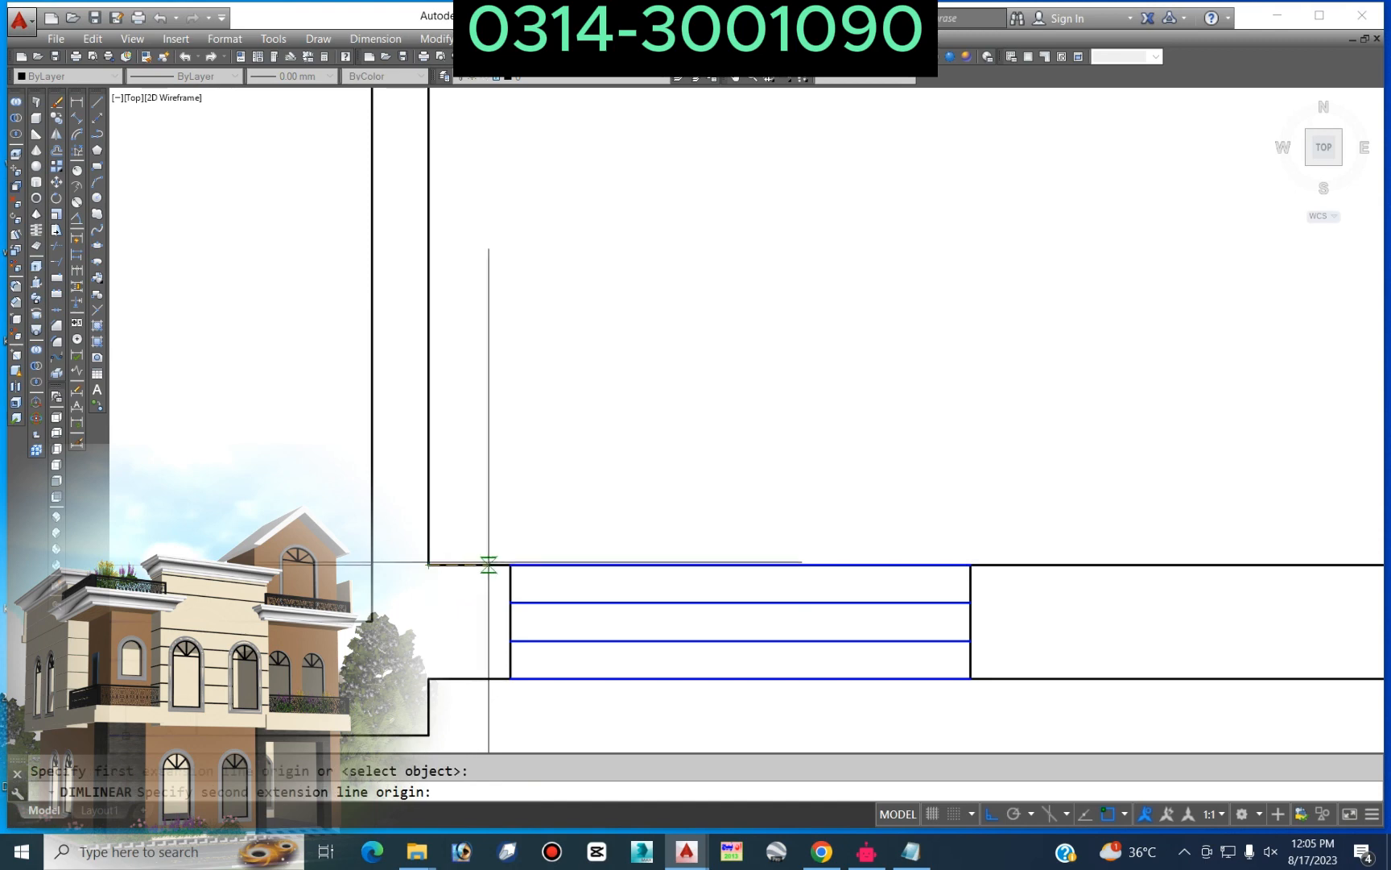
pyautogui.click(510, 566)
pyautogui.click(545, 344)
pyautogui.scroll(-5, 515, 340)
pyautogui.scroll(5, 1025, 419)
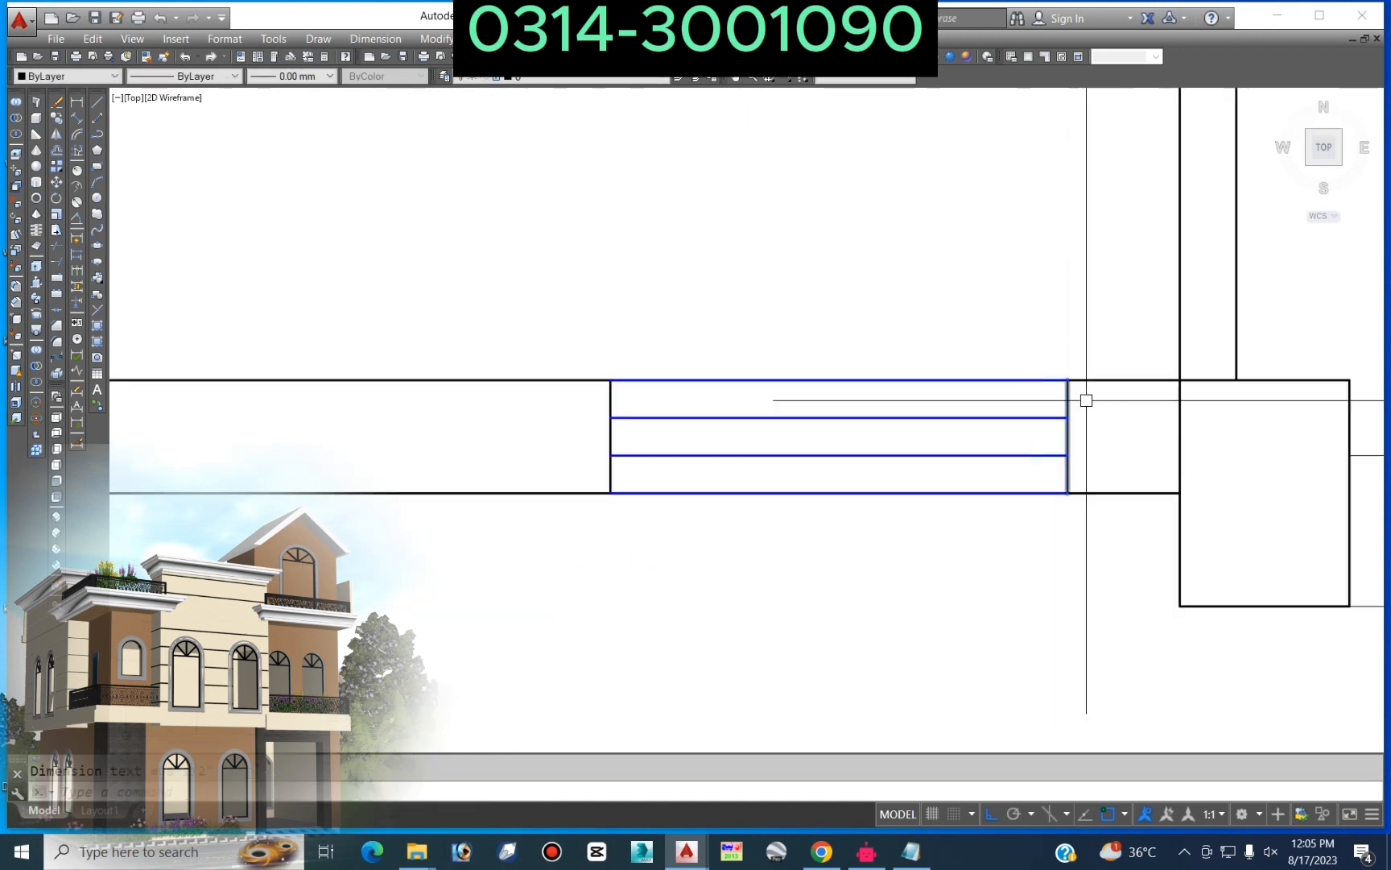
pyautogui.press('Return')
pyautogui.click(1180, 380)
pyautogui.click(1066, 271)
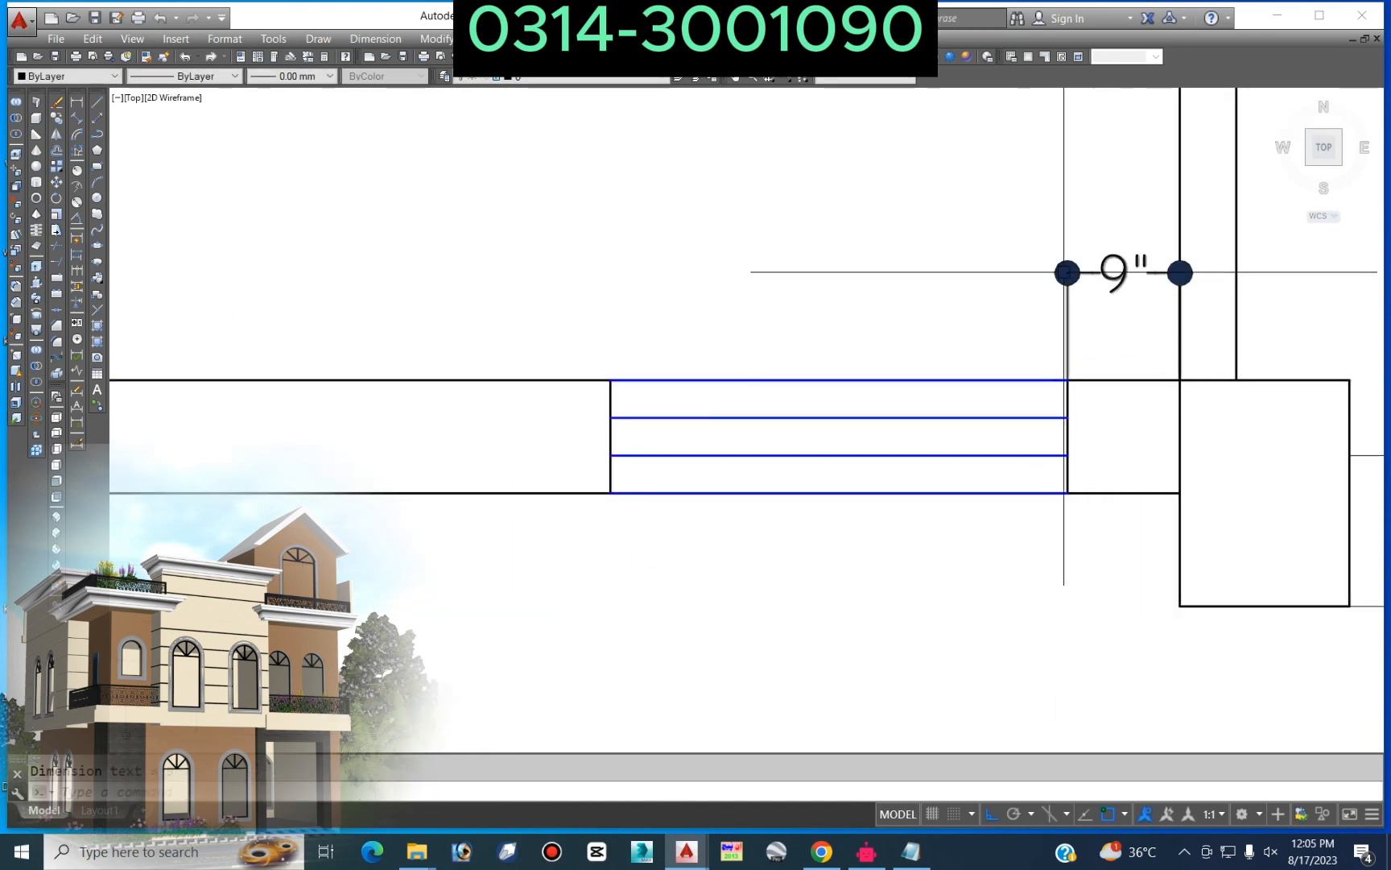
# Step: Dimension the widths of the lower bedroom's two front windows
pyautogui.scroll(-4, 1064, 272)
pyautogui.press('Return')
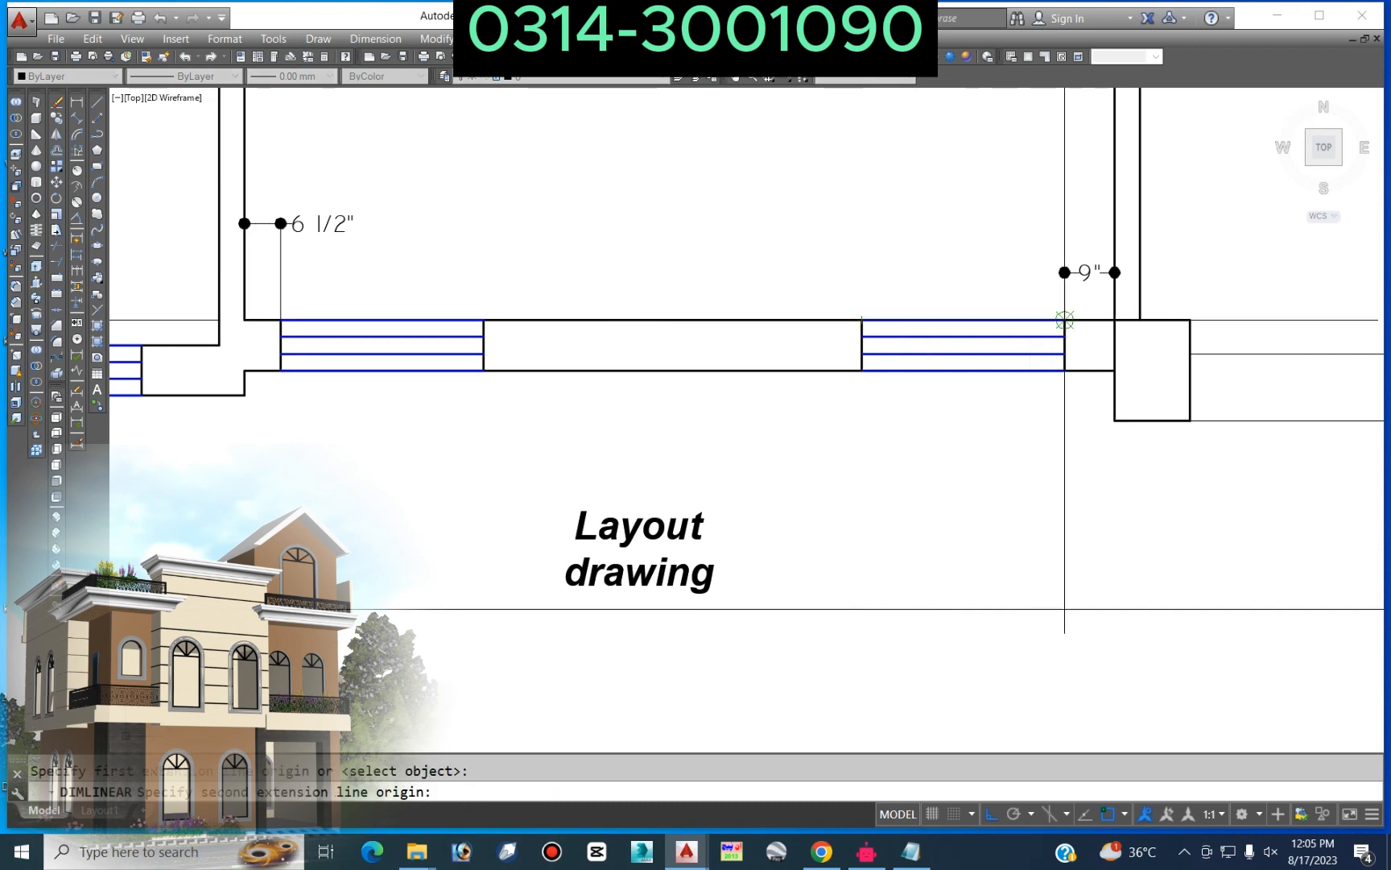
pyautogui.click(1065, 320)
pyautogui.click(926, 240)
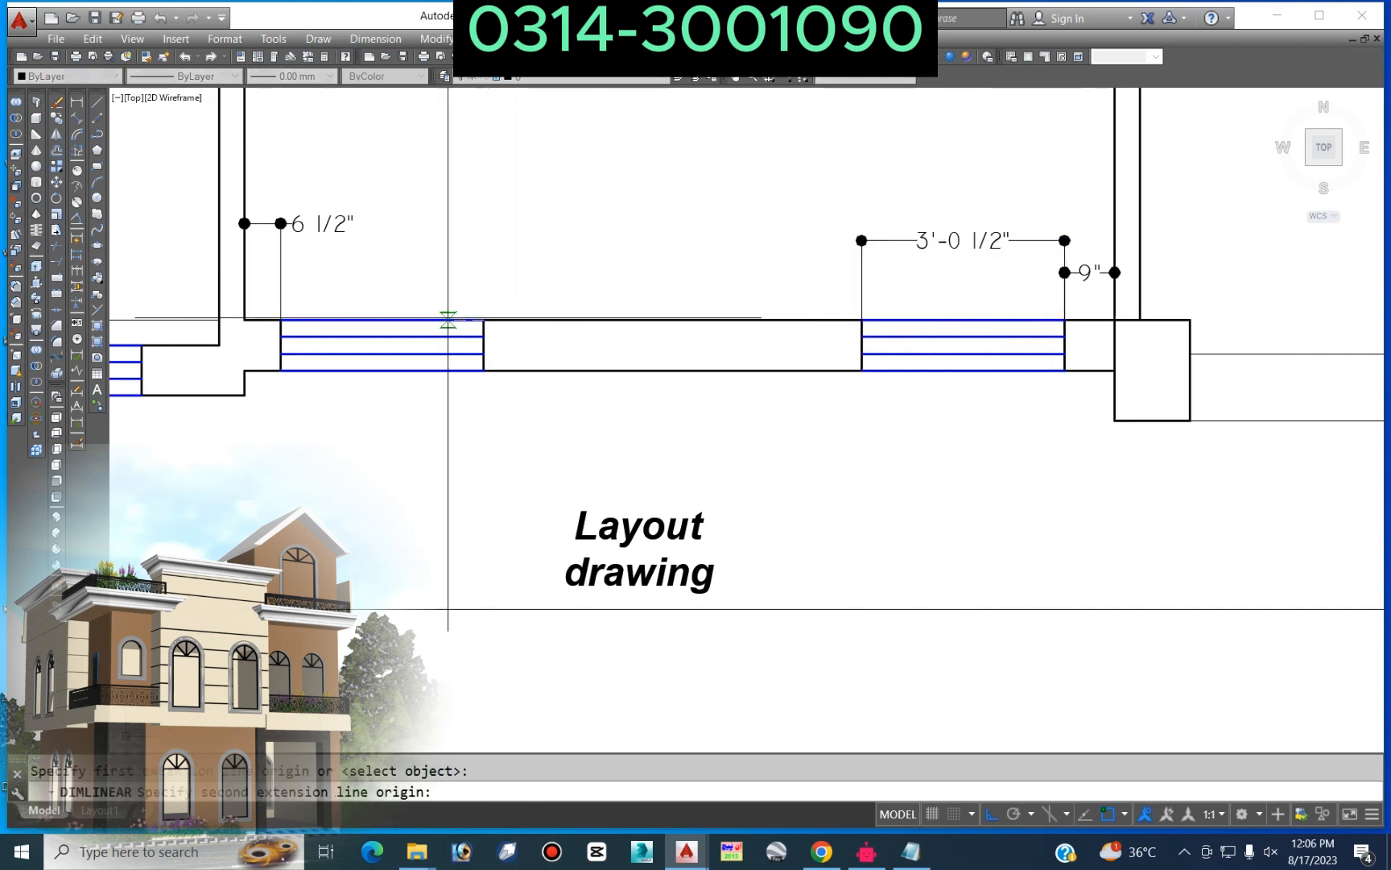
pyautogui.click(484, 320)
pyautogui.click(426, 277)
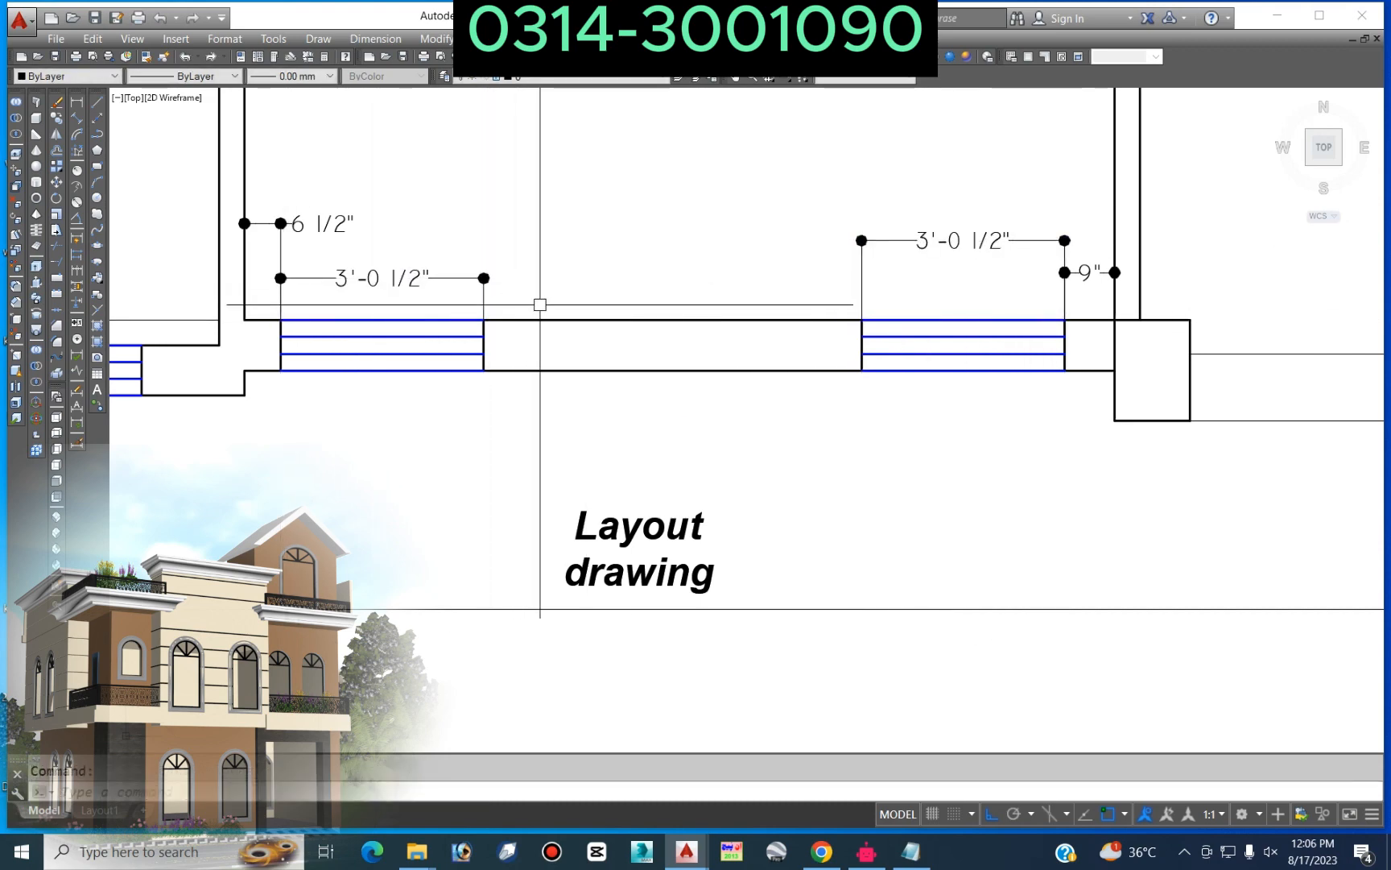
# Step: Stretch the lower bedroom's left window with its dimensions 2.5 inches to the right, away from the bath wall
pyautogui.click(558, 185)
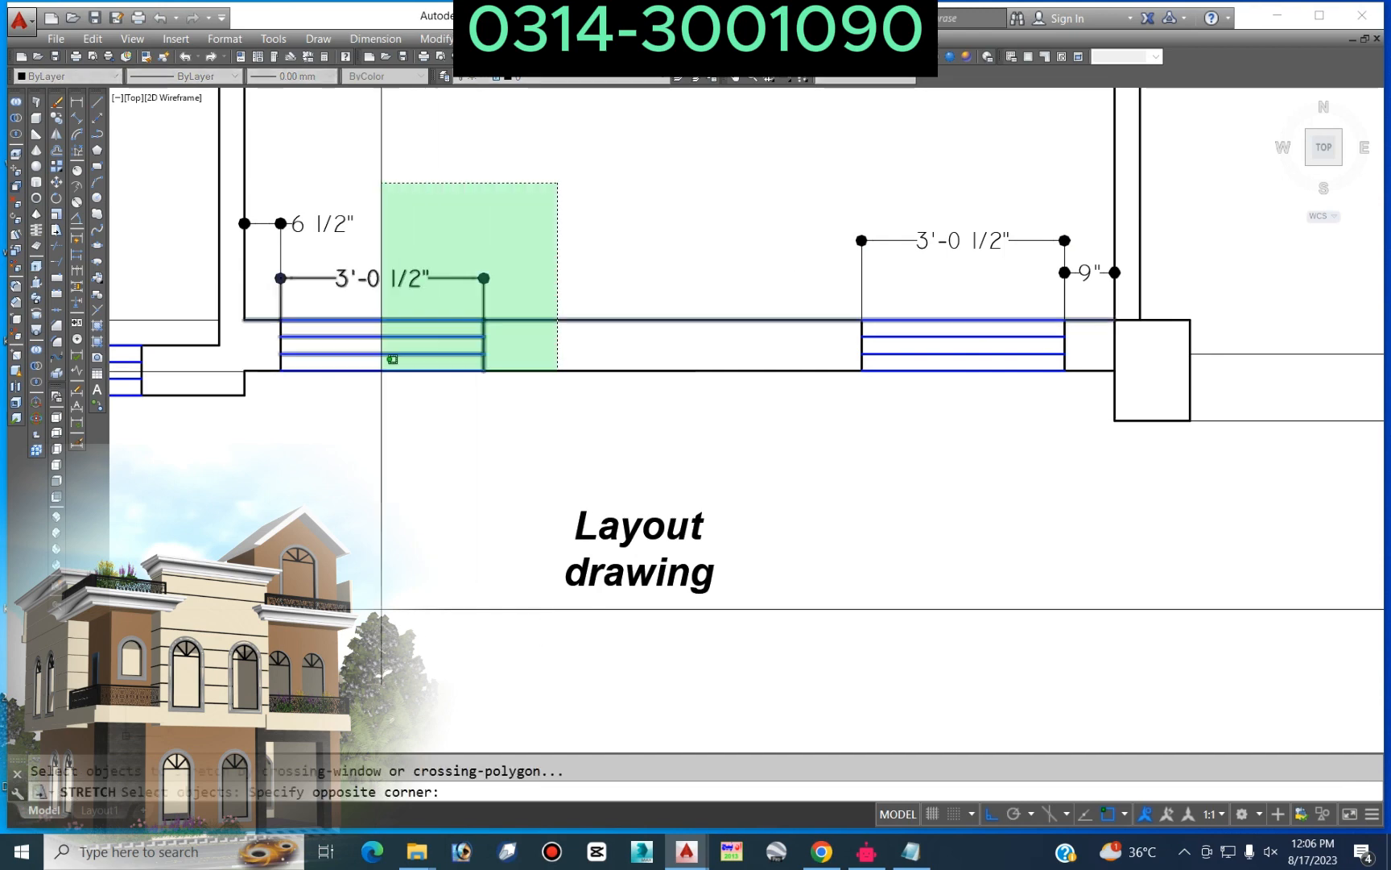
pyautogui.click(290, 403)
pyautogui.press('Return')
pyautogui.click(429, 441)
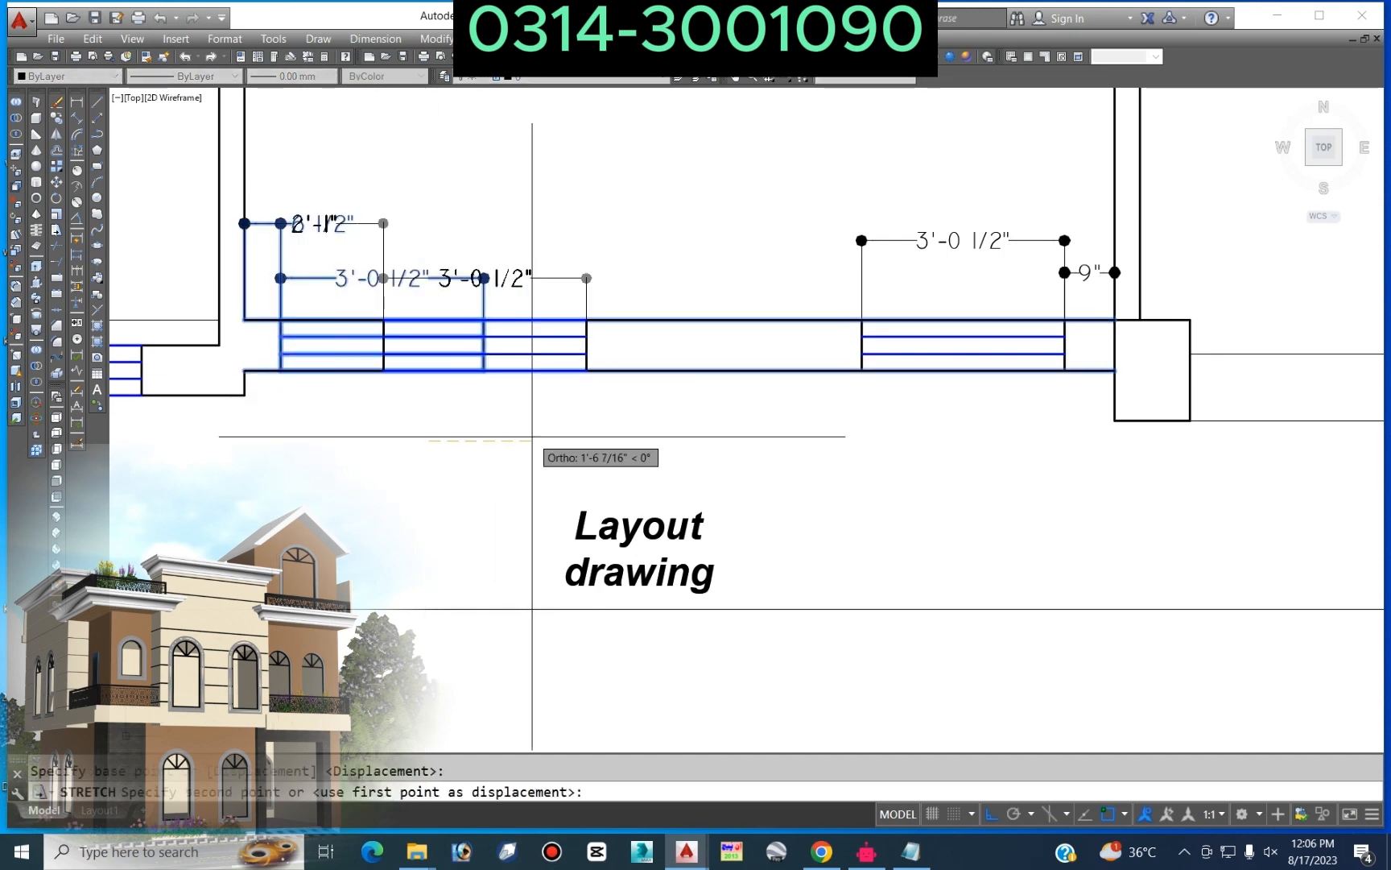
pyautogui.write('2.5')
pyautogui.press('Return')
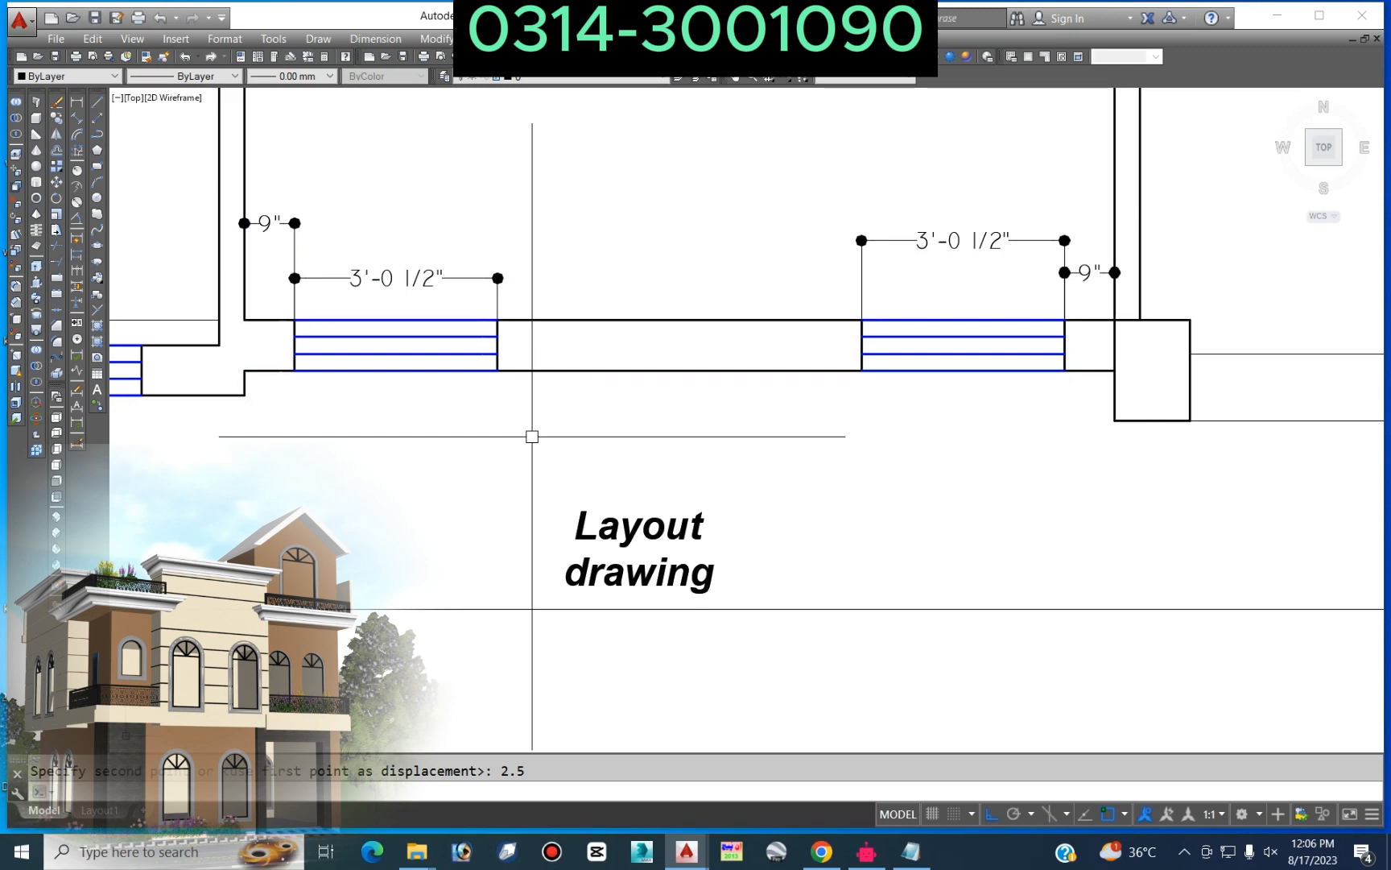
# Step: Stretch the right edge of the lower bedroom's left window 0.5 inch to the left, narrowing it to 3'
pyautogui.press('Return')
pyautogui.click(528, 243)
pyautogui.click(459, 423)
pyautogui.press('Return')
pyautogui.click(562, 475)
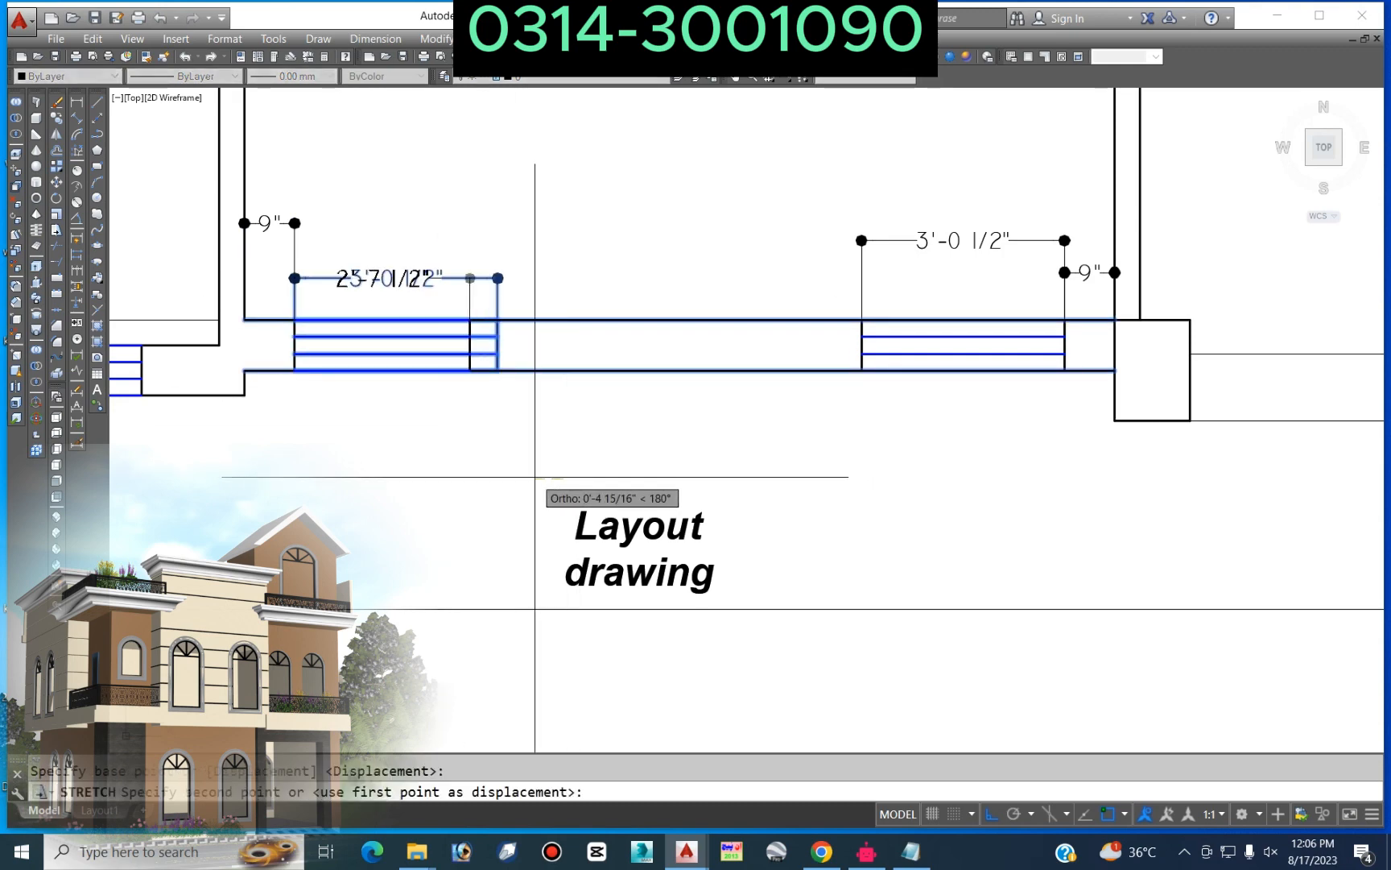
pyautogui.write('.5')
pyautogui.press('Return')
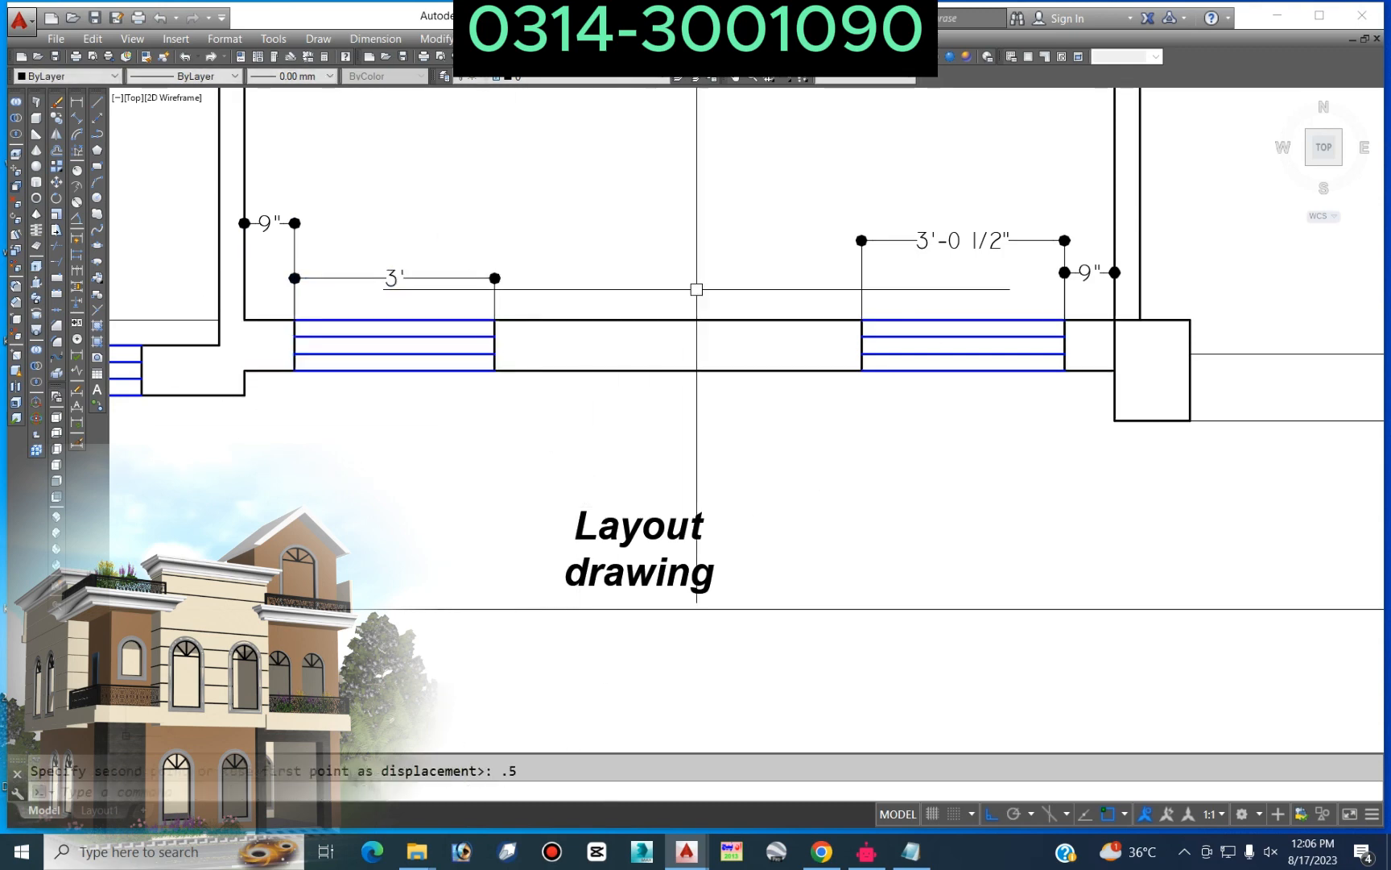
# Step: Stretch the left edge of the lower bedroom's right window 0.5 inch to the right, narrowing it to 3'
pyautogui.click(823, 472)
pyautogui.press('Return')
pyautogui.click(809, 497)
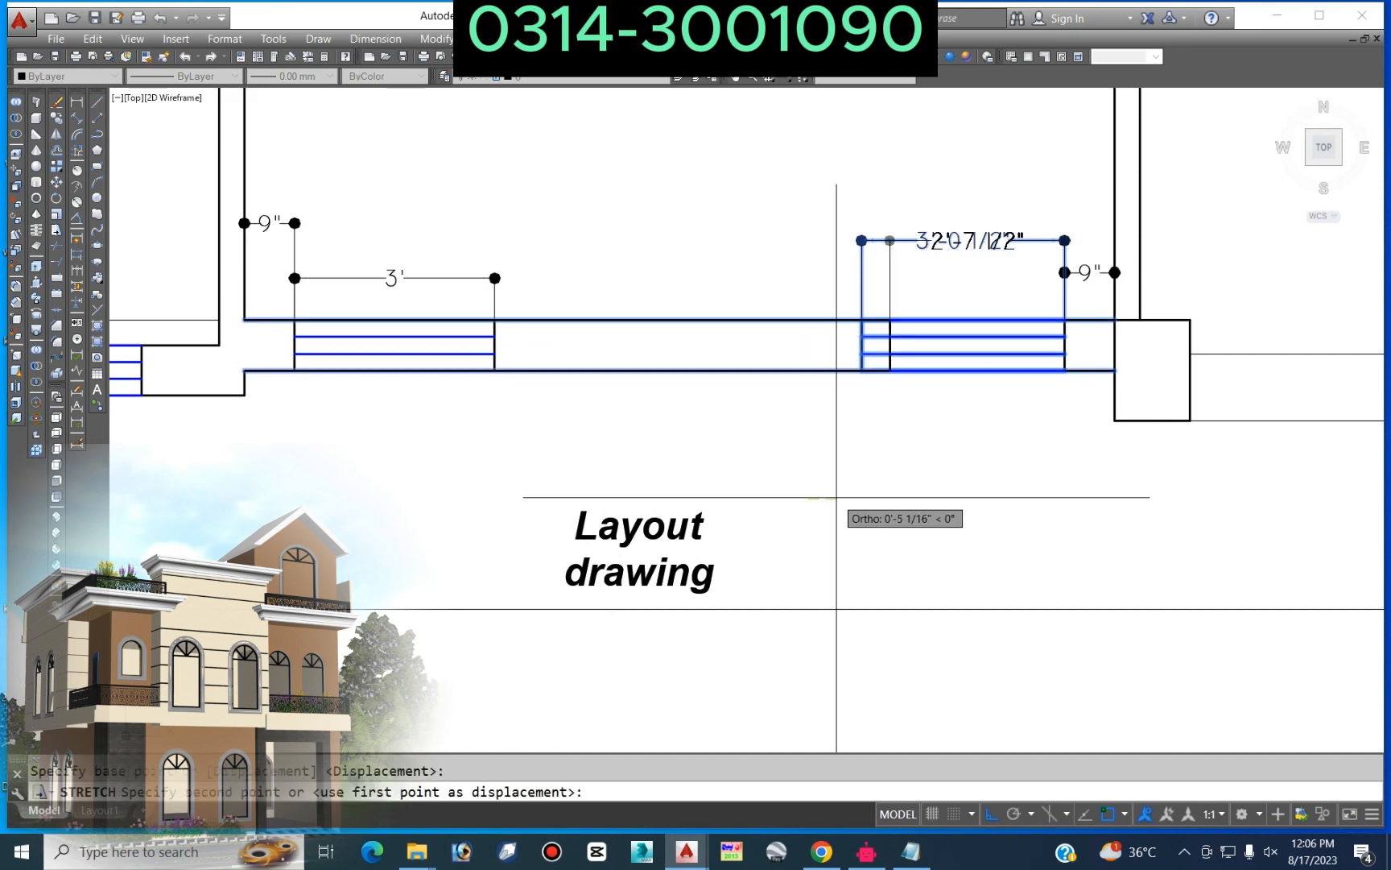
pyautogui.write('.5')
pyautogui.press('Return')
# Step: Dimension the distances from the lower bath's inner side walls to both edges of its front window
pyautogui.scroll(-4, 850, 491)
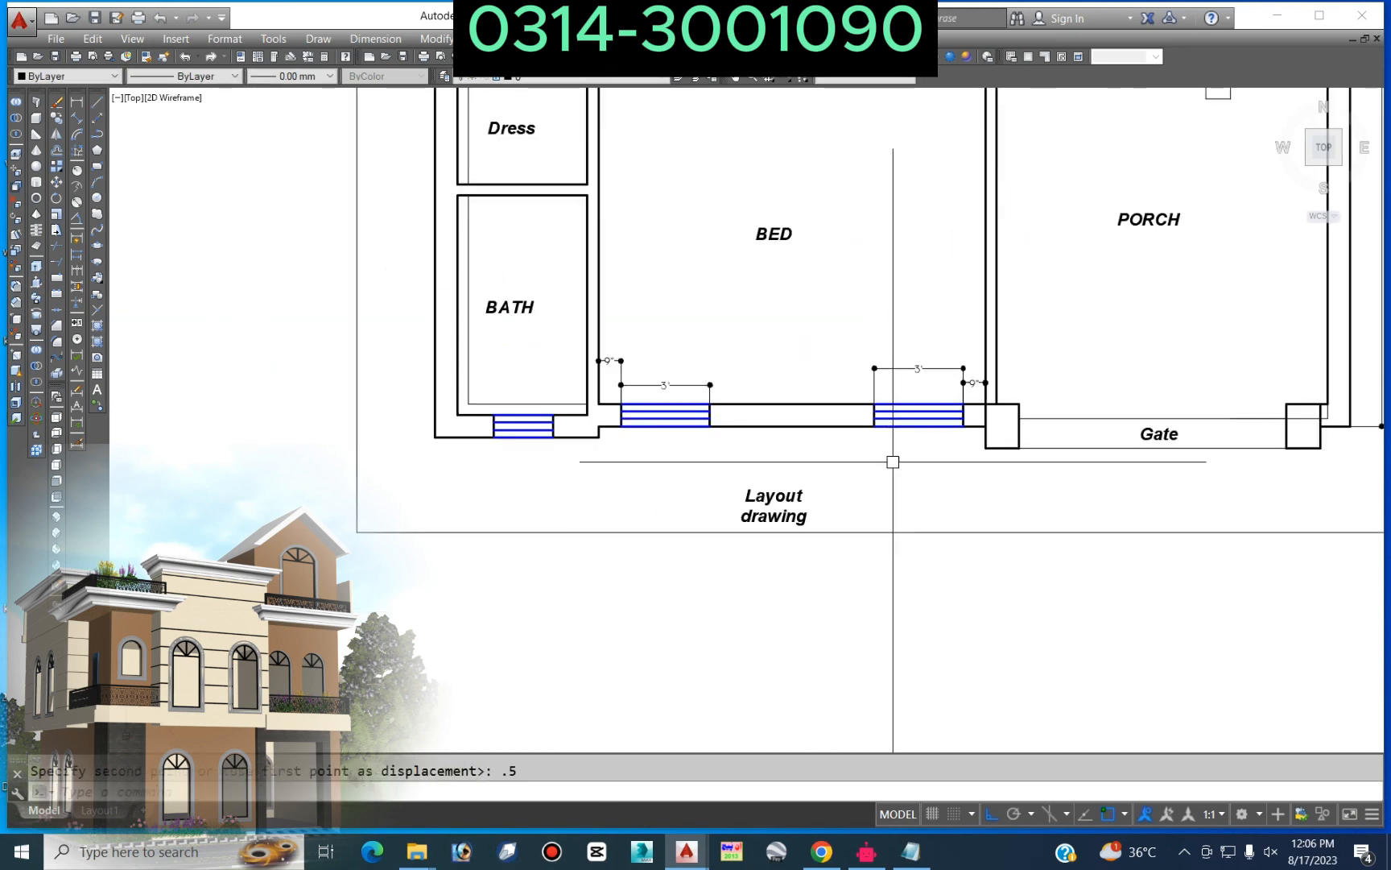
pyautogui.scroll(4, 914, 396)
pyautogui.scroll(-4, 1080, 294)
pyautogui.scroll(3, 534, 301)
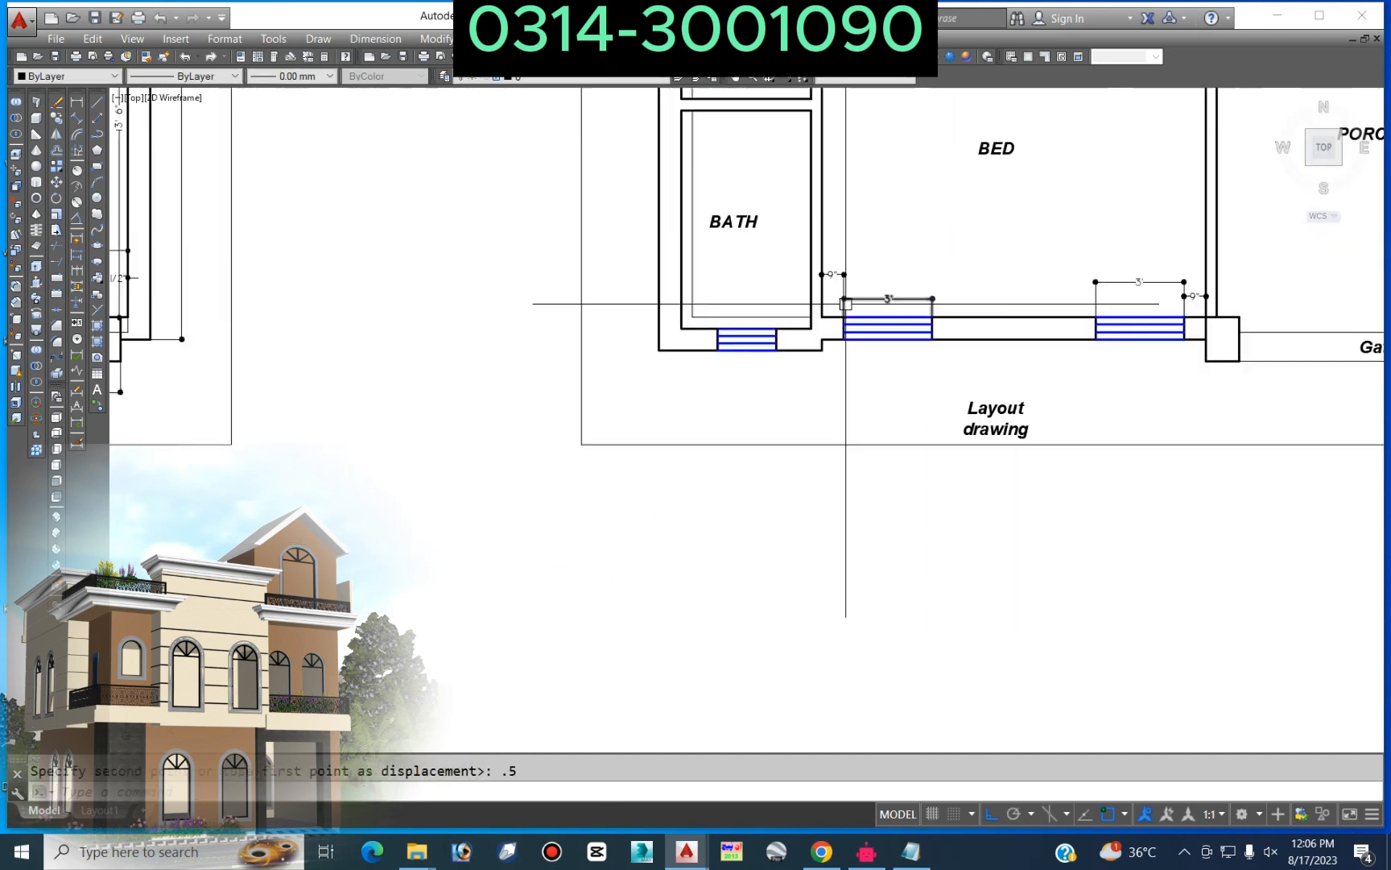
pyautogui.click(76, 101)
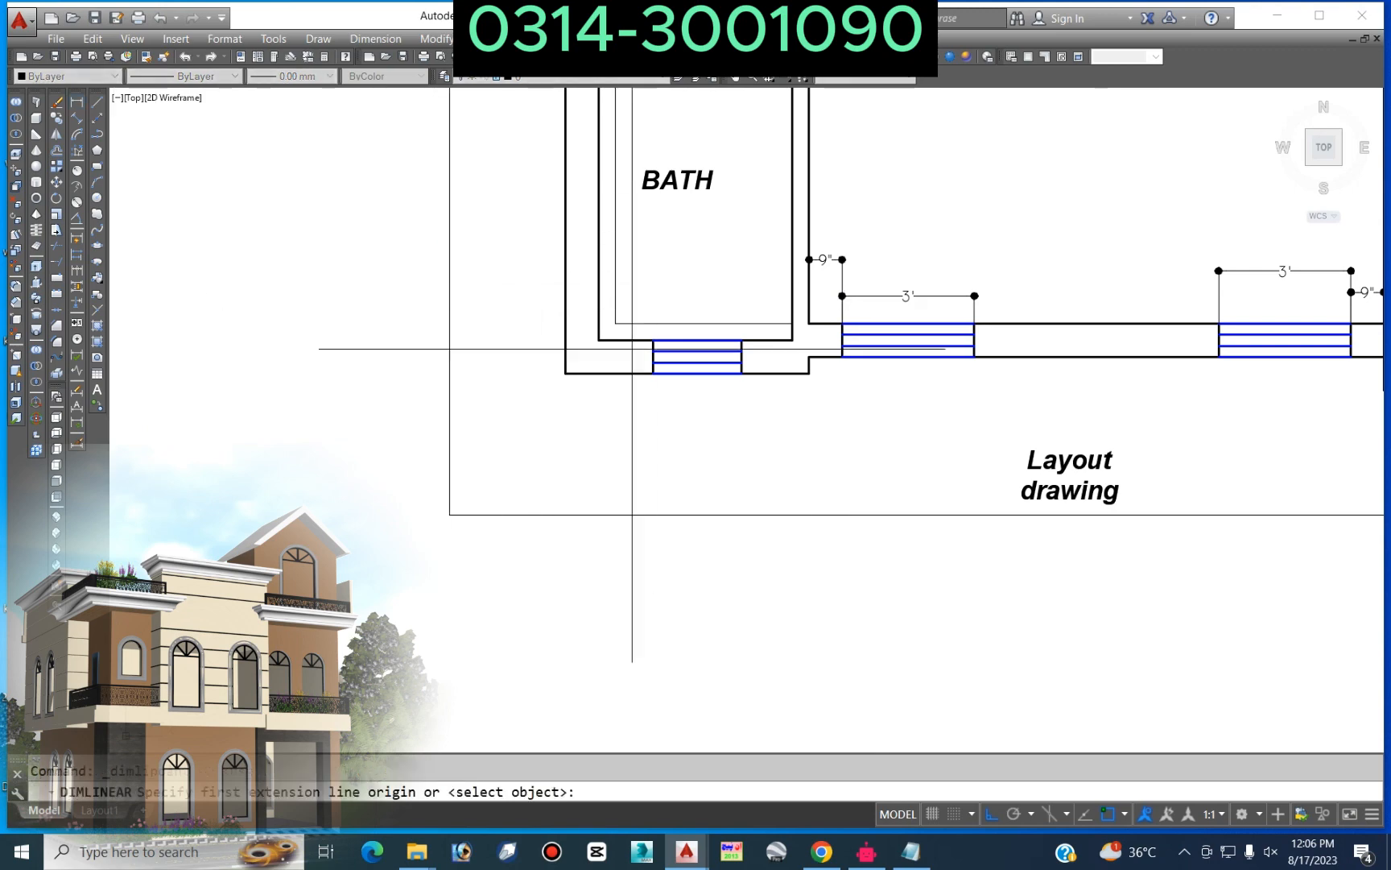
pyautogui.scroll(5, 656, 348)
pyautogui.click(627, 309)
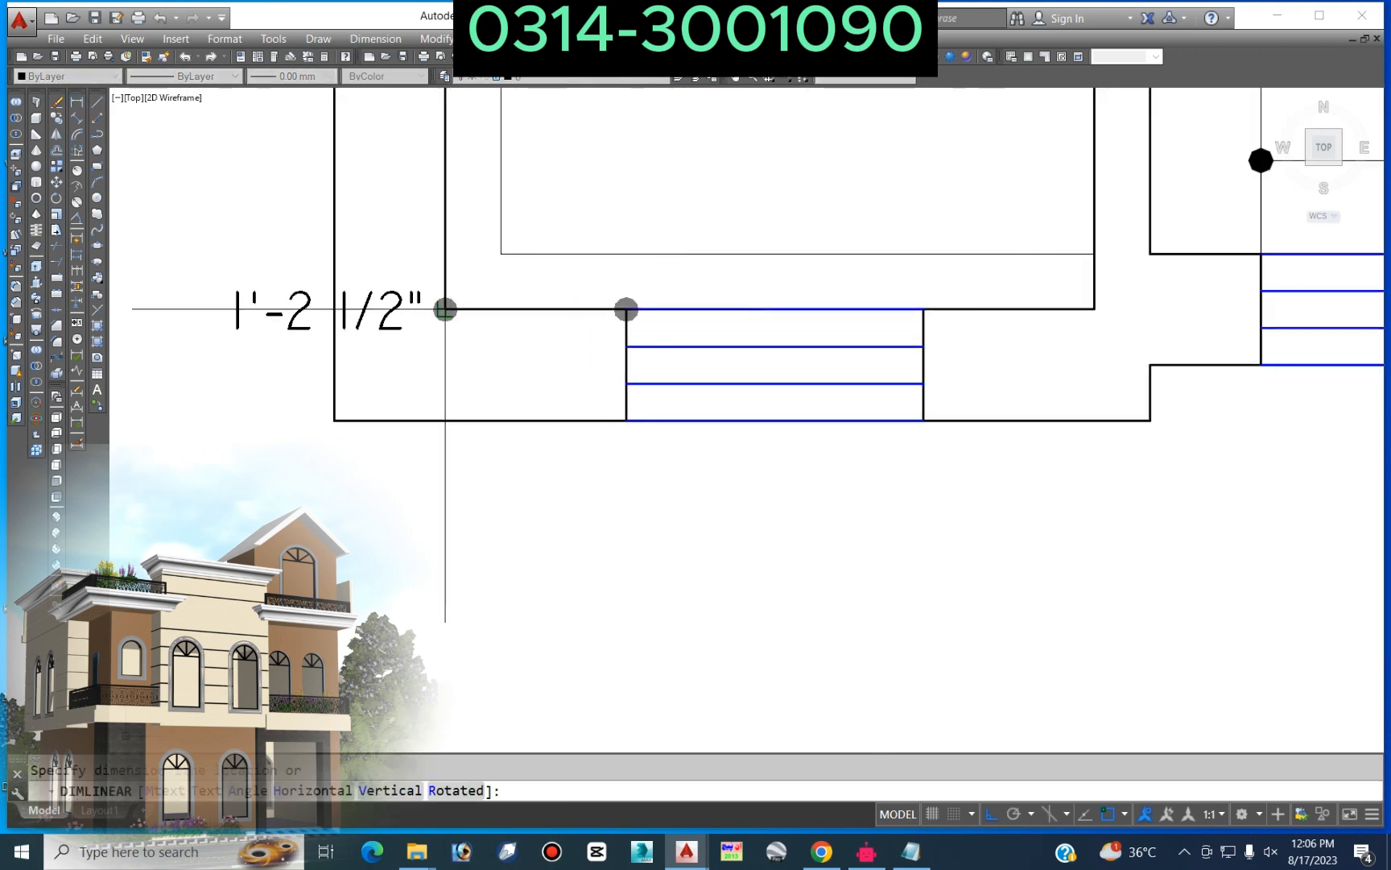
pyautogui.click(646, 193)
pyautogui.press('Return')
pyautogui.click(924, 309)
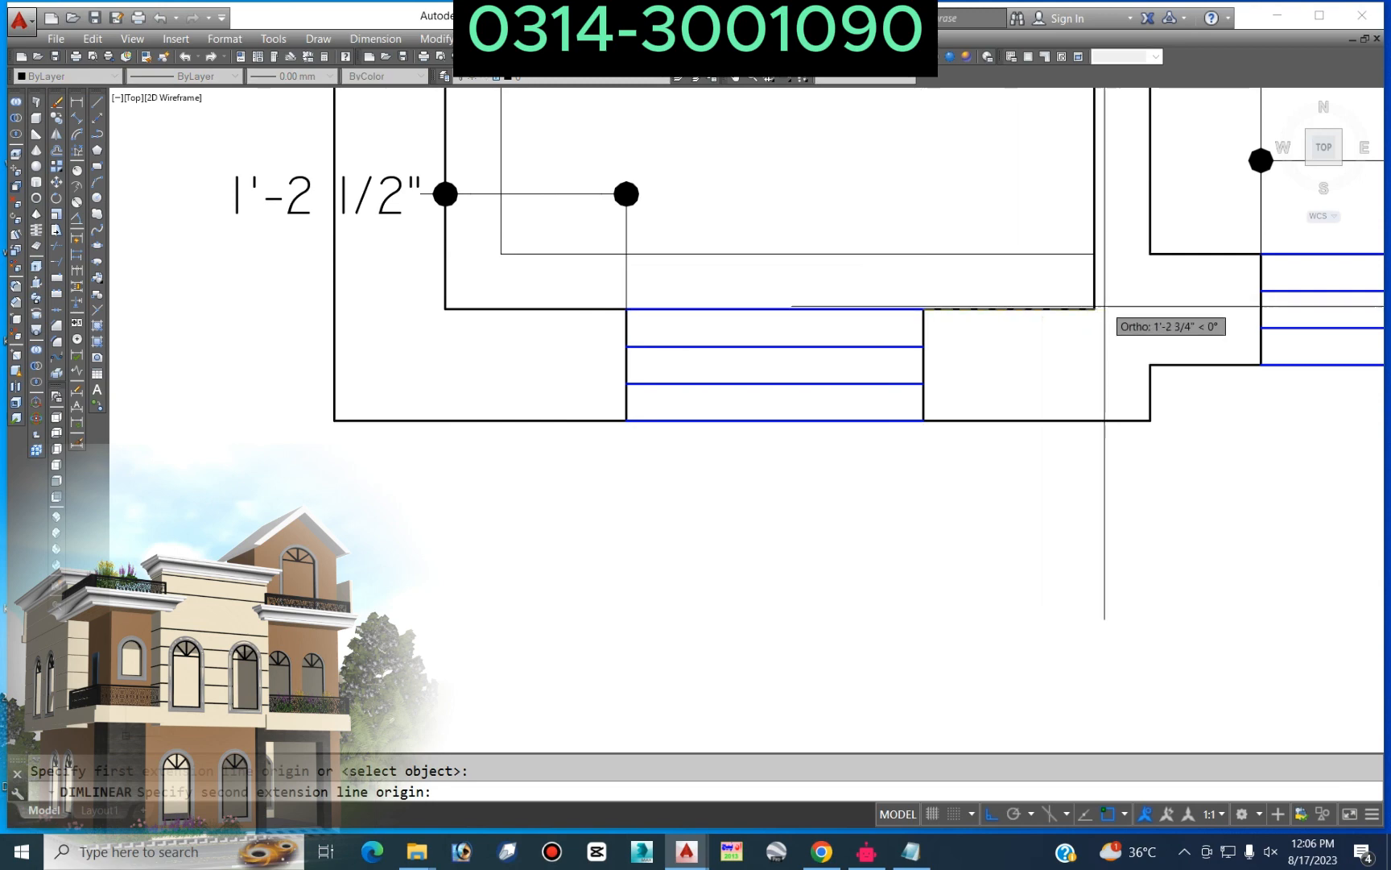
pyautogui.click(1094, 308)
pyautogui.click(978, 171)
# Step: Dimension the width of the lower bath's front window
pyautogui.press('Return')
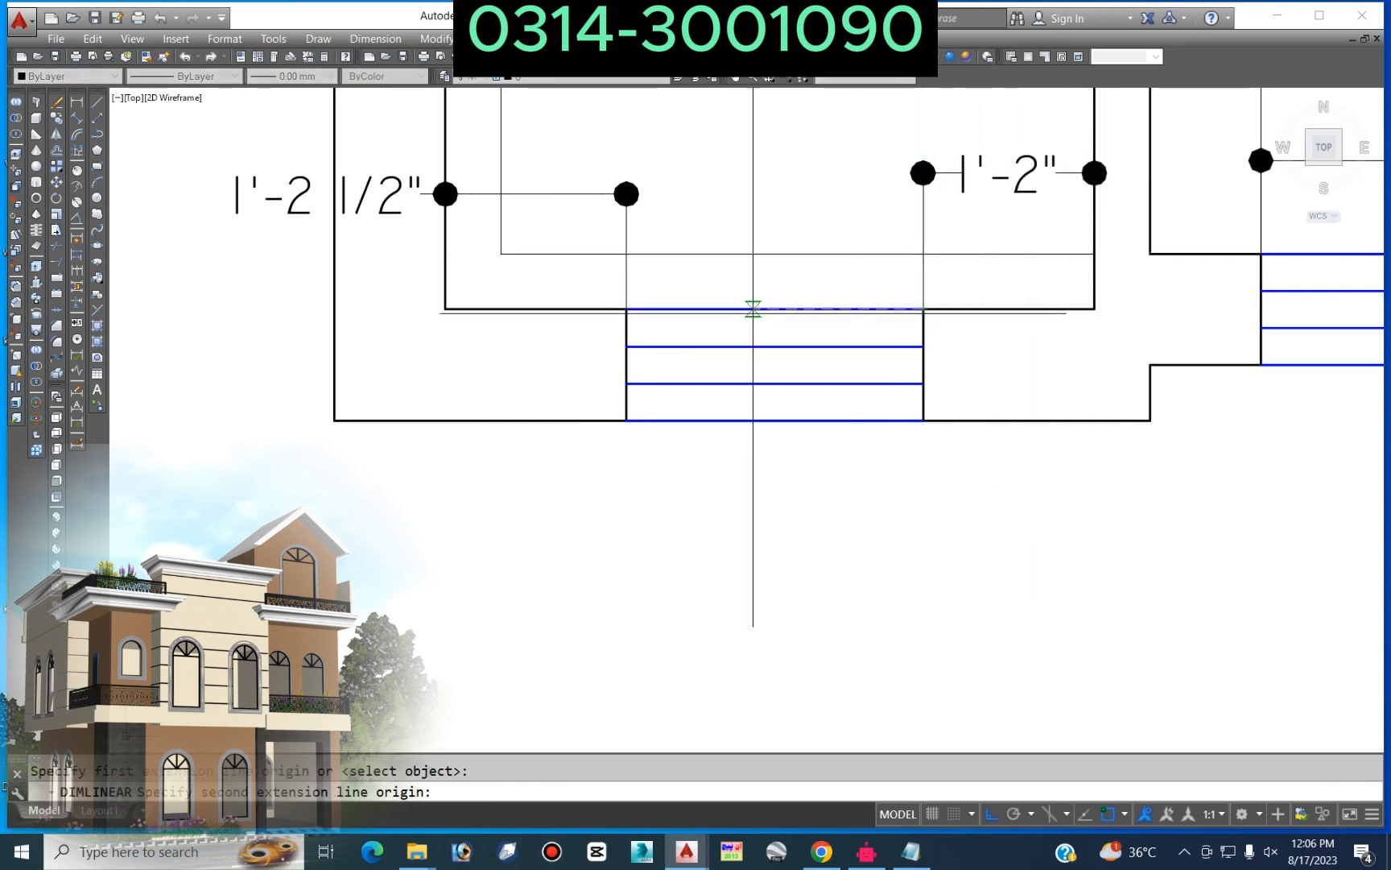
pyautogui.click(924, 309)
pyautogui.click(789, 194)
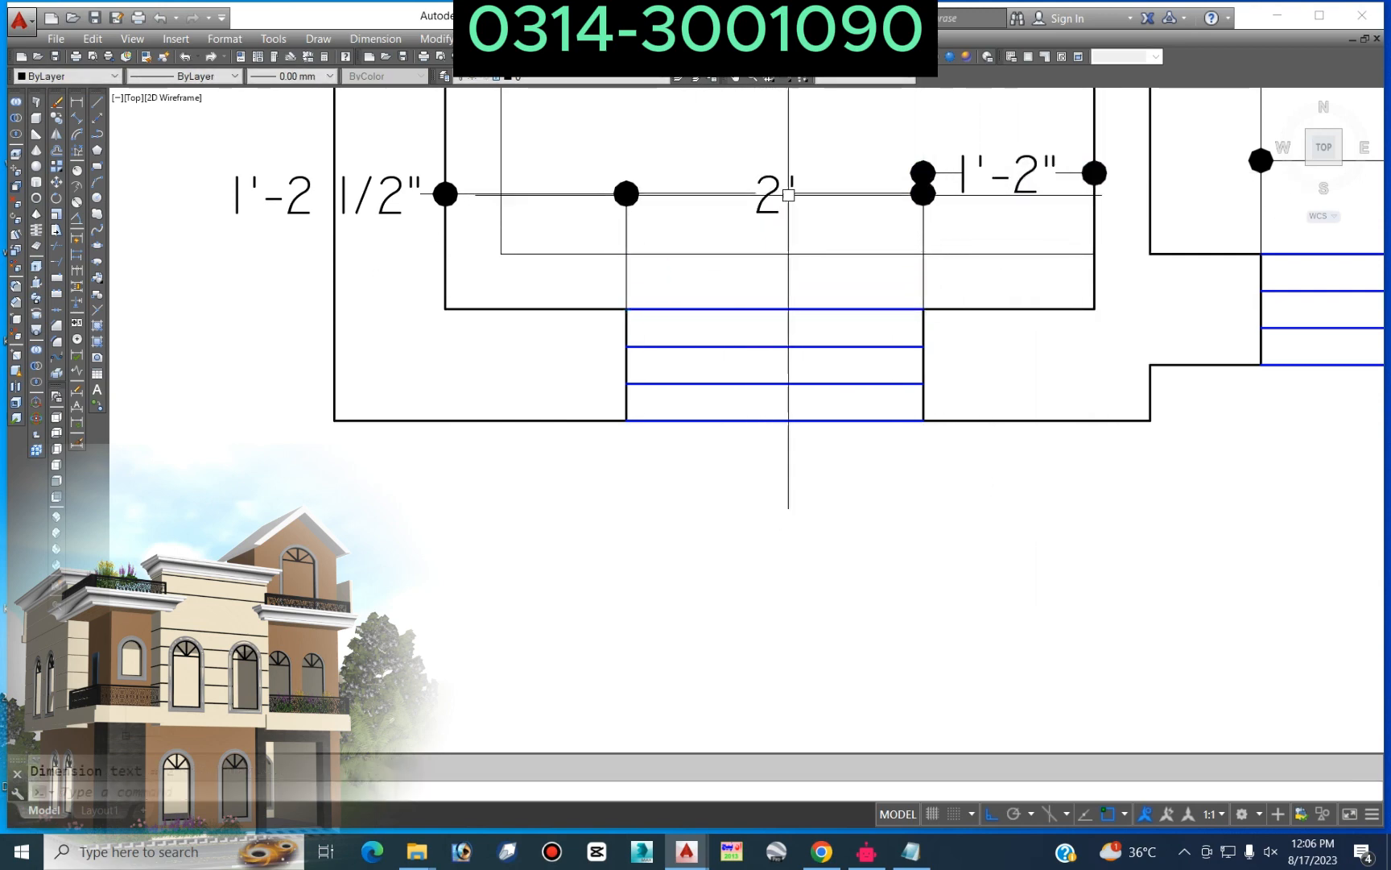
# Step: Delete the inner dimension between the lower bath's left wall and its front window
pyautogui.click(947, 166)
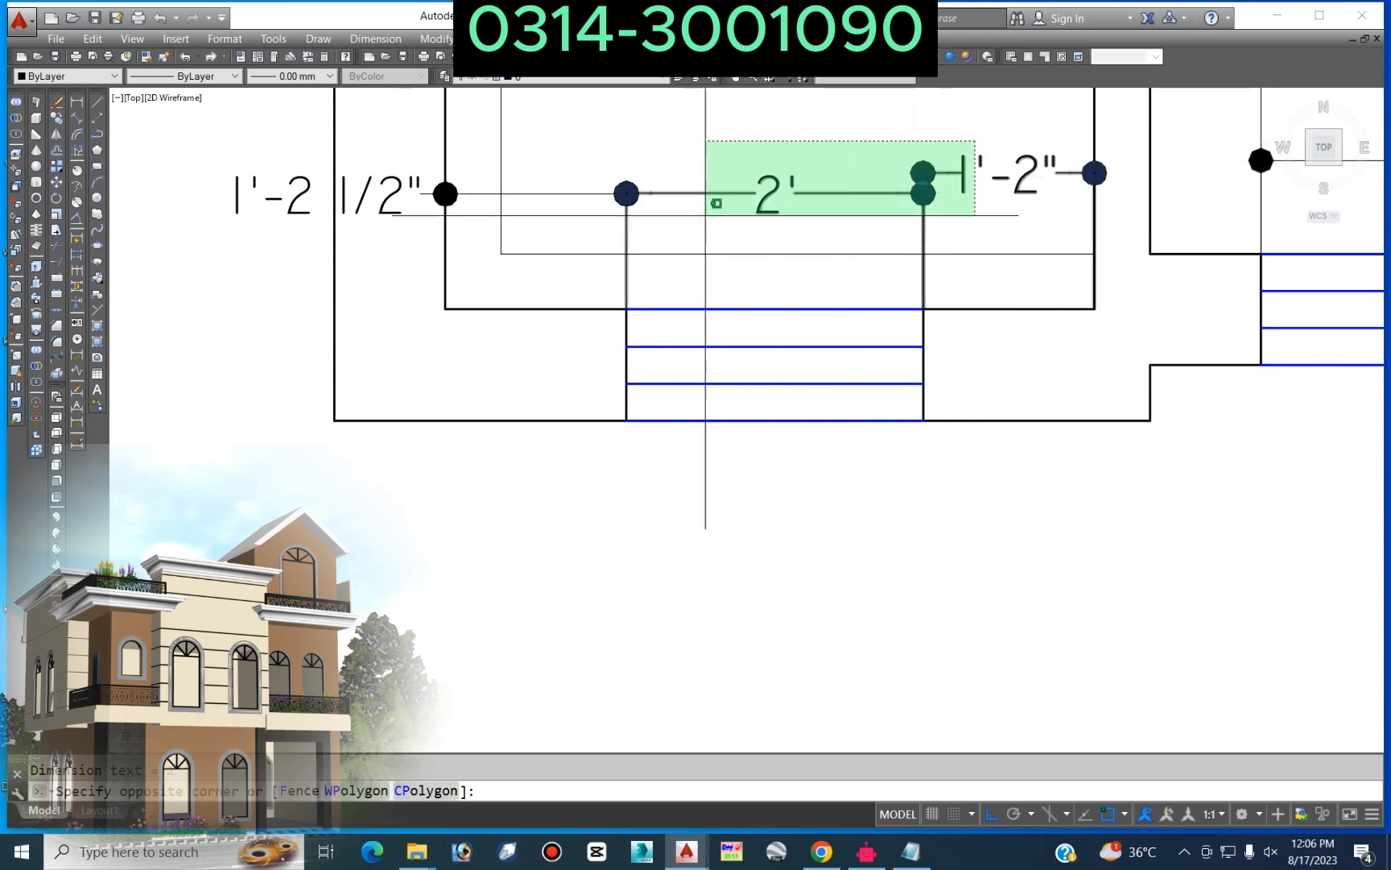
pyautogui.press('Escape')
pyautogui.click(577, 164)
pyautogui.click(547, 227)
pyautogui.press('Delete')
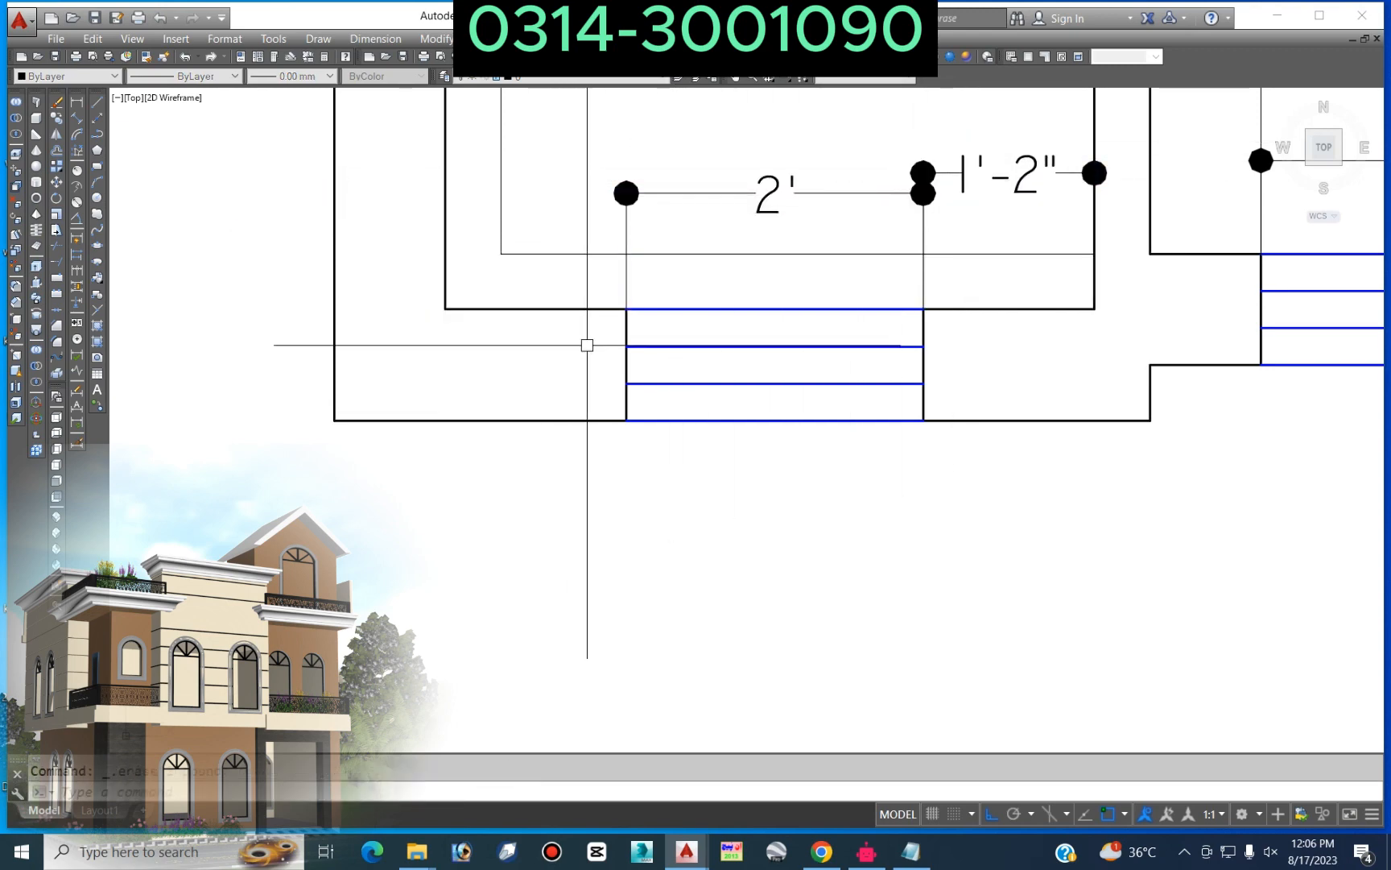
# Step: Dimension the distances from the lower bath's outer wall corners to both edges of its front window, placing them below the wall
pyautogui.scroll(-6, 587, 342)
pyautogui.moveTo(720, 264); pyautogui.dragTo(670, 394, button='middle')
pyautogui.moveTo(653, 243); pyautogui.dragTo(661, 359, button='middle')
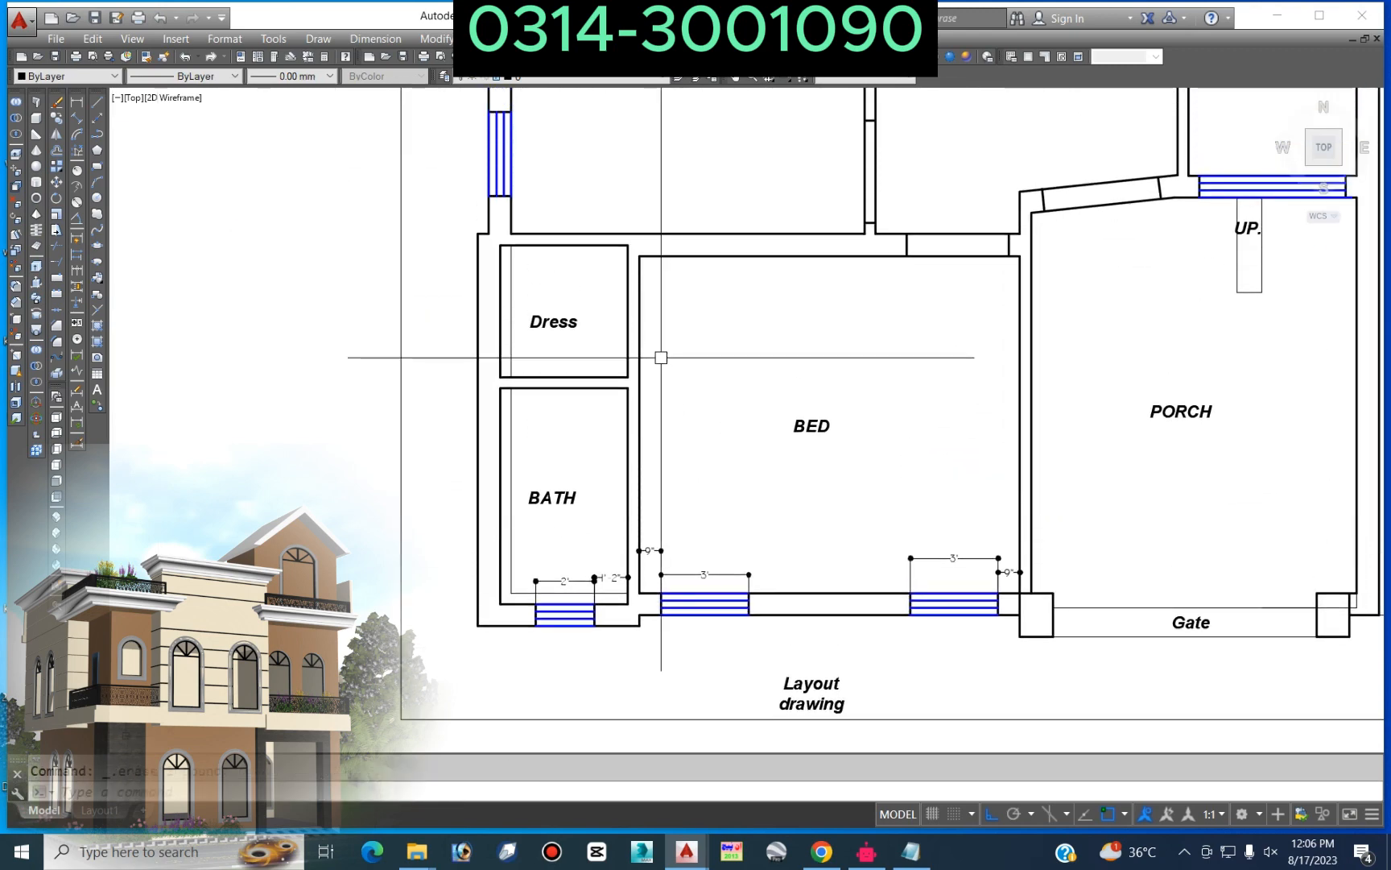
pyautogui.moveTo(670, 457); pyautogui.dragTo(682, 333, button='middle')
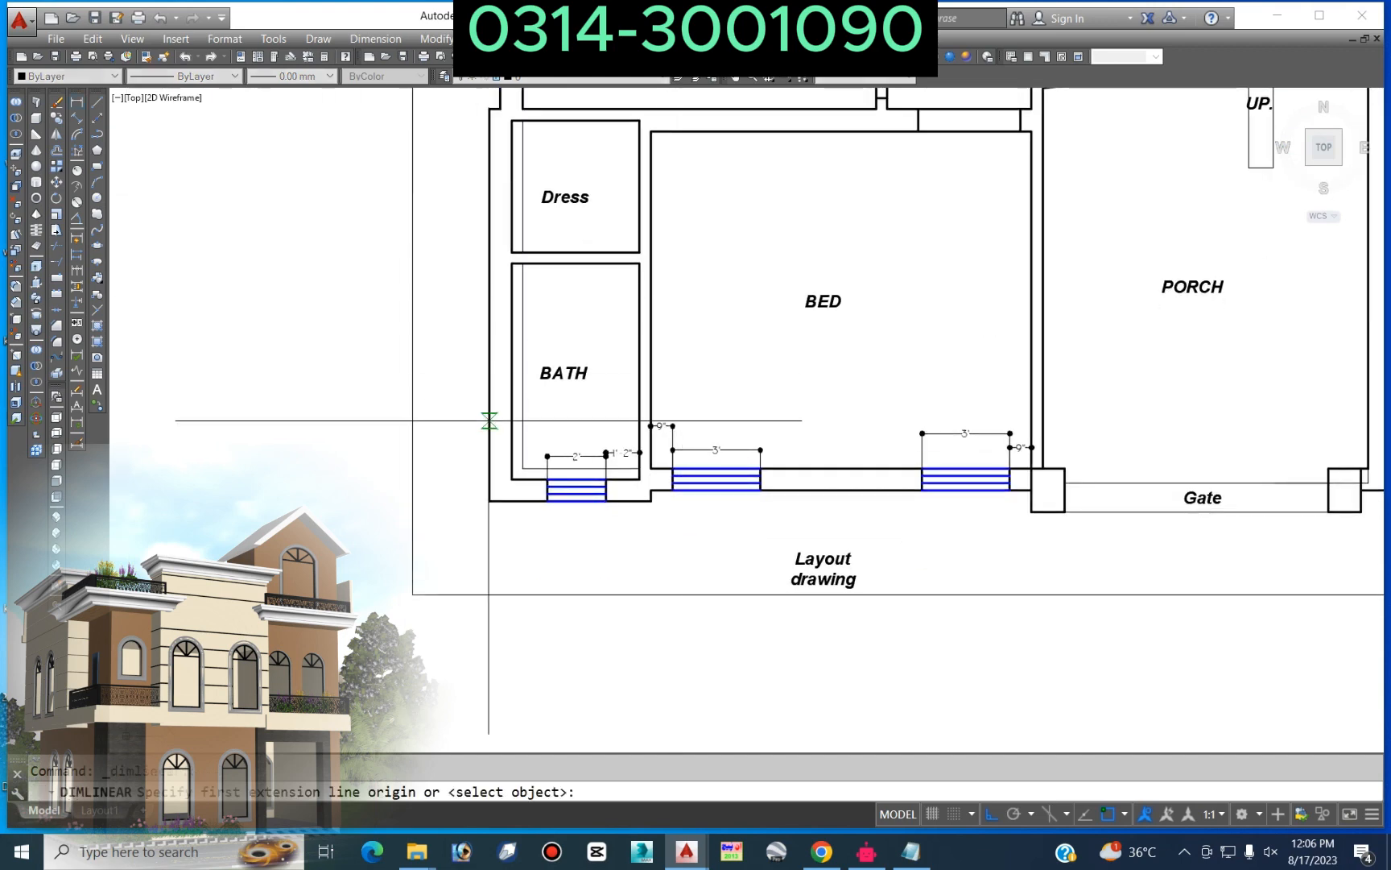
pyautogui.scroll(5, 529, 502)
pyautogui.click(605, 501)
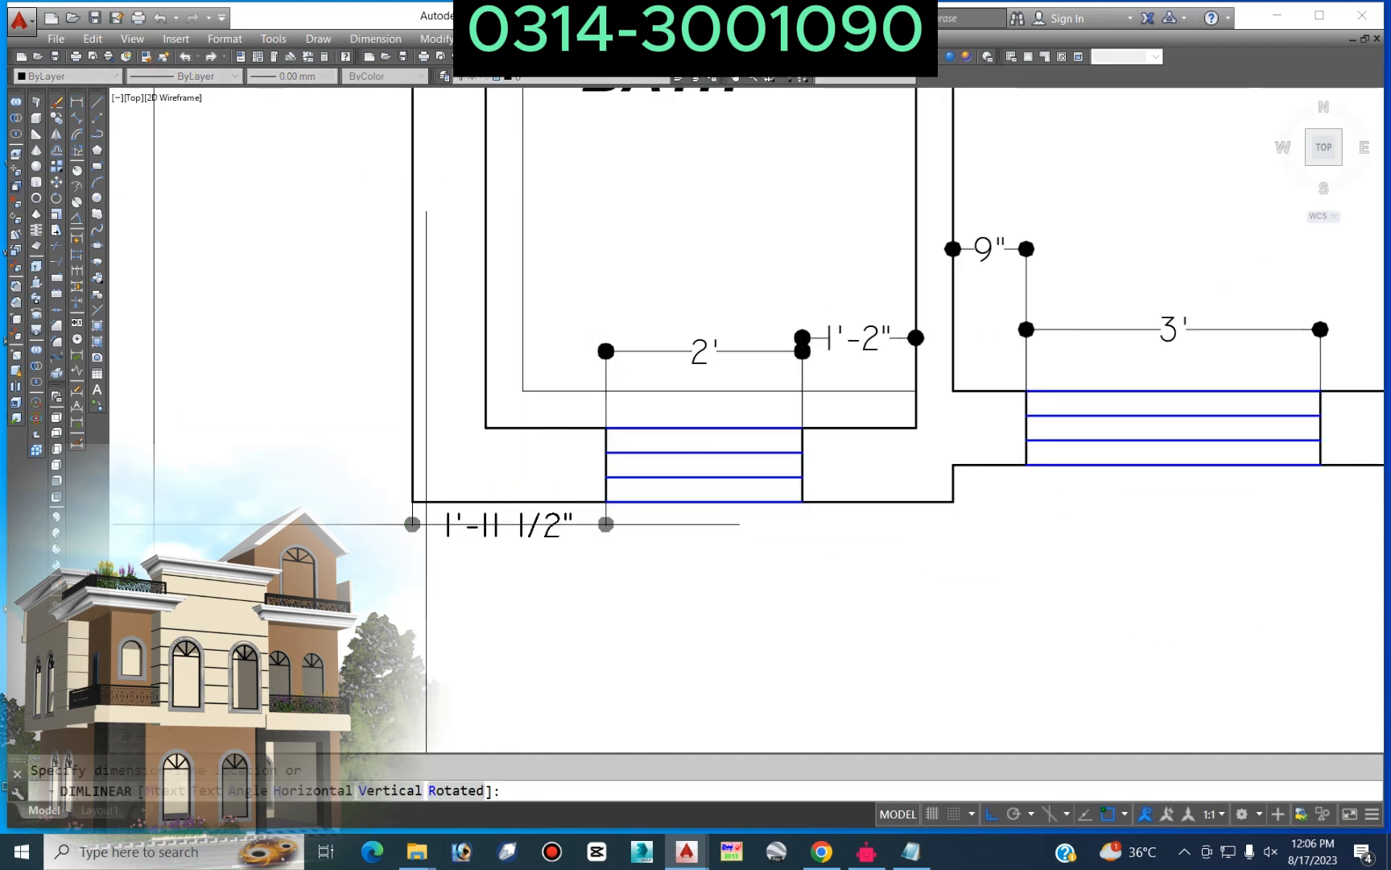
pyautogui.click(669, 566)
pyautogui.press('Return')
pyautogui.click(802, 501)
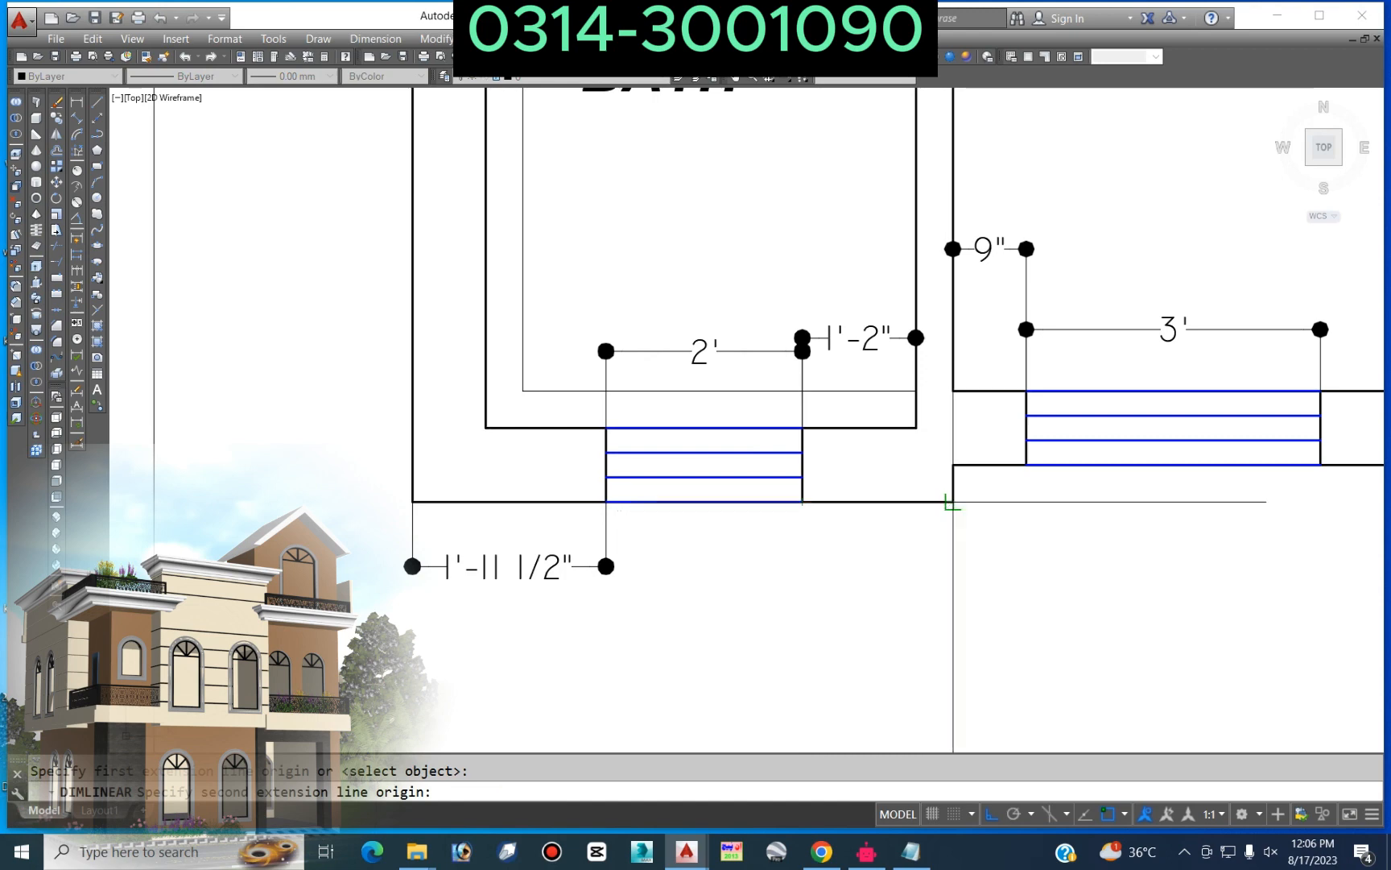
pyautogui.click(952, 501)
pyautogui.click(805, 549)
# Step: Stretch the lower bath's front window with its dimensions 0.5 inch to the left
pyautogui.write('s')
pyautogui.press('Return')
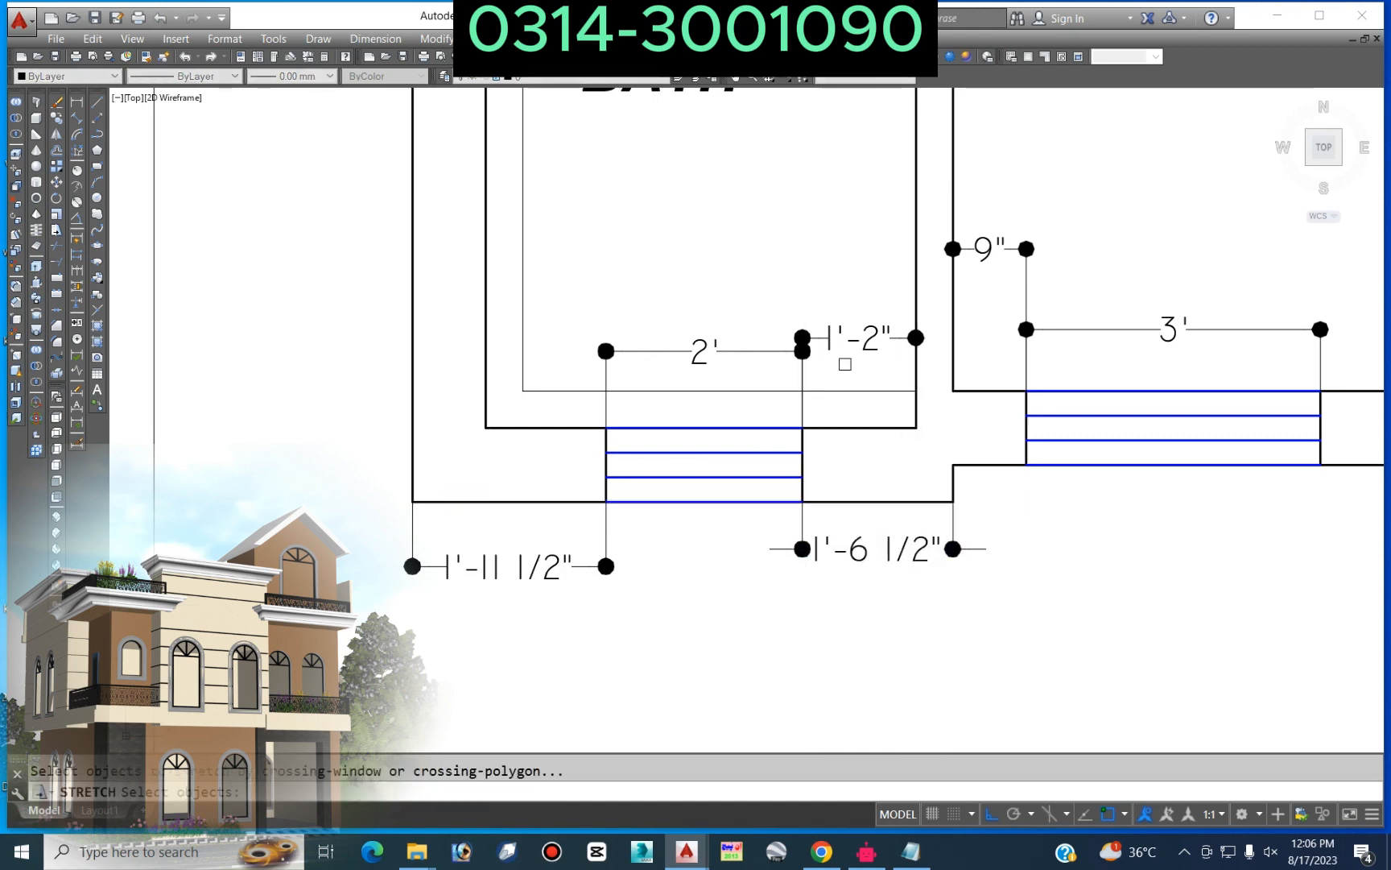
pyautogui.click(846, 287)
pyautogui.click(571, 606)
pyautogui.press('Return')
pyautogui.click(806, 616)
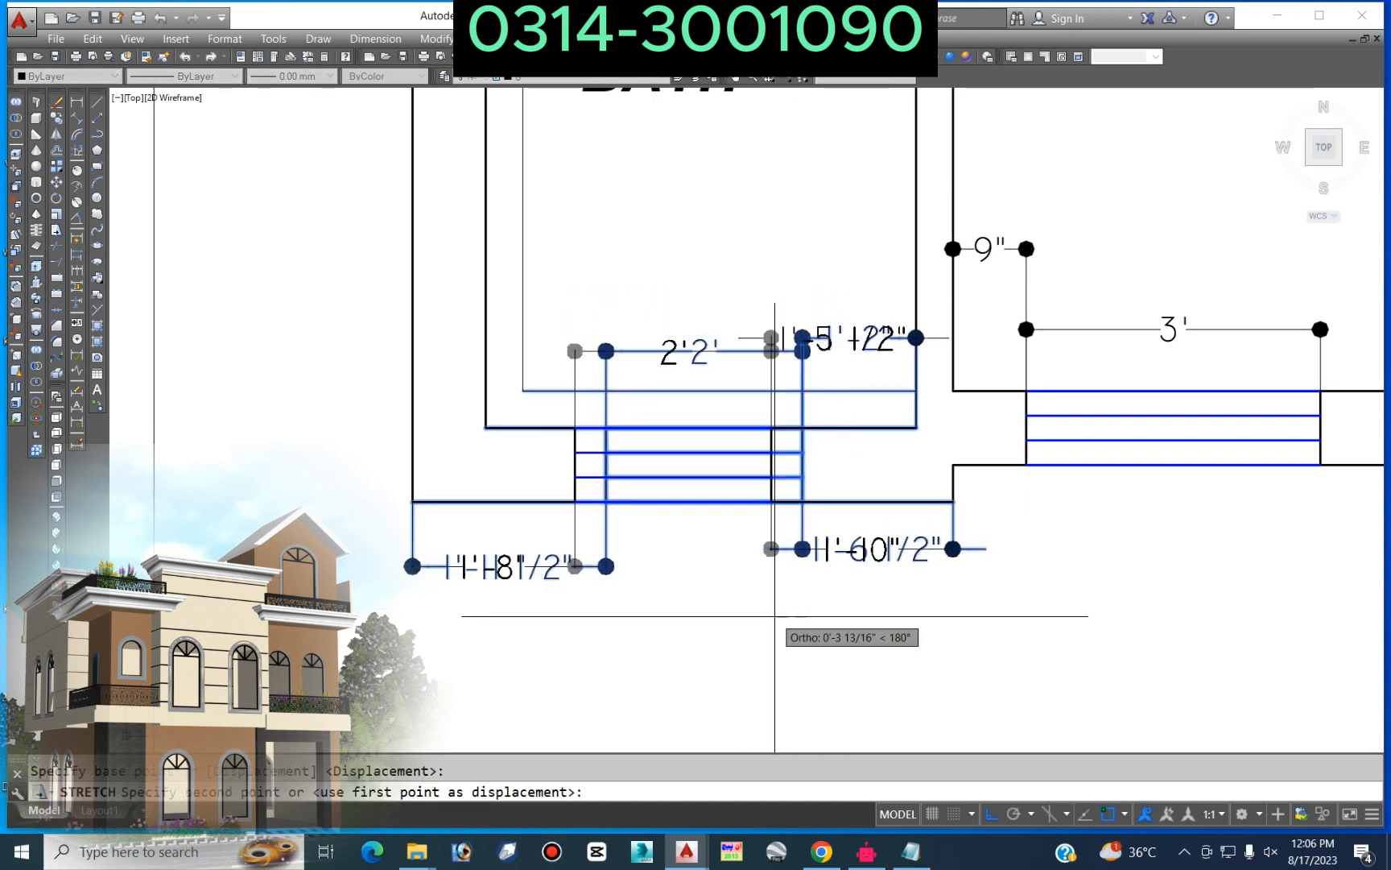
pyautogui.press('Return')
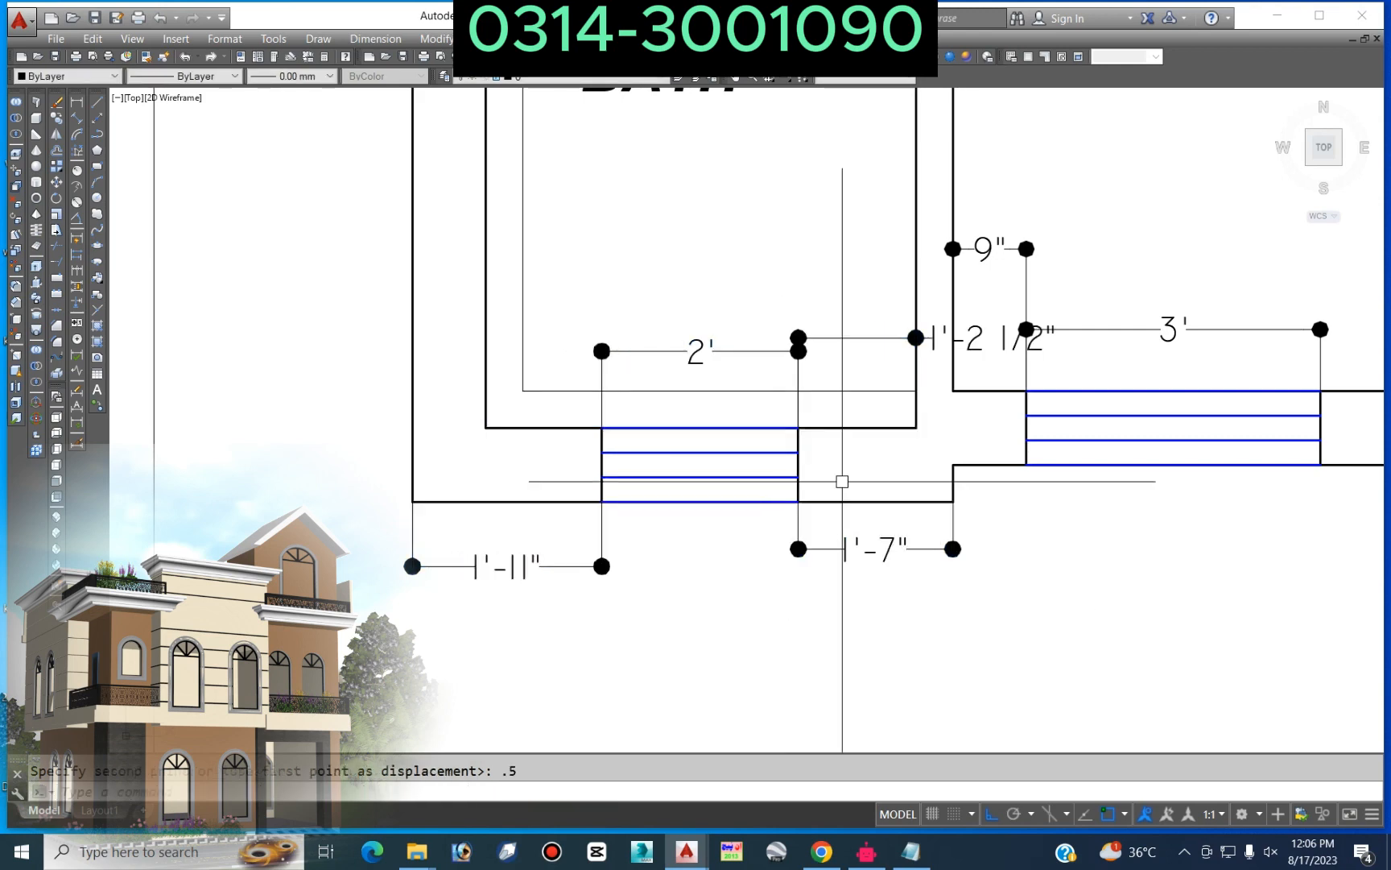
# Step: Stretch the lower bath's front window another 2 inches to the left, leaving 1'-9" of outer wall on each side
pyautogui.click(811, 279)
pyautogui.click(554, 606)
pyautogui.press('Return')
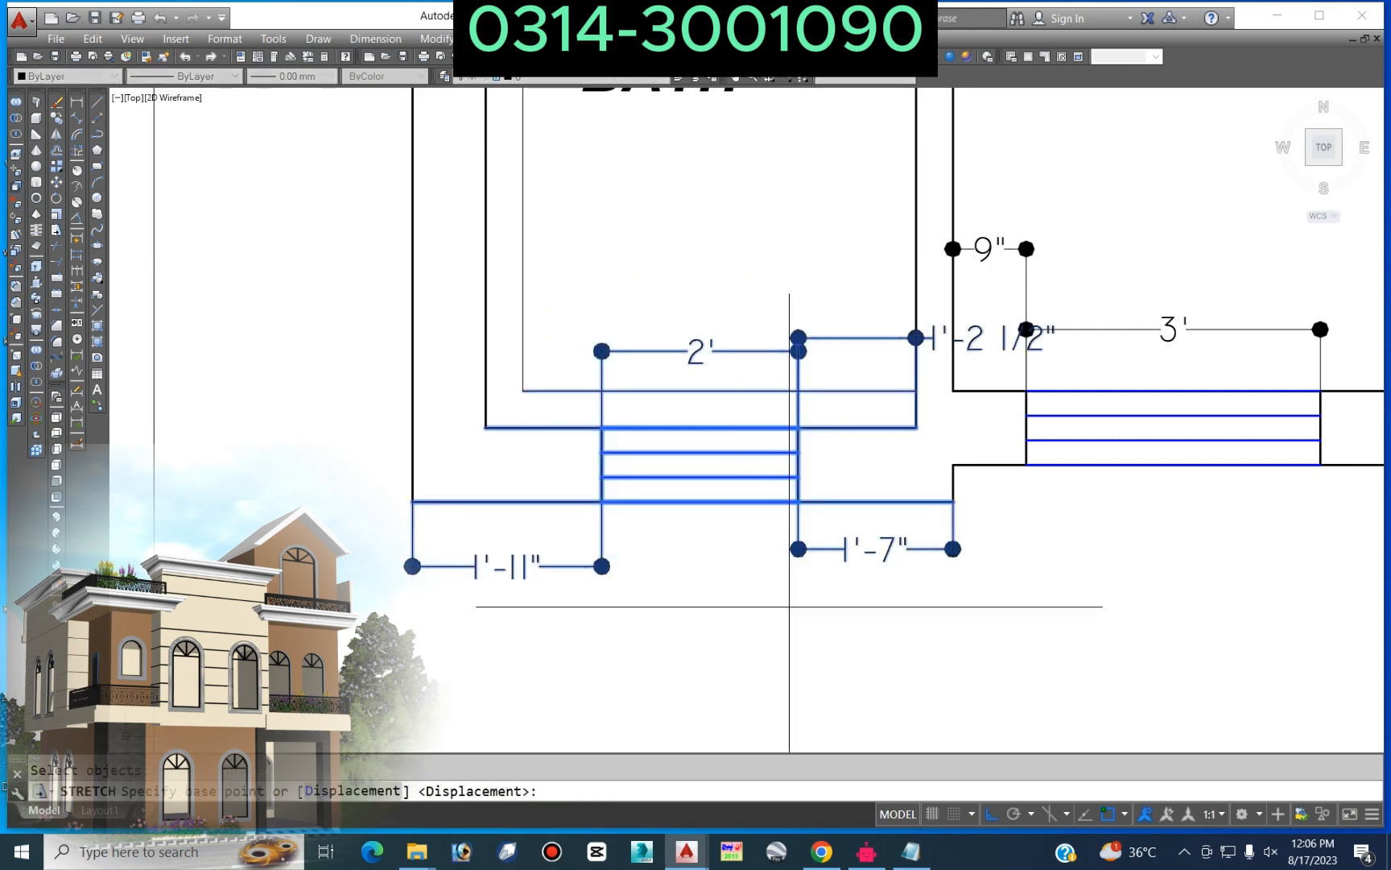
pyautogui.click(791, 604)
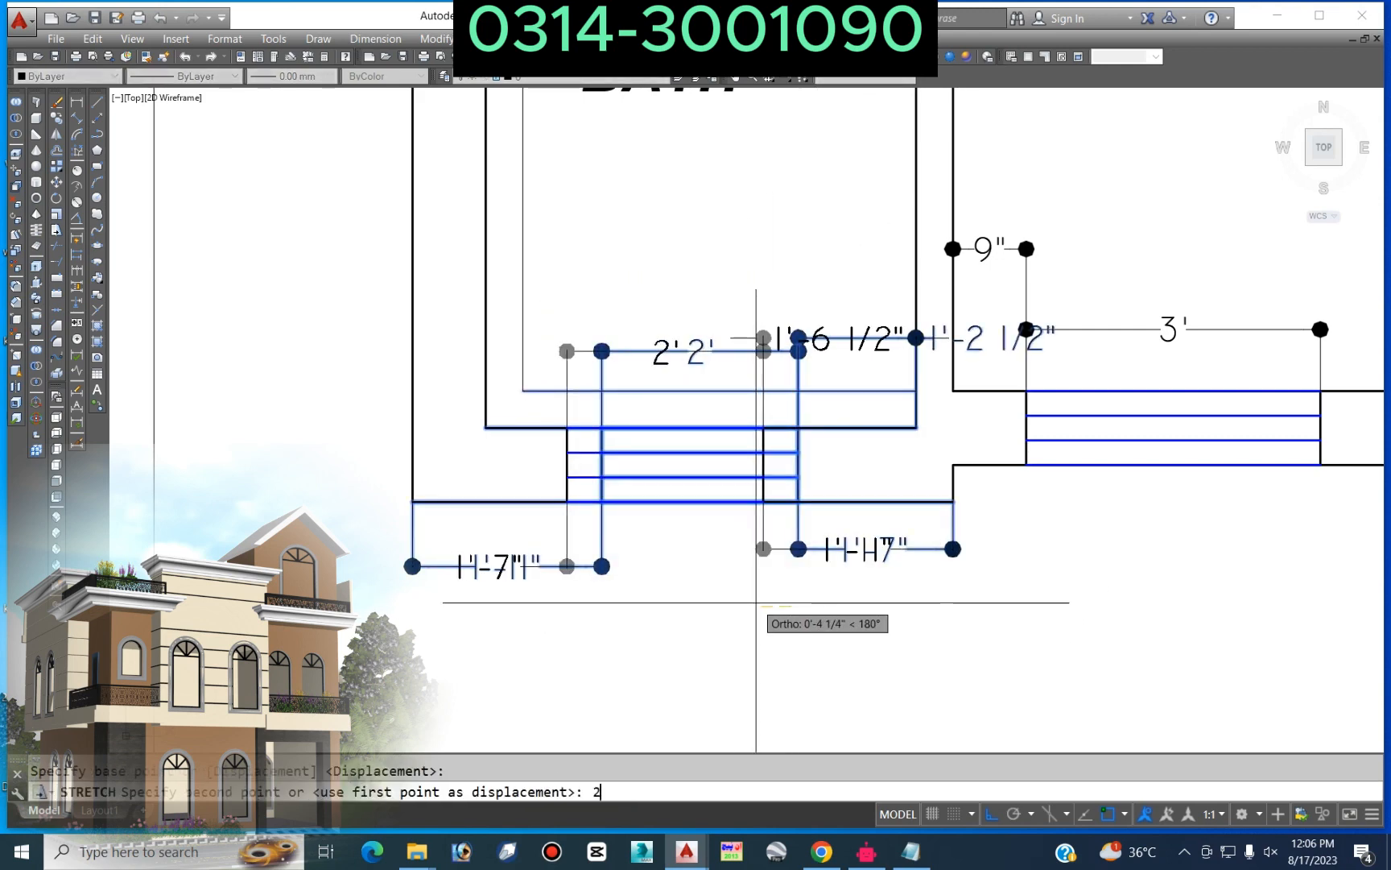
pyautogui.write('2')
pyautogui.press('Return')
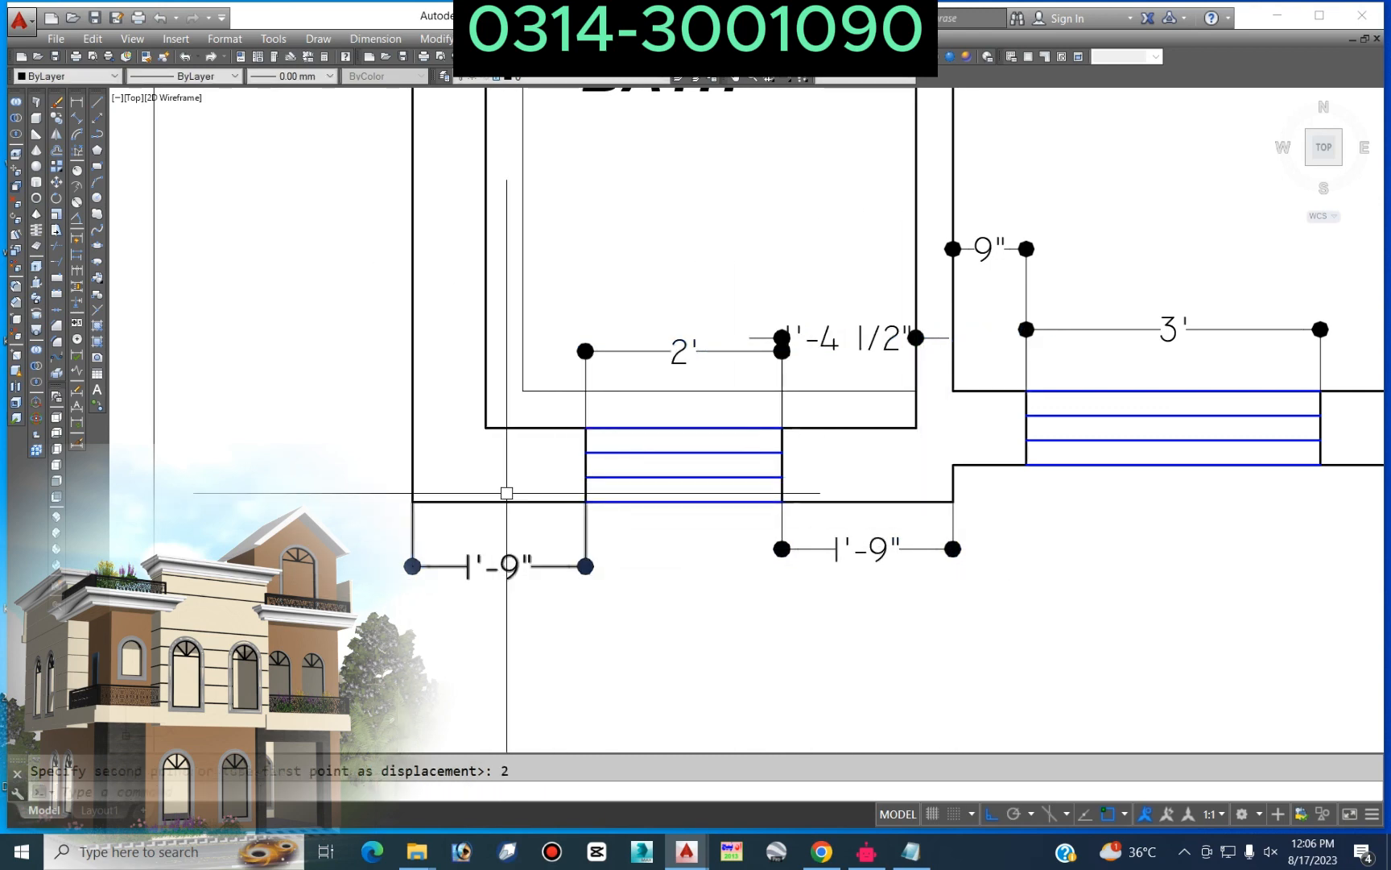
# Step: Delete the inner dimension between the lower bath's front window and its right wall
pyautogui.click(845, 283)
pyautogui.click(833, 376)
pyautogui.press('Delete')
# Step: Dimension the distance from the upper bedroom's bottom wall to the lower window in its left wall
pyautogui.scroll(-3, 714, 248)
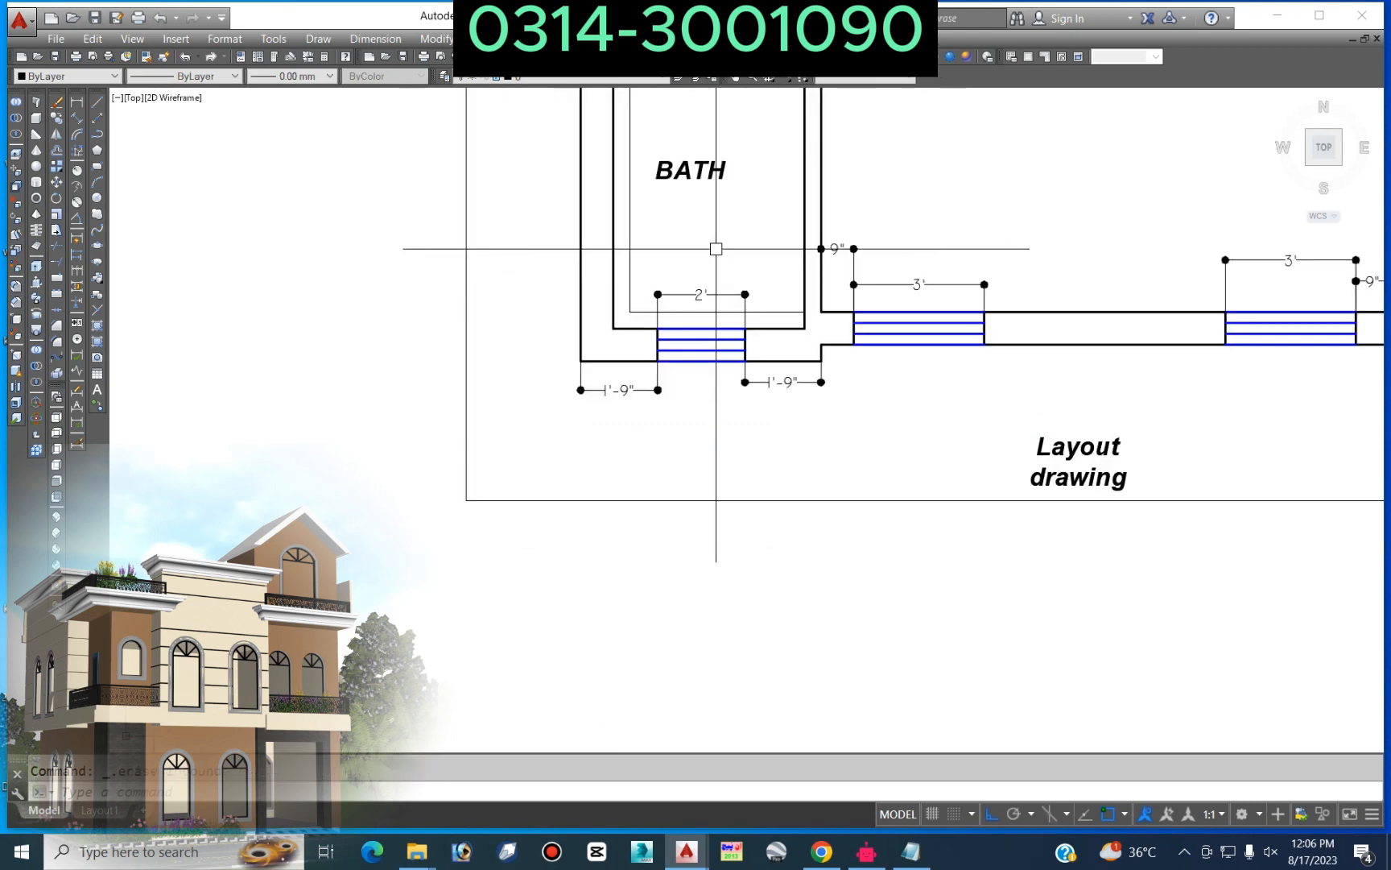
pyautogui.moveTo(727, 249)
pyautogui.mouseDown(button='middle')
pyautogui.moveTo(692, 332)
pyautogui.moveTo(681, 485)
pyautogui.mouseUp(button='middle')
pyautogui.scroll(-3, 698, 214)
pyautogui.moveTo(705, 126); pyautogui.dragTo(656, 330, button='middle')
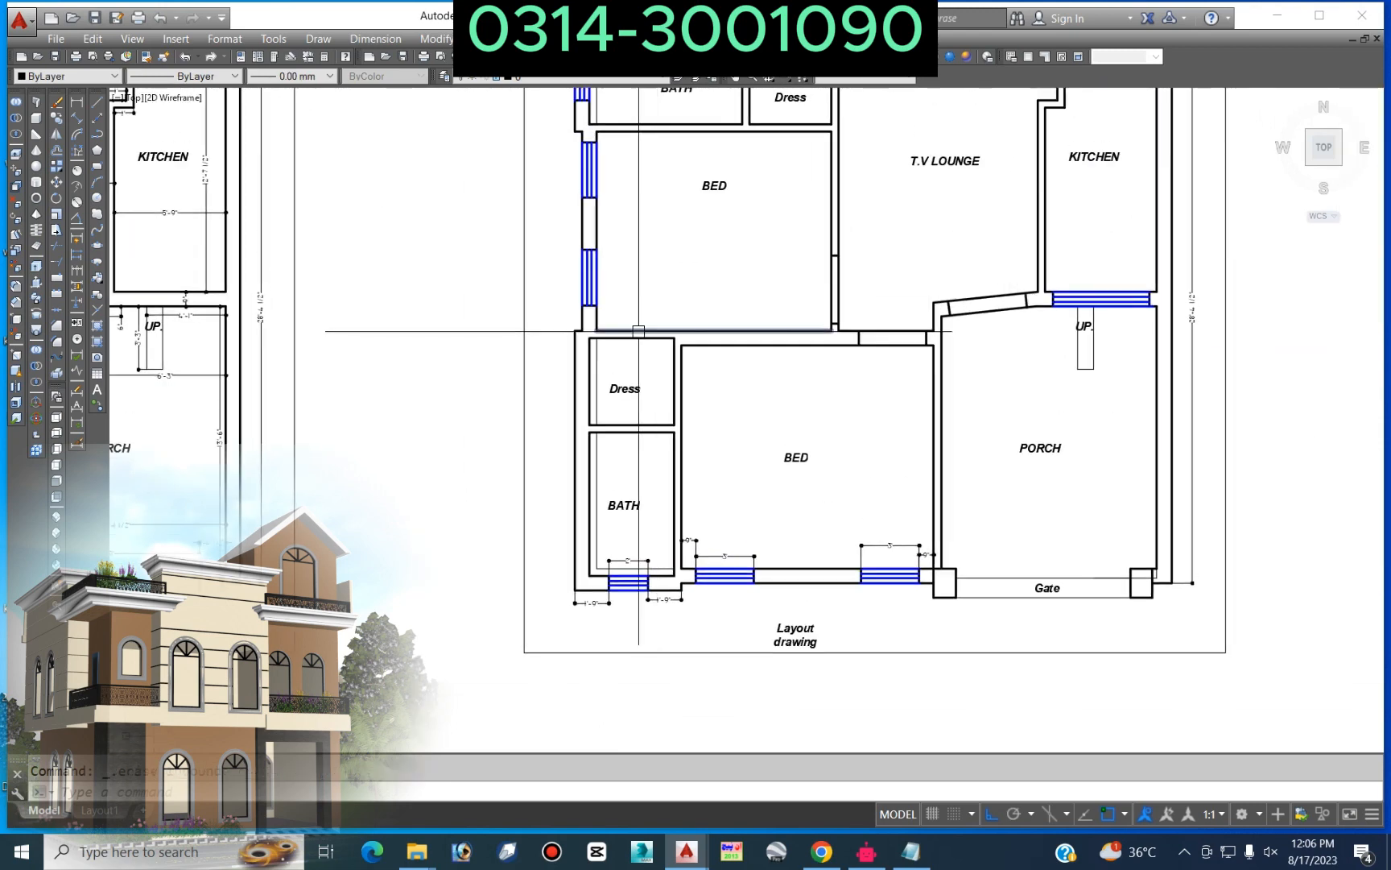
pyautogui.scroll(2, 623, 303)
pyautogui.scroll(2, 129, 120)
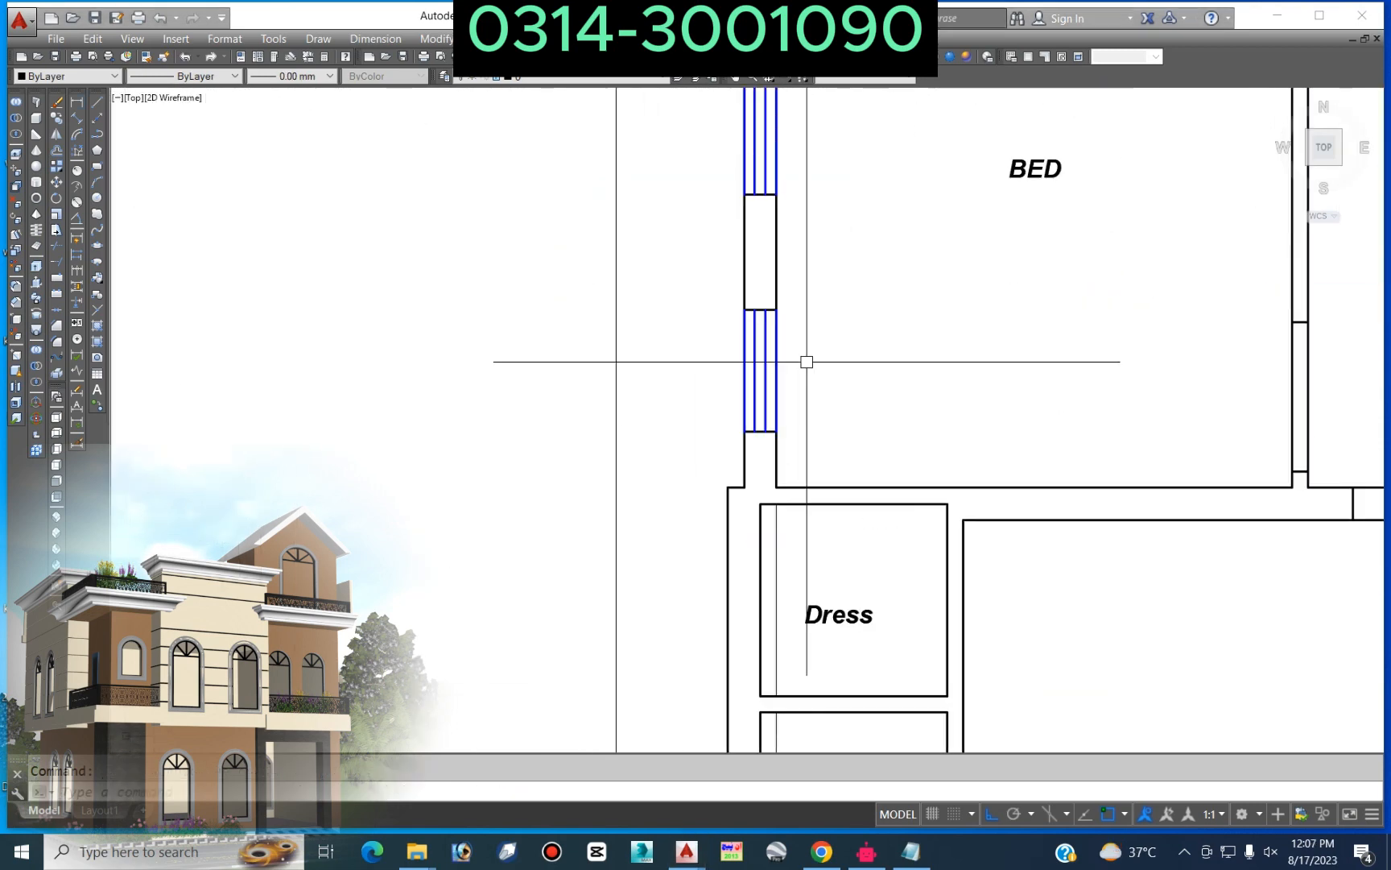
pyautogui.scroll(-4, 902, 363)
pyautogui.scroll(4, 855, 399)
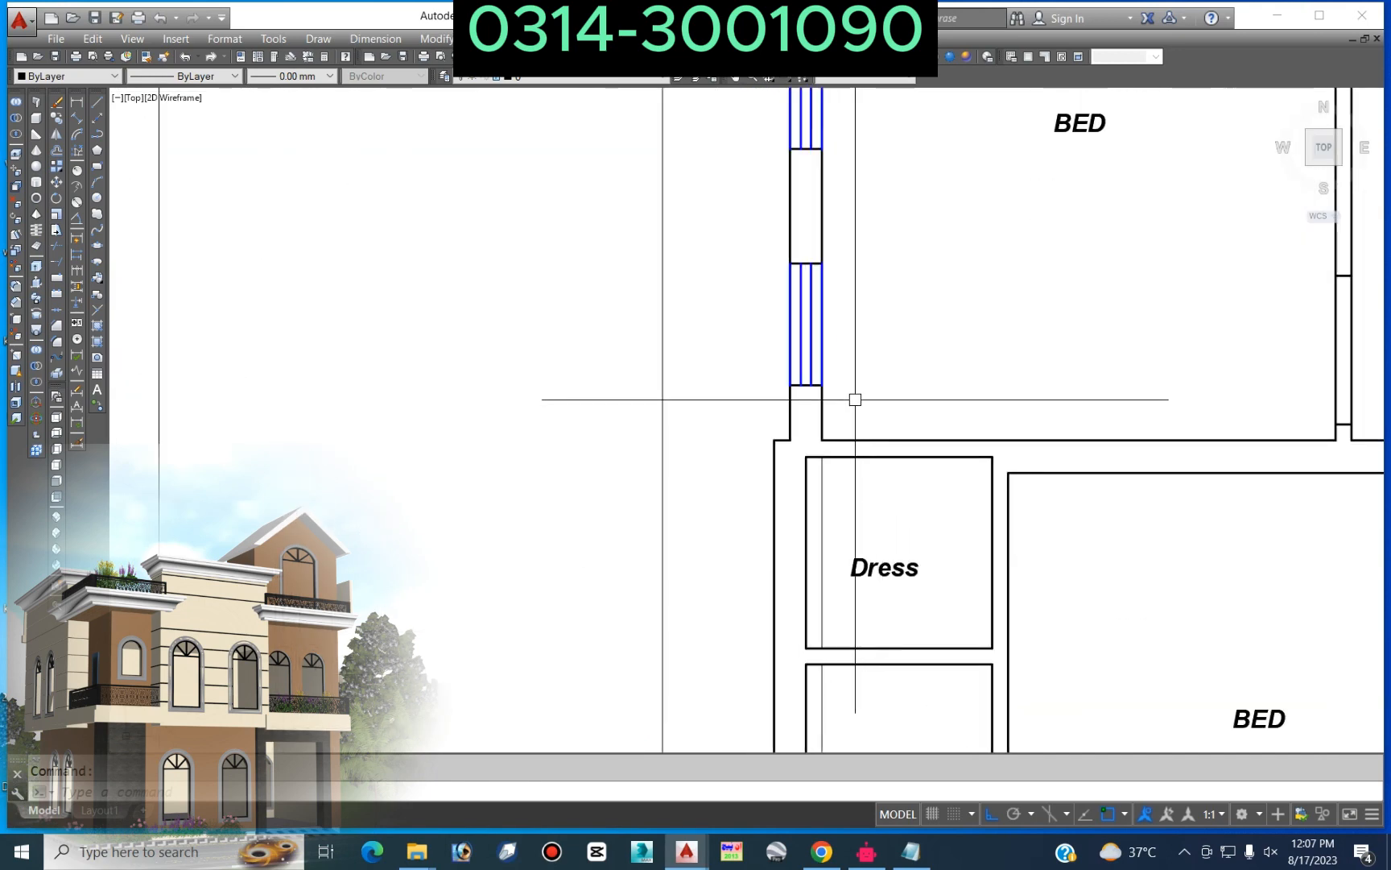
pyautogui.scroll(3, 785, 430)
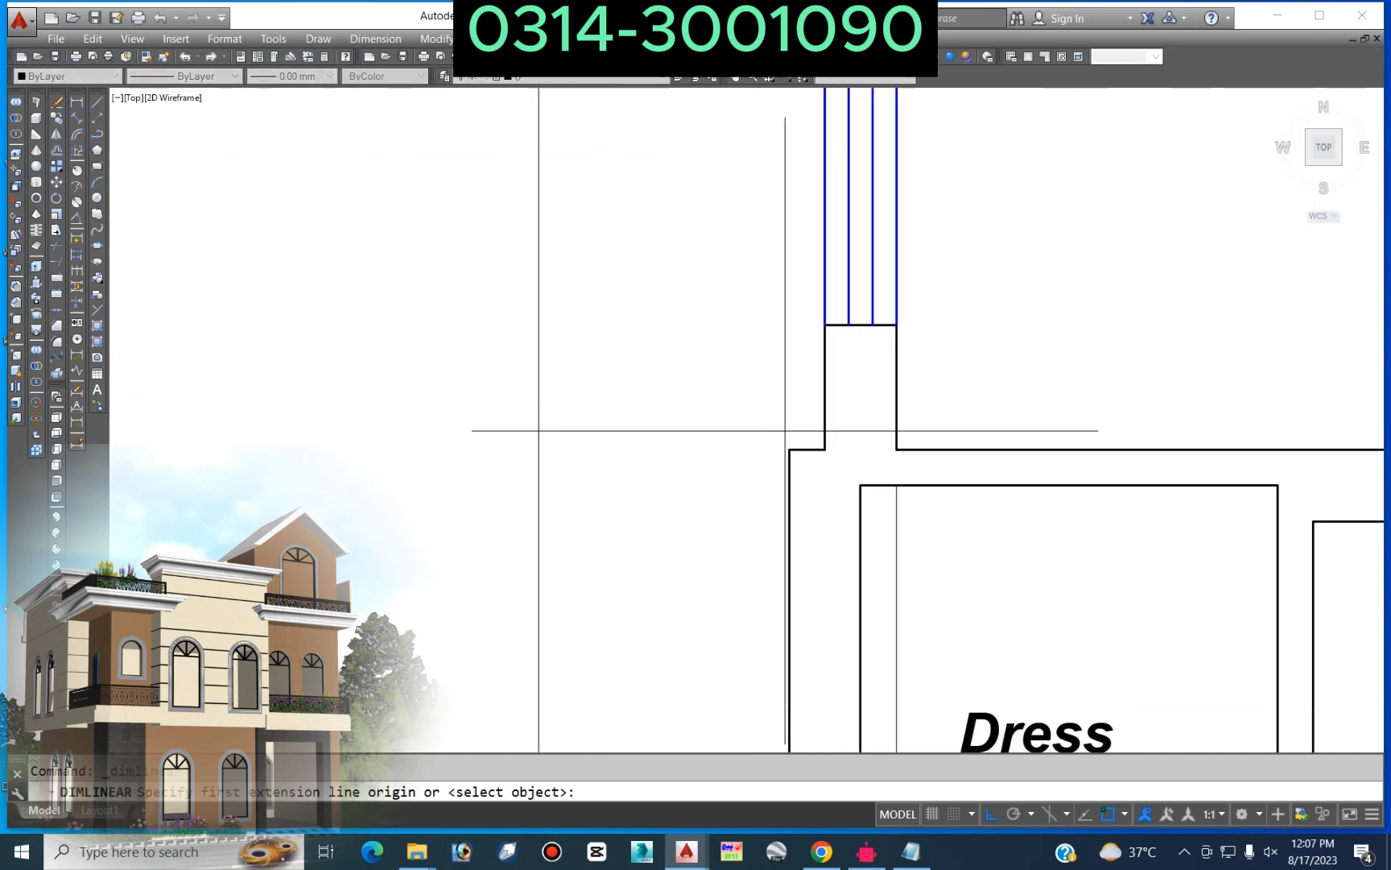
pyautogui.click(896, 449)
pyautogui.click(896, 325)
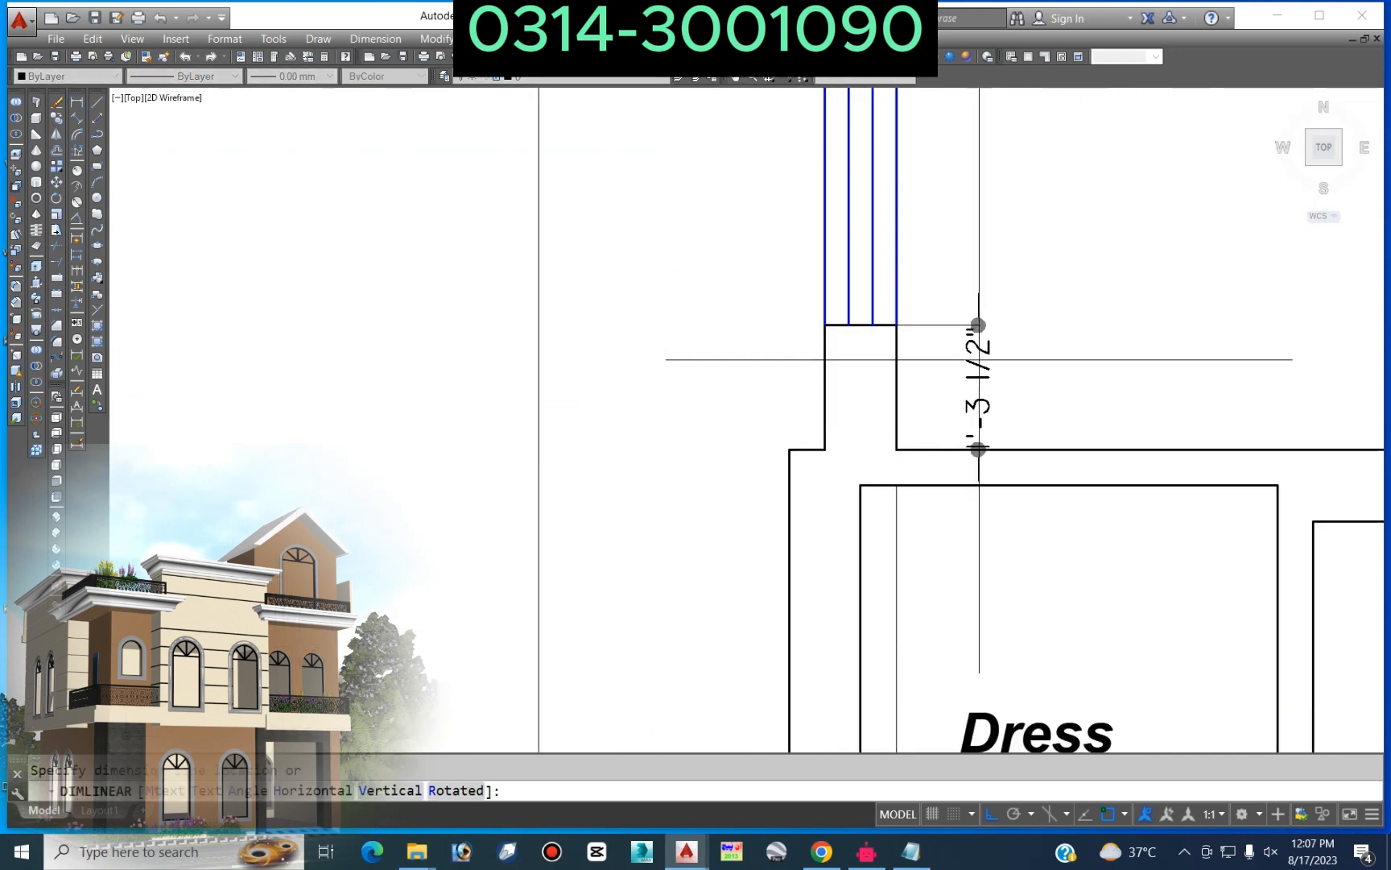
pyautogui.click(984, 354)
# Step: Dimension the distance from the upper bedroom's top wall to the upper window in its left wall
pyautogui.scroll(-3, 986, 362)
pyautogui.scroll(2, 963, 336)
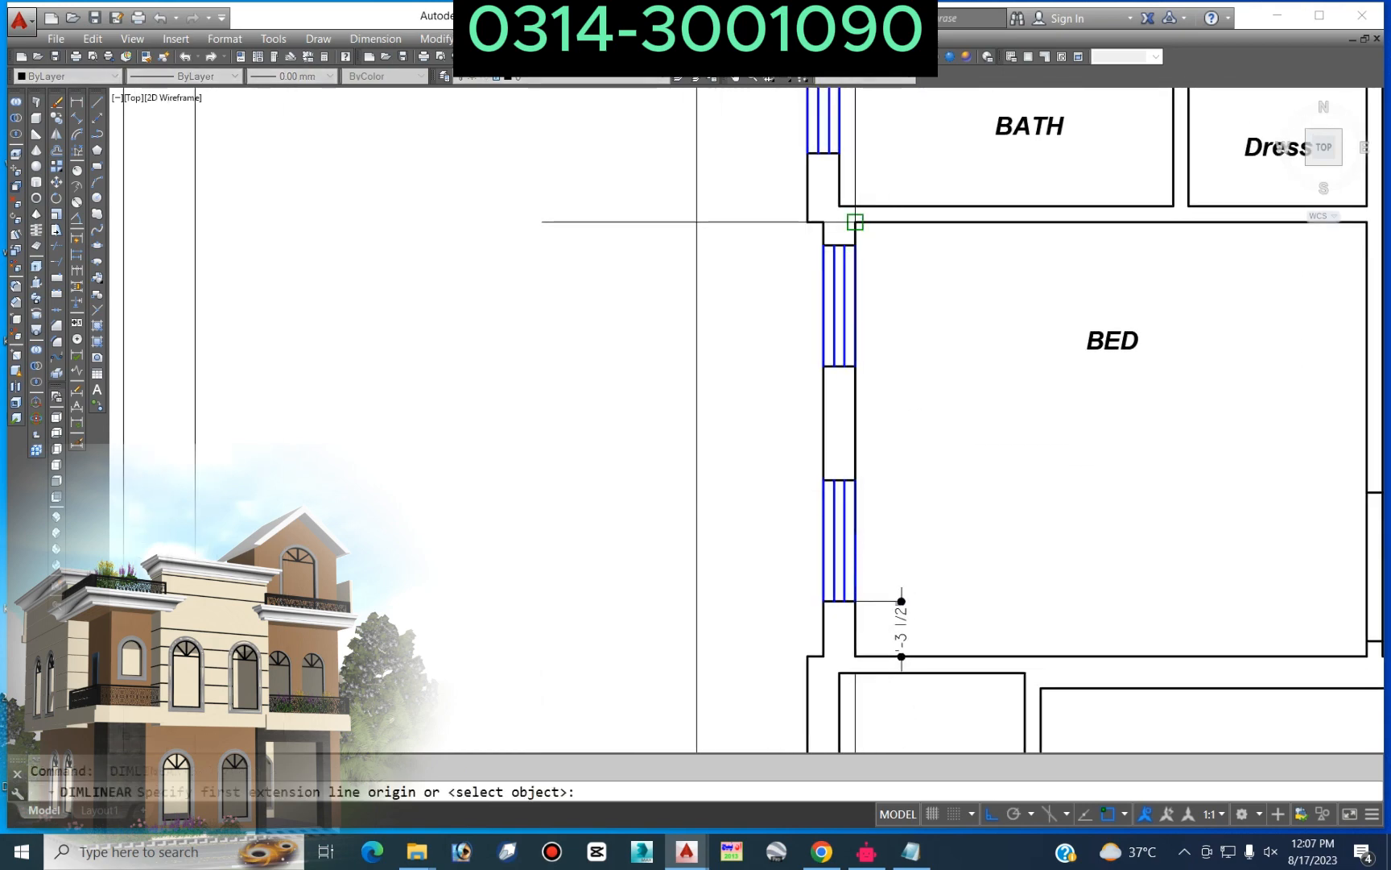
pyautogui.click(855, 245)
pyautogui.click(901, 319)
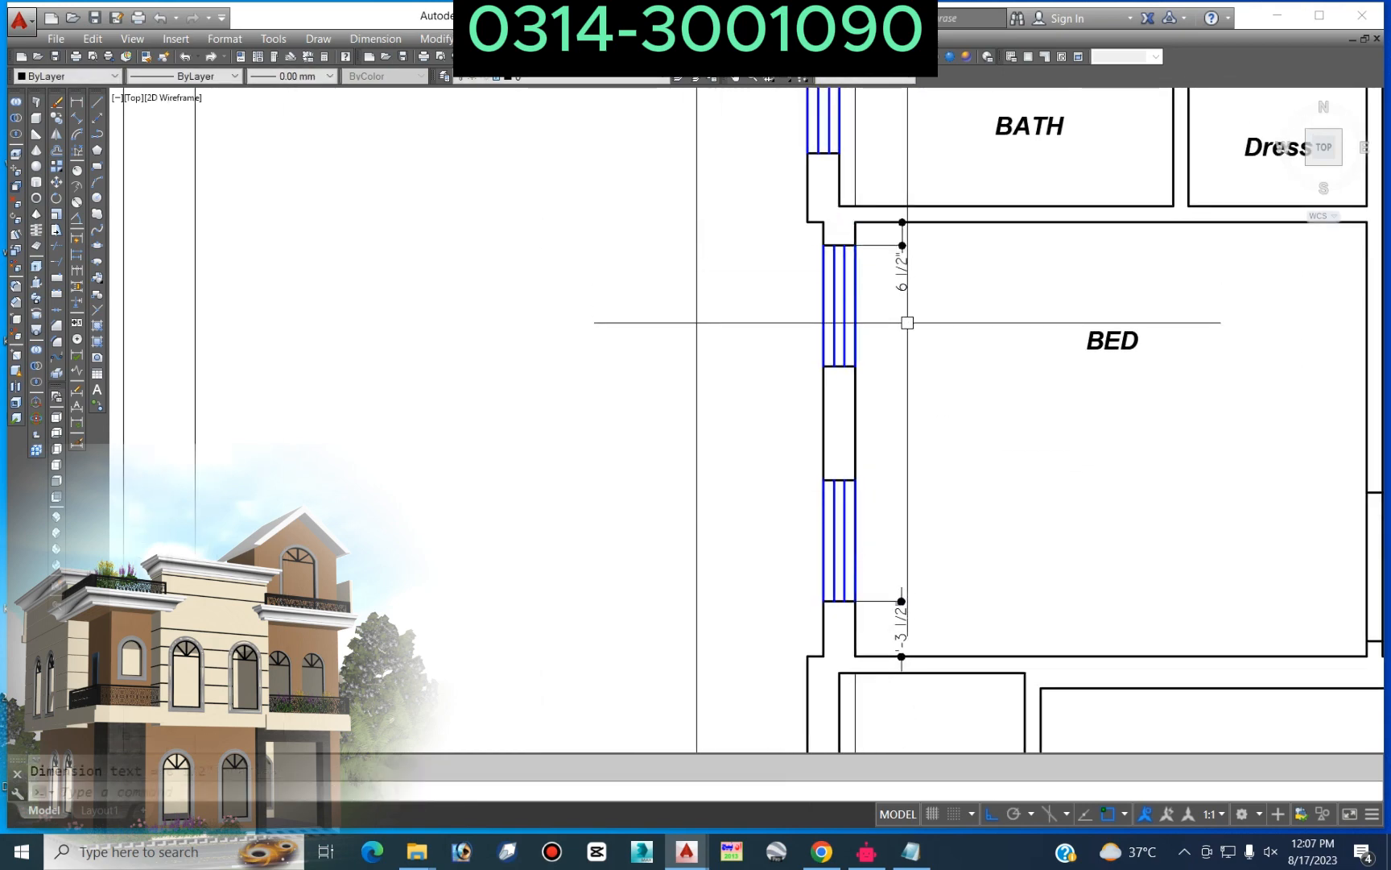
# Step: Stretch both windows in the upper bedroom's left wall 0.5 inch down, setting the top gap to 7"
pyautogui.scroll(-2, 895, 435)
pyautogui.scroll(2, 886, 452)
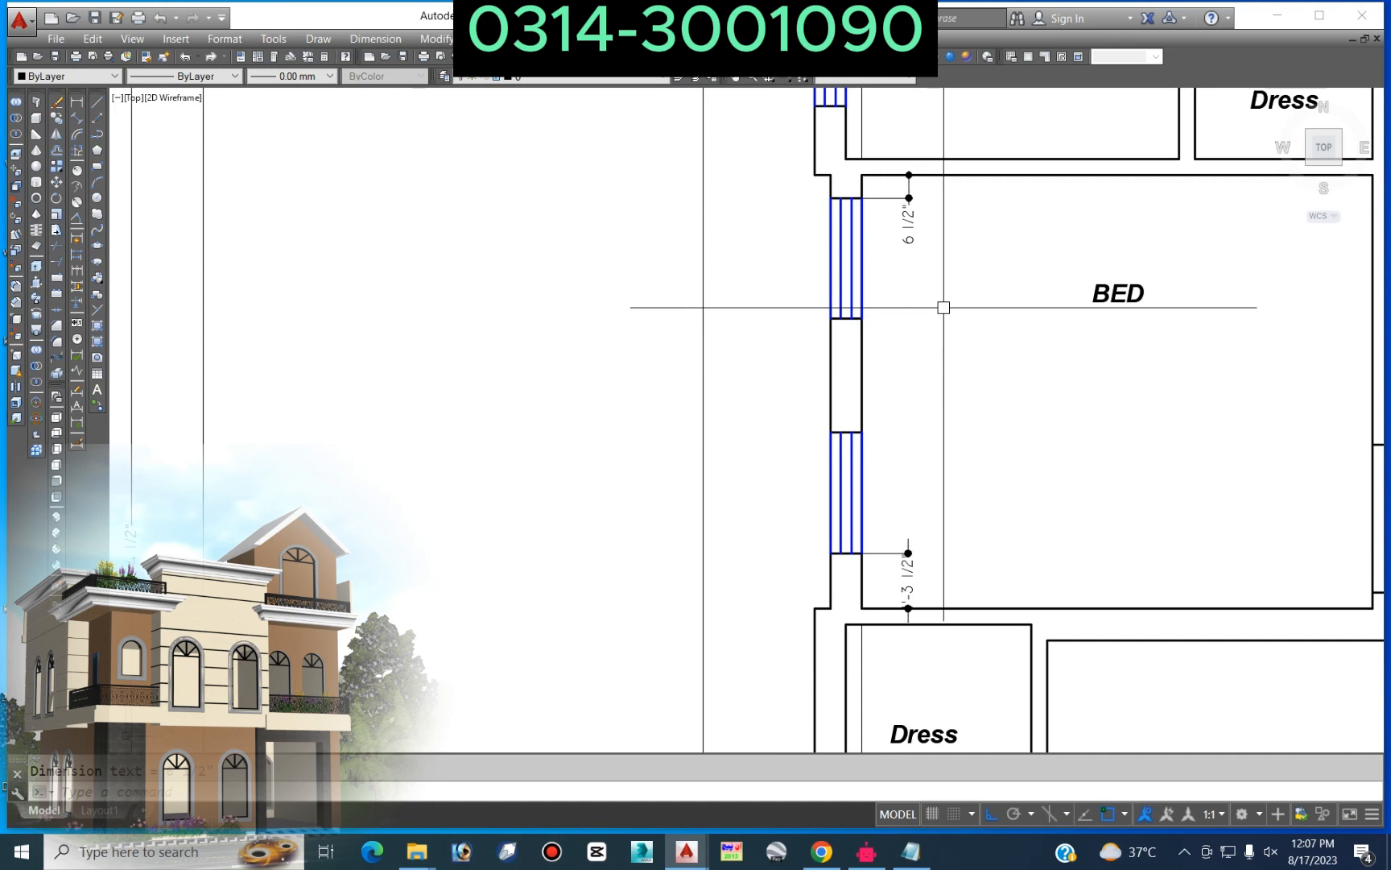
pyautogui.click(939, 192)
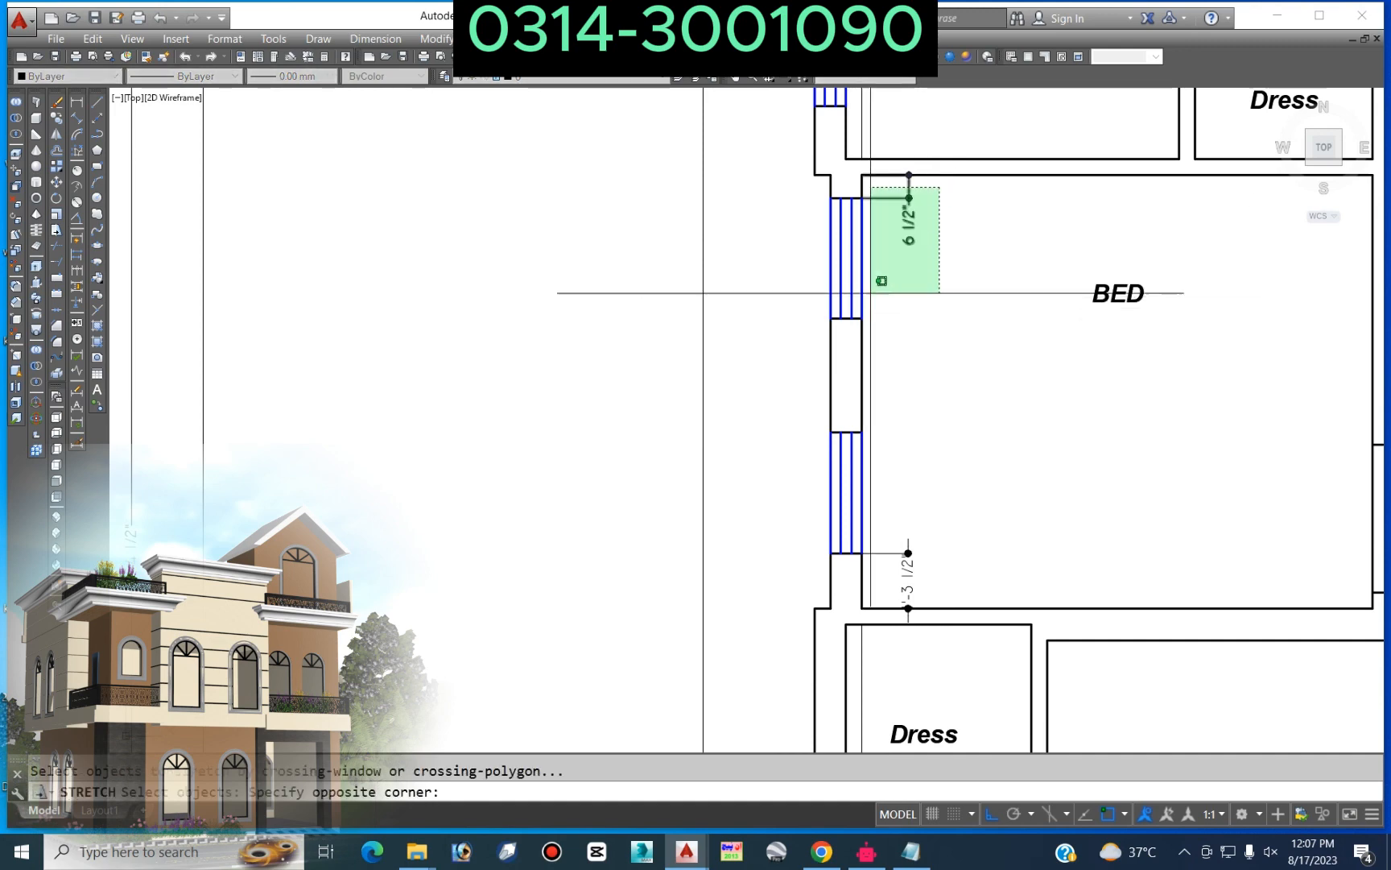
pyautogui.click(797, 551)
pyautogui.click(1076, 458)
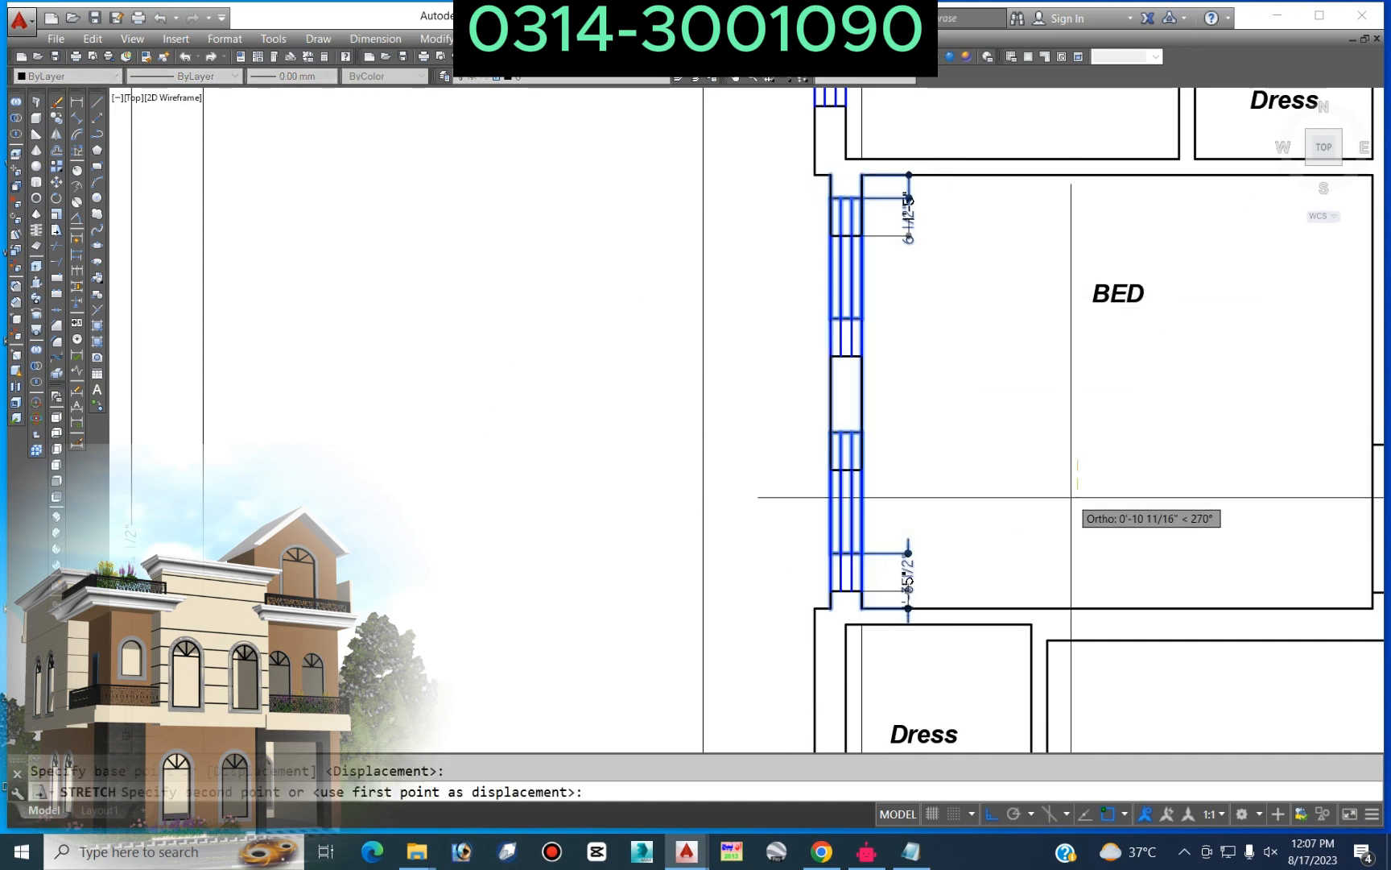
pyautogui.press('Return')
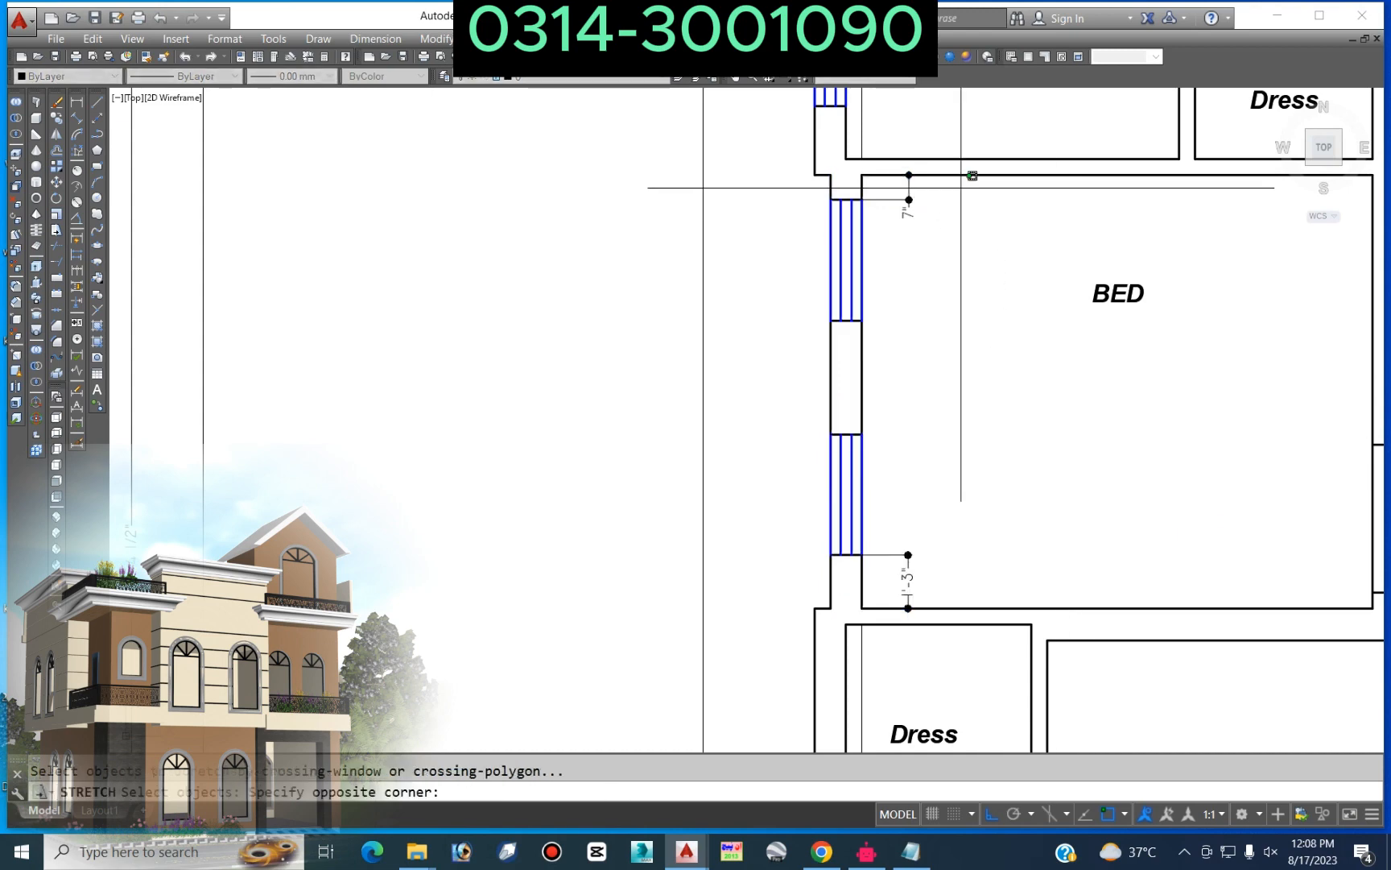
# Step: Stretch both left-wall windows of the upper bedroom another 2 inches down, setting the top gap to 9"
pyautogui.click(798, 556)
pyautogui.press('Return')
pyautogui.click(984, 359)
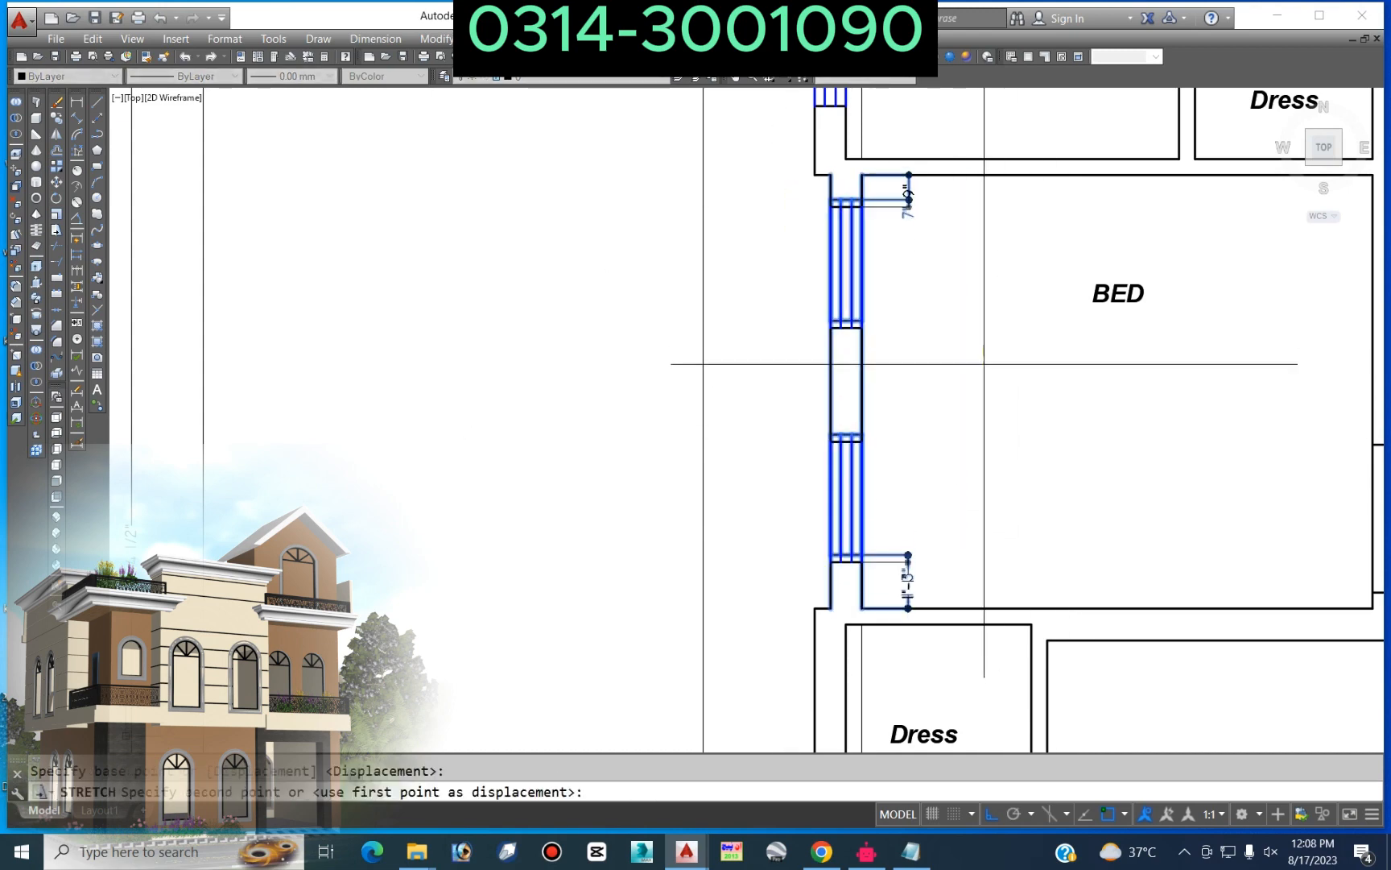
pyautogui.write('2')
pyautogui.press('Return')
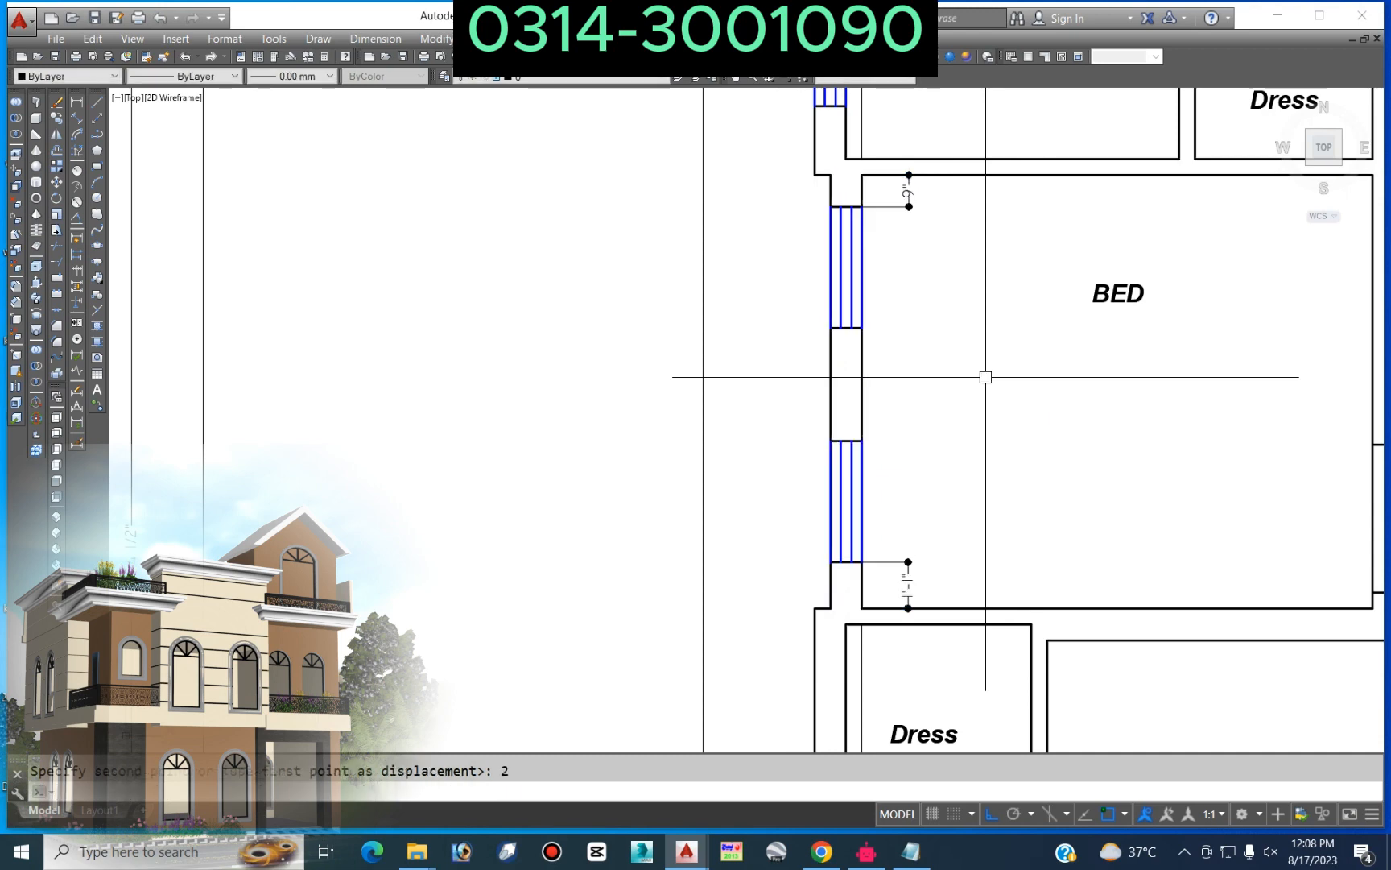
# Step: Stretch only the lower window in the upper bedroom's left wall 3 inches down, setting its bottom gap to 10"
pyautogui.click(958, 429)
pyautogui.click(890, 508)
pyautogui.press('Return')
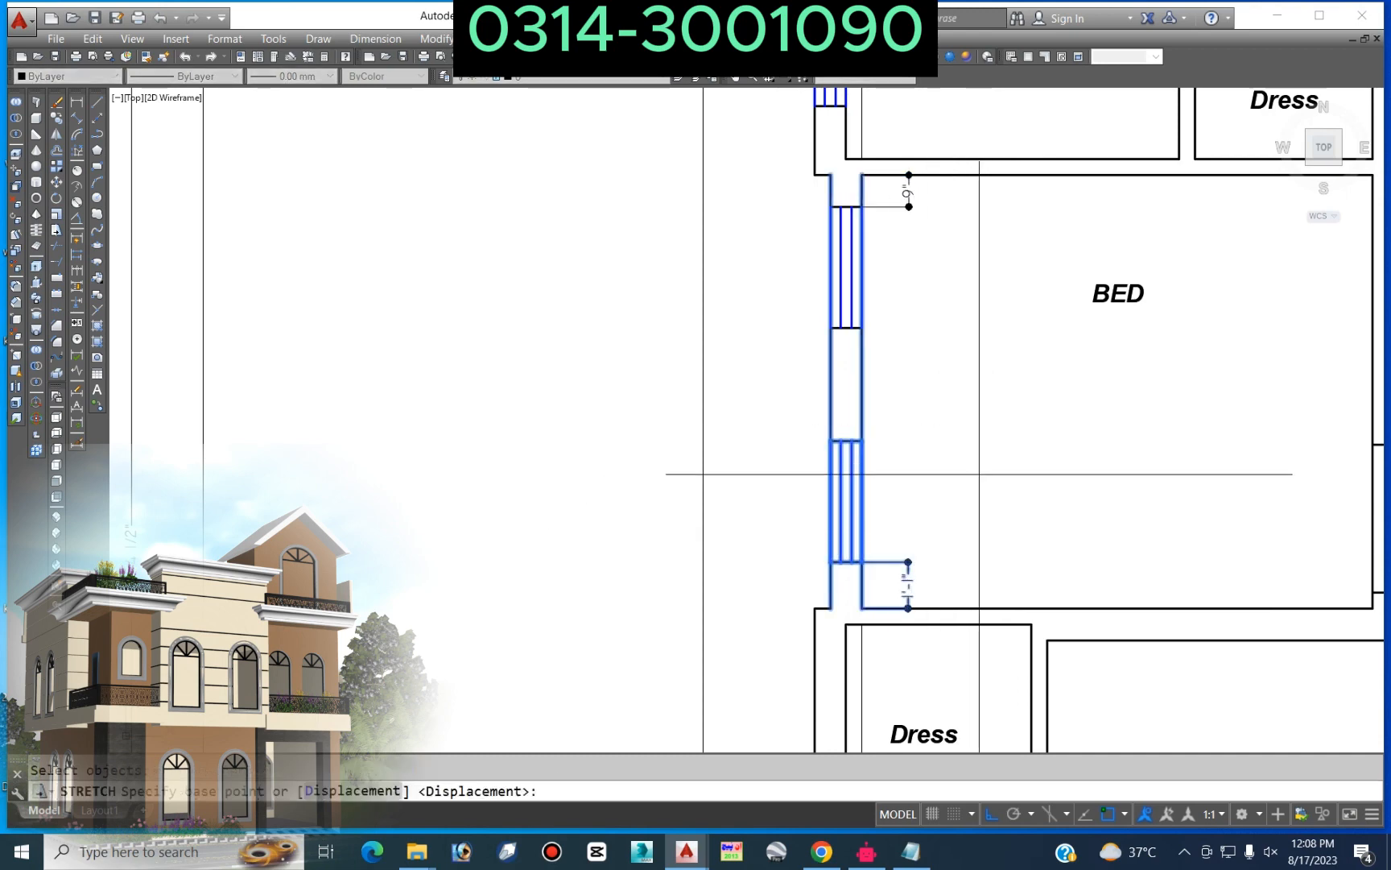
pyautogui.click(980, 475)
pyautogui.write('3')
pyautogui.press('Return')
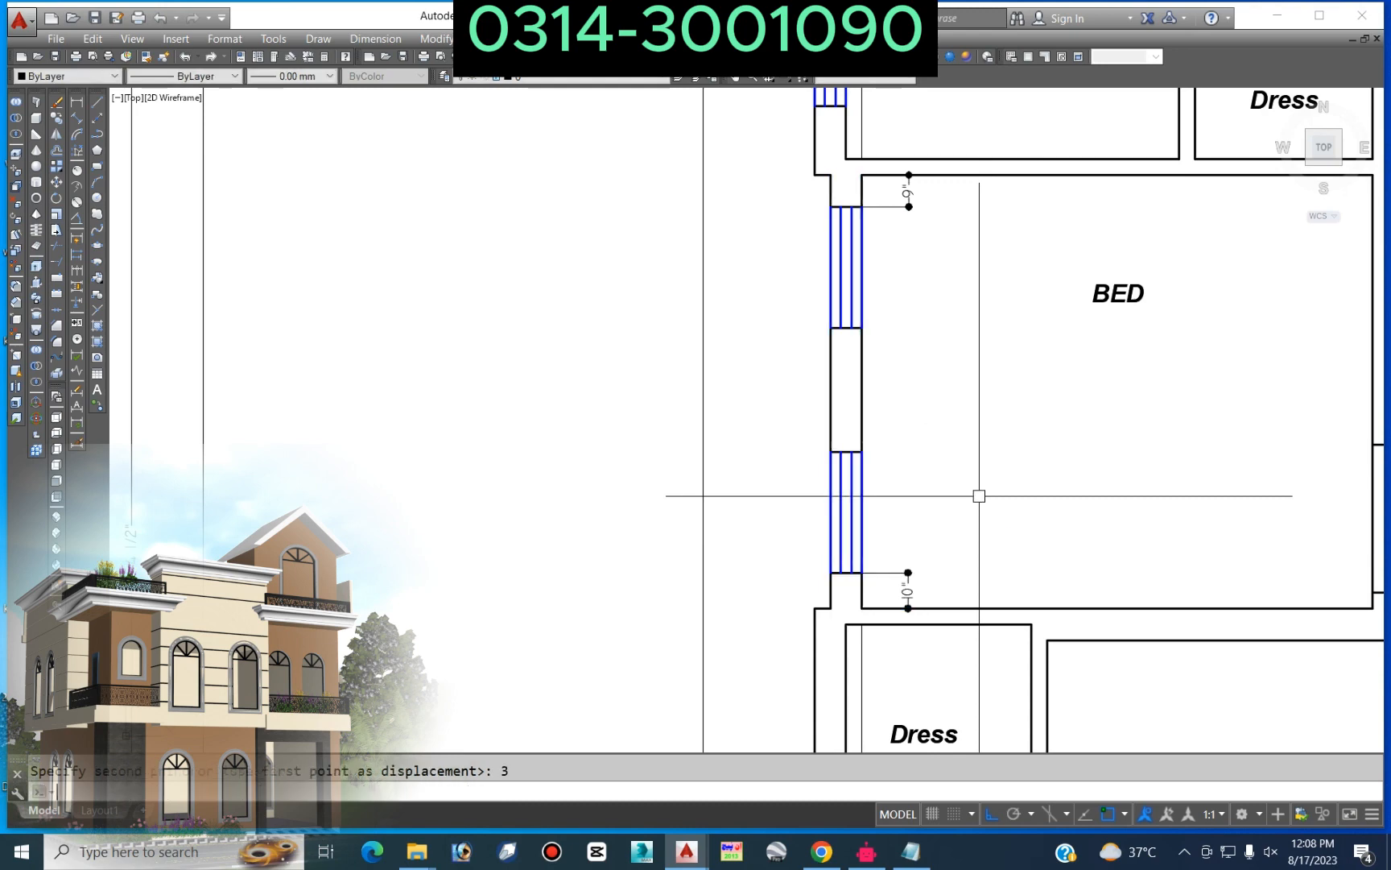
# Step: Stretch the lower window in the upper bedroom's left wall 1 inch down, setting its bottom gap to 9"
pyautogui.click(945, 439)
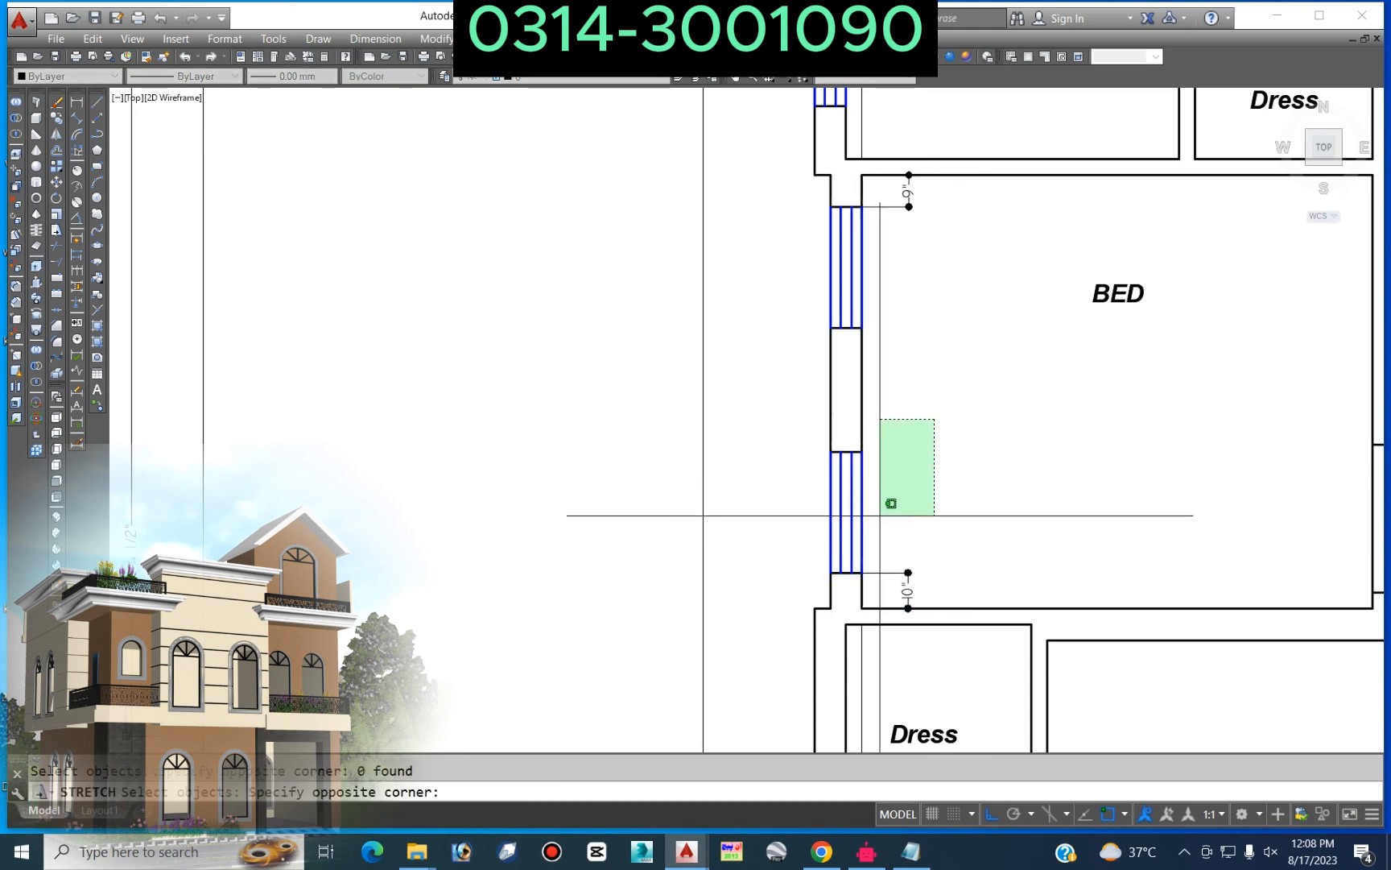
pyautogui.click(808, 564)
pyautogui.press('Return')
pyautogui.click(831, 452)
pyautogui.write('1')
pyautogui.press('Return')
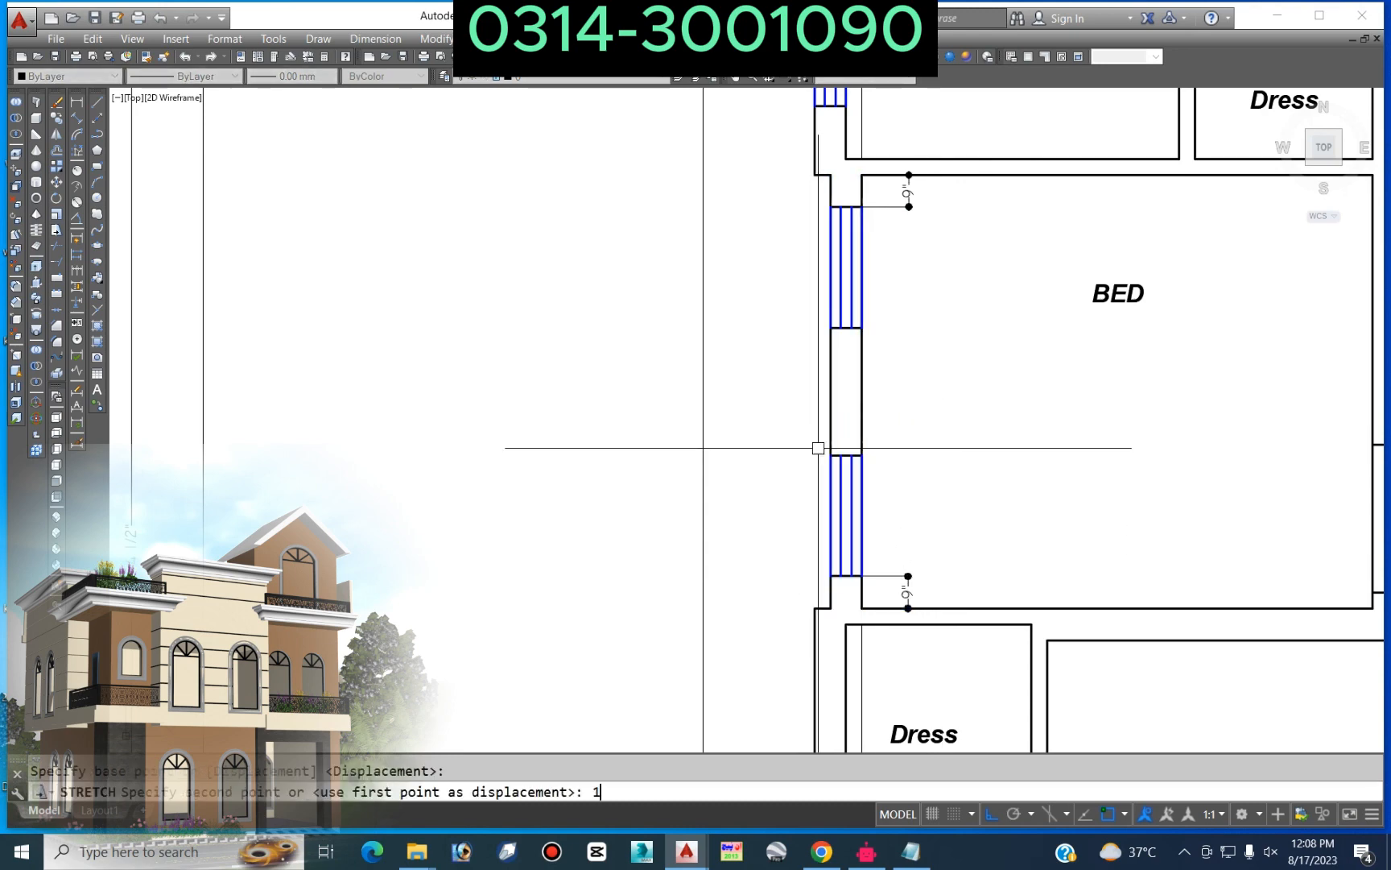
# Step: Dimension the lengths of the lower and upper windows in the upper bedroom's left wall
pyautogui.click(77, 101)
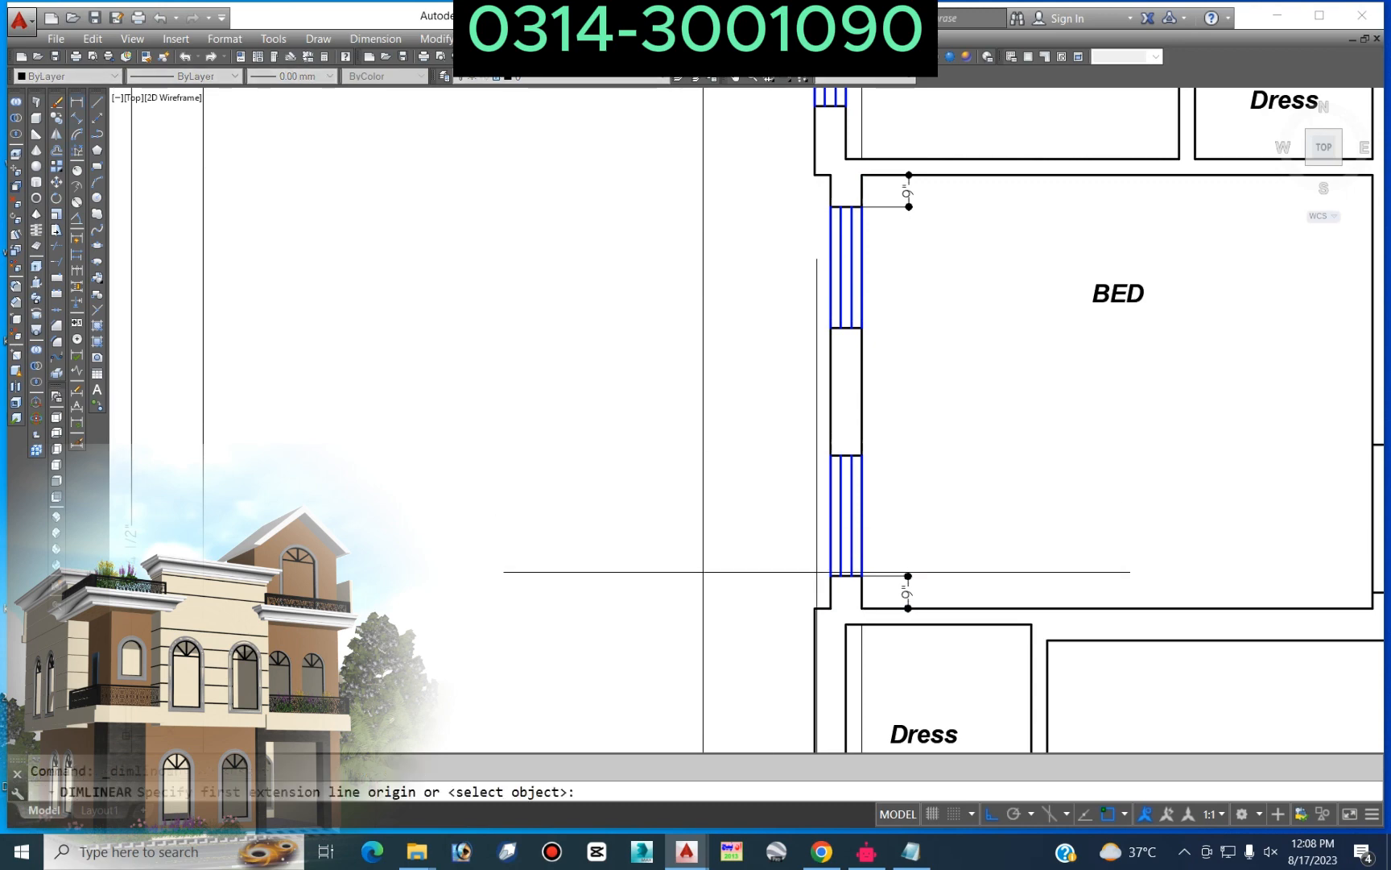
pyautogui.click(894, 463)
pyautogui.press('Return')
pyautogui.click(862, 327)
pyautogui.click(860, 207)
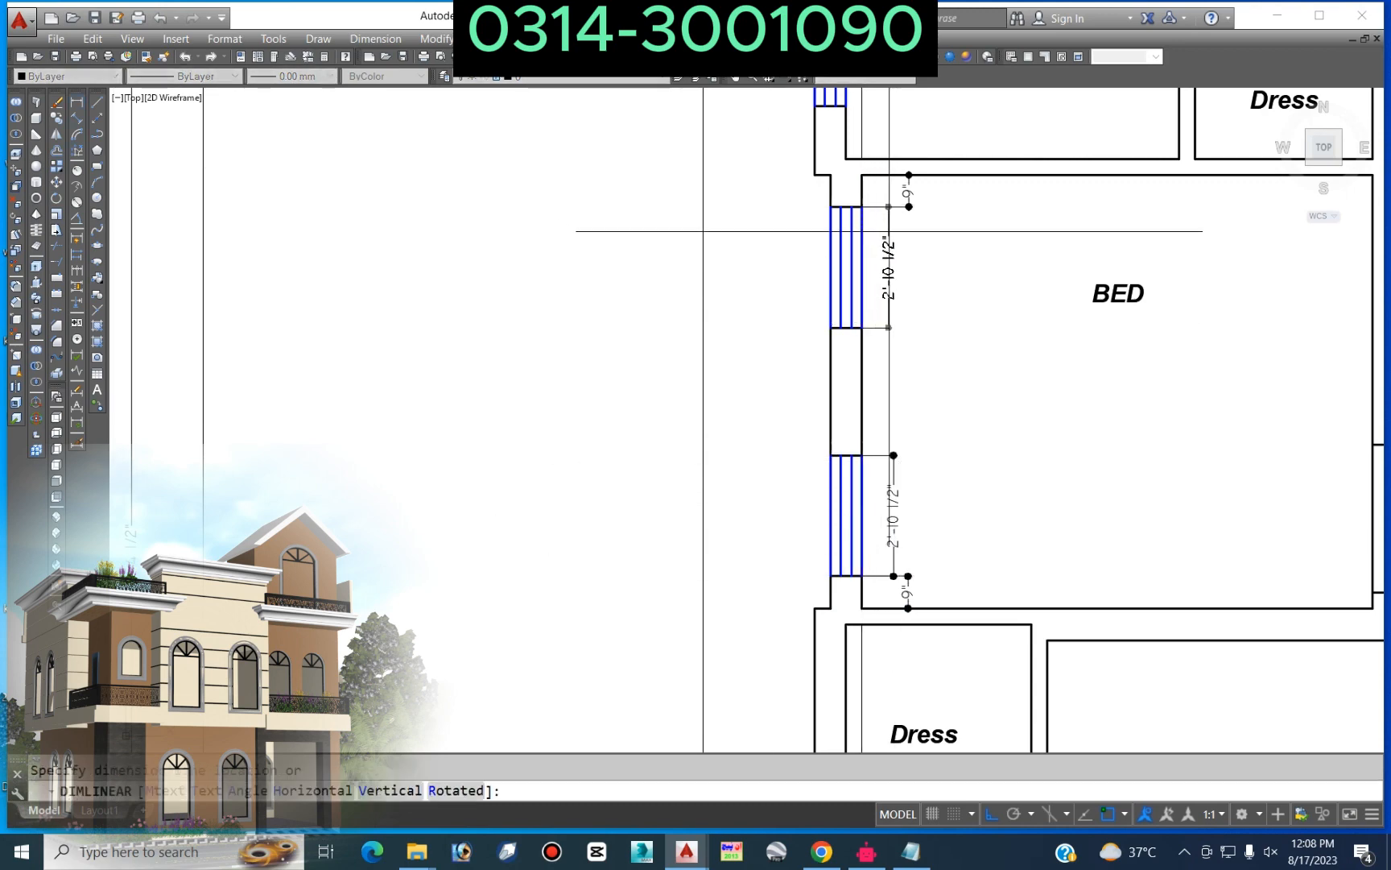
pyautogui.click(893, 234)
# Step: Stretch the upper left-wall window's bottom edge 1.5 inches down, making the window 3' long
pyautogui.click(943, 304)
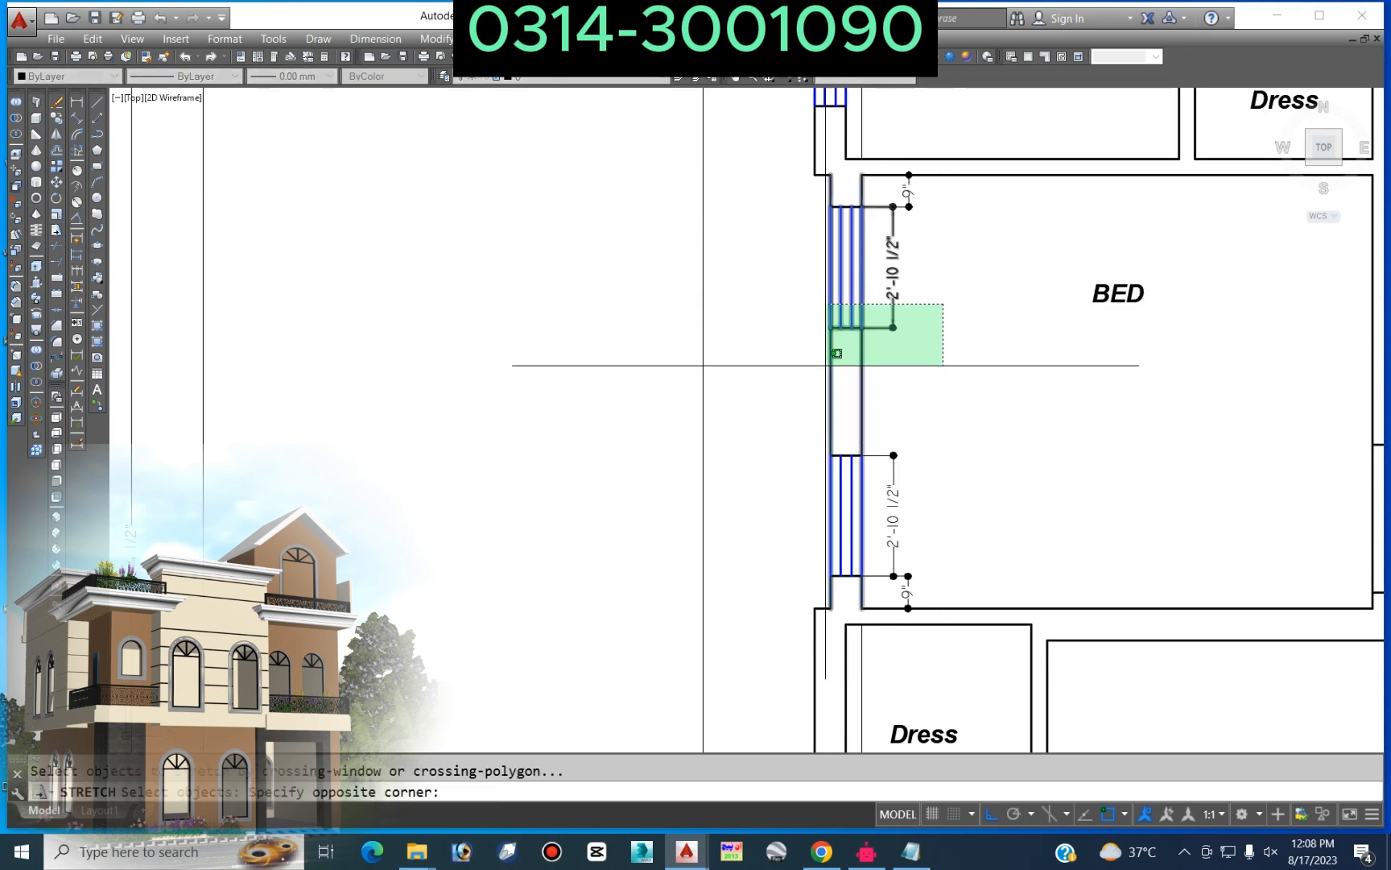
pyautogui.click(830, 364)
pyautogui.press('Return')
pyautogui.click(963, 396)
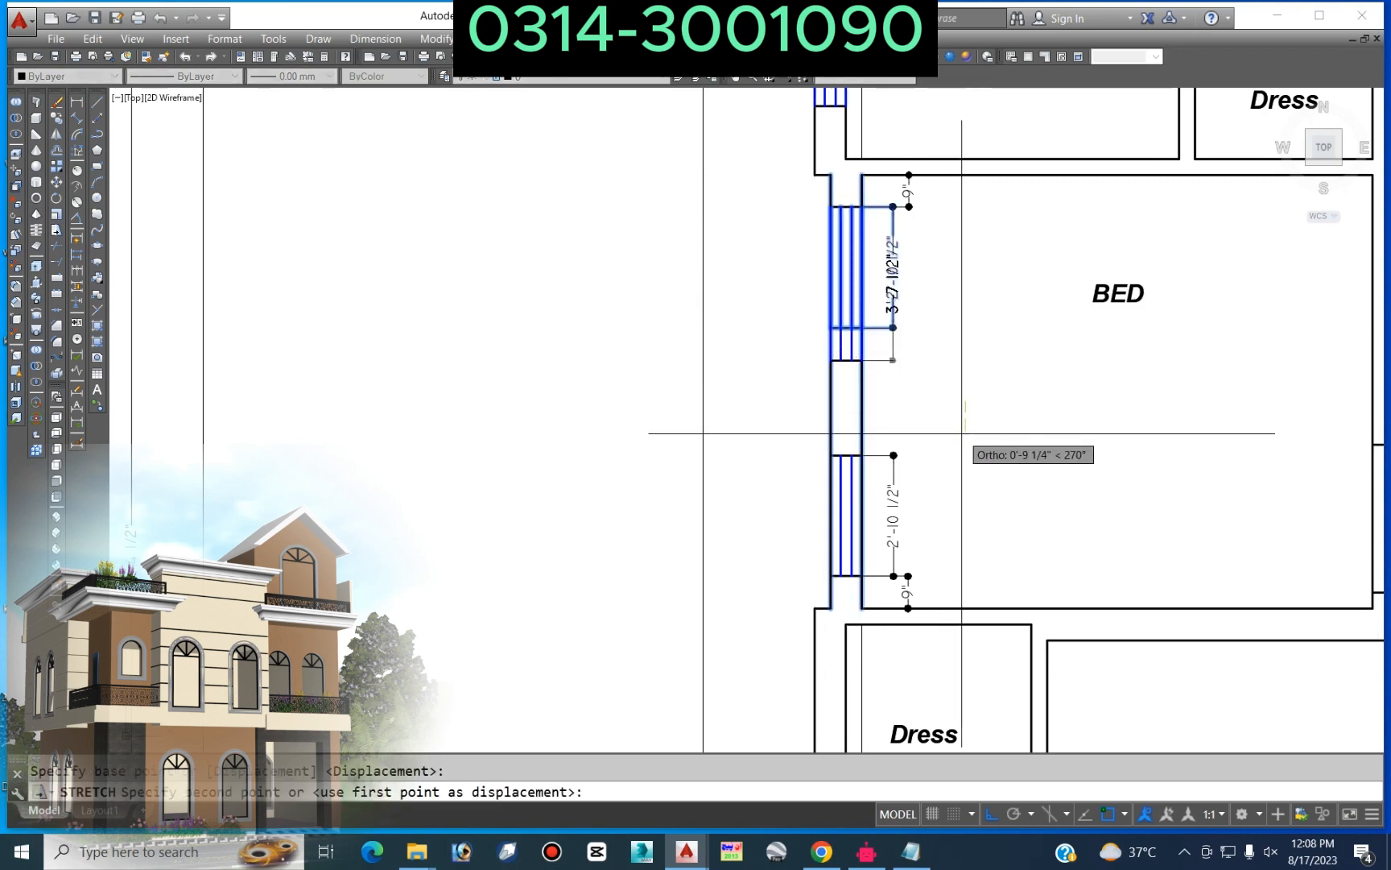
pyautogui.write('1.5')
pyautogui.press('Return')
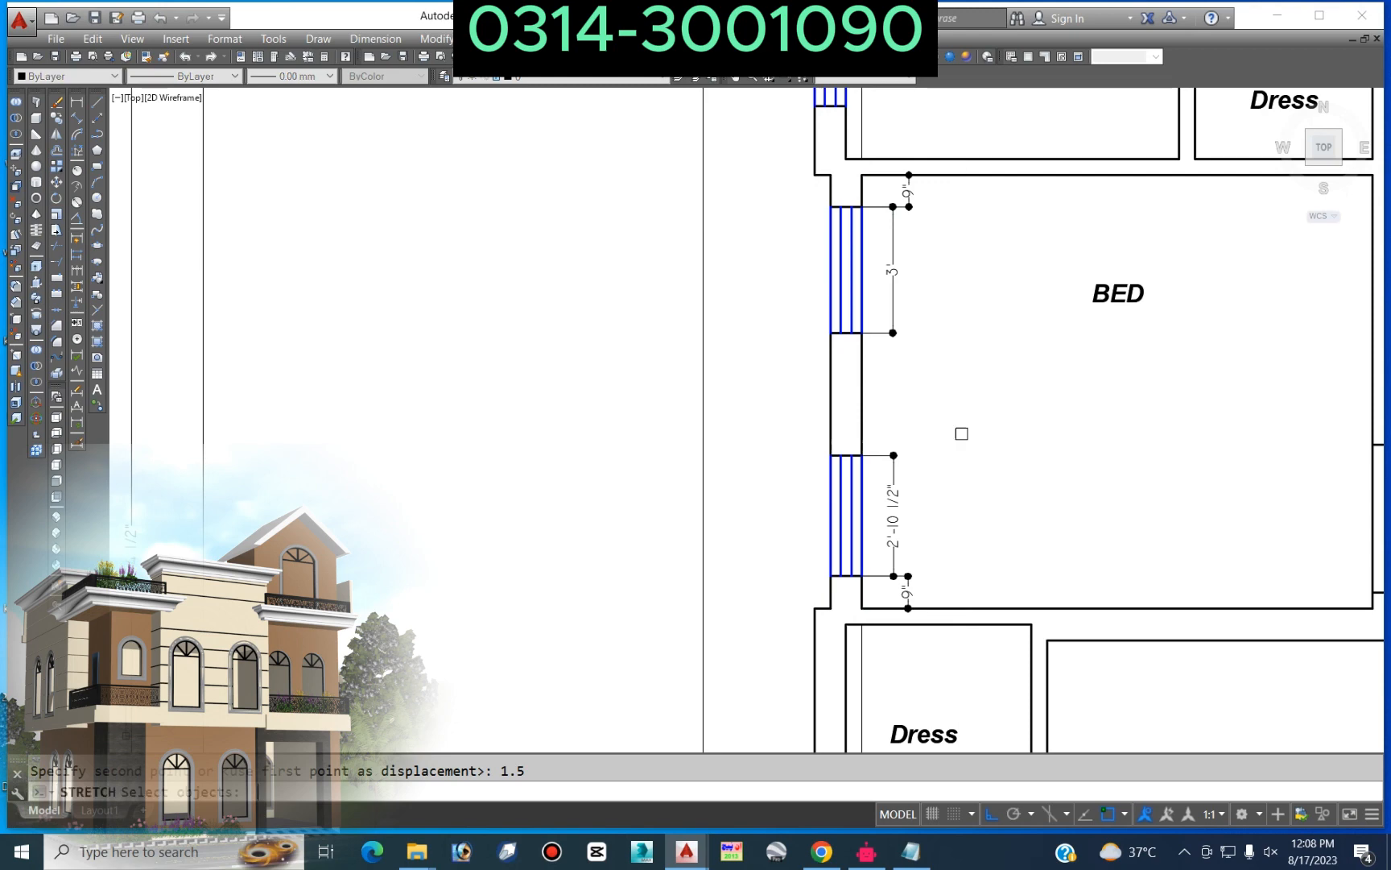
# Step: Stretch the lower left-wall window's top edge 1.5 inches up, making the window 3' long
pyautogui.click(951, 438)
pyautogui.click(791, 483)
pyautogui.press('Return')
pyautogui.click(1013, 503)
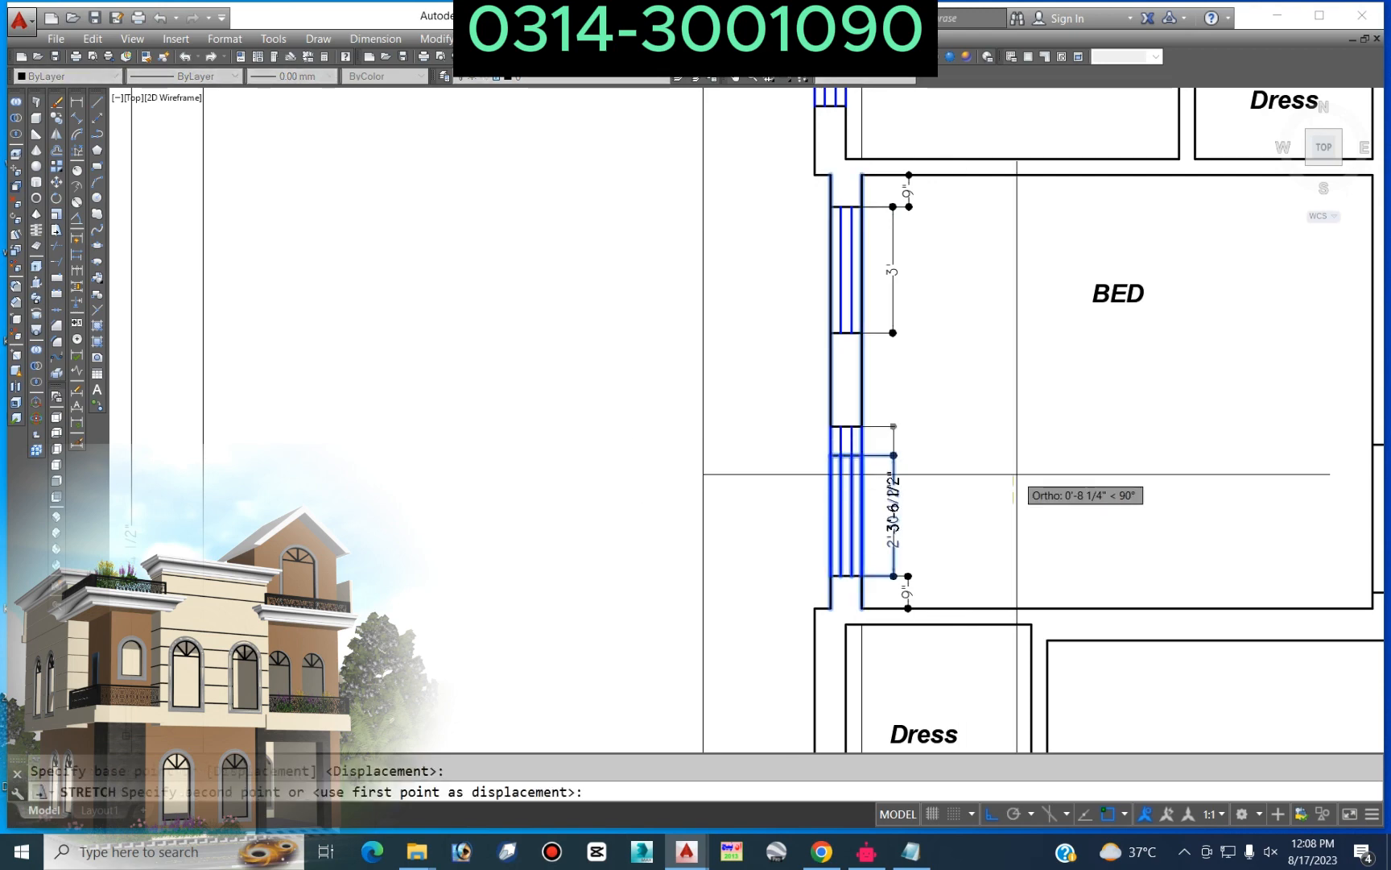
pyautogui.write('1.5')
pyautogui.press('Return')
pyautogui.press('Escape')
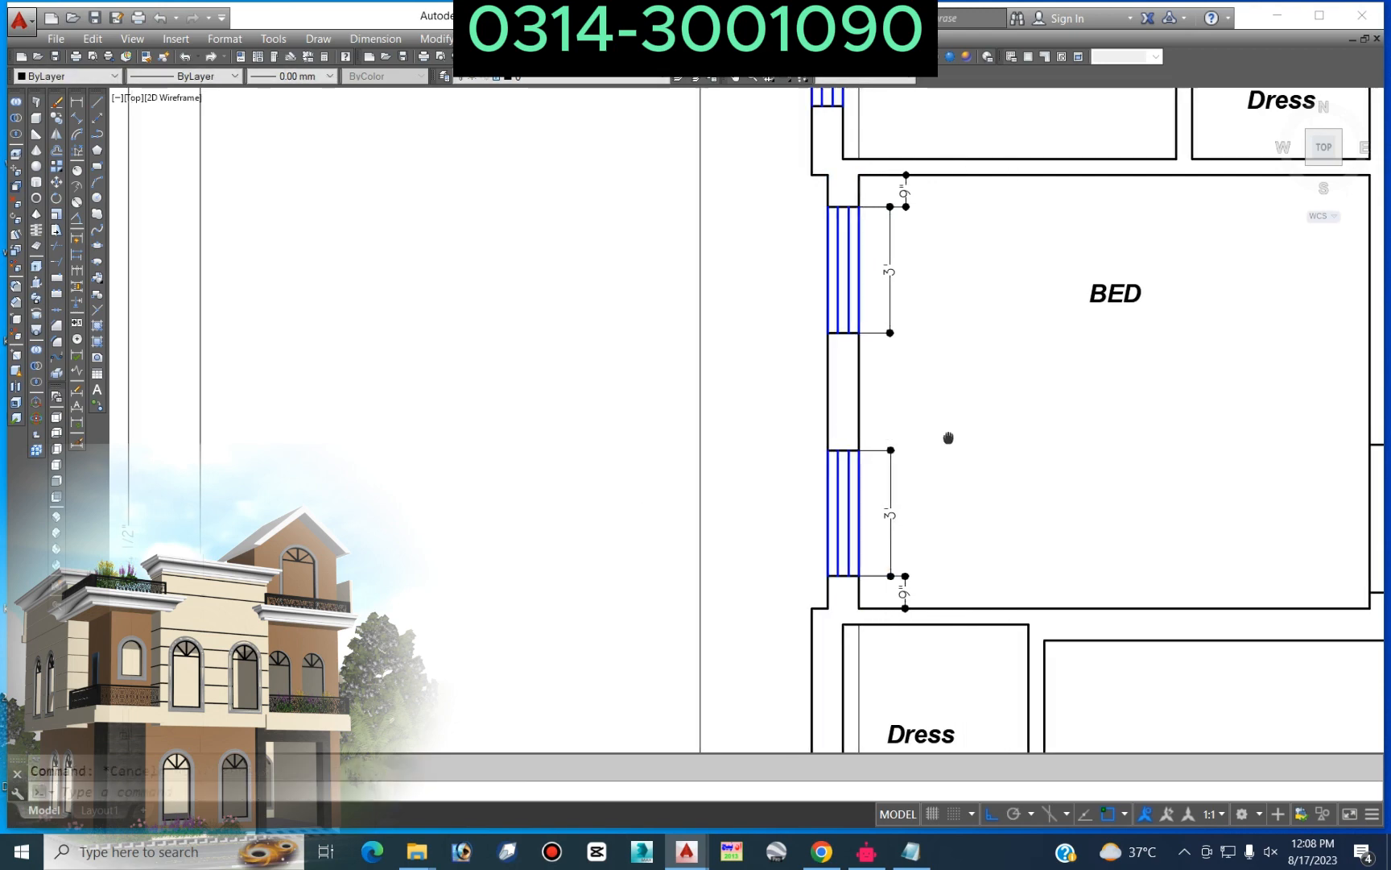
# Step: Trim the wall lines between the jambs of the upper bedroom's door and the lower bedroom's door to open both doorways
pyautogui.moveTo(947, 438); pyautogui.dragTo(653, 402, button='middle')
pyautogui.scroll(-4, 653, 403)
pyautogui.scroll(4, 854, 427)
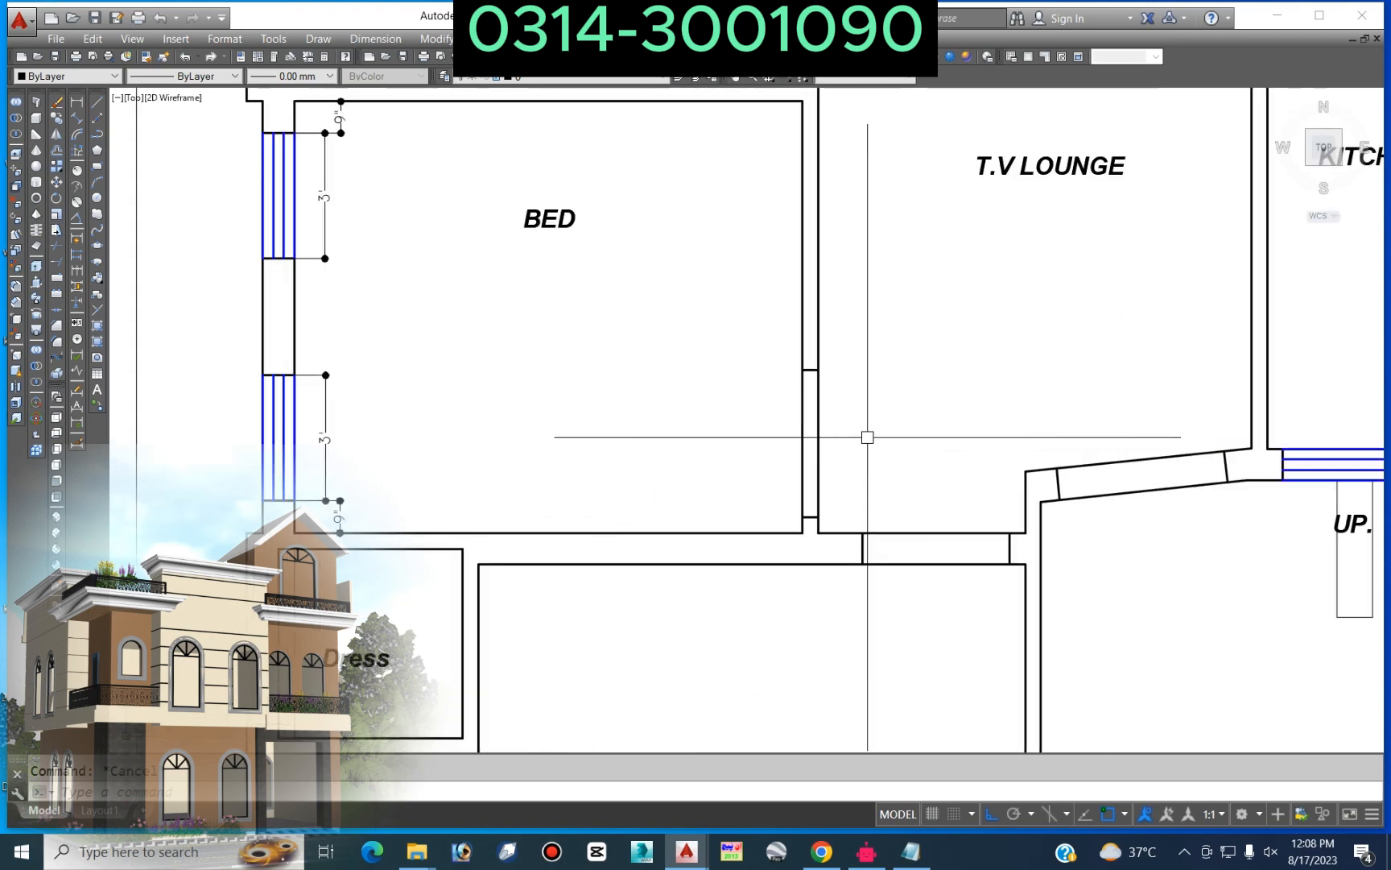
pyautogui.moveTo(879, 493); pyautogui.dragTo(757, 451, button='middle')
pyautogui.press('Return')
pyautogui.click(739, 391)
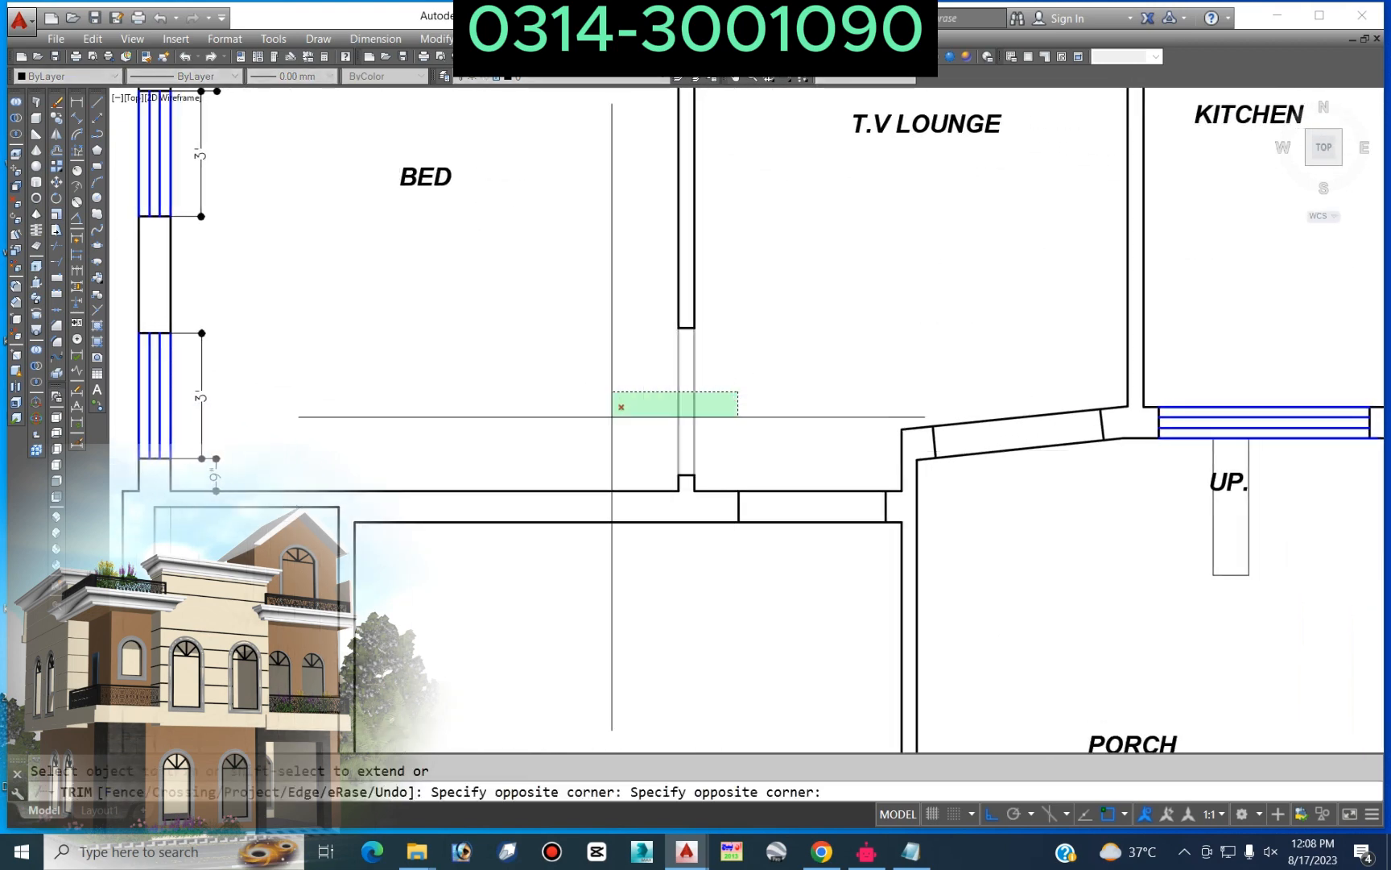
pyautogui.click(612, 416)
pyautogui.click(789, 453)
pyautogui.click(775, 598)
pyautogui.press('Escape')
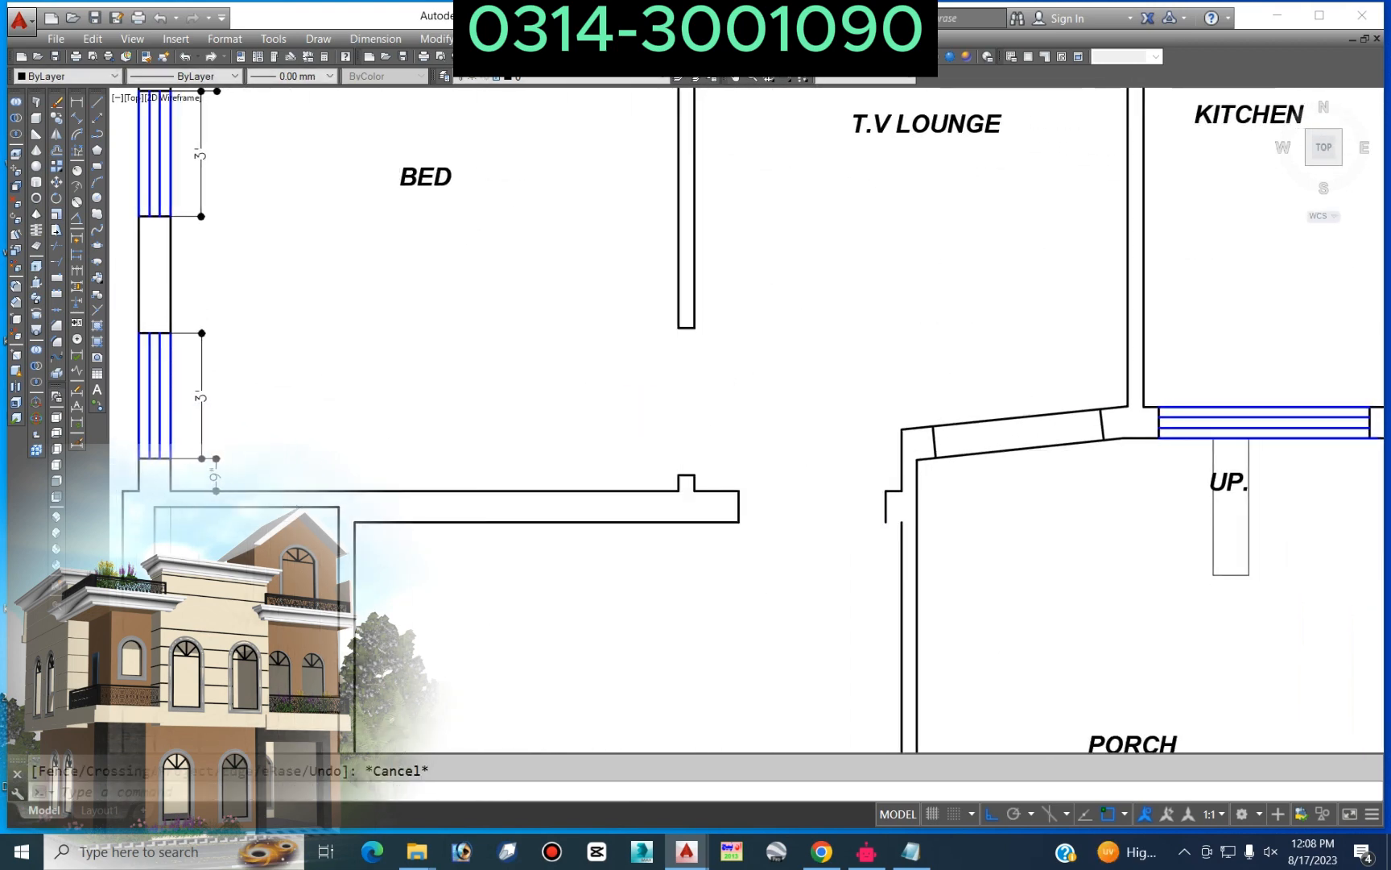
# Step: Fillet the underside line of the lower bedroom's top wall with its right wall line to close the corner
pyautogui.scroll(2, 889, 533)
pyautogui.write('f')
pyautogui.press('Return')
pyautogui.click(647, 516)
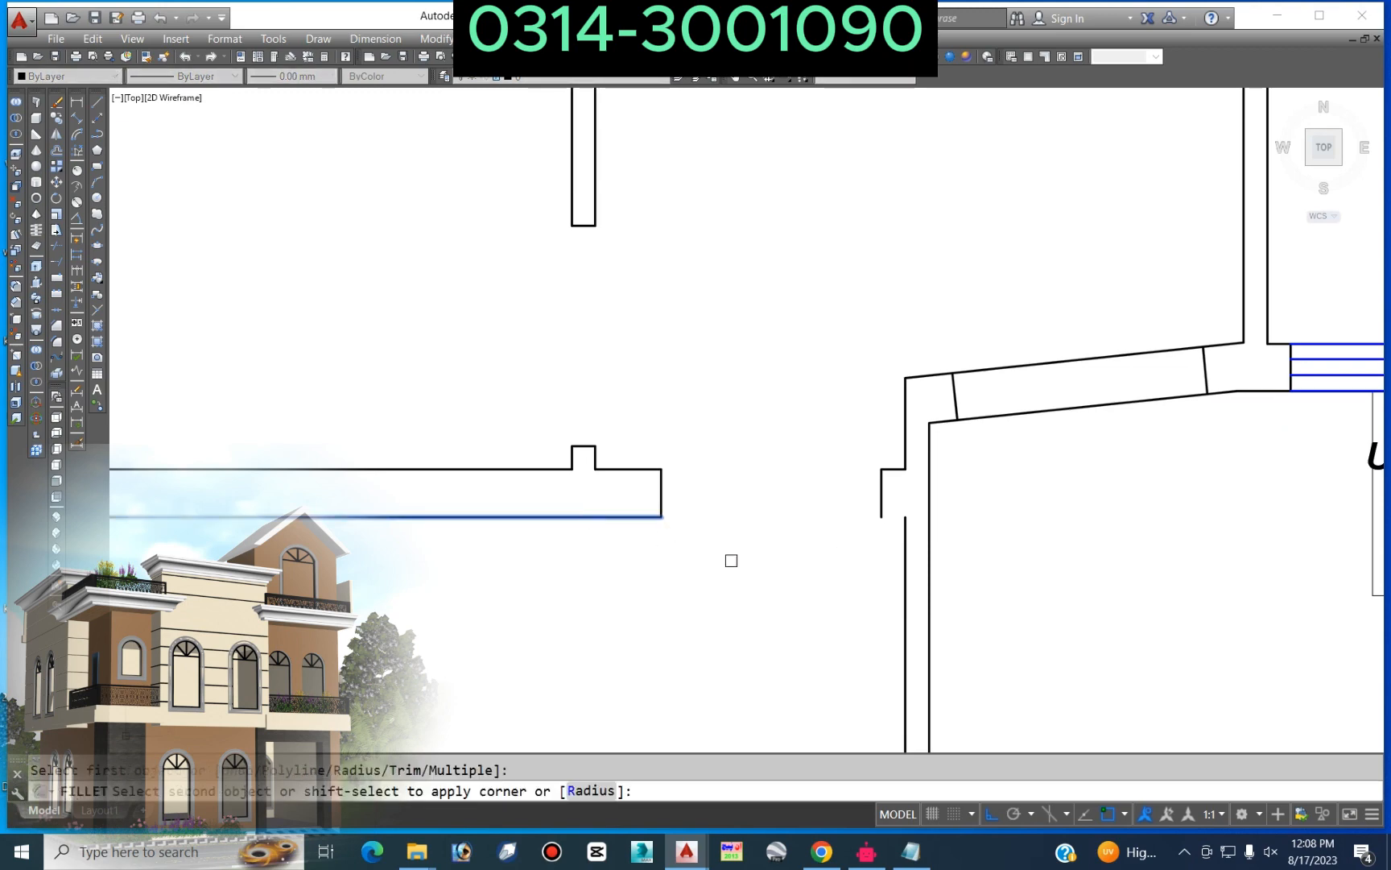
pyautogui.press('Escape')
# Step: Trim the restored wall line between the jambs of the lower bedroom's door opening
pyautogui.scroll(3, 887, 499)
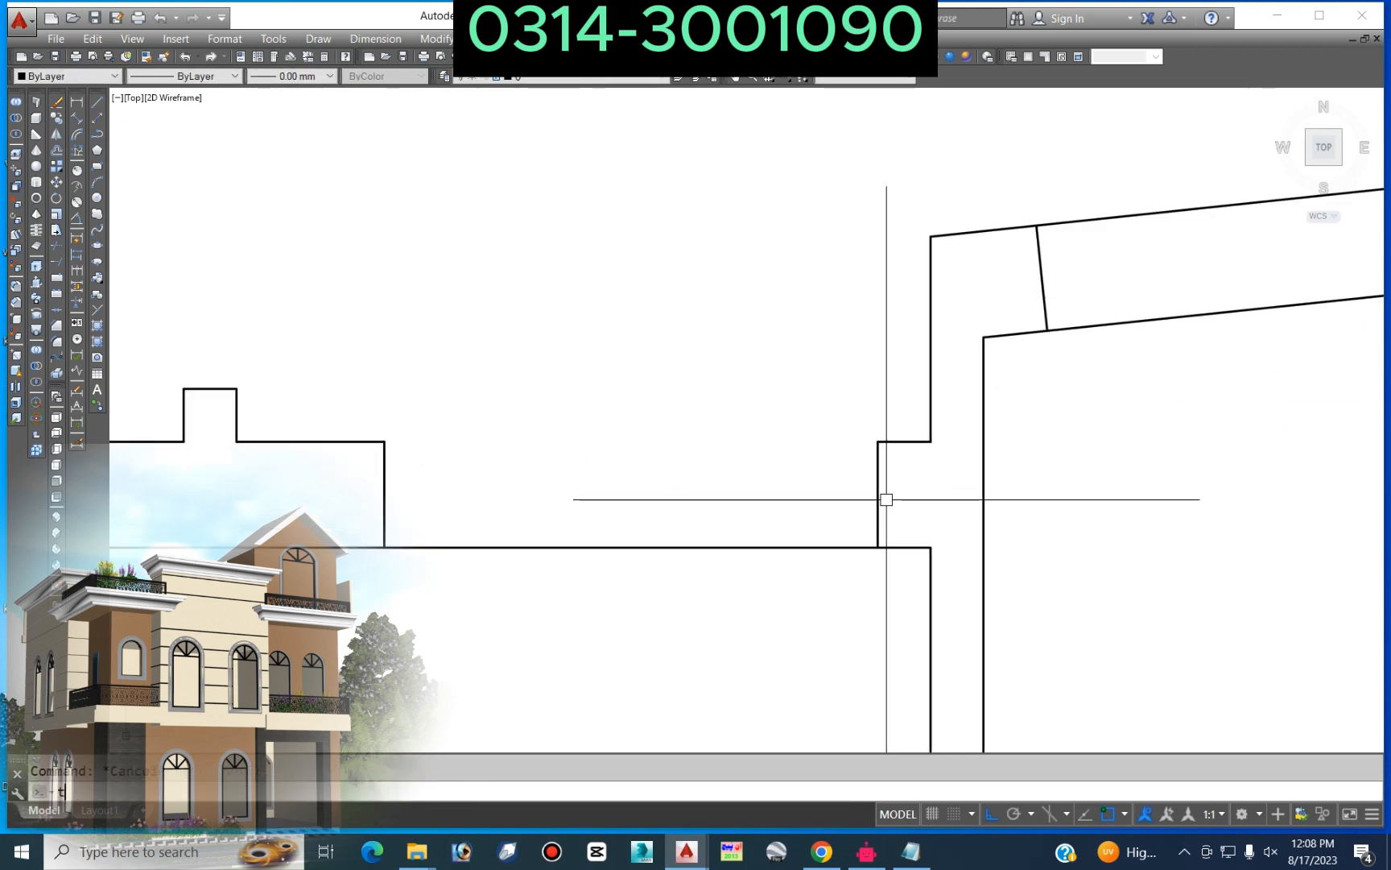
pyautogui.write('t')
pyautogui.press('Return')
pyautogui.scroll(2, 891, 558)
pyautogui.scroll(-4, 910, 516)
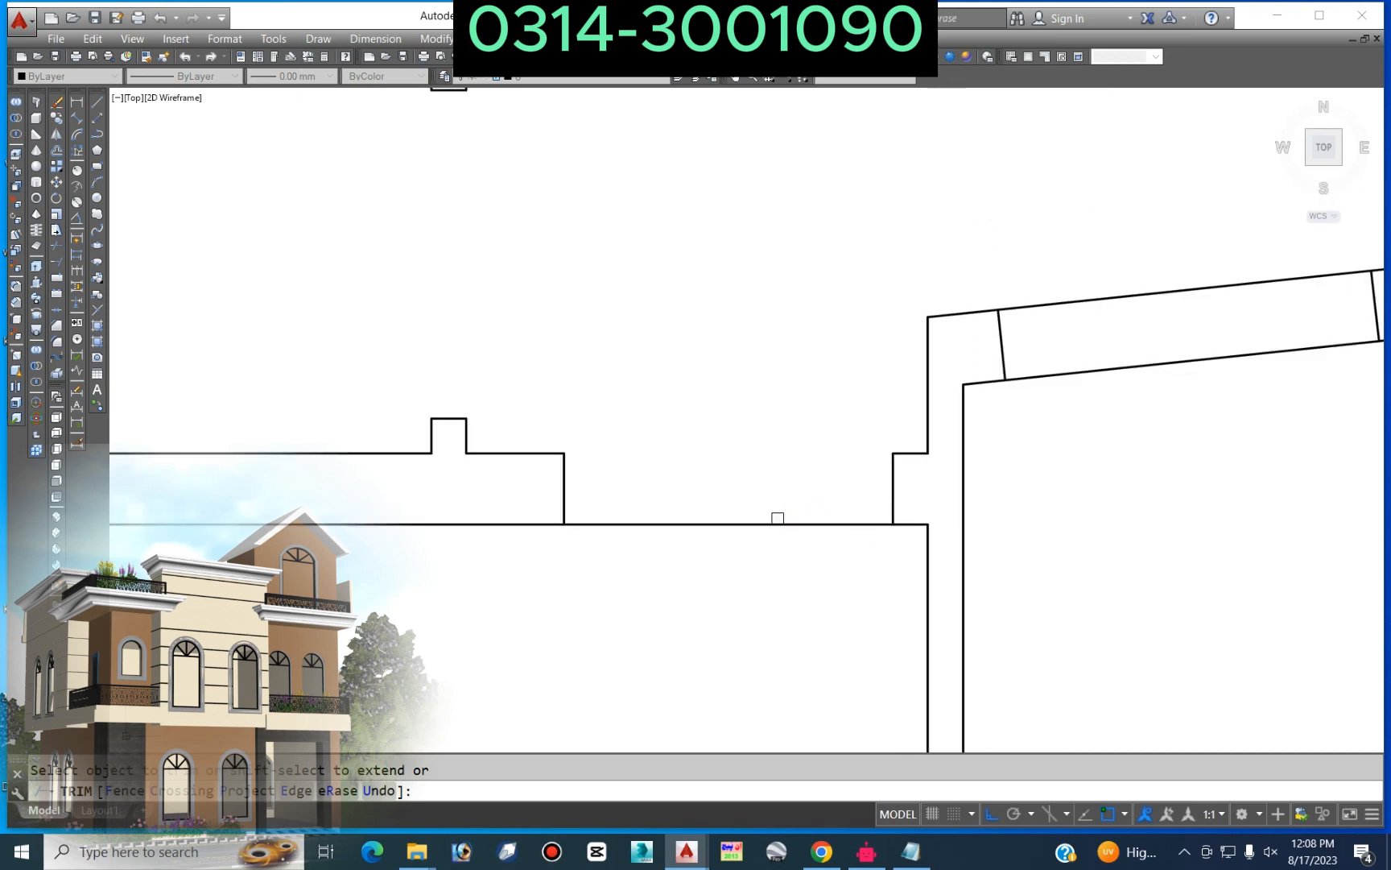
pyautogui.click(777, 520)
pyautogui.click(736, 558)
pyautogui.scroll(2, 953, 498)
pyautogui.press('Escape')
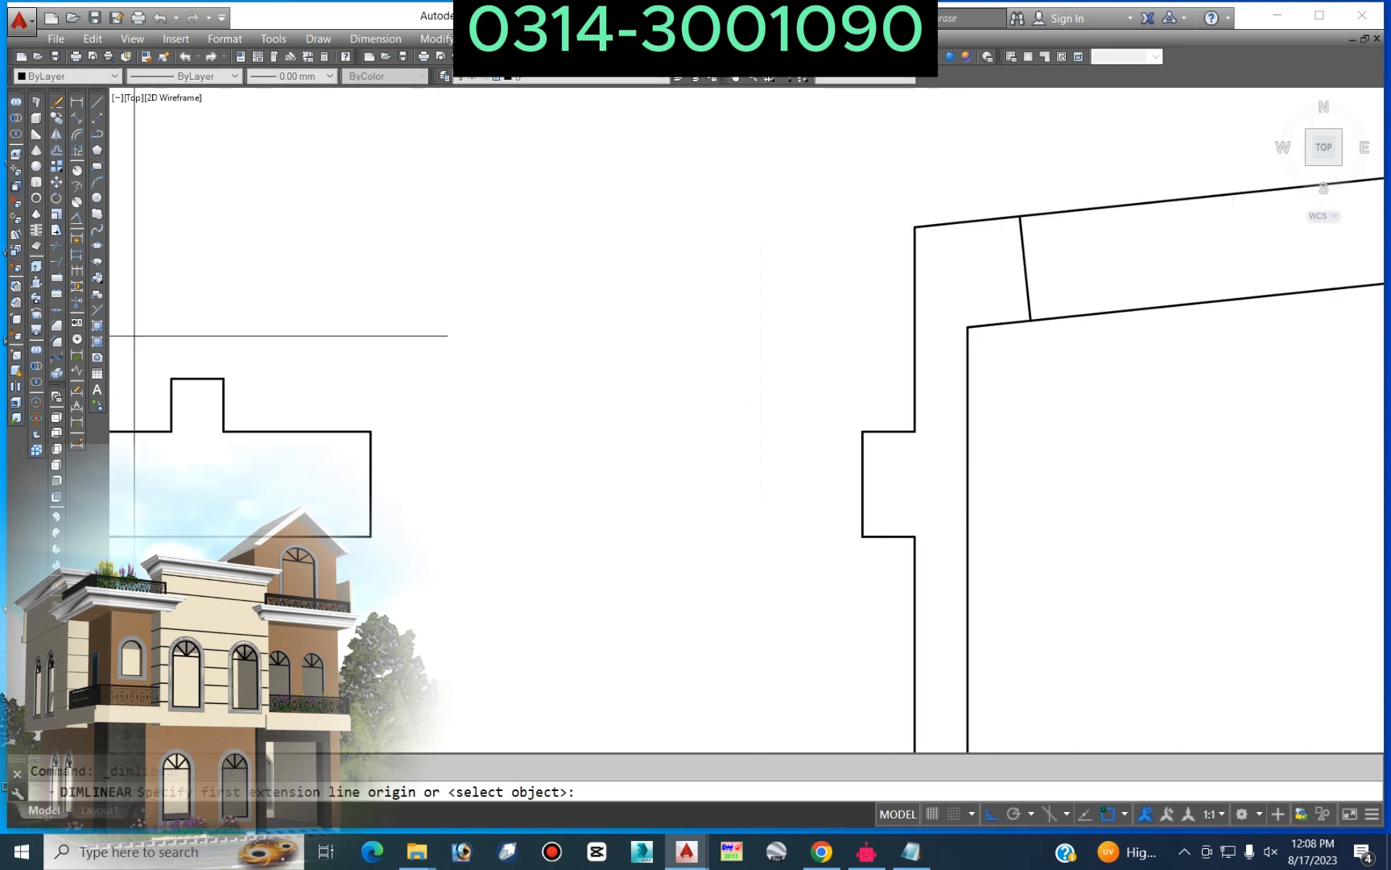
# Step: Check the wall thickness at both jambs of the lower bedroom's door without placing dimensions
pyautogui.click(313, 537)
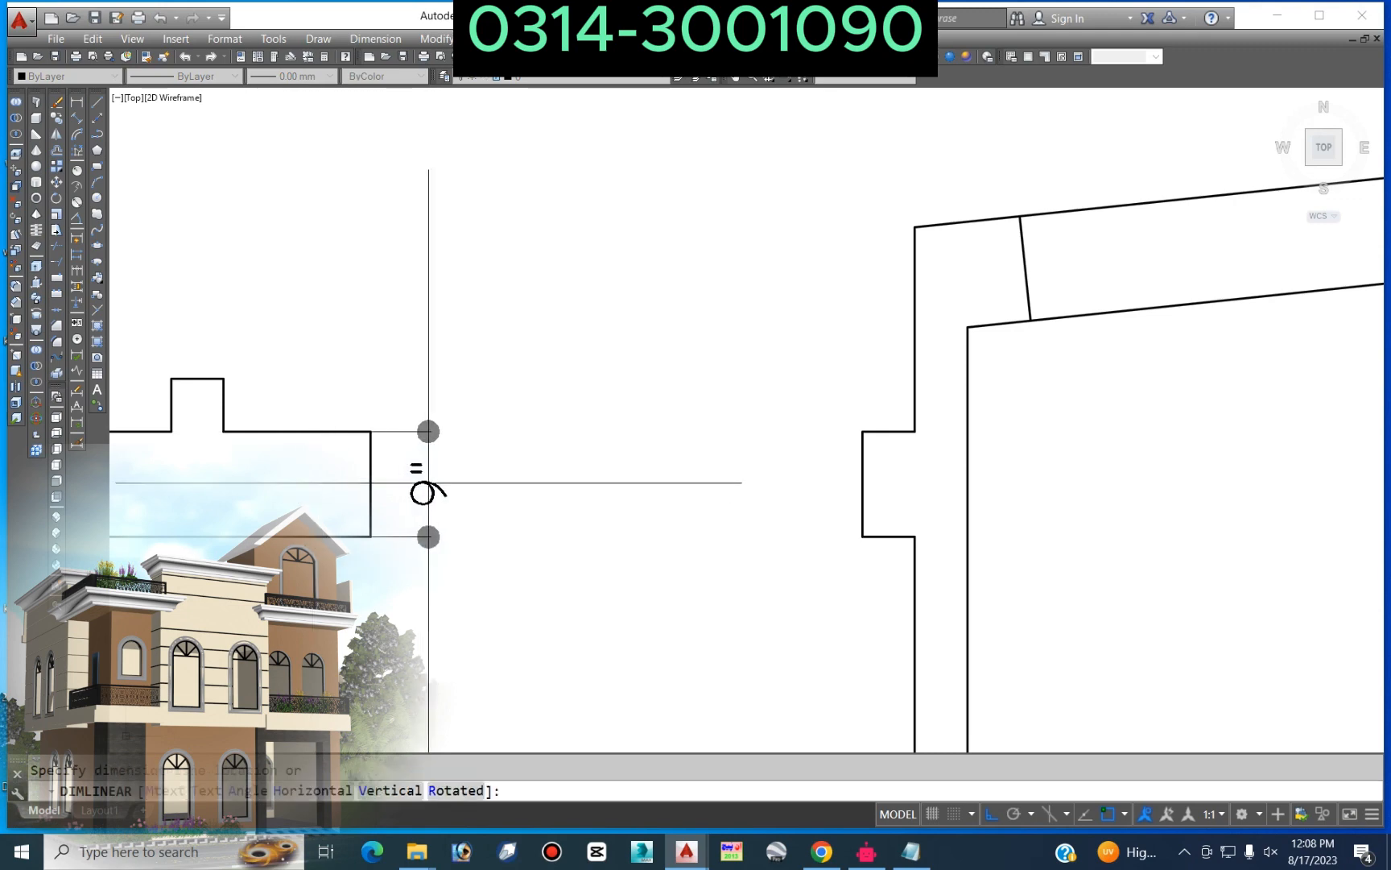
pyautogui.press('Escape')
pyautogui.press('space')
pyautogui.click(888, 431)
pyautogui.click(888, 536)
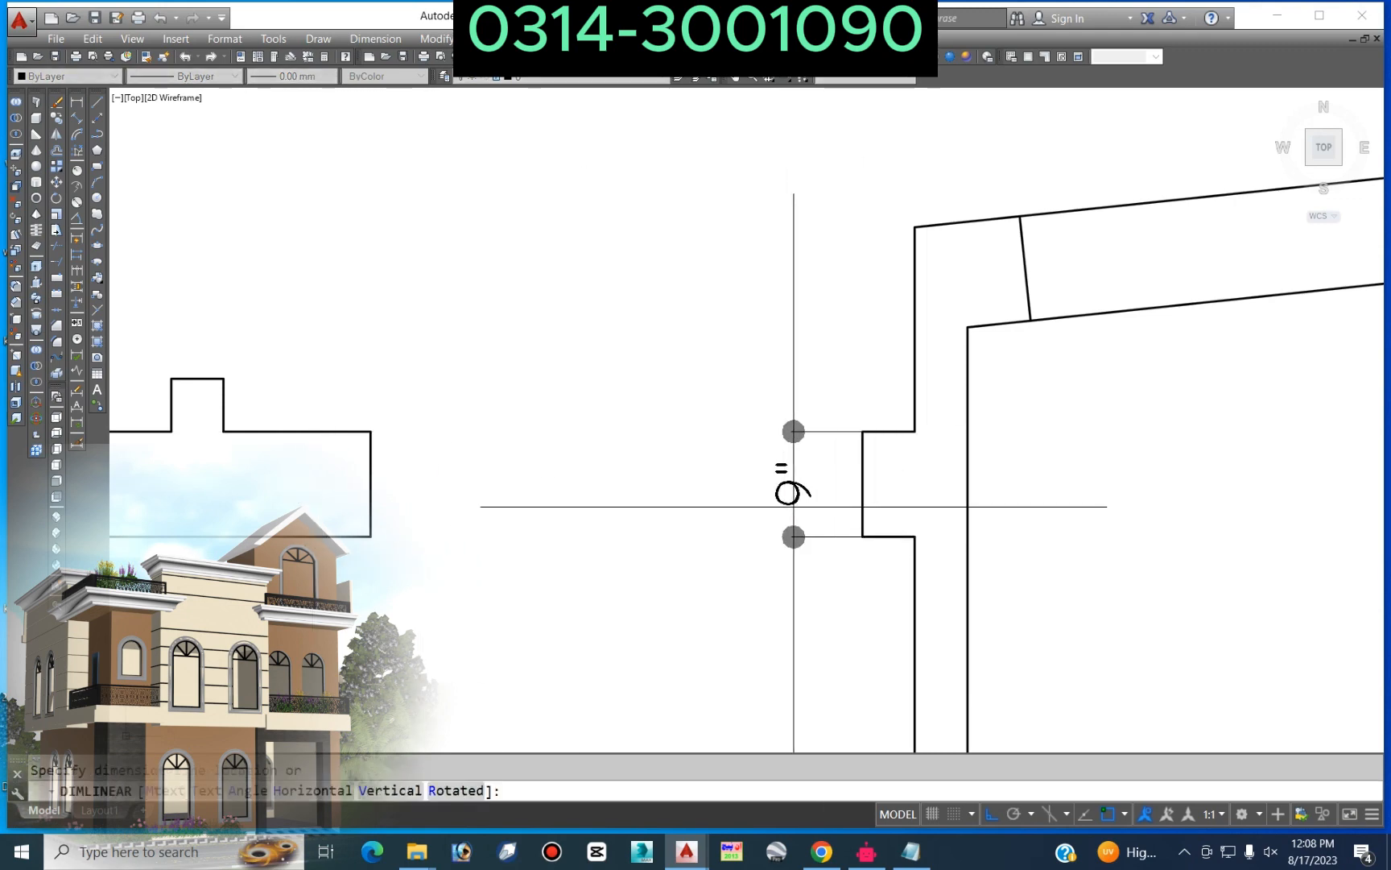
pyautogui.press('Escape')
pyautogui.scroll(-2, 744, 402)
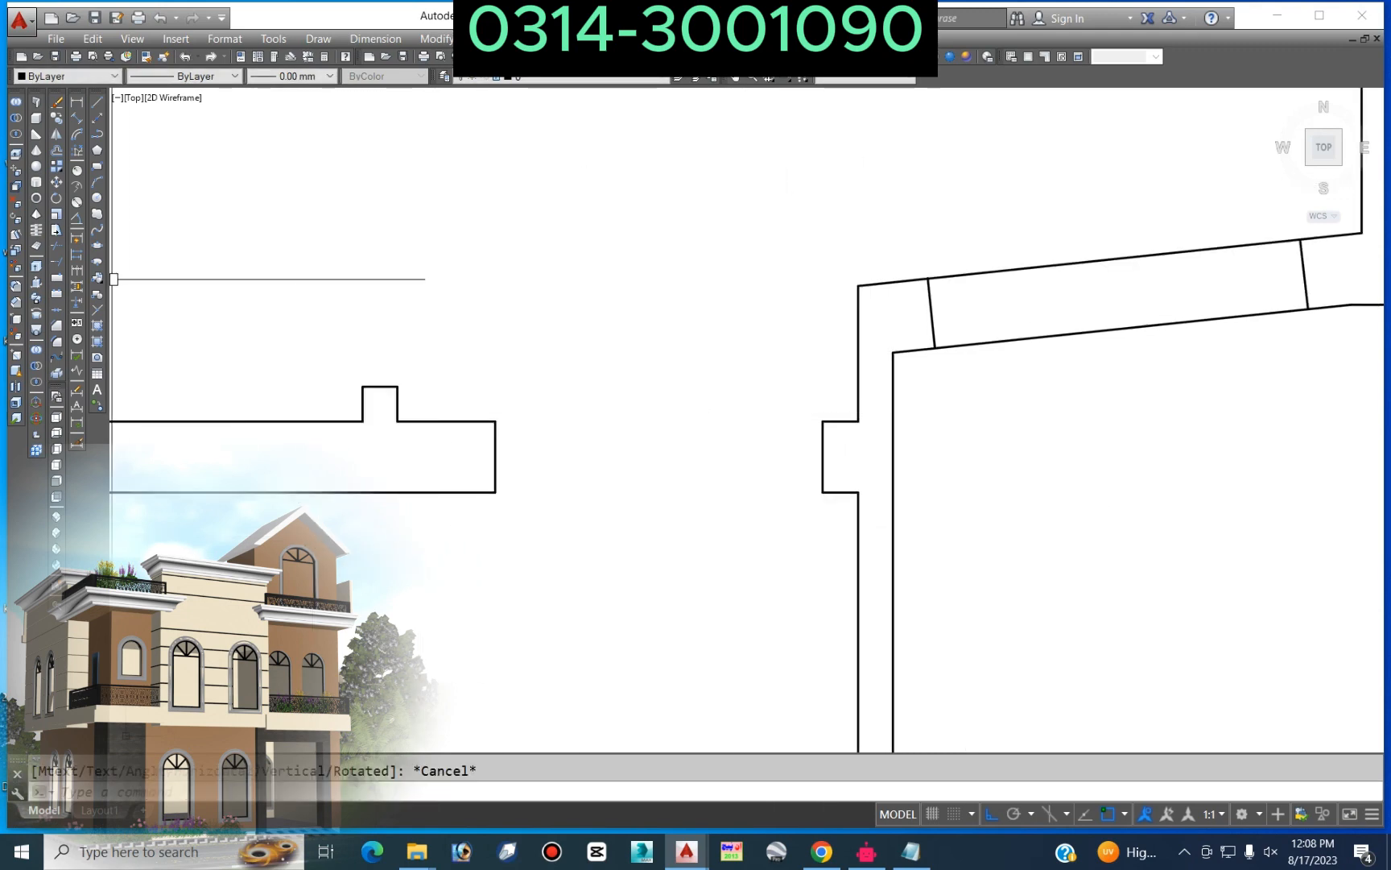
# Step: Dimension the right jamb projection and the opening width of the lower bedroom's door
pyautogui.press('space')
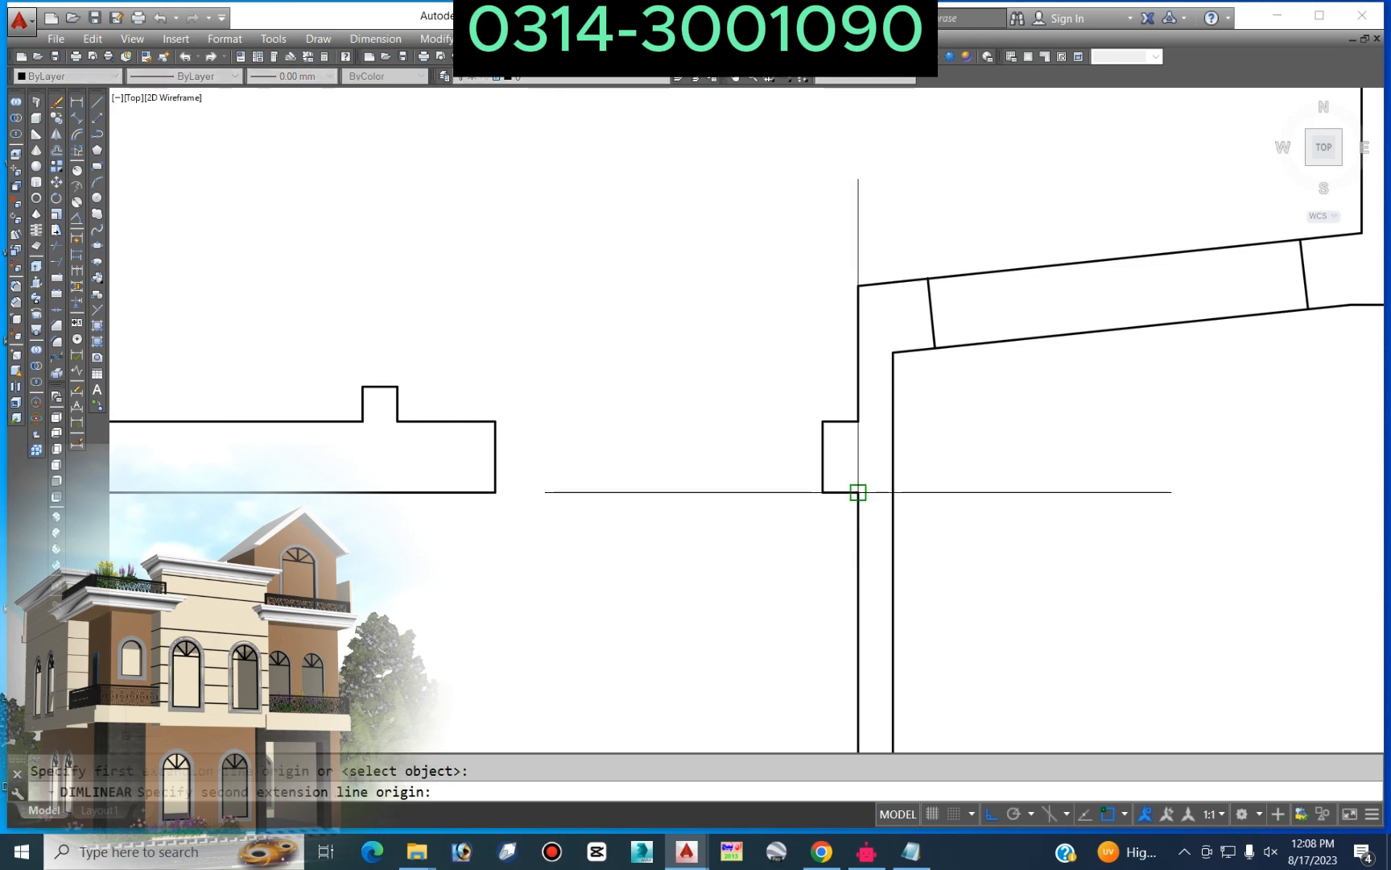
pyautogui.click(822, 492)
pyautogui.scroll(-4, 800, 483)
pyautogui.click(797, 529)
pyautogui.scroll(4, 801, 485)
pyautogui.press('space')
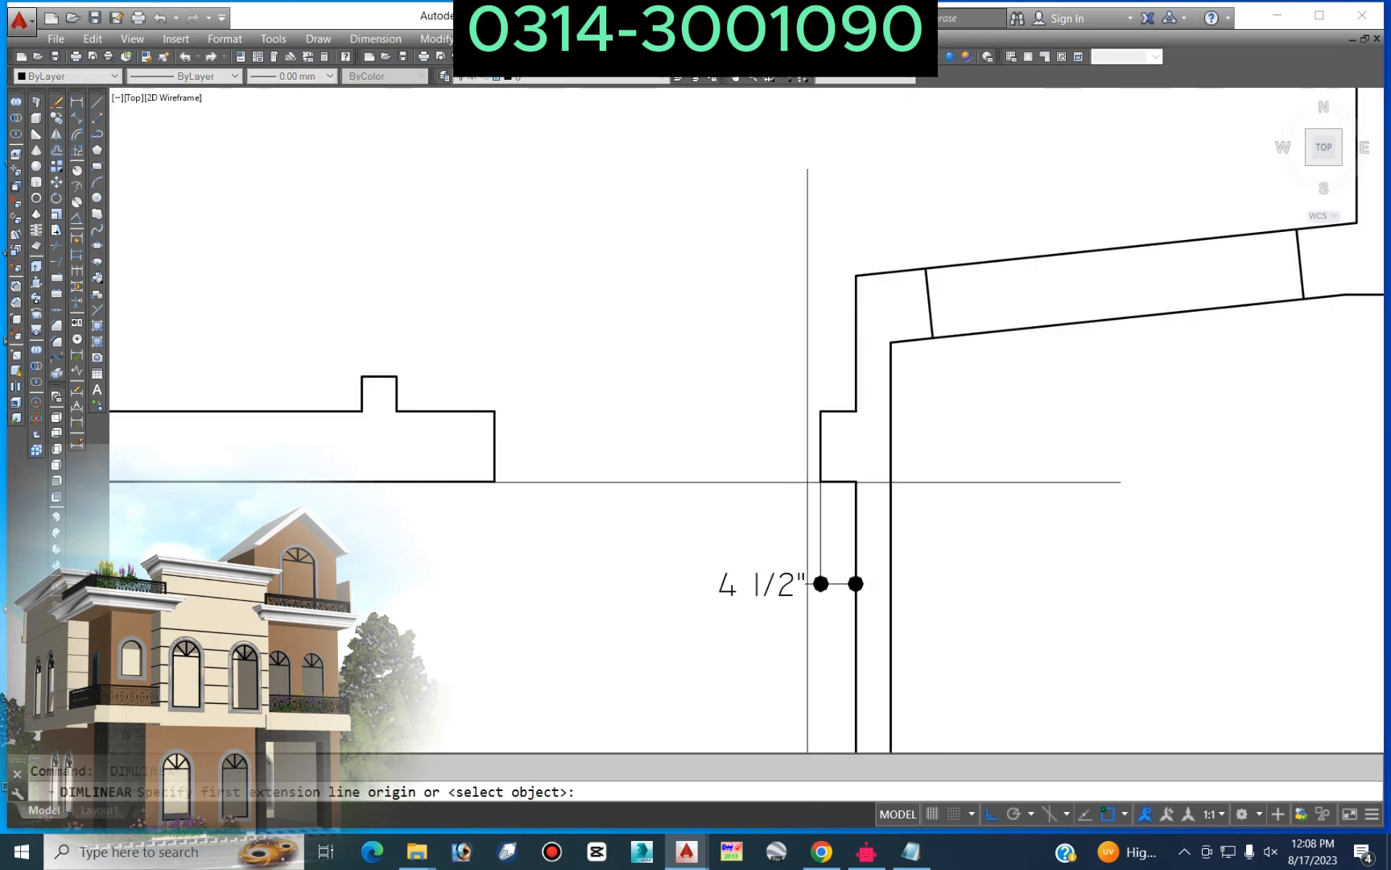
pyautogui.click(495, 481)
pyautogui.click(581, 522)
pyautogui.scroll(-4, 739, 507)
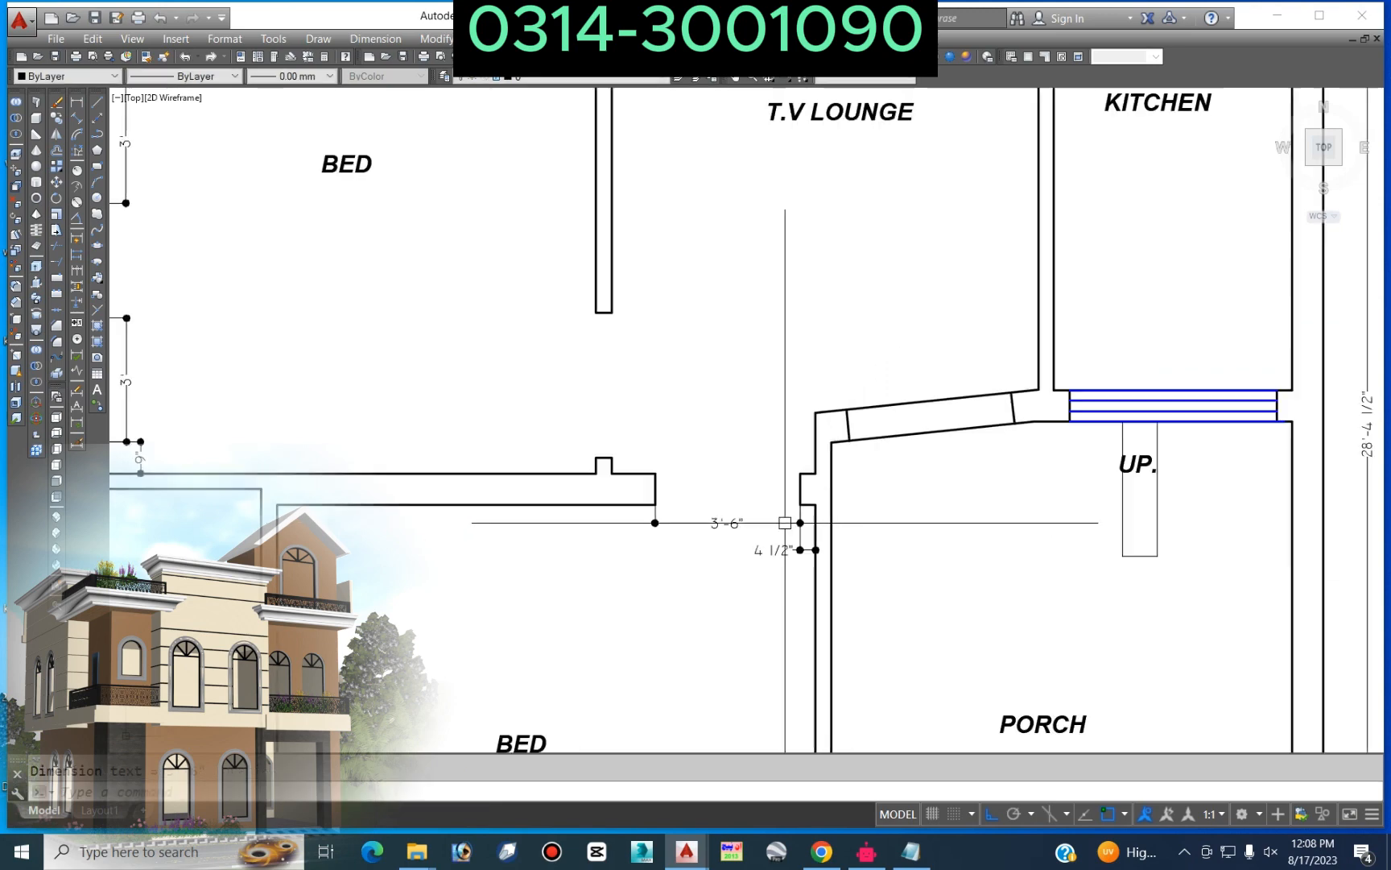
# Step: Dimension the lower jamb projection and the opening width of the door between the upper bedroom and TV lounge
pyautogui.scroll(5, 607, 458)
pyautogui.press('space')
pyautogui.click(562, 473)
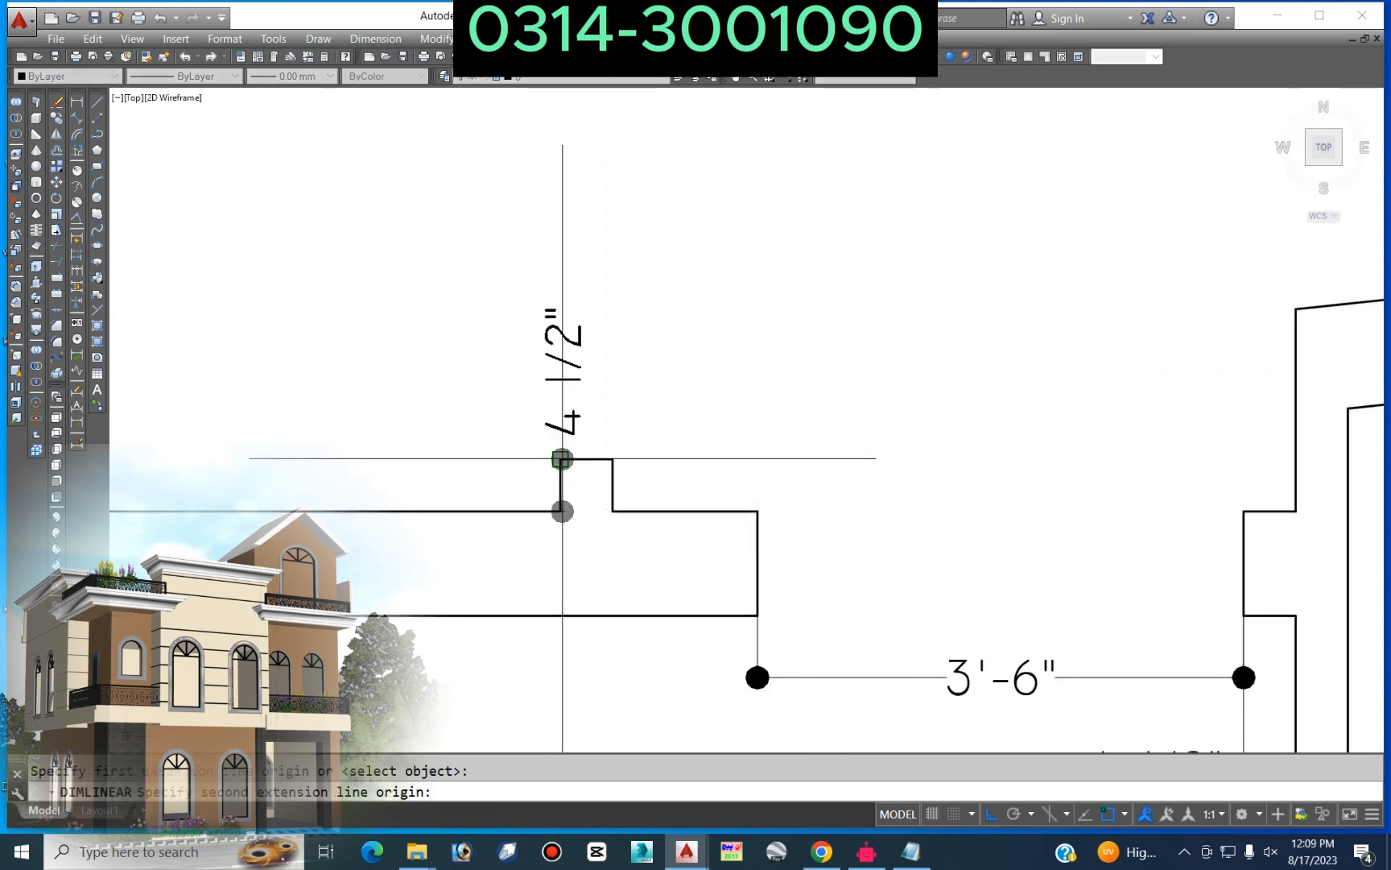
pyautogui.click(562, 459)
pyautogui.click(388, 483)
pyautogui.press('space')
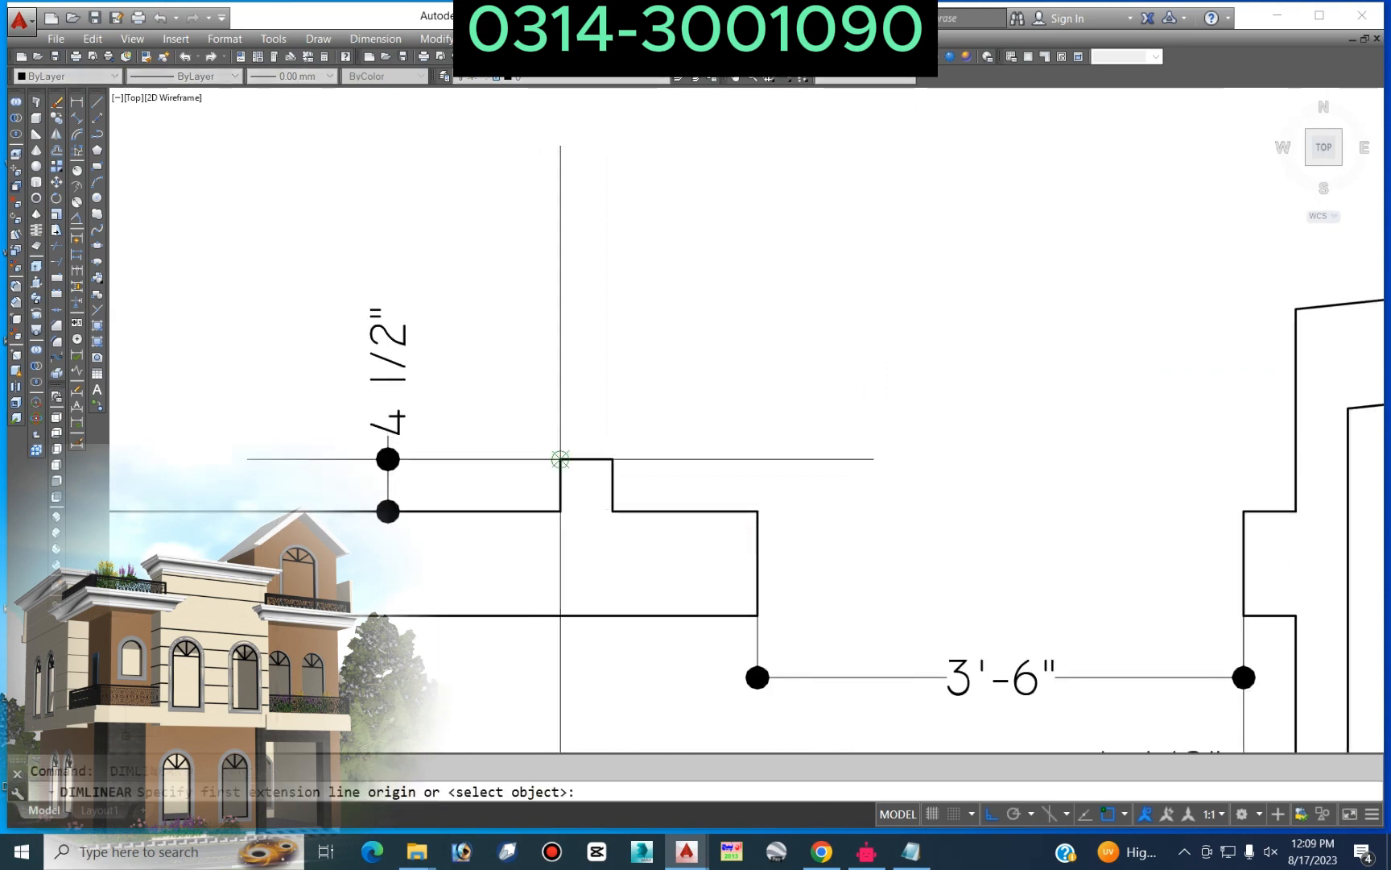
pyautogui.click(561, 459)
pyautogui.scroll(-3, 558, 488)
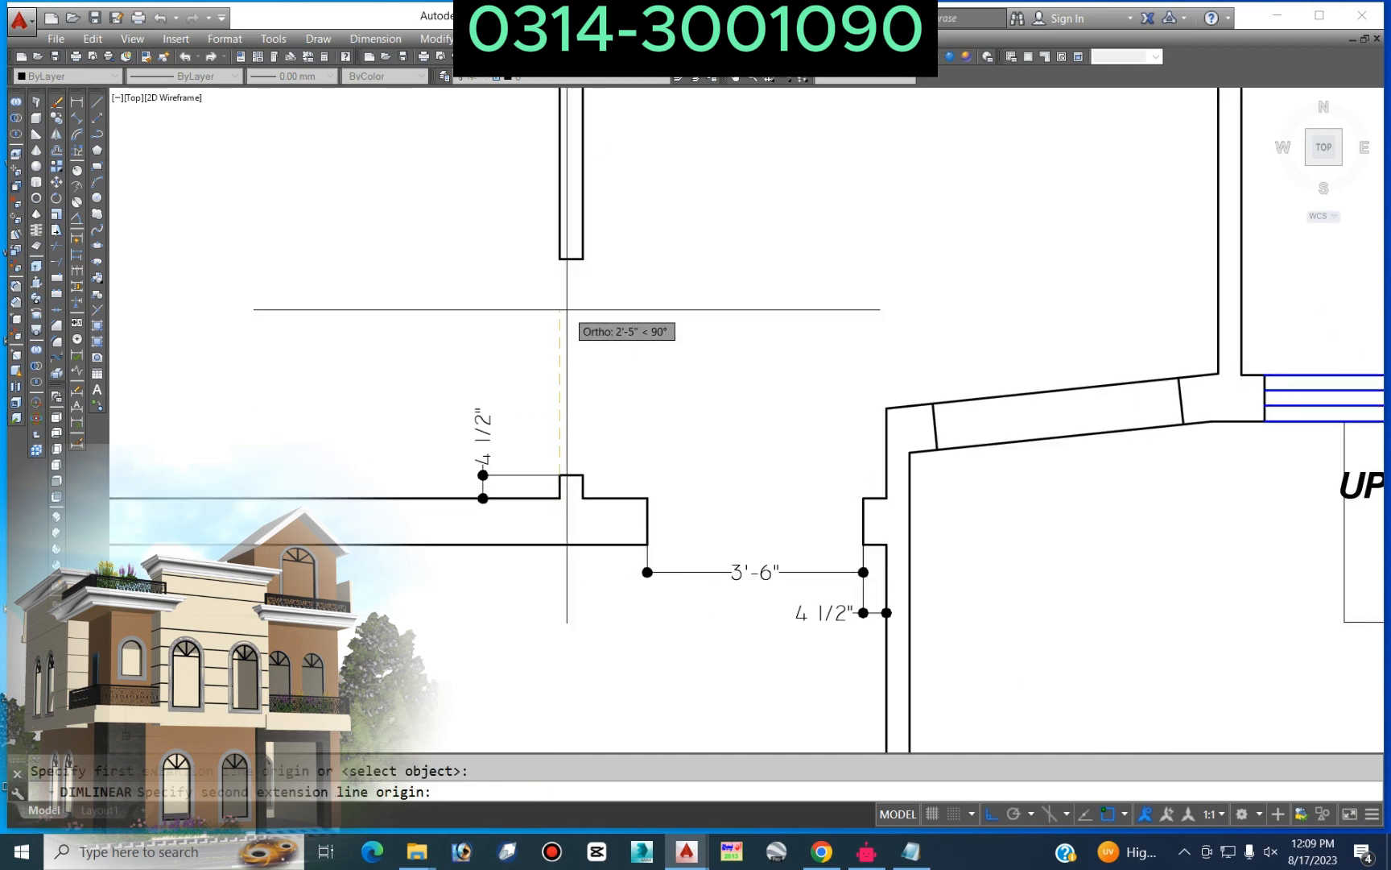
pyautogui.click(560, 258)
pyautogui.scroll(3, 550, 304)
pyautogui.click(523, 312)
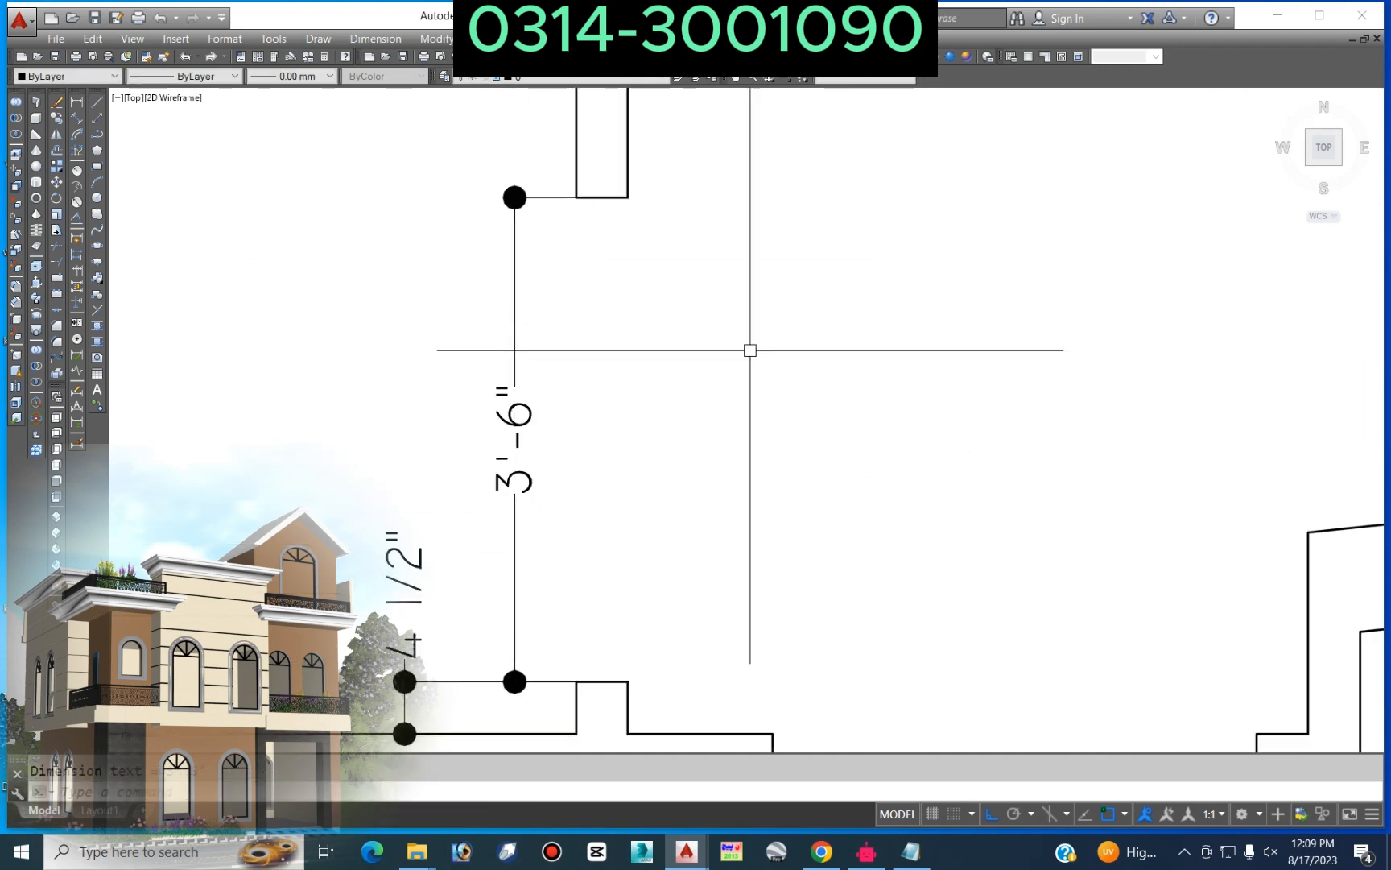
# Step: In the furnished plan, select the jamb lines of the lower bath door and the lower dressing-room opening for copying
pyautogui.scroll(-6, 725, 370)
pyautogui.scroll(5, 580, 501)
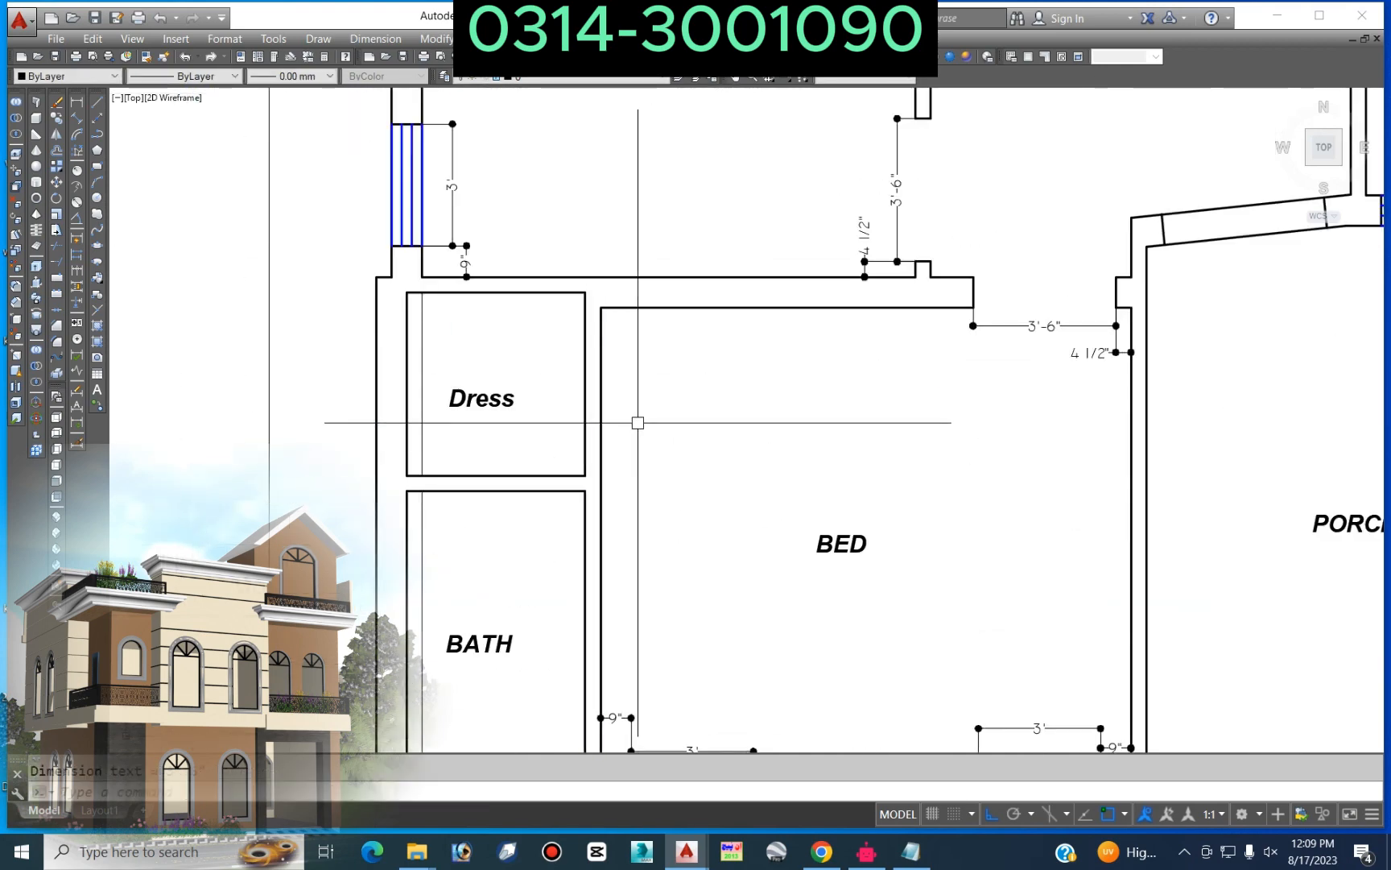
pyautogui.press('Escape')
pyautogui.scroll(-8, 647, 422)
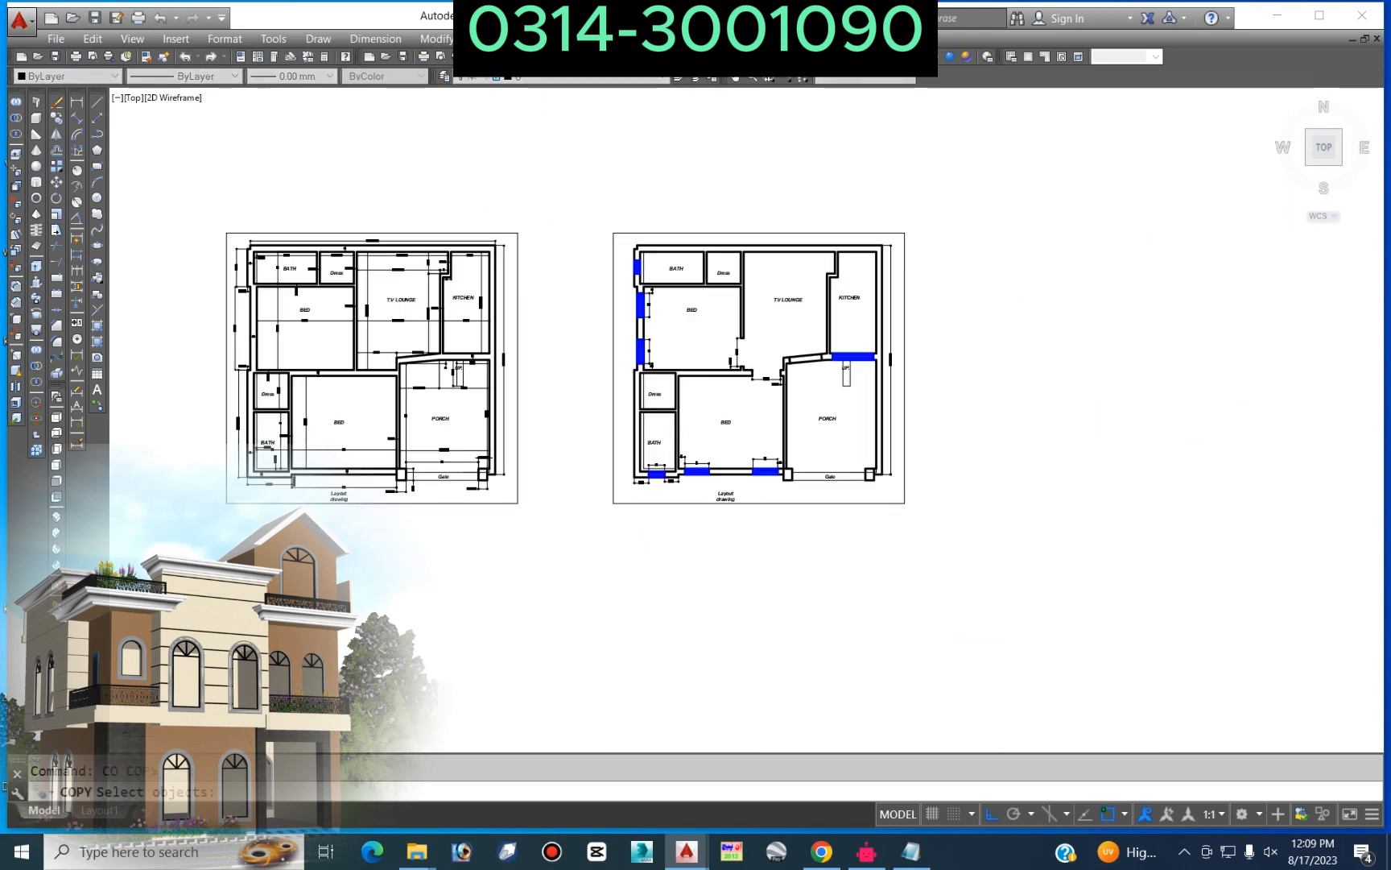
pyautogui.scroll(5, 801, 305)
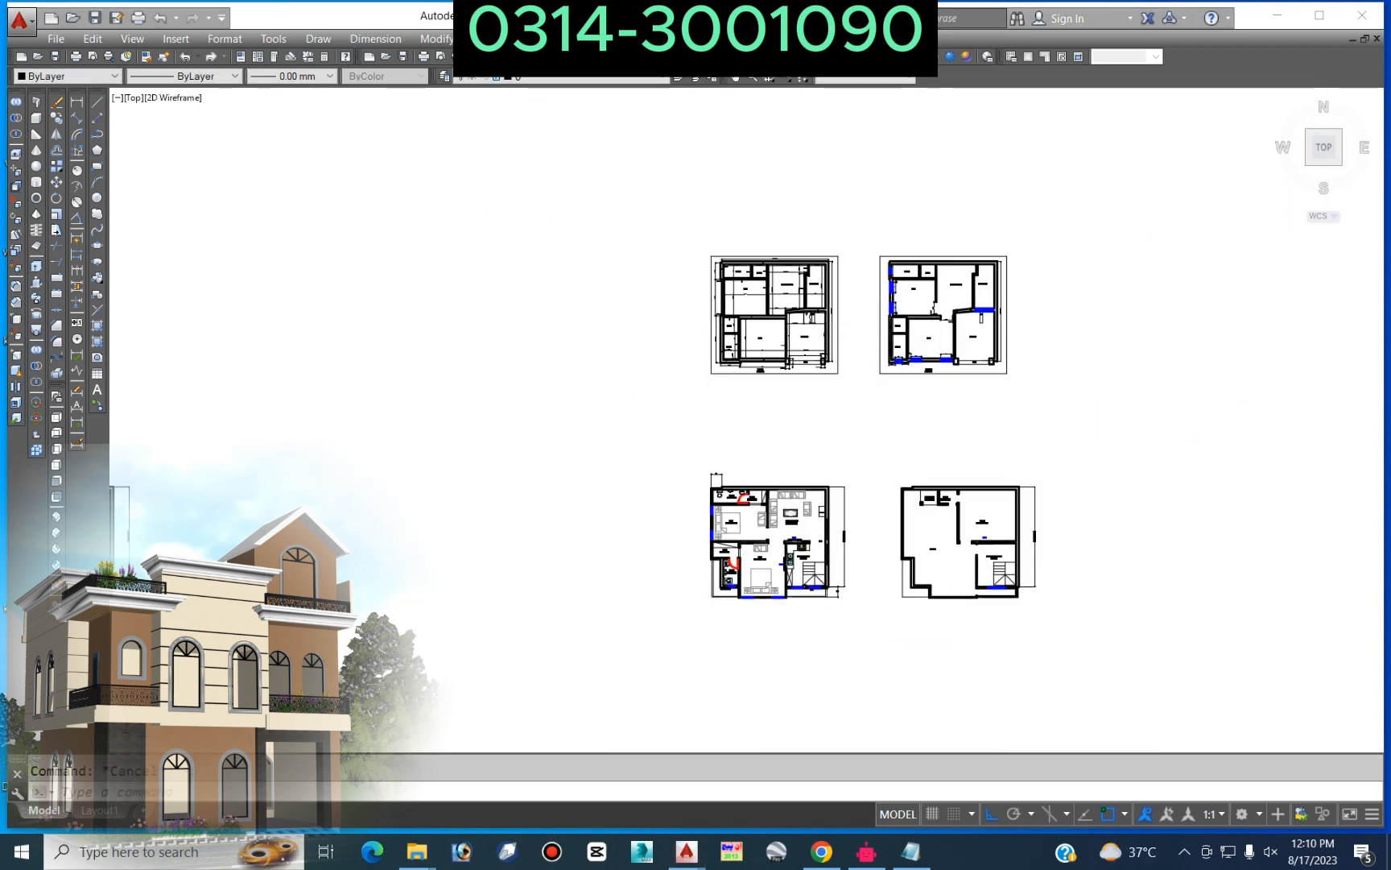
pyautogui.scroll(-5, 1029, 341)
pyautogui.scroll(5, 745, 349)
pyautogui.scroll(10, 499, 359)
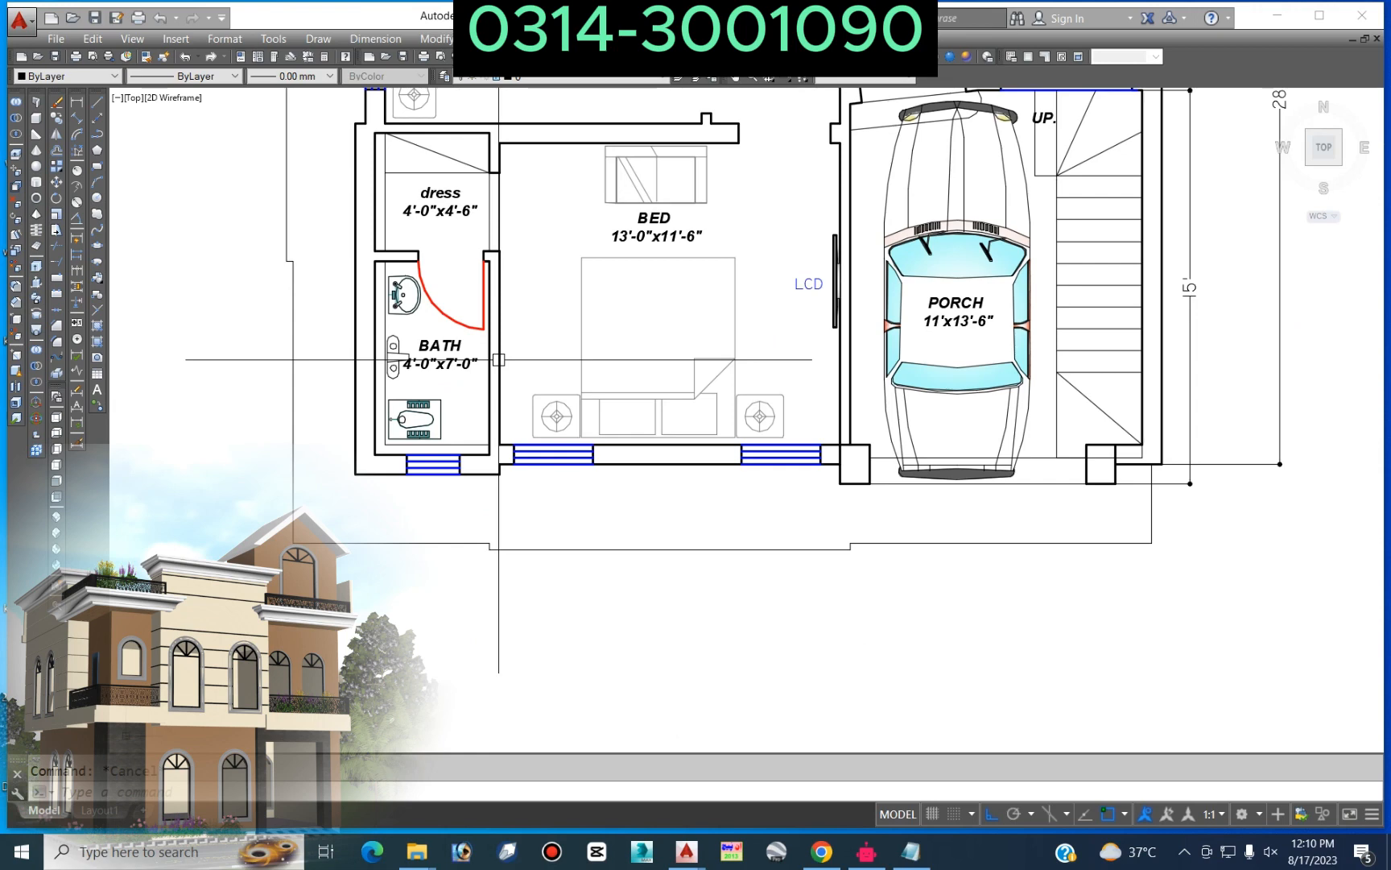
pyautogui.scroll(5, 446, 273)
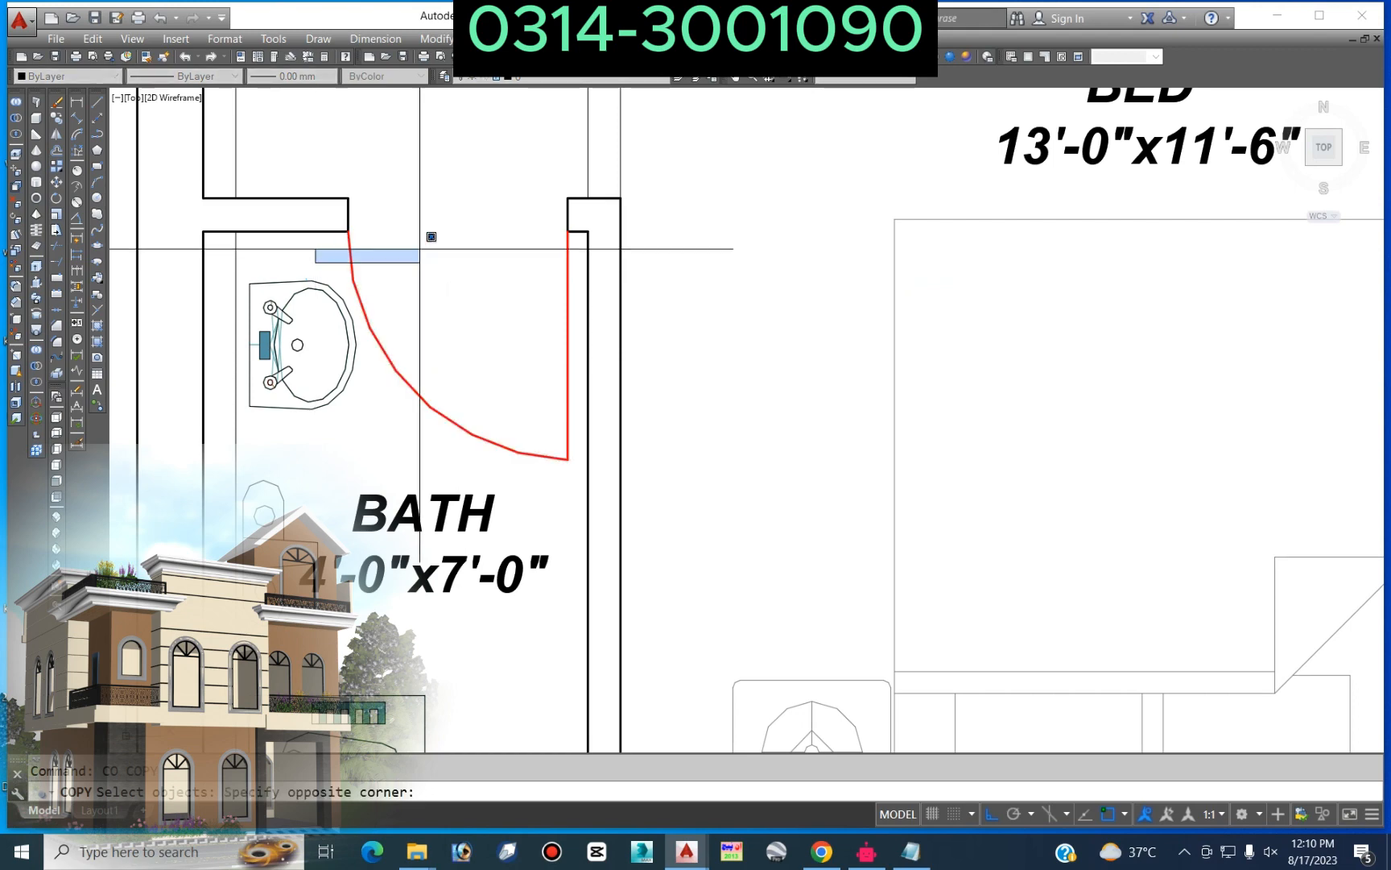
pyautogui.click(571, 163)
pyautogui.scroll(-4, 554, 251)
pyautogui.moveTo(559, 252); pyautogui.dragTo(532, 473, button='middle')
pyautogui.scroll(4, 532, 473)
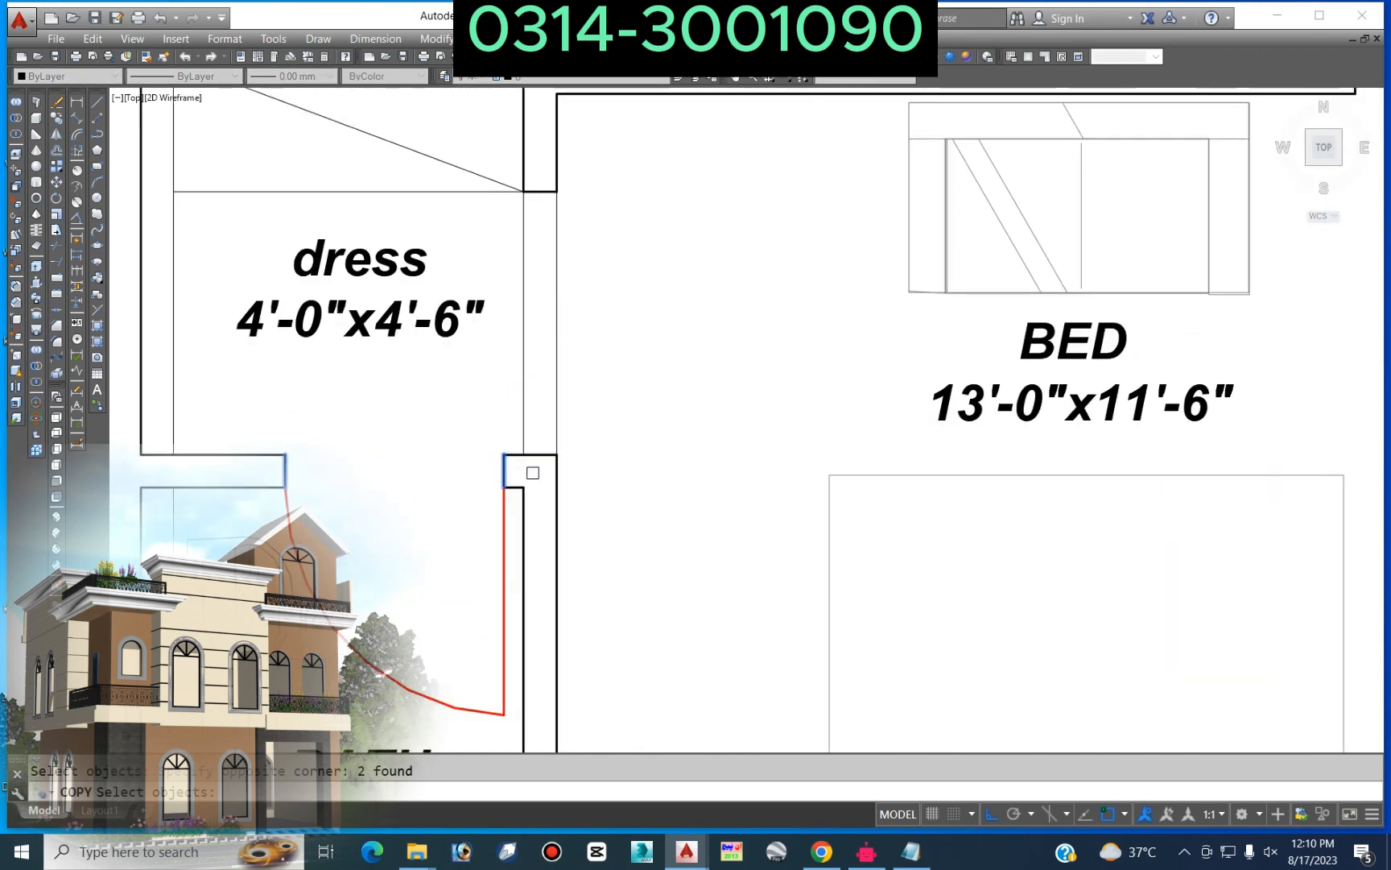
pyautogui.scroll(2, 515, 469)
pyautogui.scroll(-5, 453, 460)
pyautogui.click(552, 435)
pyautogui.click(658, 237)
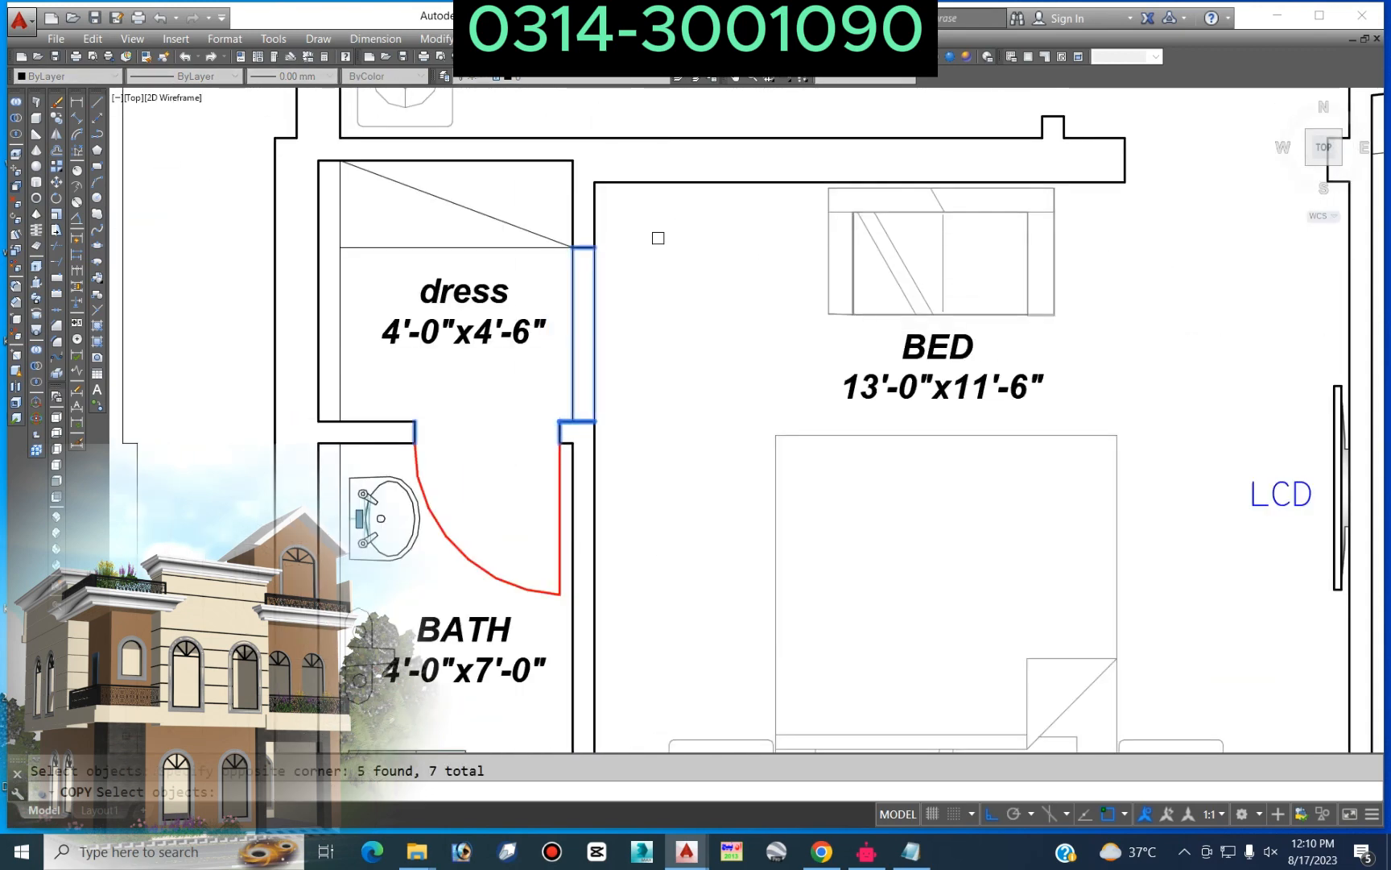
# Step: Add the jamb lines of the upper bath door and the upper dressing-room opening to the copy selection
pyautogui.scroll(-5, 658, 238)
pyautogui.scroll(6, 599, 286)
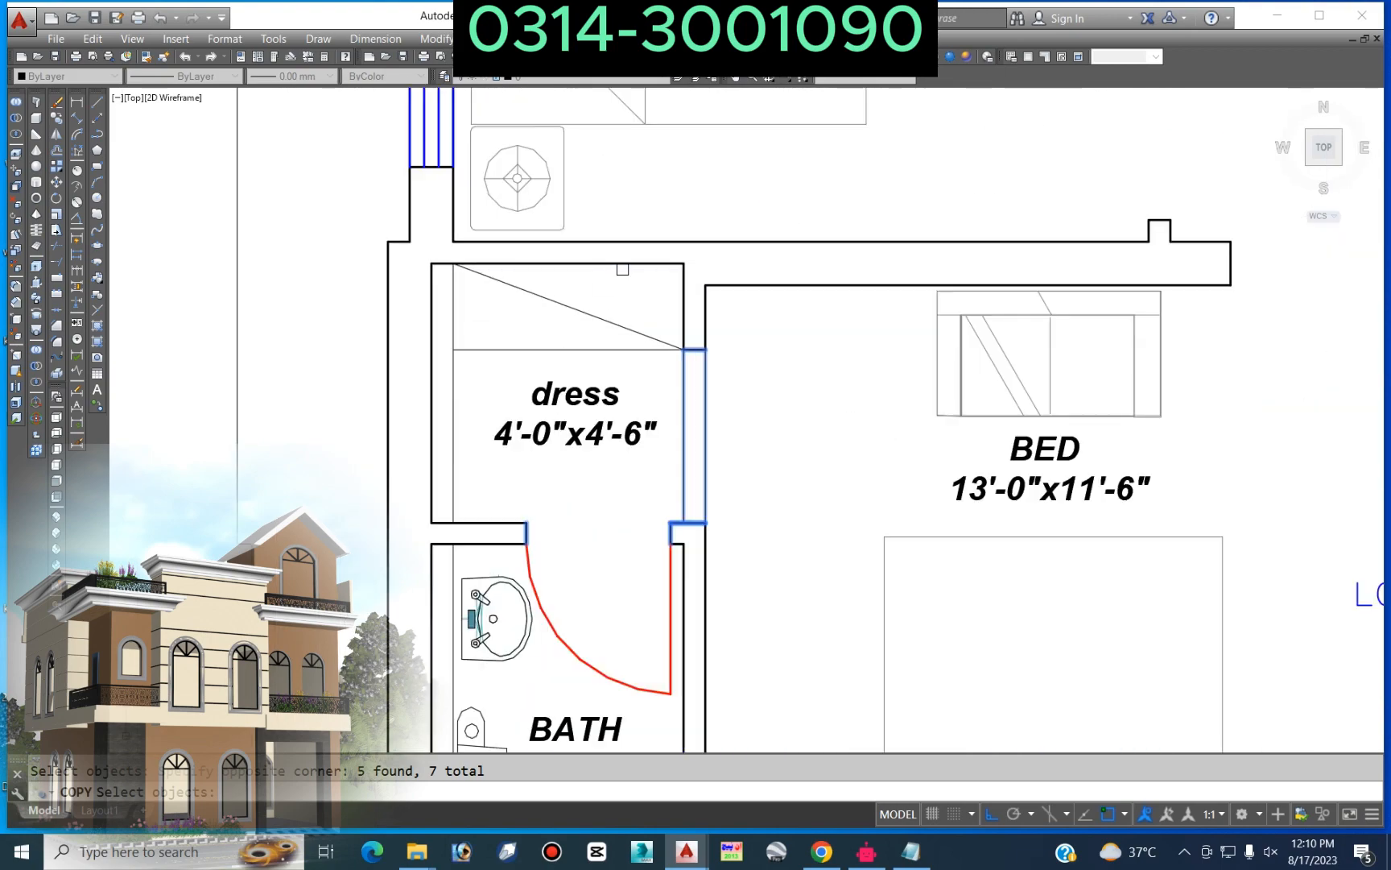
pyautogui.scroll(-12, 624, 327)
pyautogui.moveTo(878, 385); pyautogui.dragTo(333, 395, button='middle')
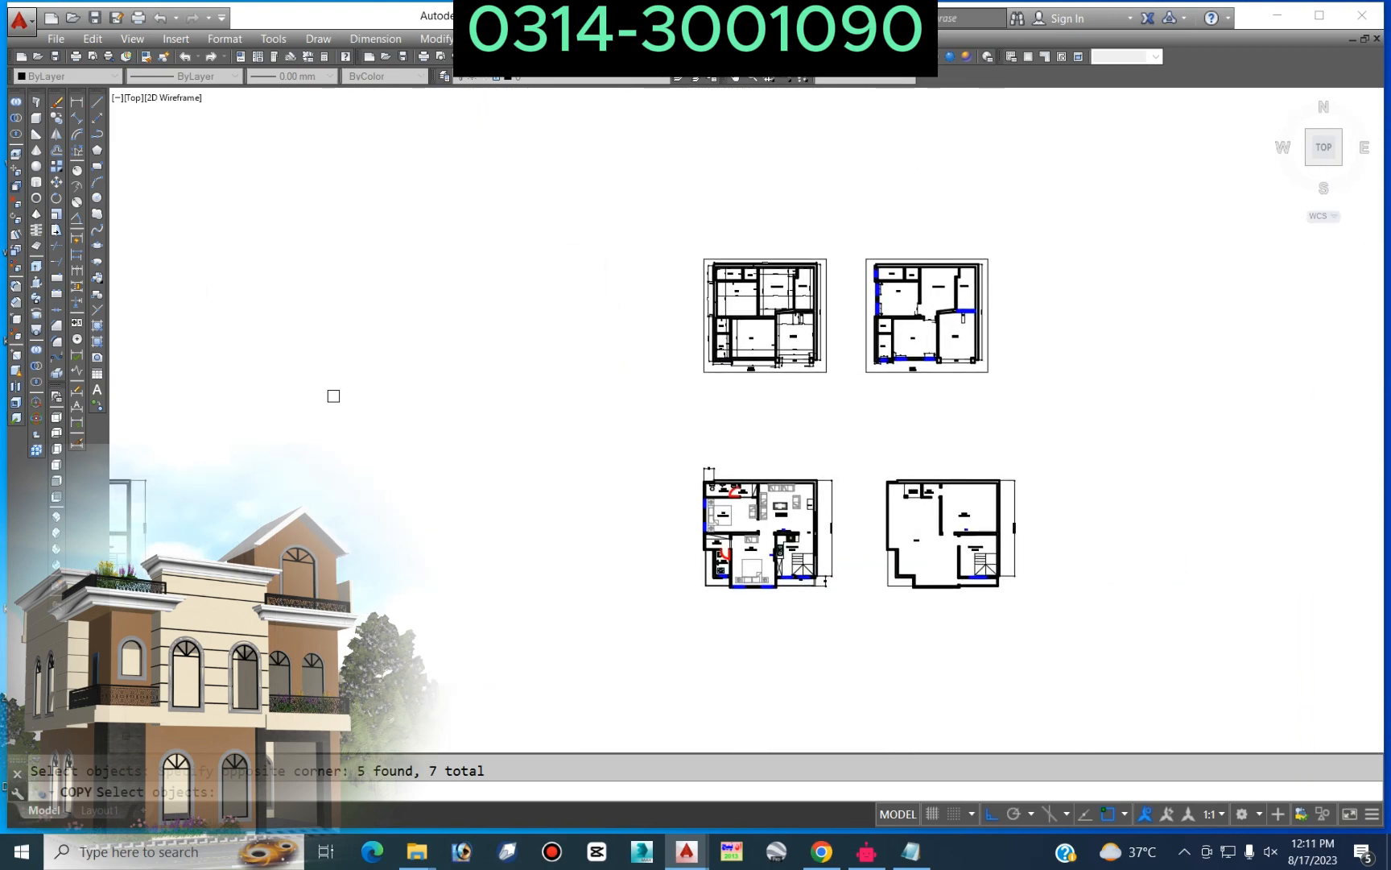
pyautogui.scroll(-3, 942, 381)
pyautogui.scroll(12, 475, 344)
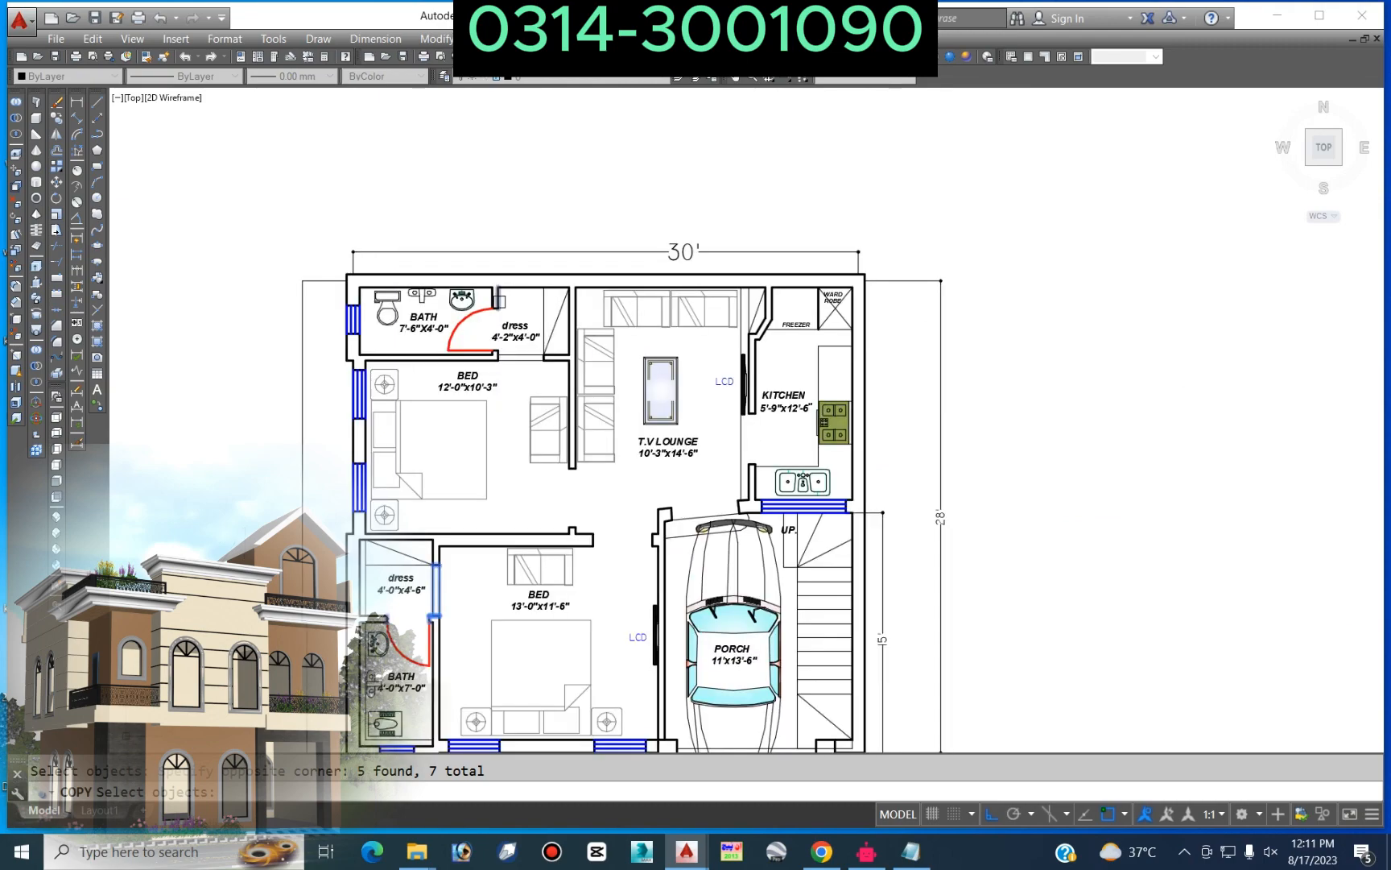
pyautogui.scroll(5, 553, 348)
pyautogui.scroll(-8, 711, 332)
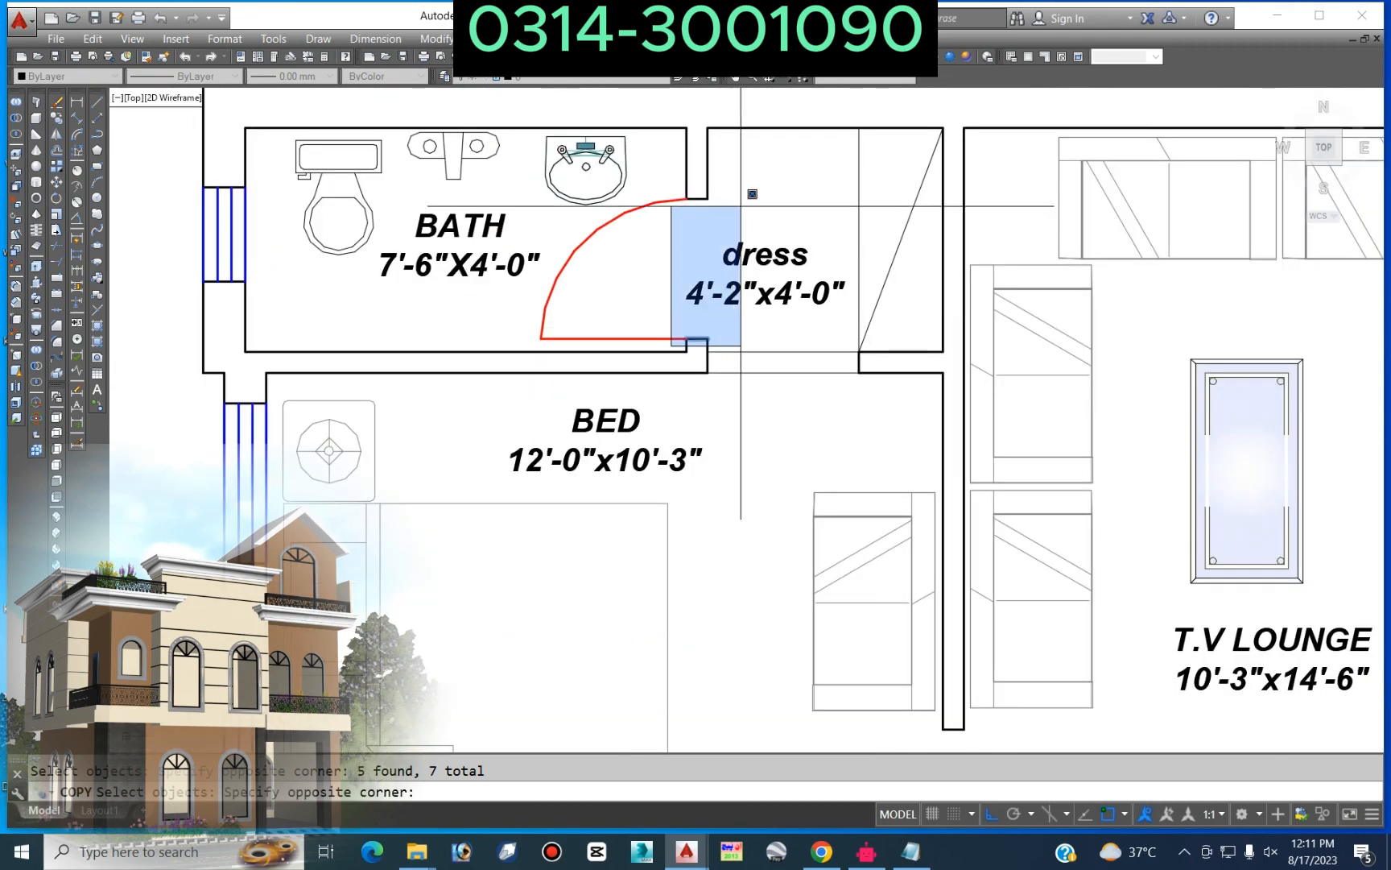
pyautogui.scroll(2, 812, 374)
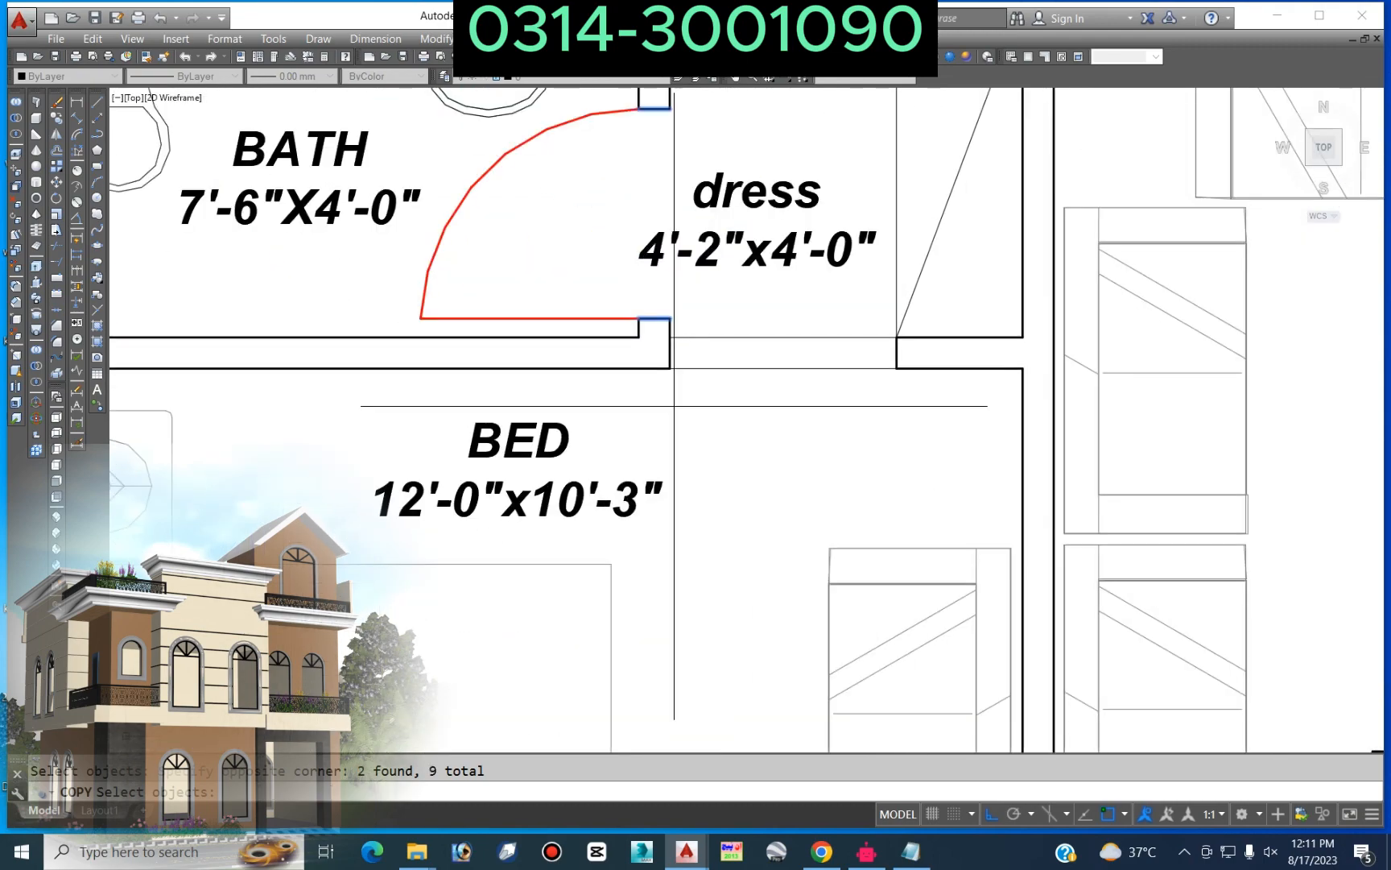
pyautogui.click(674, 406)
pyautogui.click(965, 271)
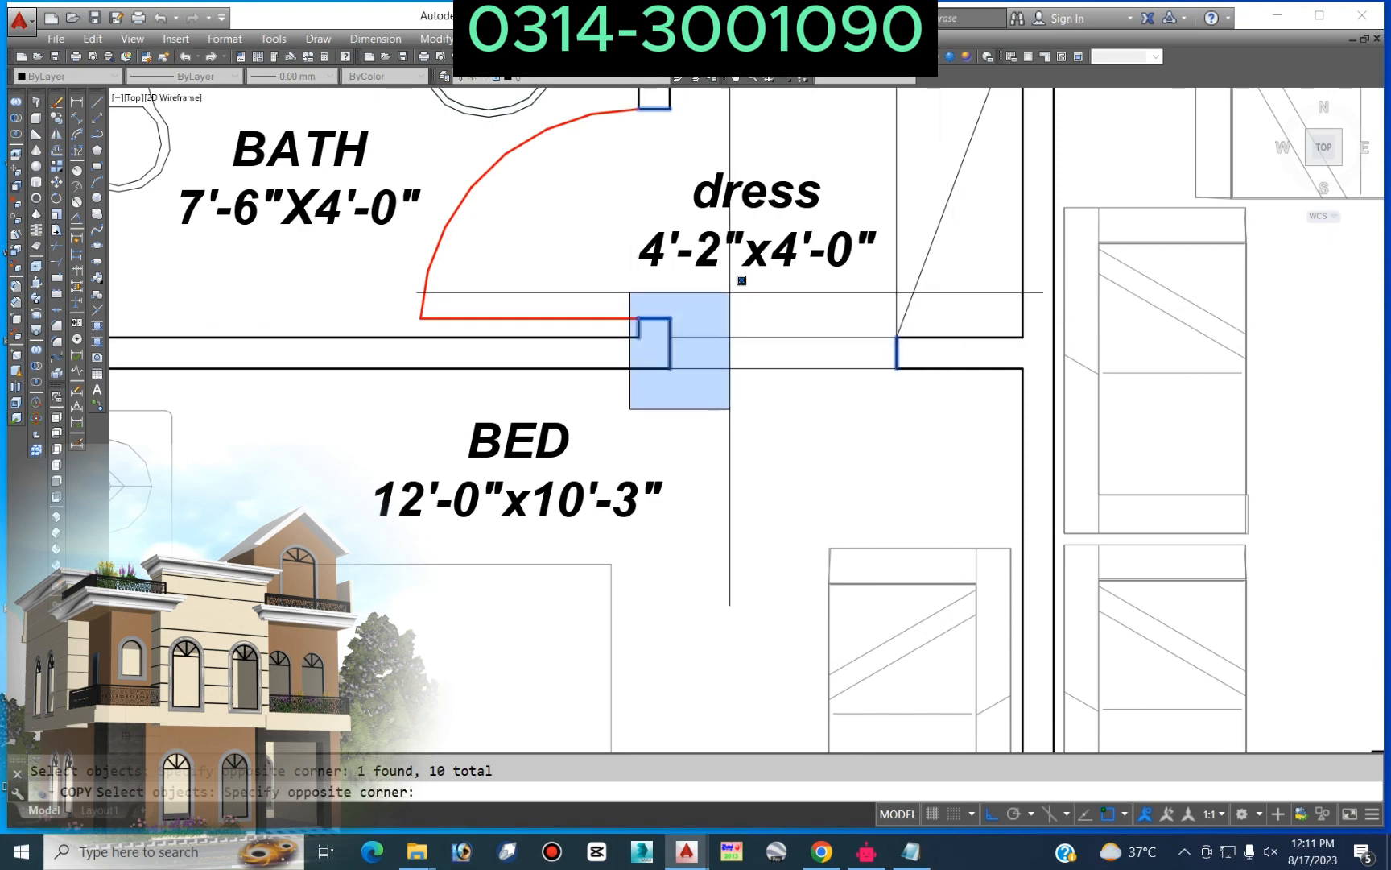
pyautogui.click(723, 298)
pyautogui.scroll(-4, 737, 413)
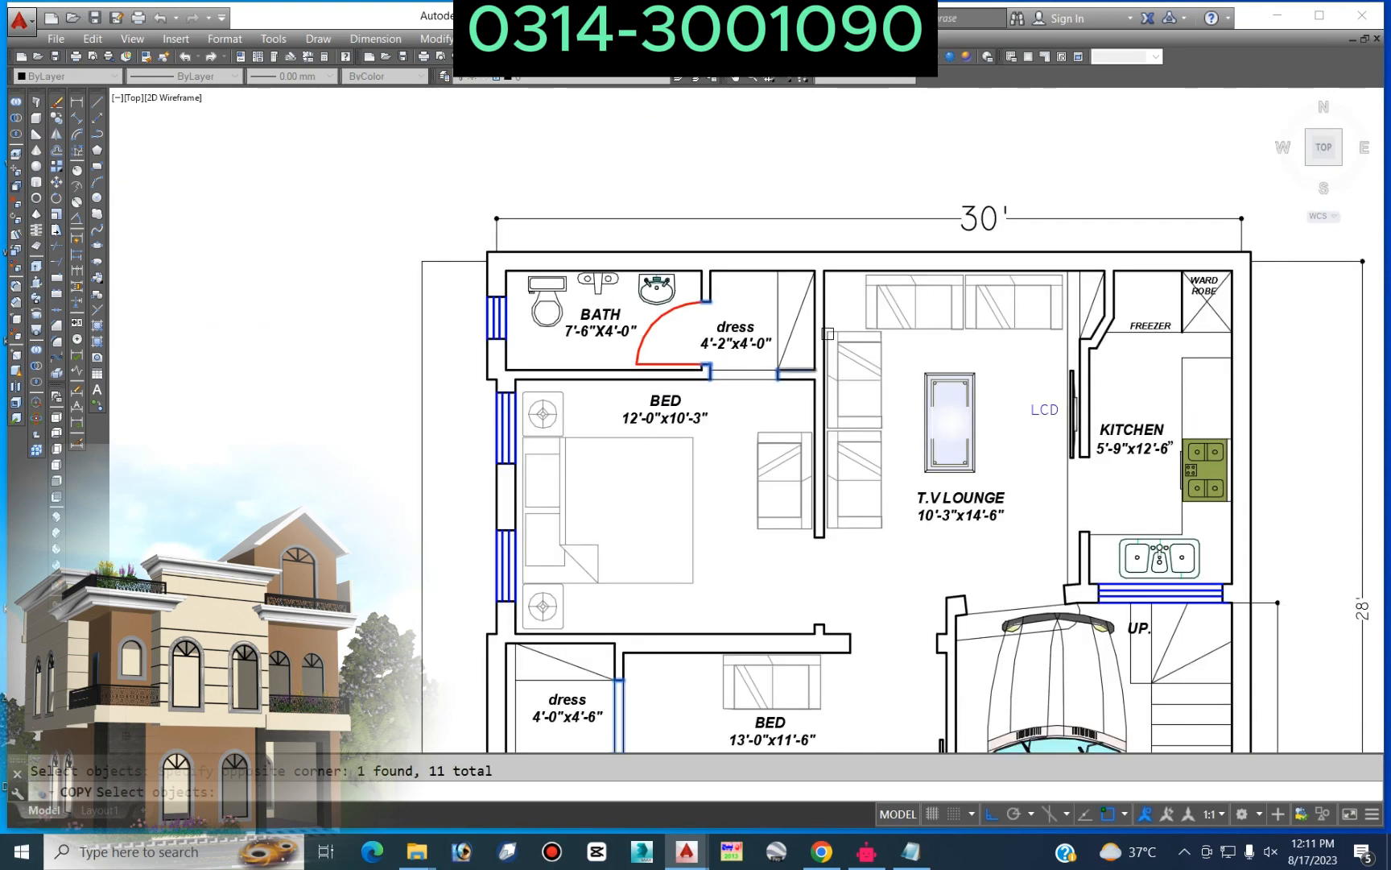
# Step: Copy the selected jamb lines from the furnished plan's upper-right outer wall corner to the matching corner of the layout plan
pyautogui.press('Return')
pyautogui.scroll(3, 1252, 264)
pyautogui.click(1252, 264)
pyautogui.scroll(-5, 1252, 264)
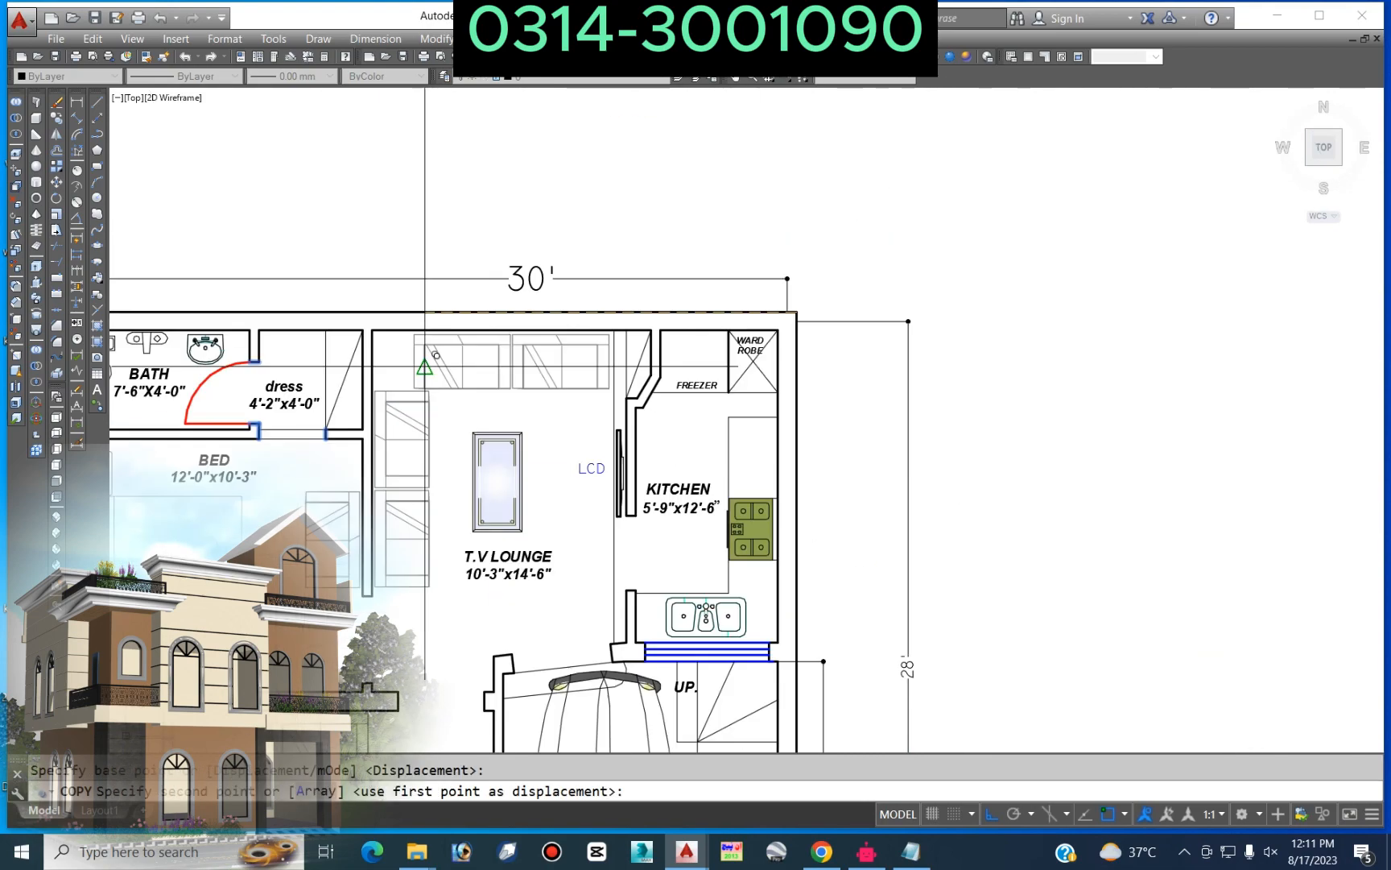
pyautogui.scroll(5, 1083, 391)
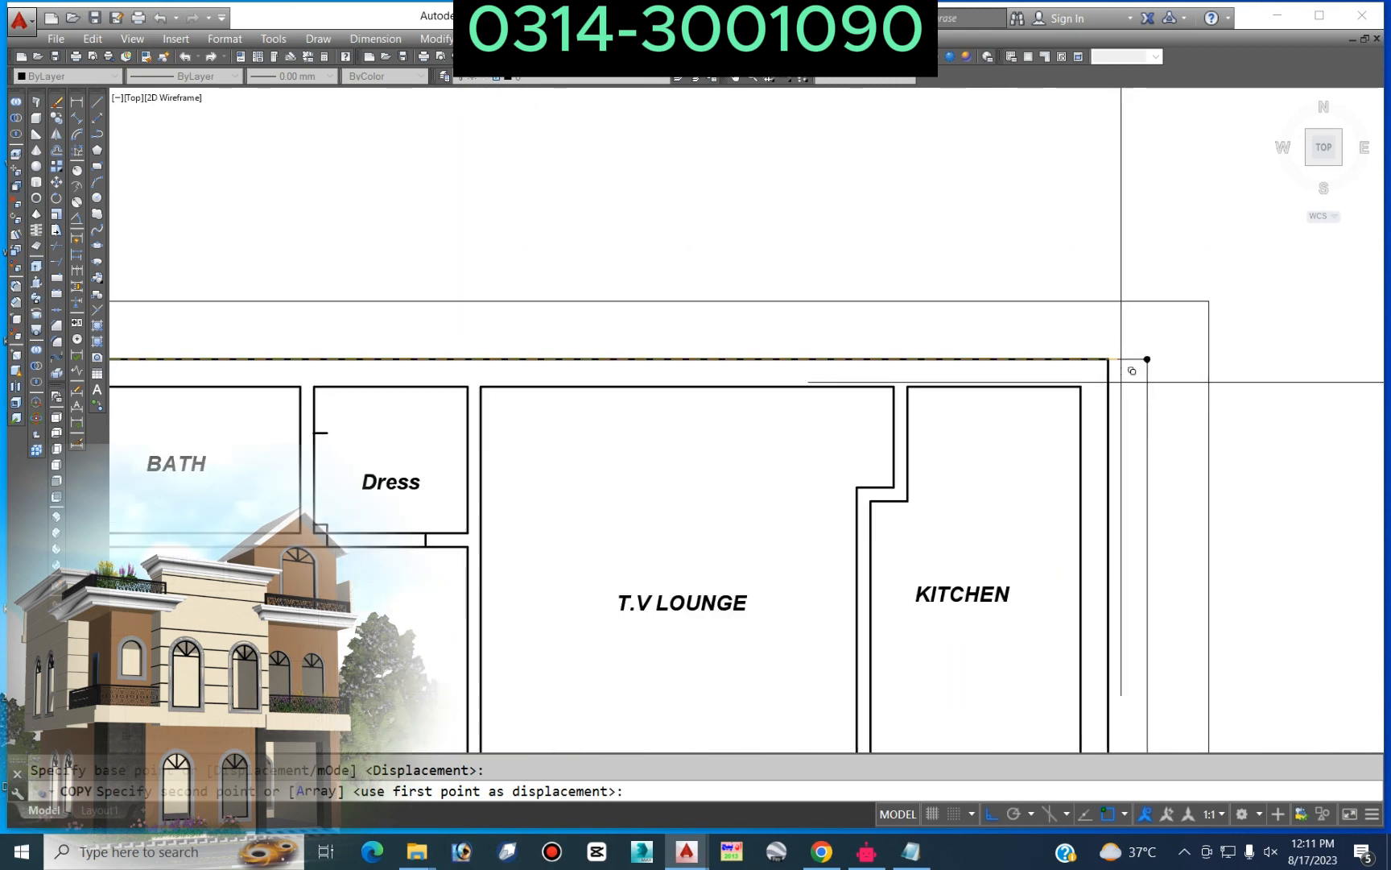
pyautogui.click(1108, 358)
pyautogui.press('Escape')
pyautogui.scroll(-4, 960, 522)
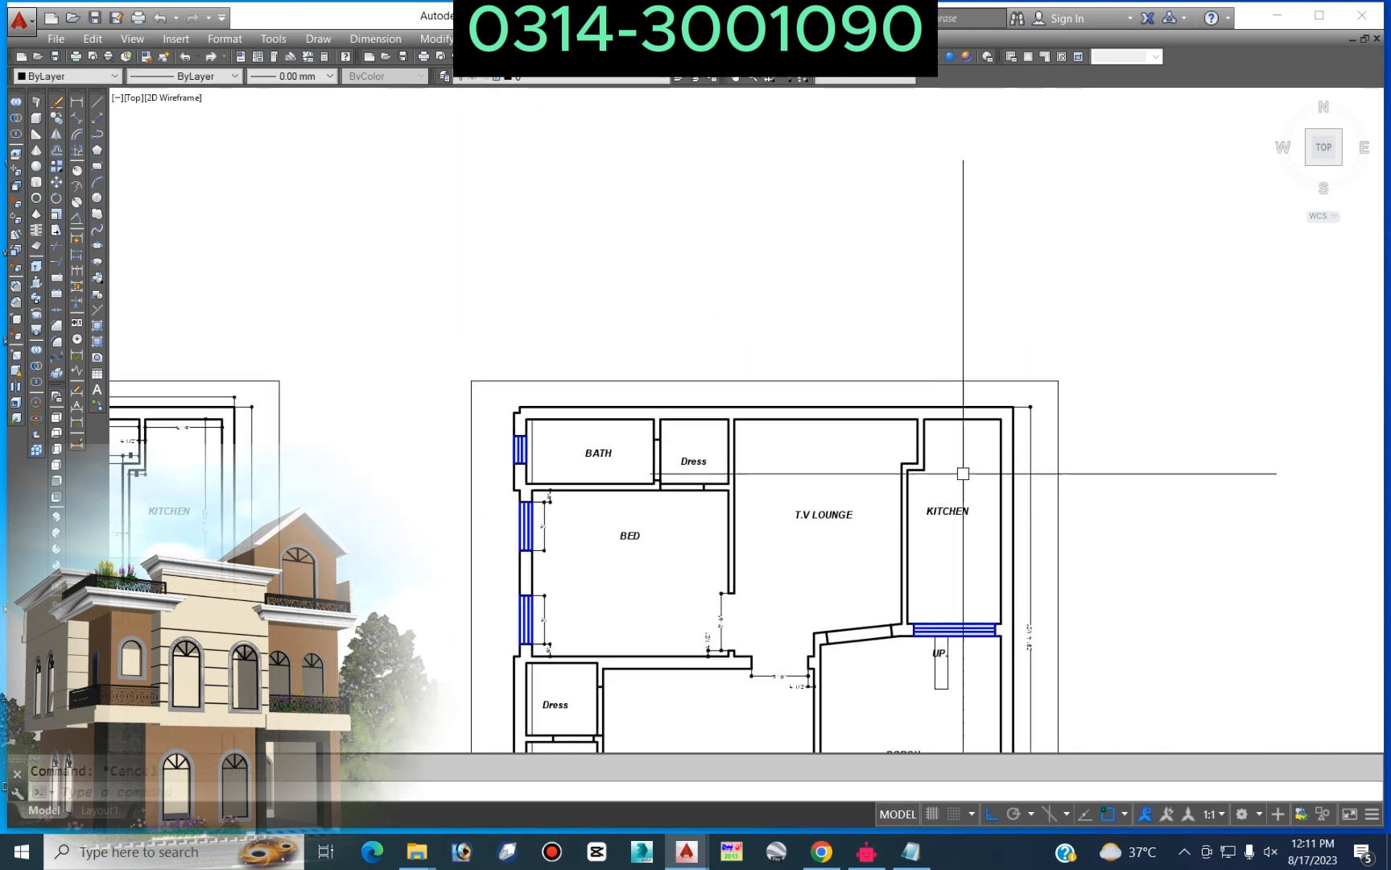
# Step: Trim the wall lines between the jambs of the upper bath door and the upper dressing-room opening
pyautogui.moveTo(963, 472); pyautogui.dragTo(860, 330, button='middle')
pyautogui.scroll(5, 510, 290)
pyautogui.write('tr')
pyautogui.press('Return')
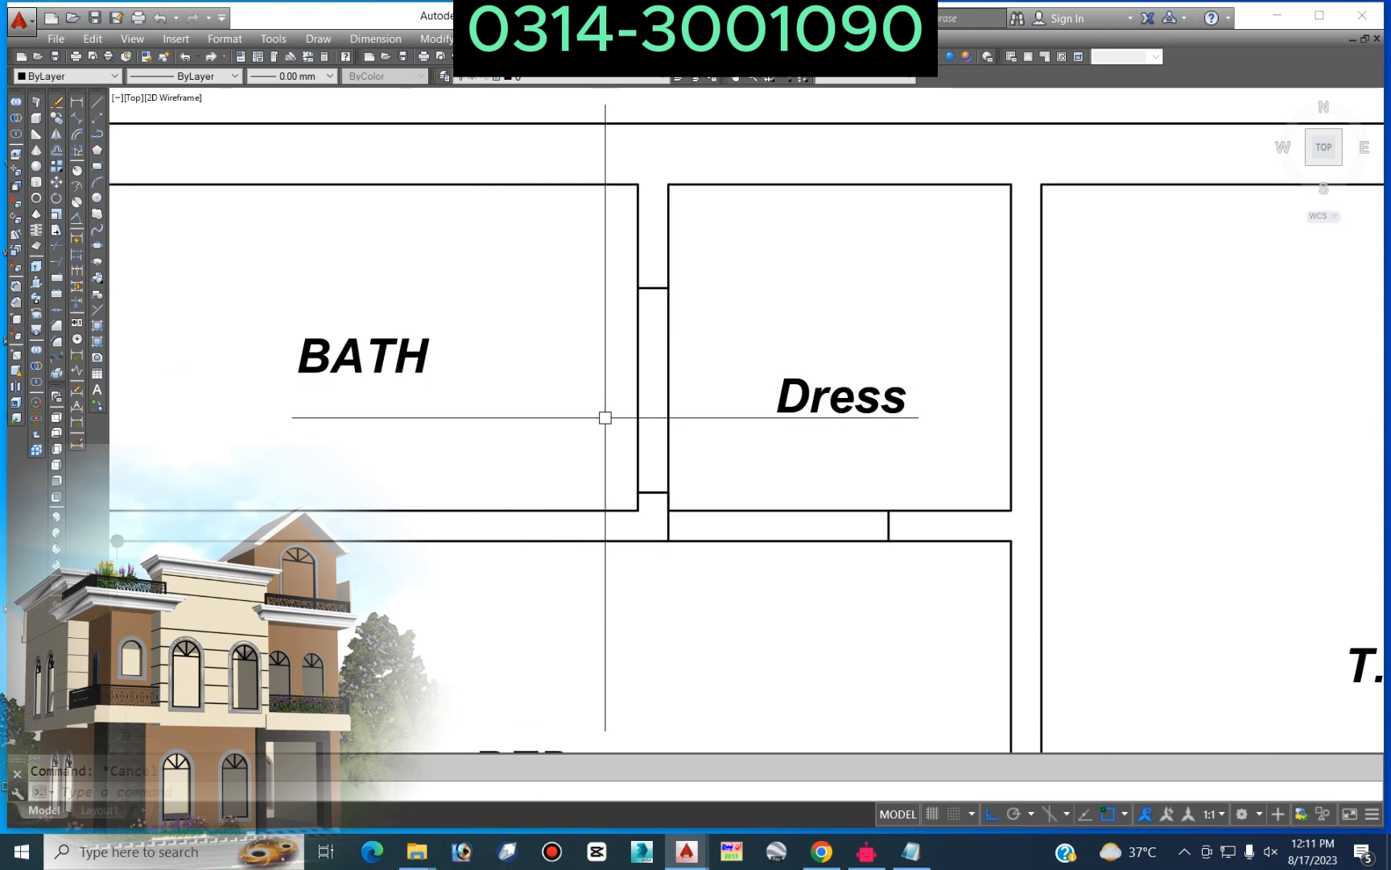
pyautogui.press('Return')
pyautogui.click(694, 363)
pyautogui.click(619, 396)
pyautogui.click(785, 475)
pyautogui.click(731, 594)
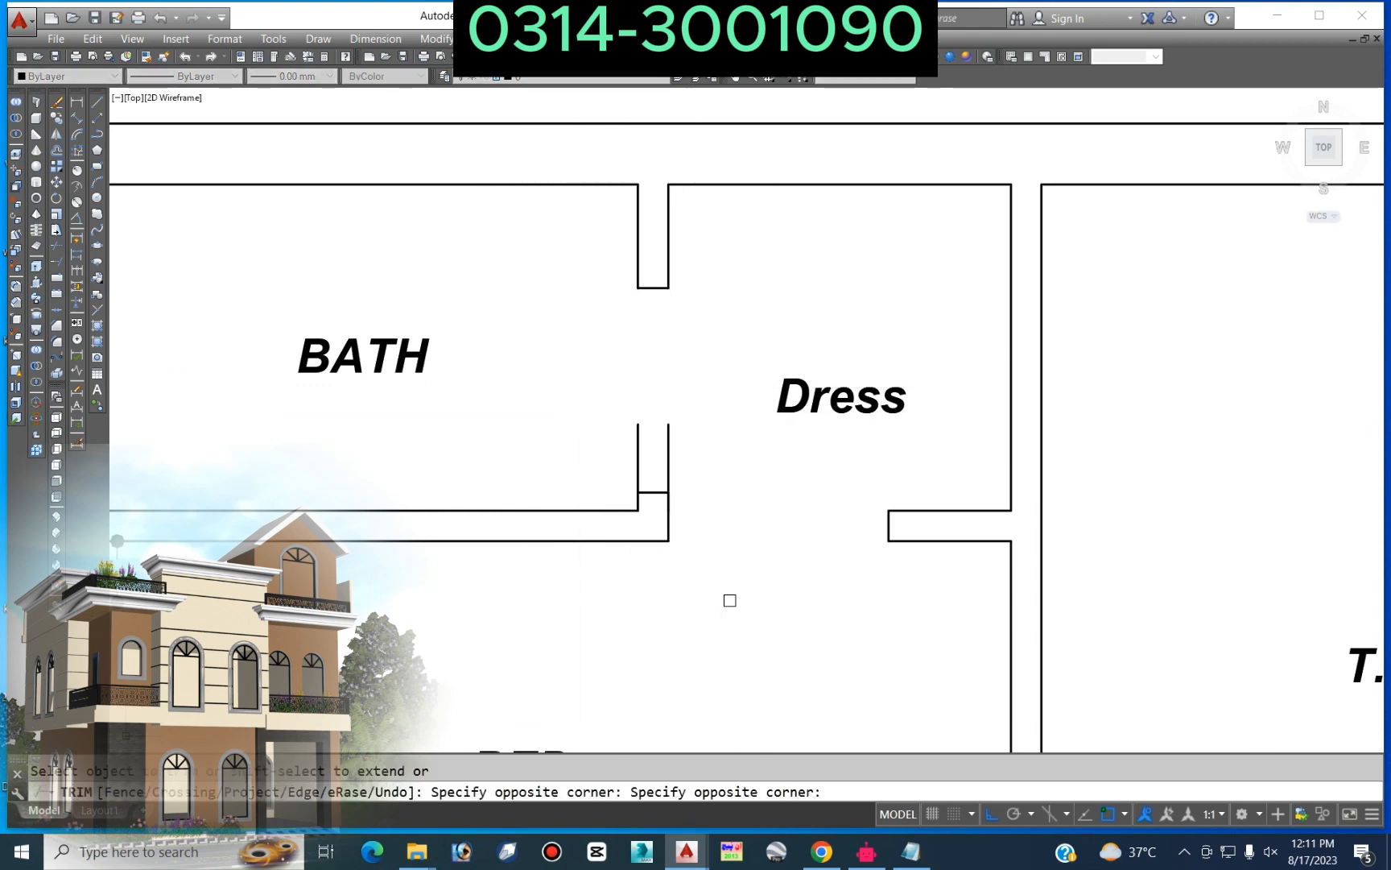
pyautogui.click(724, 446)
pyautogui.scroll(-5, 711, 449)
# Step: Trim the openings of the lower bath and dressing room, and erase the leftover line pieces in the dressing-room opening
pyautogui.scroll(6, 780, 401)
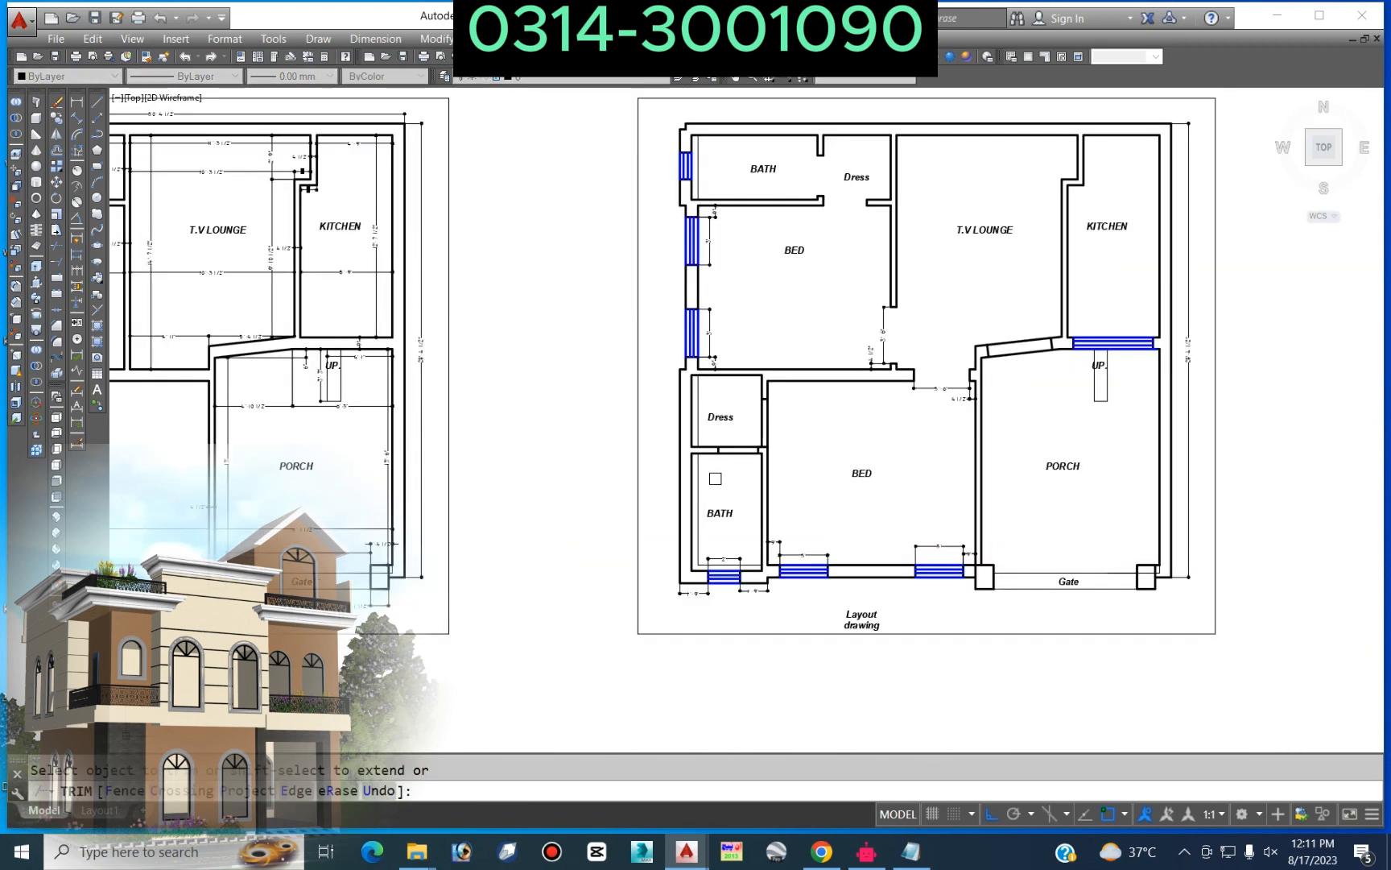
pyautogui.click(780, 395)
pyautogui.click(769, 447)
pyautogui.click(942, 330)
pyautogui.click(797, 359)
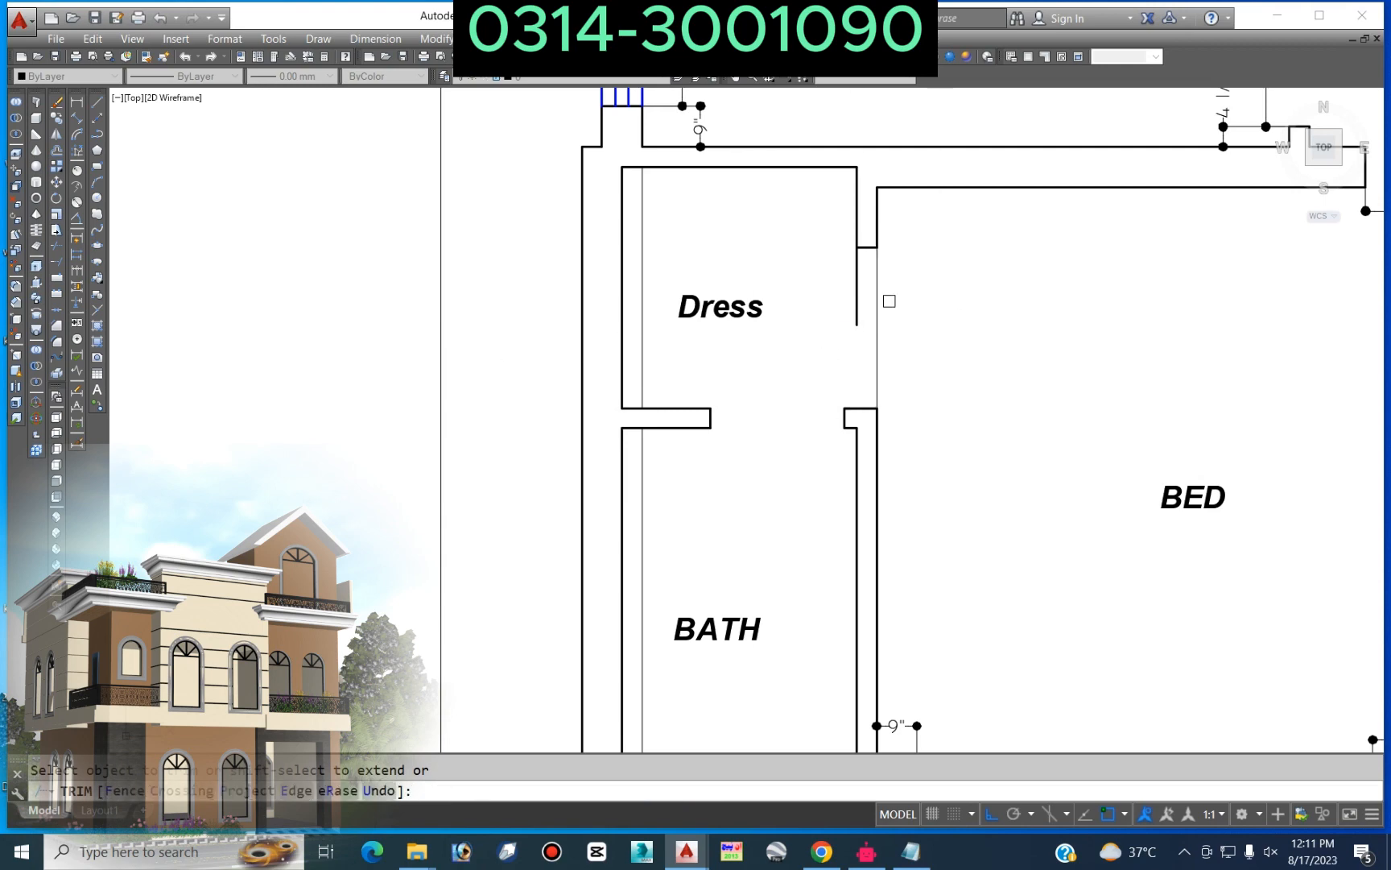
pyautogui.click(897, 286)
pyautogui.click(812, 289)
pyautogui.press('Escape')
pyautogui.click(892, 264)
pyautogui.click(838, 274)
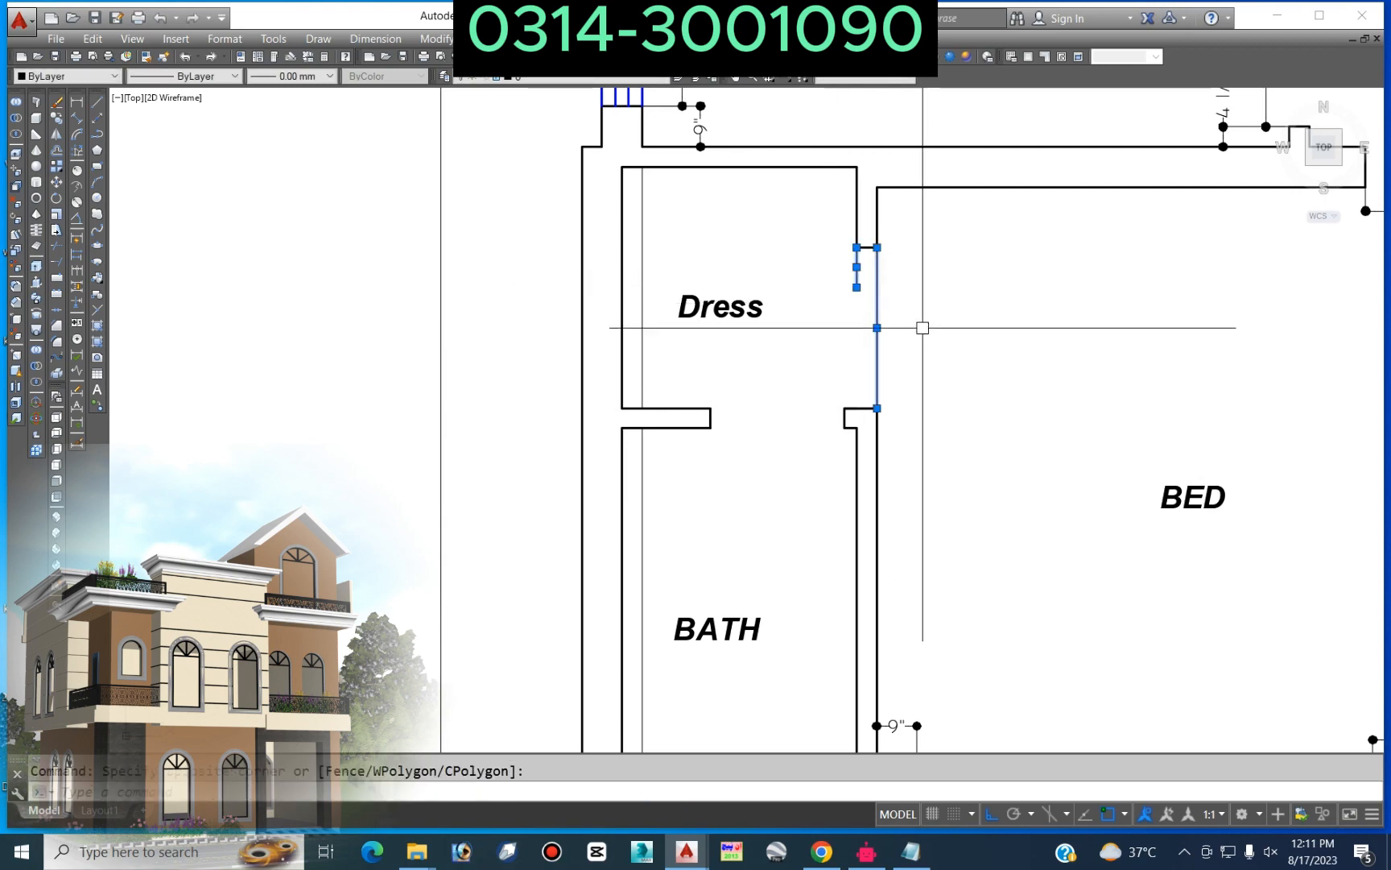
pyautogui.scroll(-2, 939, 338)
pyautogui.moveTo(936, 322); pyautogui.dragTo(823, 354, button='middle')
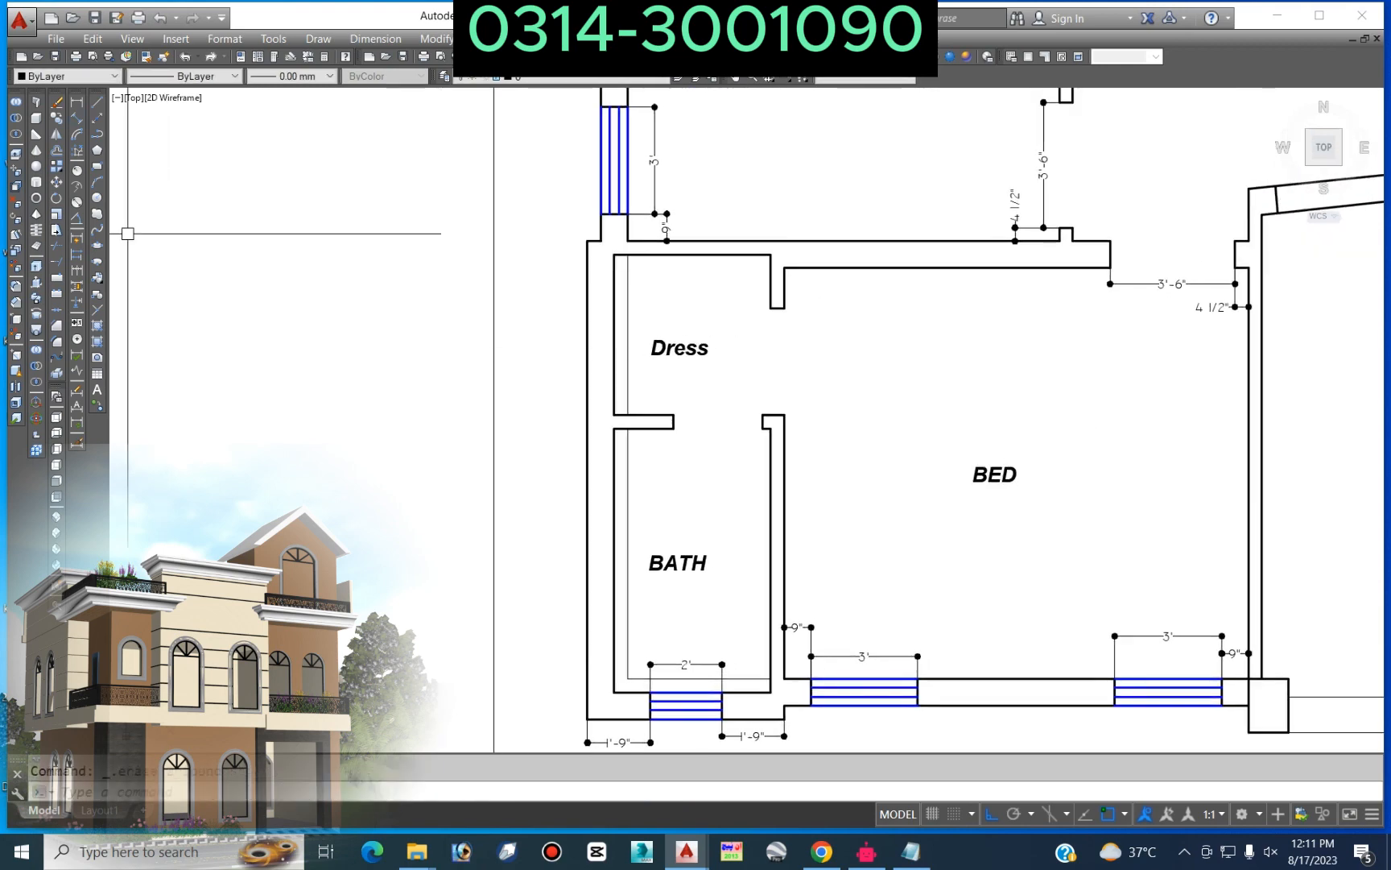
# Step: Dimension the widths of the lower dressing-room opening and the lower bath door opening
pyautogui.click(76, 103)
pyautogui.scroll(3, 782, 316)
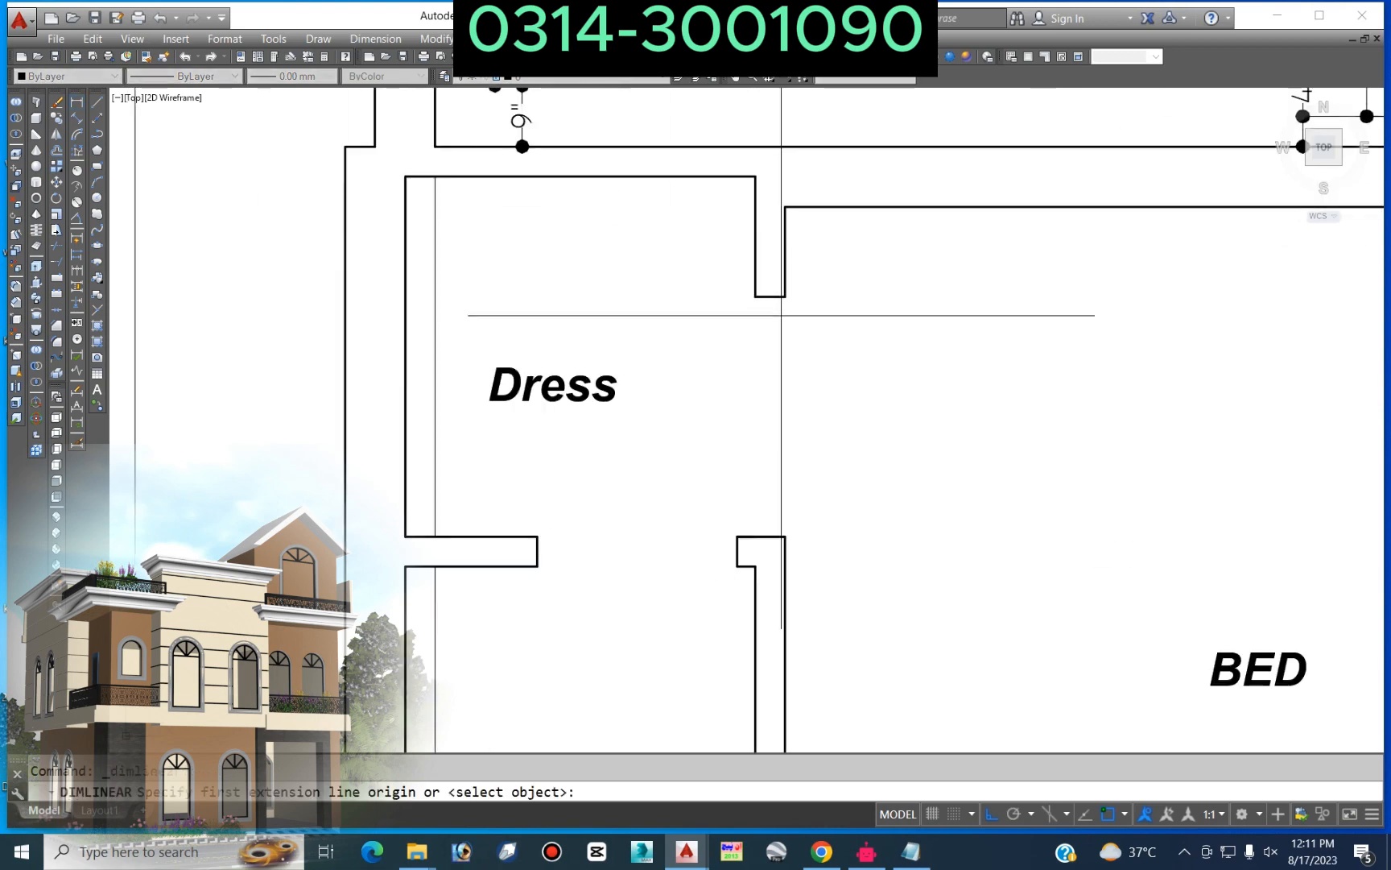
pyautogui.click(785, 536)
pyautogui.click(816, 491)
pyautogui.press('Return')
pyautogui.click(737, 536)
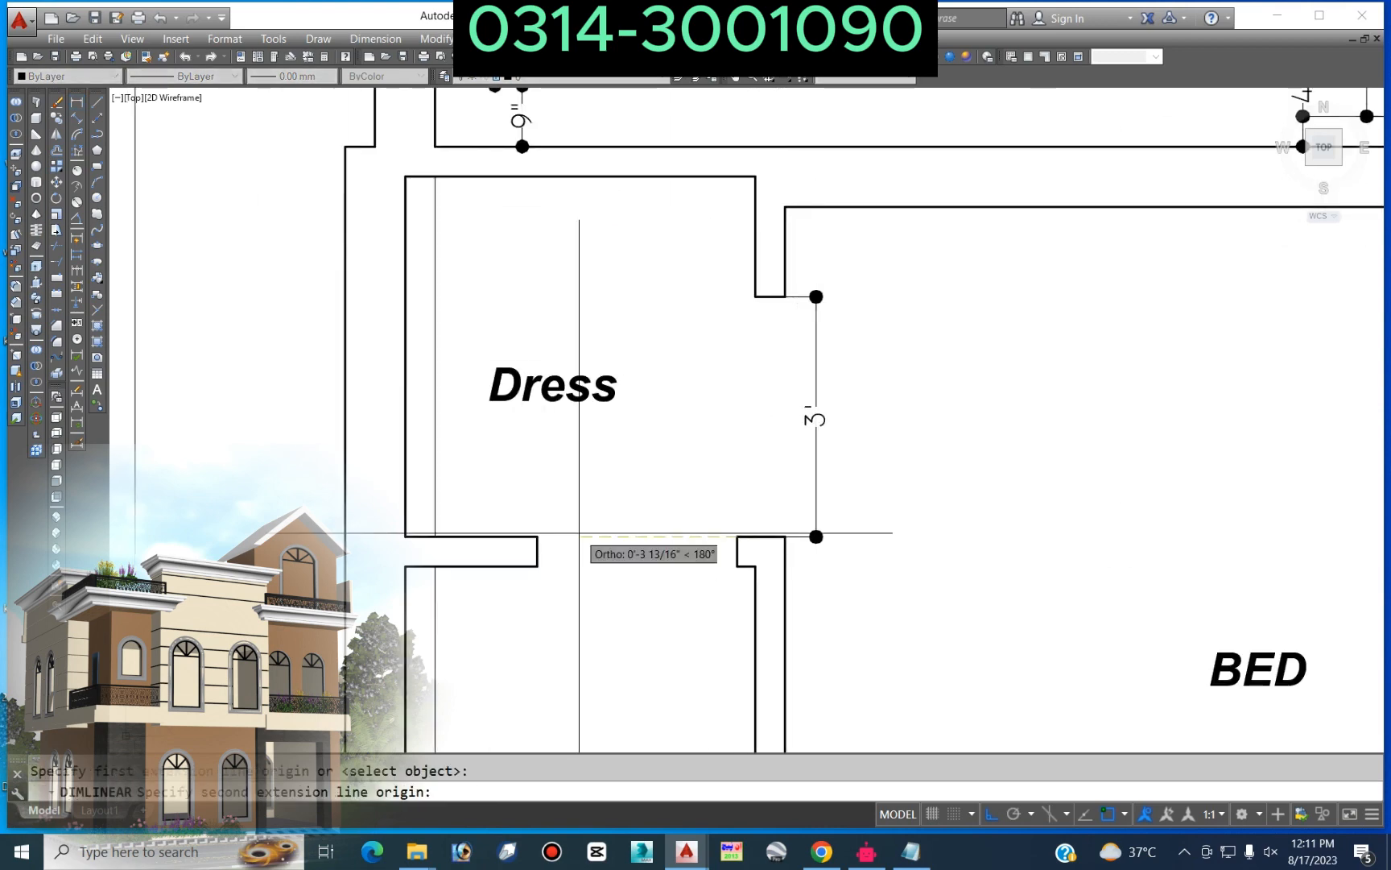
pyautogui.click(537, 536)
pyautogui.click(566, 504)
# Step: Dimension the right jamb projection of the lower bath door
pyautogui.press('Return')
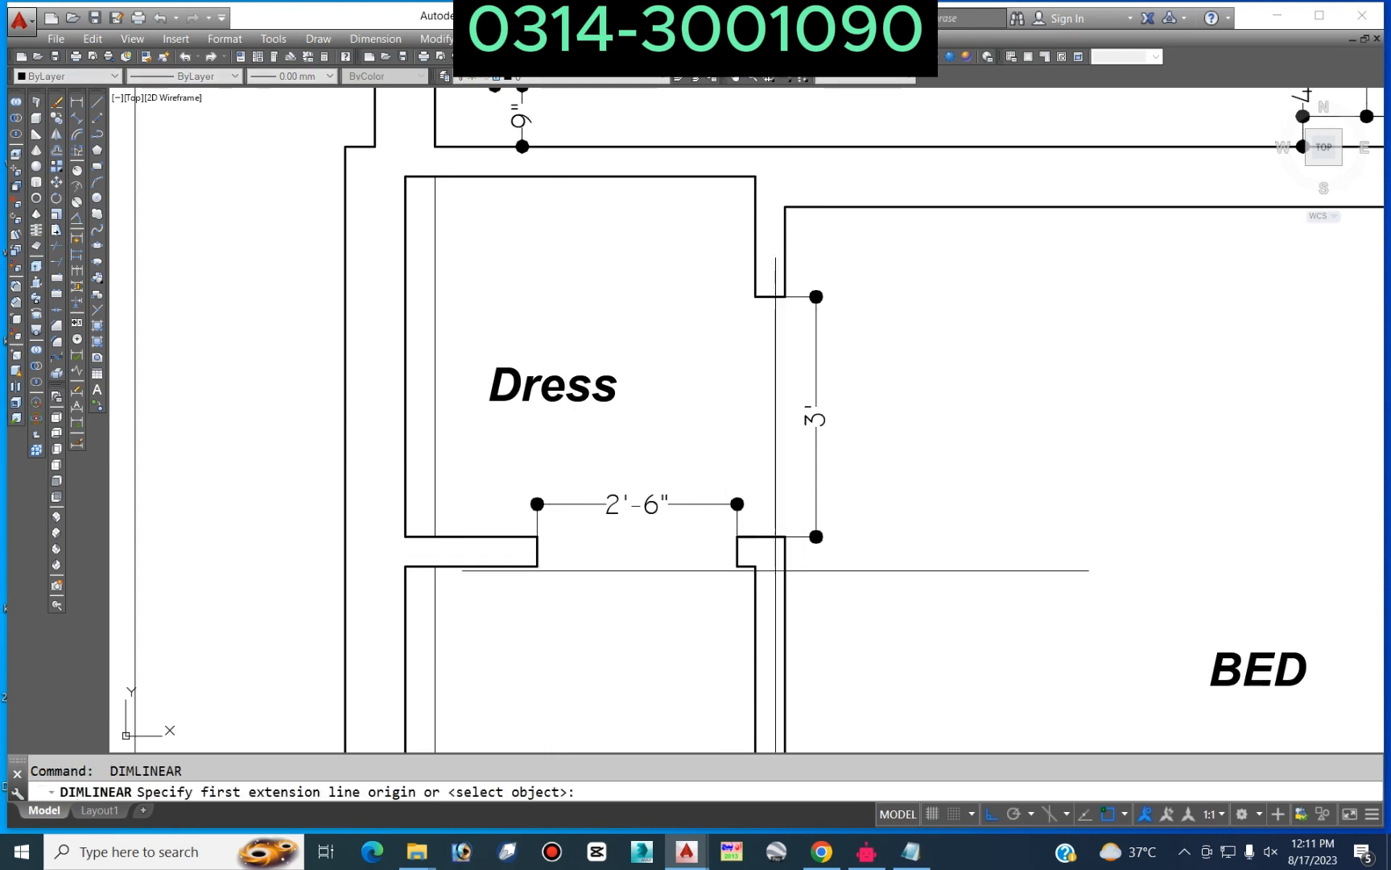
pyautogui.click(737, 568)
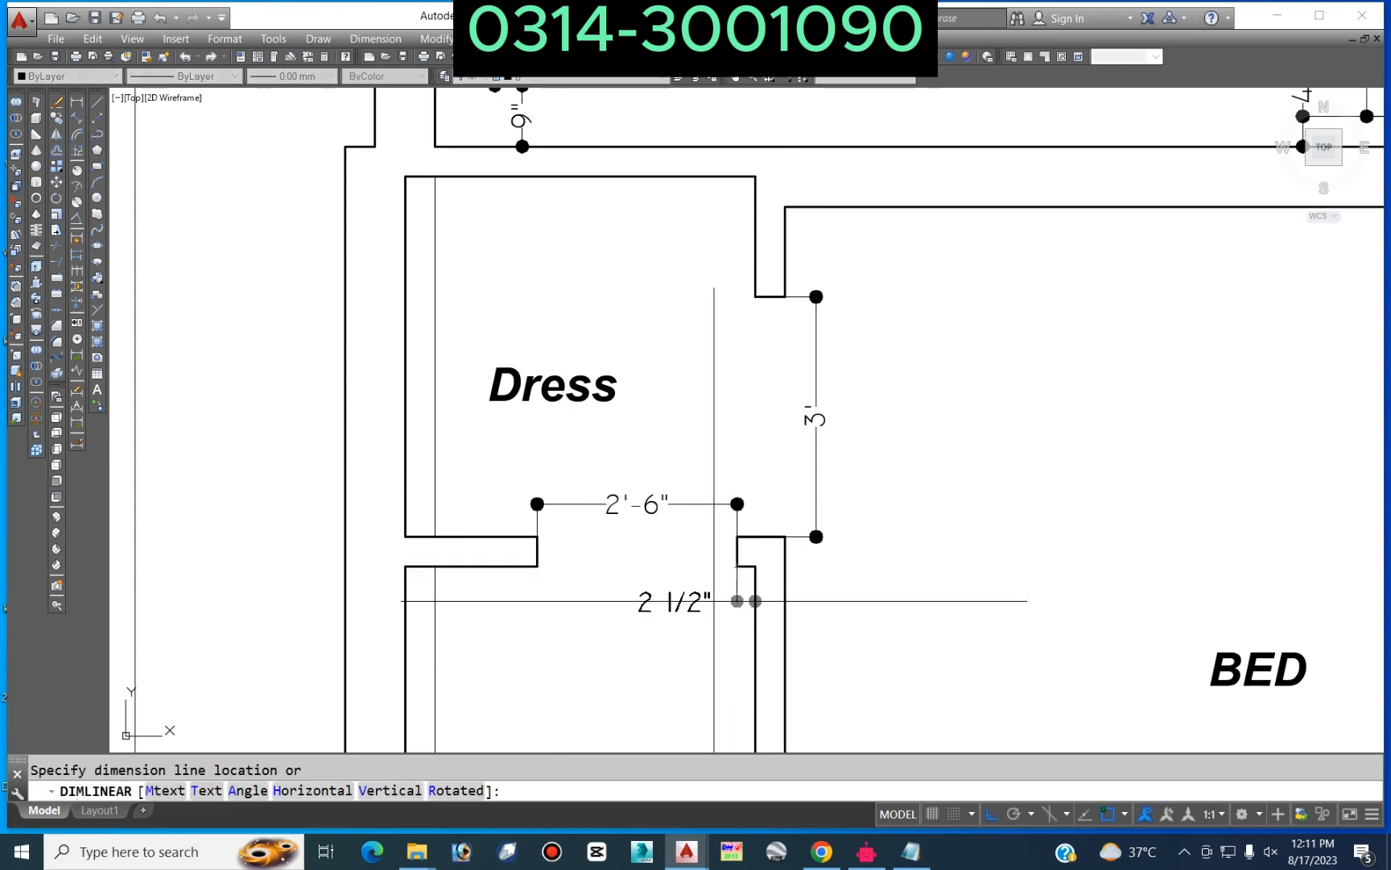
pyautogui.click(729, 607)
# Step: Stretch both jambs of the lower bath door, with their dimensions, 2 inches to the left
pyautogui.write('s')
pyautogui.press('Return')
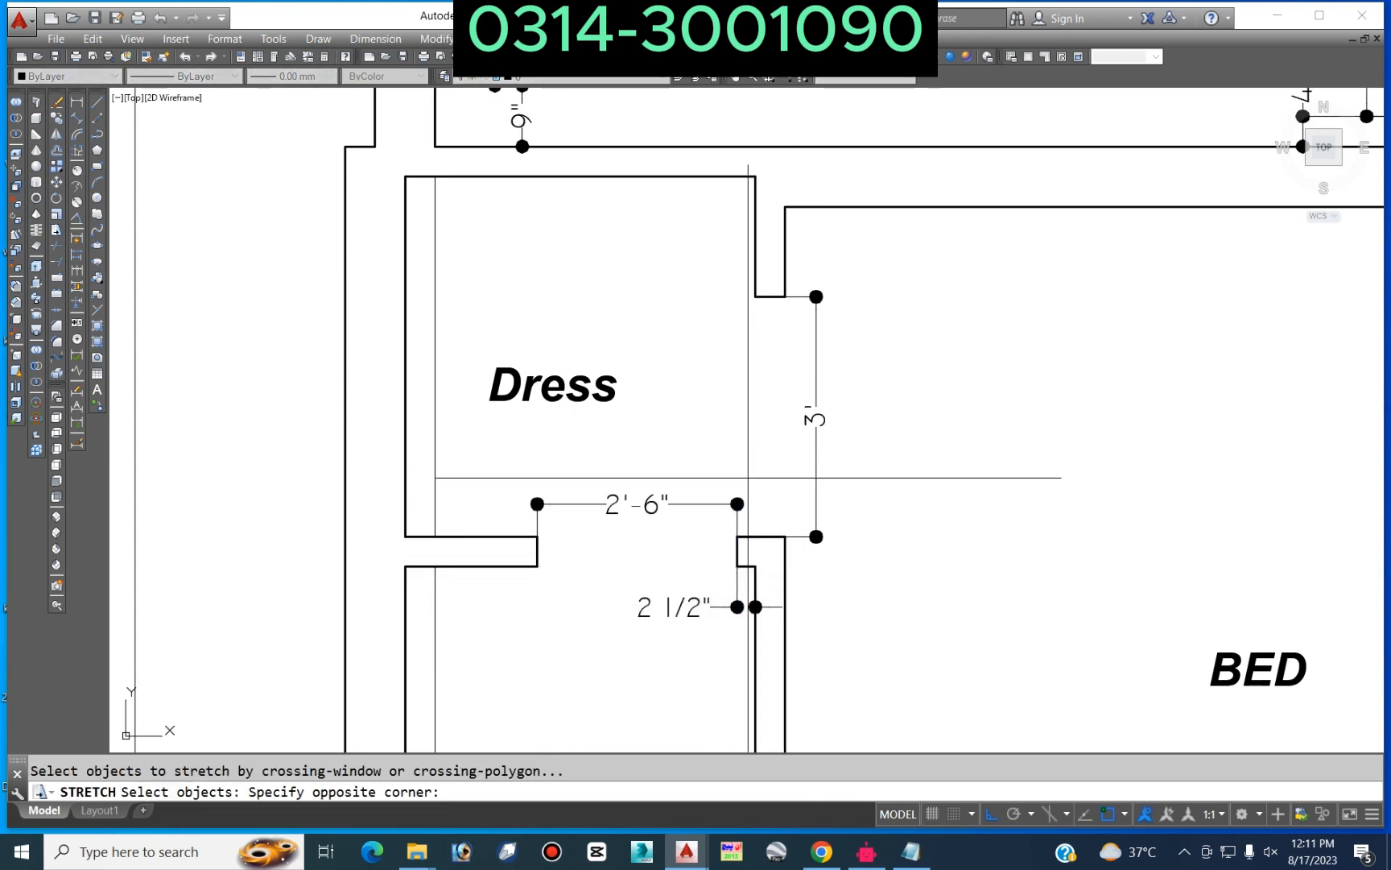
pyautogui.click(528, 650)
pyautogui.press('Return')
pyautogui.click(587, 651)
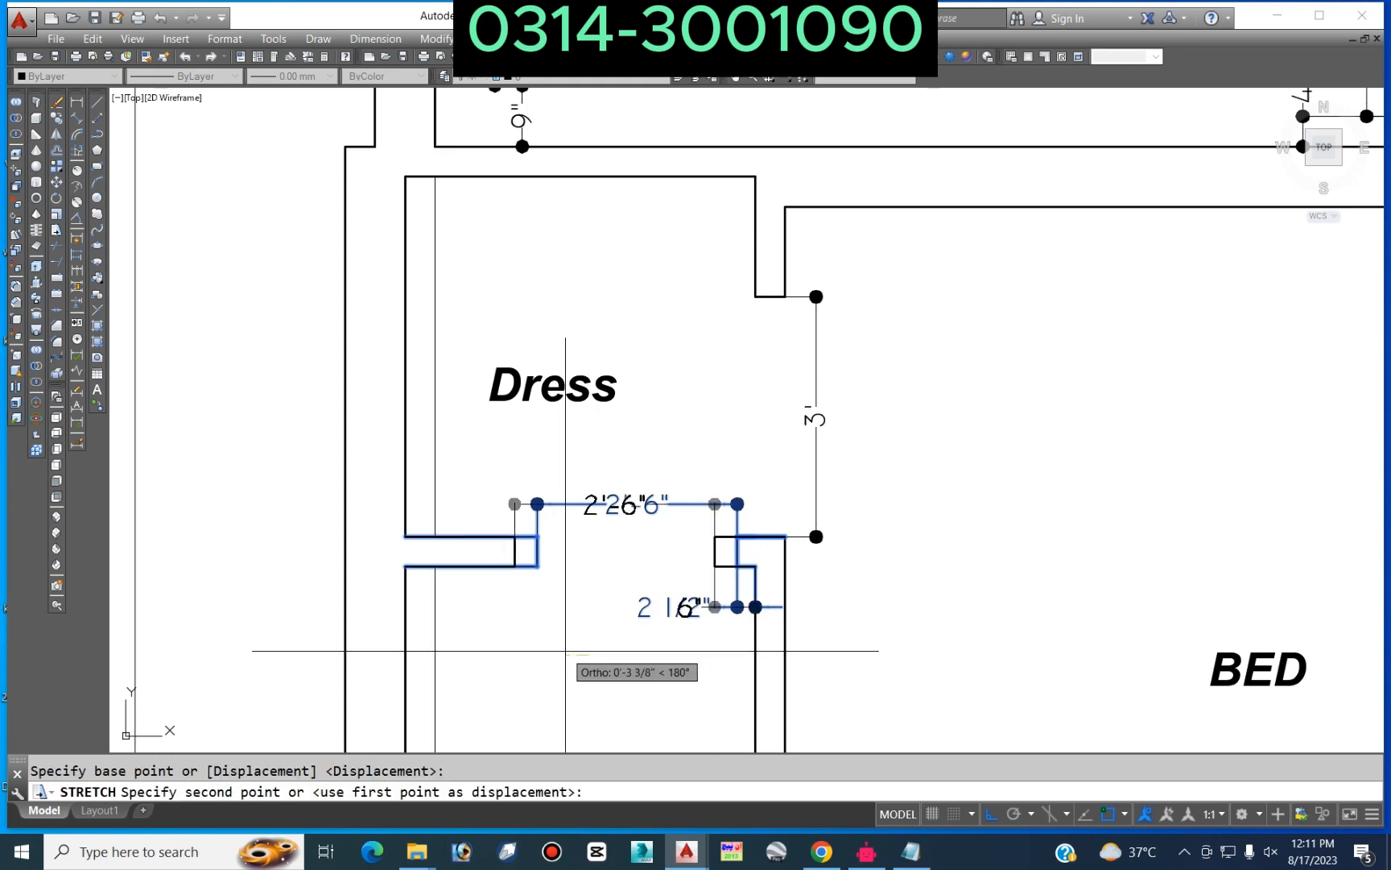
pyautogui.write('2')
pyautogui.press('Return')
# Step: Dimension the opening width between the upper dressing room and bedroom, and the wall length right of that opening
pyautogui.scroll(-3, 747, 576)
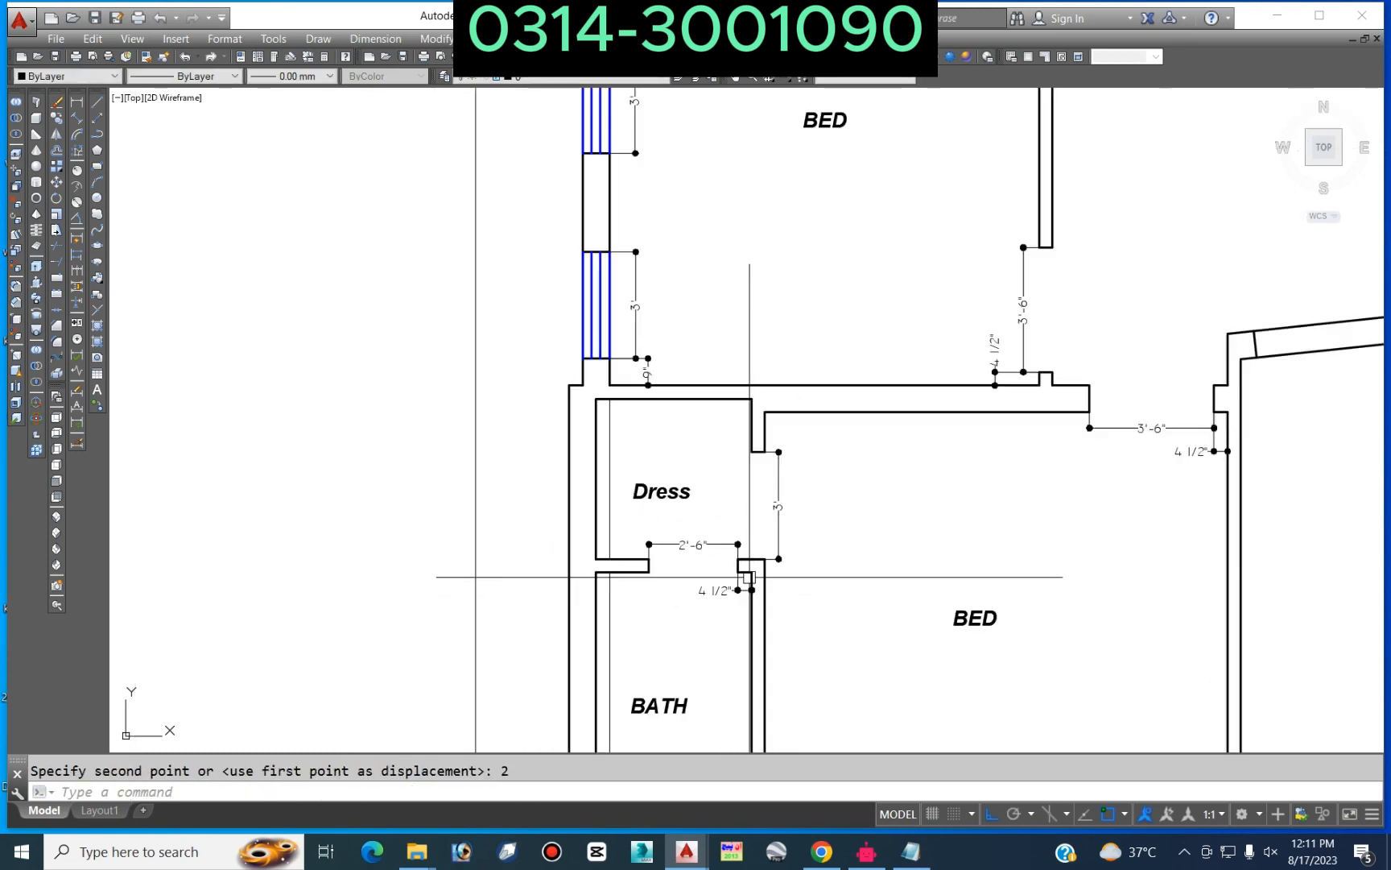
pyautogui.moveTo(809, 370); pyautogui.dragTo(707, 693, button='middle')
pyautogui.click(77, 101)
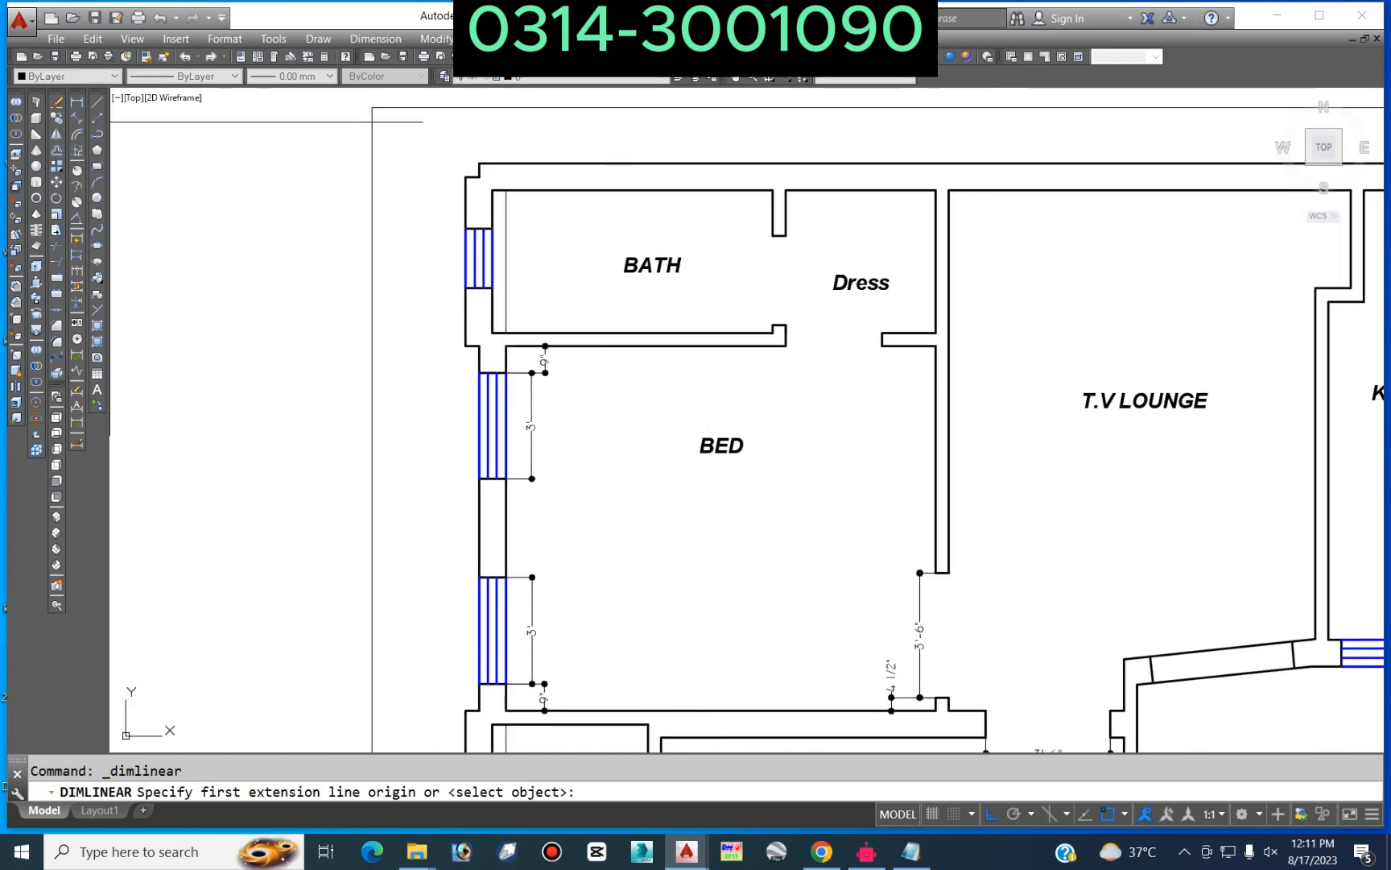
pyautogui.scroll(5, 878, 345)
pyautogui.click(890, 351)
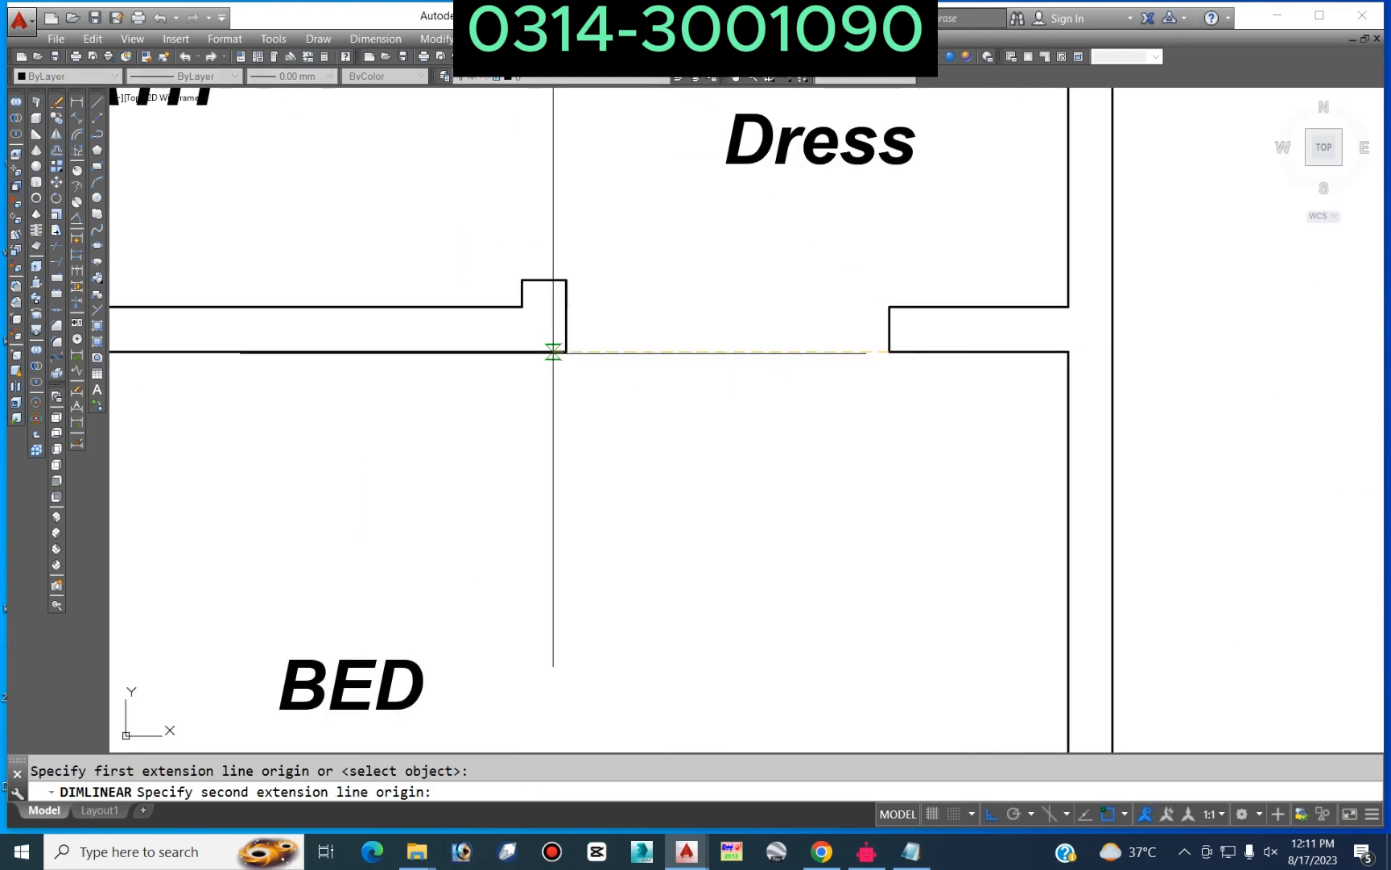
pyautogui.click(566, 351)
pyautogui.click(728, 411)
pyautogui.press('Return')
pyautogui.click(888, 351)
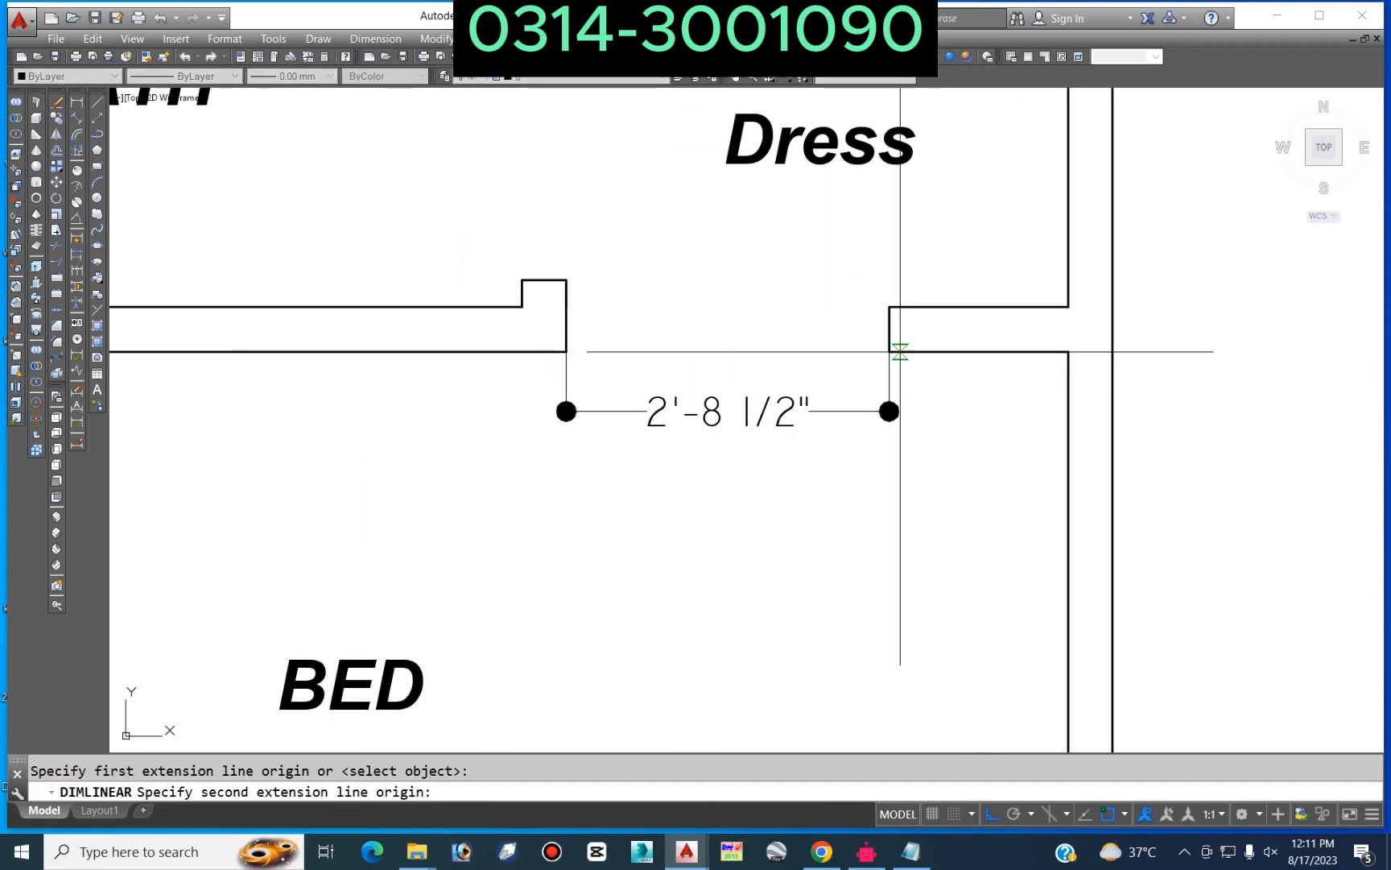
pyautogui.click(1068, 351)
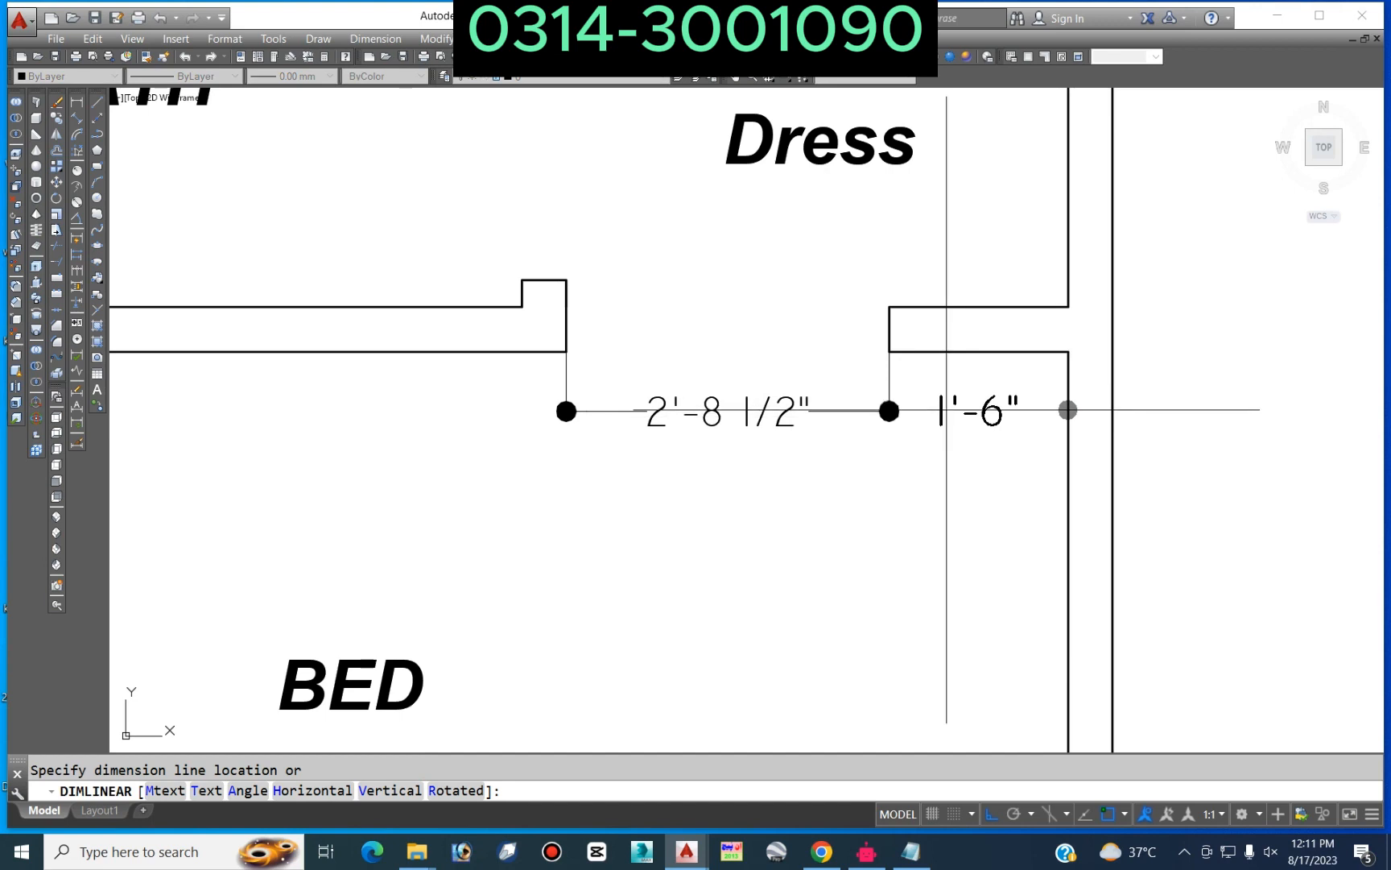
pyautogui.click(947, 411)
pyautogui.scroll(-2, 928, 408)
pyautogui.scroll(5, 659, 332)
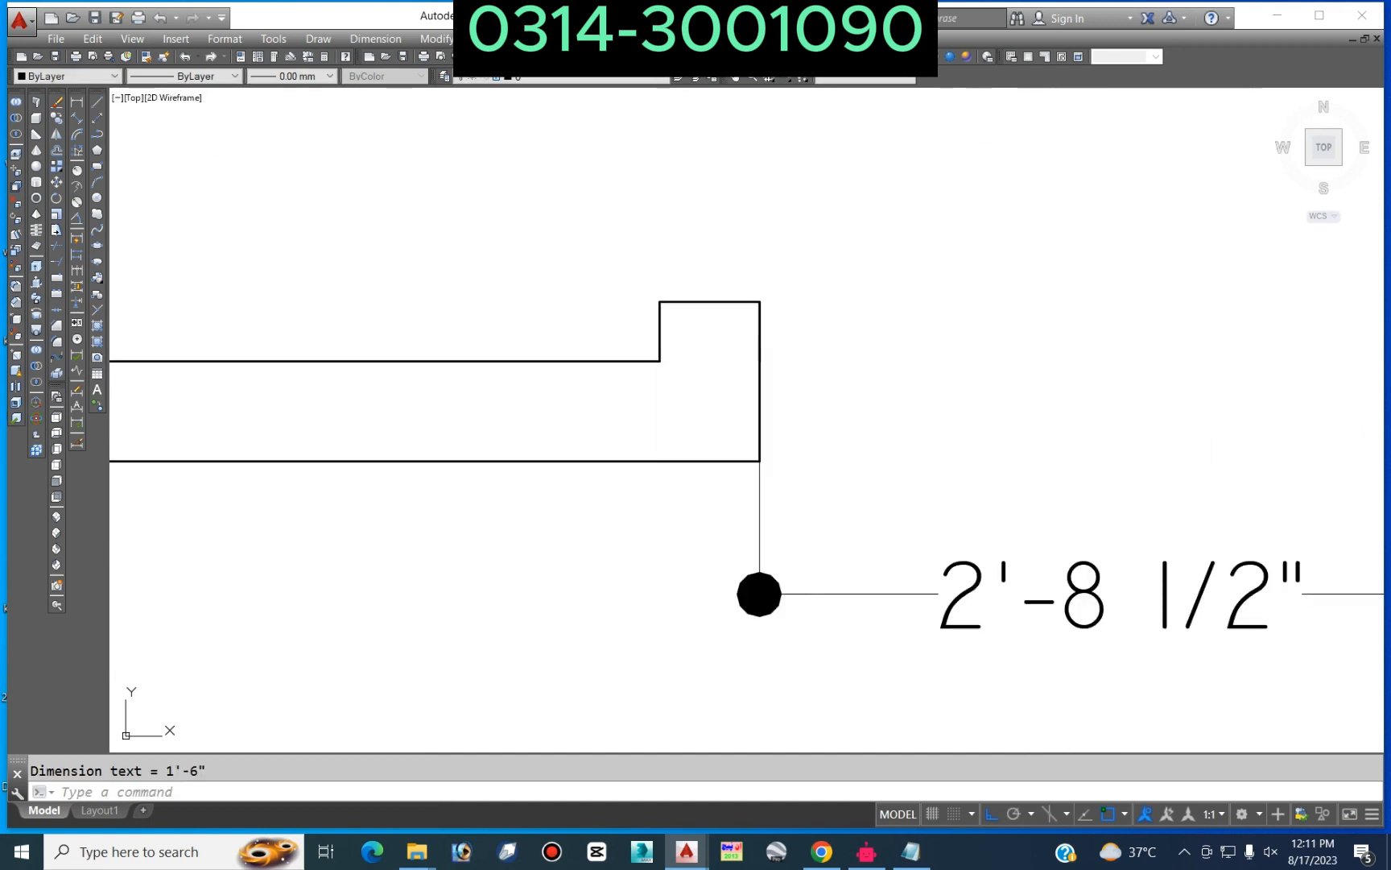
# Step: Dimension the lower jamb projection and the opening width of the upper bath door
pyautogui.press('Return')
pyautogui.click(658, 360)
pyautogui.click(660, 301)
pyautogui.scroll(-3, 659, 301)
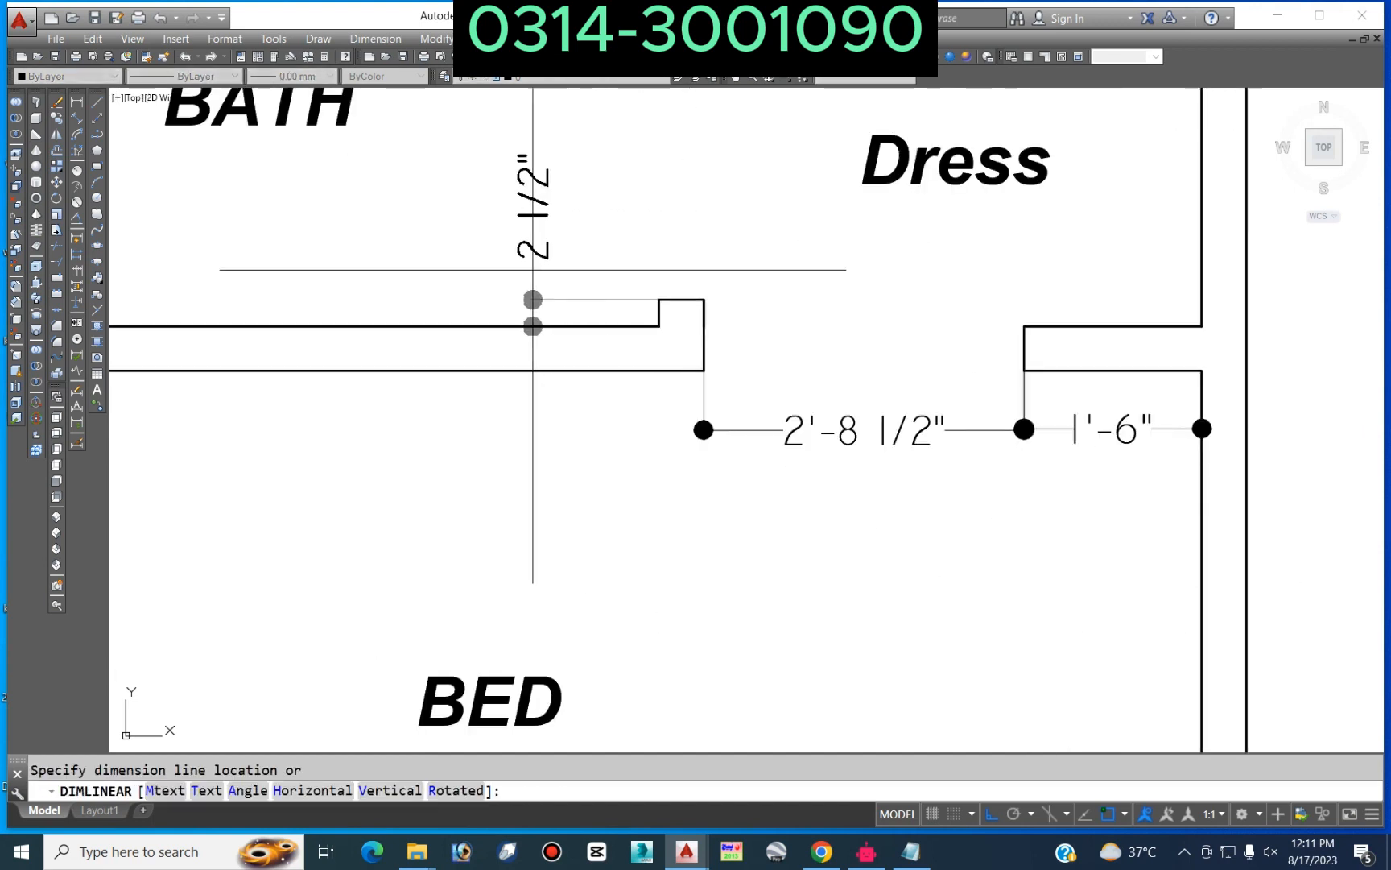
pyautogui.click(471, 306)
pyautogui.press('Return')
pyautogui.click(659, 300)
pyautogui.scroll(-3, 659, 299)
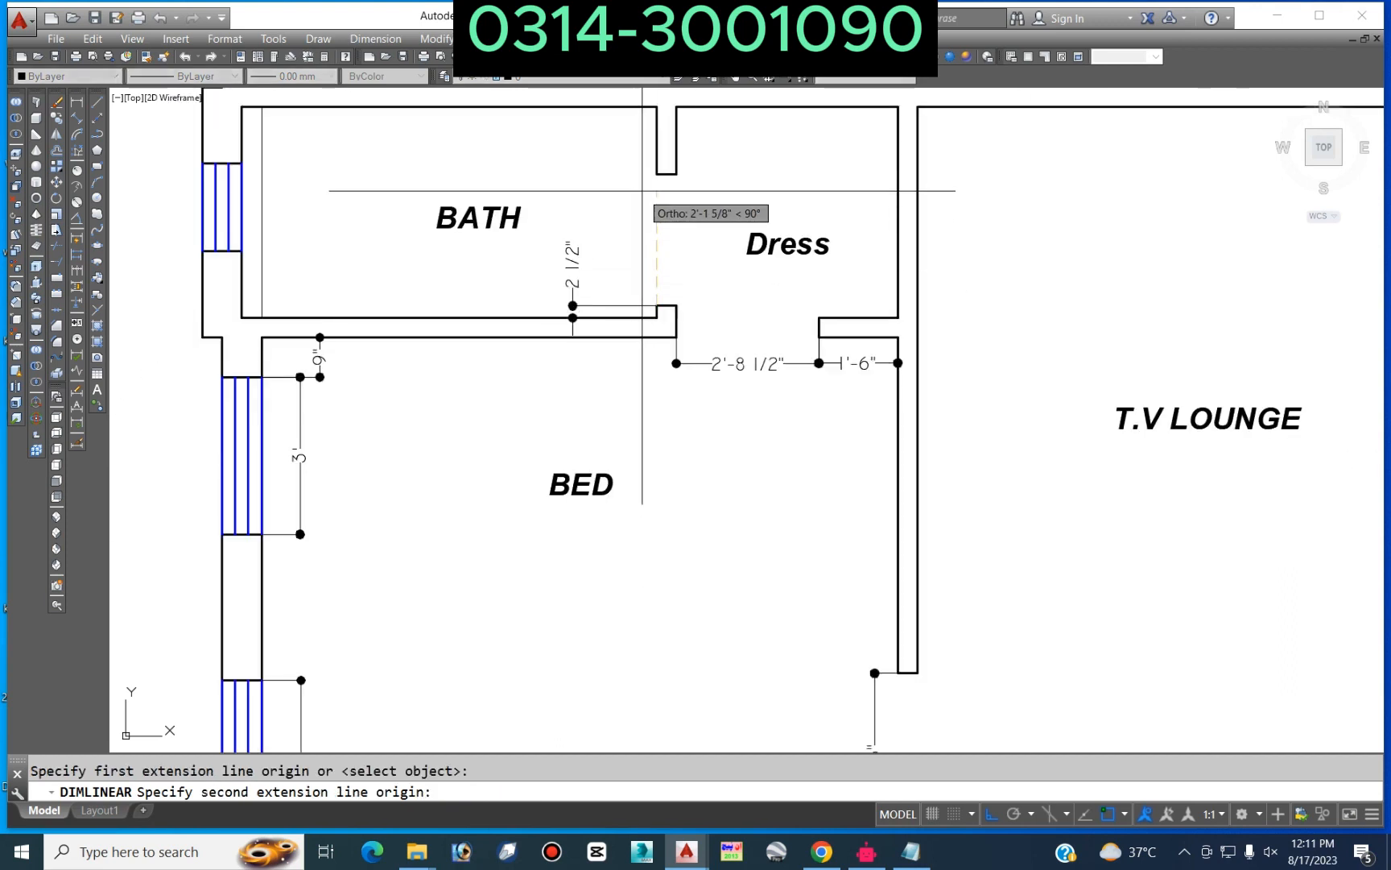
pyautogui.click(658, 174)
pyautogui.click(637, 233)
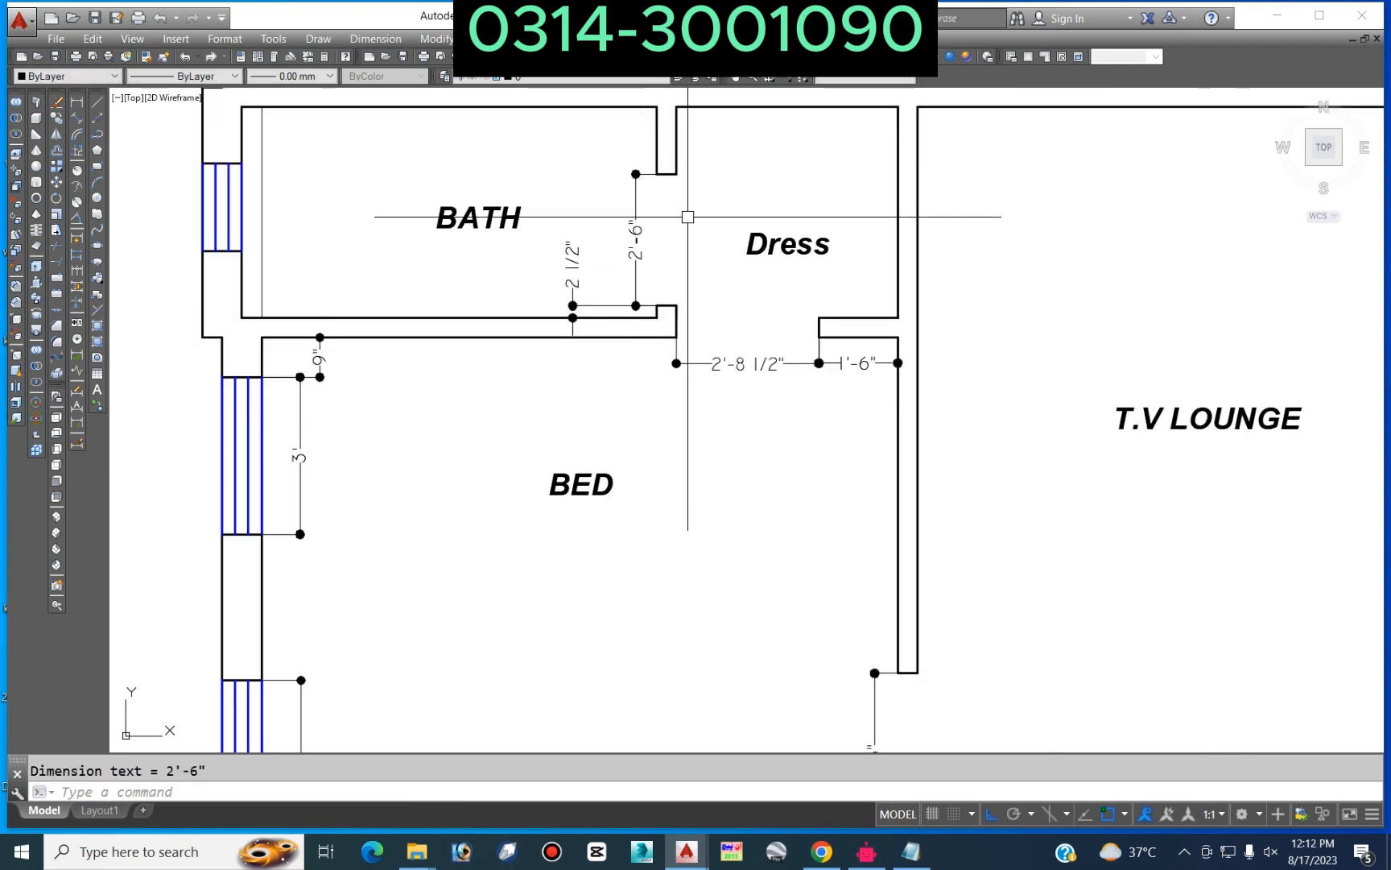
# Step: Stretch both jambs of the upper bath door, with their dimensions, 2 inches upward
pyautogui.write('s')
pyautogui.press('Return')
pyautogui.click(703, 157)
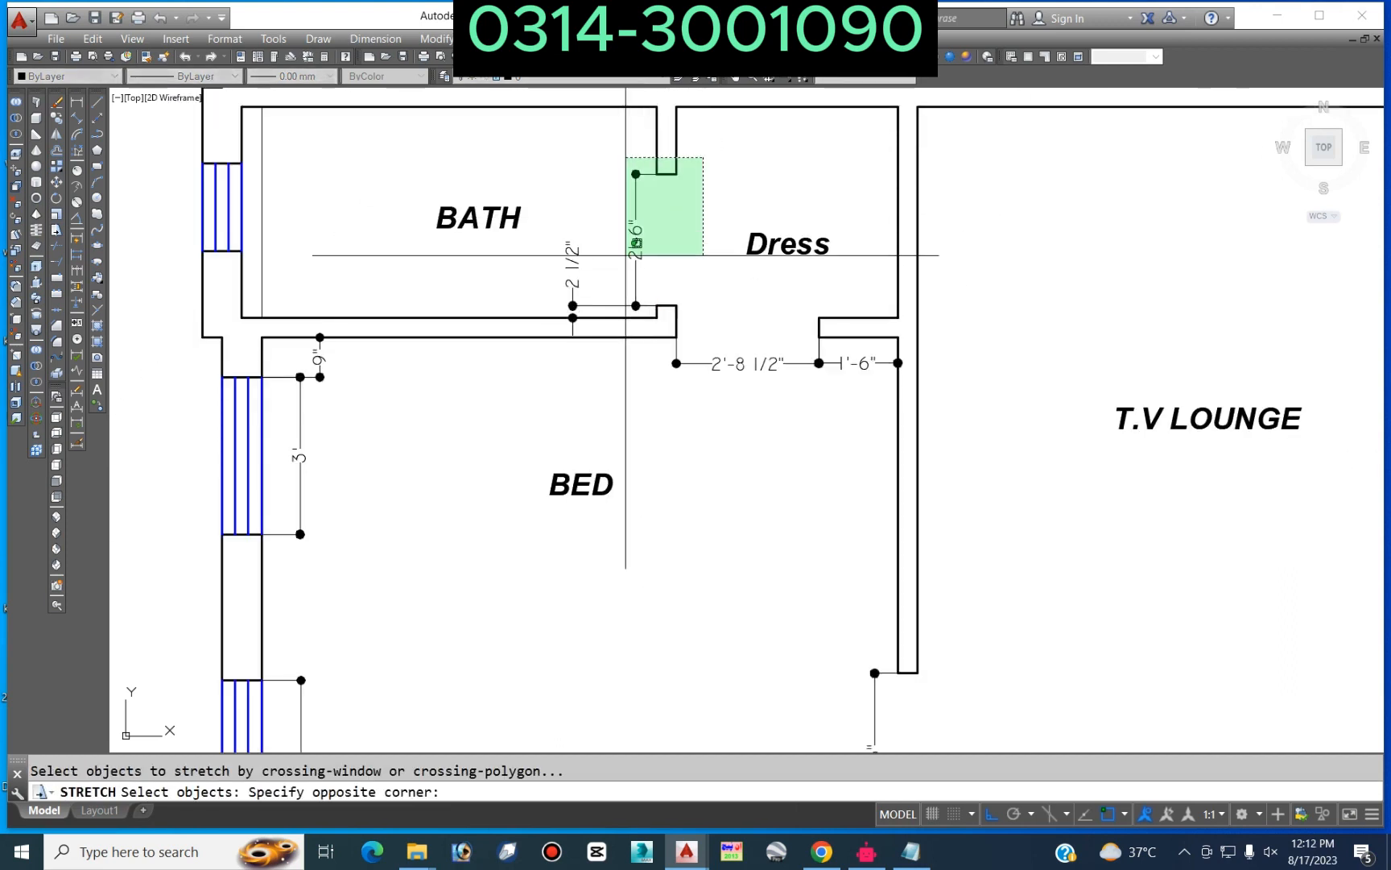
pyautogui.click(541, 310)
pyautogui.press('Return')
pyautogui.click(467, 516)
pyautogui.write('2')
pyautogui.press('Return')
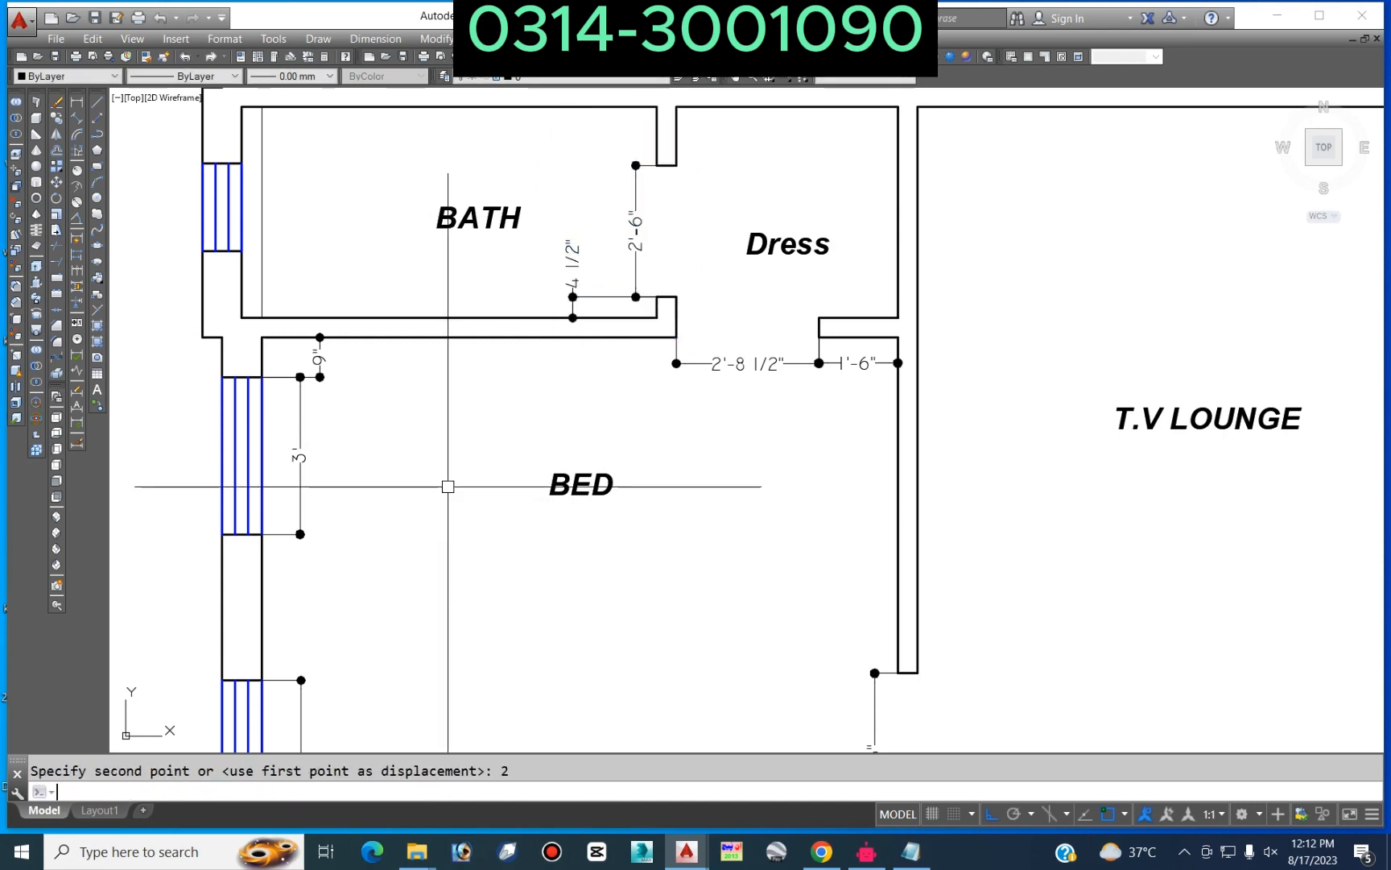
pyautogui.press('Escape')
# Step: Dimension the bedroom-side length of the wall stub above the lower dressing-room opening
pyautogui.scroll(-4, 616, 363)
pyautogui.scroll(1, 618, 201)
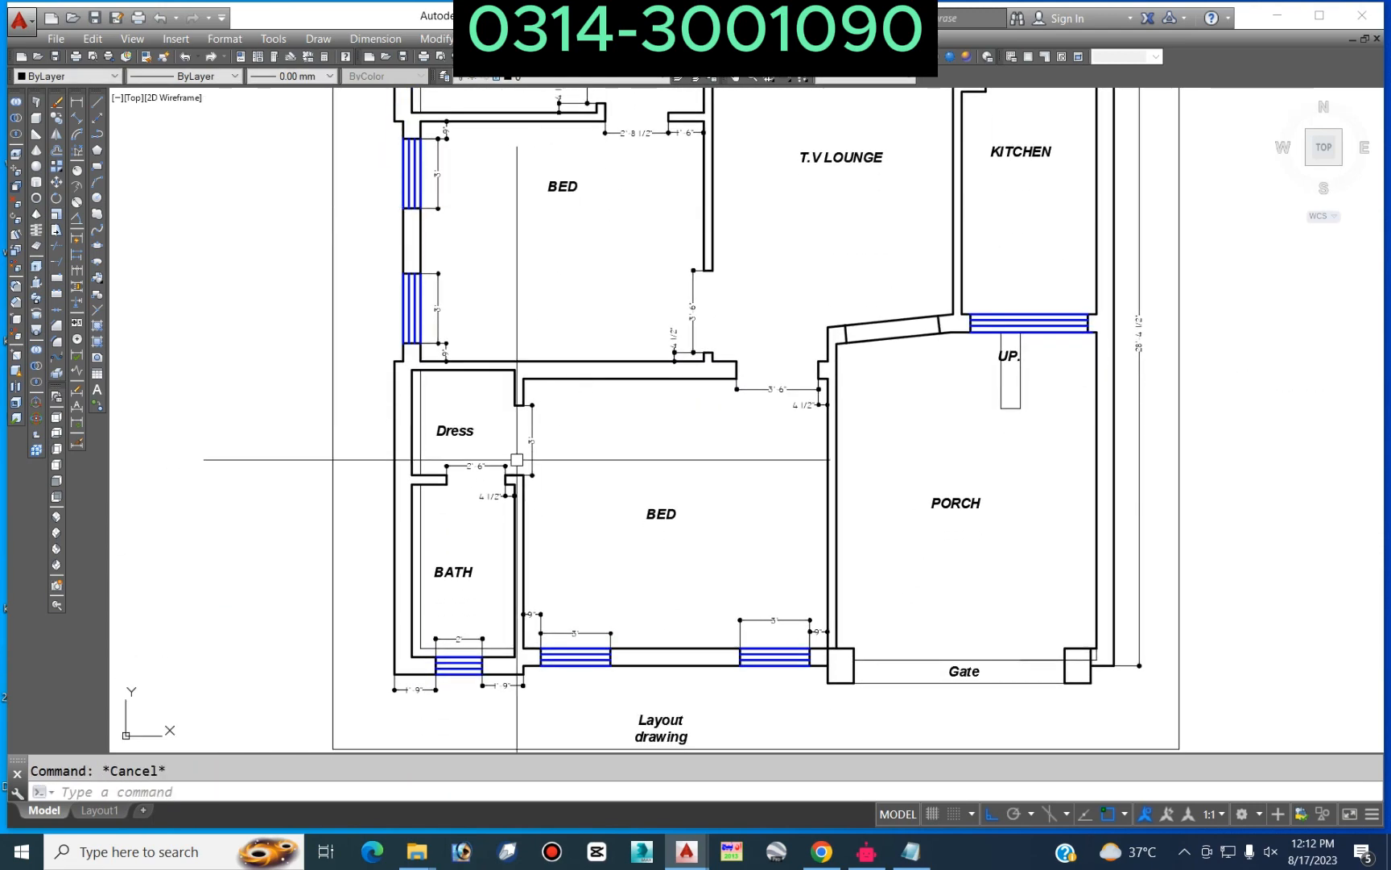
pyautogui.scroll(3, 516, 460)
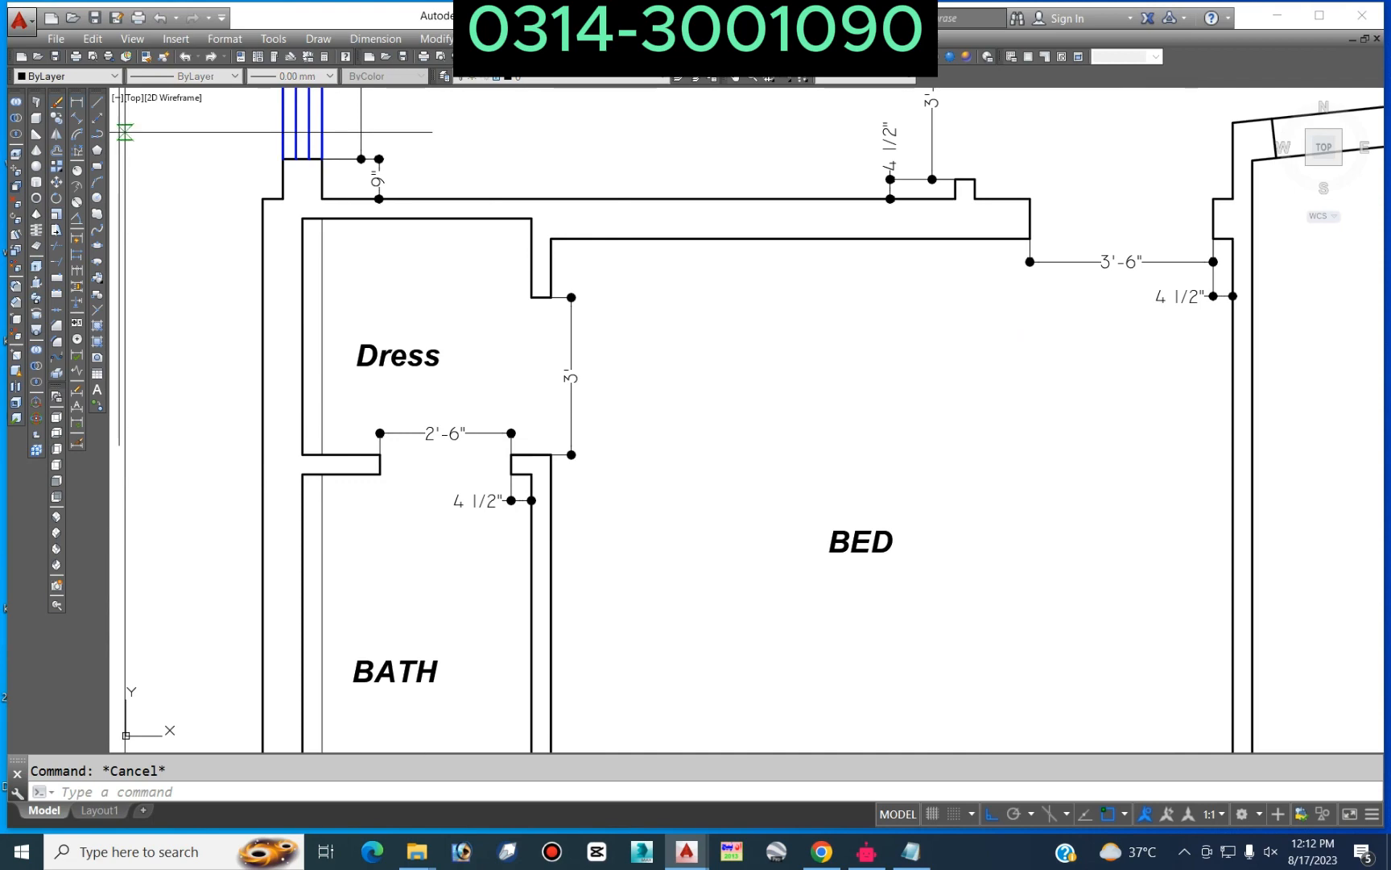
pyautogui.click(76, 101)
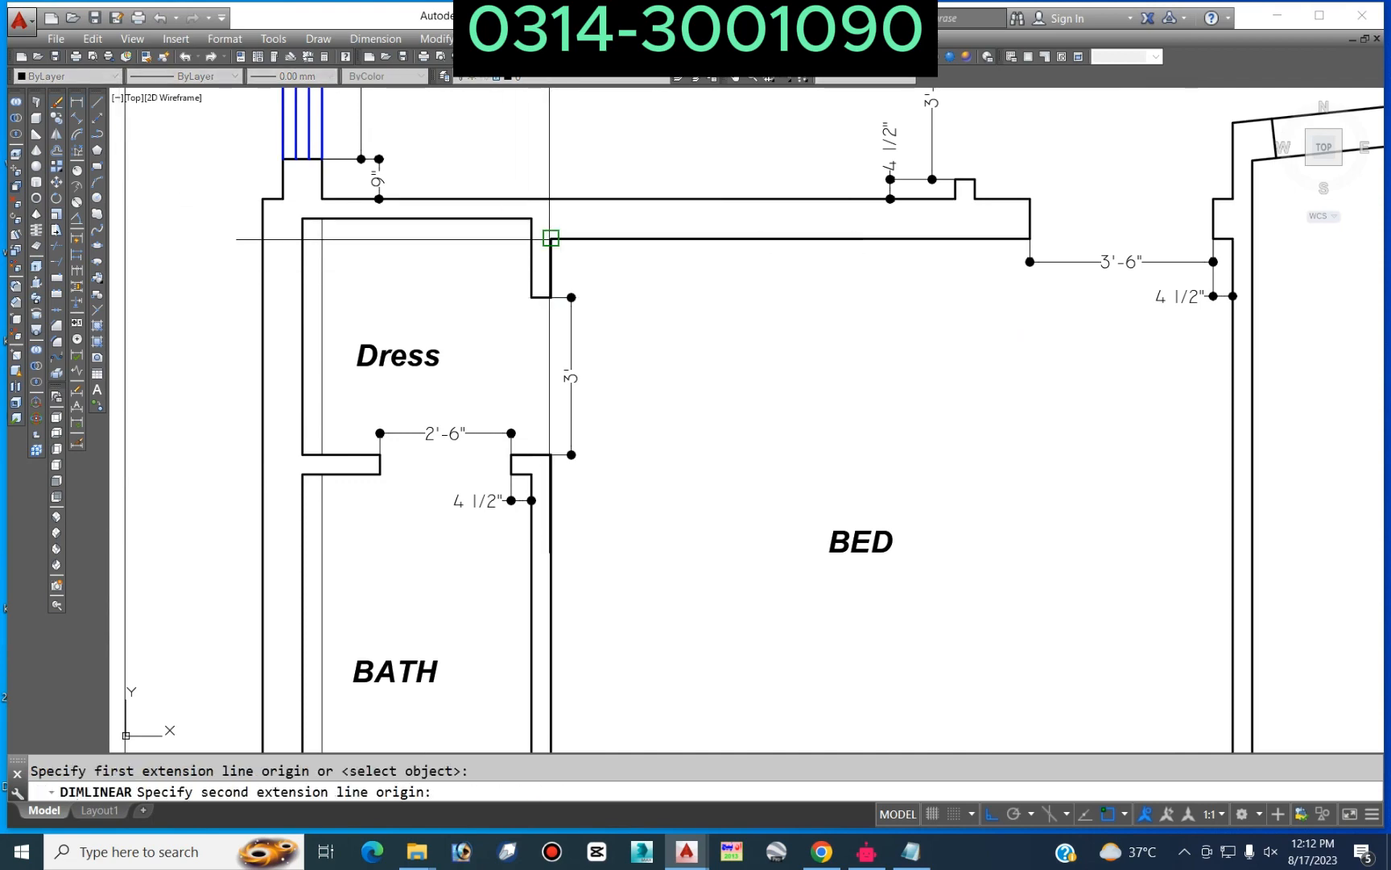
pyautogui.click(550, 238)
pyautogui.scroll(4, 562, 252)
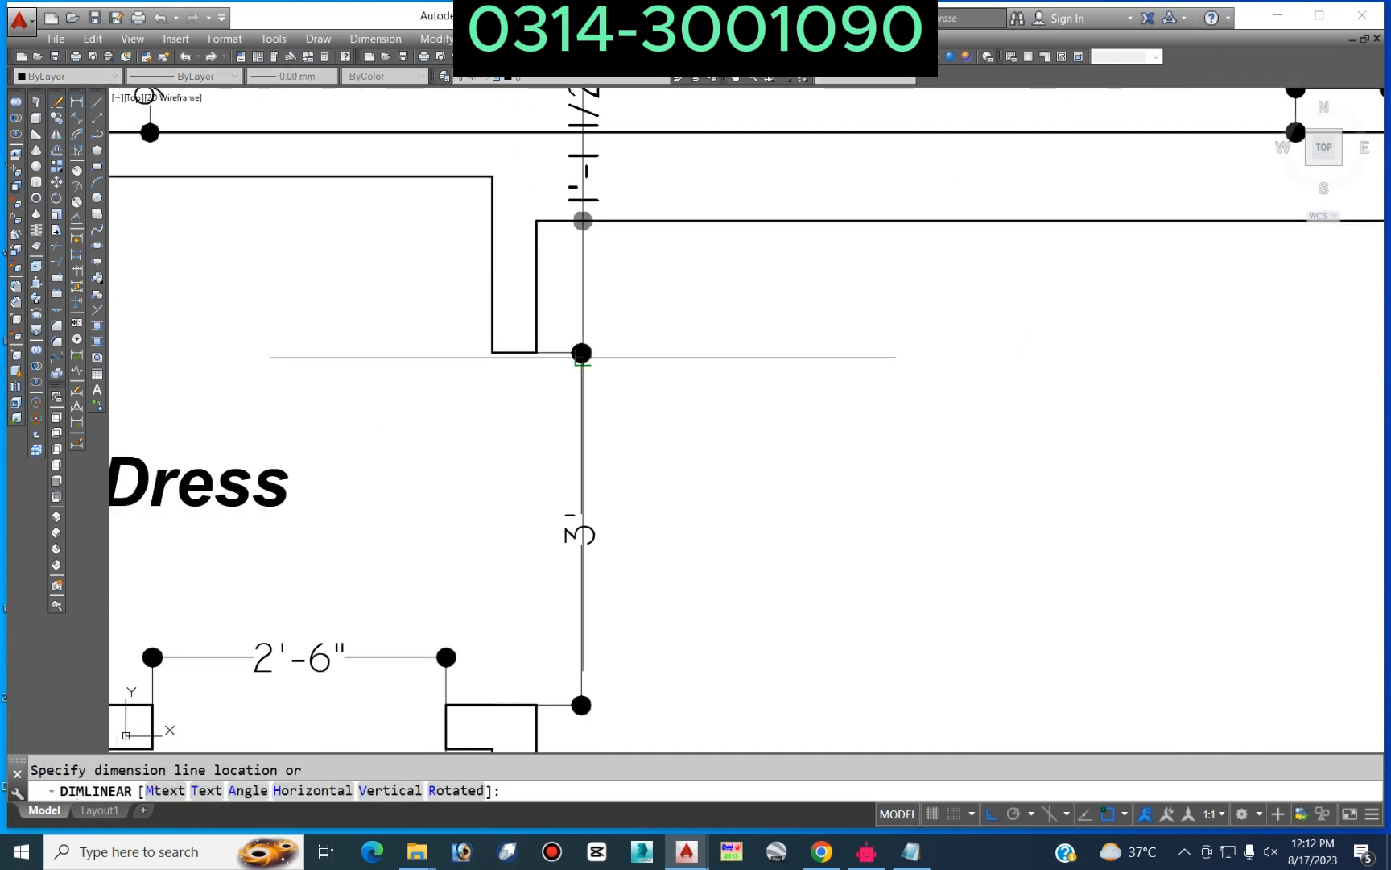
pyautogui.click(580, 354)
# Step: Move the wall stub's dimension text between its extension lines and shift its dimension line farther into the bedroom
pyautogui.scroll(-4, 668, 332)
pyautogui.click(634, 245)
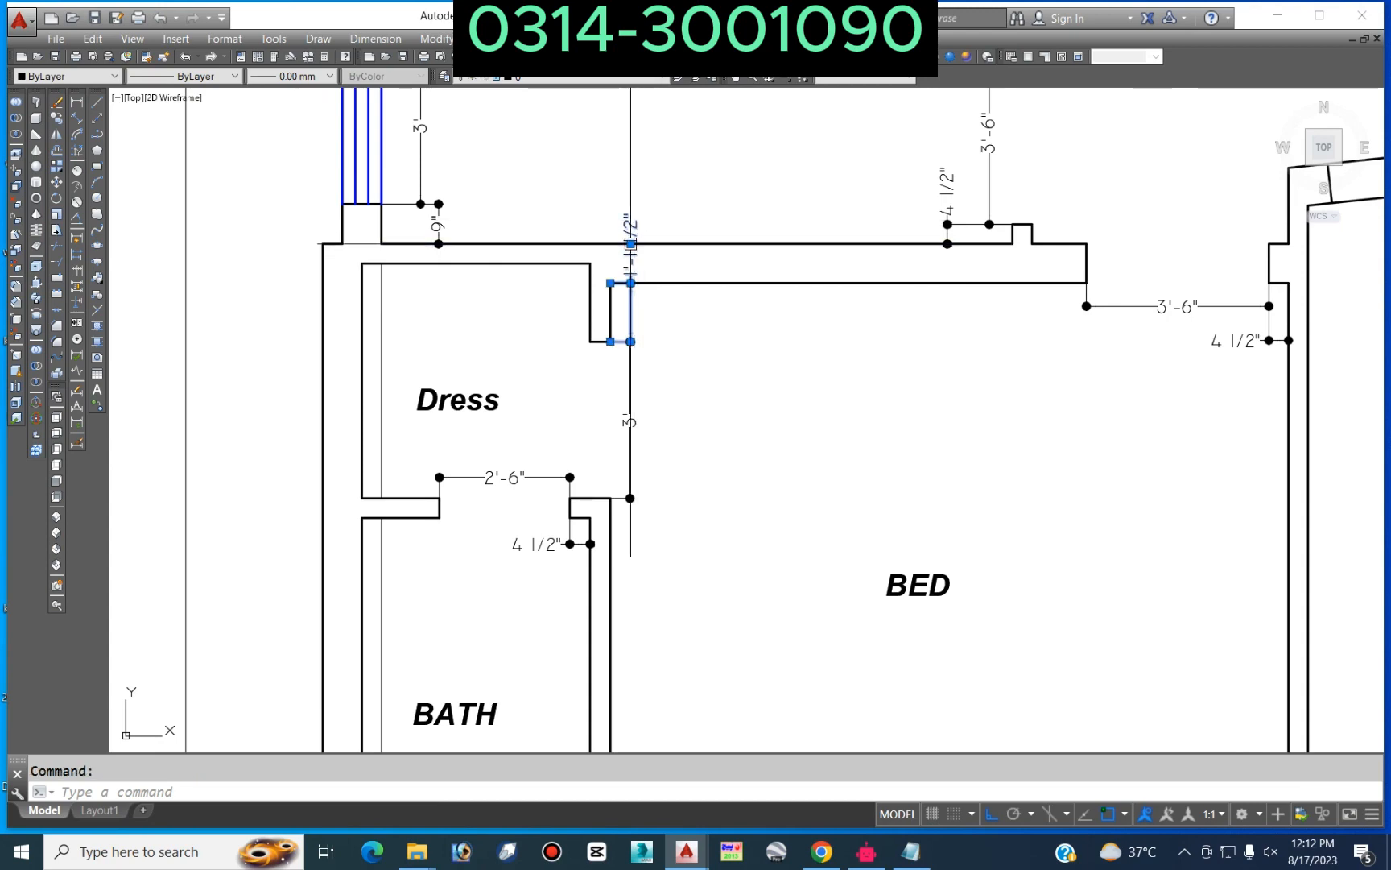
pyautogui.click(630, 243)
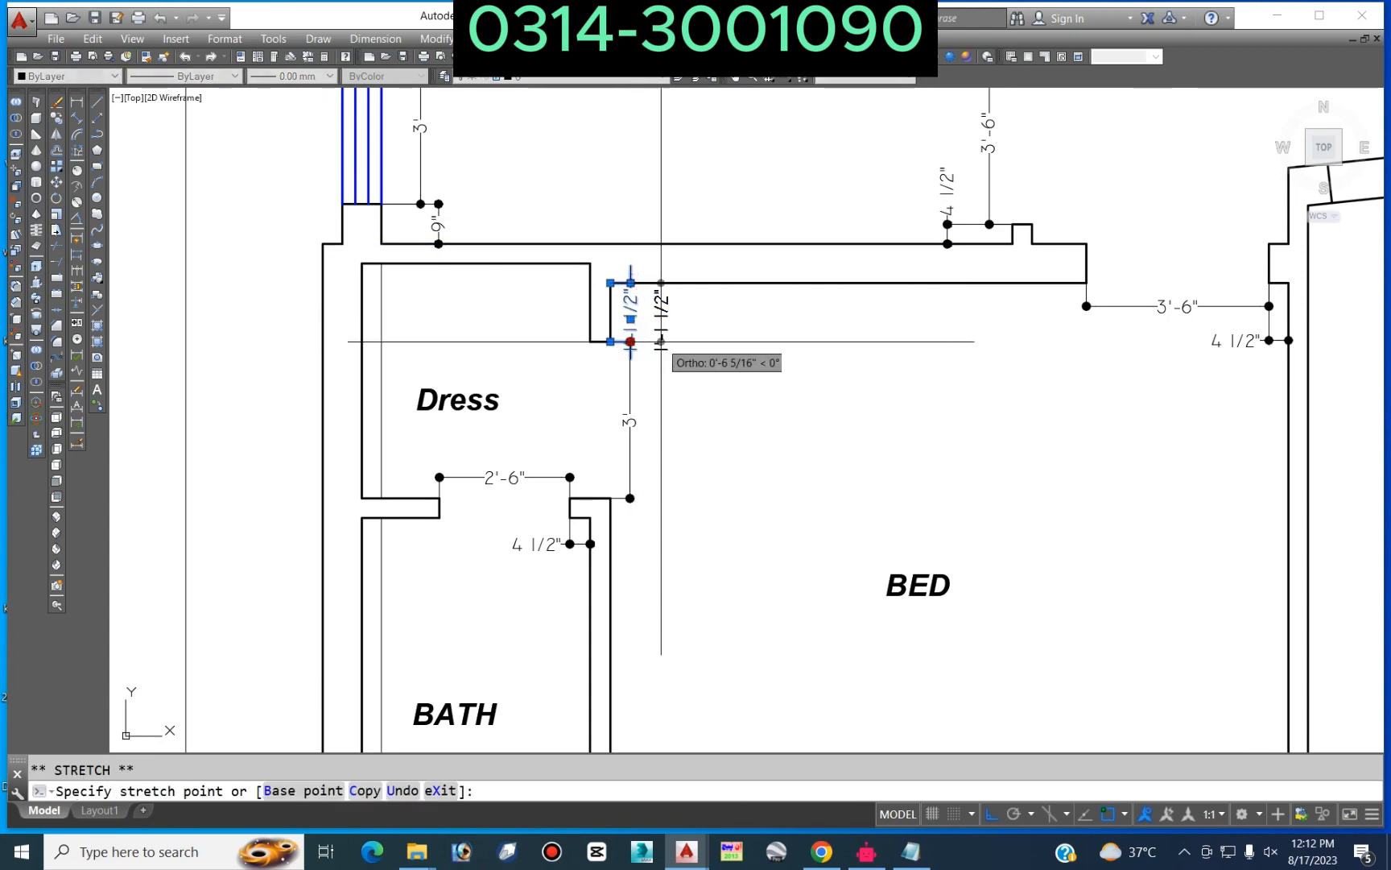
pyautogui.press('Escape')
# Step: Dimension the depth and width of the wall jog between the T.V. lounge and the kitchen
pyautogui.scroll(-8, 750, 330)
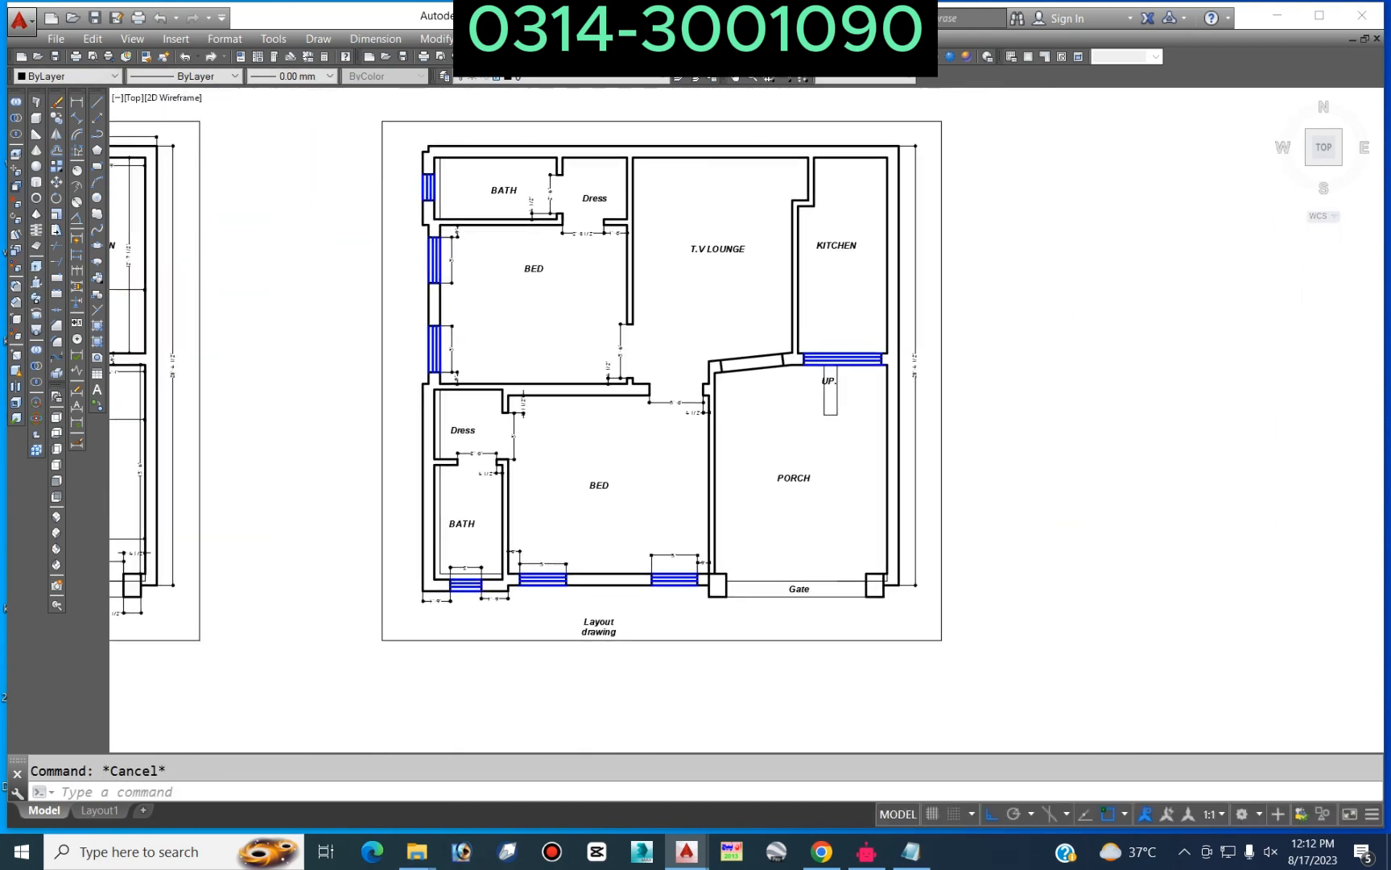
pyautogui.scroll(5, 838, 161)
pyautogui.click(77, 102)
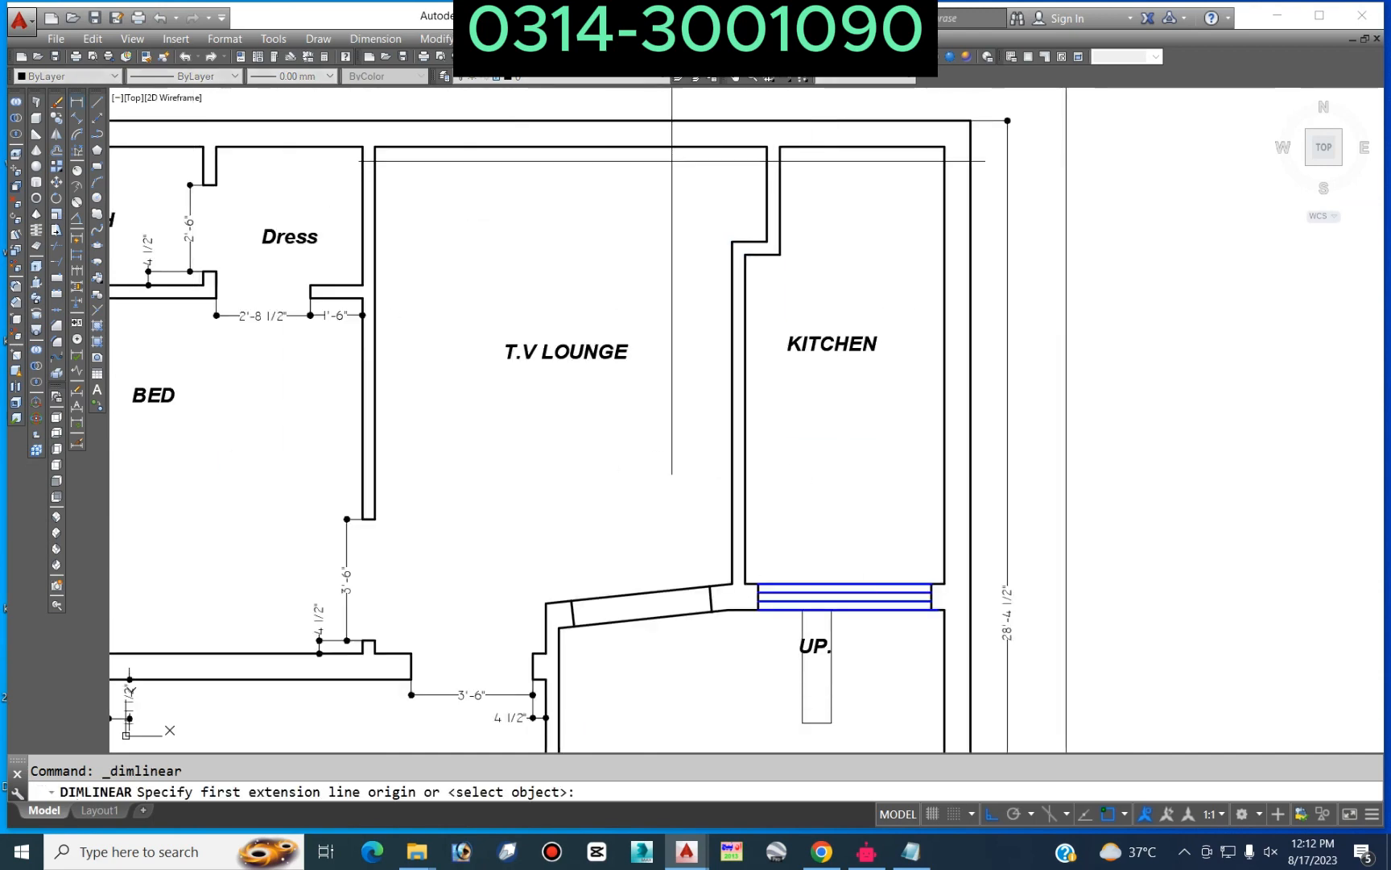
pyautogui.scroll(3, 675, 161)
pyautogui.click(803, 130)
pyautogui.click(804, 344)
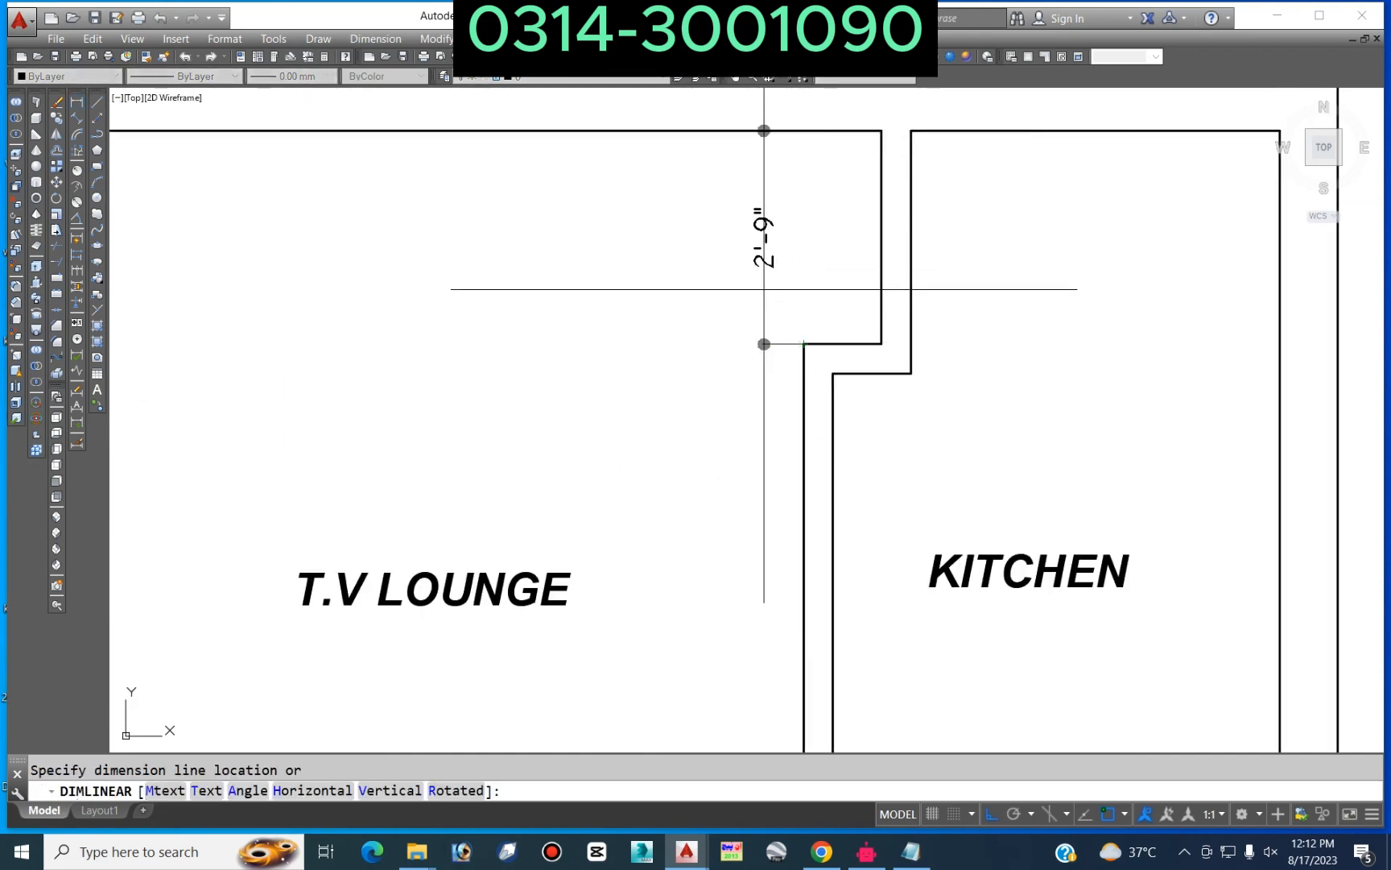
pyautogui.click(764, 295)
pyautogui.press('Return')
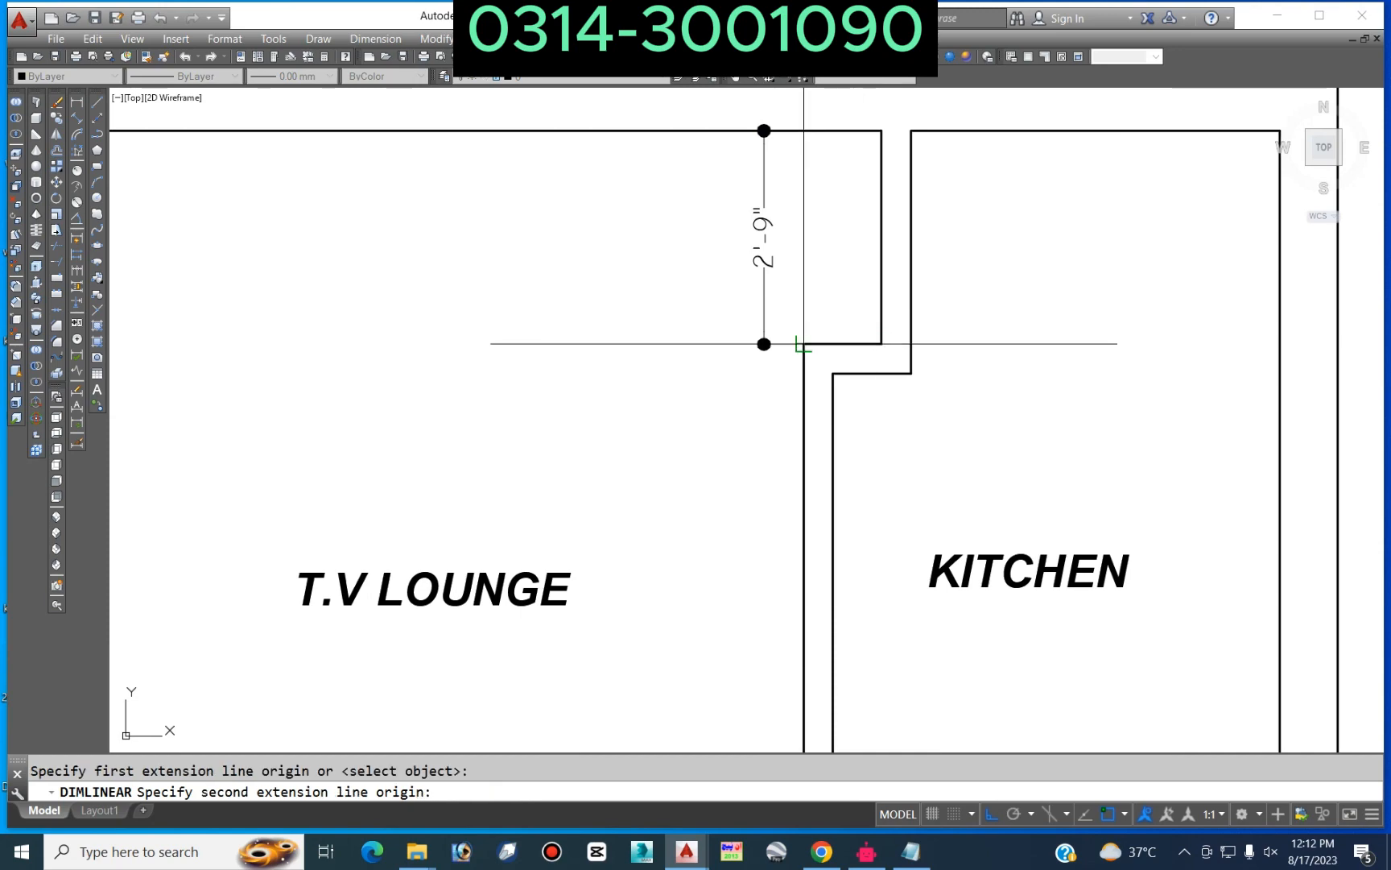
pyautogui.click(882, 344)
pyautogui.click(835, 299)
# Step: Stretch the jog in the lounge-kitchen wall 9 inches upward in the plan with windows
pyautogui.scroll(-3, 834, 300)
pyautogui.moveTo(806, 412); pyautogui.dragTo(830, 315, button='middle')
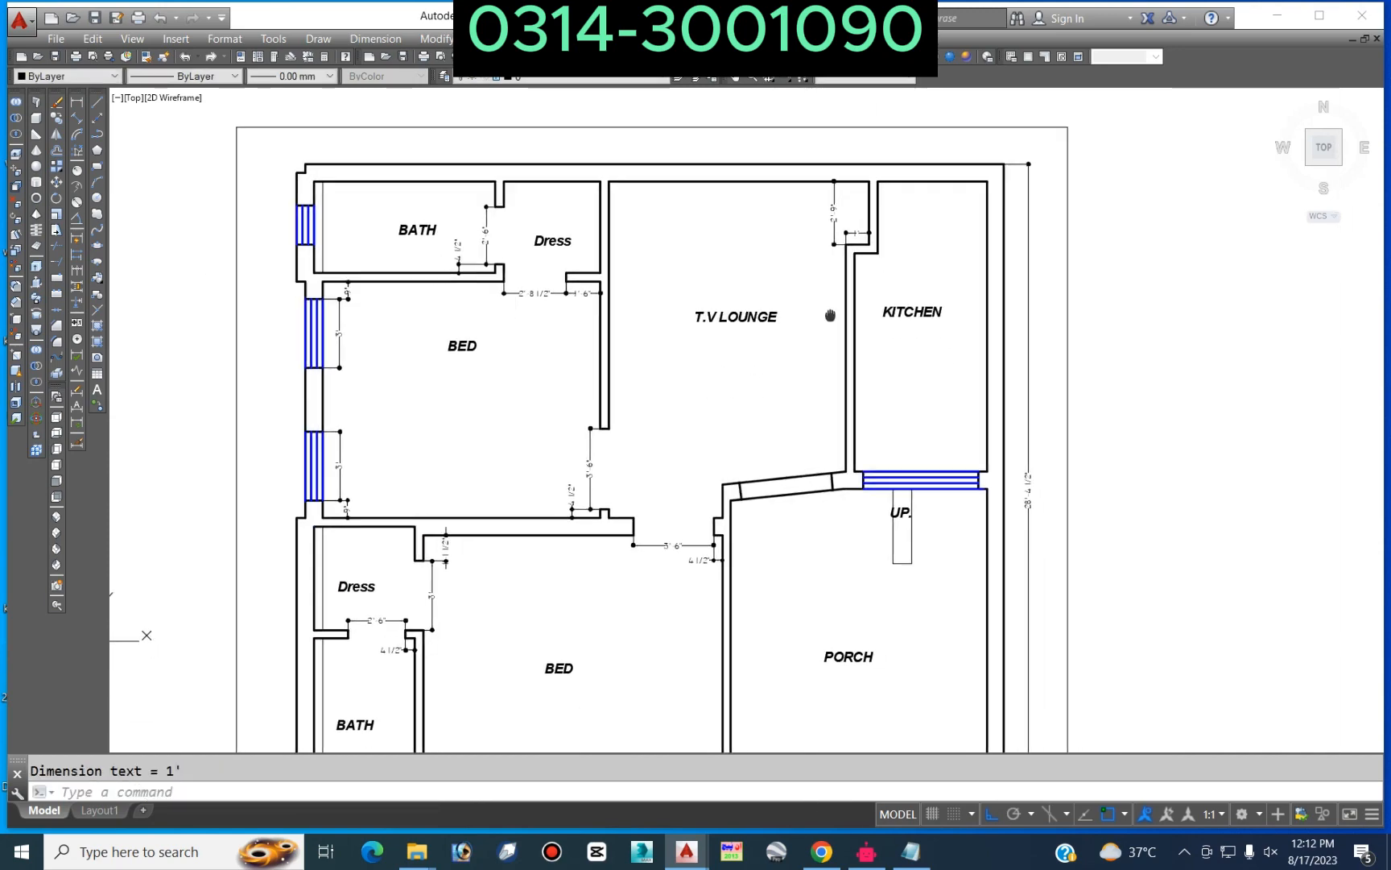
pyautogui.scroll(2, 878, 275)
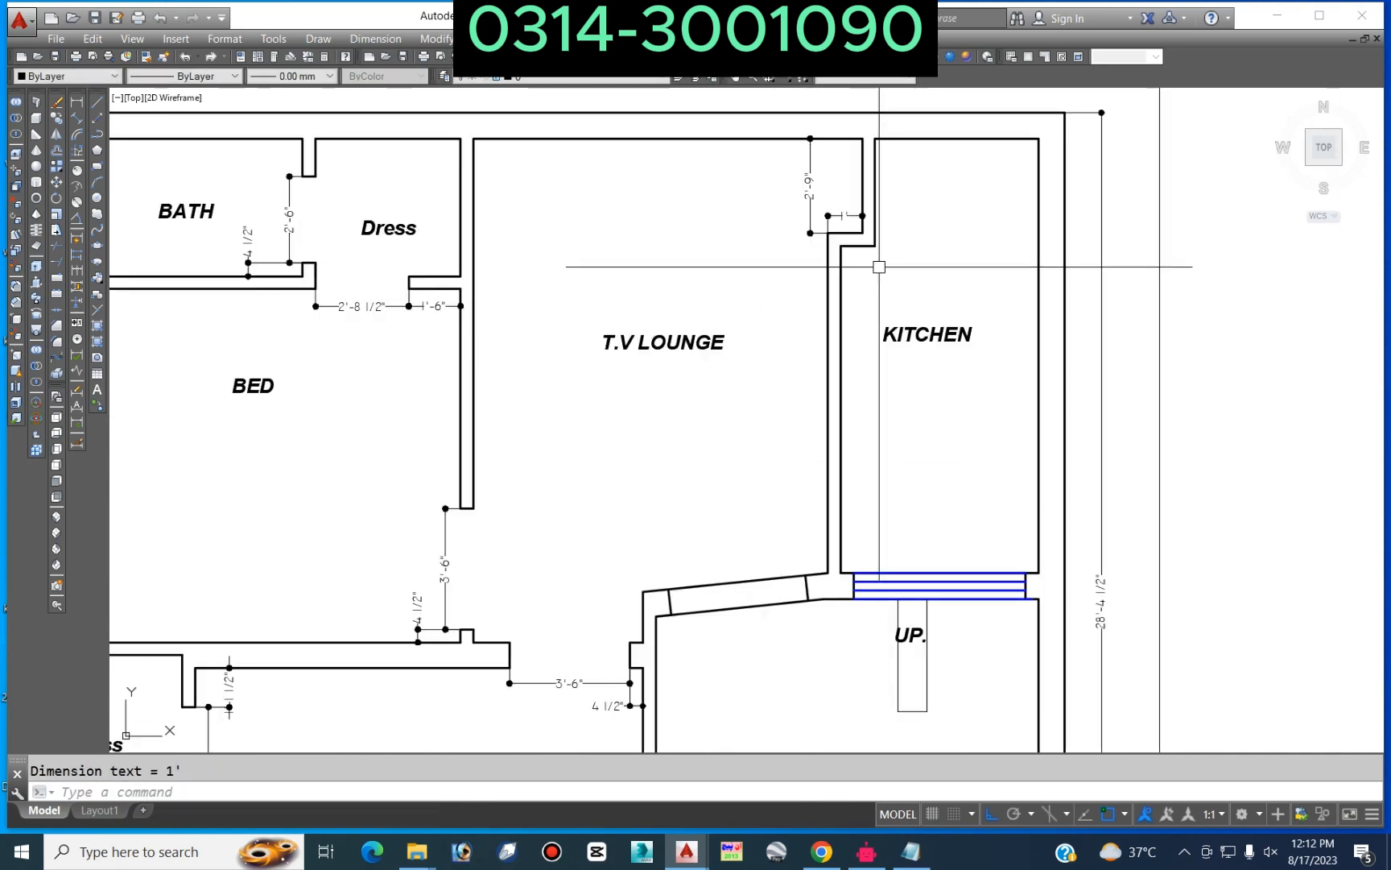
pyautogui.write('s')
pyautogui.press('Return')
pyautogui.click(884, 219)
pyautogui.click(752, 256)
pyautogui.press('Return')
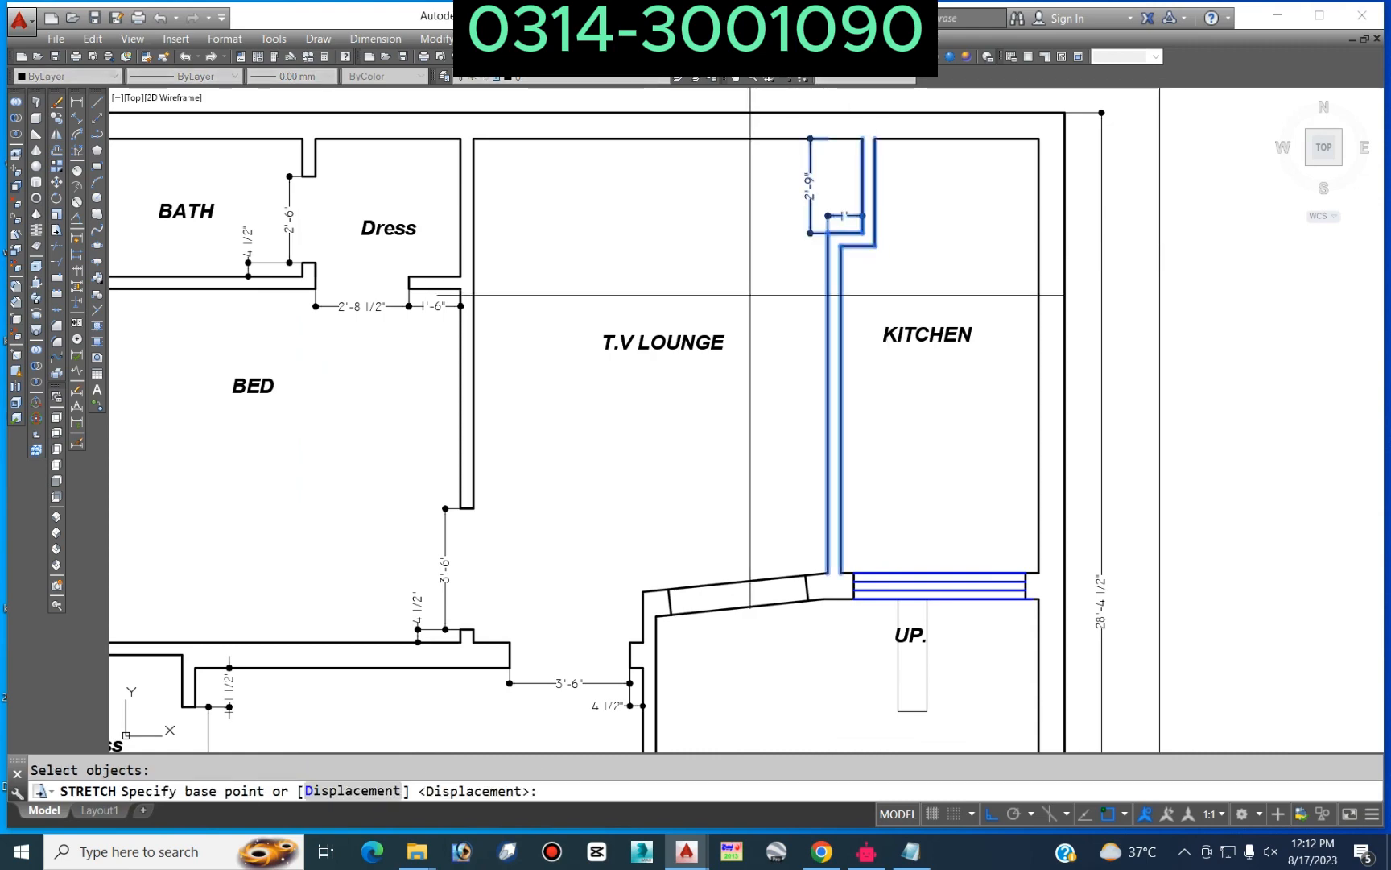
pyautogui.click(752, 294)
pyautogui.write('9')
pyautogui.press('Return')
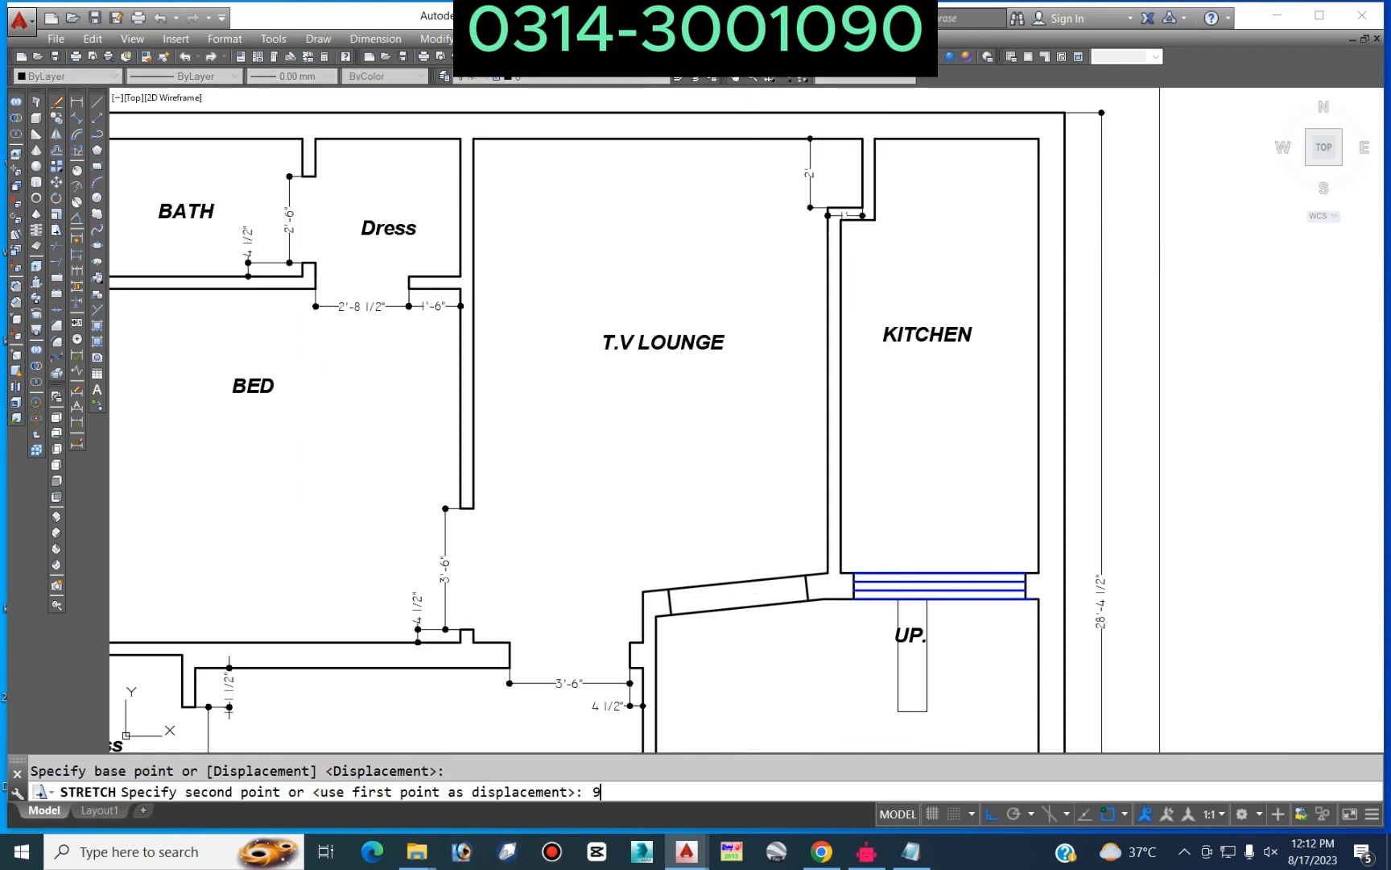
# Step: Stretch the lounge-kitchen wall jog, with its dimensions, 9 inches upward in the fully dimensioned layout plan
pyautogui.scroll(-9, 980, 229)
pyautogui.scroll(4, 737, 216)
pyautogui.scroll(5, 730, 235)
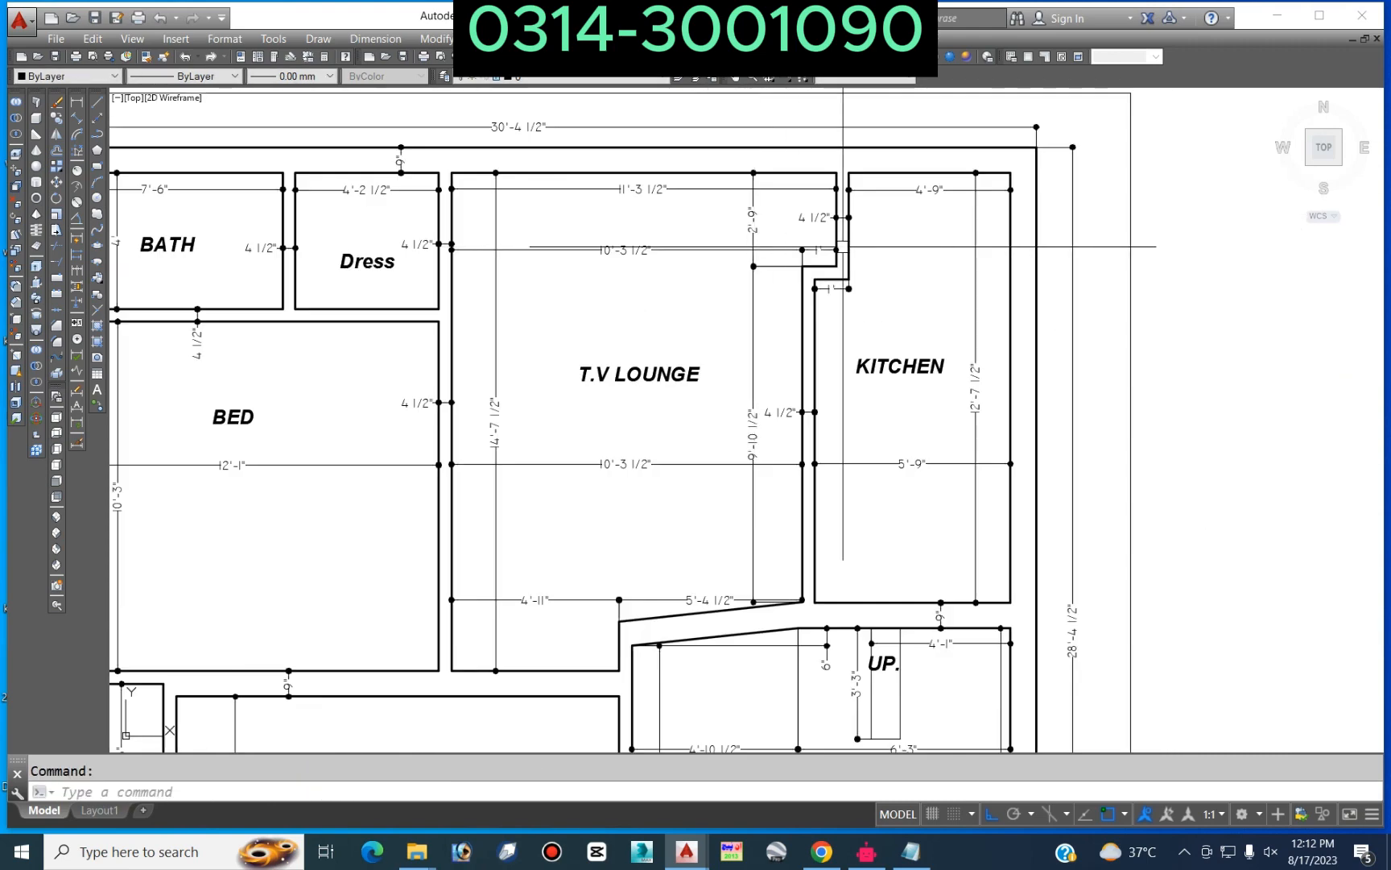
pyautogui.write('s')
pyautogui.press('Return')
pyautogui.click(891, 254)
pyautogui.click(561, 346)
pyautogui.press('Return')
pyautogui.click(544, 414)
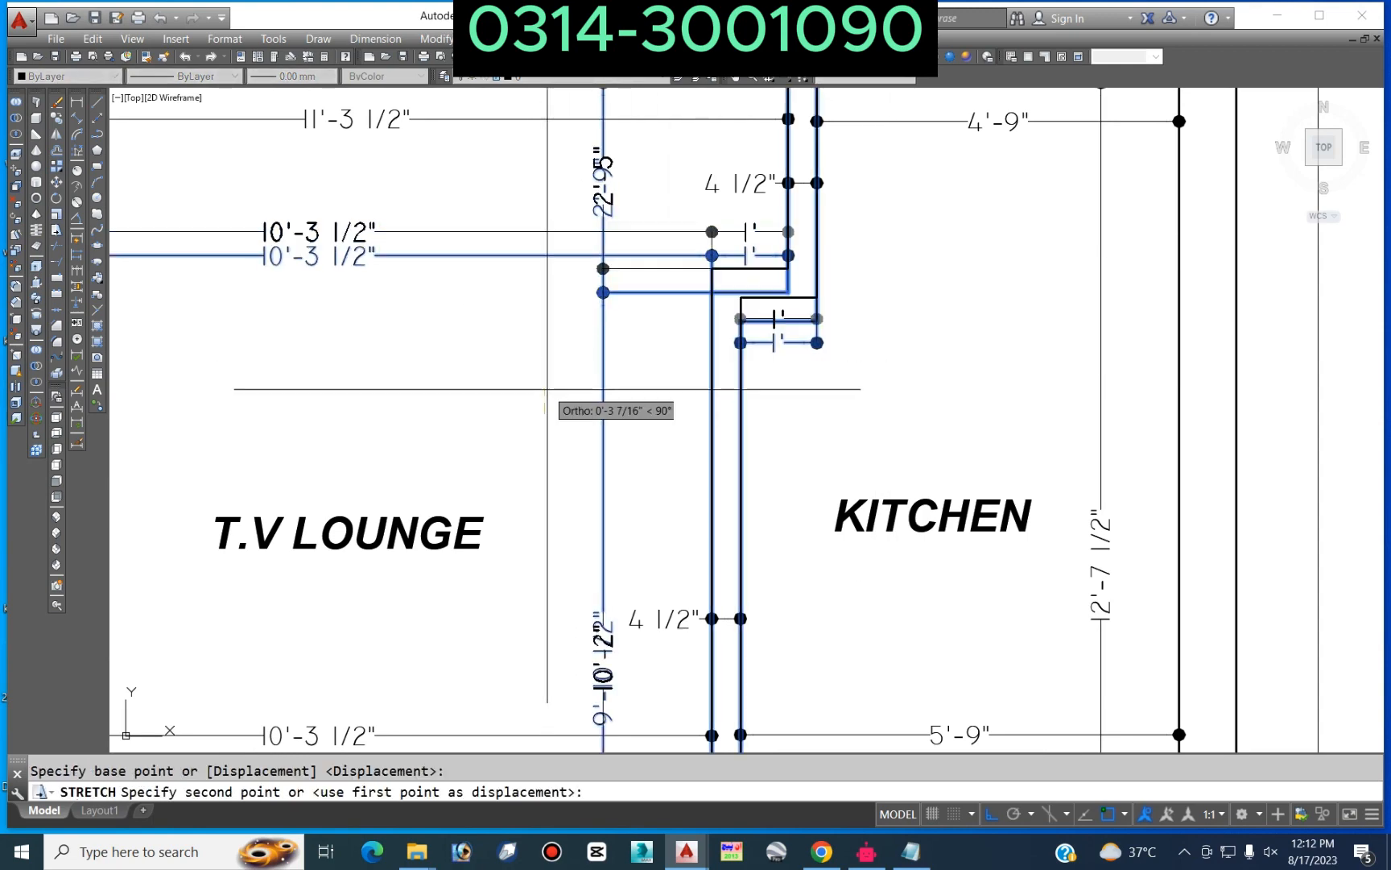
pyautogui.write('9')
pyautogui.press('Return')
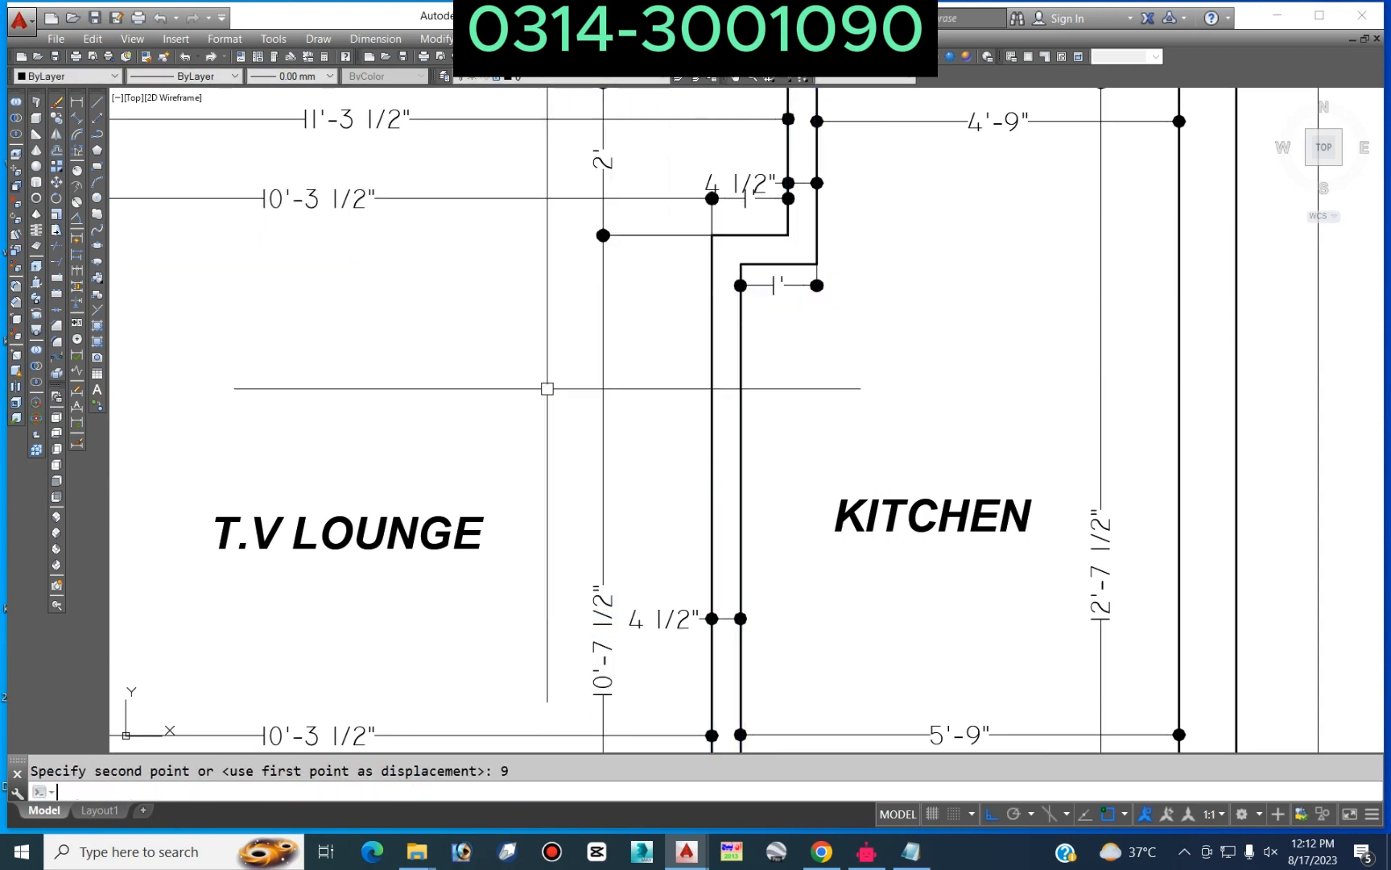
pyautogui.press('Escape')
# Step: Trim both slanted wall lines between the jambs of the porch entrance to the T.V. lounge in the plan with windows
pyautogui.scroll(-6, 814, 351)
pyautogui.moveTo(831, 350); pyautogui.dragTo(476, 280, button='middle')
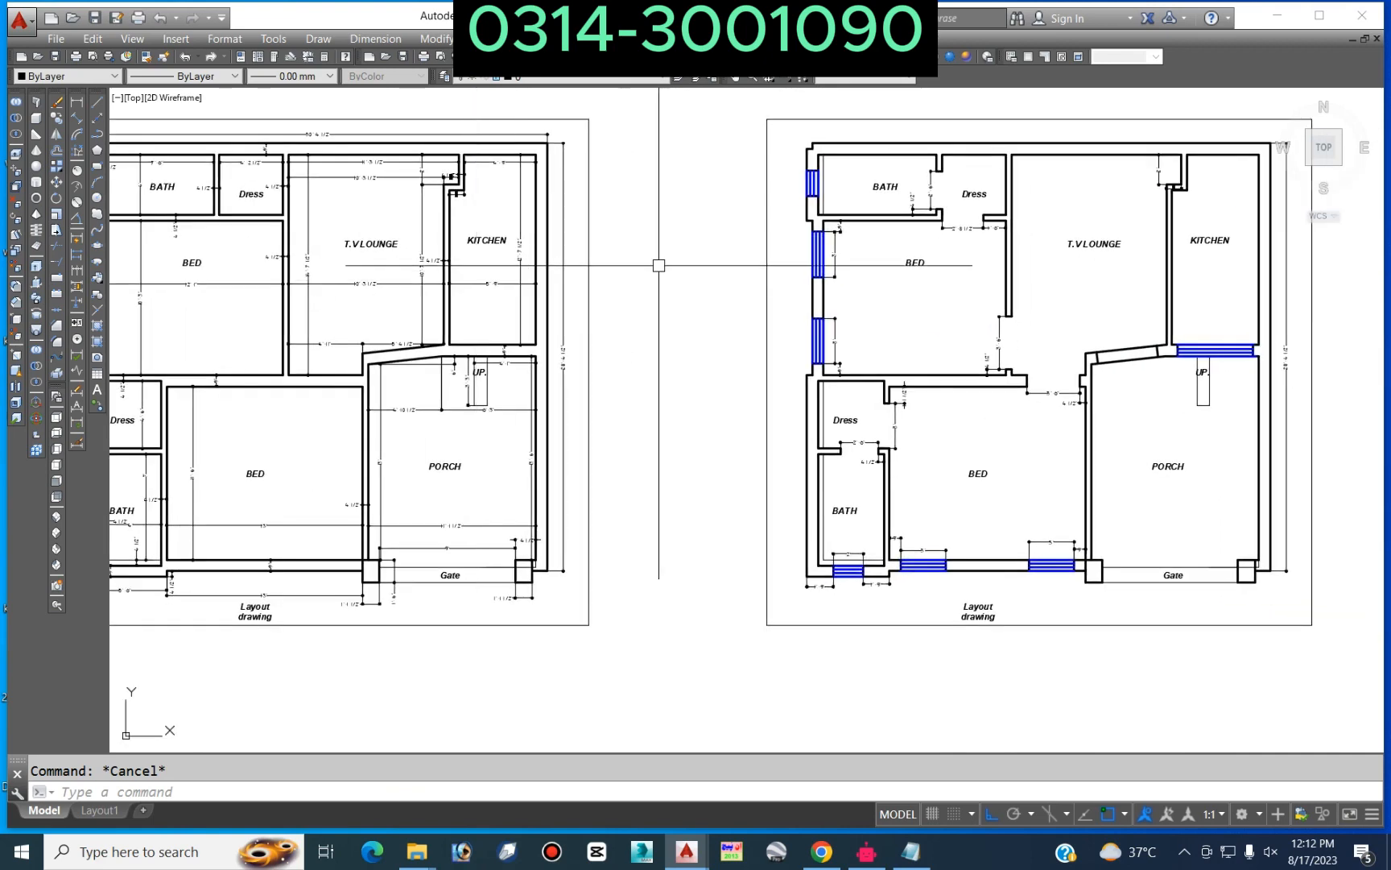
pyautogui.scroll(-2, 658, 263)
pyautogui.moveTo(698, 302); pyautogui.dragTo(563, 234, button='middle')
pyautogui.scroll(-4, 678, 254)
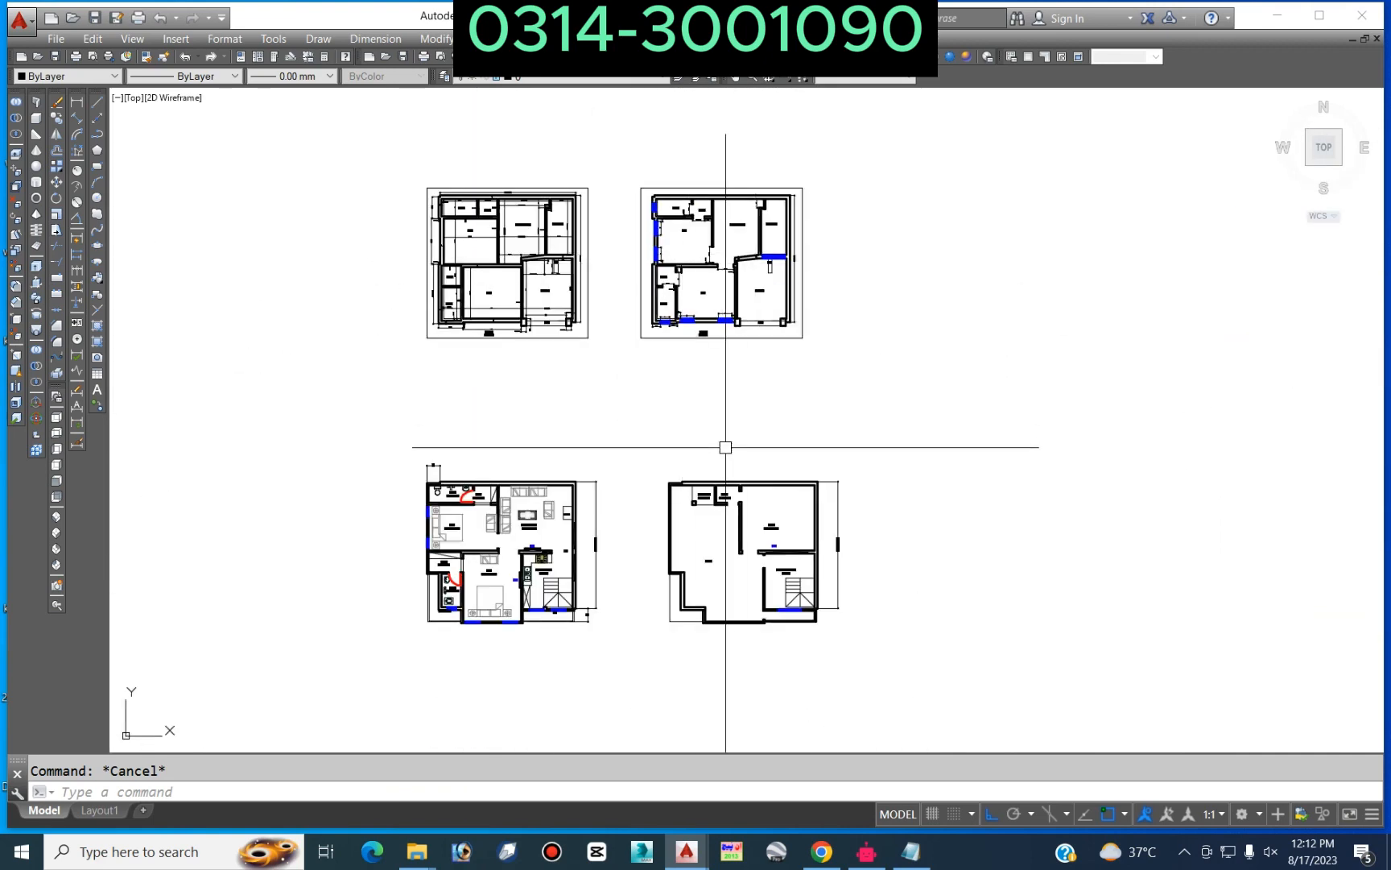
pyautogui.scroll(3, 783, 497)
pyautogui.scroll(-2, 928, 413)
pyautogui.moveTo(841, 199); pyautogui.dragTo(841, 327, button='middle')
pyautogui.scroll(5, 761, 295)
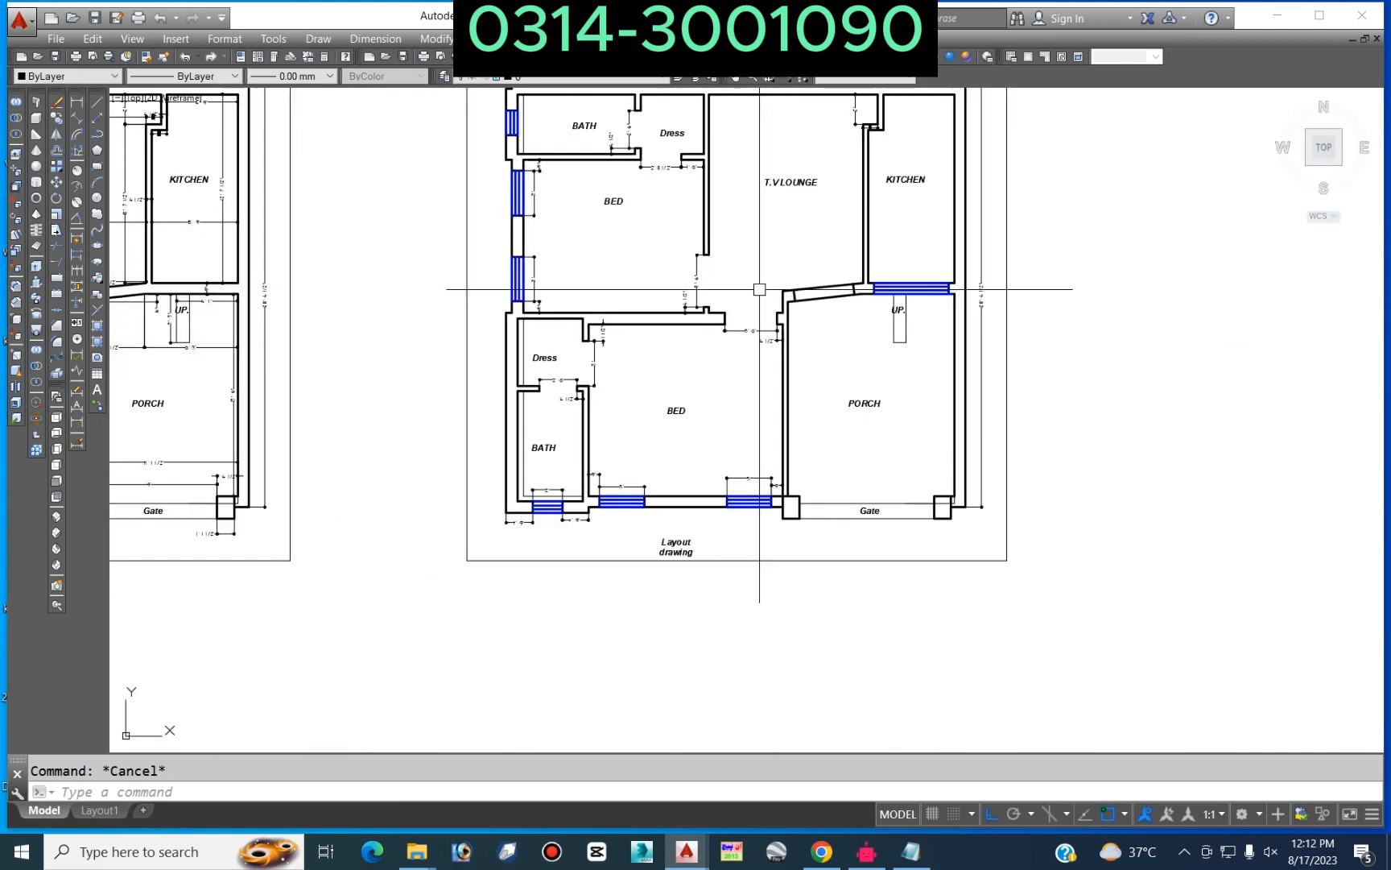
pyautogui.write('tr')
pyautogui.press('Return')
pyautogui.press('Return')
pyautogui.scroll(5, 842, 317)
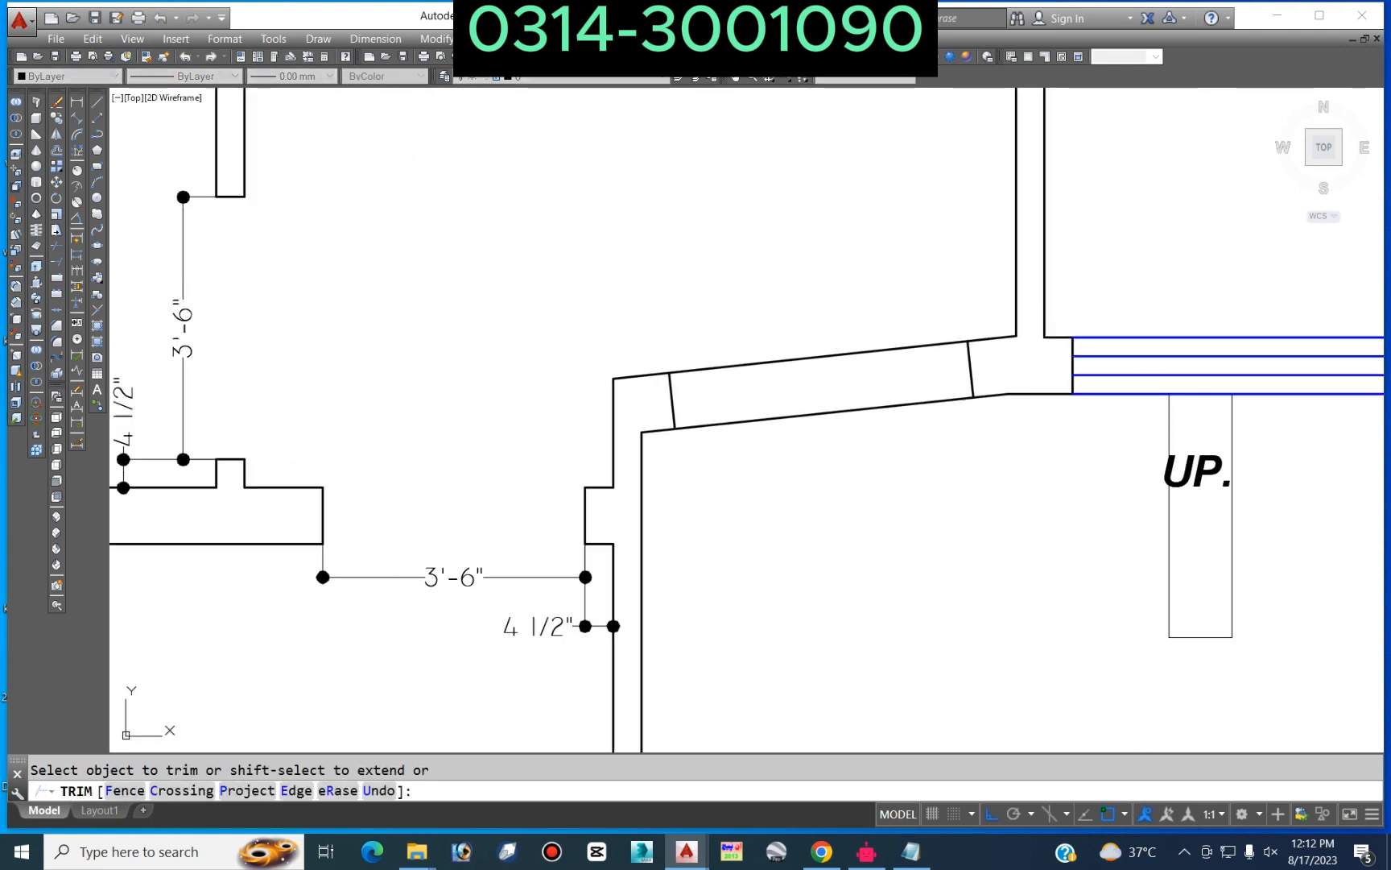
pyautogui.click(841, 318)
pyautogui.click(795, 489)
pyautogui.press('Escape')
pyautogui.click(78, 103)
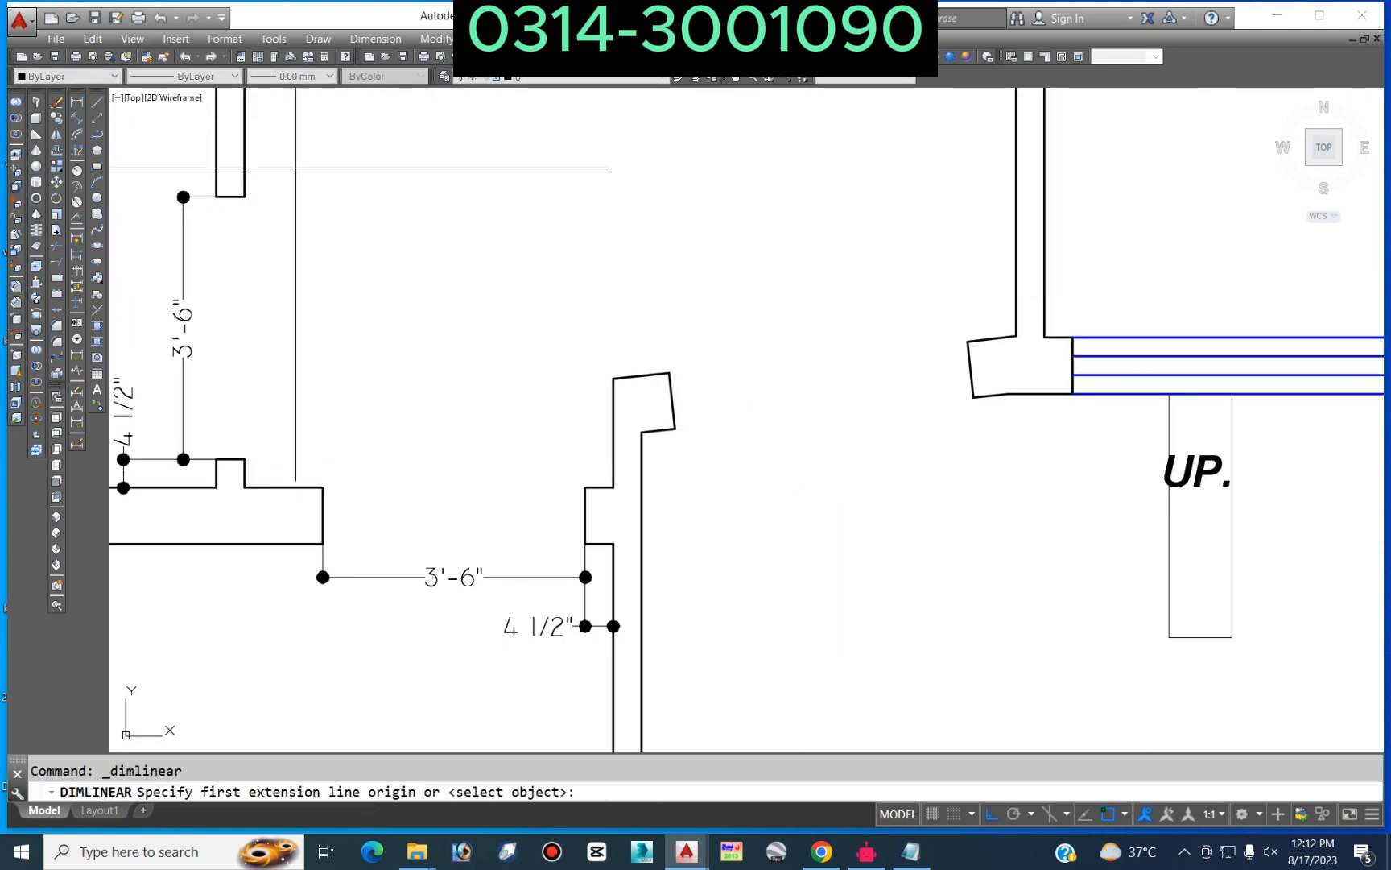
pyautogui.scroll(4, 977, 327)
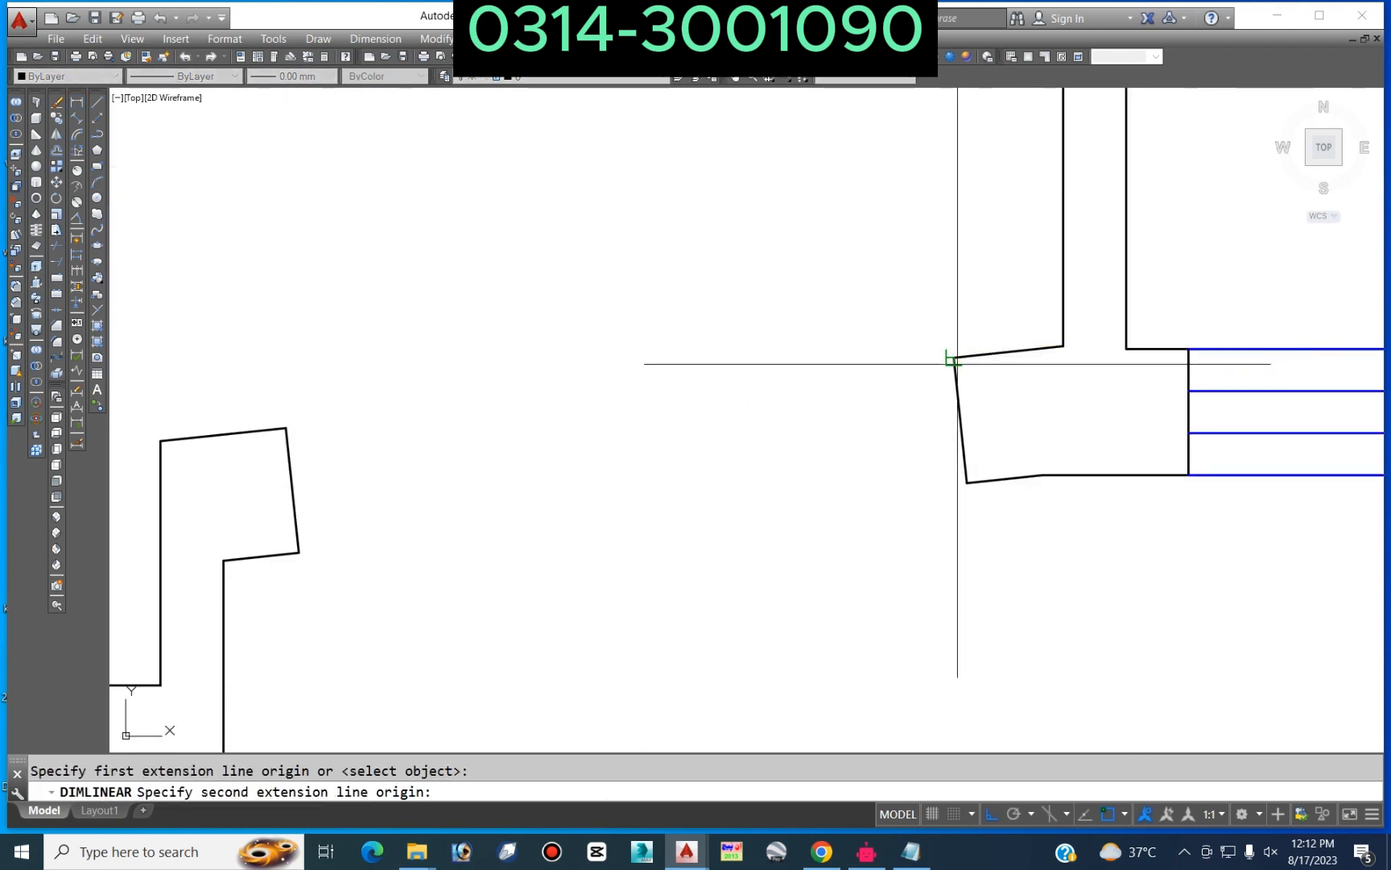
pyautogui.click(955, 357)
pyautogui.press('Escape')
# Step: Add aligned dimensions to the slanted entrance's kitchen-side jamb and to its opening width
pyautogui.click(77, 118)
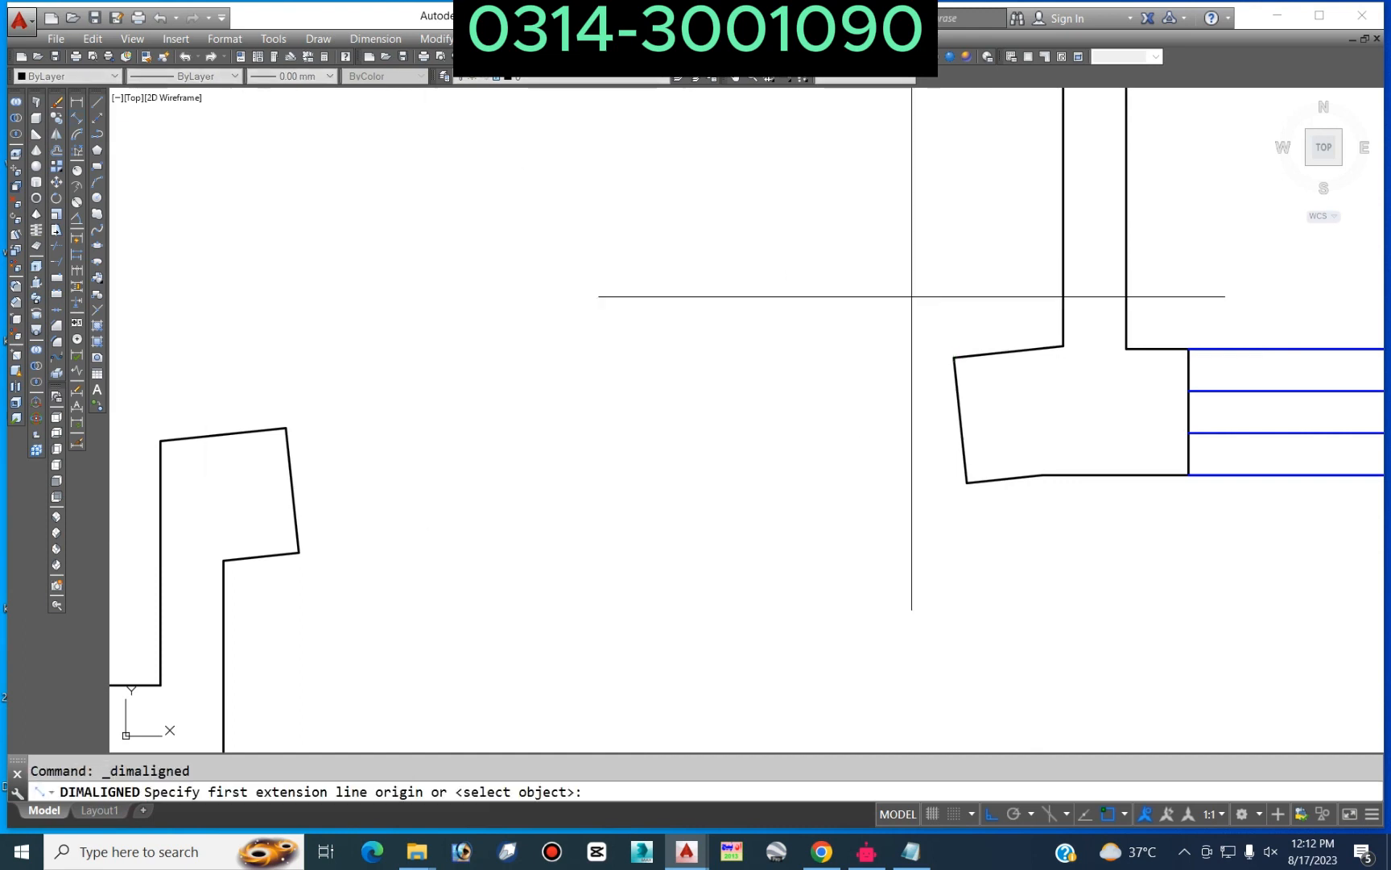
pyautogui.click(1051, 347)
pyautogui.click(954, 356)
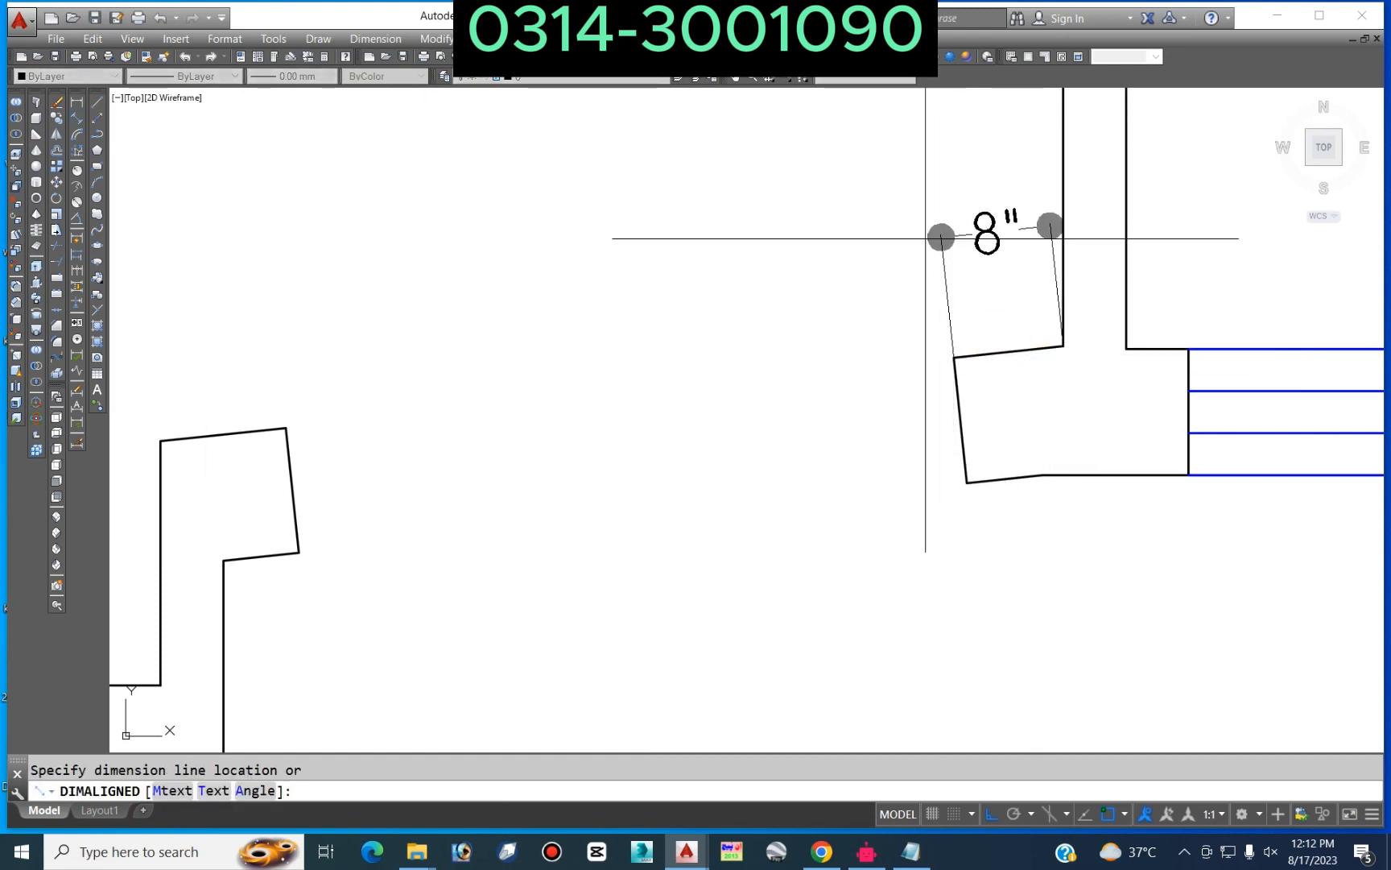
pyautogui.click(921, 219)
pyautogui.press('Return')
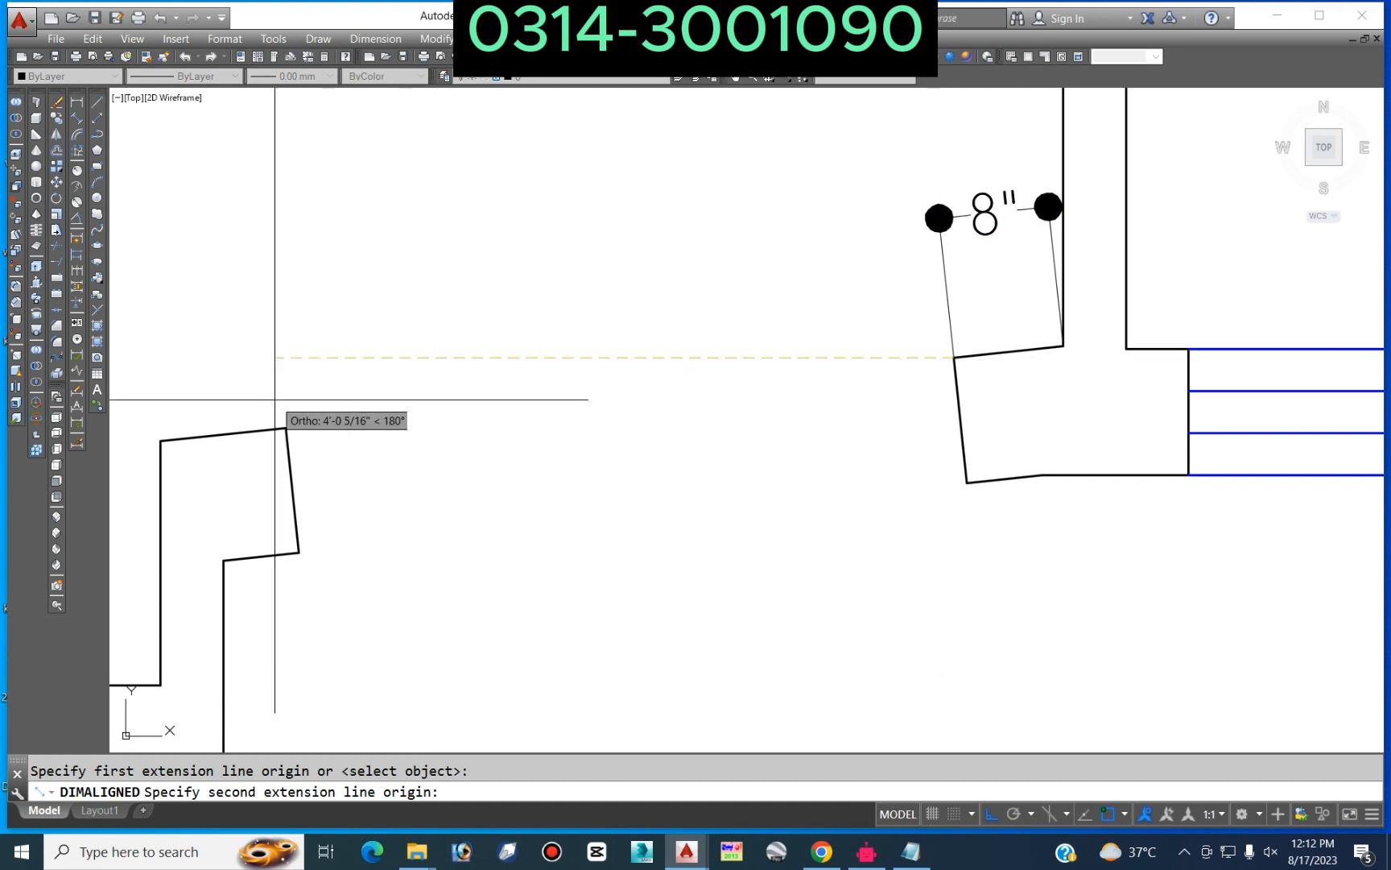
pyautogui.click(285, 427)
pyautogui.click(540, 327)
# Step: Add an aligned dimension to the bedroom-side jamb of the slanted entrance
pyautogui.press('Return')
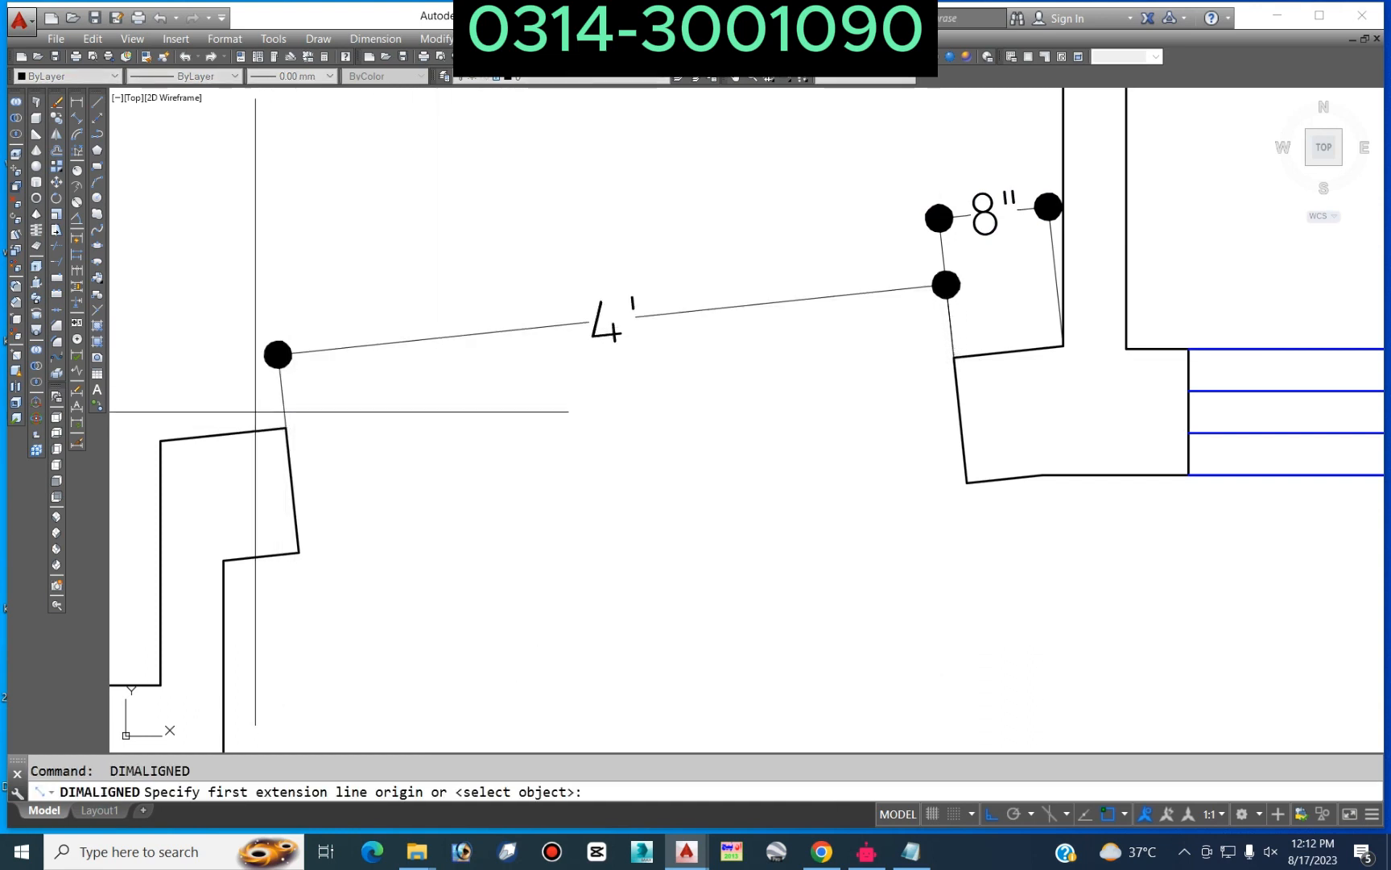
pyautogui.click(284, 427)
pyautogui.click(160, 441)
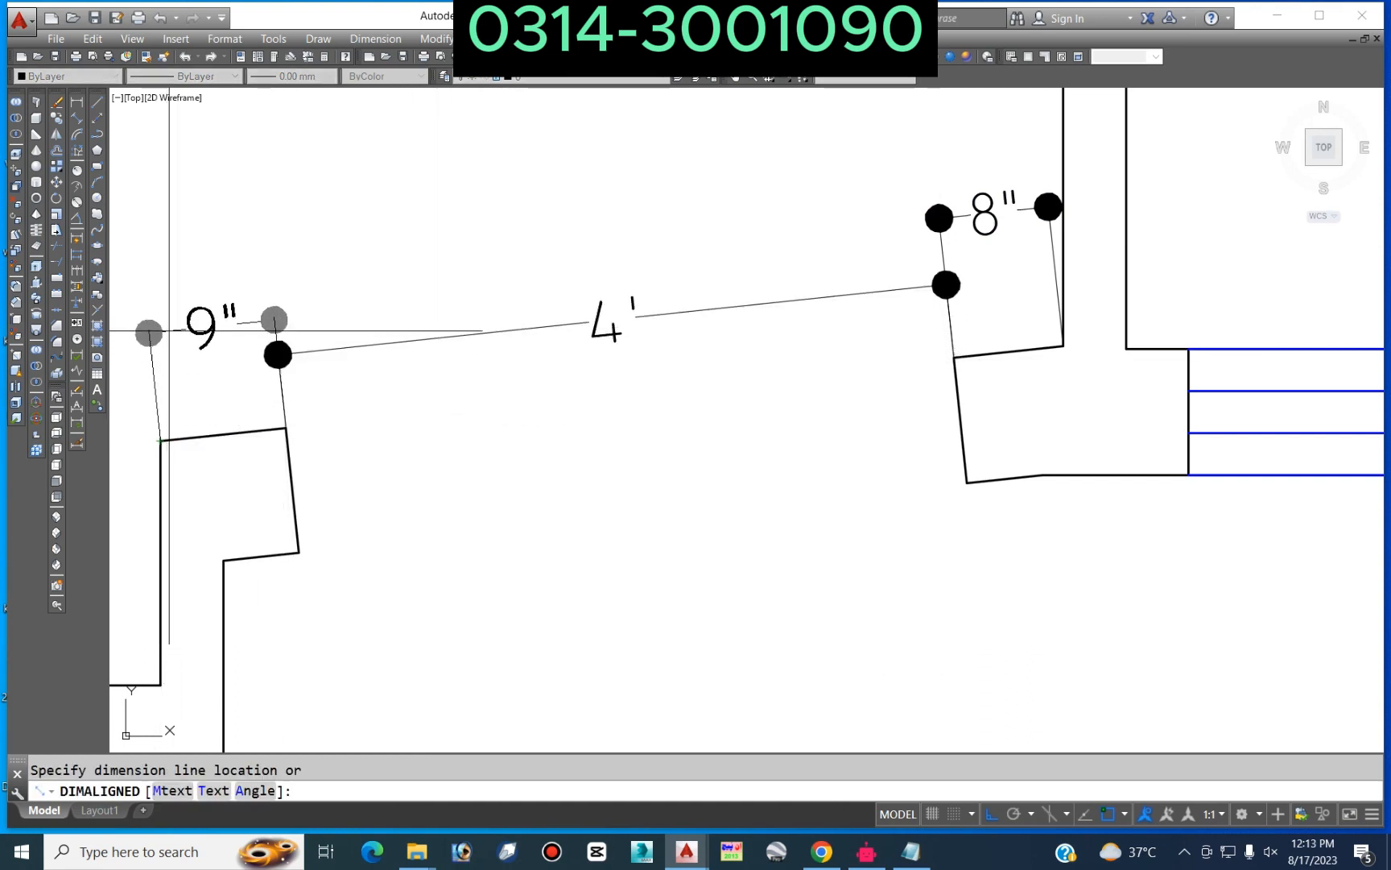
pyautogui.click(168, 327)
pyautogui.scroll(-4, 932, 326)
pyautogui.press('Escape')
# Step: Shift the aligned dimension of the slanted entrance's bedroom-side jamb slightly farther out from the wall
pyautogui.scroll(4, 910, 324)
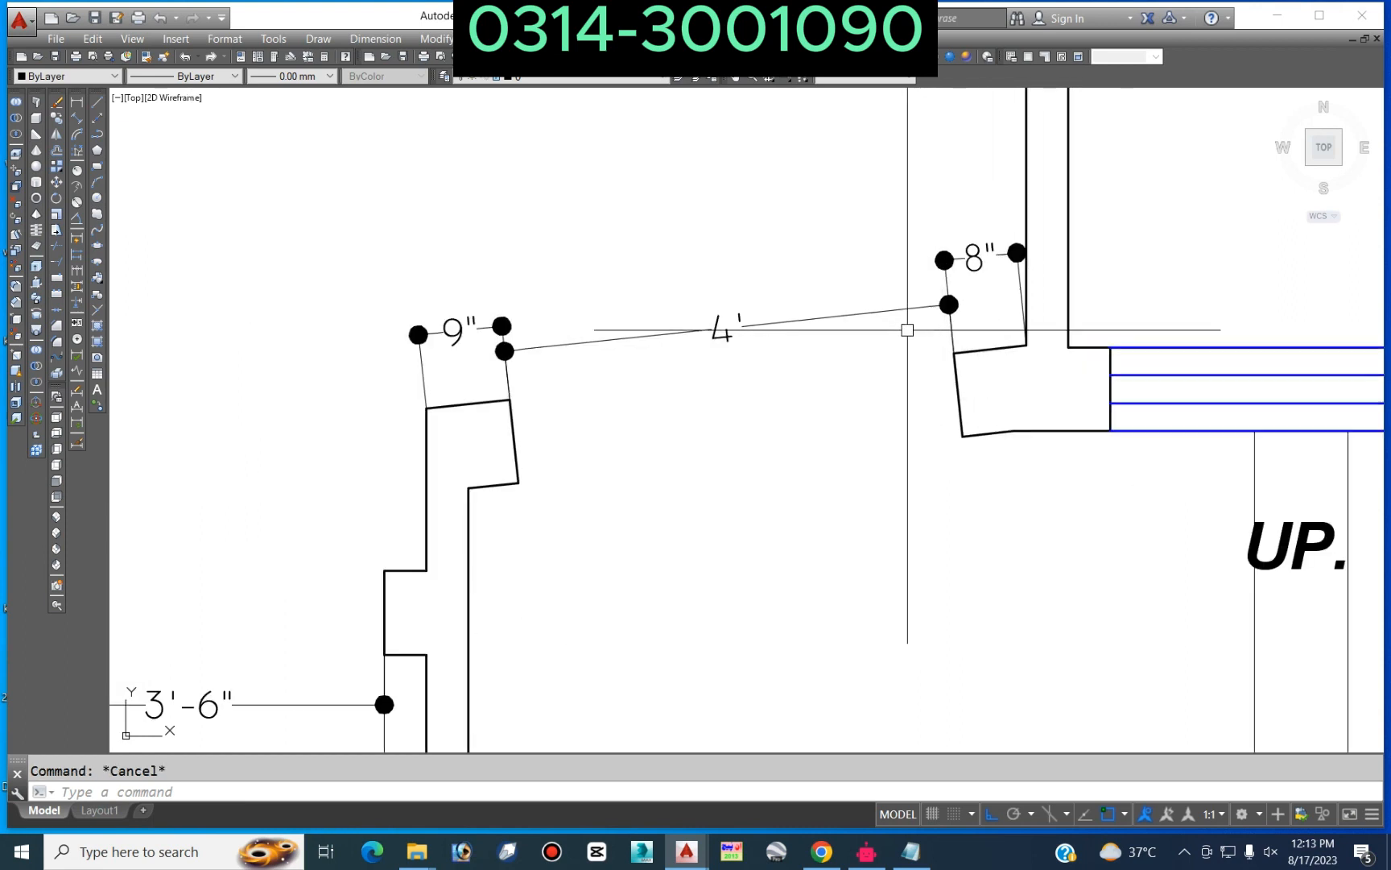
pyautogui.scroll(-2, 928, 304)
pyautogui.scroll(4, 499, 318)
pyautogui.click(494, 333)
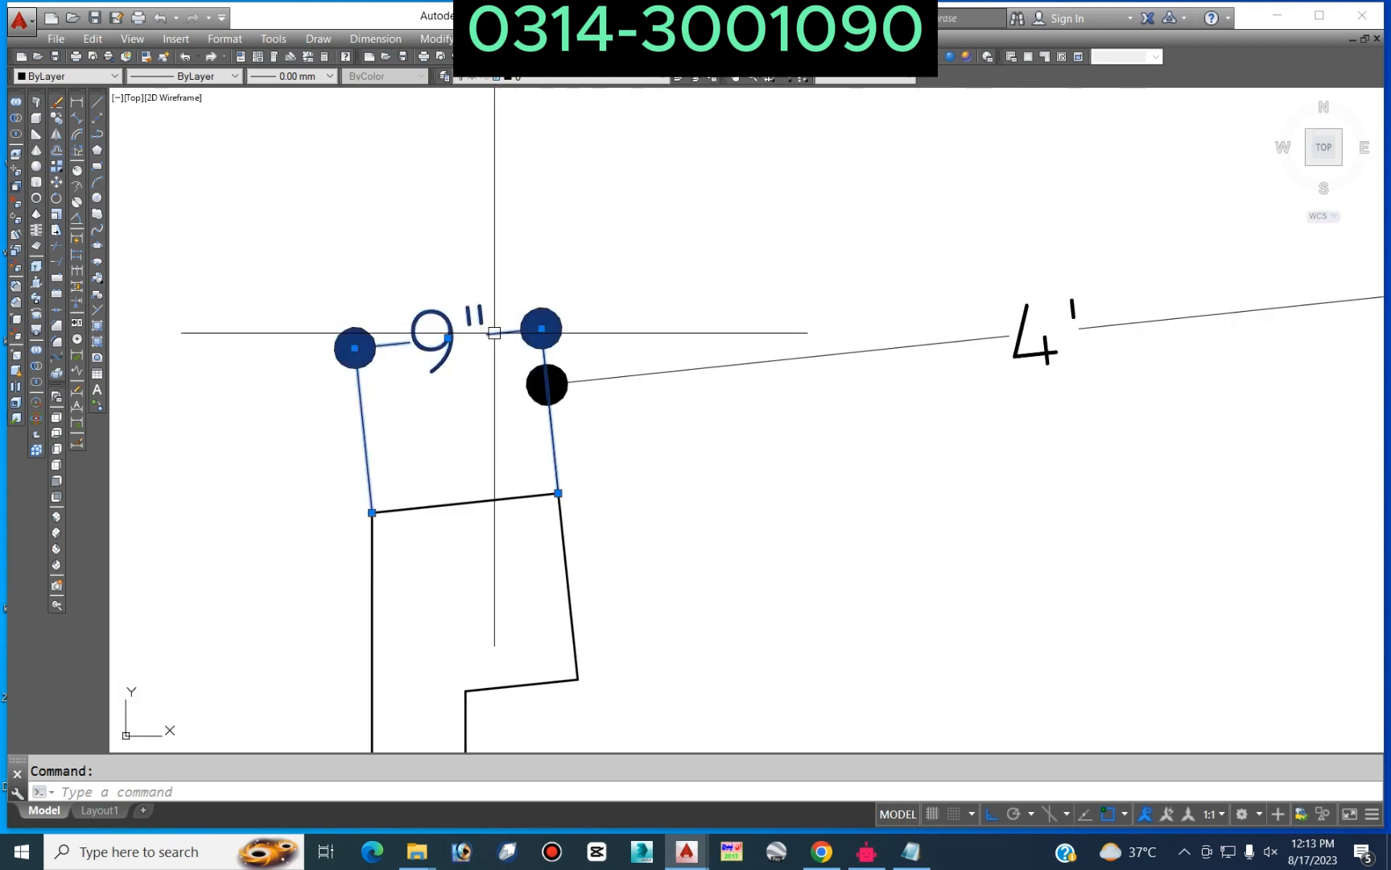
pyautogui.click(541, 328)
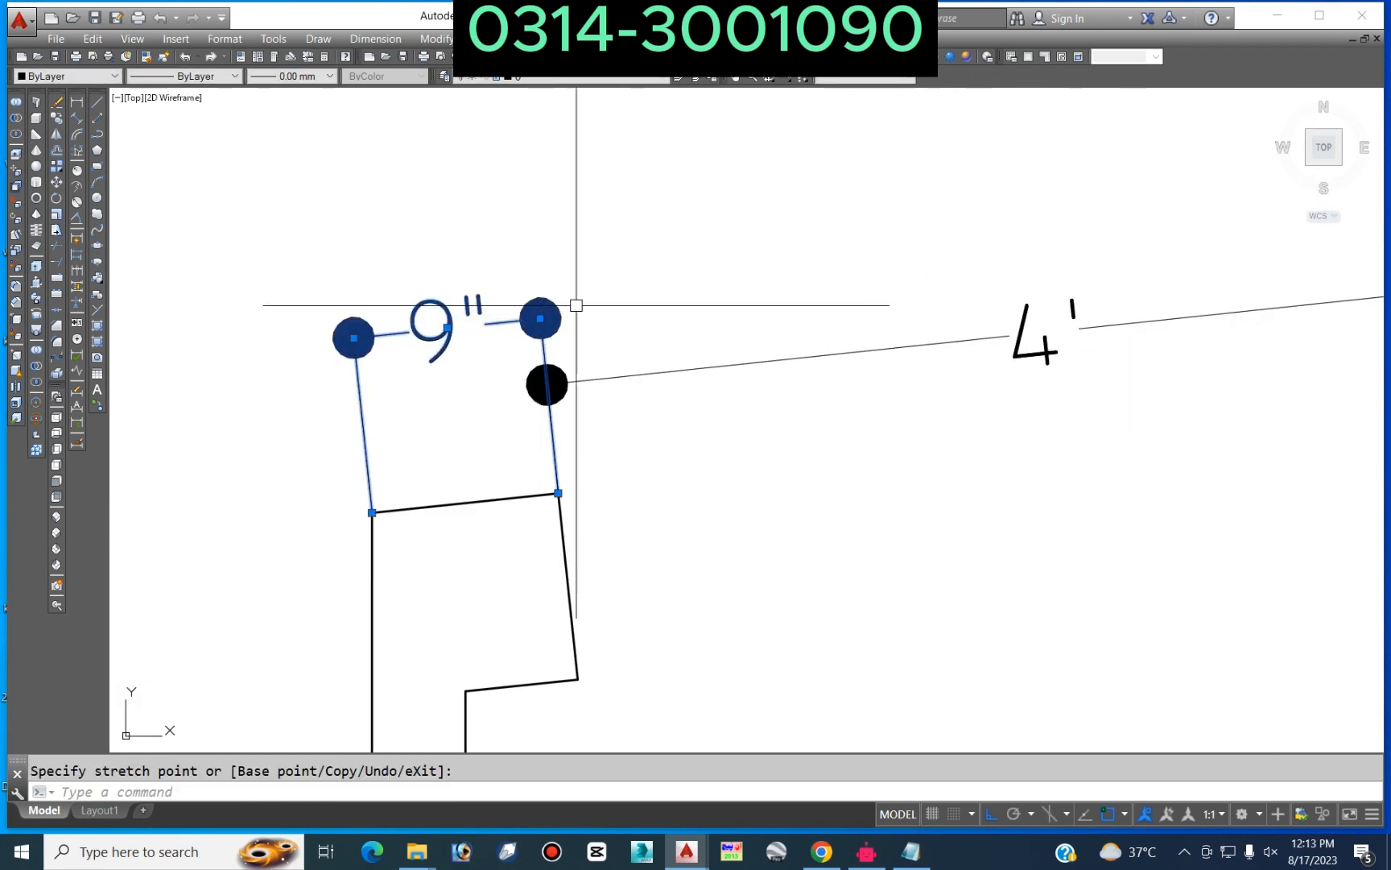
pyautogui.press('Escape')
# Step: Examine the slanted entrance's jamb and opening dimensions and the undimensioned kitchen window beside it
pyautogui.scroll(-3, 879, 314)
pyautogui.moveTo(880, 314); pyautogui.dragTo(652, 348, button='middle')
pyautogui.scroll(4, 770, 311)
pyautogui.scroll(-2, 790, 324)
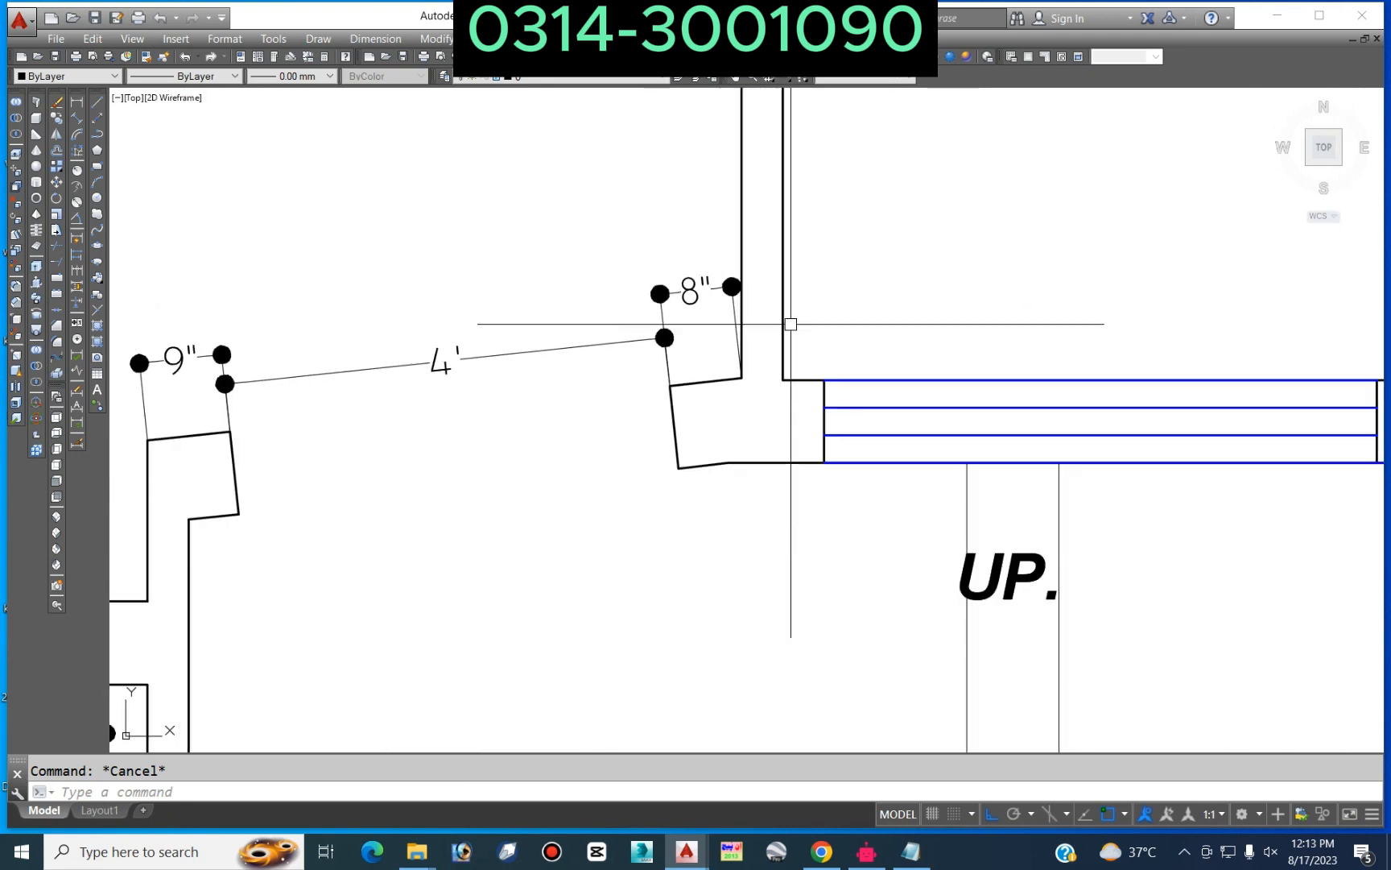
pyautogui.scroll(-2, 791, 322)
pyautogui.scroll(1, 771, 344)
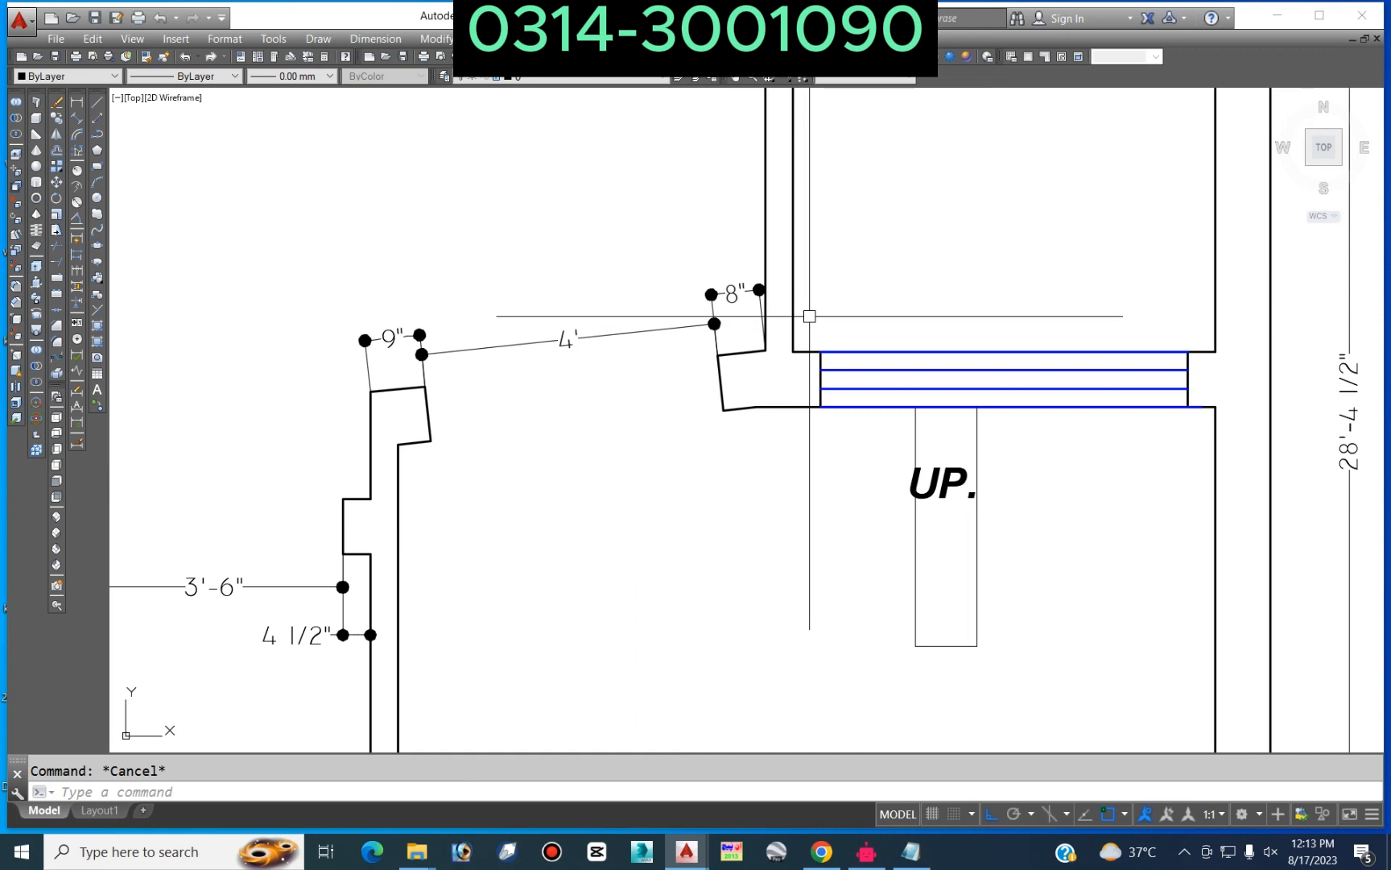
pyautogui.scroll(2, 496, 360)
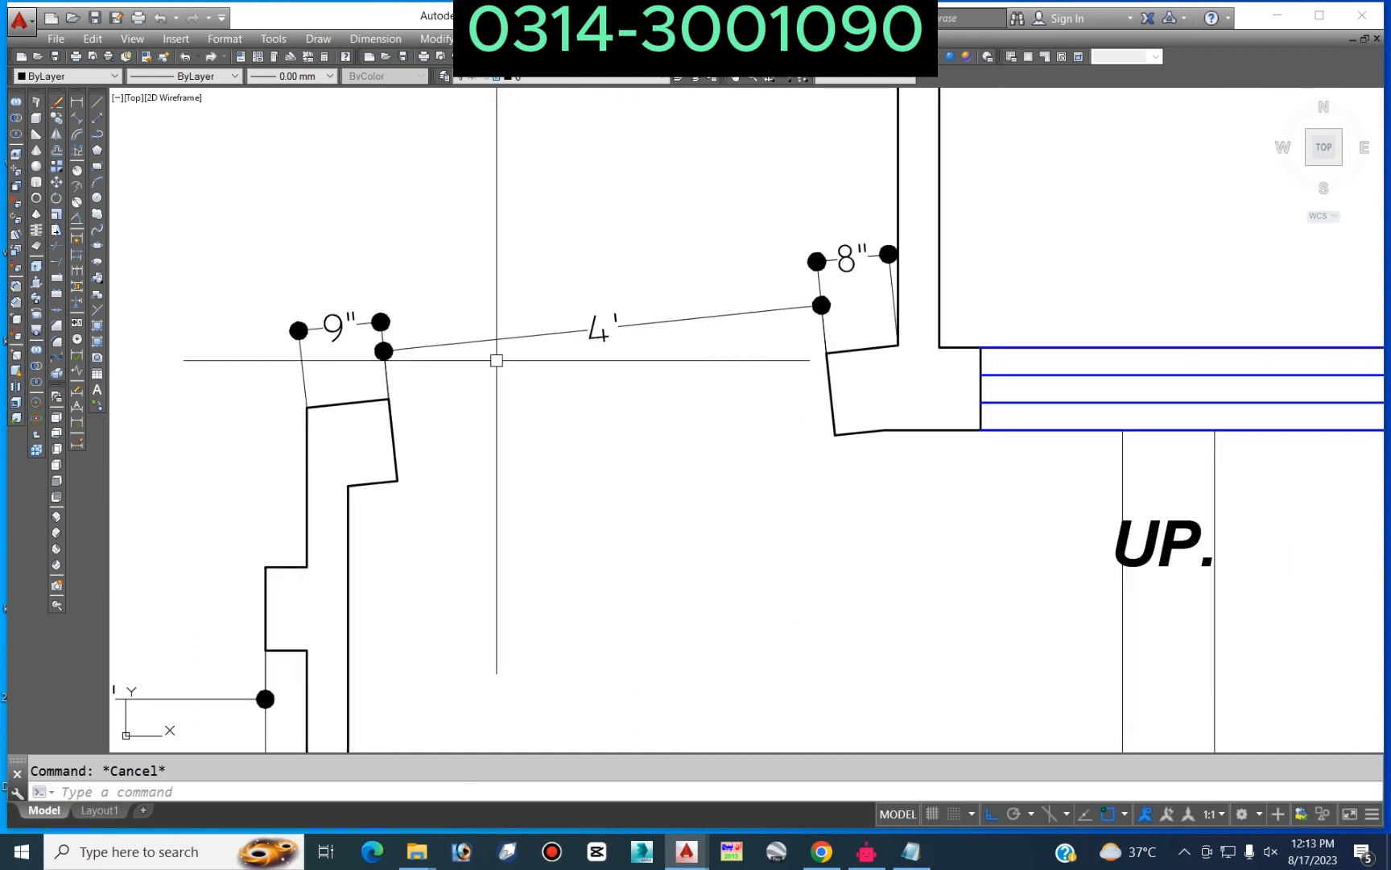
pyautogui.scroll(-2, 745, 311)
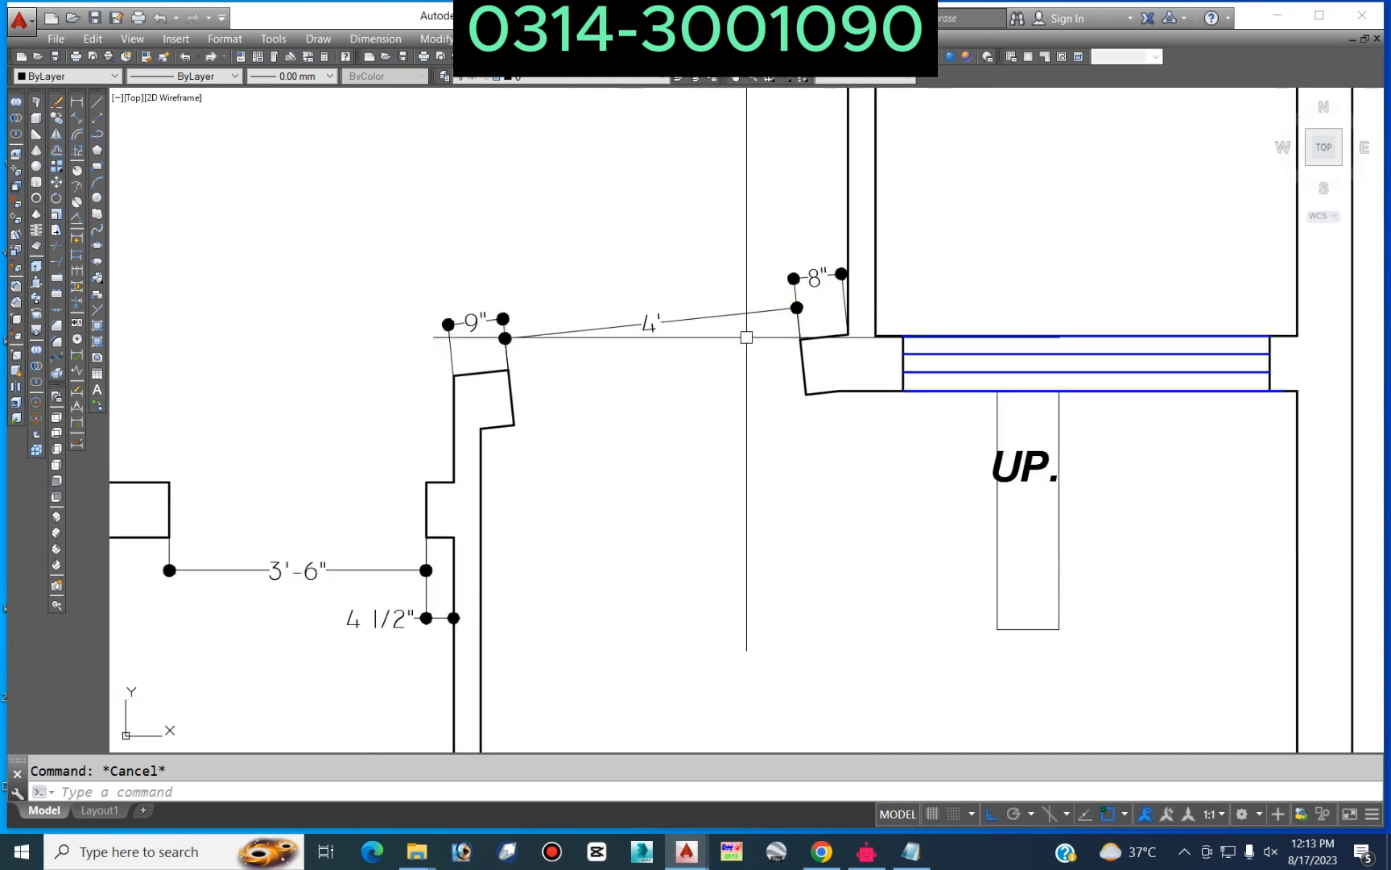
# Step: Add a horizontal linear dimension to the kitchen window's jamb beside the outer wall, on the kitchen side
pyautogui.scroll(-2, 747, 337)
pyautogui.click(76, 101)
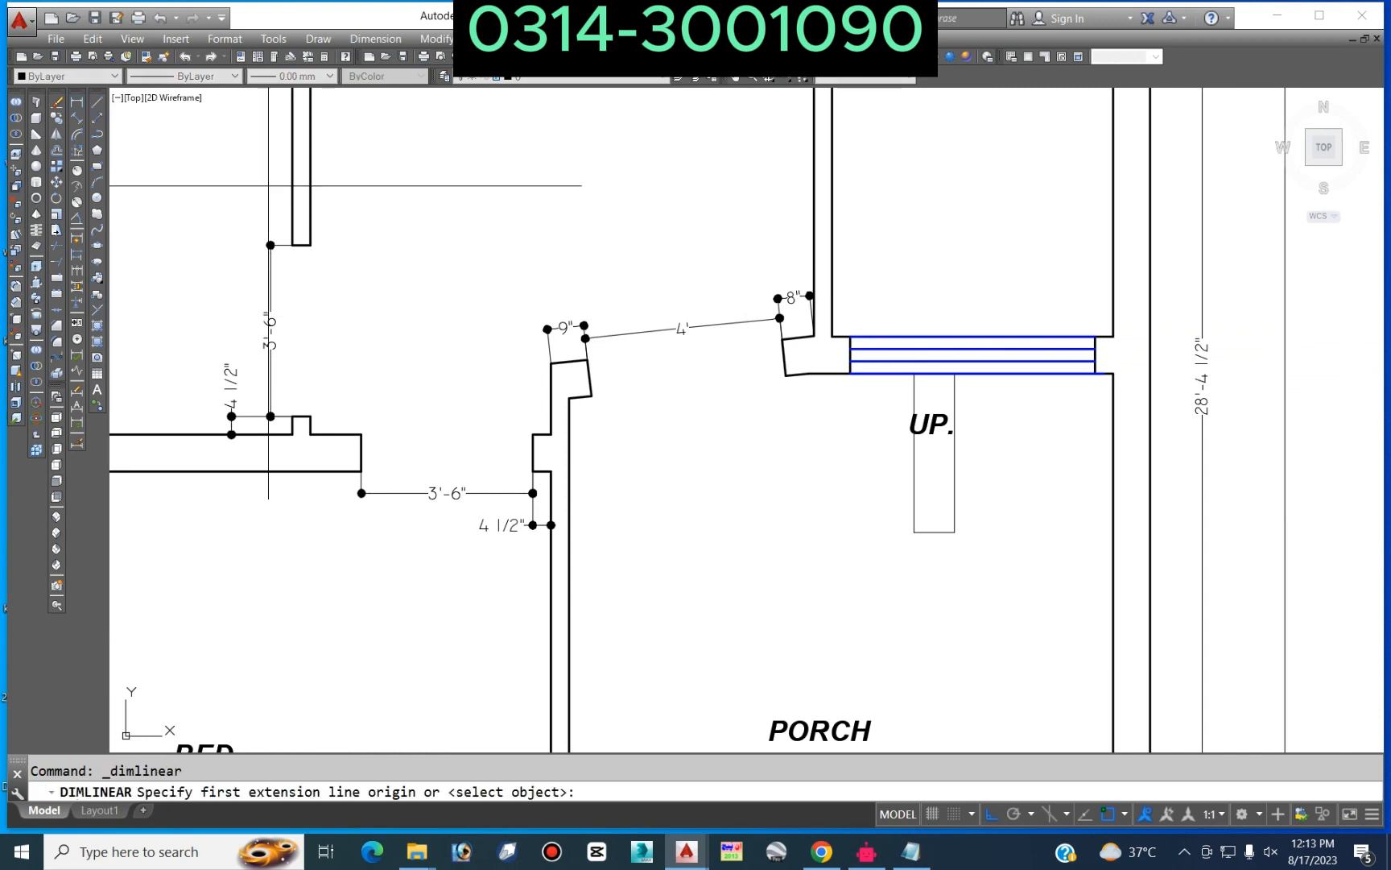
pyautogui.scroll(2, 554, 439)
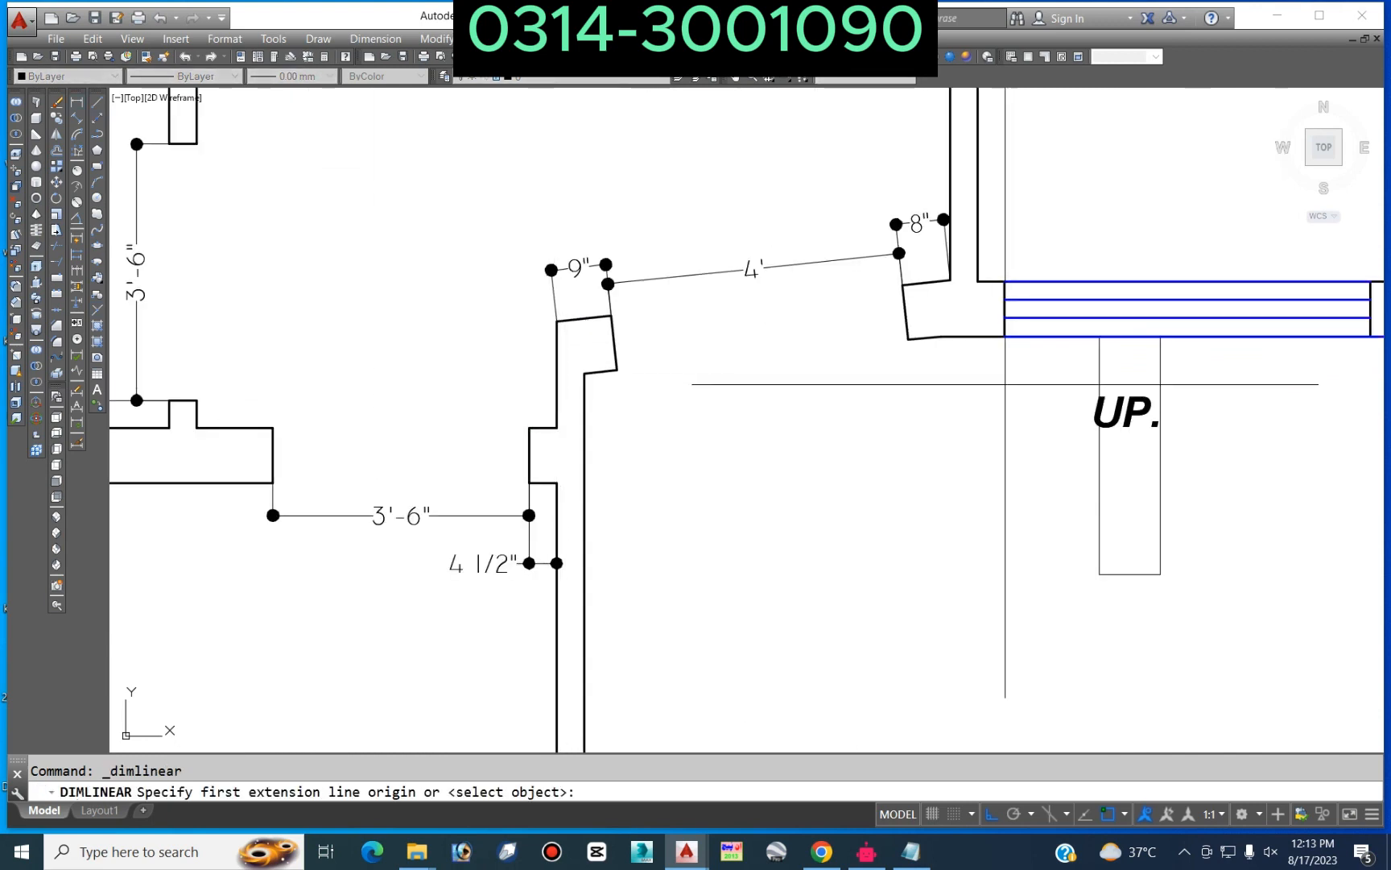
pyautogui.moveTo(1004, 339); pyautogui.dragTo(649, 507, button='middle')
pyautogui.click(1043, 452)
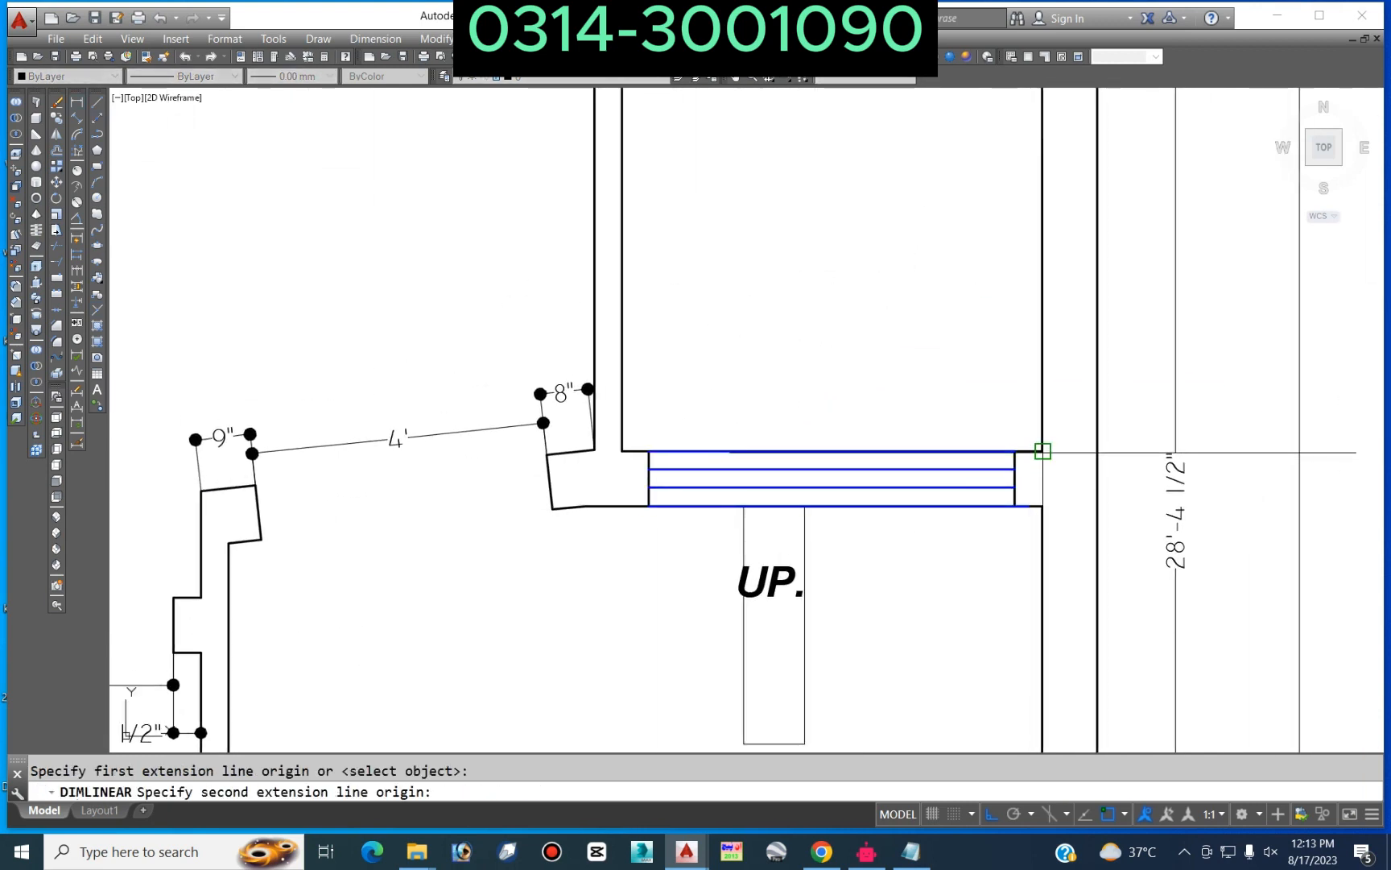
pyautogui.click(1015, 451)
pyautogui.click(1032, 375)
# Step: Add a horizontal linear dimension to the kitchen window's jamb beside the lounge wall, on the kitchen side
pyautogui.press('Return')
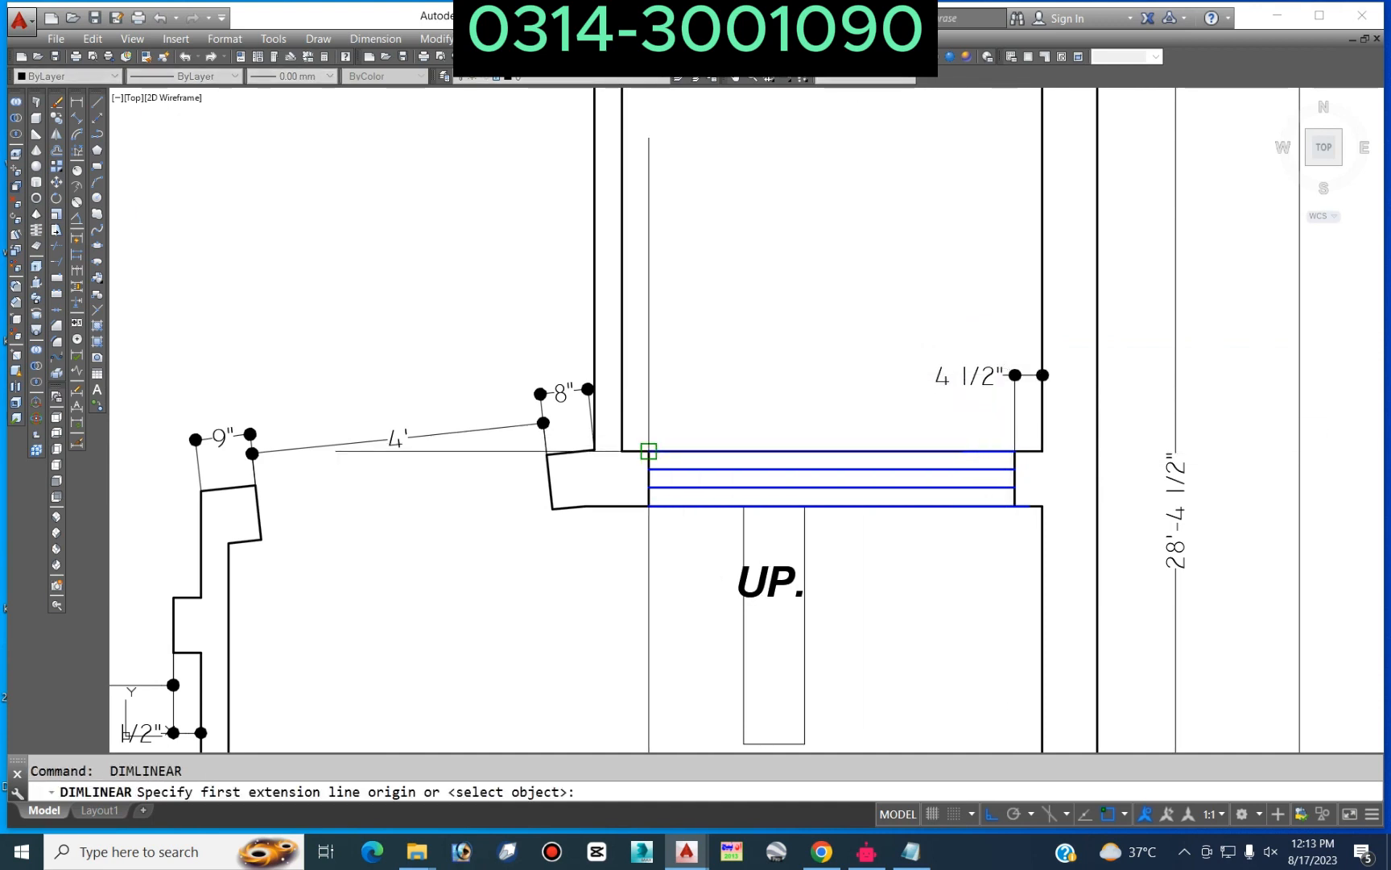
pyautogui.press('Escape')
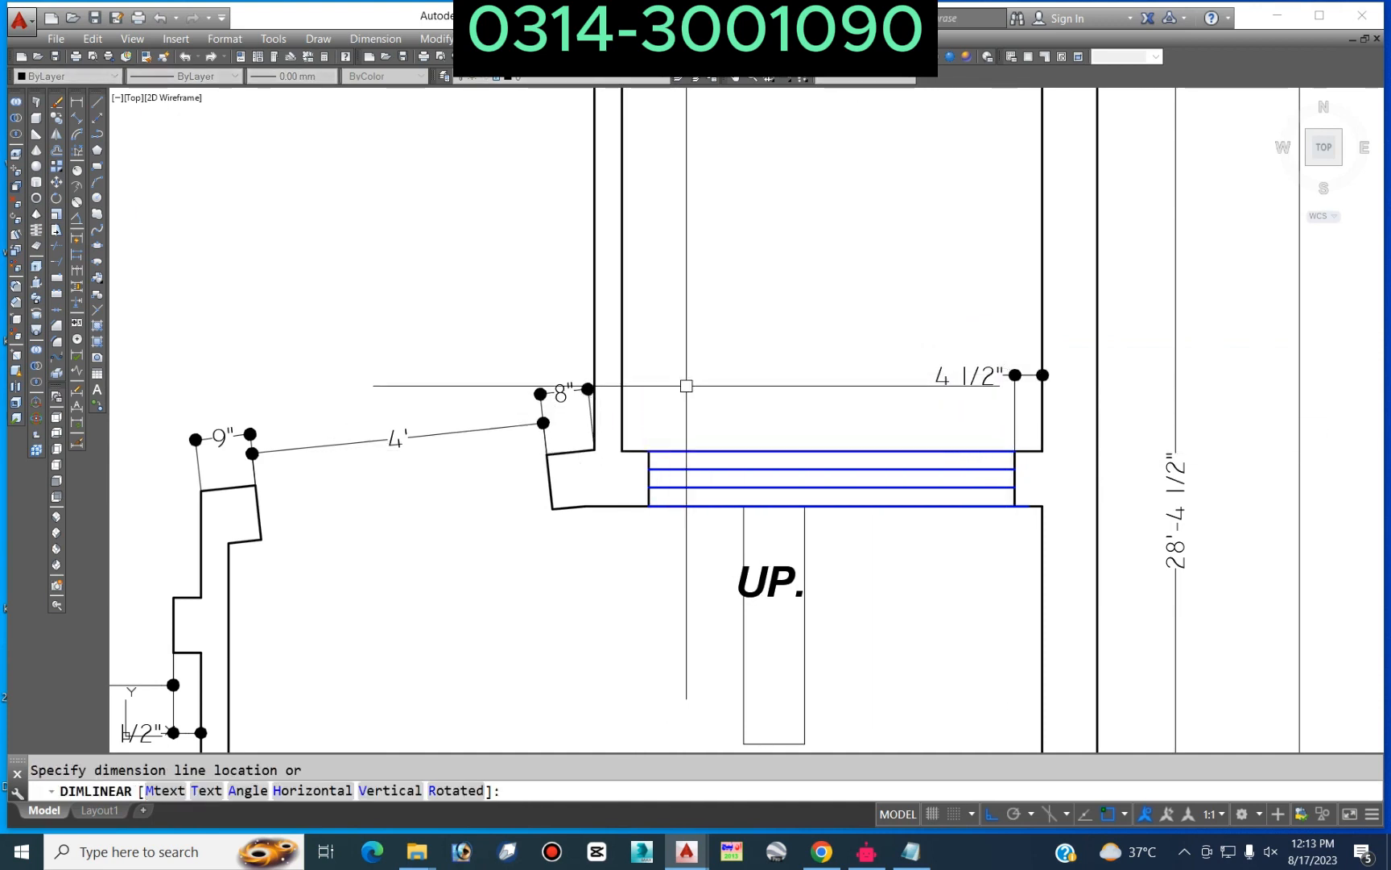
pyautogui.press('Return')
pyautogui.click(622, 451)
pyautogui.click(649, 449)
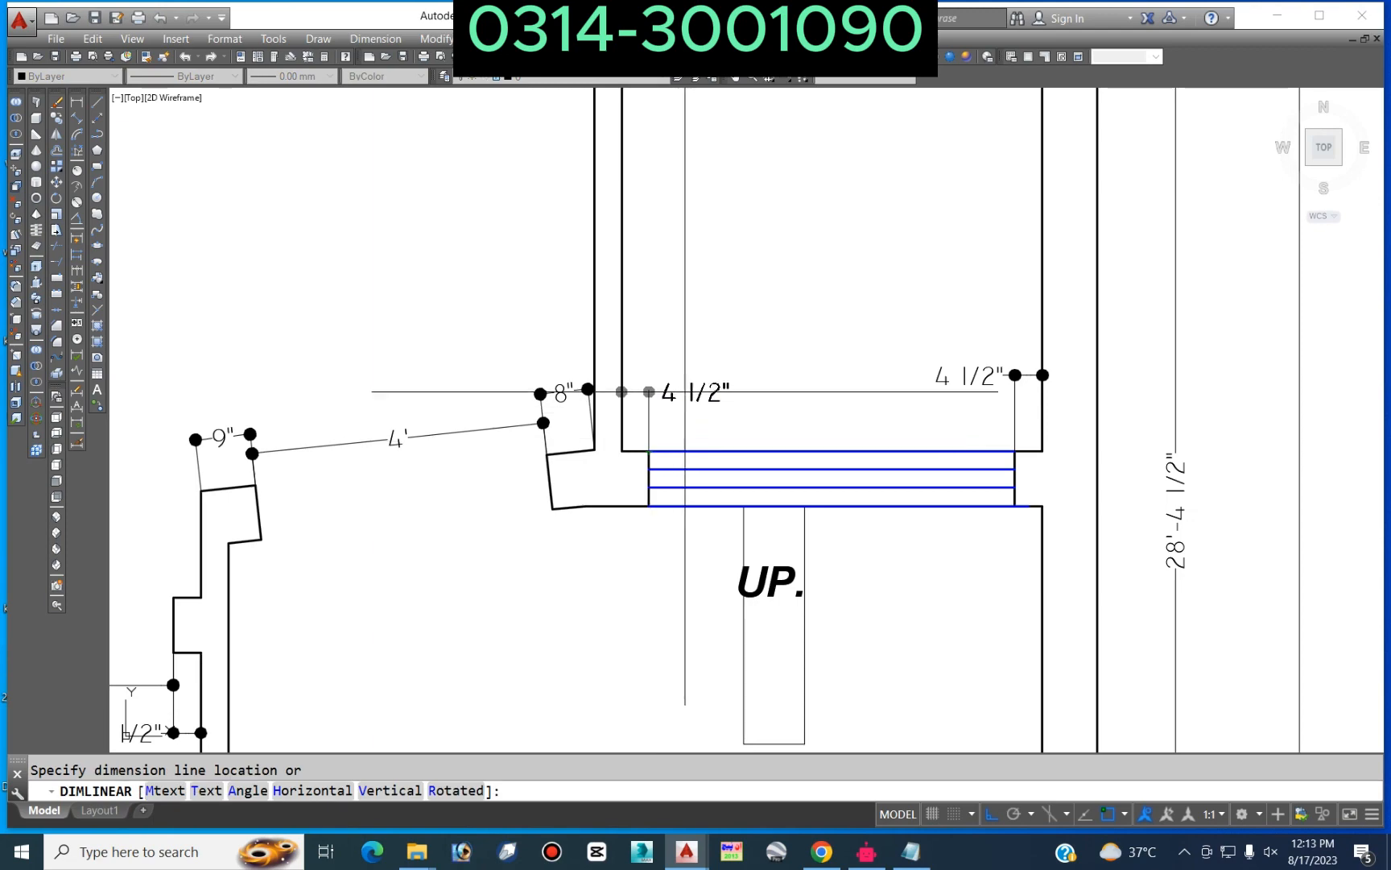
pyautogui.click(656, 385)
# Step: Add a linear dimension to the kitchen window's width, placed just above the window
pyautogui.press('Return')
pyautogui.click(937, 453)
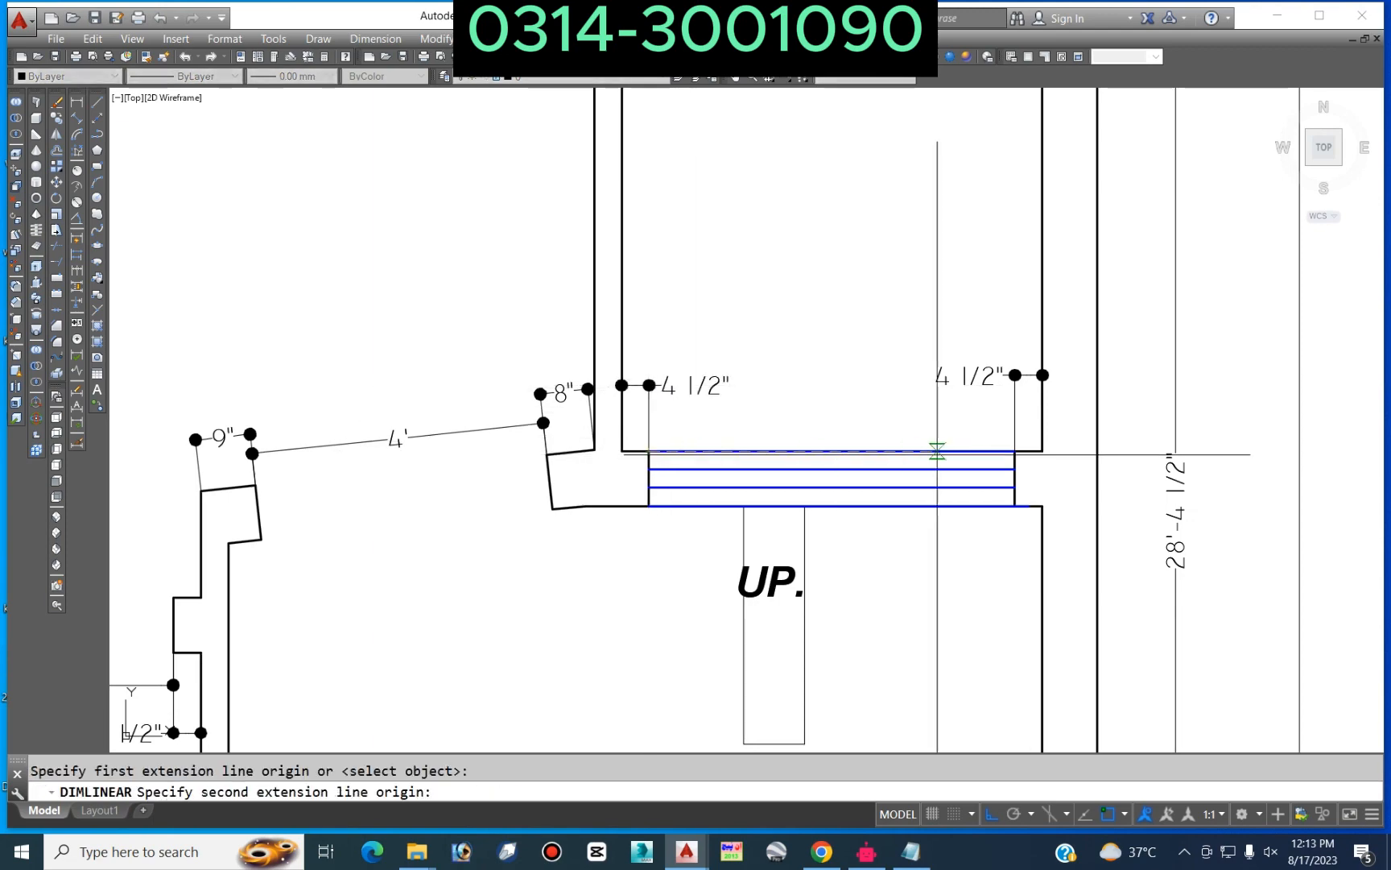
pyautogui.click(1014, 452)
pyautogui.click(913, 419)
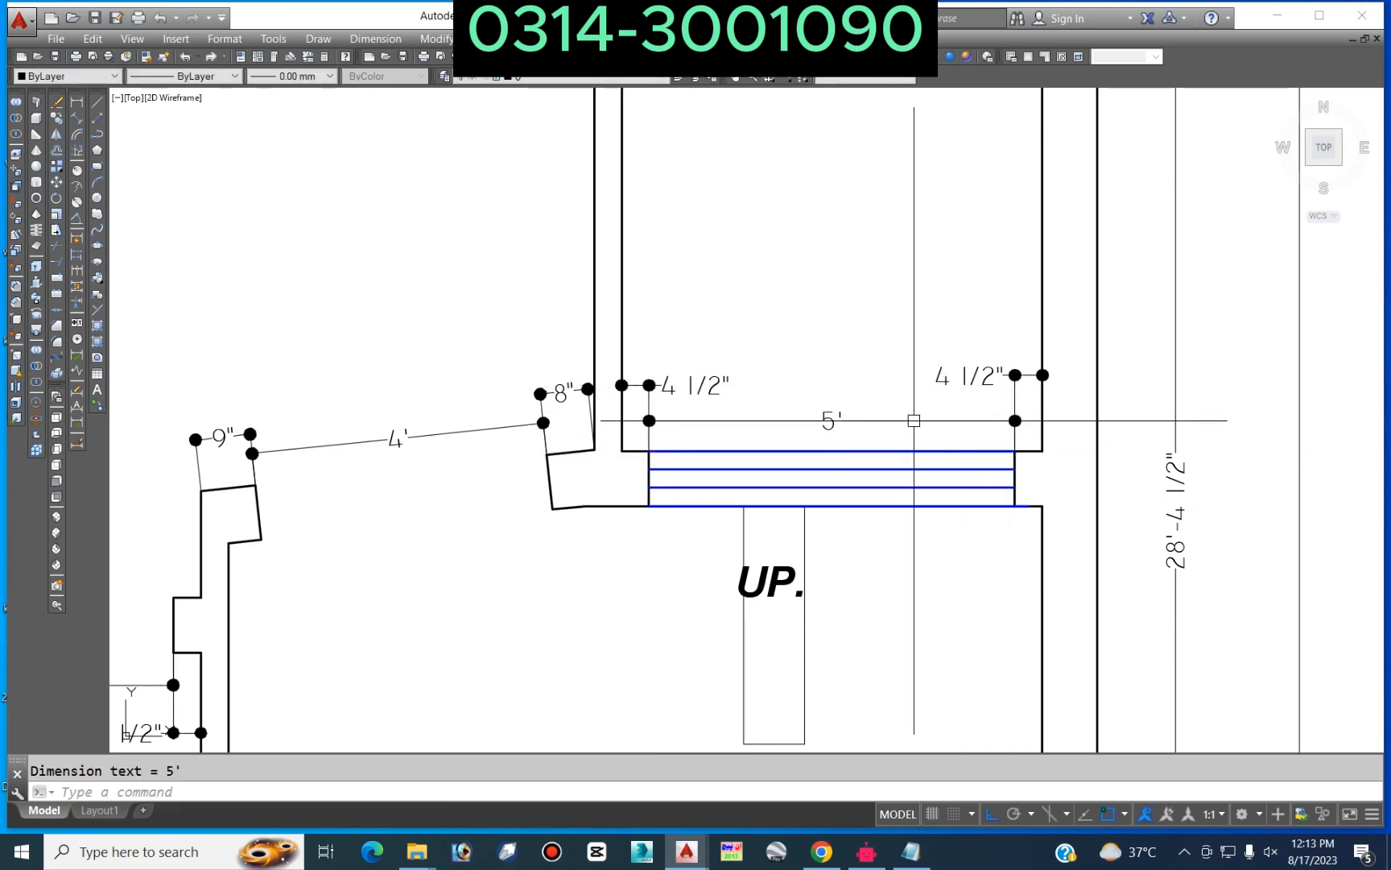
pyautogui.scroll(-6, 886, 427)
pyautogui.scroll(5, 861, 432)
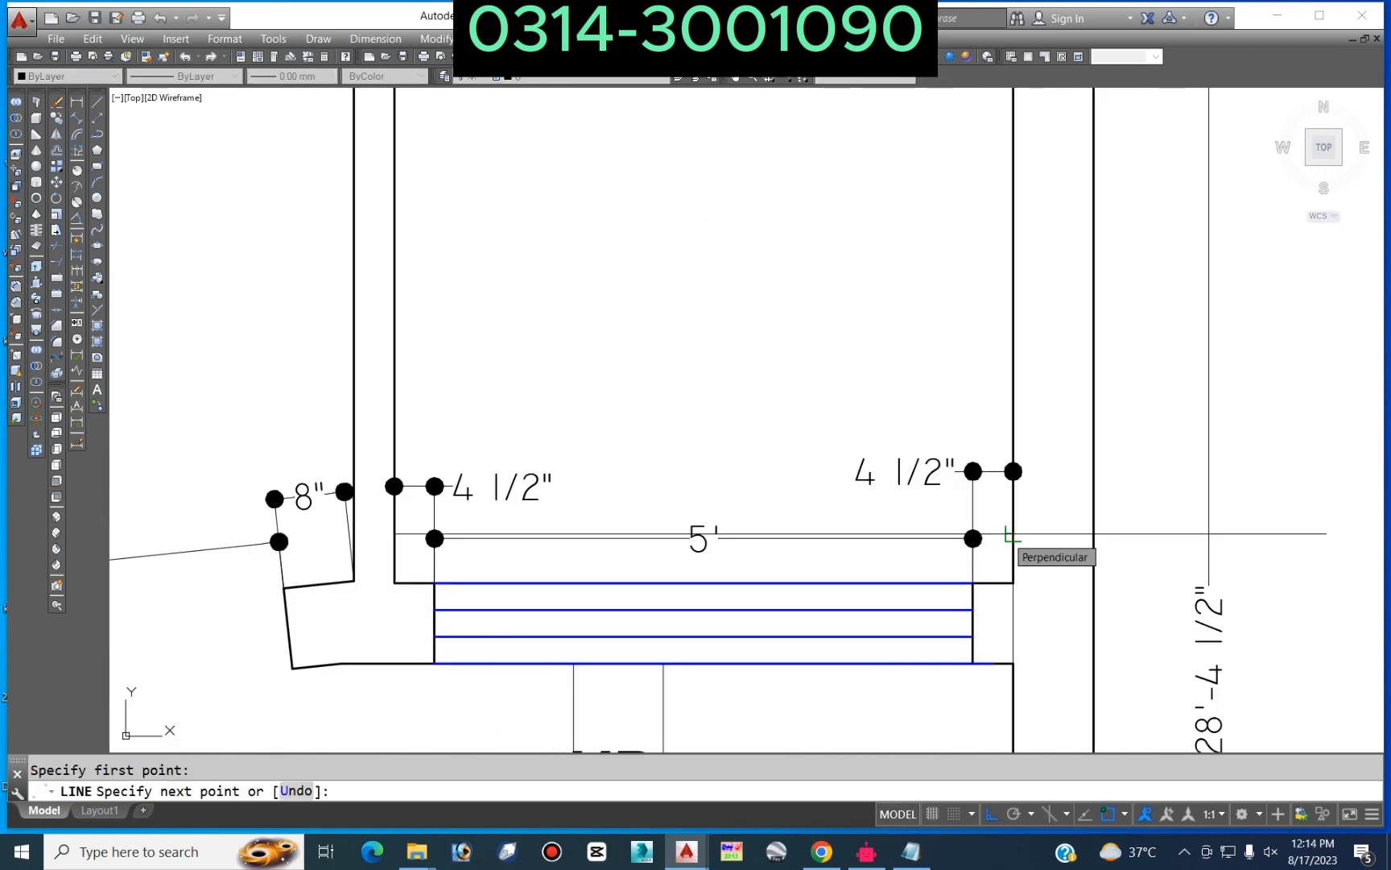
pyautogui.press('Escape')
pyautogui.scroll(-5, 758, 578)
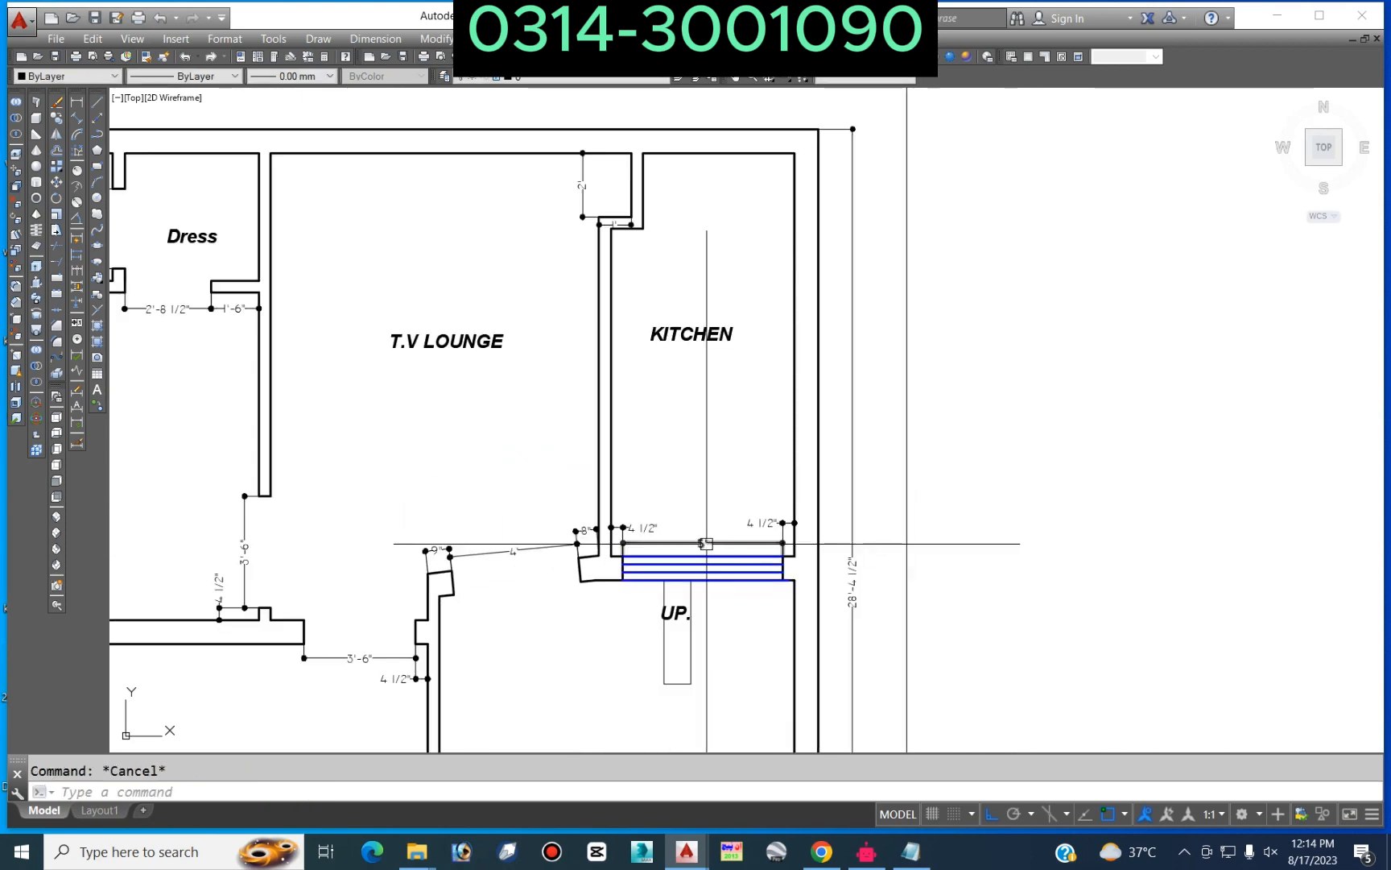
pyautogui.moveTo(765, 578); pyautogui.dragTo(699, 407, button='middle')
pyautogui.scroll(-5, 767, 570)
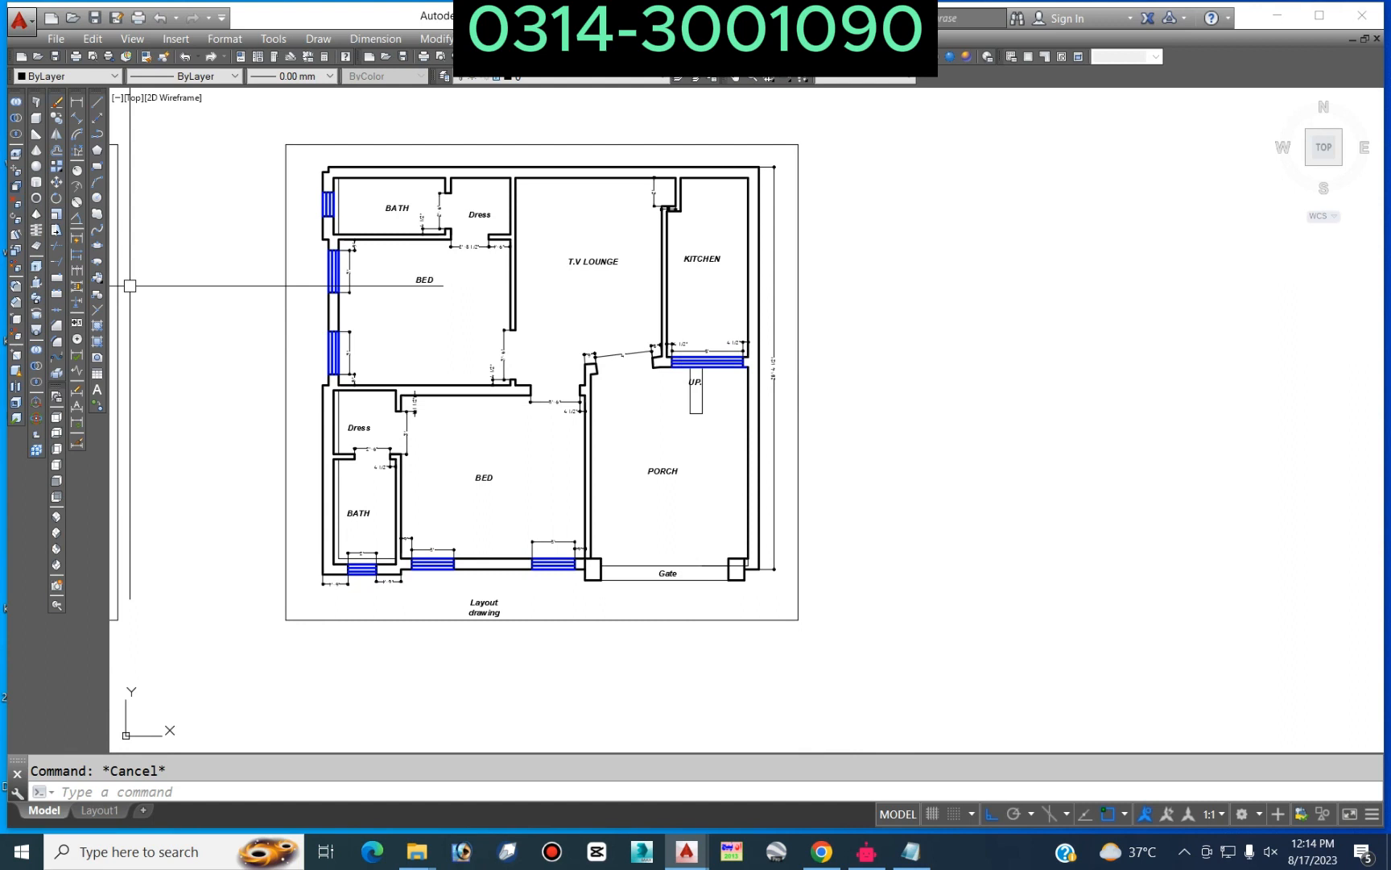
# Step: Dimension the horizontal distance from the far corner of the UP. stair strip to the porch's outer wall
pyautogui.click(78, 103)
pyautogui.scroll(7, 709, 382)
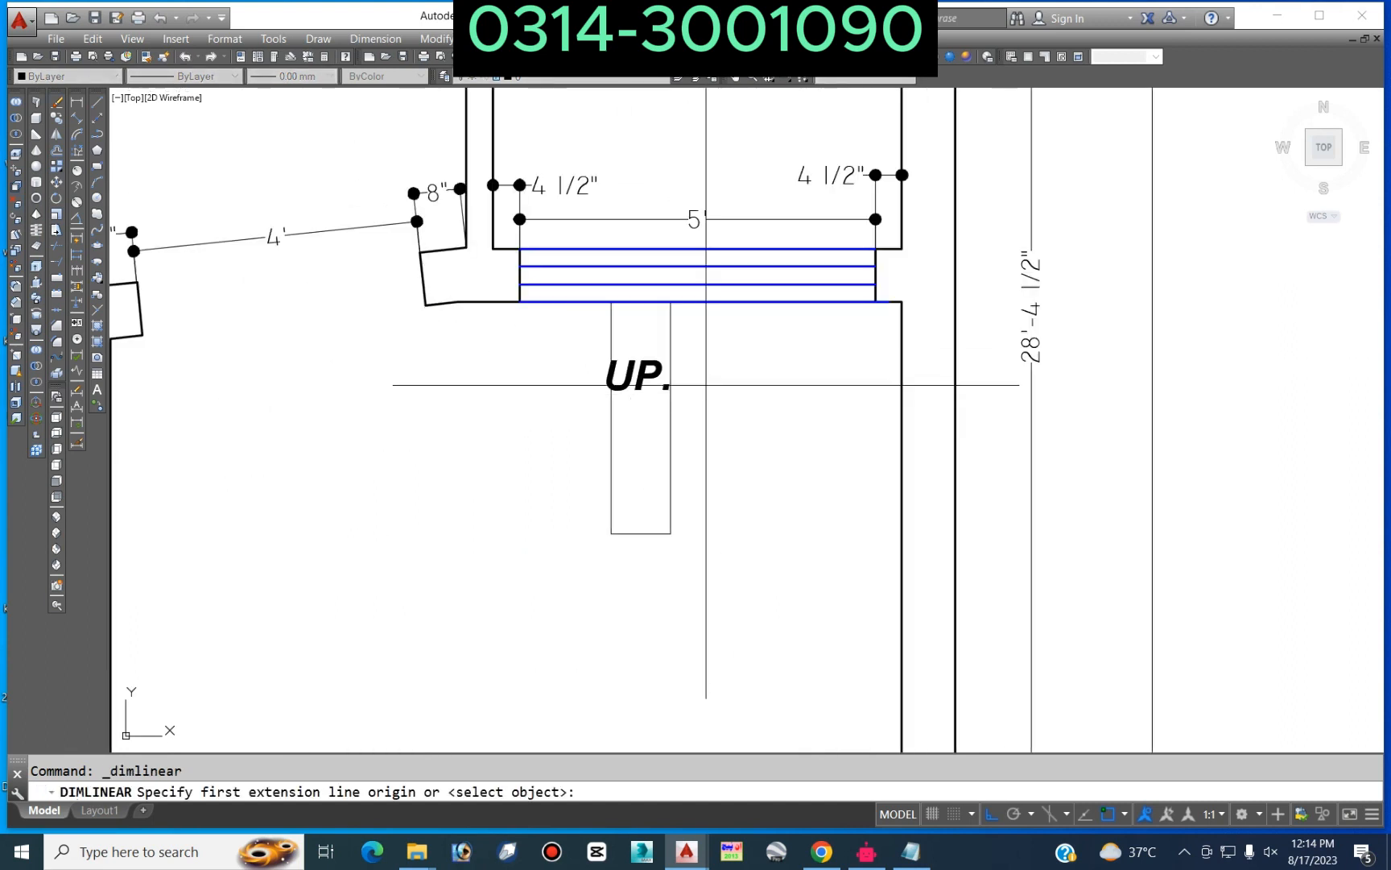
pyautogui.click(611, 533)
pyautogui.click(902, 533)
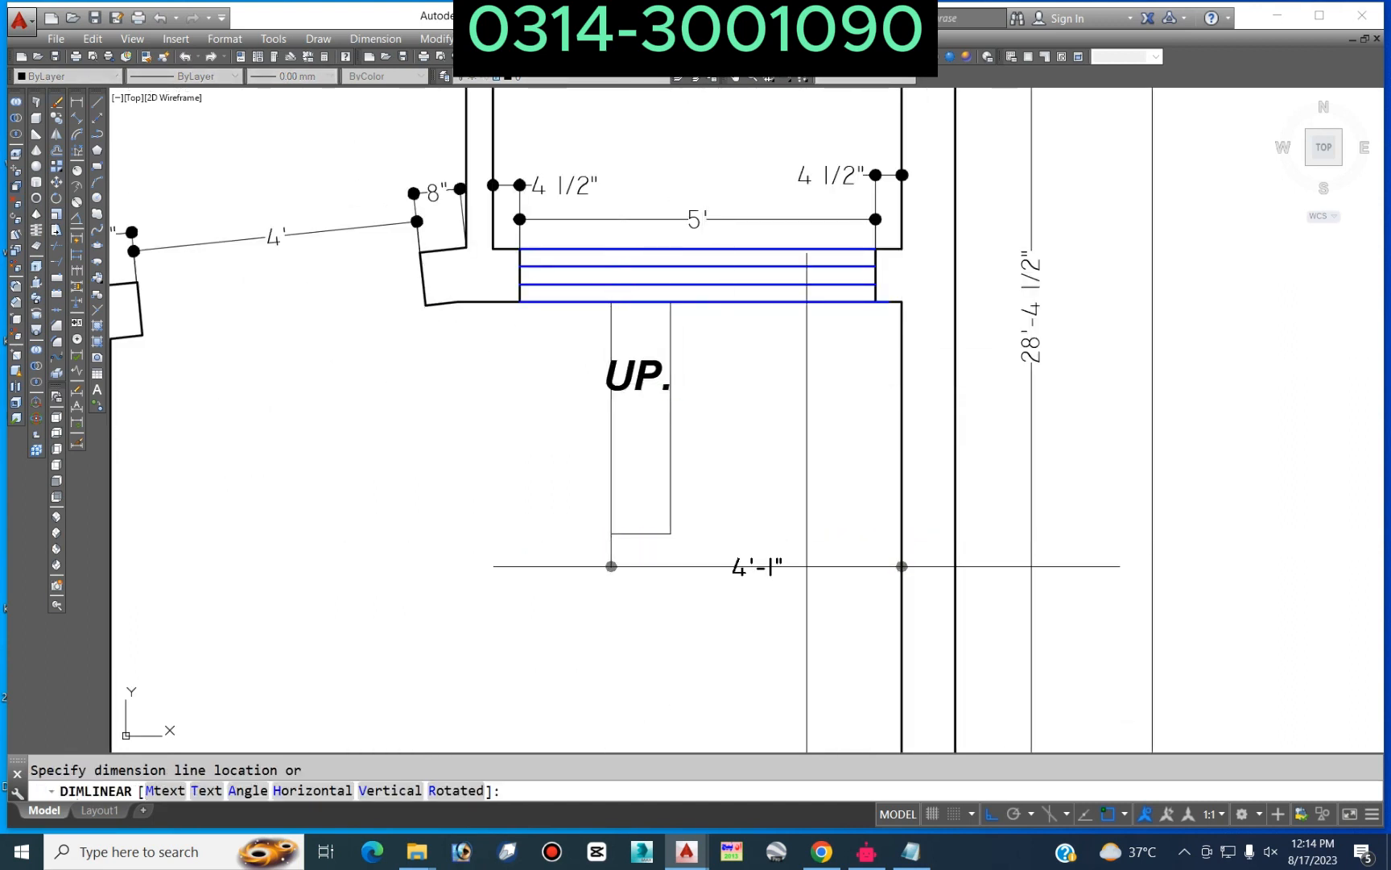
pyautogui.click(810, 566)
# Step: Add a vertical linear dimension to the length of the UP. stair strip, from its end to the kitchen window wall
pyautogui.press('Return')
pyautogui.click(612, 533)
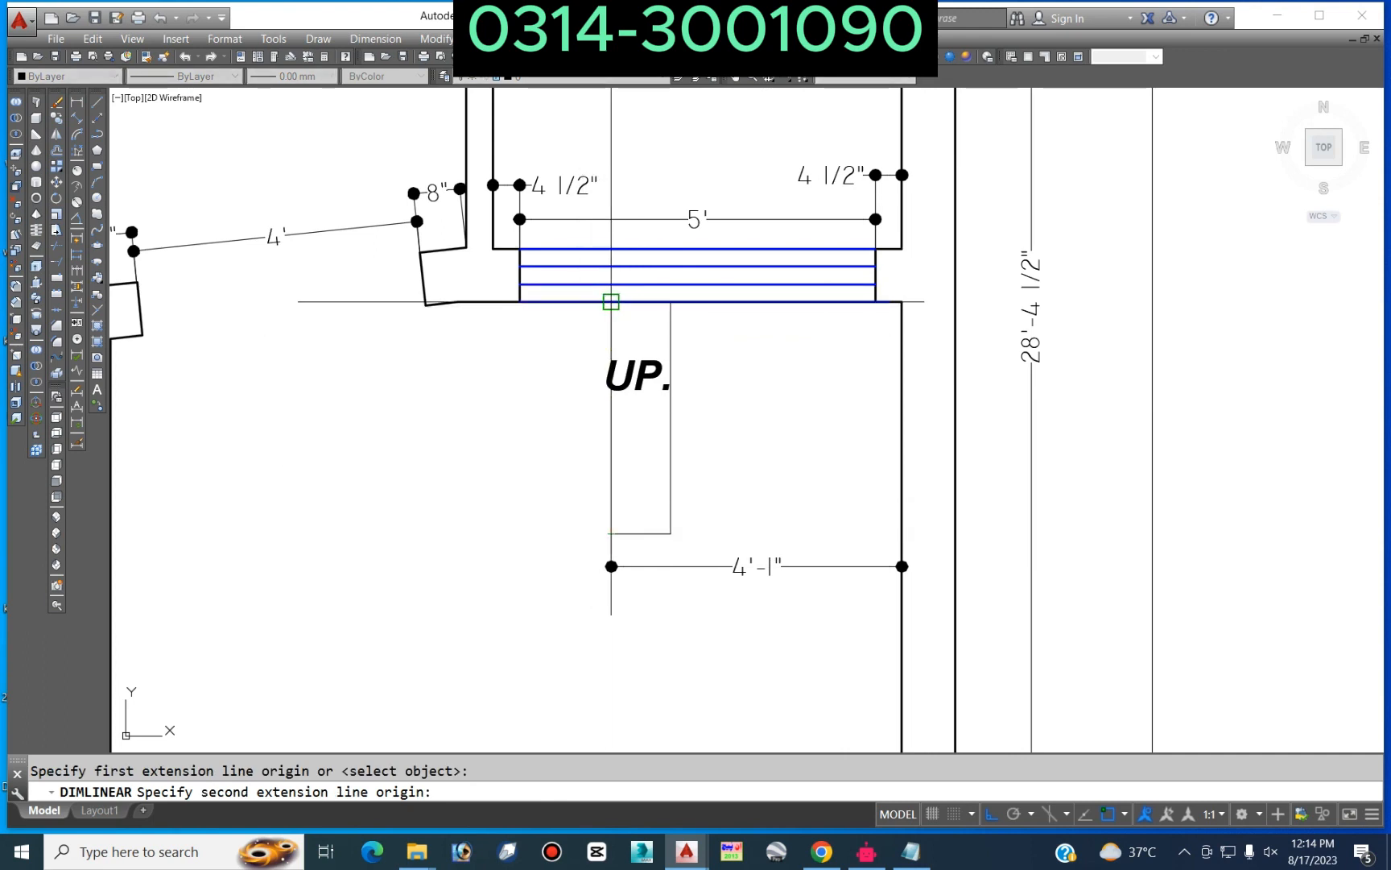
pyautogui.click(611, 302)
pyautogui.click(578, 423)
# Step: Dimension the horizontal distance from the near corner of the UP. stair strip to the porch's outer wall
pyautogui.press('Return')
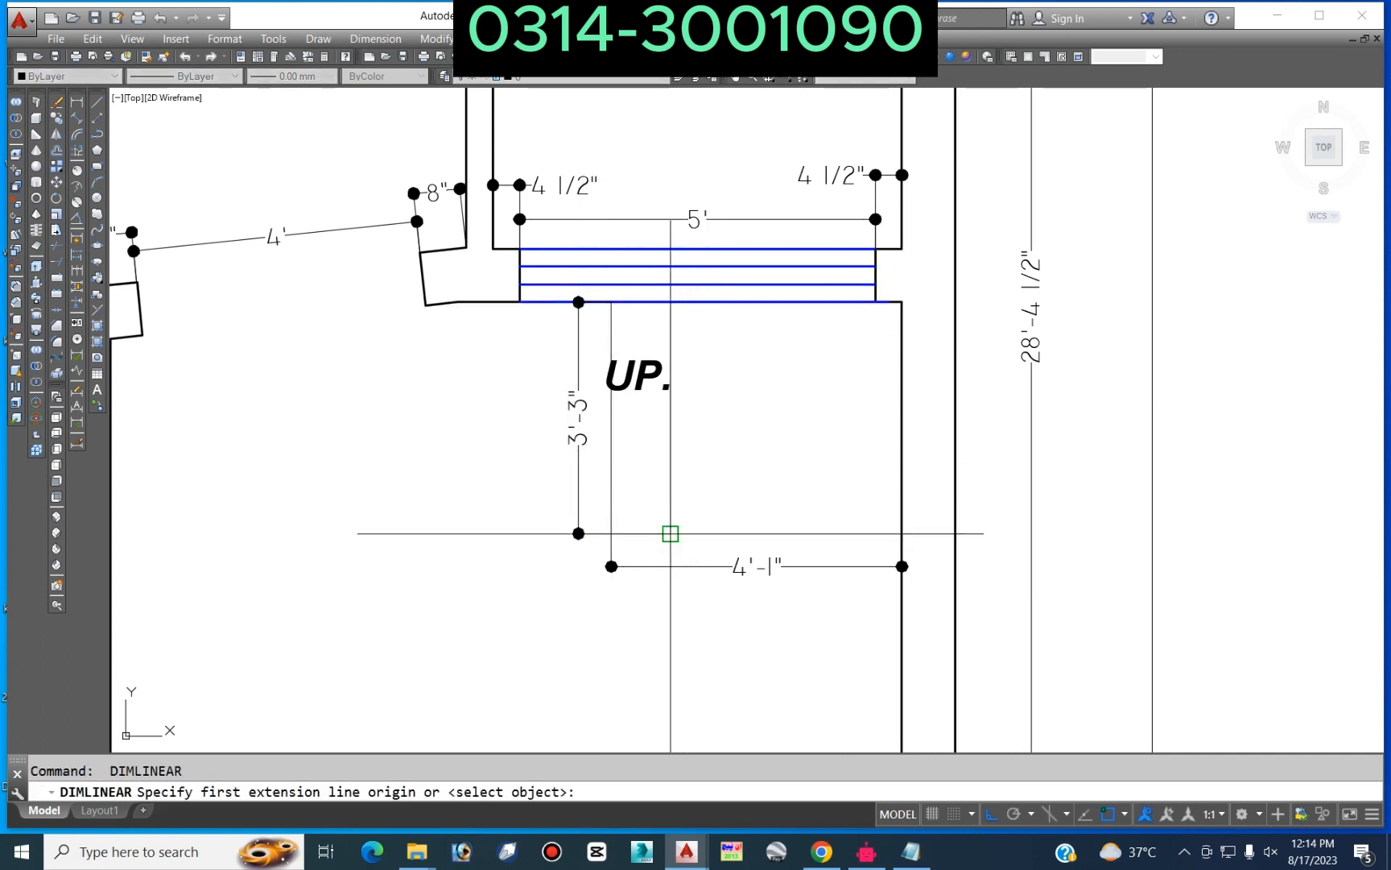
pyautogui.click(902, 533)
pyautogui.click(801, 475)
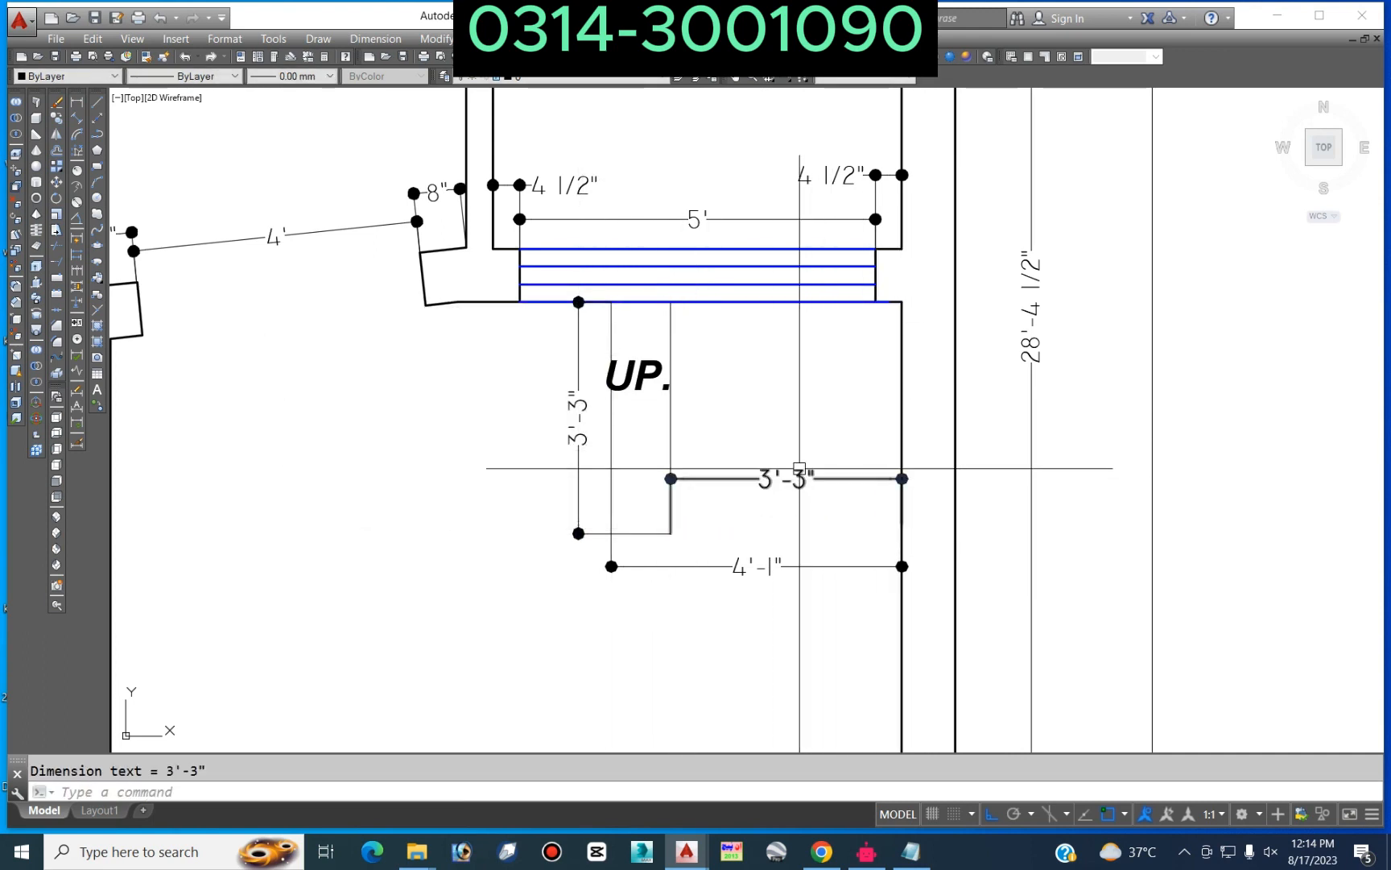
pyautogui.press('Escape')
# Step: Look over the whole layout plan, the front bedroom windows and the gate area for parts still lacking dimensions
pyautogui.scroll(-5, 770, 426)
pyautogui.moveTo(787, 454)
pyautogui.mouseDown(button='middle')
pyautogui.moveTo(686, 459)
pyautogui.moveTo(736, 432)
pyautogui.moveTo(740, 397)
pyautogui.mouseUp(button='middle')
pyautogui.scroll(2, 639, 453)
pyautogui.scroll(-2, 726, 423)
pyautogui.scroll(-4, 712, 455)
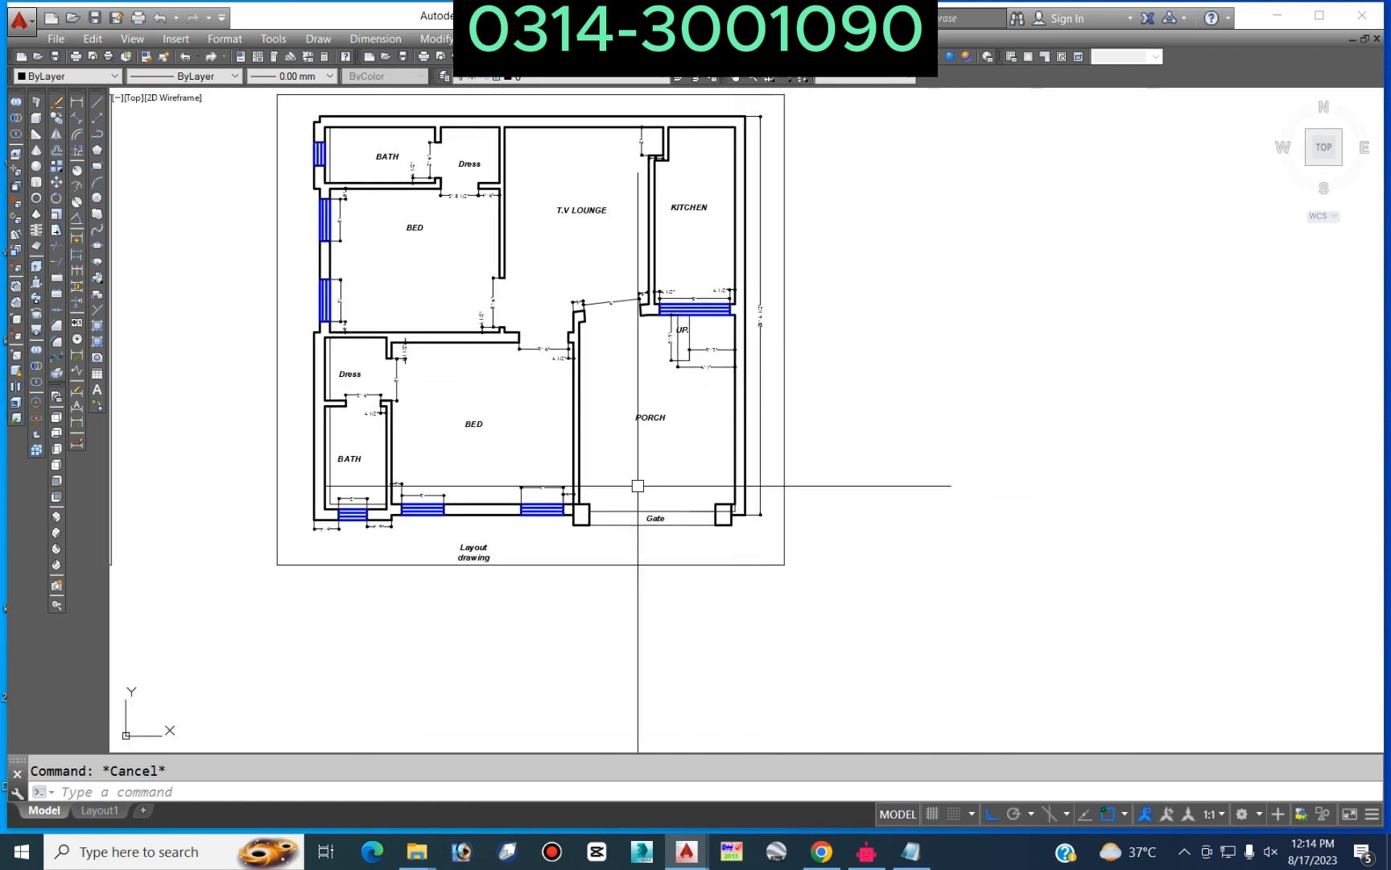
pyautogui.scroll(4, 501, 524)
pyautogui.moveTo(560, 475); pyautogui.dragTo(699, 515, button='middle')
pyautogui.scroll(2, 759, 504)
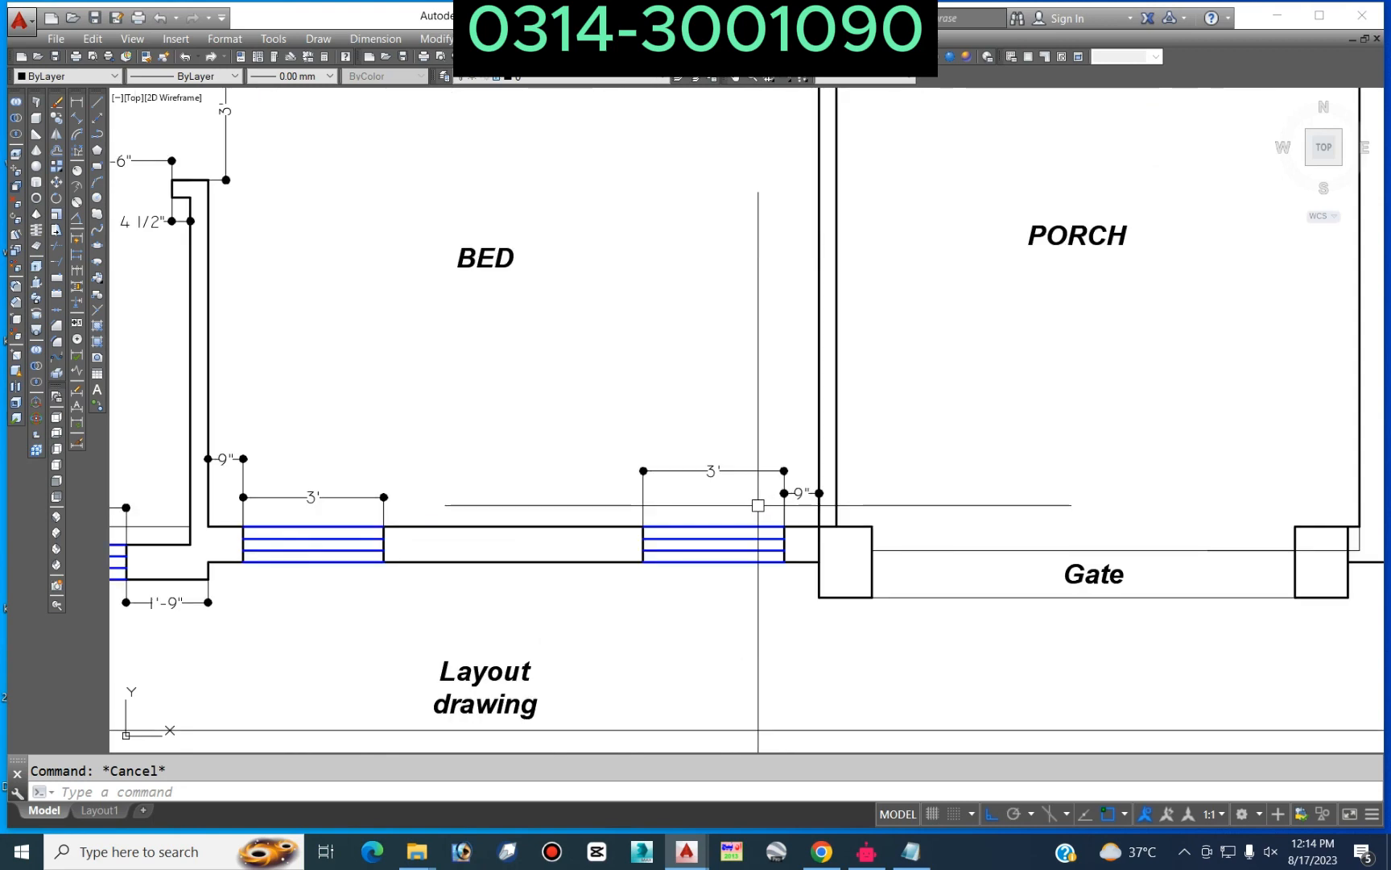
pyautogui.scroll(-2, 568, 499)
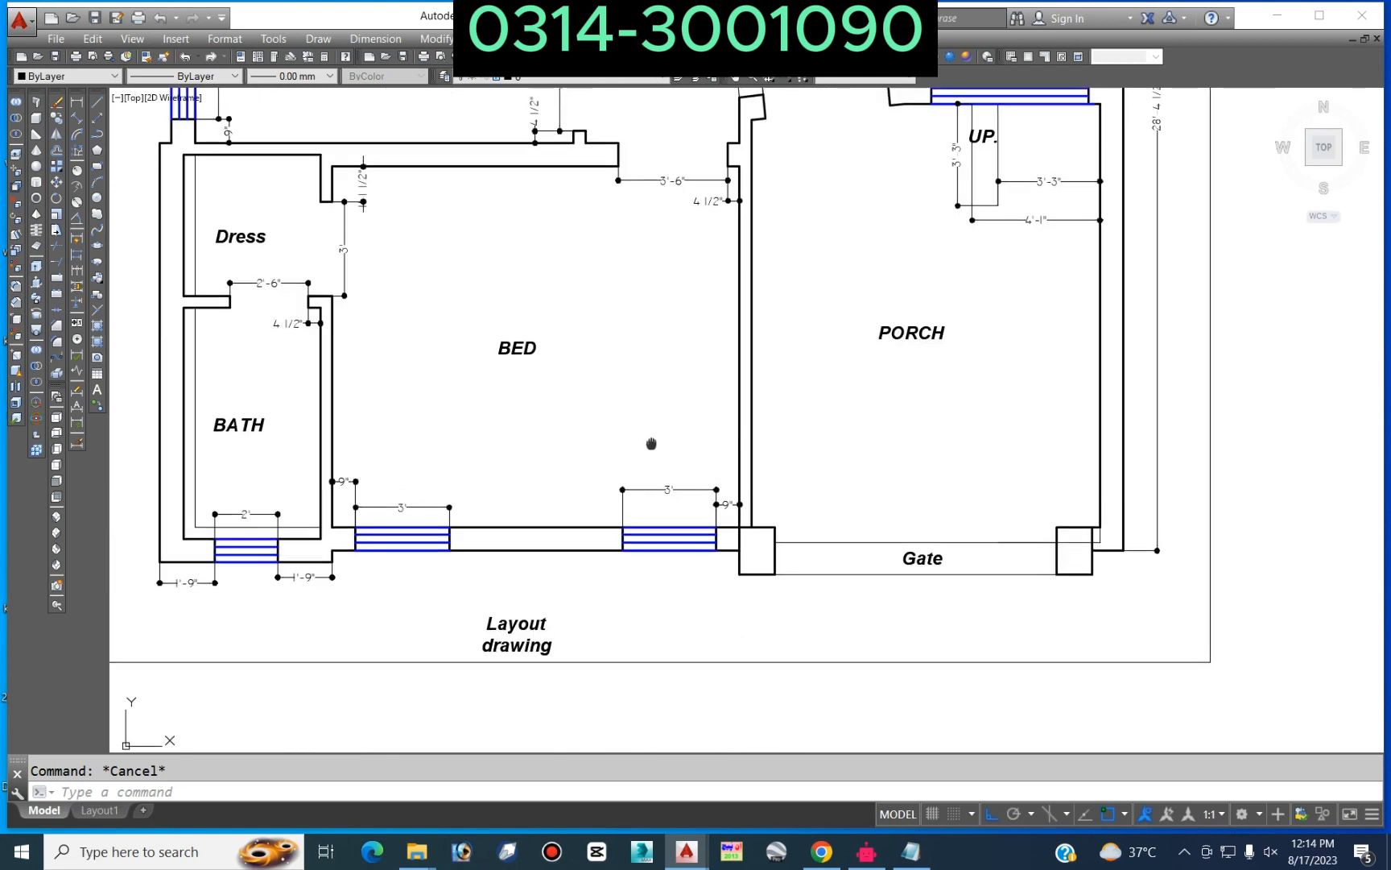
pyautogui.moveTo(652, 444); pyautogui.dragTo(591, 271, button='middle')
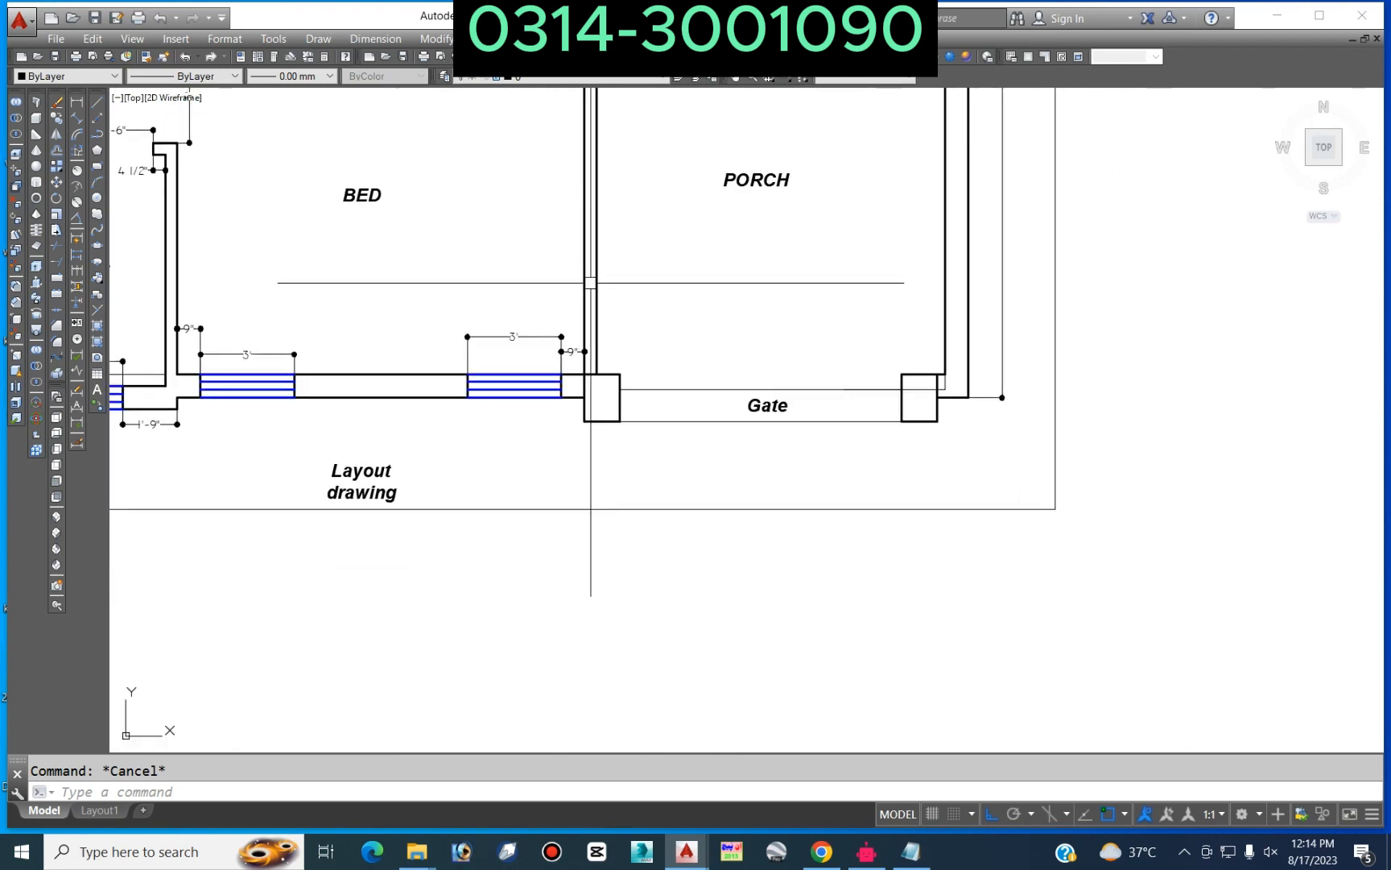
# Step: Dimension the horizontal distance from the porch's outer wall face to the gate-side edge of the adjacent gate pillar
pyautogui.scroll(4, 918, 366)
pyautogui.write('dli')
pyautogui.press('Return')
pyautogui.click(980, 387)
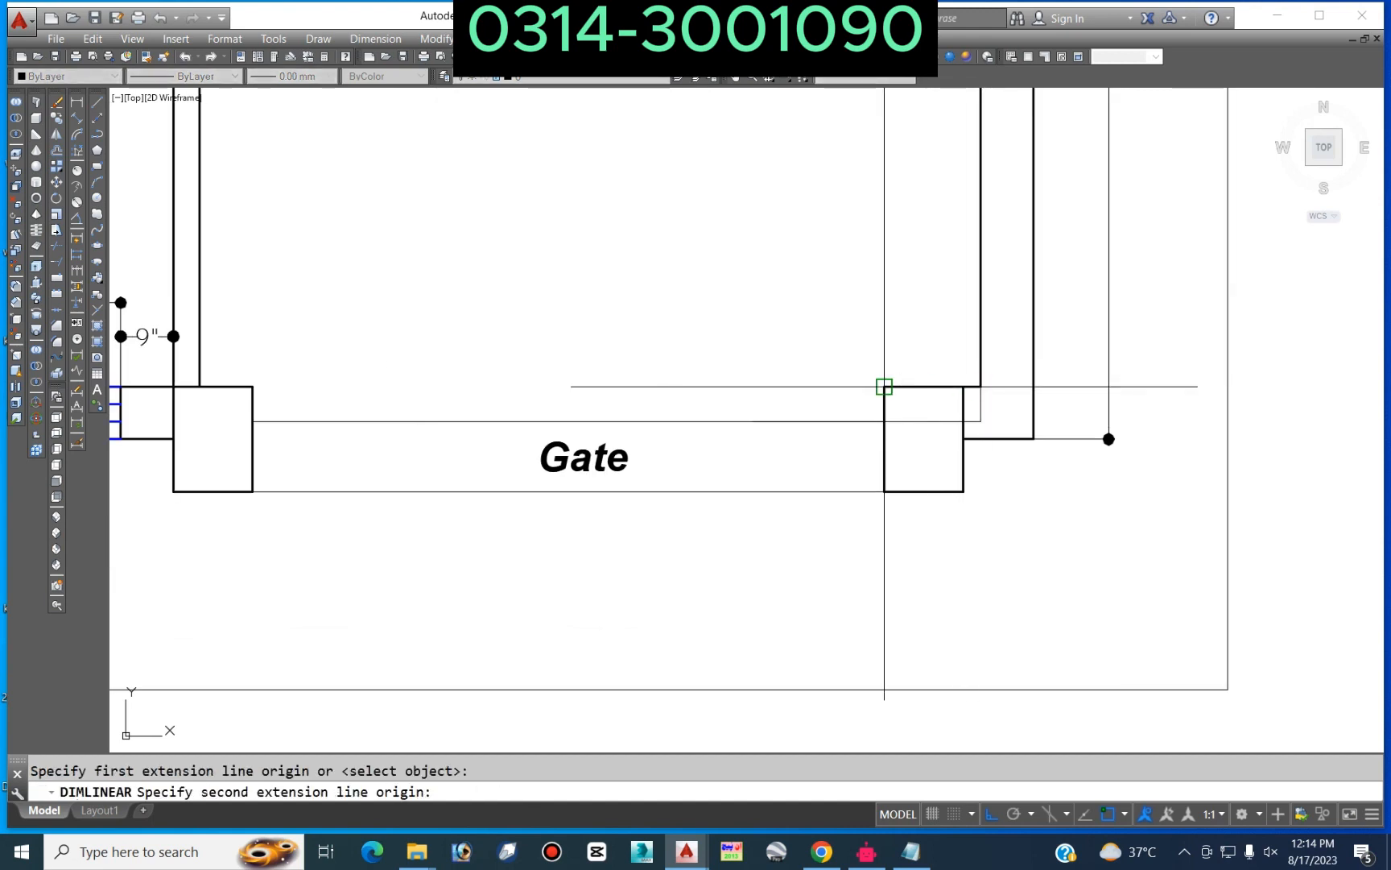
pyautogui.click(884, 387)
pyautogui.click(887, 336)
# Step: Add linear dimensions to the width and depth of the gate pillar beside the outer wall
pyautogui.press('Return')
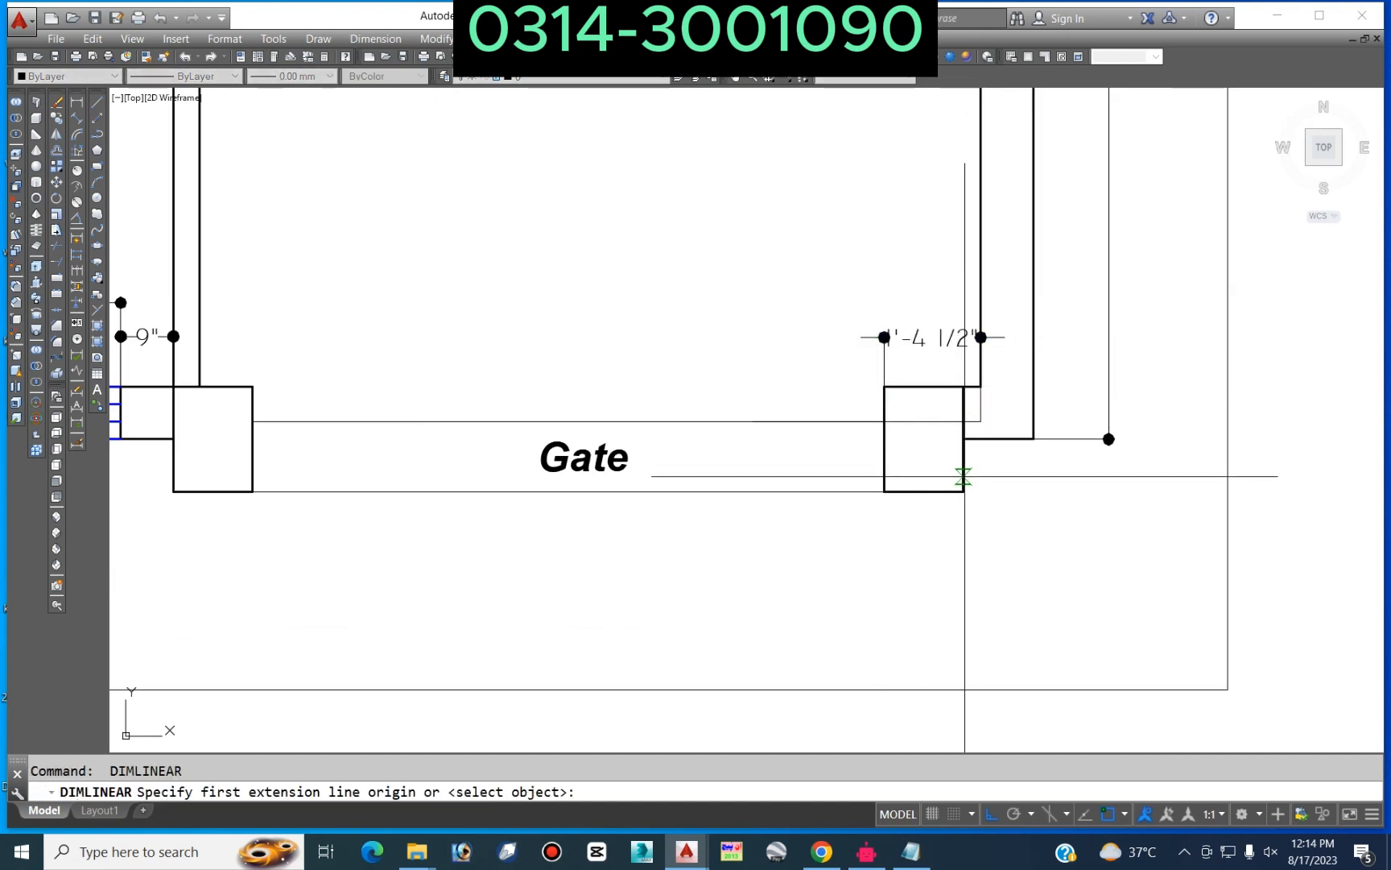
pyautogui.click(931, 492)
pyautogui.click(884, 491)
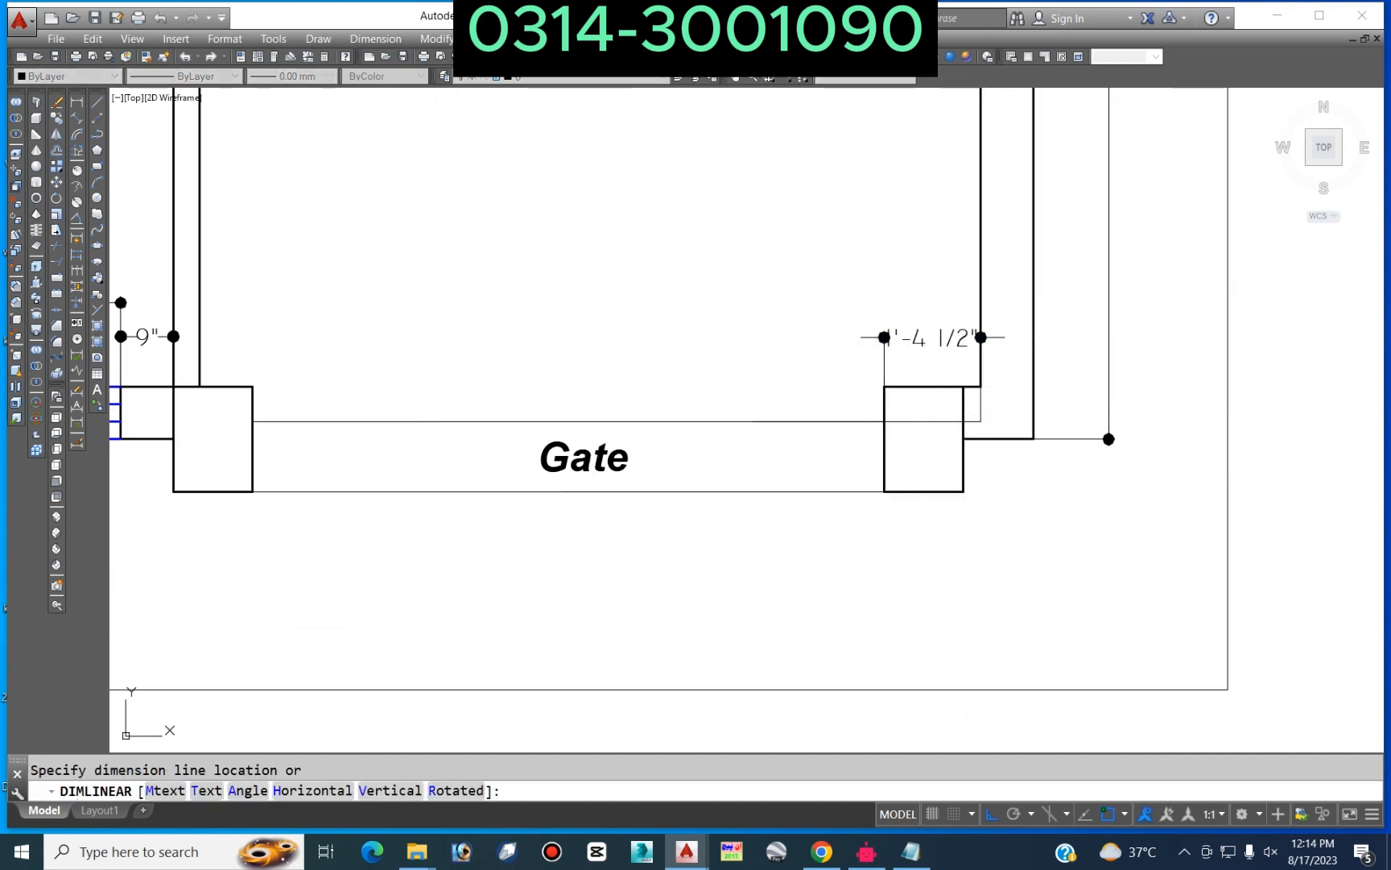
pyautogui.click(894, 573)
pyautogui.press('Return')
pyautogui.click(884, 491)
pyautogui.click(884, 387)
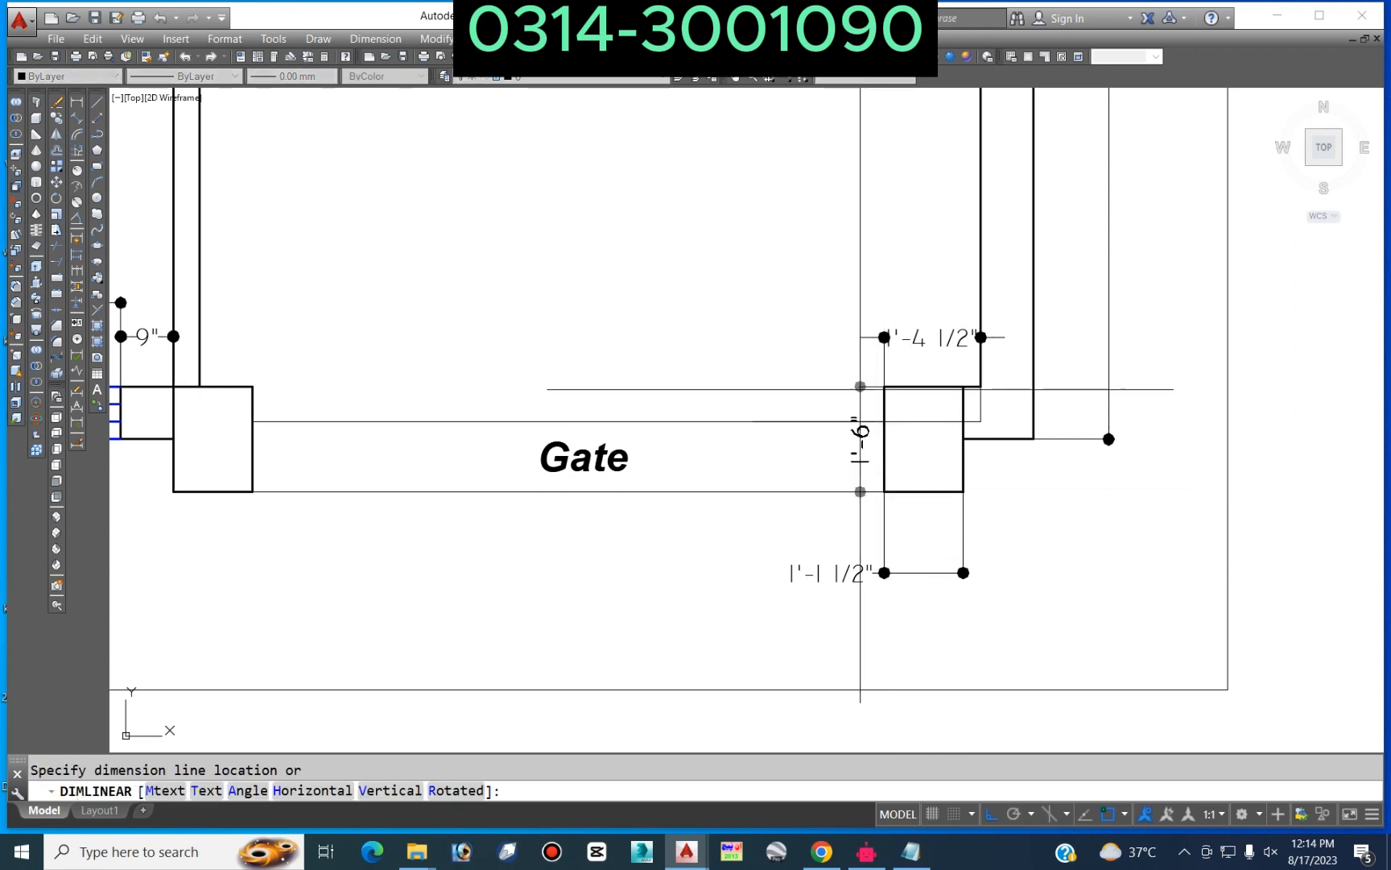
pyautogui.click(845, 391)
# Step: Erase the two thin gate lines running between the gate pillars
pyautogui.click(792, 394)
pyautogui.click(699, 543)
pyautogui.press('Delete')
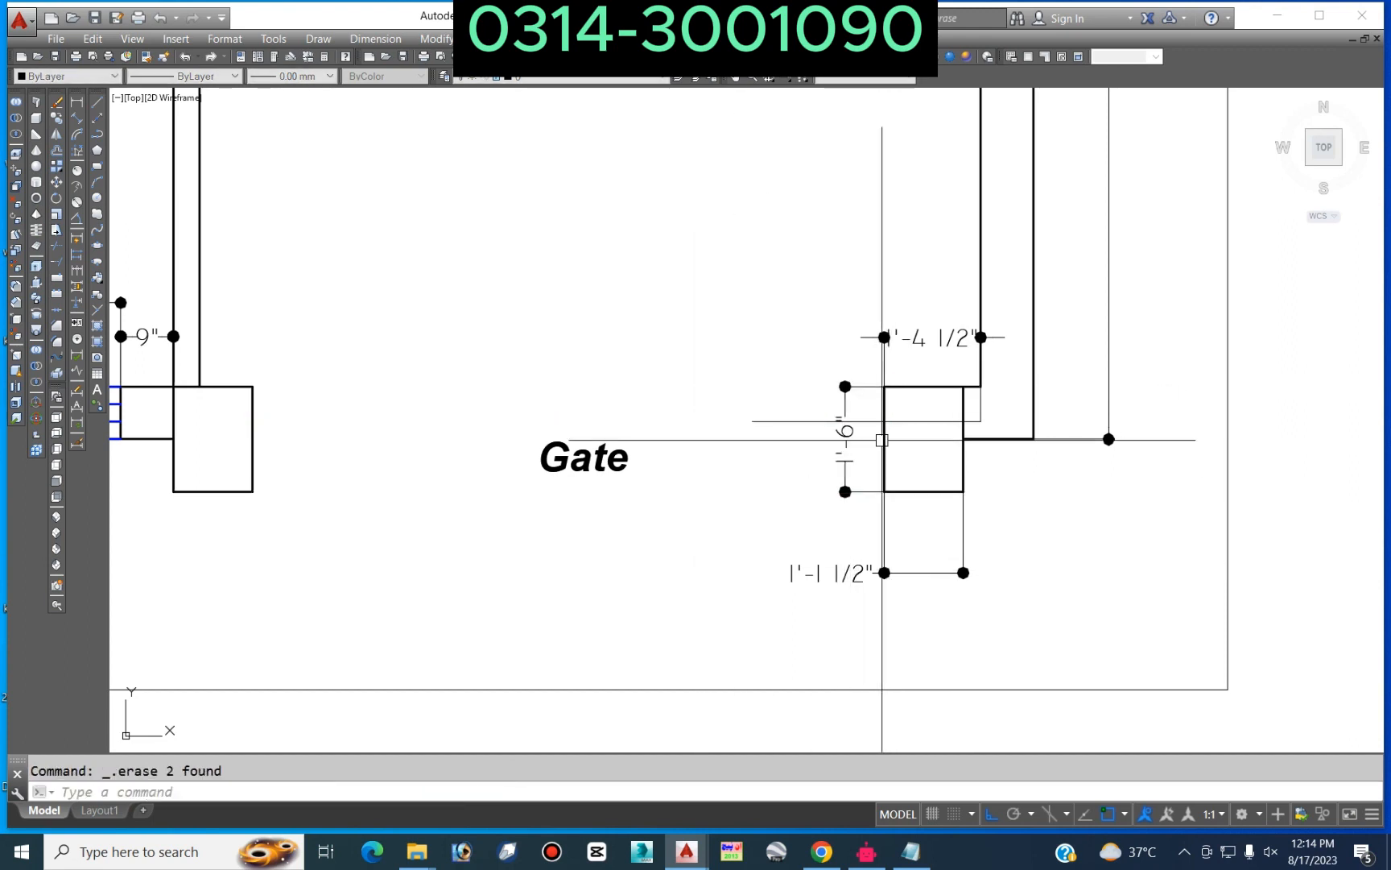
# Step: Erase the leftover thin horizontal line across the dimensioned gate pillar and the short line stub beside it
pyautogui.scroll(-2, 883, 439)
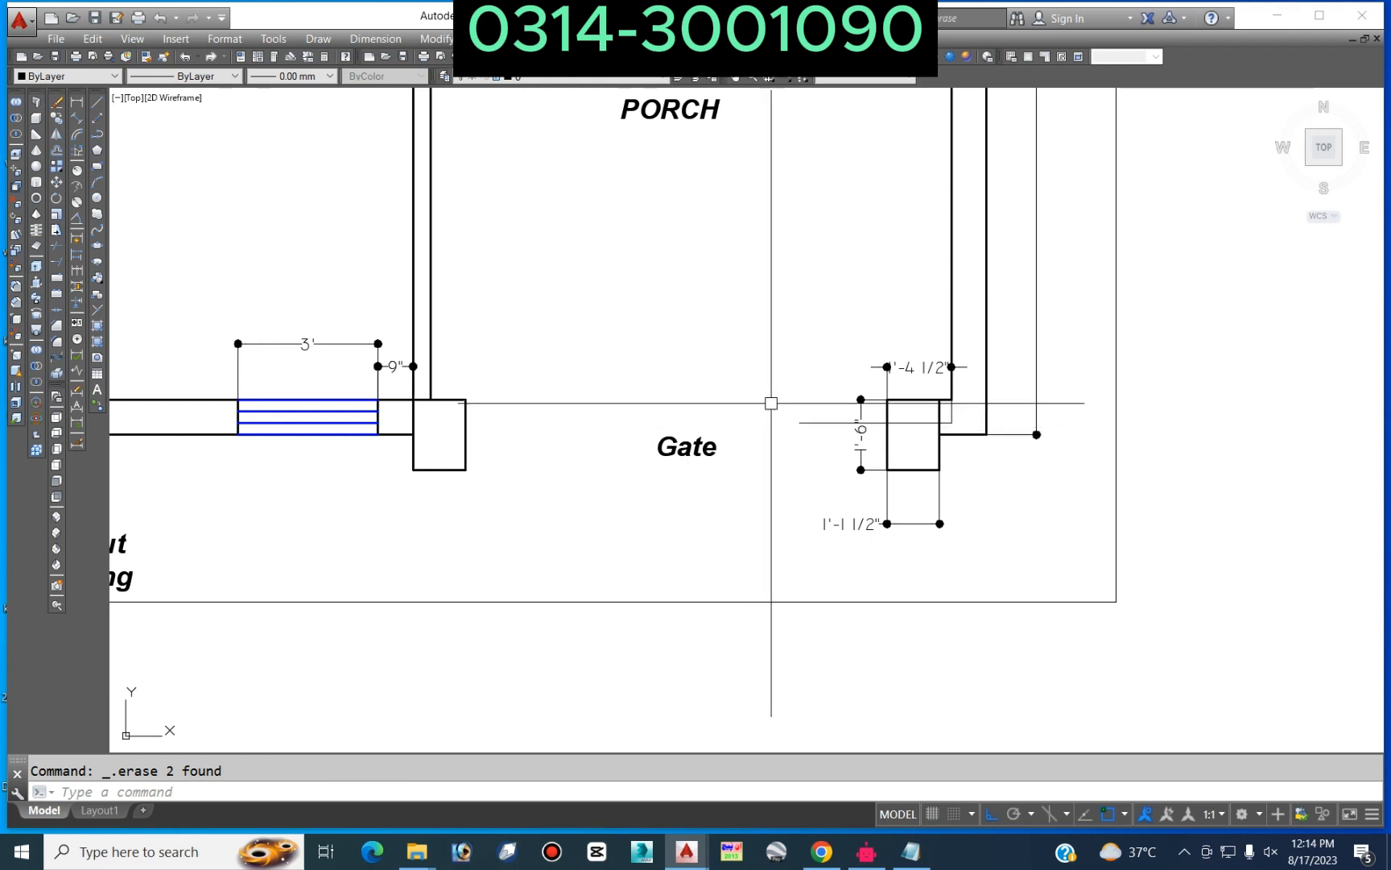
pyautogui.click(906, 422)
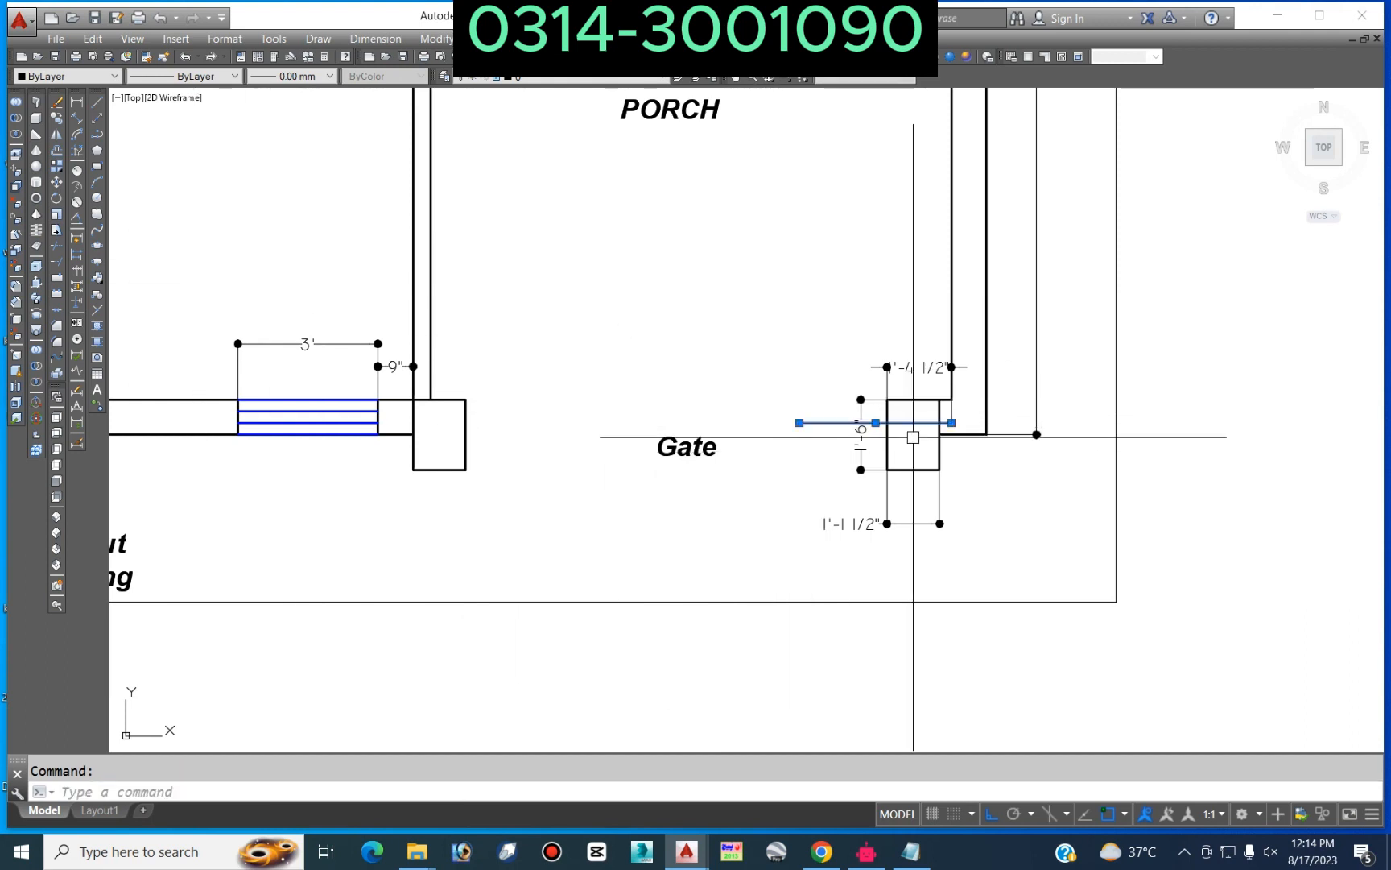
pyautogui.press('Delete')
pyautogui.scroll(3, 958, 419)
pyautogui.click(957, 406)
pyautogui.click(911, 411)
pyautogui.press('Delete')
pyautogui.scroll(-3, 1009, 394)
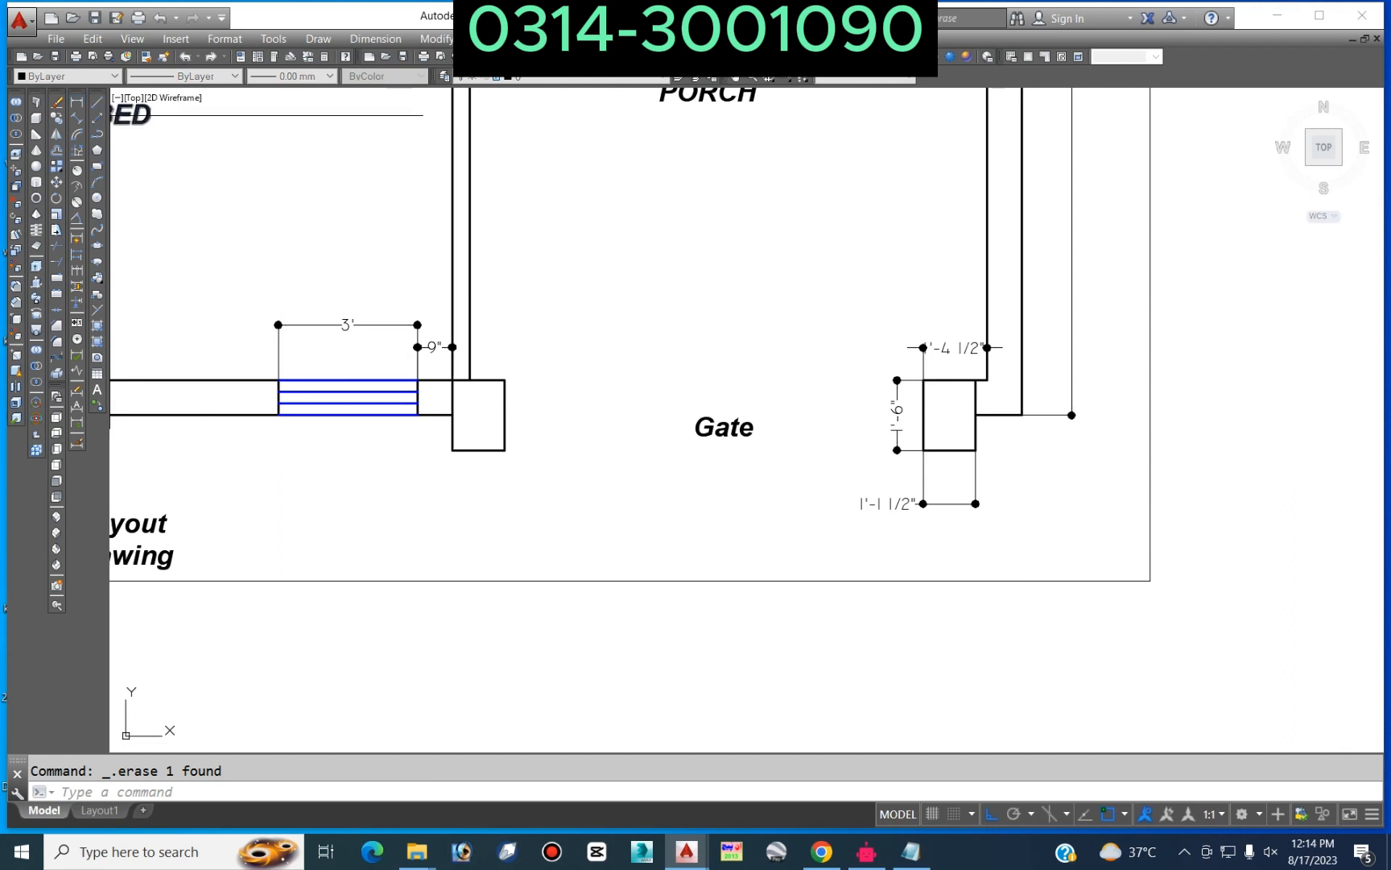
# Step: Add a linear dimension for the width of the gate pillar beside the front bedroom, below the pillar
pyautogui.click(77, 103)
pyautogui.scroll(3, 453, 472)
pyautogui.click(485, 407)
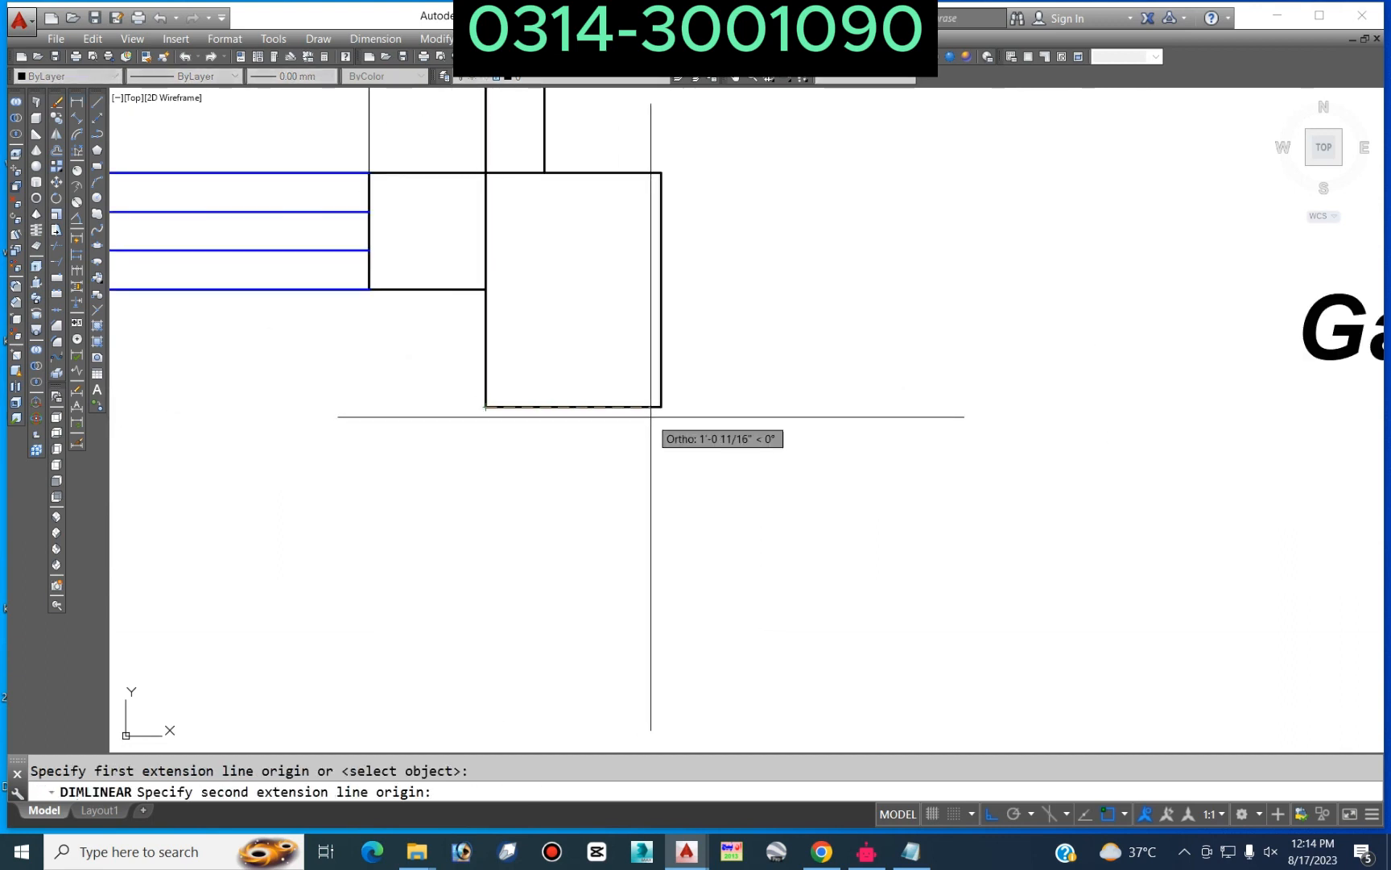
pyautogui.click(661, 406)
pyautogui.click(646, 546)
# Step: Add a linear dimension for the depth of the gate pillar beside the front bedroom, on its gate side
pyautogui.press('space')
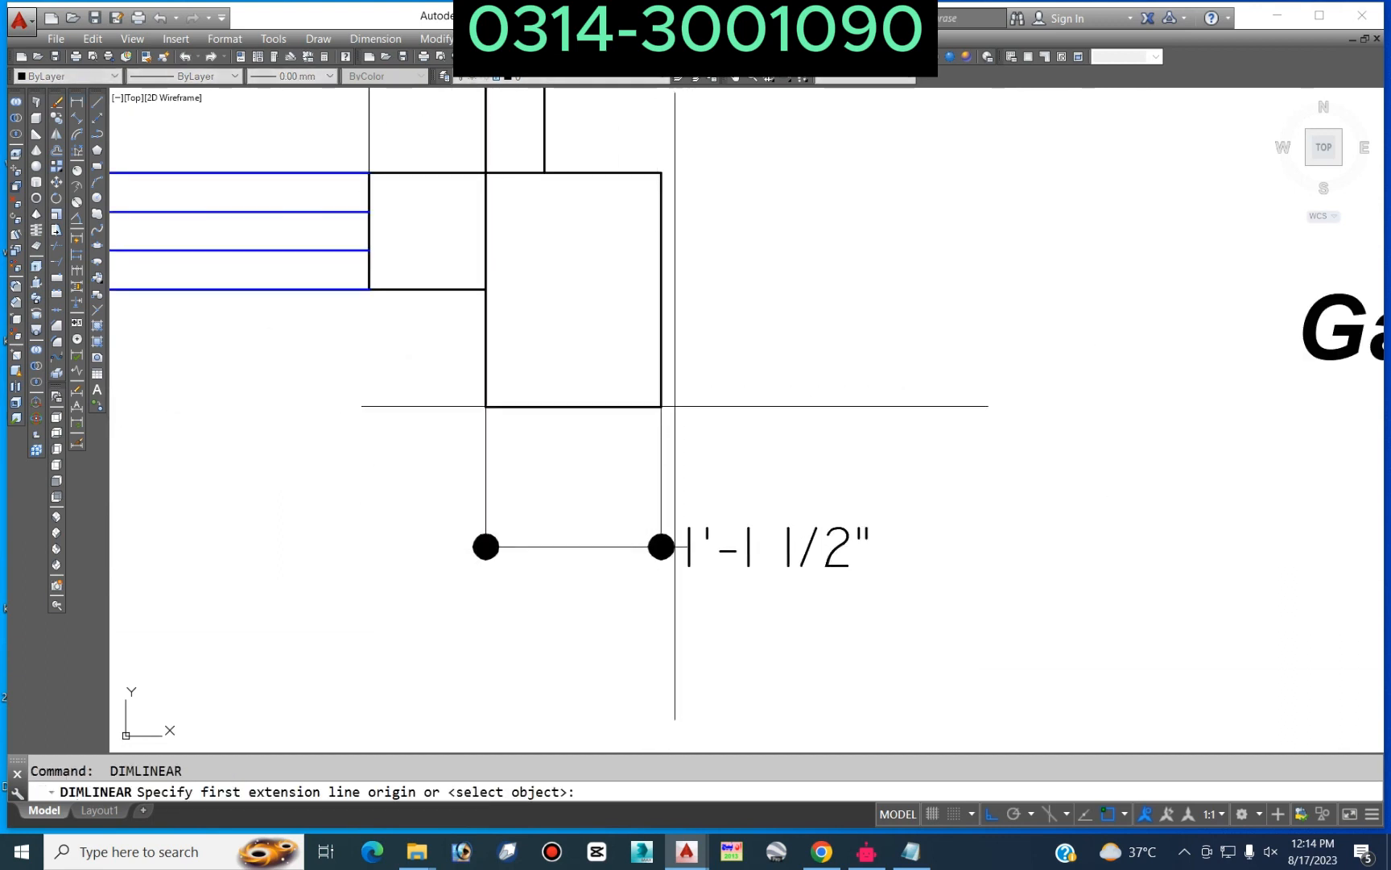
pyautogui.click(662, 407)
pyautogui.press('Escape')
pyautogui.press('space')
pyautogui.click(661, 407)
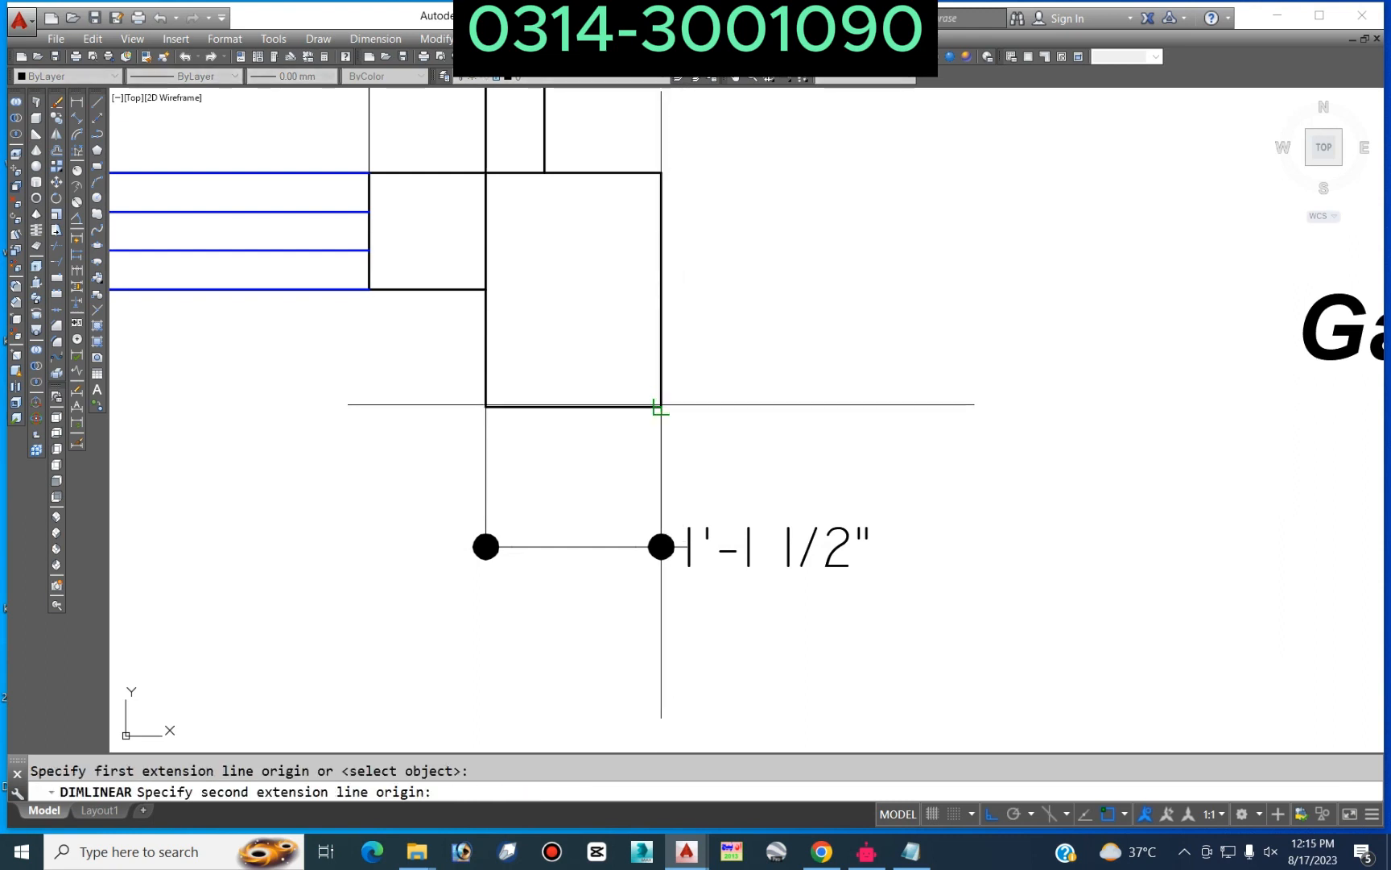
pyautogui.click(661, 184)
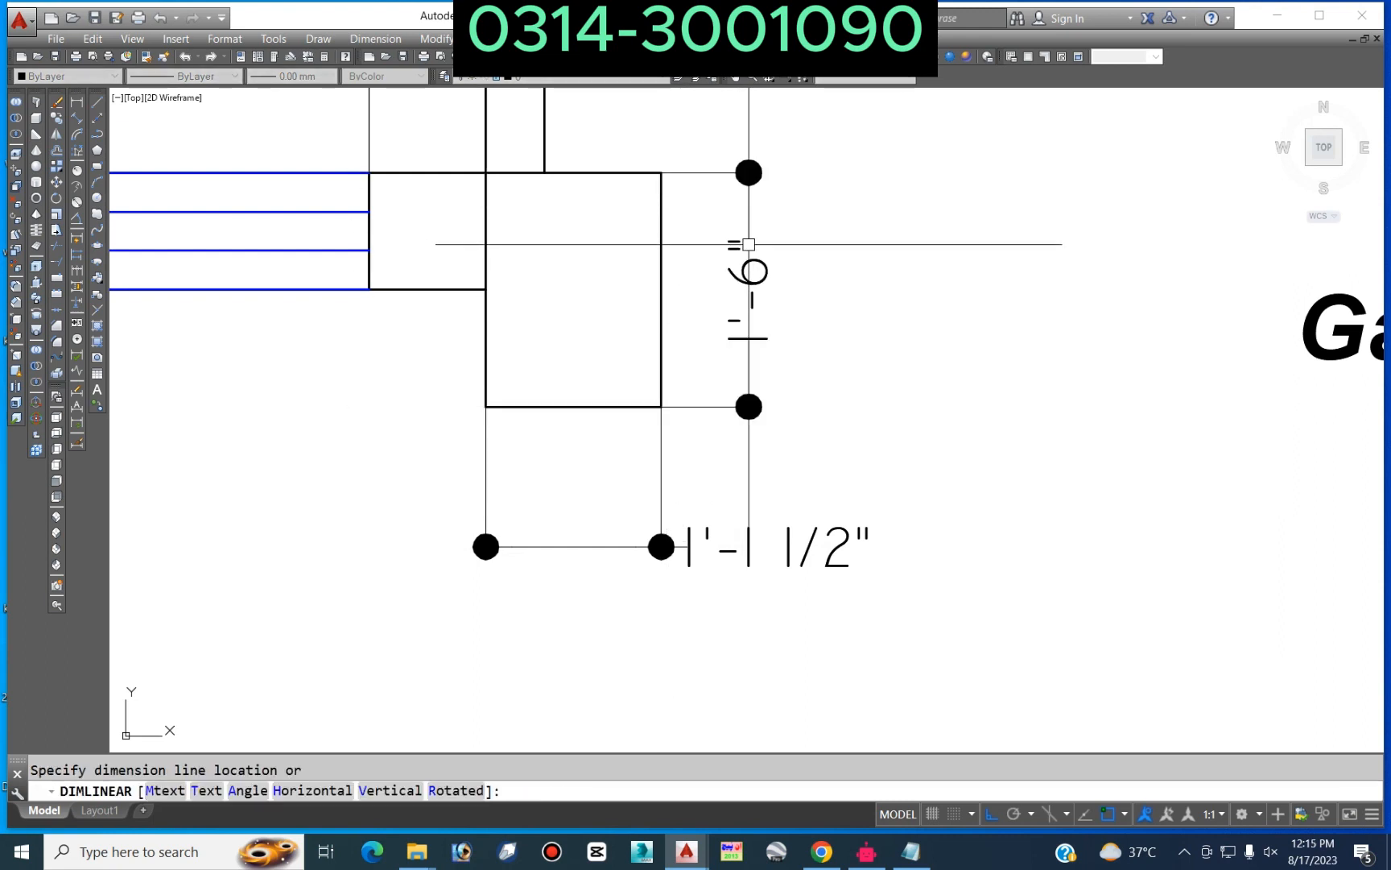
pyautogui.click(749, 241)
pyautogui.press('Escape')
pyautogui.scroll(-5, 633, 353)
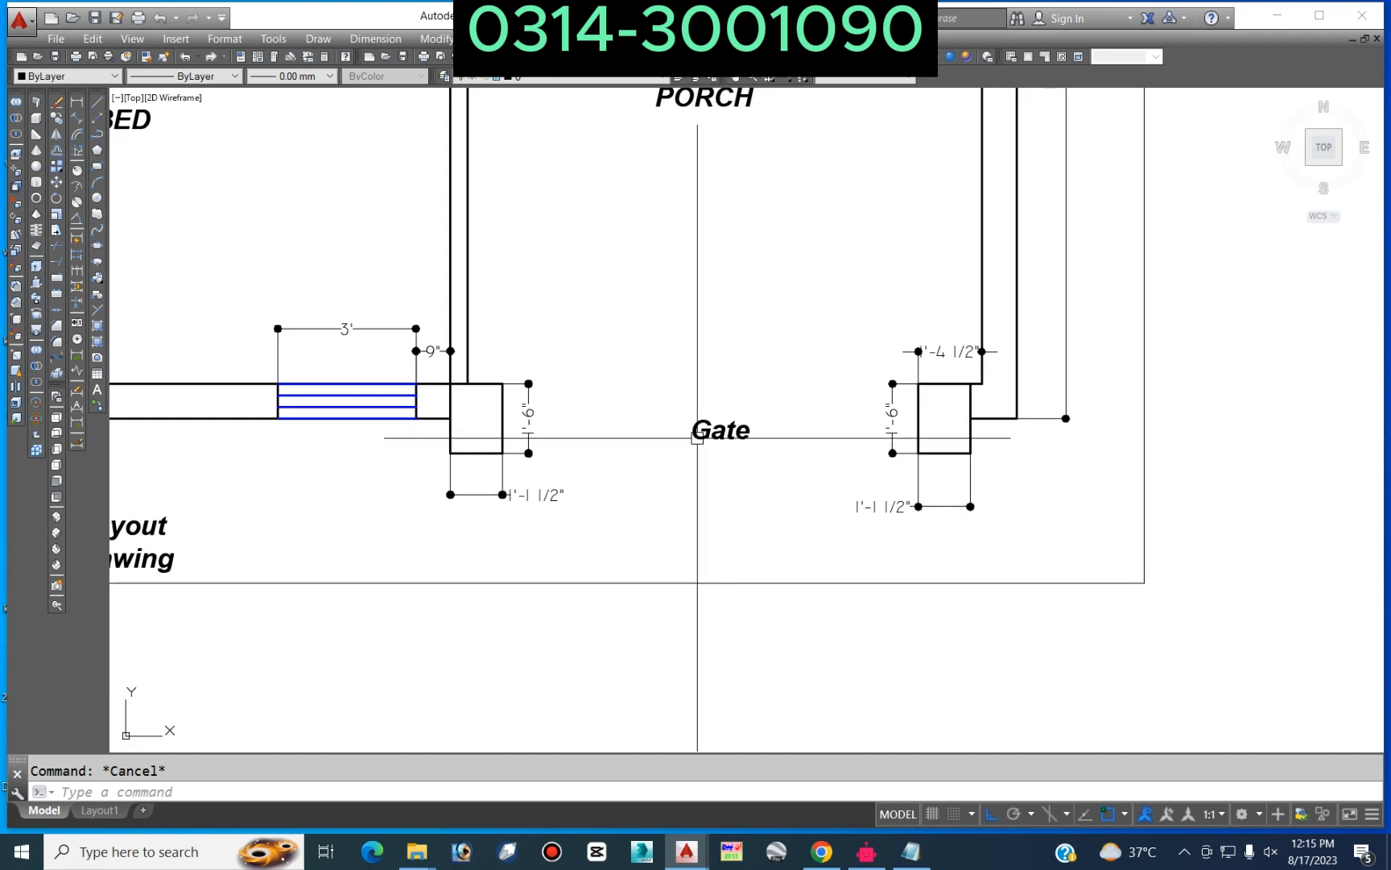
# Step: Dimension how far the bedroom-side gate pillar projects beyond the outer face of the front bedroom wall
pyautogui.scroll(5, 457, 456)
pyautogui.press('Return')
pyautogui.click(457, 458)
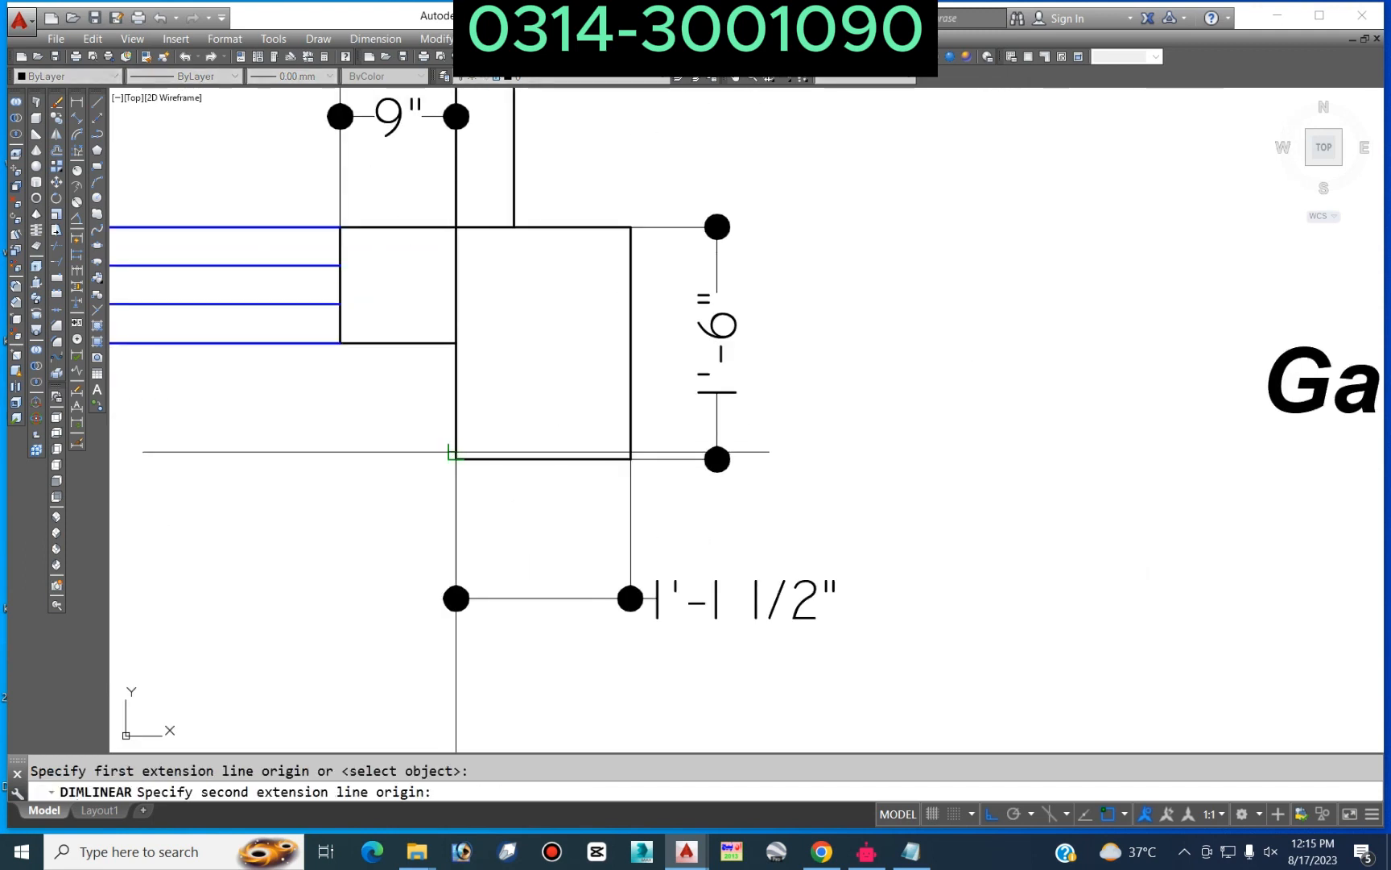
pyautogui.press('Escape')
pyautogui.press('Return')
pyautogui.click(456, 459)
pyautogui.click(457, 343)
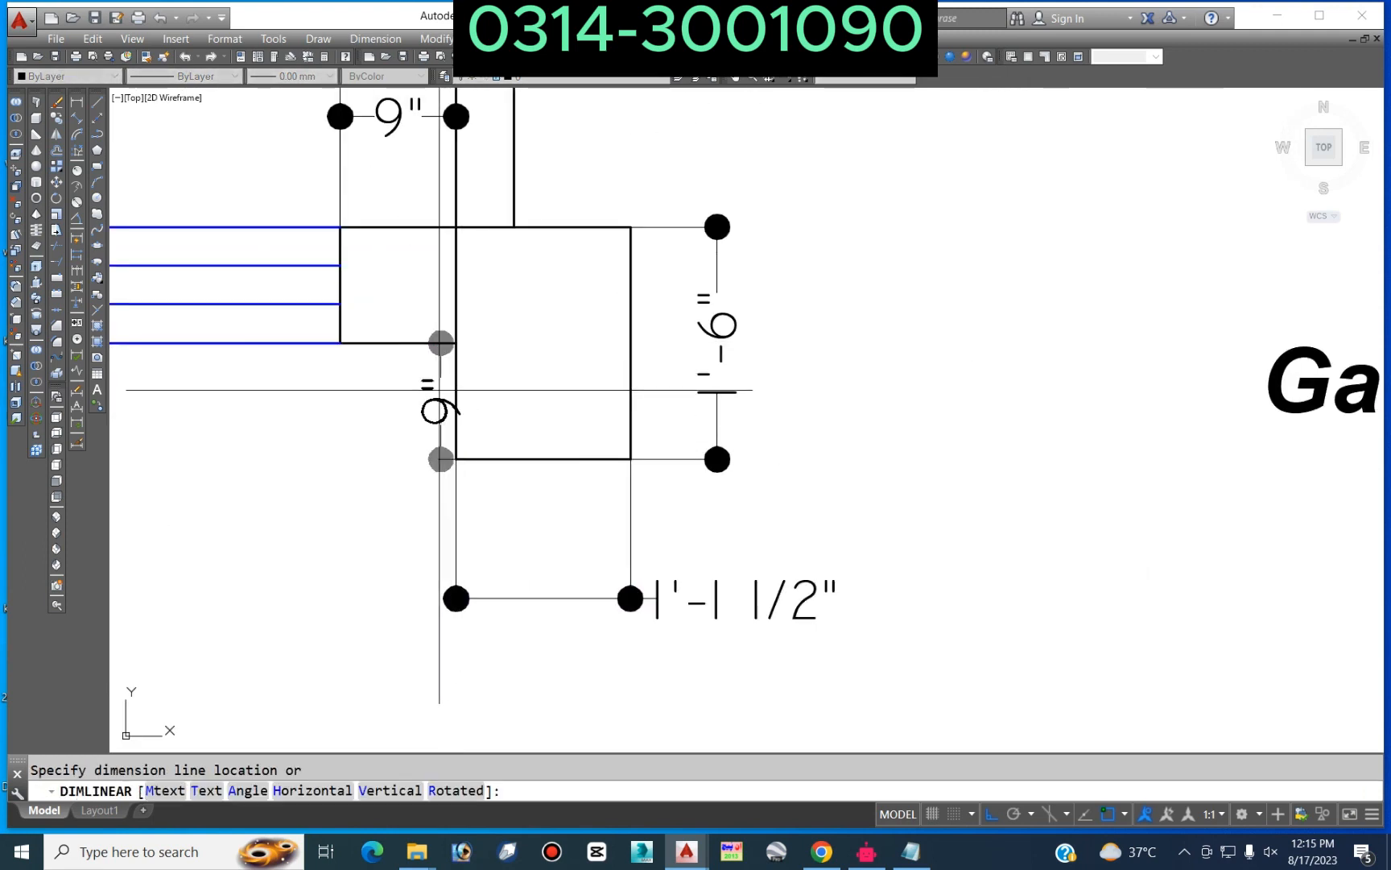
pyautogui.click(418, 411)
pyautogui.scroll(-5, 418, 411)
# Step: Dimension the small wall offset between the front bath and bedroom, and move its text below the dimension line
pyautogui.scroll(5, 516, 366)
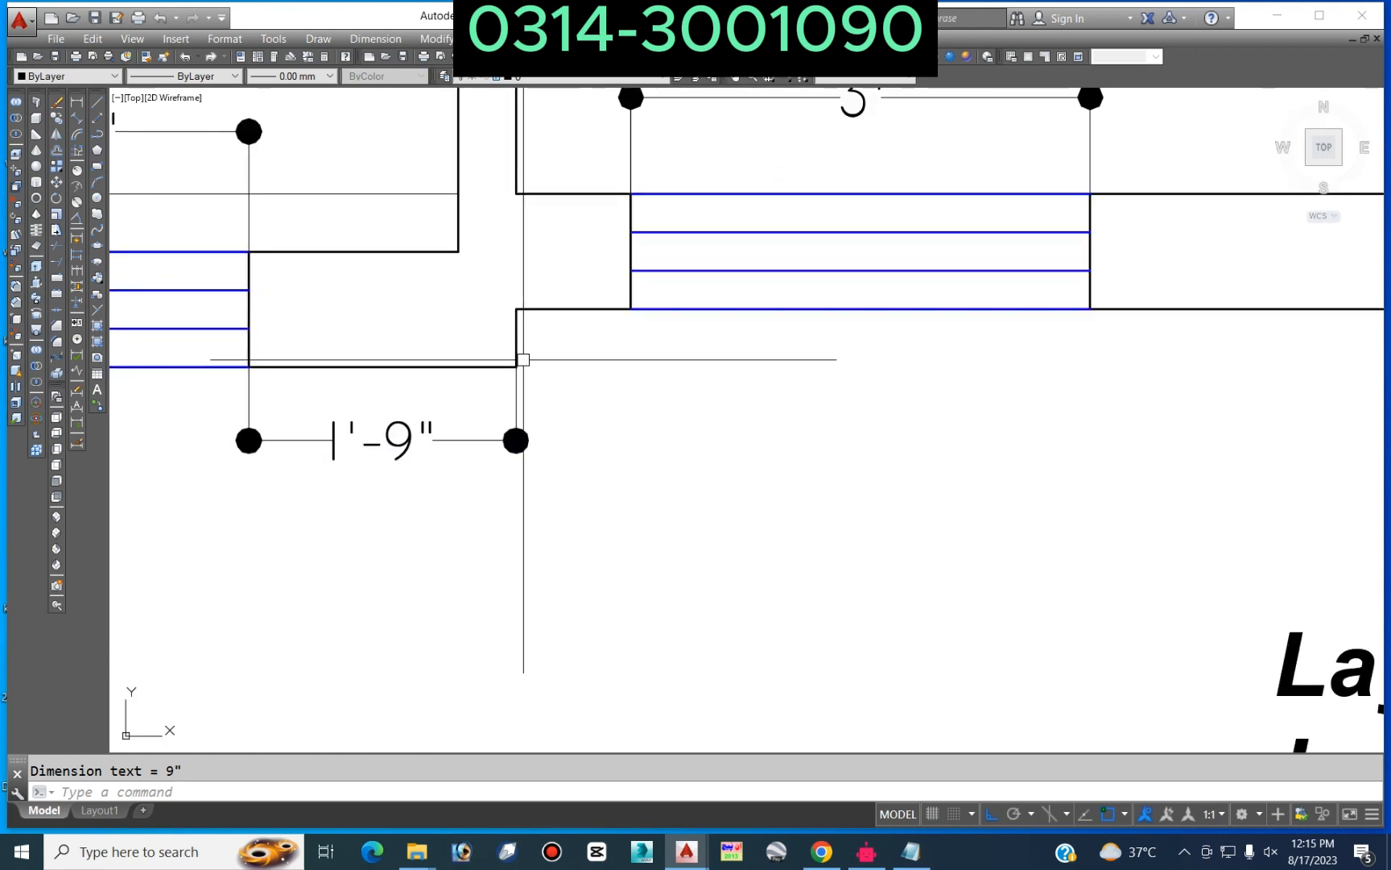
pyautogui.press('Return')
pyautogui.click(516, 366)
pyautogui.click(516, 309)
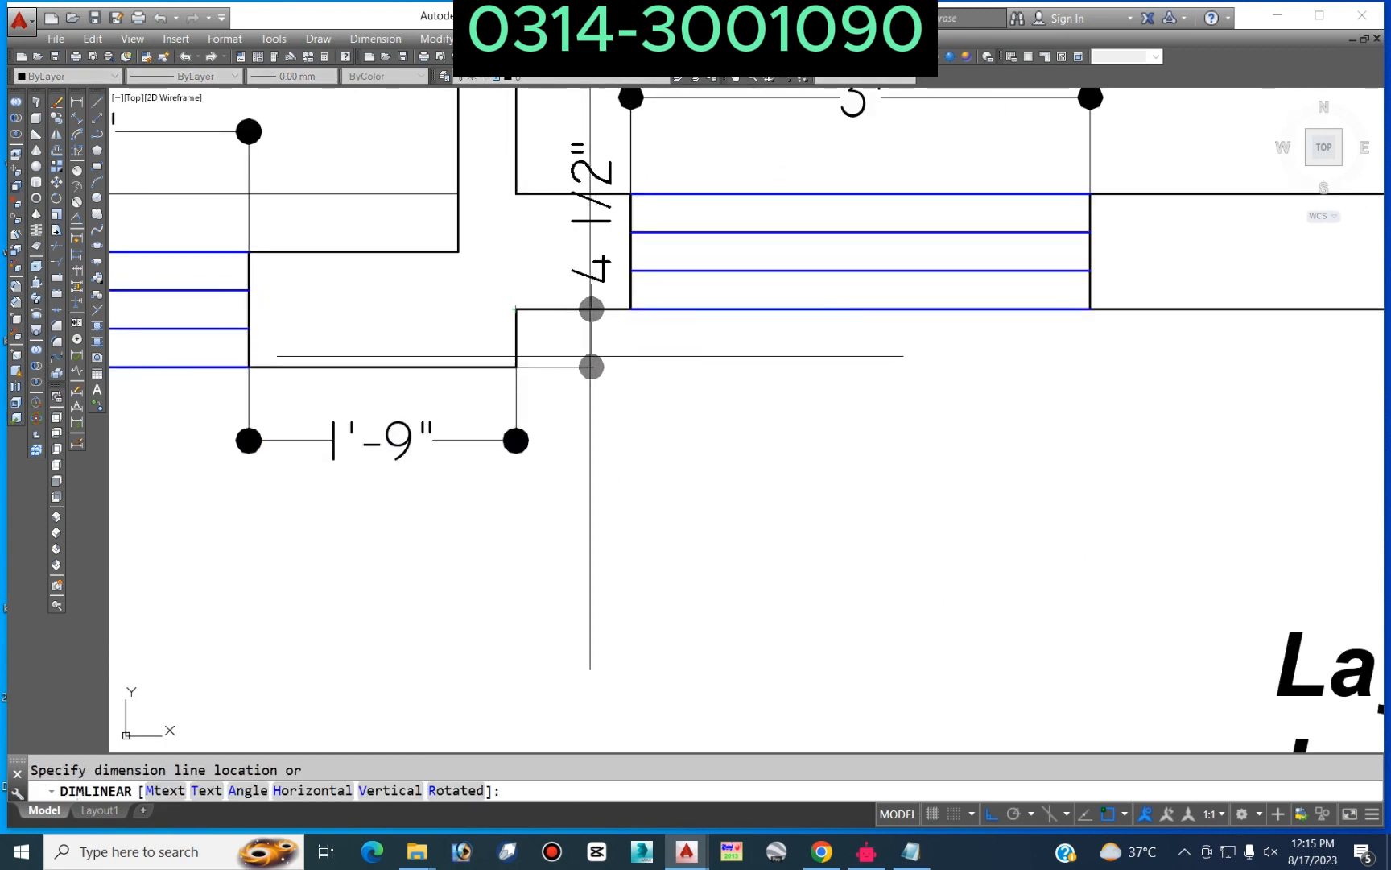
pyautogui.click(589, 324)
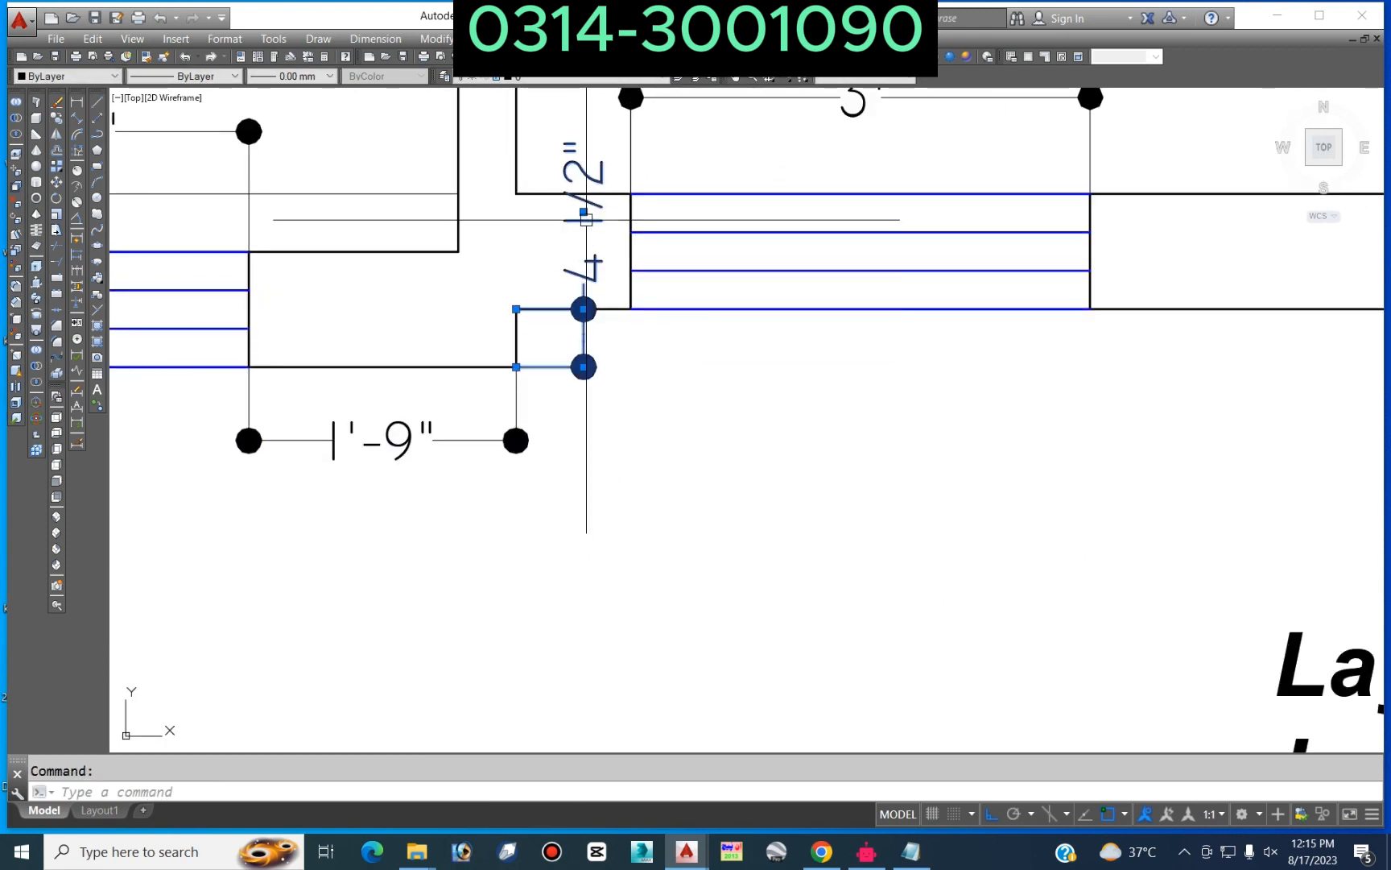
pyautogui.click(583, 211)
pyautogui.press('Escape')
pyautogui.scroll(-5, 739, 479)
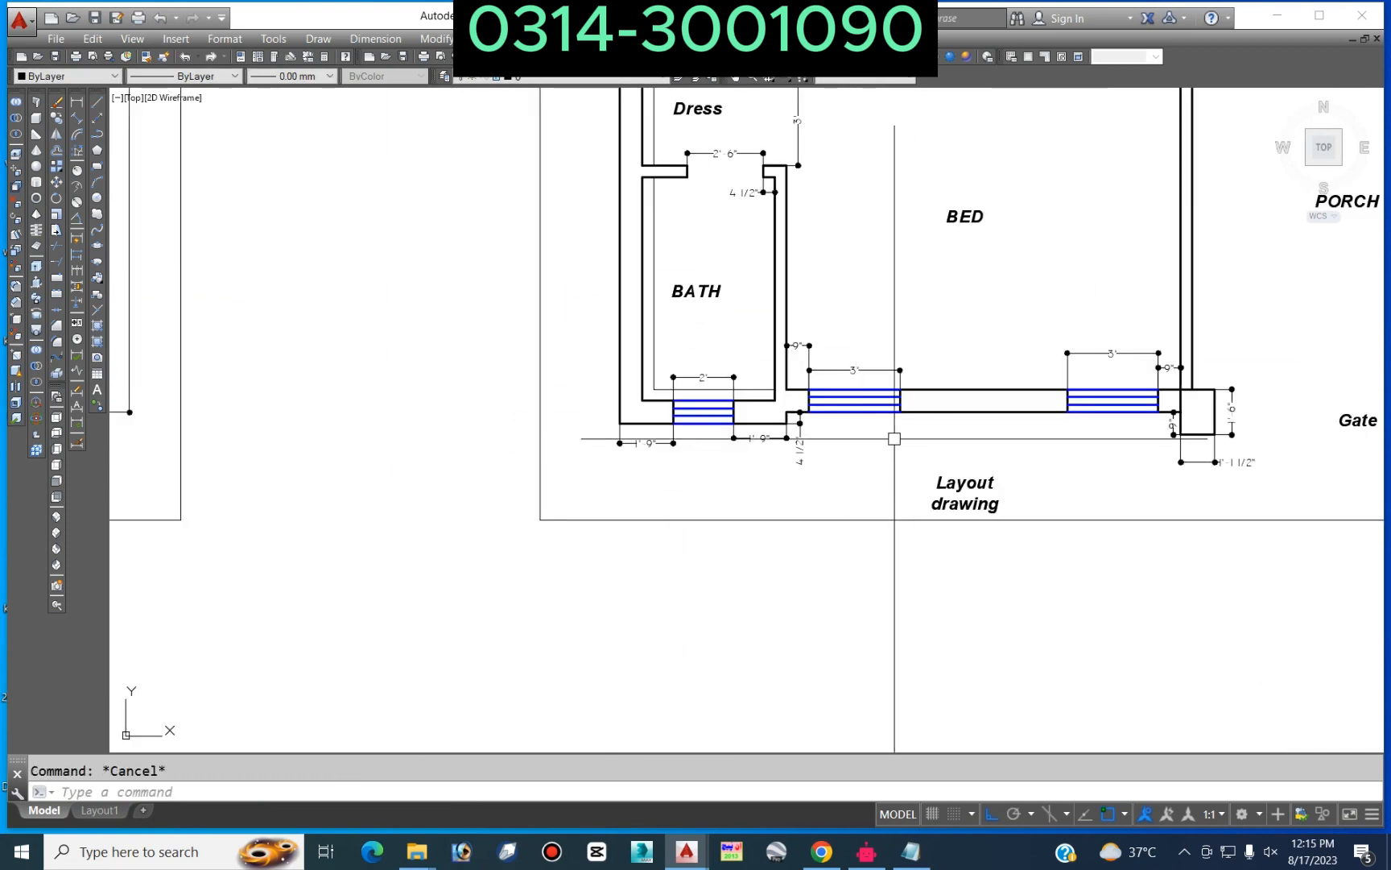
# Step: Dimension the horizontal offset in the outer wall between the front Dress corner and the rear bedroom's nearest window
pyautogui.moveTo(895, 435); pyautogui.dragTo(929, 736, button='middle')
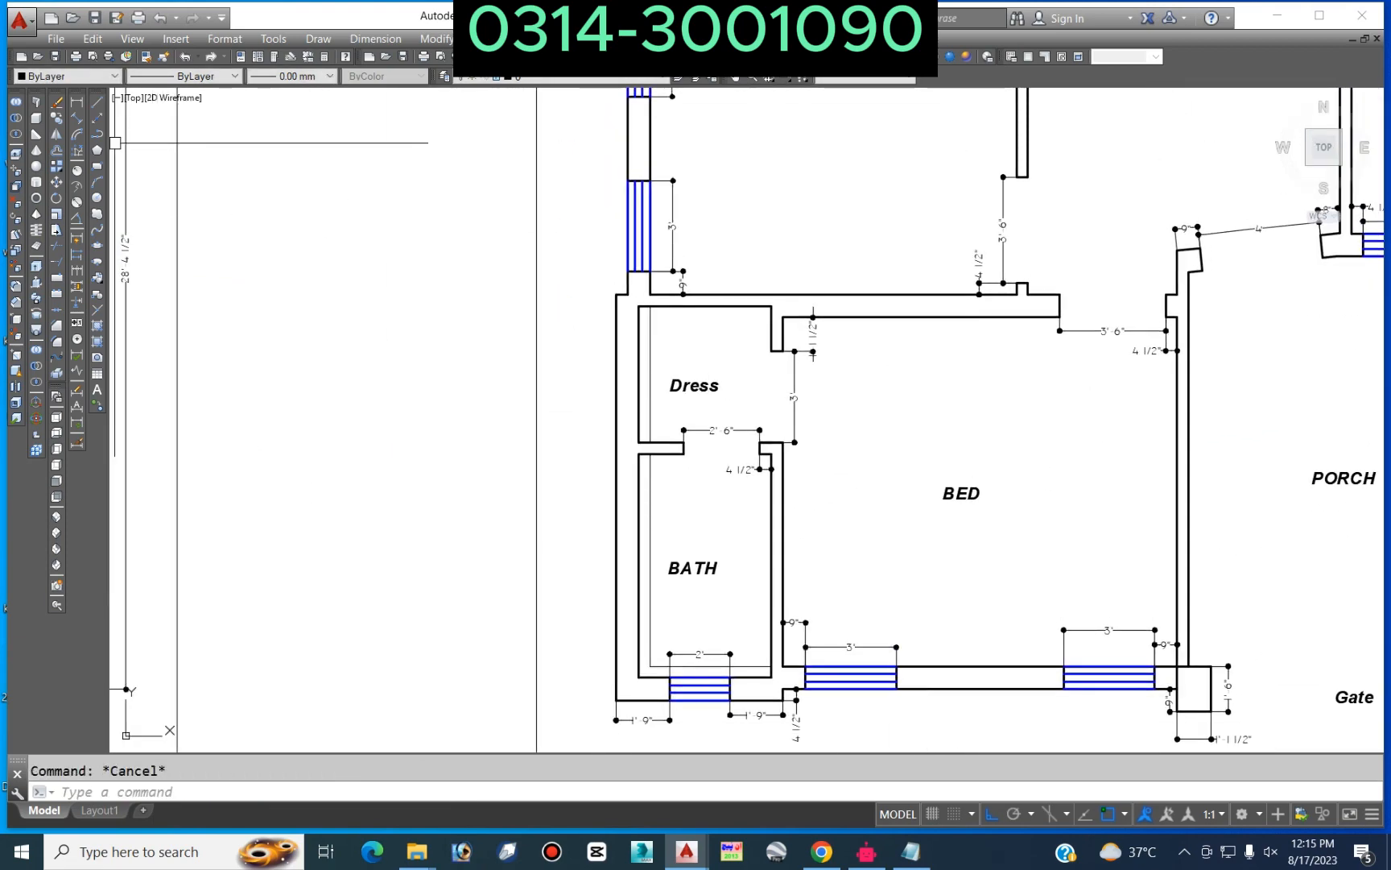
pyautogui.click(76, 101)
pyautogui.scroll(6, 612, 295)
pyautogui.click(628, 311)
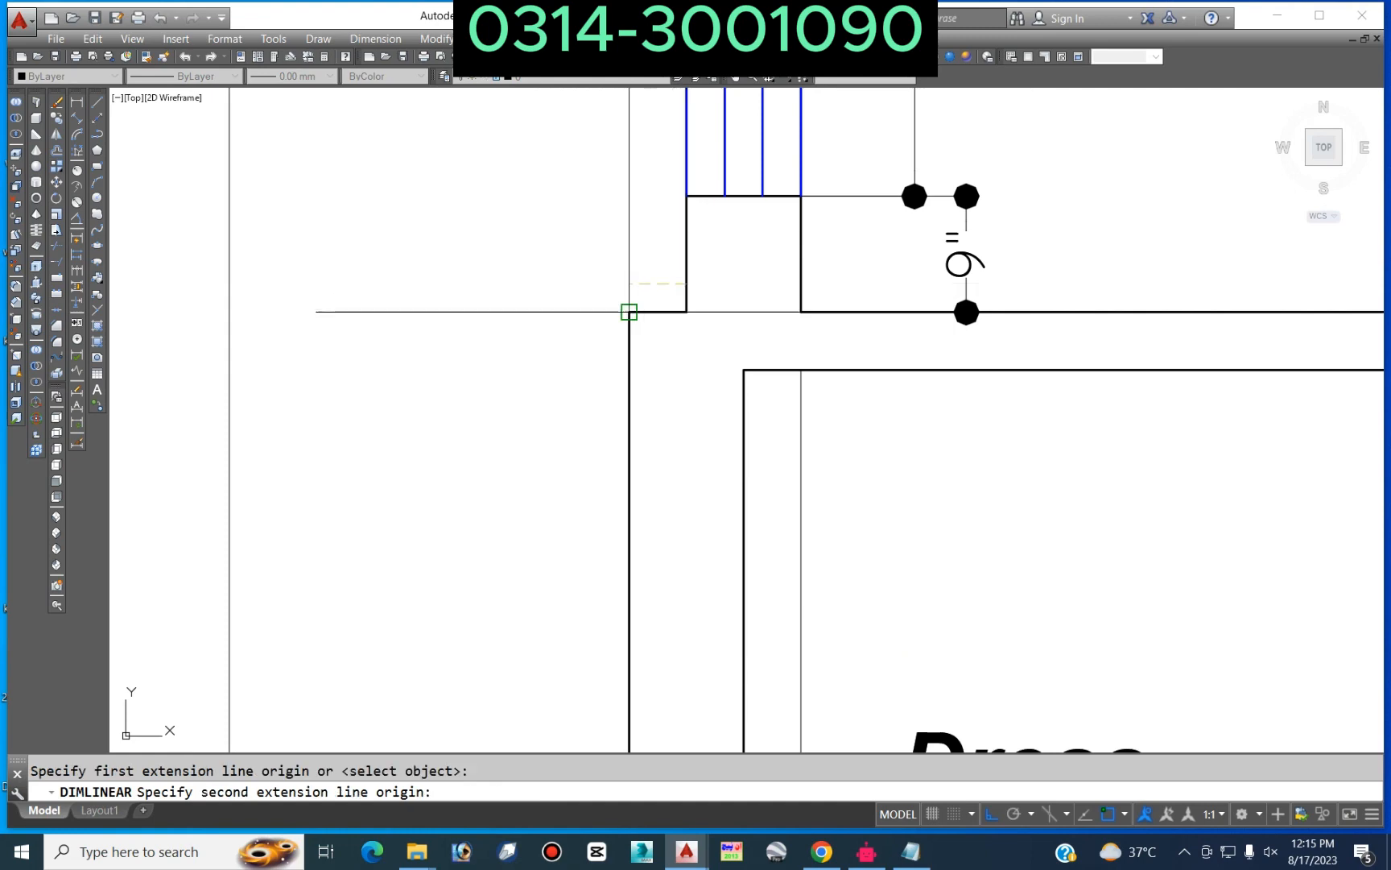
pyautogui.click(687, 283)
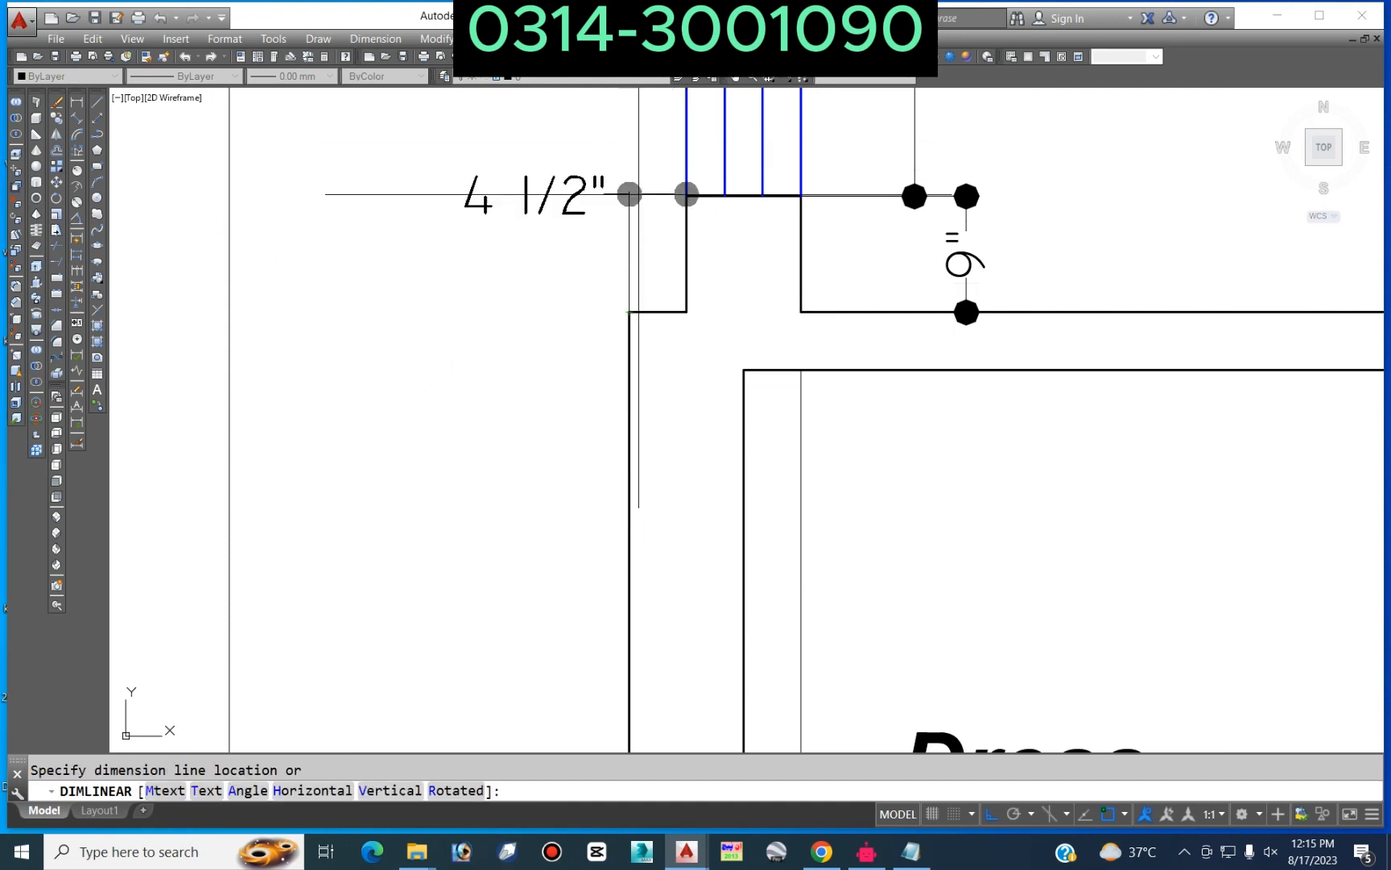
pyautogui.click(585, 266)
pyautogui.scroll(-6, 722, 326)
# Step: Dimension the horizontal offset in the outer wall between the rear bath corner and the rear bedroom's upper window
pyautogui.moveTo(731, 246); pyautogui.dragTo(736, 689, button='middle')
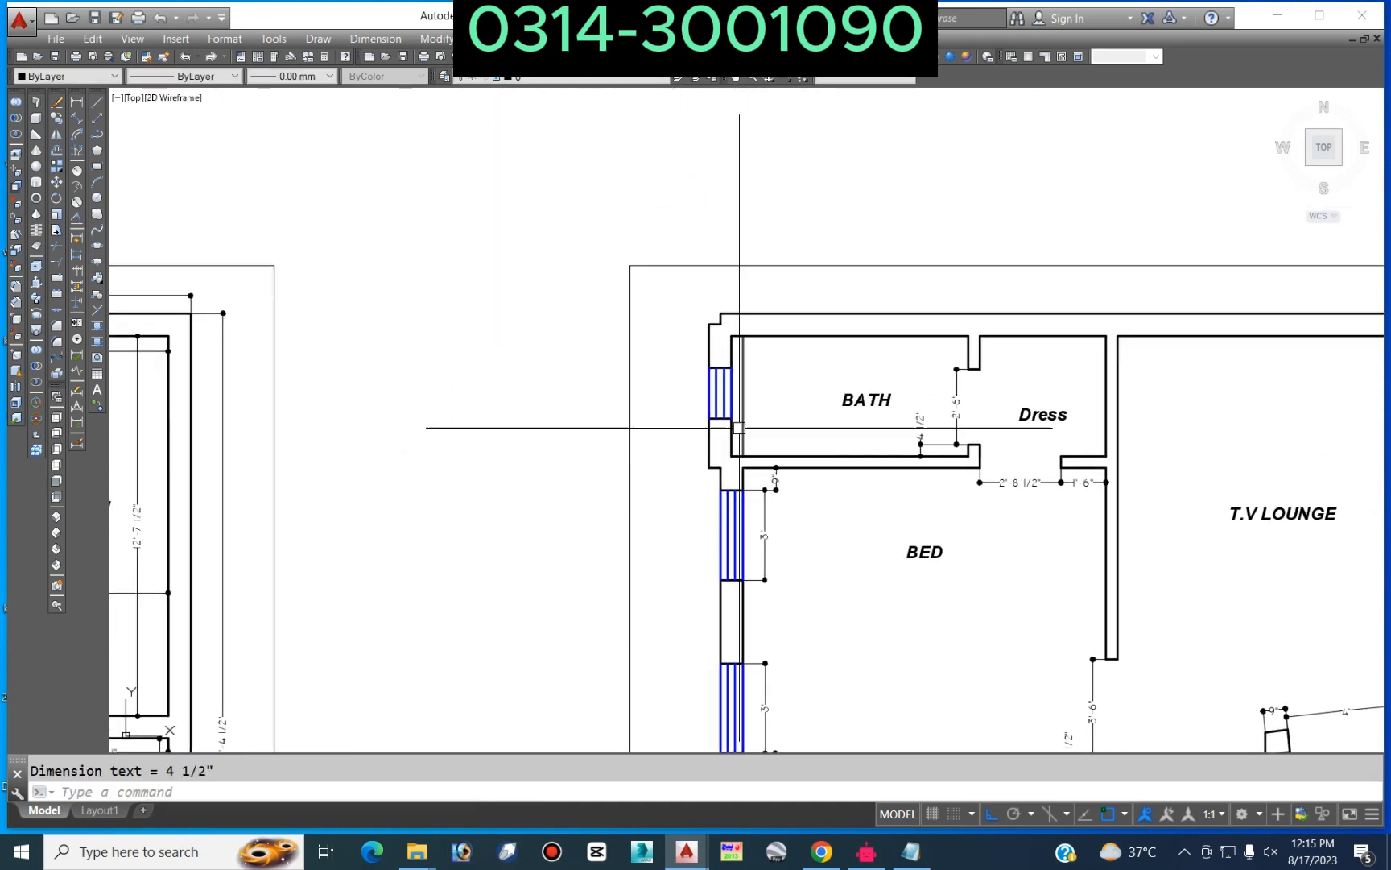
pyautogui.scroll(6, 704, 498)
pyautogui.press('Return')
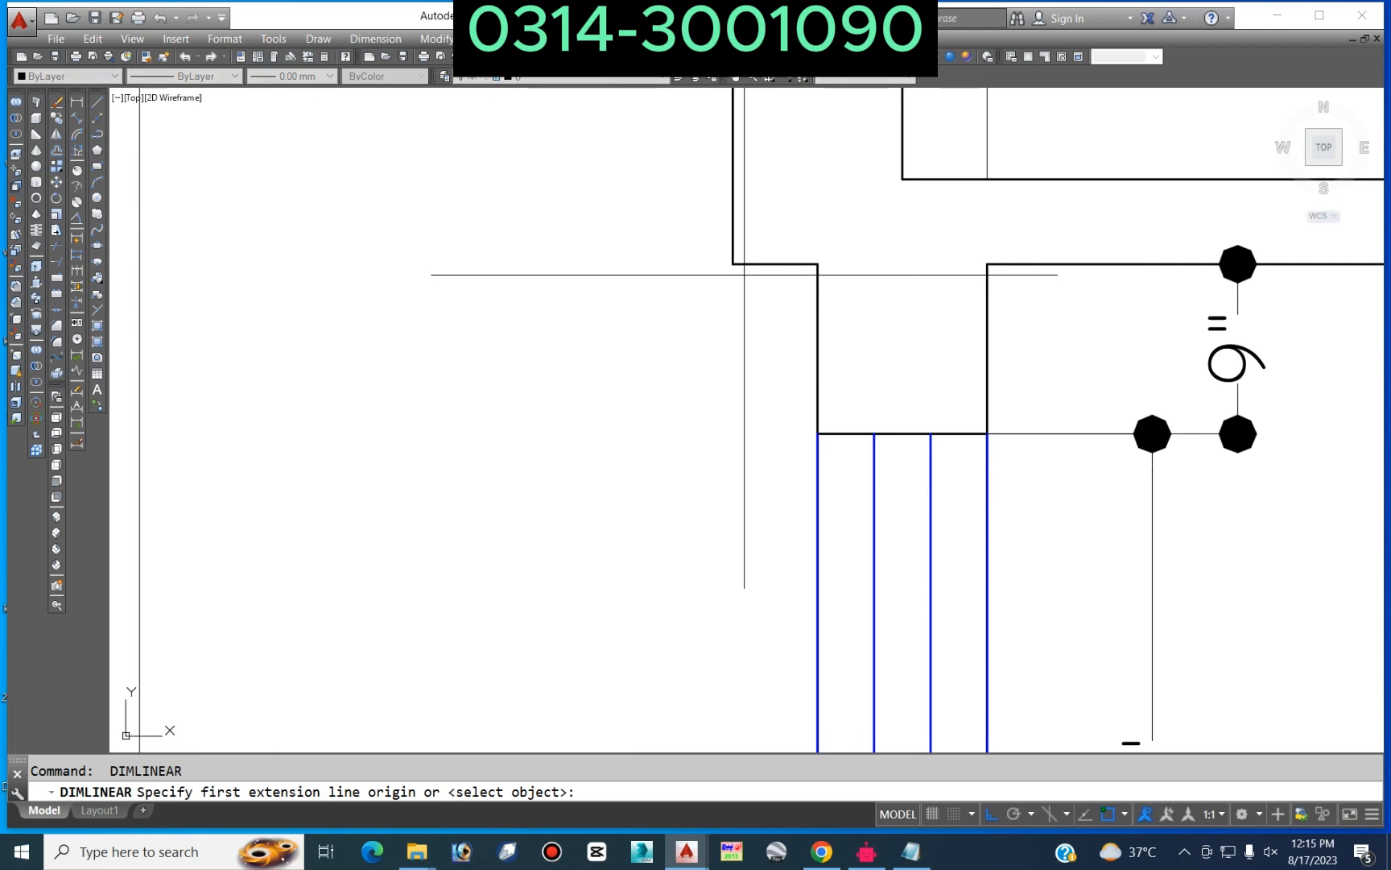
pyautogui.click(817, 263)
pyautogui.click(733, 263)
pyautogui.click(640, 365)
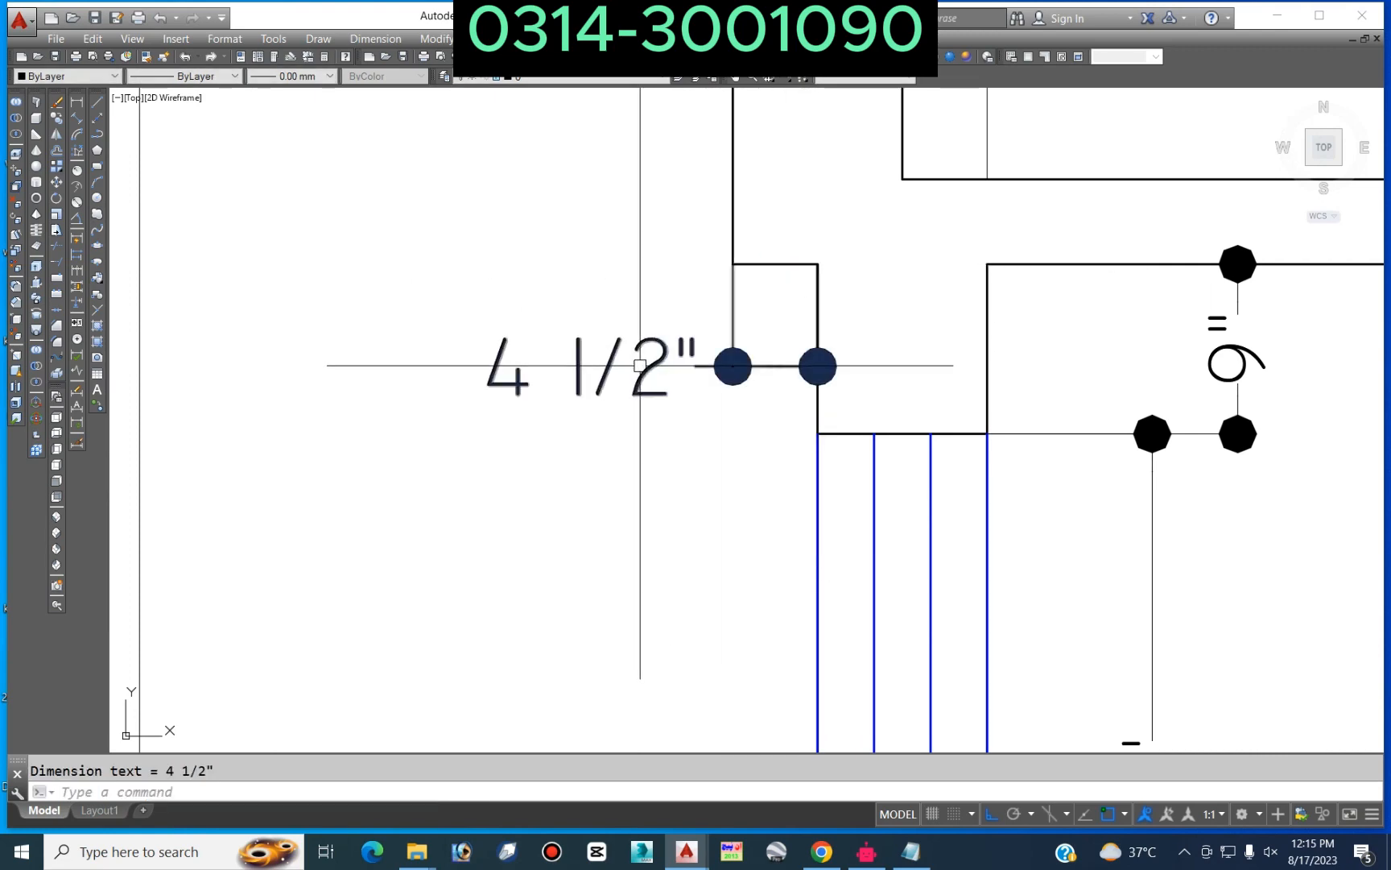
pyautogui.press('Escape')
# Step: Dimension the clear gate opening between the two gate pillars, in line with the existing dimension beside the outer wall
pyautogui.scroll(-8, 553, 326)
pyautogui.scroll(-4, 553, 326)
pyautogui.moveTo(736, 419); pyautogui.dragTo(575, 258, button='middle')
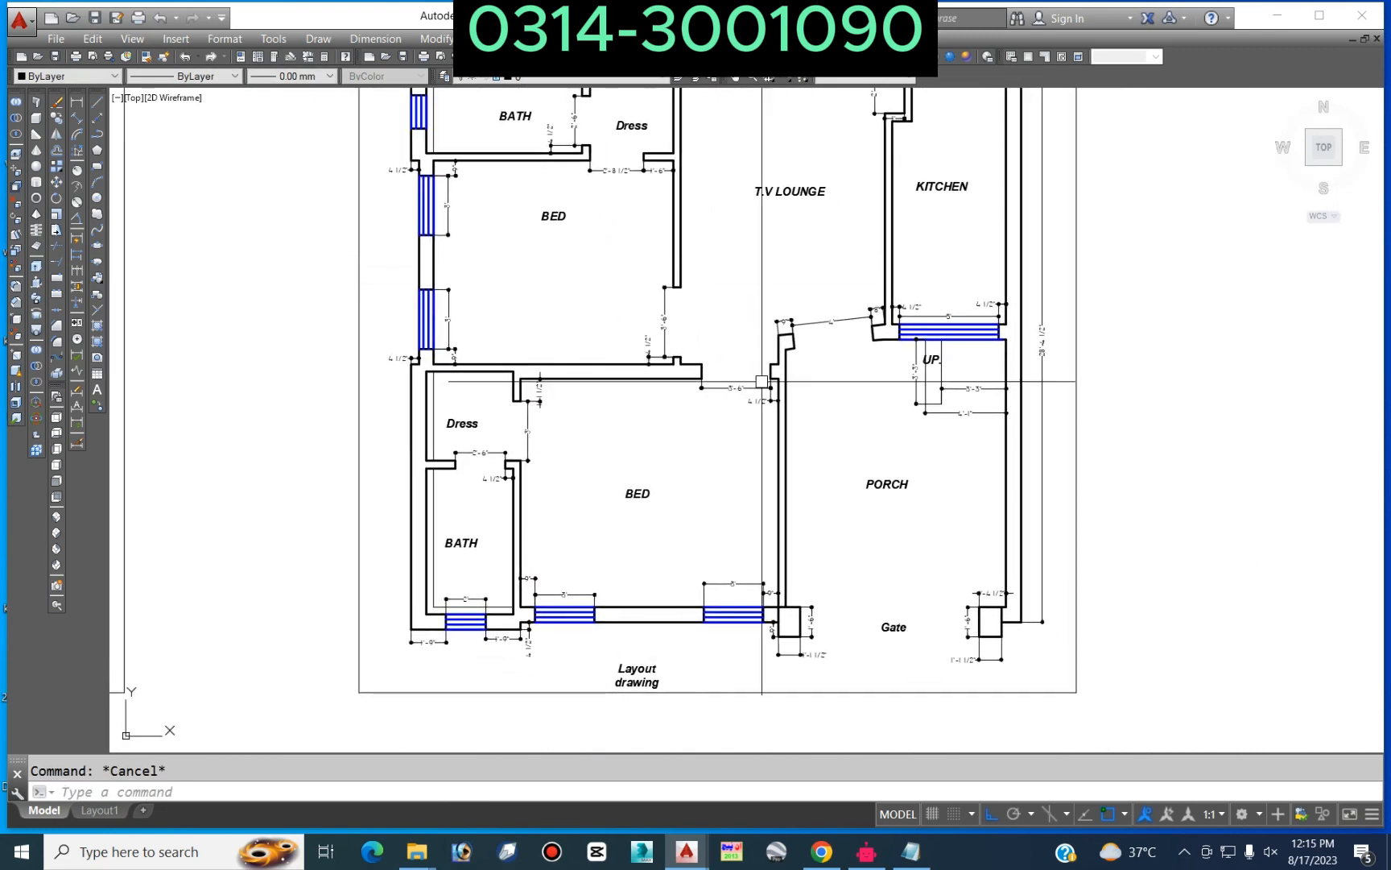
pyautogui.moveTo(798, 453); pyautogui.dragTo(676, 383, button='middle')
pyautogui.scroll(3, 796, 592)
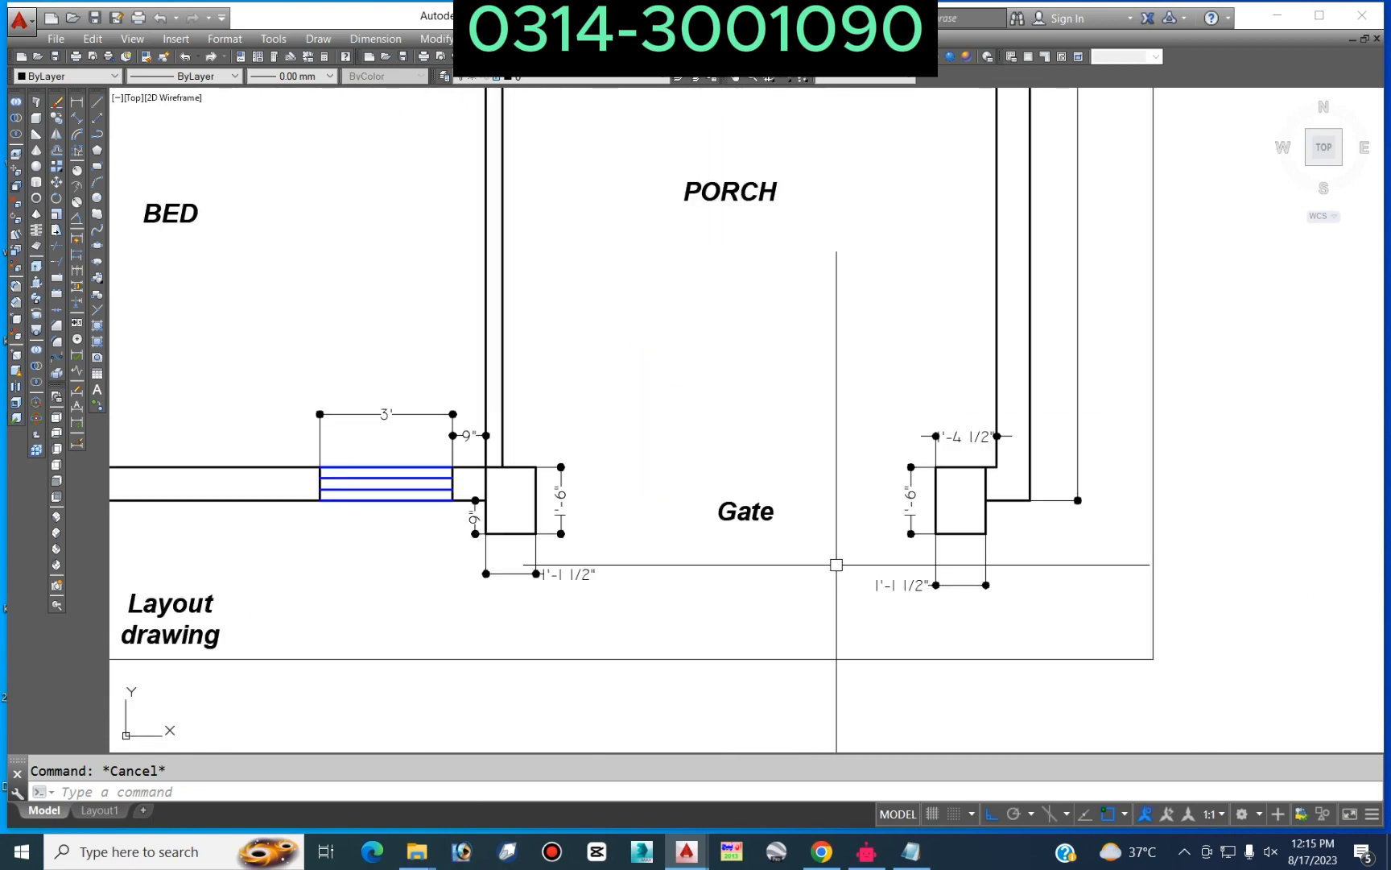
pyautogui.scroll(2, 894, 525)
pyautogui.scroll(-5, 961, 491)
pyautogui.scroll(4, 961, 494)
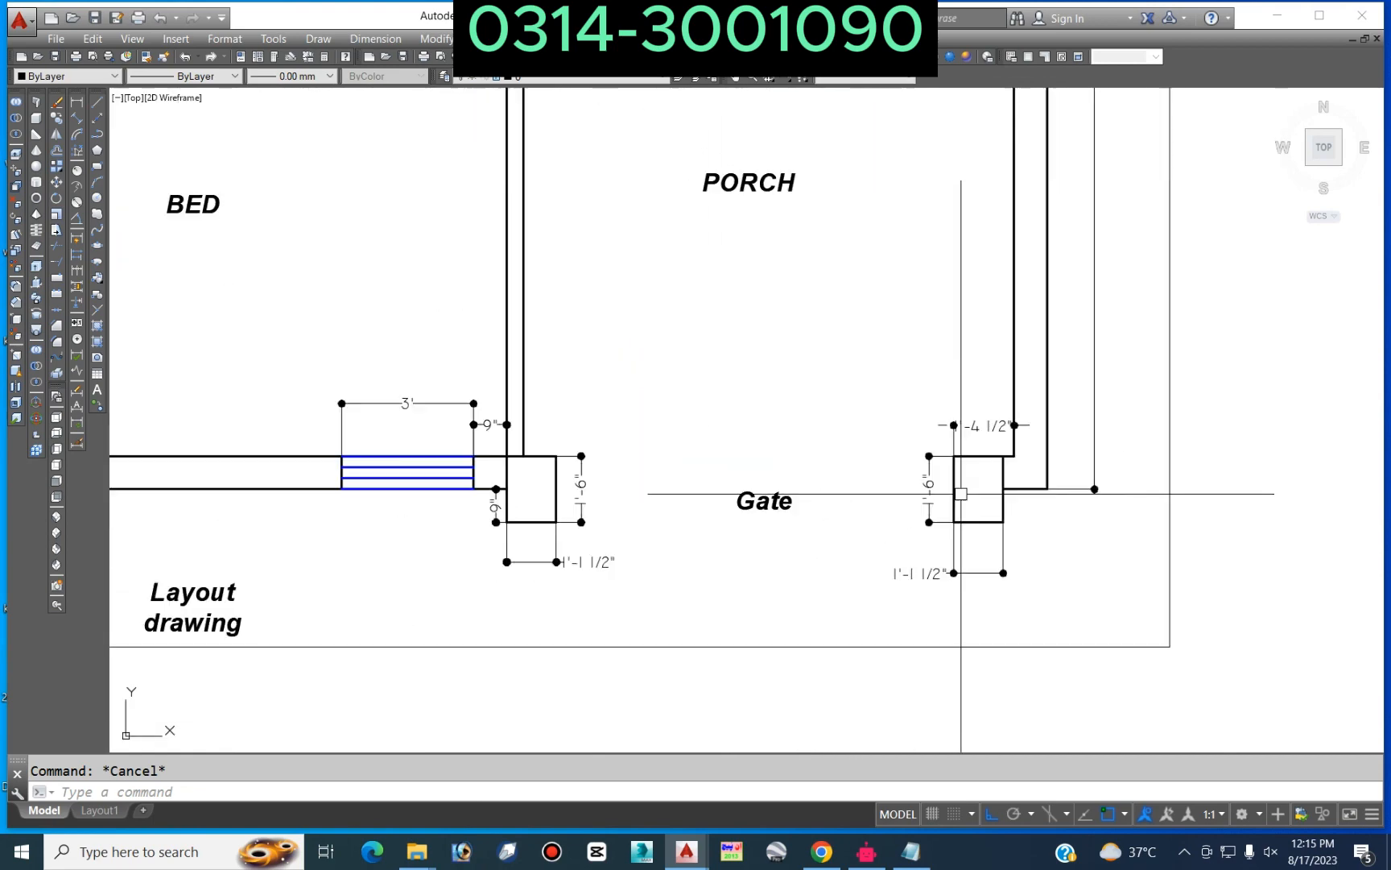
pyautogui.scroll(-5, 734, 448)
pyautogui.scroll(8, 734, 448)
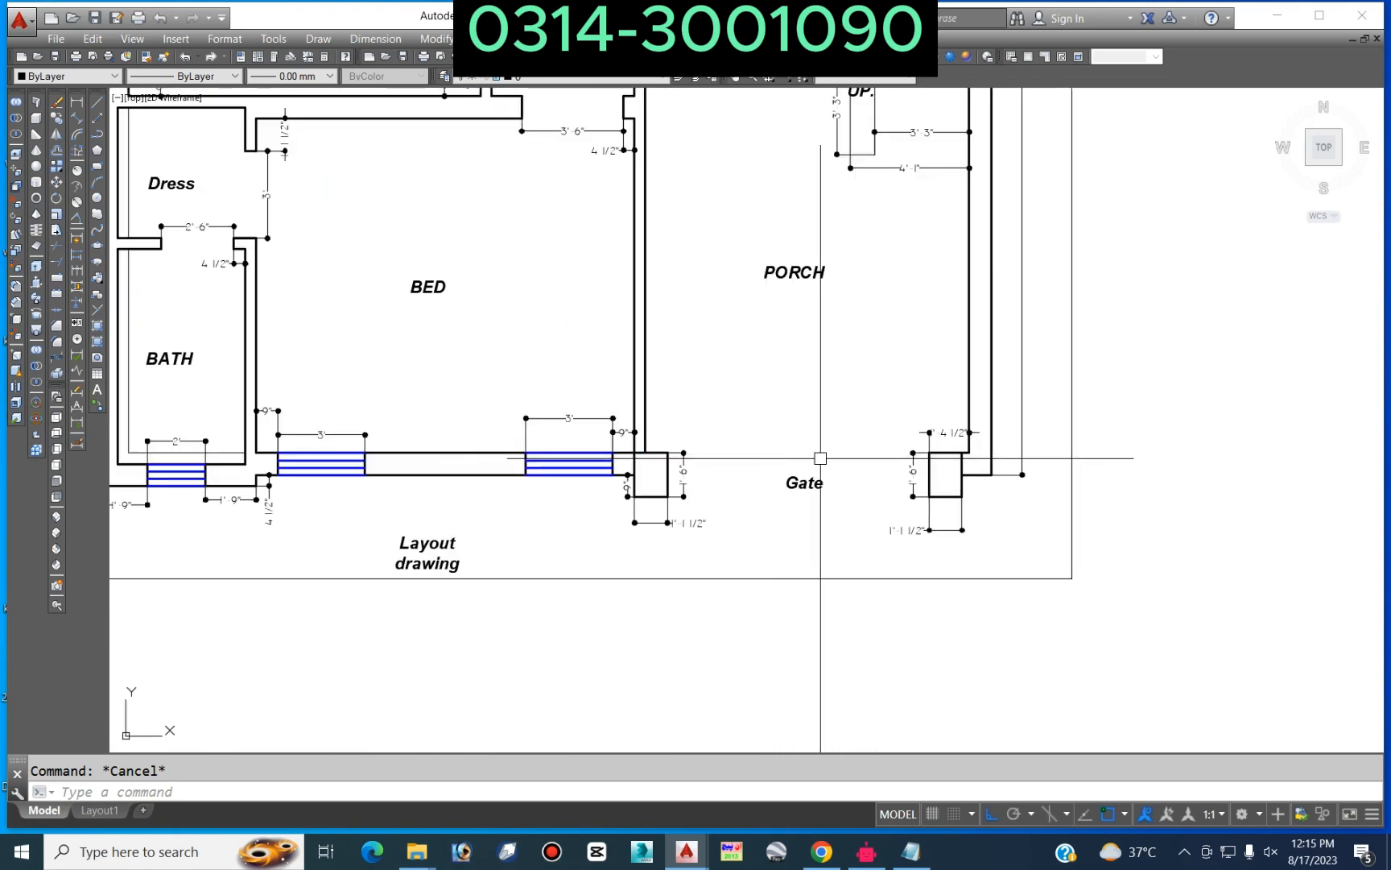
pyautogui.press('Return')
pyautogui.click(996, 448)
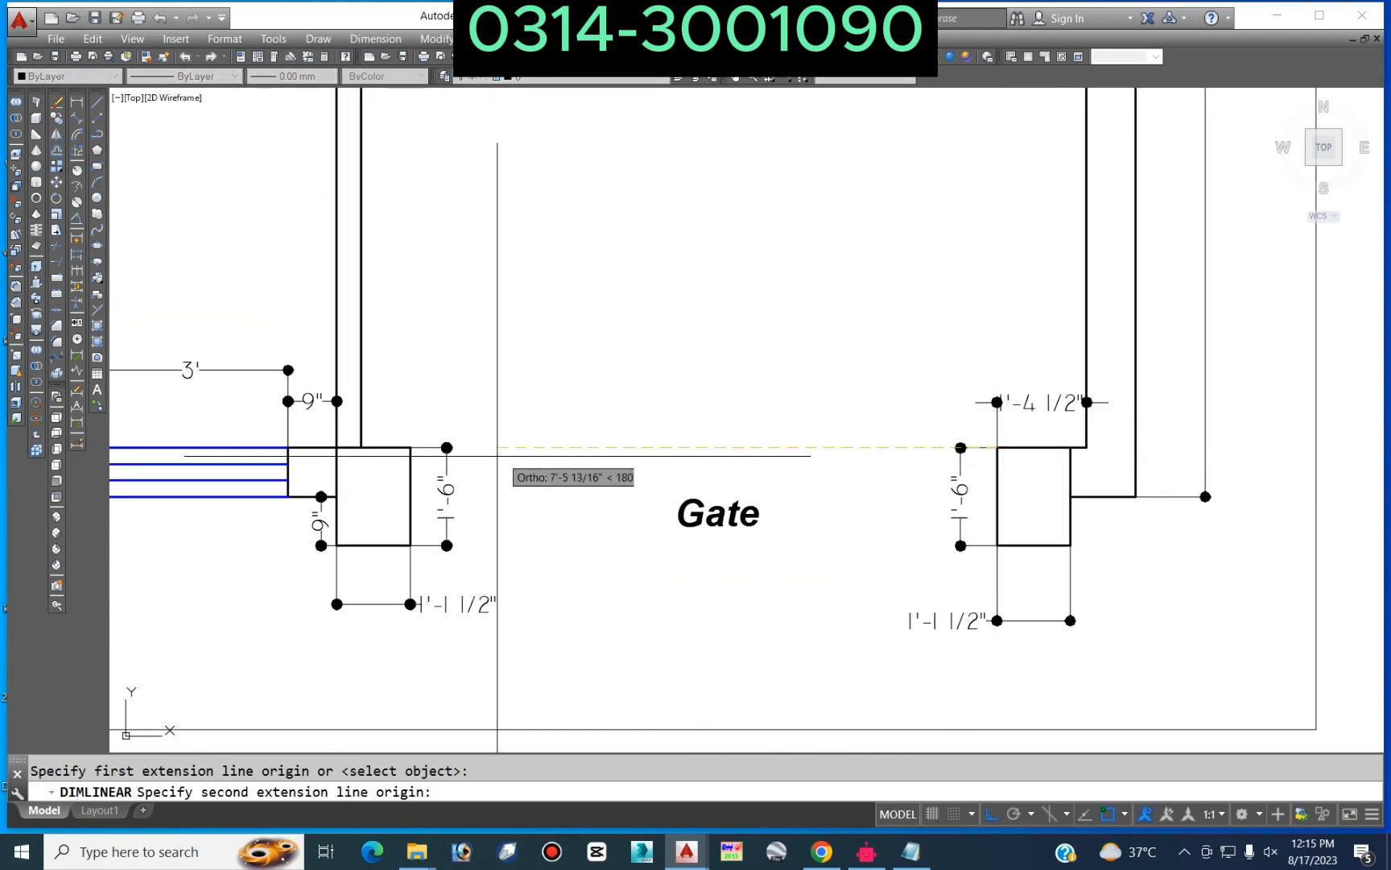
pyautogui.click(410, 448)
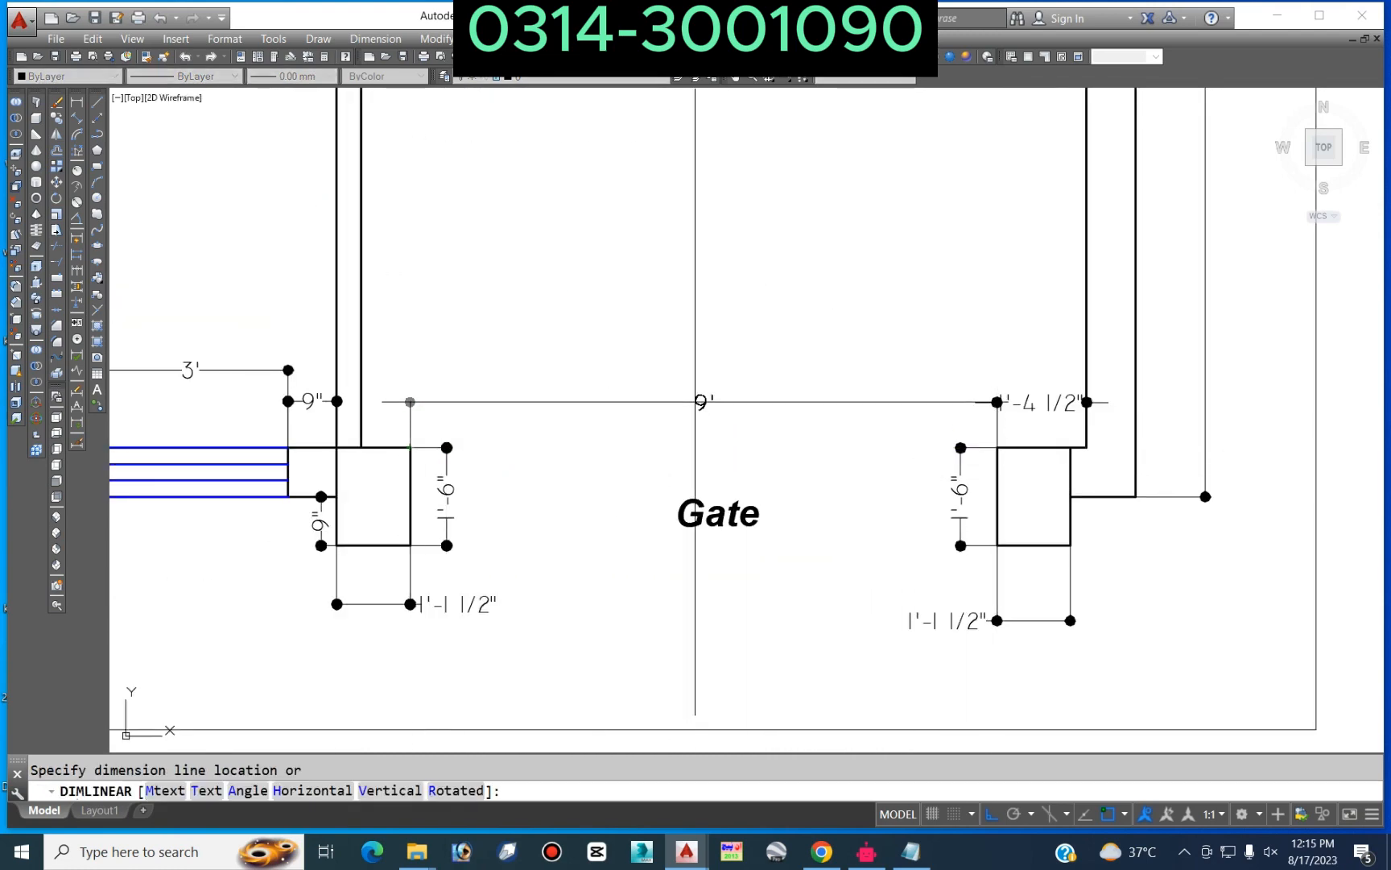
pyautogui.click(695, 401)
# Step: Dimension the distance from the bedroom-side pillar's gate edge to the porch face of the bedroom wall, aligned with the gate dimension
pyautogui.scroll(5, 390, 435)
pyautogui.press('Return')
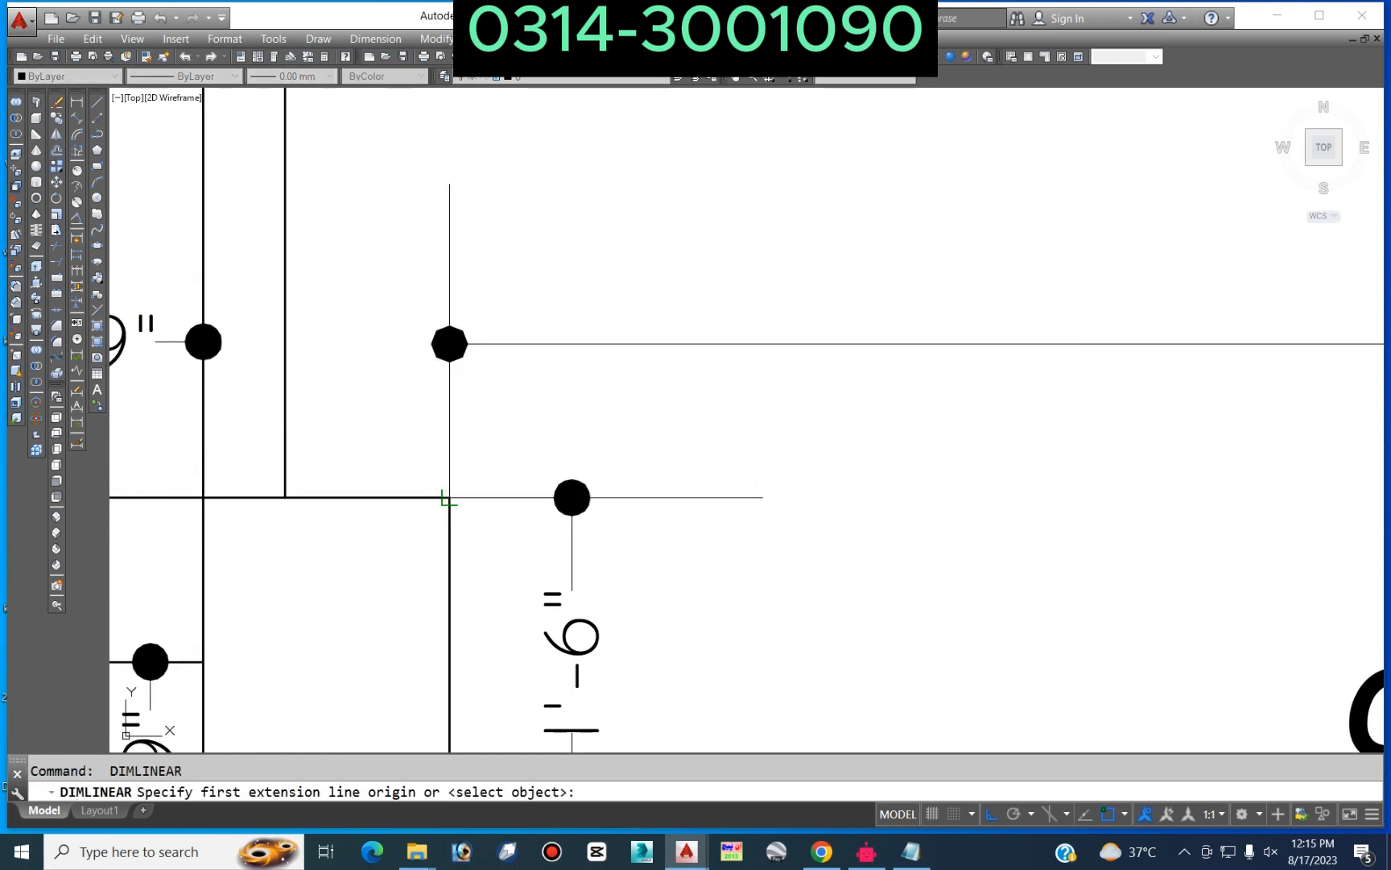
pyautogui.click(449, 499)
pyautogui.click(285, 497)
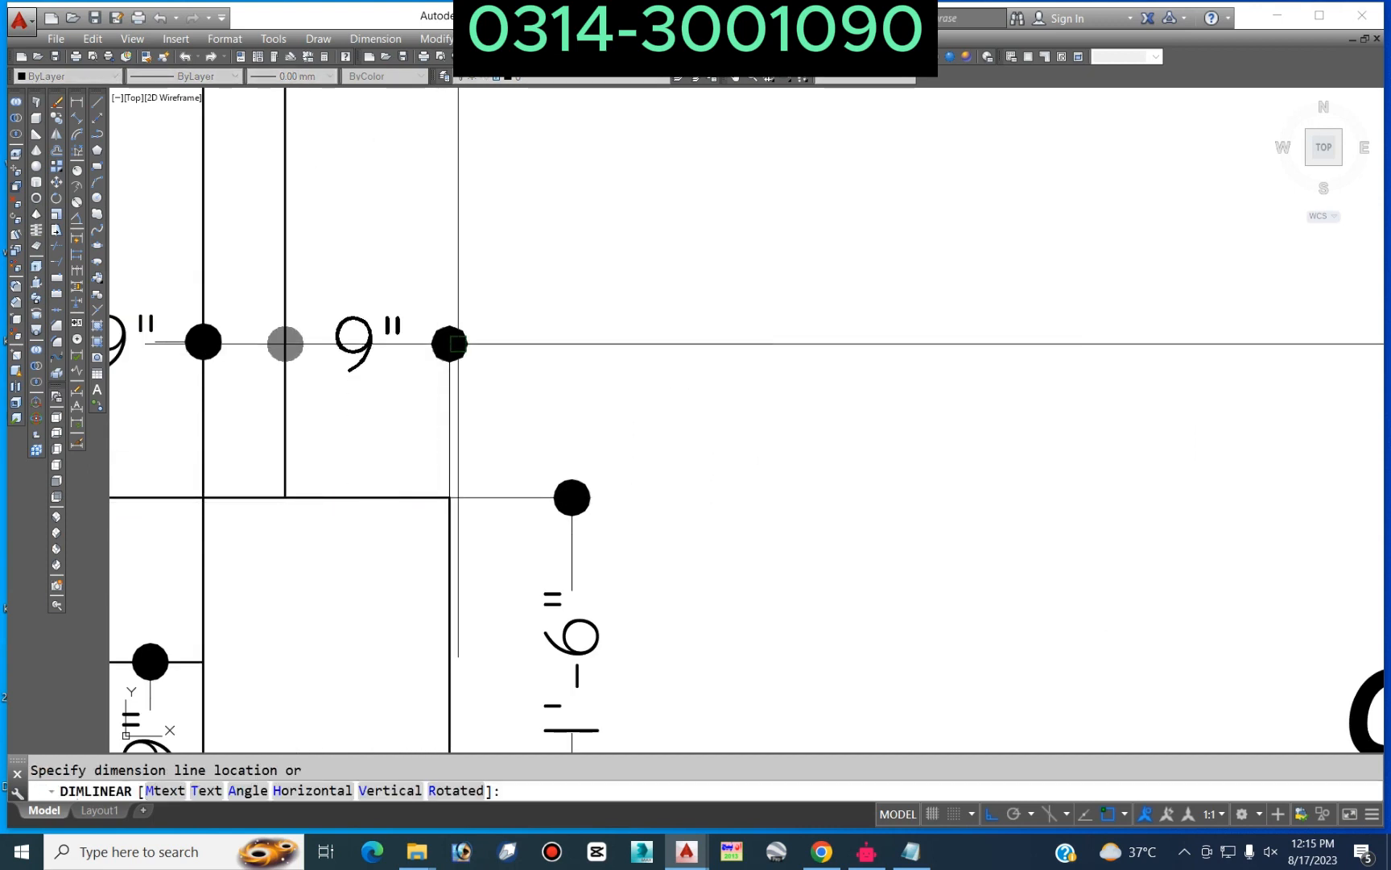
pyautogui.click(449, 344)
pyautogui.press('Escape')
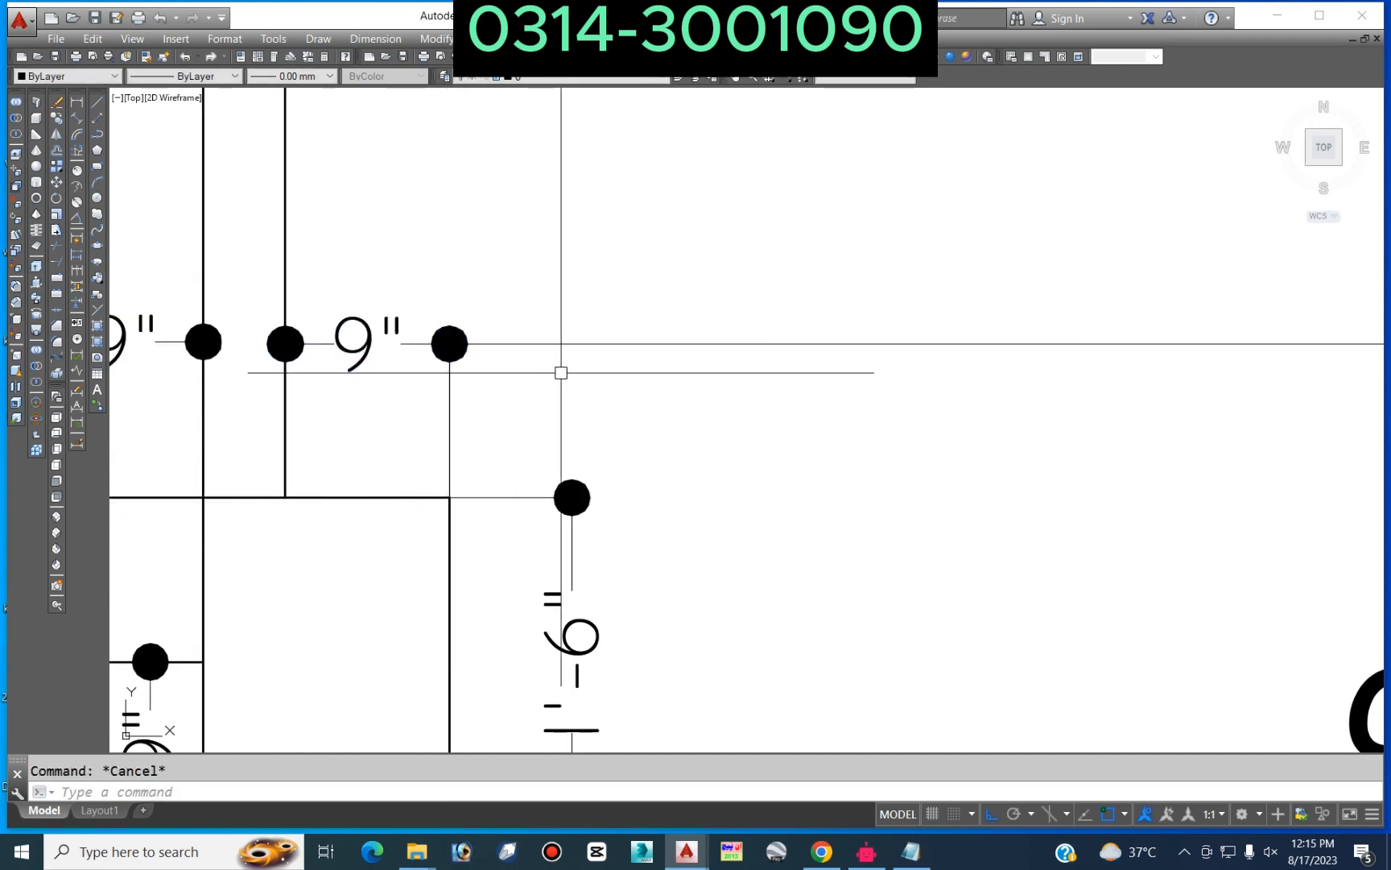
# Step: Edit the gate opening's dimension text to read 9'x9'
pyautogui.scroll(-5, 560, 373)
pyautogui.moveTo(709, 444); pyautogui.dragTo(587, 426, button='middle')
pyautogui.scroll(-3, 588, 426)
pyautogui.scroll(4, 584, 403)
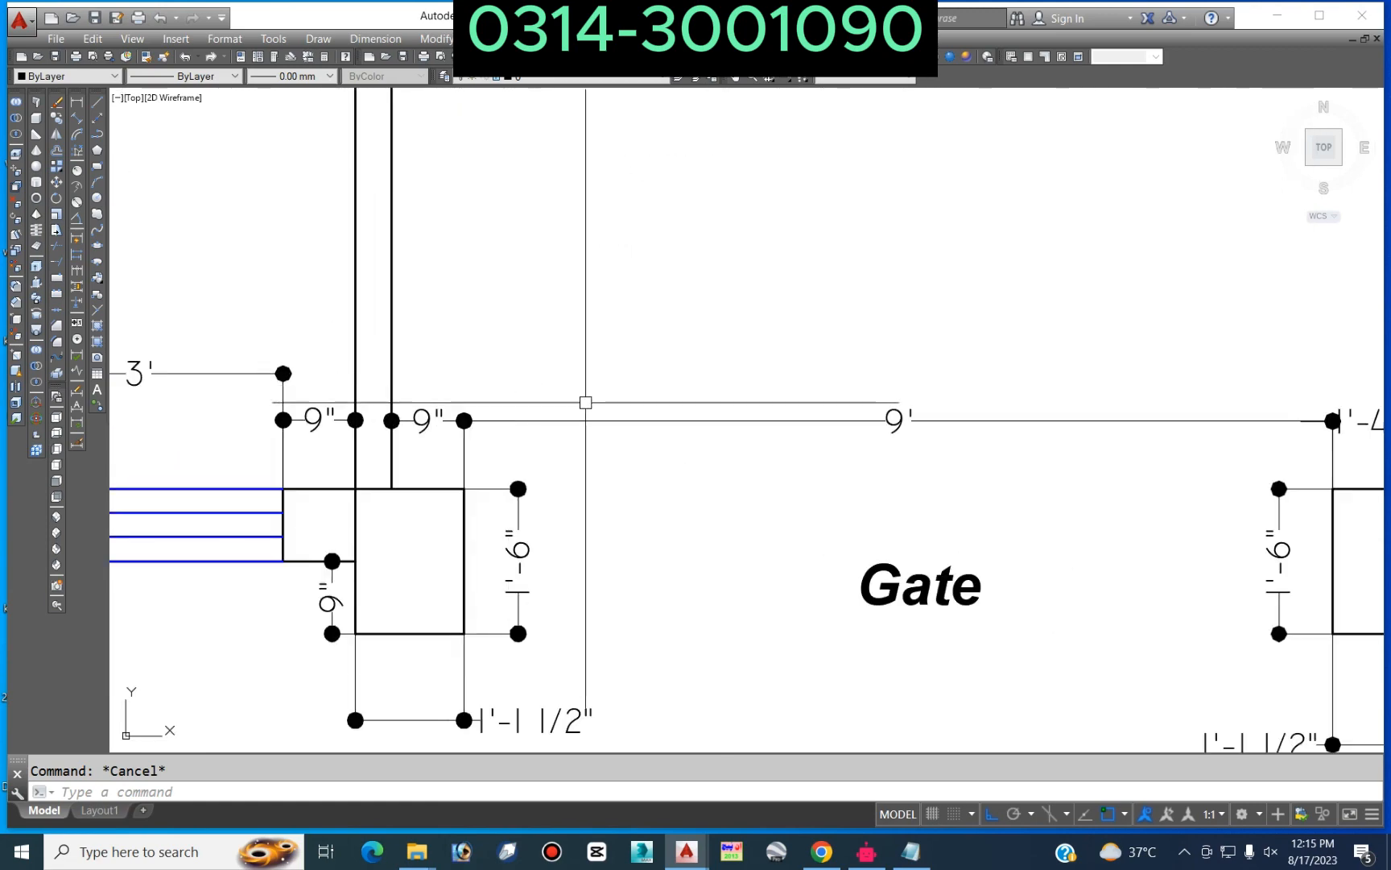
pyautogui.scroll(-7, 792, 410)
pyautogui.scroll(4, 783, 410)
pyautogui.scroll(5, 787, 419)
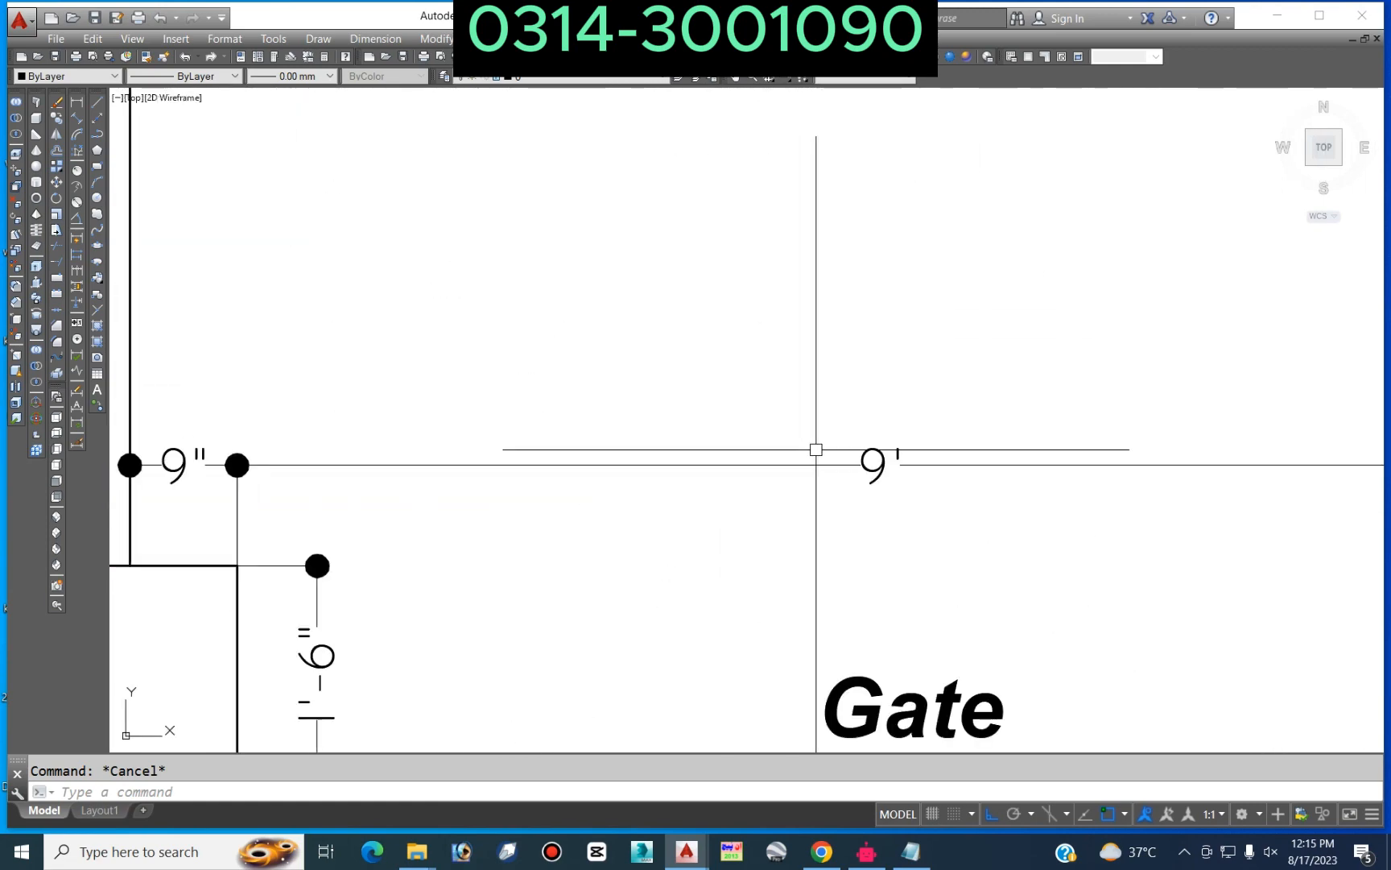
pyautogui.click(879, 464)
pyautogui.doubleClick(877, 464)
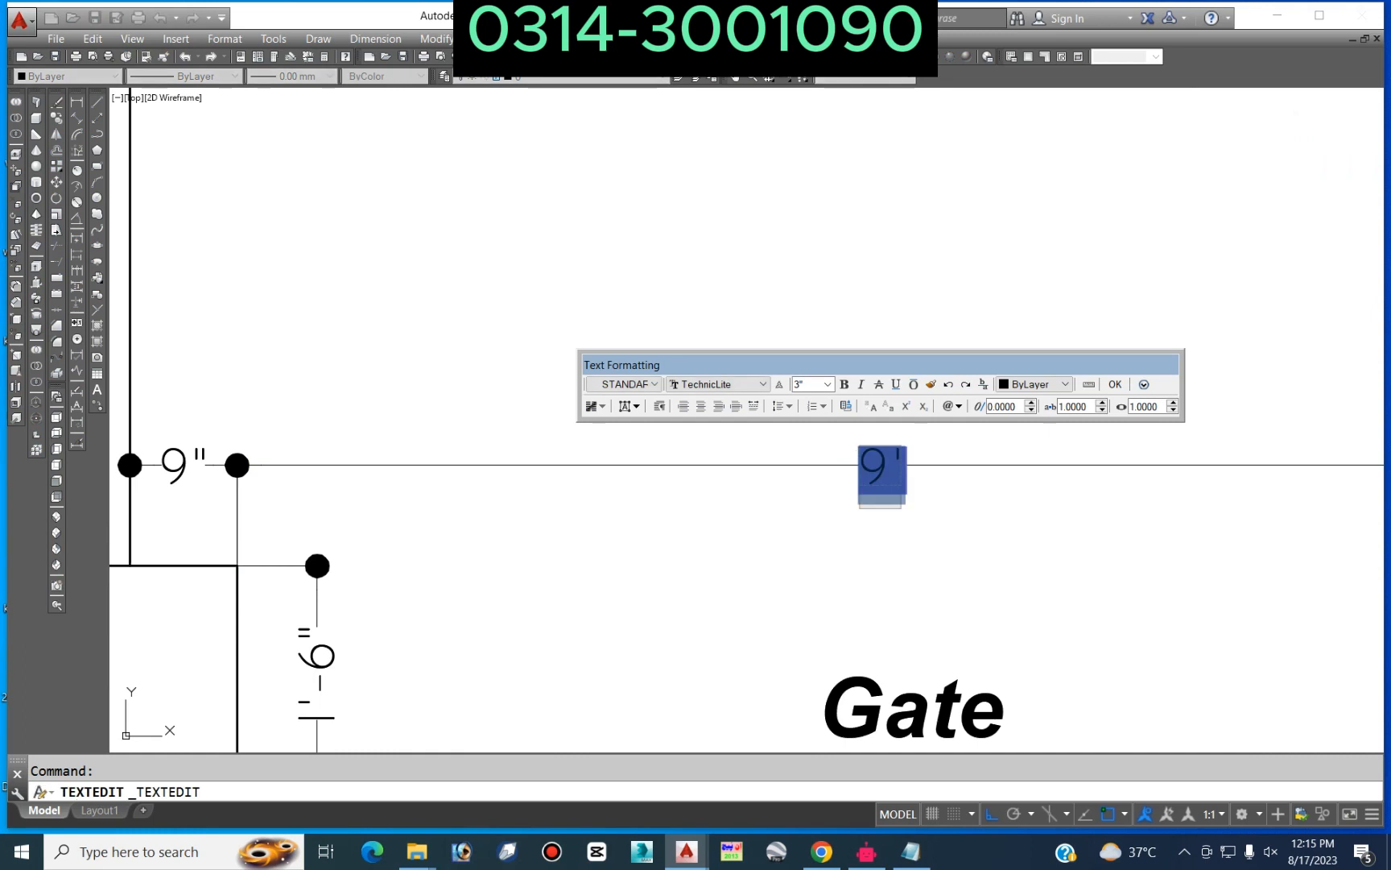
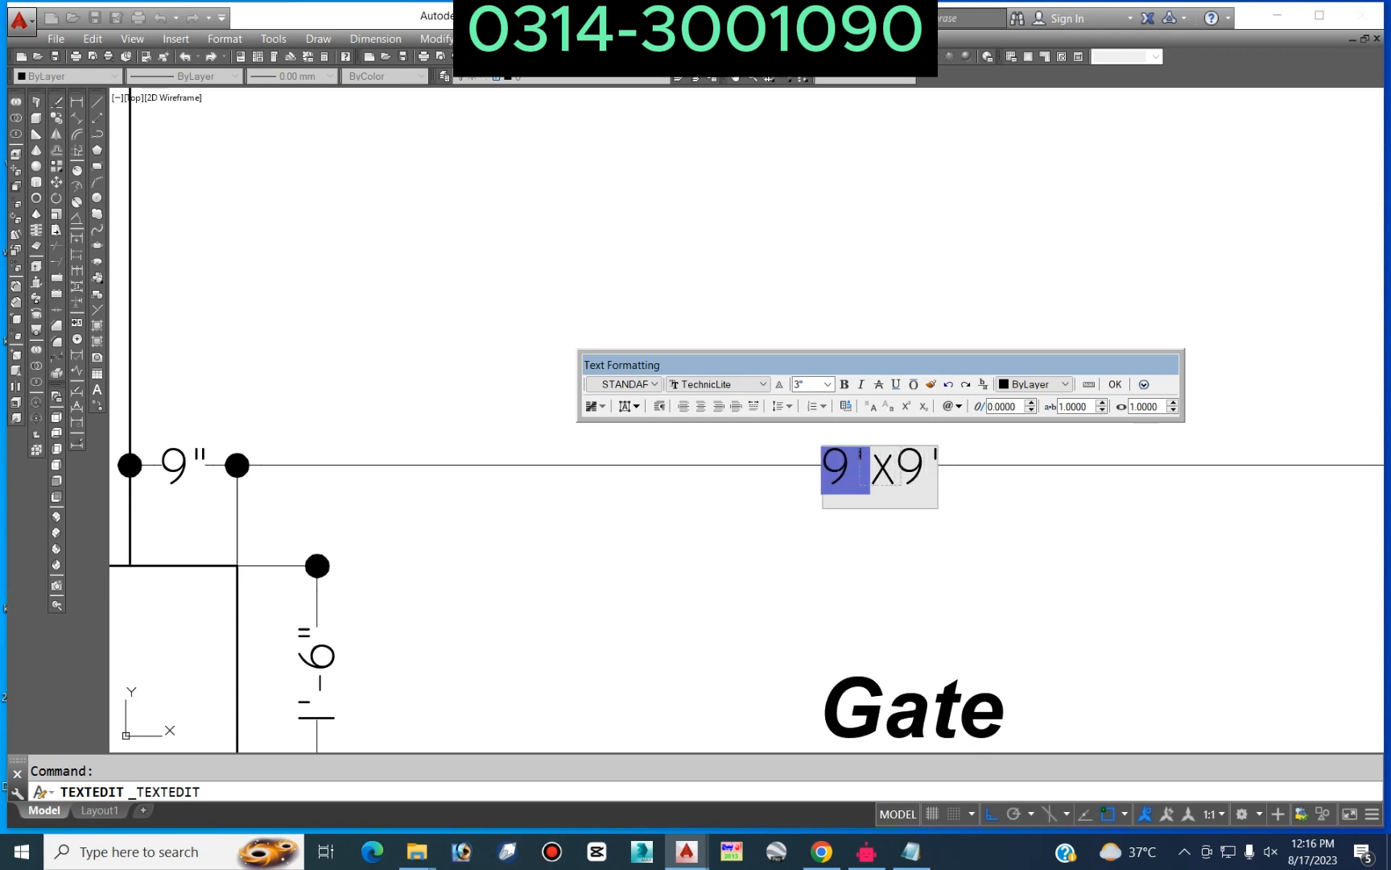
pyautogui.click(1110, 387)
pyautogui.scroll(-7, 1102, 388)
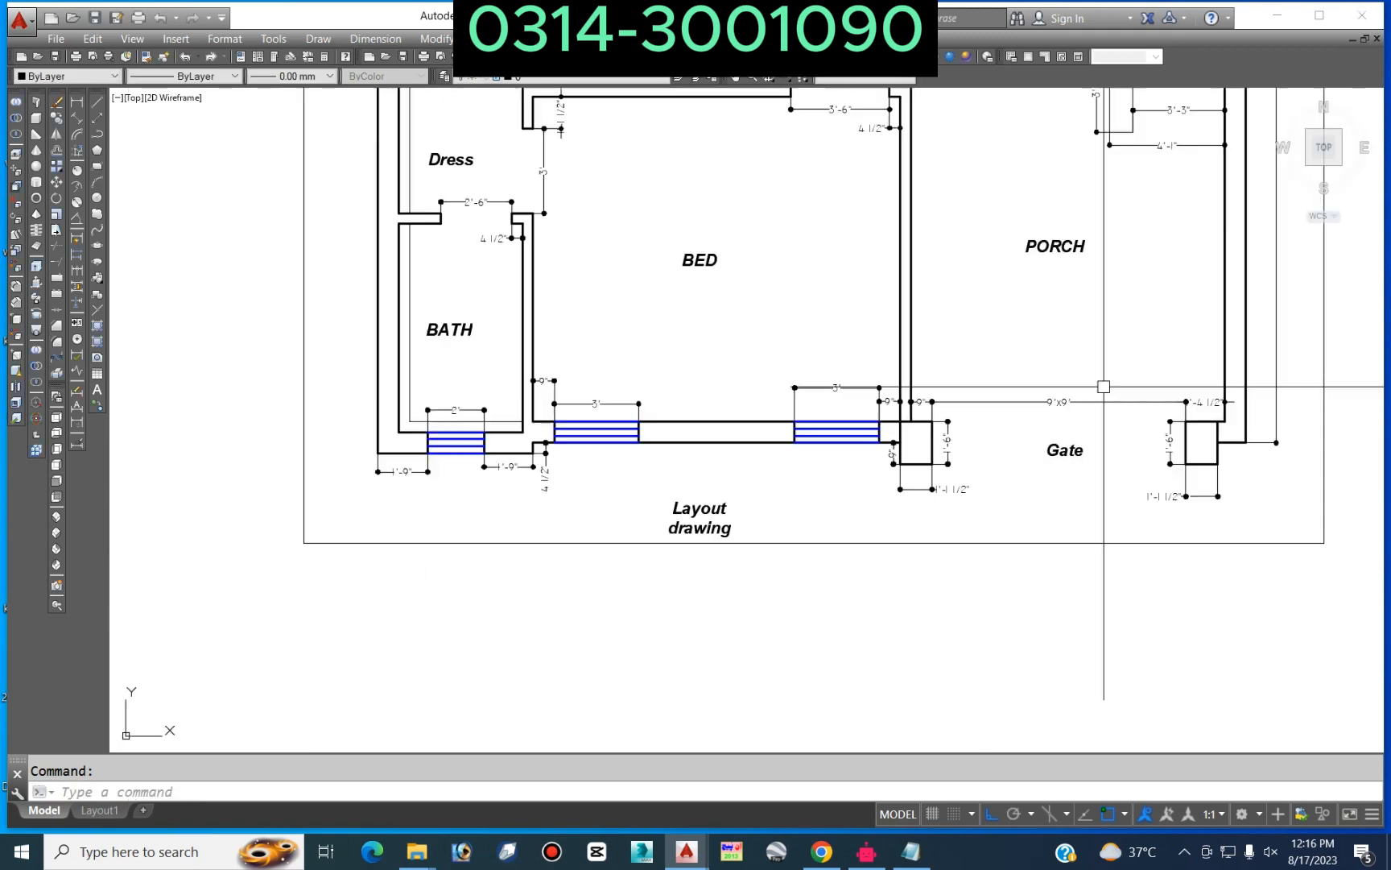
# Step: Edit the dimension text of the front bedroom window nearest the gate to read 3'x8'
pyautogui.scroll(7, 830, 404)
pyautogui.click(953, 325)
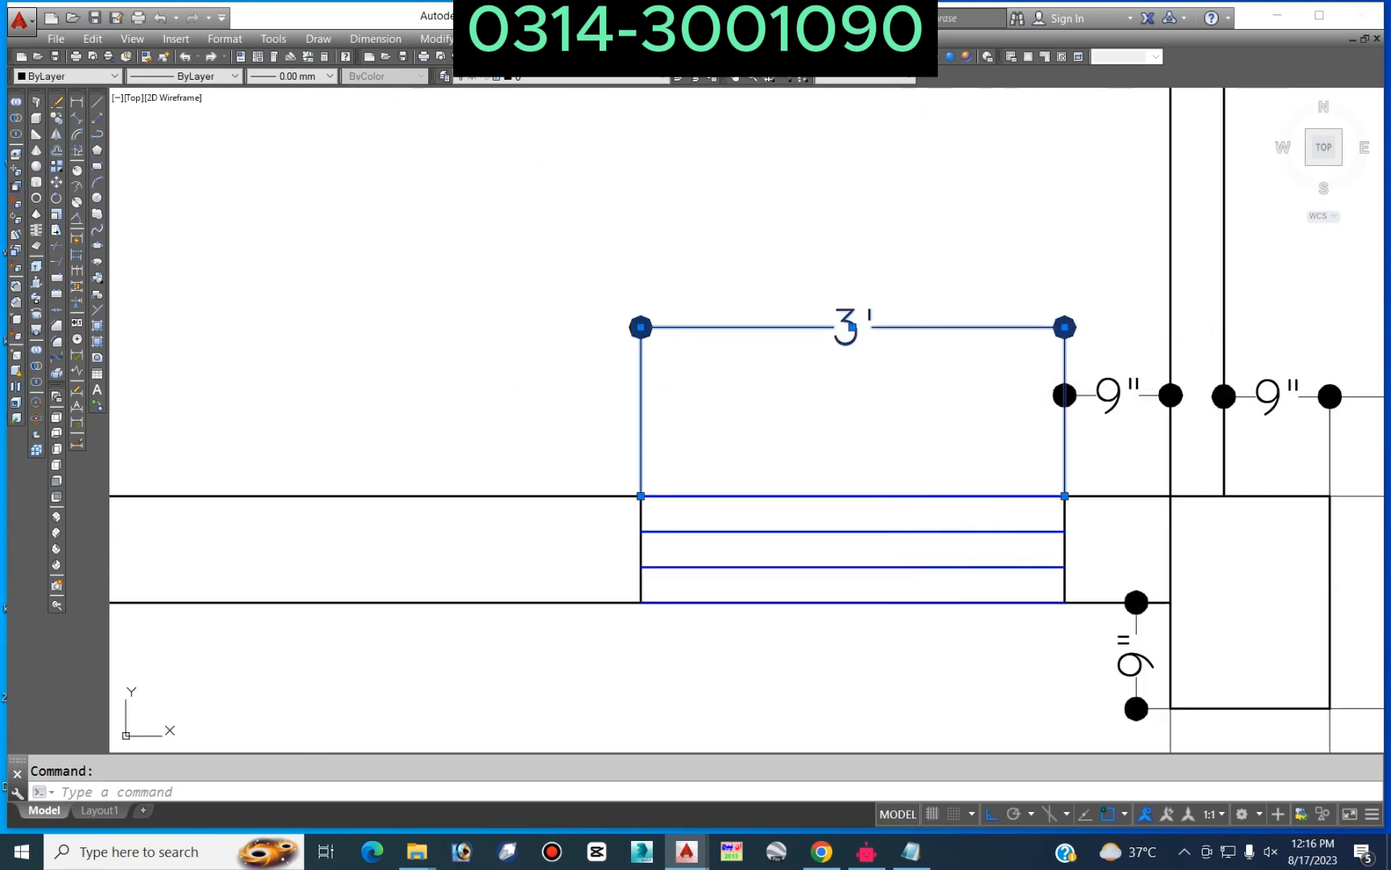
pyautogui.doubleClick(852, 327)
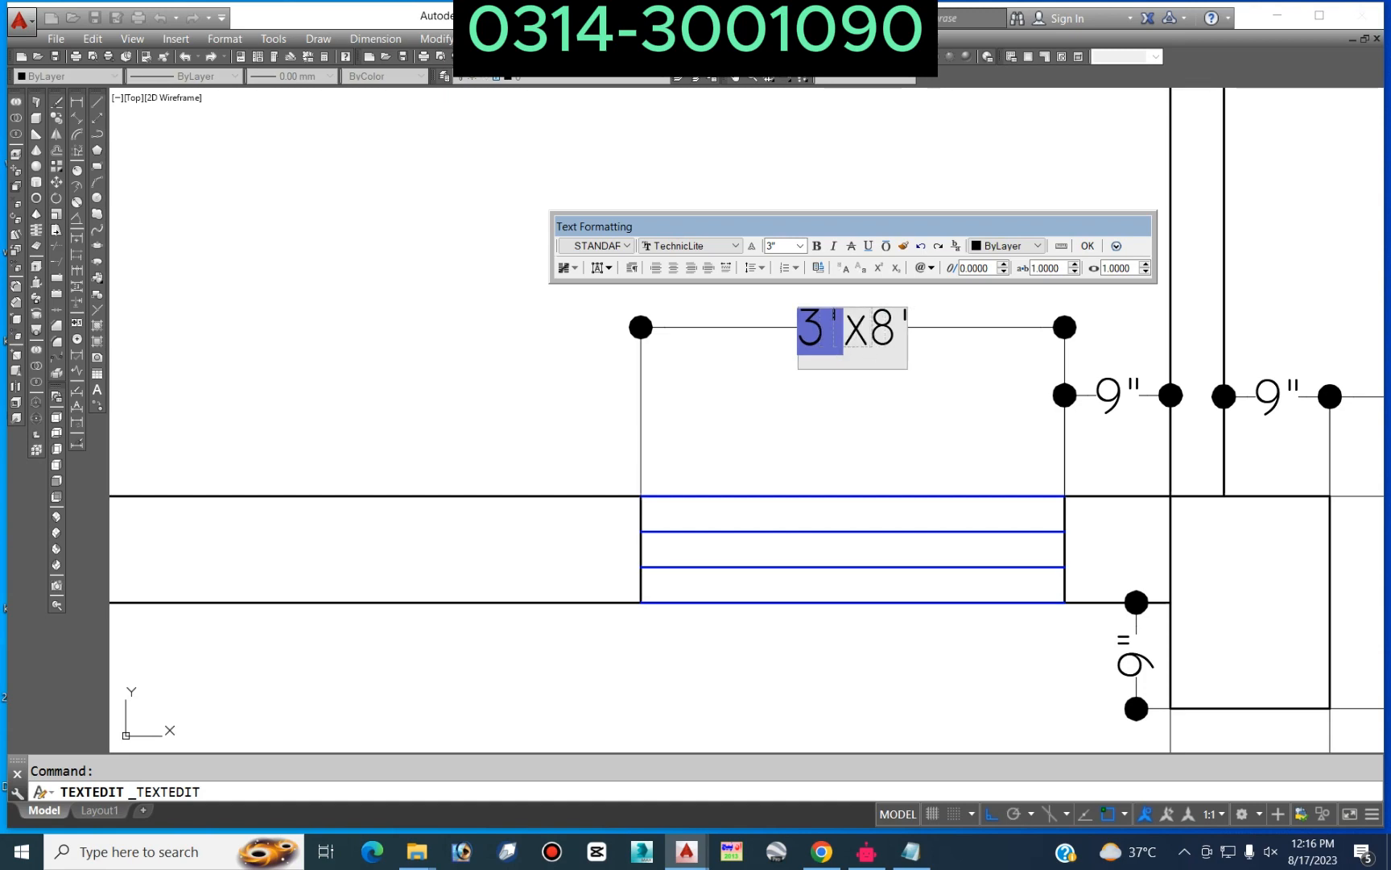
pyautogui.click(1119, 366)
pyautogui.scroll(-6, 1124, 365)
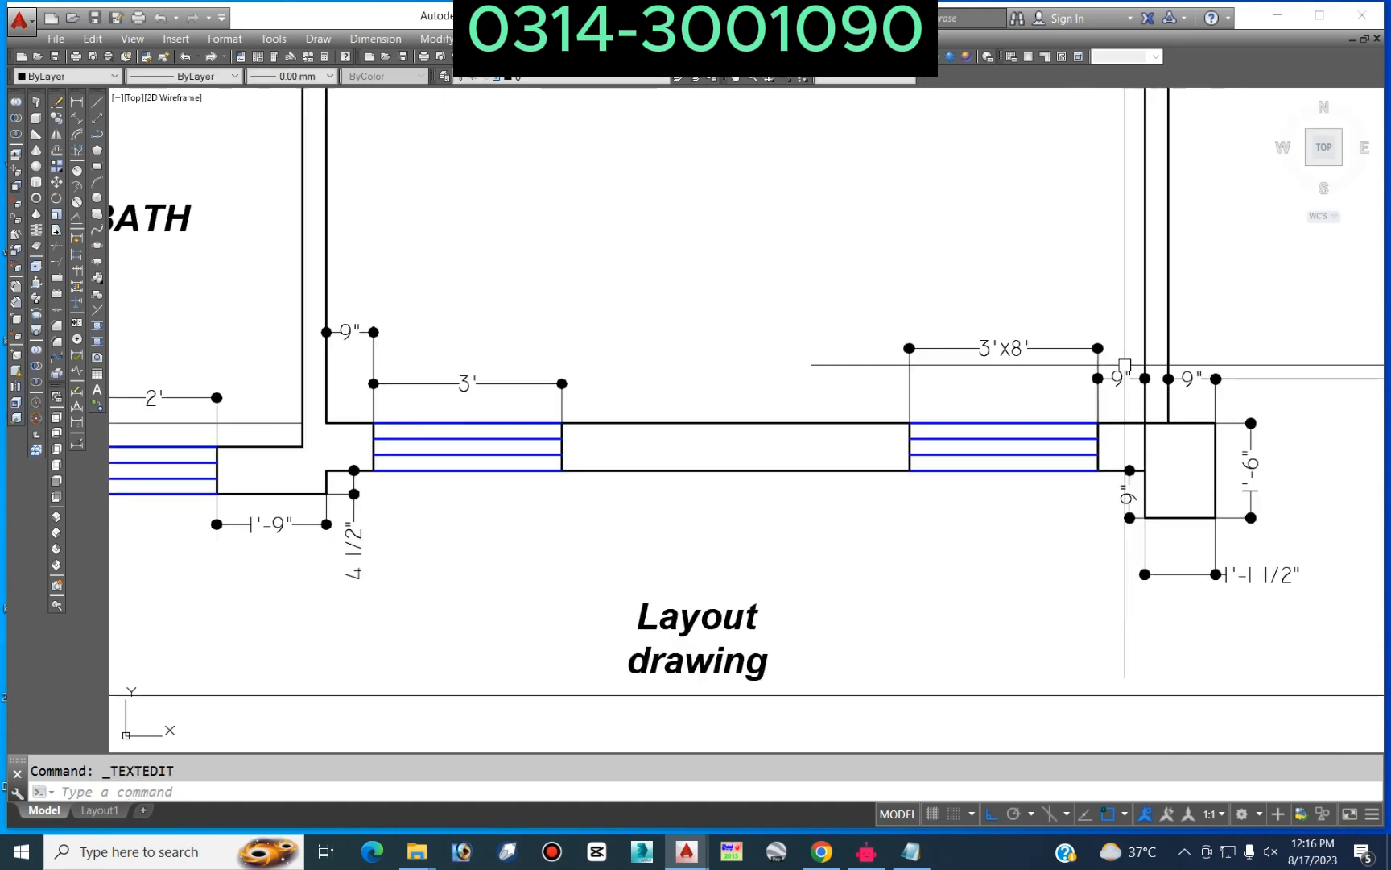
pyautogui.scroll(2, 787, 351)
pyautogui.scroll(2, 559, 364)
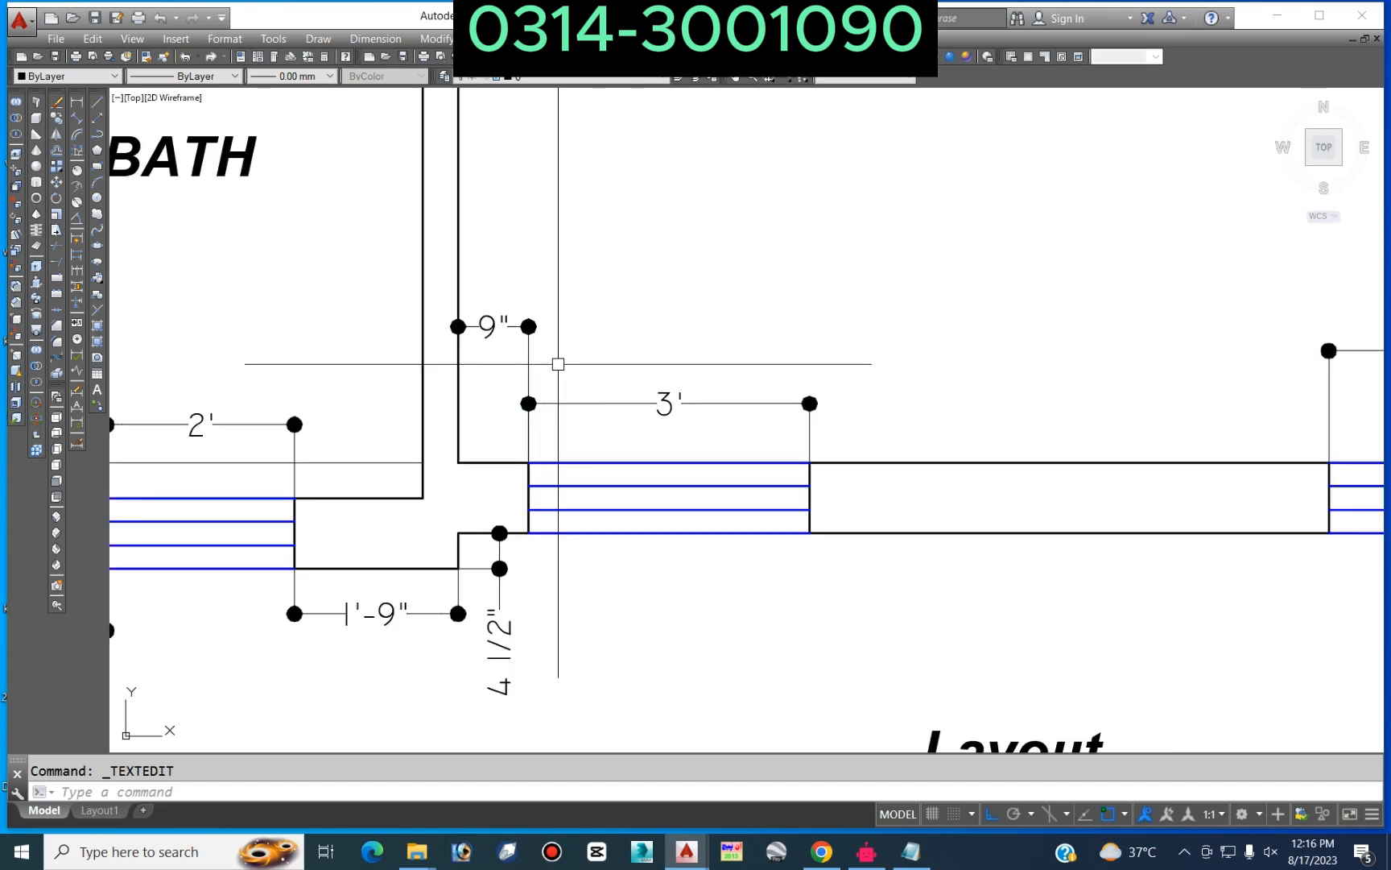
# Step: Shift the 3' window dimension nearest the bath farther from the wall and bring the adjacent 9" dimension closer to it
pyautogui.click(636, 403)
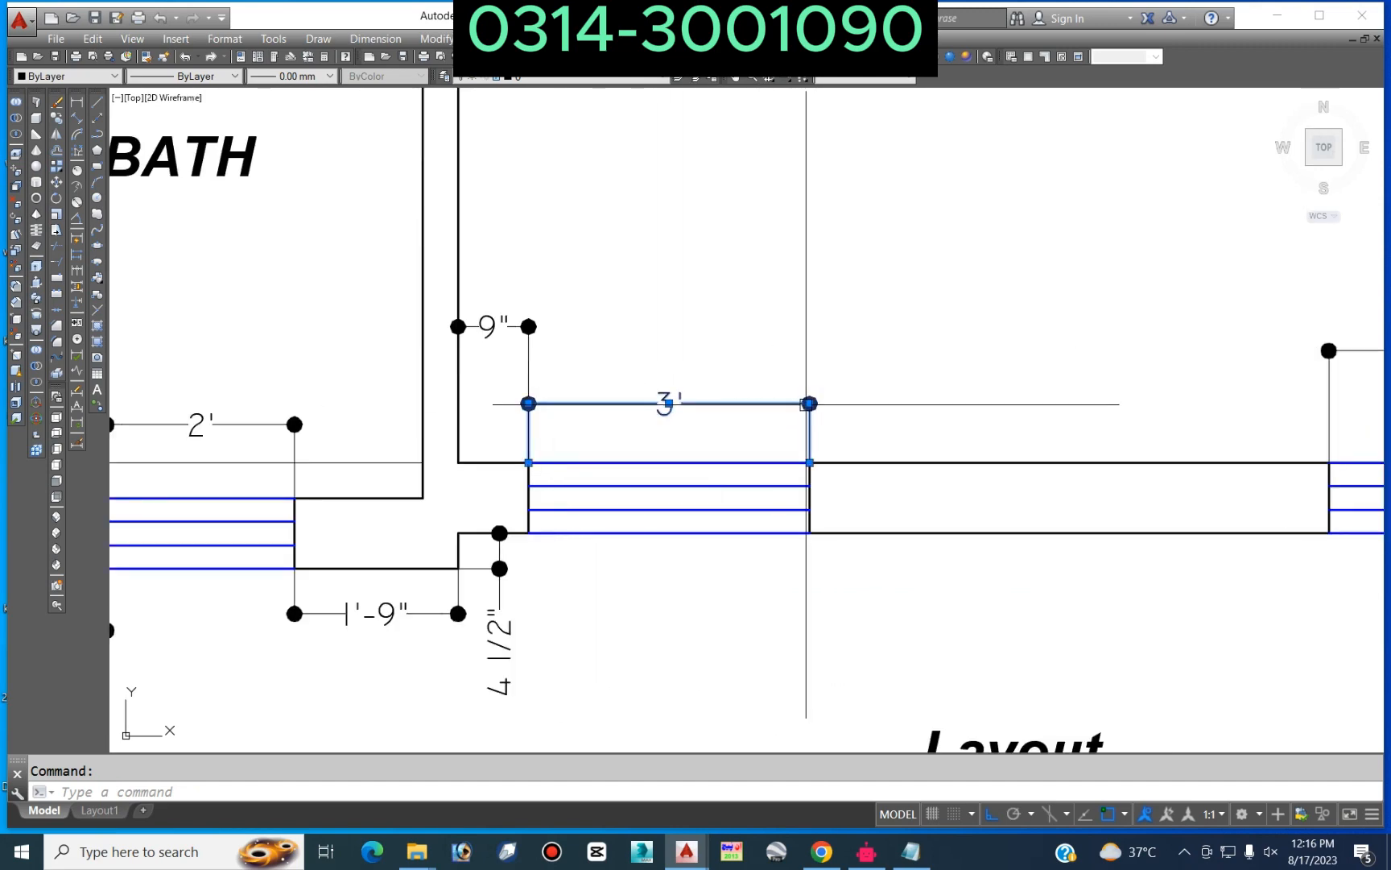
pyautogui.click(809, 402)
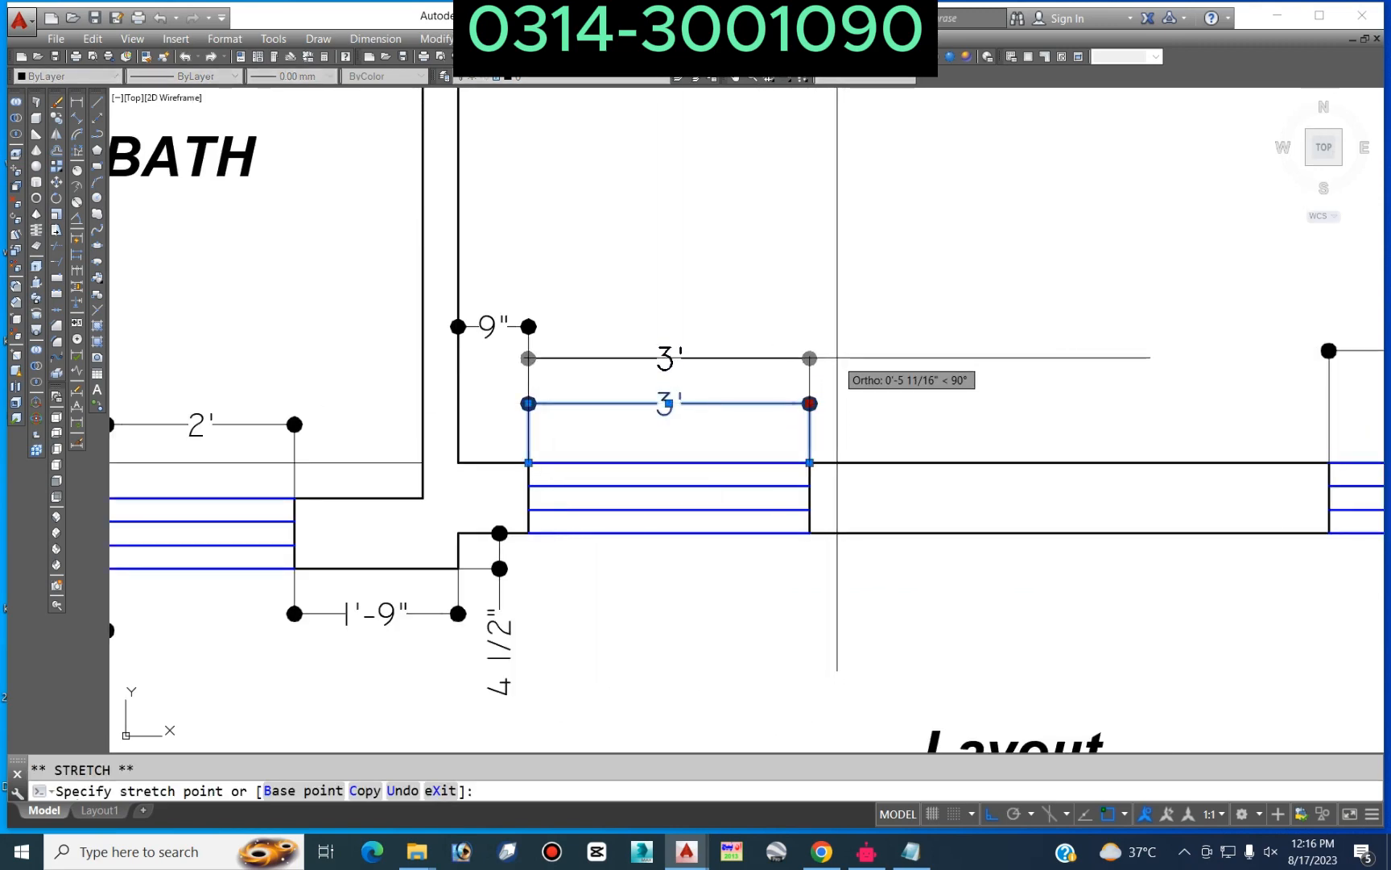
pyautogui.click(838, 356)
pyautogui.click(528, 326)
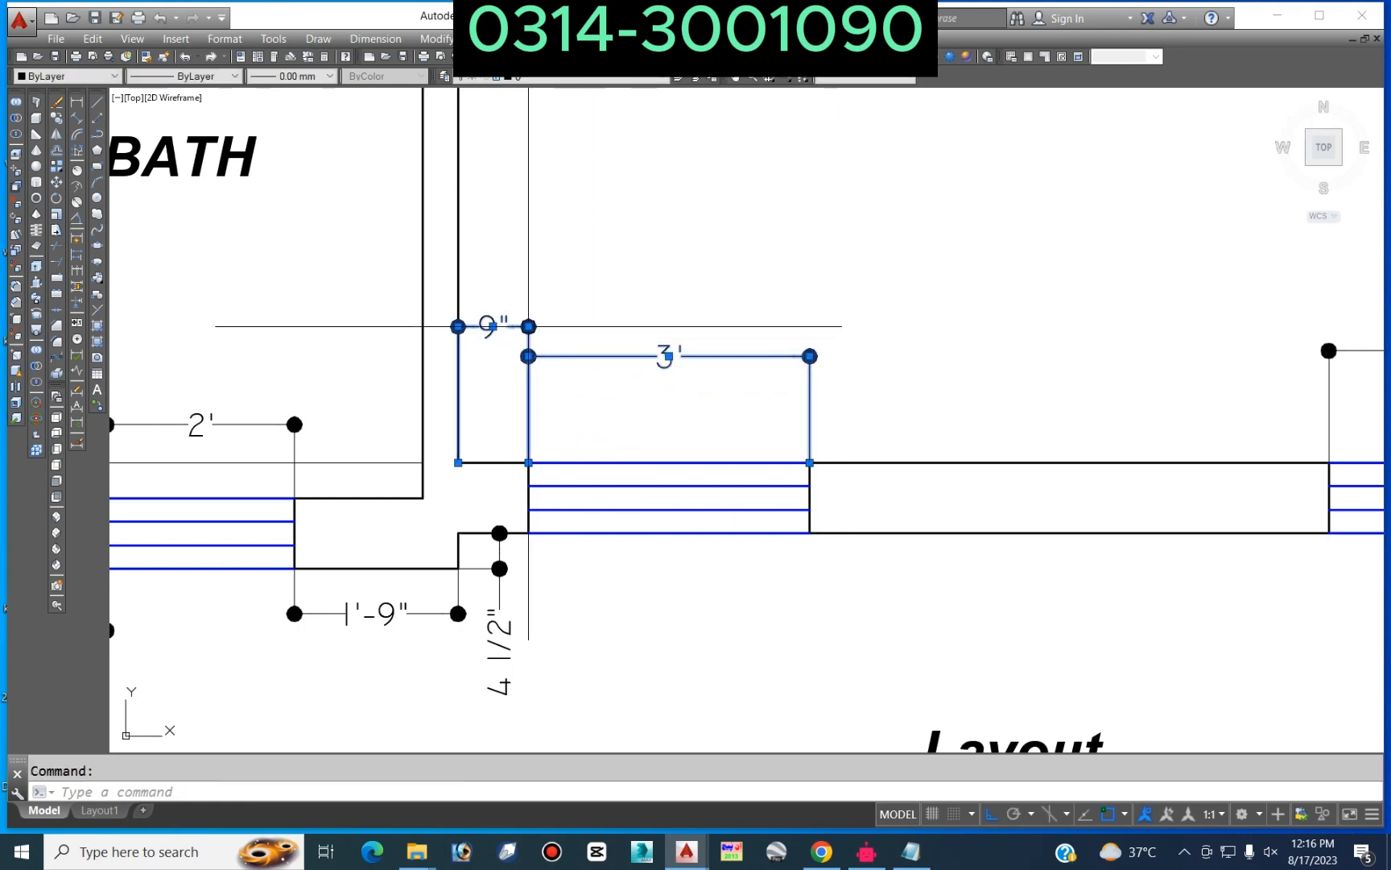
pyautogui.click(528, 326)
pyautogui.press('Escape')
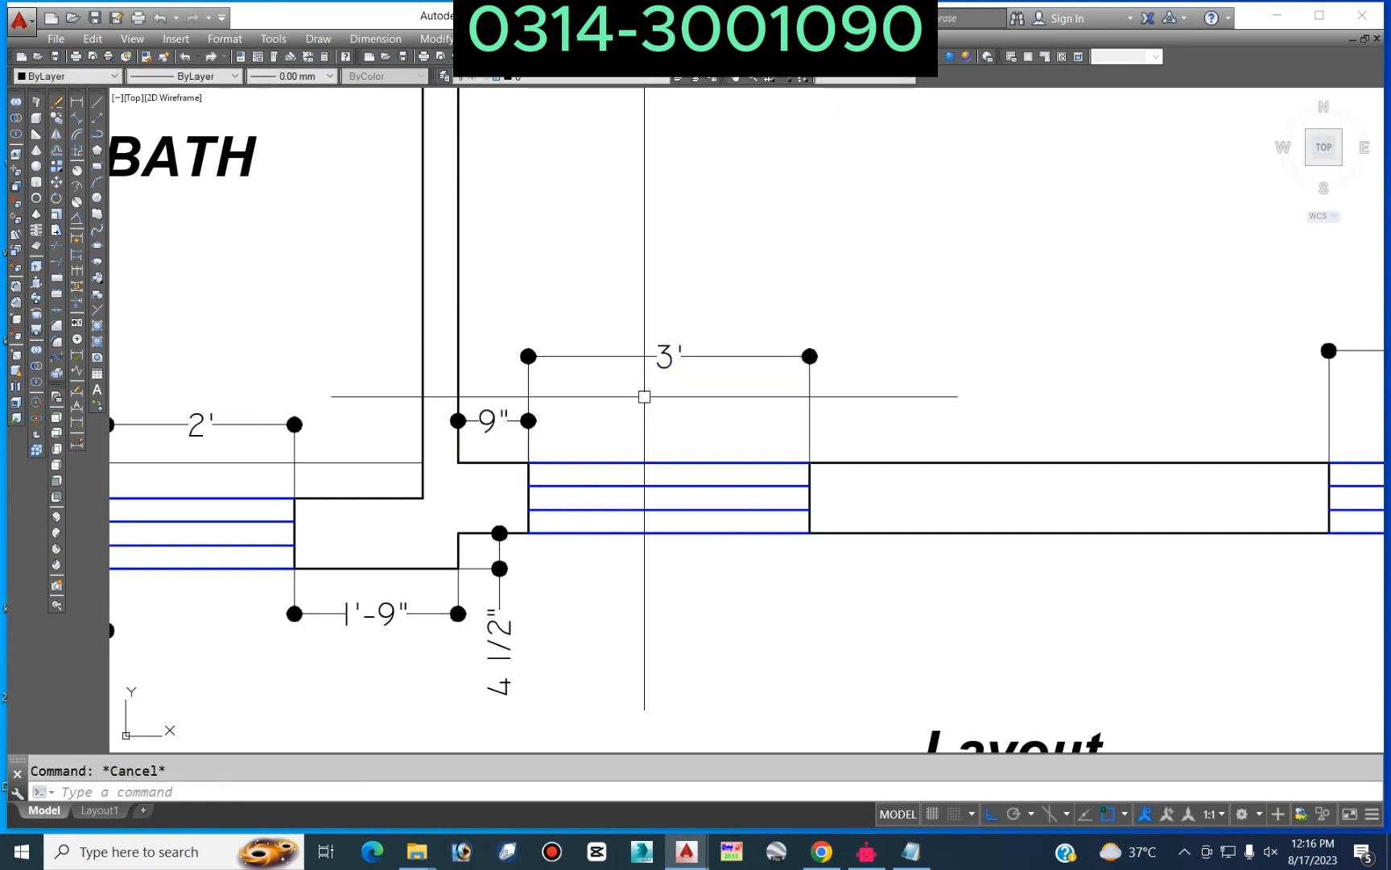
# Step: Edit the dimension text of the bedroom window nearest the bath to read 3'x8'
pyautogui.scroll(-3, 736, 418)
pyautogui.scroll(3, 732, 412)
pyautogui.scroll(-3, 615, 363)
pyautogui.scroll(2, 583, 346)
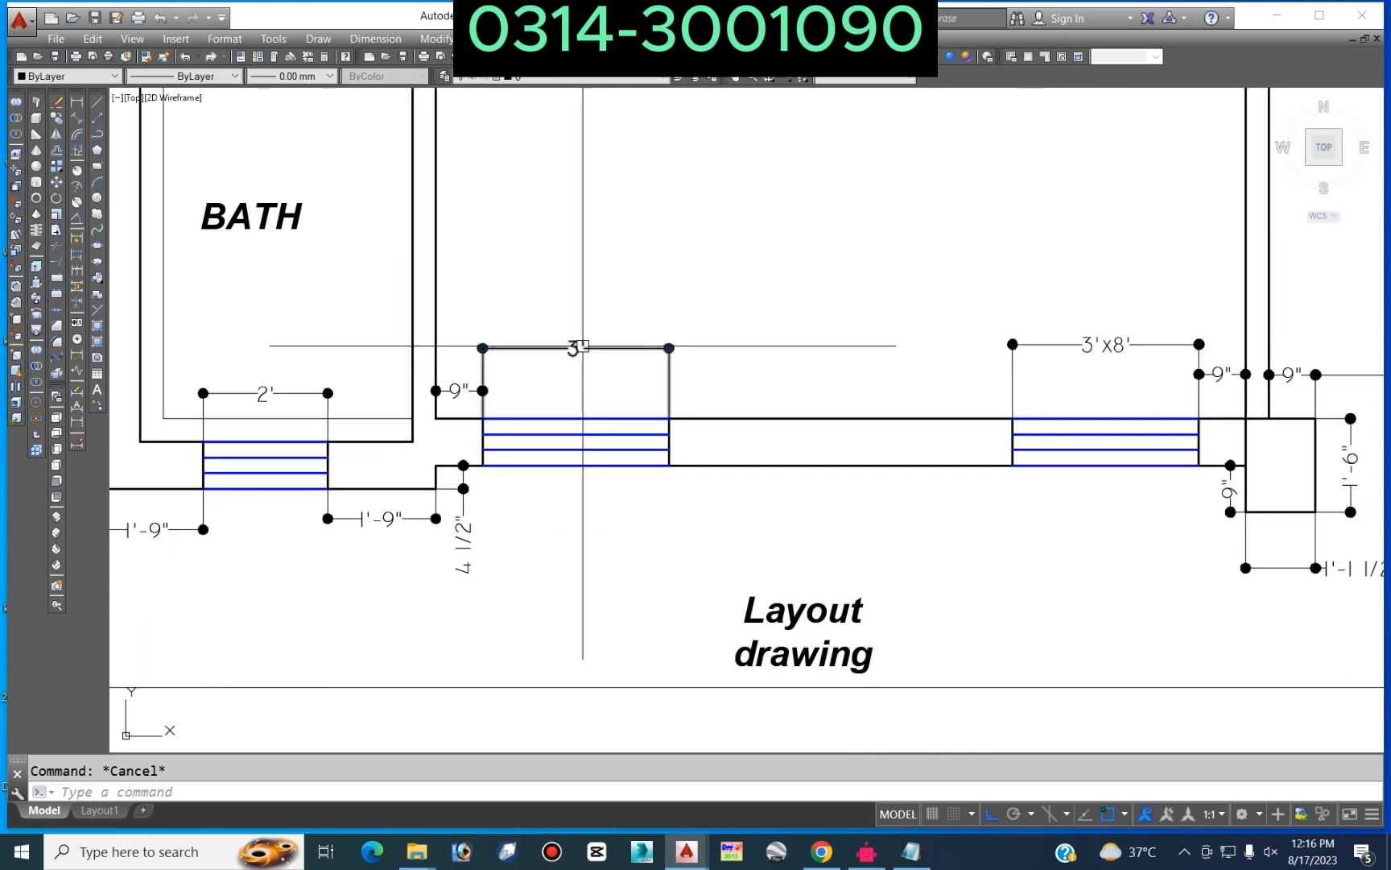
pyautogui.doubleClick(574, 347)
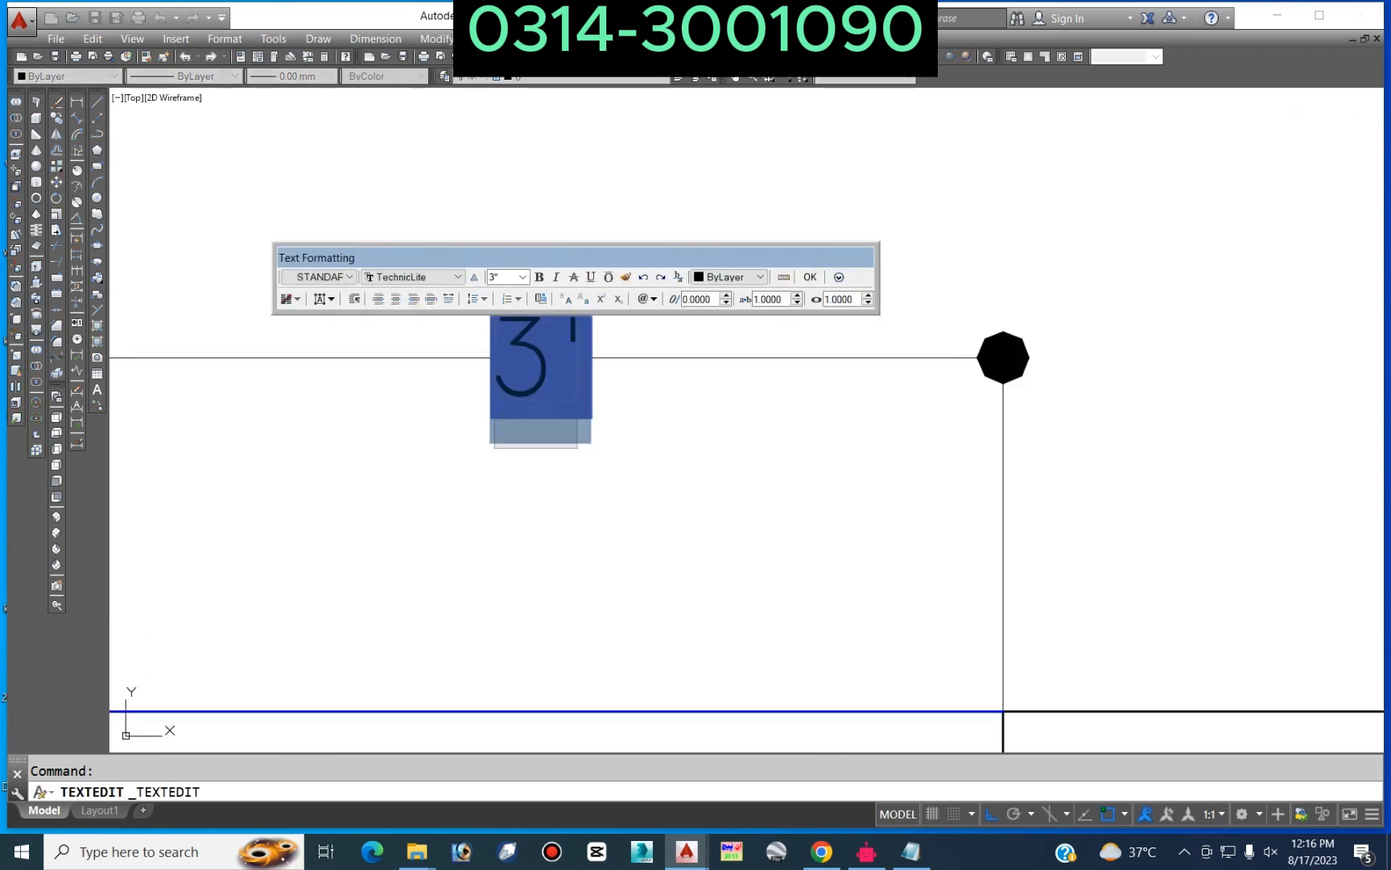
pyautogui.write("x8'")
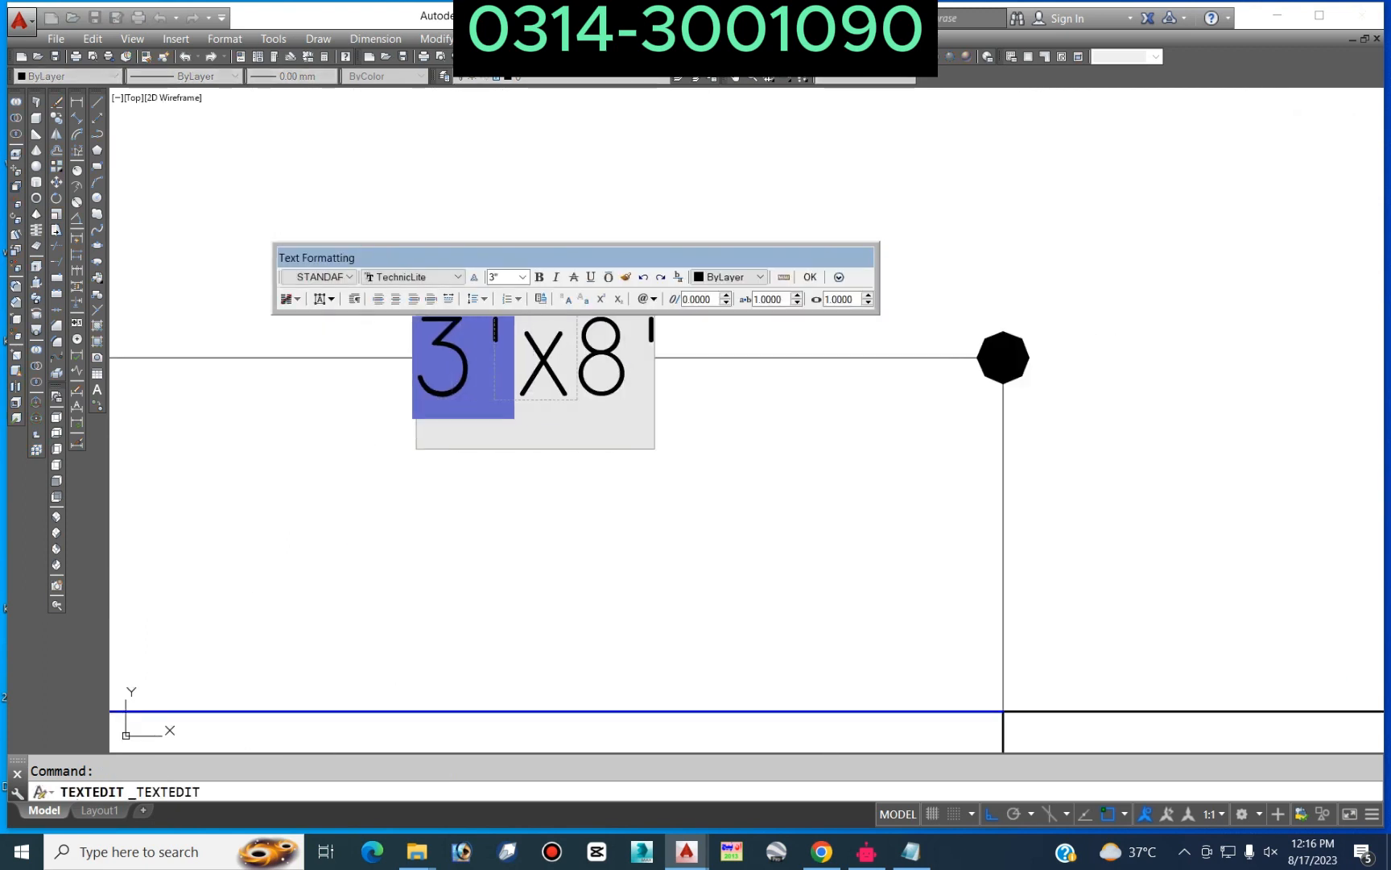
pyautogui.click(938, 379)
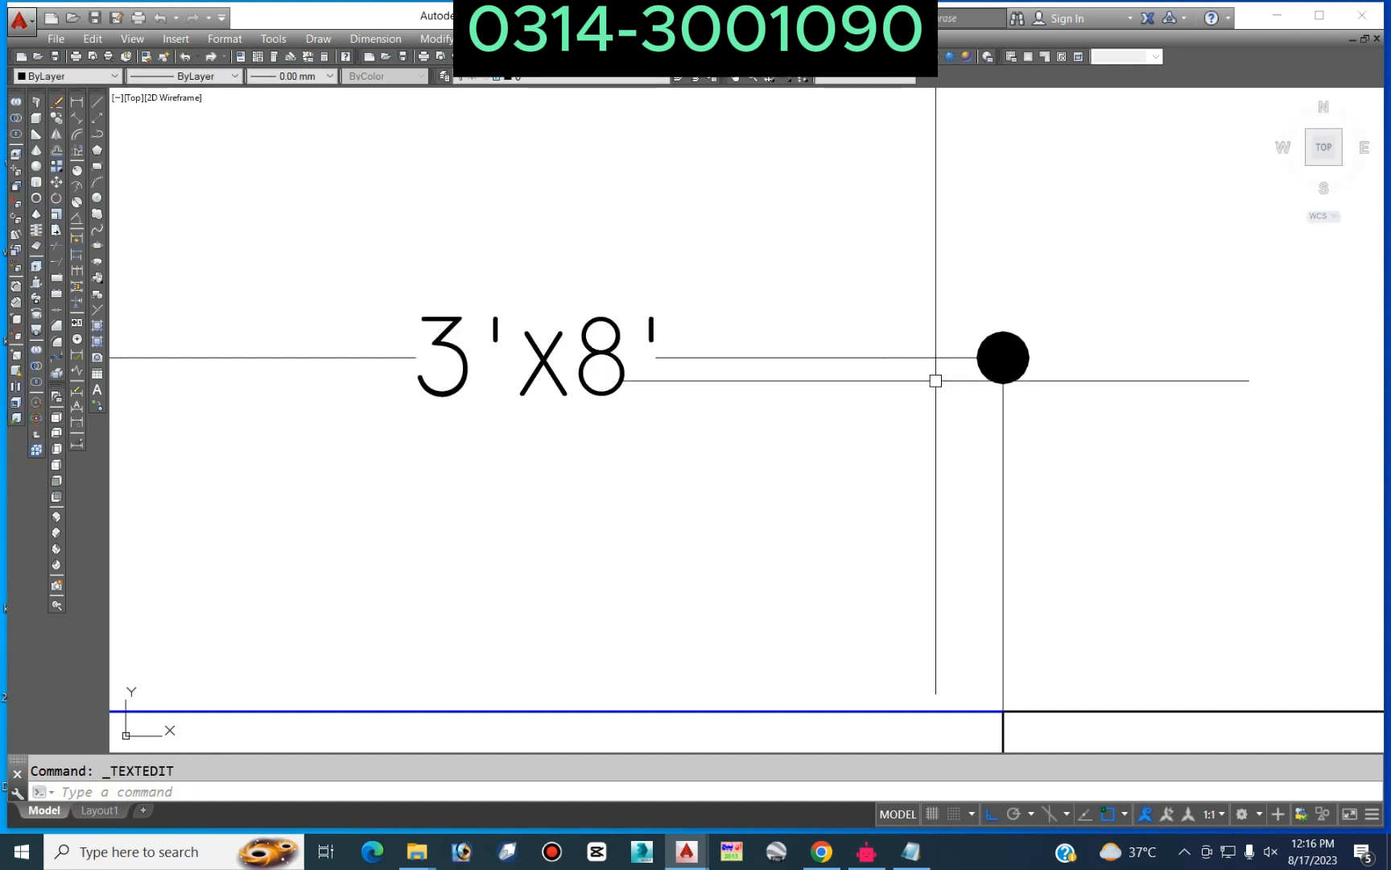
# Step: Edit the bath window's dimension text to read 2'x3'
pyautogui.scroll(-3, 938, 379)
pyautogui.scroll(2, 345, 454)
pyautogui.click(374, 420)
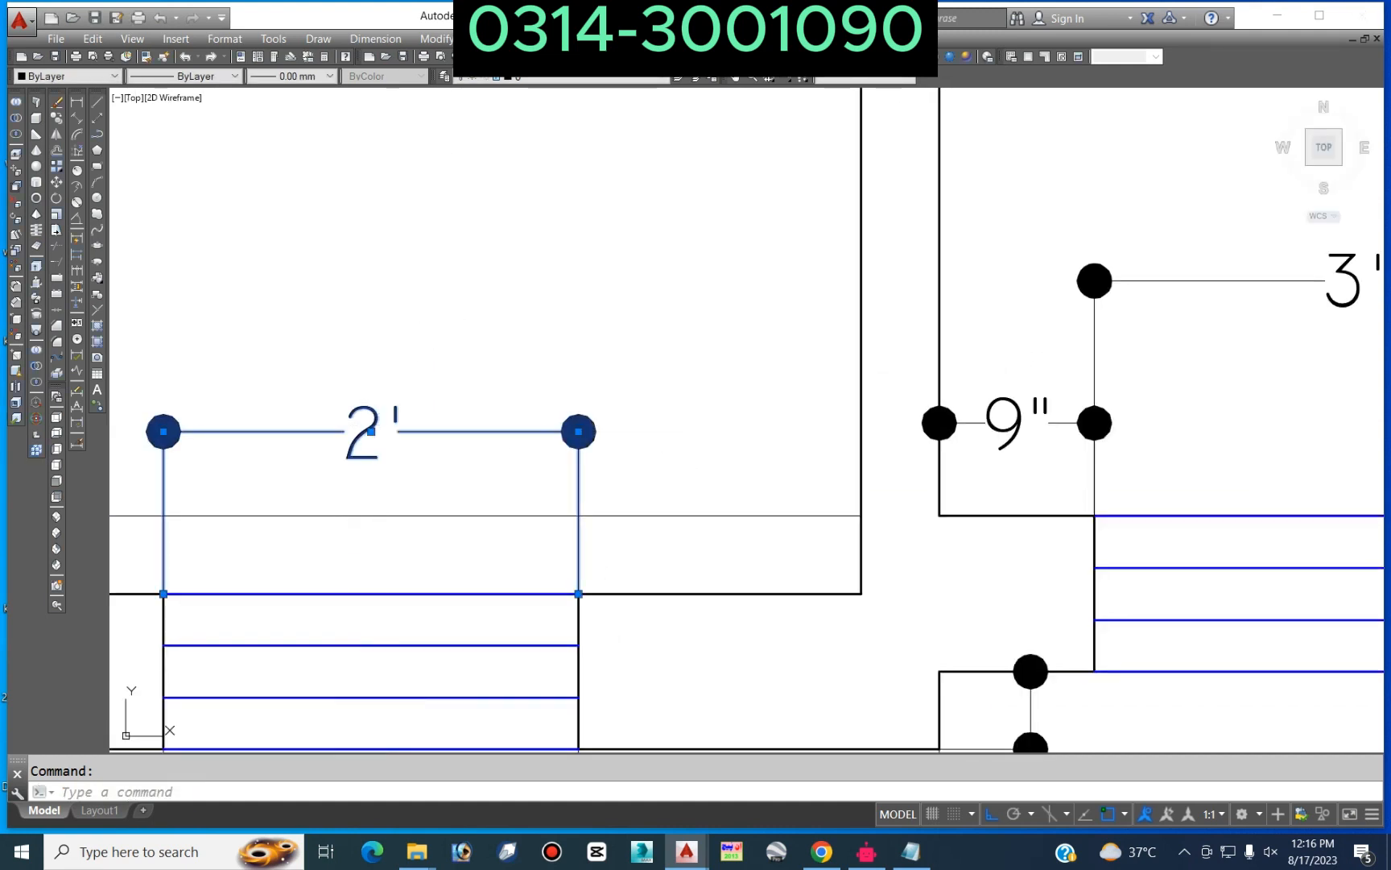
pyautogui.doubleClick(366, 433)
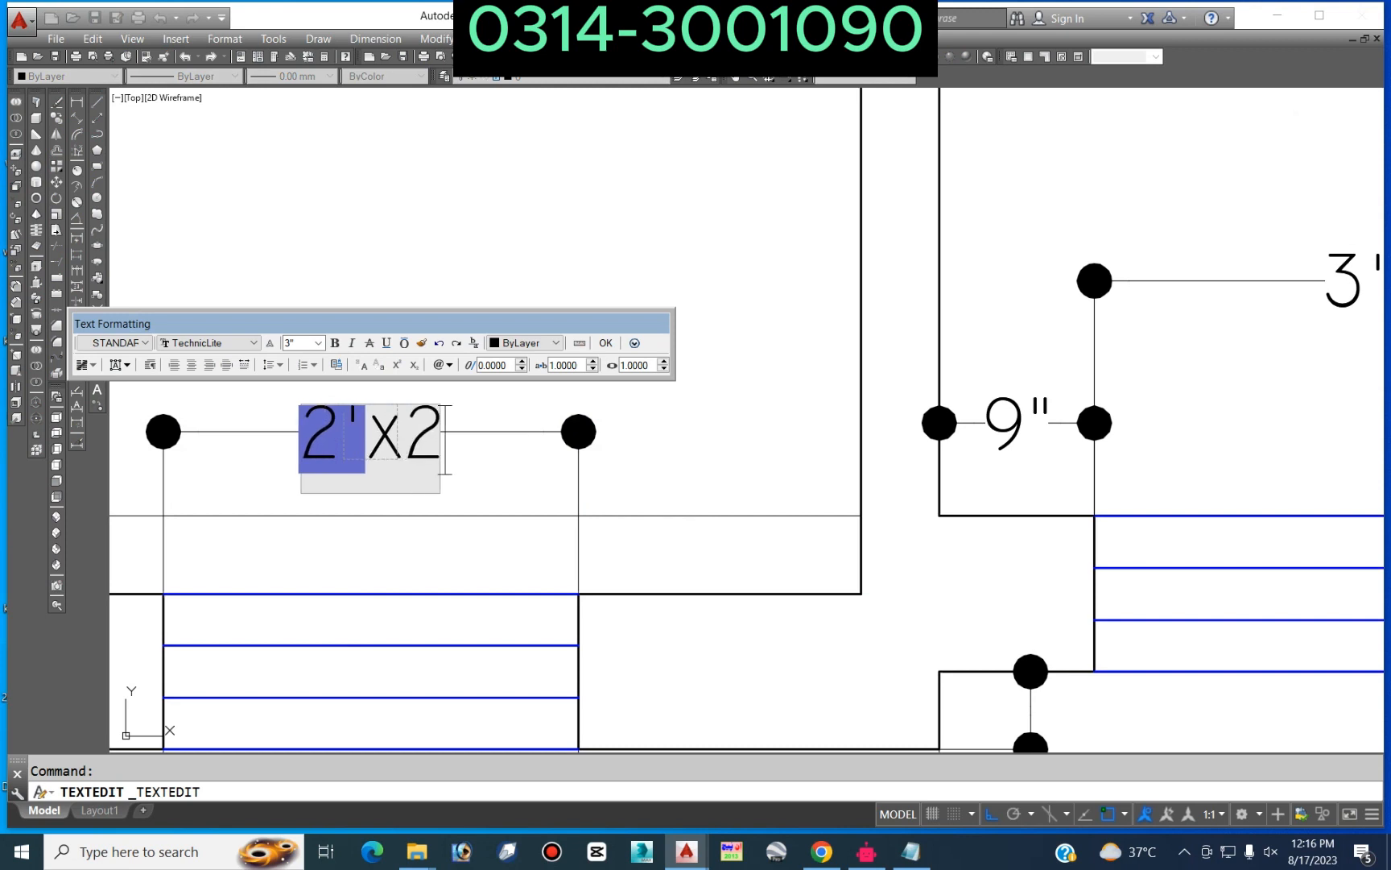
pyautogui.write("x3'")
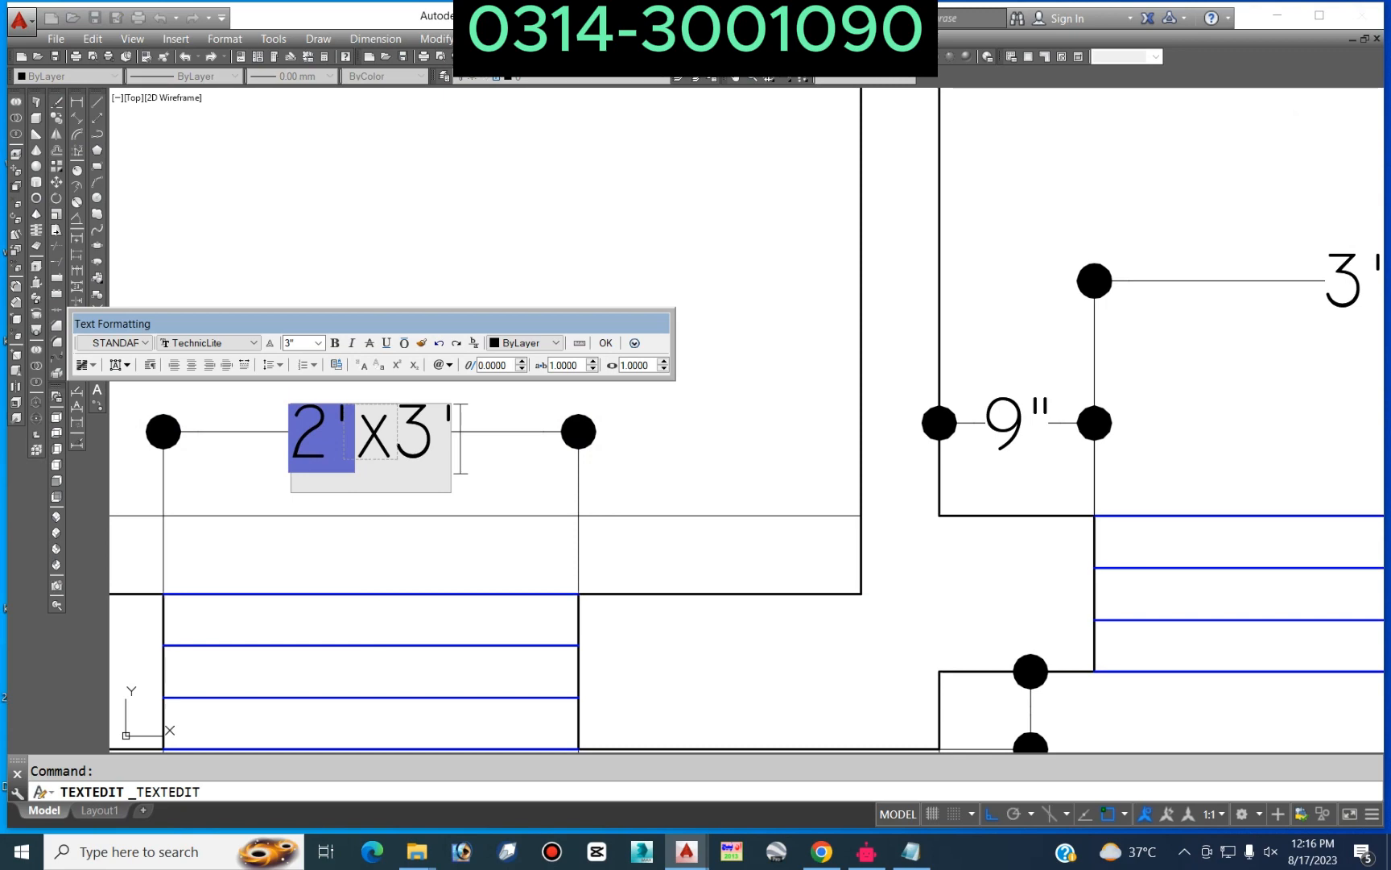
pyautogui.click(605, 343)
# Step: Copy the BATH label straight down to just above the bath window's dimension
pyautogui.scroll(-5, 573, 435)
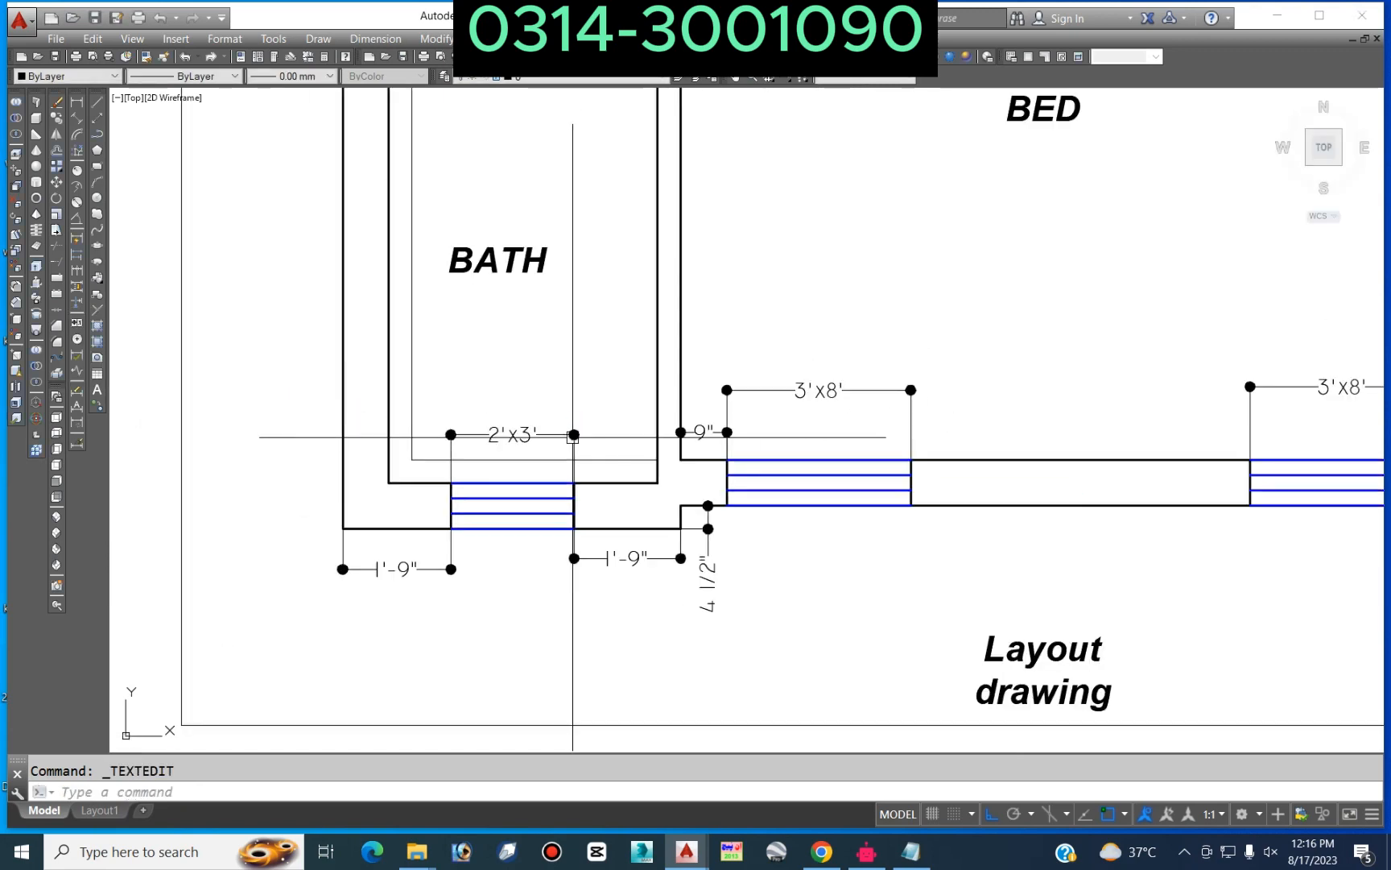
pyautogui.write('co')
pyautogui.press('Return')
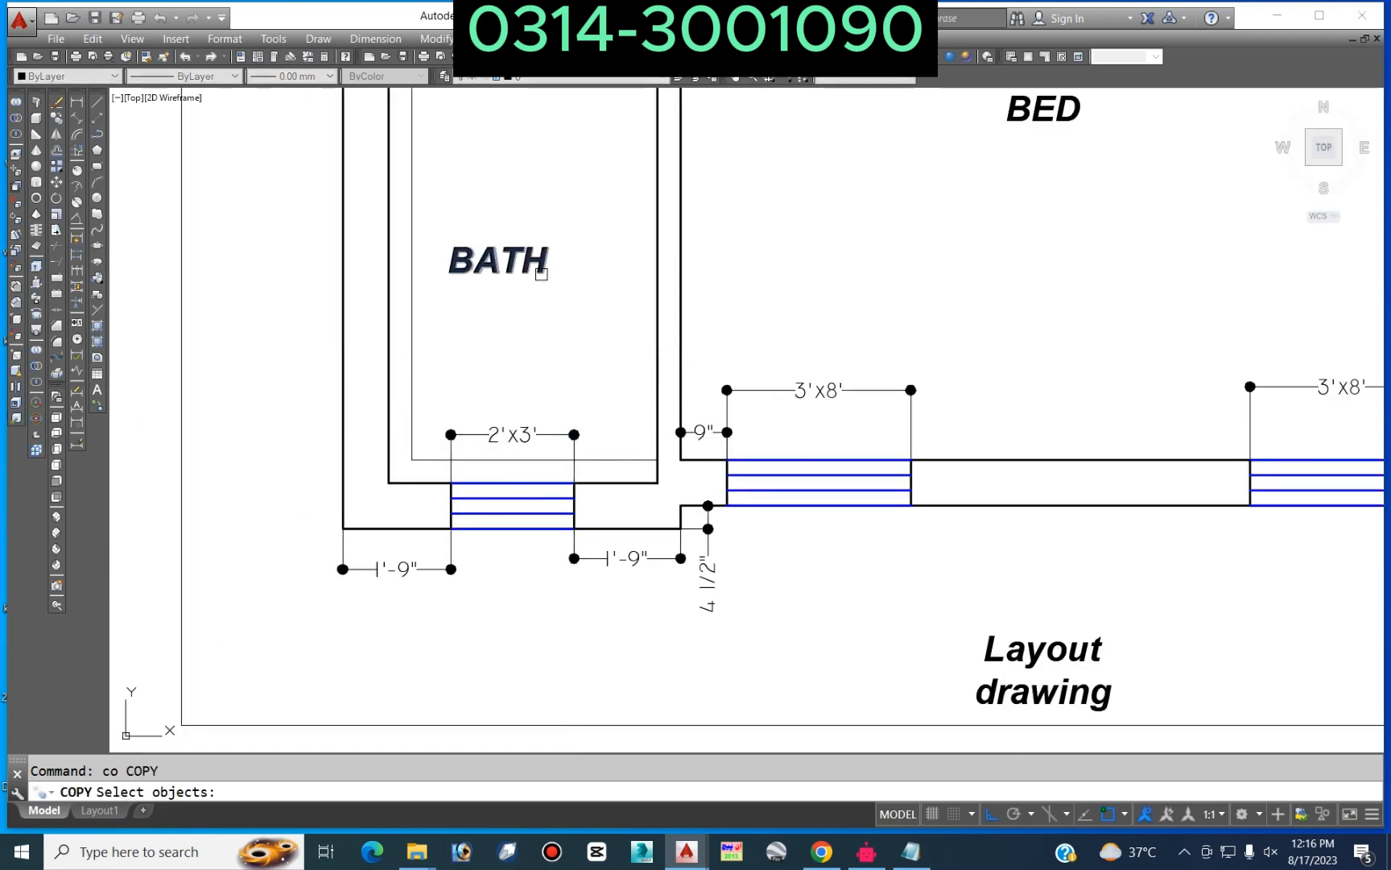
pyautogui.click(540, 272)
pyautogui.press('Return')
pyautogui.click(870, 224)
pyautogui.click(880, 361)
pyautogui.press('Return')
# Step: Change the copied label above the bath window to S.L 5' with a text height of 3"
pyautogui.click(516, 400)
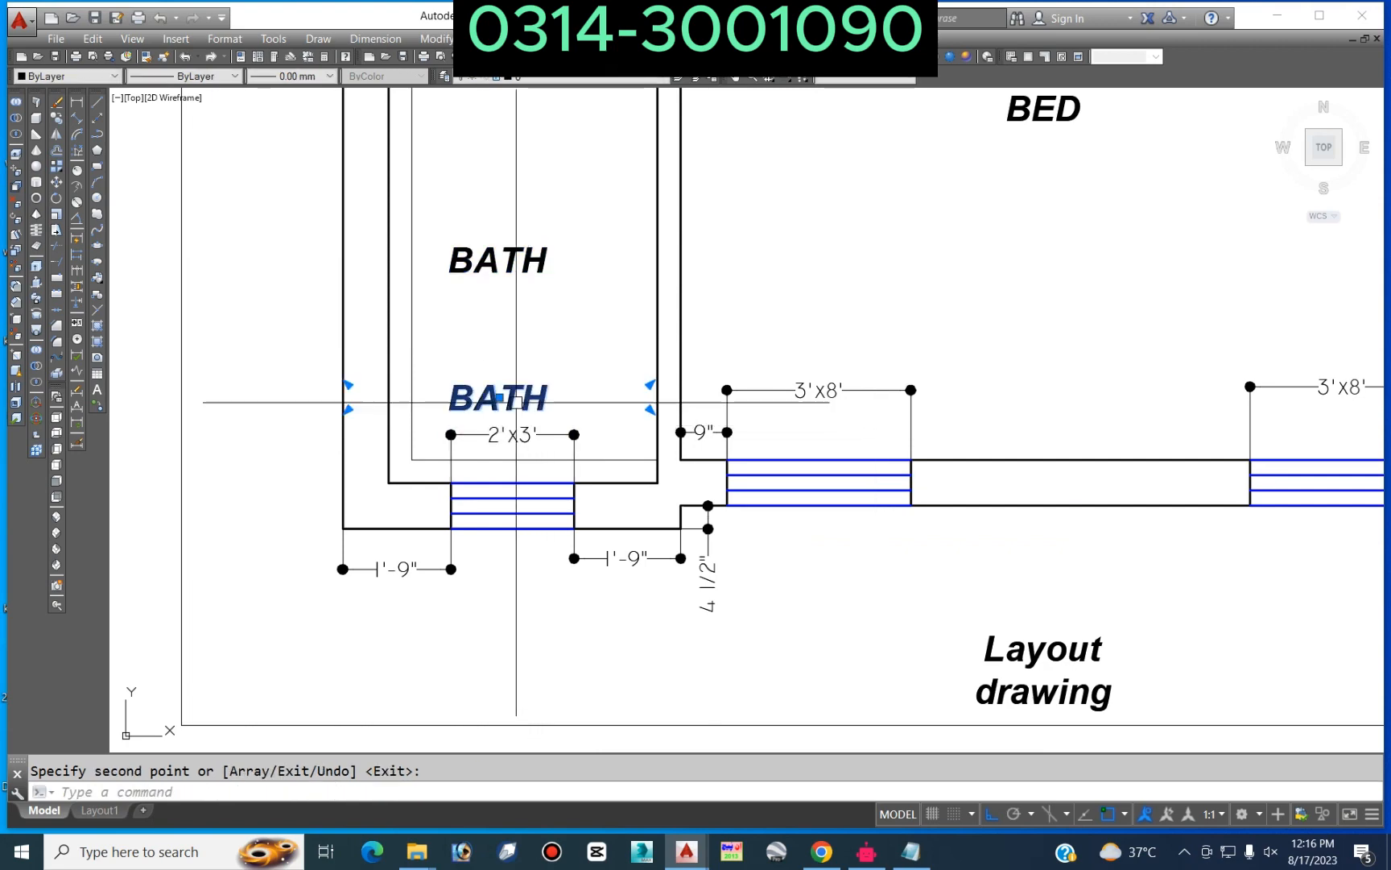
pyautogui.doubleClick(497, 397)
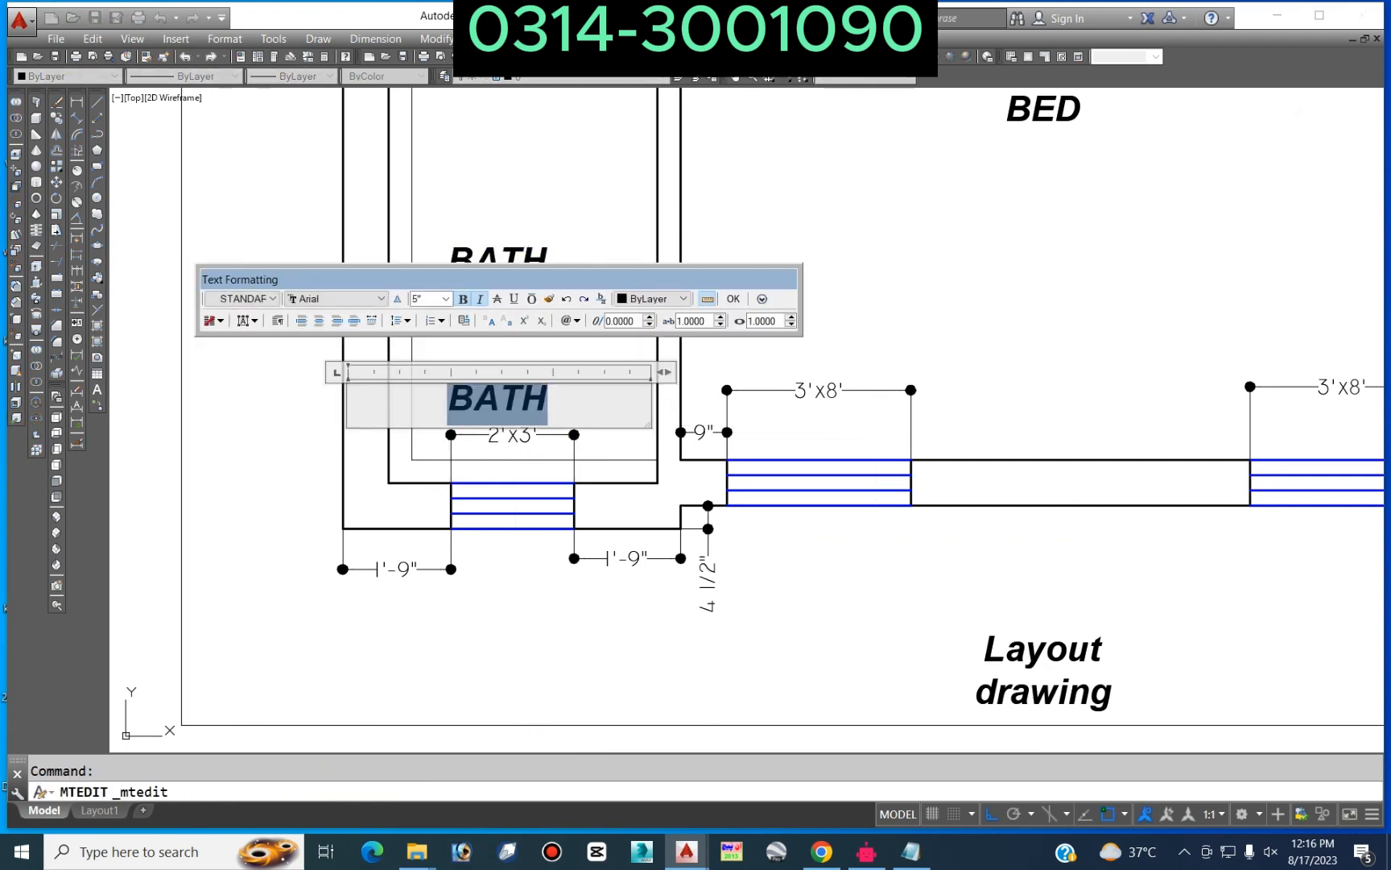
pyautogui.write('S.')
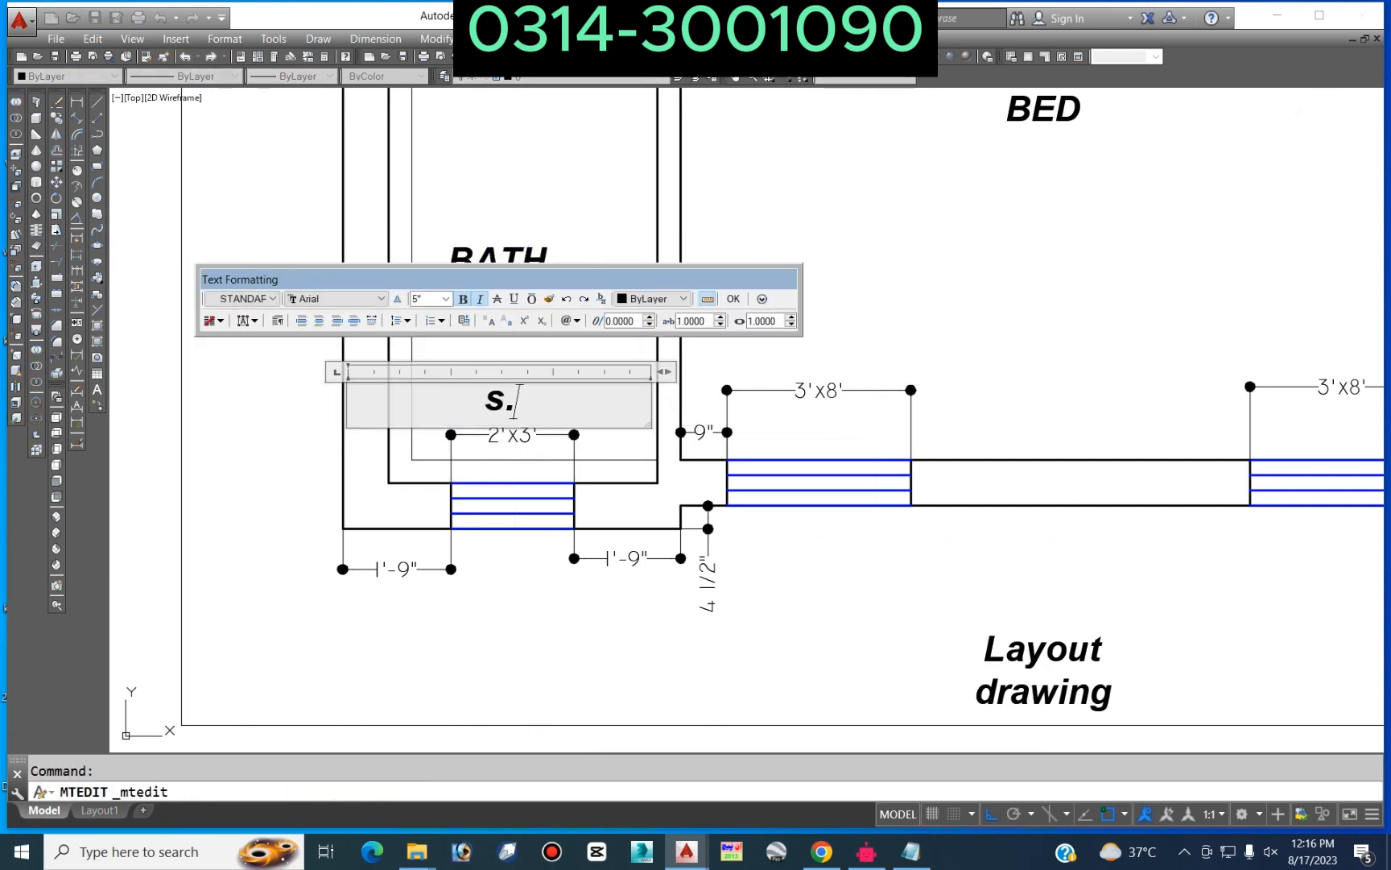
pyautogui.press('BackSpace')
pyautogui.press('BackSpace')
pyautogui.write('S')
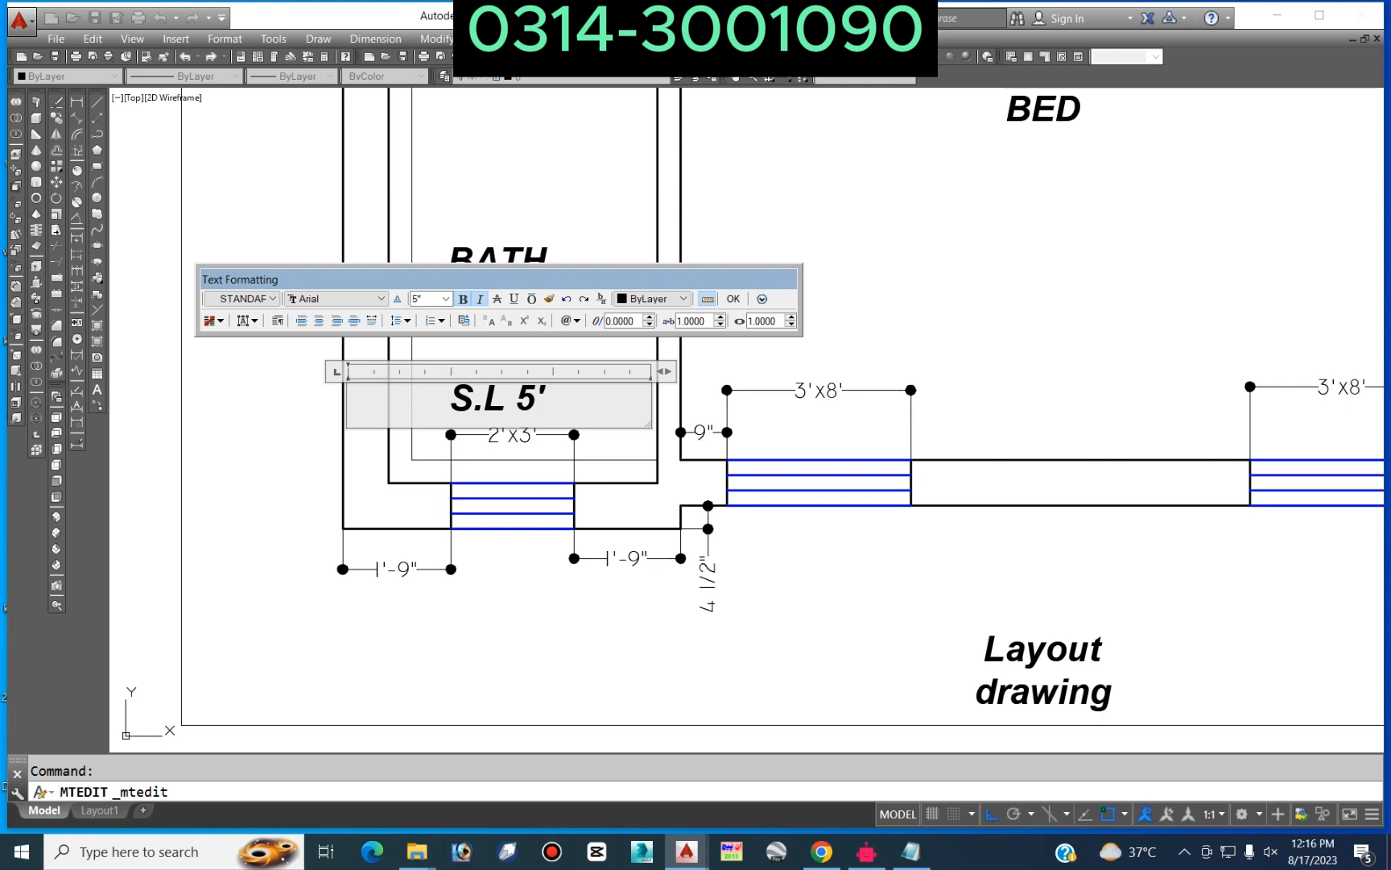
pyautogui.hotkey('ctrl', 'a')
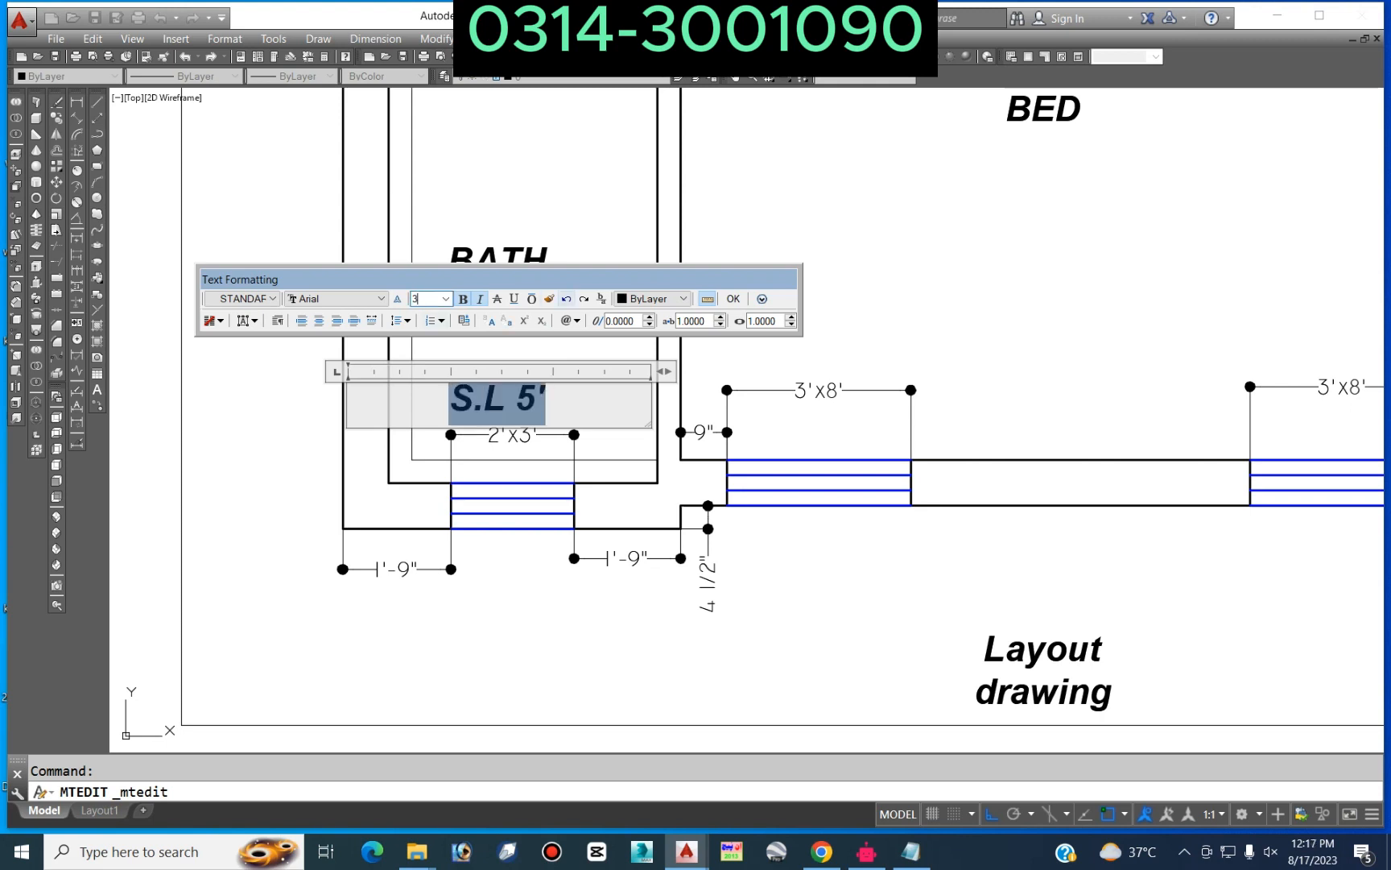
pyautogui.click(590, 358)
# Step: Move the S.L 5' label sideways to centre it over the bath window's dimension
pyautogui.write('m')
pyautogui.press('Return')
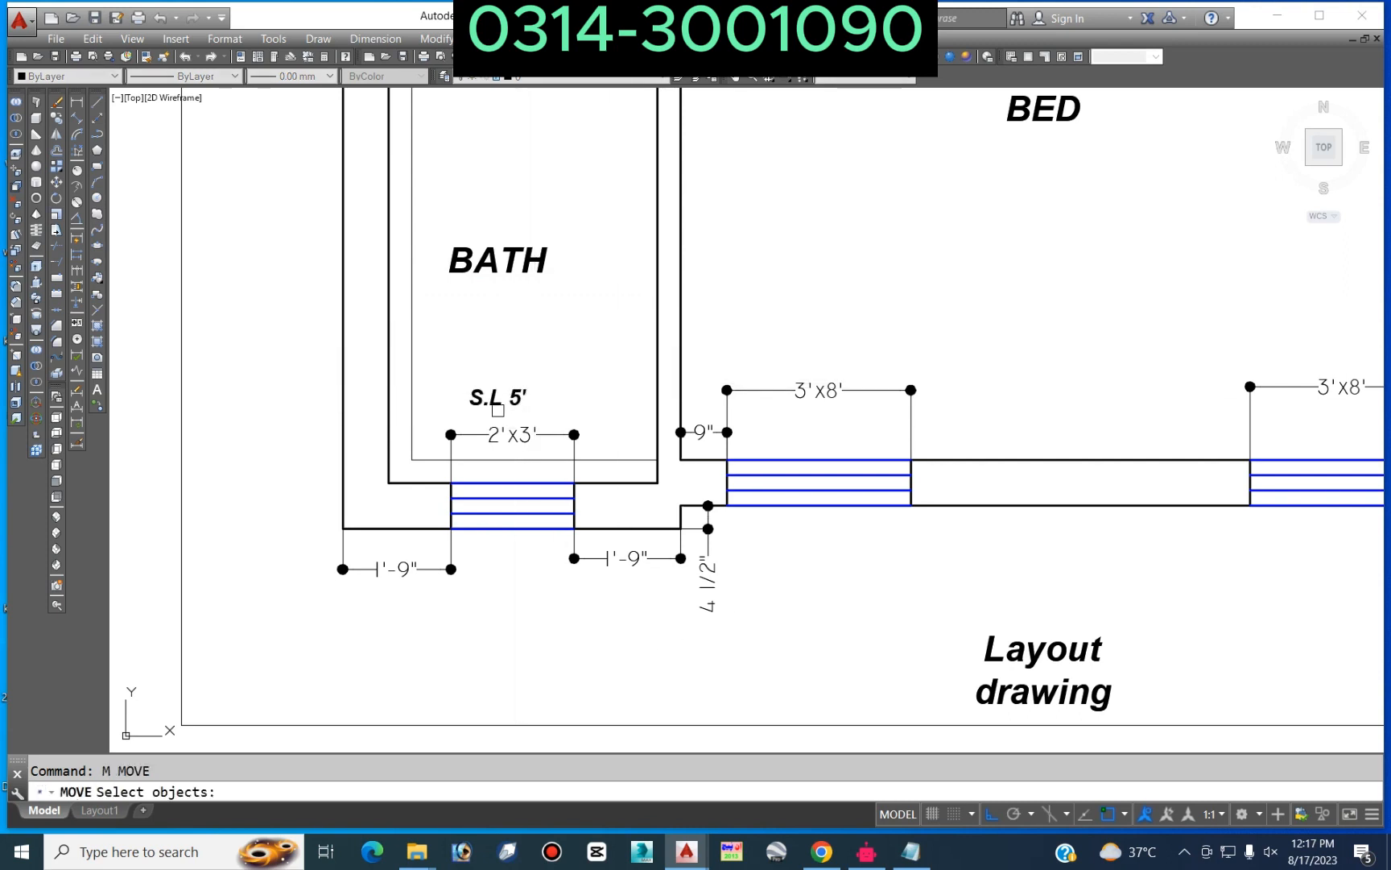
pyautogui.click(498, 397)
pyautogui.press('Return')
pyautogui.click(579, 352)
pyautogui.click(592, 355)
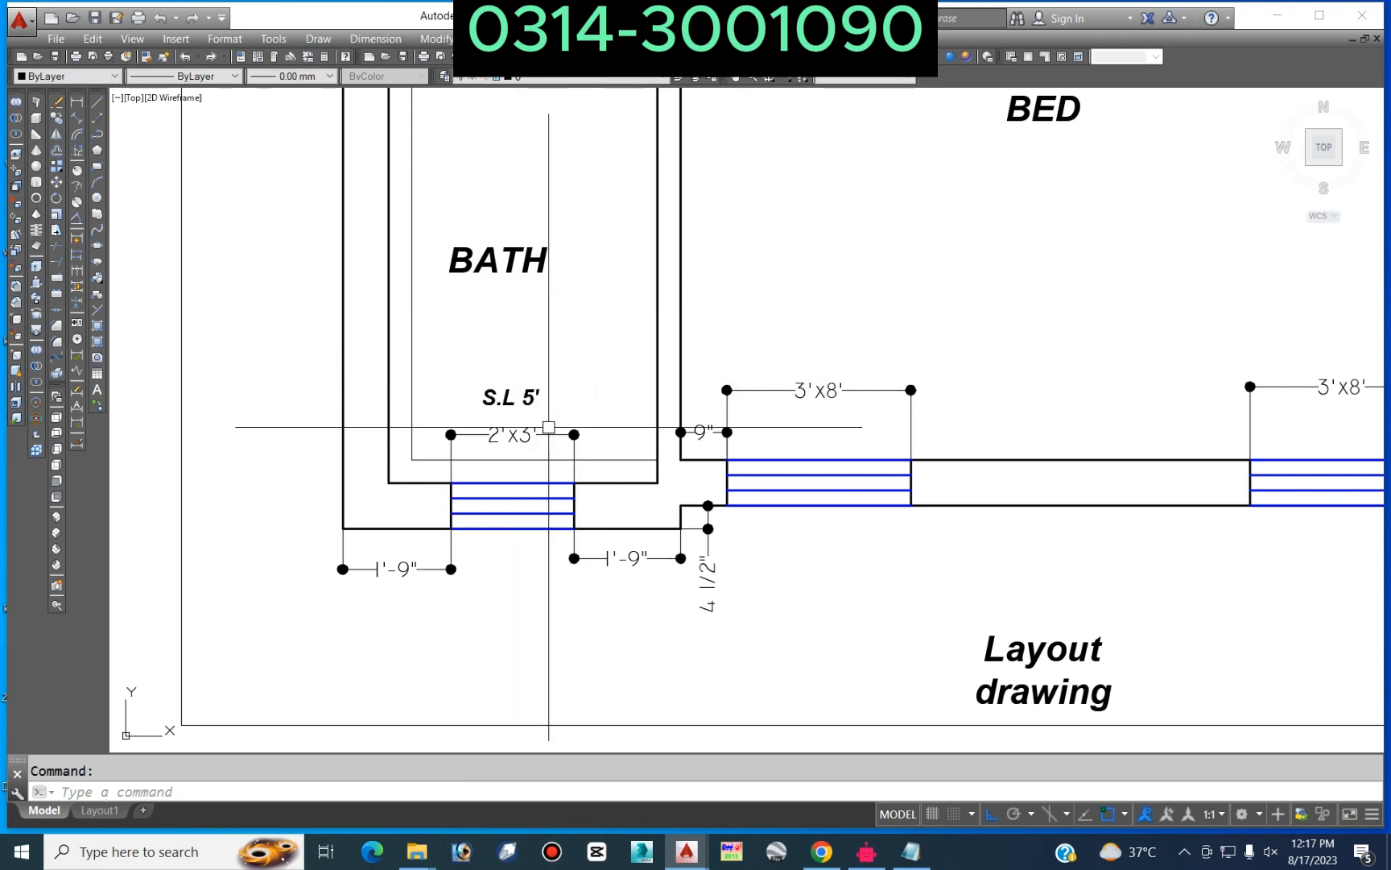
# Step: Copy the S.L 5' label horizontally to the bedroom window nearest the bath
pyautogui.moveTo(564, 434); pyautogui.dragTo(450, 479, button='middle')
pyautogui.press('Return')
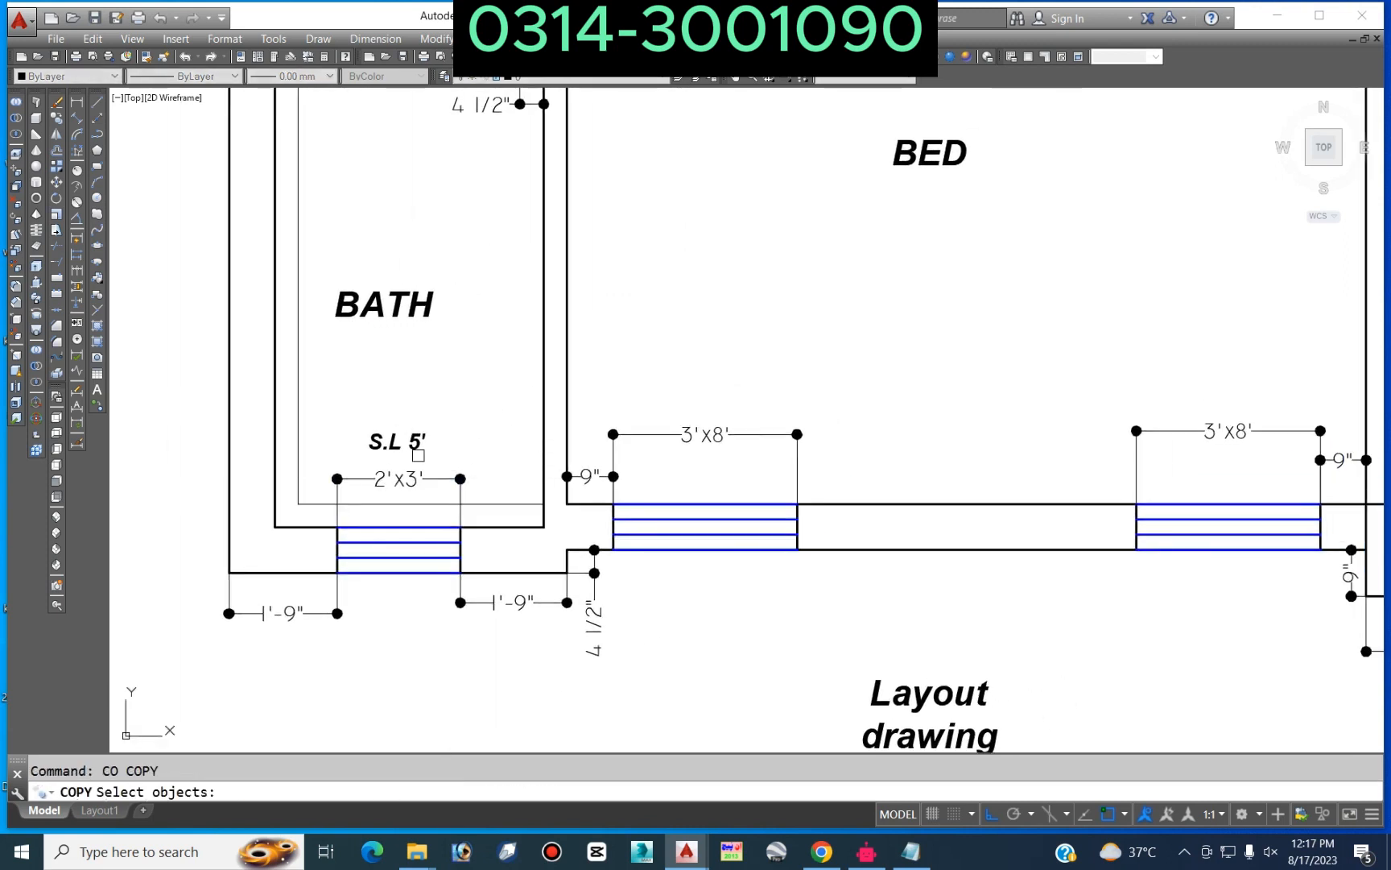
pyautogui.click(396, 441)
pyautogui.press('Return')
pyautogui.click(447, 387)
pyautogui.click(747, 348)
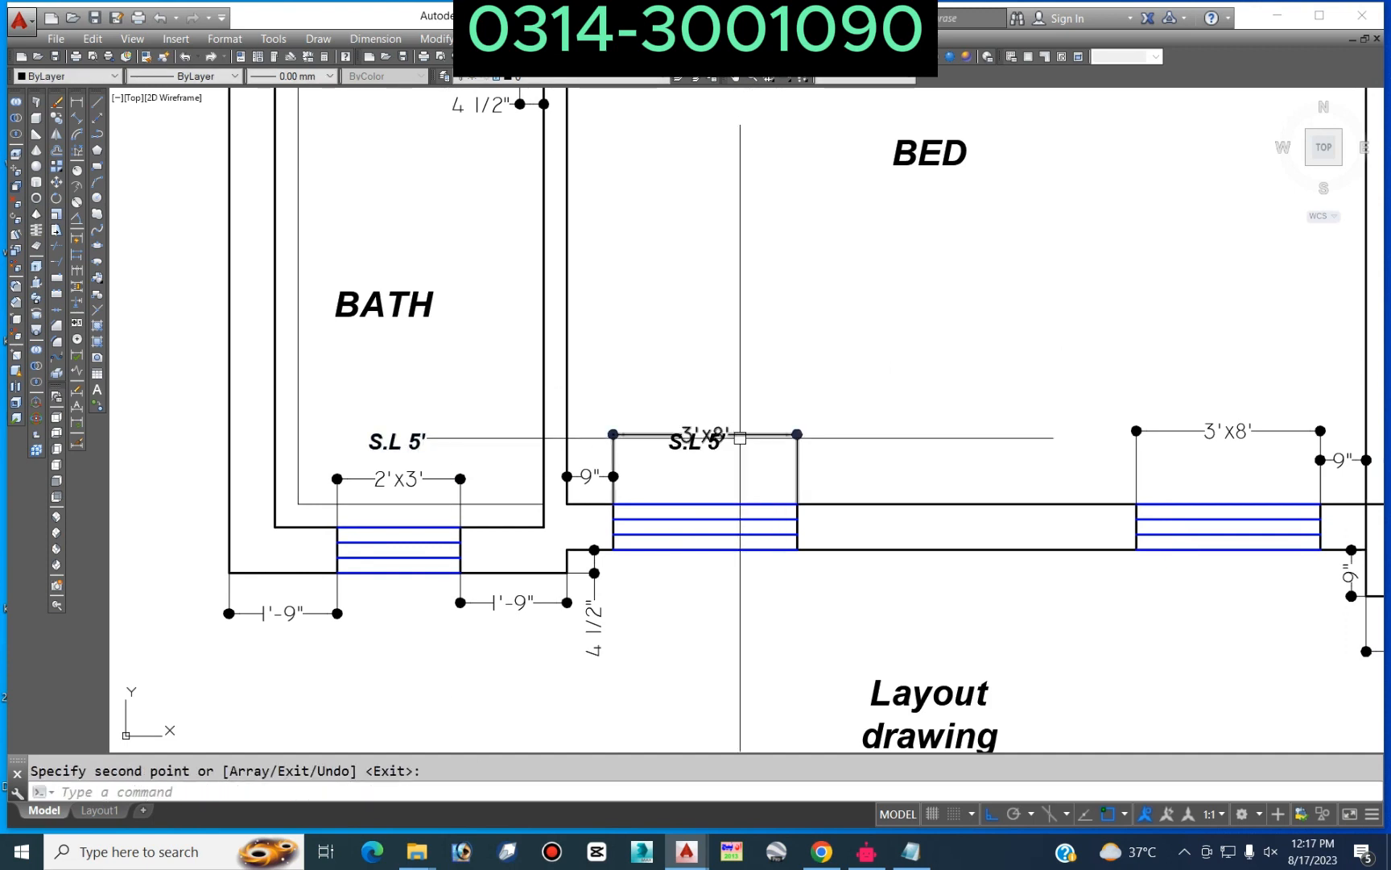
pyautogui.press('Return')
# Step: Move the copied sill label straight up so it sits above the bedroom window's 3'x8' dimension
pyautogui.write('m')
pyautogui.press('Return')
pyautogui.scroll(4, 714, 458)
pyautogui.click(620, 436)
pyautogui.press('Return')
pyautogui.click(620, 436)
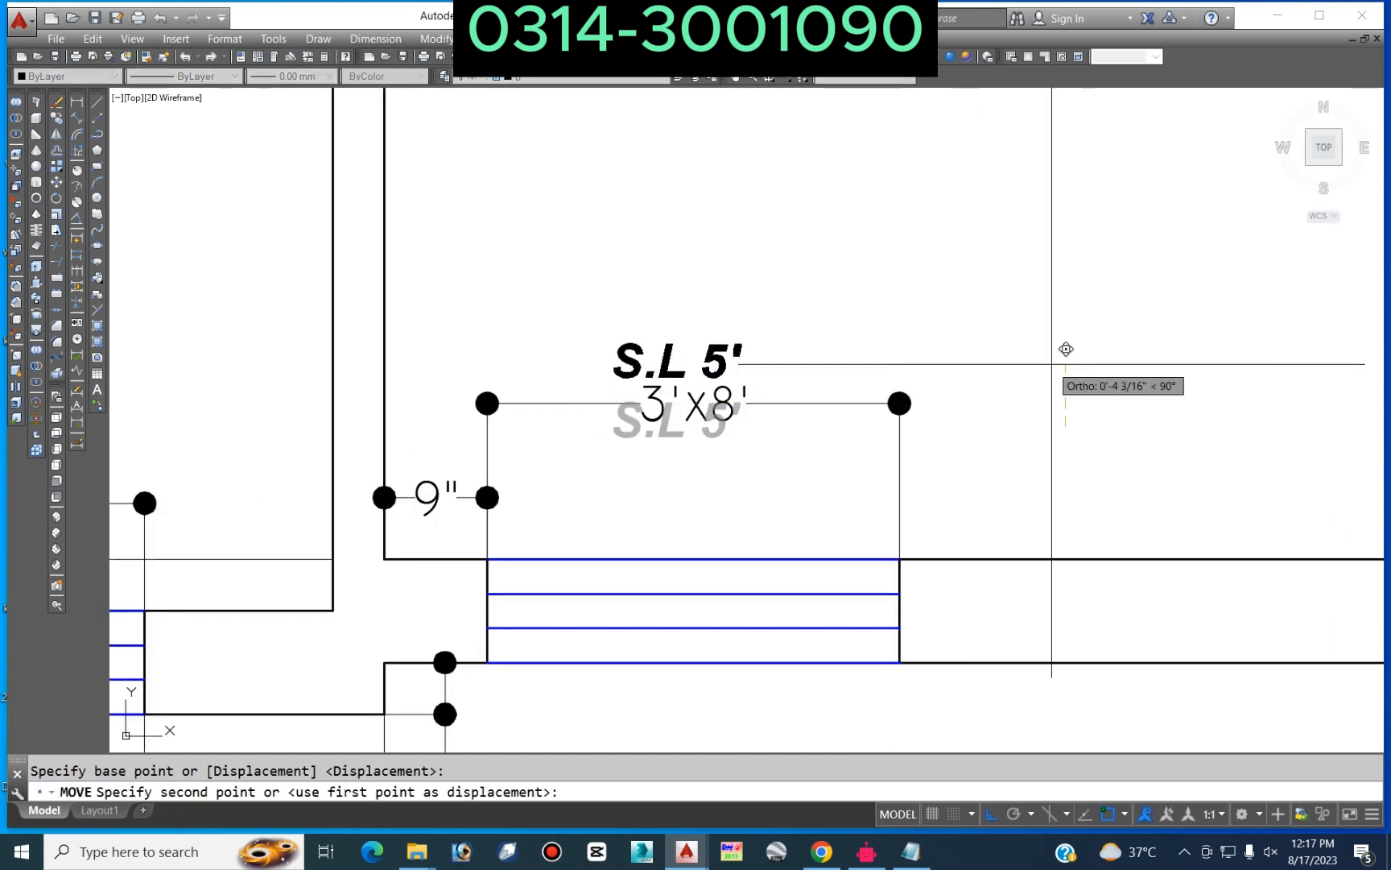
pyautogui.click(1050, 358)
# Step: Centre the bedroom window's sill label over its dimension and change its text to S.L 1'
pyautogui.press('Return')
pyautogui.click(685, 352)
pyautogui.press('Return')
pyautogui.click(899, 403)
pyautogui.click(900, 348)
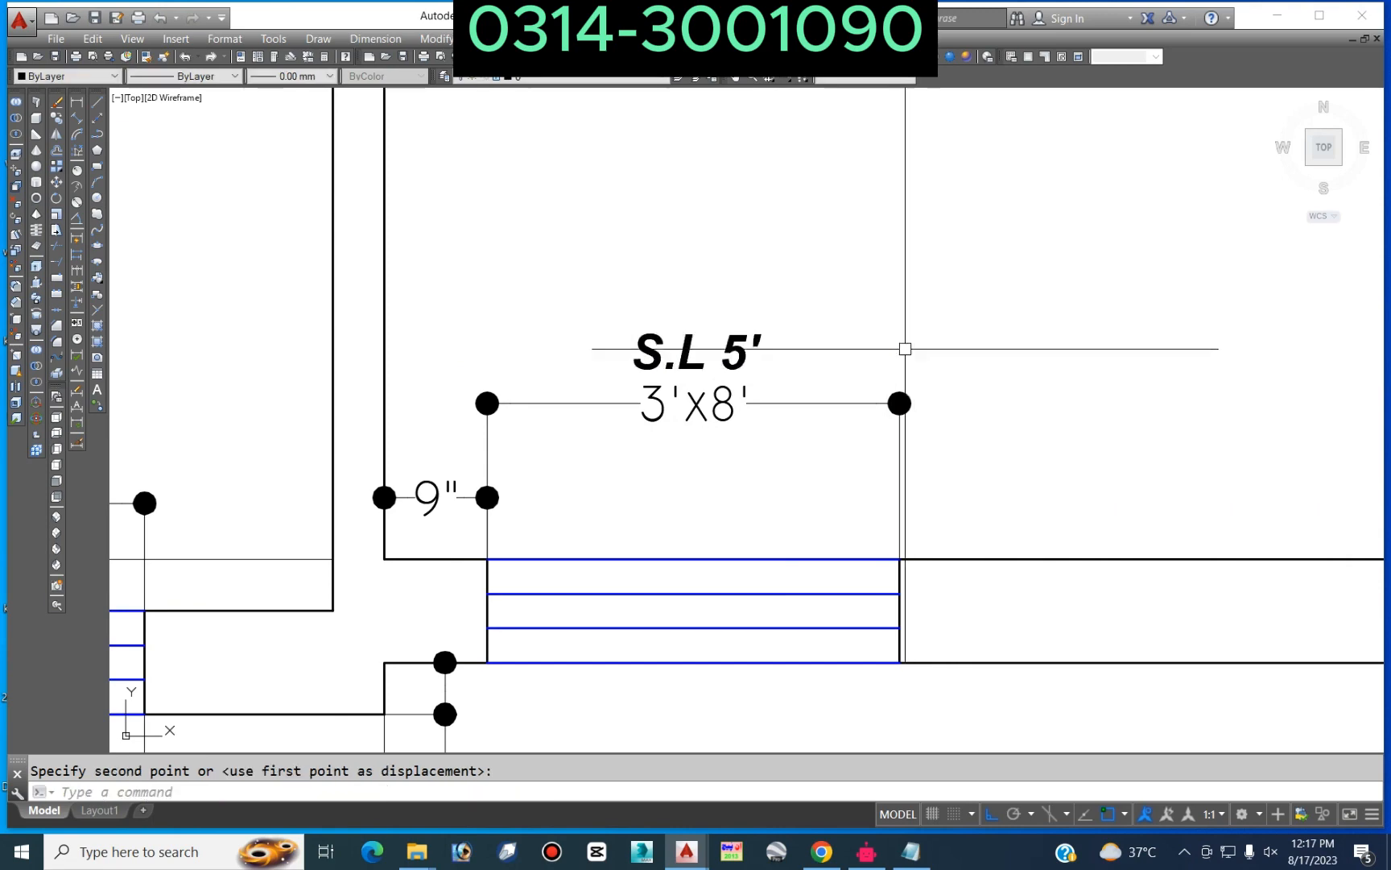
pyautogui.doubleClick(698, 352)
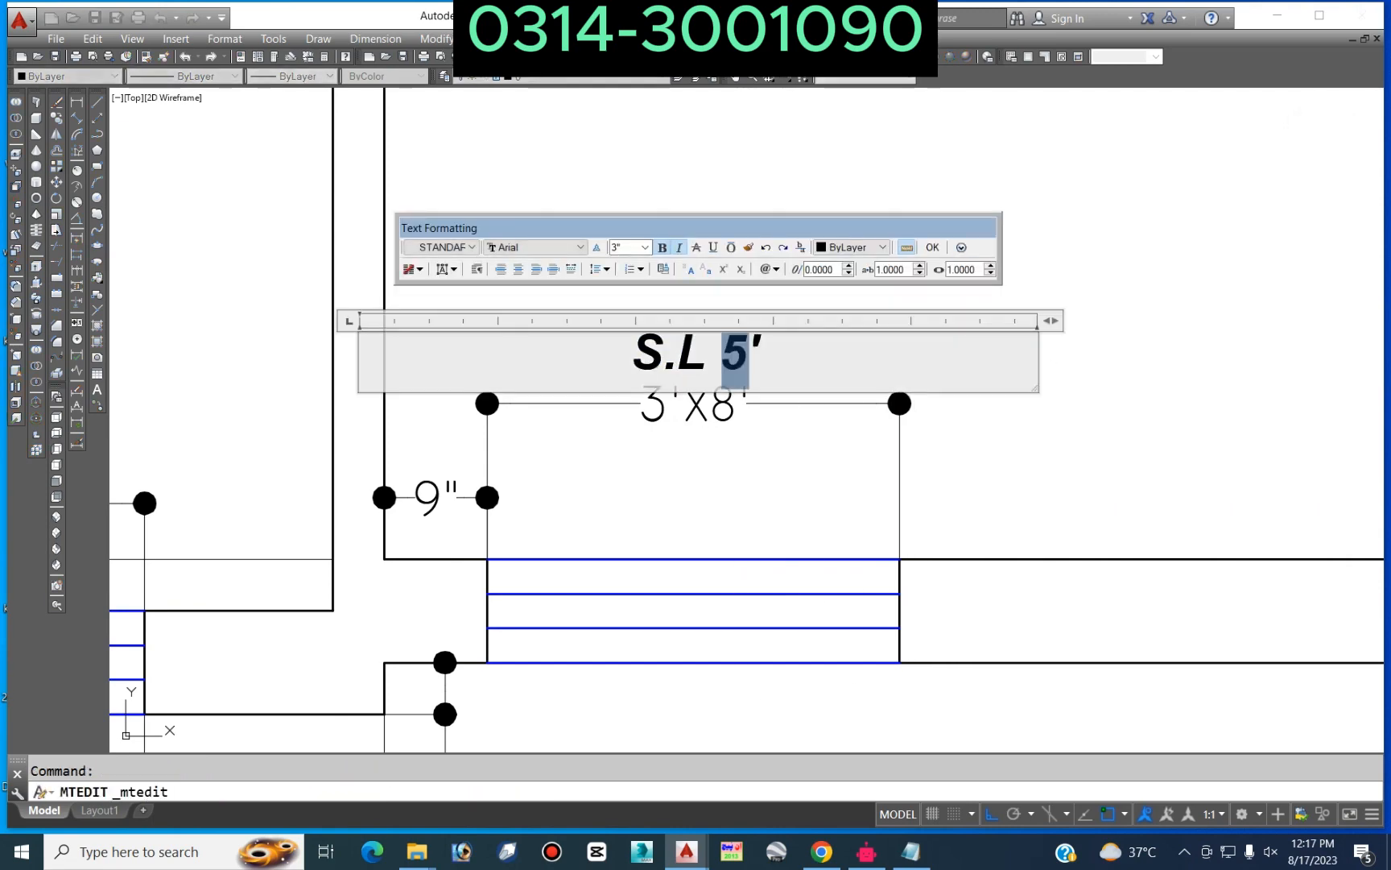
pyautogui.click(582, 429)
# Step: Copy the S.L 1' label horizontally to above the 3'x8' dimension of the bedroom window nearest the gate
pyautogui.scroll(-4, 699, 446)
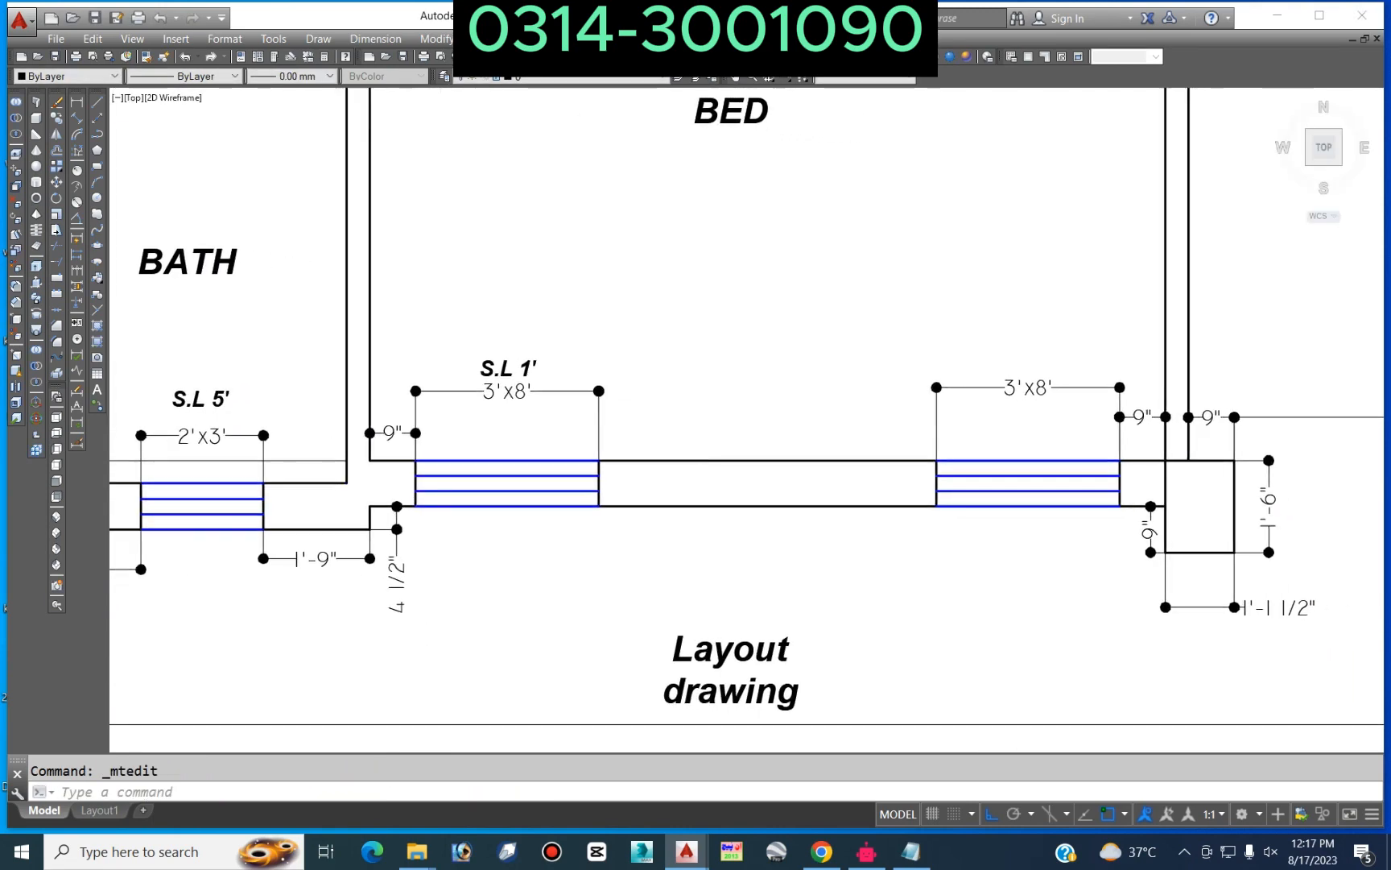
pyautogui.write('co')
pyautogui.press('Return')
pyautogui.click(508, 367)
pyautogui.press('Return')
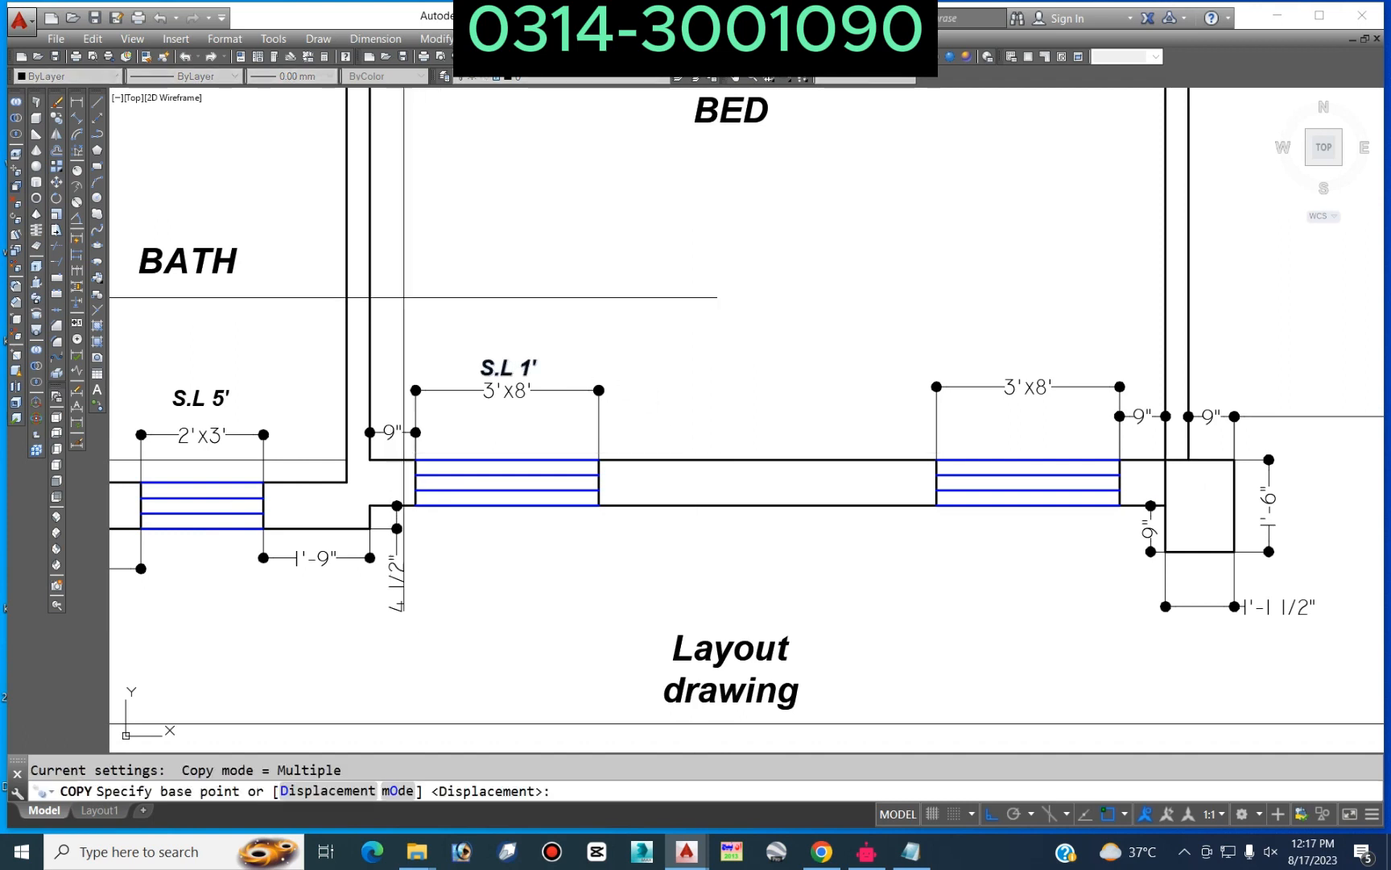
pyautogui.click(950, 267)
pyautogui.moveTo(1366, 256); pyautogui.dragTo(930, 339, button='middle')
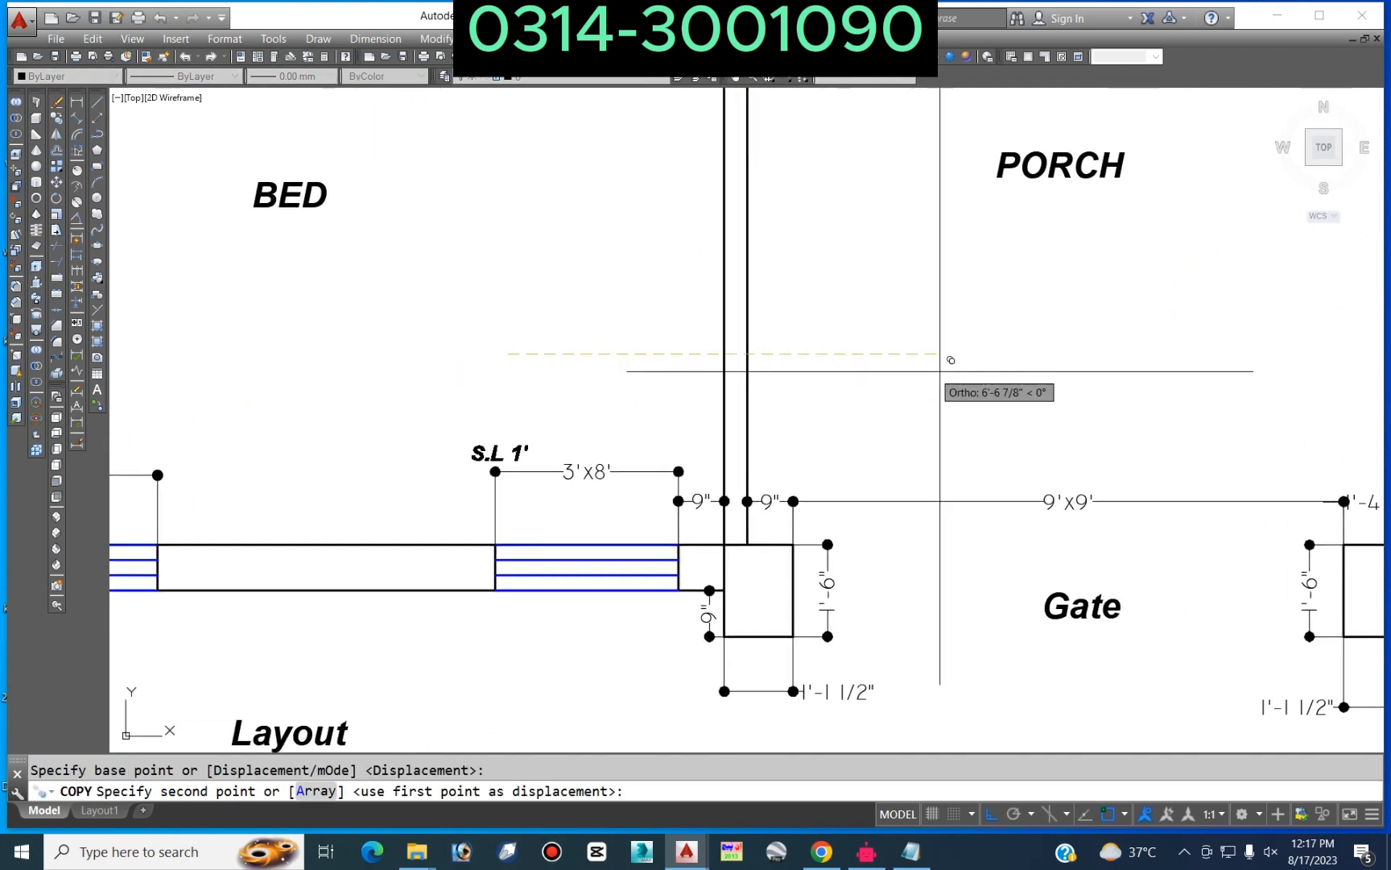
pyautogui.click(1037, 355)
pyautogui.scroll(-3, 1127, 431)
pyautogui.press('Escape')
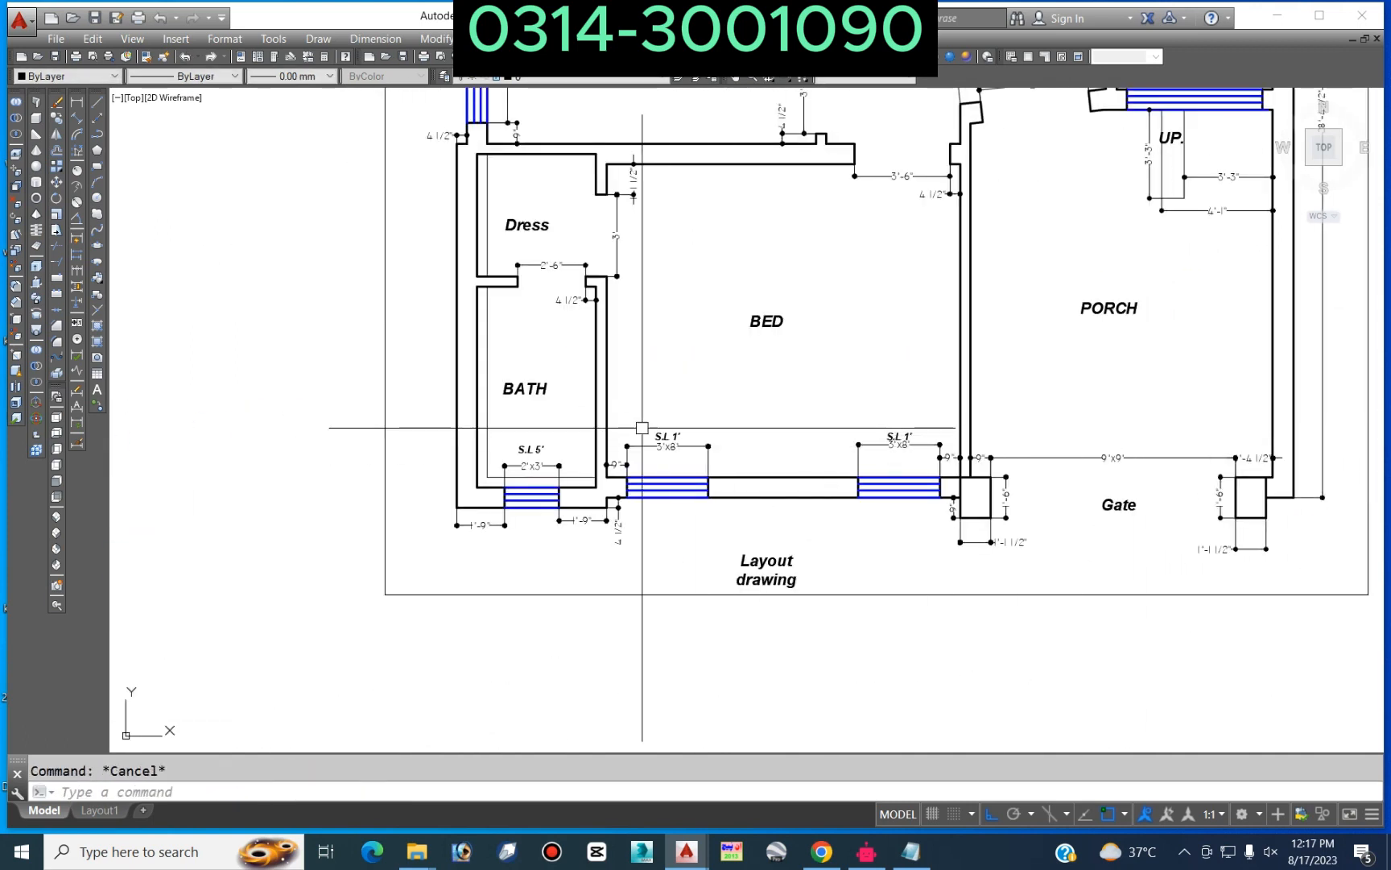
pyautogui.scroll(3, 568, 413)
pyautogui.moveTo(569, 413); pyautogui.dragTo(678, 468, button='middle')
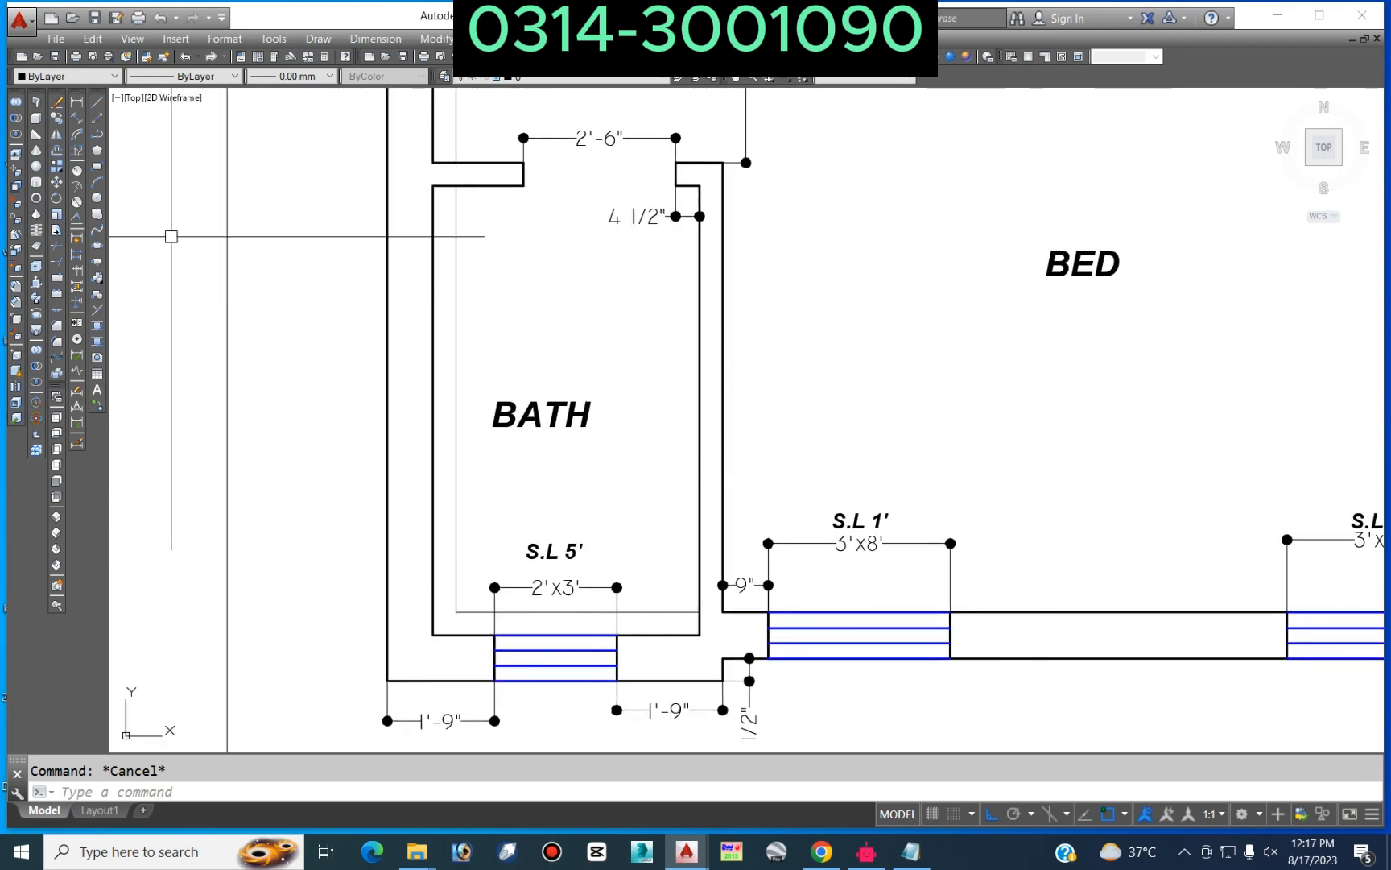
pyautogui.scroll(-3, 627, 551)
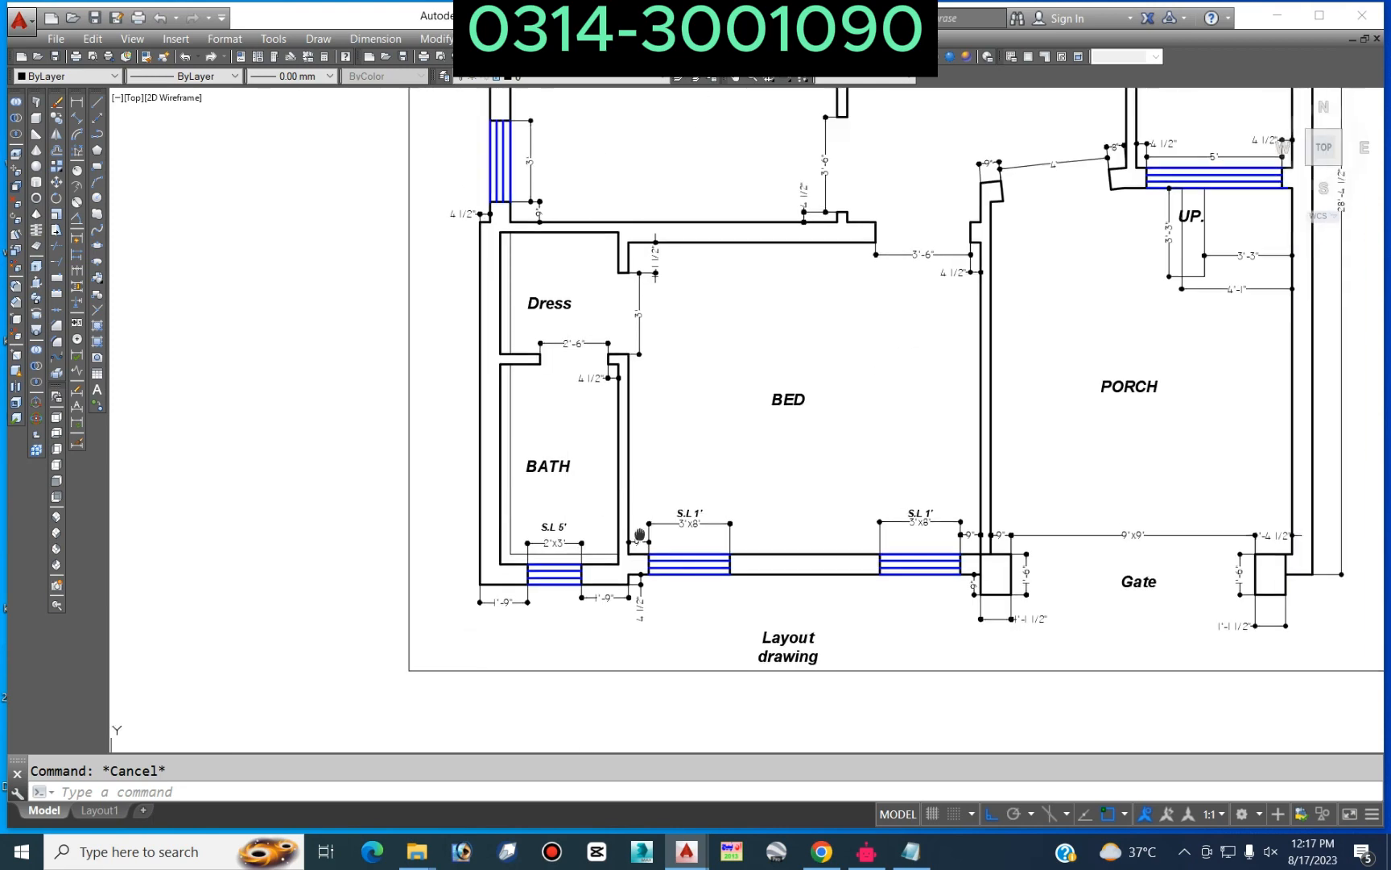
pyautogui.scroll(2, 492, 600)
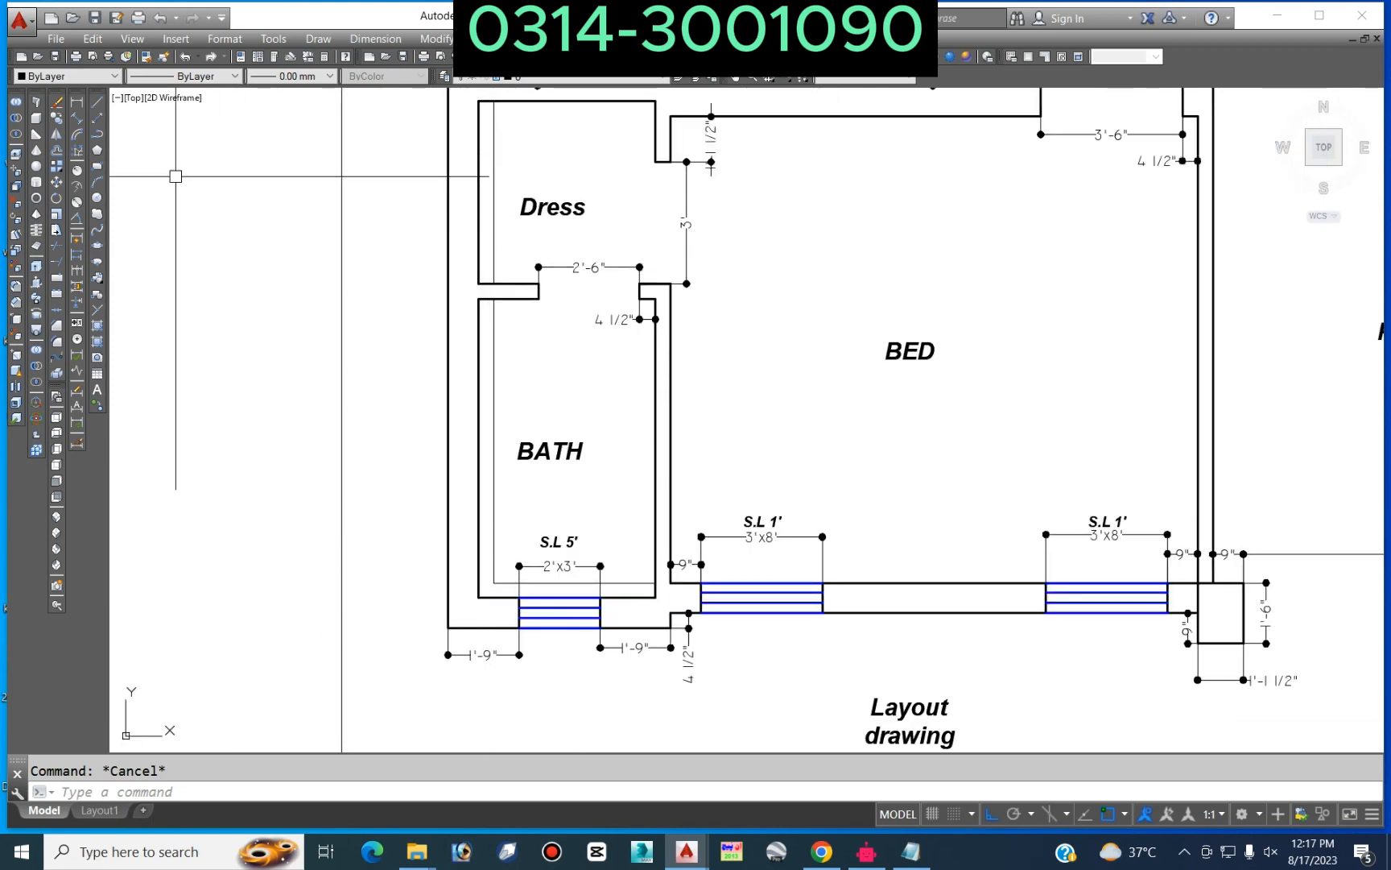
pyautogui.click(96, 102)
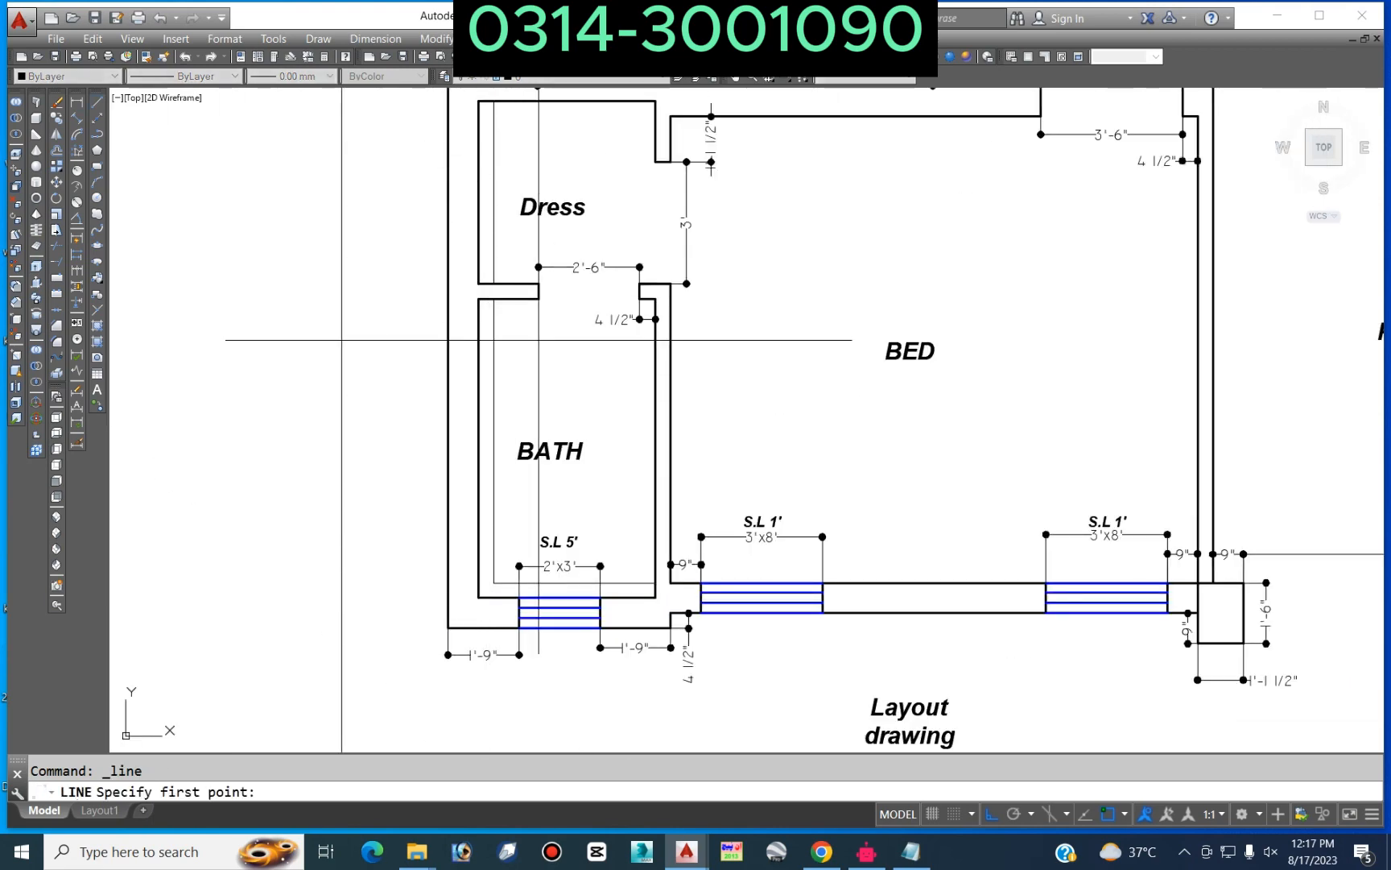
pyautogui.press('Escape')
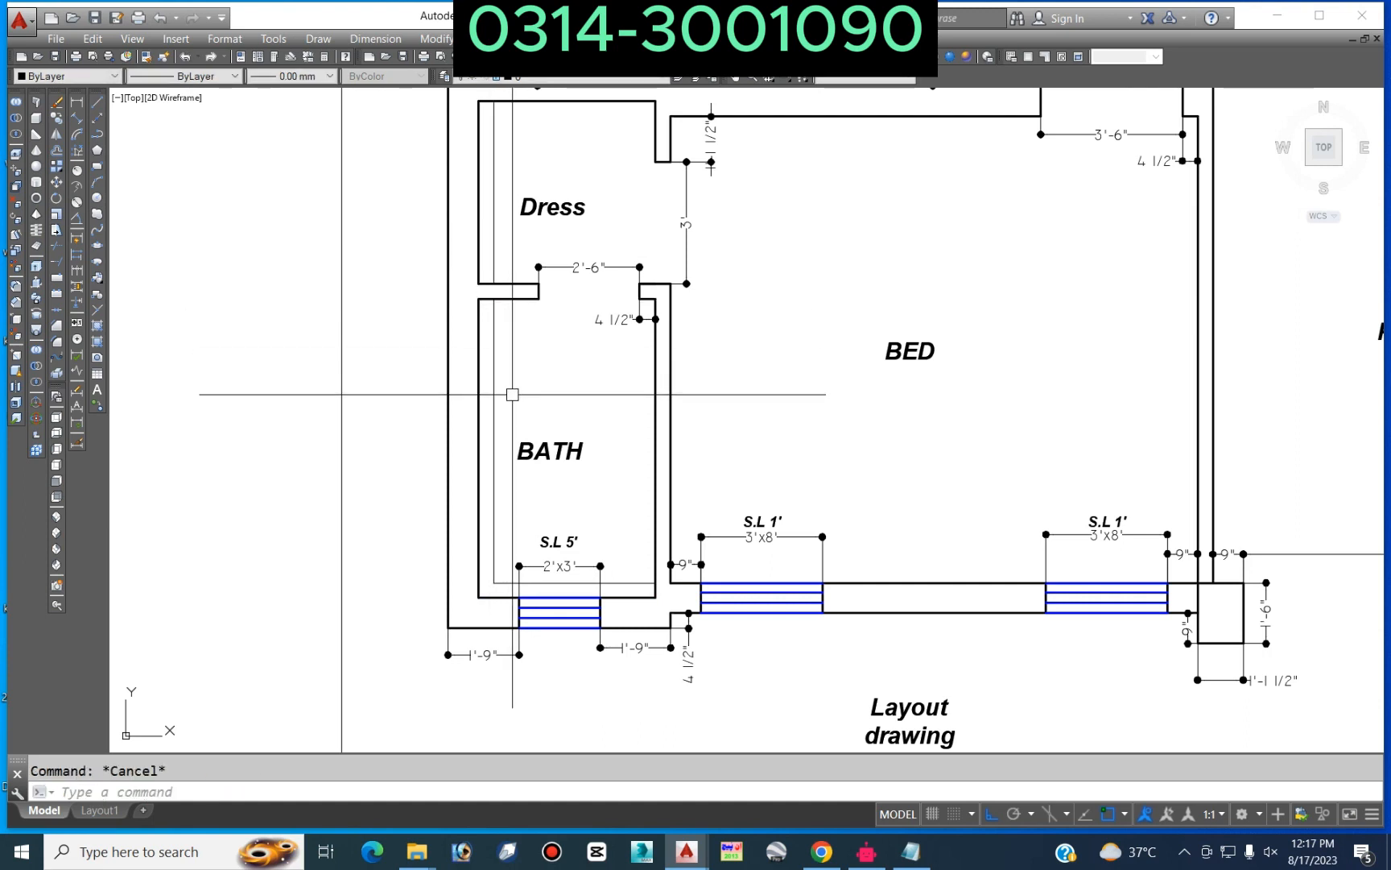
pyautogui.scroll(-2, 525, 398)
pyautogui.moveTo(649, 472); pyautogui.dragTo(587, 519, button='middle')
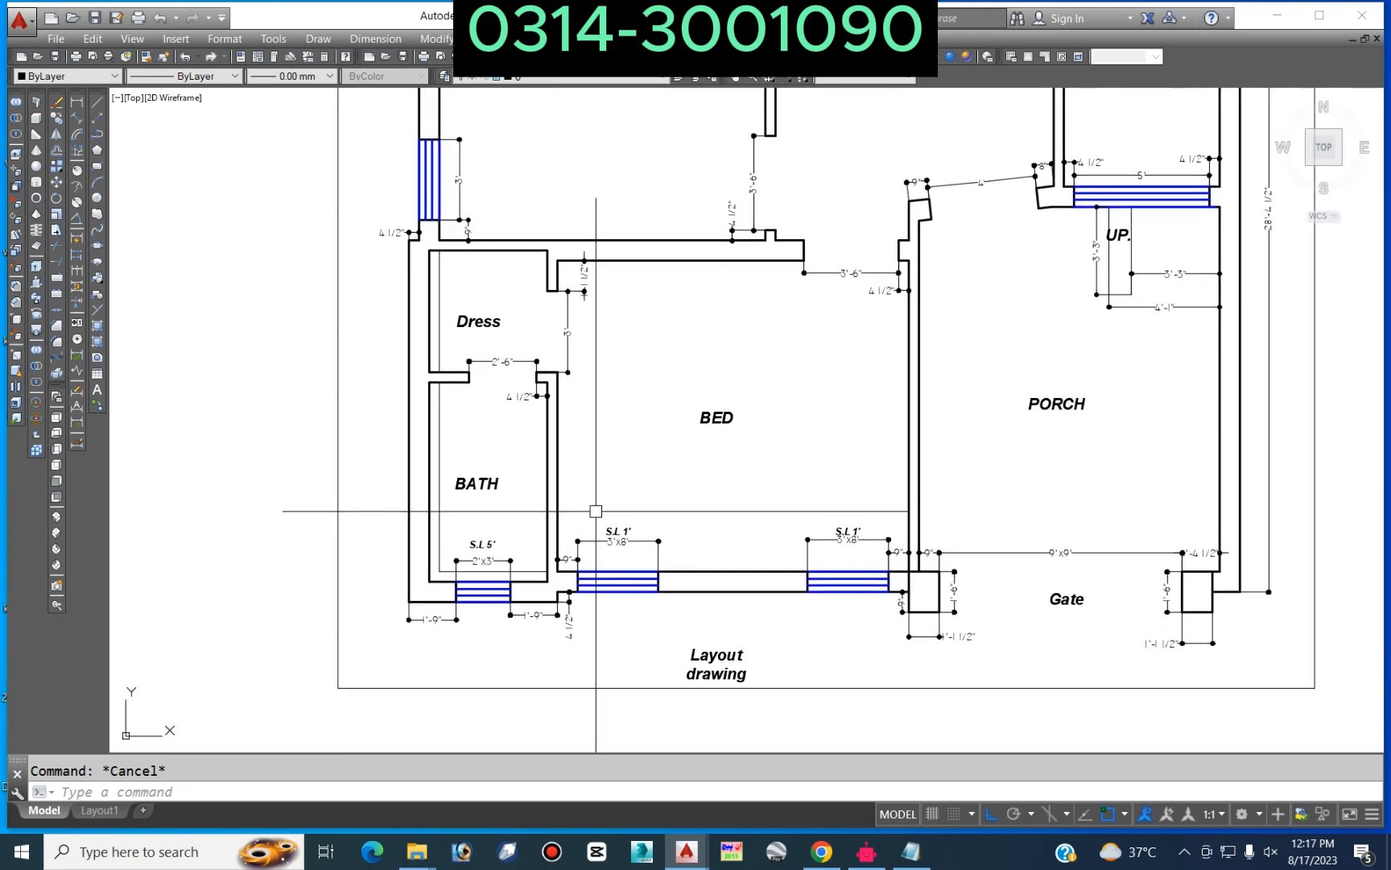
pyautogui.write('co')
pyautogui.press('Return')
pyautogui.press('Escape')
pyautogui.press('Escape')
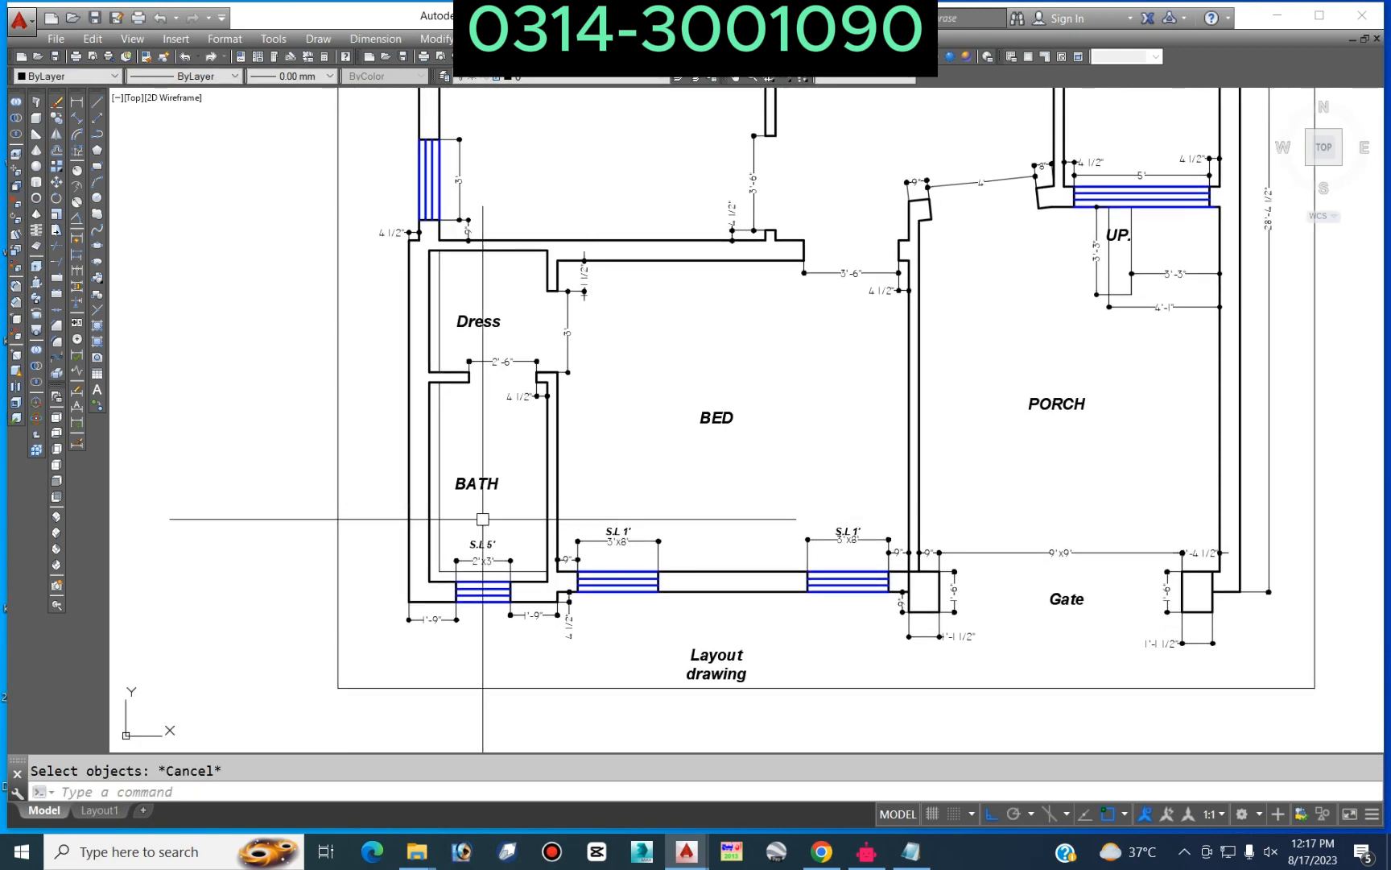
# Step: Copy the bath window's S.L 5' label straight up to the space above the BATH room name
pyautogui.write('co')
pyautogui.press('Return')
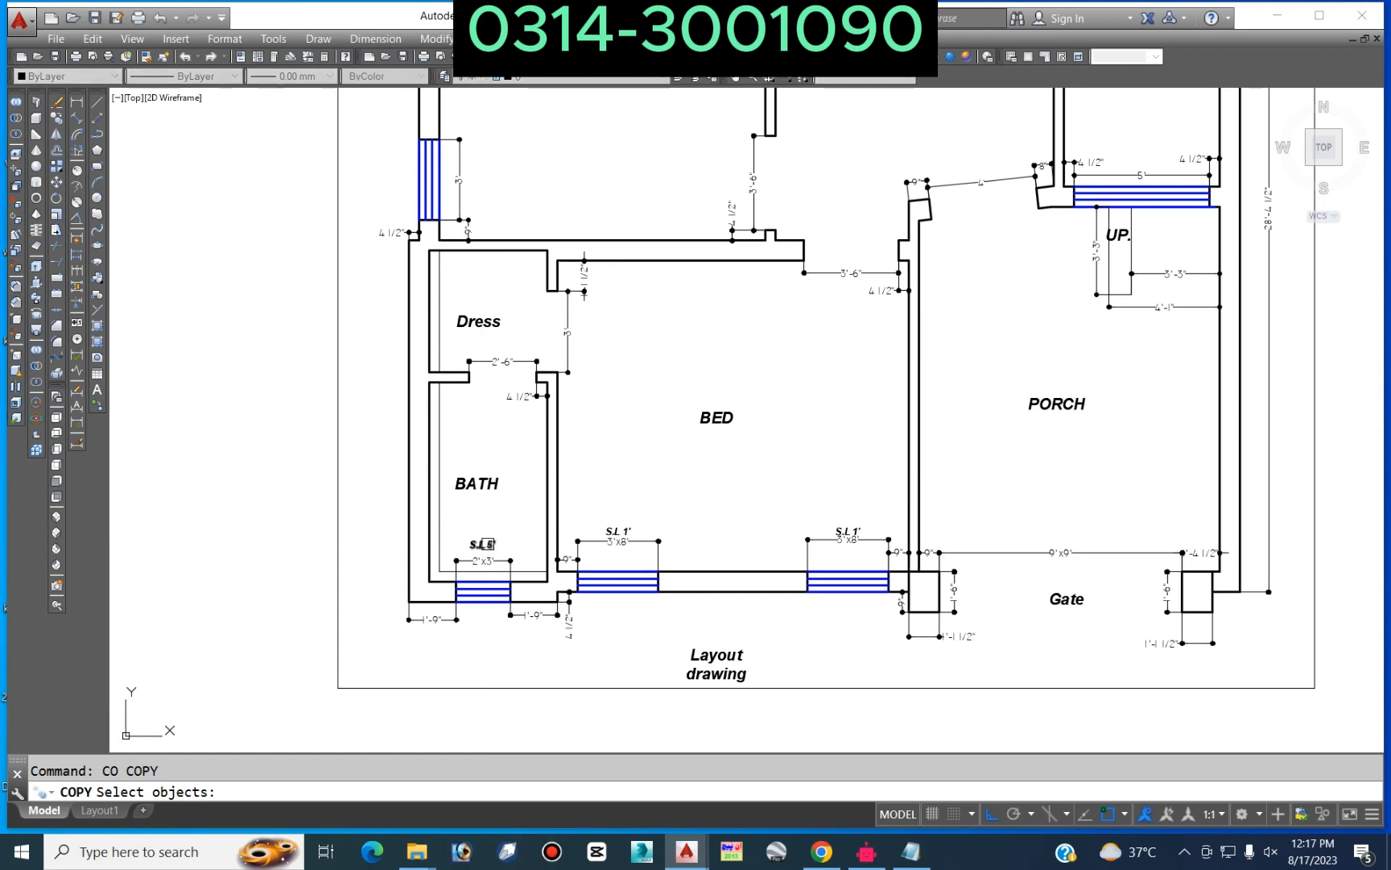
pyautogui.click(482, 541)
pyautogui.press('Return')
pyautogui.click(698, 503)
pyautogui.click(681, 398)
pyautogui.press('Escape')
pyautogui.press('Escape')
# Step: Change the copied label above BATH to read UP 3" with FROM S.L 8' on a second line
pyautogui.scroll(3, 472, 440)
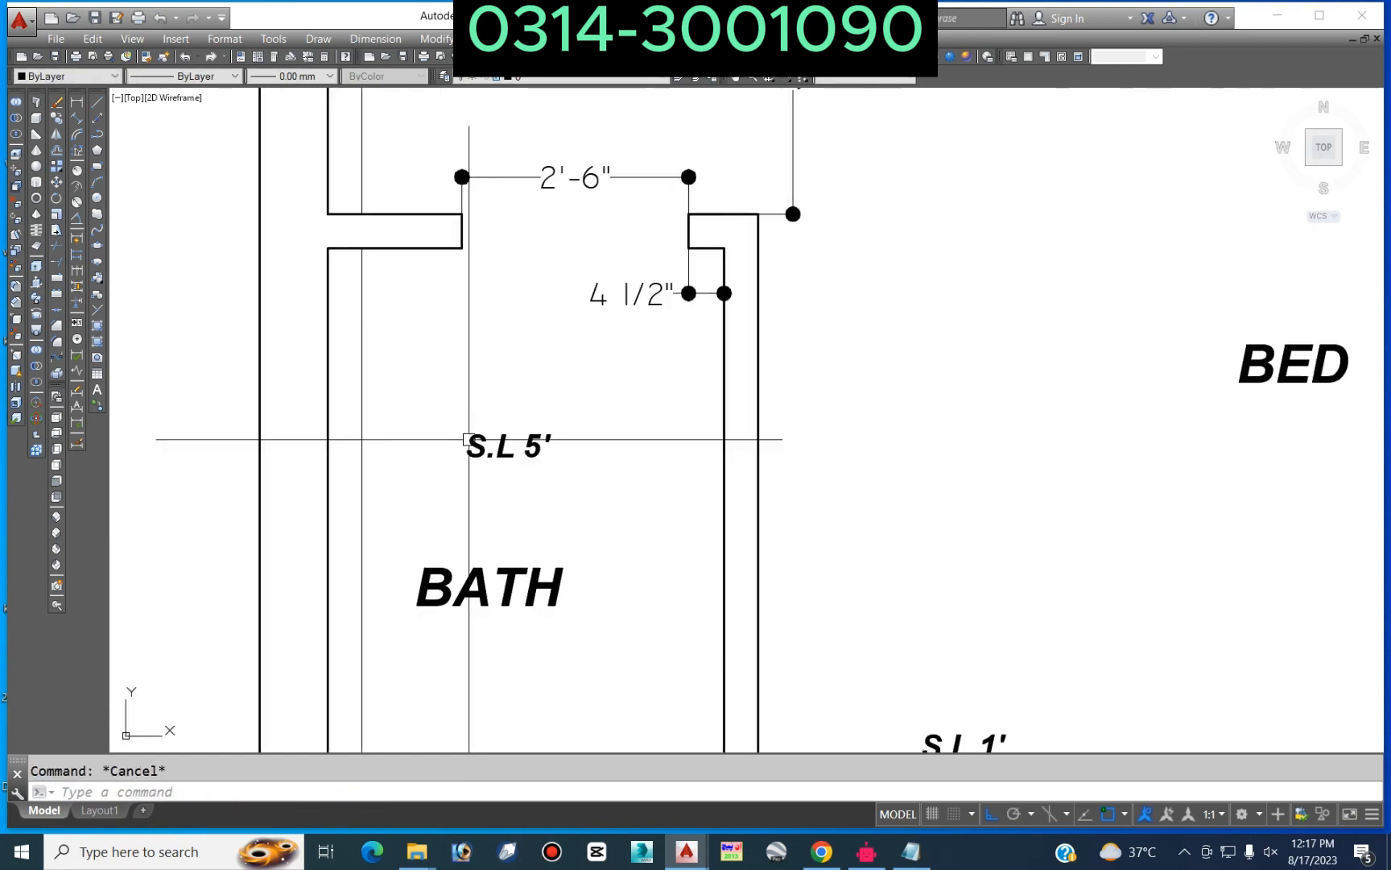
pyautogui.doubleClick(488, 444)
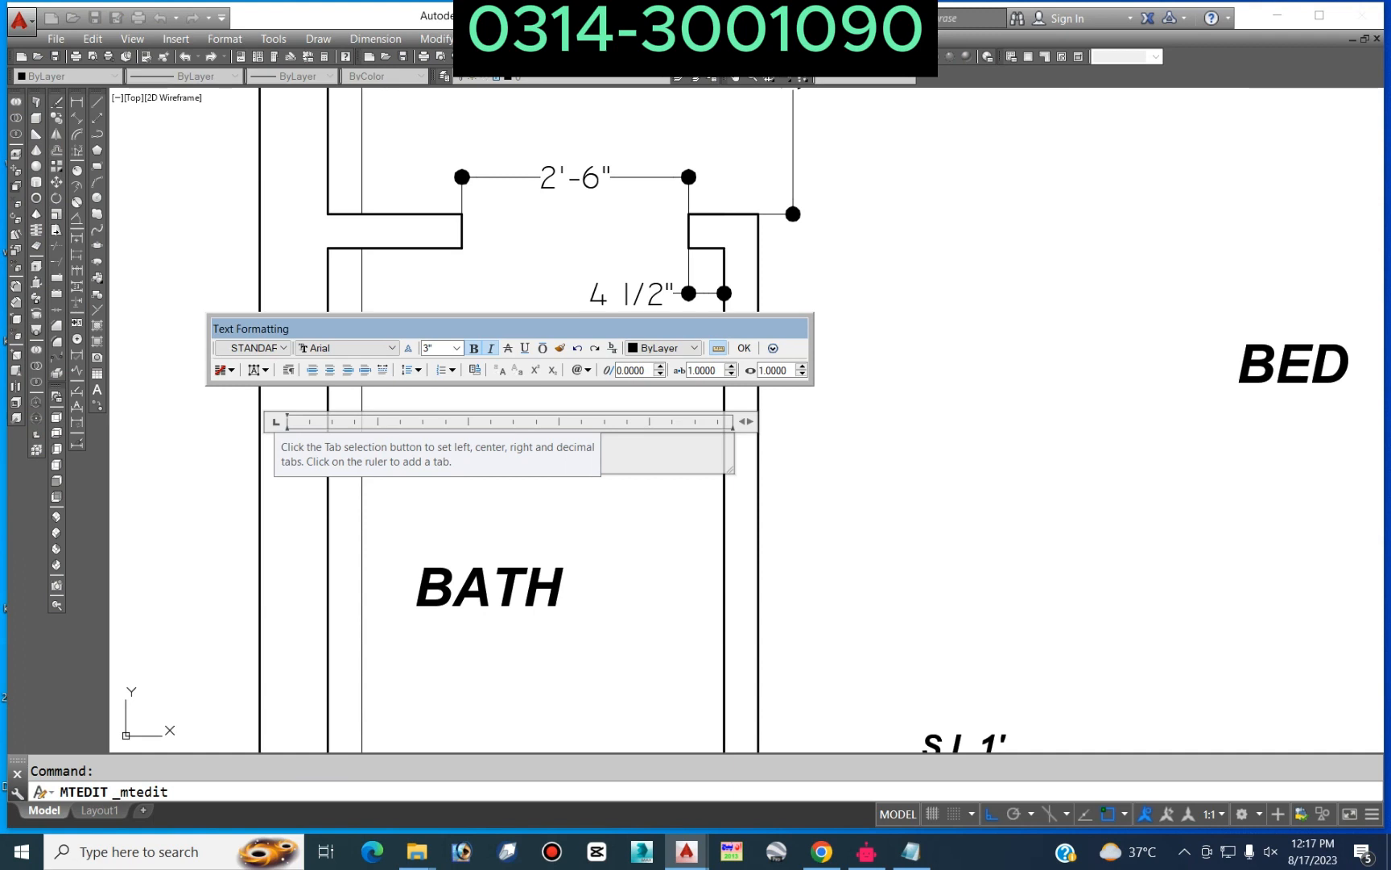
pyautogui.write('NISH')
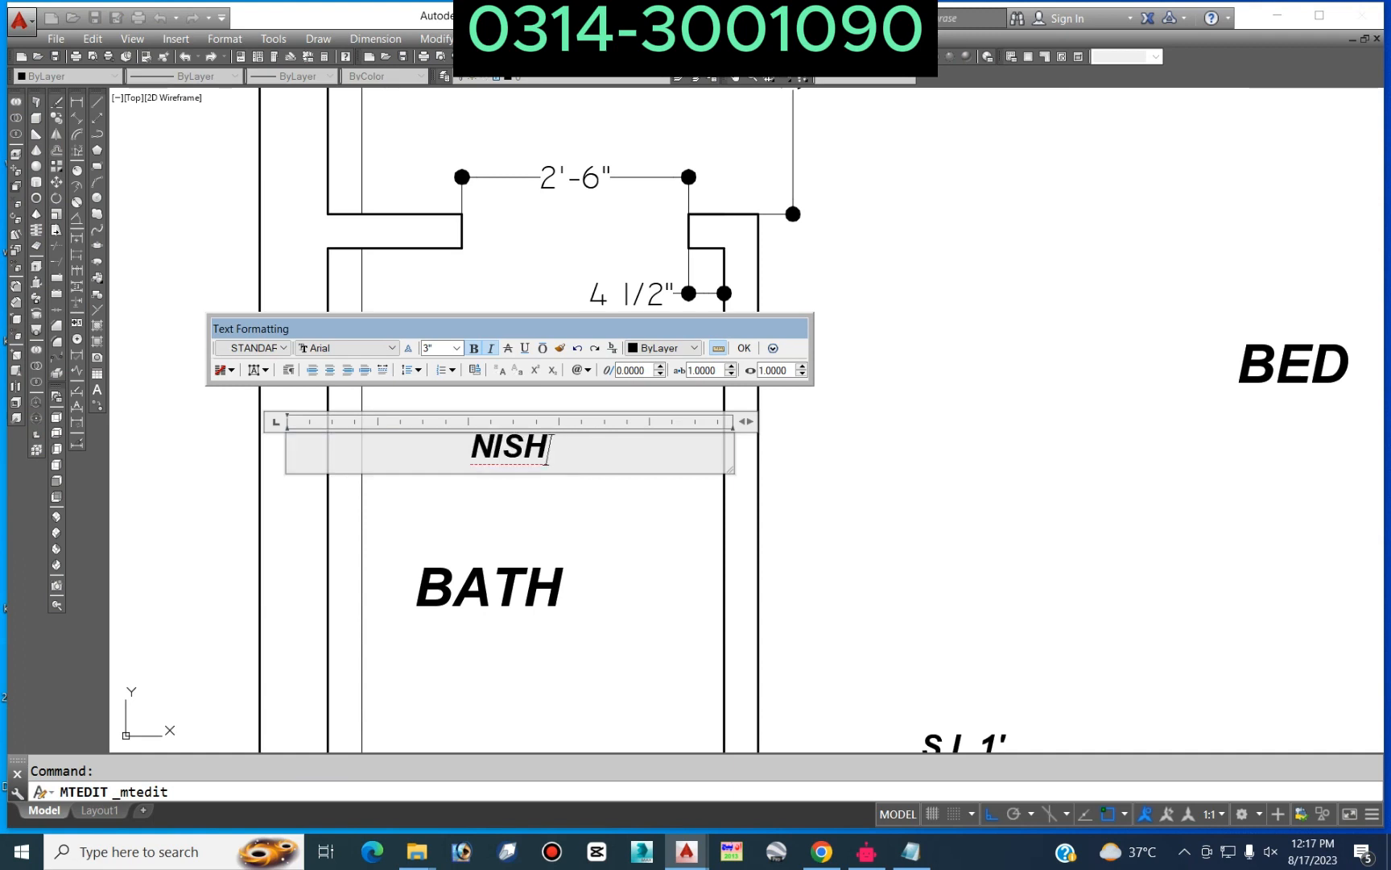
pyautogui.doubleClick(546, 448)
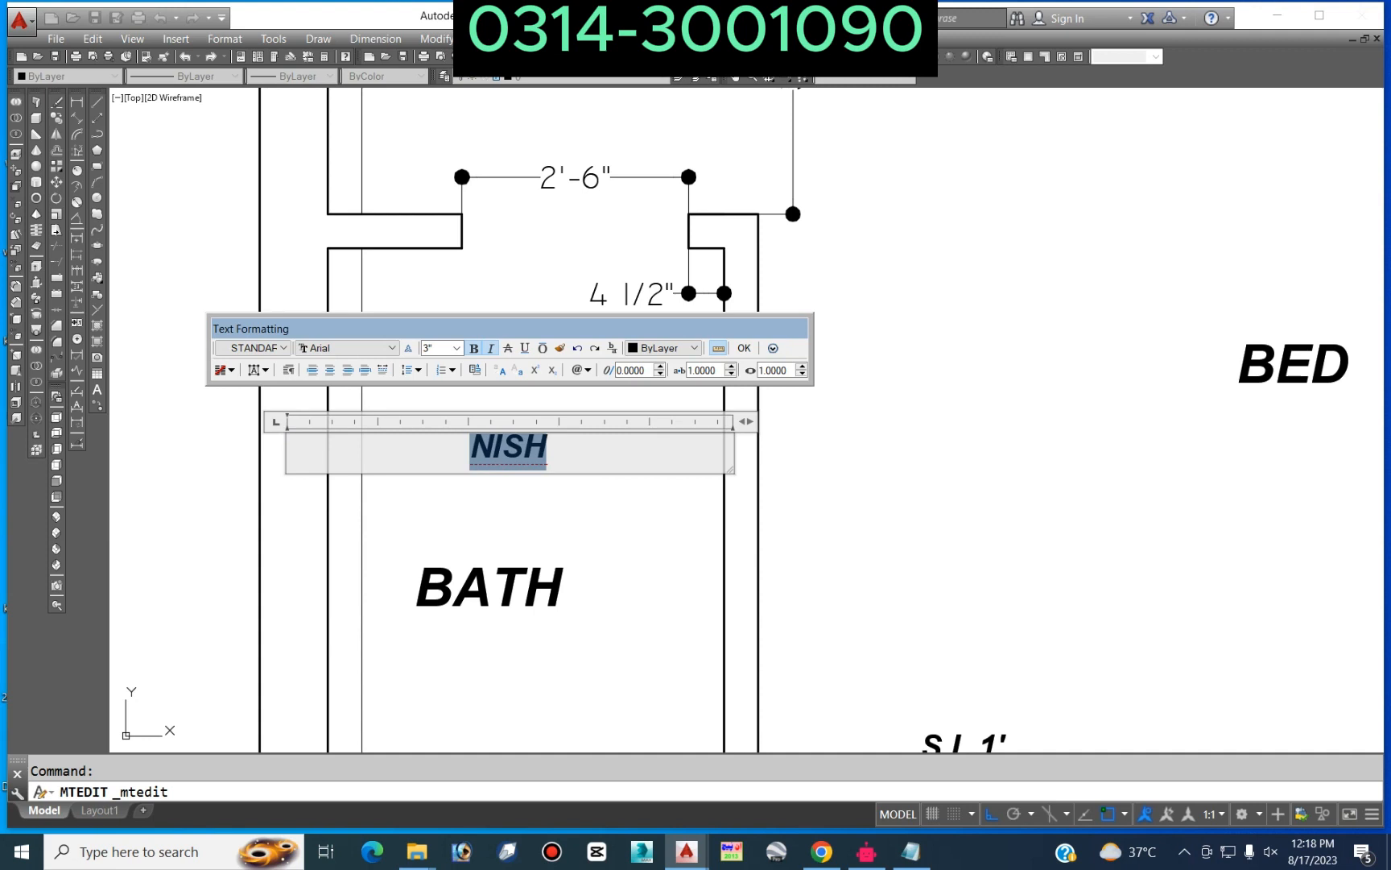
pyautogui.write('TOW')
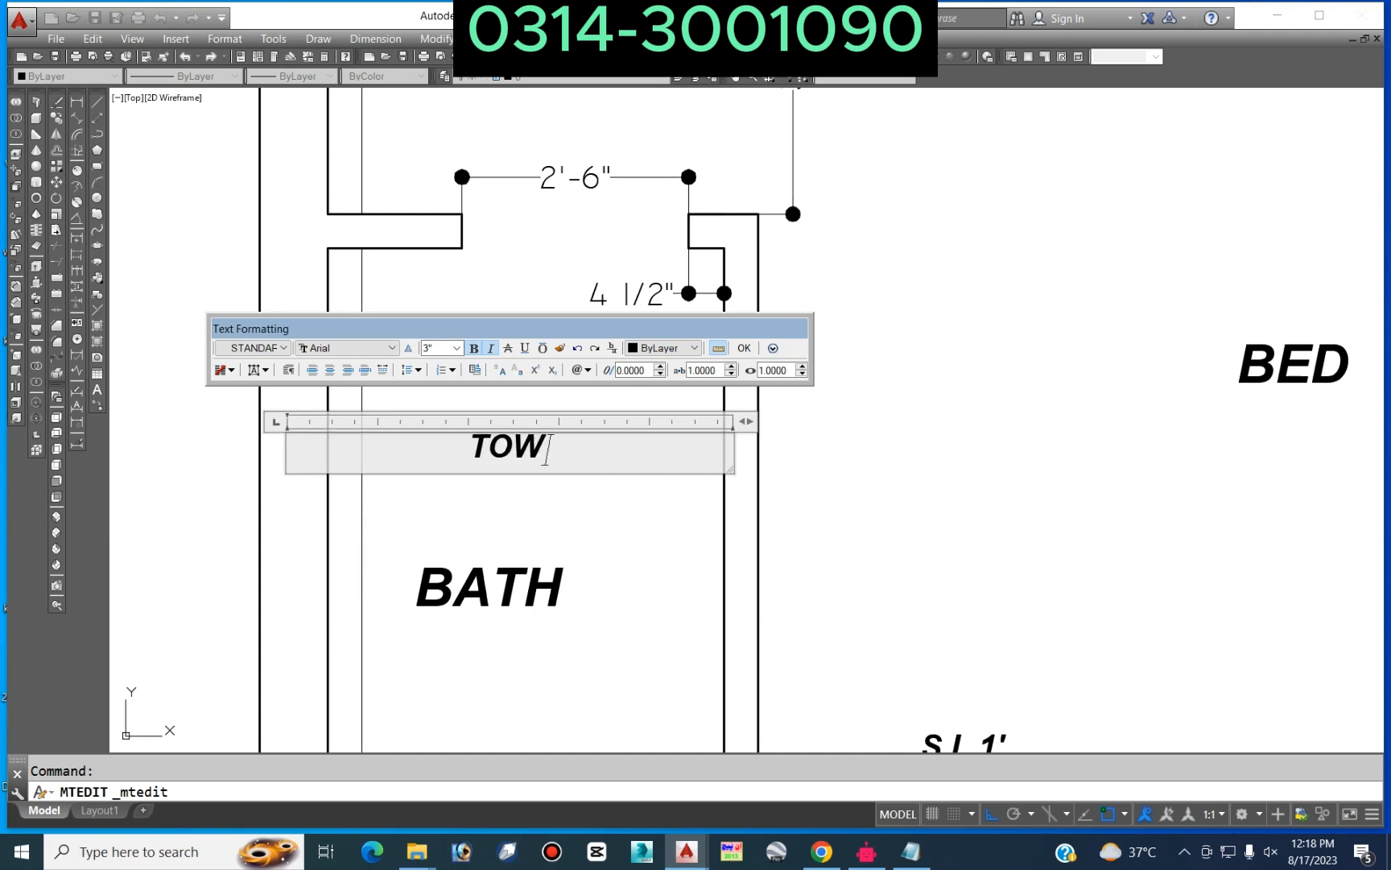
pyautogui.press('BackSpace')
pyautogui.press('BackSpace')
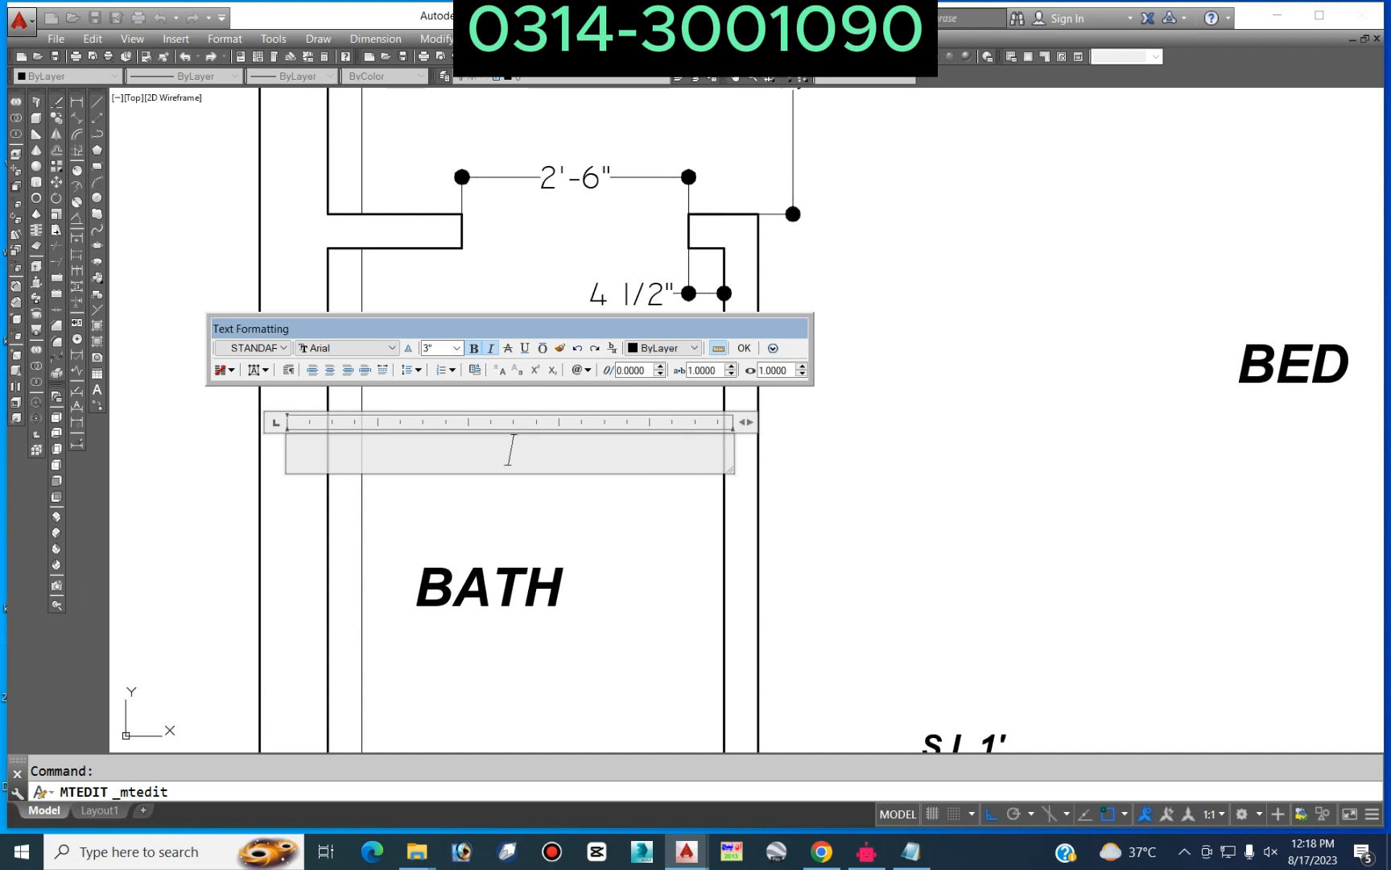
pyautogui.write('UP 3"')
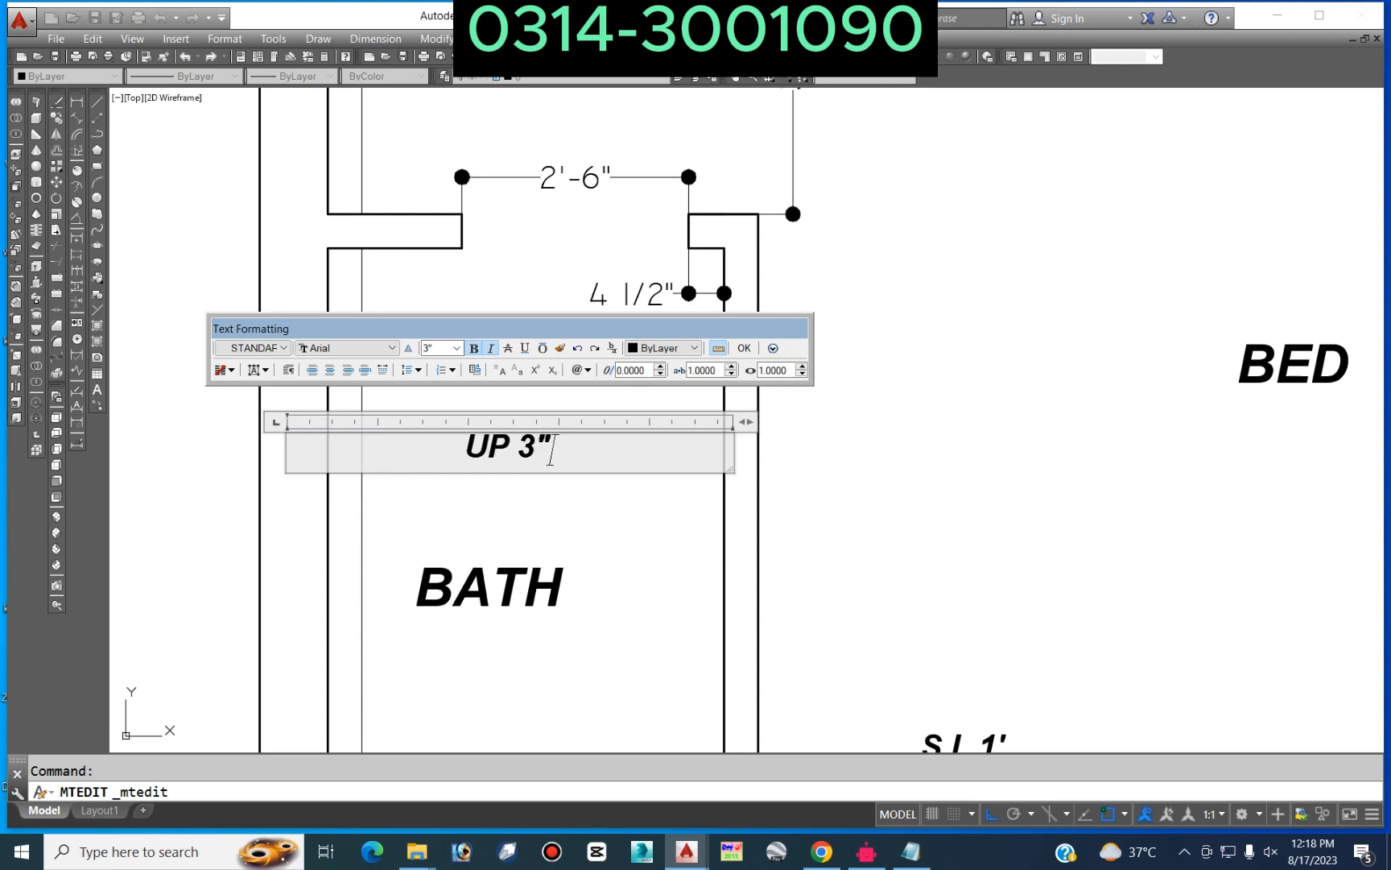
pyautogui.press('Return')
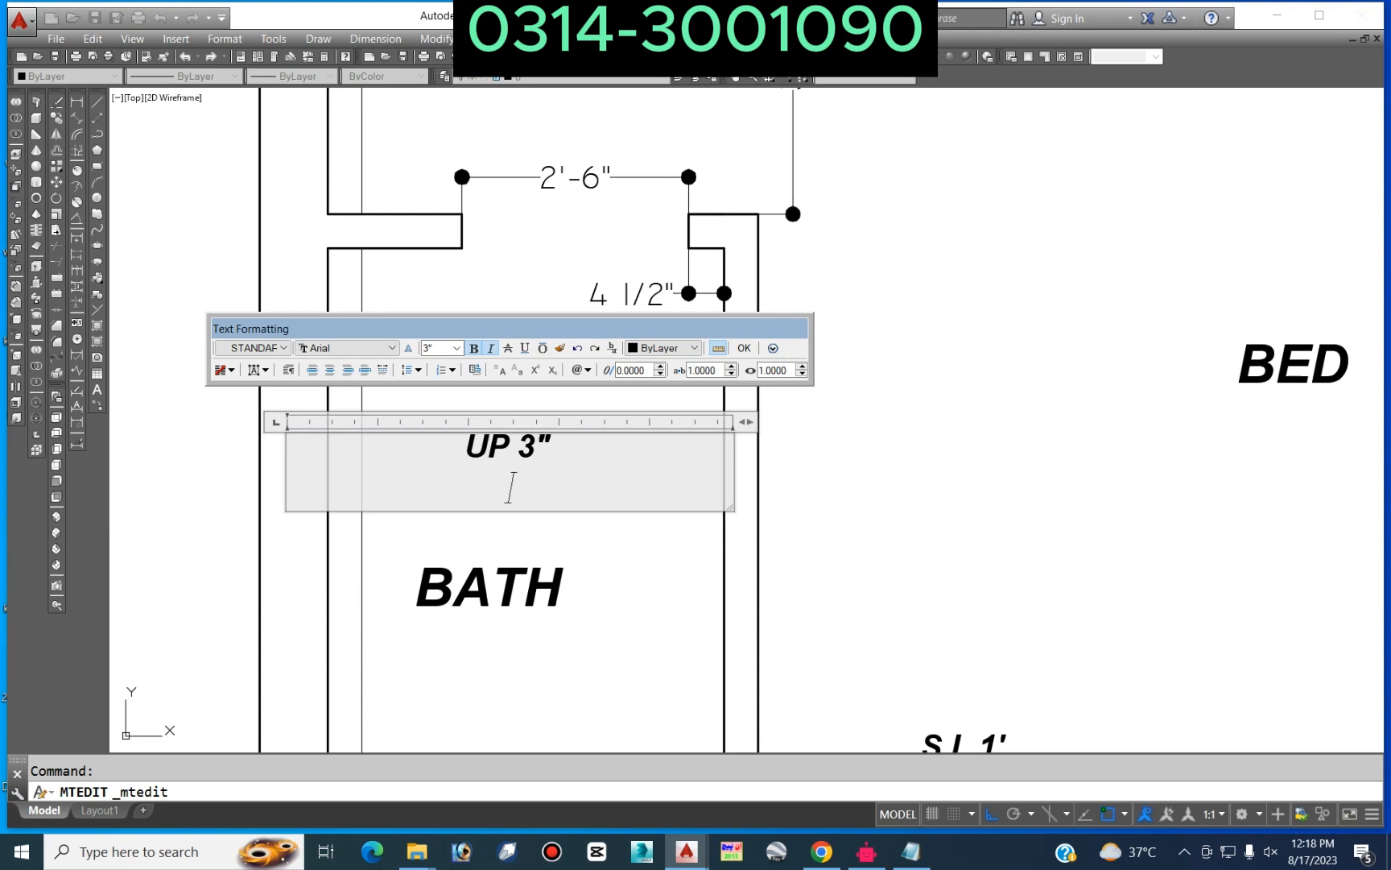
pyautogui.write('FROM ')
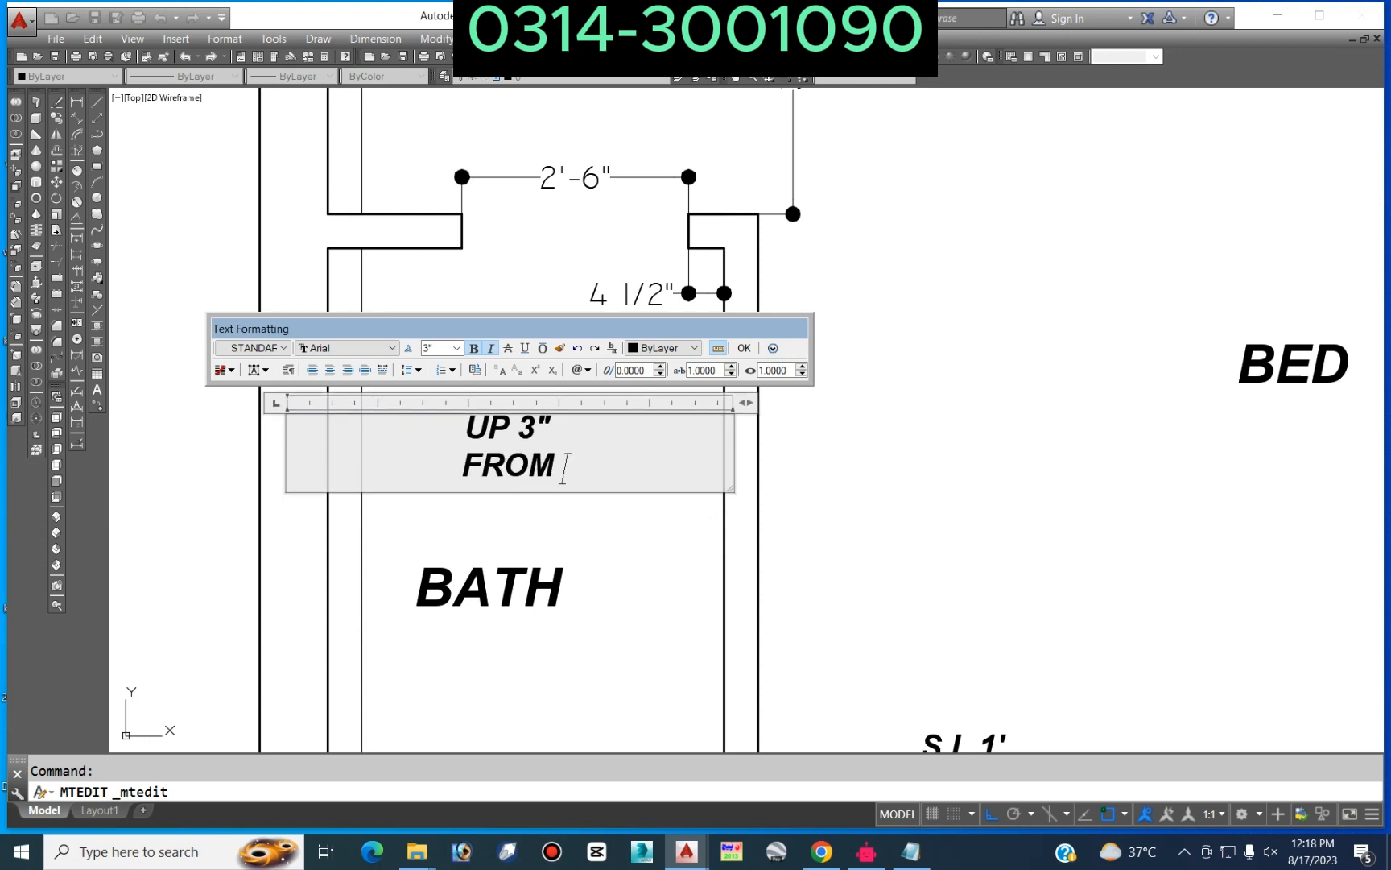
pyautogui.write('S.L')
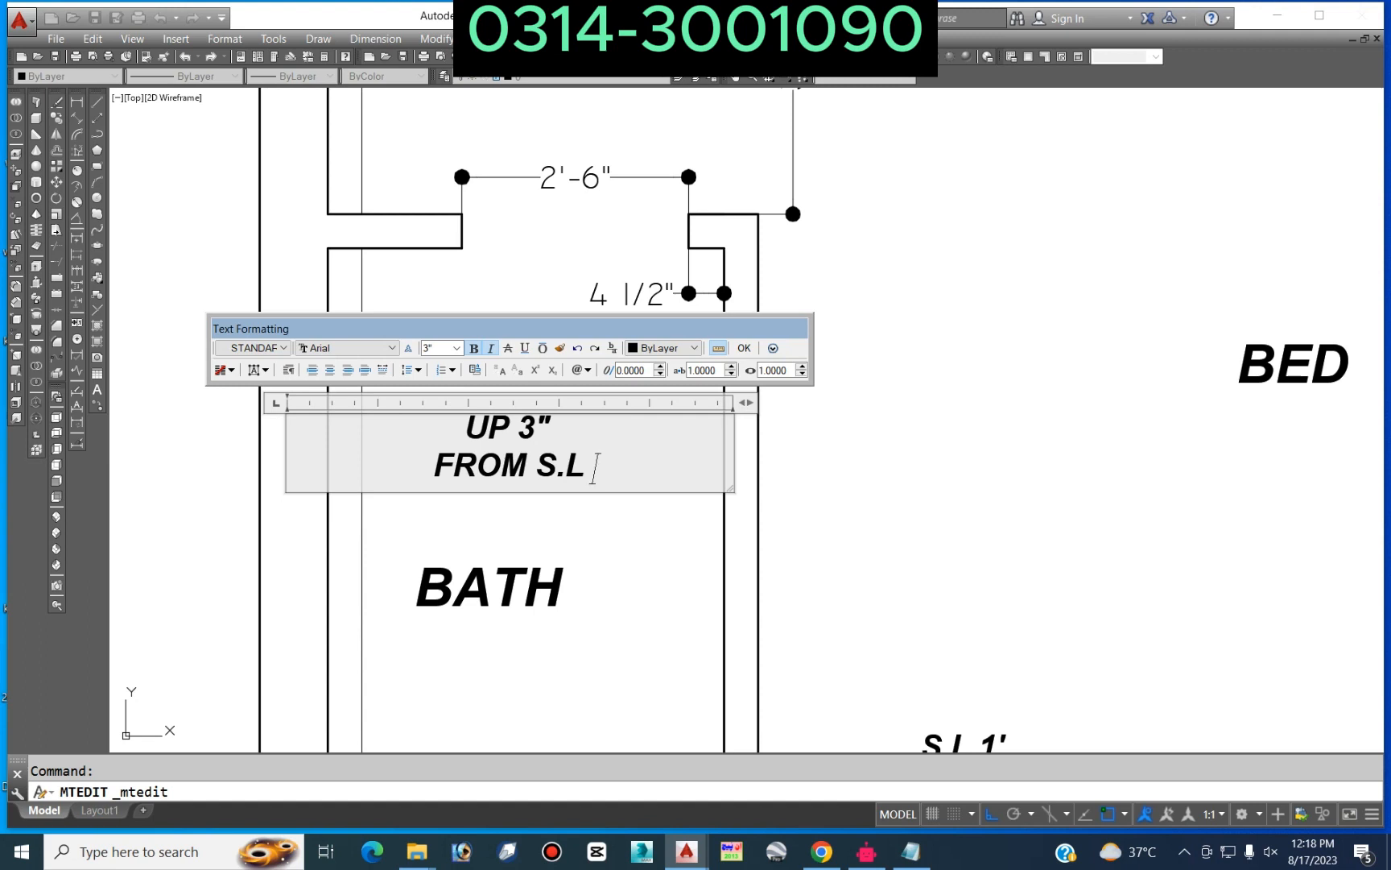
pyautogui.write(" 8'")
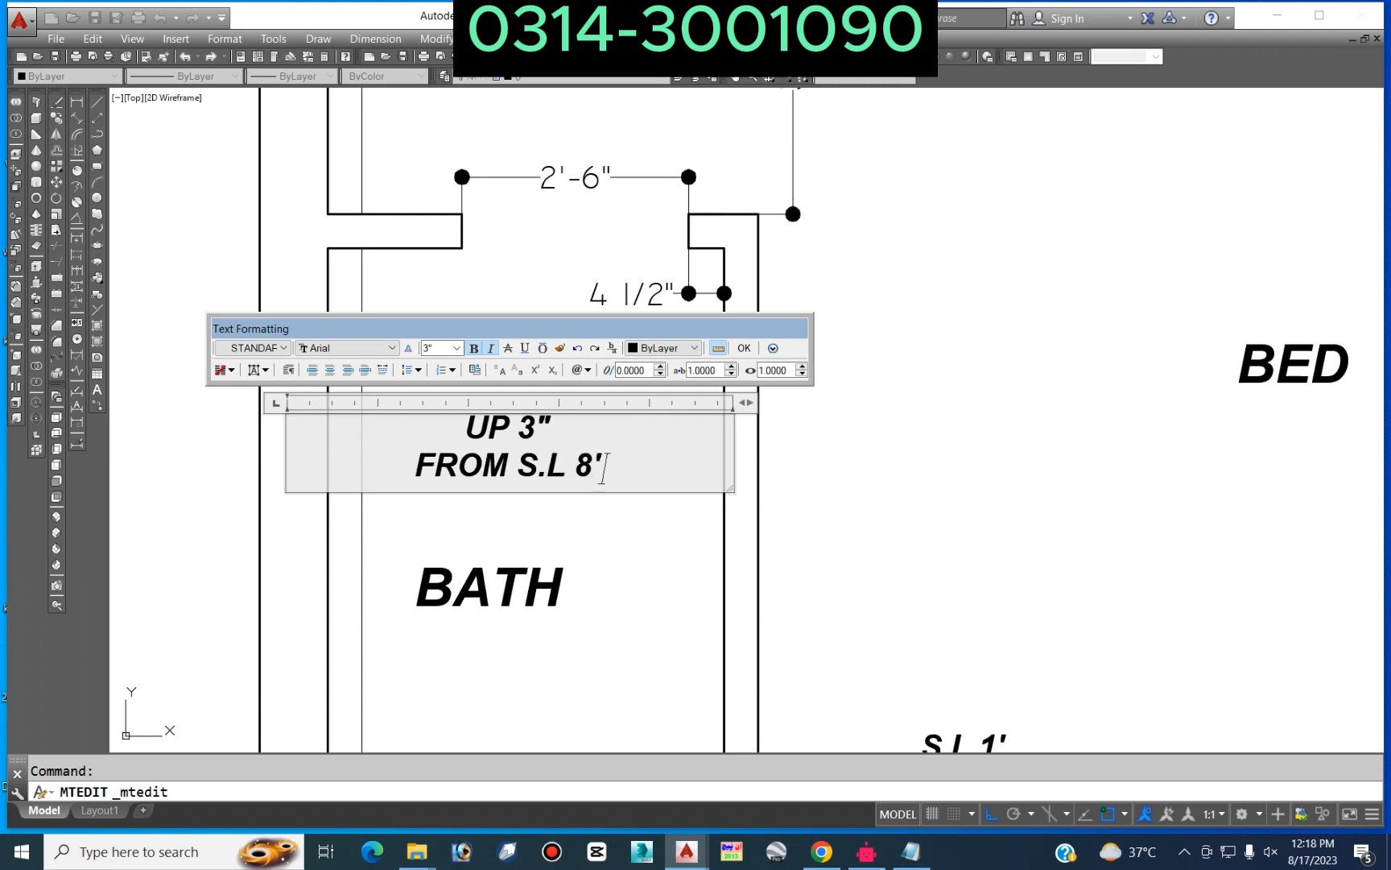
pyautogui.click(744, 349)
pyautogui.scroll(-2, 604, 437)
pyautogui.moveTo(611, 456); pyautogui.dragTo(534, 357, button='middle')
pyautogui.write('l')
pyautogui.press('Return')
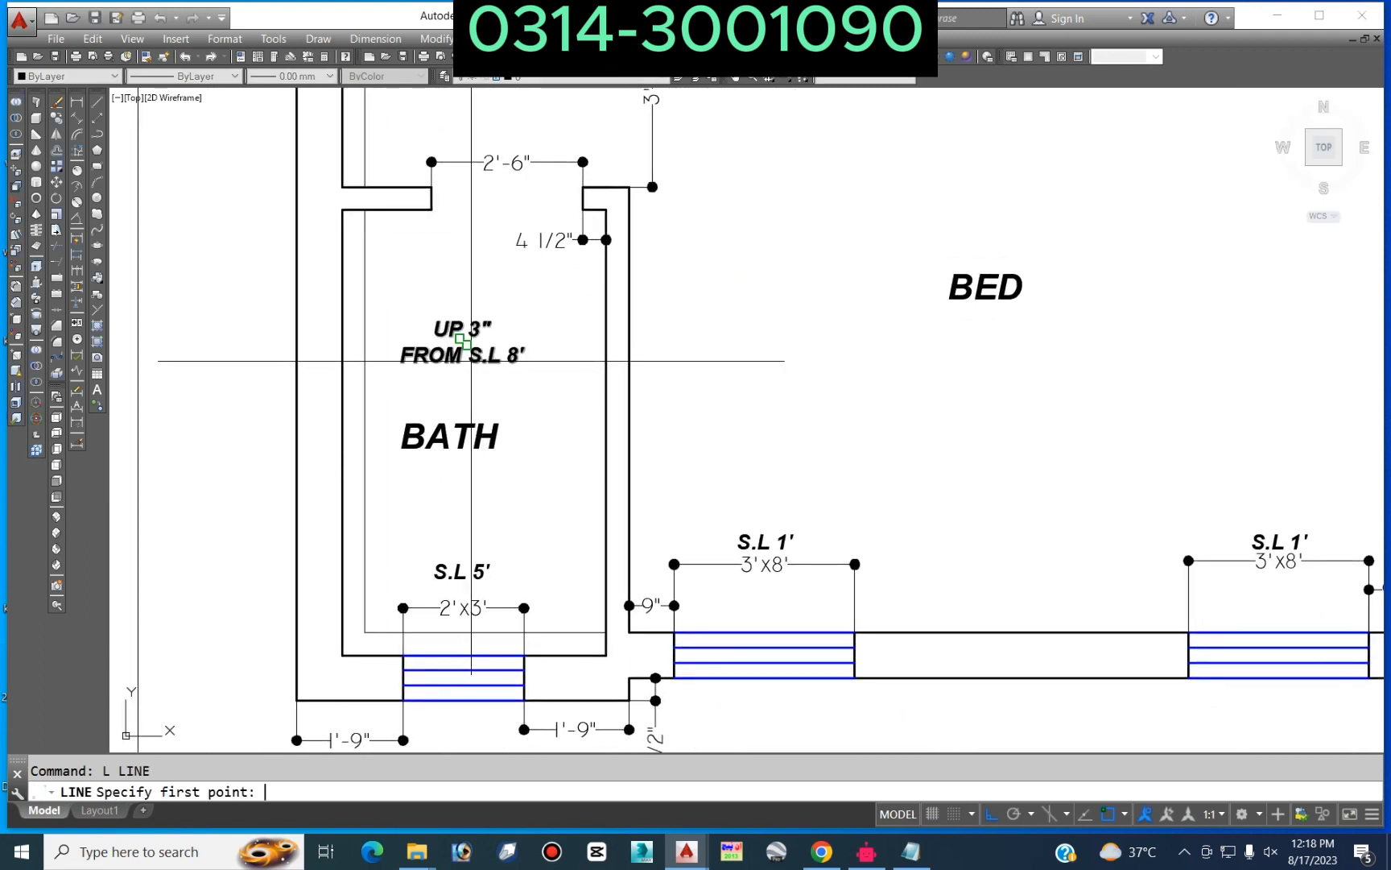
pyautogui.scroll(4, 407, 348)
pyautogui.click(288, 379)
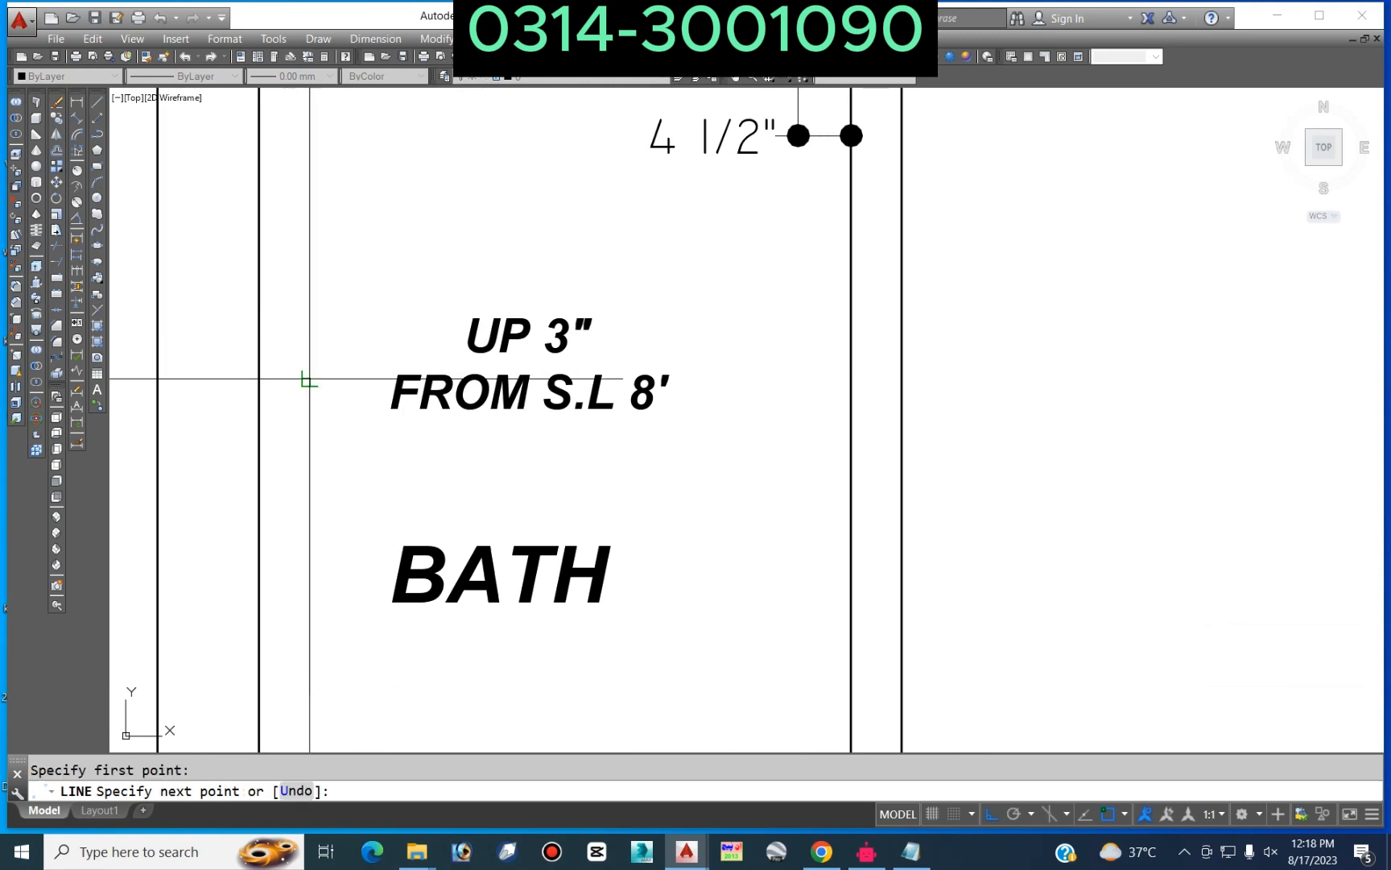
pyautogui.scroll(-4, 411, 372)
pyautogui.press('Escape')
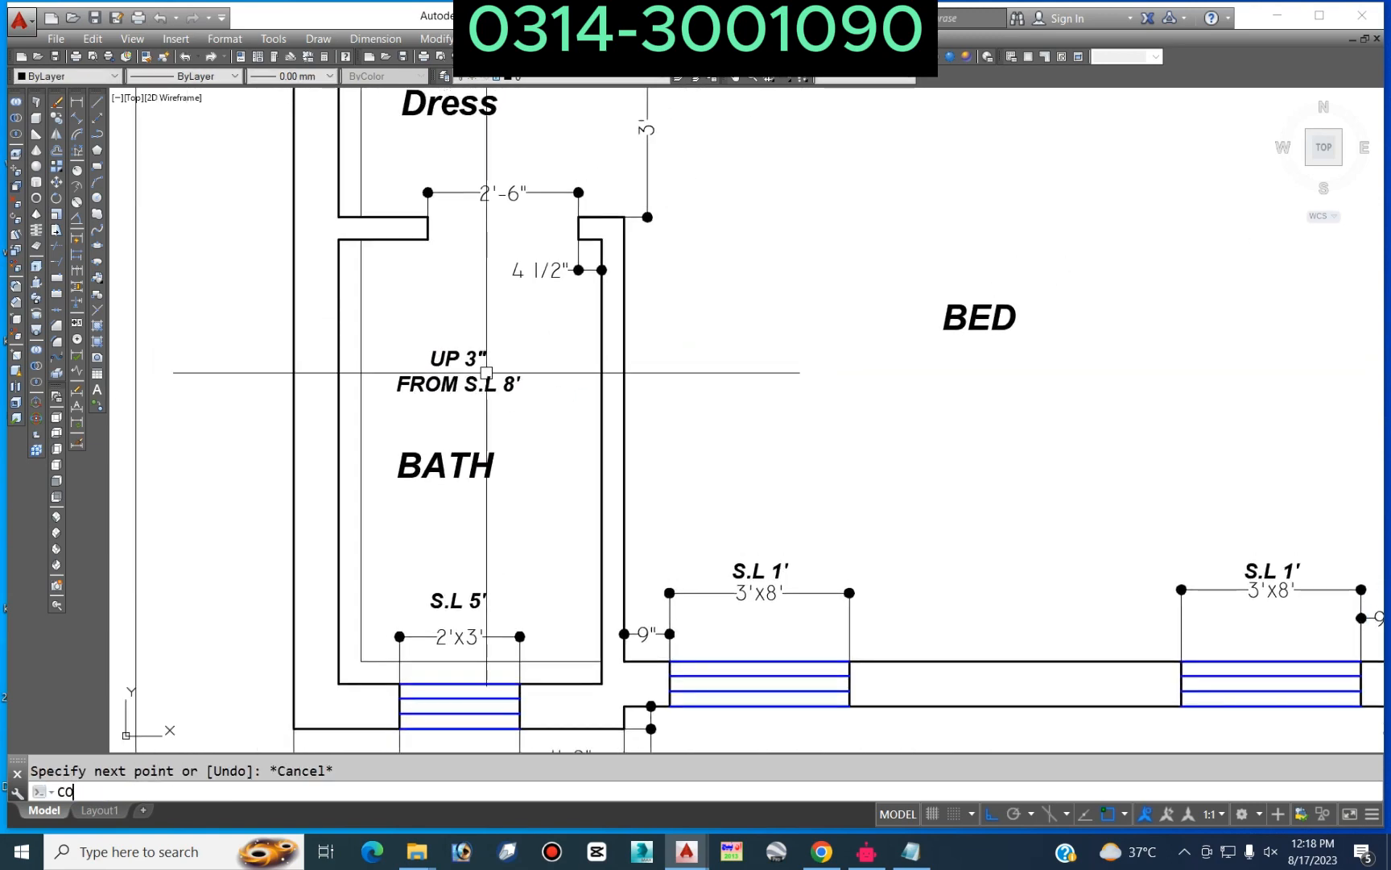
# Step: Copy the 4 1/2" dimension at the bath door jamb to the opposite bath wall, beside the UP 3" note
pyautogui.write('co')
pyautogui.press('Return')
pyautogui.scroll(5, 587, 267)
pyautogui.click(576, 274)
pyautogui.click(544, 184)
pyautogui.press('Return')
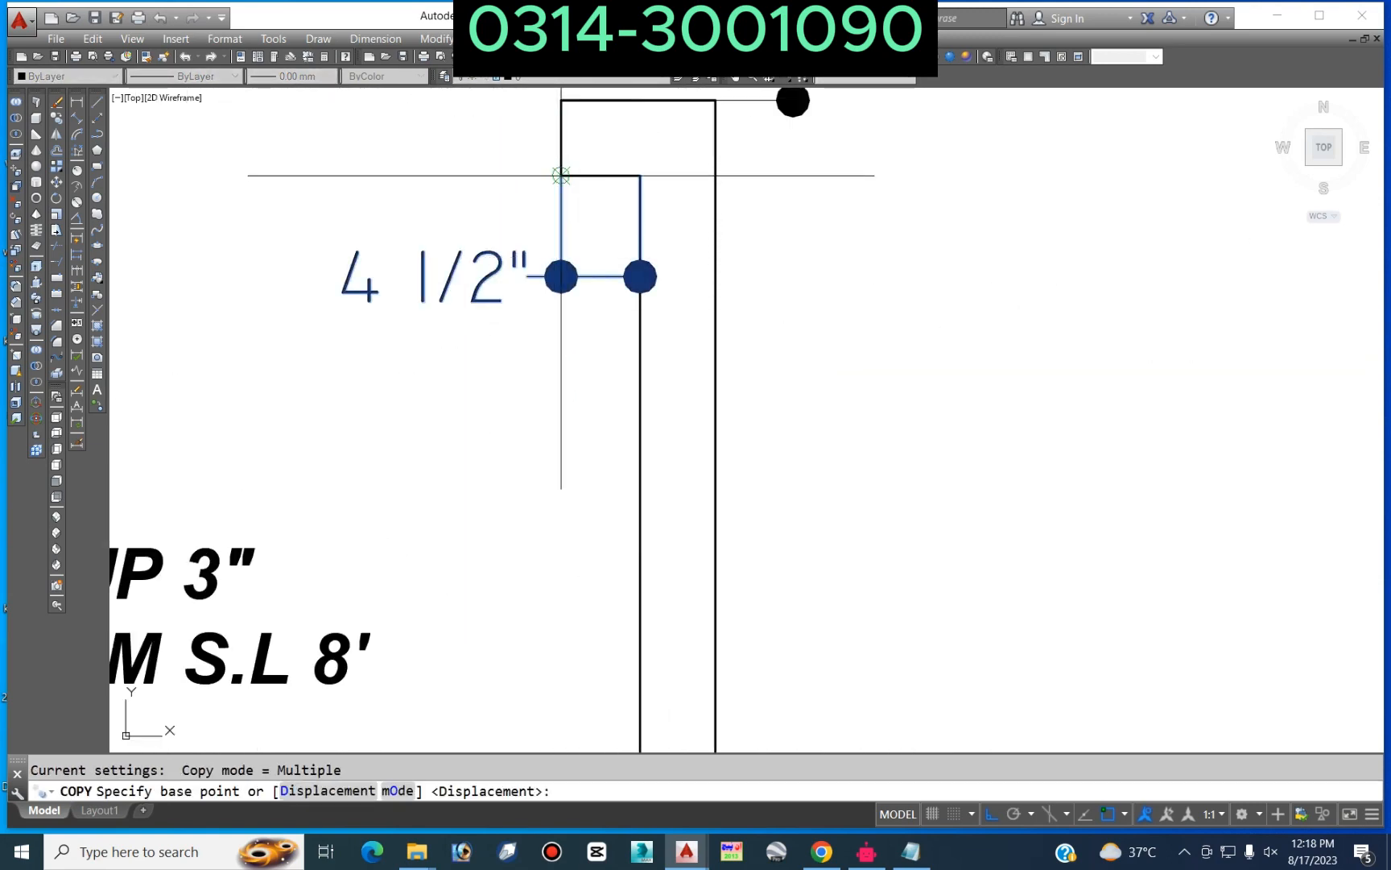
pyautogui.click(561, 175)
pyautogui.scroll(-6, 797, 298)
pyautogui.scroll(2, 565, 378)
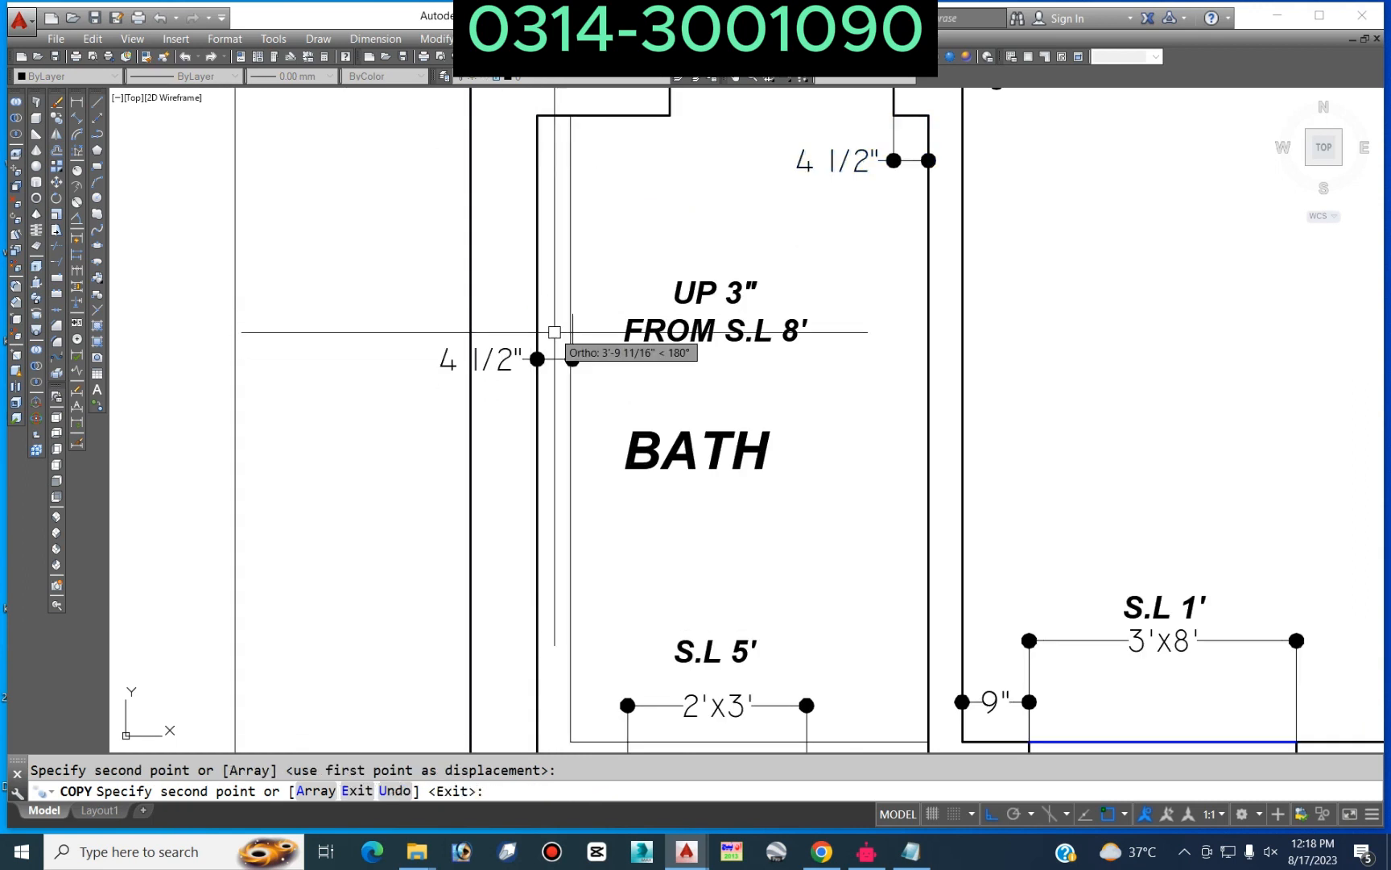
pyautogui.press('Escape')
# Step: Snap the copied dimension's outer end onto the thin line inside the bath wall and explode the dimension
pyautogui.scroll(3, 555, 347)
pyautogui.click(559, 369)
pyautogui.click(595, 269)
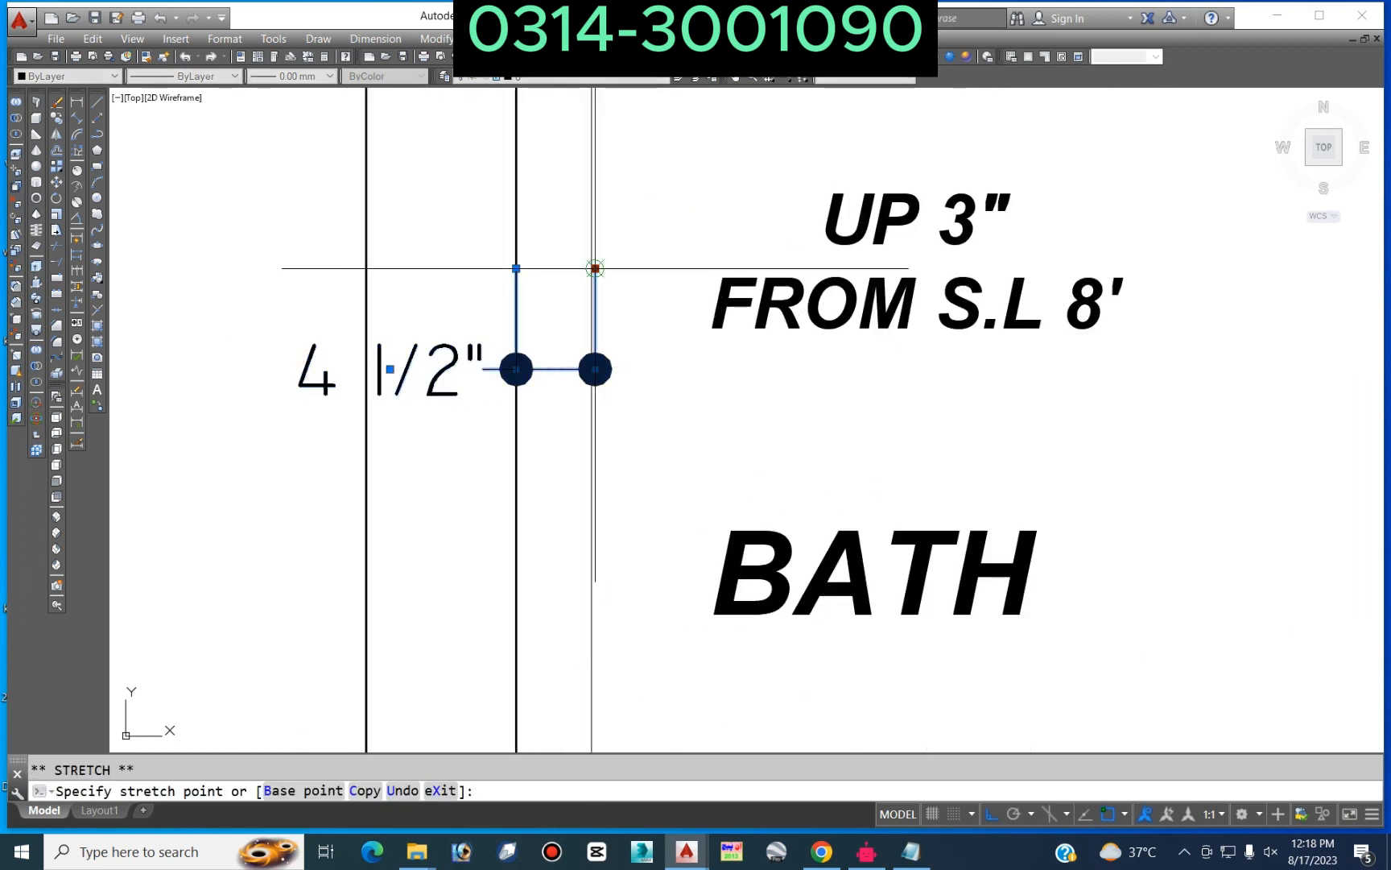
pyautogui.press('Escape')
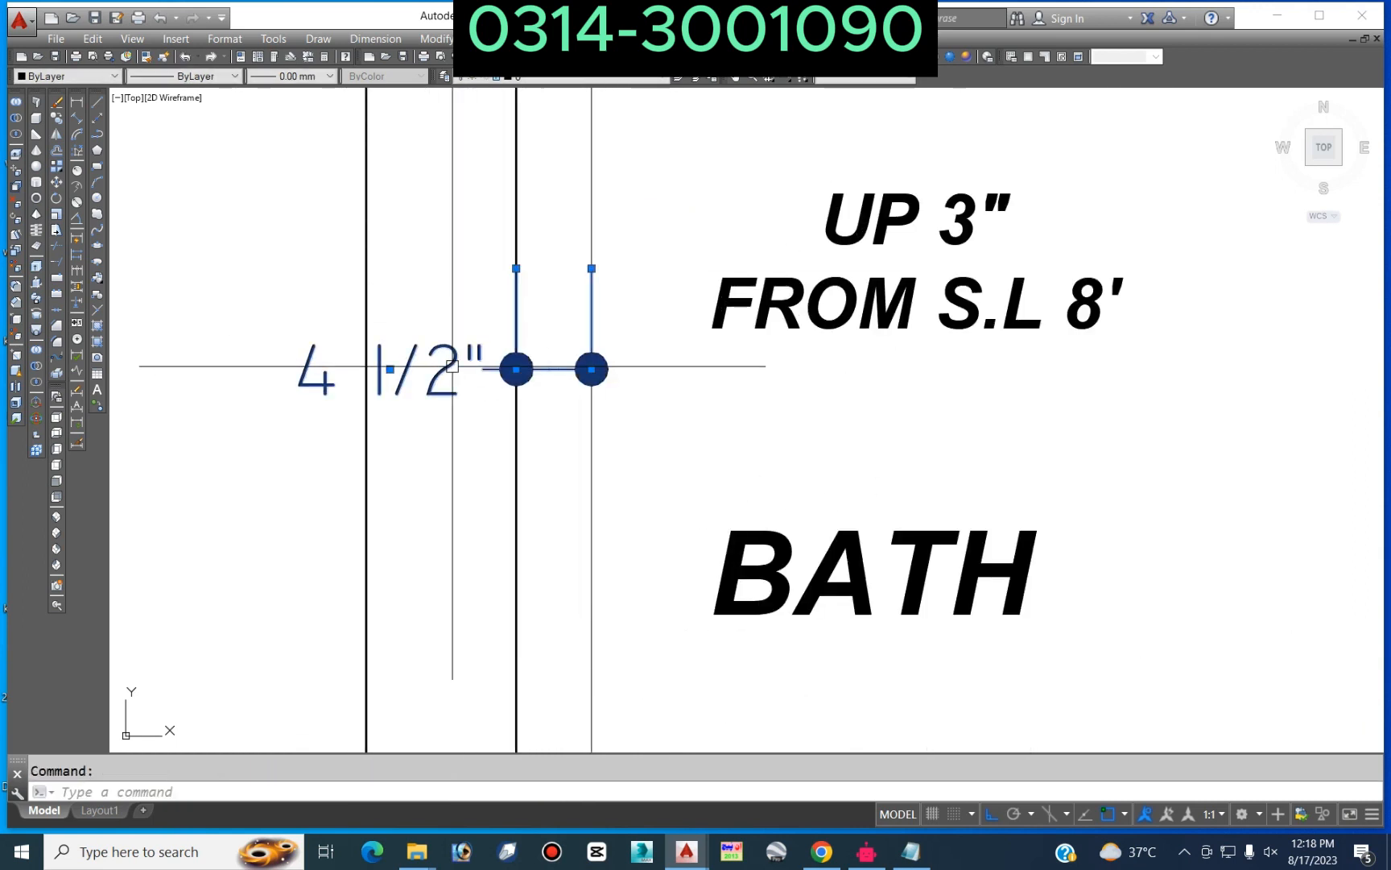
pyautogui.write('x')
pyautogui.press('Return')
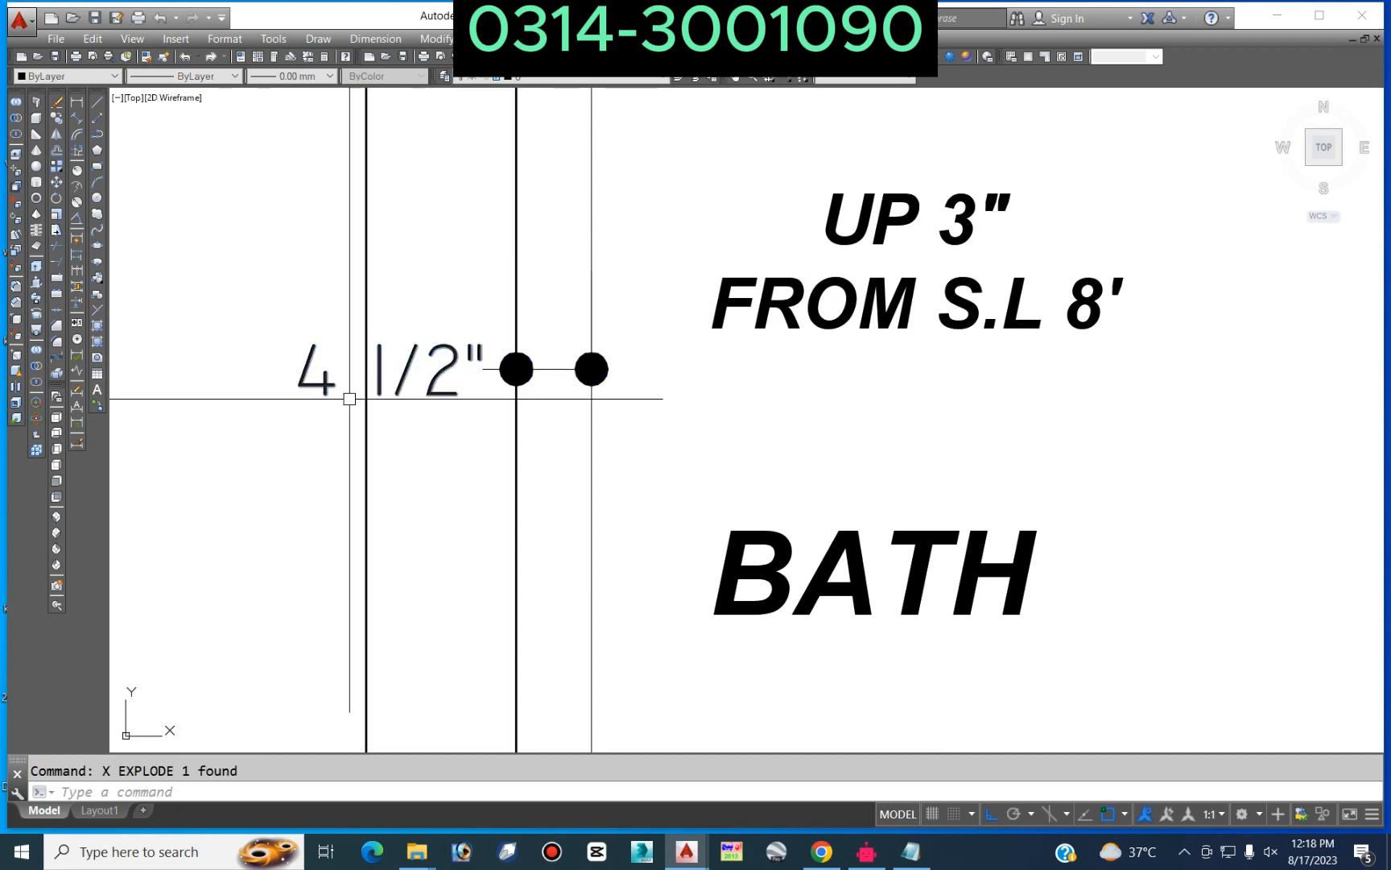
# Step: Erase the exploded dimension's 4 1/2" text, its dimension line pieces and the dot on the wall face, keeping the dot on the thin line
pyautogui.press('Escape')
pyautogui.click(240, 447)
pyautogui.click(517, 291)
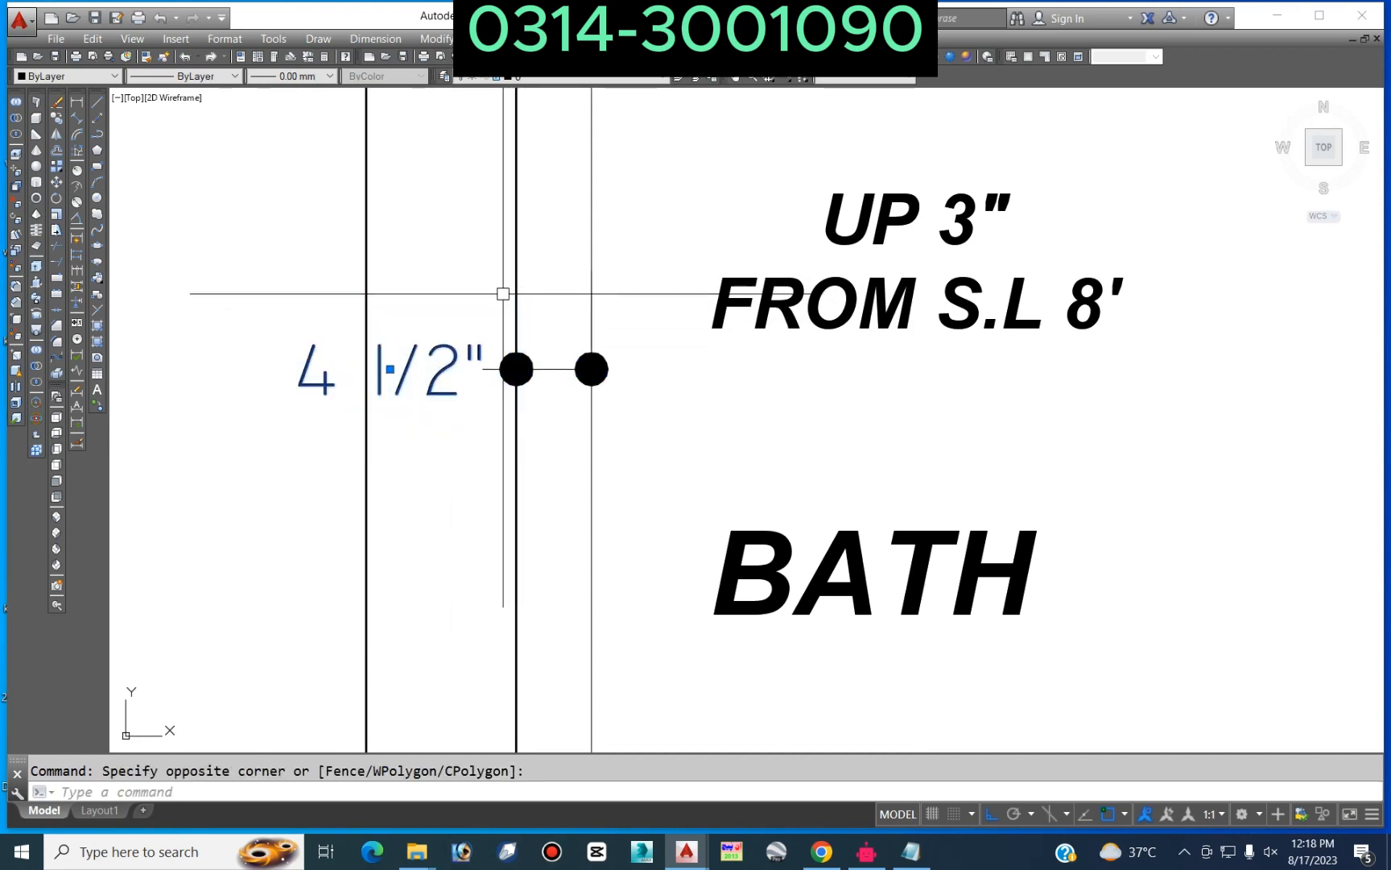
pyautogui.press('Delete')
pyautogui.click(483, 369)
pyautogui.press('Delete')
pyautogui.click(457, 412)
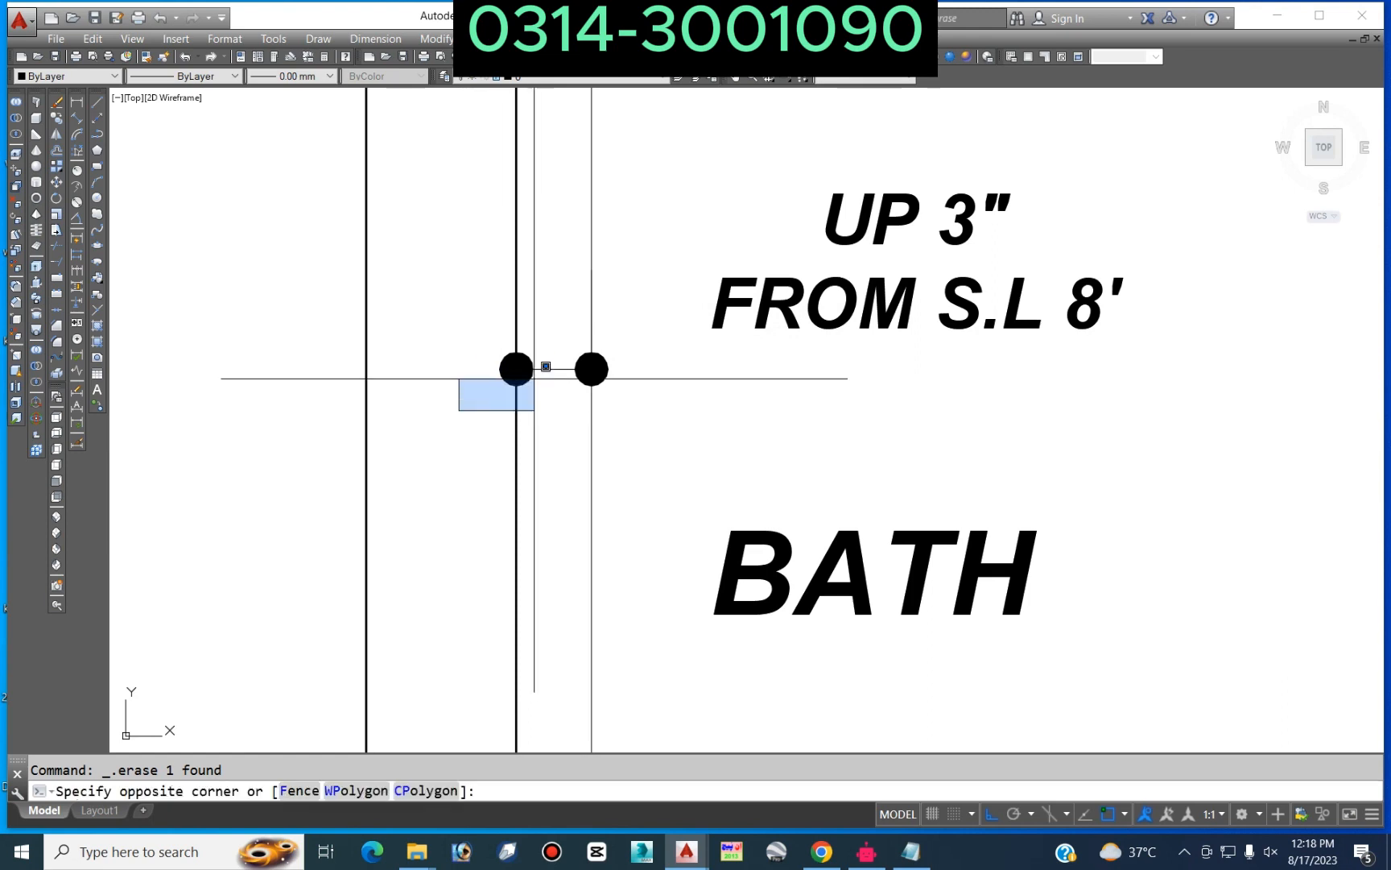
pyautogui.click(565, 338)
pyautogui.press('Delete')
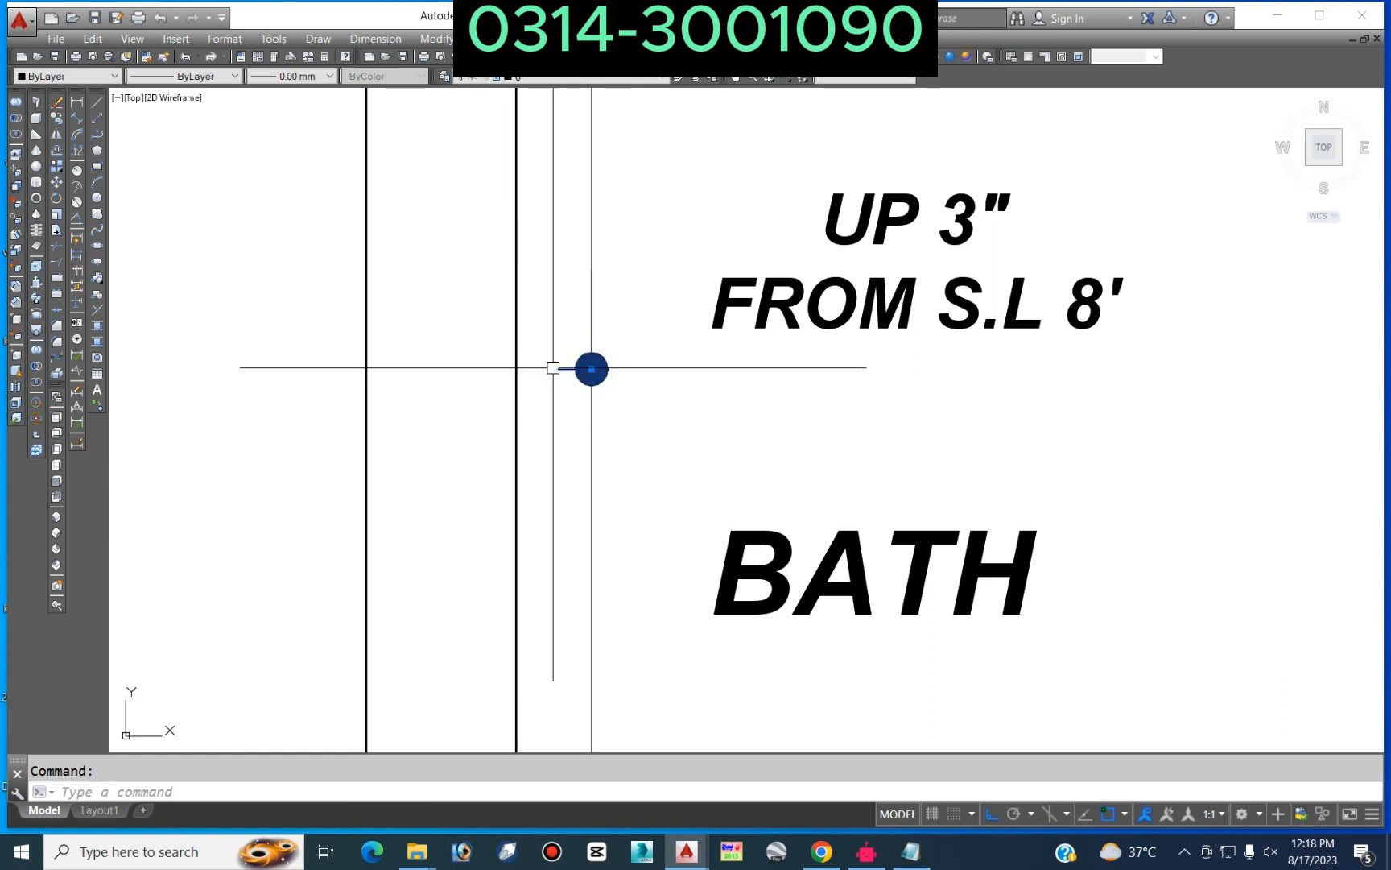
# Step: Try to erase the short tail attached to the remaining dot on the thin line
pyautogui.click(593, 368)
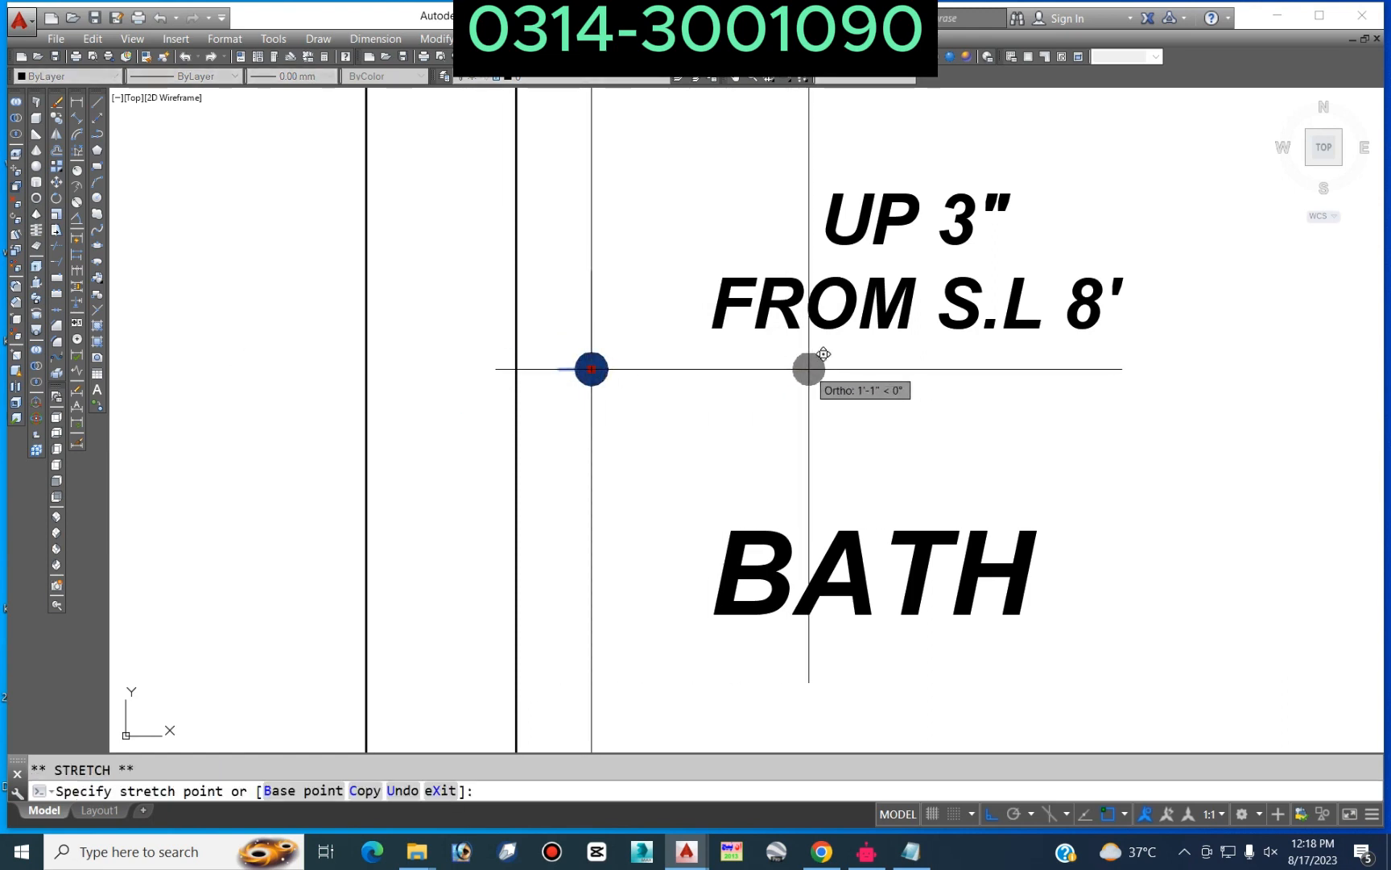
pyautogui.press('Escape')
pyautogui.scroll(2, 586, 372)
pyautogui.scroll(2, 576, 372)
pyautogui.click(540, 360)
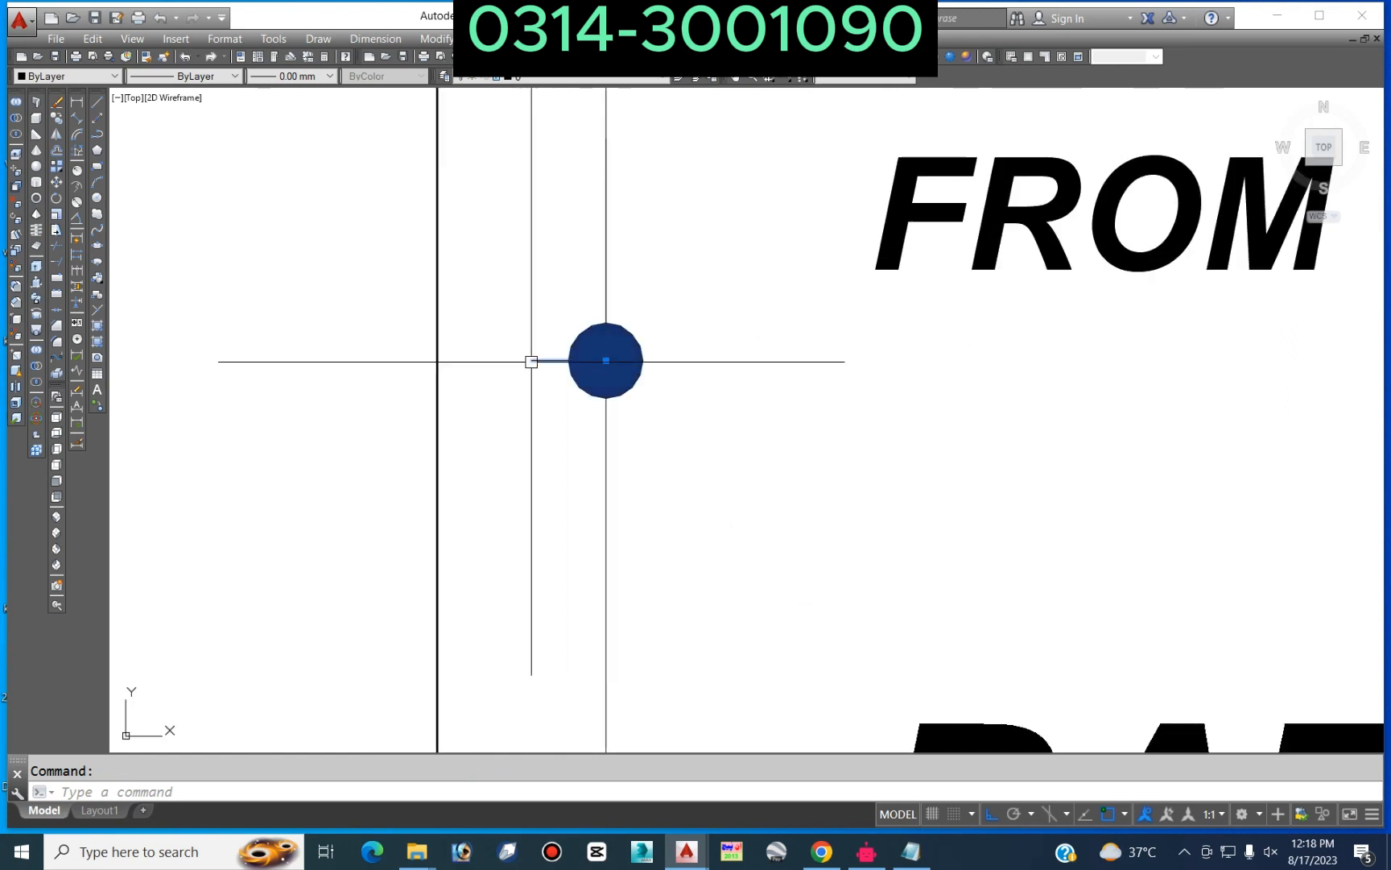
pyautogui.press('Delete')
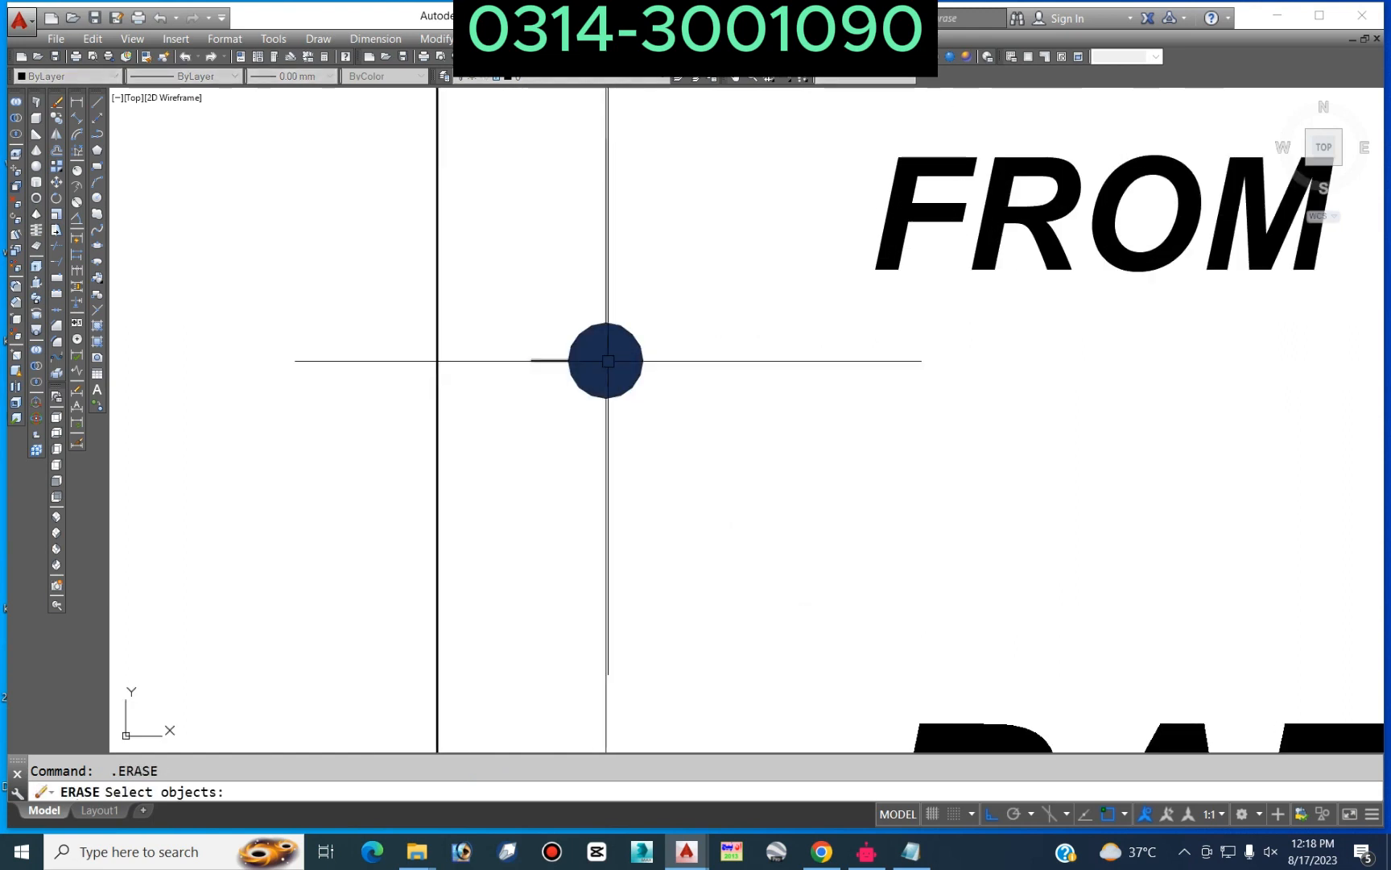
pyautogui.press('Escape')
pyautogui.press('Escape')
# Step: Draw a horizontal leader line from the remaining dot's centre to beneath the end of the UP 3" FROM S.L 8' note
pyautogui.write('l')
pyautogui.press('Return')
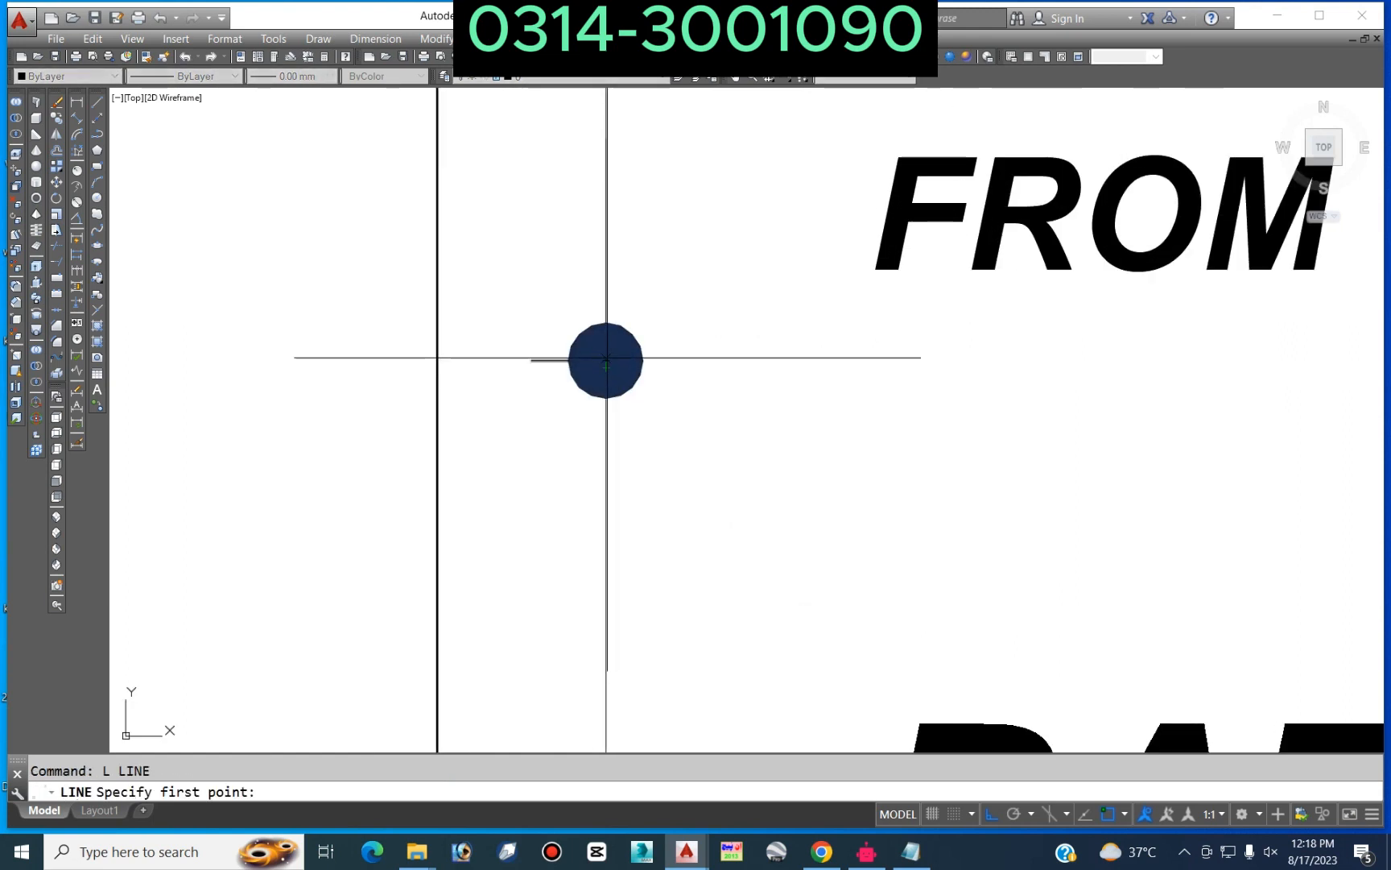
pyautogui.click(606, 360)
pyautogui.scroll(-3, 608, 360)
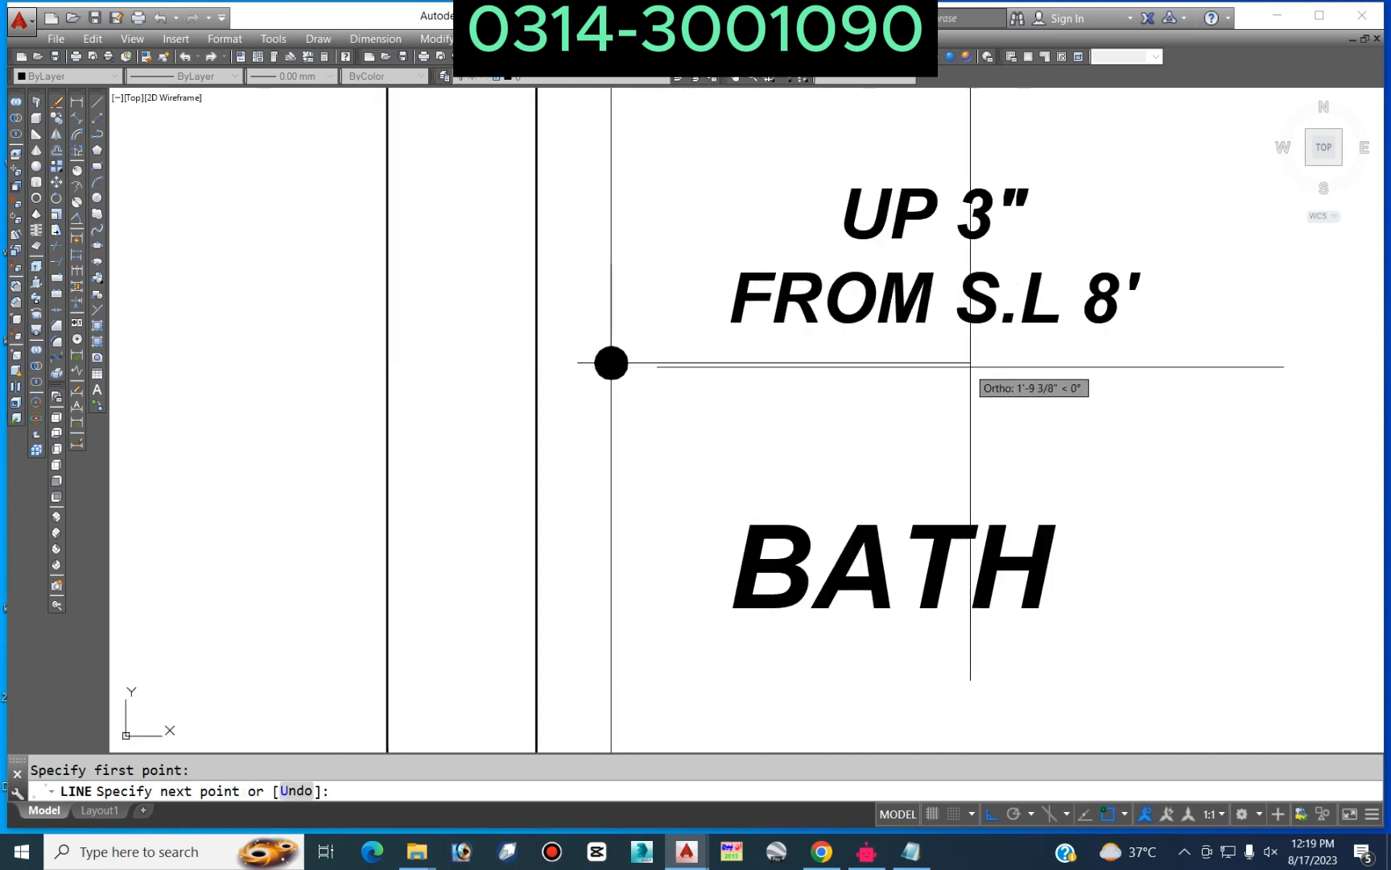
pyautogui.click(1117, 367)
pyautogui.press('Escape')
# Step: Move the UP 3" FROM S.L 8' note horizontally toward the dot so it lies over the leader line
pyautogui.scroll(-3, 864, 369)
pyautogui.scroll(2, 631, 430)
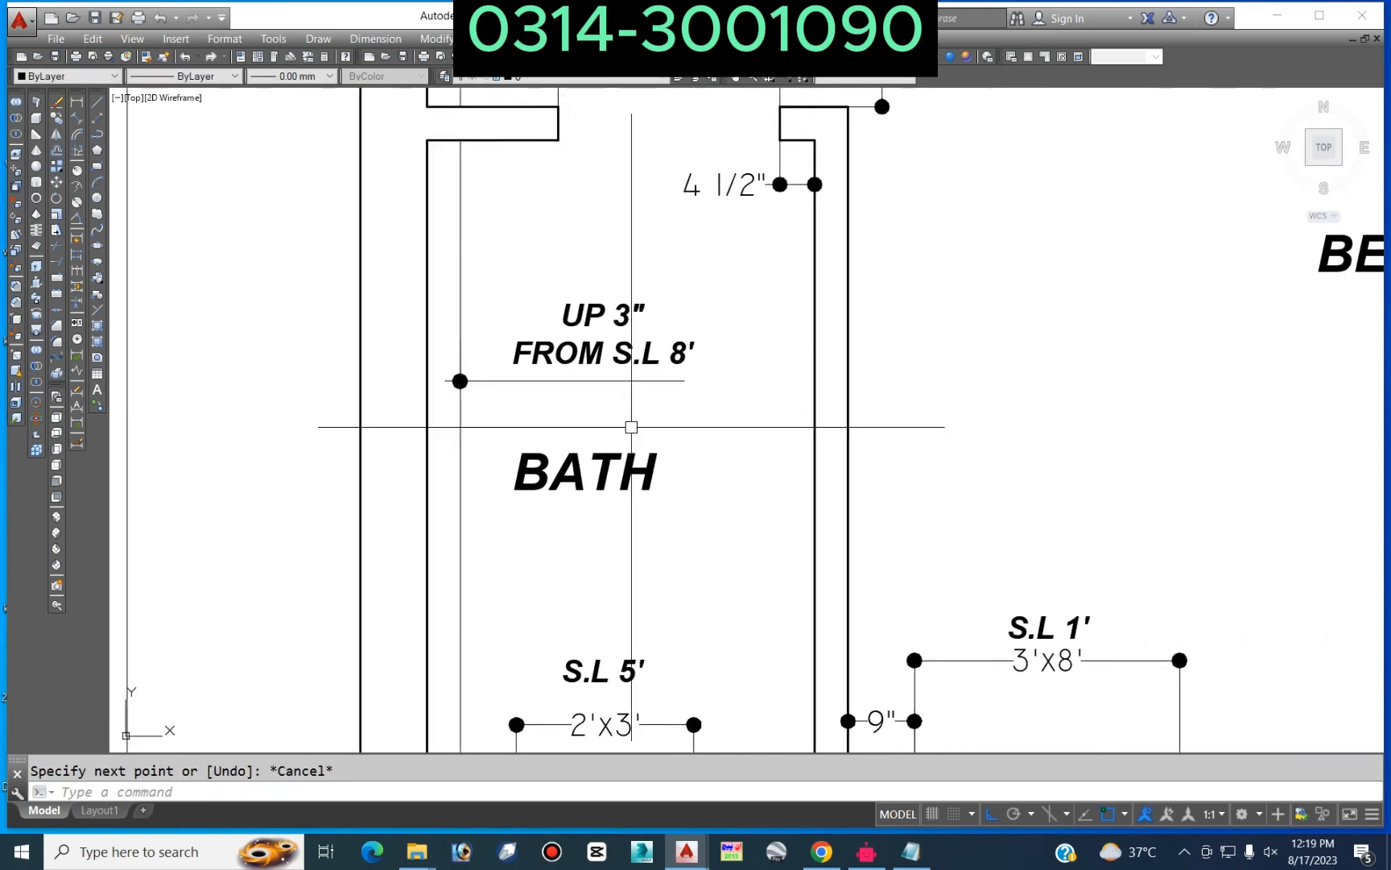
pyautogui.write('m')
pyautogui.scroll(2, 699, 373)
pyautogui.press('Return')
pyautogui.click(695, 238)
pyautogui.click(286, 342)
pyautogui.press('Return')
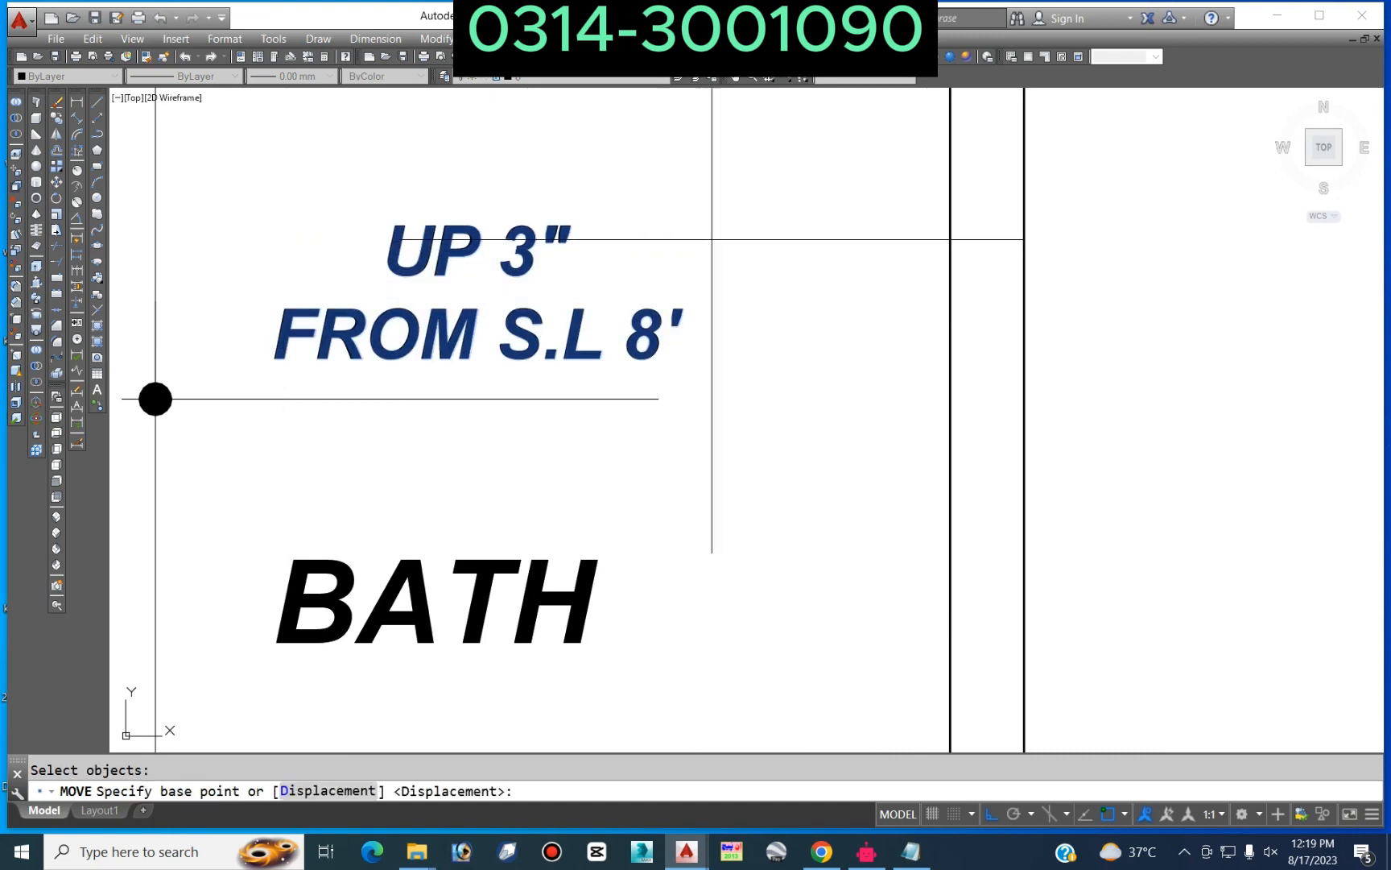
pyautogui.click(752, 240)
pyautogui.click(693, 240)
# Step: Move the UP 3" FROM S.L 8' note straight down to sit just above its leader line
pyautogui.press('Return')
pyautogui.click(522, 320)
pyautogui.press('Return')
pyautogui.click(721, 233)
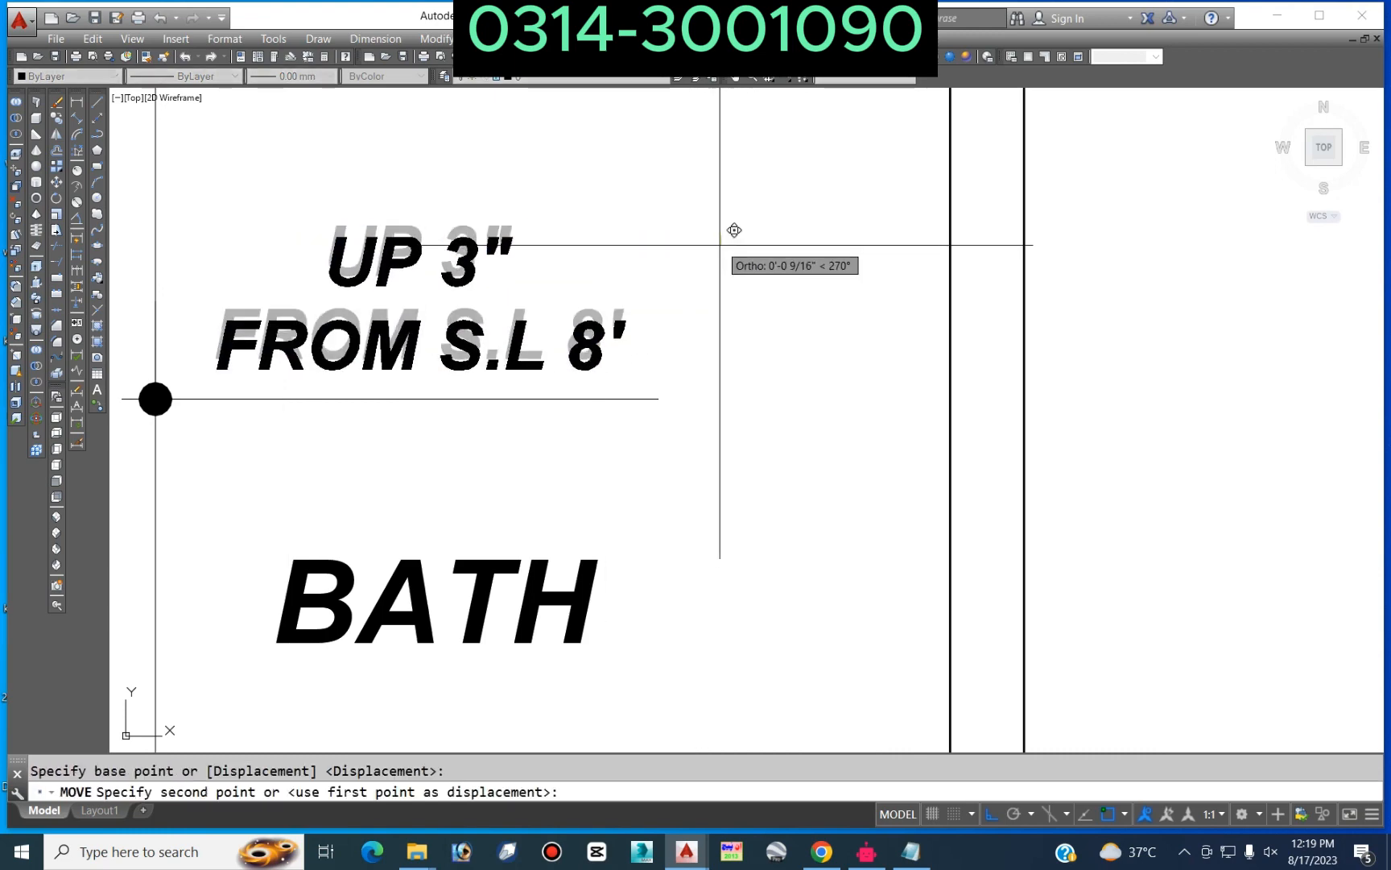
pyautogui.click(719, 262)
# Step: Match the properties of an existing bath label onto the UP 3" FROM S.L 8' note
pyautogui.scroll(-3, 714, 259)
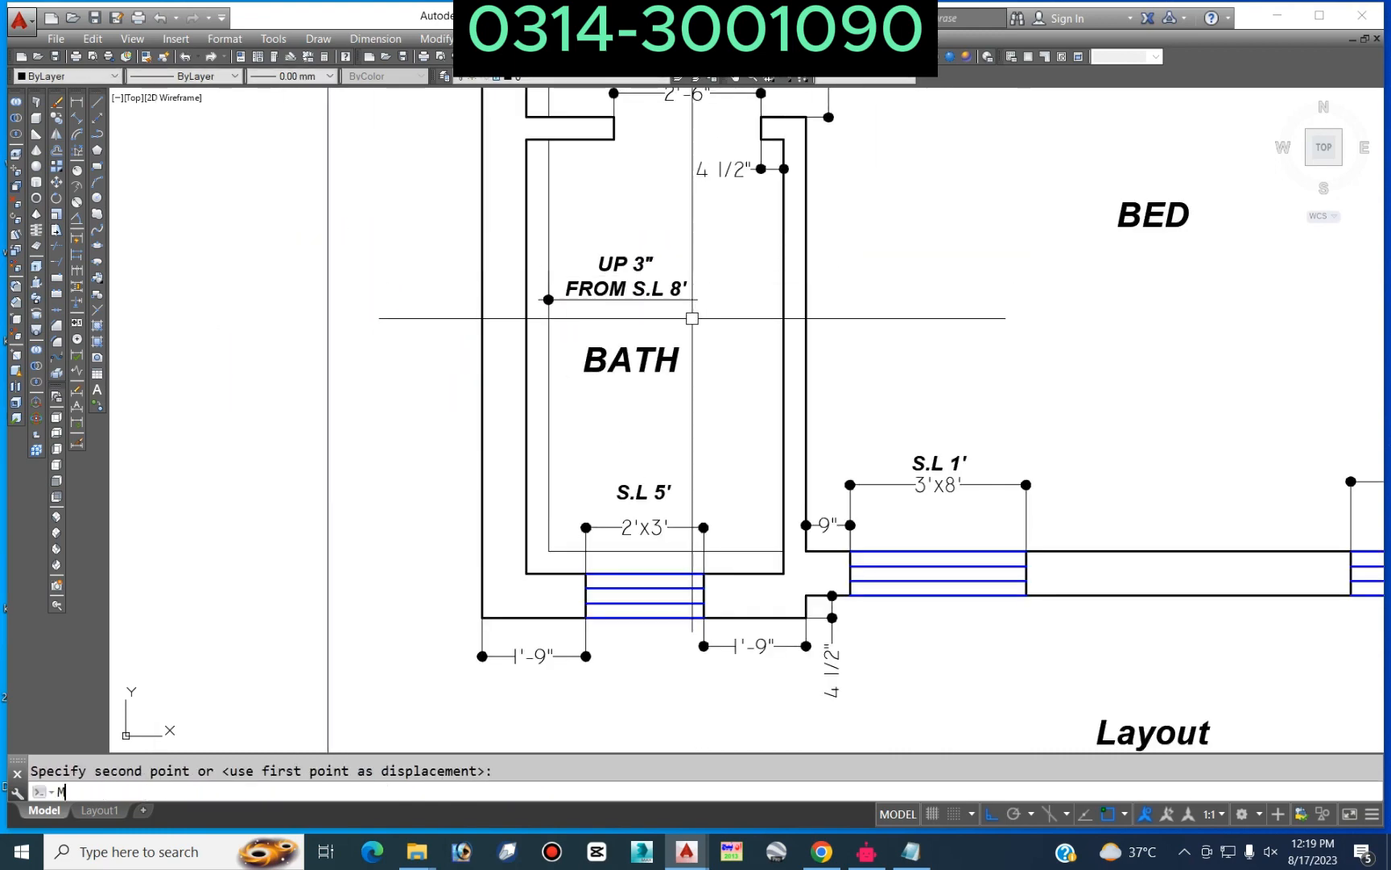
pyautogui.write('A')
pyautogui.press('Return')
pyautogui.click(654, 321)
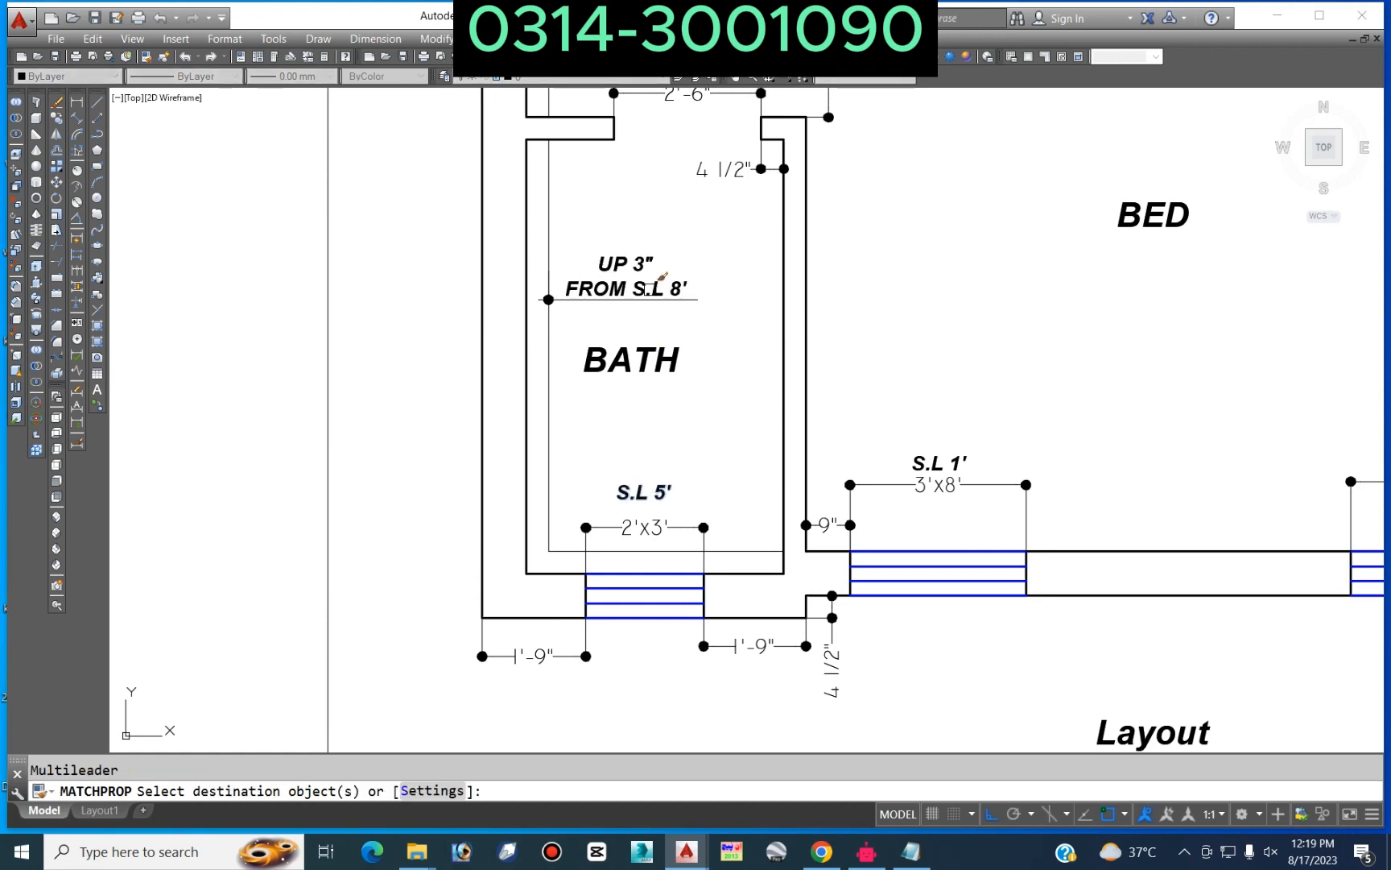
# Step: Copy the "UP 3" FROM S.L 8'" note and its leader from the bath straight up into the Dress room
pyautogui.press('Escape')
pyautogui.scroll(-5, 605, 450)
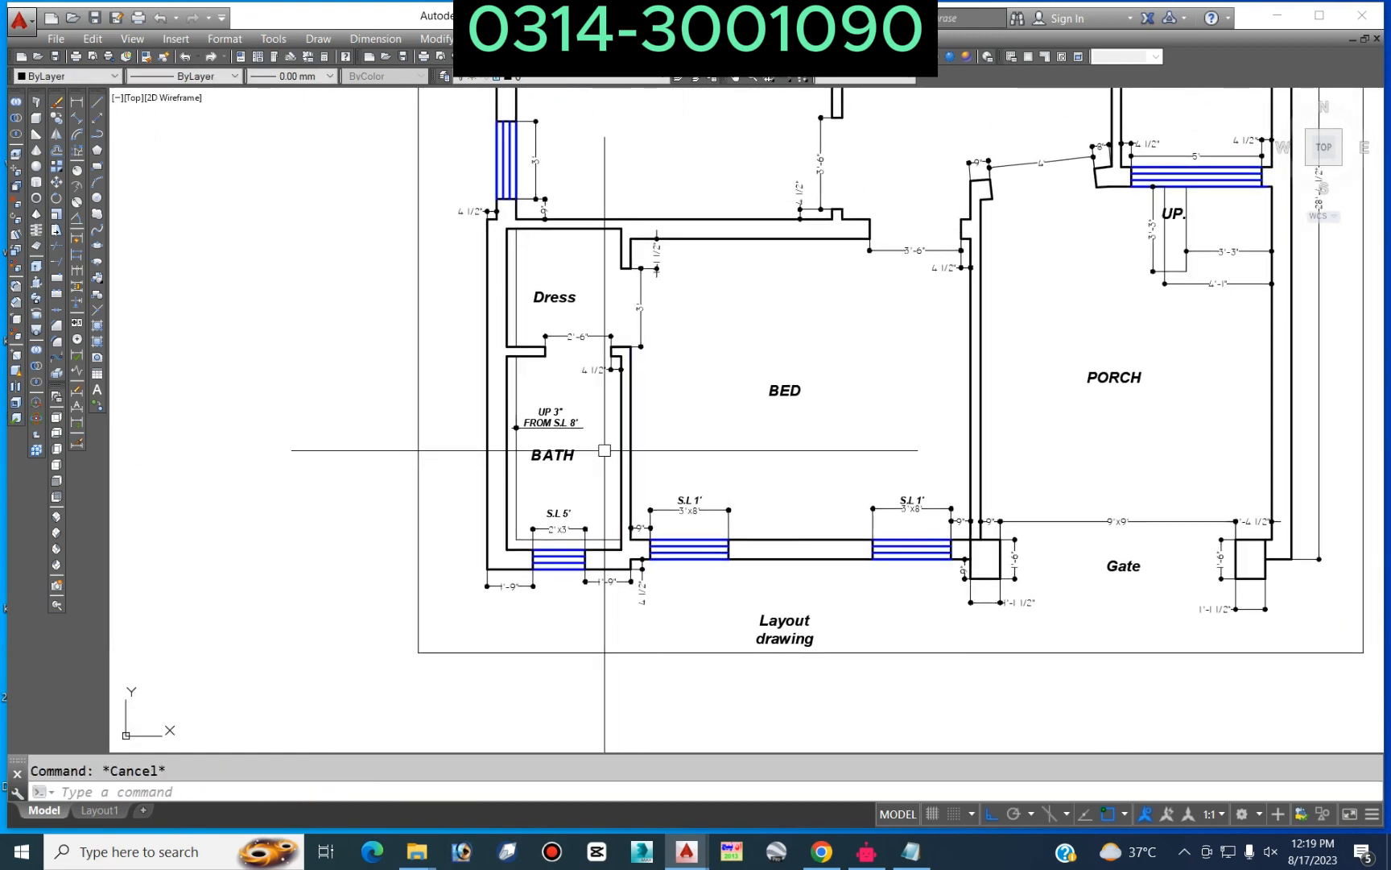
pyautogui.write('CO')
pyautogui.press('Return')
pyautogui.scroll(5, 564, 443)
pyautogui.click(613, 316)
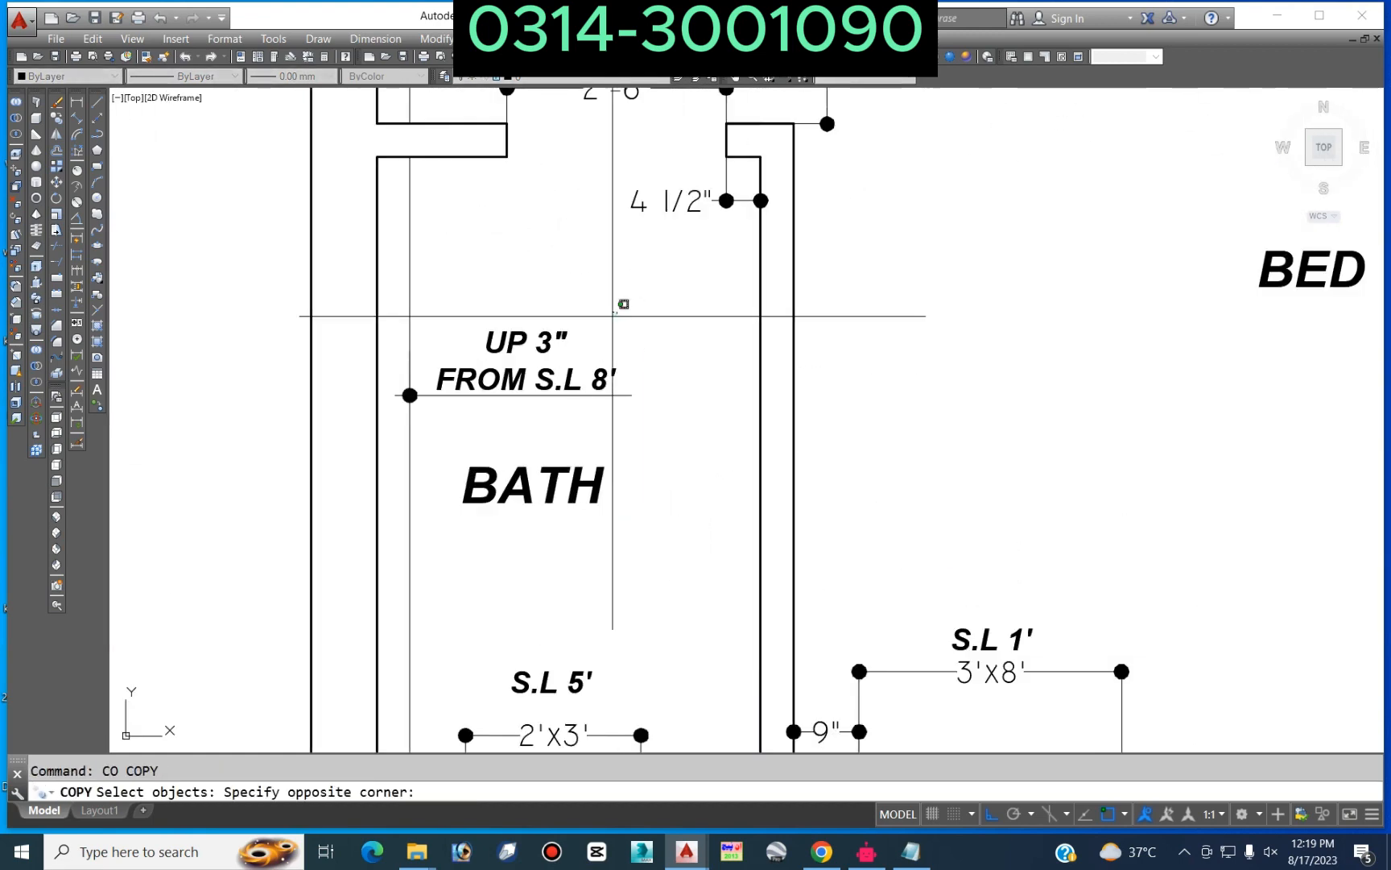
pyautogui.click(435, 413)
pyautogui.scroll(5, 403, 395)
pyautogui.click(398, 394)
pyautogui.click(574, 302)
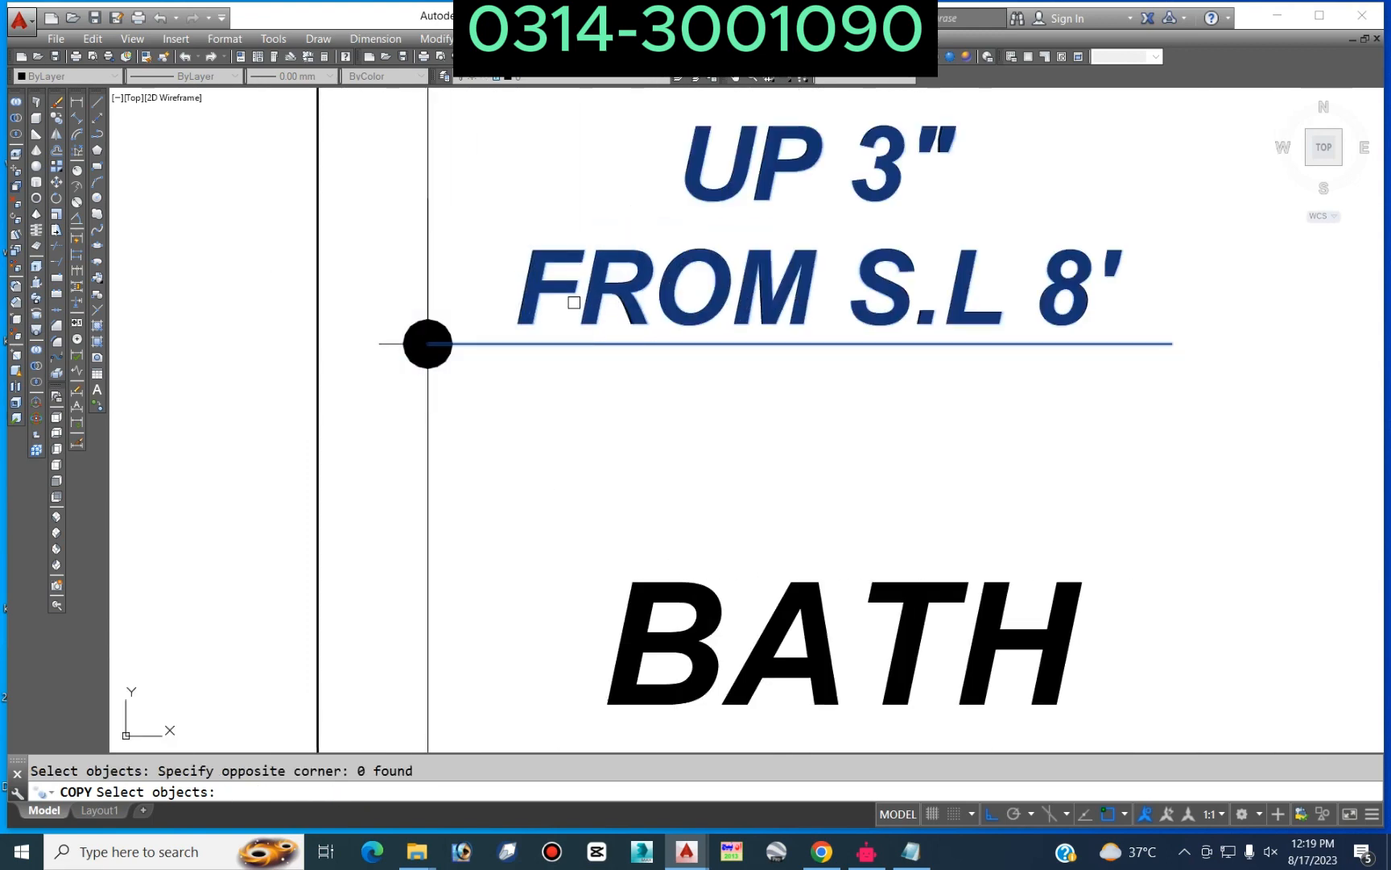
pyautogui.click(413, 310)
pyautogui.click(376, 363)
pyautogui.scroll(-12, 555, 372)
pyautogui.press('Return')
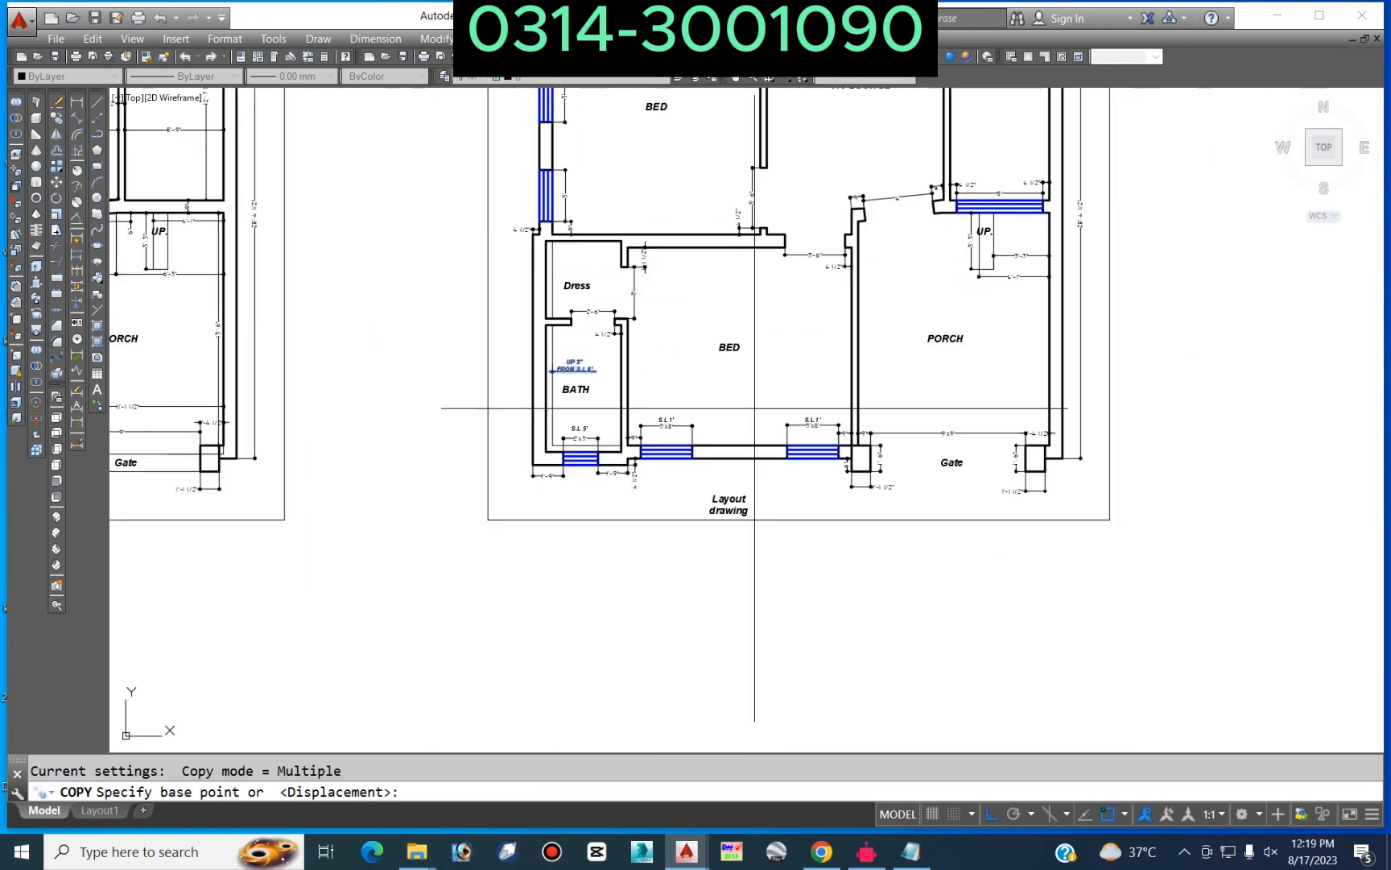
pyautogui.click(739, 416)
pyautogui.click(739, 315)
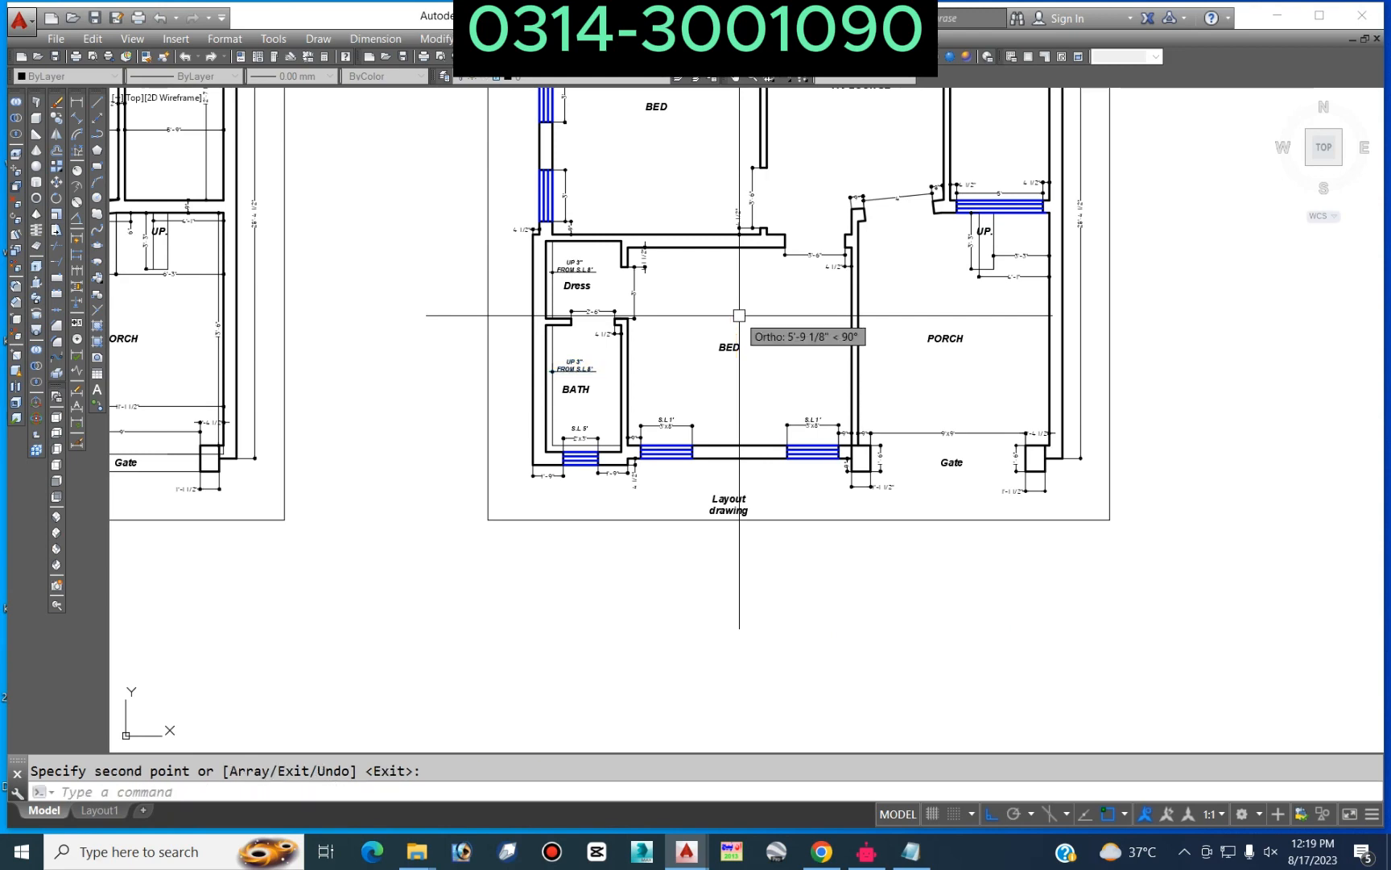
pyautogui.press('Escape')
# Step: Move the Dress room label slightly down and to the right, clear of the copied level note
pyautogui.press('Return')
pyautogui.scroll(5, 597, 279)
pyautogui.click(540, 290)
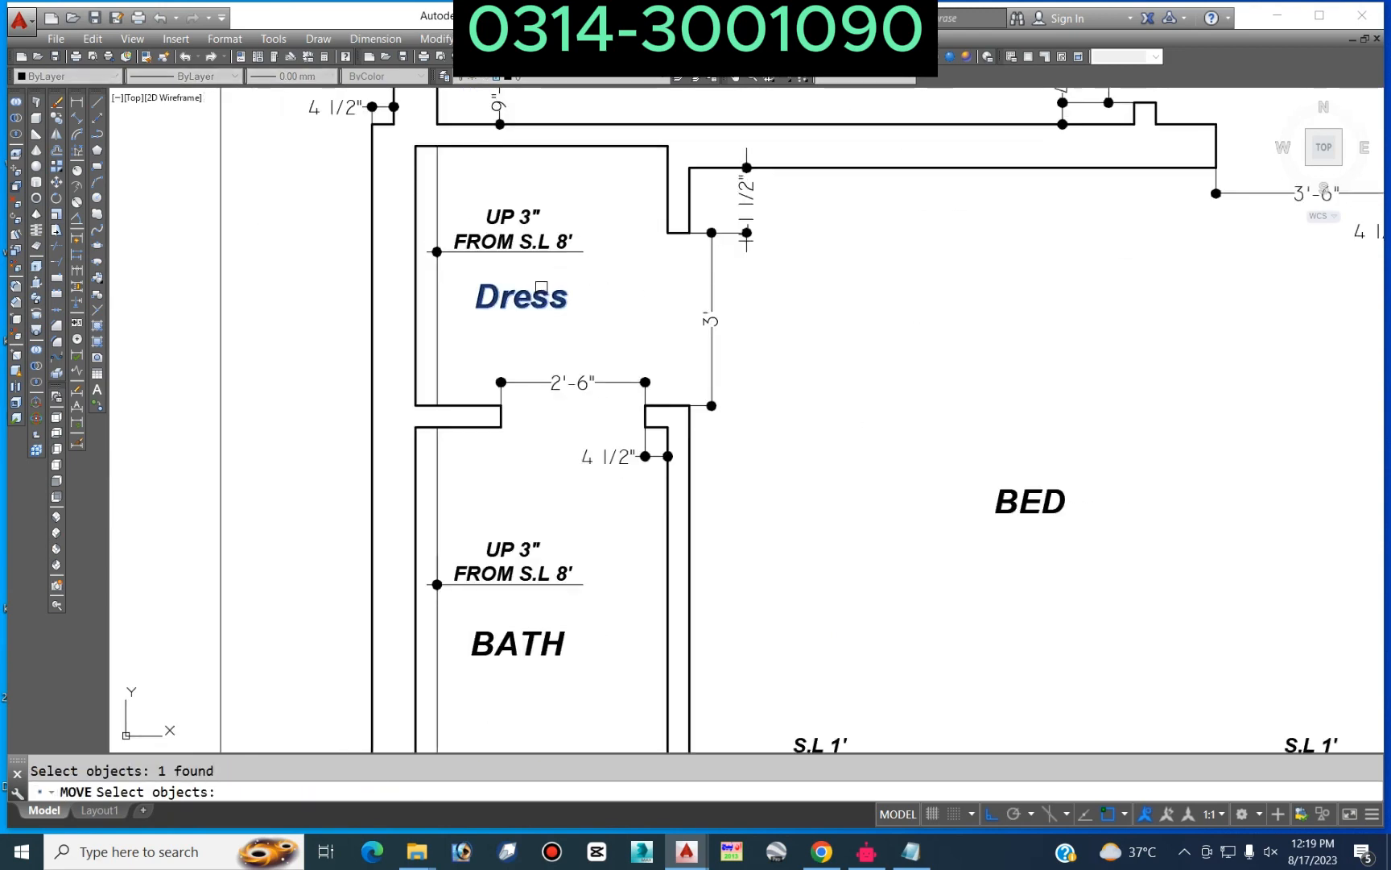
pyautogui.press('Return')
pyautogui.click(626, 276)
pyautogui.click(625, 295)
pyautogui.press('Return')
pyautogui.click(566, 314)
pyautogui.press('Return')
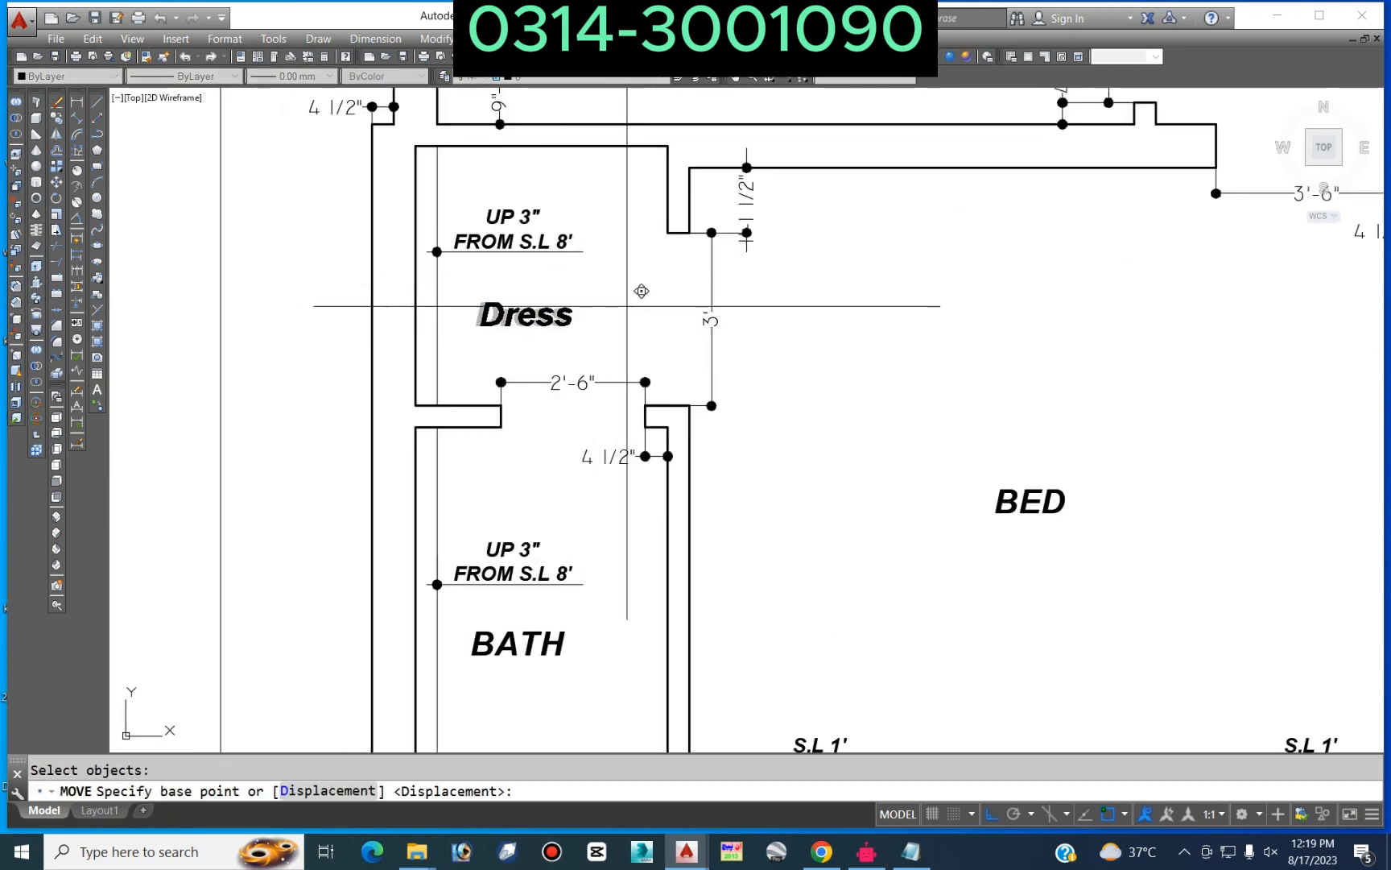
pyautogui.click(625, 307)
pyautogui.click(651, 313)
pyautogui.press('Escape')
# Step: Extend the dimension text of the door between Dress and Bath to read 2'-6"X7'-3"
pyautogui.moveTo(619, 376)
pyautogui.mouseDown(button='middle')
pyautogui.moveTo(579, 324)
pyautogui.moveTo(590, 301)
pyautogui.mouseUp(button='middle')
pyautogui.scroll(-2, 591, 301)
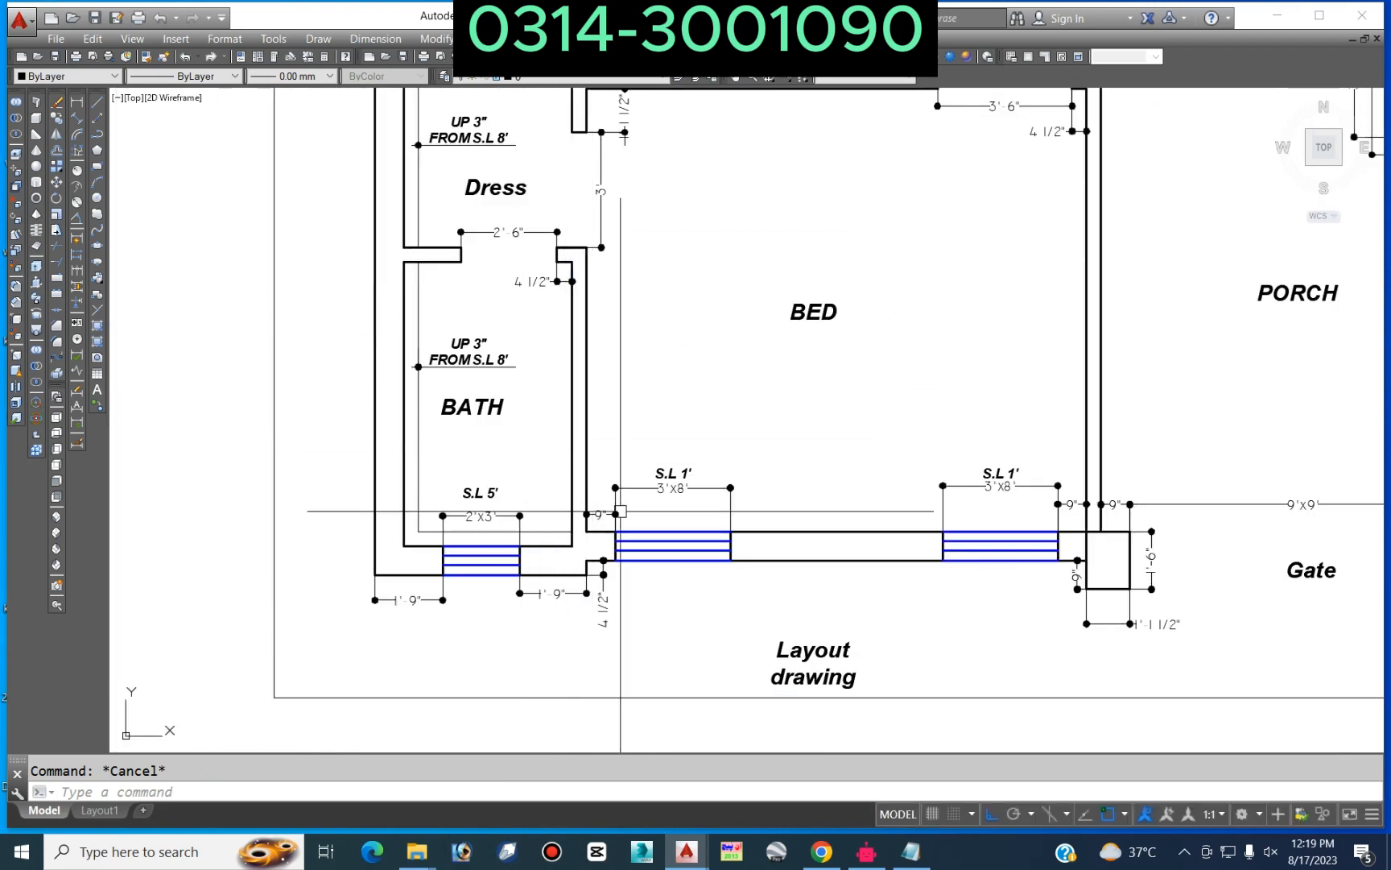
pyautogui.scroll(5, 507, 419)
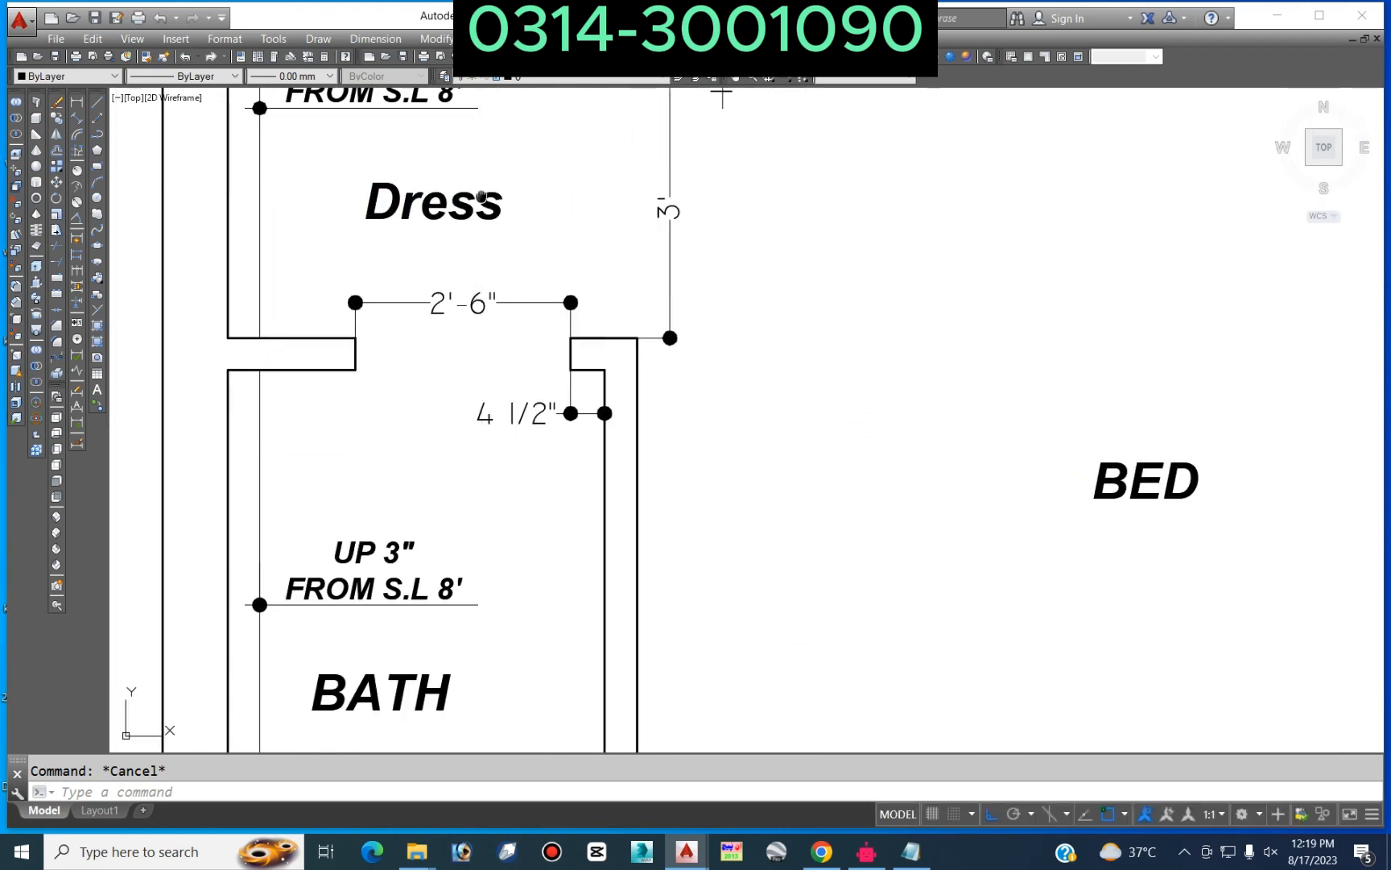
pyautogui.click(503, 441)
pyautogui.doubleClick(494, 441)
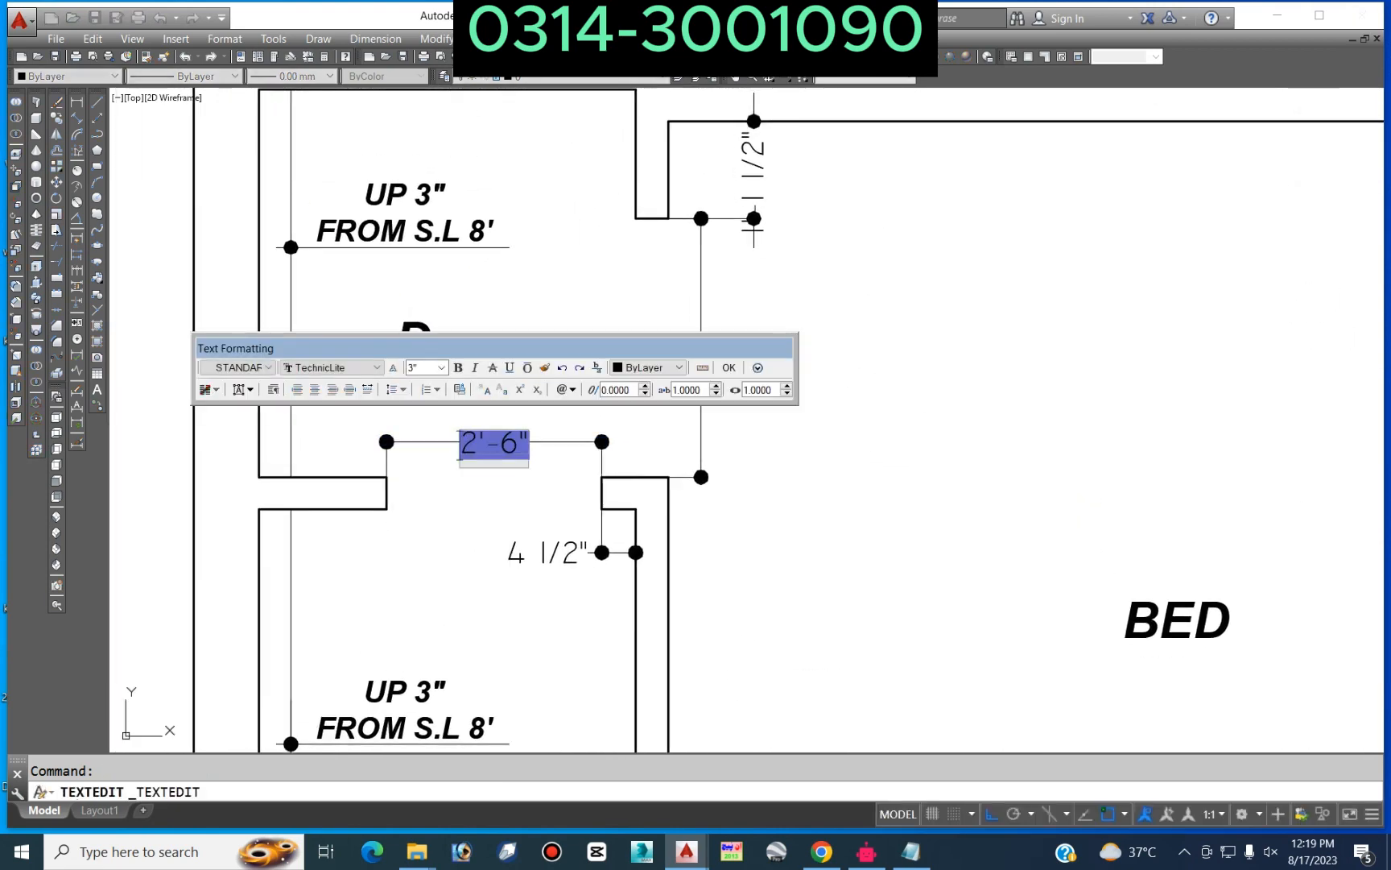
pyautogui.write('X')
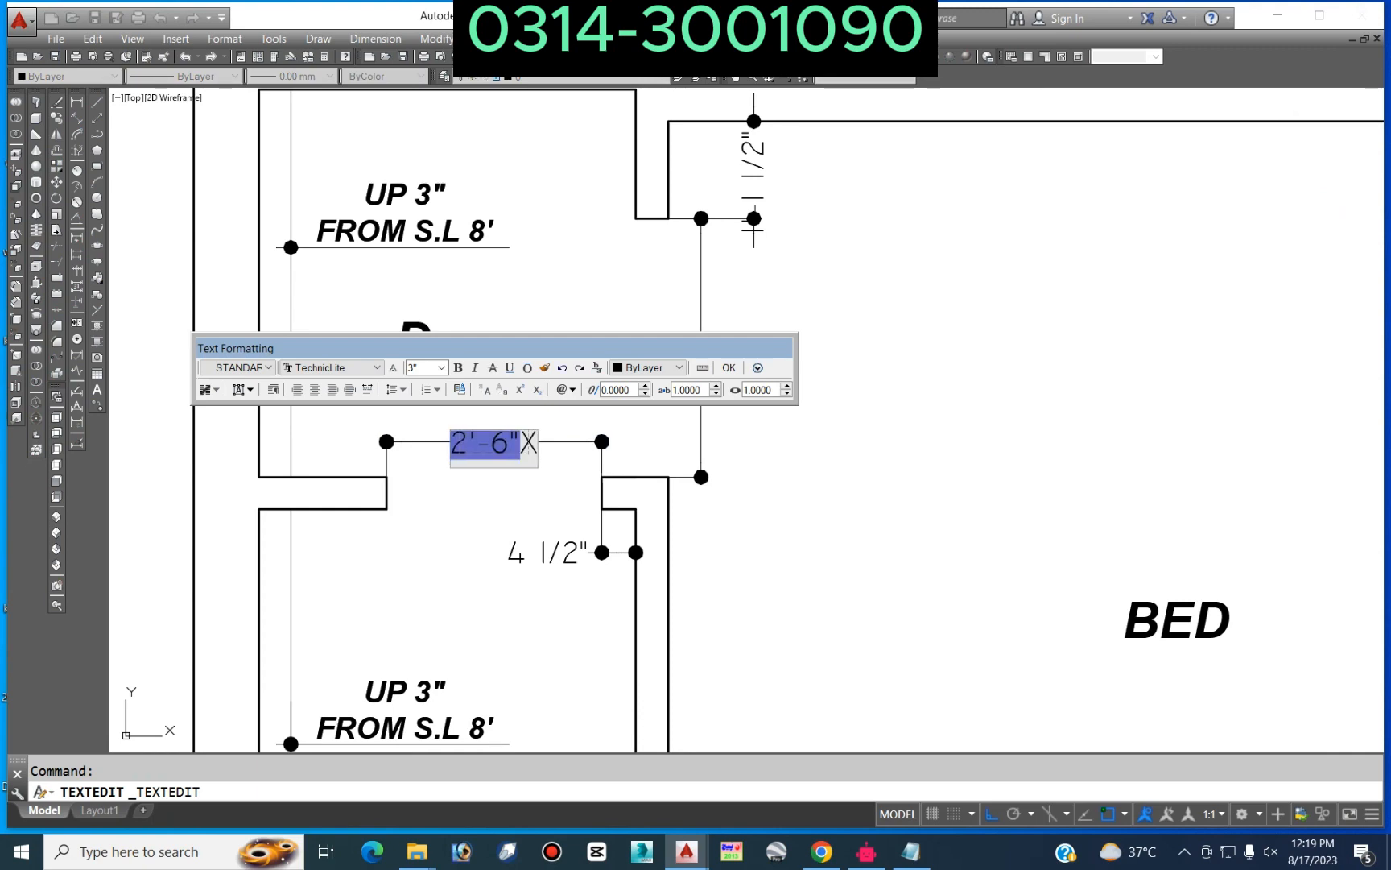
pyautogui.write("7'3")
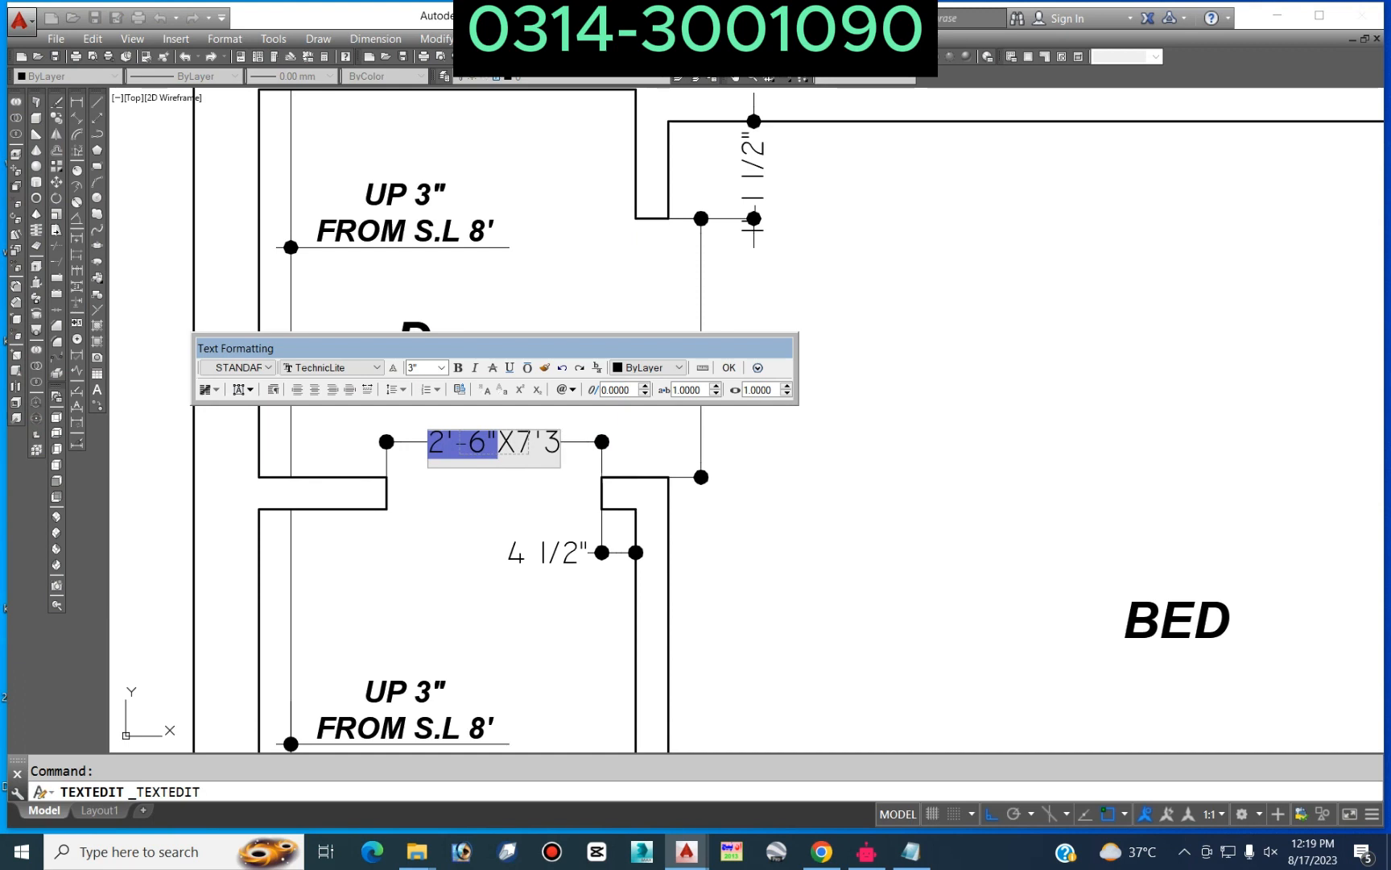
pyautogui.write('"')
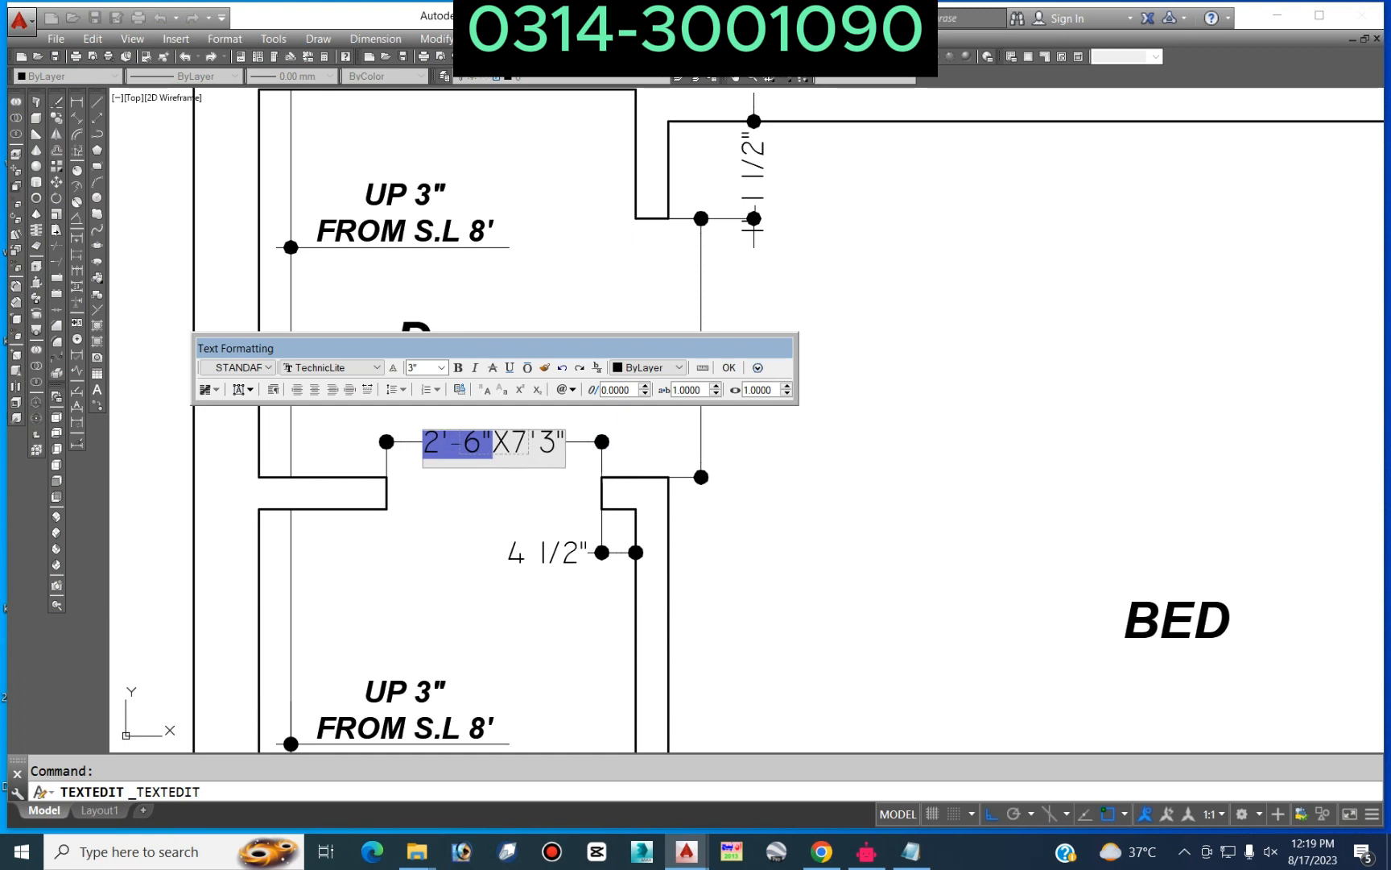
pyautogui.write('-')
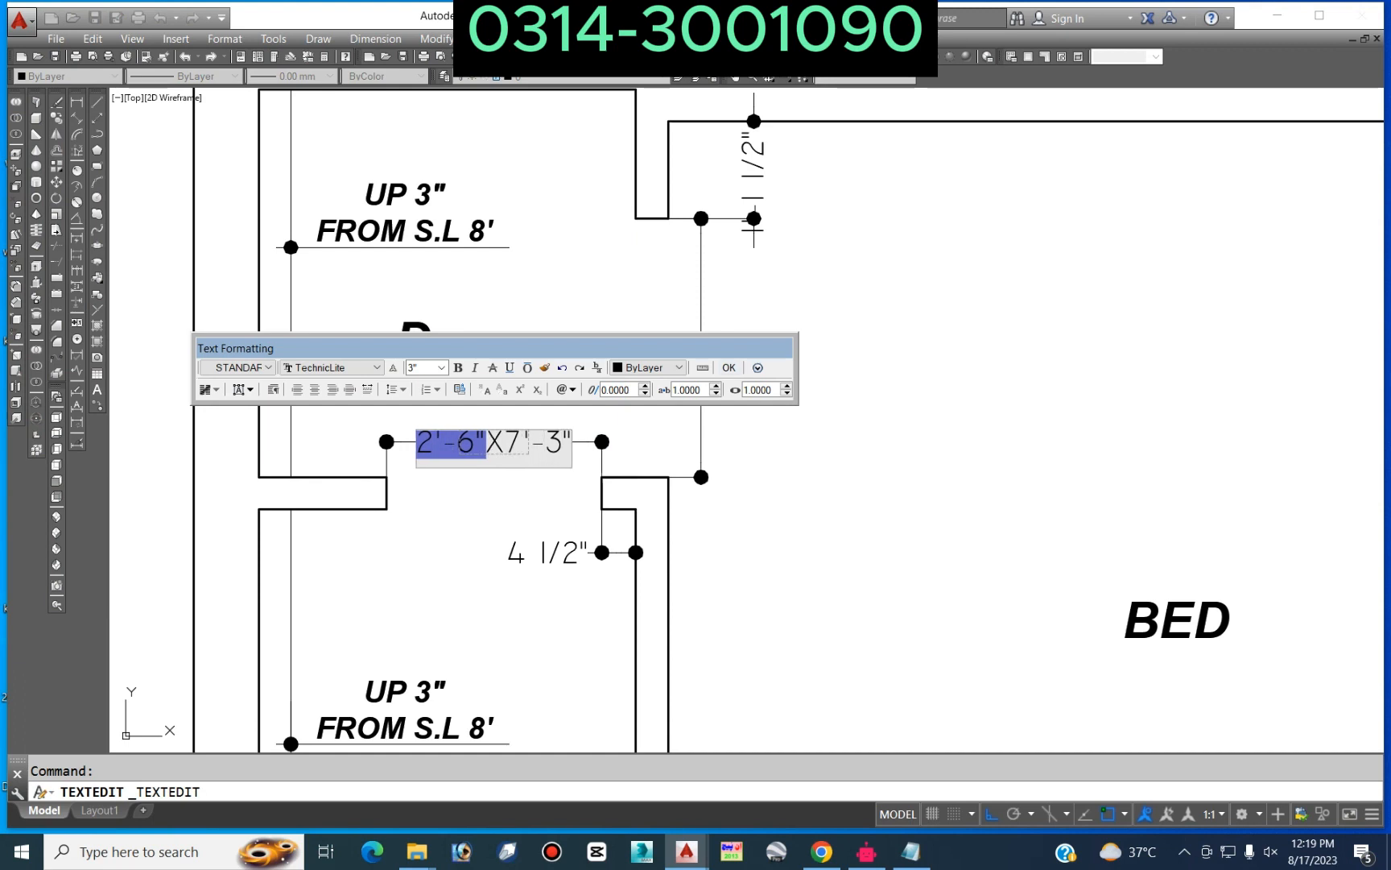
pyautogui.click(731, 368)
# Step: Correct the height in the Dress–Bath door dimension so the text reads 2'-6"X7'-6"
pyautogui.click(558, 445)
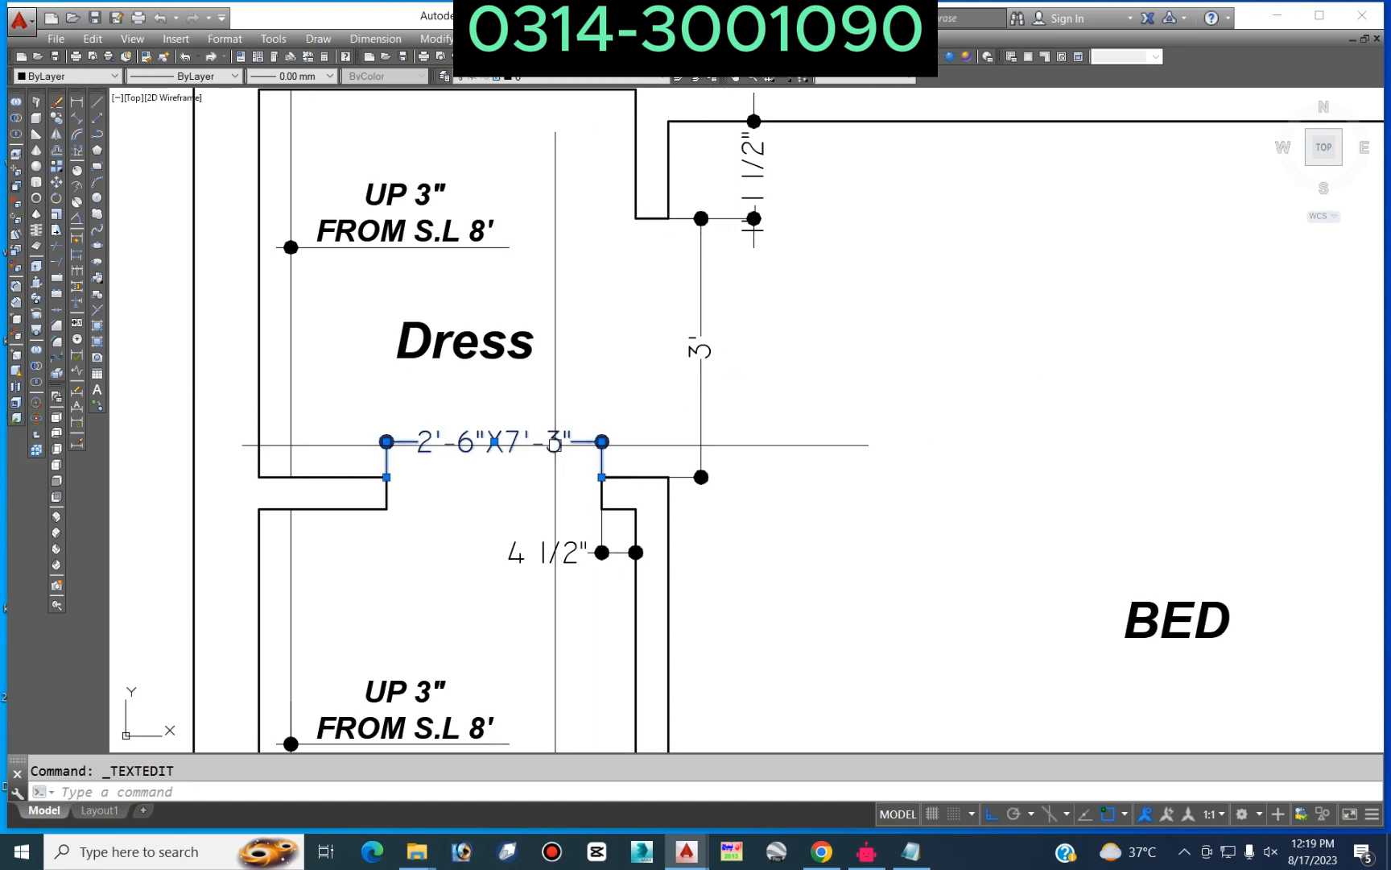
pyautogui.doubleClick(556, 444)
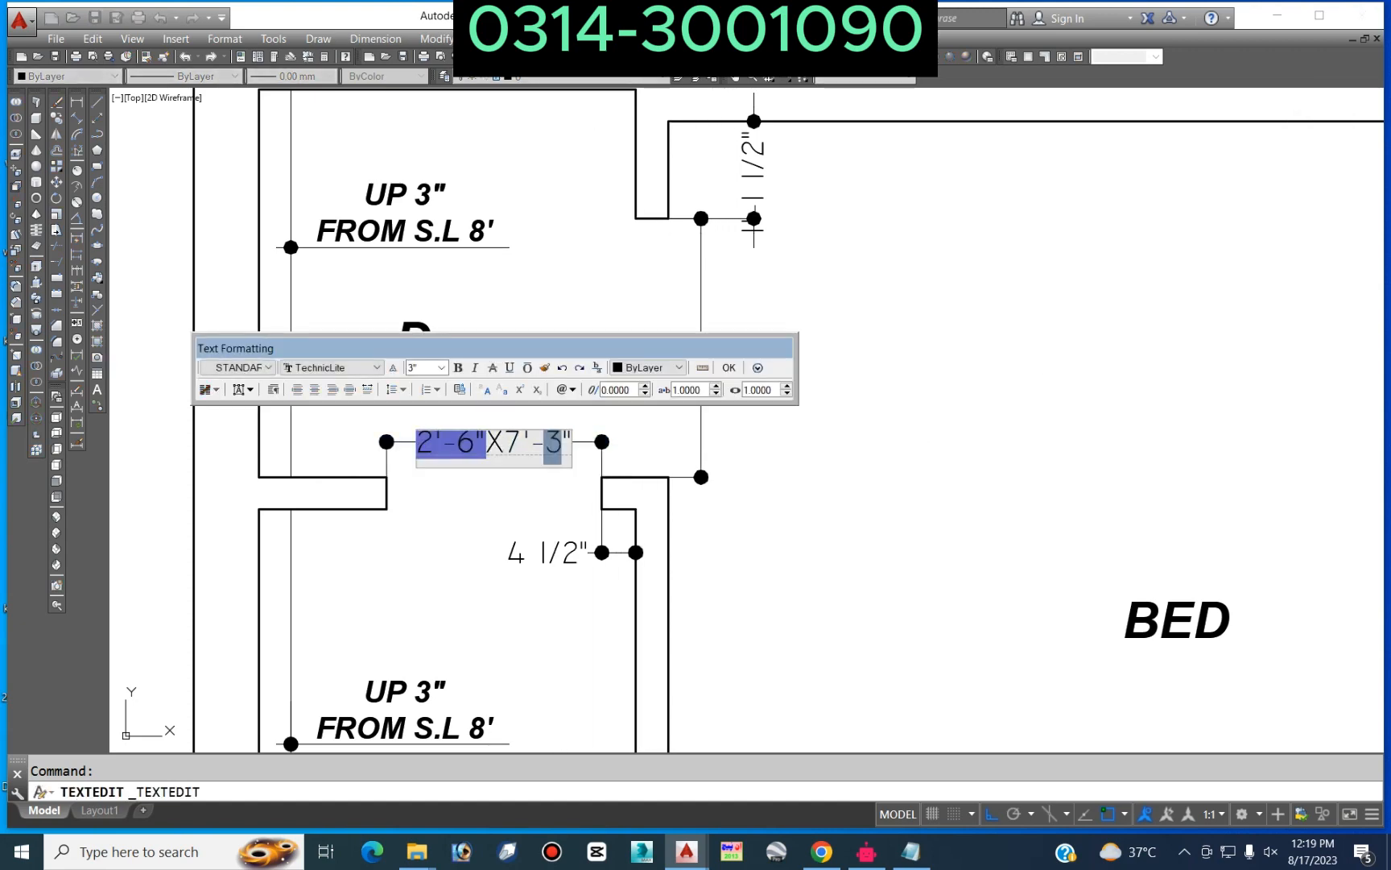
pyautogui.write('6')
# Step: Change the dimension text of the opening between Dress and the bedroom to 3'X10'
pyautogui.click(700, 348)
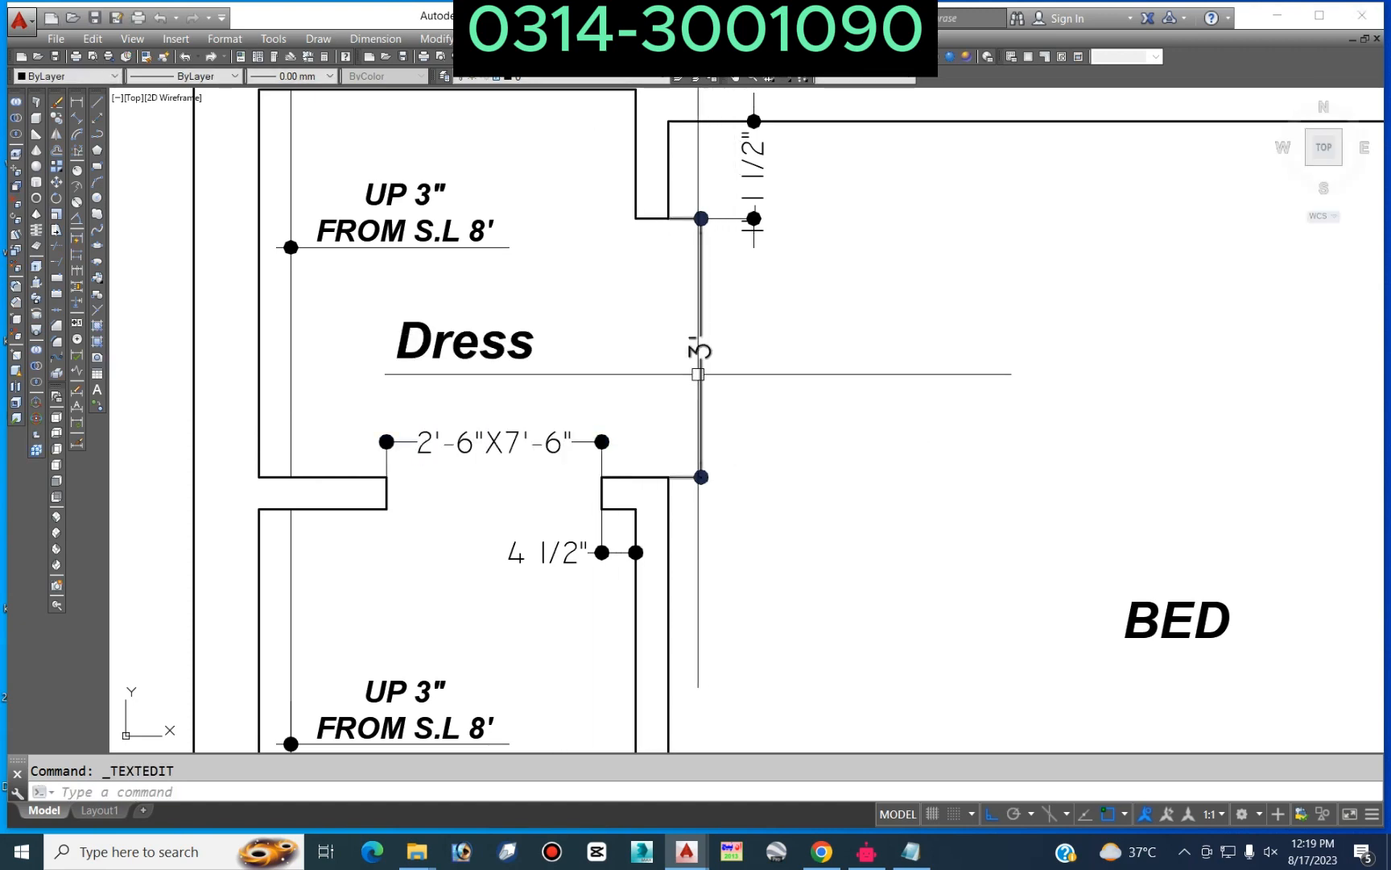
pyautogui.doubleClick(701, 348)
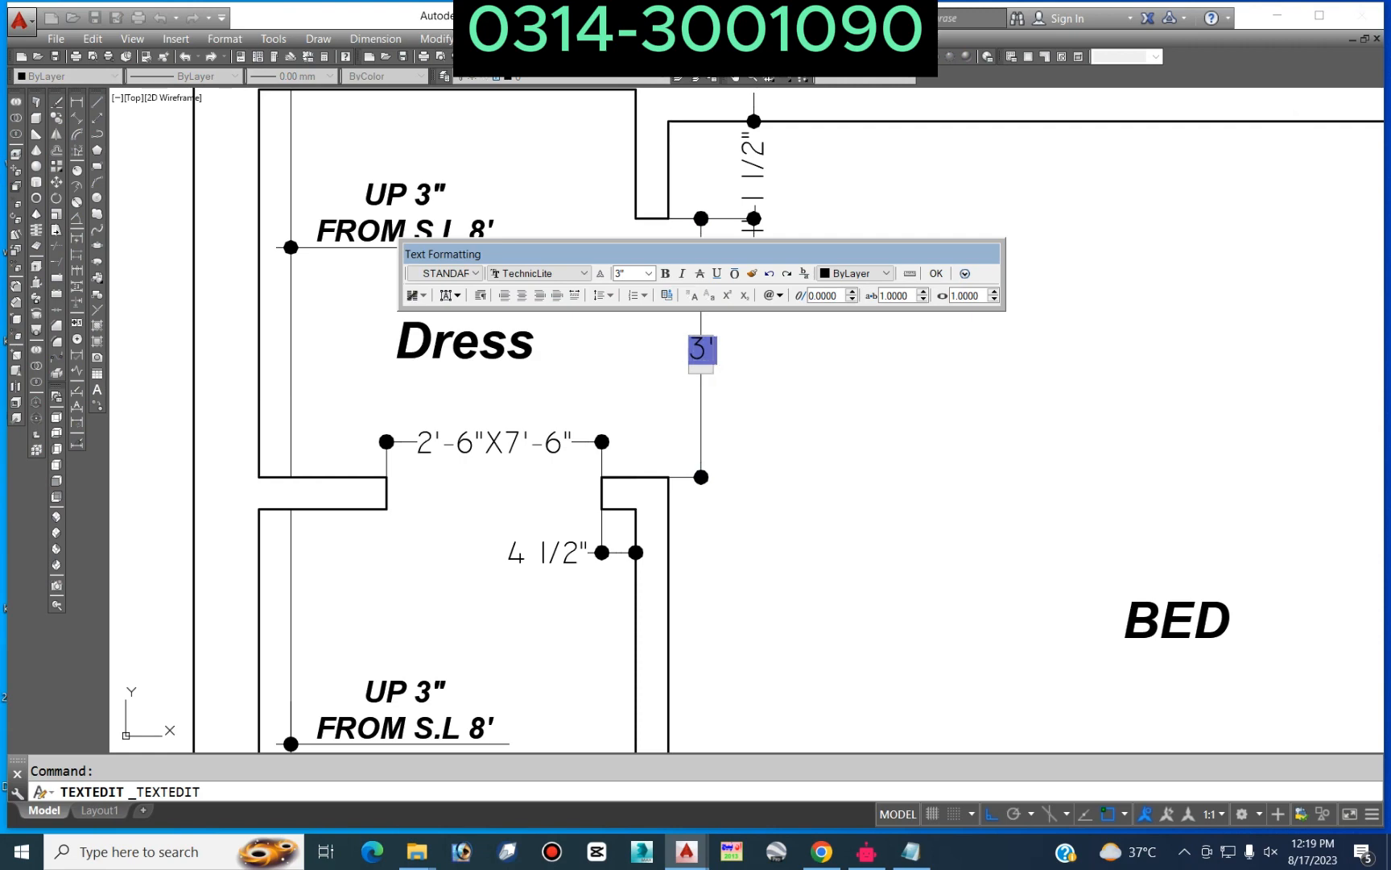
pyautogui.write('X10')
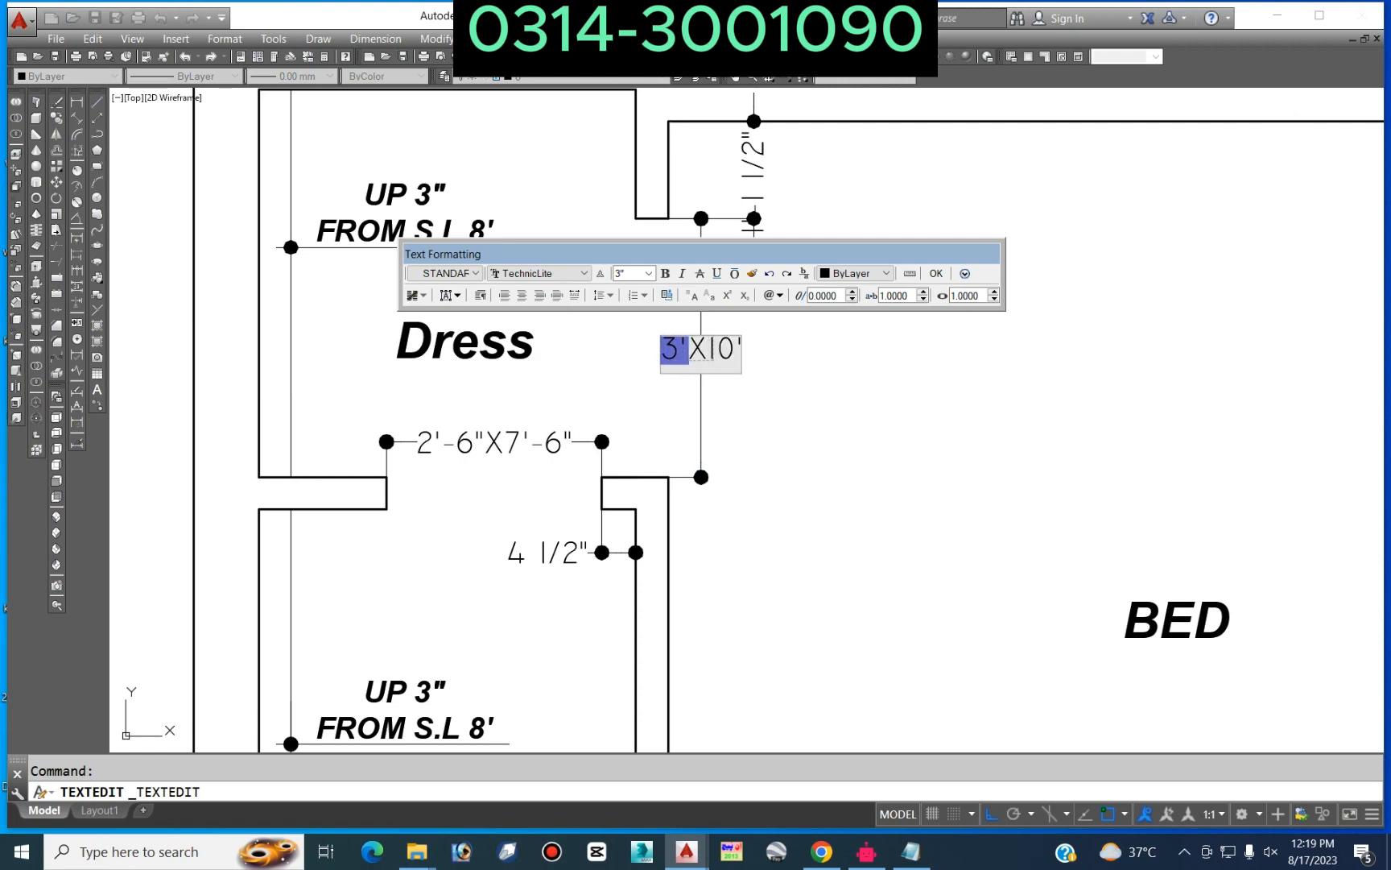
pyautogui.click(936, 273)
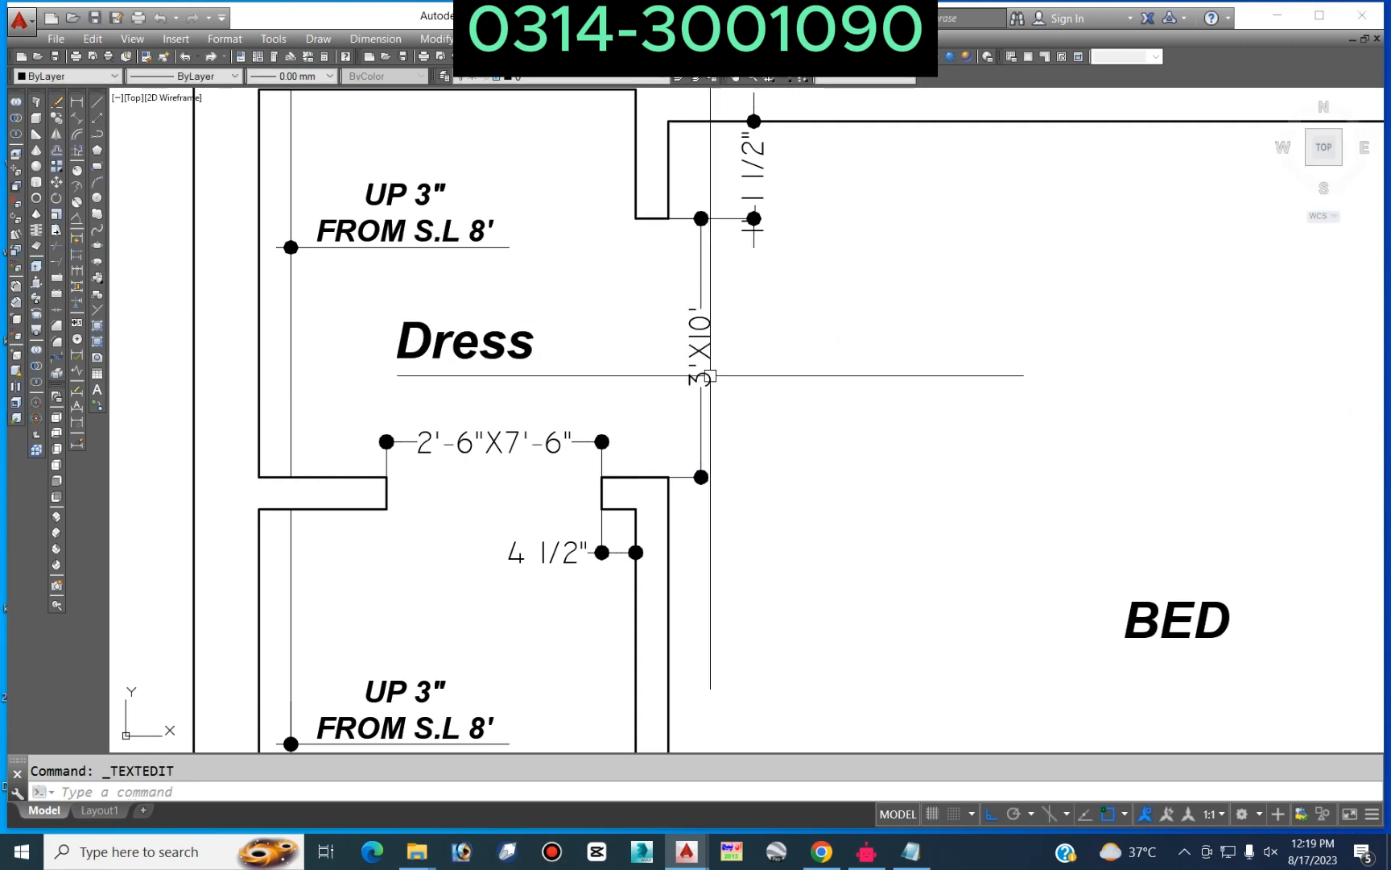
# Step: Change the door dimension text at the upper wall of the lower bedroom to 3'-6"X7'-6"
pyautogui.scroll(-4, 628, 387)
pyautogui.scroll(4, 871, 362)
pyautogui.doubleClick(889, 334)
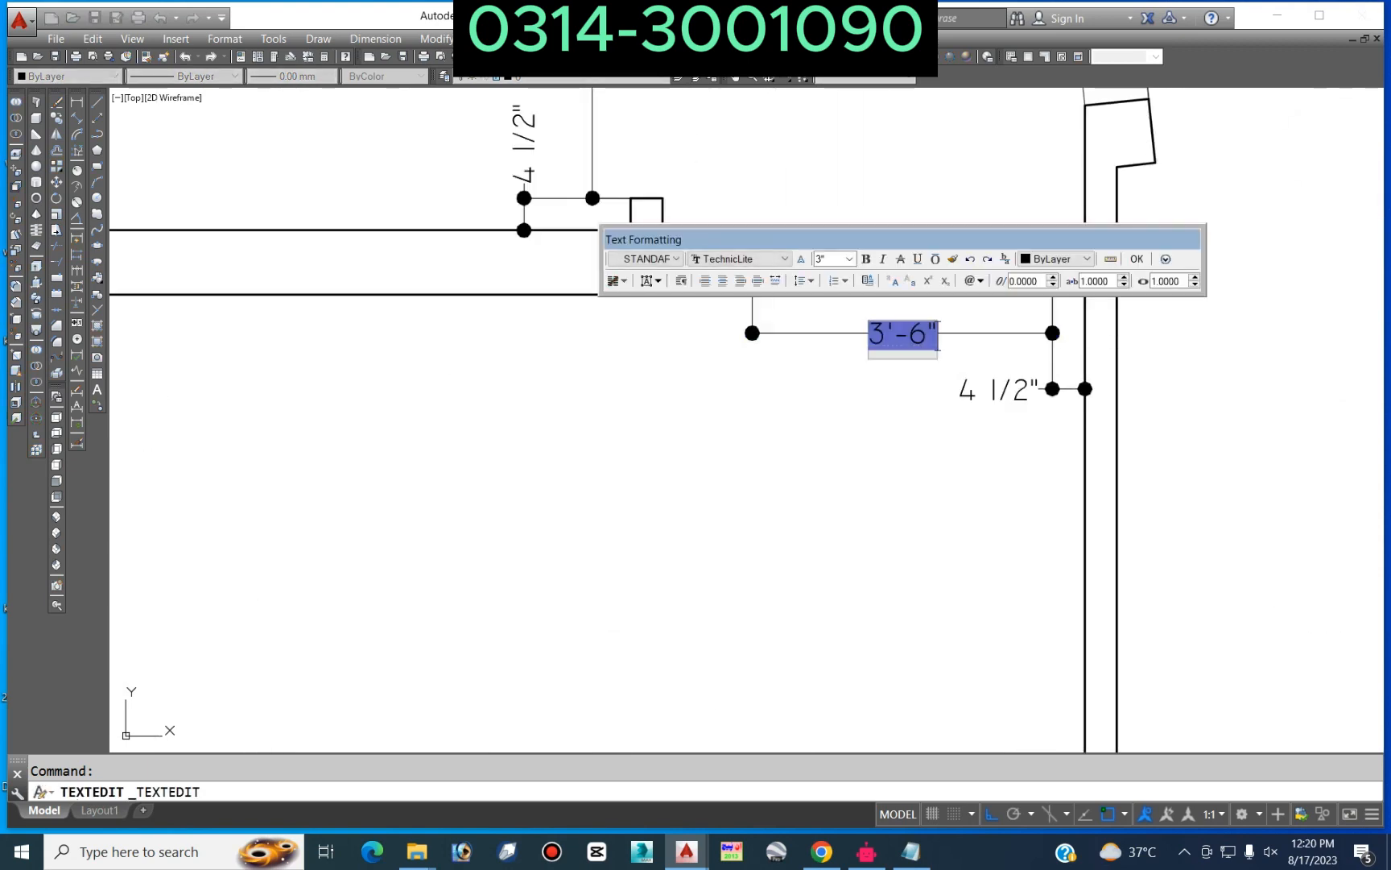
pyautogui.write('X7')
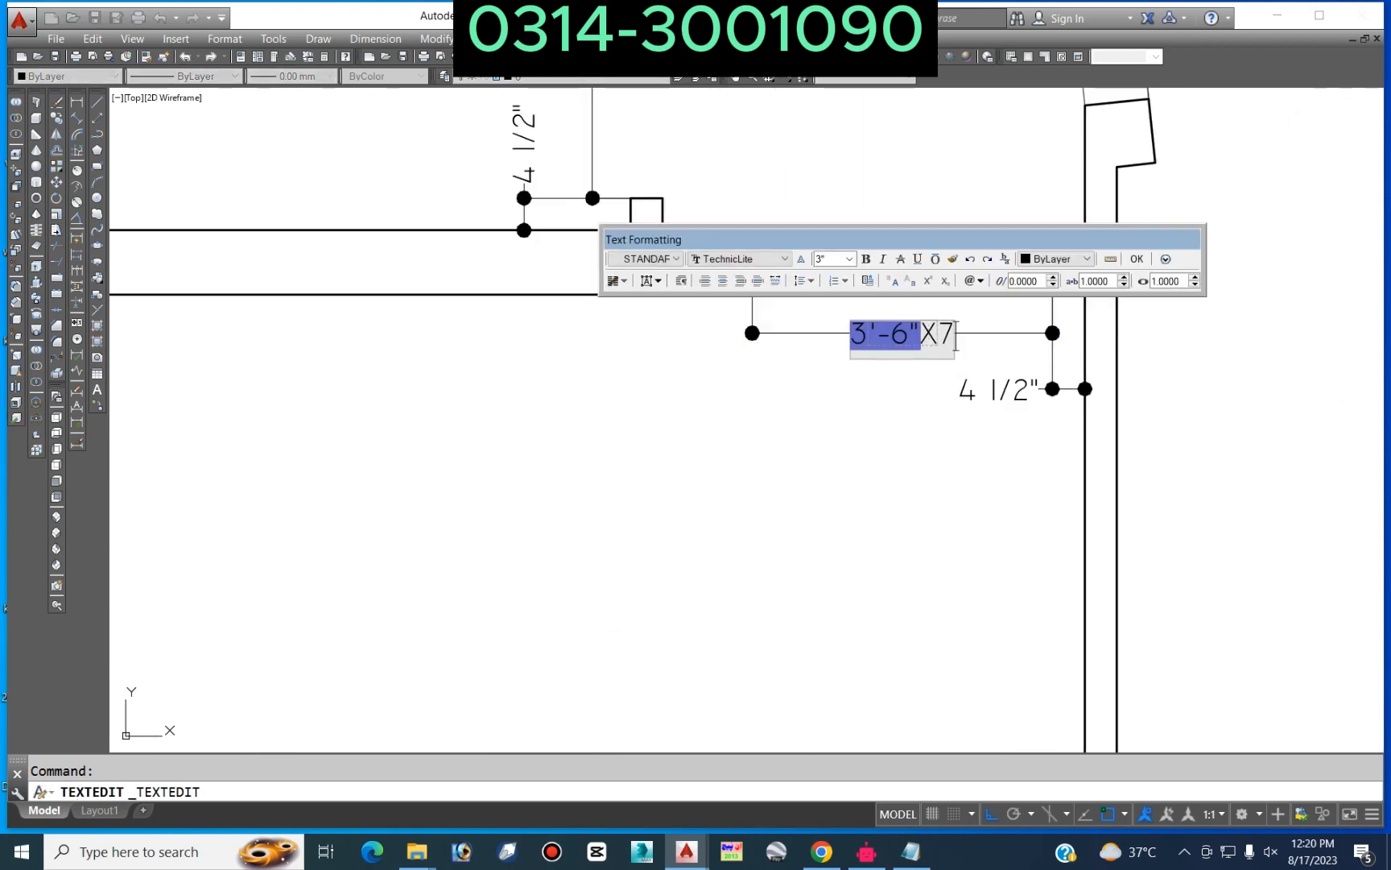
pyautogui.write('\'-6"')
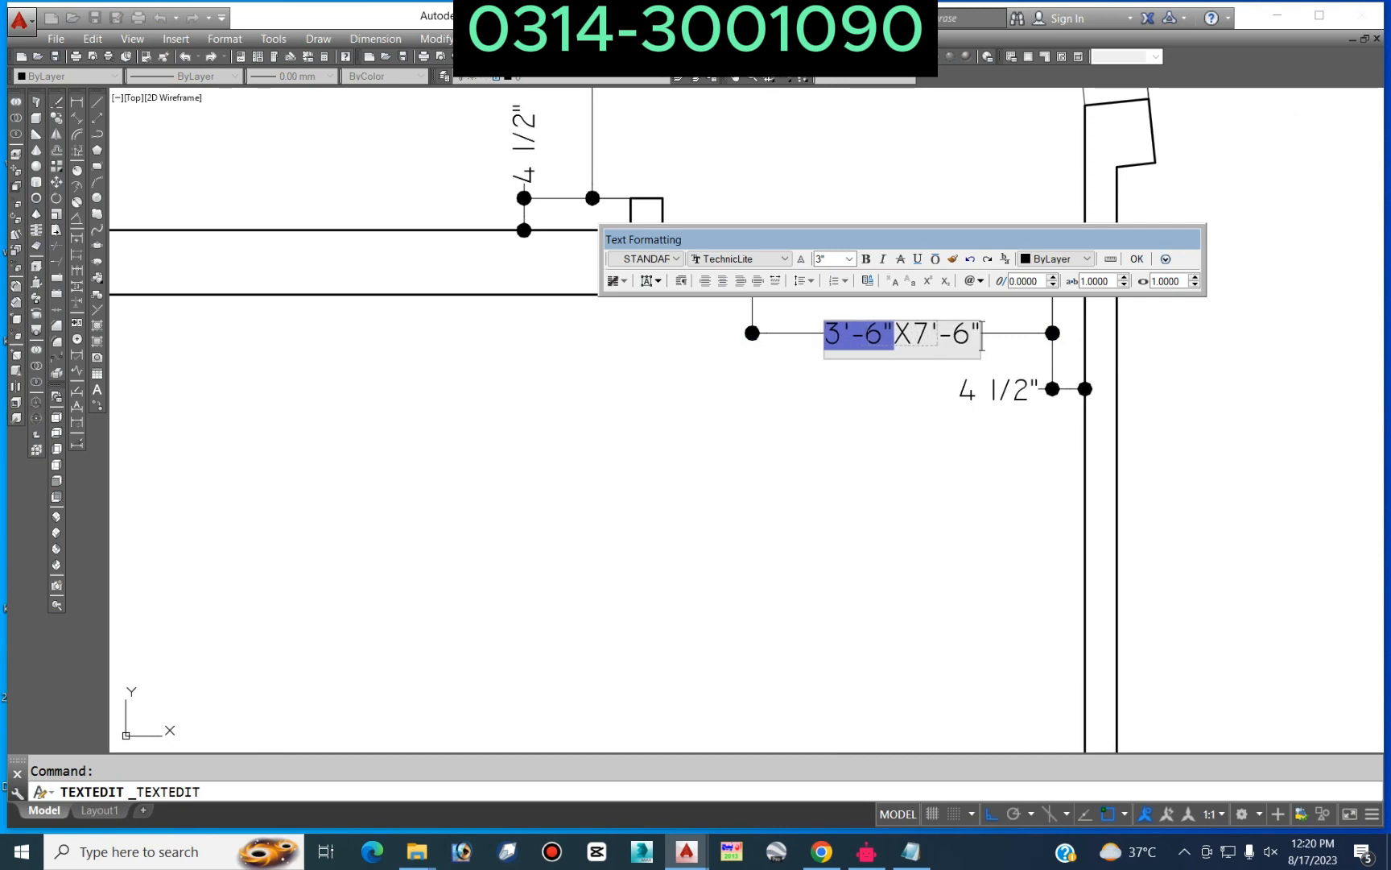
pyautogui.click(1138, 258)
# Step: Change the vertical door dimension text of the upper bedroom to 3'-6"X7'-6"
pyautogui.scroll(-6, 917, 285)
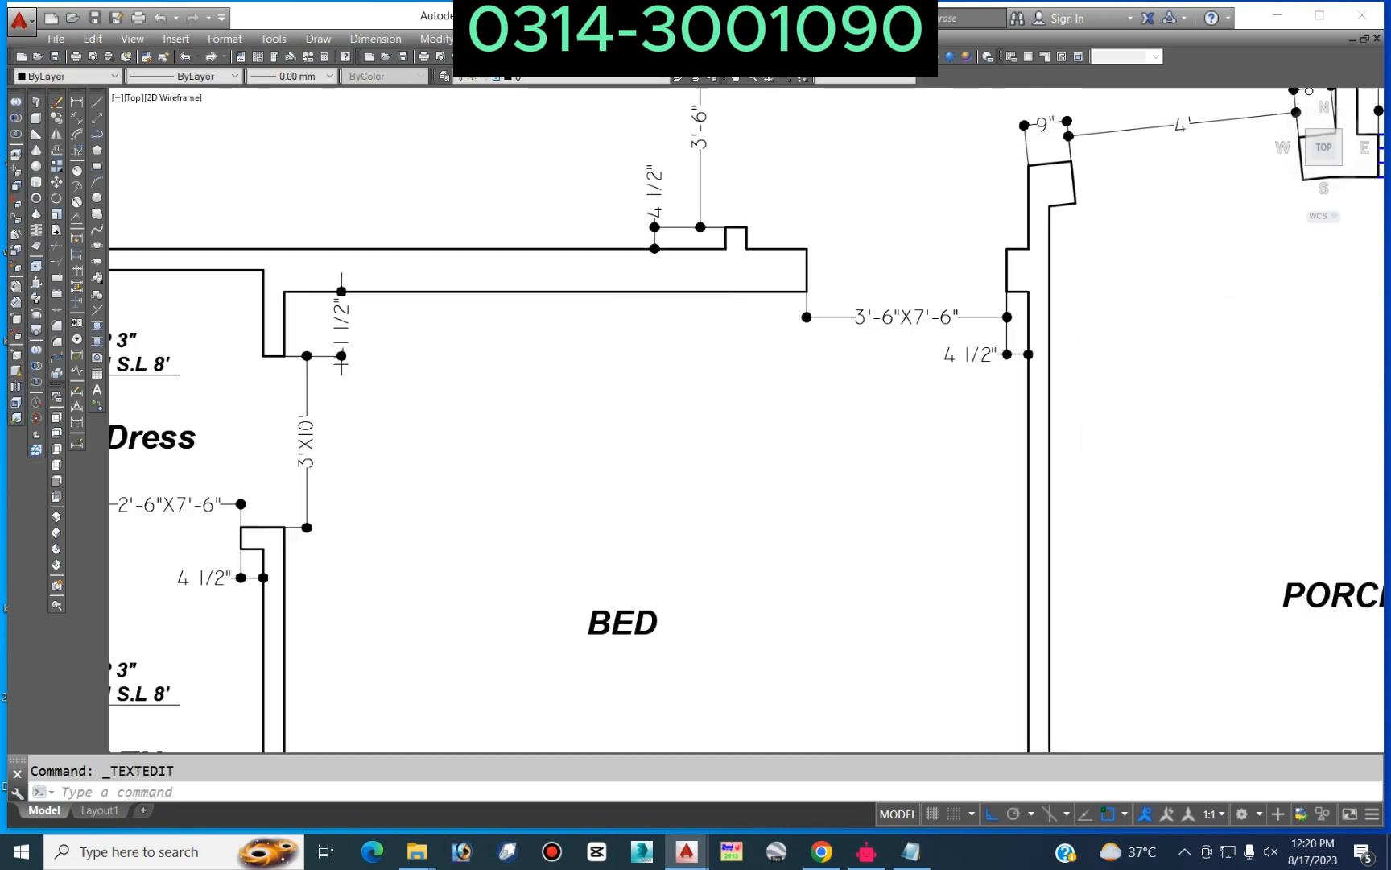
pyautogui.click(794, 229)
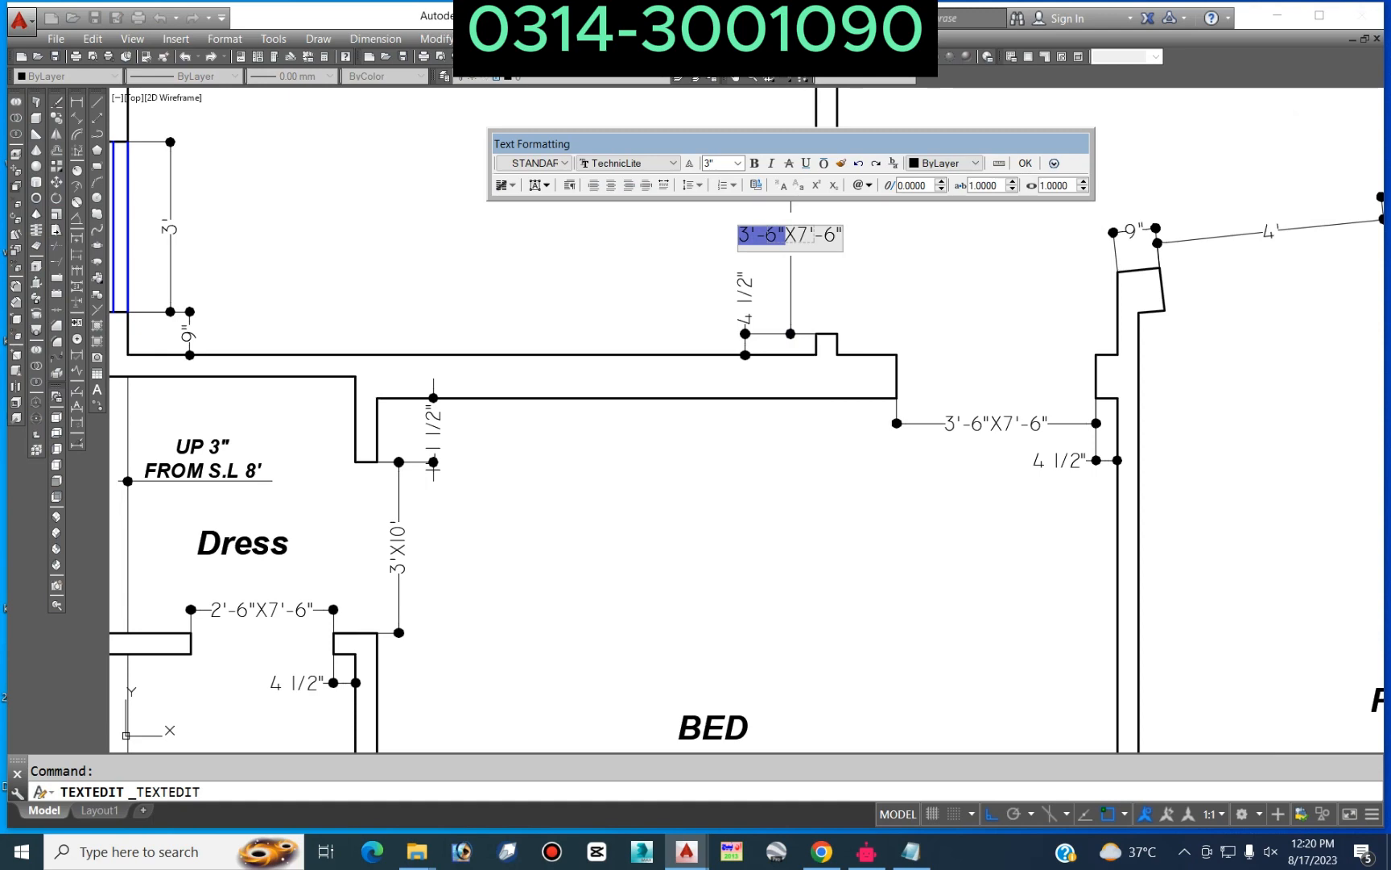
pyautogui.click(1025, 163)
# Step: Change the slanted entrance door dimension text above the porch to 4'X9'
pyautogui.scroll(-5, 1025, 170)
pyautogui.scroll(5, 686, 249)
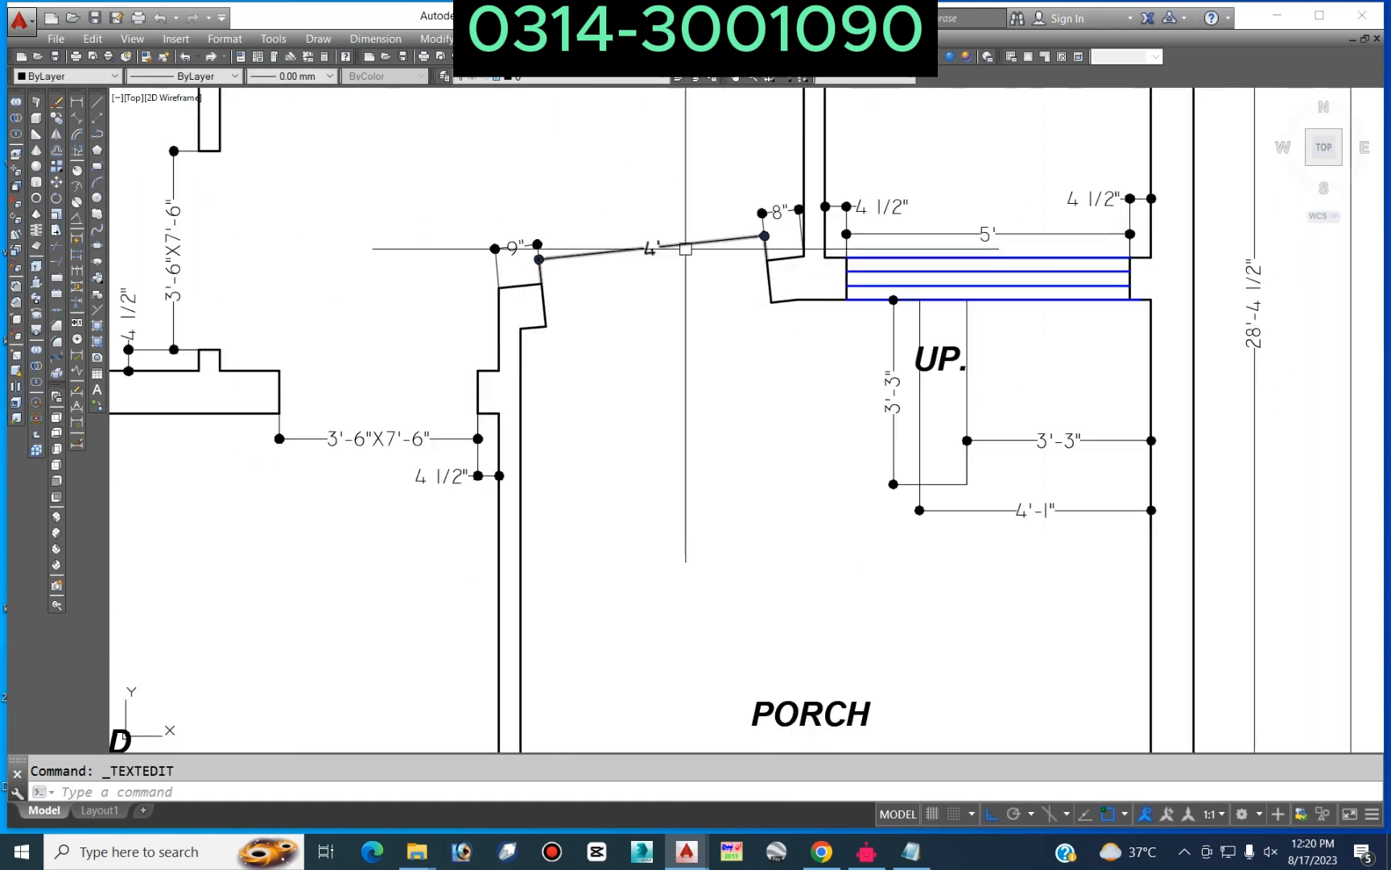
pyautogui.doubleClick(651, 248)
pyautogui.scroll(2, 664, 244)
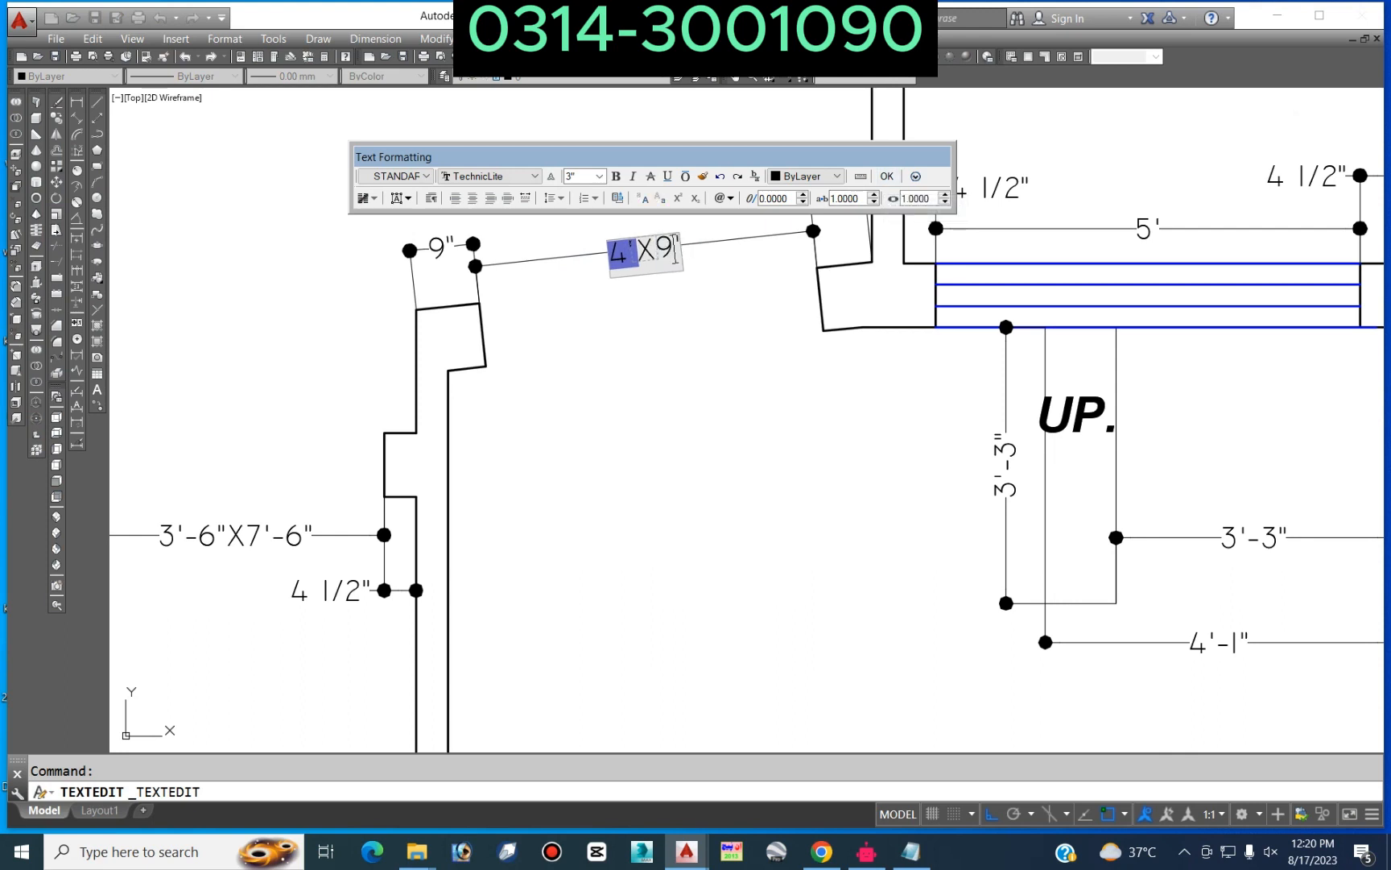
pyautogui.press('Escape')
pyautogui.press('Escape')
# Step: Change the dimension text of the window above the porch stairs to 5'X2'
pyautogui.scroll(-4, 787, 383)
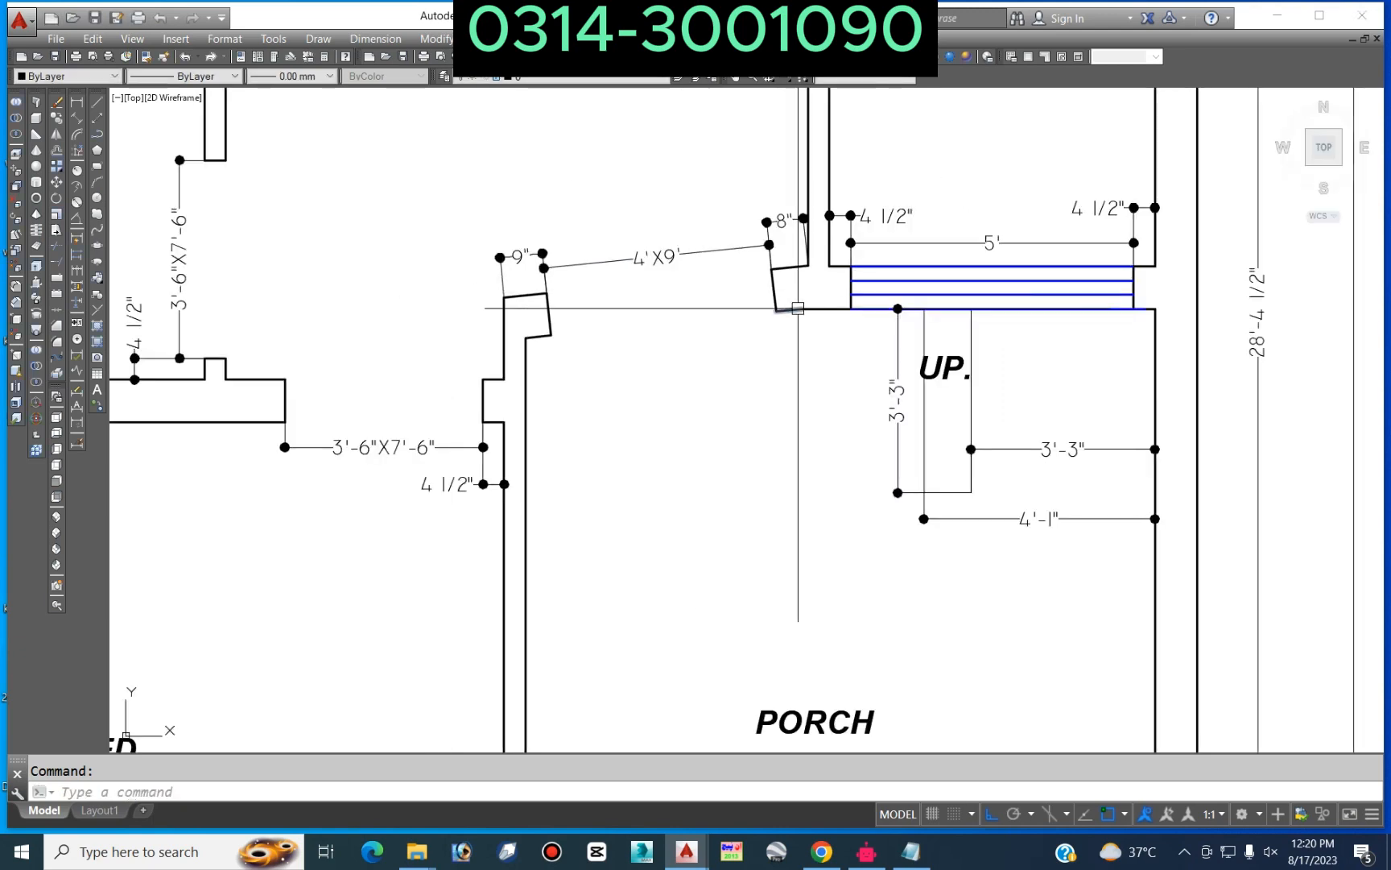
pyautogui.scroll(4, 788, 384)
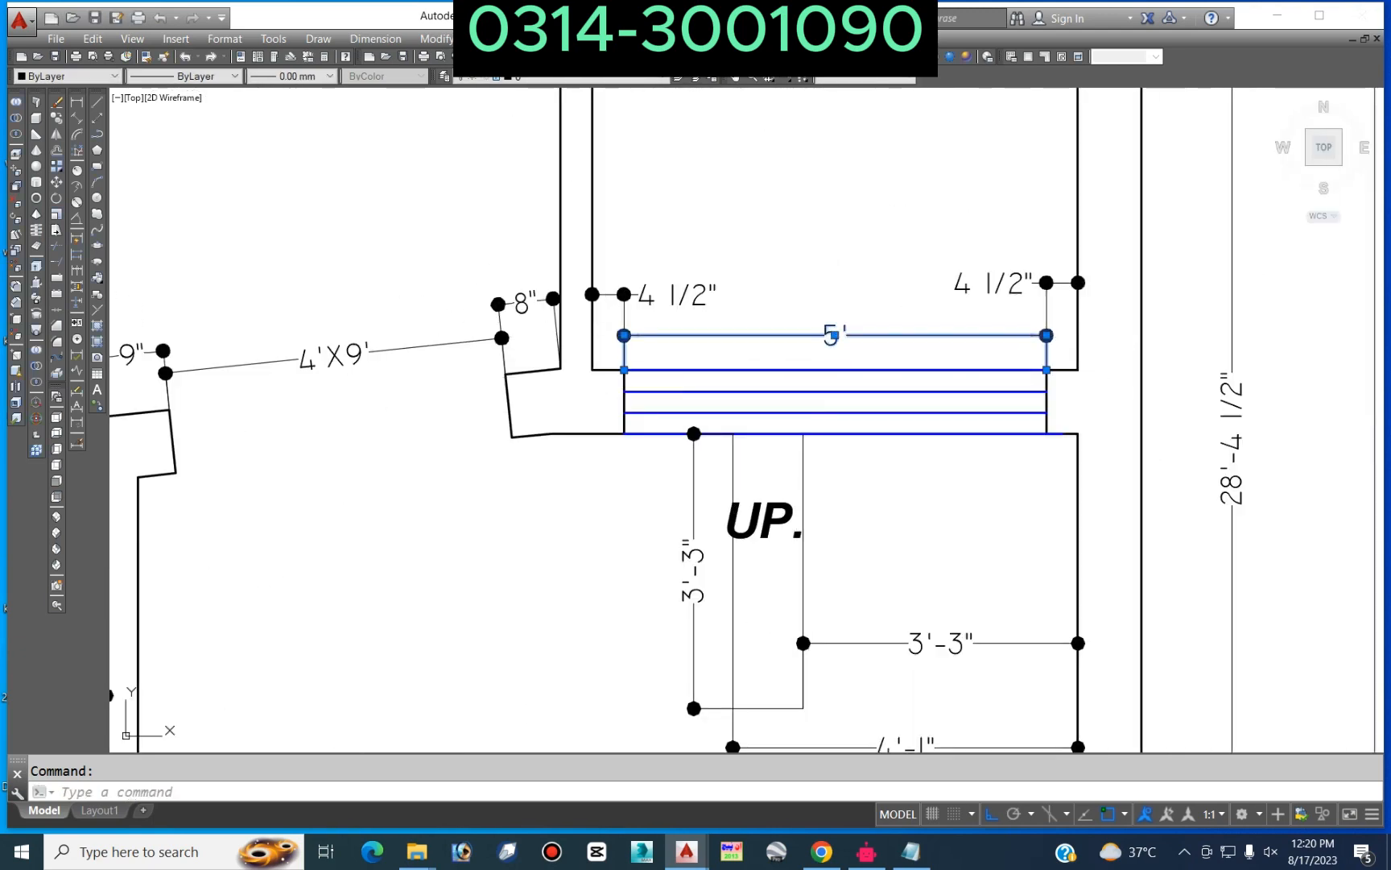
pyautogui.doubleClick(834, 335)
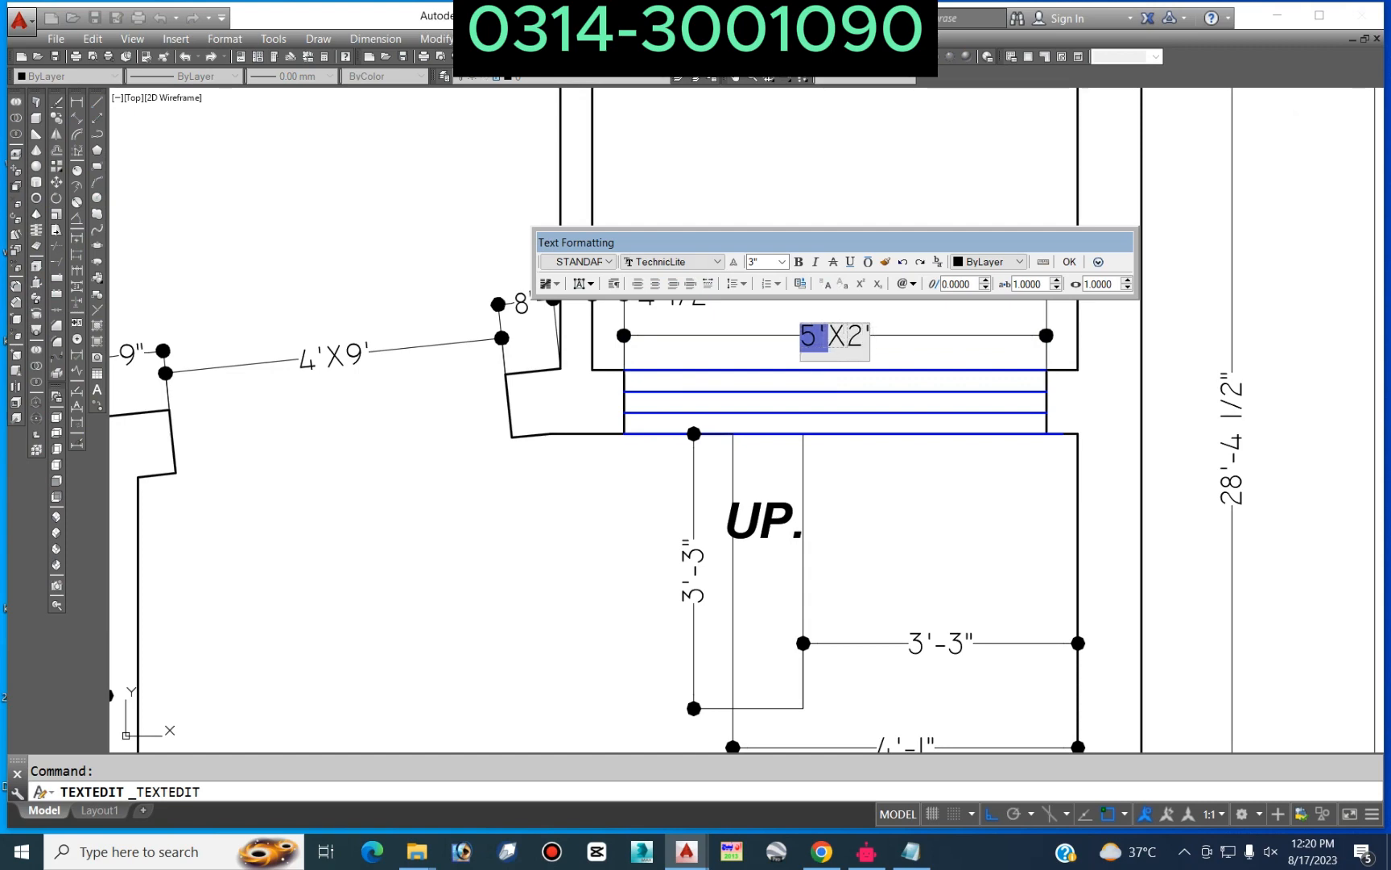
pyautogui.press('Escape')
pyautogui.press('Escape')
# Step: Copy the S.L 5' label from the bath window to just above the 5'X2' window dimension at the porch
pyautogui.scroll(-6, 712, 418)
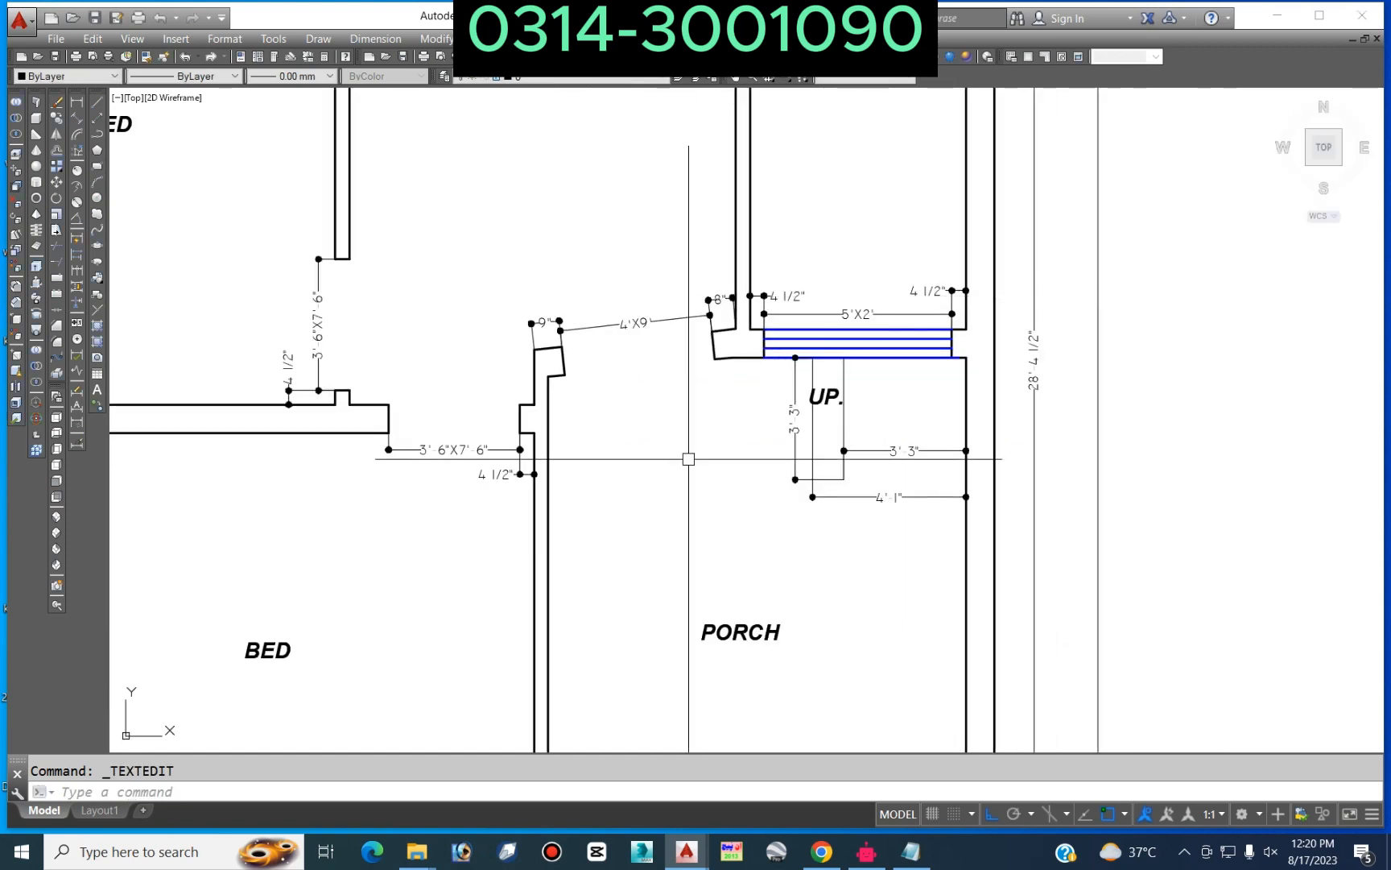
pyautogui.write('C')
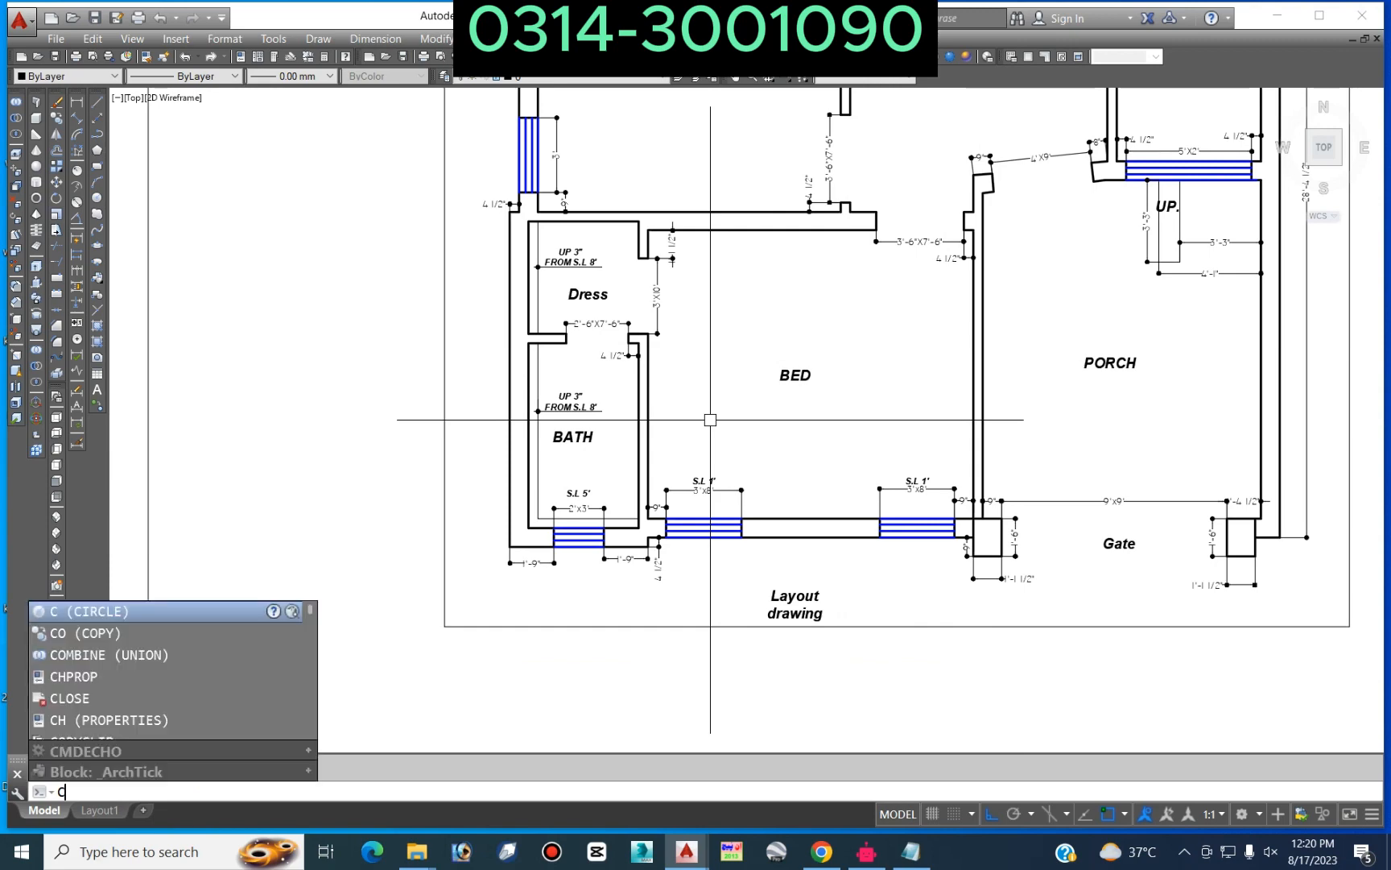
pyautogui.write('O')
pyautogui.press('Return')
pyautogui.click(579, 493)
pyautogui.press('Return')
pyautogui.click(580, 486)
pyautogui.scroll(-2, 581, 483)
pyautogui.scroll(7, 970, 260)
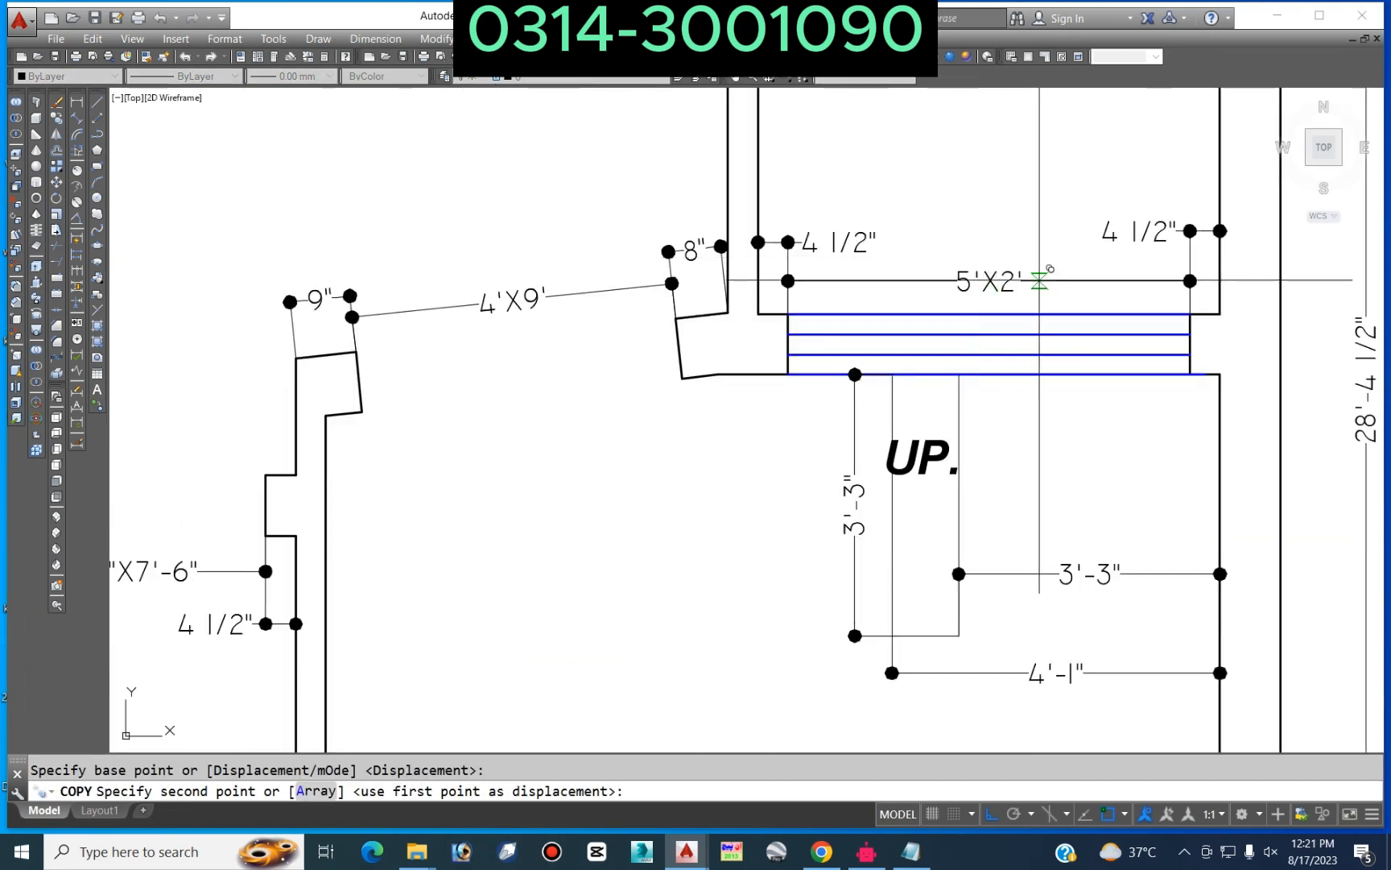
pyautogui.click(1041, 273)
pyautogui.press('Escape')
# Step: Change the copied sill level label above the 5'X2' window dimension to S.L 4'
pyautogui.moveTo(959, 328); pyautogui.dragTo(809, 378, button='middle')
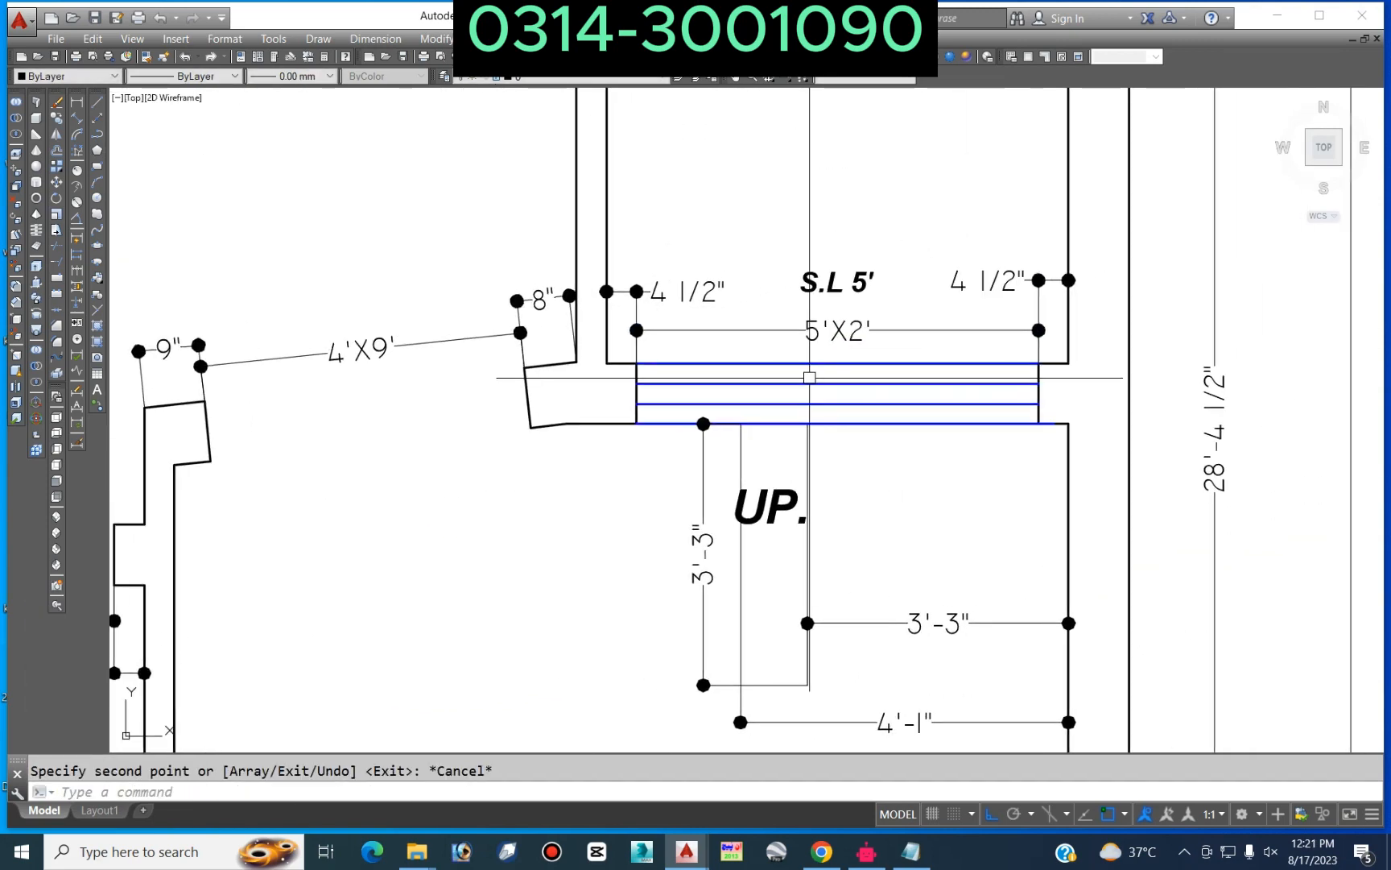
pyautogui.scroll(4, 843, 315)
pyautogui.click(831, 240)
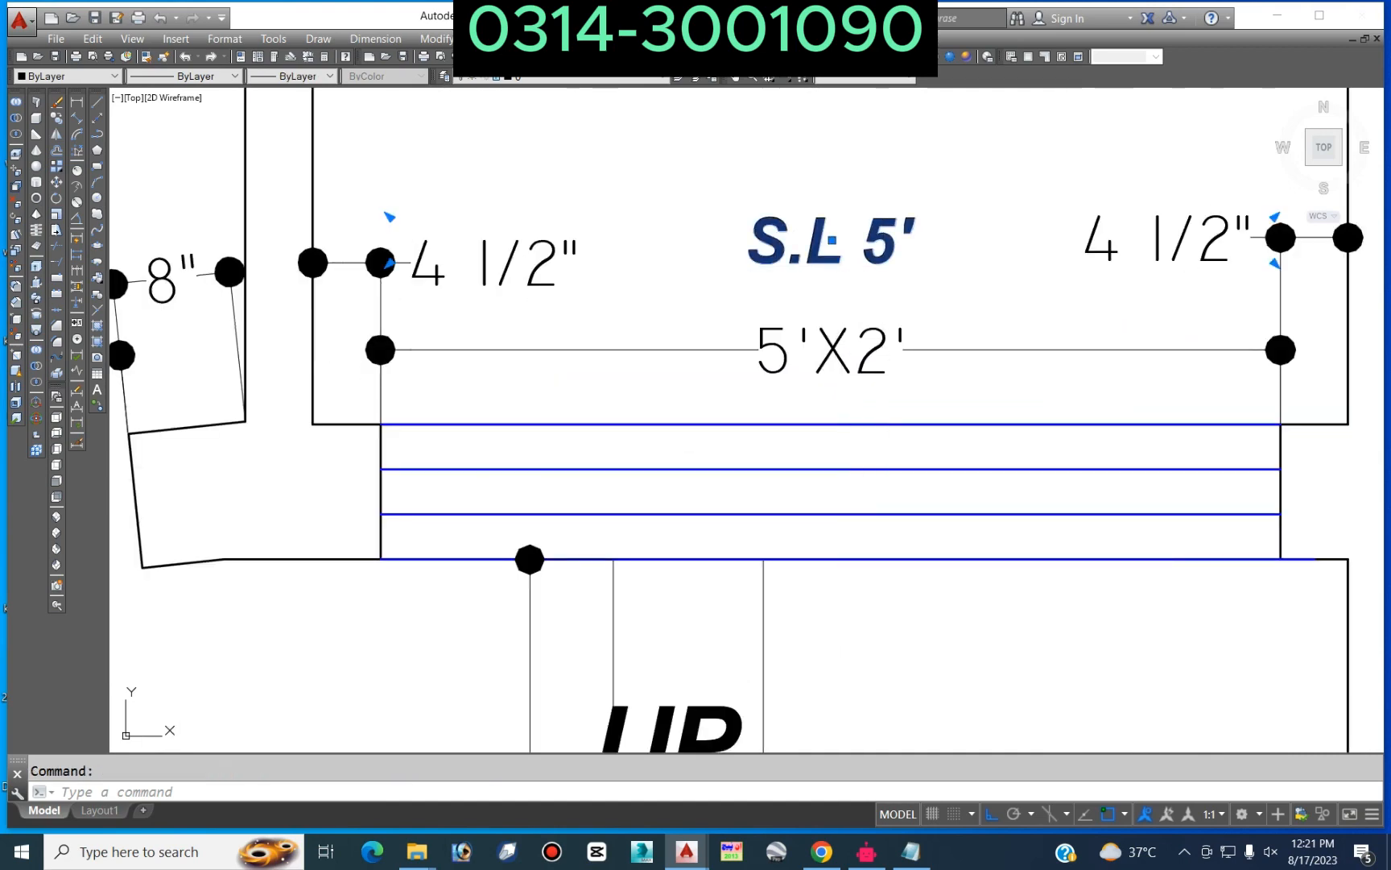
pyautogui.doubleClick(900, 252)
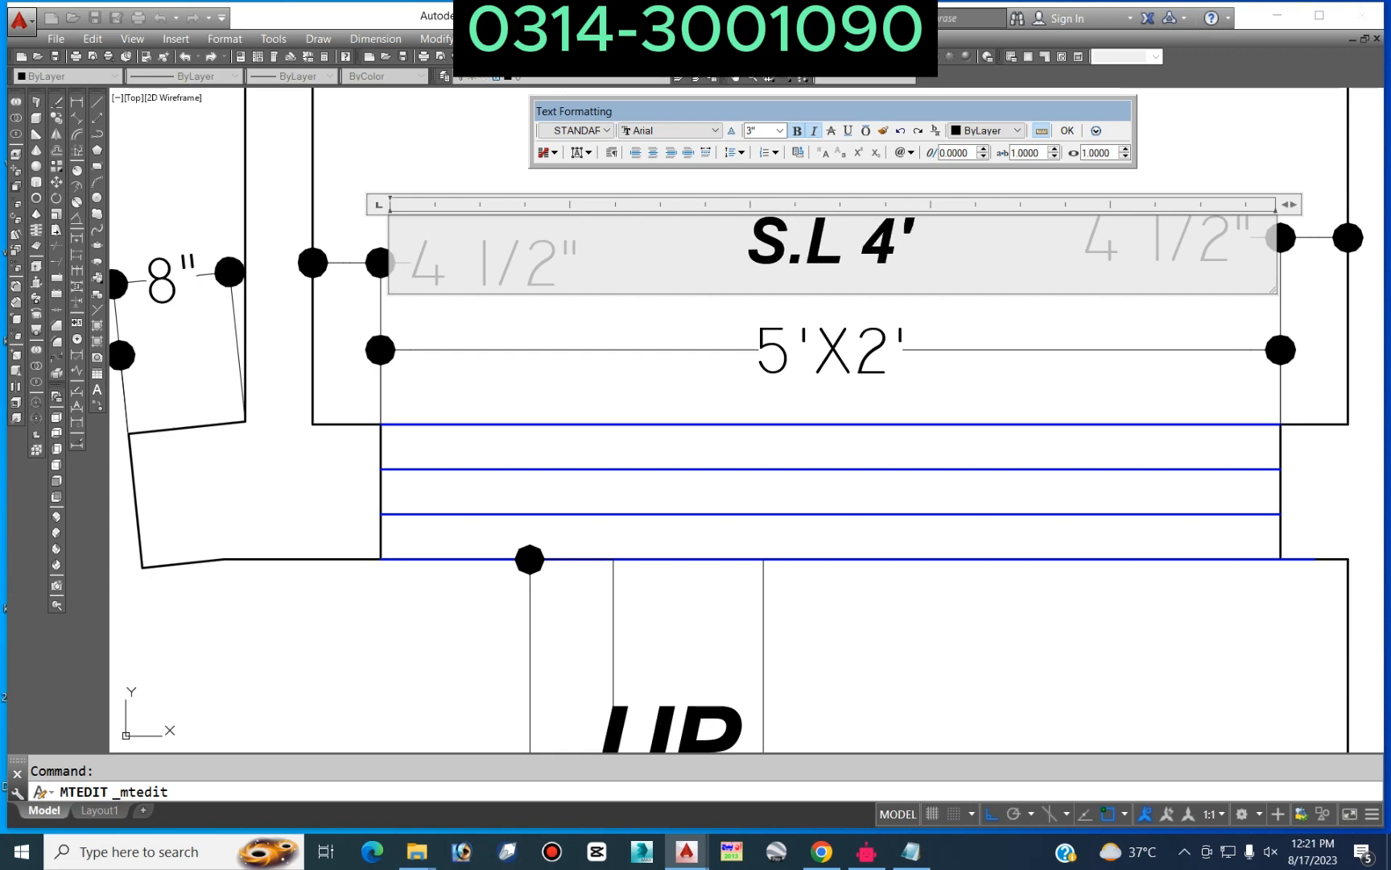
pyautogui.click(1067, 131)
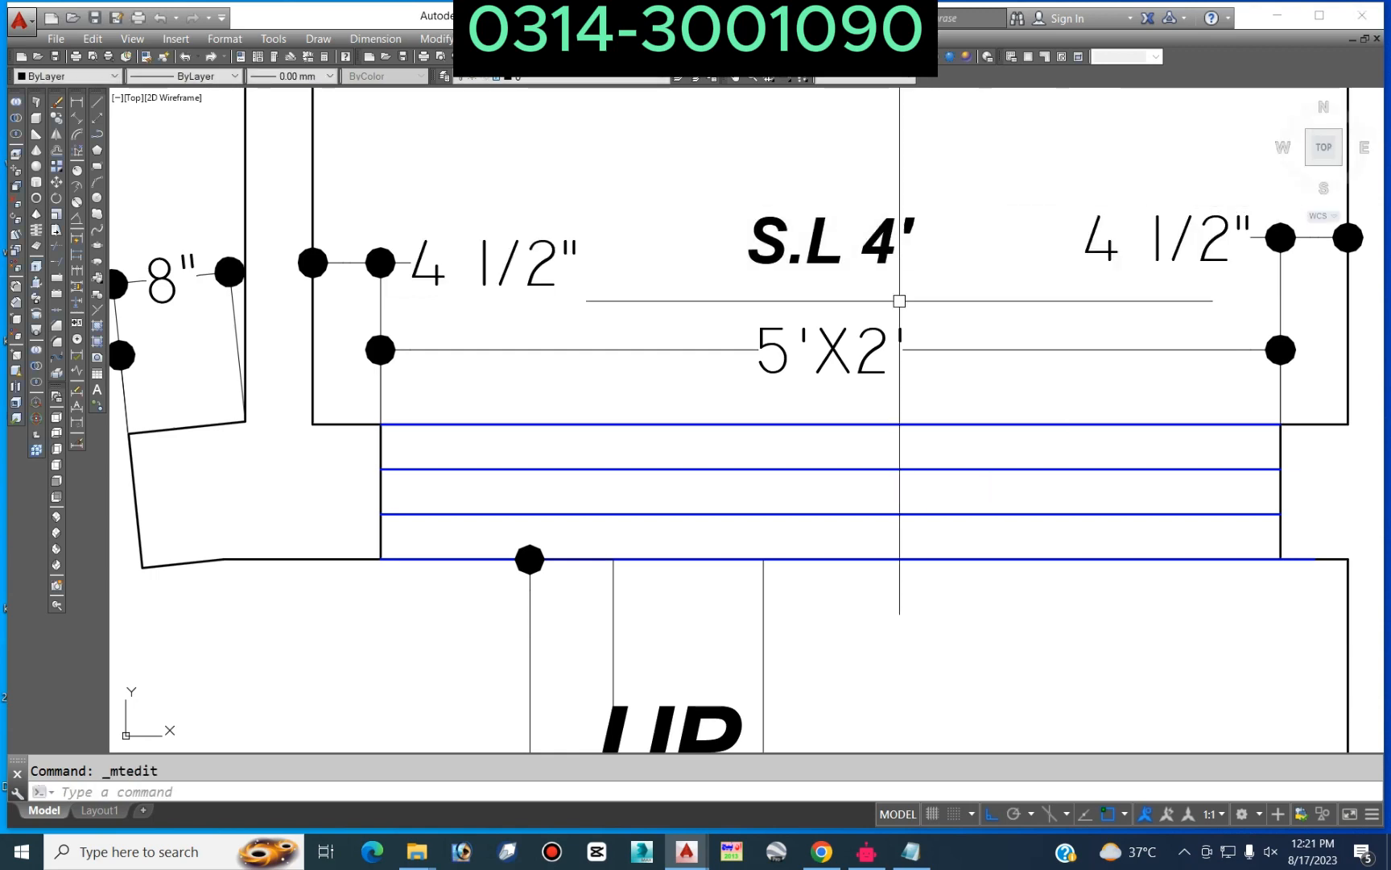
# Step: Move the sill level label straight down, closer to the 5'X2' window dimension
pyautogui.write('m')
pyautogui.press('Return')
pyautogui.click(900, 241)
pyautogui.press('Return')
pyautogui.click(974, 211)
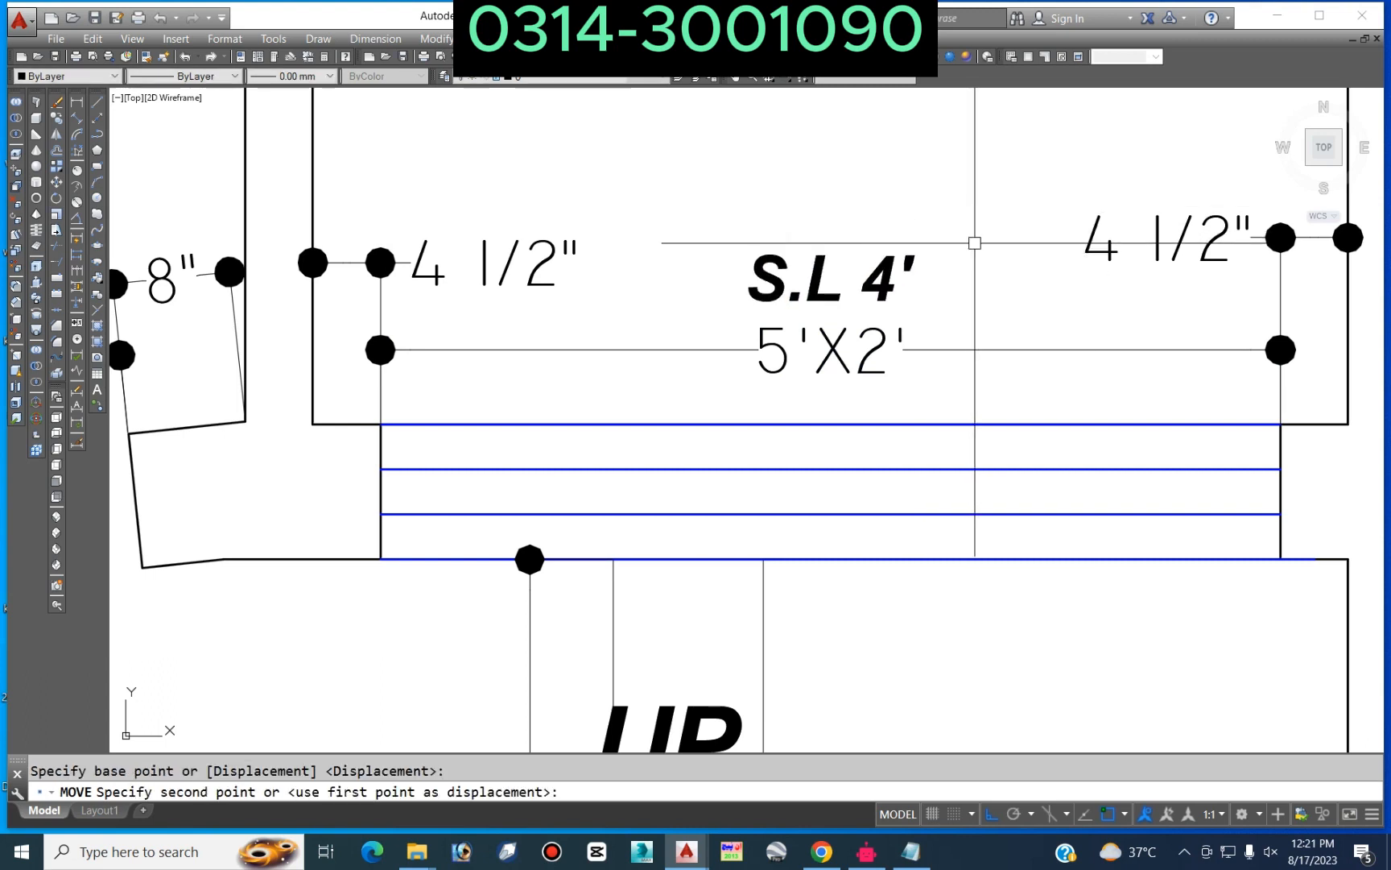
pyautogui.click(976, 242)
# Step: Change the sill level label above the 5'X2' window dimension to S.L 3'-6"
pyautogui.click(884, 282)
pyautogui.doubleClick(886, 281)
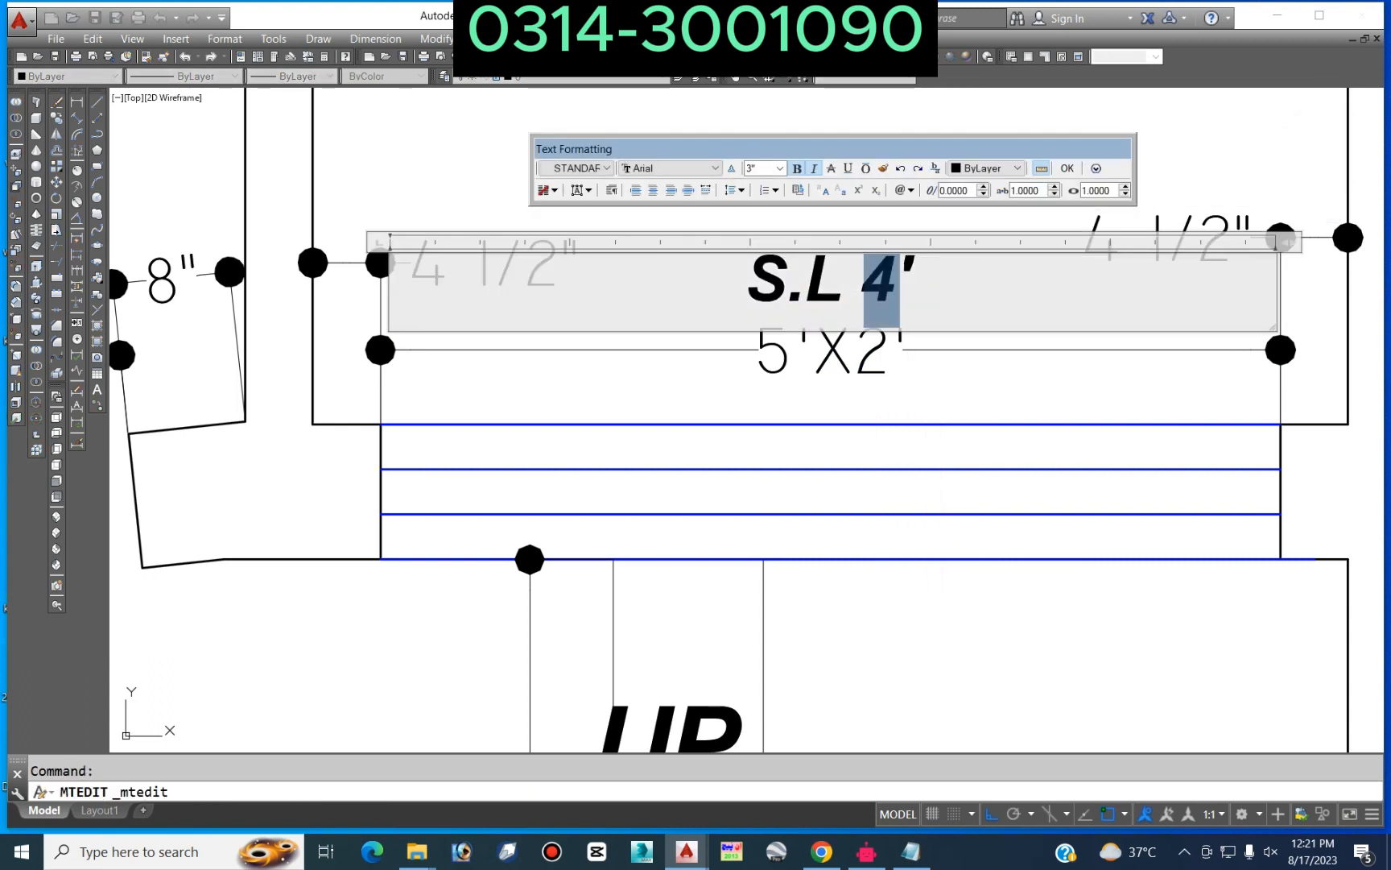
pyautogui.write('3\'-6"')
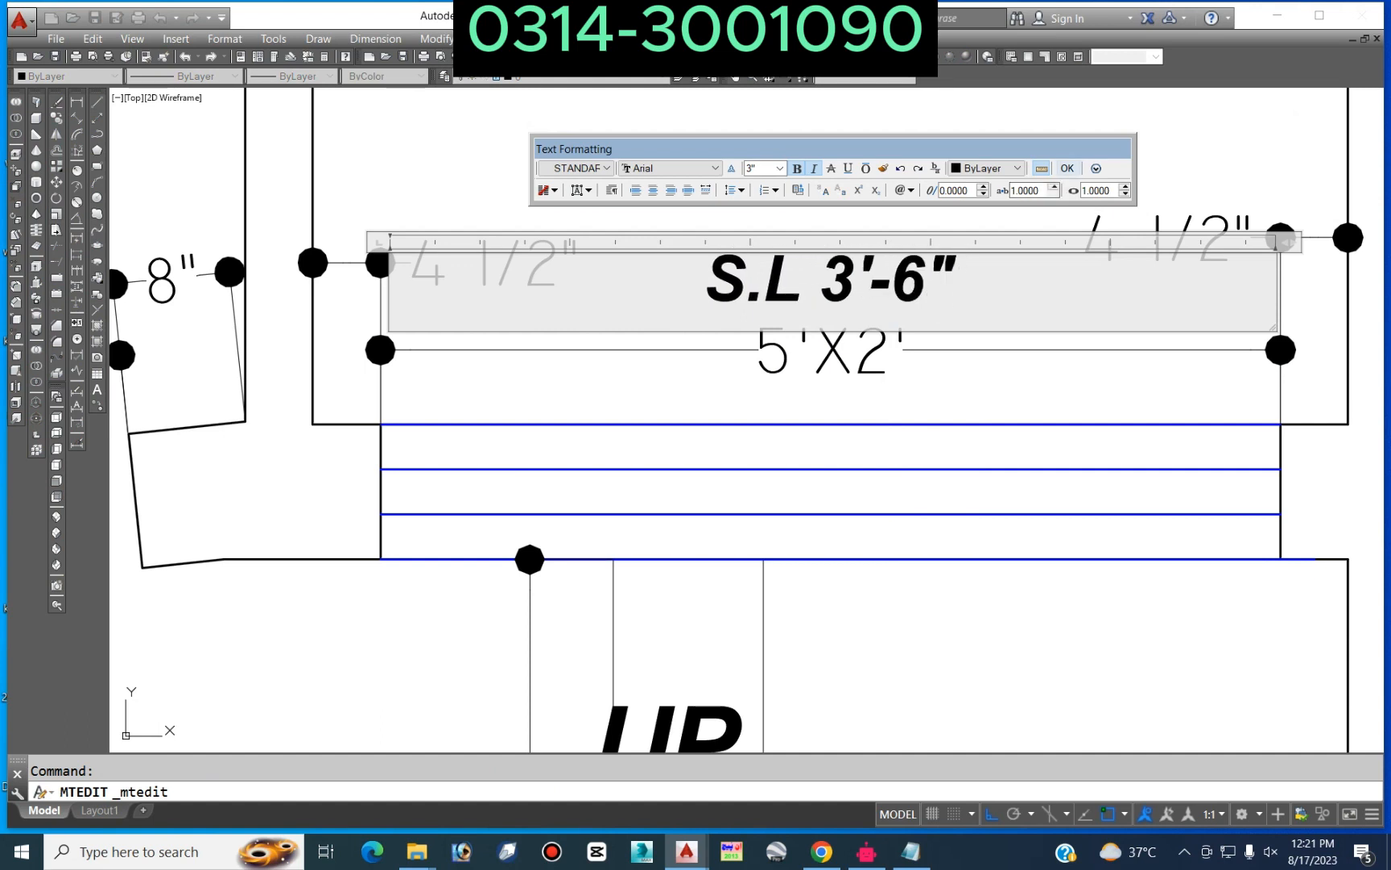
pyautogui.click(1067, 169)
# Step: Change the dimension text of the kitchen window above the stairs to 5'X2'-6"
pyautogui.click(884, 349)
pyautogui.doubleClick(884, 350)
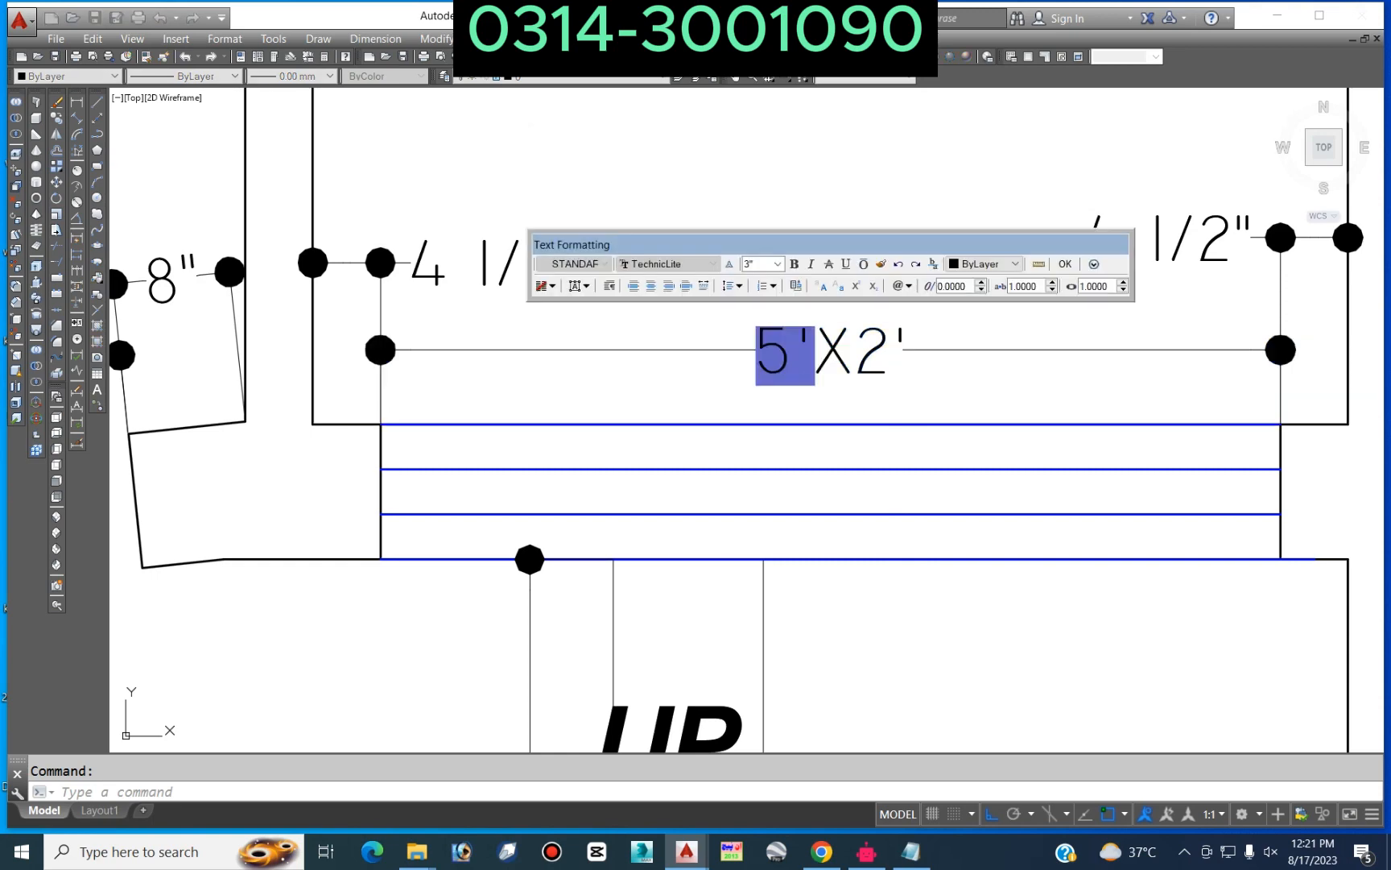
pyautogui.write('-6"')
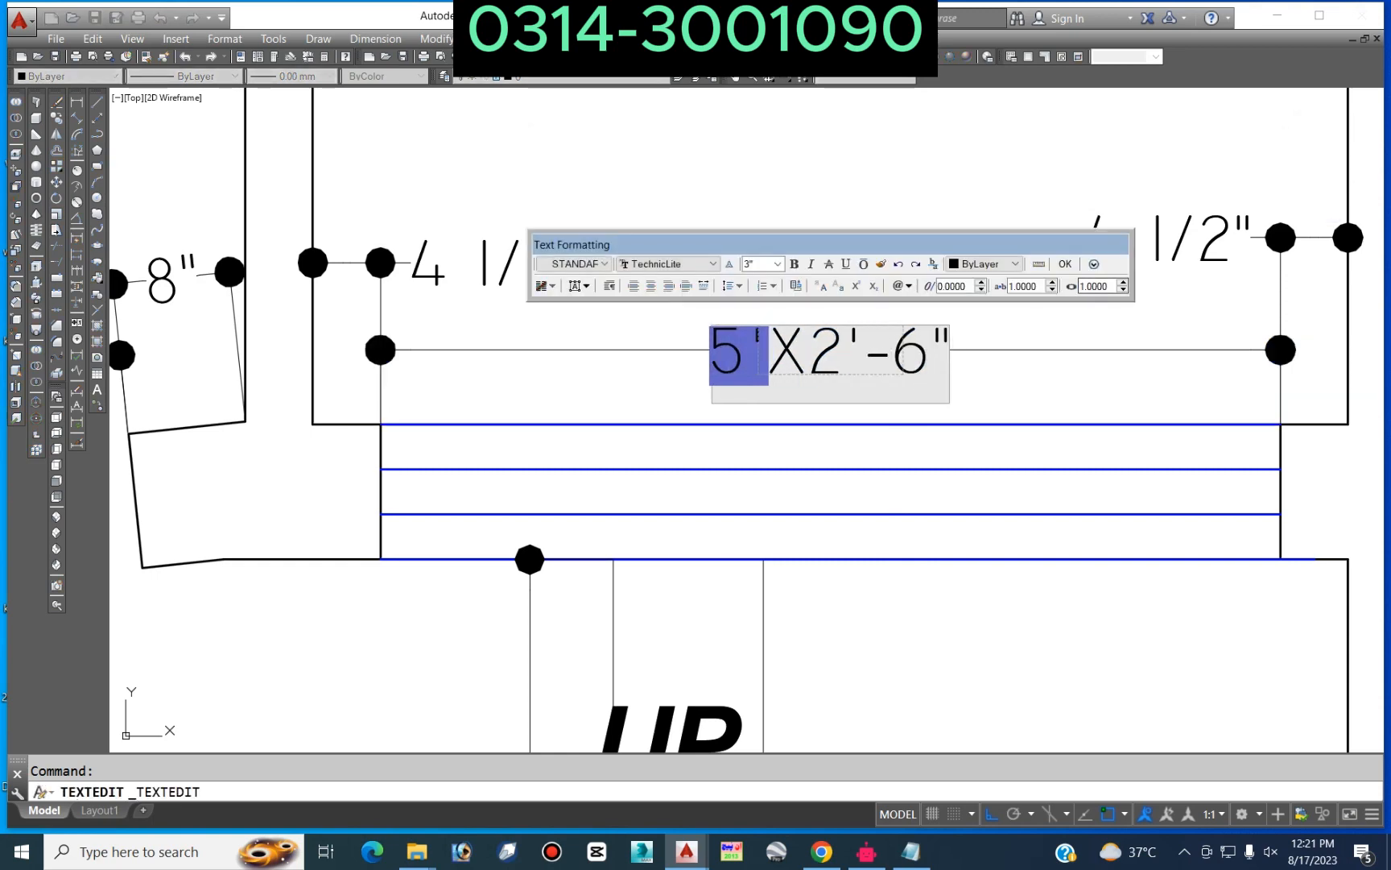
pyautogui.click(1065, 263)
# Step: Copy the S.L 1' label from the lower bedroom's left window into the upper bedroom, level with its lower side-wall window
pyautogui.scroll(-3, 638, 416)
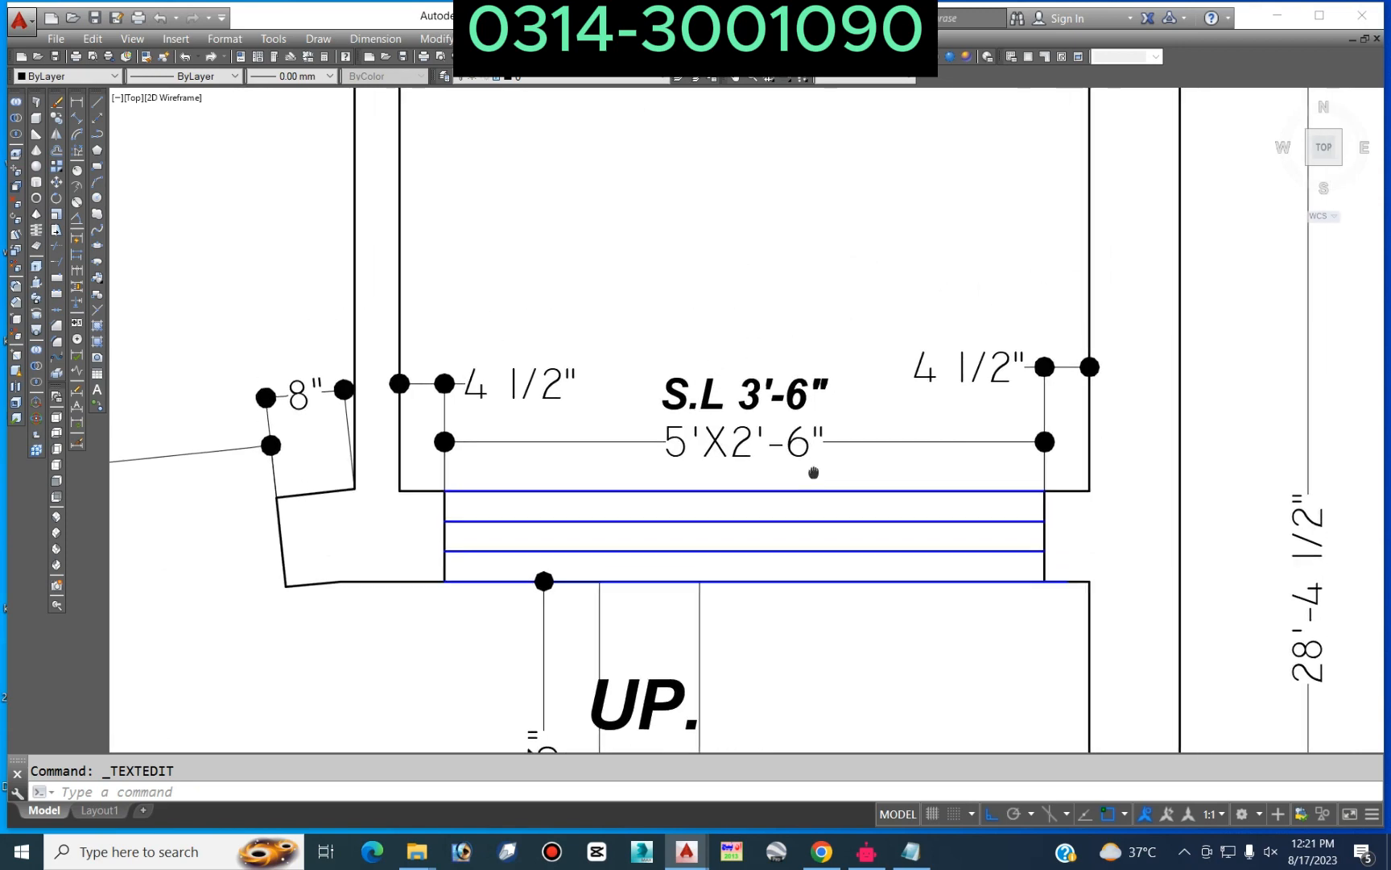
pyautogui.scroll(-5, 823, 491)
pyautogui.scroll(-1, 814, 398)
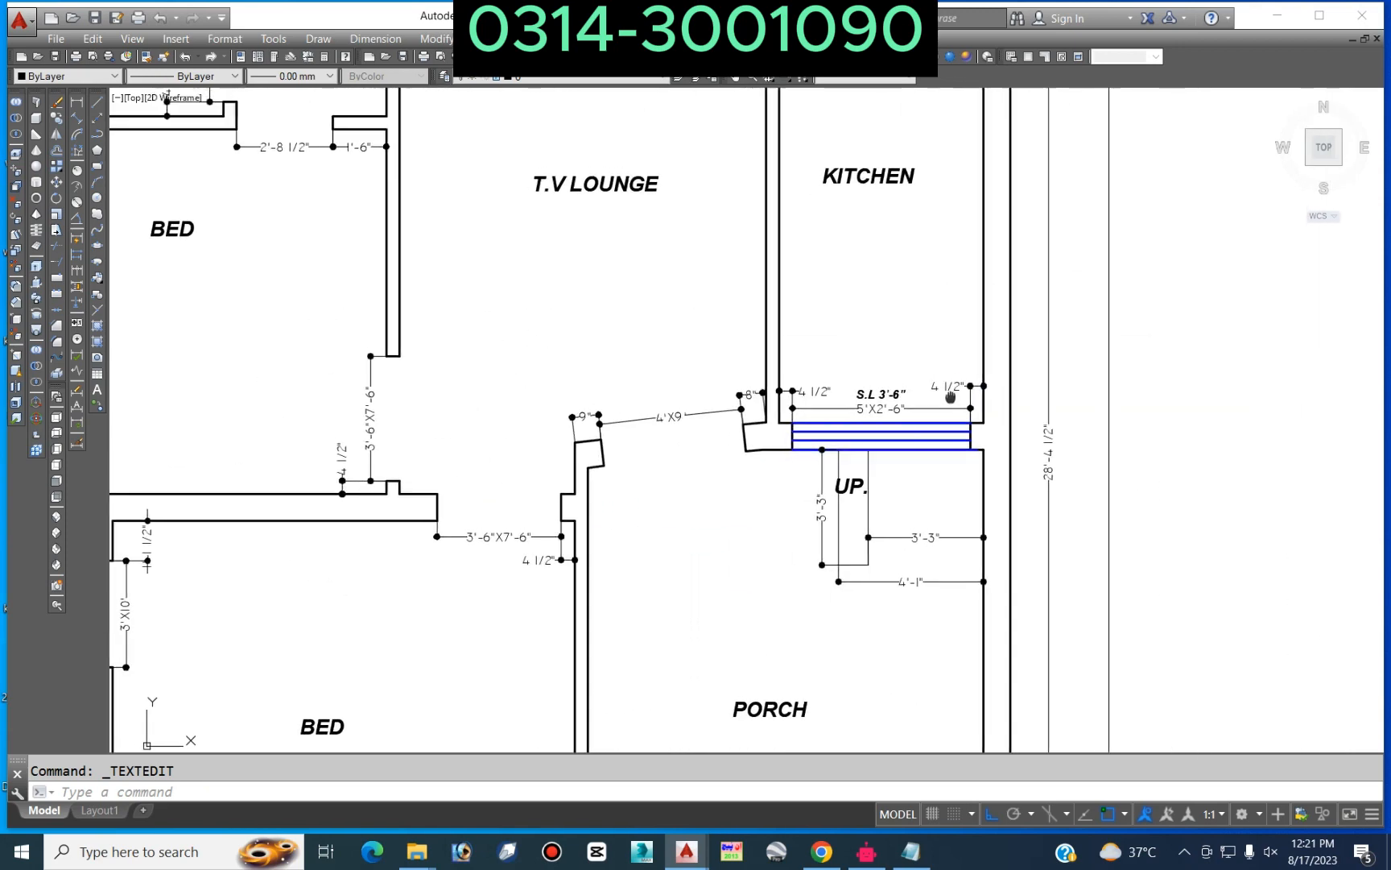
pyautogui.scroll(-5, 901, 348)
pyautogui.scroll(4, 640, 279)
pyautogui.scroll(-3, 640, 343)
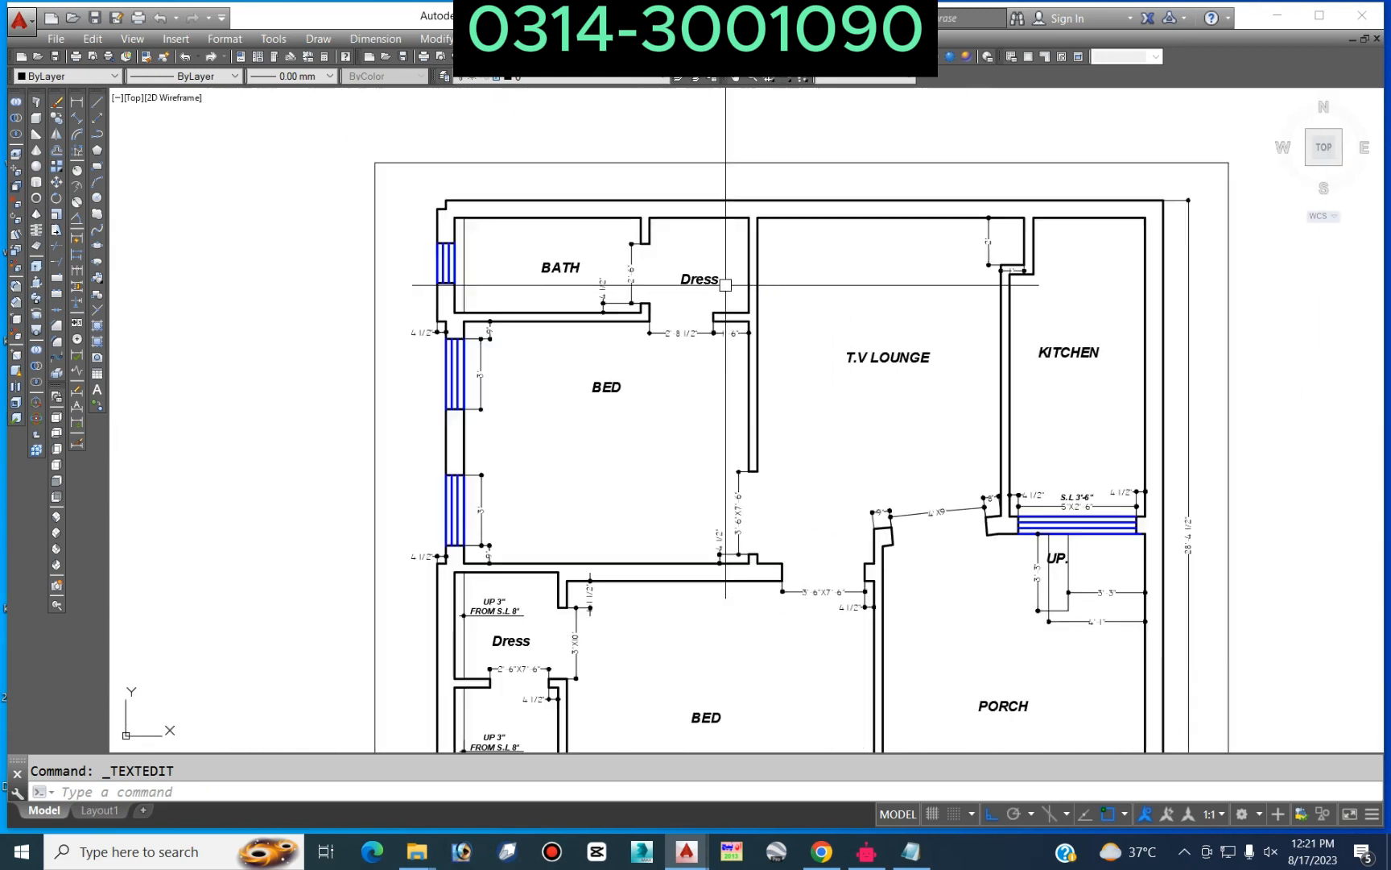
pyautogui.moveTo(609, 448); pyautogui.dragTo(594, 323, button='middle')
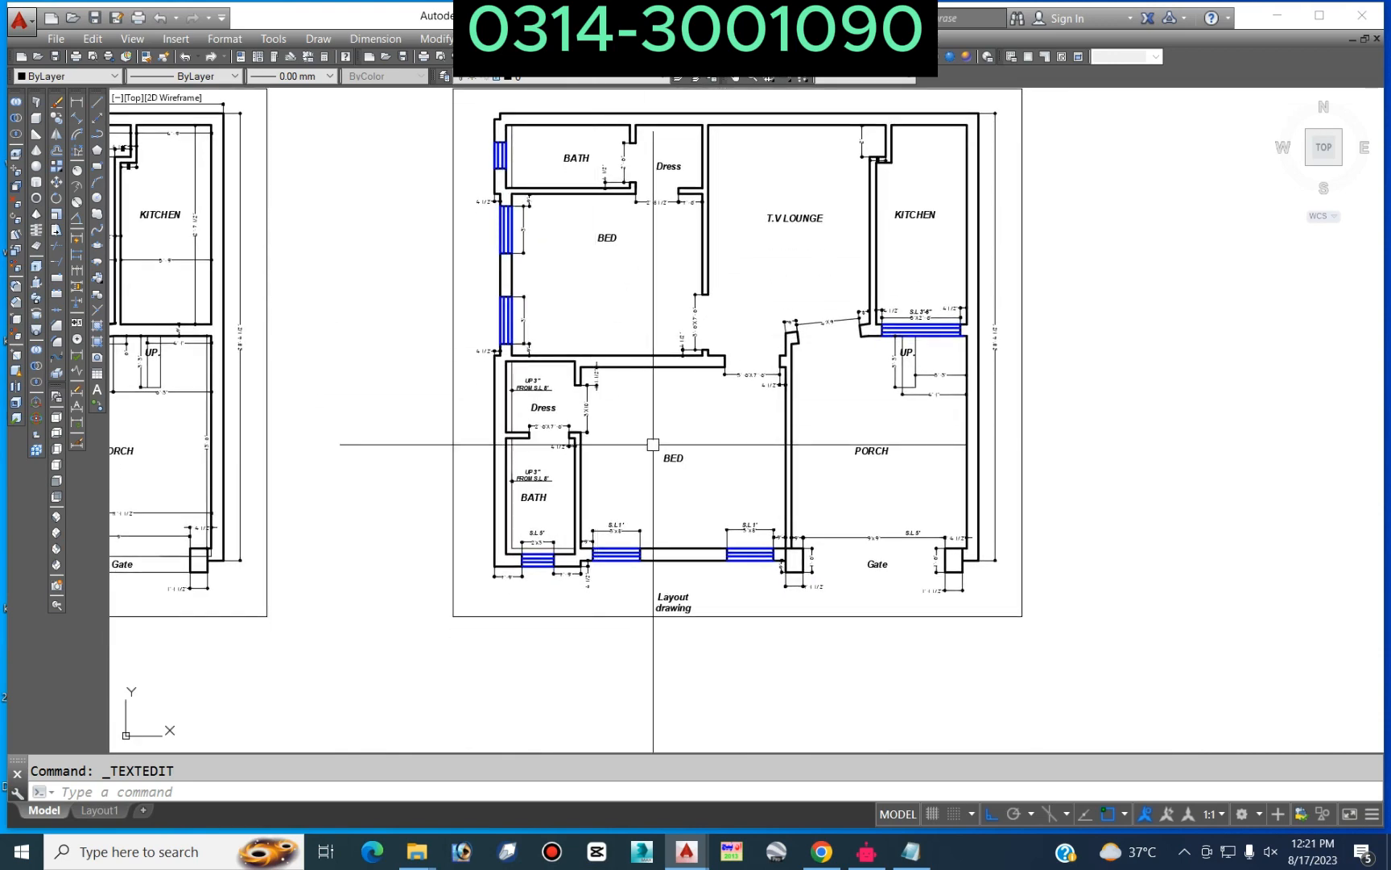
pyautogui.scroll(5, 670, 545)
pyautogui.click(517, 455)
pyautogui.press('Return')
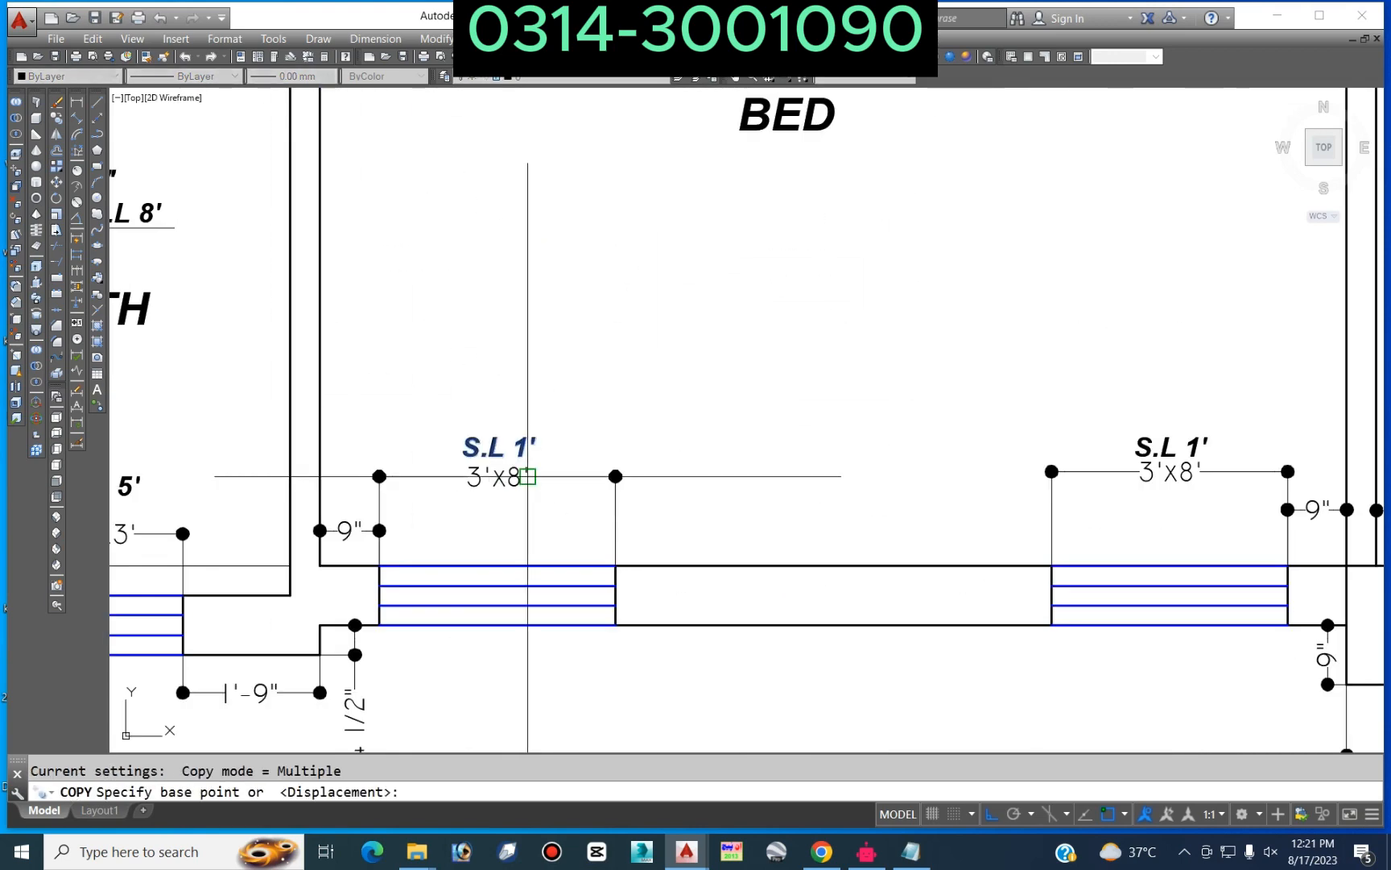
pyautogui.click(528, 475)
pyautogui.scroll(-4, 643, 373)
pyautogui.scroll(7, 624, 273)
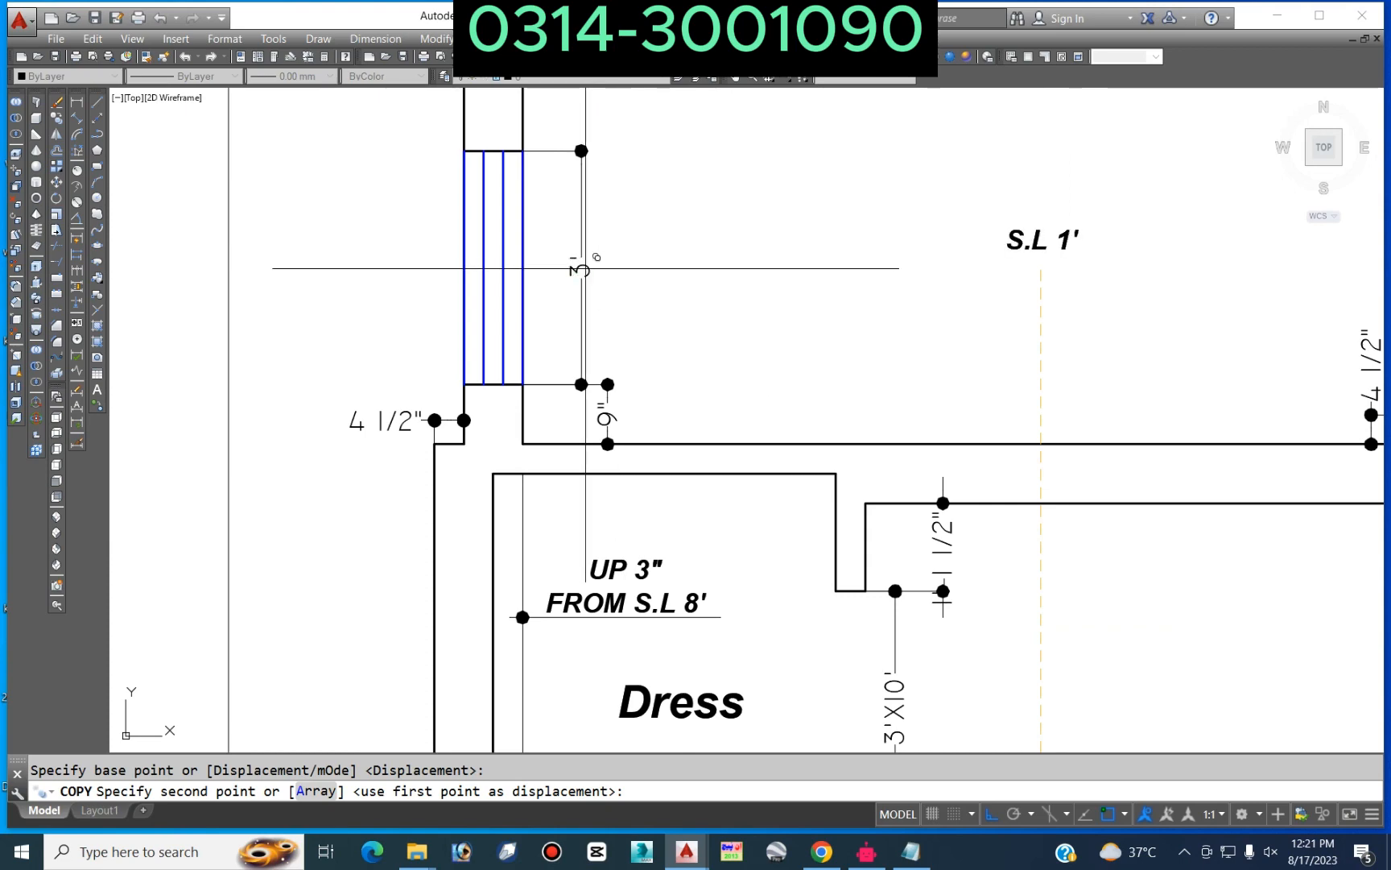
pyautogui.click(624, 282)
pyautogui.press('Escape')
# Step: Rotate the copied S.L 1' label in the upper bedroom 90 degrees so it reads vertically
pyautogui.scroll(-4, 670, 263)
pyautogui.write('R')
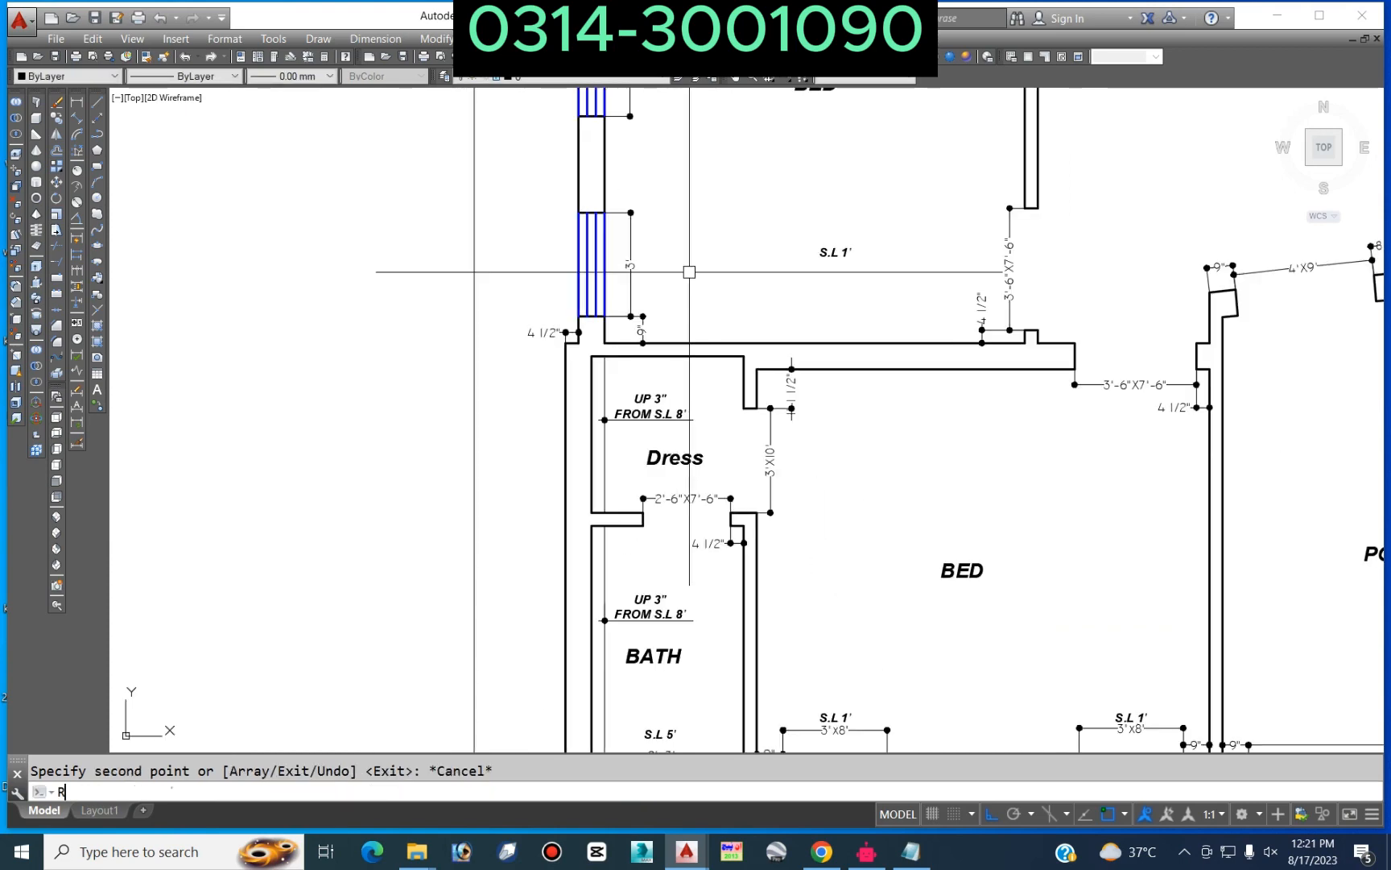
pyautogui.write('o')
pyautogui.press('Return')
pyautogui.scroll(4, 829, 254)
pyautogui.click(845, 235)
pyautogui.press('Return')
pyautogui.click(813, 173)
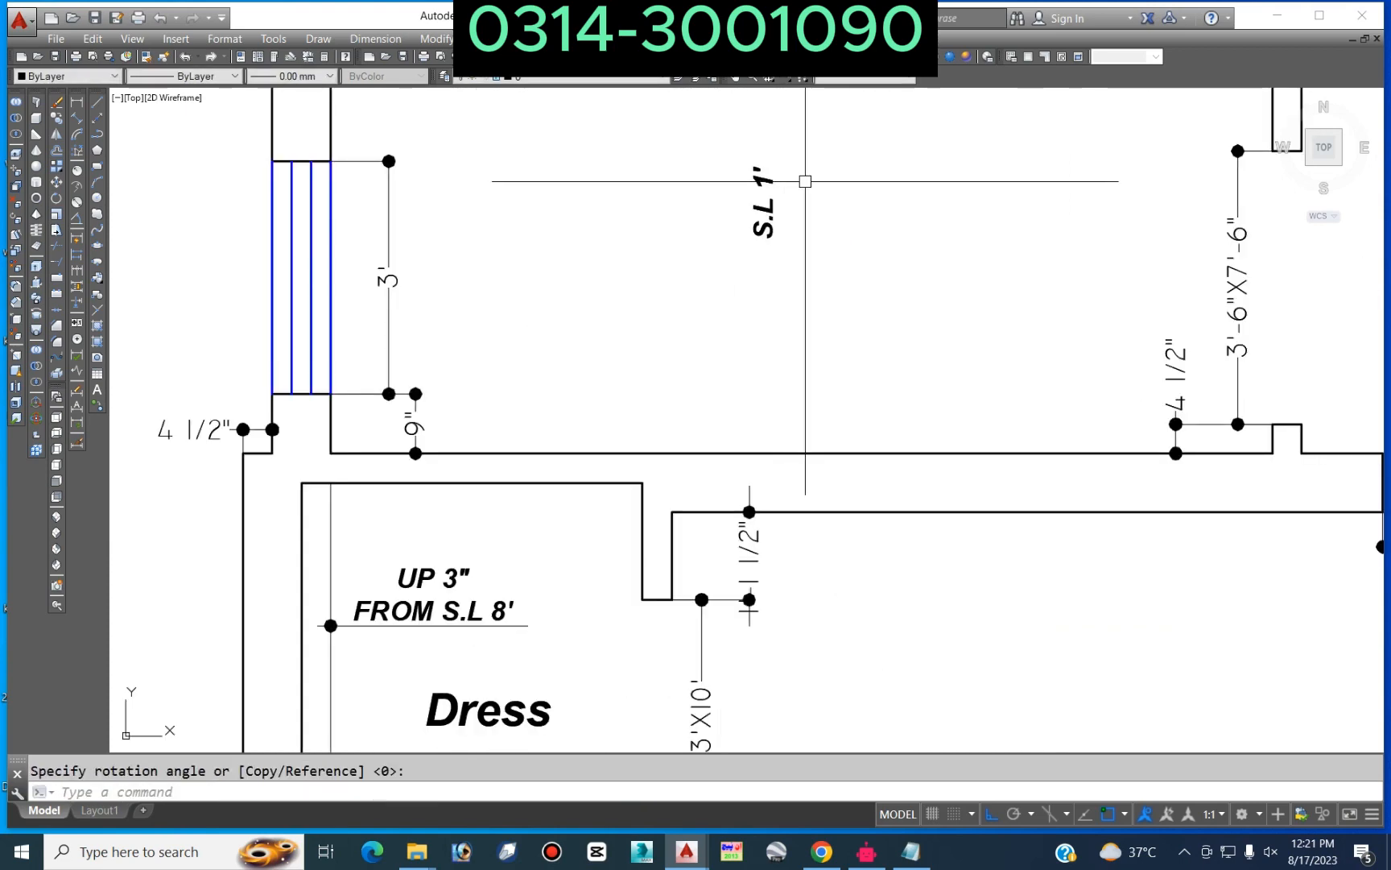
# Step: Move the vertical S.L 1' label beside the 3' dimension of the upper bedroom's lower window, roughly centred on it
pyautogui.click(768, 256)
pyautogui.write('M')
pyautogui.press('Return')
pyautogui.click(764, 203)
pyautogui.press('Return')
pyautogui.click(976, 252)
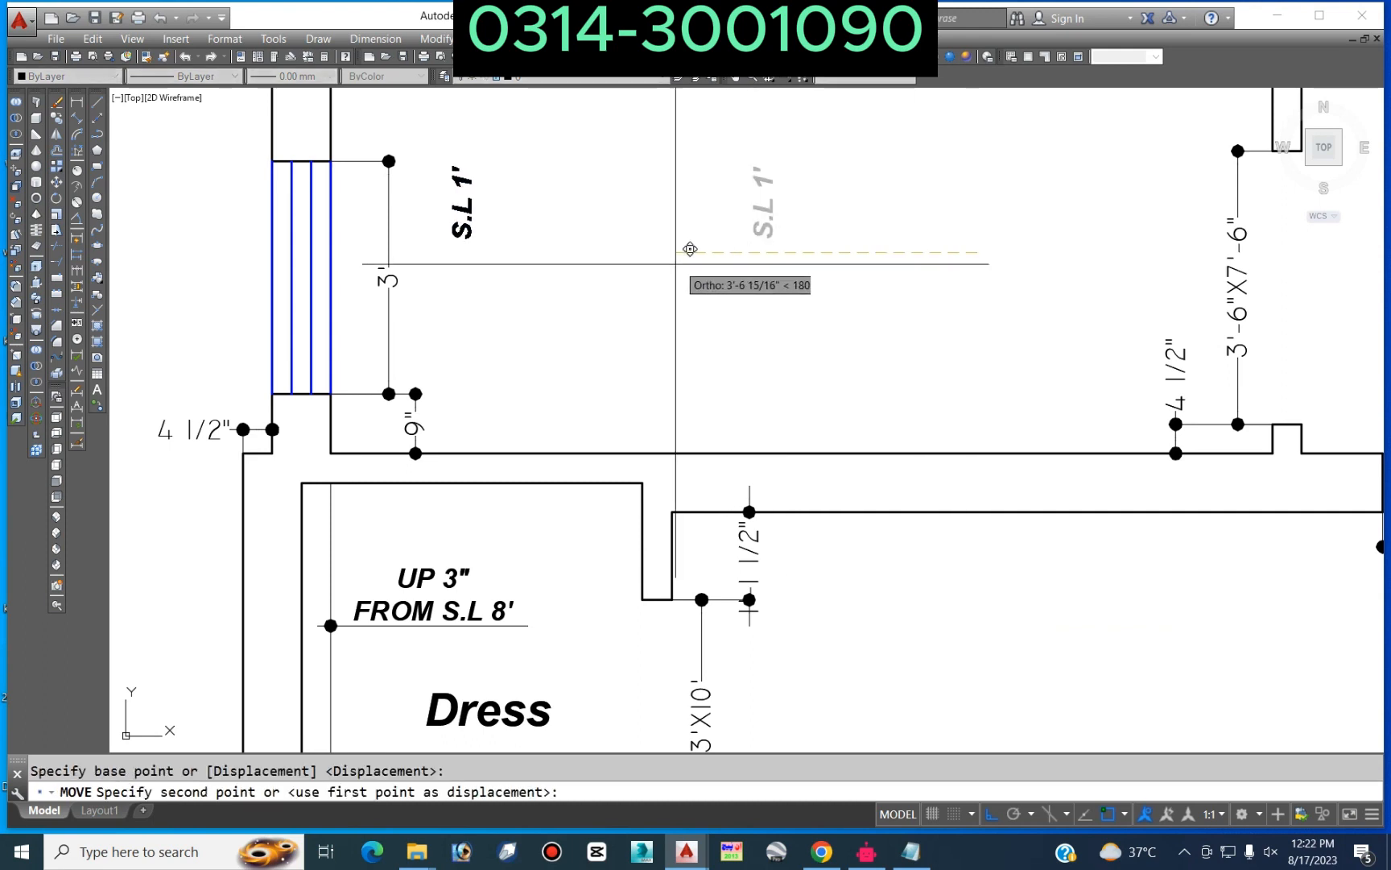
pyautogui.click(661, 249)
pyautogui.press('Return')
pyautogui.click(434, 209)
pyautogui.press('Return')
pyautogui.click(572, 203)
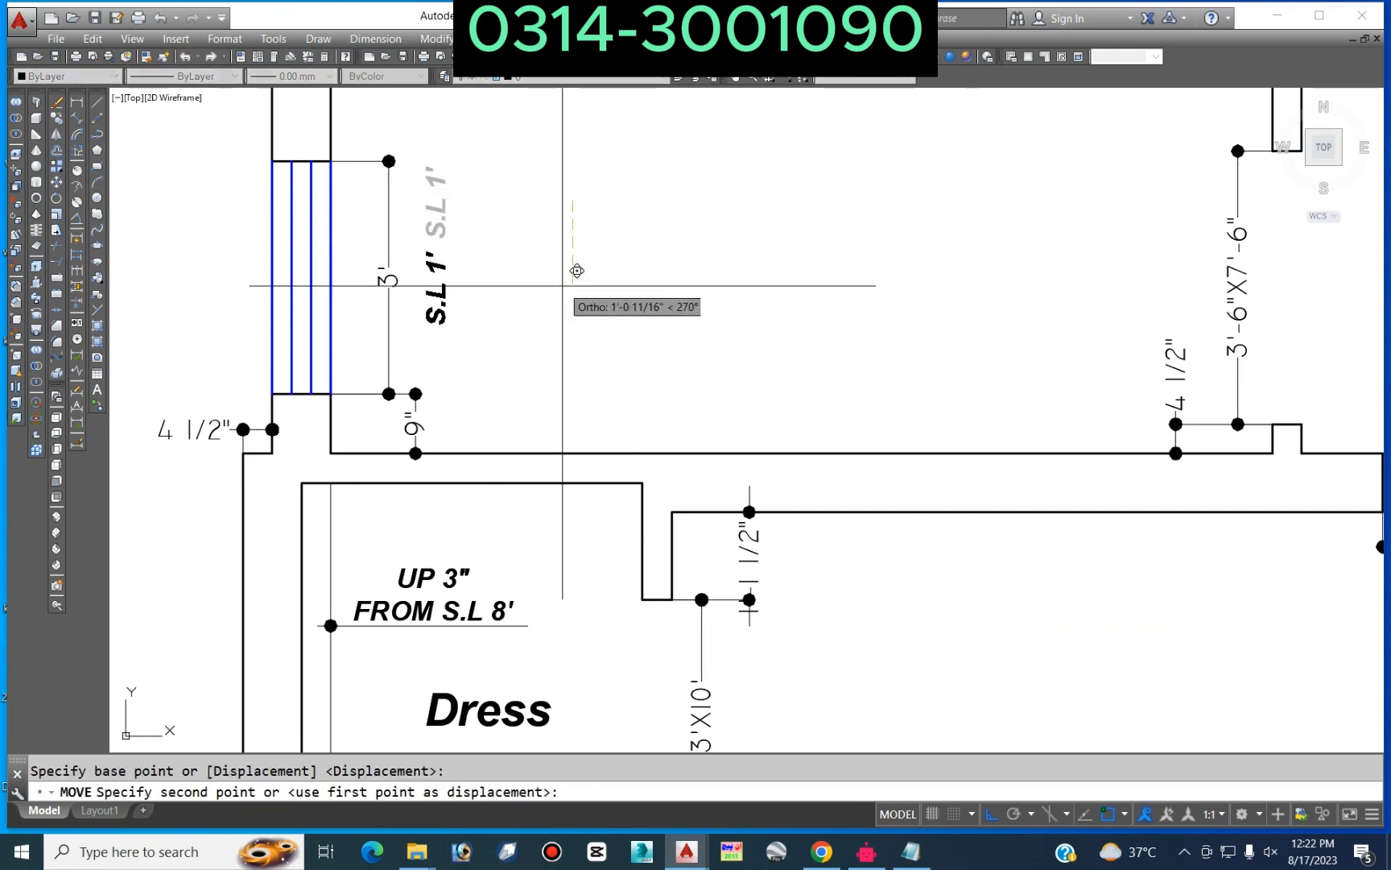
pyautogui.click(576, 260)
# Step: Copy the vertical S.L 1' label straight up beside the 3' dimension of the upper bedroom's other window
pyautogui.write('co')
pyautogui.press('Return')
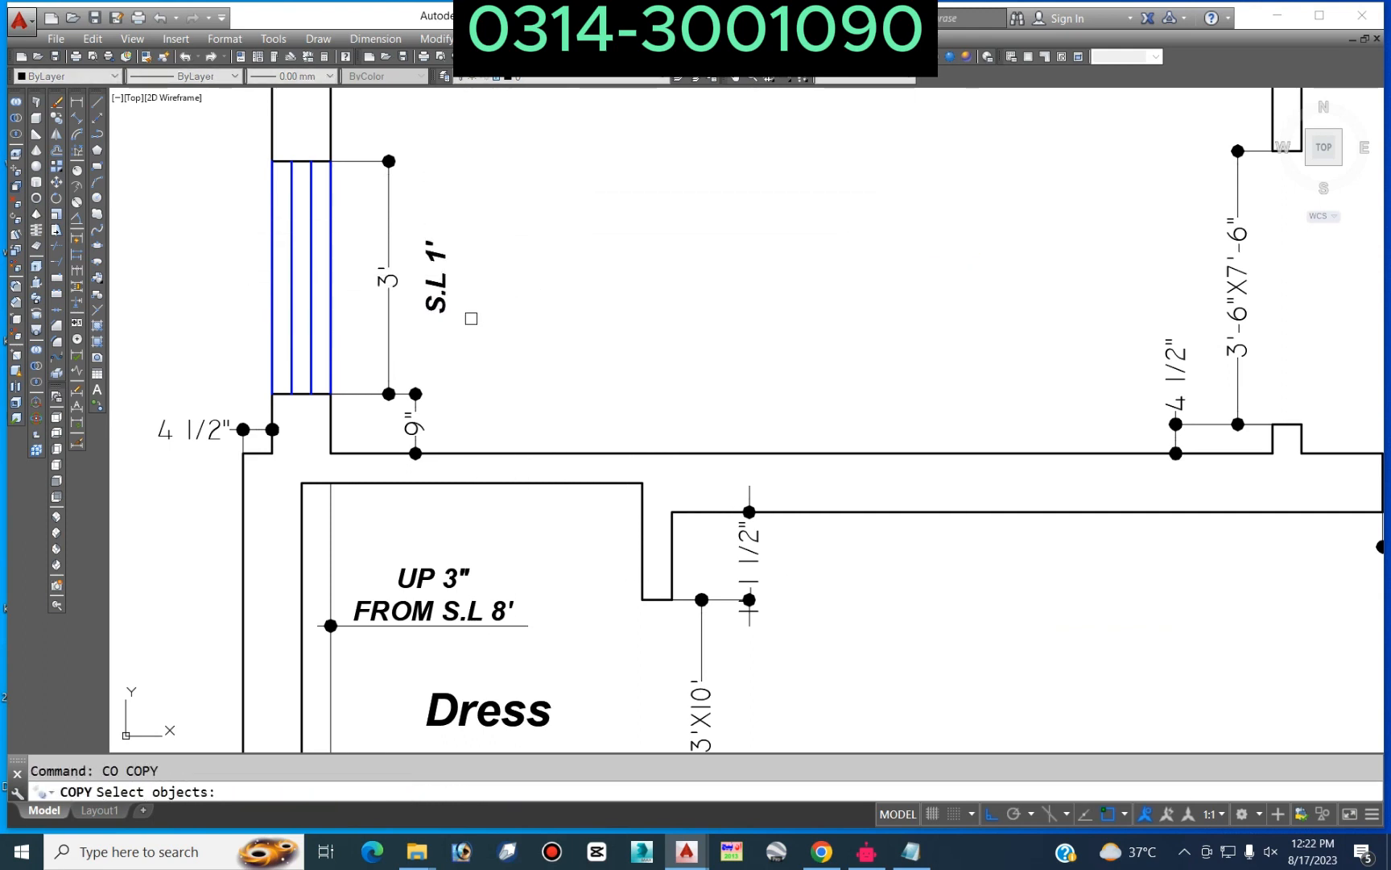
pyautogui.scroll(-5, 510, 315)
pyautogui.press('Return')
pyautogui.click(599, 330)
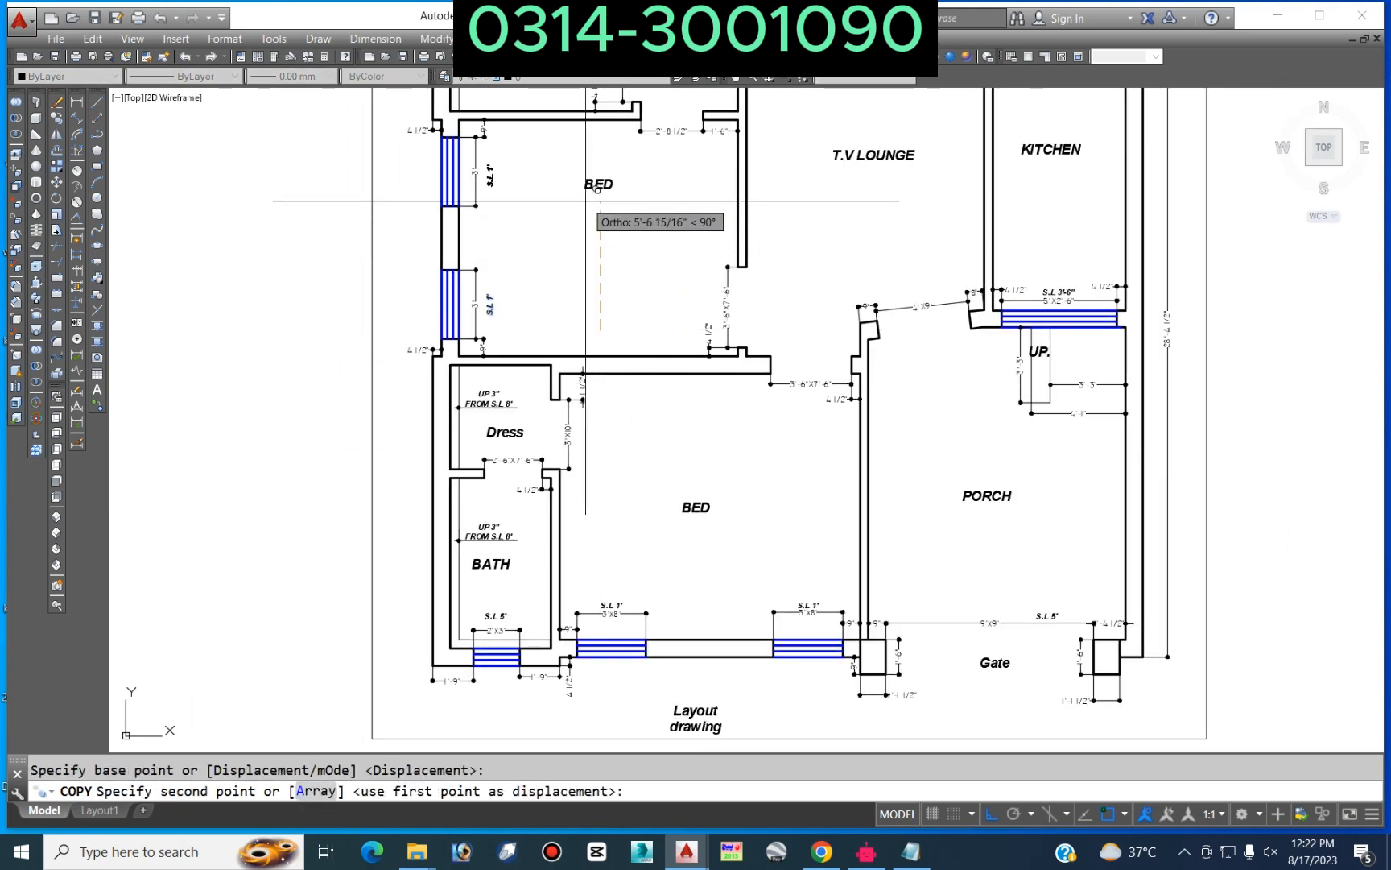
pyautogui.click(585, 202)
pyautogui.press('Return')
# Step: Copy the vertical S.L 1' label from the upper bedroom straight up beside the upper bath's window
pyautogui.scroll(-4, 507, 211)
pyautogui.scroll(6, 561, 215)
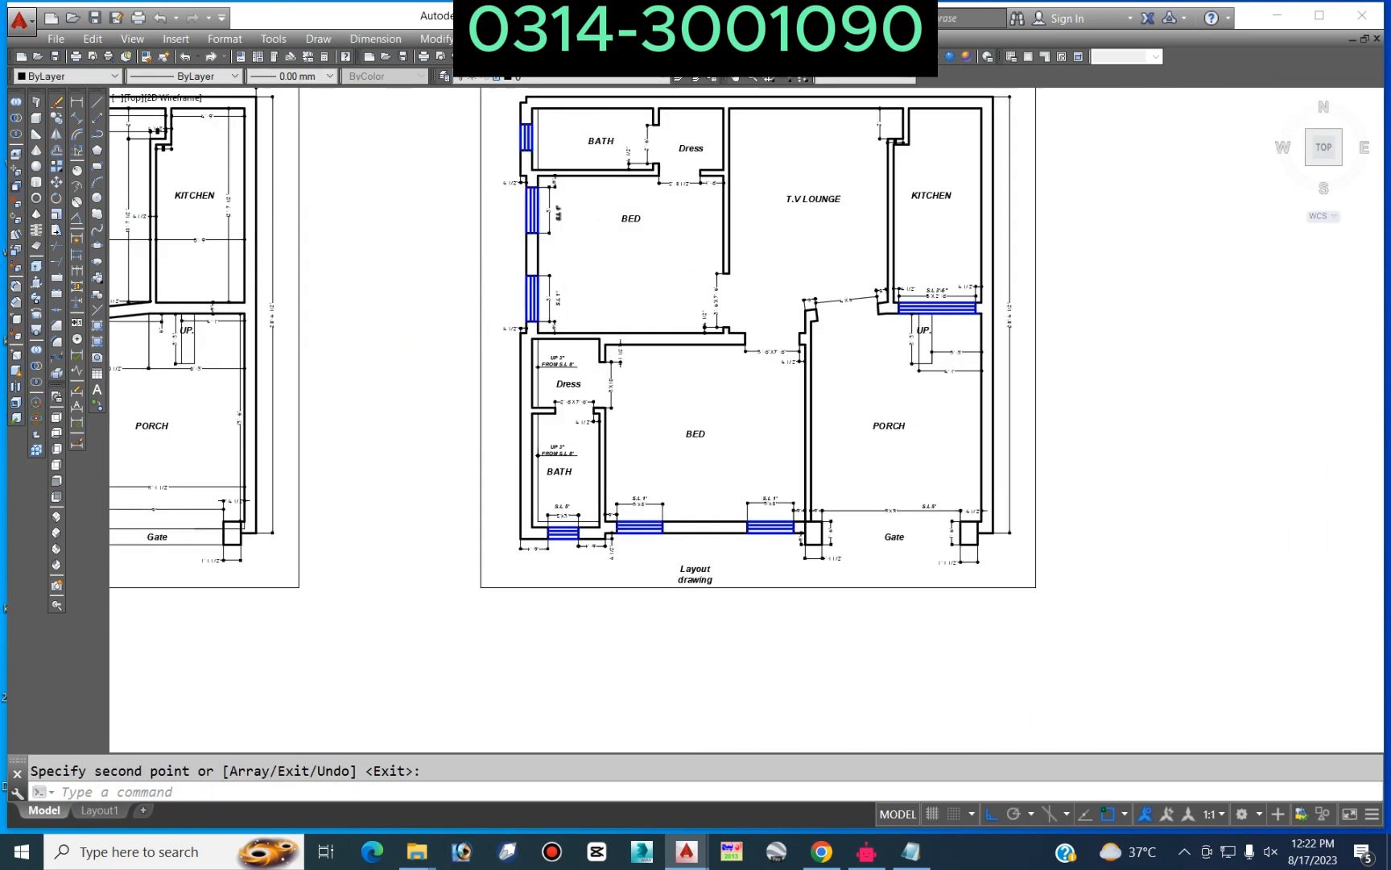
pyautogui.press('Return')
pyautogui.click(553, 232)
pyautogui.press('Return')
pyautogui.click(603, 407)
pyautogui.scroll(-5, 612, 276)
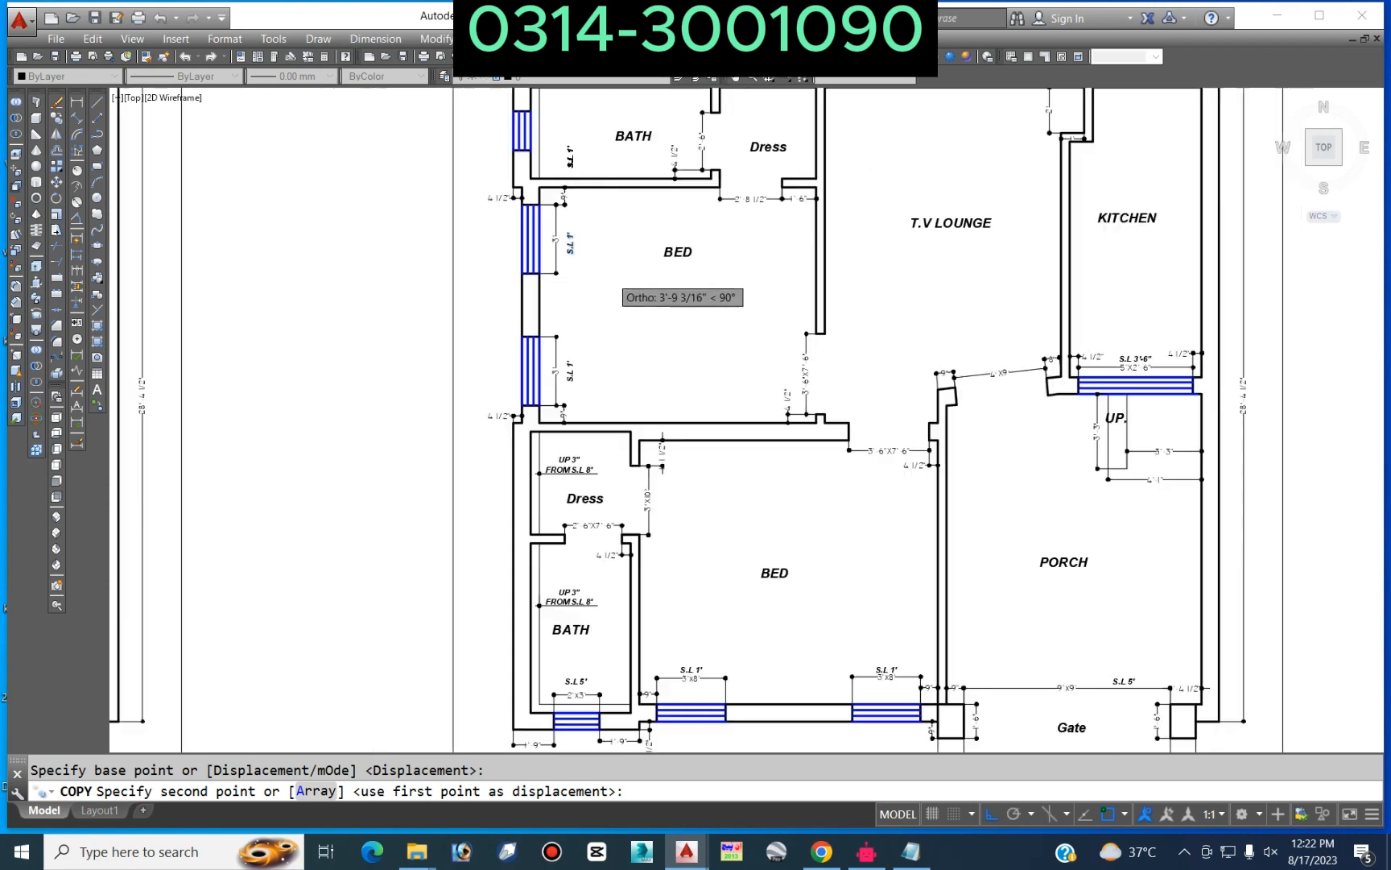
pyautogui.click(612, 258)
pyautogui.press('Escape')
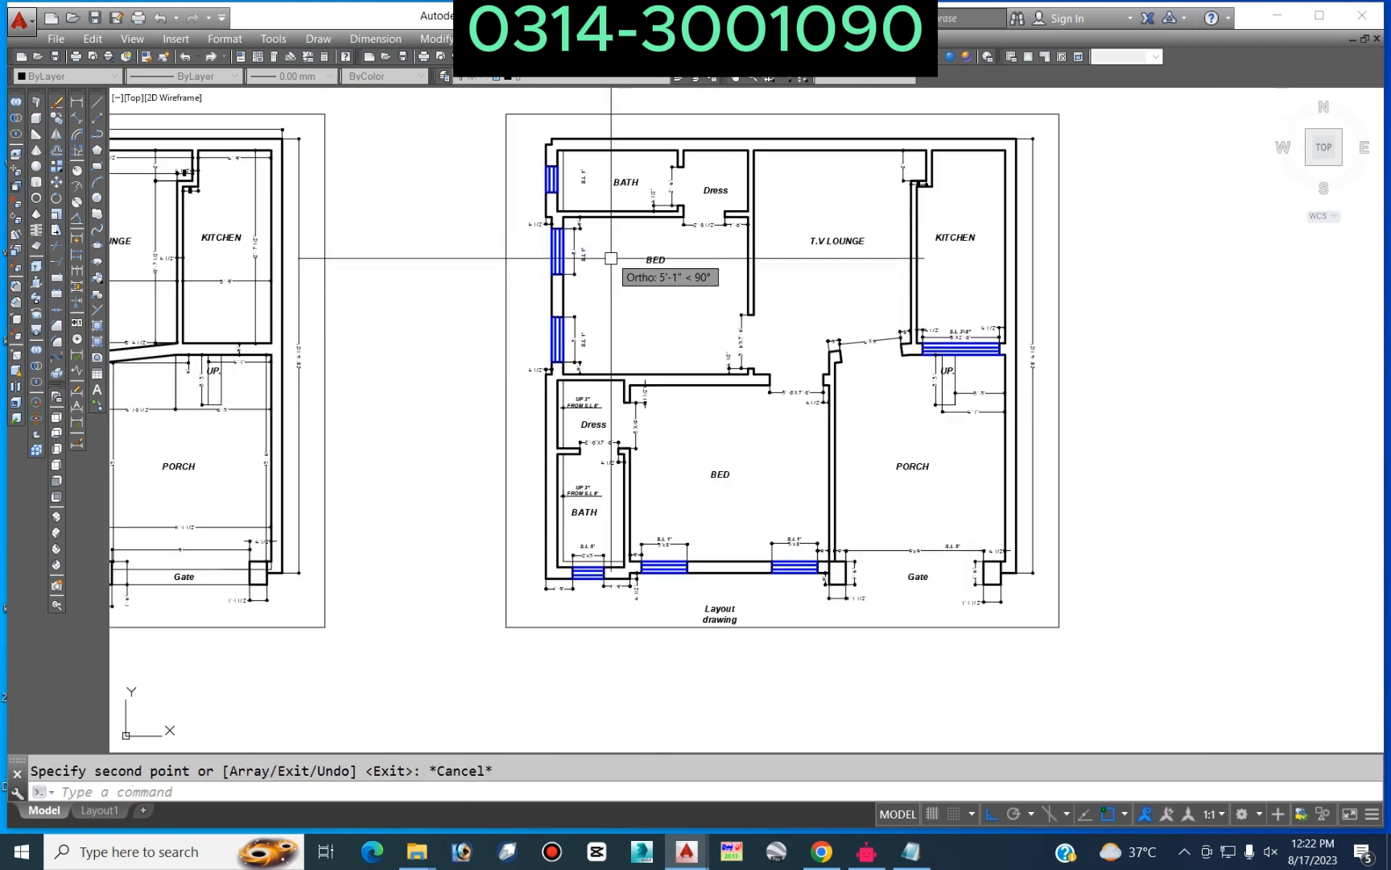
# Step: Copy the 2'x3' window dimension from the lower bath to the upper corner of the upper bath's window
pyautogui.scroll(4, 604, 566)
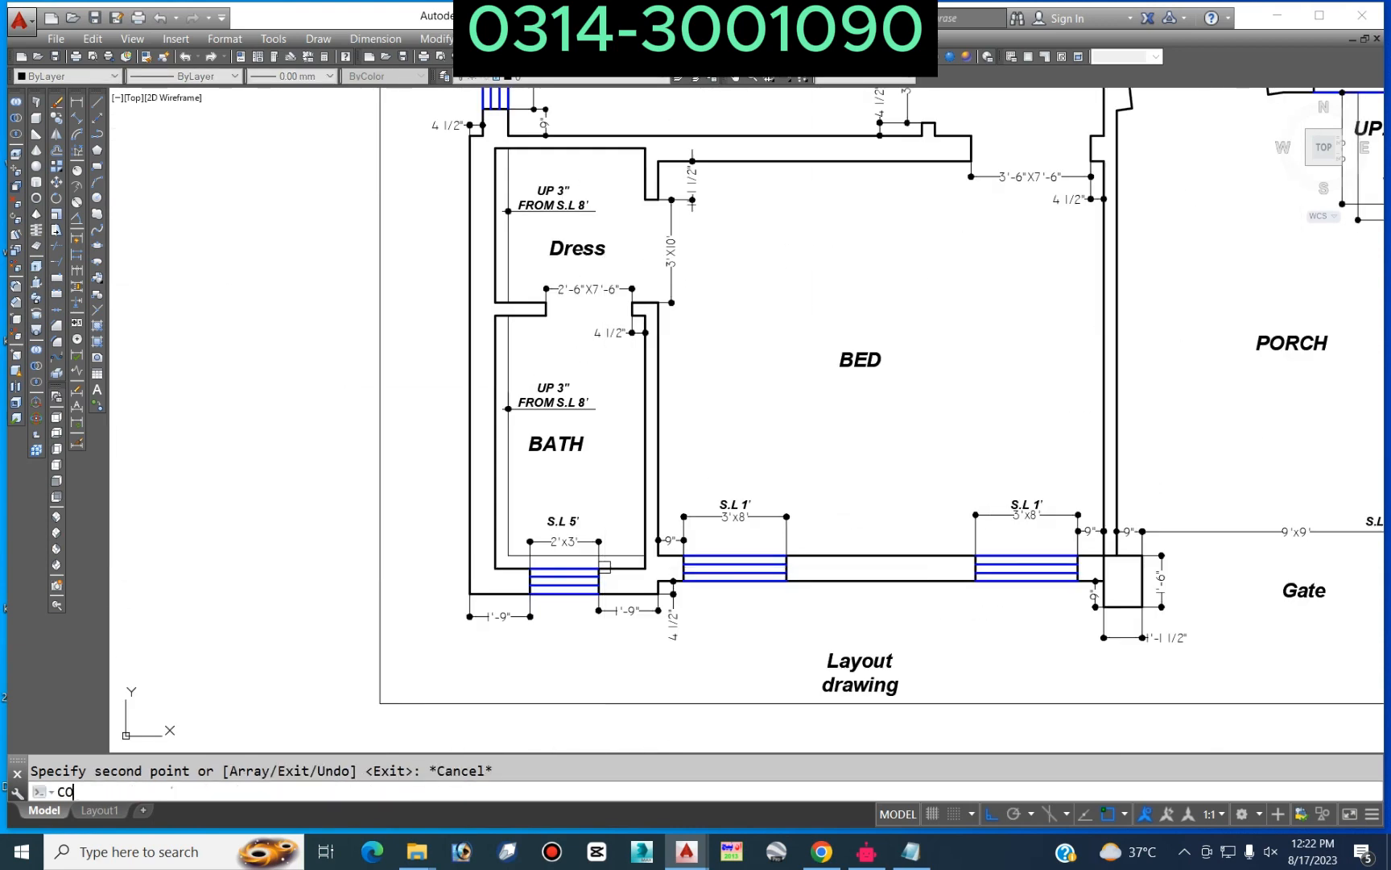
pyautogui.write('co')
pyautogui.press('Return')
pyautogui.scroll(4, 605, 566)
pyautogui.click(609, 481)
pyautogui.click(500, 528)
pyautogui.press('Return')
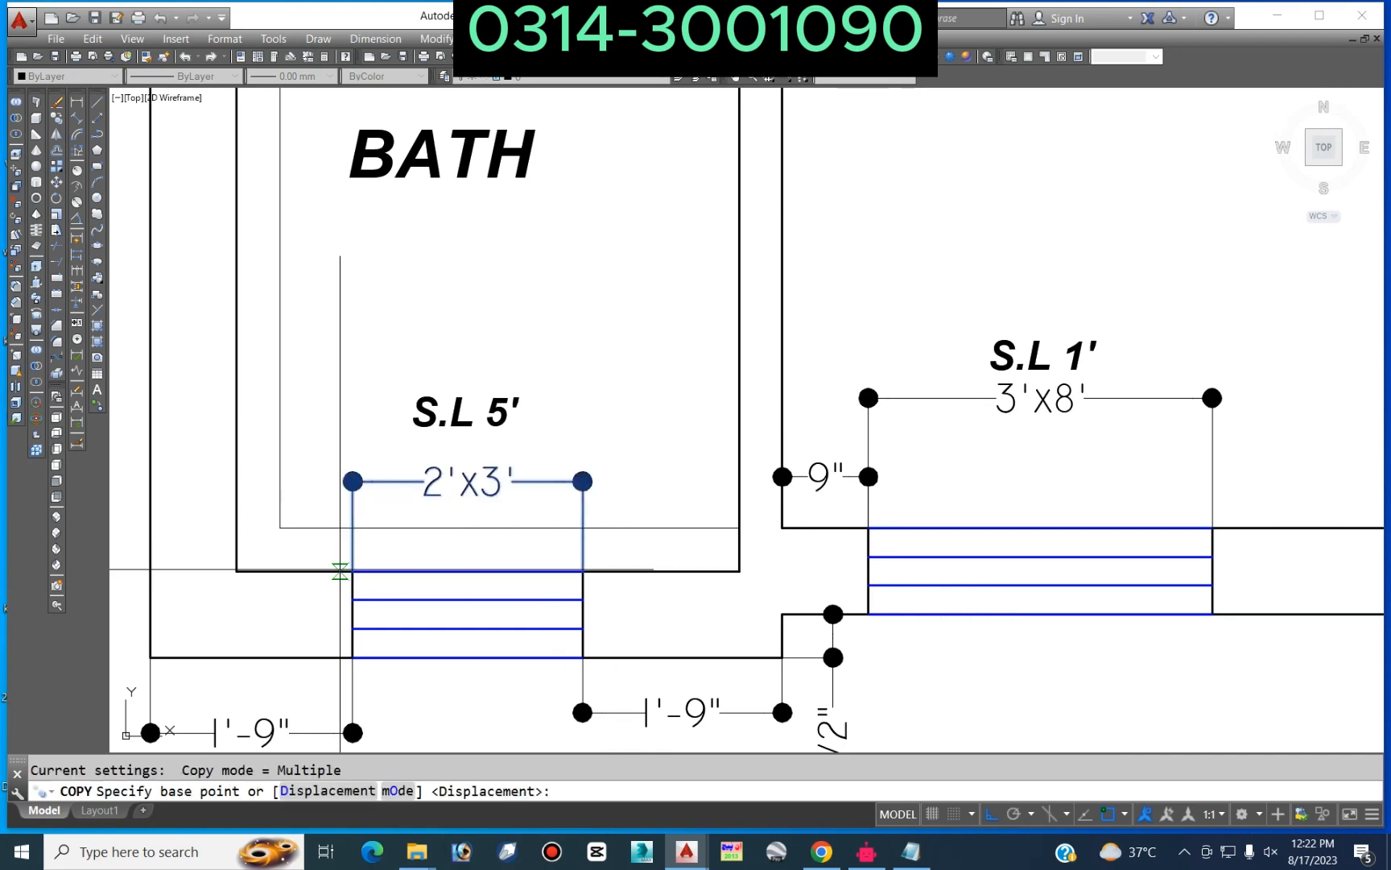
pyautogui.click(351, 571)
pyautogui.scroll(-5, 854, 569)
pyautogui.scroll(3, 717, 426)
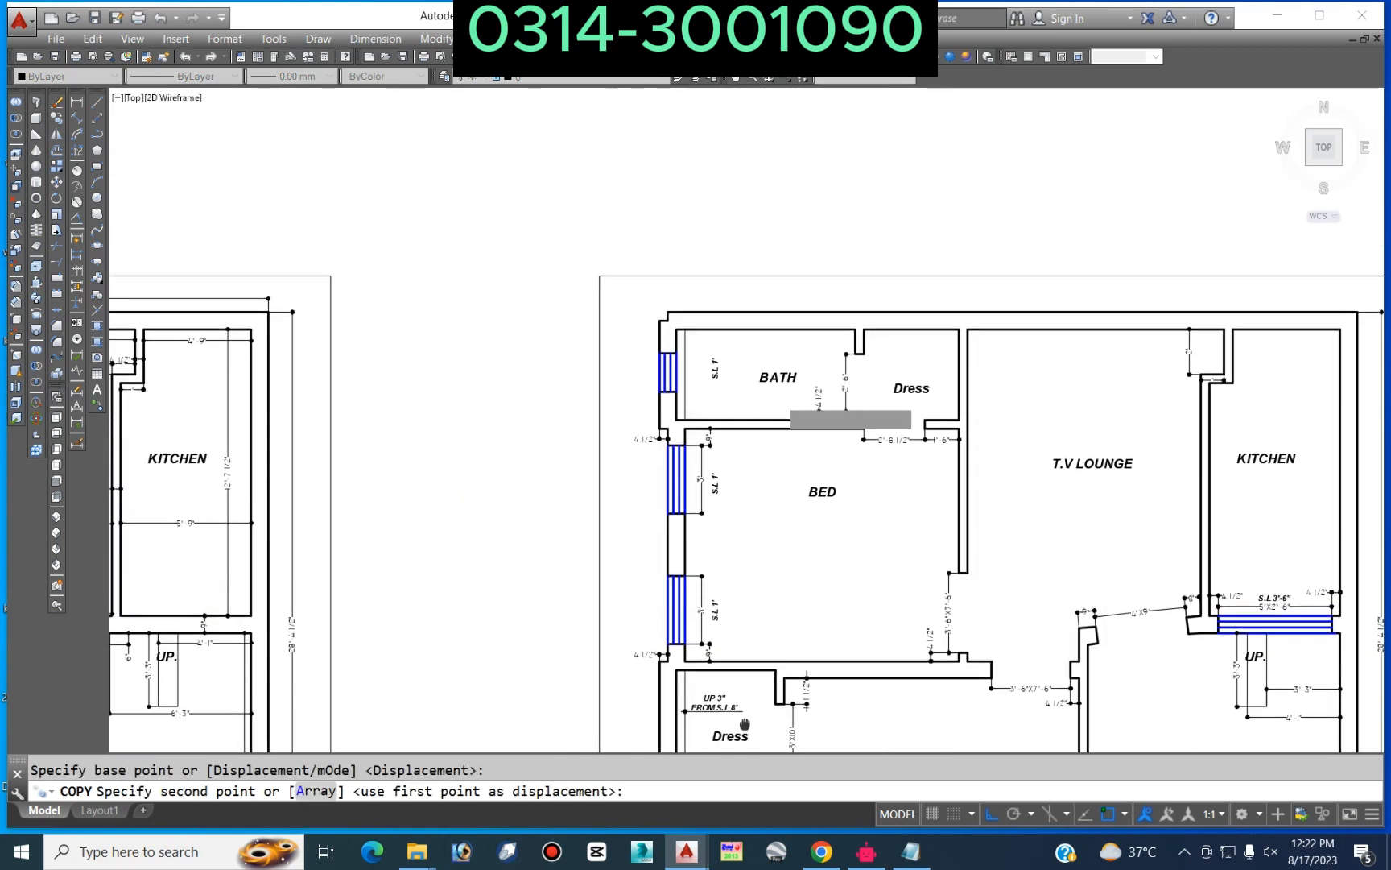
pyautogui.scroll(5, 715, 421)
pyautogui.click(559, 438)
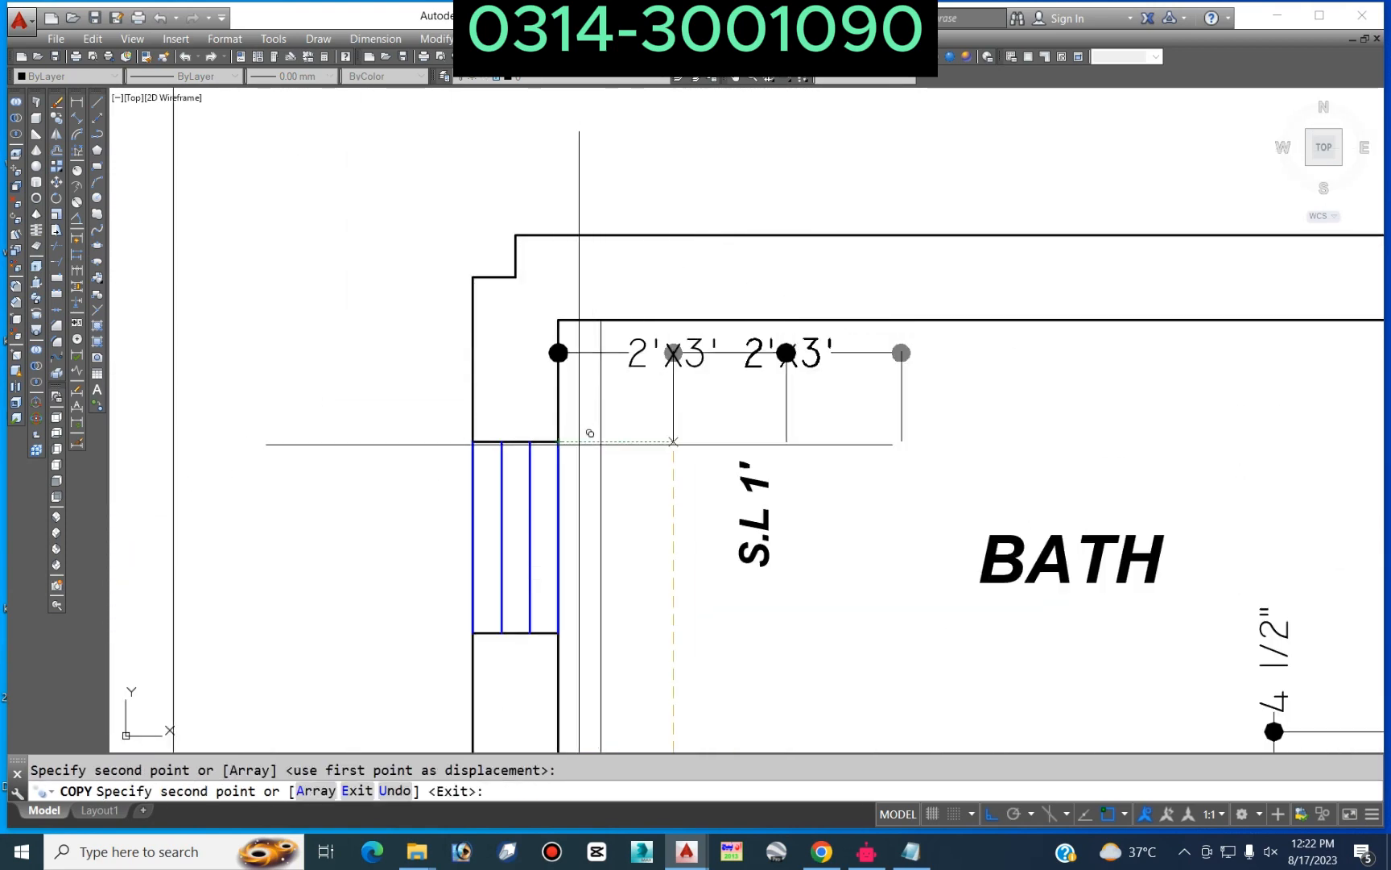
pyautogui.press('Escape')
# Step: Rotate the copied 2'x3' dimension about the upper bath window's corner so it runs vertically along the window
pyautogui.write('ro')
pyautogui.press('Return')
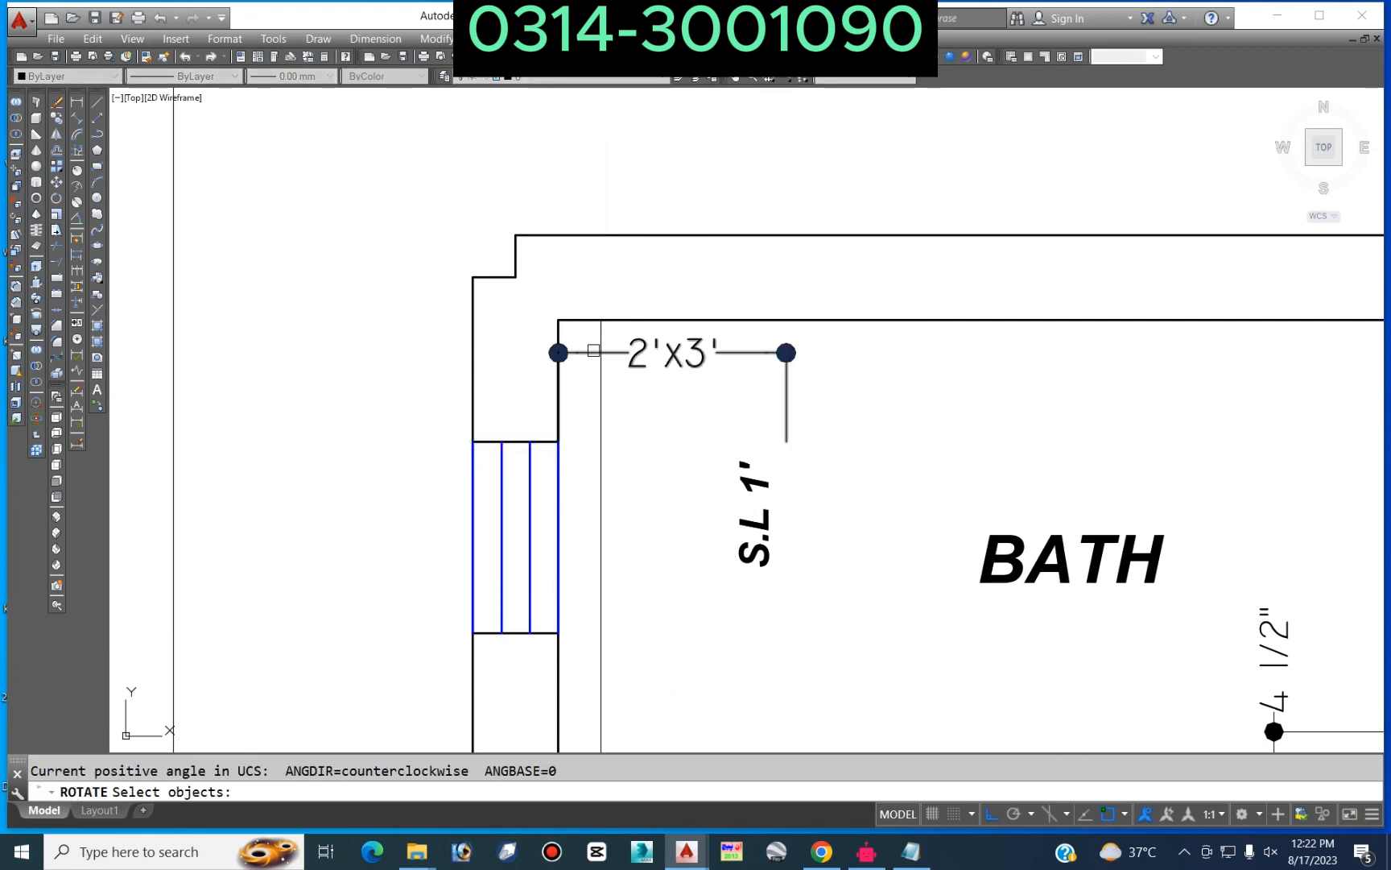
pyautogui.click(559, 438)
pyautogui.click(565, 476)
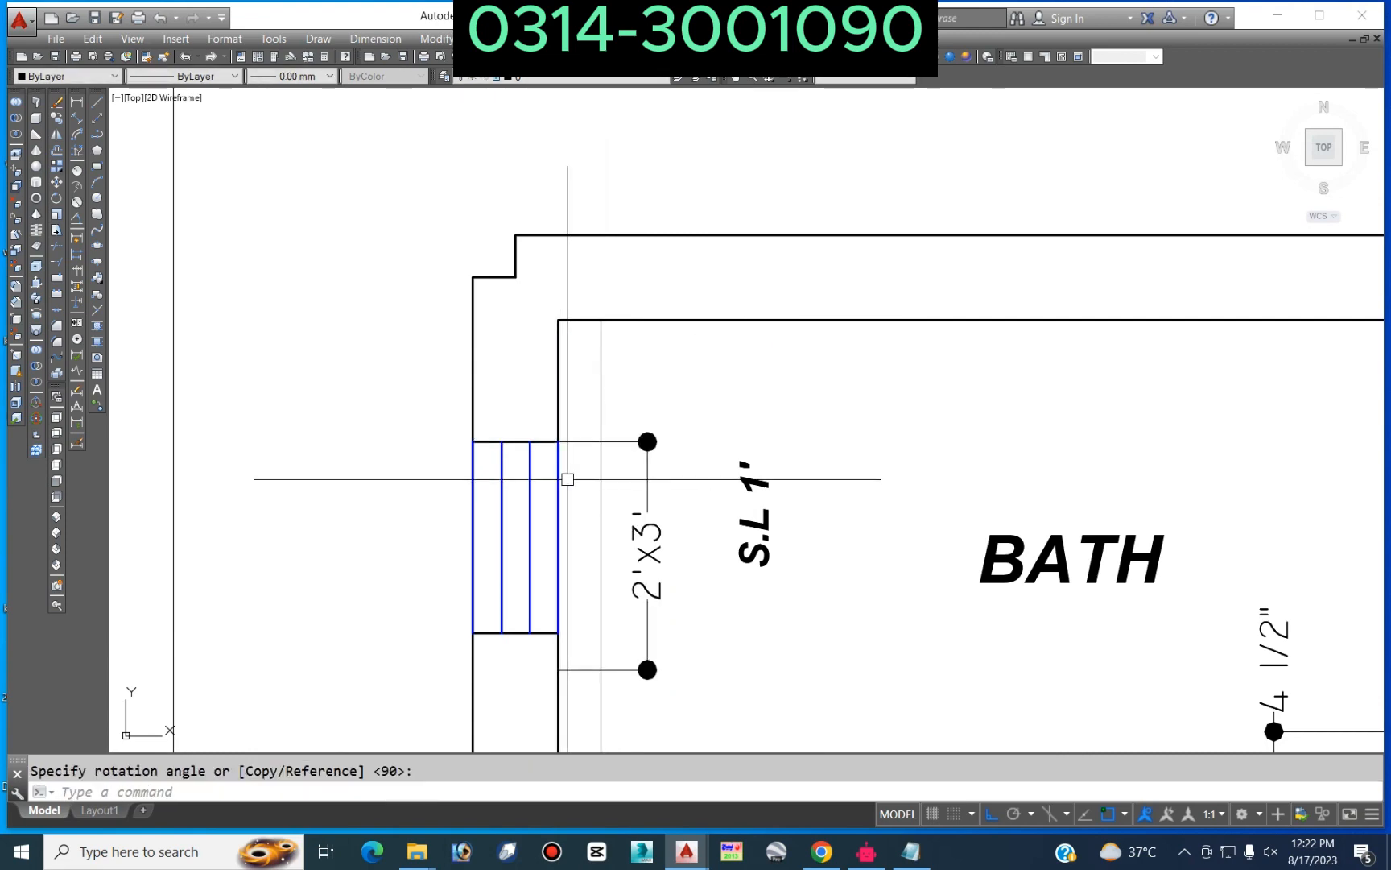
# Step: Copy the UP 3" FROM S.L 8' note with its leader line from the lower bath straight up into the upper bath
pyautogui.scroll(-5, 637, 451)
pyautogui.moveTo(687, 511); pyautogui.dragTo(576, 185, button='middle')
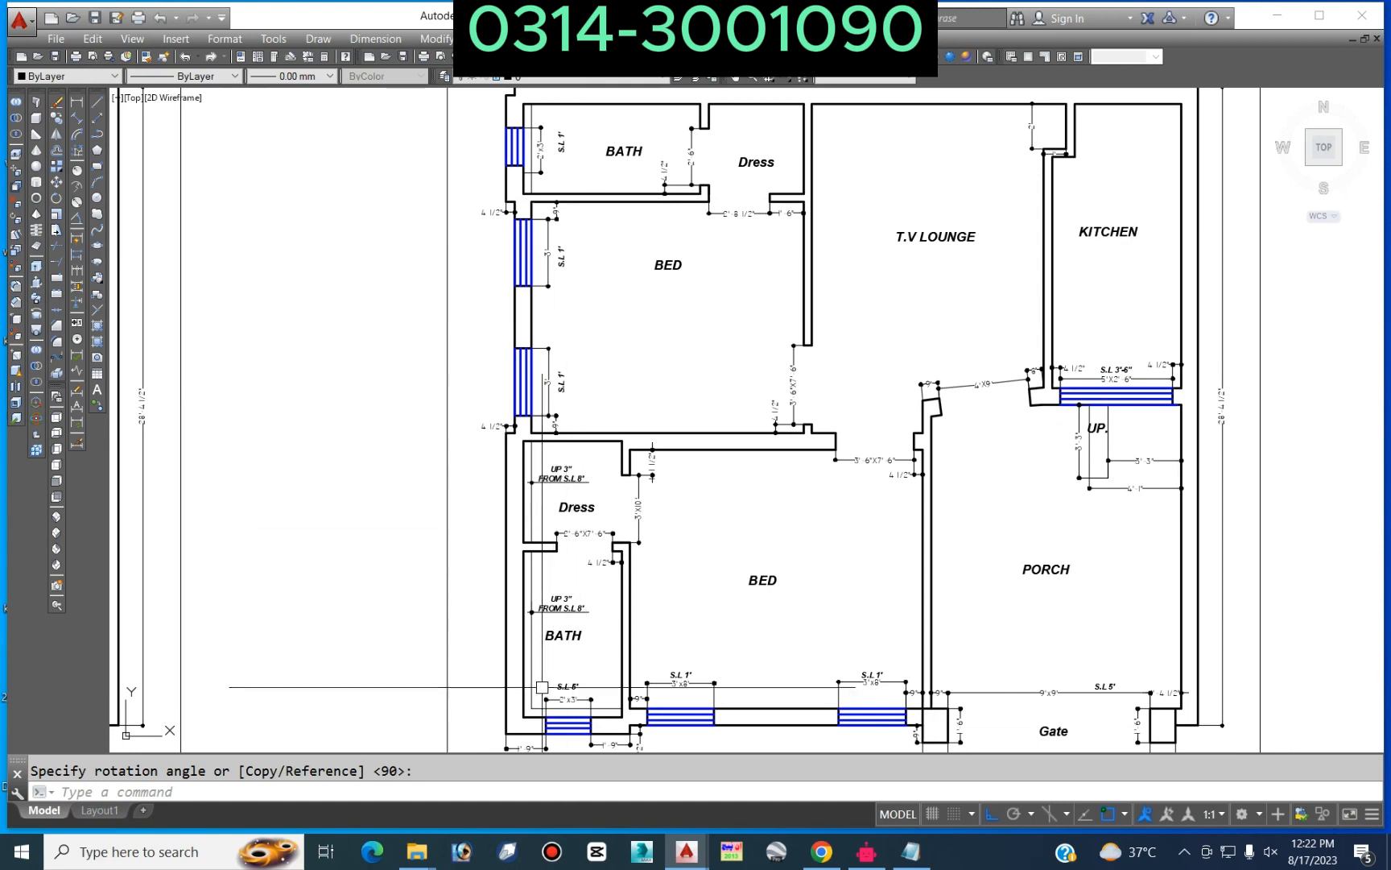
pyautogui.scroll(4, 558, 599)
pyautogui.write('ct o')
pyautogui.press('Return')
pyautogui.scroll(4, 558, 599)
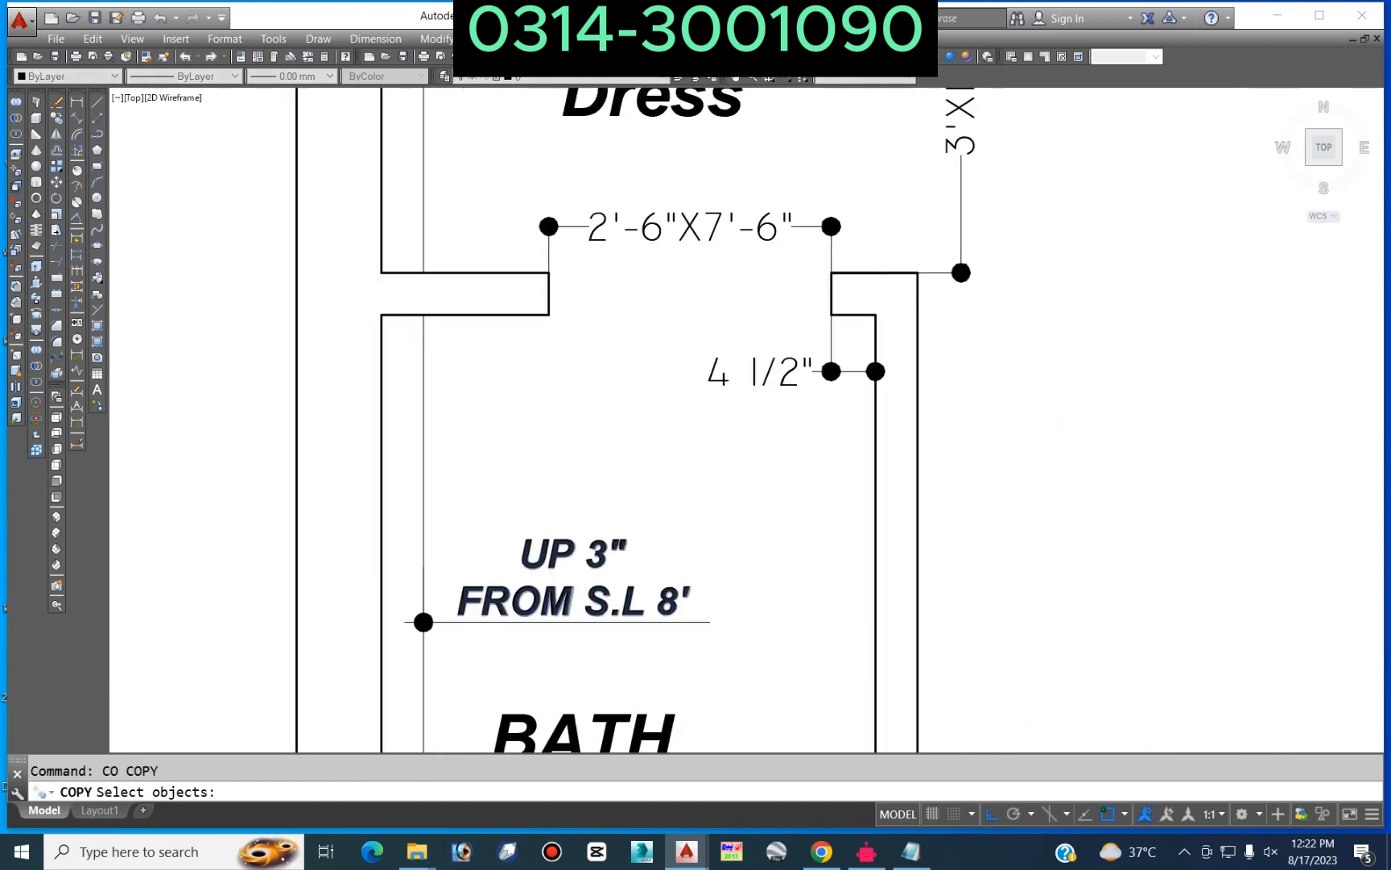
pyautogui.click(600, 400)
pyautogui.click(395, 686)
pyautogui.scroll(-2, 556, 419)
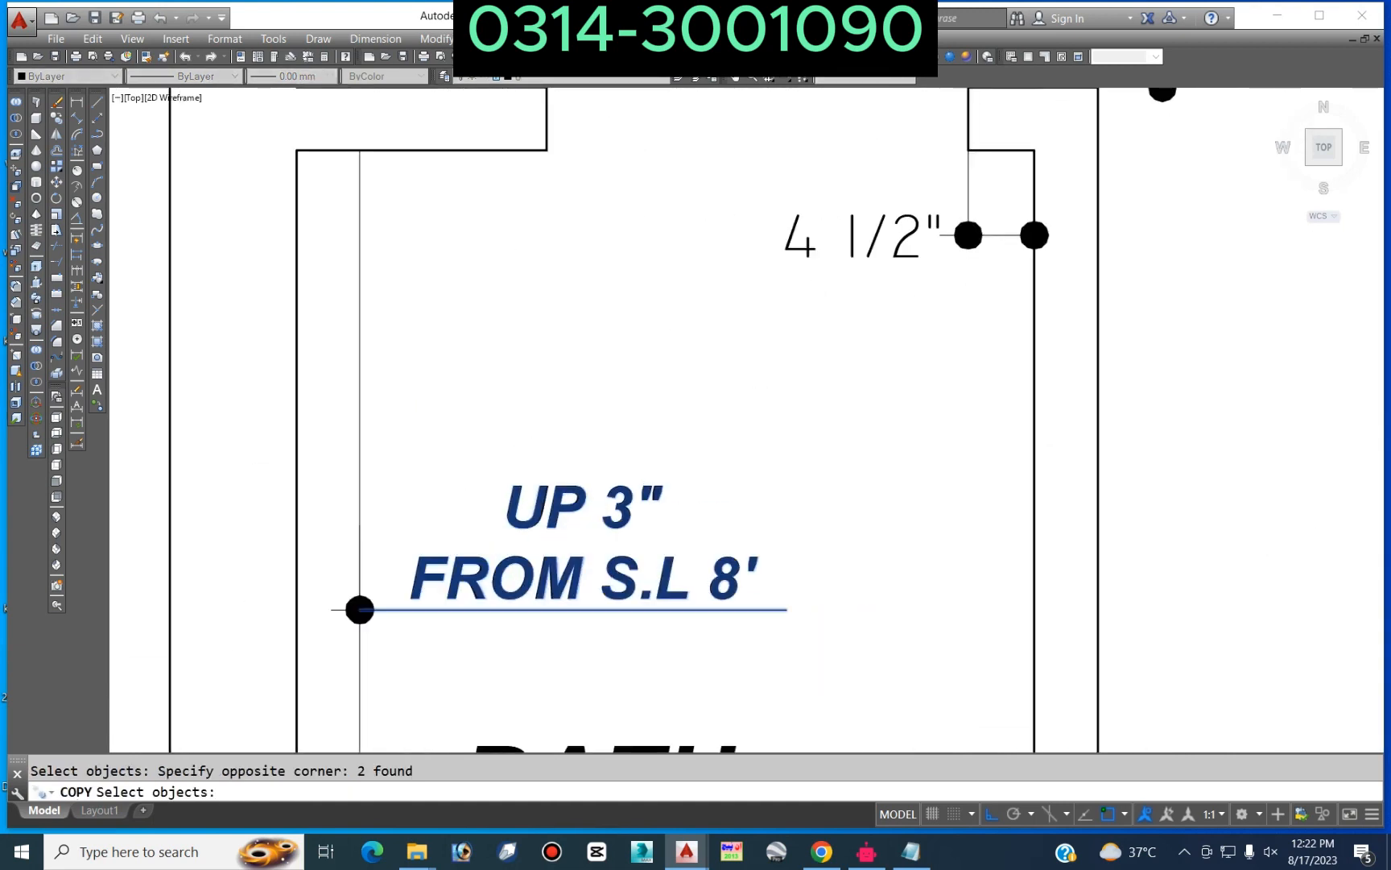
pyautogui.scroll(2, 347, 612)
pyautogui.click(288, 666)
pyautogui.scroll(-4, 573, 458)
pyautogui.press('Return')
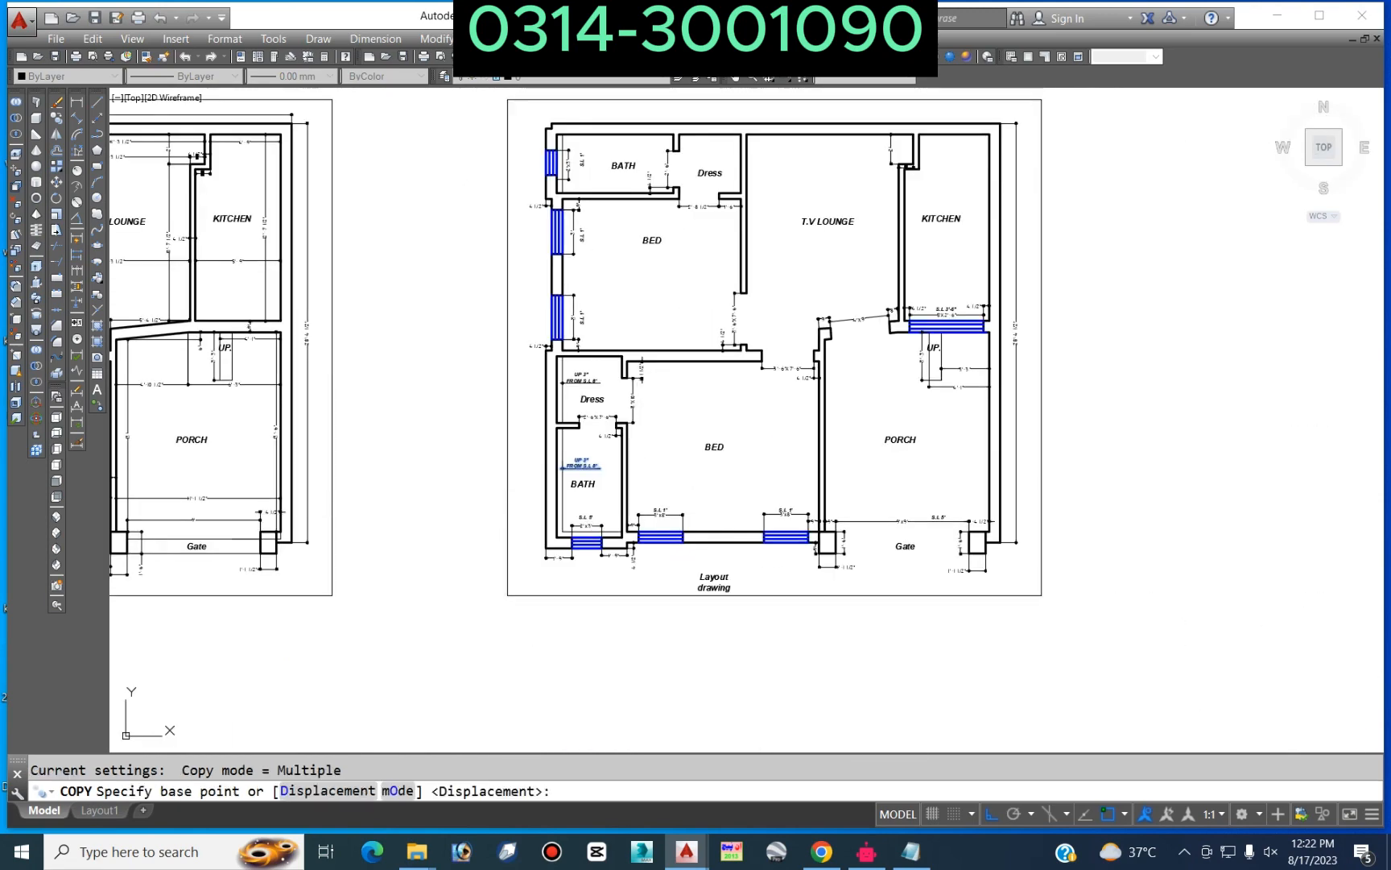
pyautogui.click(440, 516)
pyautogui.scroll(6, 467, 194)
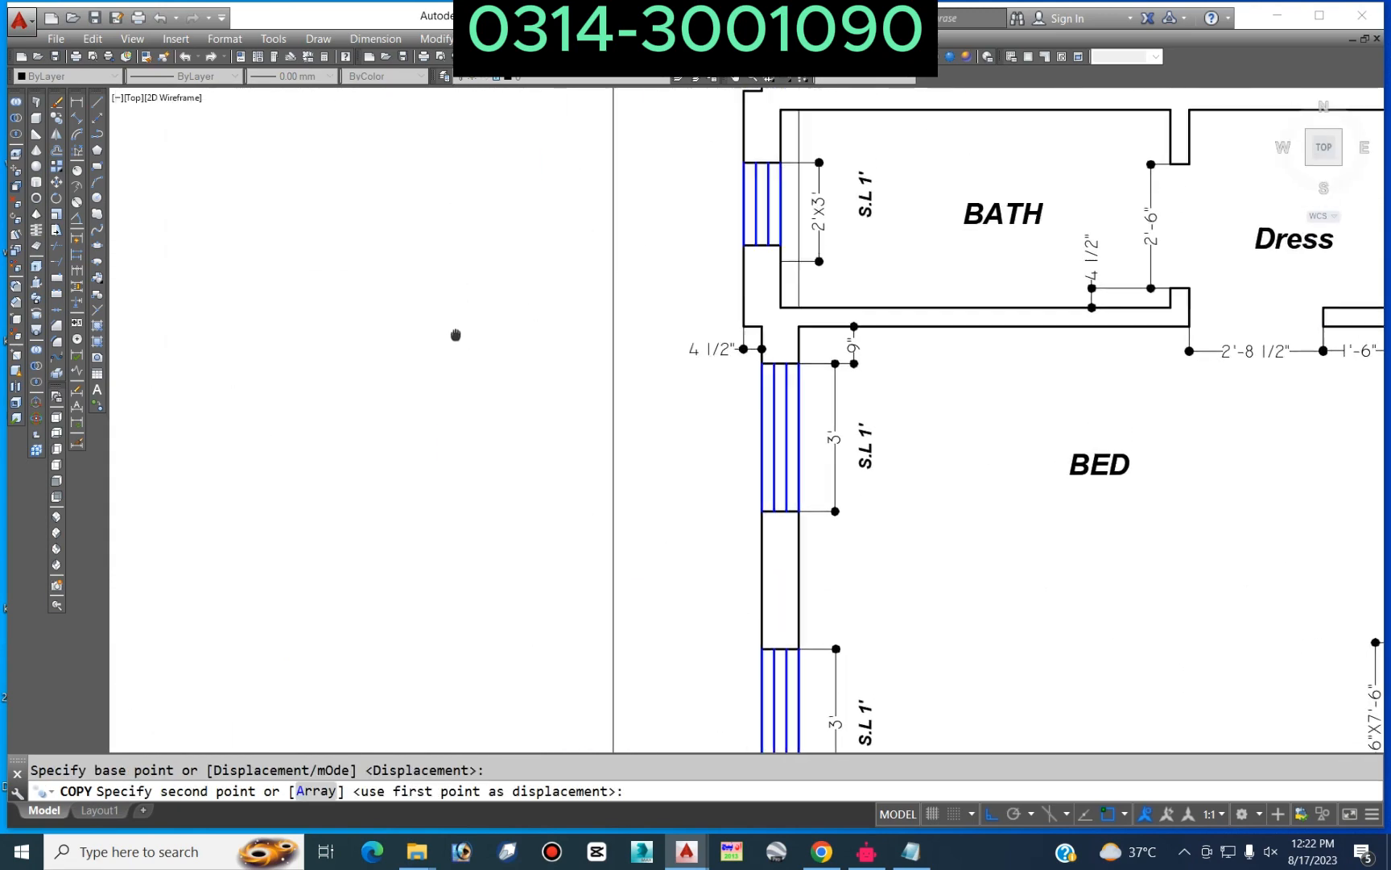
pyautogui.click(459, 421)
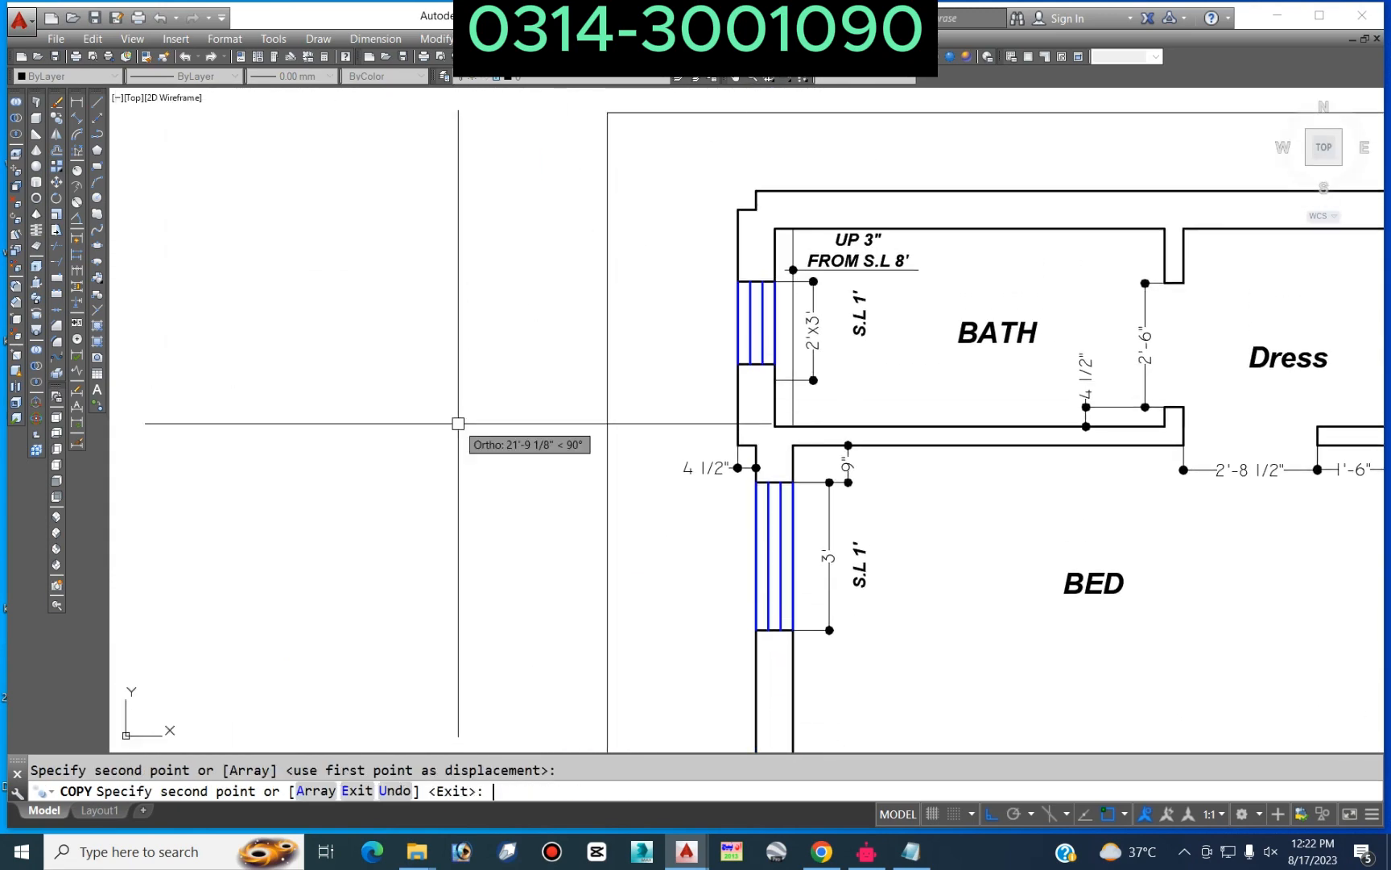
pyautogui.press('Escape')
# Step: Add vertical linear dimensions outside the wall for the segments above and below the upper bath's window
pyautogui.click(78, 102)
pyautogui.scroll(3, 906, 252)
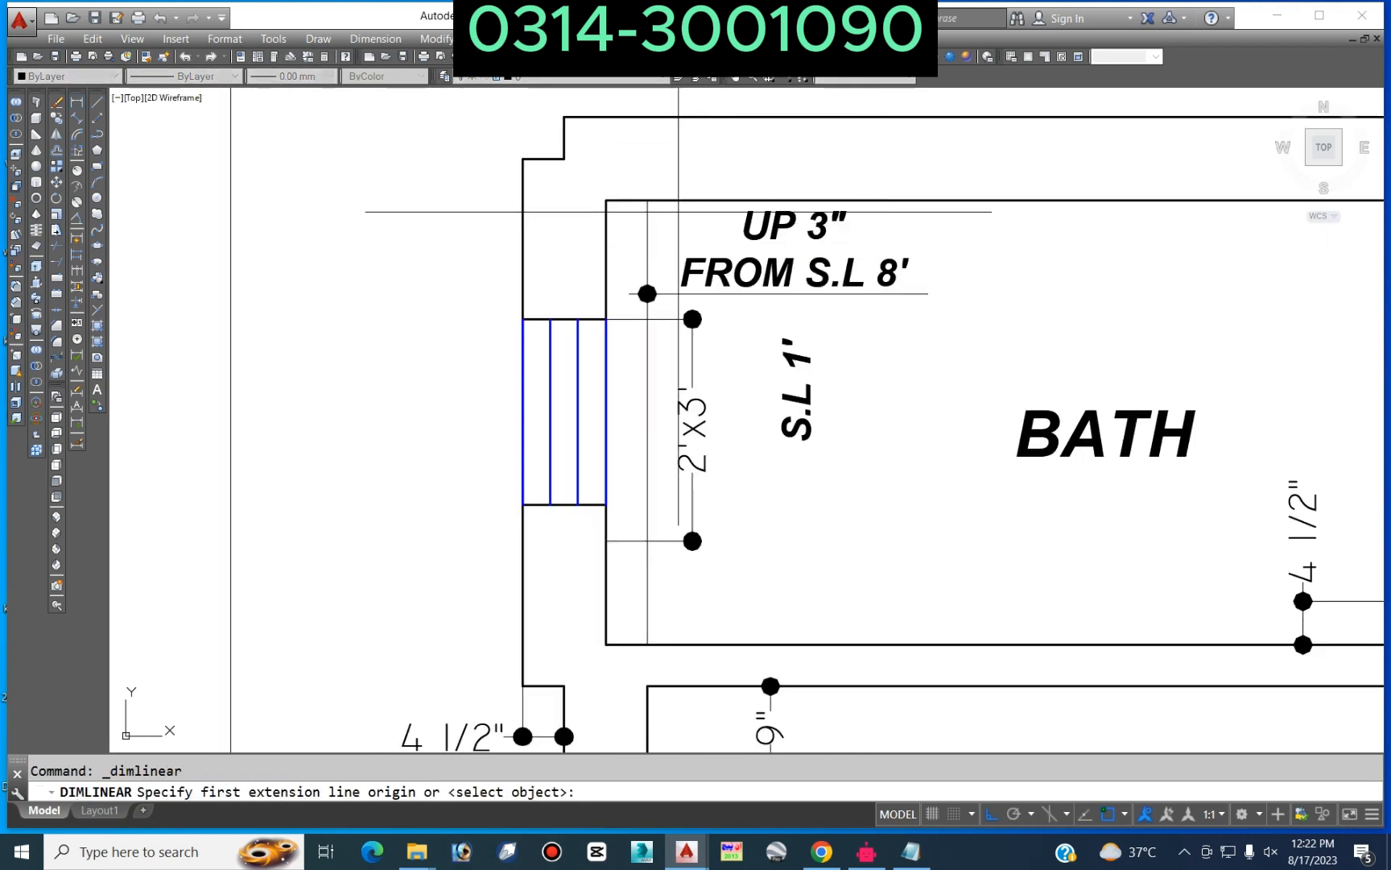
pyautogui.click(522, 167)
pyautogui.click(523, 319)
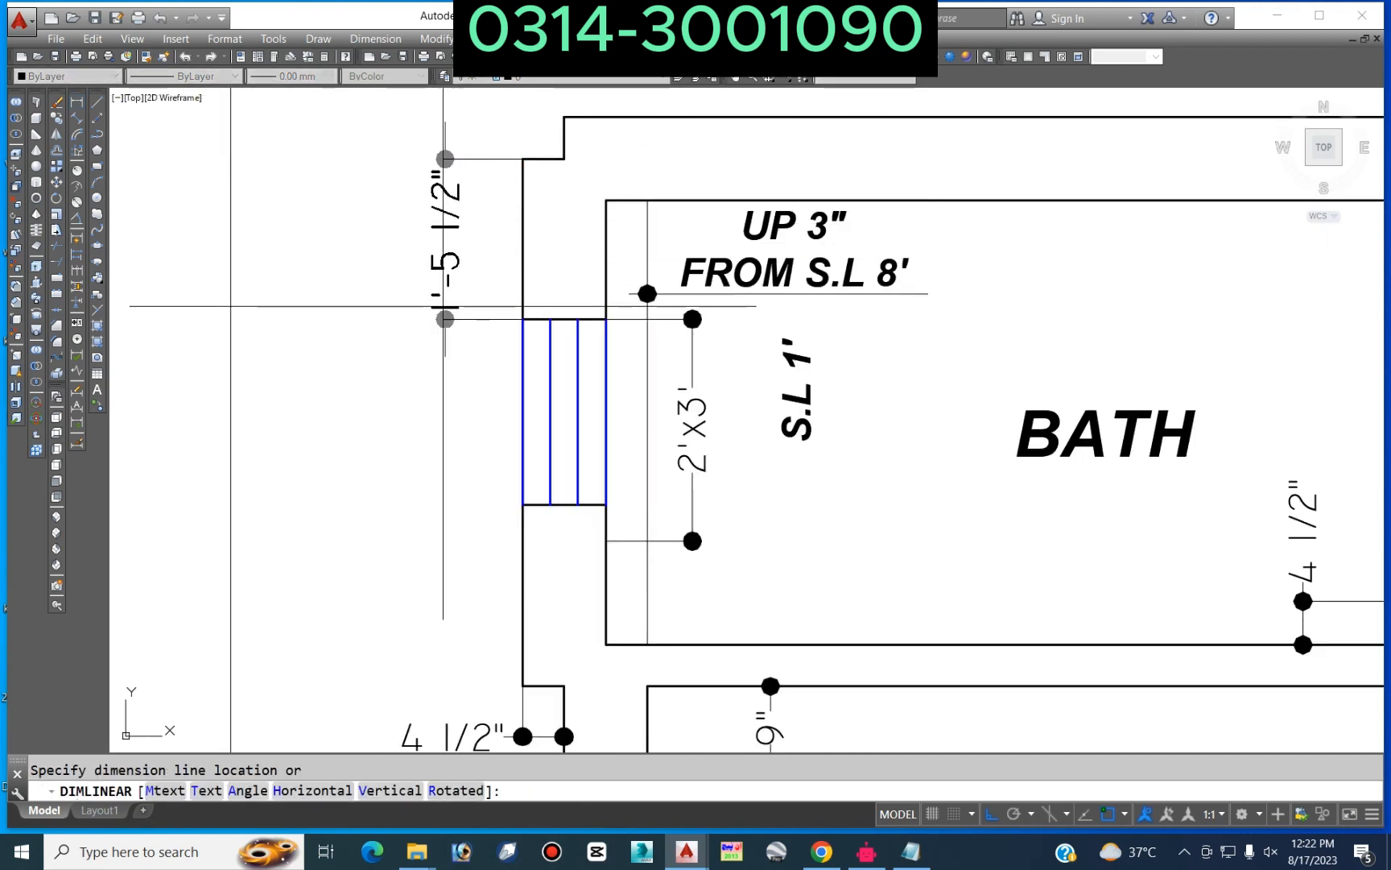
pyautogui.click(399, 314)
pyautogui.press('Return')
pyautogui.click(522, 678)
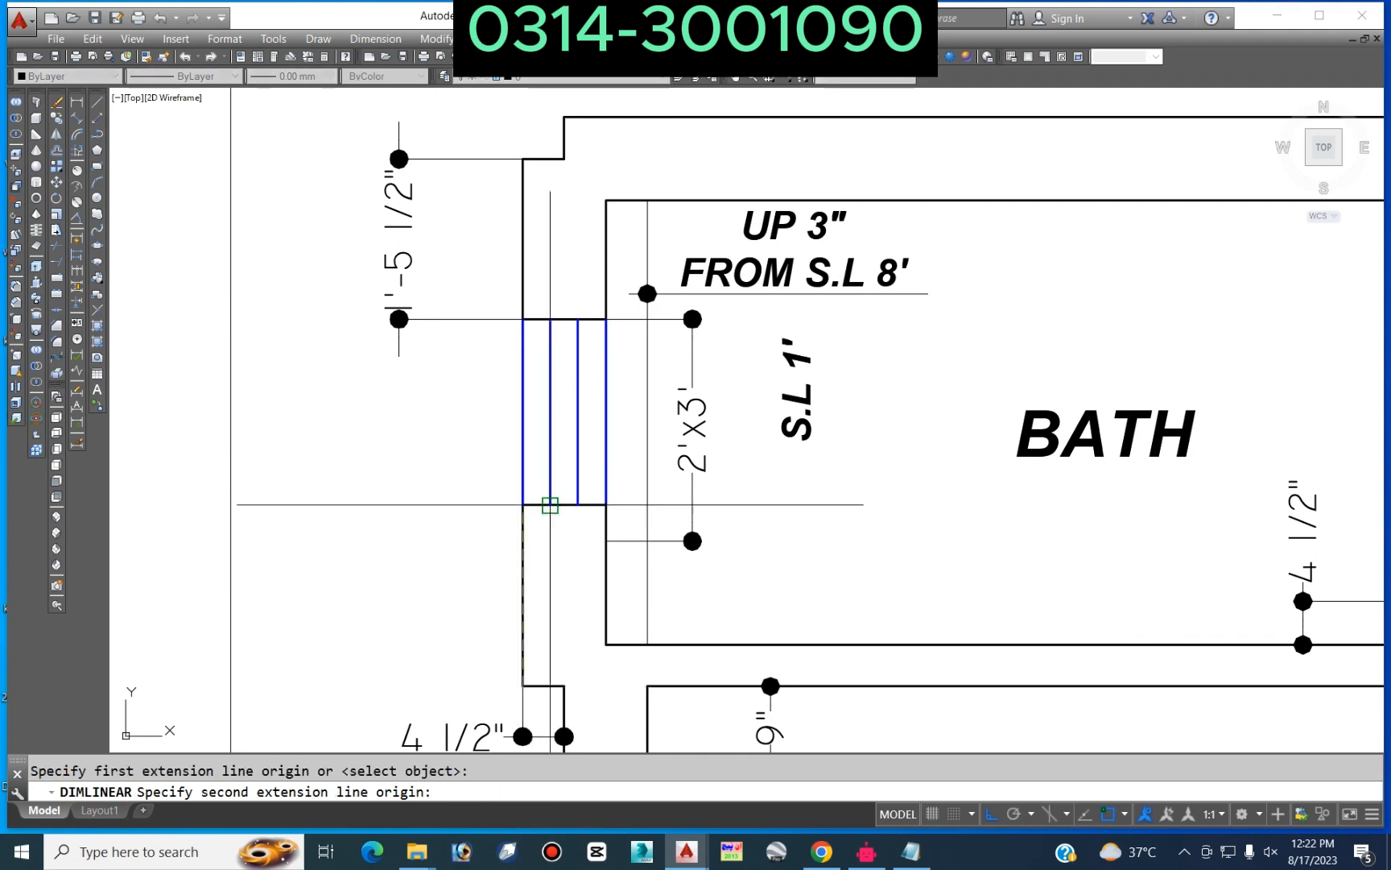
pyautogui.click(523, 504)
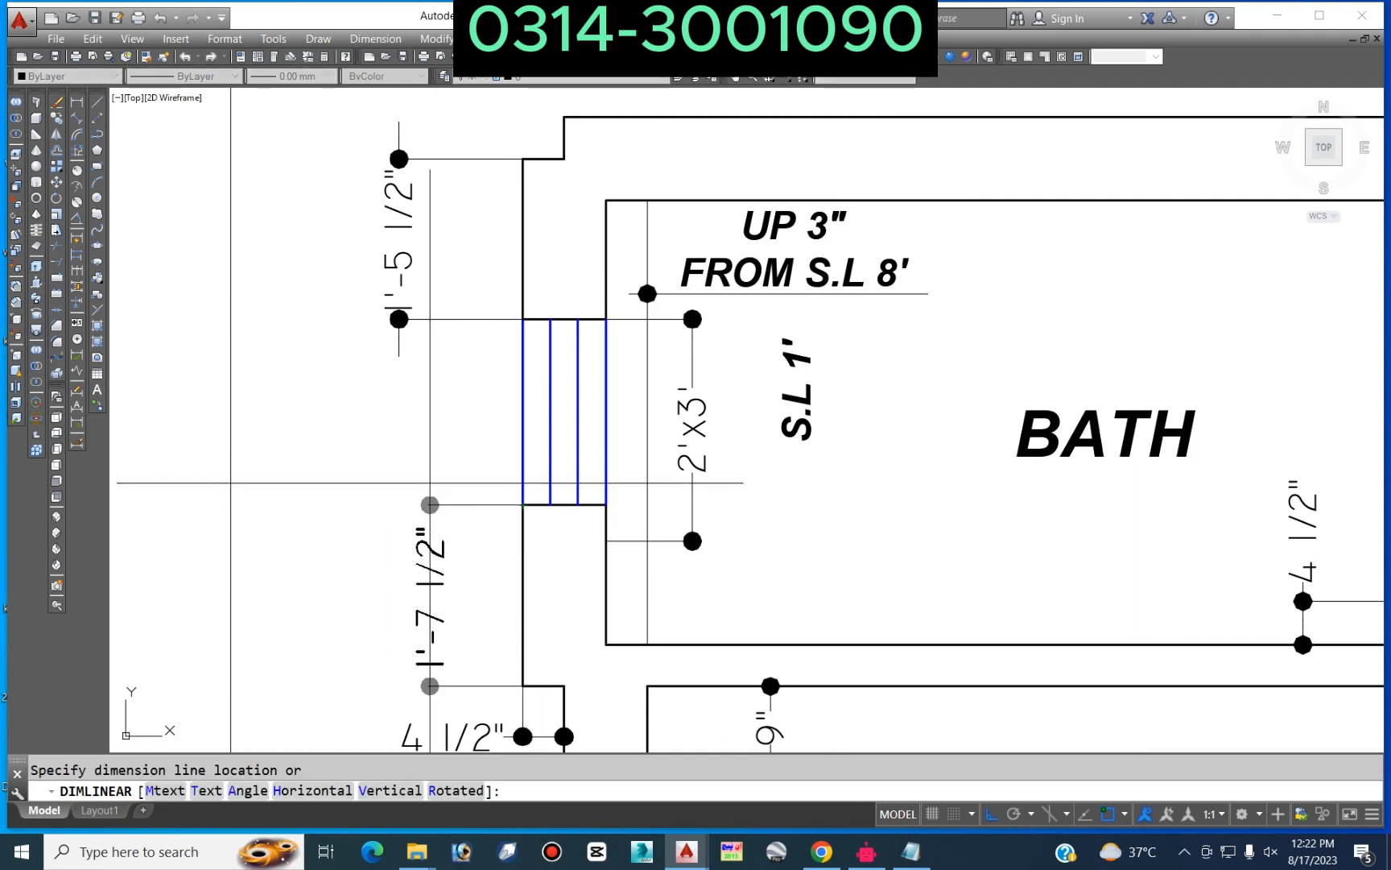
pyautogui.click(397, 424)
# Step: Dimension the height of the small wall step at the upper bath's outer corner, above the window dimensions
pyautogui.scroll(-3, 499, 425)
pyautogui.press('Return')
pyautogui.click(511, 288)
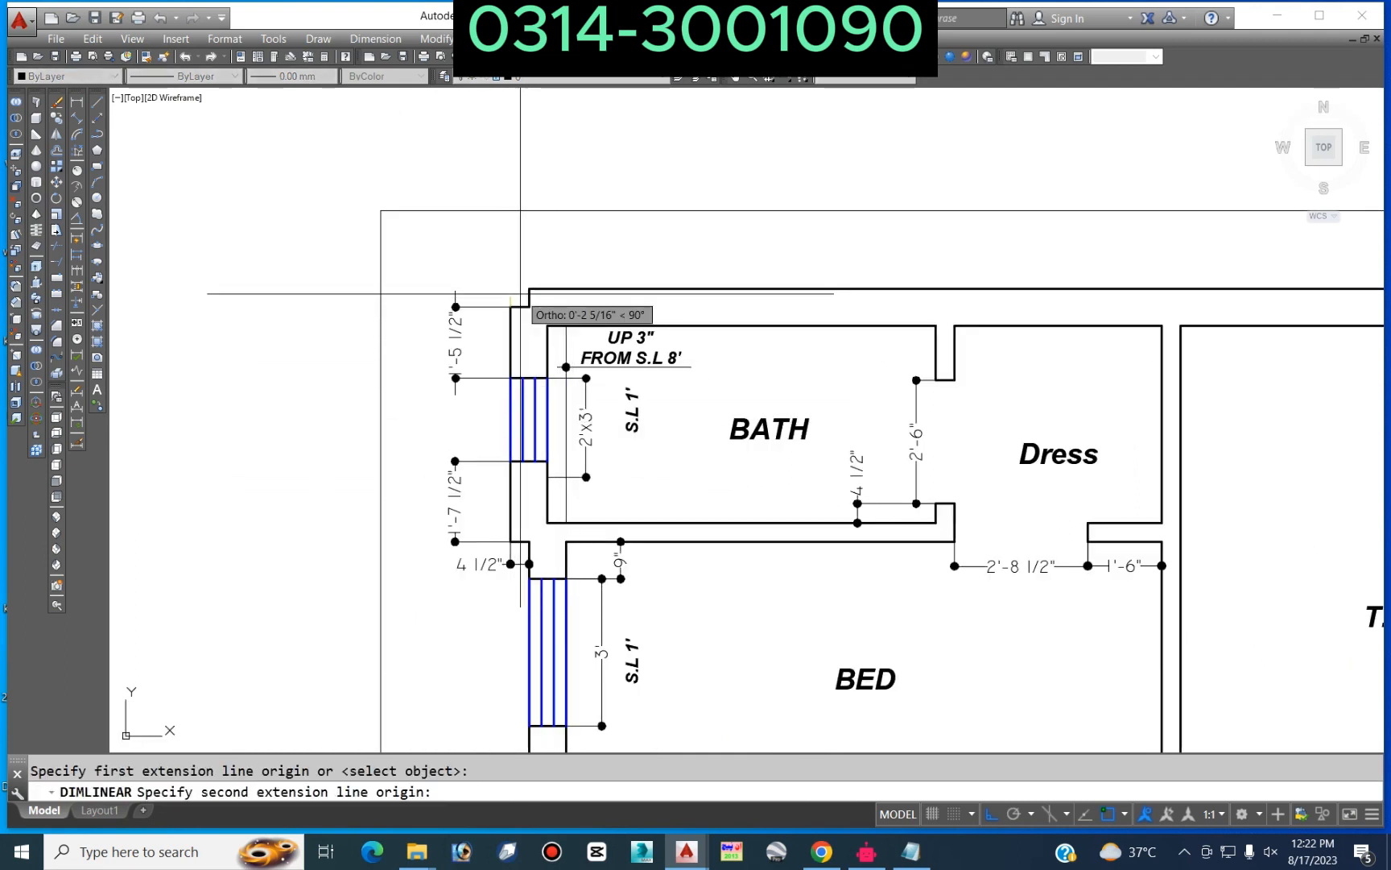
pyautogui.click(510, 306)
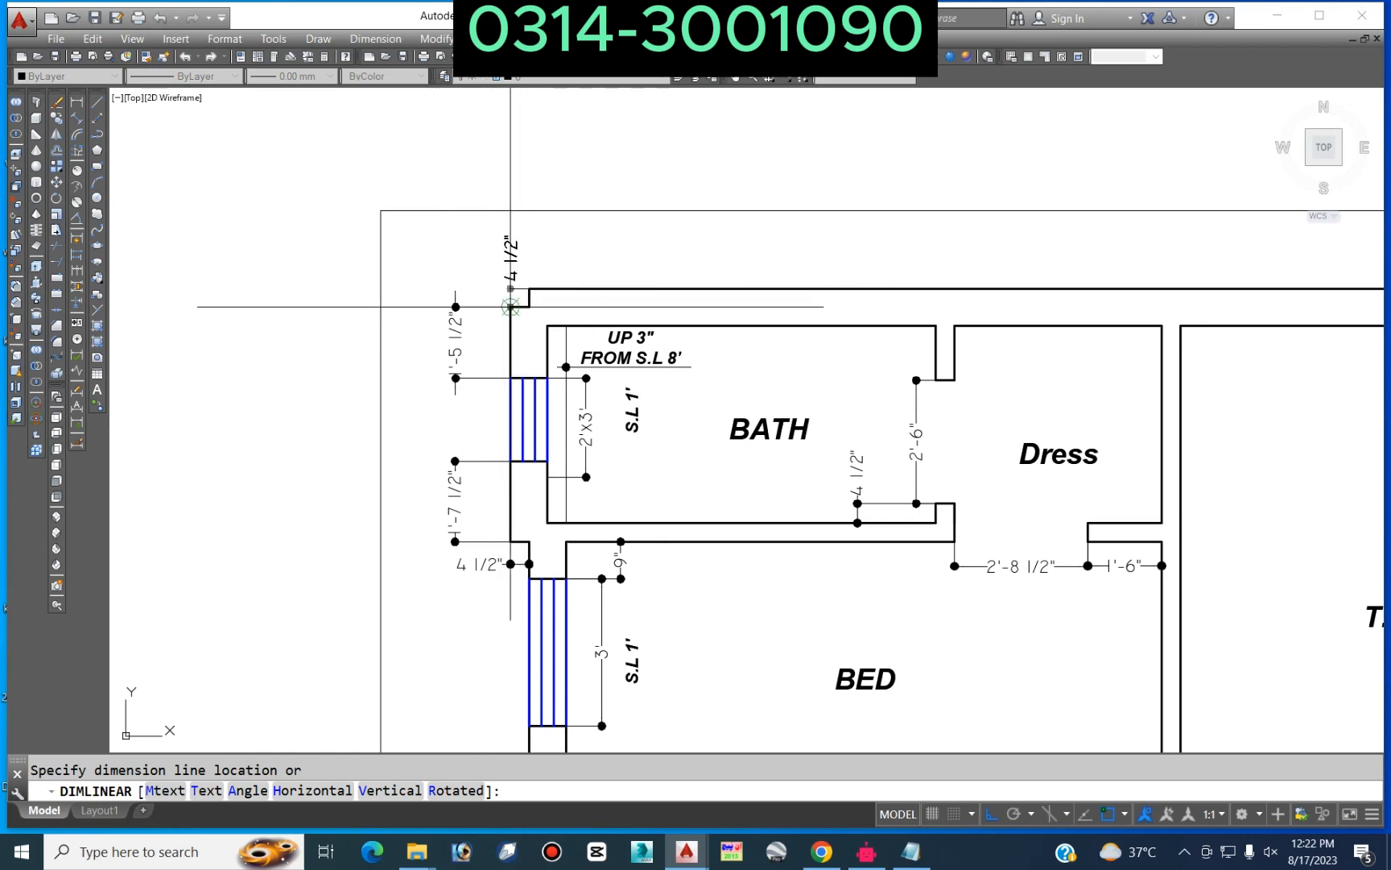
pyautogui.scroll(3, 492, 281)
pyautogui.click(482, 274)
pyautogui.scroll(-3, 472, 290)
pyautogui.press('Escape')
# Step: Stretch the lower edge of the upper bath's window down to the lower end of its 2'x3' dimension
pyautogui.scroll(2, 617, 447)
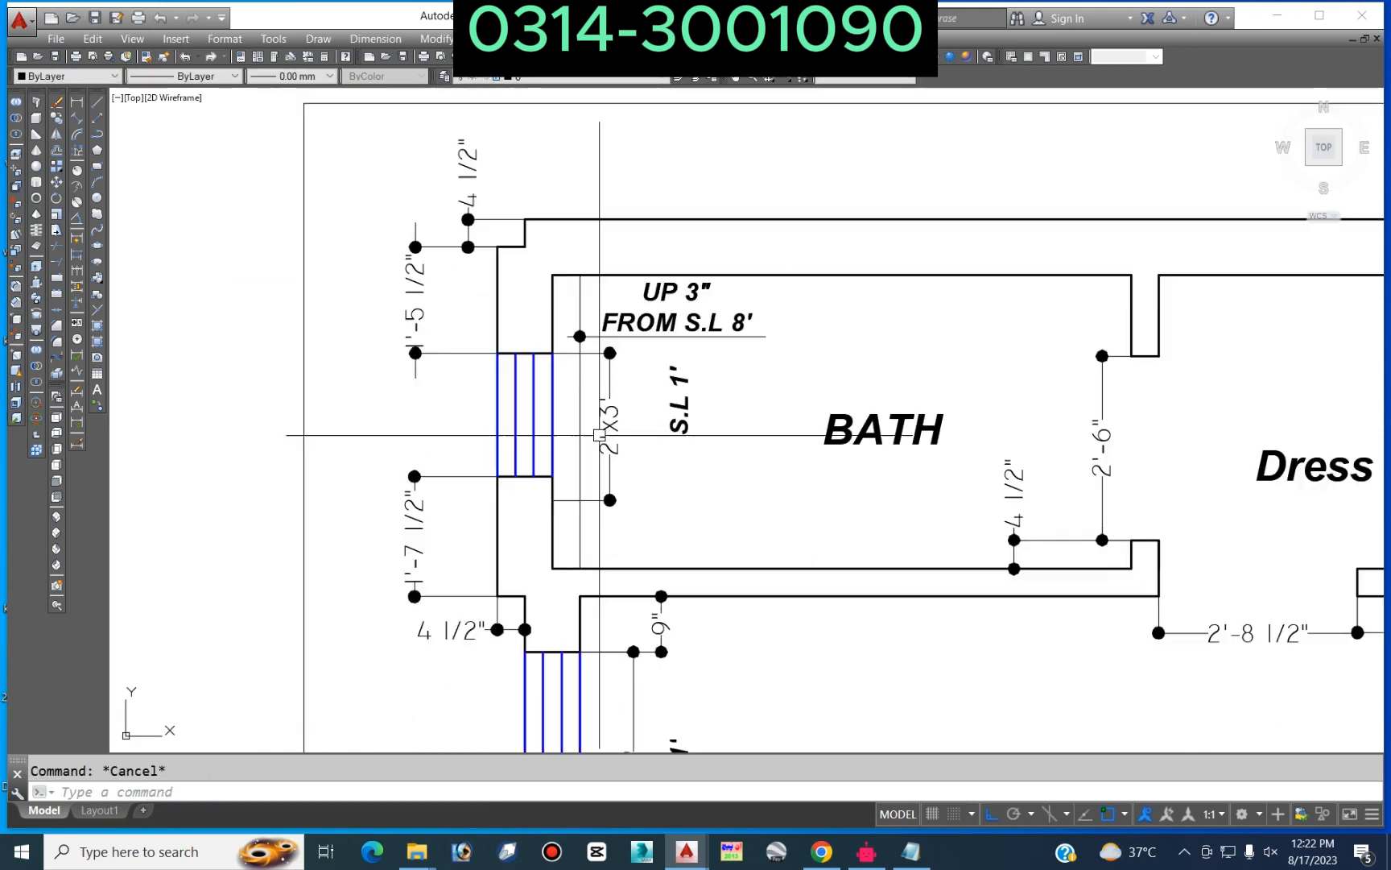
pyautogui.write('s')
pyautogui.press('Return')
pyautogui.scroll(3, 563, 539)
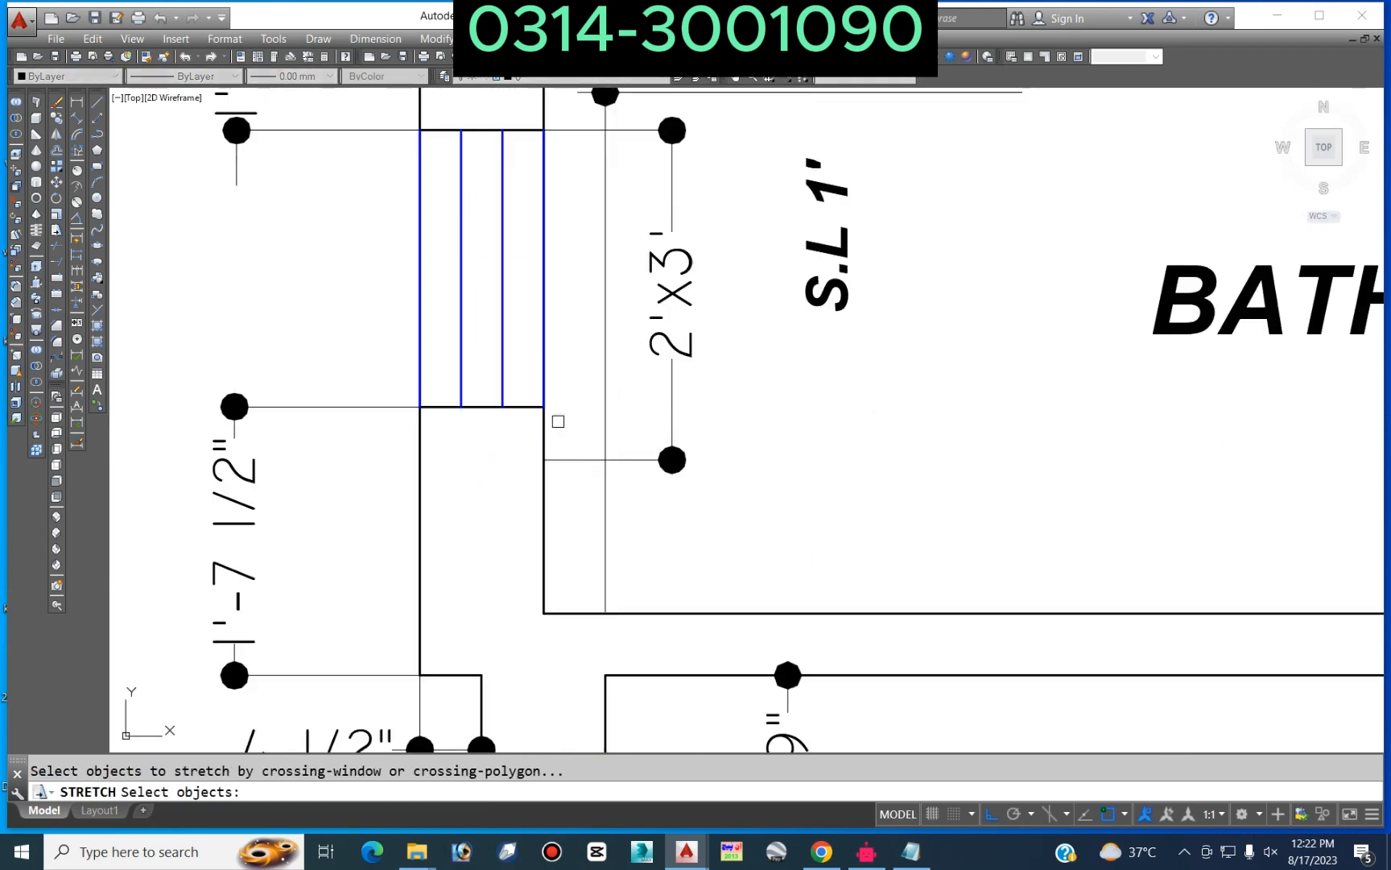
pyautogui.click(188, 423)
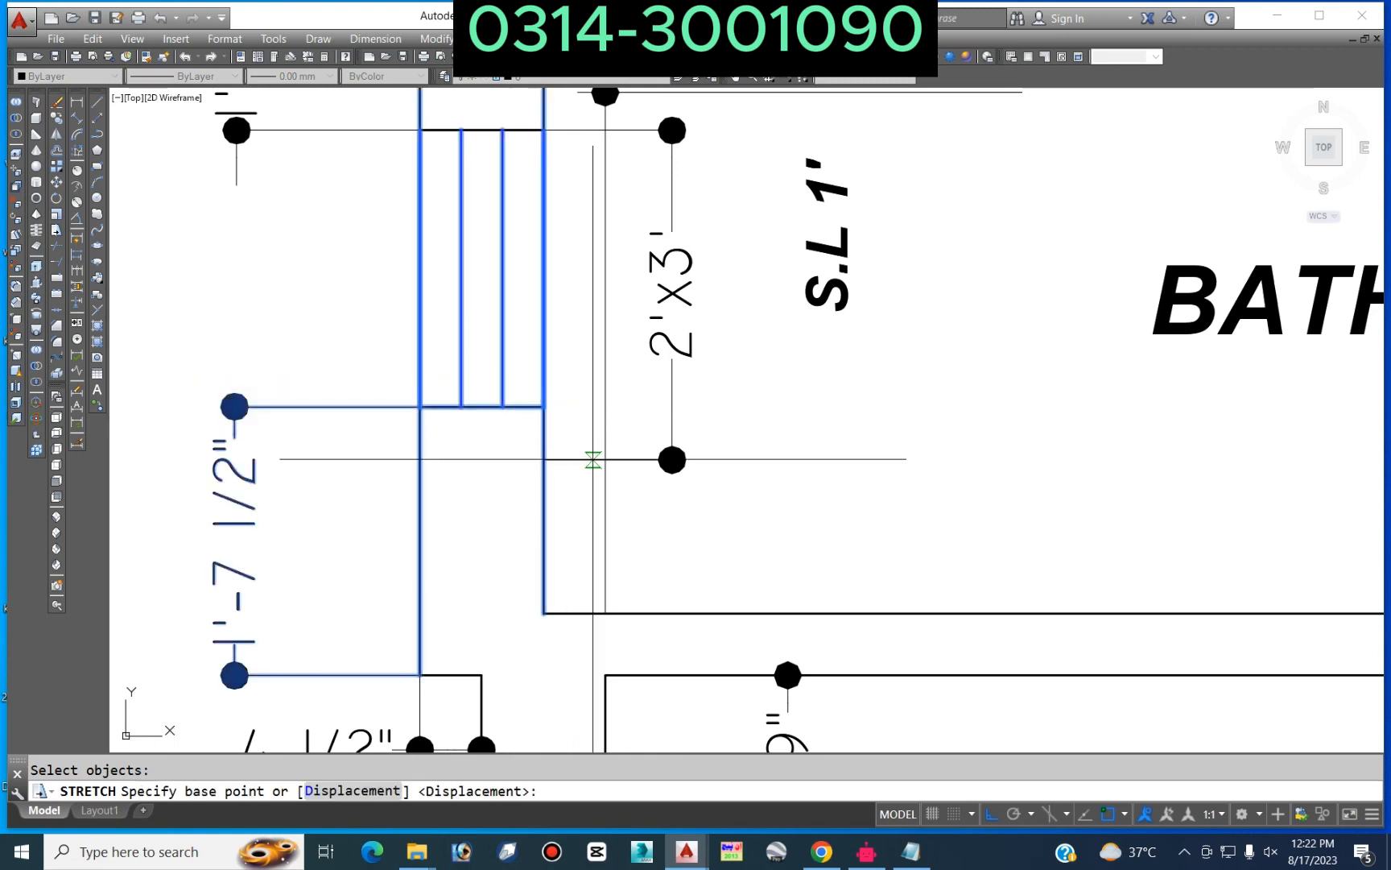
pyautogui.click(543, 407)
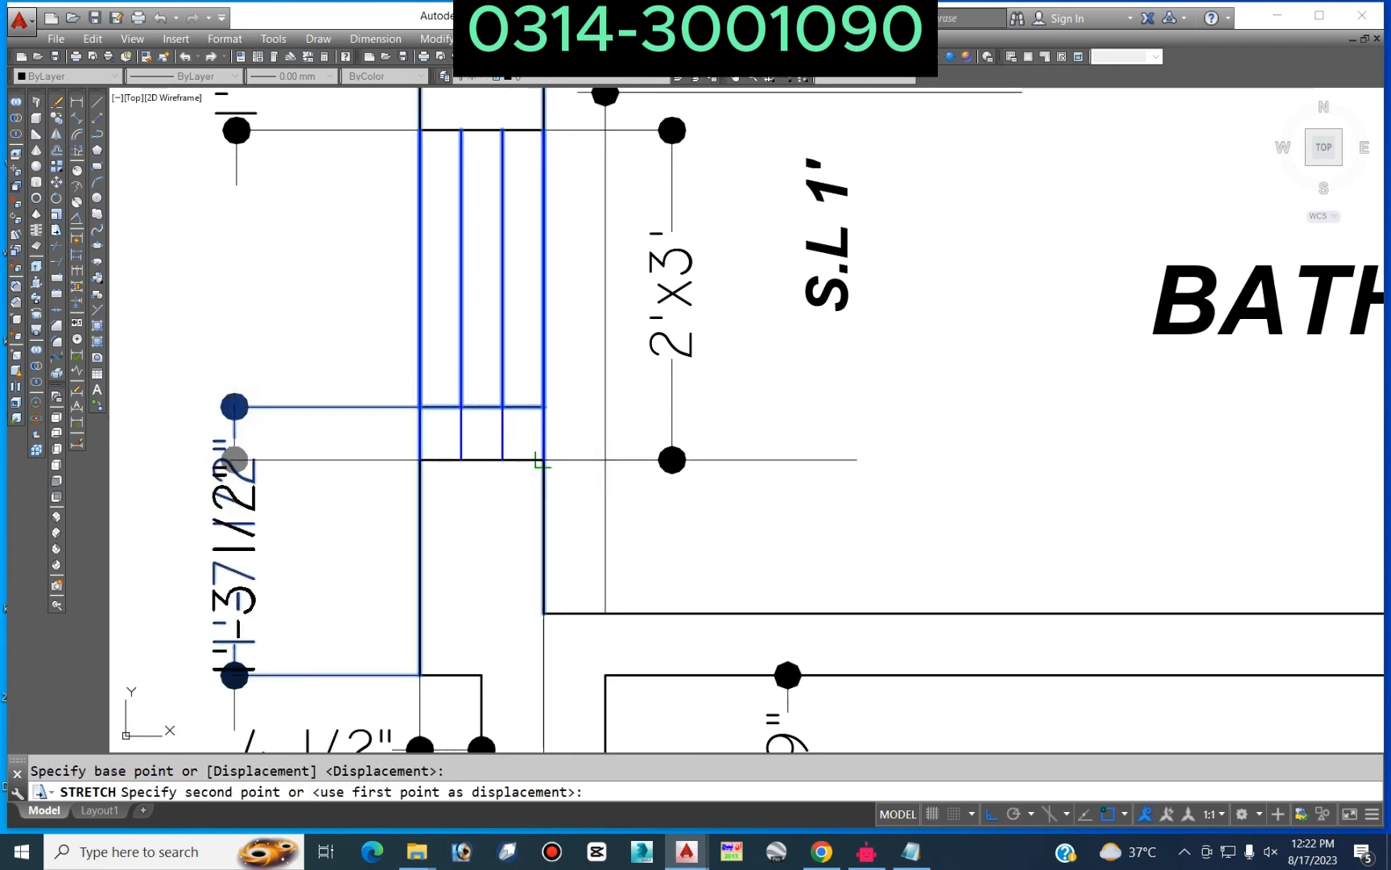
pyautogui.click(541, 460)
pyautogui.press('Escape')
# Step: Stretch the upper bath's window together with its dimension ends upward by .5
pyautogui.scroll(-2, 669, 445)
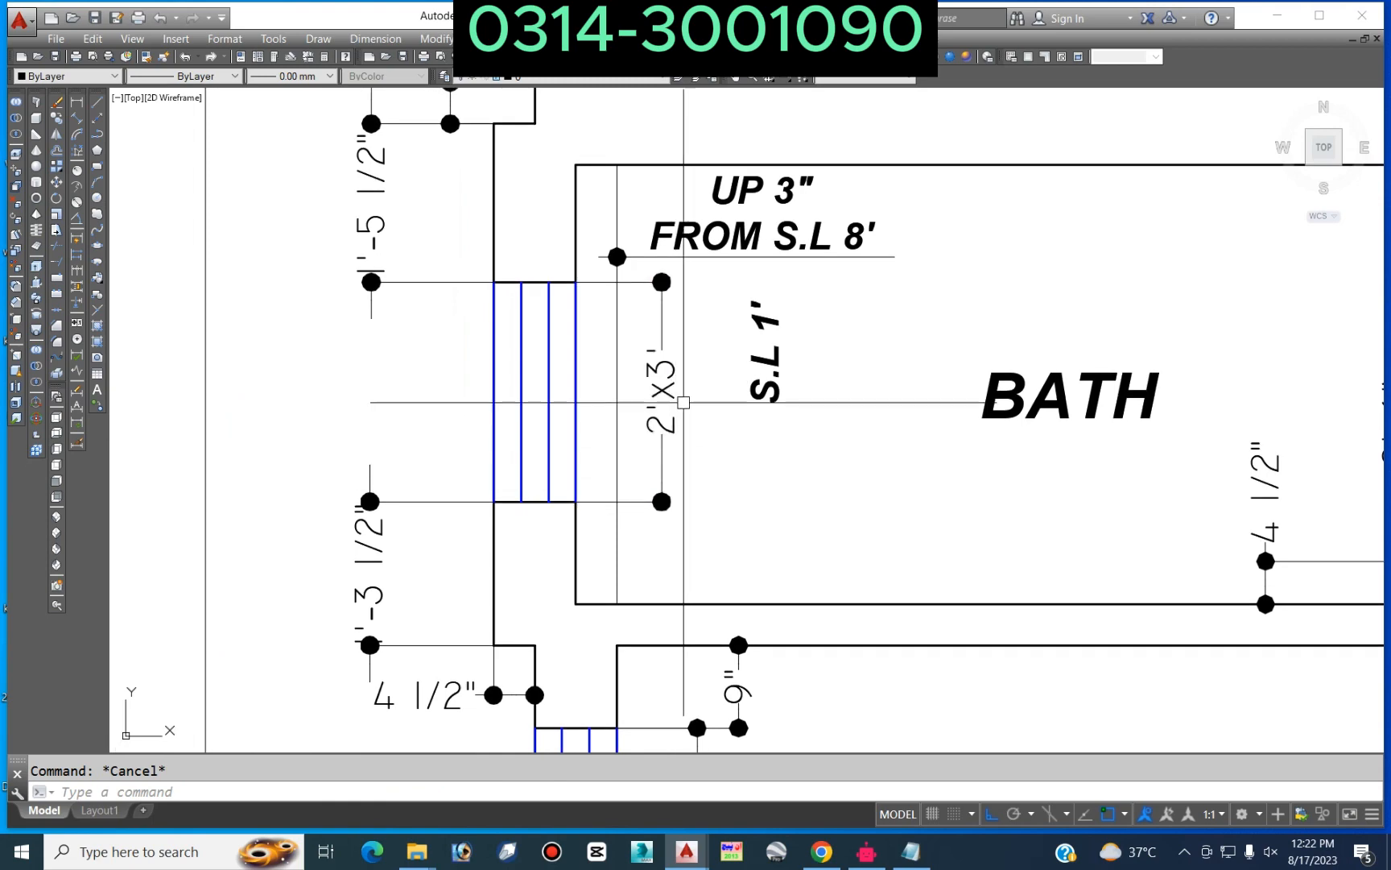
pyautogui.write('S')
pyautogui.press('Return')
pyautogui.scroll(4, 688, 291)
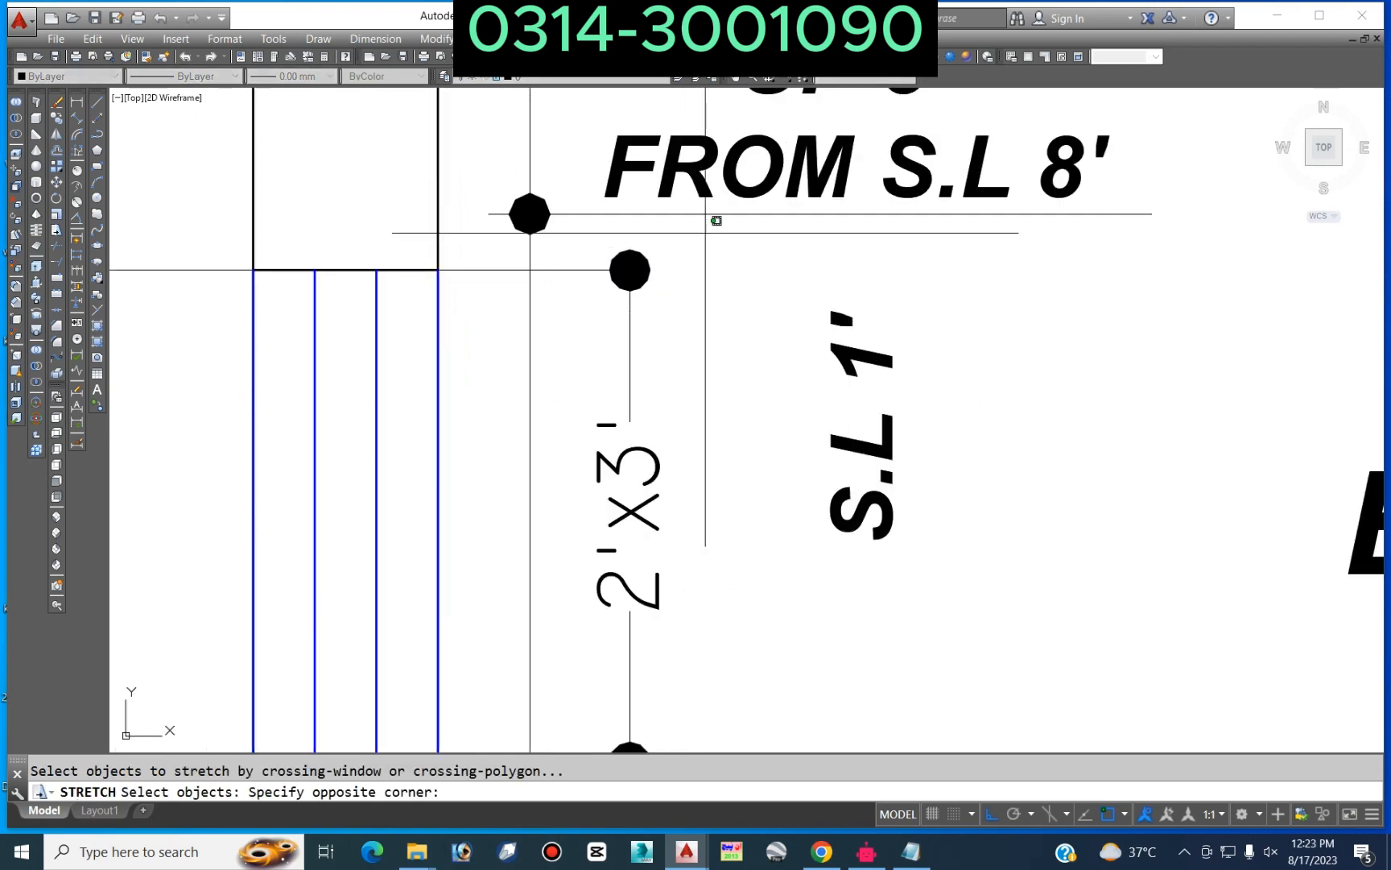
pyautogui.scroll(-5, 716, 220)
pyautogui.click(463, 444)
pyautogui.click(443, 452)
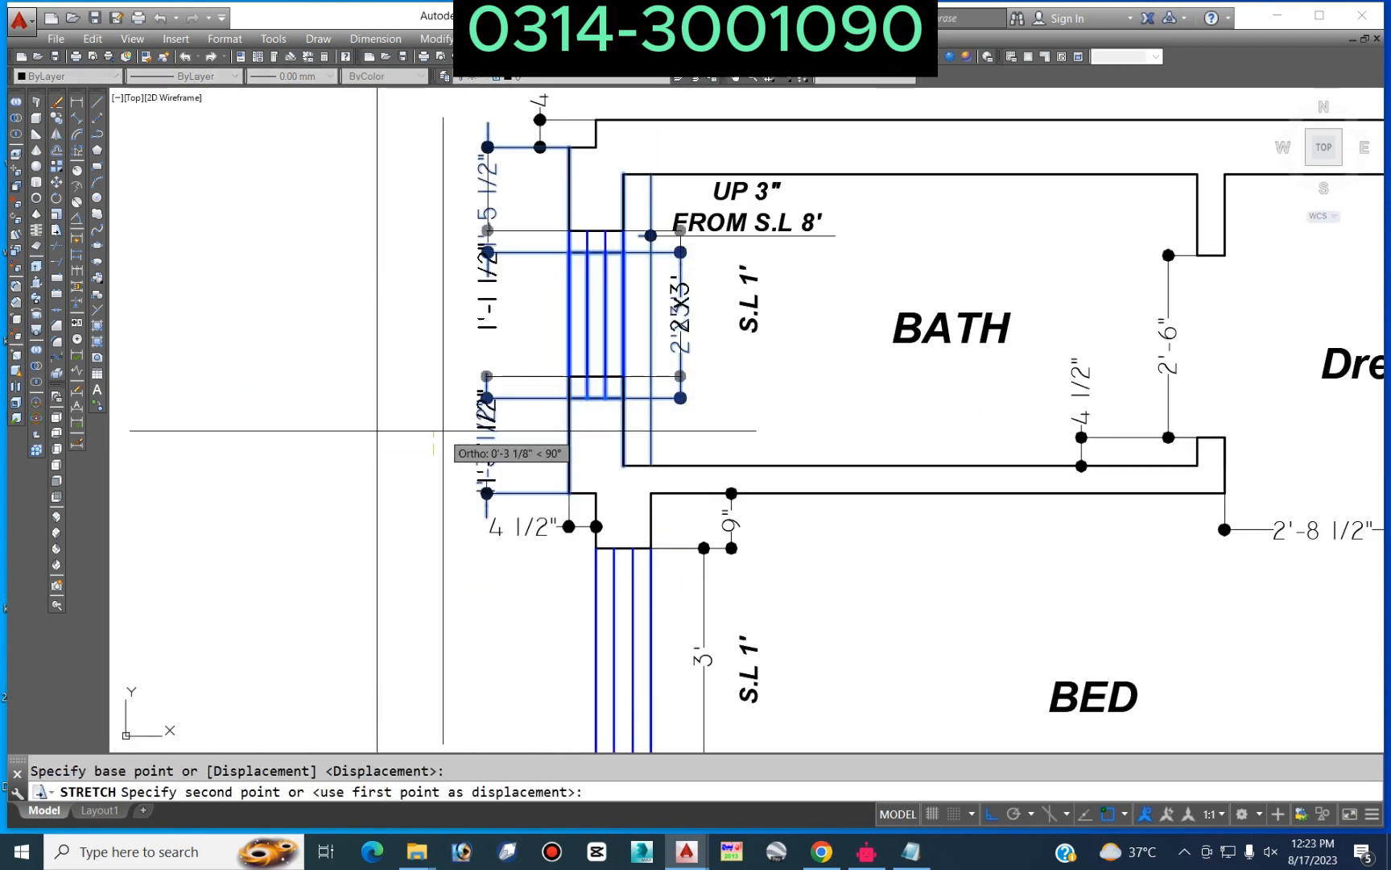
pyautogui.write('.5')
pyautogui.press('Return')
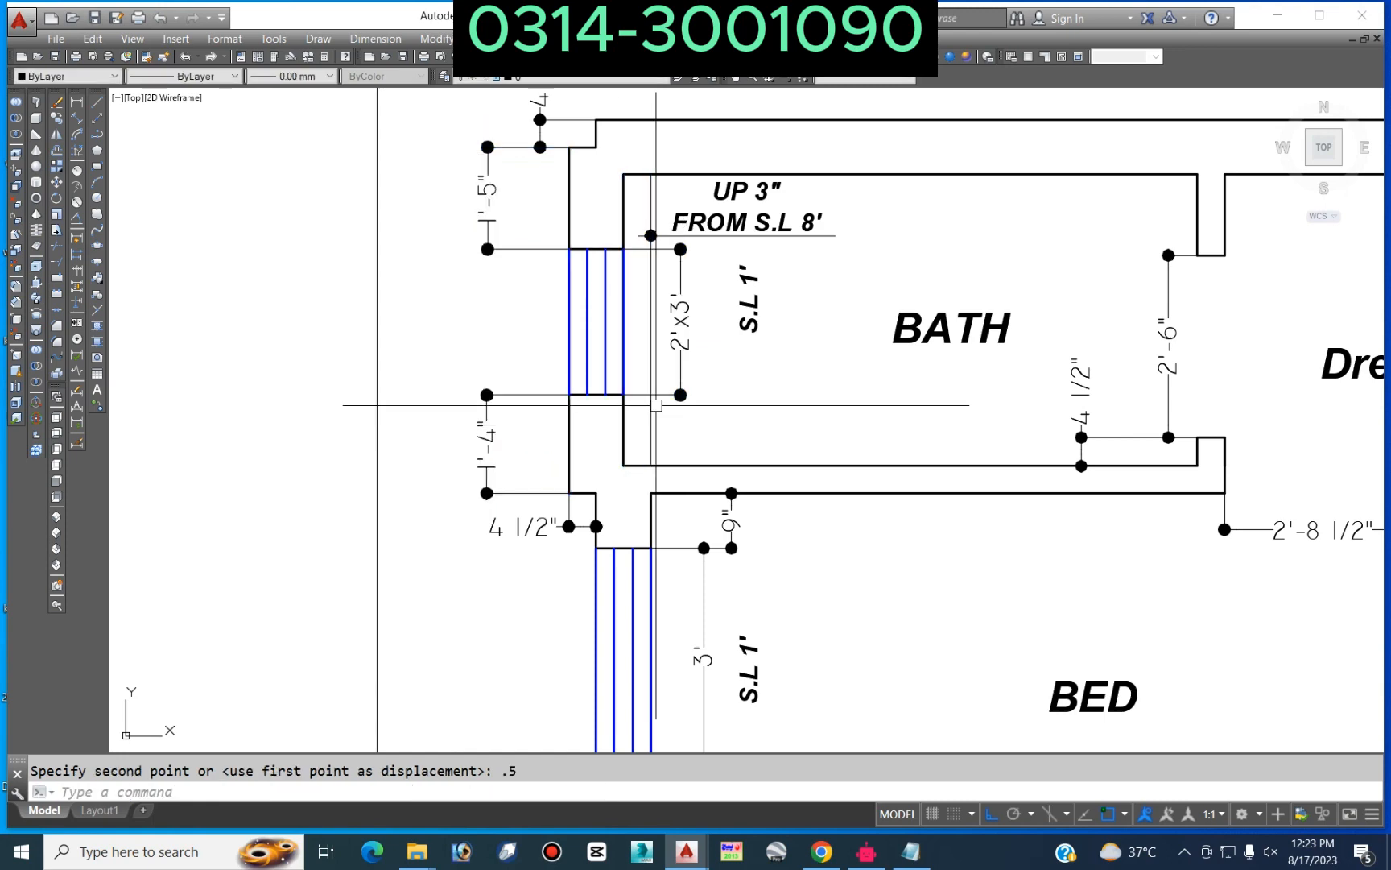
# Step: Stretch the upper bath's window and dimension ends upward by another .5 to centre it in the wall
pyautogui.scroll(5, 698, 252)
pyautogui.press('Return')
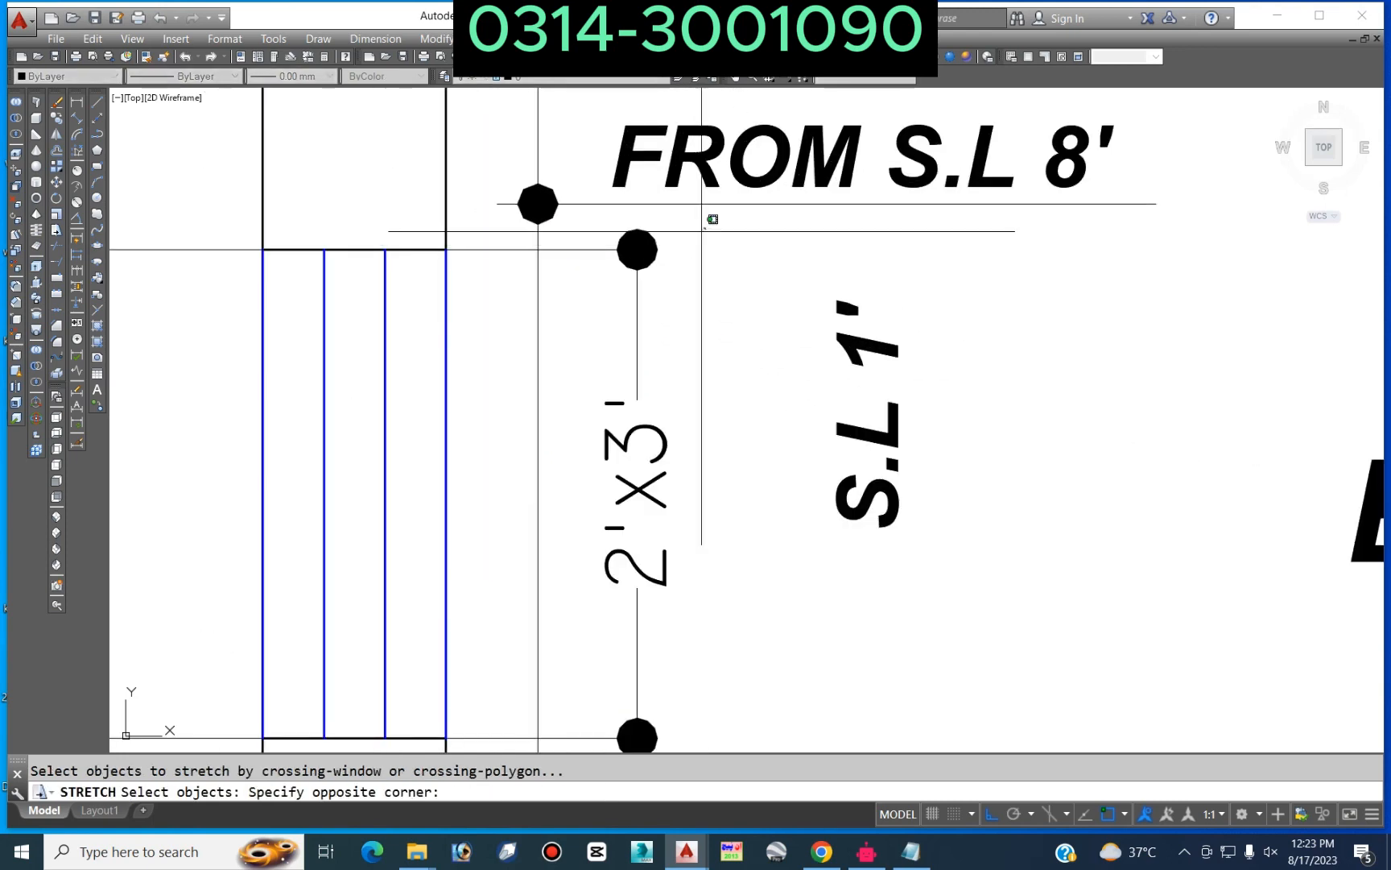
pyautogui.scroll(-4, 703, 228)
pyautogui.click(363, 481)
pyautogui.press('Return')
pyautogui.click(378, 472)
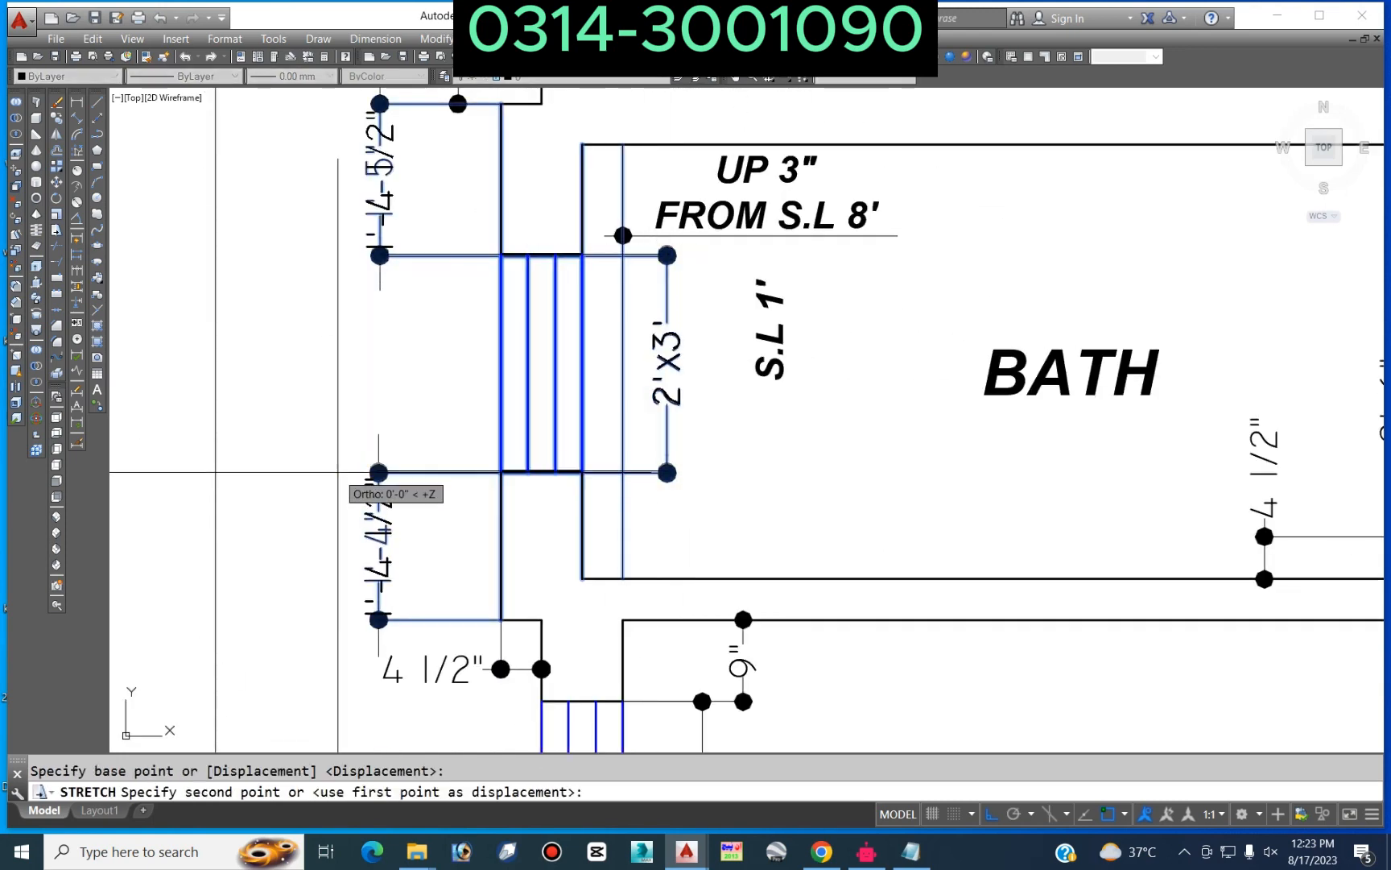
pyautogui.write('.5')
pyautogui.press('Return')
pyautogui.scroll(-4, 576, 396)
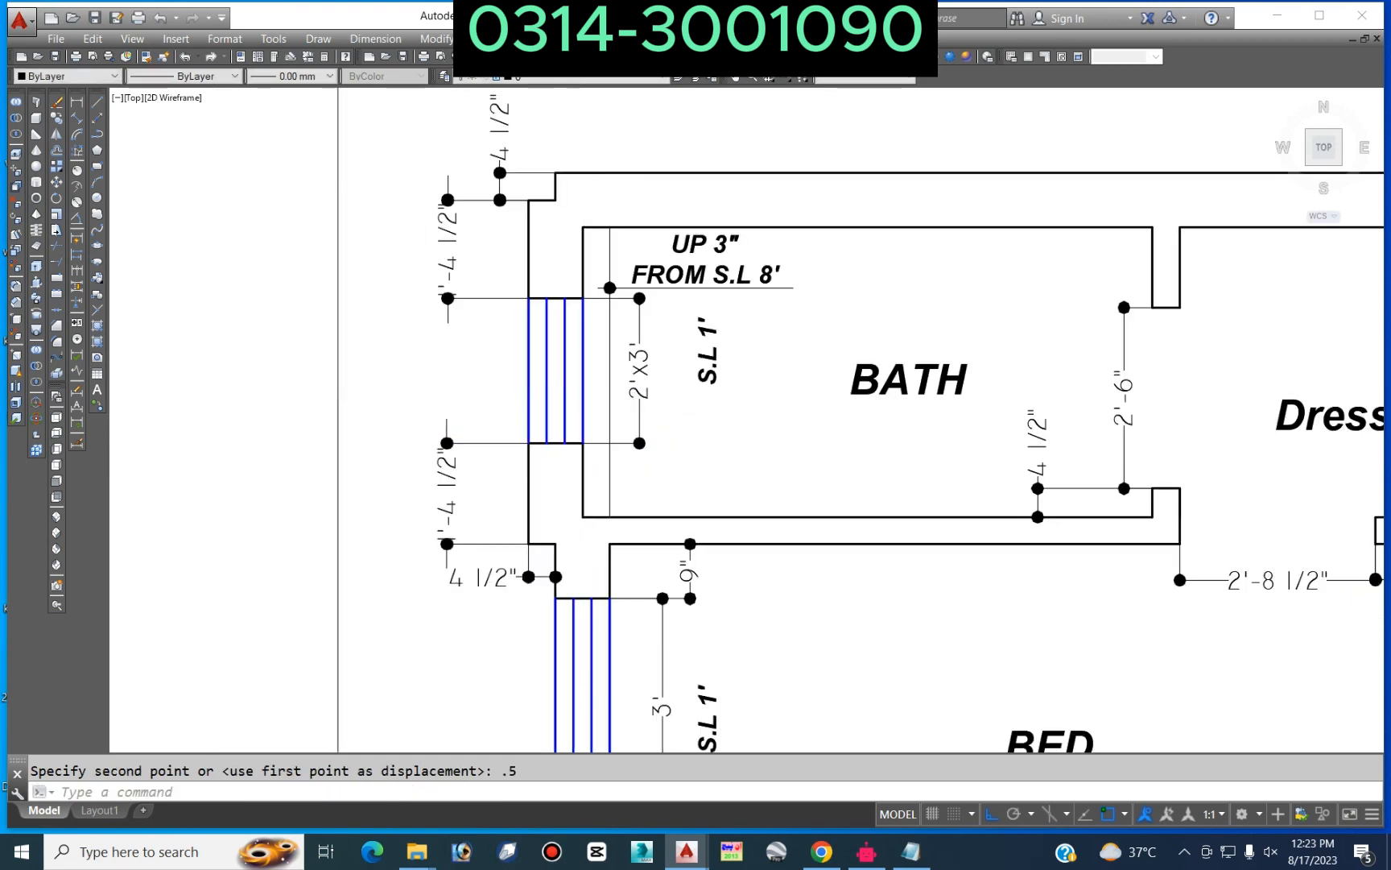
pyautogui.moveTo(610, 441); pyautogui.dragTo(507, 443, button='middle')
pyautogui.press('Escape')
# Step: Move the UP 3" FROM S.L 8' text horizontally away from the window, above the upper bath's BATH label
pyautogui.scroll(2, 532, 386)
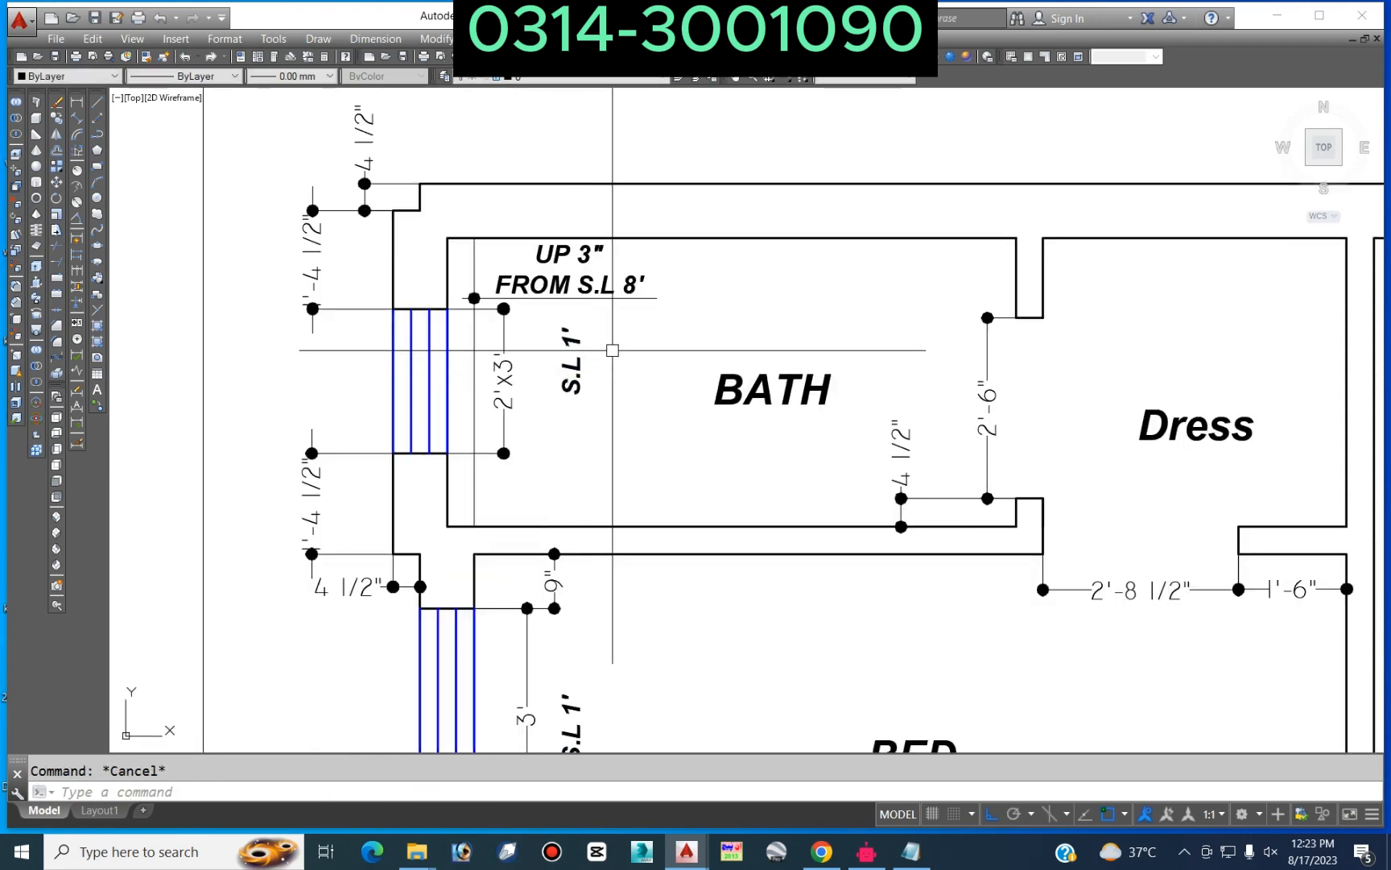
pyautogui.write('m')
pyautogui.press('Return')
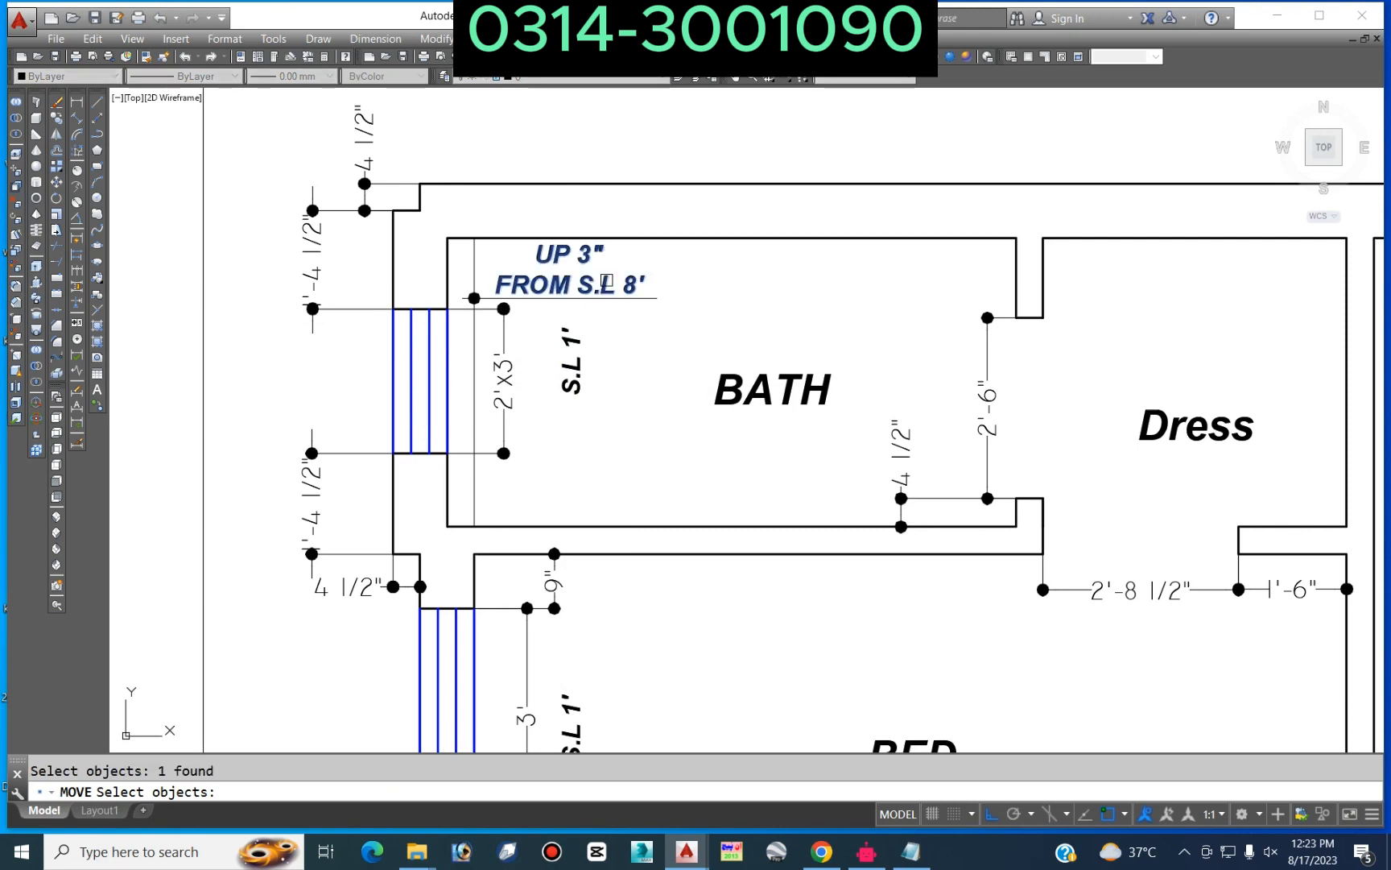
pyautogui.press('Return')
pyautogui.click(710, 308)
pyautogui.click(865, 312)
# Step: Extend the leader line of the upper bath's level note horizontally so it runs beneath the moved text
pyautogui.scroll(3, 690, 310)
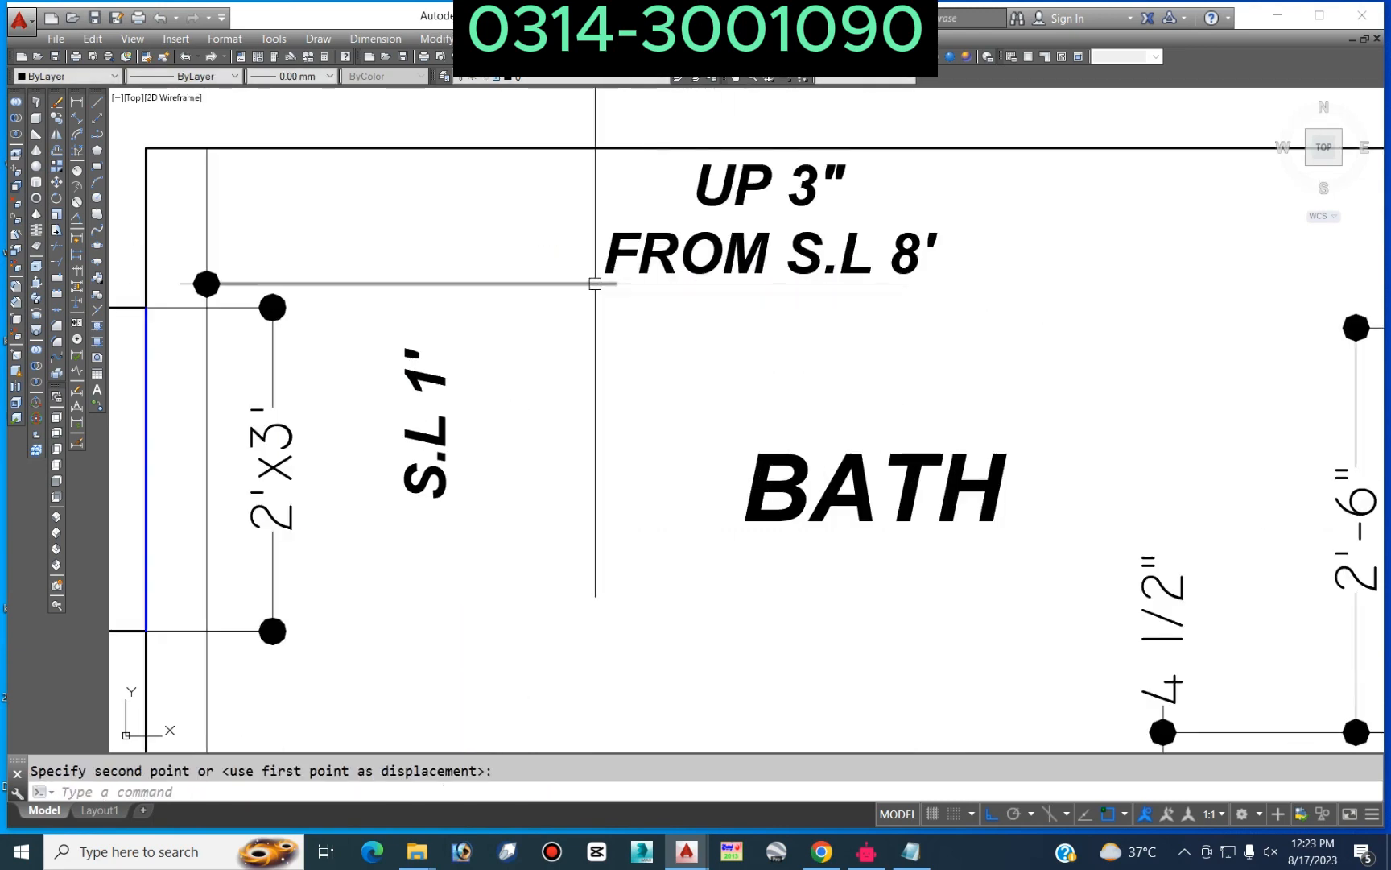
pyautogui.click(595, 284)
pyautogui.click(612, 283)
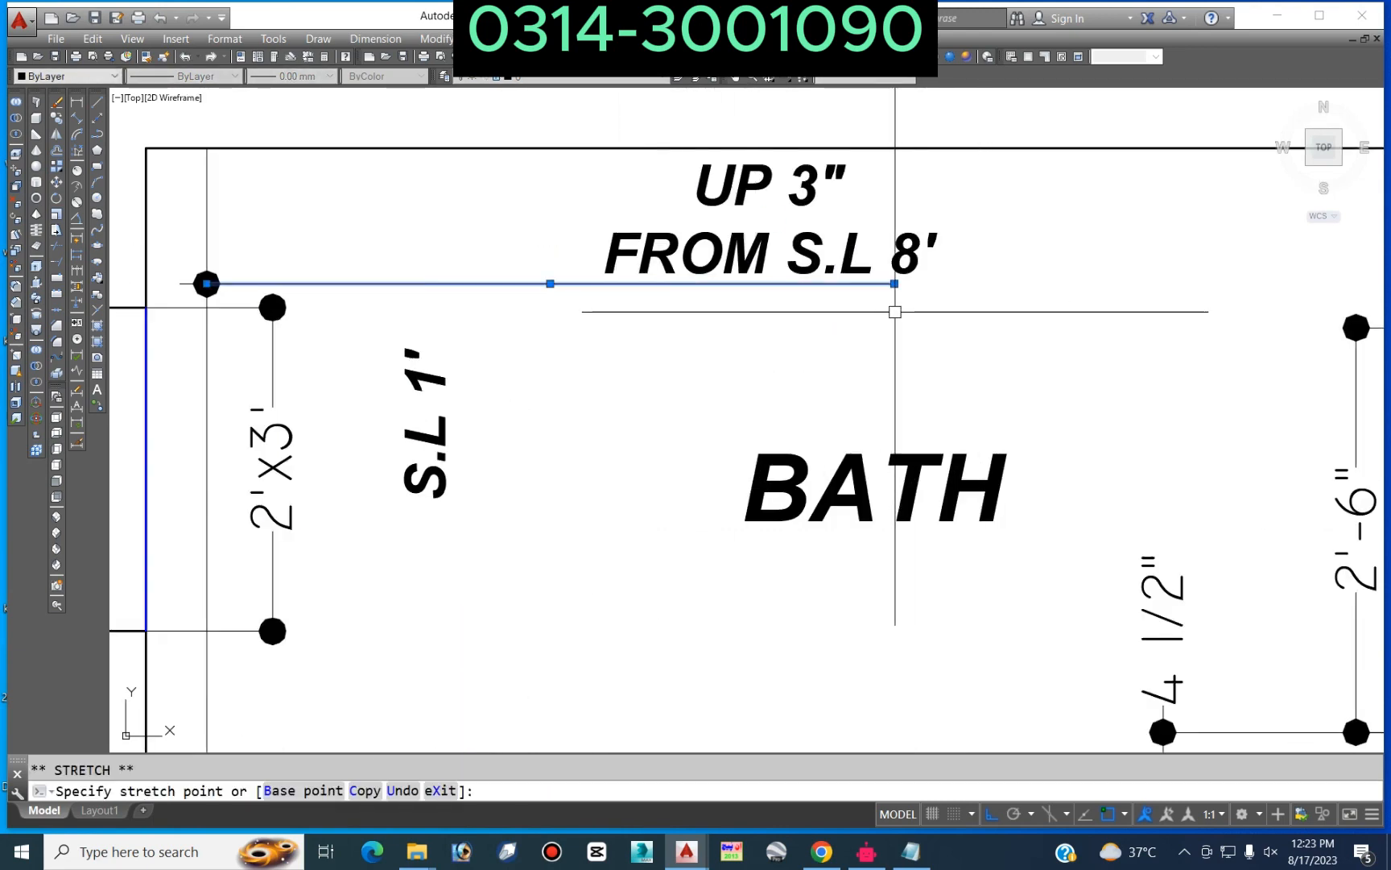
pyautogui.press('Escape')
pyautogui.scroll(-4, 983, 310)
# Step: Move the upper bath's vertical S.L 1' label close beside the 2'x3' dimension and shift it slightly down
pyautogui.scroll(2, 829, 365)
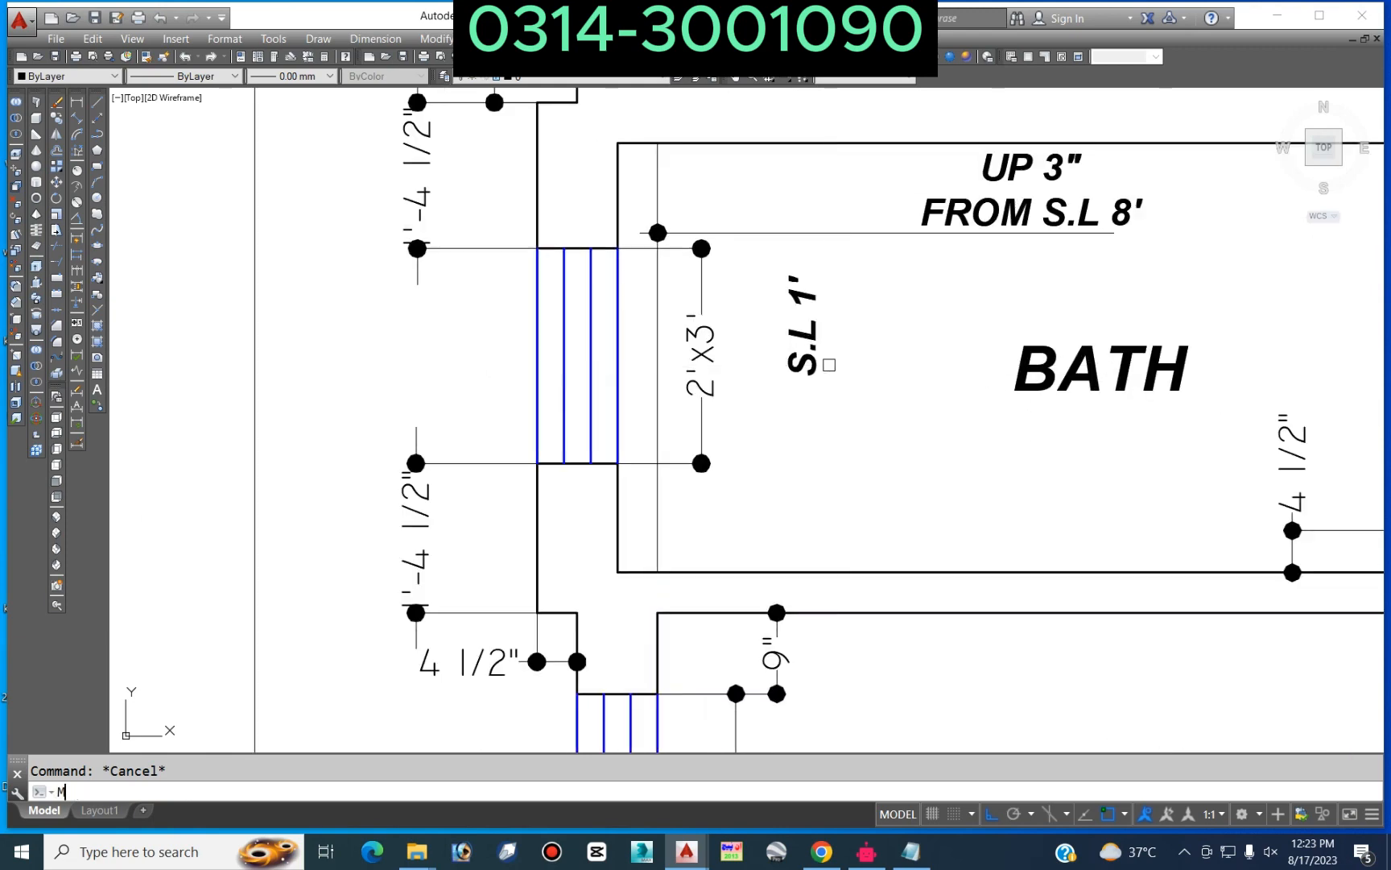
pyautogui.click(807, 368)
pyautogui.press('Return')
pyautogui.click(971, 468)
pyautogui.click(906, 463)
pyautogui.press('Return')
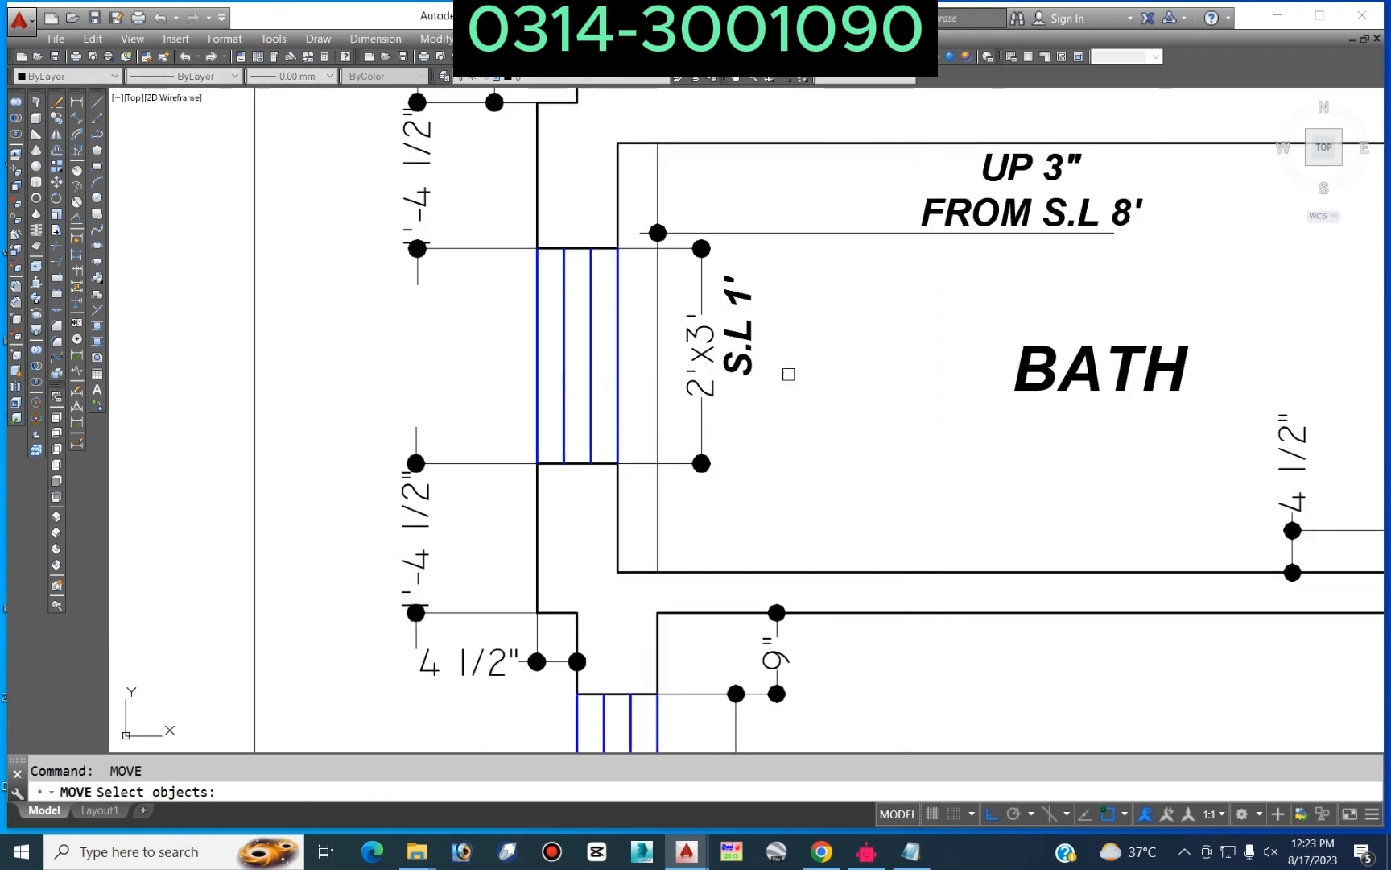
pyautogui.click(746, 366)
pyautogui.press('Return')
pyautogui.click(805, 355)
pyautogui.click(814, 393)
# Step: Examine the T.V lounge and kitchen wall offset dimensions and the annotations of the bedrooms, porch and gate
pyautogui.scroll(-4, 812, 360)
pyautogui.moveTo(916, 442); pyautogui.dragTo(721, 319, button='middle')
pyautogui.moveTo(727, 388); pyautogui.dragTo(600, 341, button='middle')
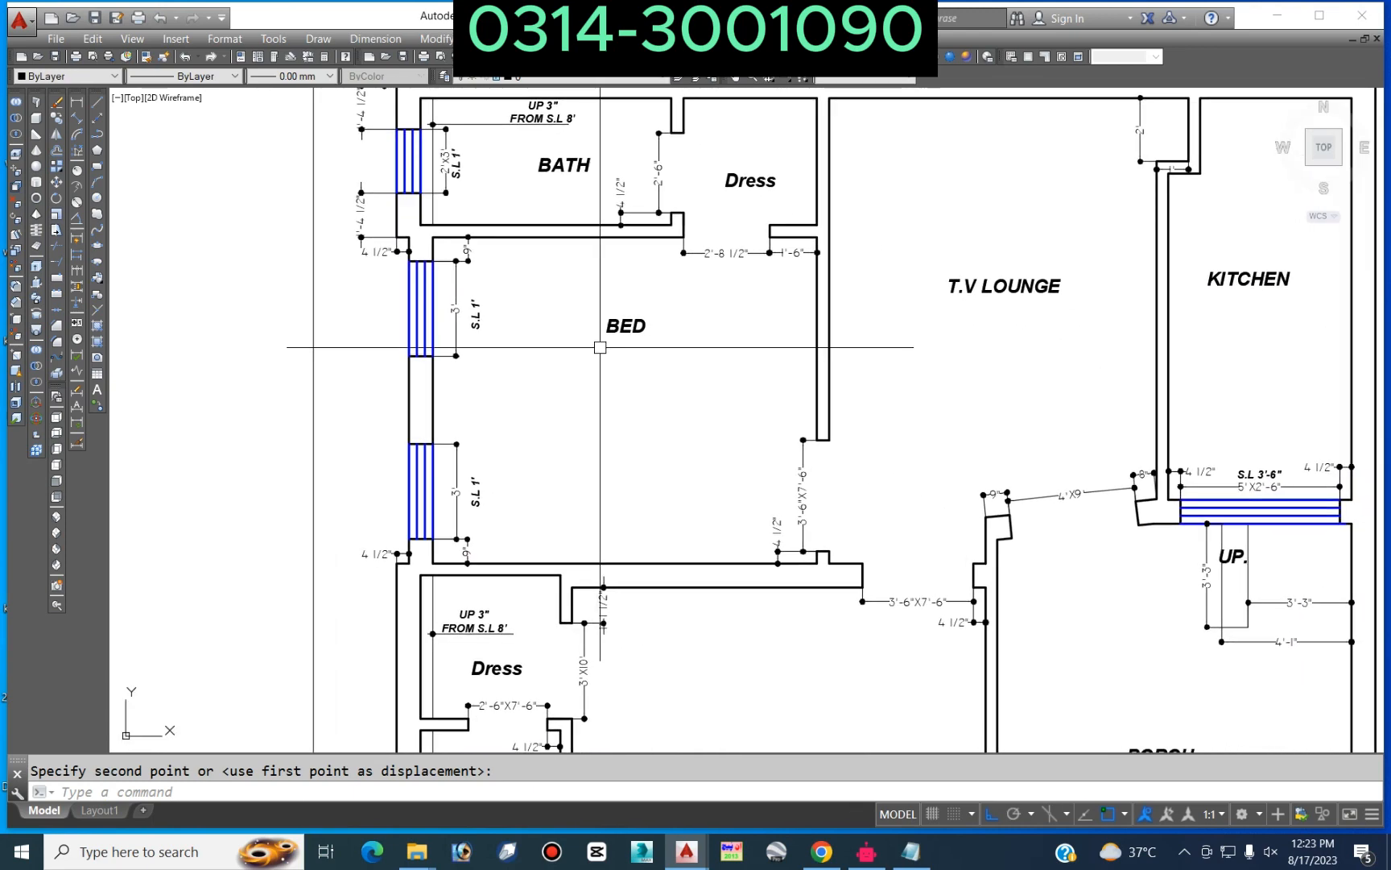
pyautogui.moveTo(842, 378); pyautogui.dragTo(624, 431, button='middle')
pyautogui.scroll(1, 848, 301)
pyautogui.scroll(4, 858, 208)
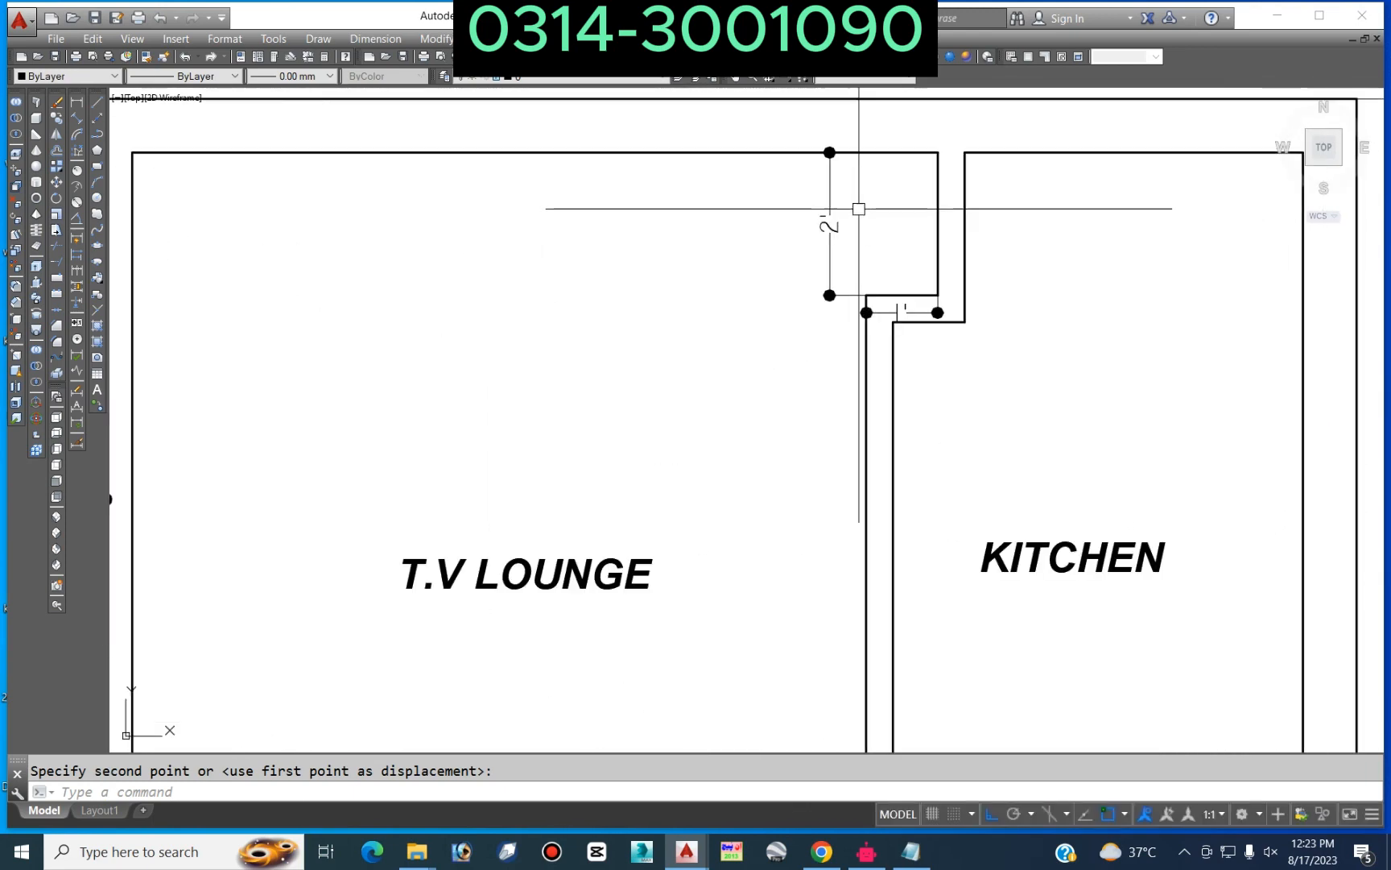
pyautogui.scroll(-2, 947, 271)
pyautogui.scroll(2, 925, 264)
pyautogui.scroll(-2, 817, 252)
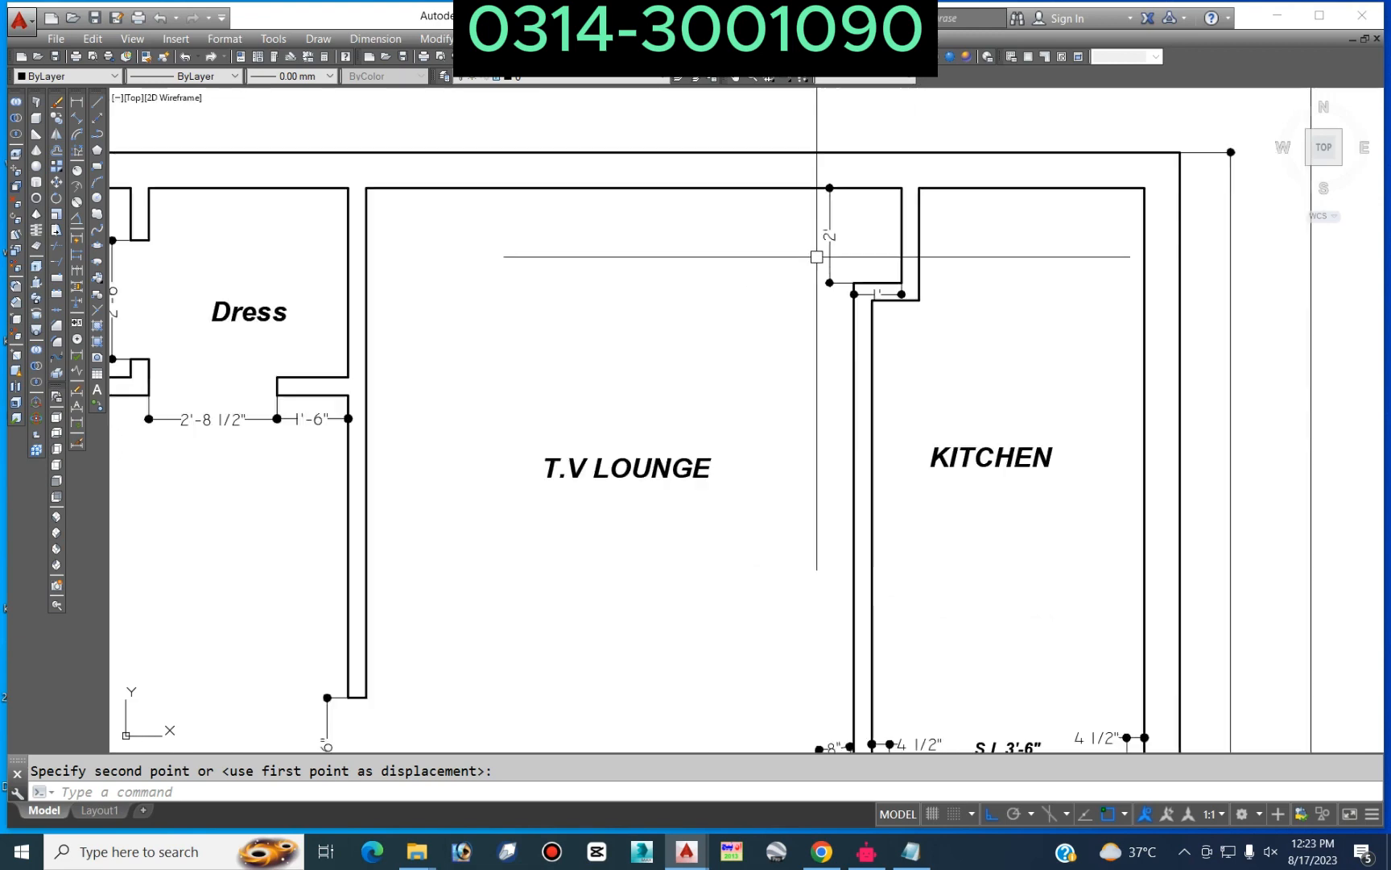
pyautogui.scroll(-2, 853, 263)
pyautogui.scroll(2, 853, 263)
pyautogui.scroll(-2, 854, 264)
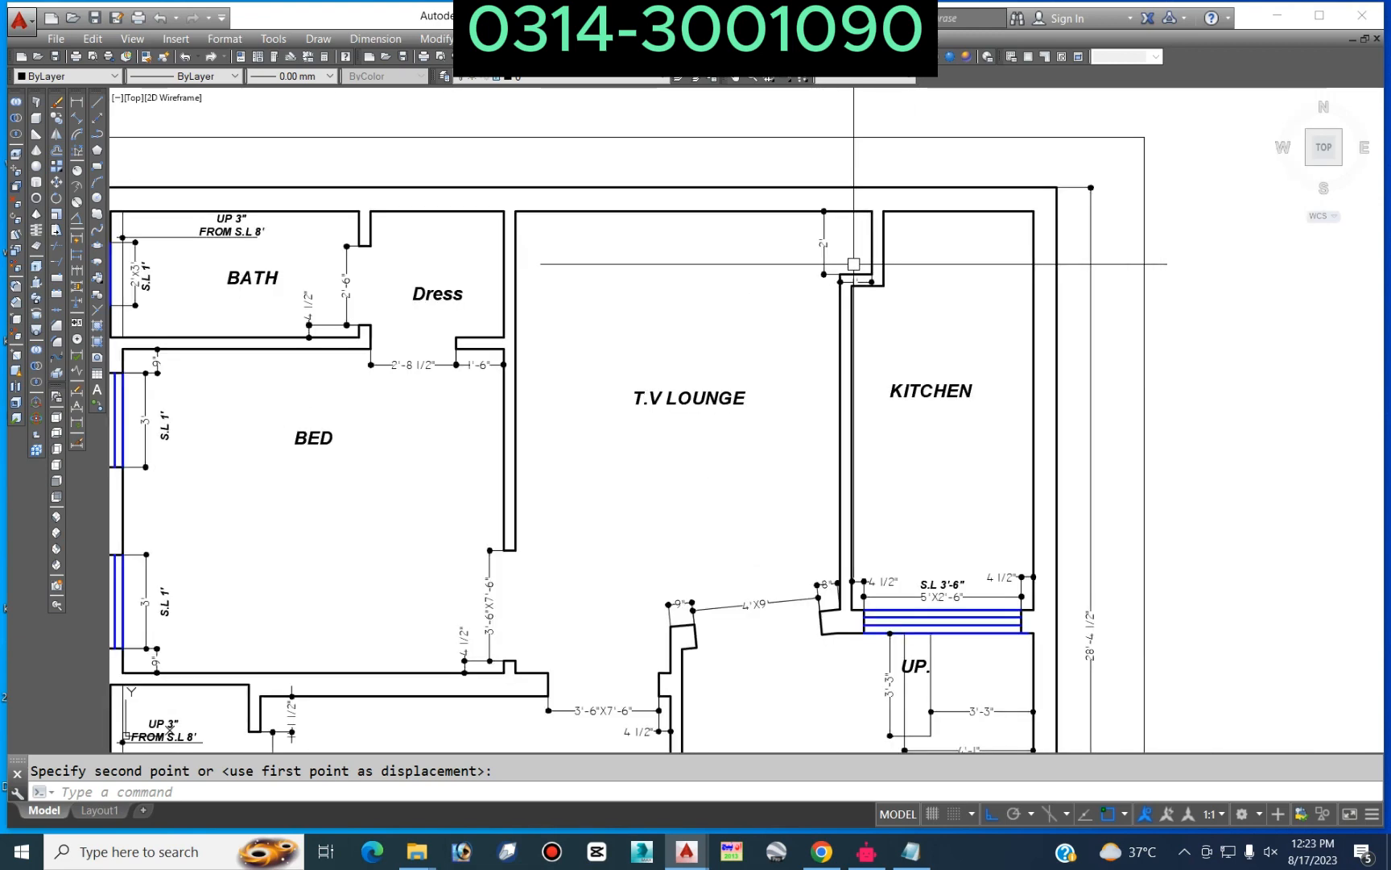
pyautogui.scroll(-2, 862, 386)
pyautogui.moveTo(851, 497); pyautogui.dragTo(851, 308, button='middle')
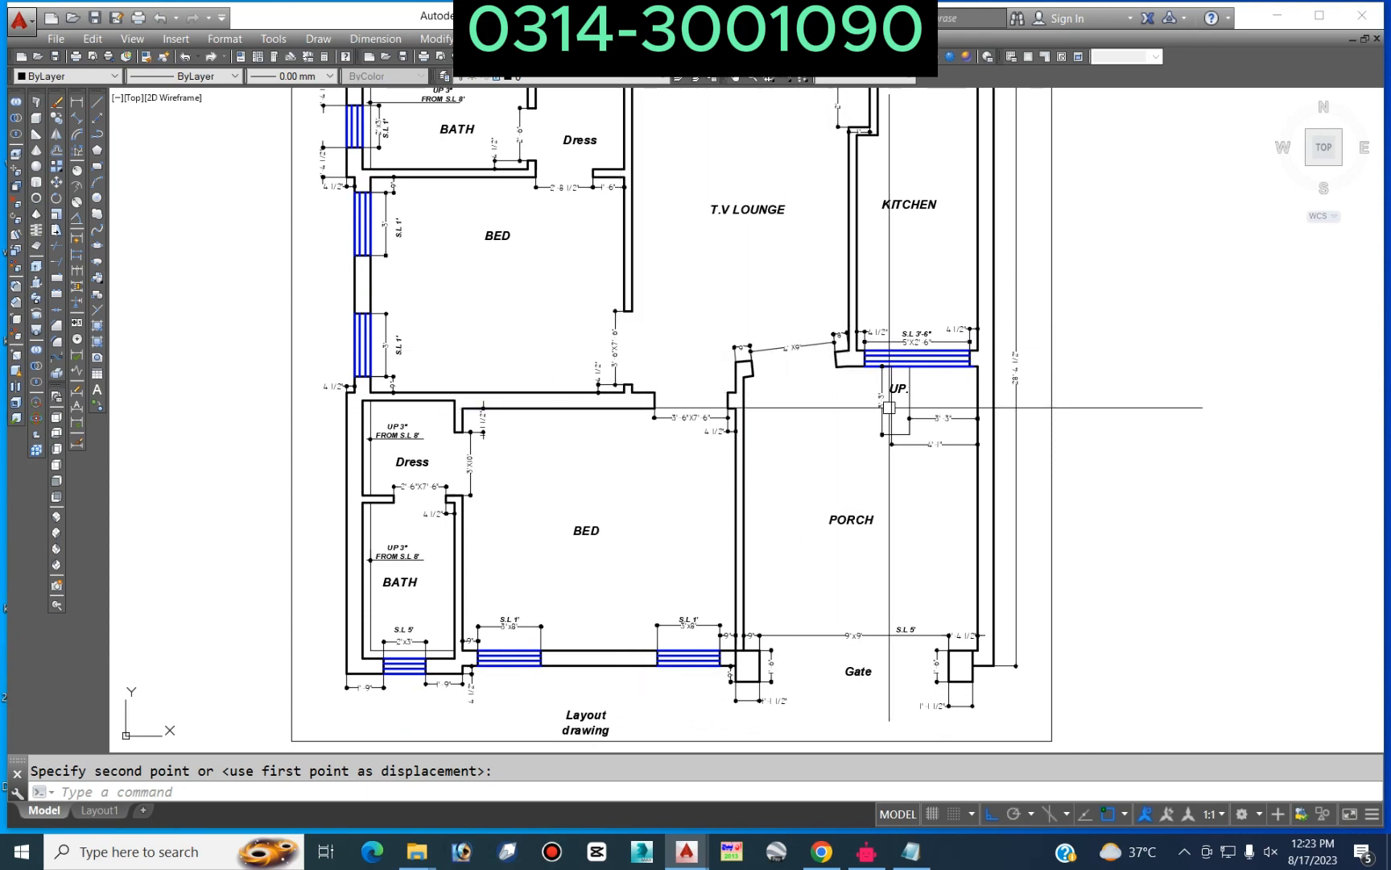
pyautogui.moveTo(595, 689); pyautogui.dragTo(573, 455, button='middle')
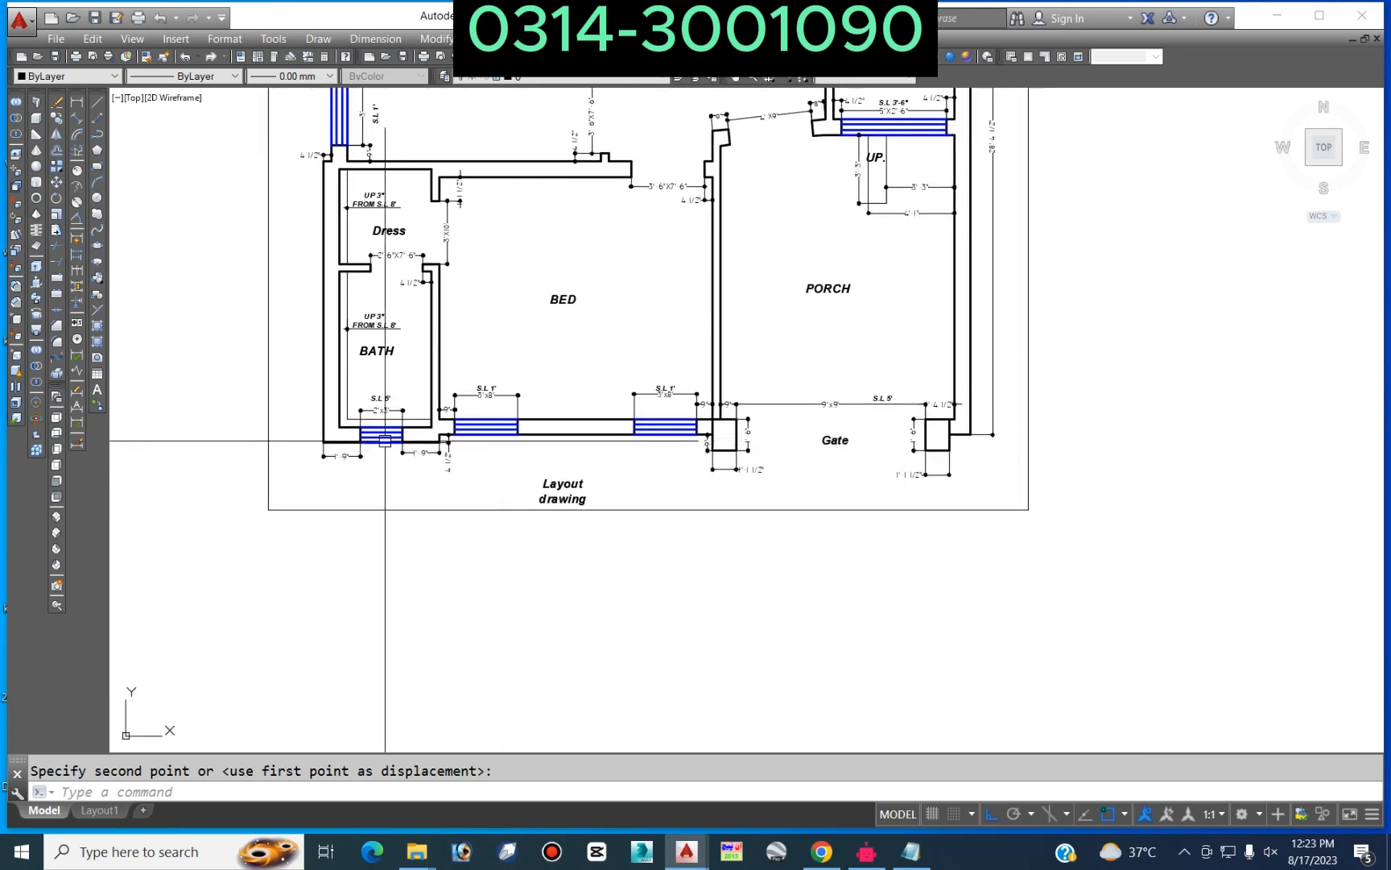
# Step: Move the T.V LOUNGE and KITCHEN labels straight down to roughly the height of the upper BED label
pyautogui.moveTo(370, 326); pyautogui.dragTo(363, 475, button='middle')
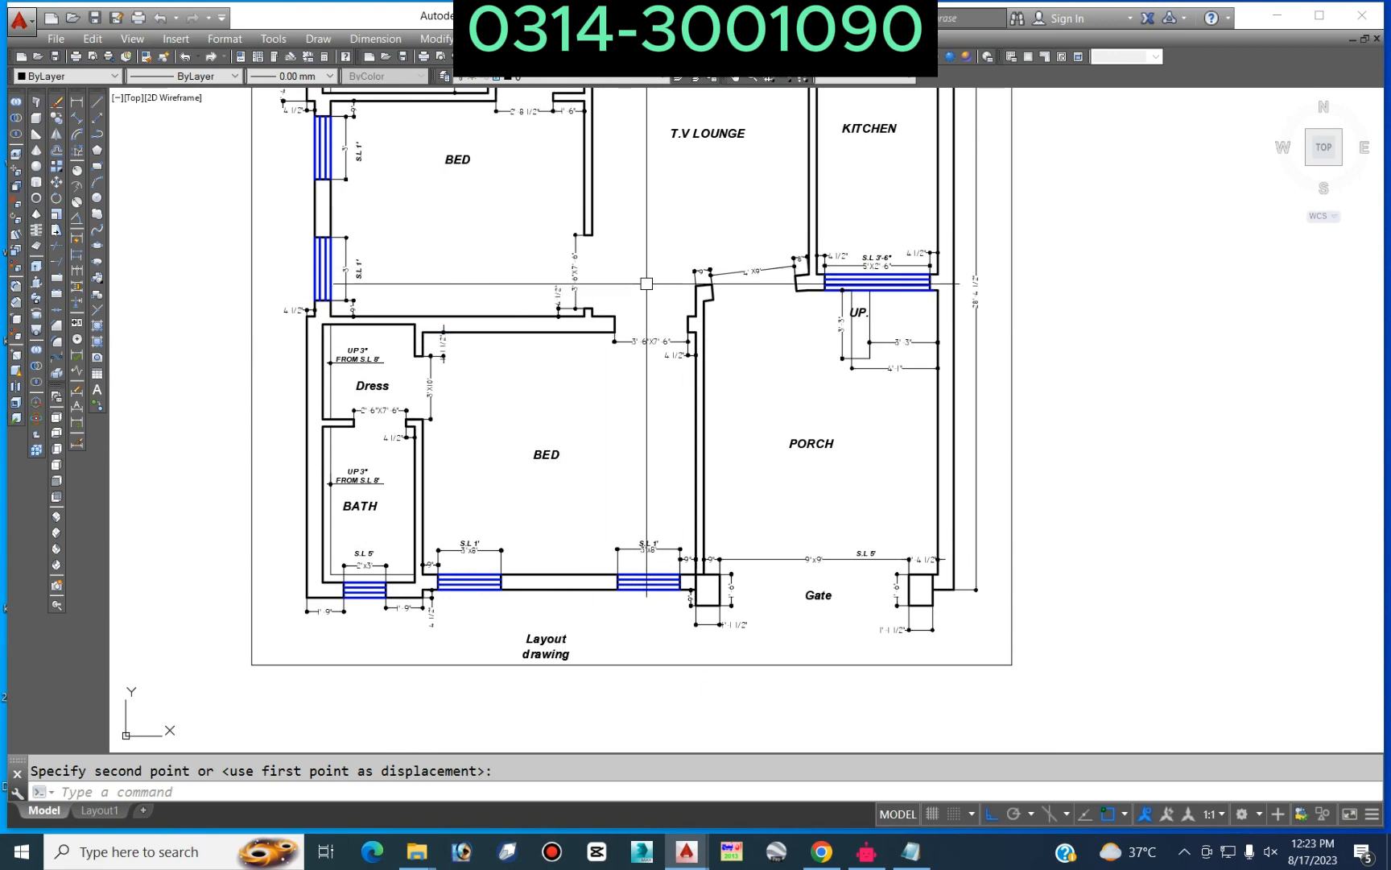
pyautogui.moveTo(647, 283); pyautogui.dragTo(623, 368, button='middle')
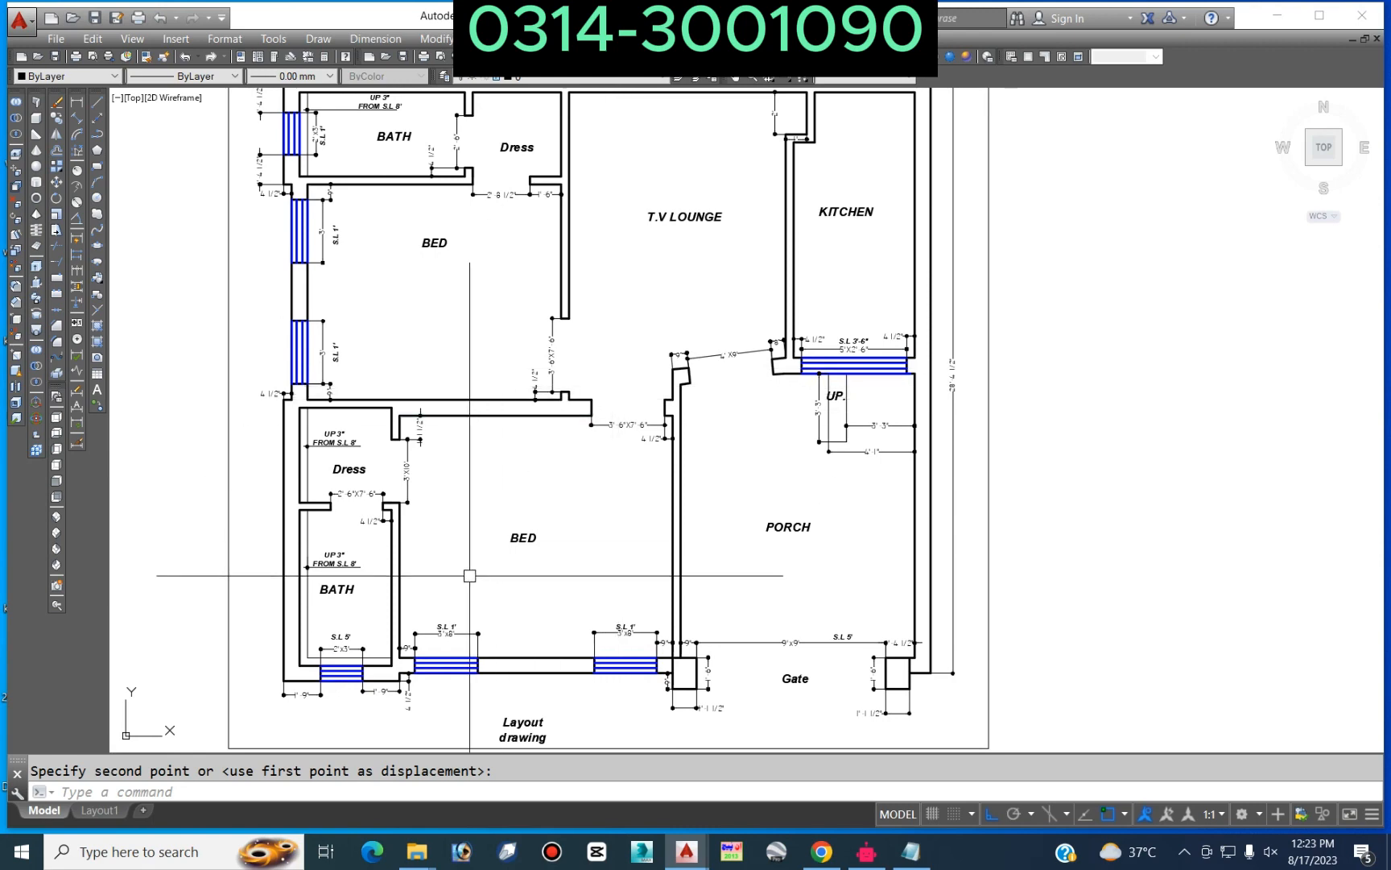
pyautogui.moveTo(553, 427); pyautogui.dragTo(548, 453, button='middle')
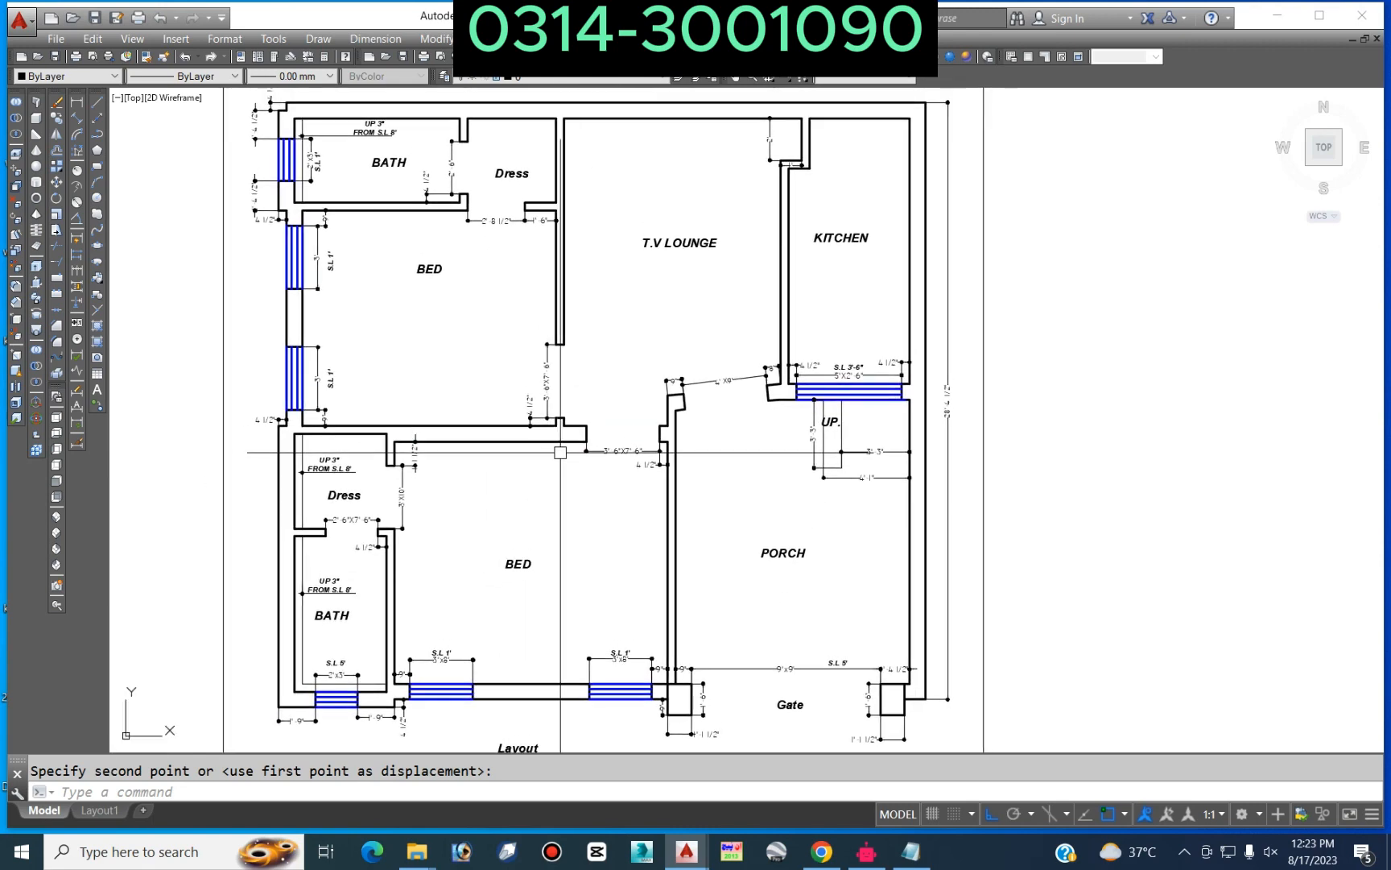
pyautogui.press('Escape')
pyautogui.write('m')
pyautogui.press('Return')
pyautogui.press('Return')
pyautogui.click(665, 243)
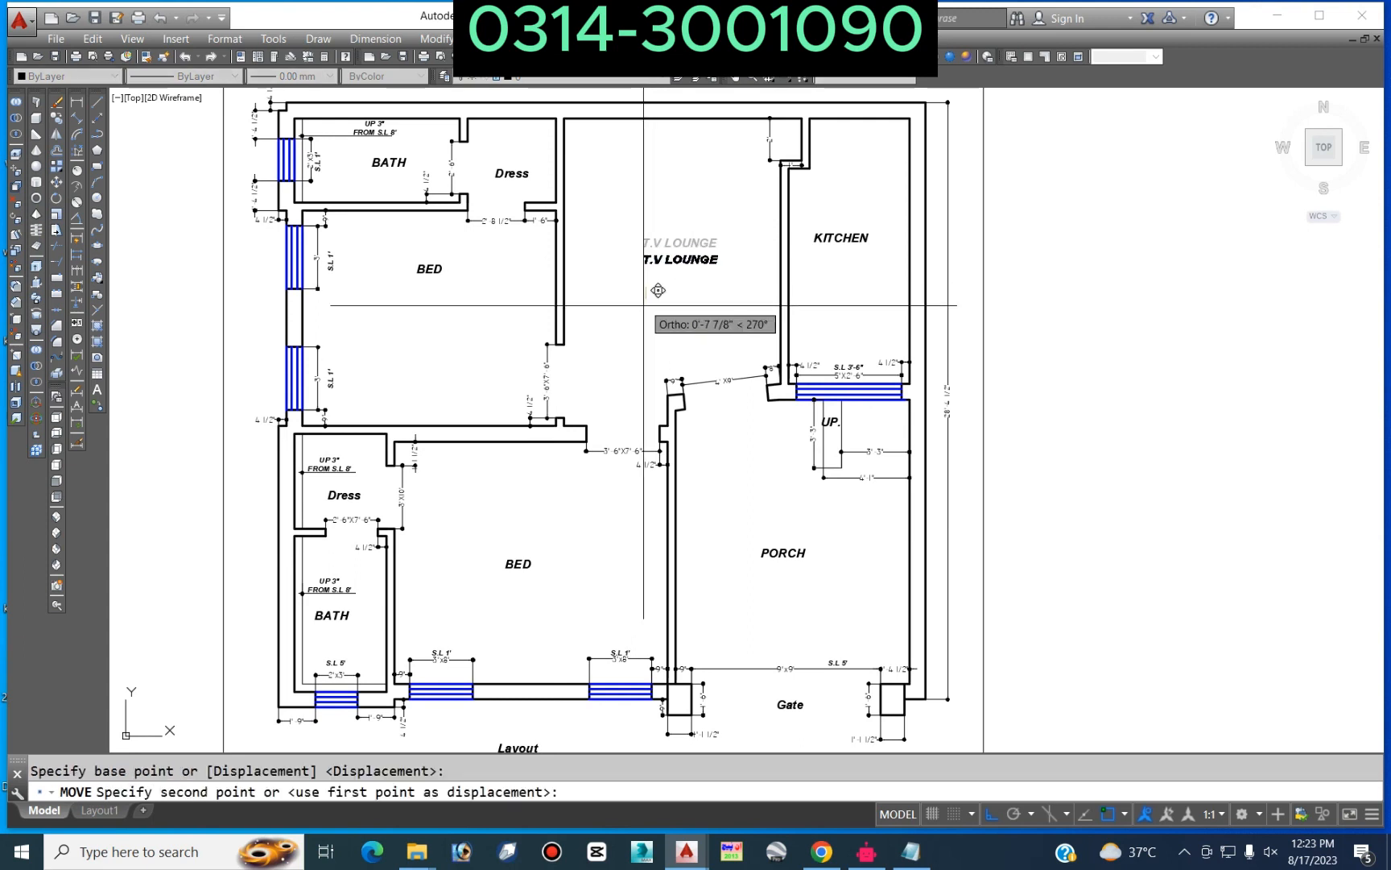
pyautogui.click(665, 270)
pyautogui.press('Return')
pyautogui.click(1216, 245)
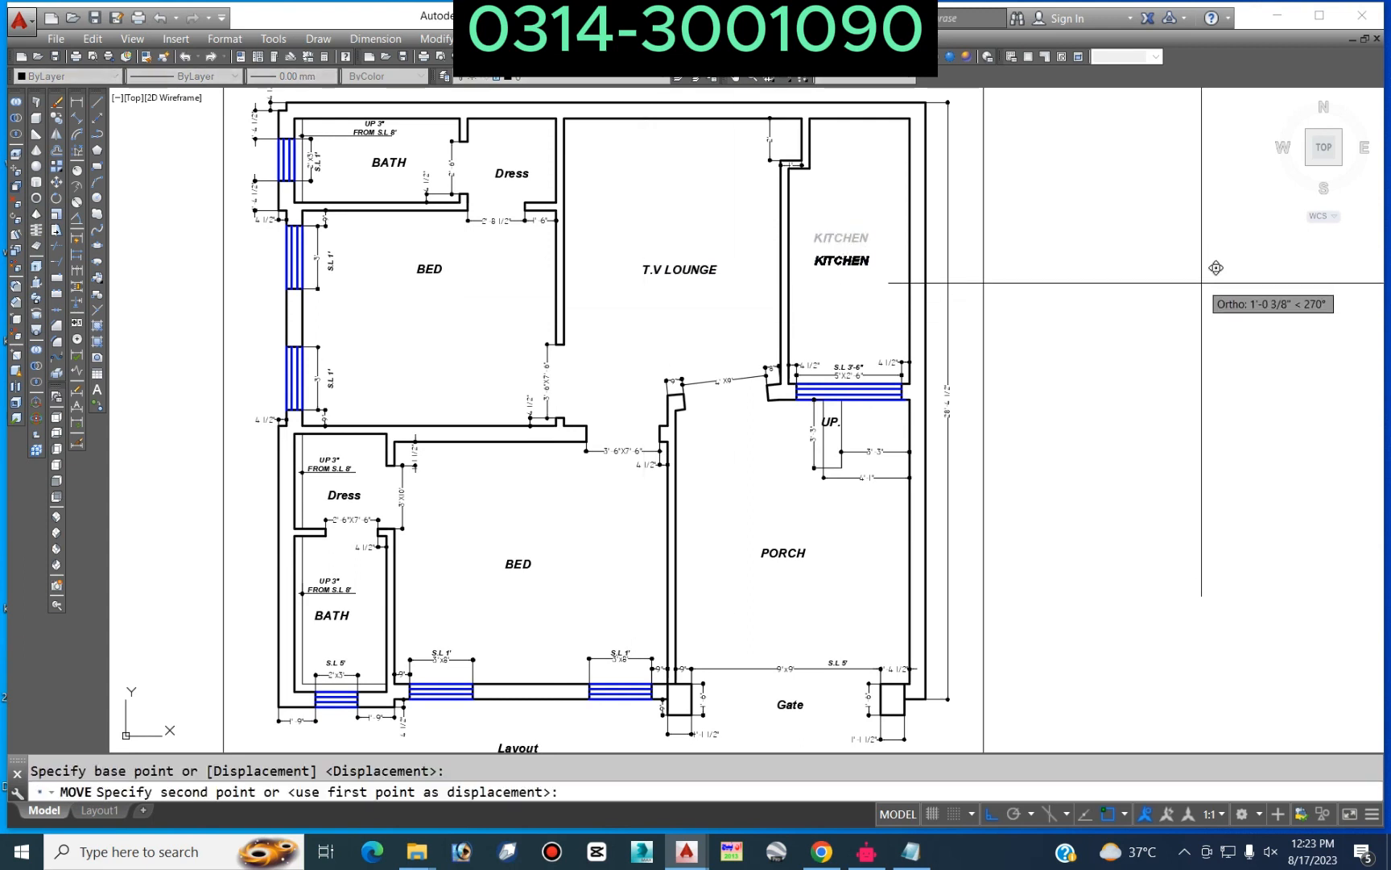
pyautogui.click(1201, 289)
pyautogui.write('o')
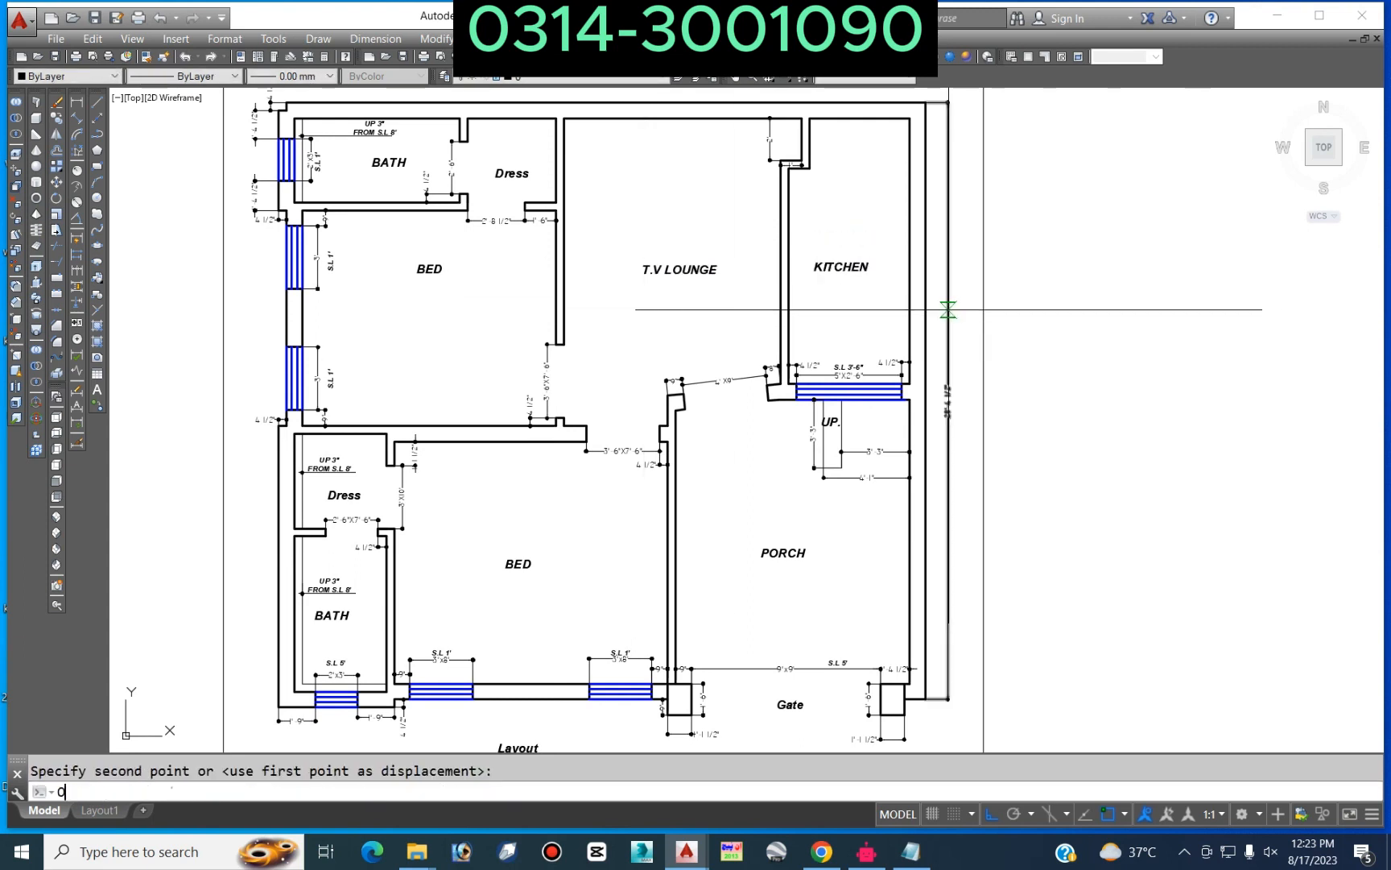
pyautogui.press('Return')
pyautogui.write('3')
pyautogui.press('Return')
pyautogui.click(948, 309)
pyautogui.scroll(2, 914, 256)
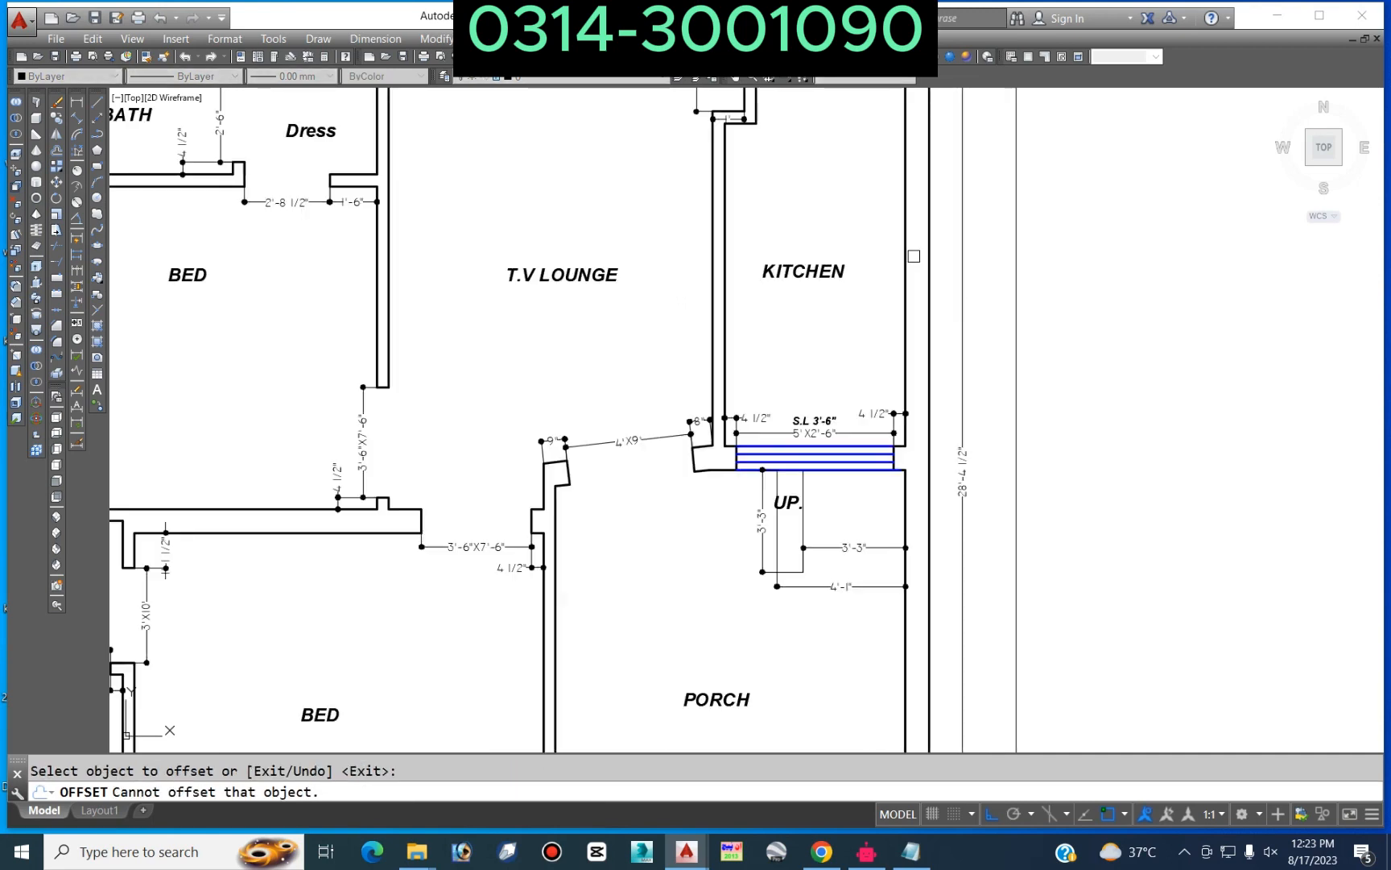
pyautogui.press('Escape')
# Step: Copy the kitchen door jamb lines and counter outline from the furnished plan into the layout drawing, using the kitchen's inner wall corner as base point
pyautogui.scroll(-10, 914, 256)
pyautogui.scroll(2, 714, 311)
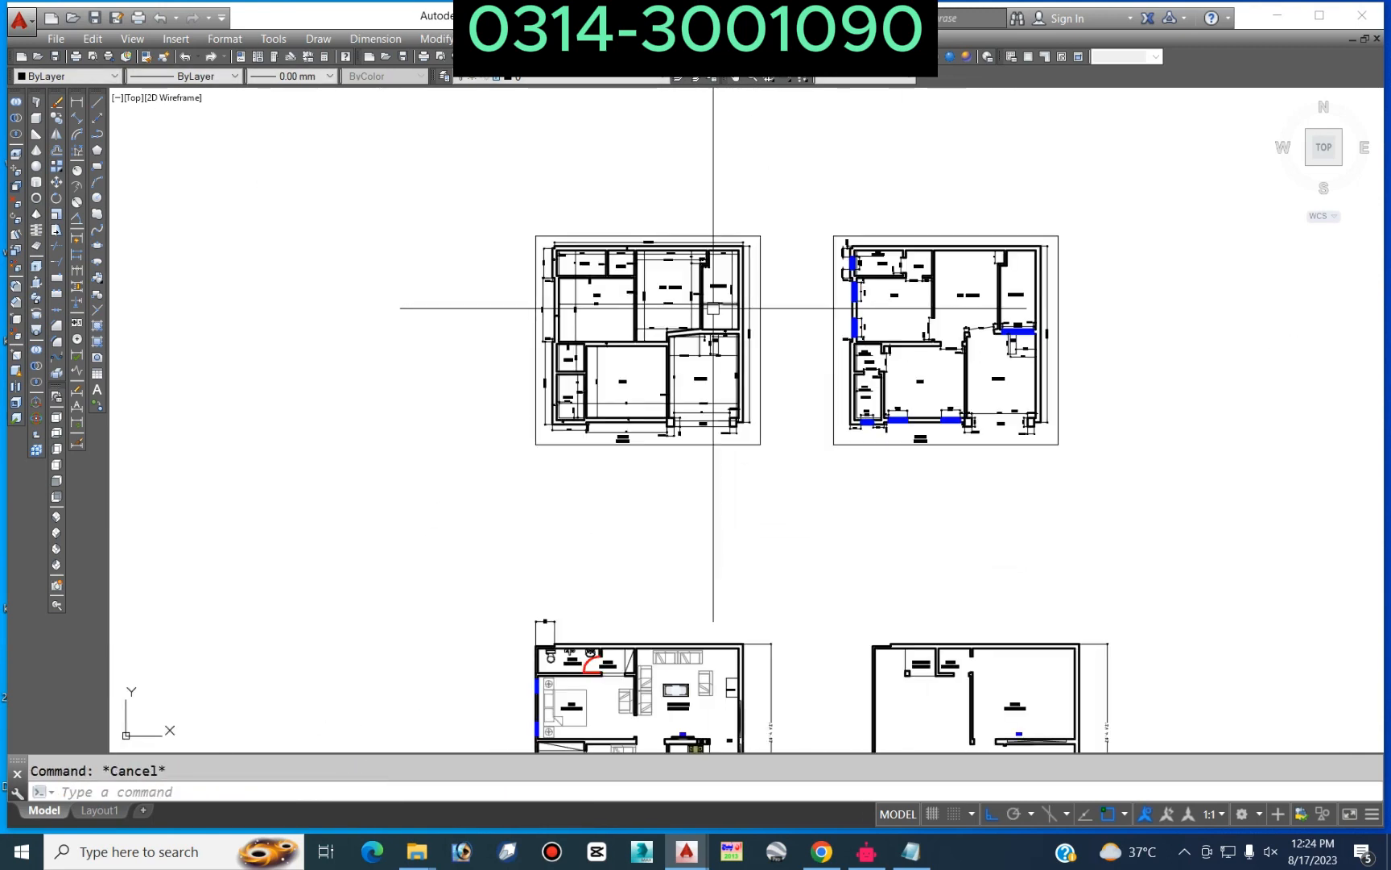
pyautogui.scroll(-5, 885, 339)
pyautogui.scroll(5, 281, 301)
pyautogui.scroll(3, 281, 301)
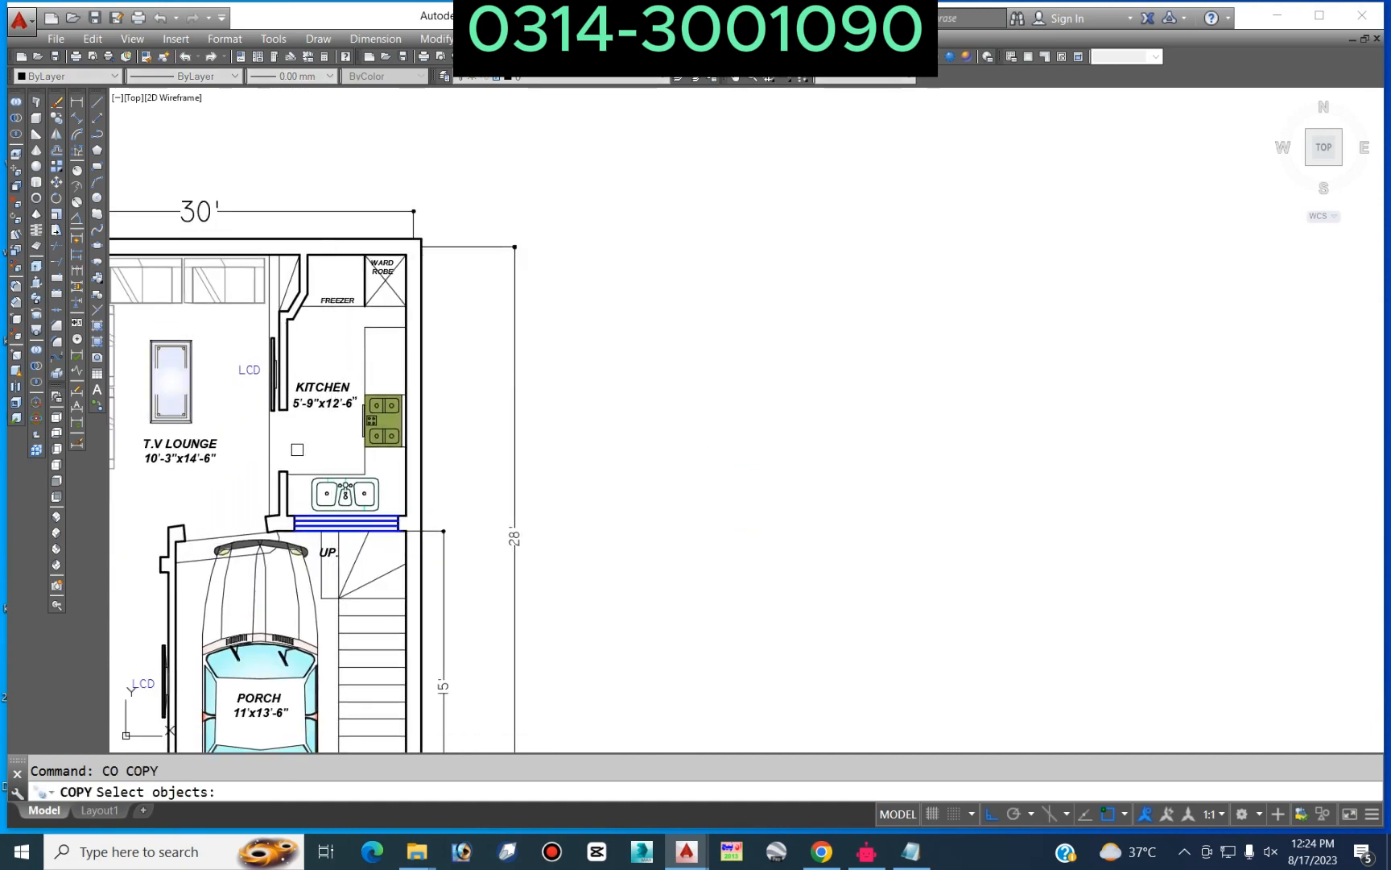
pyautogui.scroll(5, 297, 450)
pyautogui.click(202, 505)
pyautogui.click(358, 256)
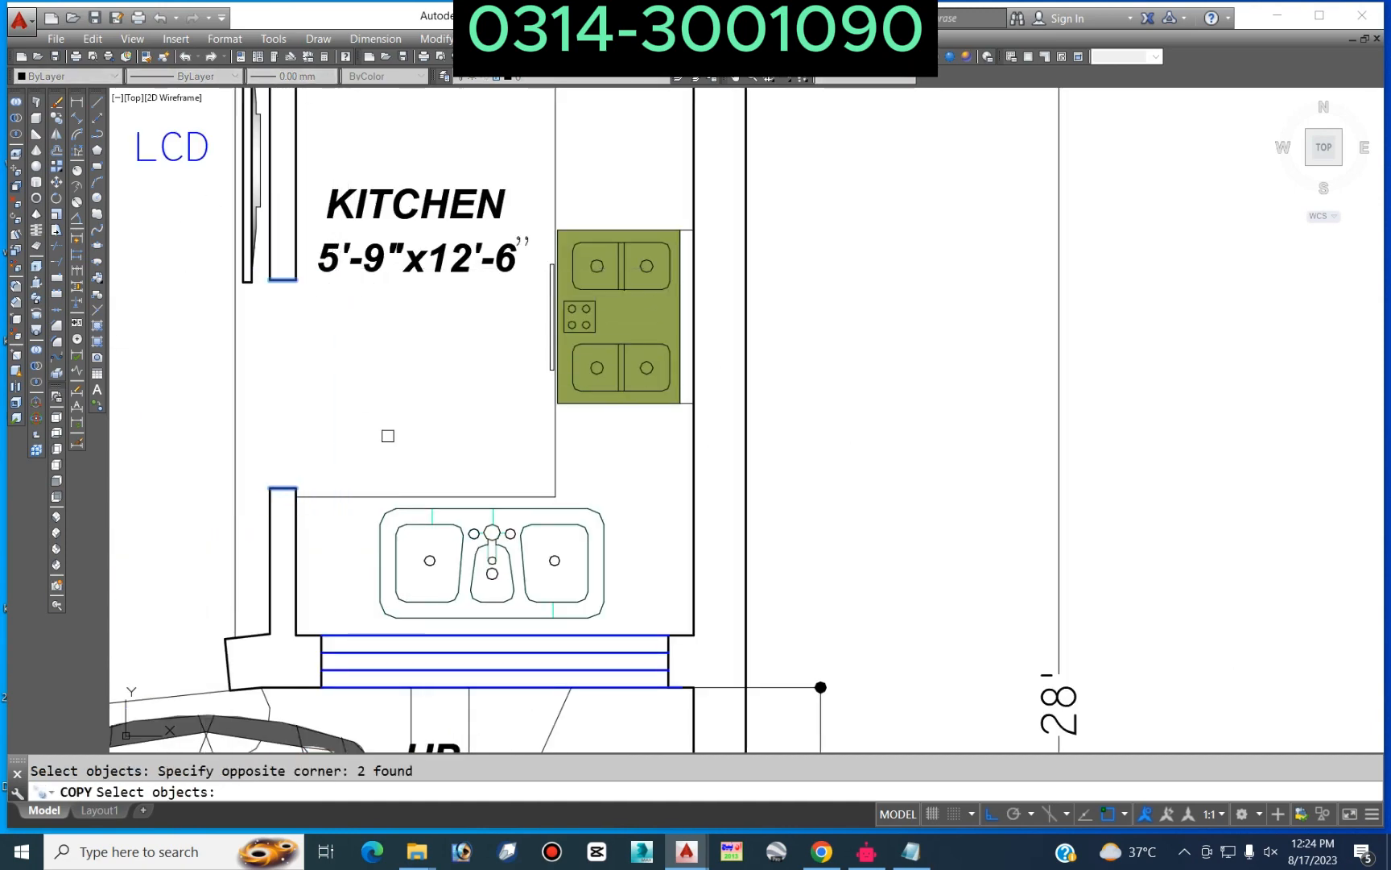
pyautogui.scroll(-4, 566, 473)
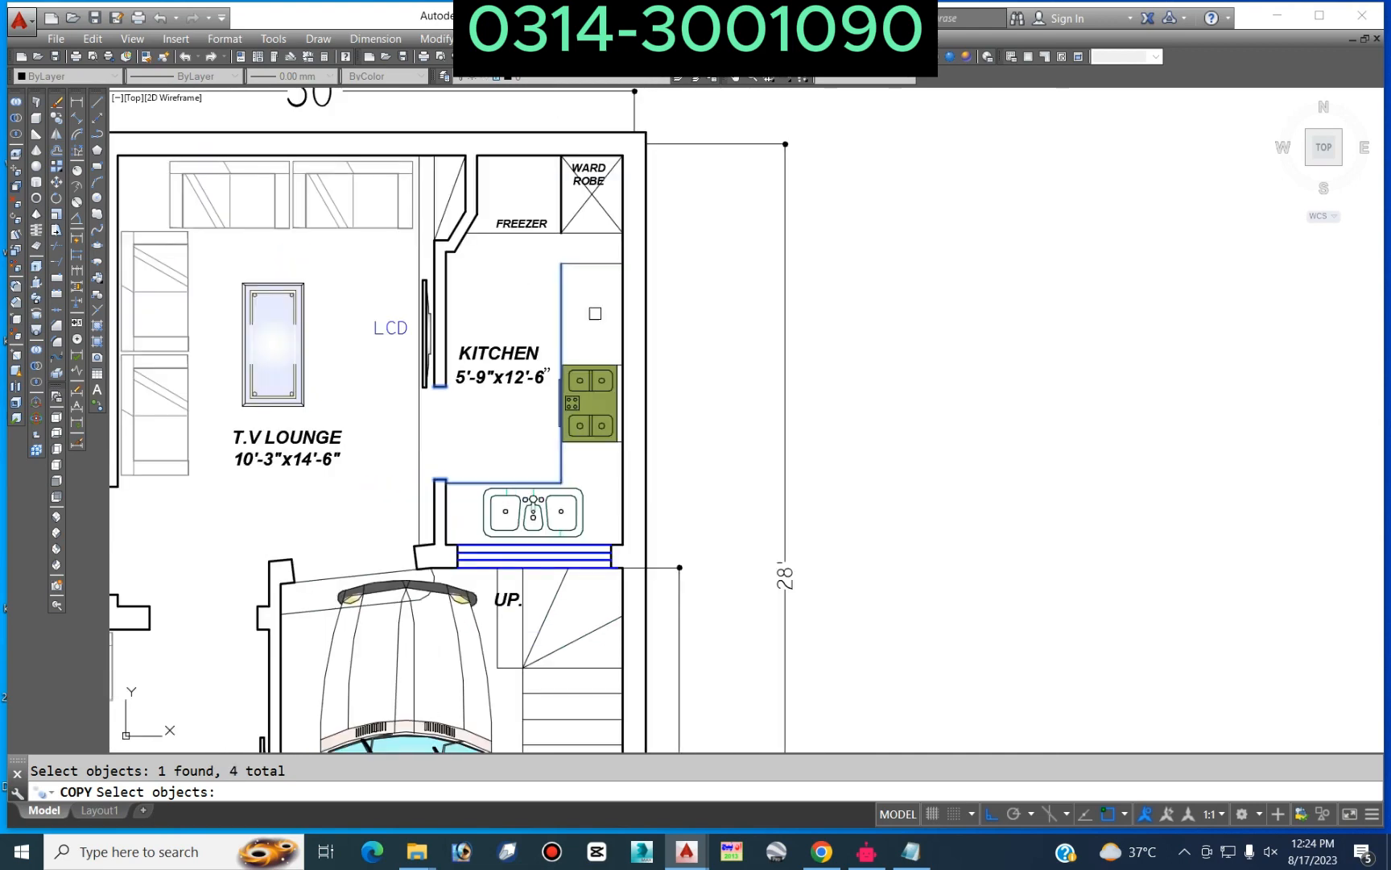
pyautogui.press('Return')
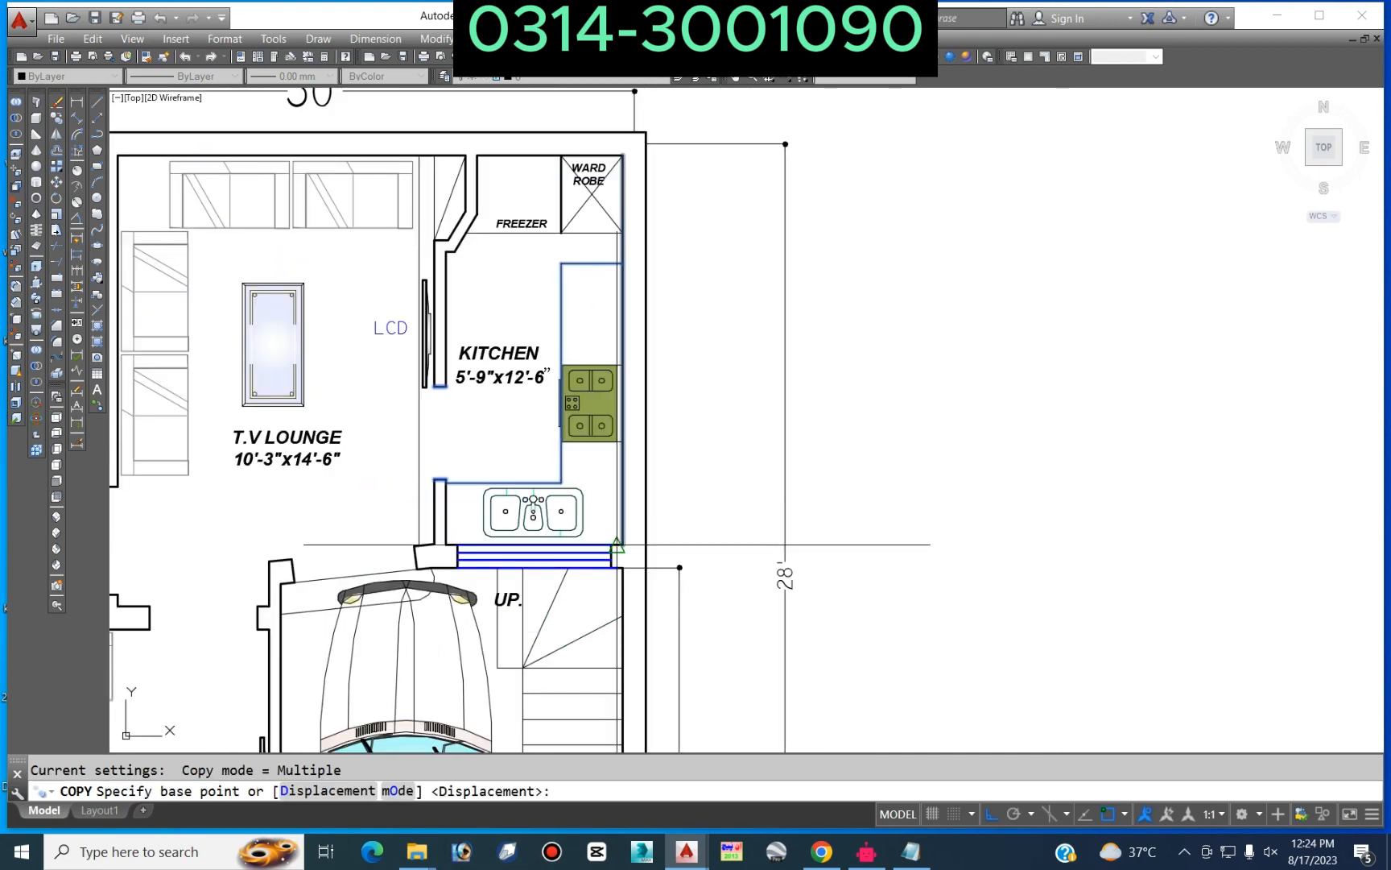
pyautogui.click(623, 544)
pyautogui.scroll(-6, 413, 379)
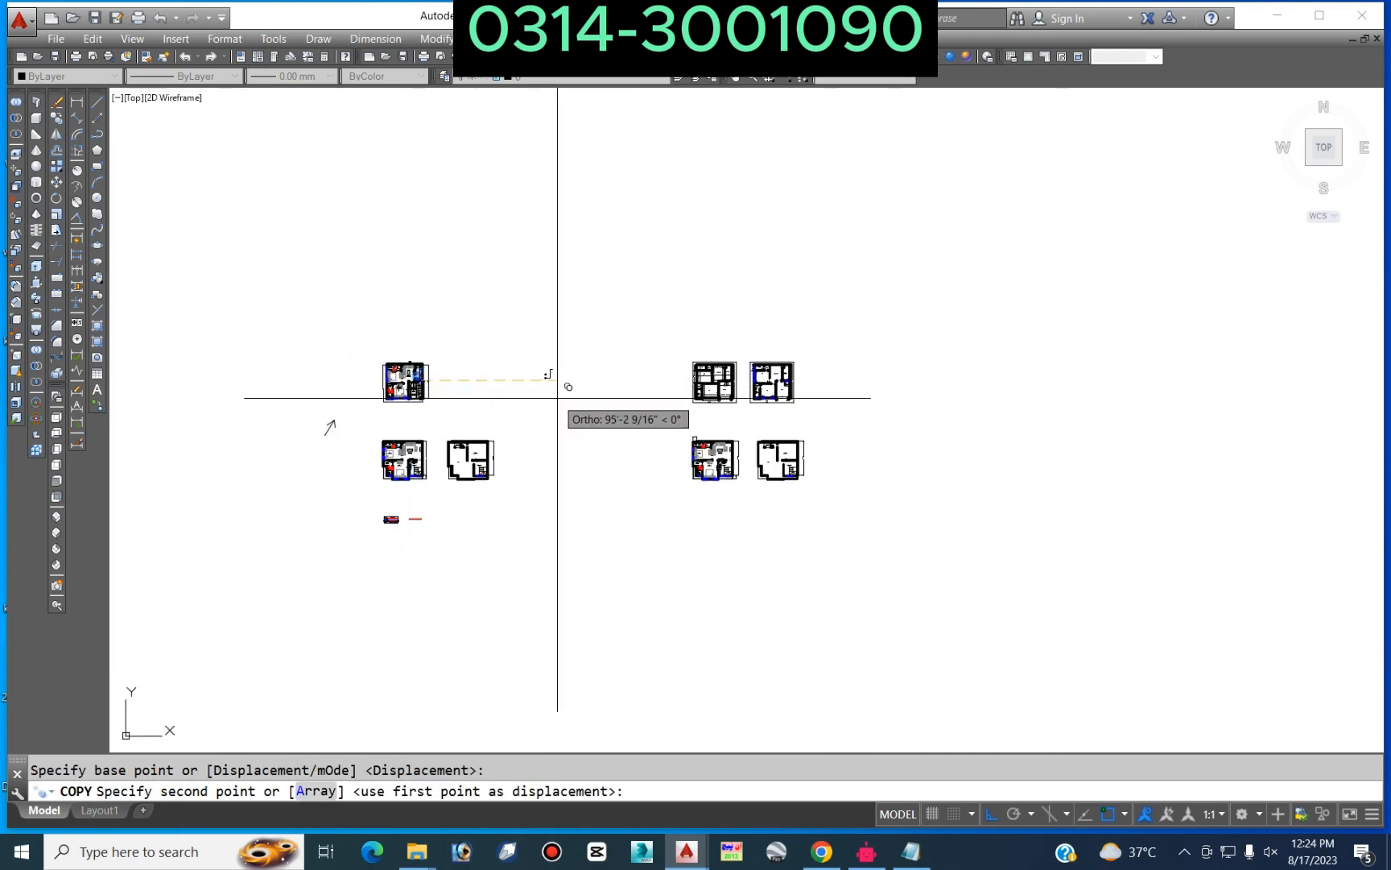
pyautogui.scroll(4, 559, 398)
pyautogui.scroll(8, 818, 346)
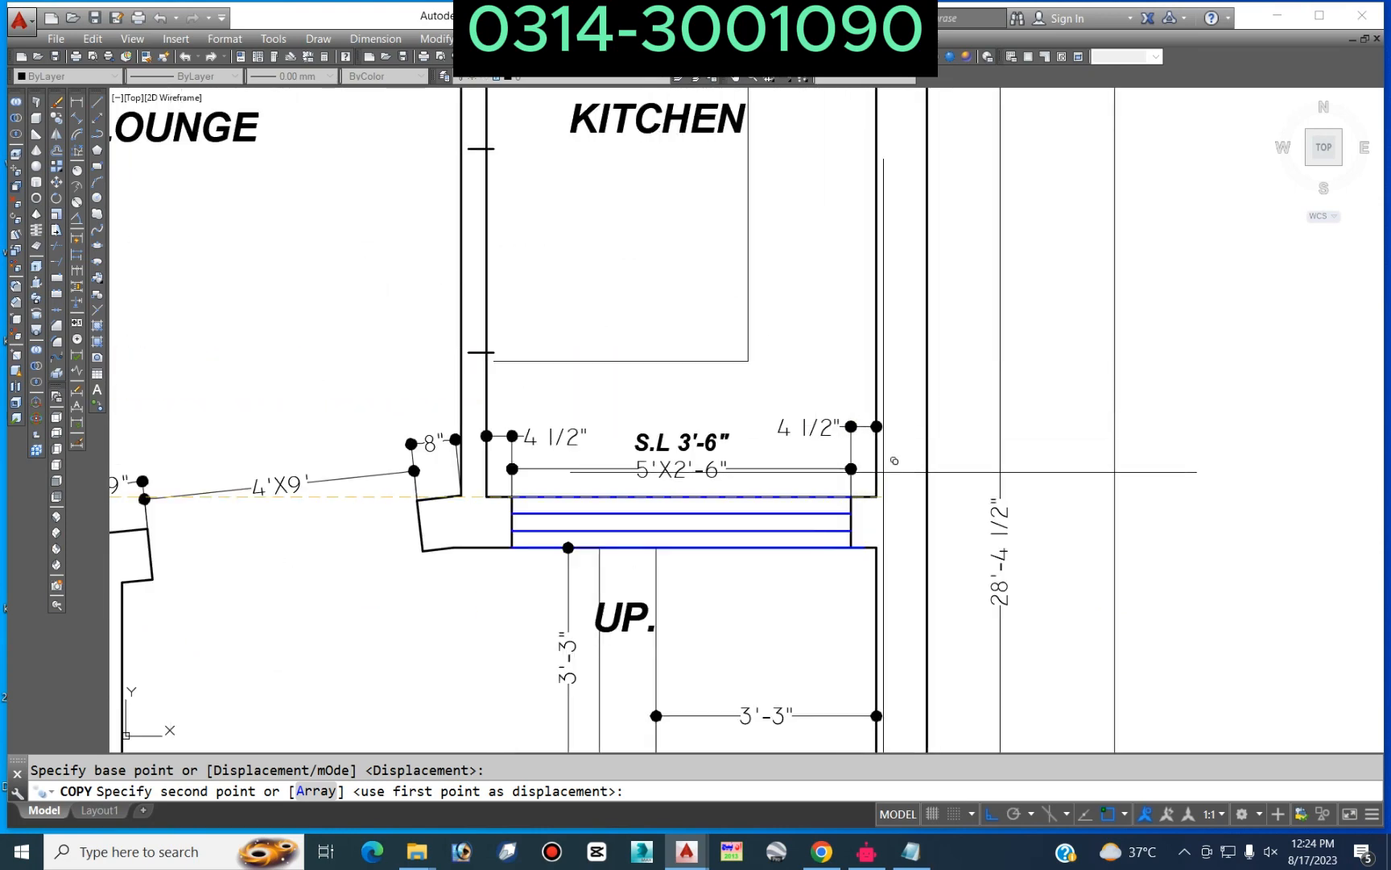
pyautogui.click(827, 469)
pyautogui.press('Escape')
# Step: Trim the wall lines between the two copied jamb lines to open the doorway between T.V lounge and kitchen
pyautogui.scroll(-3, 610, 290)
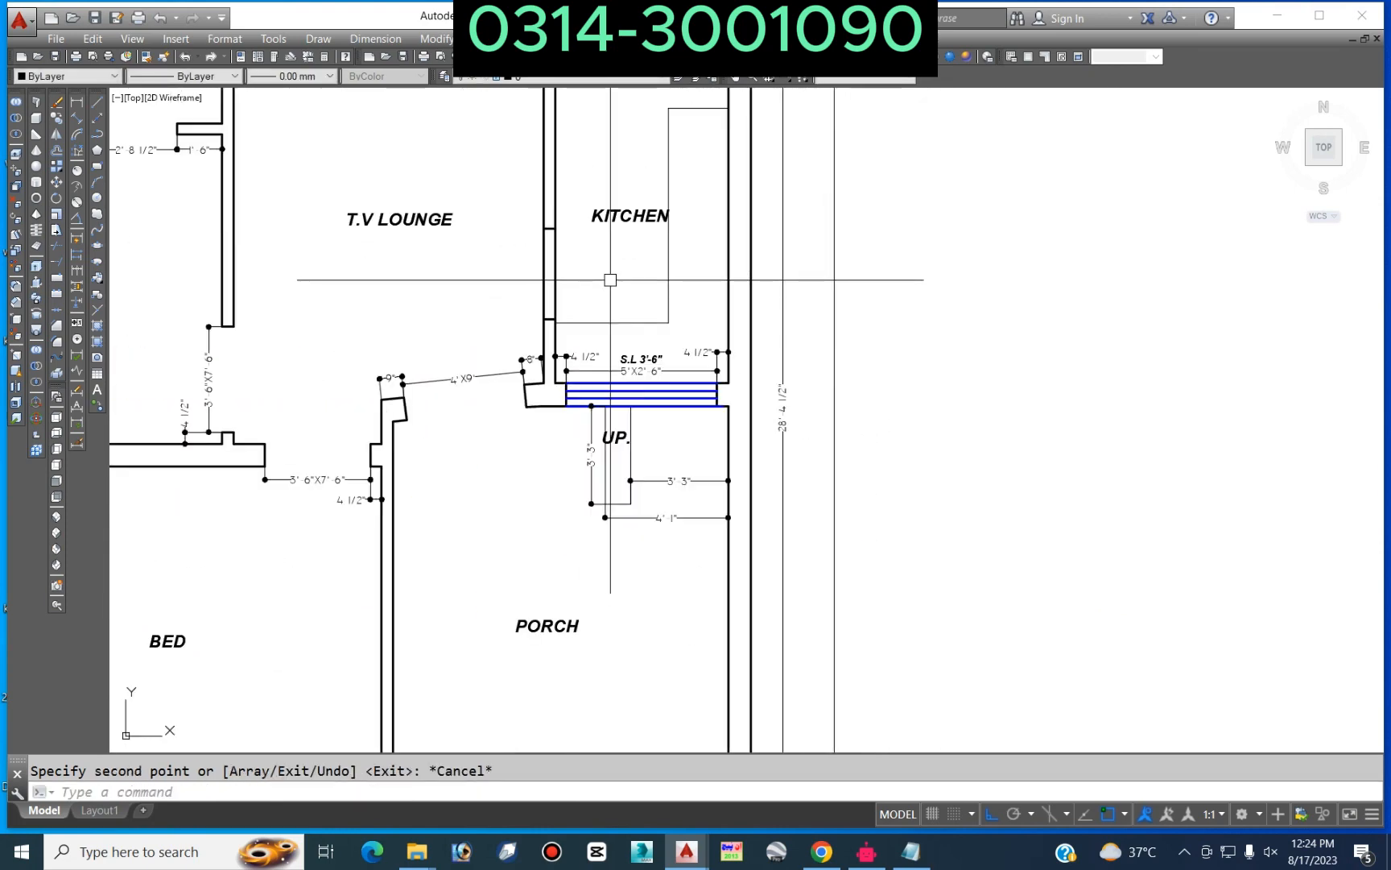
pyautogui.write('TR')
pyautogui.press('Return')
pyautogui.scroll(3, 610, 280)
pyautogui.press('Escape')
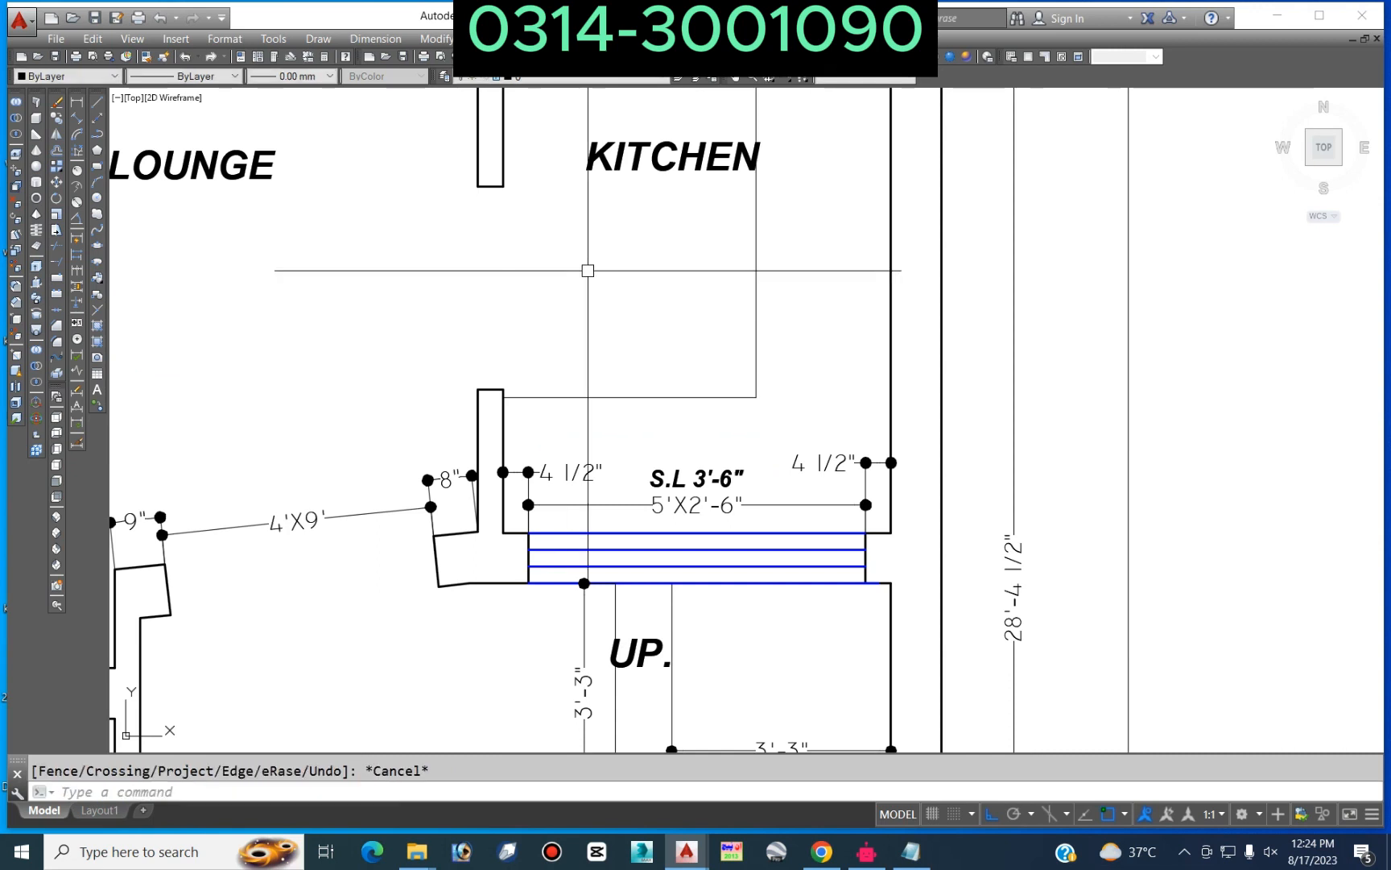
# Step: Move the KITCHEN label horizontally toward the doorway so it clears the counter line
pyautogui.write('m')
pyautogui.press('Return')
pyautogui.click(711, 229)
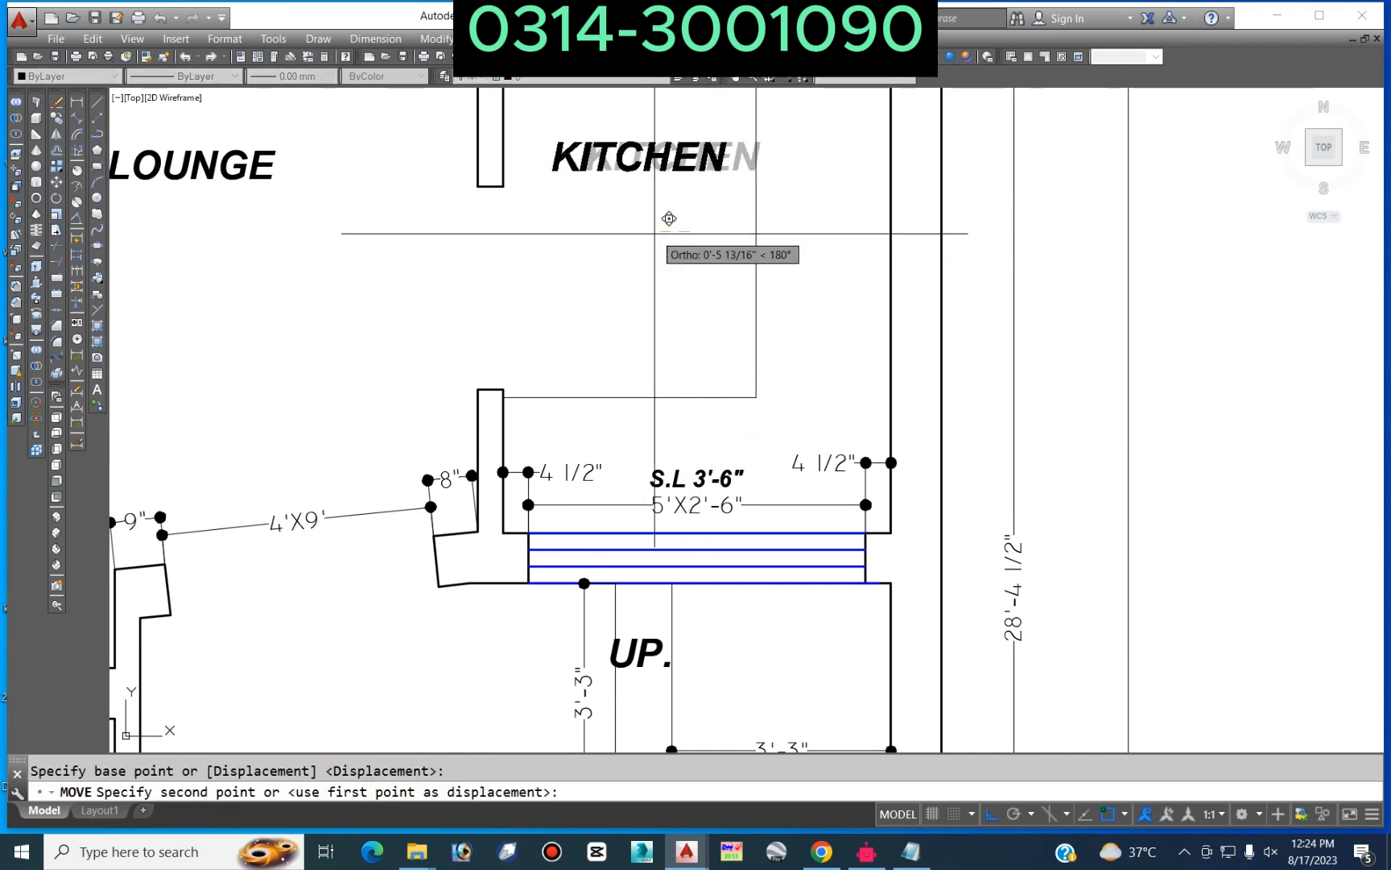
pyautogui.click(658, 231)
pyautogui.press('Escape')
# Step: Dimension the short kitchen wall from the window wall to the door jamb and move the dimension text above its upper end
pyautogui.click(77, 102)
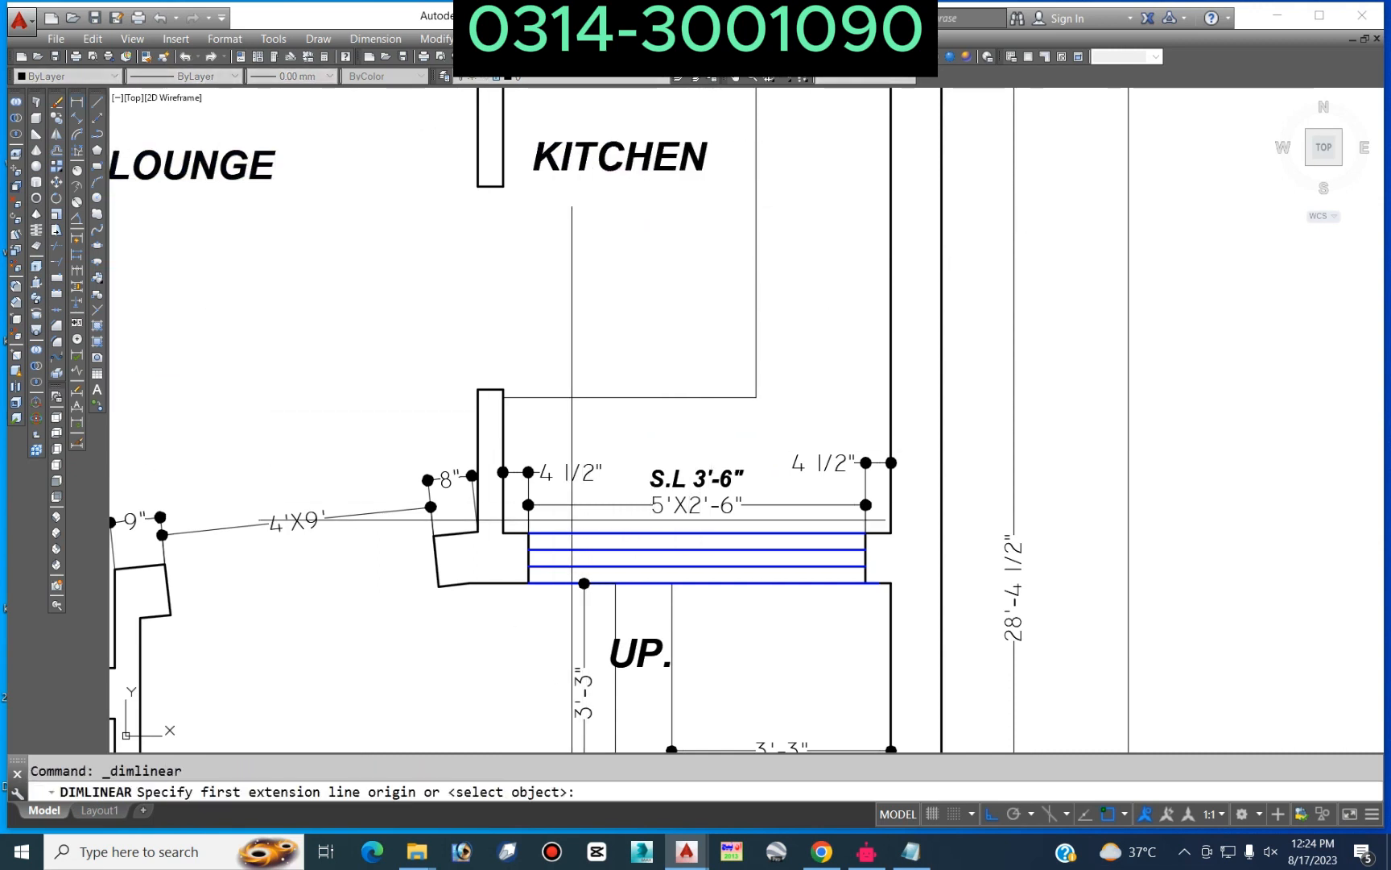
pyautogui.click(502, 531)
pyautogui.click(502, 389)
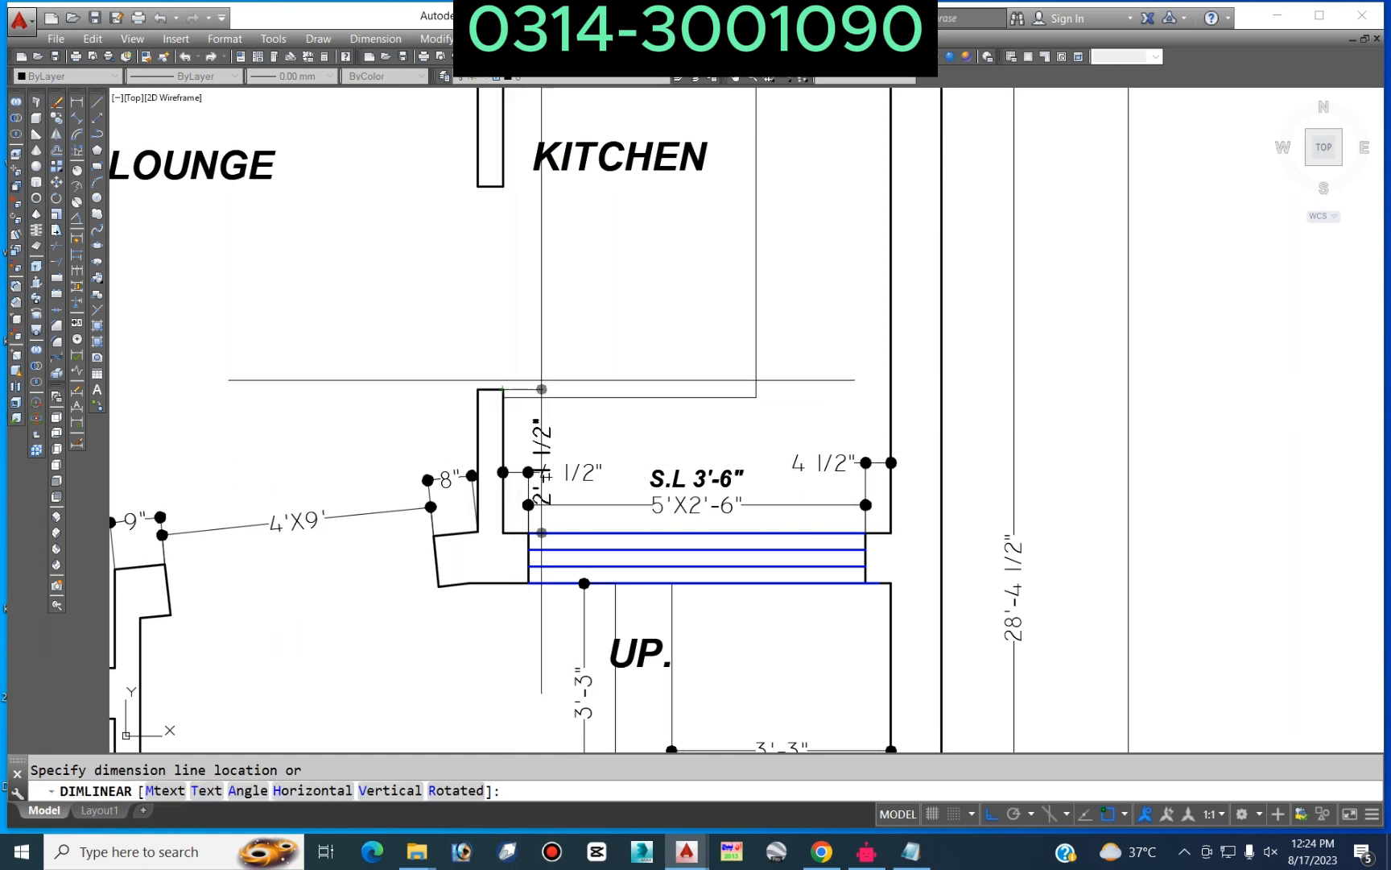
pyautogui.click(545, 426)
pyautogui.click(545, 425)
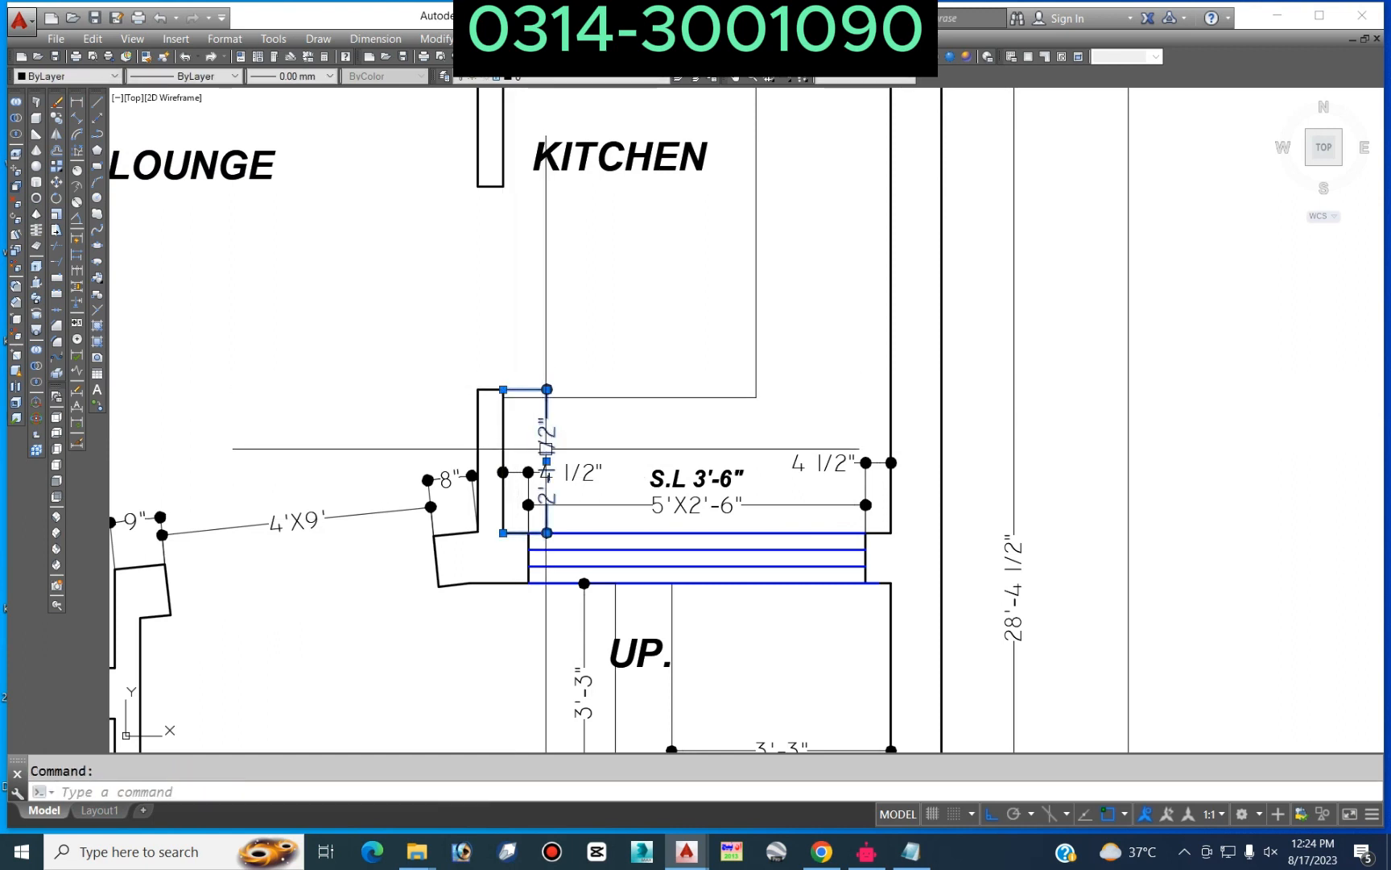
pyautogui.click(546, 460)
pyautogui.click(566, 329)
pyautogui.press('Escape')
# Step: Stretch both jambs of the kitchen doorway and the attached wall dimension upward by 1.5 inches
pyautogui.moveTo(621, 280); pyautogui.dragTo(623, 334, button='middle')
pyautogui.scroll(4, 604, 245)
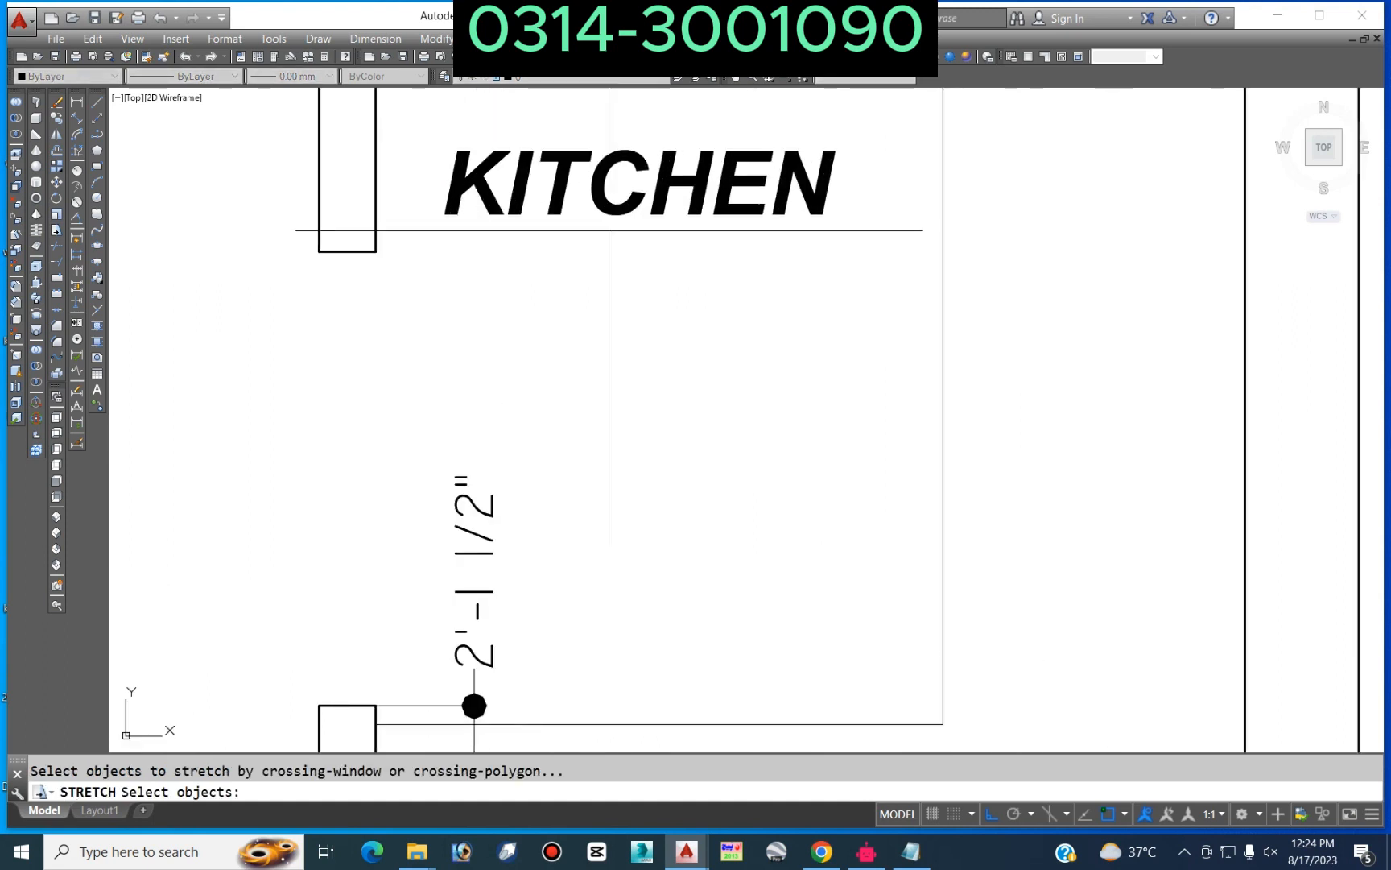
pyautogui.scroll(-4, 609, 230)
pyautogui.click(608, 230)
pyautogui.click(441, 444)
pyautogui.press('Return')
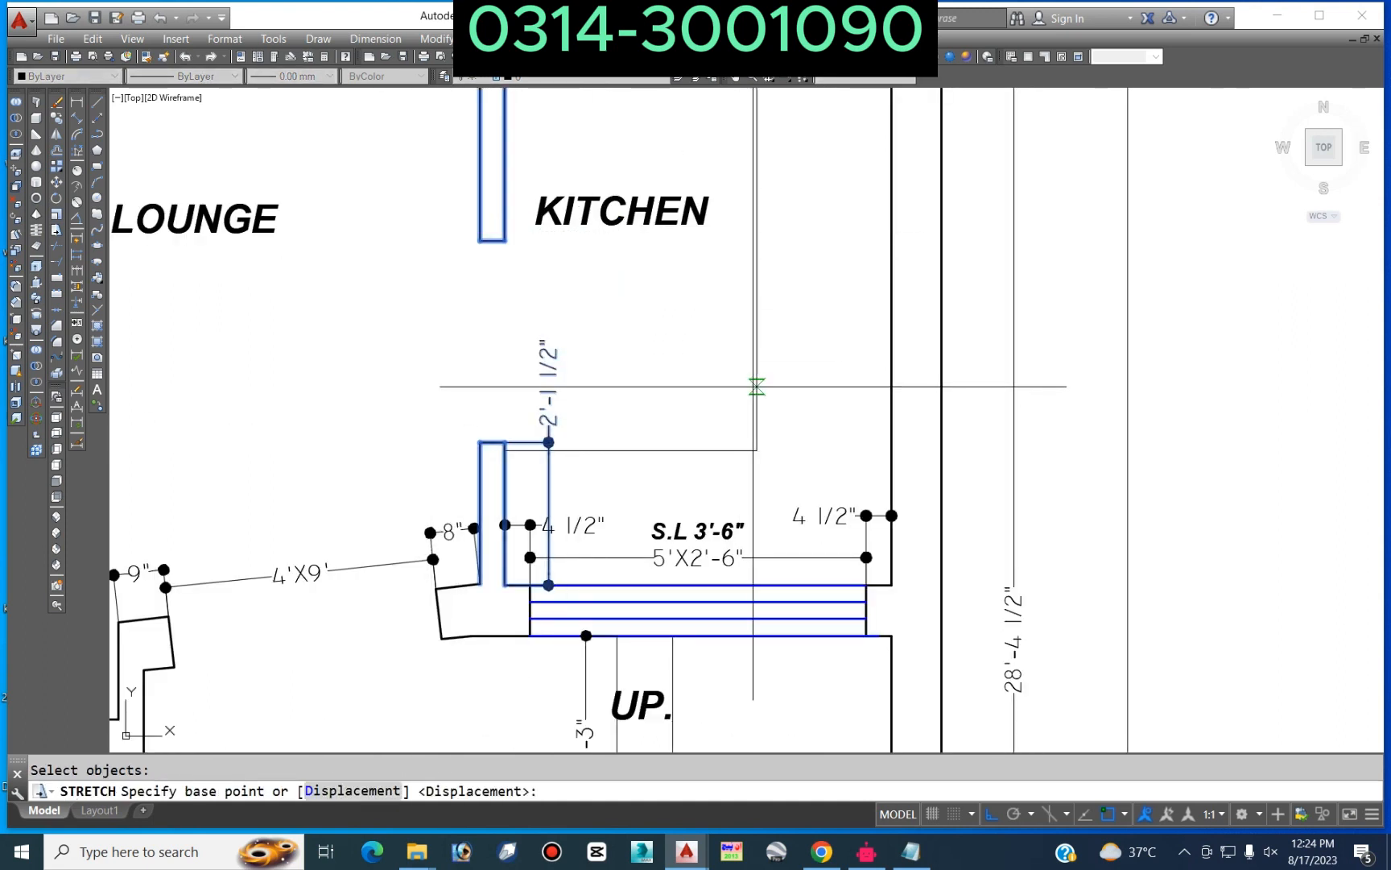
pyautogui.click(650, 373)
pyautogui.write('1.5')
pyautogui.press('Return')
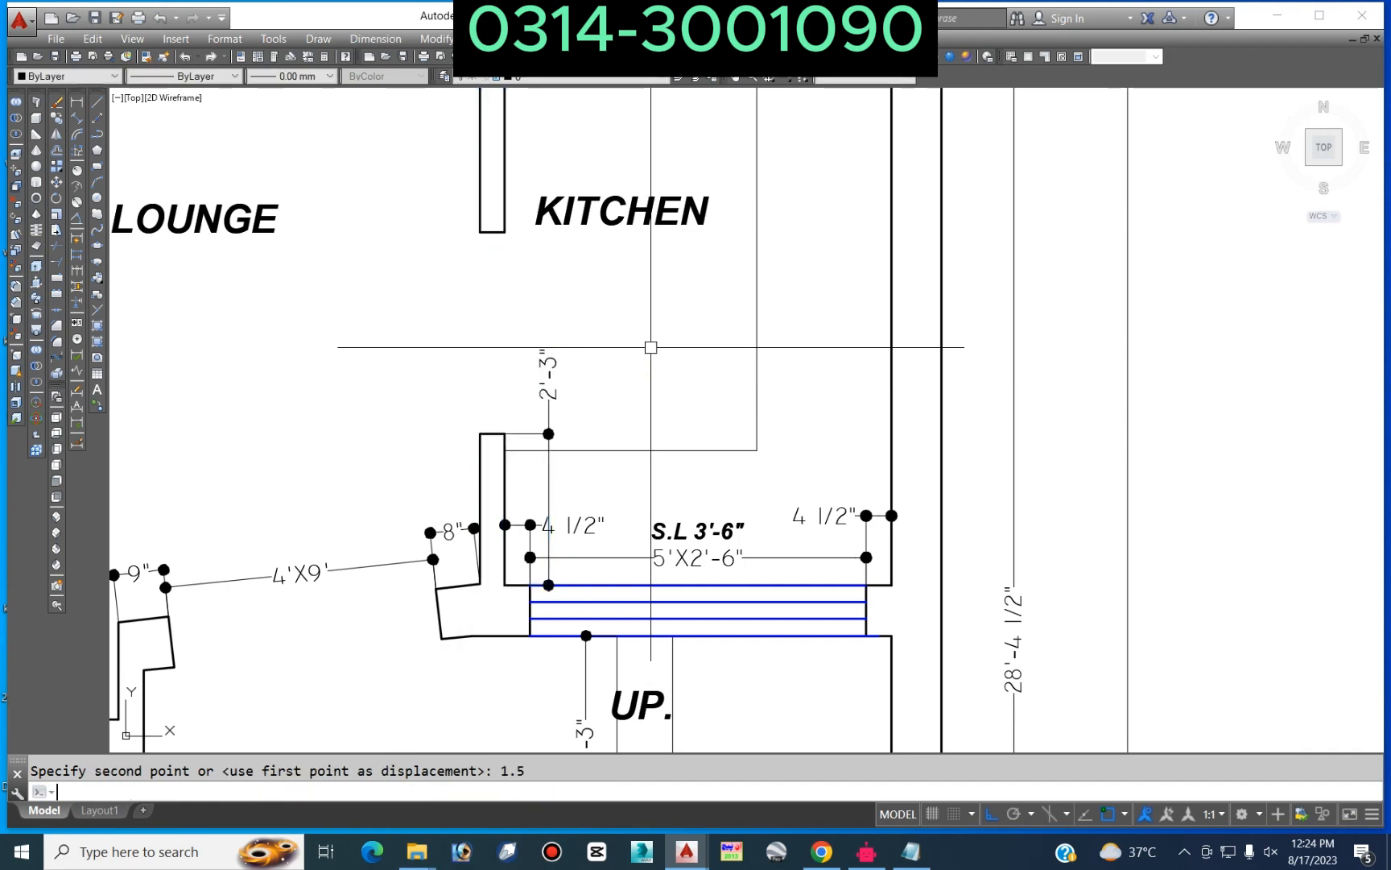
# Step: Dimension the kitchen door opening on the T.V lounge side and set its text to 3'X7'-6"
pyautogui.scroll(-2, 649, 345)
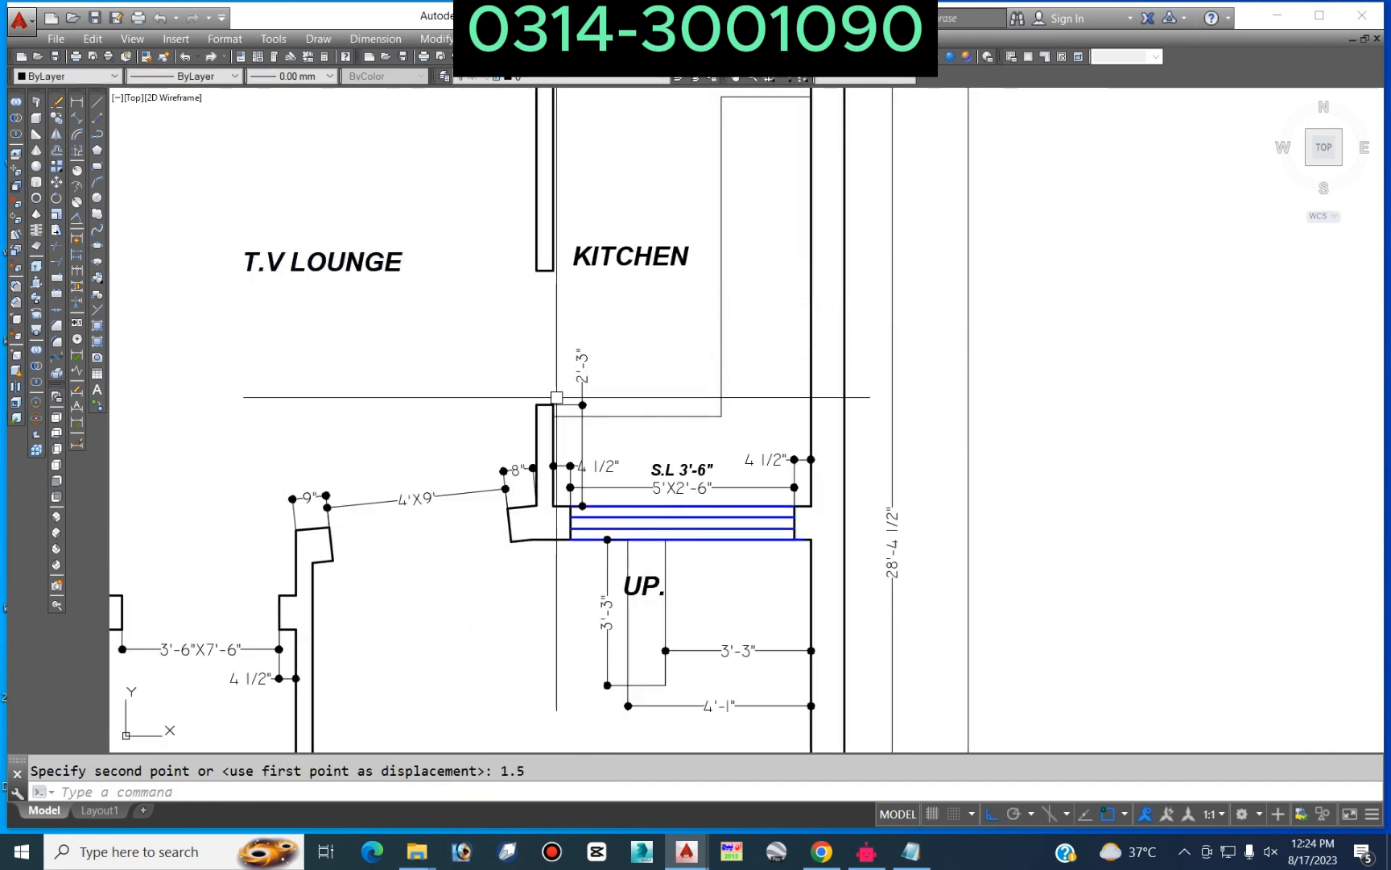
pyautogui.click(76, 102)
pyautogui.scroll(3, 546, 392)
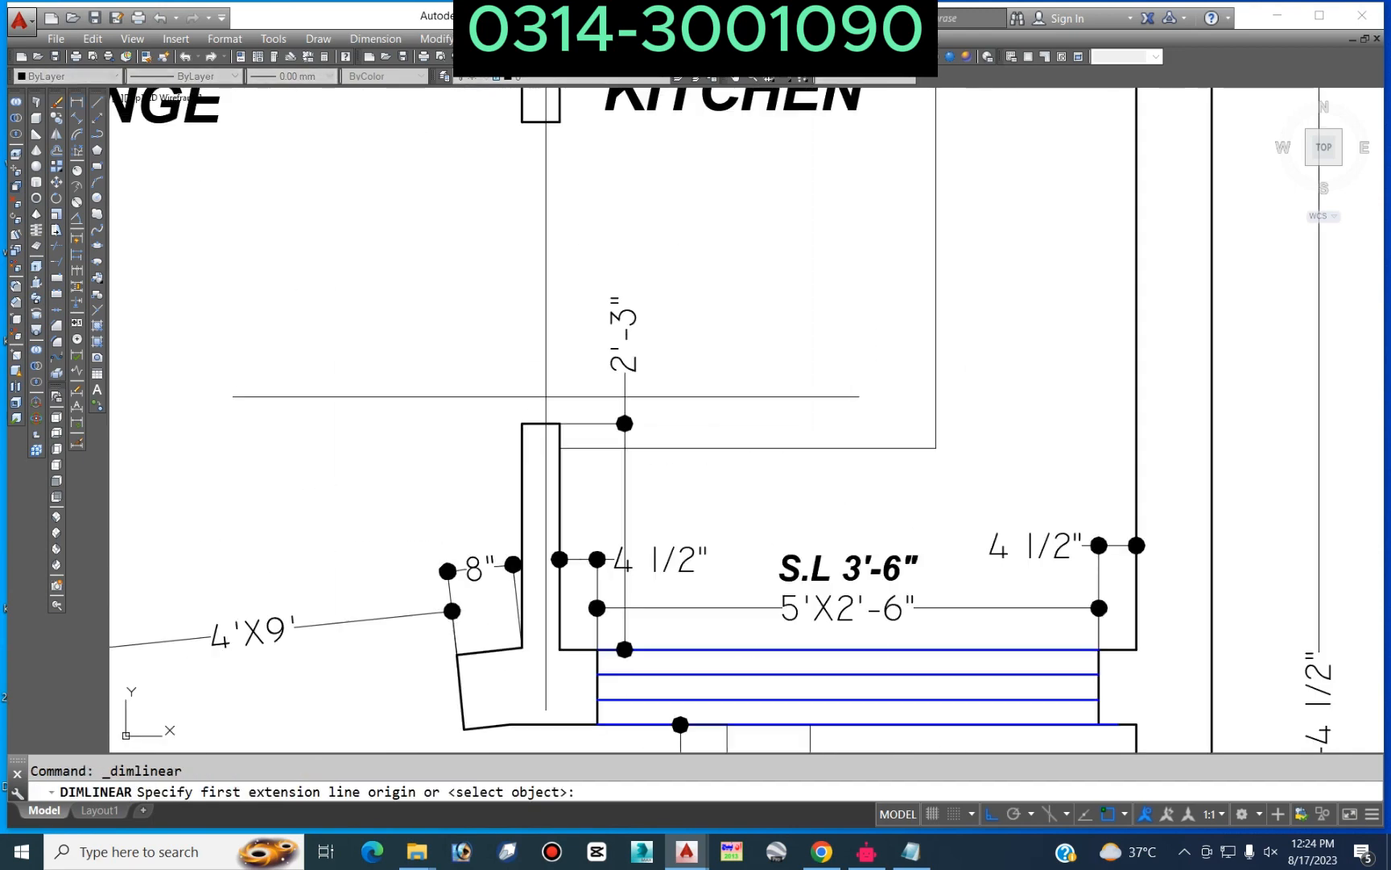
pyautogui.click(559, 423)
pyautogui.click(559, 122)
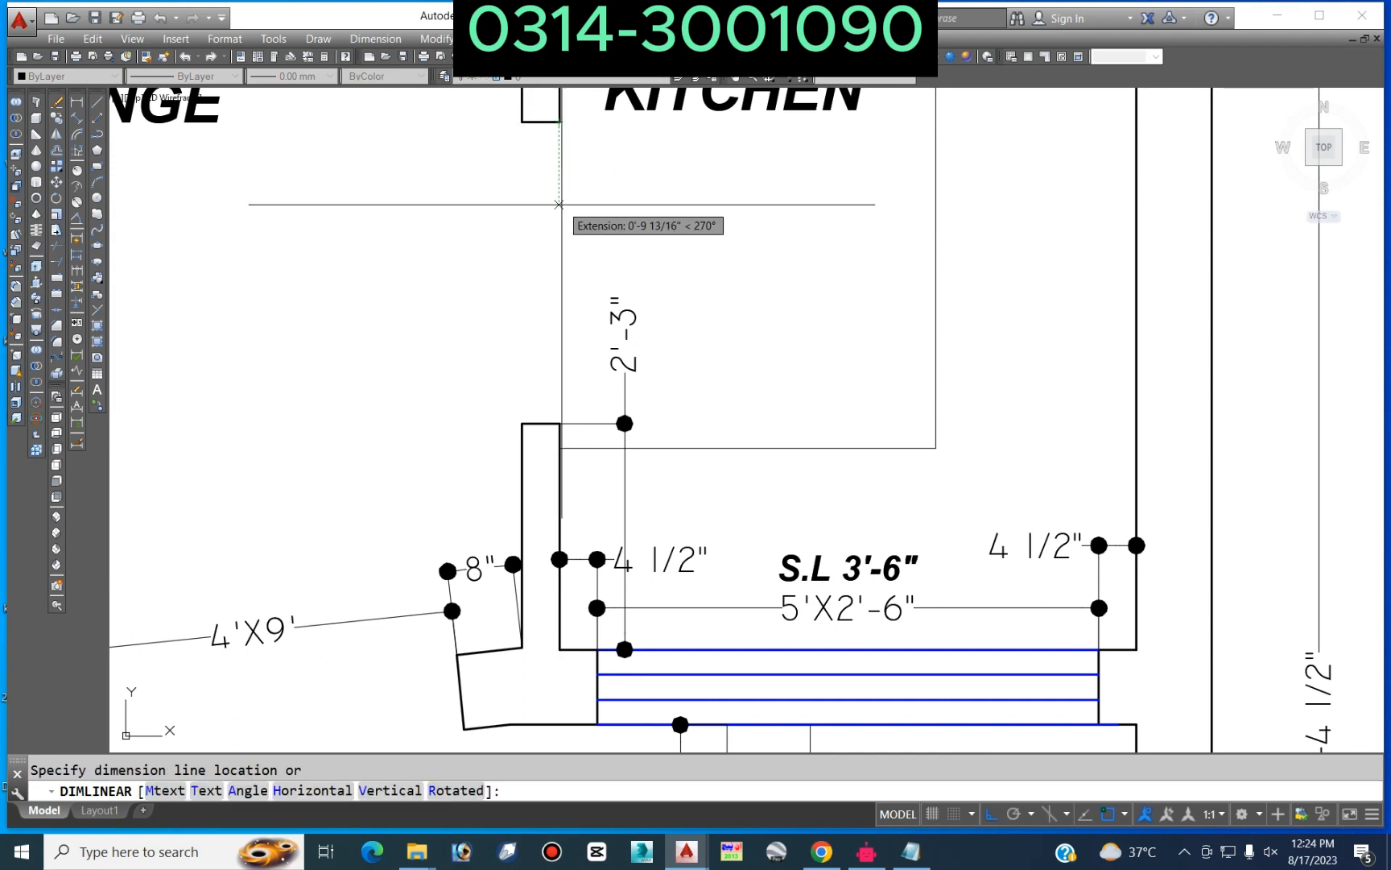
pyautogui.click(500, 214)
pyautogui.press('Escape')
pyautogui.click(500, 244)
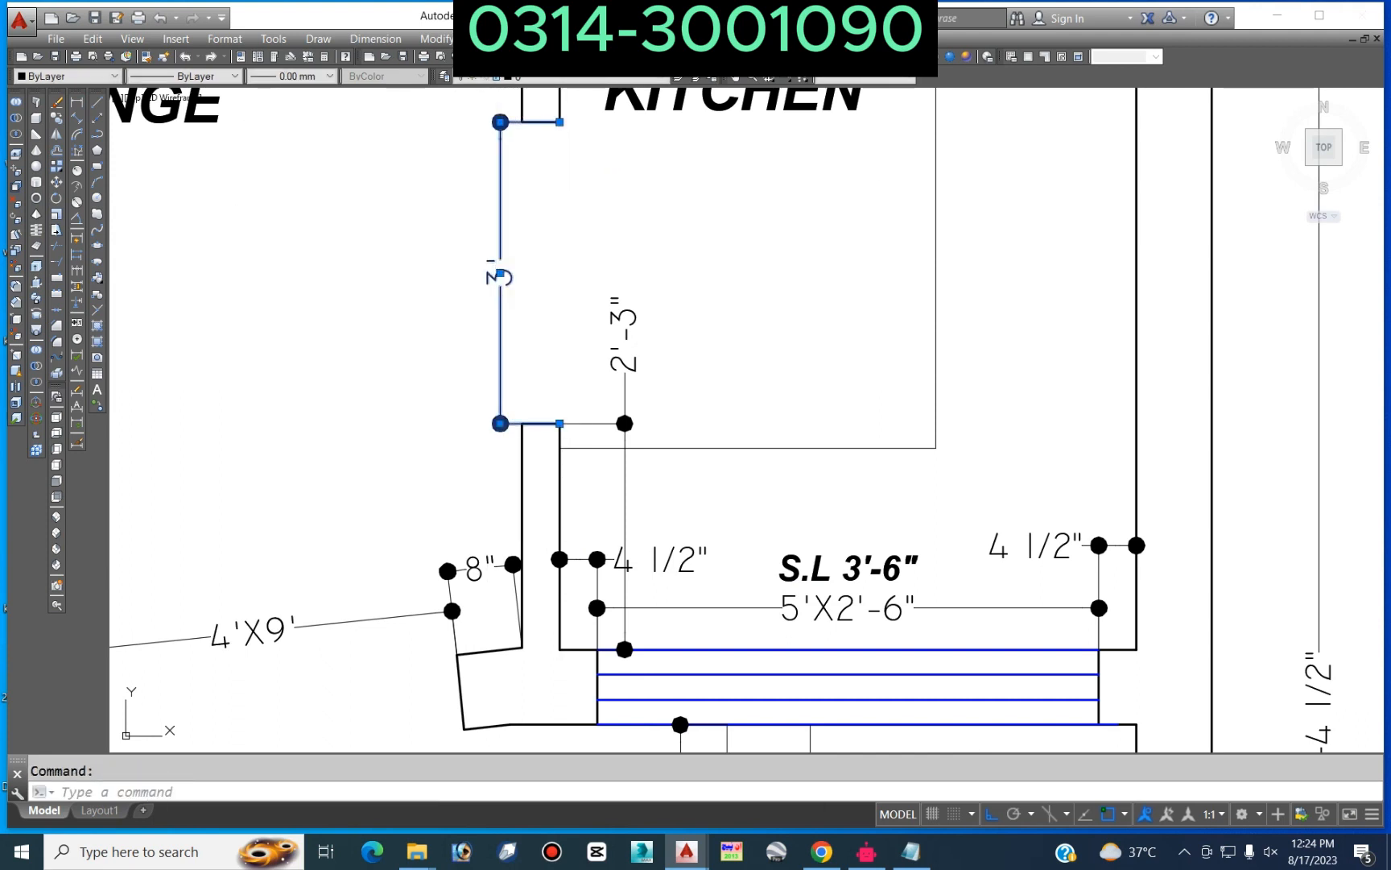
pyautogui.doubleClick(500, 276)
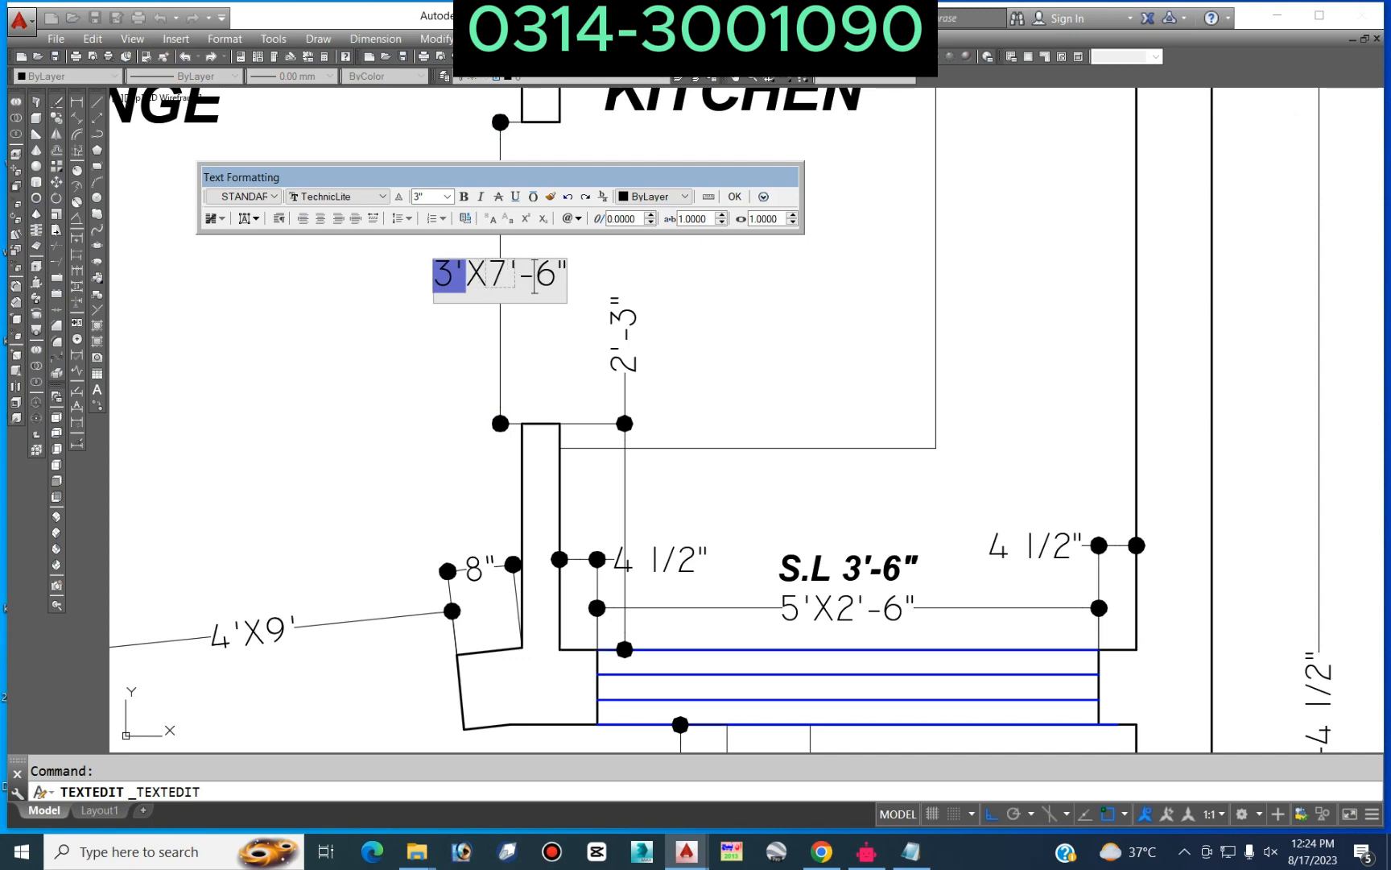
pyautogui.click(563, 364)
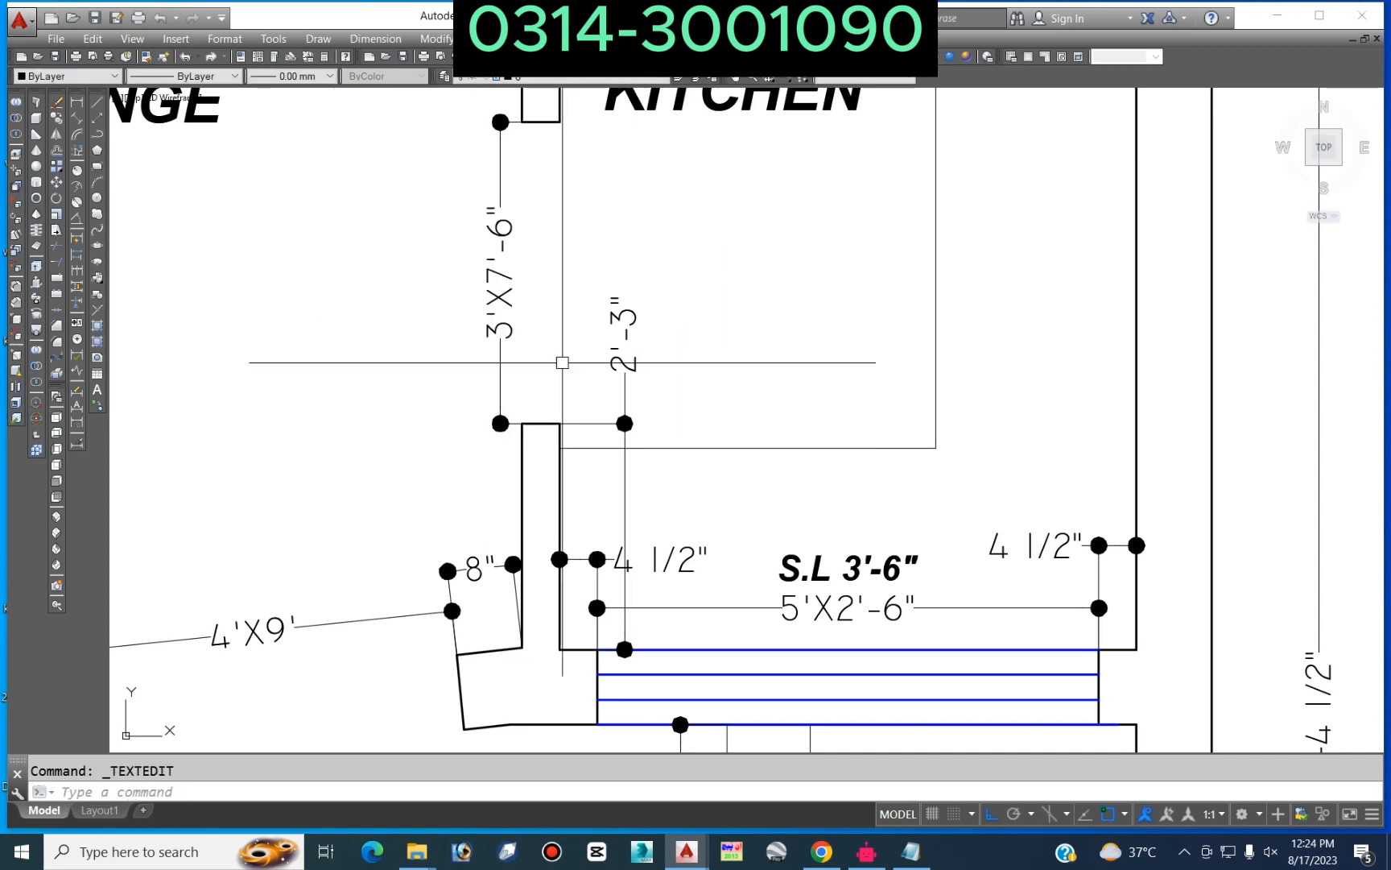
# Step: Dimension the kitchen counter's depth from its front edge to the window wall and move the text above the counter line
pyautogui.scroll(-4, 562, 364)
pyautogui.moveTo(666, 358); pyautogui.dragTo(541, 438, button='middle')
pyautogui.scroll(-2, 625, 317)
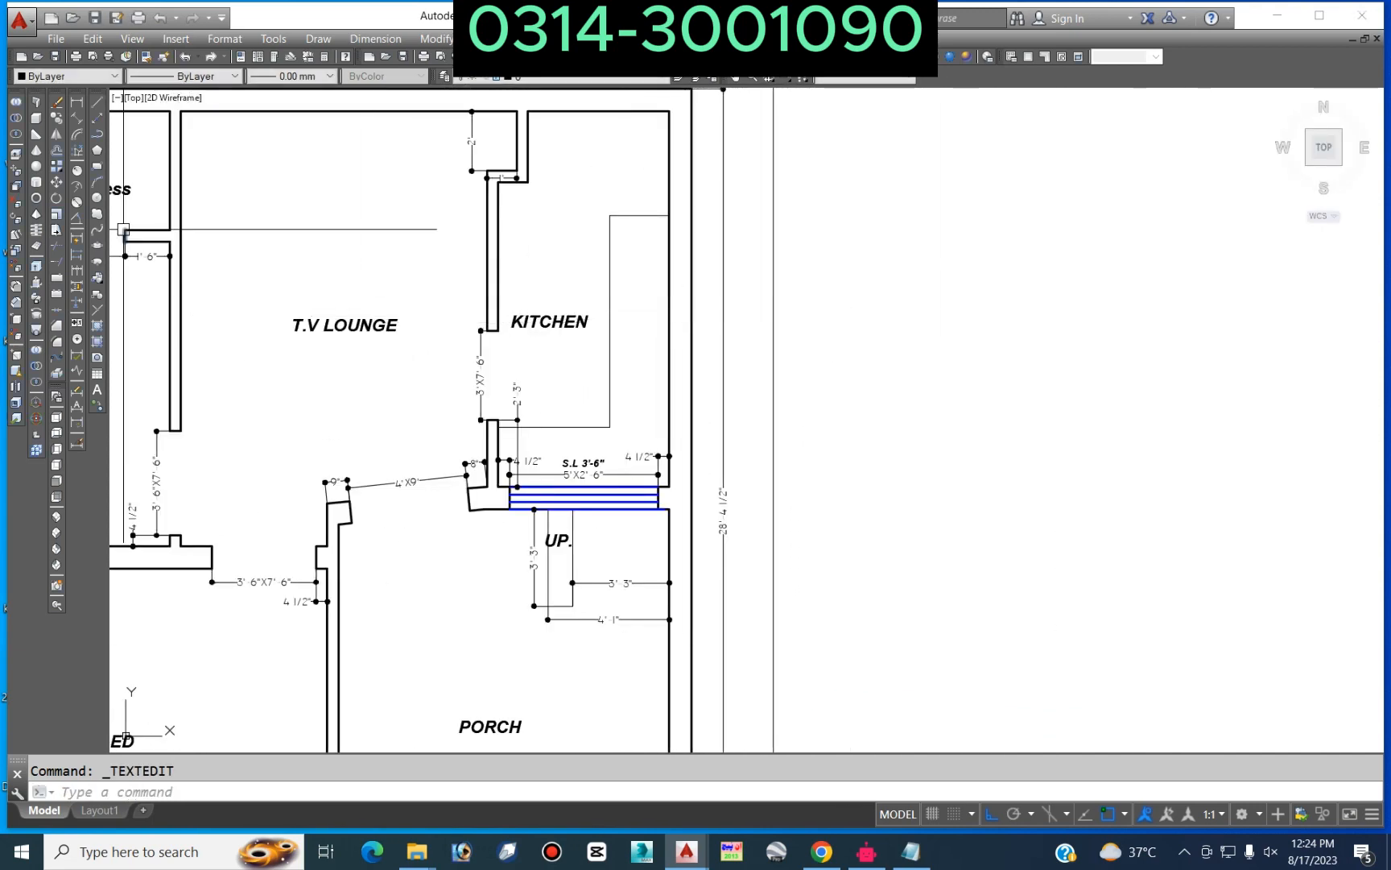
pyautogui.click(77, 102)
pyautogui.scroll(5, 627, 450)
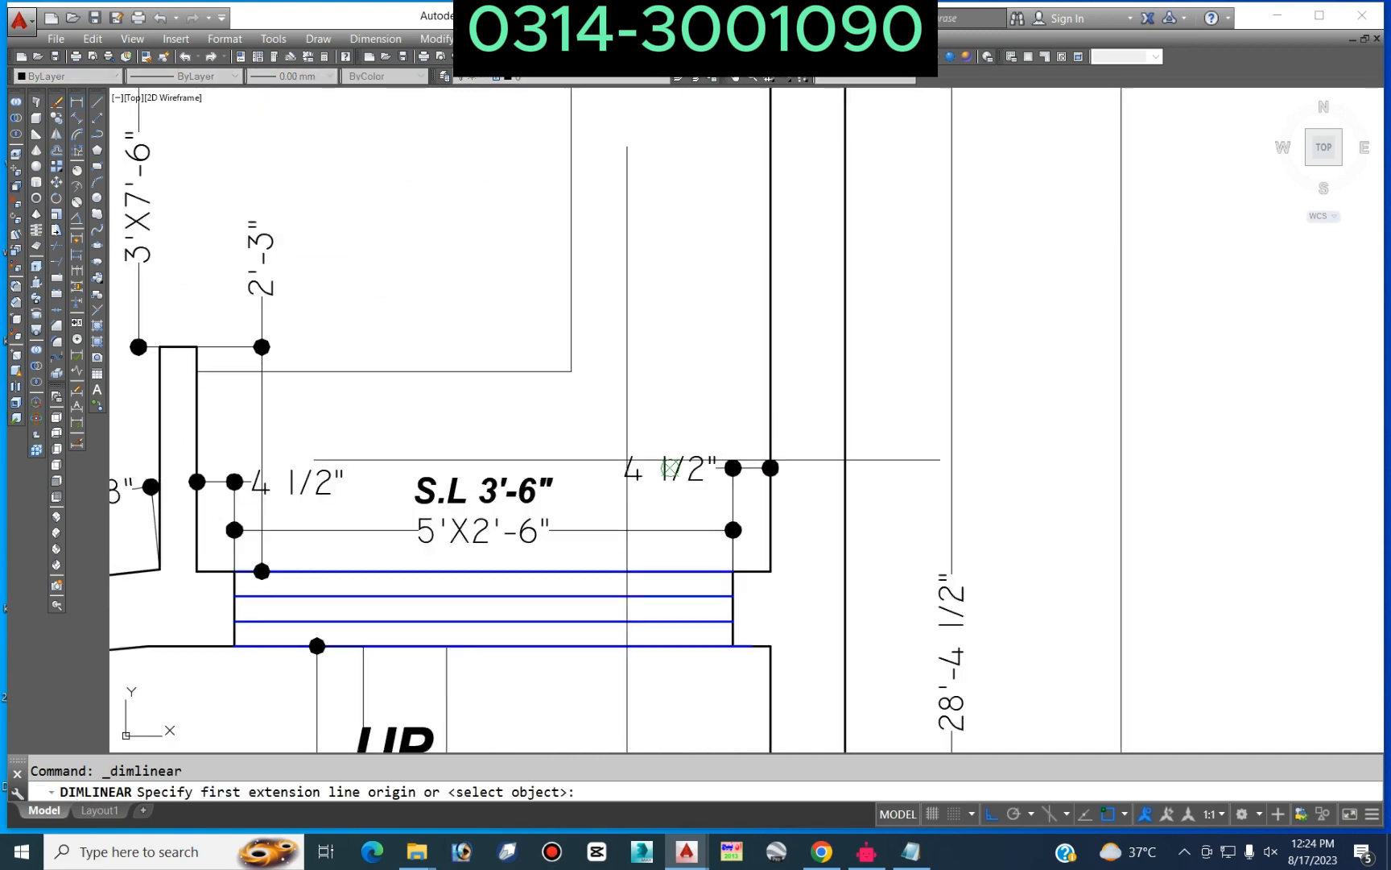
pyautogui.click(565, 371)
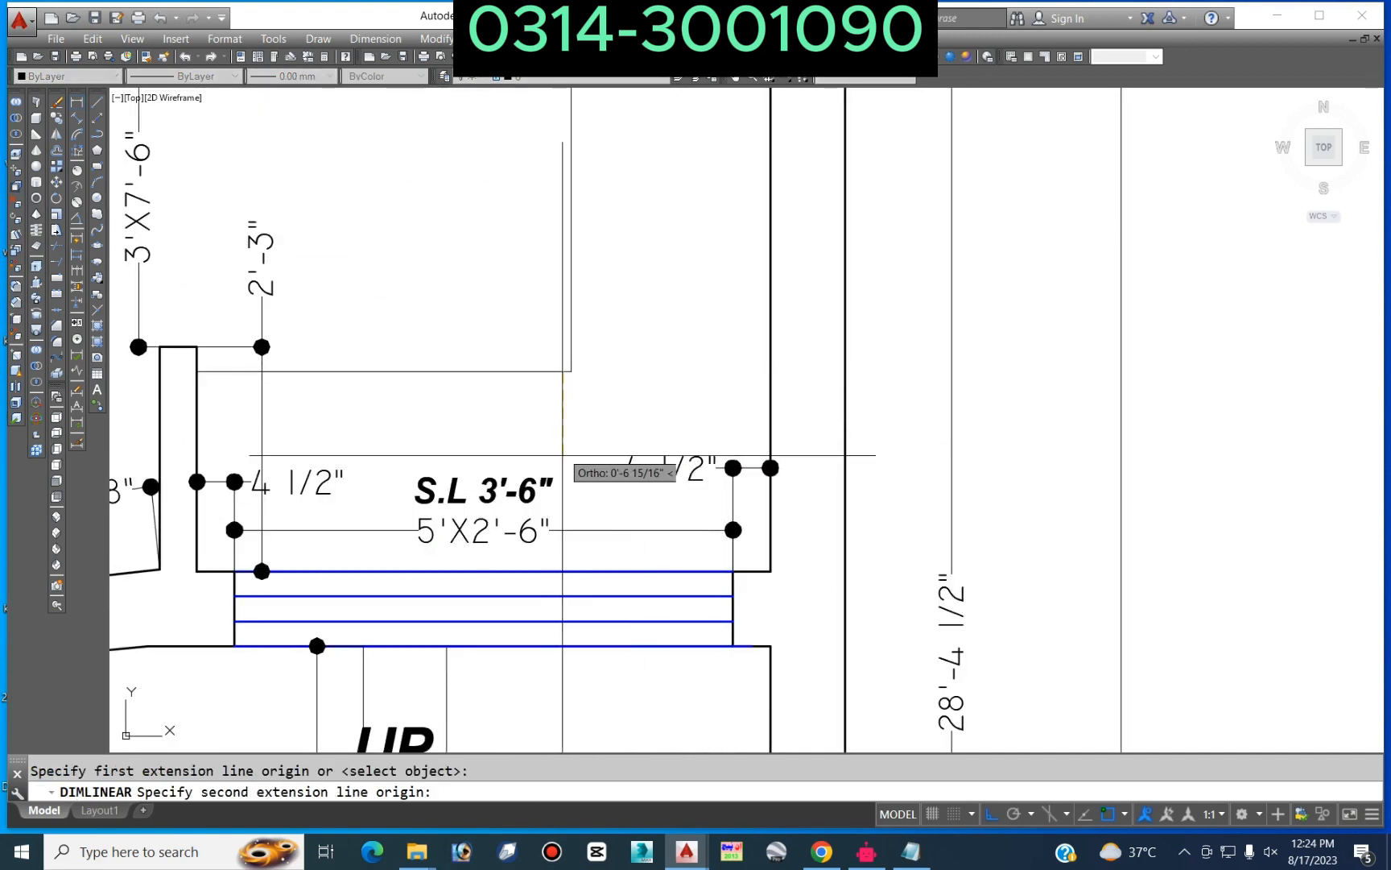
pyautogui.click(565, 568)
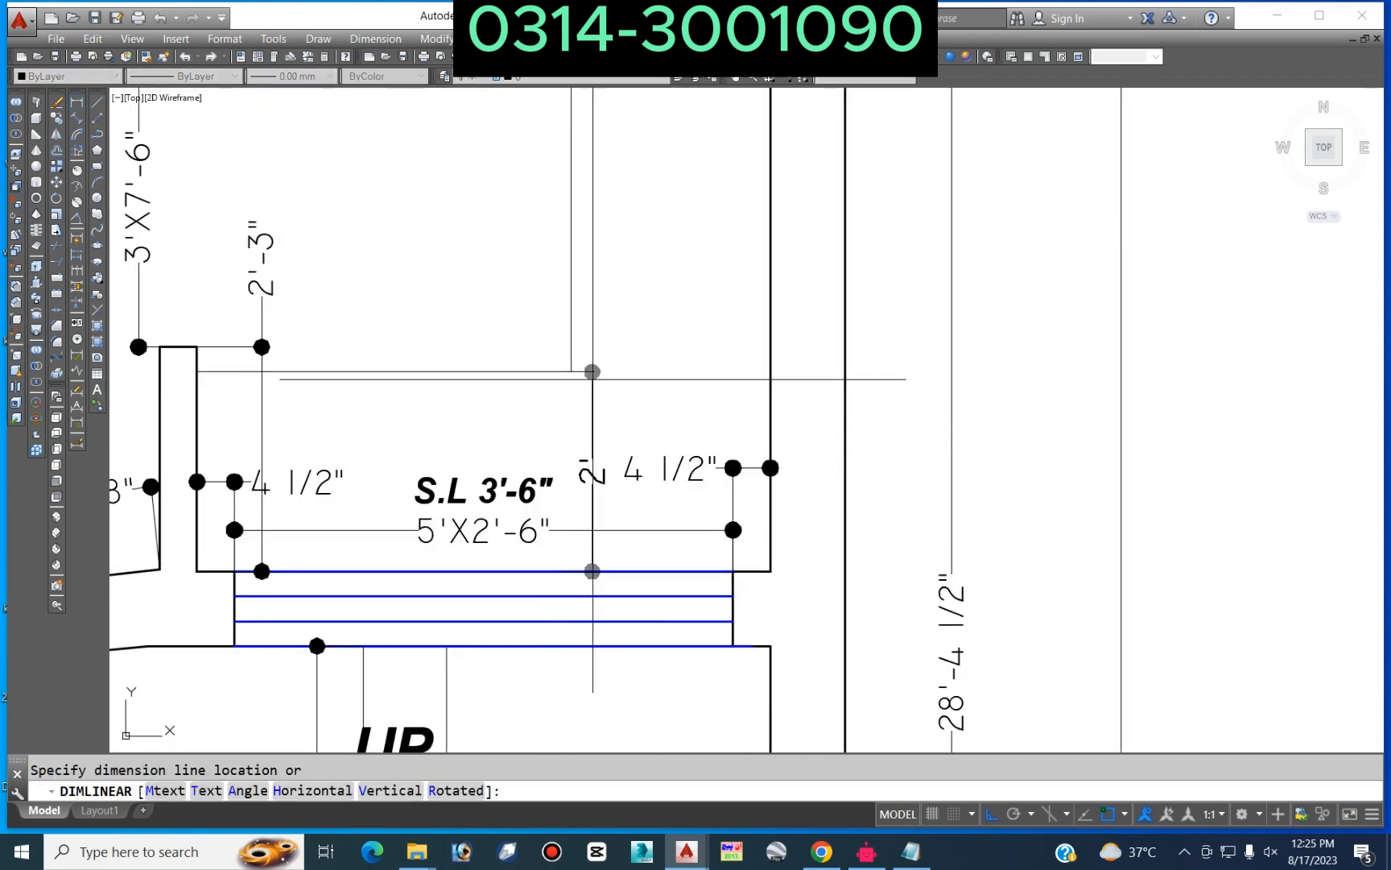
pyautogui.click(597, 471)
pyautogui.click(597, 469)
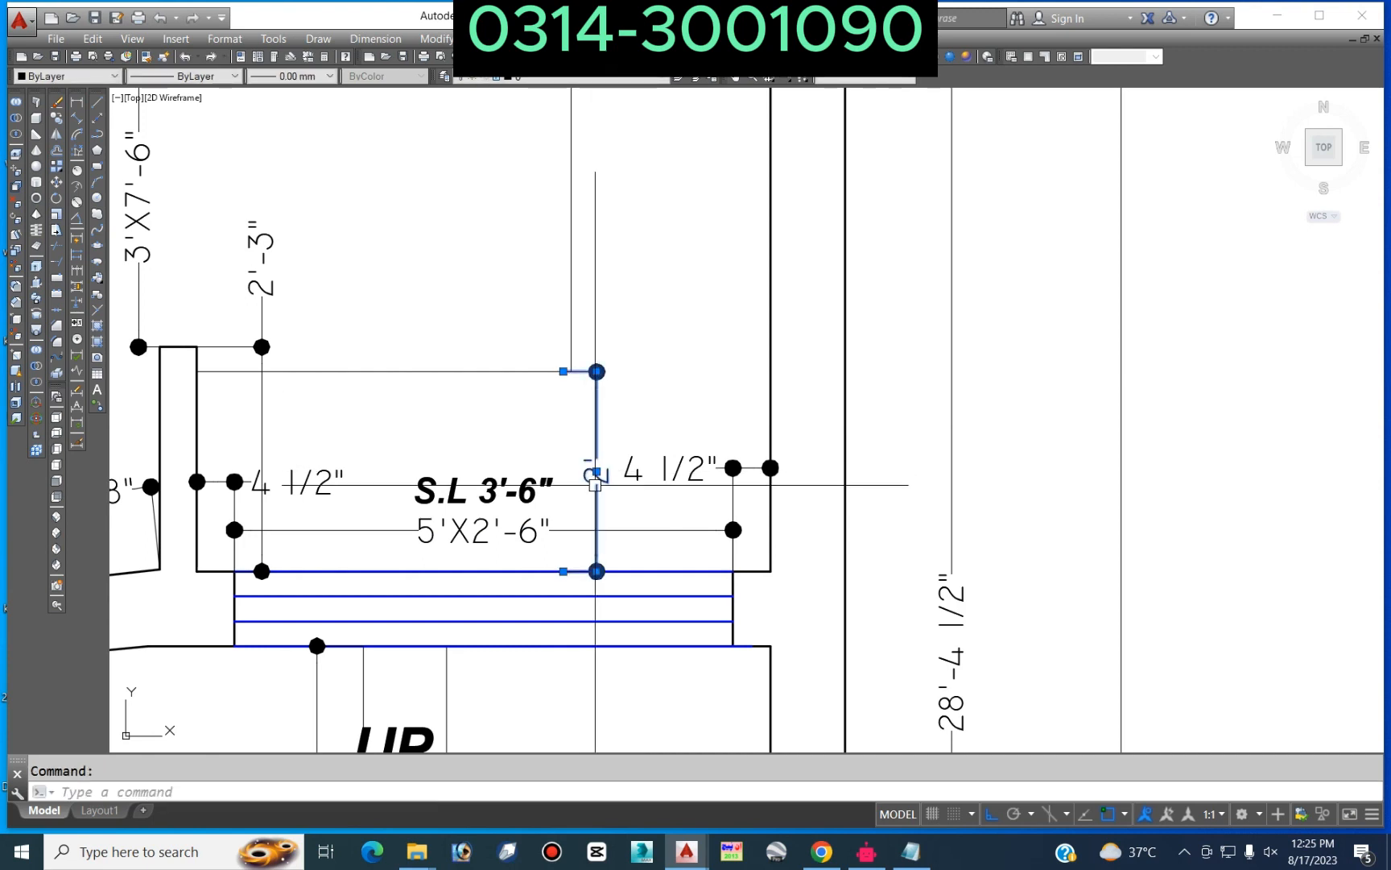
pyautogui.click(596, 469)
pyautogui.press('Escape')
pyautogui.scroll(-2, 645, 346)
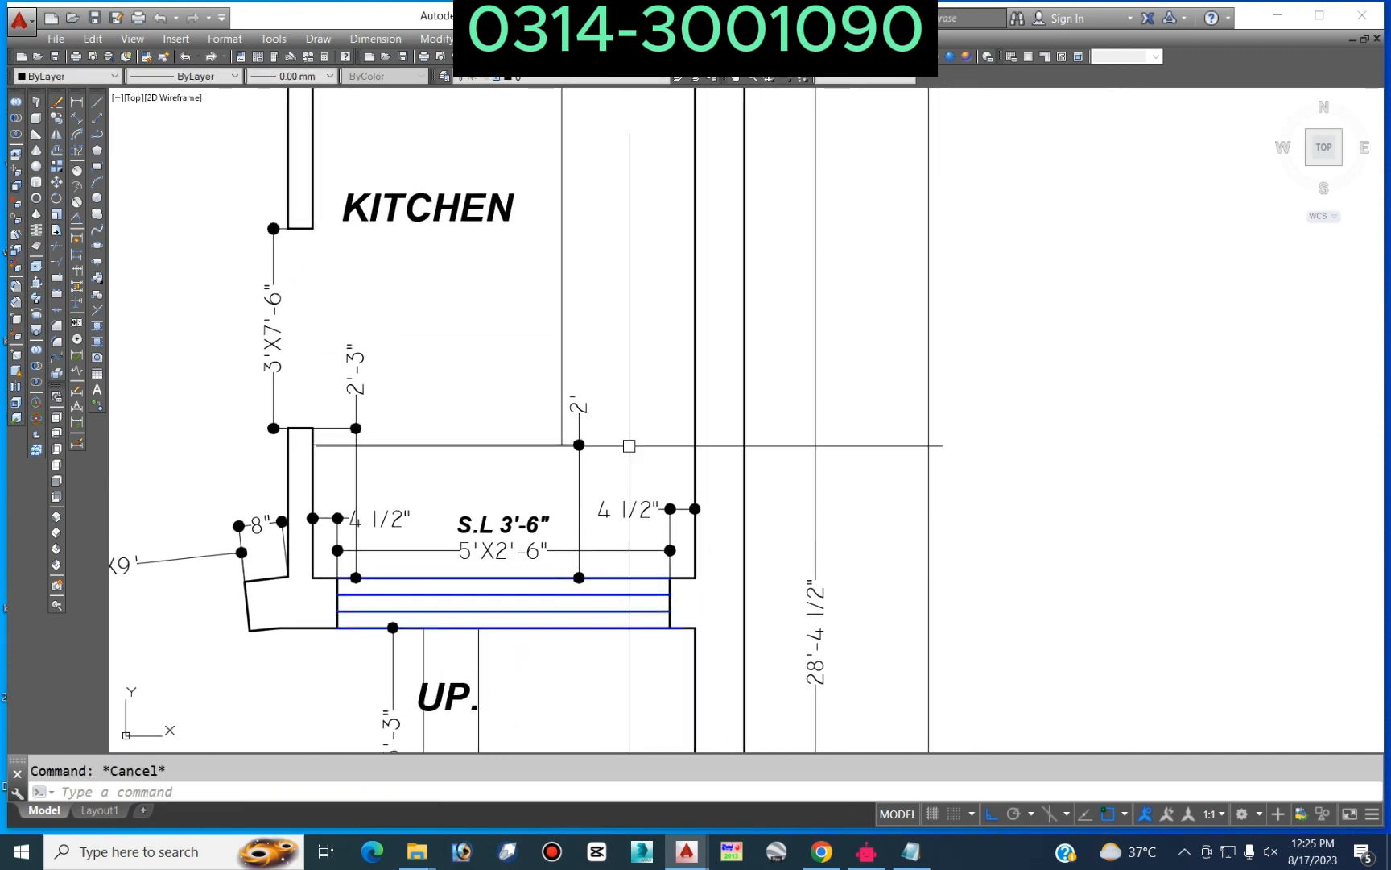
# Step: Dimension the depth of the side kitchen counter from the outer wall to its front edge
pyautogui.click(78, 103)
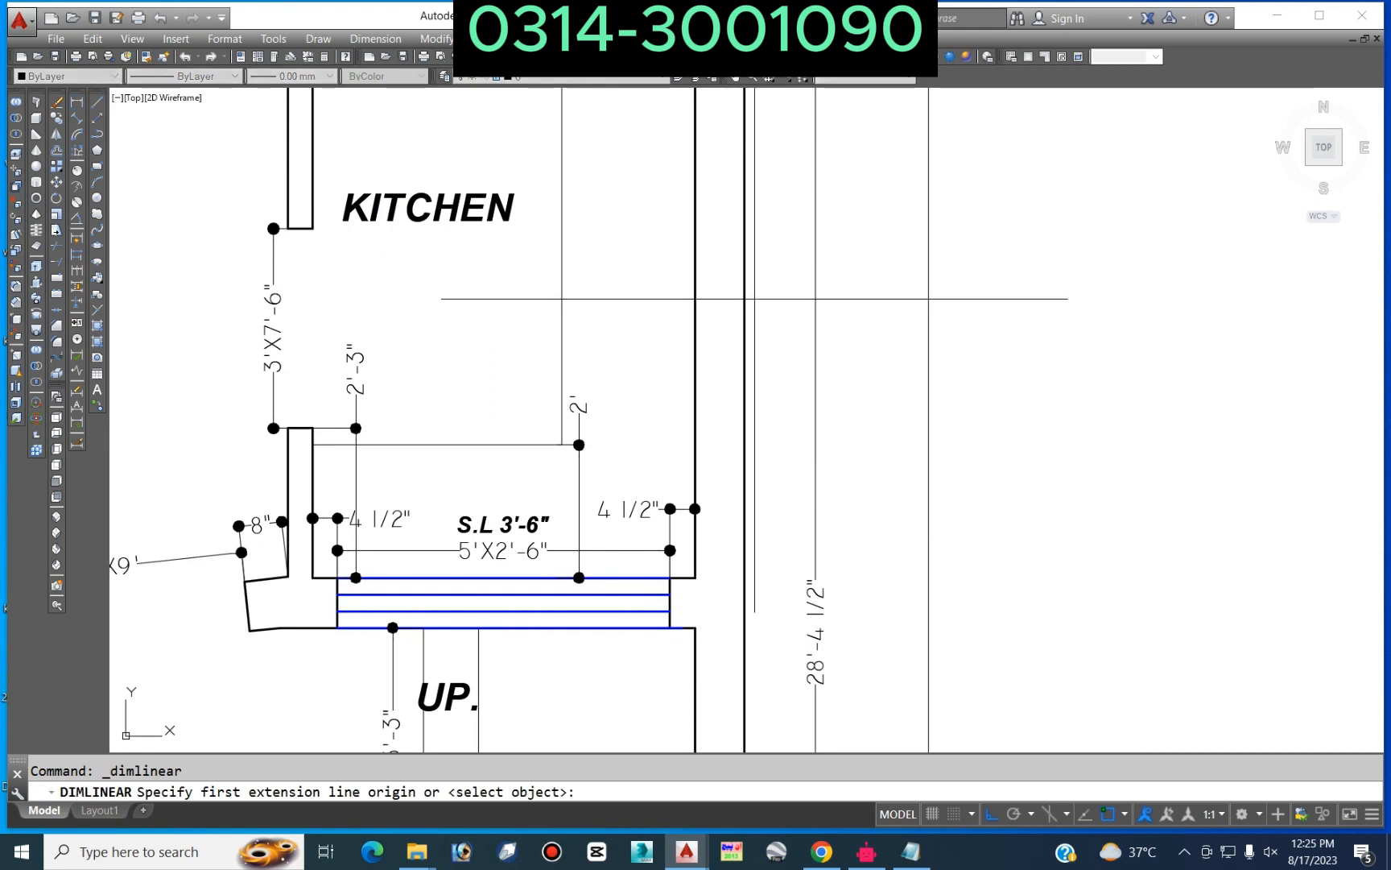
pyautogui.click(695, 298)
pyautogui.click(562, 298)
pyautogui.click(577, 298)
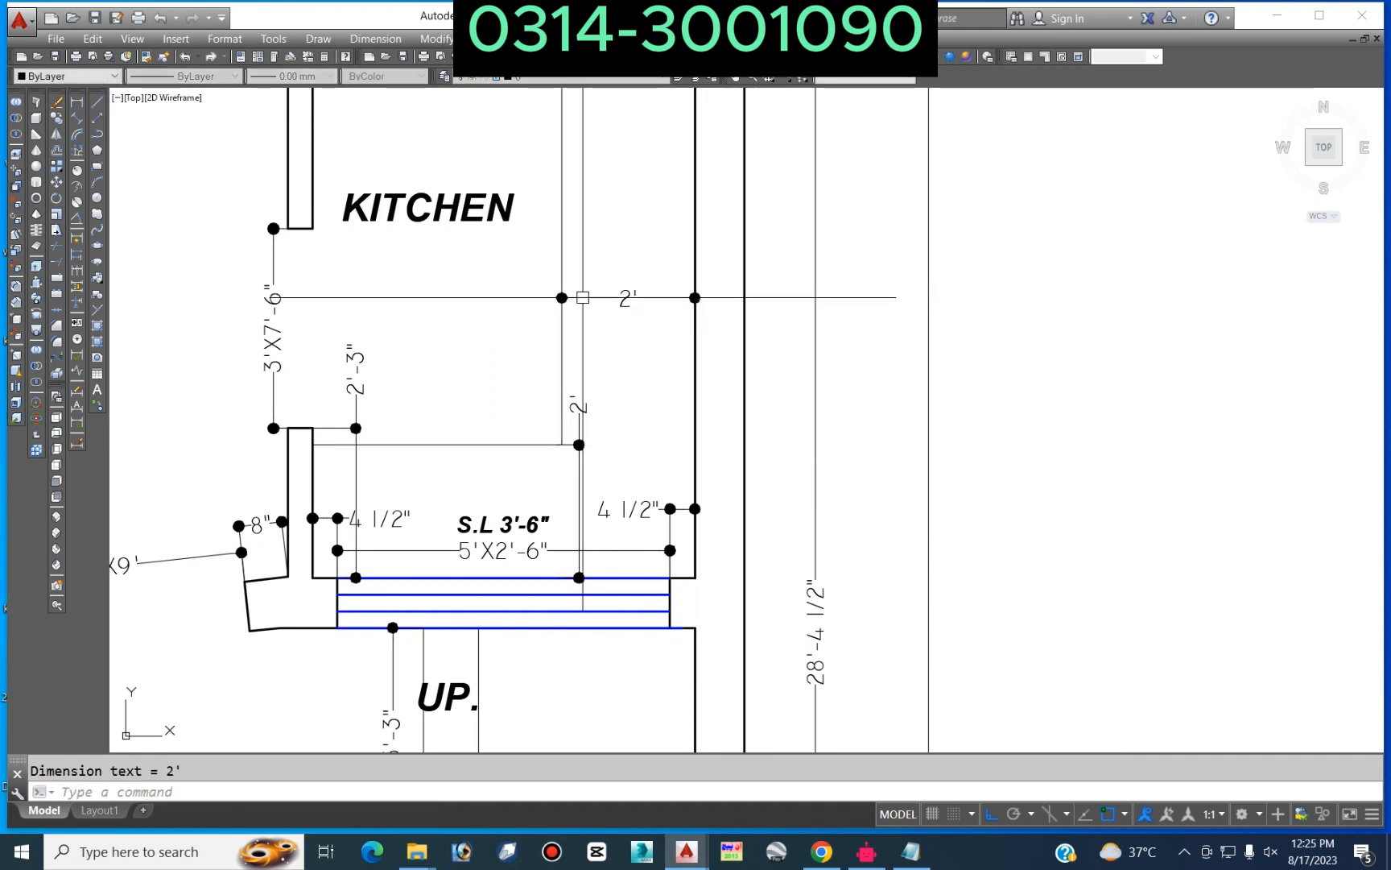
# Step: Dimension the side kitchen counter's length from the window counter's front edge to its upper end, placing the dimension beside the KITCHEN label
pyautogui.press('Return')
pyautogui.click(579, 444)
pyautogui.scroll(-2, 576, 445)
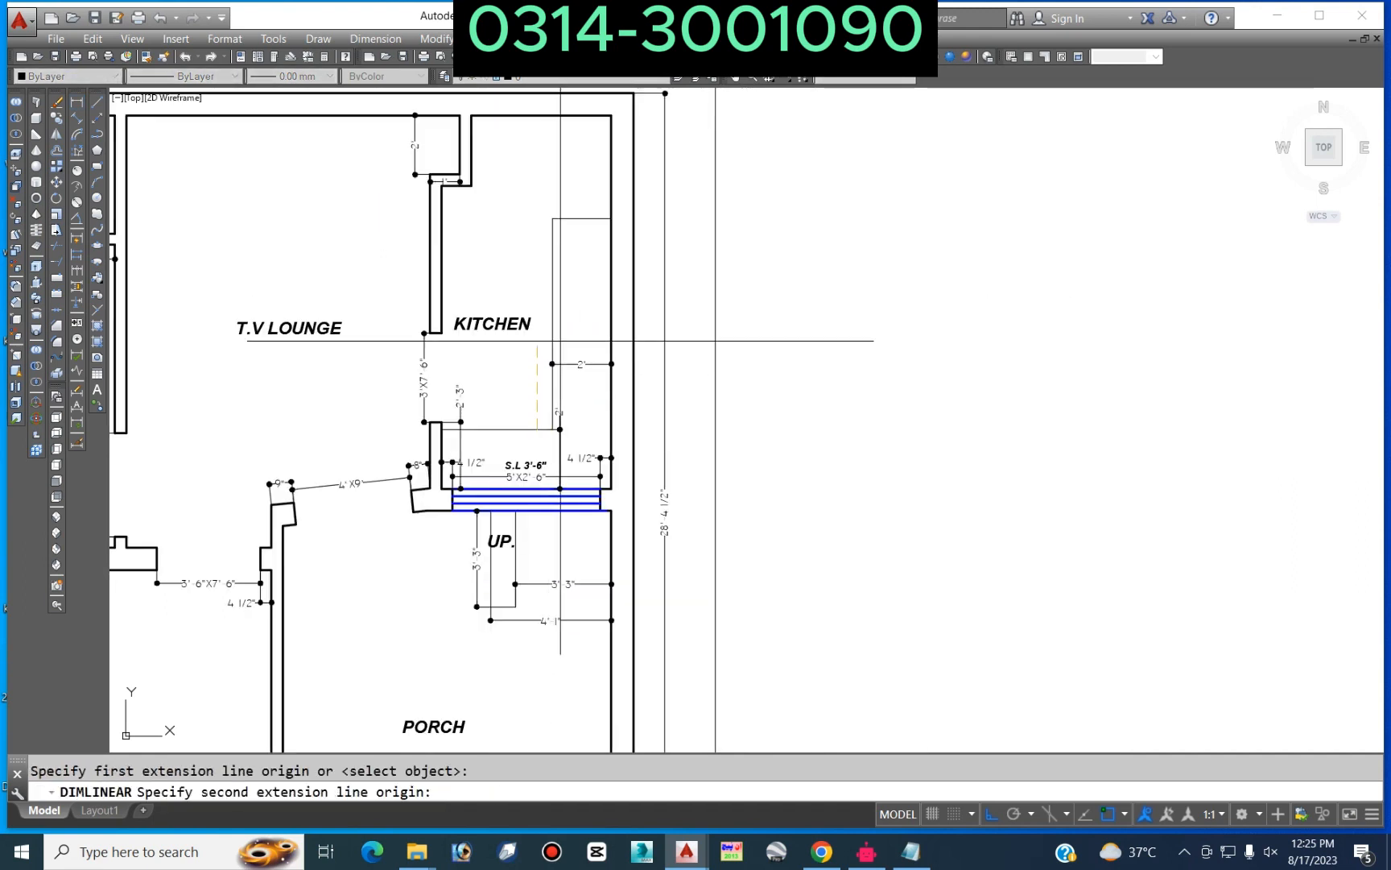
pyautogui.click(552, 226)
pyautogui.scroll(5, 540, 285)
pyautogui.click(534, 282)
pyautogui.scroll(-2, 540, 294)
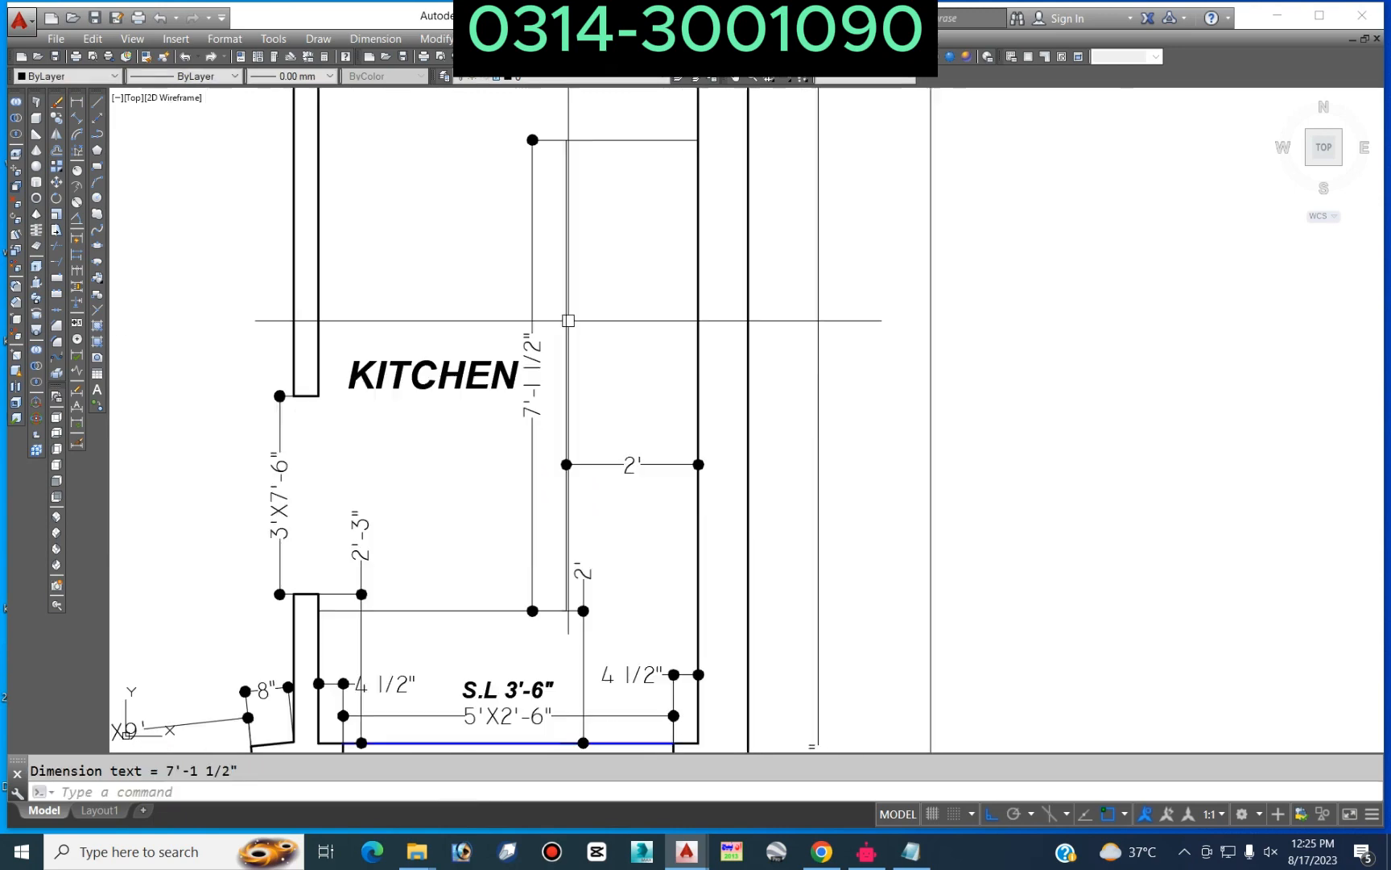
# Step: Stretch the upper end of the side counter and its attached dimension downward to make the counter 7' long
pyautogui.write('s')
pyautogui.press('Return')
pyautogui.scroll(-2, 724, 310)
pyautogui.scroll(4, 773, 196)
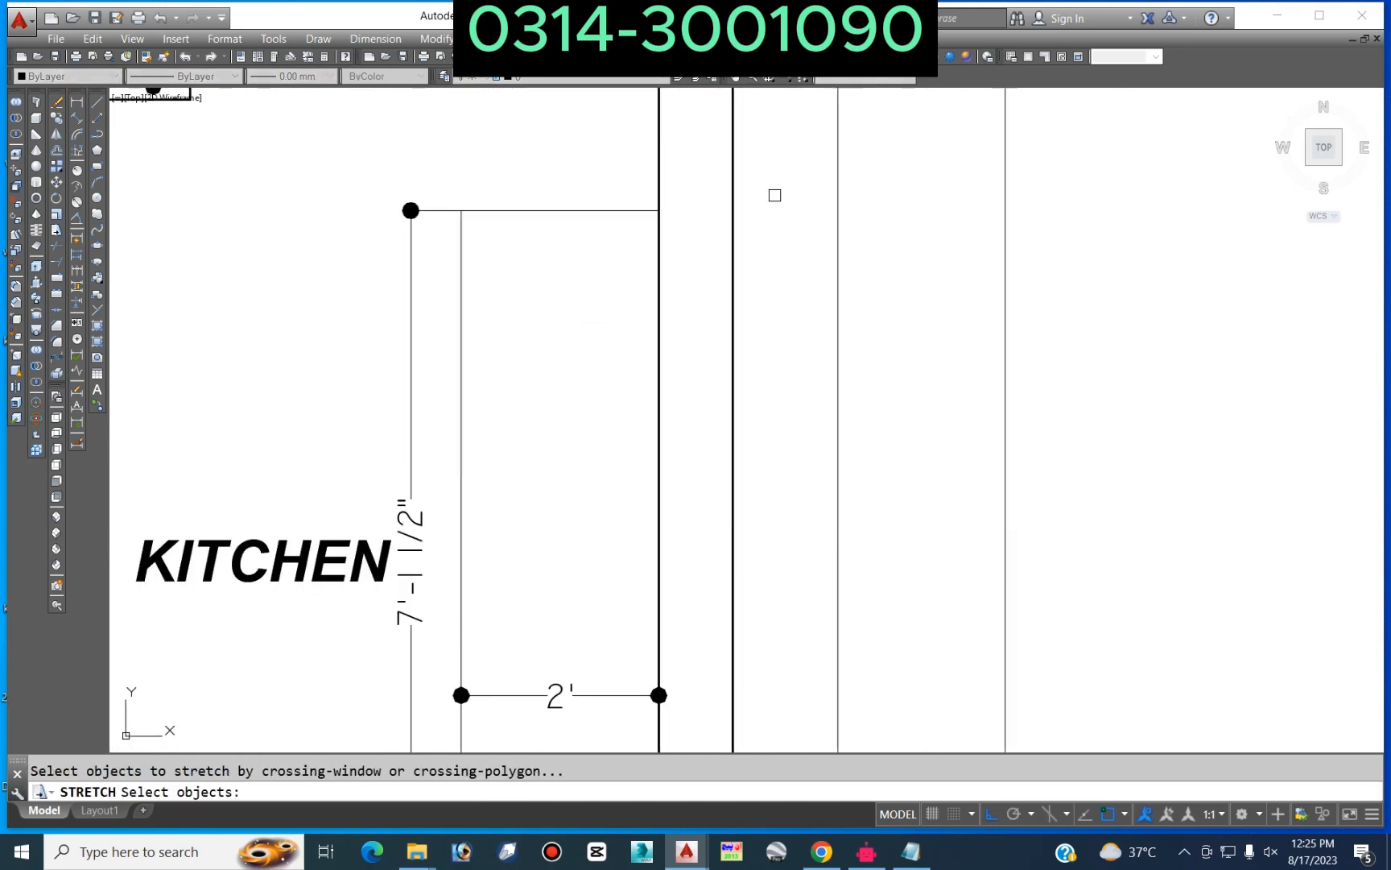
pyautogui.click(773, 196)
pyautogui.click(401, 244)
pyautogui.press('Return')
pyautogui.scroll(-2, 636, 275)
pyautogui.click(1009, 265)
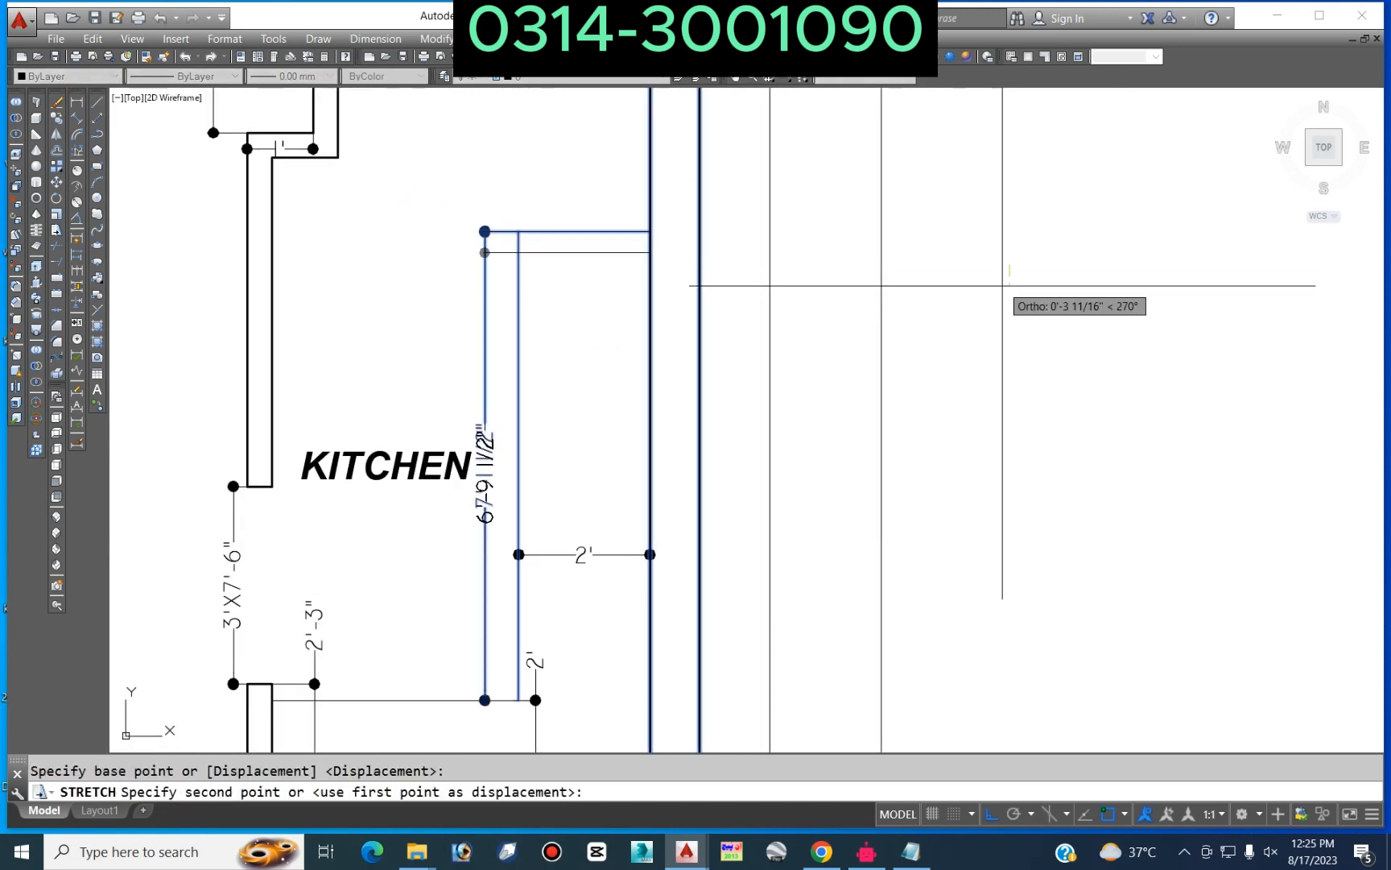
pyautogui.press('Escape')
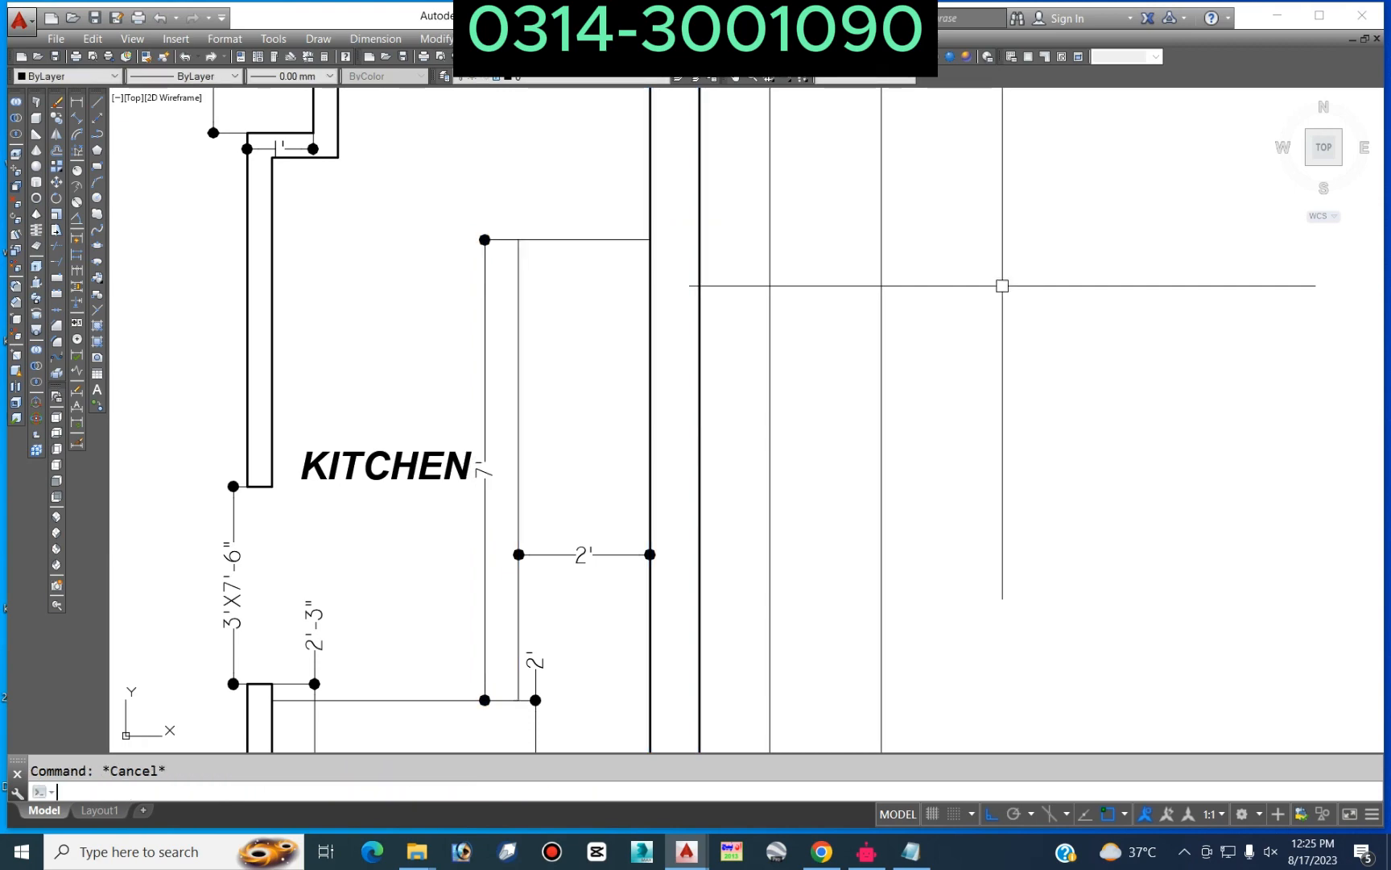
# Step: Shift the counter's 7' dimension line farther from the counter, toward the KITCHEN label, by about 2.5 inches
pyautogui.scroll(-3, 755, 388)
pyautogui.scroll(2, 653, 391)
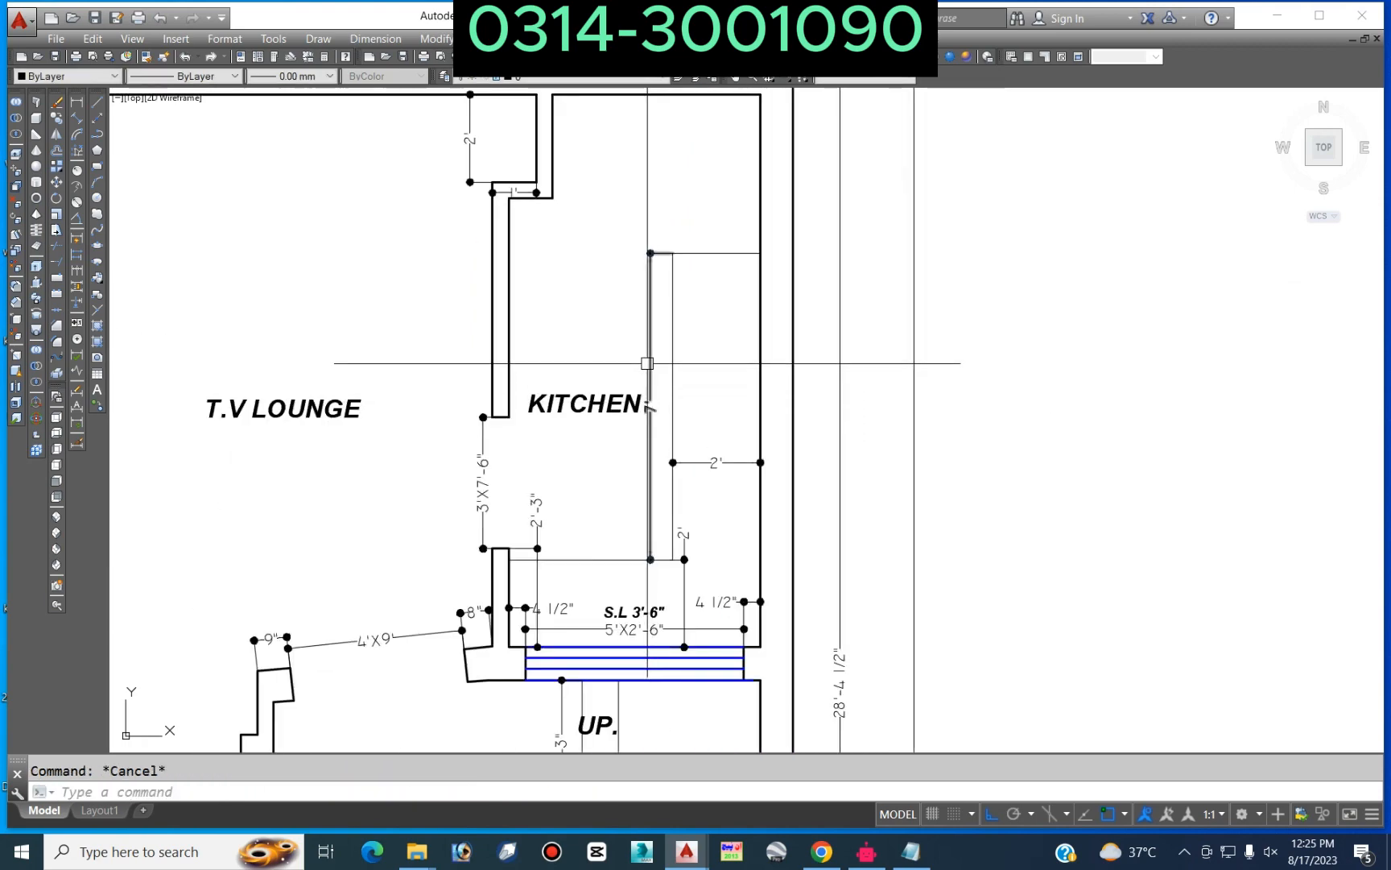
pyautogui.click(648, 363)
pyautogui.scroll(4, 645, 266)
pyautogui.click(657, 264)
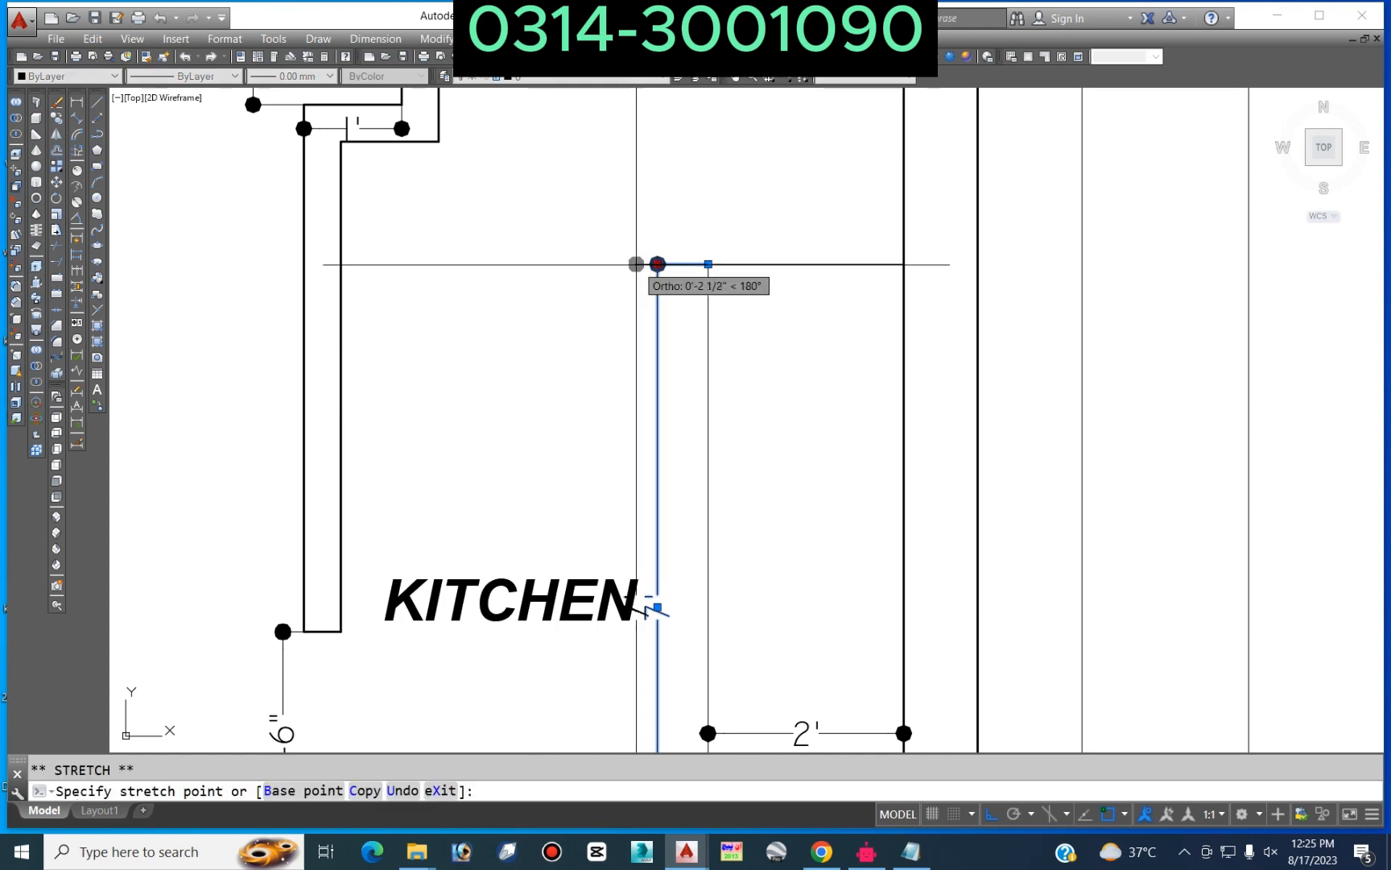
pyautogui.click(636, 264)
pyautogui.press('Escape')
# Step: Move the KITCHEN label left, clear of the counter's length dimension
pyautogui.click(544, 581)
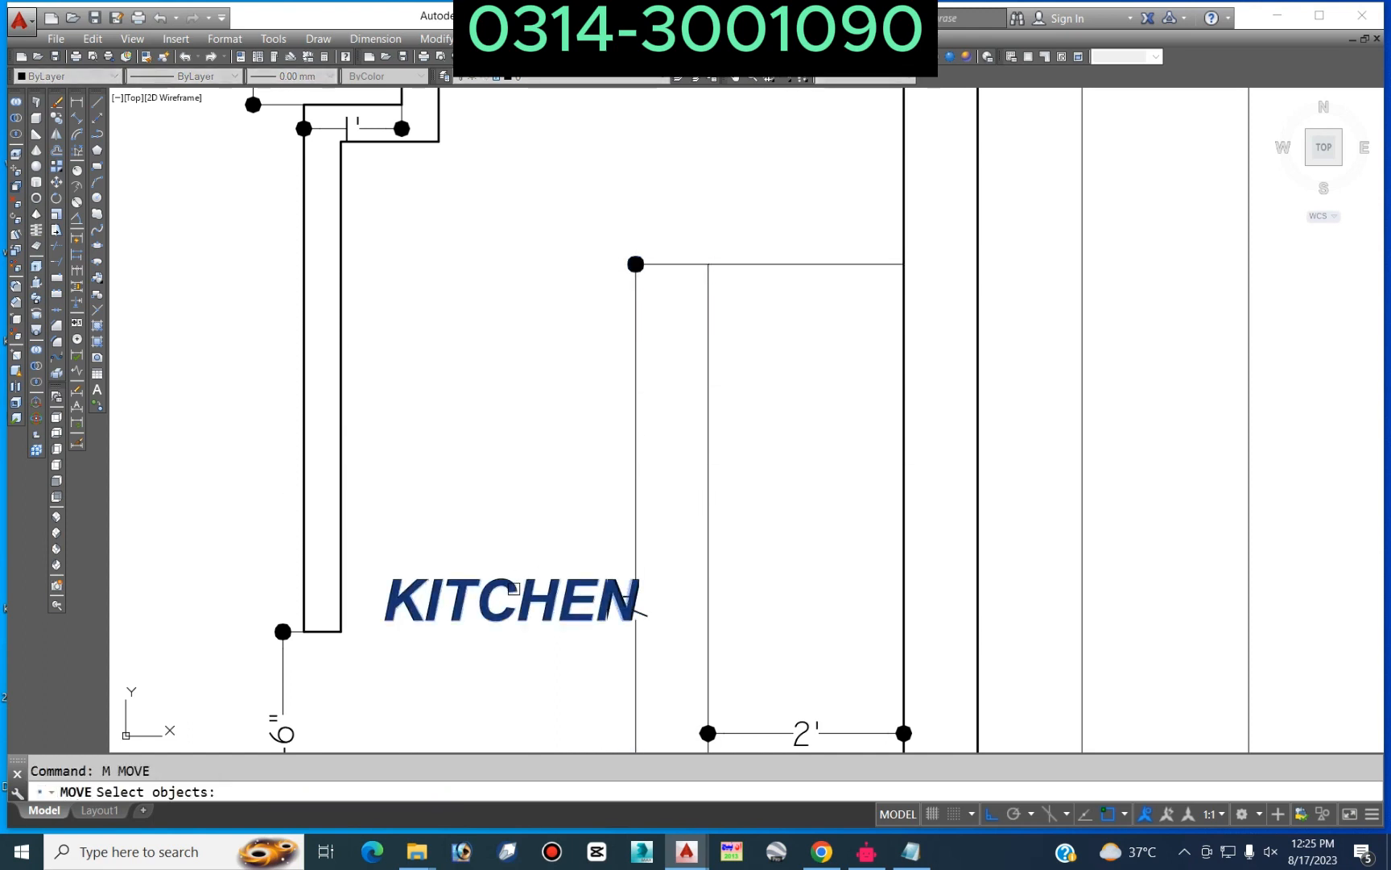
pyautogui.press('Return')
pyautogui.click(537, 477)
pyautogui.click(498, 475)
# Step: Move the T.V LOUNGE and KITCHEN labels together slightly upward
pyautogui.press('Return')
pyautogui.scroll(-3, 499, 572)
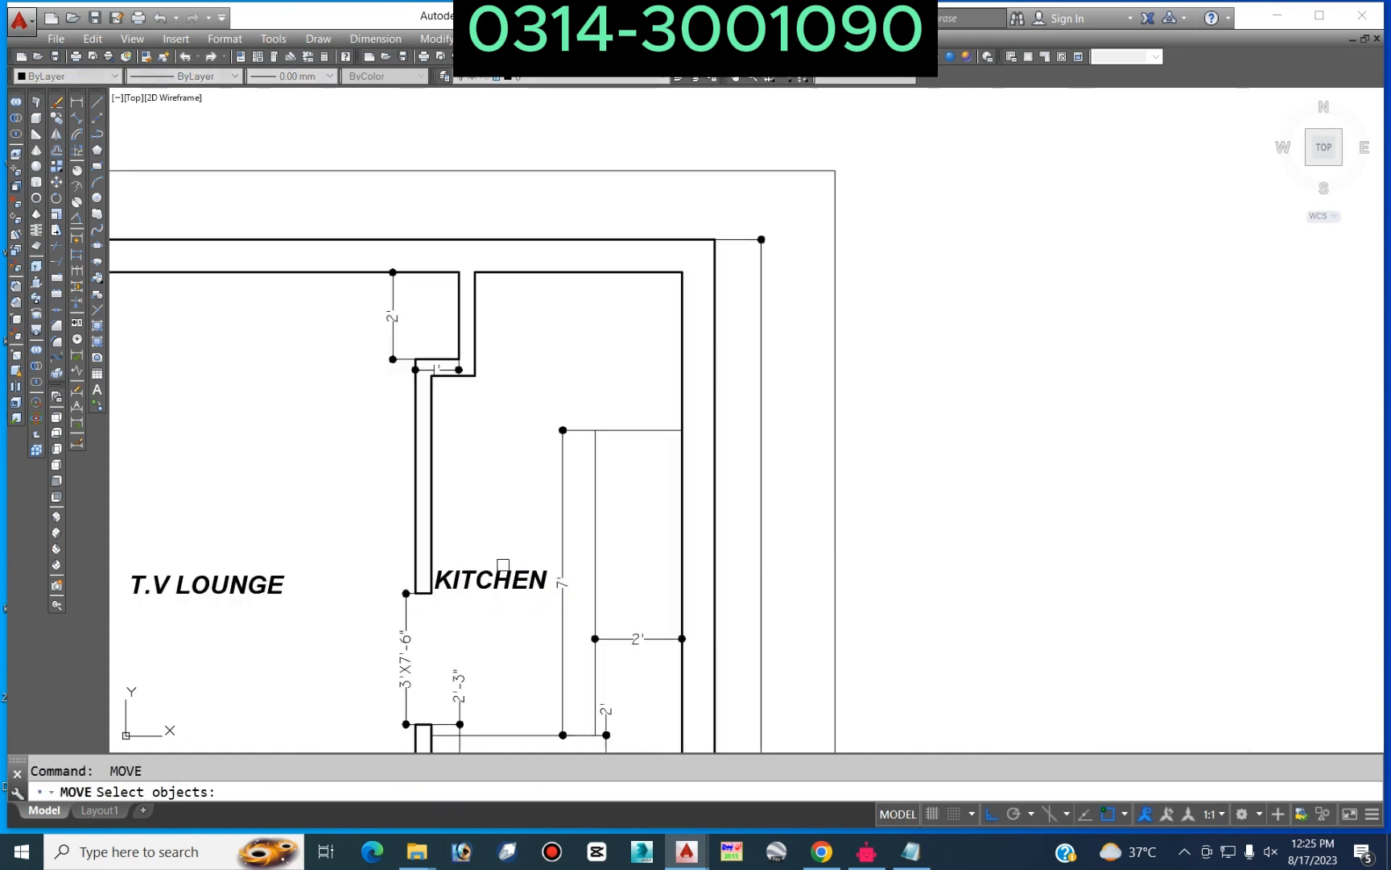
pyautogui.scroll(-3, 499, 580)
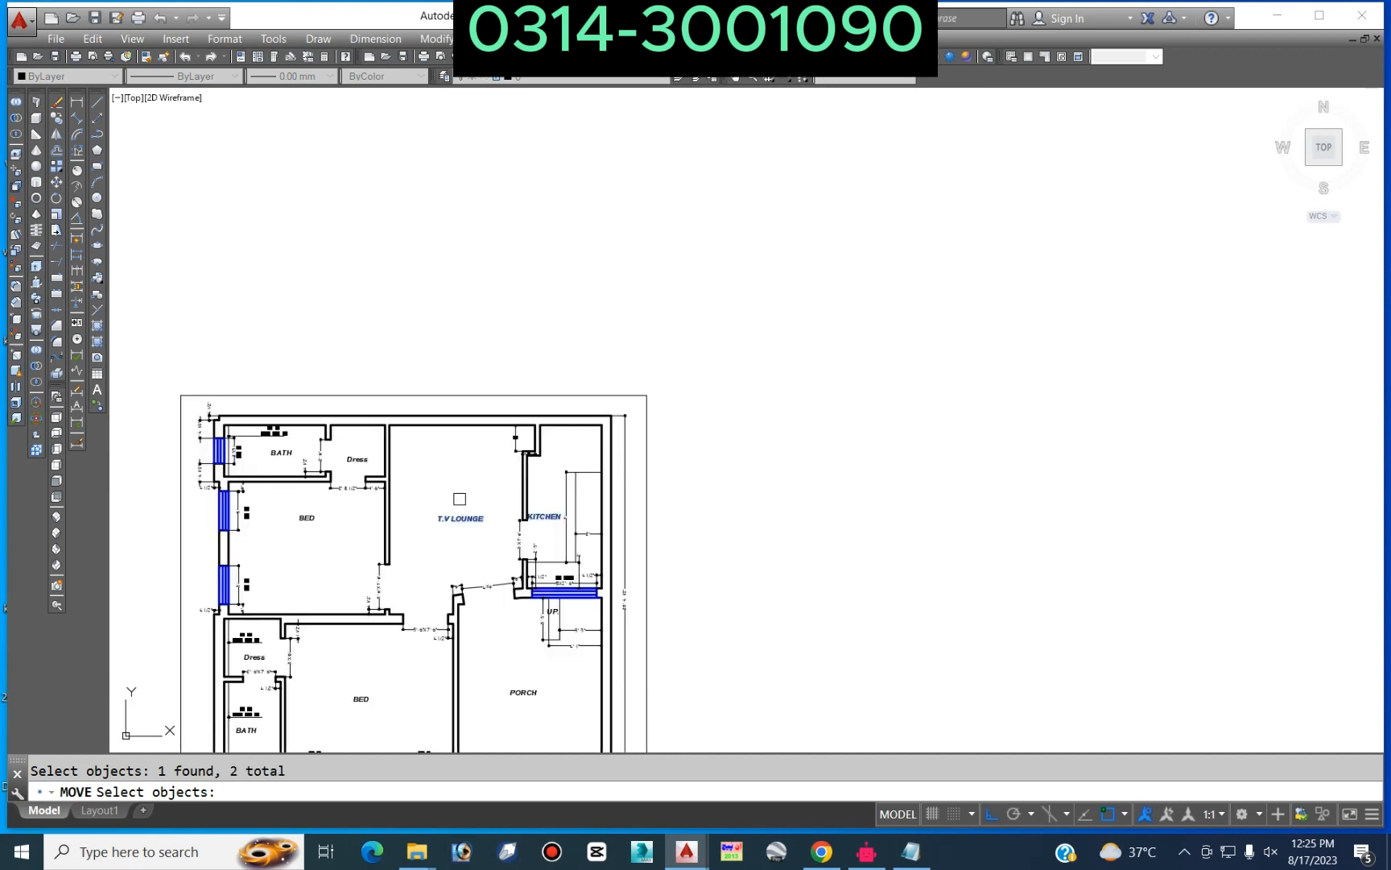
pyautogui.scroll(3, 451, 488)
pyautogui.press('Return')
pyautogui.click(469, 479)
pyautogui.click(486, 443)
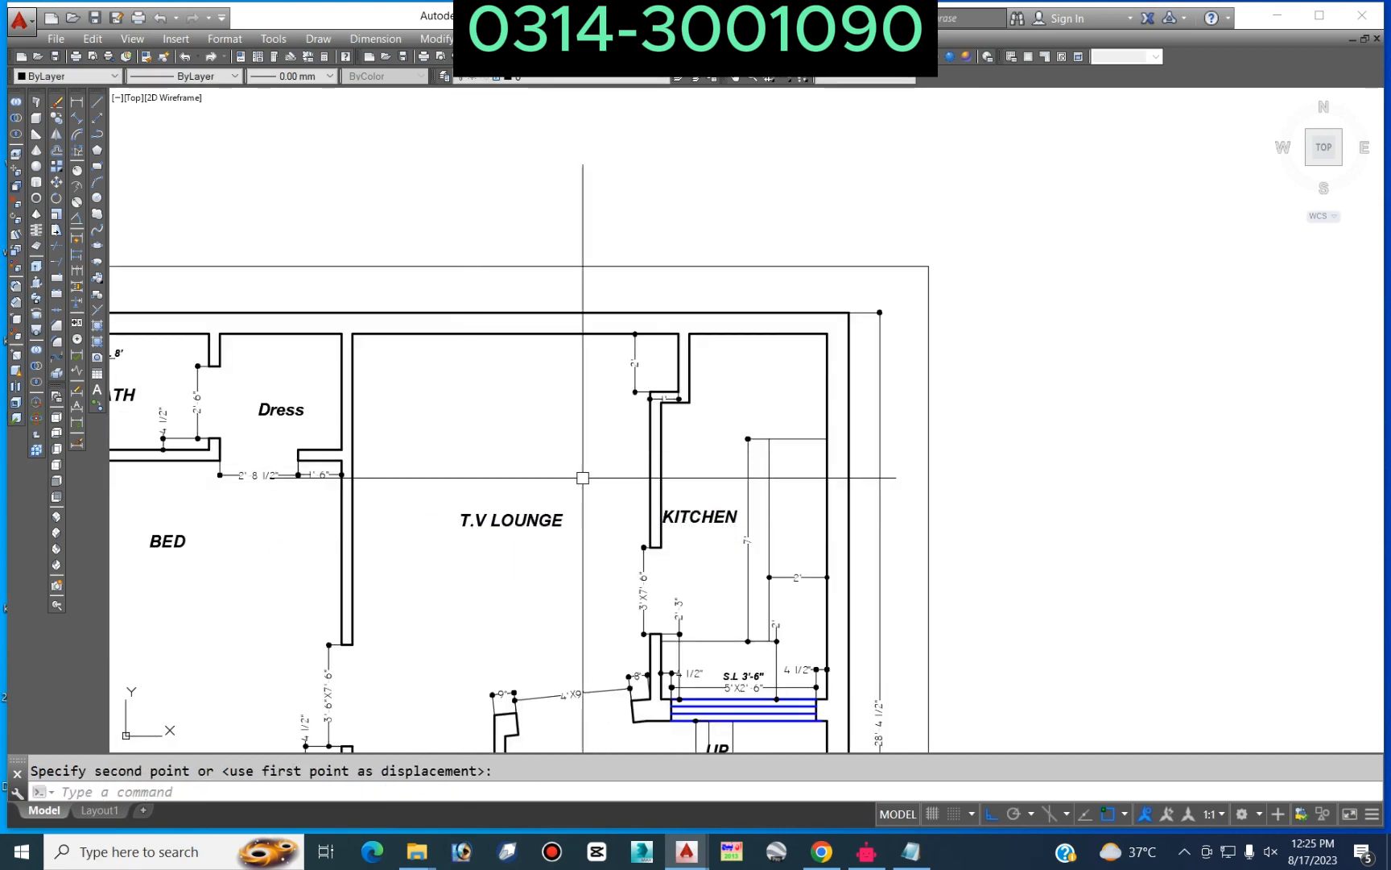
# Step: Move the KITCHEN label right, between the lounge wall and the counter's length dimension
pyautogui.scroll(-2, 580, 475)
pyautogui.scroll(3, 634, 494)
pyautogui.press('Return')
pyautogui.click(684, 519)
pyautogui.press('Return')
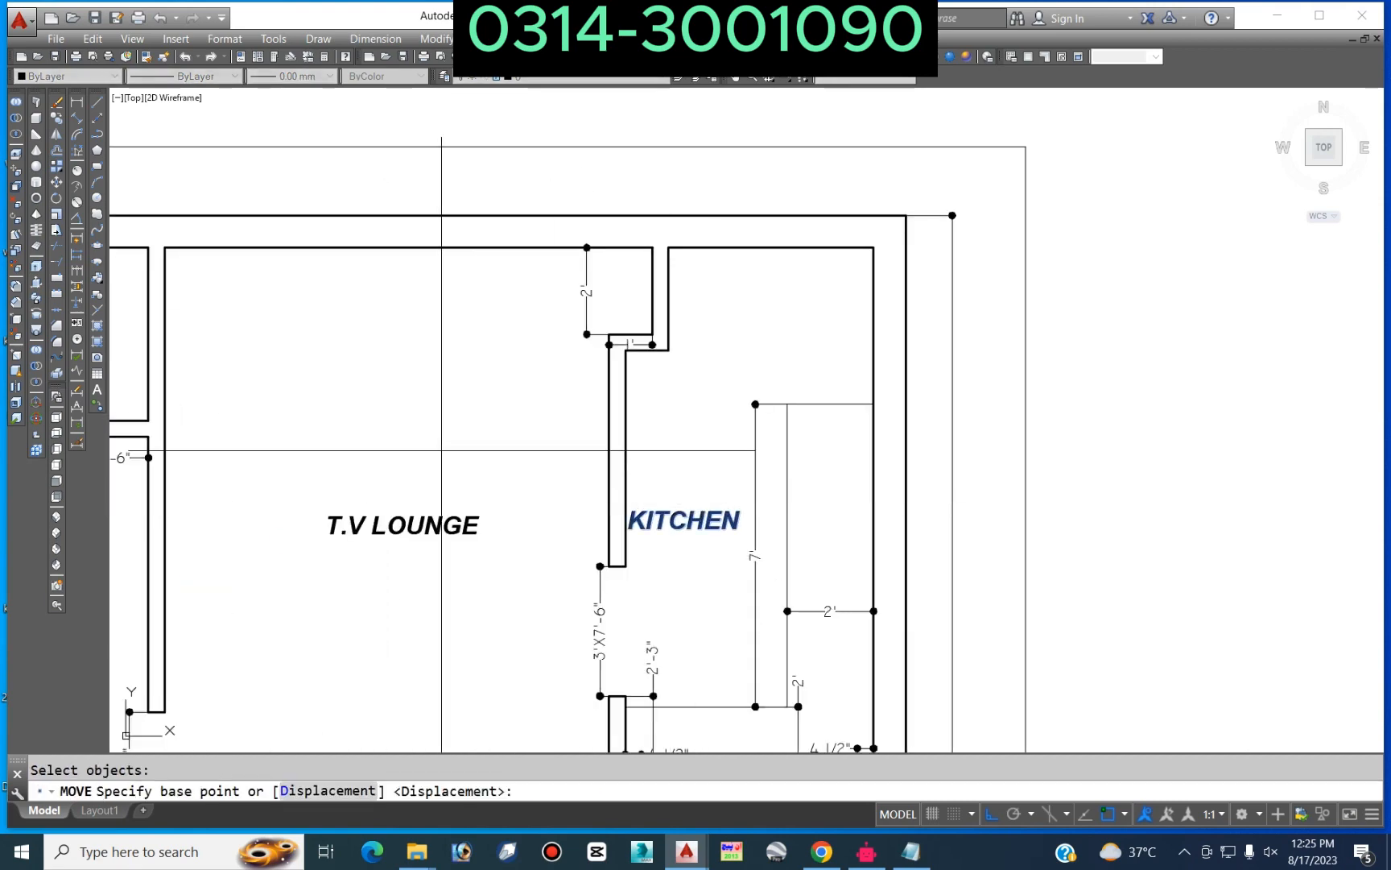
pyautogui.click(463, 435)
pyautogui.click(556, 453)
pyautogui.scroll(-4, 874, 433)
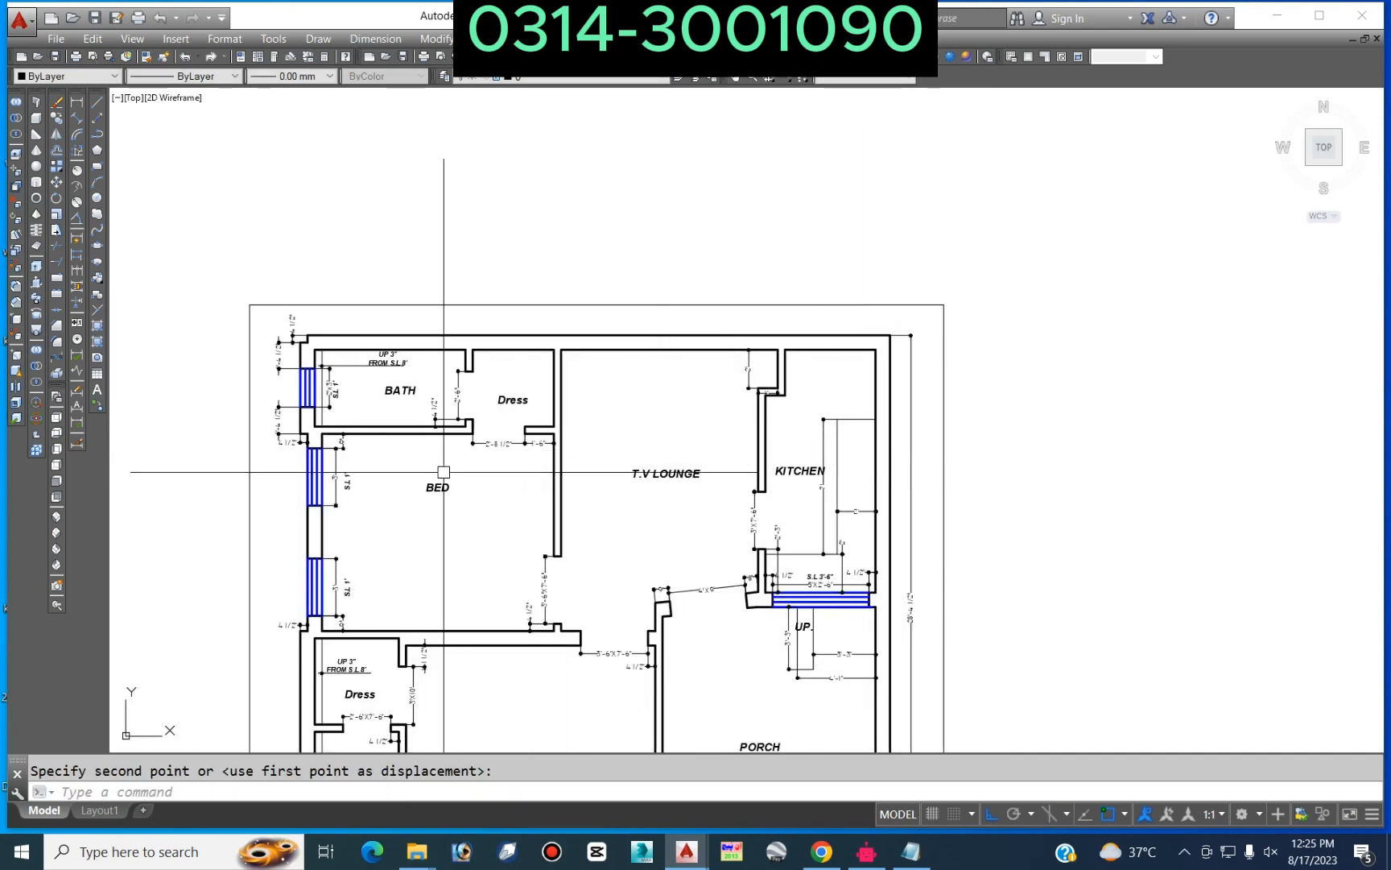
# Step: Move the BED label of the upper bedroom slightly upward
pyautogui.scroll(4, 444, 472)
pyautogui.press('Return')
pyautogui.click(428, 502)
pyautogui.press('Return')
pyautogui.click(558, 558)
pyautogui.click(573, 519)
# Step: Move the Dress label of the upper dressing room slightly upward
pyautogui.press('Return')
pyautogui.click(598, 310)
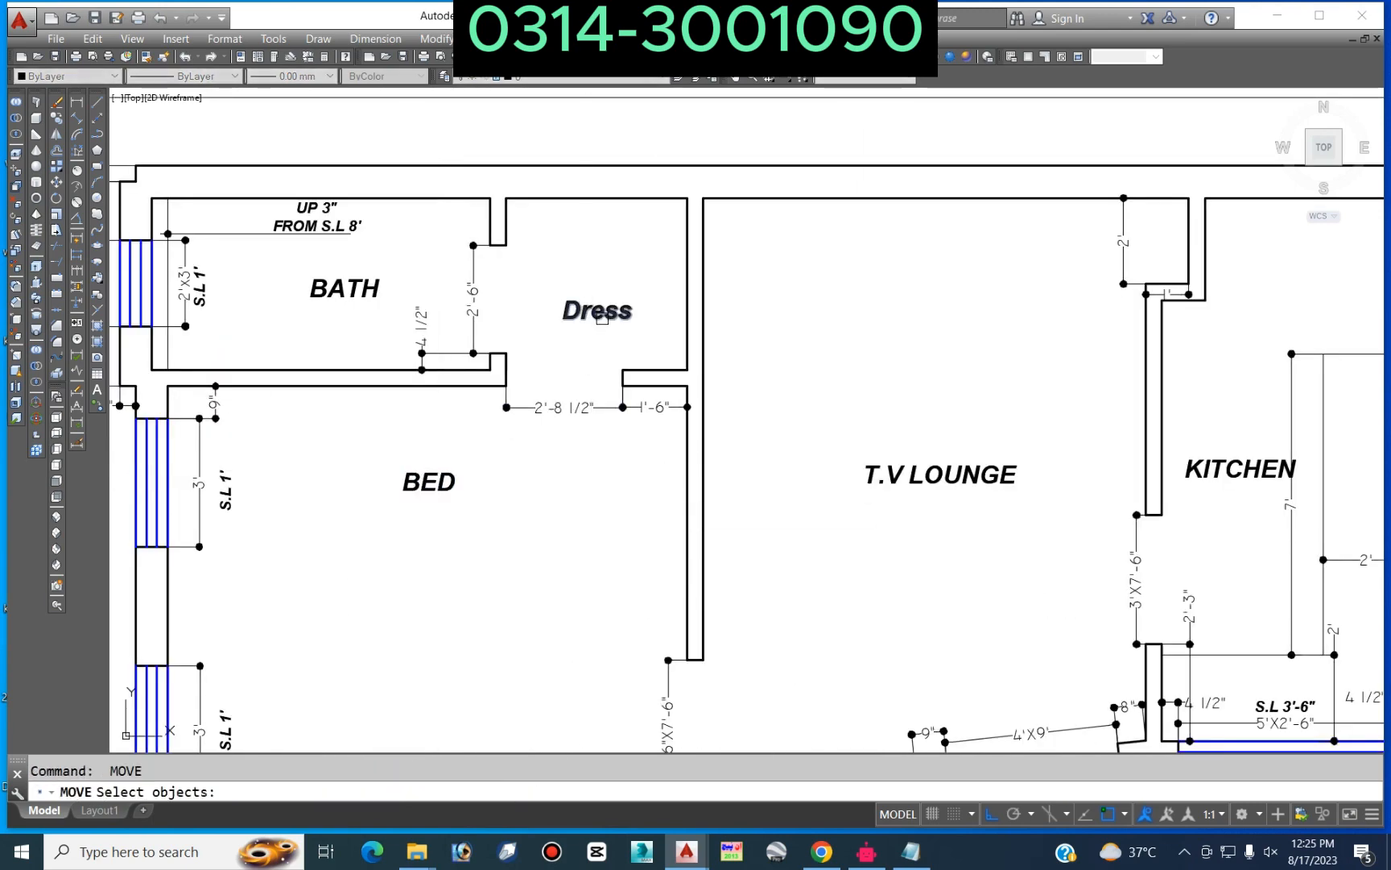
pyautogui.press('Return')
pyautogui.click(858, 345)
pyautogui.click(844, 333)
pyautogui.scroll(-4, 721, 329)
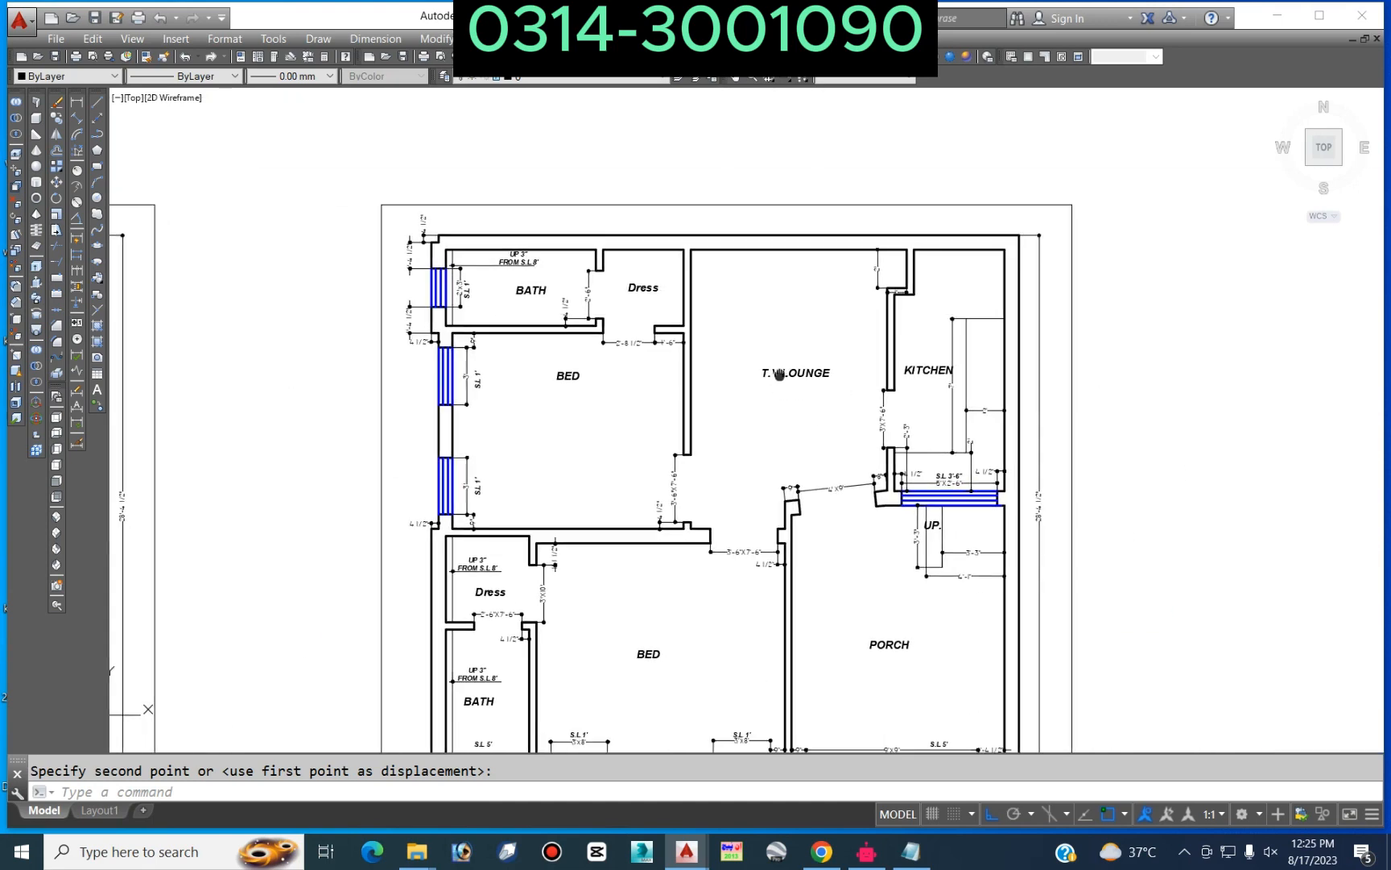
# Step: Raise the 1' dimension at the wall offset between lounge and kitchen by about 7.5 inches, to above the offset
pyautogui.moveTo(776, 373); pyautogui.dragTo(724, 299, button='middle')
pyautogui.scroll(6, 886, 223)
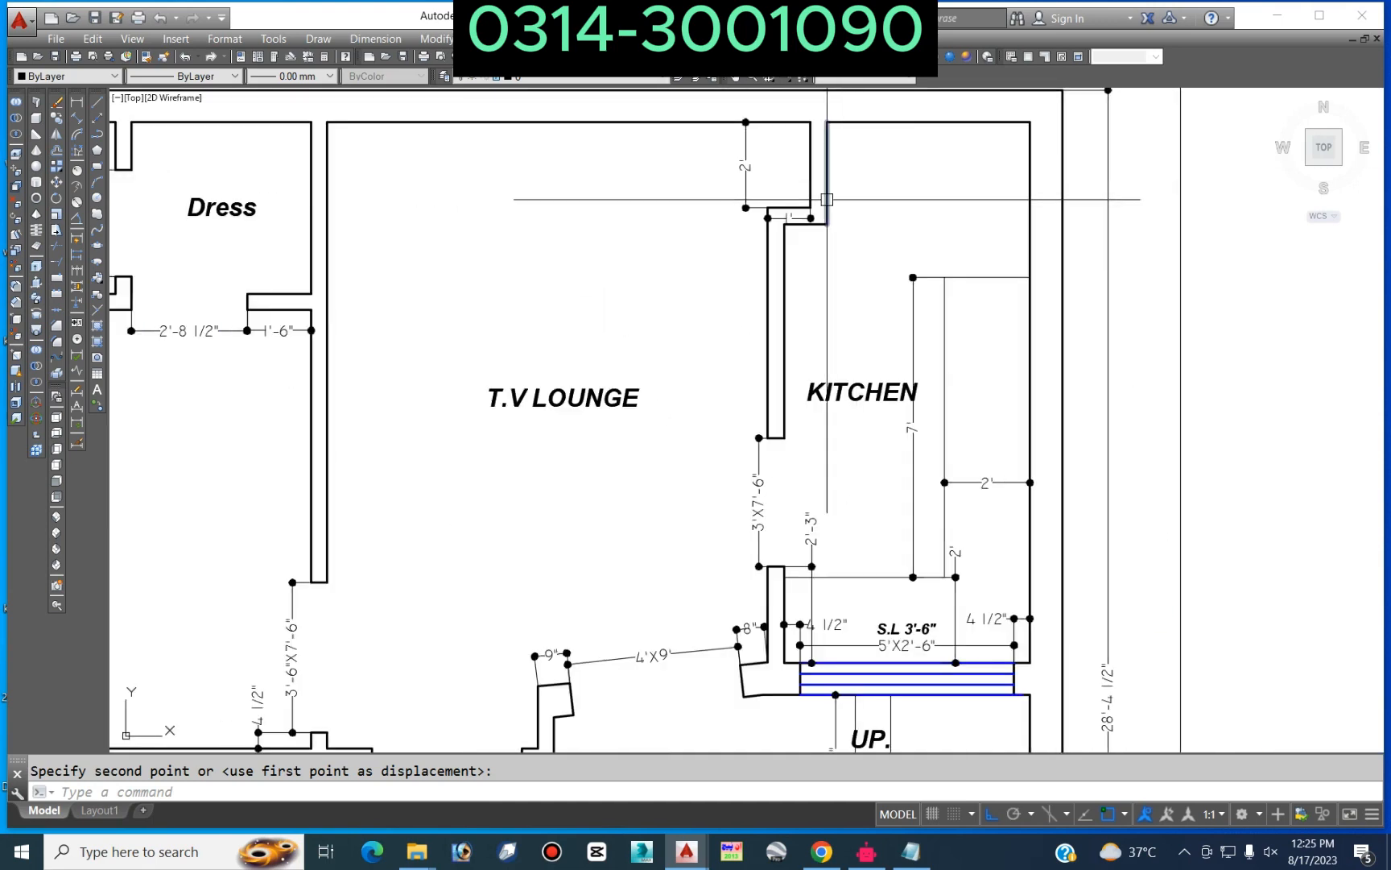
pyautogui.click(743, 244)
pyautogui.click(734, 239)
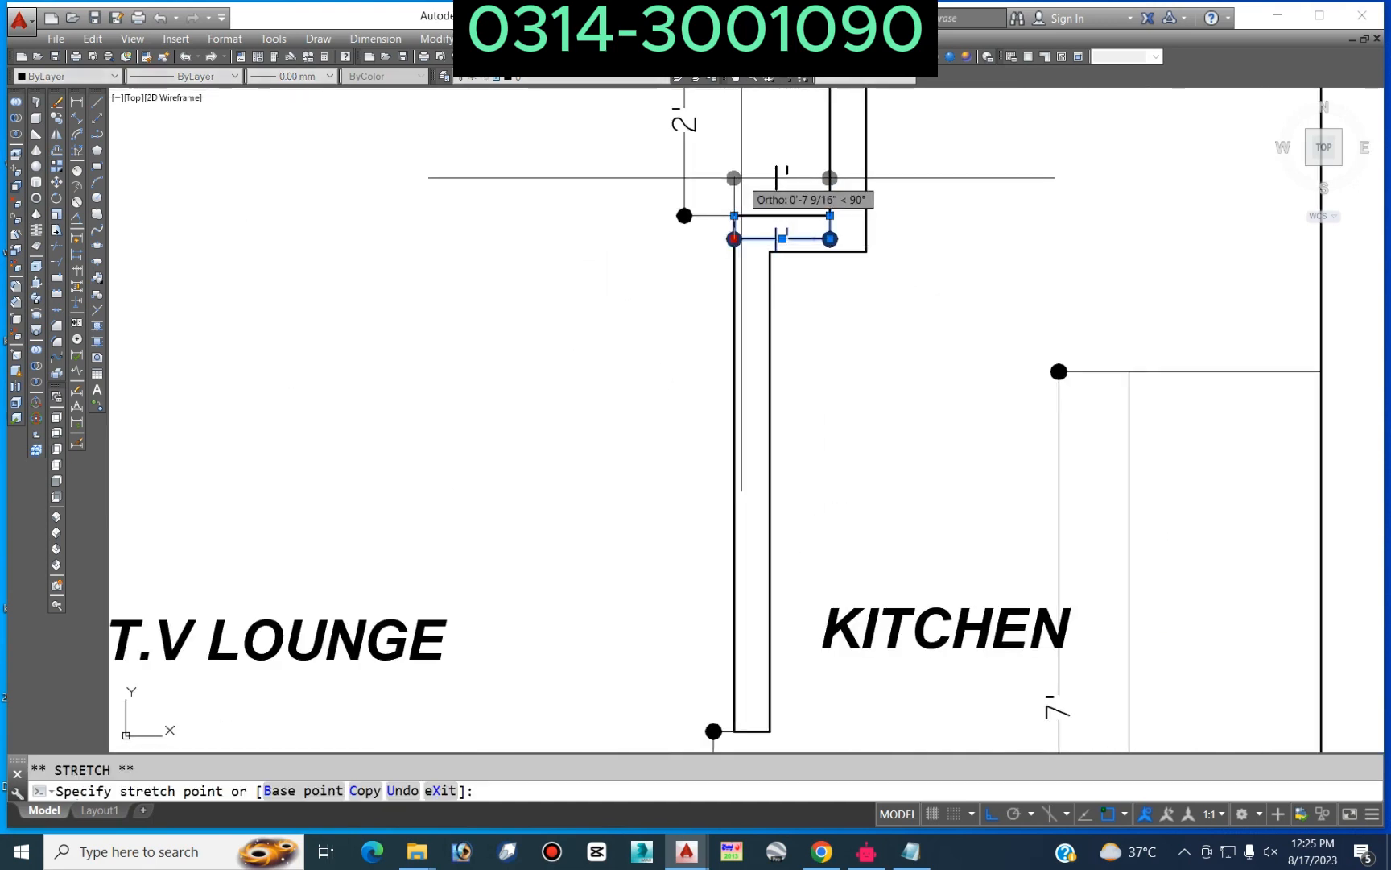
pyautogui.click(740, 179)
pyautogui.press('Escape')
# Step: Examine the whole layout drawing for walls and openings that still lack dimensions
pyautogui.scroll(-2, 870, 273)
pyautogui.moveTo(916, 332); pyautogui.dragTo(816, 326, button='middle')
pyautogui.scroll(-2, 817, 326)
pyautogui.moveTo(856, 391); pyautogui.dragTo(819, 306, button='middle')
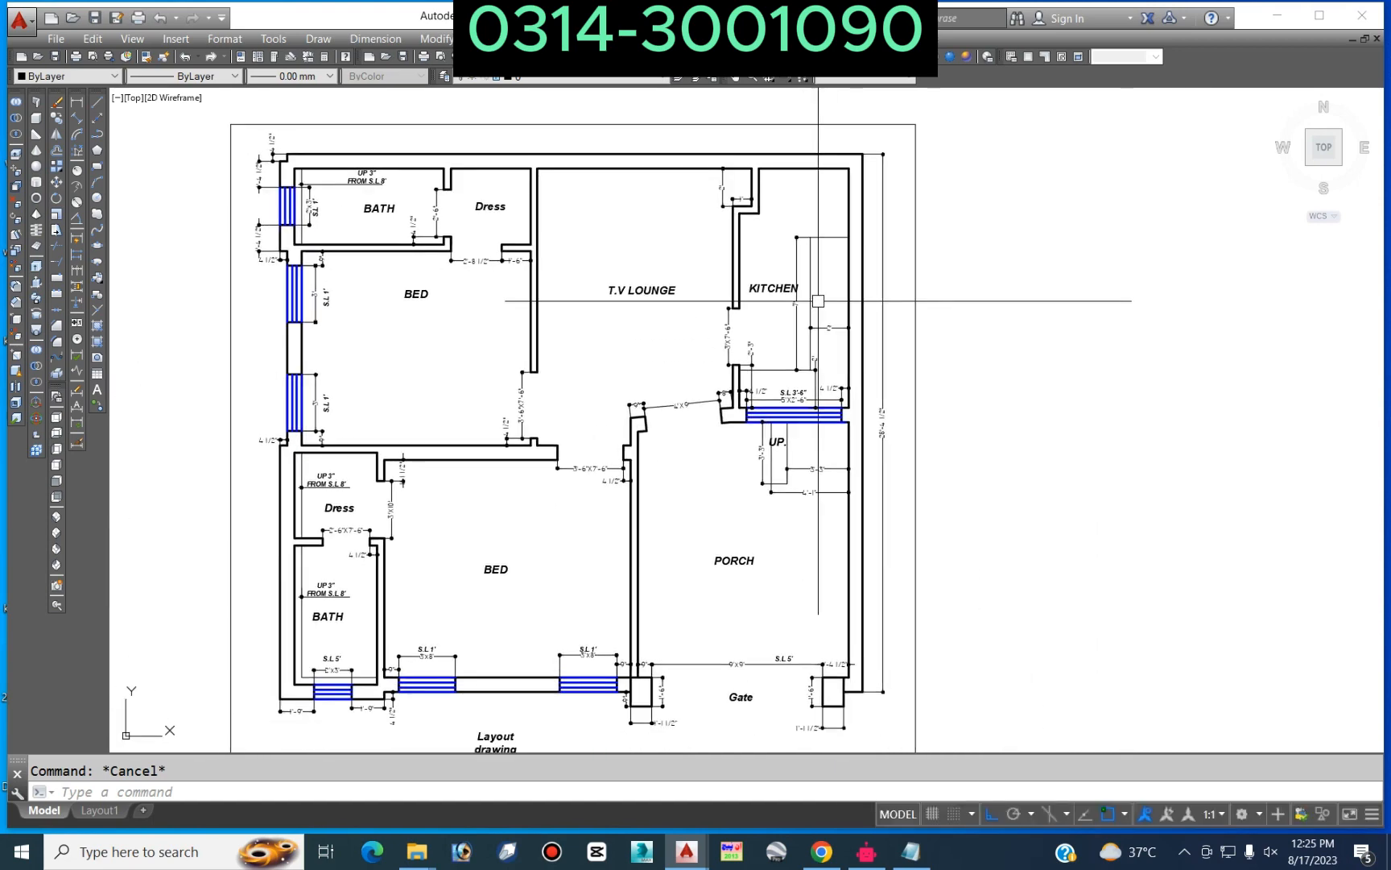
pyautogui.scroll(4, 798, 190)
pyautogui.click(75, 101)
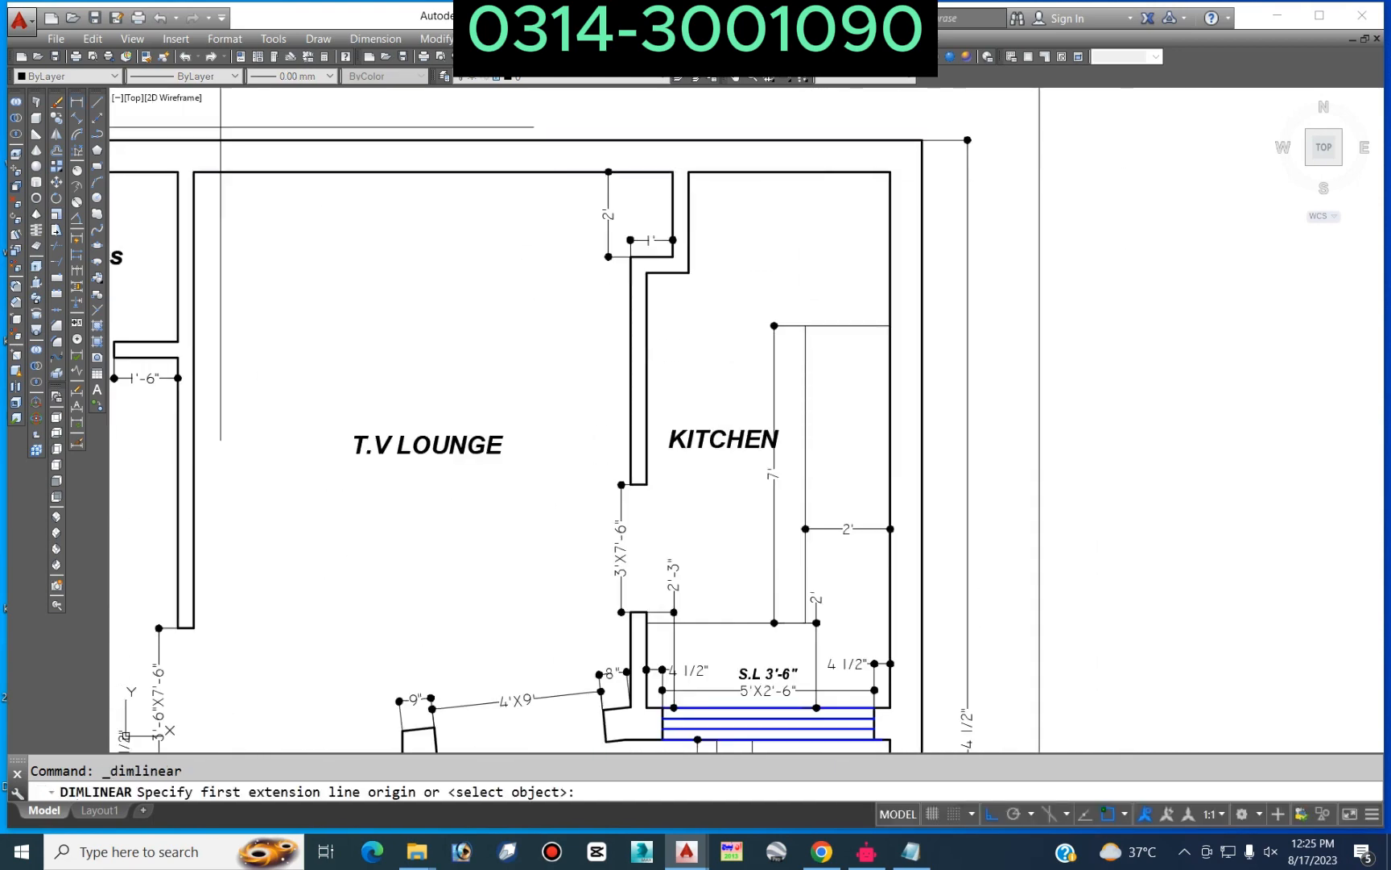
pyautogui.scroll(2, 819, 228)
pyautogui.scroll(-7, 886, 203)
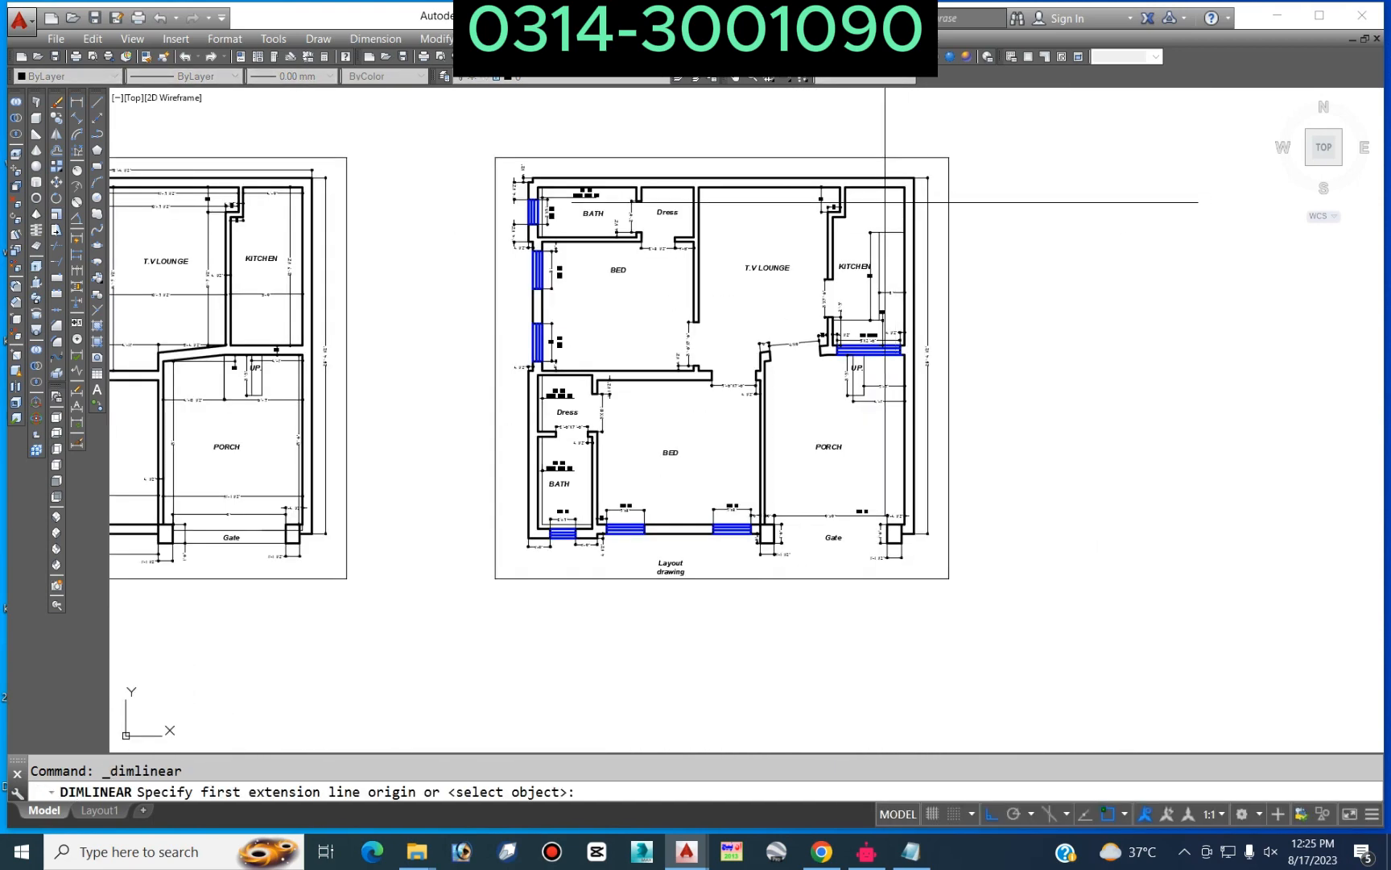
pyautogui.press('Escape')
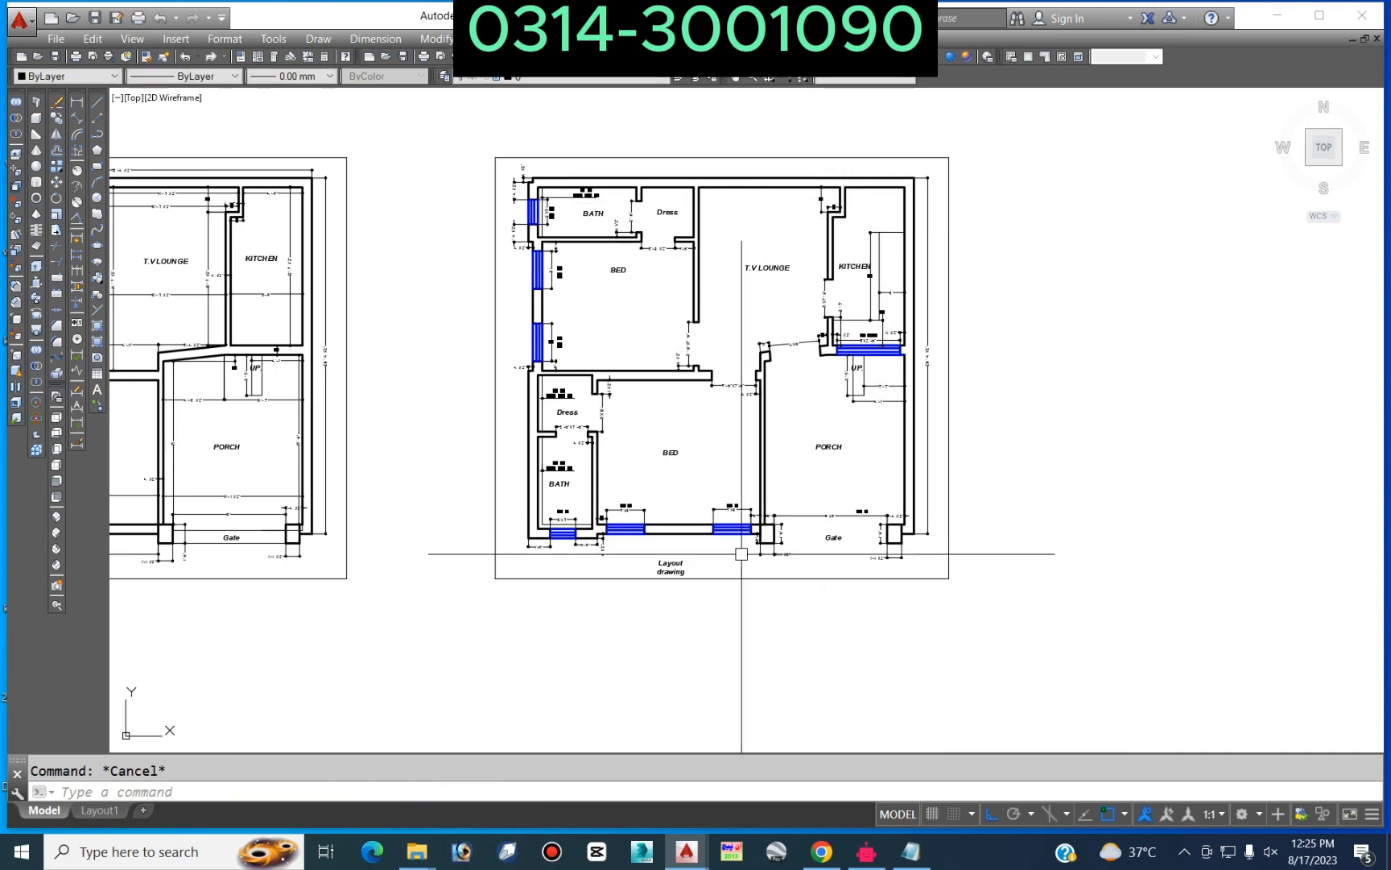
pyautogui.scroll(2, 784, 501)
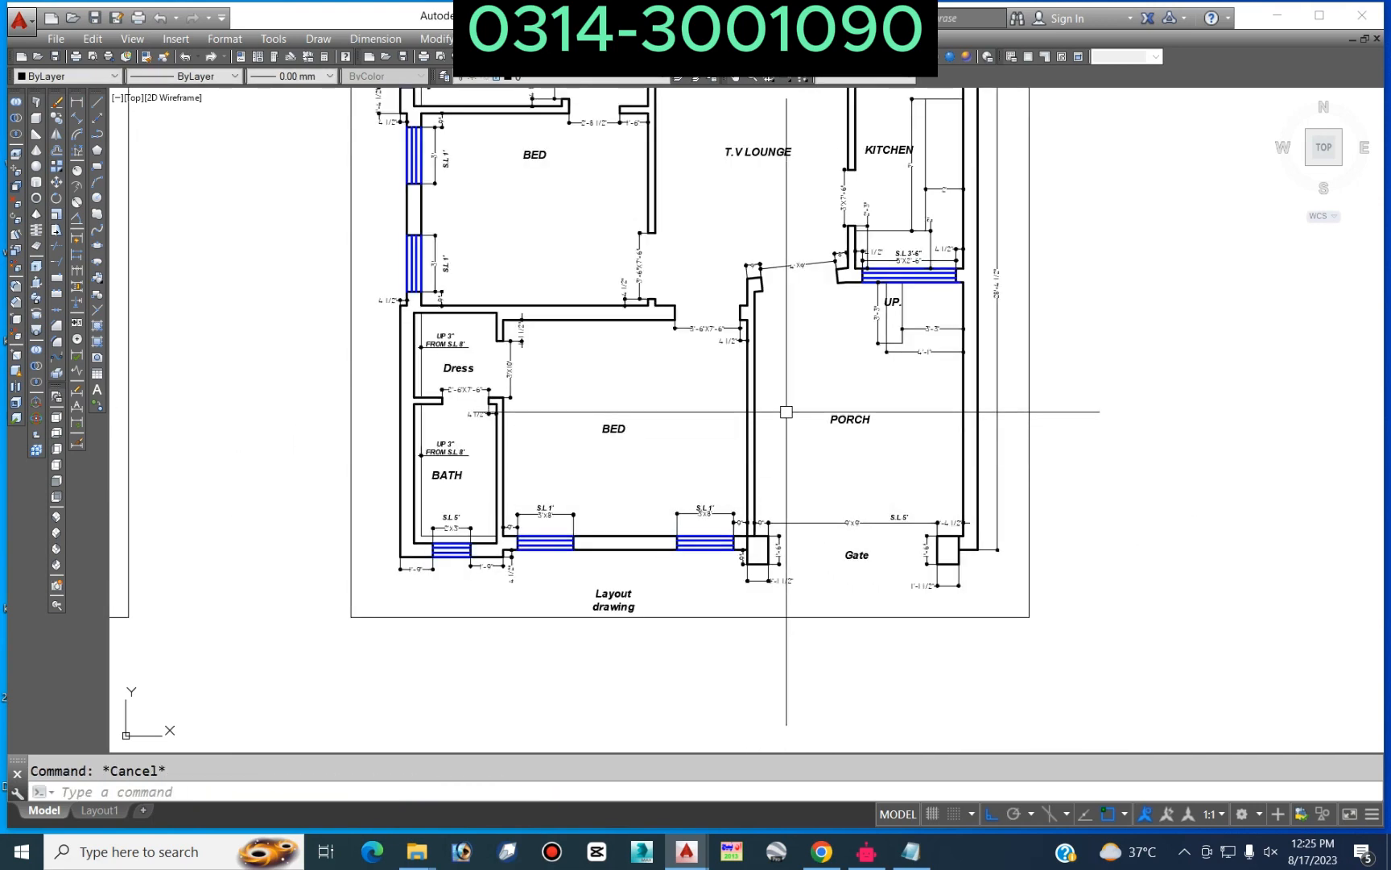
pyautogui.scroll(2, 809, 419)
pyautogui.scroll(-4, 809, 419)
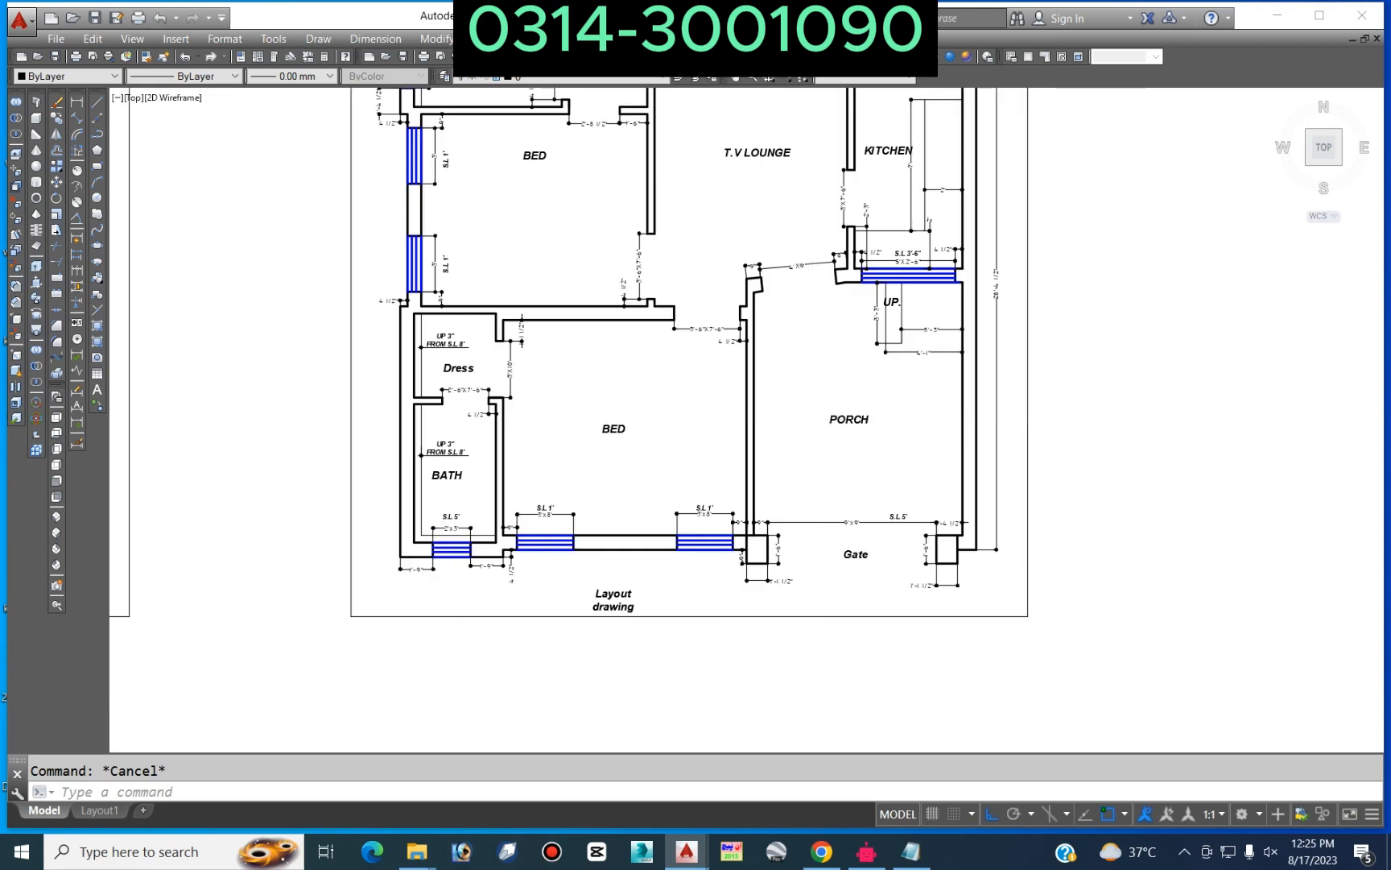
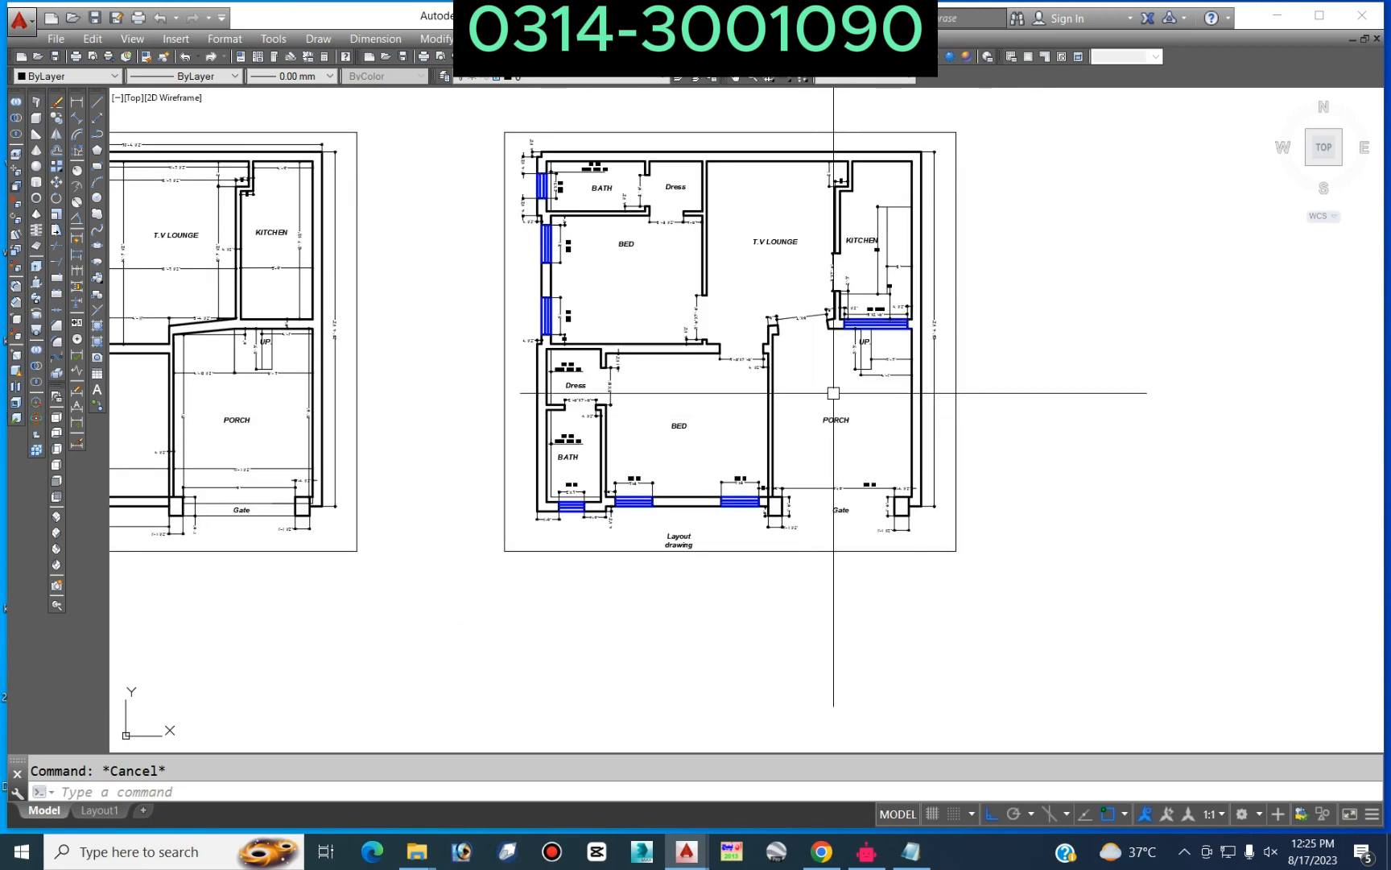
pyautogui.scroll(2, 893, 389)
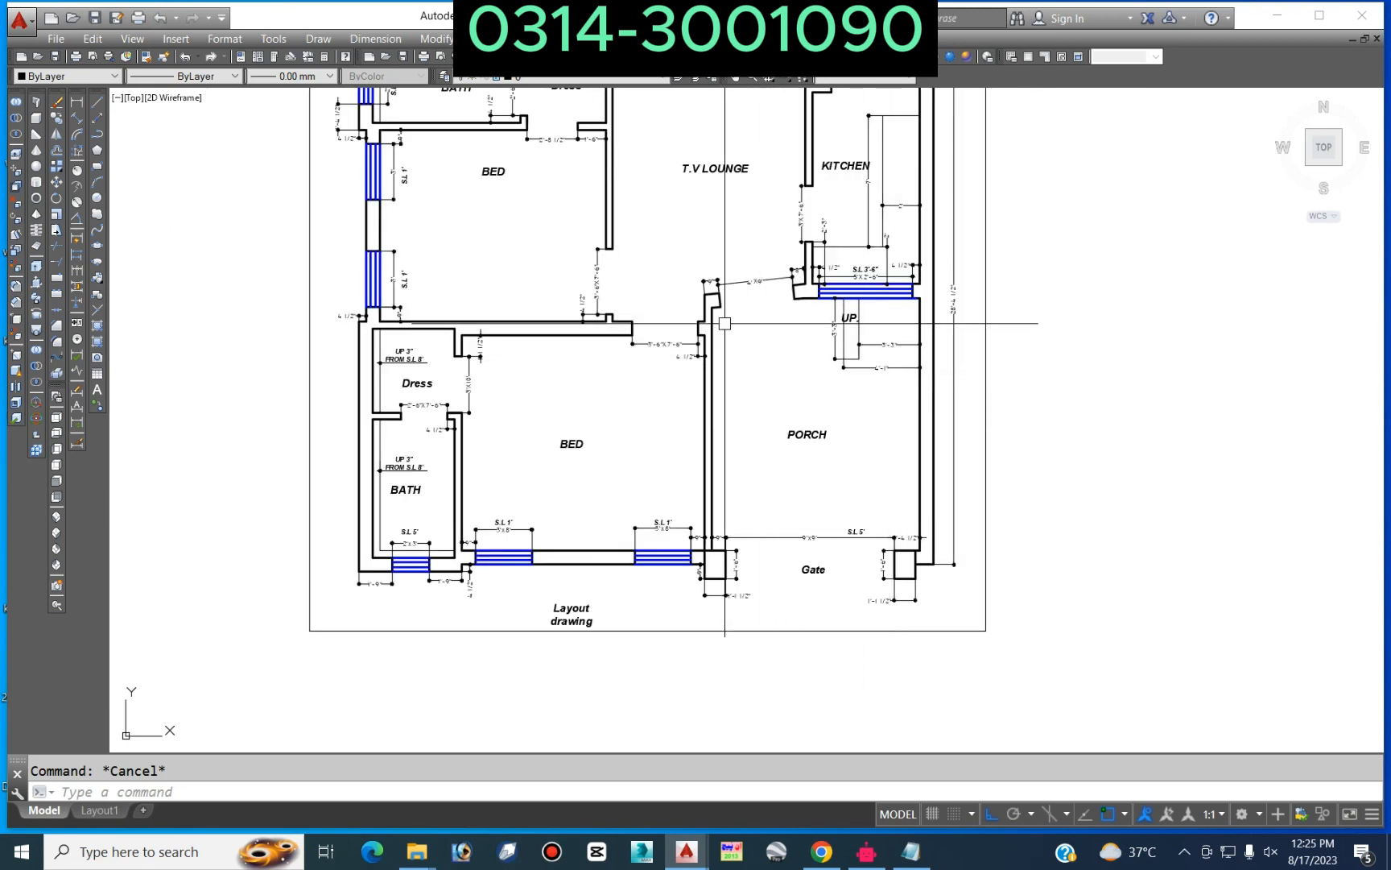
pyautogui.scroll(4, 720, 302)
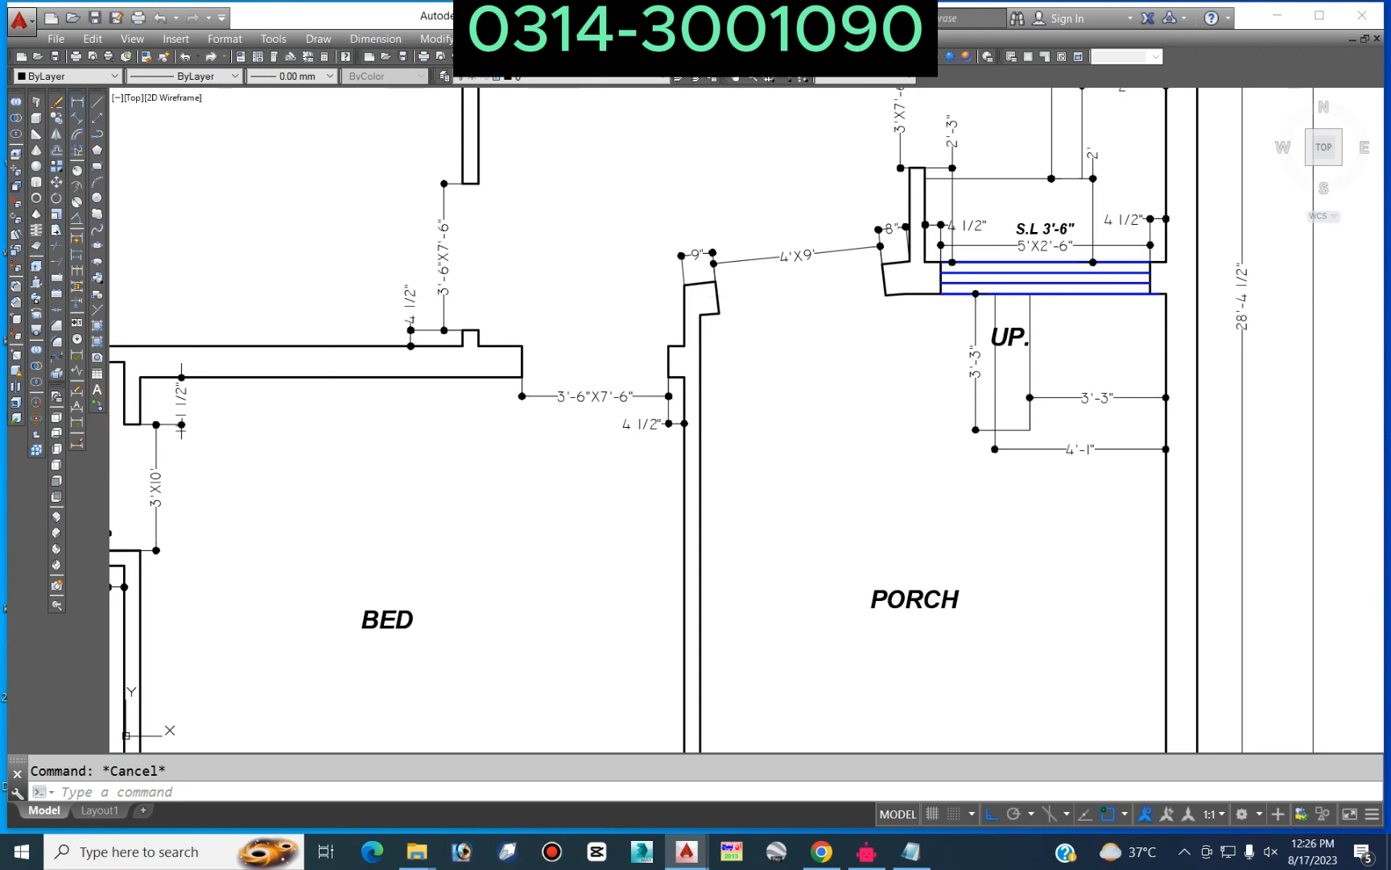
# Step: Dimension the short wall between the lower bedroom's doorway and the angled lounge entrance jamb, placing it on the lounge side
pyautogui.click(76, 103)
pyautogui.scroll(4, 698, 345)
pyautogui.click(670, 350)
pyautogui.click(669, 213)
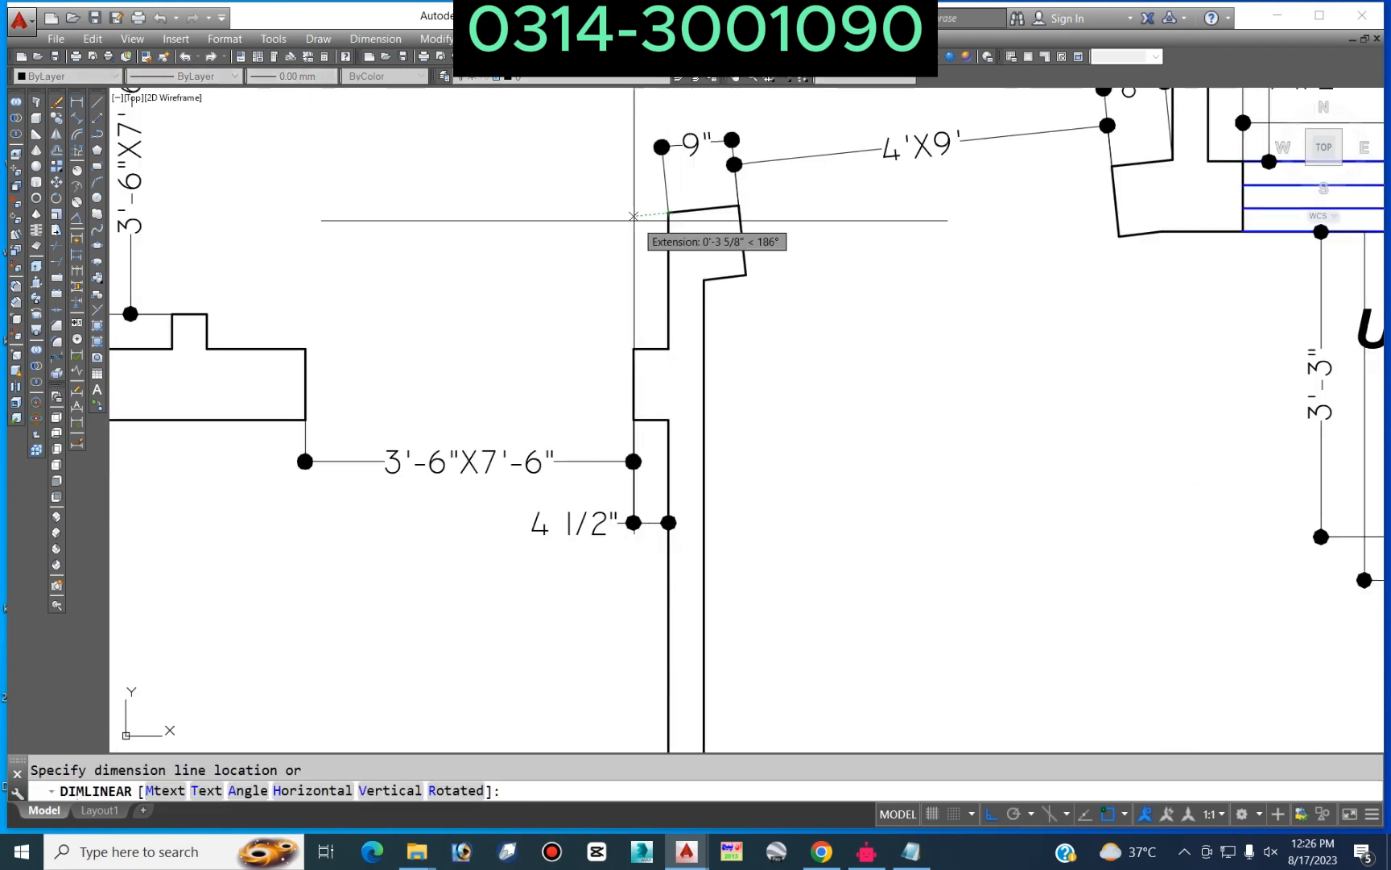
pyautogui.click(581, 217)
pyautogui.scroll(-2, 793, 352)
pyautogui.moveTo(794, 352); pyautogui.dragTo(696, 393, button='middle')
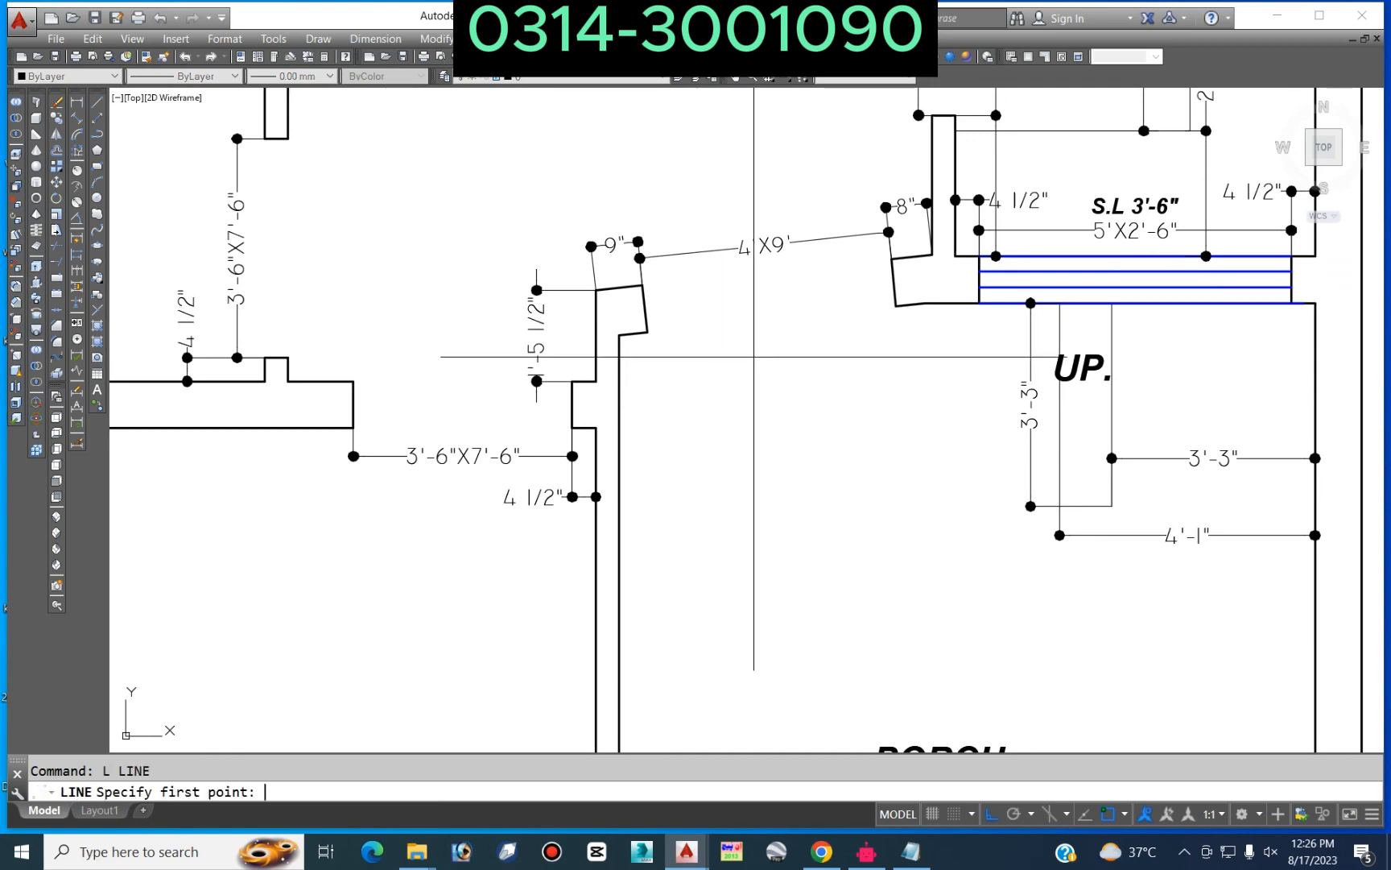
pyautogui.scroll(2, 754, 356)
pyautogui.scroll(-5, 632, 340)
pyautogui.press('Escape')
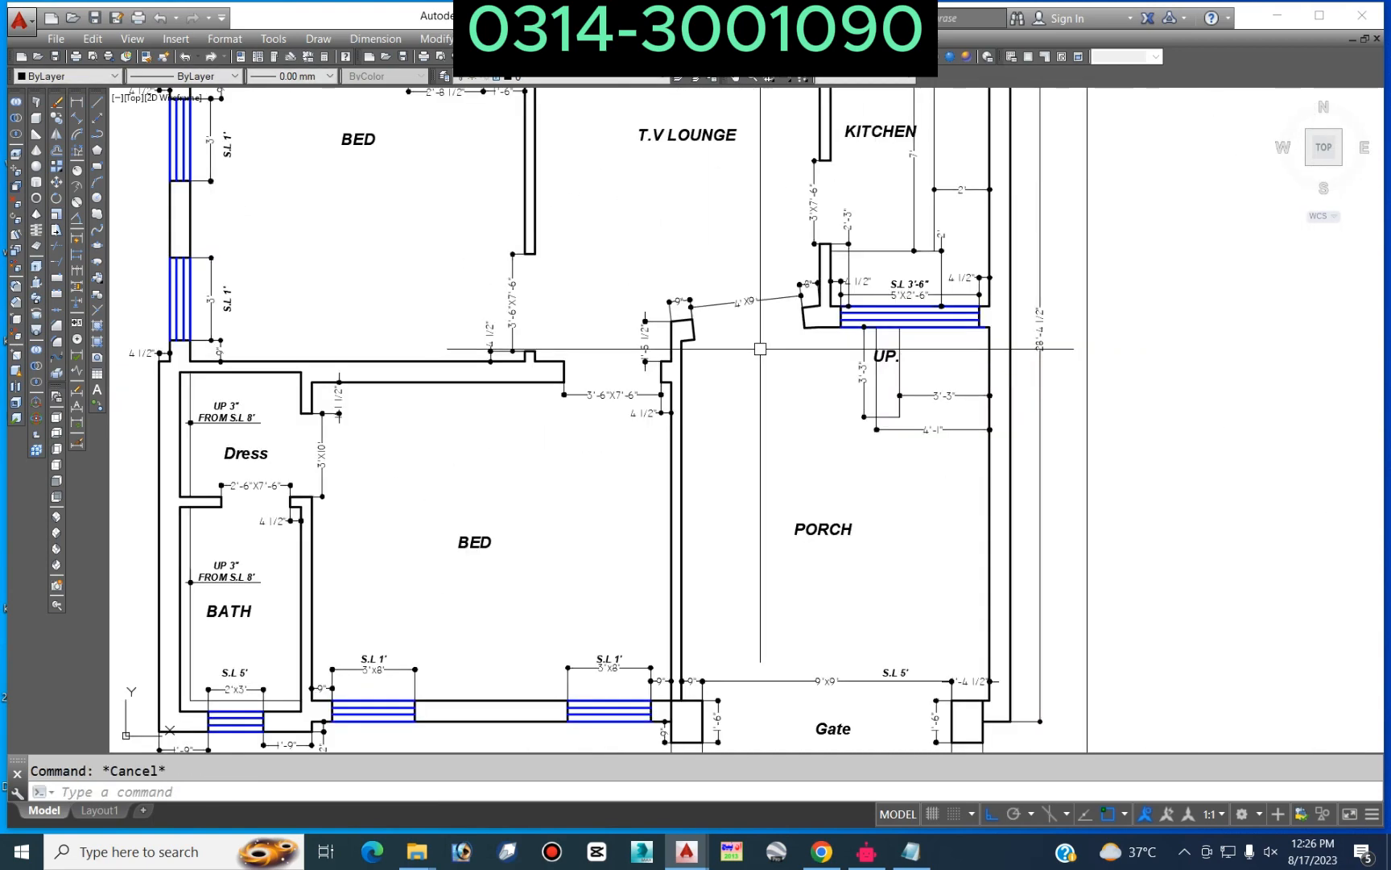
pyautogui.press('Return')
pyautogui.scroll(2, 794, 343)
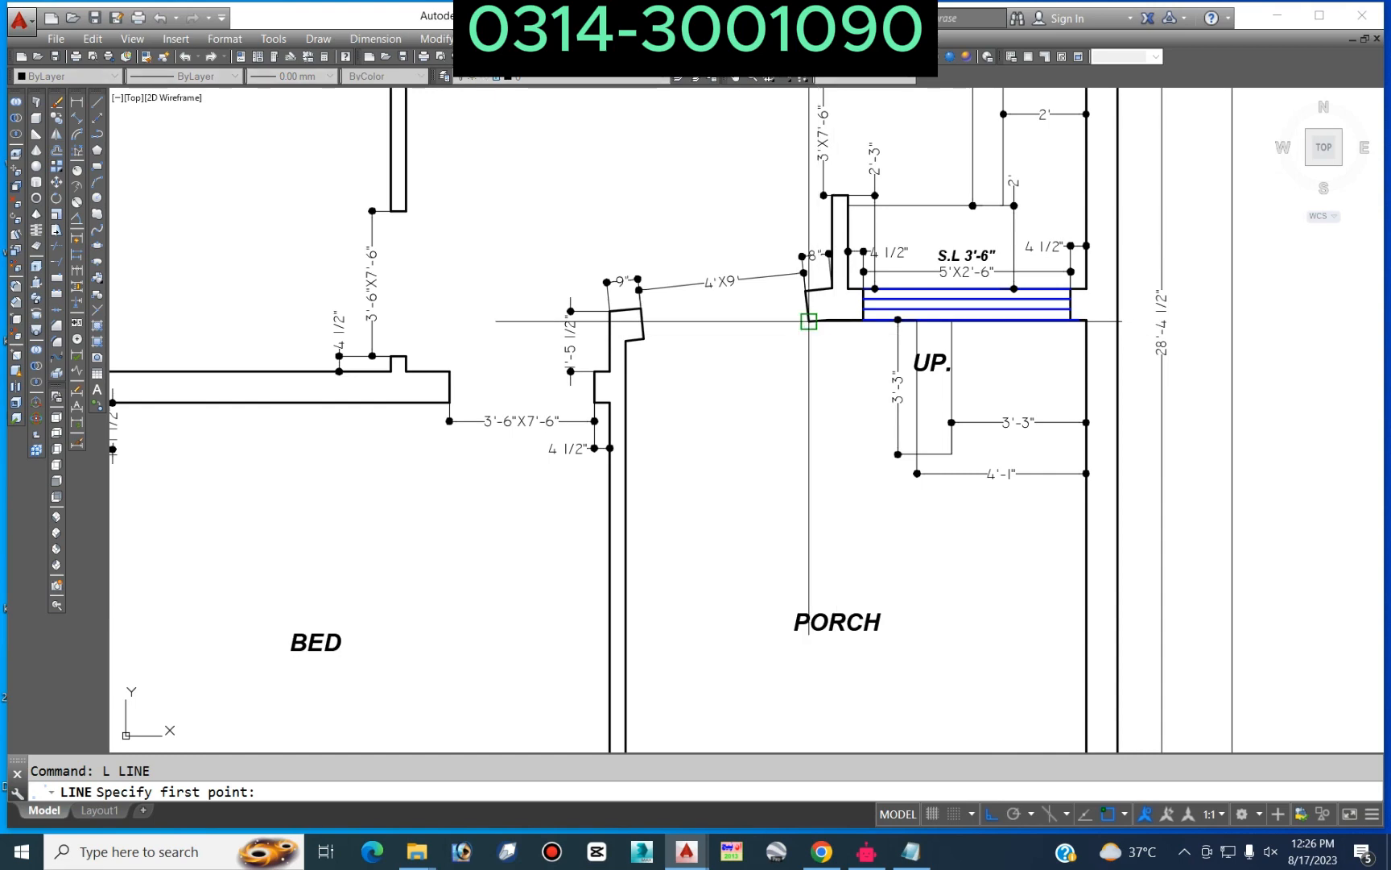
pyautogui.click(807, 320)
pyautogui.press('Escape')
# Step: Copy the entrance step's outline, including its curved end, from the furnished ground-floor plan to the lounge entrance of the layout drawing
pyautogui.scroll(-5, 990, 376)
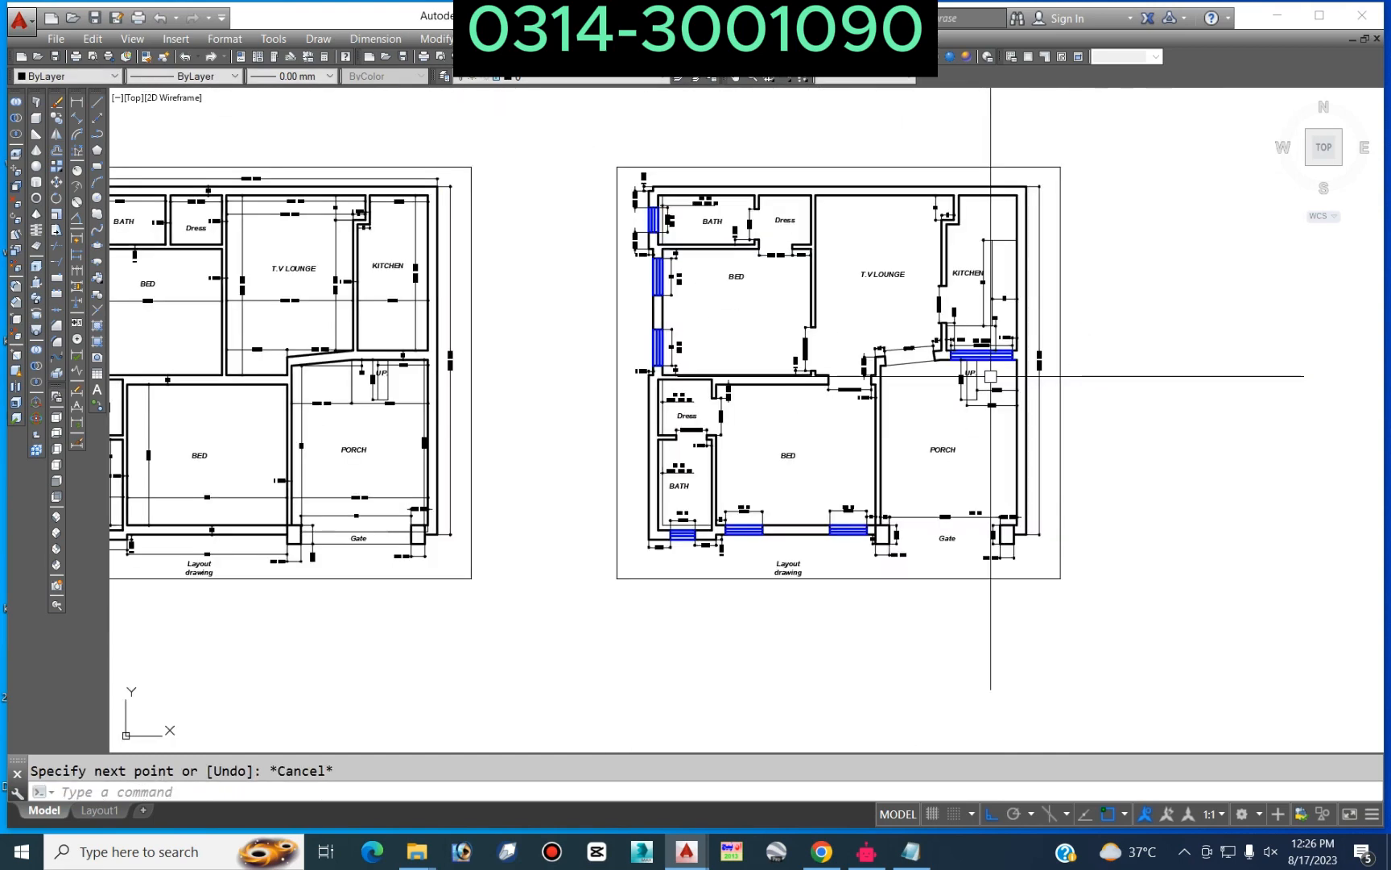
pyautogui.scroll(-7, 991, 376)
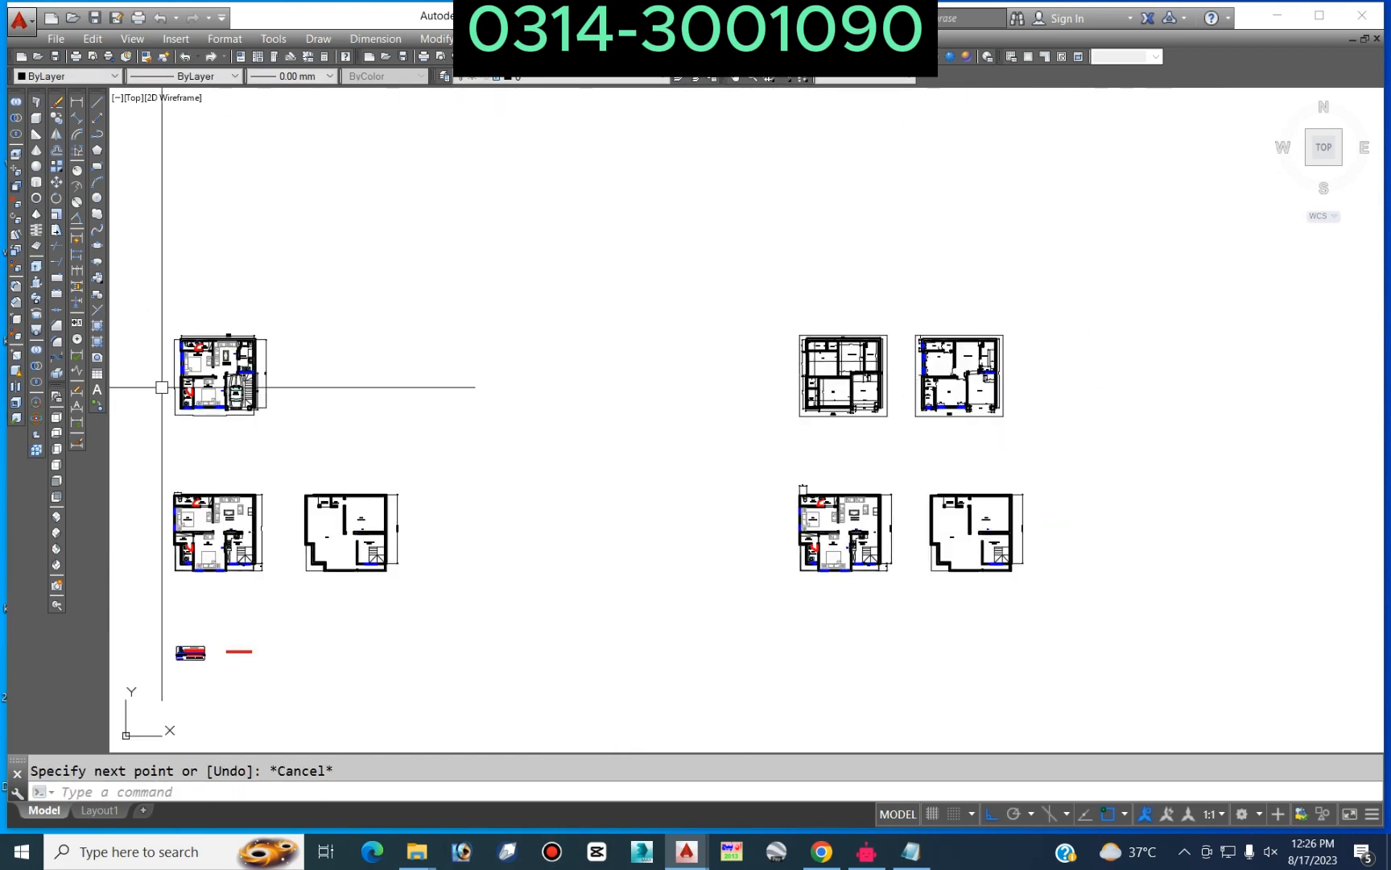
pyautogui.scroll(8, 278, 369)
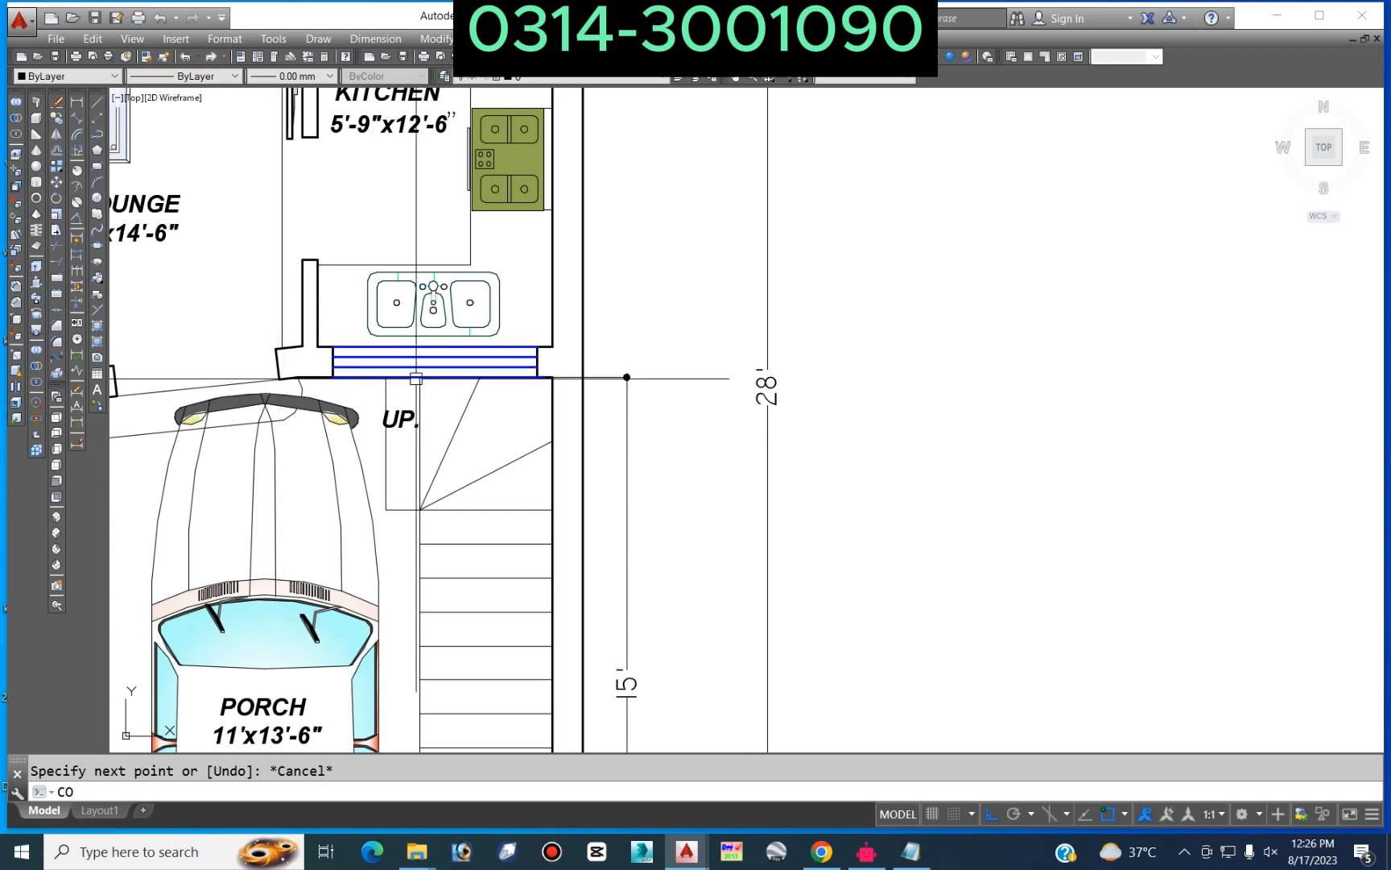
pyautogui.write('CO')
pyautogui.press('Return')
pyautogui.scroll(-5, 417, 378)
pyautogui.scroll(6, 410, 348)
pyautogui.click(410, 348)
pyautogui.scroll(-2, 308, 378)
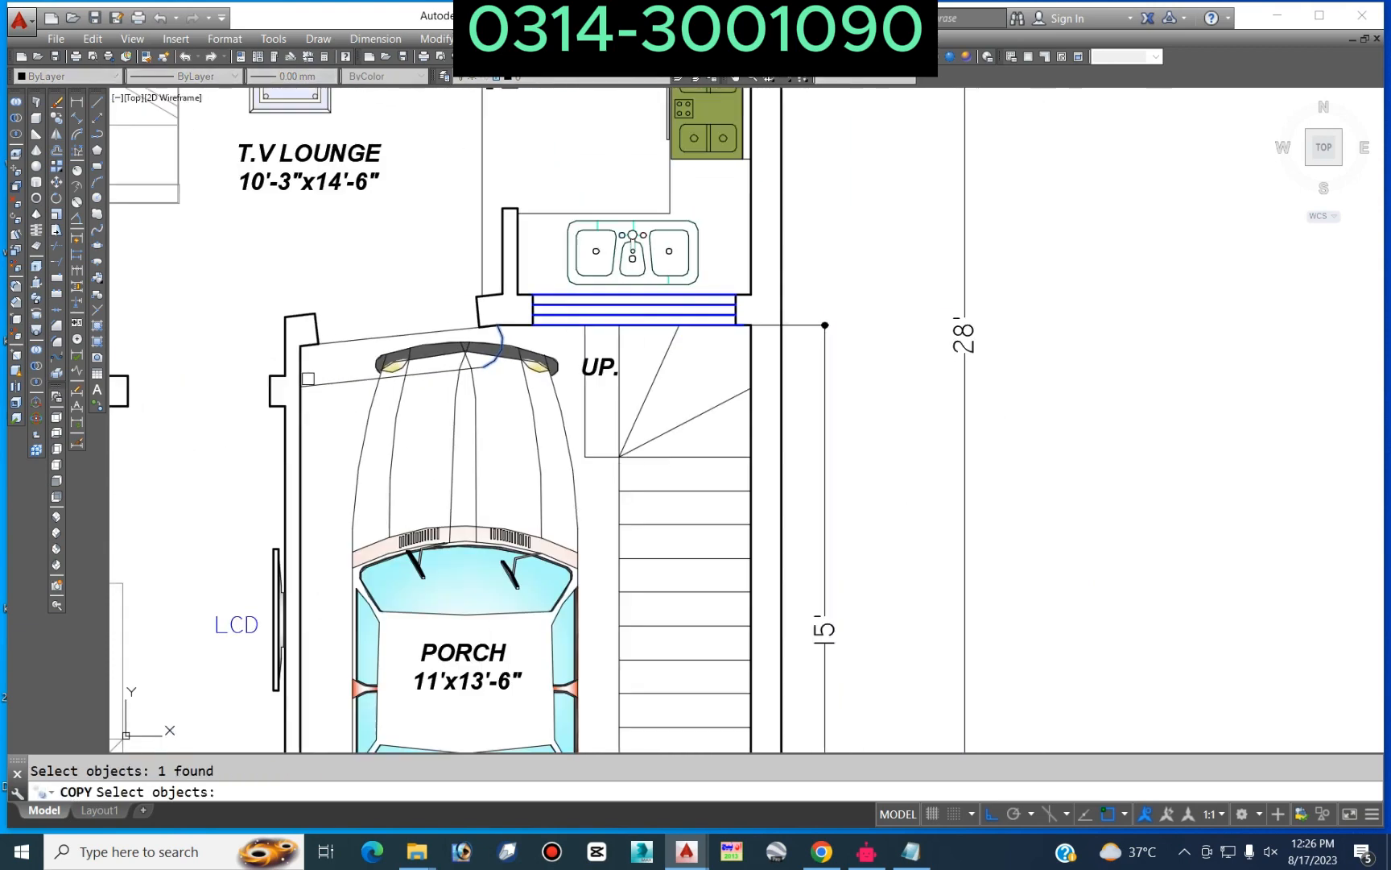
pyautogui.click(323, 384)
pyautogui.scroll(4, 323, 385)
pyautogui.press('Return')
pyautogui.click(286, 314)
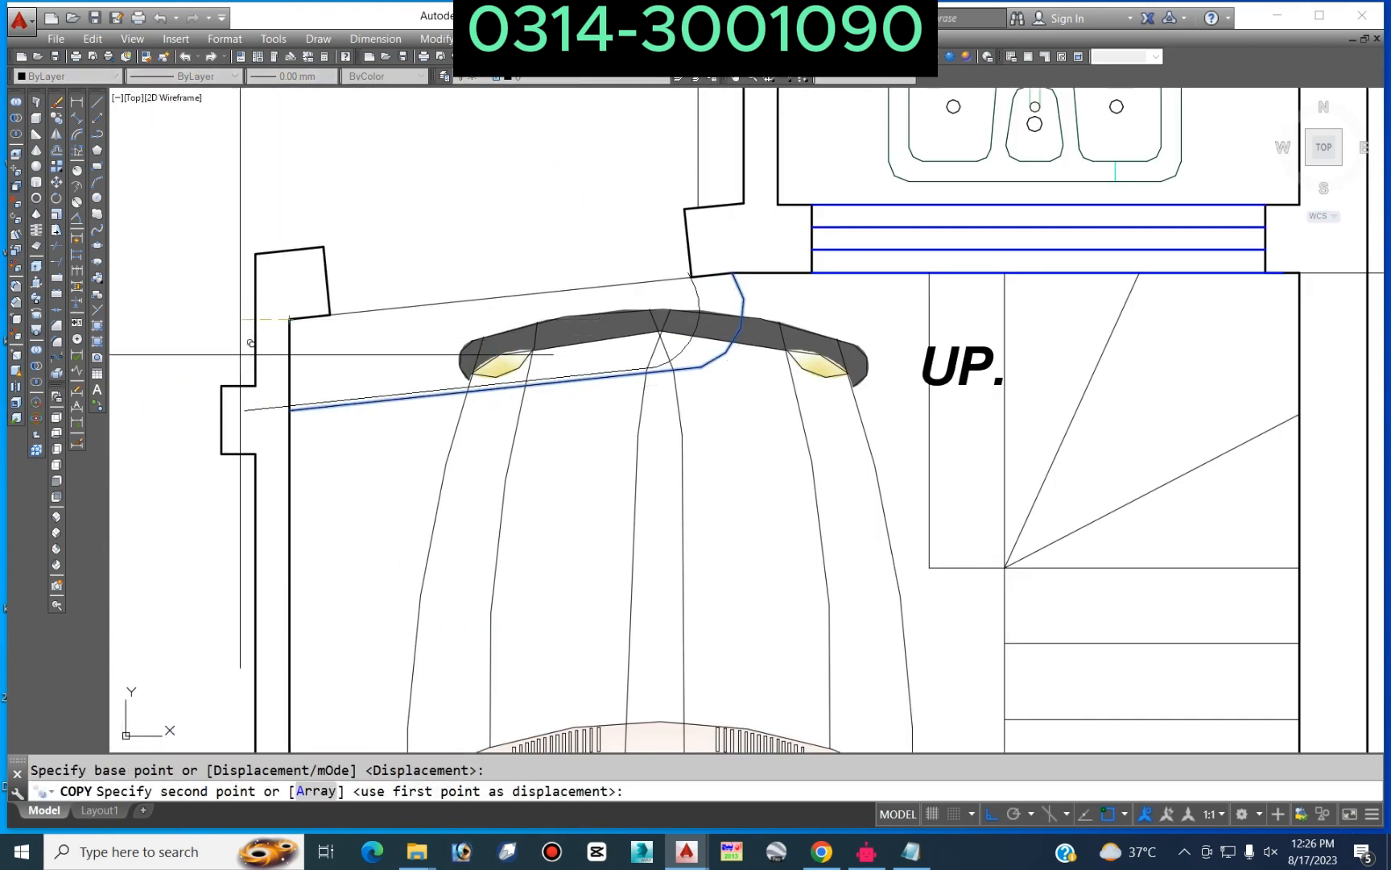
pyautogui.scroll(-9, 216, 362)
pyautogui.scroll(-3, 838, 363)
pyautogui.scroll(8, 1353, 360)
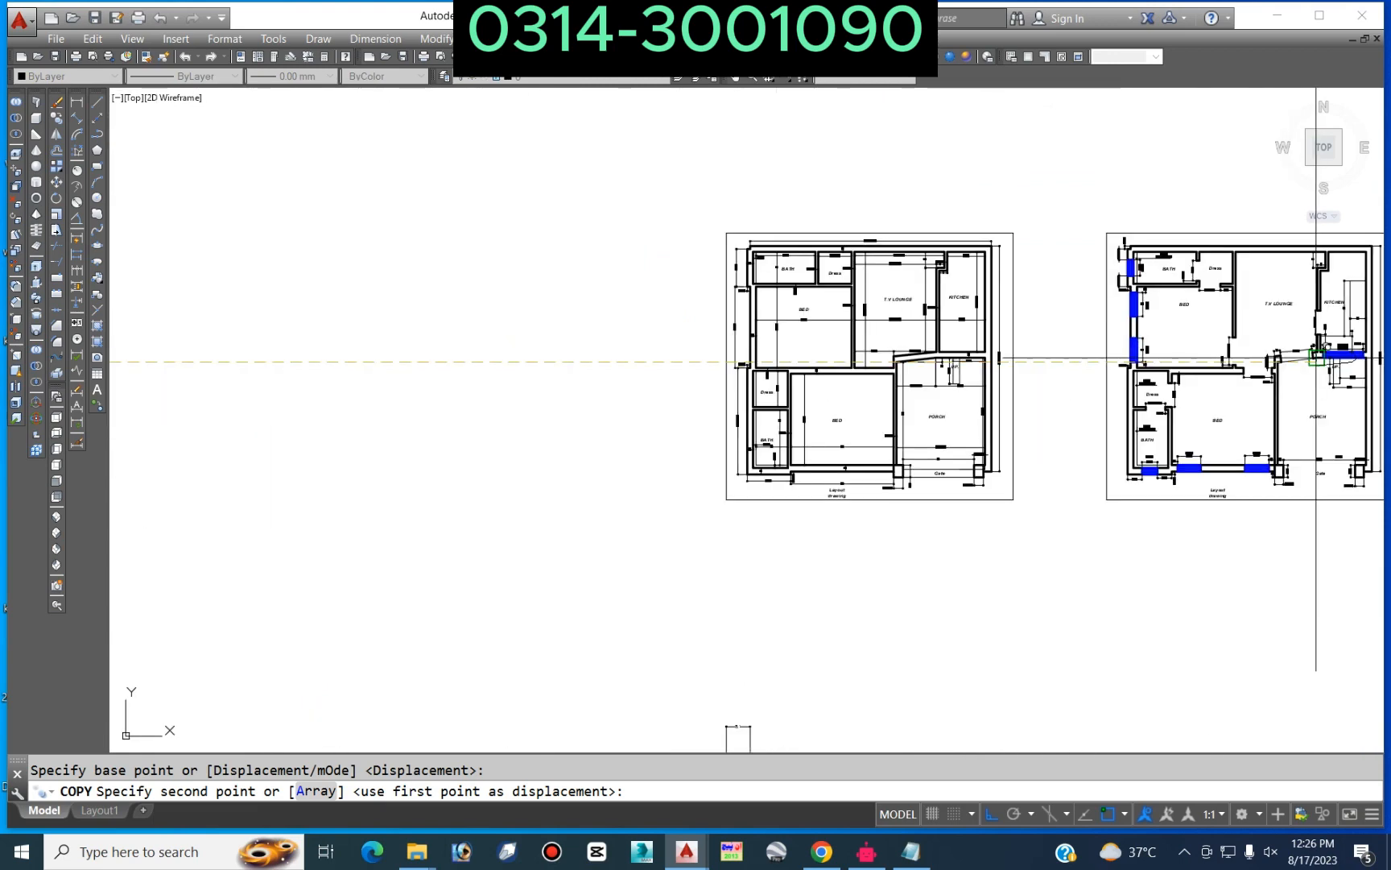
pyautogui.scroll(4, 1237, 334)
pyautogui.click(651, 455)
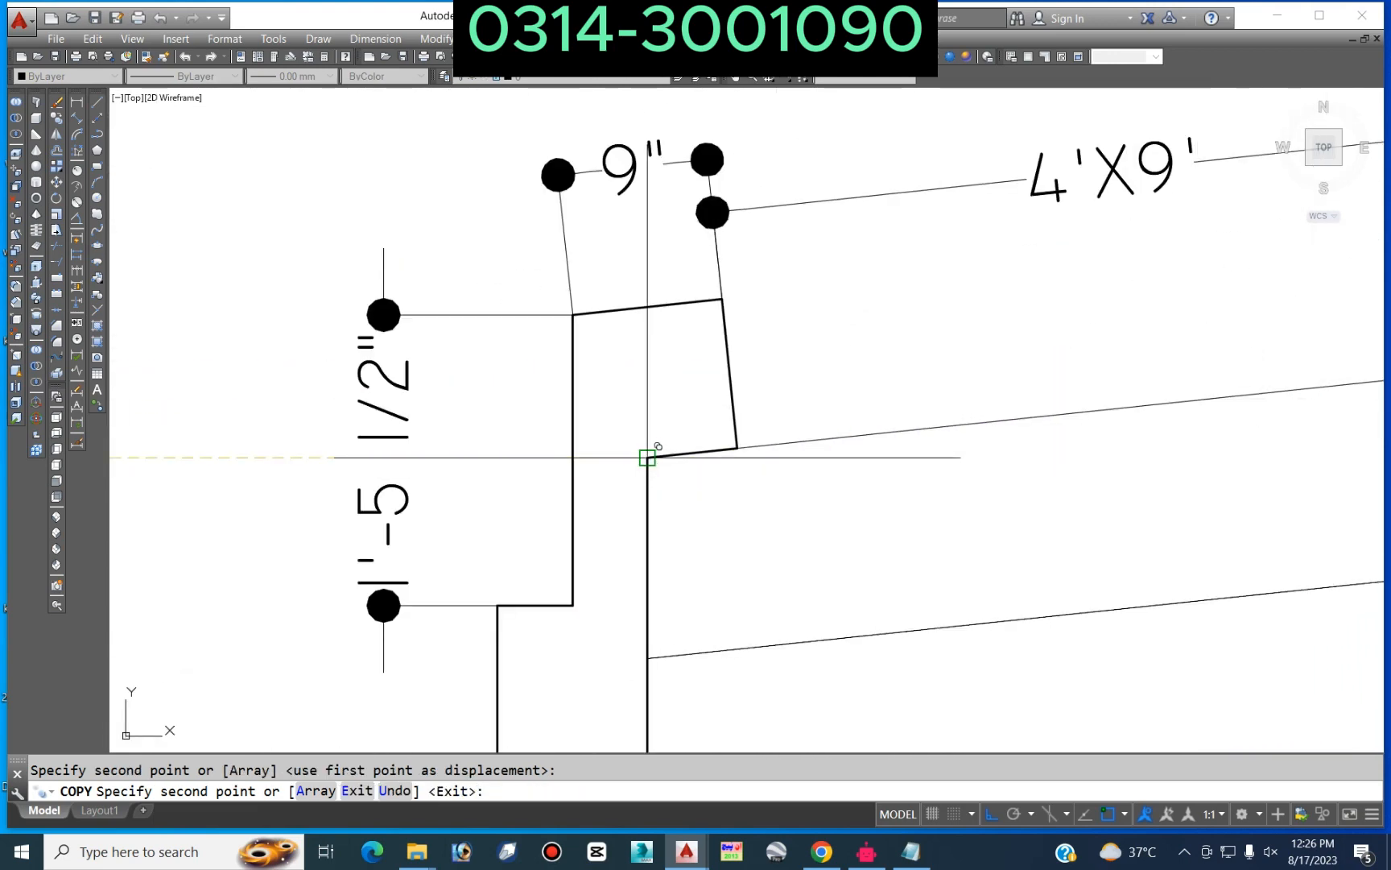
pyautogui.press('Escape')
# Step: Add an aligned dimension across the depth of the copied entrance step, placed near its wall-side end
pyautogui.scroll(-4, 523, 439)
pyautogui.moveTo(725, 452); pyautogui.dragTo(632, 454, button='middle')
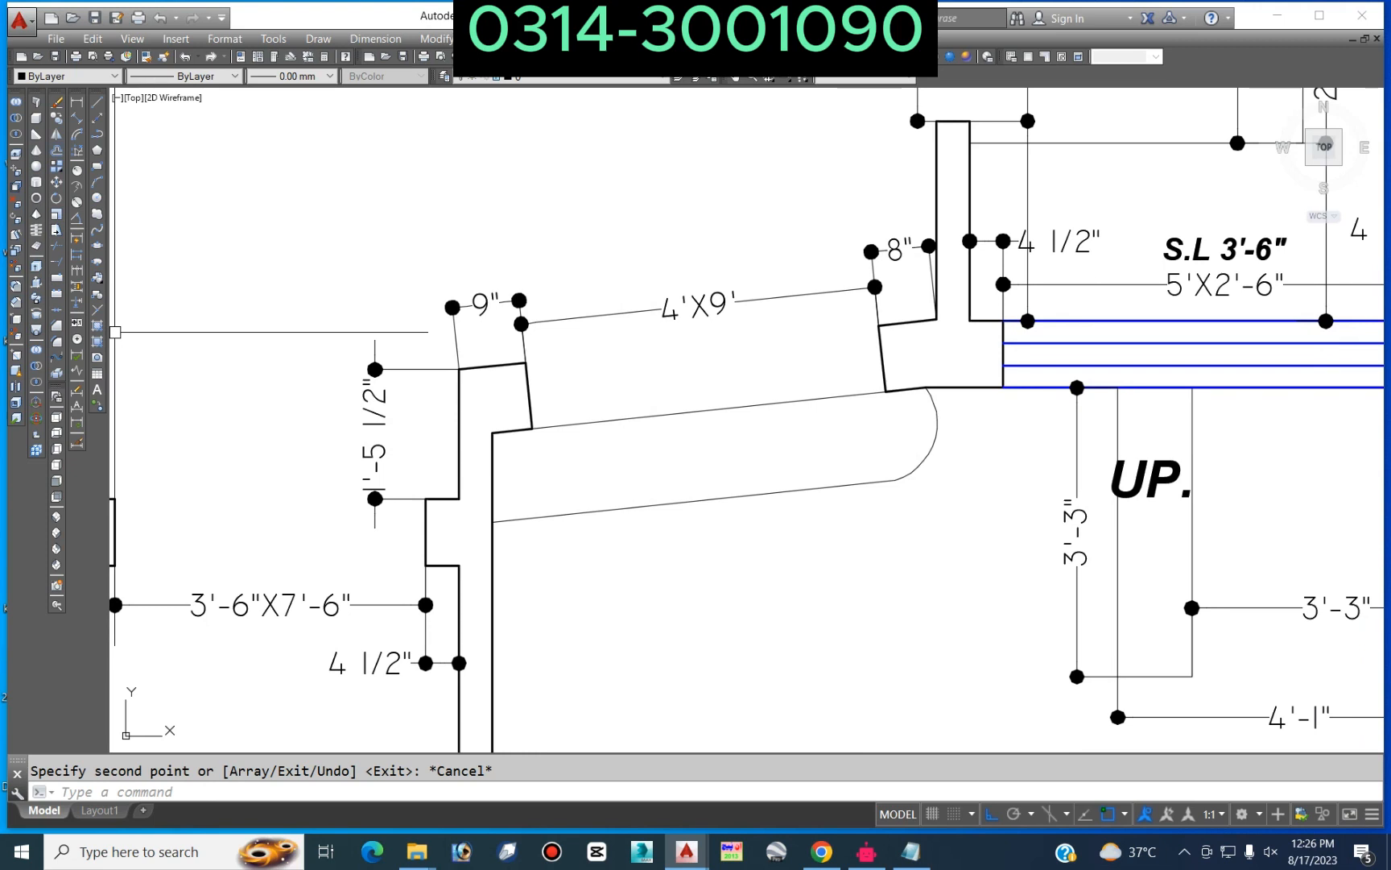
pyautogui.click(77, 101)
pyautogui.click(77, 118)
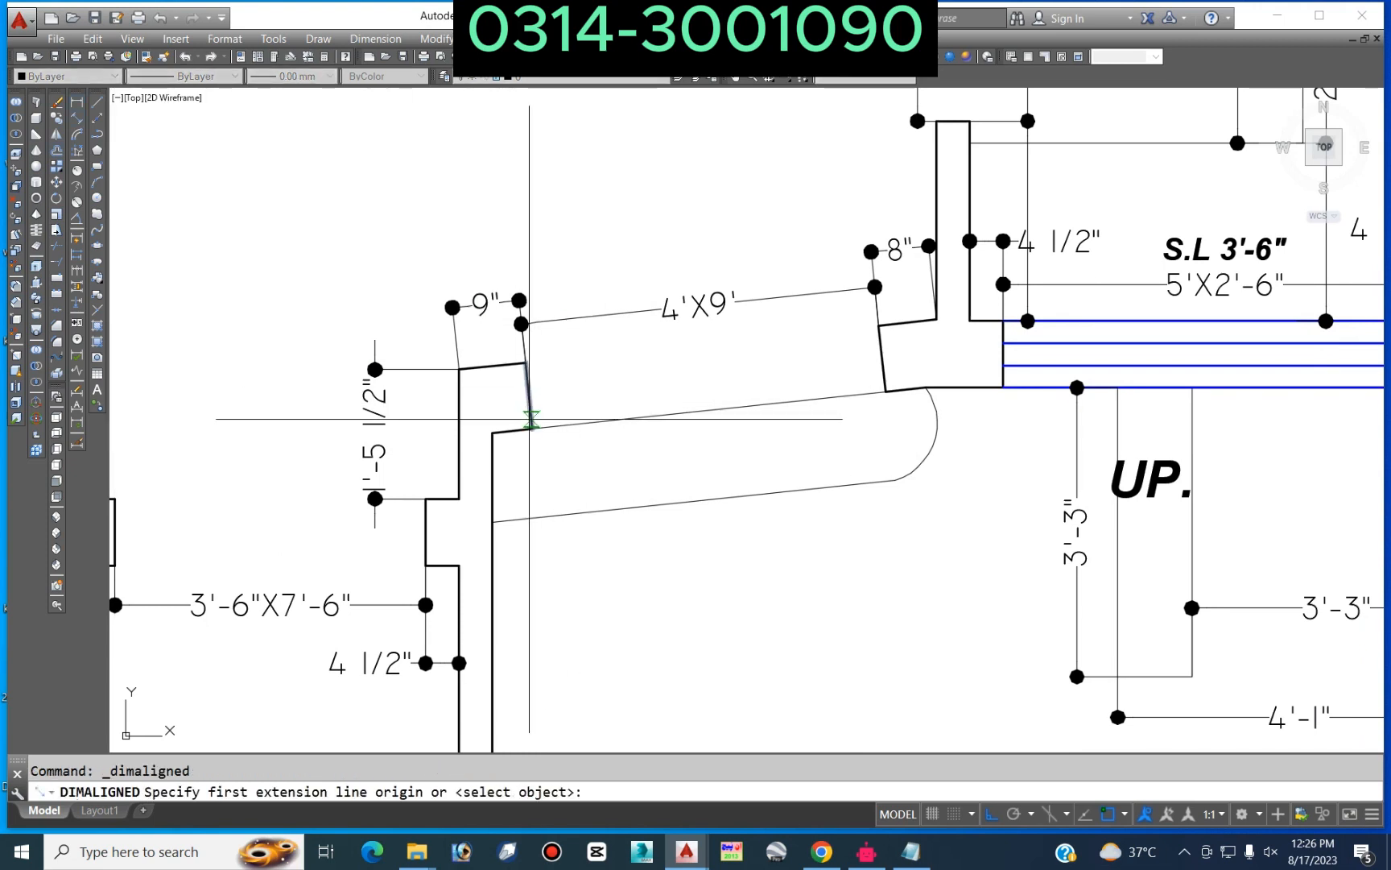
pyautogui.click(586, 422)
pyautogui.click(594, 511)
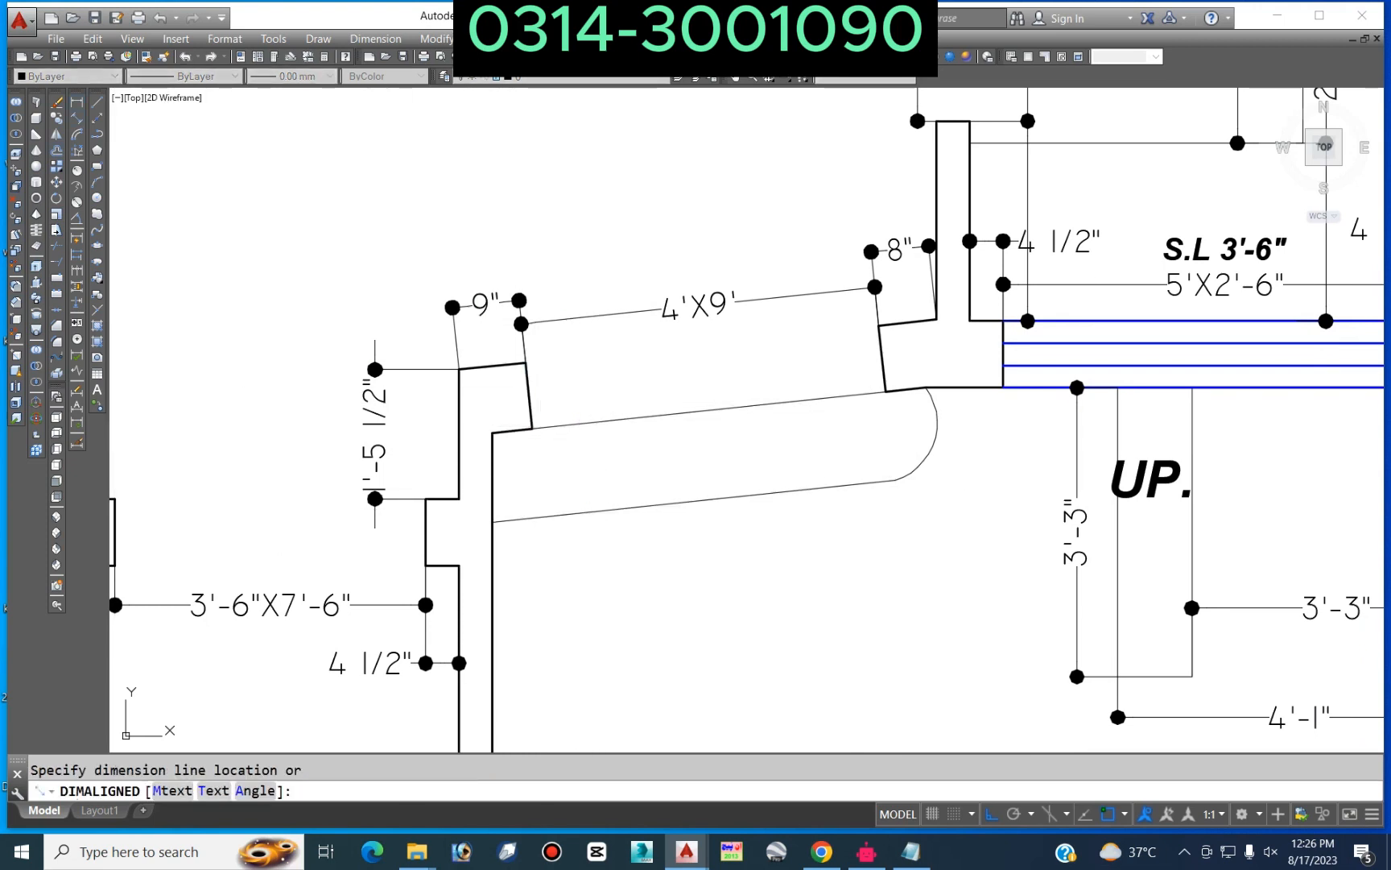
pyautogui.click(590, 463)
# Step: Try an aligned dimension along the straight front edge of the entrance step, and erase it
pyautogui.press('Return')
pyautogui.click(491, 522)
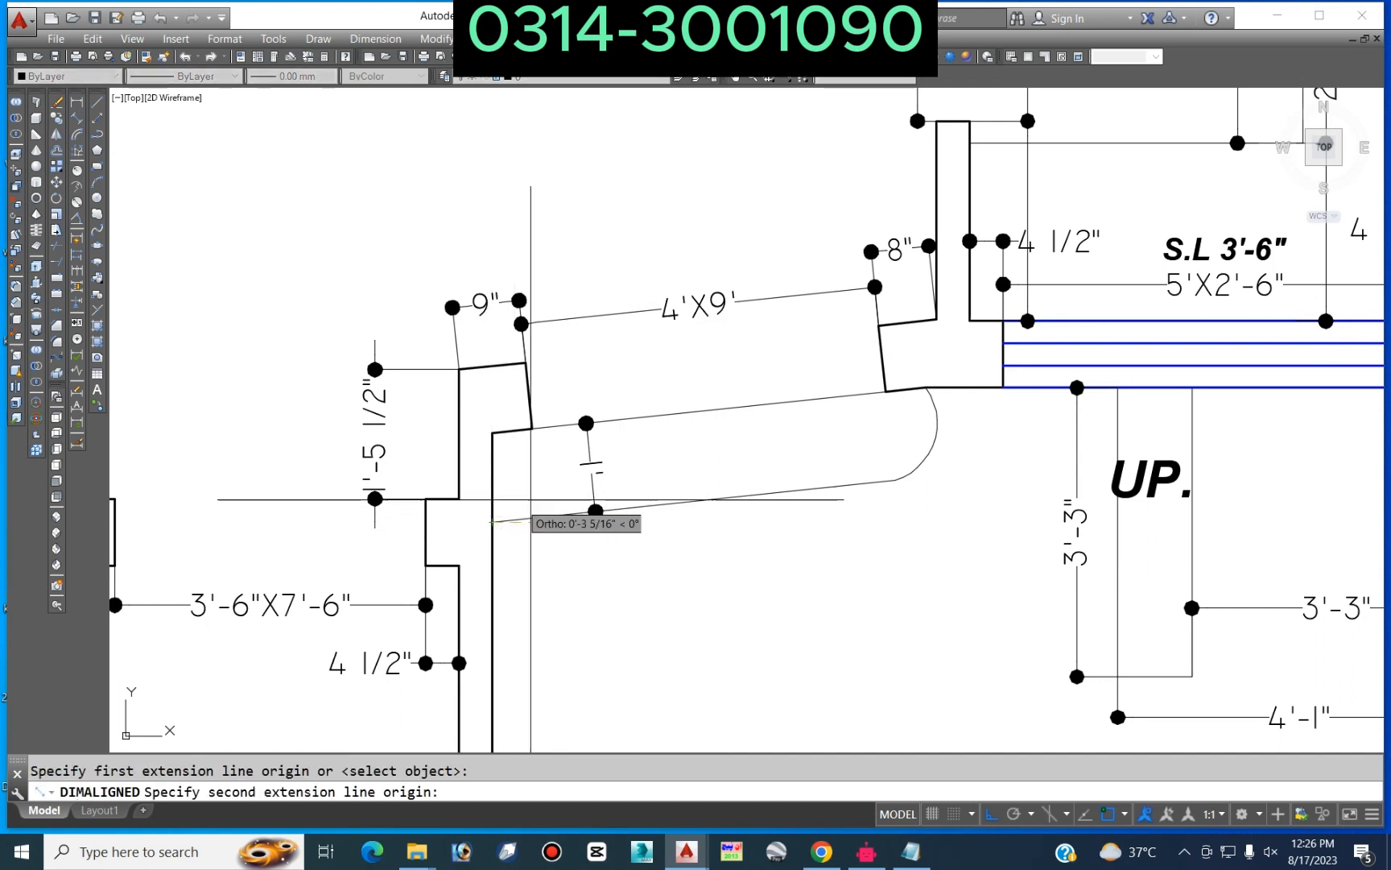
pyautogui.click(895, 480)
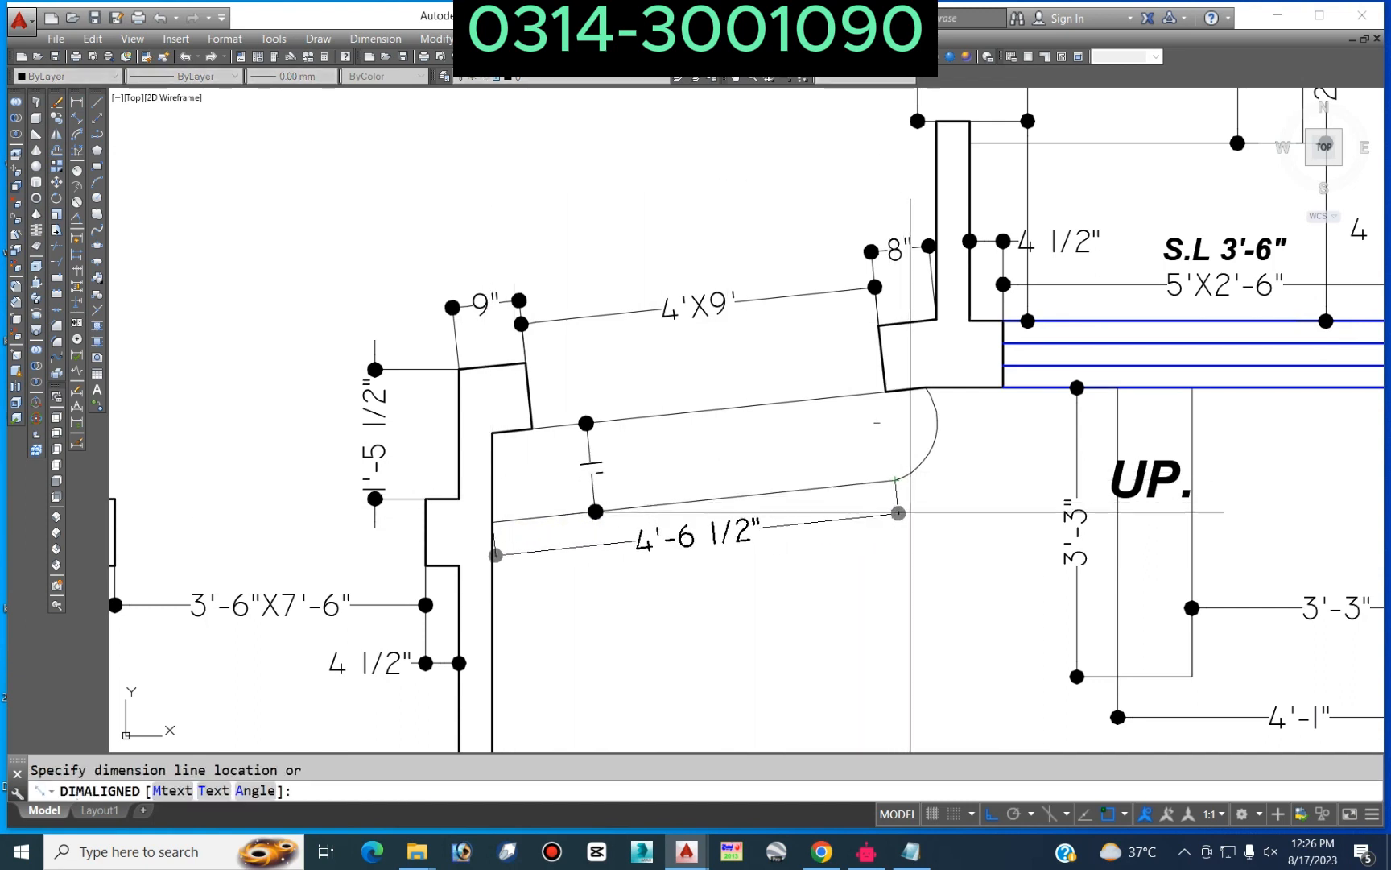
pyautogui.click(908, 513)
pyautogui.click(895, 481)
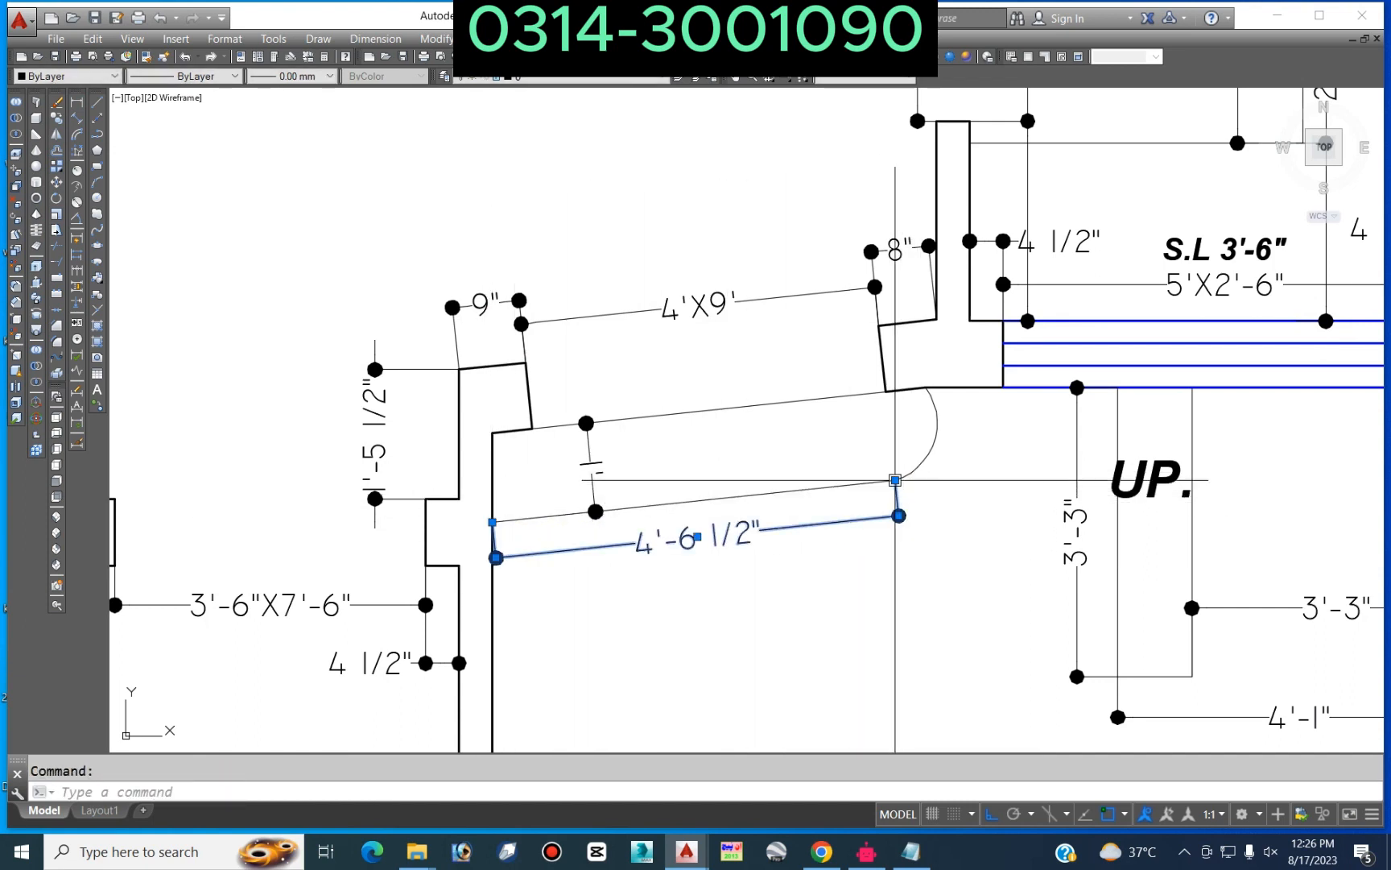
pyautogui.click(895, 480)
pyautogui.press('Escape')
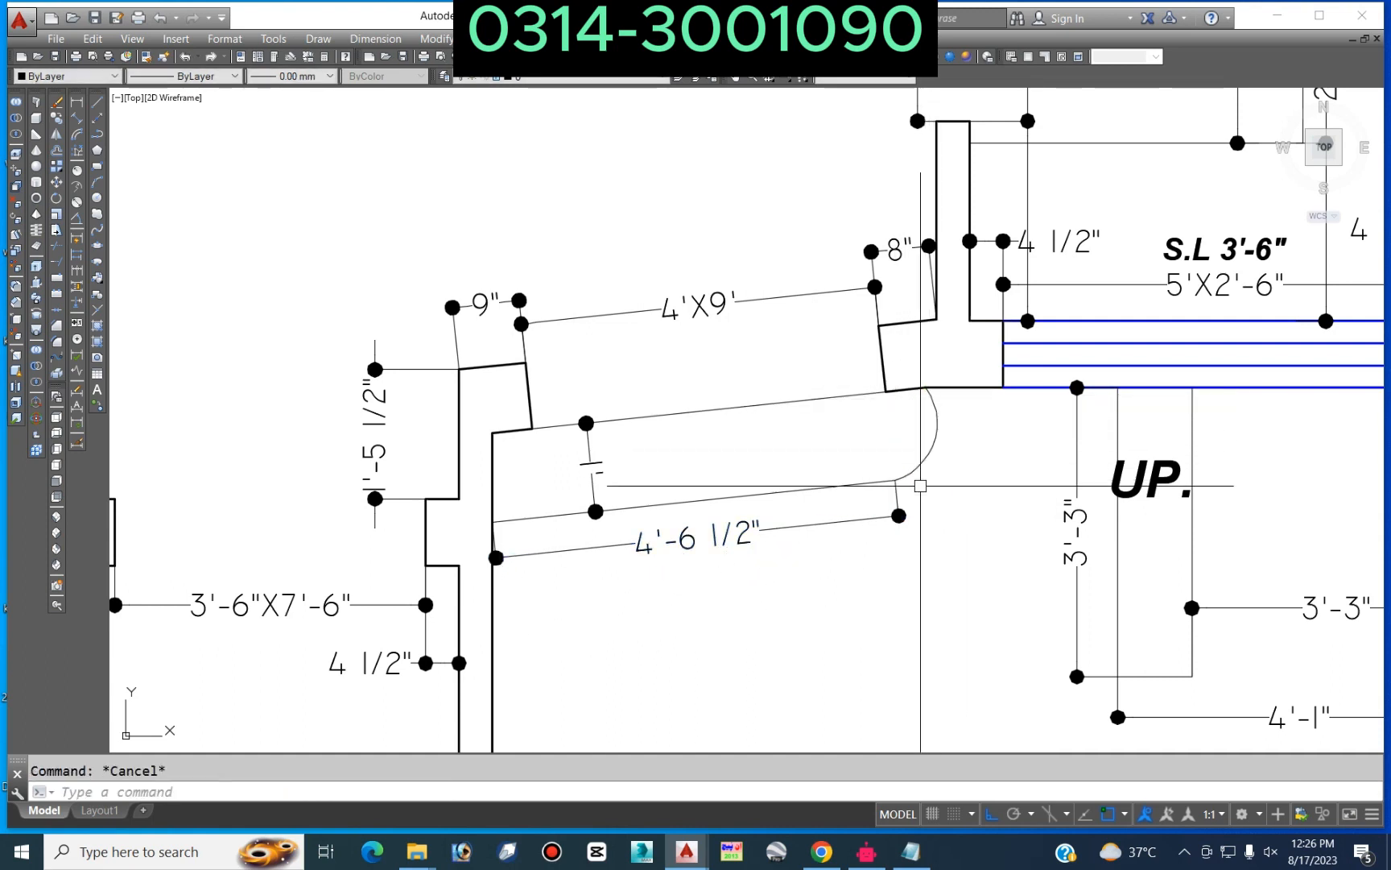
pyautogui.click(876, 513)
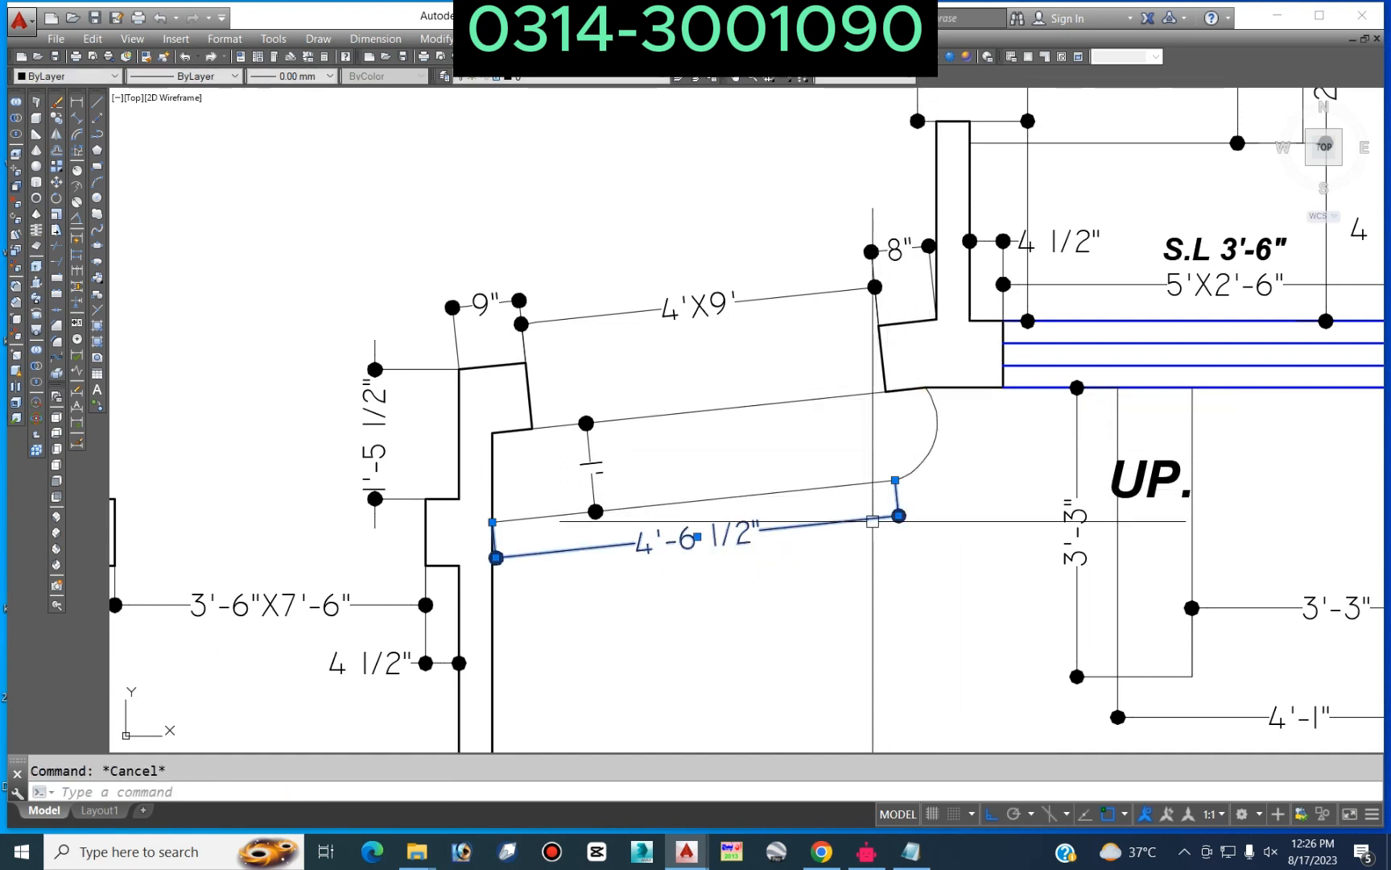
pyautogui.press('Delete')
# Step: Add an aligned dimension for the entrance step's length, from the porch wall corner to the kitchen-side jamb corner, placed on the porch side
pyautogui.scroll(-6, 709, 451)
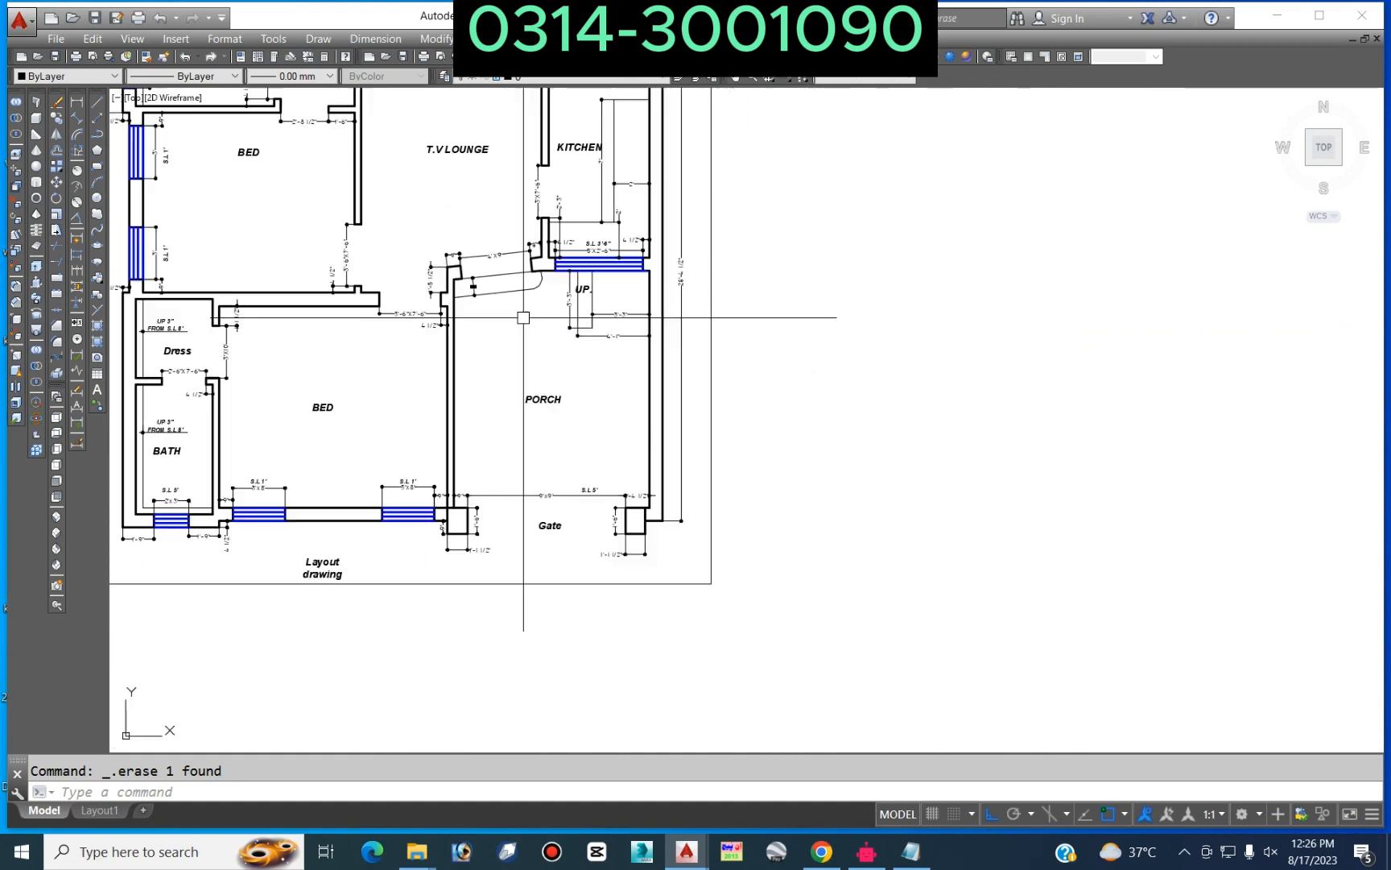
pyautogui.moveTo(618, 462); pyautogui.dragTo(645, 539, button='middle')
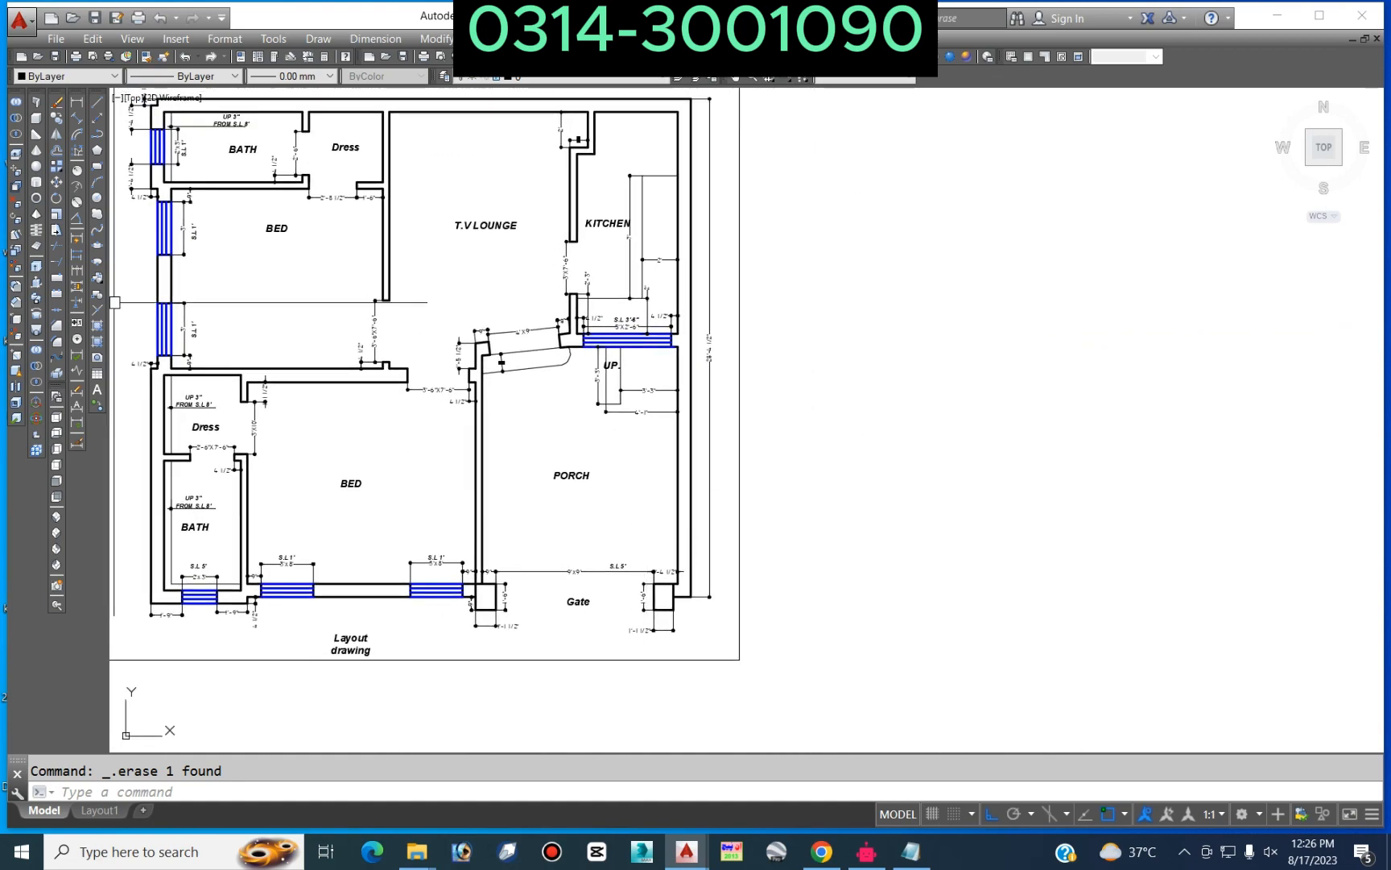
pyautogui.click(77, 118)
pyautogui.scroll(9, 501, 363)
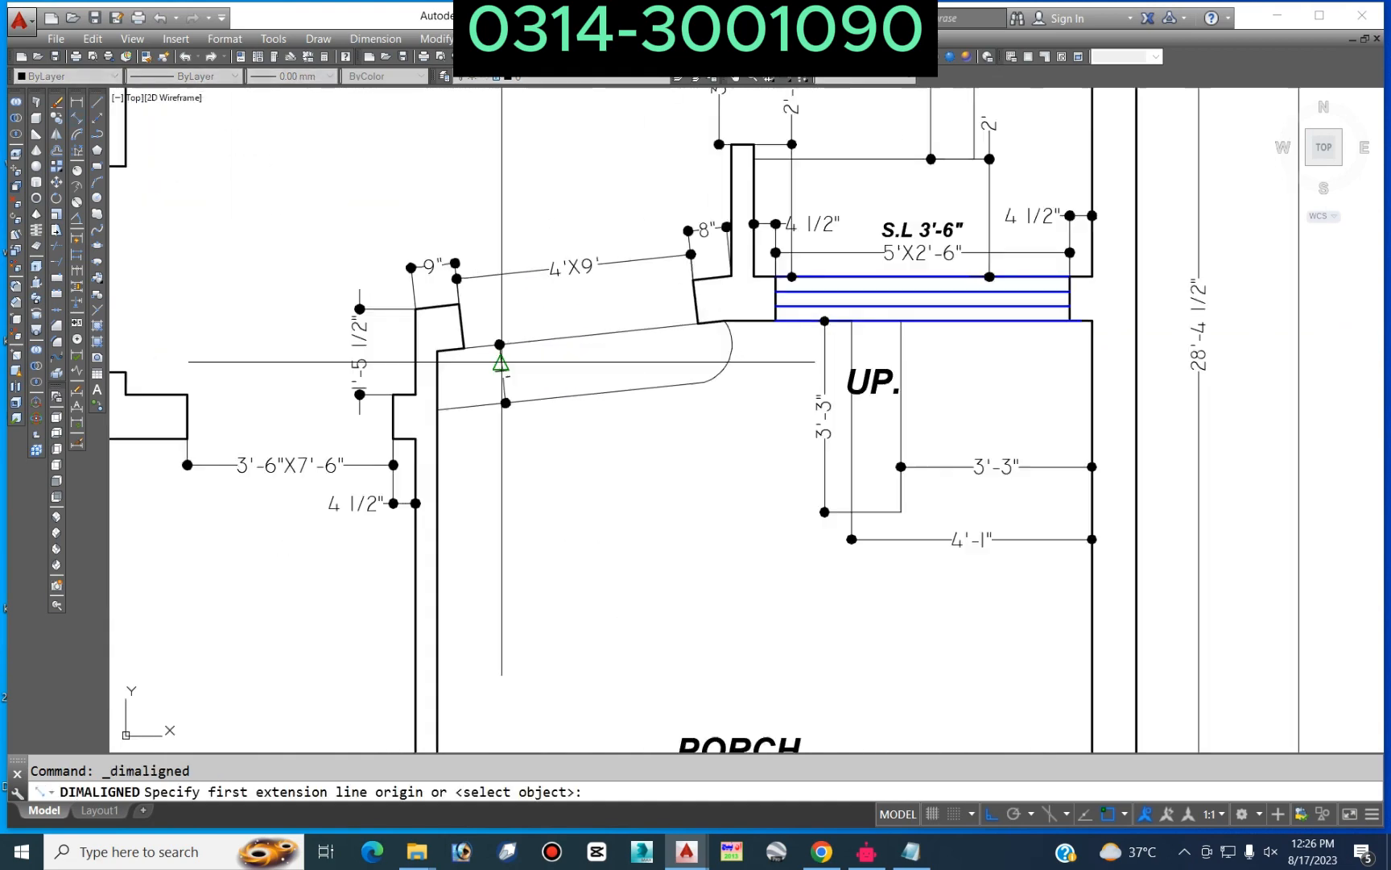
pyautogui.click(378, 310)
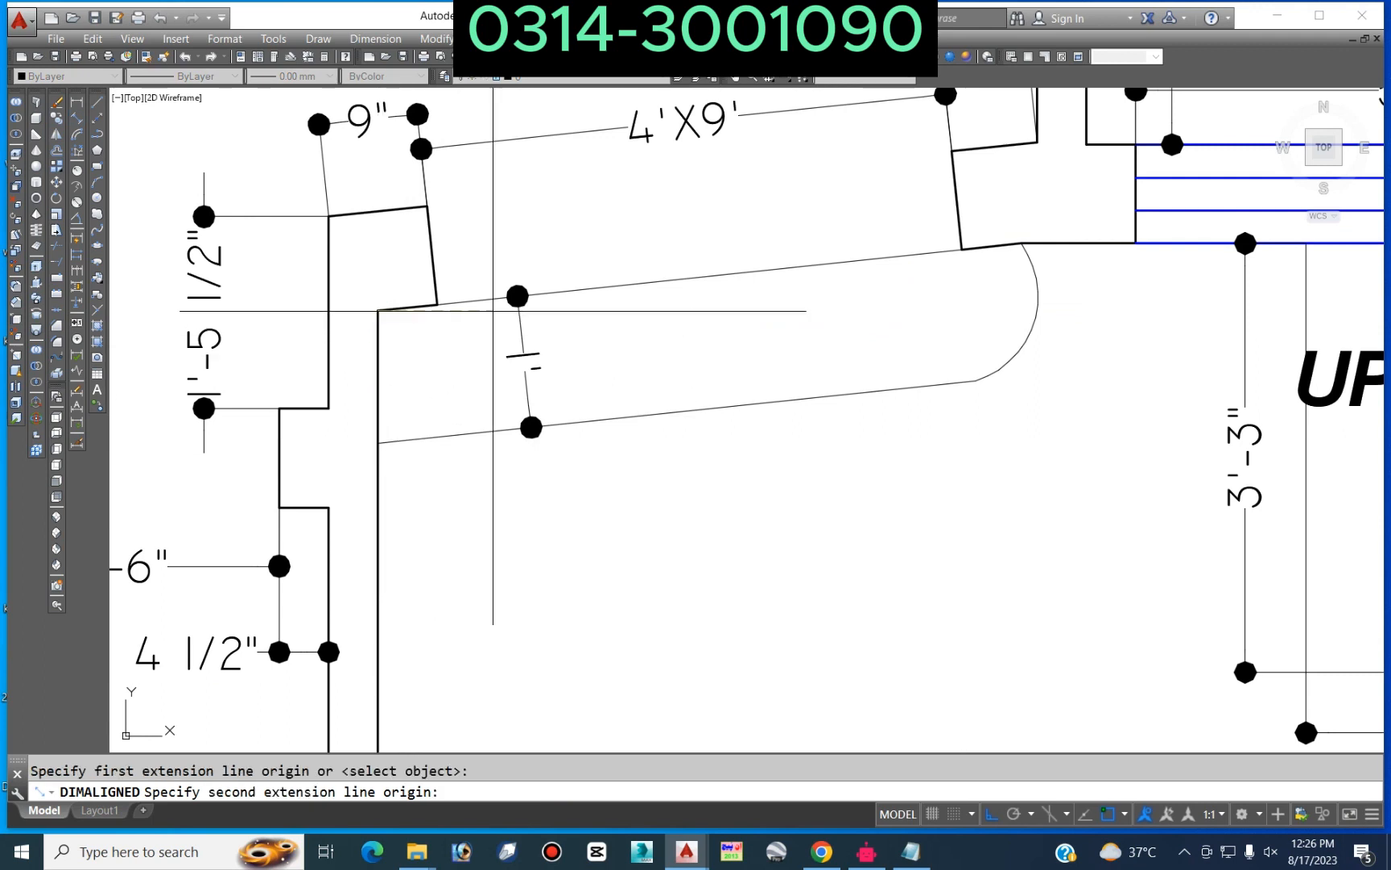
pyautogui.click(1021, 242)
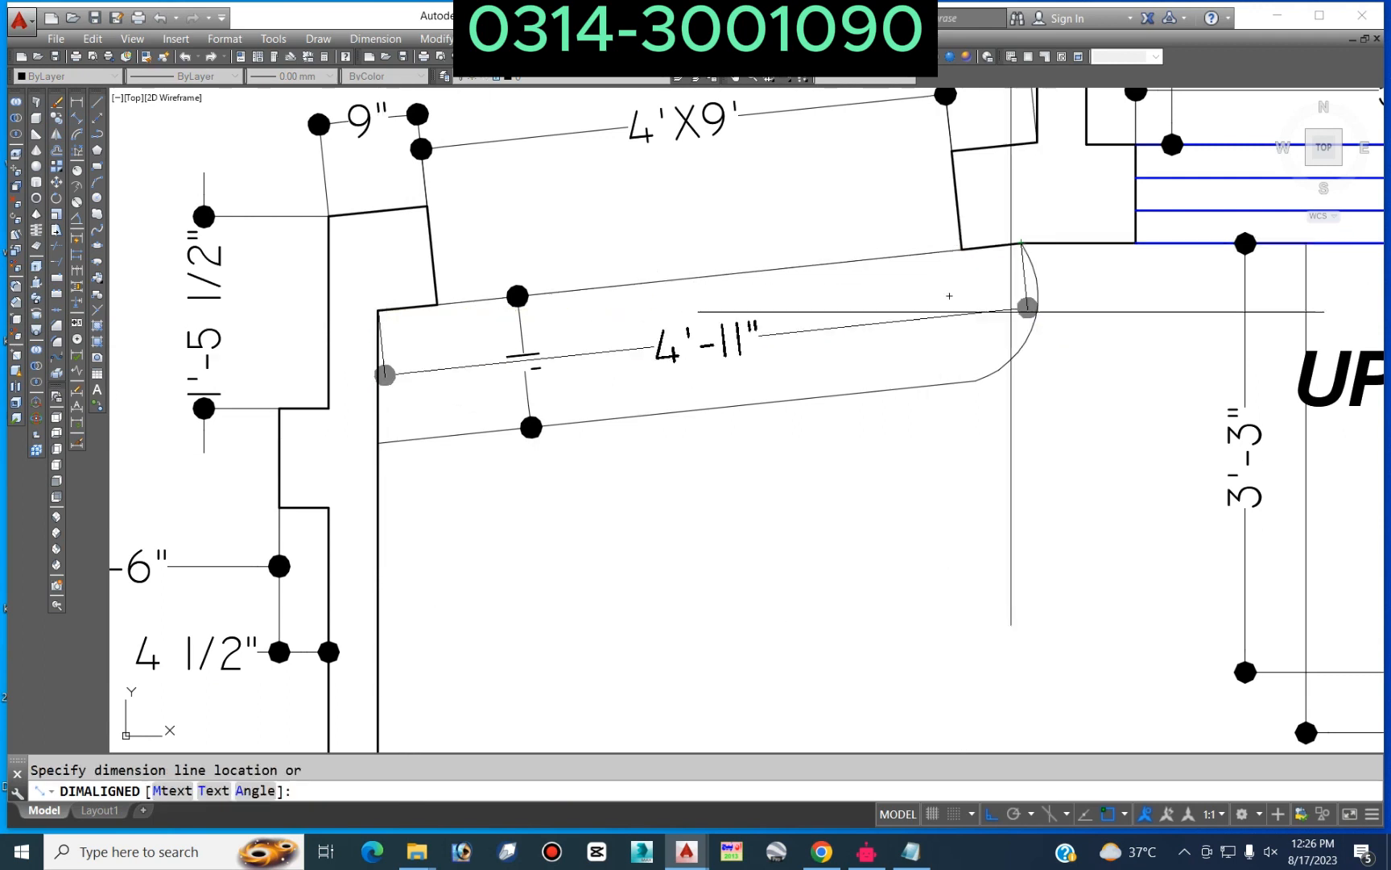
pyautogui.click(988, 452)
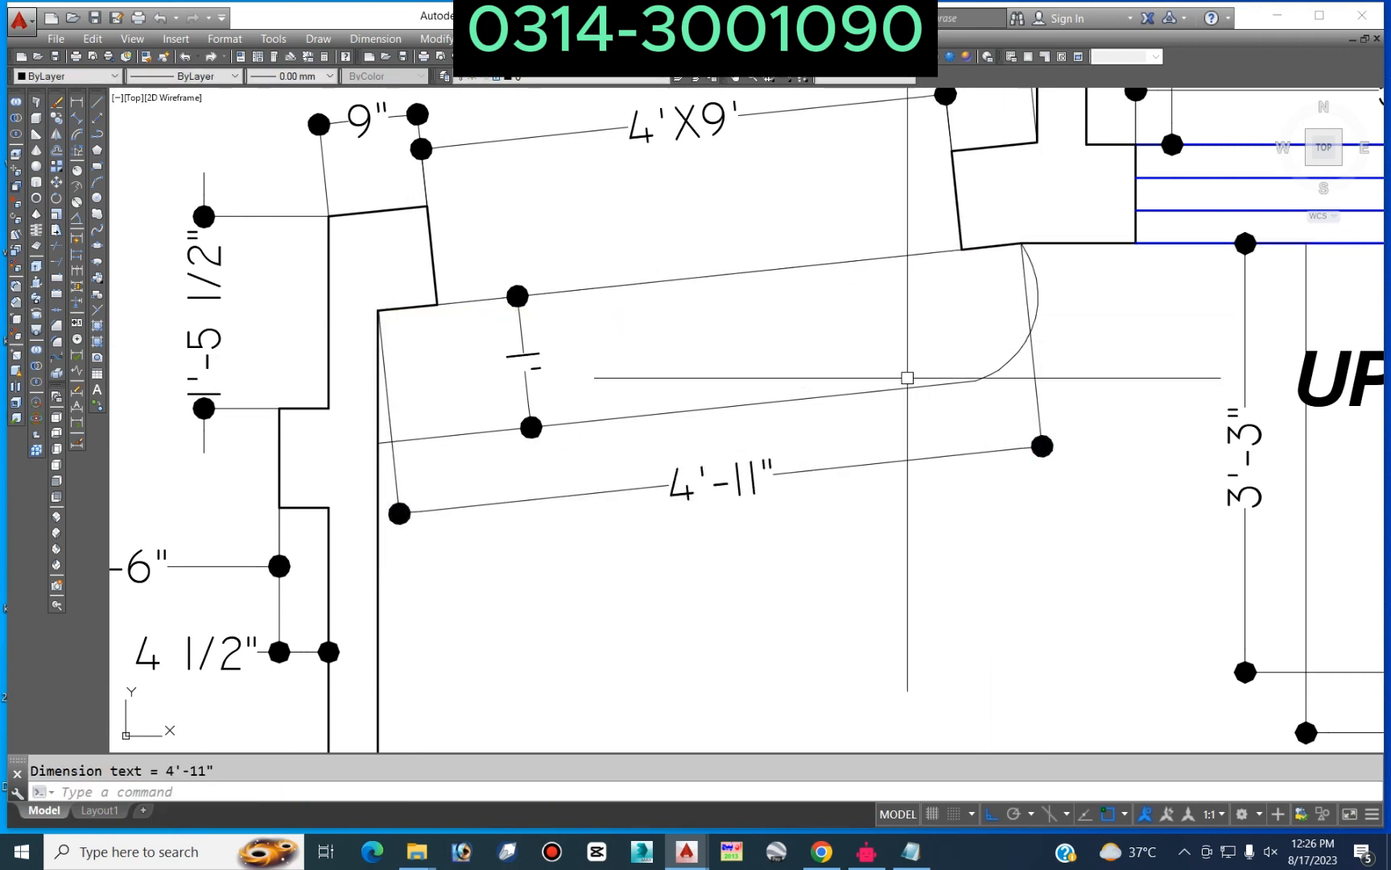
pyautogui.press('Escape')
# Step: Try to shift the step-length dimension's kitchen-side origin toward the curve in two small moves, to 4'-11 1/2" and 5'-0 1/2"
pyautogui.click(1039, 388)
pyautogui.scroll(5, 1022, 244)
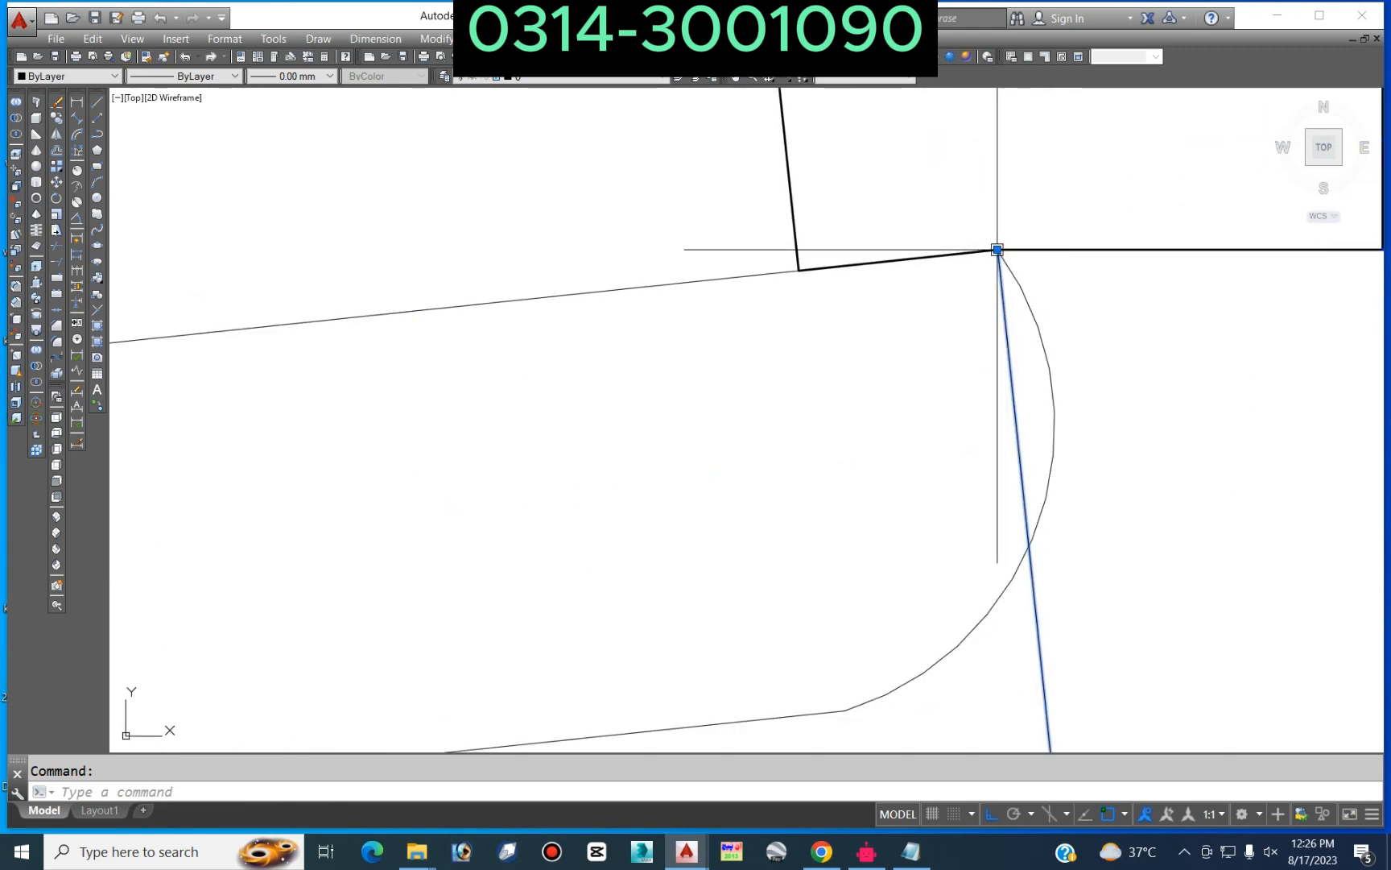
pyautogui.click(998, 250)
pyautogui.click(1029, 250)
pyautogui.press('Escape')
pyautogui.scroll(-4, 1019, 206)
pyautogui.scroll(-2, 1018, 207)
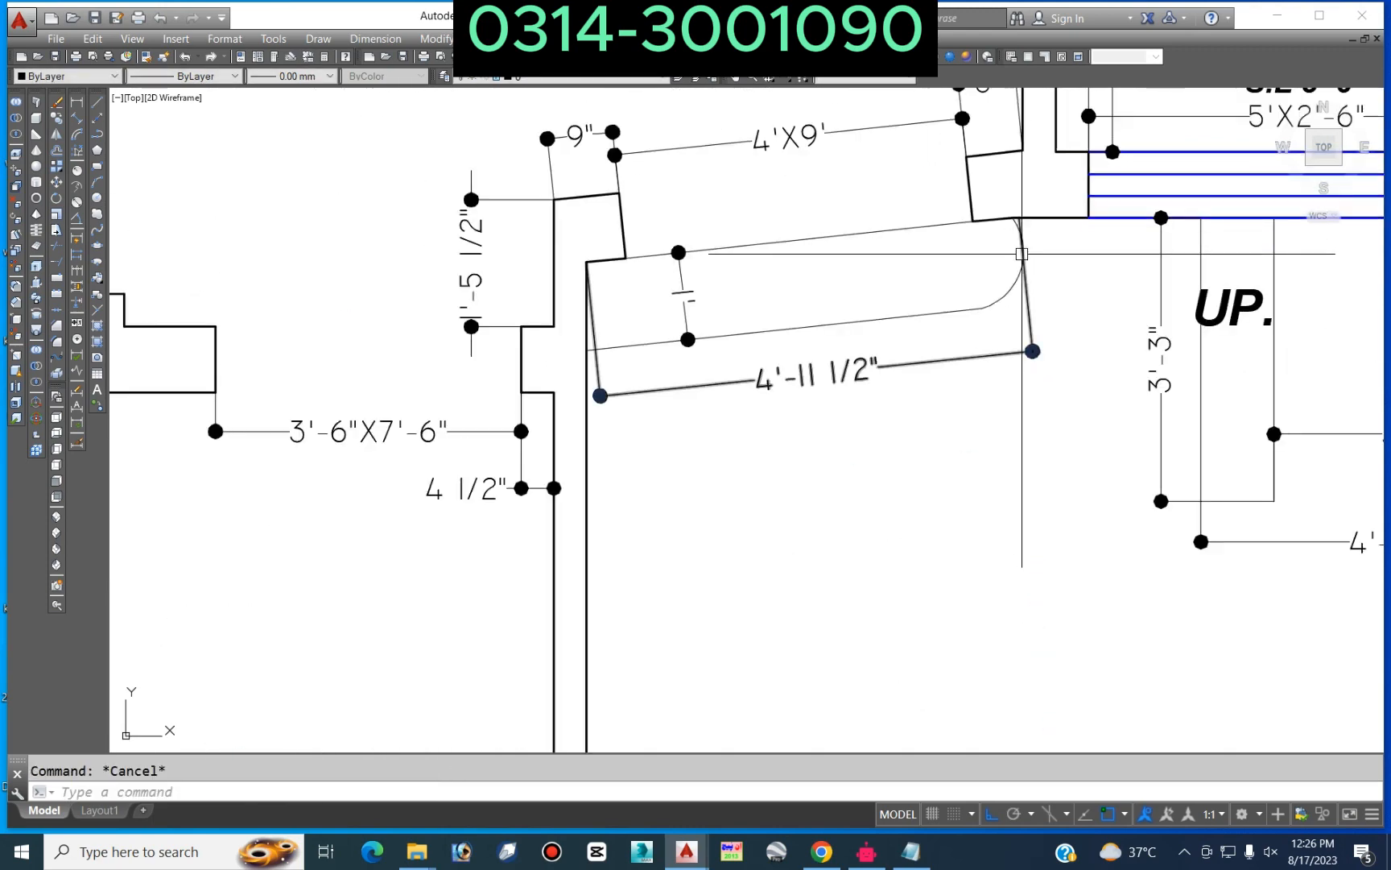
pyautogui.scroll(6, 998, 193)
pyautogui.click(965, 141)
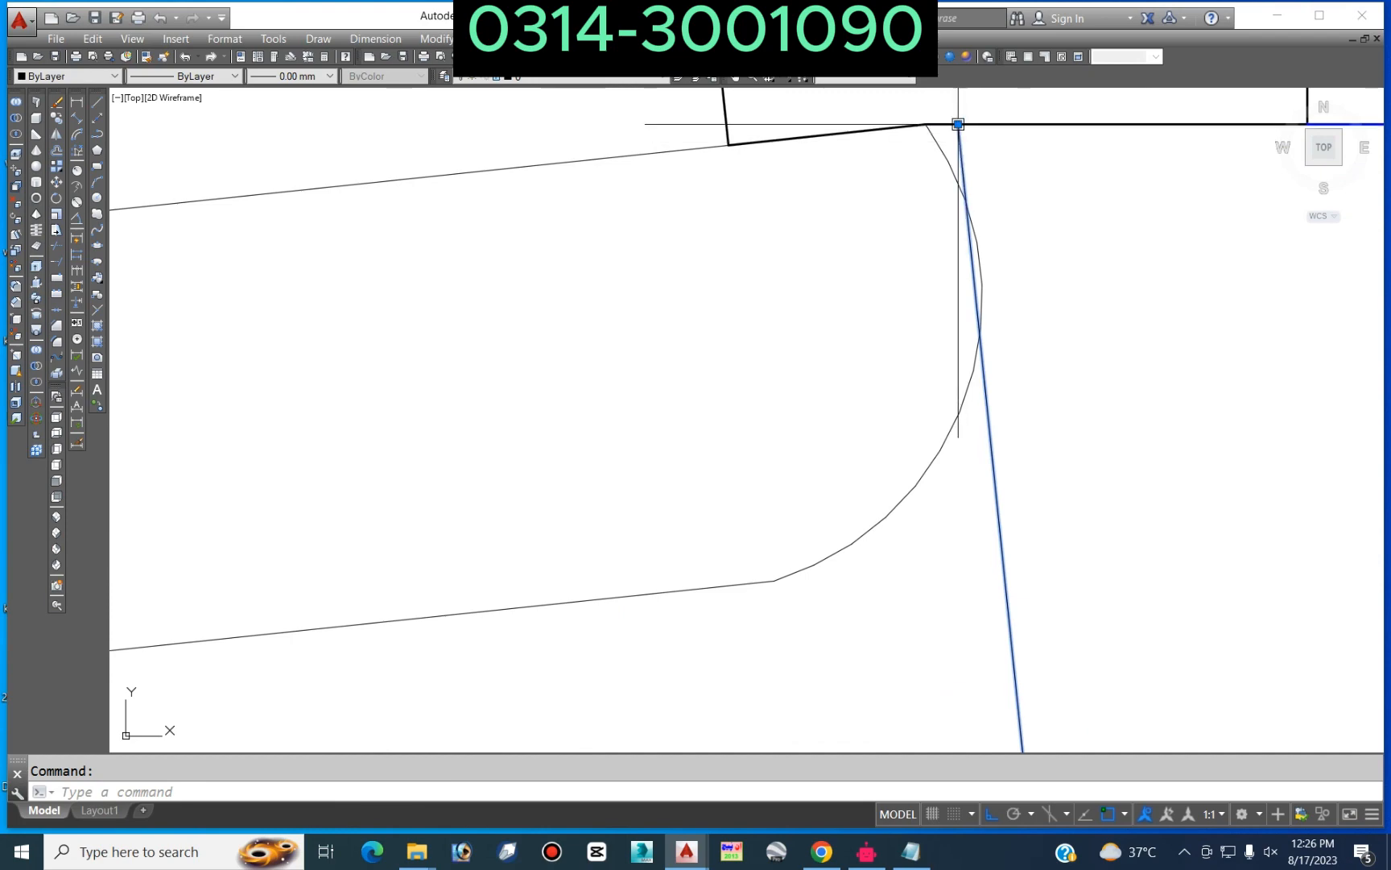
pyautogui.click(958, 124)
pyautogui.click(981, 124)
pyautogui.press('Escape')
pyautogui.scroll(-4, 997, 155)
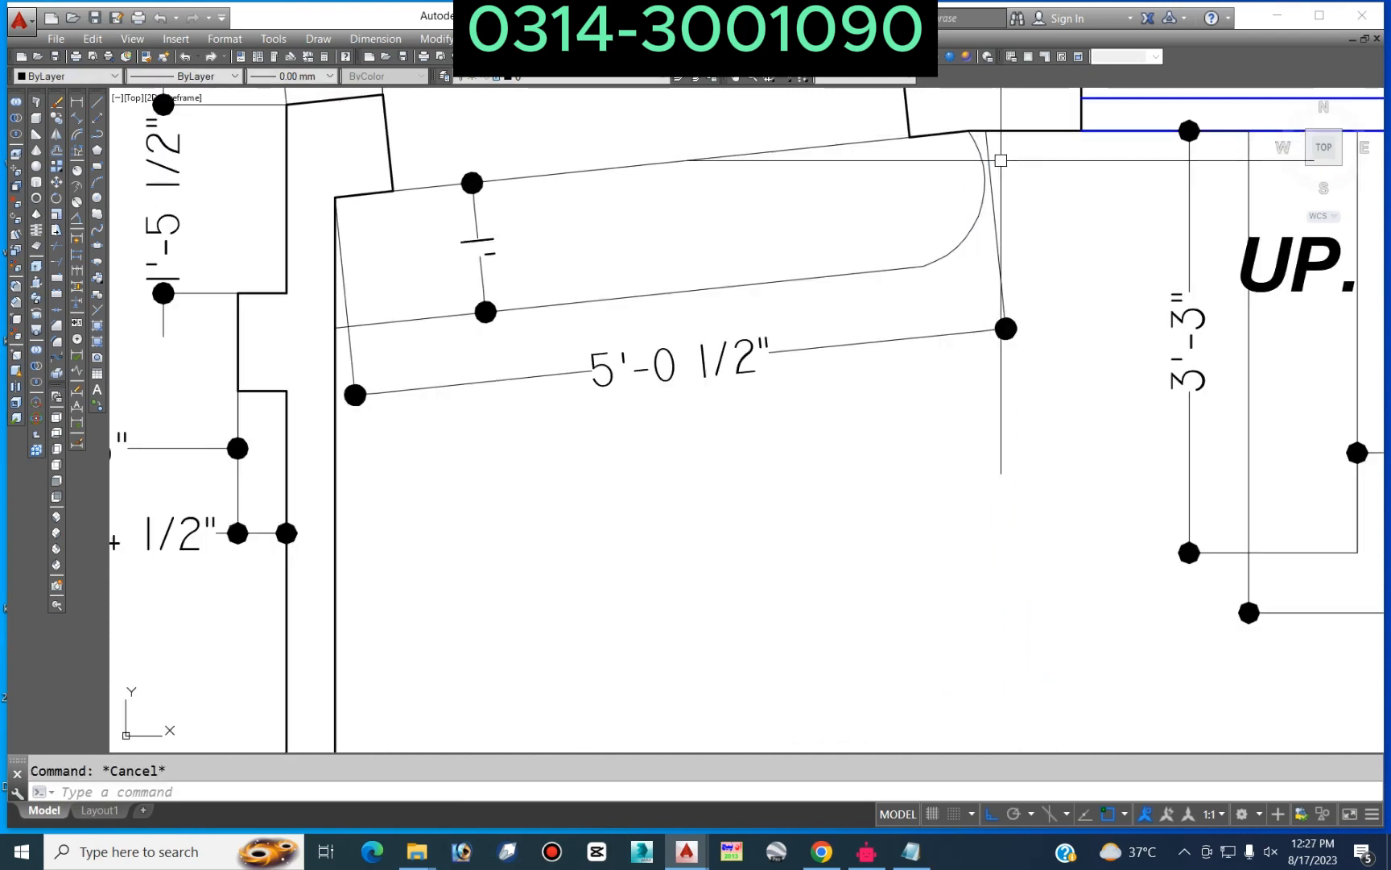
# Step: Undo the shifts of the step-length dimension's origin
pyautogui.hotkey('ctrl', 'z')
pyautogui.hotkey('ctrl', 'z')
pyautogui.hotkey('ctrl', 'z')
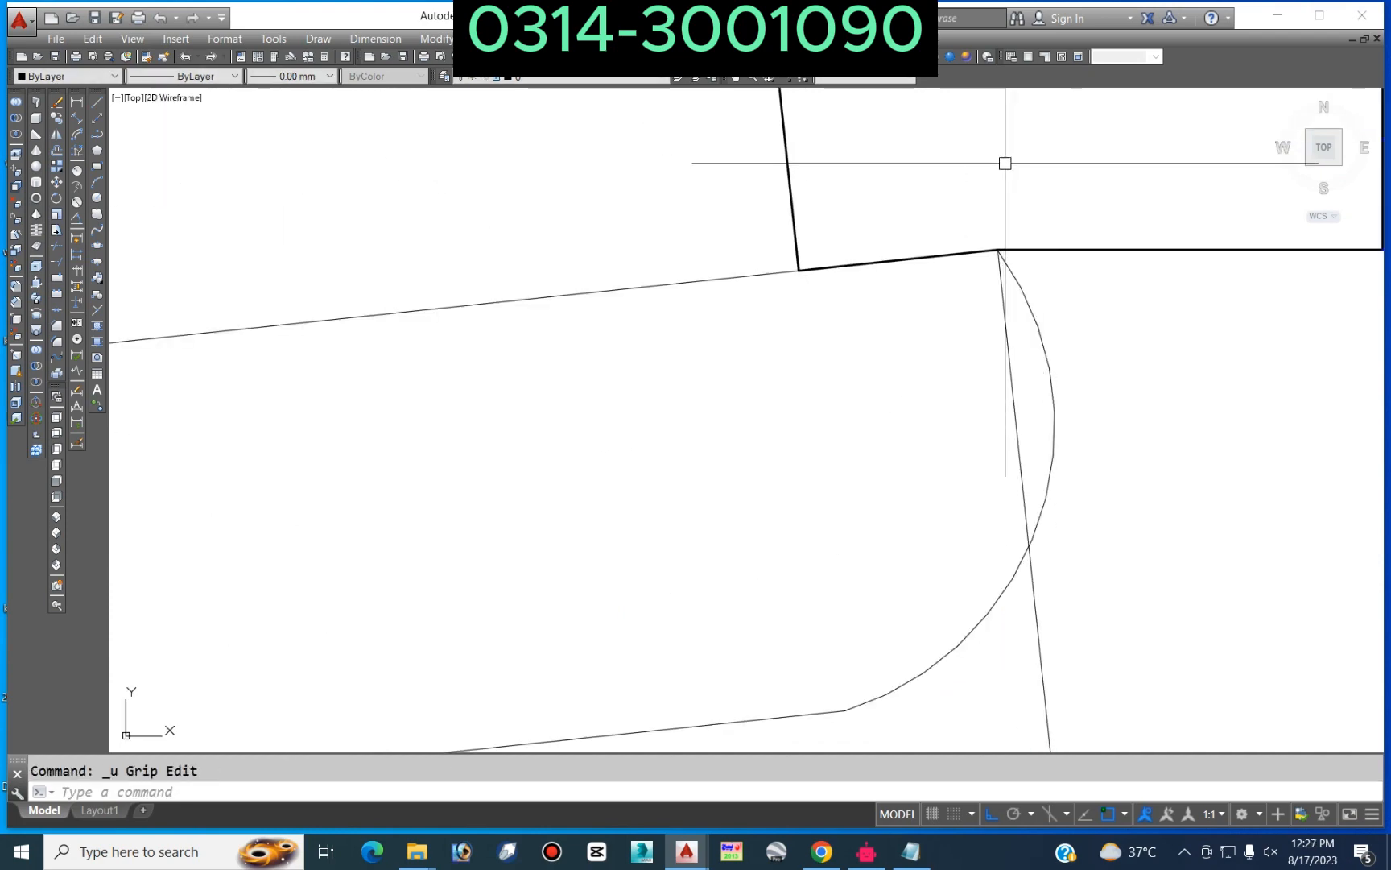
# Step: Save the drawing
pyautogui.scroll(-5, 1003, 255)
pyautogui.scroll(1, 947, 269)
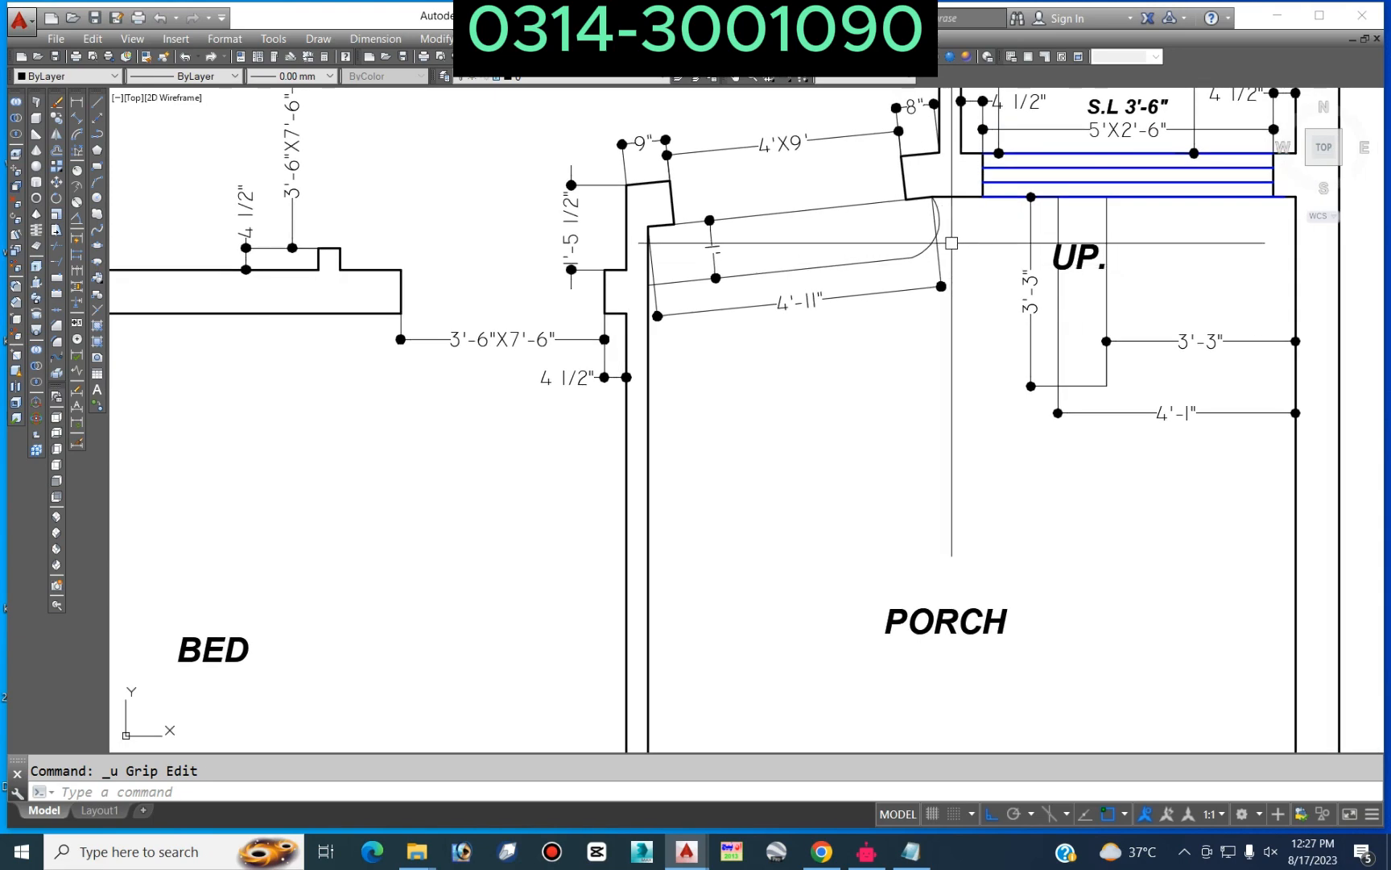
pyautogui.scroll(2, 951, 242)
pyautogui.scroll(-4, 952, 242)
pyautogui.moveTo(960, 362); pyautogui.dragTo(746, 407, button='middle')
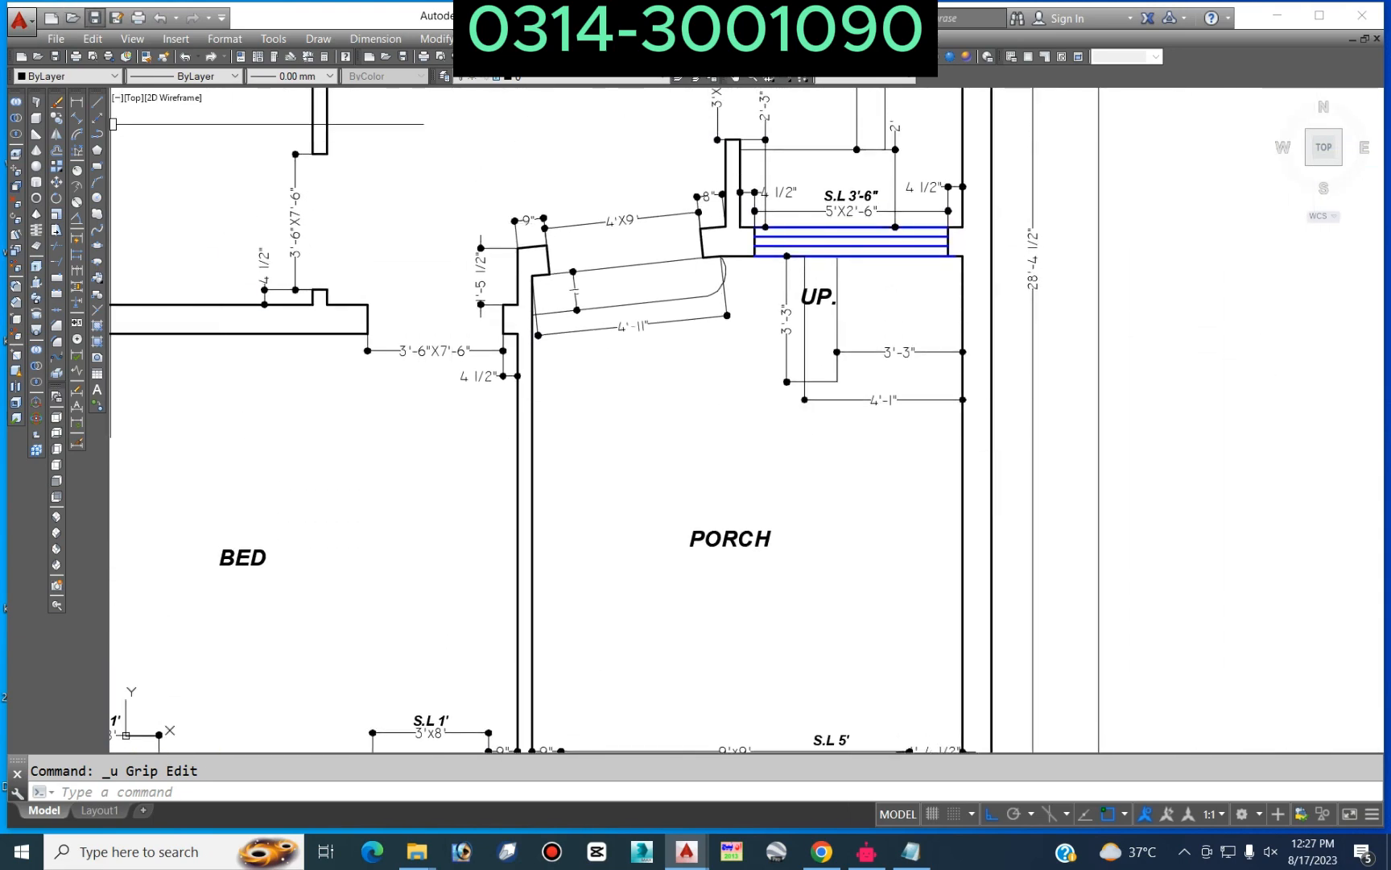
# Step: Move the two floor plans below the layout drawings horizontally to the right, clear of both layout drawings
pyautogui.scroll(-5, 941, 357)
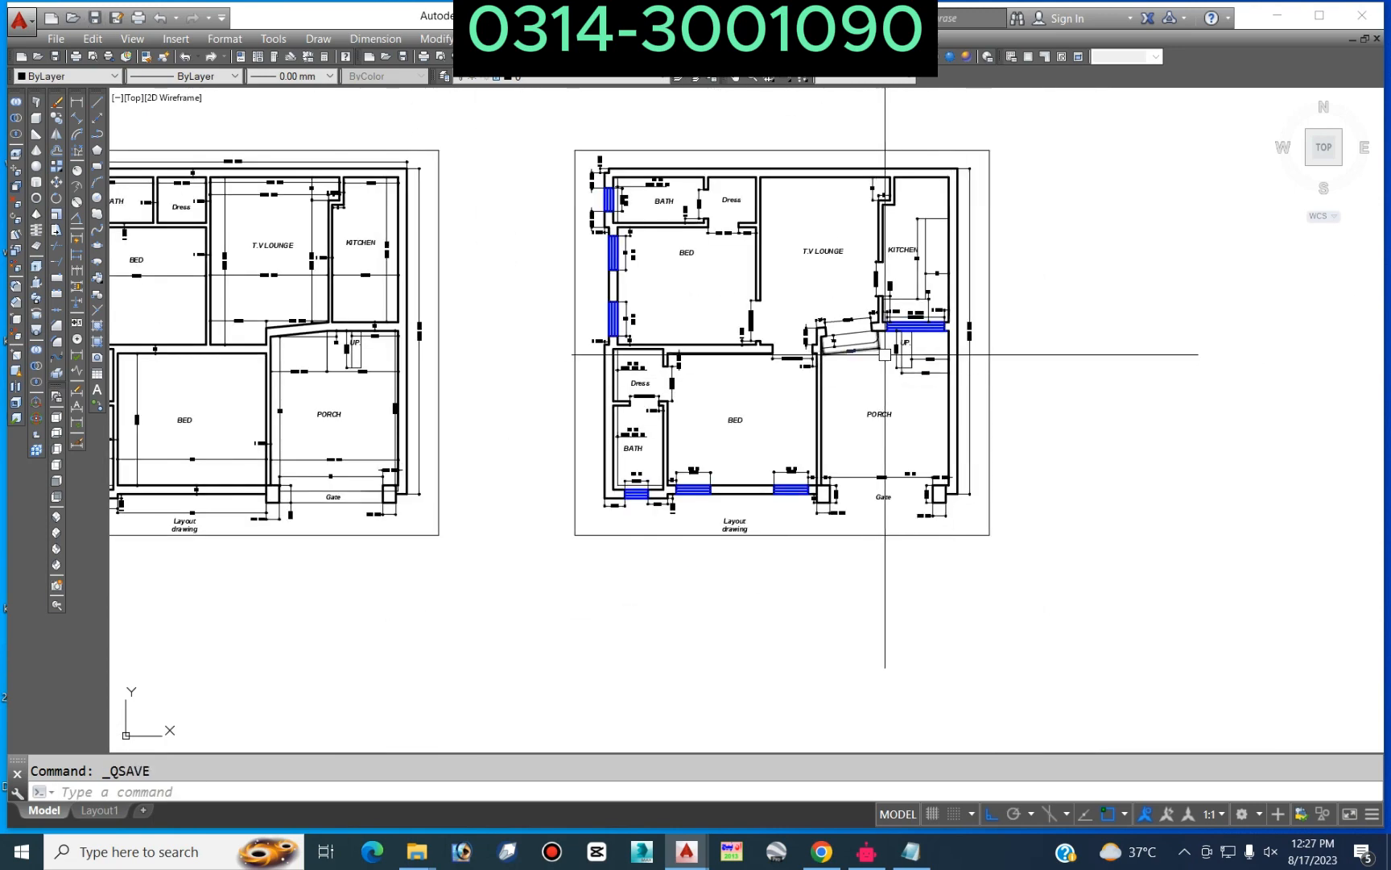
pyautogui.scroll(-3, 885, 355)
pyautogui.scroll(3, 874, 508)
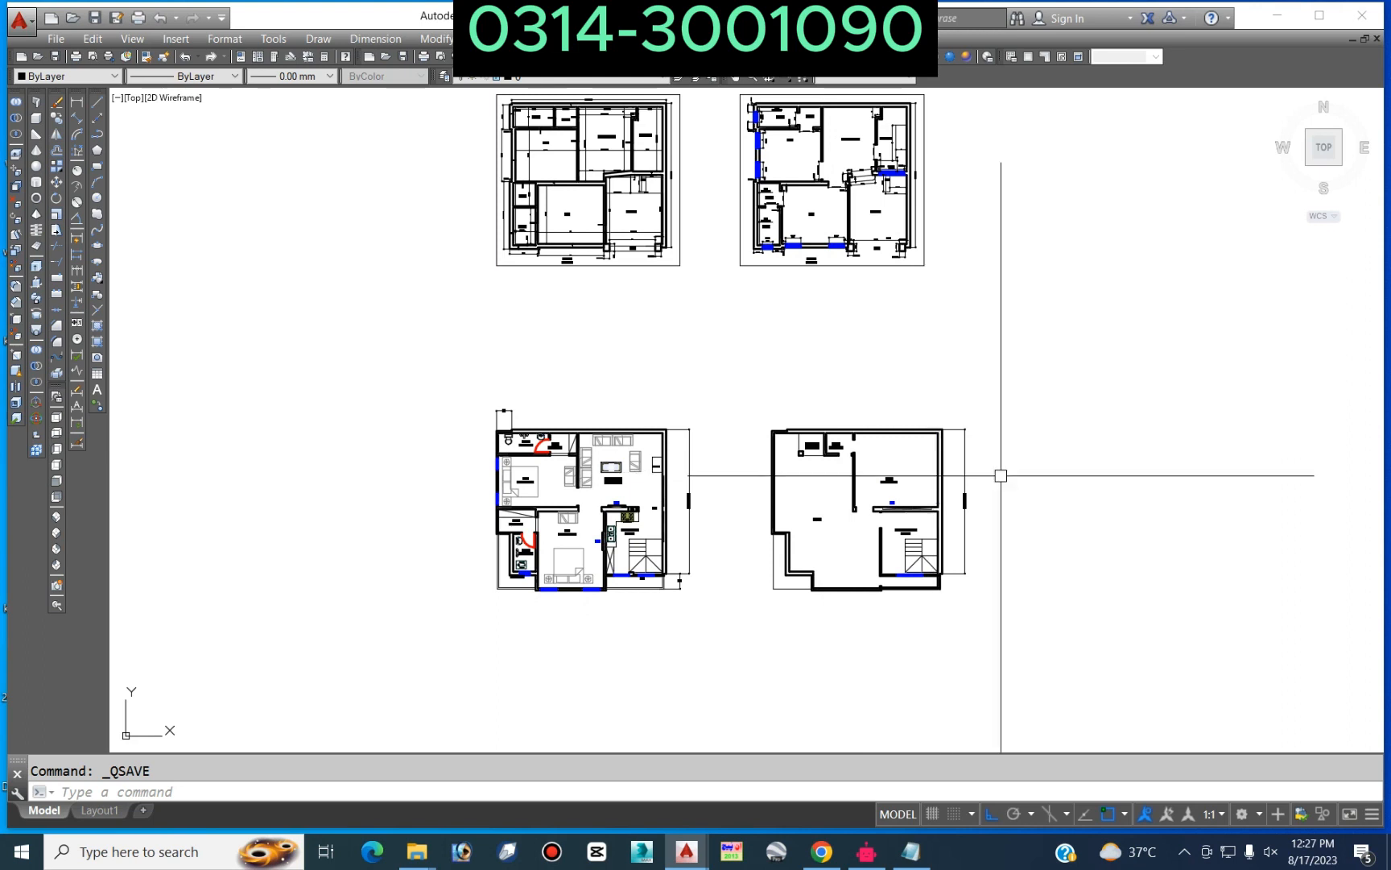
pyautogui.write('m')
pyautogui.press('Return')
pyautogui.click(1047, 381)
pyautogui.click(460, 611)
pyautogui.scroll(-3, 781, 471)
pyautogui.press('Return')
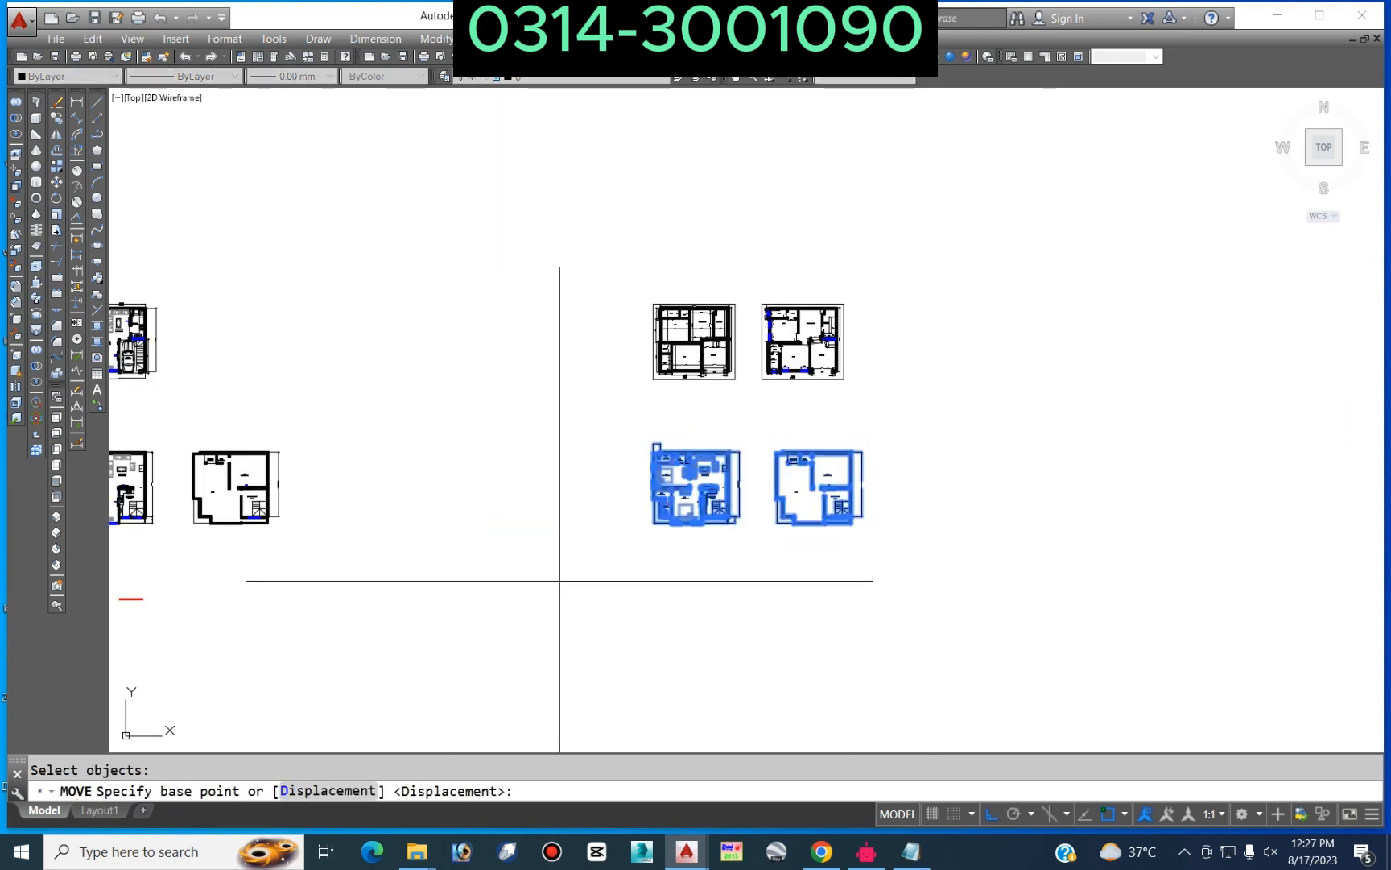
pyautogui.click(574, 569)
pyautogui.click(786, 569)
# Step: Move the same two floor plans straight up by about 66 feet, in line with the layout drawings
pyautogui.press('Return')
pyautogui.click(1126, 414)
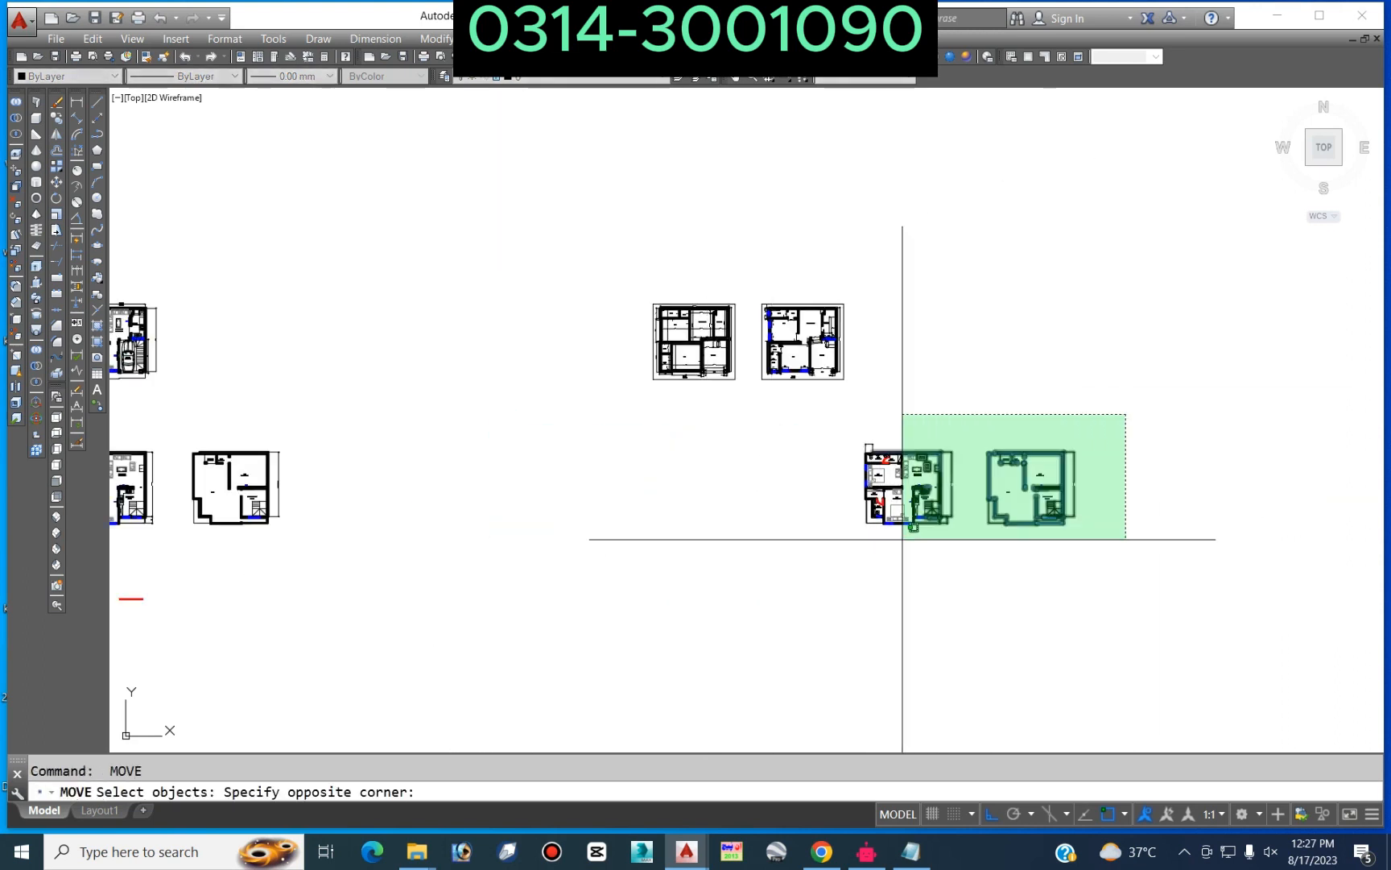
pyautogui.click(902, 539)
pyautogui.press('Return')
pyautogui.click(757, 626)
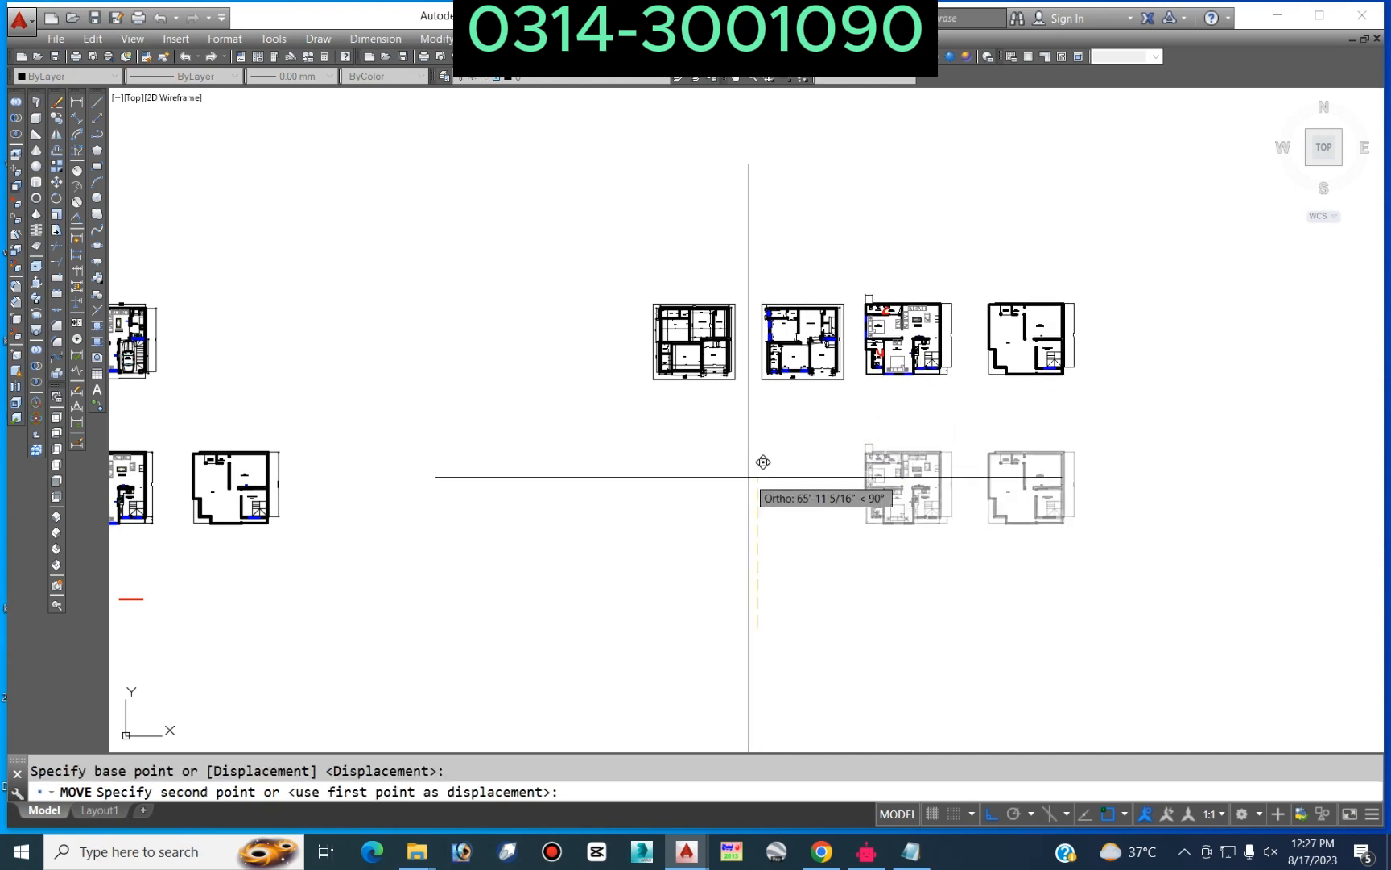
pyautogui.click(749, 477)
# Step: Erase the rectangular border around the layout drawing that shows the doors and windows
pyautogui.scroll(7, 854, 363)
pyautogui.click(833, 293)
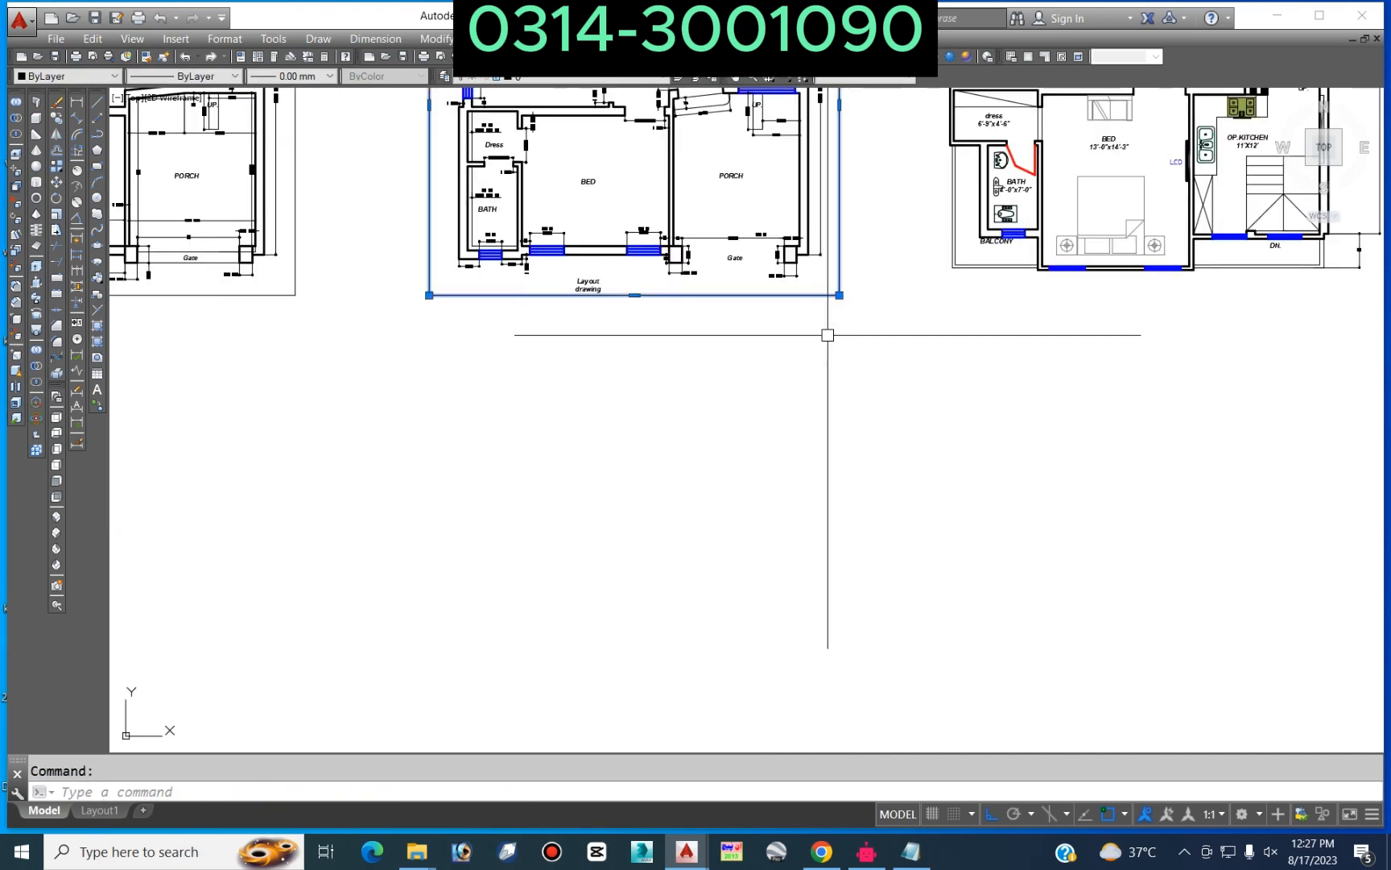
pyautogui.press('Delete')
pyautogui.scroll(-5, 828, 335)
pyautogui.scroll(6, 761, 241)
pyautogui.scroll(-3, 860, 235)
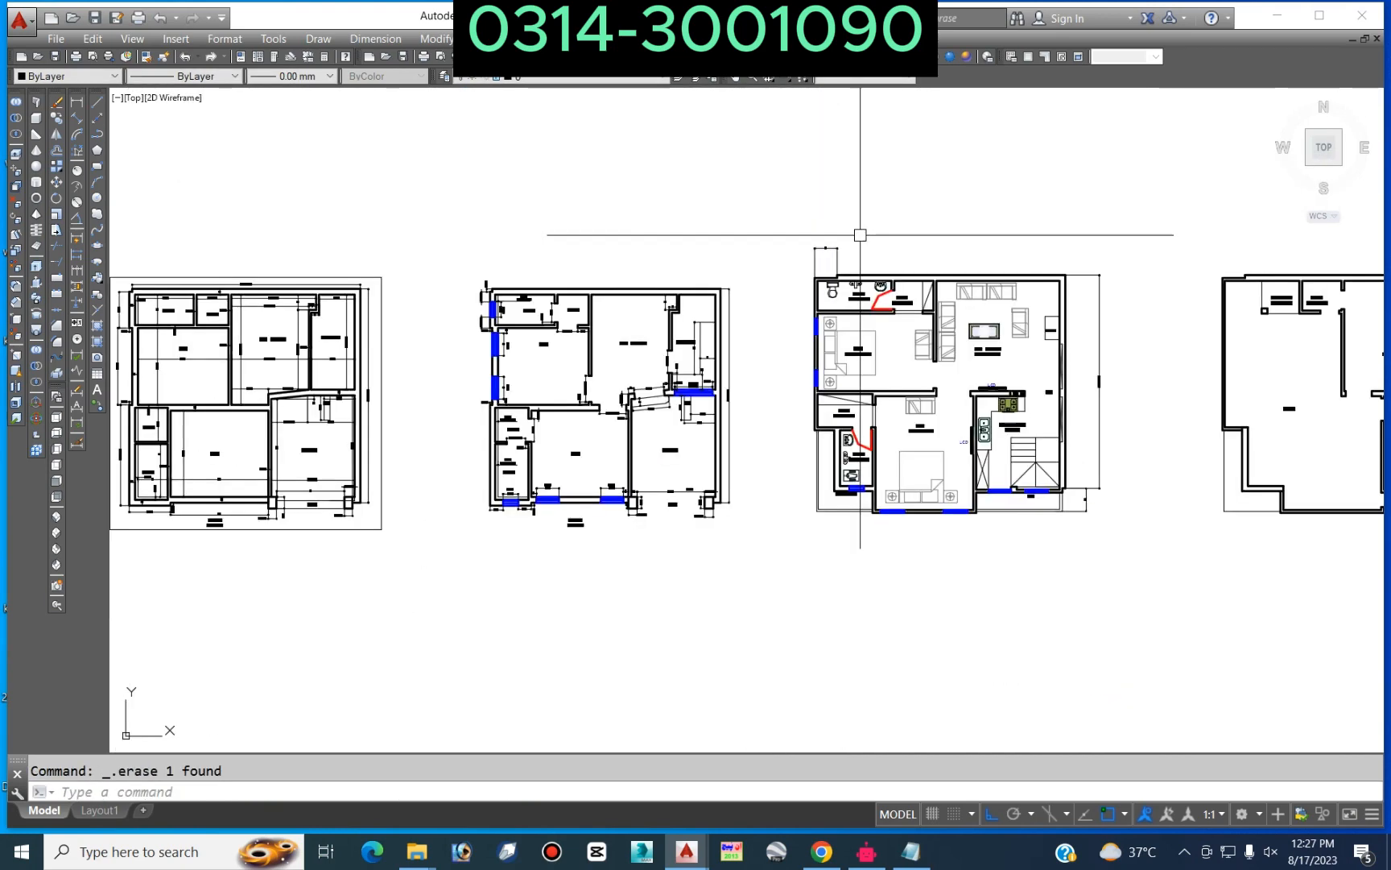
# Step: Erase the sofas, the armchair and the centre table from the T.V lounge of the furnished floor plan
pyautogui.moveTo(618, 259); pyautogui.dragTo(719, 250, button='middle')
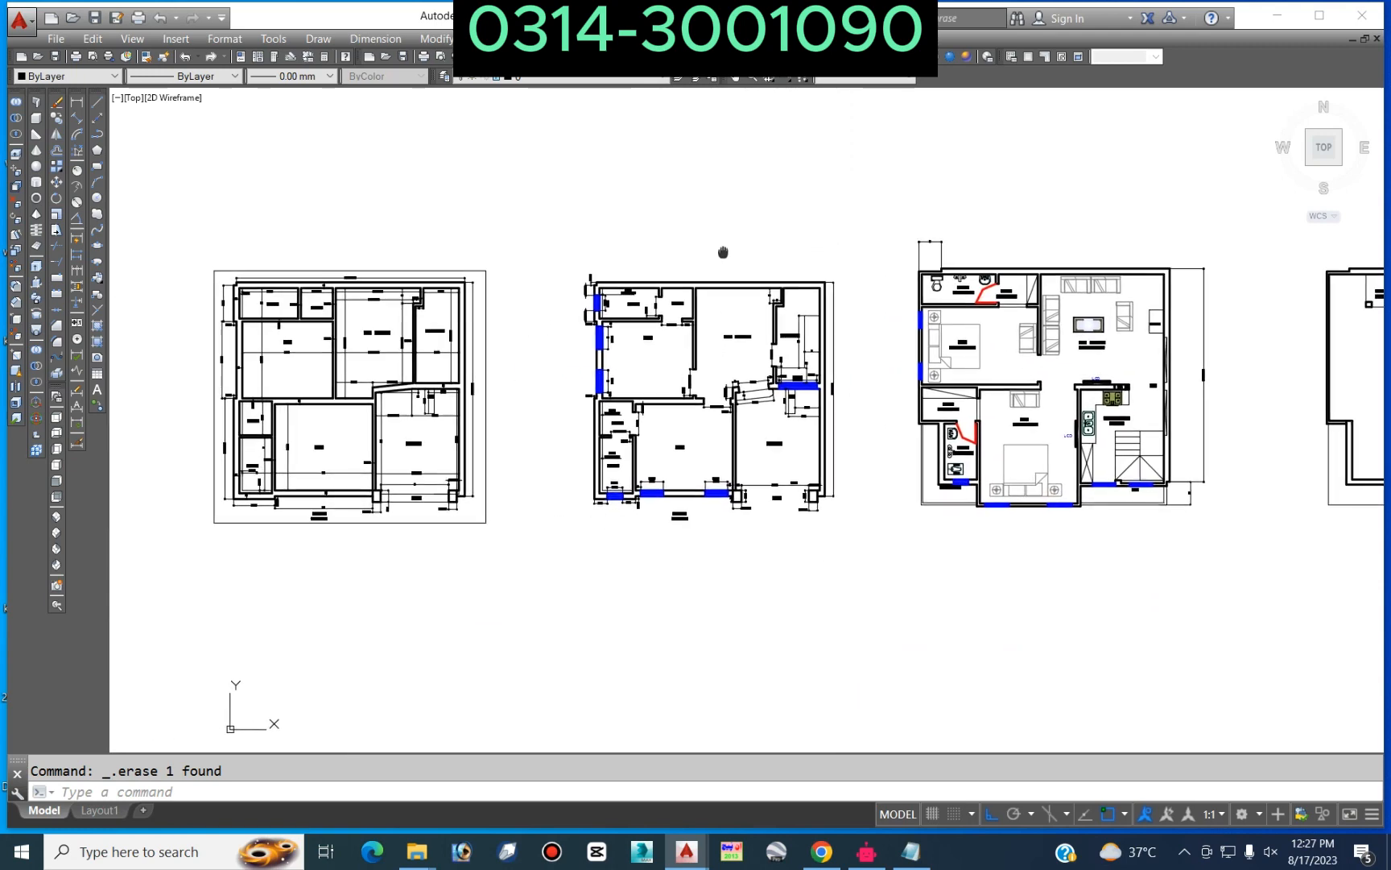
pyautogui.scroll(-3, 903, 279)
pyautogui.scroll(3, 997, 308)
pyautogui.scroll(2, 997, 307)
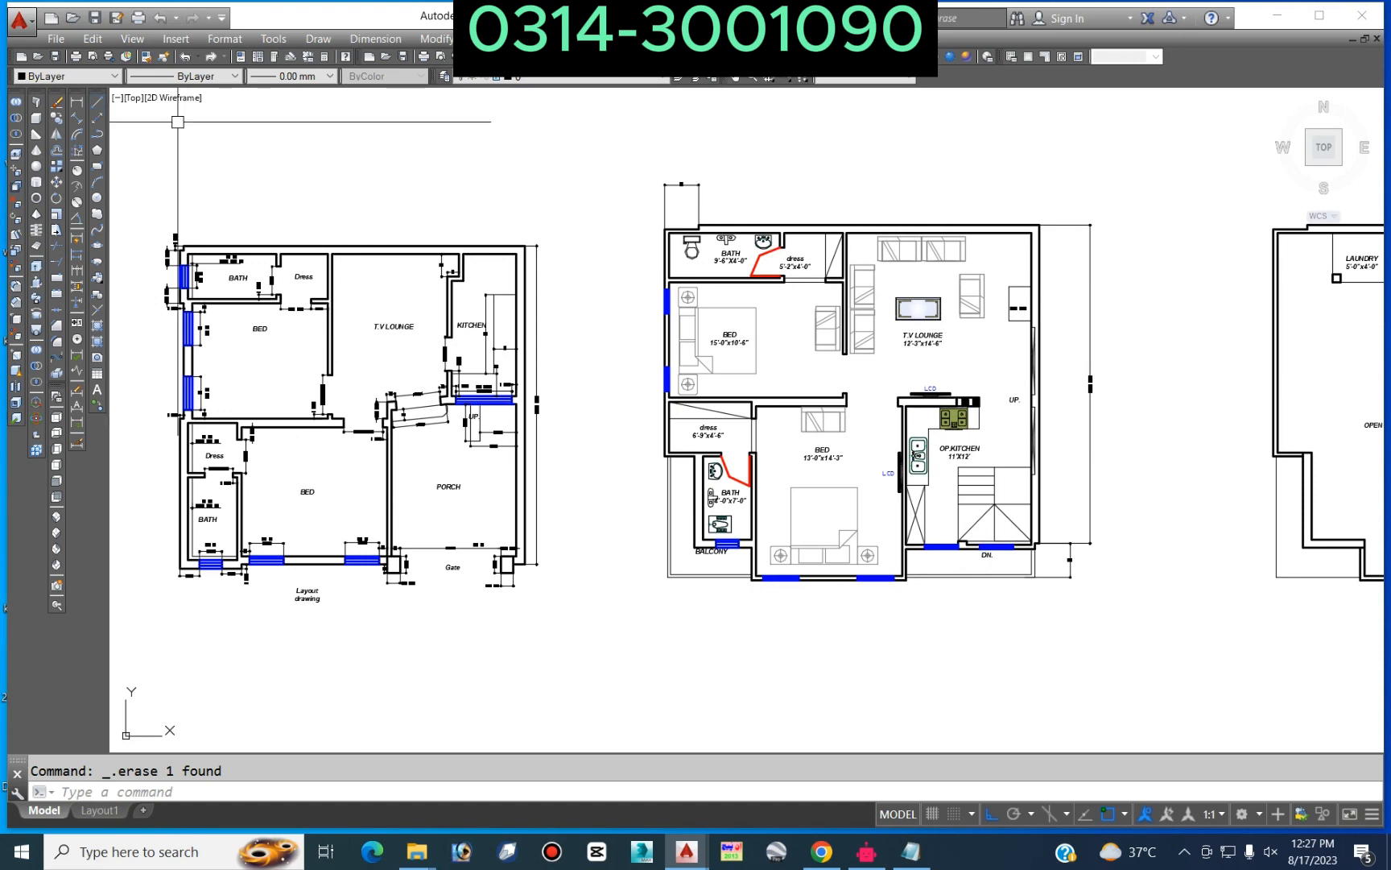
pyautogui.scroll(4, 968, 277)
pyautogui.click(1003, 248)
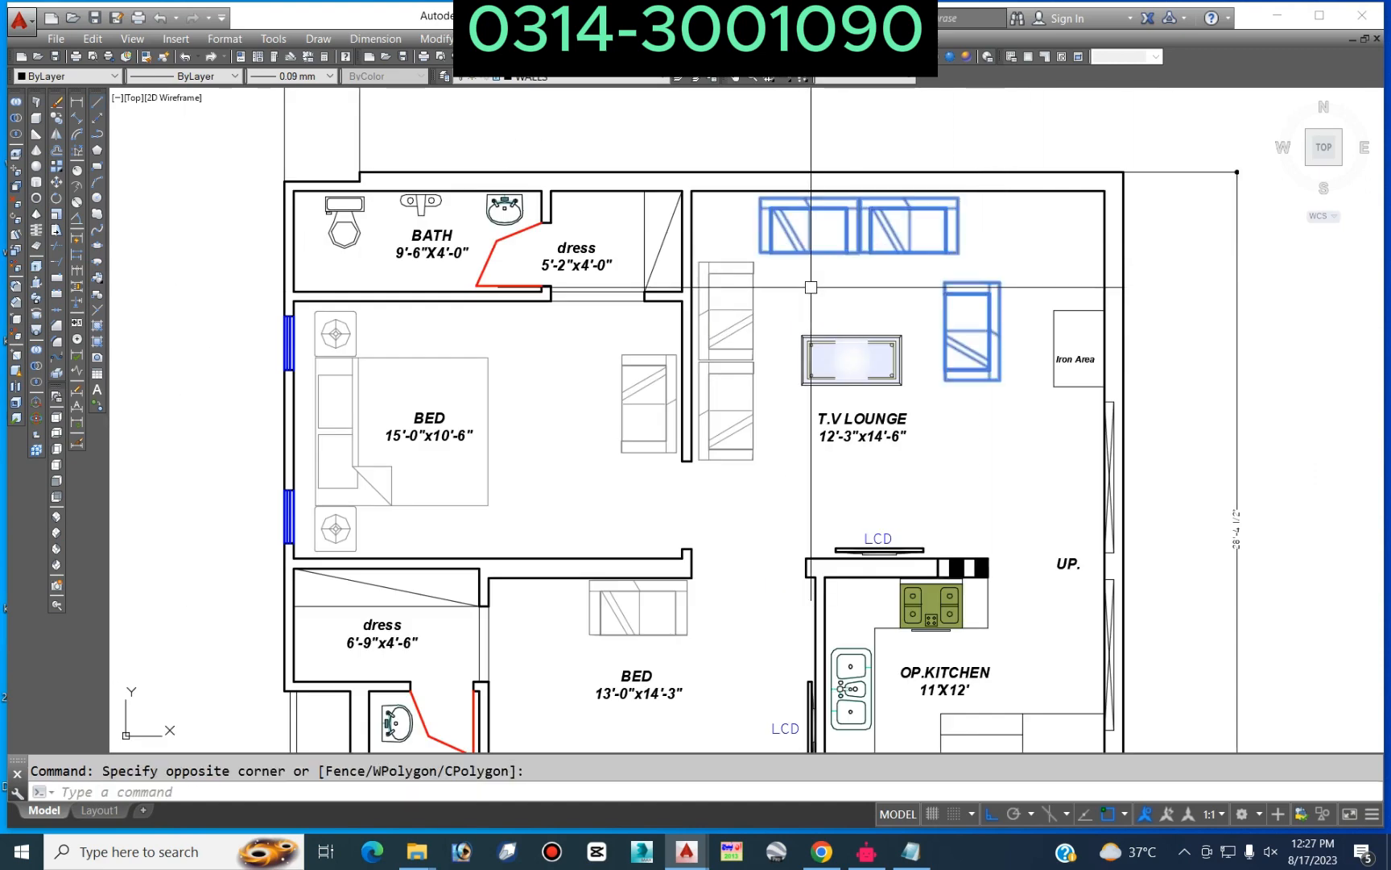
pyautogui.click(872, 326)
pyautogui.press('Delete')
pyautogui.click(800, 348)
pyautogui.click(735, 306)
pyautogui.press('Delete')
# Step: Copy the rightmost floor plan straight up above itself and erase that copy
pyautogui.scroll(-6, 1110, 360)
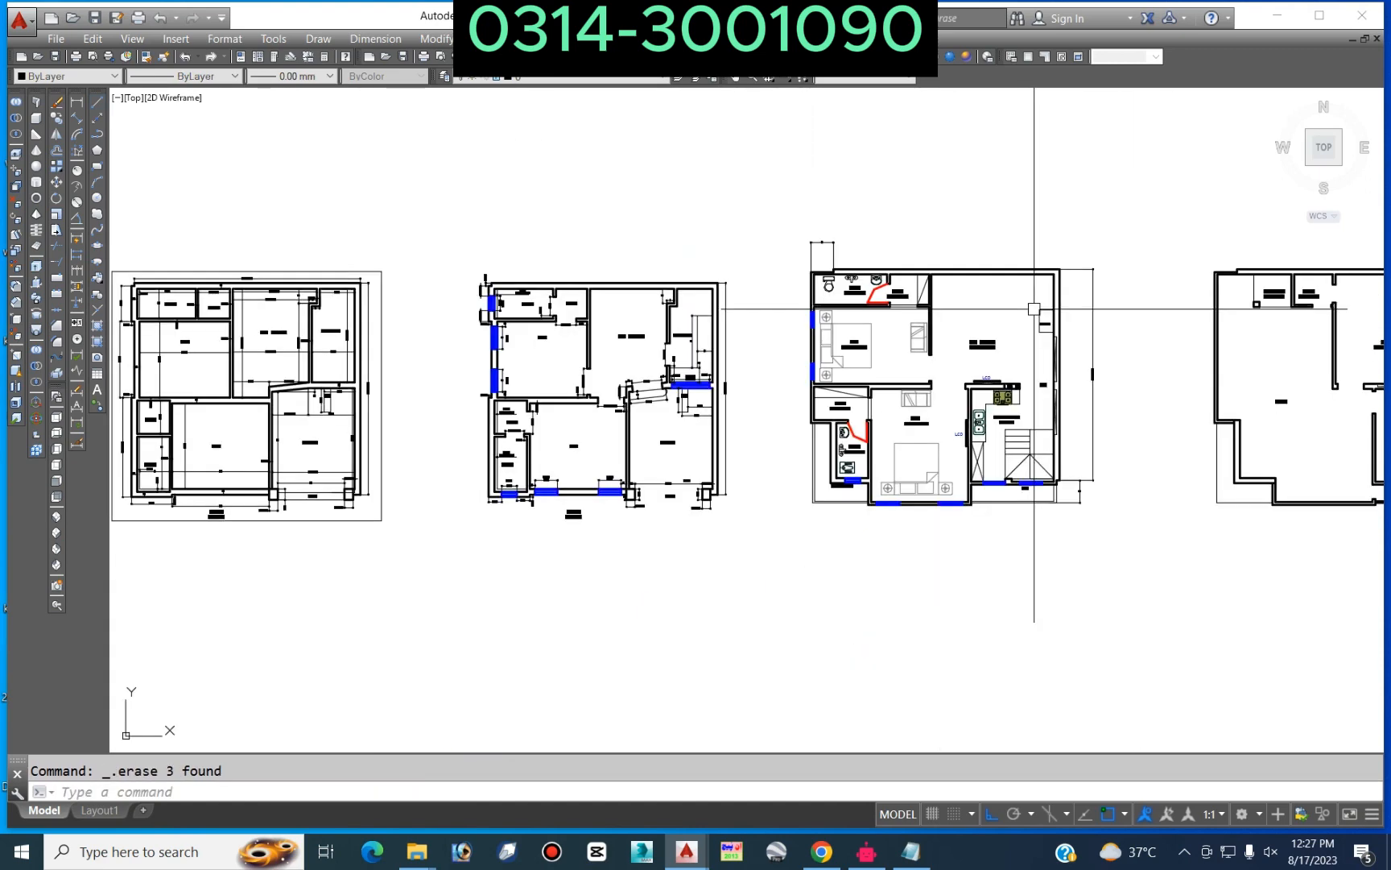
pyautogui.moveTo(1110, 360); pyautogui.dragTo(986, 313, button='middle')
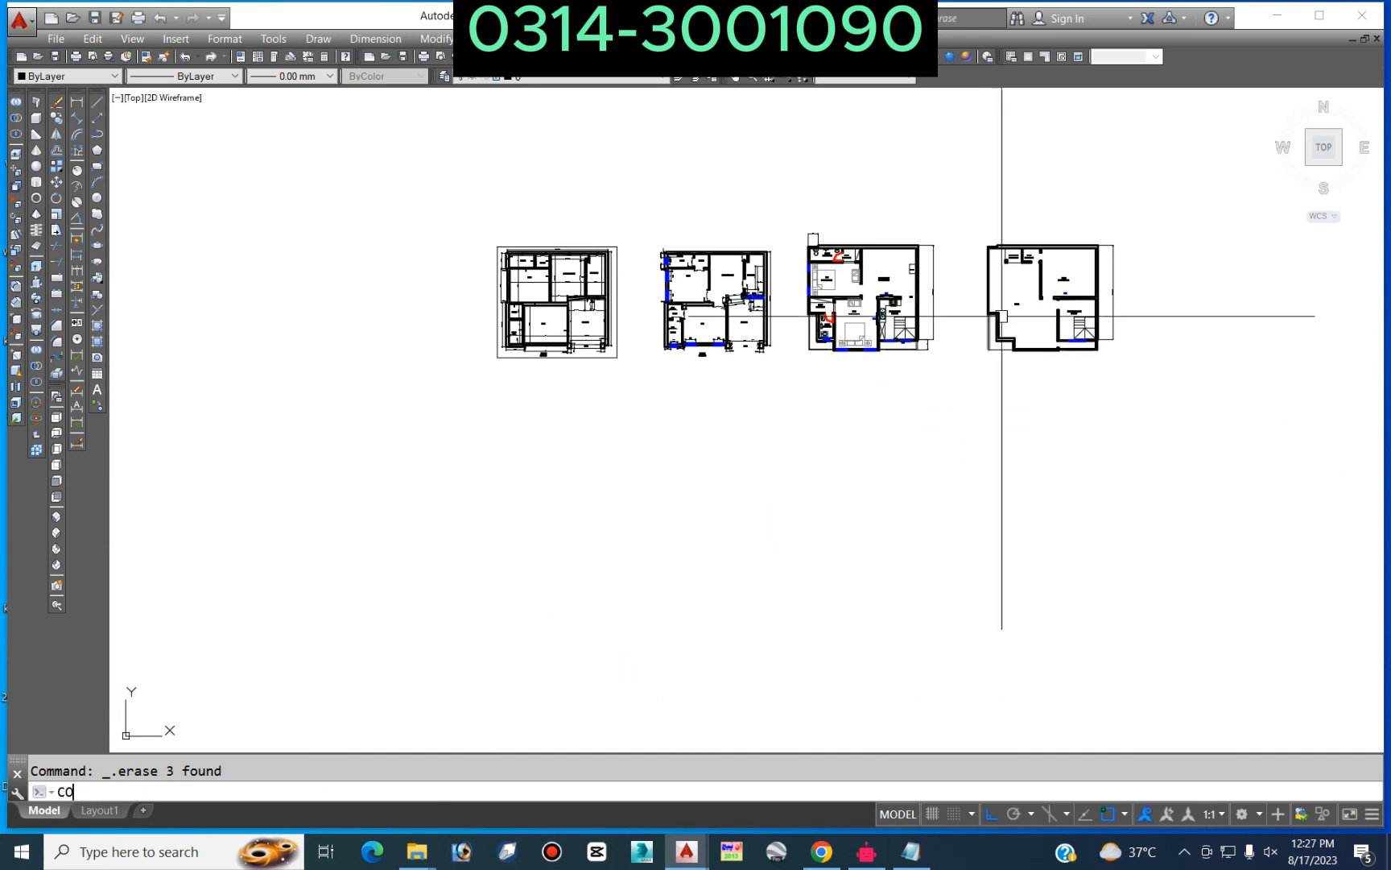
pyautogui.click(1156, 214)
pyautogui.click(988, 391)
pyautogui.scroll(-4, 1123, 385)
pyautogui.press('Return')
pyautogui.click(1201, 444)
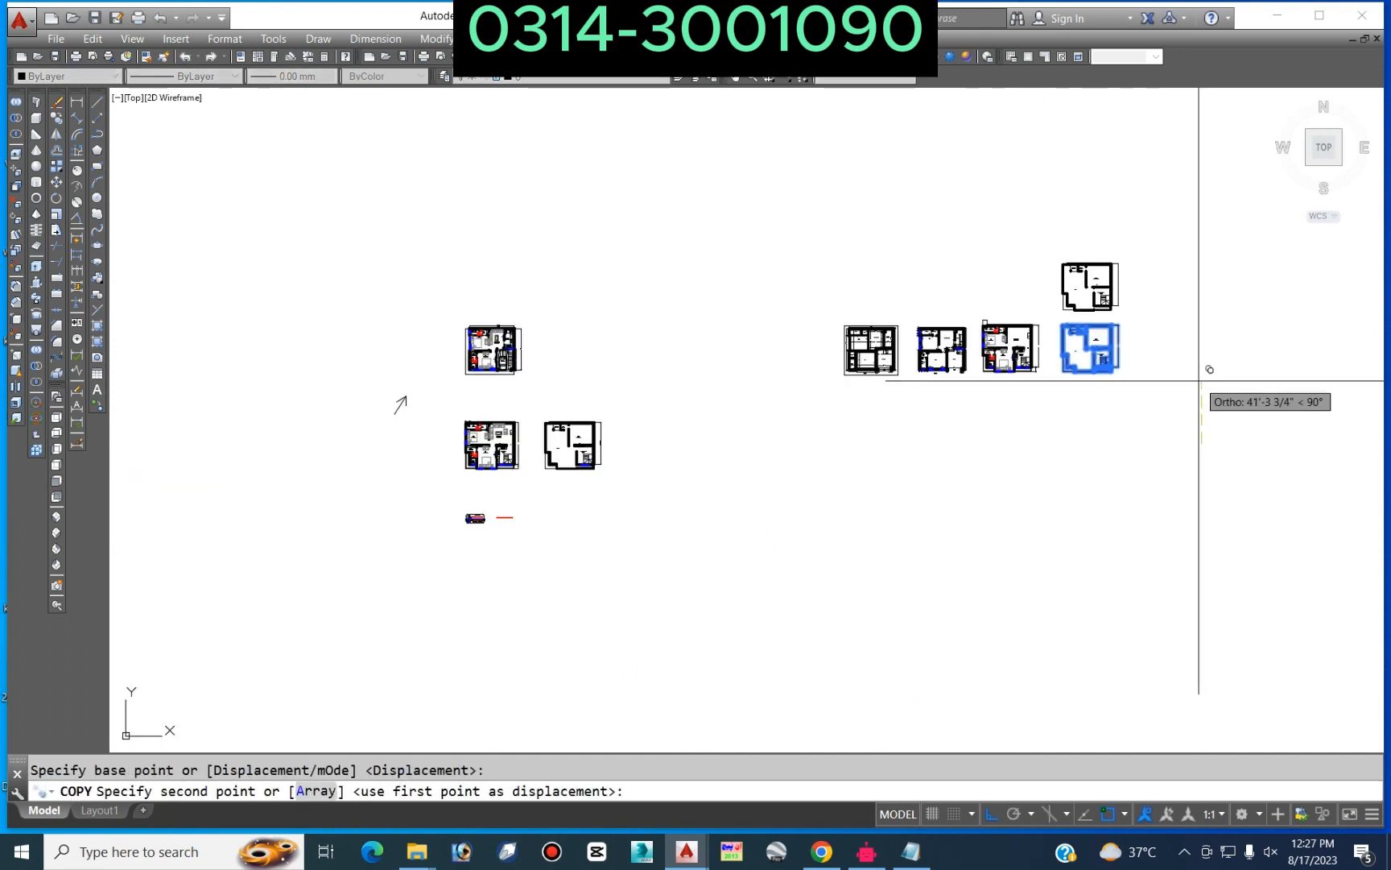
pyautogui.press('Escape')
pyautogui.click(1133, 208)
pyautogui.click(1039, 294)
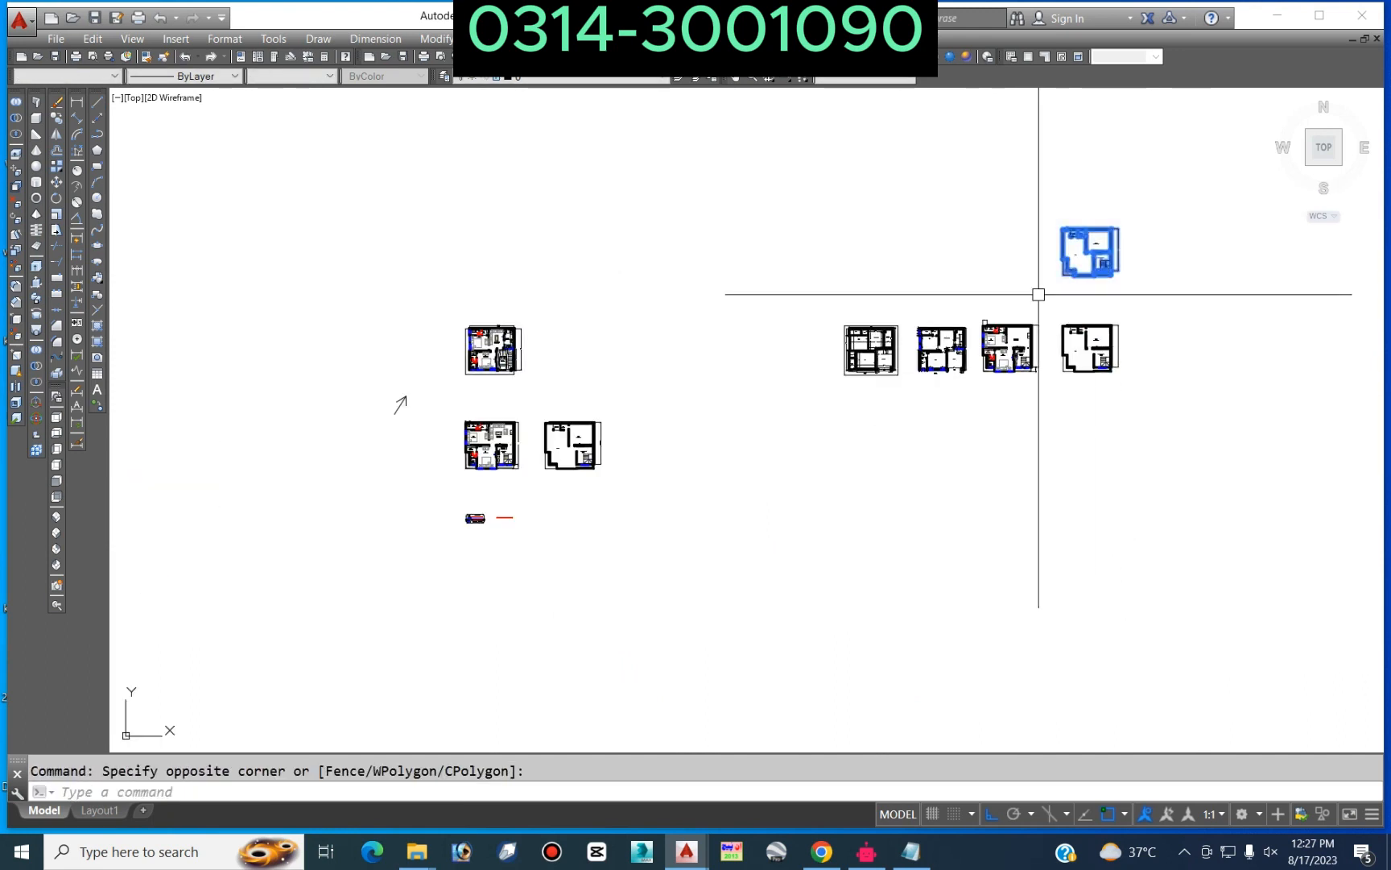
# Step: Erase the iron area counter, its label and the long thin vertical line beside it in the T.V lounge
pyautogui.scroll(5, 1039, 294)
pyautogui.scroll(-2, 947, 302)
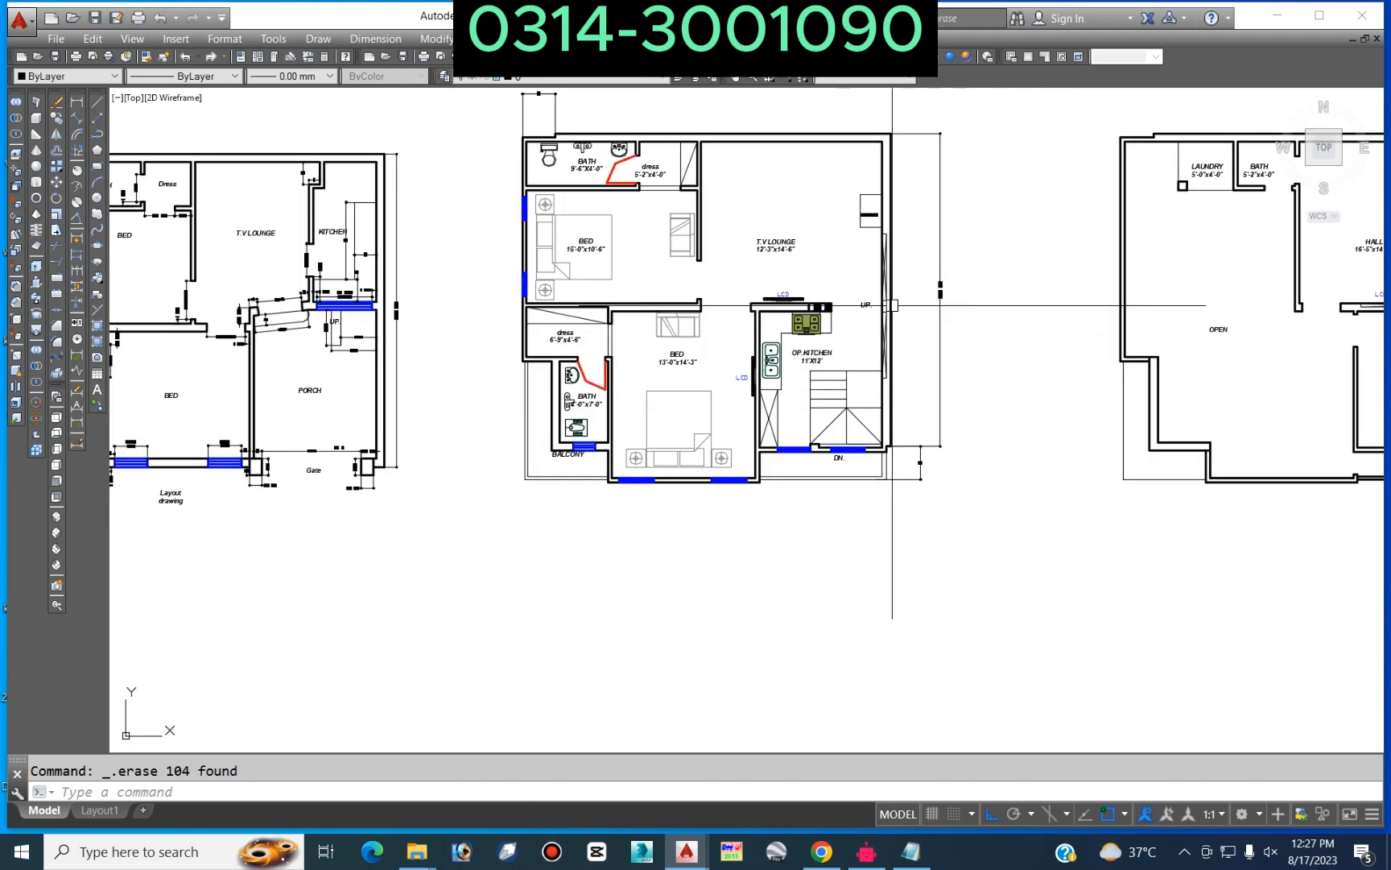
pyautogui.scroll(4, 932, 316)
pyautogui.moveTo(836, 152); pyautogui.dragTo(851, 320, button='middle')
pyautogui.click(845, 283)
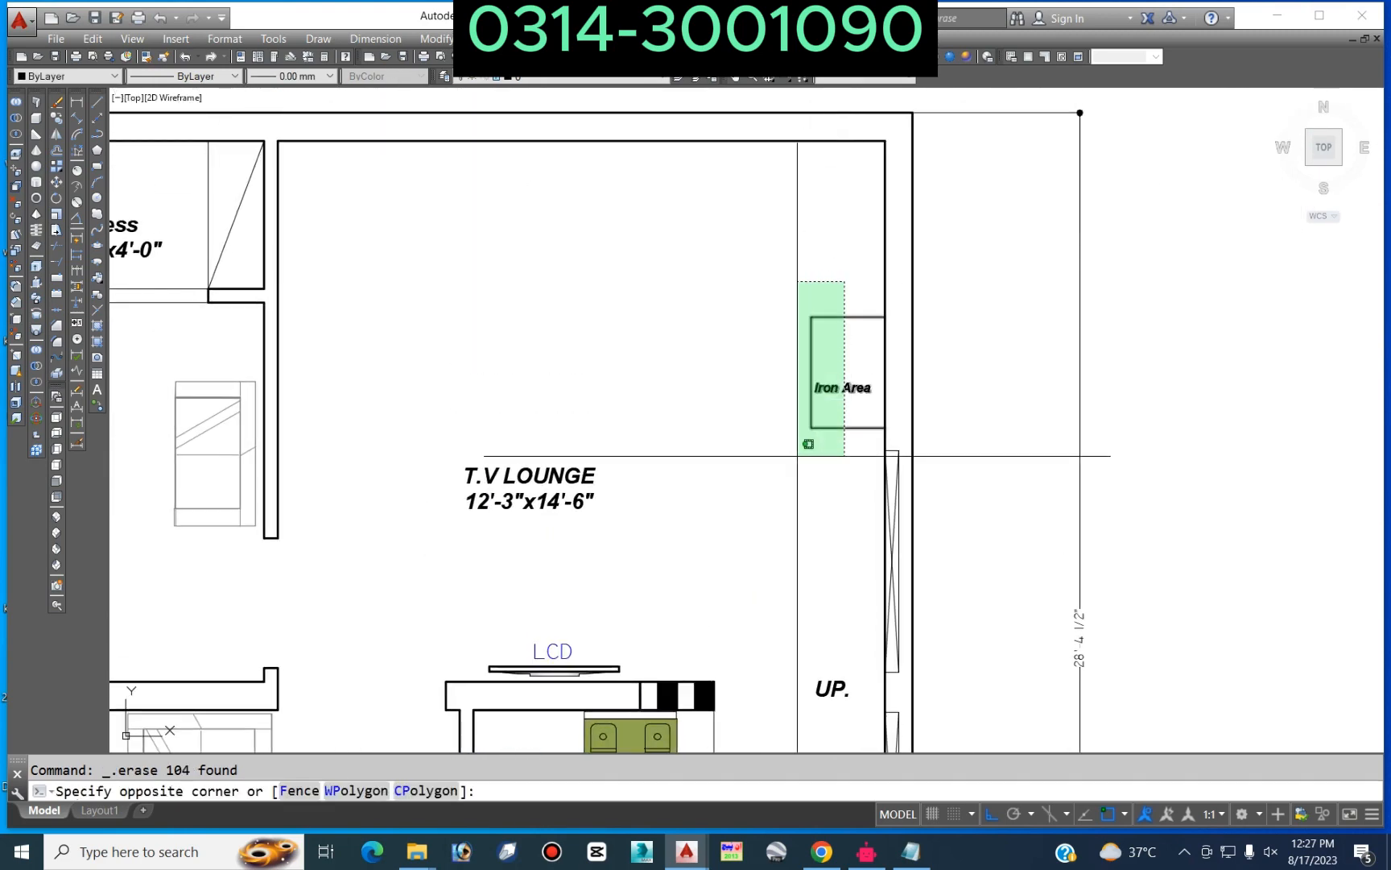
pyautogui.click(798, 457)
pyautogui.press('Delete')
# Step: Erase the red door and the three sanitary fixtures from the 9'-6"x4'-0" bath
pyautogui.scroll(-3, 1016, 378)
pyautogui.scroll(7, 524, 300)
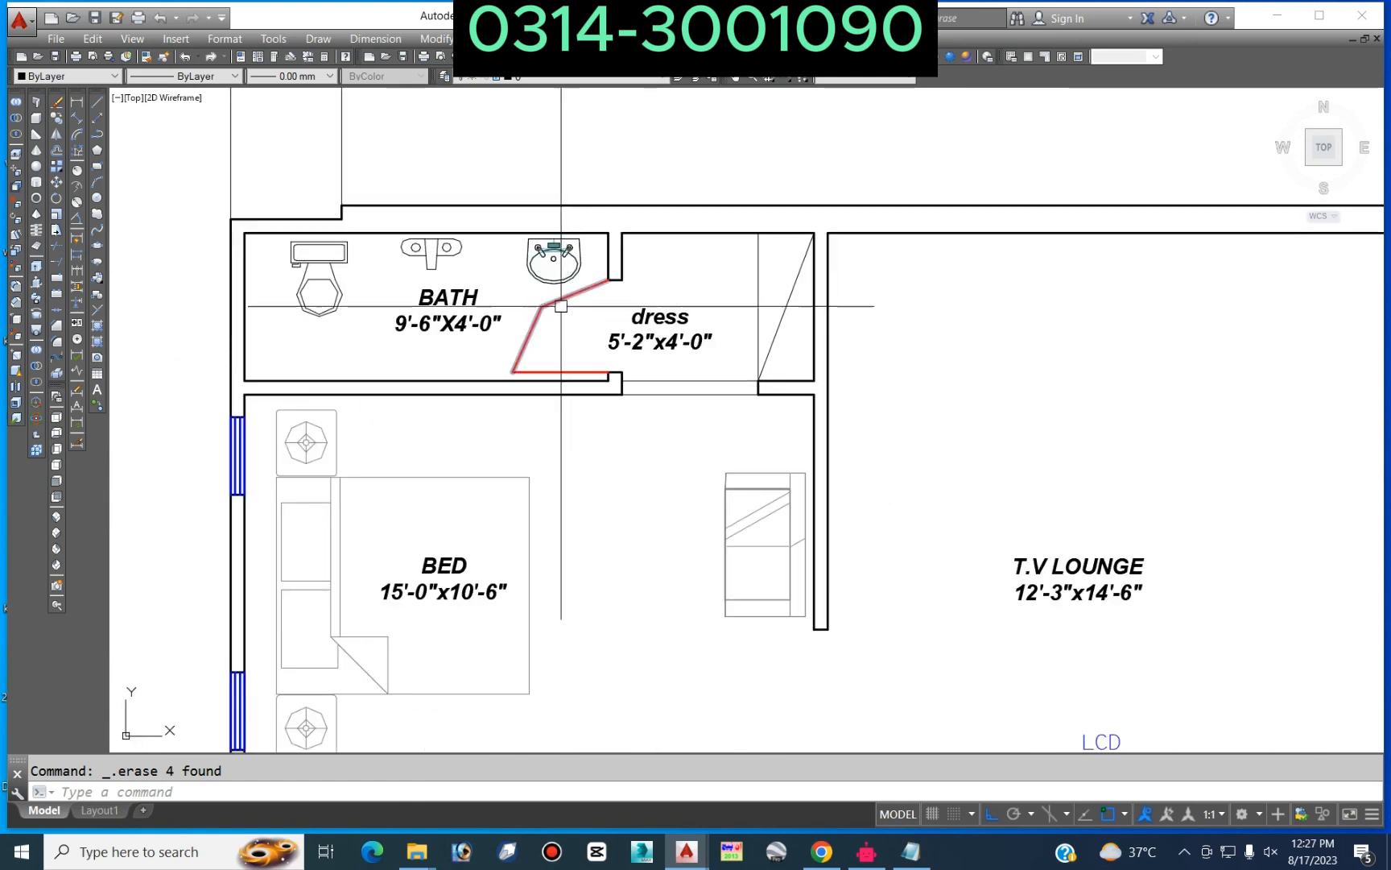
pyautogui.click(756, 418)
pyautogui.click(662, 488)
pyautogui.press('Delete')
pyautogui.scroll(-4, 841, 371)
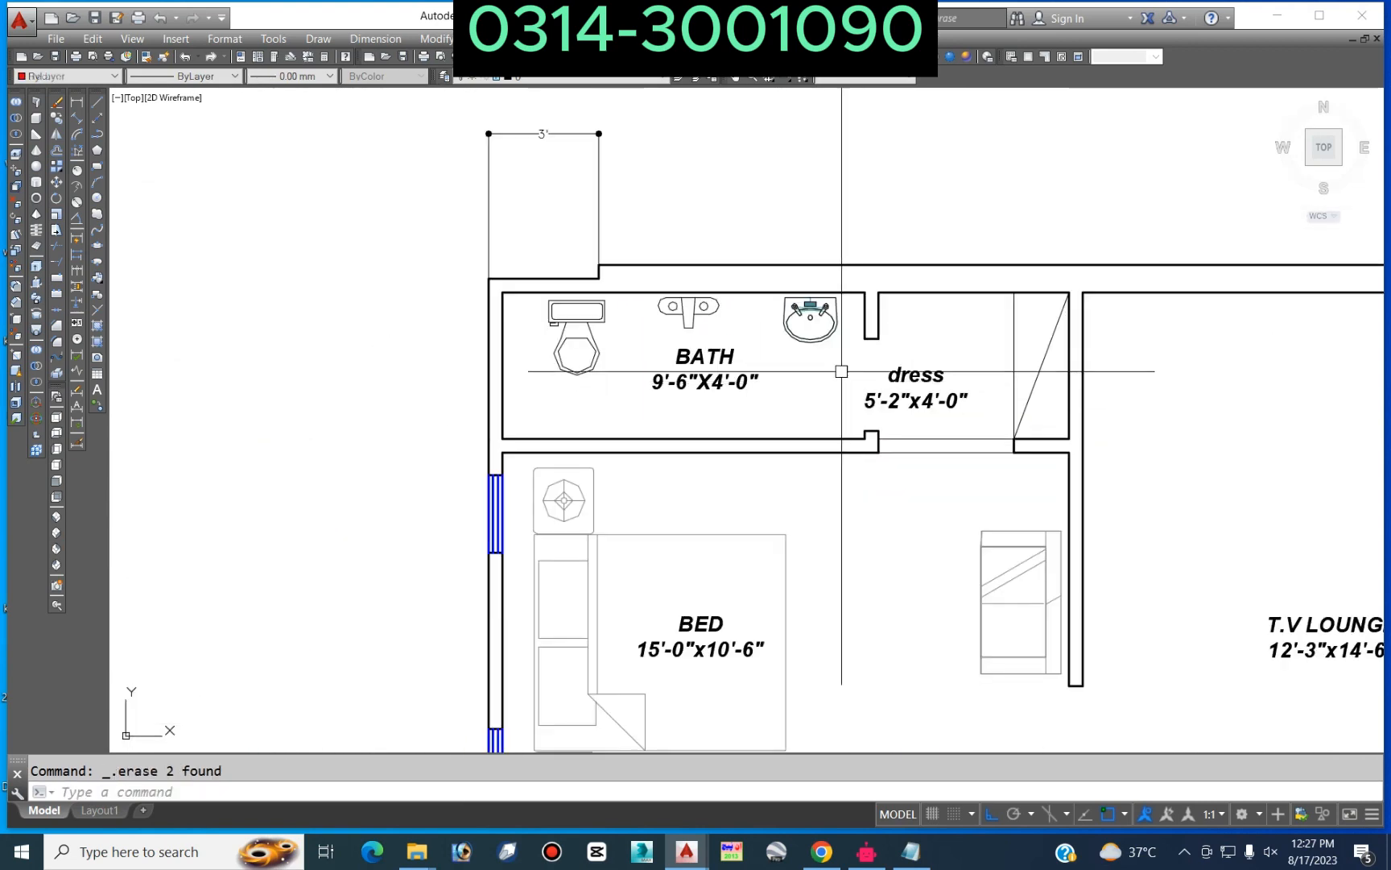
pyautogui.click(849, 315)
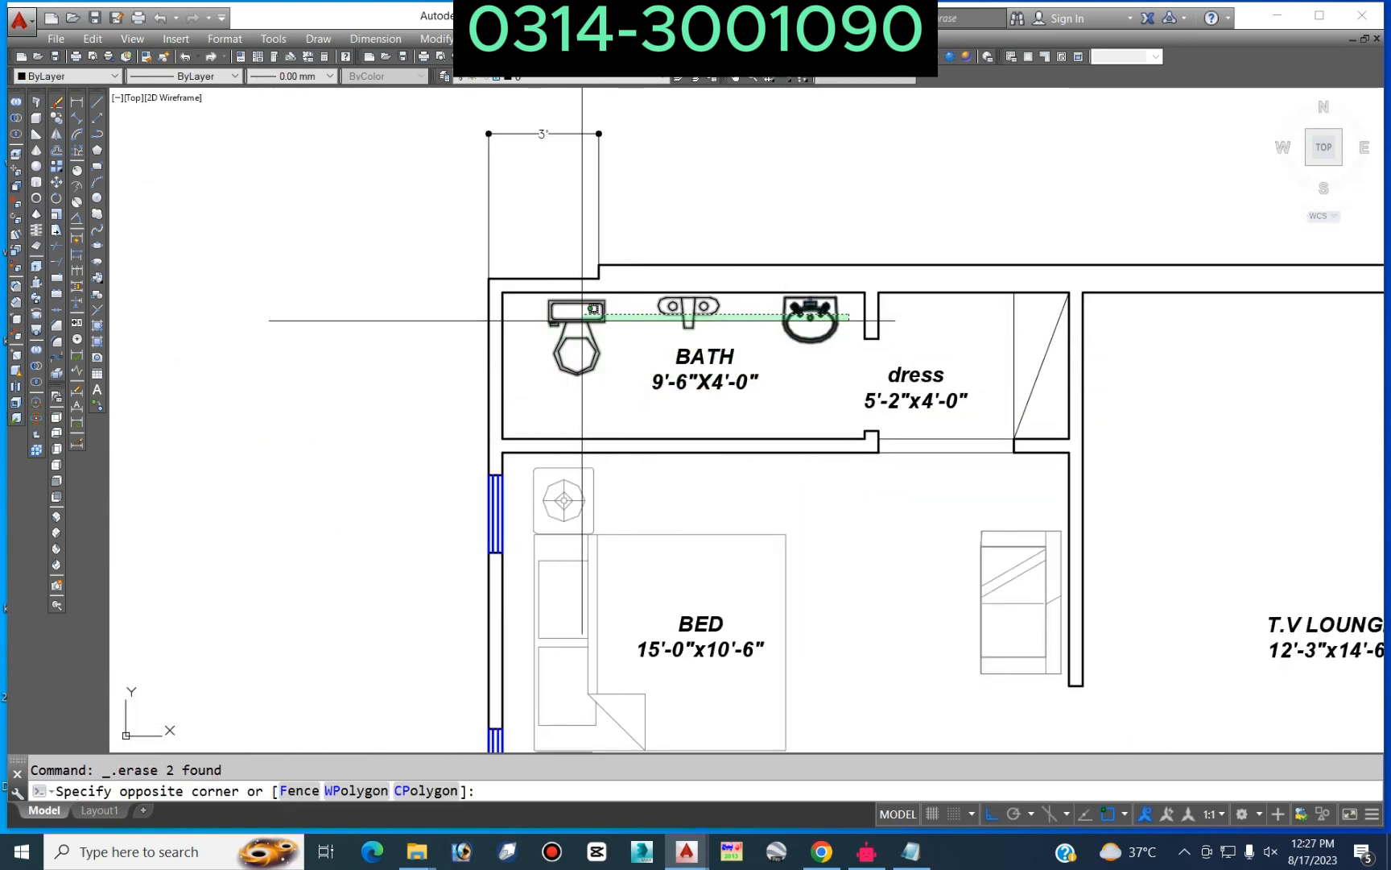
pyautogui.click(546, 324)
pyautogui.press('Delete')
# Step: Erase the wardrobe lines from the 5'-2"x4'-0" dress
pyautogui.scroll(-2, 657, 194)
pyautogui.click(657, 194)
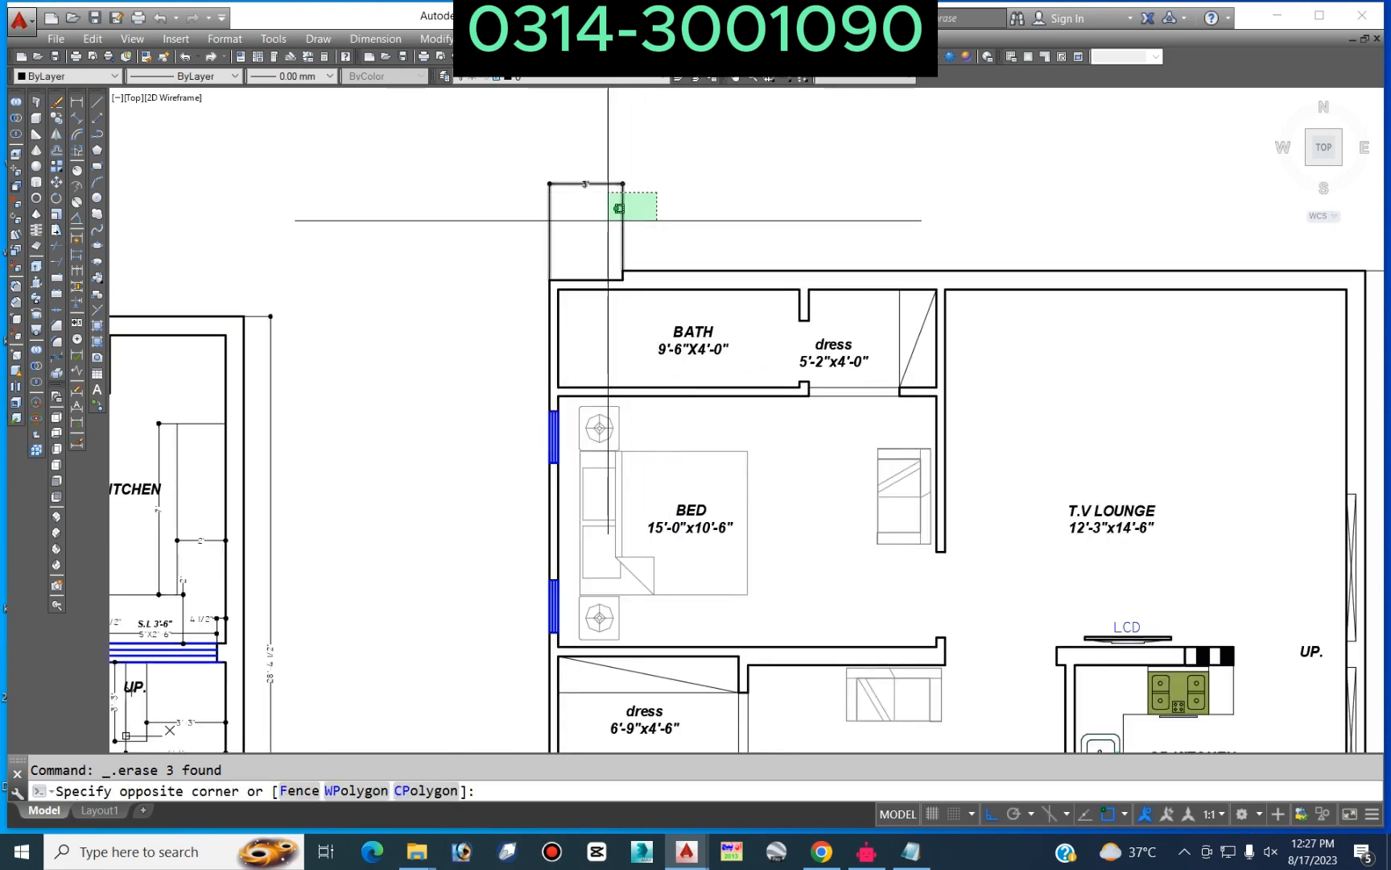
pyautogui.scroll(2, 959, 375)
pyautogui.scroll(-1, 870, 351)
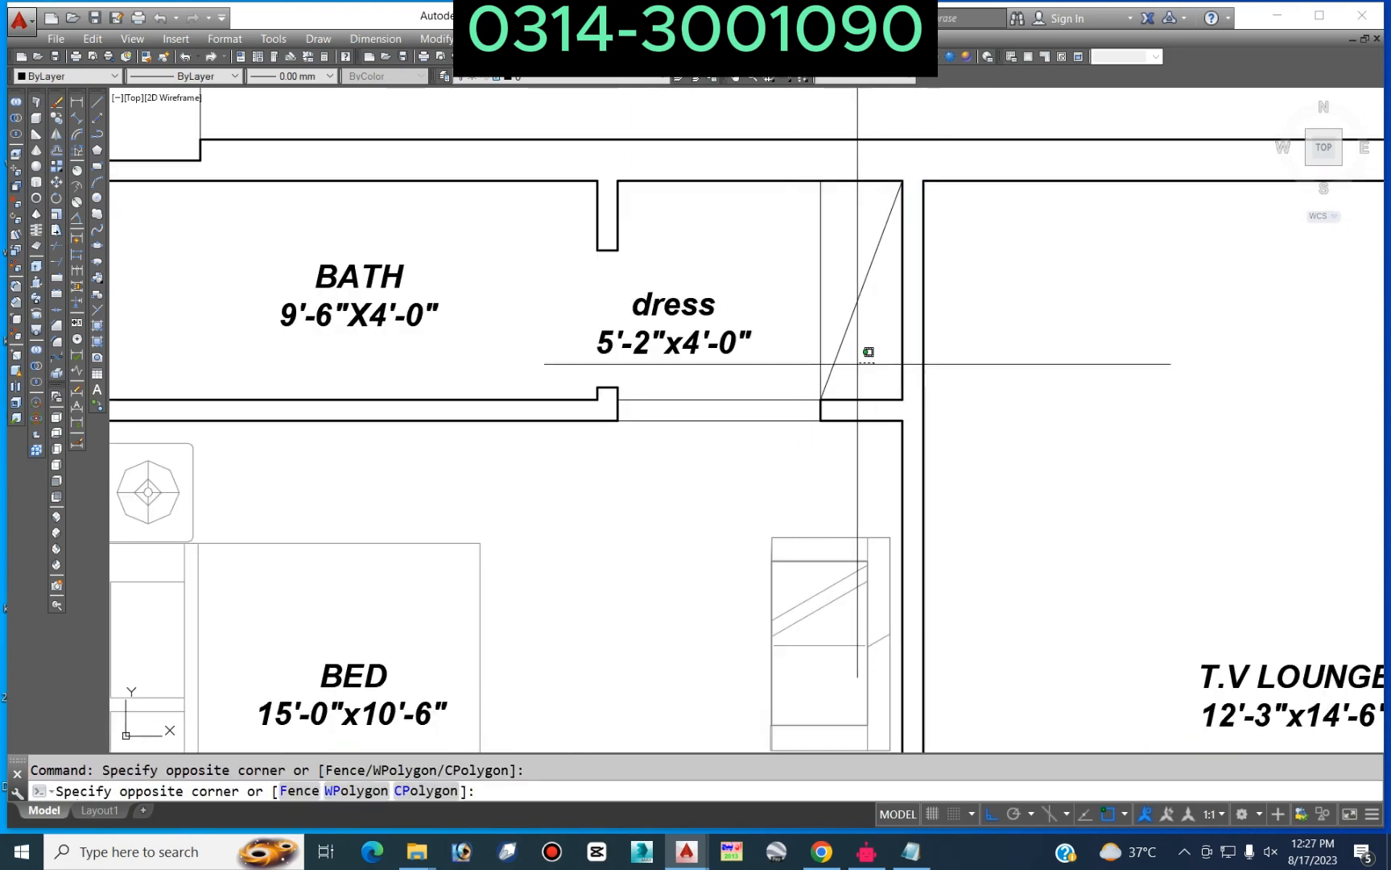
pyautogui.click(817, 366)
pyautogui.press('Delete')
# Step: Erase the armchair and the bed with its side tables from the 15'-0"x10'-6" bedroom
pyautogui.scroll(-3, 802, 266)
pyautogui.scroll(2, 799, 264)
pyautogui.click(798, 335)
pyautogui.press('Delete')
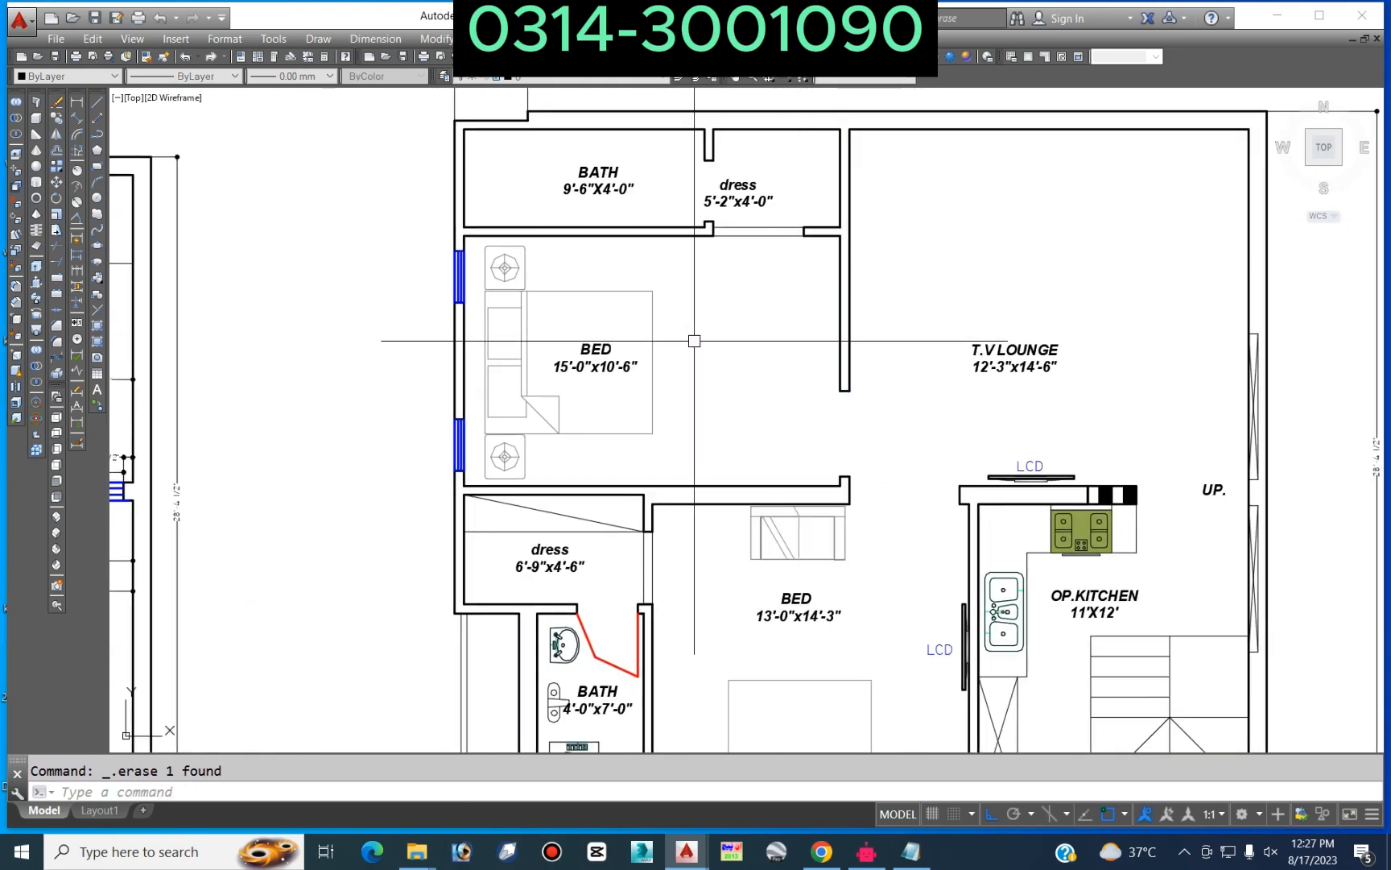
pyautogui.click(661, 335)
pyautogui.click(643, 332)
pyautogui.press('Delete')
# Step: Erase the armchair, the bed with its side tables and the LCD screen symbol from the 13'-0"x14'-3" bedroom
pyautogui.scroll(-2, 713, 363)
pyautogui.moveTo(742, 382); pyautogui.dragTo(718, 274, button='middle')
pyautogui.scroll(4, 780, 353)
pyautogui.click(779, 354)
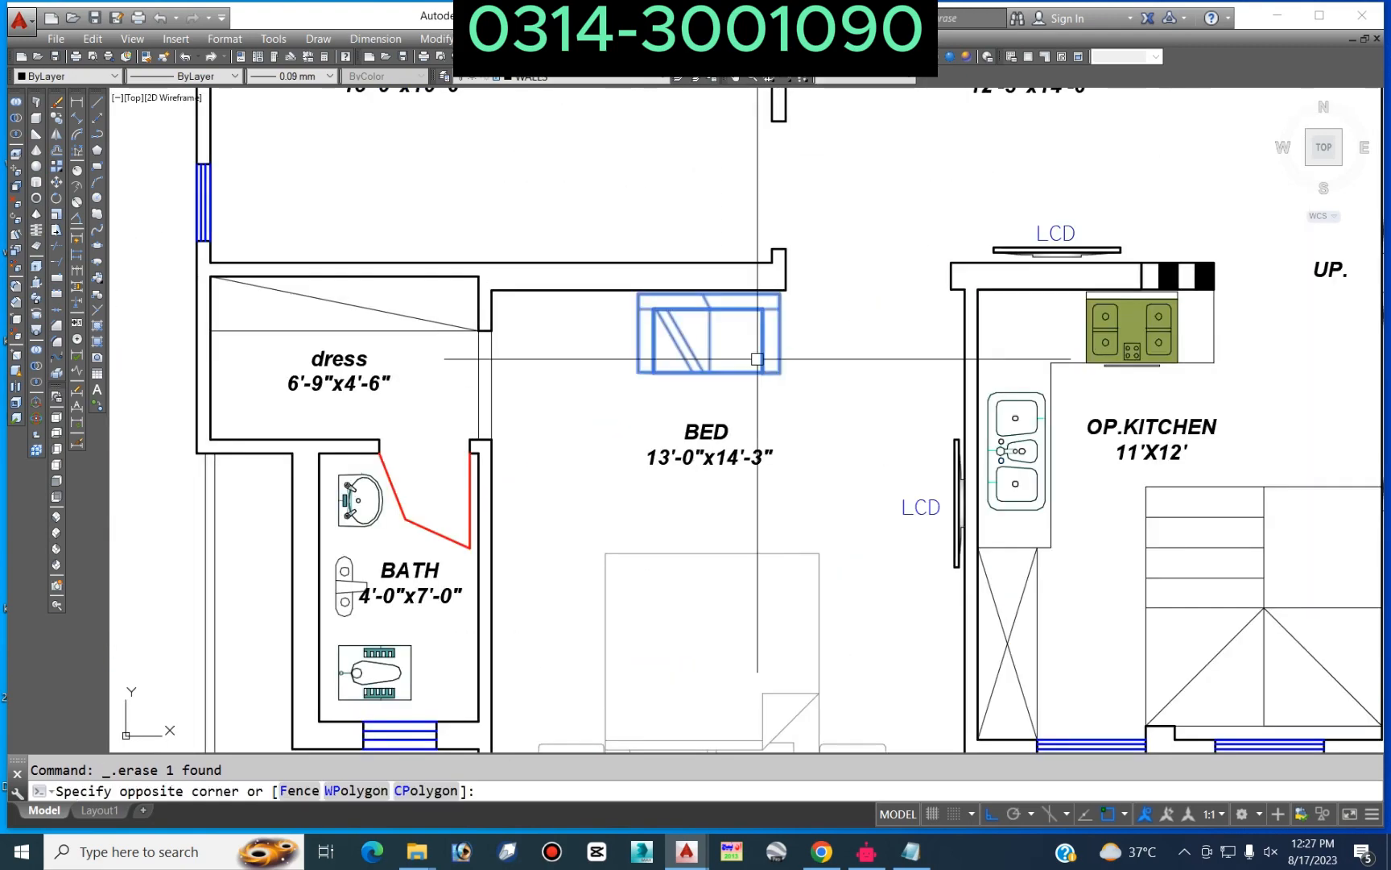
pyautogui.scroll(-2, 741, 339)
pyautogui.click(724, 322)
pyautogui.press('Delete')
pyautogui.scroll(2, 876, 406)
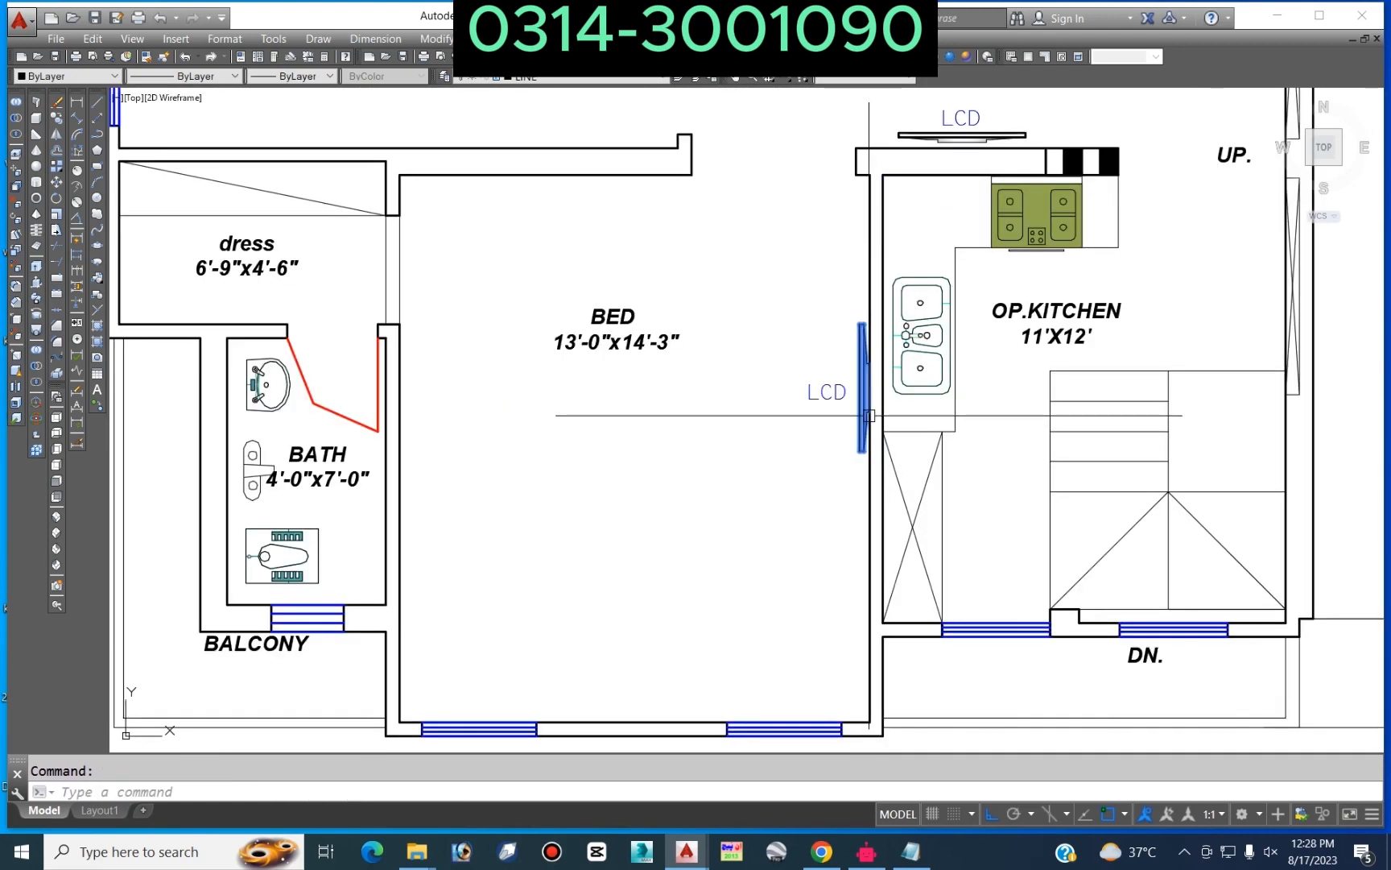
pyautogui.press('Delete')
# Step: Erase the wardrobe lines from the 6'-9"x4'-6" dress
pyautogui.scroll(-3, 869, 415)
pyautogui.scroll(4, 698, 328)
pyautogui.click(715, 252)
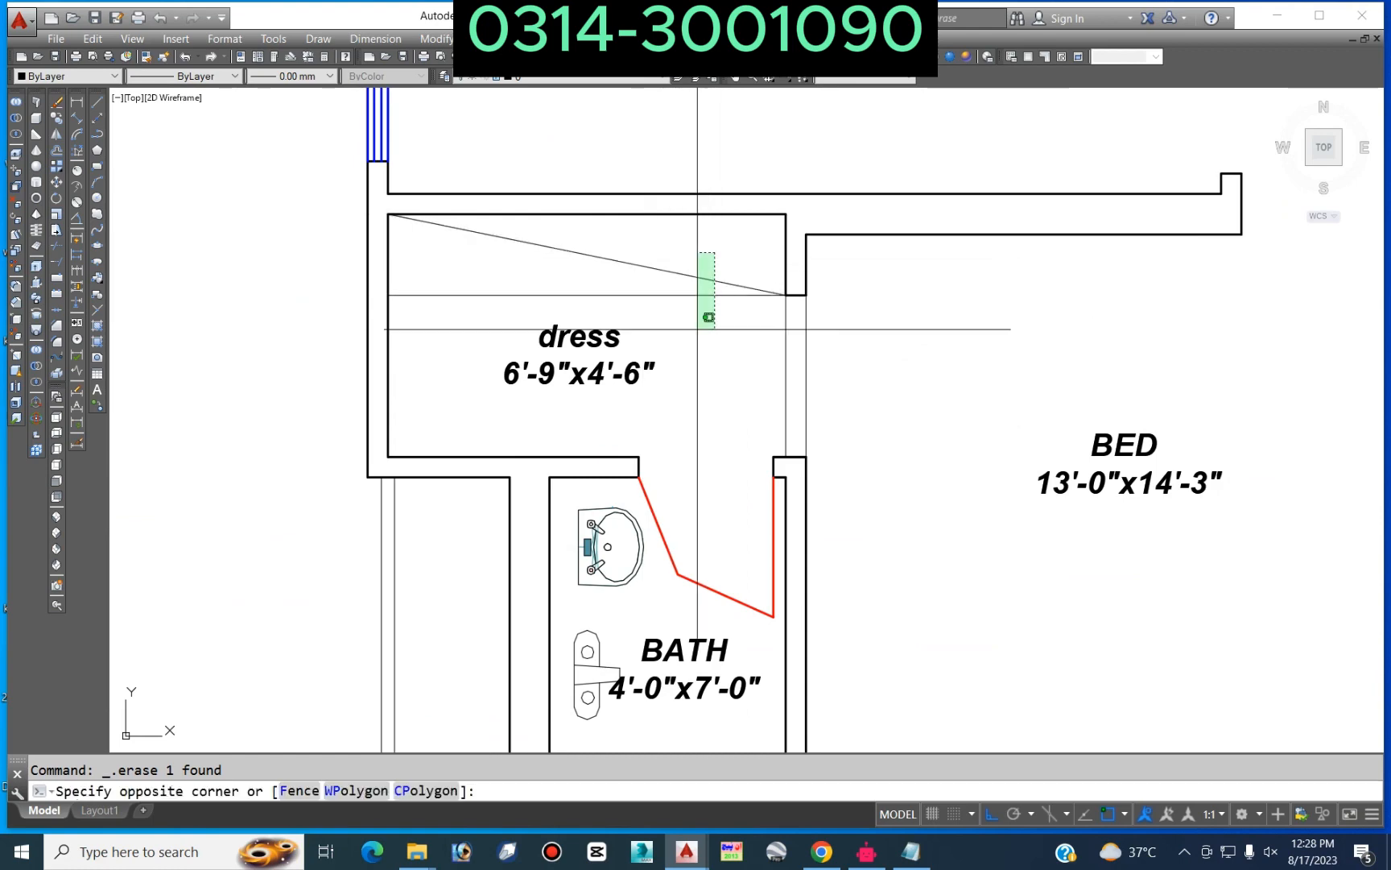
pyautogui.press('Escape')
# Step: Erase the sanitary fixtures and the red door from the 4'-0"x7'-0" bath
pyautogui.scroll(-3, 709, 317)
pyautogui.scroll(4, 727, 410)
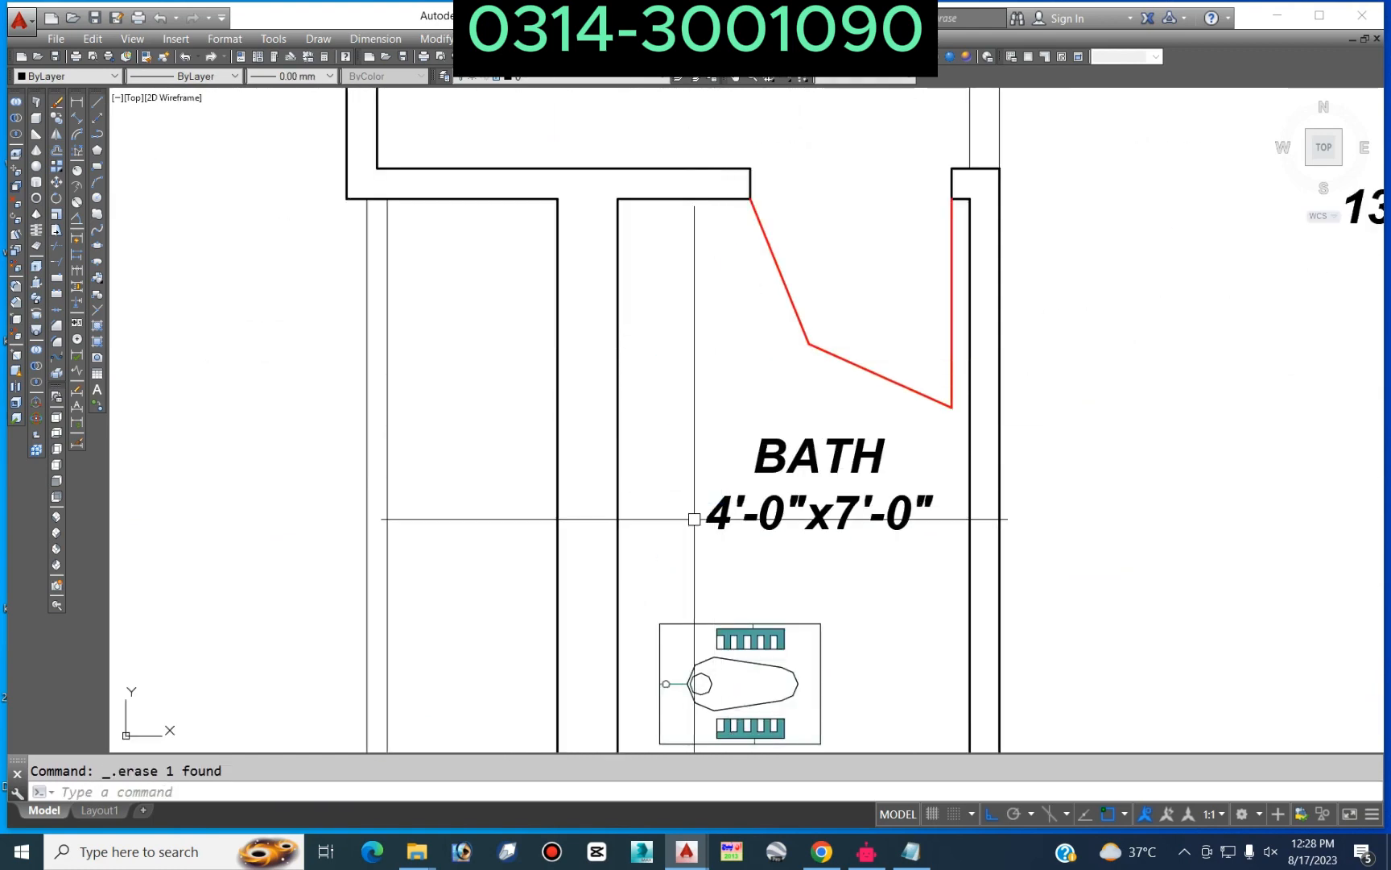
pyautogui.scroll(5, 900, 410)
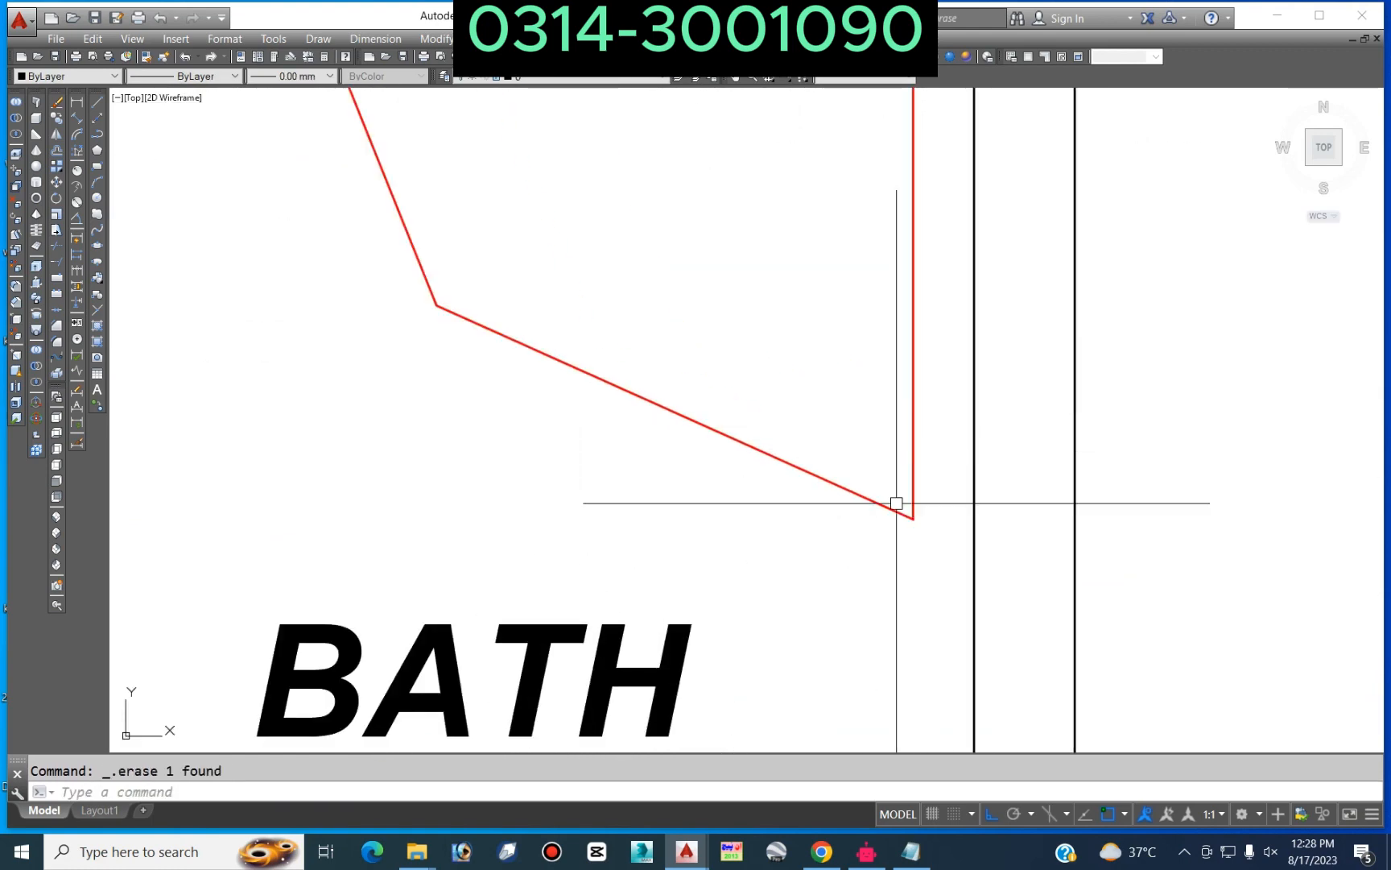
pyautogui.press('Delete')
pyautogui.scroll(-5, 876, 528)
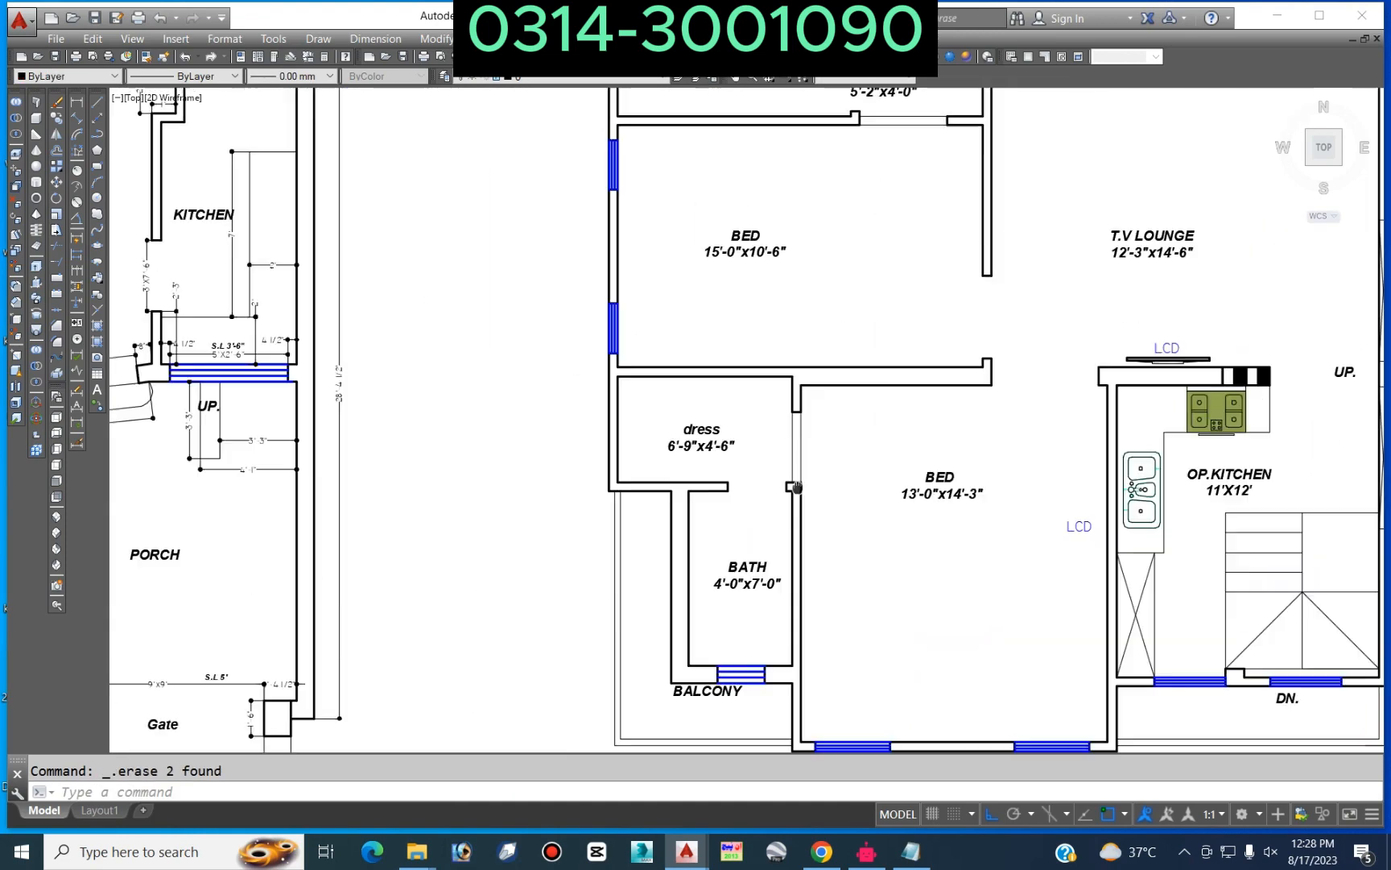
# Step: Move the vertical overall dimension line on the plan's right side closer to the outer wall
pyautogui.scroll(-4, 758, 408)
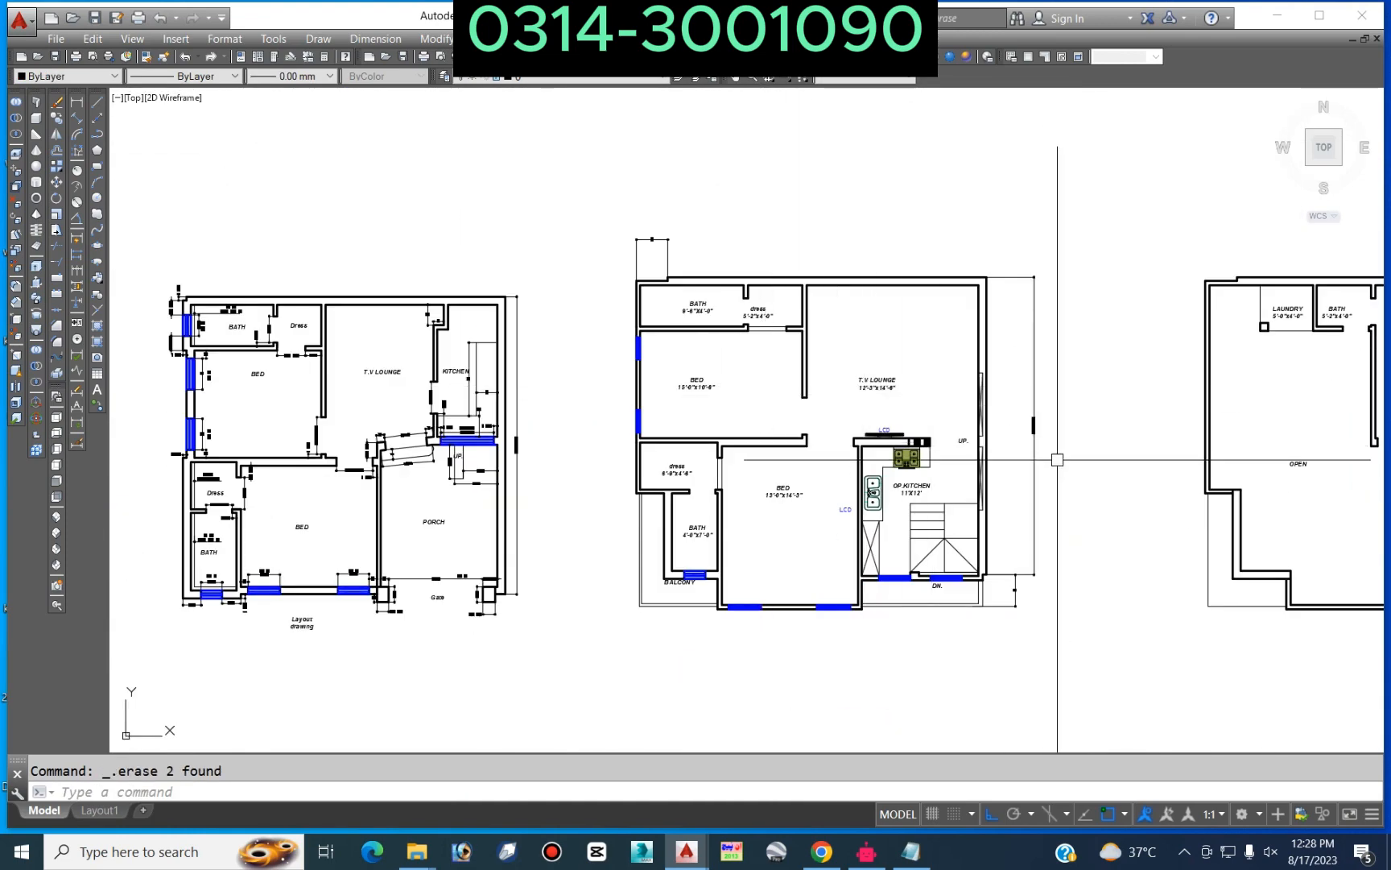
pyautogui.scroll(5, 1057, 460)
pyautogui.click(1025, 513)
pyautogui.click(957, 568)
pyautogui.scroll(5, 1006, 558)
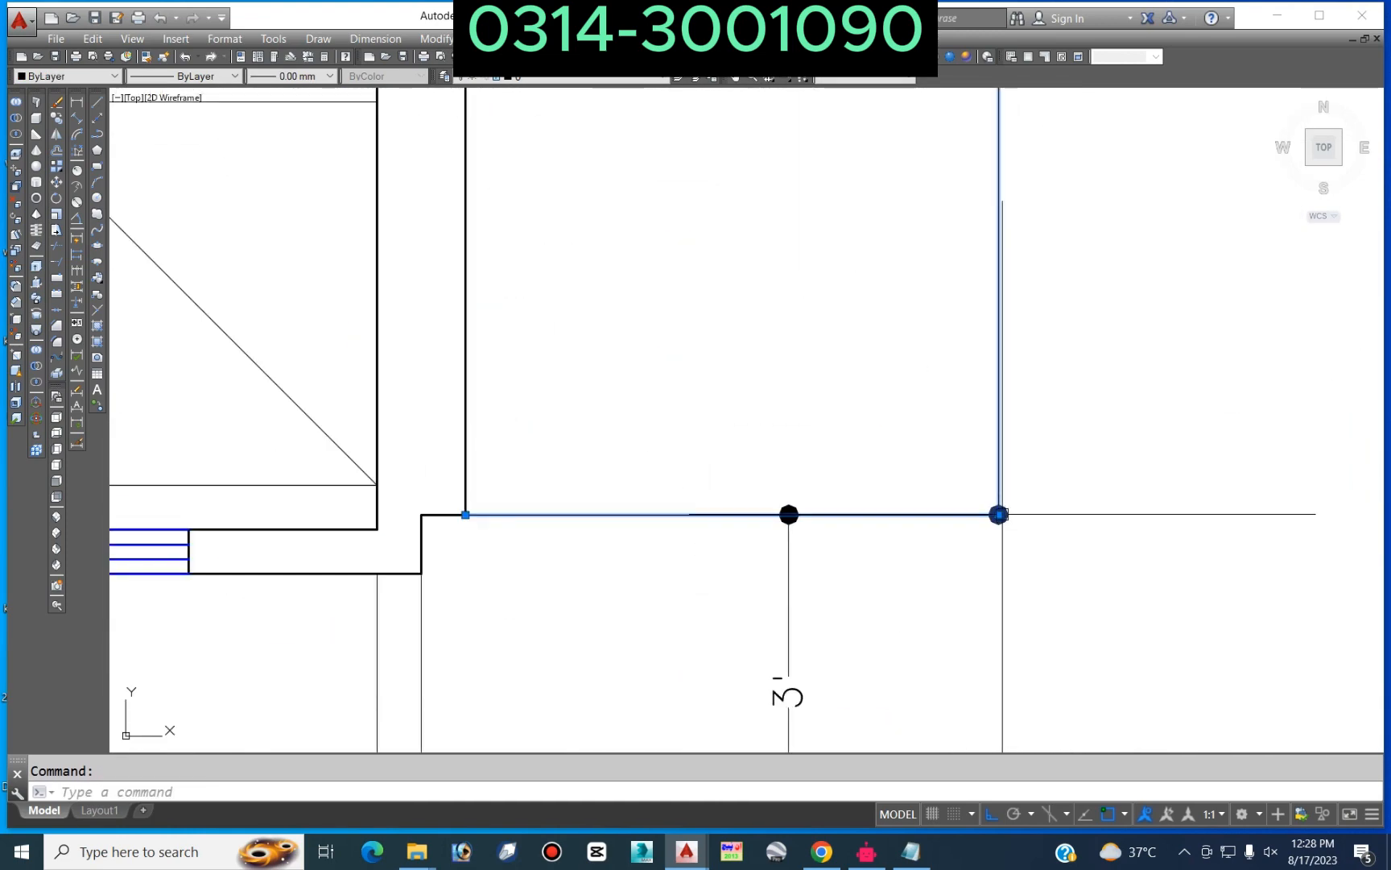
pyautogui.click(998, 514)
pyautogui.click(666, 514)
# Step: Align the 3' balcony dimension line with the vertical overall dimension line above it
pyautogui.click(838, 603)
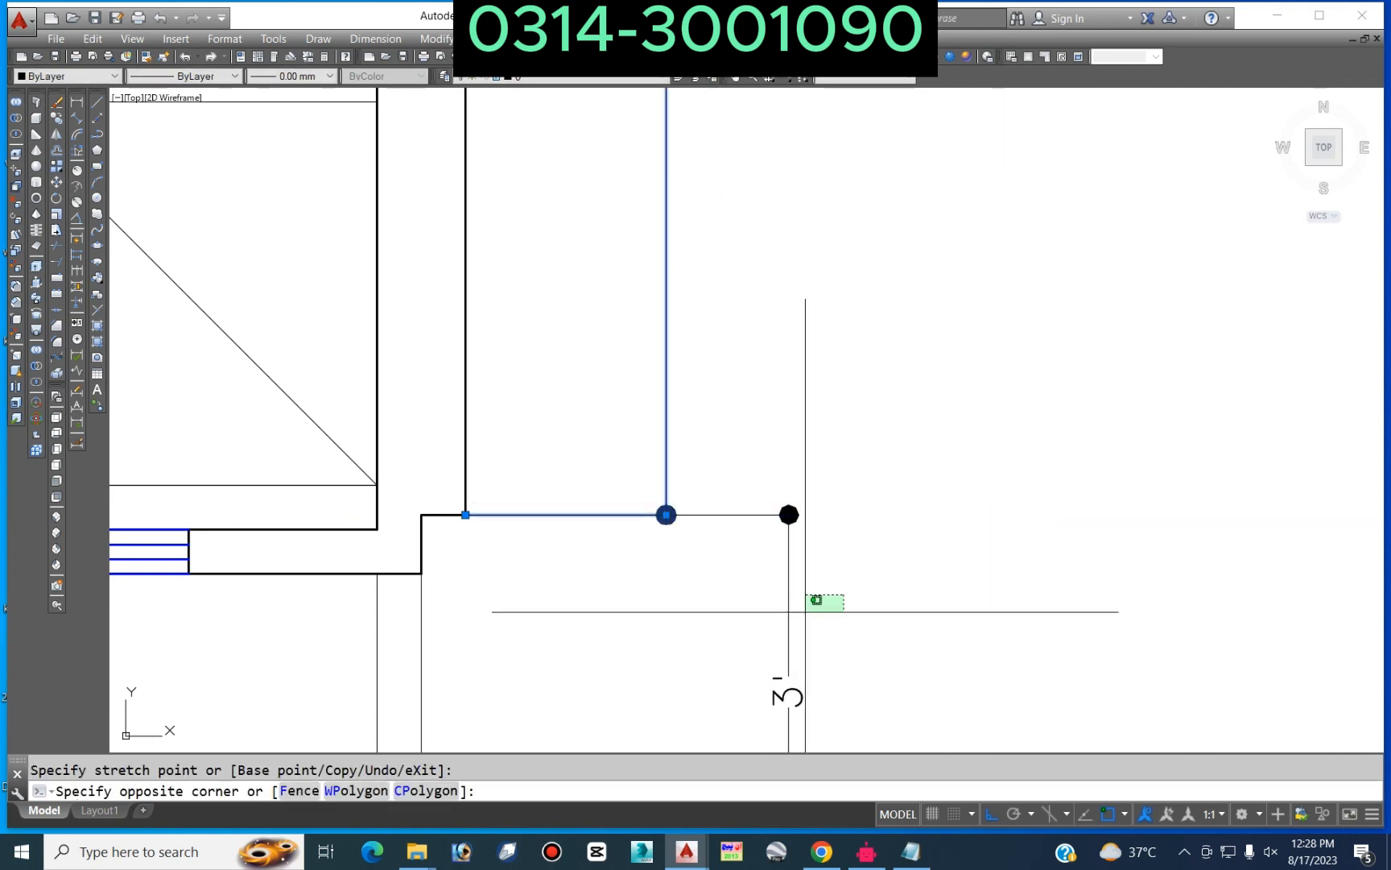
pyautogui.click(797, 531)
pyautogui.click(788, 514)
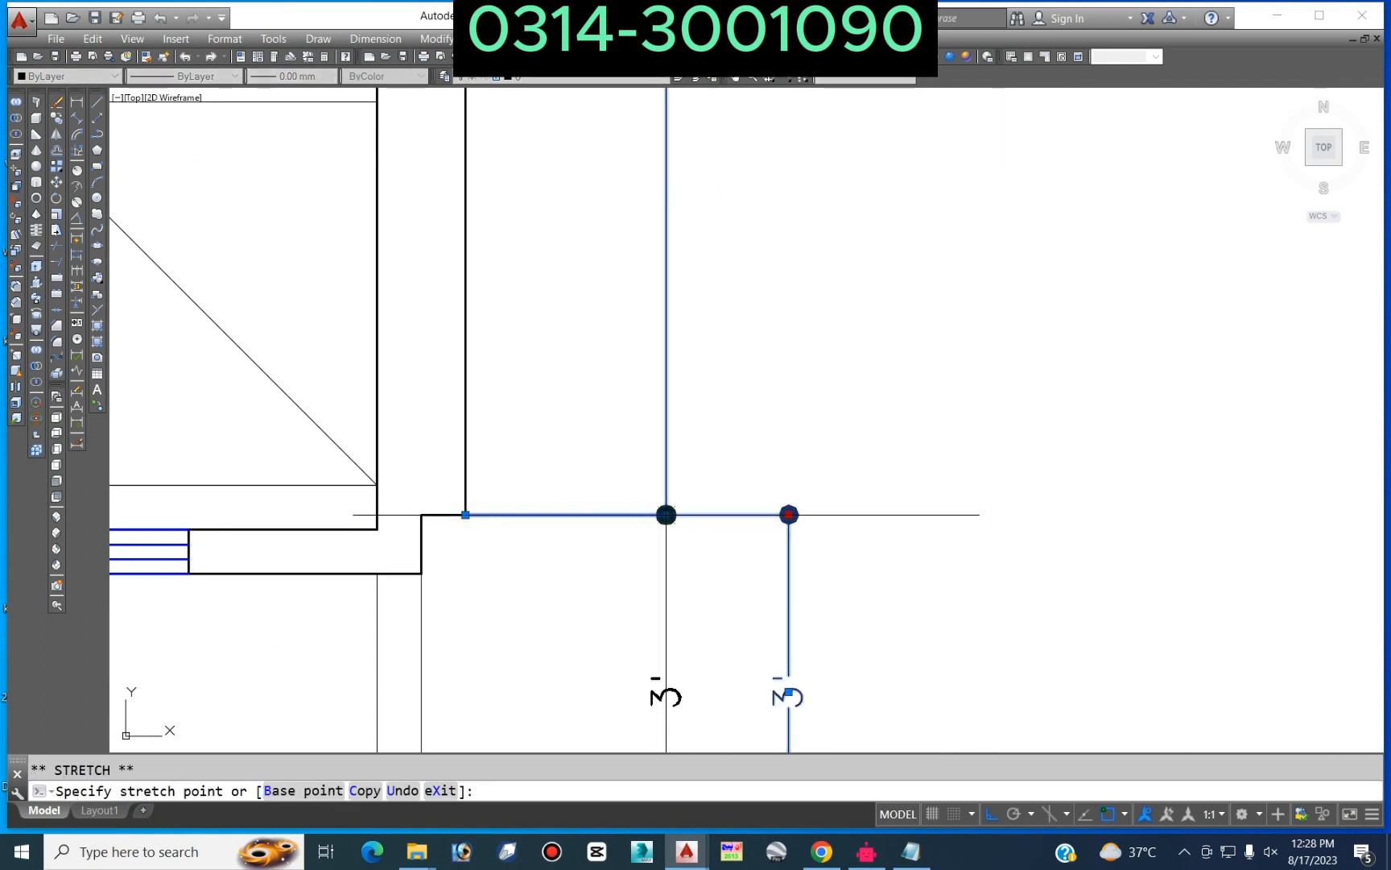
pyautogui.scroll(-6, 888, 441)
pyautogui.press('Escape')
pyautogui.moveTo(944, 332); pyautogui.dragTo(894, 642, button='middle')
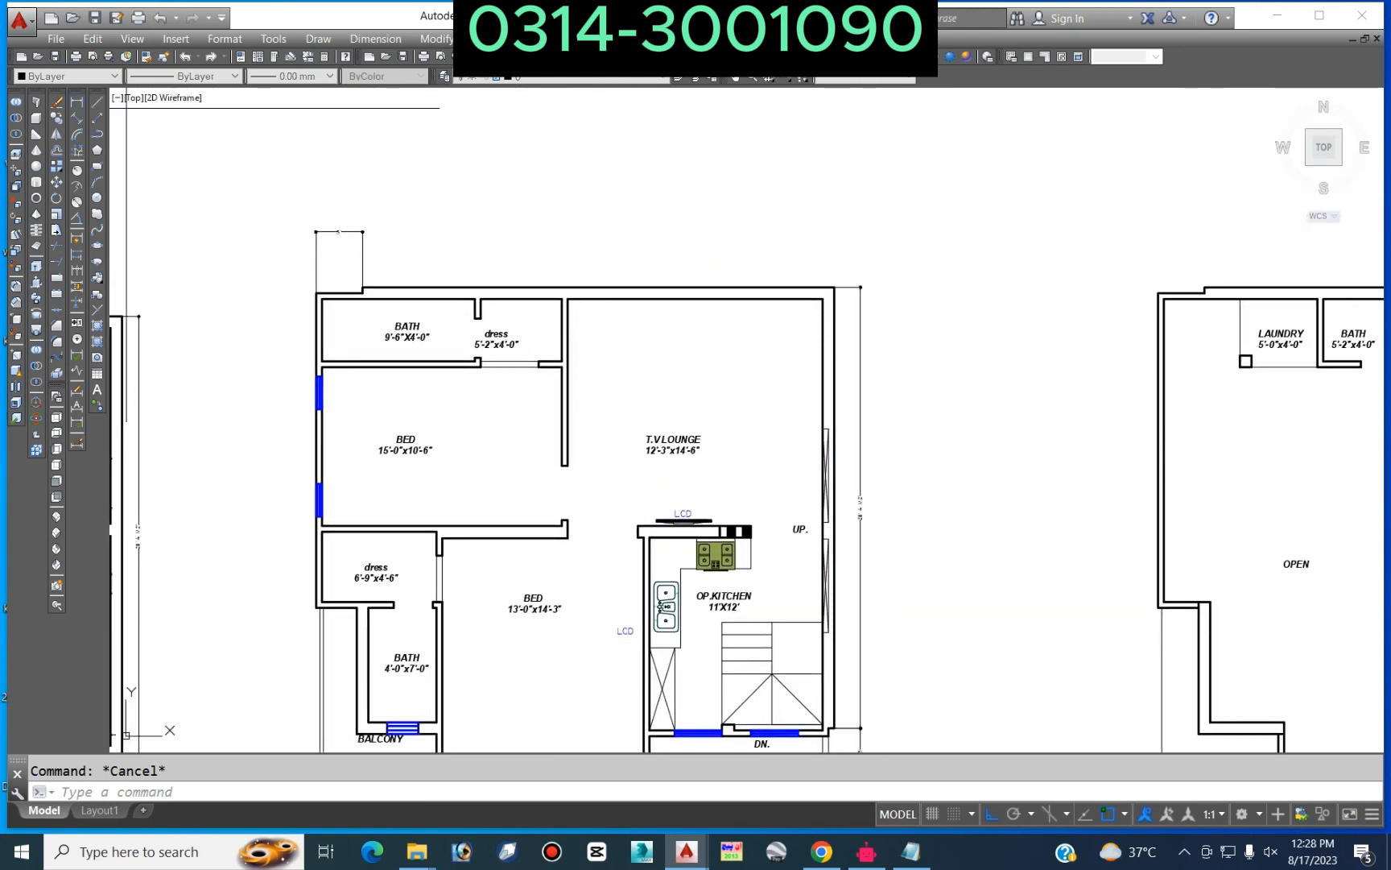
# Step: Add a linear dimension above the top outer wall, from its right corner to the small offset near the bath
pyautogui.click(77, 103)
pyautogui.scroll(-4, 1127, 318)
pyautogui.scroll(5, 1002, 318)
pyautogui.click(1000, 326)
pyautogui.scroll(-2, 1119, 329)
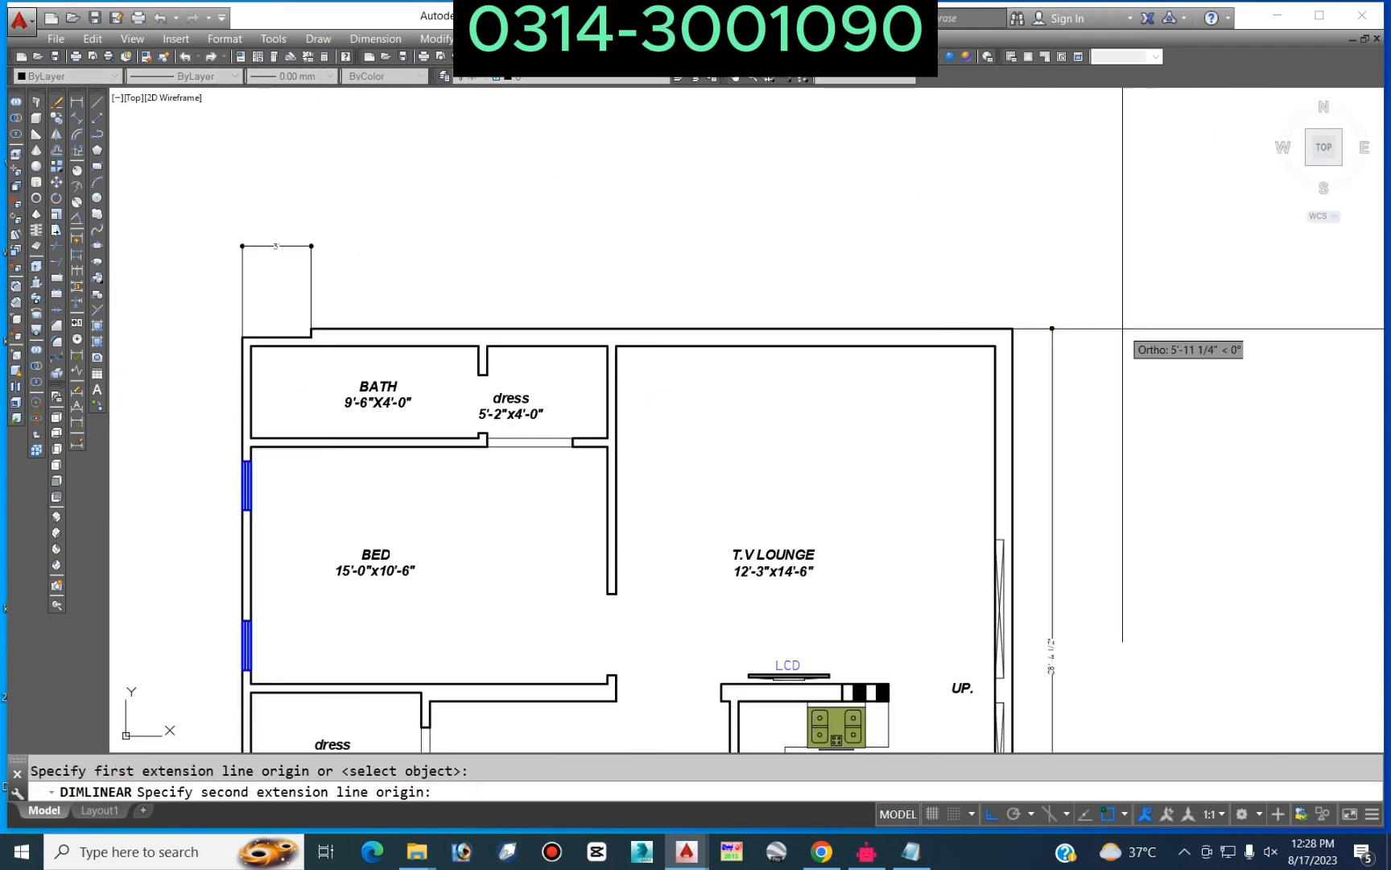
pyautogui.scroll(5, 346, 329)
pyautogui.click(294, 326)
pyautogui.scroll(-4, 534, 323)
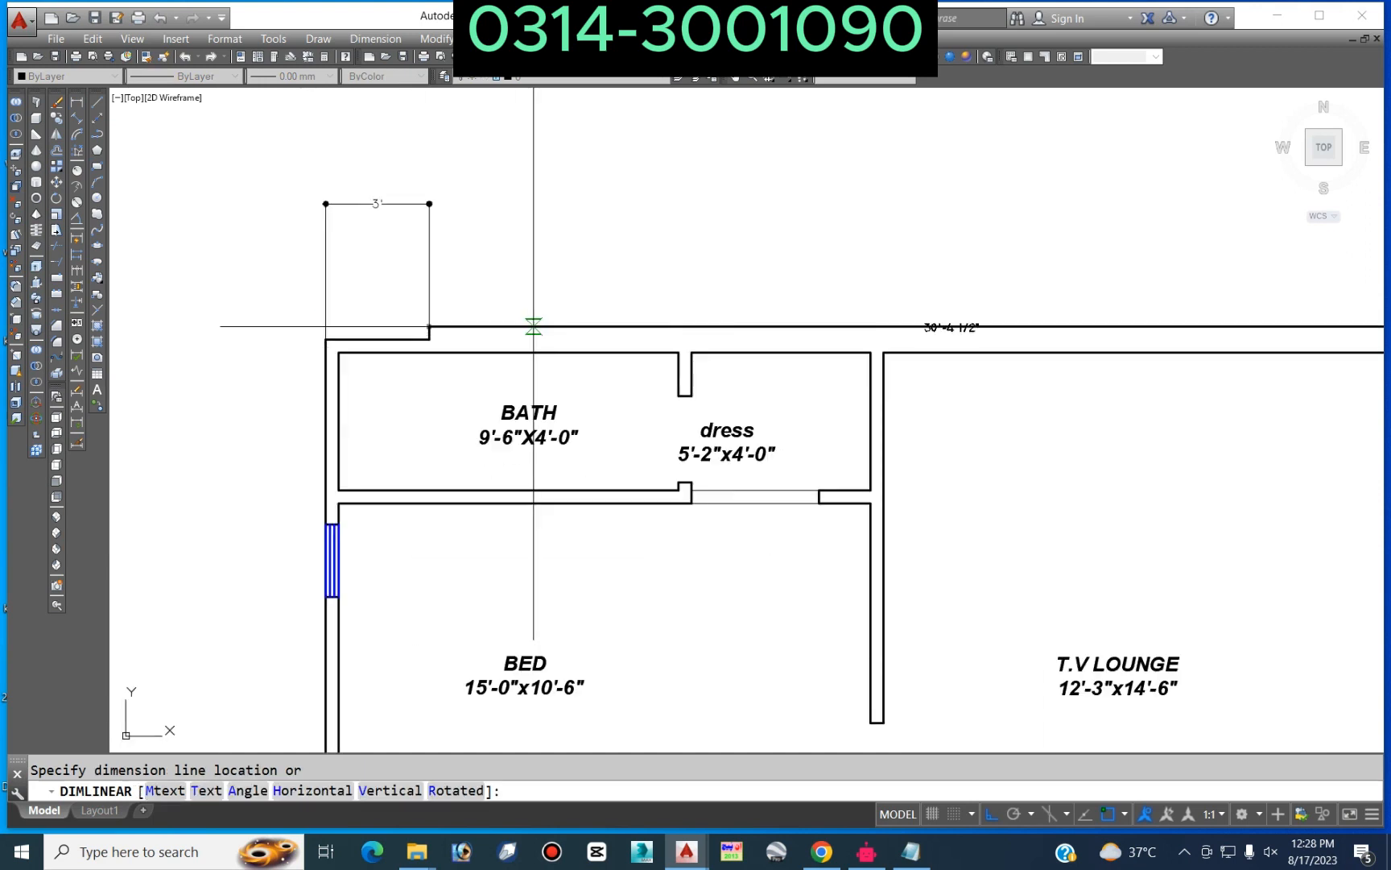
pyautogui.click(497, 289)
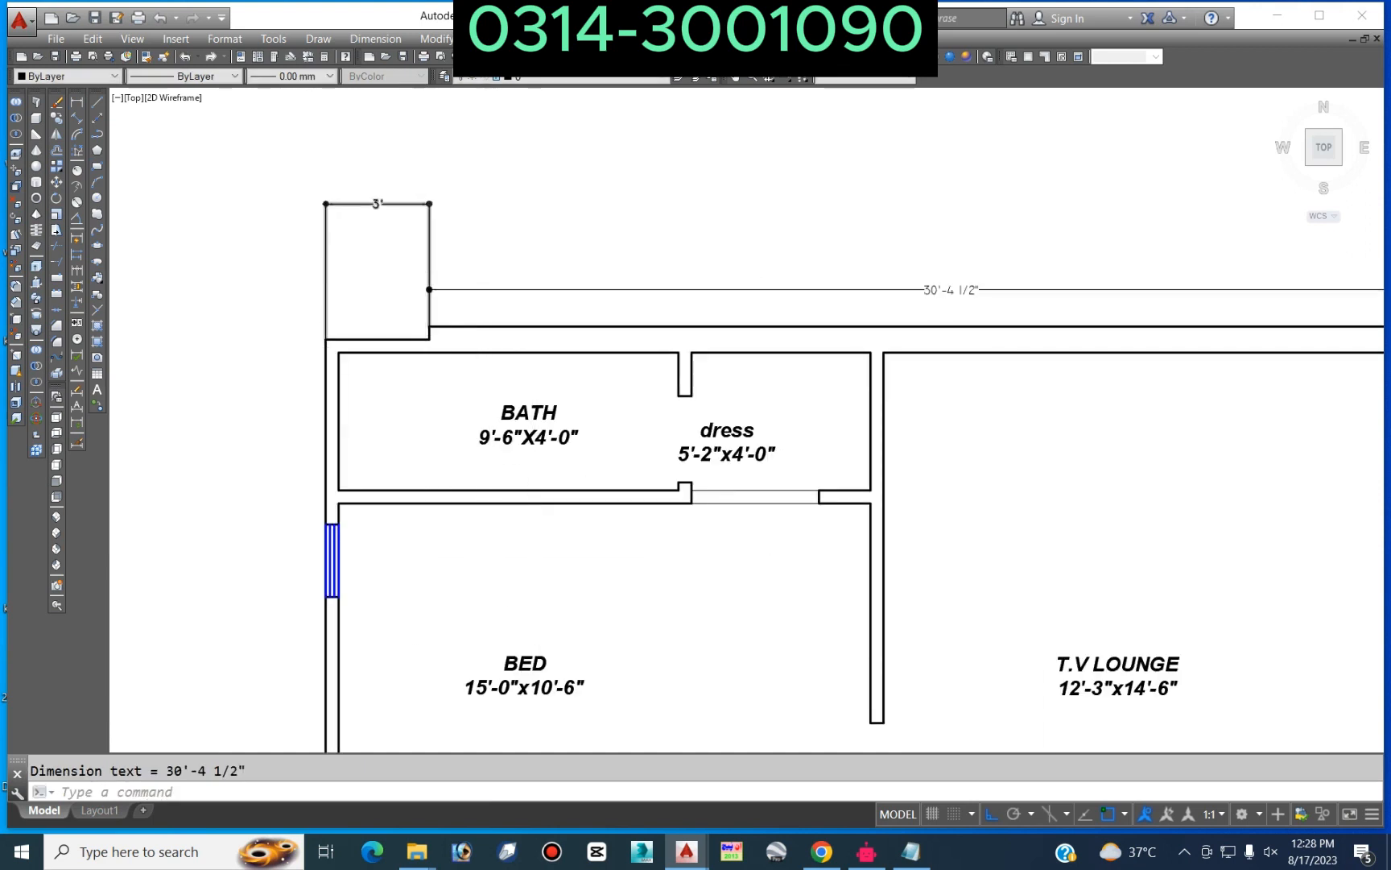
# Step: Lower the 3' dimension line above the bath so it lines up with the new top wall dimension
pyautogui.scroll(5, 451, 274)
pyautogui.click(459, 254)
pyautogui.click(379, 271)
pyautogui.scroll(-5, 531, 274)
pyautogui.click(506, 214)
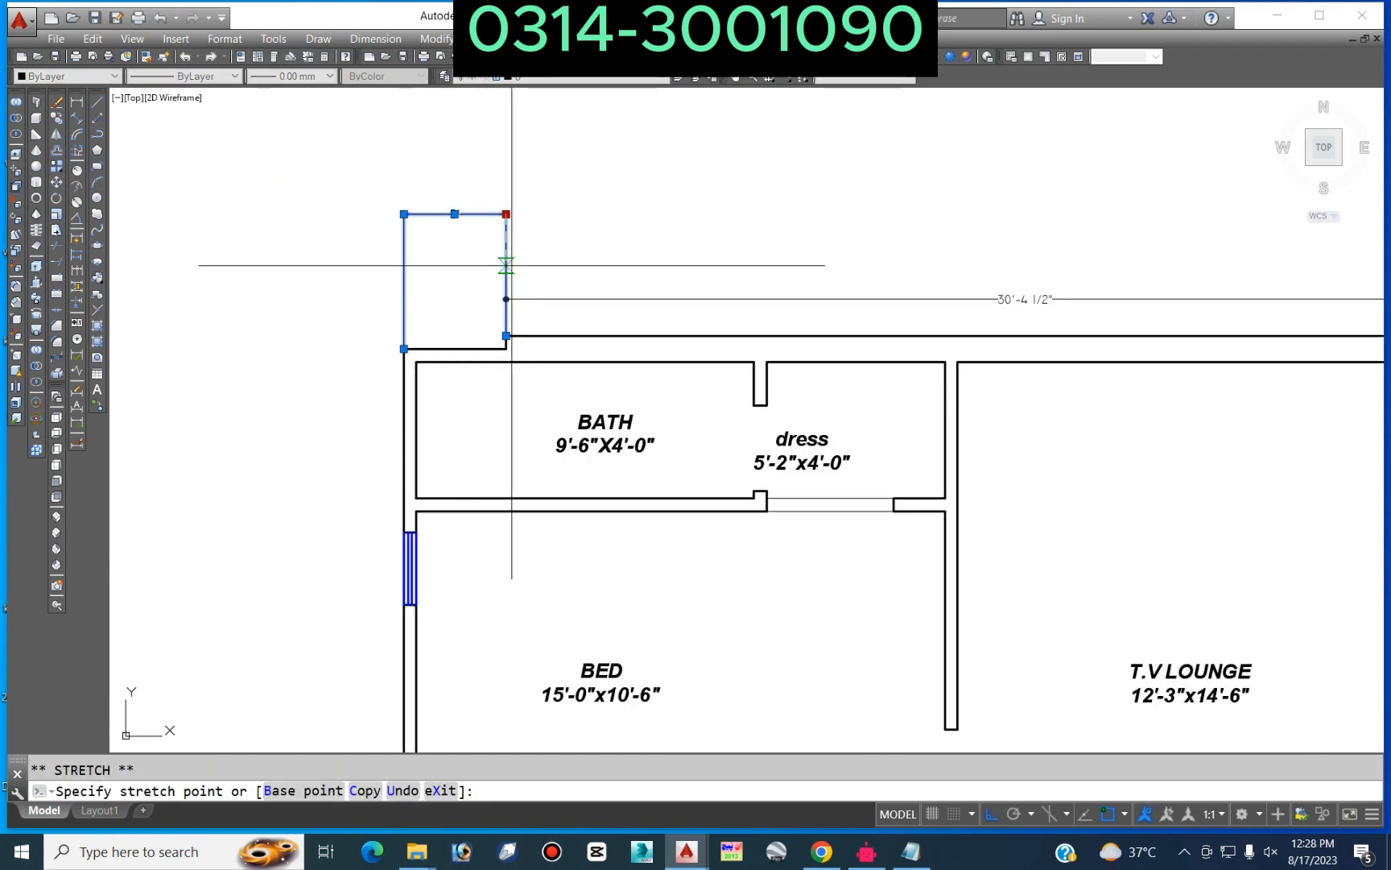
pyautogui.scroll(4, 506, 241)
pyautogui.scroll(6, 476, 318)
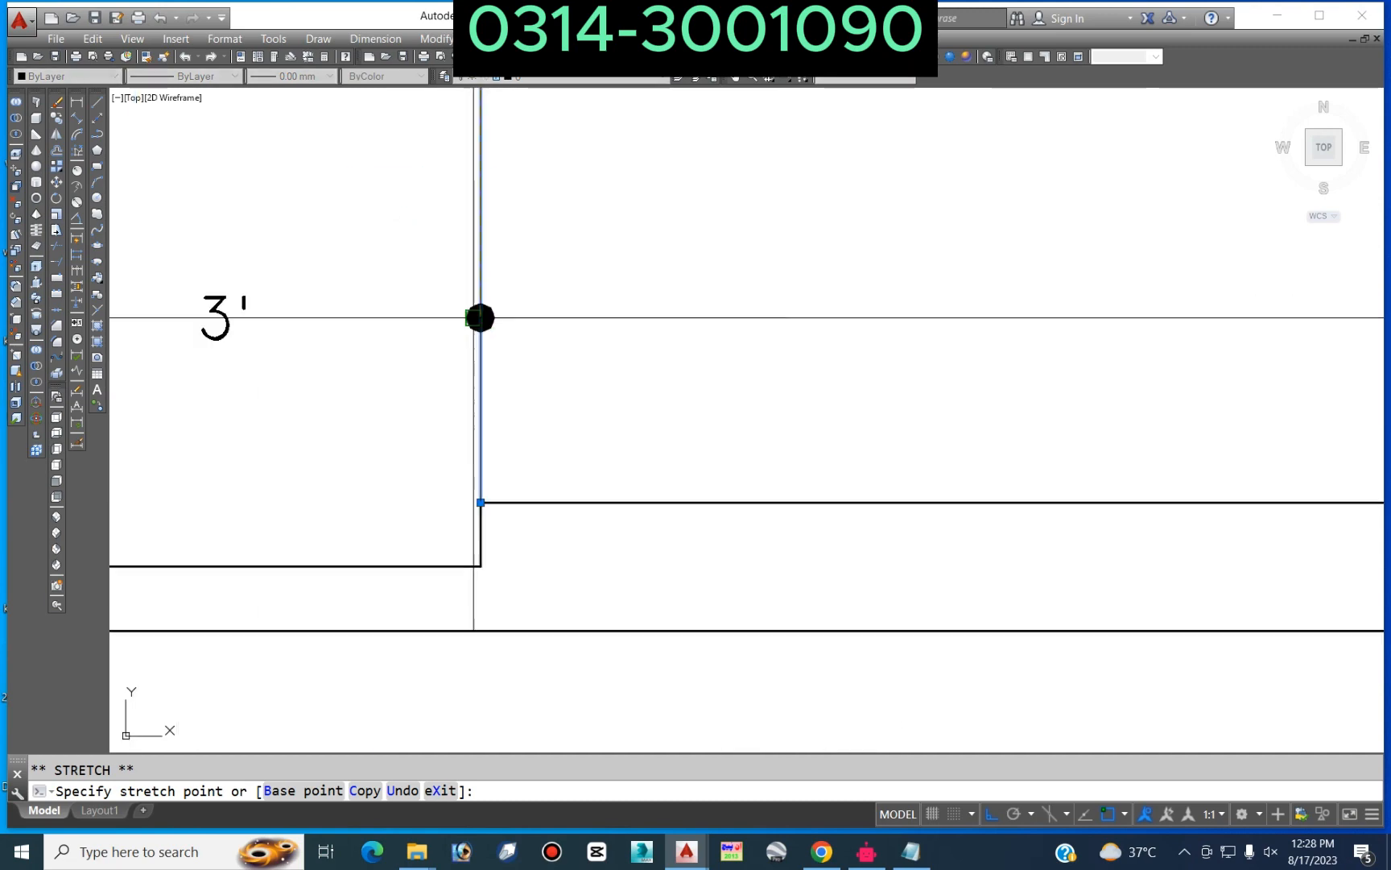
pyautogui.press('Escape')
# Step: Shift the right extension line of the top wall dimension 4.5 inches inward from the outer corner
pyautogui.scroll(-10, 483, 347)
pyautogui.scroll(-5, 481, 372)
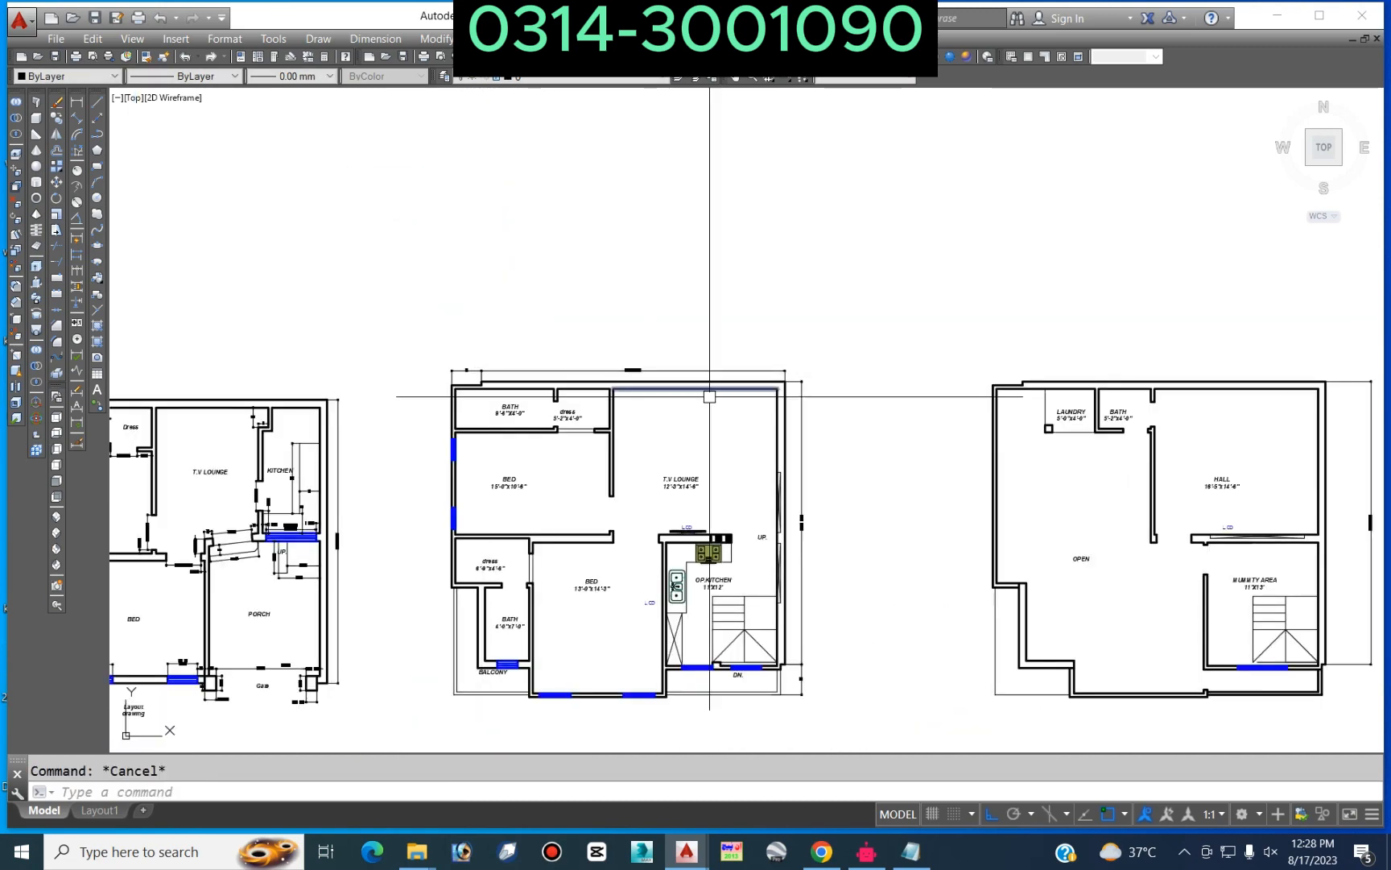
pyautogui.scroll(7, 689, 366)
pyautogui.click(656, 388)
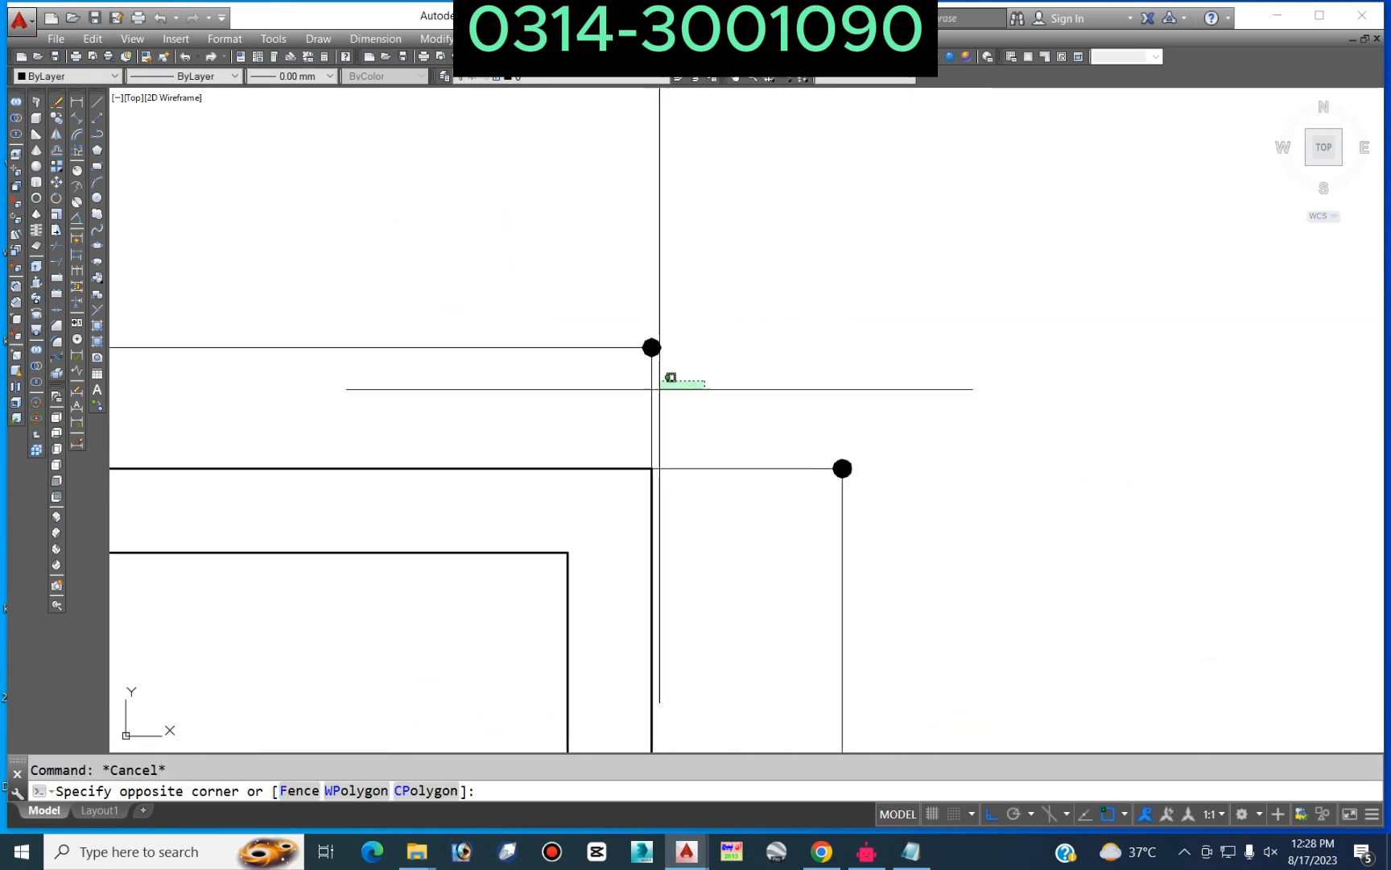
pyautogui.click(651, 468)
pyautogui.write('4.5')
pyautogui.press('Return')
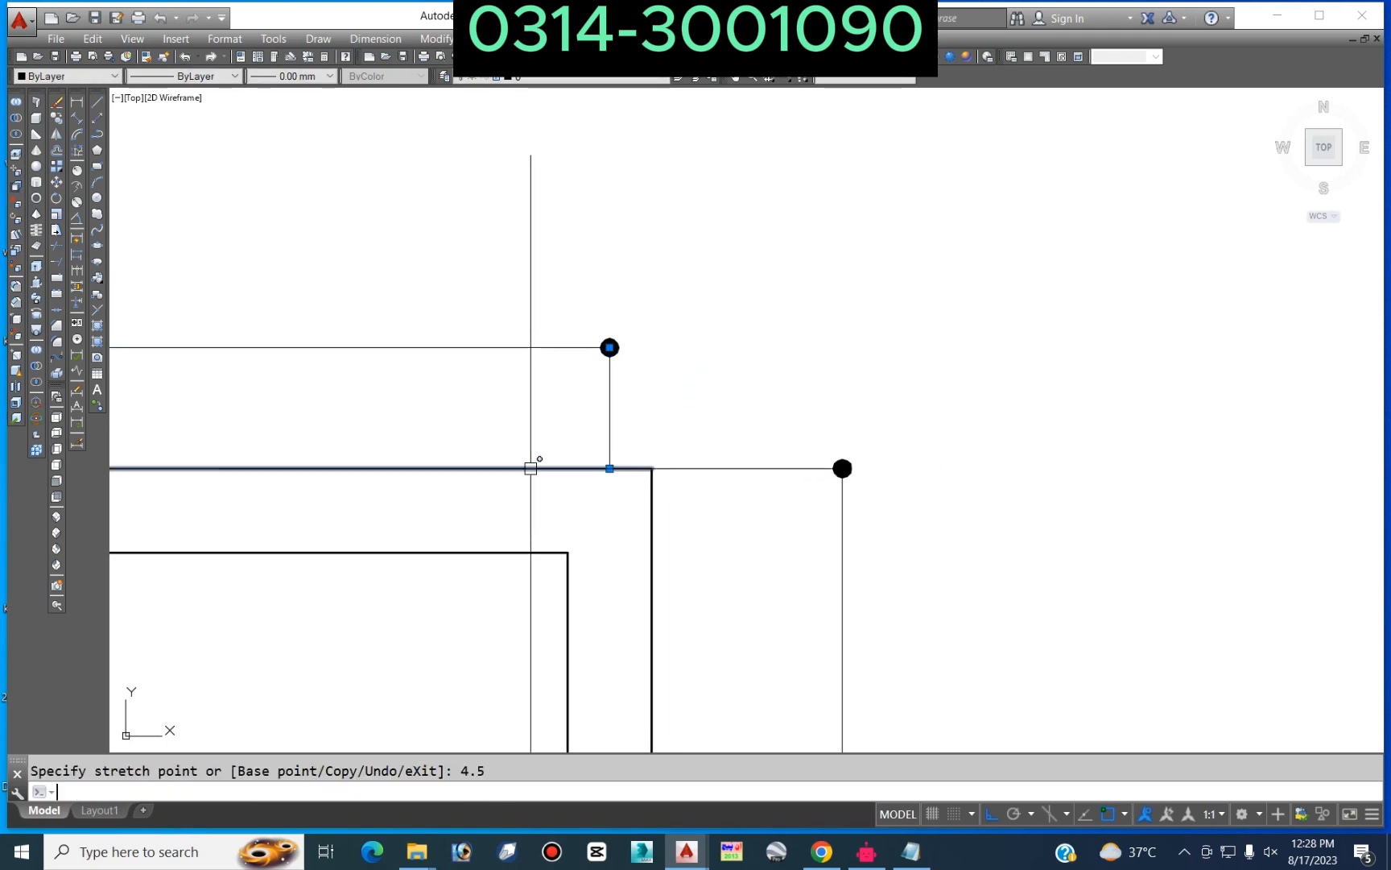
pyautogui.scroll(-3, 531, 468)
pyautogui.press('Escape')
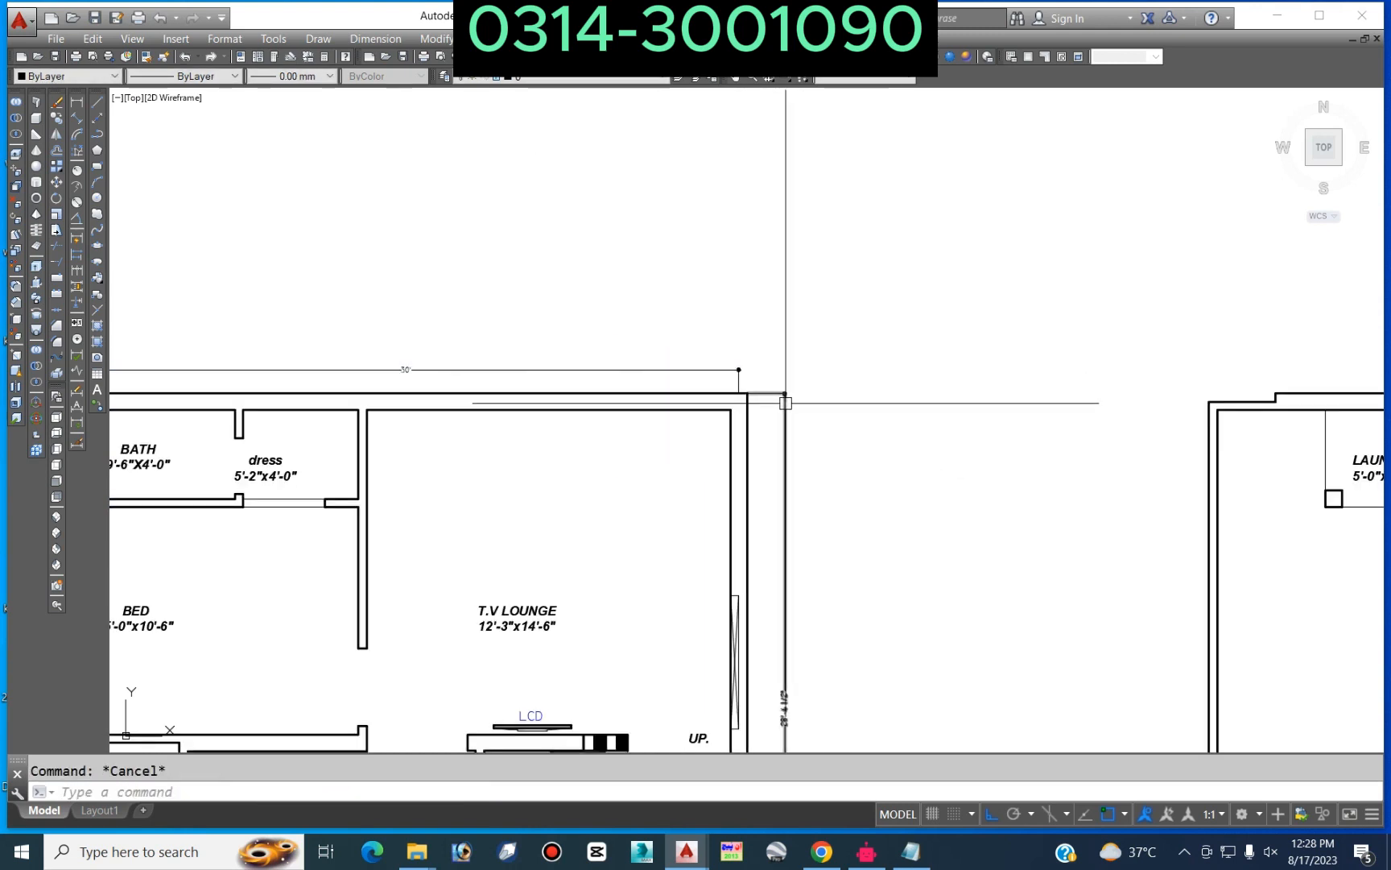
# Step: Shift the upper extension line of the vertical dimension beside the T.V lounge wall 4.5 inches down from the outer corner
pyautogui.scroll(5, 786, 402)
pyautogui.click(659, 428)
pyautogui.click(659, 400)
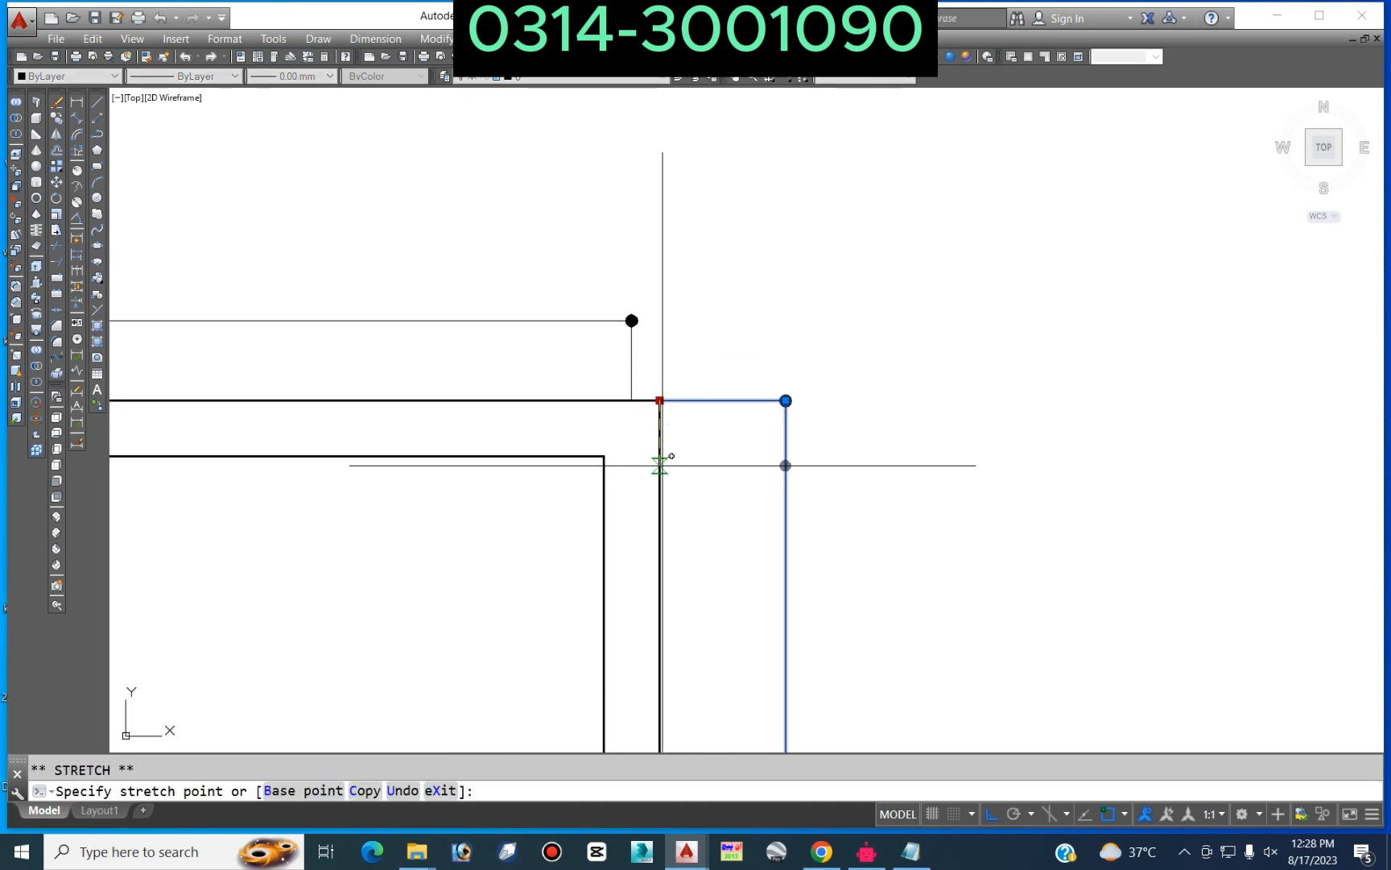
pyautogui.press('Return')
pyautogui.scroll(-5, 725, 443)
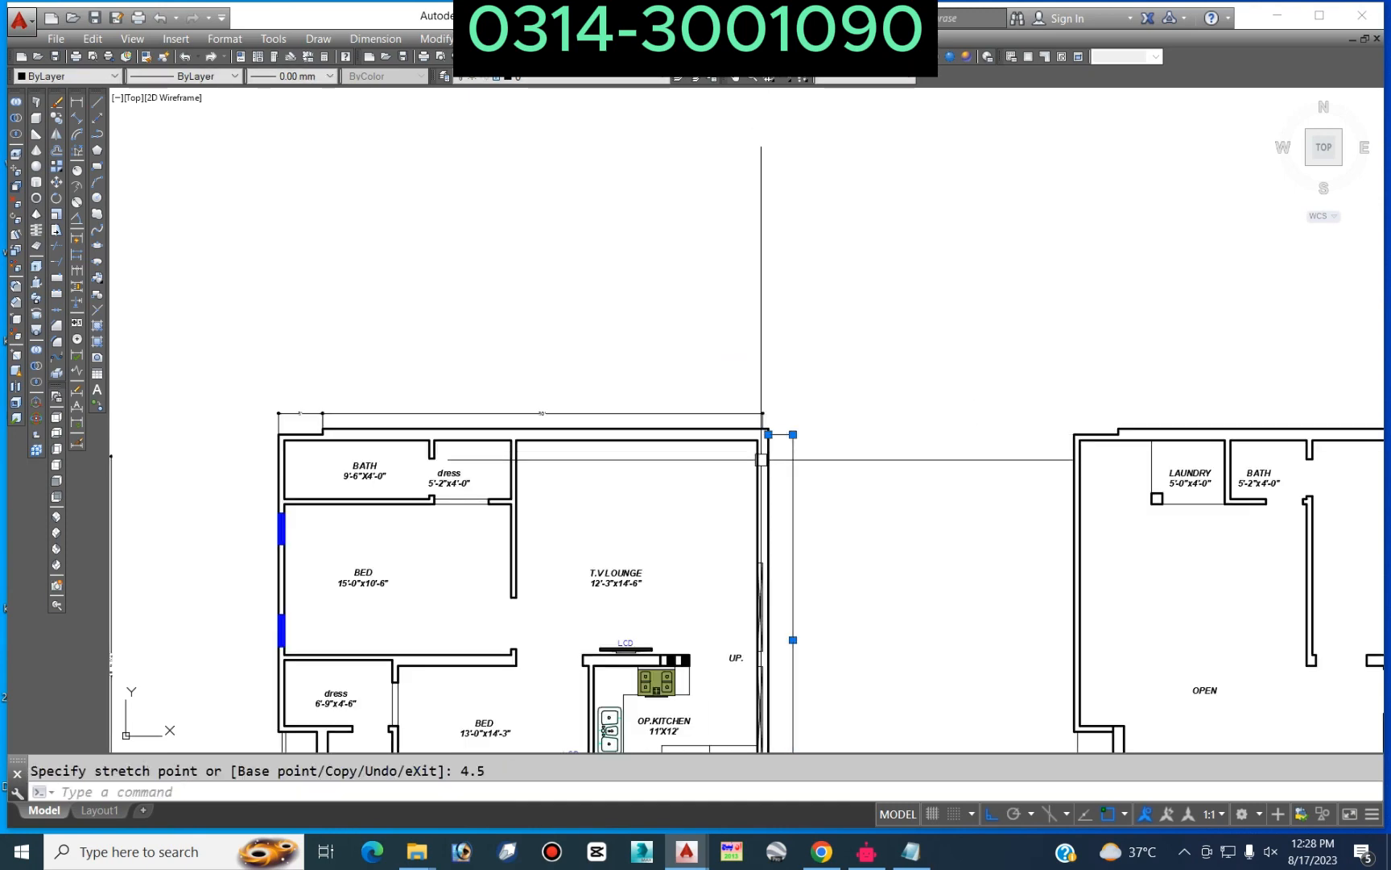
pyautogui.press('Escape')
pyautogui.scroll(-3, 563, 322)
pyautogui.scroll(8, 534, 338)
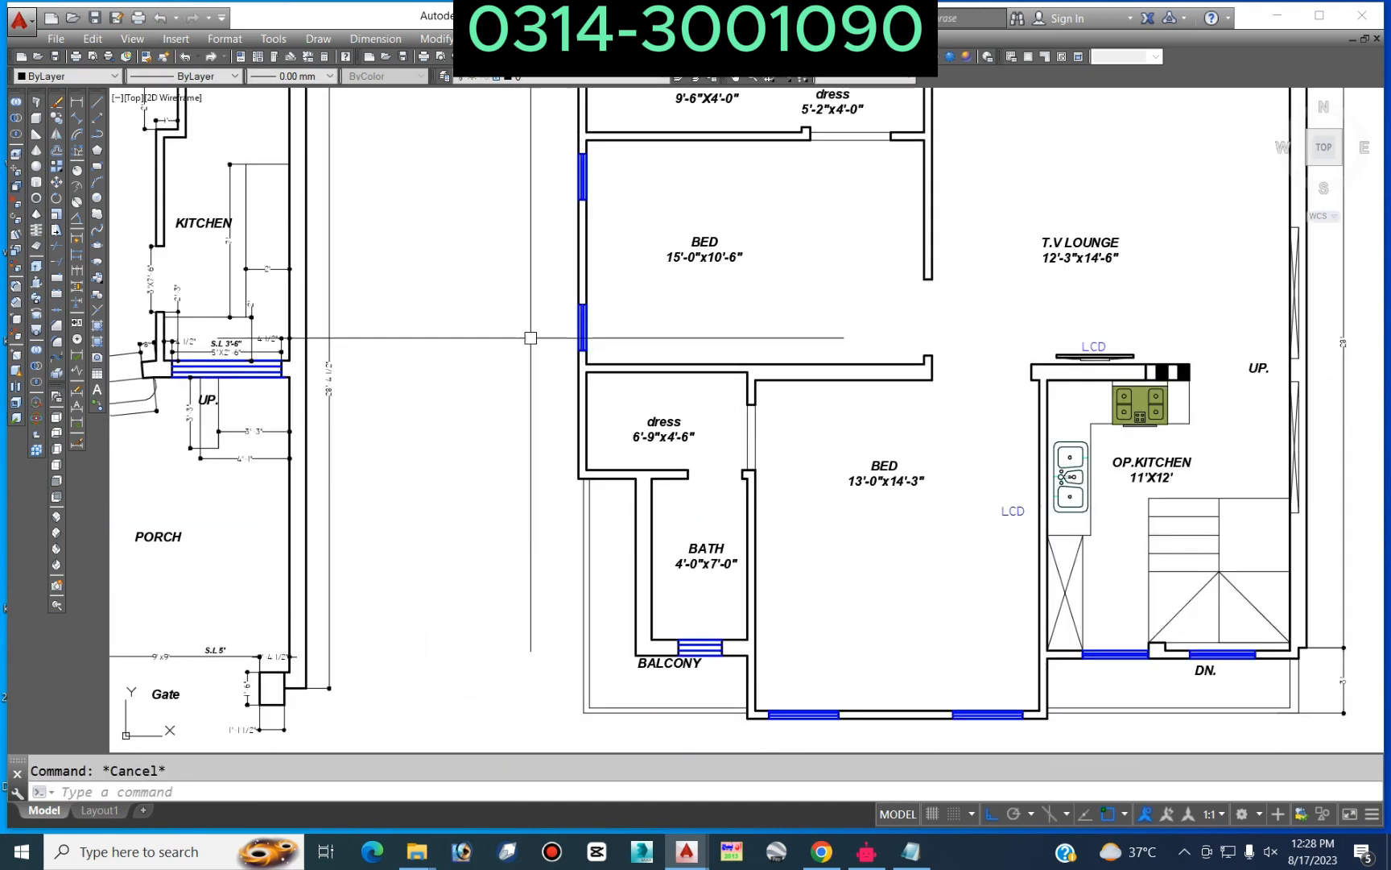
pyautogui.click(535, 374)
pyautogui.scroll(-4, 588, 342)
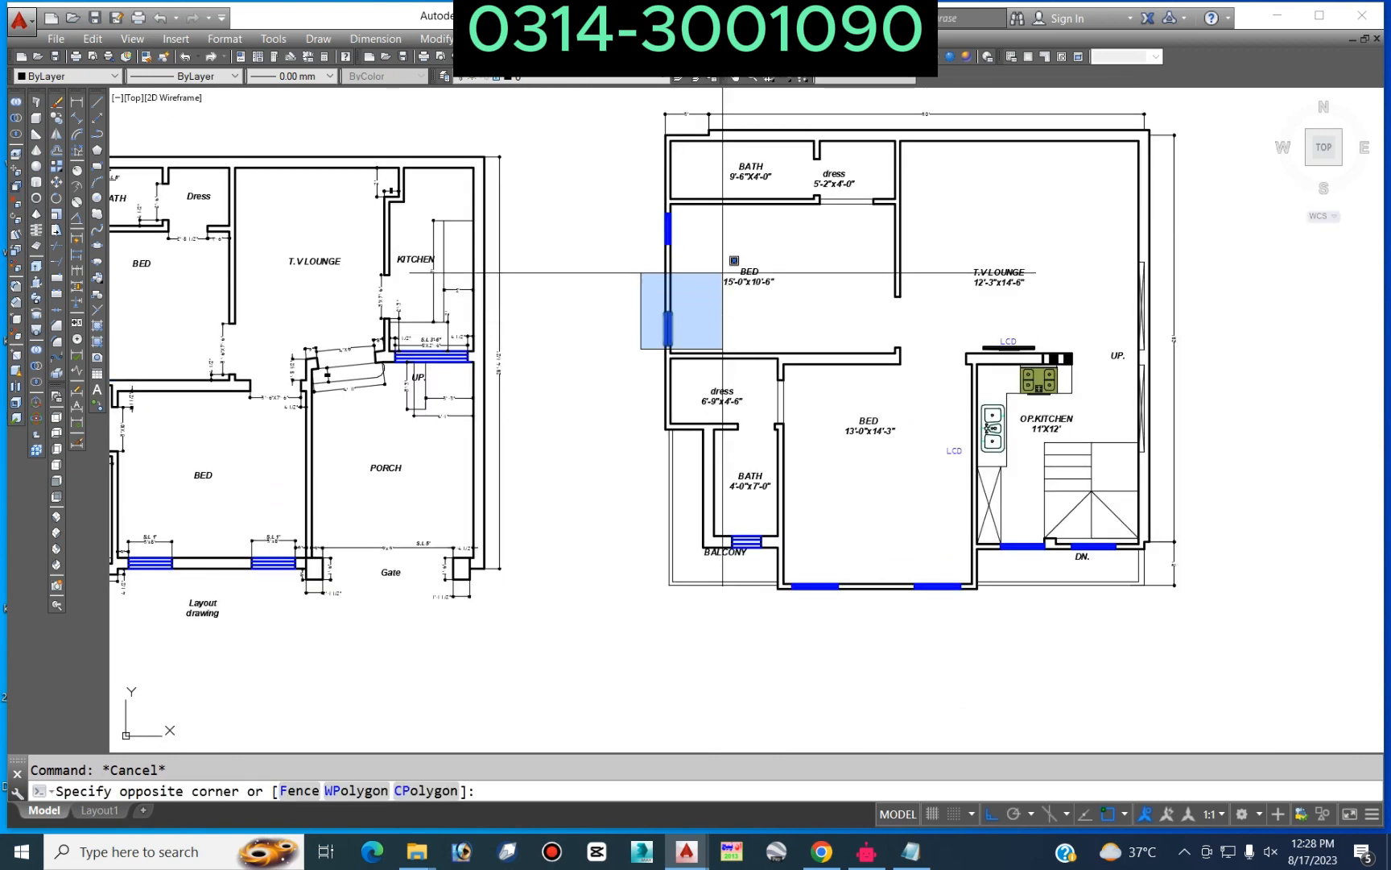
pyautogui.click(713, 208)
pyautogui.scroll(-4, 805, 225)
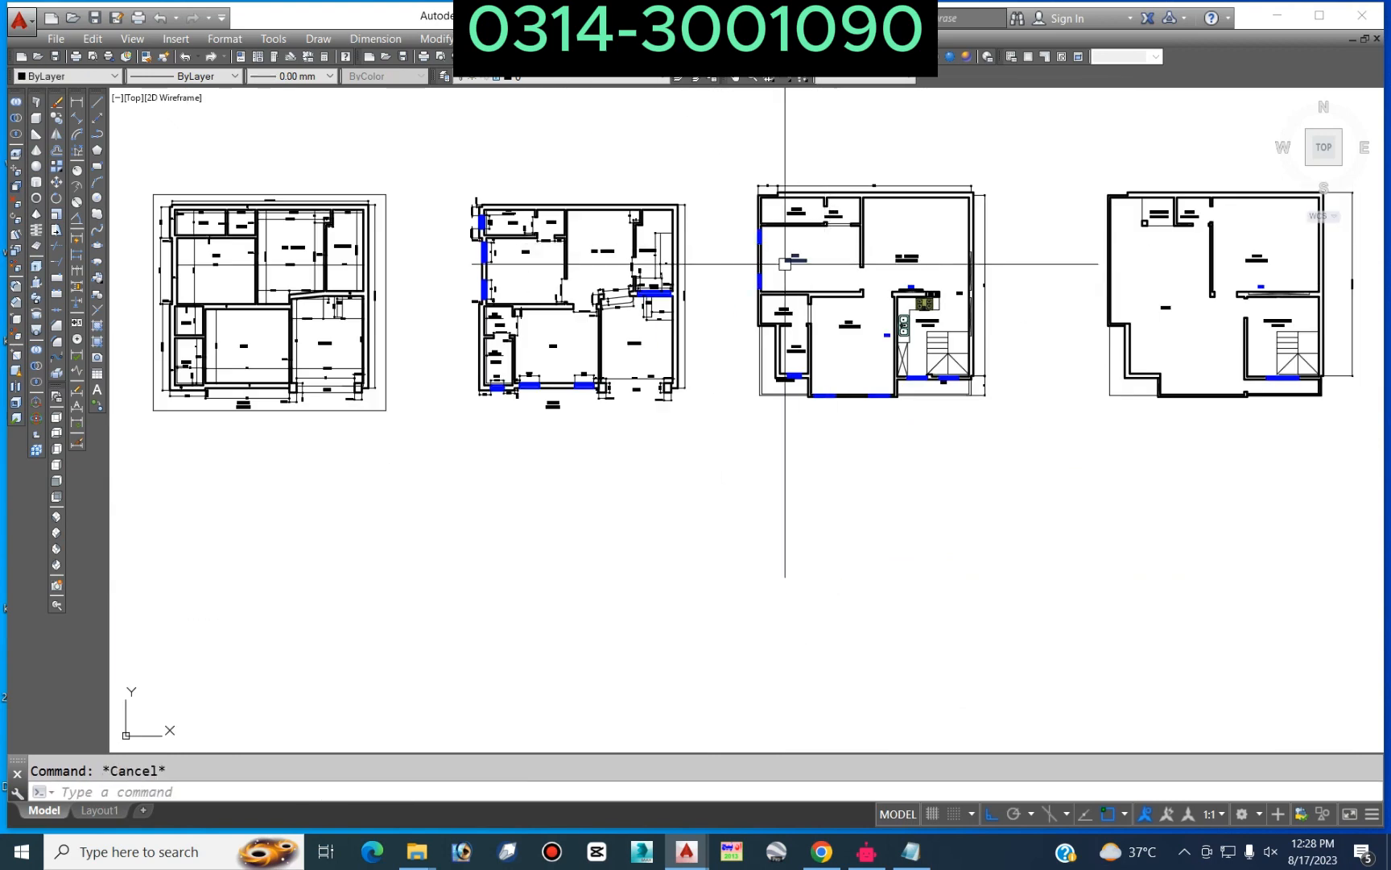
# Step: Copy the ground-floor bedroom and bath window dimensions with their S.L labels onto the upper-floor plan, matching the bedroom's inner corner
pyautogui.scroll(5, 503, 262)
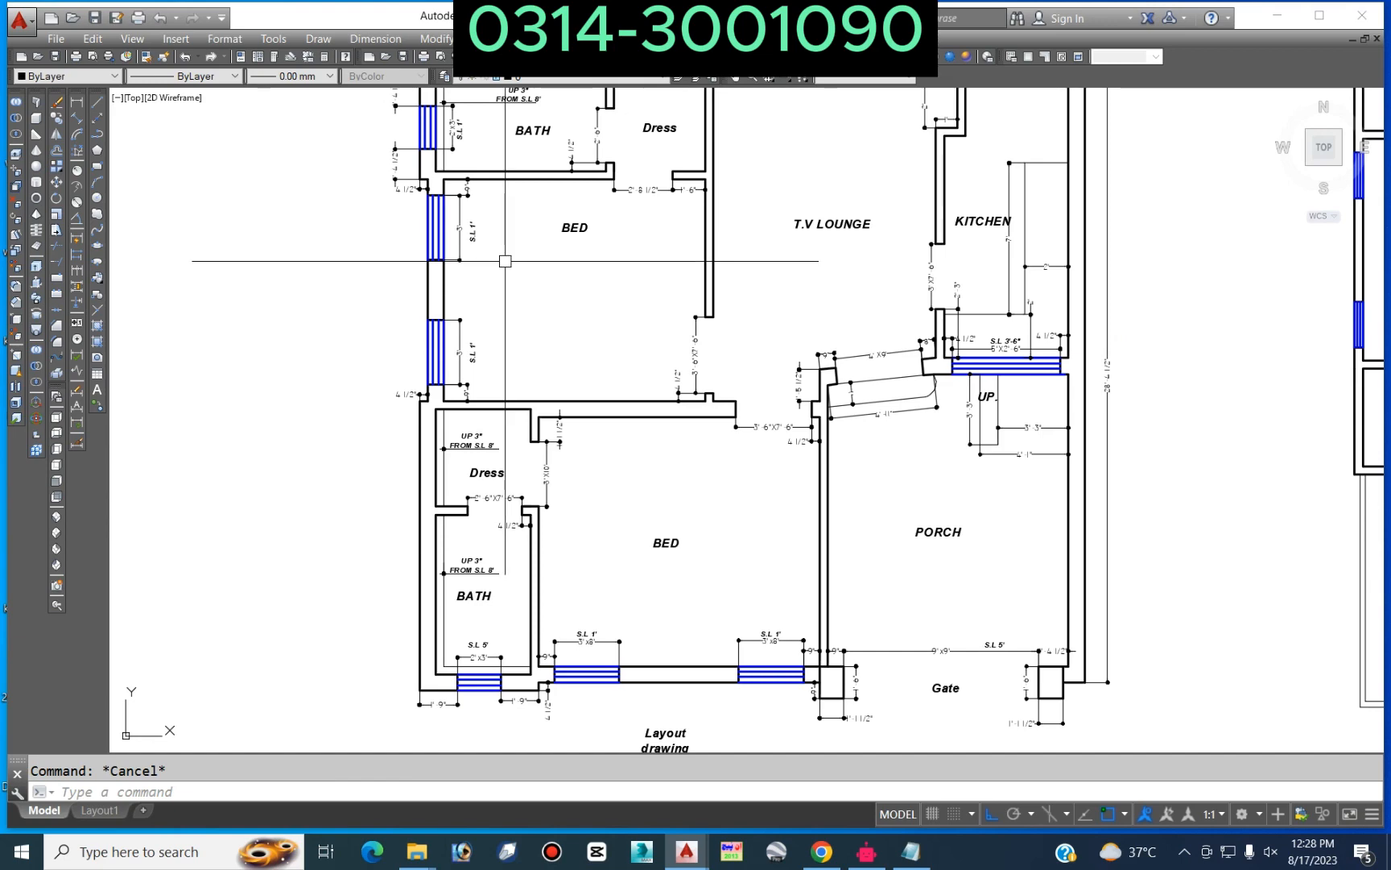
pyautogui.scroll(4, 495, 242)
pyautogui.click(511, 146)
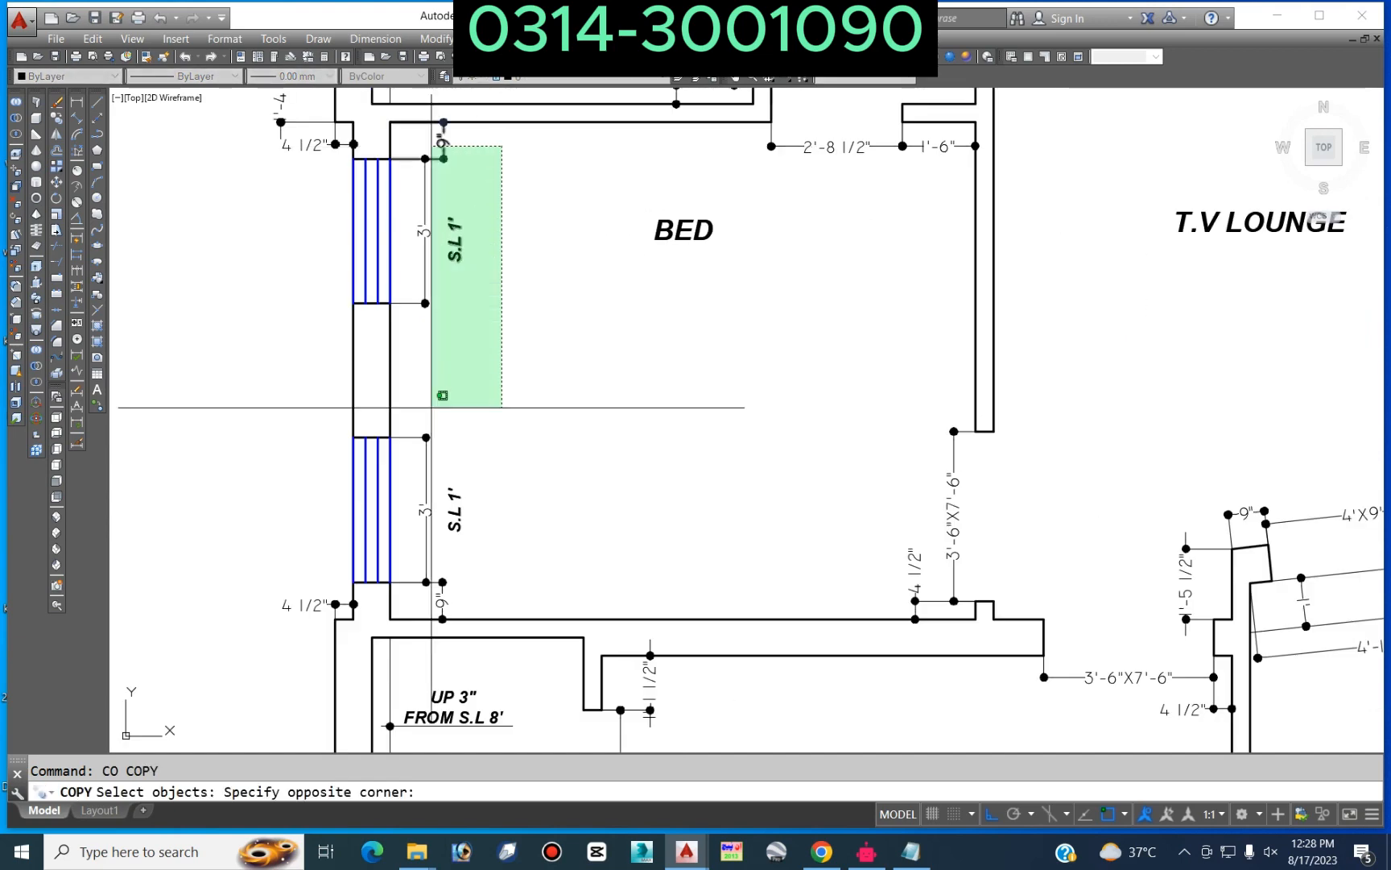
pyautogui.click(406, 592)
pyautogui.scroll(-4, 482, 264)
pyautogui.scroll(6, 485, 264)
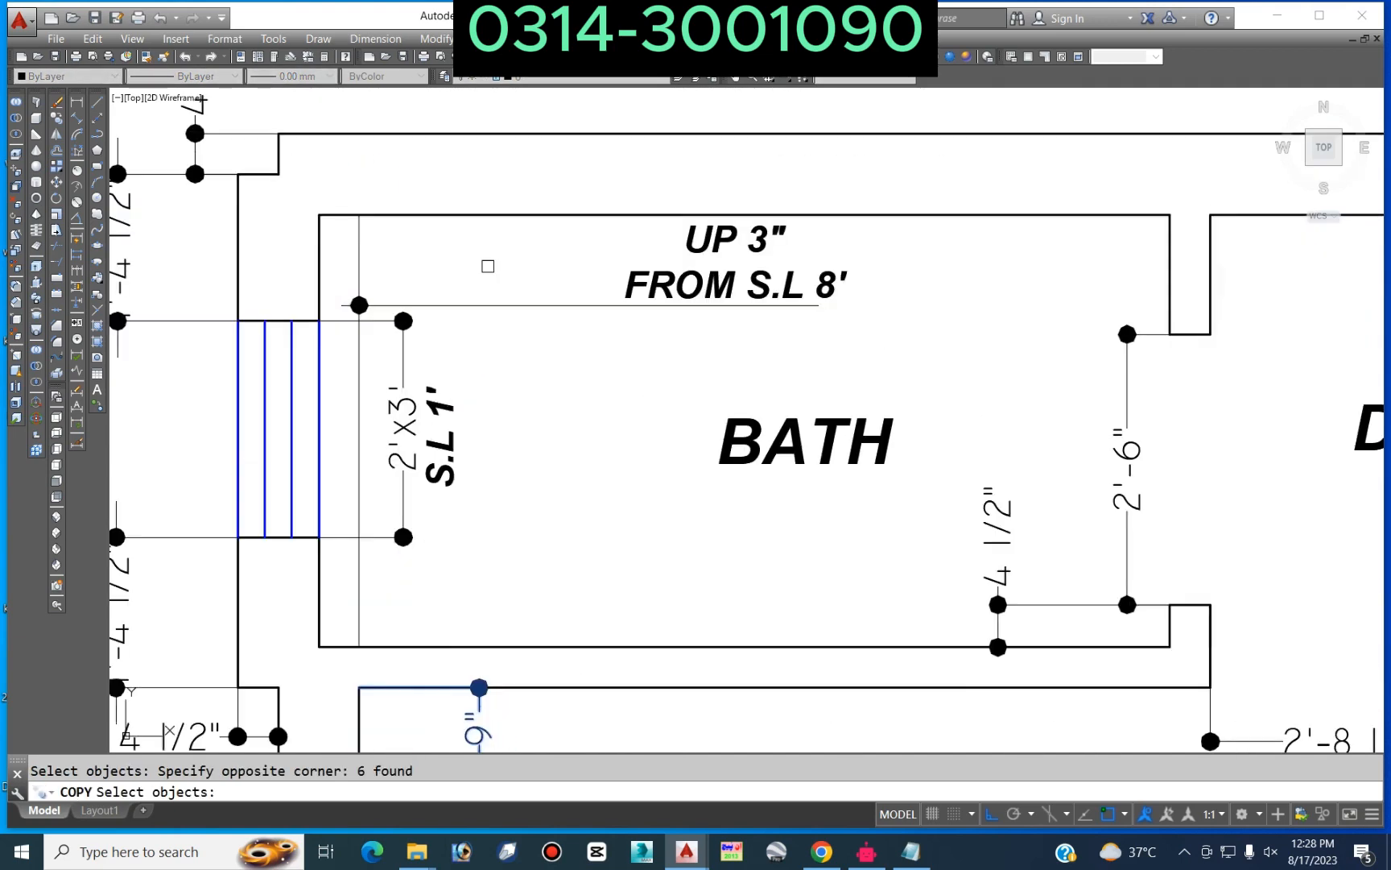
pyautogui.click(470, 260)
pyautogui.click(353, 552)
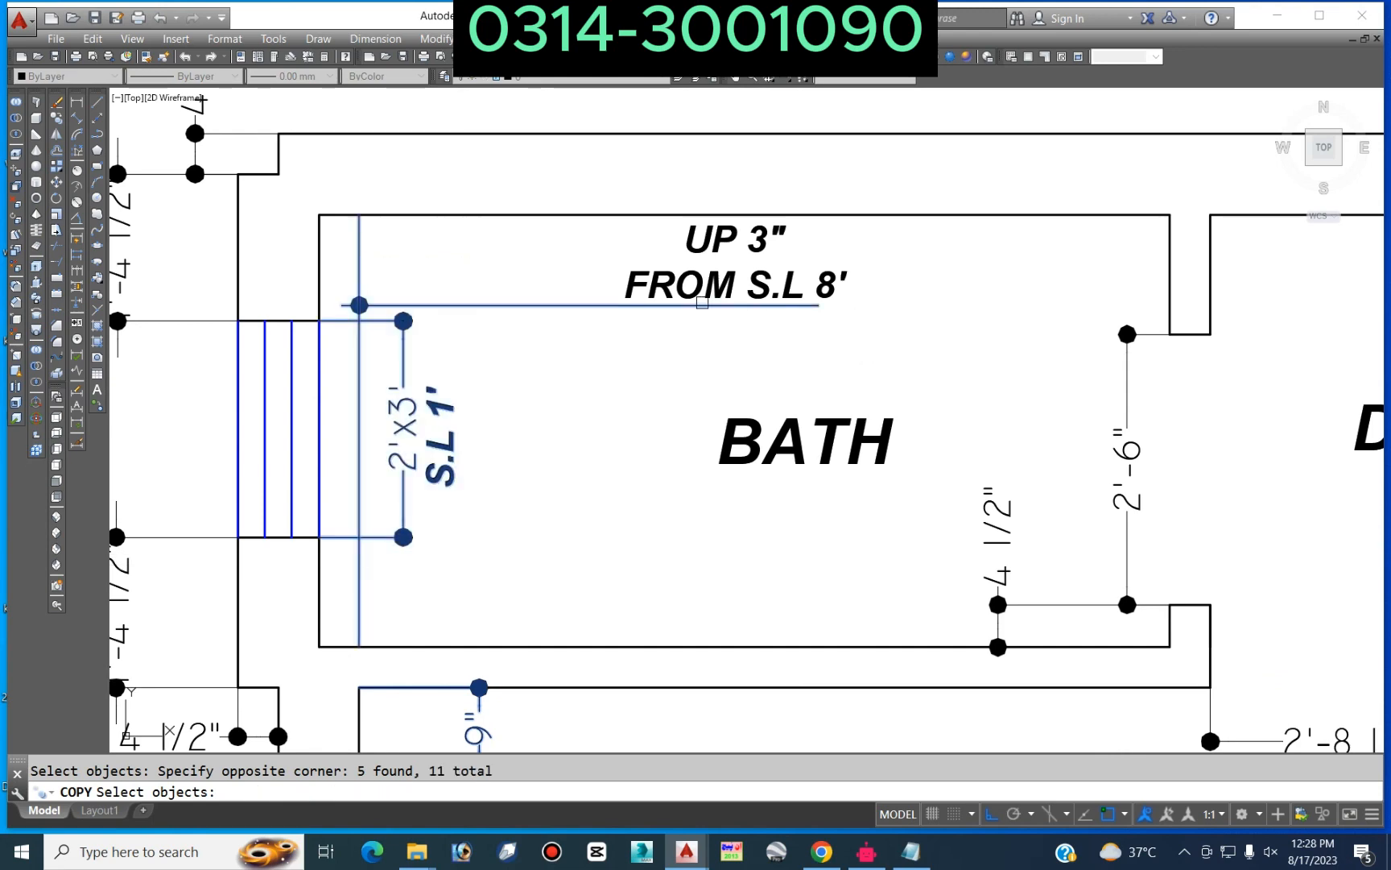
pyautogui.press('Return')
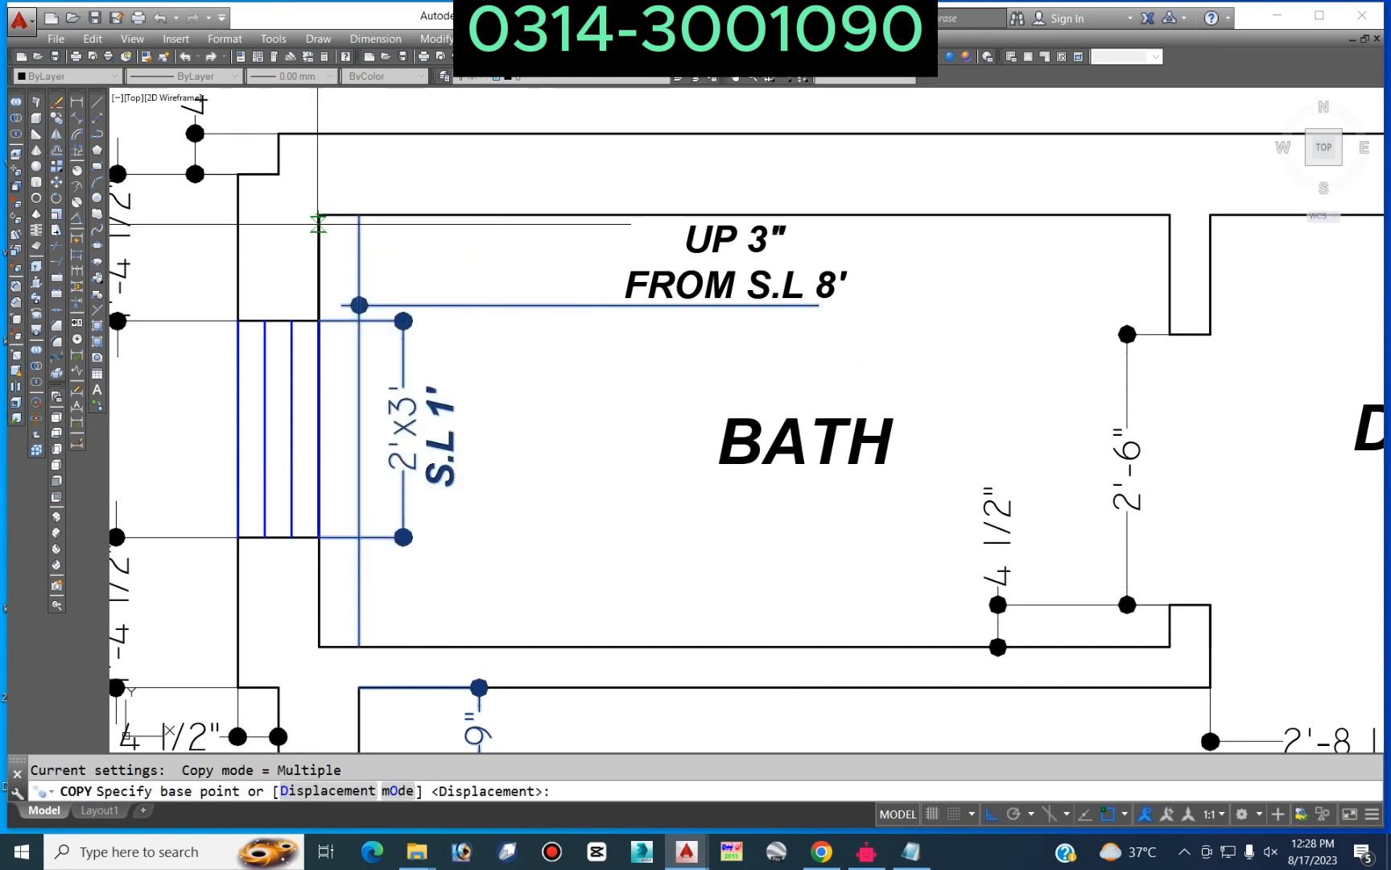
pyautogui.click(359, 687)
pyautogui.scroll(-5, 1036, 372)
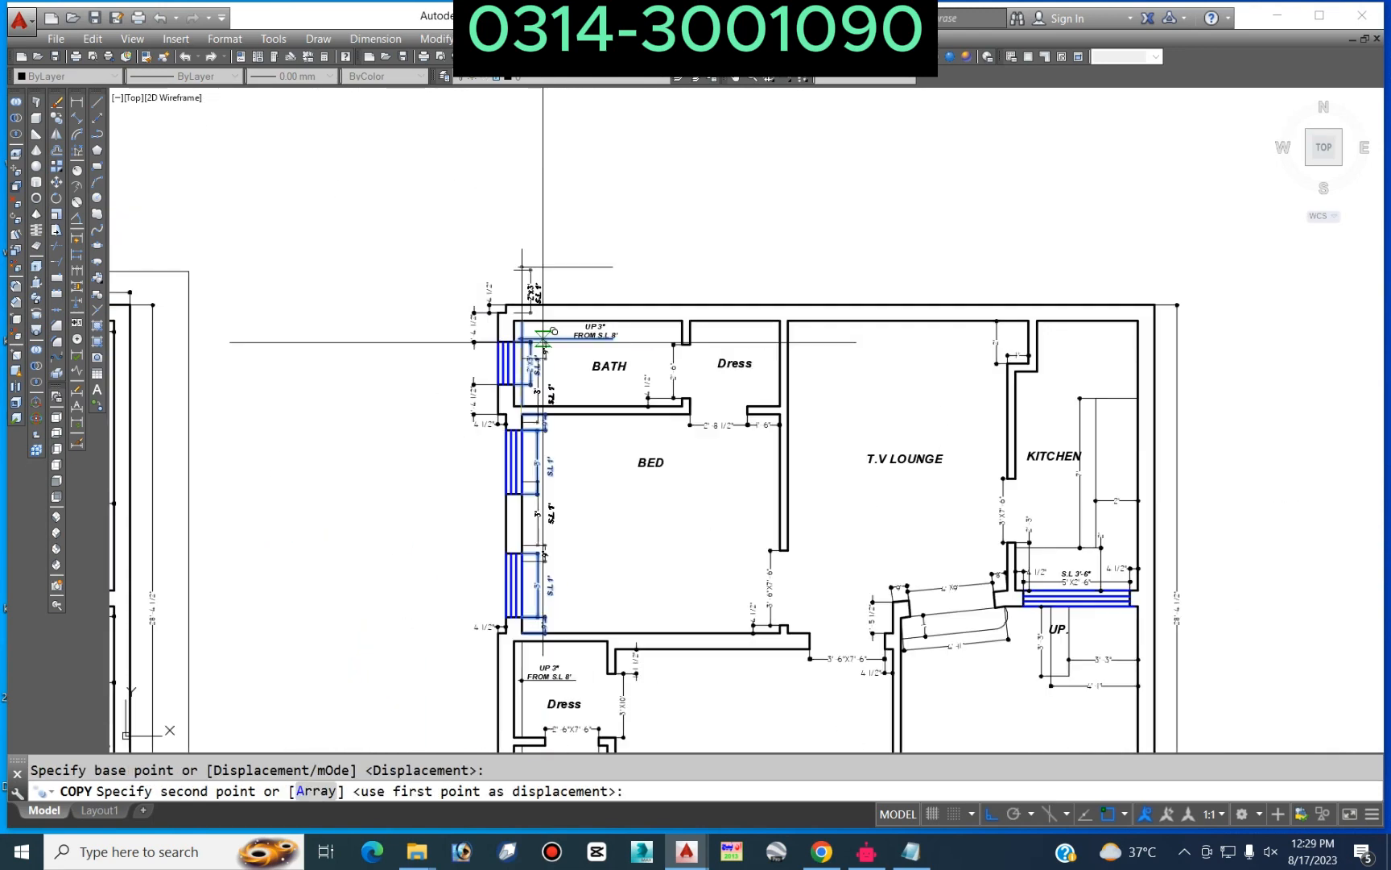
pyautogui.scroll(6, 943, 351)
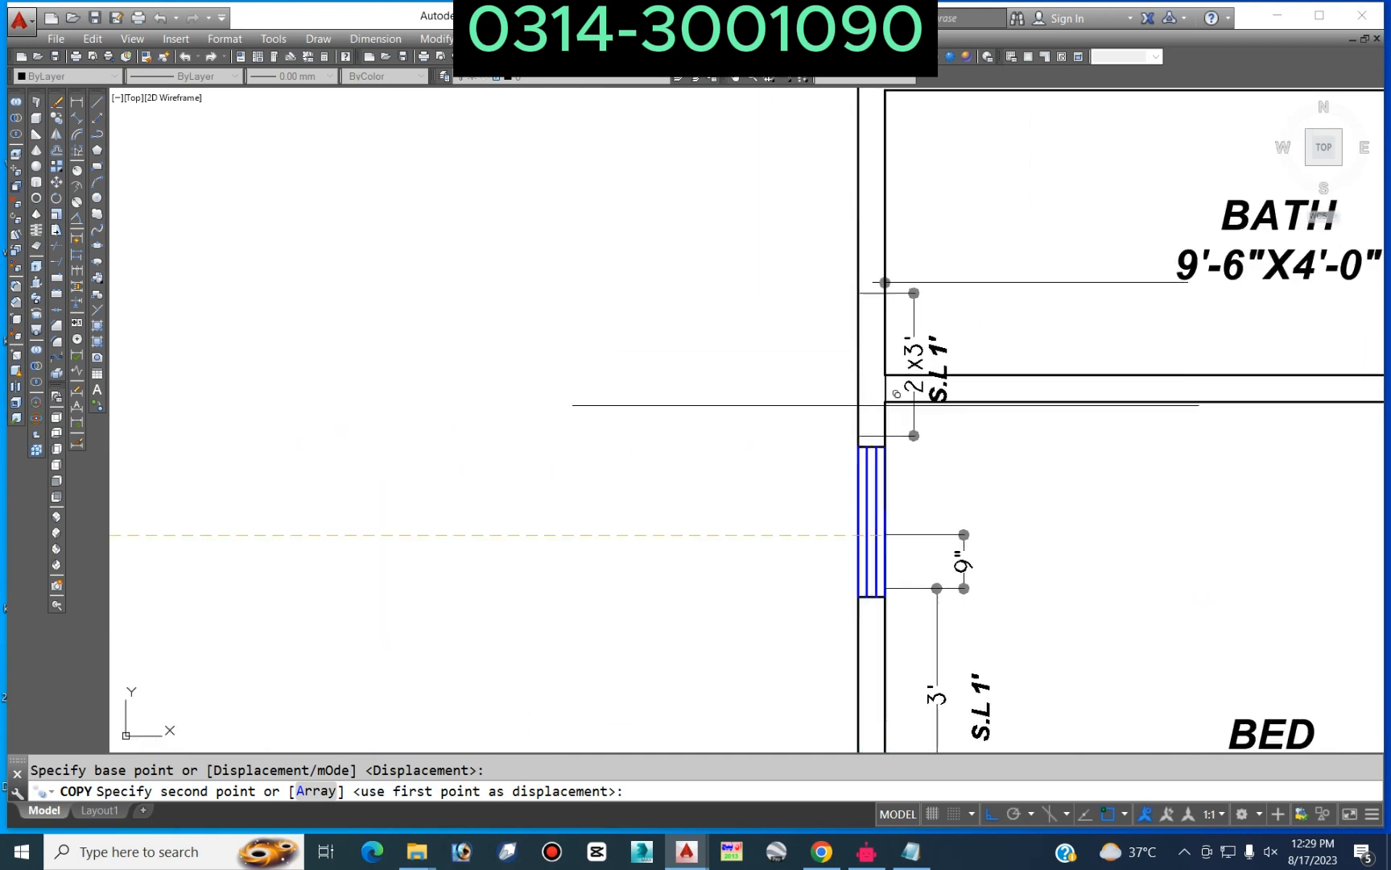
pyautogui.click(885, 403)
pyautogui.press('Escape')
# Step: Erase the copied leader line, 2'X3' dimension and S.L 1' label from the upper-floor bath
pyautogui.scroll(-2, 965, 394)
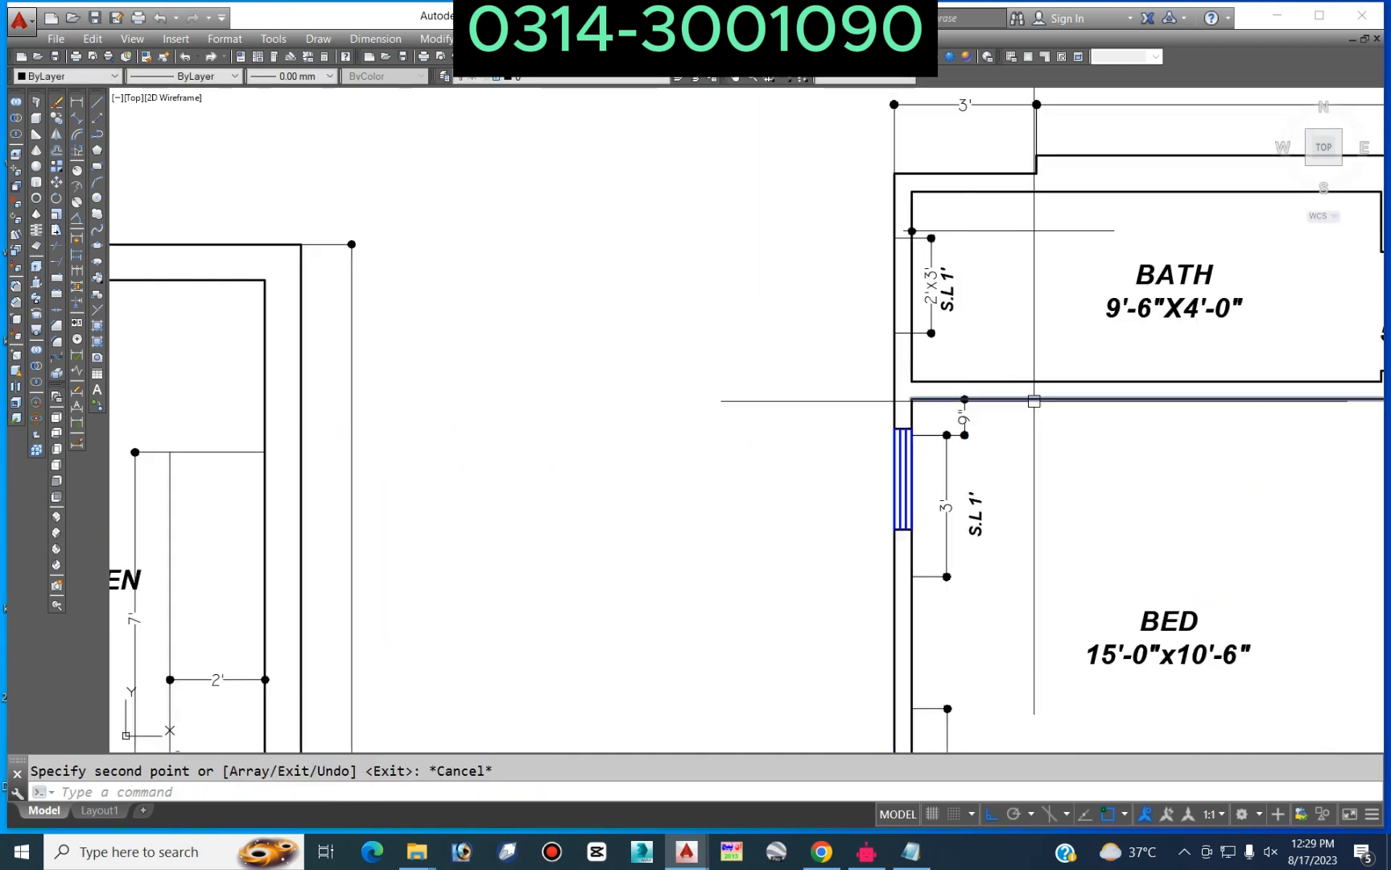
pyautogui.click(1028, 218)
pyautogui.click(989, 280)
pyautogui.press('Delete')
pyautogui.scroll(4, 934, 235)
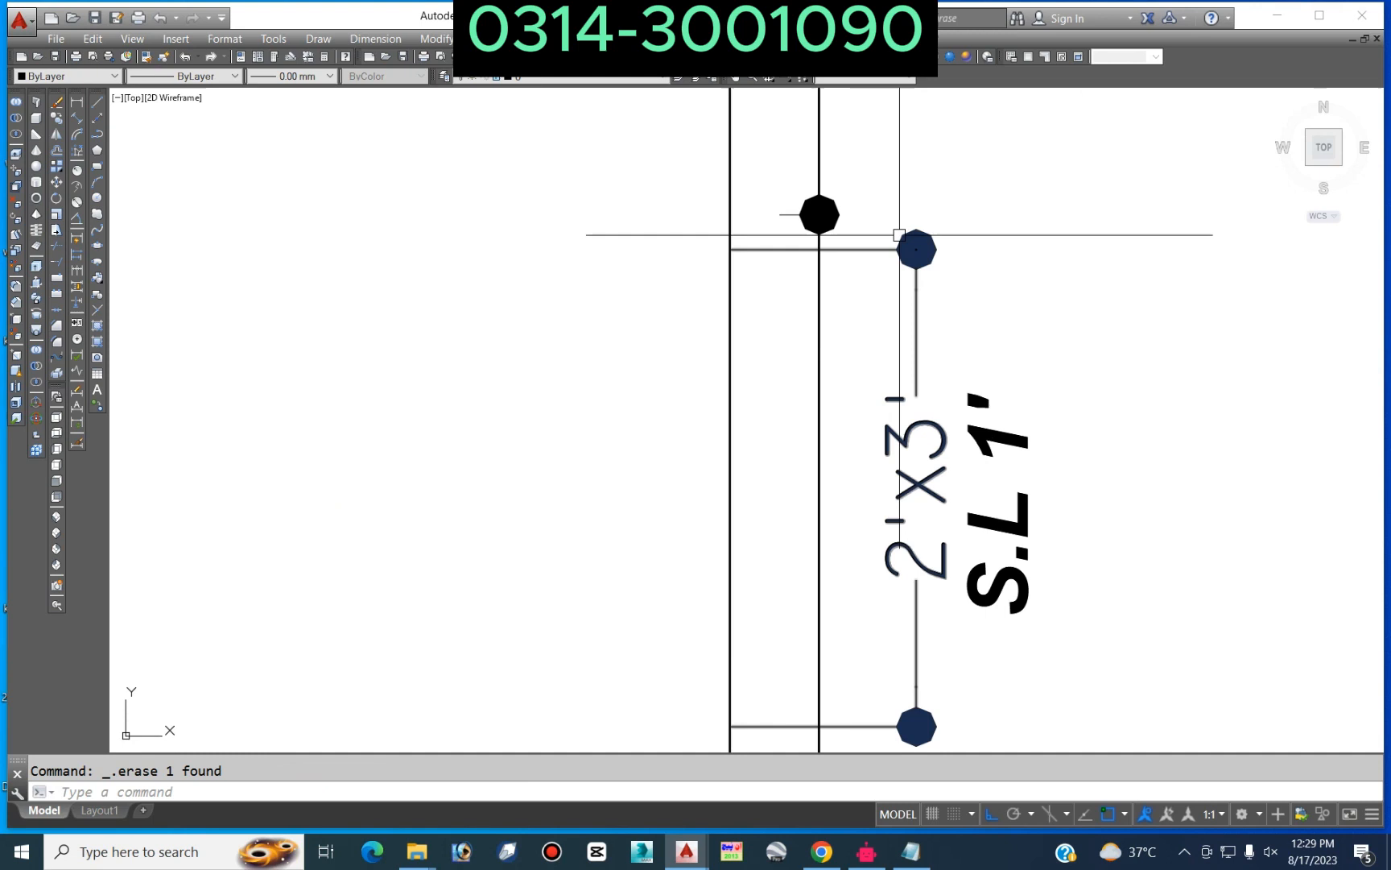
pyautogui.click(619, 241)
pyautogui.click(906, 169)
pyautogui.press('Delete')
pyautogui.scroll(-2, 976, 209)
pyautogui.click(1023, 216)
pyautogui.click(886, 419)
pyautogui.press('Delete')
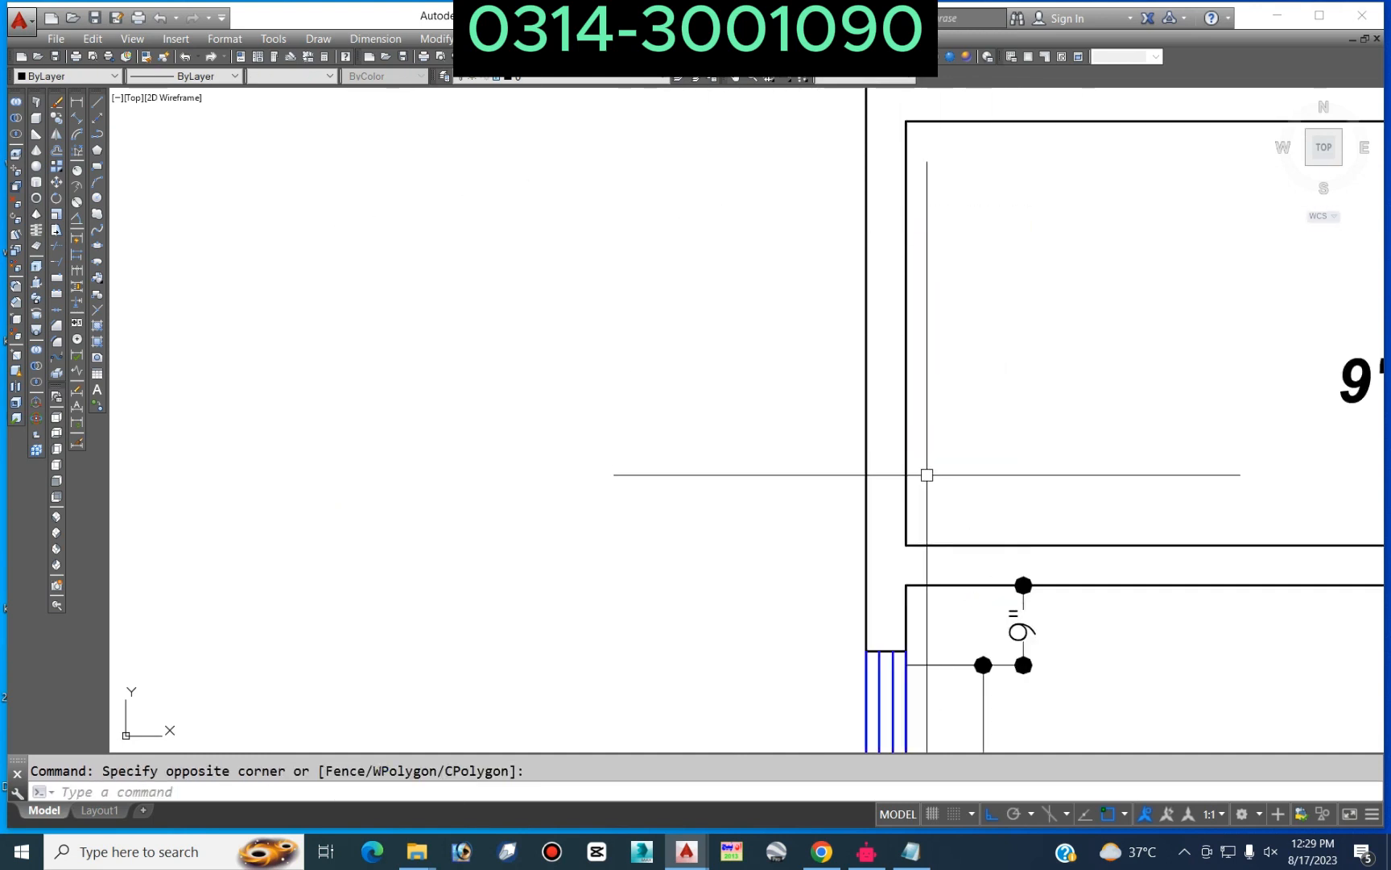
pyautogui.scroll(-3, 925, 472)
# Step: Stretch the upper edge of the bedroom's upper window down to the upper end of its 3' dimension
pyautogui.scroll(1, 961, 255)
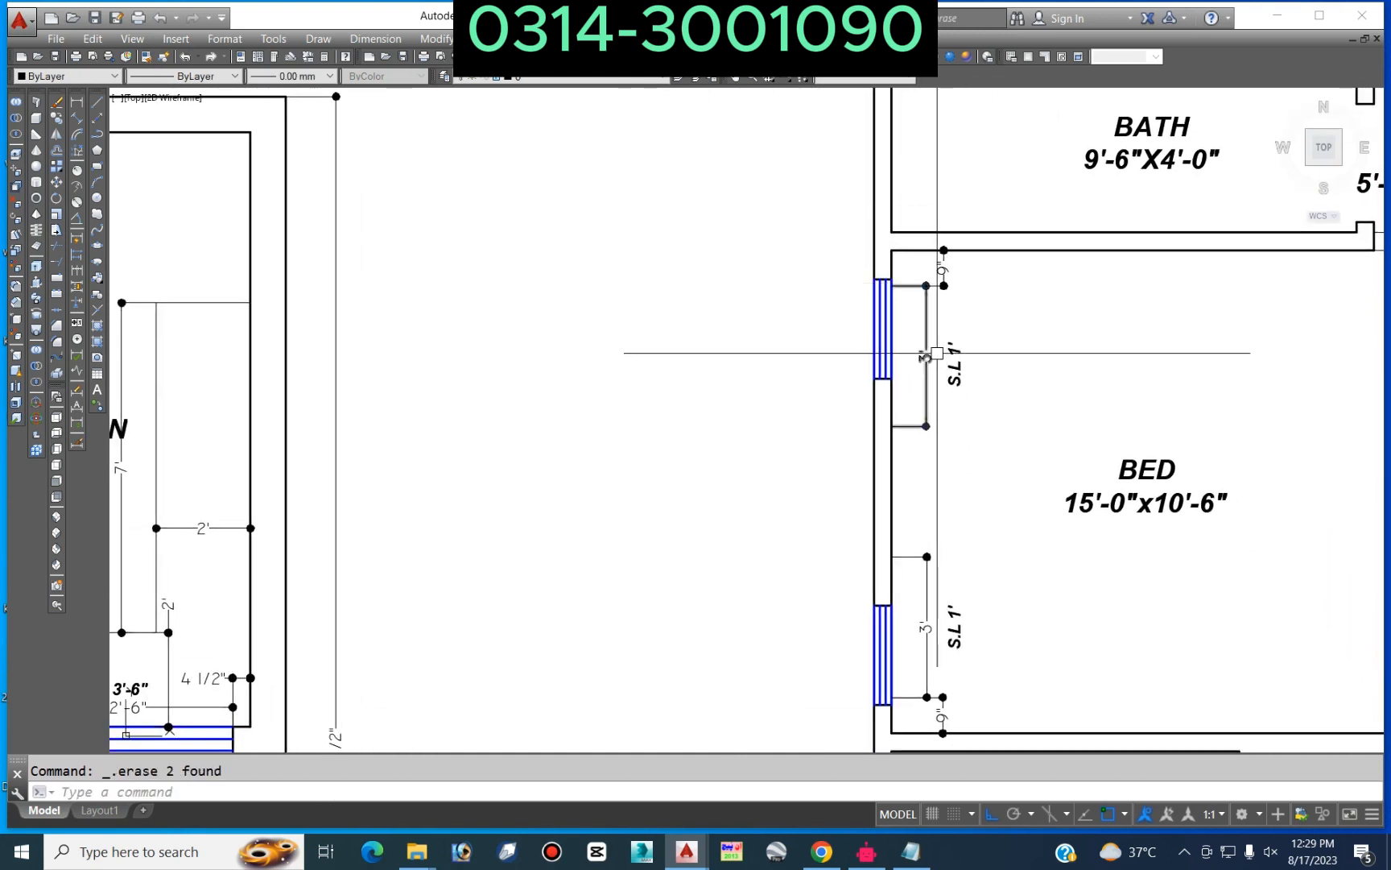
pyautogui.scroll(4, 905, 291)
pyautogui.click(889, 215)
pyautogui.click(695, 251)
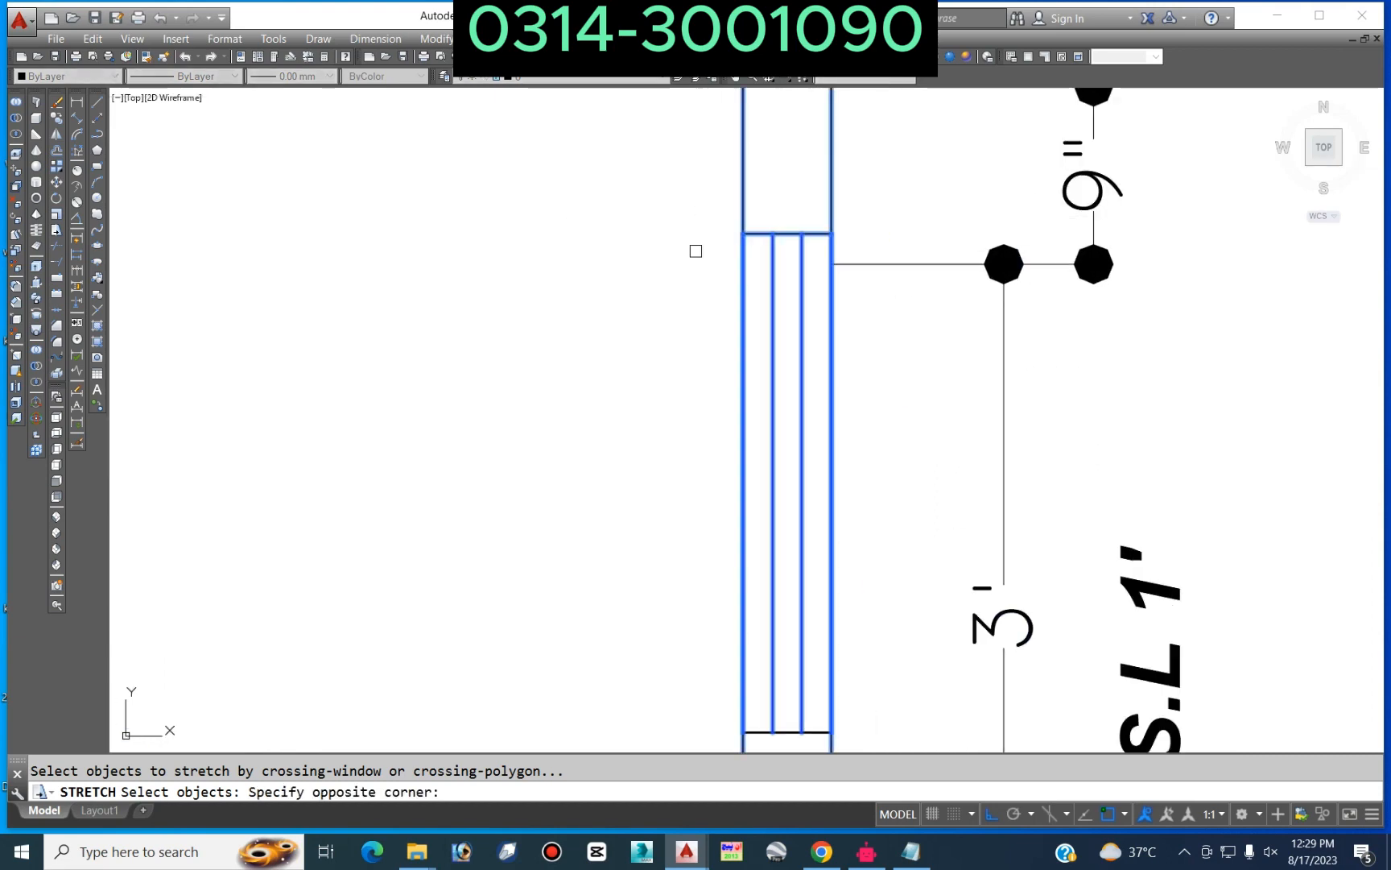
pyautogui.press('Return')
pyautogui.click(823, 233)
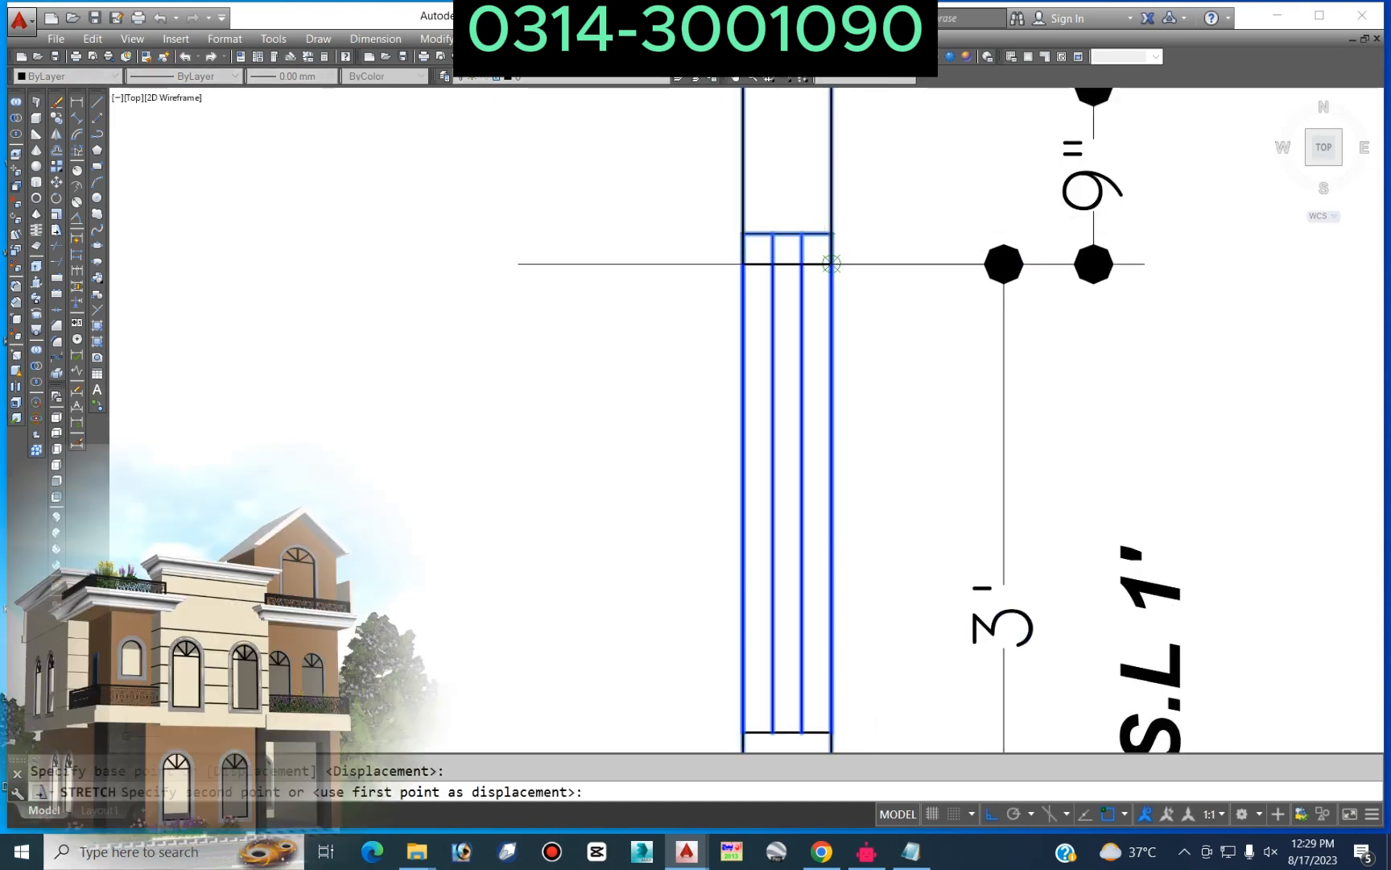
pyautogui.click(831, 263)
# Step: Stretch the lower edge of the bedroom's upper window down to the lower end of its 3' dimension
pyautogui.scroll(-5, 887, 253)
pyautogui.click(889, 380)
pyautogui.click(816, 403)
pyautogui.scroll(4, 863, 396)
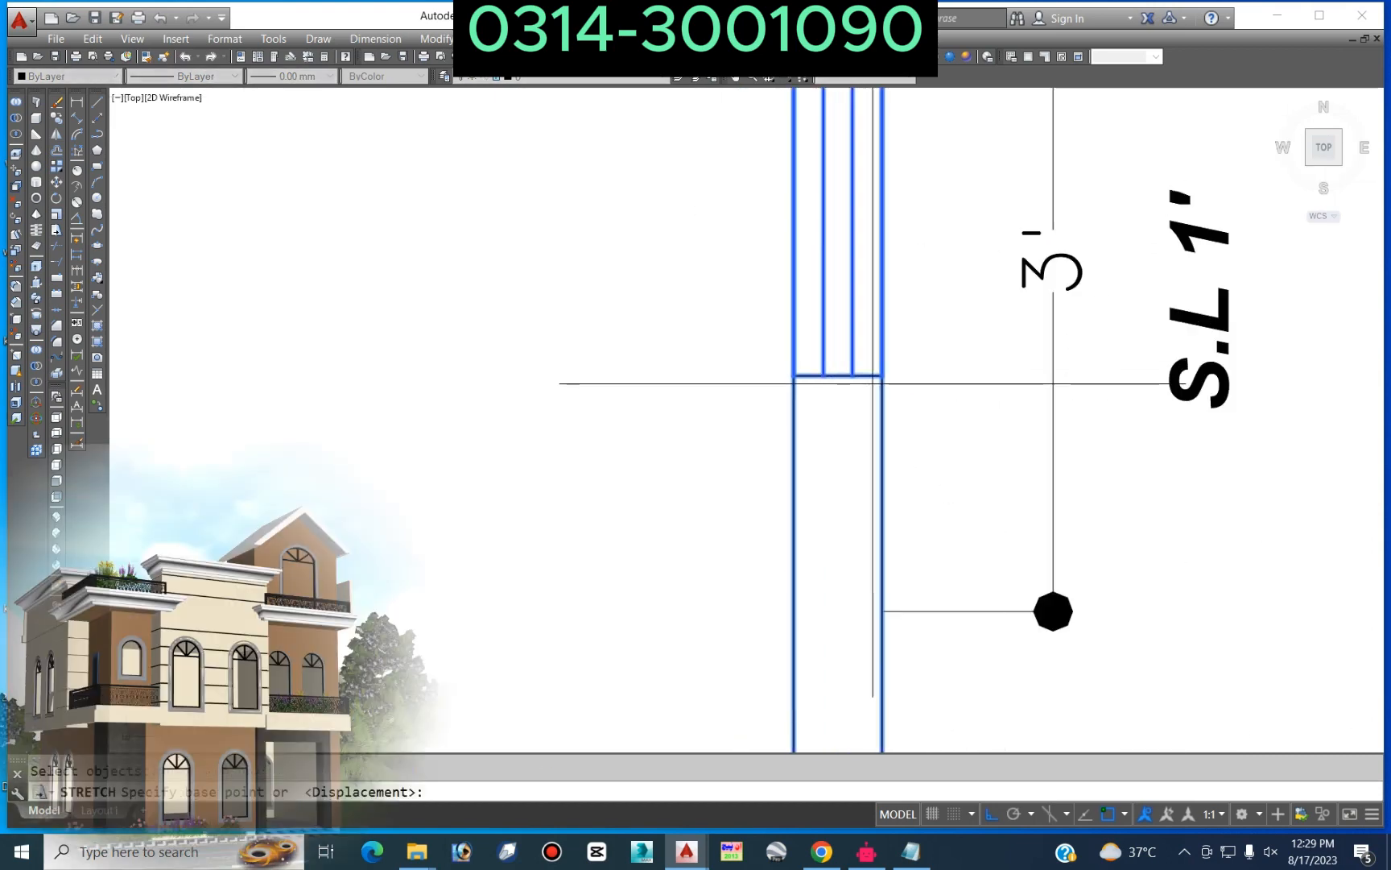
pyautogui.press('Return')
pyautogui.click(882, 376)
pyautogui.press('Escape')
pyautogui.scroll(-6, 967, 409)
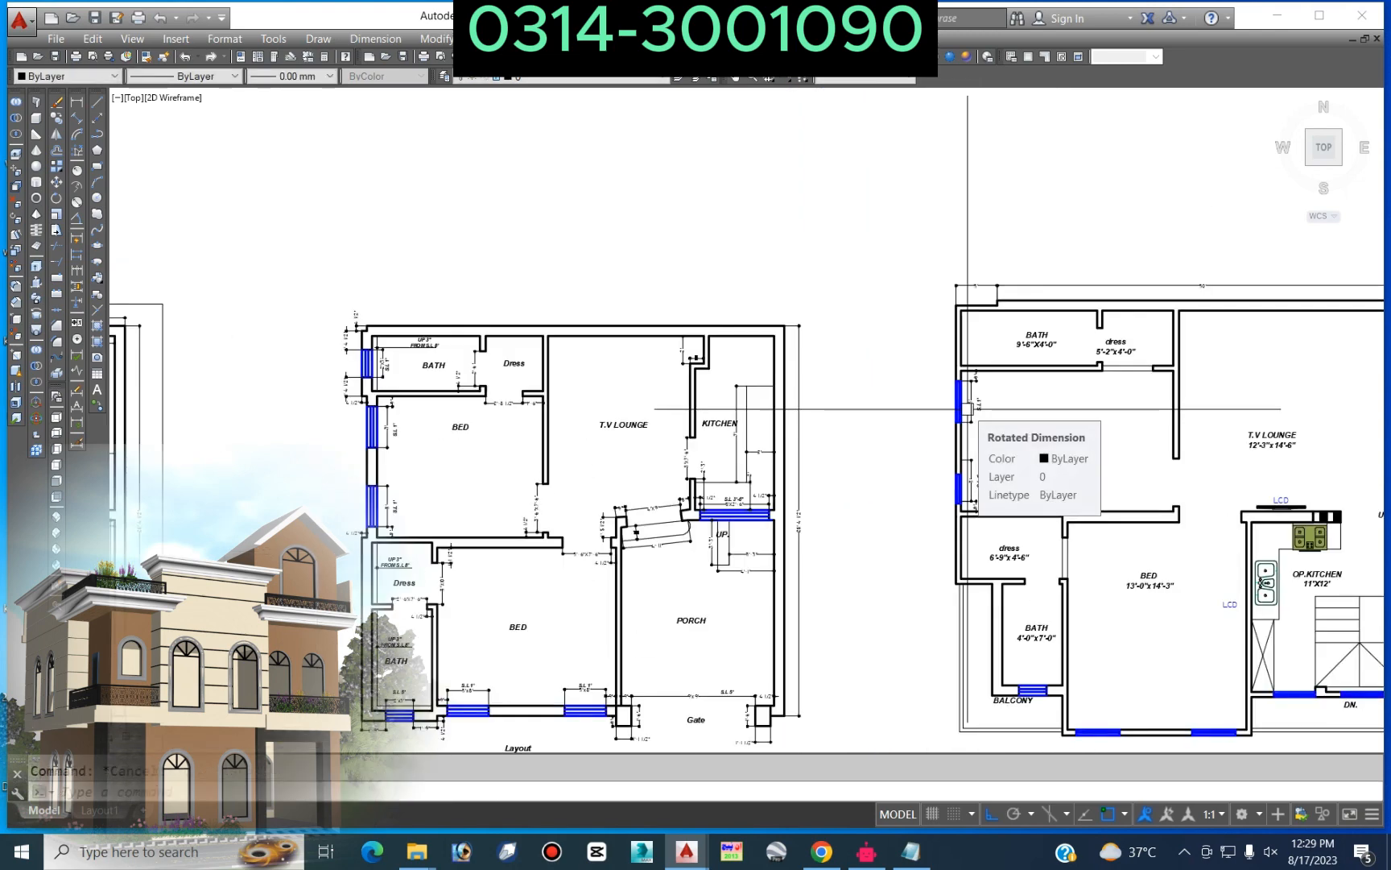
# Step: Stretch the lower edge of the bedroom's lower window up to the 9" dimension's extension line
pyautogui.scroll(6, 932, 502)
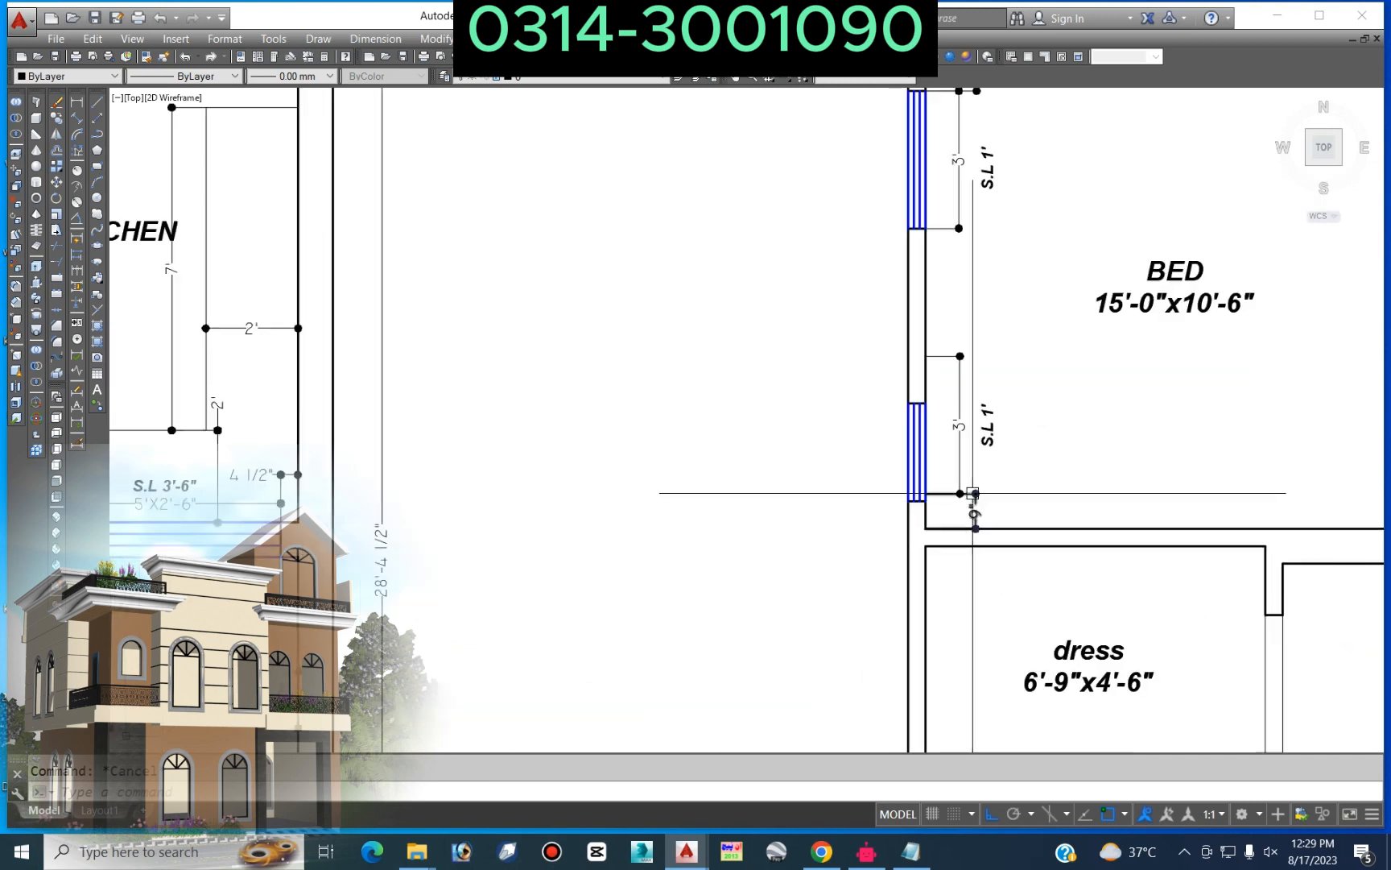
pyautogui.write('s')
pyautogui.press('Return')
pyautogui.scroll(4, 891, 510)
pyautogui.click(876, 485)
pyautogui.click(481, 562)
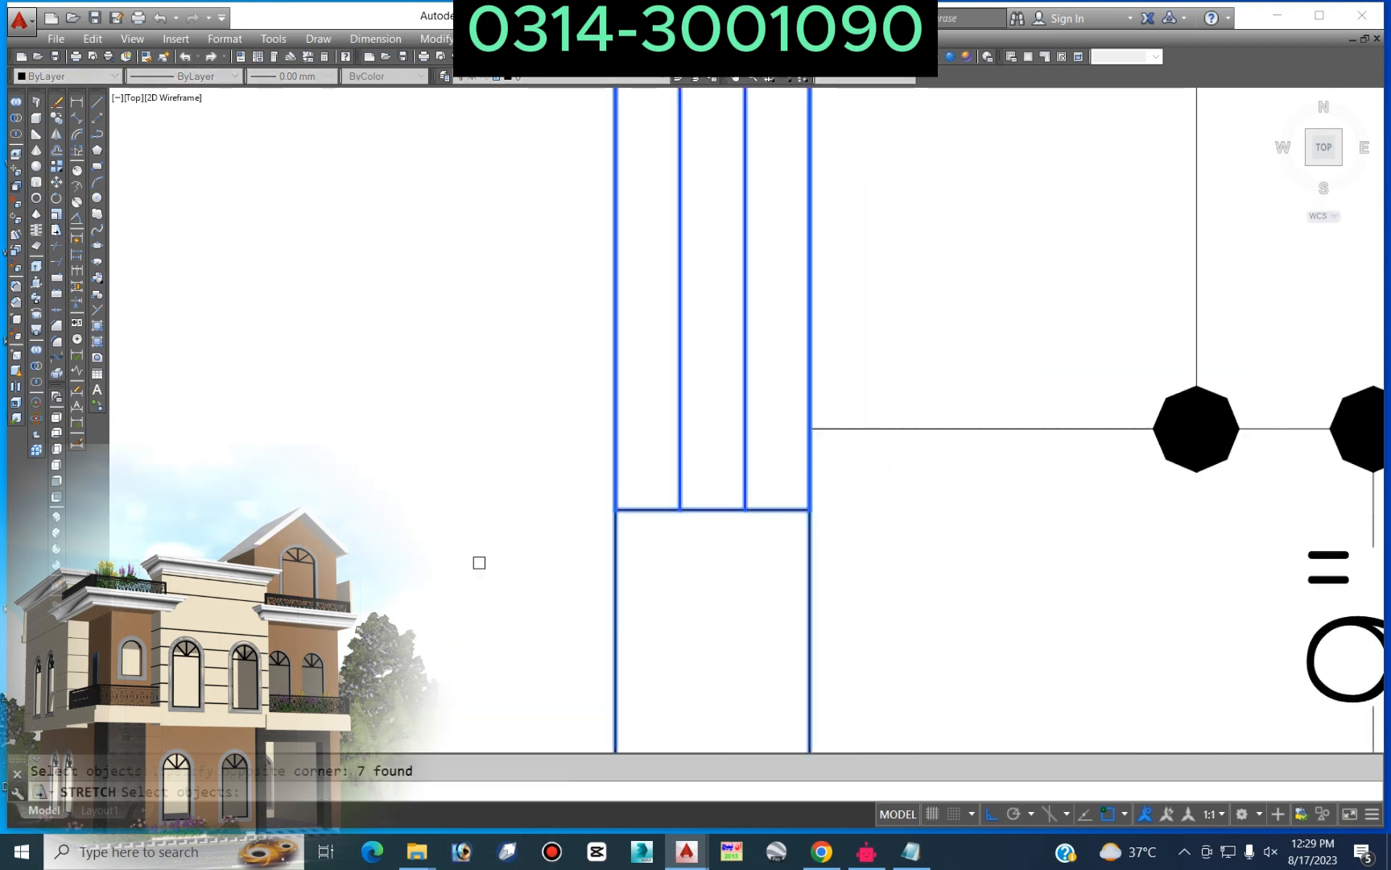
pyautogui.press('Return')
pyautogui.click(810, 509)
pyautogui.scroll(-5, 868, 518)
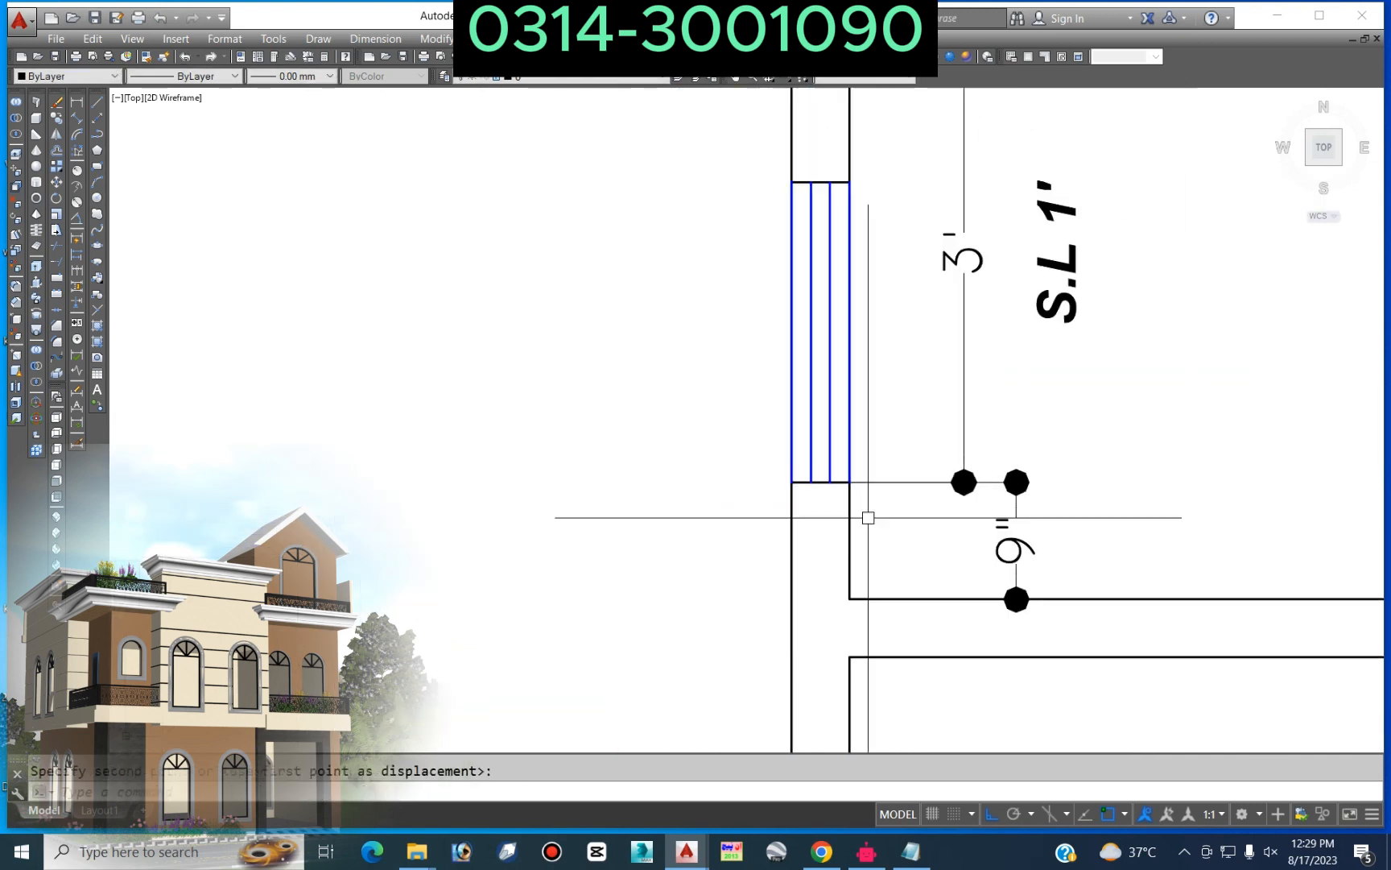
# Step: Stretch the upper edge of the bedroom's lower window up to the upper end of its 3' dimension
pyautogui.press('Return')
pyautogui.click(873, 164)
pyautogui.click(728, 206)
pyautogui.moveTo(827, 222); pyautogui.dragTo(791, 612, button='middle')
pyautogui.press('Return')
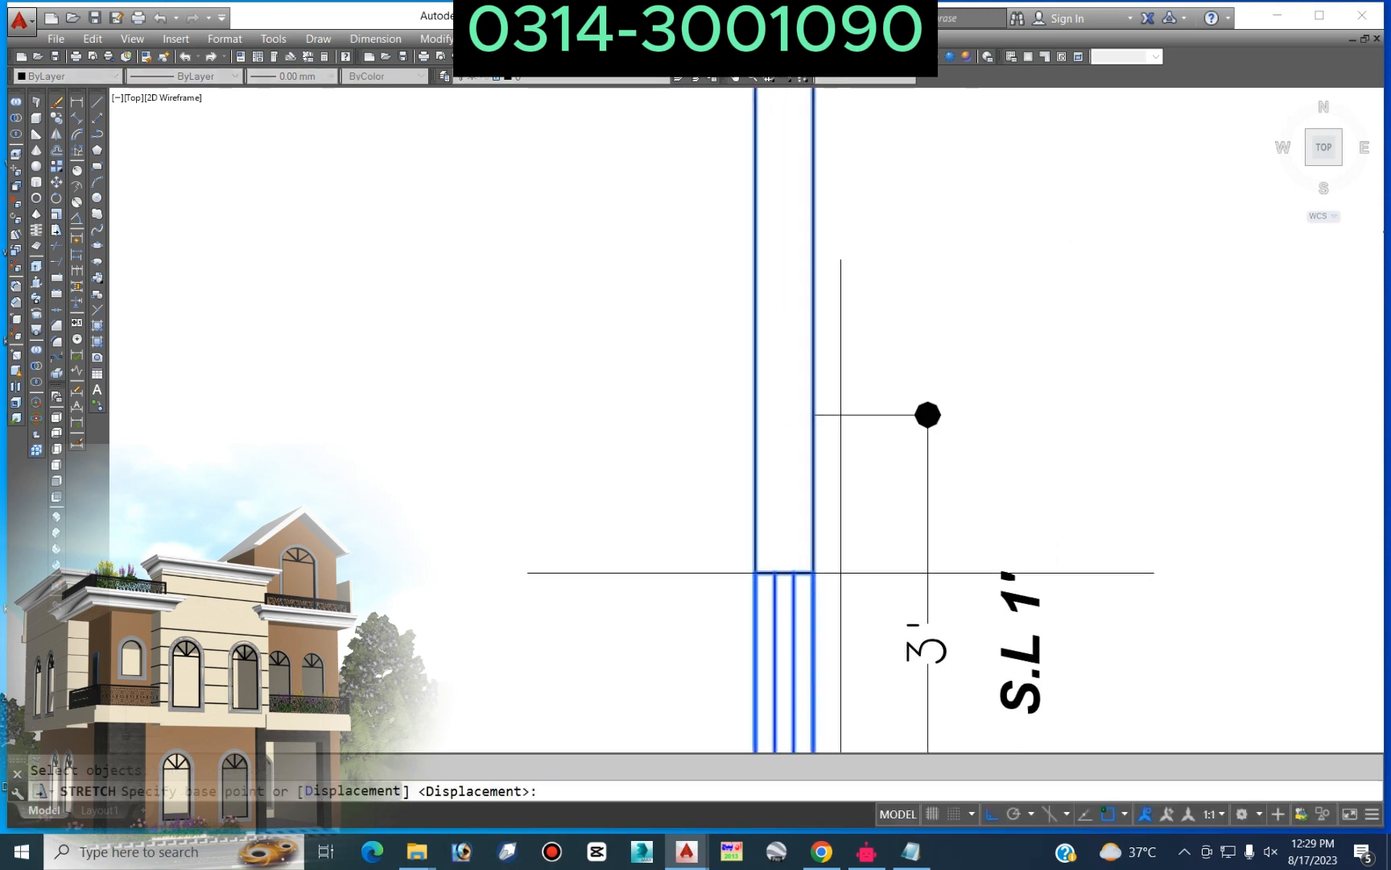
pyautogui.click(813, 574)
pyautogui.click(813, 414)
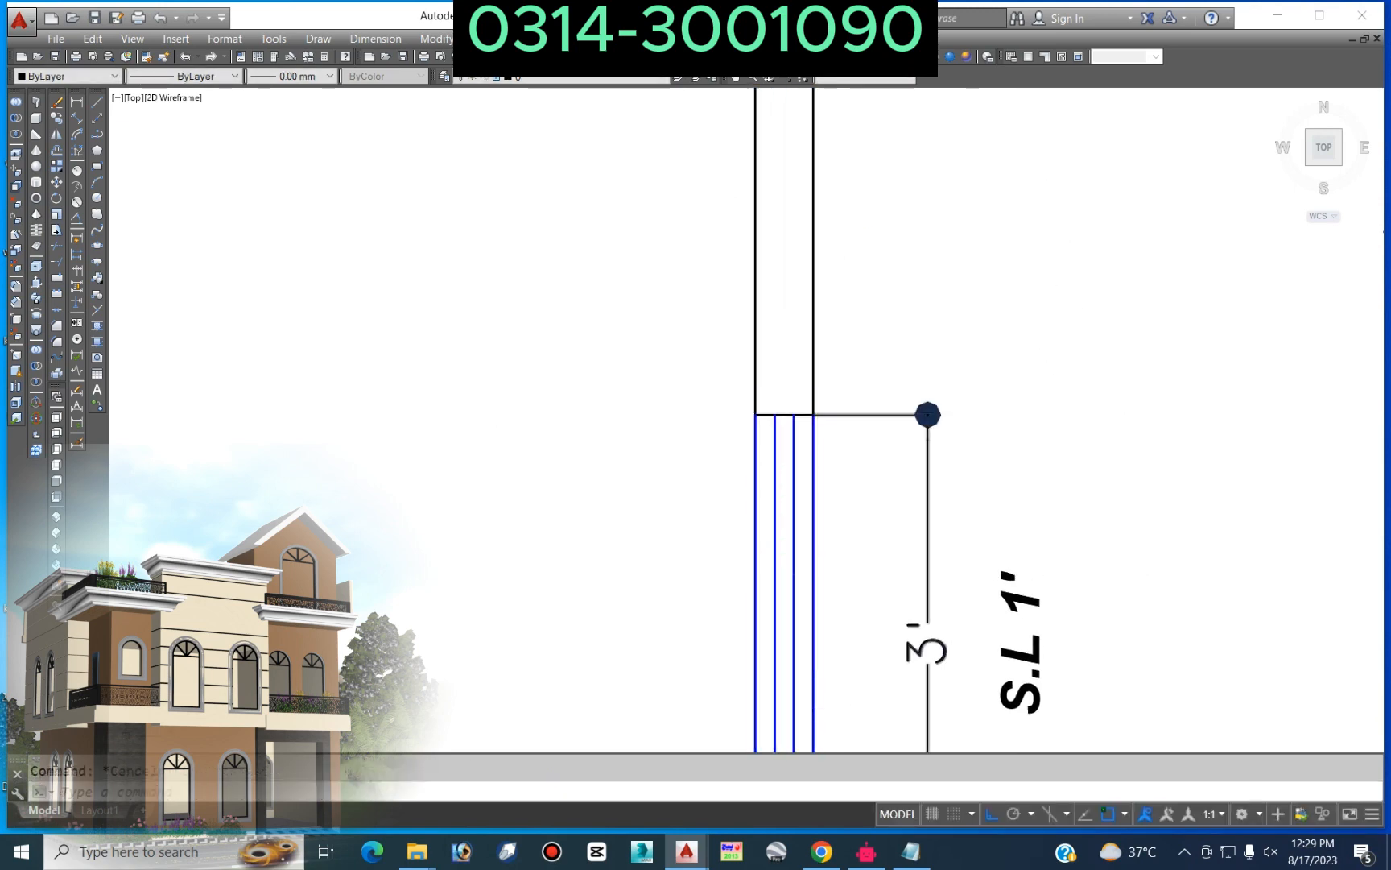
pyautogui.press('Escape')
pyautogui.scroll(-4, 822, 429)
pyautogui.scroll(-4, 822, 428)
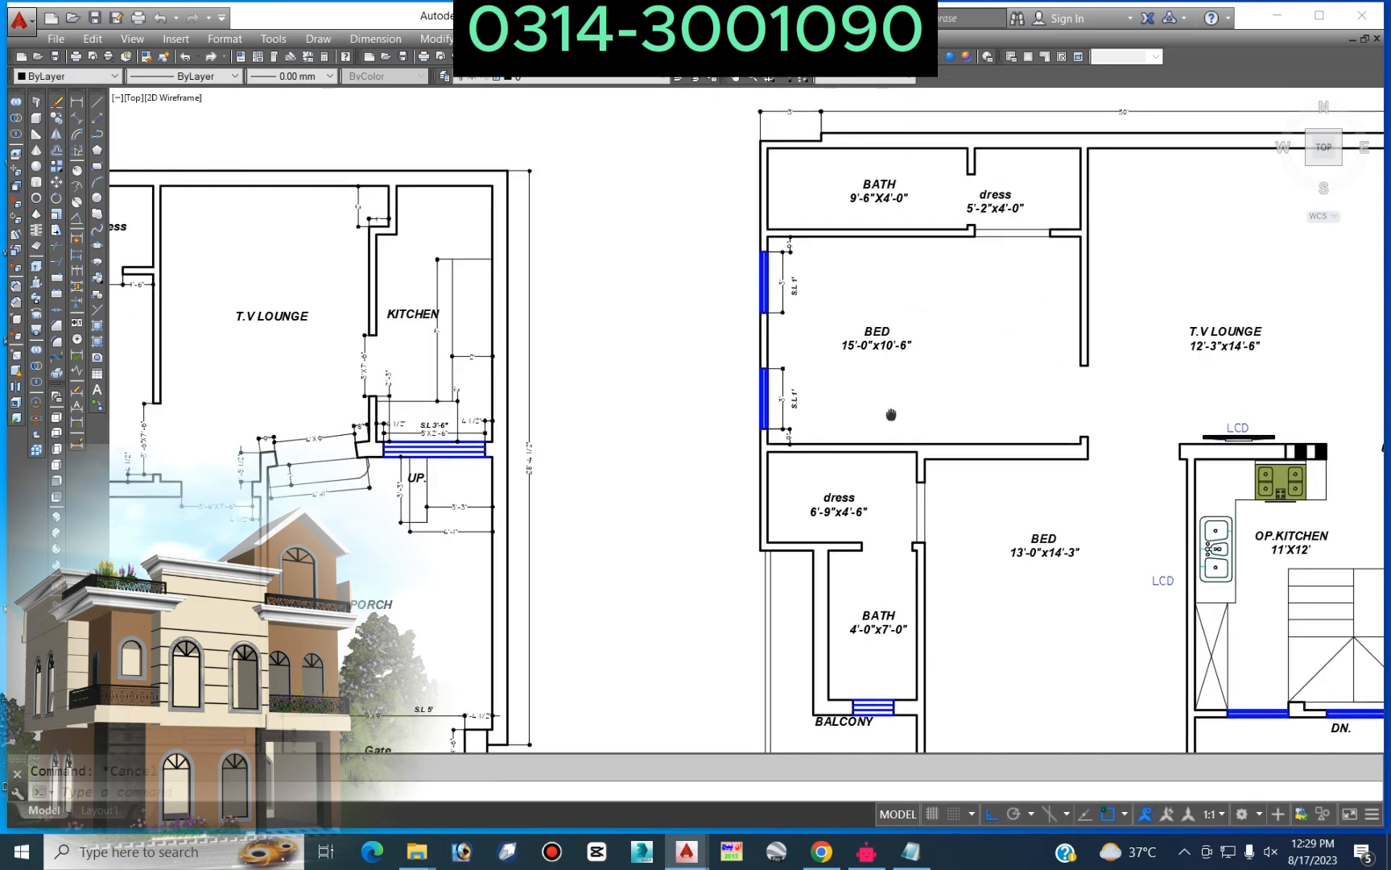
# Step: Remove the room size line from the 15'-0"x10'-6" bedroom label, leaving only BED
pyautogui.moveTo(885, 351); pyautogui.dragTo(809, 348, button='middle')
pyautogui.scroll(2, 810, 348)
pyautogui.click(809, 348)
pyautogui.doubleClick(783, 334)
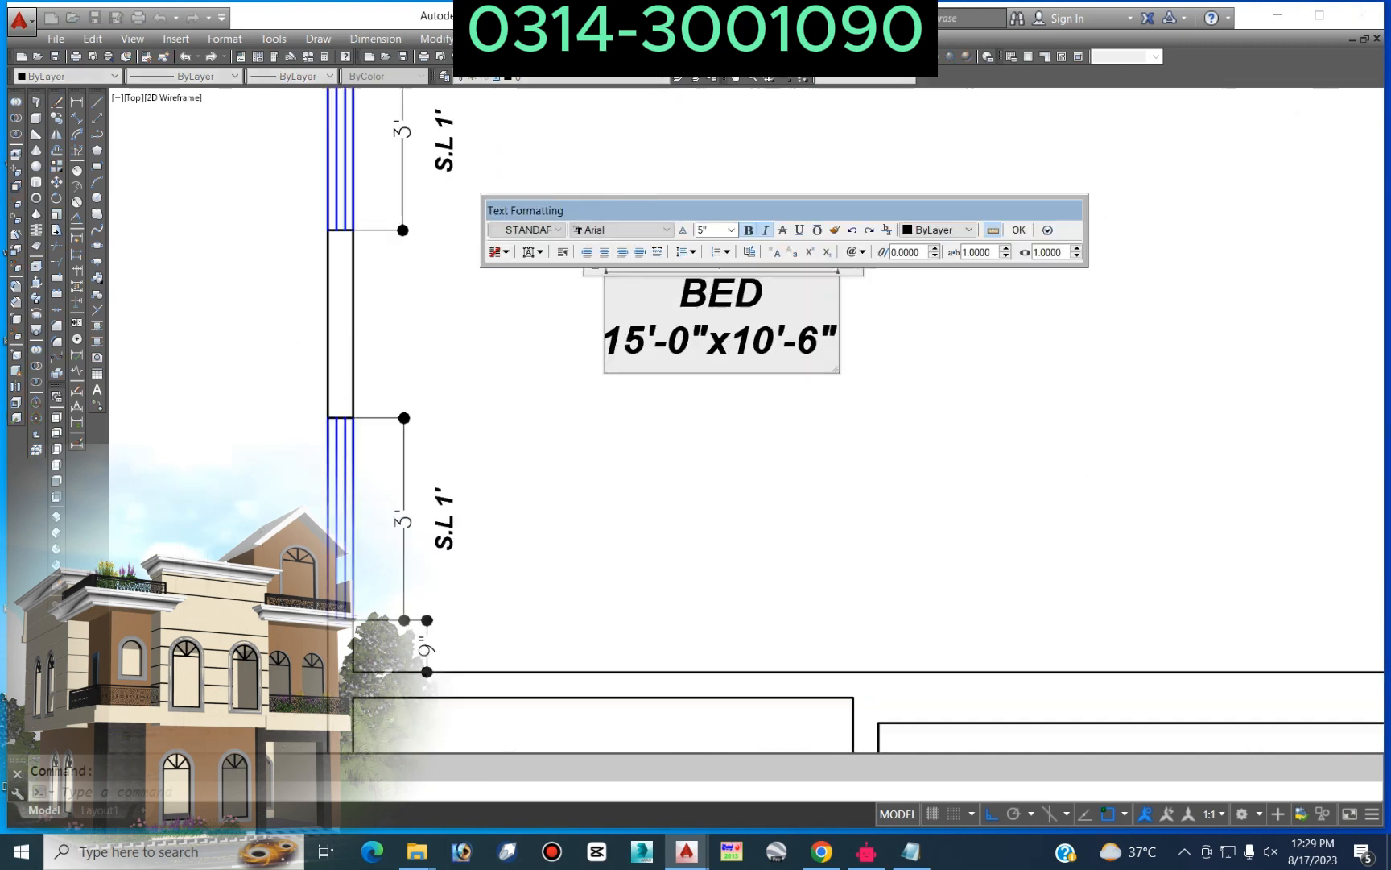
pyautogui.moveTo(844, 342); pyautogui.dragTo(484, 345)
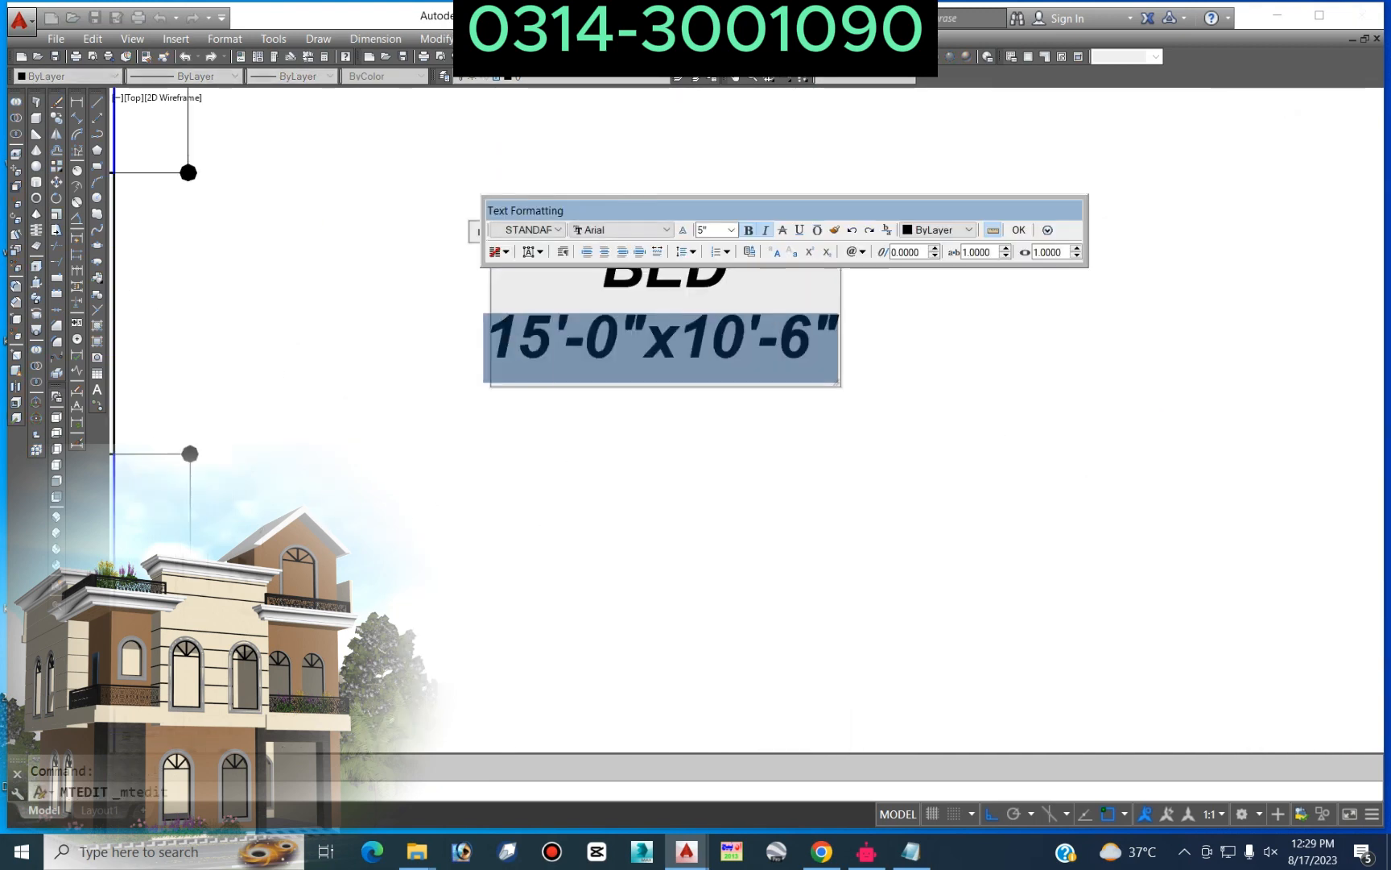
pyautogui.press('BackSpace')
pyautogui.press('BackSpace')
pyautogui.click(833, 427)
# Step: Remove the room size line from the bath label above the bedroom, leaving only BATH
pyautogui.scroll(-4, 833, 422)
pyautogui.scroll(2, 807, 271)
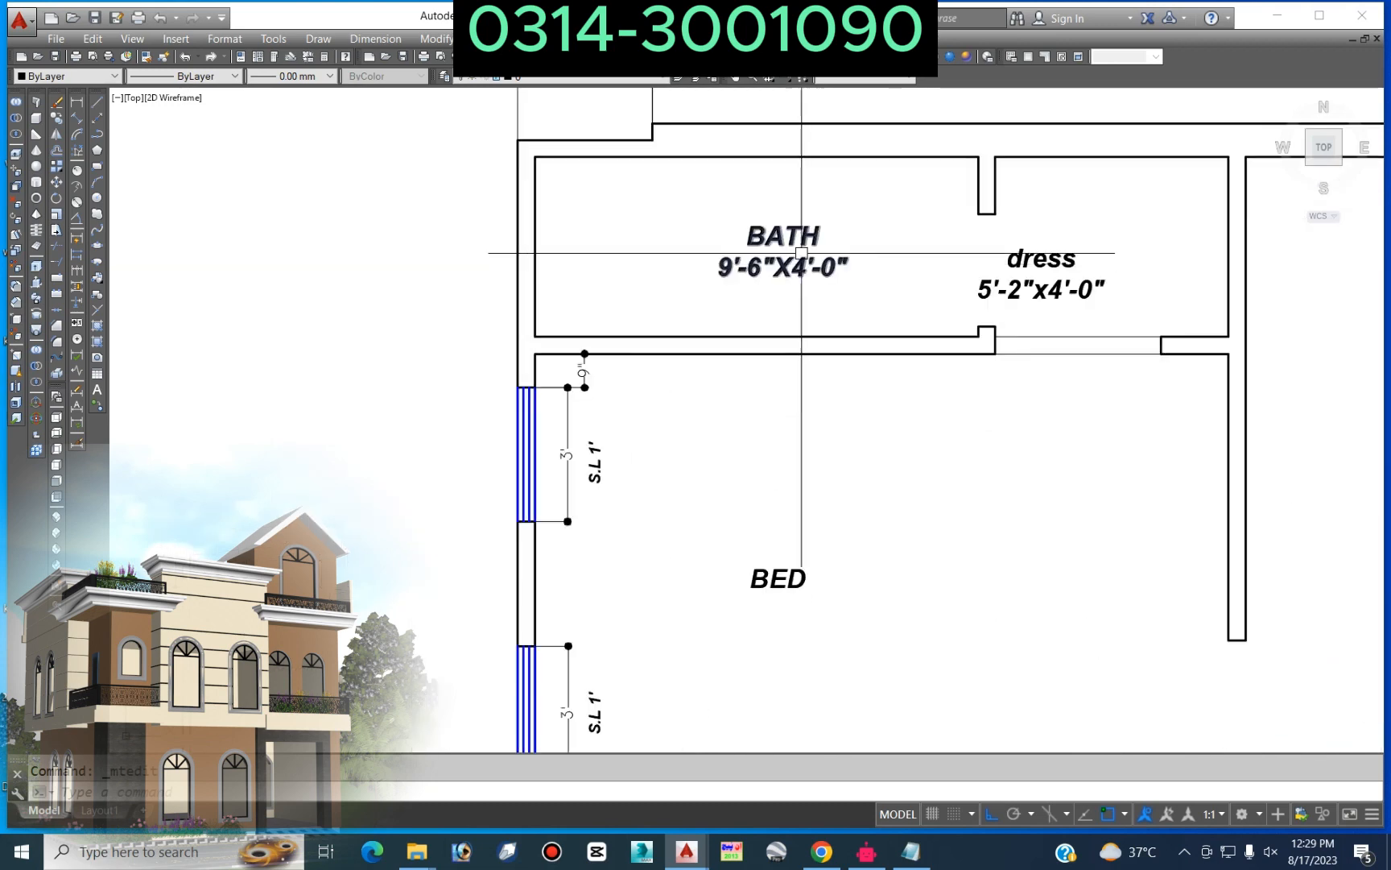
pyautogui.doubleClick(783, 242)
pyautogui.moveTo(838, 296); pyautogui.dragTo(463, 297)
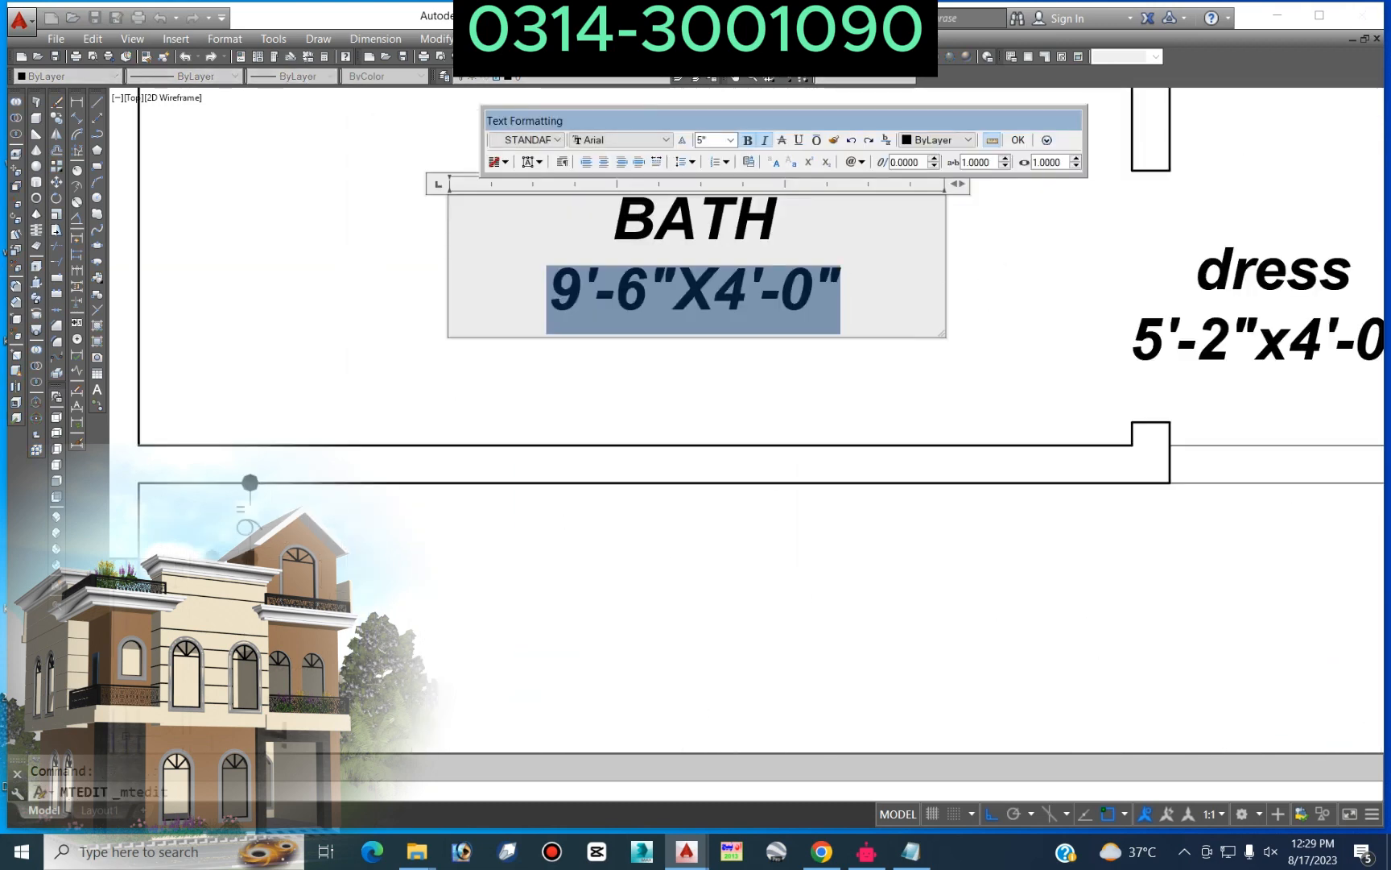
pyautogui.press('BackSpace')
pyautogui.press('BackSpace')
pyautogui.click(336, 309)
# Step: Remove the size from the dressing room label beside the bath and capitalize its name as Dress
pyautogui.scroll(-4, 336, 309)
pyautogui.scroll(2, 586, 301)
pyautogui.click(586, 302)
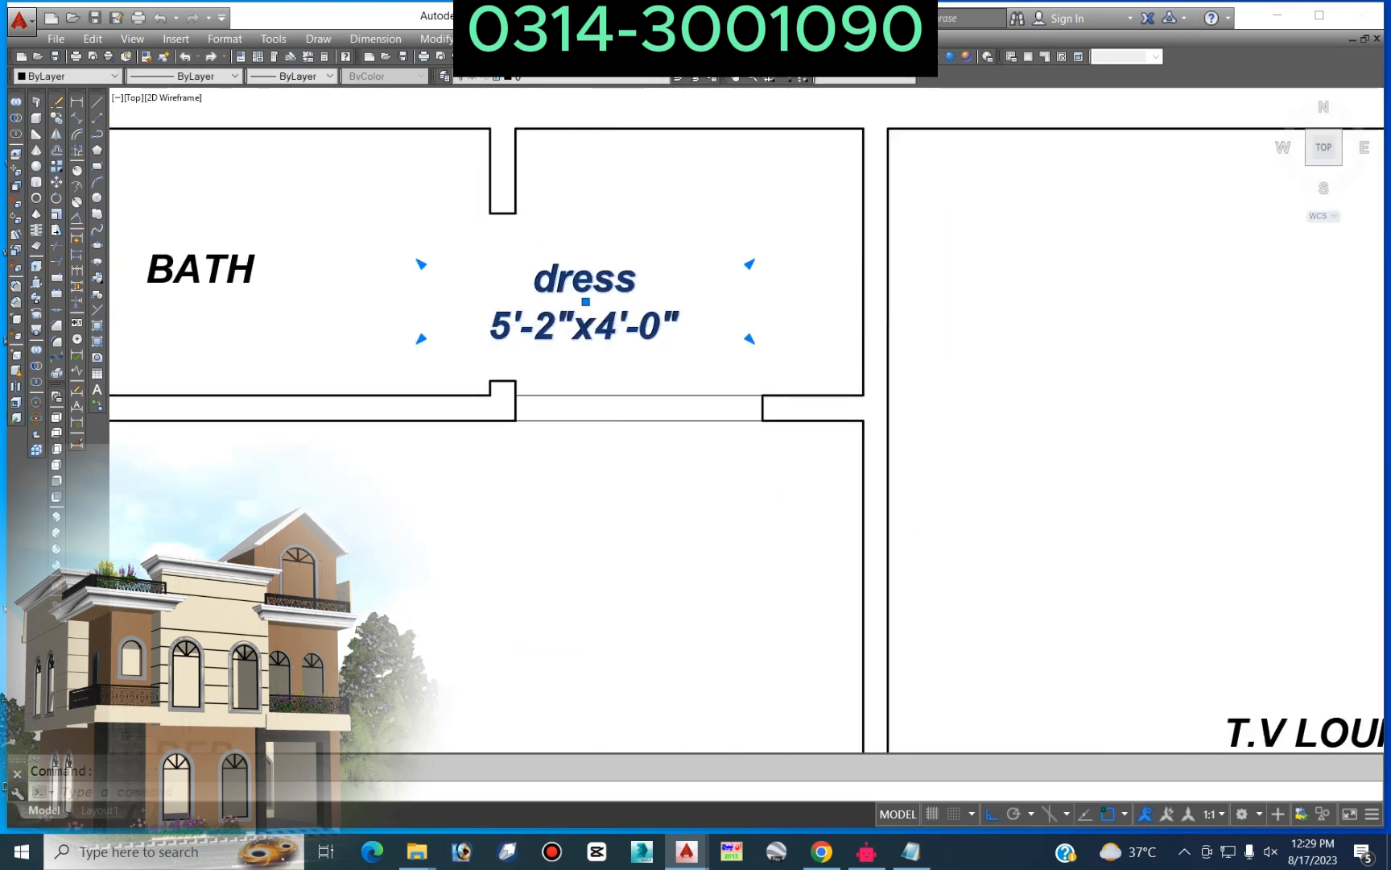
pyautogui.doubleClick(608, 329)
pyautogui.moveTo(686, 332); pyautogui.dragTo(475, 332)
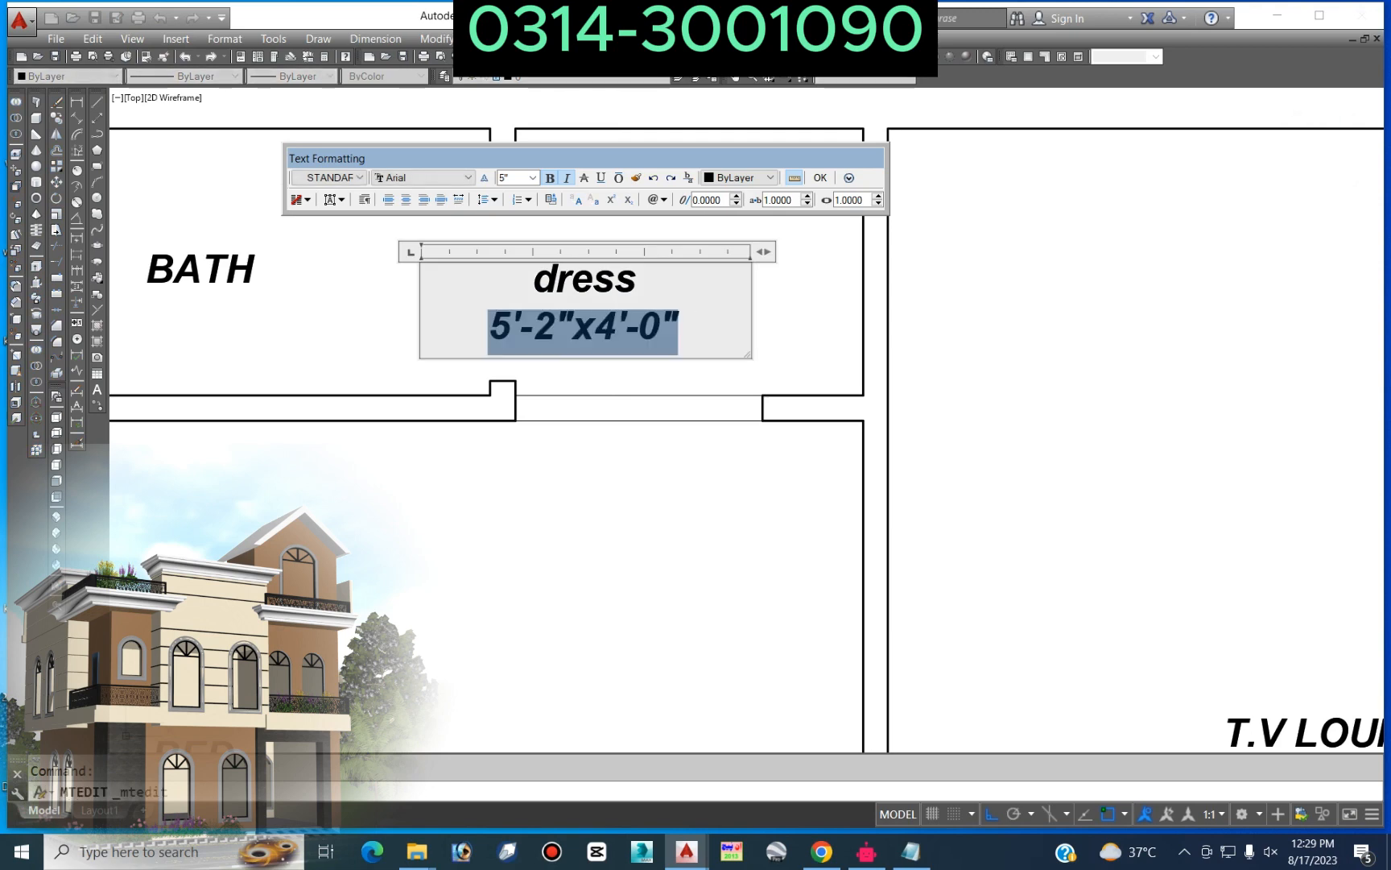
pyautogui.press('BackSpace')
pyautogui.press('BackSpace')
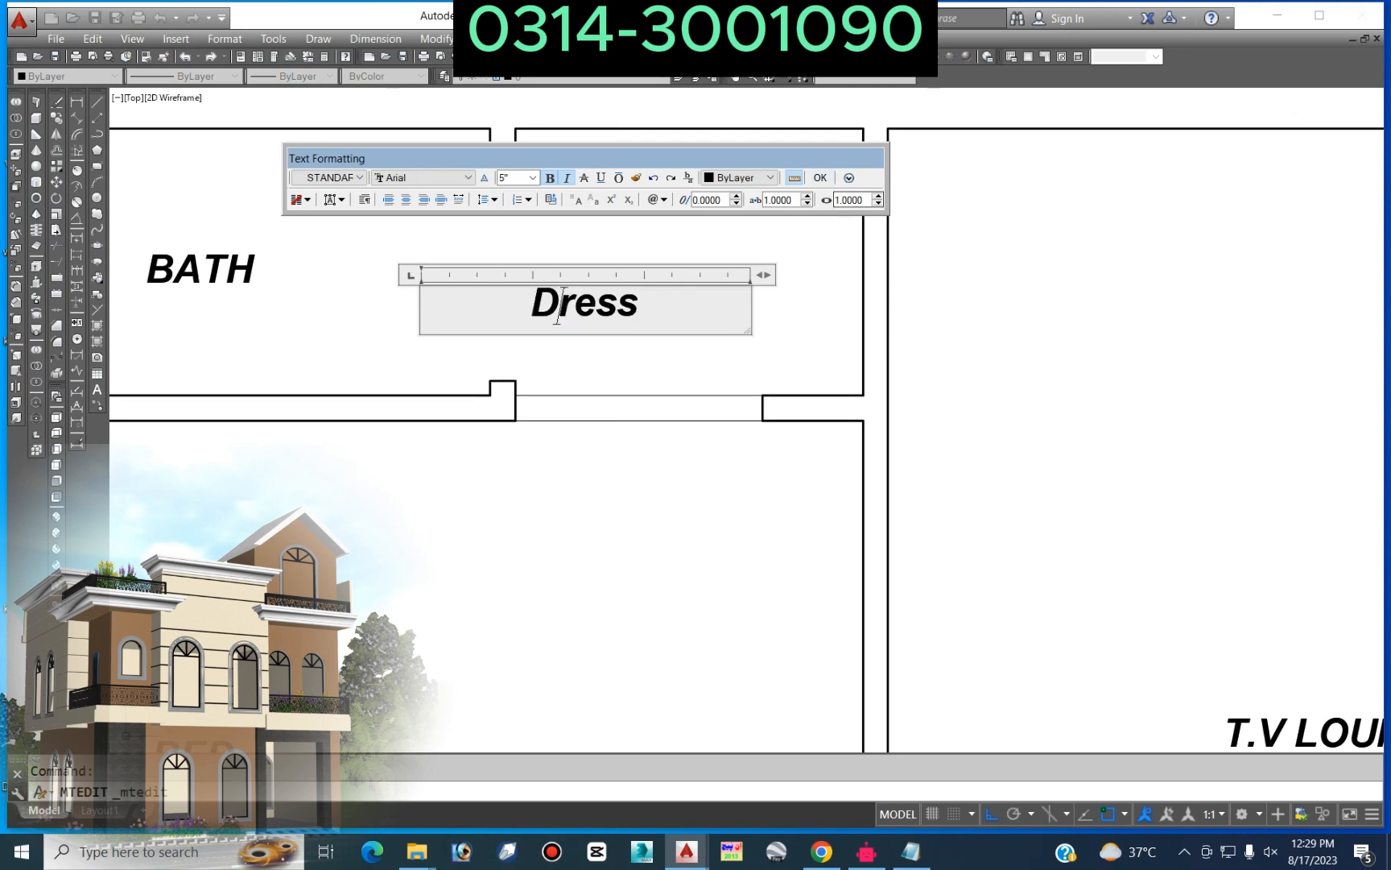
pyautogui.click(820, 177)
# Step: Move the Dress label horizontally to the right to centre it in the dressing room
pyautogui.scroll(-5, 590, 348)
pyautogui.scroll(2, 571, 346)
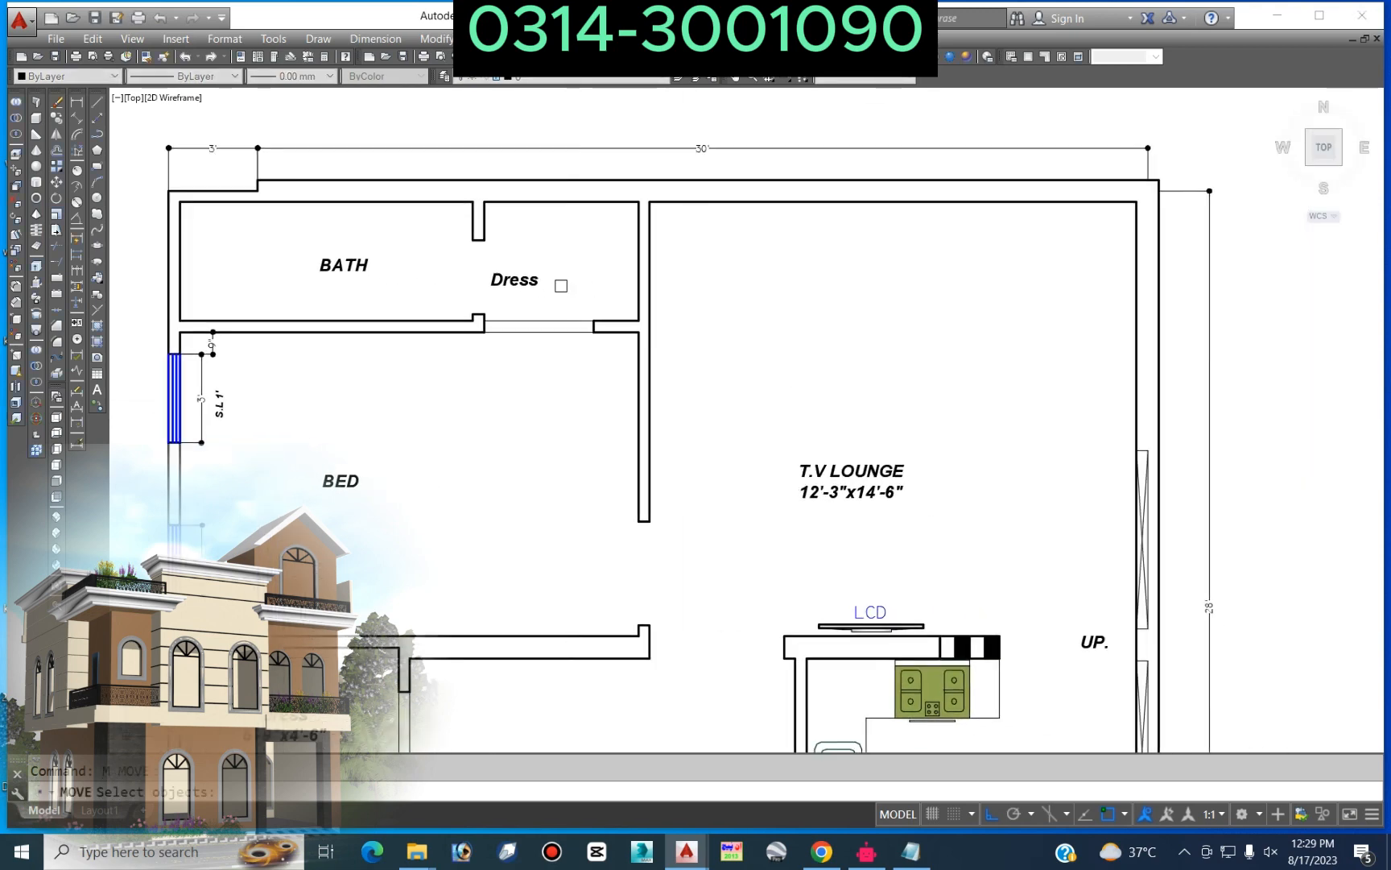
pyautogui.press('Return')
pyautogui.click(497, 381)
pyautogui.click(551, 378)
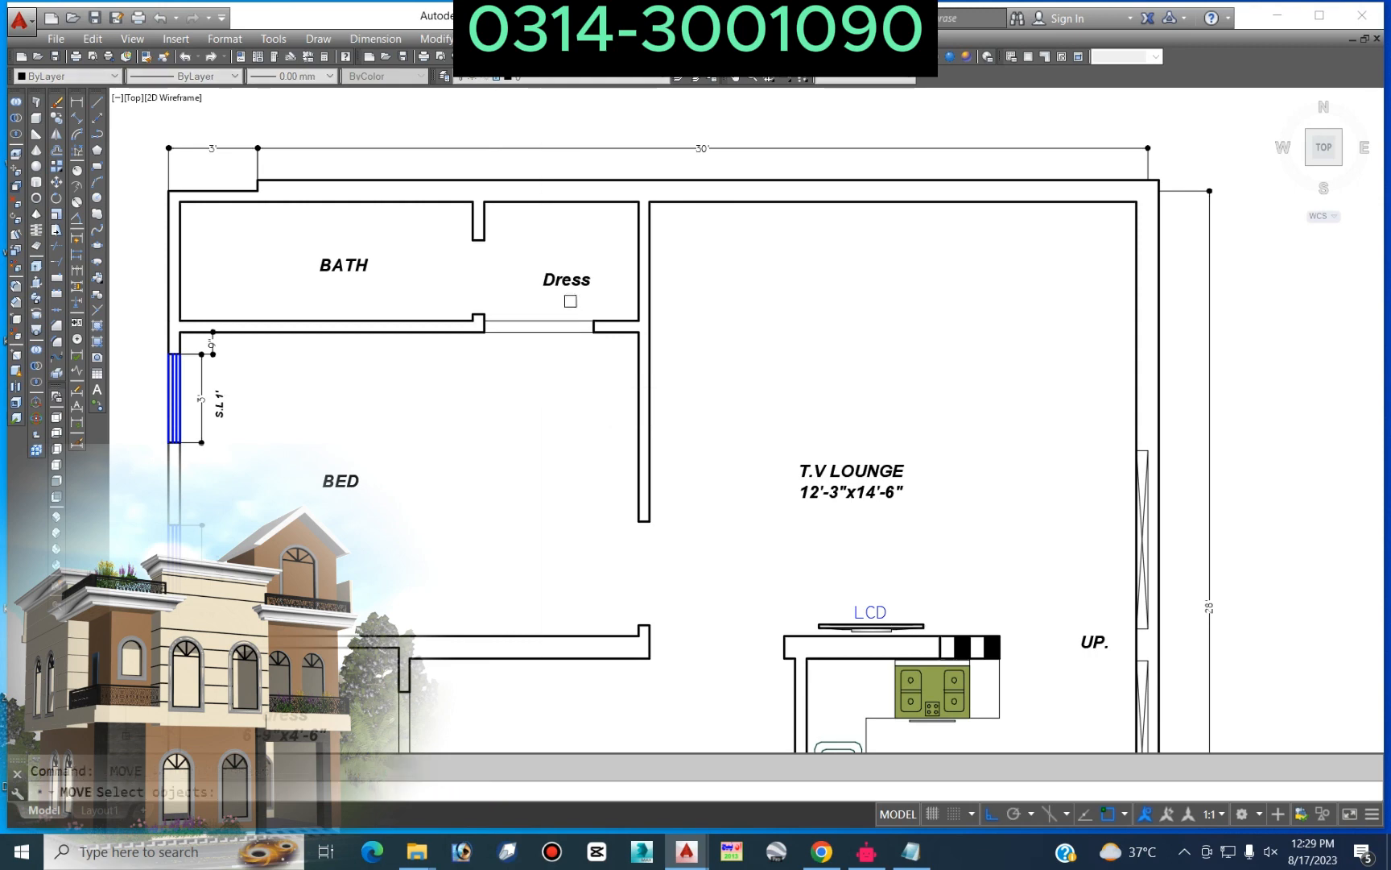
# Step: Move the Dress label straight up and the neighbouring BATH label slightly left to centre them in their rooms
pyautogui.press('Return')
pyautogui.click(517, 444)
pyautogui.click(518, 424)
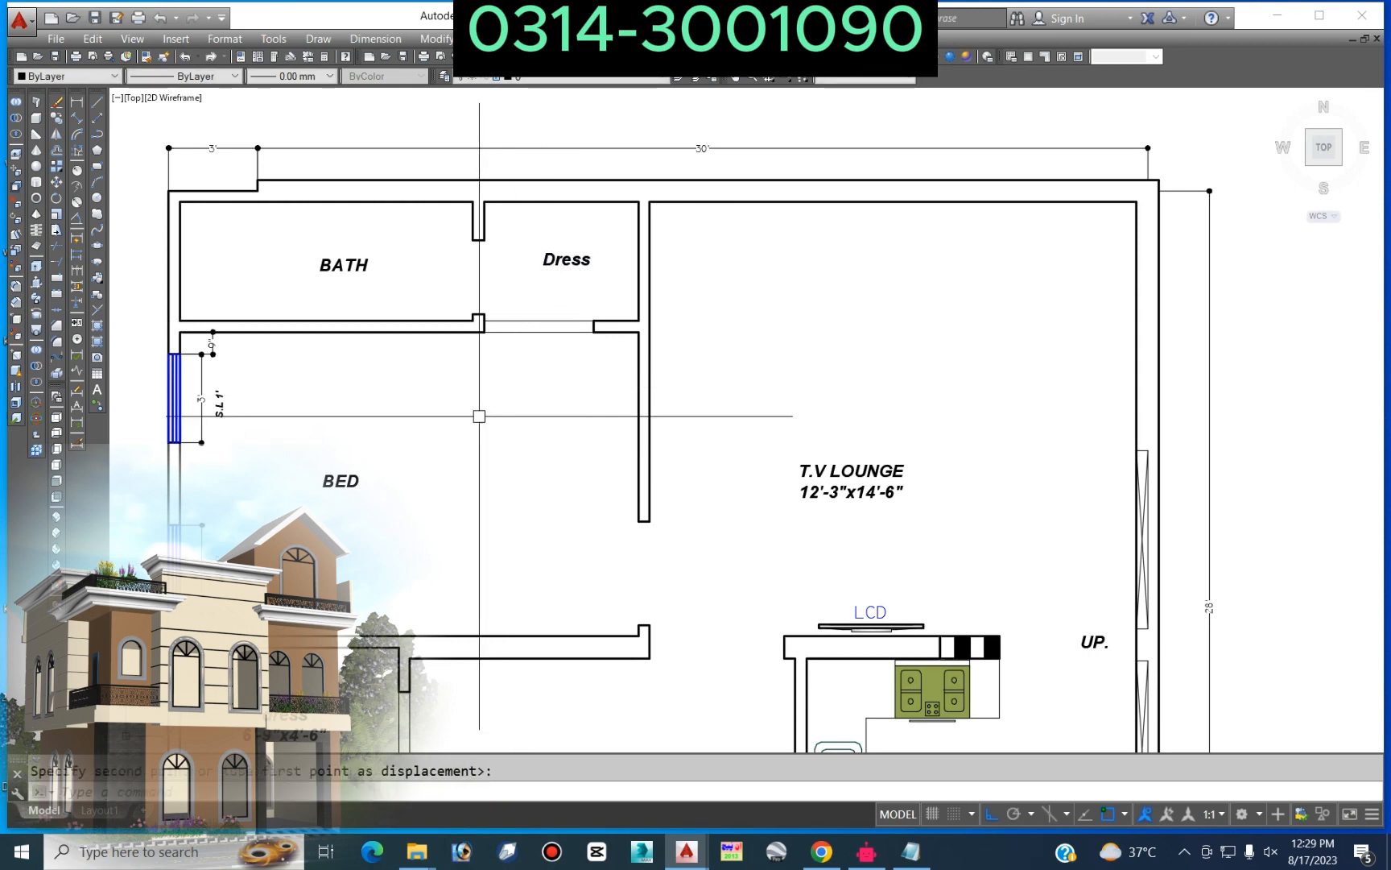
pyautogui.click(351, 276)
pyautogui.press('Return')
pyautogui.click(389, 302)
pyautogui.click(383, 300)
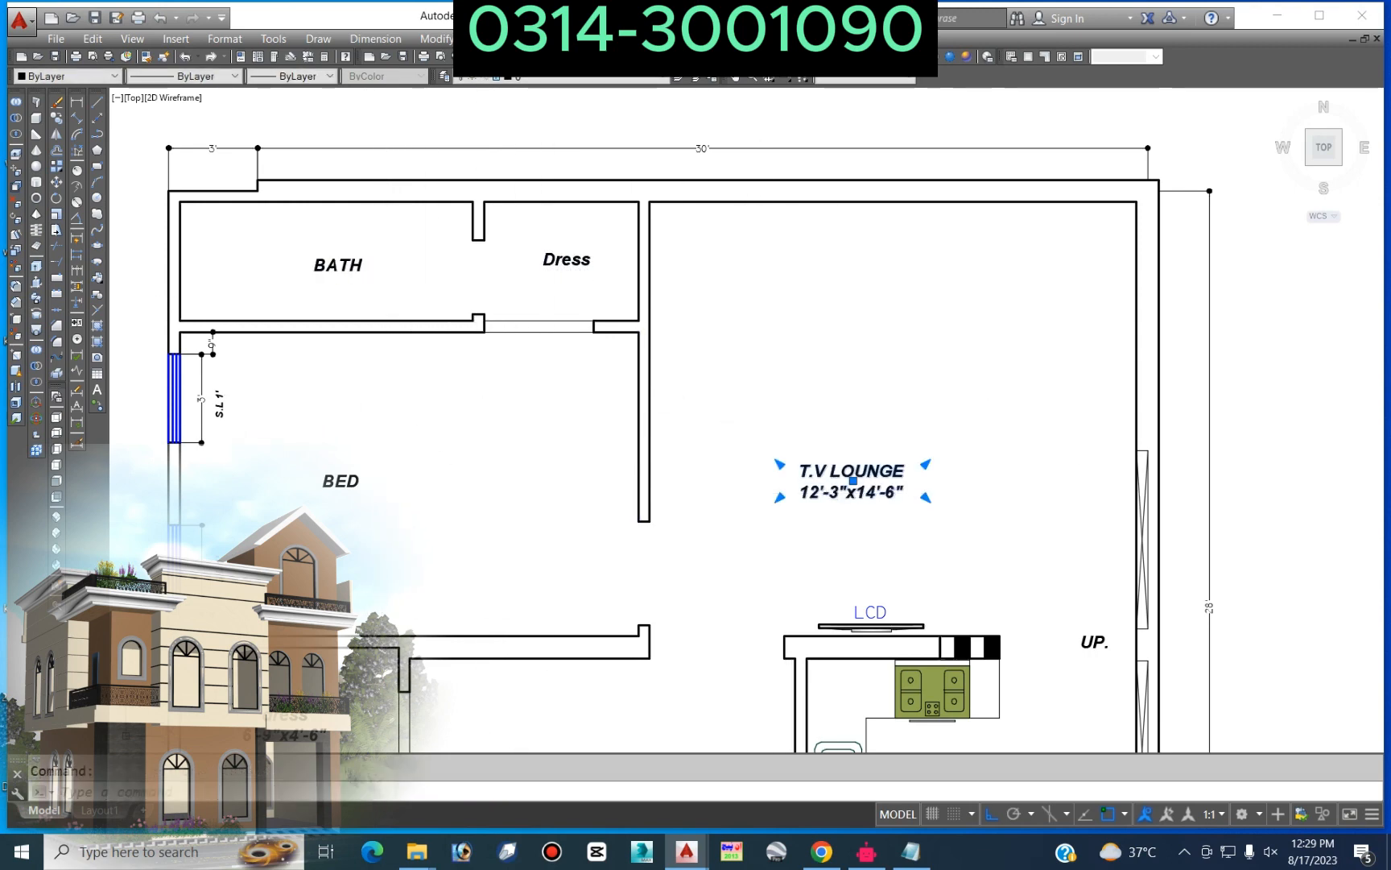
# Step: Remove the room size line from the T.V LOUNGE label, leaving only the room name
pyautogui.doubleClick(864, 496)
pyautogui.scroll(4, 865, 504)
pyautogui.moveTo(955, 480); pyautogui.dragTo(719, 480)
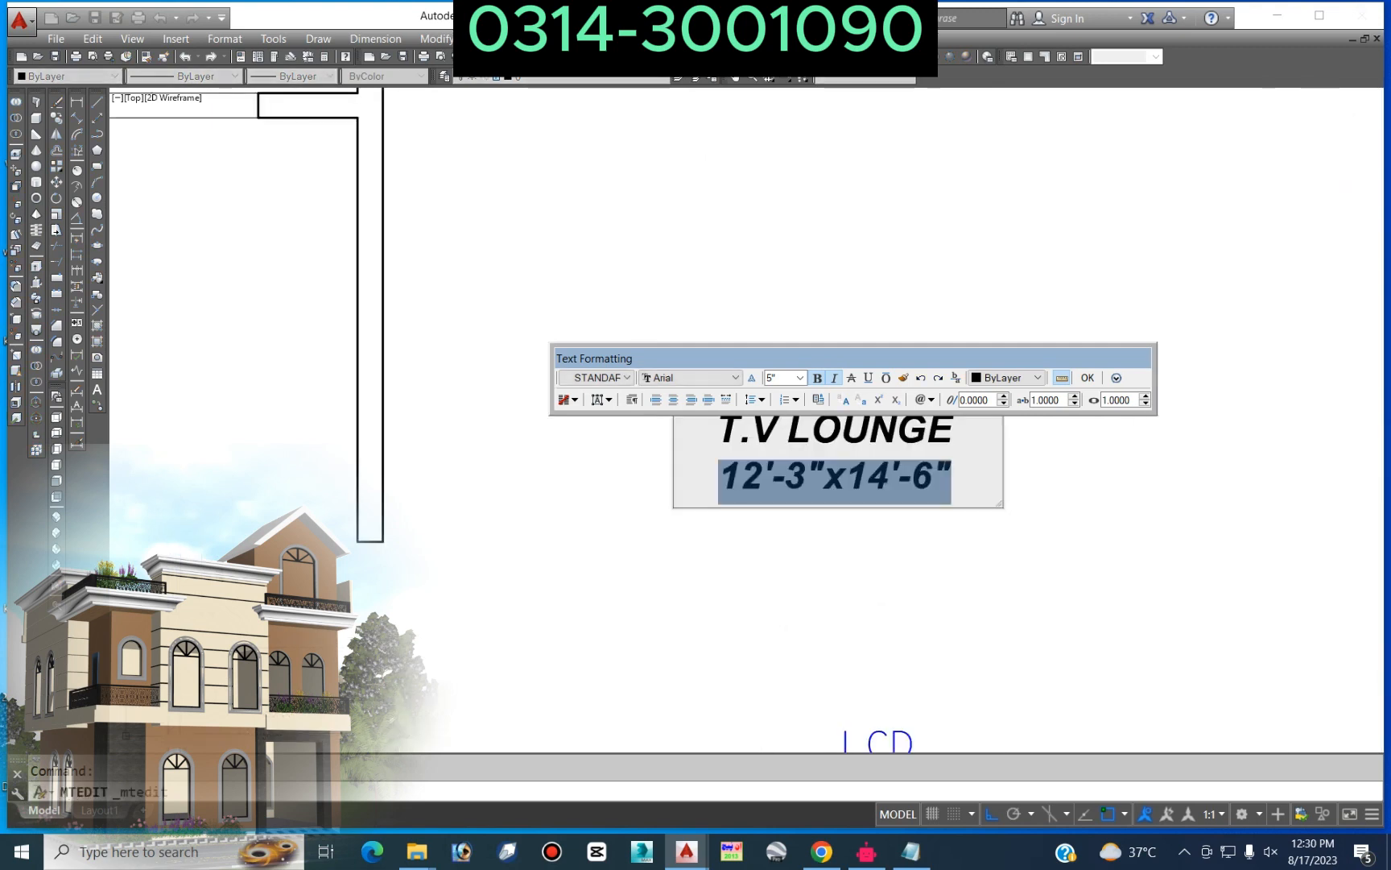
pyautogui.press('Delete')
pyautogui.hotkey('ctrl', 'Return')
pyautogui.scroll(-4, 795, 375)
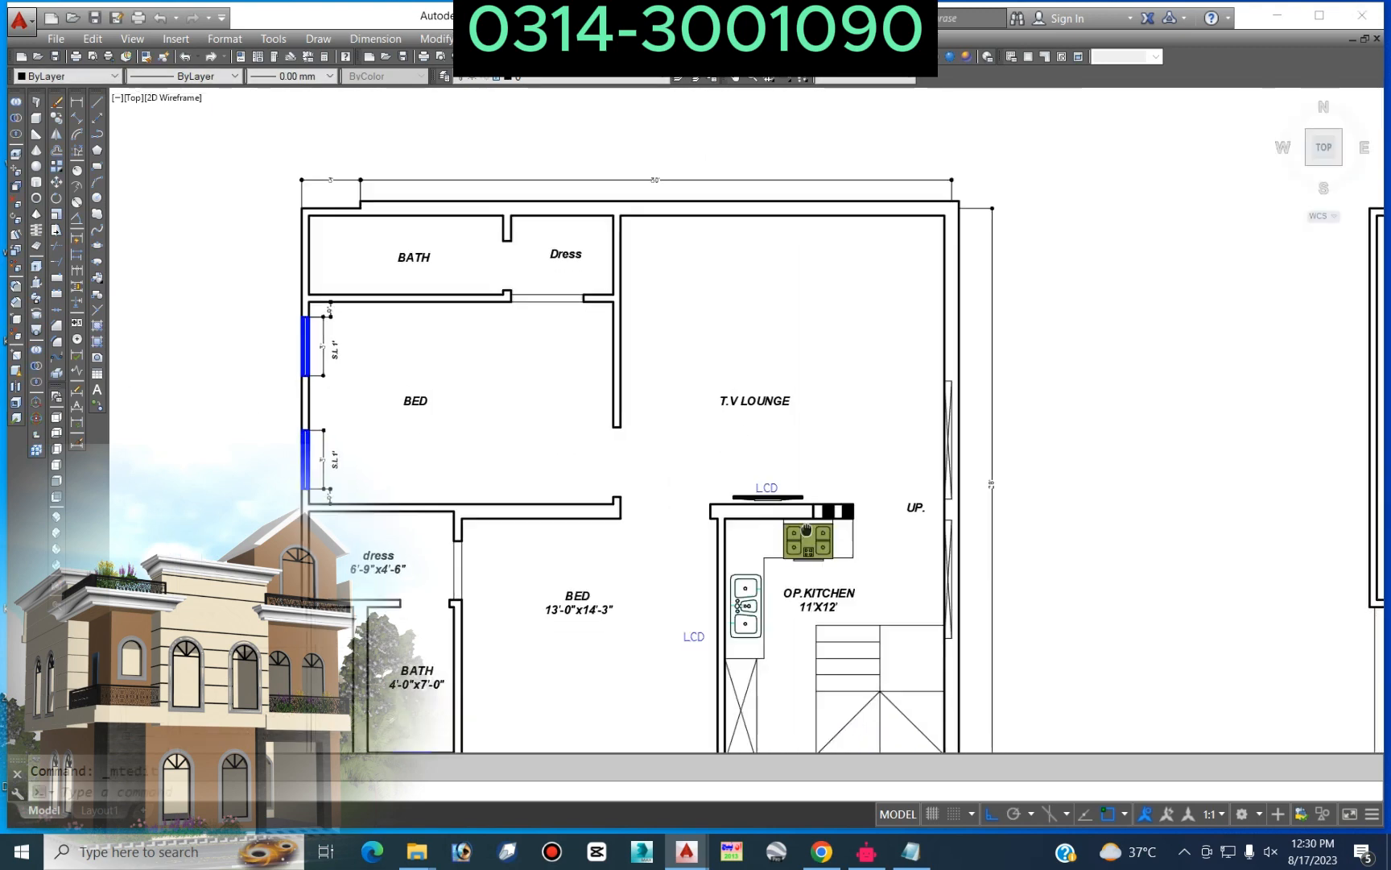
# Step: Remove the size from the 6'-9"x4'-6" dressing room label and capitalize its name as Dress
pyautogui.scroll(4, 341, 418)
pyautogui.click(401, 367)
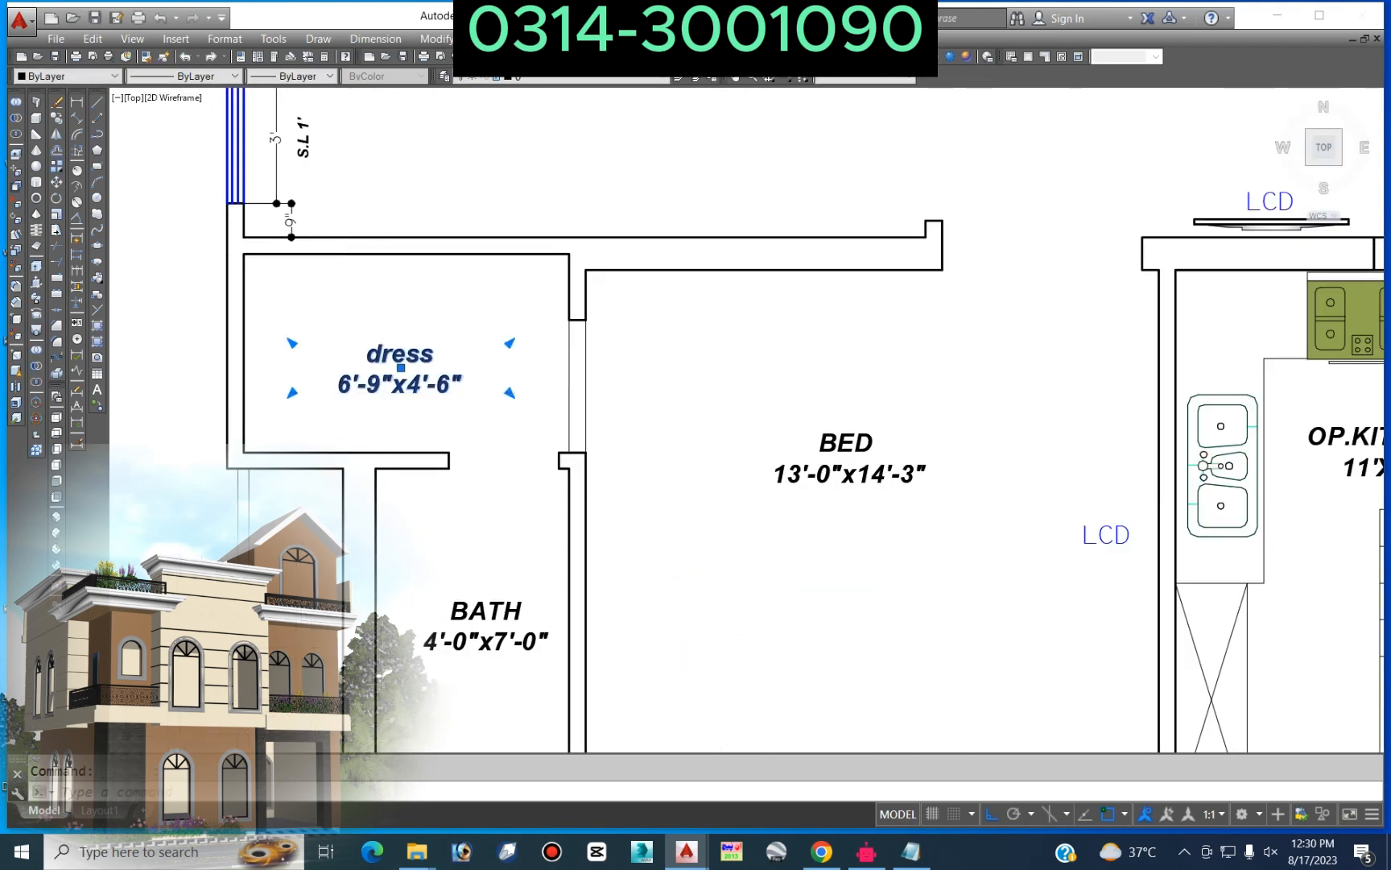
pyautogui.doubleClick(457, 390)
pyautogui.scroll(2, 458, 391)
pyautogui.press('Delete')
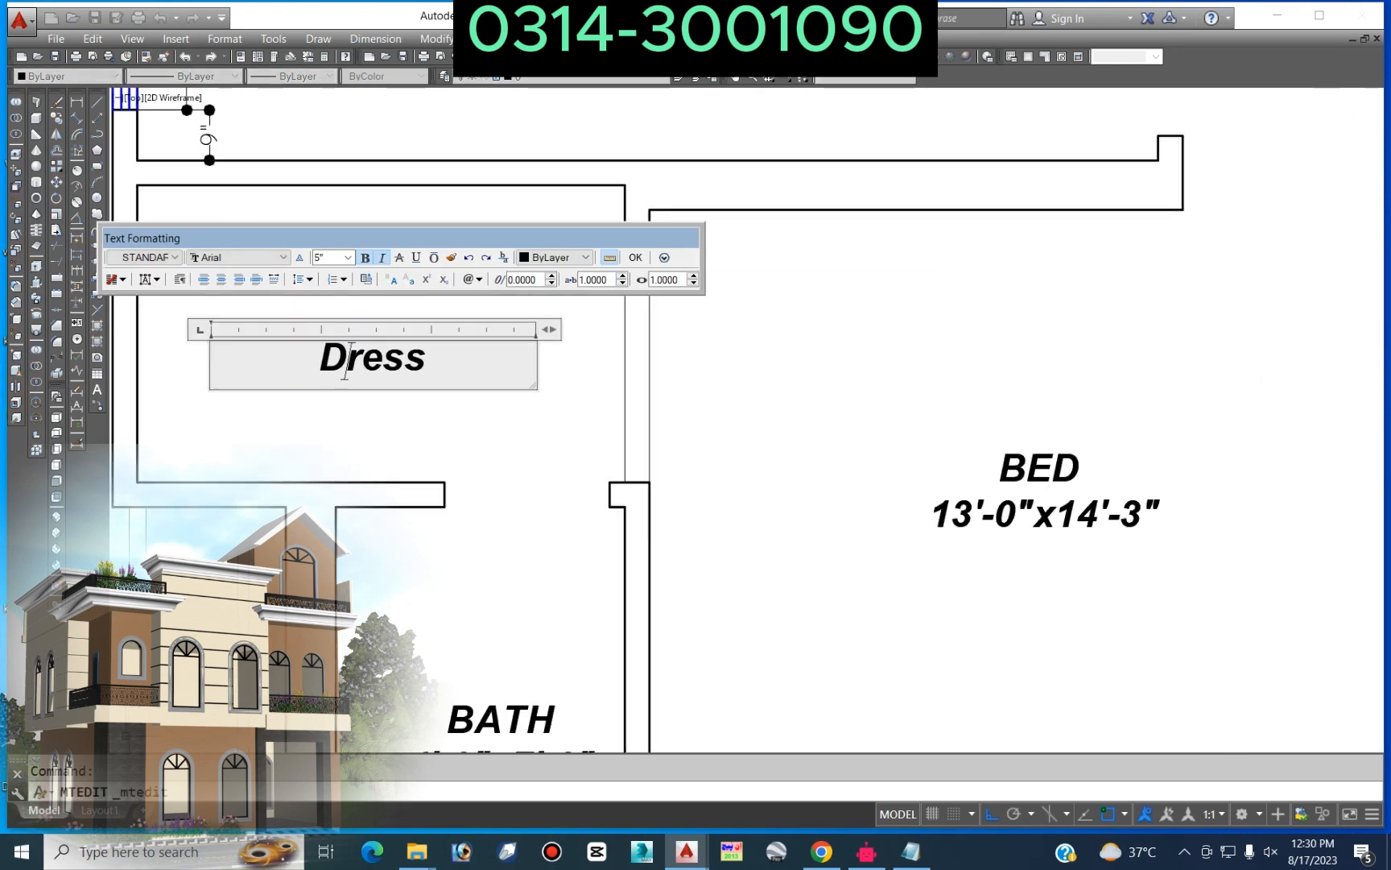
pyautogui.click(624, 492)
pyautogui.scroll(-4, 627, 495)
# Step: Remove the room size line from the 13'-0"x14'-3" bedroom label, leaving only BED
pyautogui.moveTo(628, 495)
pyautogui.mouseDown(button='middle')
pyautogui.moveTo(532, 381)
pyautogui.moveTo(386, 336)
pyautogui.mouseUp(button='middle')
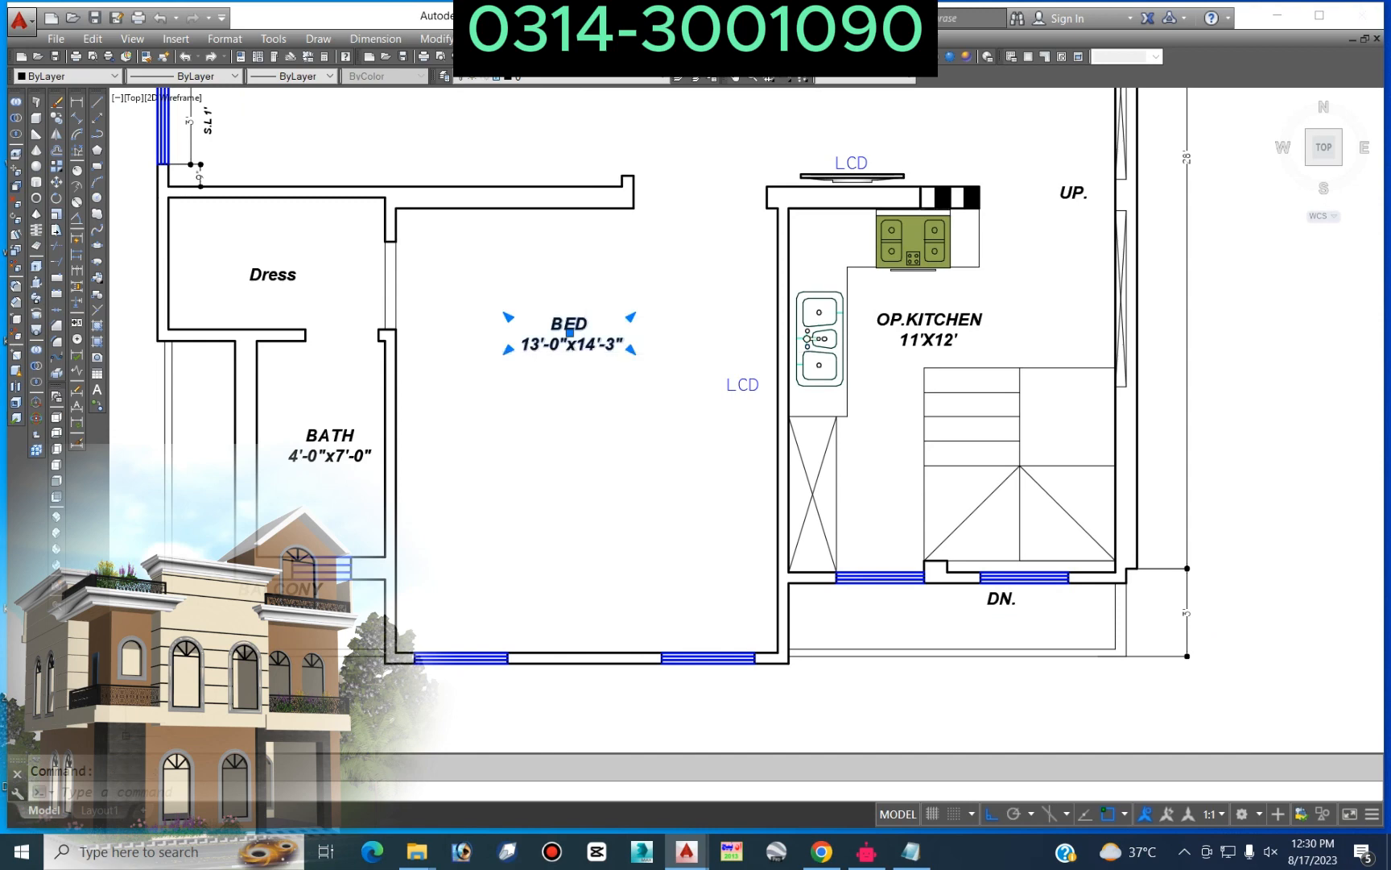
pyautogui.doubleClick(618, 349)
pyautogui.scroll(3, 617, 348)
pyautogui.moveTo(640, 348); pyautogui.dragTo(279, 344)
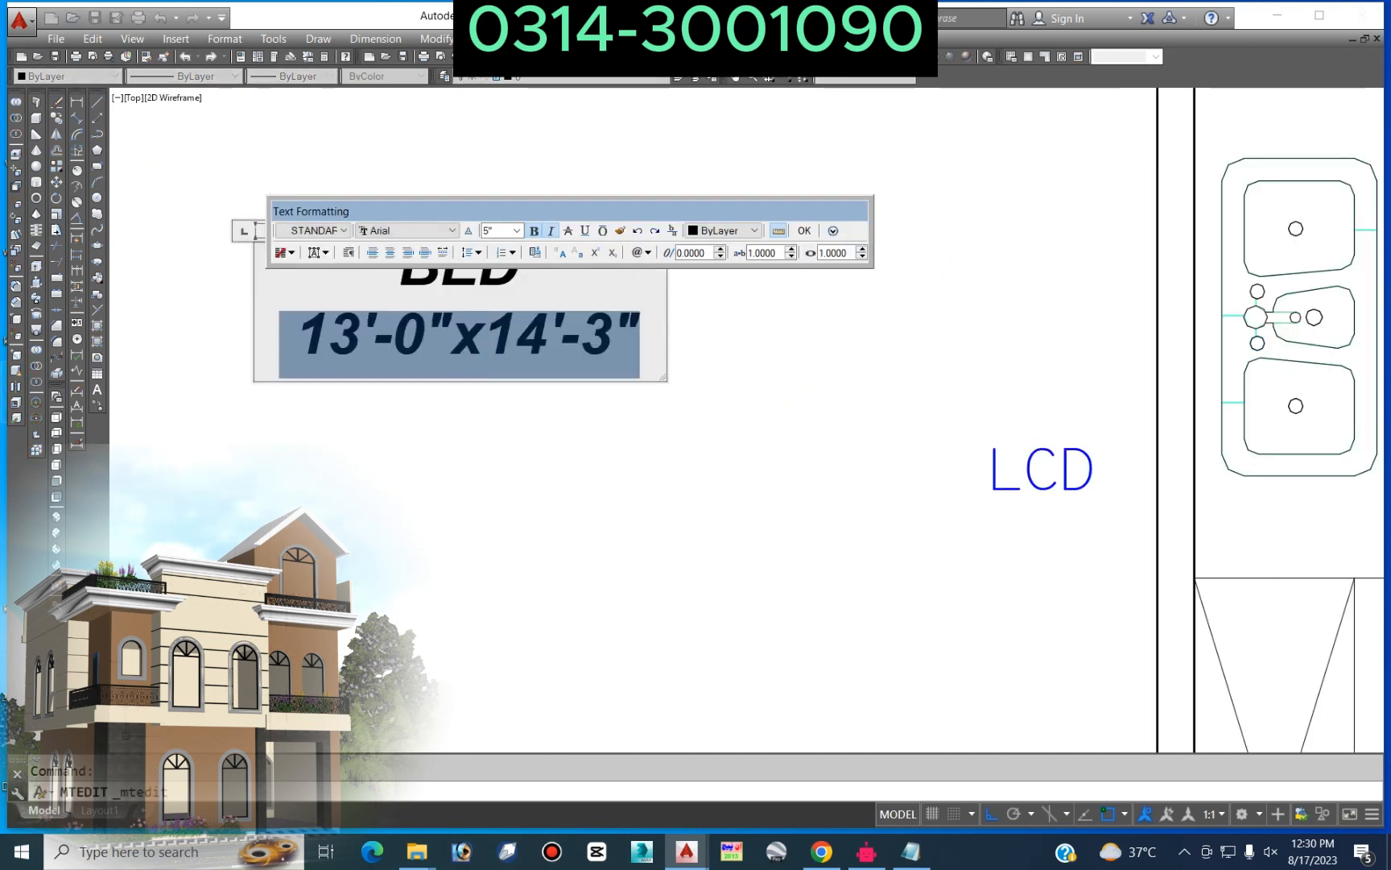
pyautogui.press('Delete')
pyautogui.click(842, 357)
pyautogui.scroll(-3, 839, 358)
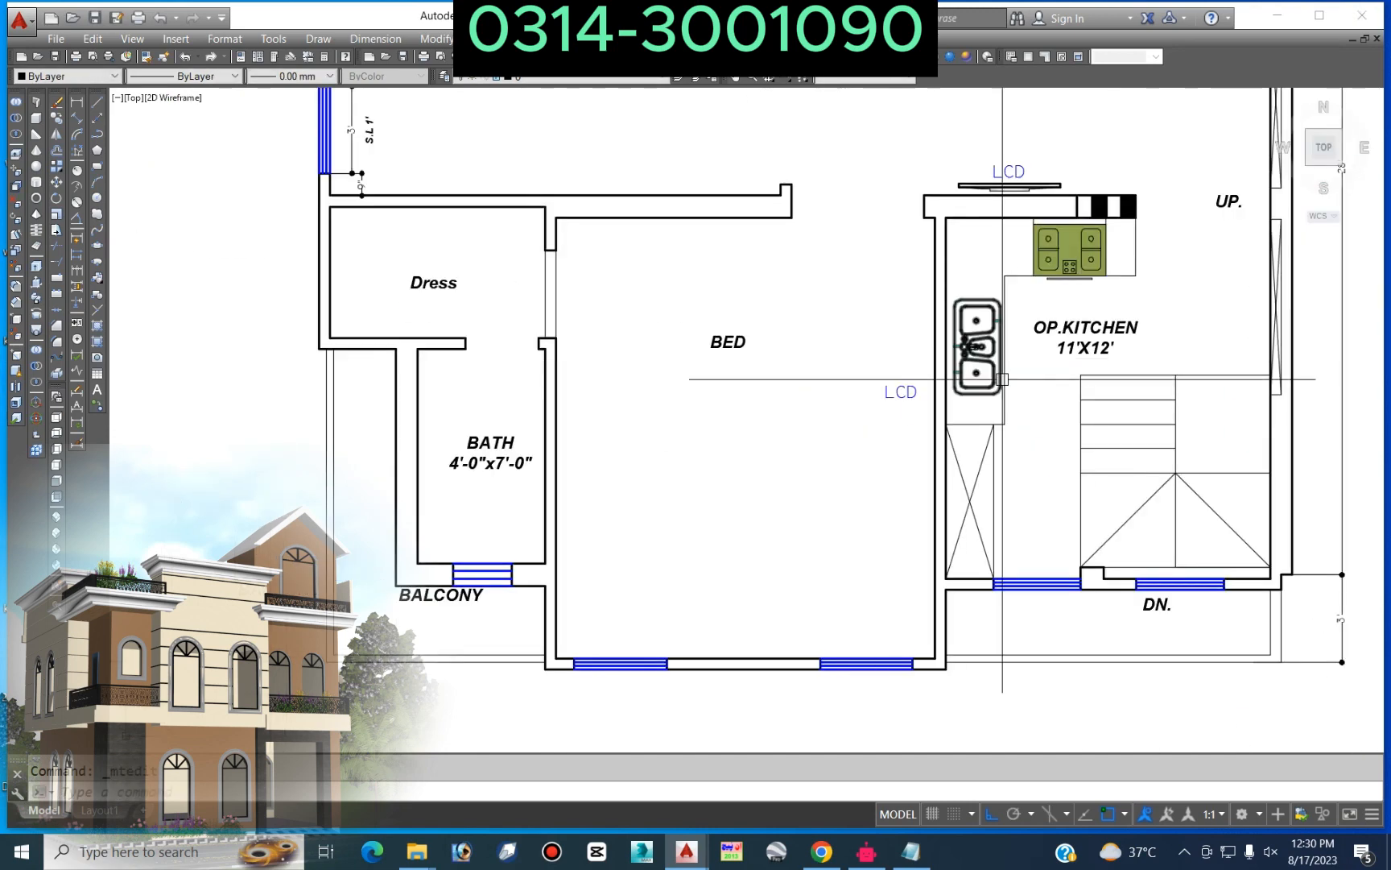
# Step: Remove the 11'X12' size line from the kitchen label, leaving only OP.KITCHEN
pyautogui.doubleClick(1086, 337)
pyautogui.scroll(3, 1127, 363)
pyautogui.moveTo(1063, 347); pyautogui.dragTo(864, 346)
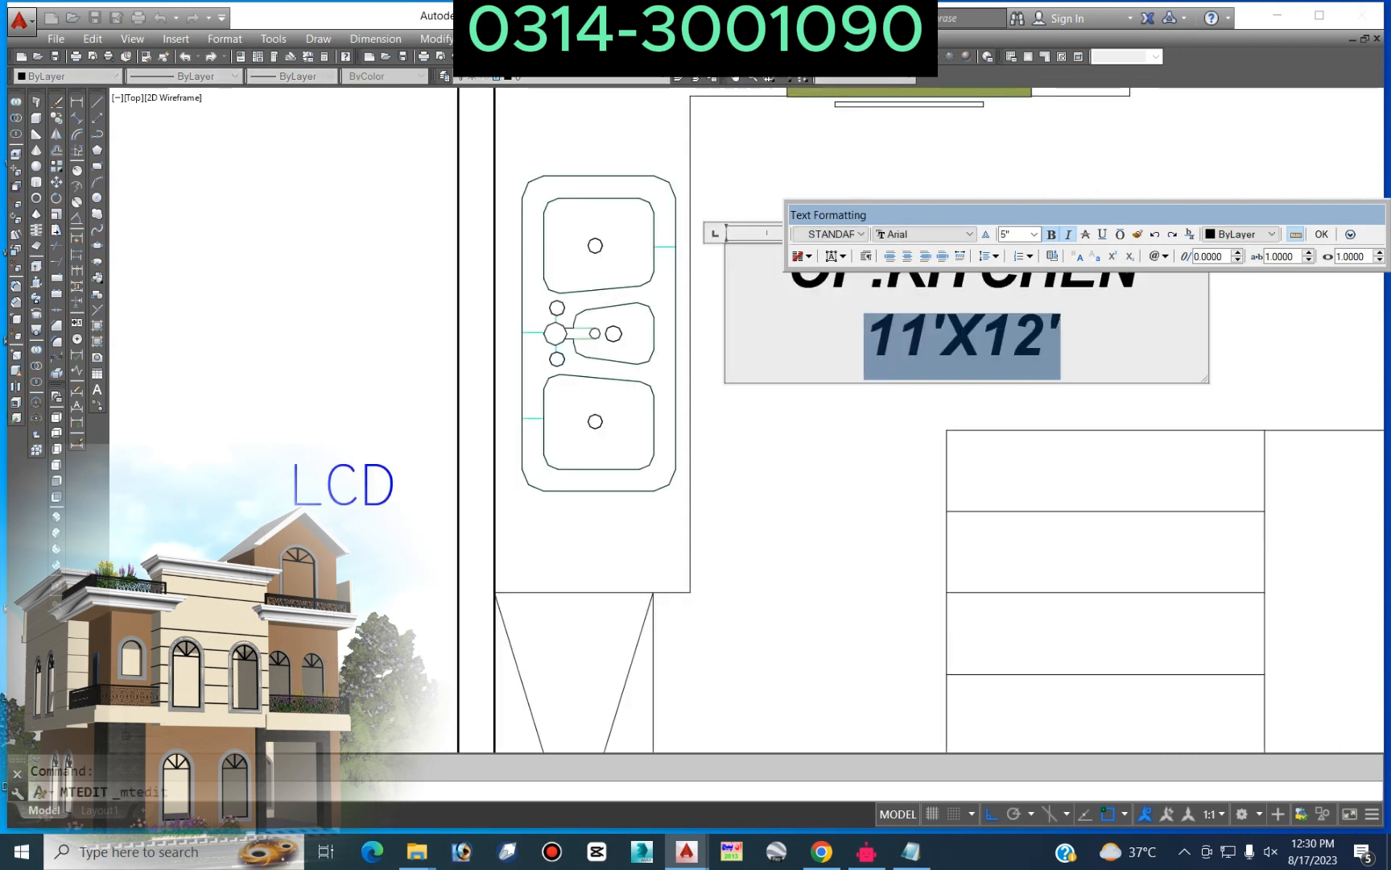
pyautogui.press('Delete')
pyautogui.click(774, 430)
pyautogui.scroll(-3, 775, 430)
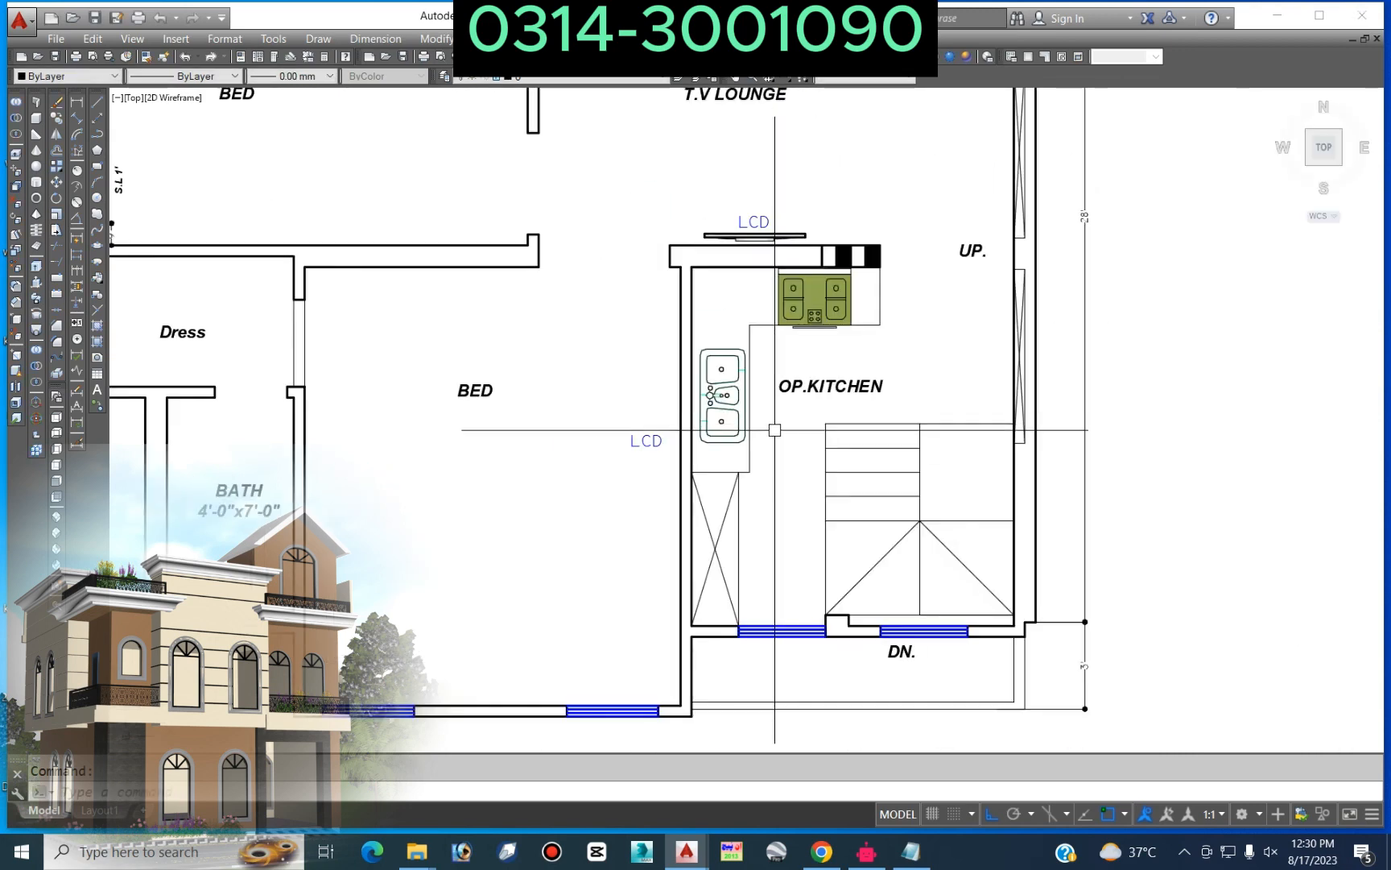
# Step: Move the BALCONY label down, clear of the bath's outer wall, into the middle of the balcony
pyautogui.moveTo(802, 513); pyautogui.dragTo(910, 282, button='middle')
pyautogui.scroll(-2, 918, 334)
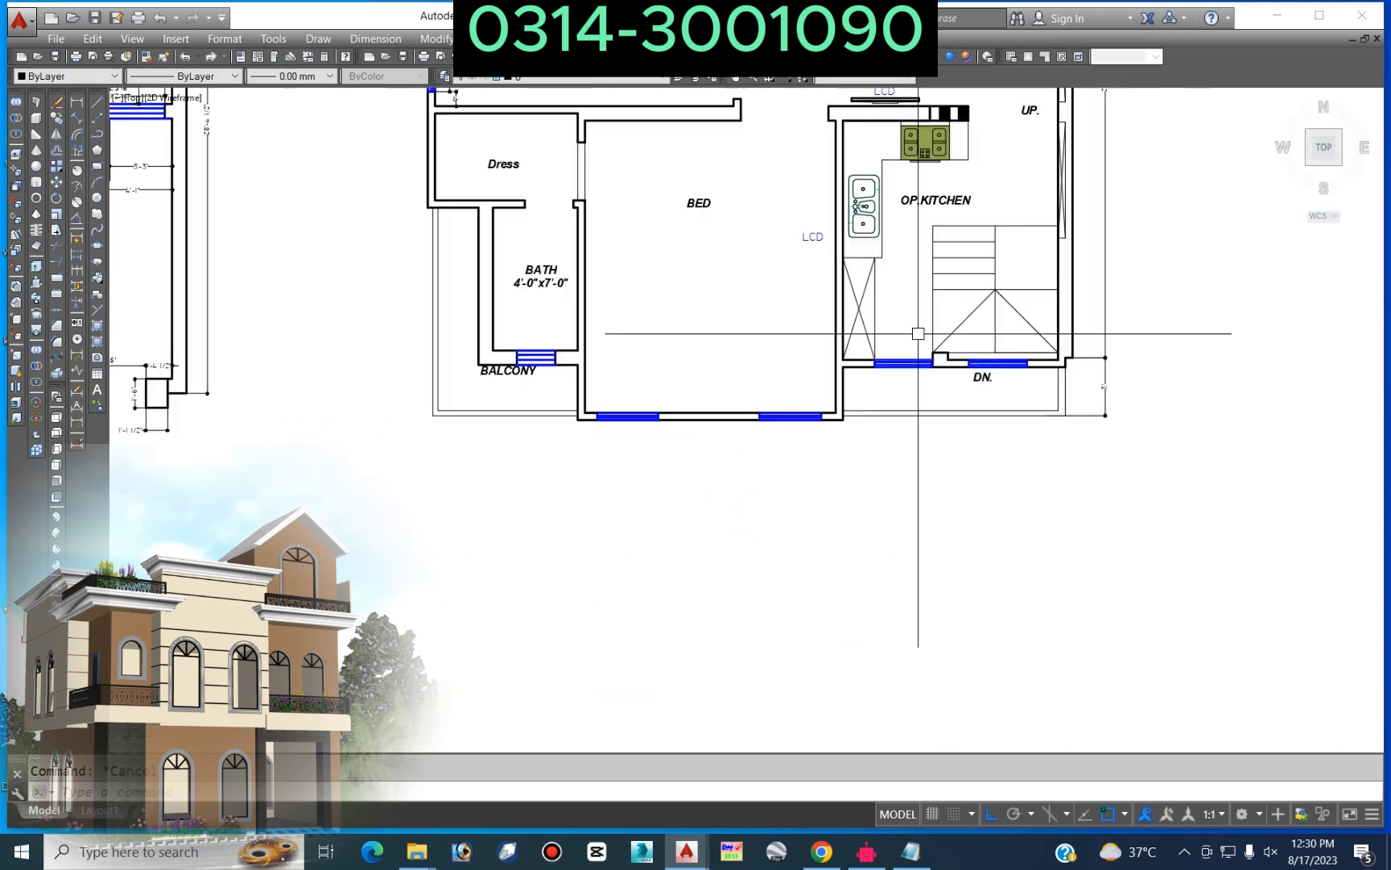
pyautogui.scroll(4, 559, 377)
pyautogui.write('m')
pyautogui.press('Return')
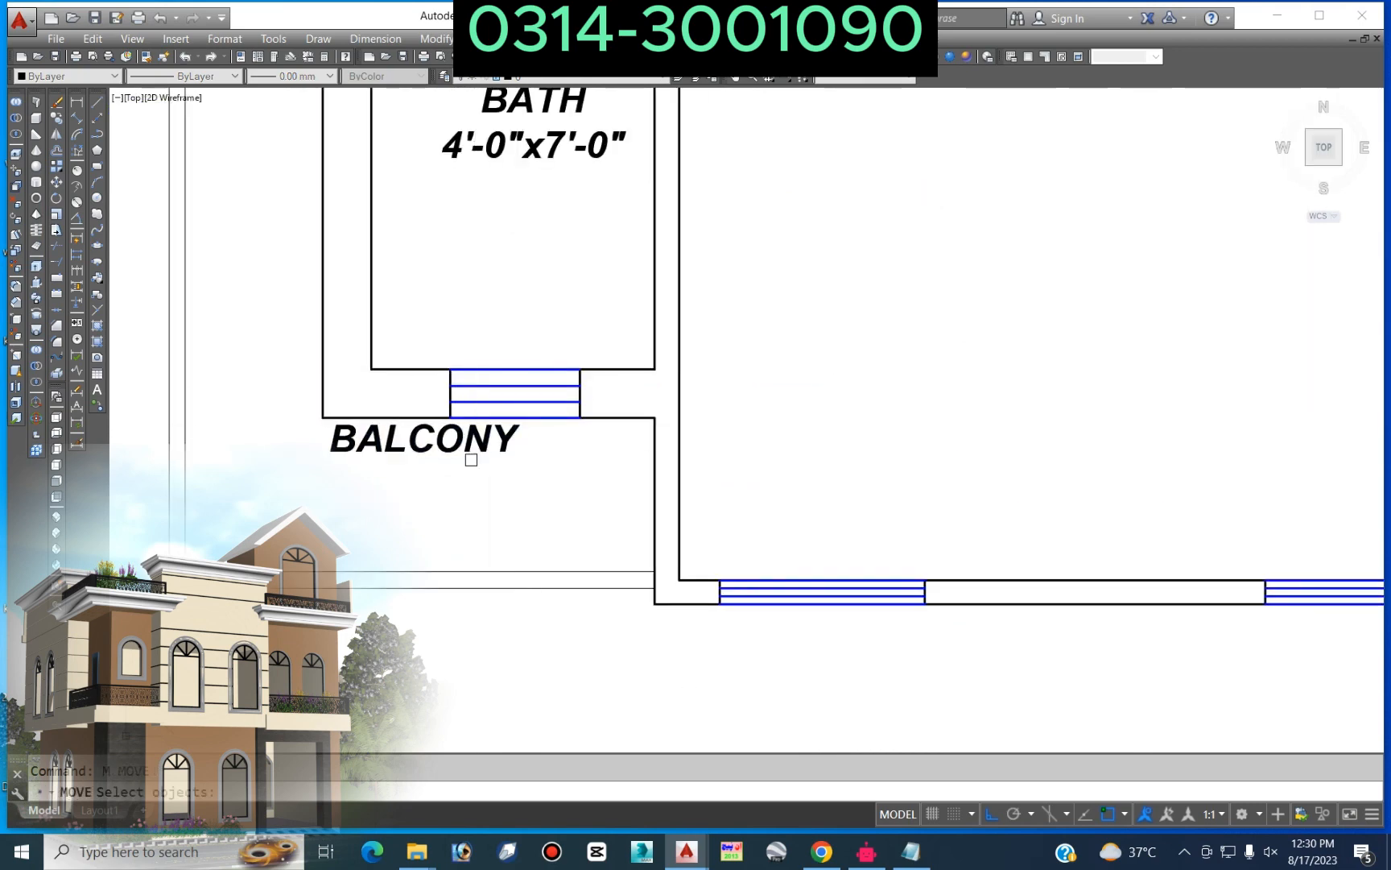
pyautogui.press('Return')
pyautogui.click(942, 353)
pyautogui.click(931, 410)
# Step: Remove the 4'-0"x7'-0" size line from the label of the bath above the balcony, leaving only BATH
pyautogui.scroll(-2, 881, 352)
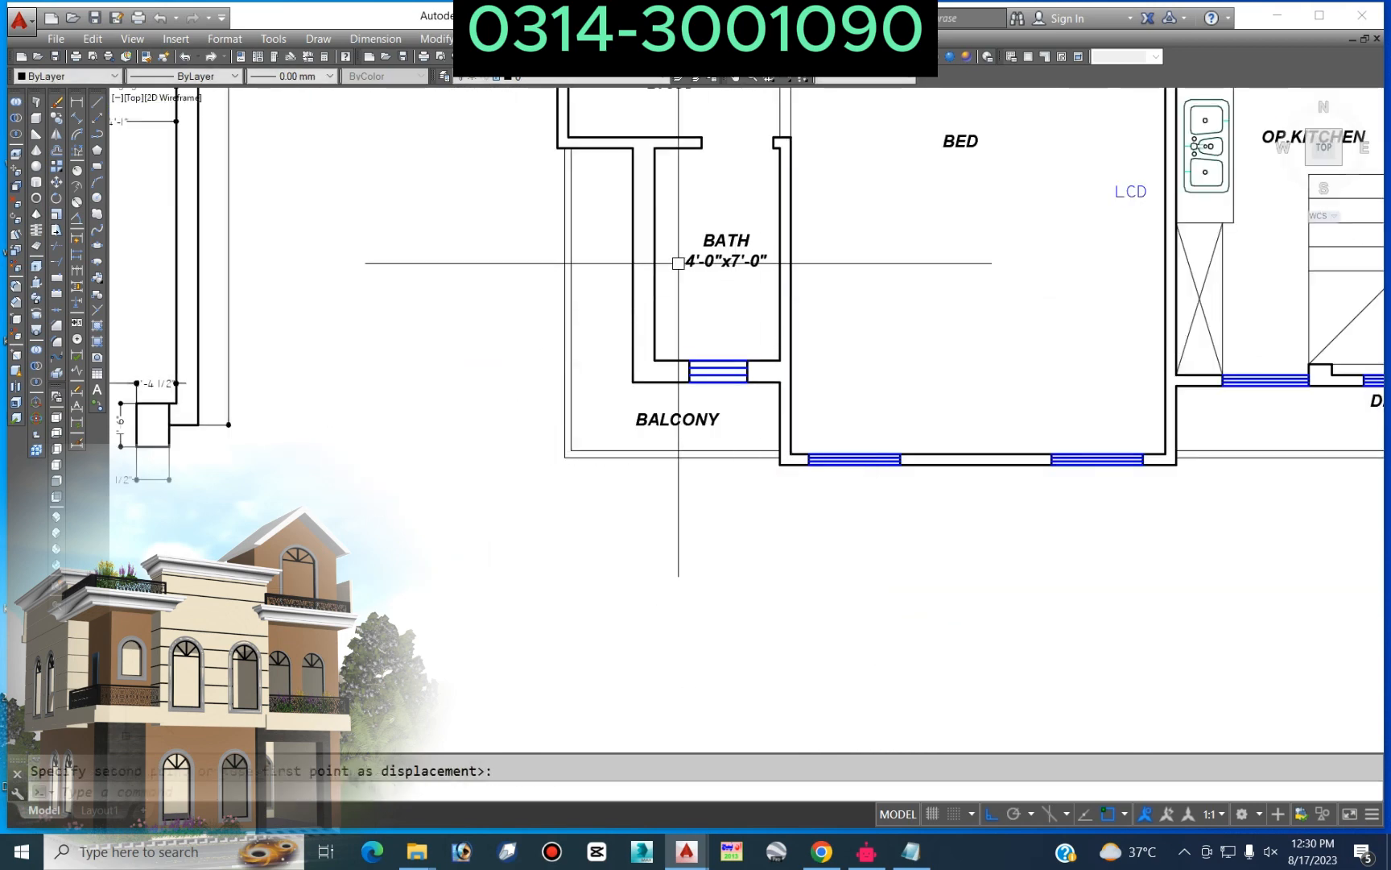
pyautogui.doubleClick(727, 250)
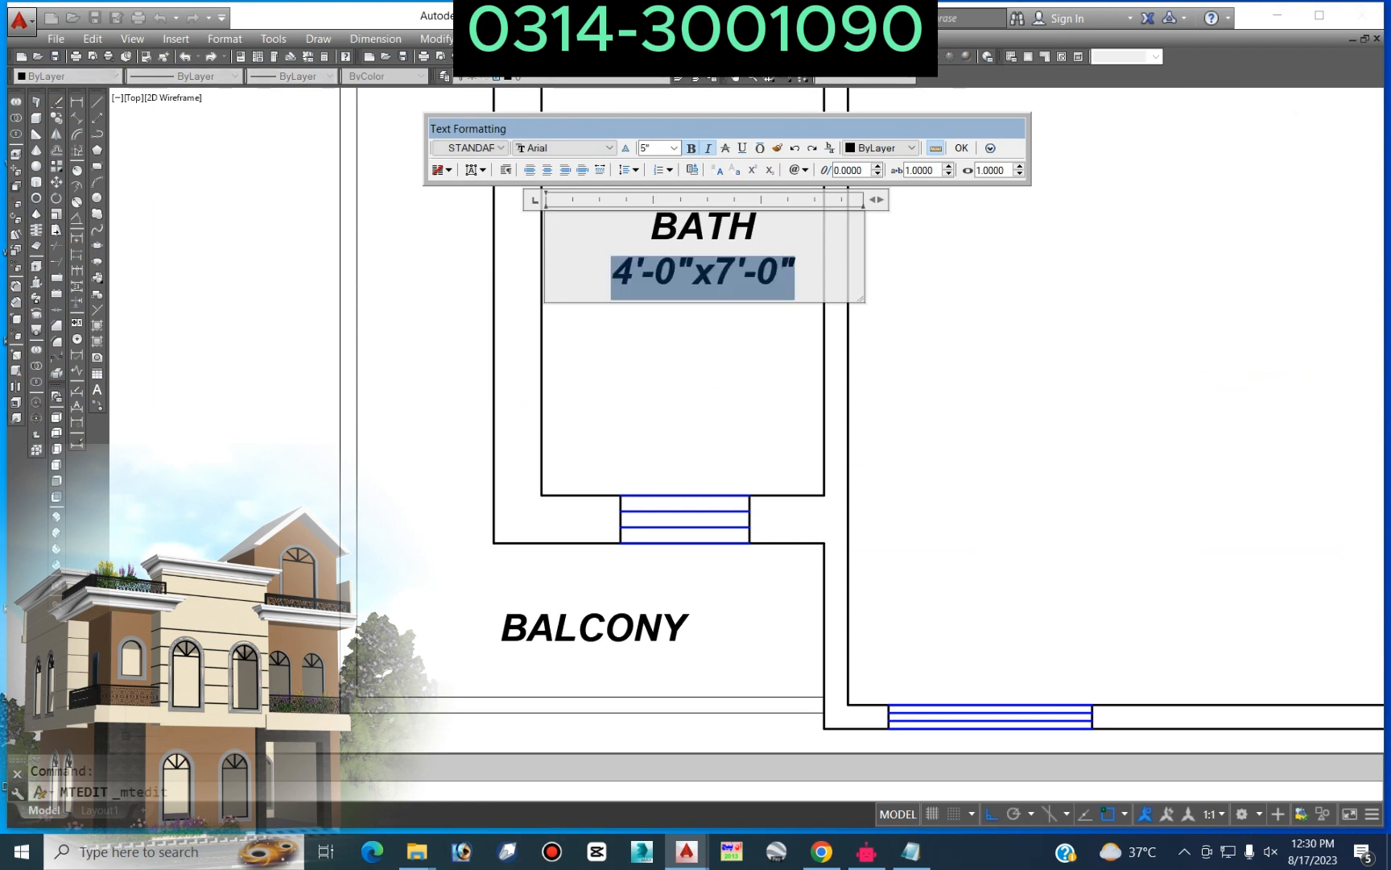
pyautogui.press('Delete')
pyautogui.click(675, 390)
pyautogui.scroll(-5, 675, 391)
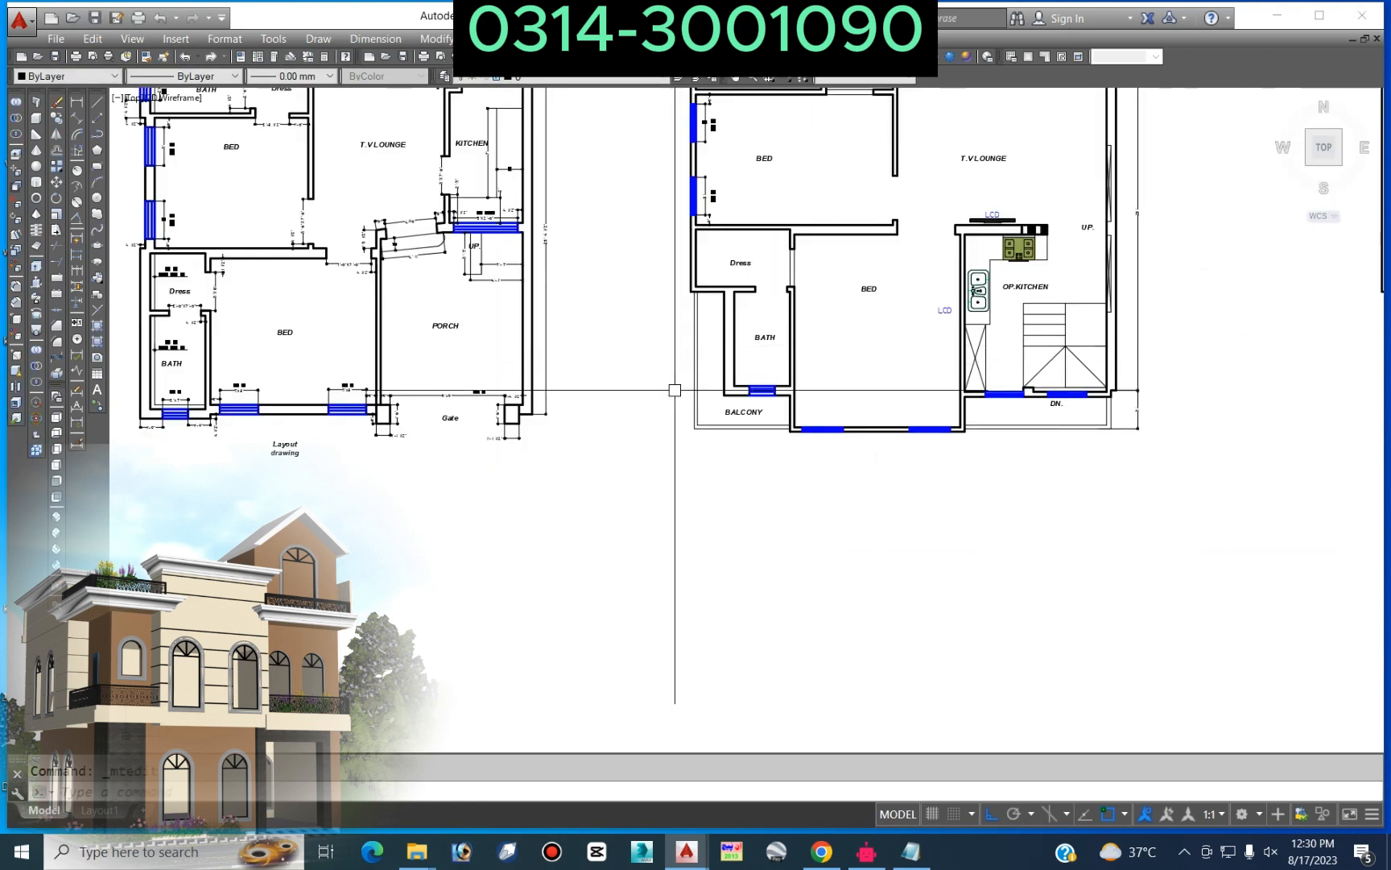
# Step: Add linear dimensions from both ends of the bath window above the balcony to the adjacent inner side walls
pyautogui.scroll(3, 757, 386)
pyautogui.scroll(-2, 761, 467)
pyautogui.scroll(5, 362, 394)
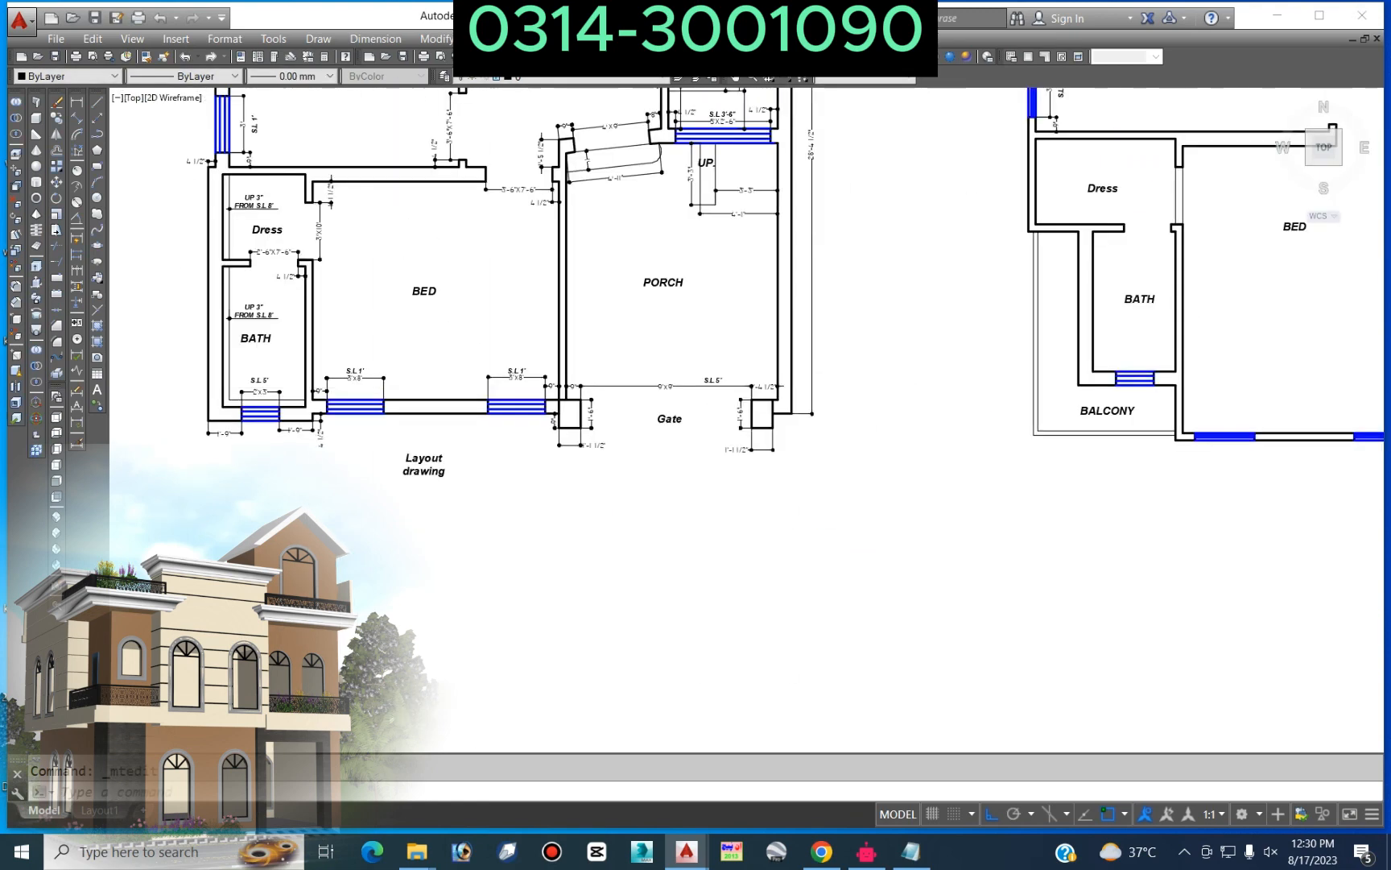
pyautogui.scroll(-4, 384, 339)
pyautogui.scroll(3, 949, 346)
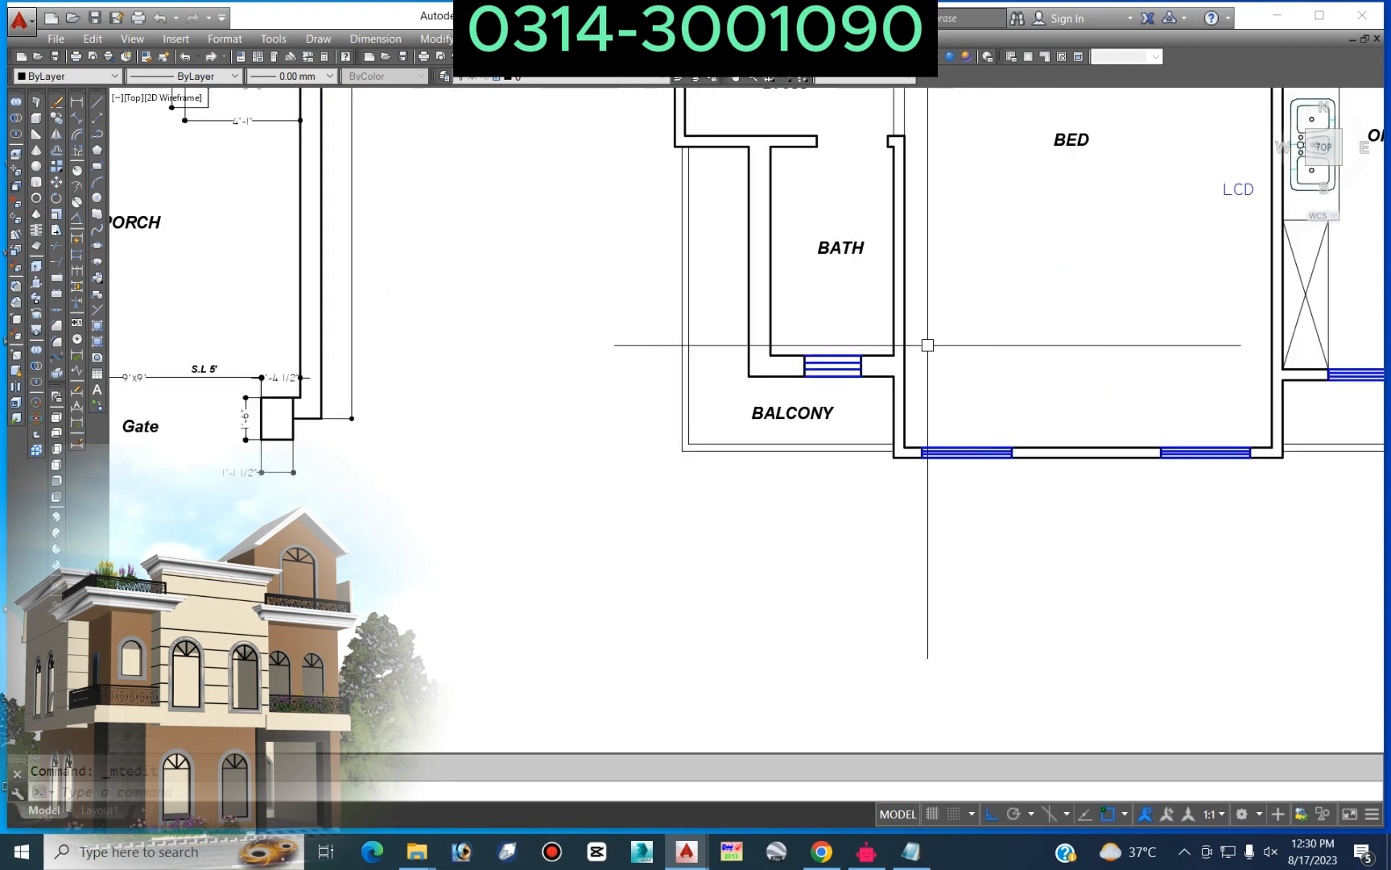
pyautogui.scroll(3, 833, 355)
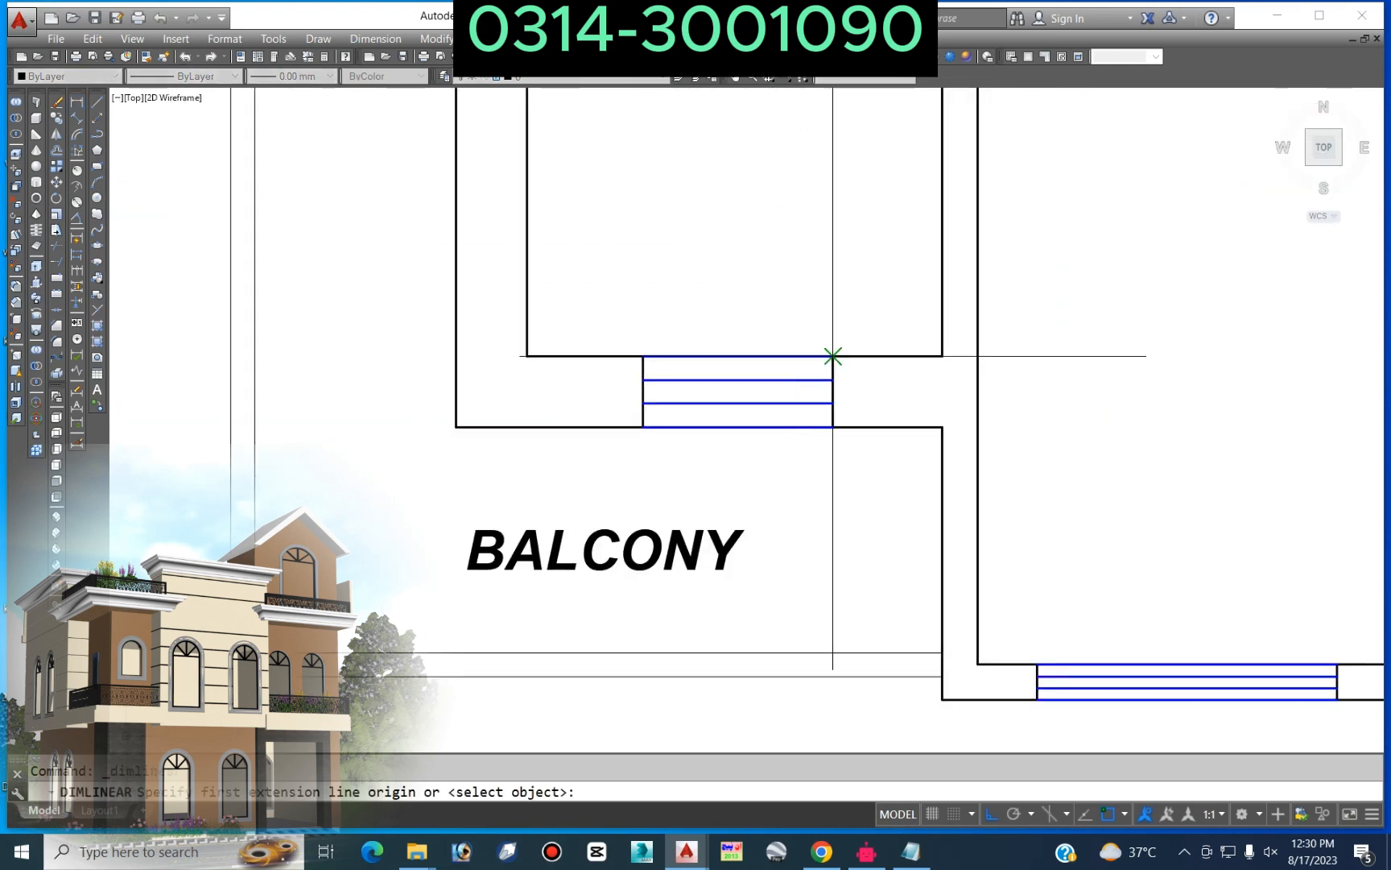
pyautogui.click(941, 356)
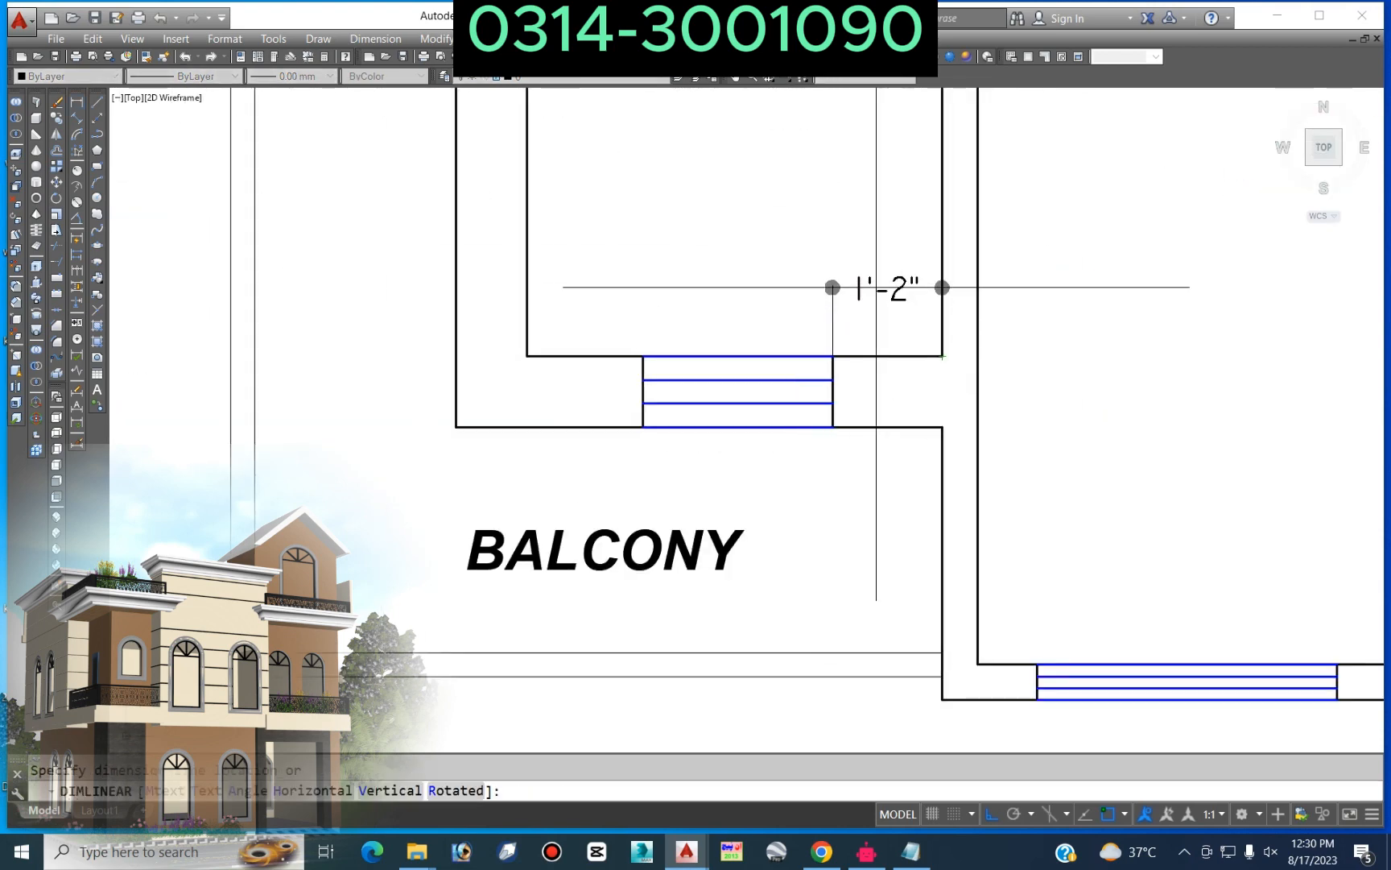
pyautogui.click(823, 274)
pyautogui.press('Return')
pyautogui.click(642, 356)
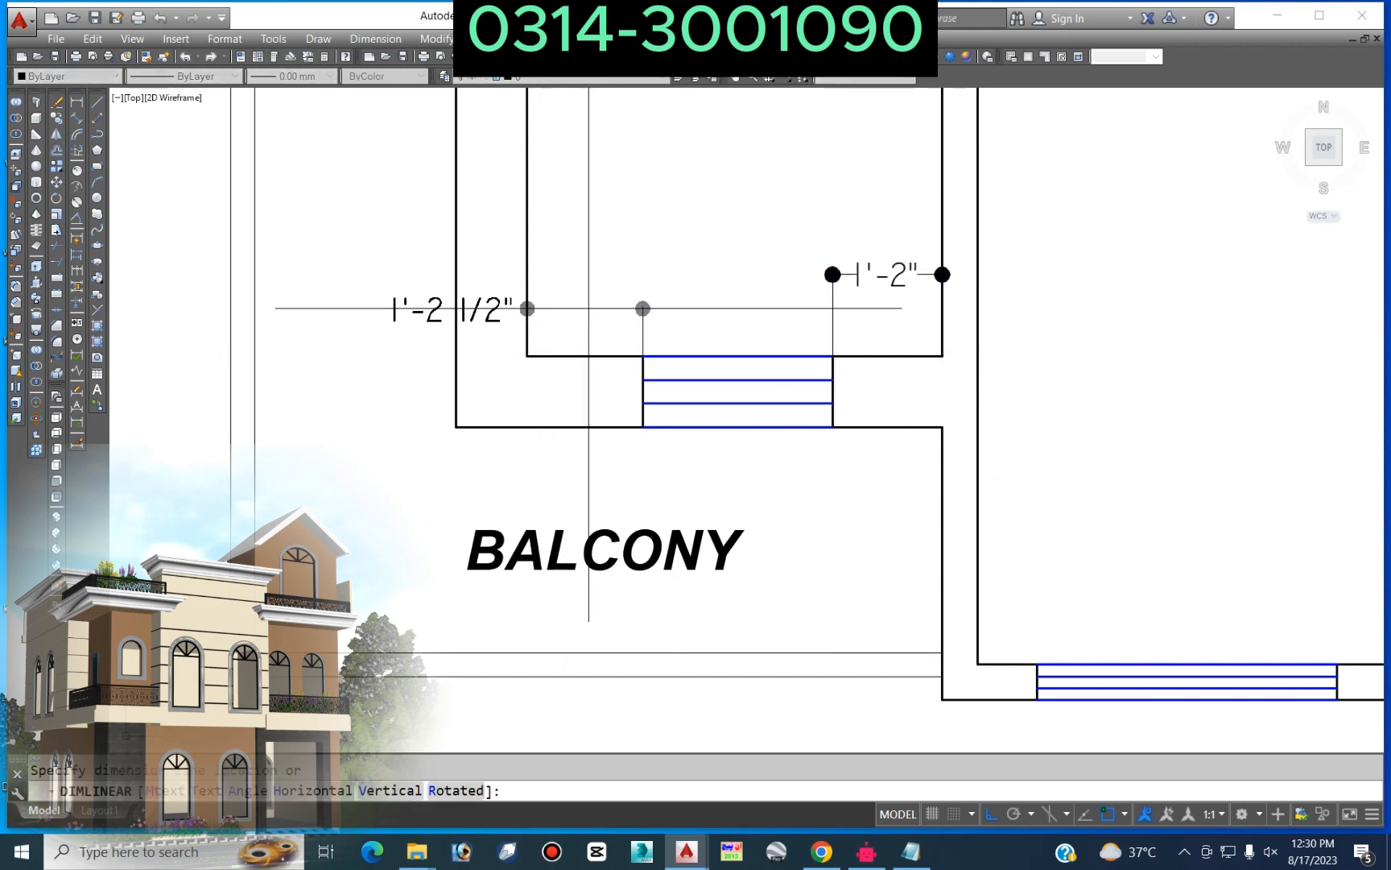
pyautogui.click(612, 277)
pyautogui.press('Return')
pyautogui.scroll(-5, 569, 328)
pyautogui.press('Escape')
pyautogui.scroll(-2, 745, 333)
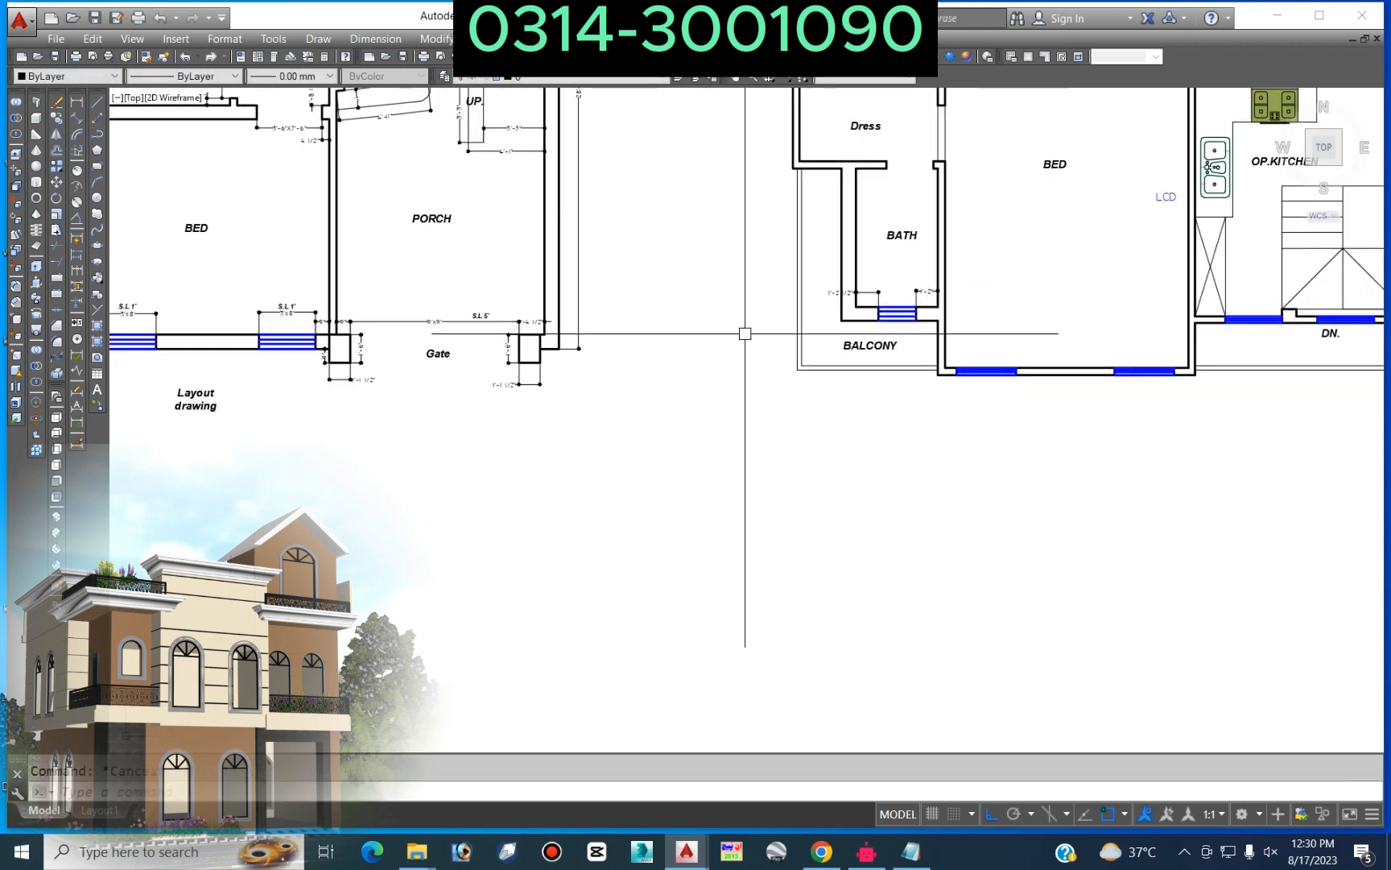
# Step: Copy the 2'x3' dimension and S.L 5' label from the ground-floor bath window to the upper-floor bath window
pyautogui.scroll(-3, 942, 320)
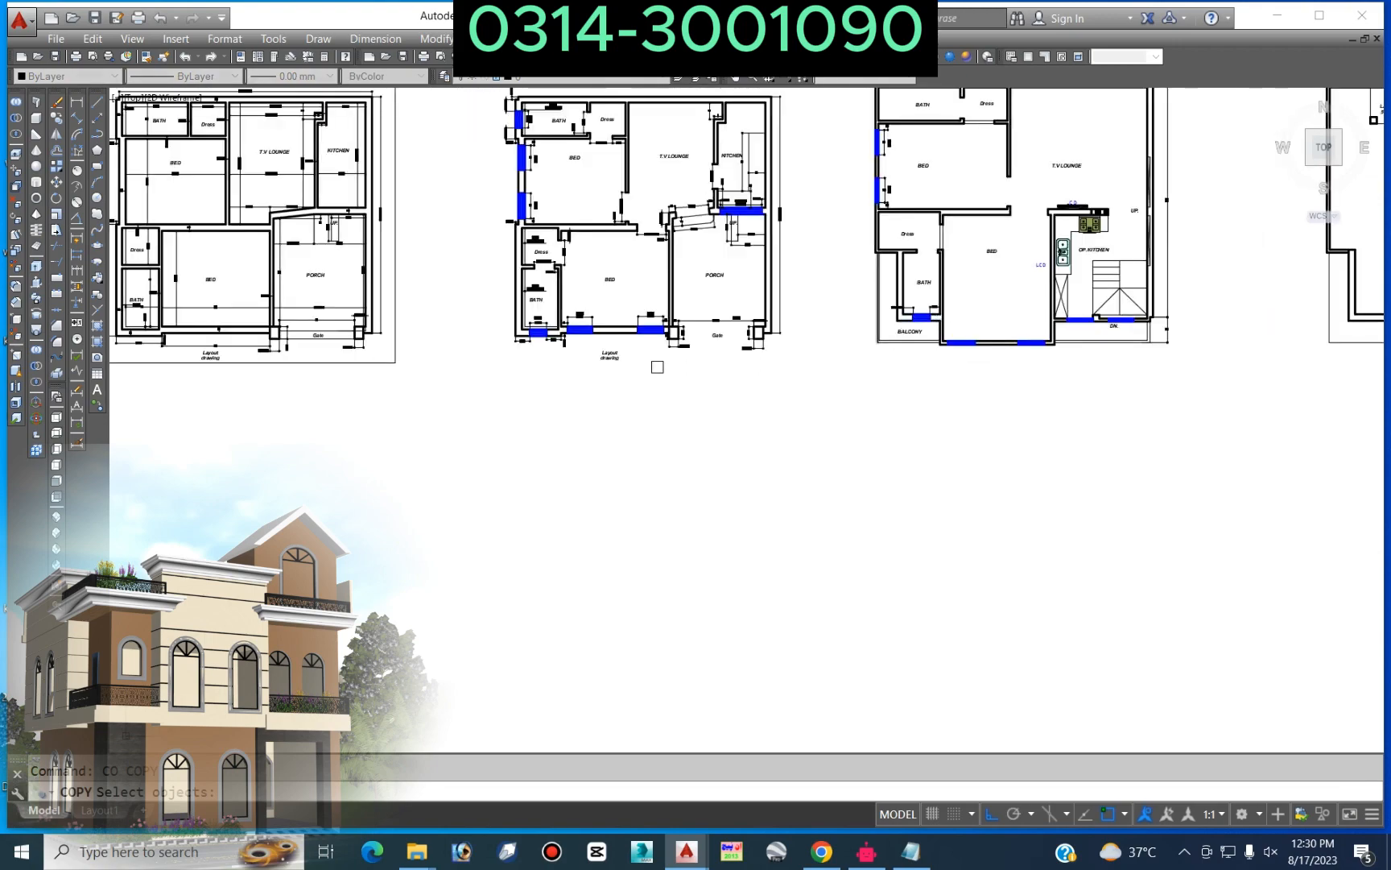
pyautogui.scroll(6, 543, 332)
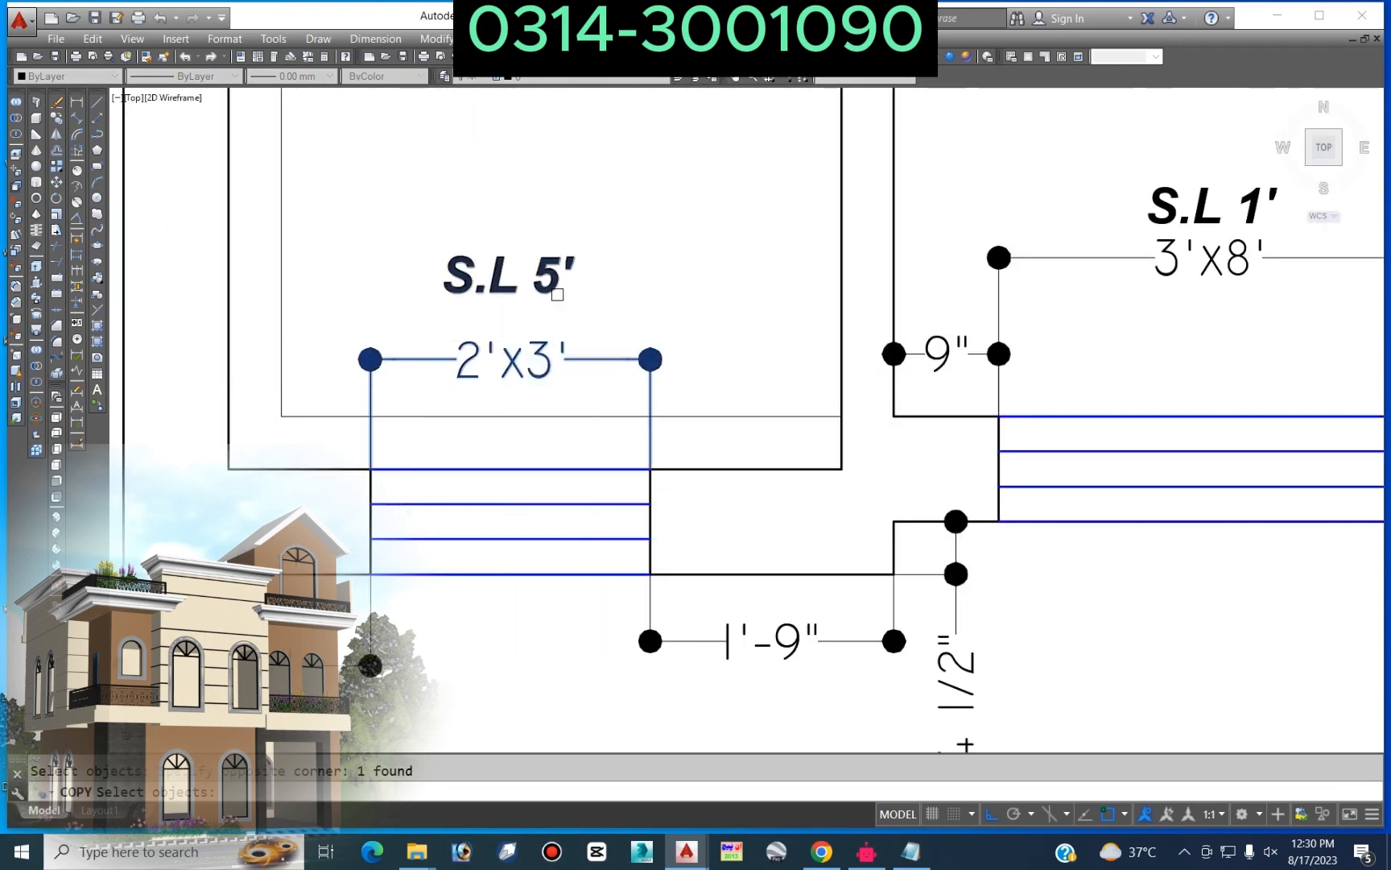
pyautogui.press('Return')
pyautogui.click(650, 469)
pyautogui.scroll(-5, 650, 468)
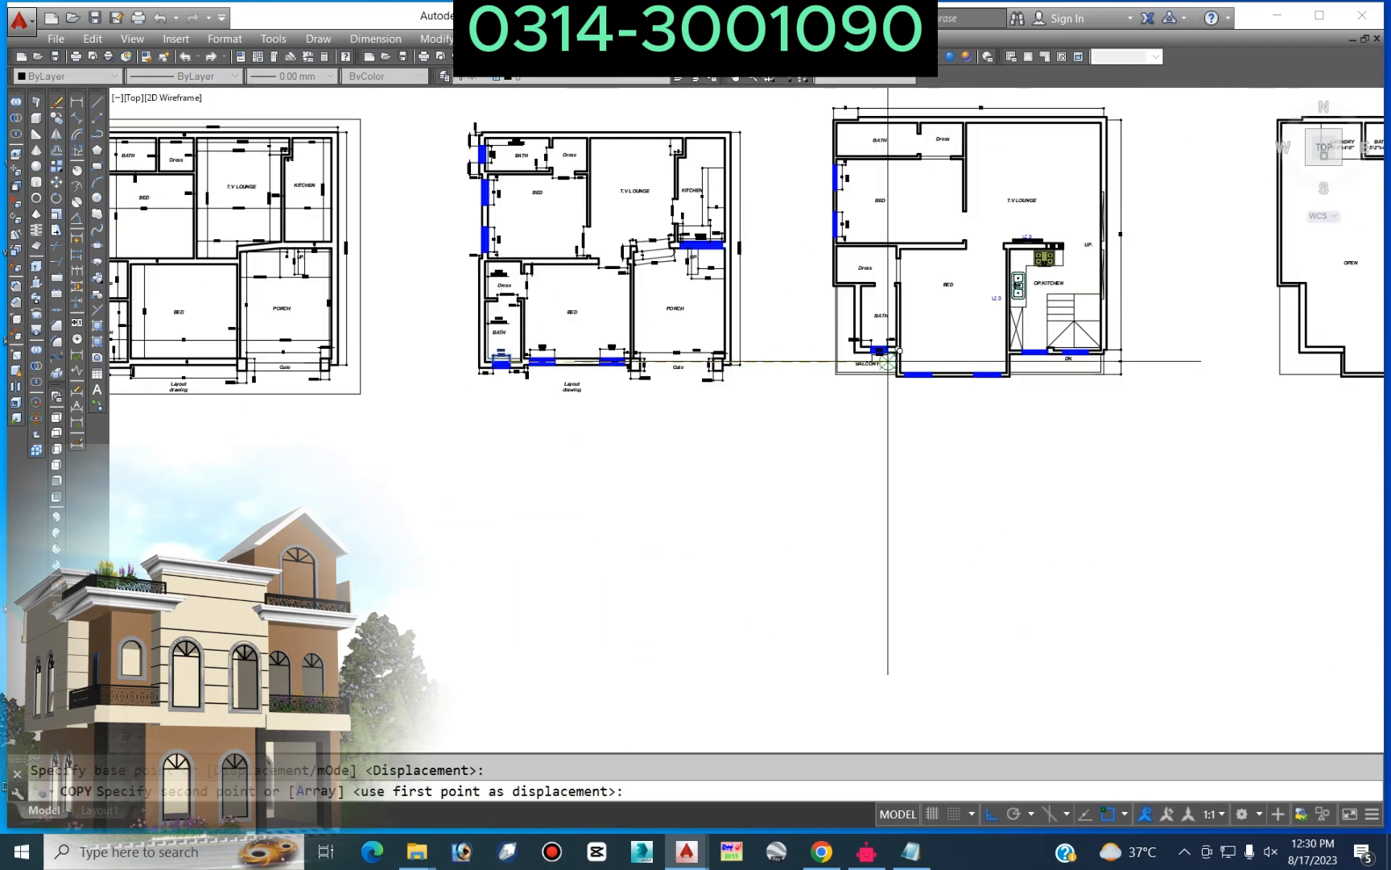
pyautogui.scroll(7, 813, 358)
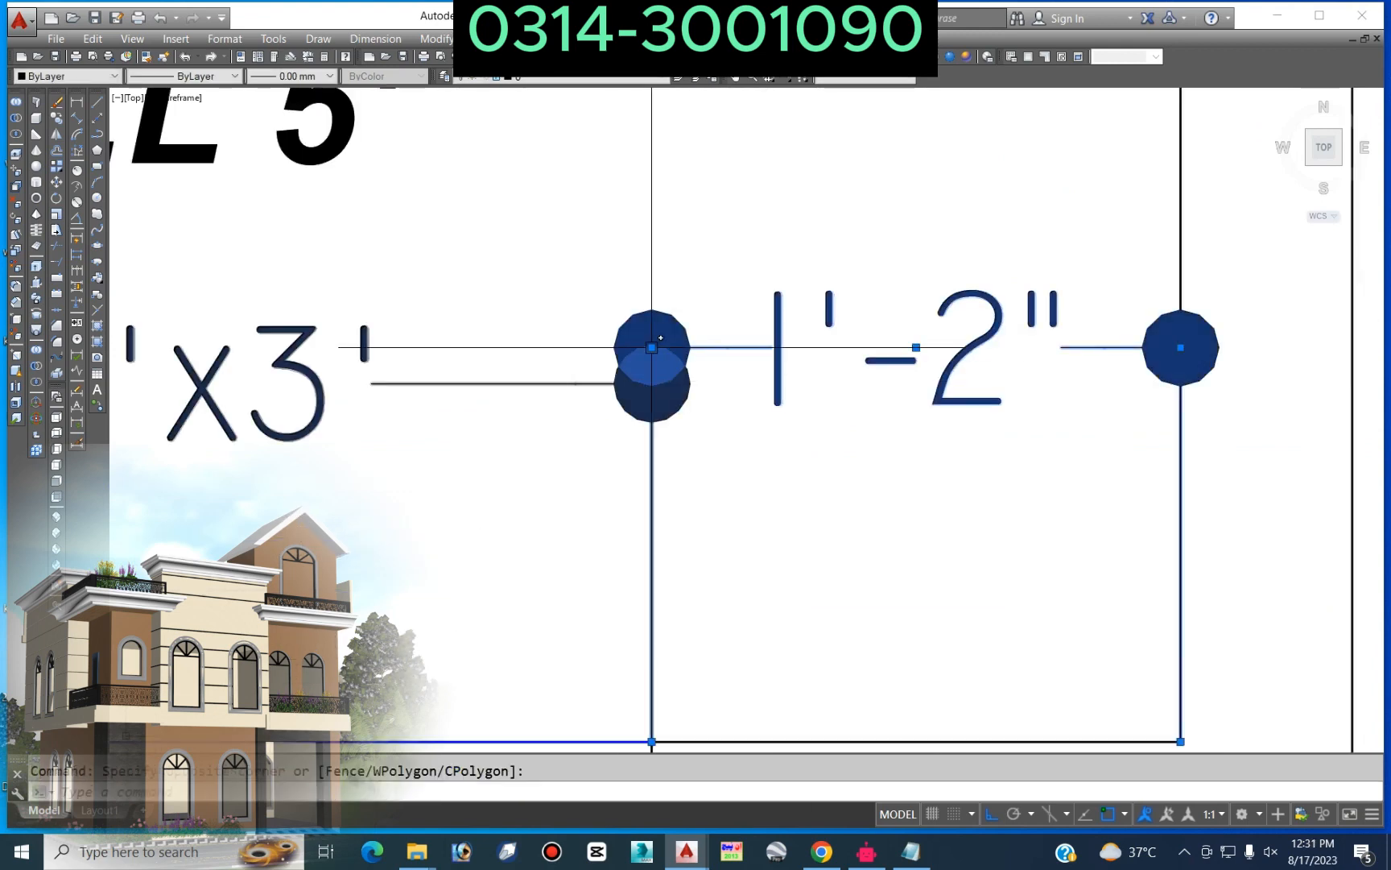
# Step: Align the dimension line of the bath window's right-hand wall offset with the copied 2'x3' dimension
pyautogui.click(652, 347)
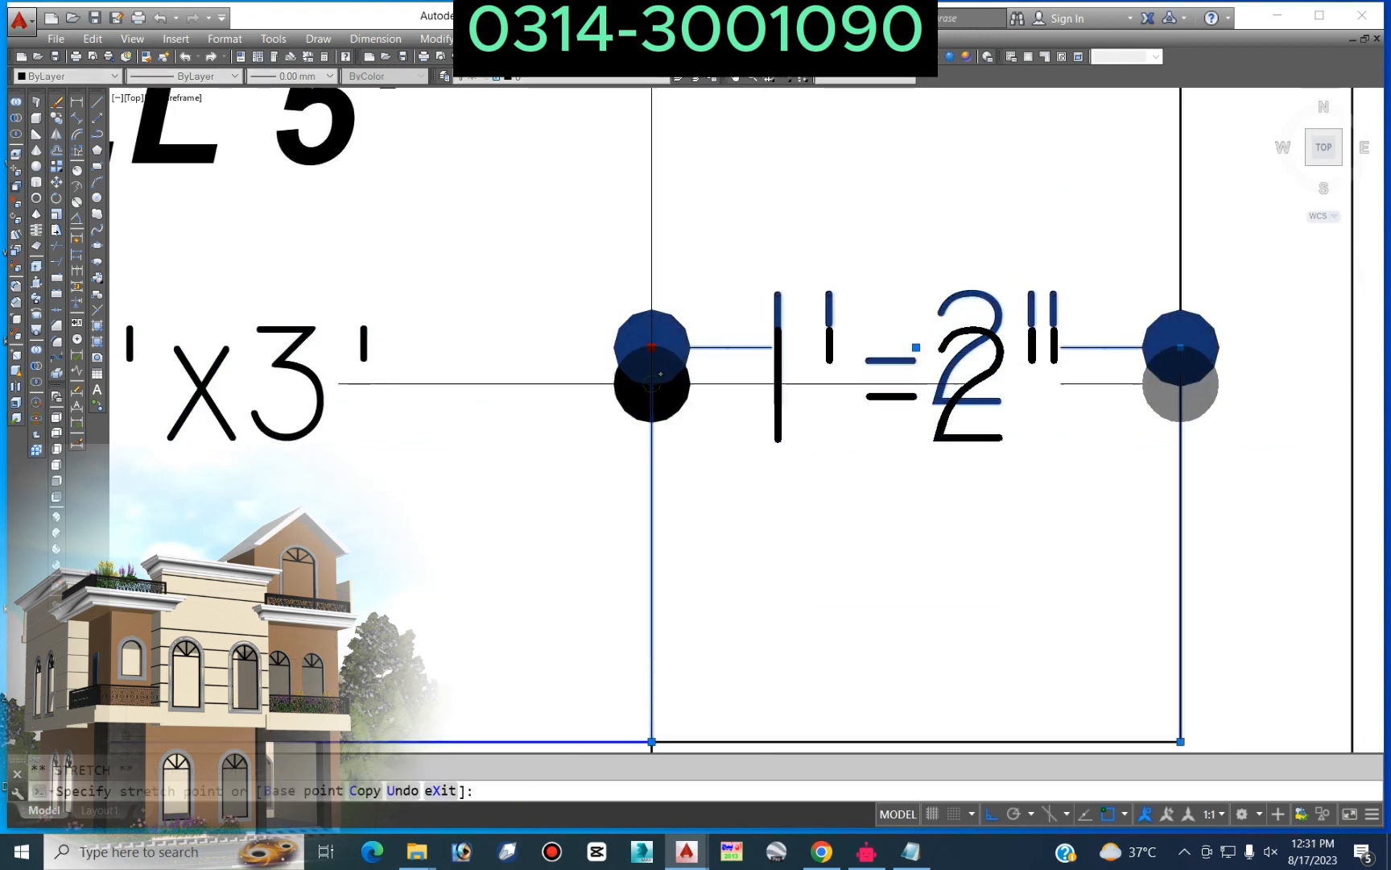
pyautogui.click(653, 391)
pyautogui.click(651, 391)
pyautogui.press('Escape')
pyautogui.scroll(-3, 919, 367)
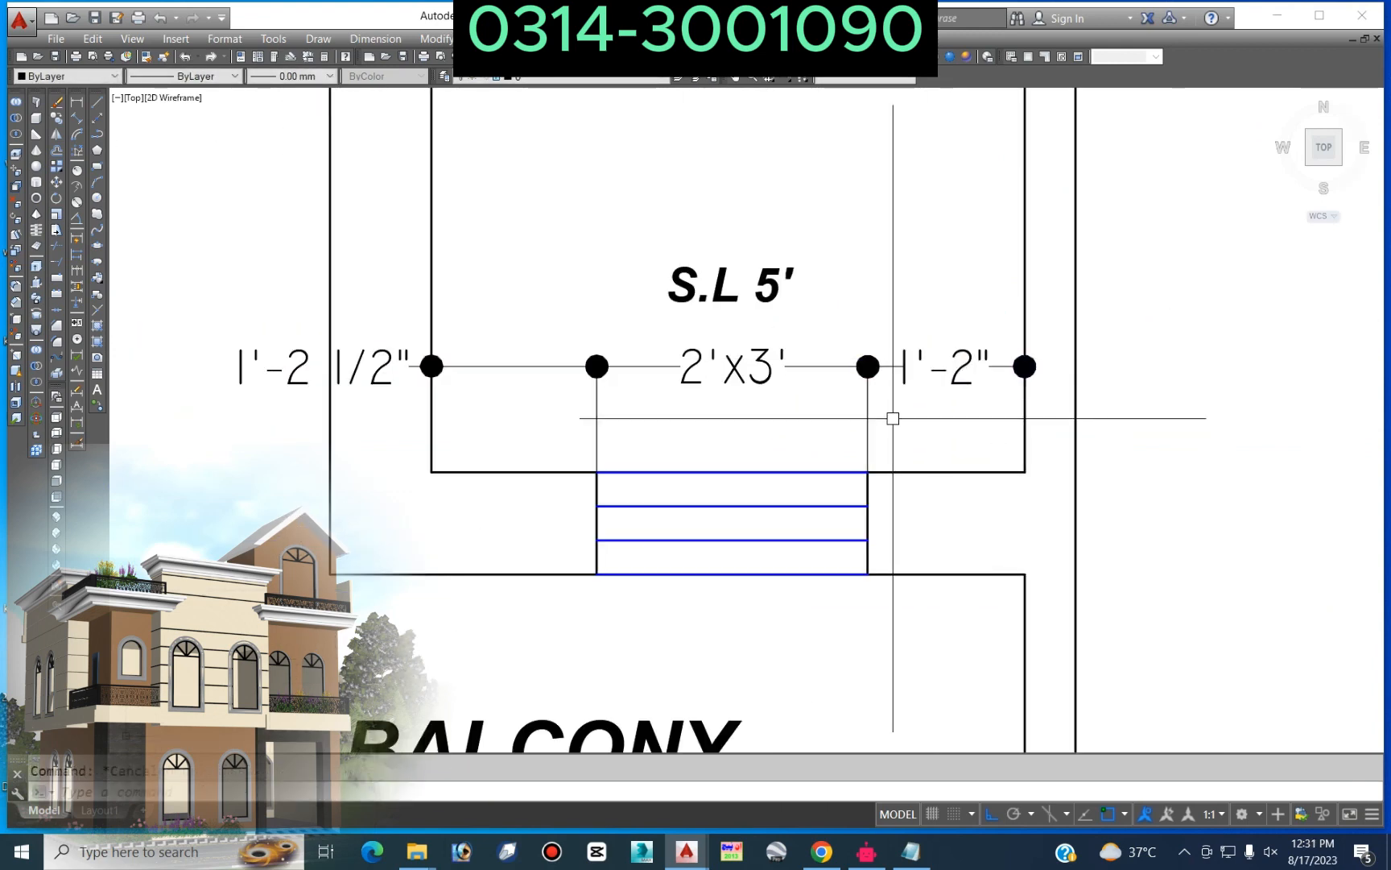
# Step: Stretch the bath window and its dimensions 0.5" to the left
pyautogui.write('s')
pyautogui.press('Return')
pyautogui.click(910, 320)
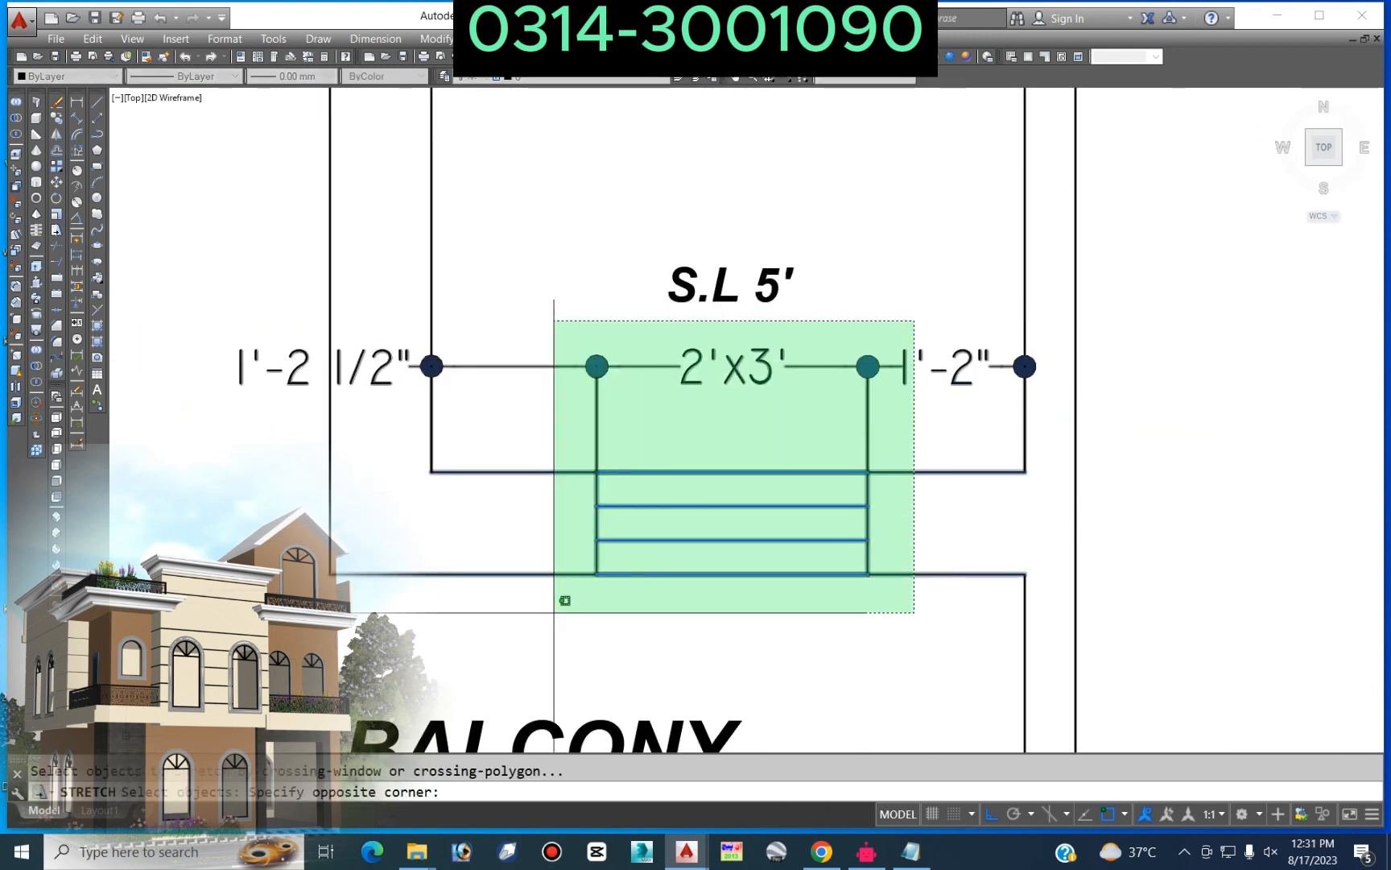
pyautogui.click(559, 608)
pyautogui.click(914, 195)
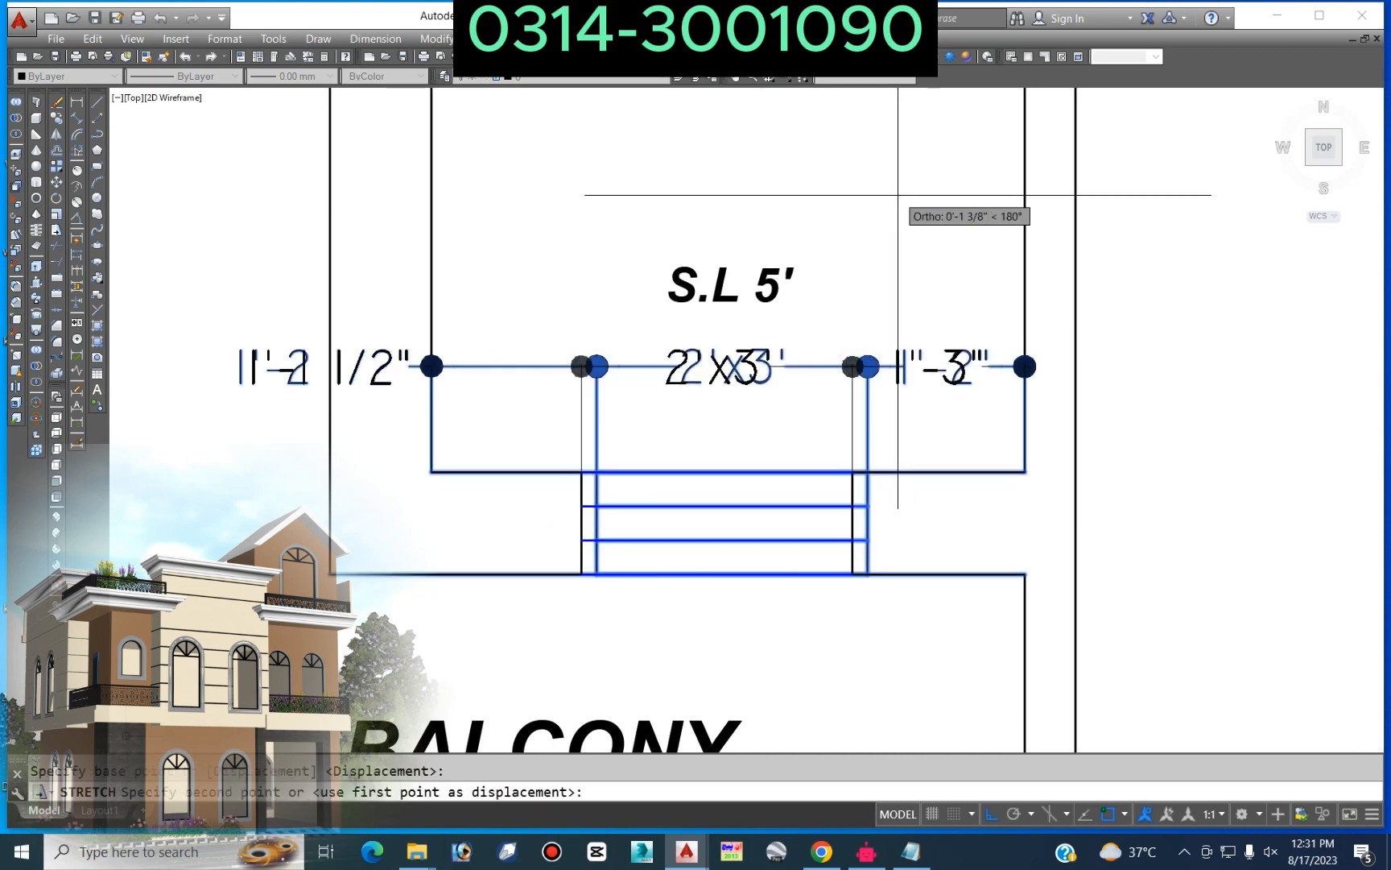
pyautogui.press('Return')
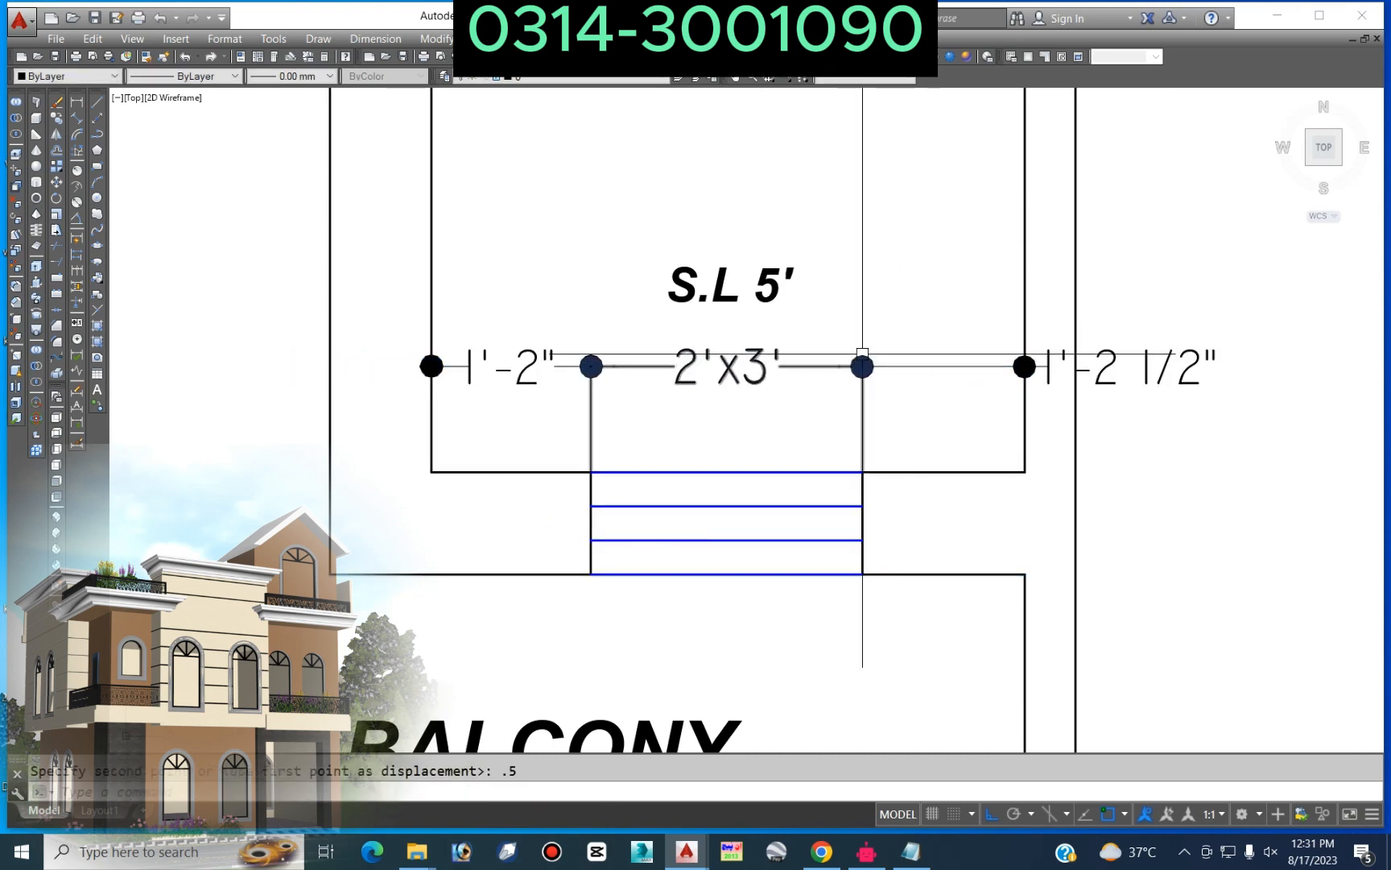
# Step: Move the text of the bath window's right-hand offset dimension back between its end points
pyautogui.moveTo(1190, 399); pyautogui.dragTo(925, 388, button='middle')
pyautogui.click(894, 366)
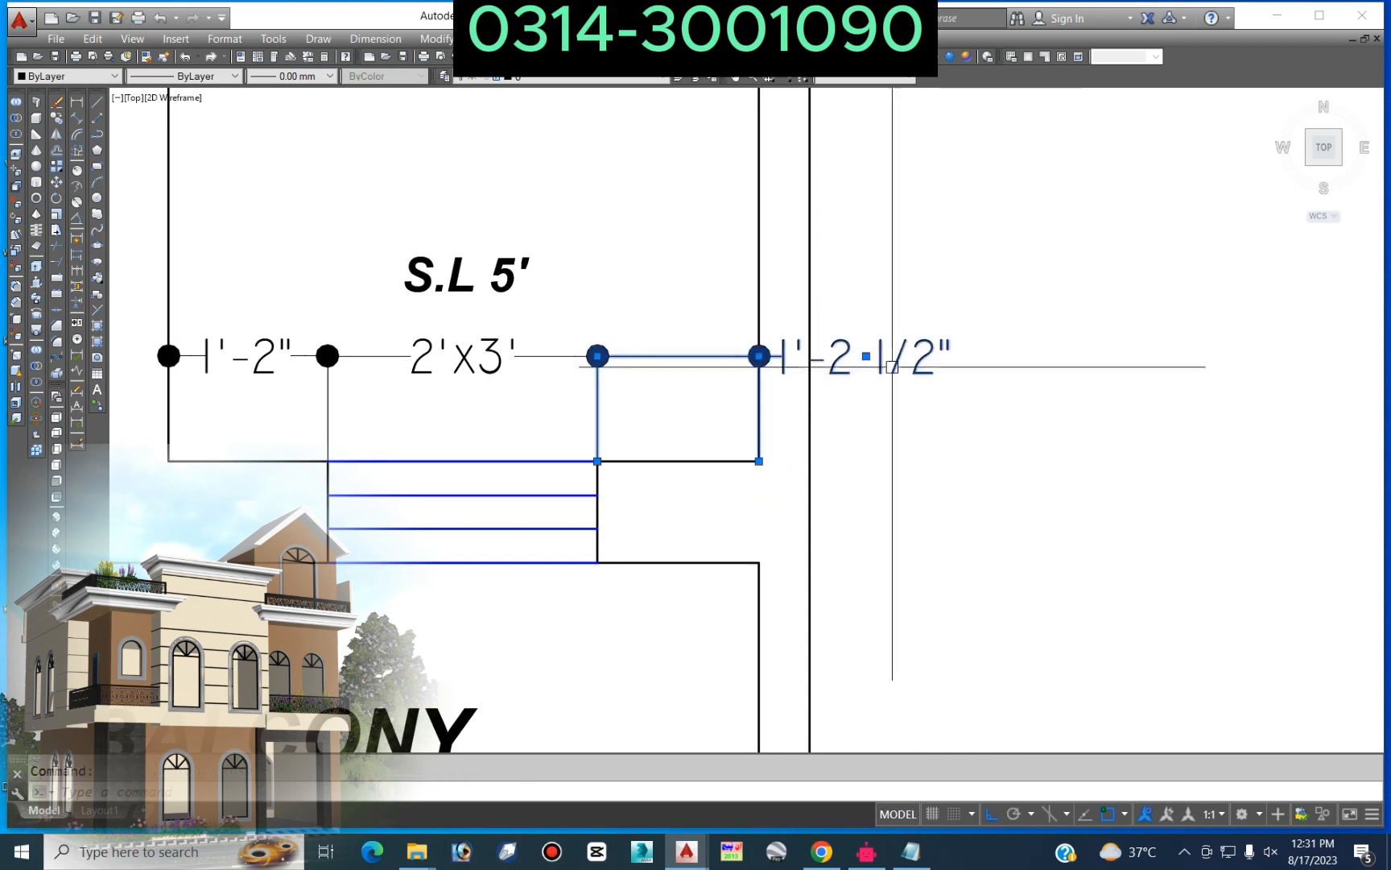
pyautogui.click(866, 355)
pyautogui.click(686, 360)
pyautogui.press('Escape')
# Step: Stretch the bath window and its dimensions another 0.5" to the left to widen the right-hand wall offset
pyautogui.write('s')
pyautogui.press('Return')
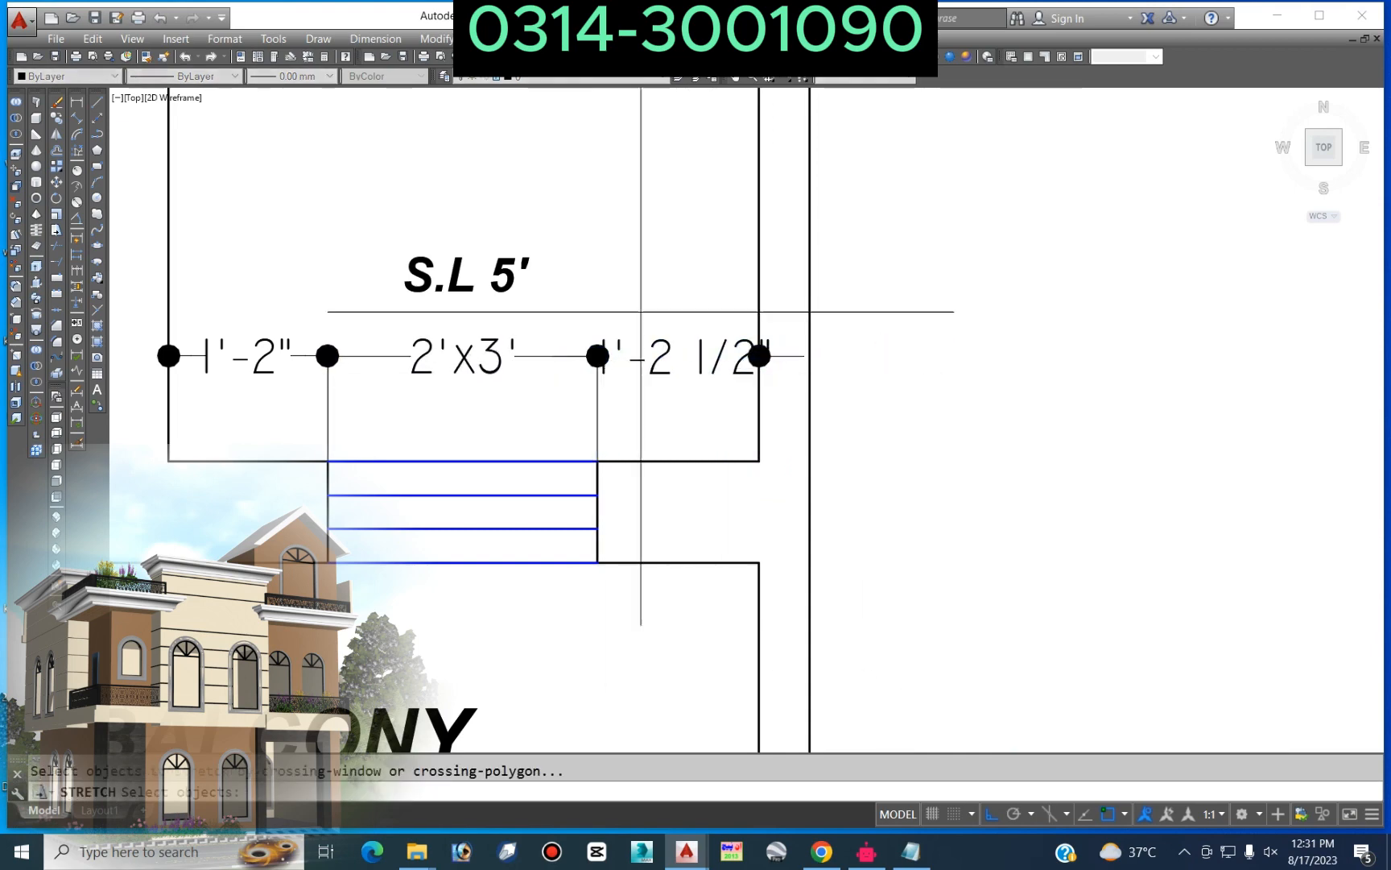
pyautogui.click(643, 311)
pyautogui.click(293, 583)
pyautogui.press('Return')
pyautogui.click(498, 632)
pyautogui.write('.5')
pyautogui.press('Return')
pyautogui.scroll(-2, 398, 492)
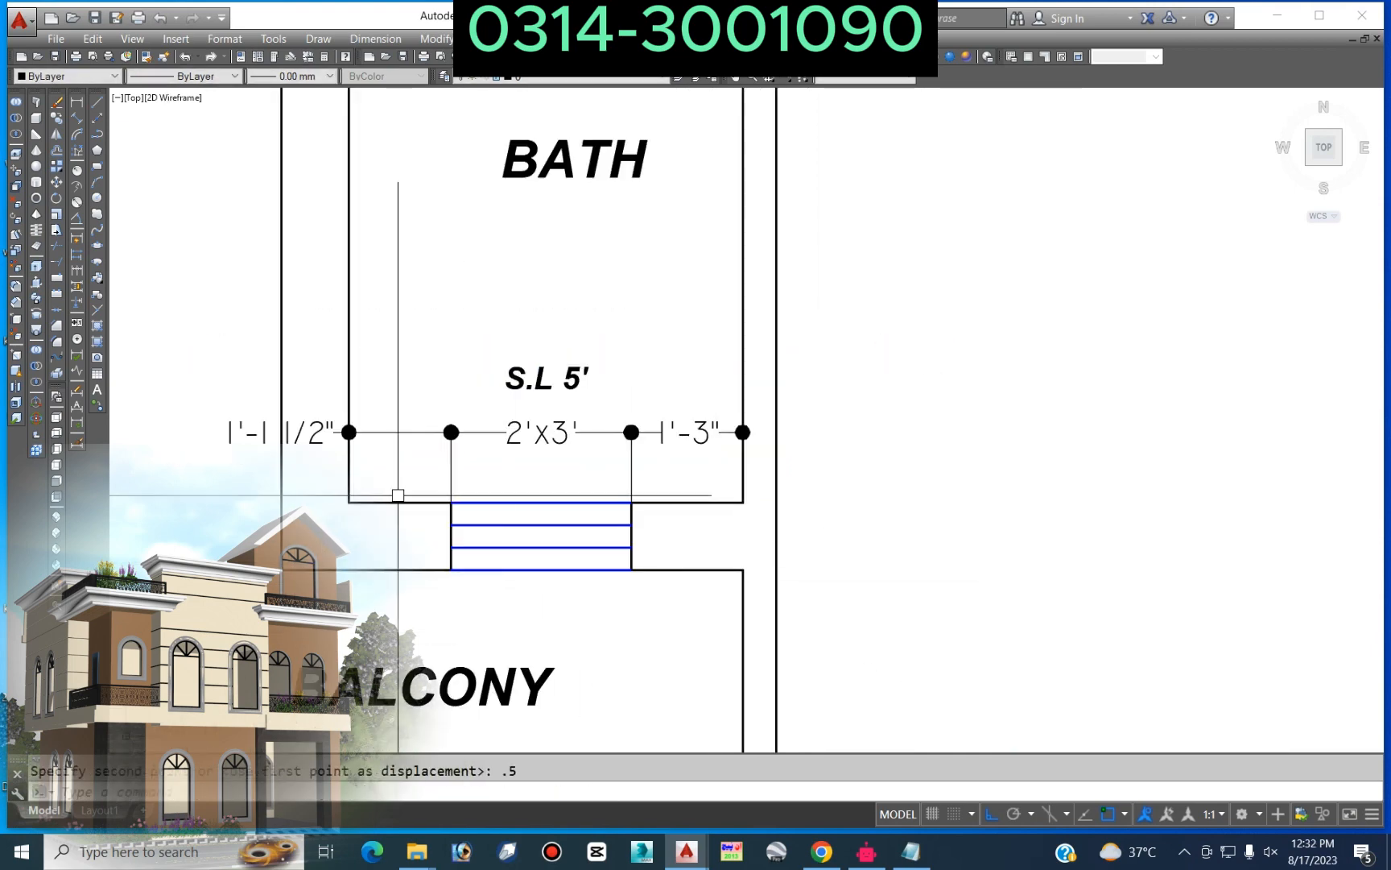
# Step: Stretch the bath window's left edge 0.5" to the left and set the window's dimension text to 2'x3'
pyautogui.scroll(2, 299, 427)
pyautogui.press('Return')
pyautogui.click(559, 398)
pyautogui.click(534, 544)
pyautogui.press('Return')
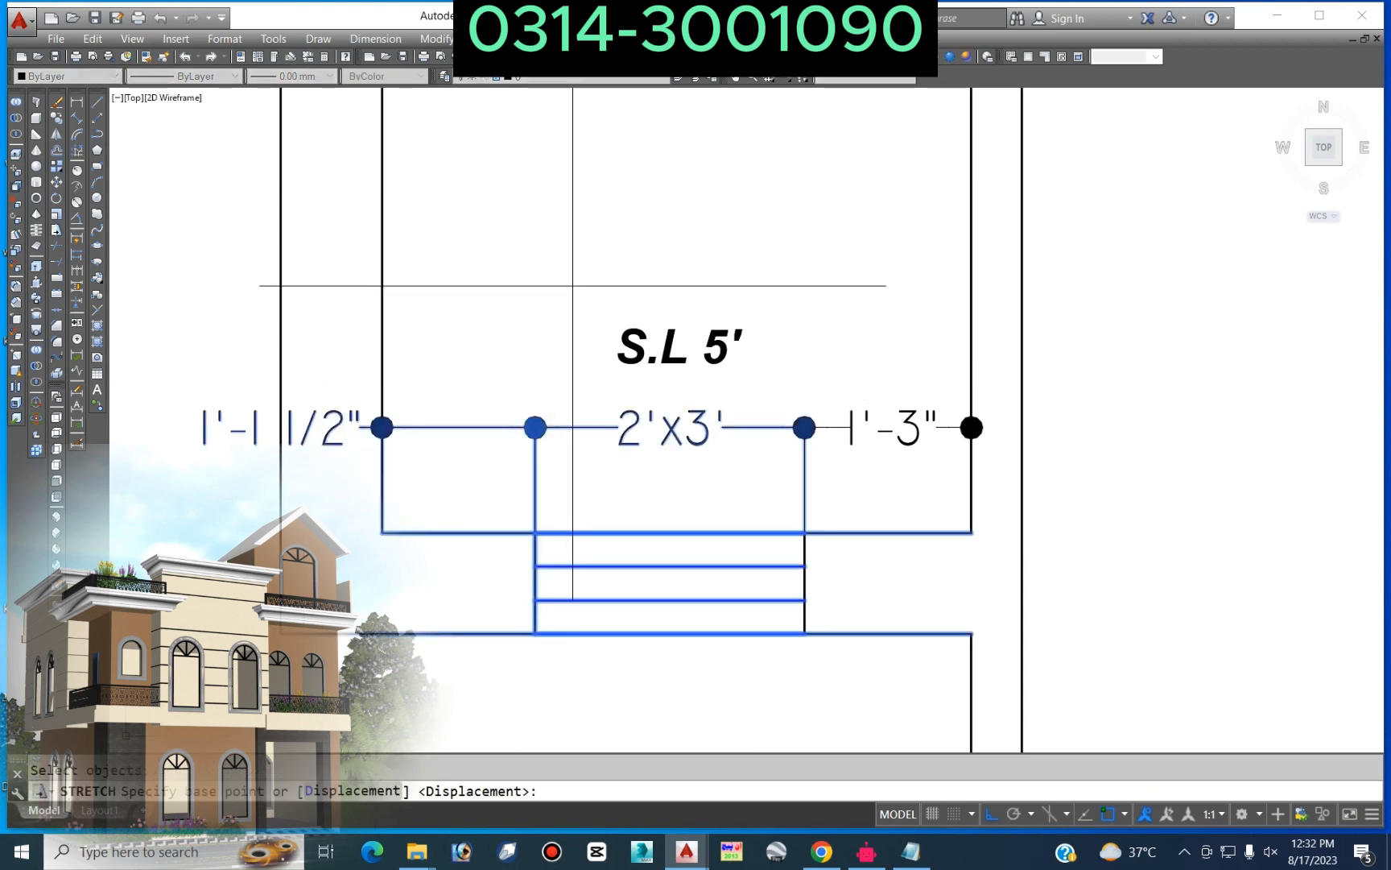
pyautogui.click(568, 294)
pyautogui.write('.5')
pyautogui.press('Return')
pyautogui.press('Escape')
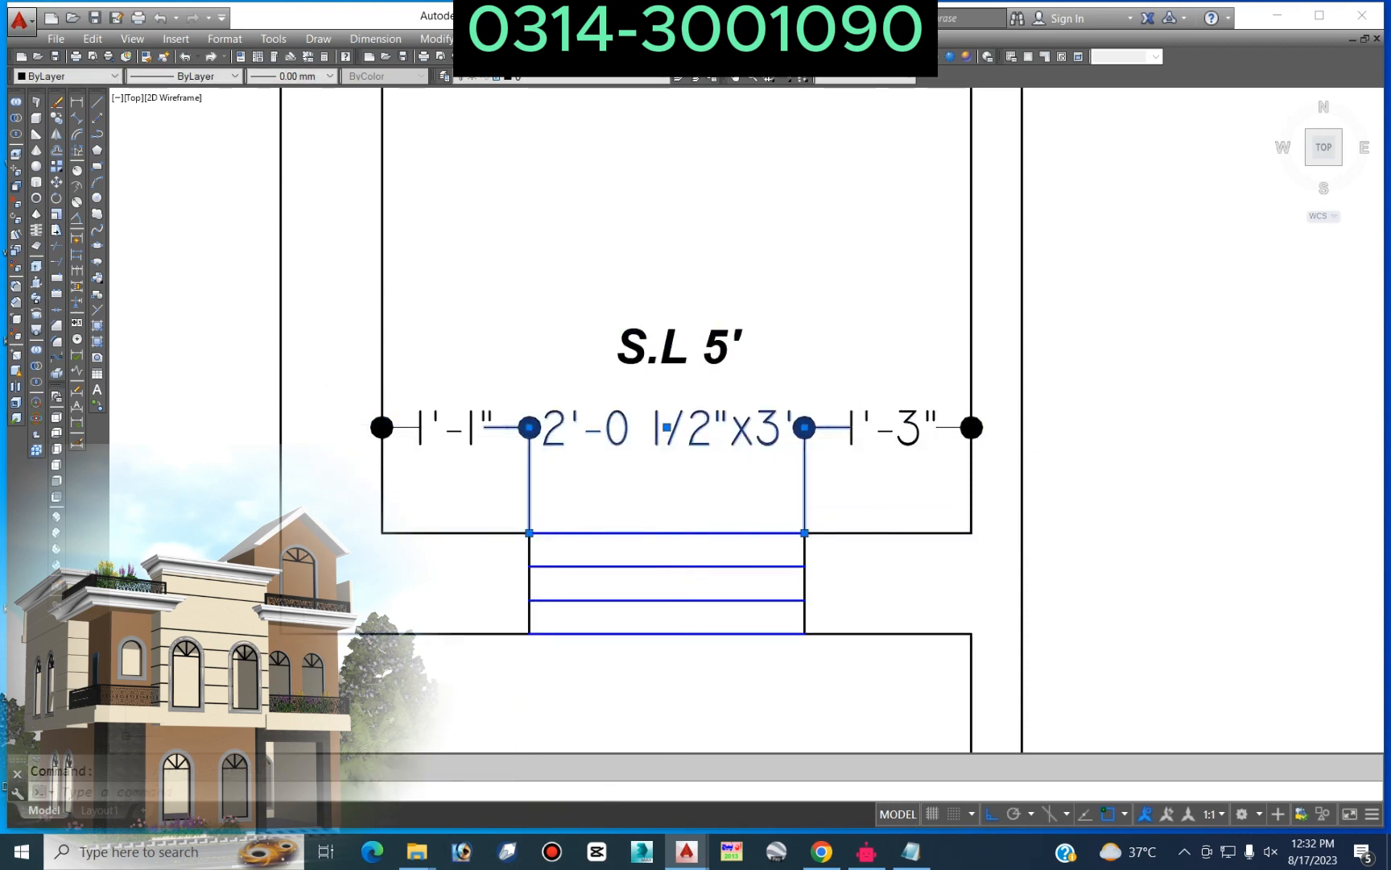
pyautogui.doubleClick(670, 461)
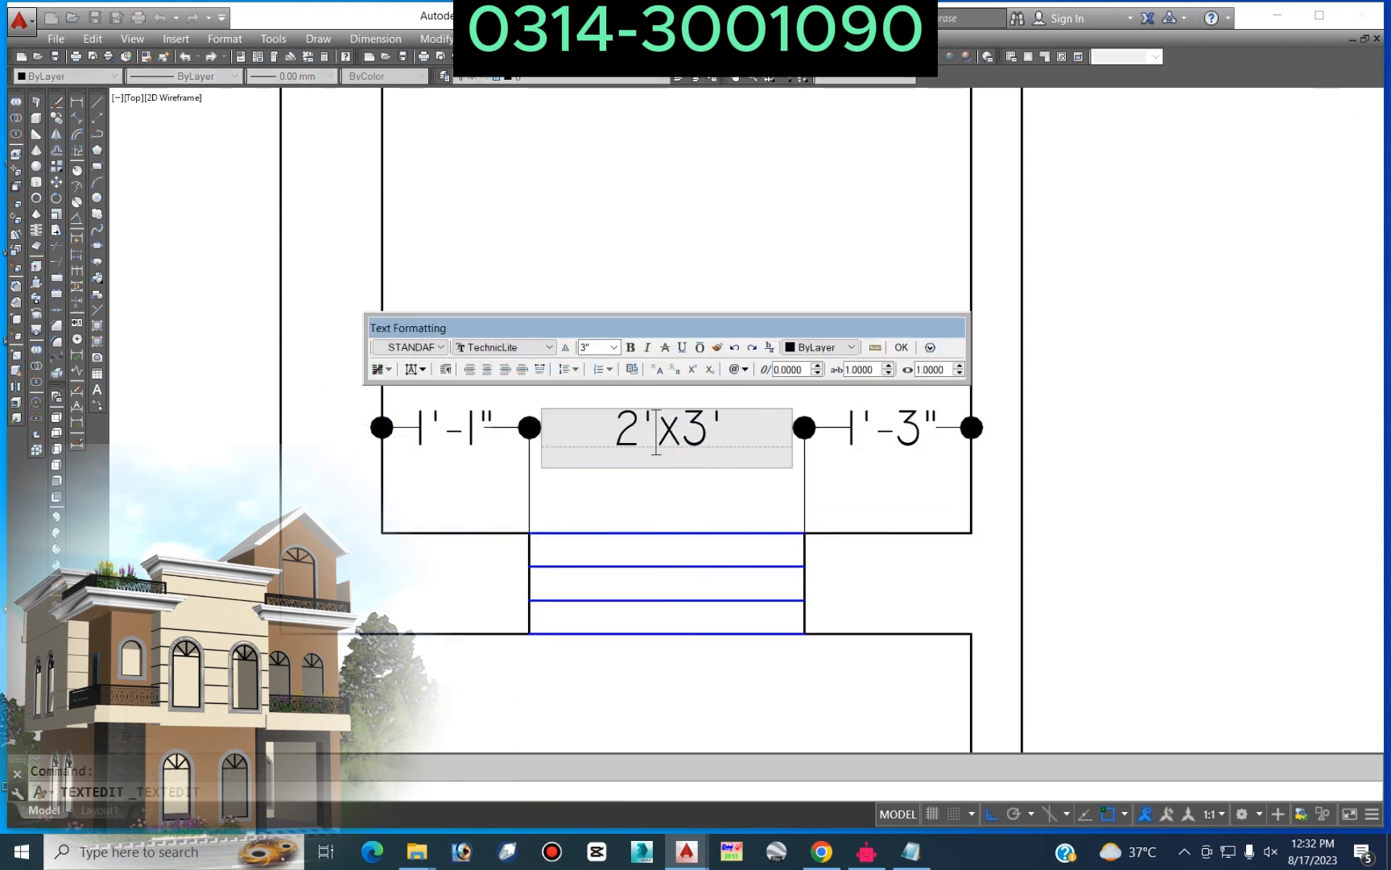
pyautogui.click(899, 348)
# Step: Copy the 3'X10' and 2'-6"X7'-6" door dimensions with their wall-offset dimensions from the ground-floor bedroom and dress to the upper-floor plan
pyautogui.scroll(-3, 895, 378)
pyautogui.moveTo(896, 378); pyautogui.dragTo(628, 469, button='middle')
pyautogui.scroll(-3, 636, 465)
pyautogui.scroll(-3, 707, 342)
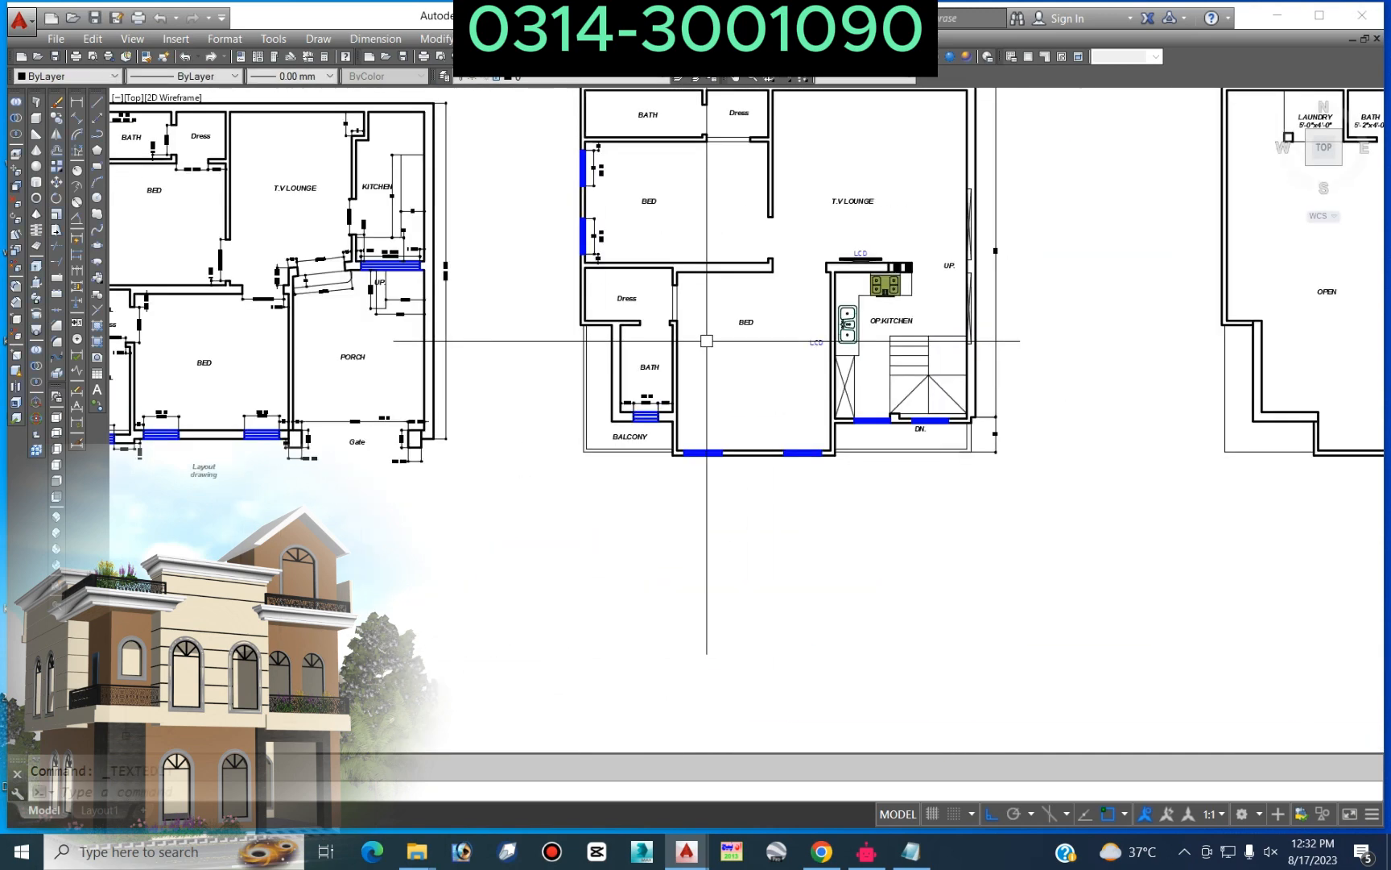
pyautogui.moveTo(341, 342); pyautogui.dragTo(443, 346, button='middle')
pyautogui.write('C')
pyautogui.scroll(4, 267, 349)
pyautogui.click(269, 272)
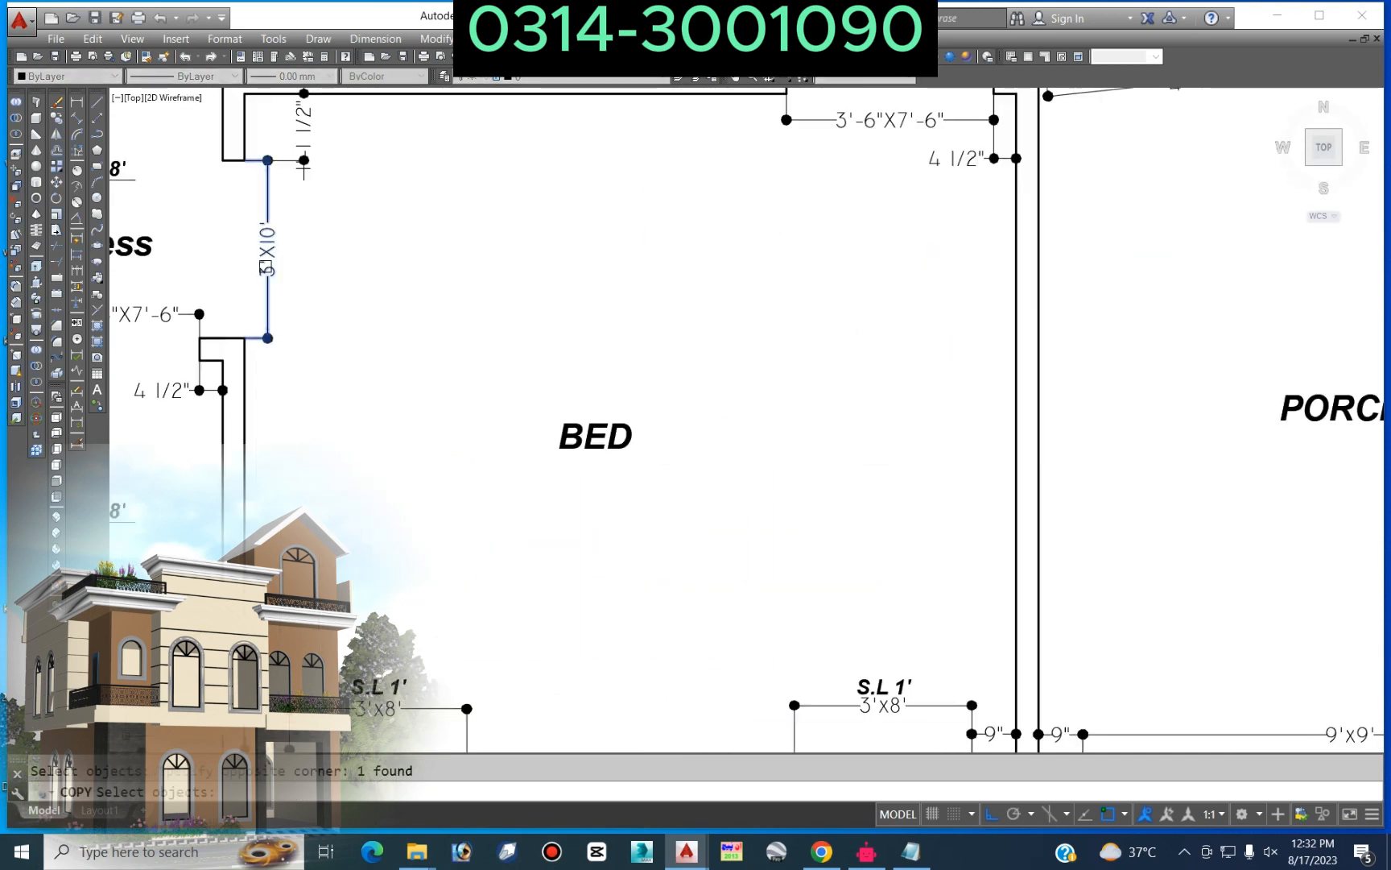
pyautogui.click(302, 161)
pyautogui.scroll(-2, 535, 187)
pyautogui.scroll(2, 356, 260)
pyautogui.click(425, 186)
pyautogui.click(394, 285)
pyautogui.press('space')
pyautogui.click(477, 239)
pyautogui.scroll(-4, 477, 239)
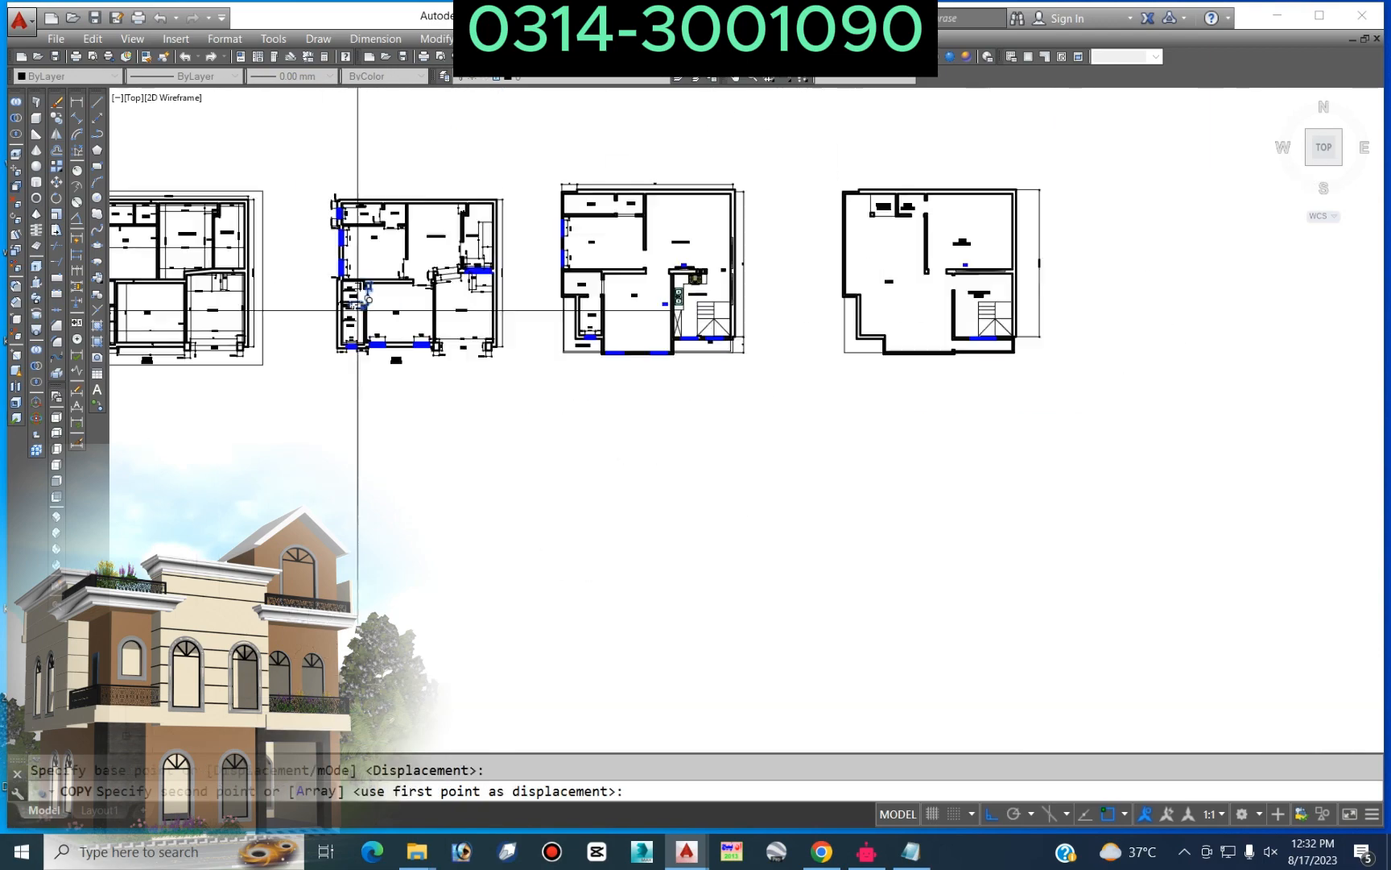
pyautogui.scroll(4, 512, 310)
pyautogui.click(466, 301)
pyautogui.scroll(1, 669, 376)
pyautogui.press('Escape')
# Step: Delete the two lines crossing the 3'X10' door opening between the dress and the bedroom
pyautogui.scroll(2, 659, 252)
pyautogui.click(623, 270)
pyautogui.click(504, 310)
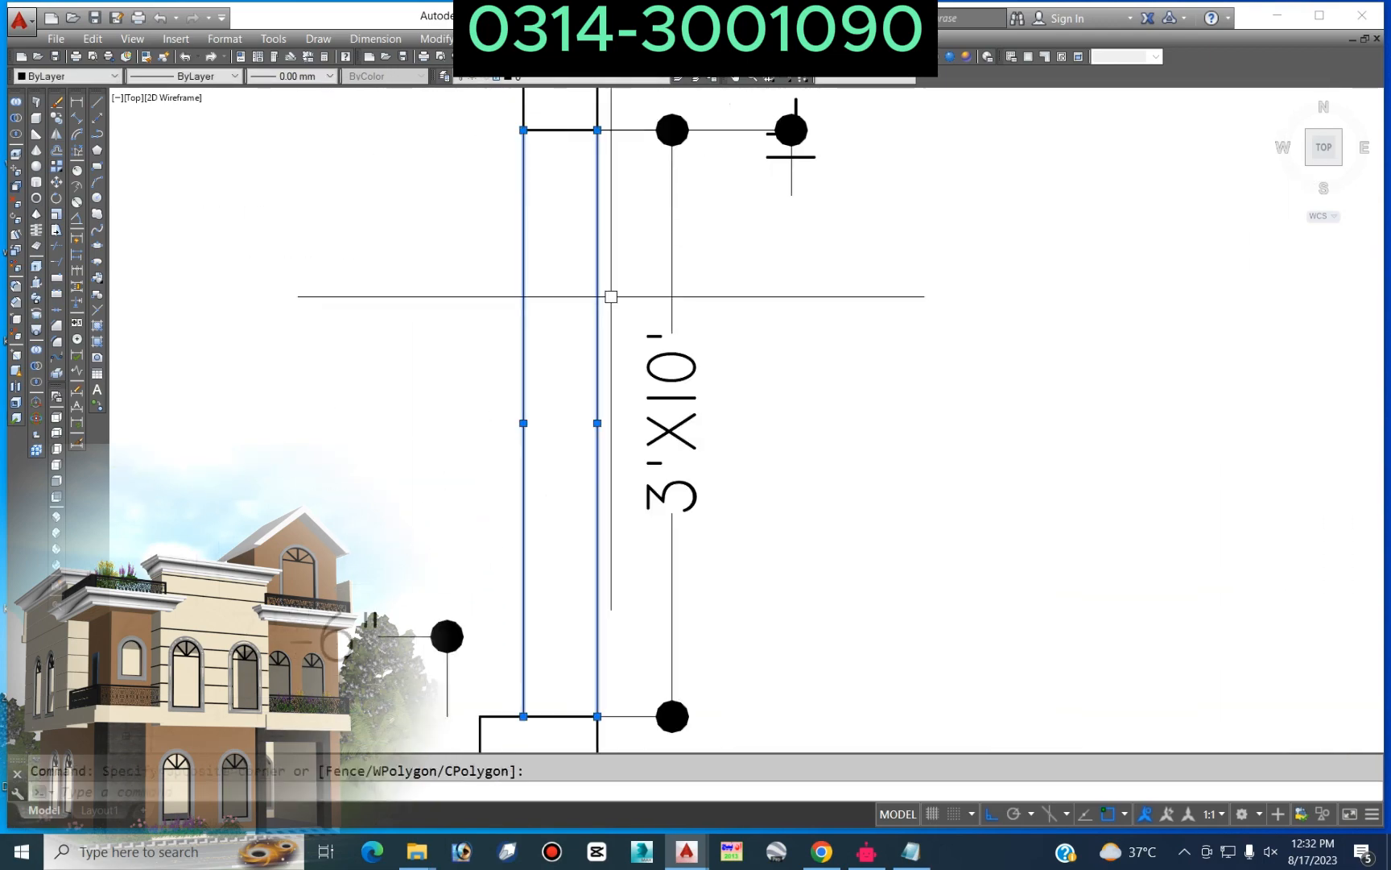
pyautogui.press('Delete')
# Step: Stretch the right-hand jamb of the bath door to the right end of the 2'-6"X7'-6" dimension
pyautogui.scroll(-3, 696, 366)
pyautogui.scroll(2, 606, 418)
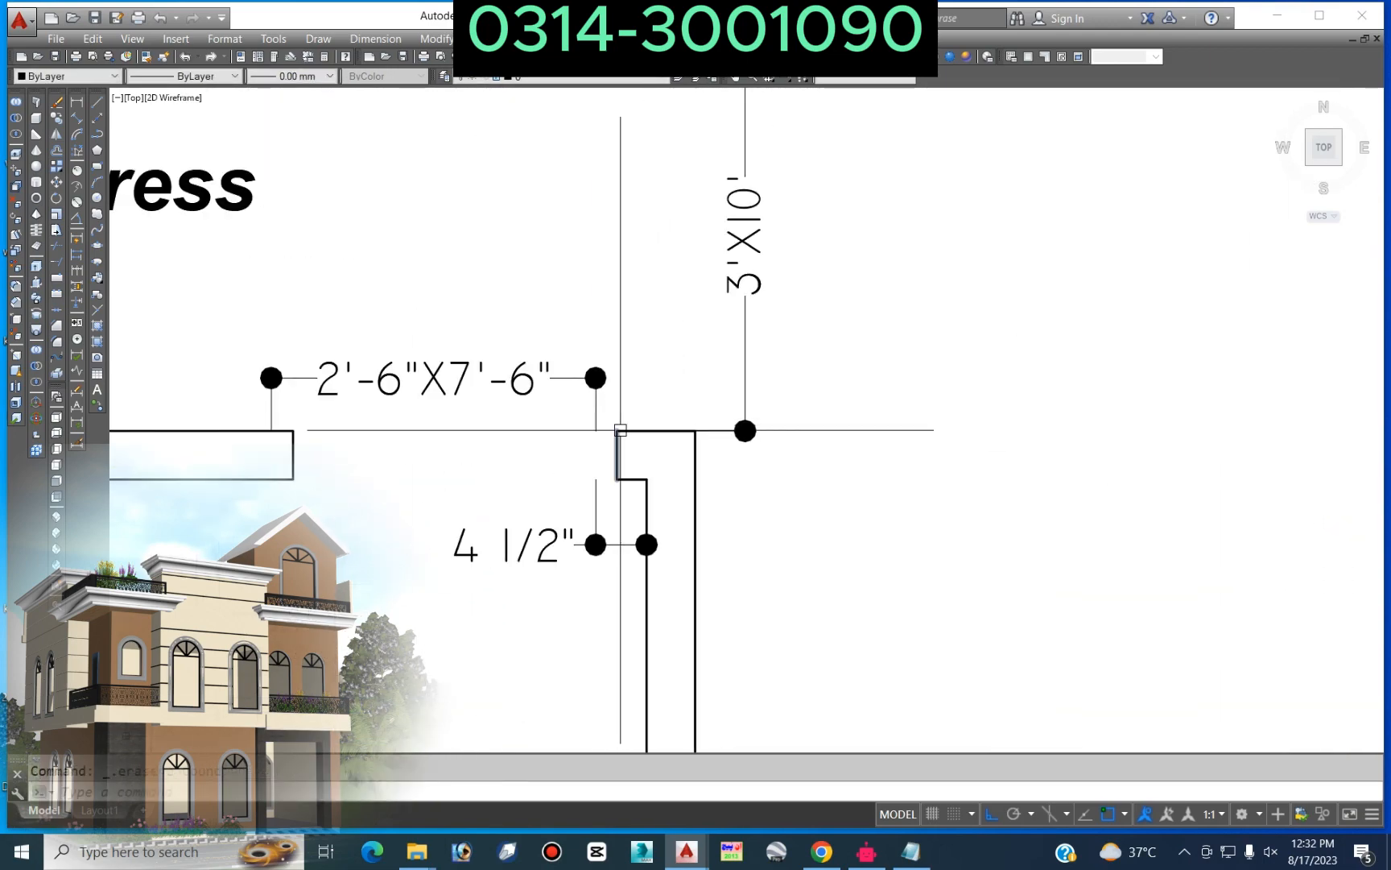
pyautogui.write('s')
pyautogui.scroll(2, 610, 446)
pyautogui.click(658, 380)
pyautogui.click(617, 550)
pyautogui.press('space')
pyautogui.click(628, 522)
pyautogui.click(577, 522)
# Step: Stretch the left-hand jamb of the bath door to the left end of the 2'-6"X7'-6" dimension
pyautogui.scroll(-5, 613, 492)
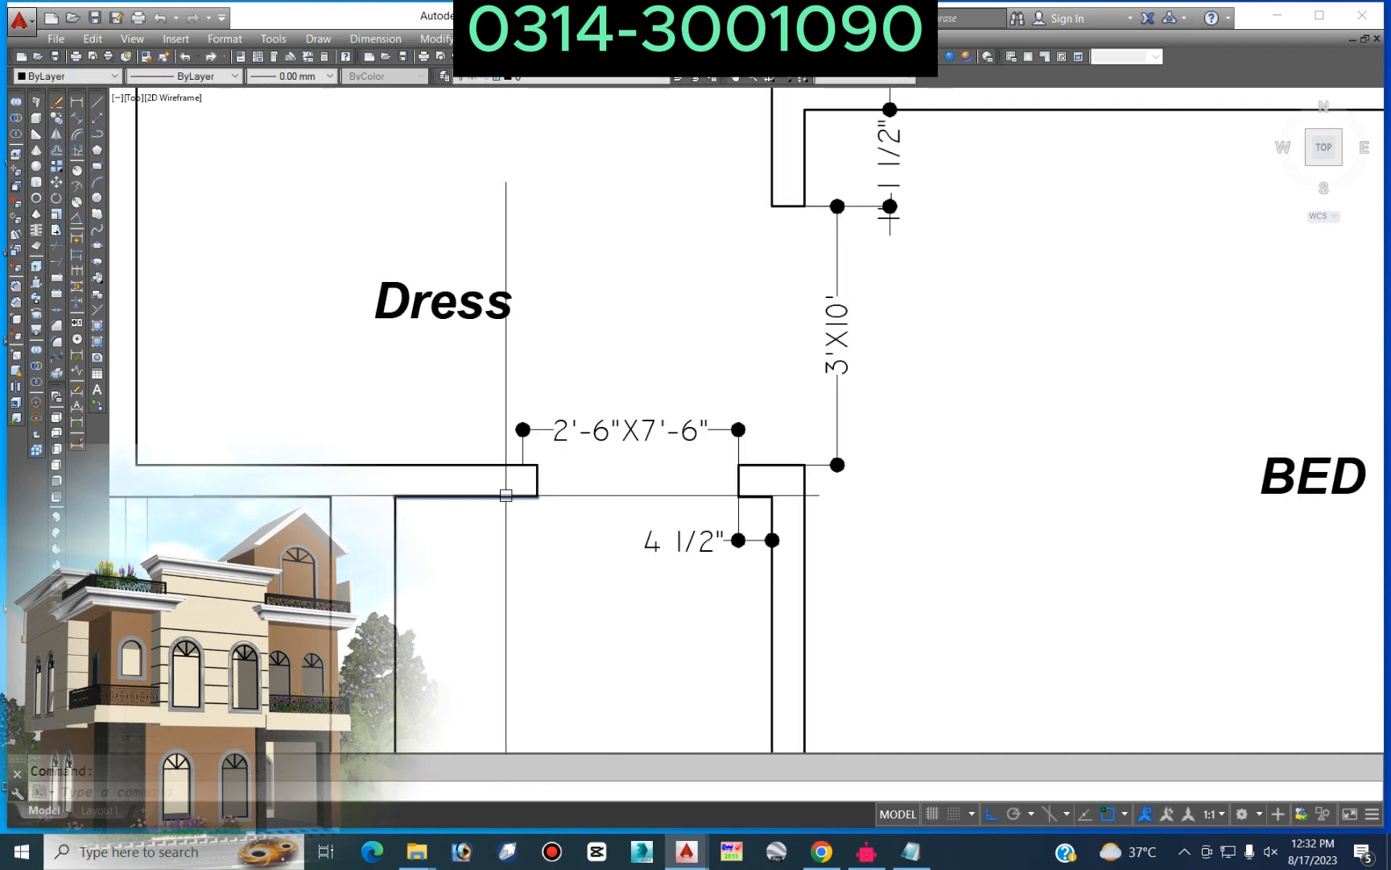
pyautogui.press('space')
pyautogui.scroll(3, 506, 493)
pyautogui.click(621, 385)
pyautogui.click(599, 568)
pyautogui.press('space')
pyautogui.click(611, 401)
pyautogui.click(564, 401)
pyautogui.scroll(-6, 698, 404)
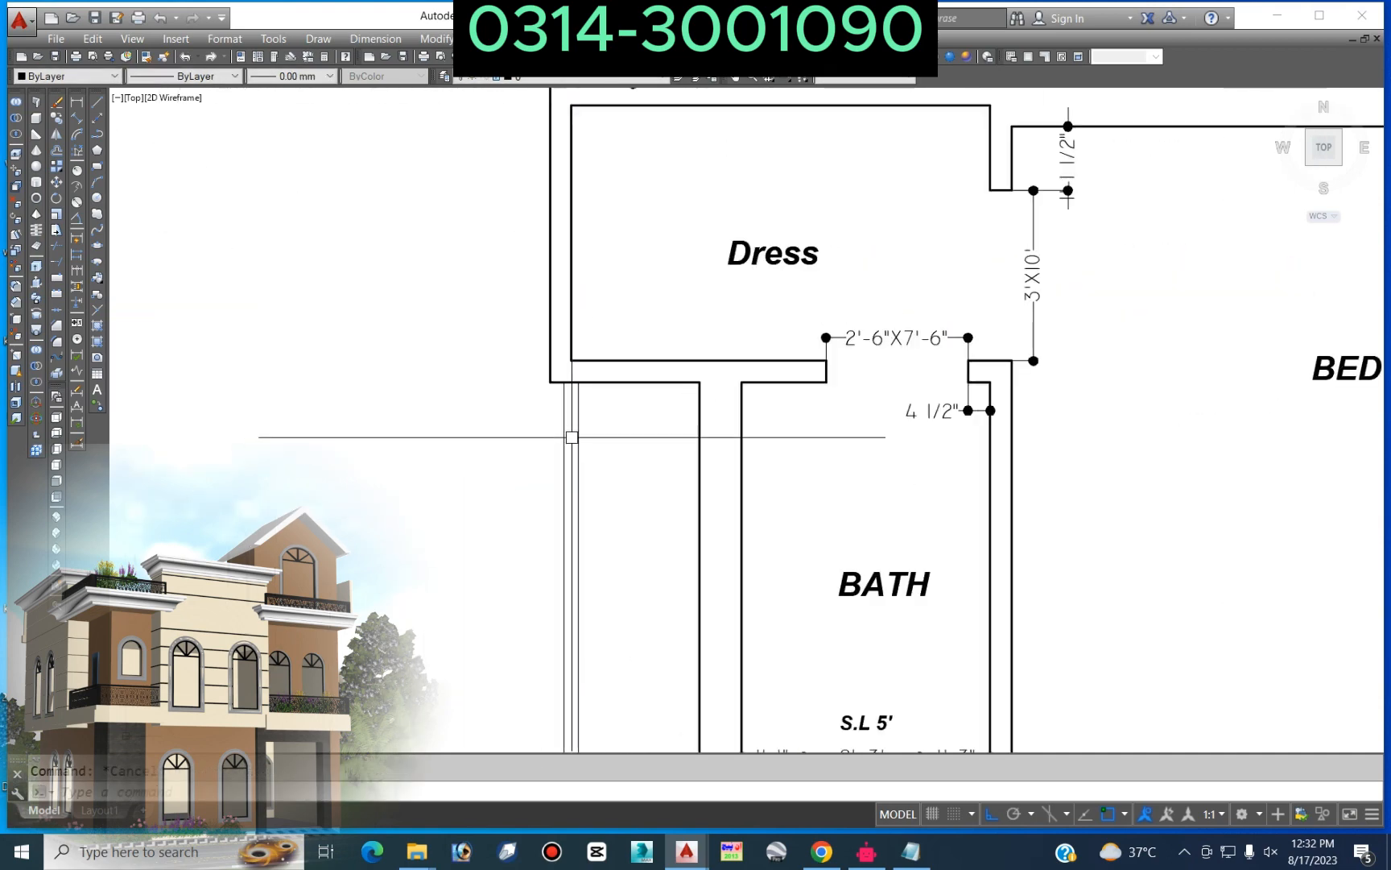
pyautogui.write('l')
pyautogui.scroll(5, 679, 360)
pyautogui.click(746, 432)
pyautogui.click(748, 361)
pyautogui.press('Escape')
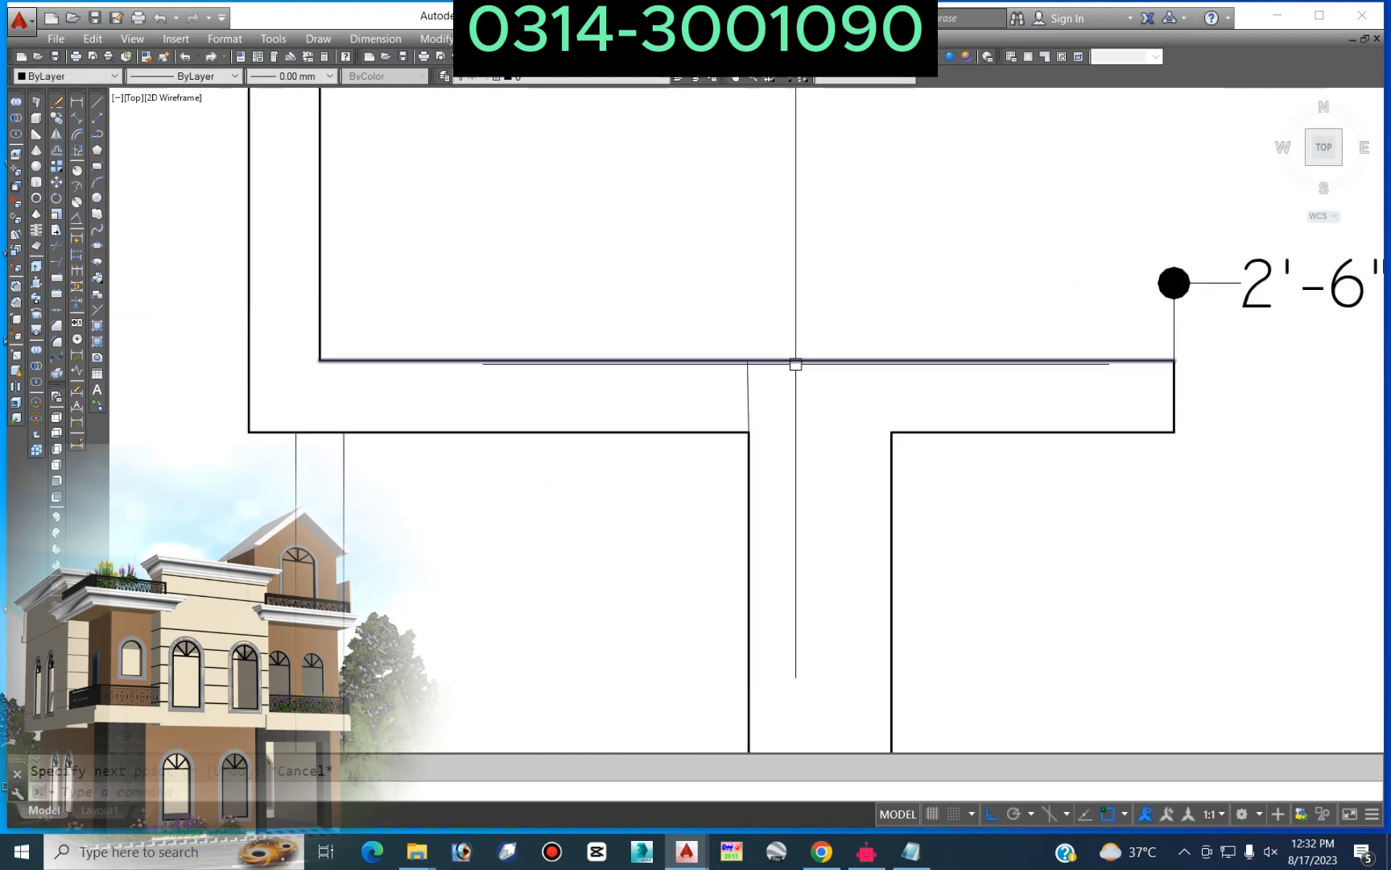
pyautogui.click(754, 385)
pyautogui.click(732, 391)
pyautogui.press('Delete')
# Step: Draw a line across the dress wall above the bath's outer wall face and offset it 2' to the left
pyautogui.write('l')
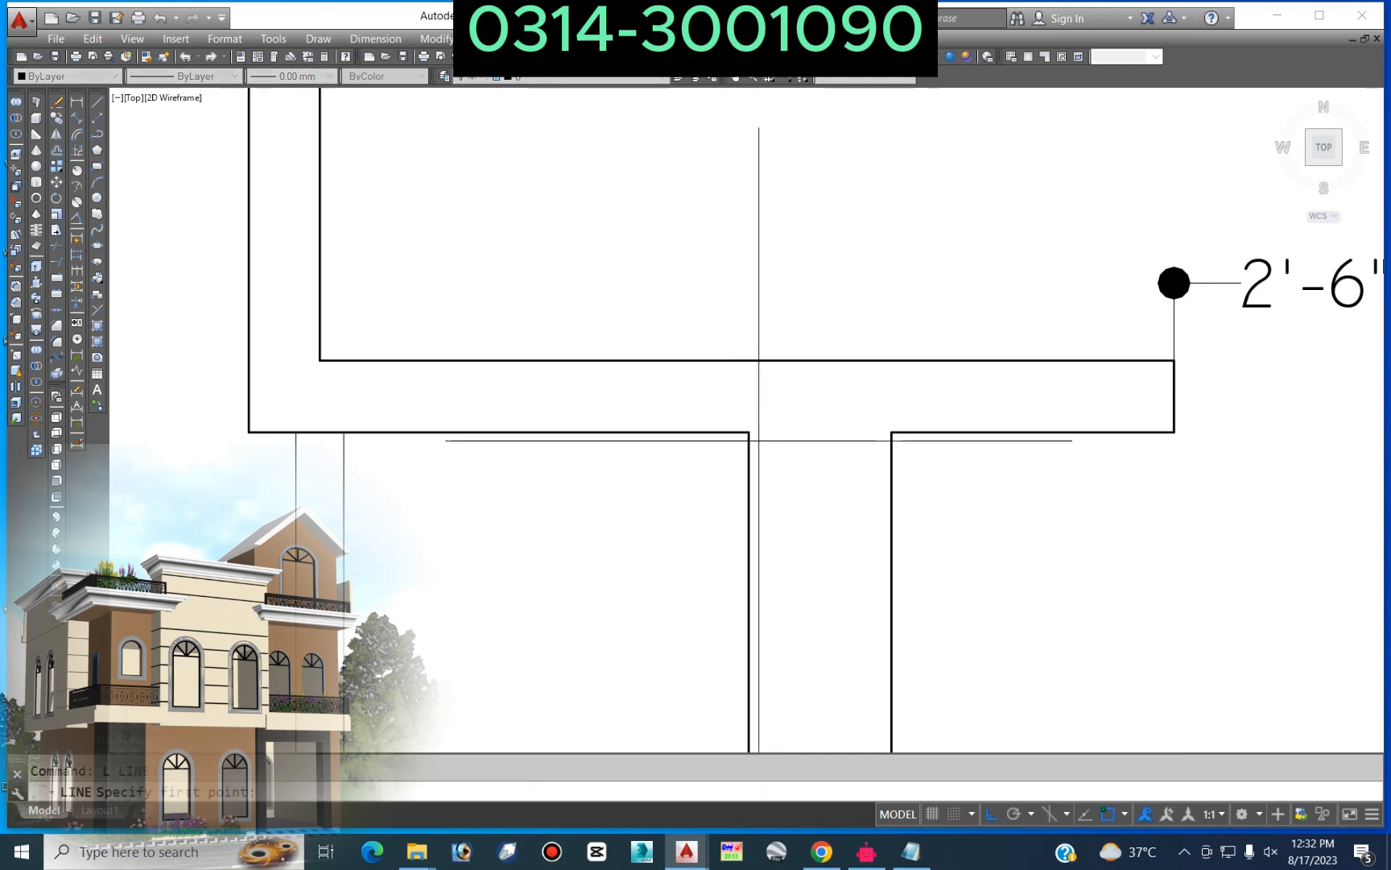
pyautogui.click(749, 439)
pyautogui.click(746, 361)
pyautogui.press('Escape')
pyautogui.write('o 2')
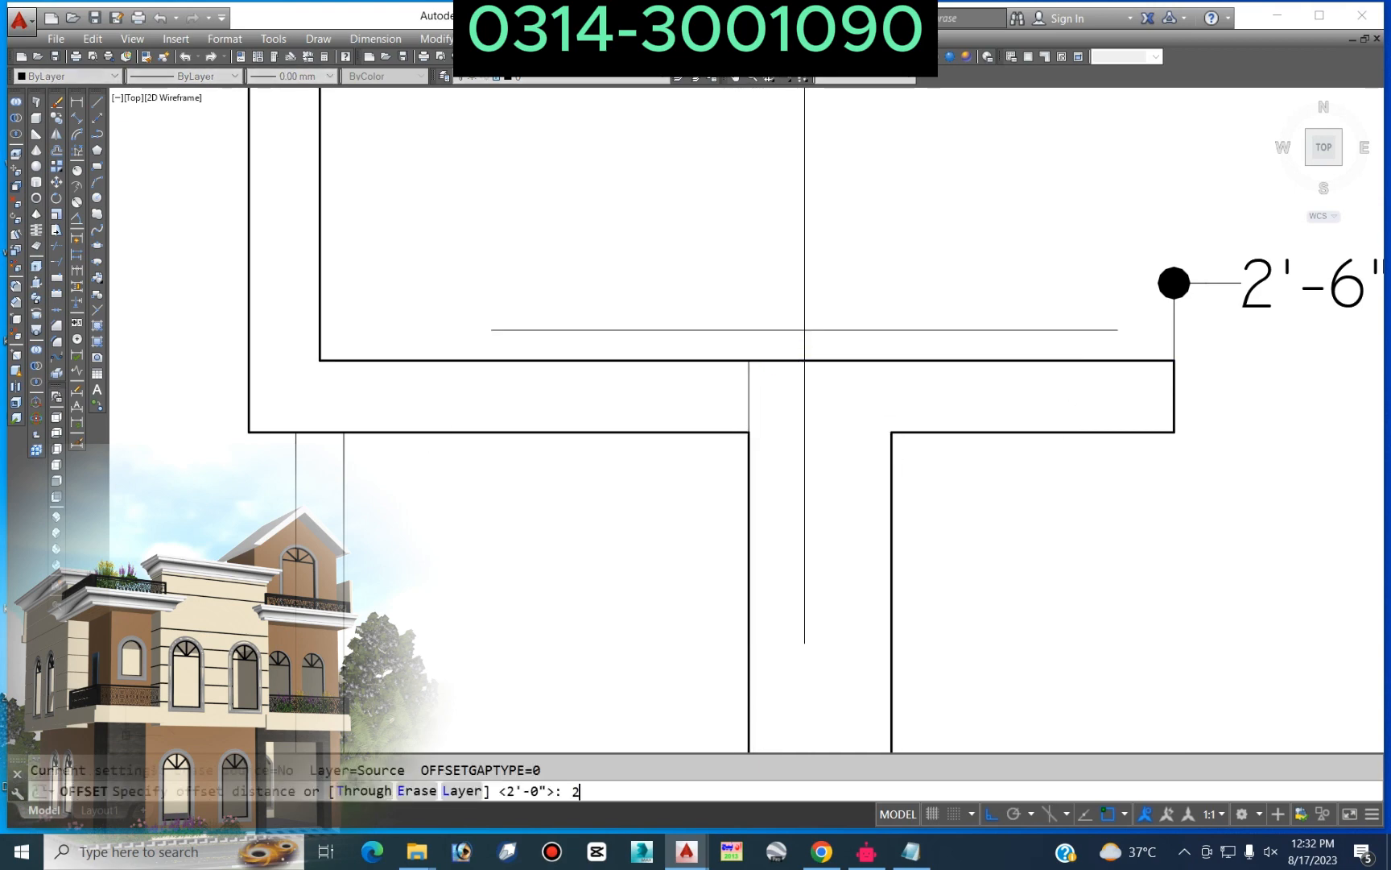
pyautogui.click(749, 395)
pyautogui.click(734, 388)
pyautogui.press('Escape')
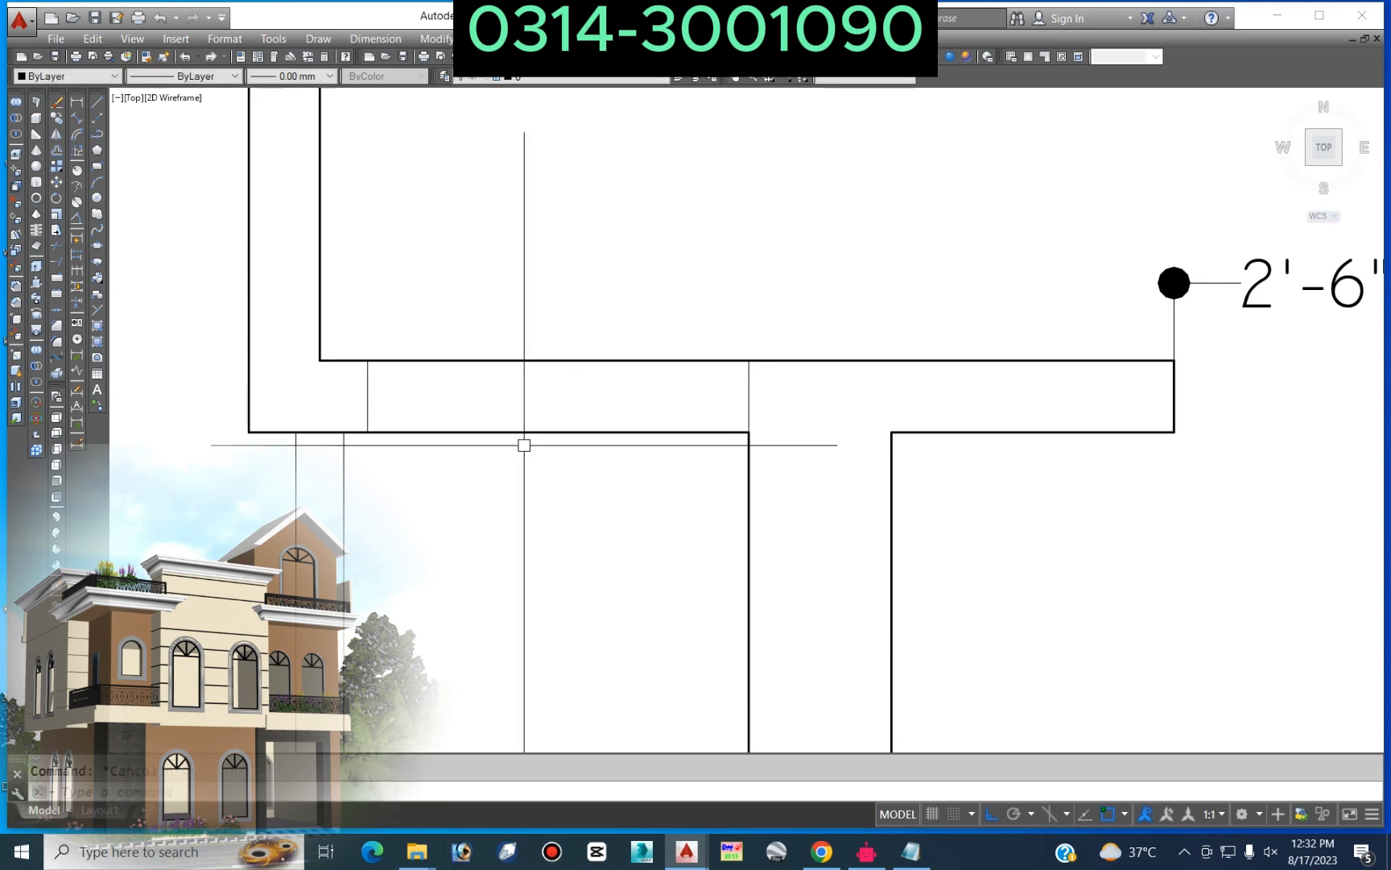
# Step: Trim the dress wall between the two cross lines to open the balcony door, and delete the right-hand cross line
pyautogui.write('r')
pyautogui.click(624, 348)
pyautogui.click(644, 485)
pyautogui.press('Escape')
pyautogui.click(850, 394)
pyautogui.click(627, 403)
pyautogui.press('Delete')
# Step: Fillet the bath wall and dress wall lines into a corner and match the new jamb line's properties to the walls
pyautogui.write('f')
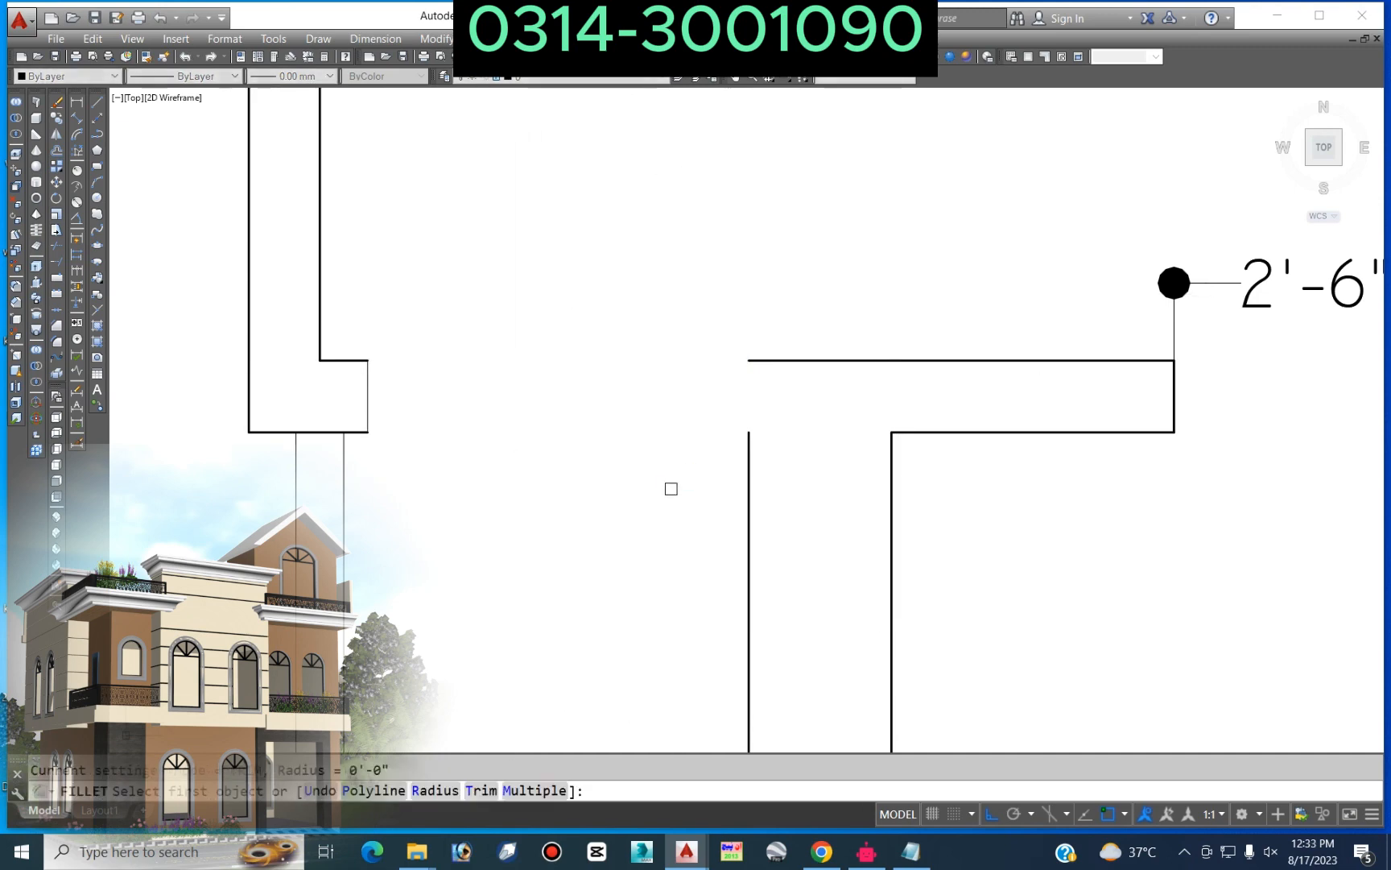
pyautogui.click(744, 480)
pyautogui.click(760, 361)
pyautogui.press('Escape')
pyautogui.write('m')
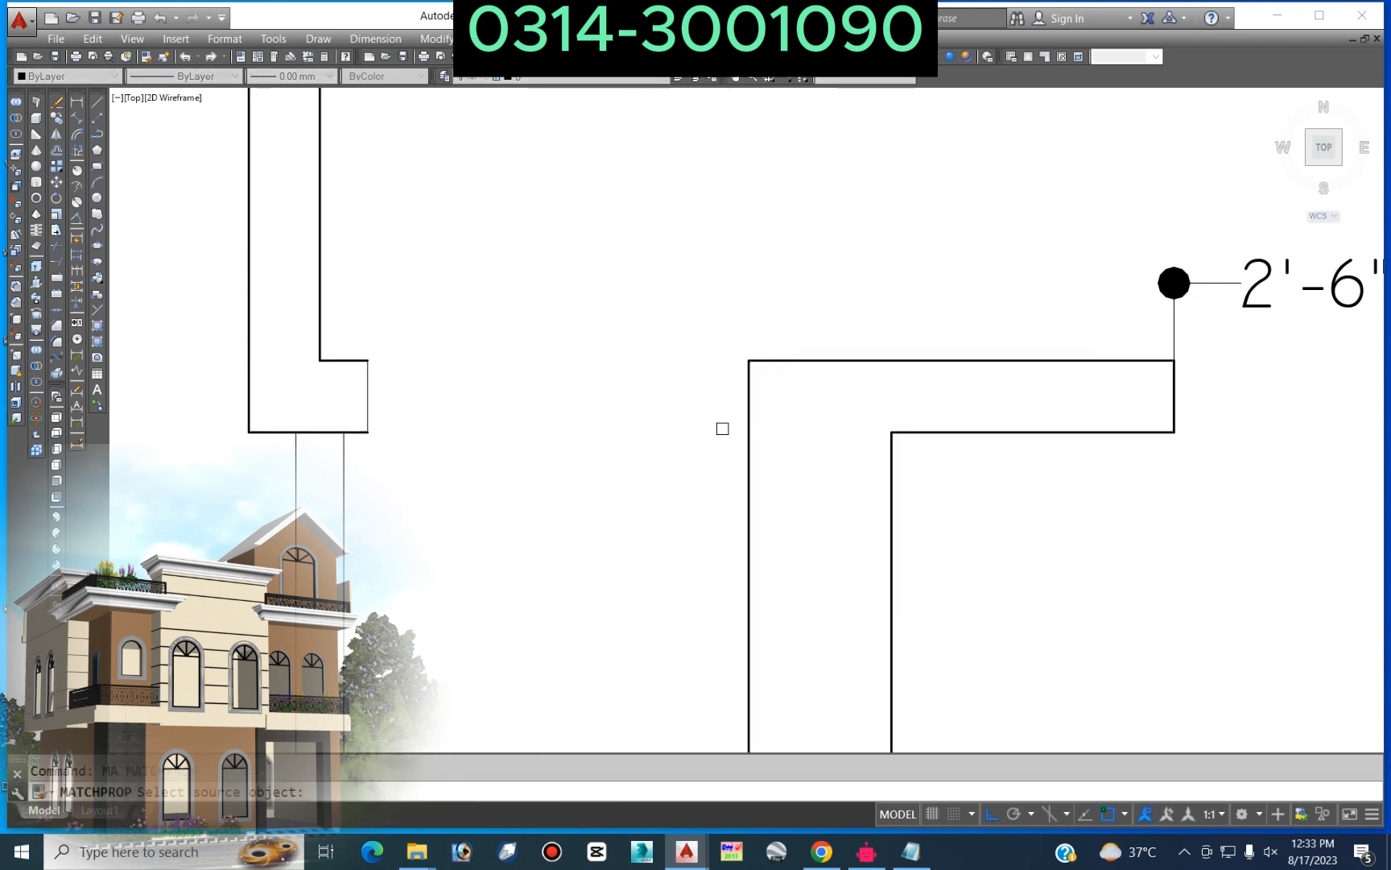
pyautogui.press('Return')
# Step: Copy the 2'-6"X7'-6" door dimension to the balcony door opening and fit its right end to the opposite wall corner
pyautogui.scroll(-2, 517, 406)
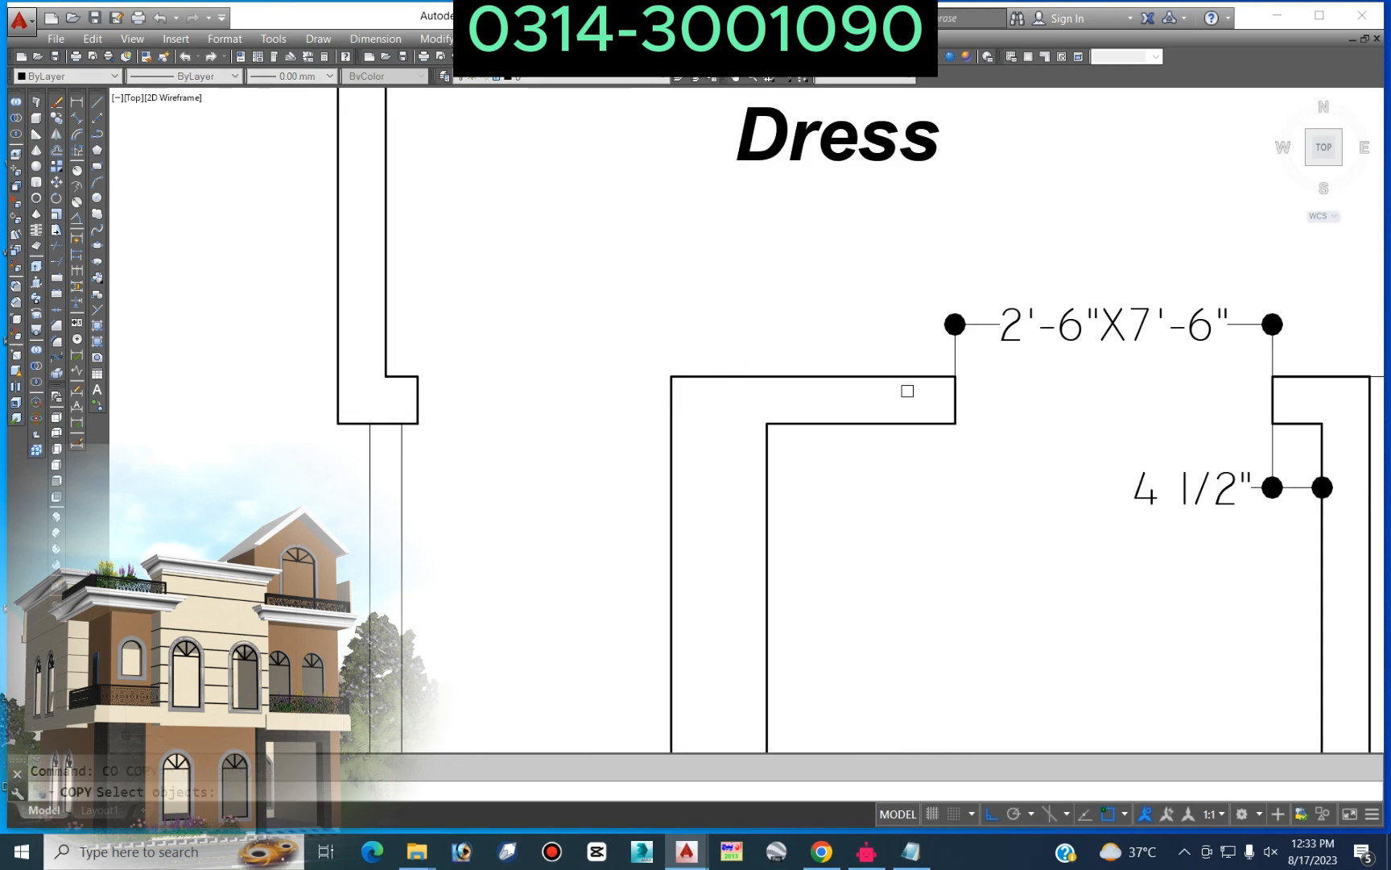
pyautogui.click(955, 354)
pyautogui.press('Return')
pyautogui.click(955, 376)
pyautogui.click(417, 376)
pyautogui.press('Escape')
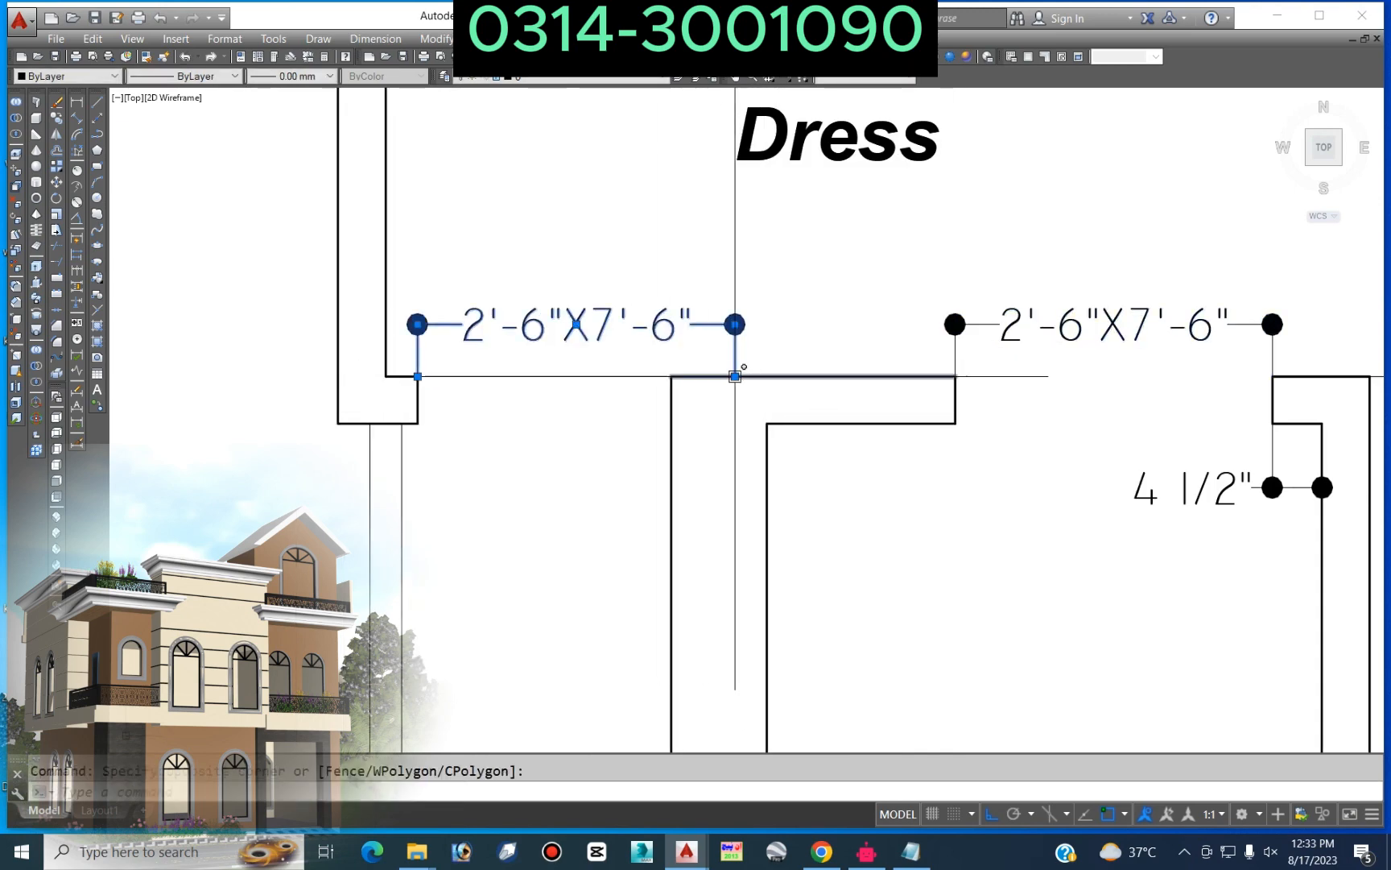
pyautogui.click(734, 376)
pyautogui.click(671, 376)
pyautogui.press('Escape')
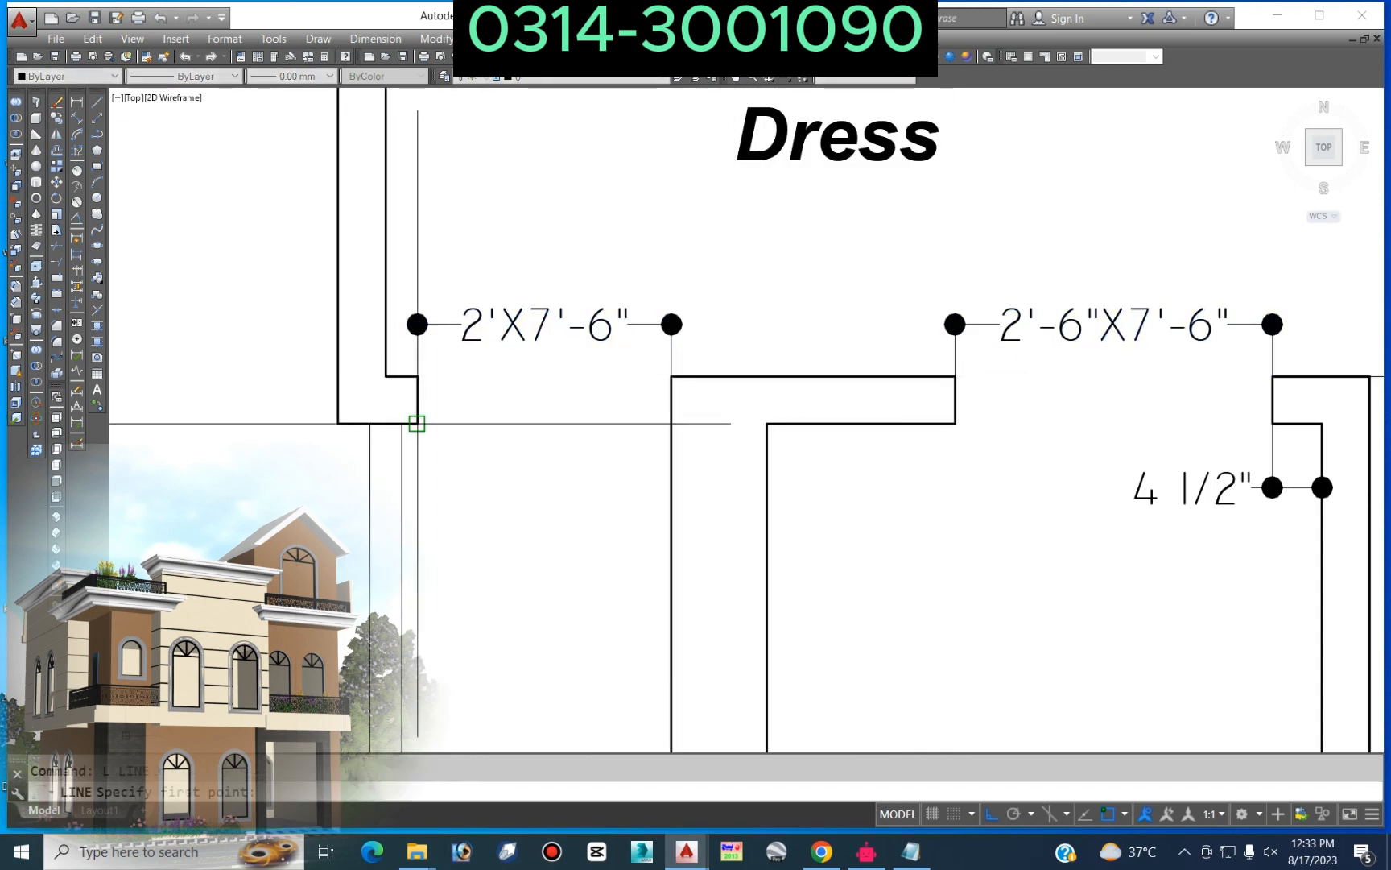
pyautogui.press('l')
pyautogui.press('Return')
pyautogui.click(417, 420)
pyautogui.scroll(-7, 344, 396)
pyautogui.press('Escape')
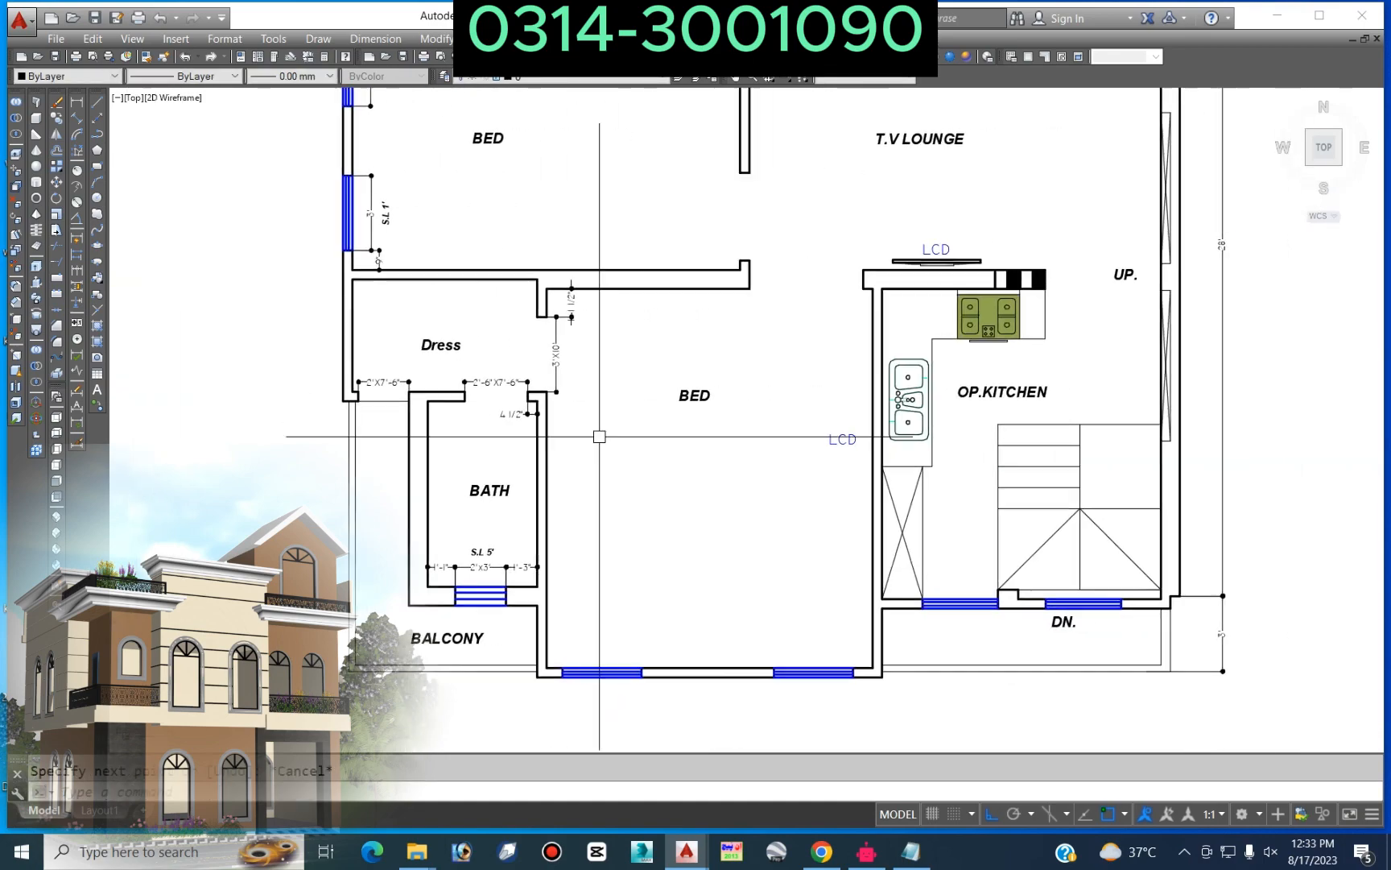
# Step: Copy the 2'-6", 4 1/2", 2'-8 1/2" and 1'-6" door dimensions from the ground-floor bath and dress to the upper-floor ones
pyautogui.scroll(-2, 613, 408)
pyautogui.scroll(1, 565, 274)
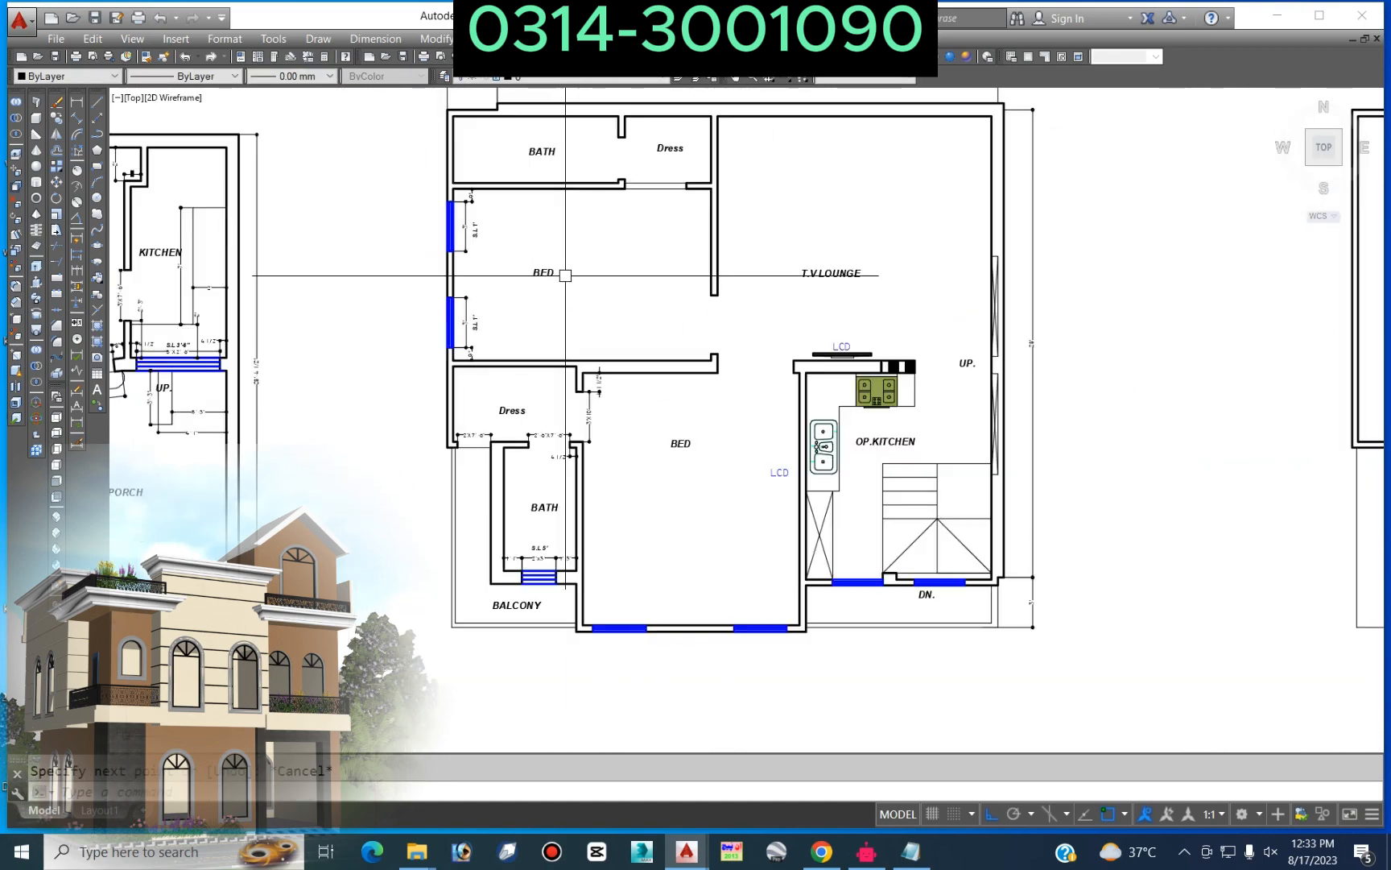
pyautogui.scroll(-2, 615, 331)
pyautogui.scroll(3, 263, 298)
pyautogui.moveTo(264, 298); pyautogui.dragTo(388, 392, button='middle')
pyautogui.write('co')
pyautogui.press('Return')
pyautogui.scroll(4, 465, 322)
pyautogui.click(528, 392)
pyautogui.click(520, 412)
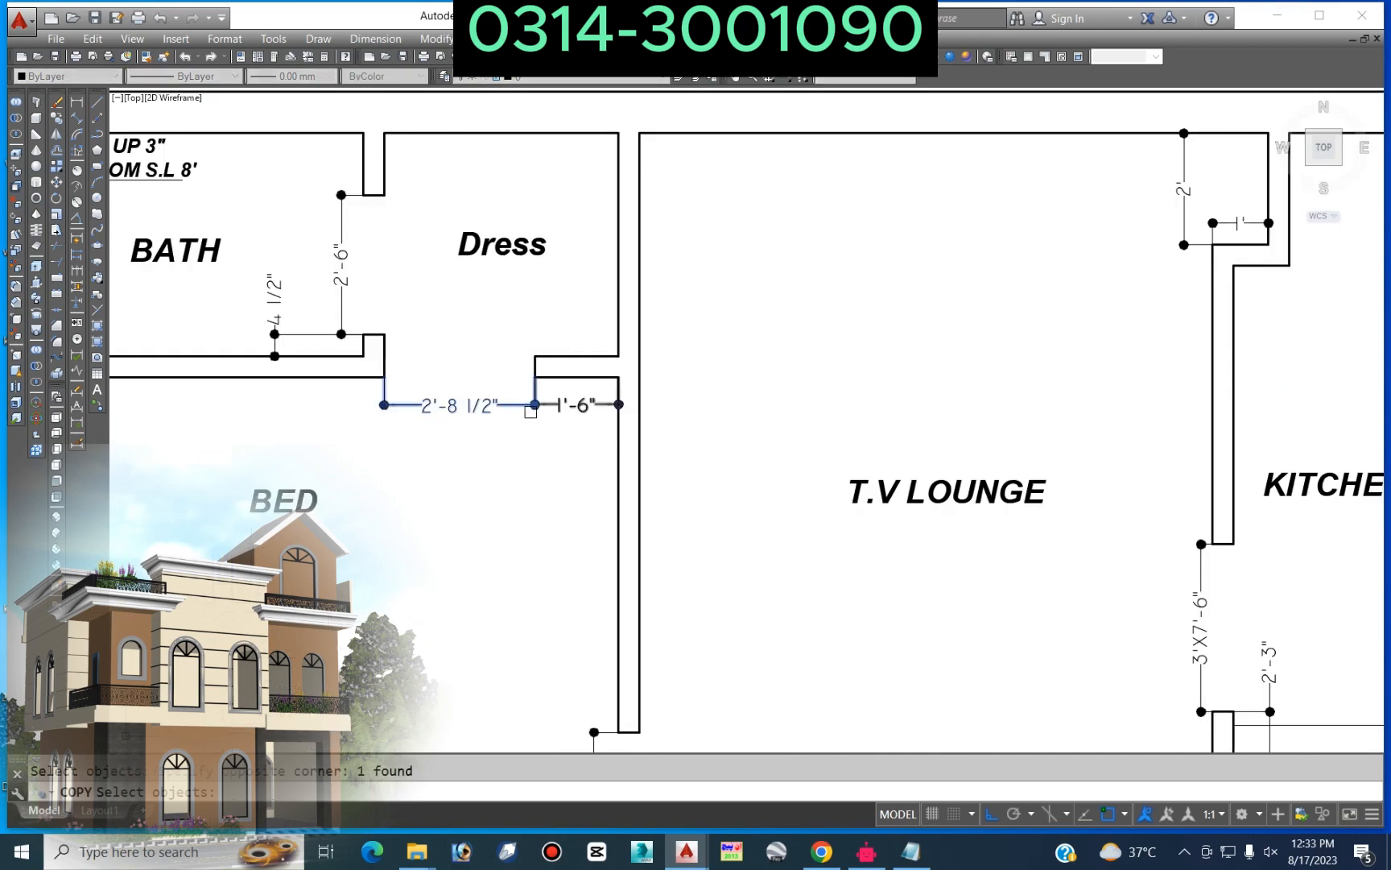
pyautogui.click(302, 315)
pyautogui.press('Return')
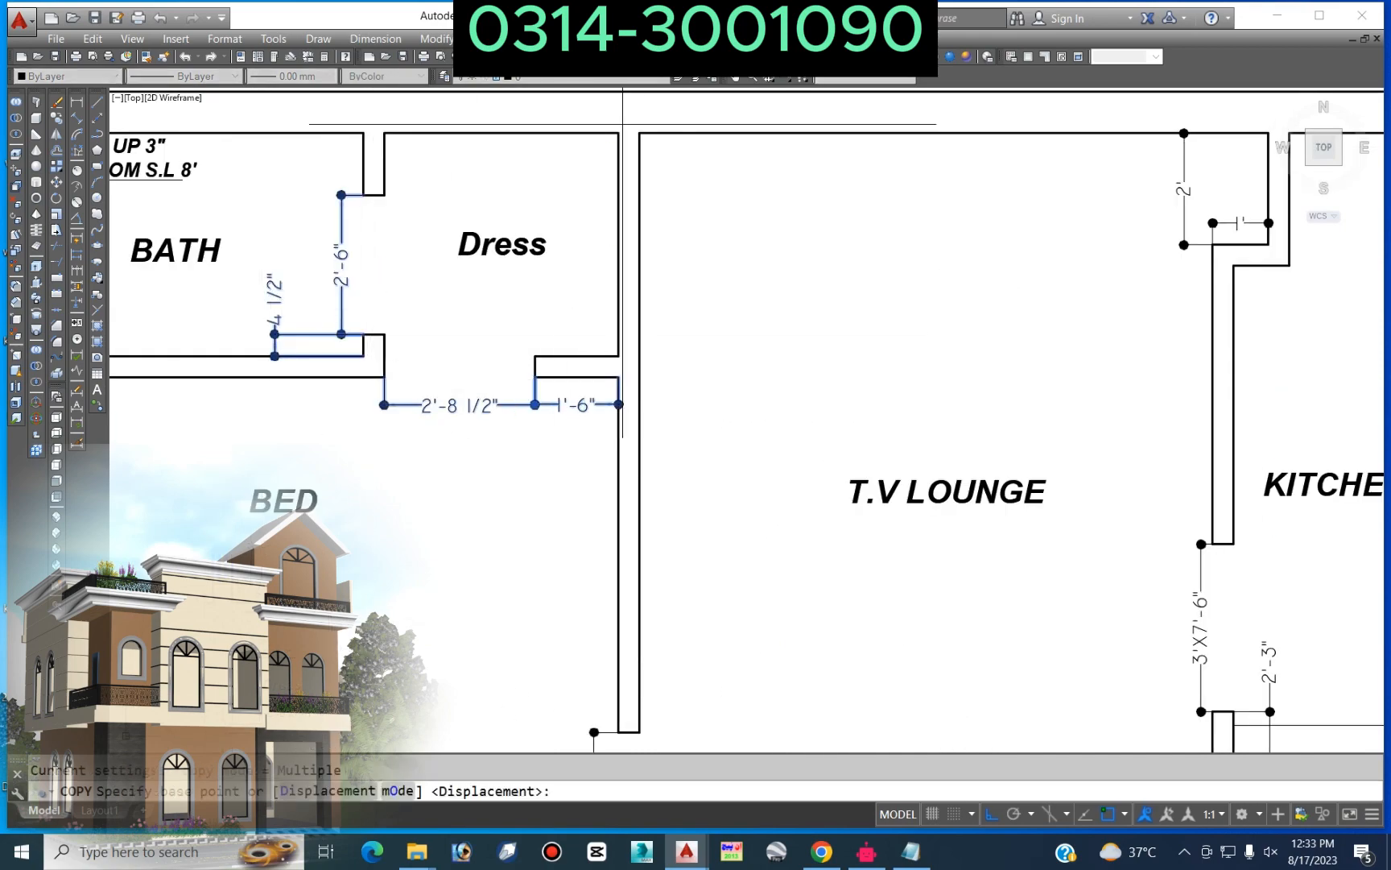
pyautogui.click(619, 131)
pyautogui.scroll(-5, 388, 324)
pyautogui.scroll(5, 737, 304)
pyautogui.click(849, 304)
pyautogui.press('Return')
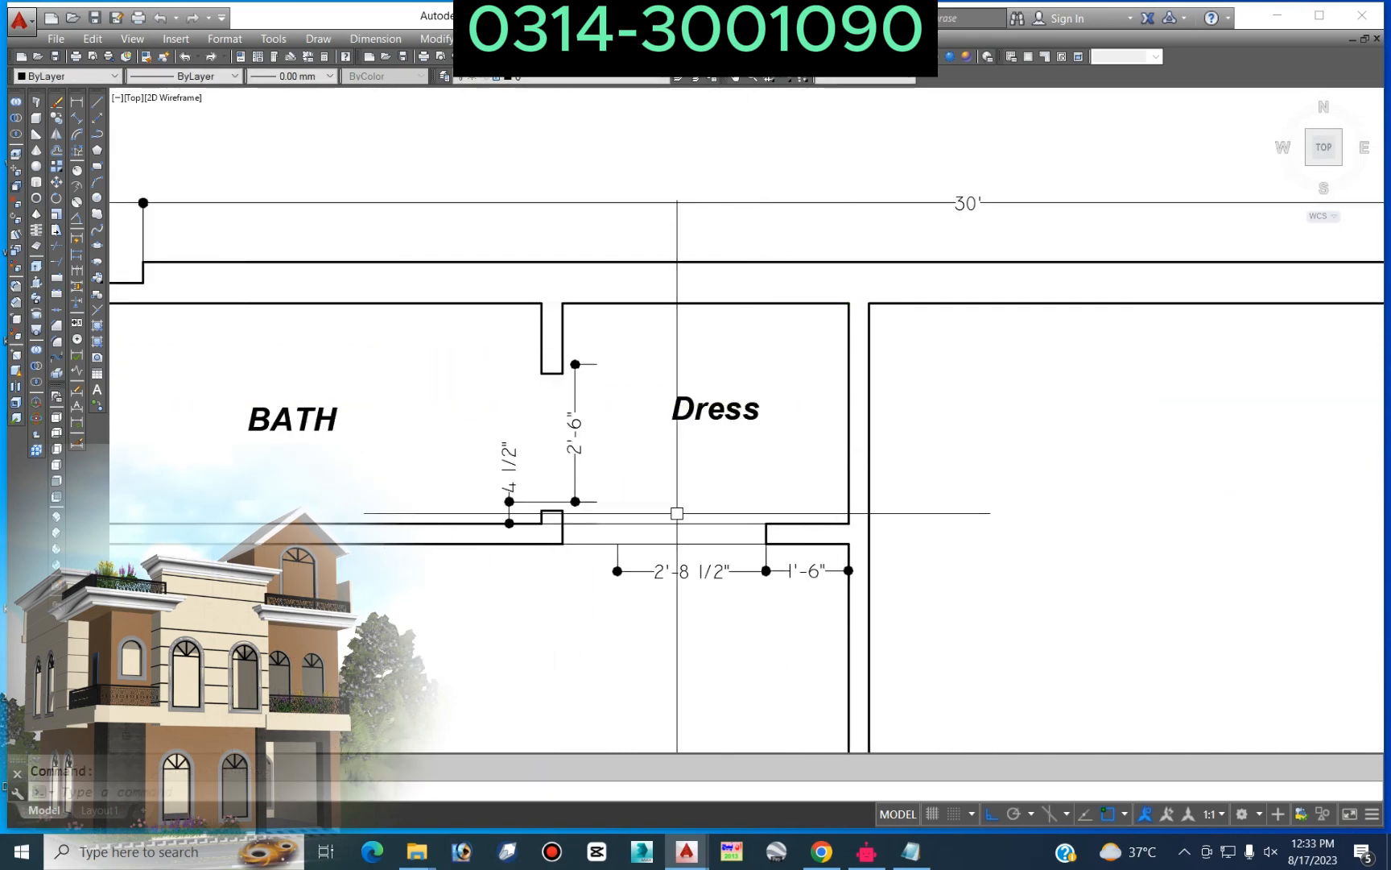
# Step: Delete the lines crossing the opening between the upper dress and the bedroom
pyautogui.scroll(3, 682, 520)
pyautogui.click(720, 491)
pyautogui.click(654, 598)
pyautogui.press('Delete')
pyautogui.scroll(-2, 790, 461)
pyautogui.scroll(-4, 690, 446)
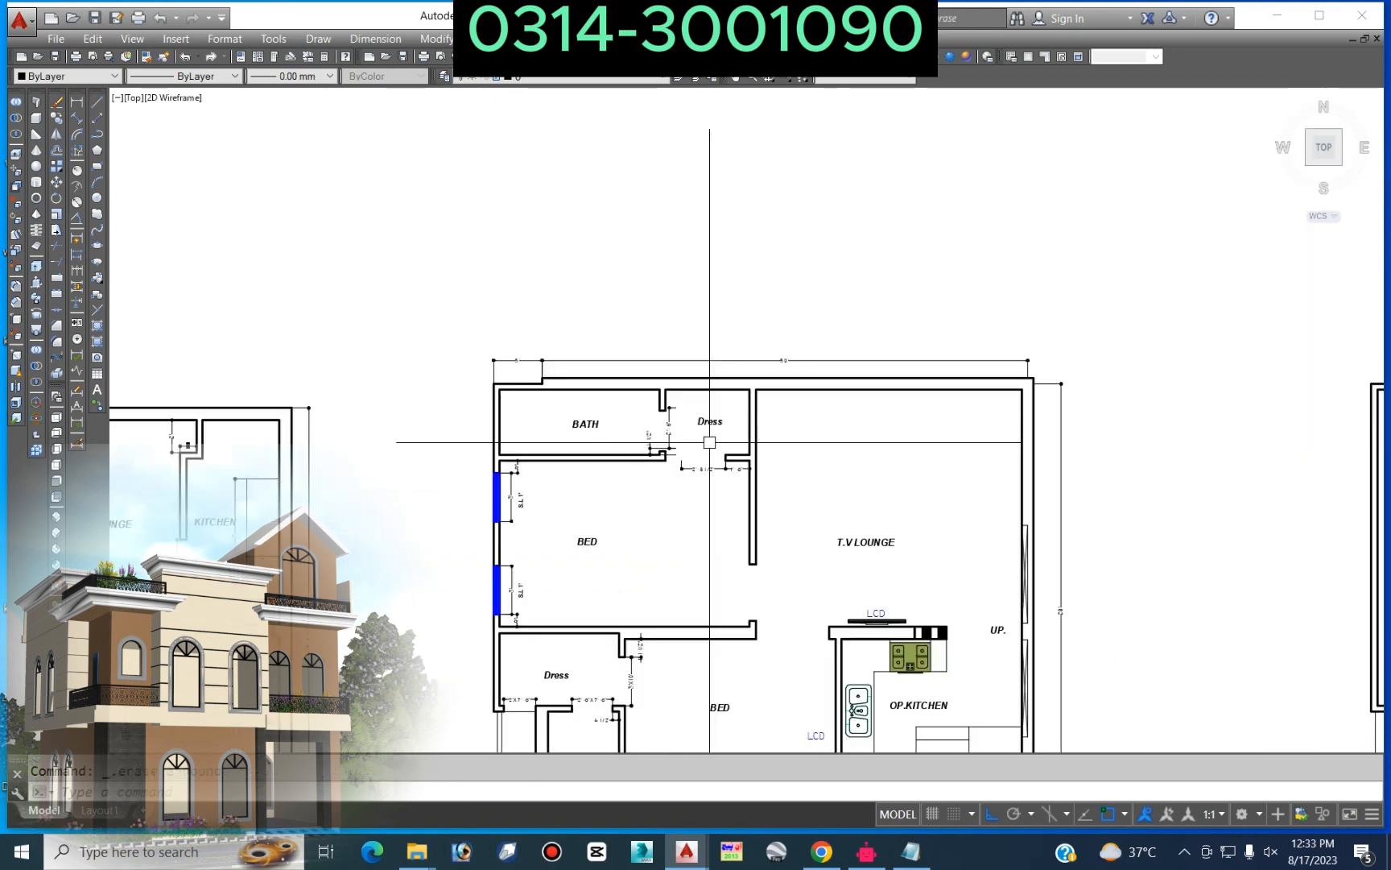
# Step: Move the copied 2'-6" and 4 1/2" bath door dimensions onto the bath door's lower jamb
pyautogui.scroll(5, 684, 465)
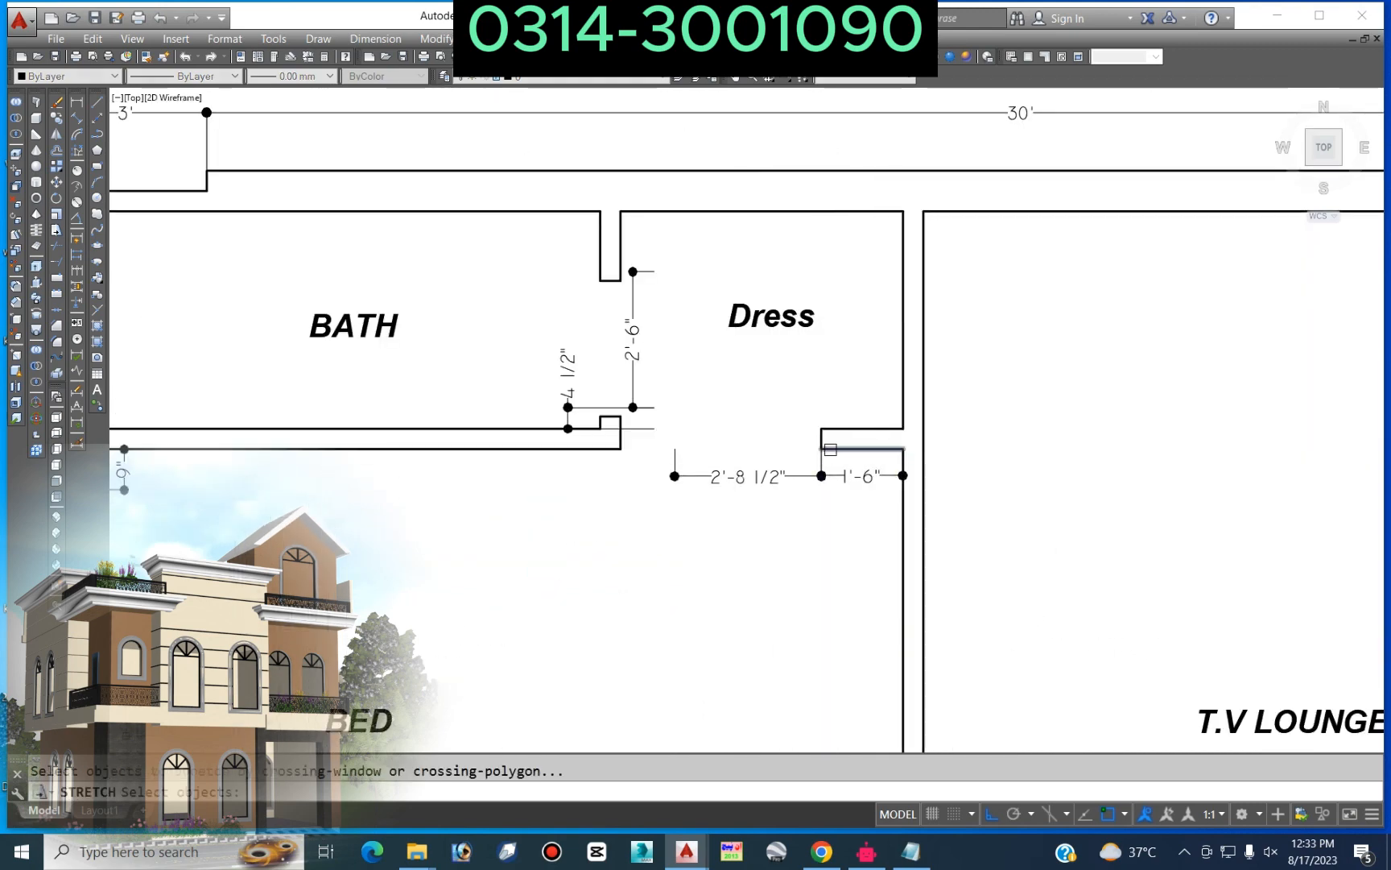
pyautogui.scroll(3, 832, 448)
pyautogui.press('Escape')
pyautogui.write('m')
pyautogui.press('Return')
pyautogui.click(590, 358)
pyautogui.click(550, 435)
pyautogui.press('Return')
pyautogui.click(566, 420)
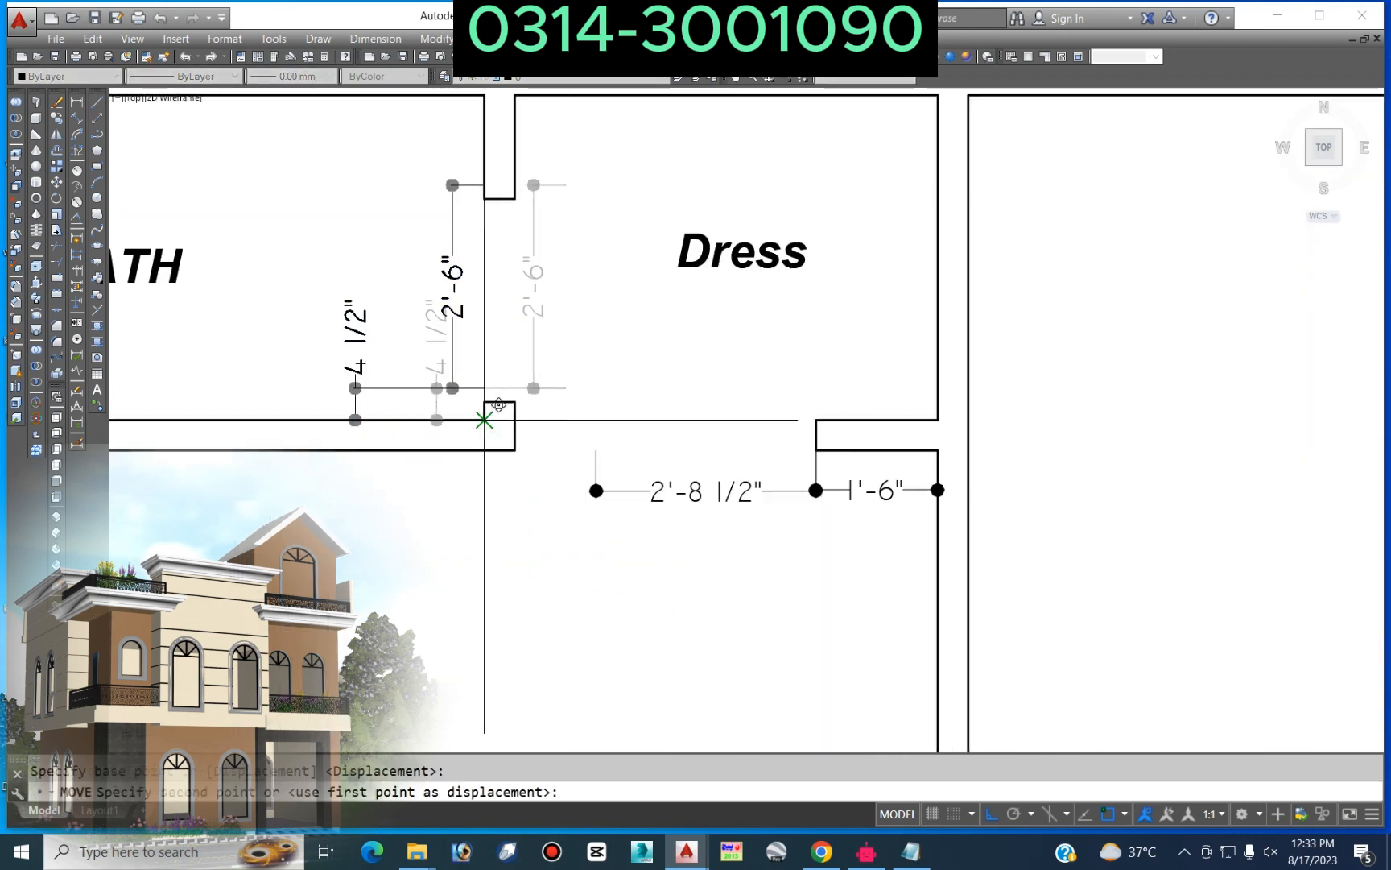
# Step: Stretch the wall end above the opening between BATH and Dress to the upper end of the 2'-6" dimension
pyautogui.press('Escape')
pyautogui.scroll(4, 514, 224)
pyautogui.click(554, 127)
pyautogui.click(435, 190)
pyautogui.press('Return')
pyautogui.click(445, 170)
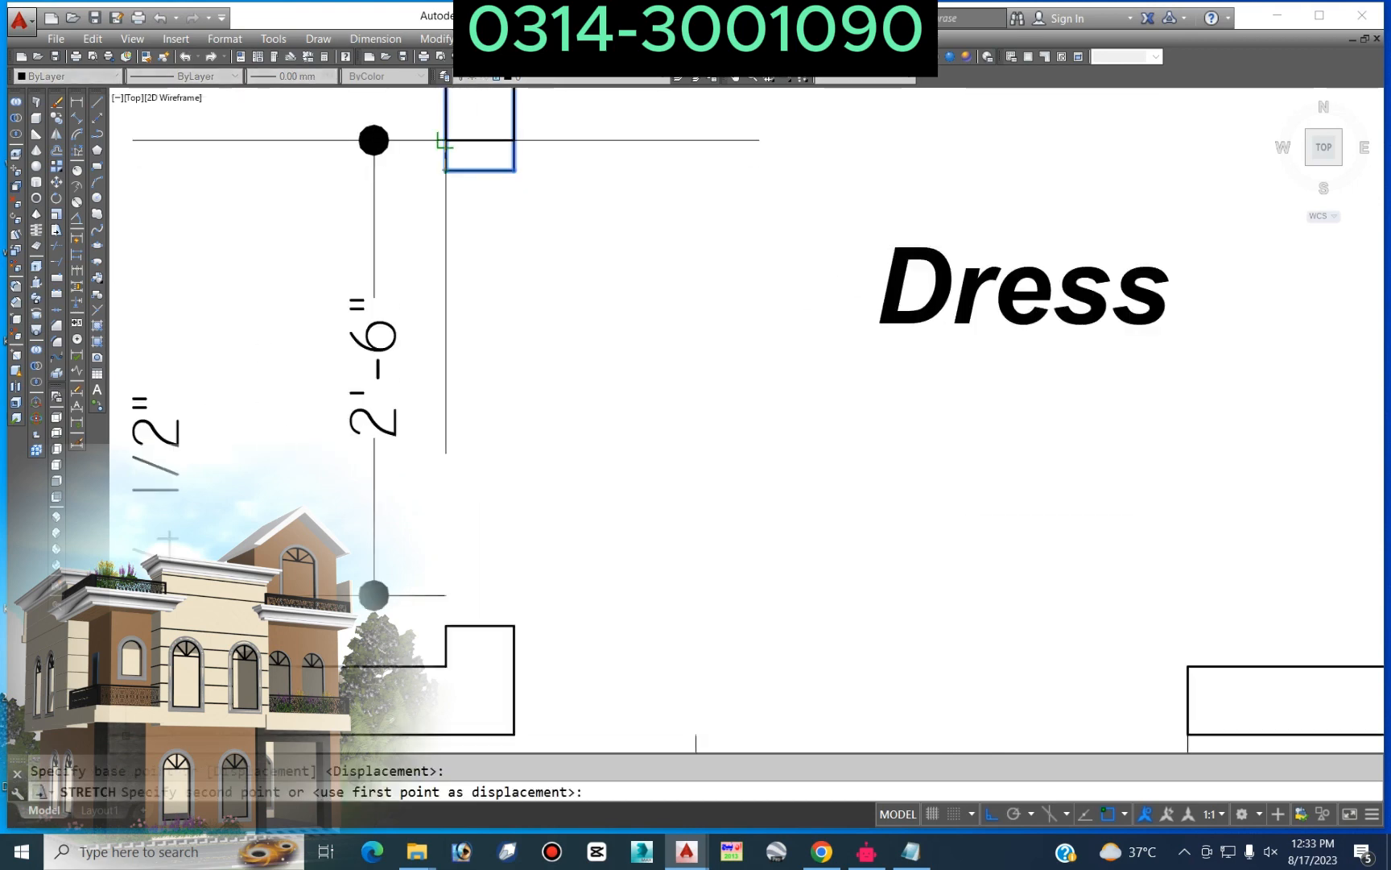
pyautogui.click(444, 140)
# Step: Stretch the short wall stub below the BATH and Dress opening to the end of the 4 1/2" dimension
pyautogui.scroll(5, 451, 427)
pyautogui.press('Return')
pyautogui.press('Return')
pyautogui.click(471, 334)
pyautogui.click(471, 267)
pyautogui.press('Escape')
pyautogui.scroll(-5, 534, 357)
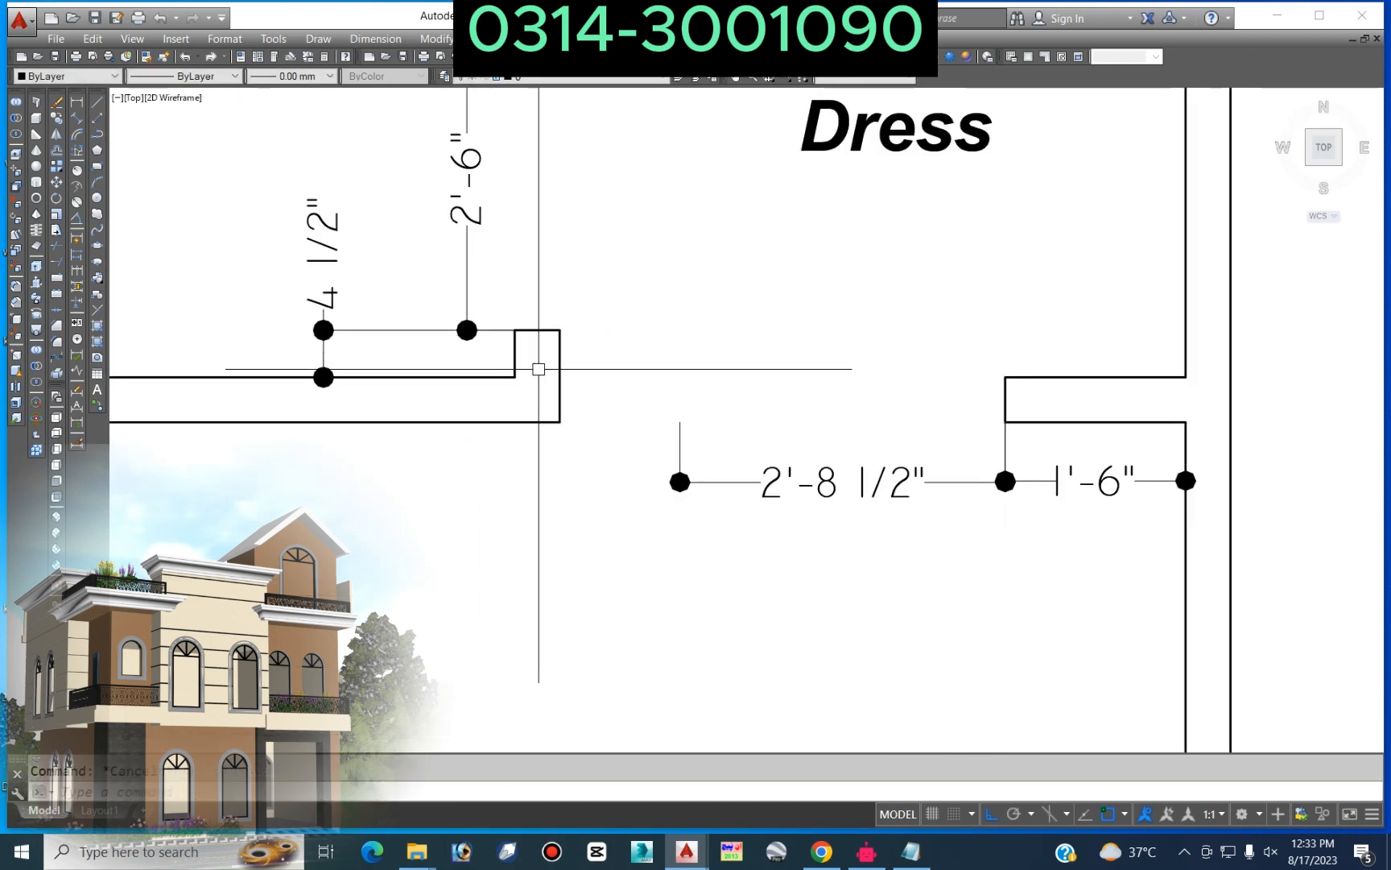
# Step: Stretch the wall end below Dress with its dimensions until the 2'-8 1/2" opening dimension starts at the opposite wall corner
pyautogui.press('Return')
pyautogui.click(1047, 320)
pyautogui.click(932, 481)
pyautogui.press('Return')
pyautogui.click(680, 422)
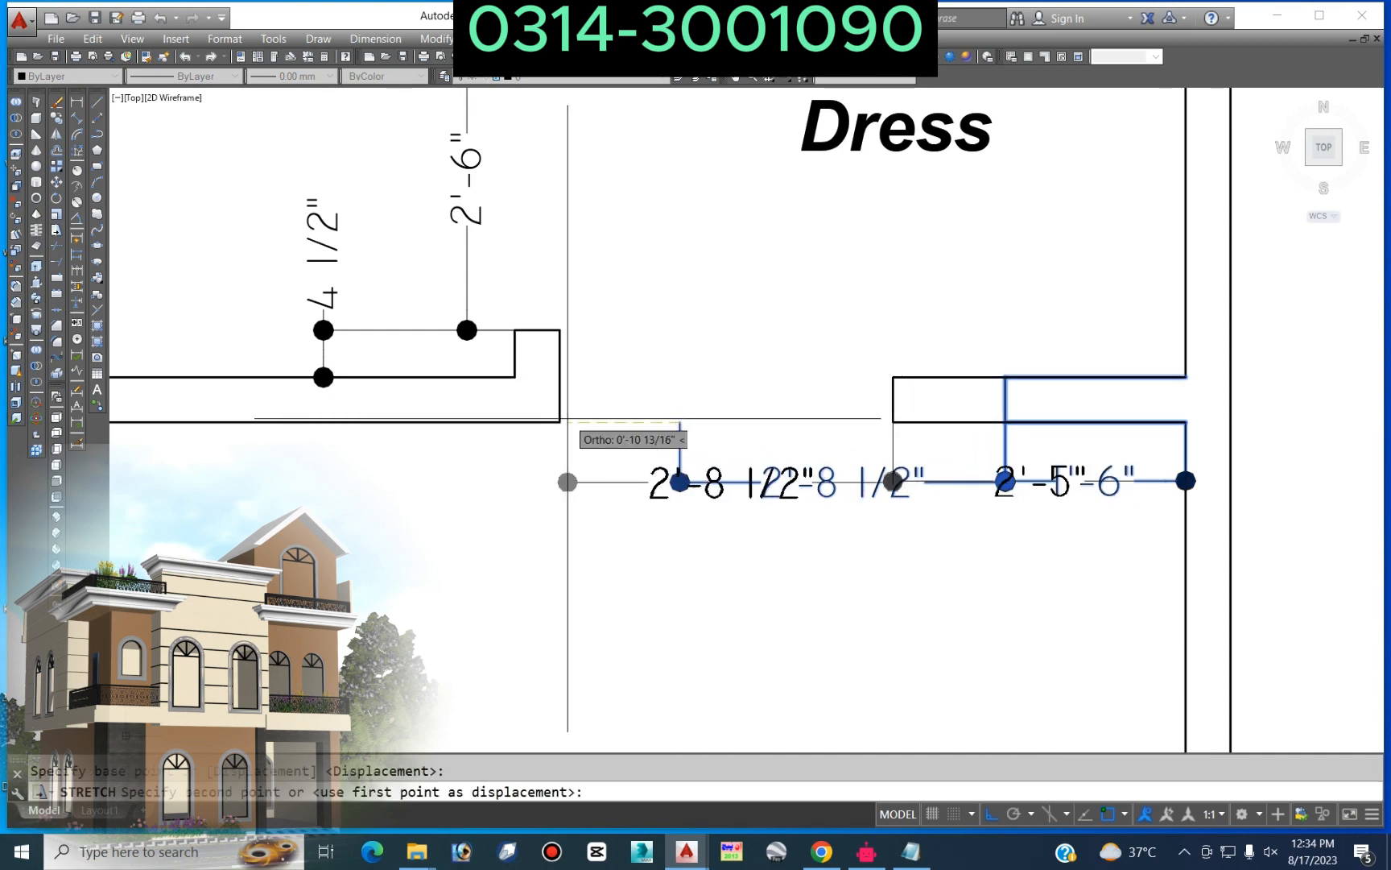
pyautogui.scroll(-4, 558, 419)
# Step: Stretch the wall end below Dress by 3.5 inches to widen the opening to 3'
pyautogui.scroll(3, 646, 439)
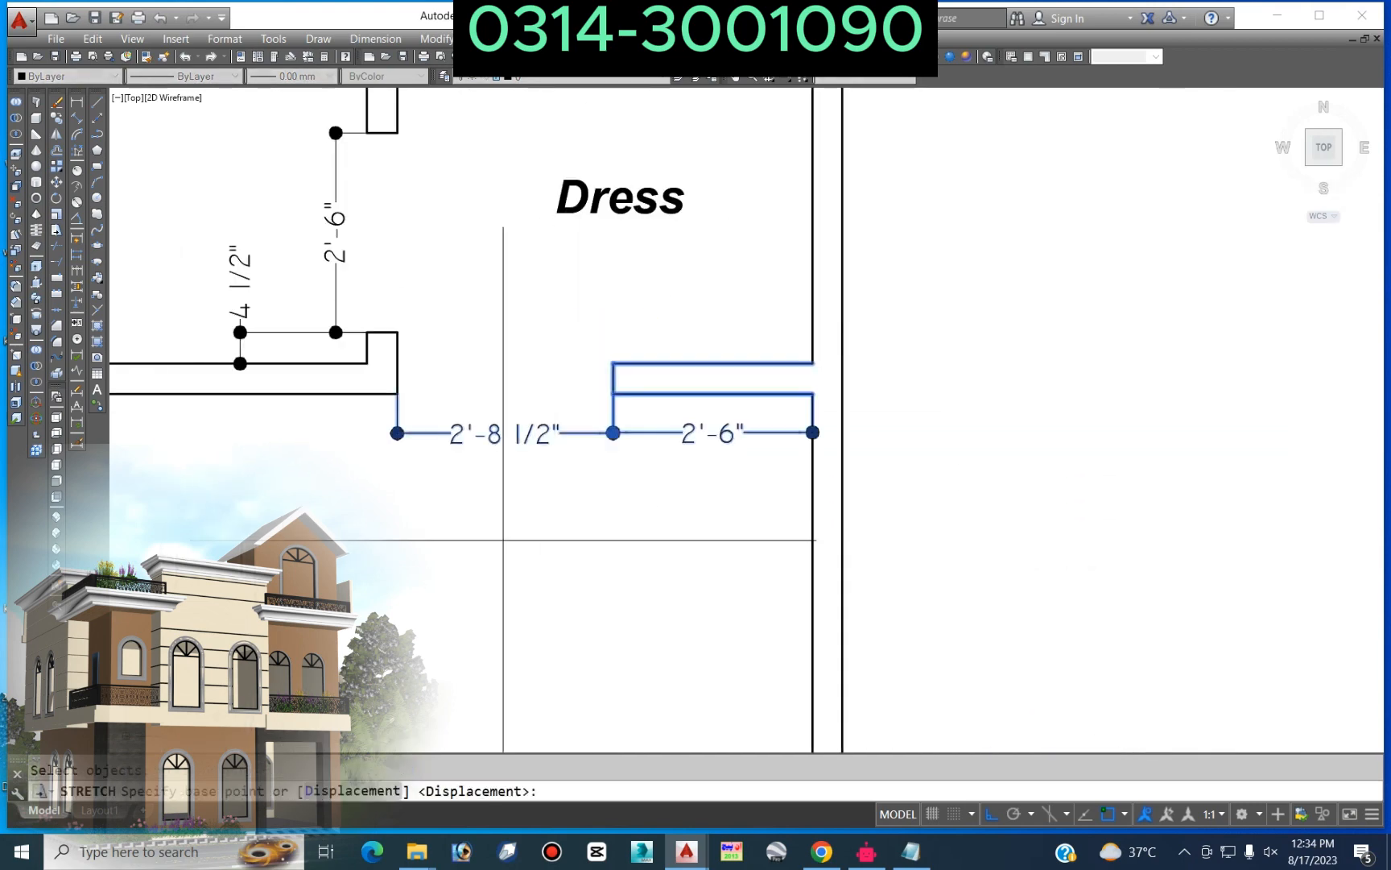
pyautogui.write('3.5')
pyautogui.press('Return')
pyautogui.press('Escape')
pyautogui.scroll(-4, 686, 600)
pyautogui.moveTo(686, 600); pyautogui.dragTo(525, 354, button='middle')
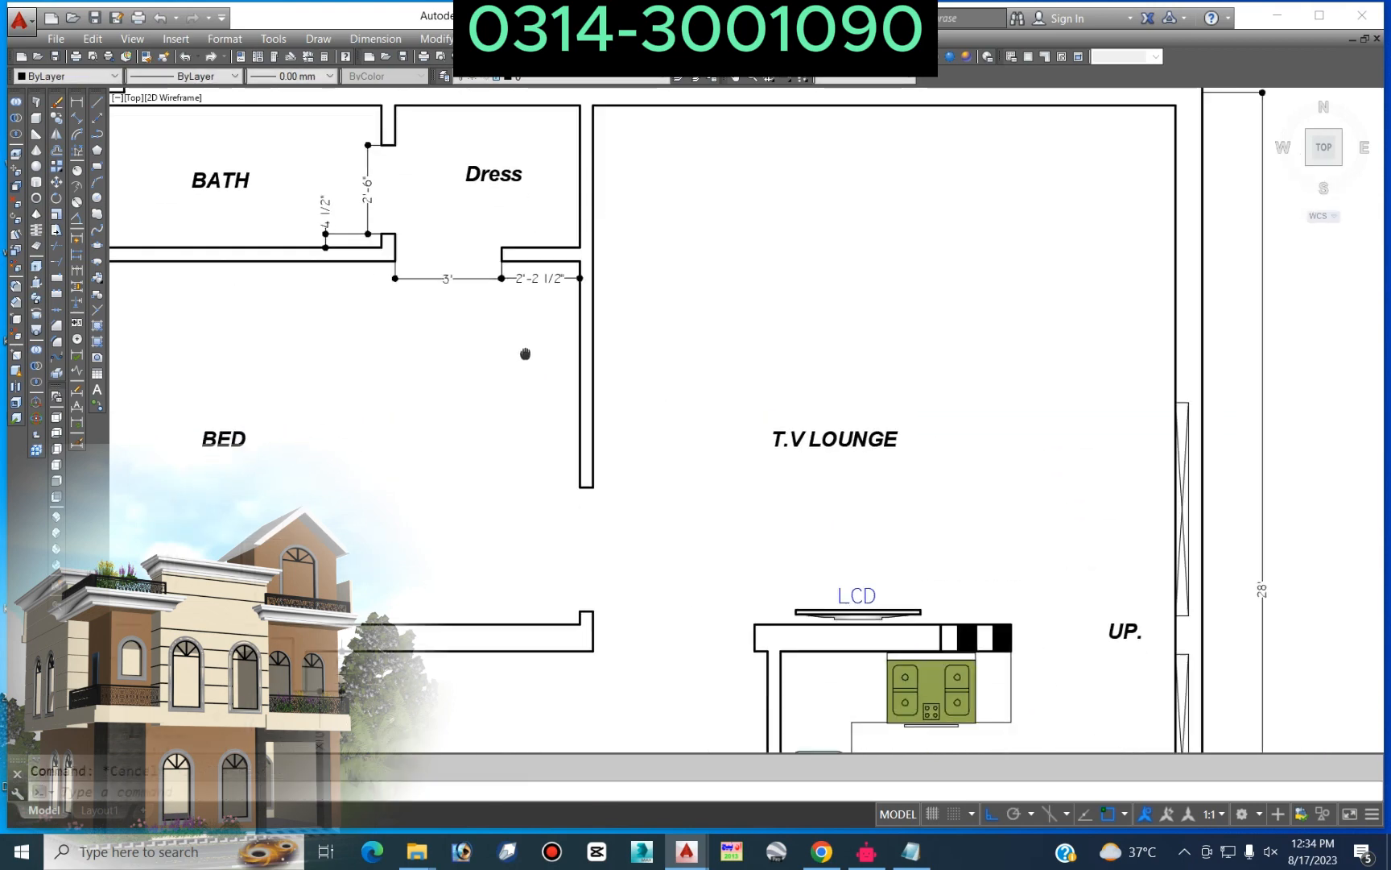
# Step: Copy the 3'-6"X7'-6" and 4 1/2" door dimensions of both BED doors from the ground floor plan to the matching upper floor corner
pyautogui.scroll(-4, 640, 550)
pyautogui.scroll(2, 581, 330)
pyautogui.scroll(-4, 230, 416)
pyautogui.write('C')
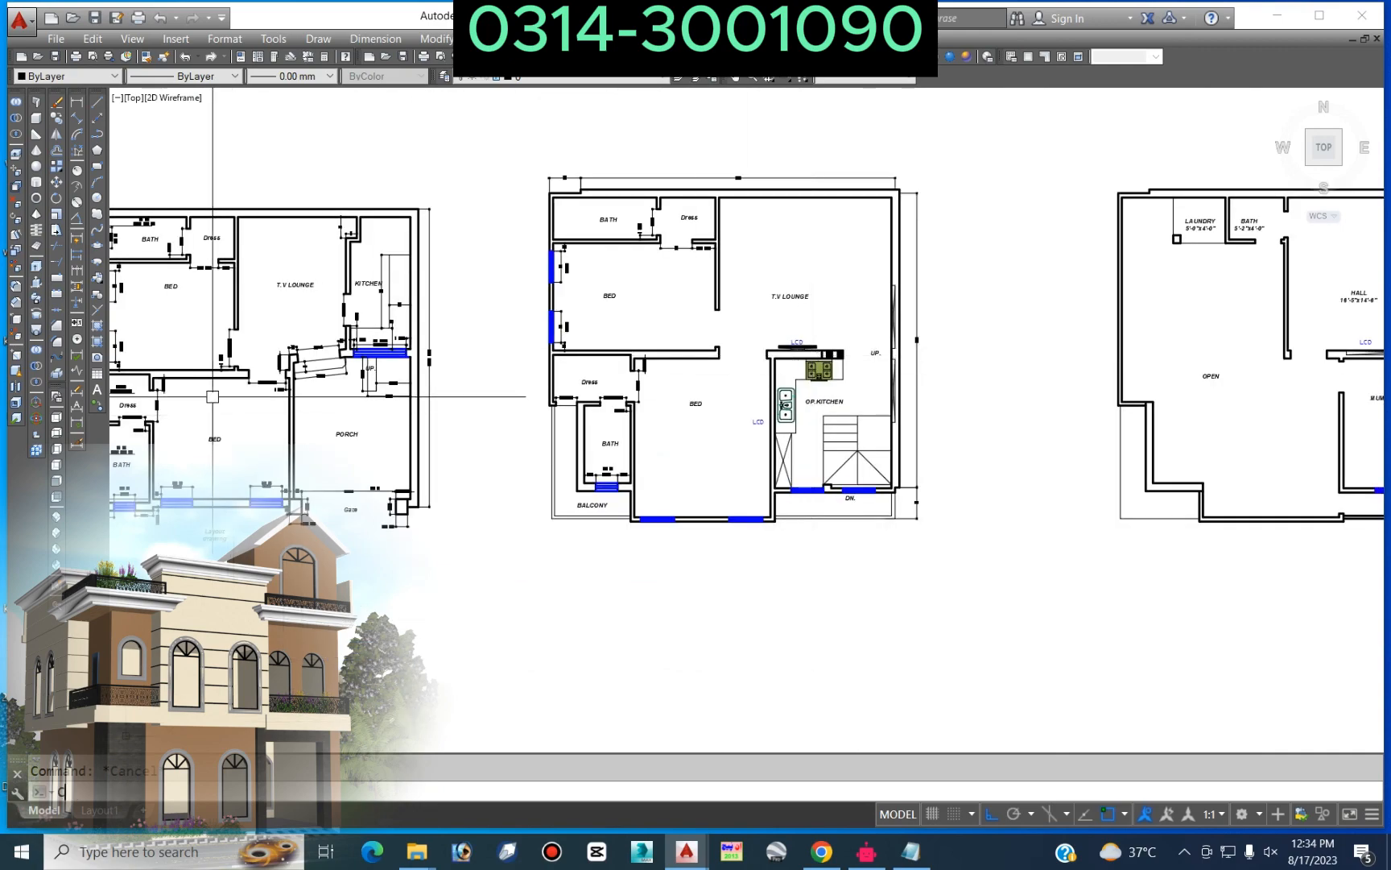
pyautogui.write('O')
pyautogui.press('Return')
pyautogui.scroll(7, 217, 383)
pyautogui.click(276, 317)
pyautogui.click(228, 367)
pyautogui.press('Return')
pyautogui.click(714, 442)
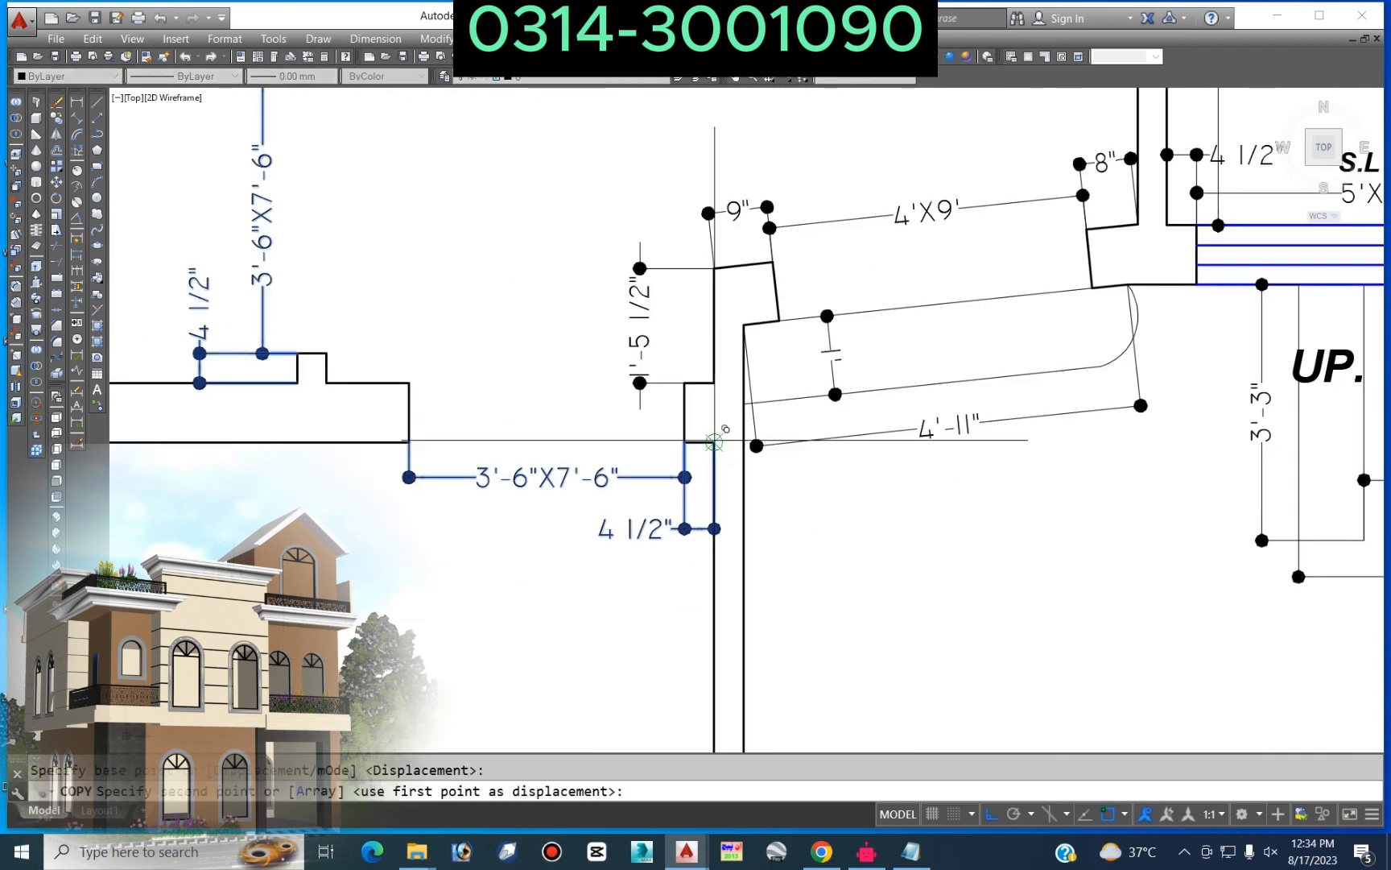
pyautogui.scroll(-5, 720, 431)
pyautogui.scroll(6, 662, 399)
pyautogui.press('Escape')
pyautogui.scroll(-8, 564, 411)
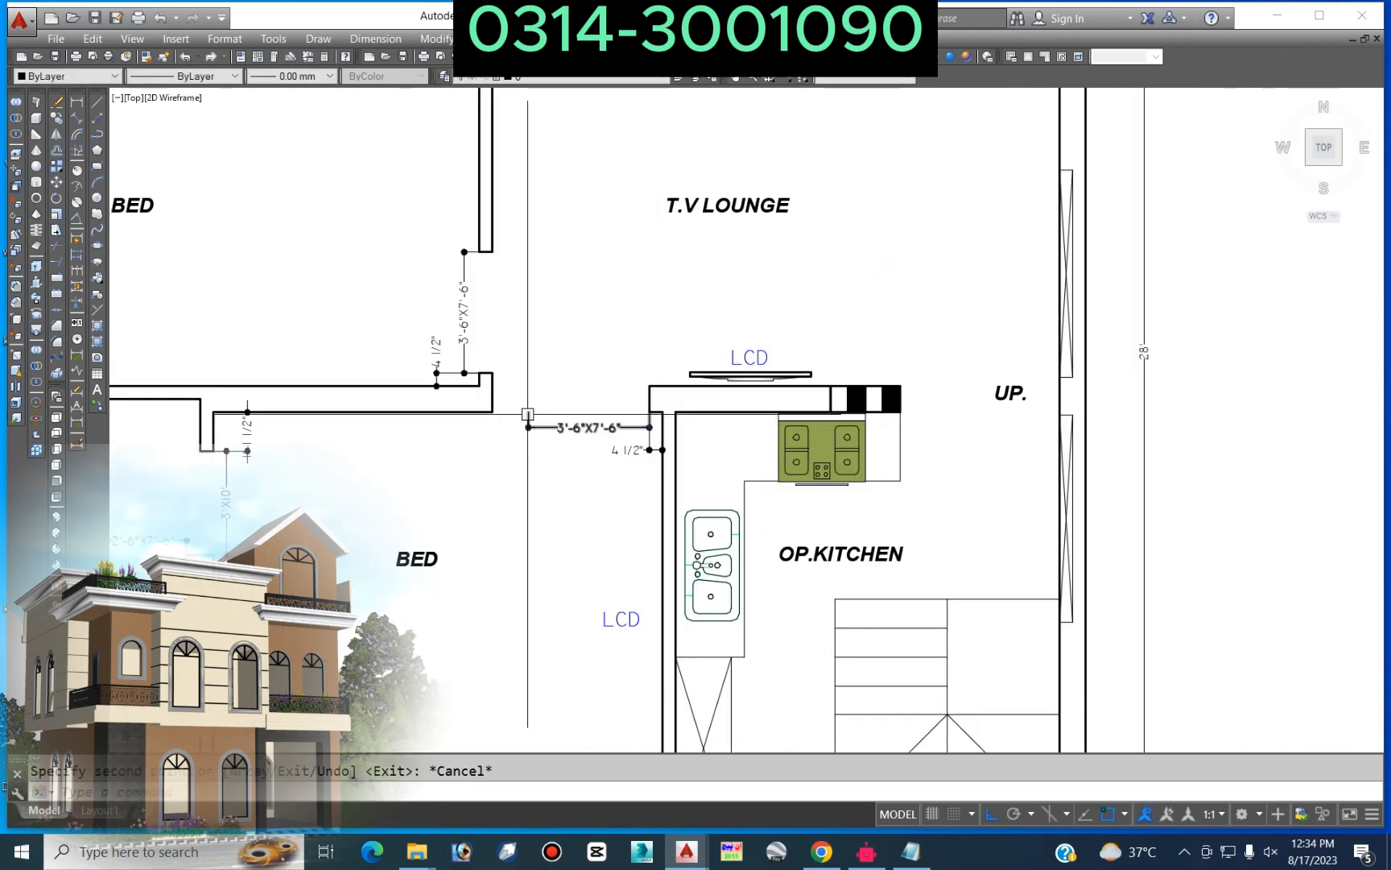
# Step: Copy the wall-end lines at the lower BED door from the ground floor plan to the upper floor's 3'-6"X7'-6" dimension
pyautogui.scroll(6, 298, 403)
pyautogui.scroll(5, 298, 400)
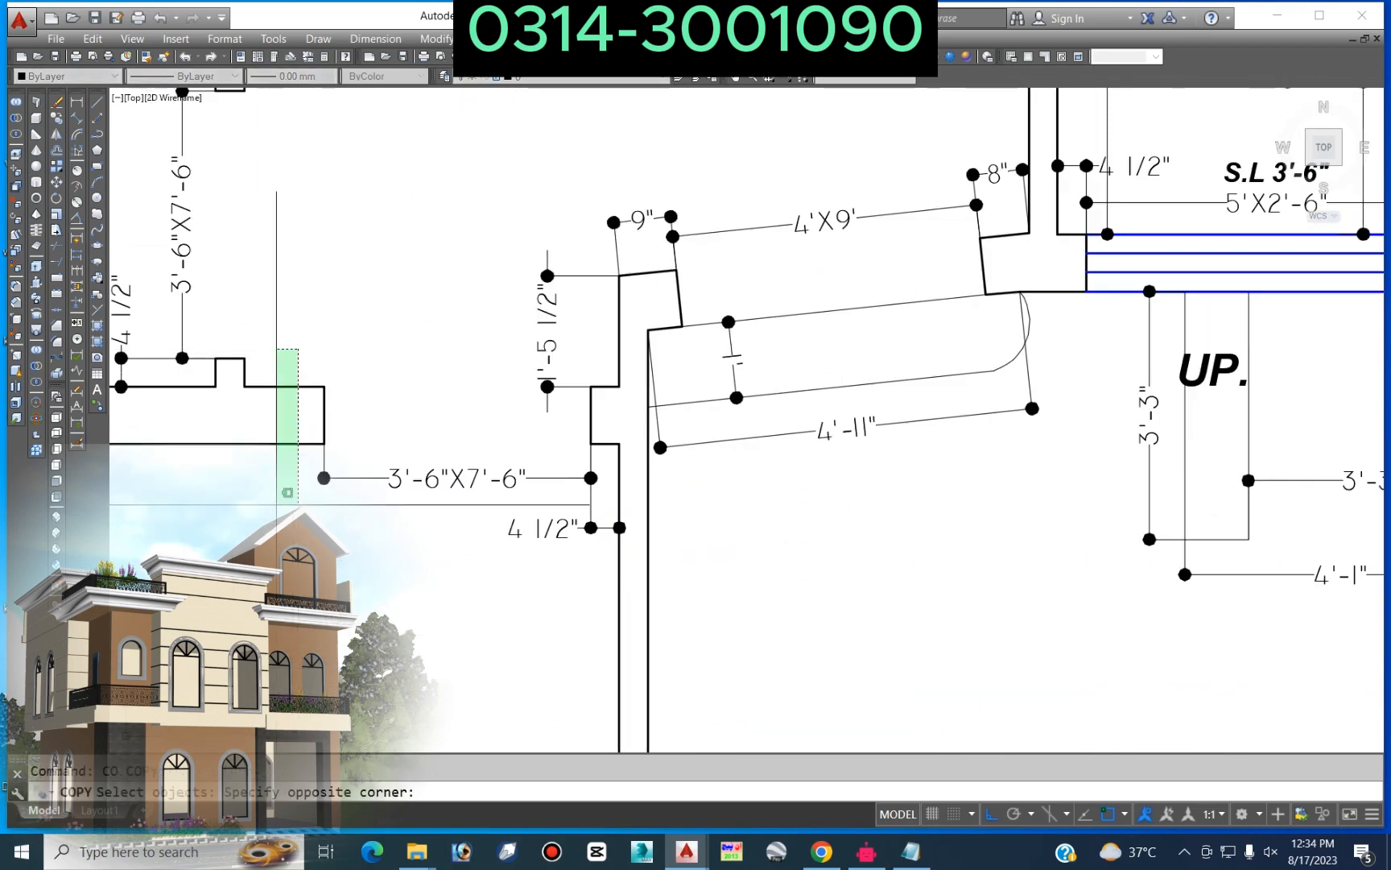
pyautogui.press('Return')
pyautogui.press('Return')
pyautogui.click(620, 443)
pyautogui.scroll(-5, 315, 430)
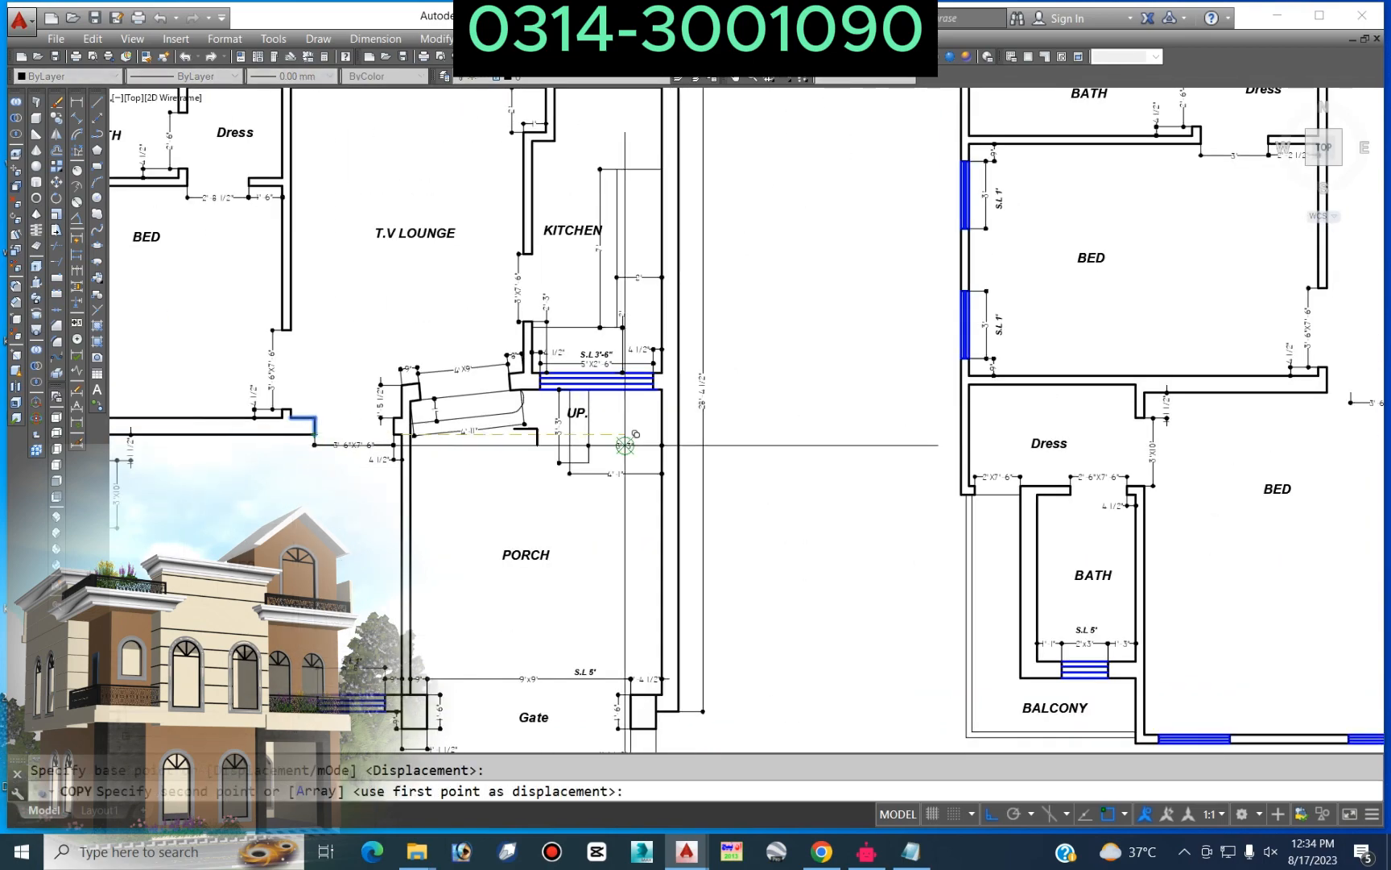
pyautogui.moveTo(1047, 400); pyautogui.dragTo(522, 438, button='middle')
pyautogui.scroll(7, 906, 431)
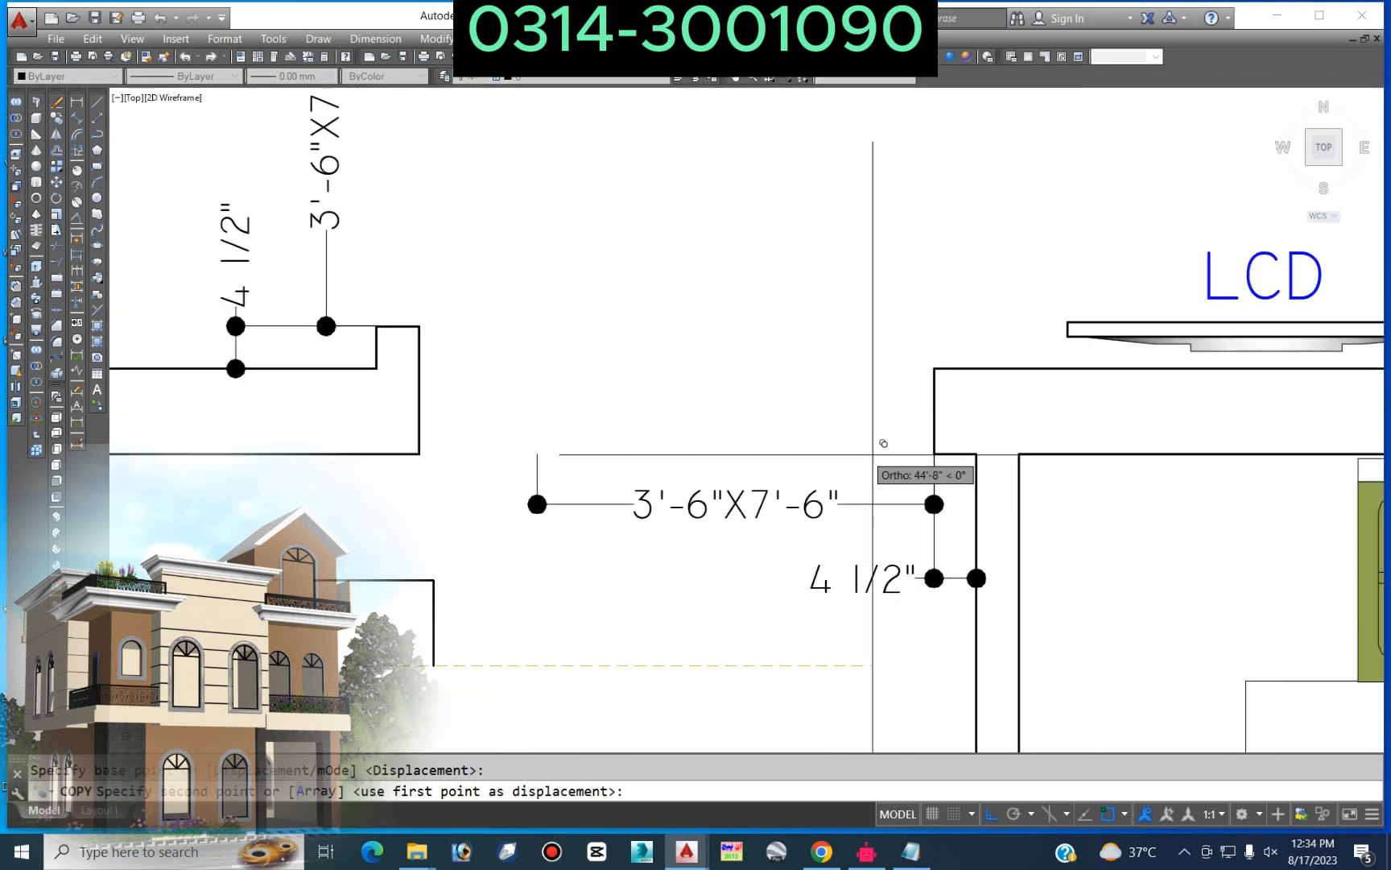
pyautogui.click(538, 453)
pyautogui.press('Escape')
# Step: Fillet the copied wall-end lines with the existing wall lines to close the wall at the lower BED door
pyautogui.write('f')
pyautogui.click(442, 369)
pyautogui.click(420, 351)
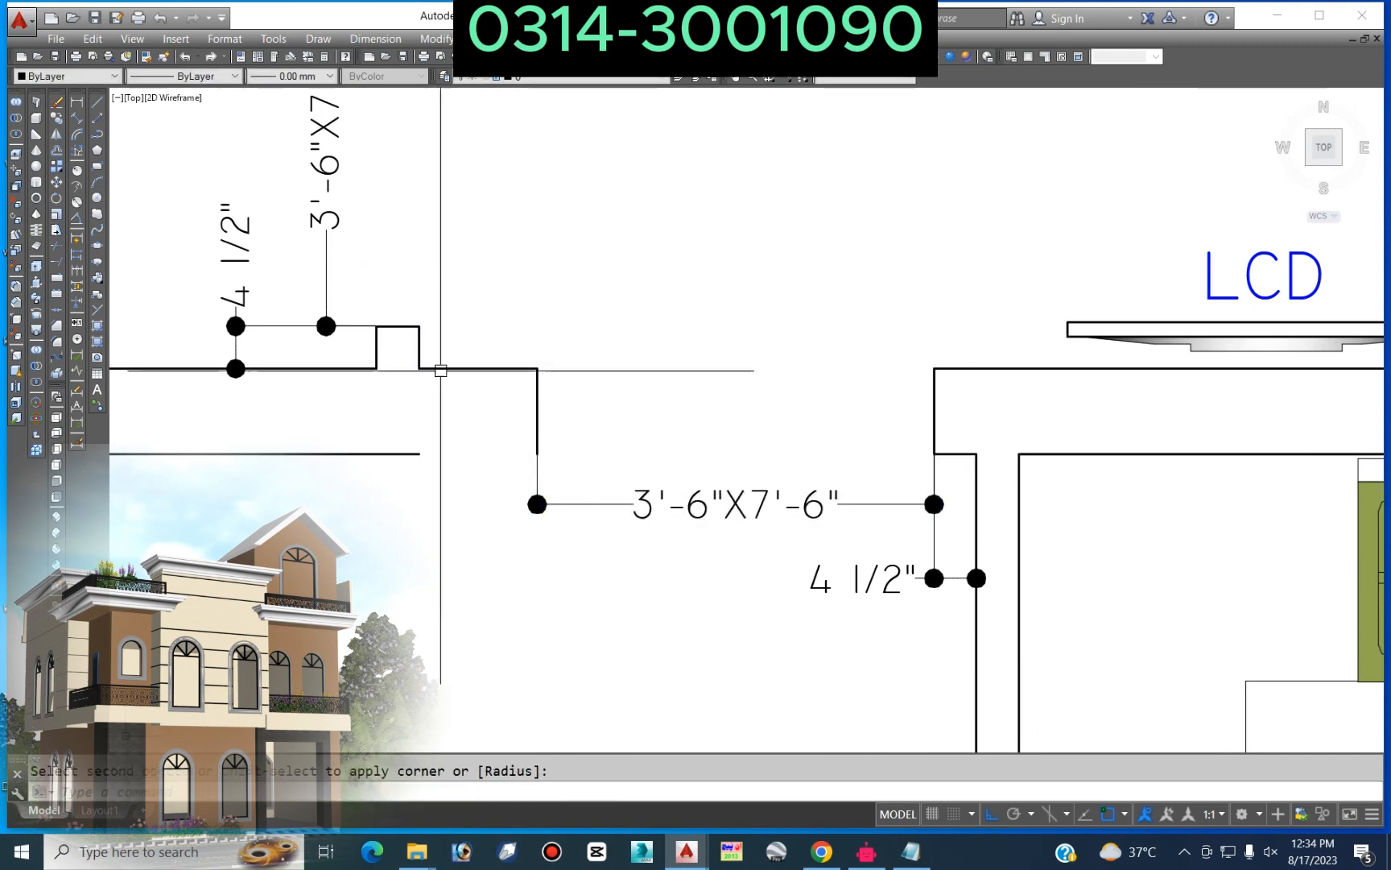
pyautogui.press('space')
pyautogui.click(538, 406)
pyautogui.click(338, 455)
pyautogui.press('Escape')
pyautogui.scroll(-5, 562, 436)
pyautogui.scroll(-6, 641, 478)
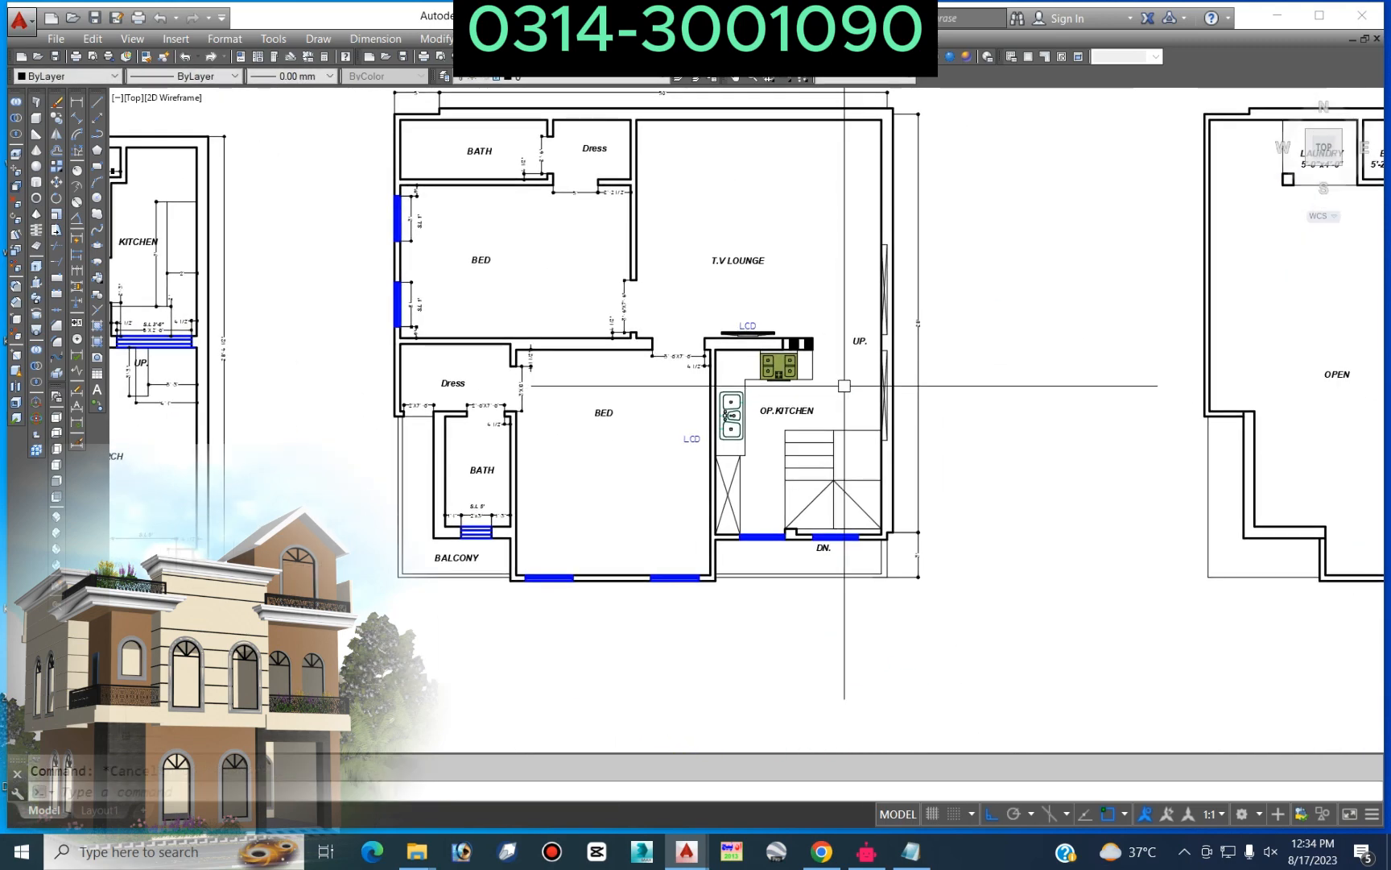
# Step: Copy the 3'-6"X7'-6" and 4 1/2" door dimensions to the stair opening beside the open kitchen
pyautogui.scroll(5, 715, 371)
pyautogui.press('space')
pyautogui.scroll(4, 510, 331)
pyautogui.click(509, 328)
pyautogui.click(559, 354)
pyautogui.scroll(-6, 567, 324)
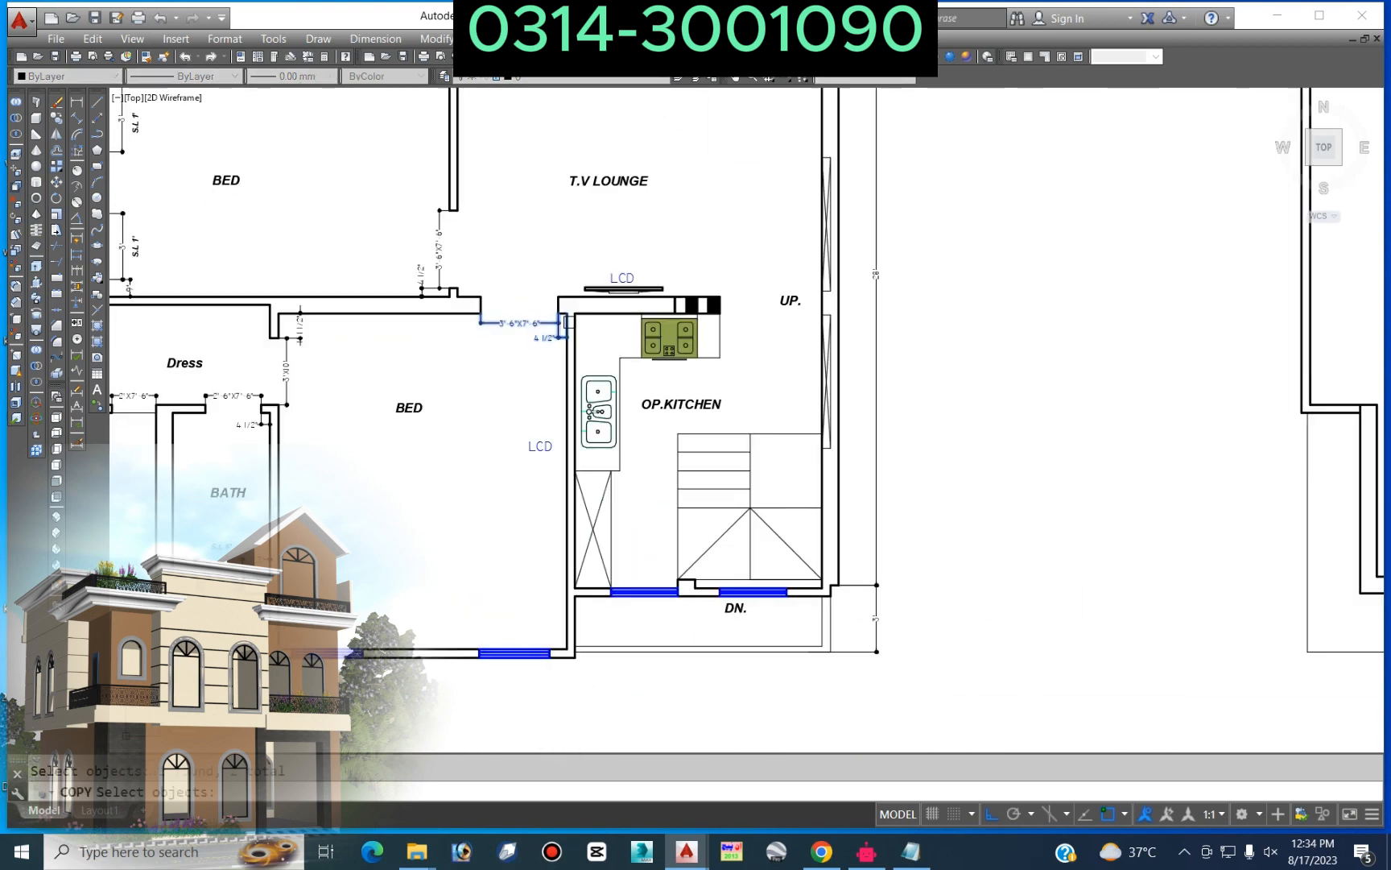
pyautogui.scroll(4, 581, 319)
pyautogui.press('space')
pyautogui.click(542, 308)
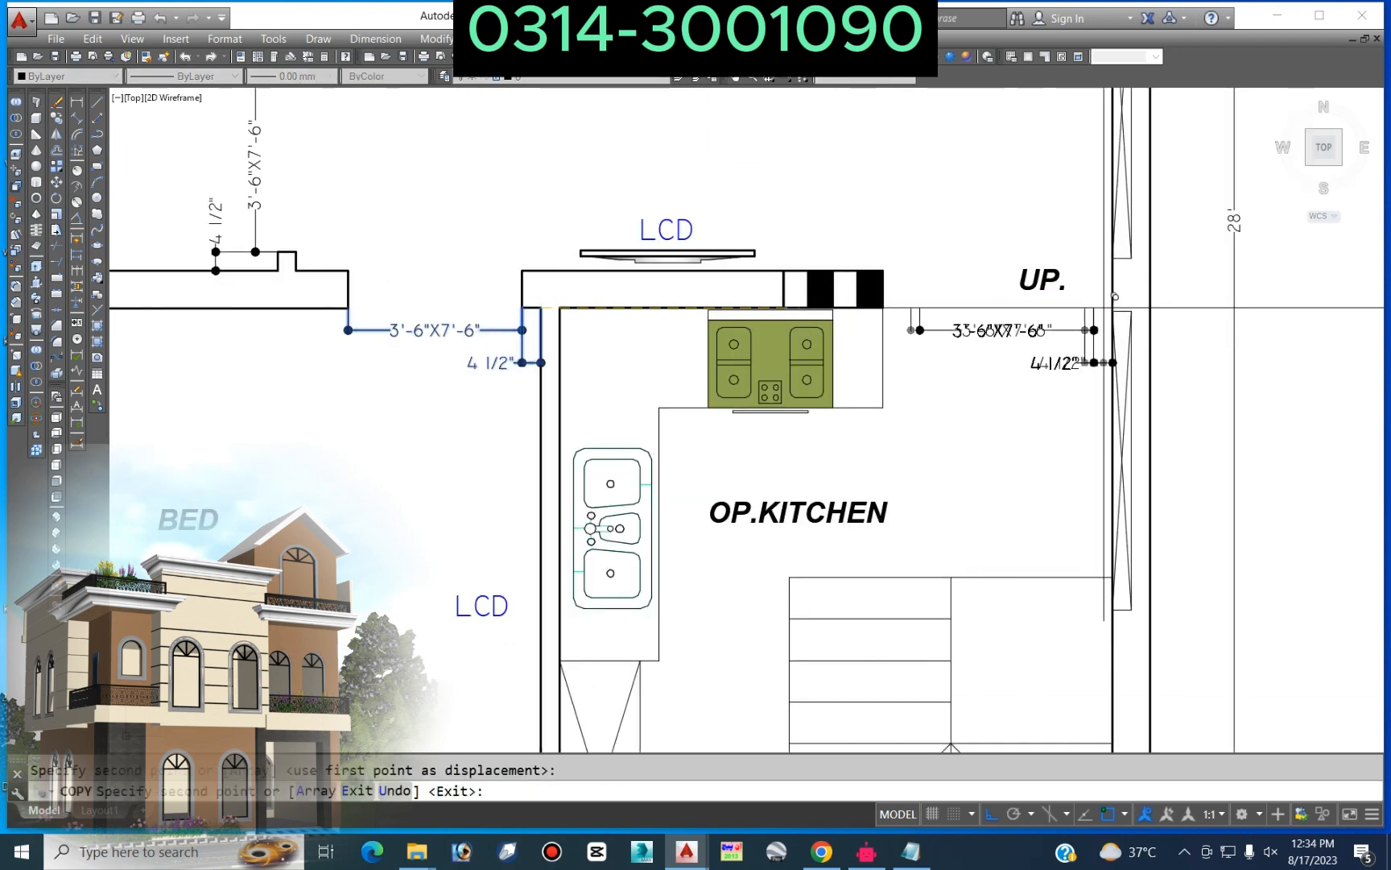
pyautogui.press('space')
# Step: Delete the copied 4 1/2" dimension and extend the 3'-6"X7'-6" dimension from the kitchen wall end to the stair-side wall
pyautogui.click(1093, 362)
pyautogui.scroll(3, 1082, 363)
pyautogui.click(1047, 328)
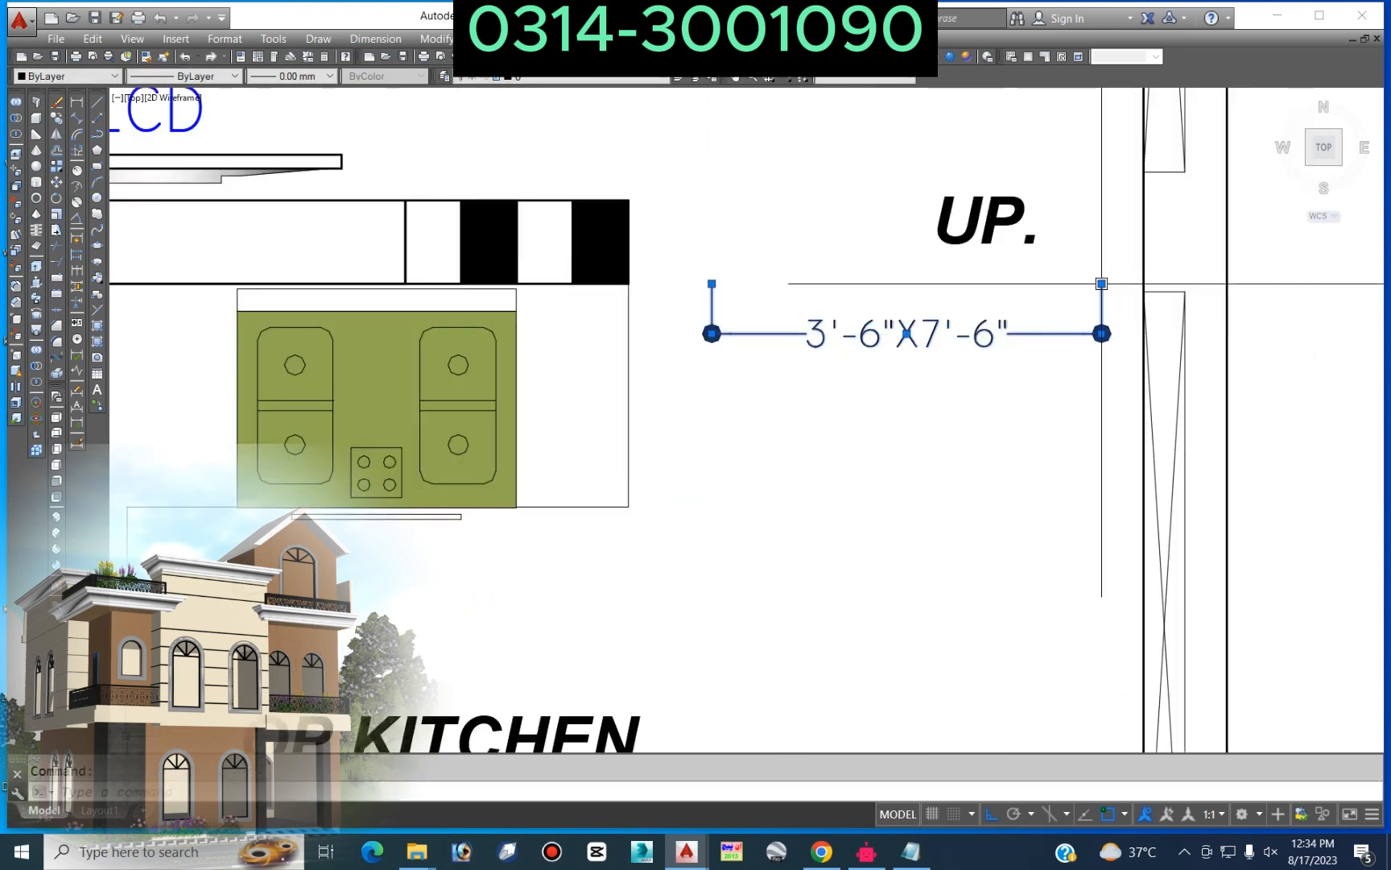
pyautogui.click(1103, 283)
pyautogui.click(1144, 283)
pyautogui.click(628, 287)
pyautogui.press('Escape')
pyautogui.scroll(-4, 652, 326)
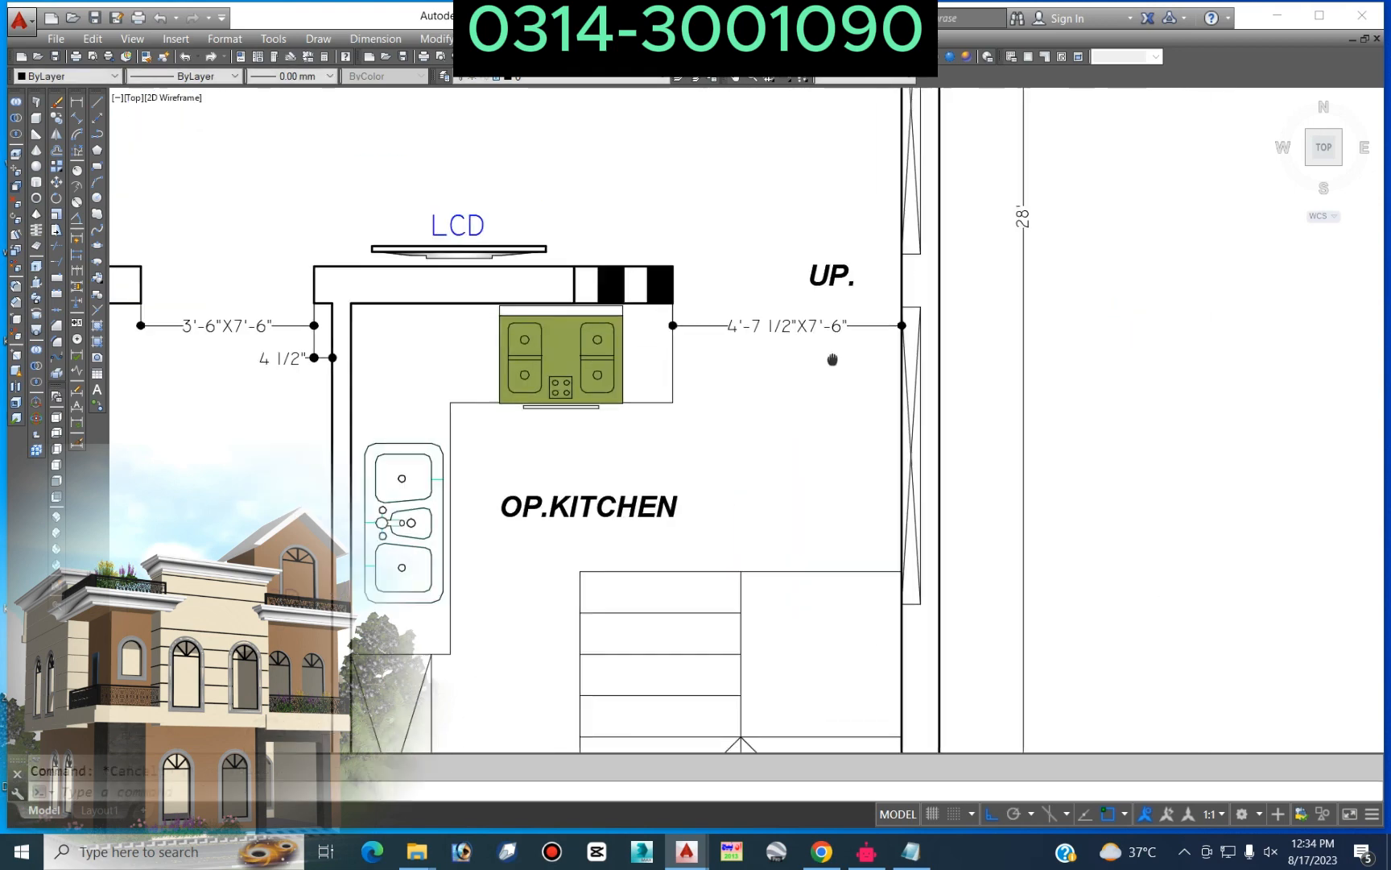
# Step: Change the height part of the stair opening's dimension text to X9'
pyautogui.scroll(4, 774, 316)
pyautogui.doubleClick(774, 346)
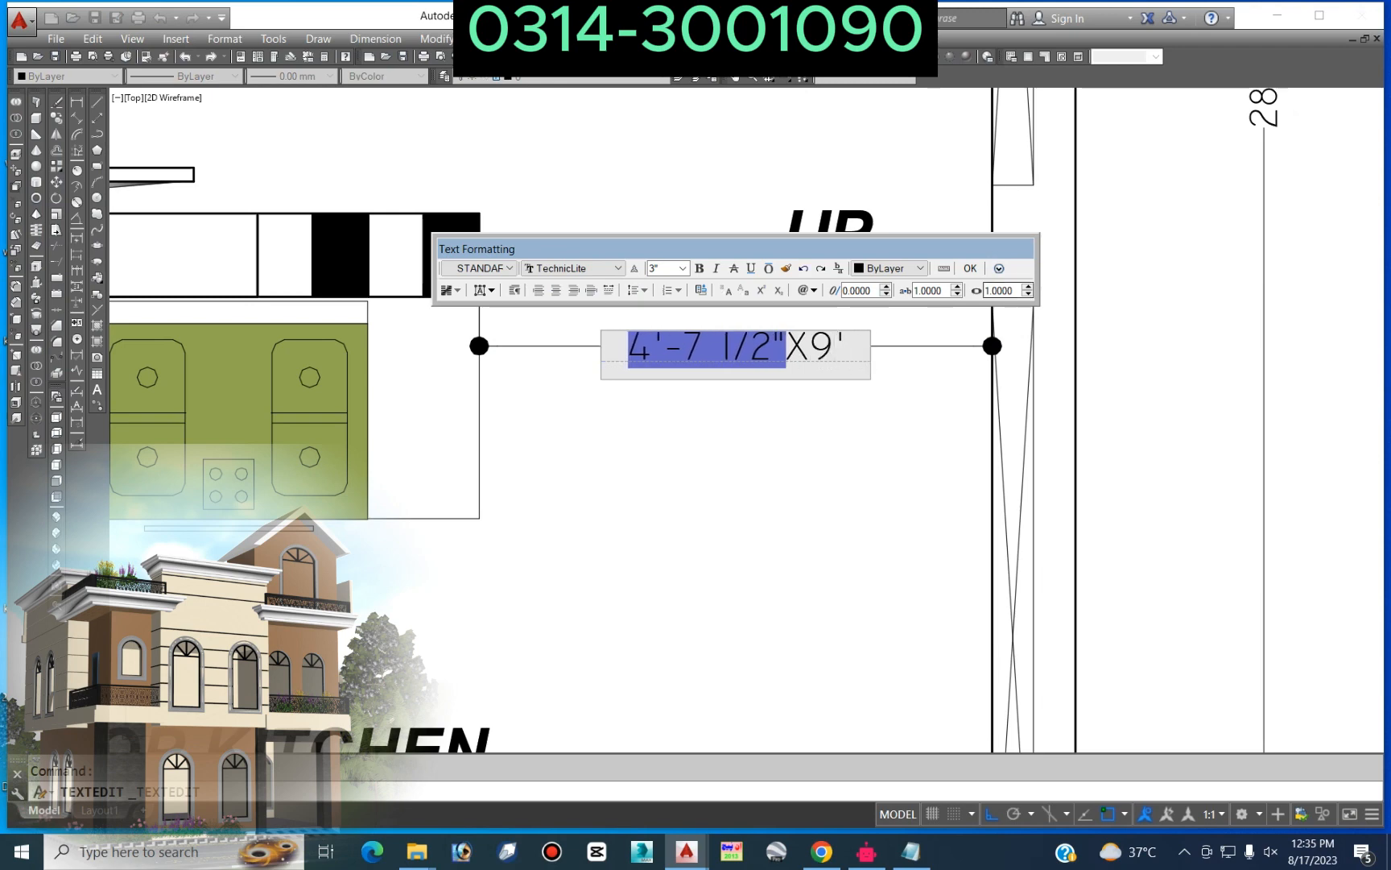
pyautogui.click(723, 423)
# Step: Stretch the kitchen wall end and counter edge by 1.5 inches to make the stair opening 4'-9" wide
pyautogui.scroll(-2, 720, 363)
pyautogui.write('s')
pyautogui.press('space')
pyautogui.click(601, 208)
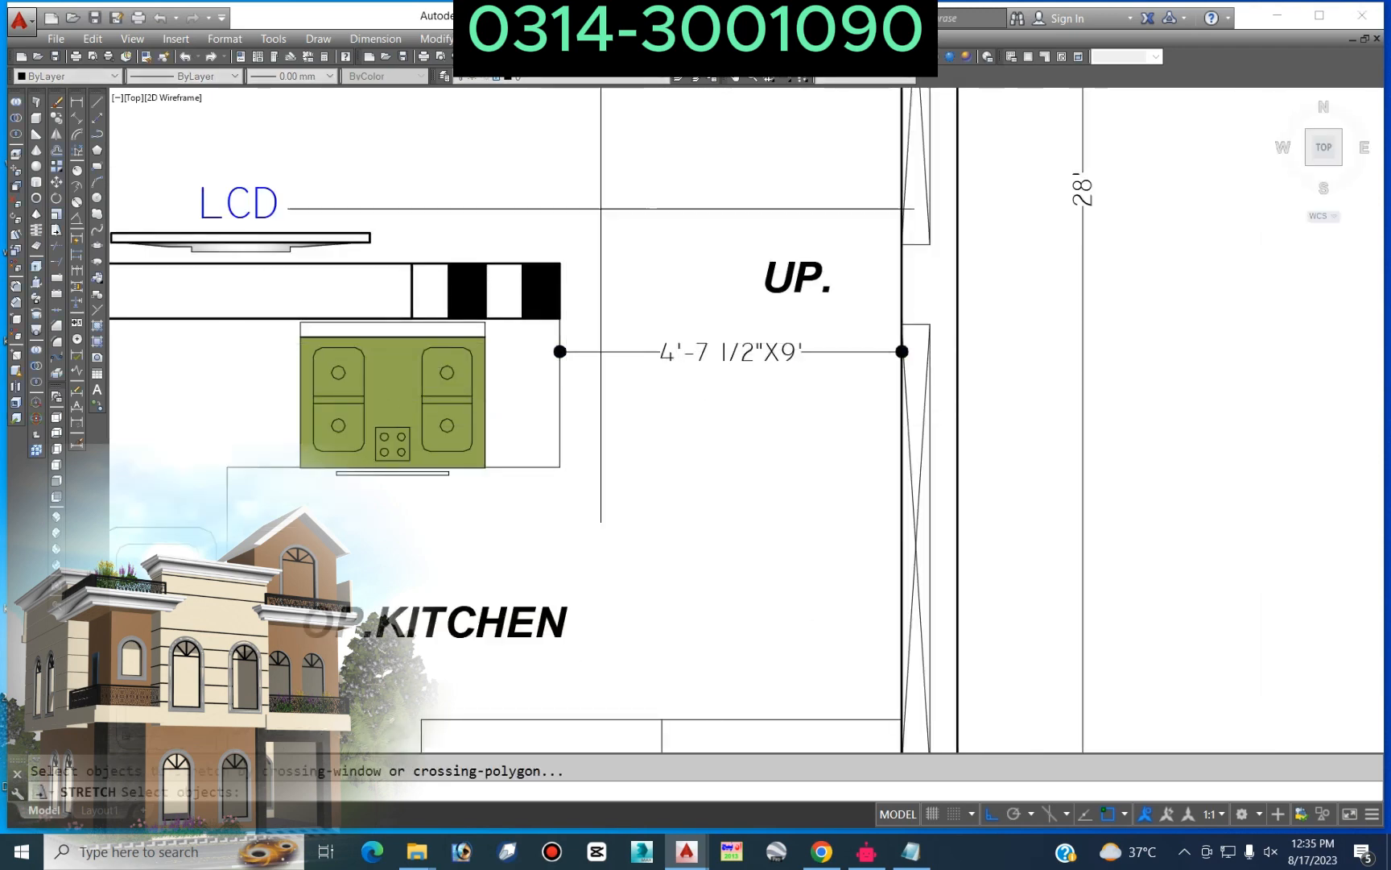
pyautogui.click(512, 496)
pyautogui.press('space')
pyautogui.click(727, 521)
pyautogui.write('1.5')
pyautogui.press('Return')
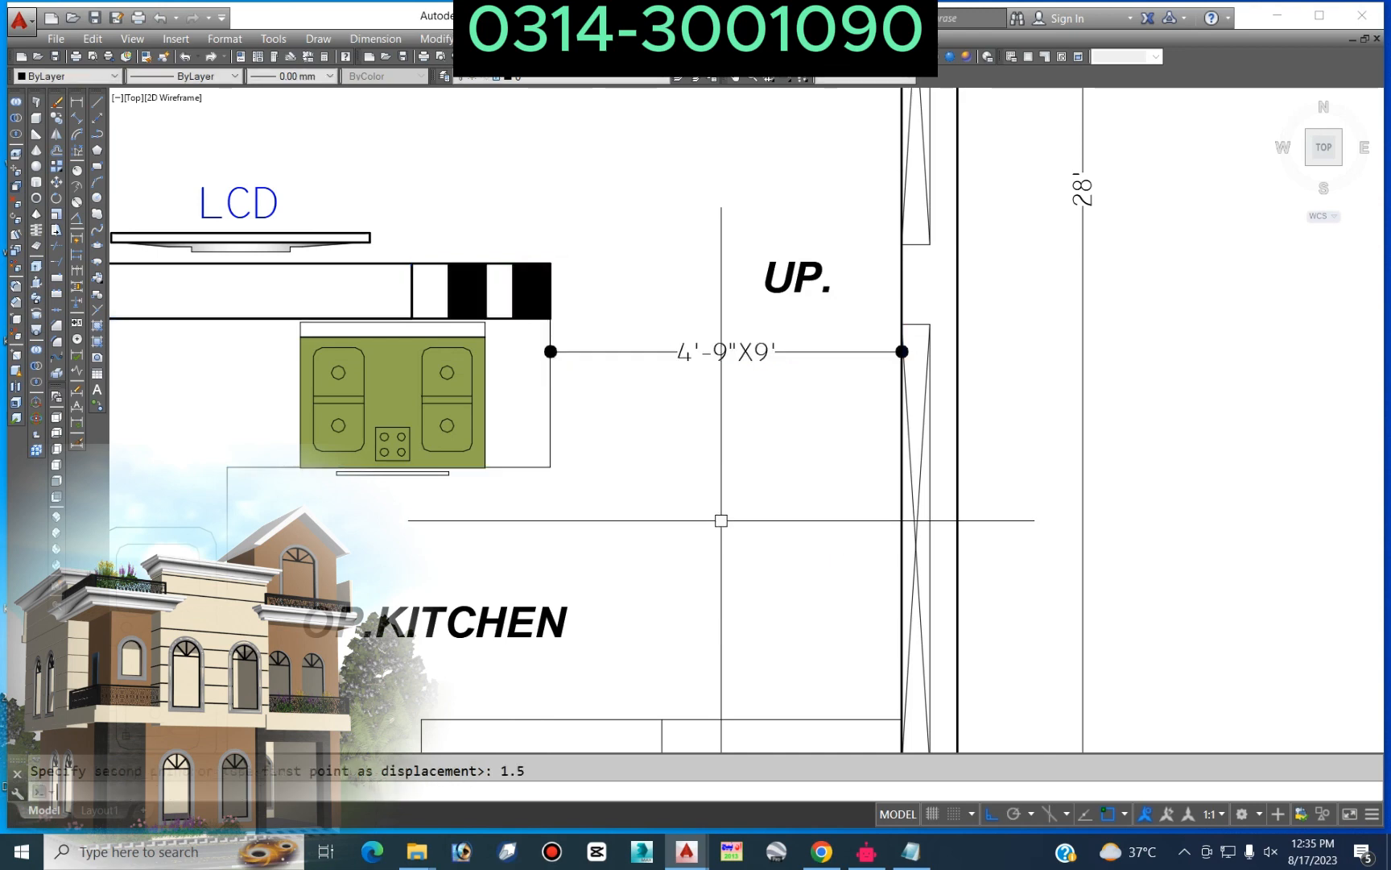
pyautogui.scroll(-2, 717, 338)
pyautogui.press('Escape')
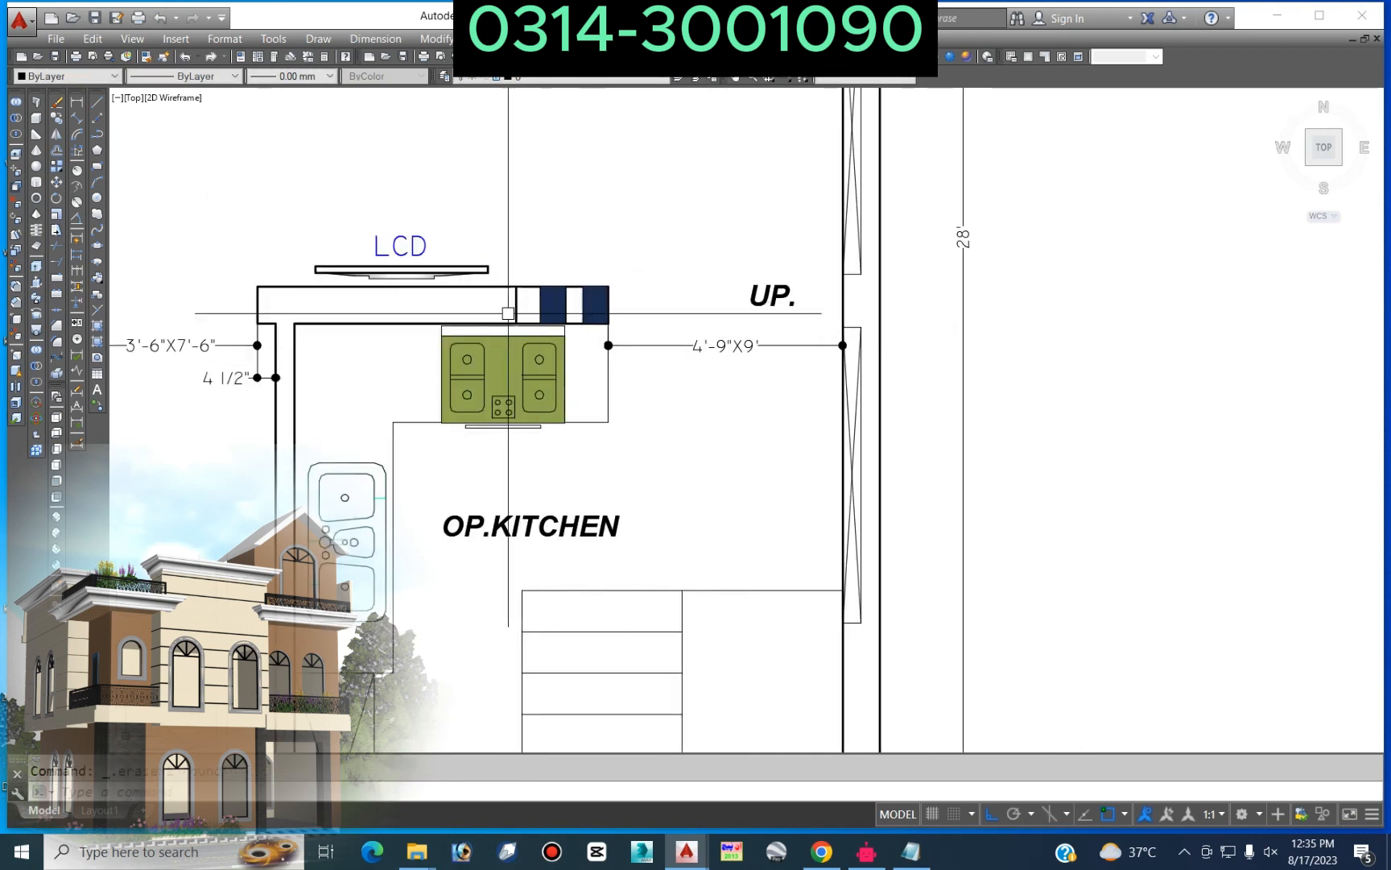
# Step: Copy the two black blocks along the wall behind the stove, undoing the first misplaced copy and placing it again
pyautogui.scroll(3, 585, 316)
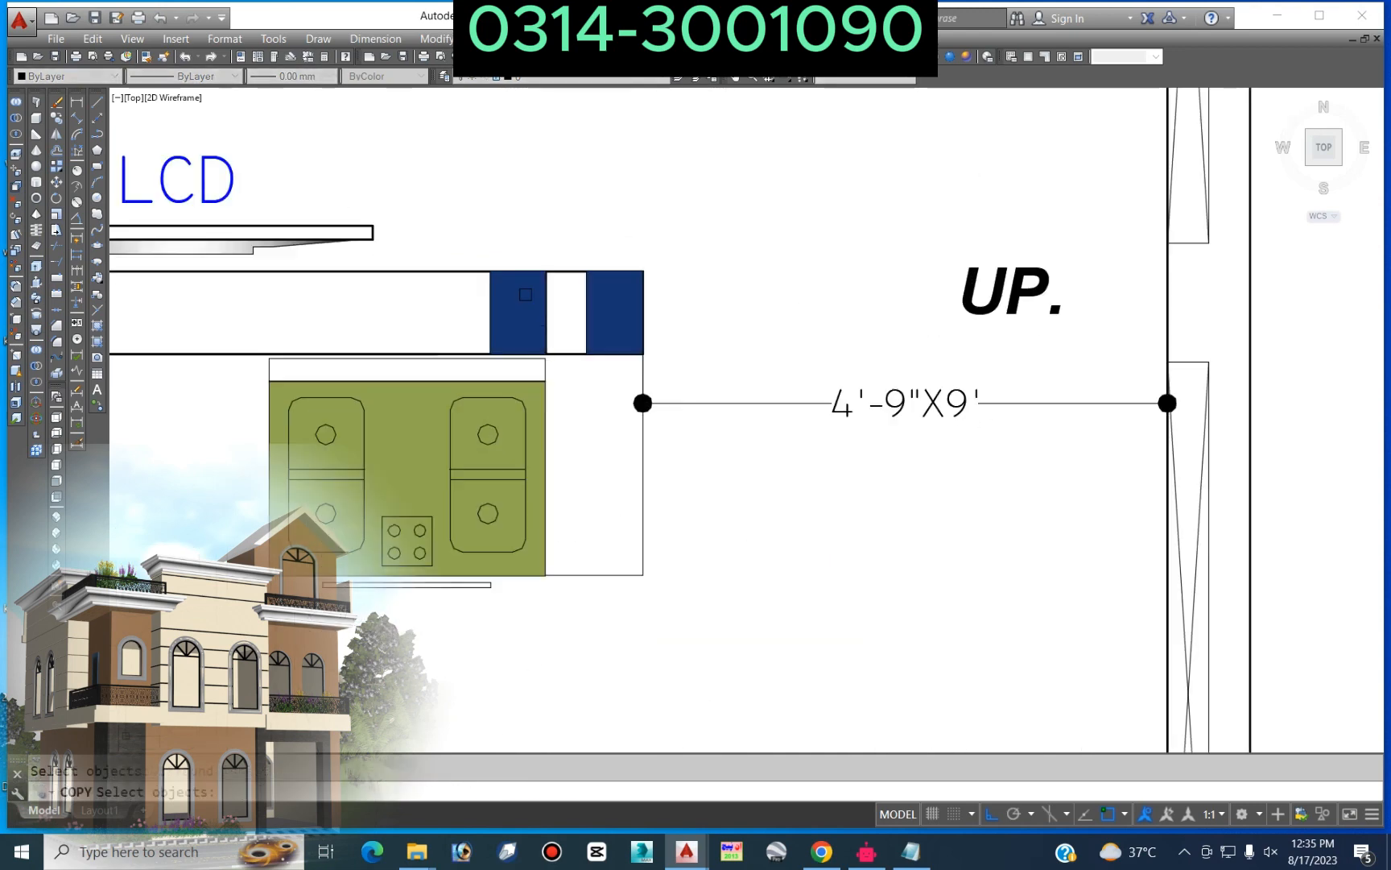
pyautogui.press('space')
pyautogui.click(642, 354)
pyautogui.click(546, 354)
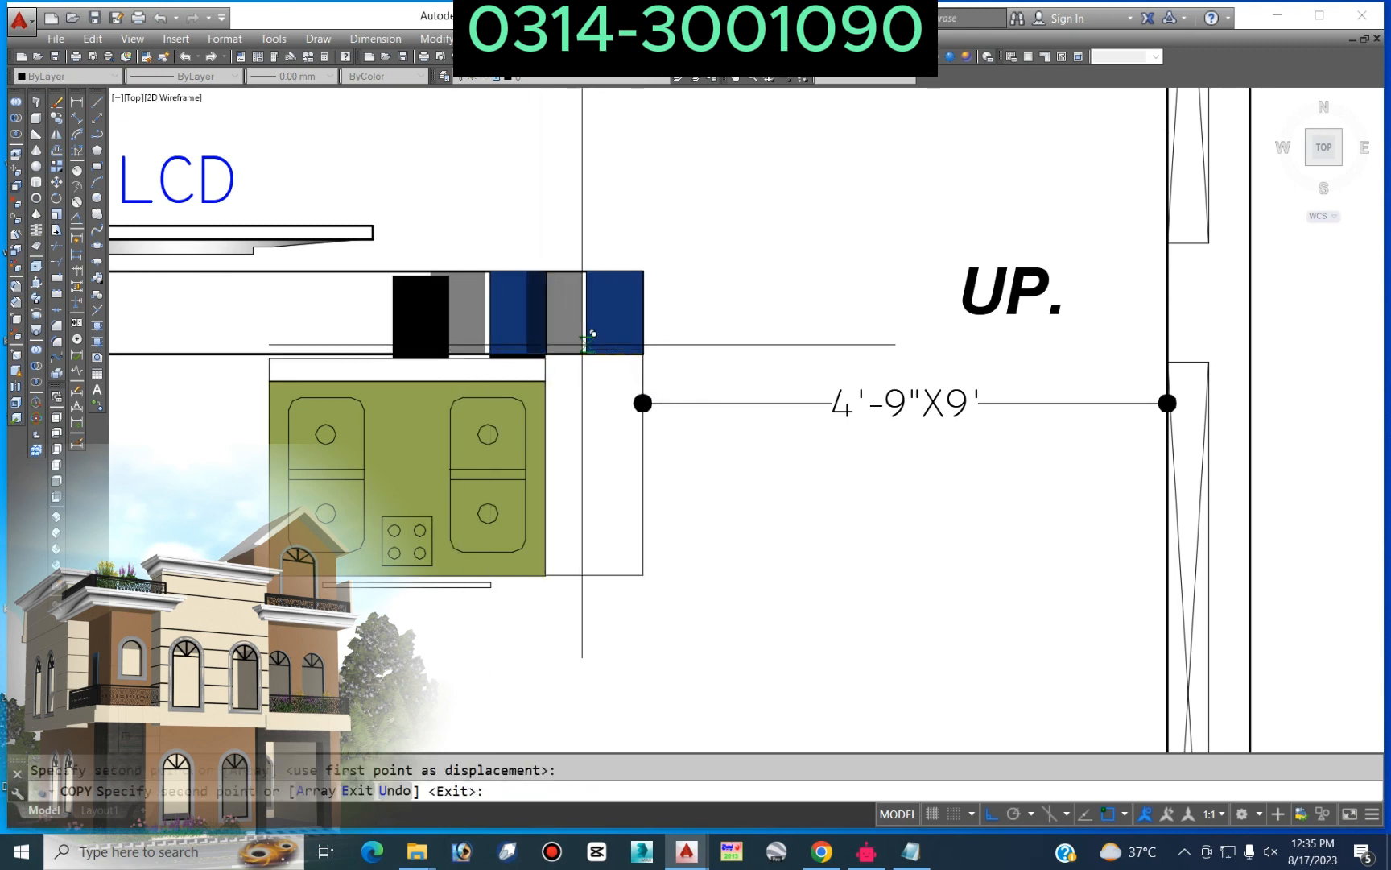
pyautogui.write('u')
pyautogui.press('Return')
pyautogui.scroll(8, 546, 352)
pyautogui.click(501, 350)
pyautogui.scroll(-6, 869, 298)
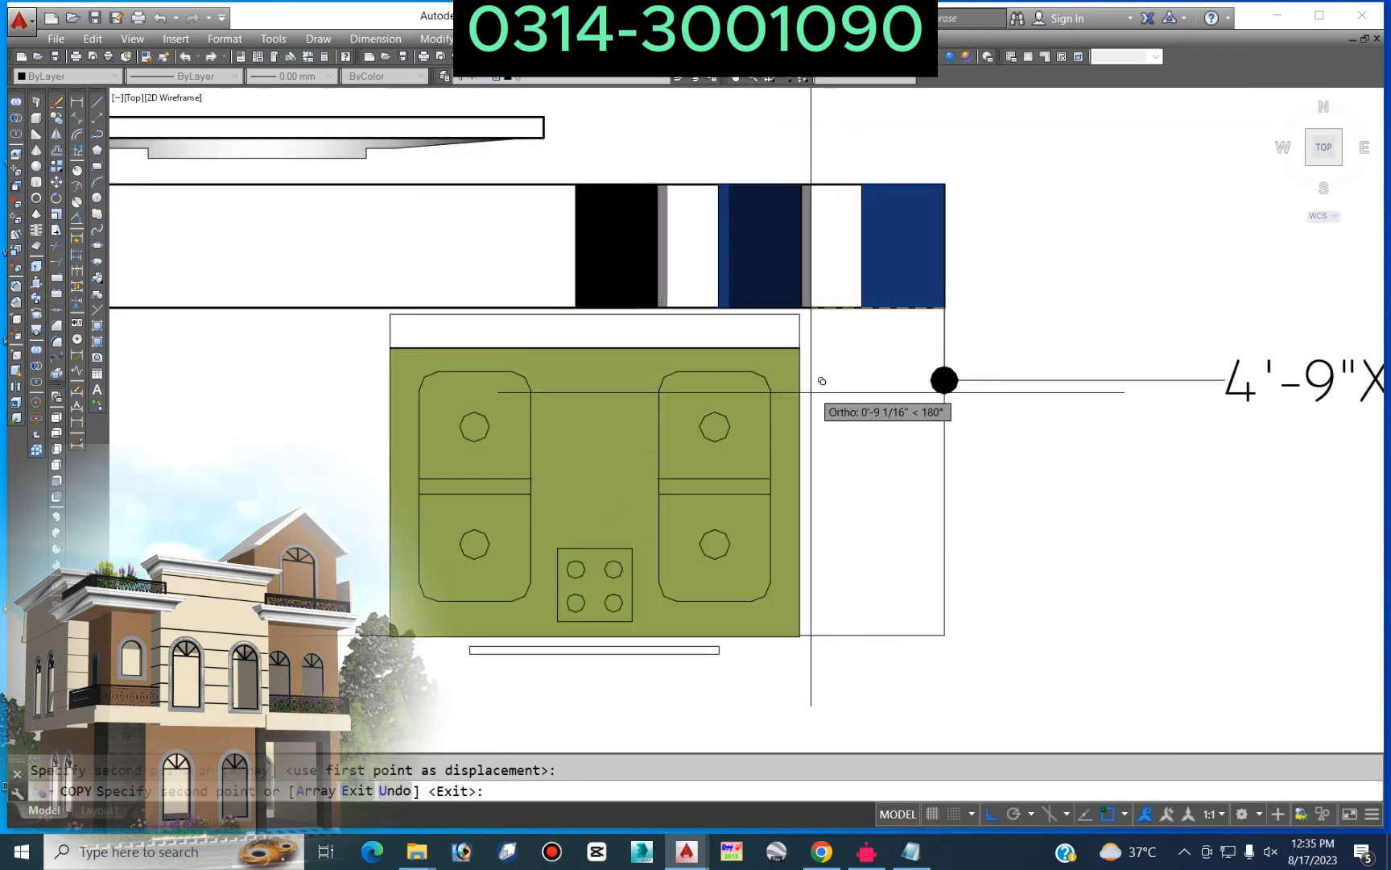
# Step: Place three more copies of the black blocks to continue the alternating pattern along the wall behind the stove
pyautogui.scroll(4, 677, 314)
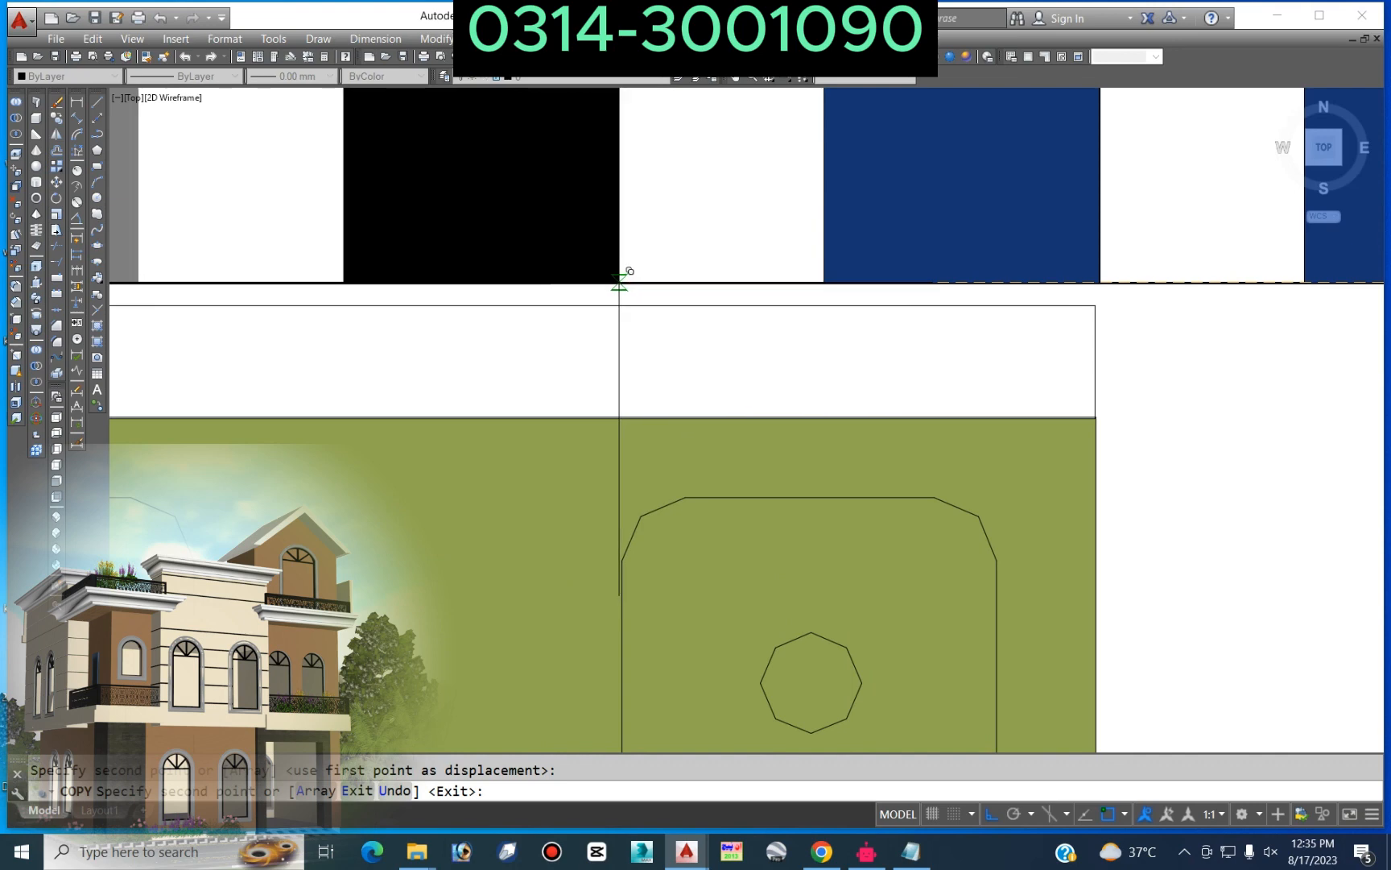
pyautogui.click(619, 283)
pyautogui.scroll(-5, 991, 269)
pyautogui.scroll(5, 762, 263)
pyautogui.click(687, 297)
pyautogui.scroll(-5, 686, 296)
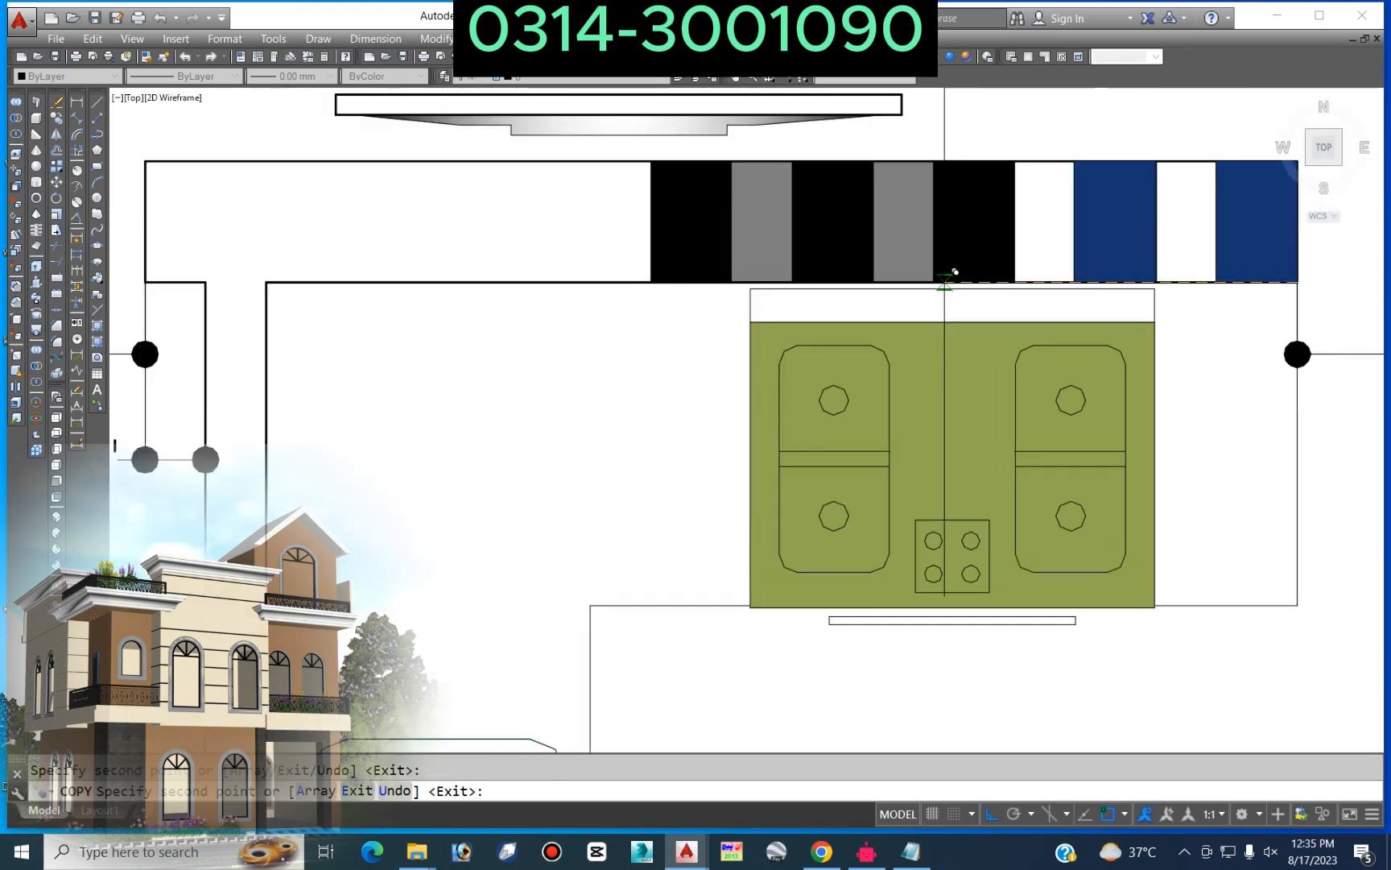
pyautogui.scroll(5, 699, 278)
pyautogui.scroll(-2, 805, 270)
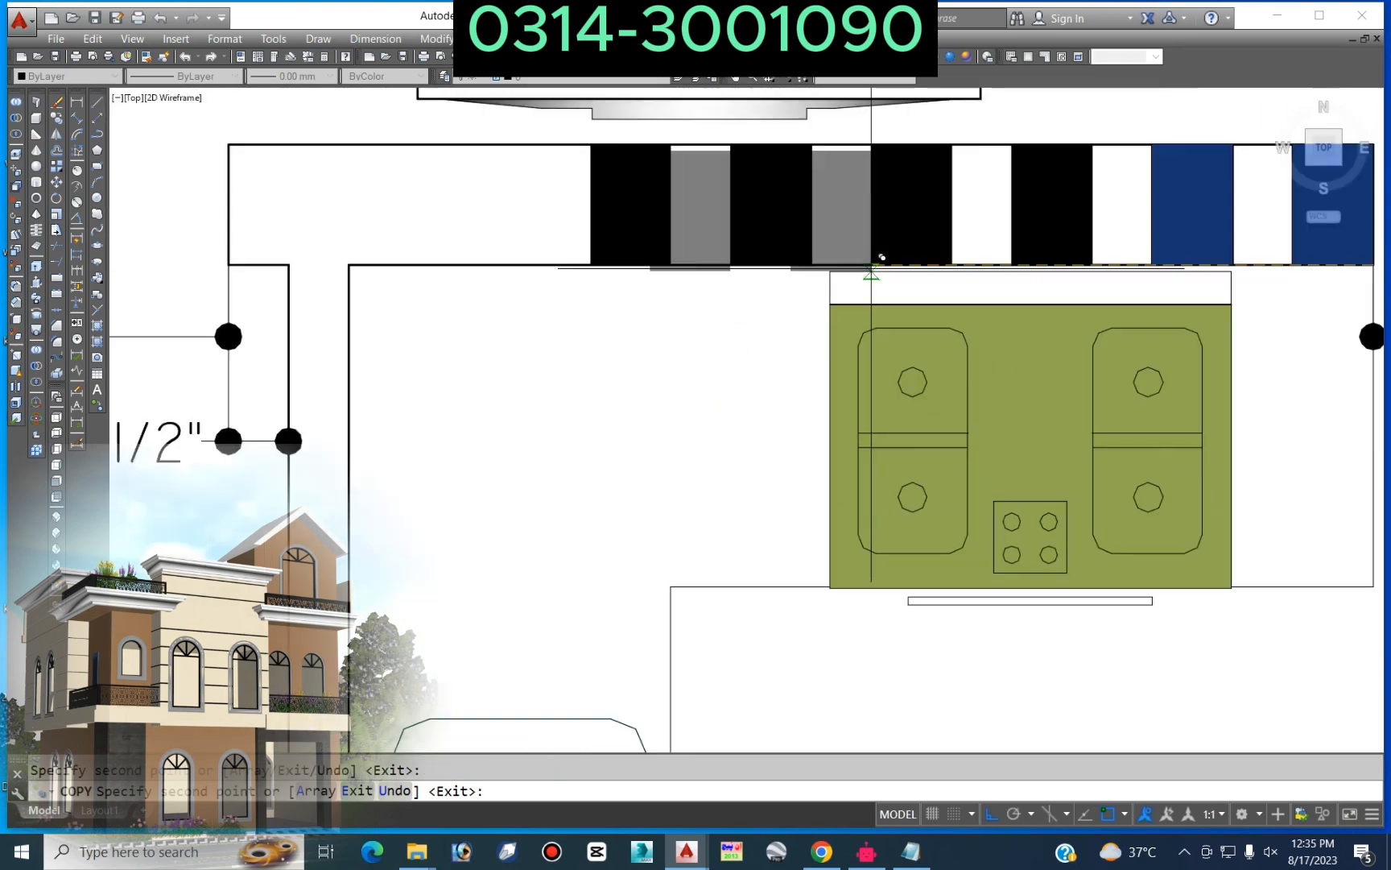
pyautogui.click(670, 264)
pyautogui.press('Escape')
# Step: Move the T.V LOUNGE LCD and its label along the striped wall toward the wall's middle
pyautogui.scroll(-4, 403, 271)
pyautogui.moveTo(621, 333); pyautogui.dragTo(596, 328, button='middle')
pyautogui.scroll(1, 450, 224)
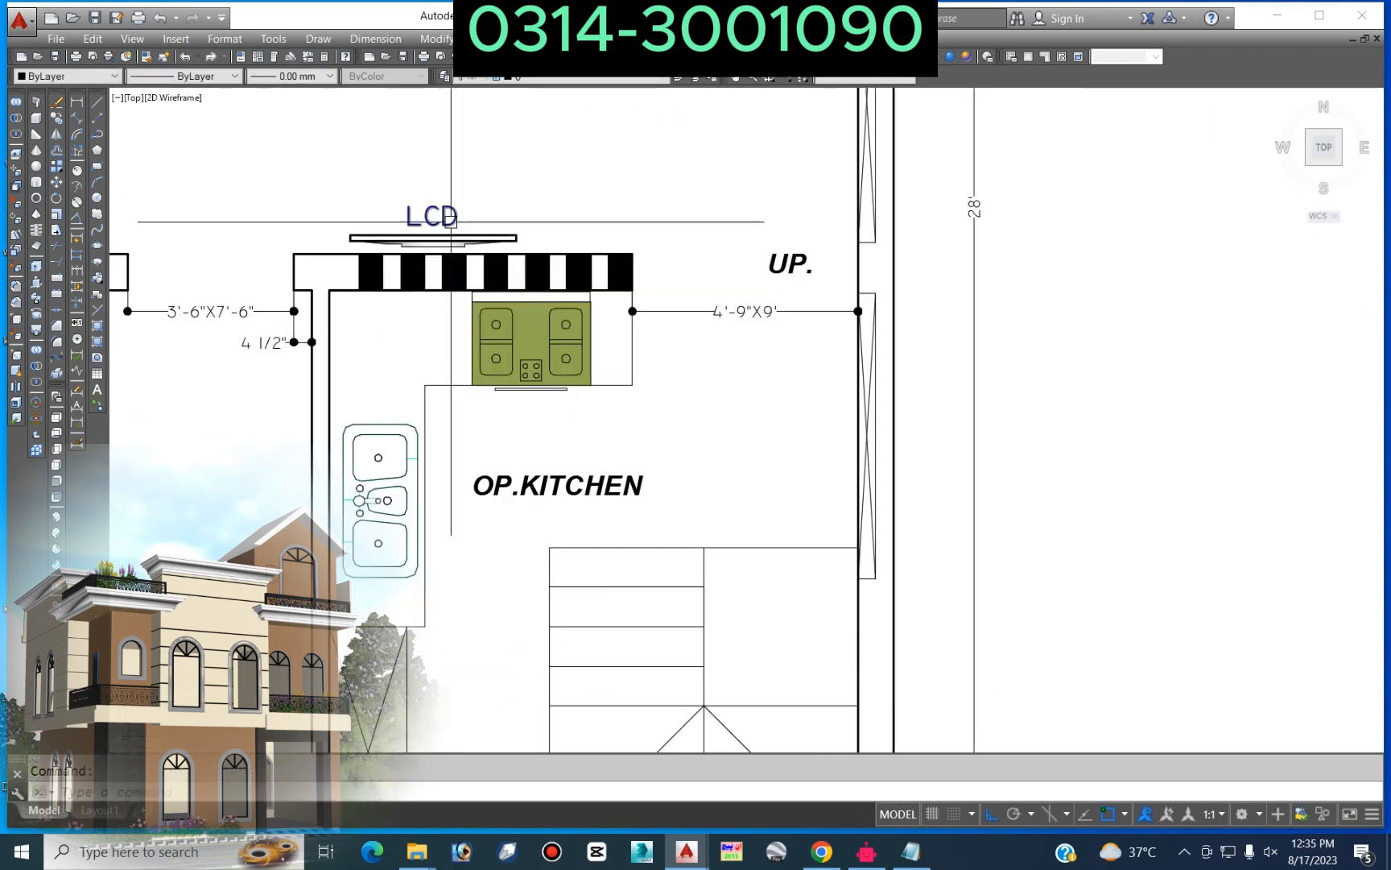
pyautogui.scroll(-1, 498, 227)
pyautogui.scroll(2, 497, 227)
pyautogui.click(483, 198)
pyautogui.click(394, 241)
pyautogui.write('m')
pyautogui.click(619, 205)
pyautogui.click(686, 205)
pyautogui.scroll(-3, 686, 206)
pyautogui.moveTo(686, 205); pyautogui.dragTo(599, 516, button='middle')
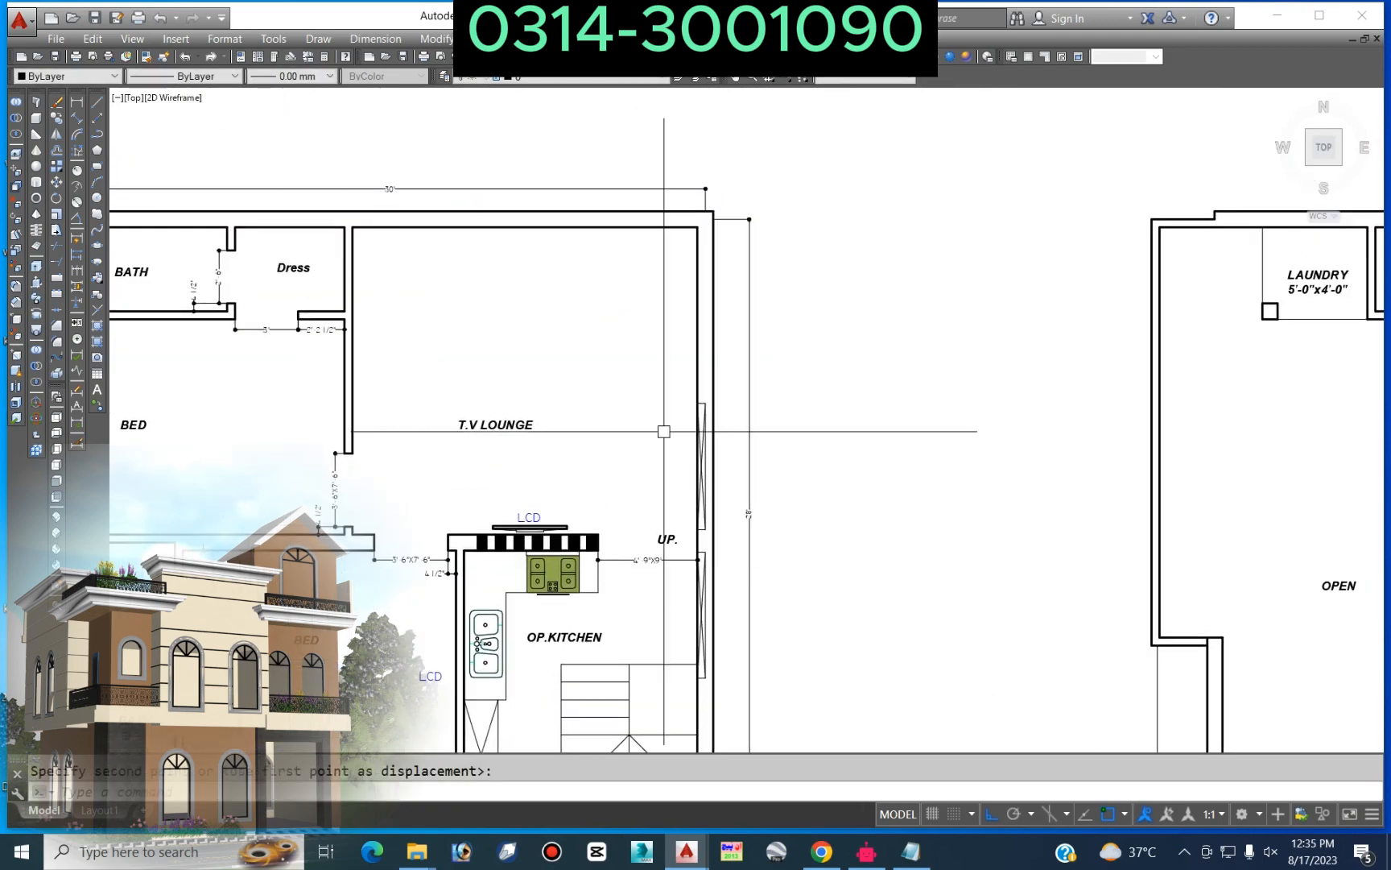
# Step: Add a linear dimension to the counter's horizontal edge in front of the stove
pyautogui.scroll(2, 616, 426)
pyautogui.moveTo(625, 413); pyautogui.dragTo(580, 315, button='middle')
pyautogui.click(77, 102)
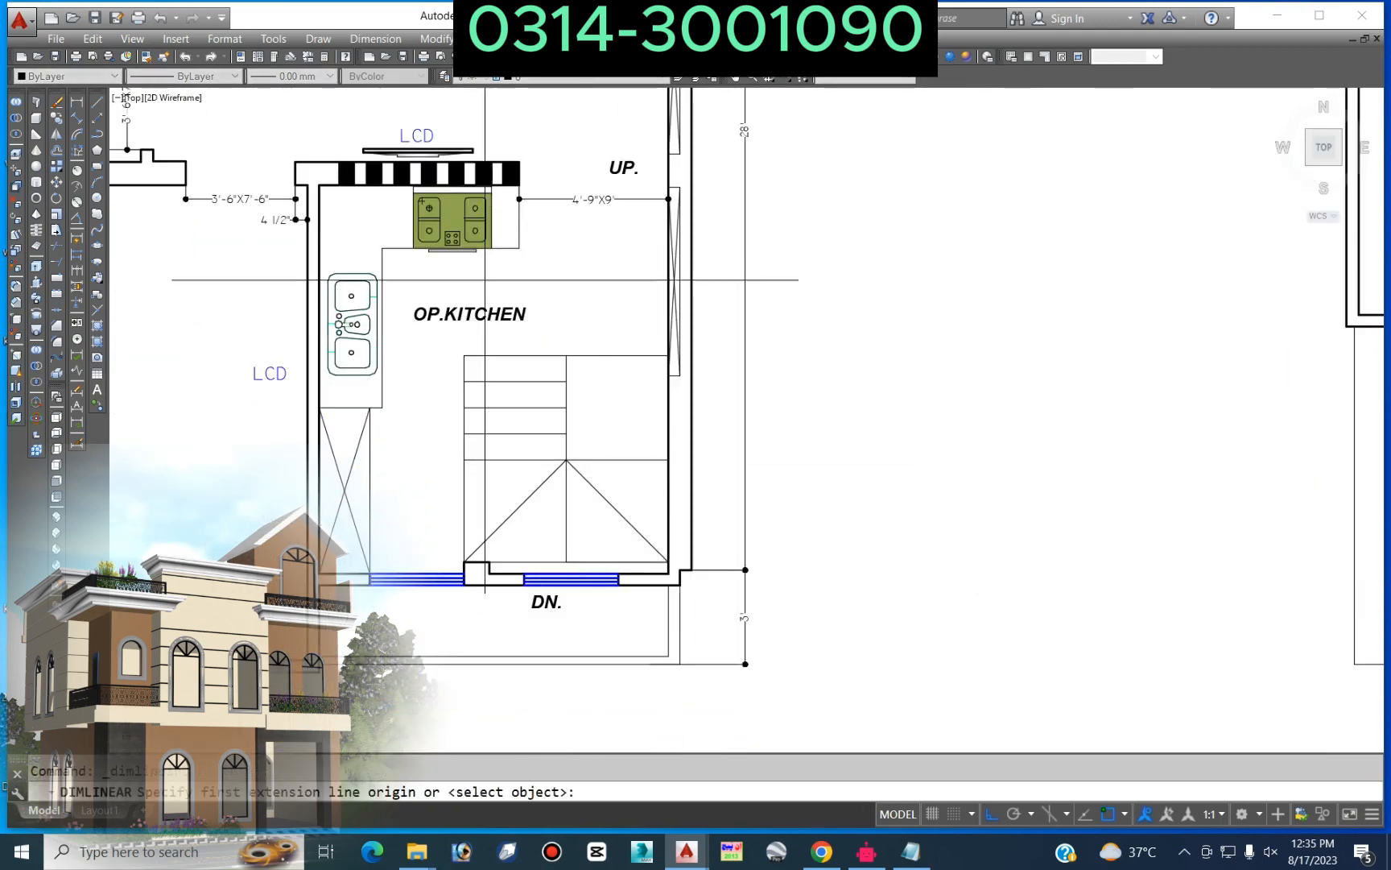
pyautogui.scroll(3, 463, 268)
pyautogui.click(656, 199)
pyautogui.click(196, 199)
pyautogui.click(348, 252)
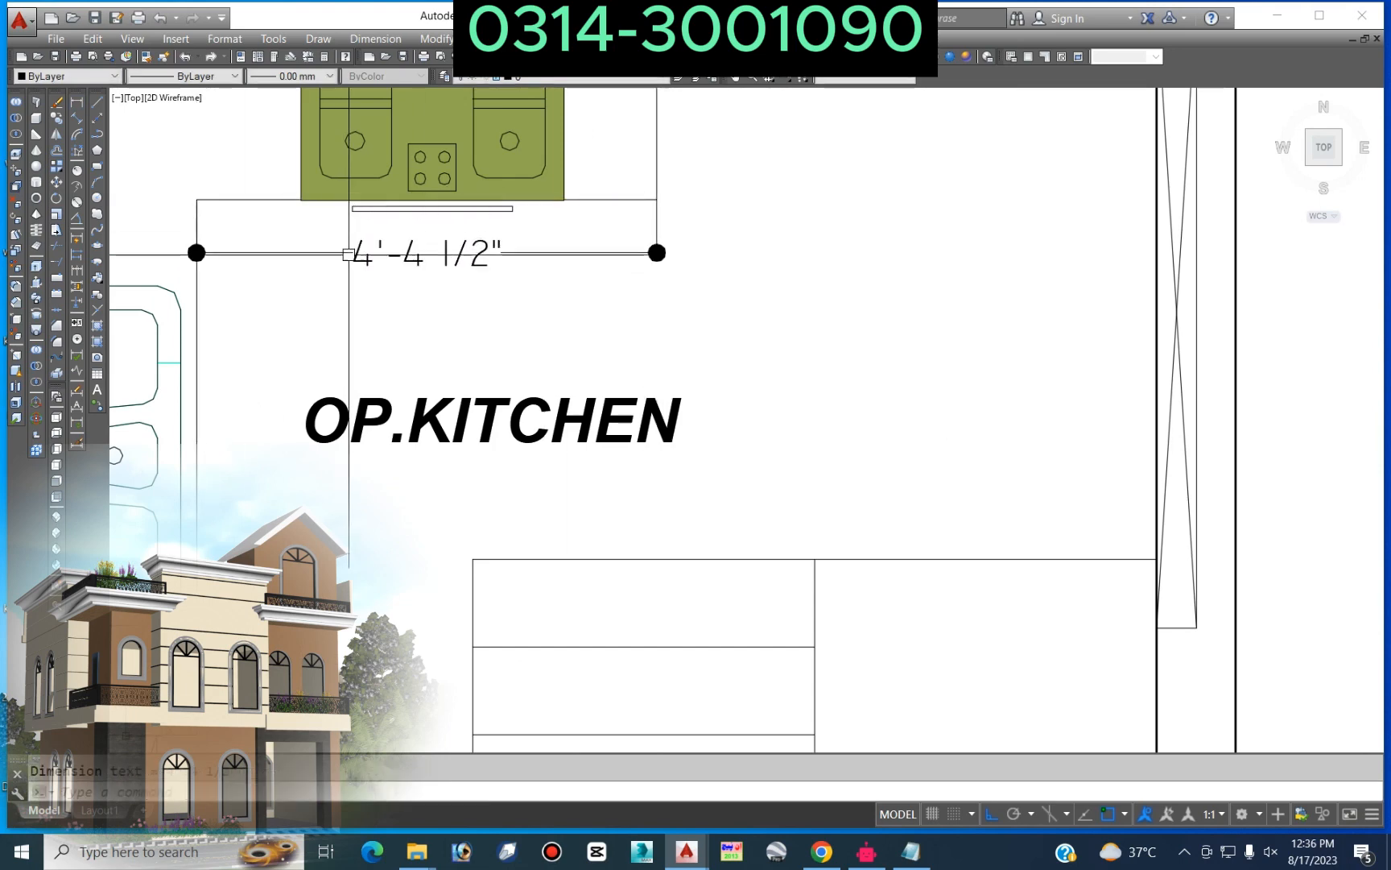
# Step: Add a vertical linear dimension to the counter edge beside the kitchen sink
pyautogui.scroll(-2, 554, 268)
pyautogui.scroll(1, 612, 222)
pyautogui.scroll(-2, 728, 227)
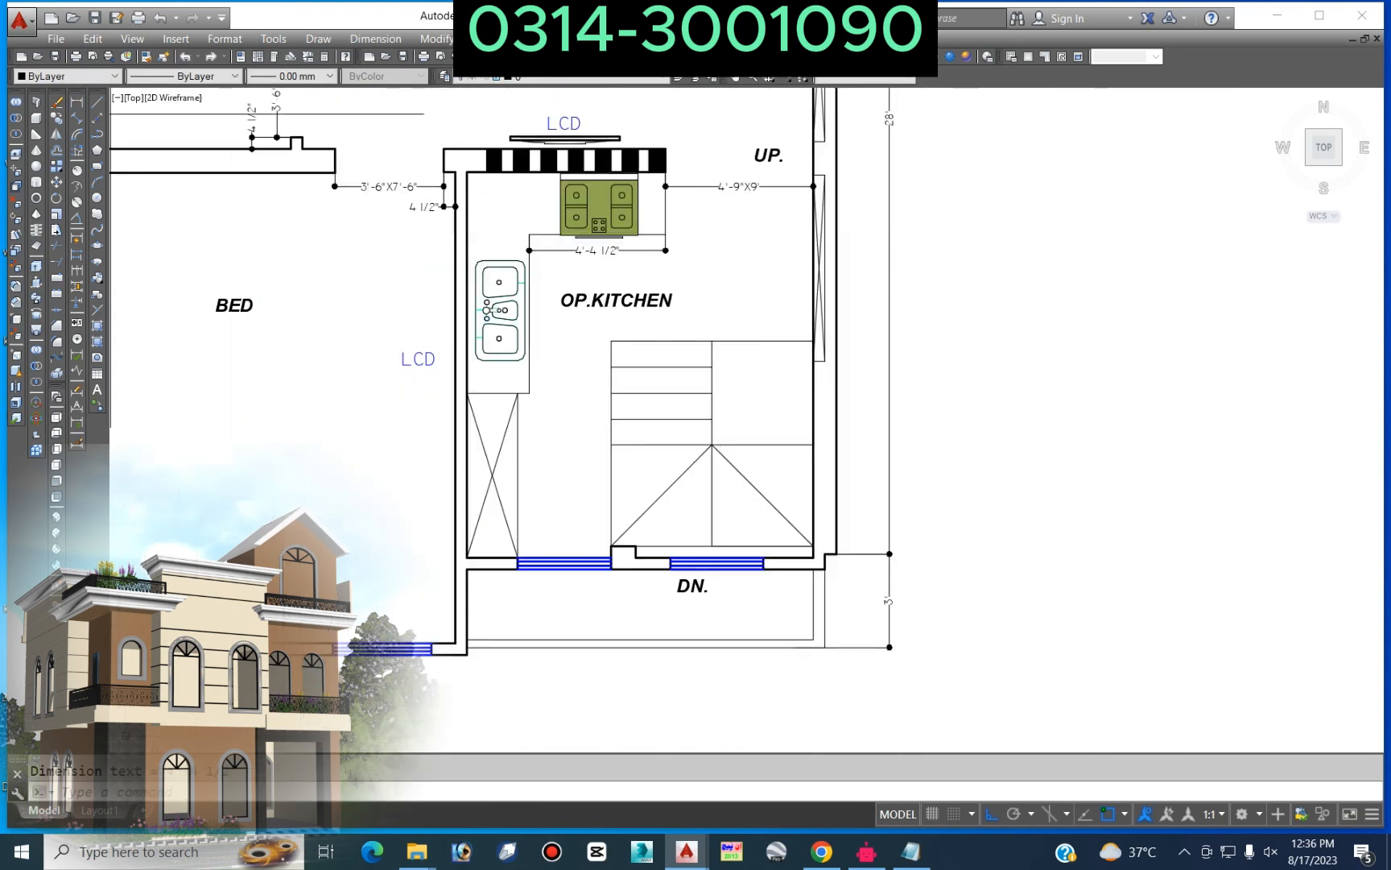
pyautogui.click(76, 102)
pyautogui.scroll(3, 622, 295)
pyautogui.click(416, 164)
pyautogui.click(416, 509)
pyautogui.click(452, 454)
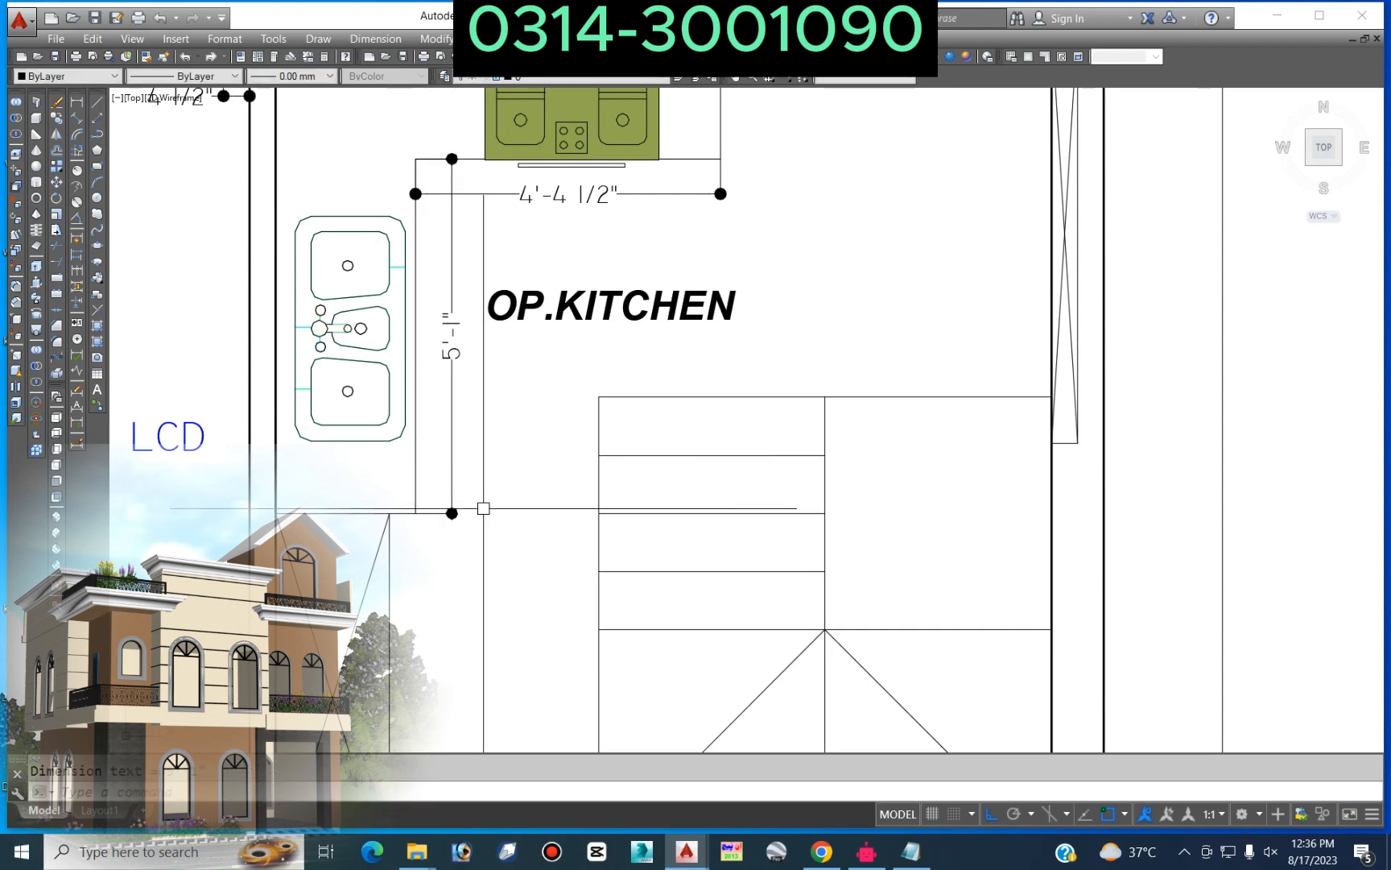
# Step: Stretch the lower end of the sink counter by 1 inch to make its edge 5' long
pyautogui.write('s')
pyautogui.click(497, 487)
pyautogui.click(306, 534)
pyautogui.press('space')
pyautogui.click(467, 584)
pyautogui.write('1')
pyautogui.scroll(-2, 518, 483)
# Step: Add a vertical linear dimension beside the crossed cabinet, from the sink counter's lower edge to the front wall
pyautogui.moveTo(517, 482); pyautogui.dragTo(482, 311, button='middle')
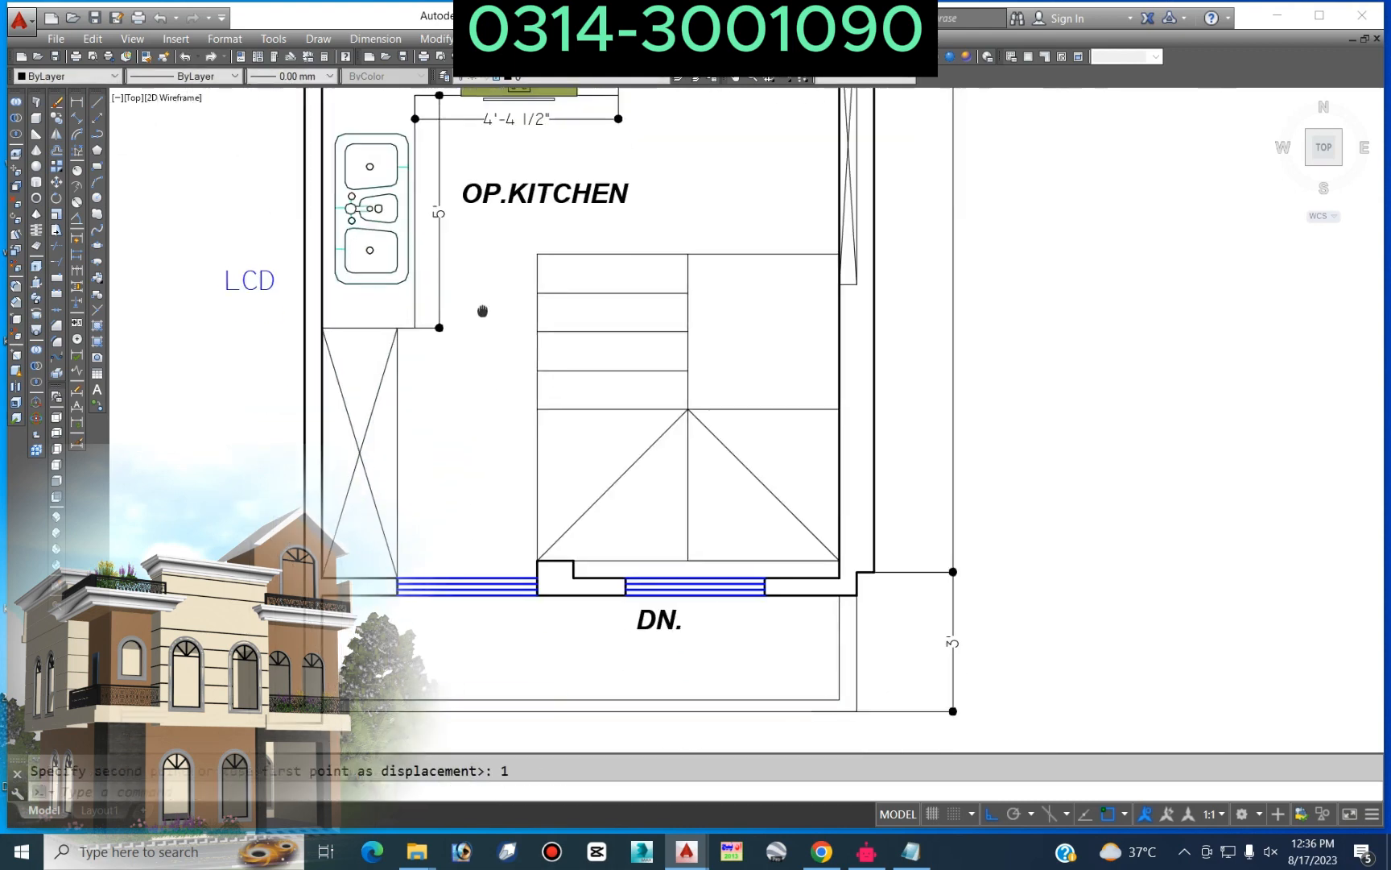
pyautogui.click(77, 102)
pyautogui.click(427, 327)
pyautogui.click(427, 578)
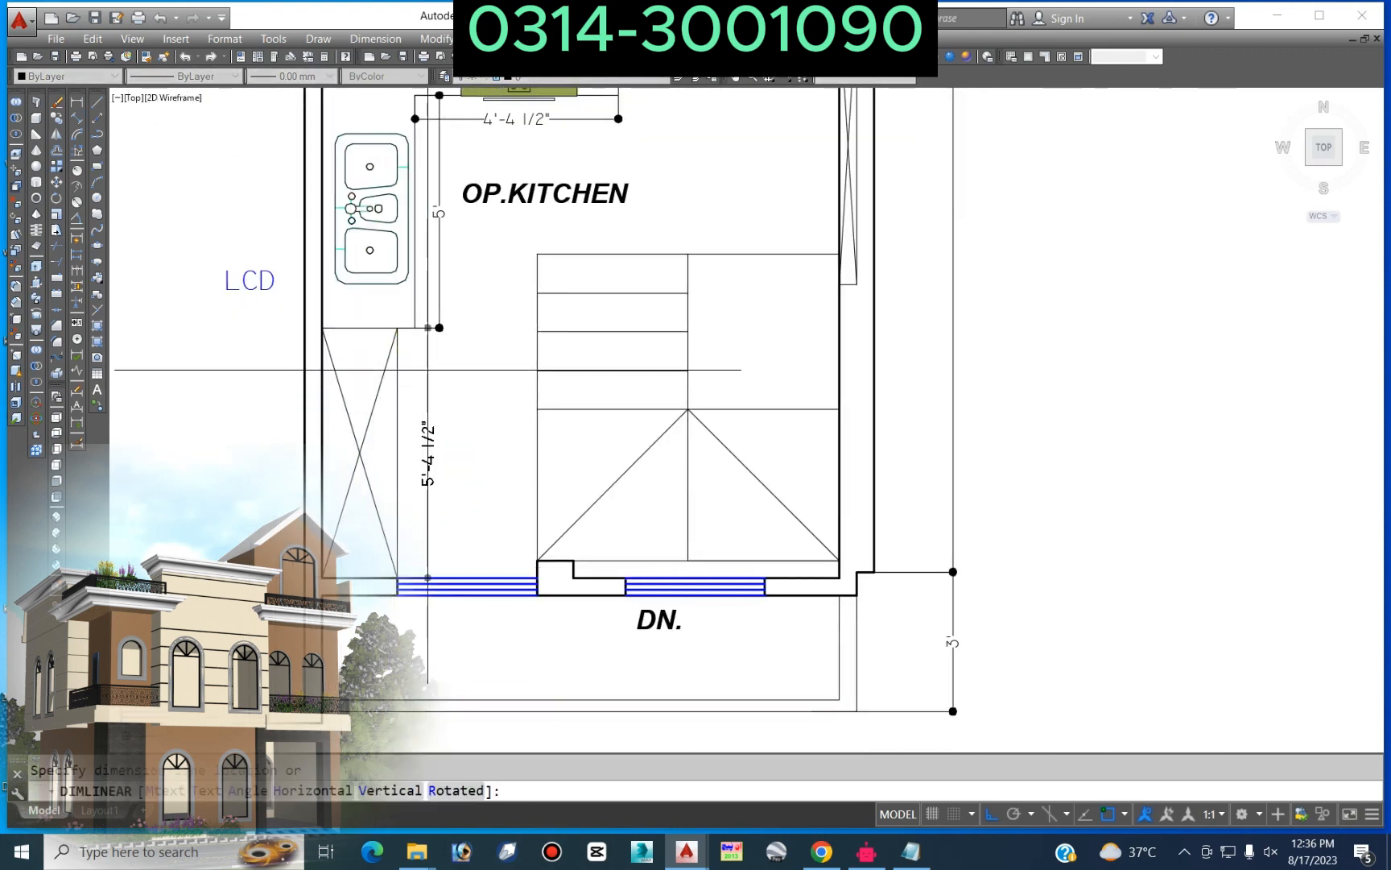
pyautogui.scroll(5, 442, 324)
pyautogui.click(410, 366)
pyautogui.scroll(-2, 579, 515)
pyautogui.moveTo(580, 516); pyautogui.dragTo(566, 268, button='middle')
pyautogui.scroll(-2, 566, 268)
pyautogui.press('Escape')
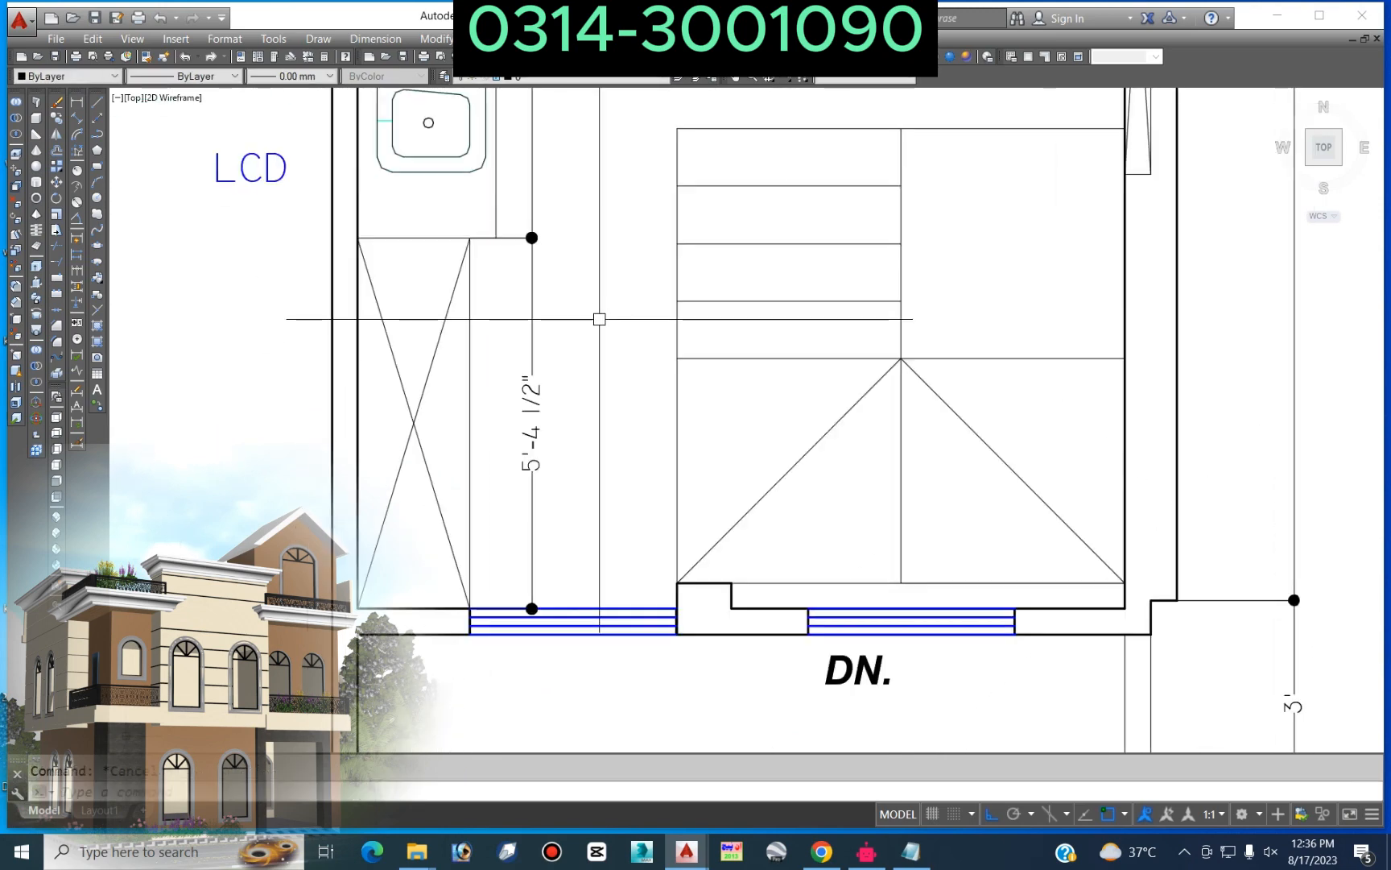
# Step: Stretch the edge shared by the sink counter and crossed cabinet 4.5 inches downward to make the cabinet 5' long
pyautogui.click(584, 224)
pyautogui.press('space')
pyautogui.click(264, 348)
pyautogui.write('4.5')
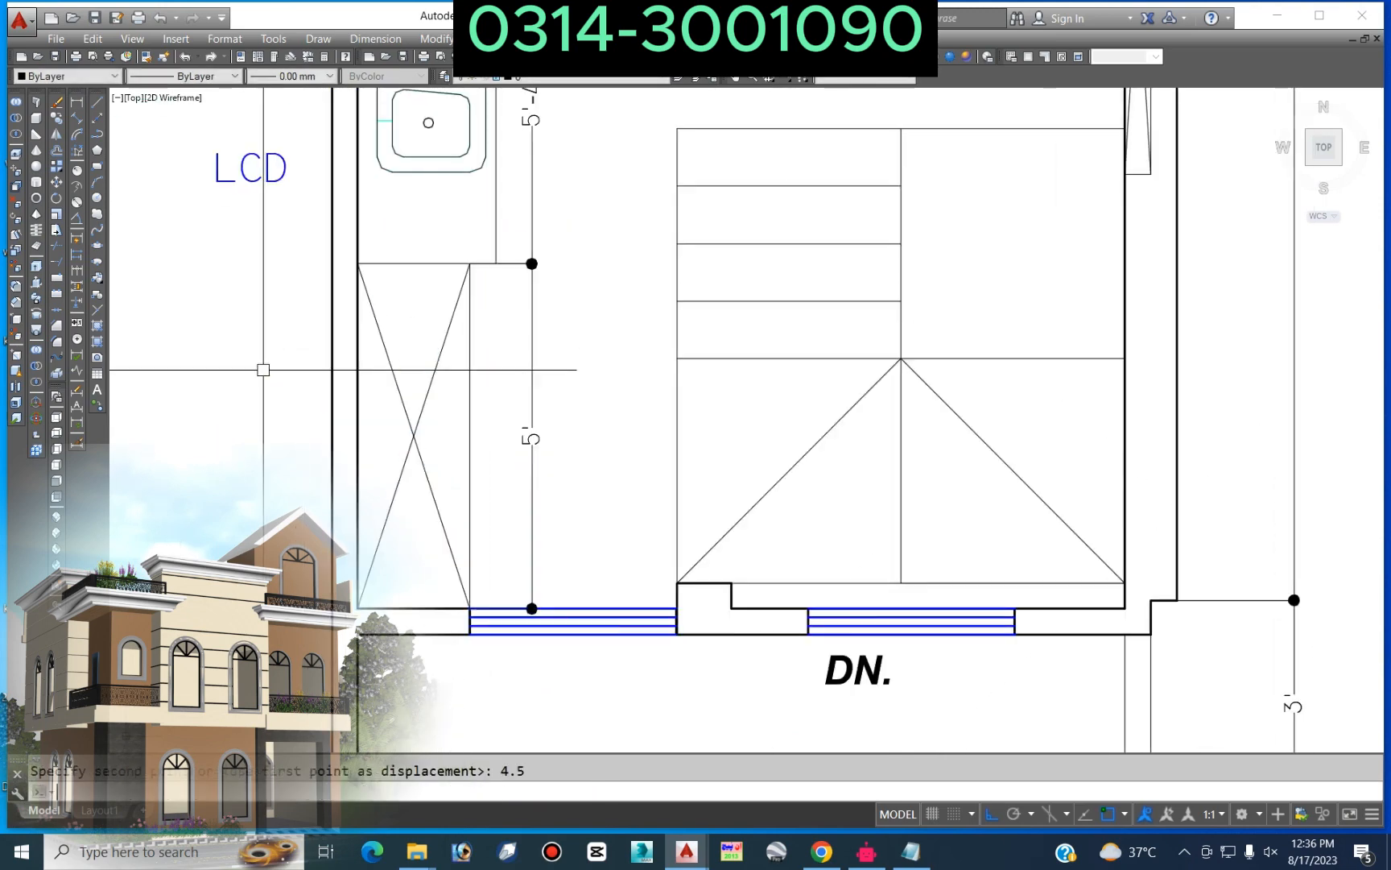
pyautogui.press('Return')
pyautogui.scroll(-3, 484, 377)
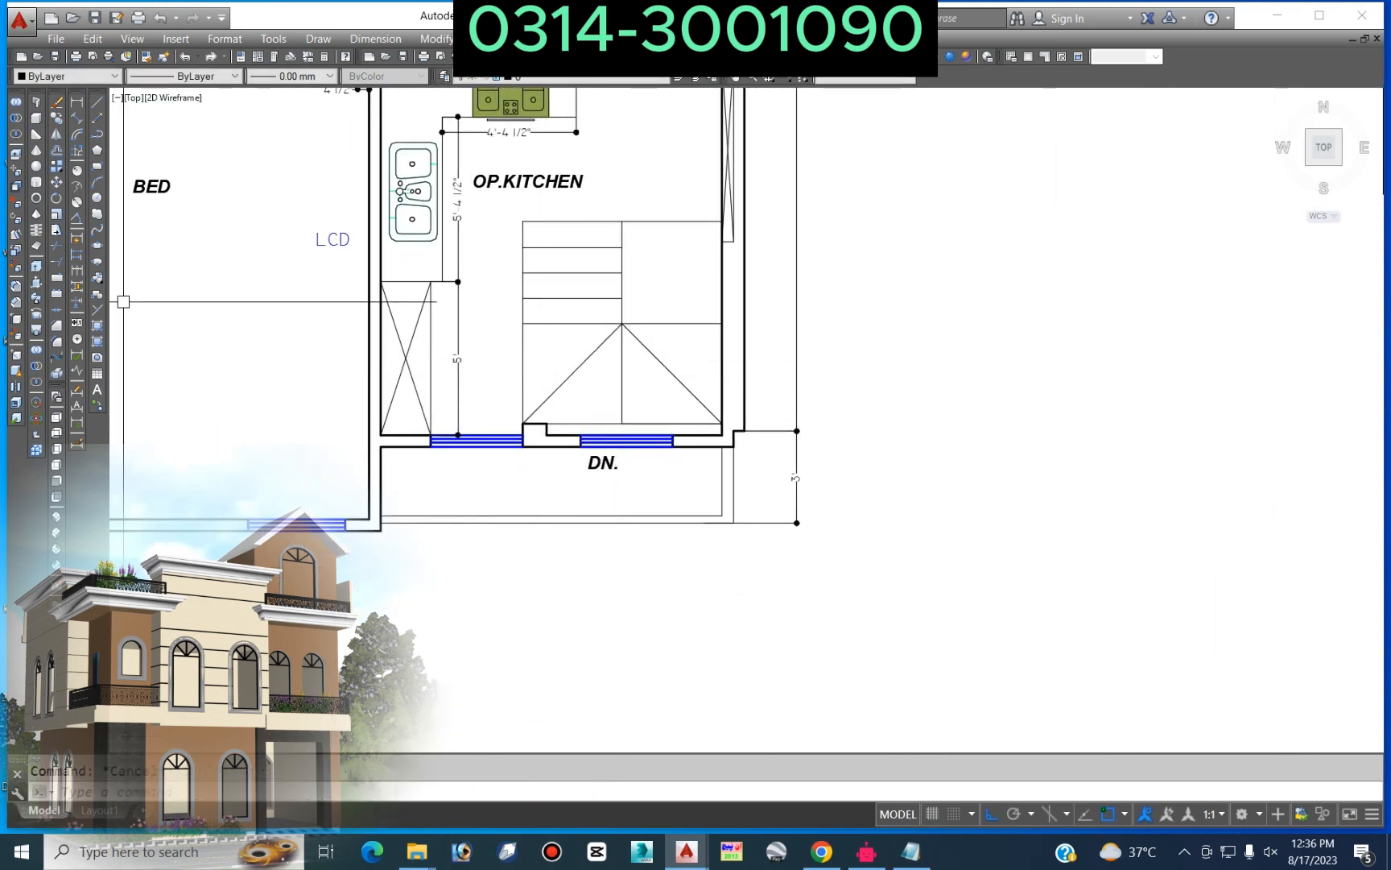
# Step: Copy the ground-floor BED's front window dimensions and S.L 1' labels to the upper-floor BED's front wall, aligned at the inner corner
pyautogui.scroll(-4, 123, 302)
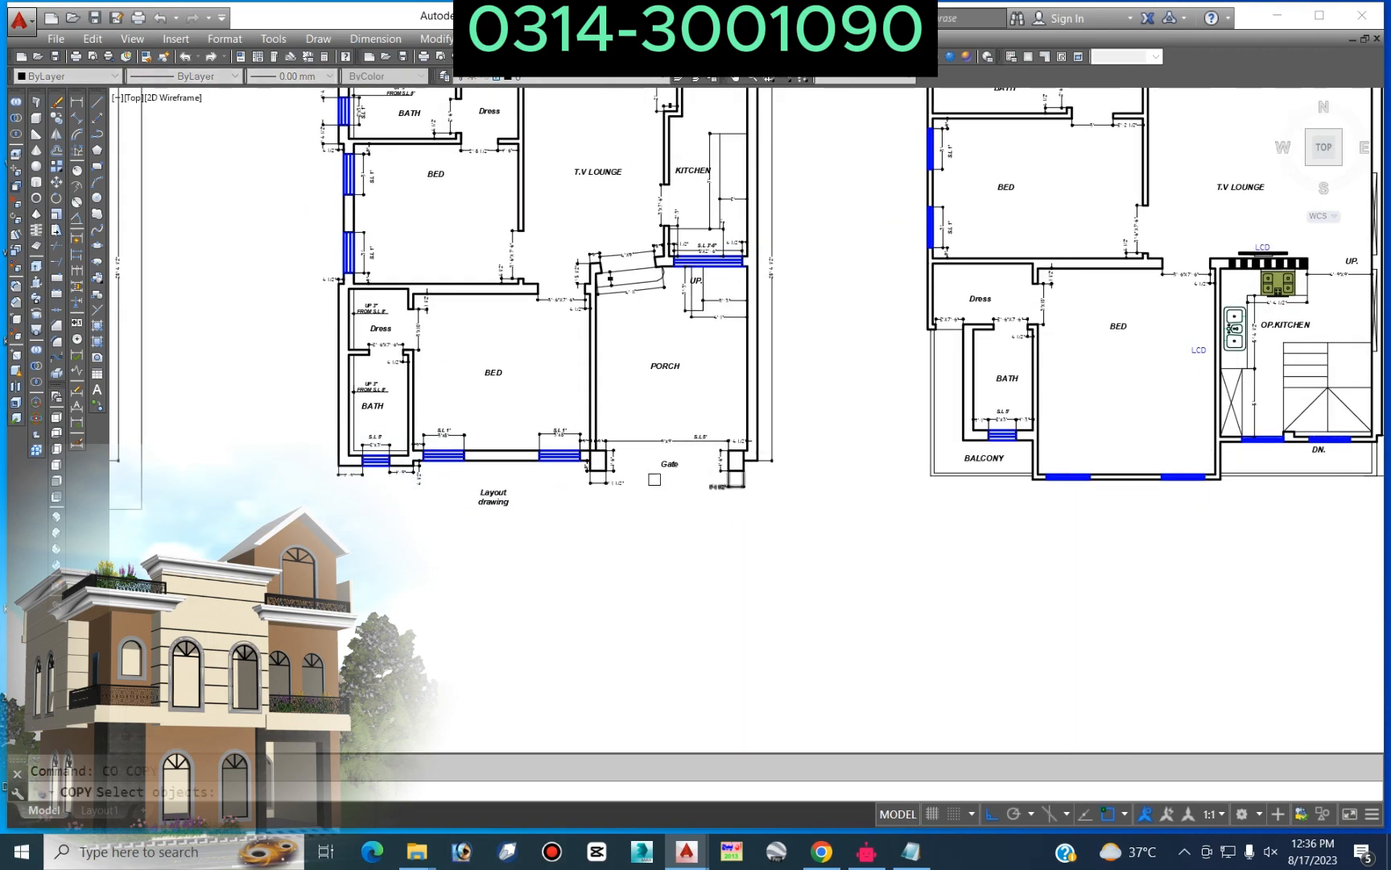
pyautogui.scroll(5, 450, 424)
pyautogui.click(591, 441)
pyautogui.click(400, 488)
pyautogui.press('Return')
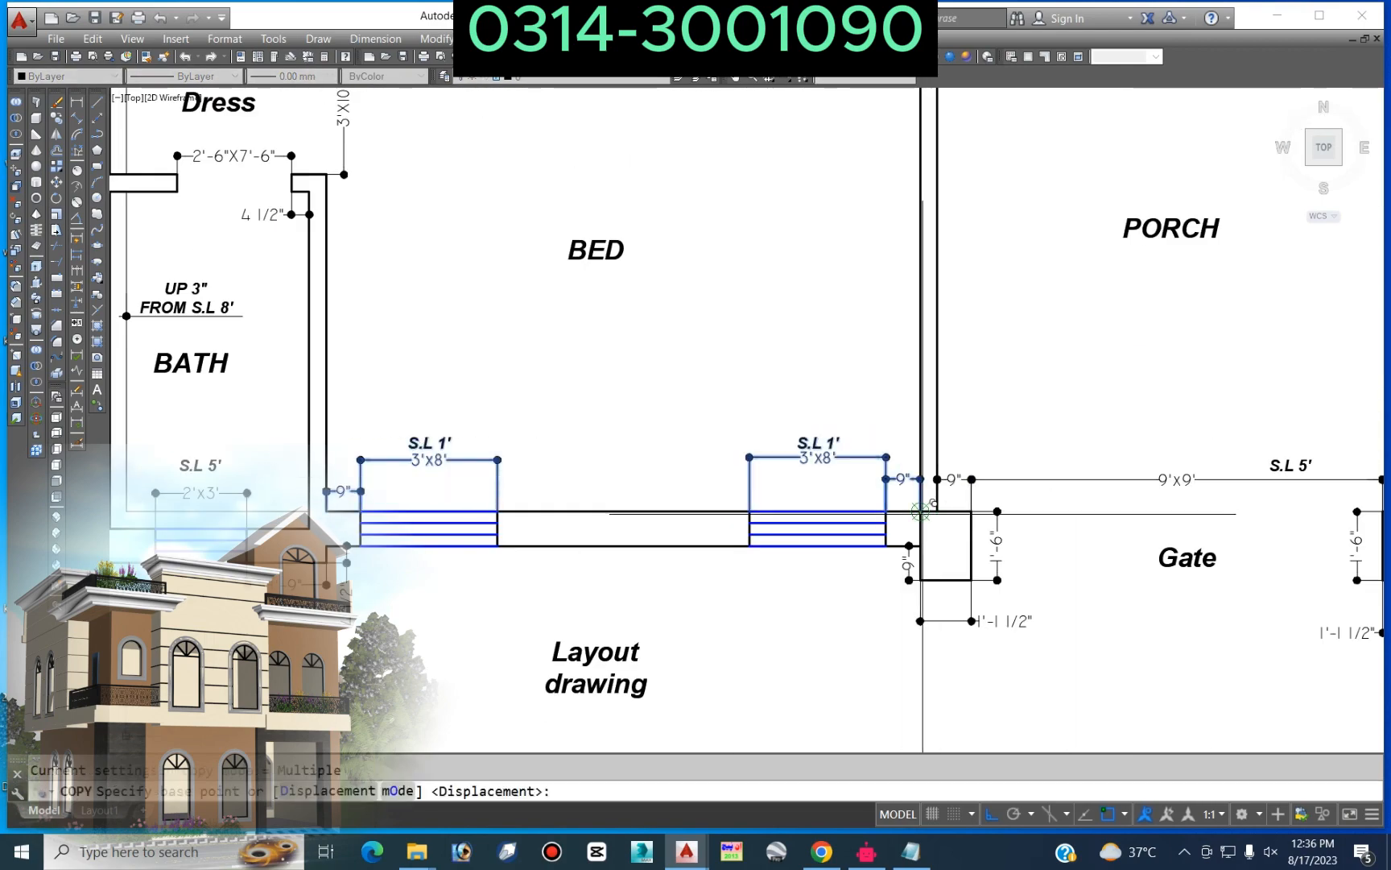
pyautogui.click(921, 511)
pyautogui.scroll(-5, 564, 370)
pyautogui.scroll(7, 1035, 402)
pyautogui.click(1063, 472)
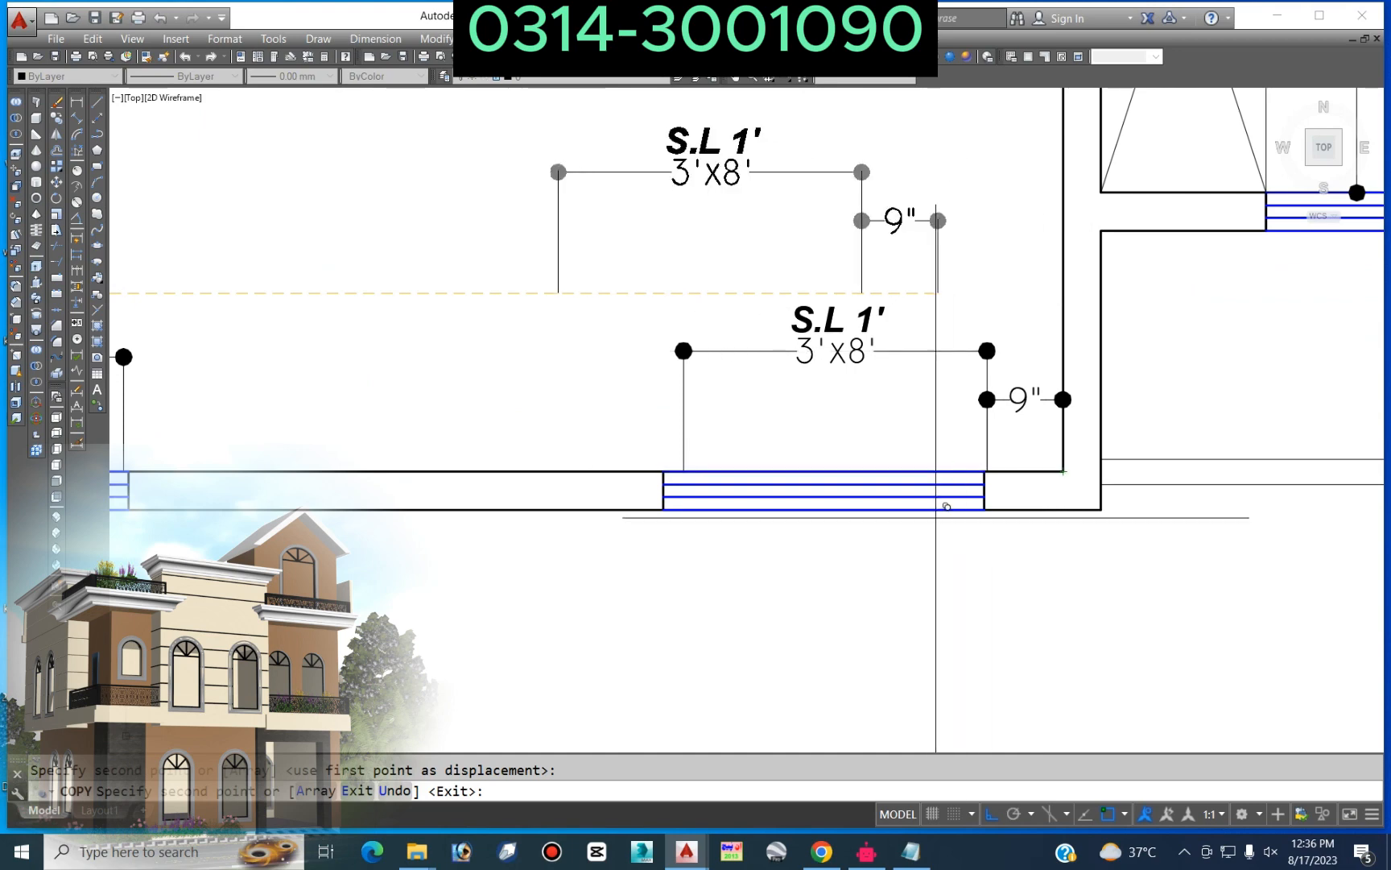
pyautogui.press('Escape')
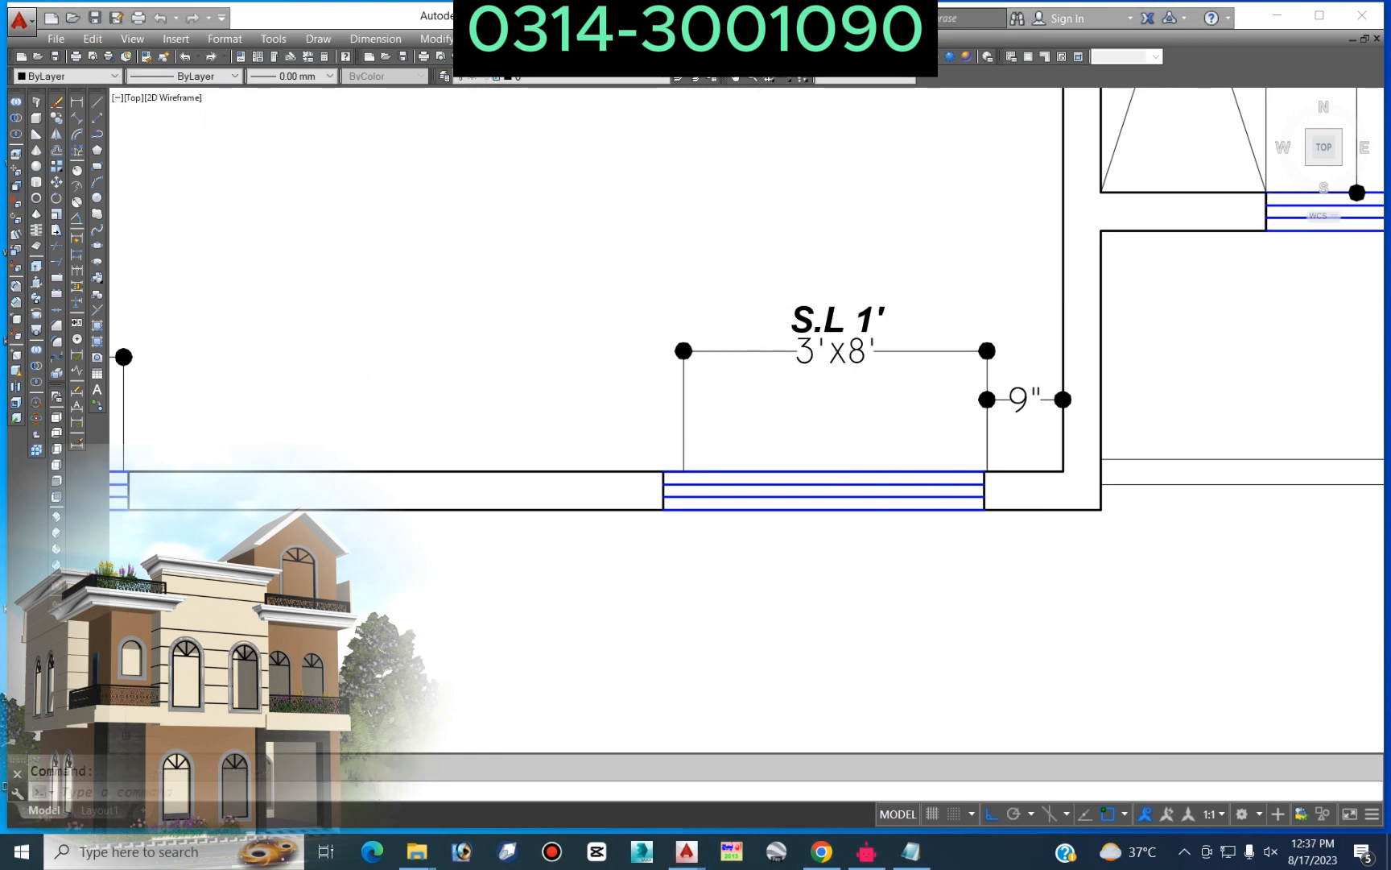
# Step: Stretch both ends of the BED's front window nearest the kitchen to match its copied 3'x8' dimension
pyautogui.write('s')
pyautogui.press('Return')
pyautogui.scroll(4, 1001, 478)
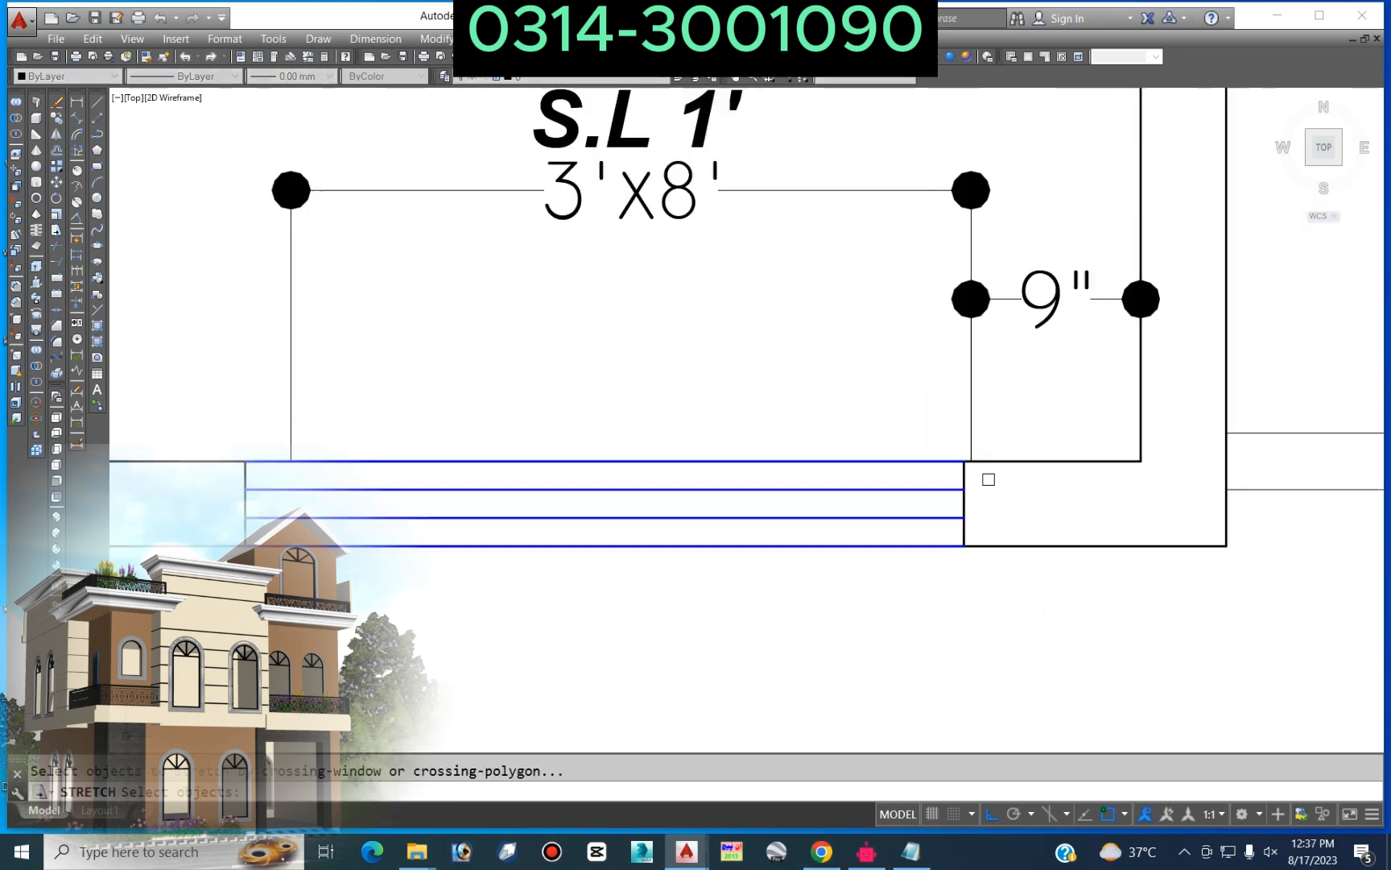
pyautogui.scroll(-1, 922, 342)
pyautogui.click(953, 385)
pyautogui.click(918, 548)
pyautogui.scroll(3, 958, 412)
pyautogui.press('Return')
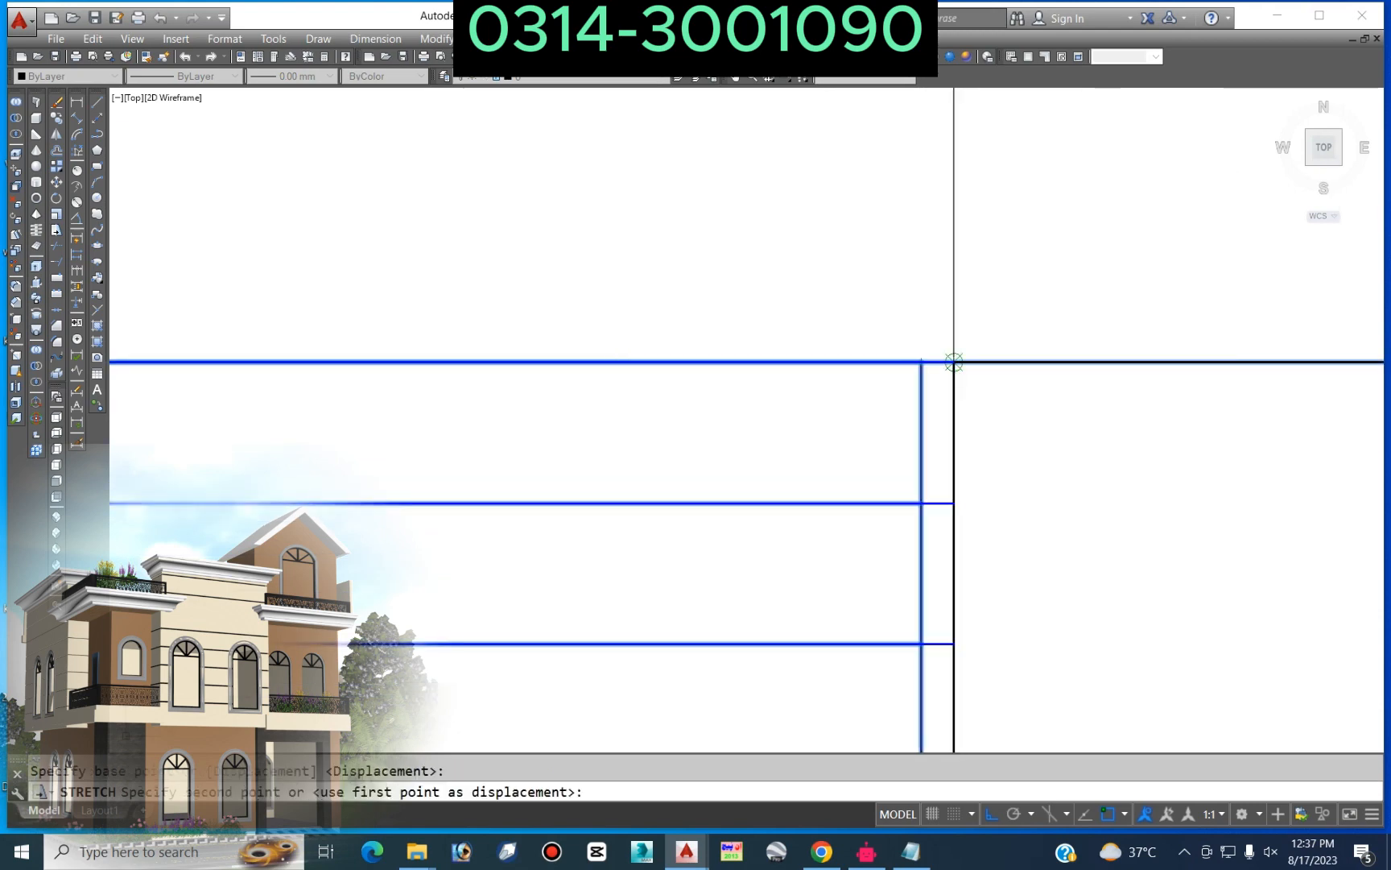
pyautogui.scroll(-3, 950, 360)
pyautogui.scroll(5, 677, 360)
pyautogui.click(641, 396)
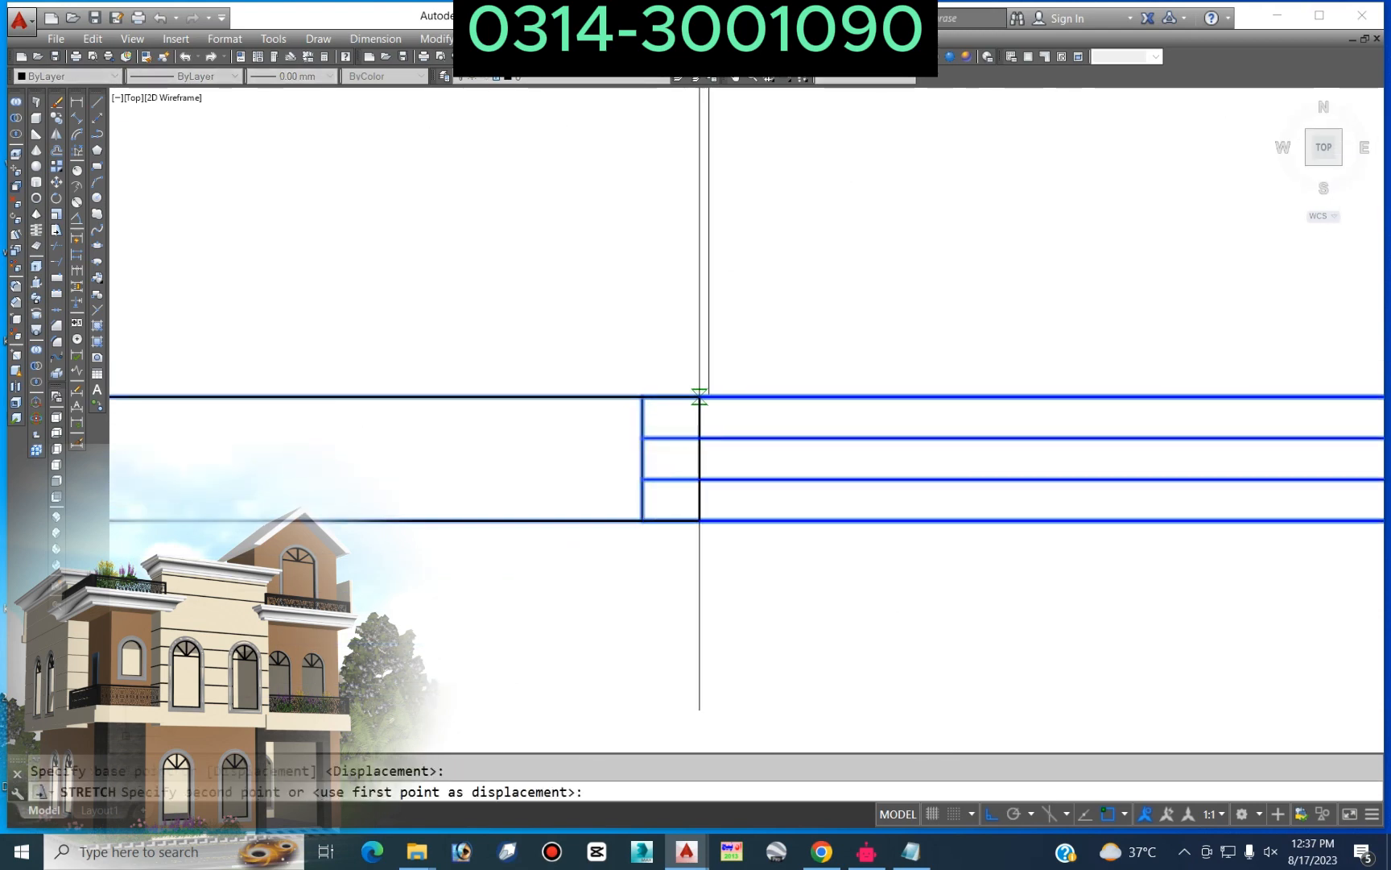
# Step: Stretch the left end of the BED's front window nearest the balcony to its 3'x8' dimension line
pyautogui.scroll(-5, 985, 385)
pyautogui.scroll(4, 667, 398)
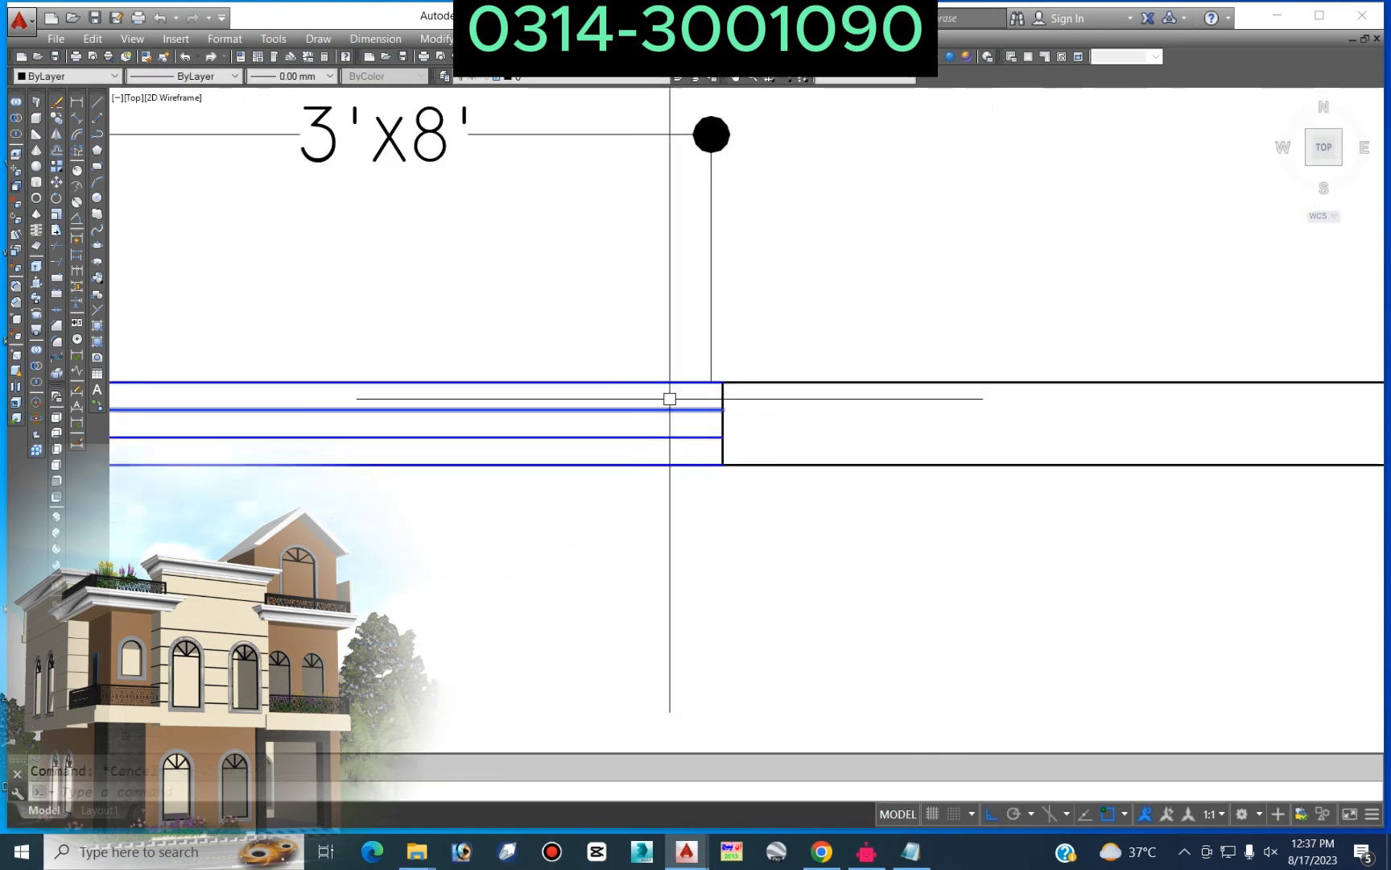
pyautogui.scroll(-4, 668, 398)
pyautogui.scroll(5, 463, 403)
pyautogui.write('s')
pyautogui.press('Return')
pyautogui.click(302, 299)
pyautogui.click(257, 425)
pyautogui.press('Escape')
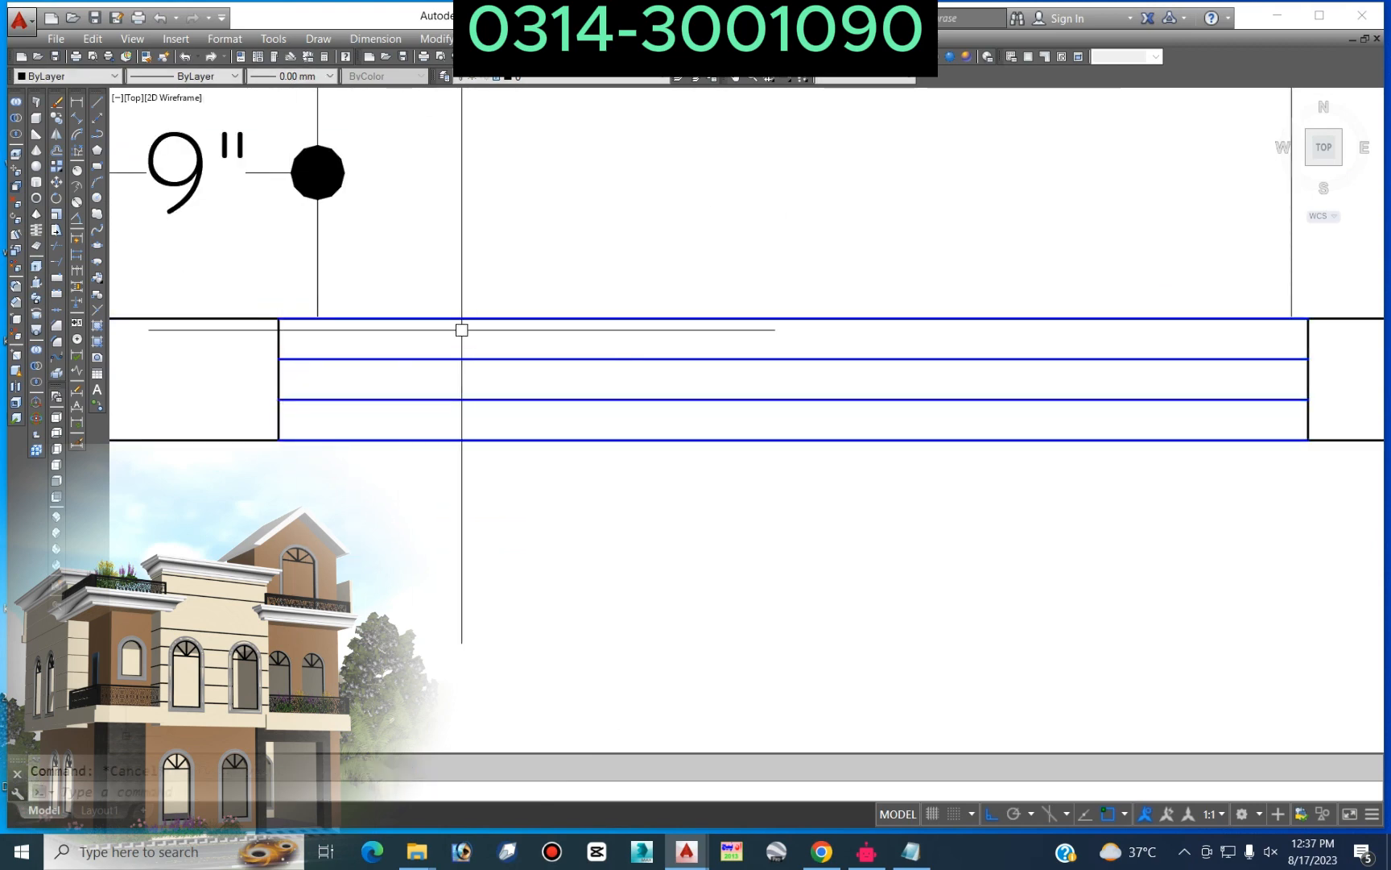
pyautogui.press('Return')
pyautogui.click(318, 316)
# Step: Stretch the right end of the BED's front window nearest the balcony to its 3'x8' dimension line
pyautogui.scroll(-3, 671, 271)
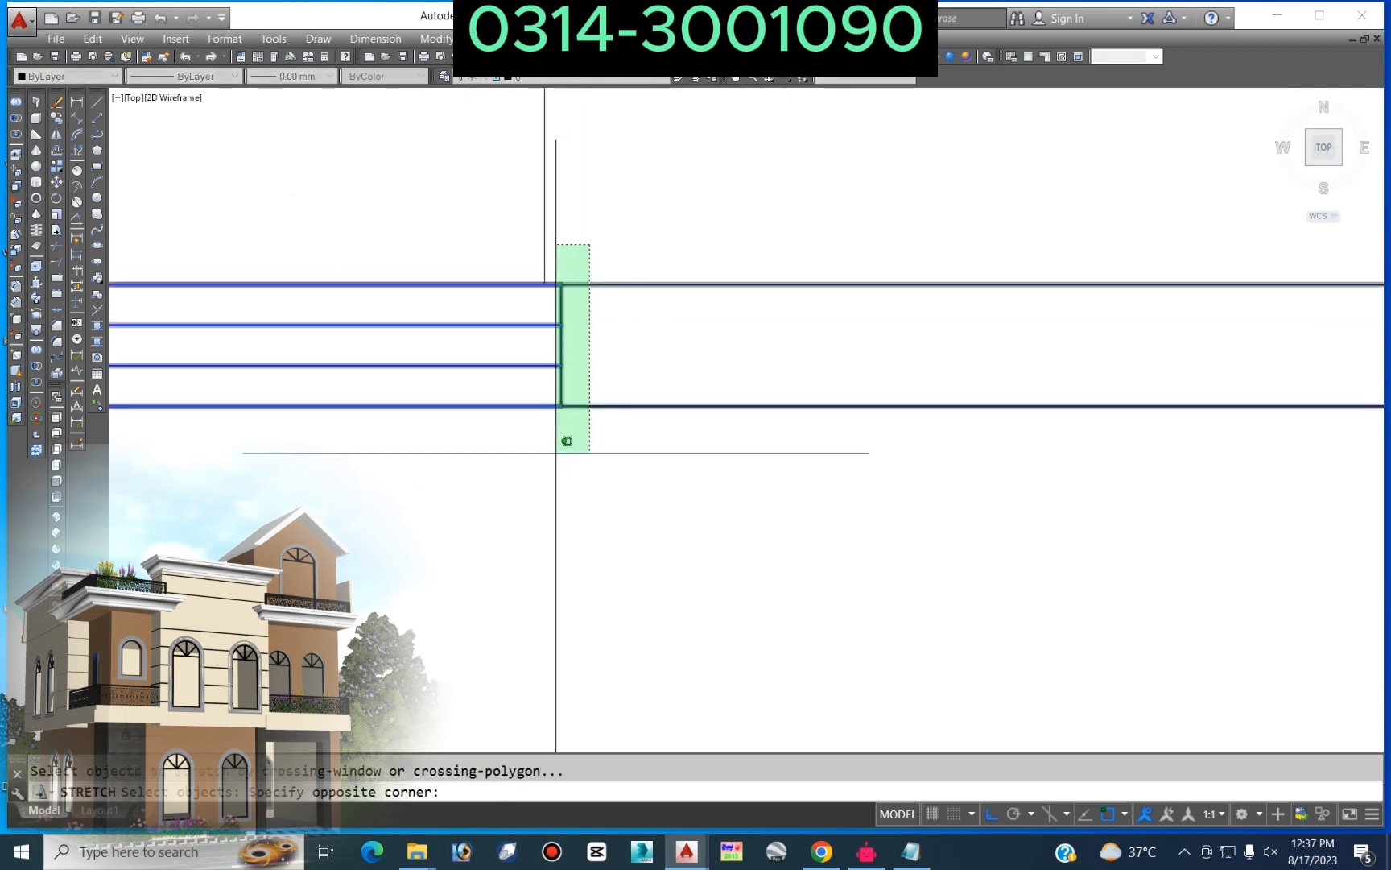
pyautogui.click(556, 452)
pyautogui.press('Return')
pyautogui.click(562, 283)
pyautogui.click(545, 283)
pyautogui.press('Escape')
pyautogui.scroll(-9, 646, 264)
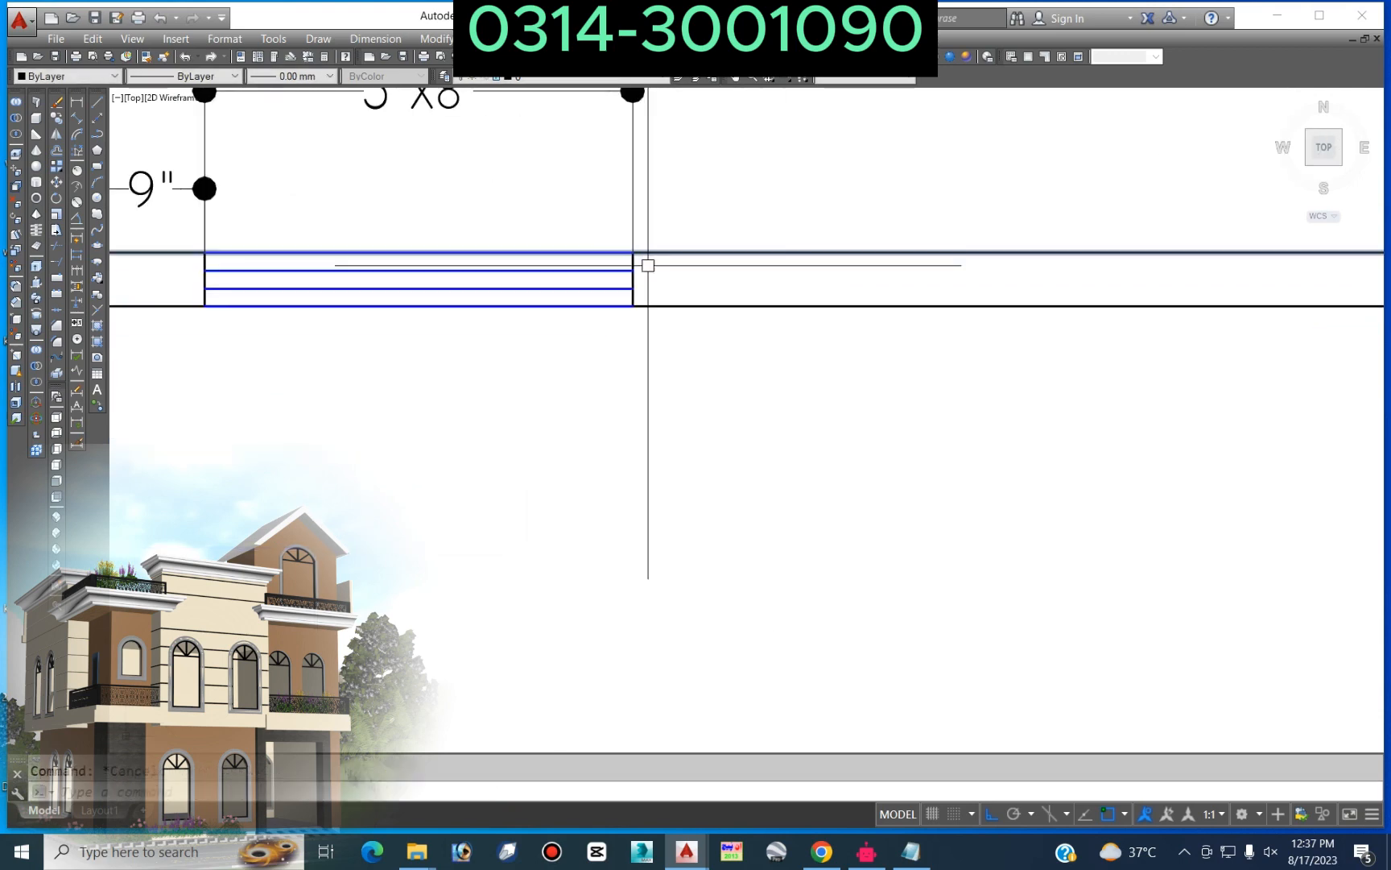
# Step: Review the dimensions of the upper-floor plan and compare it with the neighbouring floor plans
pyautogui.moveTo(646, 264); pyautogui.dragTo(604, 433, button='middle')
pyautogui.scroll(-2, 708, 367)
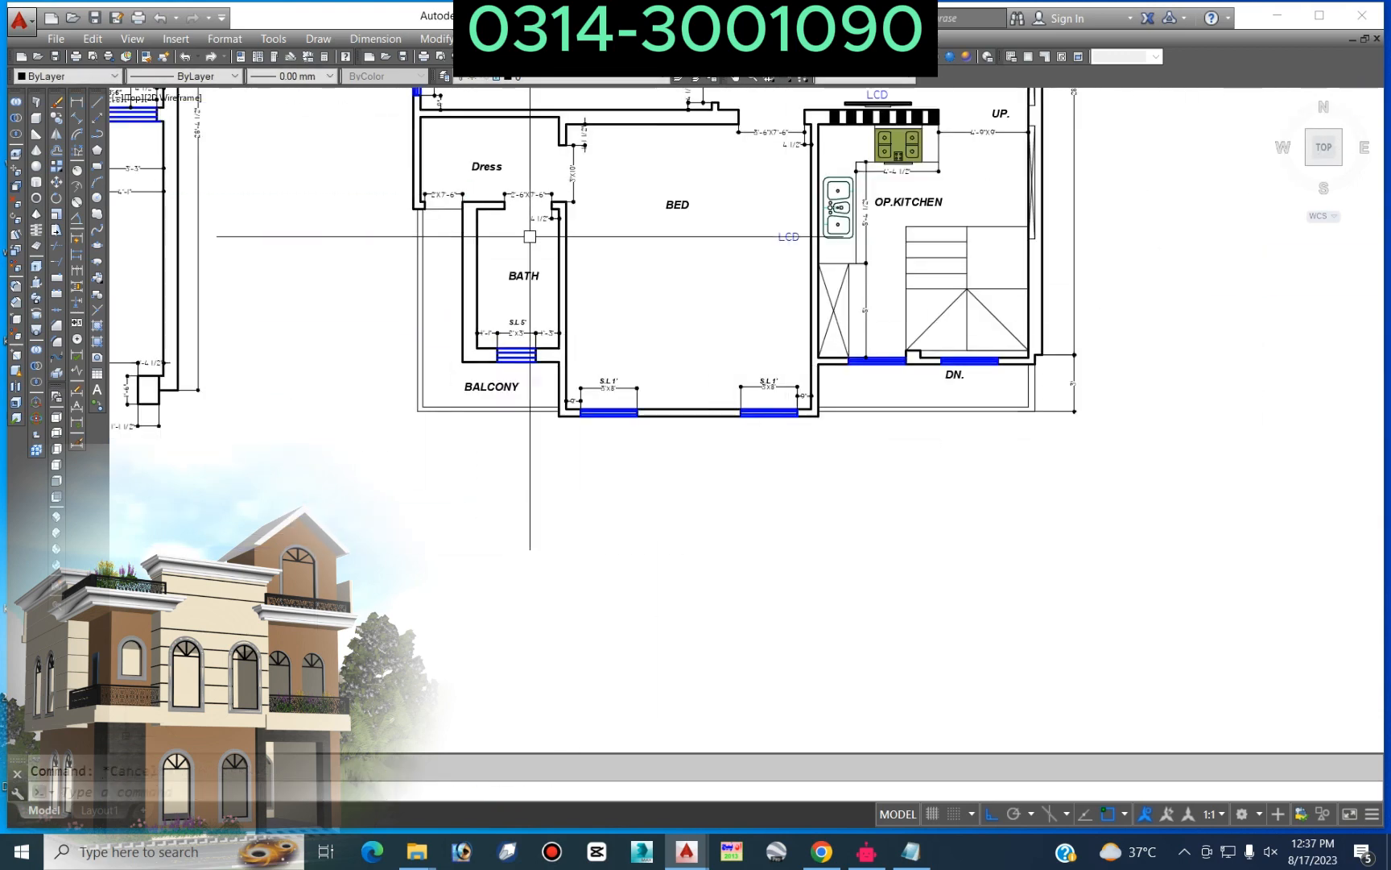
pyautogui.scroll(-5, 637, 311)
pyautogui.scroll(7, 667, 254)
pyautogui.scroll(-6, 667, 254)
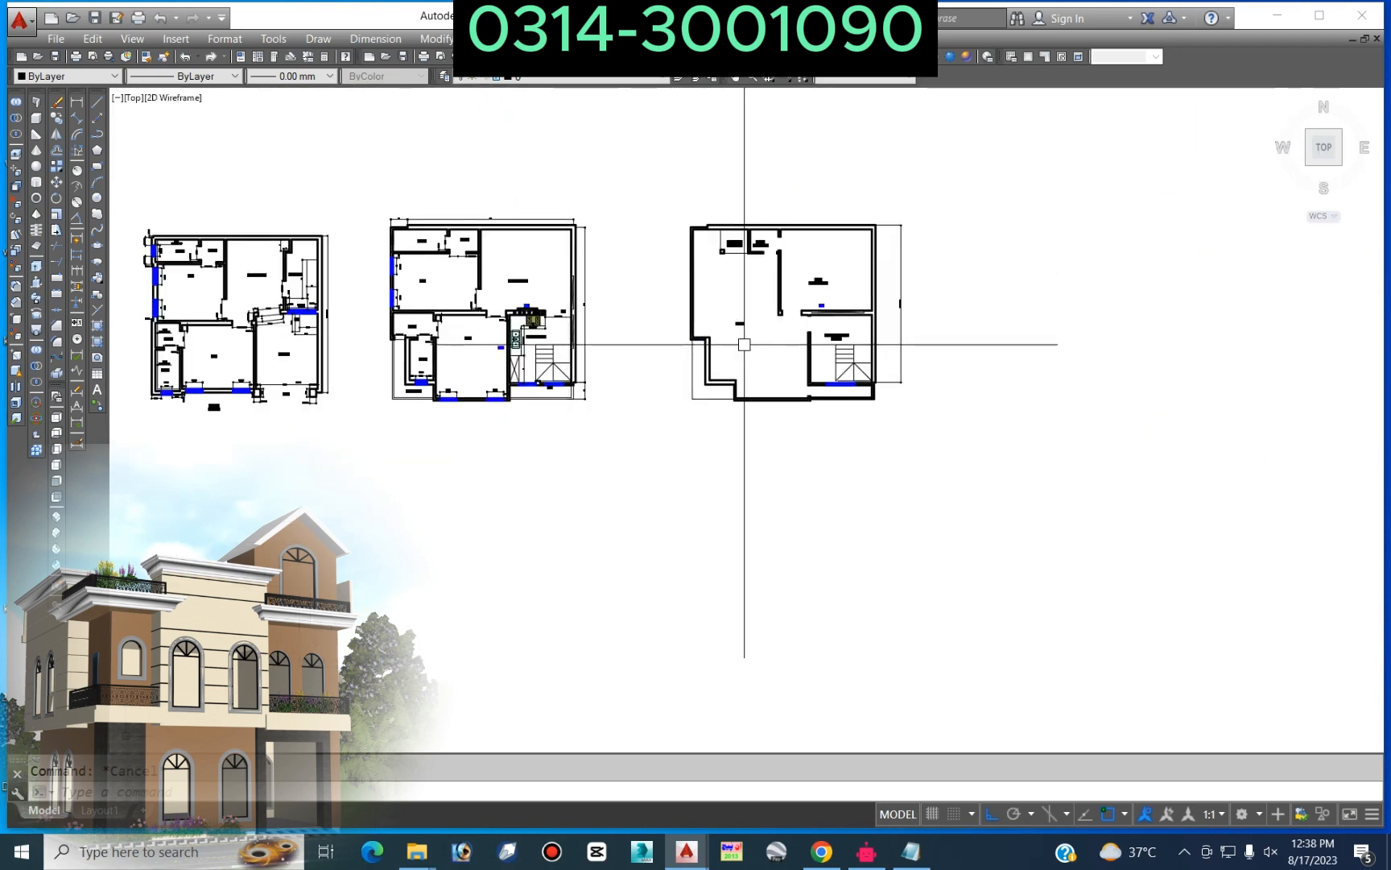
pyautogui.scroll(3, 822, 267)
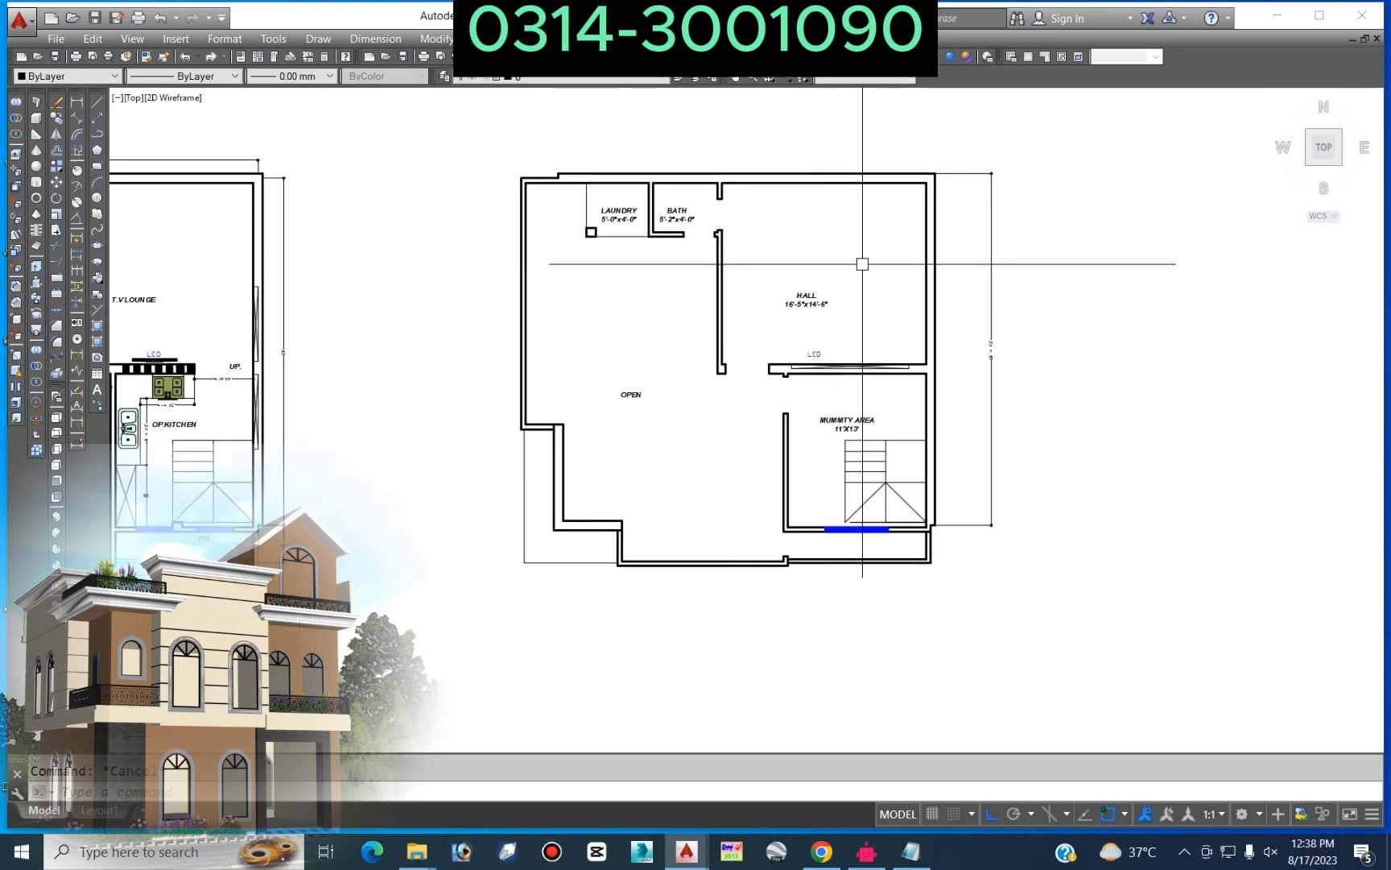
pyautogui.scroll(-3, 472, 264)
pyautogui.scroll(3, 553, 243)
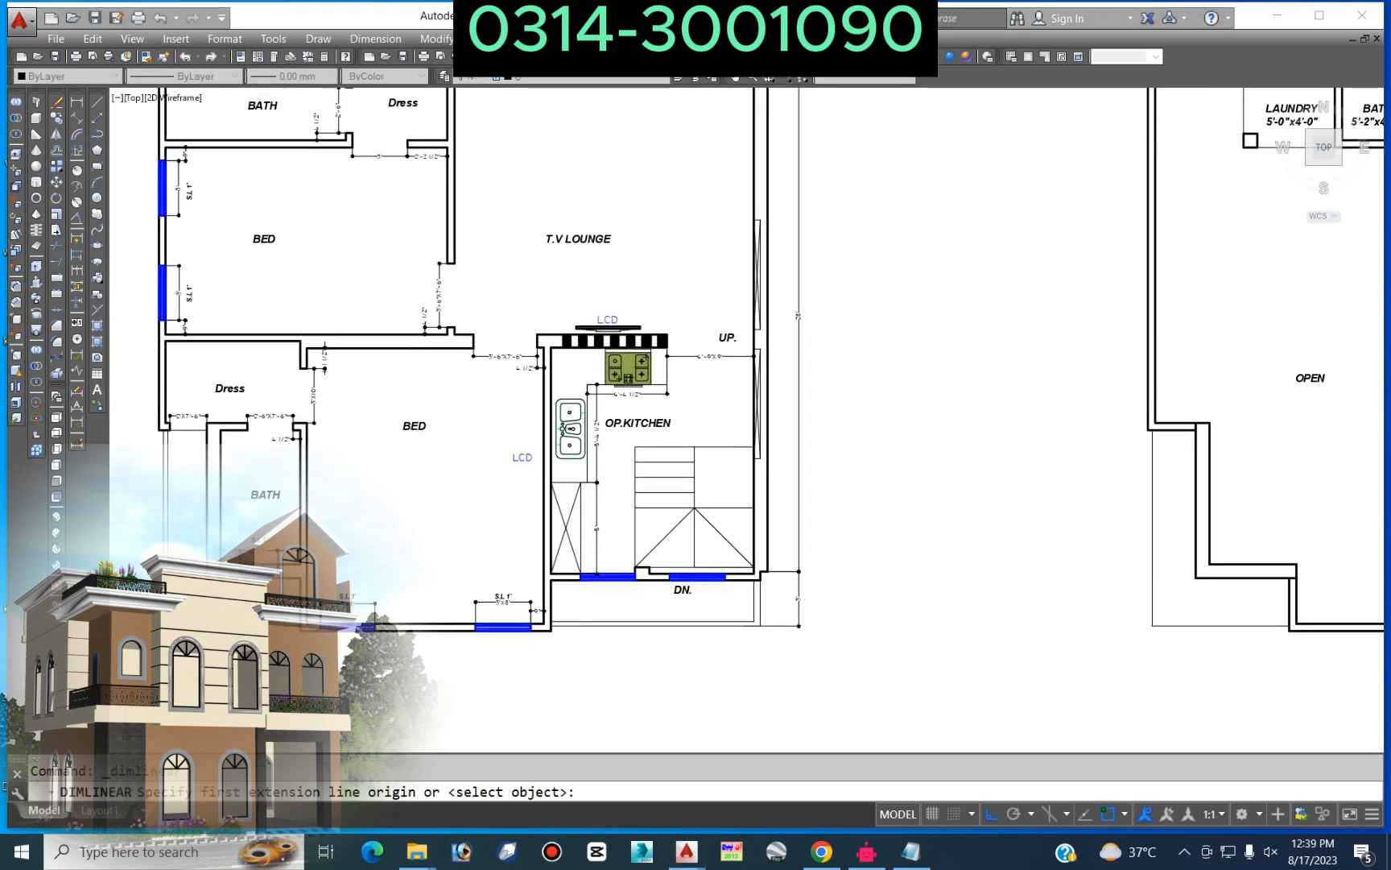
# Step: Add a vertical linear dimension along the outer side wall from the stair's upper edge to the front wall's inner face
pyautogui.scroll(3, 621, 348)
pyautogui.scroll(-5, 744, 317)
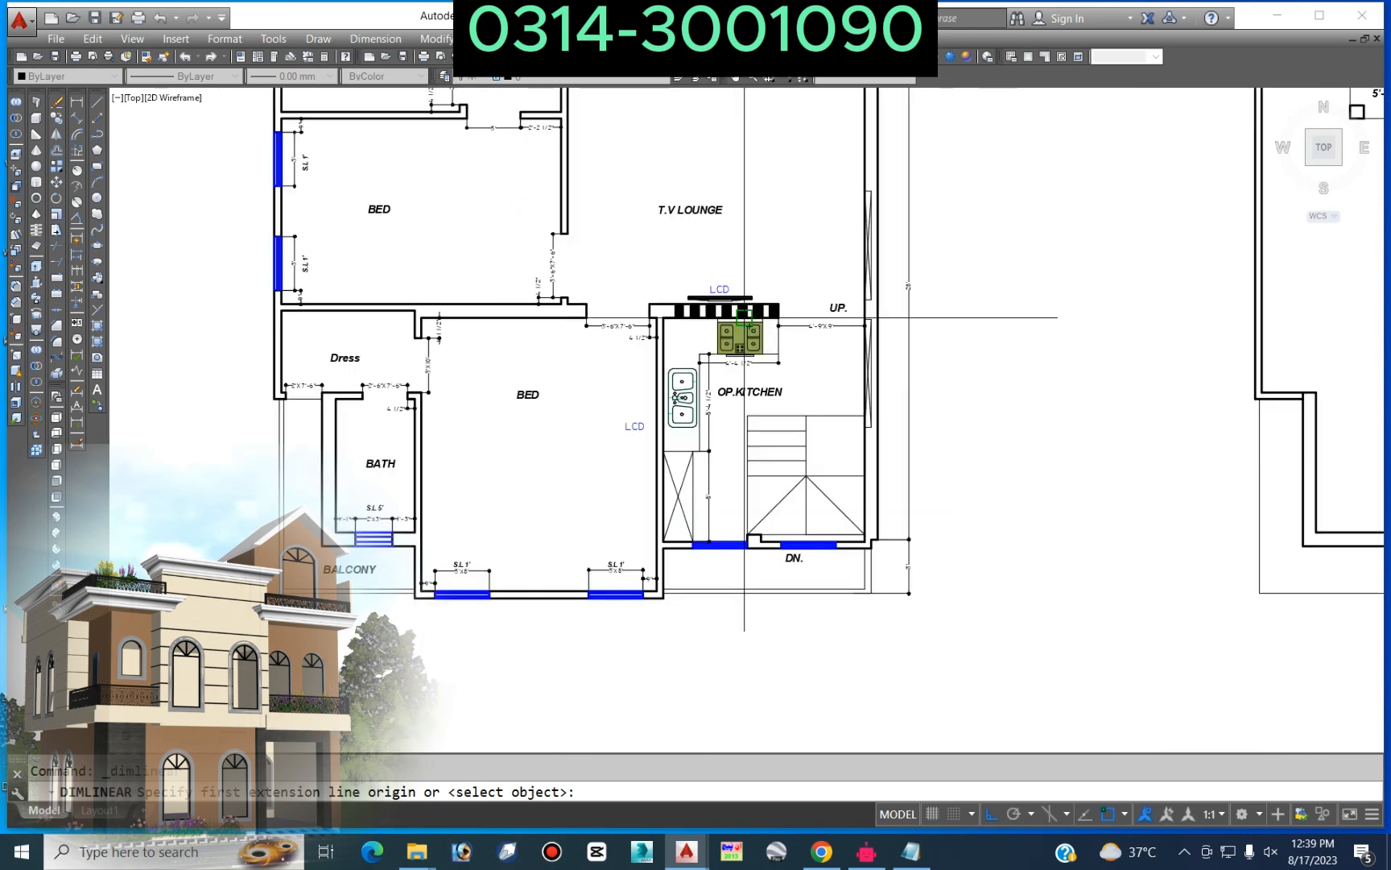
pyautogui.scroll(-2, 744, 317)
pyautogui.scroll(6, 782, 442)
pyautogui.click(883, 378)
pyautogui.click(884, 659)
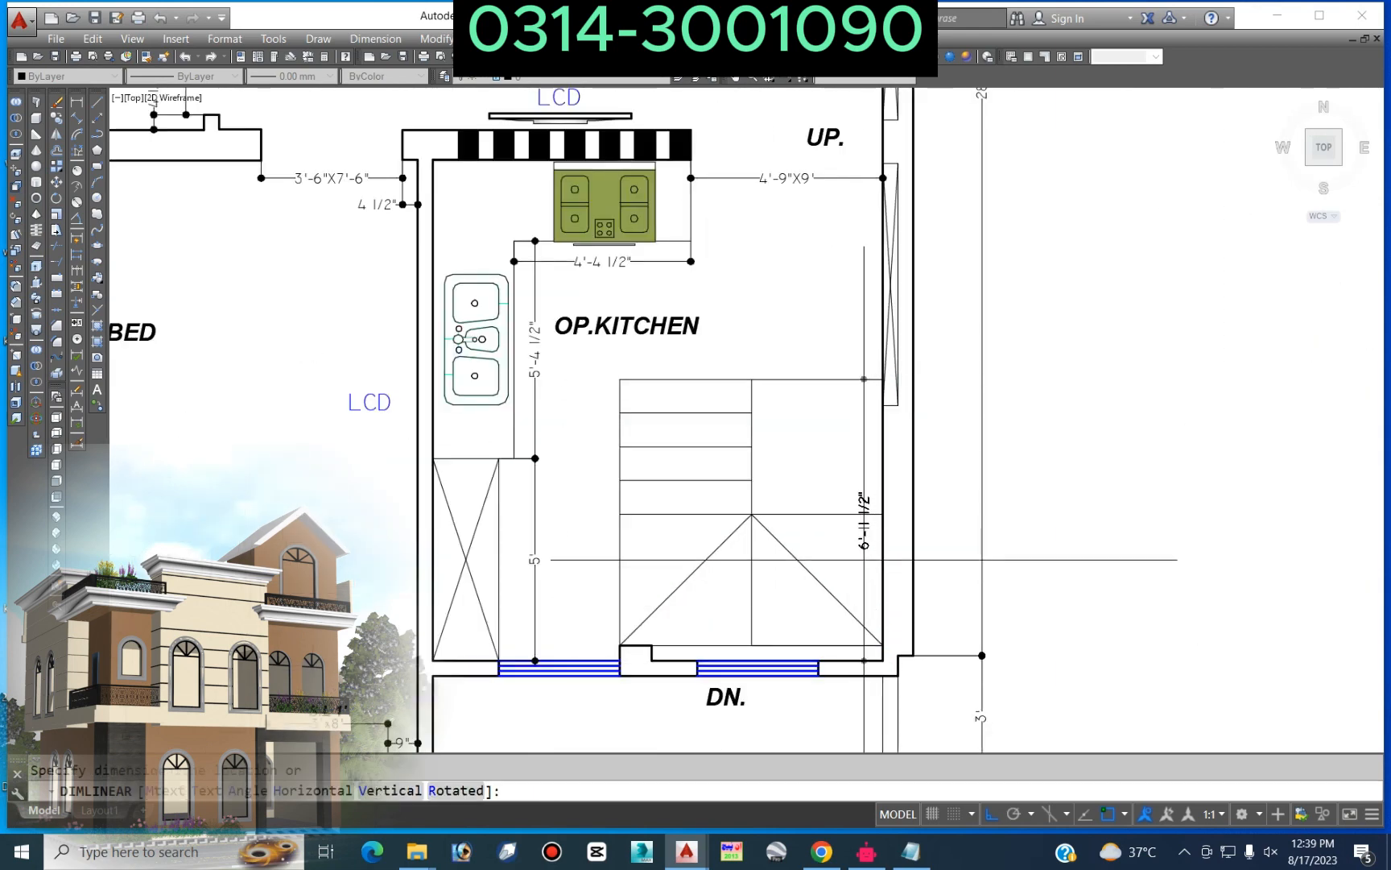
pyautogui.click(864, 560)
# Step: Add a vertical linear dimension along the kitchen side of the staircase
pyautogui.press('Return')
pyautogui.click(619, 644)
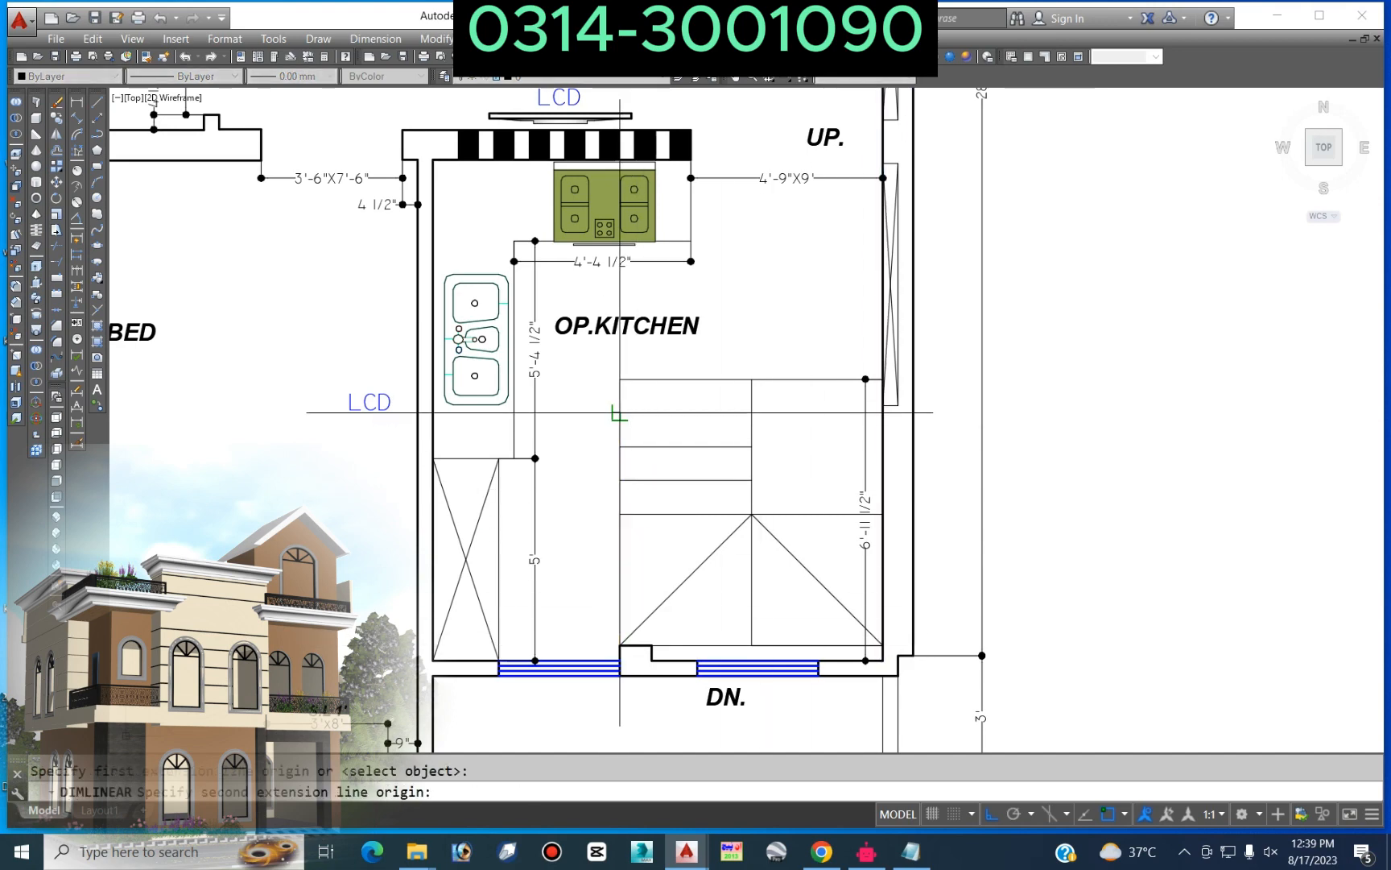
pyautogui.click(619, 379)
pyautogui.scroll(4, 622, 435)
pyautogui.click(612, 426)
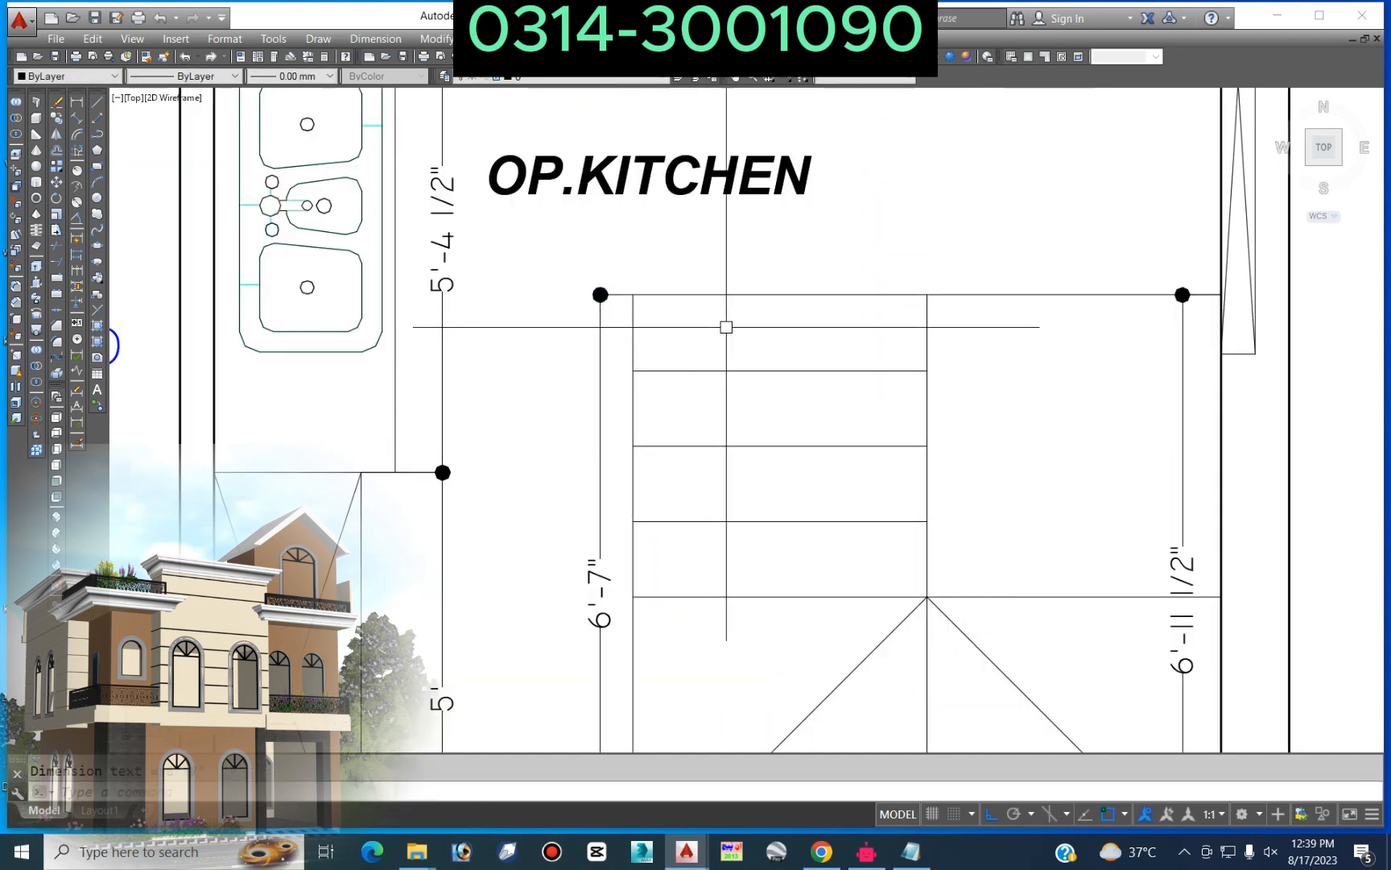
pyautogui.press('Escape')
# Step: Shift the vertical dimension on the kitchen side of the staircase slightly farther from the steps
pyautogui.scroll(-4, 665, 393)
pyautogui.scroll(4, 639, 360)
pyautogui.click(614, 391)
pyautogui.click(567, 395)
pyautogui.moveTo(667, 340); pyautogui.dragTo(688, 326, button='middle')
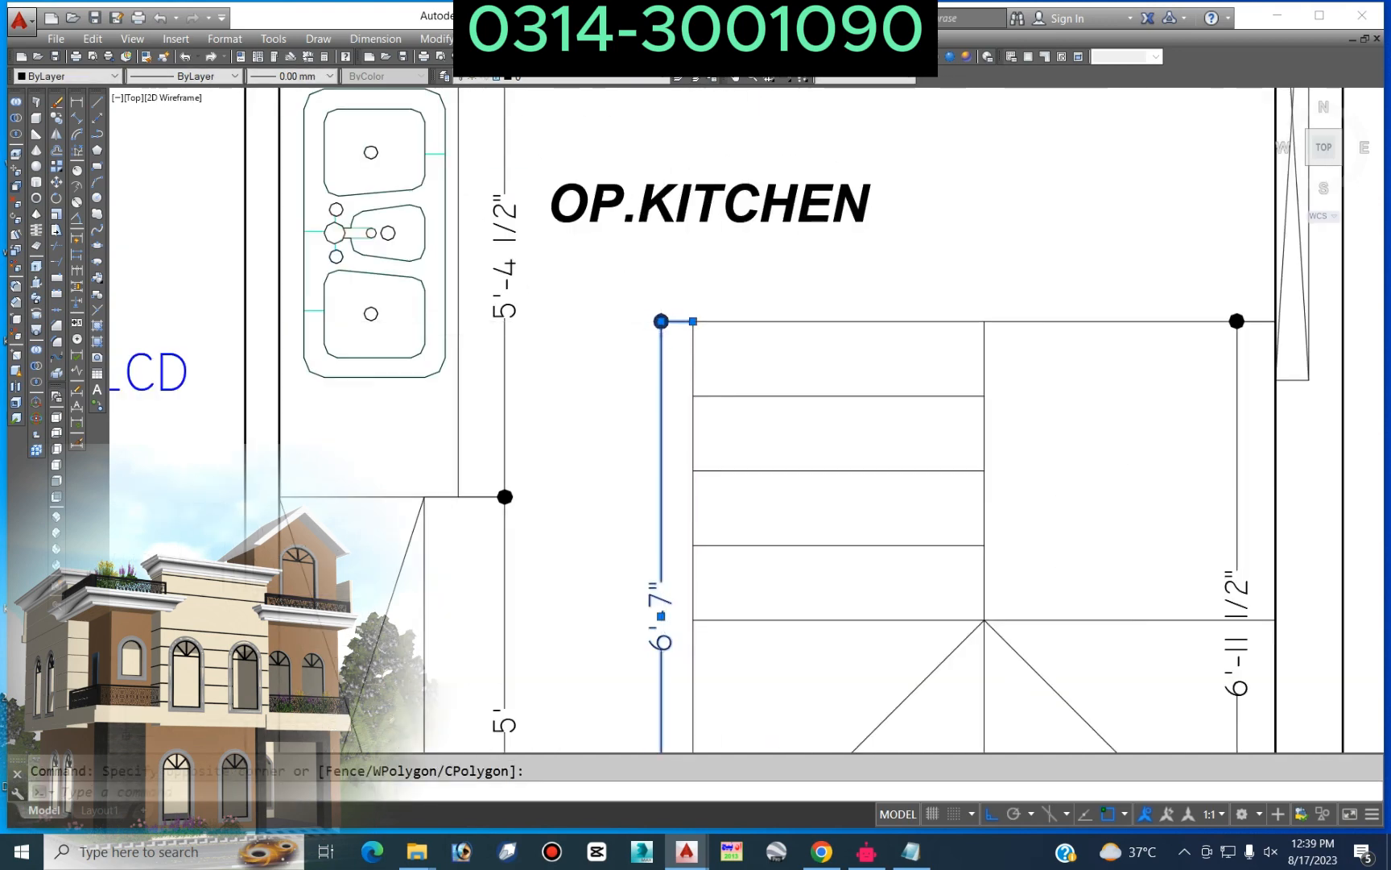
pyautogui.press('Escape')
# Step: Move the text of the stair dimension beside the outer wall upward, clear of the winder's horizontal line
pyautogui.scroll(-4, 767, 410)
pyautogui.scroll(3, 808, 394)
pyautogui.click(768, 411)
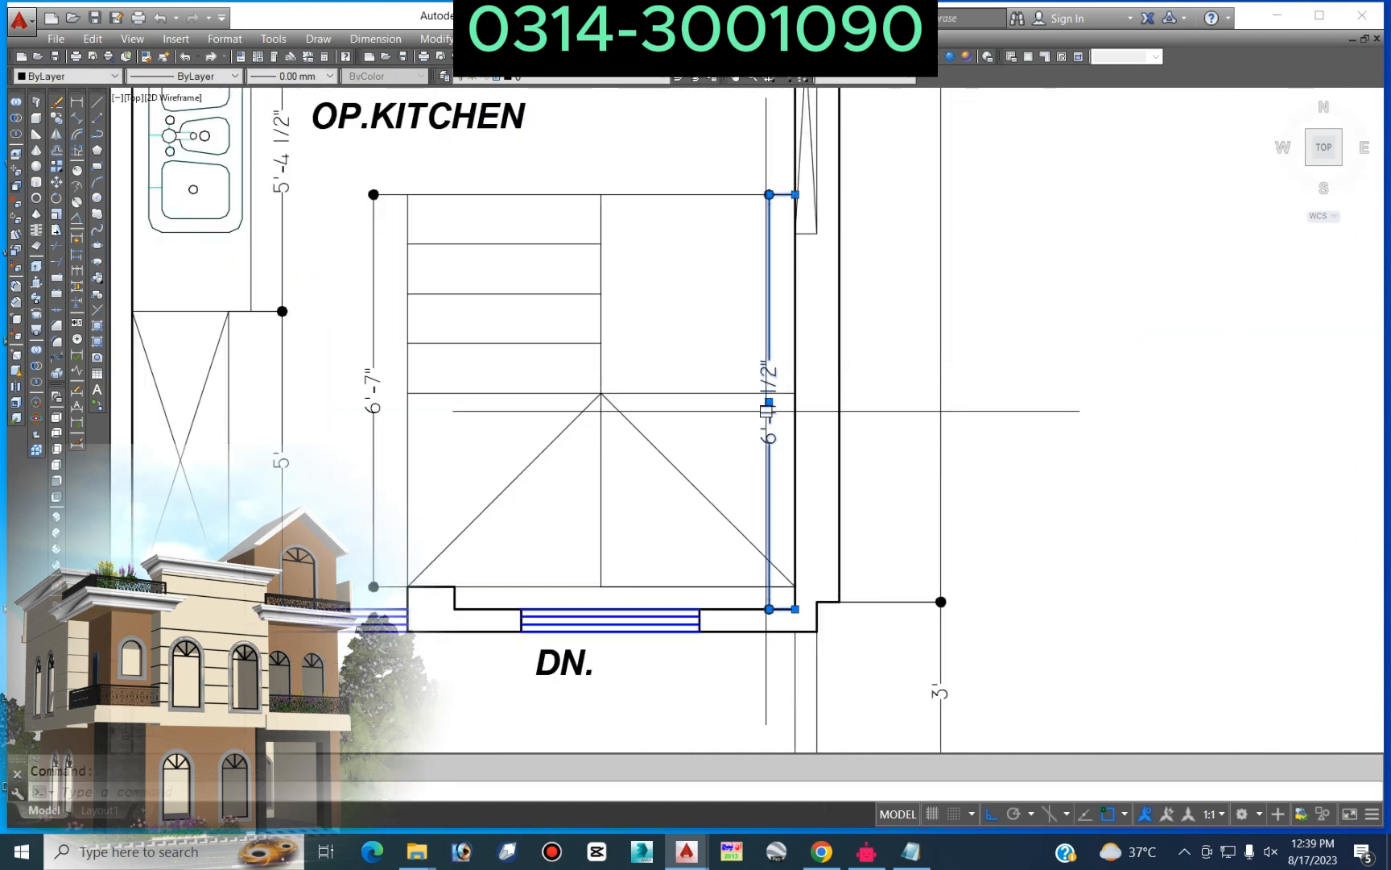
pyautogui.click(768, 403)
pyautogui.press('Escape')
pyautogui.scroll(-5, 916, 313)
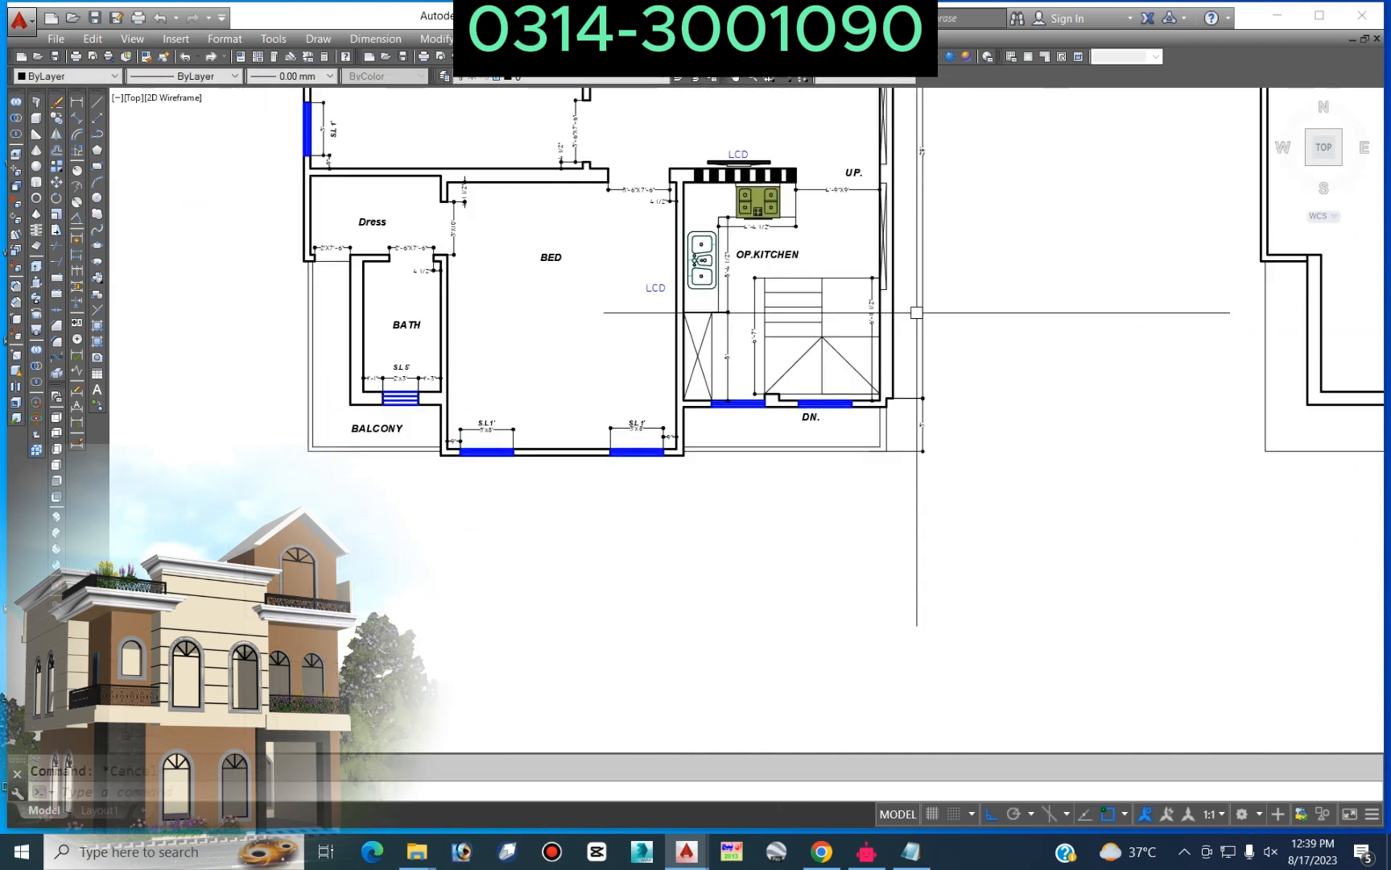
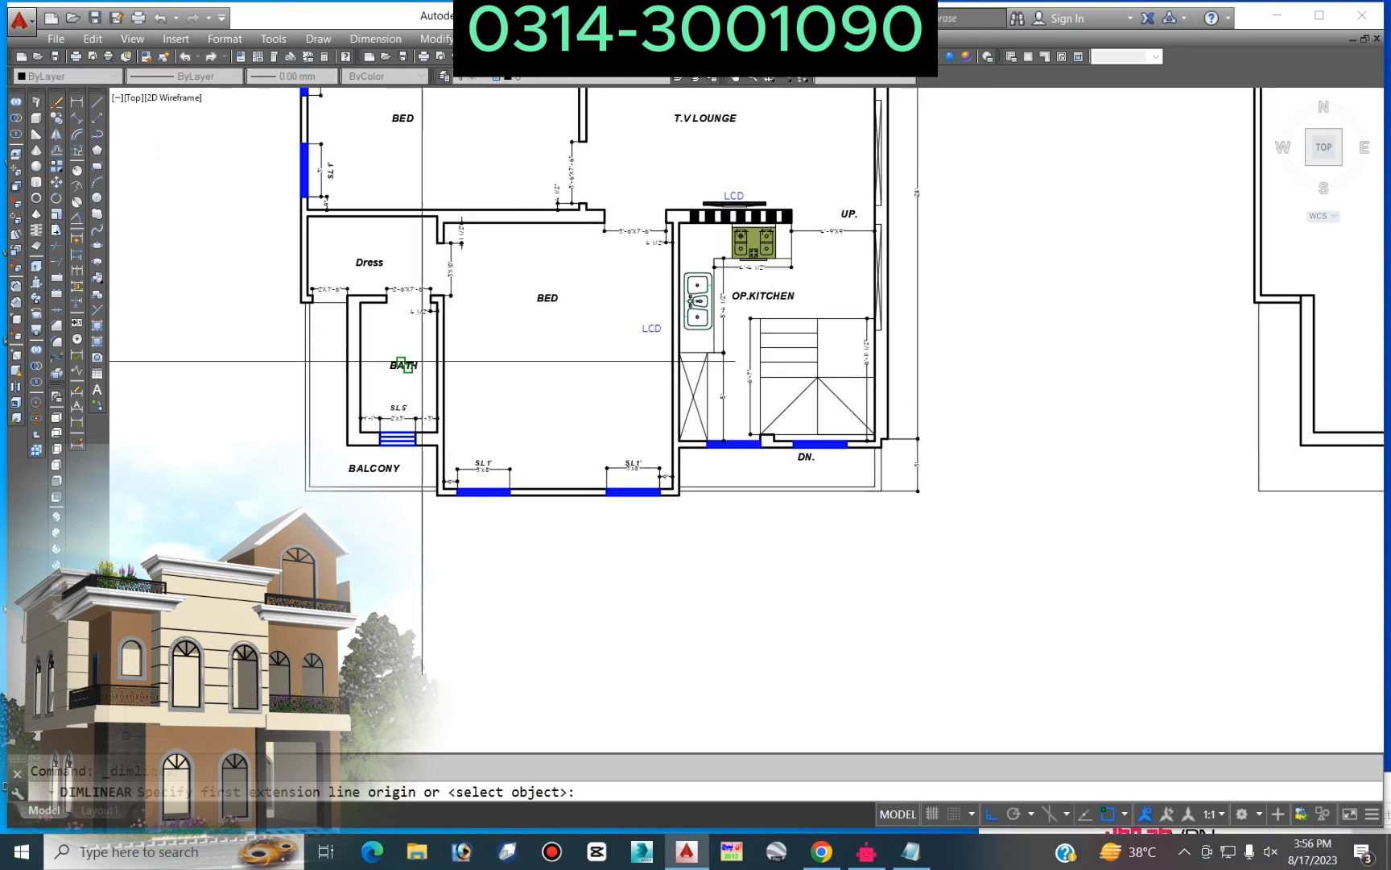
pyautogui.scroll(6, 797, 400)
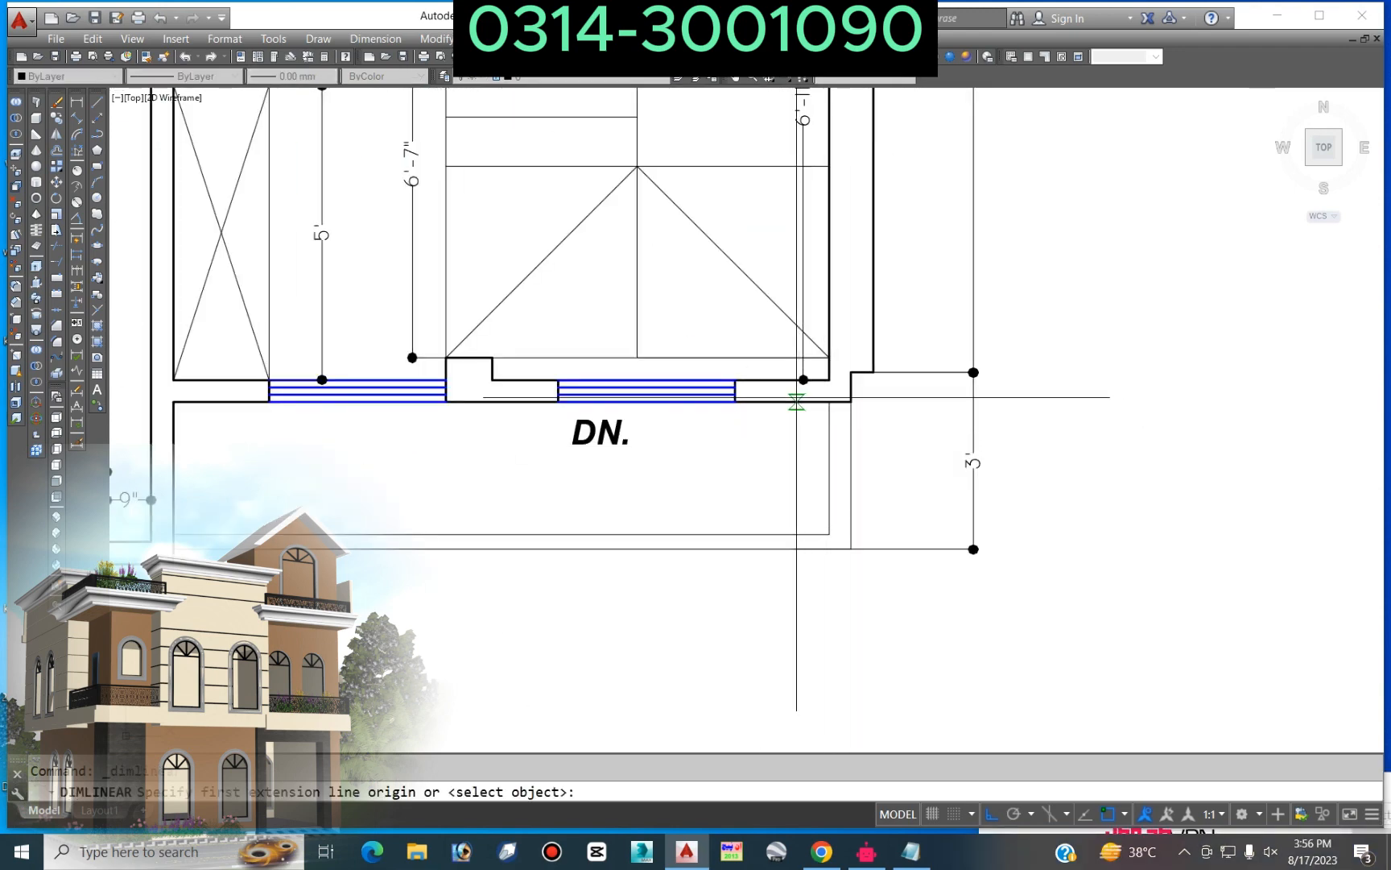
pyautogui.scroll(2, 801, 386)
pyautogui.click(866, 372)
pyautogui.press('Escape')
pyautogui.scroll(-3, 901, 395)
# Step: Copy the BED front window's 3'x8' and 9" dimensions with the S.L 1' label to the stair window above DN
pyautogui.write('c')
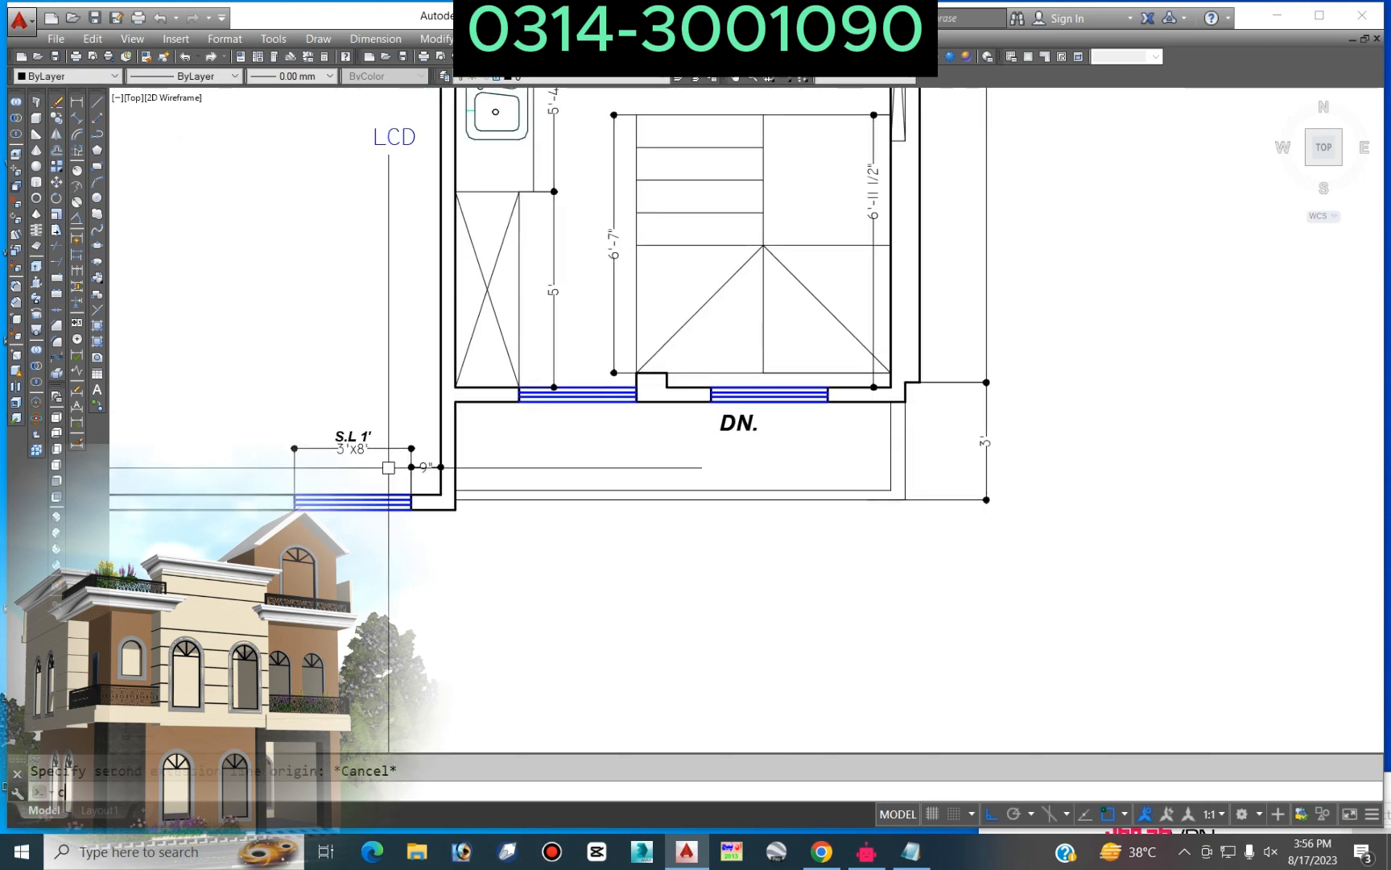
pyautogui.write('o')
pyautogui.press('space')
pyautogui.scroll(3, 402, 453)
pyautogui.click(435, 398)
pyautogui.click(214, 490)
pyautogui.press('space')
pyautogui.click(489, 544)
pyautogui.scroll(-4, 326, 543)
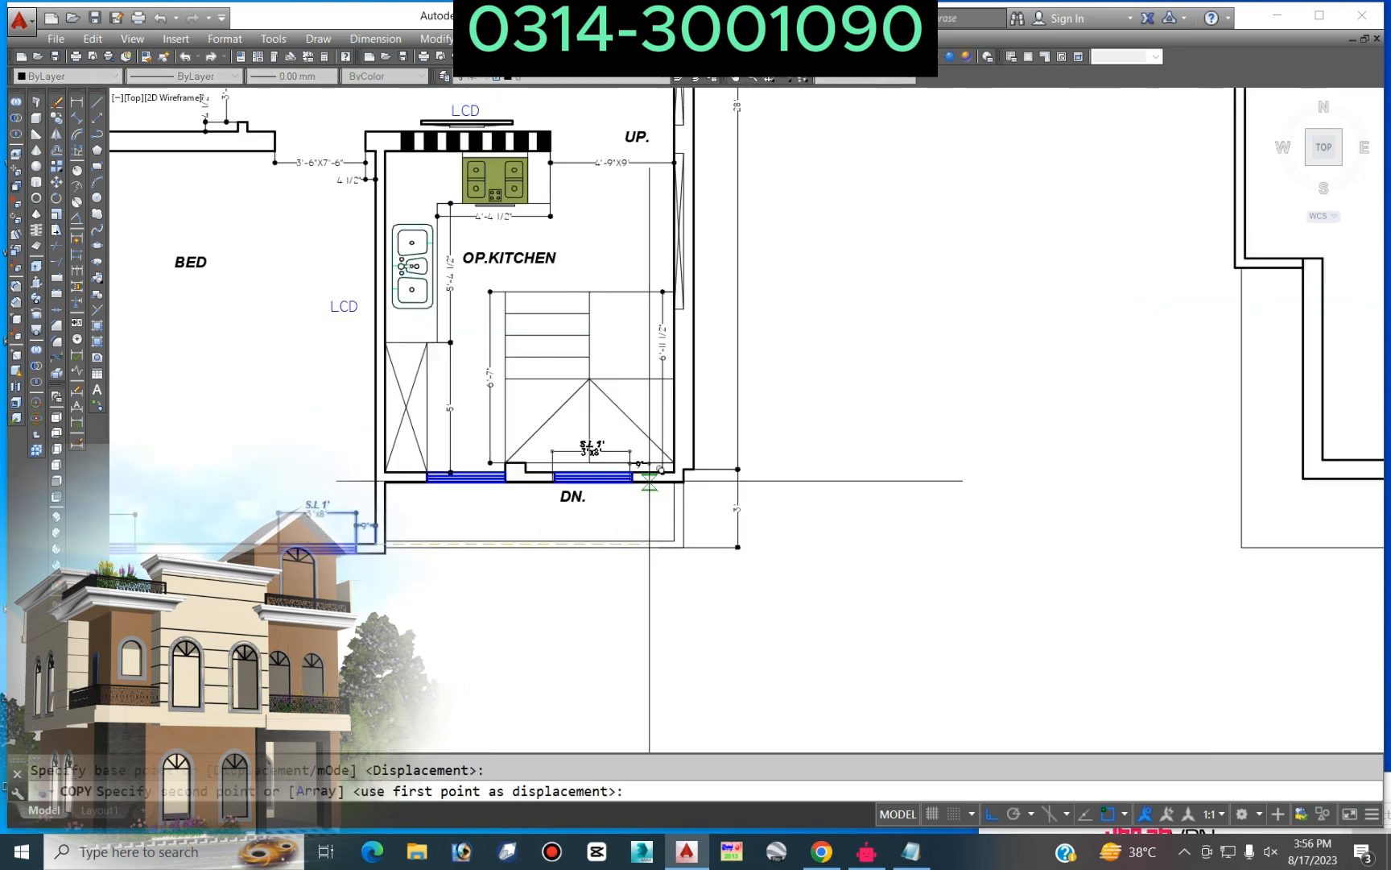
pyautogui.scroll(5, 644, 475)
pyautogui.press('Escape')
# Step: Stretch the shared end of the two copied dimensions to the stair window's right end
pyautogui.scroll(-3, 644, 475)
pyautogui.scroll(5, 637, 483)
pyautogui.click(626, 493)
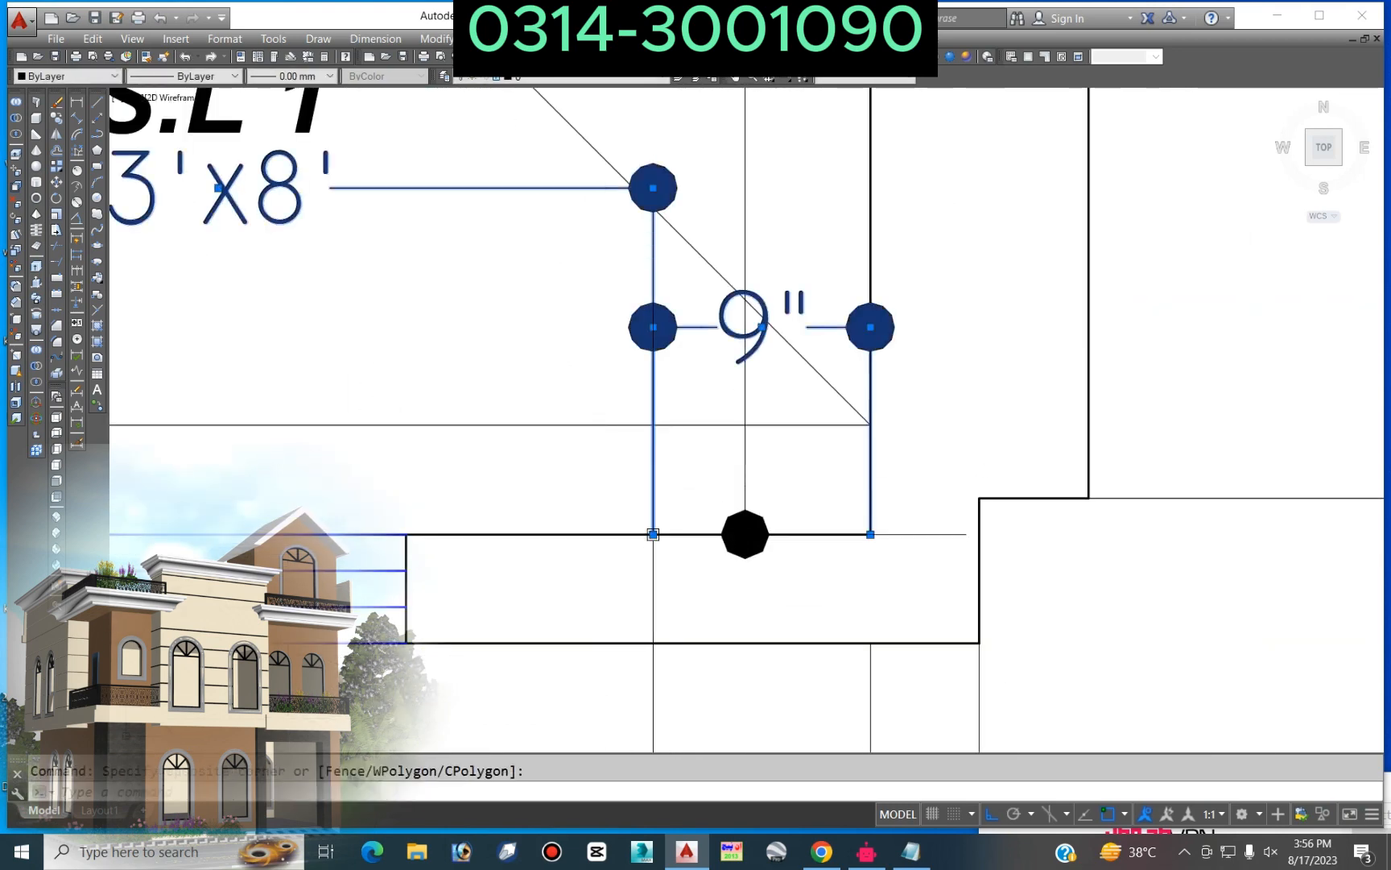
pyautogui.click(653, 533)
pyautogui.click(405, 534)
pyautogui.press('Escape')
# Step: Stretch the left end of the copied 3'x8' dimension to the stair window's left end
pyautogui.scroll(-3, 653, 467)
pyautogui.scroll(3, 277, 483)
pyautogui.click(278, 484)
pyautogui.click(213, 481)
pyautogui.click(257, 513)
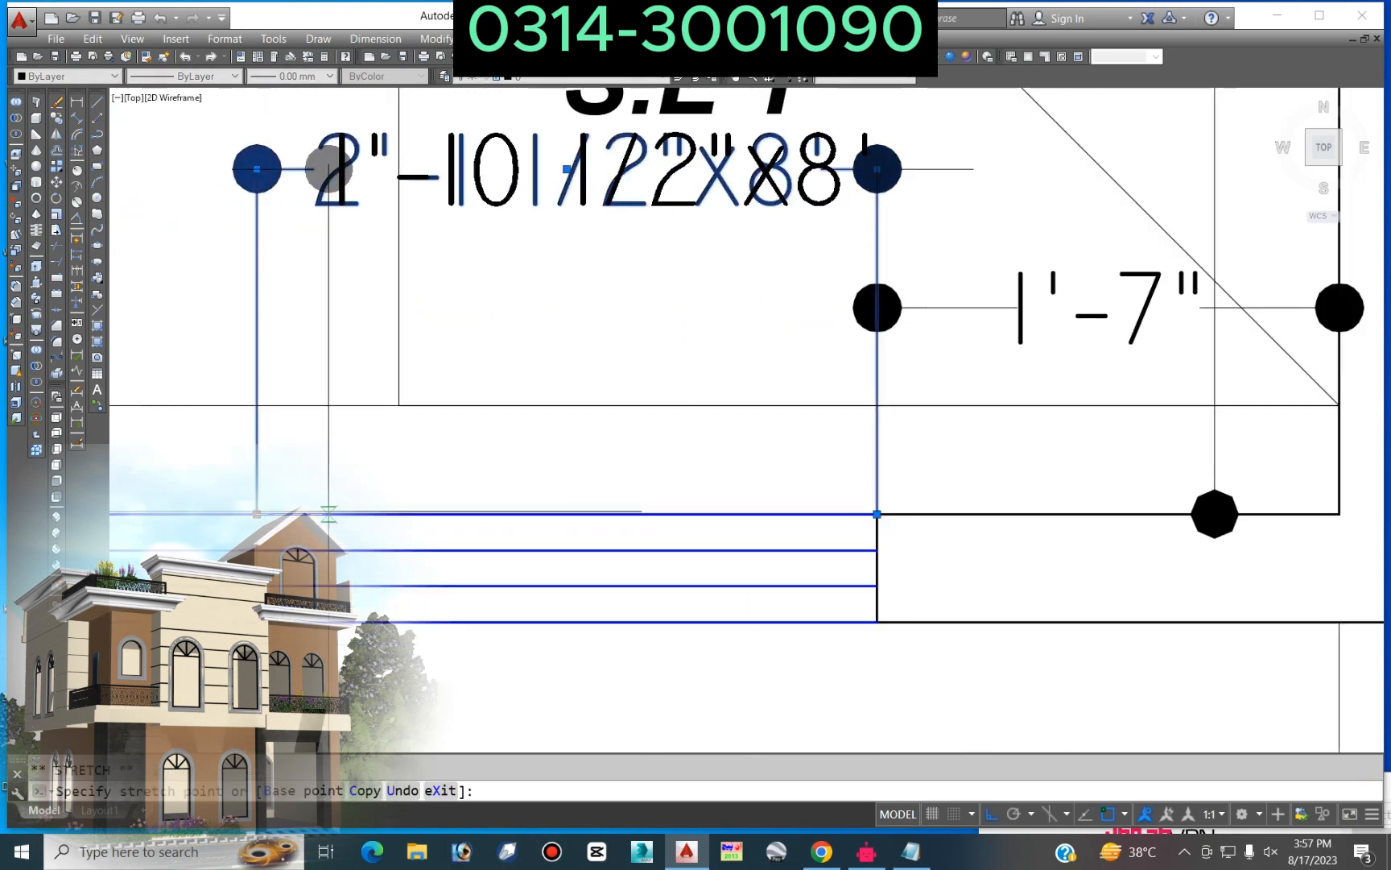
pyautogui.scroll(-3, 529, 477)
pyautogui.click(296, 341)
pyautogui.press('Escape')
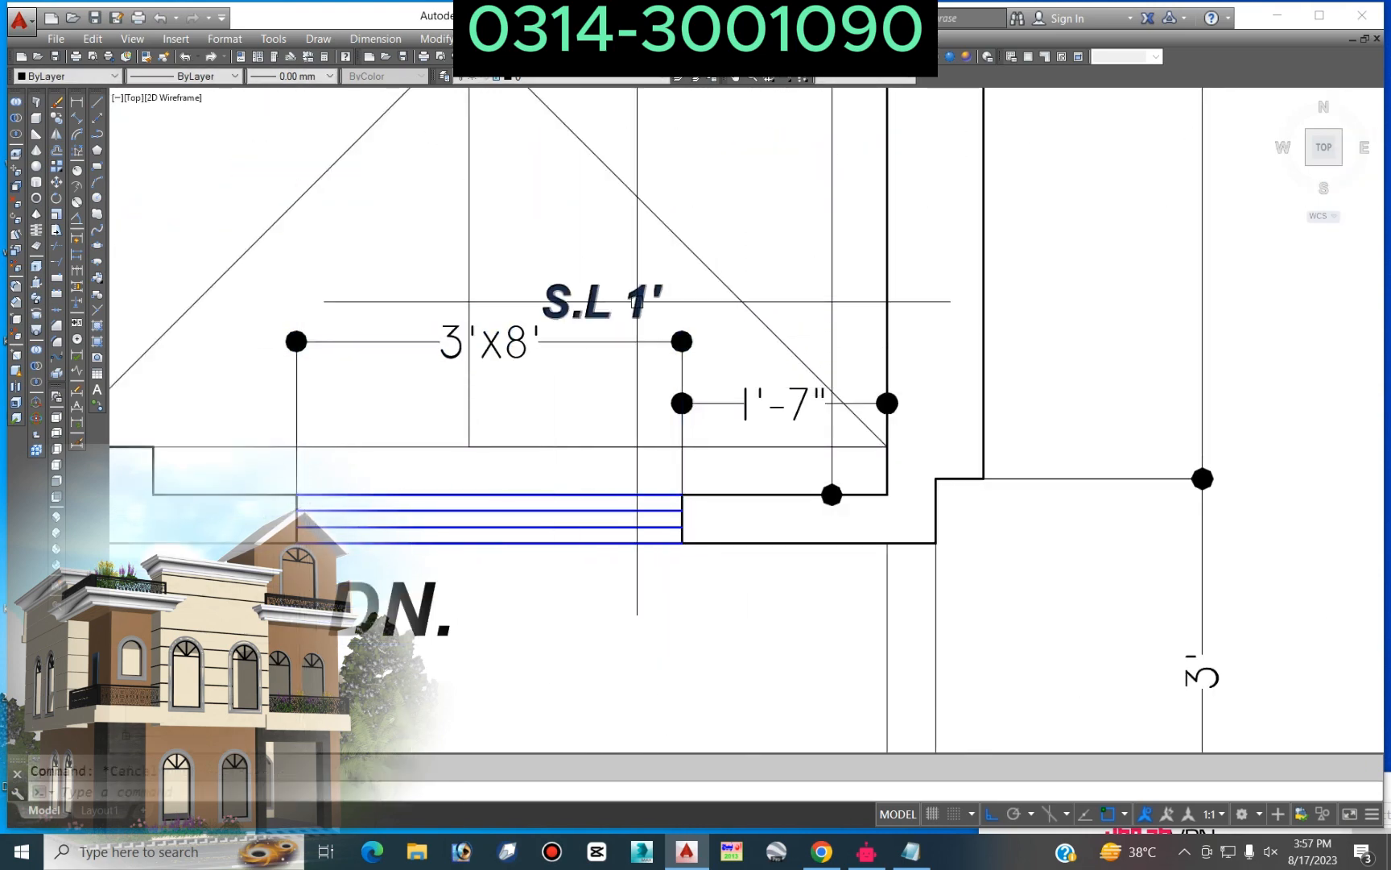
pyautogui.scroll(-3, 630, 298)
pyautogui.scroll(2, 806, 362)
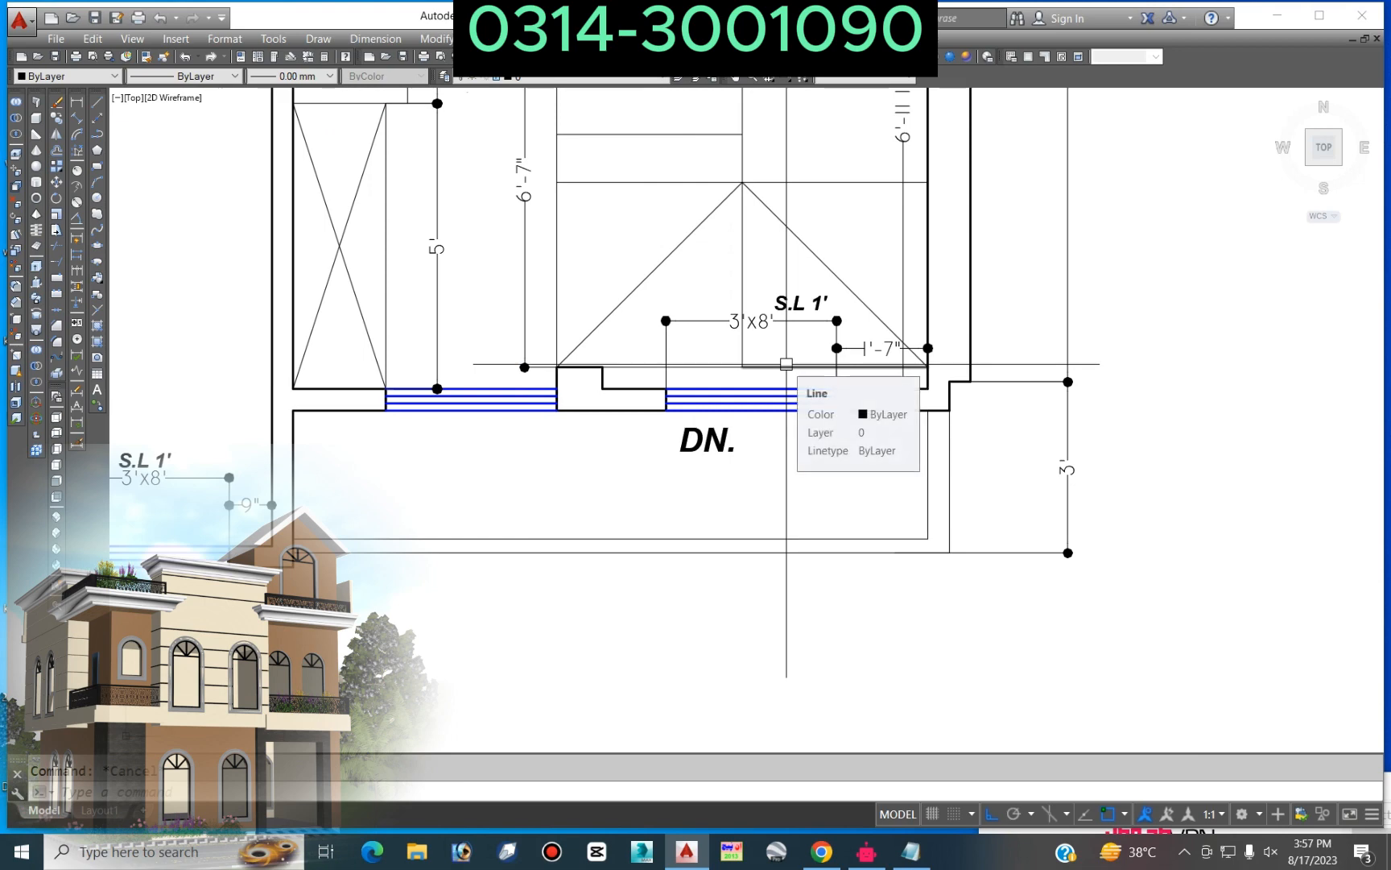
# Step: Copy the 3'x8' and 9" dimensions of the BED's left front window to the kitchen window beside the stair
pyautogui.write('co')
pyautogui.press('Return')
pyautogui.scroll(-3, 900, 378)
pyautogui.scroll(3, 394, 441)
pyautogui.click(400, 401)
pyautogui.click(358, 423)
pyautogui.press('Return')
pyautogui.scroll(4, 369, 431)
pyautogui.click(348, 447)
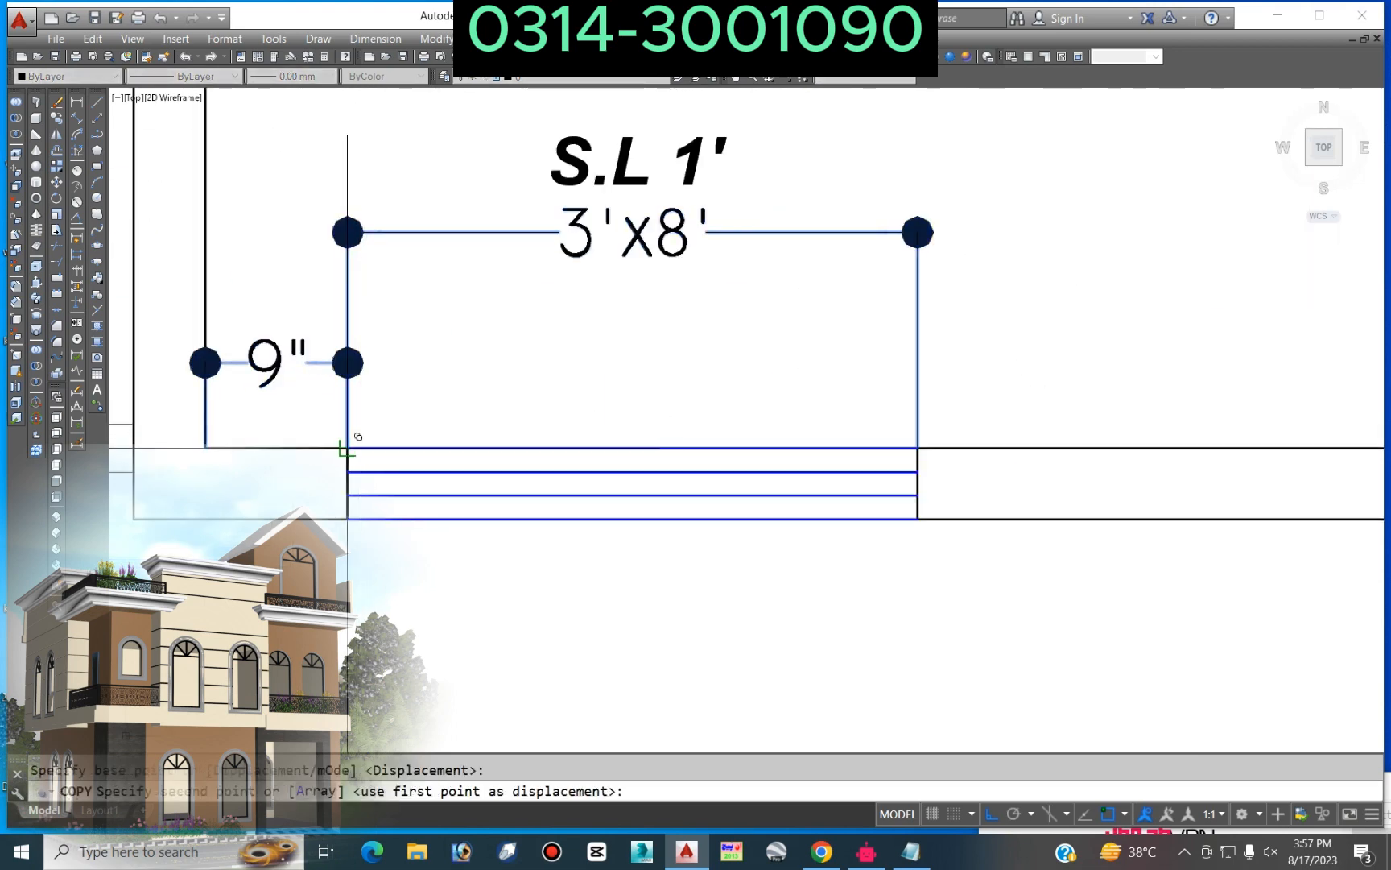
pyautogui.scroll(-9, 387, 439)
pyautogui.scroll(5, 813, 403)
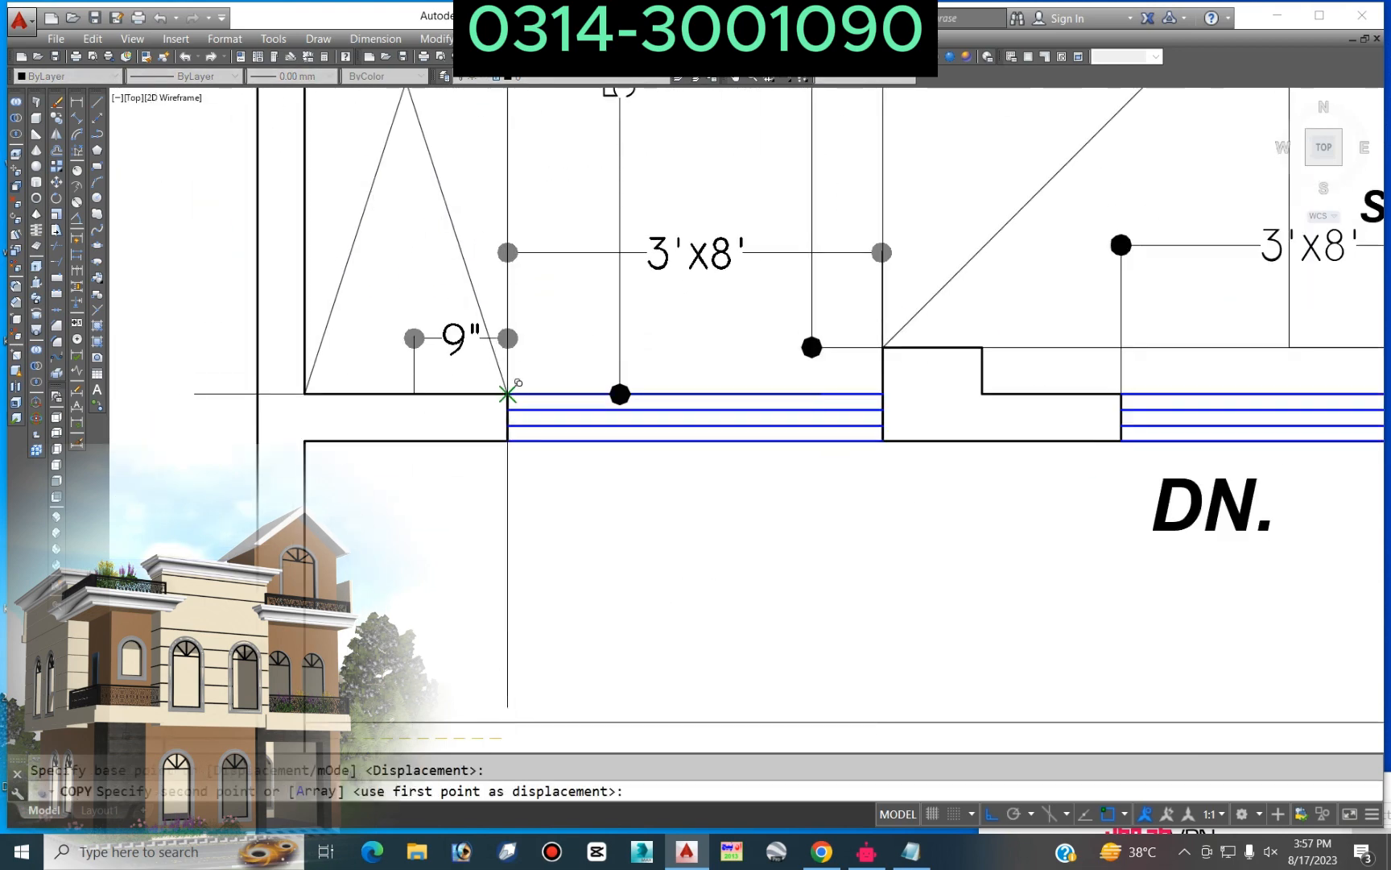
pyautogui.click(506, 388)
pyautogui.scroll(-4, 970, 311)
pyautogui.press('Escape')
# Step: Copy the stair window's S.L 1' label to above the kitchen window's 3'x8' dimension
pyautogui.scroll(-2, 970, 310)
pyautogui.press('Return')
pyautogui.click(1101, 280)
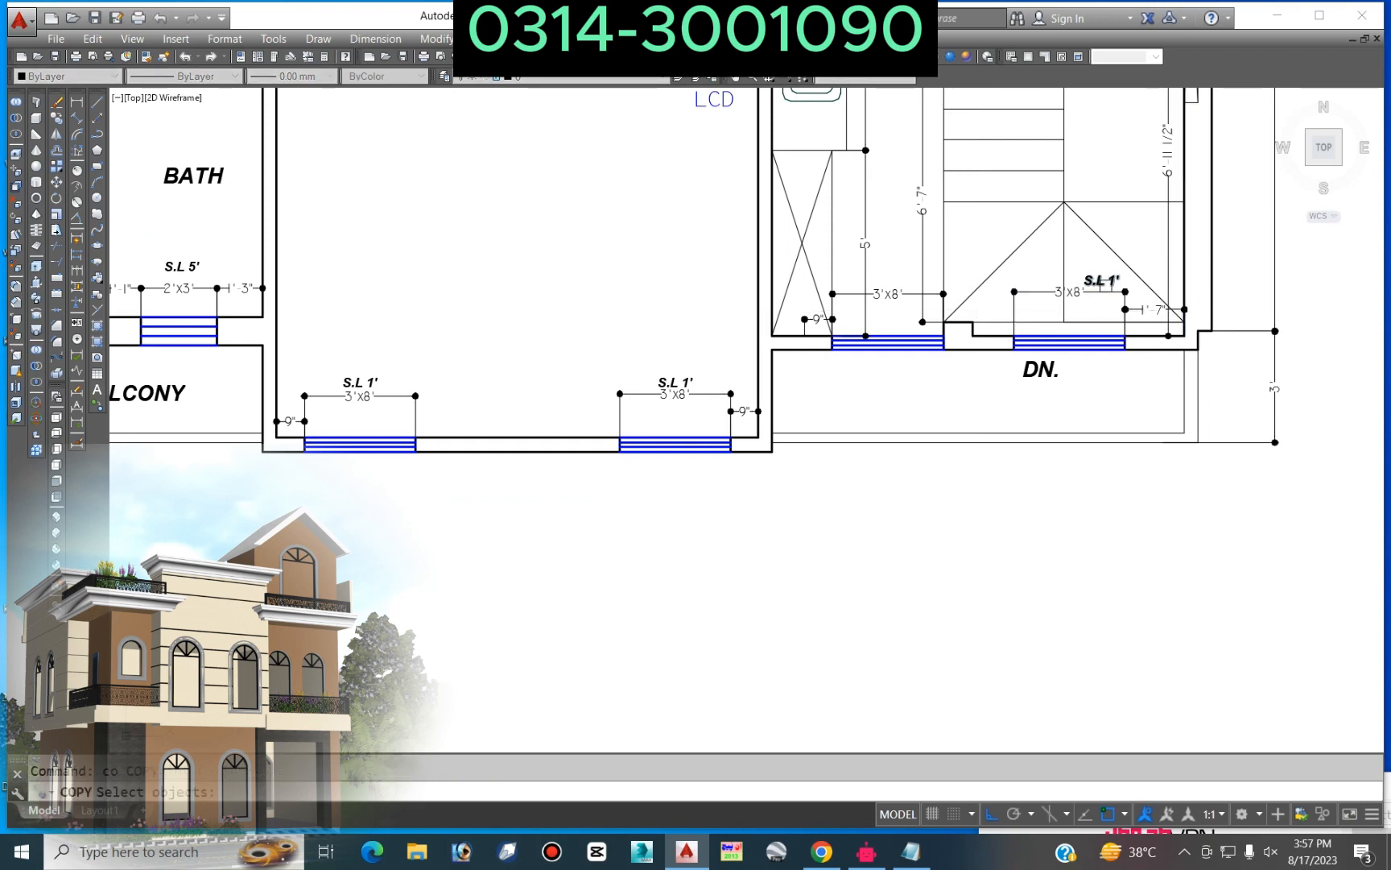
pyautogui.press('Return')
pyautogui.click(1085, 441)
pyautogui.click(879, 458)
pyautogui.press('Escape')
# Step: Stretch the left end of the copied 9" dimension to the kitchen's inner wall corner
pyautogui.scroll(4, 828, 298)
pyautogui.scroll(3, 827, 299)
pyautogui.click(732, 404)
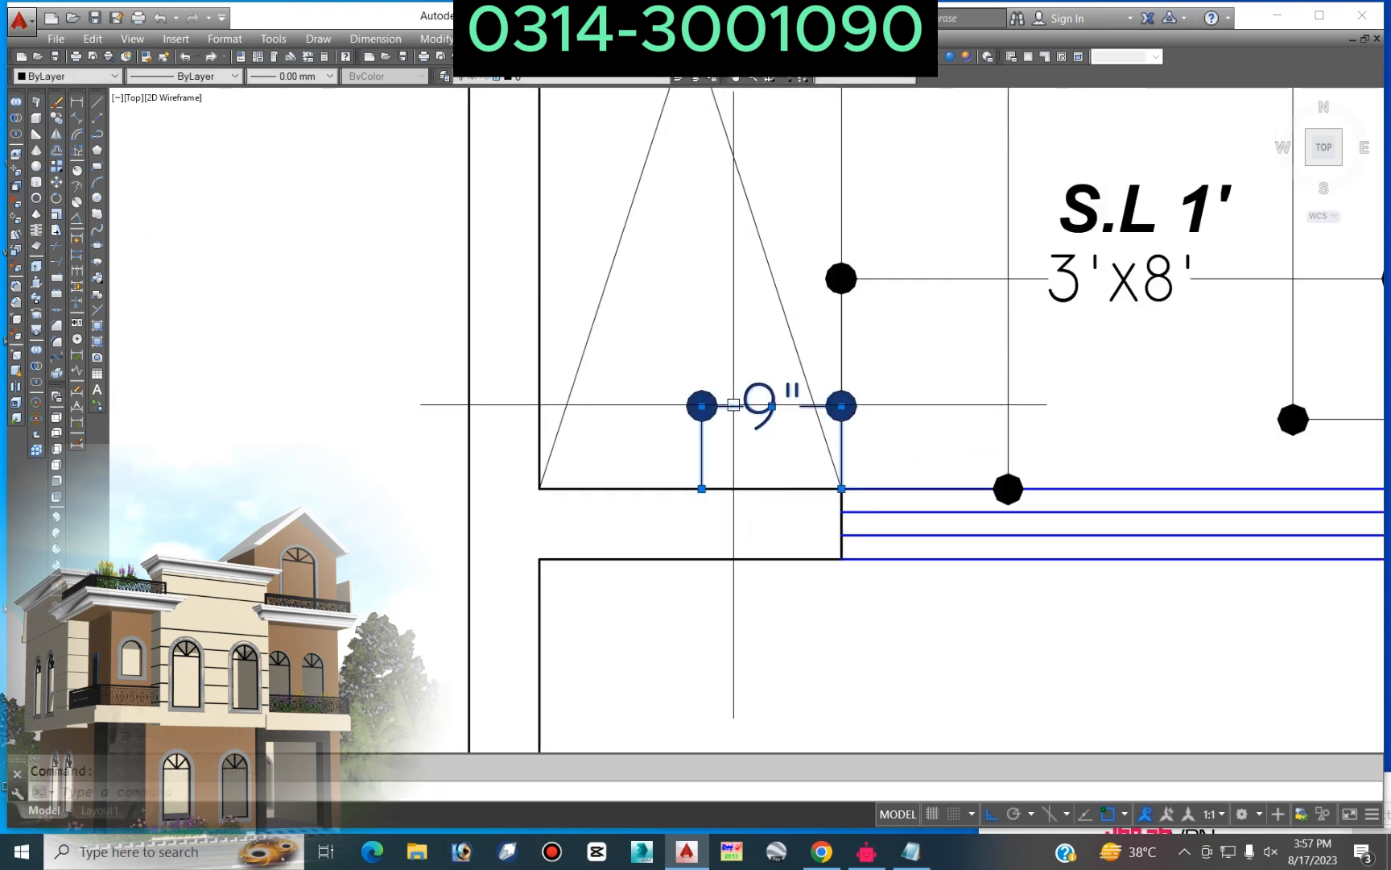
pyautogui.click(702, 488)
pyautogui.click(539, 488)
pyautogui.scroll(-3, 607, 452)
pyautogui.press('Escape')
pyautogui.scroll(-2, 603, 431)
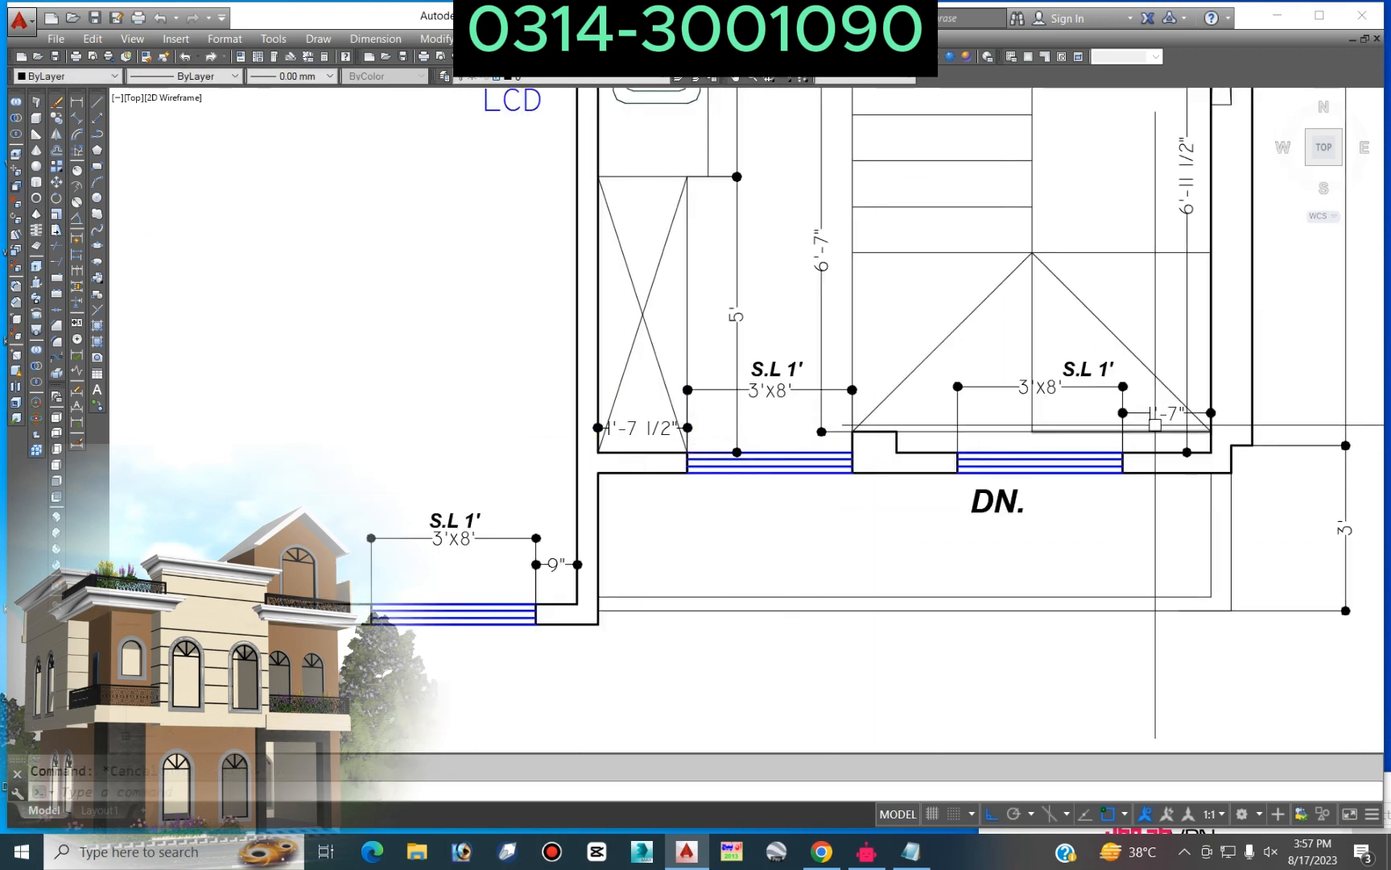
# Step: Dimension the depth of the pier projection between the kitchen and stair windows
pyautogui.click(77, 102)
pyautogui.scroll(4, 951, 386)
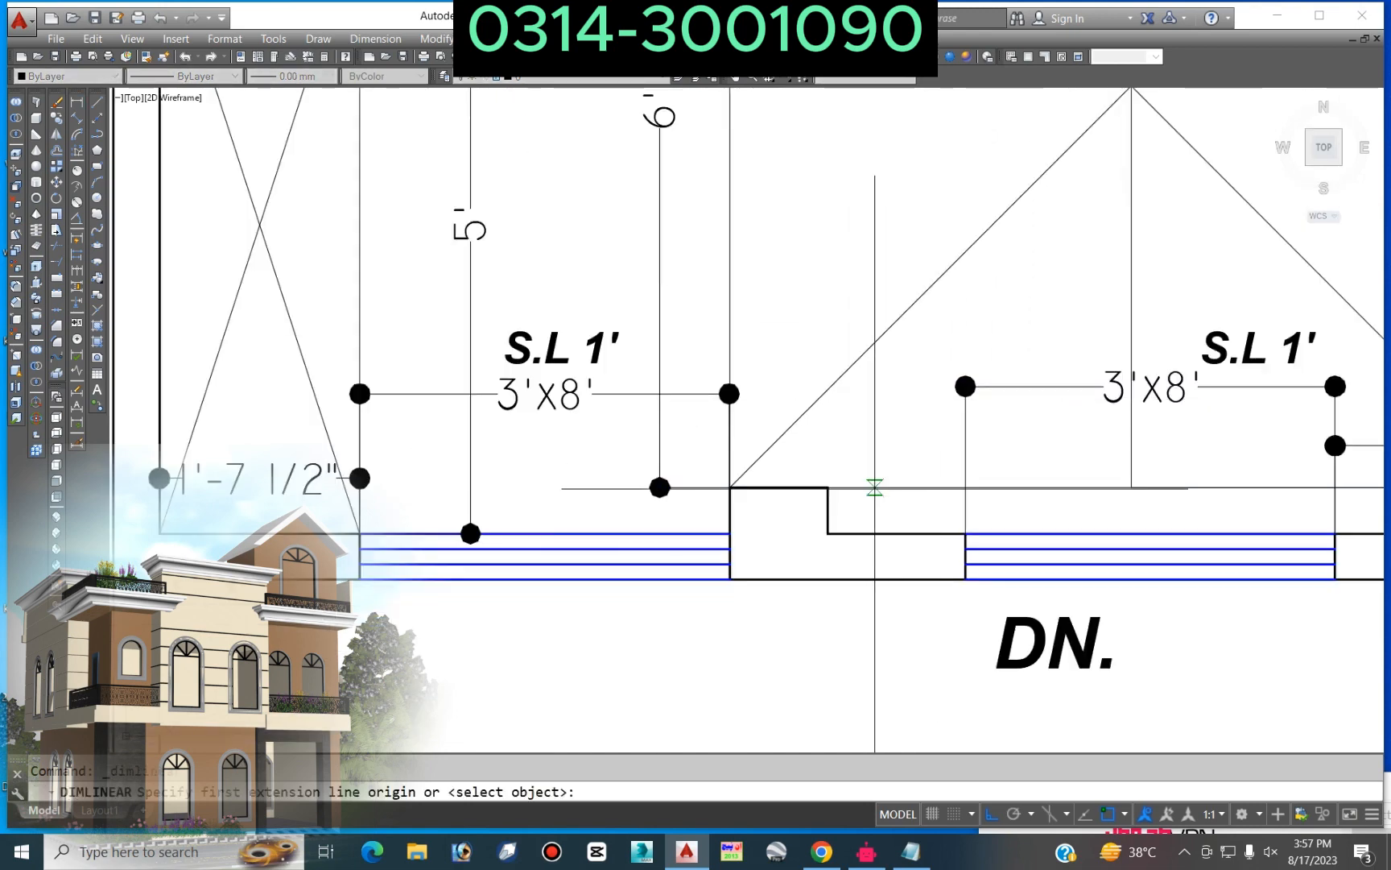
pyautogui.click(877, 487)
pyautogui.click(885, 531)
pyautogui.click(897, 453)
# Step: Dimension the pier projection's width and move the dimension text to the right of the pier
pyautogui.press('Return')
pyautogui.click(730, 487)
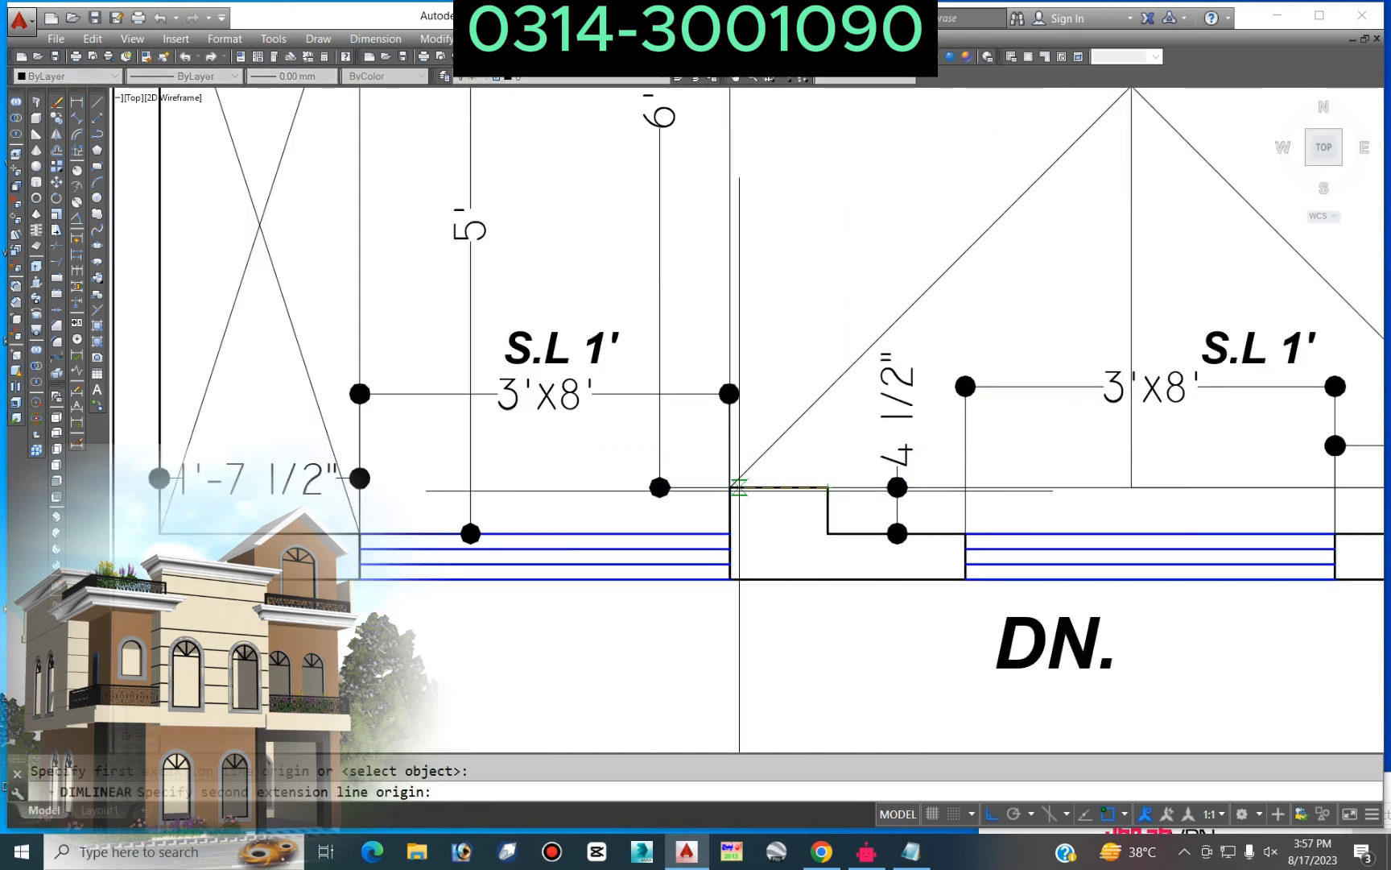
pyautogui.click(828, 487)
pyautogui.click(826, 291)
pyautogui.click(679, 279)
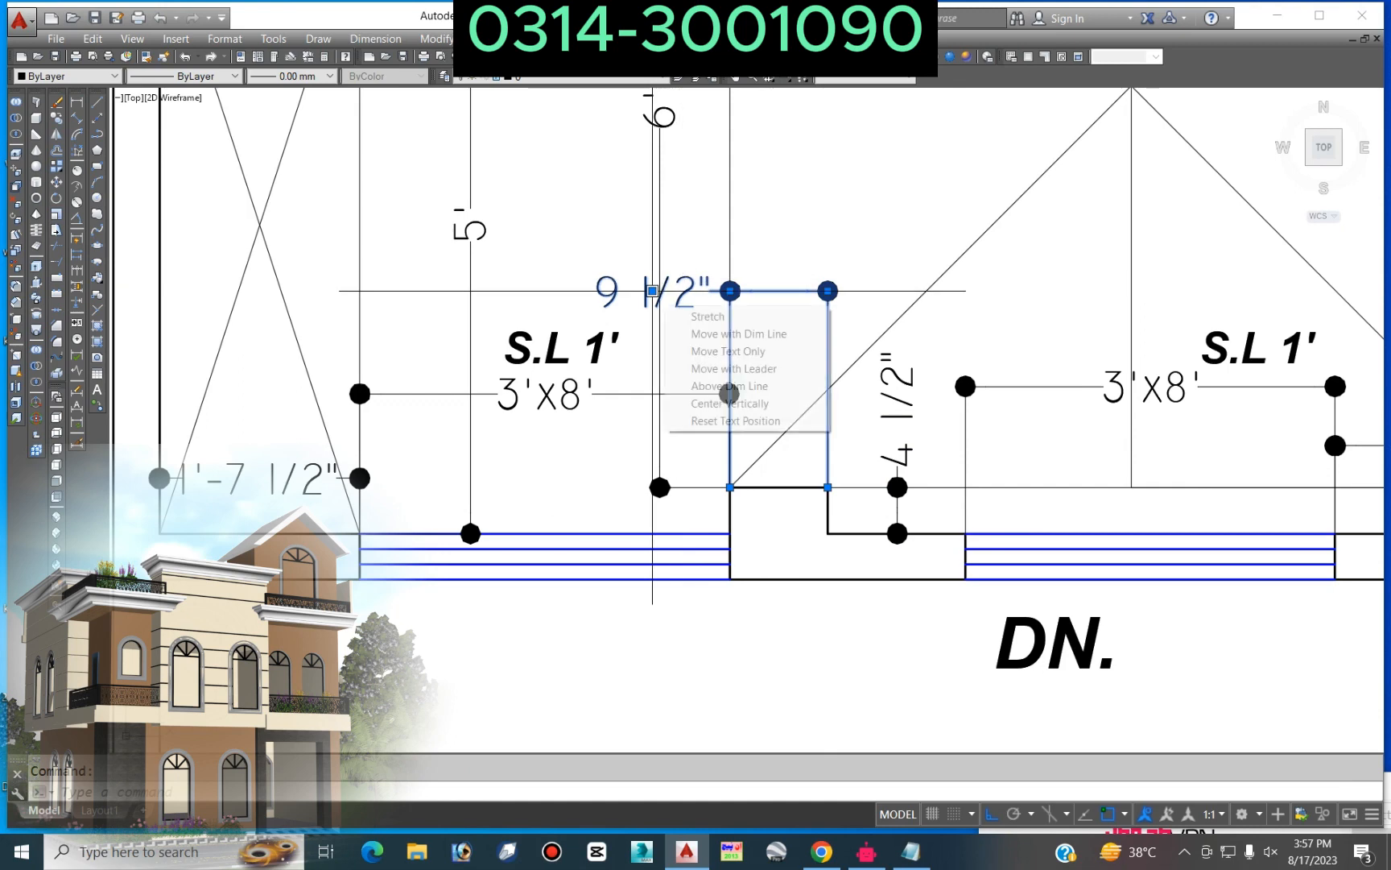
pyautogui.click(652, 290)
pyautogui.click(906, 291)
pyautogui.press('Escape')
# Step: Stretch the right side of the pier projection 0.5" inward to narrow it
pyautogui.press('Return')
pyautogui.scroll(2, 875, 492)
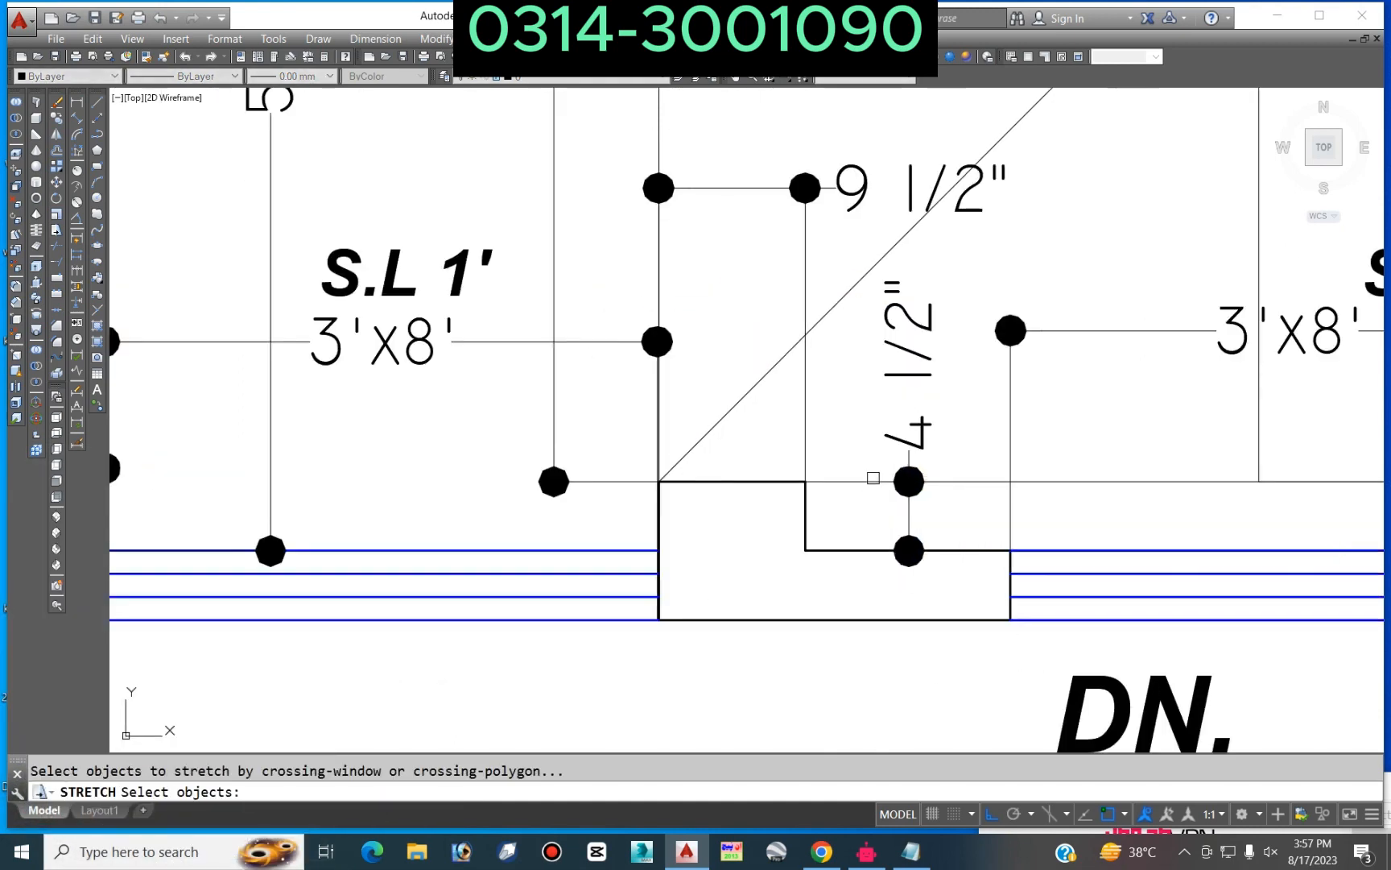
pyautogui.click(845, 448)
pyautogui.click(783, 641)
pyautogui.press('Return')
pyautogui.click(862, 678)
pyautogui.write('.5')
pyautogui.press('Return')
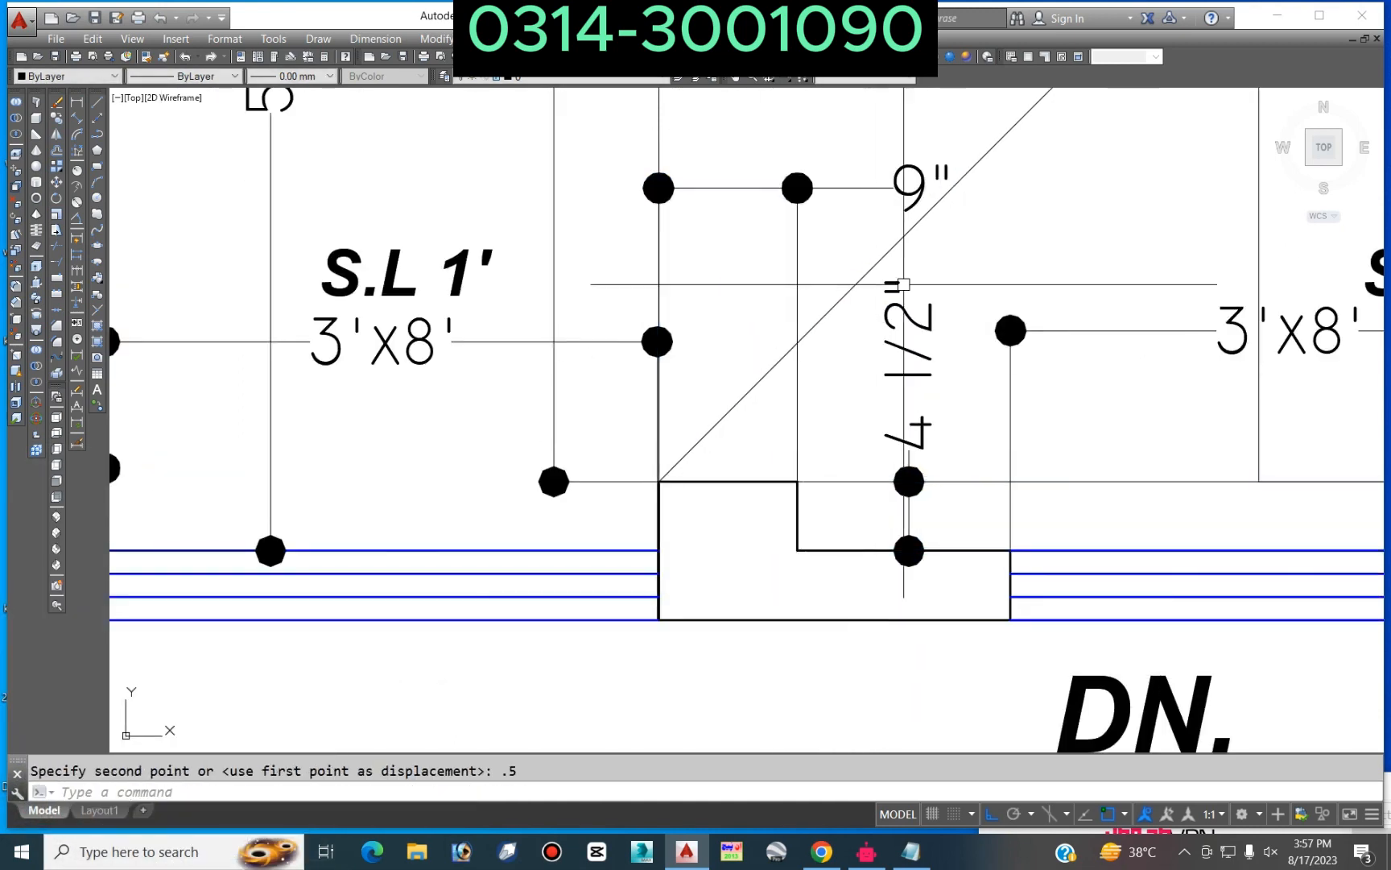
# Step: Centre the pier width dimension's text and lower its dimension line level with the kitchen window's 3'x8' dimension
pyautogui.click(914, 170)
pyautogui.click(923, 188)
pyautogui.click(732, 175)
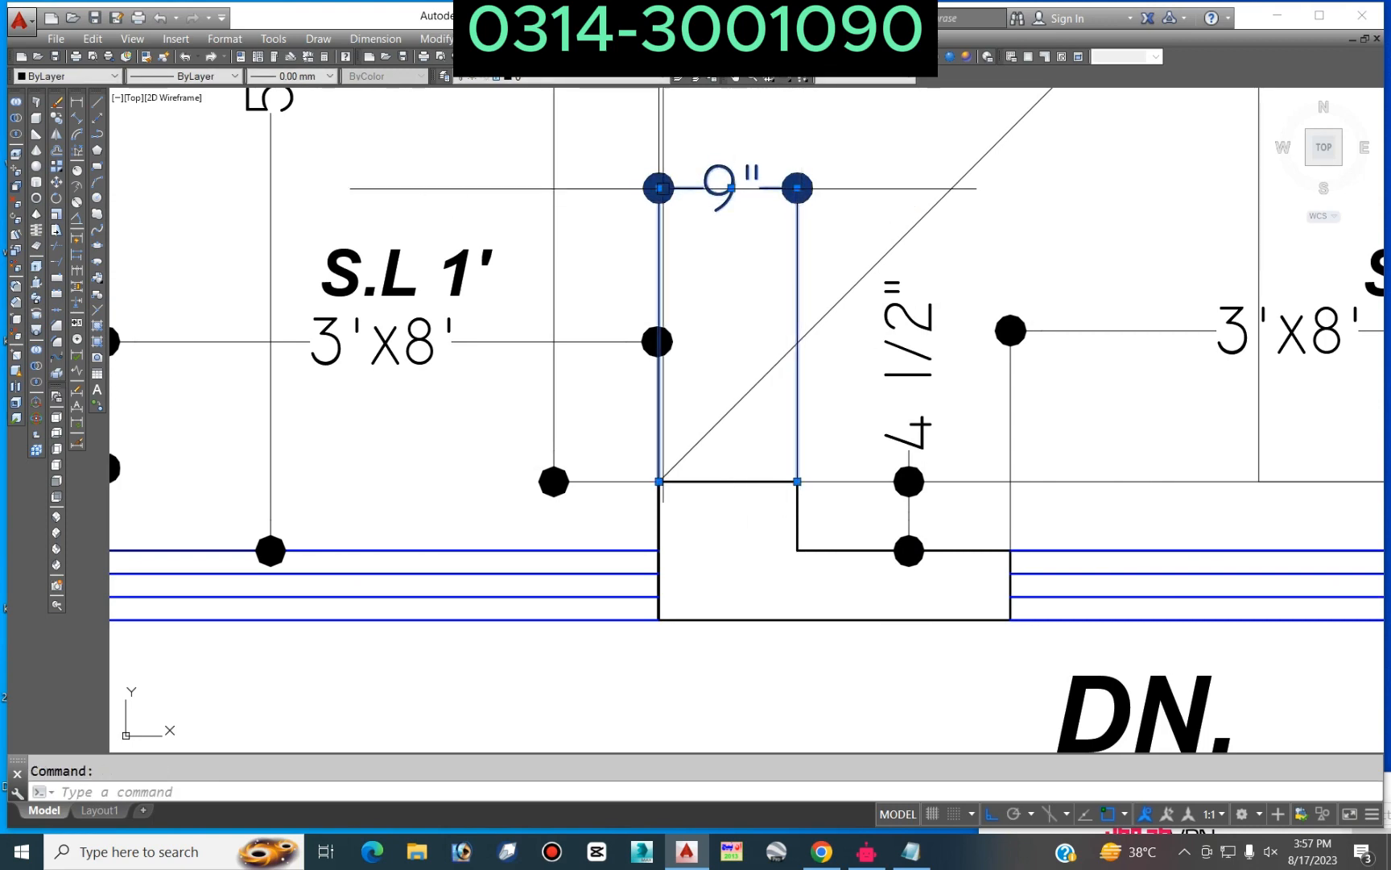
pyautogui.click(797, 187)
pyautogui.click(801, 333)
pyautogui.press('Escape')
pyautogui.scroll(-4, 673, 339)
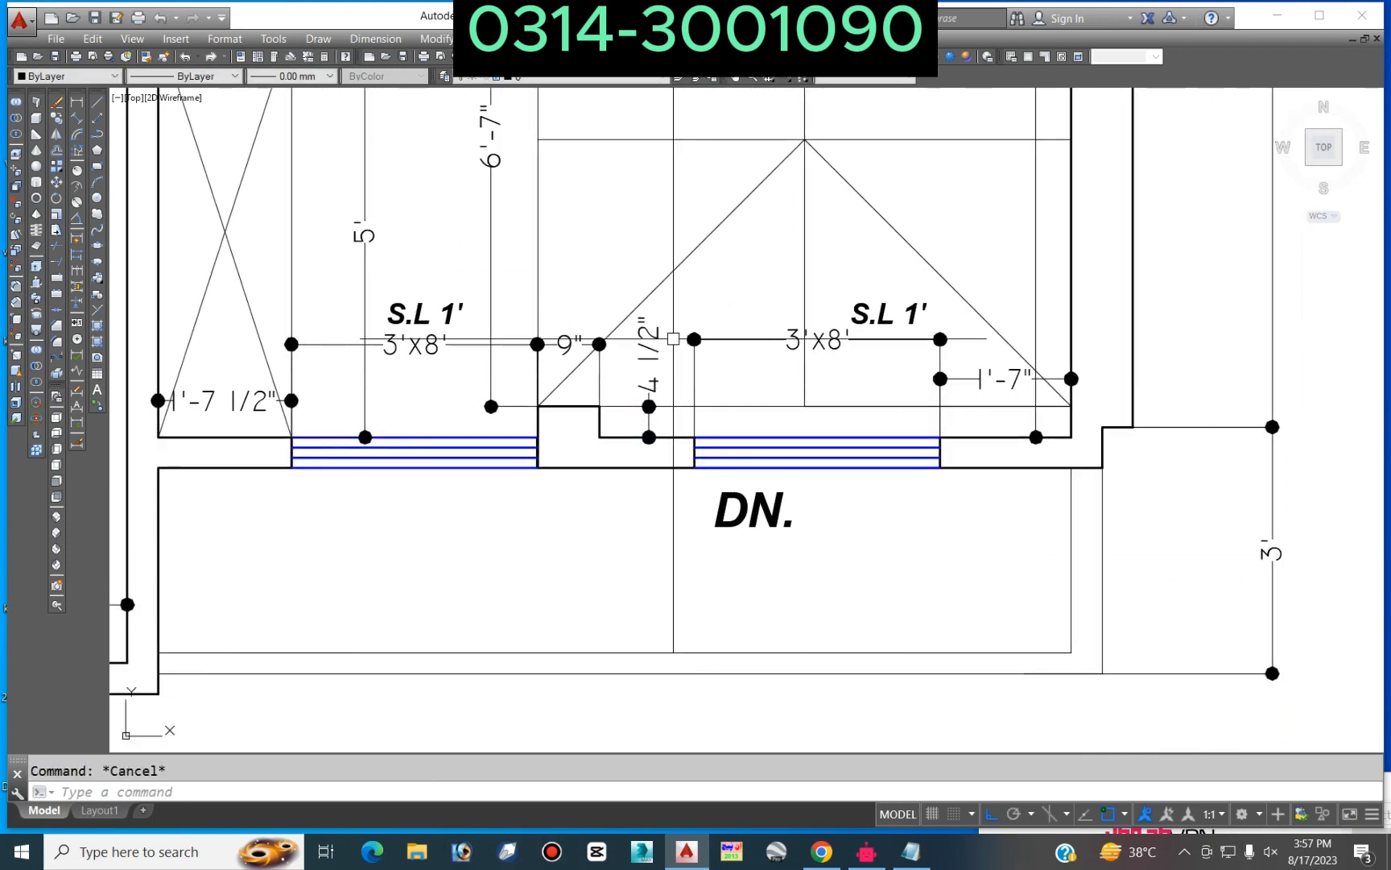
# Step: Dimension the outer wall length between the kitchen window and the stair window, below the wall
pyautogui.scroll(3, 724, 416)
pyautogui.moveTo(723, 417); pyautogui.dragTo(797, 425, button='middle')
pyautogui.scroll(-3, 797, 424)
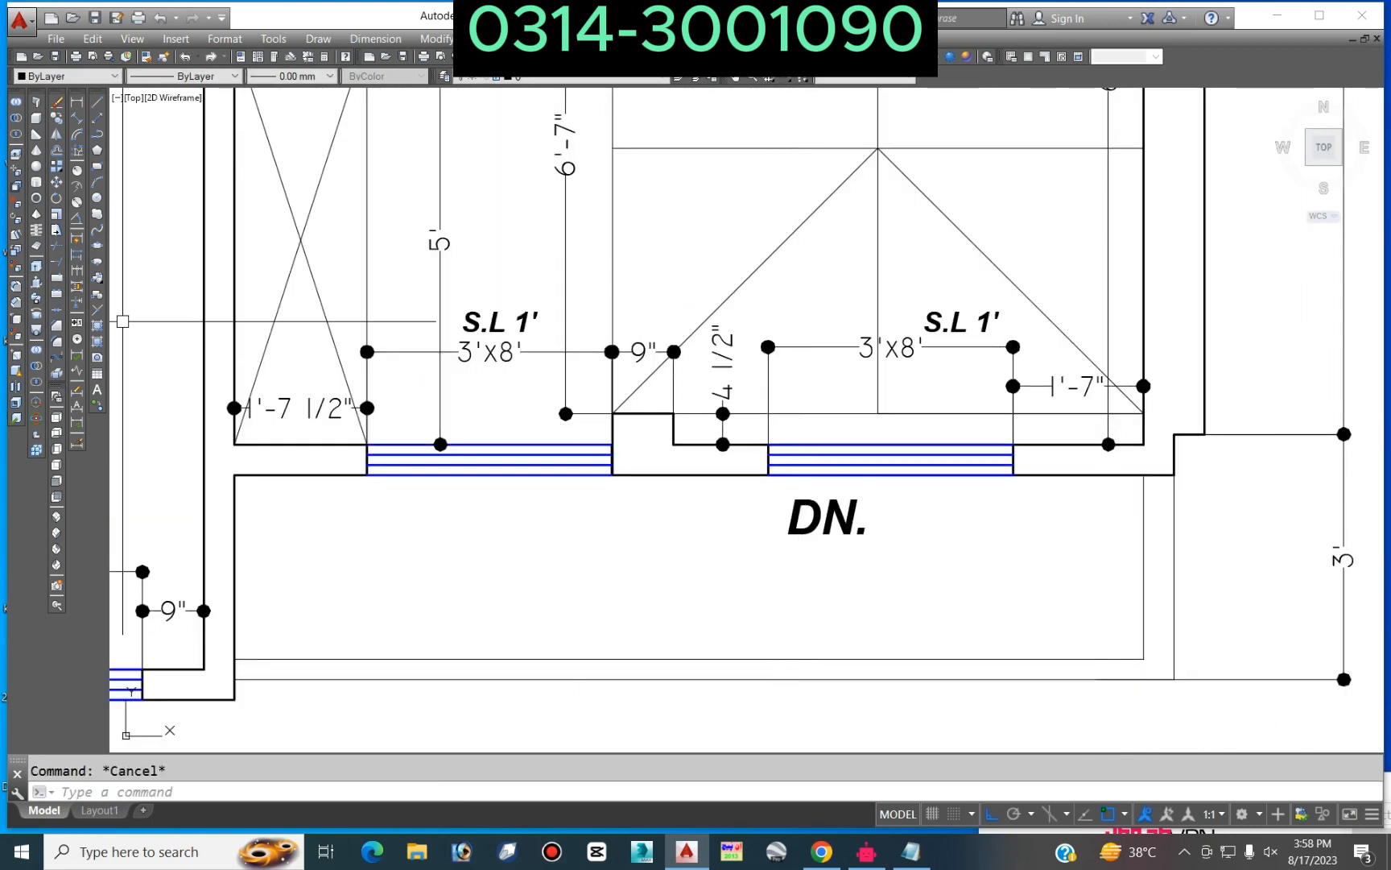
pyautogui.click(77, 103)
pyautogui.click(612, 474)
pyautogui.click(768, 474)
pyautogui.click(692, 498)
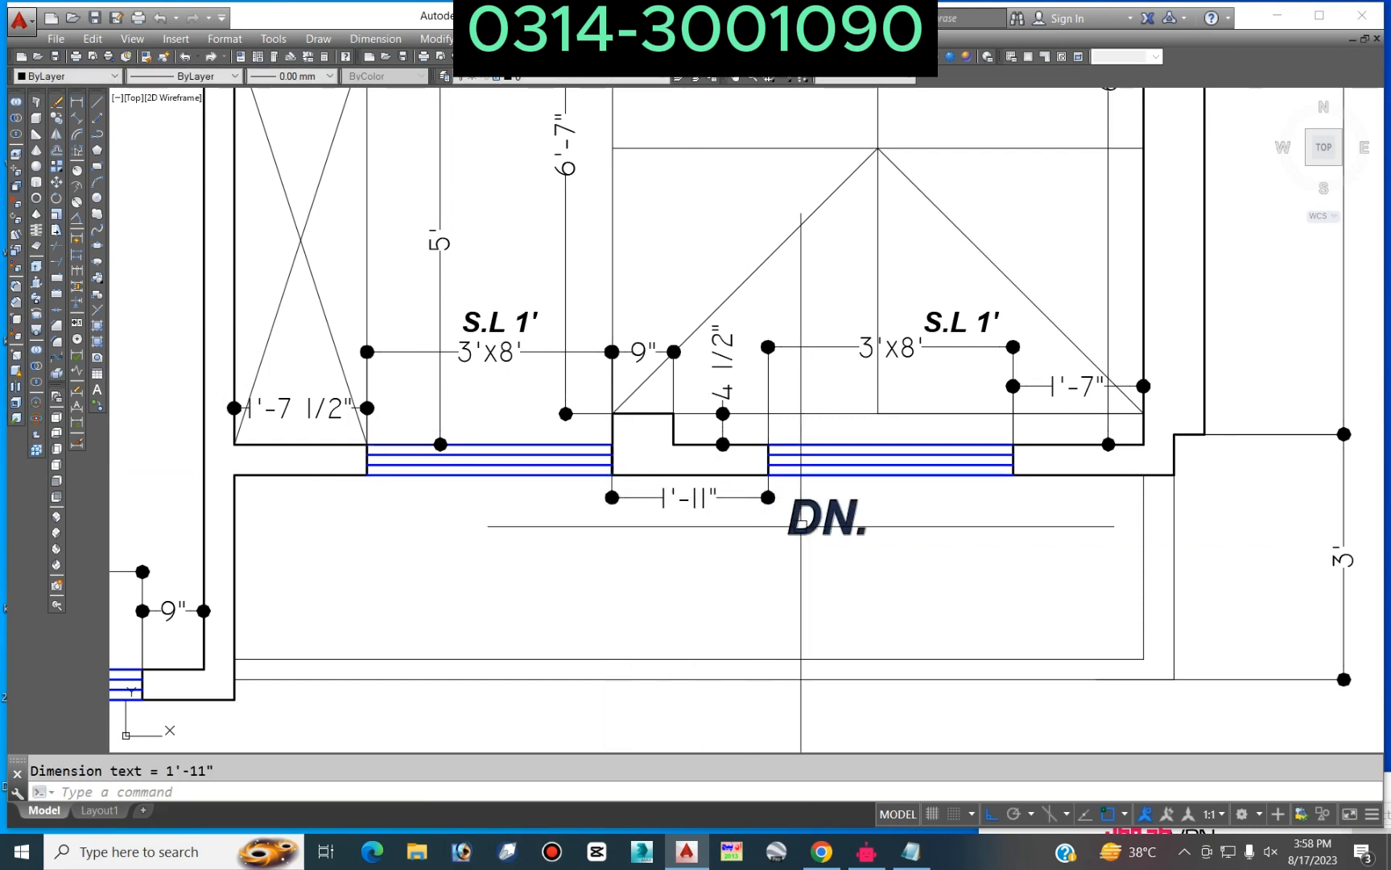
# Step: Move the UP. label straight down from the opening to just above the stair's top line
pyautogui.scroll(-4, 792, 449)
pyautogui.scroll(4, 832, 317)
pyautogui.scroll(-5, 796, 369)
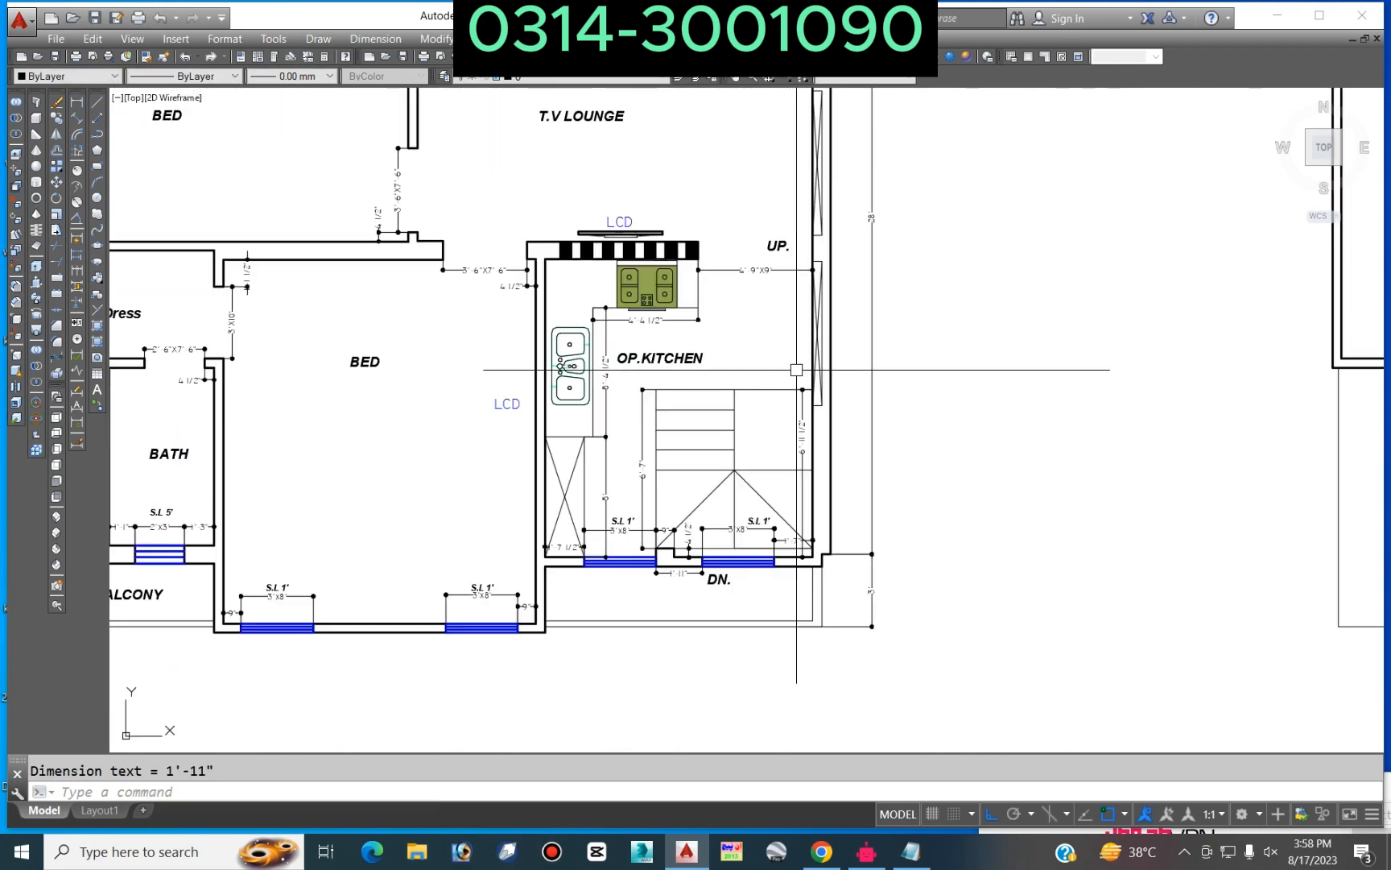
pyautogui.click(772, 245)
pyautogui.press('space')
pyautogui.click(991, 195)
pyautogui.click(987, 328)
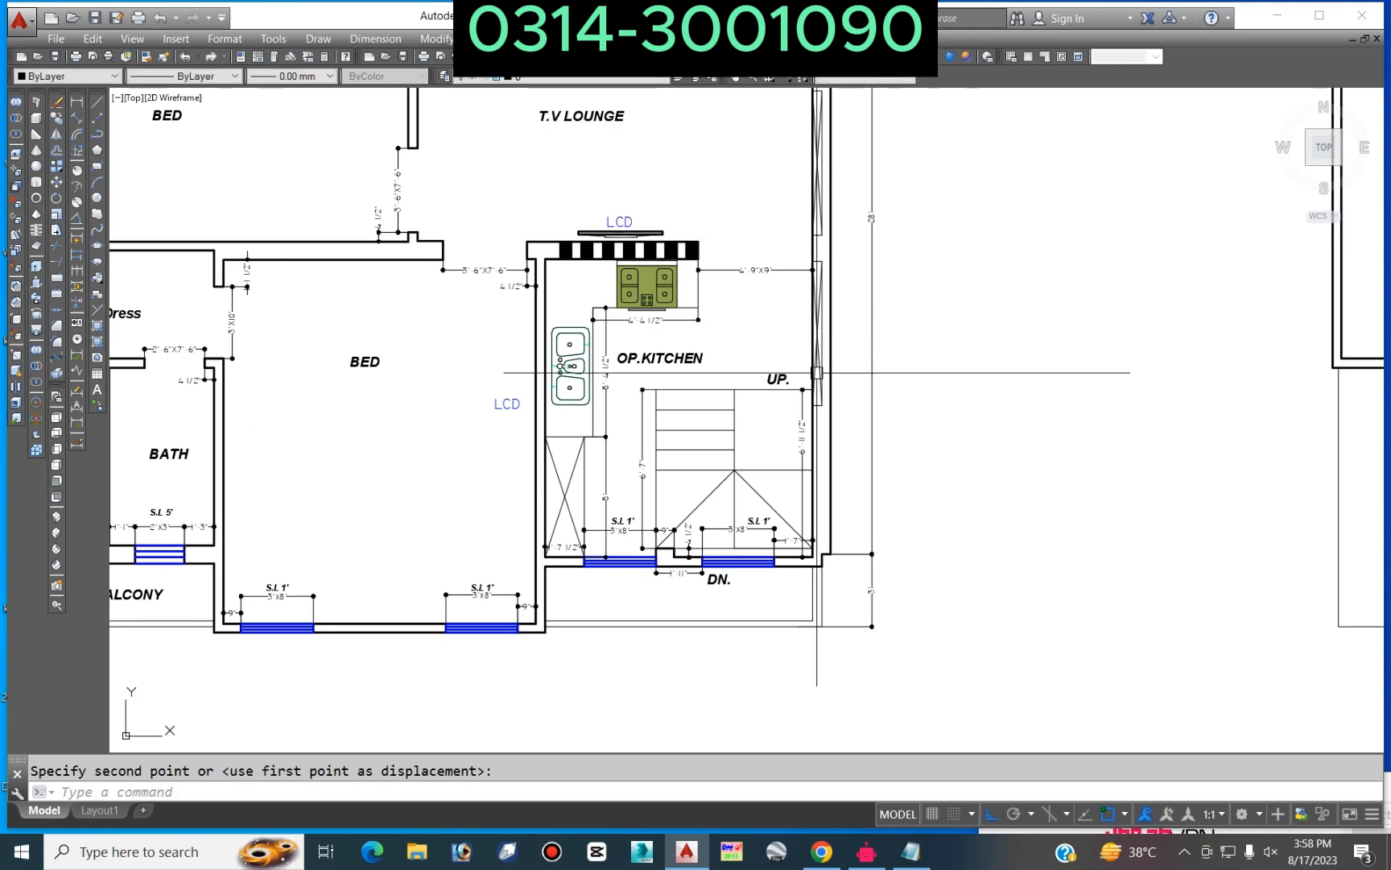
pyautogui.press('Escape')
# Step: Move the UP. label slightly upward to leave room for an arrow above the stair line
pyautogui.scroll(4, 817, 397)
pyautogui.scroll(8, 748, 367)
pyautogui.write('l')
pyautogui.scroll(-4, 656, 398)
pyautogui.press('Escape')
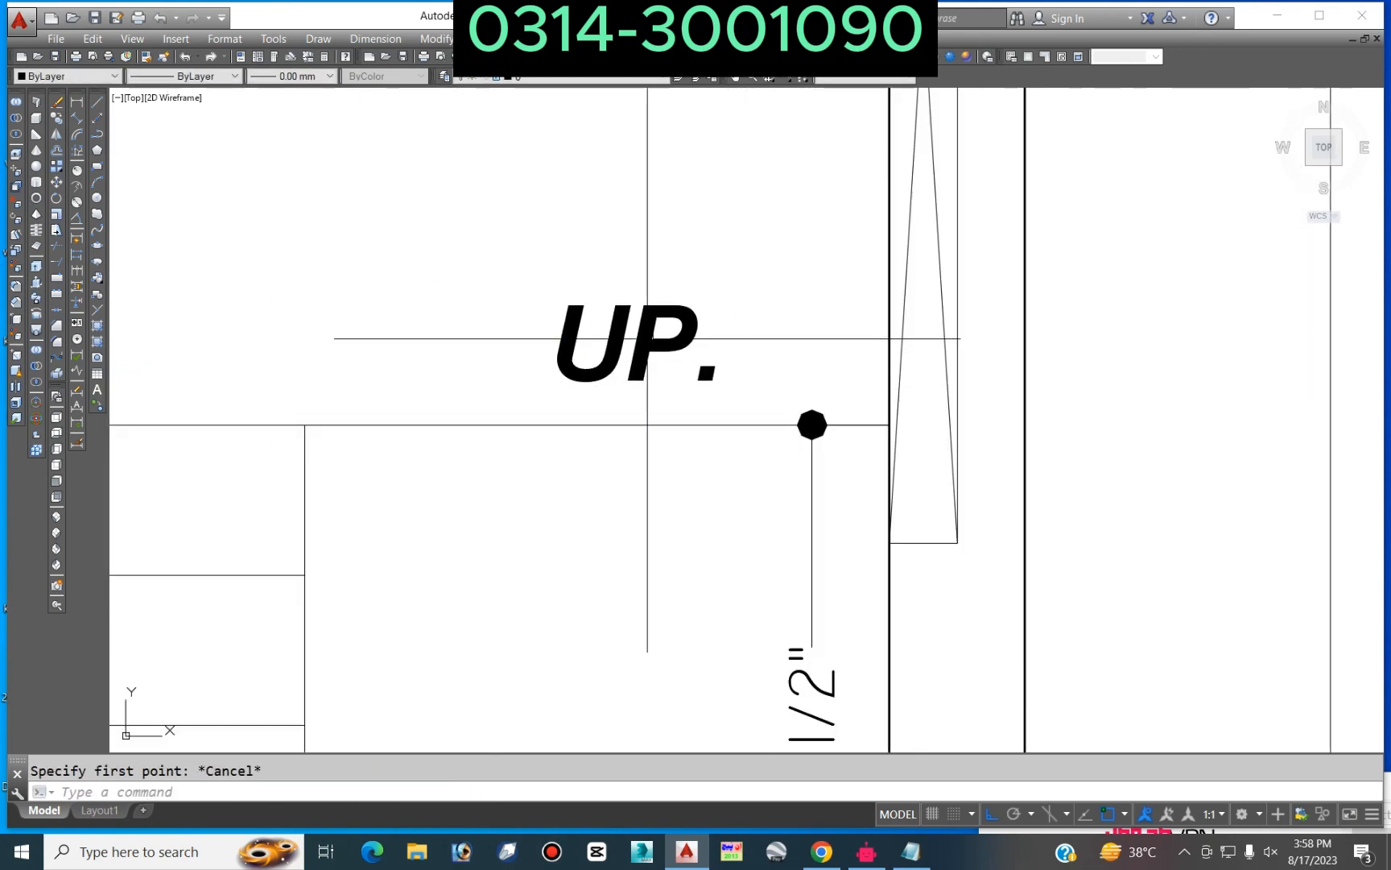
pyautogui.write('m')
pyautogui.click(654, 339)
pyautogui.press('space')
pyautogui.click(742, 357)
pyautogui.click(762, 227)
pyautogui.press('Escape')
# Step: Draw a short vertical guide line and a polyline arrowhead along it below UP., pointing down, with widths 0 to 3
pyautogui.scroll(3, 600, 309)
pyautogui.write('l')
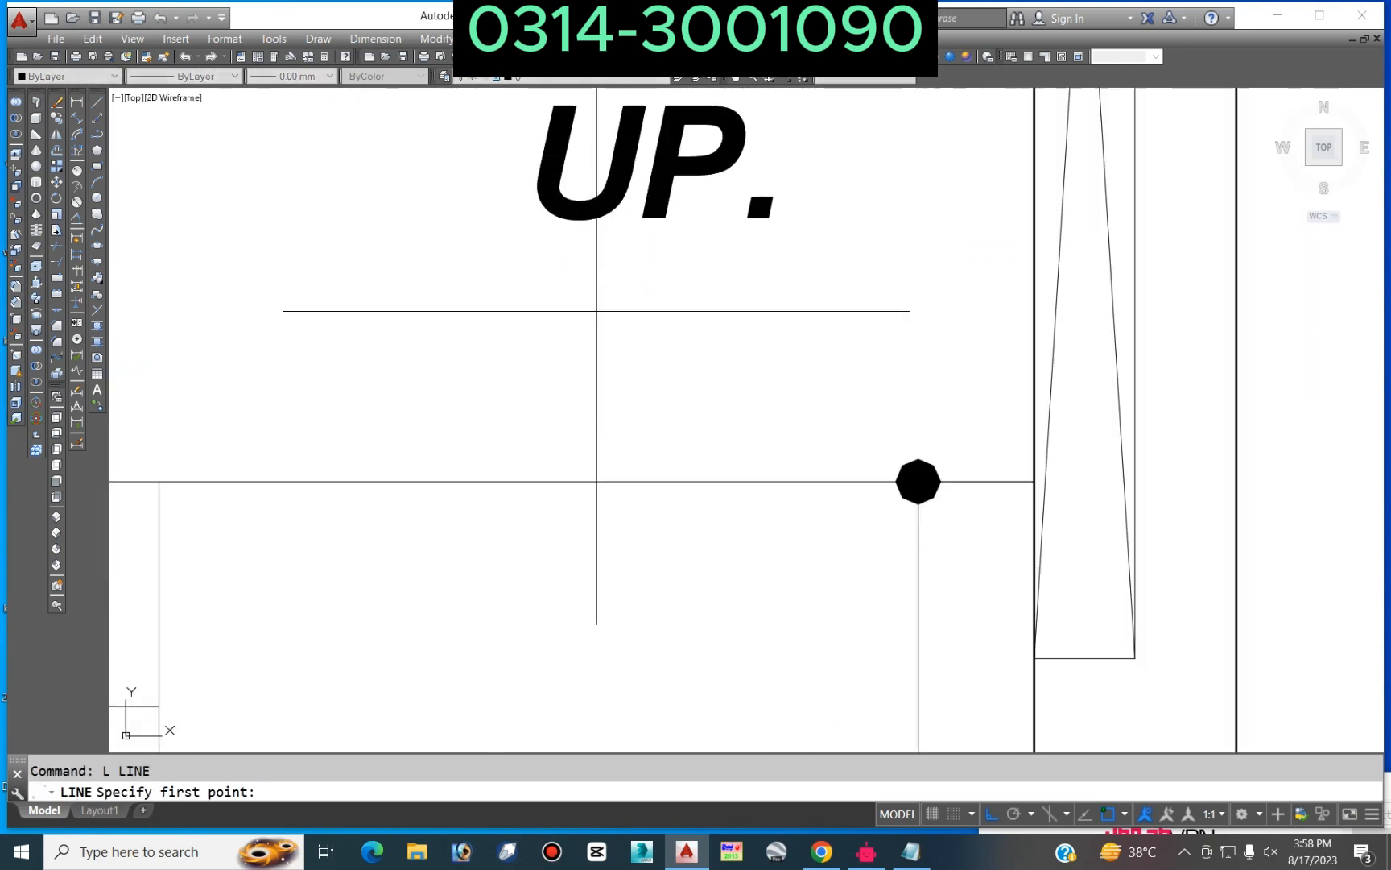
pyautogui.click(598, 371)
pyautogui.press('Escape')
pyautogui.write('pl')
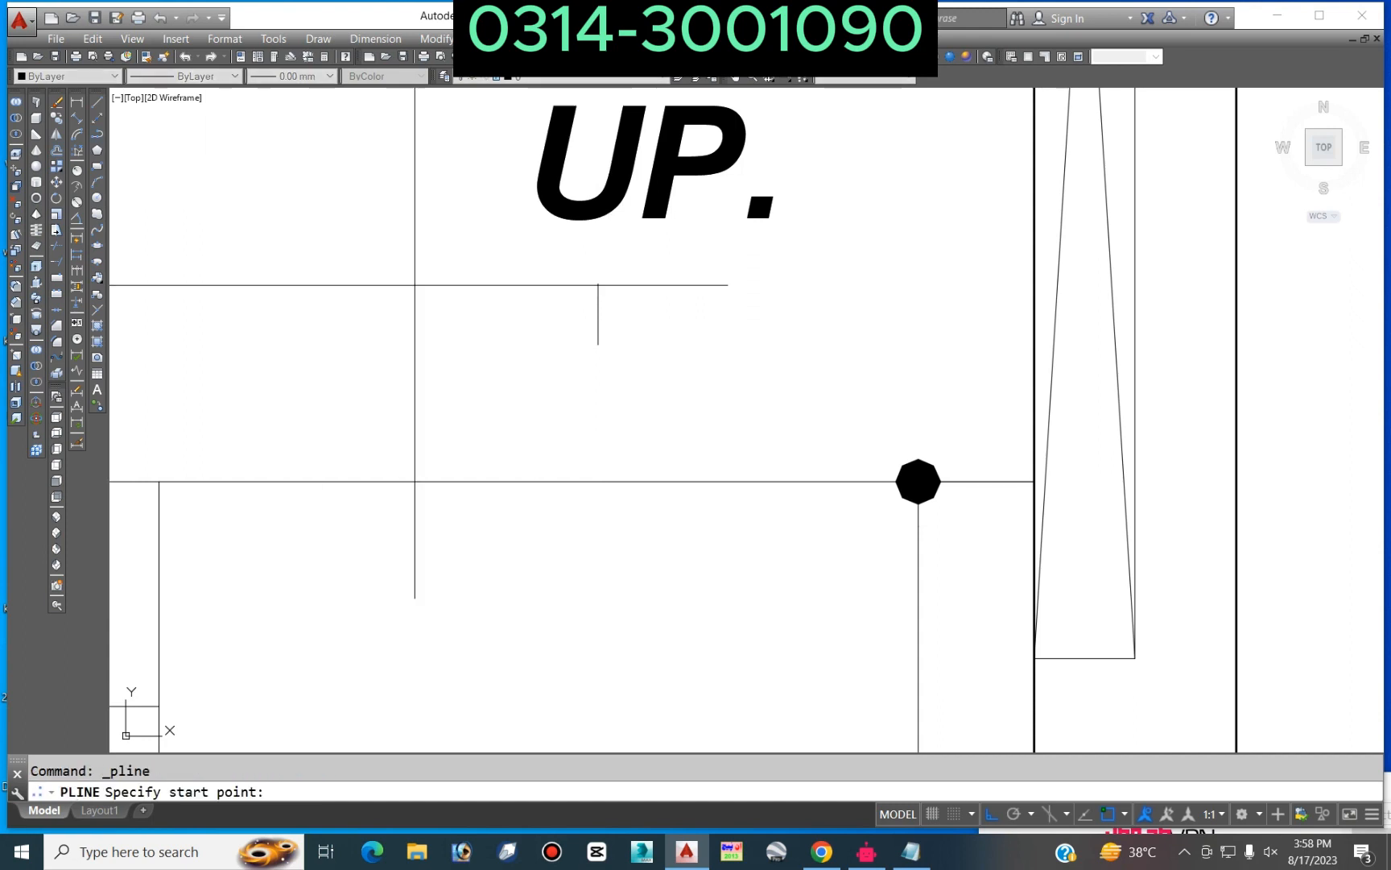
pyautogui.click(598, 329)
pyautogui.write('w 0')
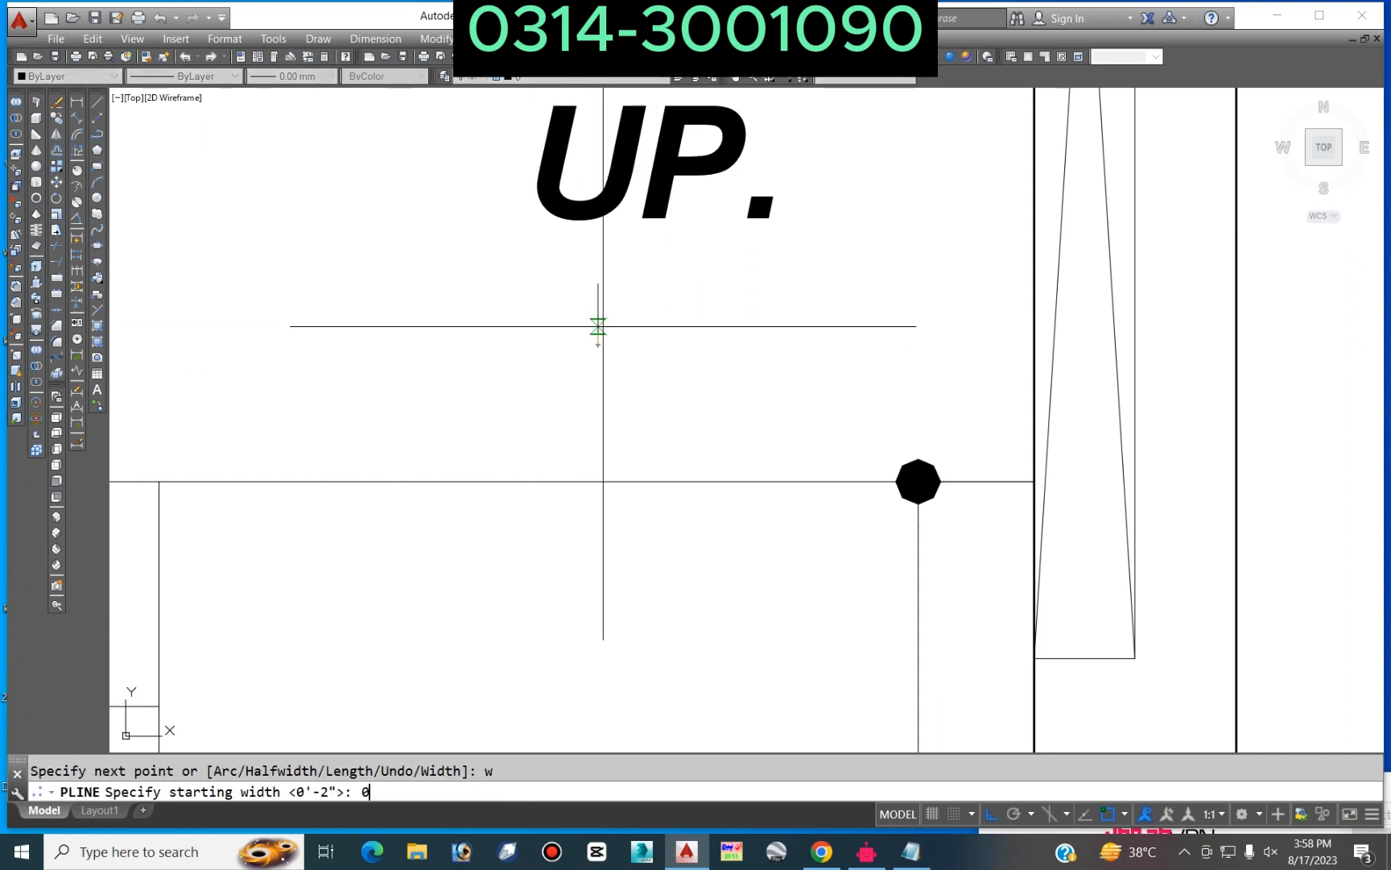
pyautogui.write('3')
pyautogui.press('Return')
pyautogui.click(598, 284)
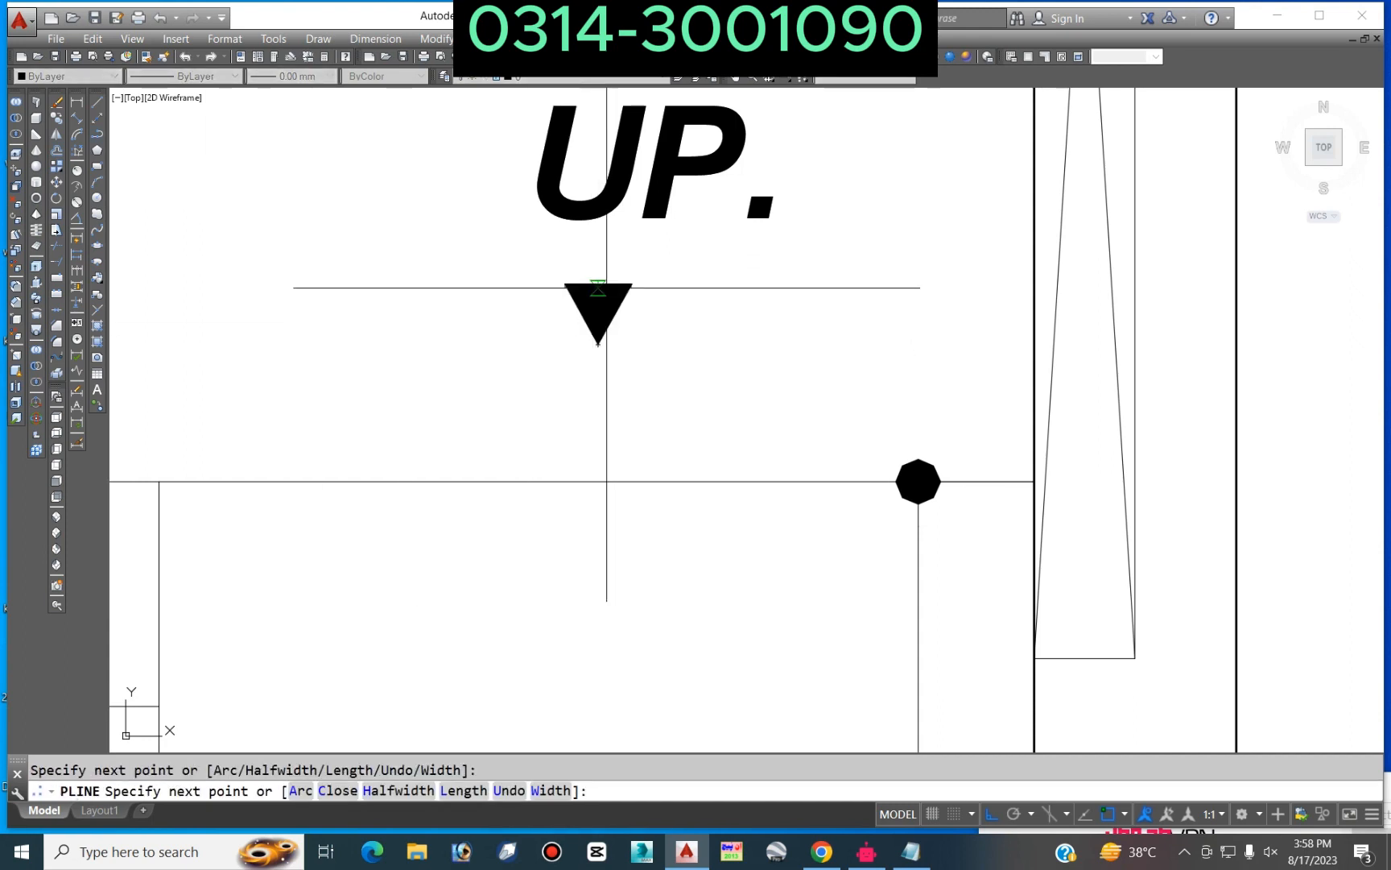
pyautogui.press('Return')
# Step: Copy the arrowhead straight down to form a double arrow under the UP. label
pyautogui.write('co')
pyautogui.press('Return')
pyautogui.click(598, 310)
pyautogui.press('Return')
pyautogui.click(698, 305)
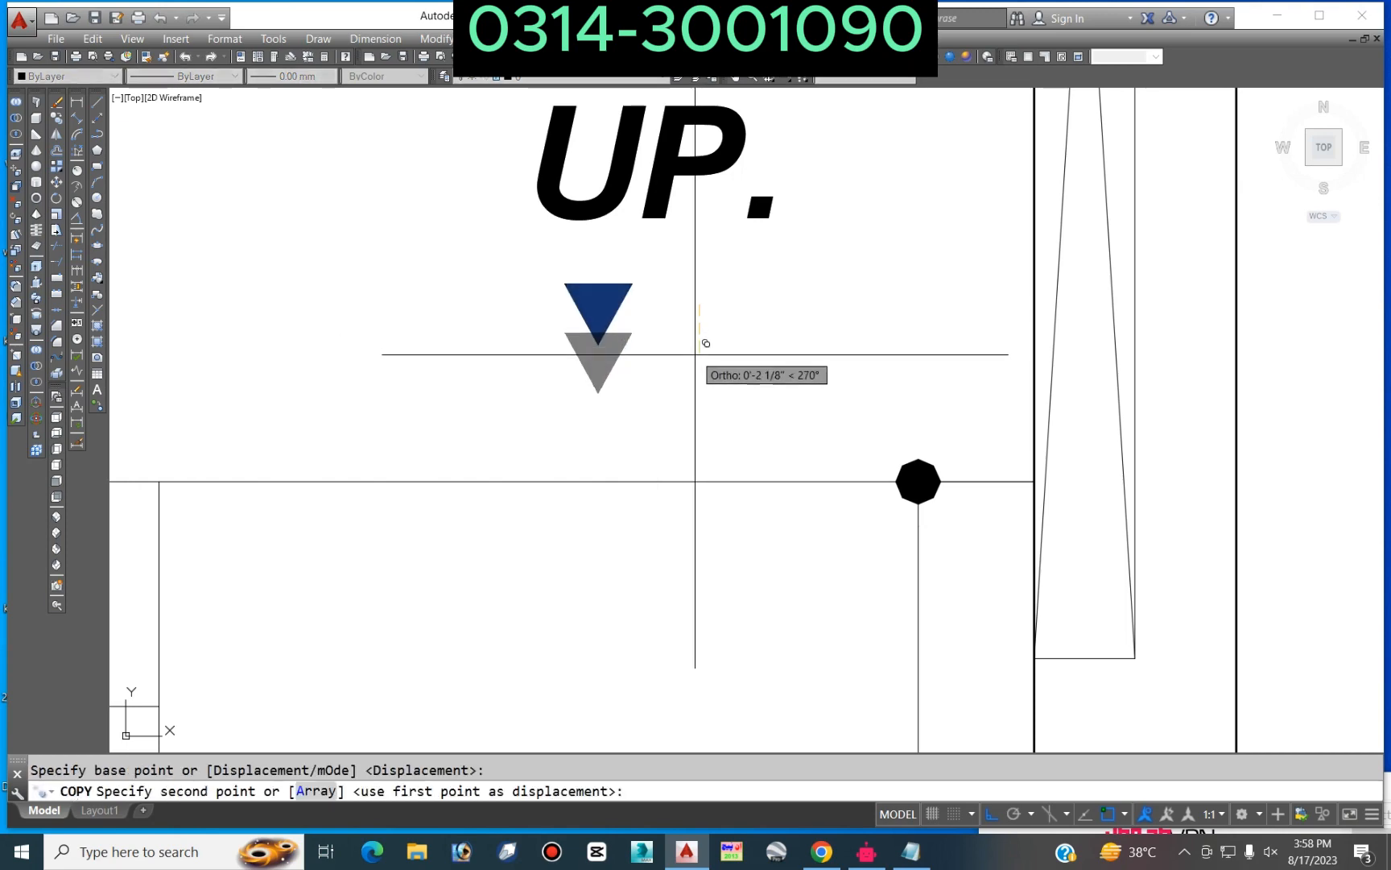
pyautogui.click(698, 346)
pyautogui.press('Escape')
pyautogui.scroll(-5, 698, 322)
# Step: Copy the UP. label horizontally to above the left stair flight
pyautogui.write('c')
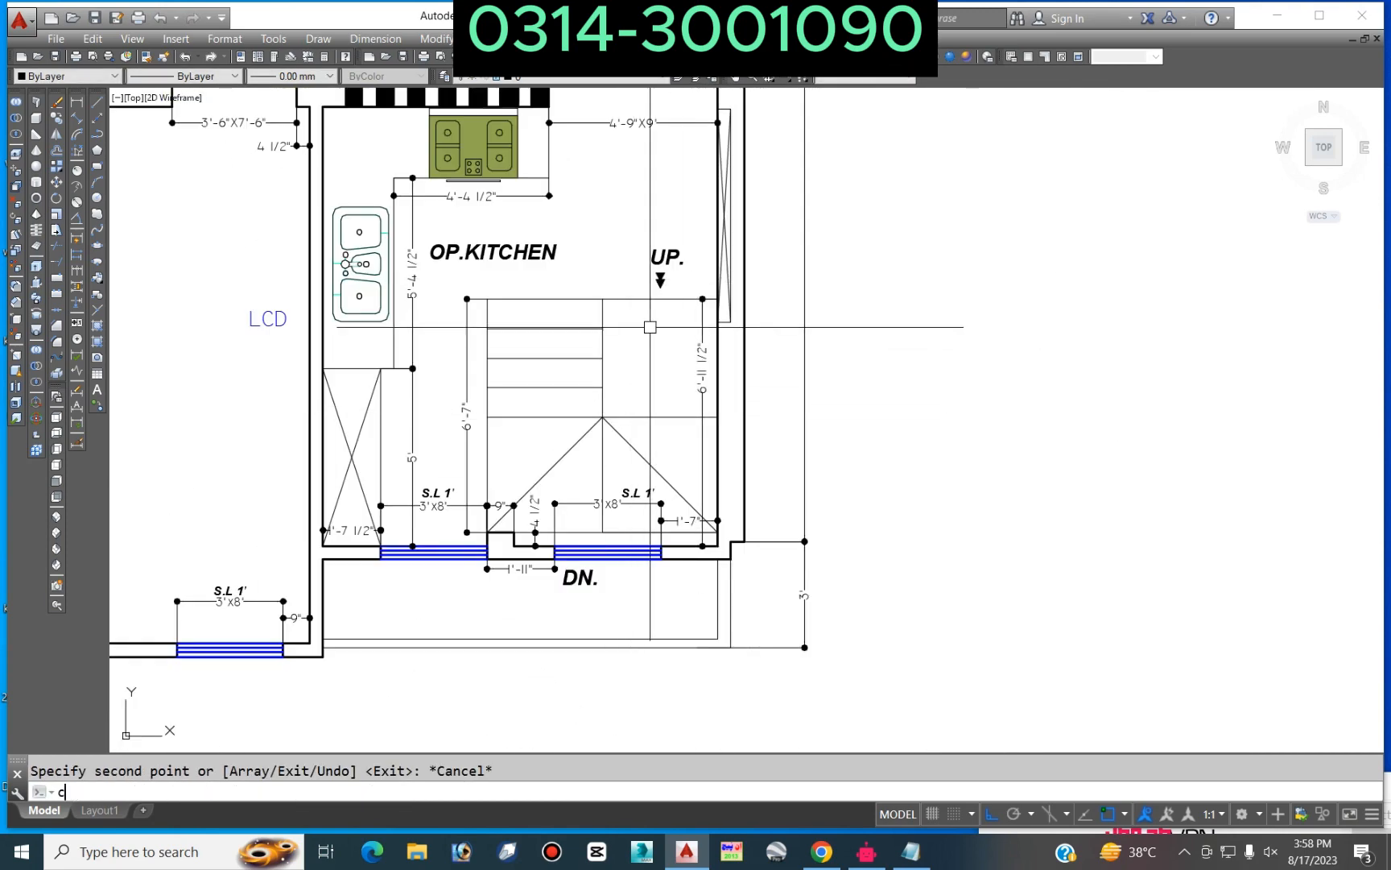
pyautogui.write('o')
pyautogui.press('Return')
pyautogui.click(674, 264)
pyautogui.press('Return')
pyautogui.click(1113, 348)
pyautogui.click(990, 349)
pyautogui.press('Escape')
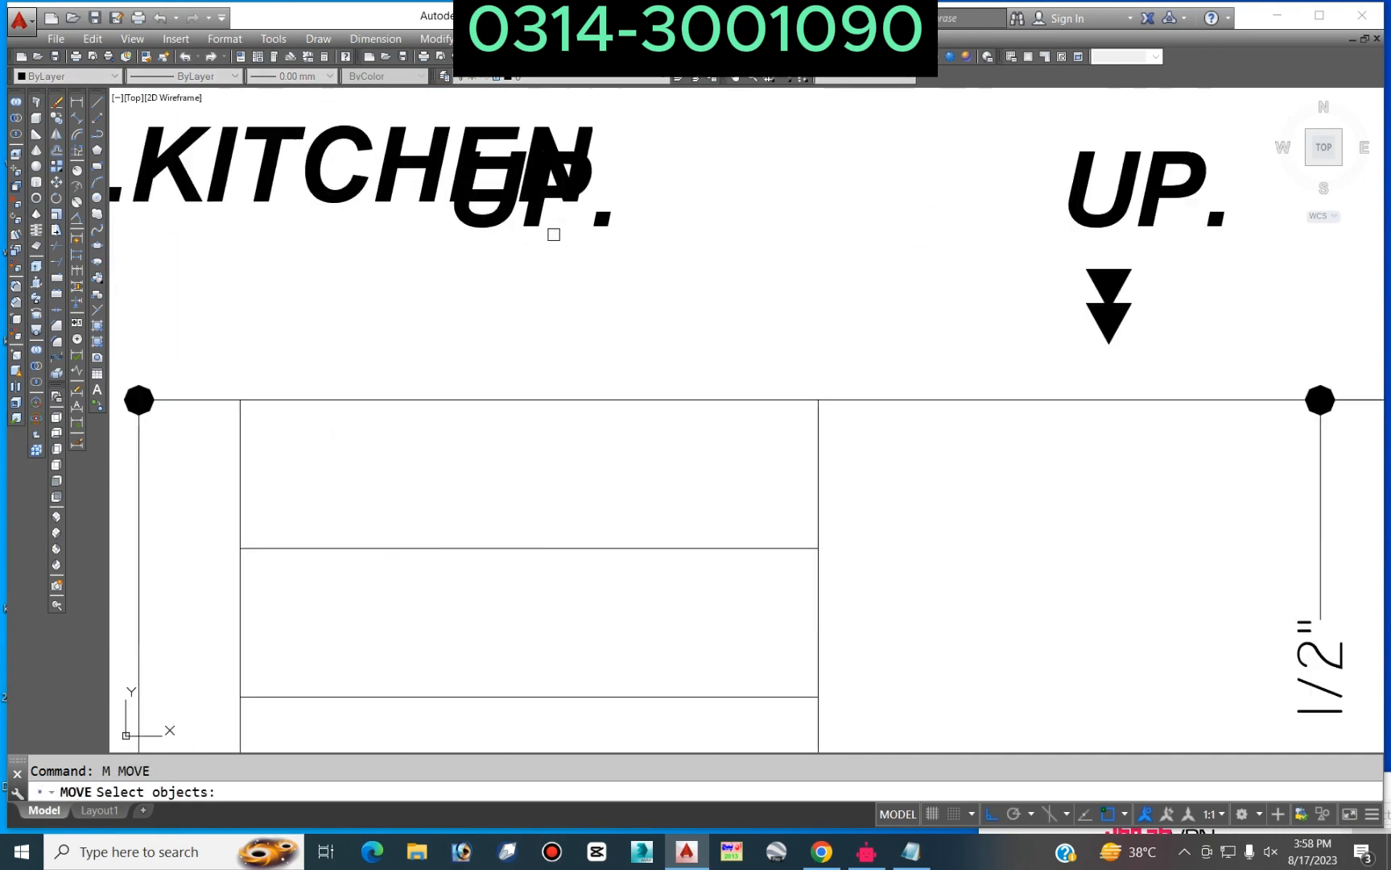
# Step: Move the copied UP. label down off the OP.KITCHEN text, just above the left stair flight
pyautogui.click(544, 216)
pyautogui.click(600, 226)
pyautogui.press('Return')
pyautogui.click(743, 166)
pyautogui.click(760, 329)
pyautogui.press('Escape')
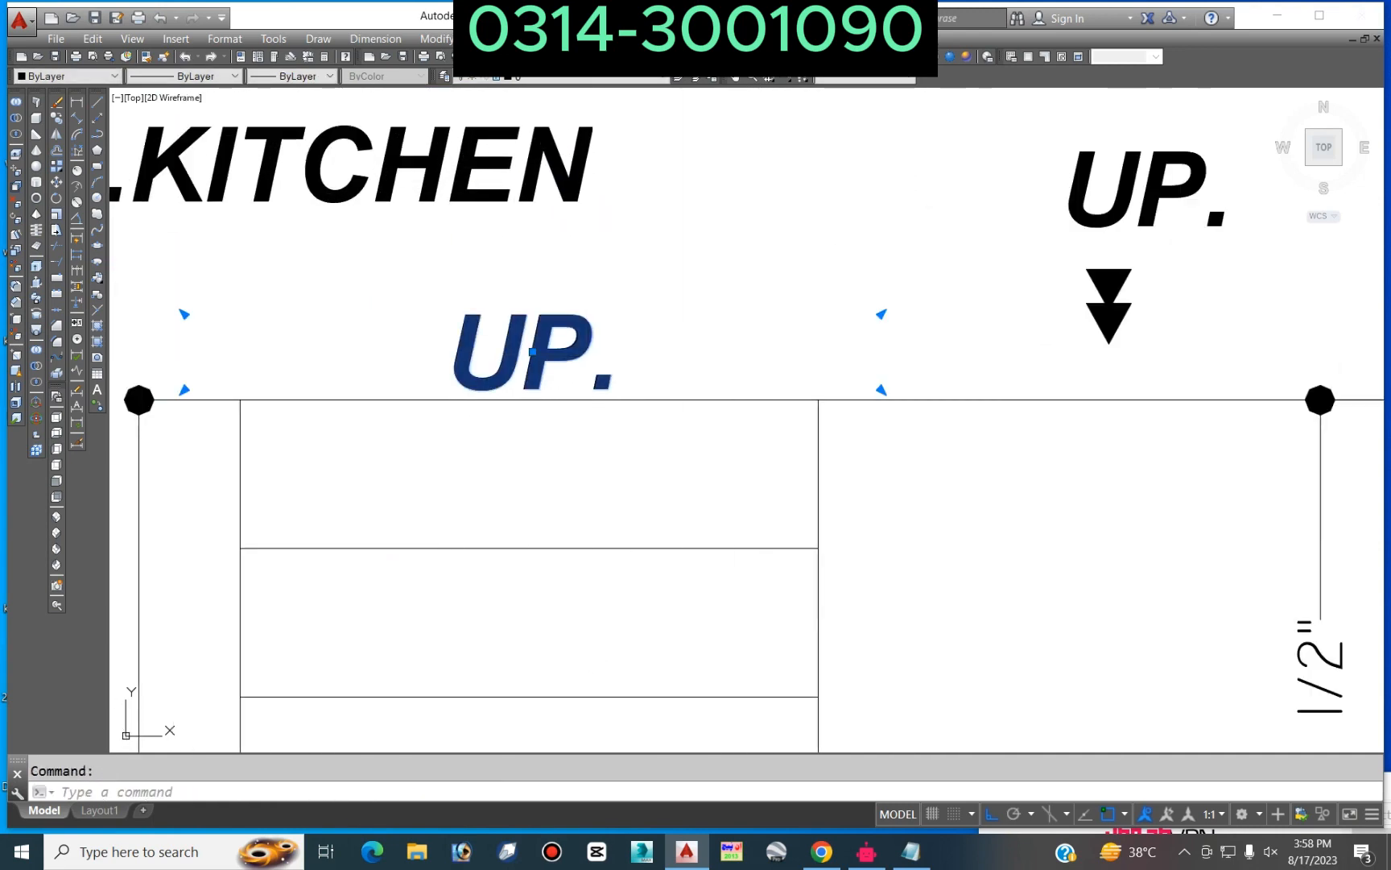
# Step: Change the copied label's text above the left stair flight to "DN."
pyautogui.doubleClick(570, 353)
pyautogui.moveTo(589, 358); pyautogui.dragTo(533, 359)
pyautogui.press('BackSpace')
pyautogui.press('BackSpace')
pyautogui.write('d.')
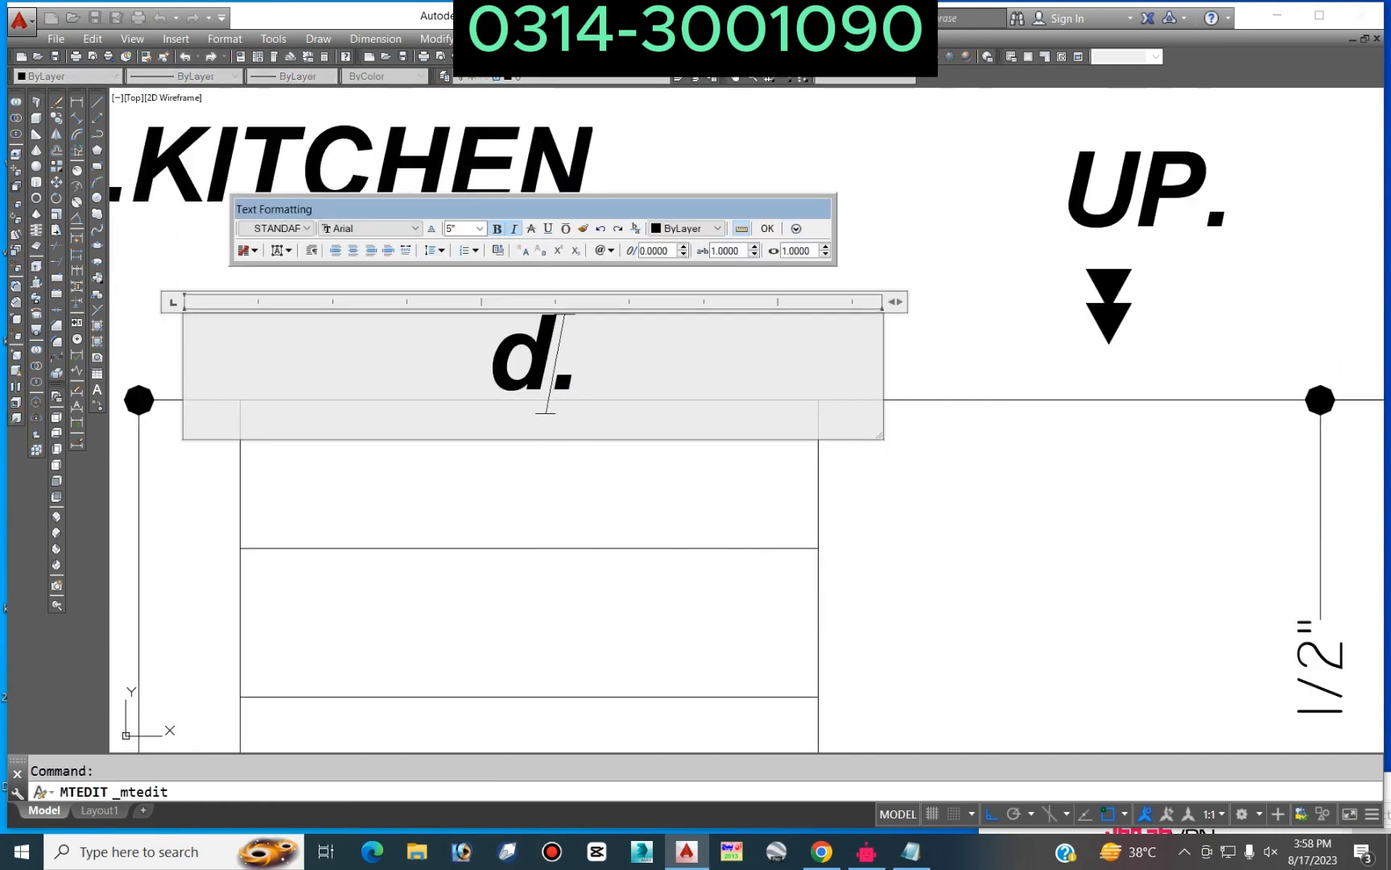
pyautogui.press('BackSpace')
pyautogui.press('BackSpace')
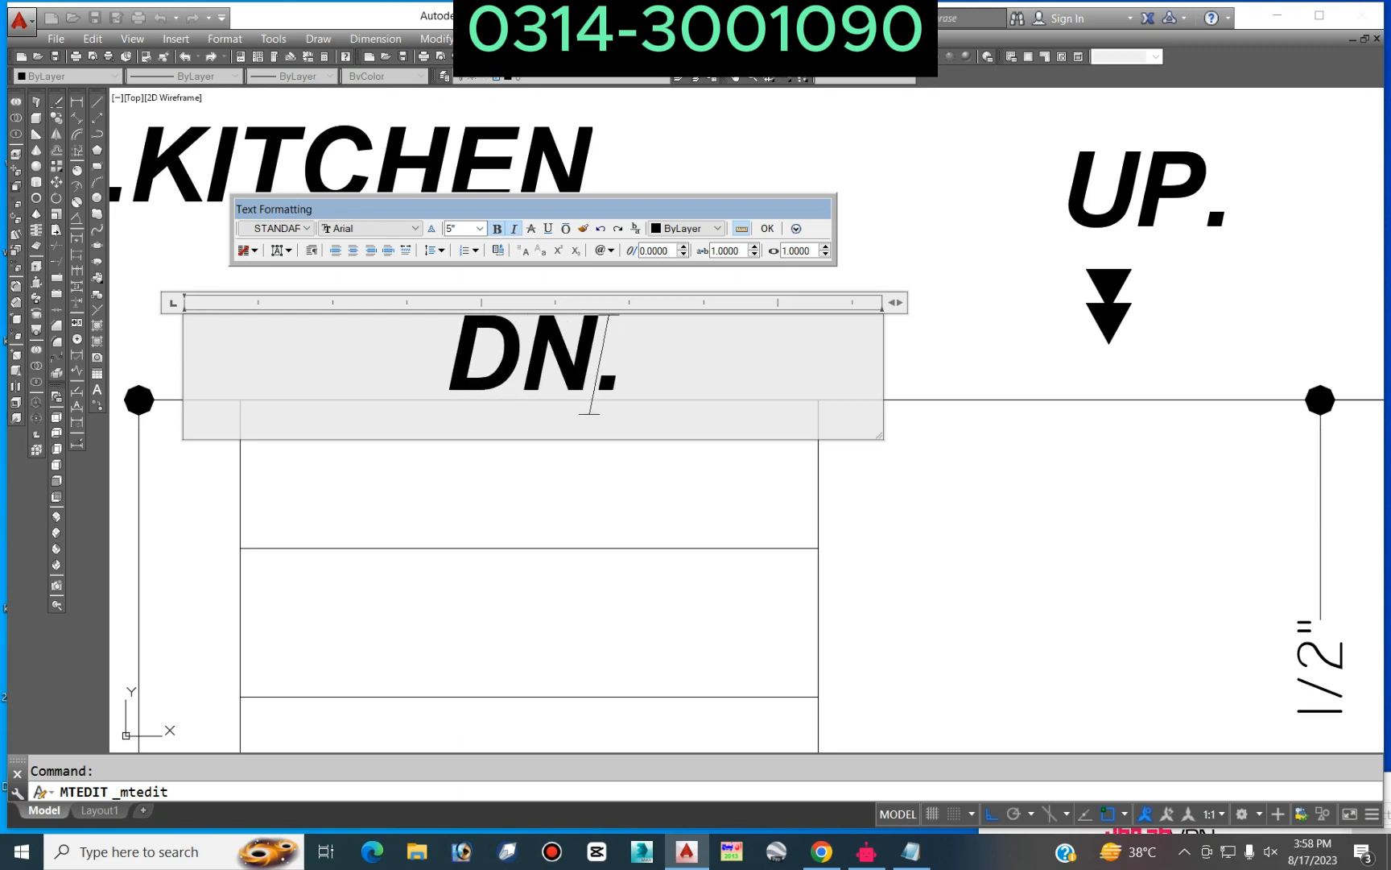
pyautogui.click(767, 229)
# Step: Move the OP.KITCHEN label upward, away from the DN. label
pyautogui.scroll(-4, 777, 413)
pyautogui.moveTo(768, 369); pyautogui.dragTo(756, 472, button='middle')
pyautogui.write('m')
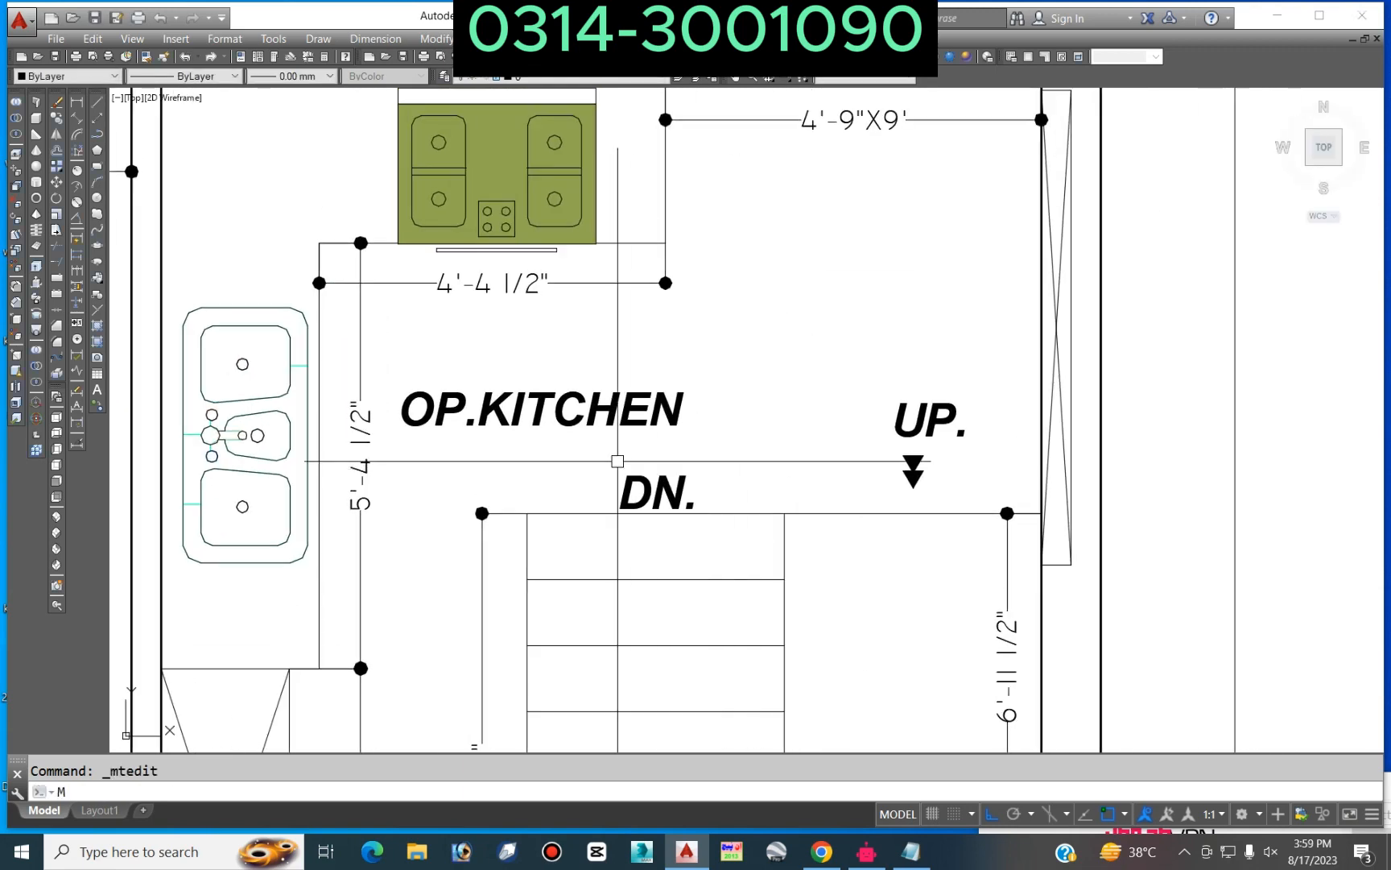
pyautogui.click(605, 417)
pyautogui.press('Return')
pyautogui.click(813, 409)
pyautogui.click(815, 339)
# Step: Move the DN. label above the left stair flight upward, roughly level with the UP. label
pyautogui.write('m')
pyautogui.click(675, 493)
pyautogui.press('Return')
pyautogui.click(794, 487)
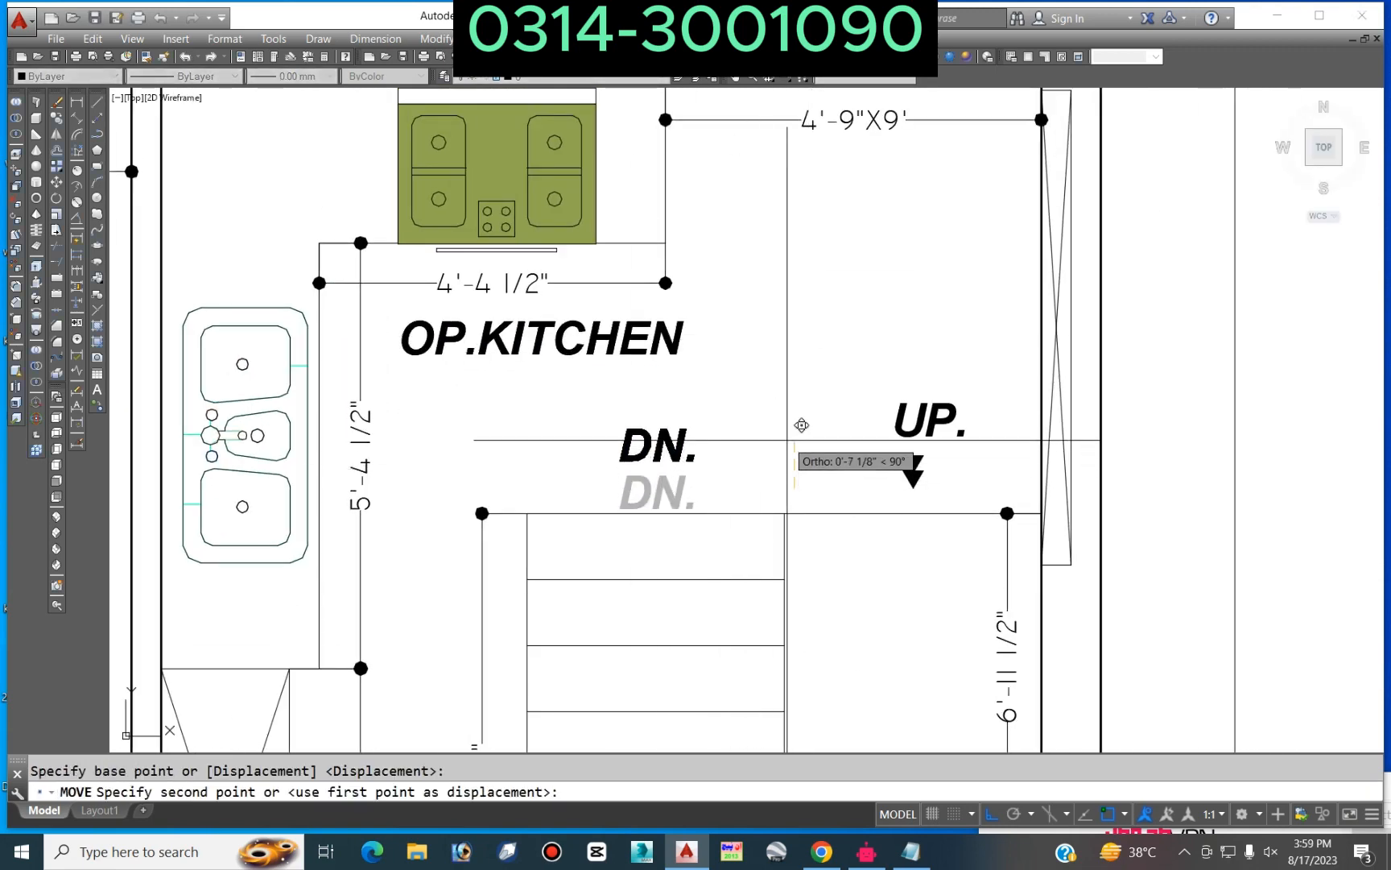
pyautogui.click(786, 439)
pyautogui.scroll(-5, 789, 439)
pyautogui.scroll(-4, 818, 443)
pyautogui.press('Escape')
# Step: Copy the UP. label at the steps with the 3'-3" and 4'-1" dimensions straight down between the step lines
pyautogui.moveTo(633, 486); pyautogui.dragTo(708, 487, button='middle')
pyautogui.scroll(9, 403, 398)
pyautogui.moveTo(408, 398); pyautogui.dragTo(638, 401, button='middle')
pyautogui.scroll(5, 581, 384)
pyautogui.click(581, 324)
pyautogui.press('Return')
pyautogui.click(734, 253)
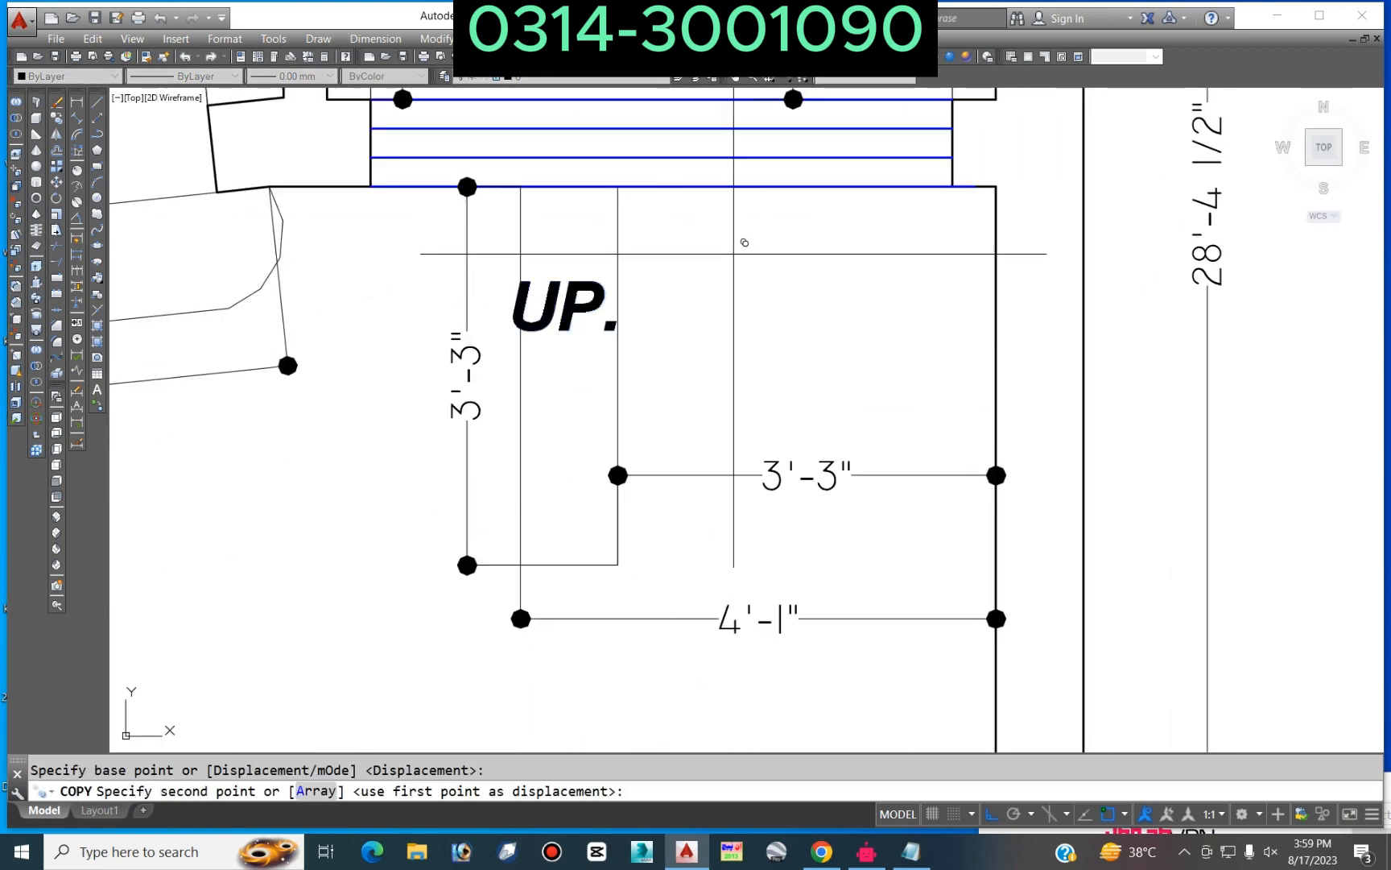
pyautogui.click(747, 374)
pyautogui.press('Escape')
# Step: Move the original UP. label left and slightly up, outside the steps beside the vertical 3'-3" dimension
pyautogui.write('m')
pyautogui.press('Return')
pyautogui.click(895, 319)
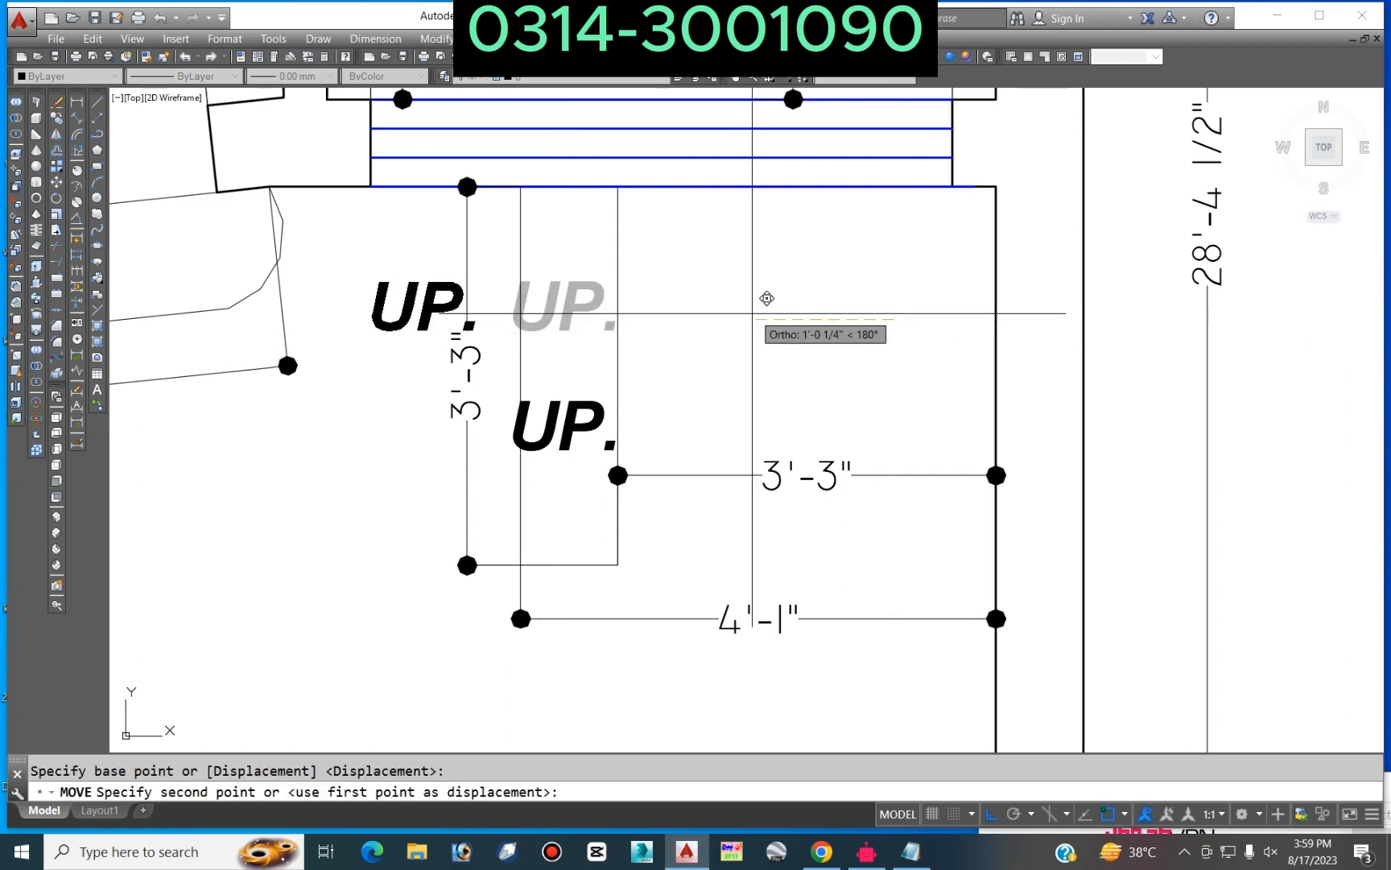
pyautogui.click(742, 314)
pyautogui.press('Return')
pyautogui.click(451, 308)
pyautogui.press('Return')
pyautogui.click(773, 333)
pyautogui.click(773, 317)
# Step: Change the text of the lower copied UP. label between the step lines to 1
pyautogui.doubleClick(529, 440)
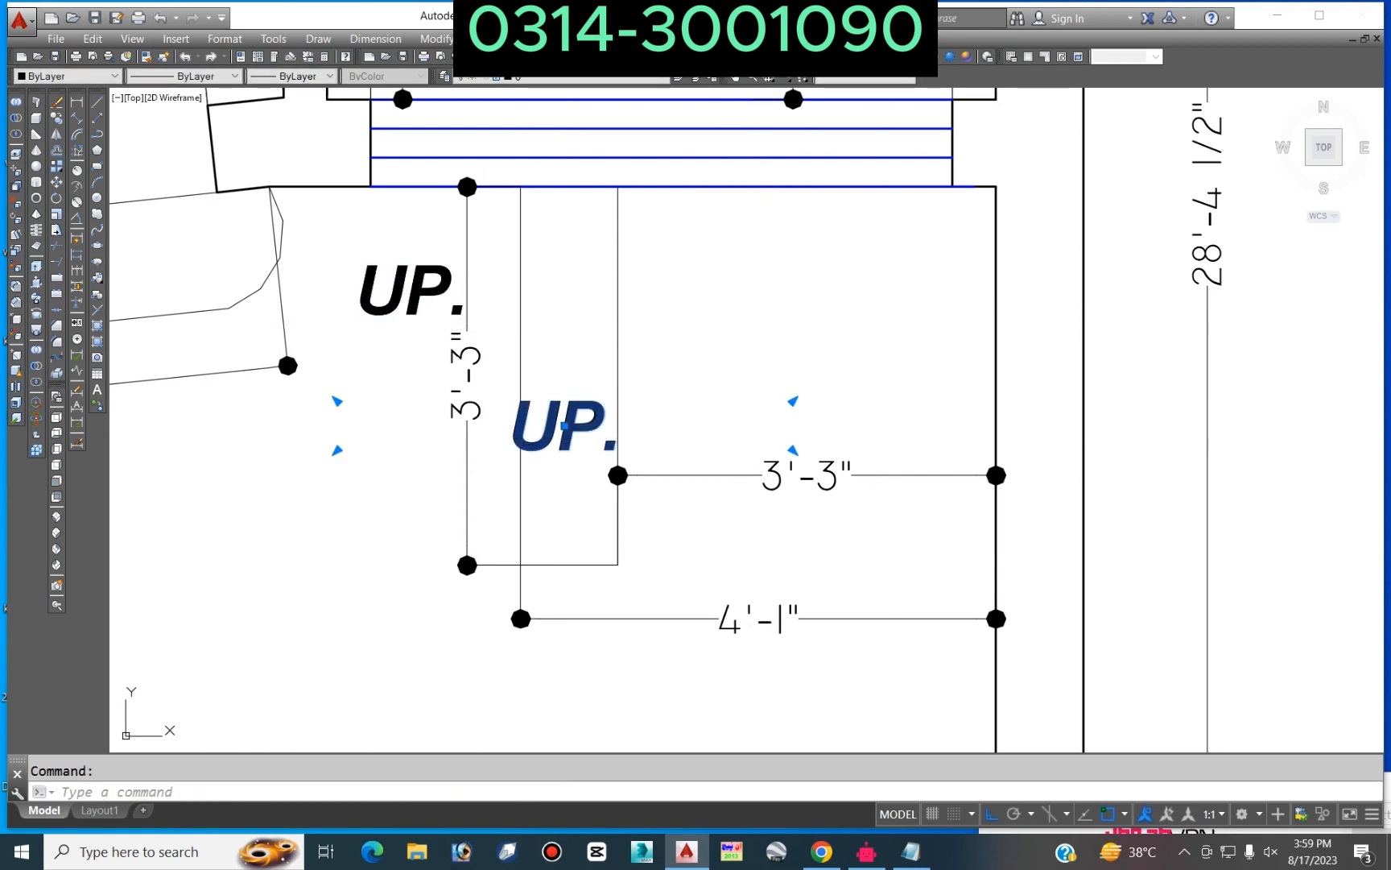
pyautogui.hotkey('ctrl', 'a')
pyautogui.write('1')
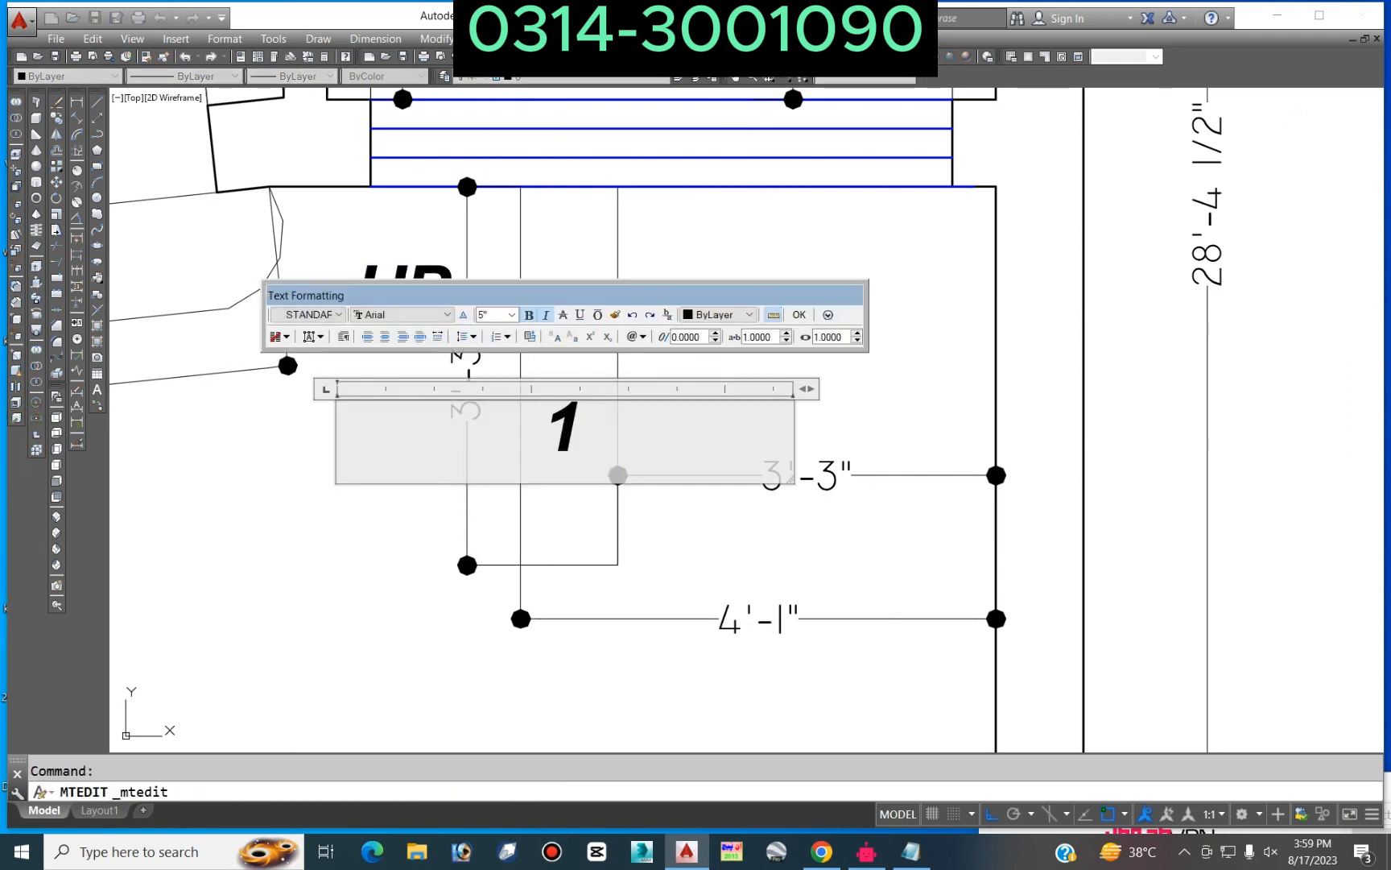
pyautogui.press('Escape')
# Step: Copy the two diagonal winder lines from the furnished ground floor plan's stairs into the matching stair corner of the layout drawing's porch
pyautogui.scroll(-4, 700, 427)
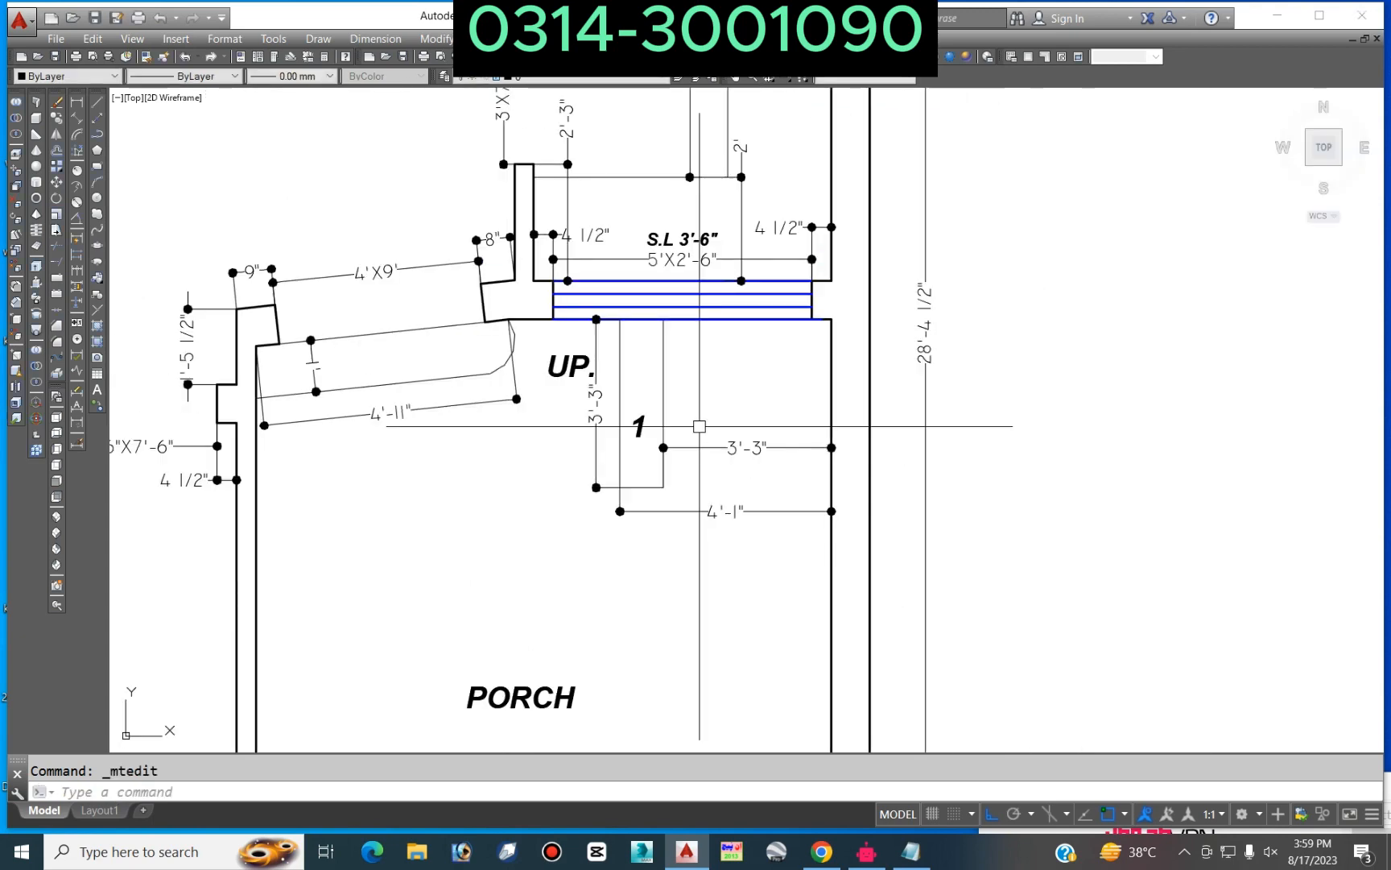
pyautogui.scroll(-3, 781, 336)
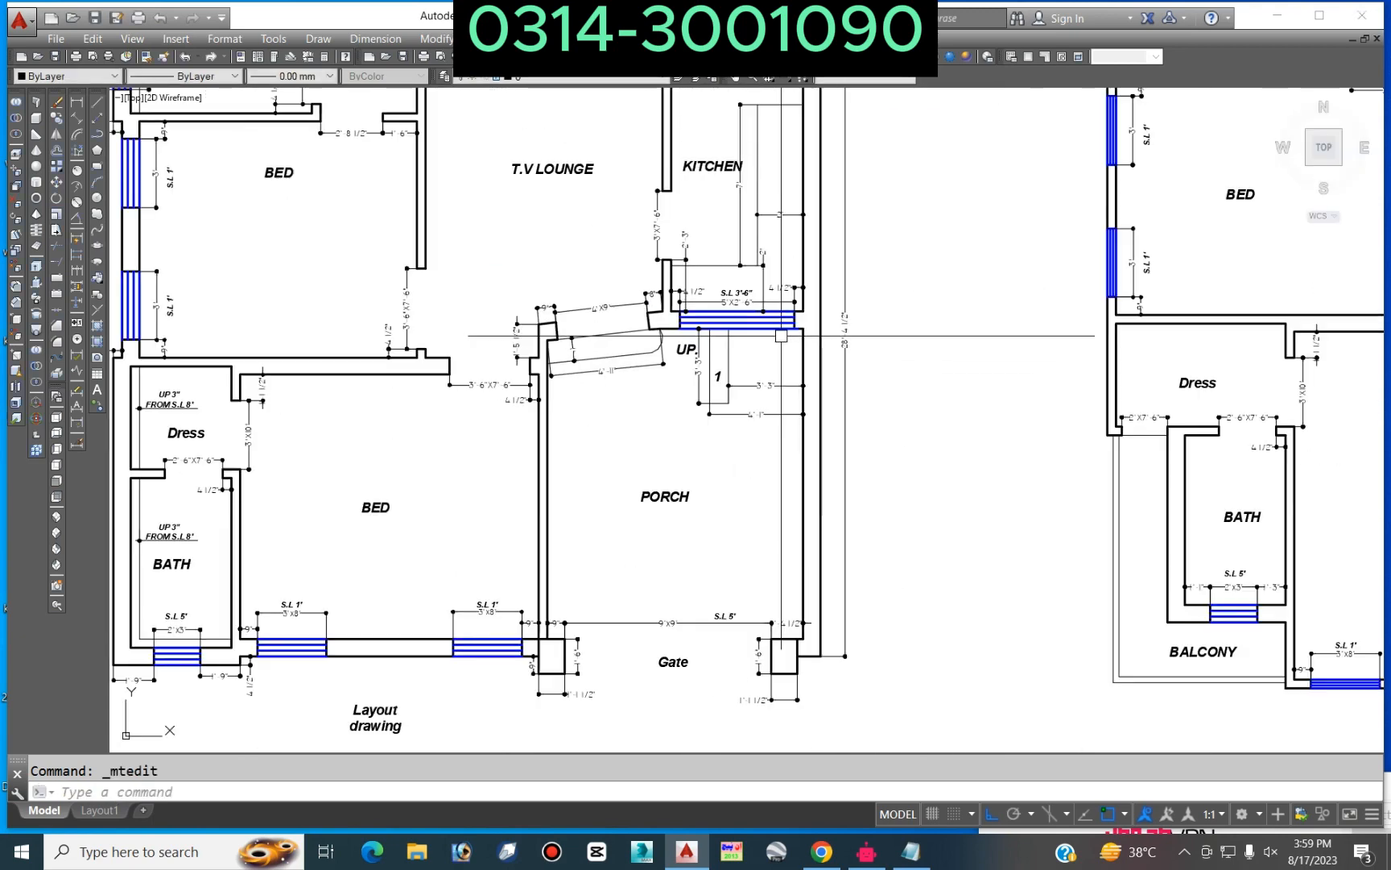
pyautogui.moveTo(960, 396); pyautogui.dragTo(677, 373, button='middle')
pyautogui.scroll(-2, 797, 346)
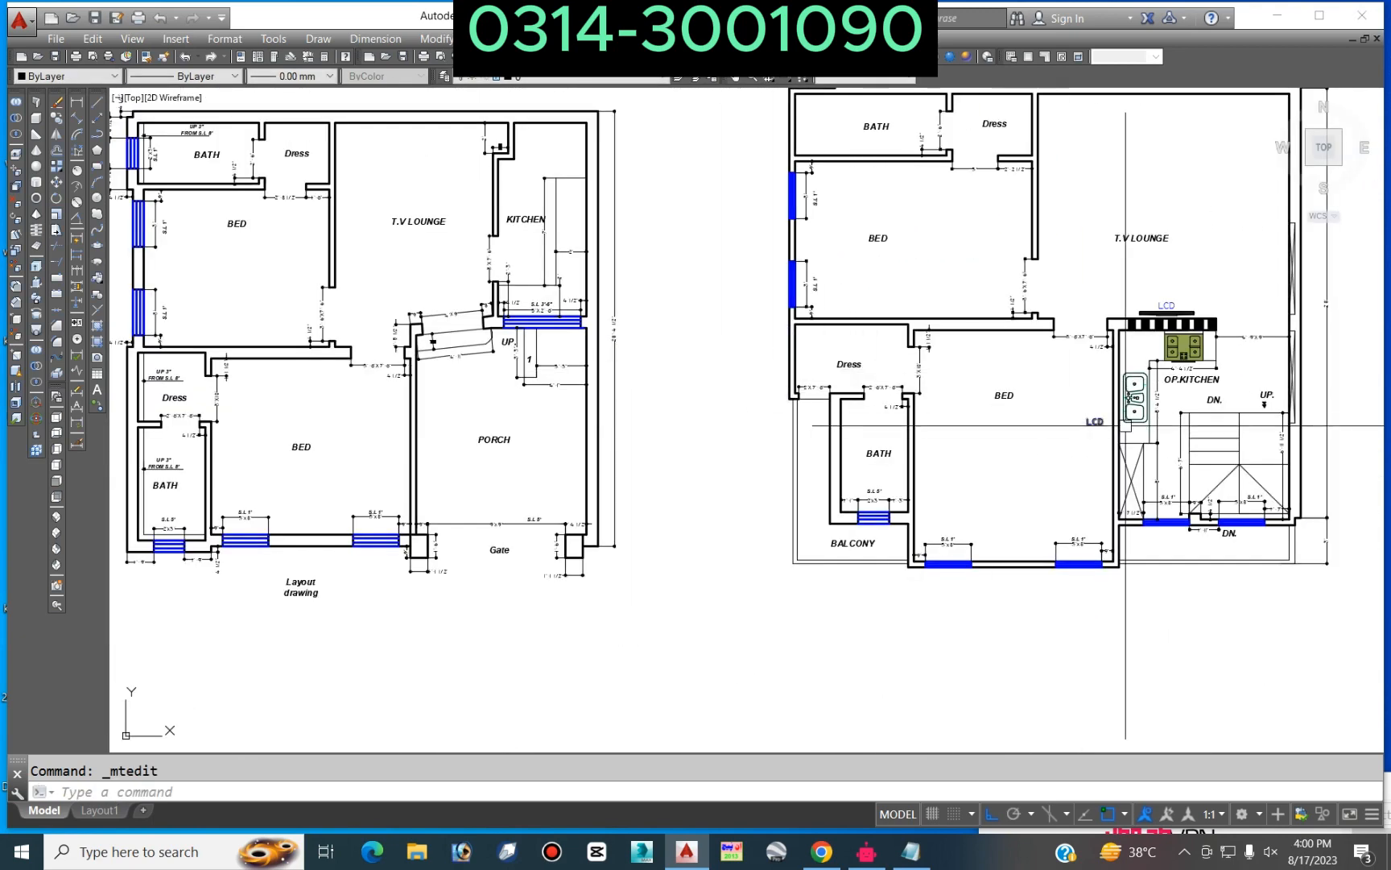
pyautogui.scroll(-1, 972, 419)
pyautogui.scroll(-2, 916, 417)
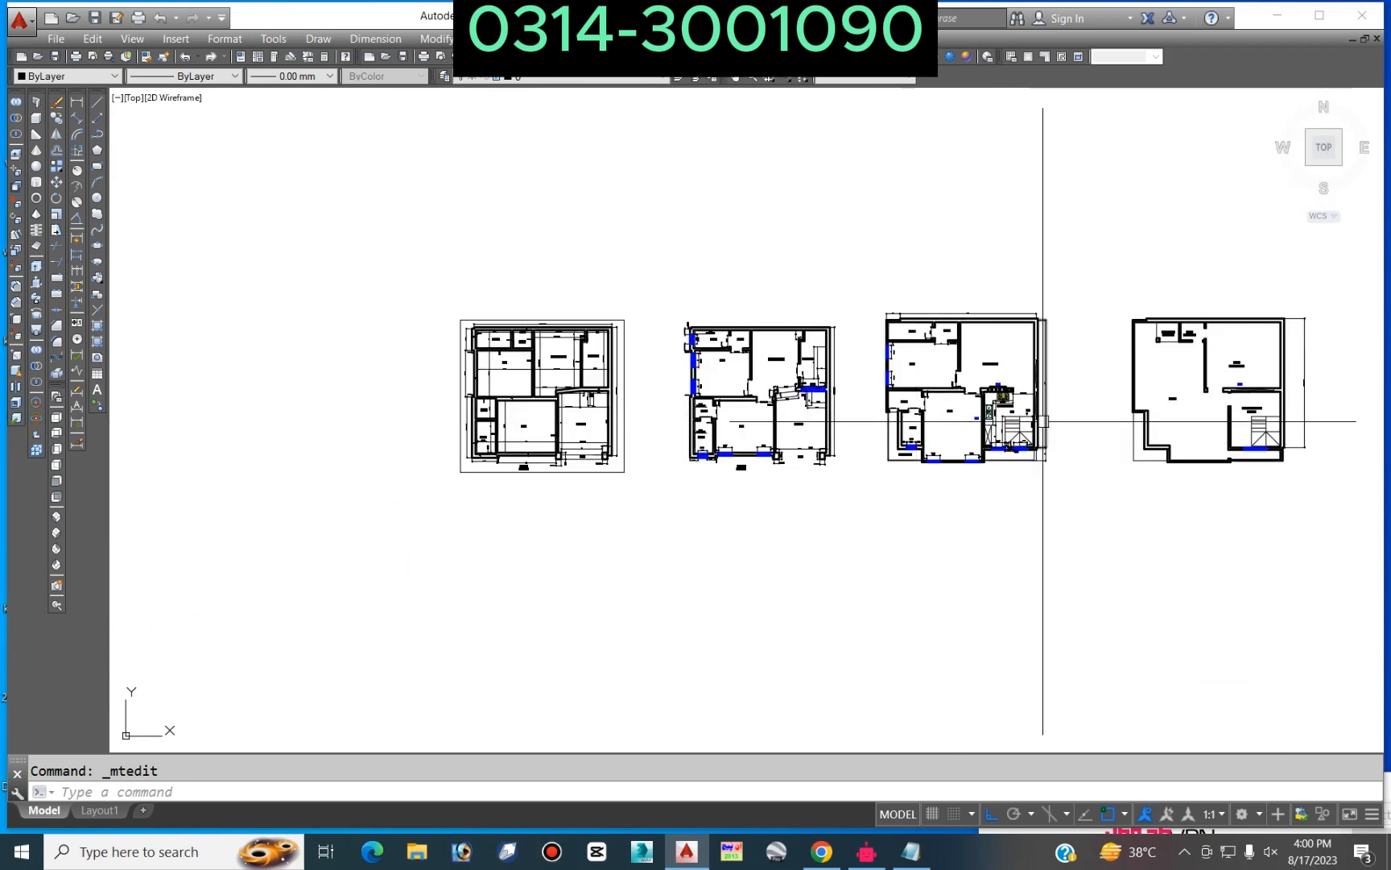
pyautogui.scroll(-2, 983, 417)
pyautogui.scroll(4, 289, 571)
pyautogui.scroll(-2, 660, 513)
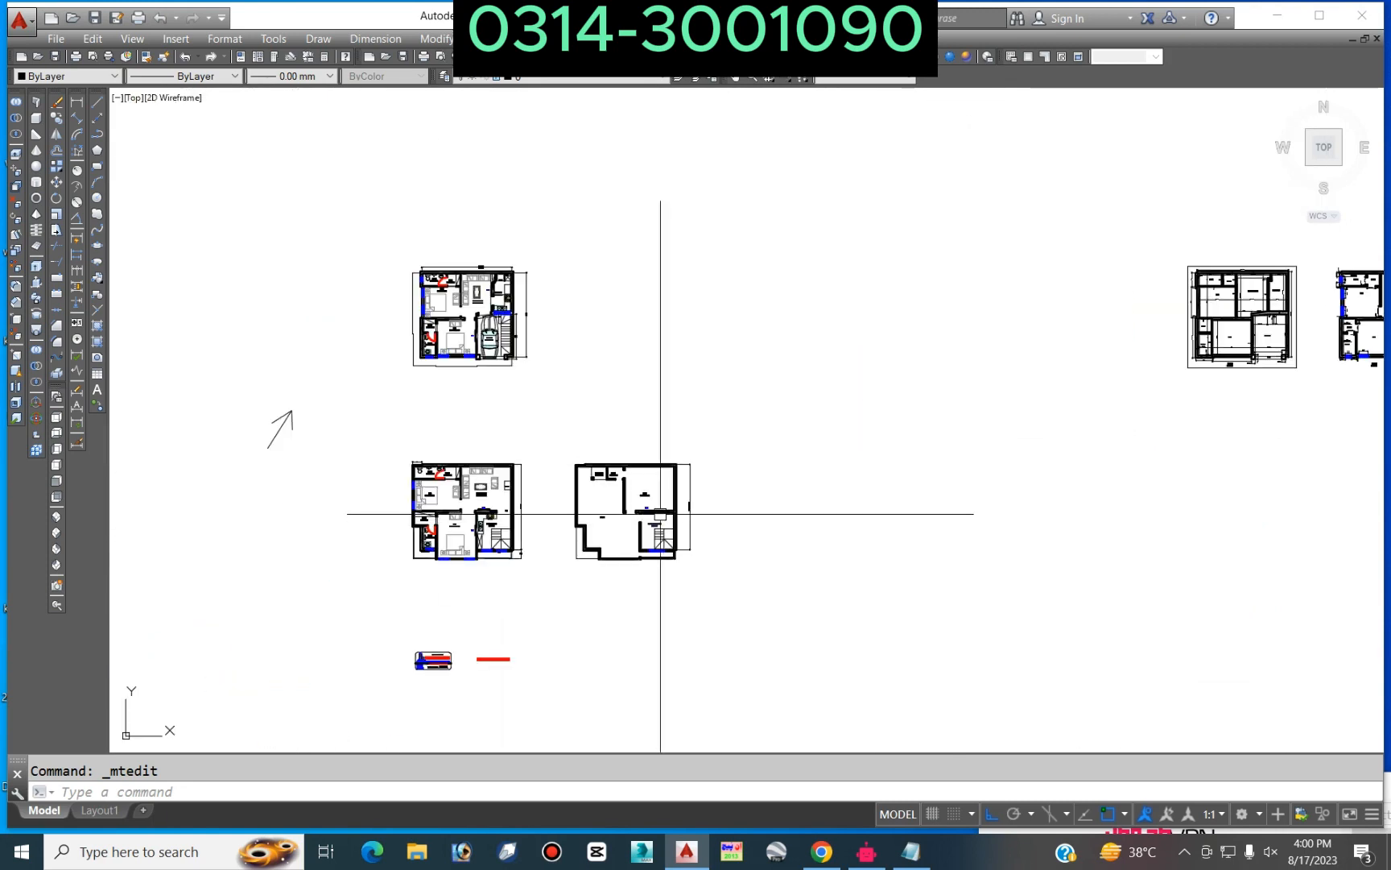
pyautogui.scroll(6, 485, 323)
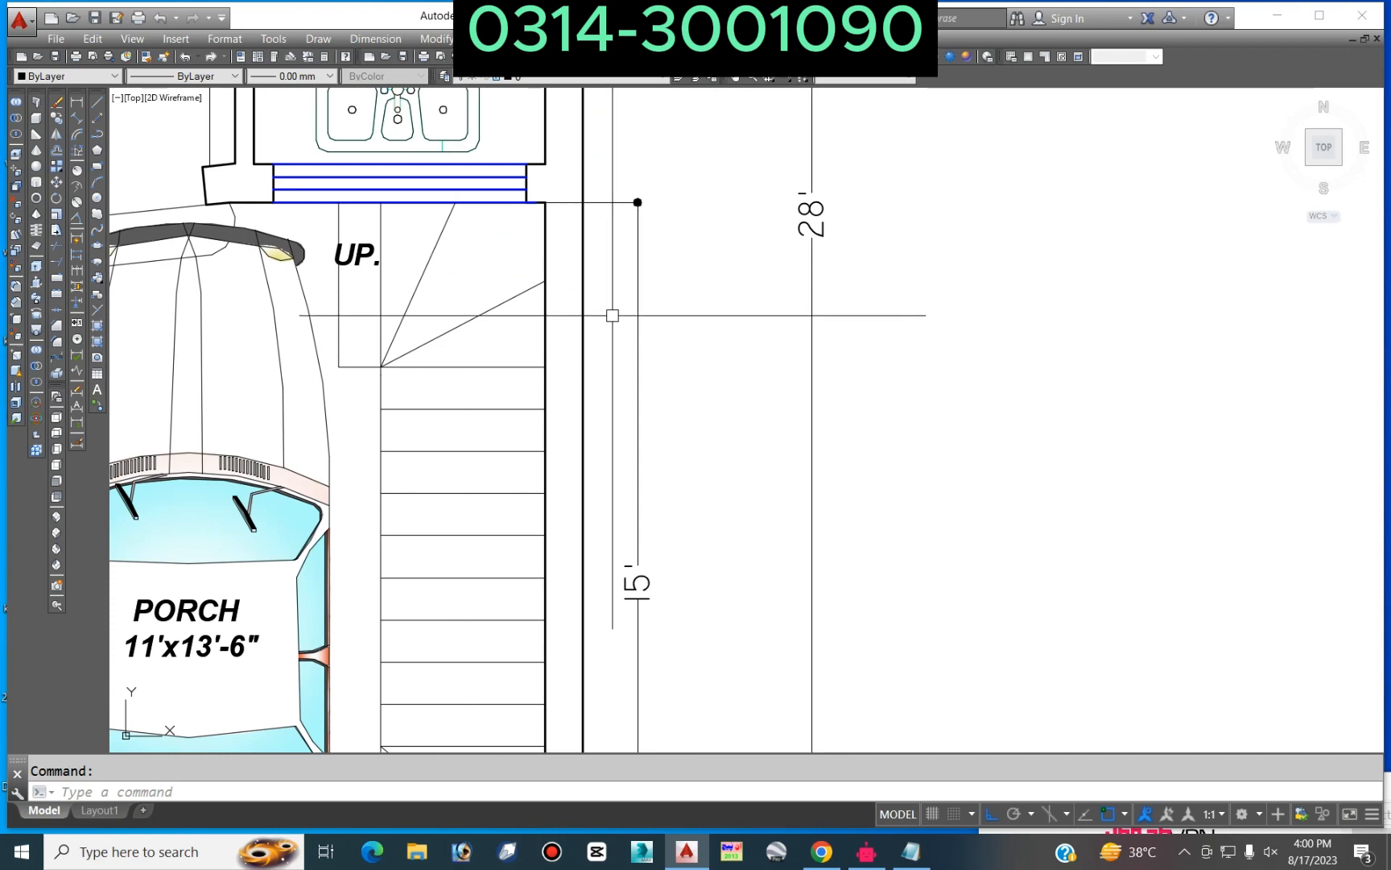
pyautogui.scroll(2, 470, 311)
pyautogui.click(477, 291)
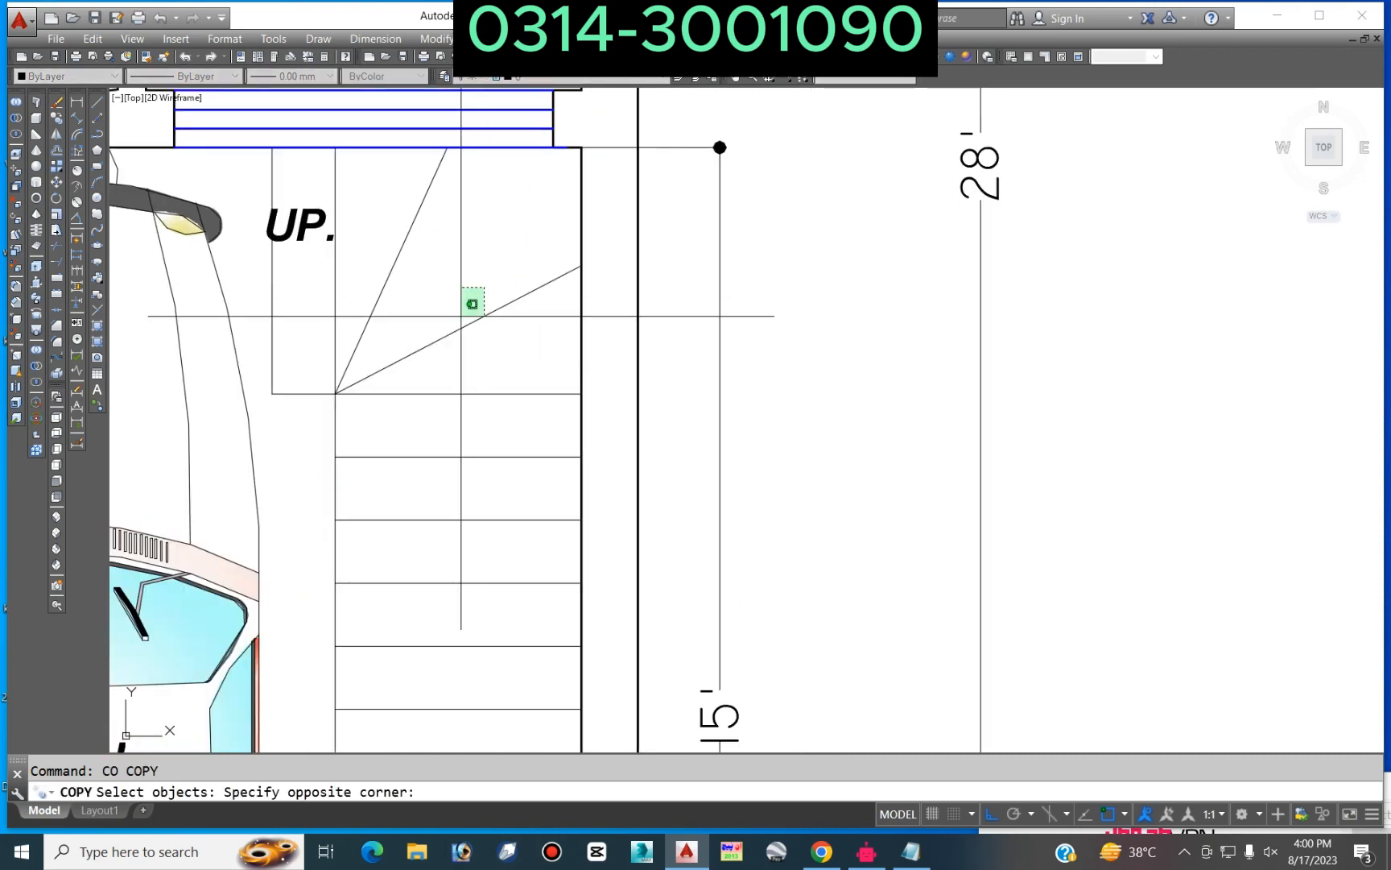
pyautogui.click(342, 351)
pyautogui.press('Return')
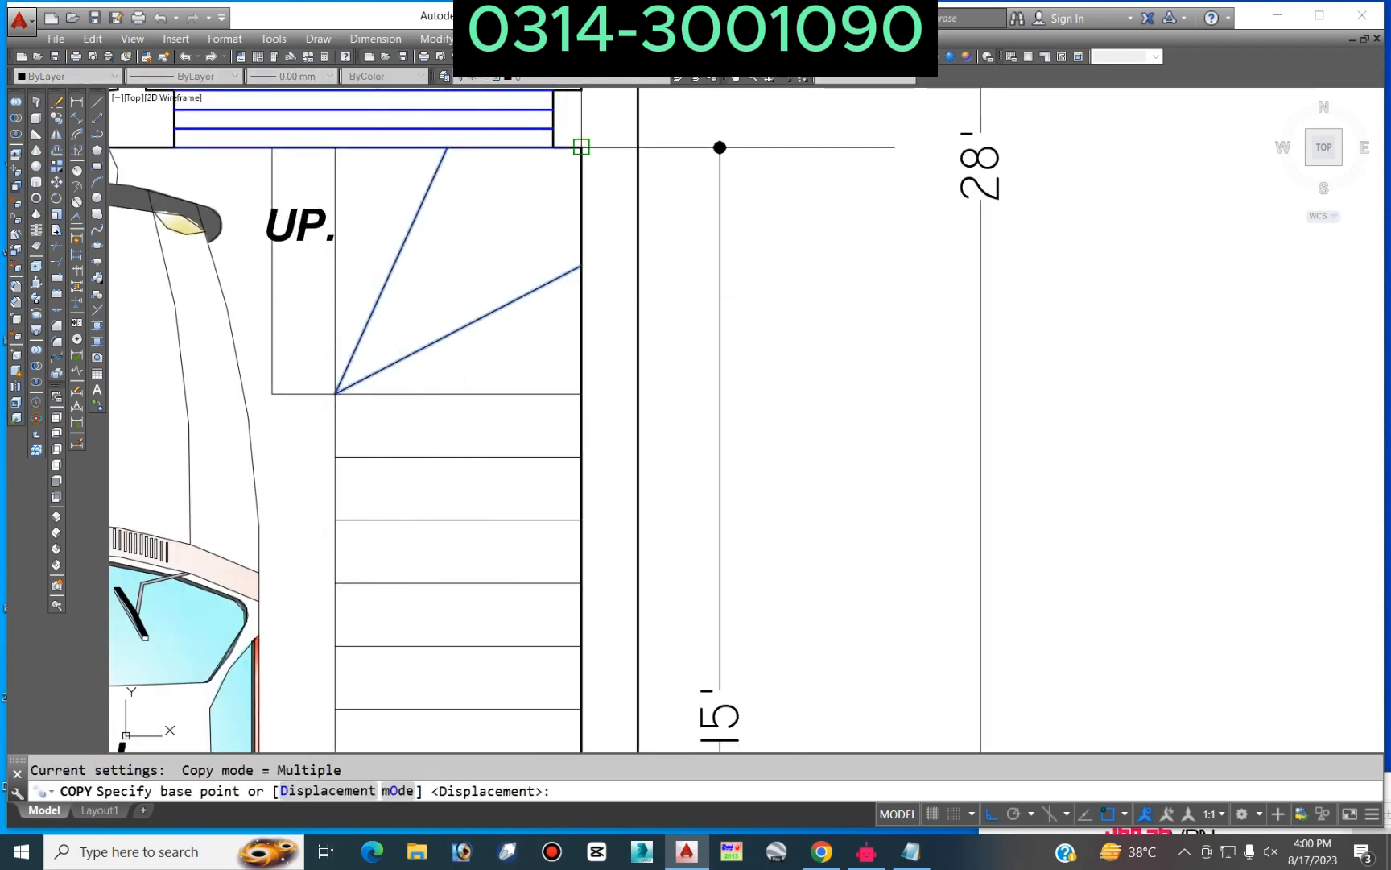
pyautogui.click(581, 147)
pyautogui.scroll(-6, 582, 146)
pyautogui.scroll(4, 835, 323)
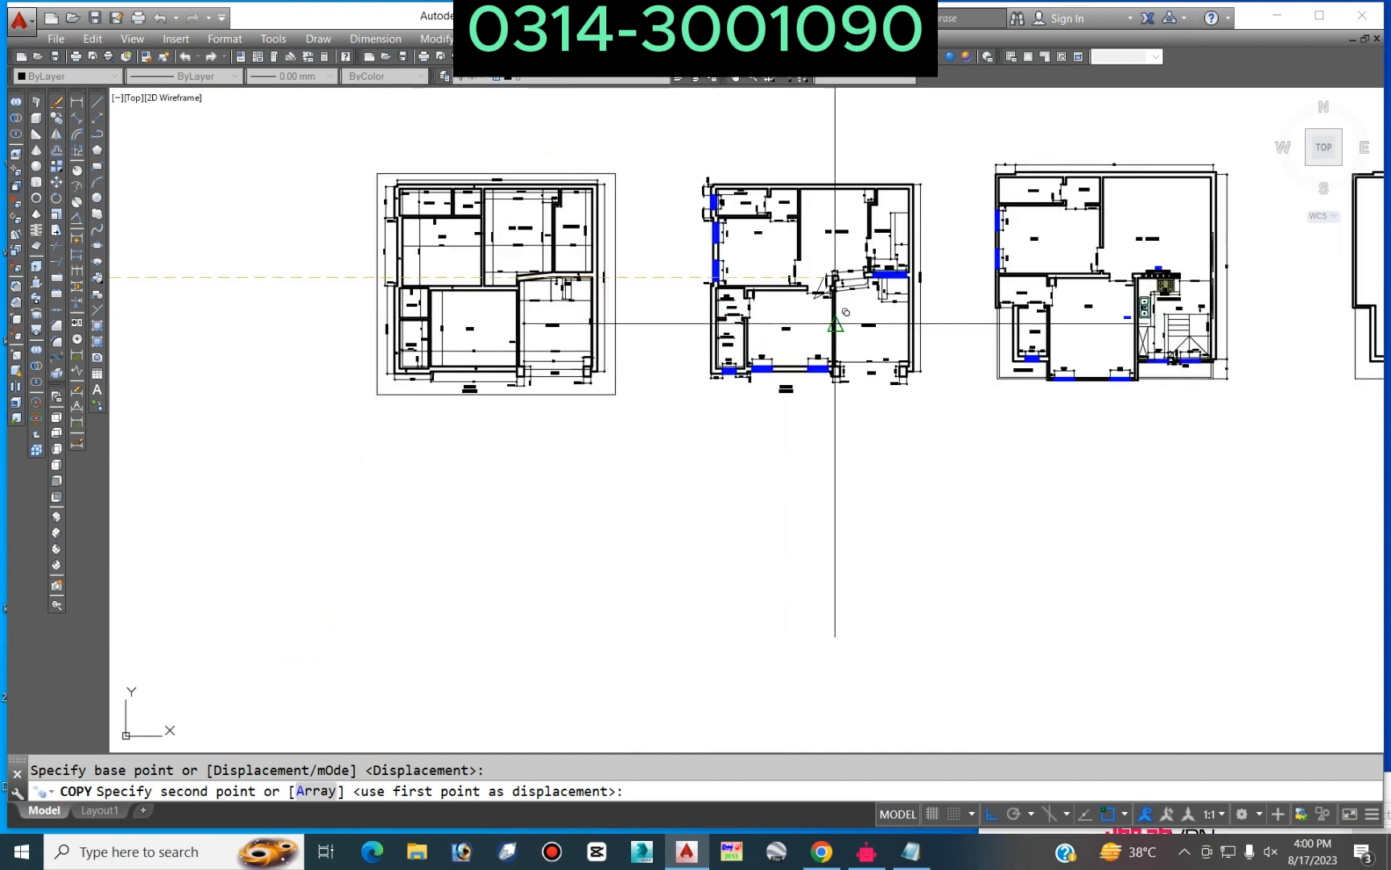
pyautogui.scroll(7, 835, 323)
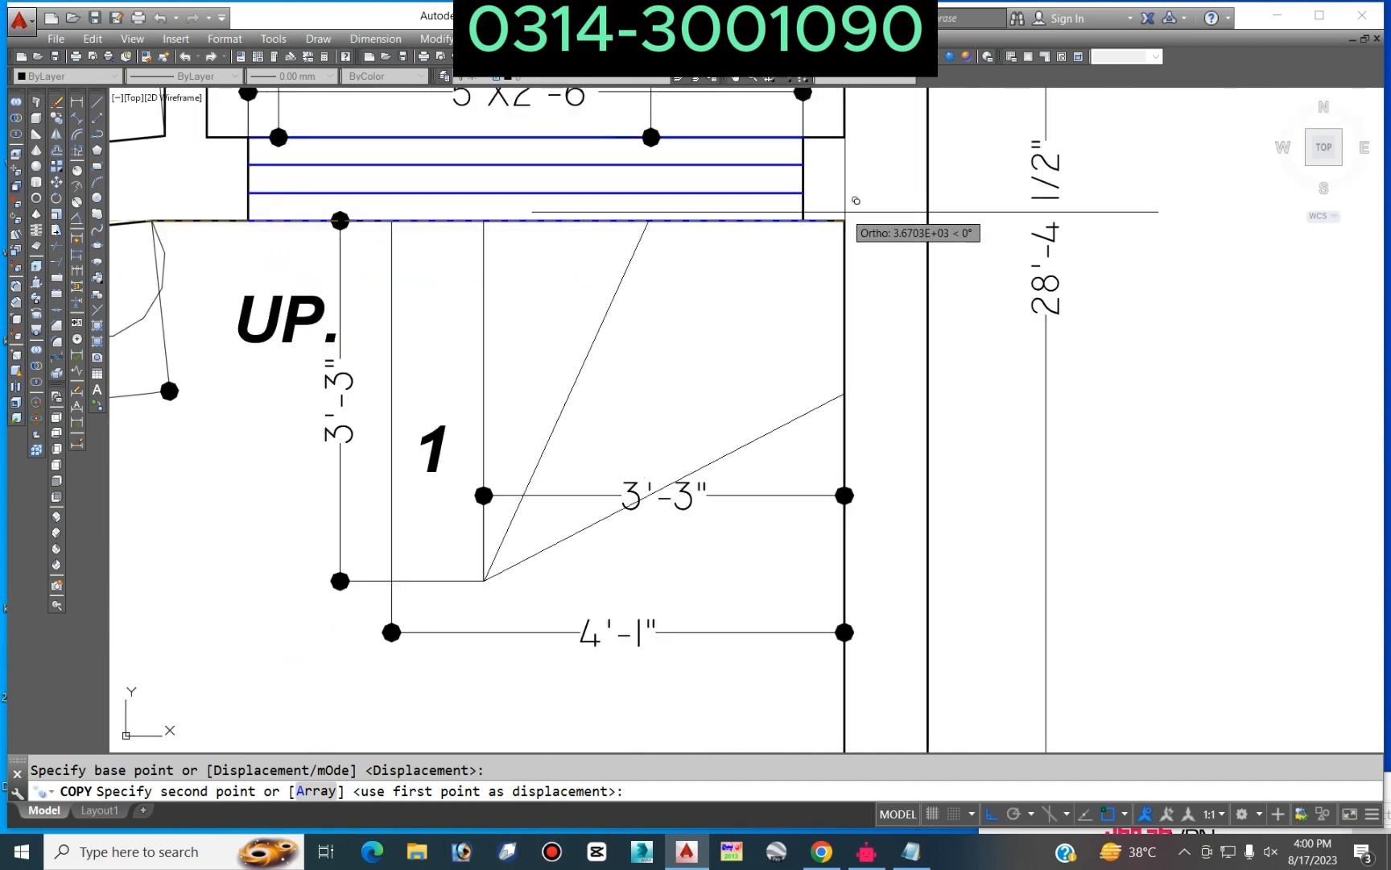
pyautogui.press('Escape')
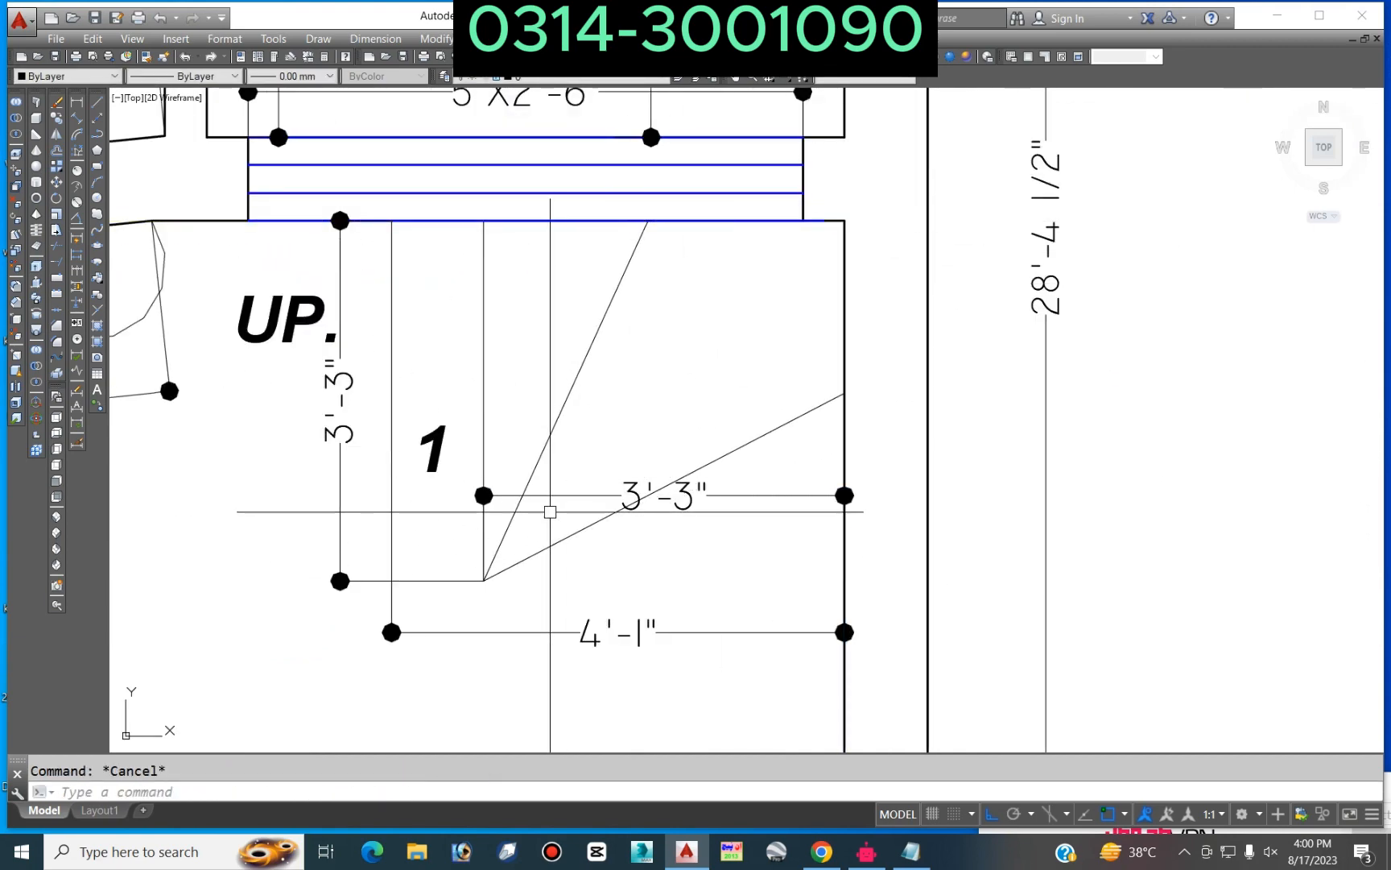
# Step: Draw a horizontal line from the corner where the diagonal winder lines meet to the porch's right wall
pyautogui.write('l')
pyautogui.press('Return')
pyautogui.click(483, 581)
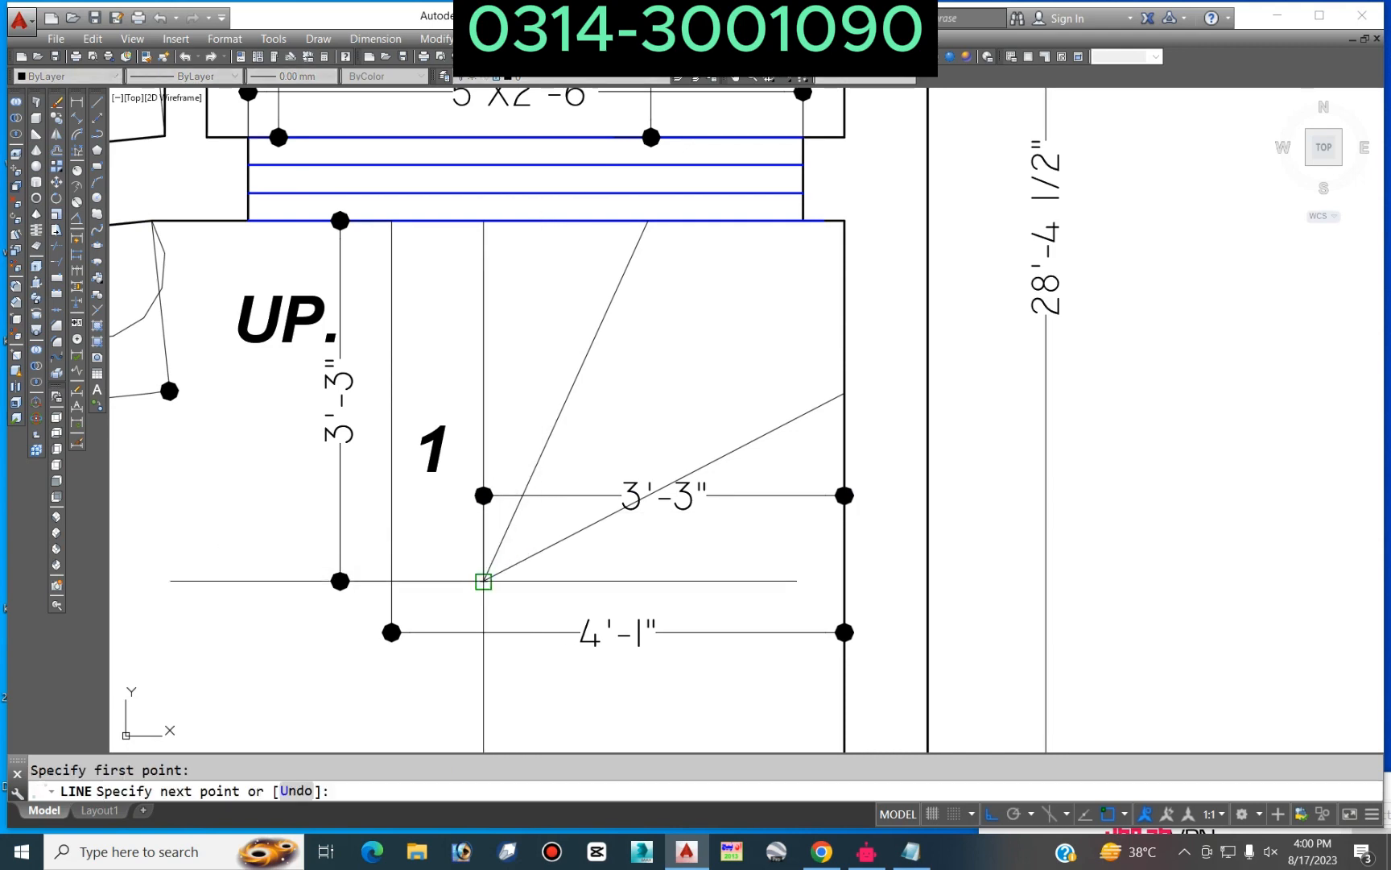
pyautogui.press('Escape')
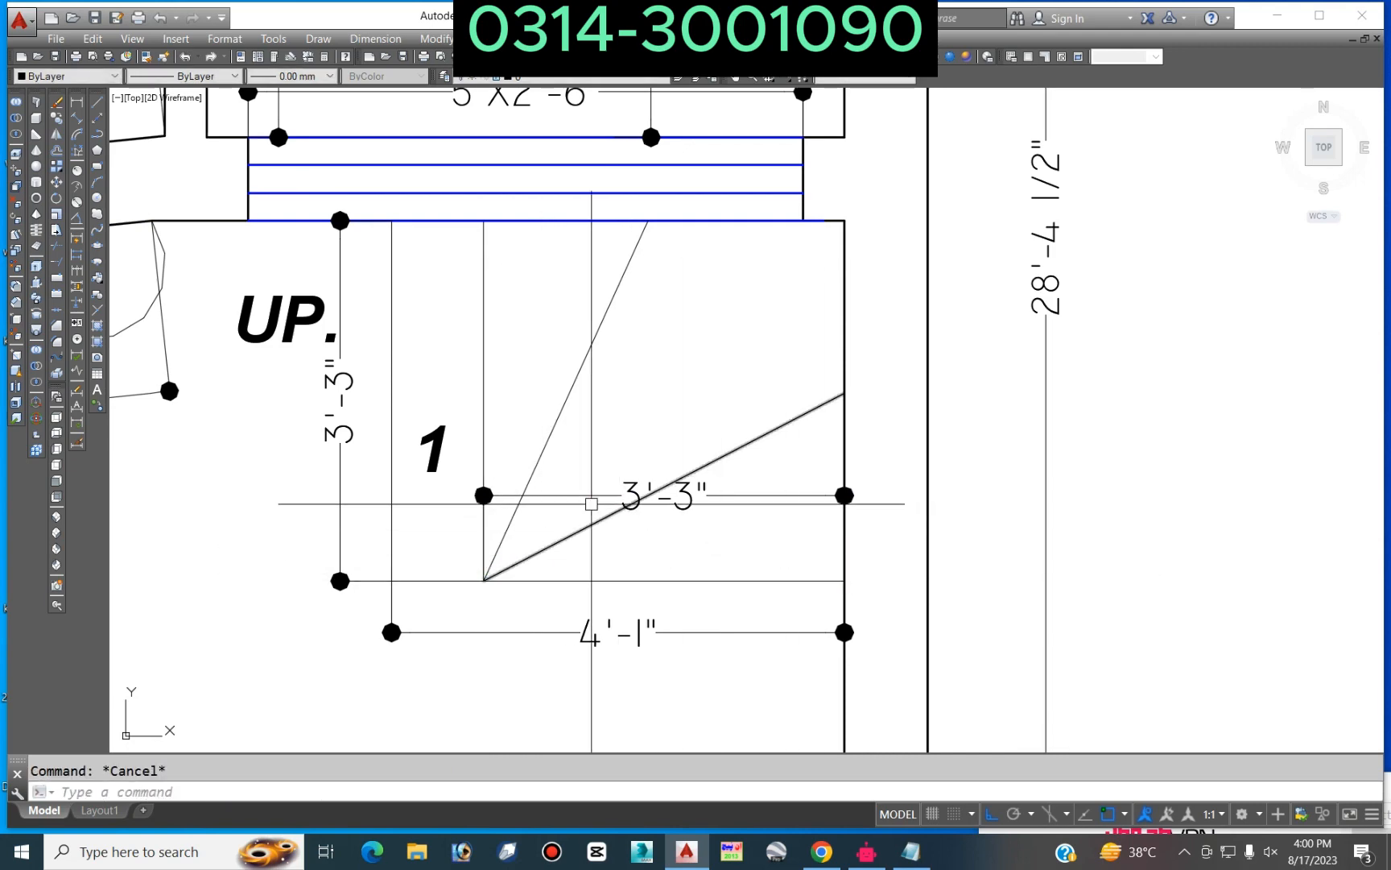
# Step: Move the 1 label straight up to the upper part of the first tread
pyautogui.write('m')
pyautogui.press('Return')
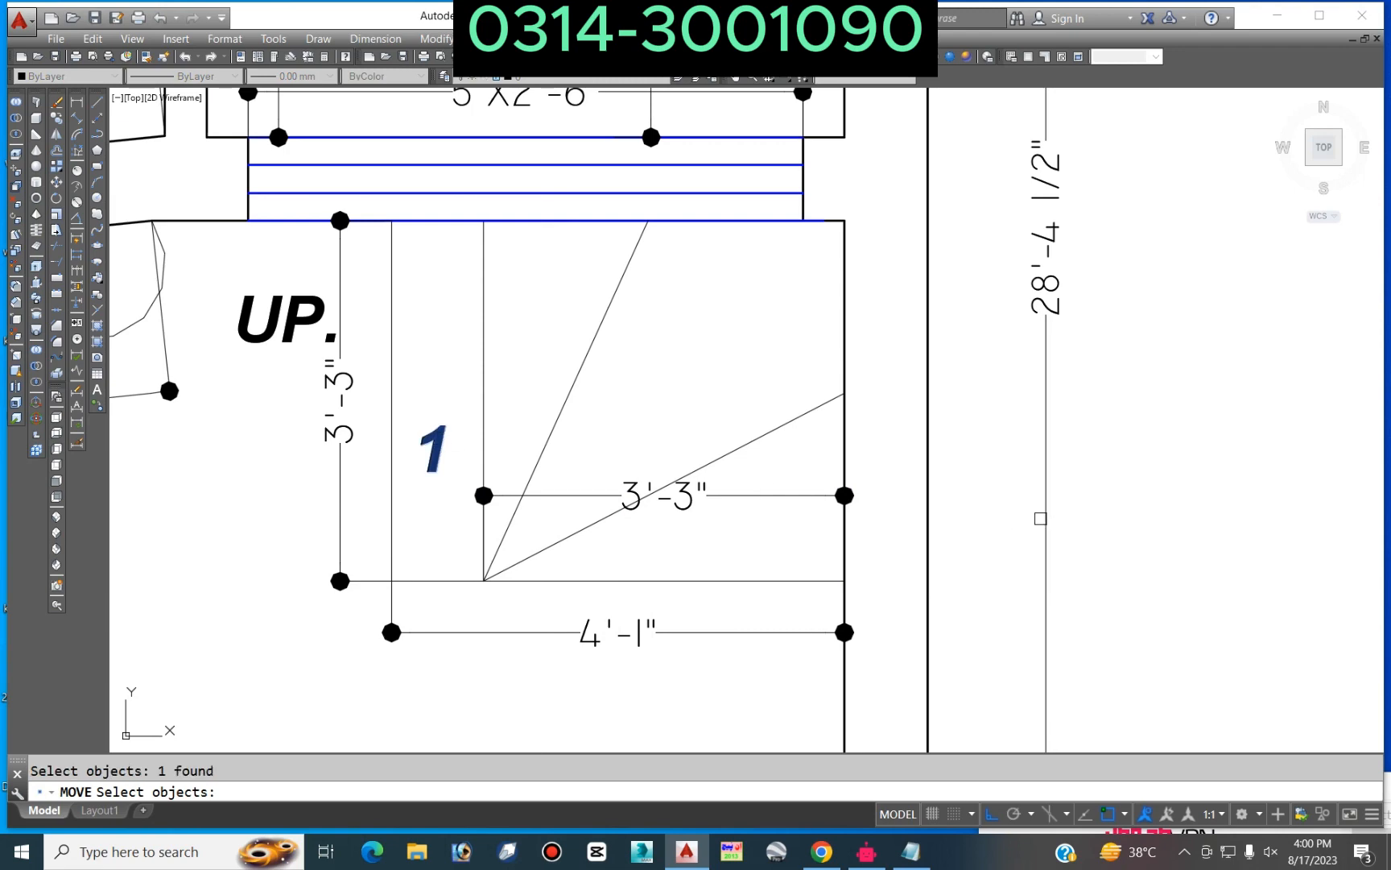
pyautogui.press('Return')
pyautogui.click(1189, 559)
pyautogui.click(1189, 420)
pyautogui.press('Escape')
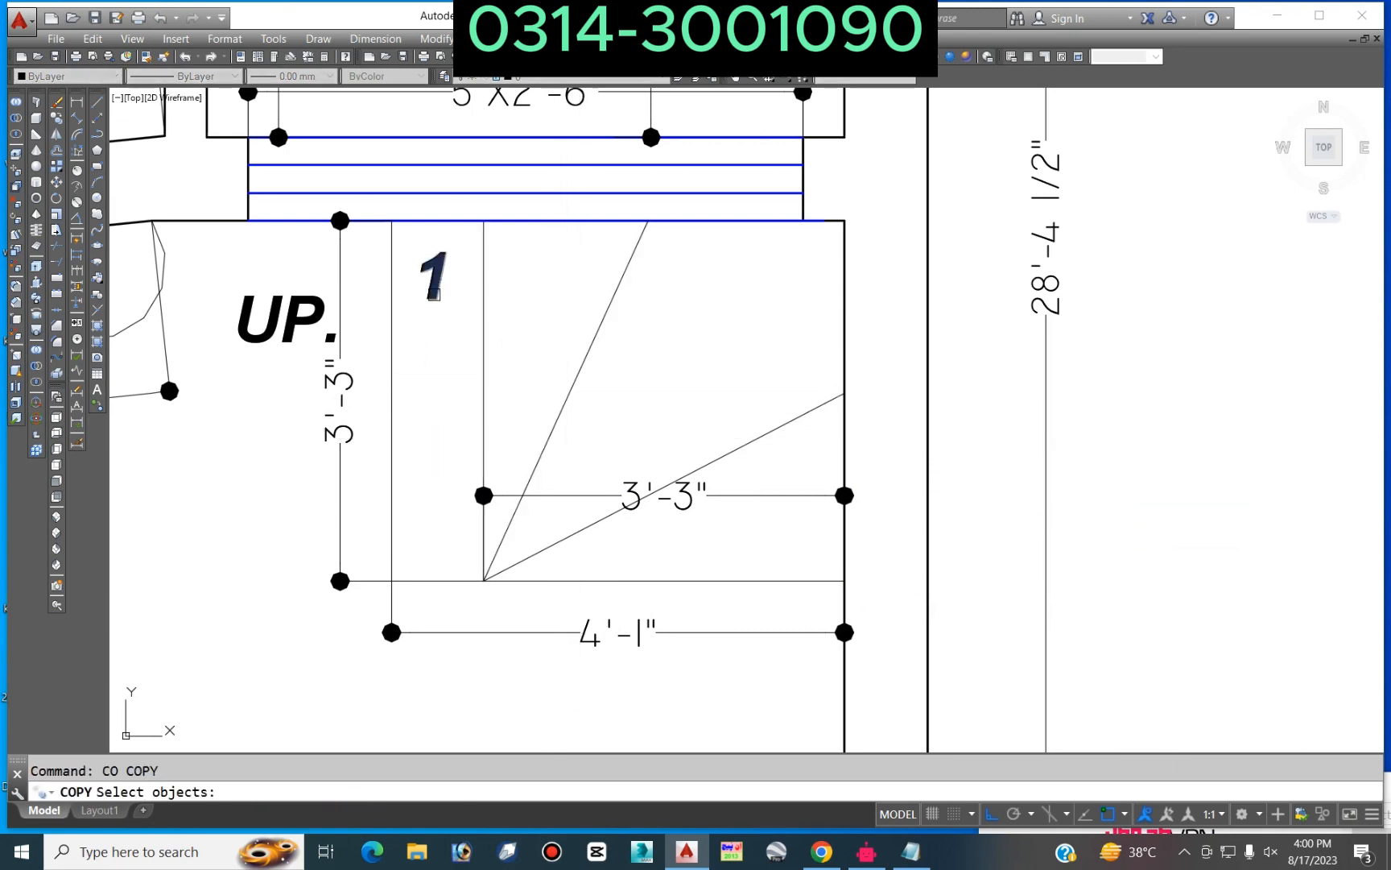
# Step: Copy the 1 label horizontally into the second tread and the middle winder tread
pyautogui.click(434, 294)
pyautogui.press('Return')
pyautogui.click(435, 295)
pyautogui.click(557, 296)
pyautogui.press('Return')
pyautogui.press('Return')
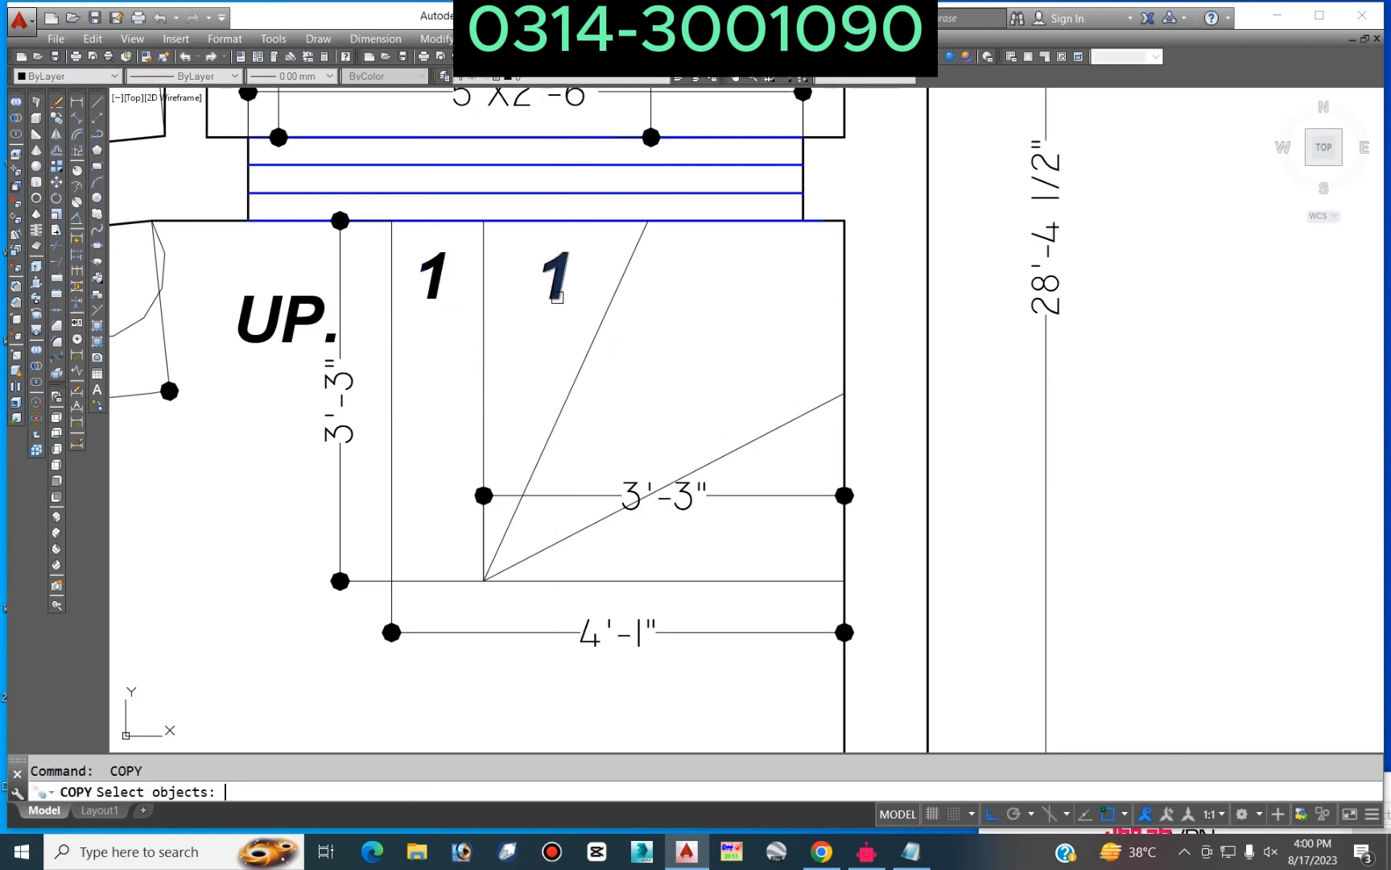
pyautogui.click(558, 297)
pyautogui.press('Return')
pyautogui.click(532, 344)
pyautogui.click(730, 349)
pyautogui.press('Return')
# Step: Copy the 1 label of the middle winder tread straight down into the winder tread below the second diagonal line
pyautogui.press('Return')
pyautogui.click(758, 298)
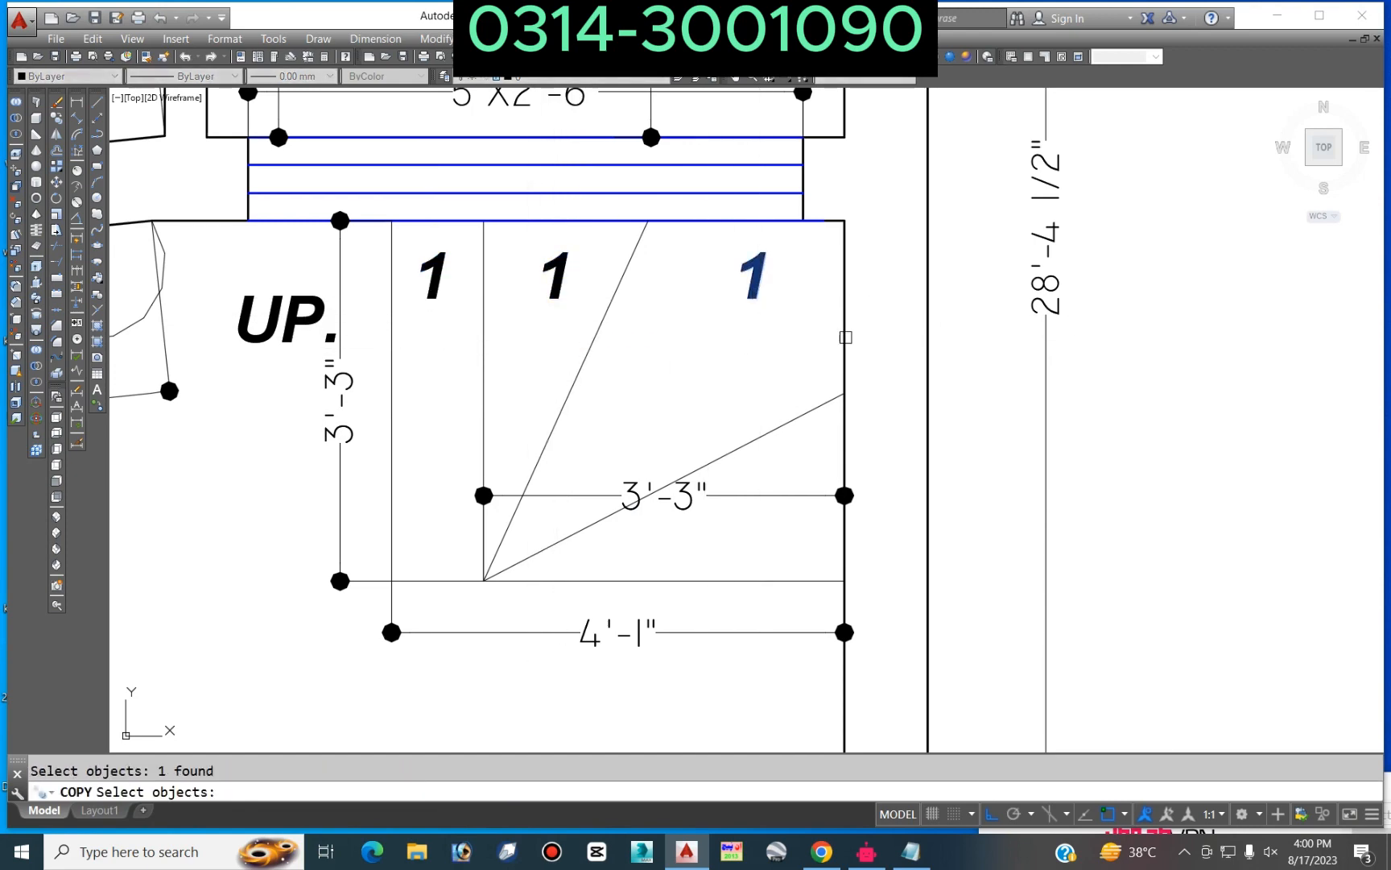
pyautogui.press('Return')
pyautogui.click(1118, 266)
pyautogui.press('Return')
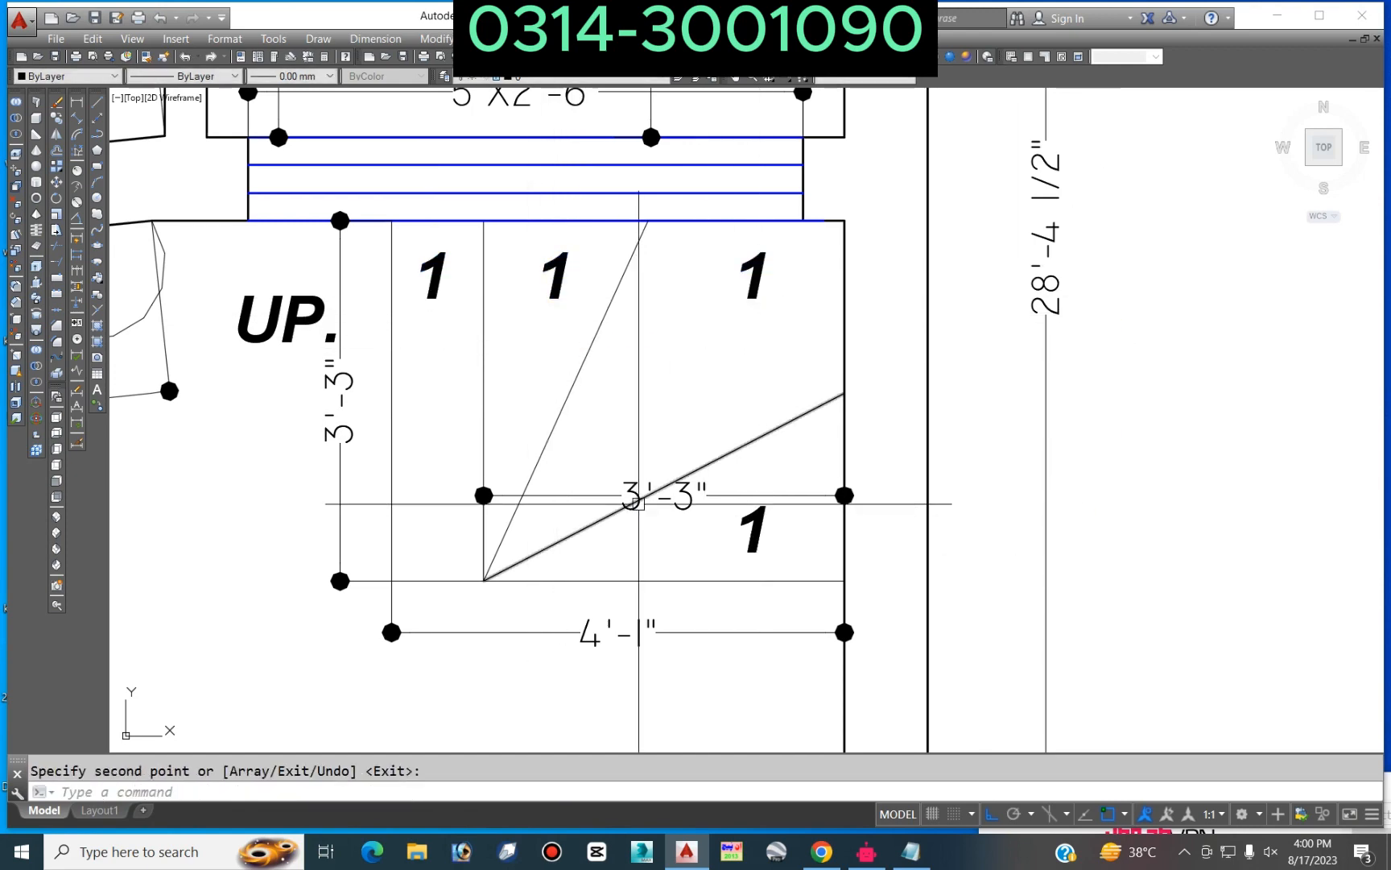
pyautogui.press('Escape')
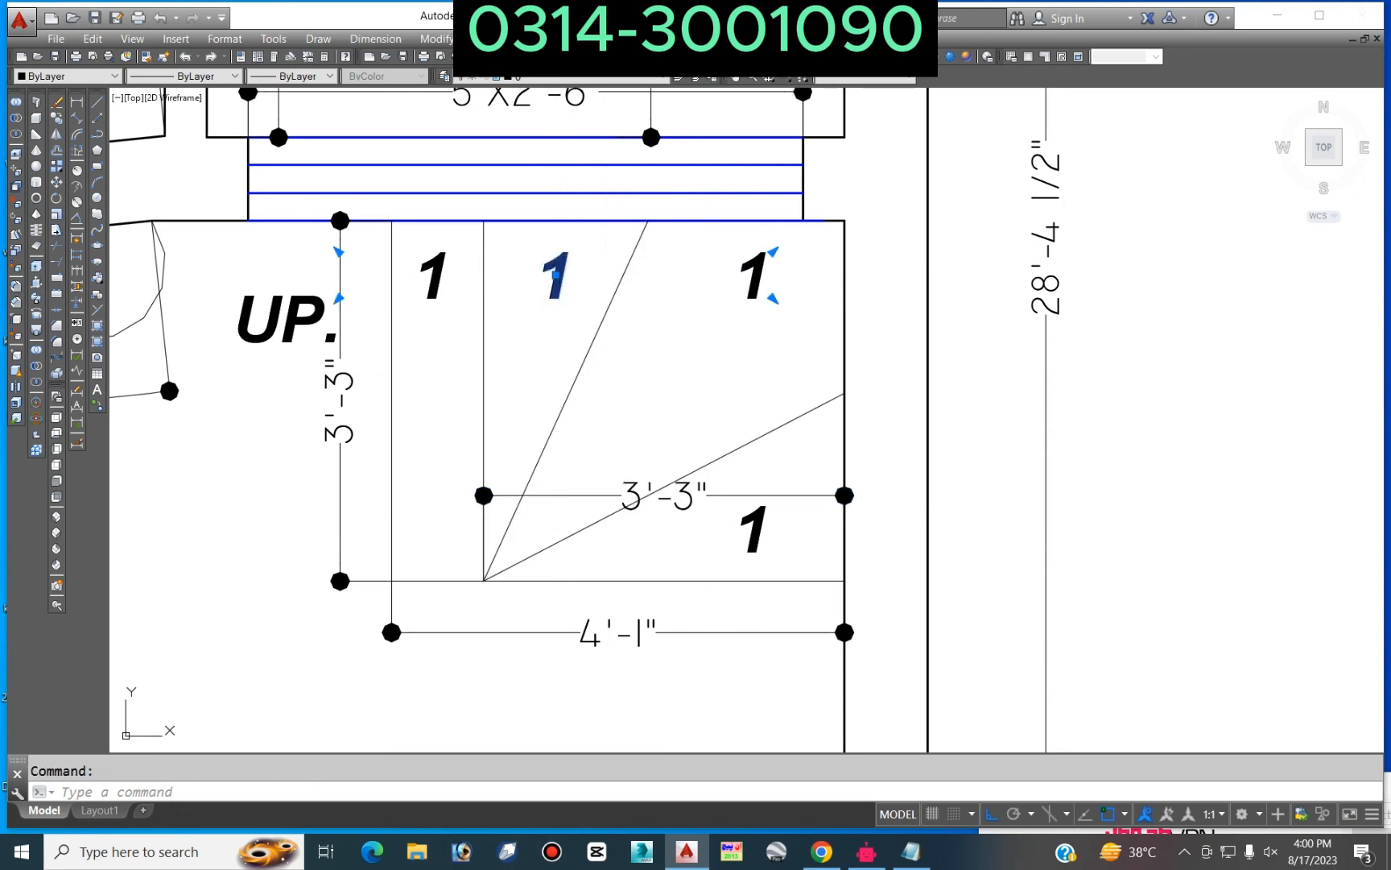
# Step: Renumber the three copied tread labels as 2, 3 and 4 in climbing order
pyautogui.doubleClick(556, 275)
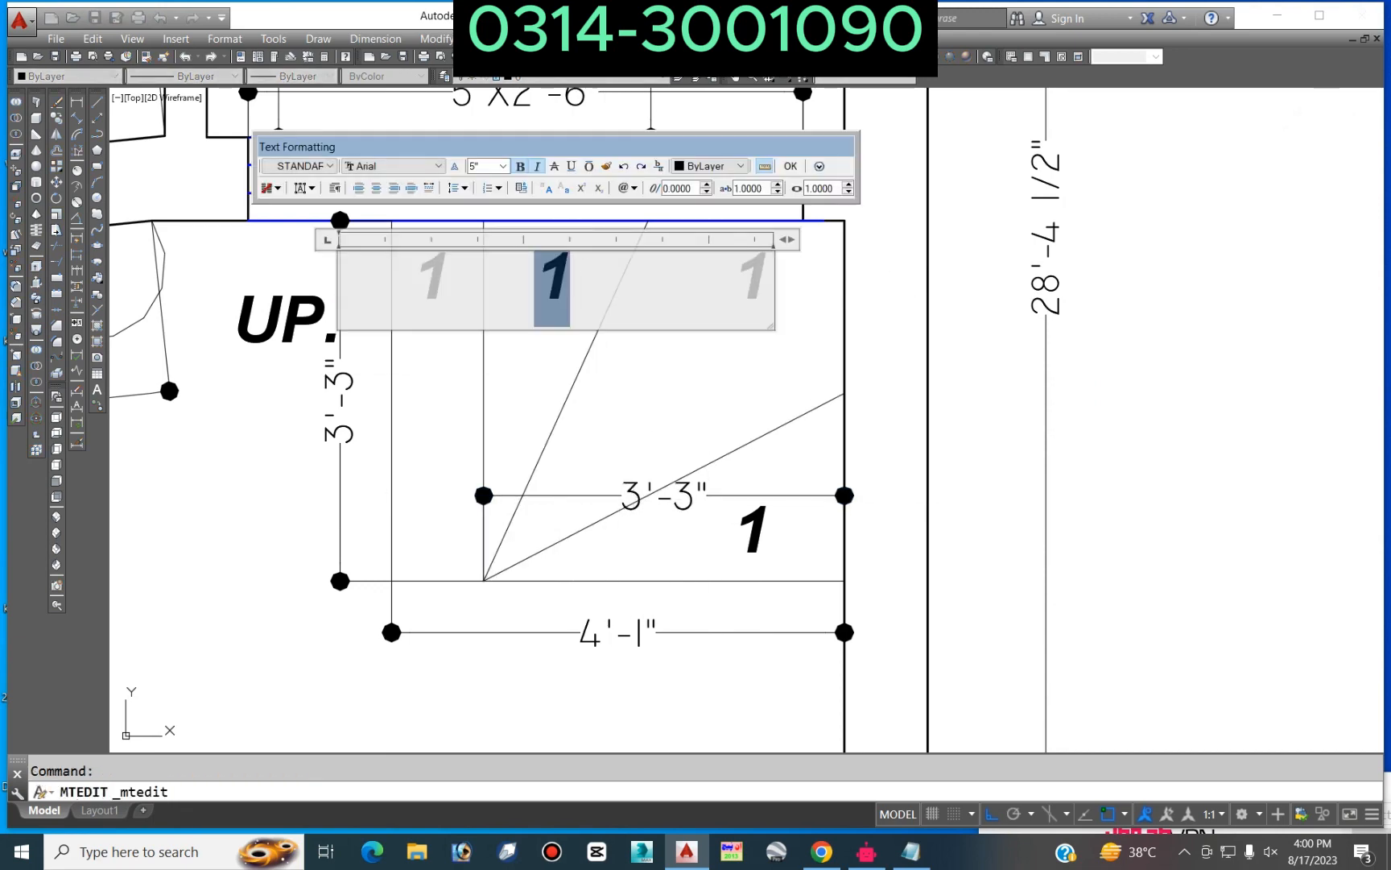
pyautogui.write('2')
pyautogui.click(770, 274)
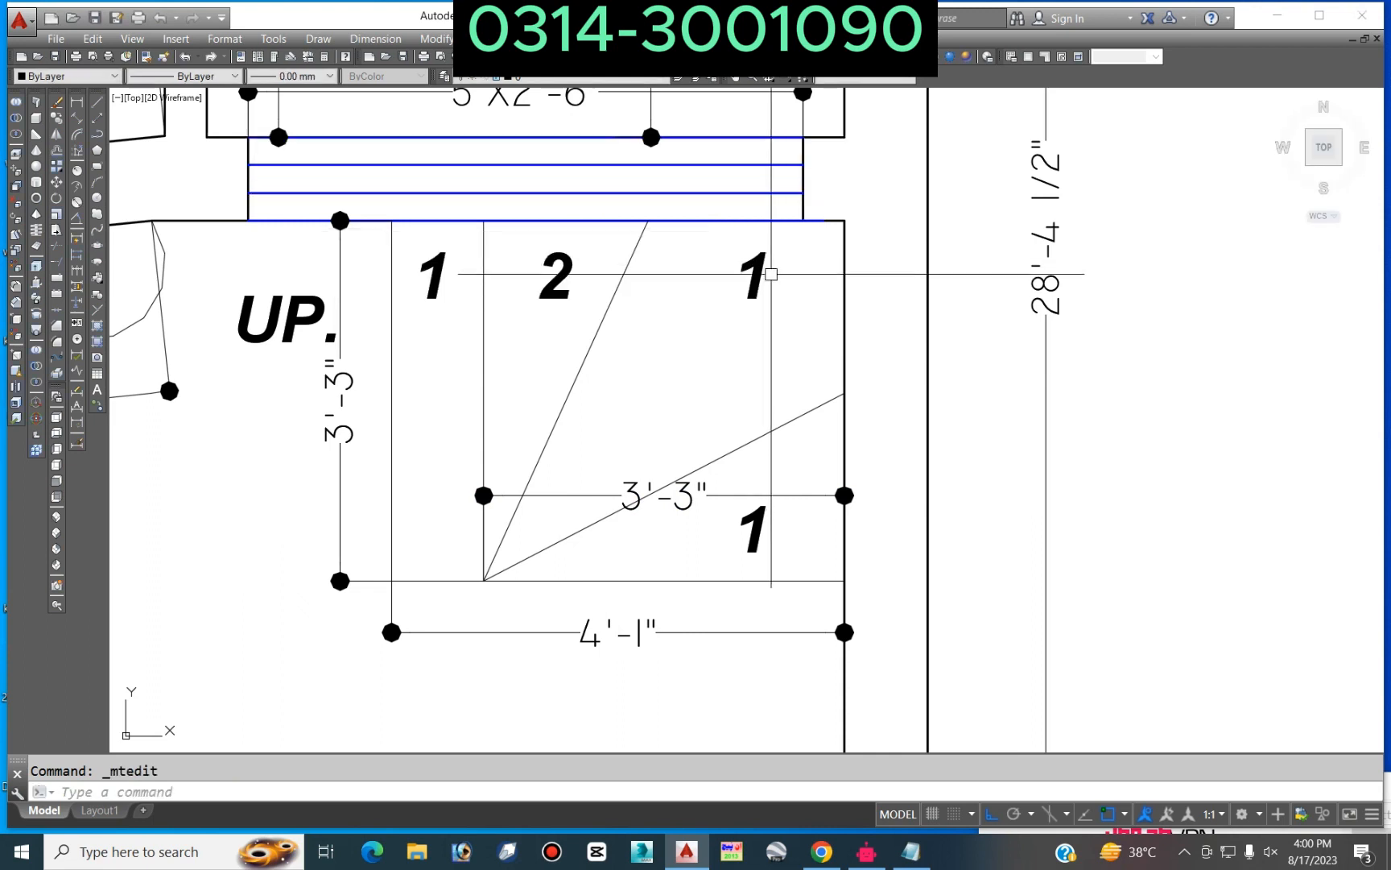
pyautogui.doubleClick(755, 274)
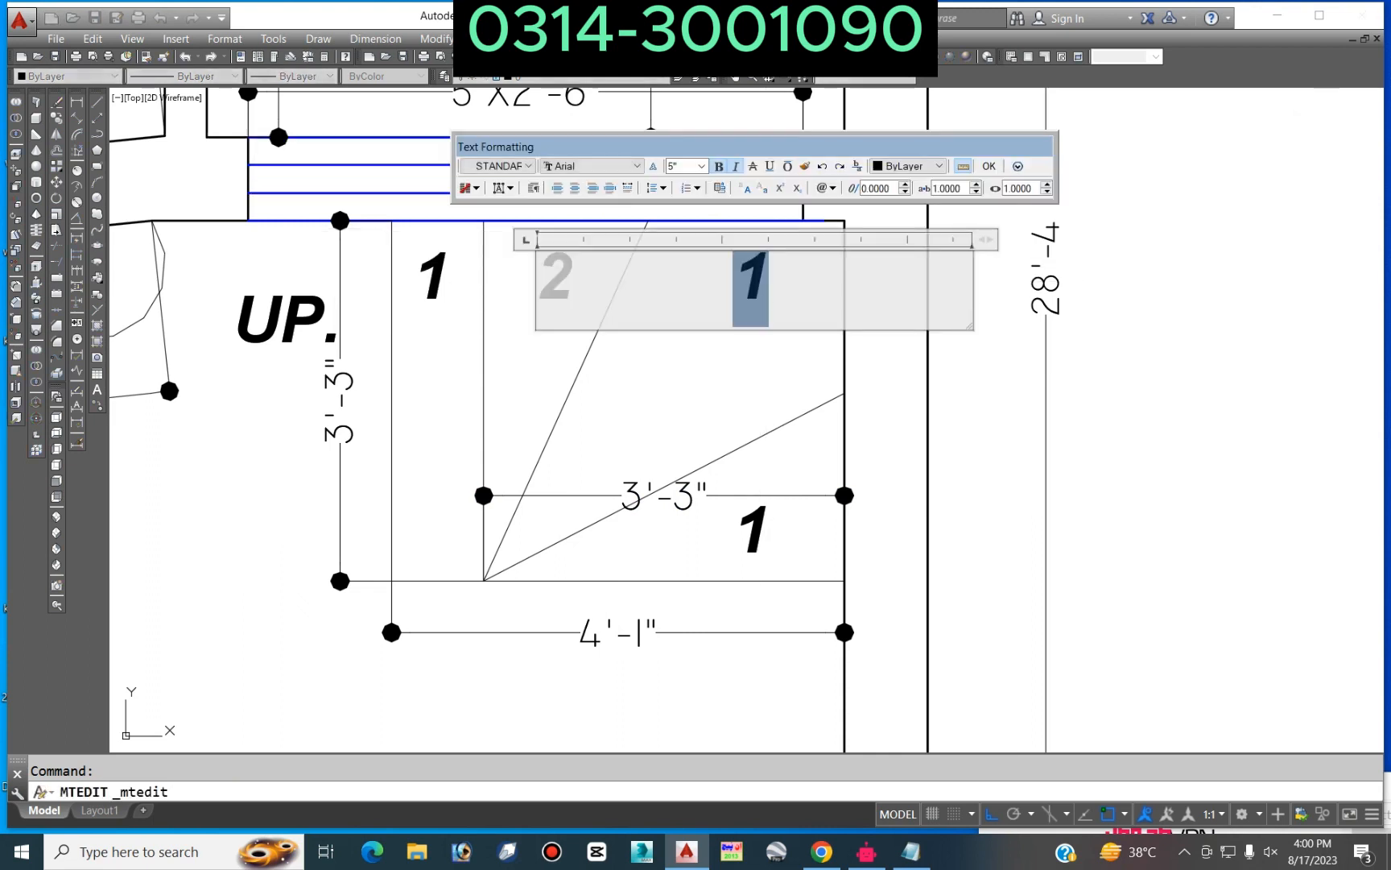
pyautogui.click(917, 347)
pyautogui.click(761, 532)
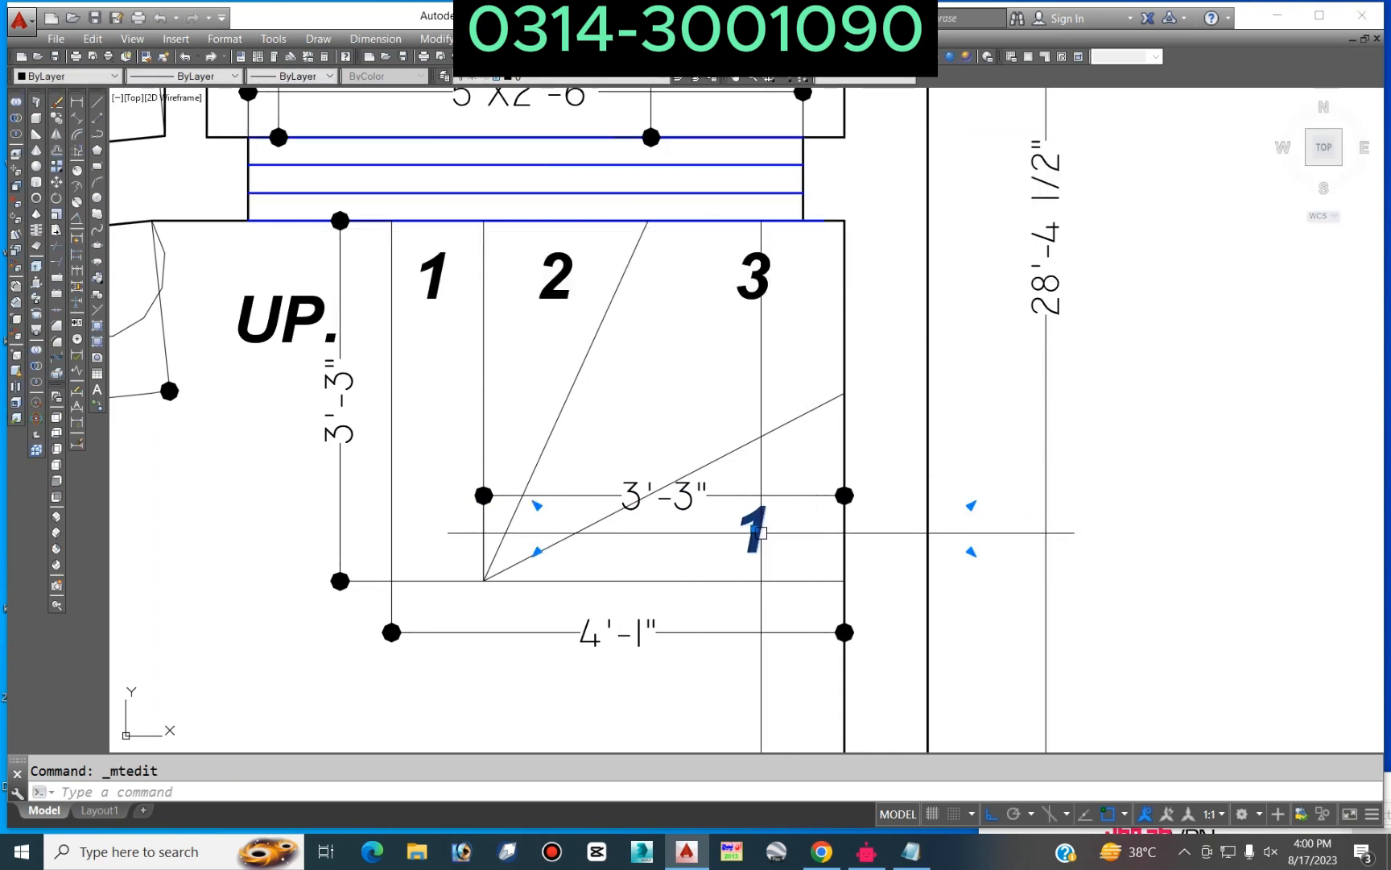
pyautogui.doubleClick(755, 529)
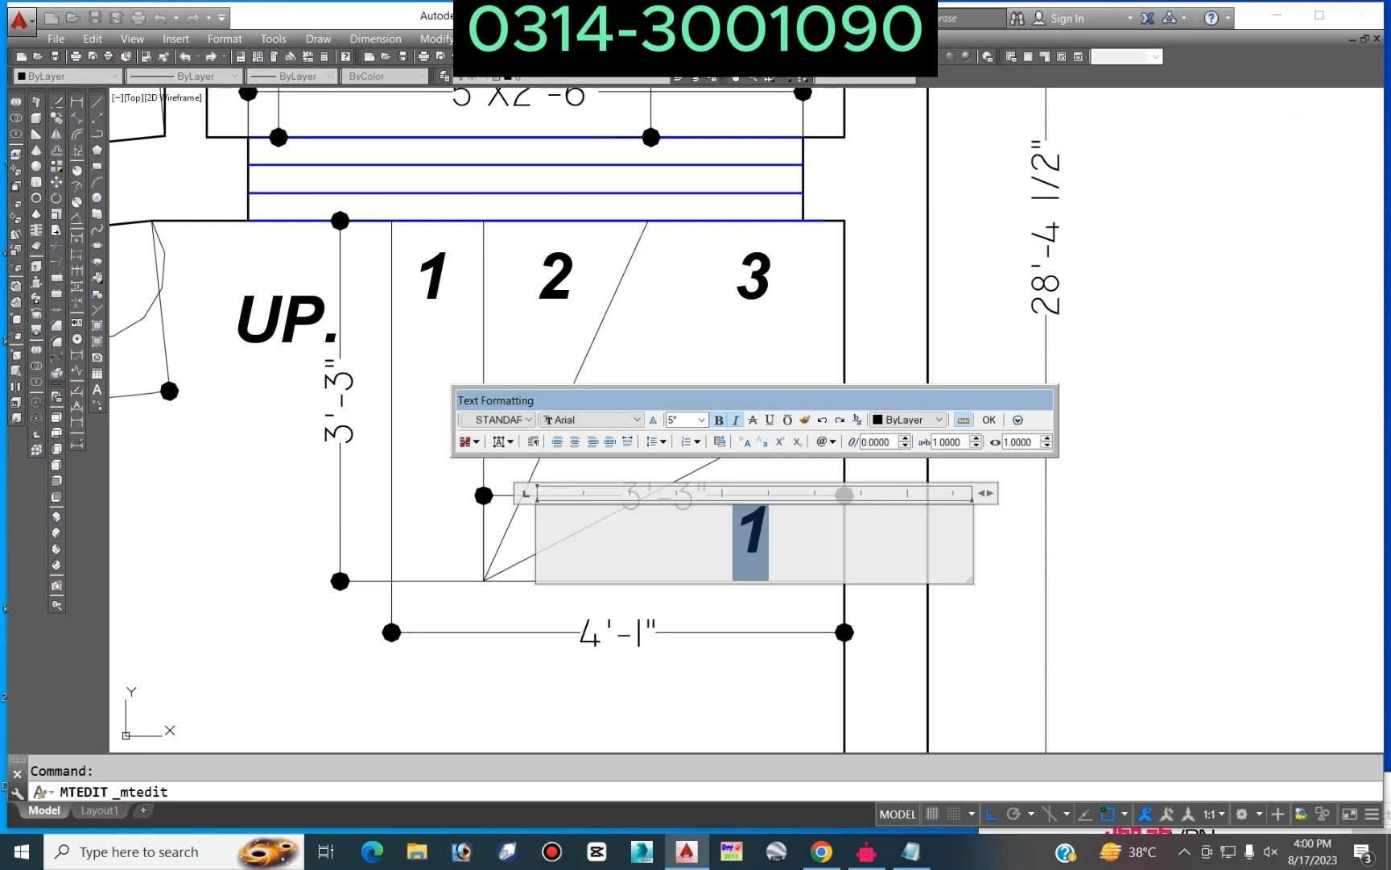
pyautogui.click(752, 473)
# Step: Offset the horizontal step line below the 4 label downward by 10 inches
pyautogui.scroll(-6, 753, 476)
pyautogui.moveTo(779, 523); pyautogui.dragTo(662, 366, button='middle')
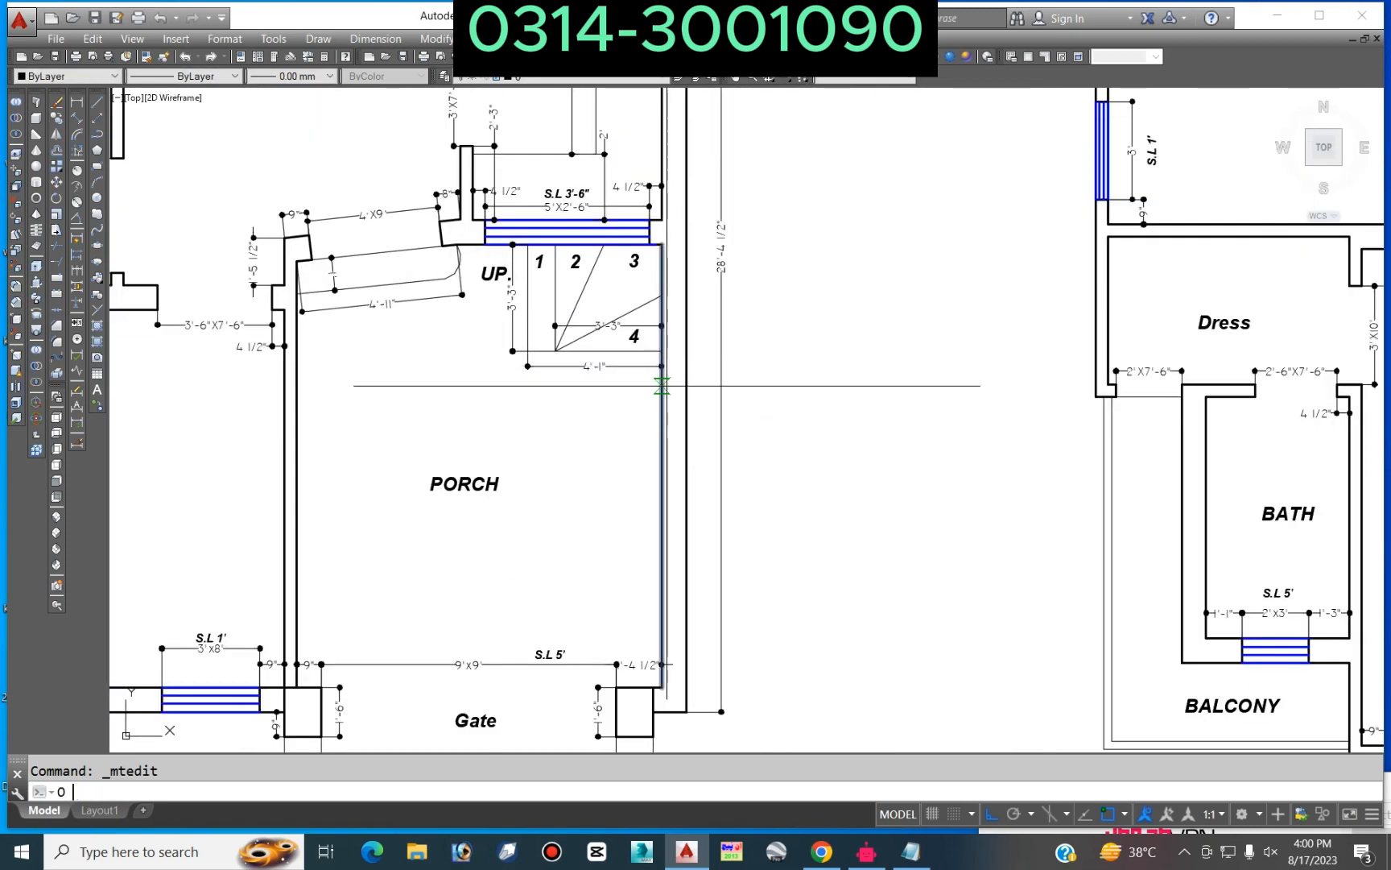
pyautogui.press('Return')
pyautogui.write('140')
pyautogui.press('Escape')
pyautogui.press('Return')
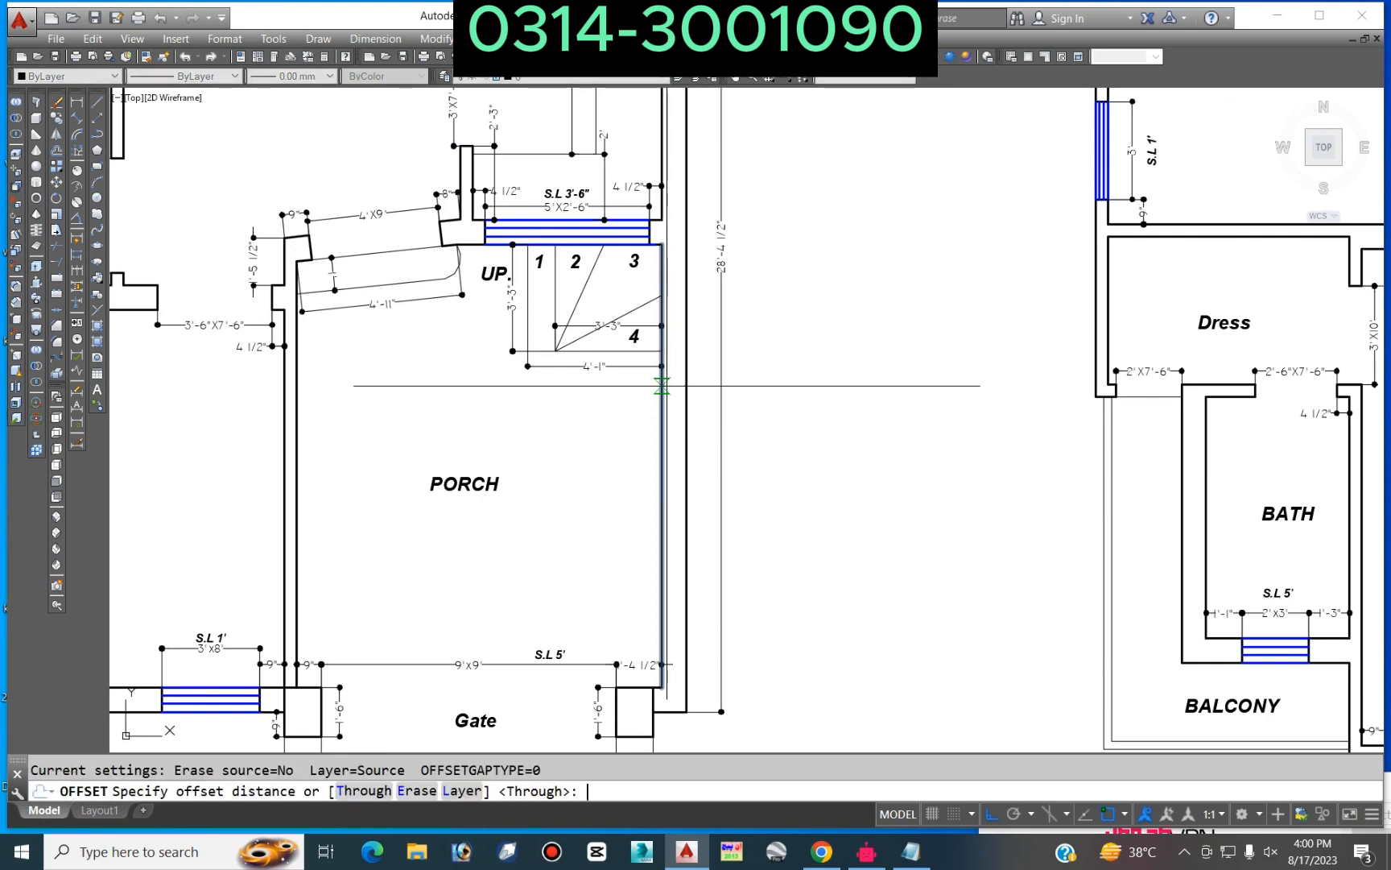
pyautogui.write('10')
pyautogui.press('Return')
pyautogui.scroll(5, 605, 363)
pyautogui.click(608, 364)
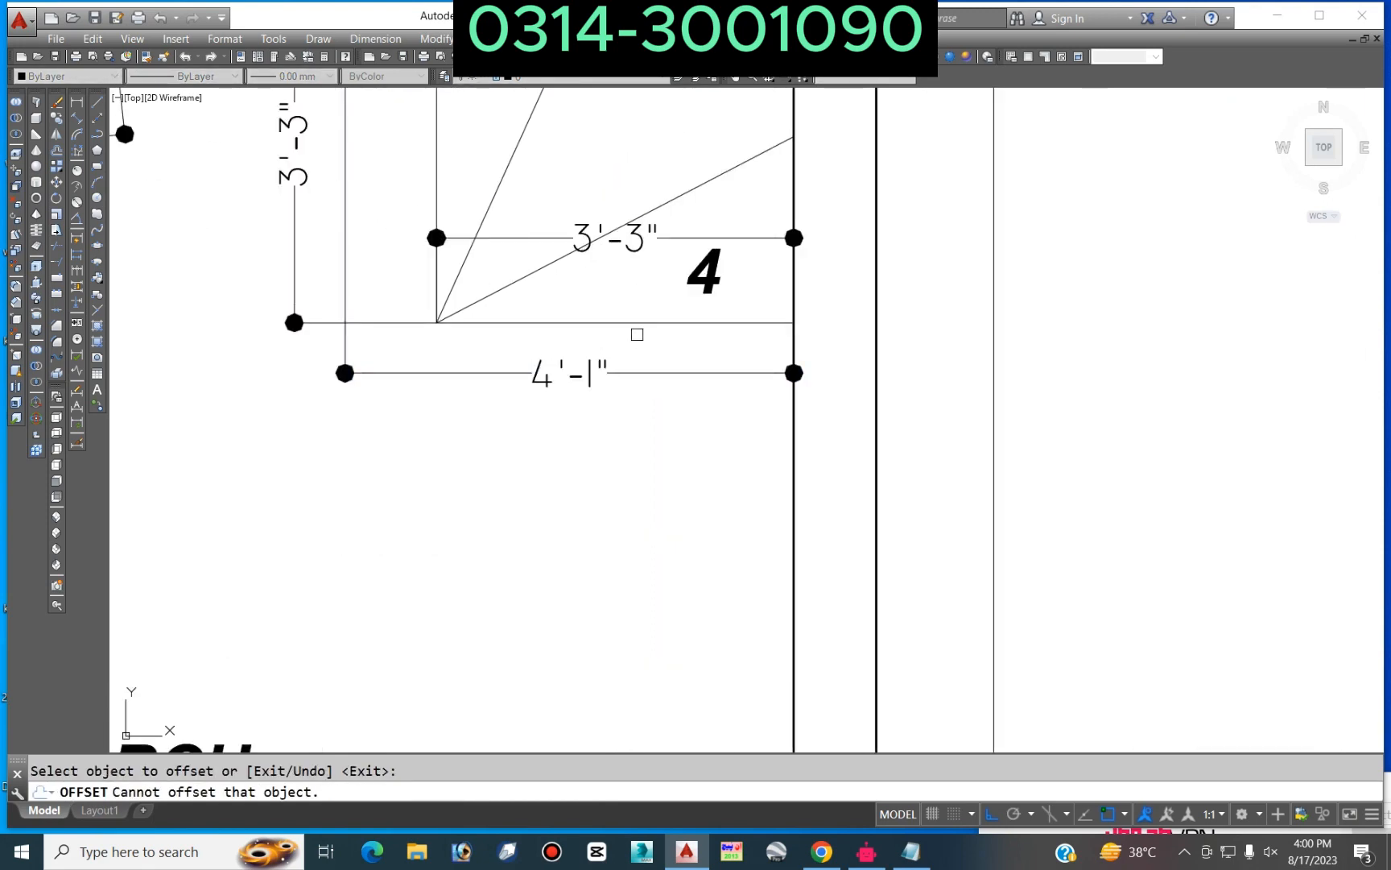
pyautogui.click(639, 326)
pyautogui.click(649, 513)
pyautogui.press('Escape')
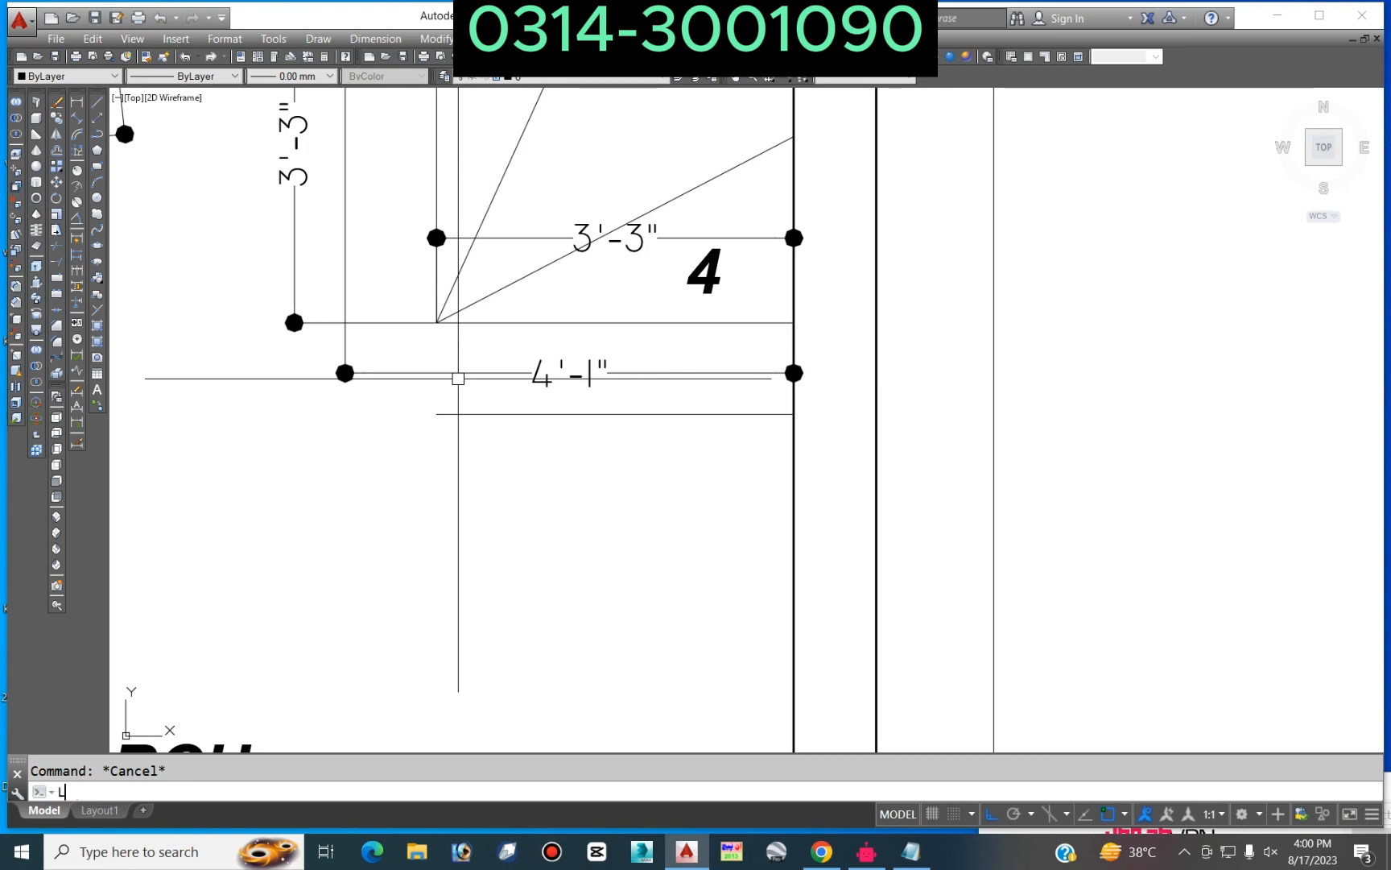
# Step: Draw a vertical line from the winder corner down to the left end of the new step line
pyautogui.press('Return')
pyautogui.click(436, 323)
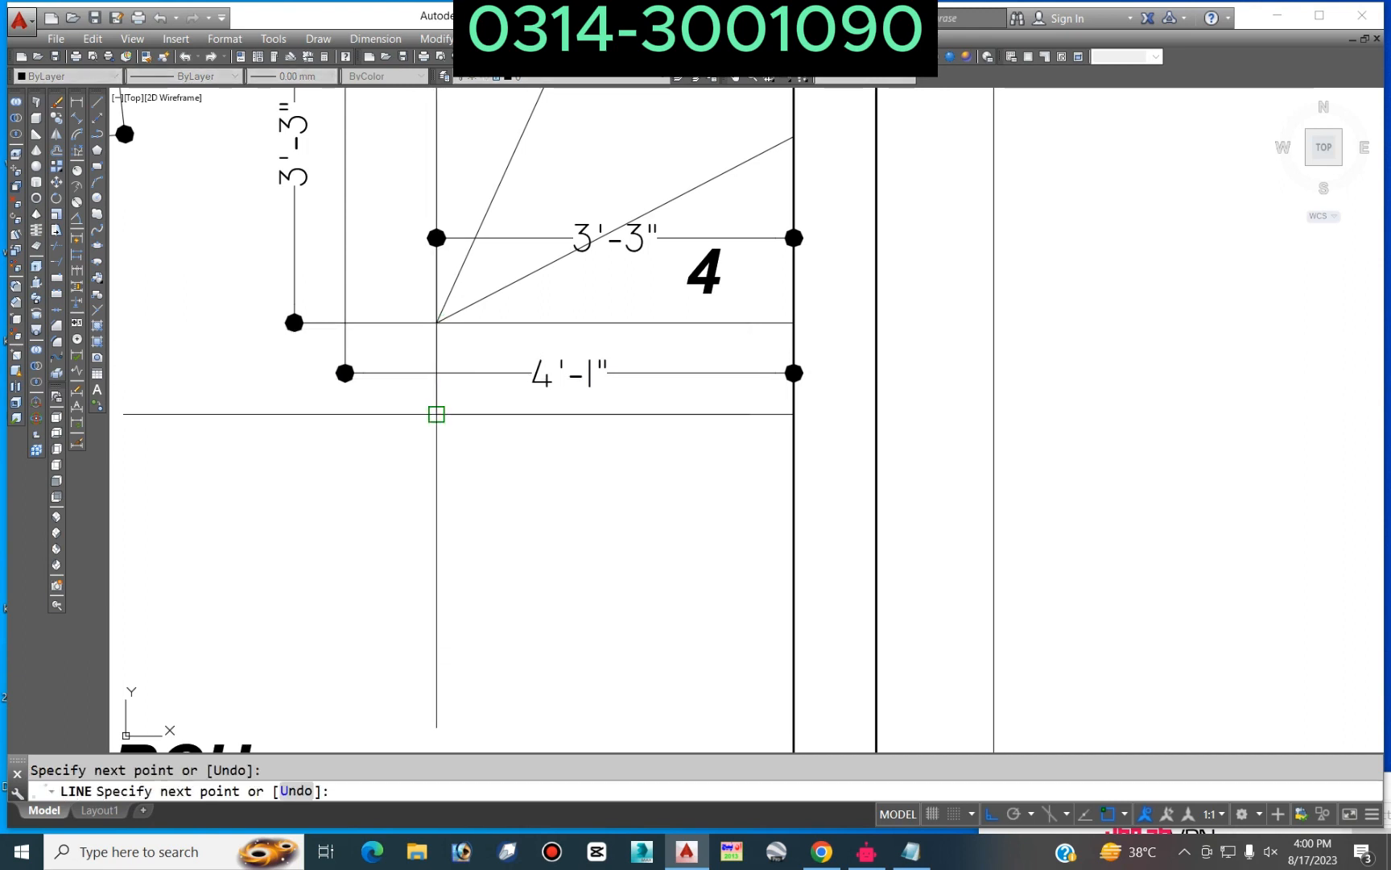
pyautogui.click(433, 414)
pyautogui.press('Escape')
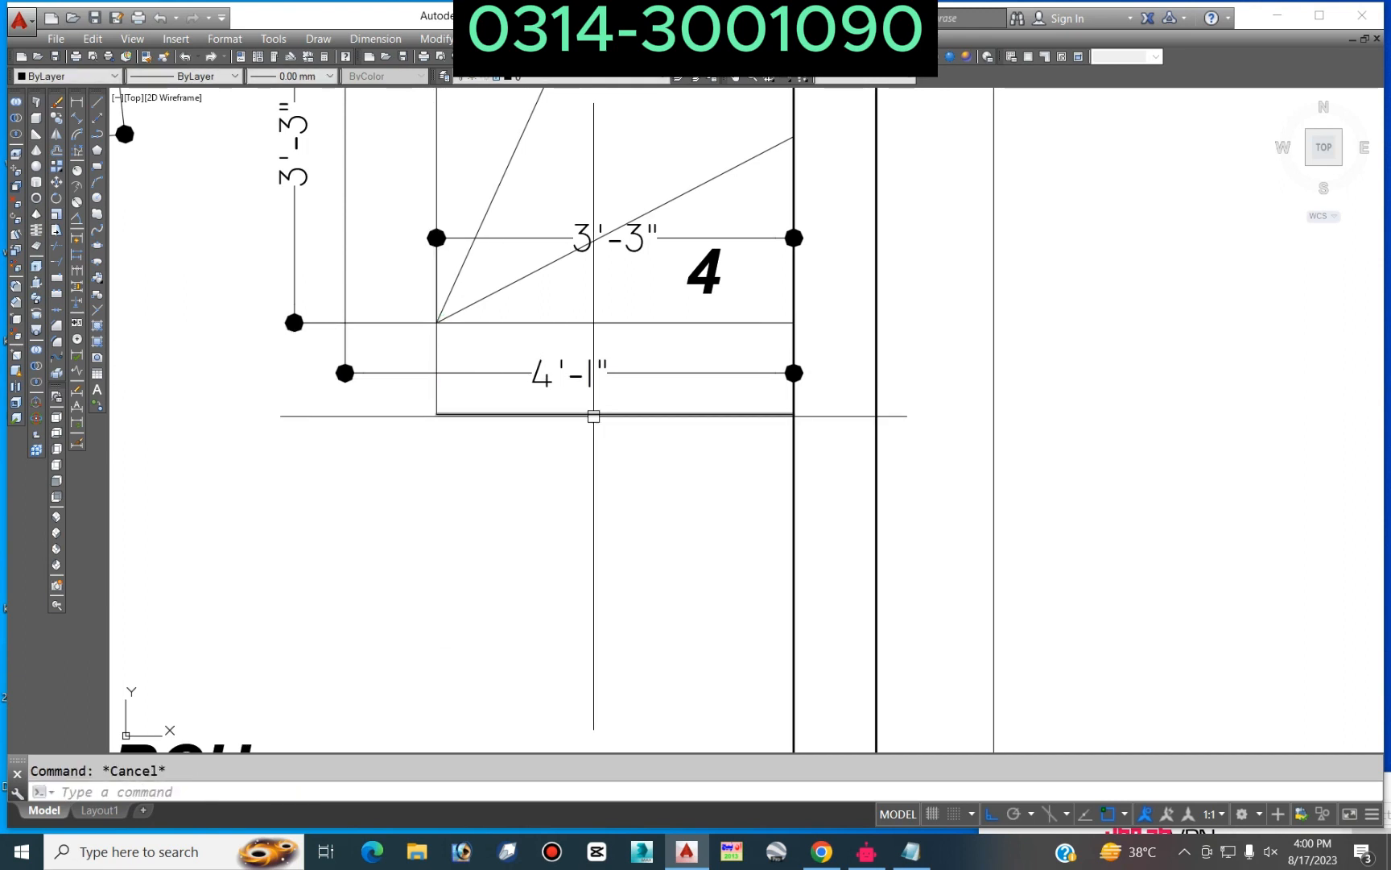
# Step: Offset the lowest step line downward twice at 10-inch spacing to add two more treads
pyautogui.write('o')
pyautogui.press('Return')
pyautogui.write('10')
pyautogui.press('Return')
pyautogui.click(594, 414)
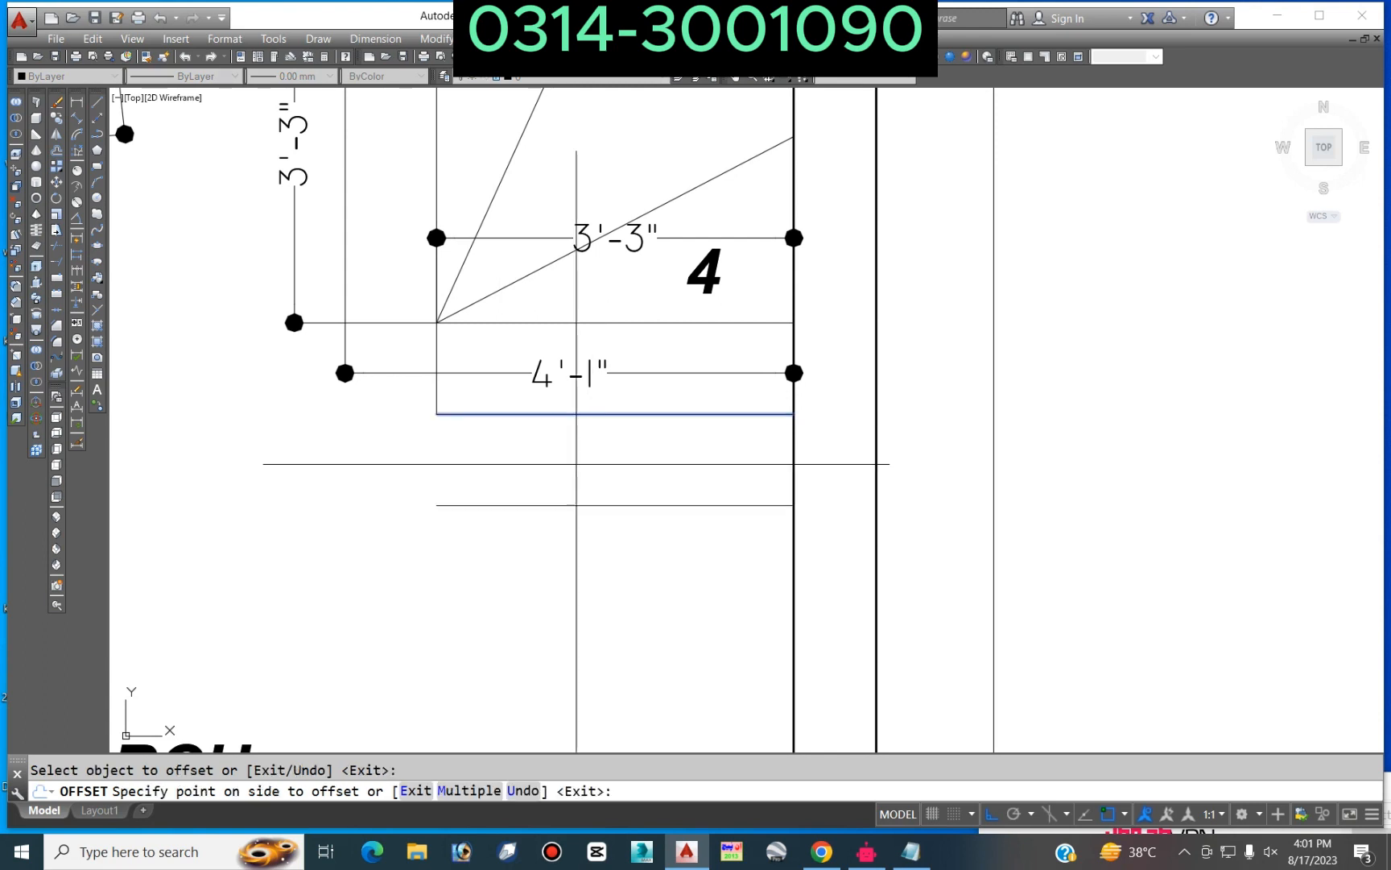
pyautogui.click(576, 464)
pyautogui.click(553, 506)
pyautogui.click(556, 577)
pyautogui.press('Escape')
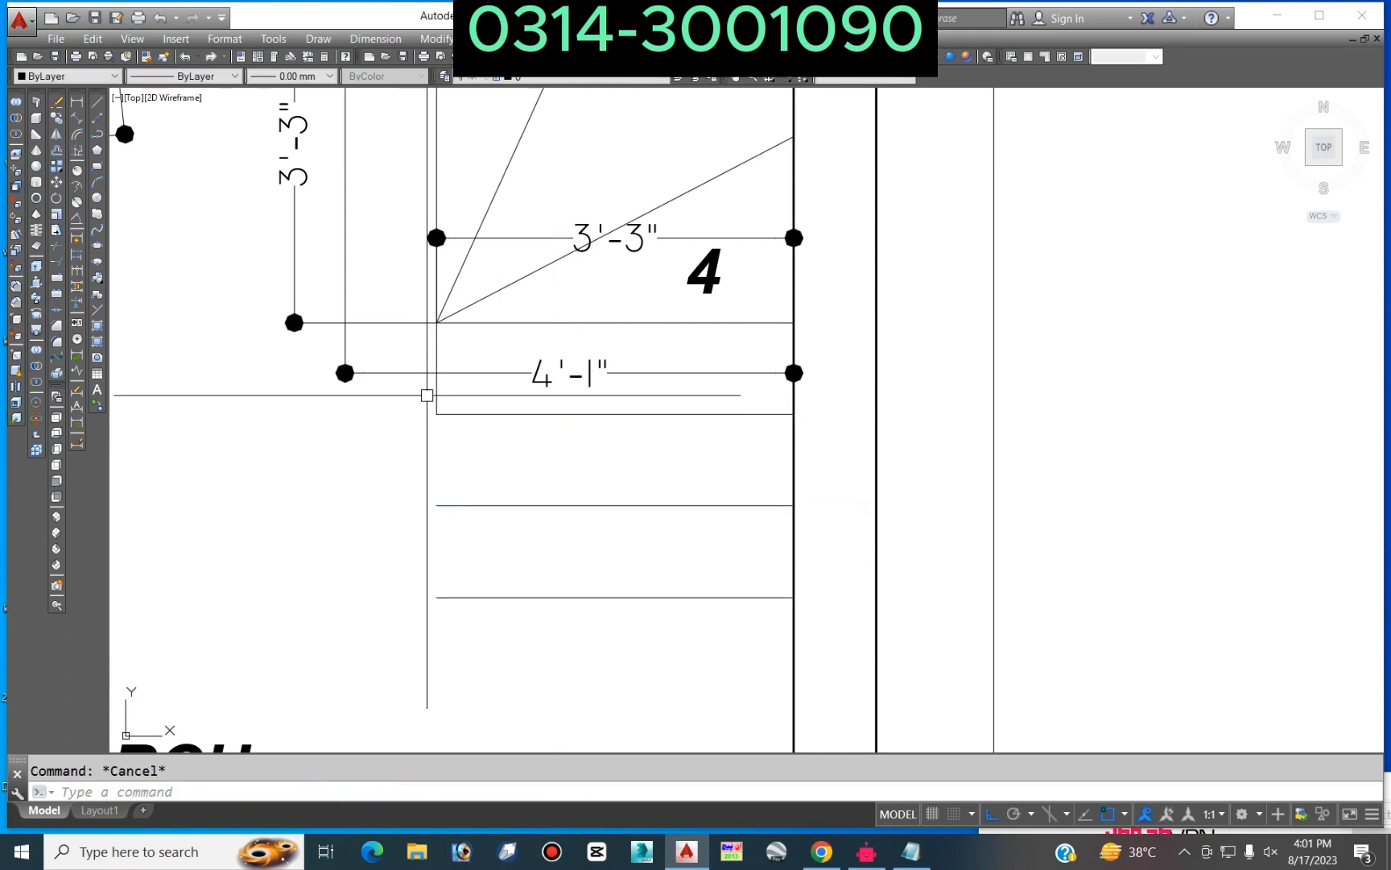
# Step: Stretch the lower end of the stairs' short left edge line straight down past the lowest step line
pyautogui.click(433, 410)
pyautogui.click(435, 414)
pyautogui.click(434, 633)
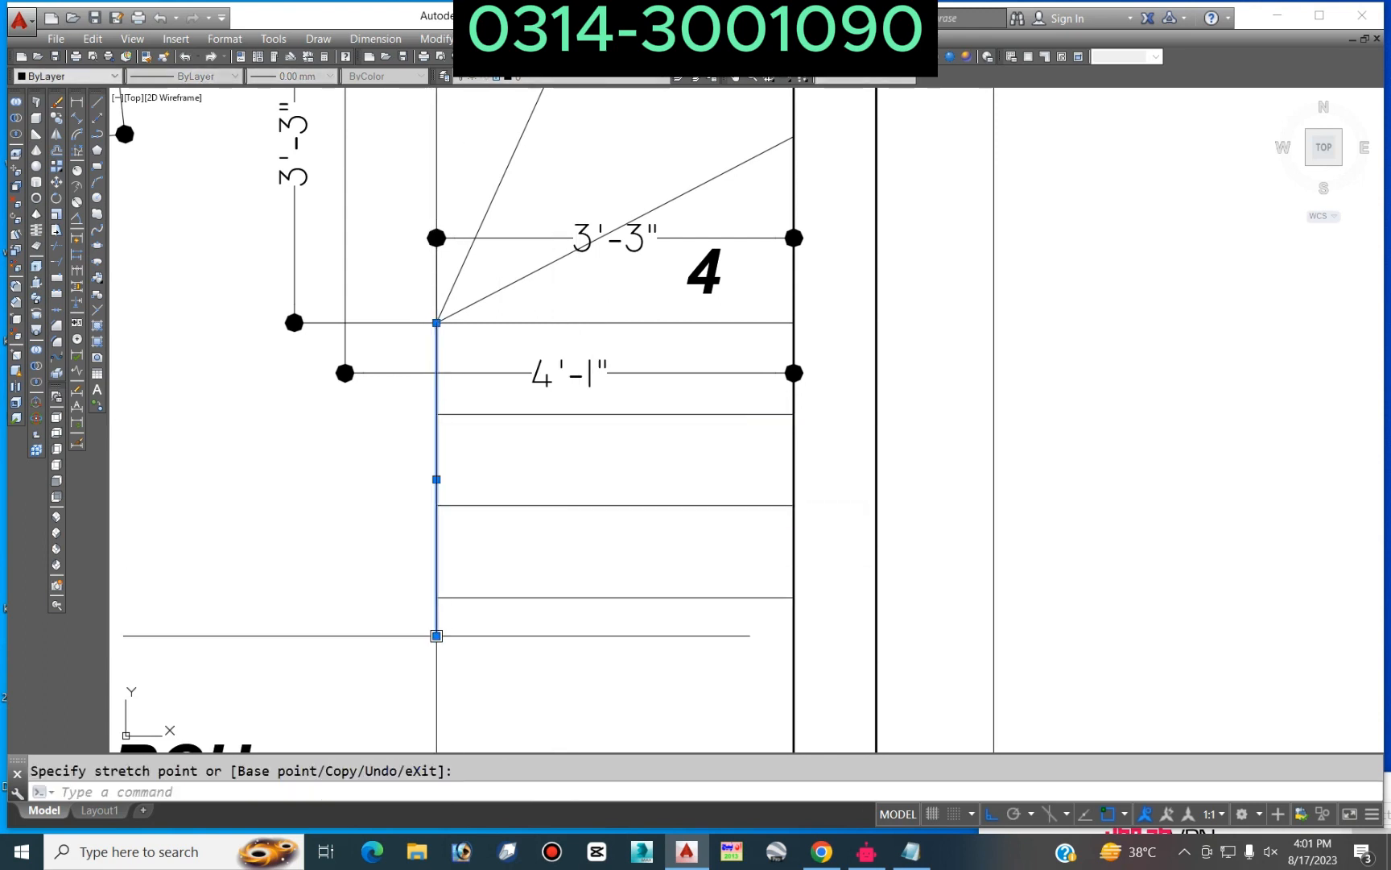
# Step: Copy the 4 label straight down into each of the three treads below it
pyautogui.press('Escape')
pyautogui.scroll(-5, 632, 586)
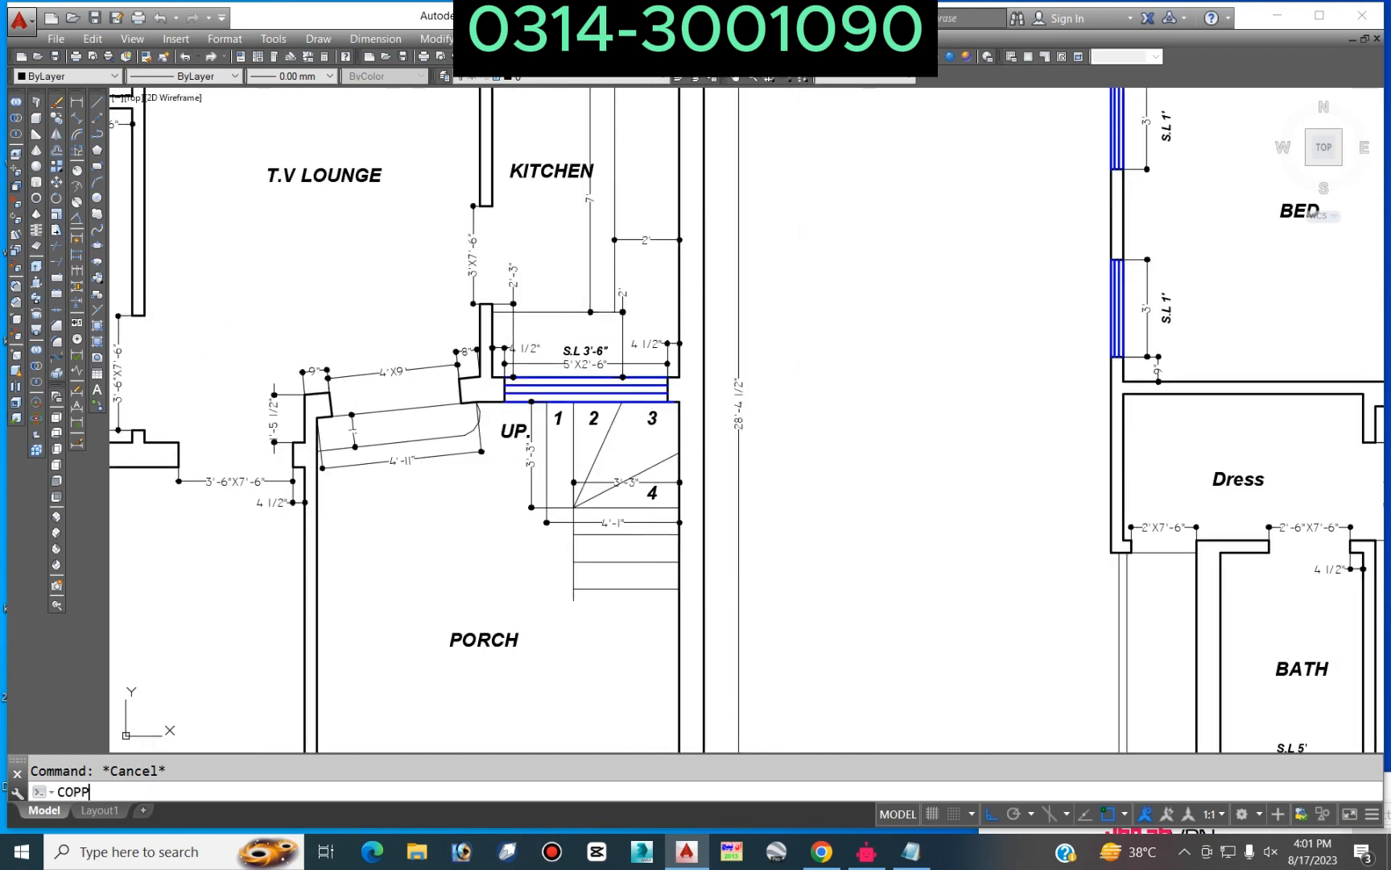
pyautogui.press('Escape')
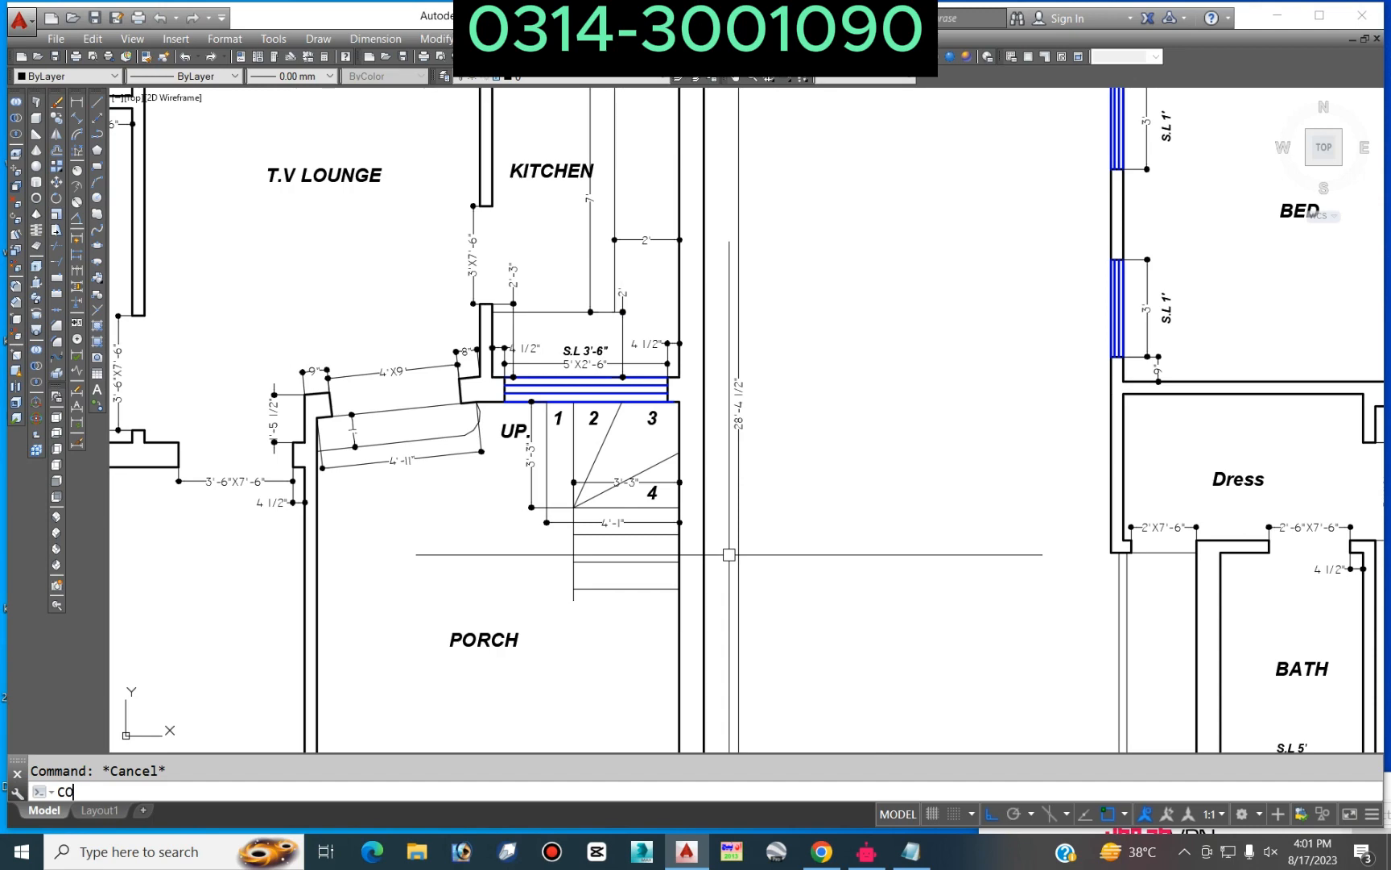
pyautogui.scroll(3, 685, 556)
pyautogui.scroll(3, 771, 531)
pyautogui.press('Return')
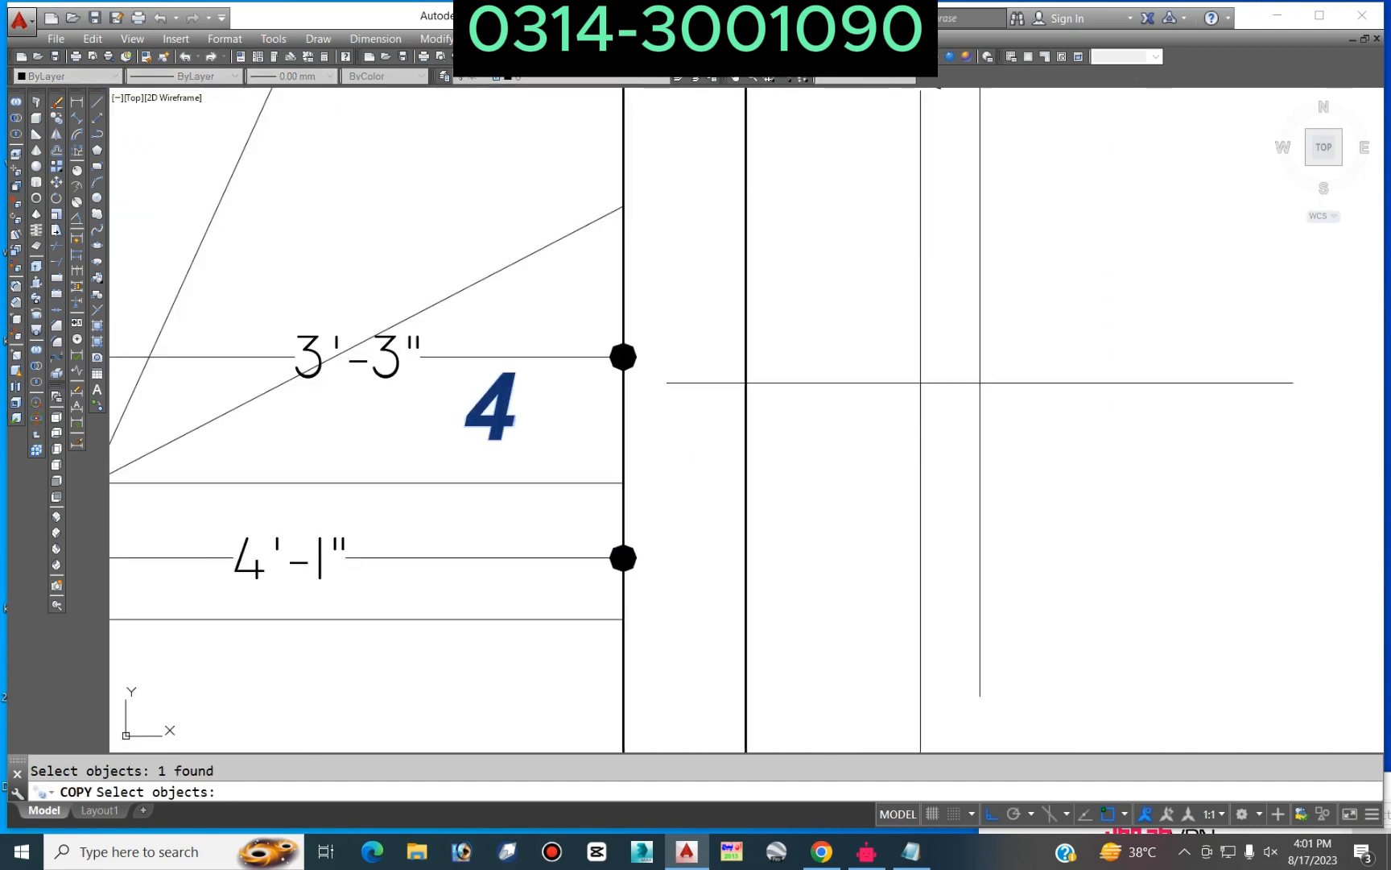
pyautogui.click(1010, 311)
pyautogui.click(1013, 453)
pyautogui.scroll(-2, 922, 499)
pyautogui.scroll(-2, 918, 402)
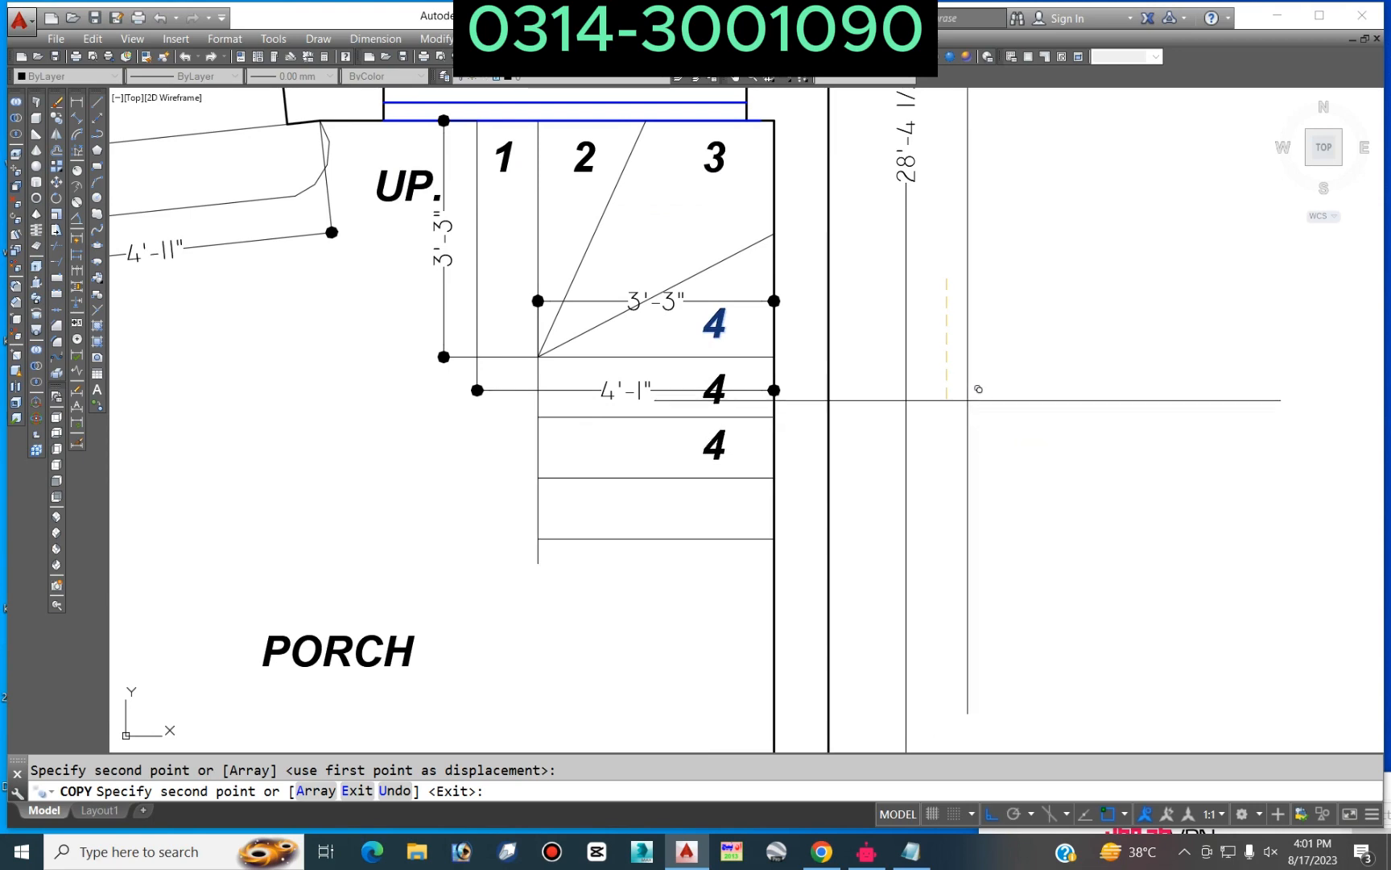
pyautogui.click(970, 477)
pyautogui.press('Return')
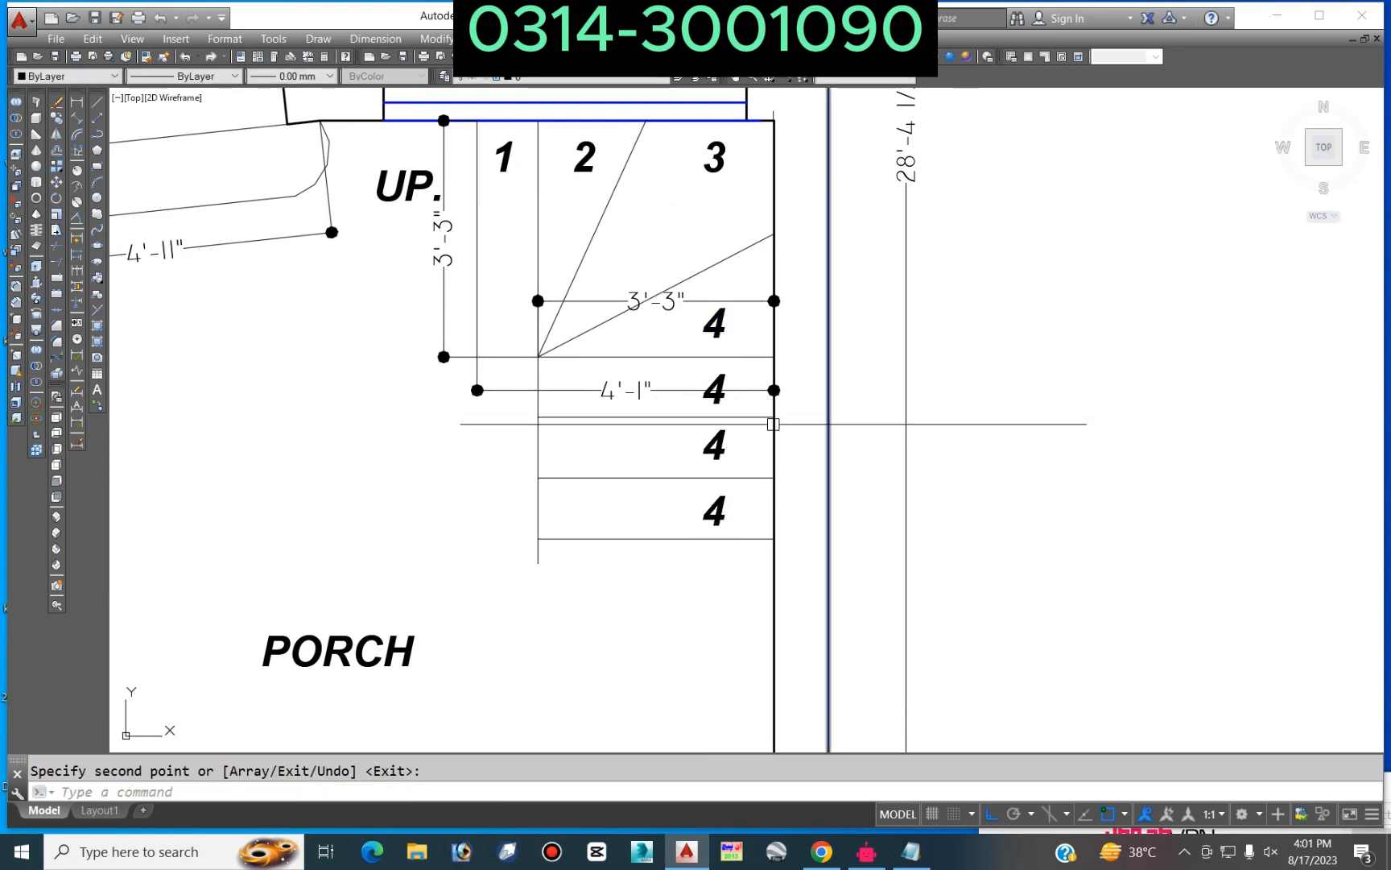
# Step: Change the copied label in the first tread below tread 4 to 5
pyautogui.scroll(3, 722, 396)
pyautogui.press('Return')
pyautogui.doubleClick(717, 392)
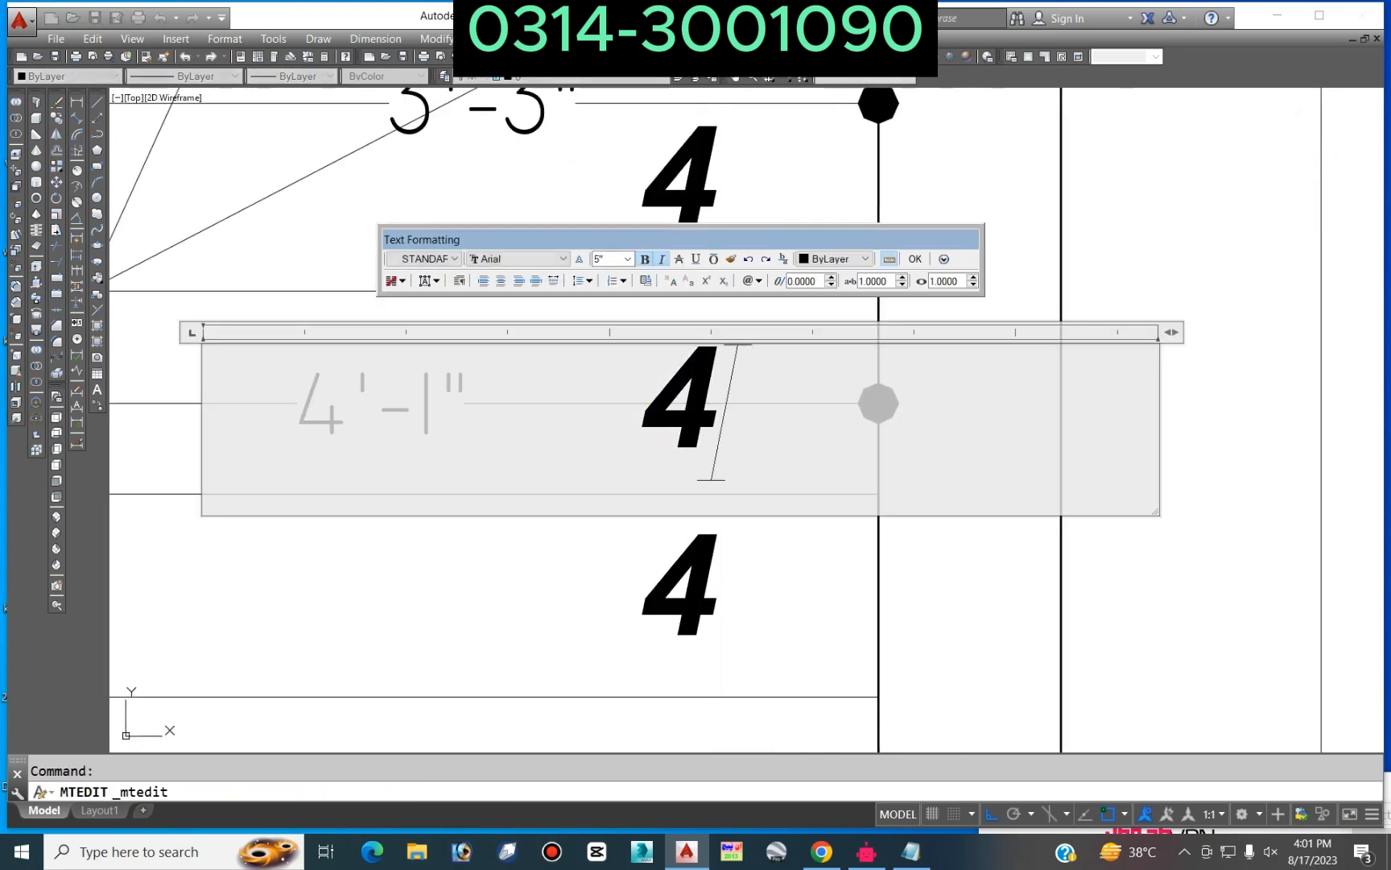
pyautogui.hotkey('ctrl', 'a')
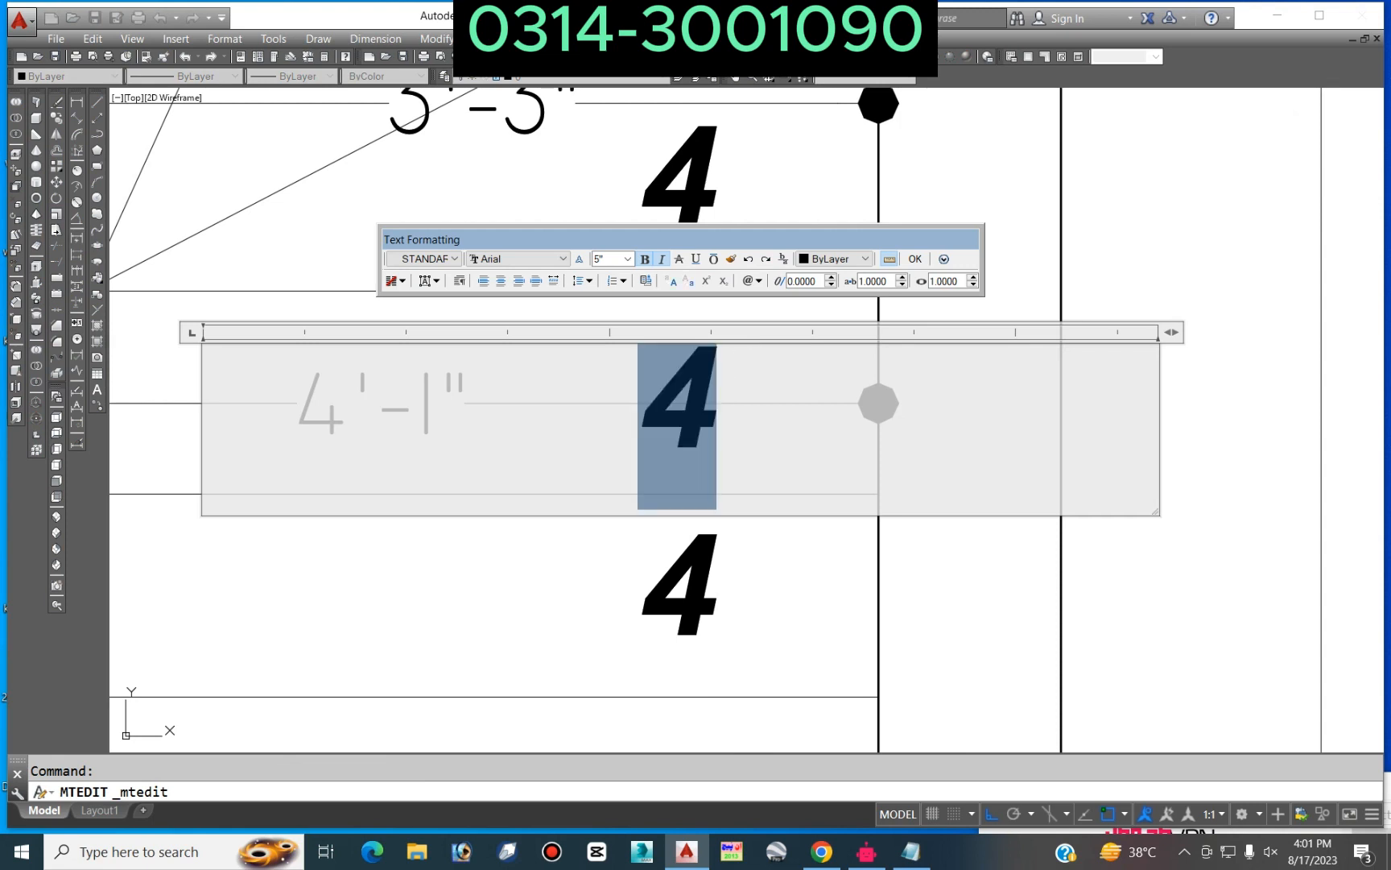
pyautogui.write('5')
pyautogui.hotkey('ctrl', 'Return')
pyautogui.scroll(-3, 689, 451)
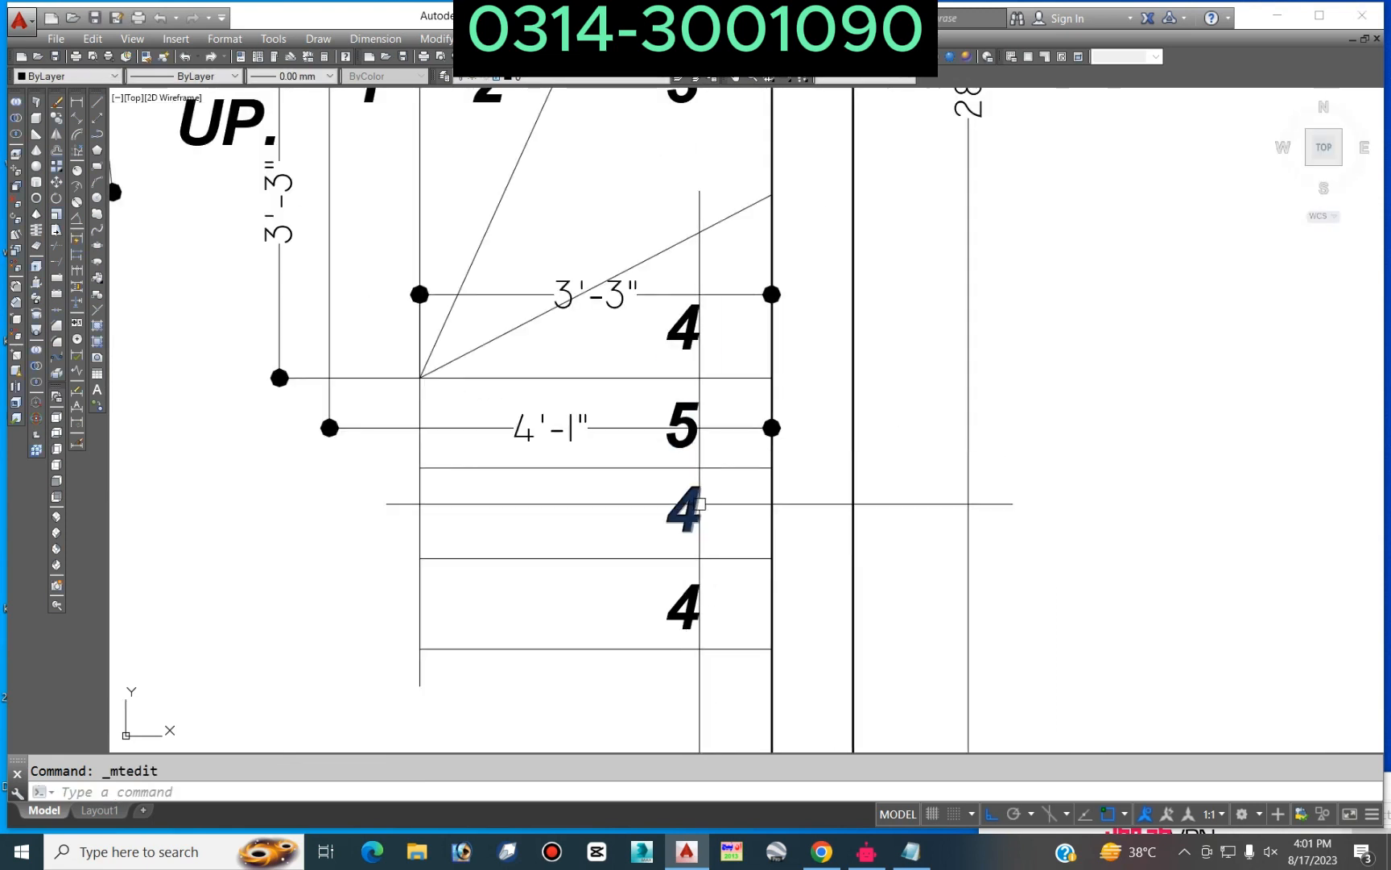
# Step: Renumber the two remaining copied 4 labels below tread 5 as 6 and 7
pyautogui.doubleClick(684, 506)
pyautogui.hotkey('ctrl', 'a')
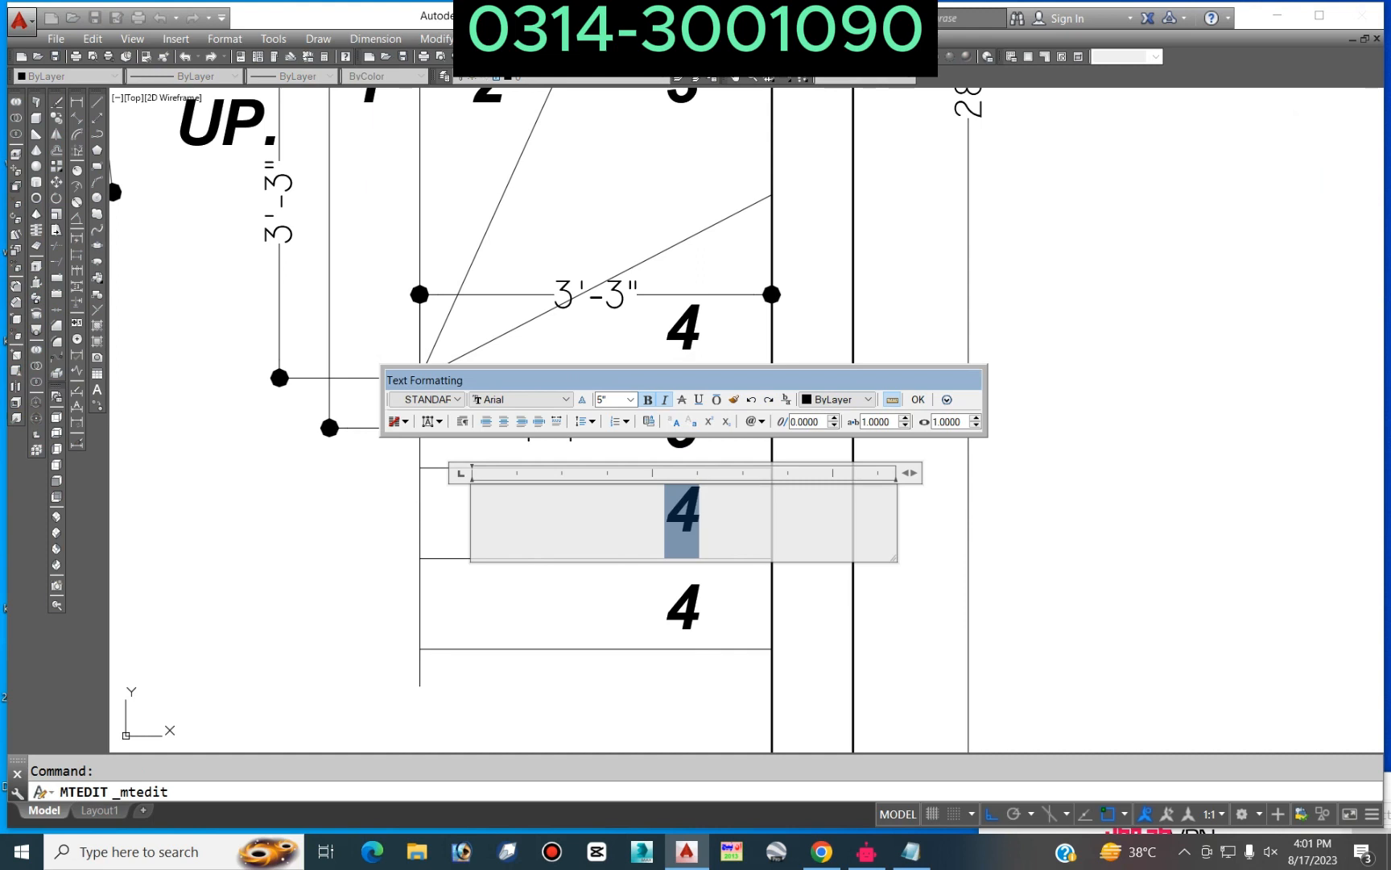
pyautogui.write('6')
pyautogui.hotkey('ctrl', 'Return')
pyautogui.click(683, 605)
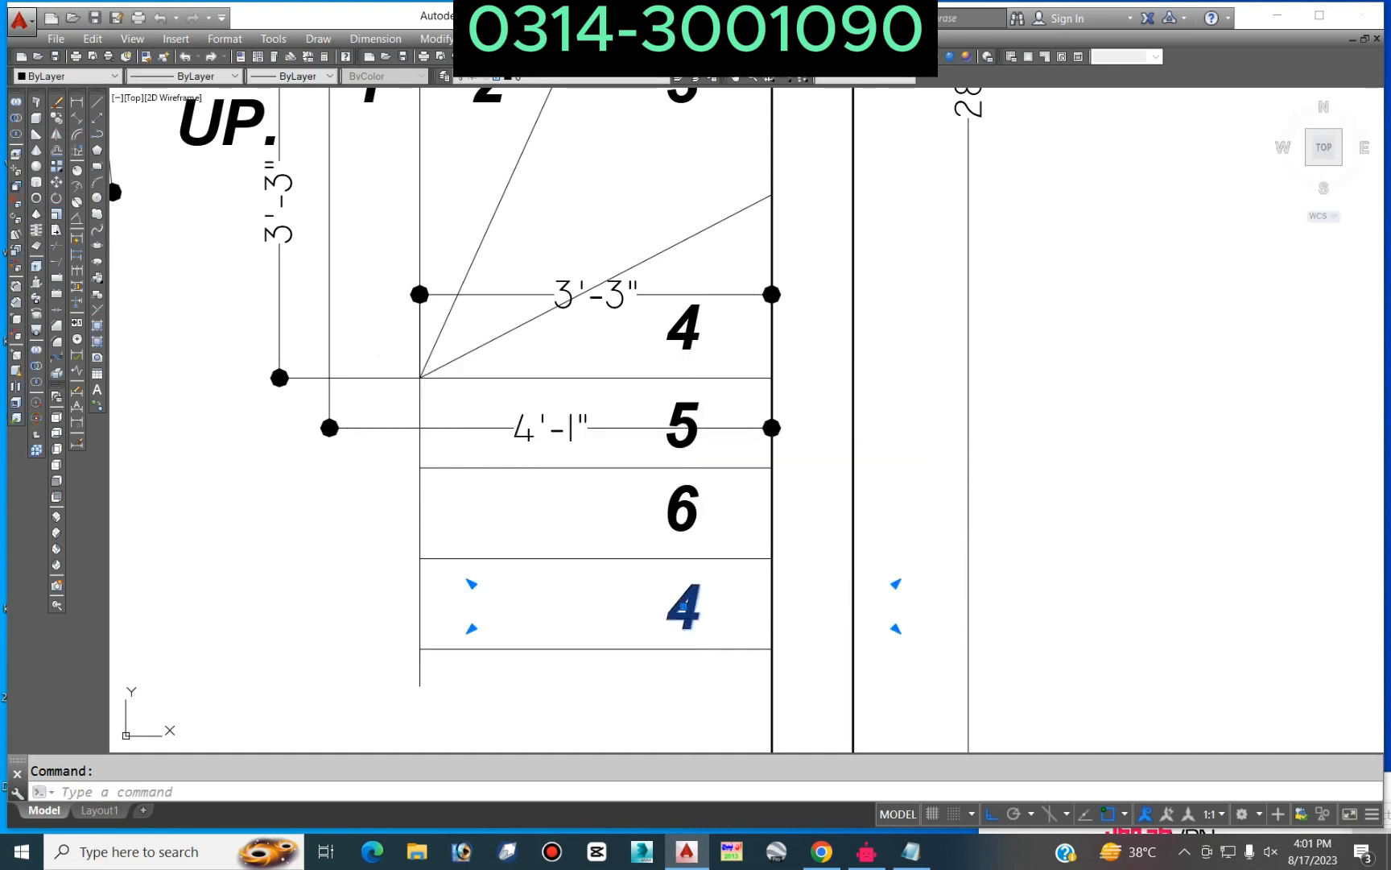
pyautogui.doubleClick(684, 605)
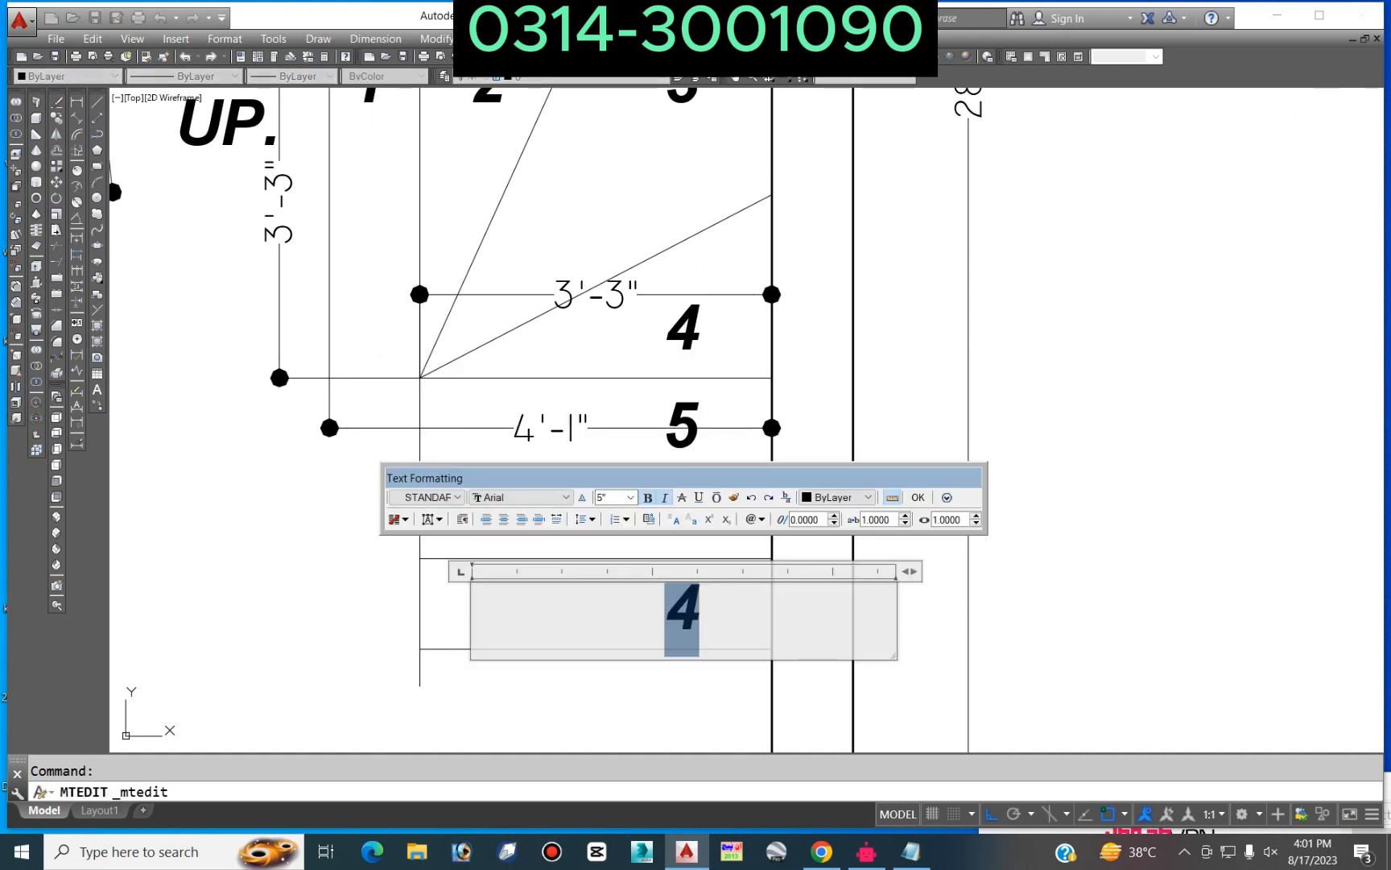
pyautogui.click(918, 498)
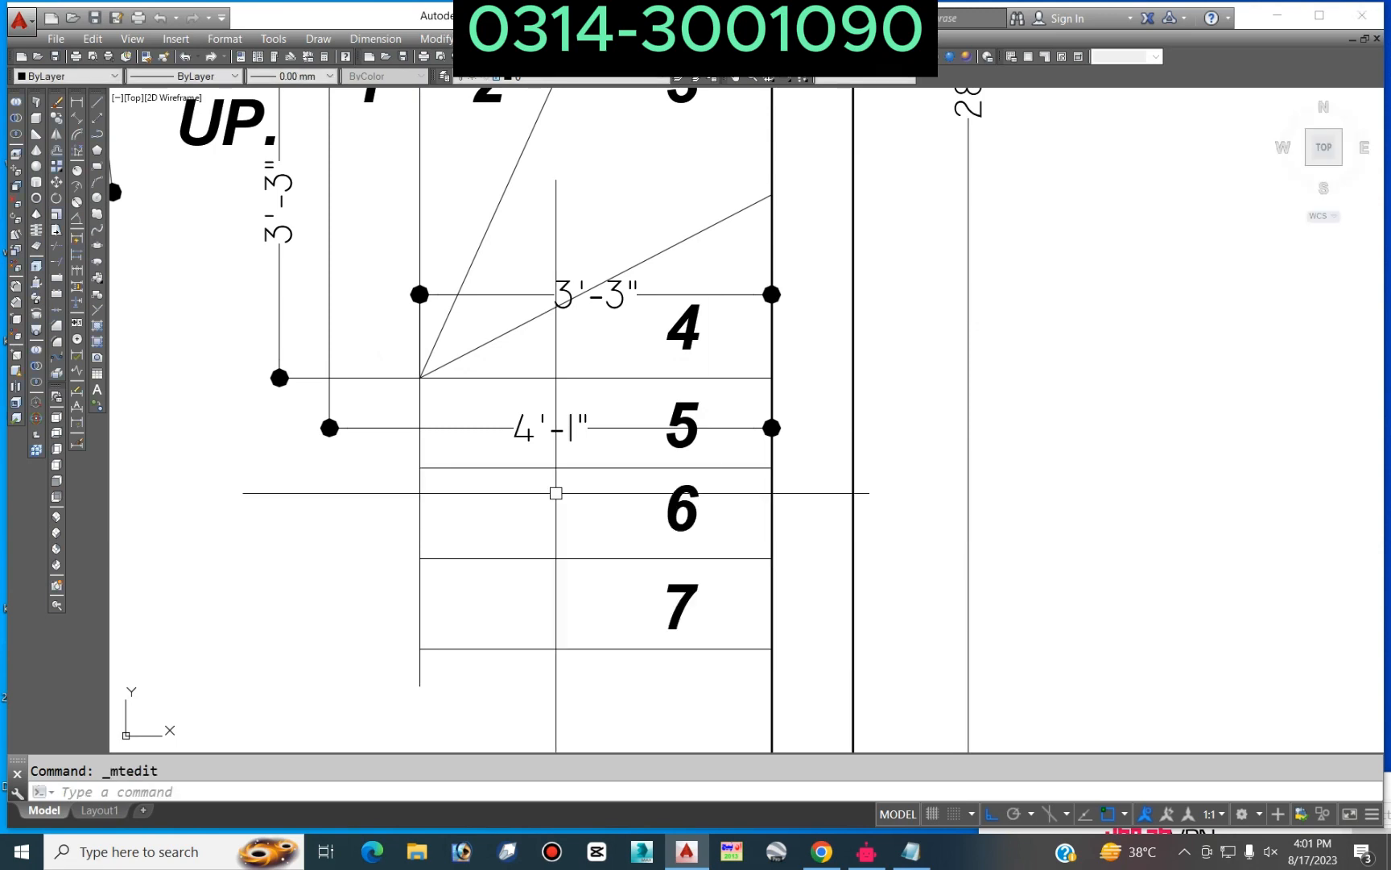
# Step: Look across the floor plans and locate the porch staircase in the furnished ground floor plan
pyautogui.press('Escape')
pyautogui.scroll(-7, 445, 416)
pyautogui.moveTo(786, 508); pyautogui.dragTo(560, 444, button='middle')
pyautogui.scroll(-5, 618, 436)
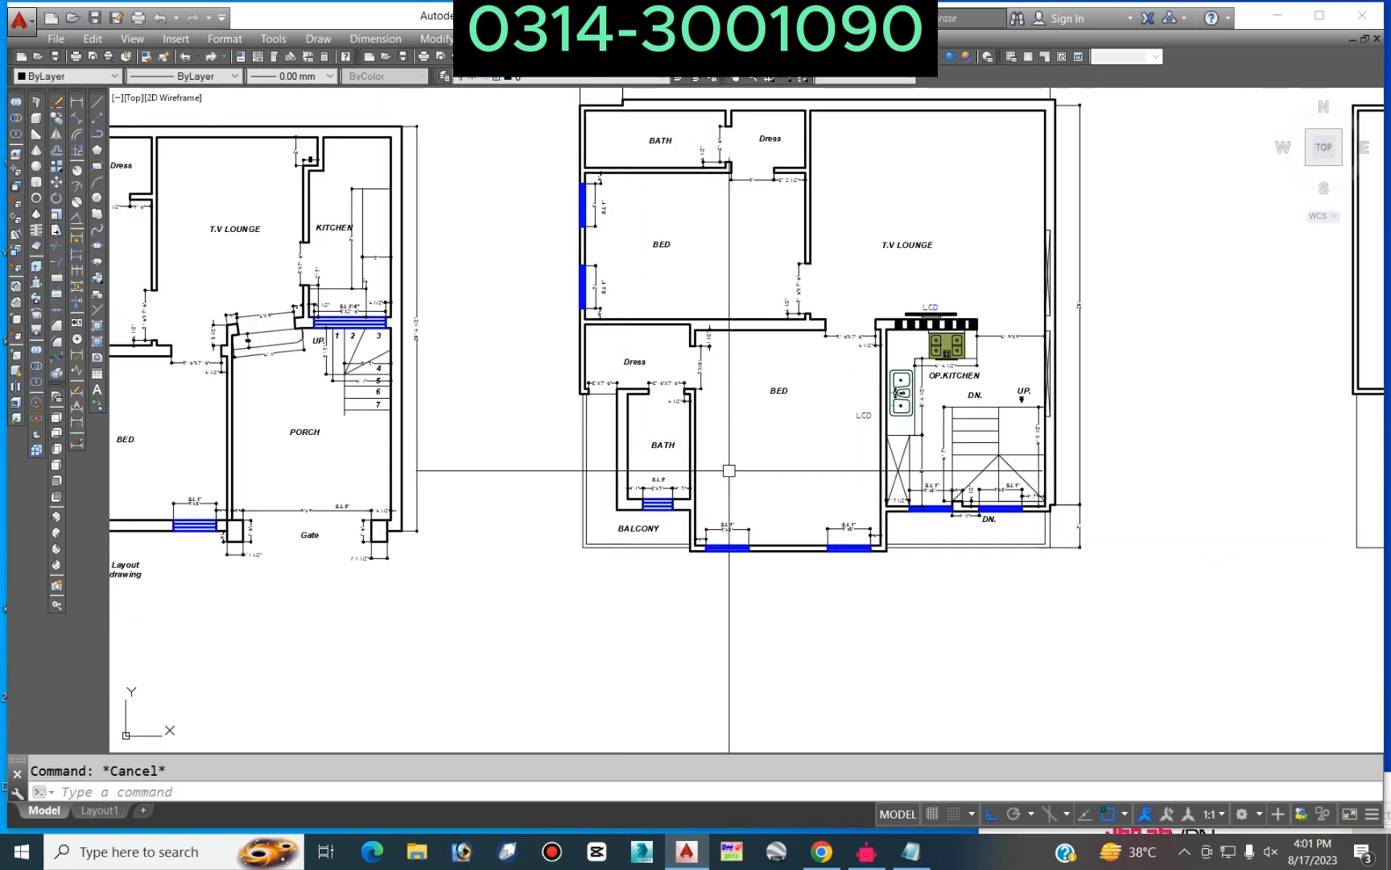
pyautogui.scroll(8, 569, 424)
pyautogui.scroll(-4, 570, 425)
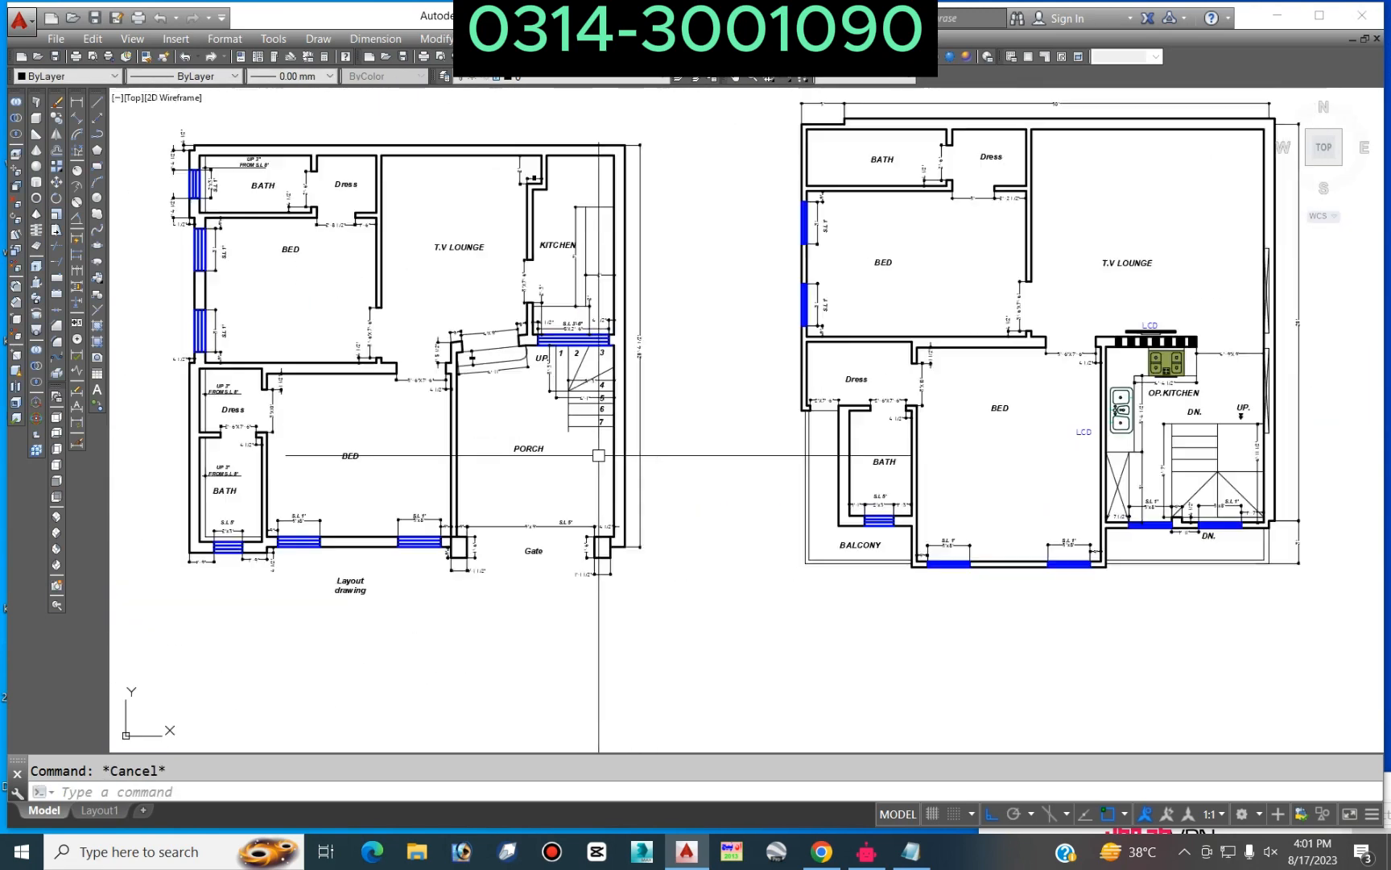
pyautogui.scroll(4, 603, 453)
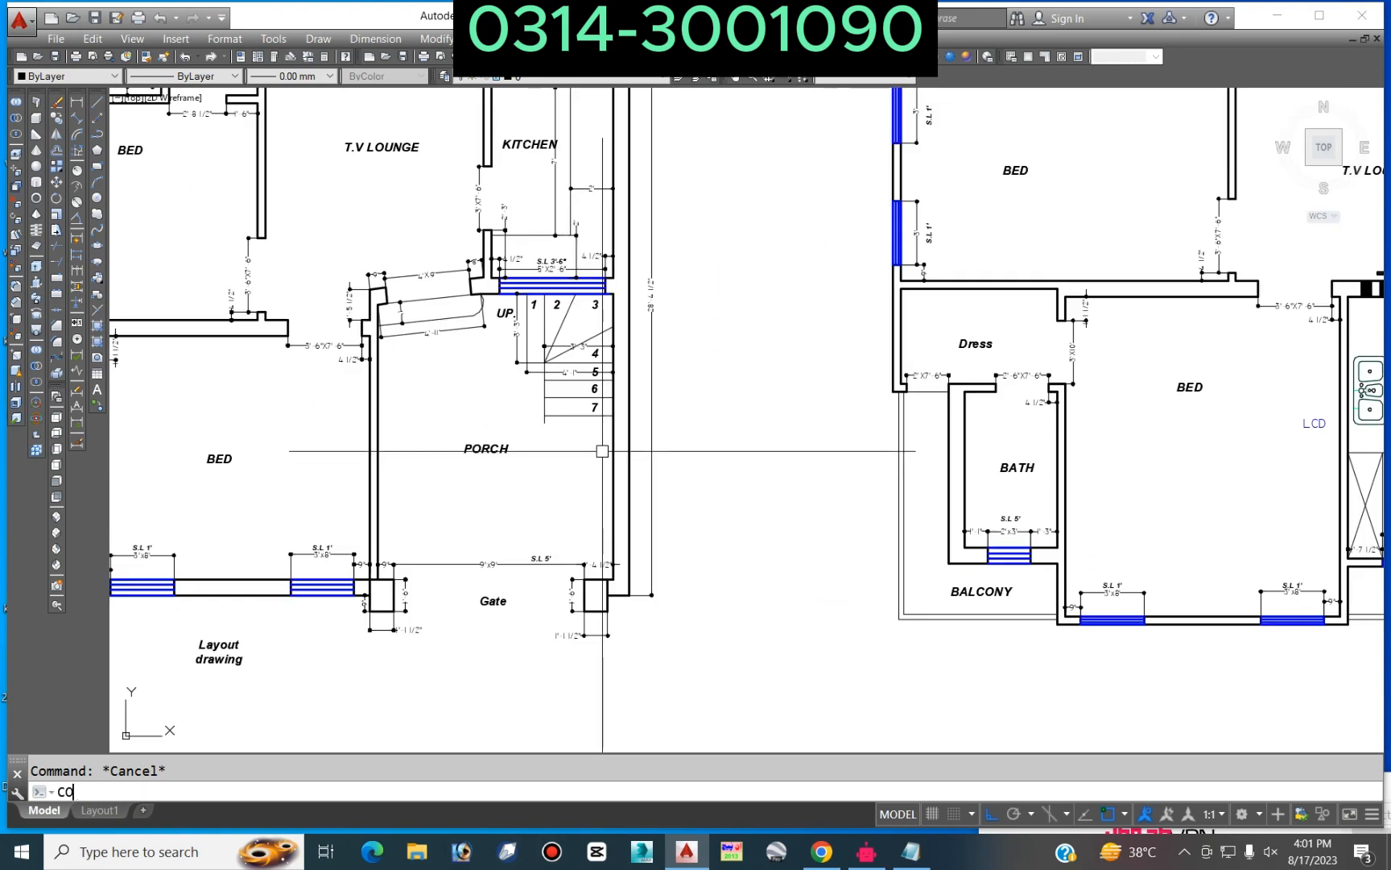
pyautogui.press('Return')
pyautogui.scroll(-5, 603, 451)
pyautogui.scroll(4, 835, 419)
pyautogui.scroll(-4, 729, 421)
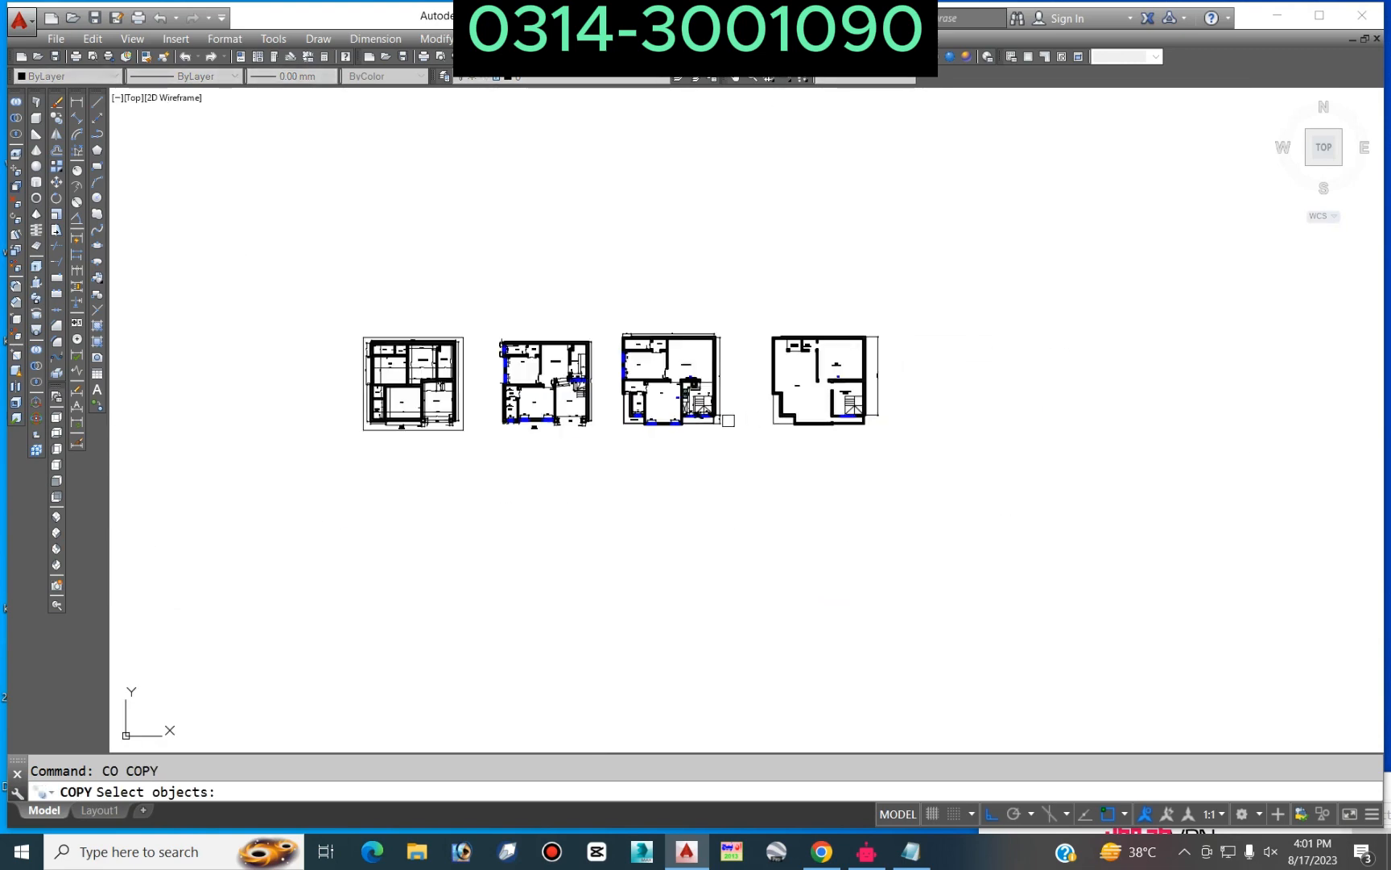
pyautogui.scroll(-3, 580, 435)
pyautogui.scroll(10, 214, 455)
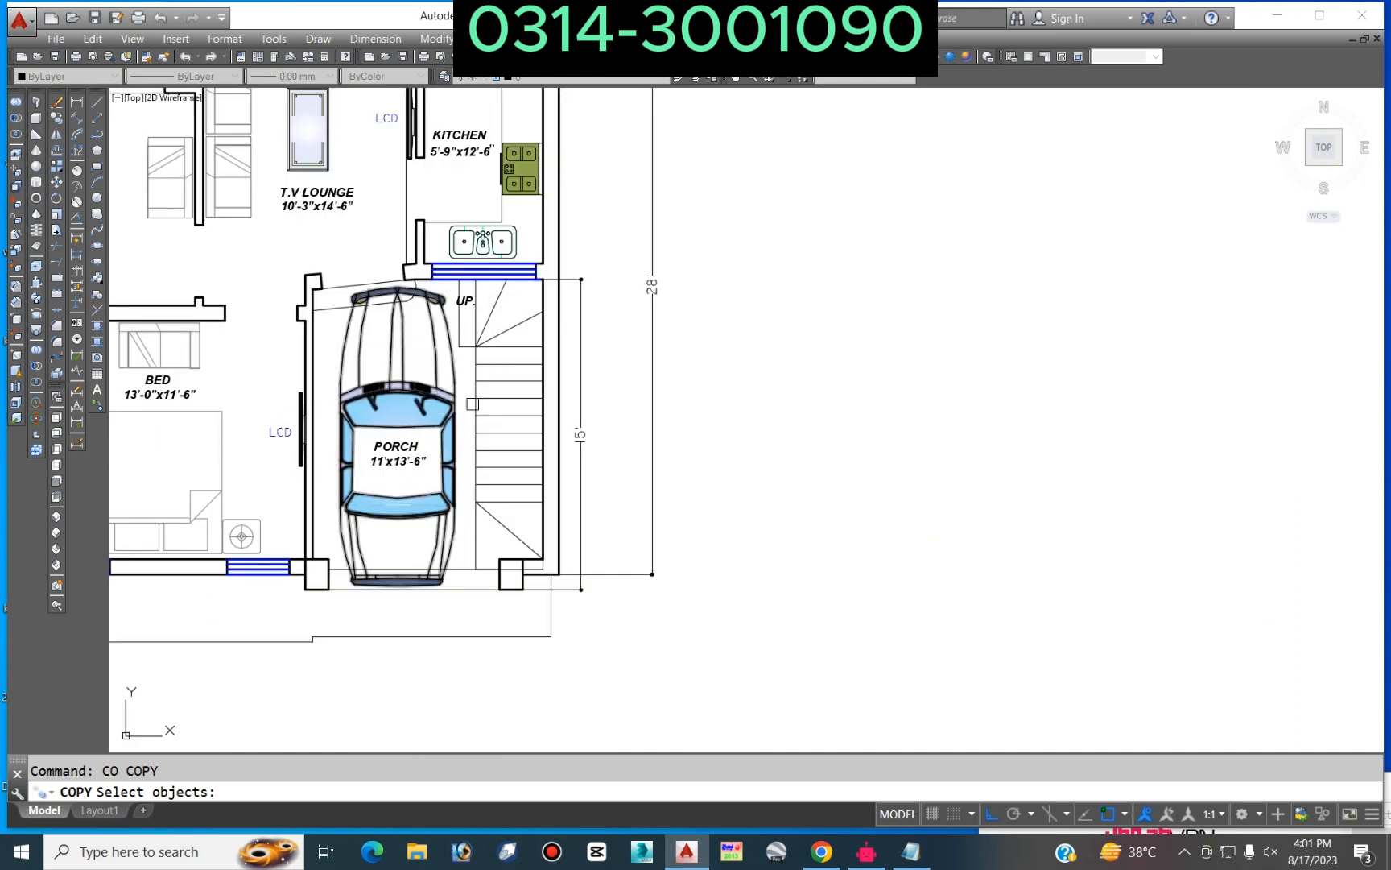
pyautogui.press('Escape')
# Step: Copy the six lower tread lines from the furnished plan's porch staircase to the layout drawing's stairs, aligned on the upper wall corner beside the winders
pyautogui.click(596, 418)
pyautogui.click(516, 624)
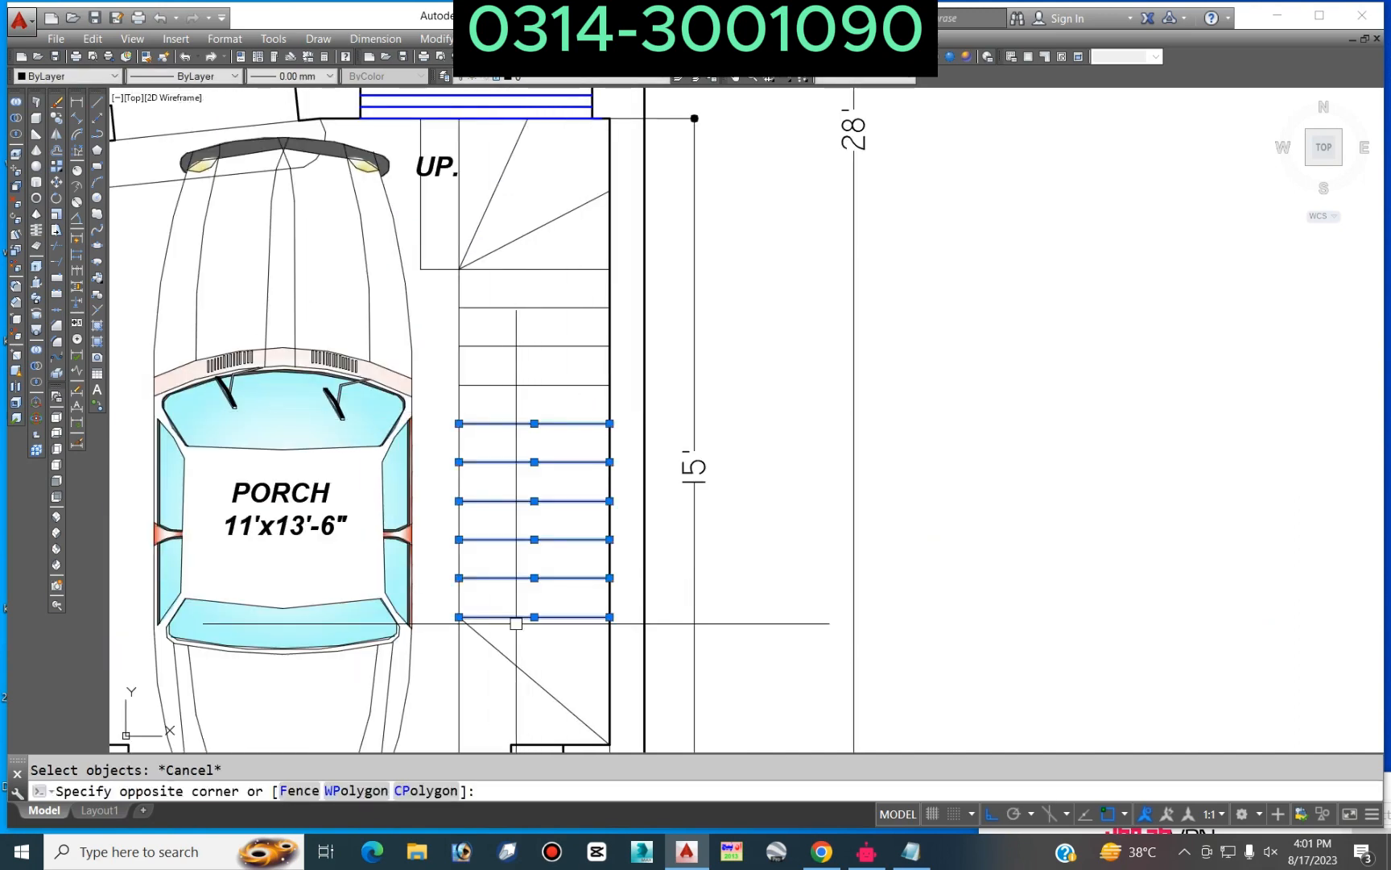
pyautogui.write('co')
pyautogui.press('Return')
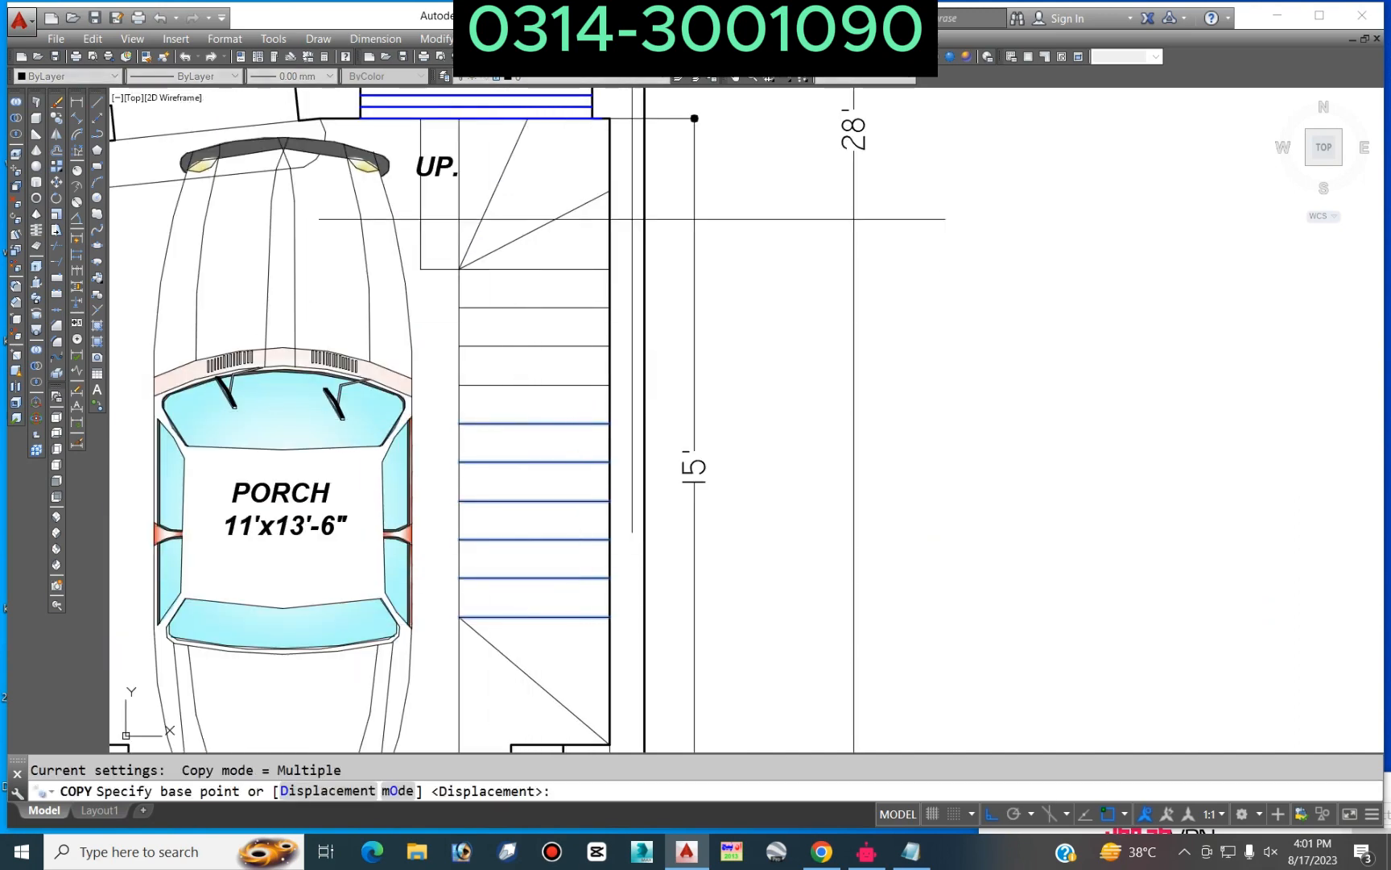
pyautogui.click(610, 117)
pyautogui.scroll(-8, 326, 382)
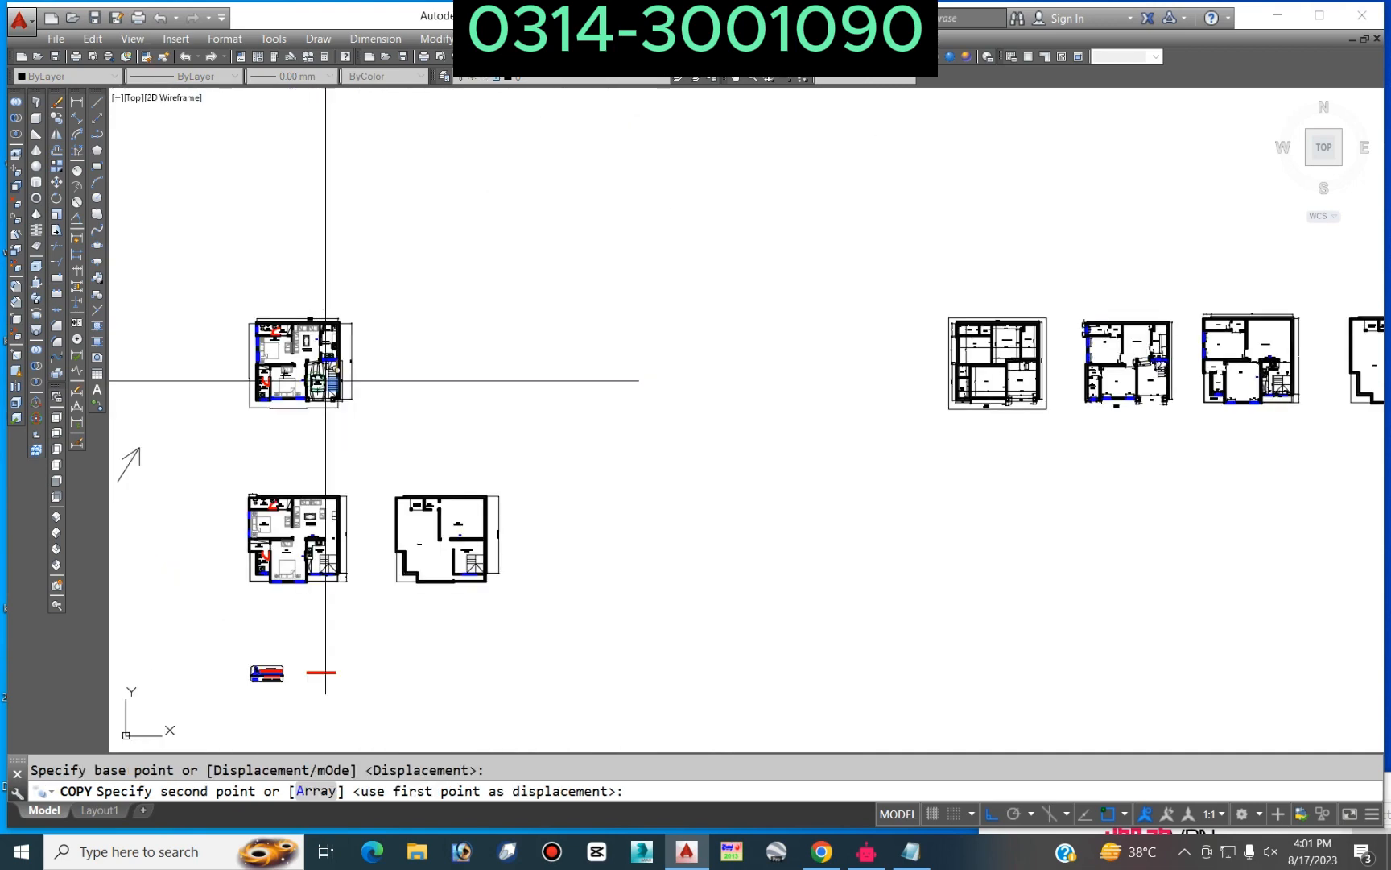
pyautogui.scroll(3, 1188, 357)
pyautogui.scroll(8, 1187, 357)
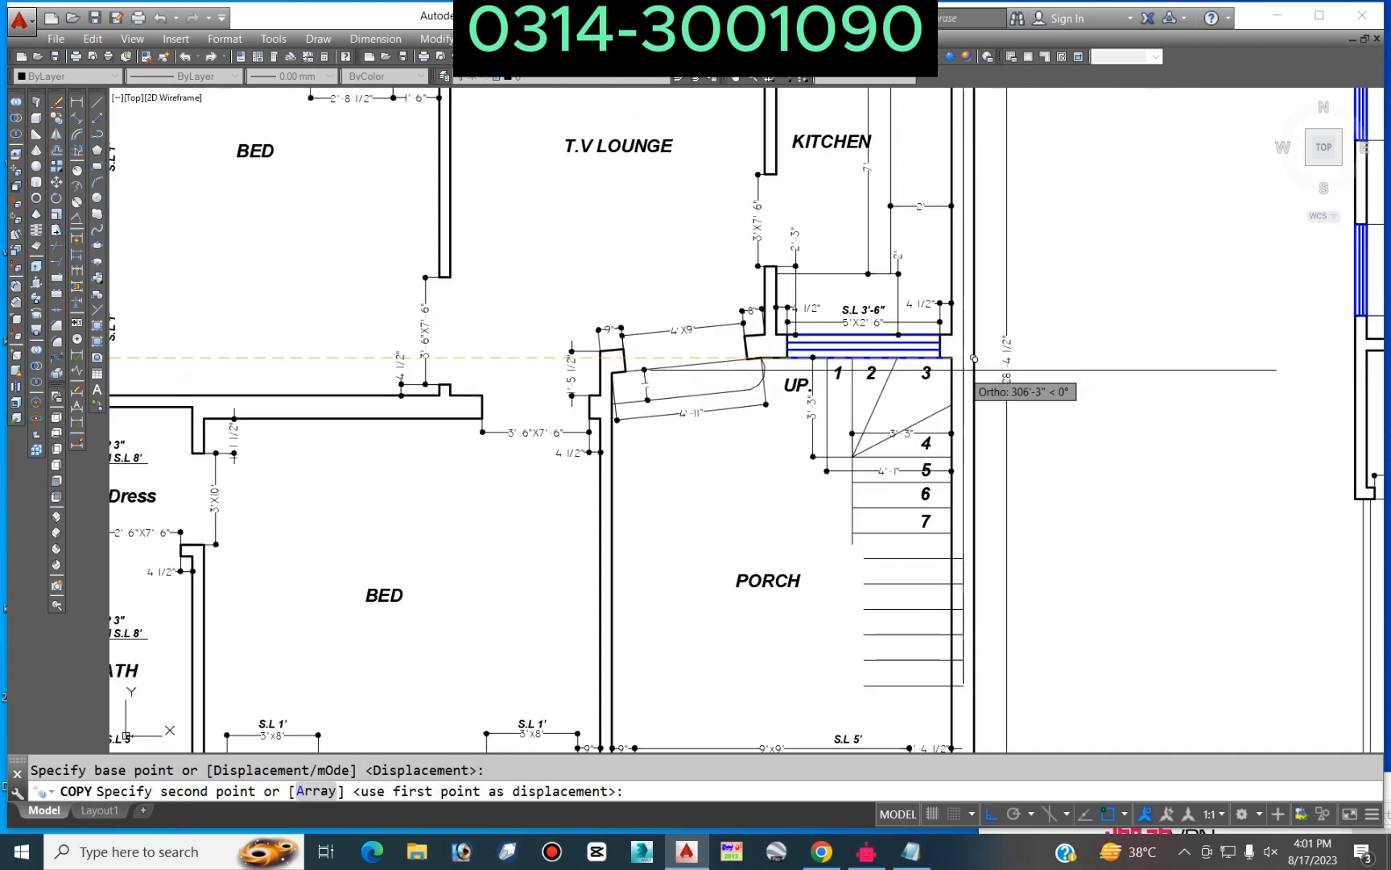
pyautogui.click(952, 358)
pyautogui.press('Escape')
# Step: Stretch the lower end of the layout stairs' inner edge line straight down past the lowest copied tread
pyautogui.moveTo(838, 545); pyautogui.dragTo(746, 343, button='middle')
pyautogui.scroll(4, 759, 358)
pyautogui.click(763, 322)
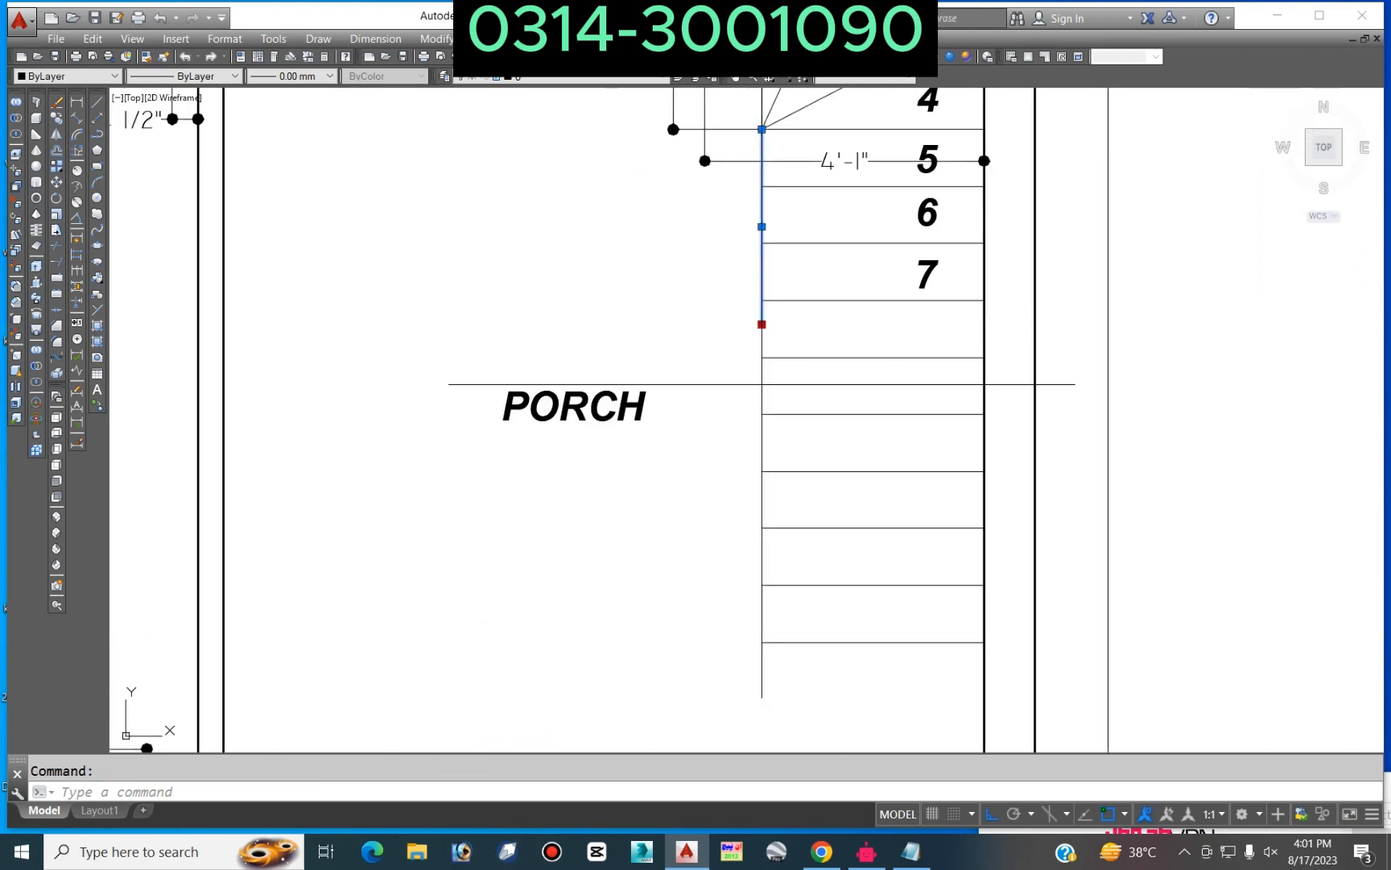
pyautogui.click(762, 324)
pyautogui.press('Escape')
pyautogui.scroll(-5, 789, 692)
pyautogui.scroll(1, 788, 538)
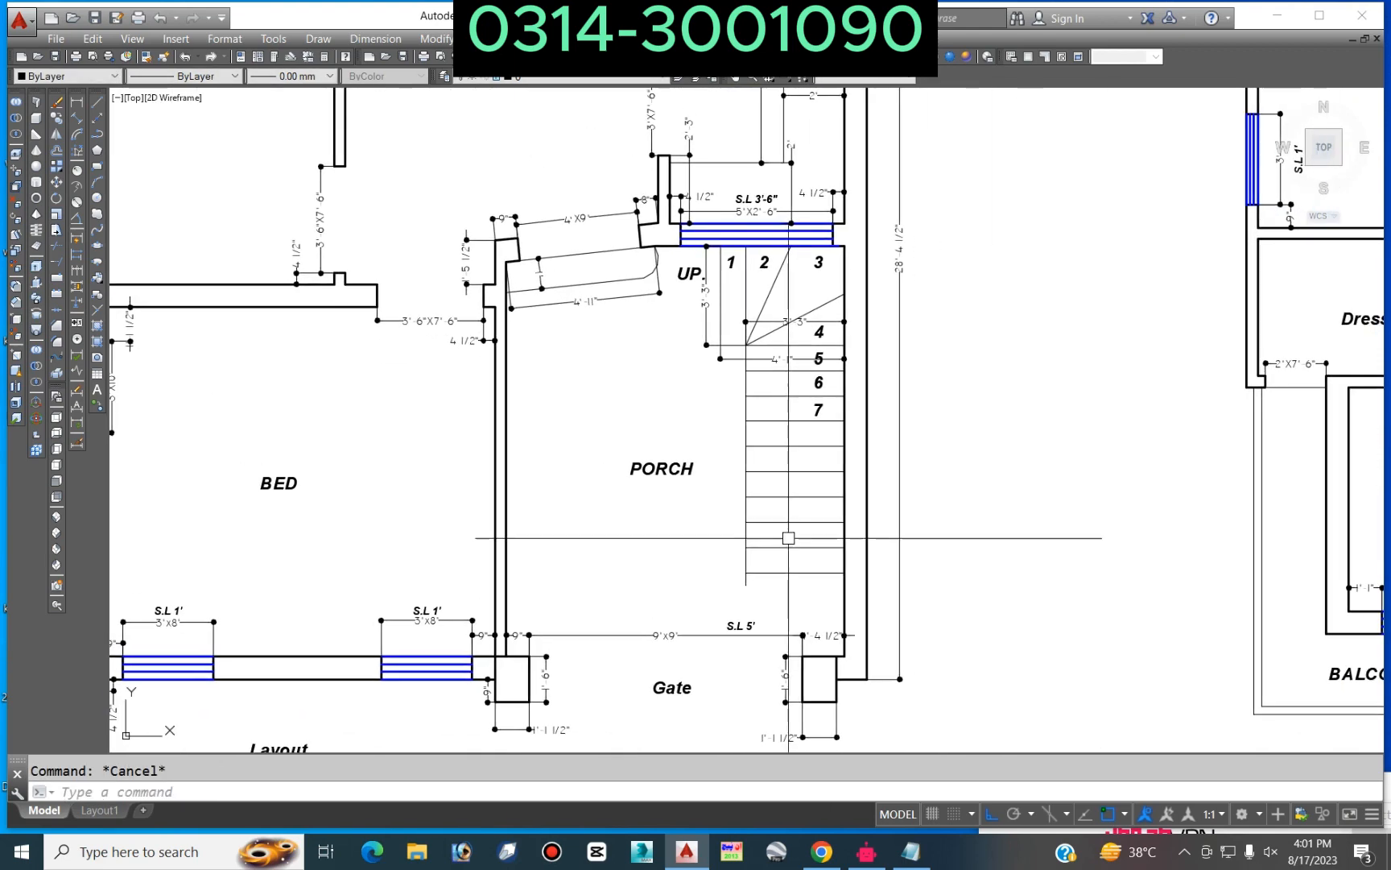
# Step: Copy the 7 label straight down seven times, placing one in each tread space below it
pyautogui.scroll(3, 789, 535)
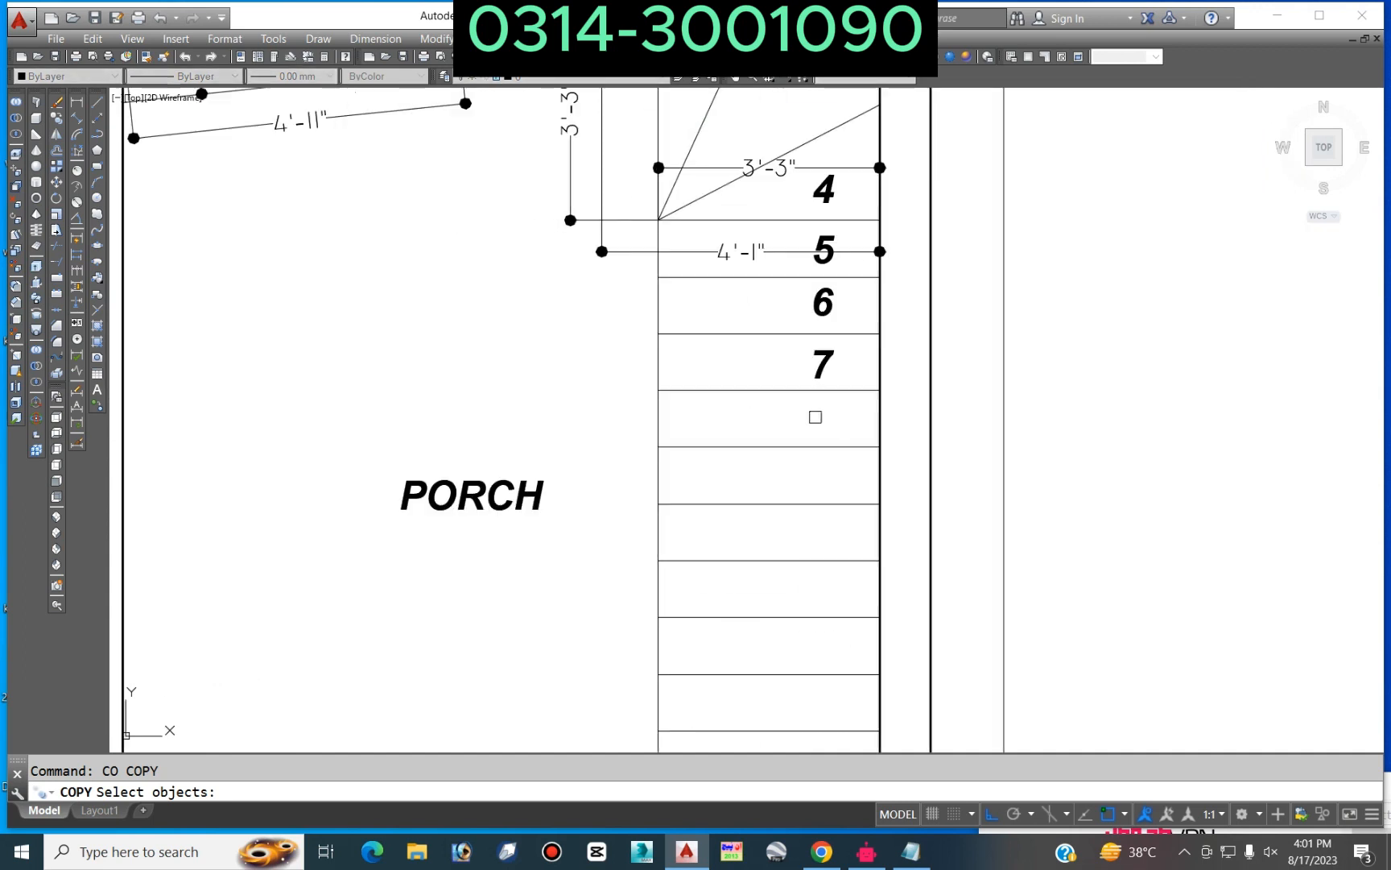
pyautogui.click(823, 358)
pyautogui.press('Return')
pyautogui.click(1155, 314)
pyautogui.click(1153, 372)
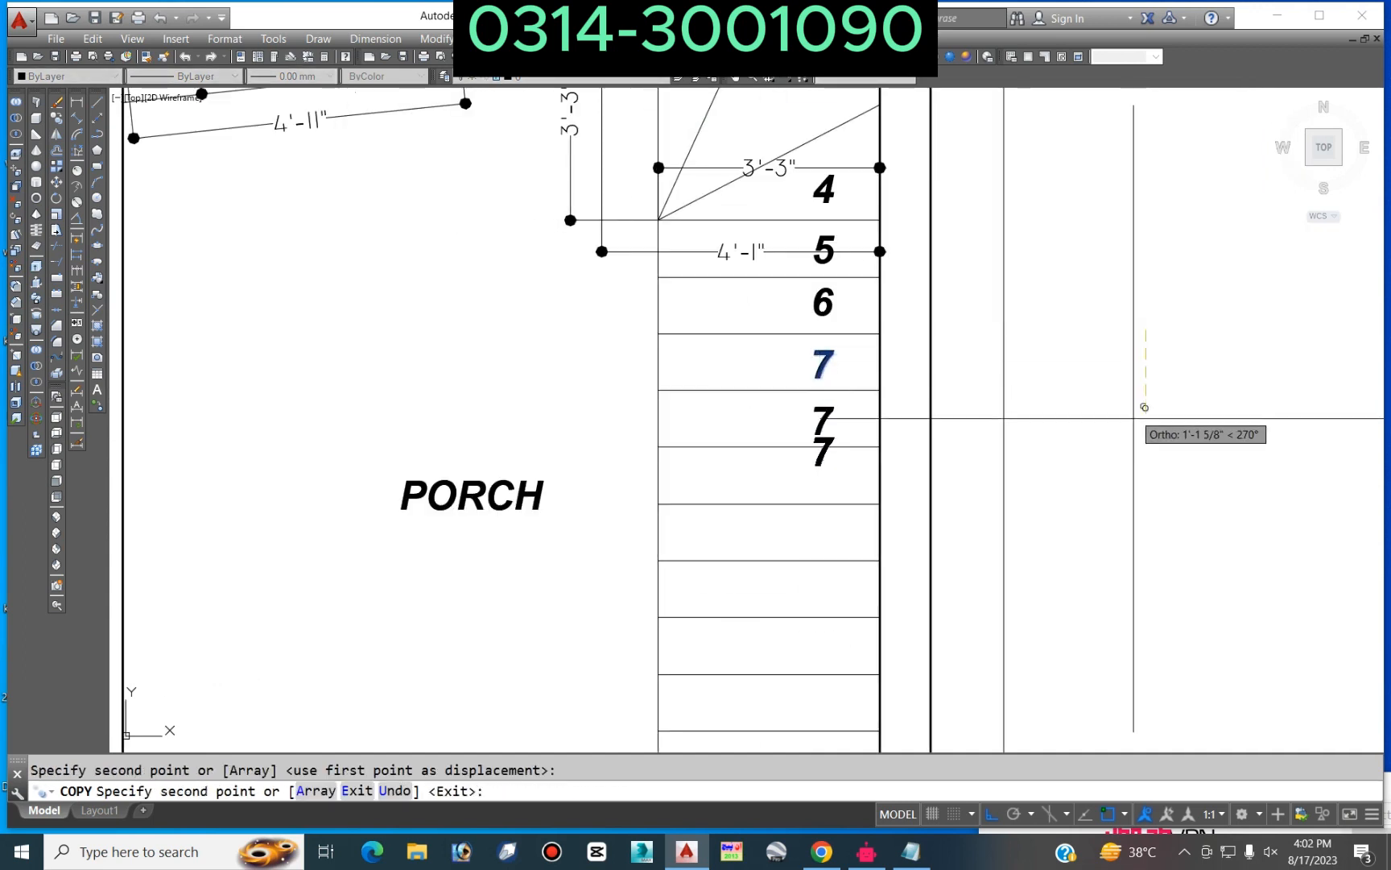
pyautogui.click(1147, 436)
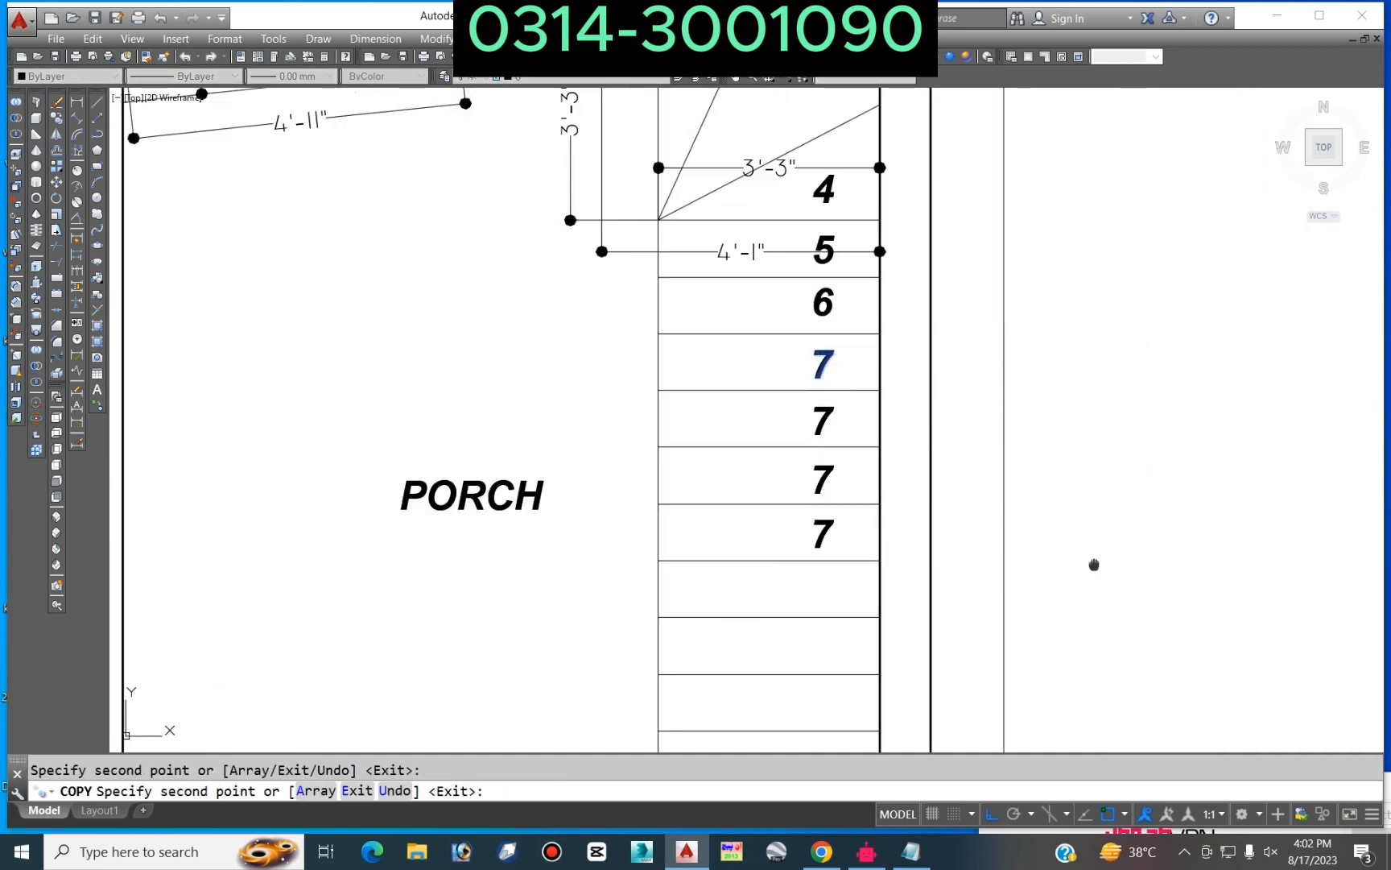
pyautogui.moveTo(1094, 565); pyautogui.dragTo(1095, 455, button='middle')
pyautogui.click(1102, 436)
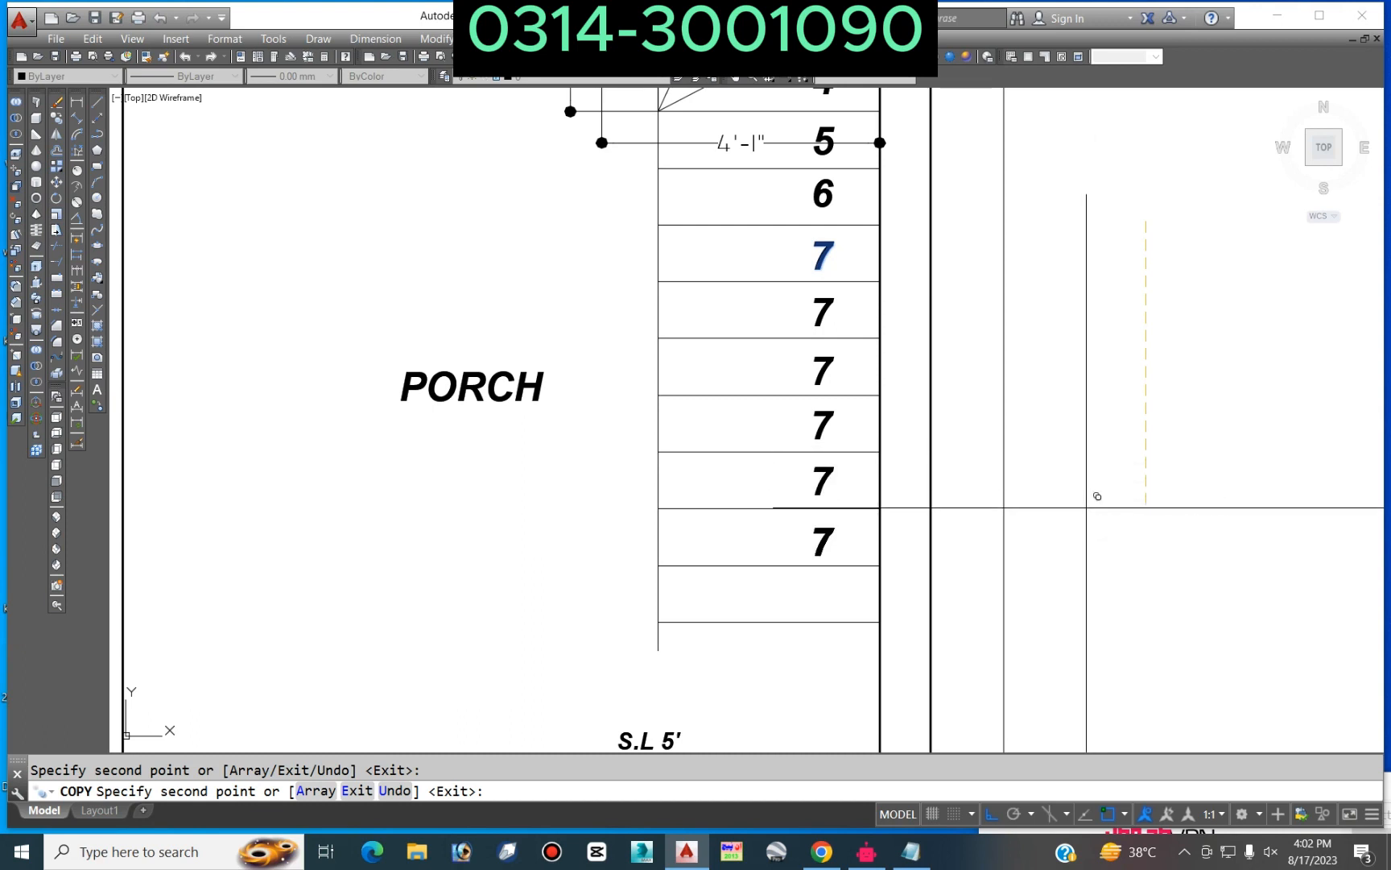
pyautogui.click(1087, 507)
pyautogui.click(1080, 564)
pyautogui.click(1077, 612)
pyautogui.press('Return')
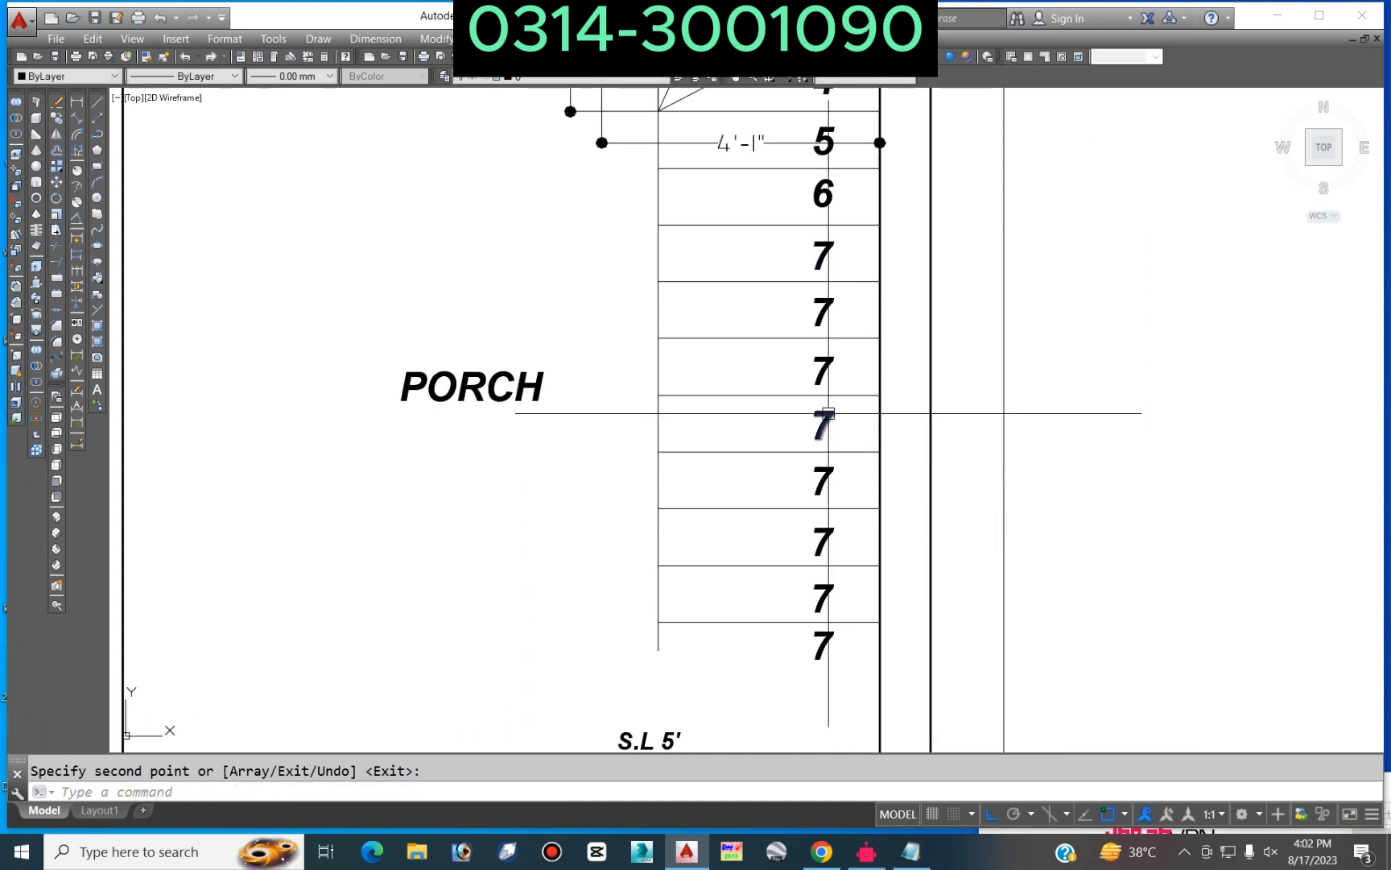
# Step: Renumber the first two copied labels below tread 7 as 8 and 9
pyautogui.doubleClick(829, 312)
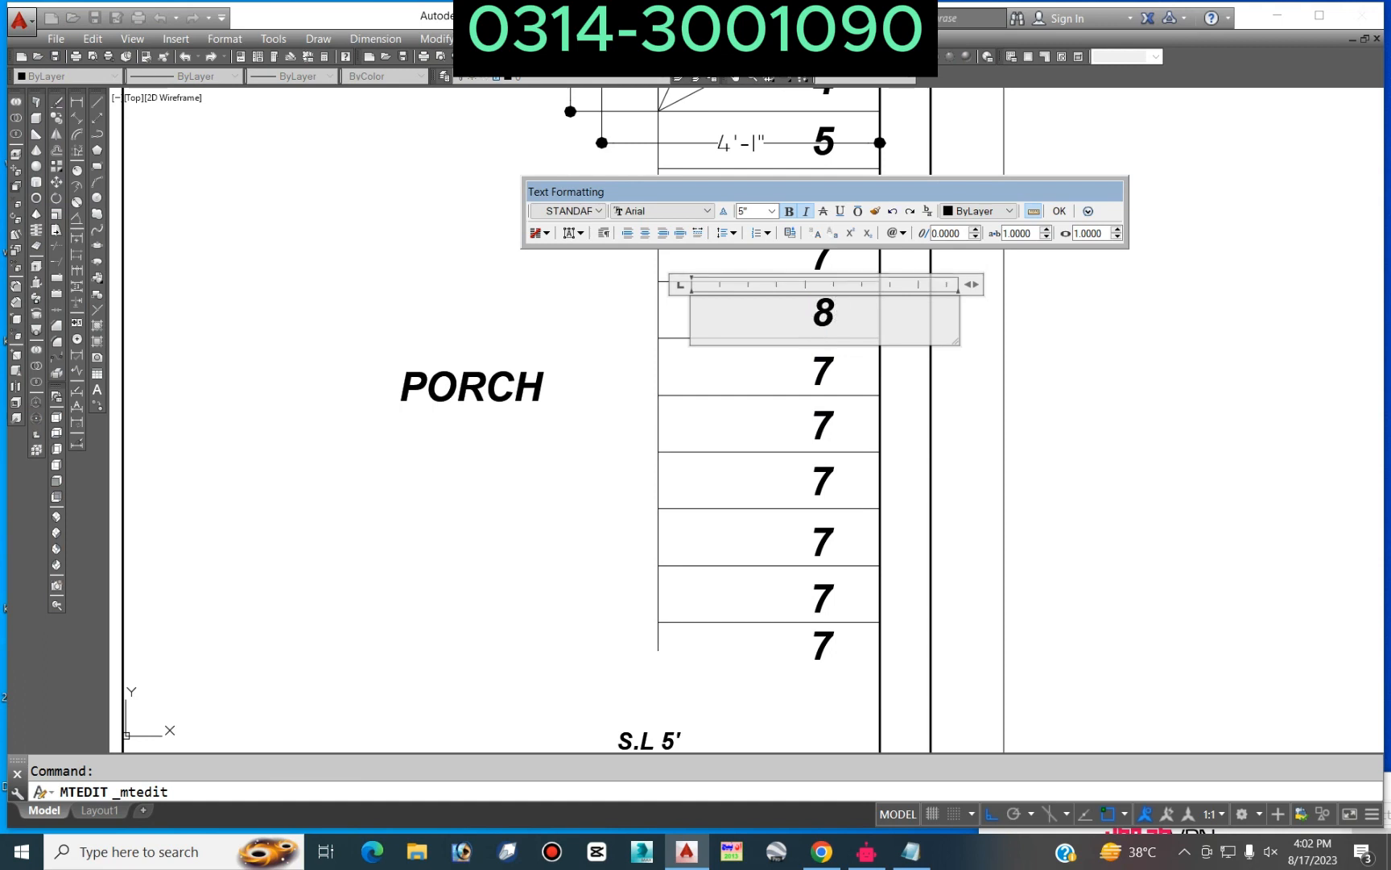
pyautogui.click(838, 393)
pyautogui.doubleClick(823, 369)
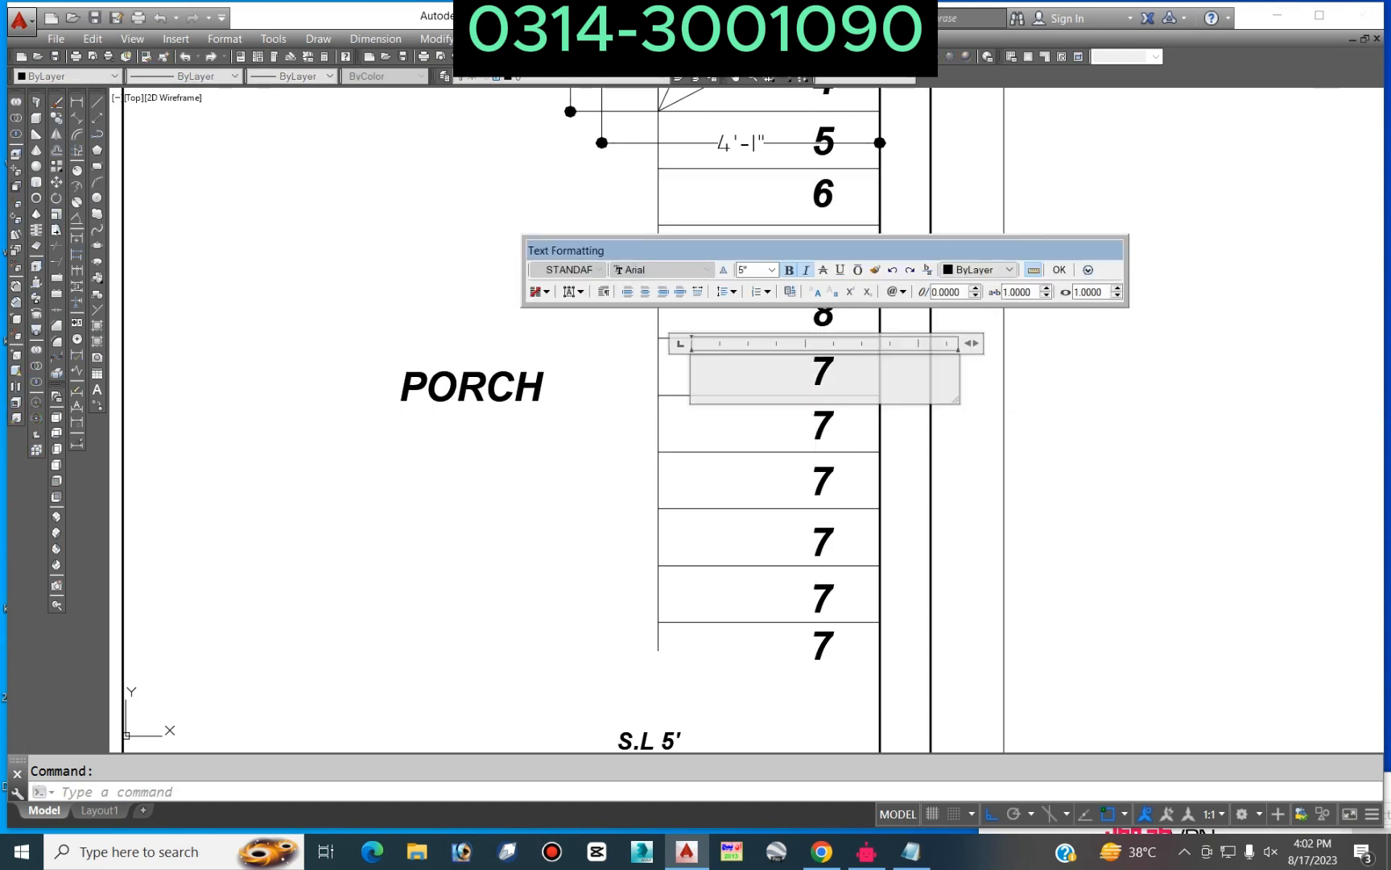
pyautogui.write('9')
pyautogui.click(823, 425)
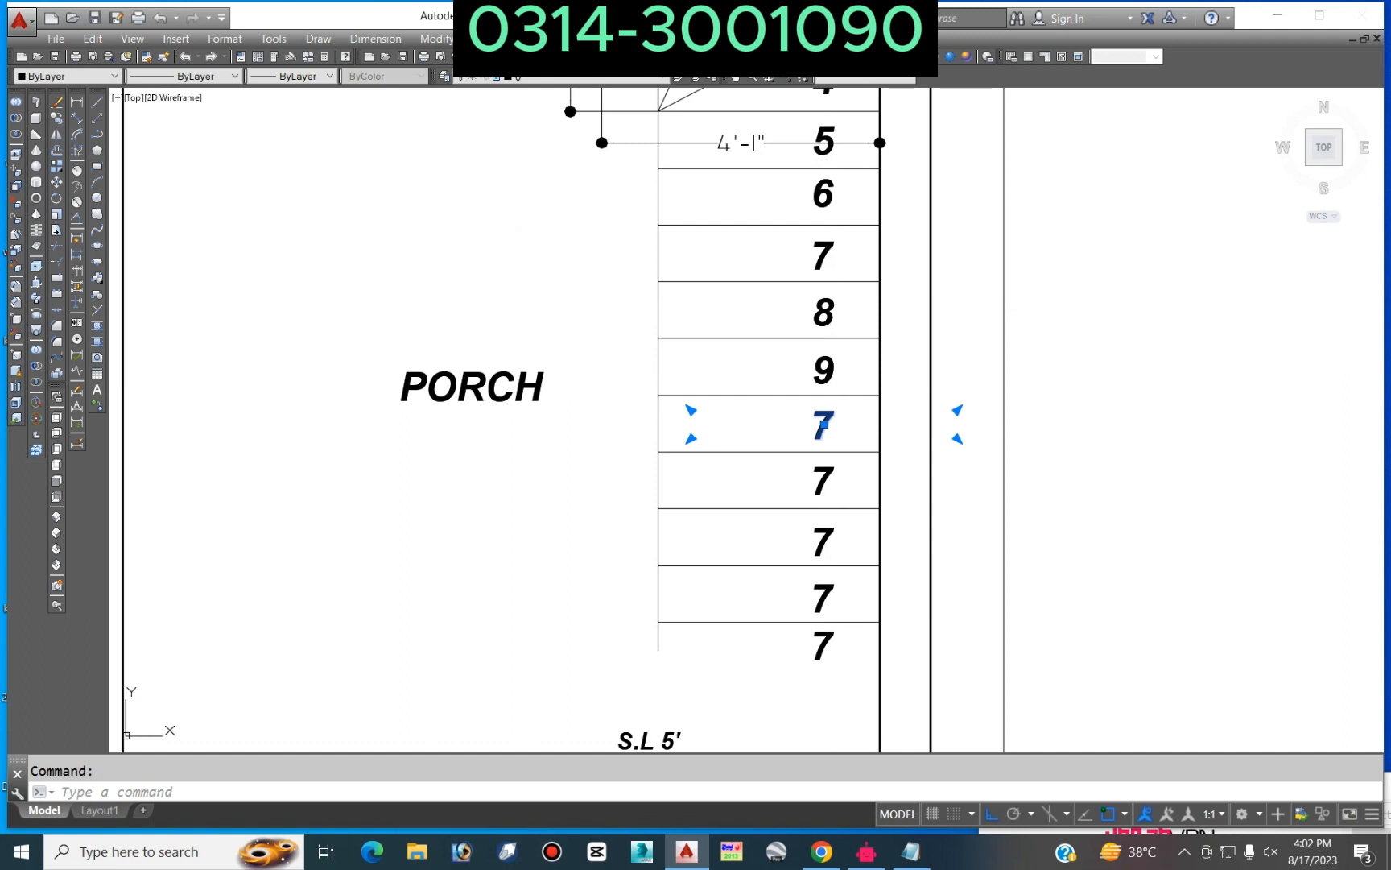
# Step: Renumber the two copied labels directly below tread 9 as 10 and 11
pyautogui.doubleClick(823, 425)
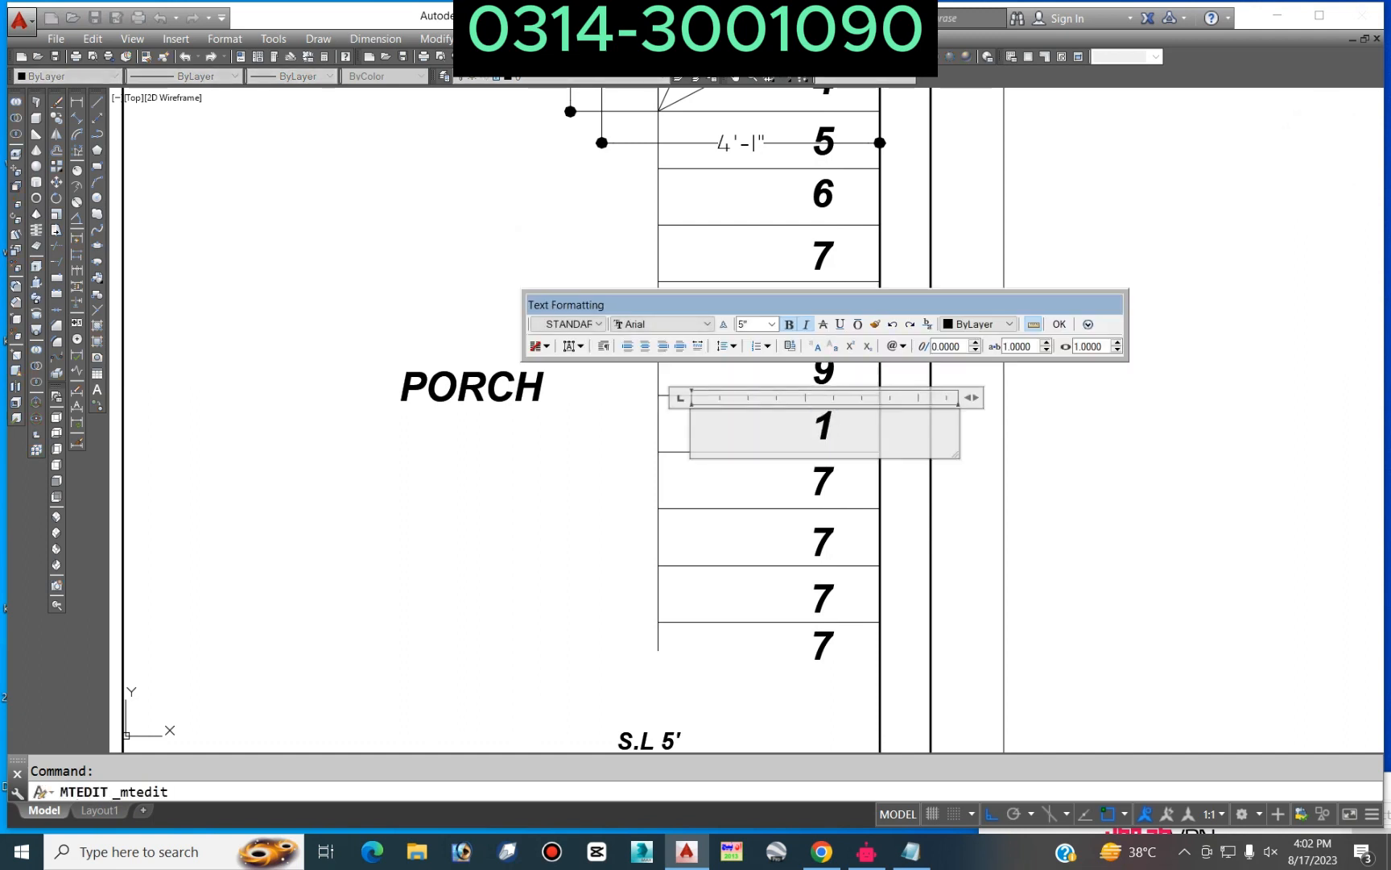
pyautogui.click(841, 486)
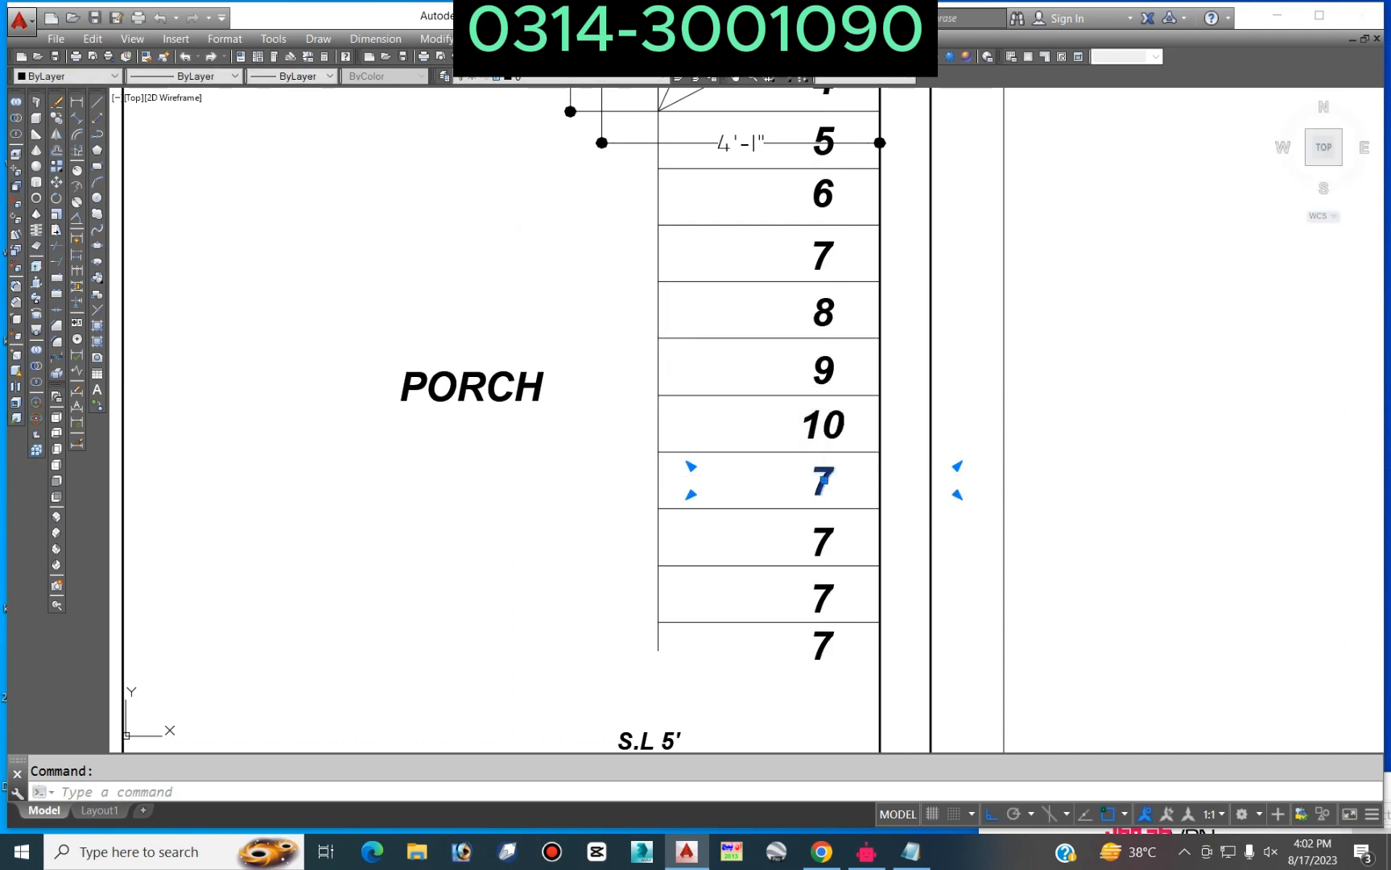
pyautogui.doubleClick(823, 480)
pyautogui.click(832, 539)
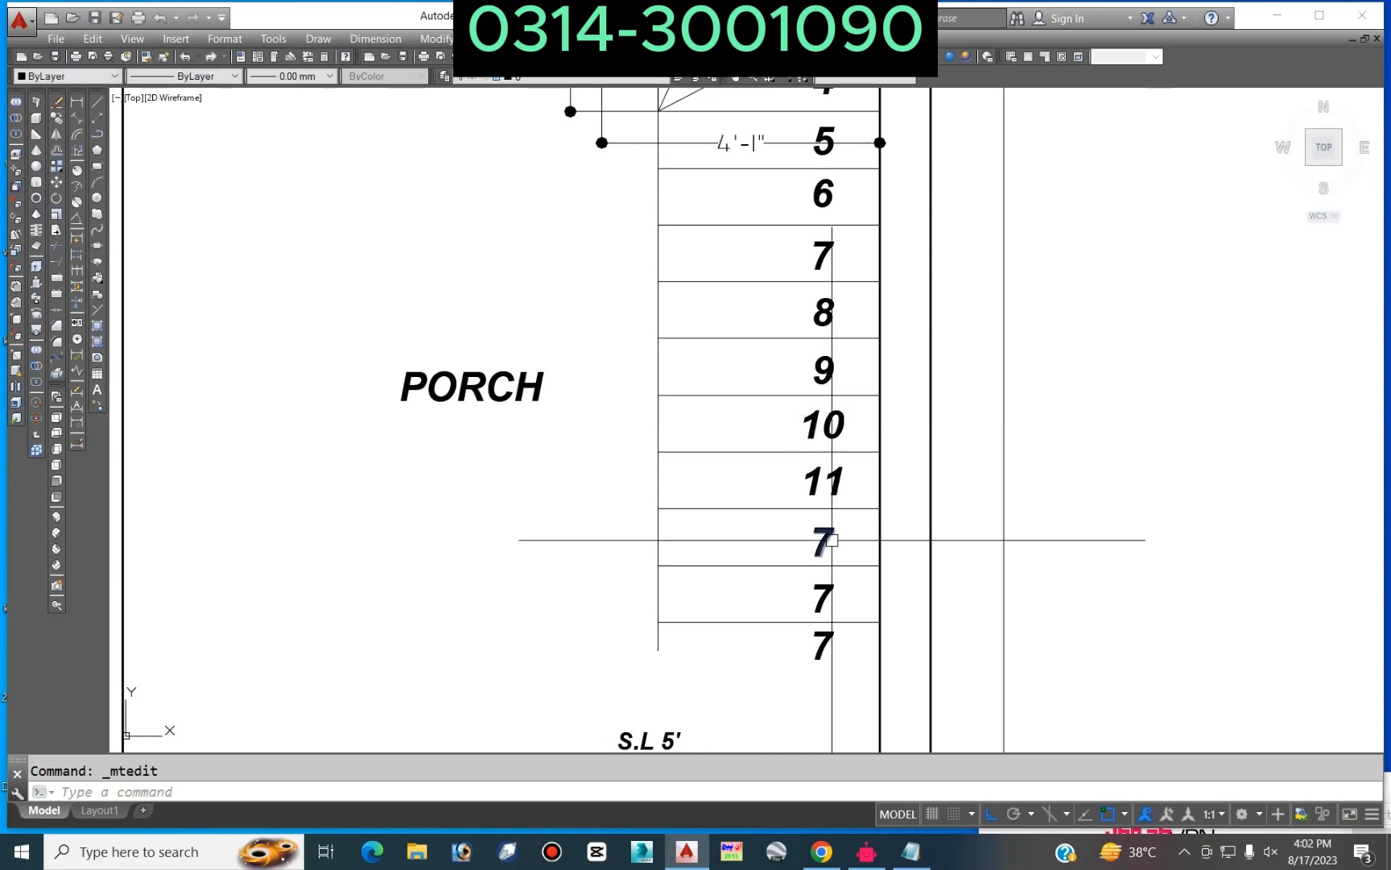
# Step: Renumber the three remaining copied 7 labels below tread 11 of the layout porch stairs as 12, 13 and 14
pyautogui.doubleClick(822, 541)
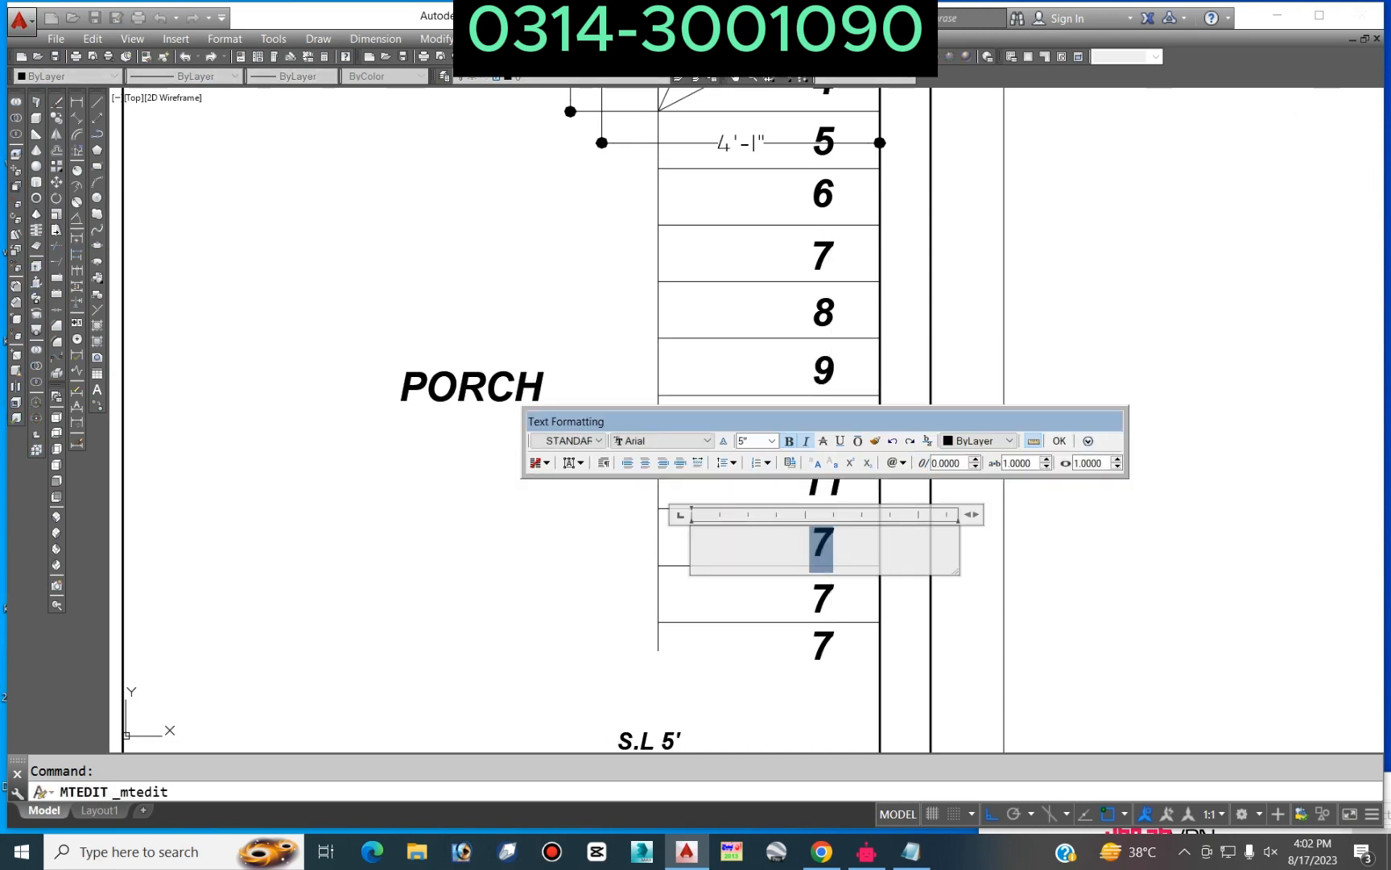
pyautogui.click(823, 599)
pyautogui.doubleClick(823, 599)
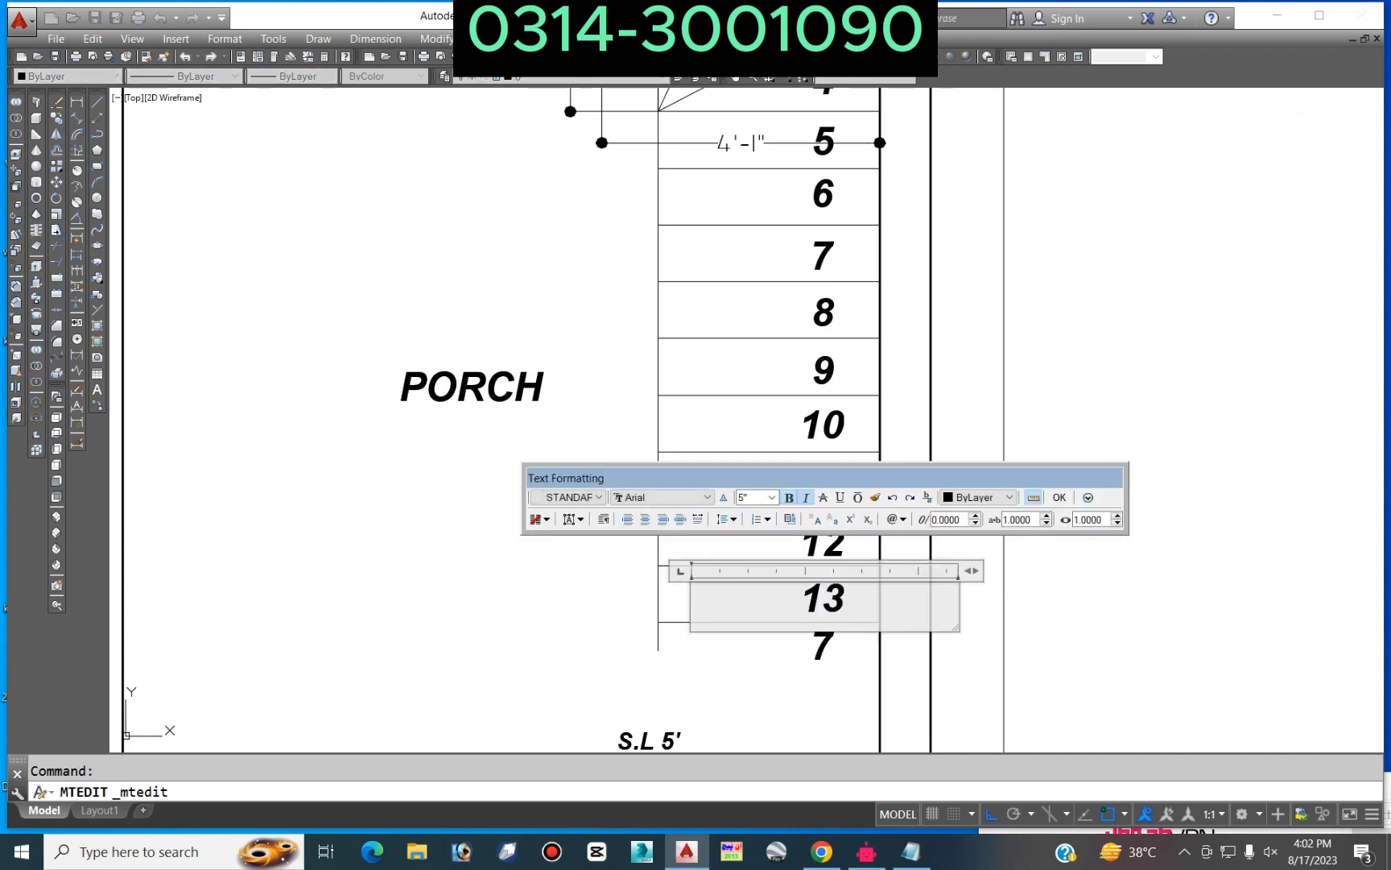
pyautogui.click(829, 642)
pyautogui.doubleClick(822, 644)
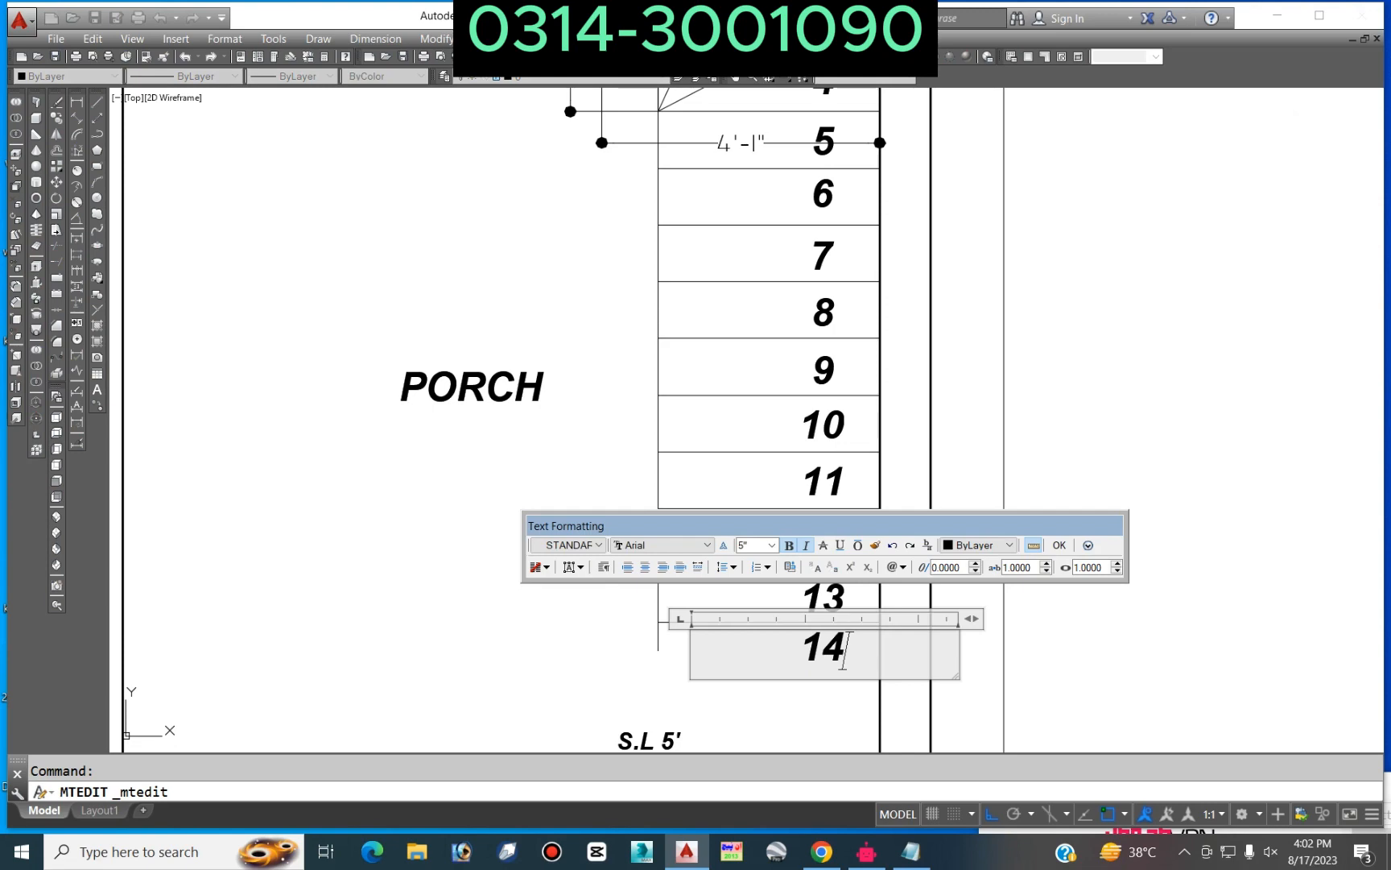
pyautogui.click(920, 408)
# Step: Copy the diagonal cut line from the furnished plan's porch stairs onto the lowest tread line of the layout drawing's porch stairs
pyautogui.scroll(-5, 919, 408)
pyautogui.scroll(-3, 978, 414)
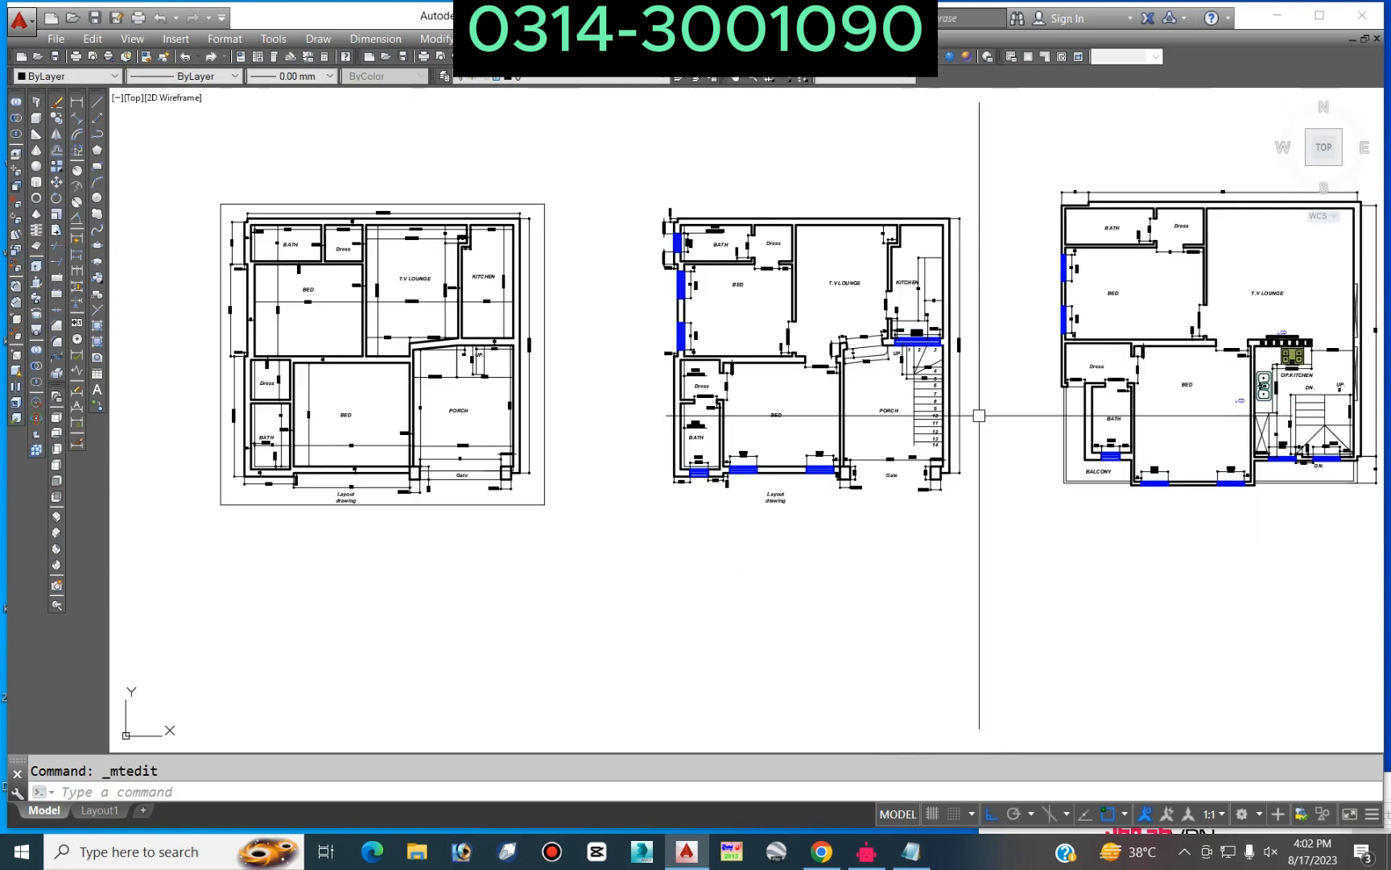
pyautogui.press('Escape')
pyautogui.scroll(-5, 1000, 385)
pyautogui.moveTo(366, 422); pyautogui.dragTo(556, 420, button='middle')
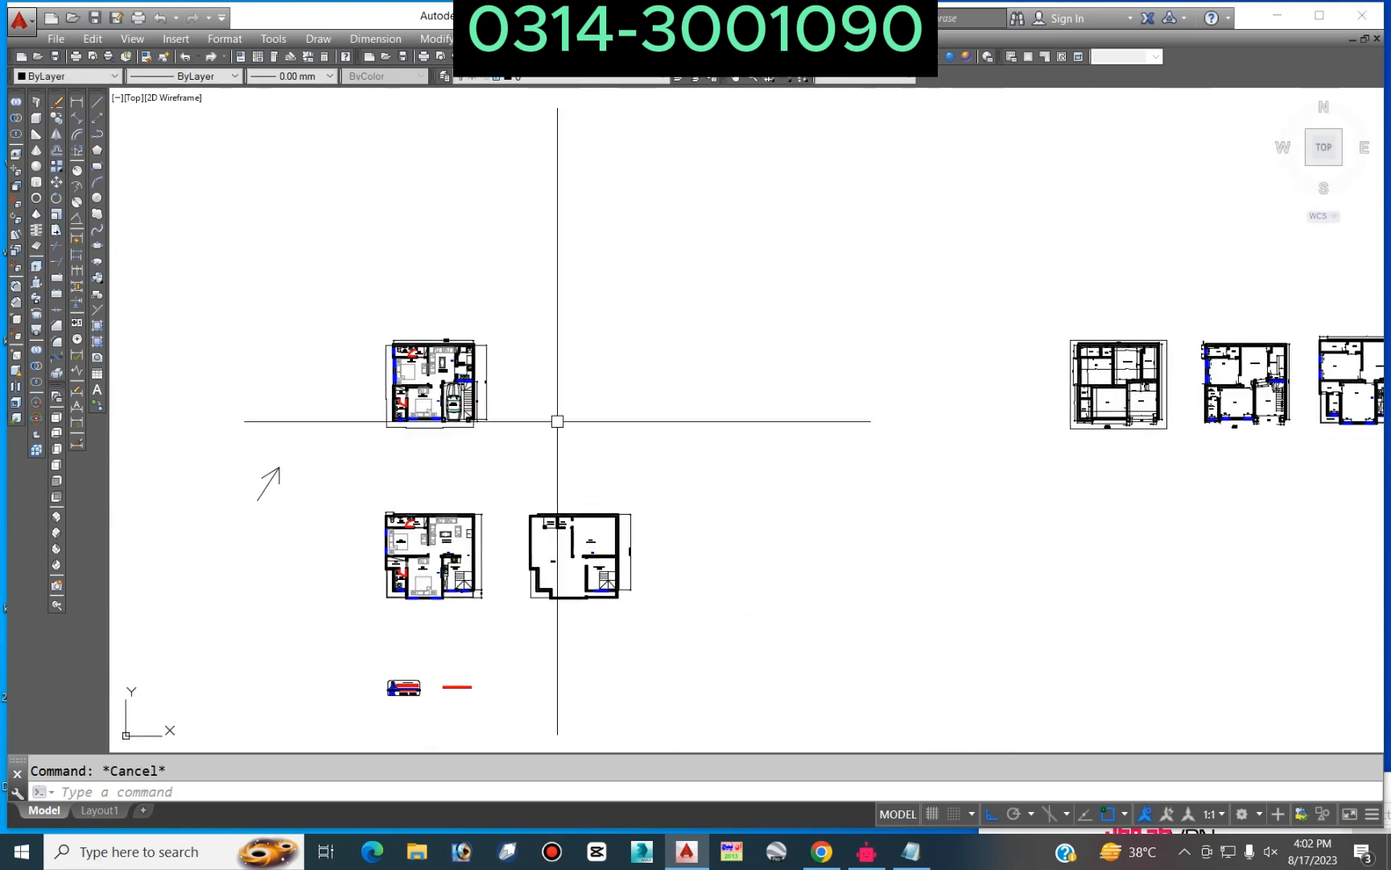
pyautogui.scroll(6, 446, 423)
pyautogui.scroll(5, 446, 424)
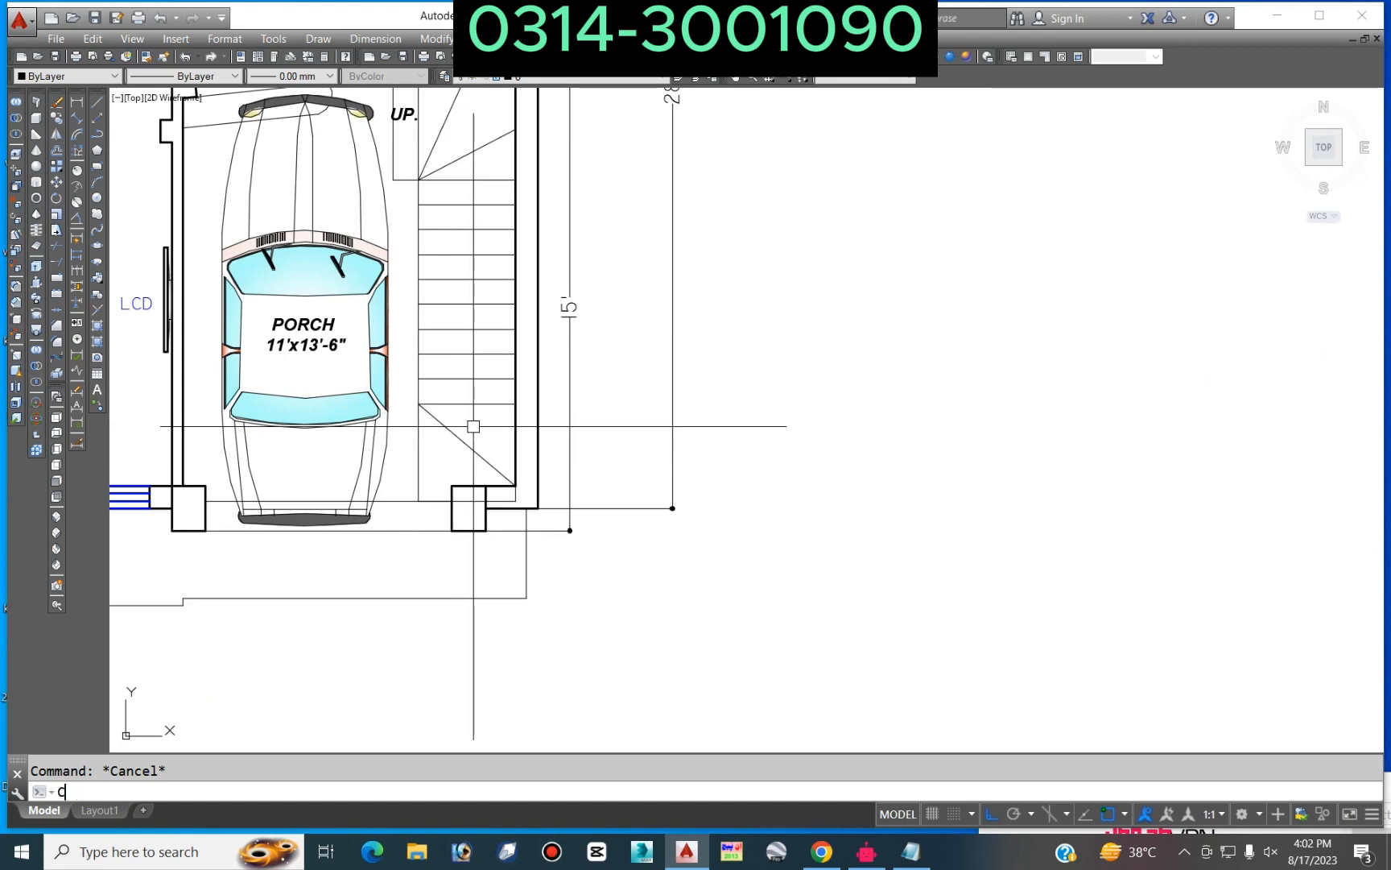
pyautogui.scroll(4, 417, 407)
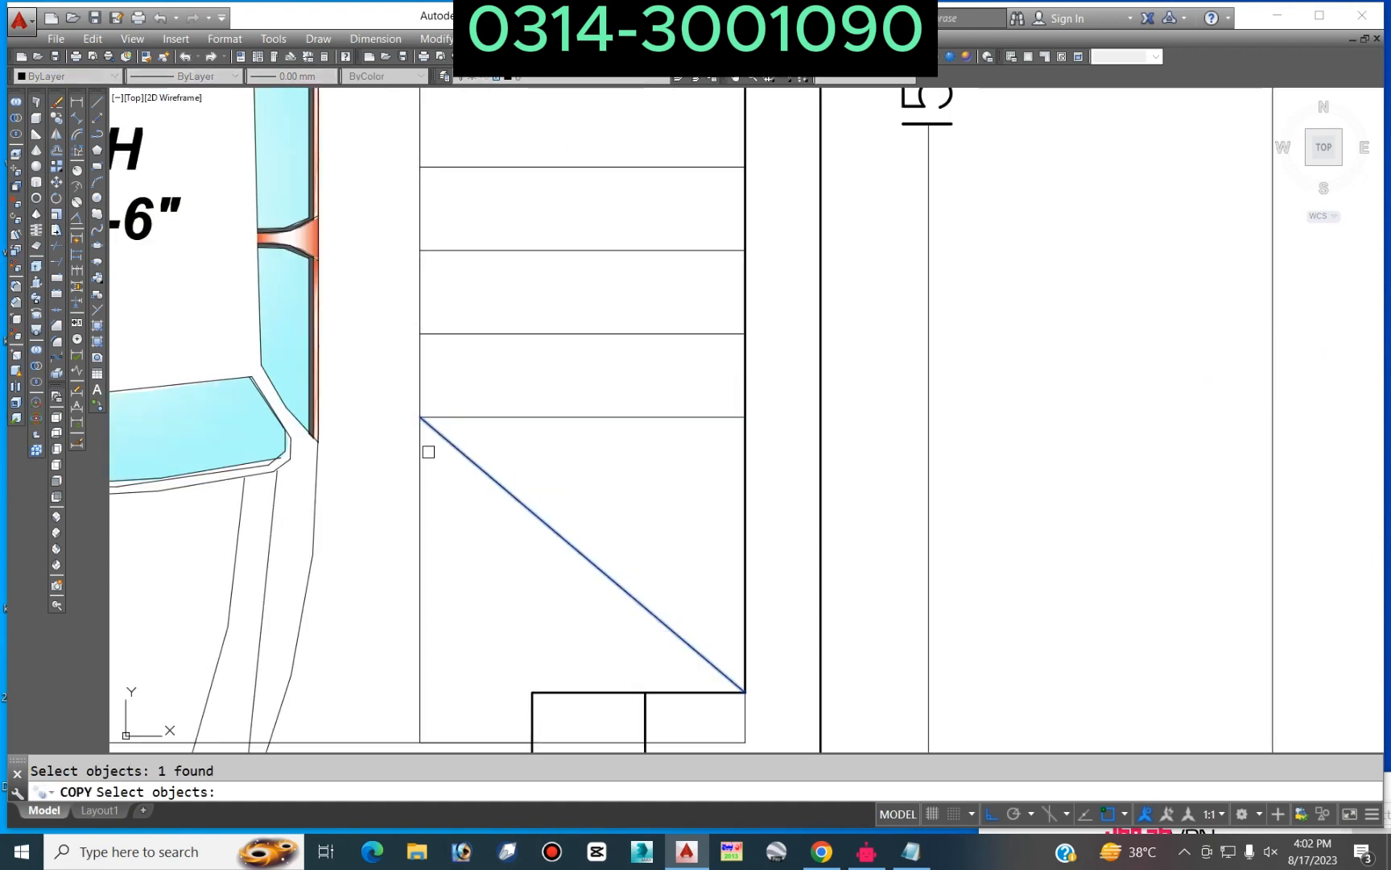
pyautogui.press('Return')
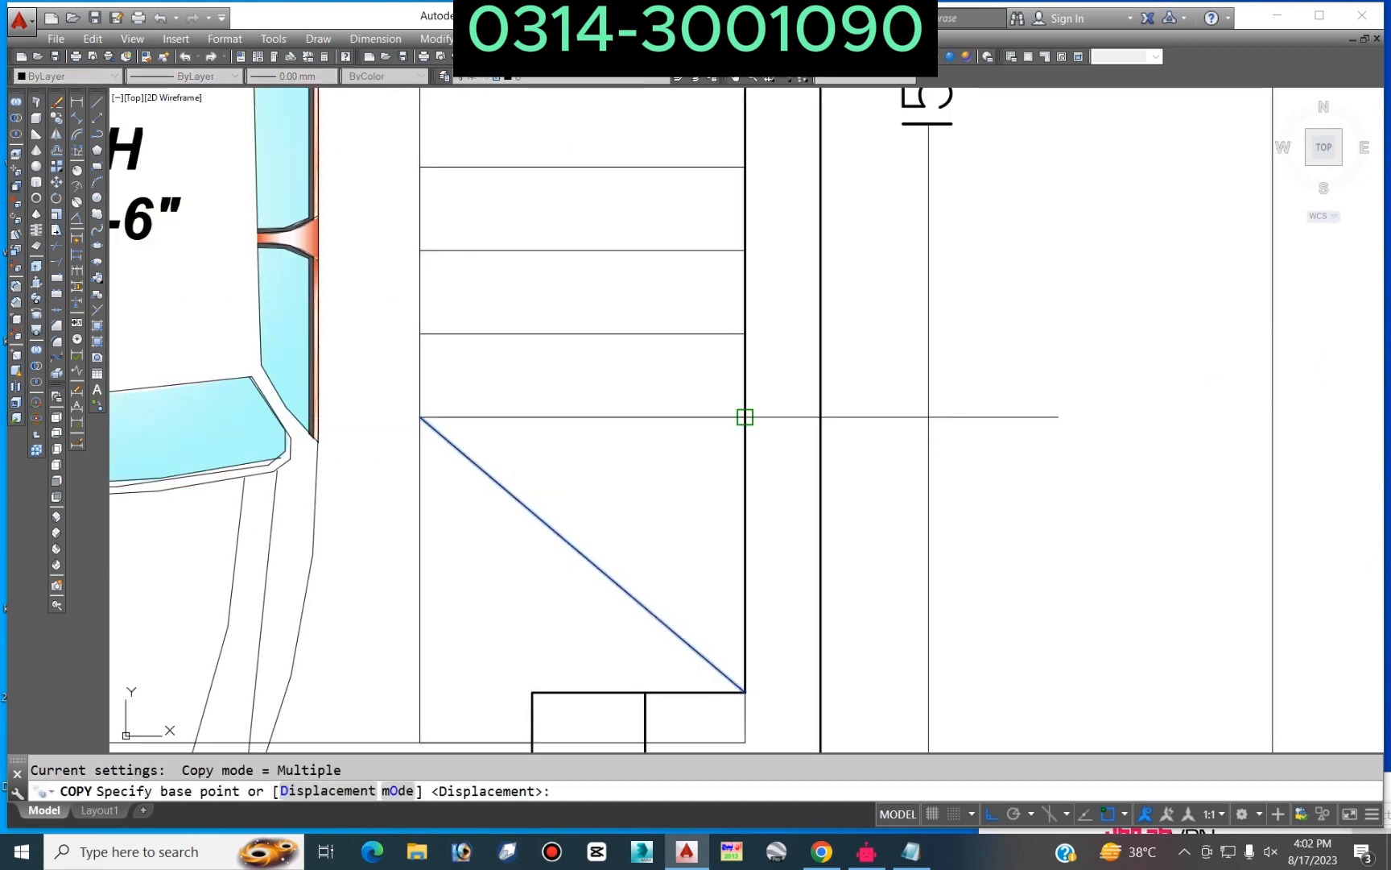
pyautogui.click(745, 409)
pyautogui.scroll(-10, 744, 409)
pyautogui.scroll(10, 911, 435)
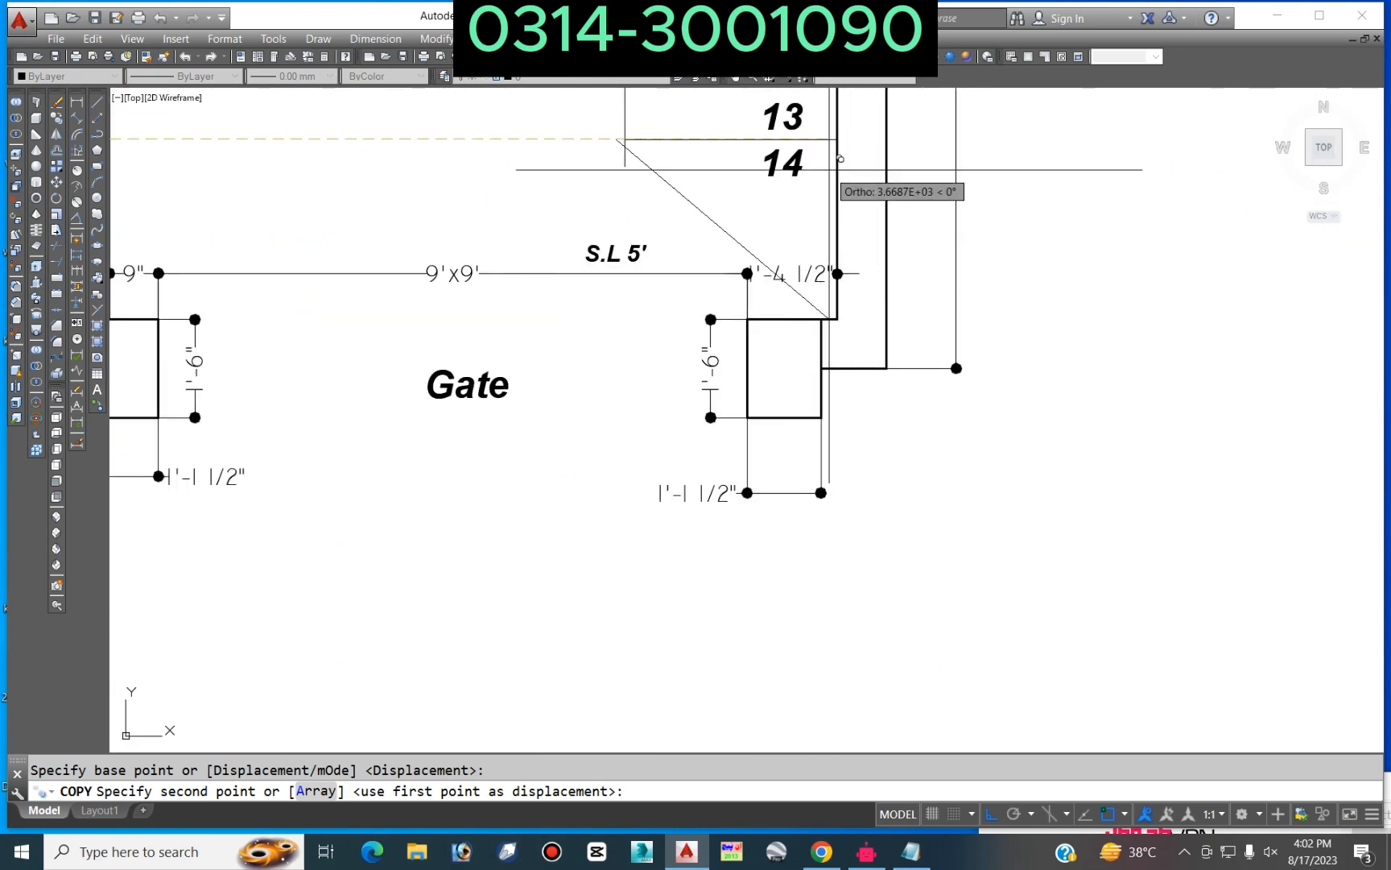
pyautogui.click(793, 261)
pyautogui.press('Escape')
# Step: Move the 14 label straight down about 6 inches, into the middle of the space above the diagonal cut line
pyautogui.moveTo(793, 261); pyautogui.dragTo(801, 435, button='middle')
pyautogui.write('m')
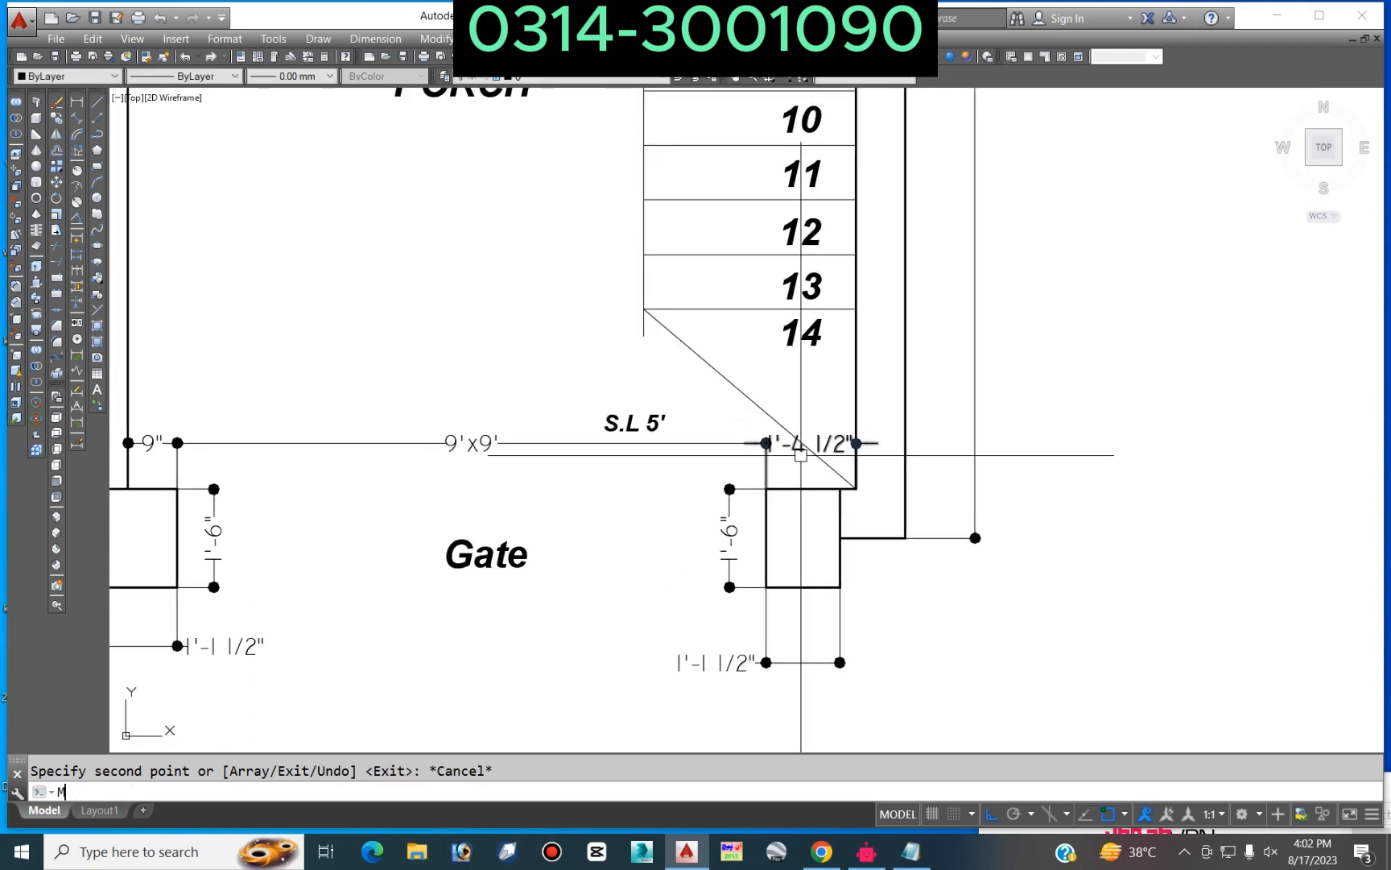
pyautogui.press('Return')
pyautogui.scroll(4, 775, 387)
pyautogui.click(858, 261)
pyautogui.press('Return')
pyautogui.click(901, 333)
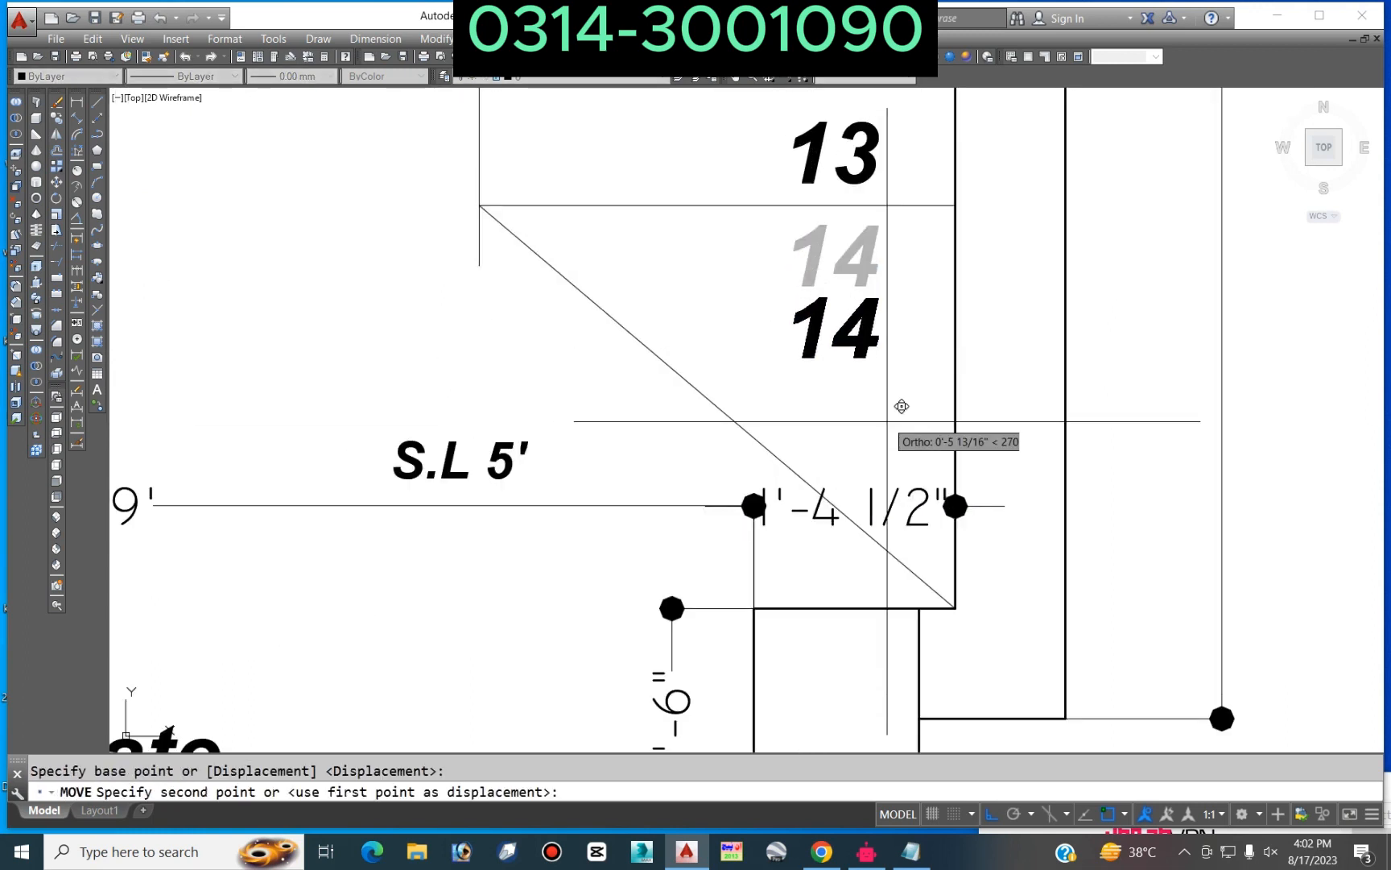
pyautogui.click(901, 409)
# Step: Turn ortho off and draw a three-segment zigzag break symbol across the middle of the layout stairs' diagonal cut line
pyautogui.scroll(-6, 682, 408)
pyautogui.scroll(2, 617, 341)
pyautogui.scroll(4, 617, 338)
pyautogui.scroll(-6, 699, 411)
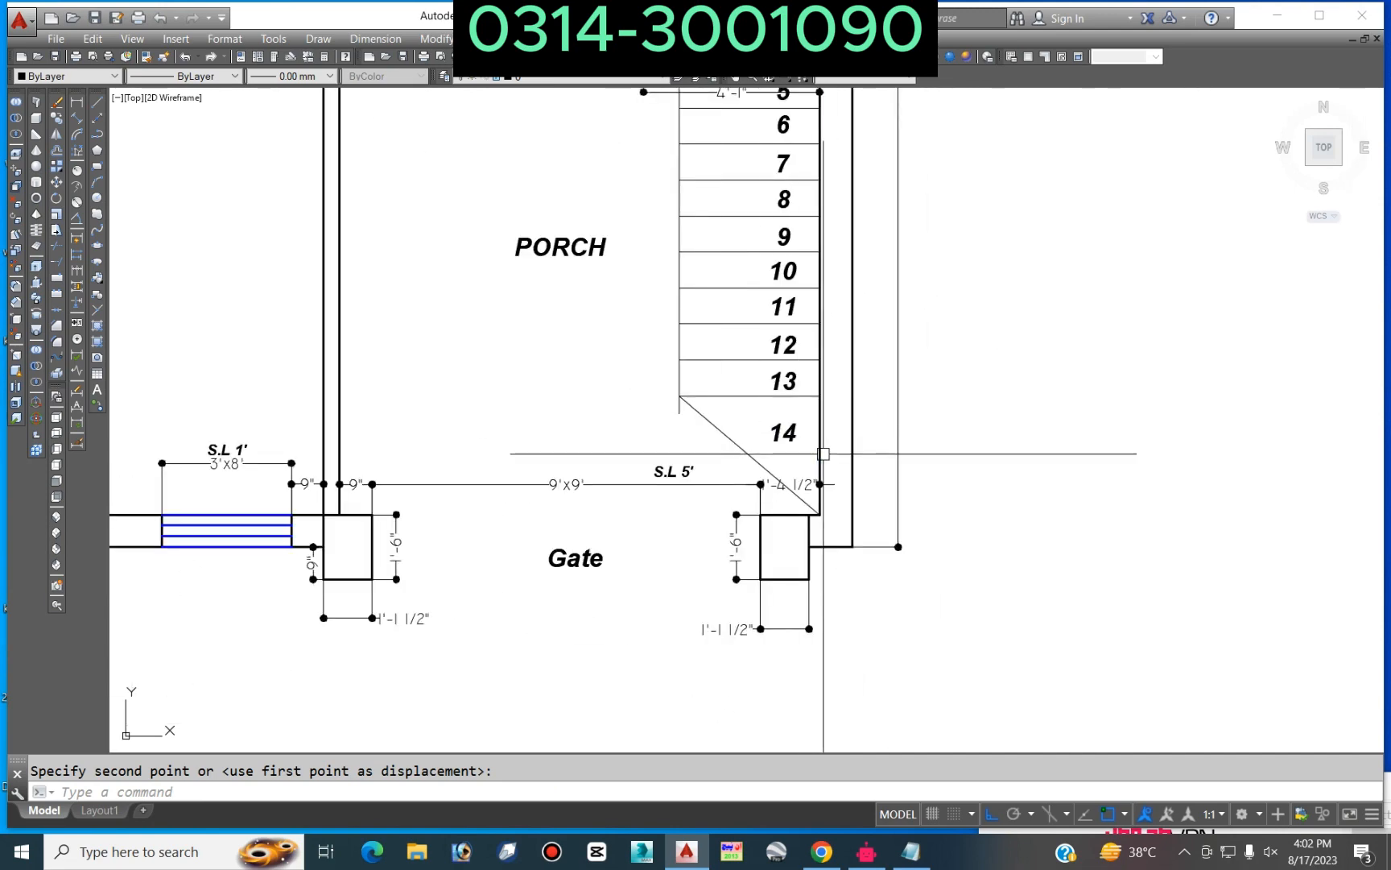
pyautogui.moveTo(809, 439); pyautogui.dragTo(735, 388, button='middle')
pyautogui.write('l')
pyautogui.press('Return')
pyautogui.scroll(6, 669, 390)
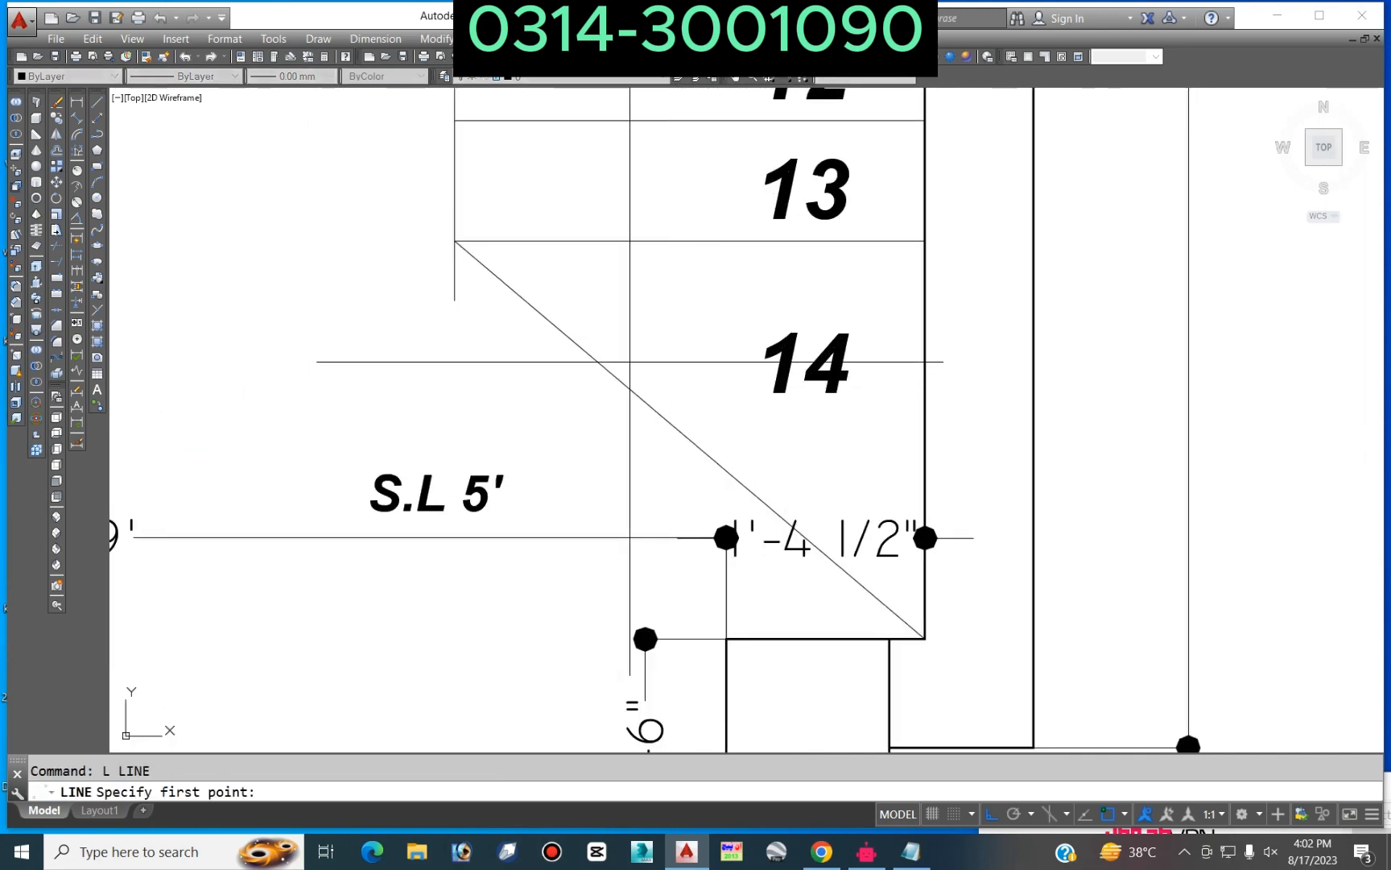
pyautogui.click(614, 374)
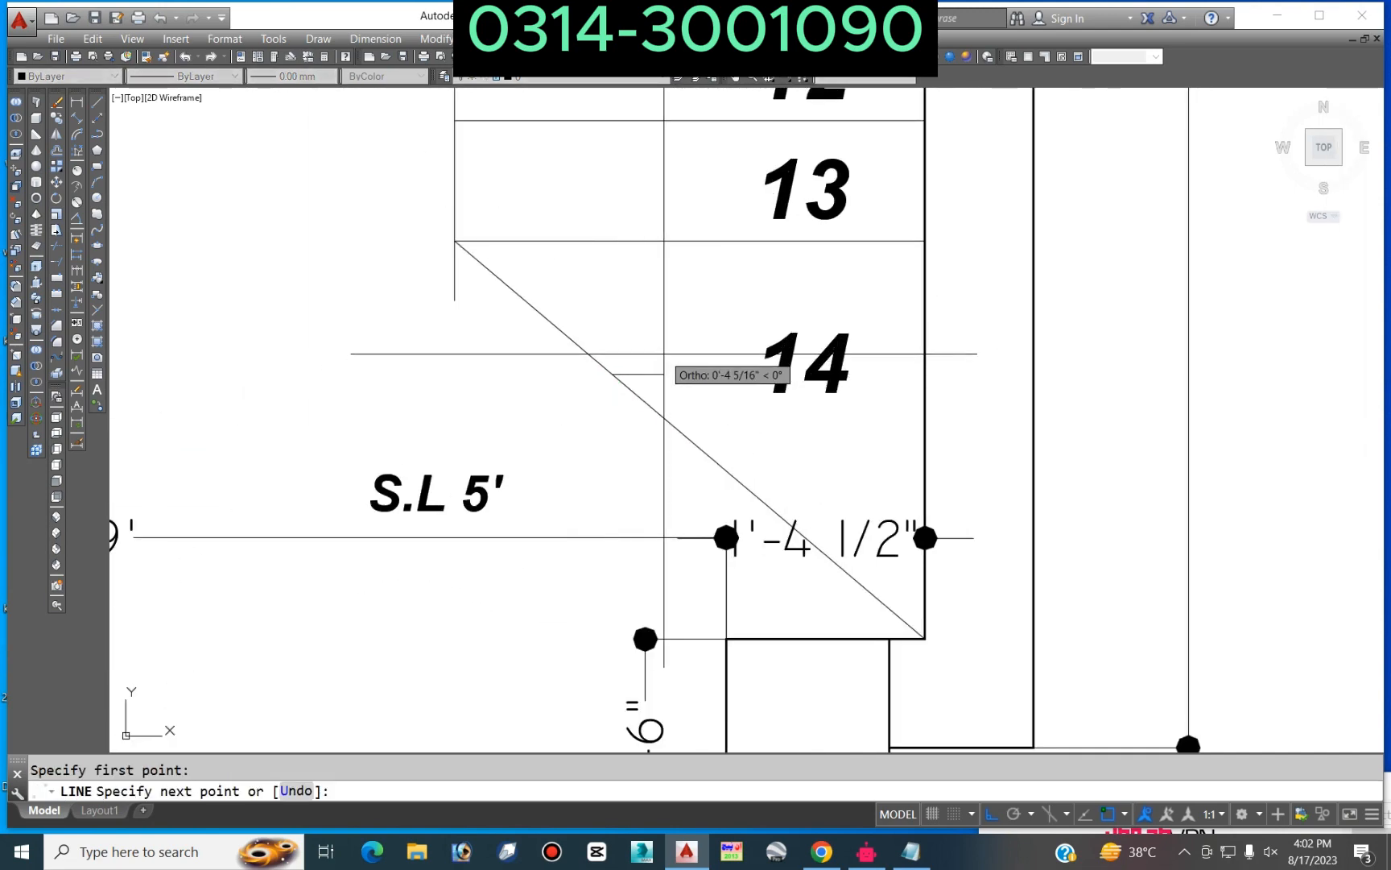
pyautogui.press('F8')
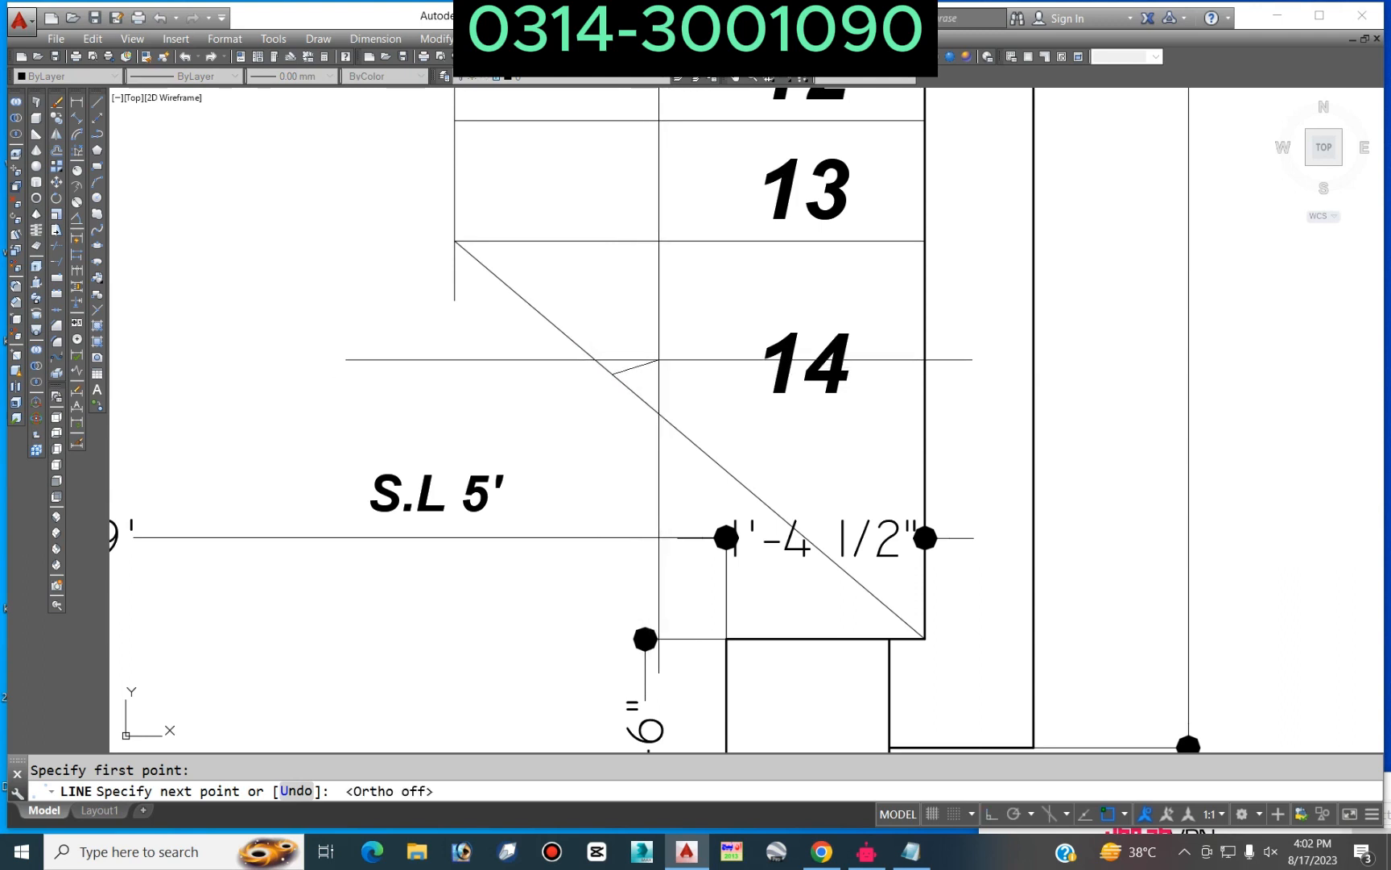
pyautogui.click(659, 359)
pyautogui.click(637, 449)
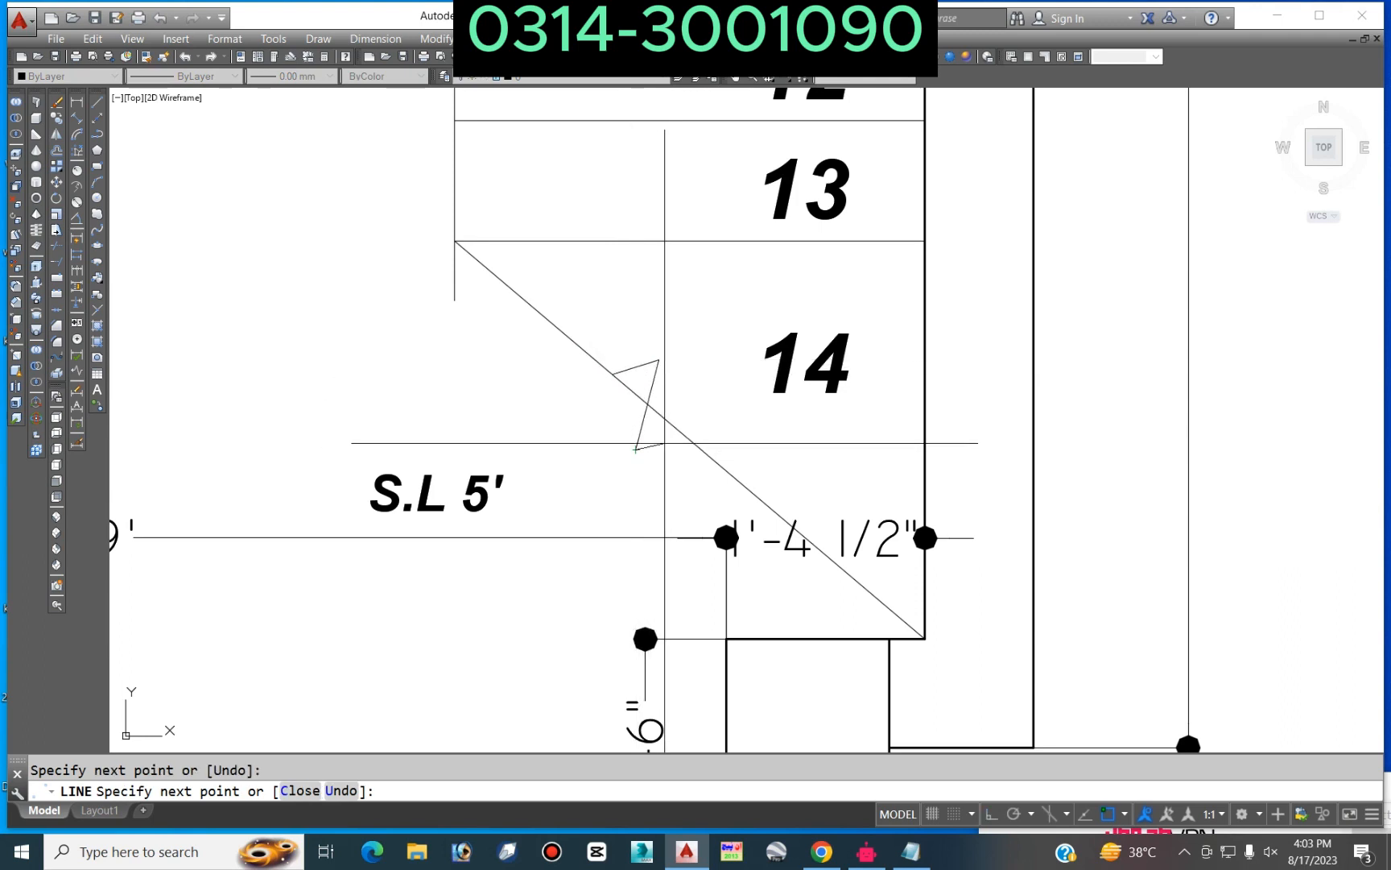
pyautogui.click(675, 427)
pyautogui.press('Return')
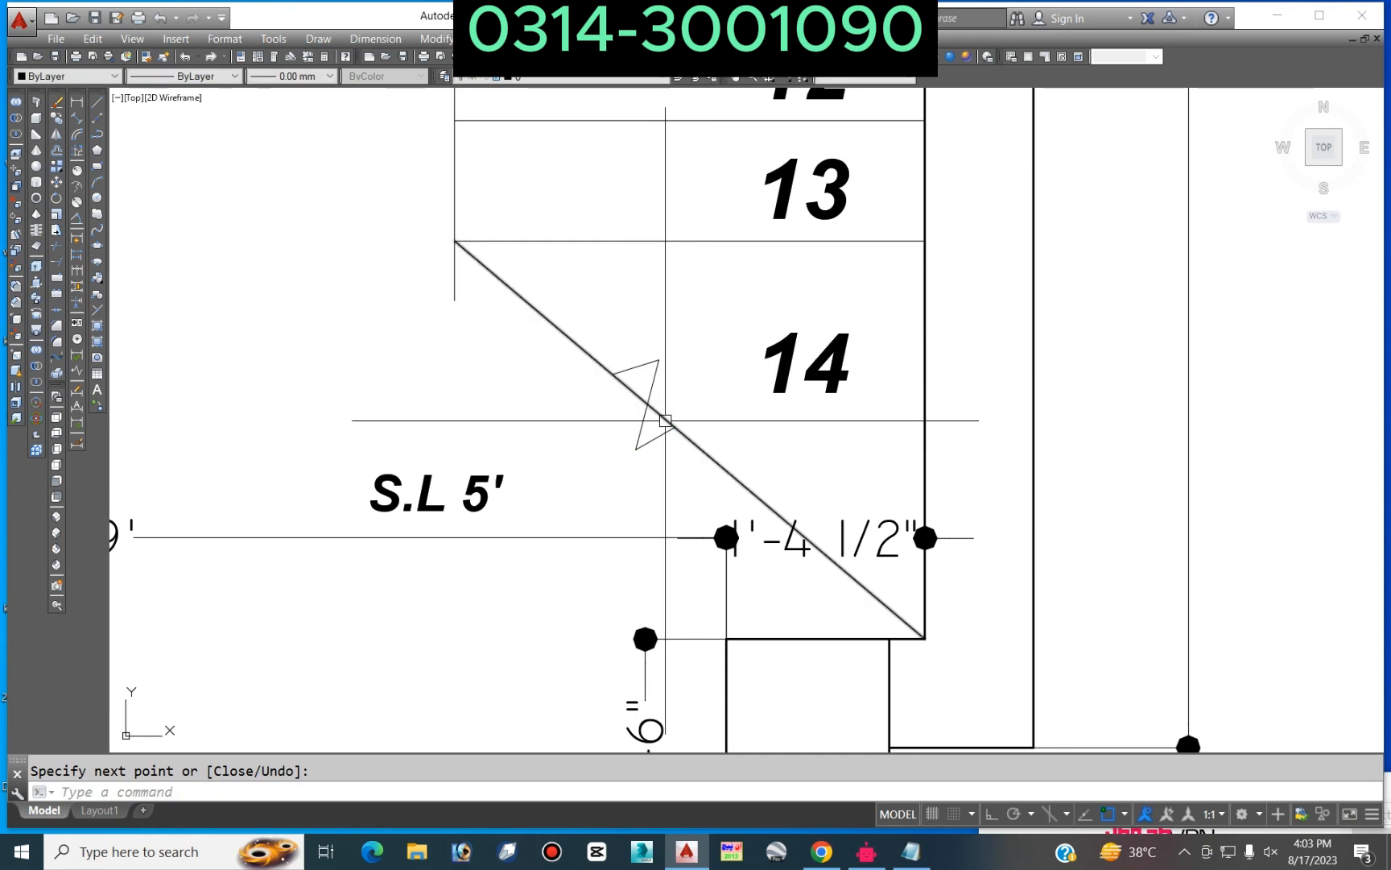
# Step: Trim away the piece of the diagonal cut line that runs through the zigzag break symbol
pyautogui.write('tr')
pyautogui.press('Return')
pyautogui.click(660, 417)
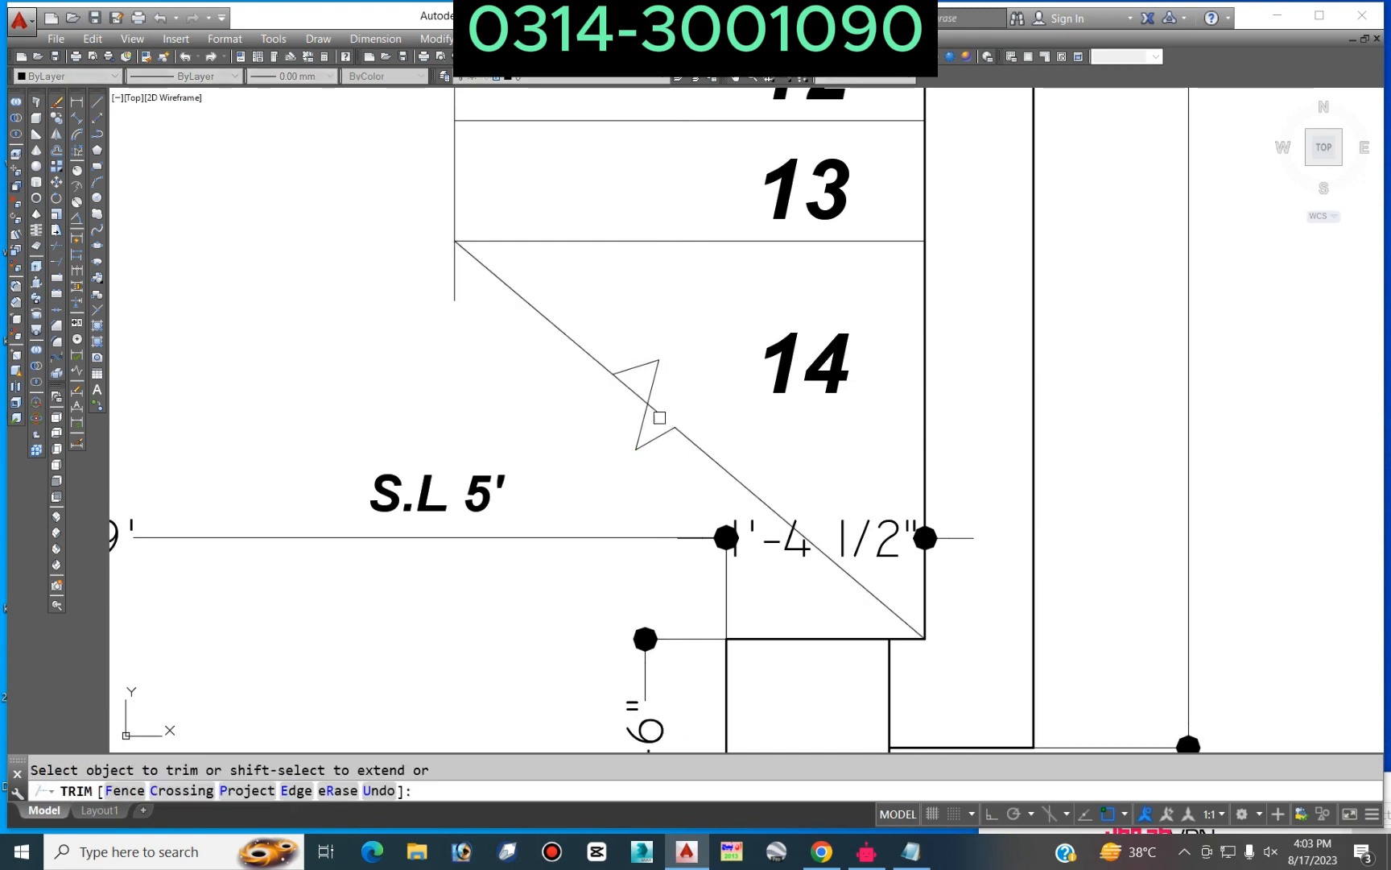
pyautogui.press('Escape')
pyautogui.scroll(-5, 635, 395)
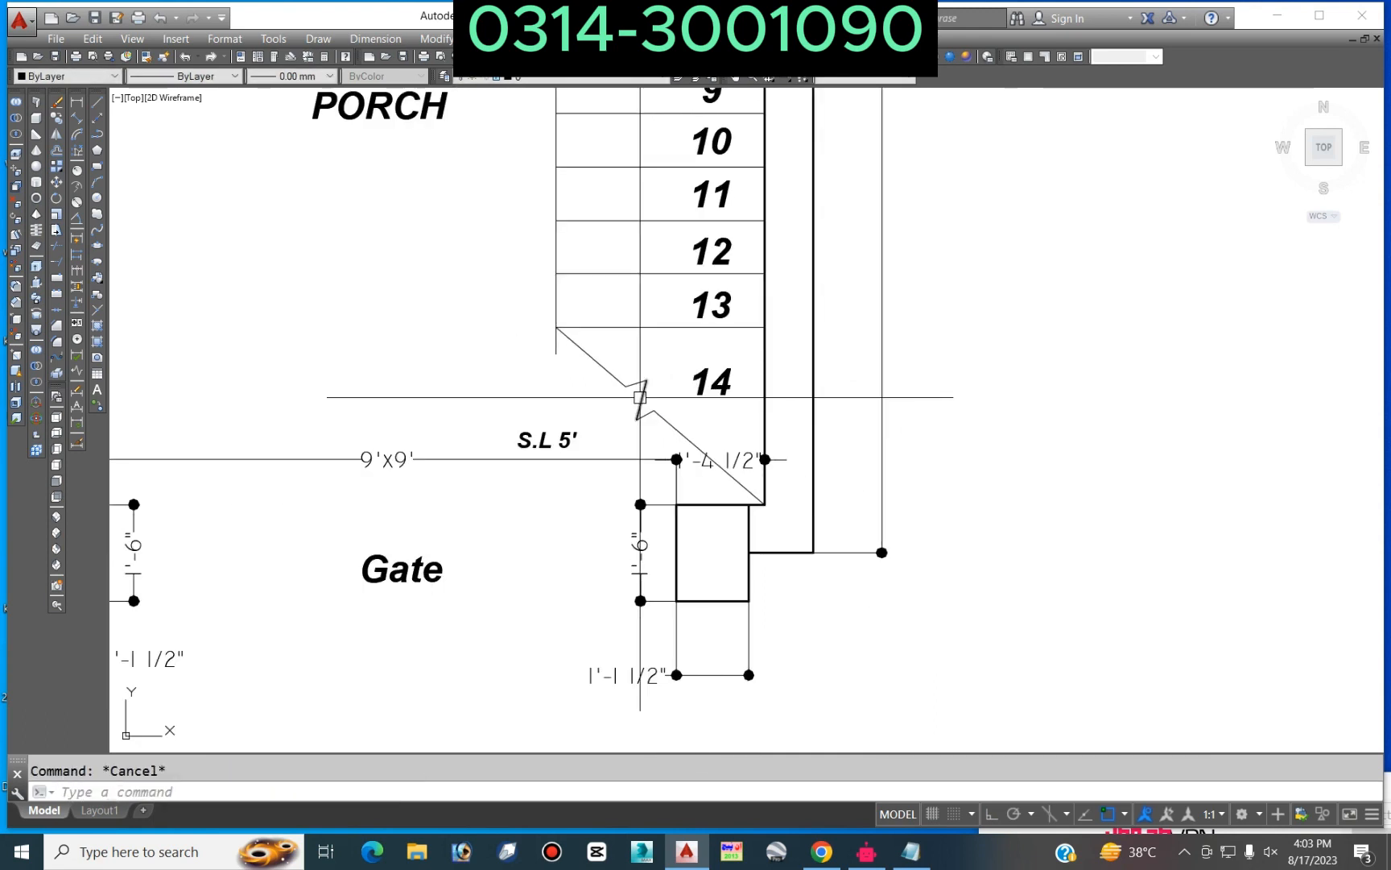
pyautogui.scroll(-2, 795, 388)
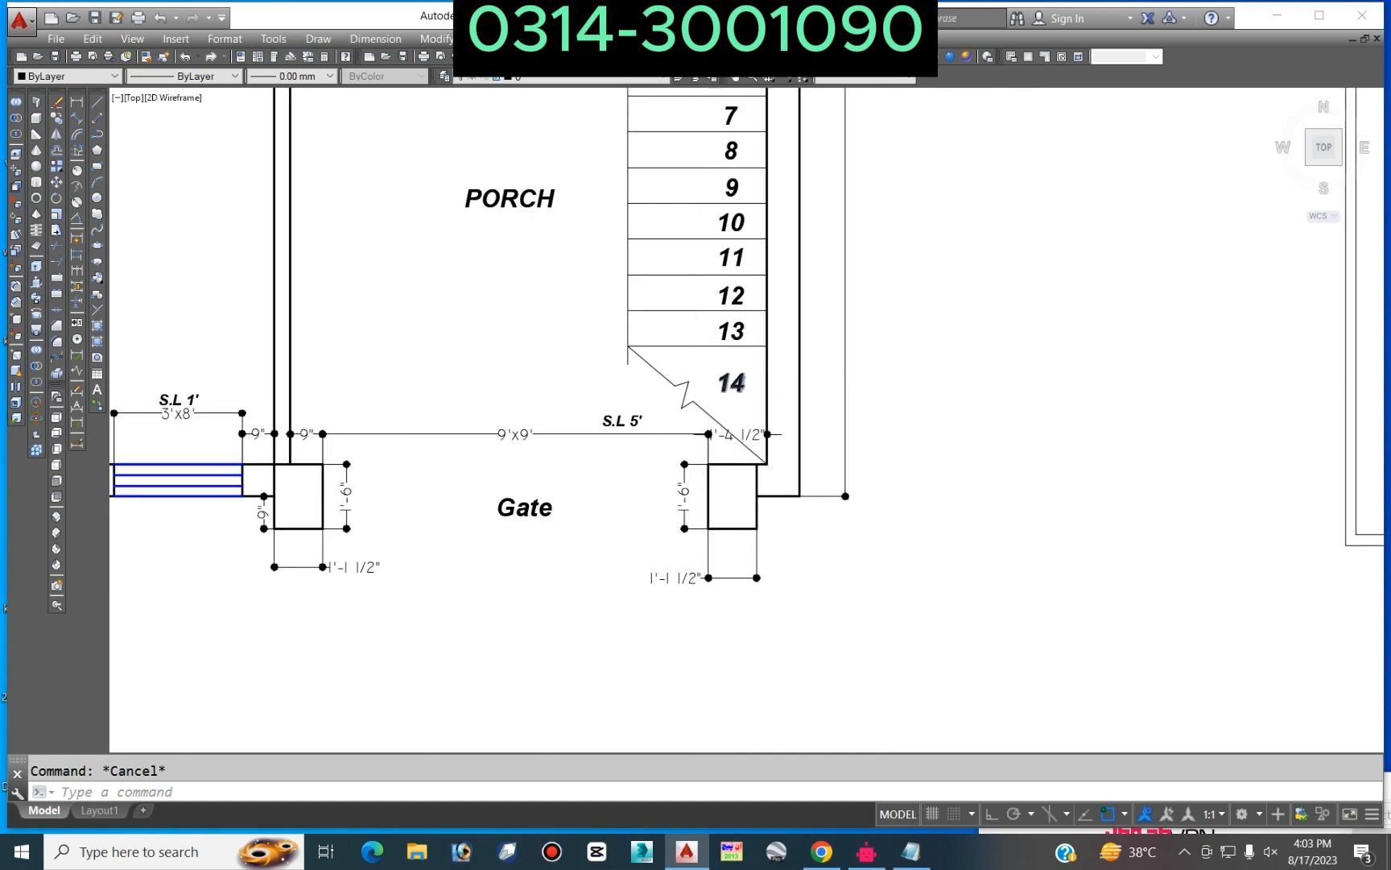
pyautogui.scroll(-2, 721, 379)
pyautogui.write('c')
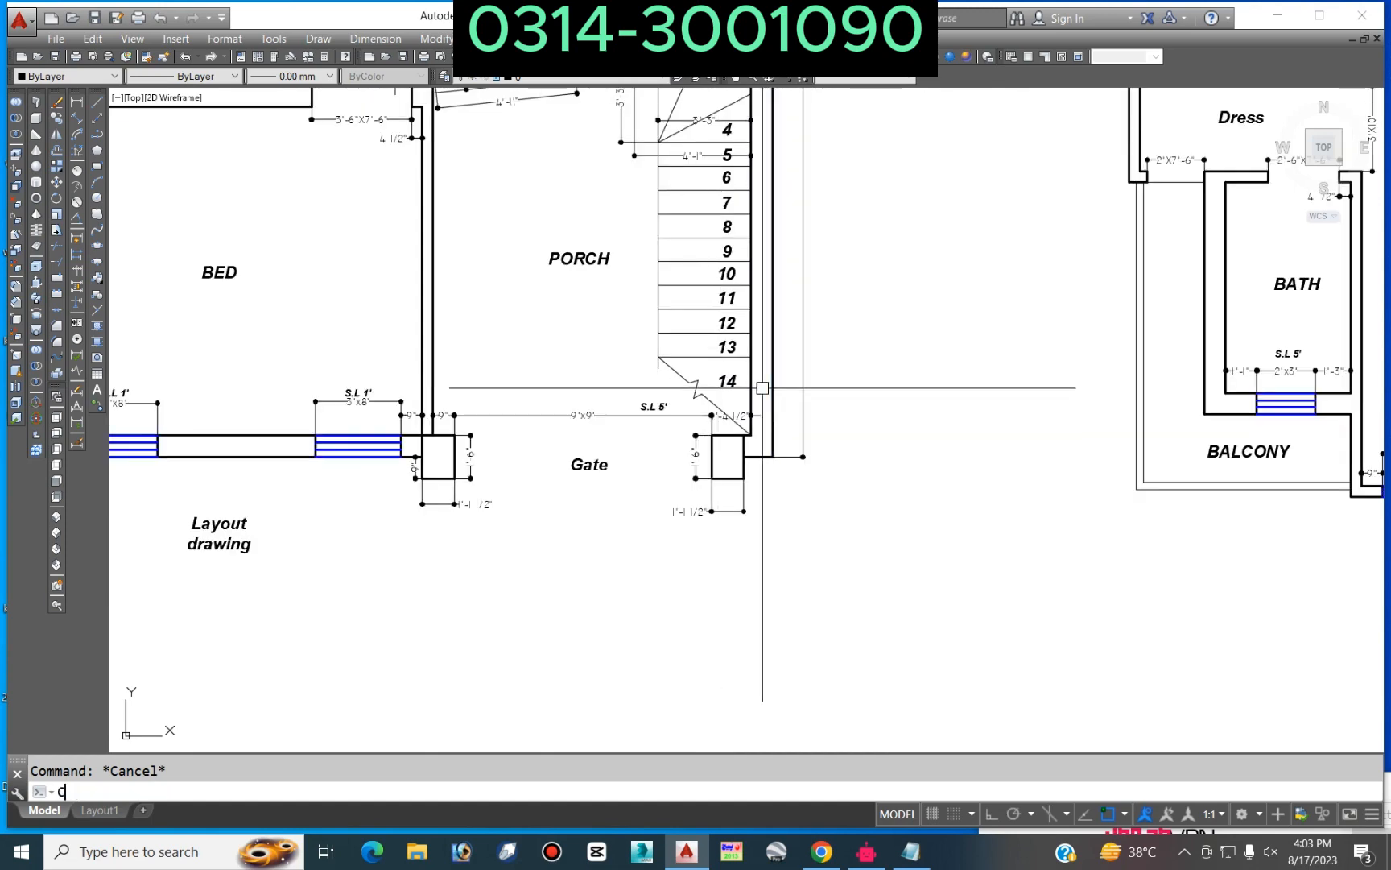
pyautogui.write('o')
pyautogui.press('Return')
pyautogui.scroll(-5, 658, 289)
pyautogui.scroll(5, 1118, 323)
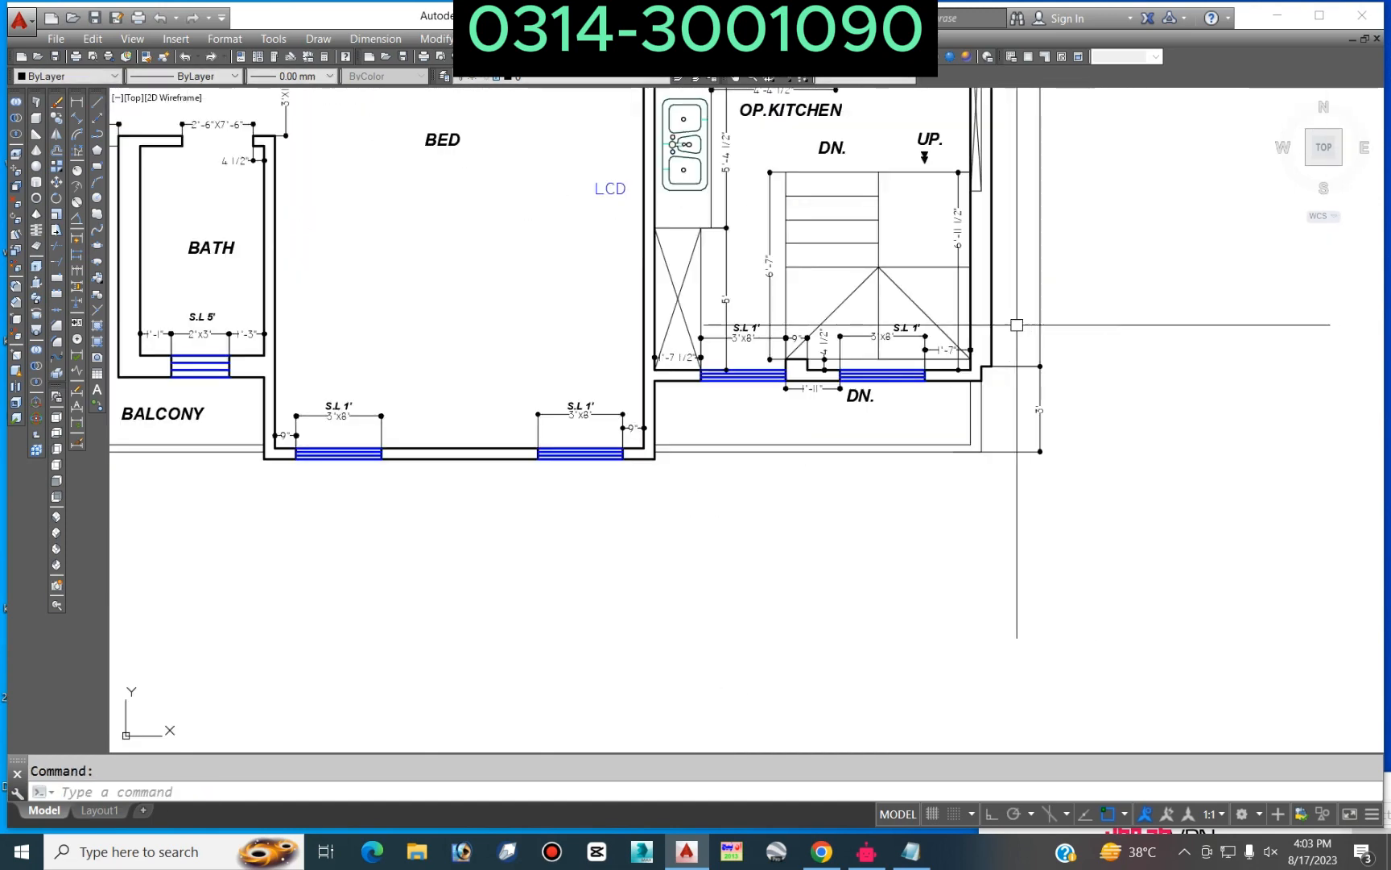
pyautogui.press('Escape')
pyautogui.scroll(-4, 925, 605)
pyautogui.scroll(3, 420, 331)
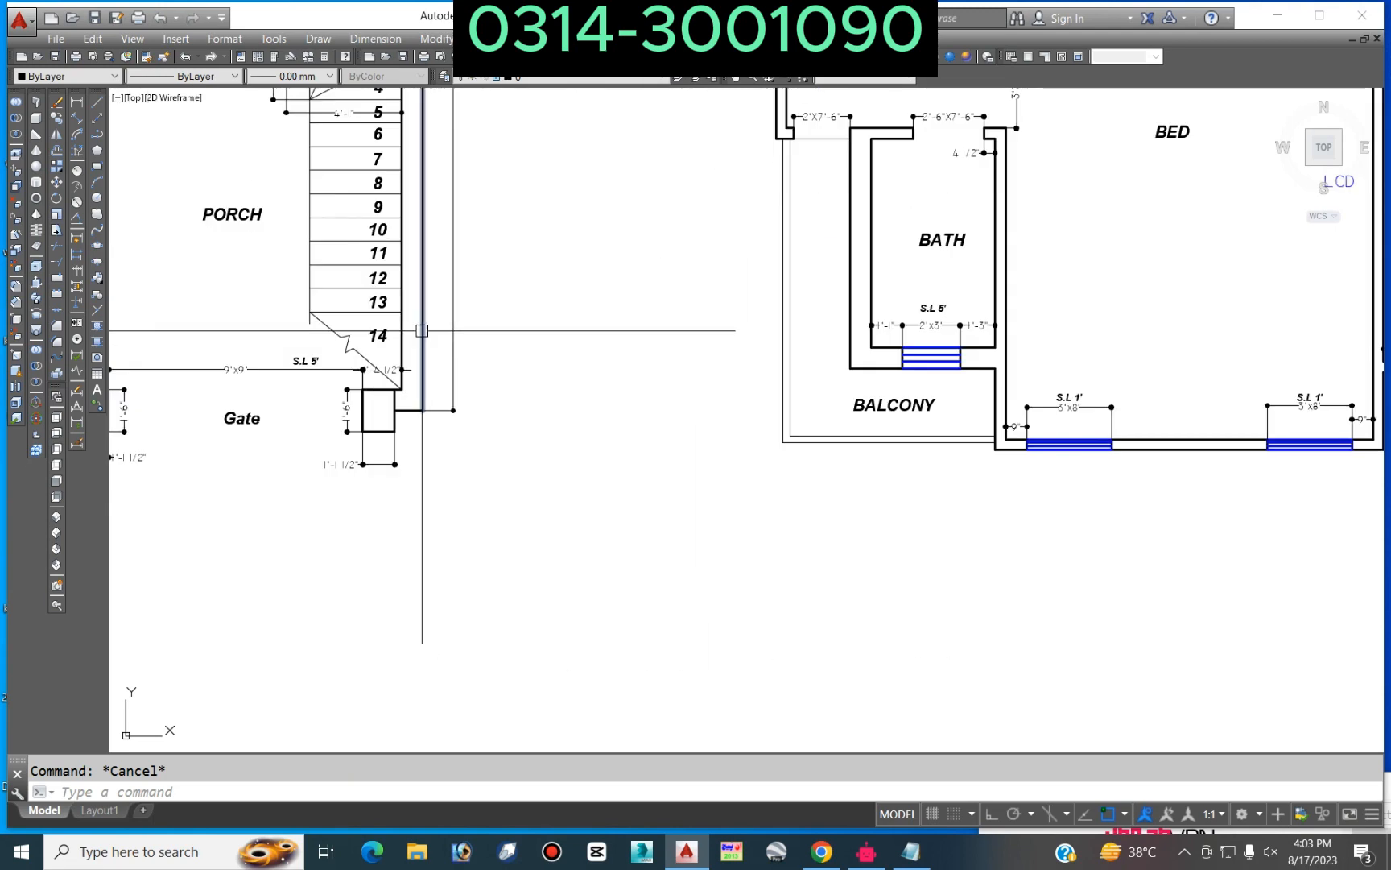
# Step: Copy the porch stairs' 14 label three times into the open-kitchen plan's stairs: two central winder triangles and the space beside them below the straight treads
pyautogui.write('co')
pyautogui.press('Return')
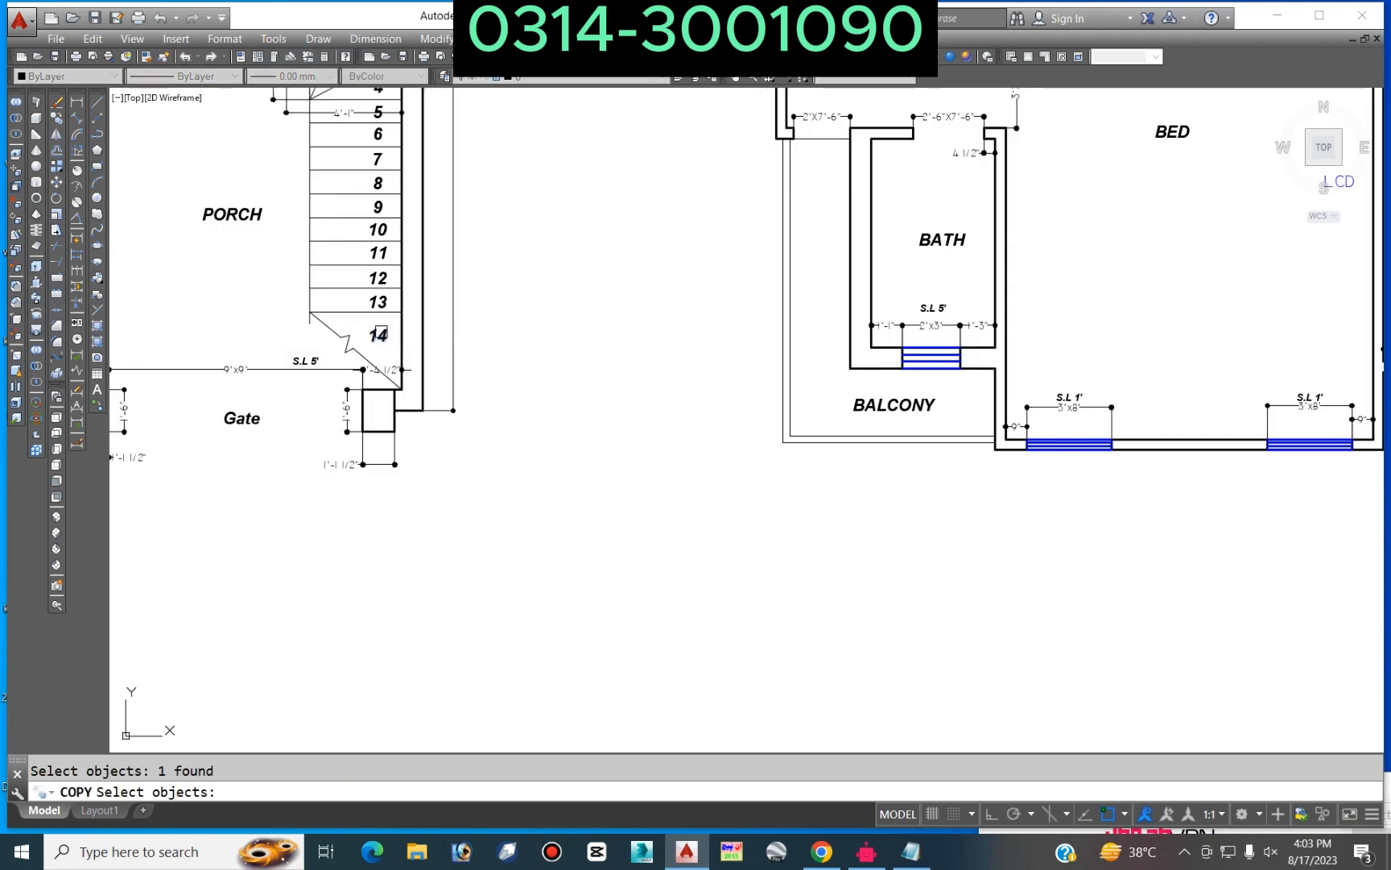
pyautogui.press('Return')
pyautogui.click(486, 333)
pyautogui.scroll(-4, 654, 364)
pyautogui.scroll(6, 1101, 350)
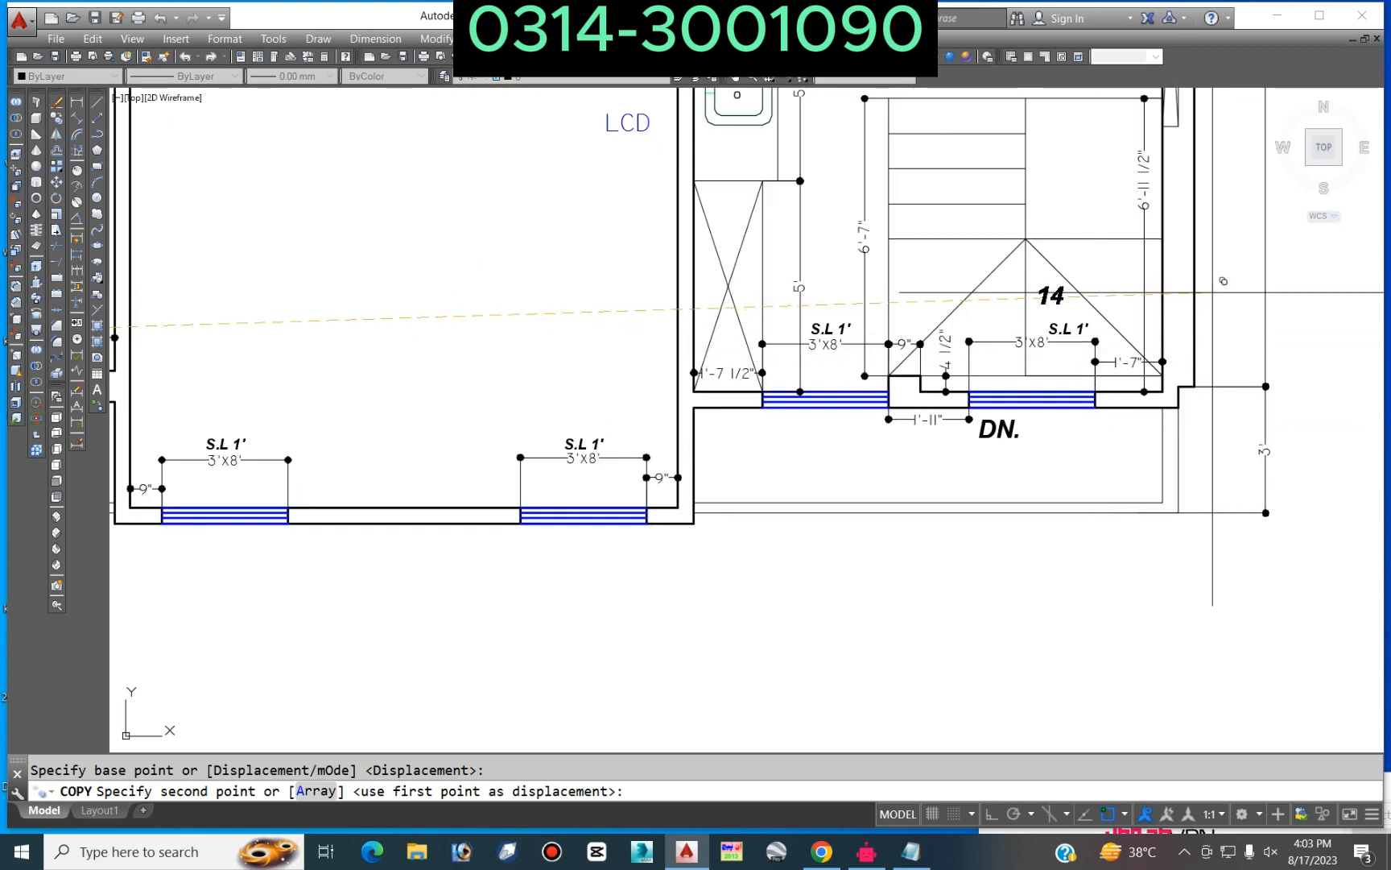
pyautogui.click(1212, 292)
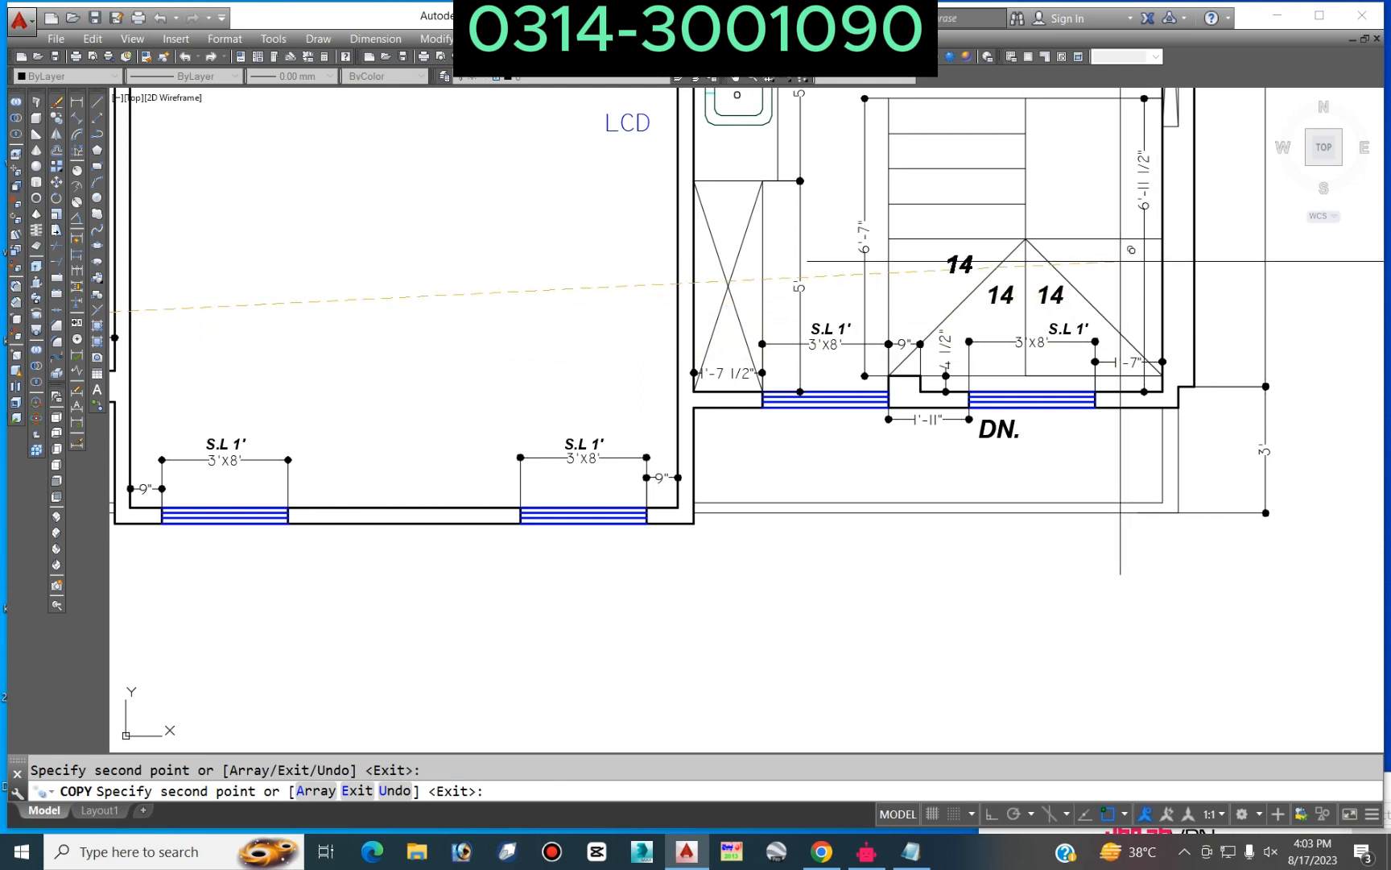
pyautogui.click(1069, 260)
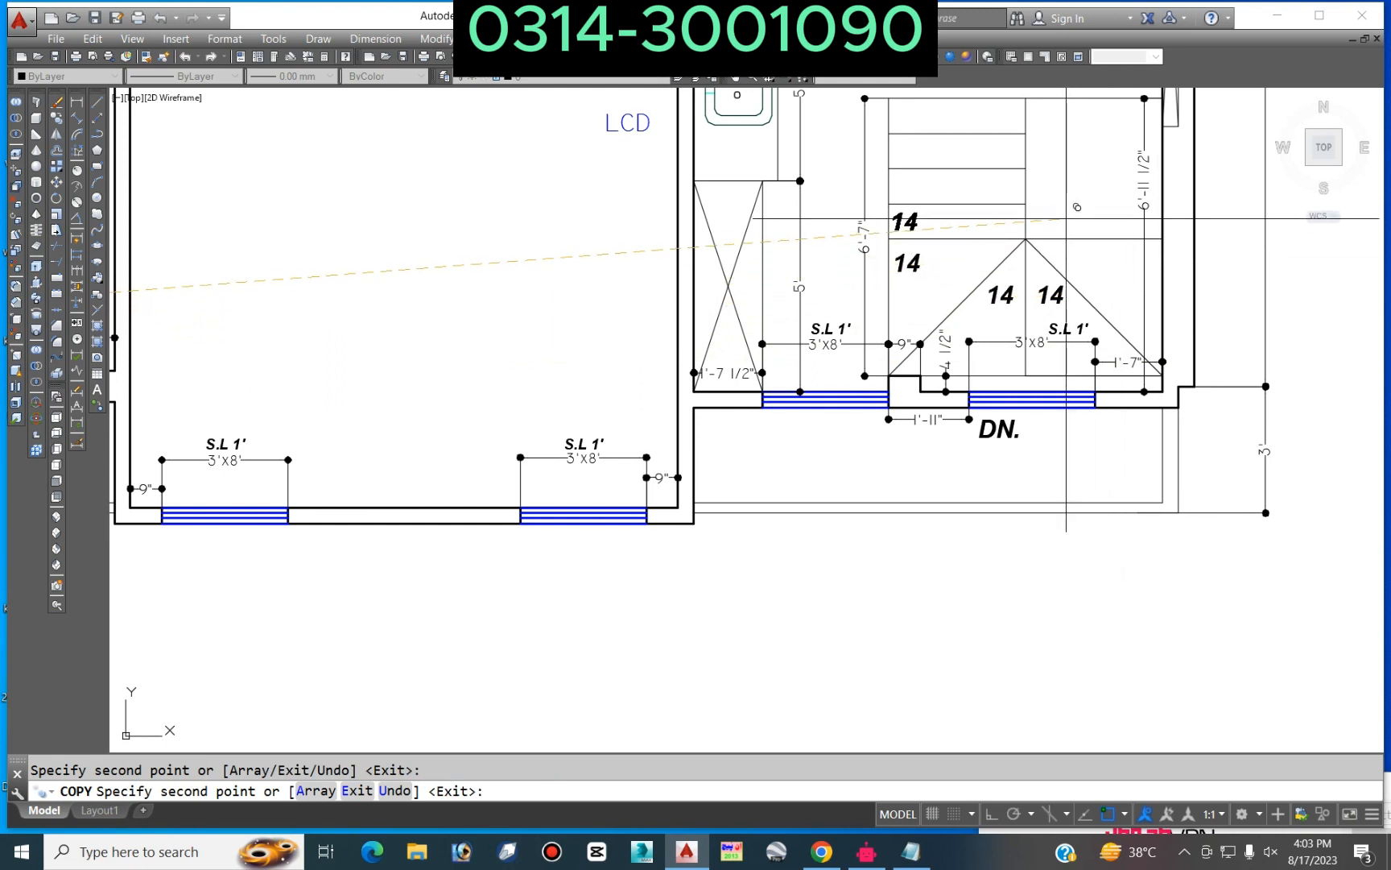
pyautogui.press('Return')
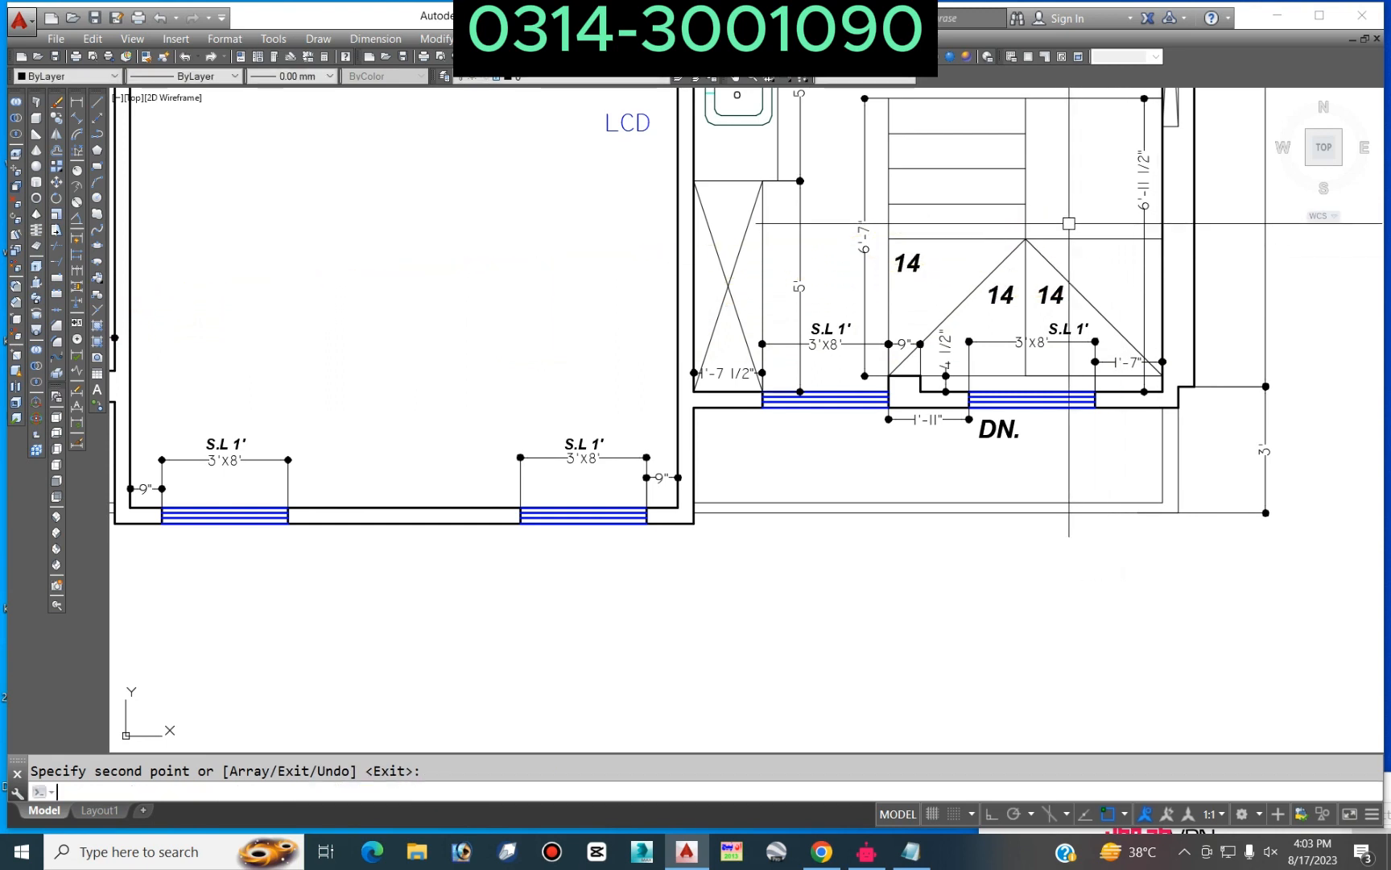
# Step: Renumber the copied 14 labels counting up from the UP. flight's side as 15 and 16 in the triangles and 17 in the last winder
pyautogui.moveTo(1069, 219); pyautogui.dragTo(1011, 338, button='middle')
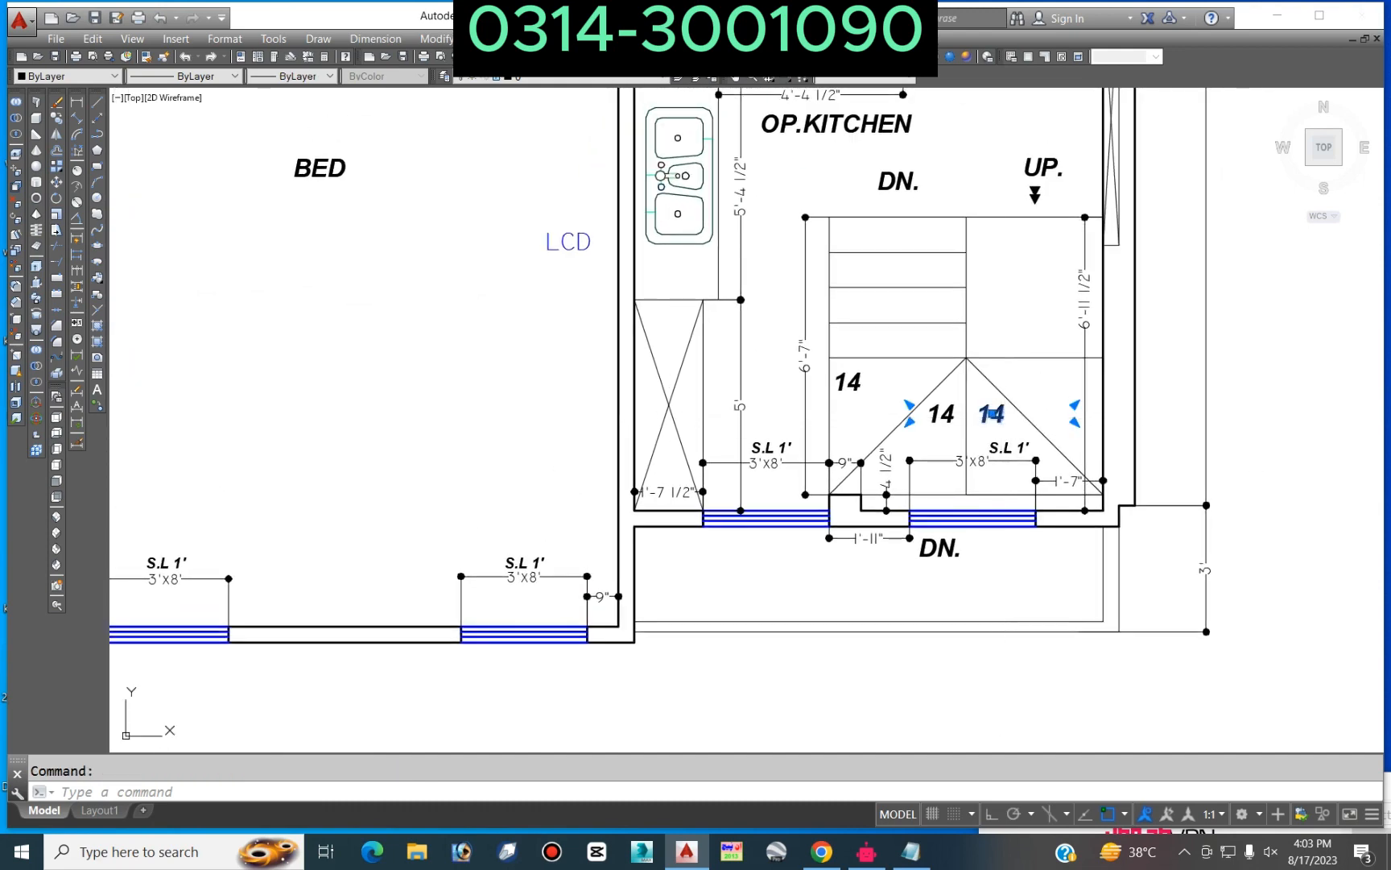
pyautogui.doubleClick(992, 414)
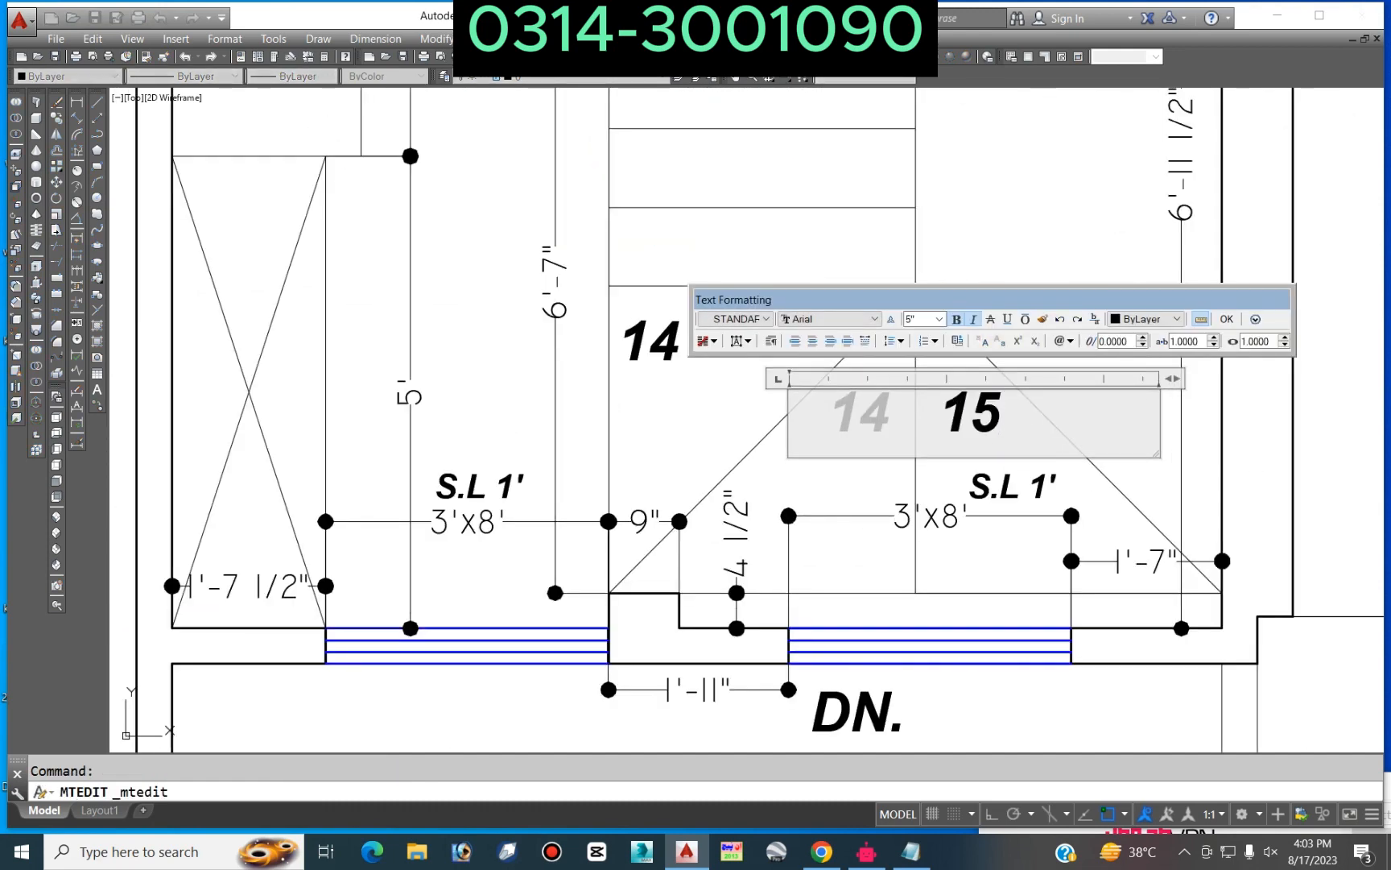
pyautogui.click(980, 485)
pyautogui.doubleClick(862, 411)
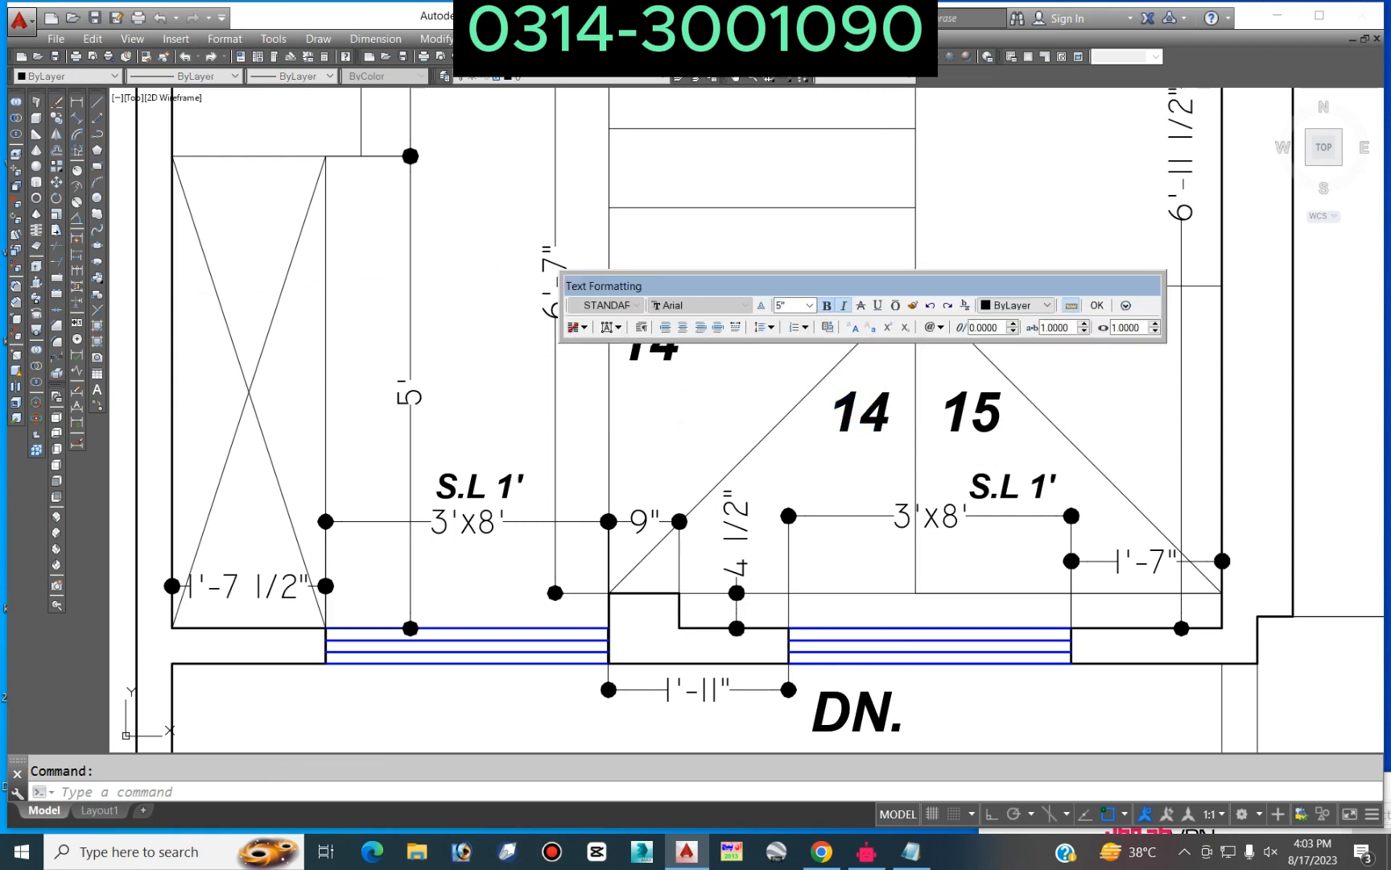
pyautogui.write('6')
pyautogui.click(860, 487)
pyautogui.scroll(-2, 878, 439)
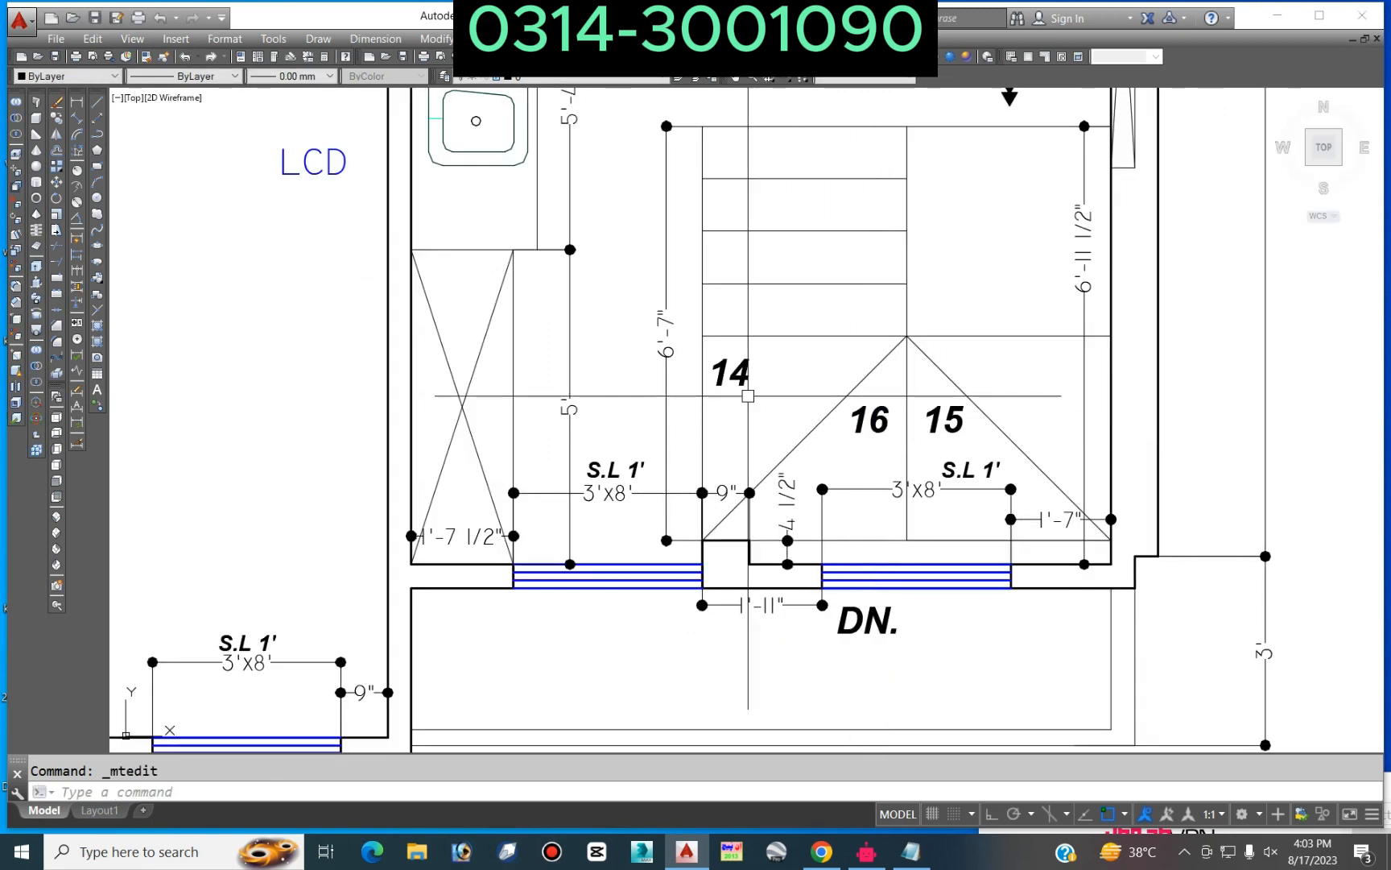
pyautogui.doubleClick(738, 378)
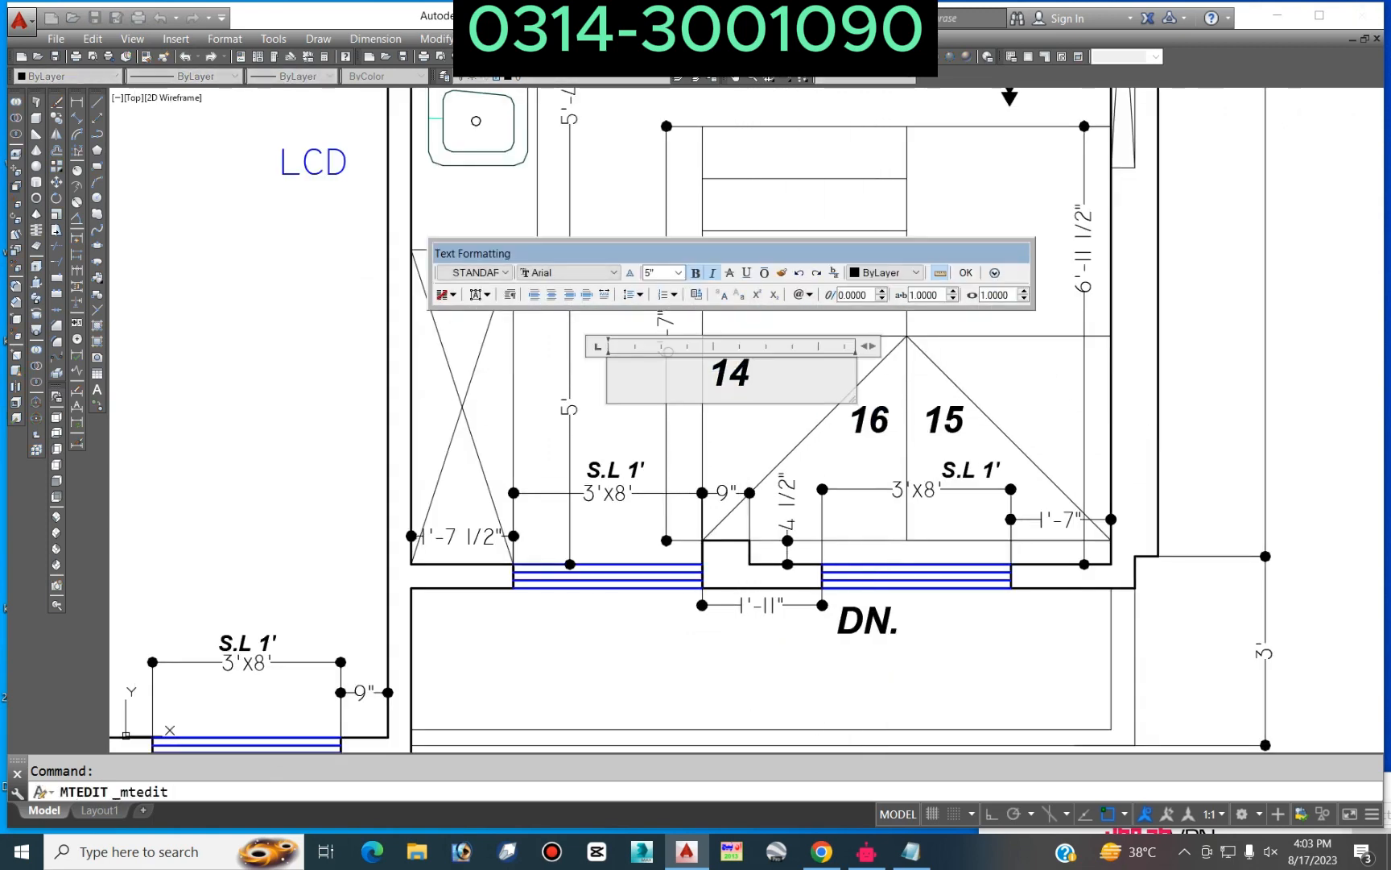
pyautogui.write('7')
pyautogui.click(689, 413)
pyautogui.scroll(-3, 773, 392)
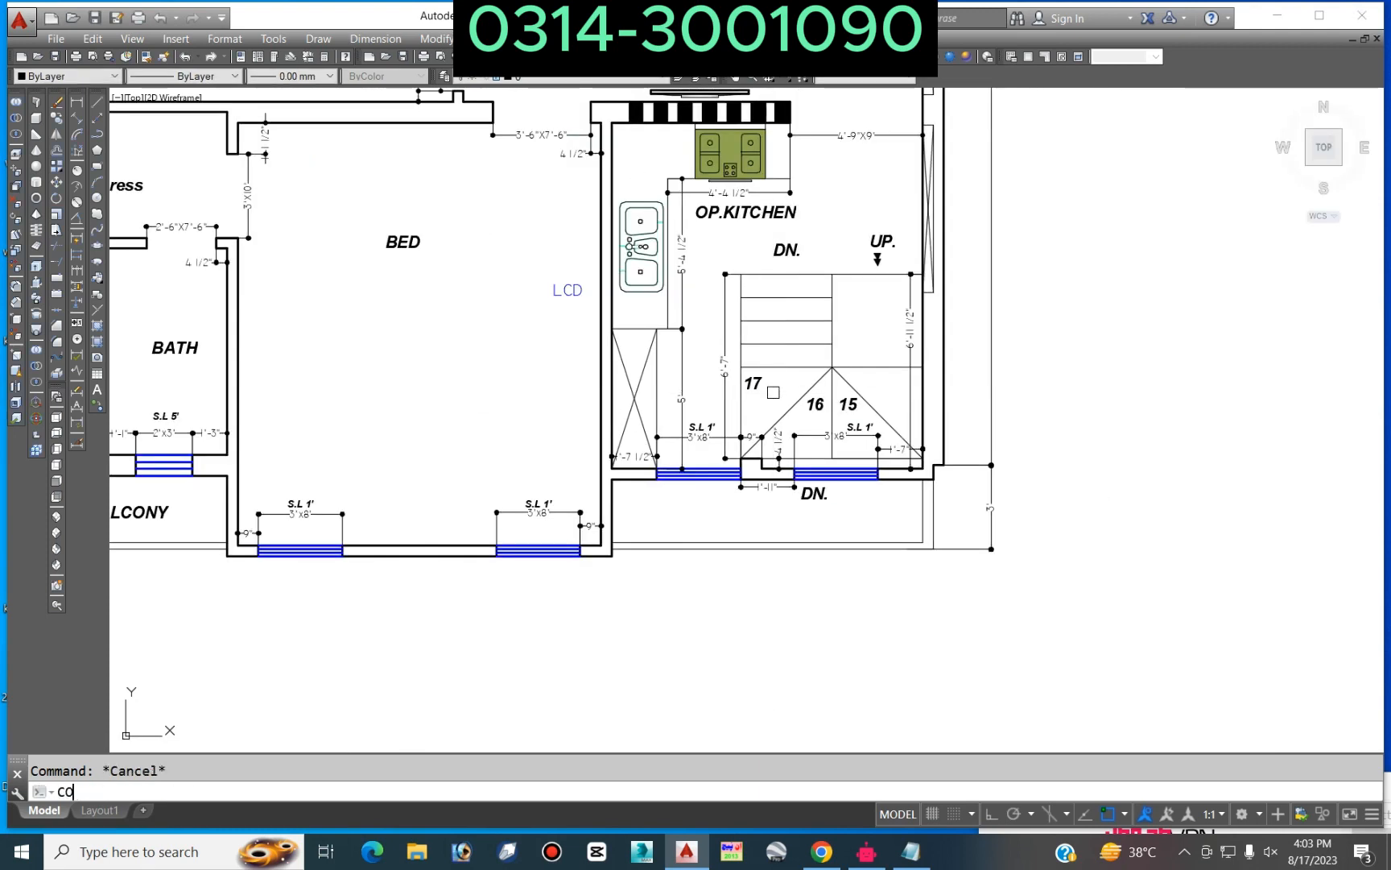
pyautogui.click(762, 387)
pyautogui.scroll(3, 864, 368)
pyautogui.press('Return')
pyautogui.click(1150, 488)
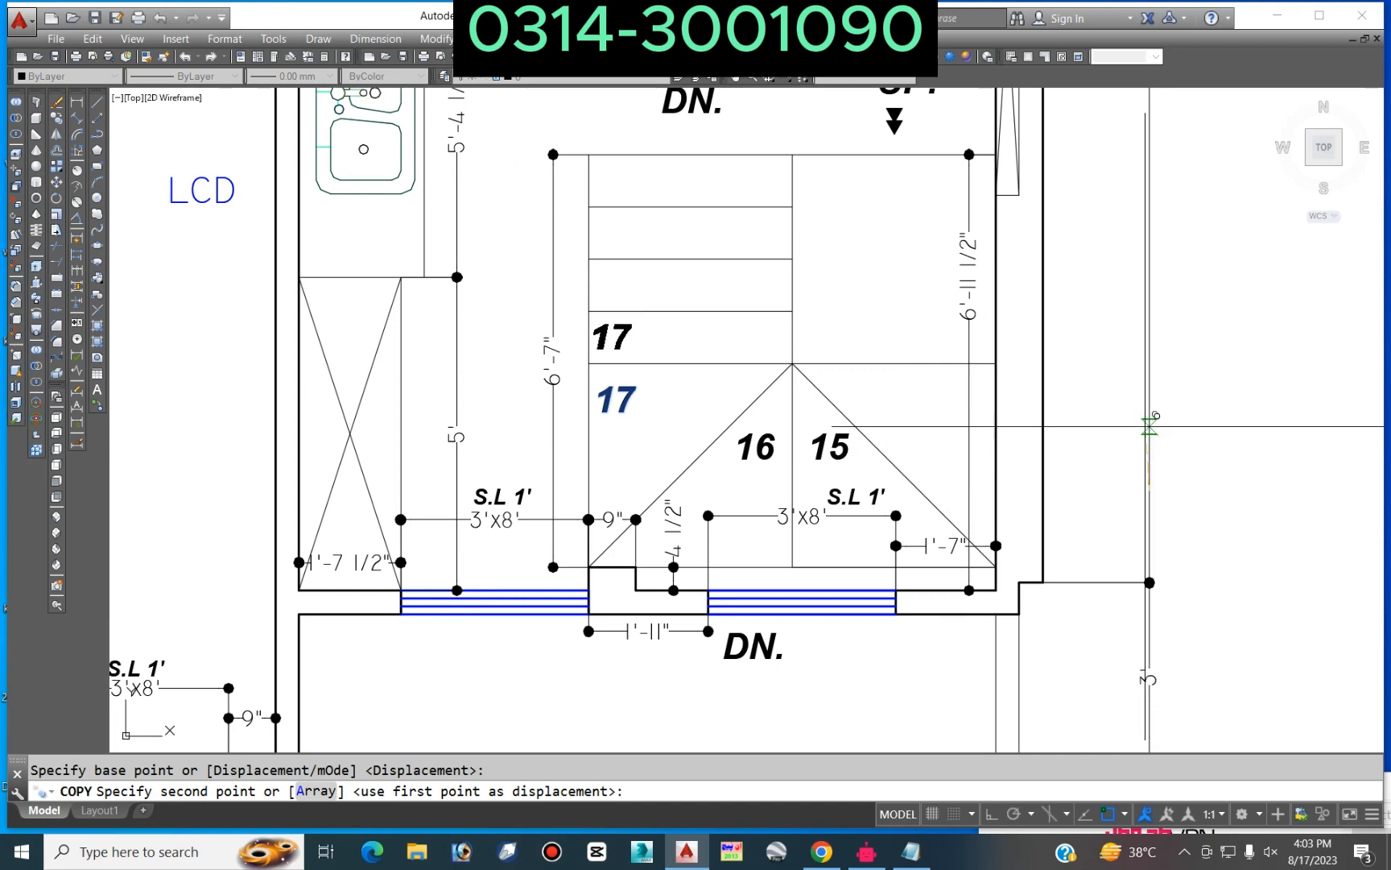
pyautogui.press('Escape')
# Step: Copy the 17 label straight up five times: onto each of the four straight treads and once above the flight's end line
pyautogui.press('Return')
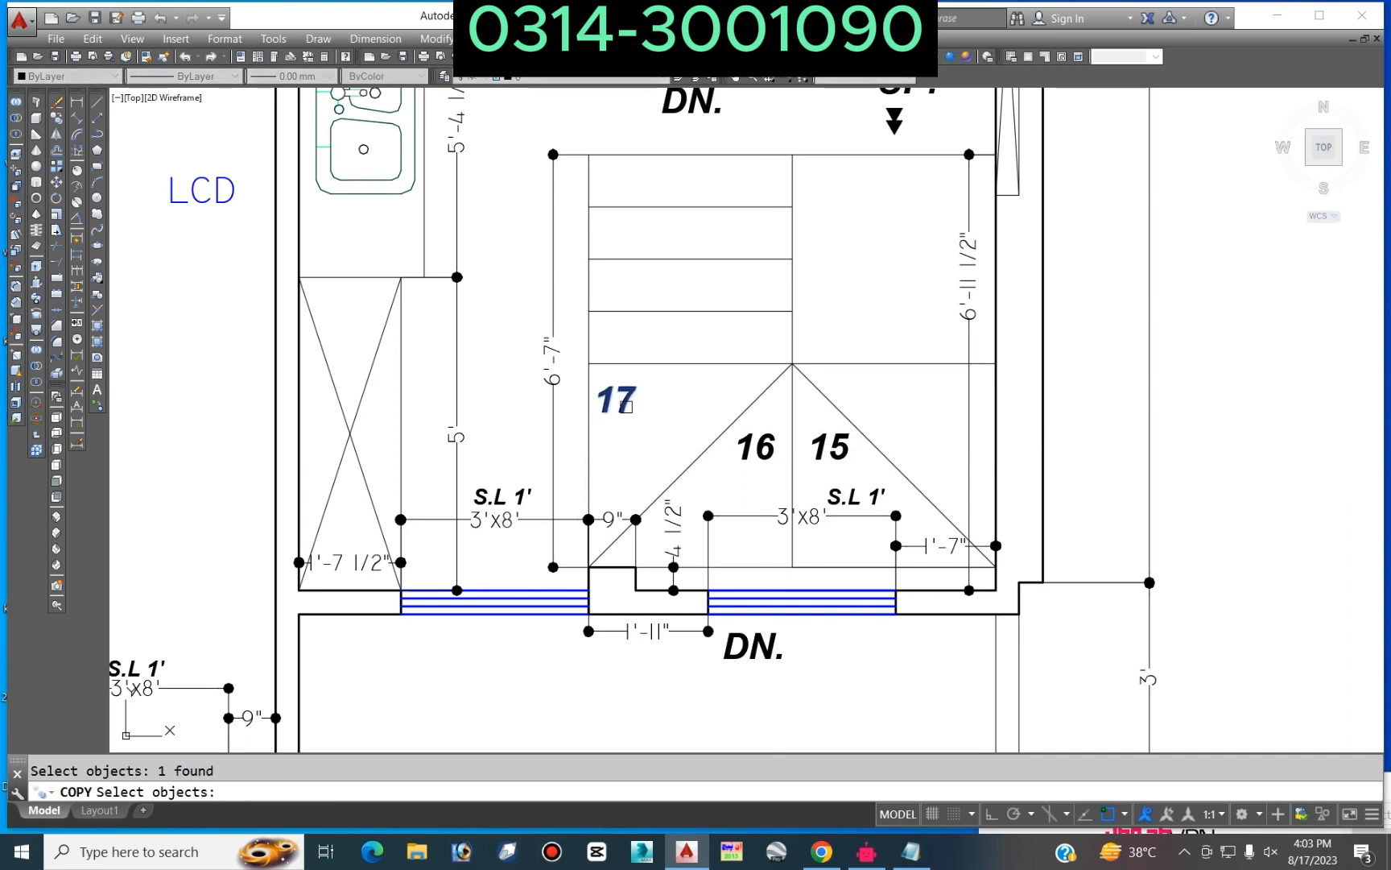
pyautogui.press('Return')
pyautogui.click(1235, 568)
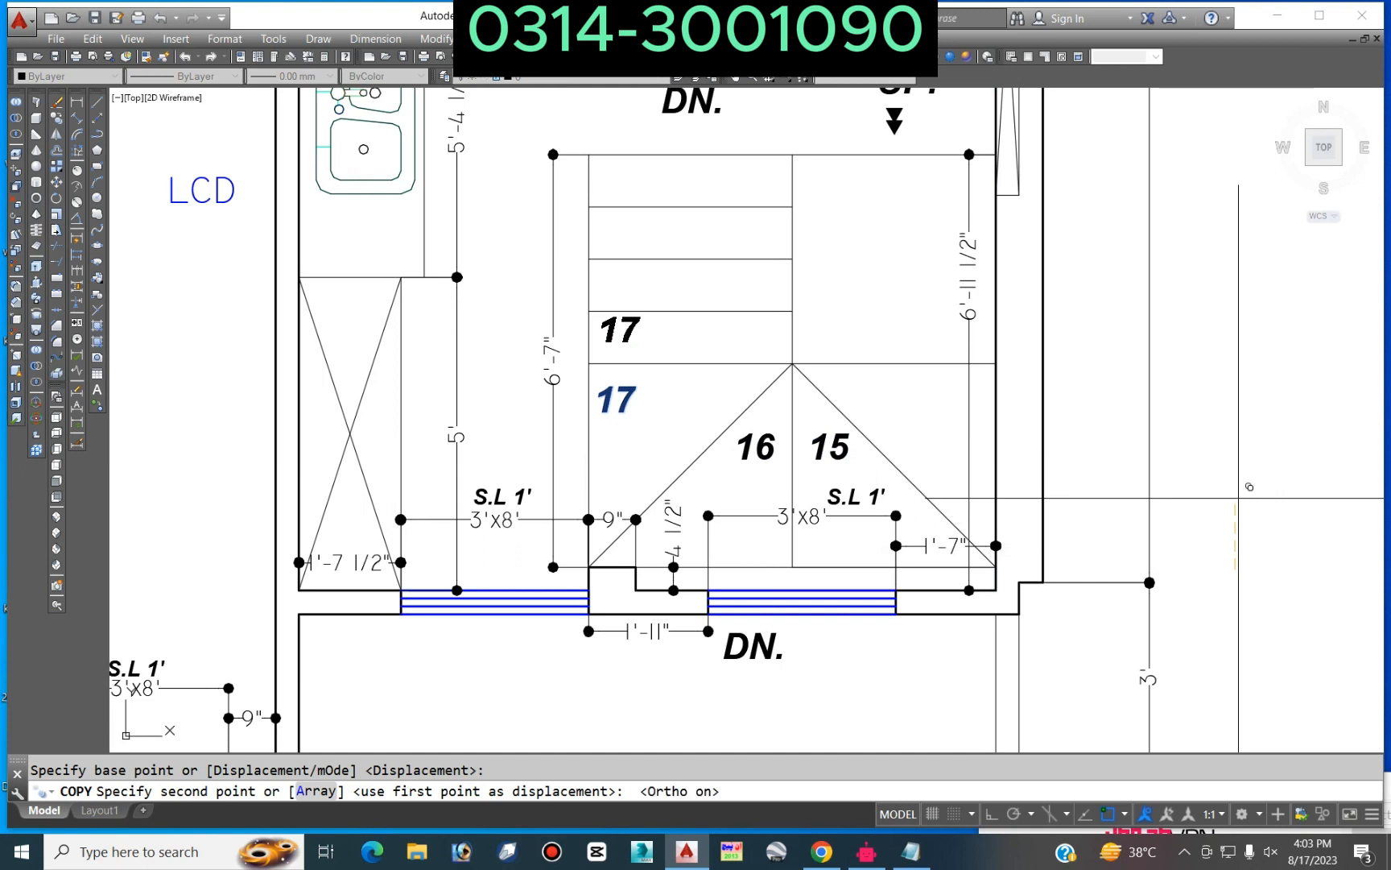
pyautogui.click(1237, 507)
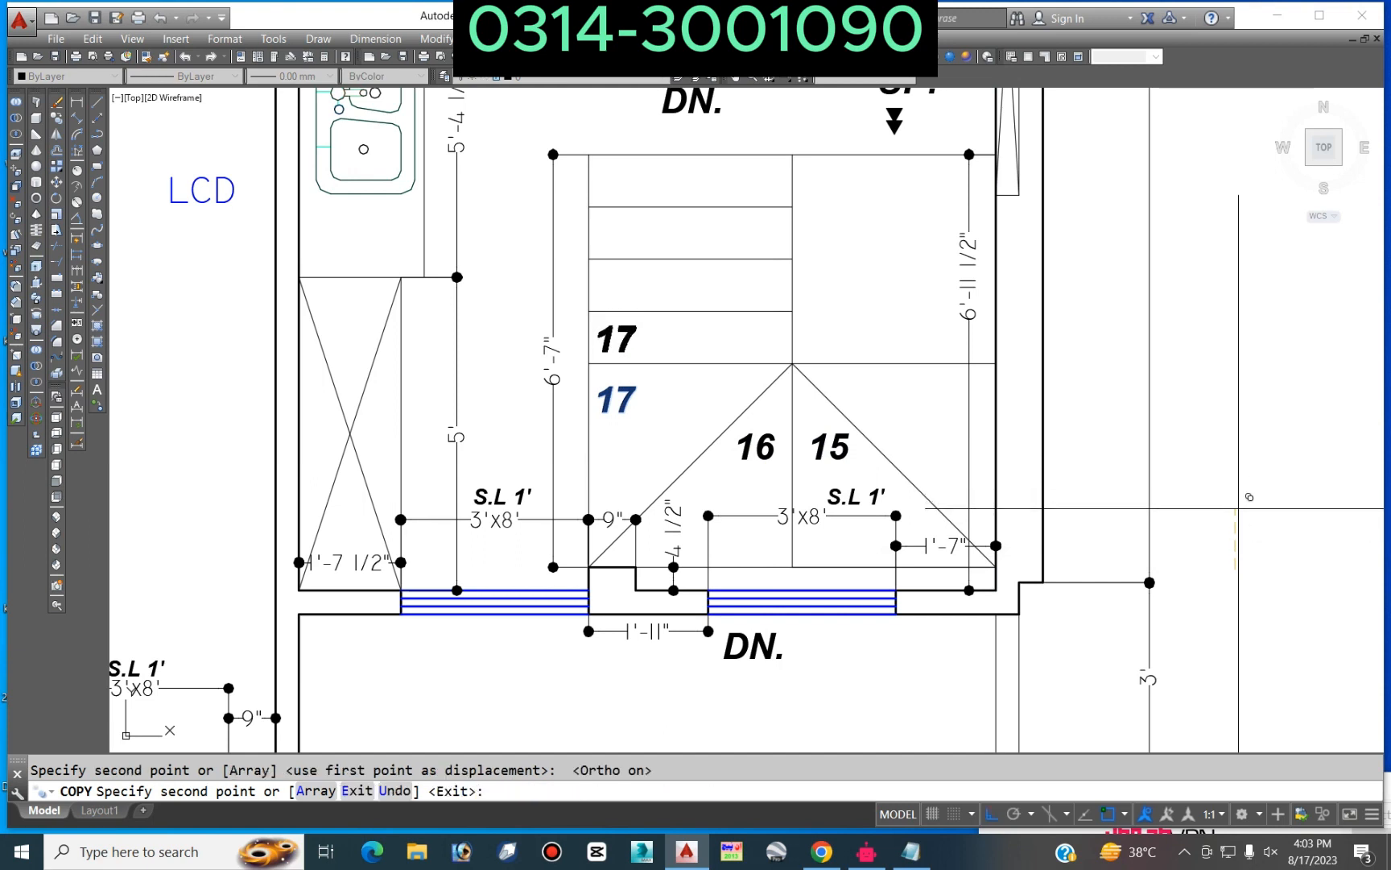
pyautogui.click(1233, 456)
pyautogui.click(1231, 399)
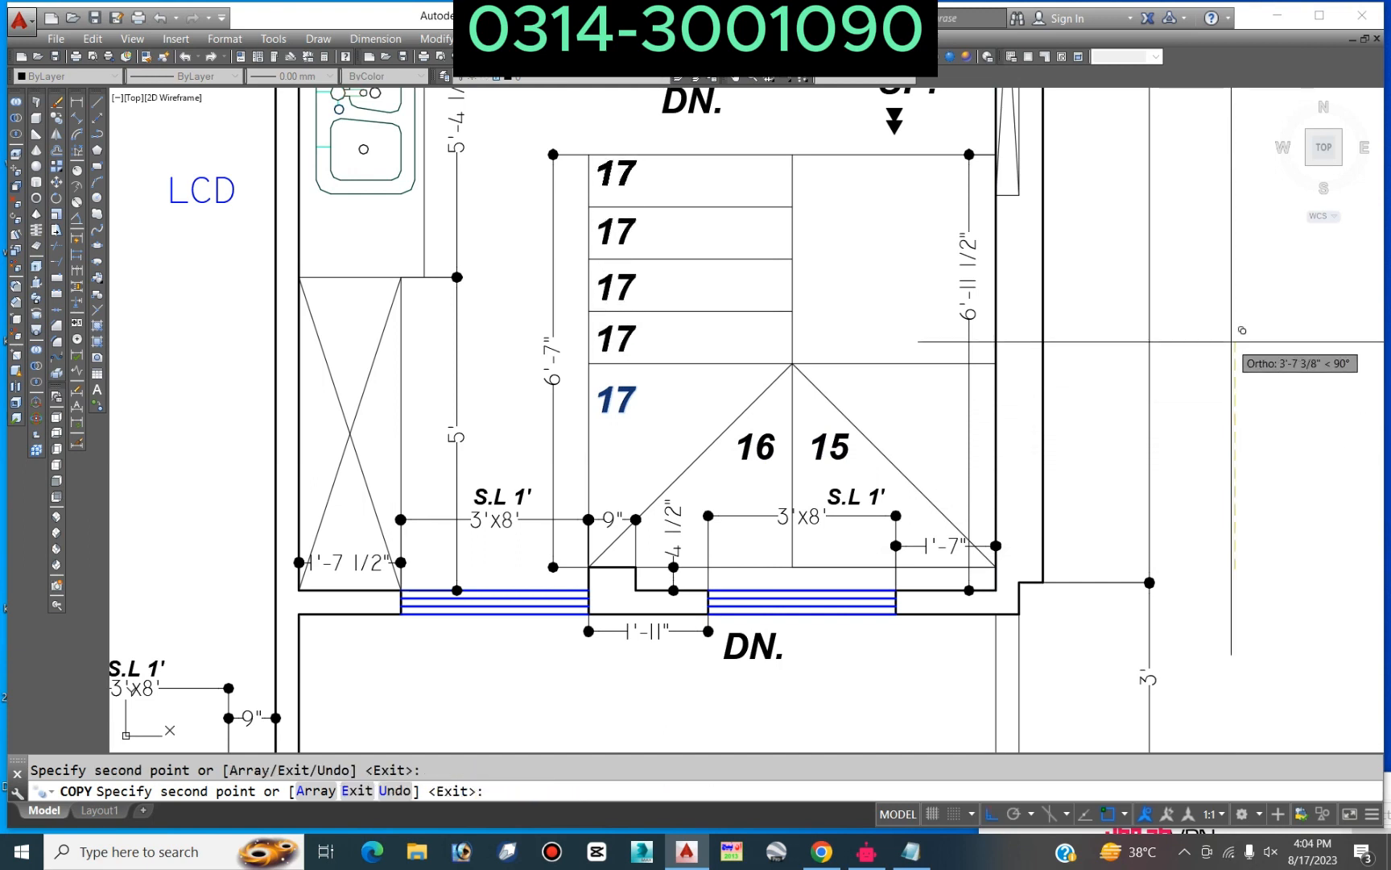
pyautogui.click(1236, 296)
pyautogui.press('Return')
# Step: Renumber the copied labels on the three straight treads nearest the winders as 18, 19 and 20, counting away from the winders
pyautogui.scroll(4, 622, 328)
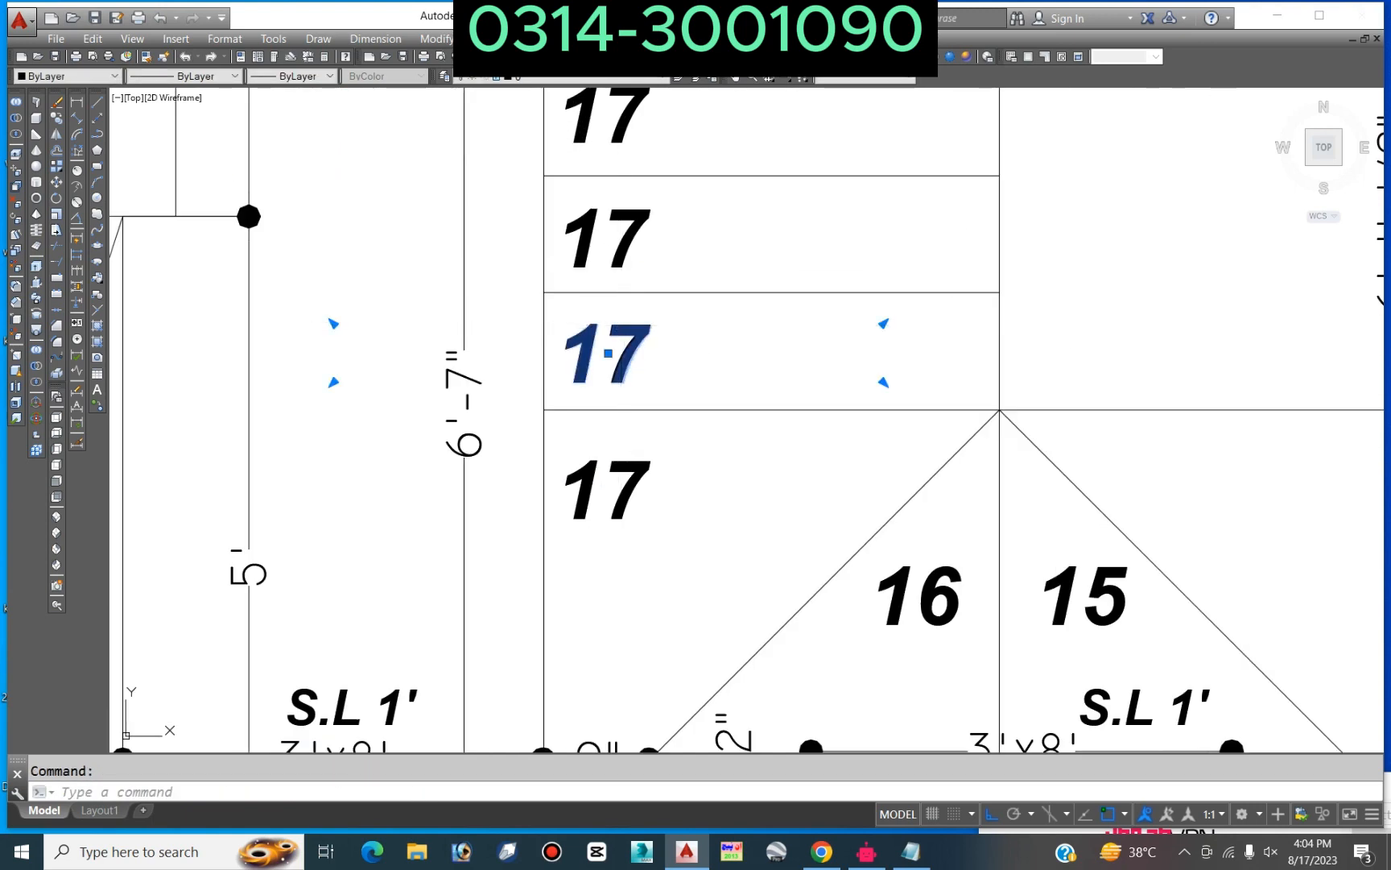
pyautogui.doubleClick(624, 355)
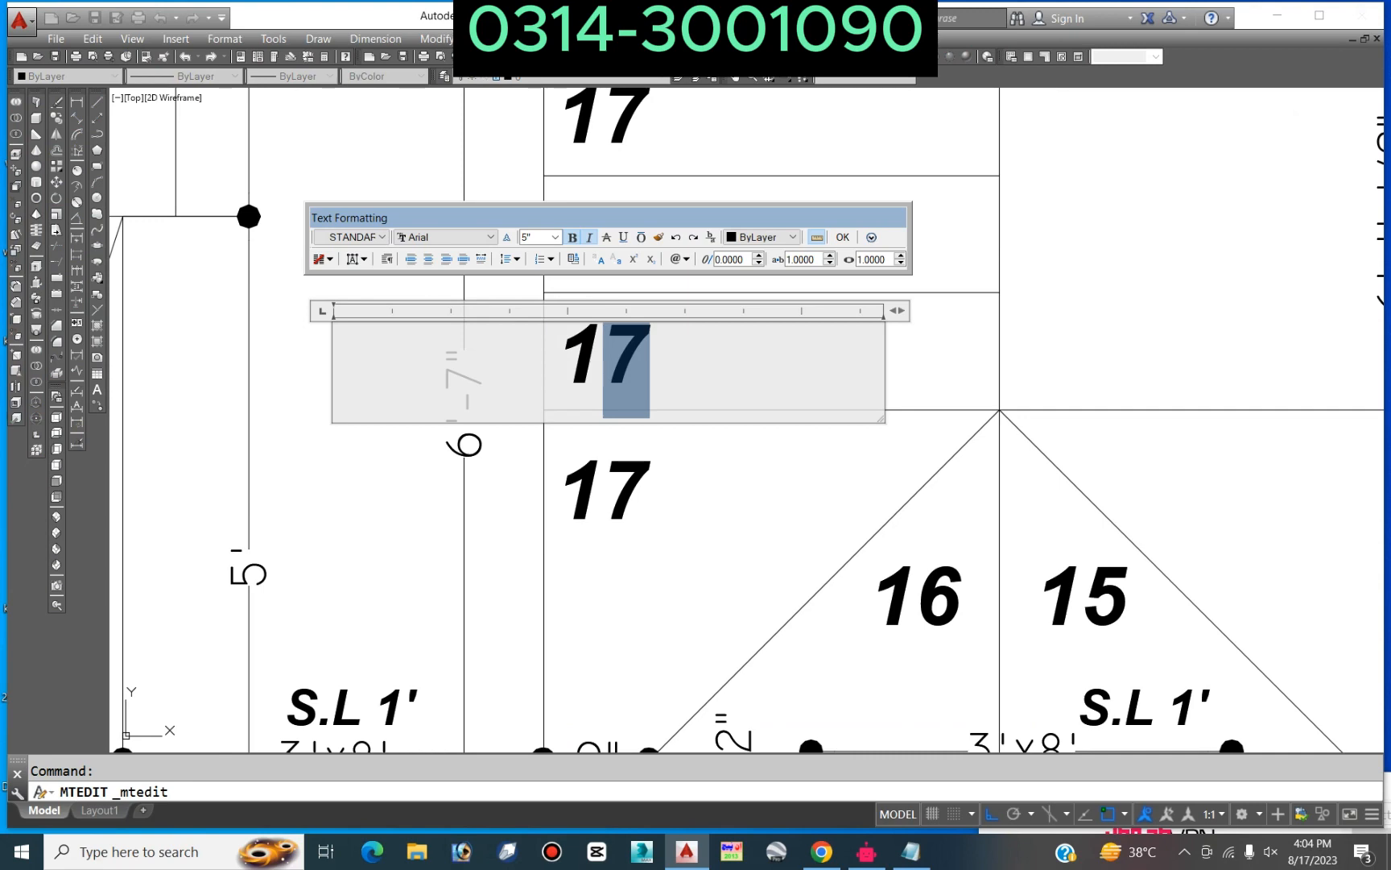
pyautogui.write('8')
pyautogui.click(750, 462)
pyautogui.scroll(-6, 750, 462)
pyautogui.doubleClick(720, 361)
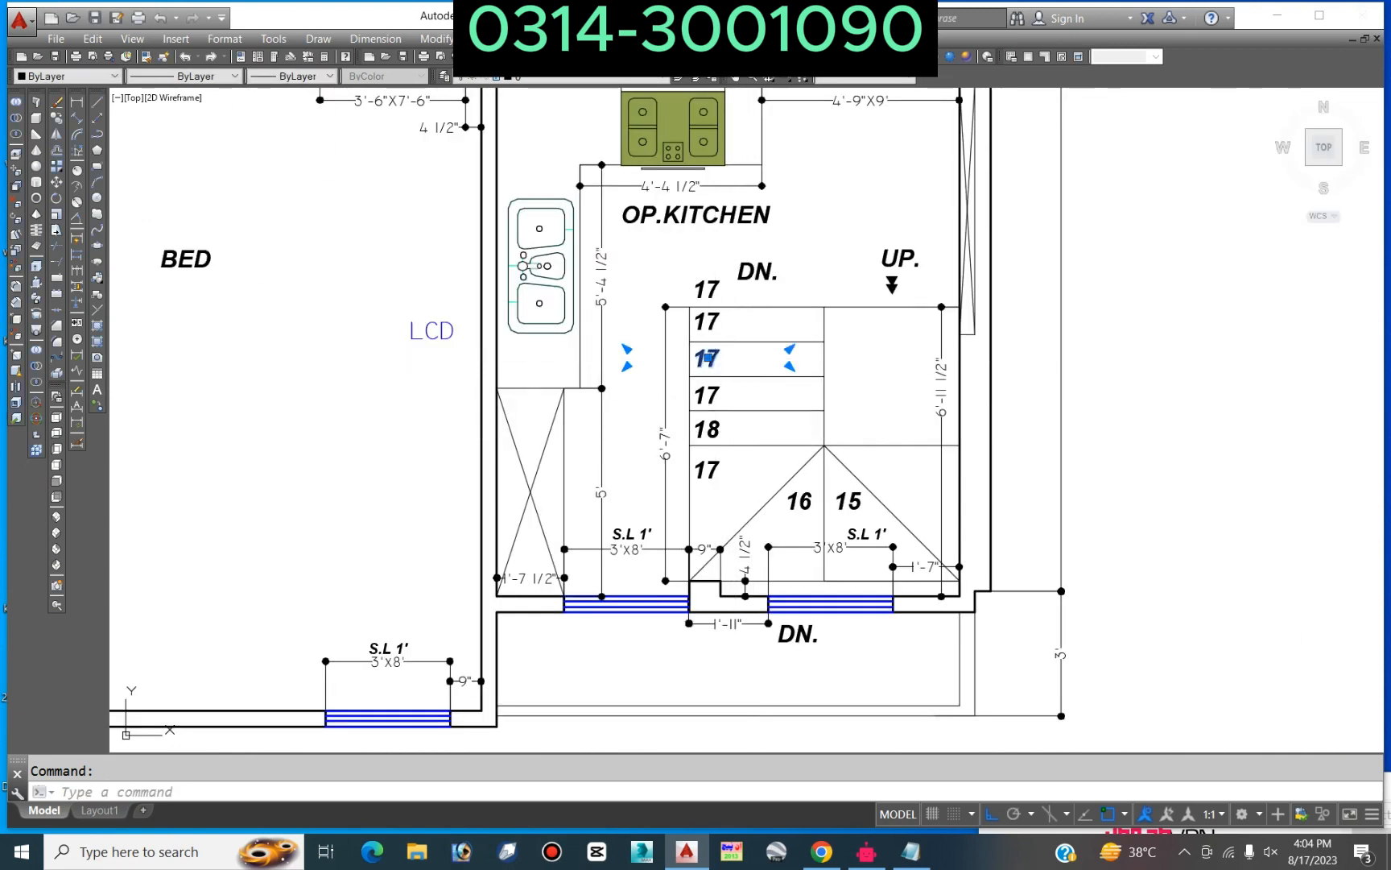
pyautogui.scroll(4, 723, 375)
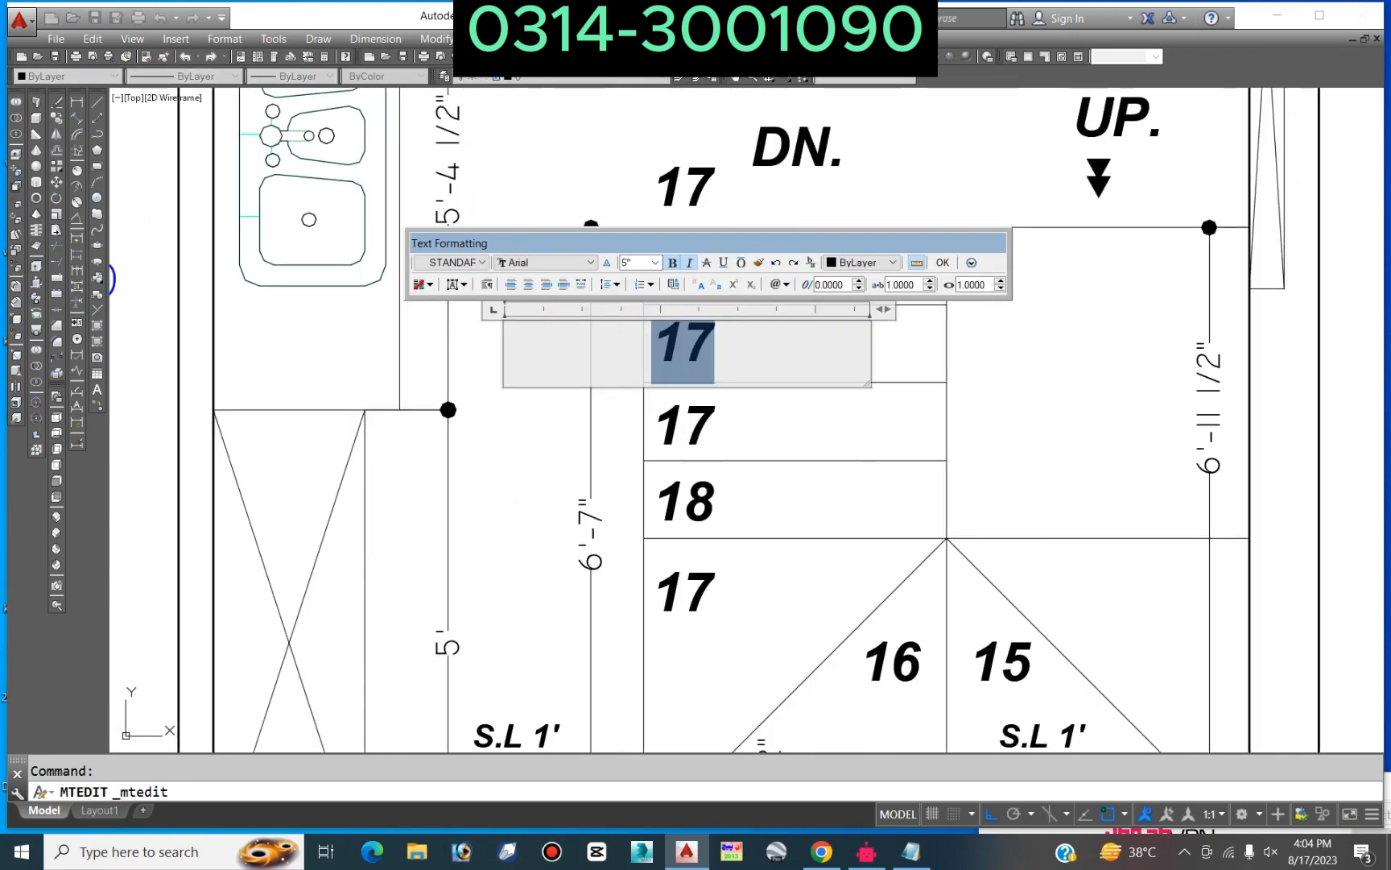
pyautogui.click(703, 428)
pyautogui.doubleClick(699, 426)
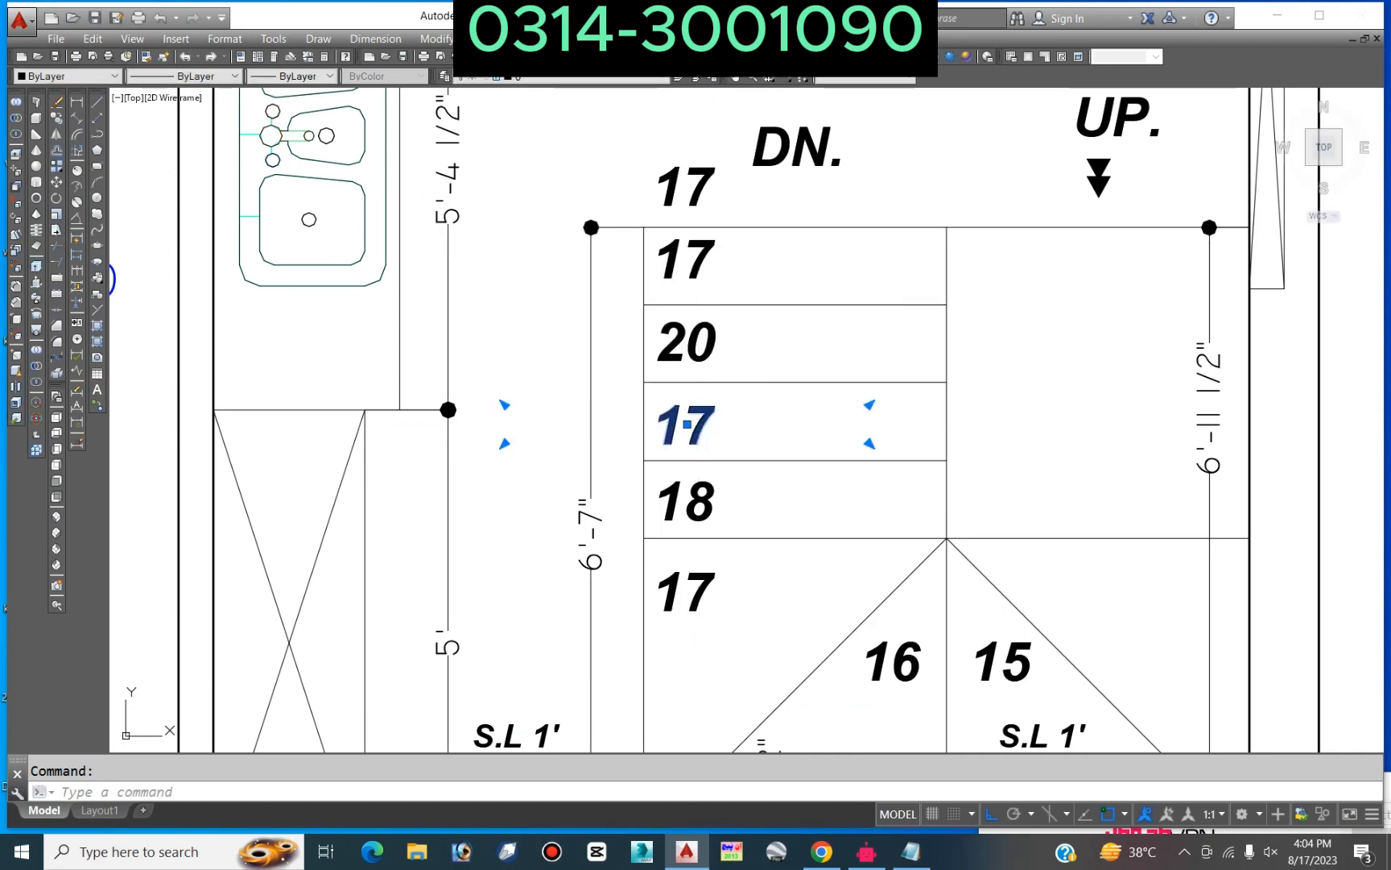
pyautogui.moveTo(716, 429); pyautogui.dragTo(686, 429)
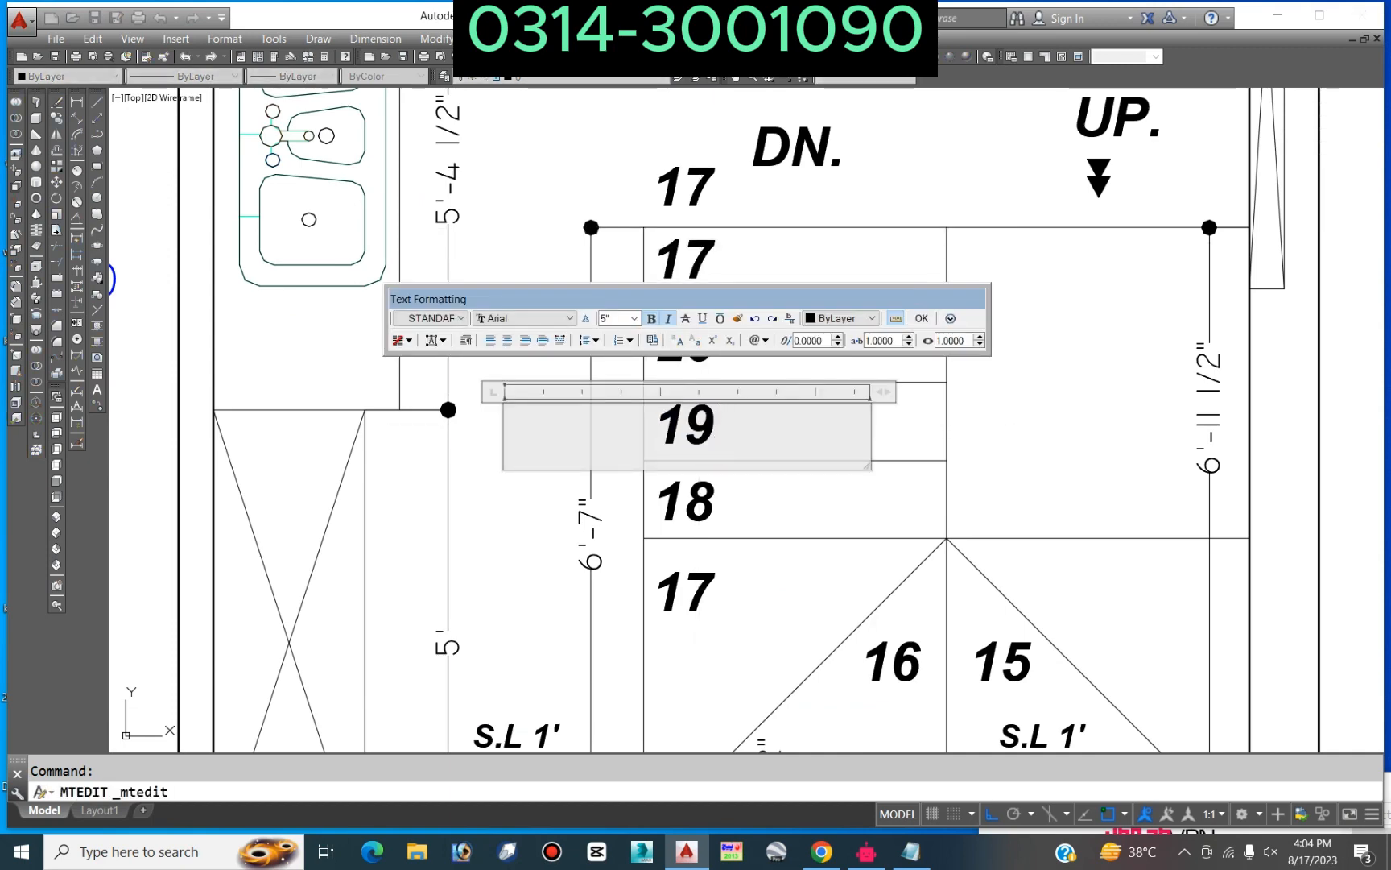
pyautogui.click(713, 368)
# Step: Renumber the last straight tread's label as 21 and the label above the flight's end line as 22
pyautogui.doubleClick(703, 269)
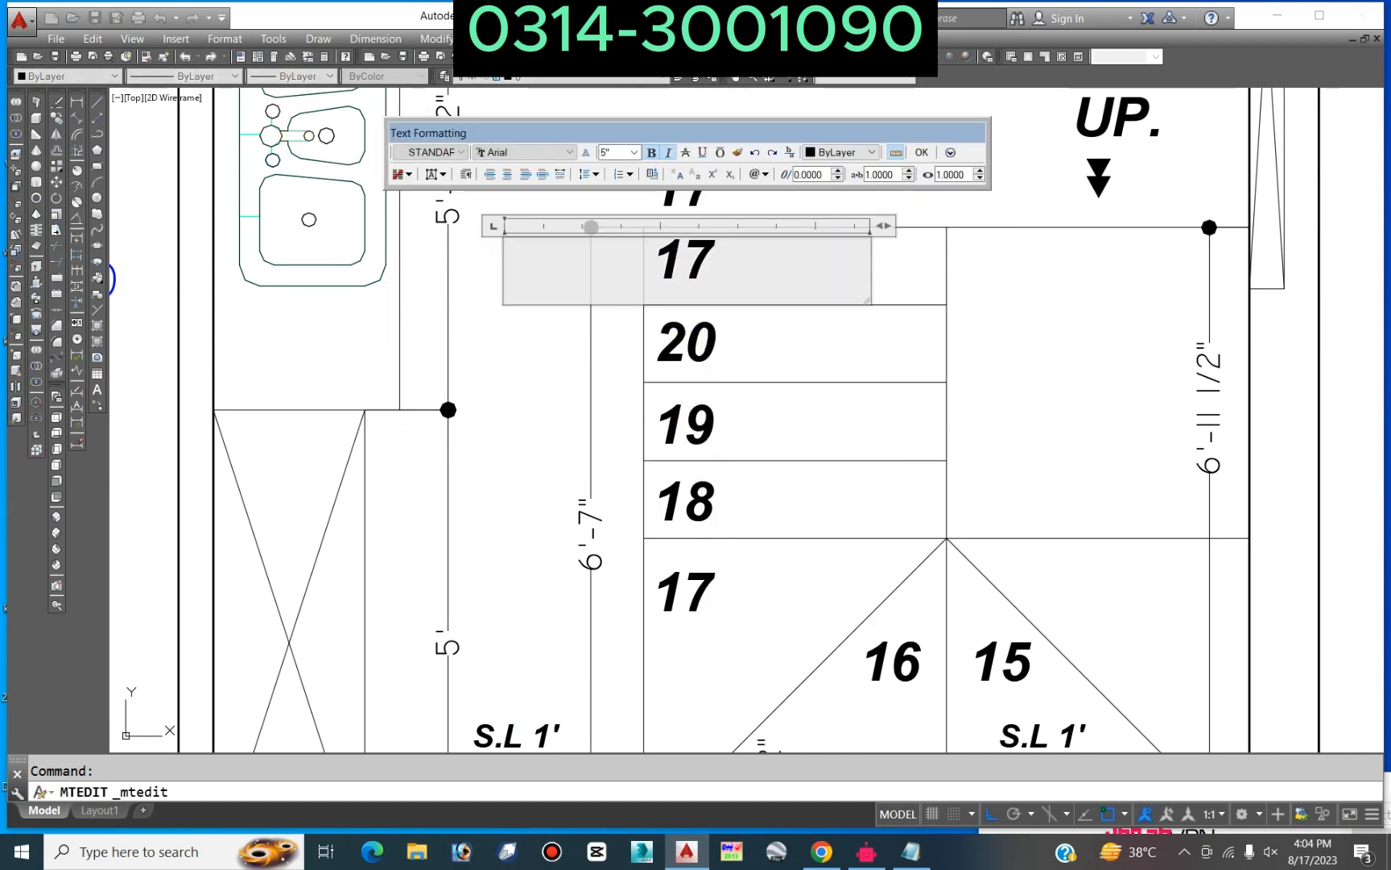
pyautogui.moveTo(683, 266); pyautogui.dragTo(715, 266)
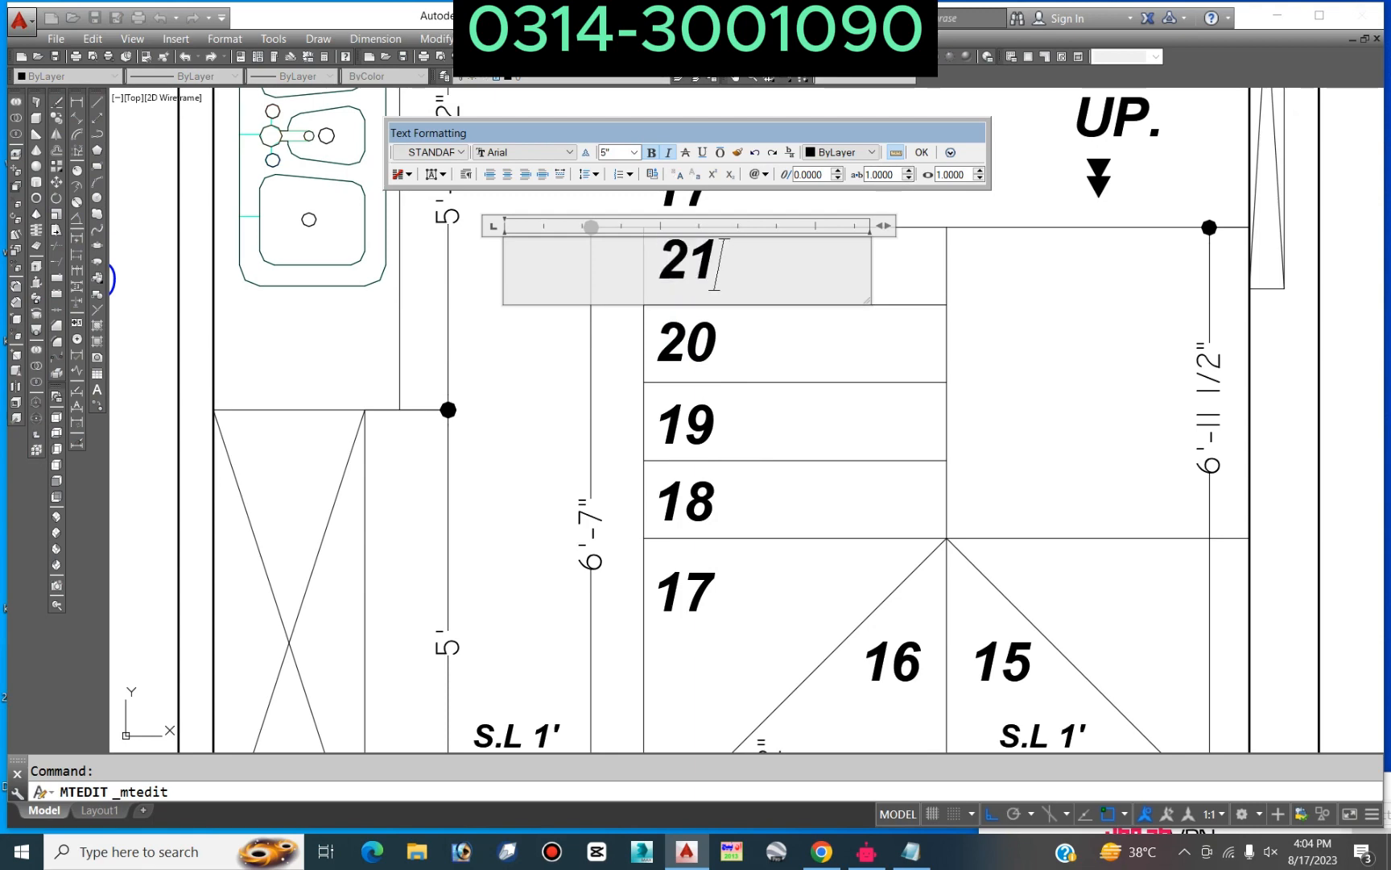
pyautogui.click(712, 203)
pyautogui.doubleClick(708, 189)
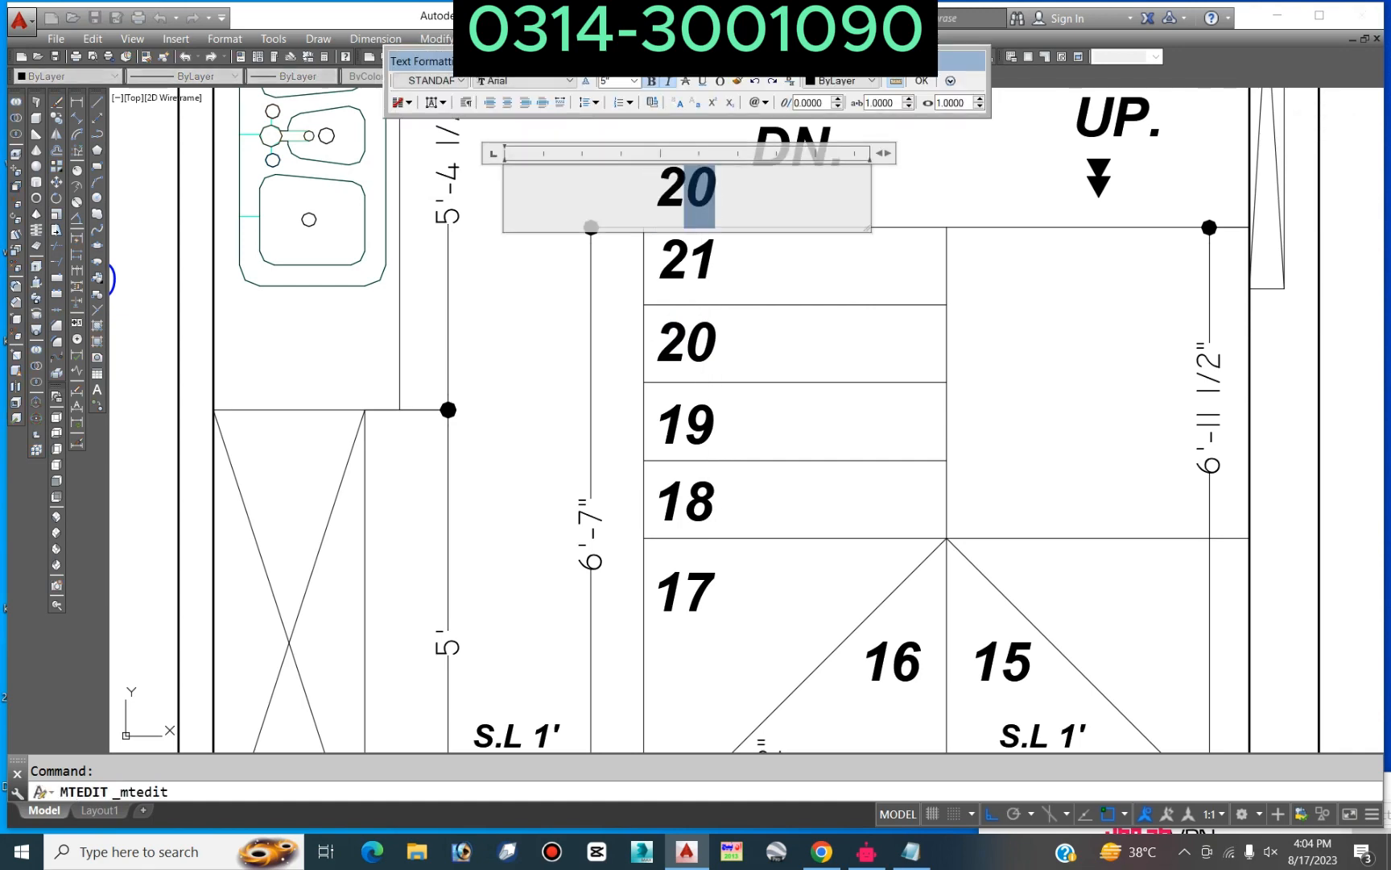
pyautogui.write('2')
pyautogui.press('Escape')
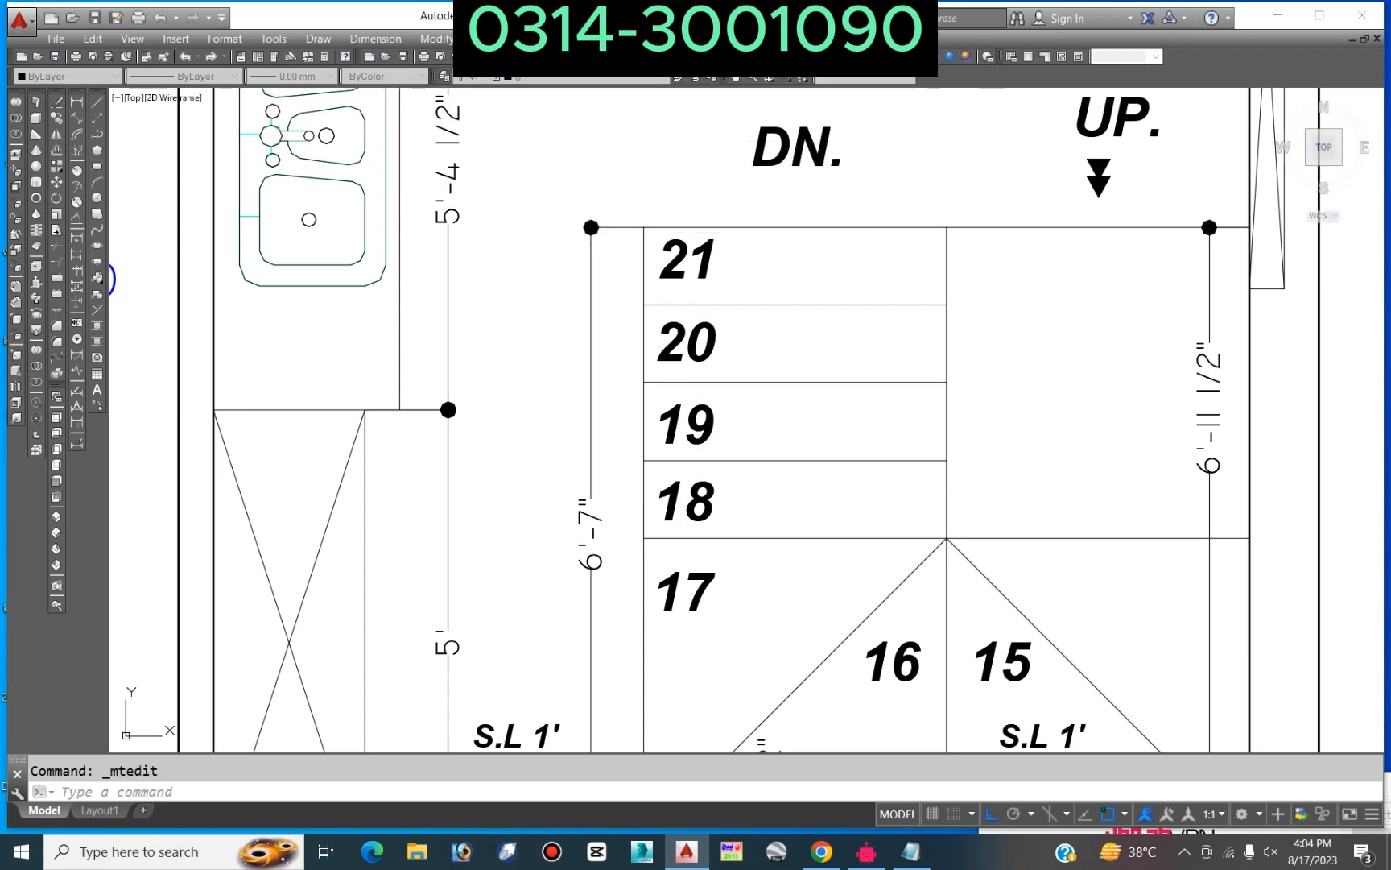
# Step: Copy the 21 label straight across to the UP. side of the open-kitchen stairs
pyautogui.scroll(-5, 692, 398)
pyautogui.scroll(-3, 693, 399)
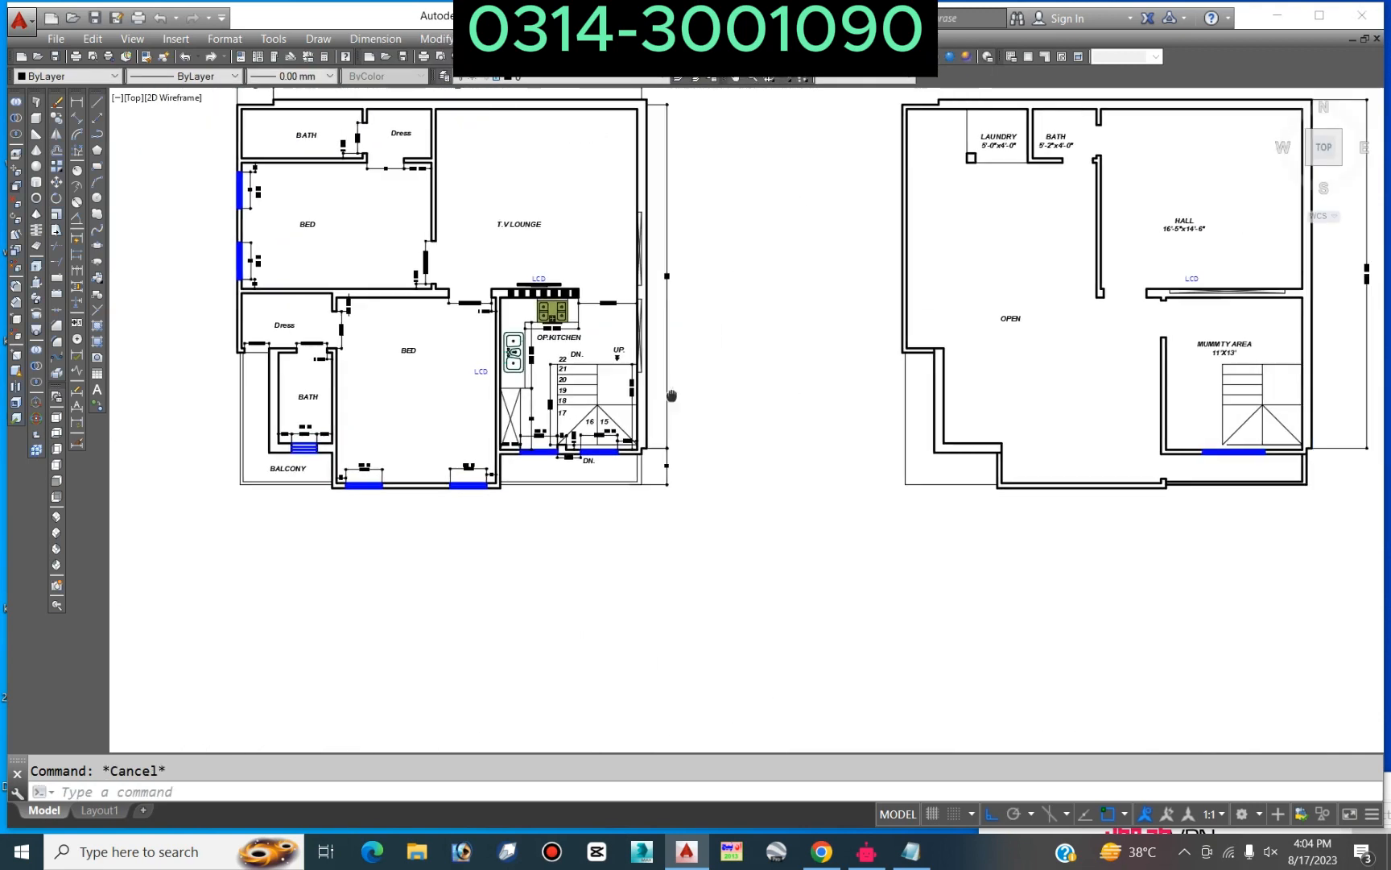
pyautogui.write('co')
pyautogui.press('Return')
pyautogui.scroll(6, 381, 293)
pyautogui.click(367, 292)
pyautogui.press('space')
pyautogui.click(350, 258)
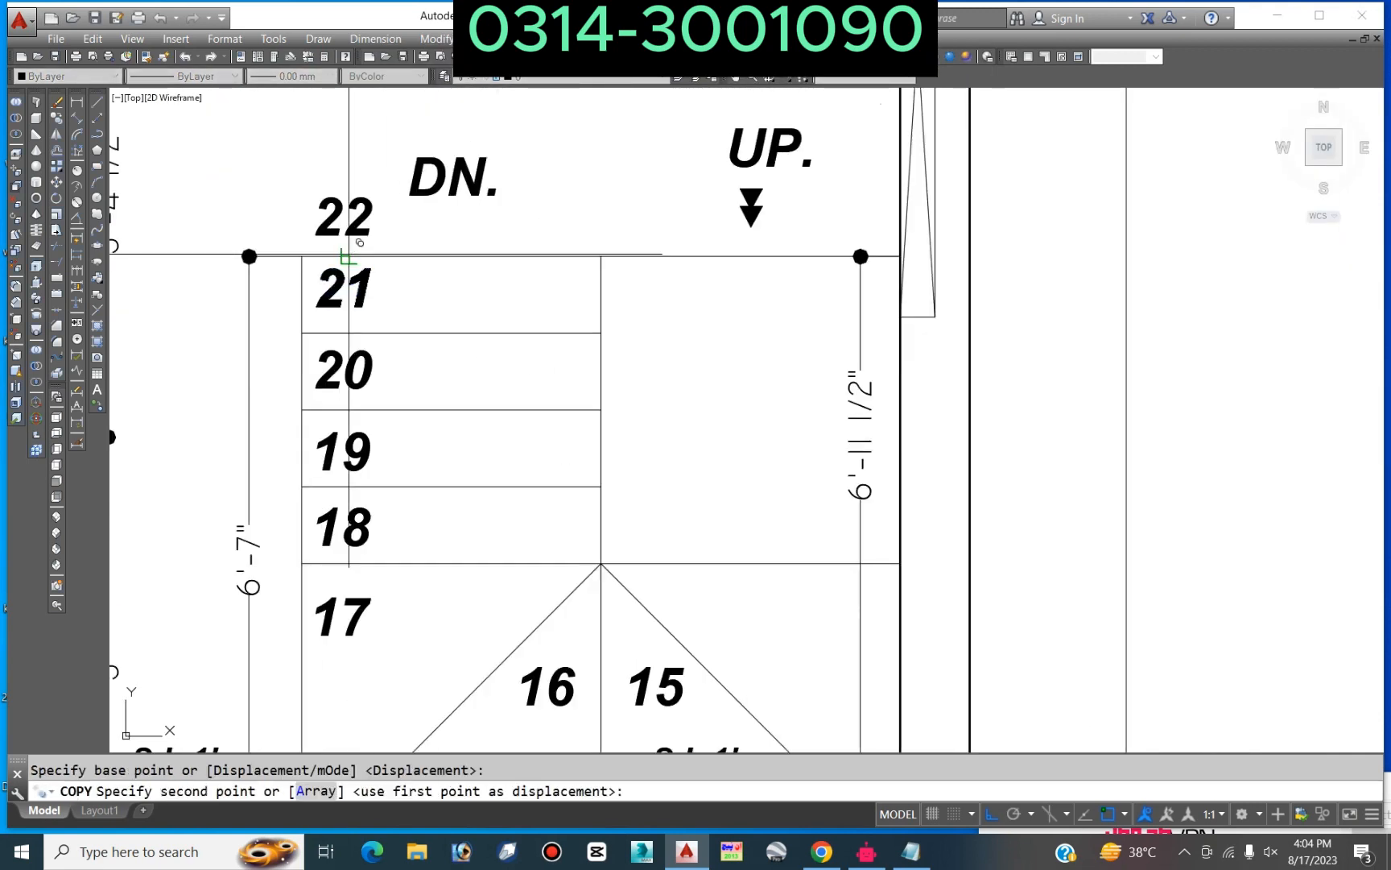
pyautogui.click(752, 259)
pyautogui.press('Escape')
# Step: Move the copied 21 label up past the stair line to the spot at the UP. arrowheads
pyautogui.write('m')
pyautogui.click(761, 303)
pyautogui.press('space')
pyautogui.click(1165, 548)
pyautogui.click(1211, 493)
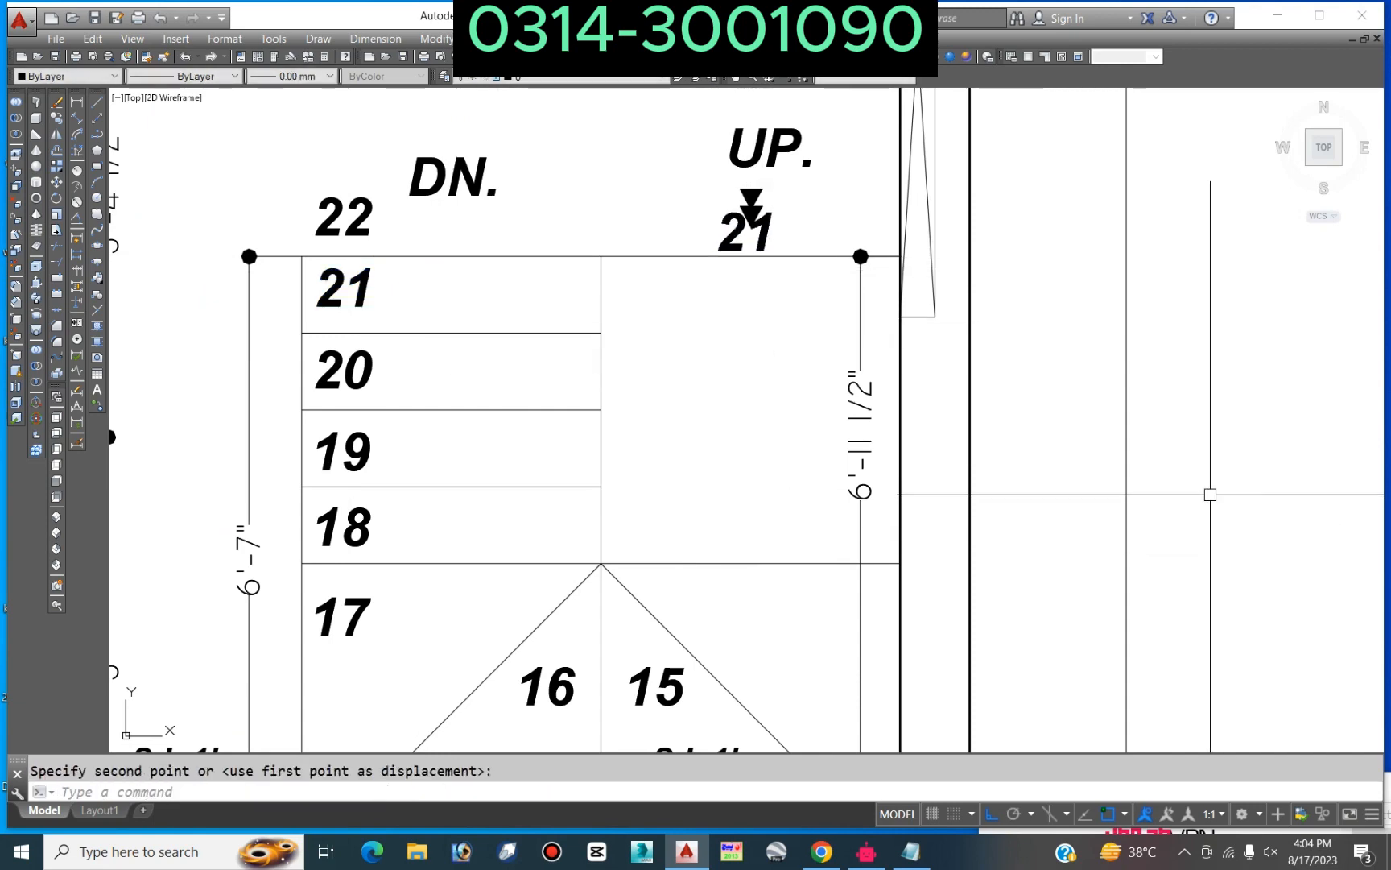
# Step: Move the UP. label and its arrowheads straight up so they clear the copied 21 label
pyautogui.press('space')
pyautogui.moveTo(830, 276); pyautogui.dragTo(823, 509, button='middle')
pyautogui.press('Escape')
pyautogui.scroll(5, 785, 400)
pyautogui.write('m')
pyautogui.click(914, 329)
pyautogui.click(543, 520)
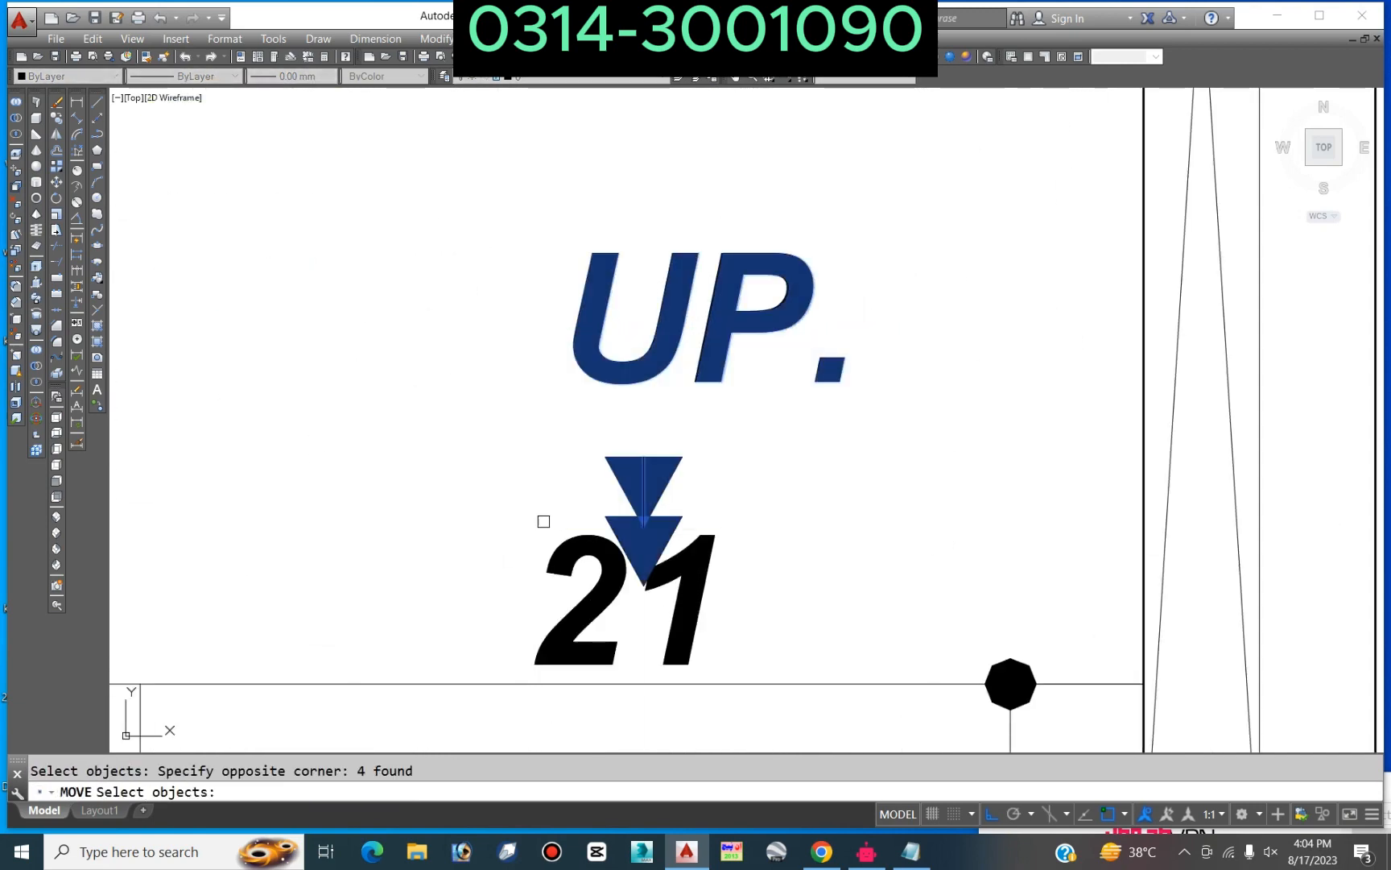
pyautogui.press('space')
pyautogui.scroll(-4, 817, 378)
pyautogui.click(865, 464)
pyautogui.click(867, 410)
# Step: Change the copied label under the UP. arrowheads to 1
pyautogui.doubleClick(718, 478)
pyautogui.moveTo(730, 478); pyautogui.dragTo(686, 480)
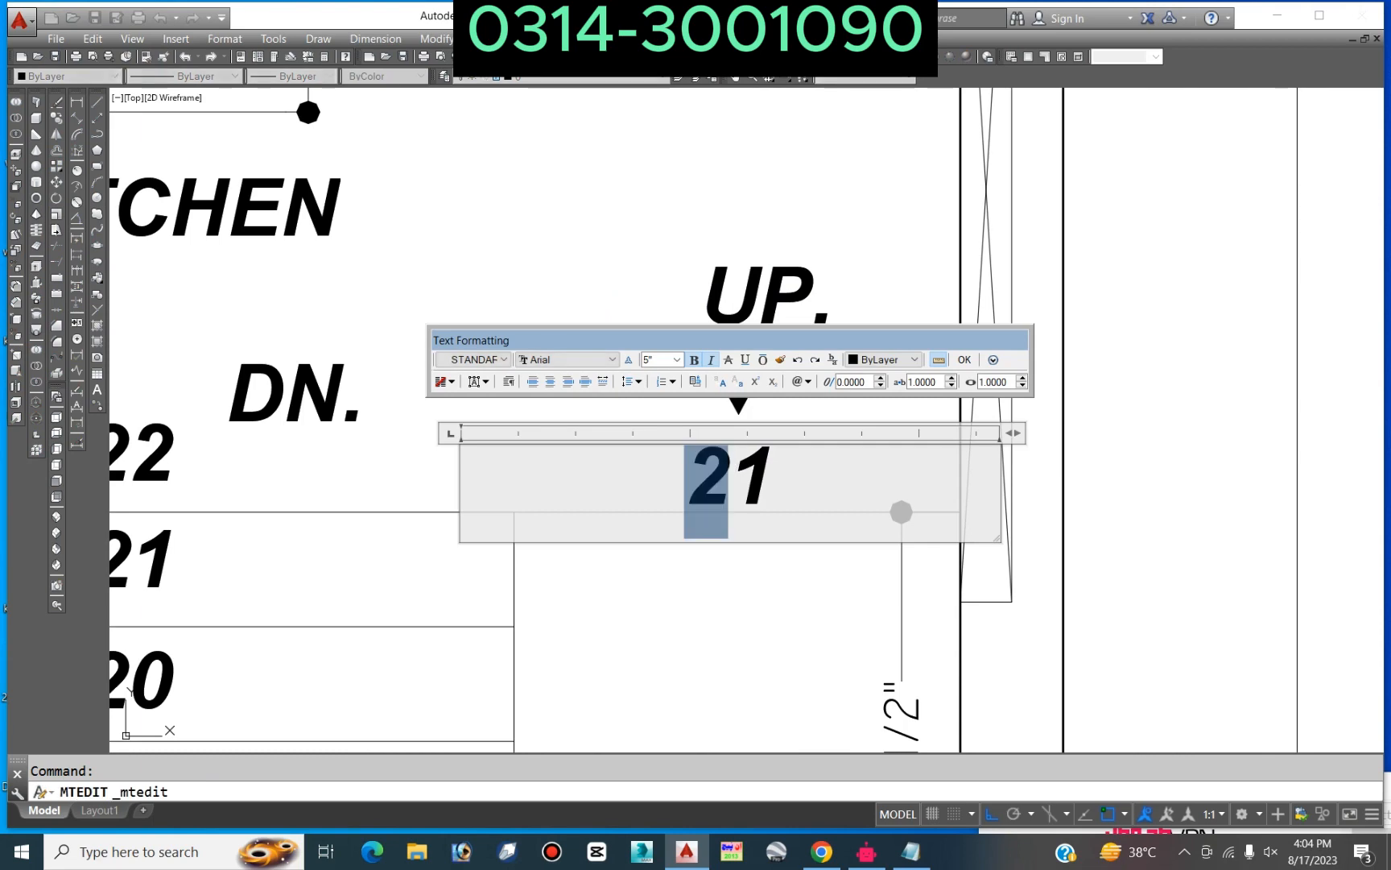
pyautogui.press('BackSpace')
pyautogui.press('Escape')
# Step: Offset the UP. side's stair line upward by one tread depth and close the new tread's open side with a vertical line
pyautogui.write('o 1')
pyautogui.press('Return')
pyautogui.click(731, 478)
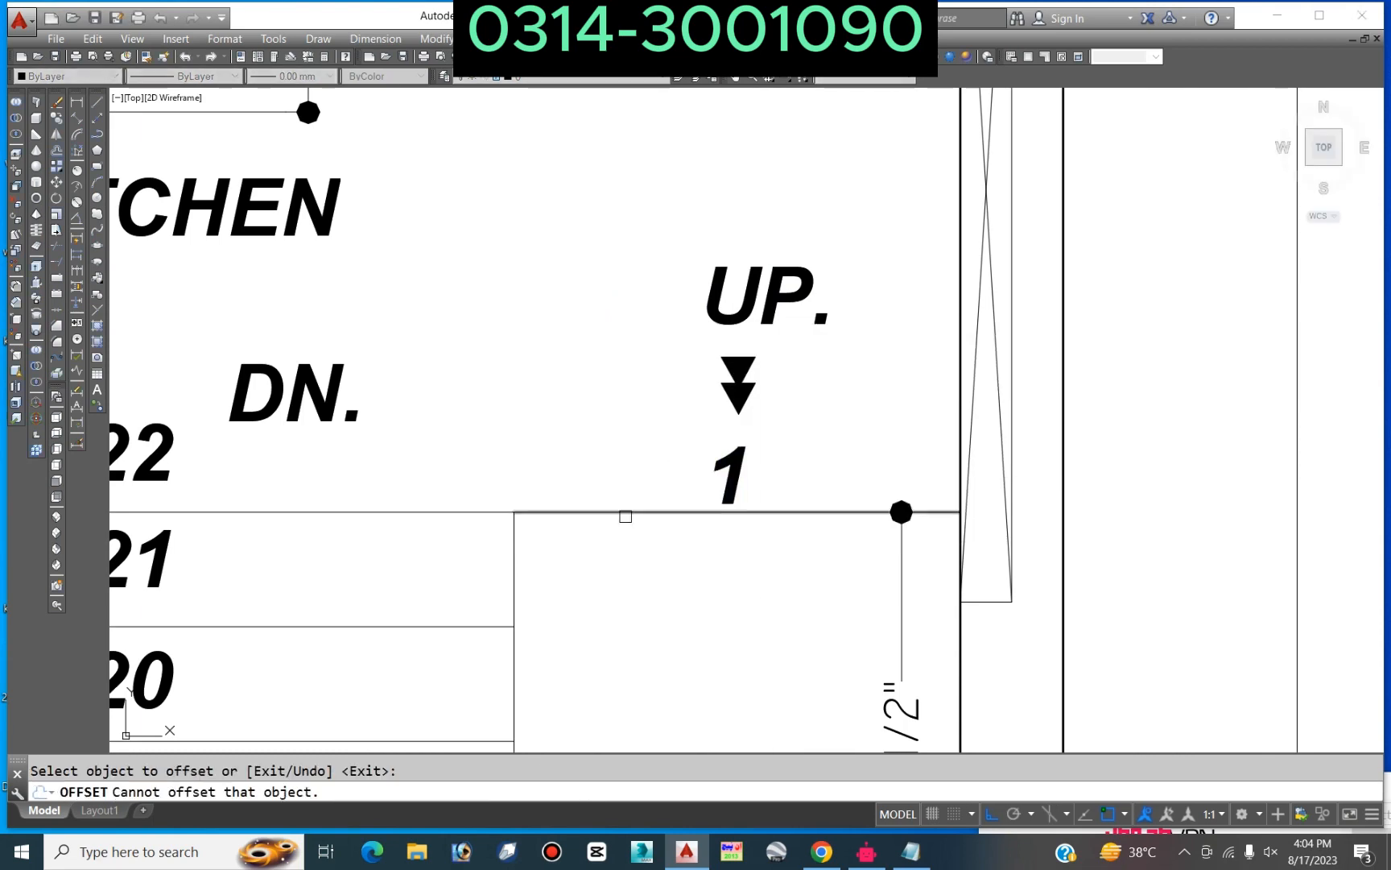
pyautogui.click(624, 512)
pyautogui.click(552, 451)
pyautogui.press('Escape')
pyautogui.write('l')
pyautogui.click(514, 397)
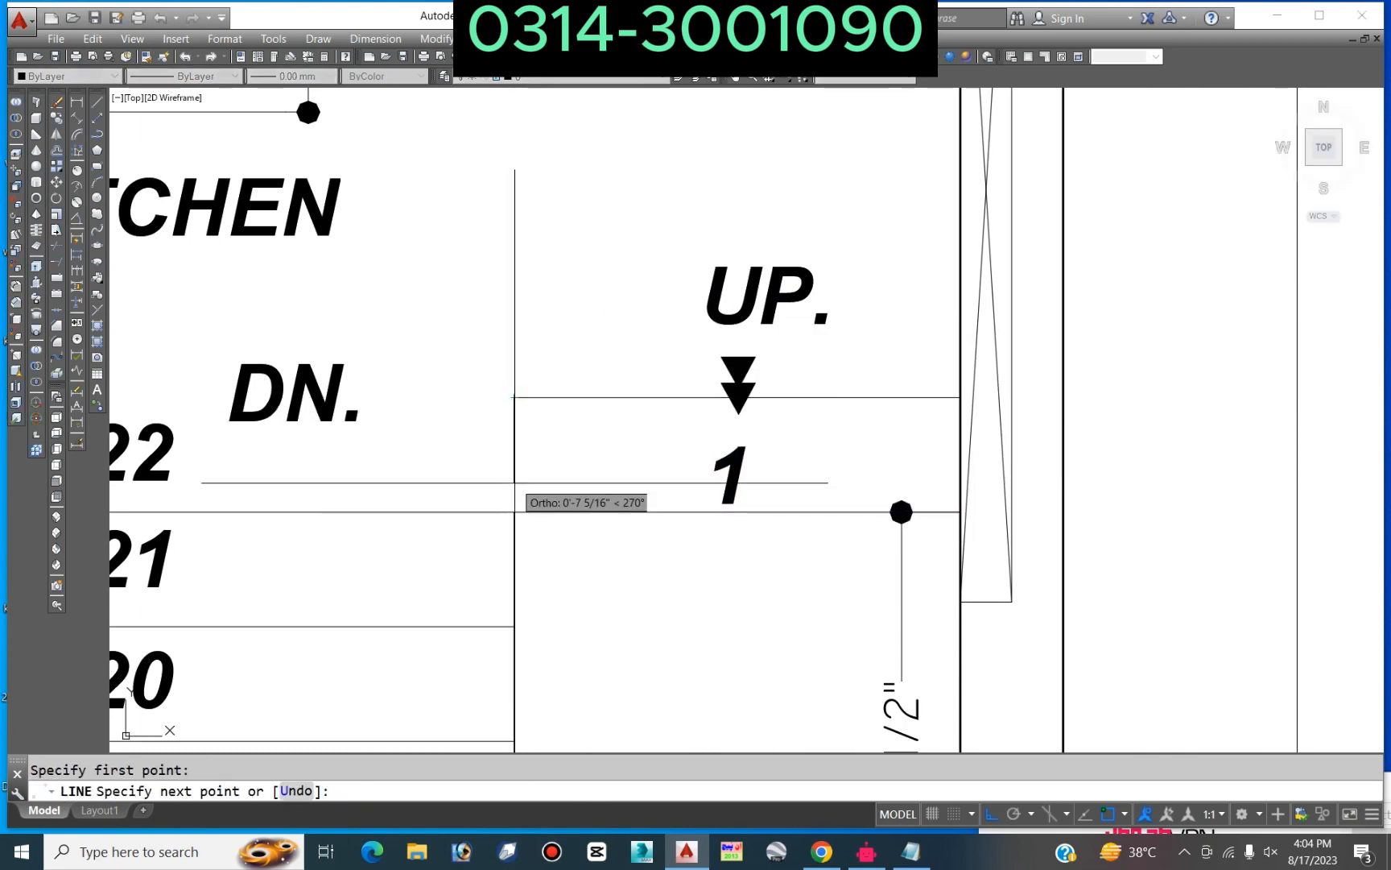
pyautogui.click(514, 511)
pyautogui.press('space')
# Step: Move the 1 label to the wall side of the new first tread and raise it to sit inside the tread
pyautogui.scroll(-3, 630, 509)
pyautogui.scroll(3, 690, 445)
pyautogui.write('m')
pyautogui.click(631, 435)
pyautogui.press('space')
pyautogui.click(411, 146)
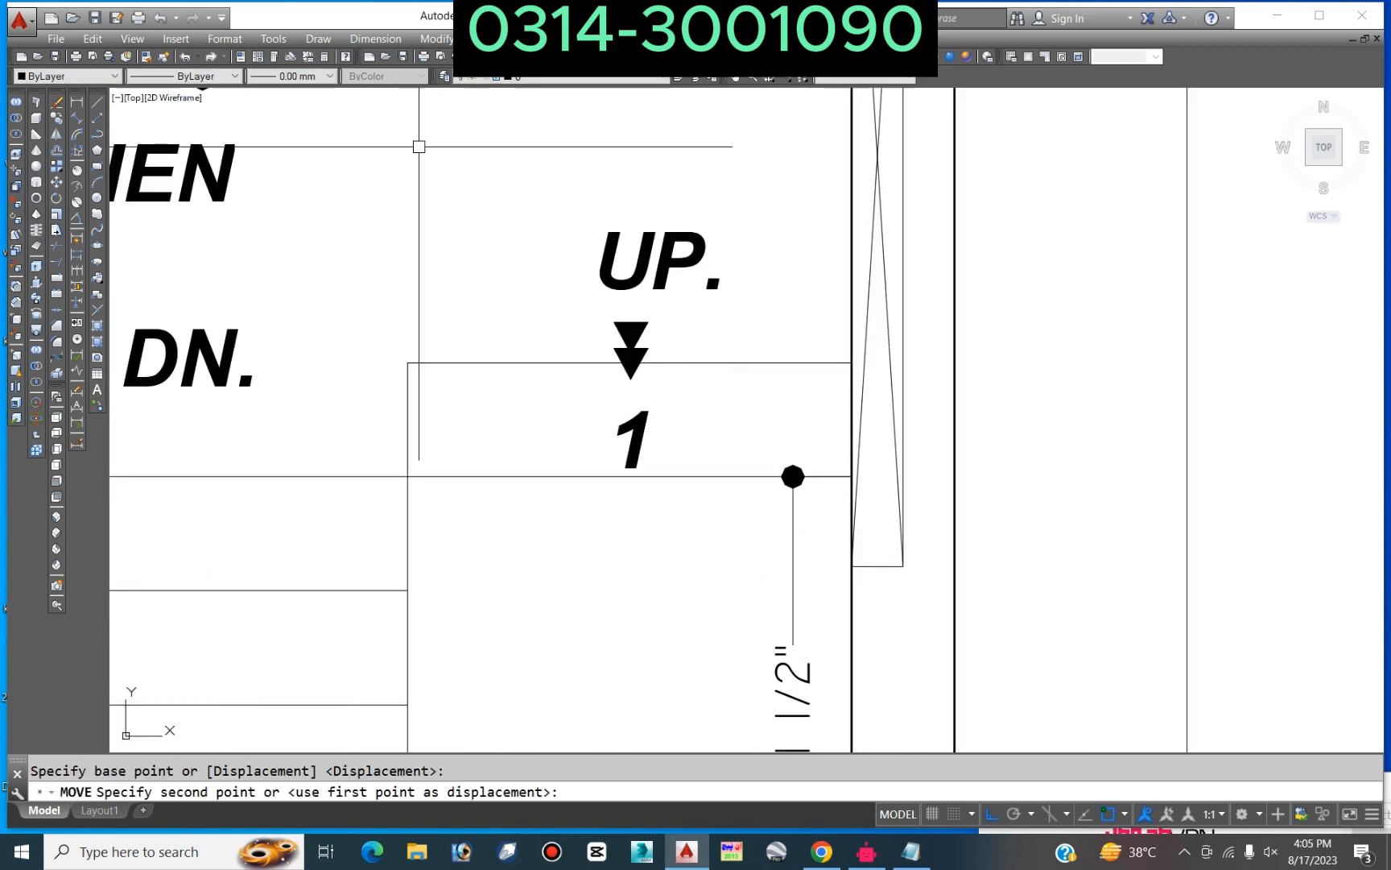
pyautogui.click(420, 146)
pyautogui.press('space')
pyautogui.click(634, 437)
pyautogui.press('space')
pyautogui.click(291, 247)
pyautogui.click(764, 448)
pyautogui.press('space')
pyautogui.click(586, 625)
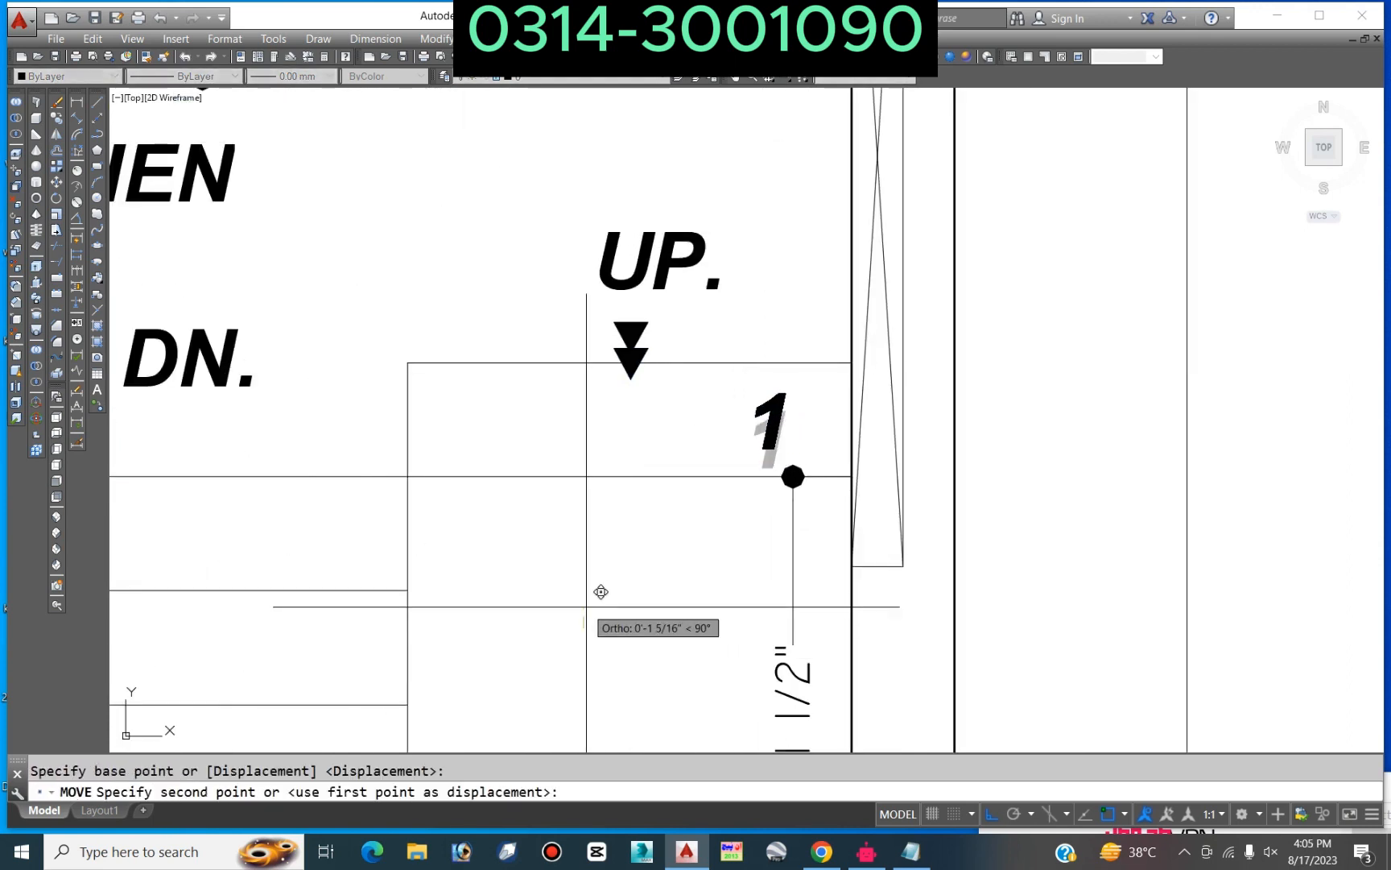
pyautogui.click(588, 599)
# Step: Move the UP. arrowheads down into the new first tread and lower the UP. label to just above them
pyautogui.press('space')
pyautogui.click(561, 395)
pyautogui.click(662, 316)
pyautogui.press('space')
pyautogui.press('space')
pyautogui.click(610, 270)
pyautogui.press('space')
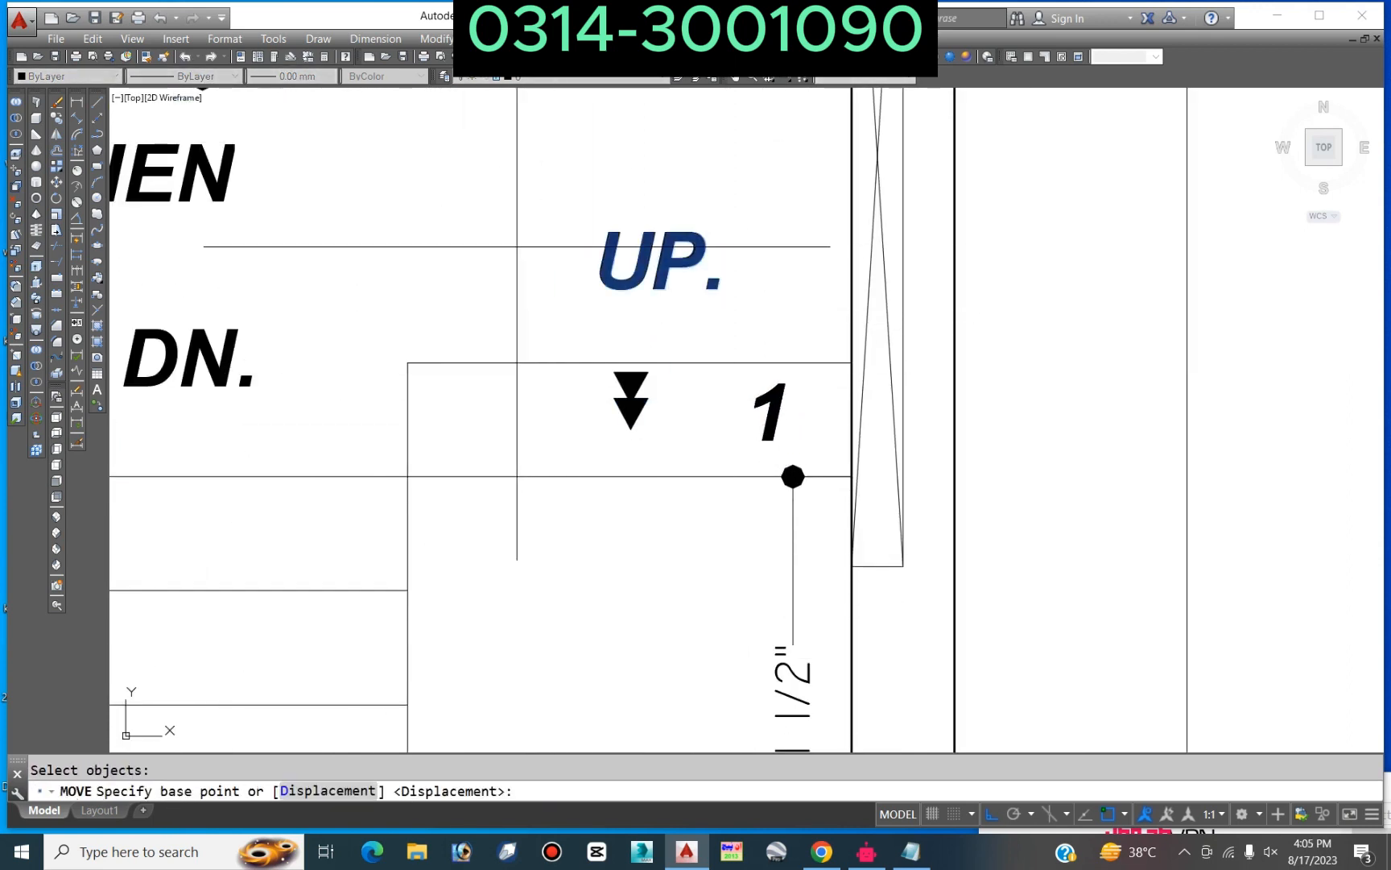
pyautogui.click(516, 248)
pyautogui.click(511, 306)
pyautogui.scroll(-7, 726, 509)
pyautogui.moveTo(765, 532); pyautogui.dragTo(728, 460, button='middle')
pyautogui.press('Escape')
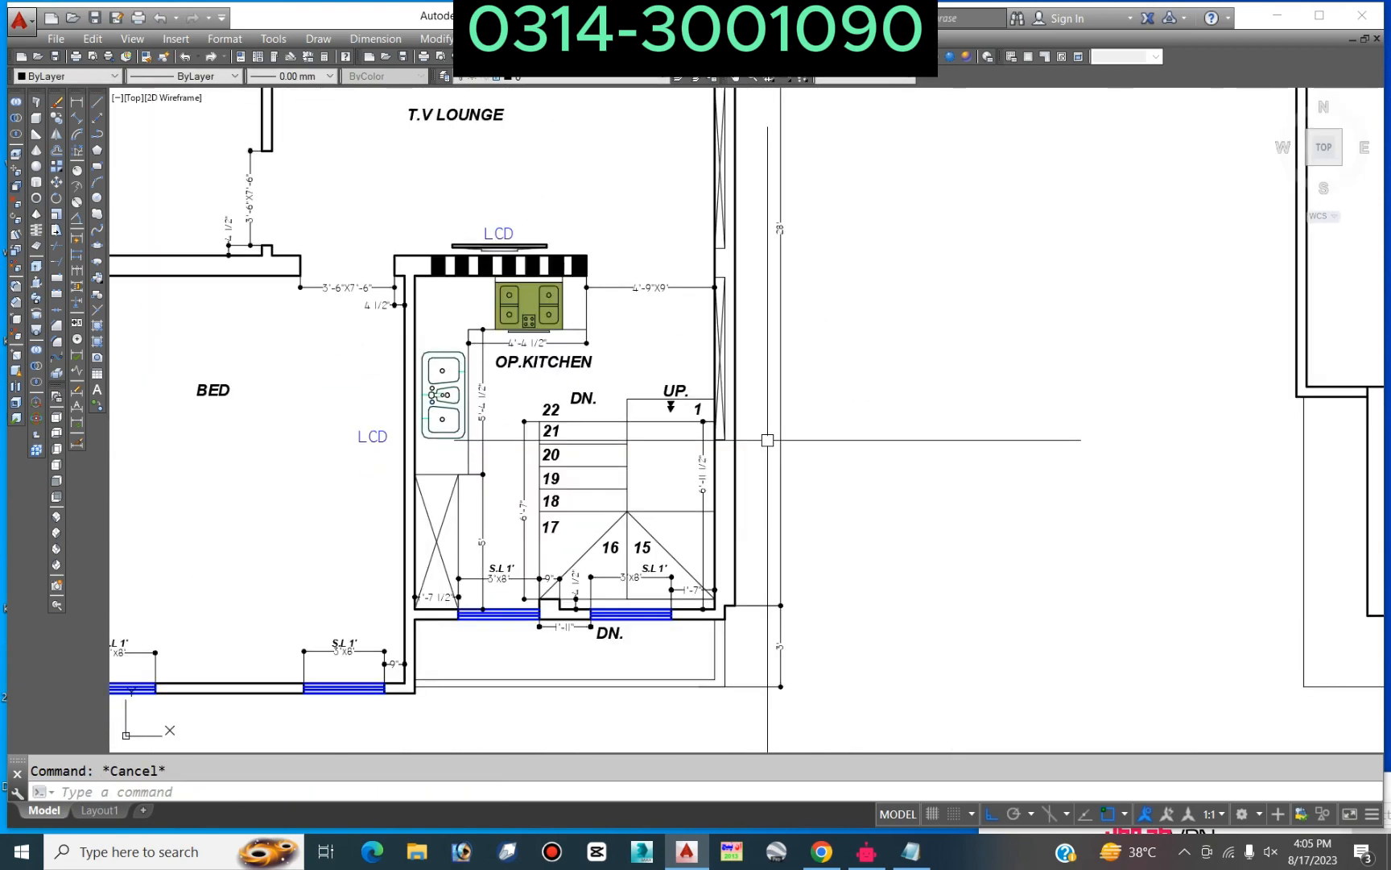
# Step: Stretch the vertical dimension beside the UP. flight so it reaches the outer line of the new first tread
pyautogui.scroll(4, 728, 455)
pyautogui.click(703, 451)
pyautogui.scroll(4, 711, 435)
pyautogui.click(713, 432)
pyautogui.click(698, 276)
pyautogui.press('Escape')
pyautogui.scroll(-6, 627, 326)
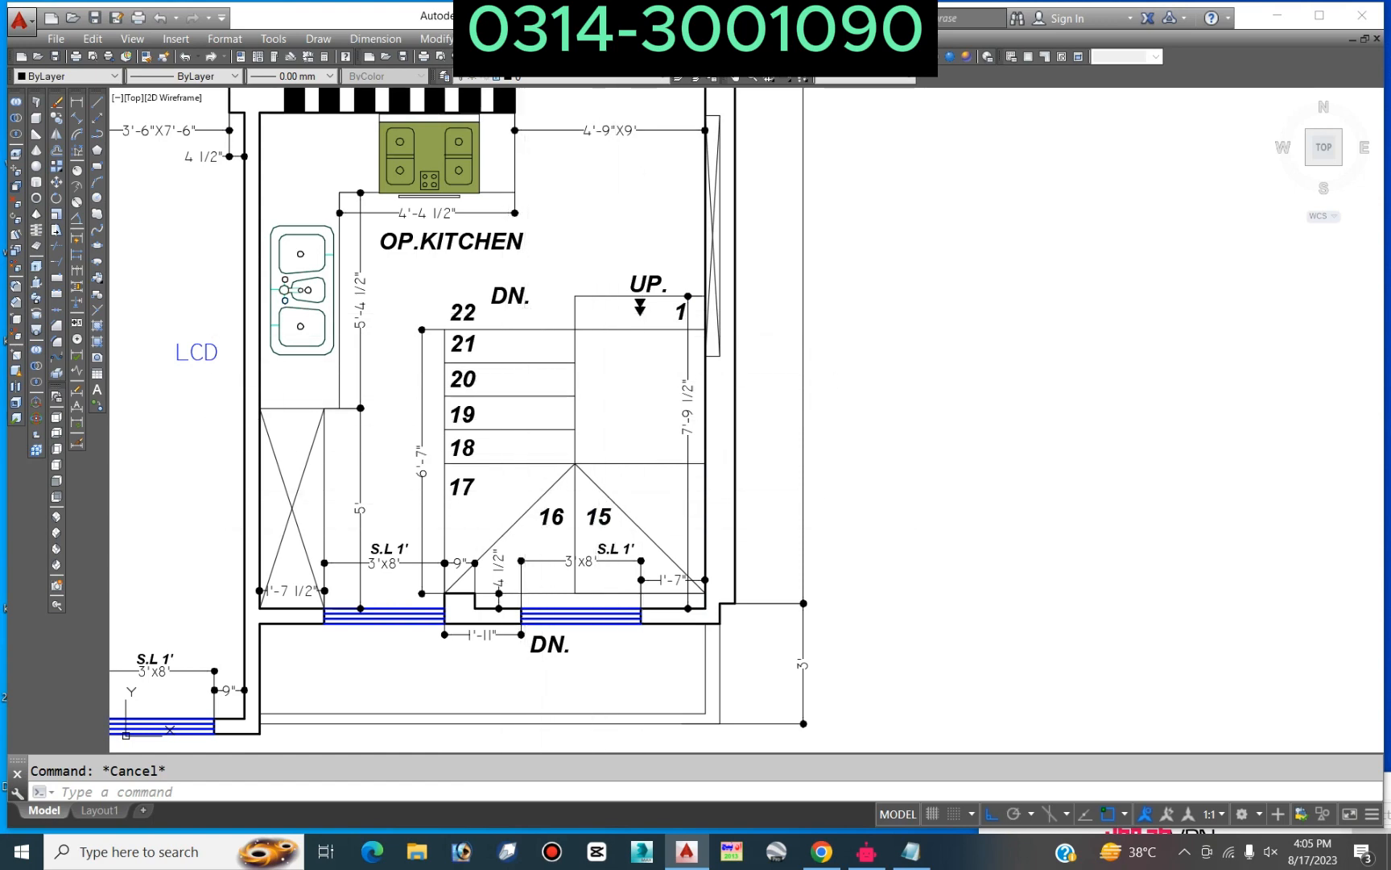
# Step: Delete the two crossed rectangular units in the outer wall beside the open kitchen and the T.V LOUNGE
pyautogui.scroll(-6, 581, 360)
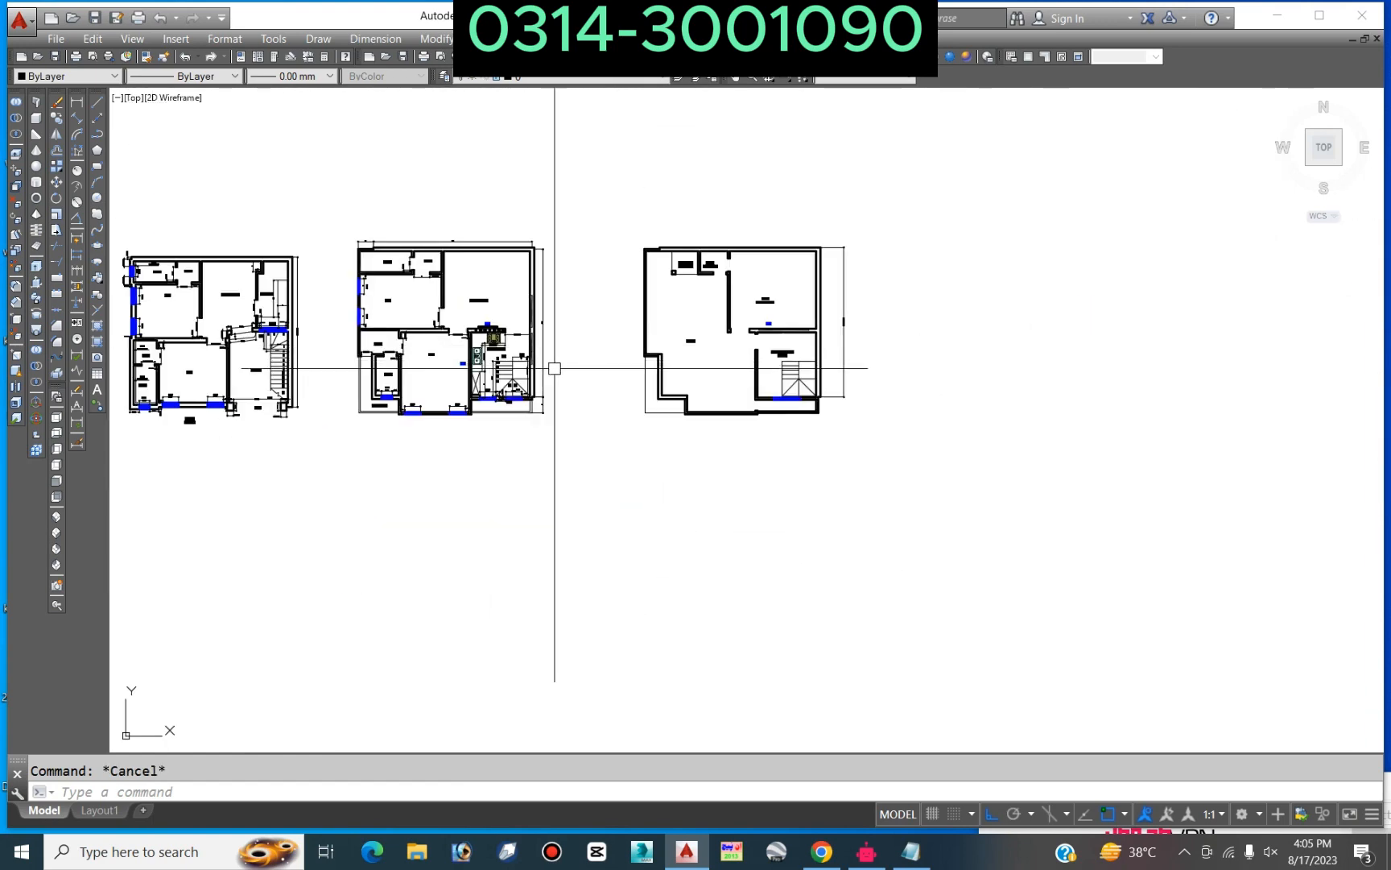
pyautogui.scroll(4, 554, 368)
pyautogui.scroll(8, 626, 362)
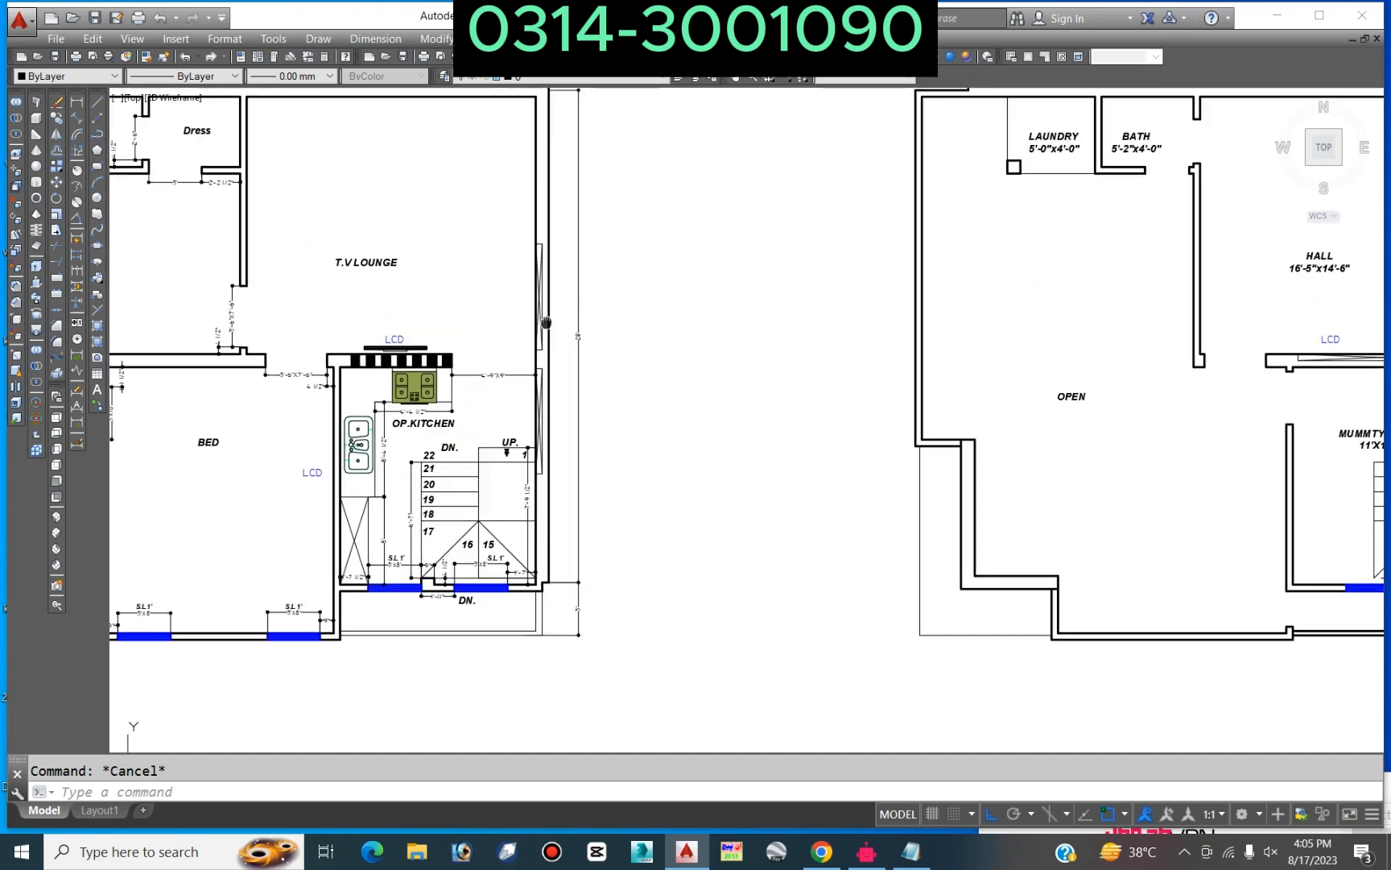
pyautogui.scroll(-2, 496, 568)
pyautogui.click(559, 517)
pyautogui.click(620, 259)
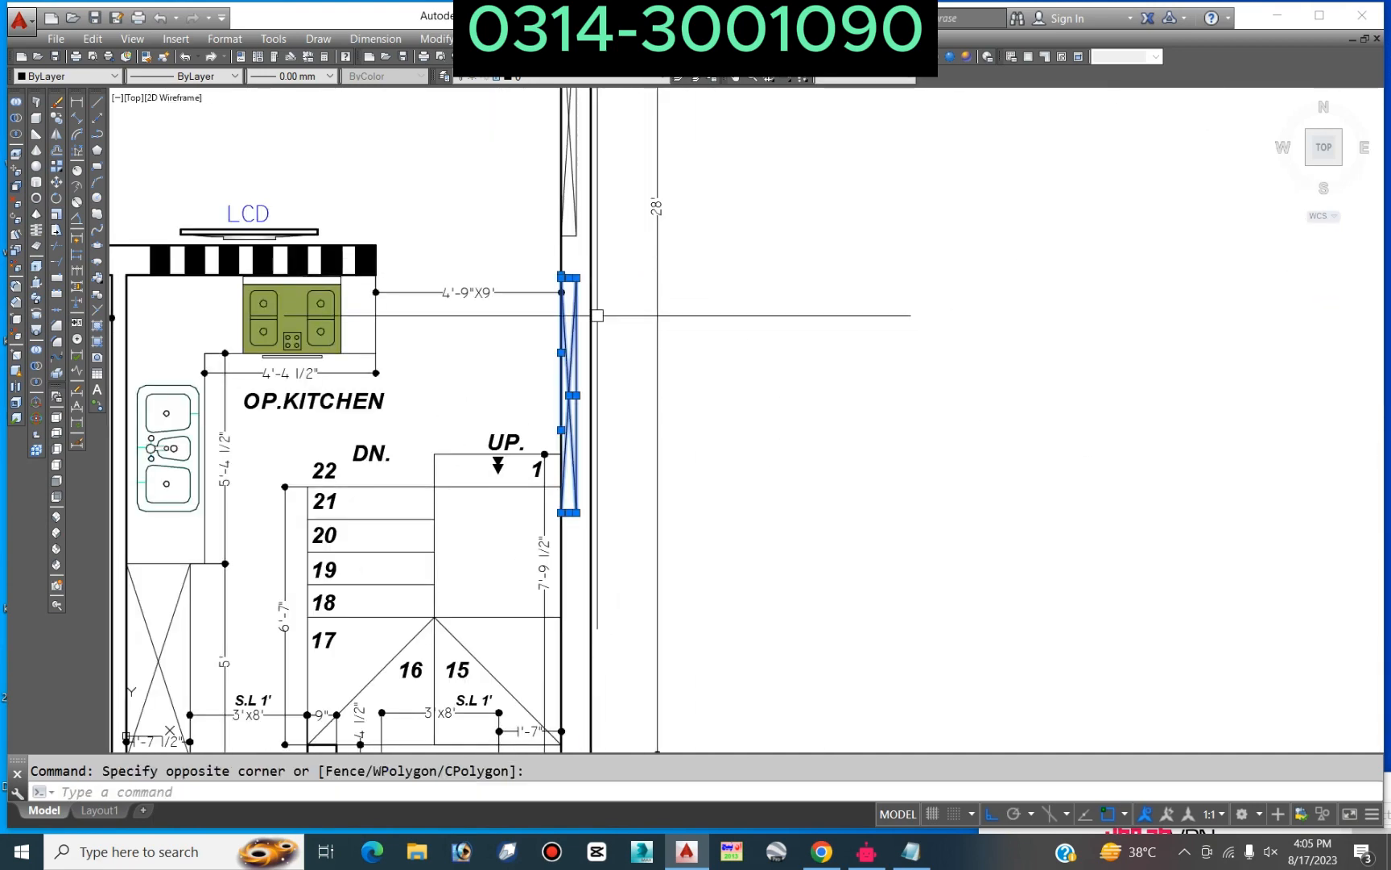
pyautogui.press('Delete')
pyautogui.moveTo(553, 340); pyautogui.dragTo(556, 608, button='middle')
pyautogui.click(541, 532)
pyautogui.click(627, 251)
pyautogui.press('Delete')
pyautogui.scroll(-3, 630, 348)
pyautogui.moveTo(664, 506); pyautogui.dragTo(710, 431, button='middle')
pyautogui.press('Escape')
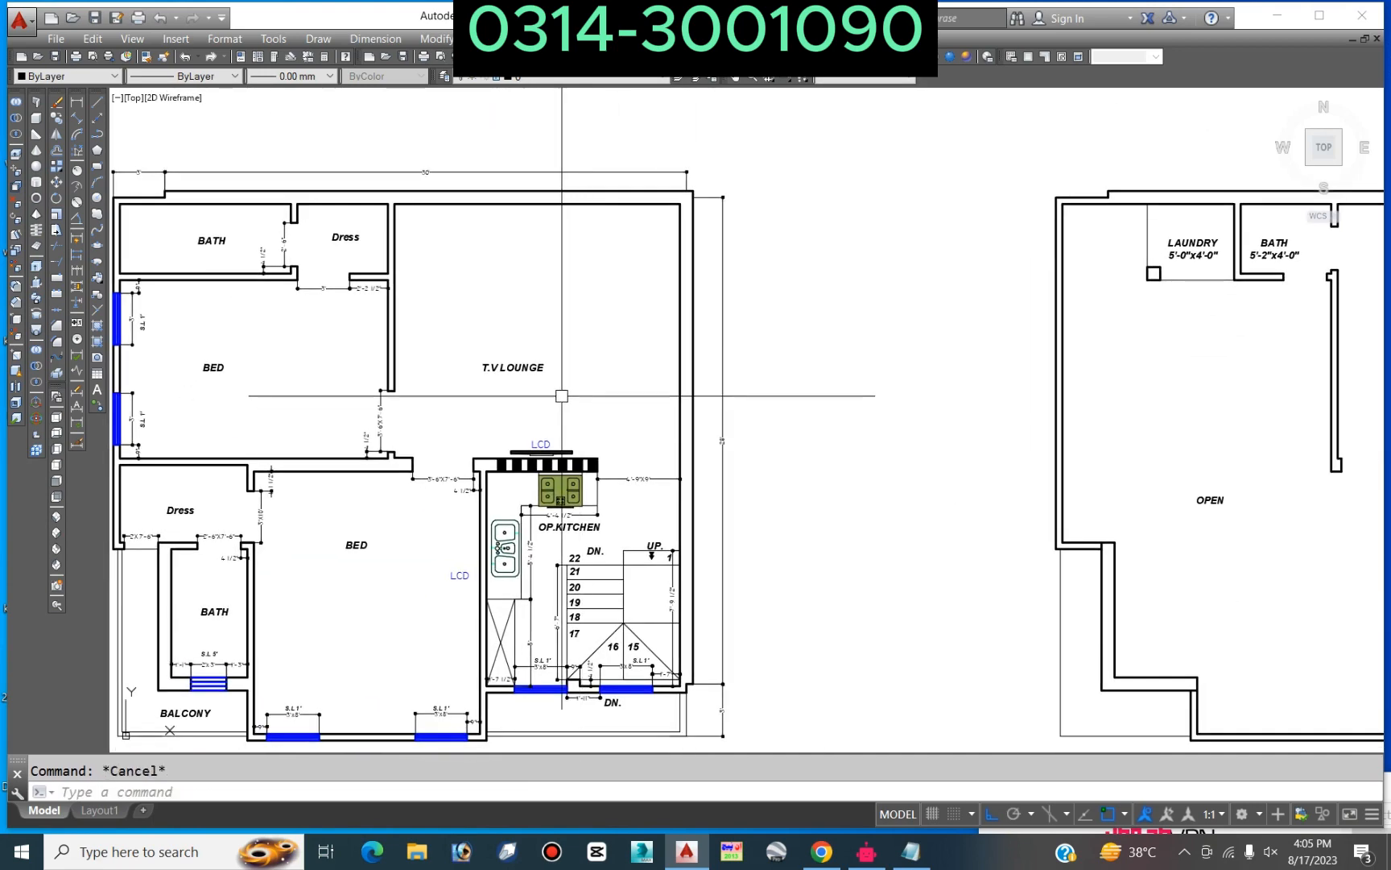
# Step: Move the T.V LOUNGE label slightly to the right and down towards the LCD
pyautogui.click(535, 372)
pyautogui.press('space')
pyautogui.click(591, 374)
pyautogui.click(616, 375)
pyautogui.press('space')
pyautogui.click(541, 370)
pyautogui.press('space')
pyautogui.click(623, 314)
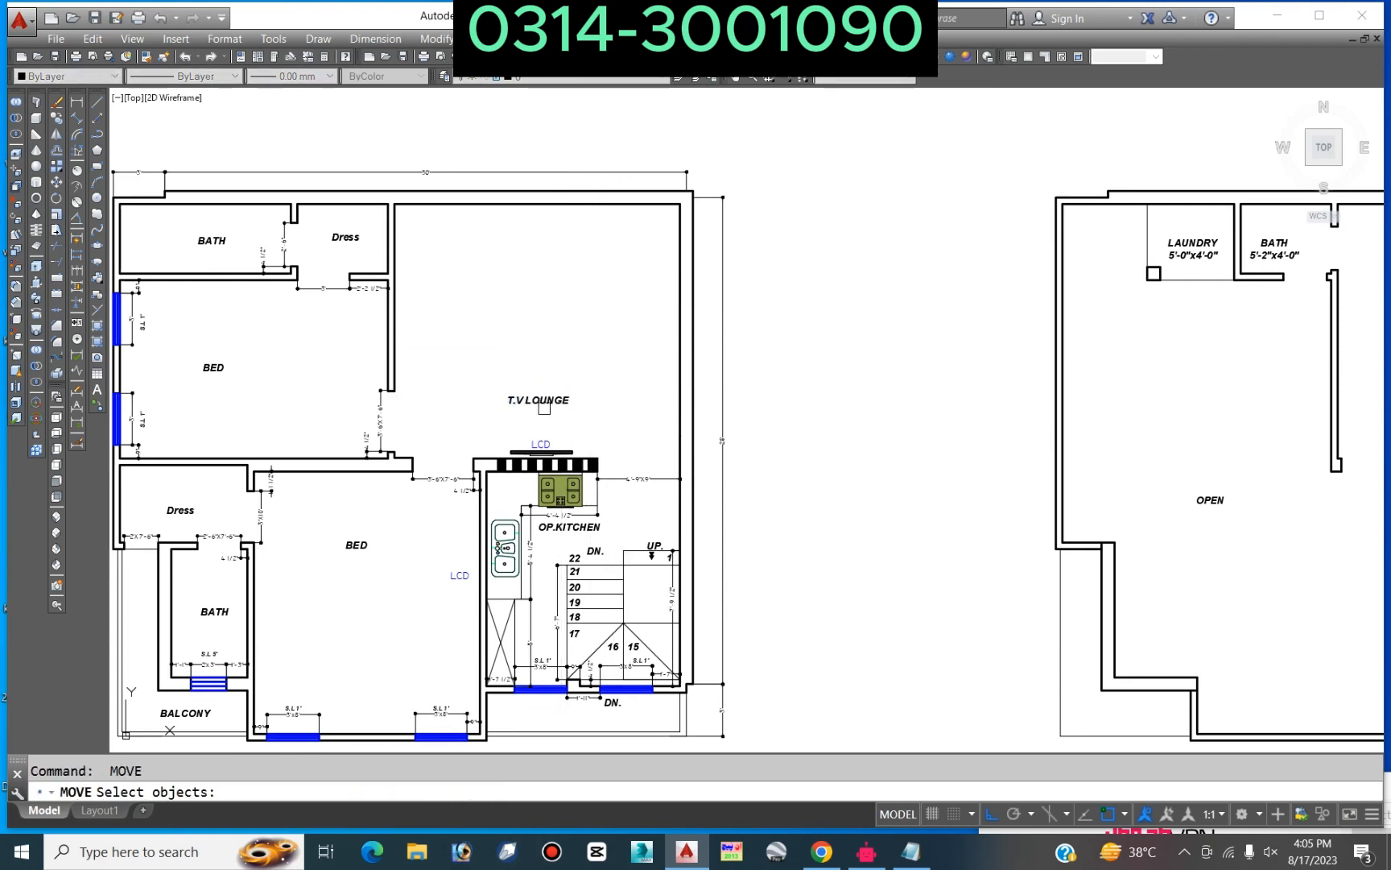
pyautogui.scroll(2, 577, 513)
pyautogui.moveTo(576, 513); pyautogui.dragTo(705, 234, button='middle')
pyautogui.scroll(-2, 771, 599)
pyautogui.scroll(2, 771, 600)
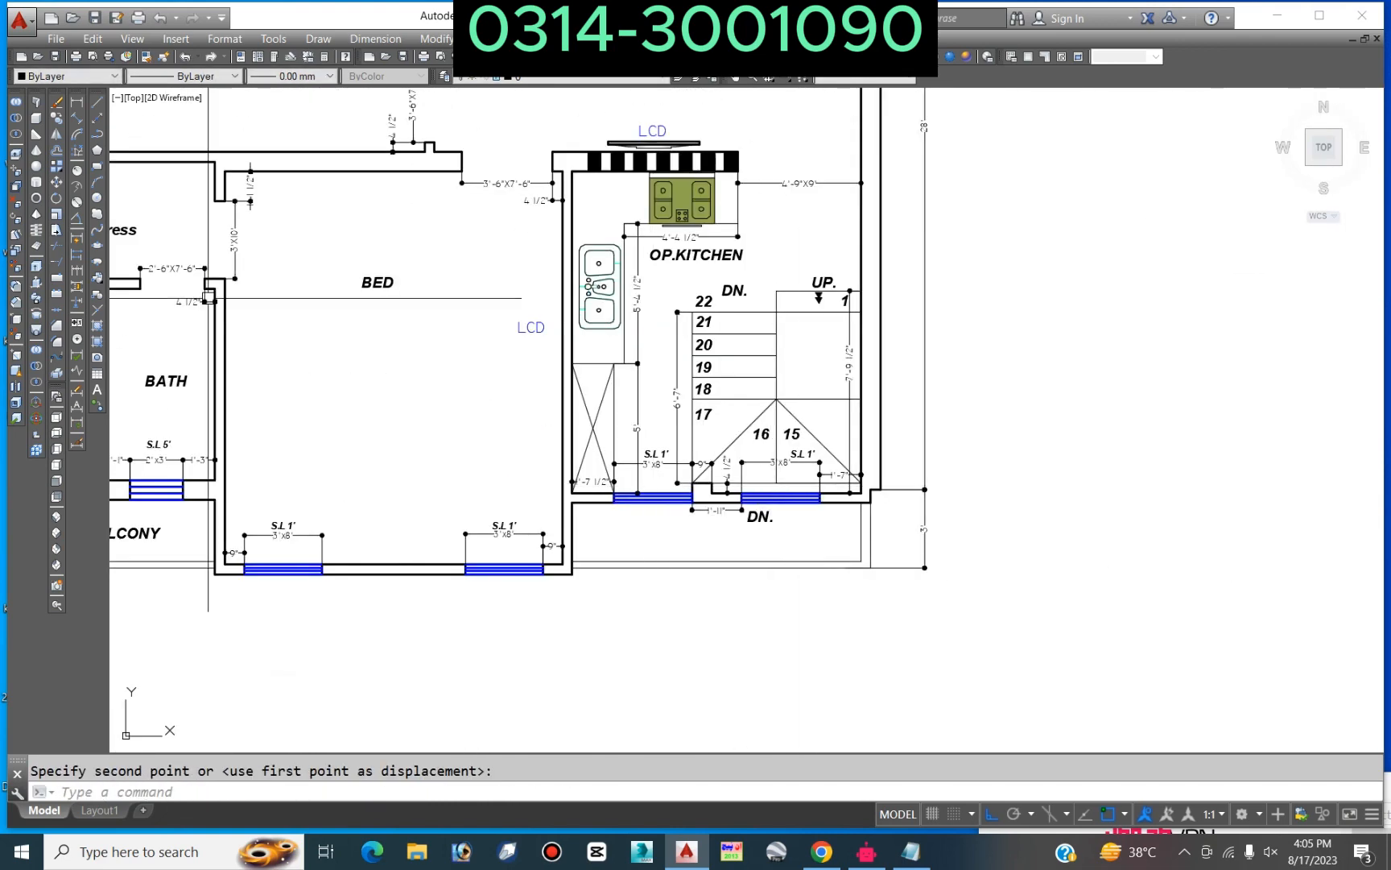
pyautogui.click(77, 102)
pyautogui.scroll(3, 773, 566)
pyautogui.scroll(-3, 968, 442)
pyautogui.press('Escape')
# Step: Replace the DN. label in the balcony outside the stair with a copy of the other balcony's BALCONY label
pyautogui.click(865, 448)
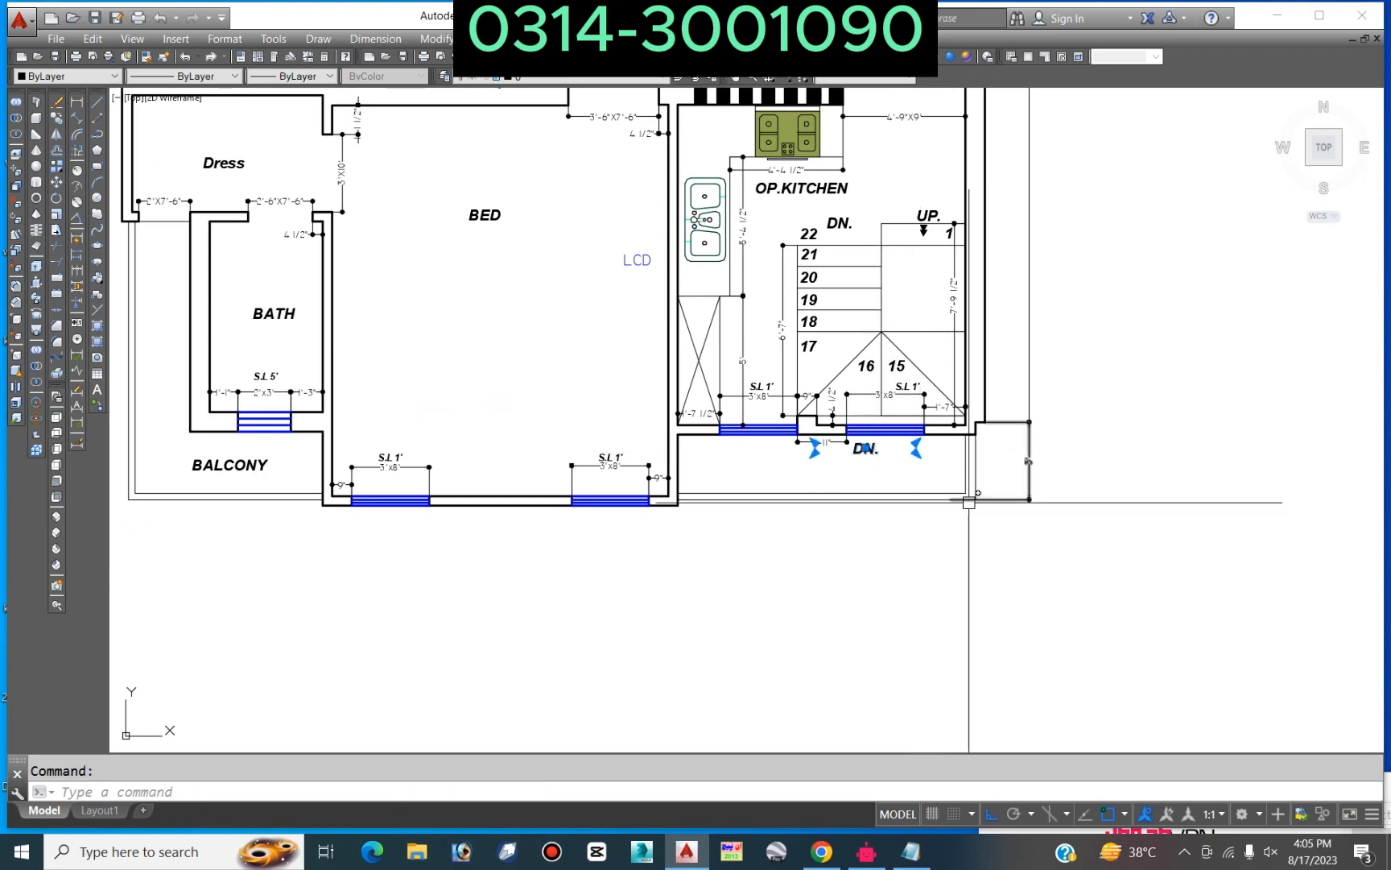
pyautogui.press('Delete')
pyautogui.scroll(-2, 821, 443)
pyautogui.write('co')
pyautogui.click(433, 457)
pyautogui.press('space')
pyautogui.click(382, 552)
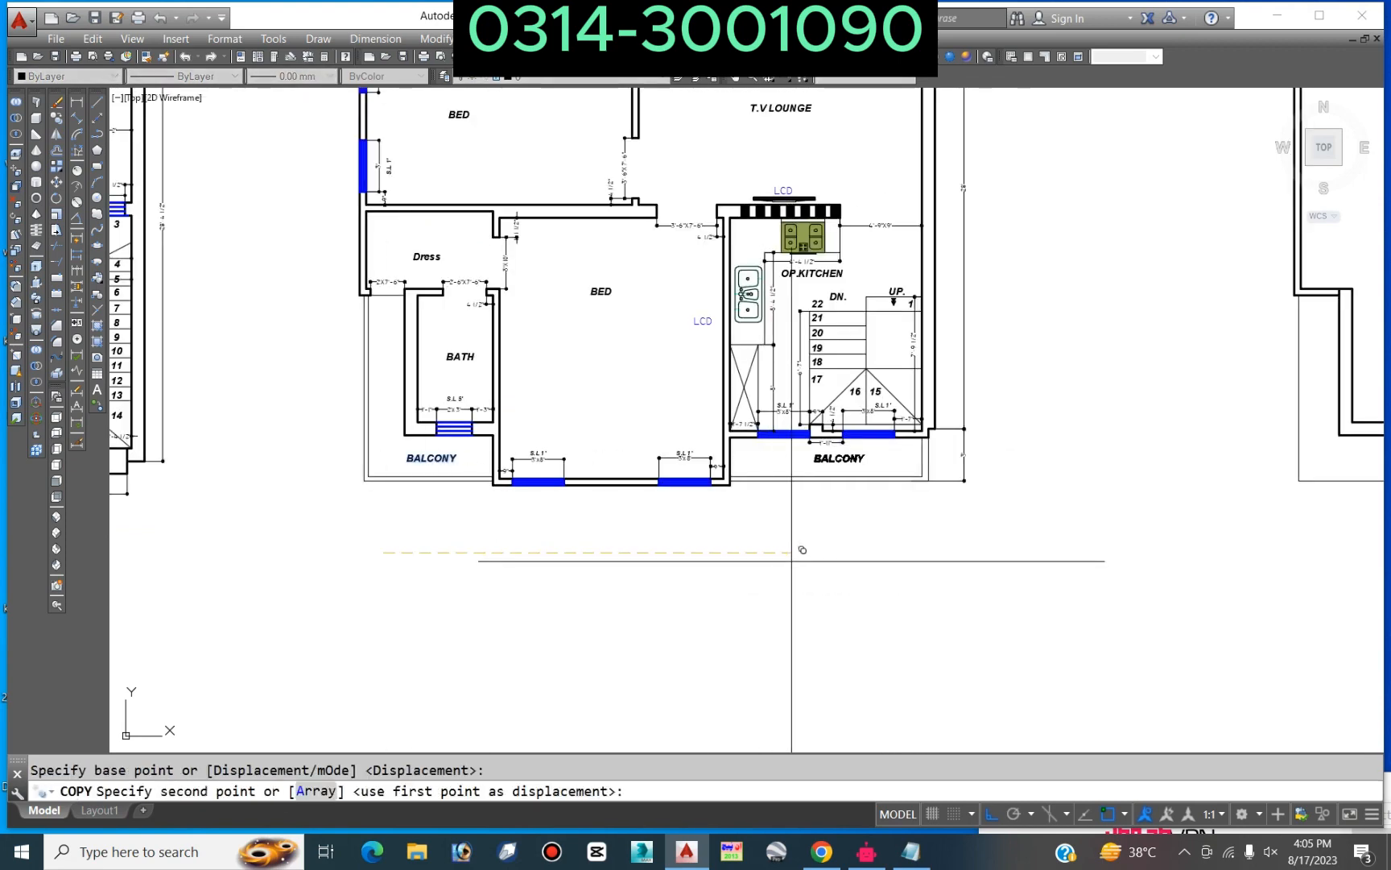
pyautogui.click(792, 559)
pyautogui.press('space')
pyautogui.scroll(-5, 761, 457)
pyautogui.scroll(3, 692, 314)
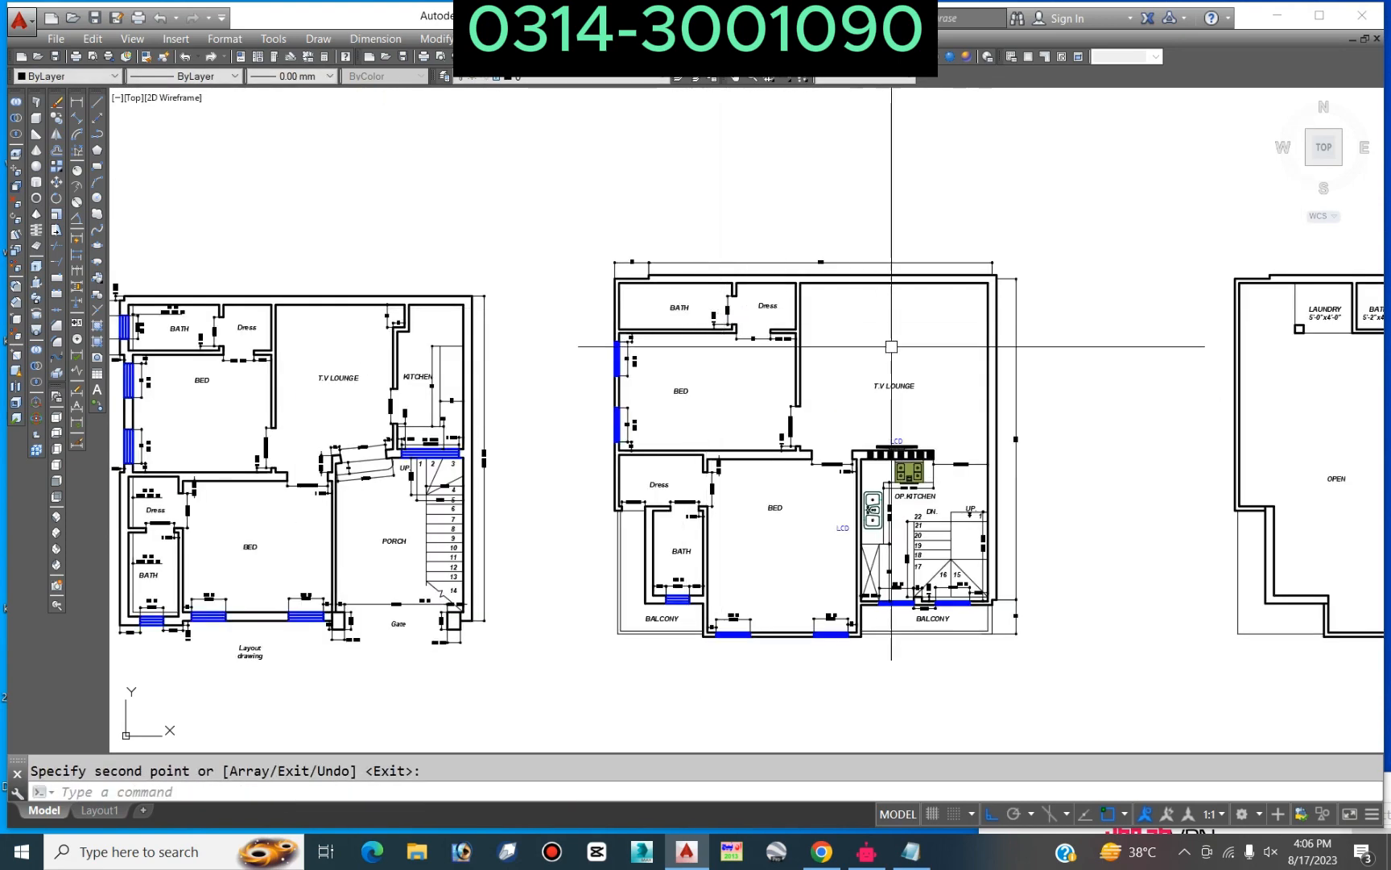
# Step: Add horizontal dimensions for the clear width and the parapet thickness of the balcony strip beside the BATH
pyautogui.click(76, 102)
pyautogui.scroll(6, 645, 518)
pyautogui.click(641, 550)
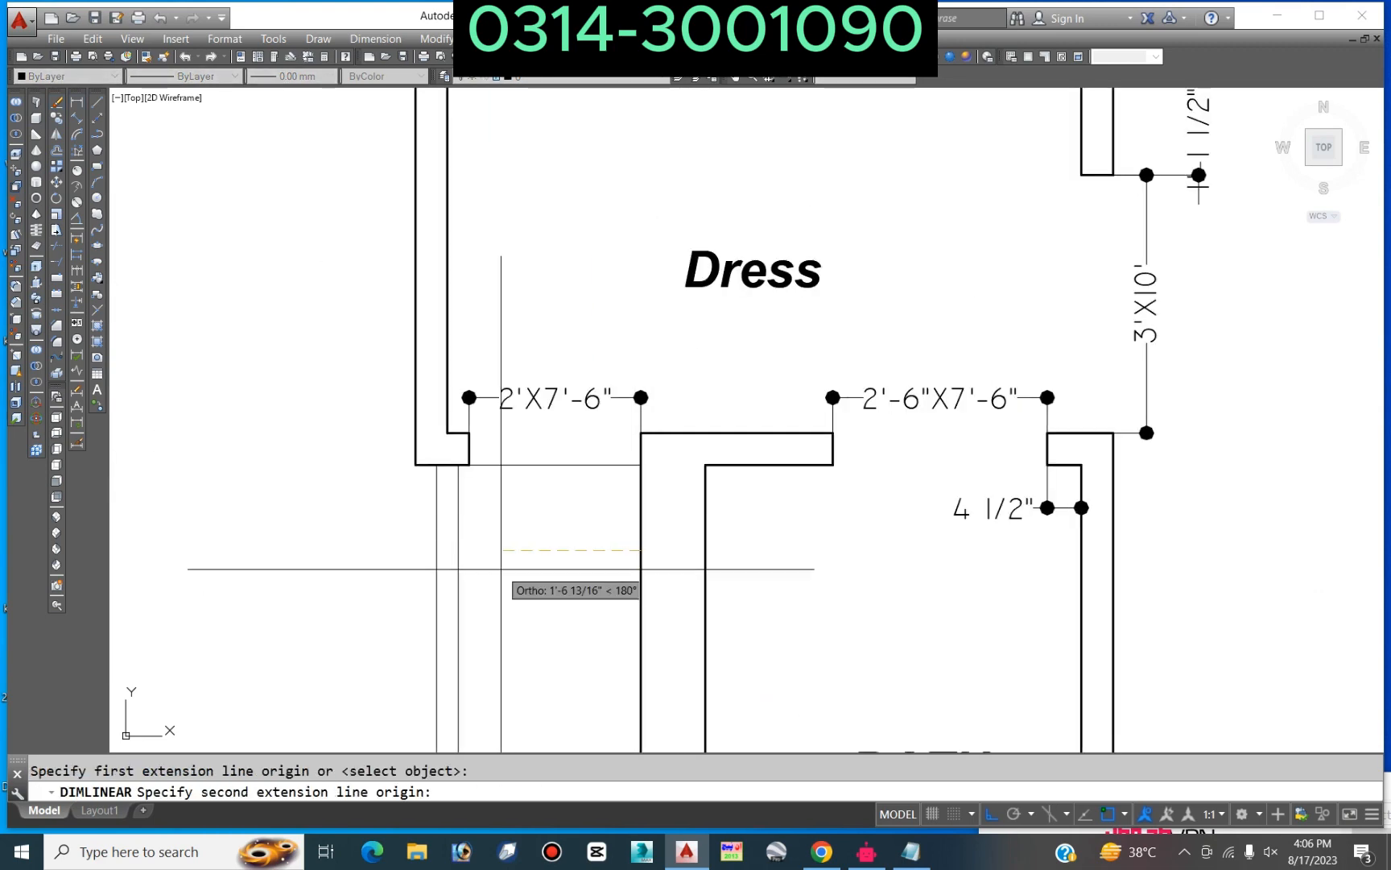
pyautogui.click(458, 561)
pyautogui.click(515, 560)
pyautogui.press('space')
pyautogui.click(457, 536)
pyautogui.click(437, 531)
pyautogui.click(395, 533)
pyautogui.scroll(-8, 483, 217)
pyautogui.scroll(3, 533, 331)
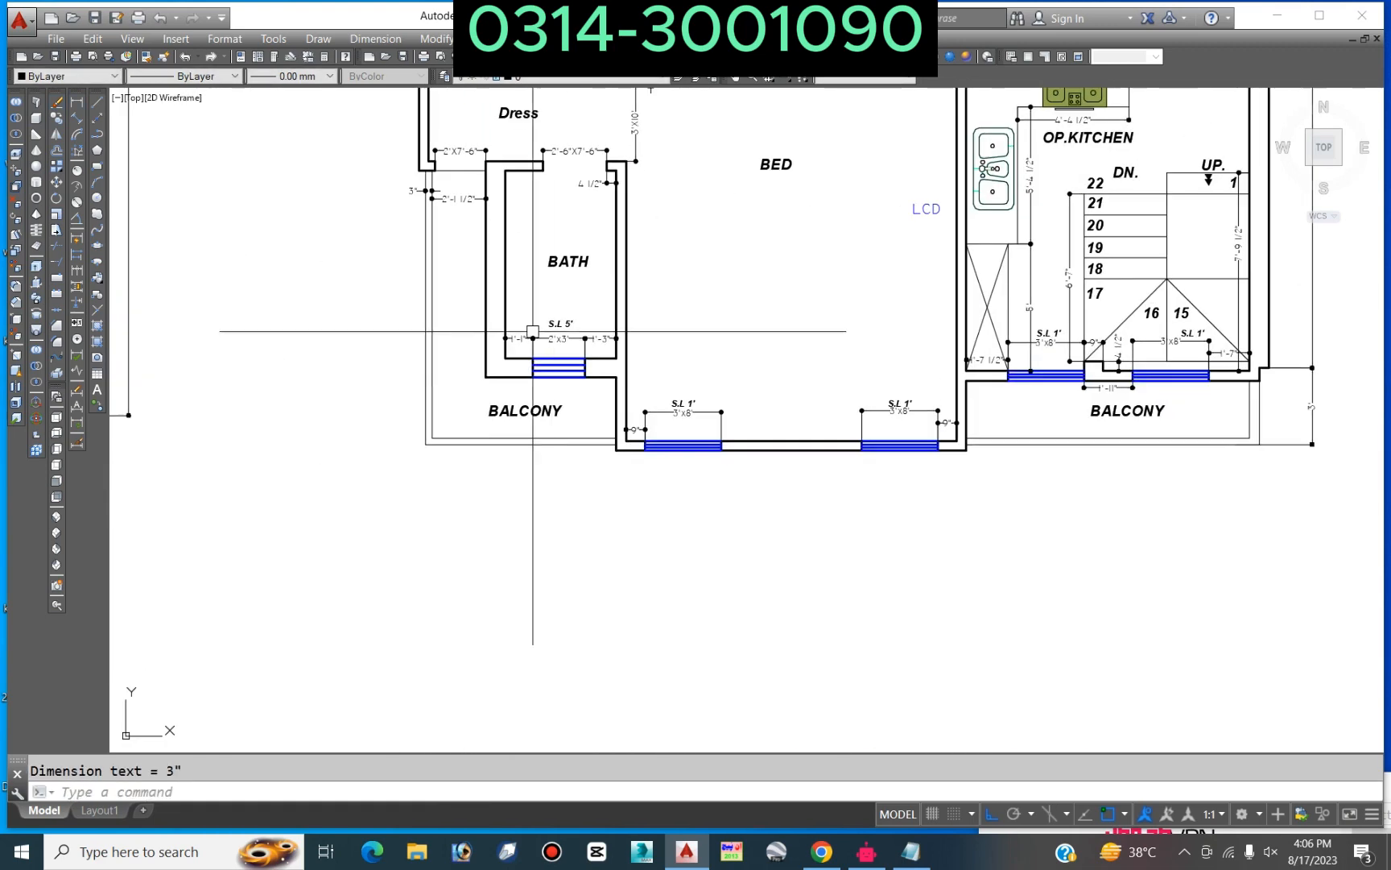
# Step: Add vertical dimensions for the clear depth and the parapet thickness of the balcony below the BATH window
pyautogui.scroll(5, 564, 402)
pyautogui.press('space')
pyautogui.click(658, 320)
pyautogui.click(659, 524)
pyautogui.click(658, 494)
pyautogui.press('space')
pyautogui.click(687, 523)
pyautogui.click(688, 545)
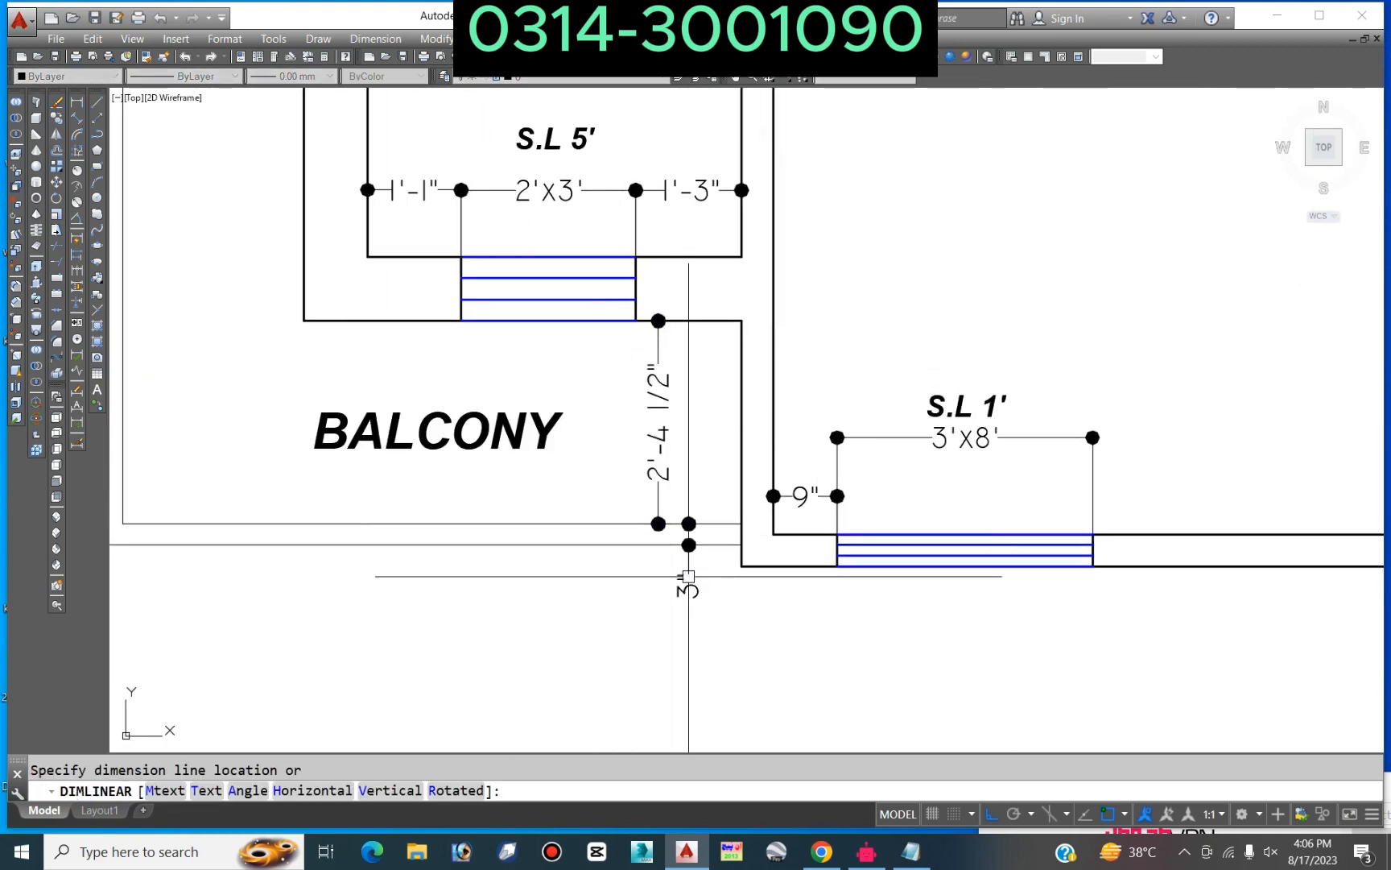
pyautogui.click(688, 576)
# Step: Add vertical dimensions for the clear depth and the parapet thickness of the balcony outside the stair
pyautogui.scroll(-5, 689, 576)
pyautogui.scroll(5, 926, 483)
pyautogui.press('space')
pyautogui.click(936, 376)
pyautogui.click(936, 504)
pyautogui.click(934, 504)
pyautogui.press('space')
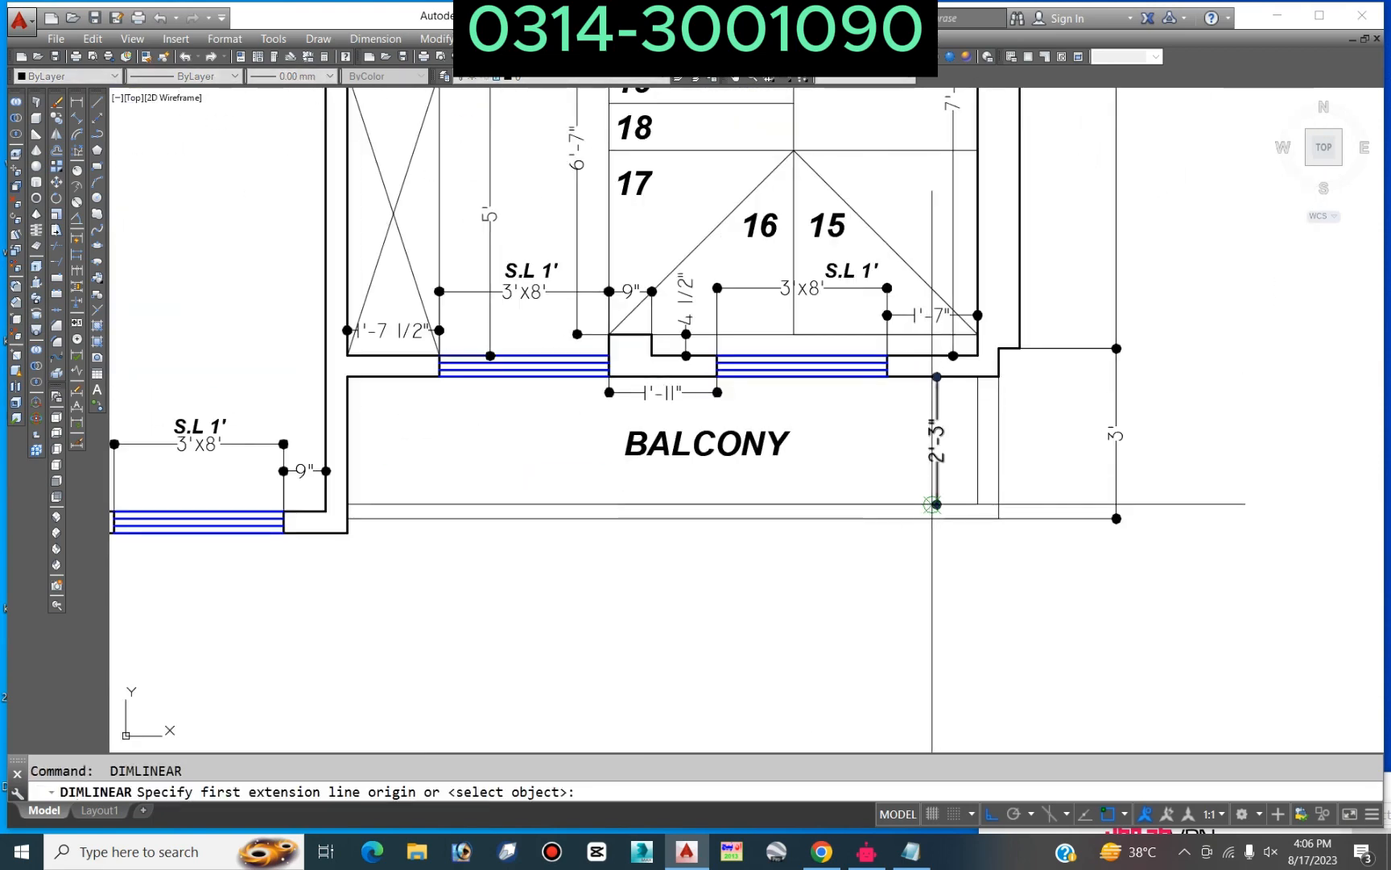
pyautogui.click(918, 504)
pyautogui.click(917, 519)
pyautogui.click(924, 563)
pyautogui.scroll(-2, 938, 406)
pyautogui.moveTo(938, 406)
pyautogui.mouseDown(button='middle')
pyautogui.moveTo(895, 401)
pyautogui.moveTo(903, 488)
pyautogui.mouseUp(button='middle')
pyautogui.scroll(-2, 948, 407)
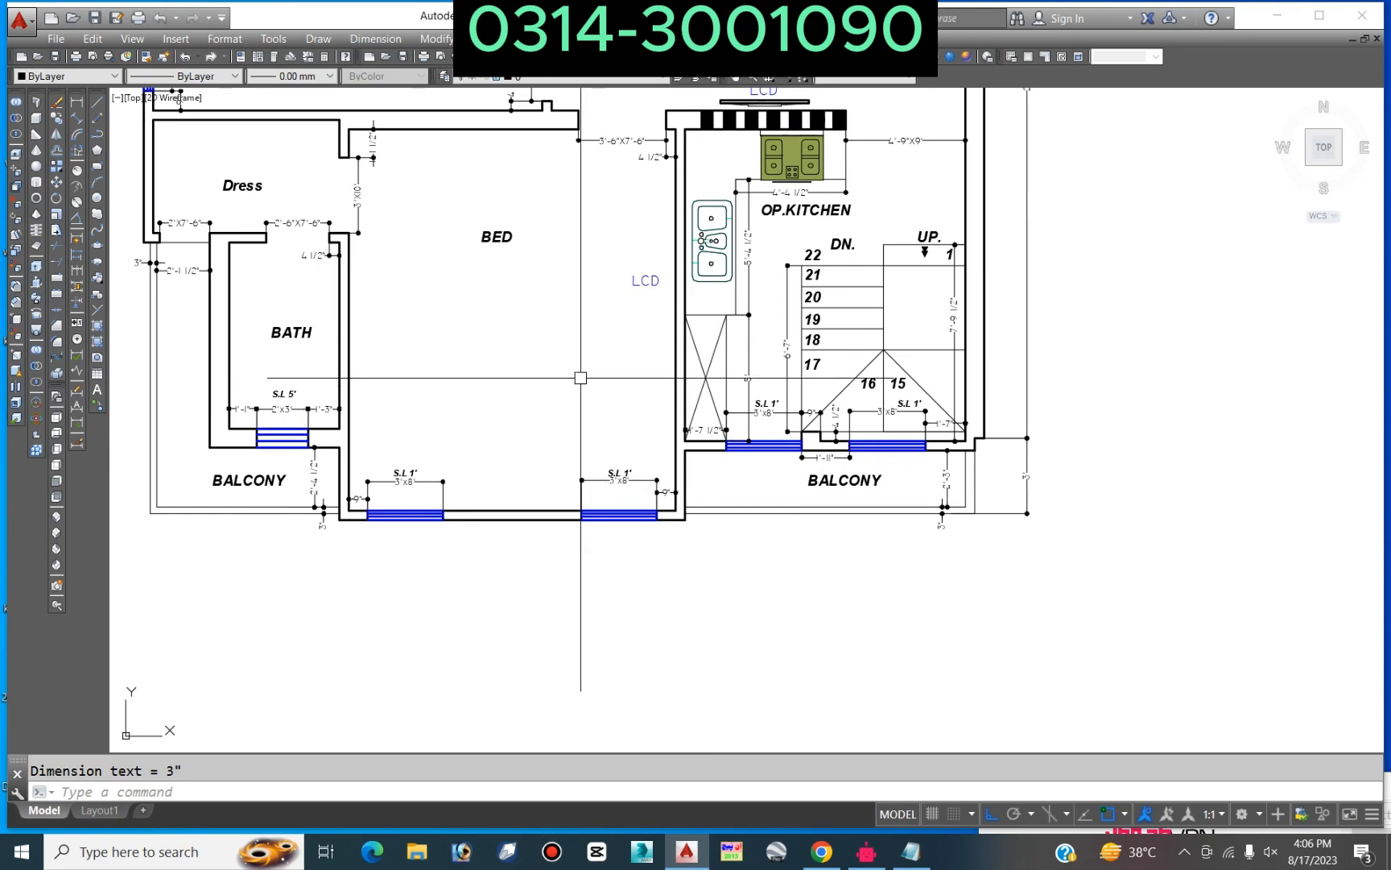
# Step: Move the label of the BED next to the open kitchen slightly to the right and down
pyautogui.click(495, 241)
pyautogui.click(491, 302)
pyautogui.click(519, 314)
pyautogui.click(527, 244)
pyautogui.click(531, 292)
pyautogui.click(531, 300)
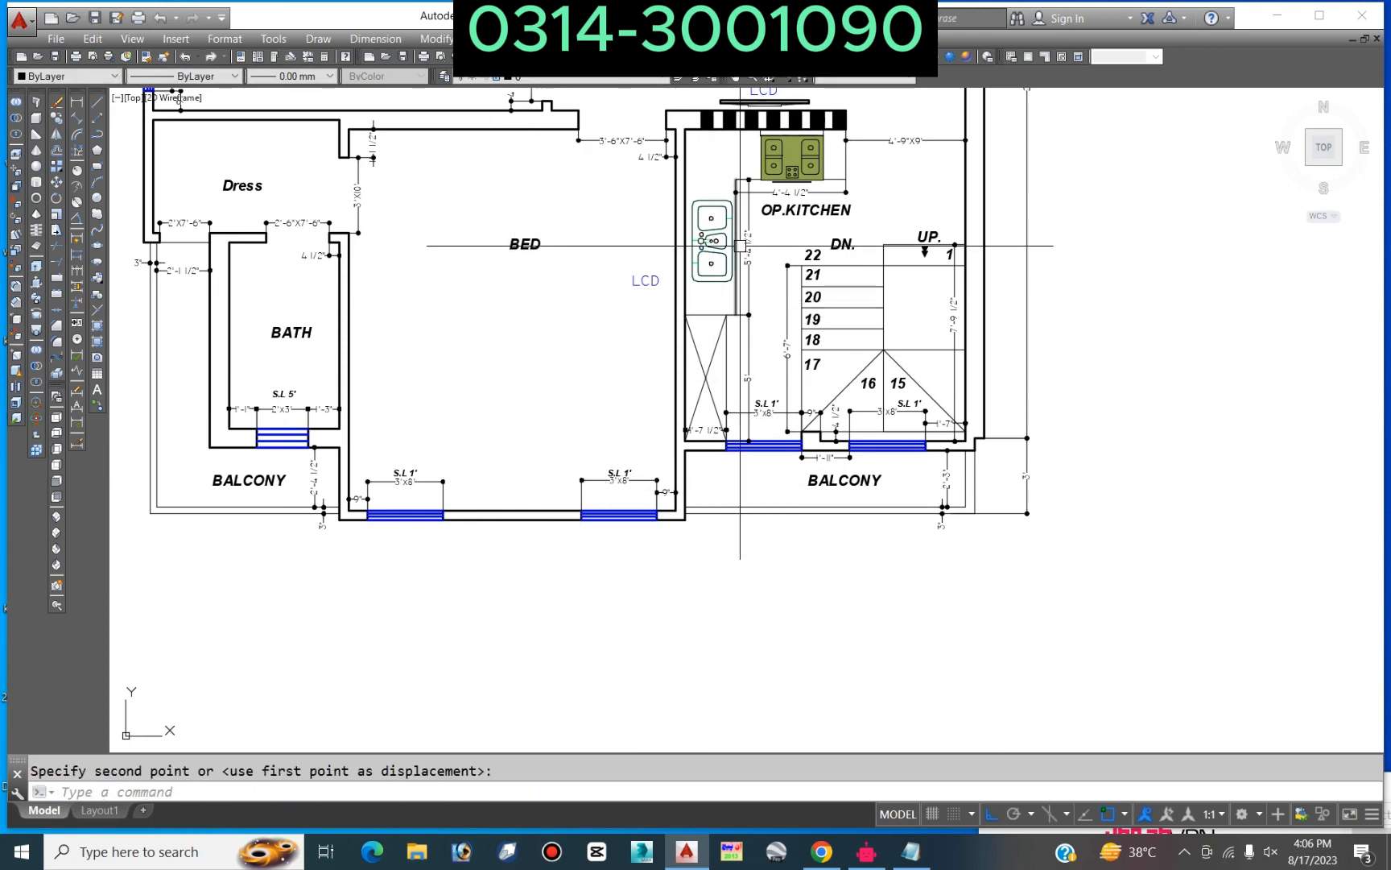
# Step: Delete the sink and stove symbols from the open kitchen
pyautogui.scroll(2, 731, 233)
pyautogui.click(727, 232)
pyautogui.press('Delete')
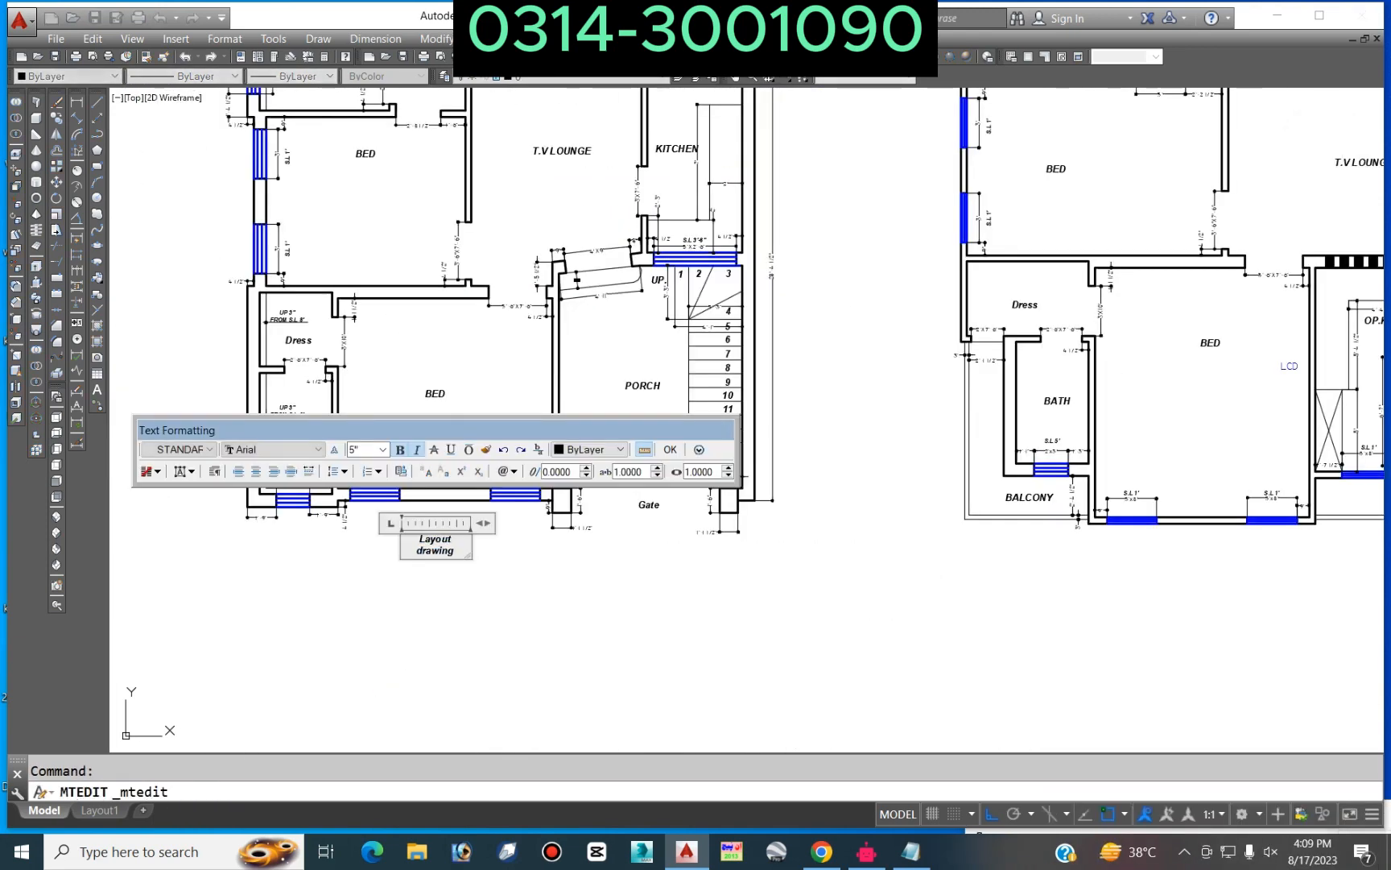
# Step: Change the Layout drawing text below the ground floor plan to GROUND FLOOR WORKING PLAN, widening its text box to fit one line
pyautogui.scroll(5, 438, 556)
pyautogui.hotkey('ctrl', 'a')
pyautogui.write('GROU')
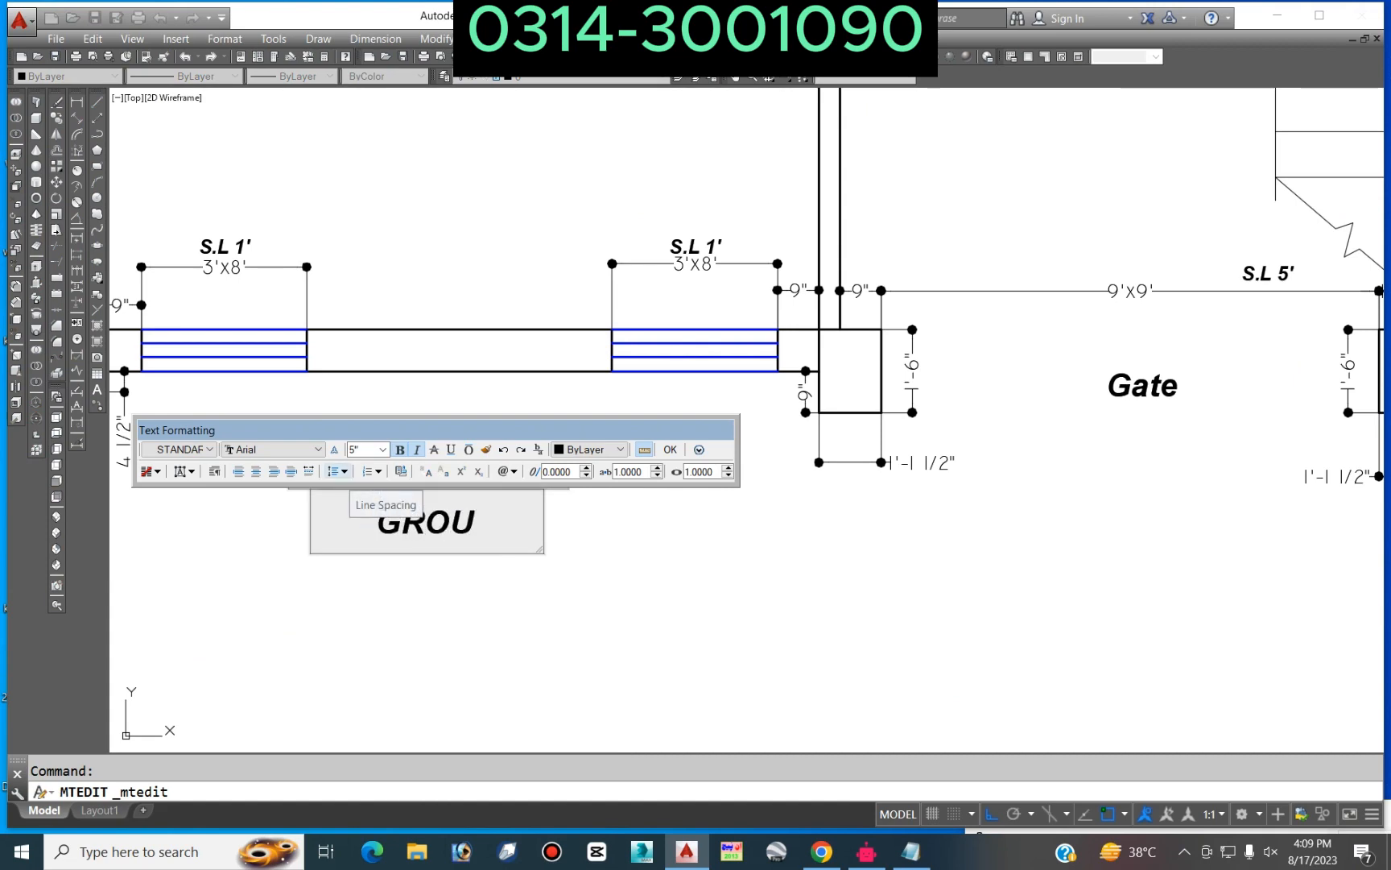
pyautogui.write('ND FLOOR')
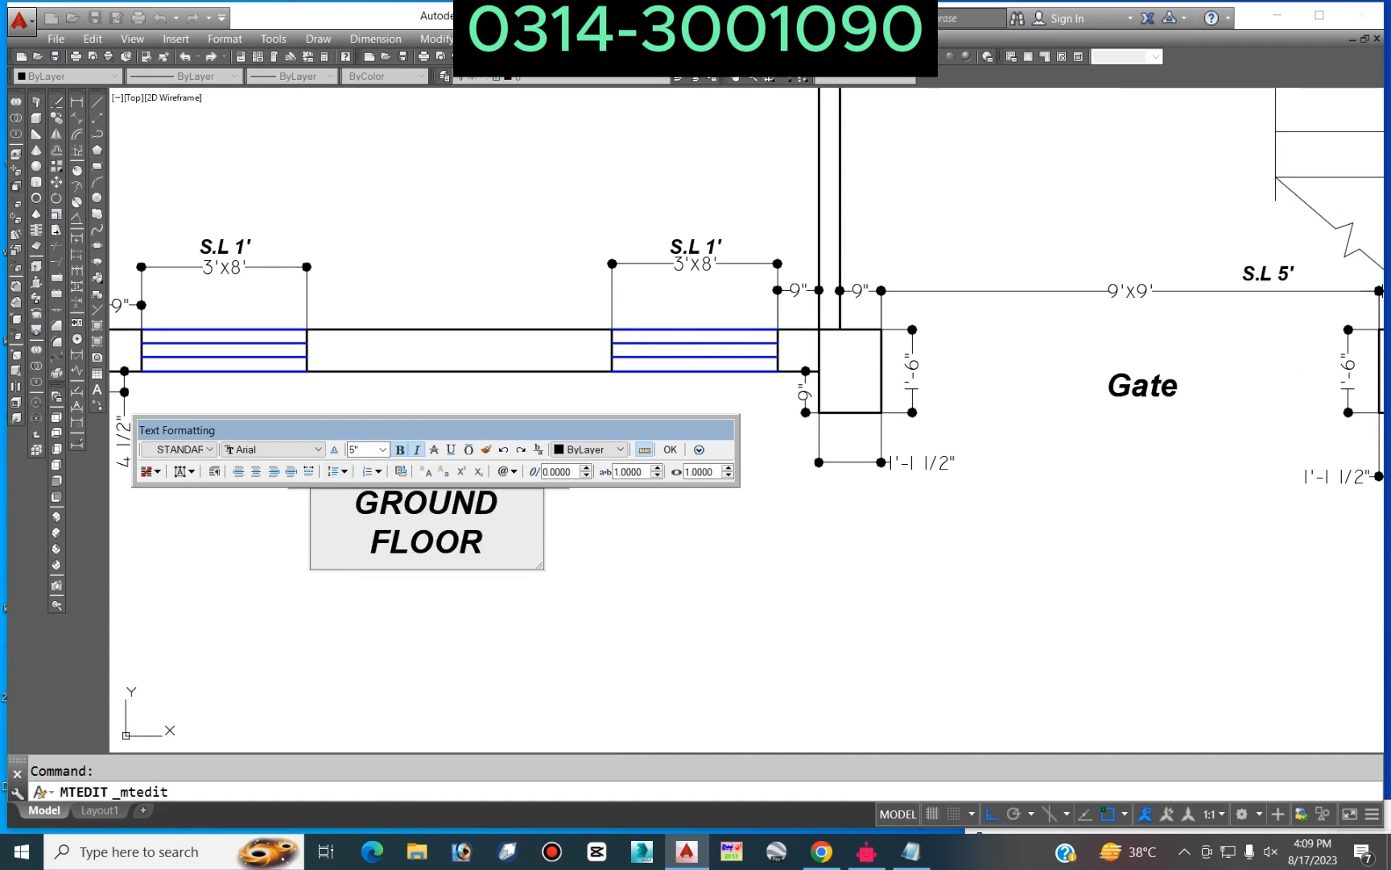
pyautogui.moveTo(541, 565); pyautogui.dragTo(773, 563)
pyautogui.press('Escape')
pyautogui.scroll(-2, 442, 503)
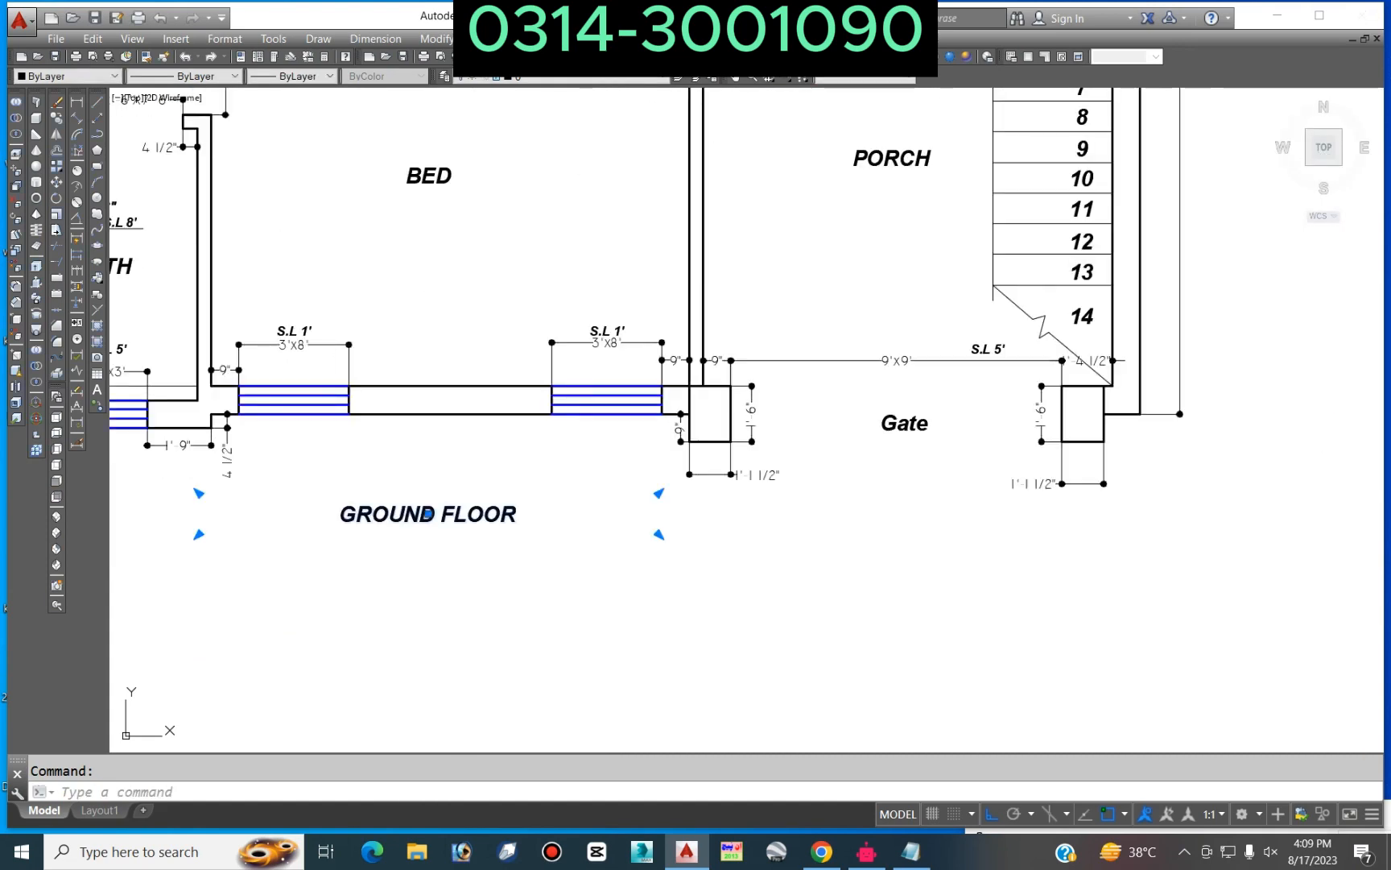
pyautogui.doubleClick(427, 513)
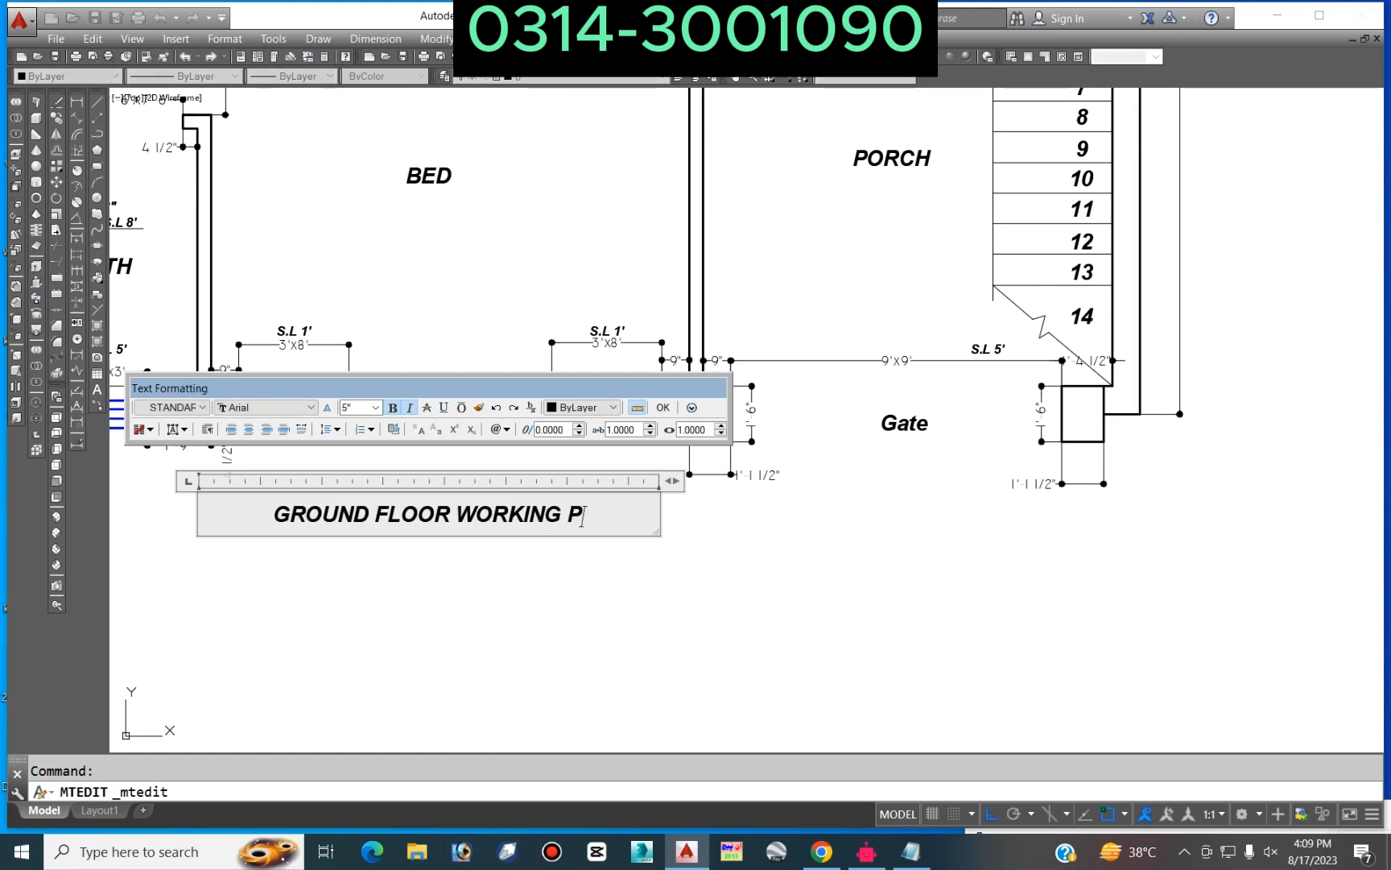
pyautogui.click(513, 637)
# Step: Copy the GROUND FLOOR WORKING PLAN title straight across to below the first floor plan
pyautogui.scroll(-2, 568, 656)
pyautogui.moveTo(568, 656); pyautogui.dragTo(410, 570, button='middle')
pyautogui.write('co')
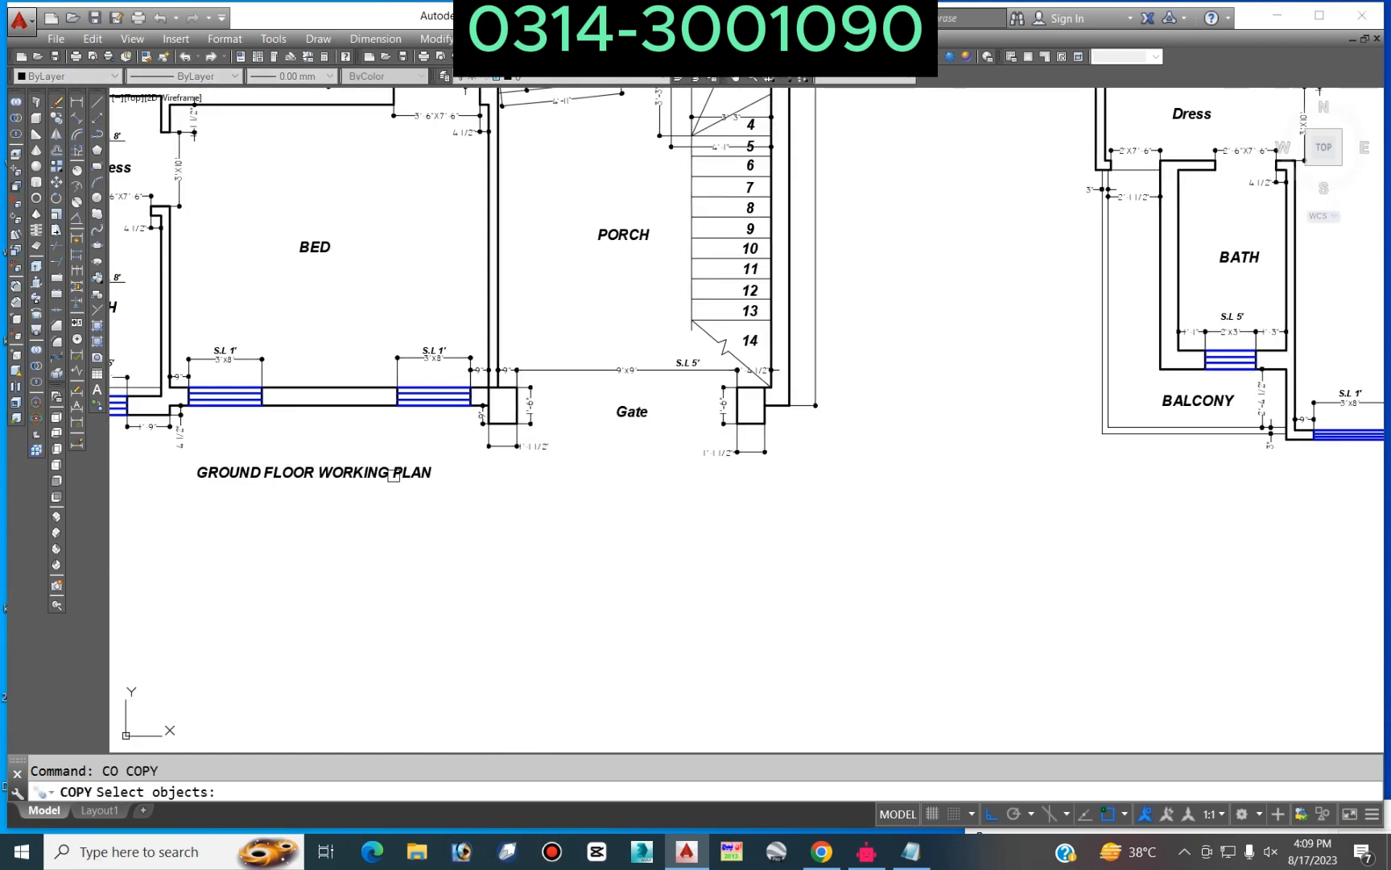
pyautogui.click(388, 476)
pyautogui.scroll(-6, 387, 480)
pyautogui.press('space')
pyautogui.click(352, 562)
pyautogui.click(700, 570)
pyautogui.press('space')
# Step: Change GROUND to FIRST in the copied title so it reads FIRST FLOOR WORKING PLAN
pyautogui.scroll(4, 726, 496)
pyautogui.doubleClick(676, 458)
pyautogui.scroll(6, 672, 458)
pyautogui.moveTo(632, 455); pyautogui.dragTo(489, 453)
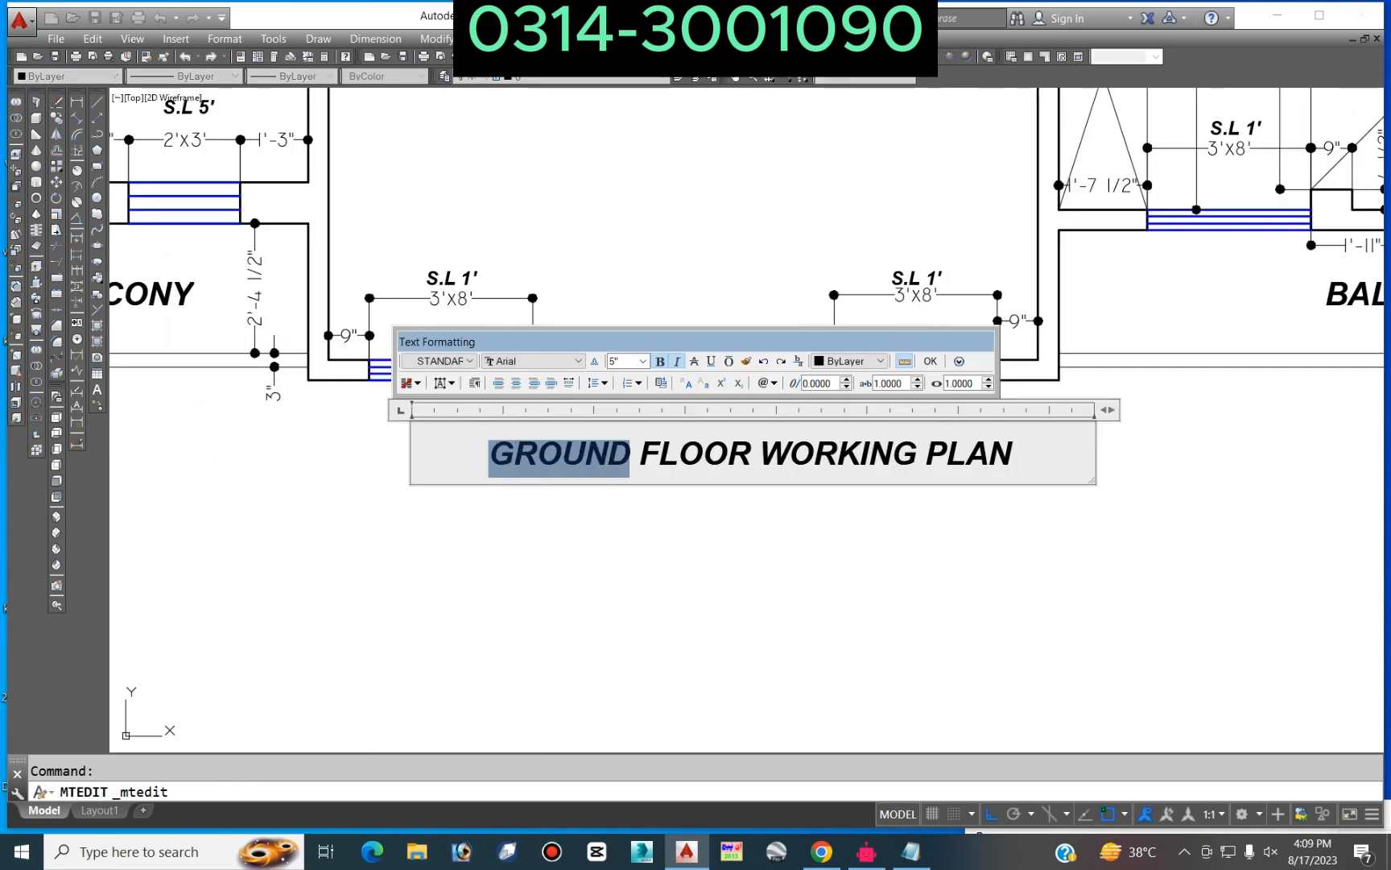
pyautogui.click(166, 449)
pyautogui.doubleClick(678, 452)
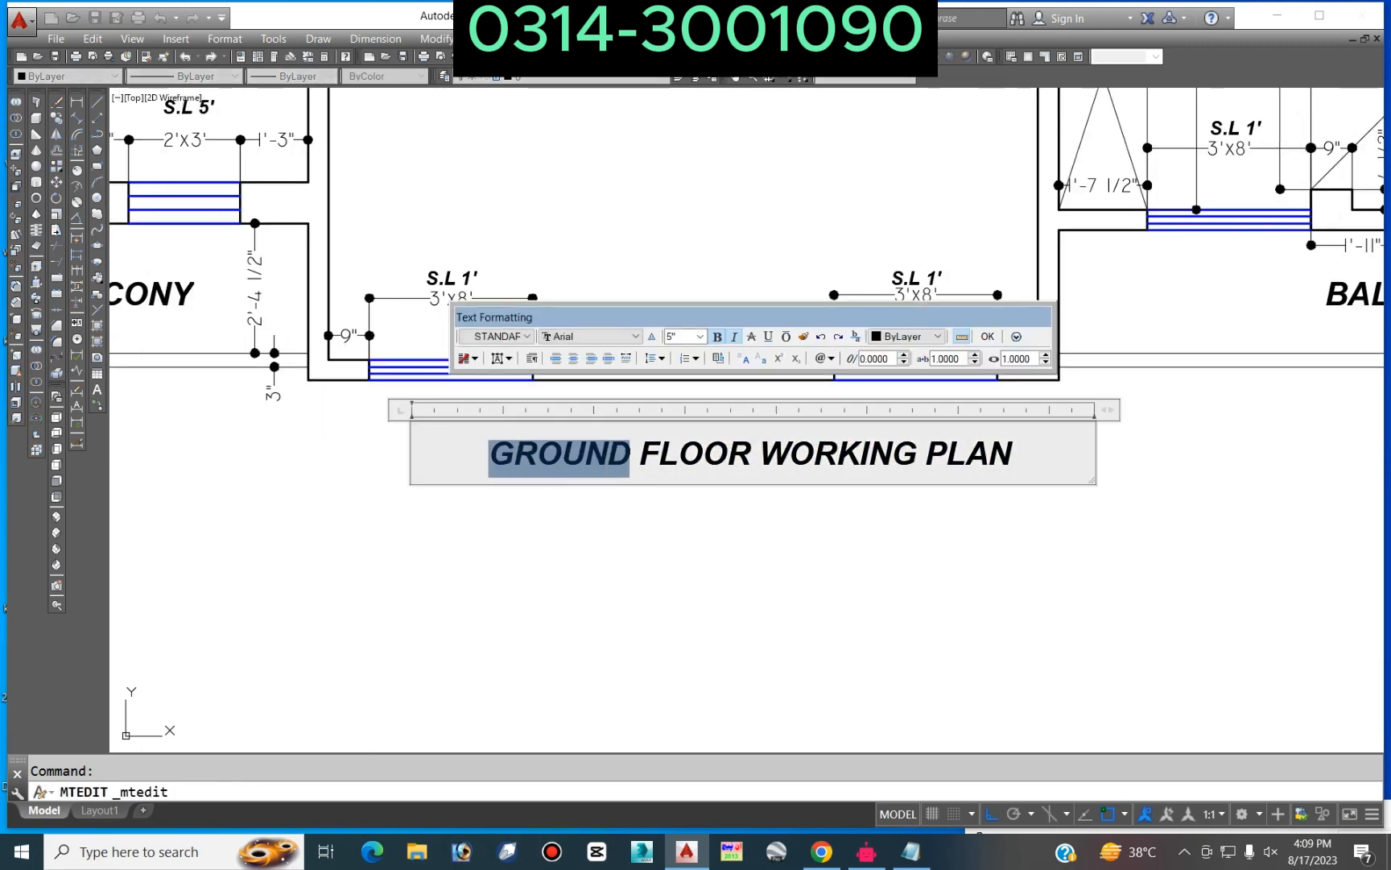
pyautogui.write('FIRST')
pyautogui.click(159, 332)
pyautogui.scroll(-4, 158, 332)
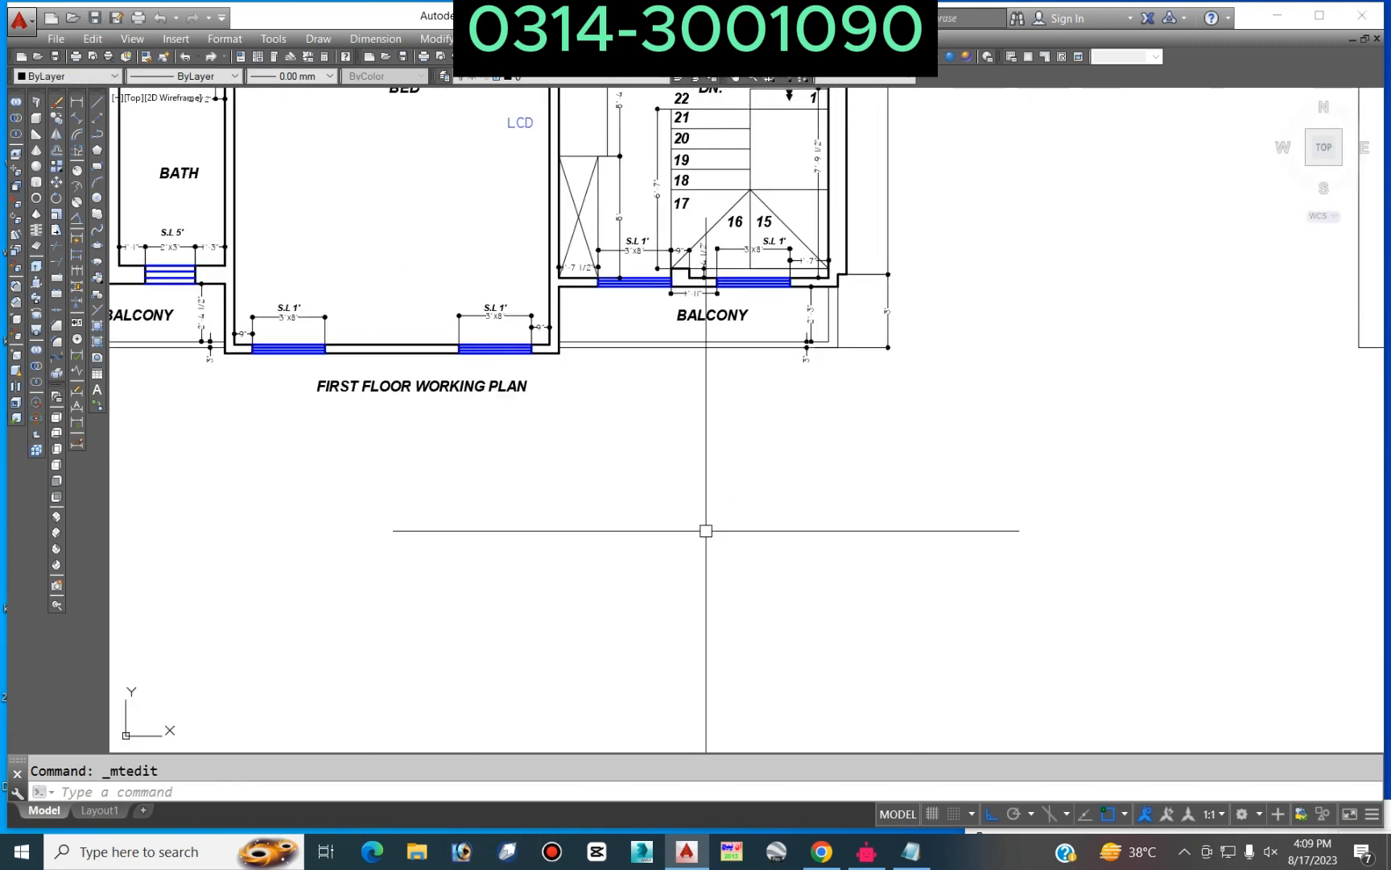
# Step: Copy the FIRST FLOOR WORKING PLAN title straight across to below the plan with the MUMMTY AREA
pyautogui.press('space')
pyautogui.click(424, 399)
pyautogui.click(401, 369)
pyautogui.press('space')
pyautogui.click(379, 481)
pyautogui.scroll(-4, 384, 481)
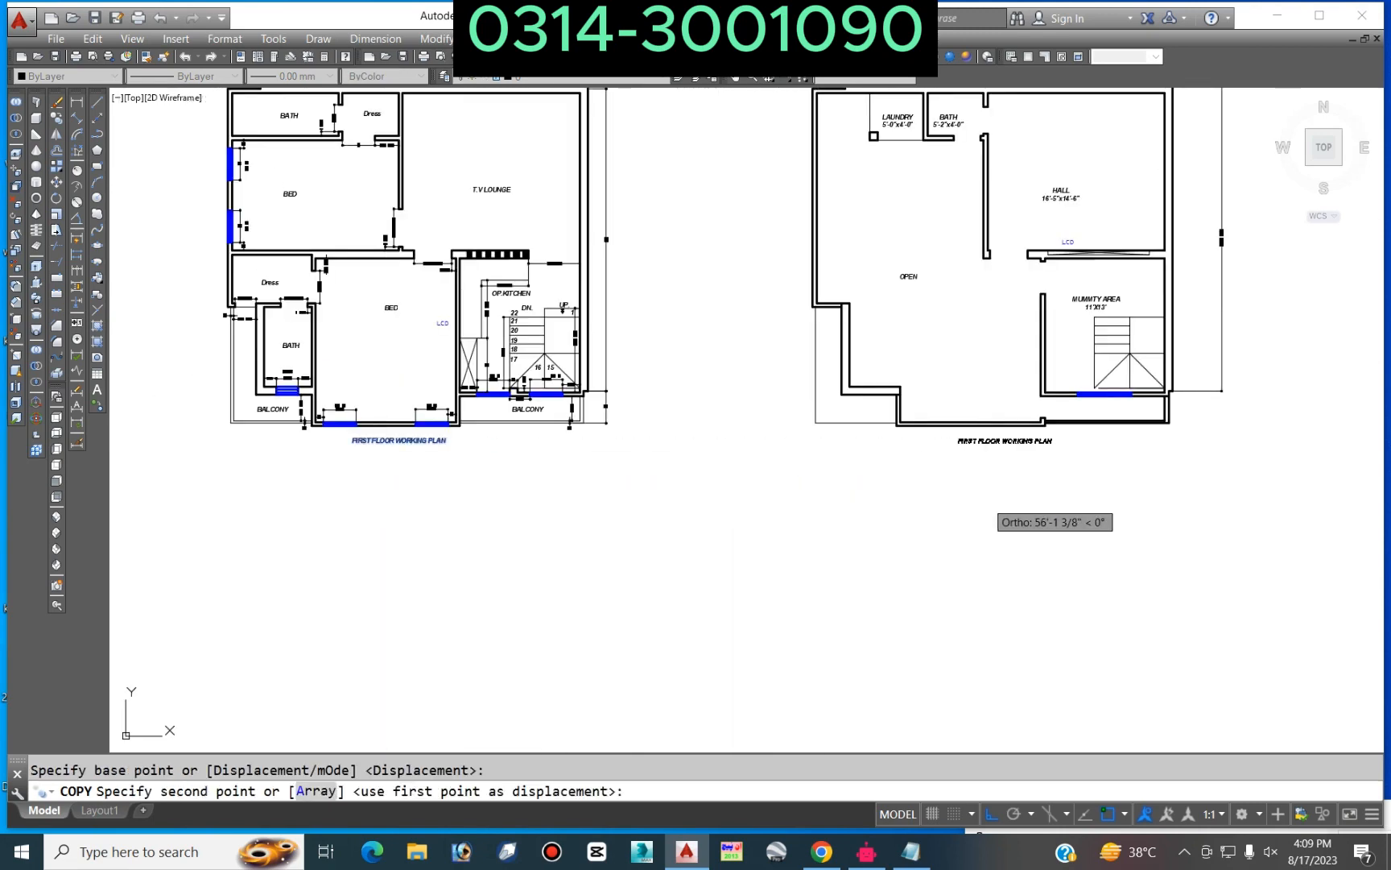
pyautogui.click(983, 492)
pyautogui.press('space')
# Step: Change FIRST to 2ND in the copied title so it reads 2ND FLOOR WORKING PLAN
pyautogui.doubleClick(952, 451)
pyautogui.doubleClick(539, 435)
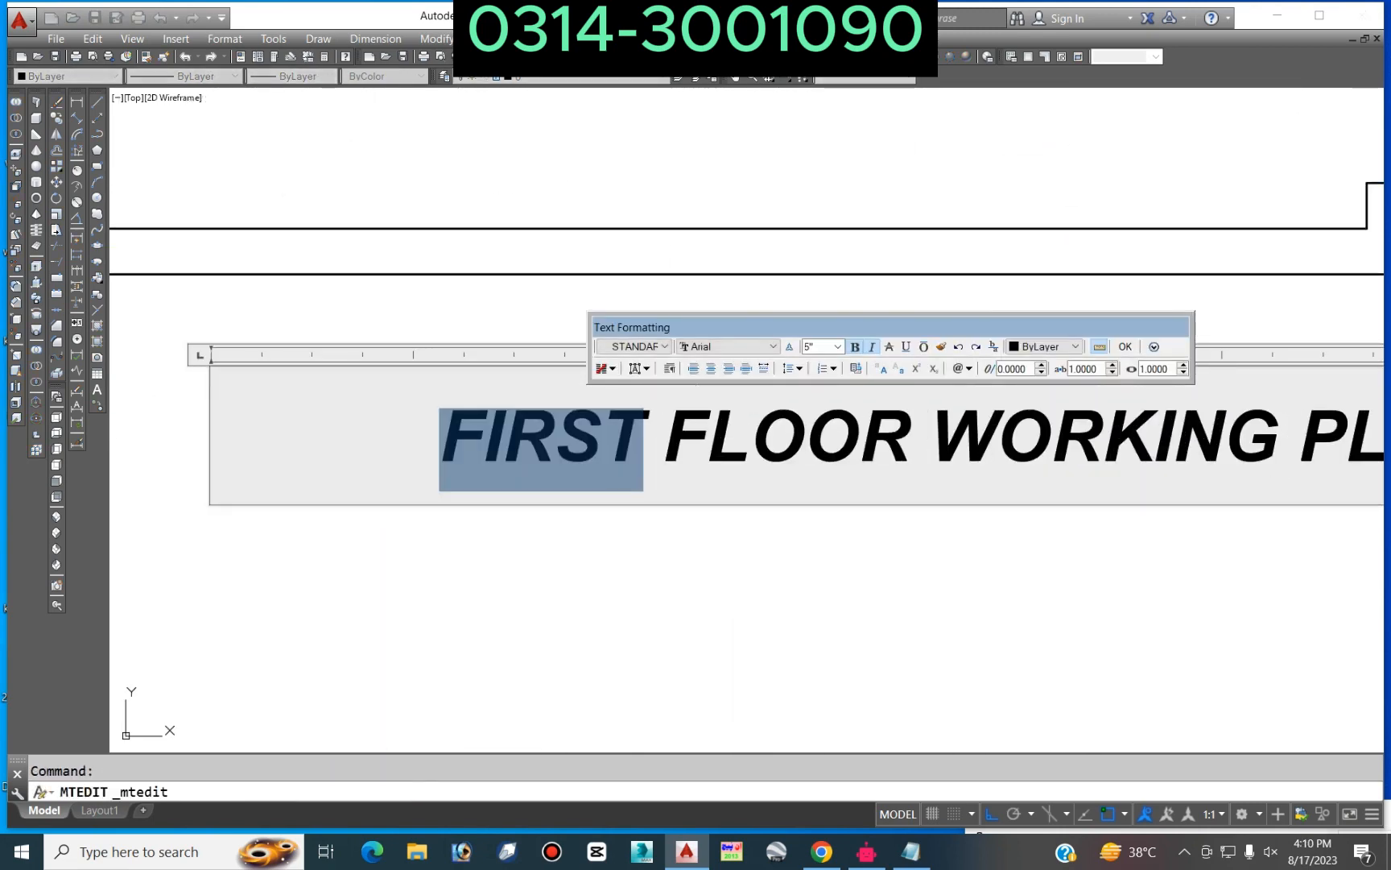
pyautogui.write('2ND')
pyautogui.click(559, 496)
pyautogui.press('Escape')
pyautogui.scroll(-5, 830, 379)
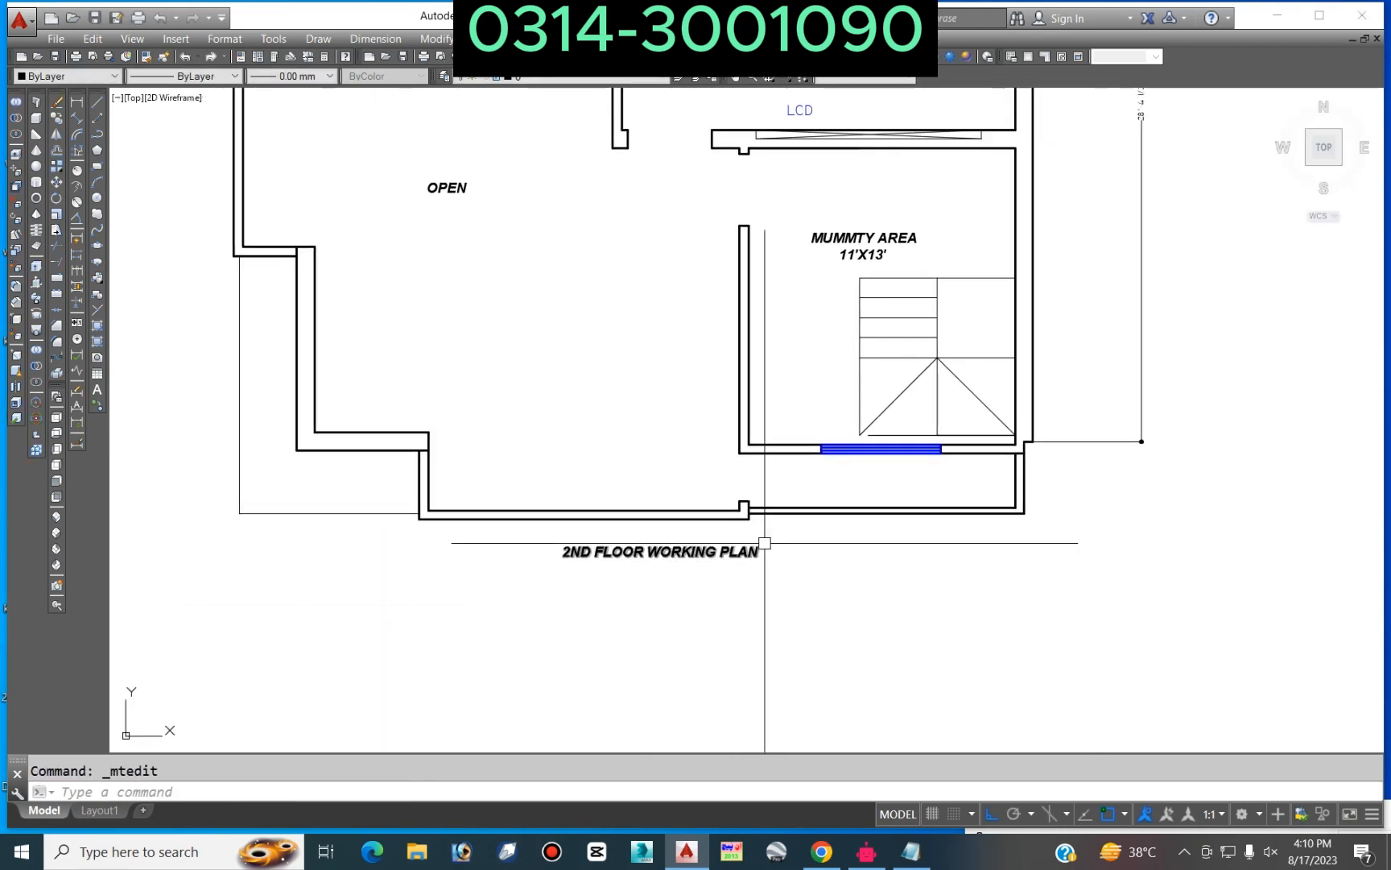
# Step: Delete the LCD label and the crossed rectangular unit at the wall between the HALL and the MUMMTY AREA
pyautogui.scroll(4, 705, 338)
pyautogui.click(589, 314)
pyautogui.scroll(-2, 858, 284)
pyautogui.click(1069, 234)
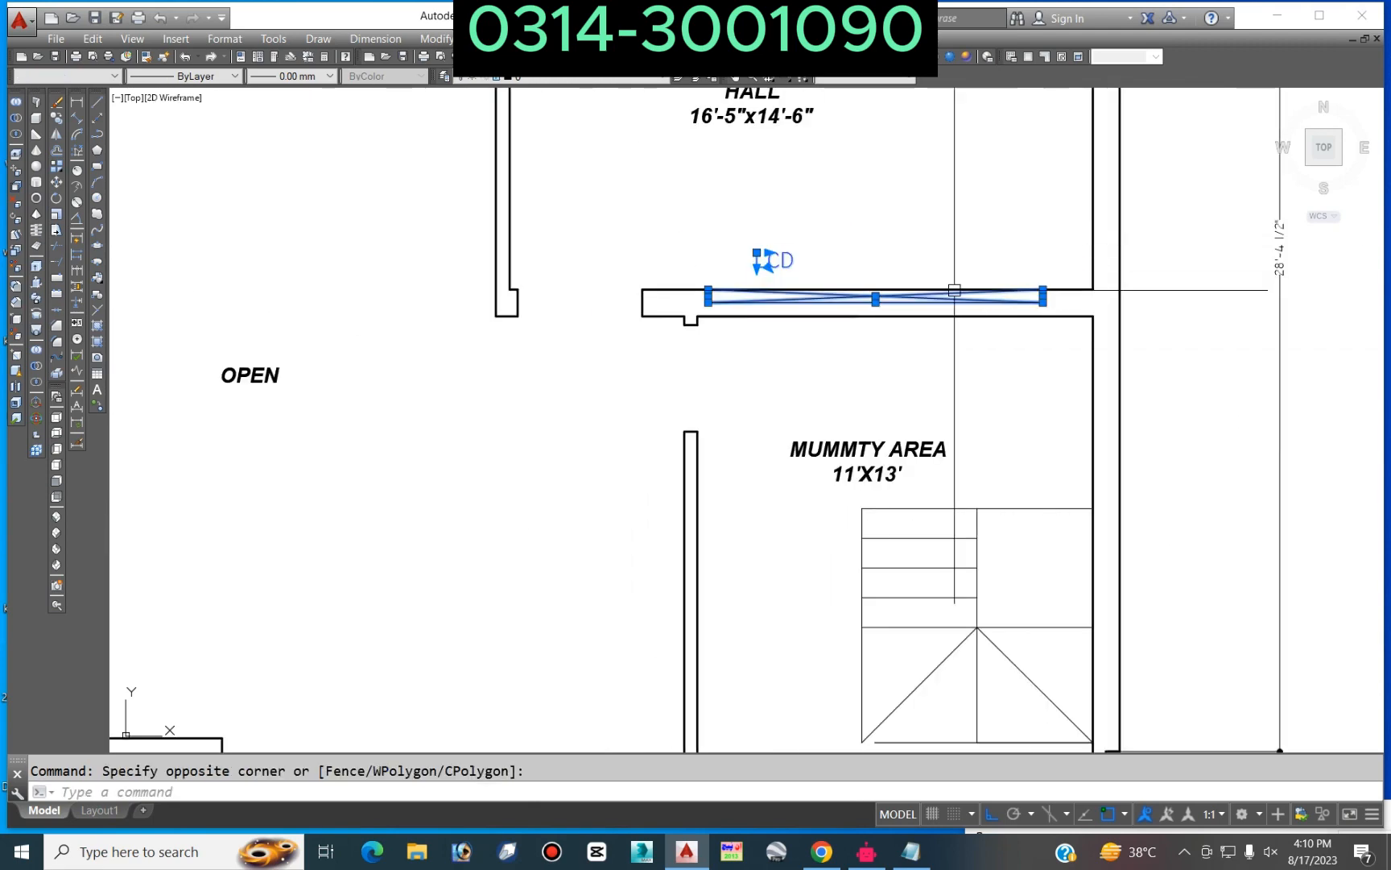
pyautogui.press('Delete')
pyautogui.scroll(-6, 738, 356)
pyautogui.press('Escape')
pyautogui.moveTo(705, 379); pyautogui.dragTo(880, 361, button='middle')
pyautogui.click(963, 299)
pyautogui.click(902, 345)
pyautogui.press('Delete')
# Step: Copy the first floor's first tread with its UP. label, arrowheads, number 1 and vertical dimension onto the MUMMTY AREA stair
pyautogui.scroll(4, 475, 403)
pyautogui.write('co')
pyautogui.press('Return')
pyautogui.scroll(2, 475, 306)
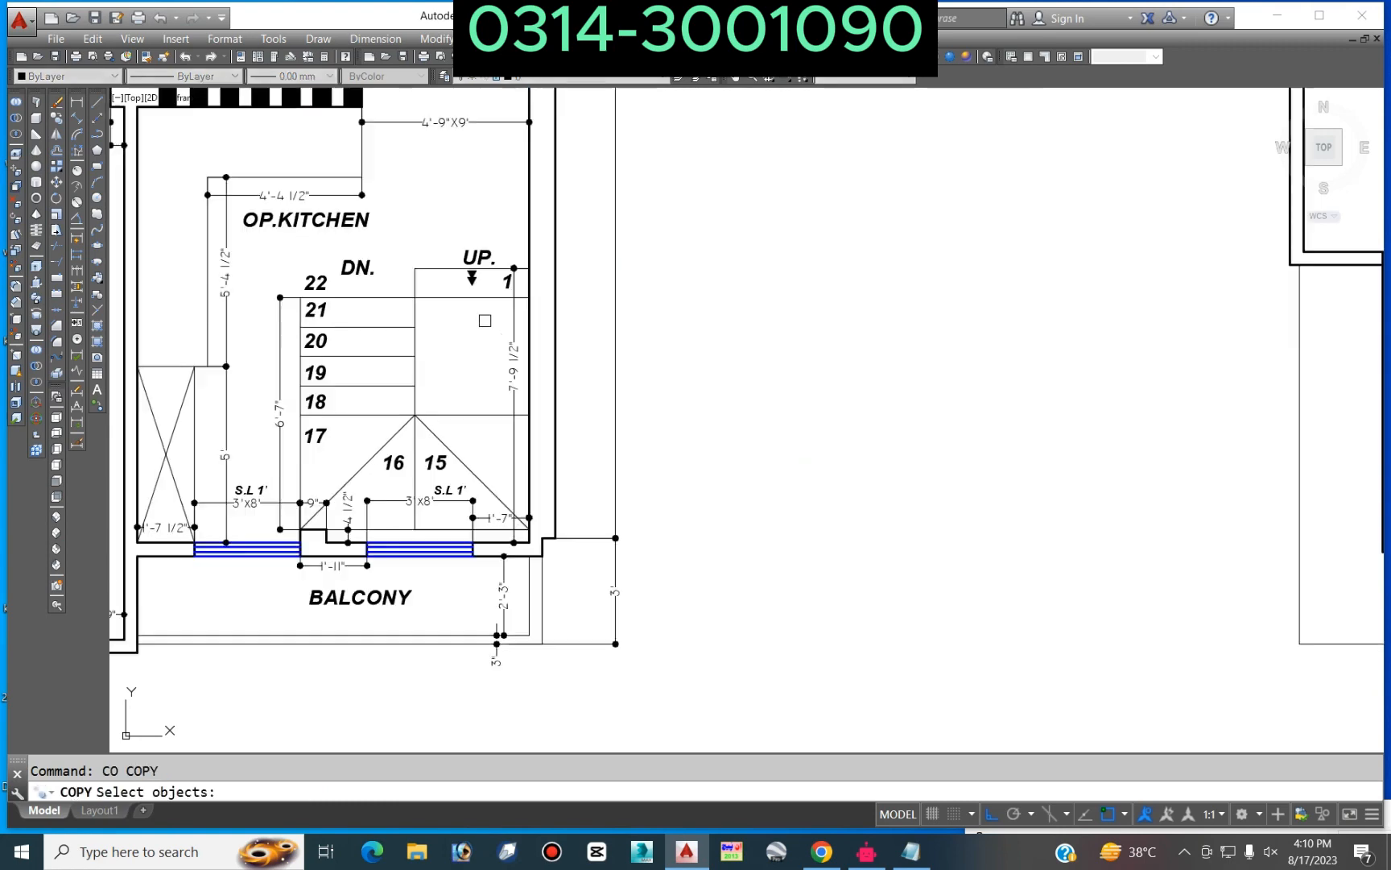
pyautogui.scroll(2, 484, 322)
pyautogui.click(528, 346)
pyautogui.moveTo(427, 303); pyautogui.dragTo(502, 226)
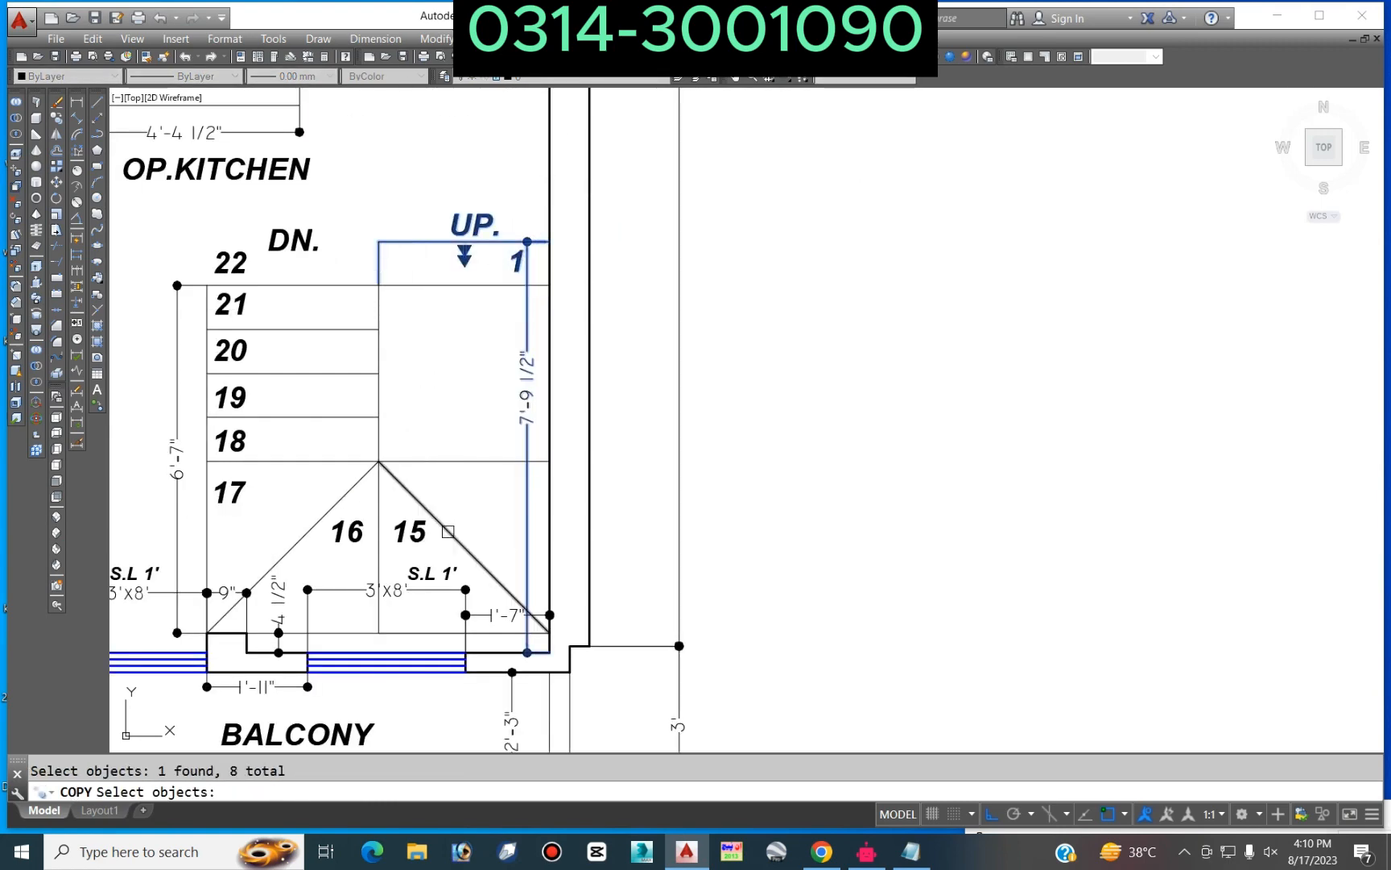
pyautogui.scroll(-5, 519, 538)
pyautogui.press('Return')
pyautogui.click(537, 124)
pyautogui.scroll(-3, 412, 228)
pyautogui.scroll(9, 477, 179)
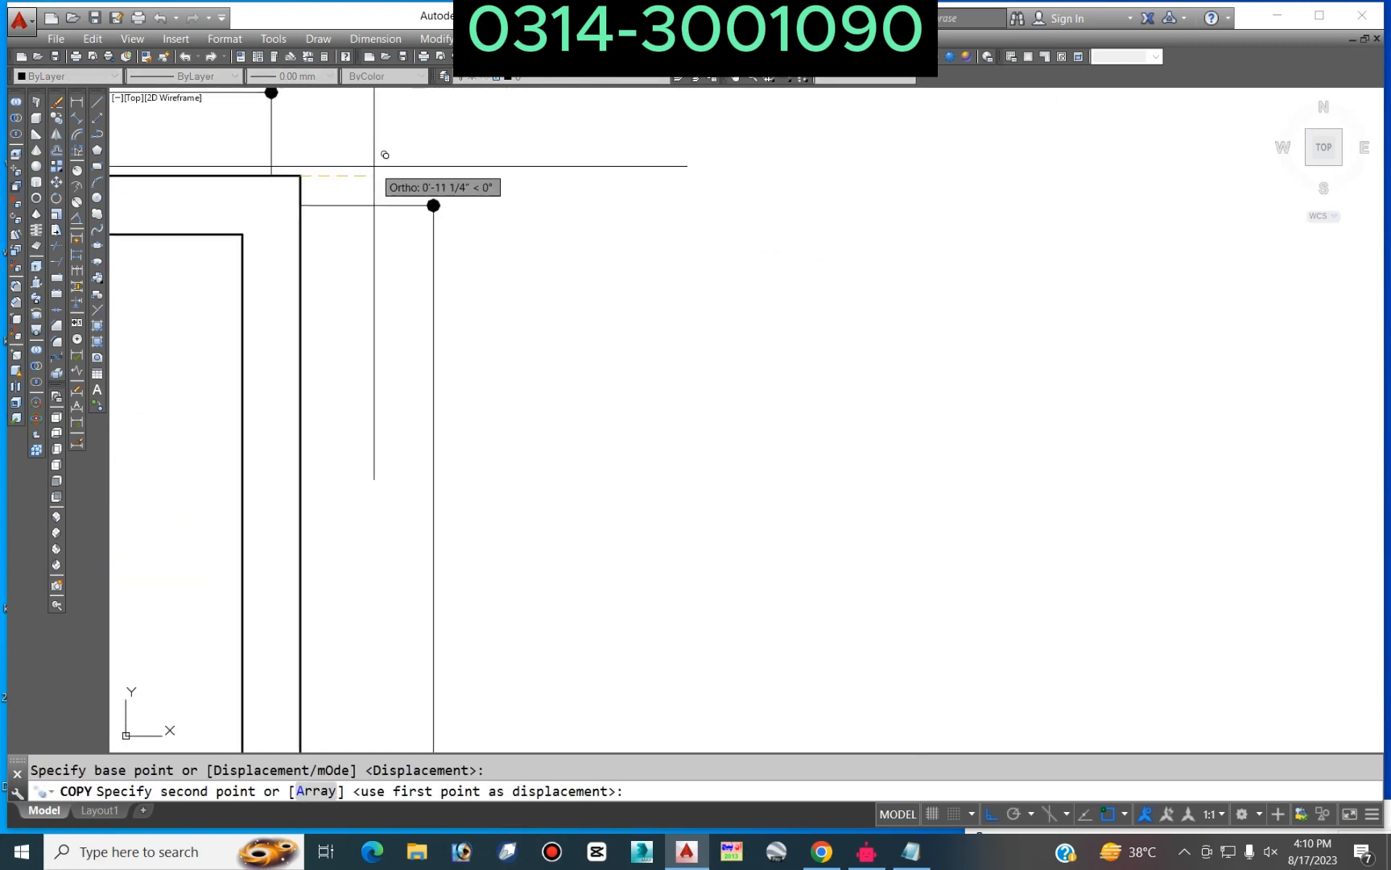
pyautogui.scroll(-5, 374, 167)
pyautogui.scroll(4, 636, 226)
pyautogui.click(628, 175)
pyautogui.press('Return')
pyautogui.scroll(6, 584, 553)
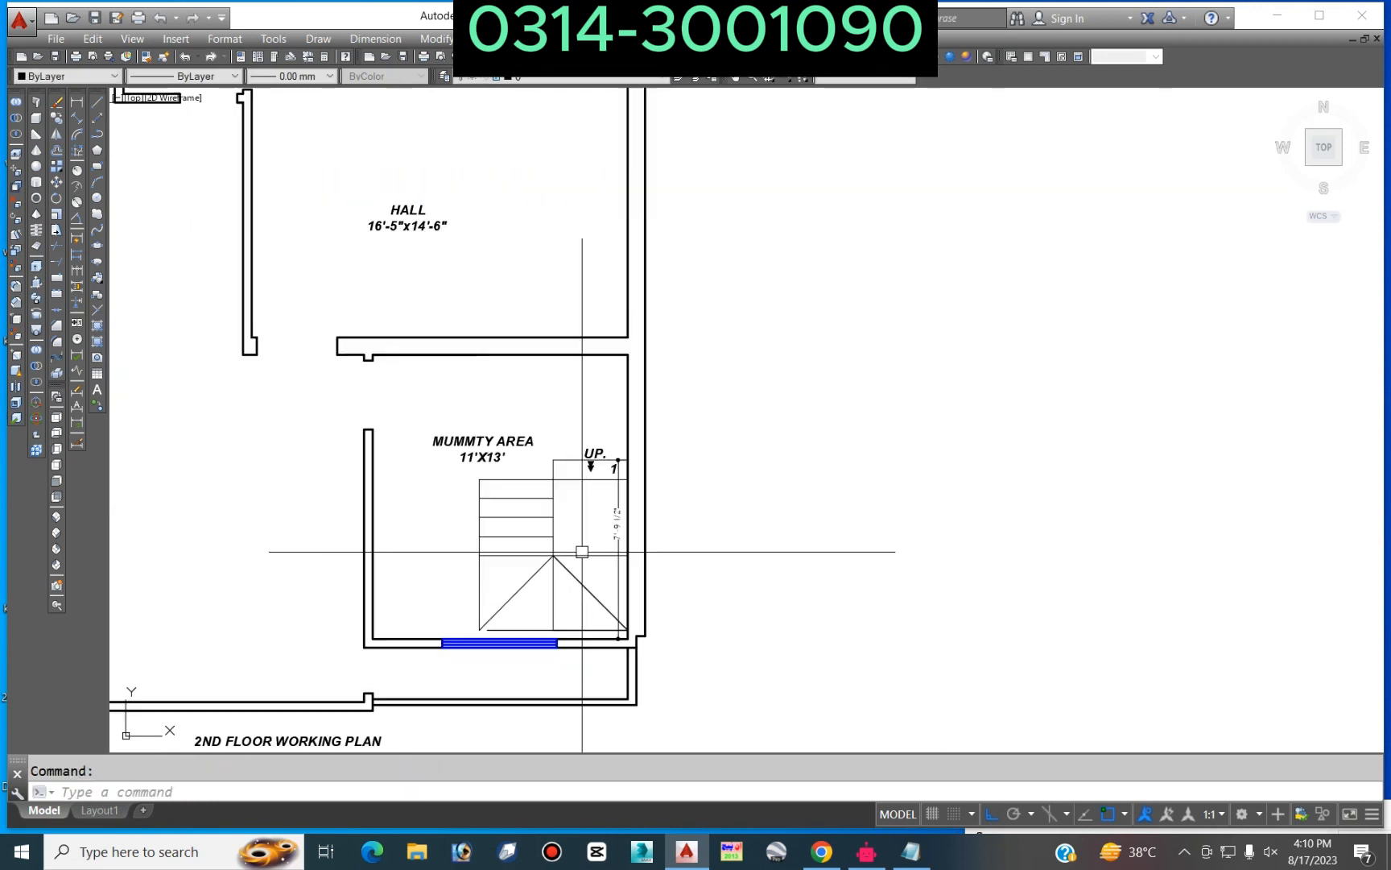
# Step: Offset the tread line below the copied first tread repeatedly by 10 to fill the straight part of the flight
pyautogui.click(573, 621)
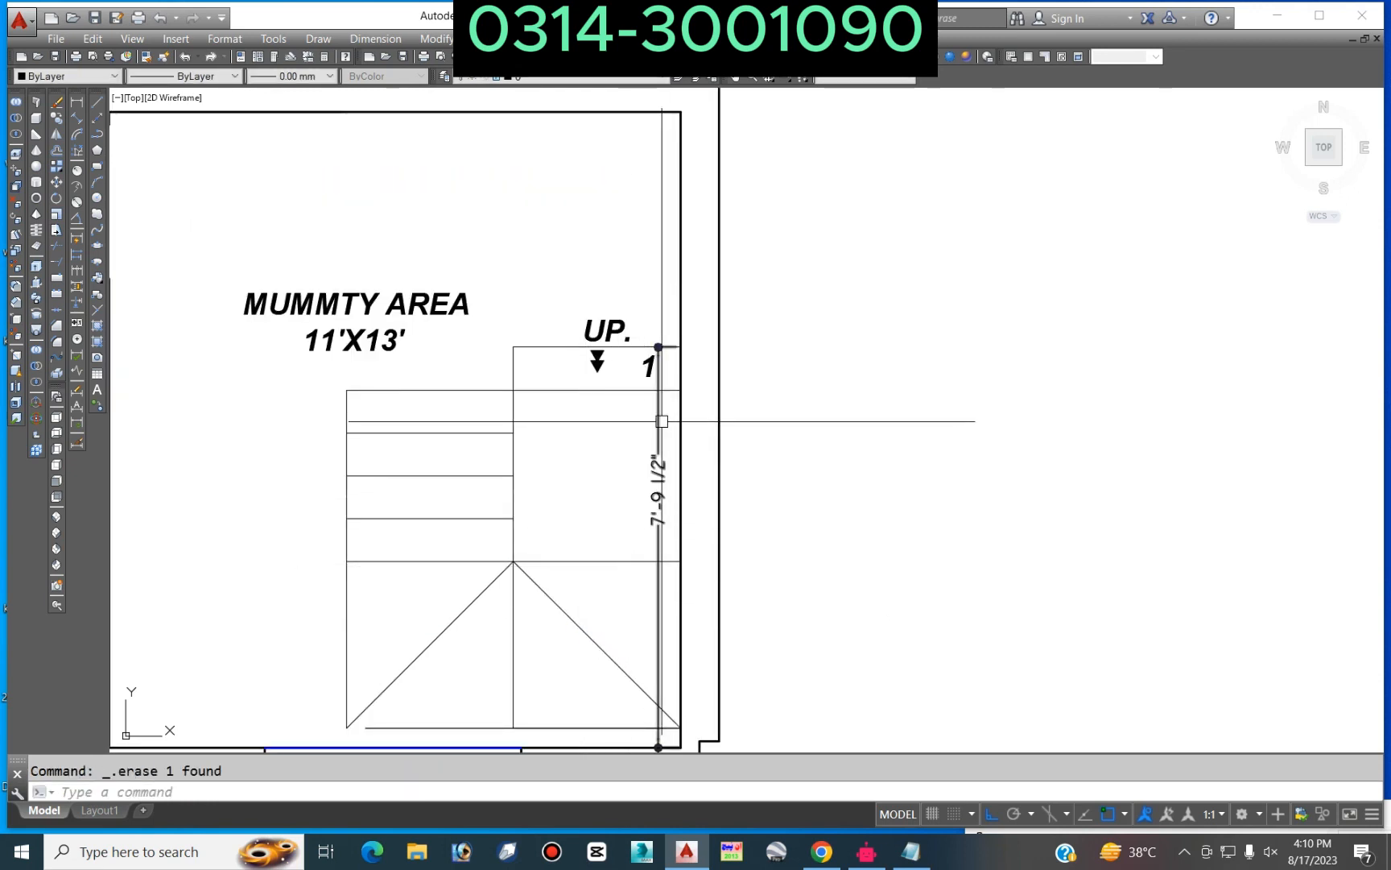
pyautogui.press('Return')
pyautogui.write('10')
pyautogui.press('Return')
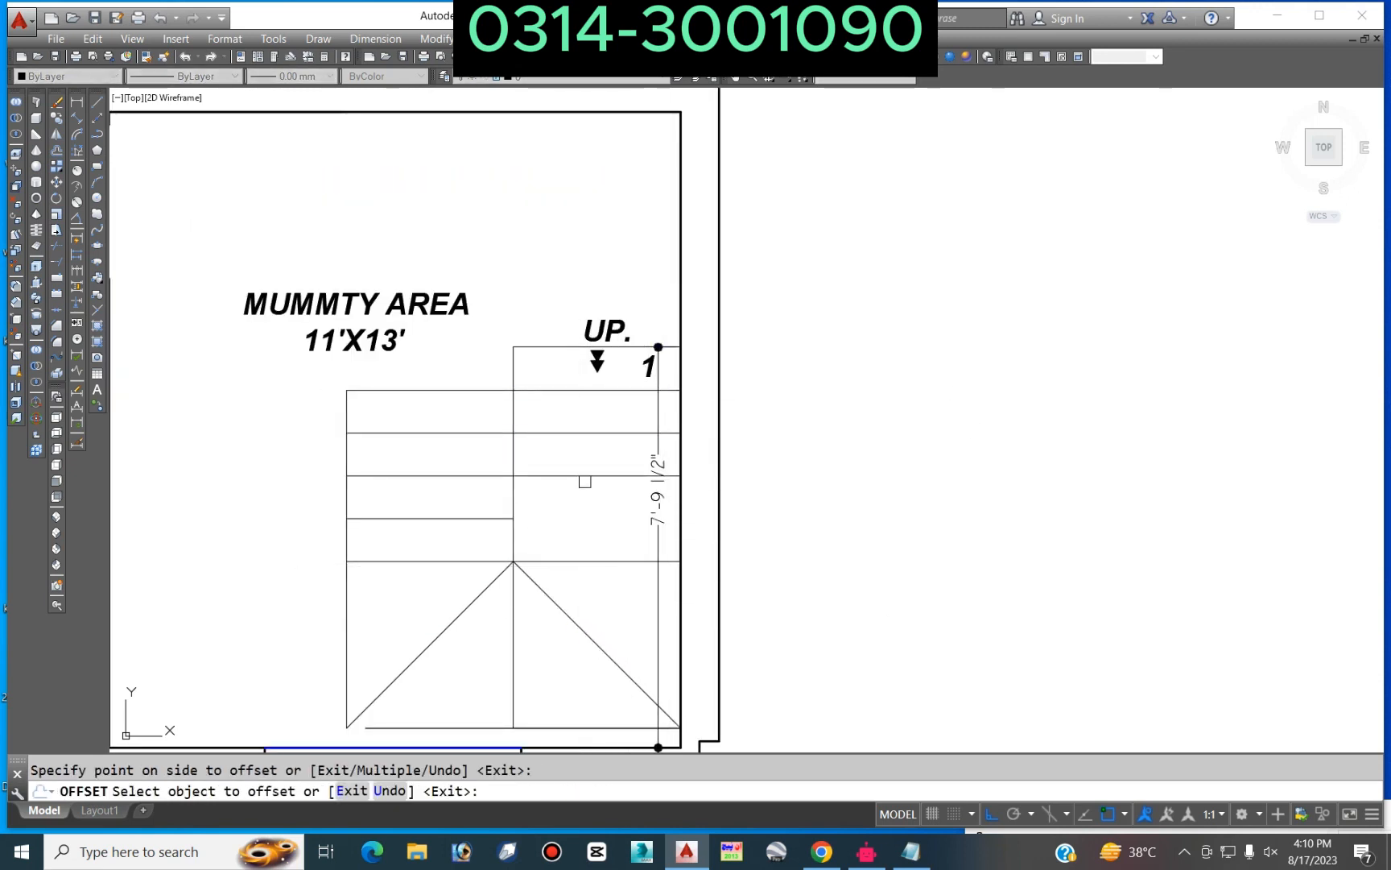
pyautogui.press('Escape')
# Step: Delete the copied UP. label and its arrowheads from the MUMMTY AREA stair
pyautogui.scroll(4, 638, 306)
pyautogui.click(638, 307)
pyautogui.click(558, 357)
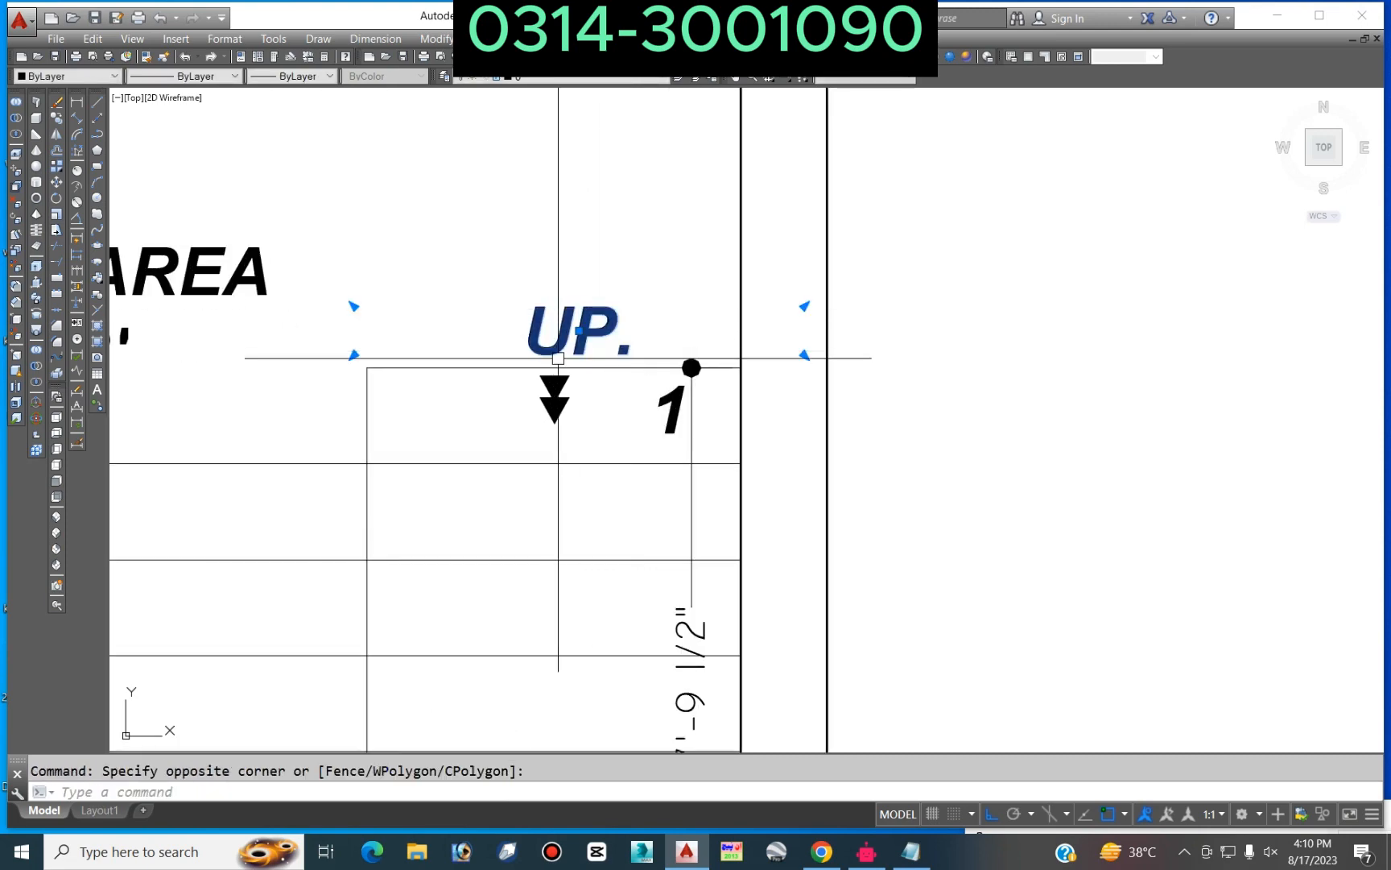
pyautogui.click(507, 441)
pyautogui.click(609, 323)
pyautogui.press('Delete')
# Step: Copy the tread number 1 down onto the four treads below it and onto the adjoining winder
pyautogui.scroll(-2, 647, 404)
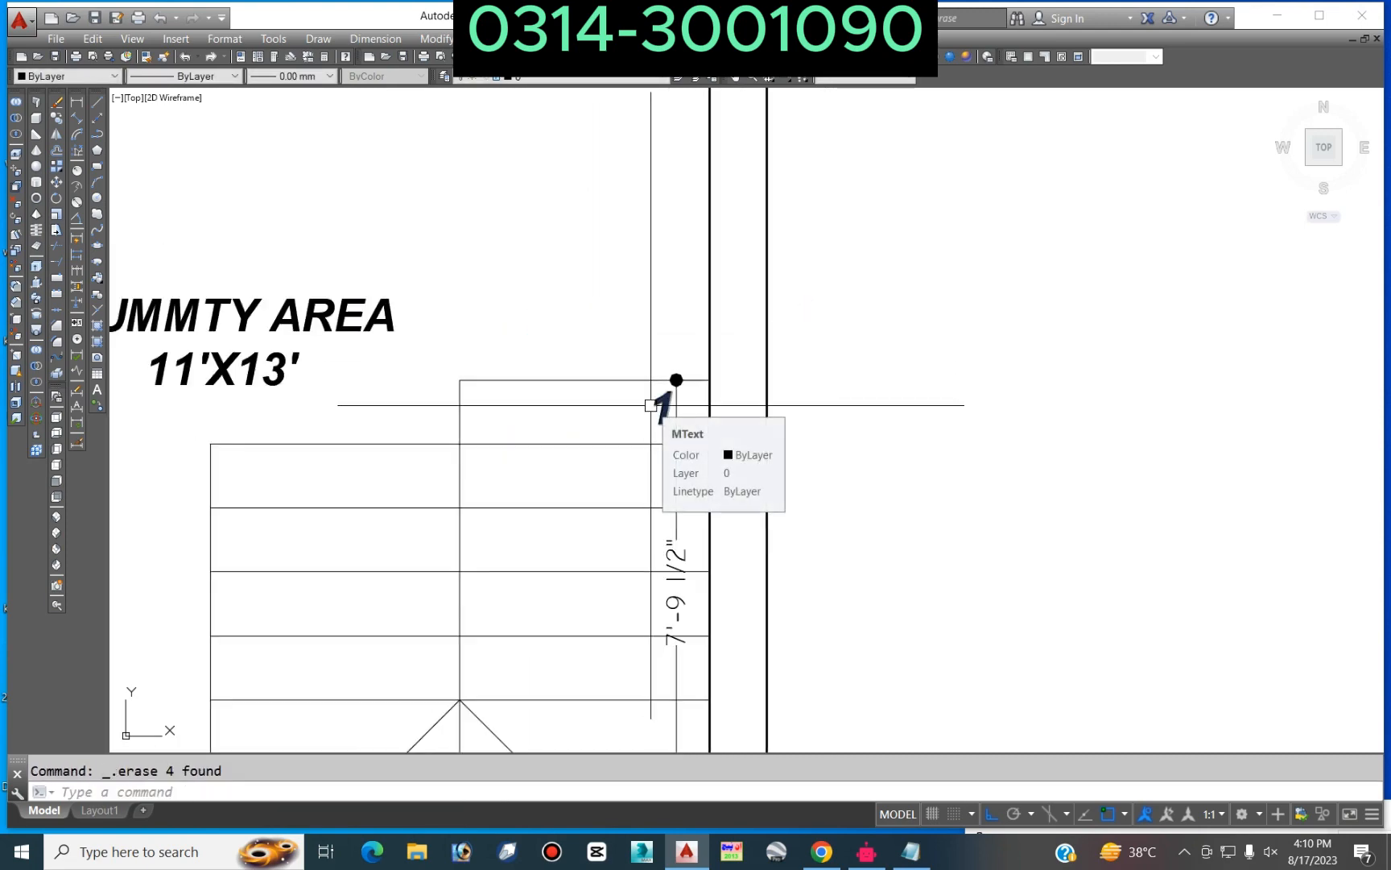
pyautogui.scroll(-3, 673, 410)
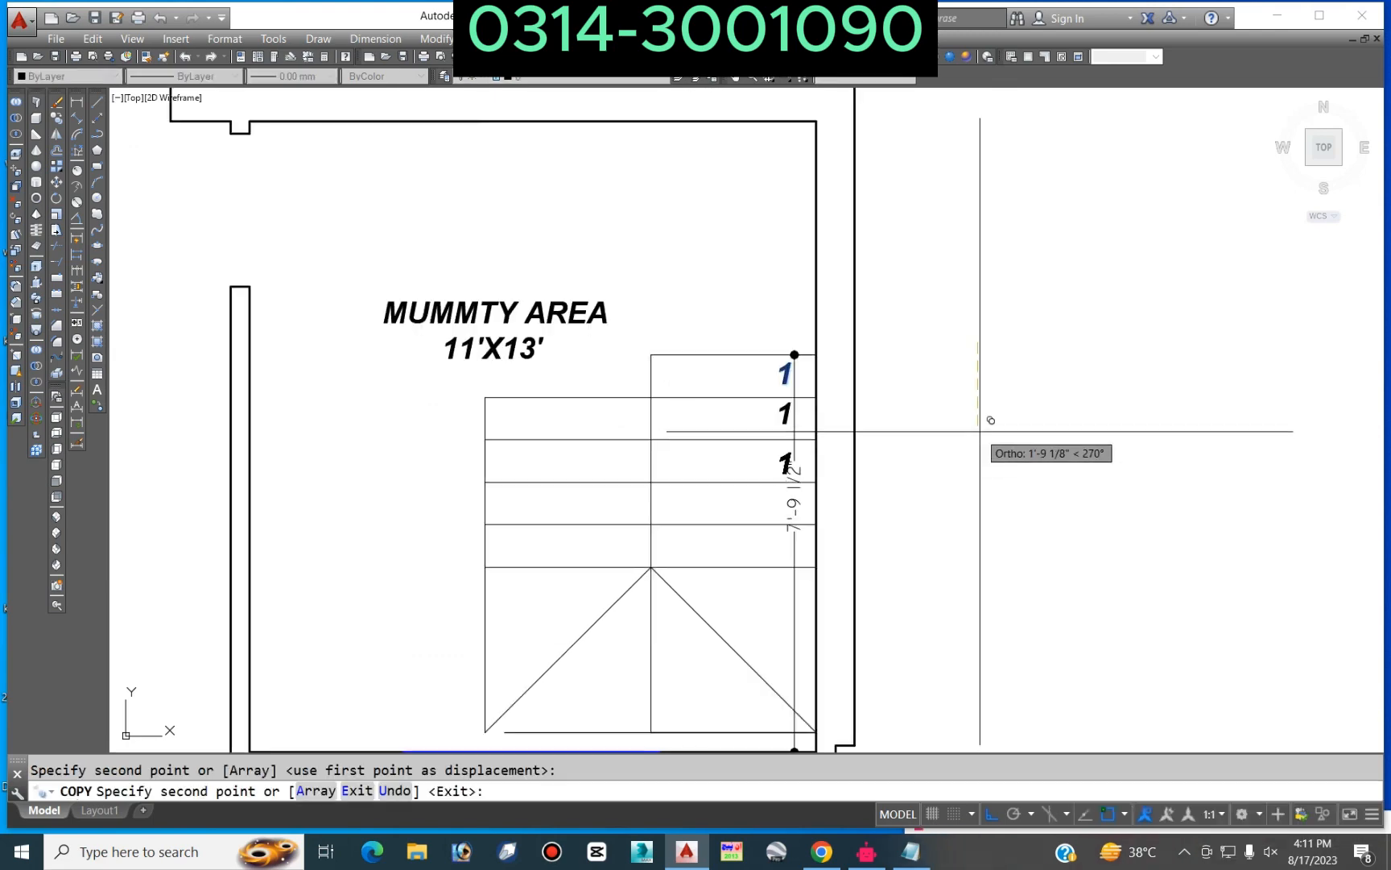
pyautogui.click(987, 416)
pyautogui.click(987, 460)
pyautogui.click(988, 501)
pyautogui.click(977, 626)
pyautogui.press('Escape')
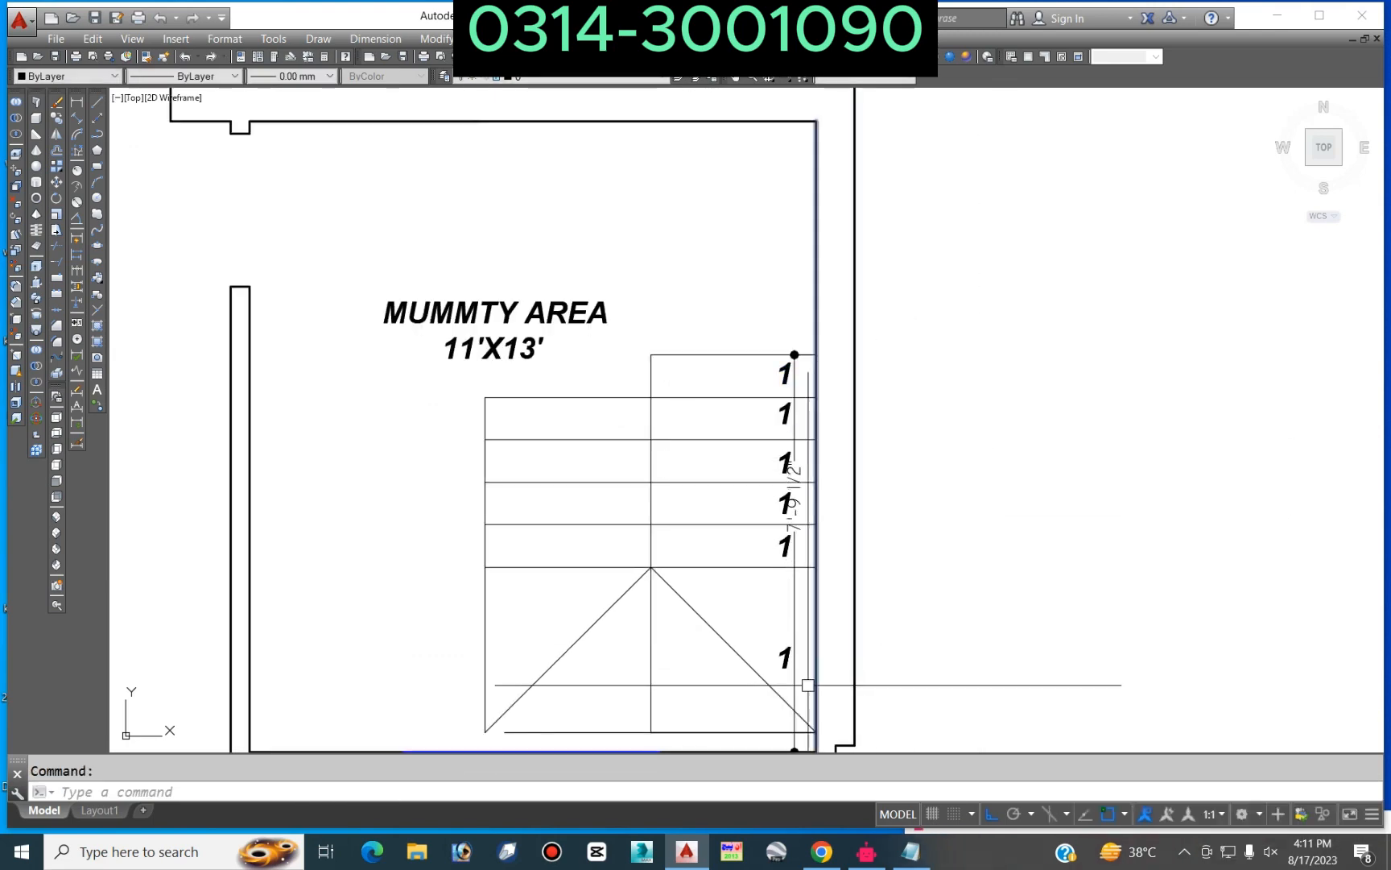
# Step: Renumber the four copied tread labels below the first tread of the MUMMTY AREA stair as 2, 3, 4 and 5
pyautogui.moveTo(757, 703); pyautogui.dragTo(753, 623, button='middle')
pyautogui.click(746, 625)
pyautogui.click(872, 313)
pyautogui.scroll(3, 811, 350)
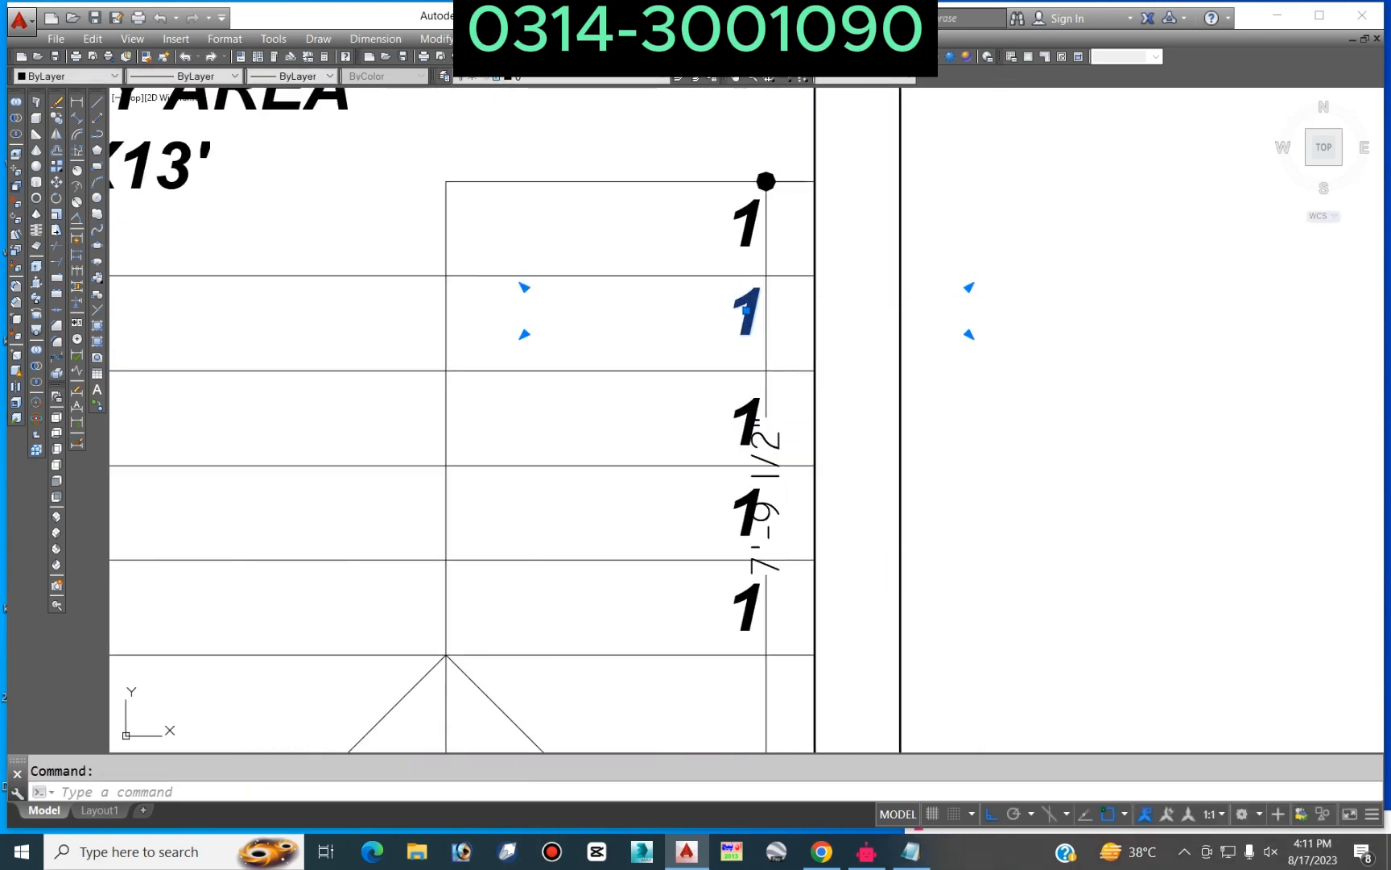
pyautogui.doubleClick(746, 312)
pyautogui.write('2')
pyautogui.click(746, 419)
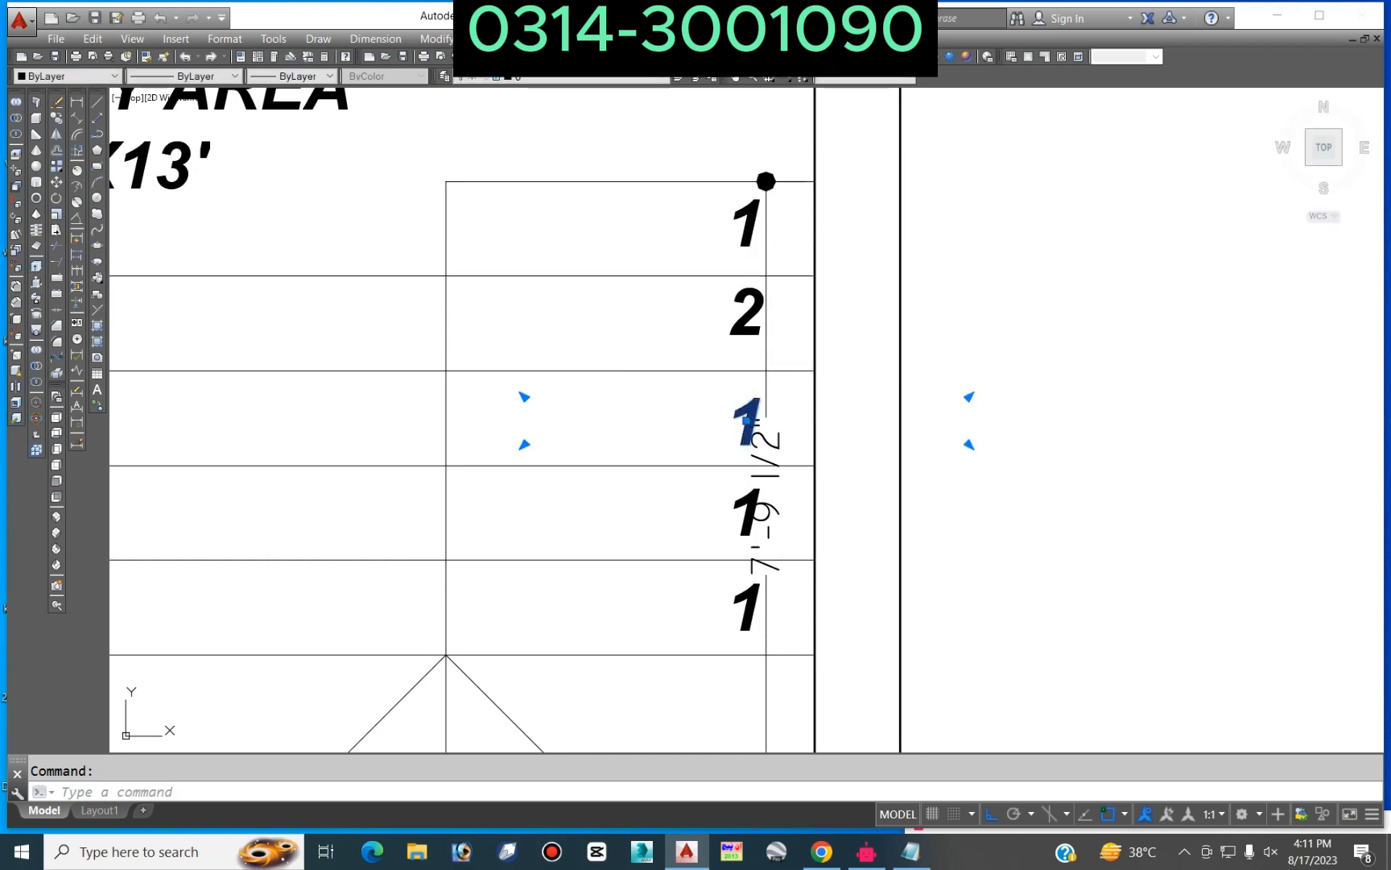
pyautogui.doubleClick(746, 419)
pyautogui.write('3')
pyautogui.click(746, 516)
pyautogui.doubleClick(746, 515)
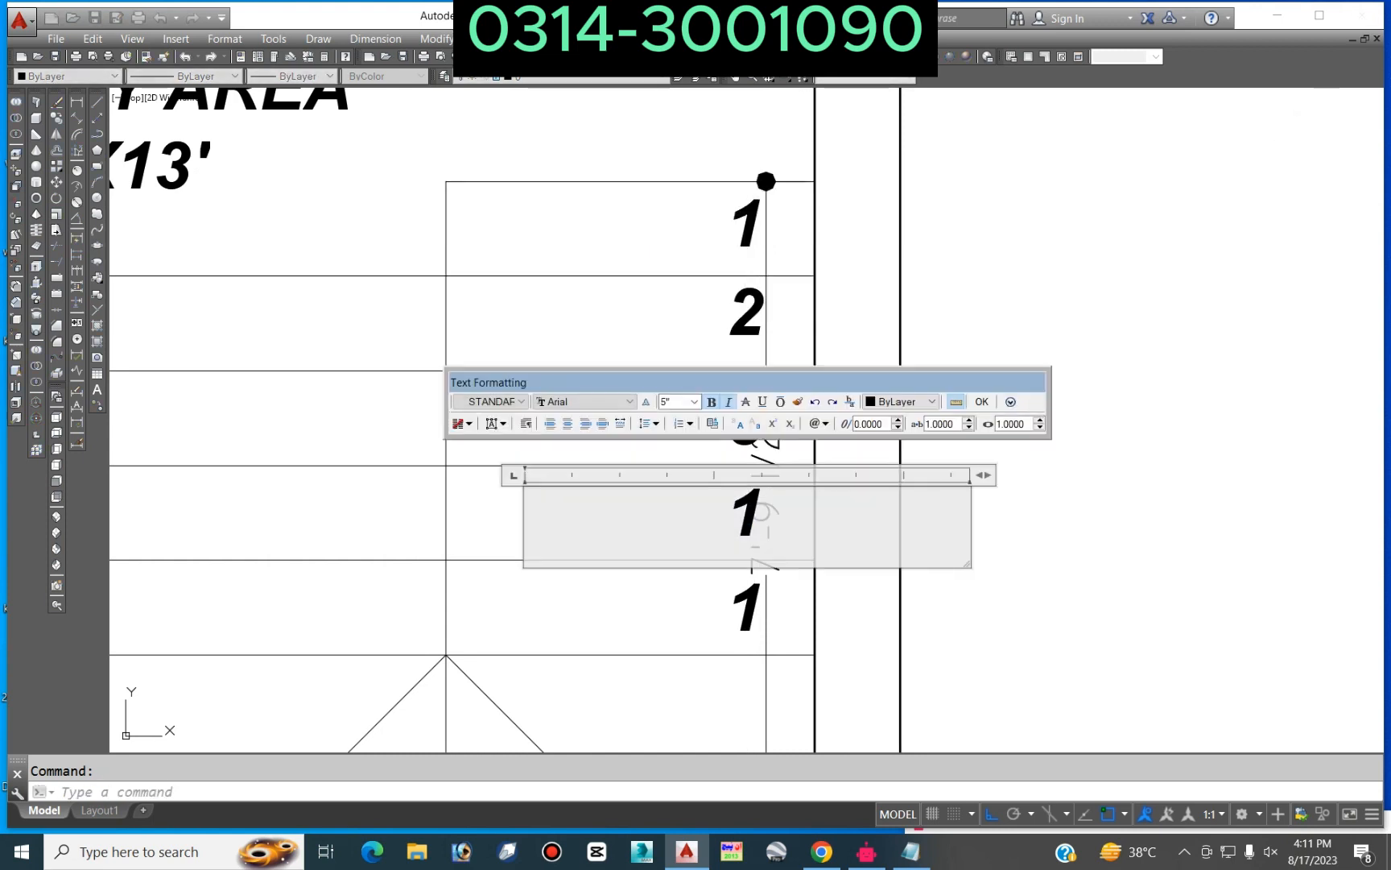
pyautogui.write('4')
pyautogui.click(746, 608)
pyautogui.doubleClick(746, 608)
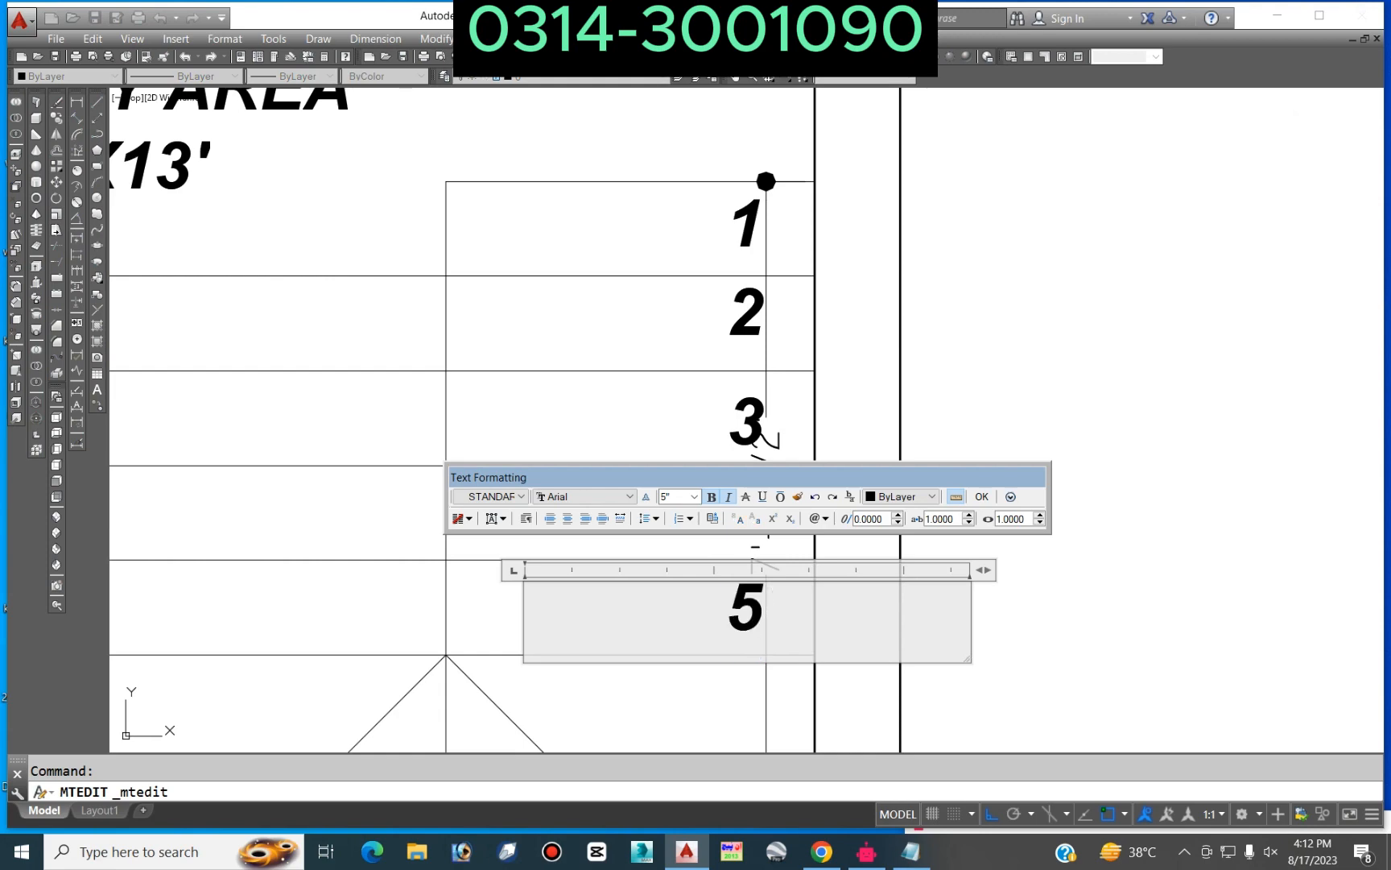
pyautogui.click(934, 364)
# Step: Change the label on the winder adjoining tread 5 to 6
pyautogui.scroll(-3, 934, 365)
pyautogui.scroll(2, 880, 507)
pyautogui.doubleClick(876, 513)
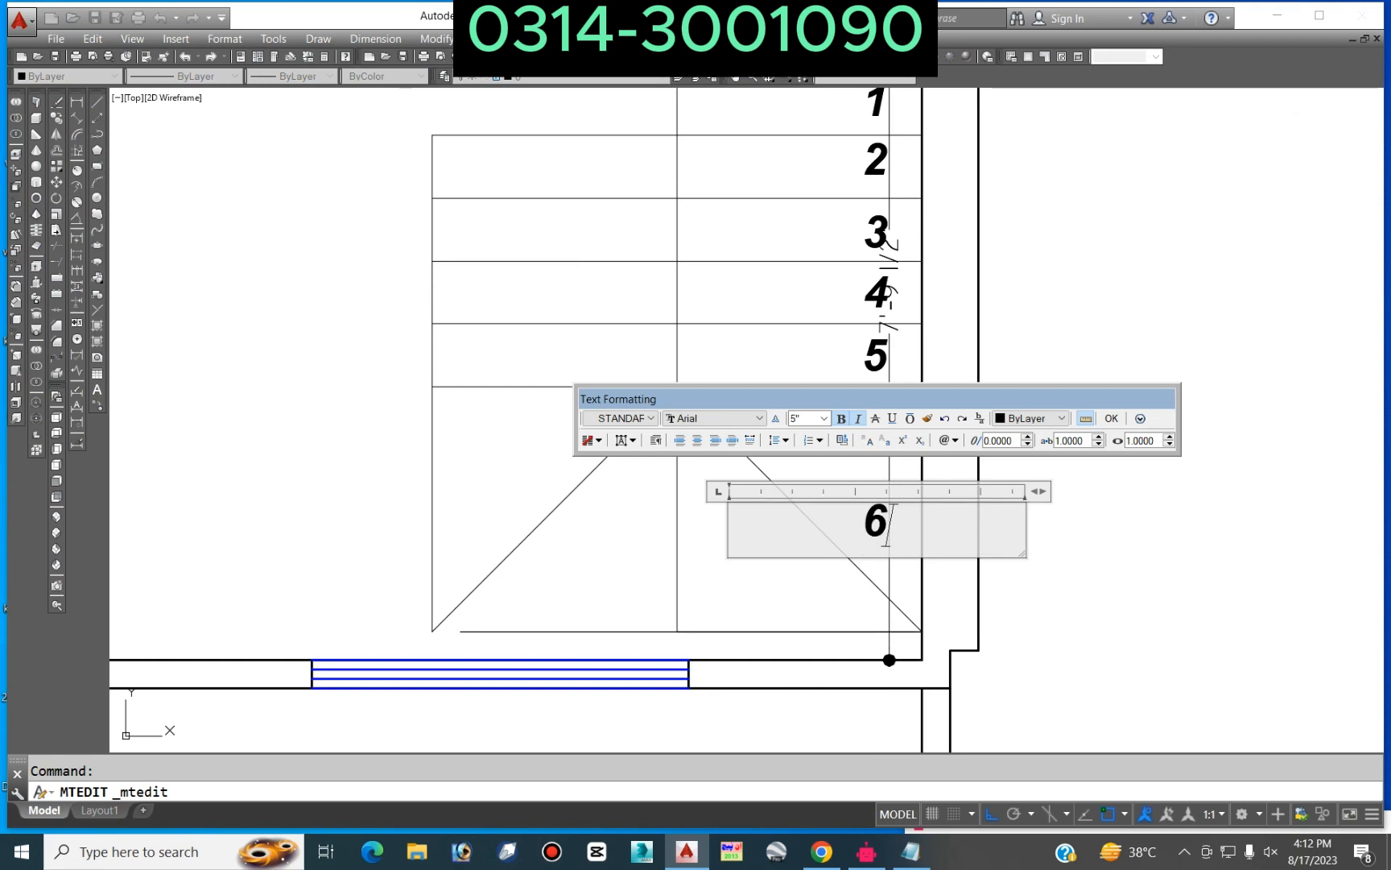
pyautogui.write('6')
pyautogui.click(1047, 483)
# Step: Copy the number 6 horizontally onto the three other winders of the MUMMTY AREA stair
pyautogui.scroll(-4, 966, 410)
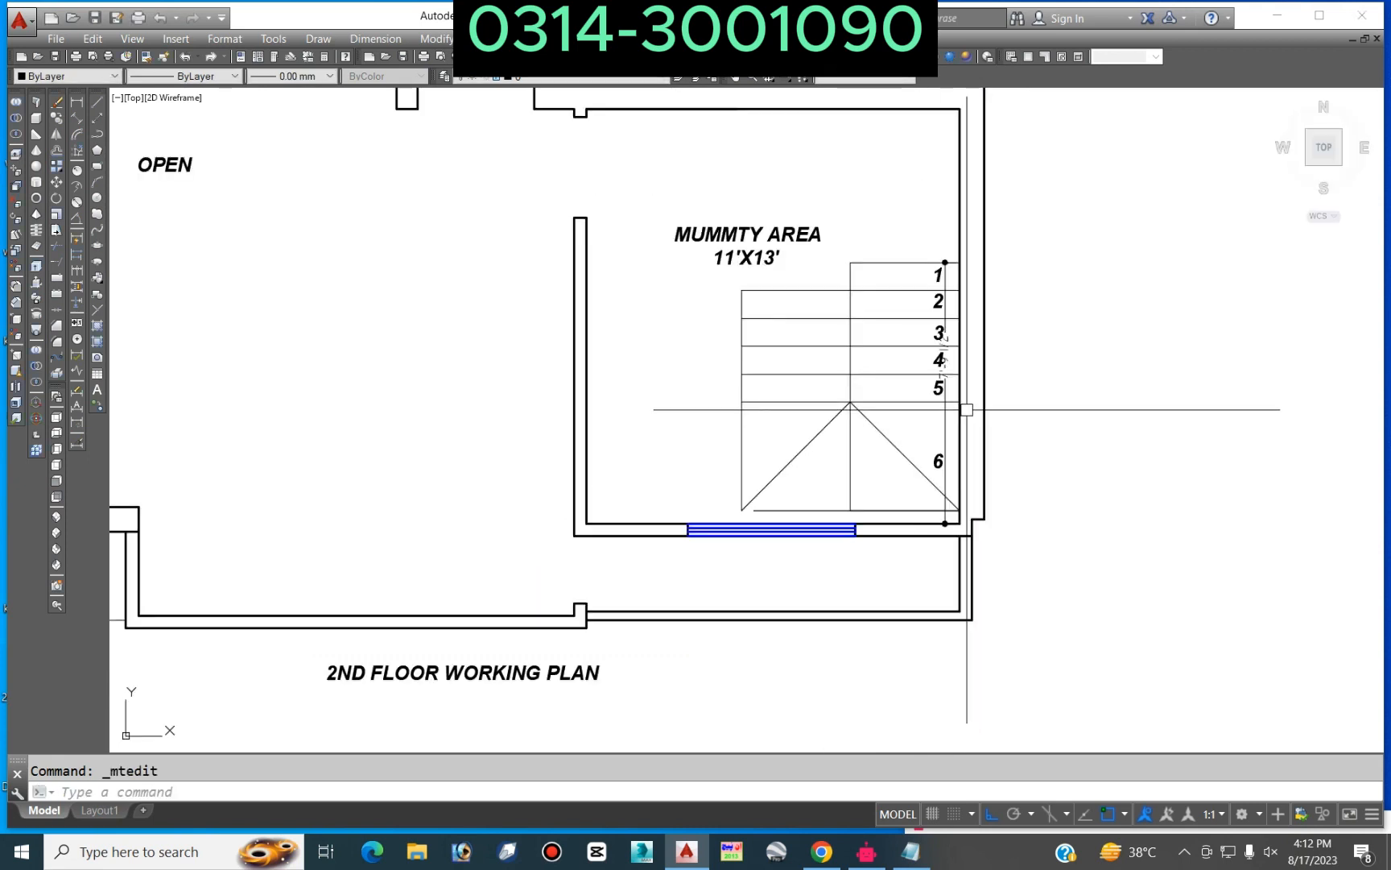
pyautogui.scroll(3, 966, 410)
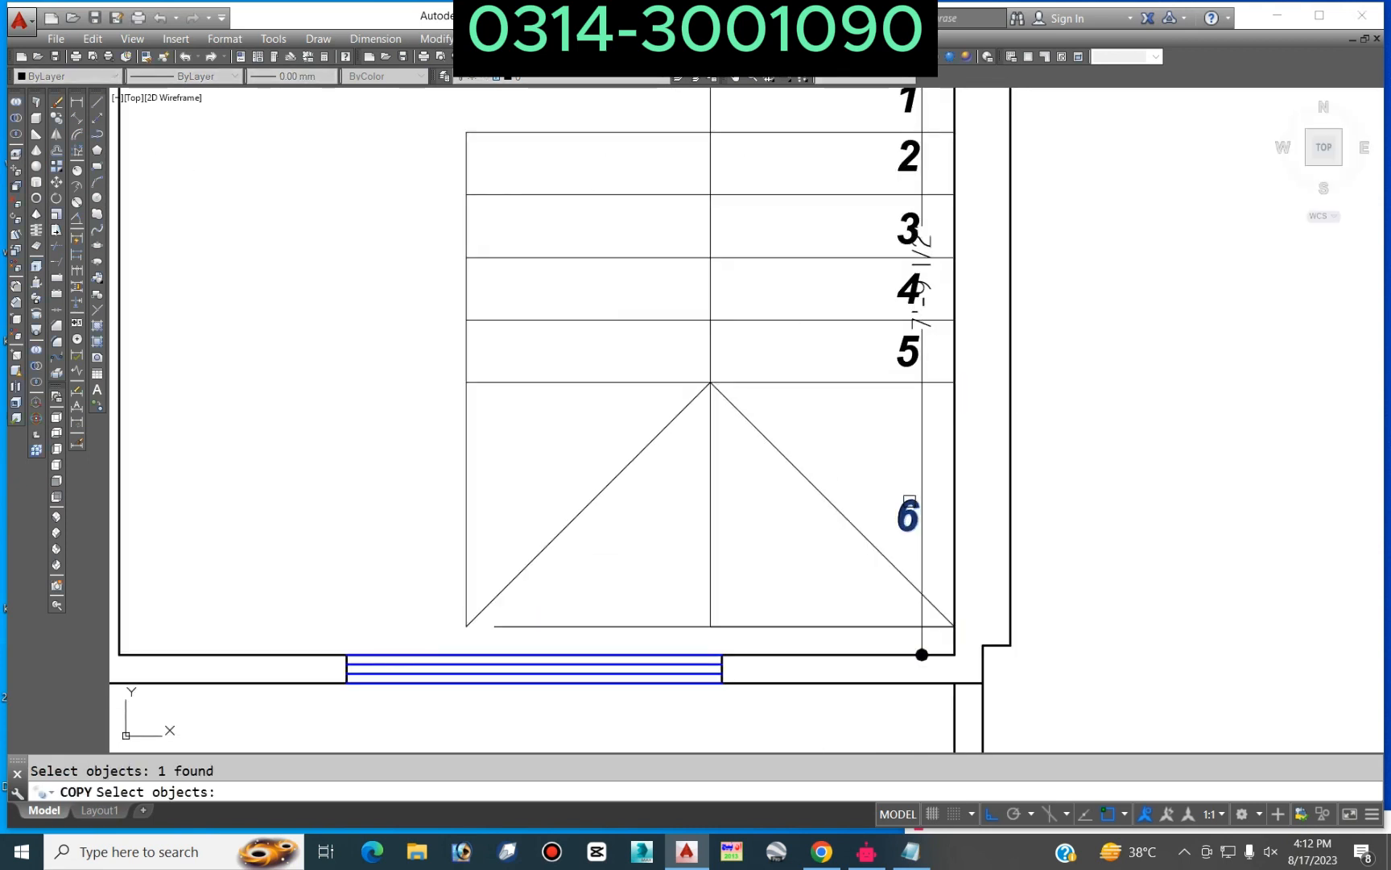
pyautogui.press('Return')
pyautogui.click(899, 429)
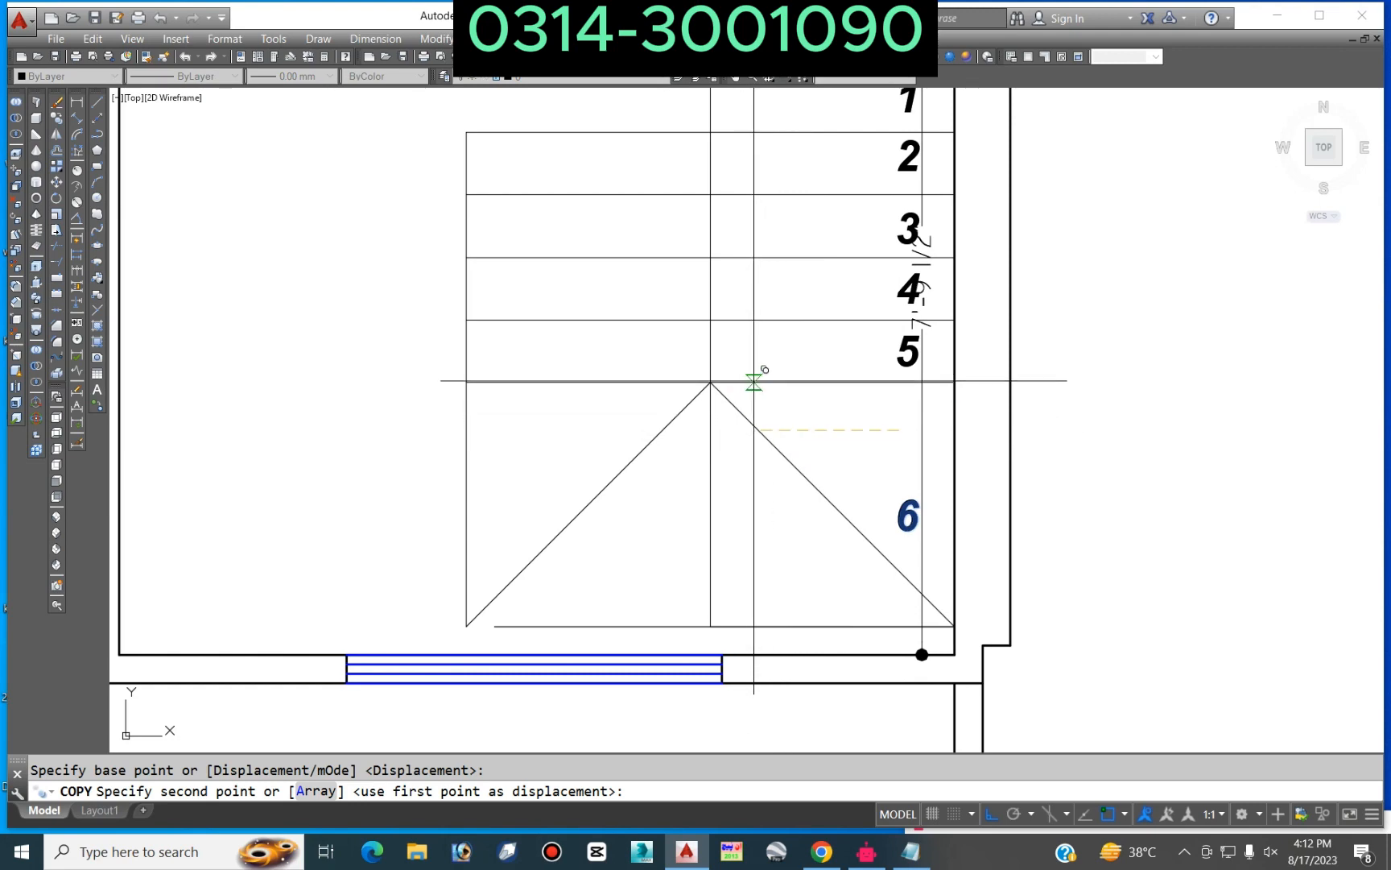
pyautogui.click(771, 396)
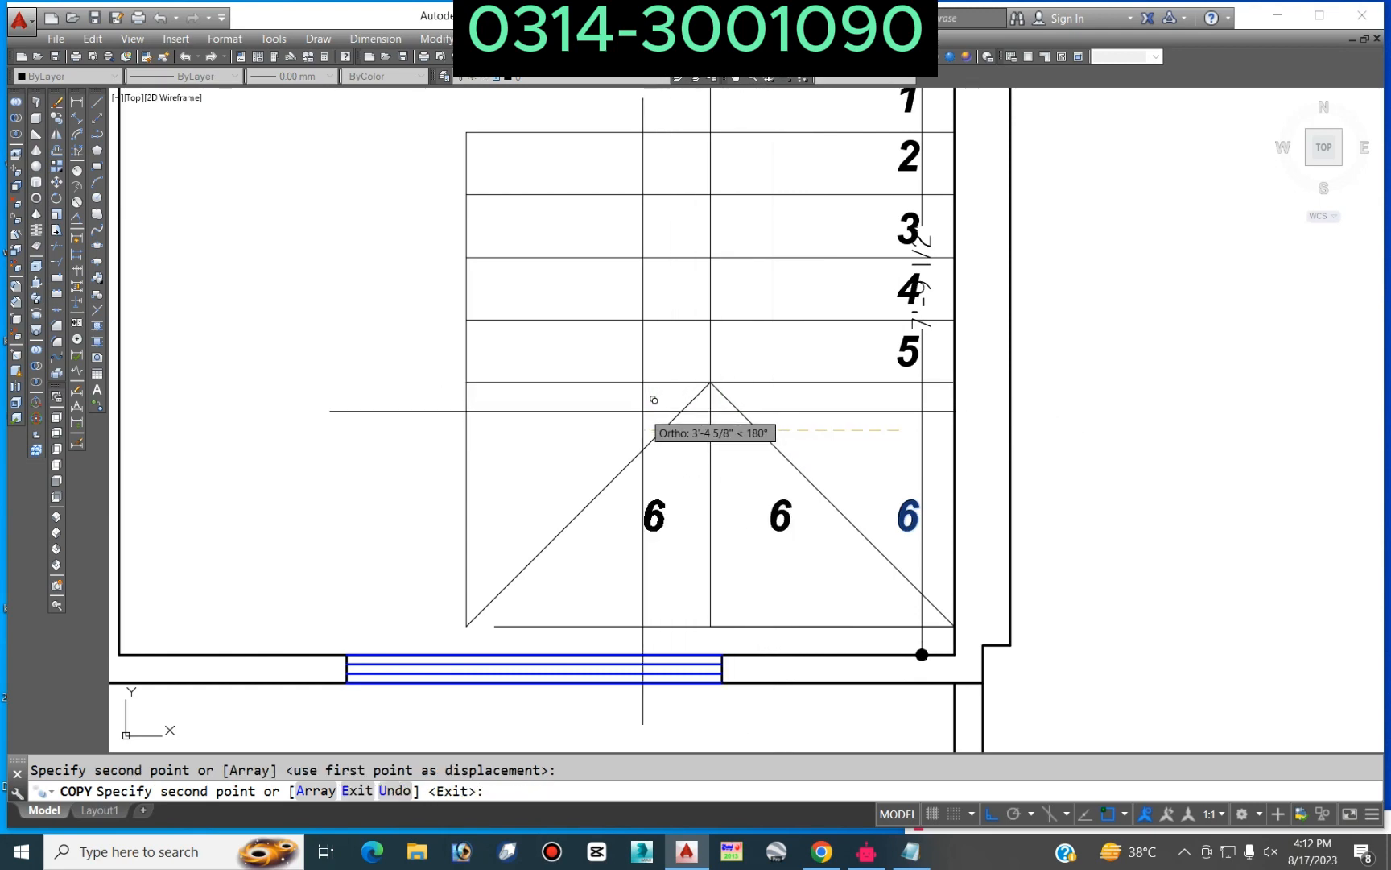
pyautogui.click(632, 403)
pyautogui.click(483, 423)
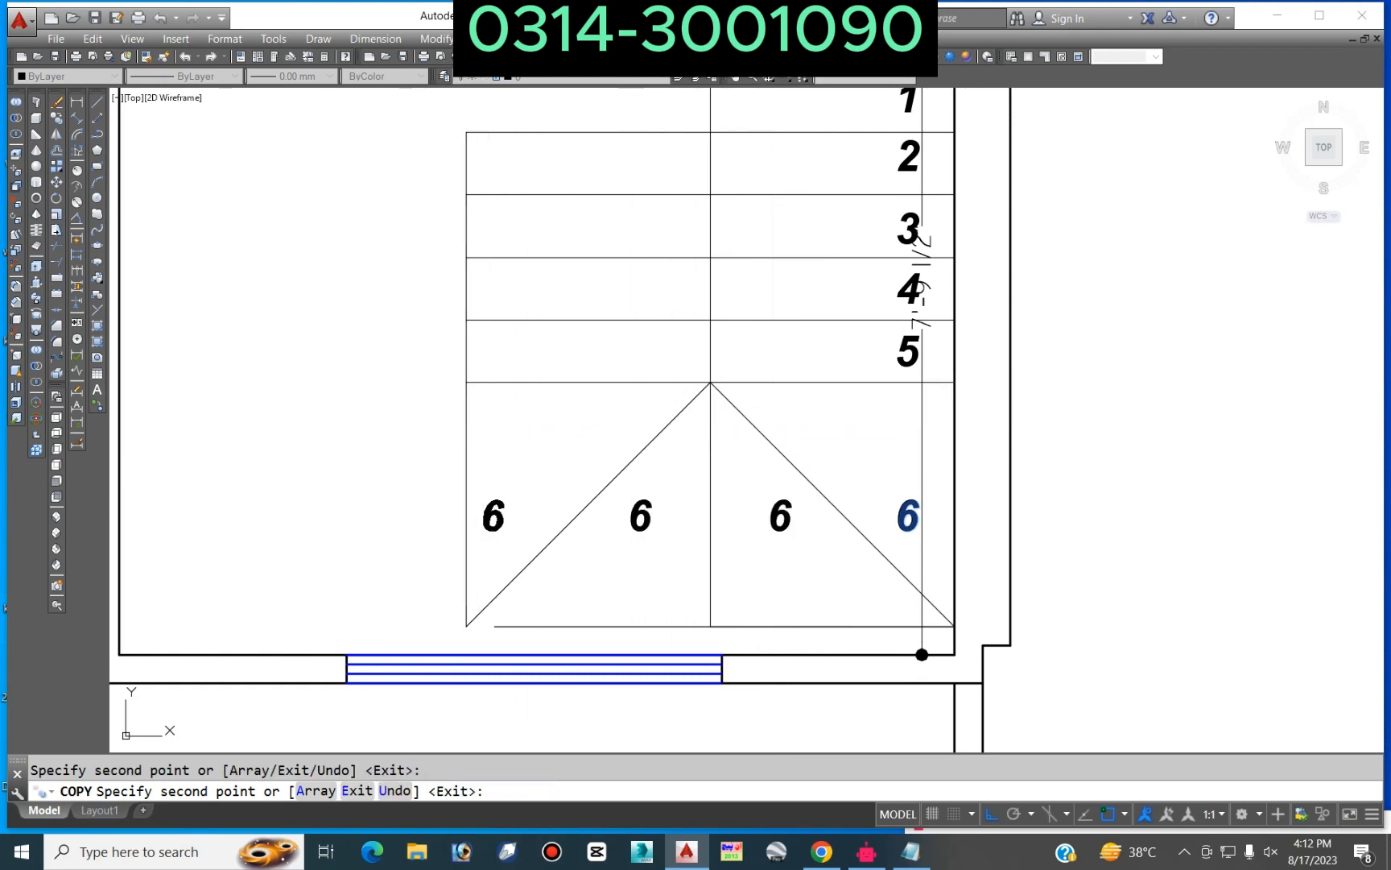
pyautogui.press('Escape')
# Step: Renumber the three copied winder labels as 7, 8 and 9, continuing away from winder 6
pyautogui.doubleClick(785, 514)
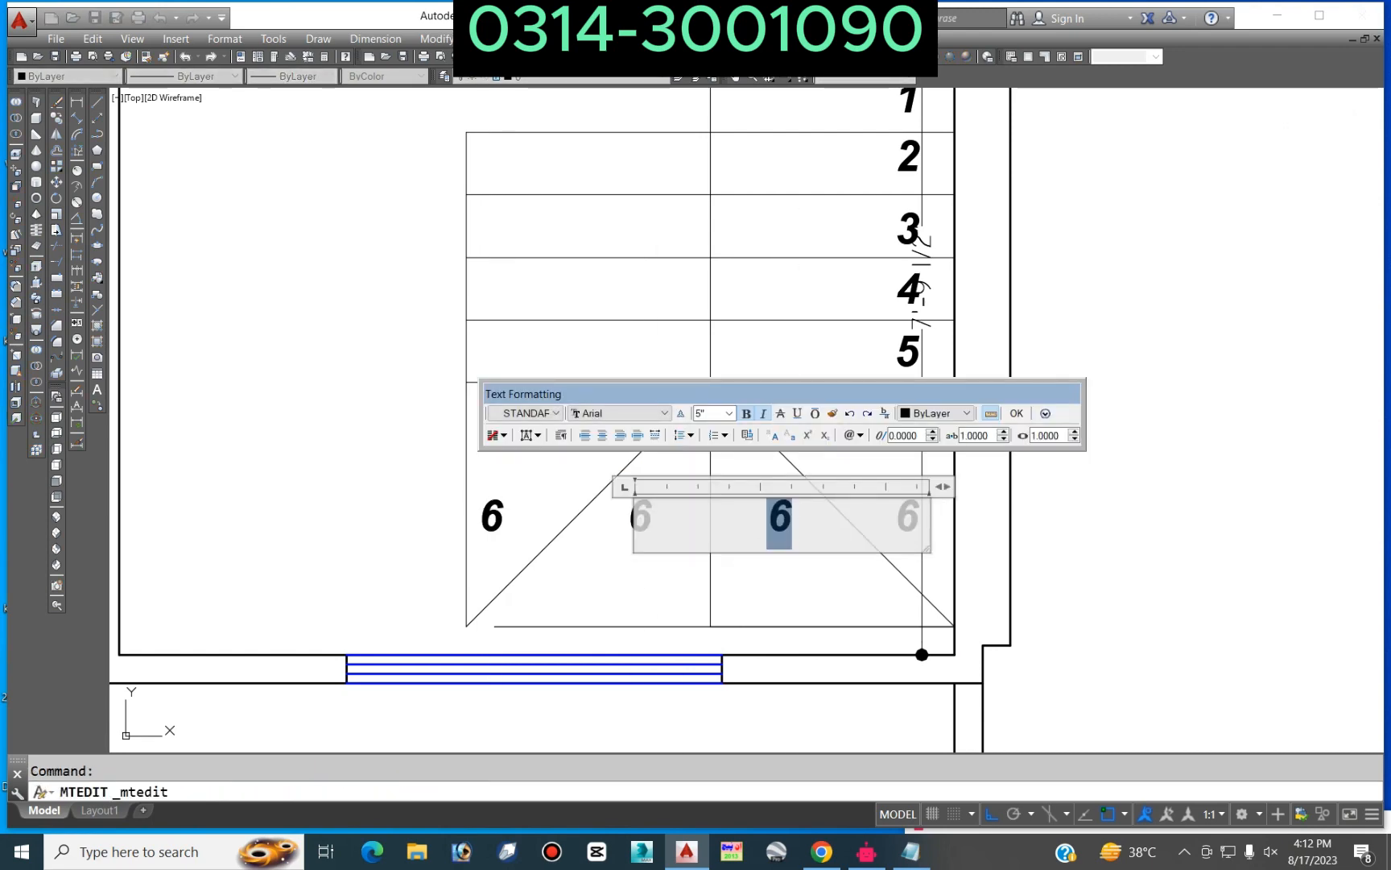
pyautogui.click(662, 570)
pyautogui.doubleClick(642, 518)
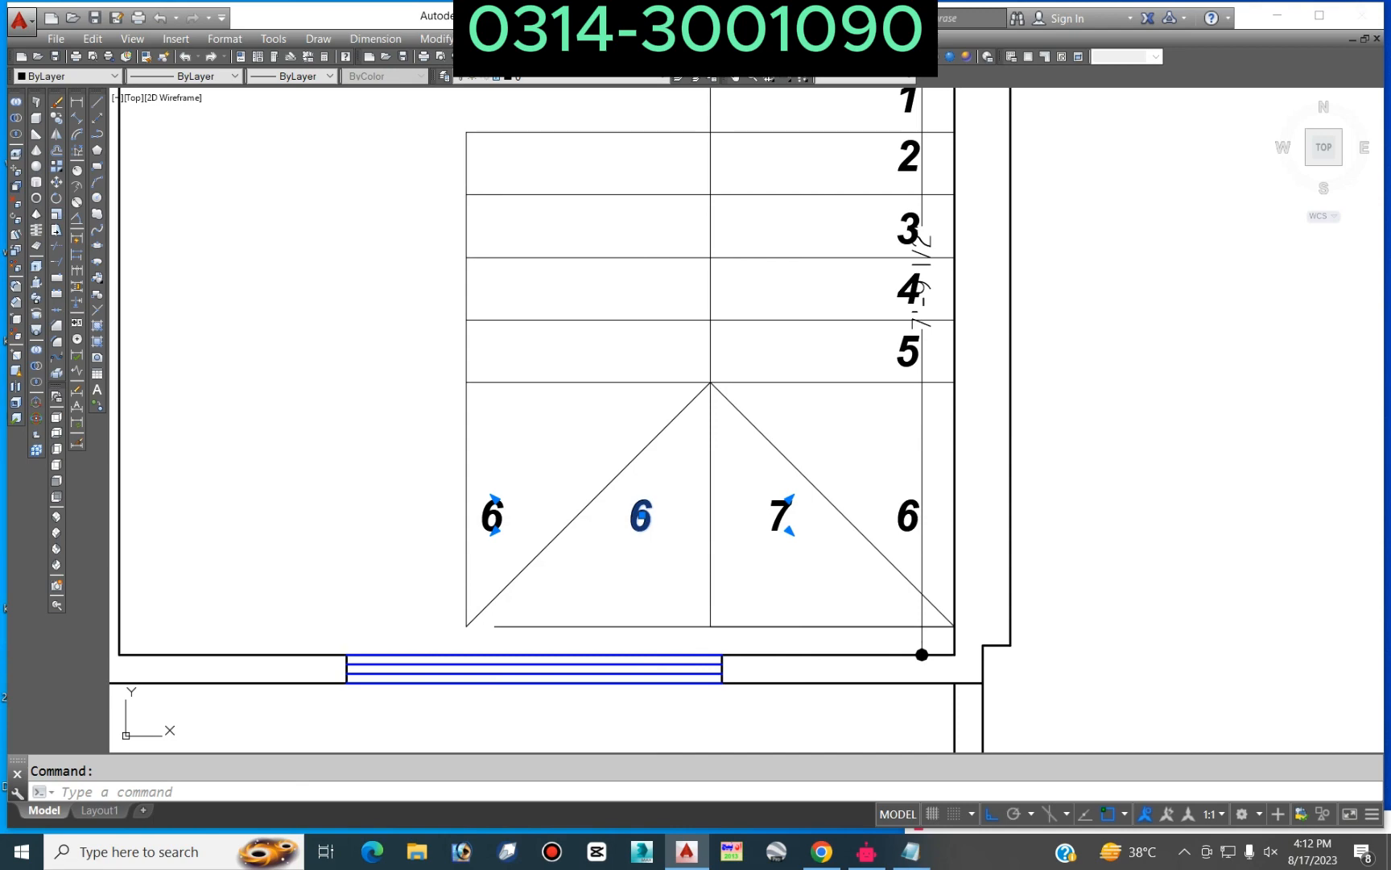
pyautogui.doubleClick(641, 518)
pyautogui.click(564, 573)
pyautogui.click(500, 513)
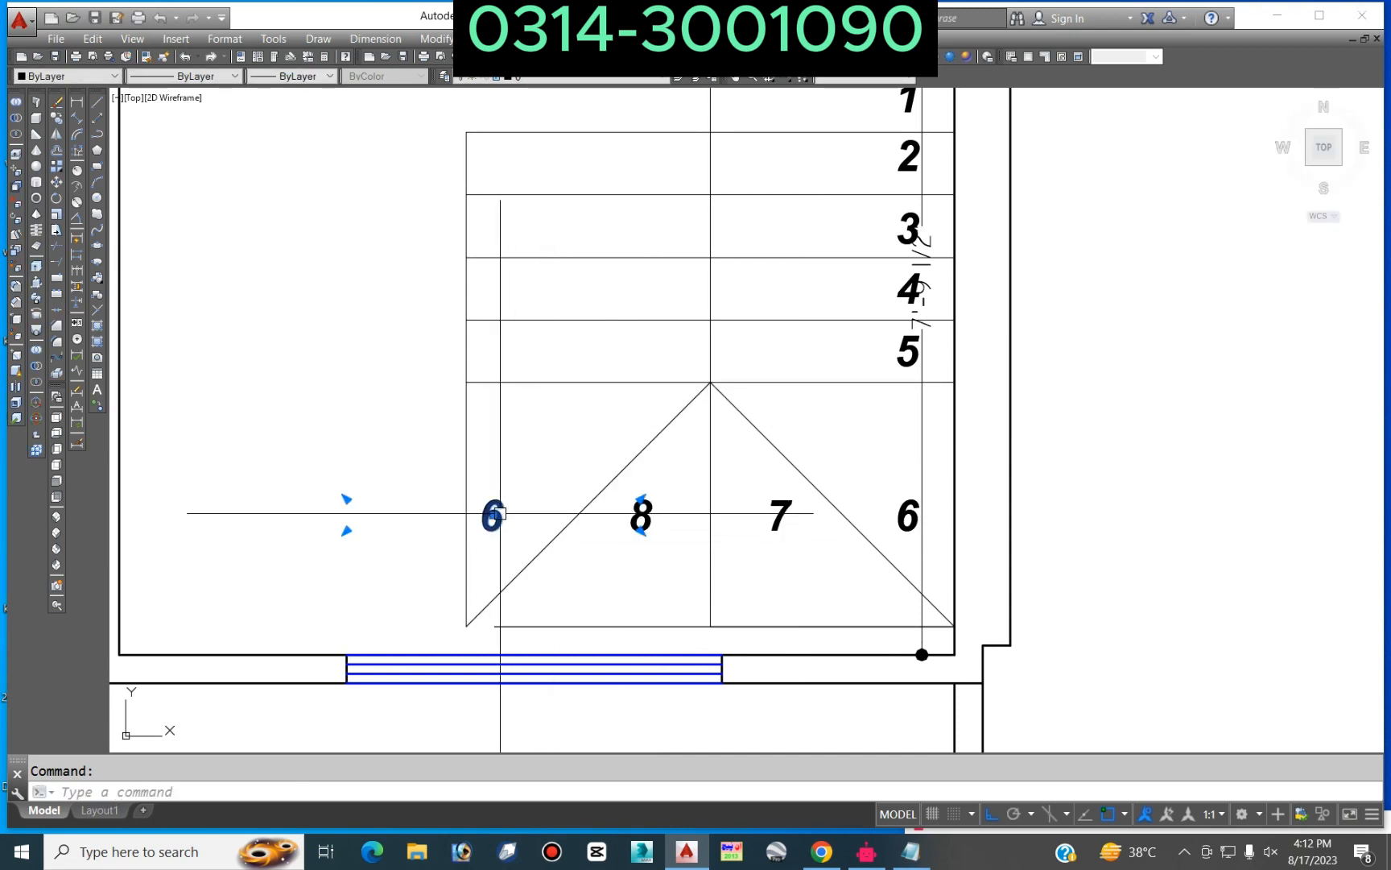
pyautogui.doubleClick(493, 516)
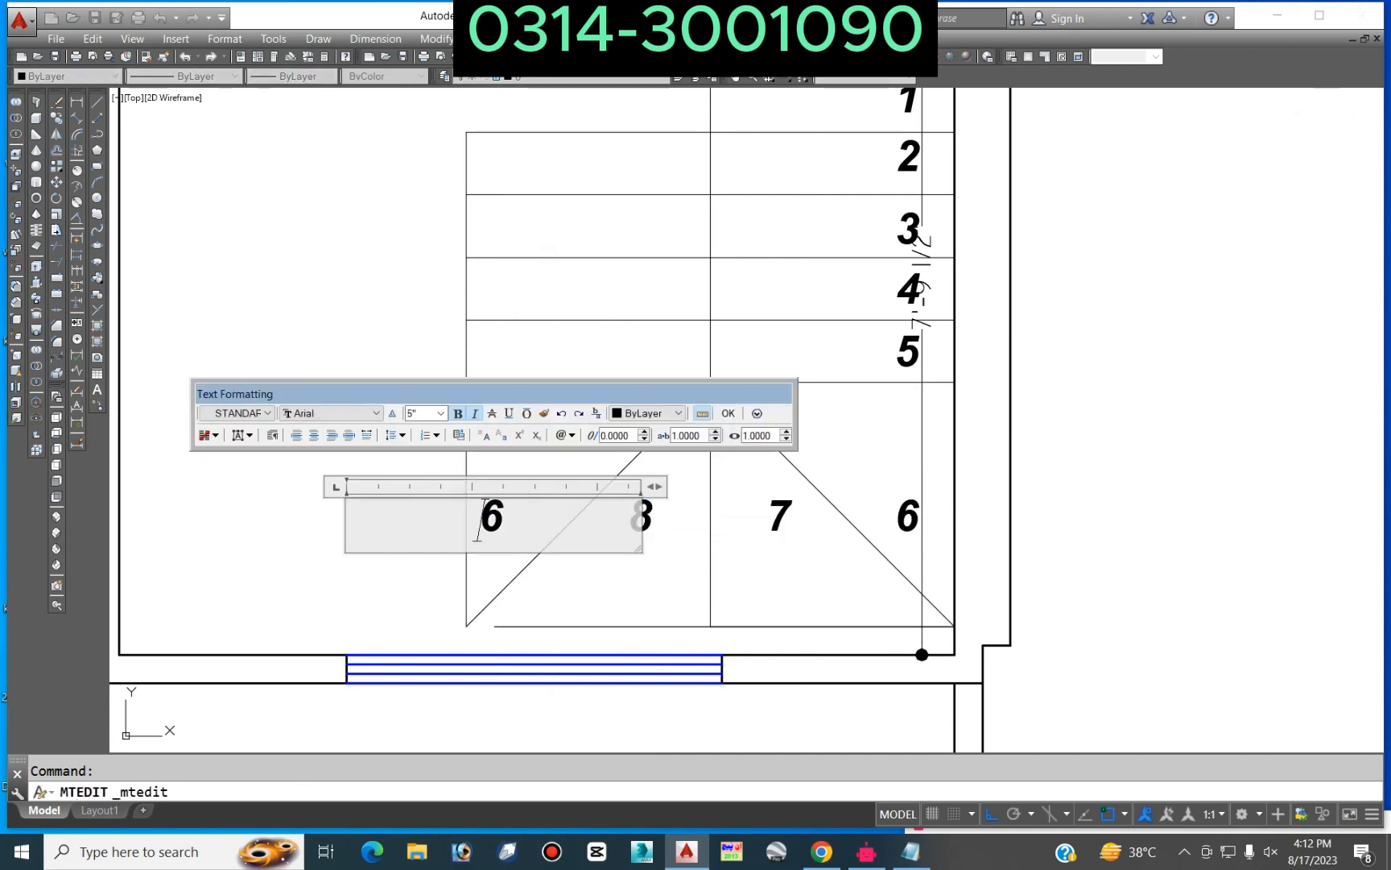
pyautogui.click(553, 610)
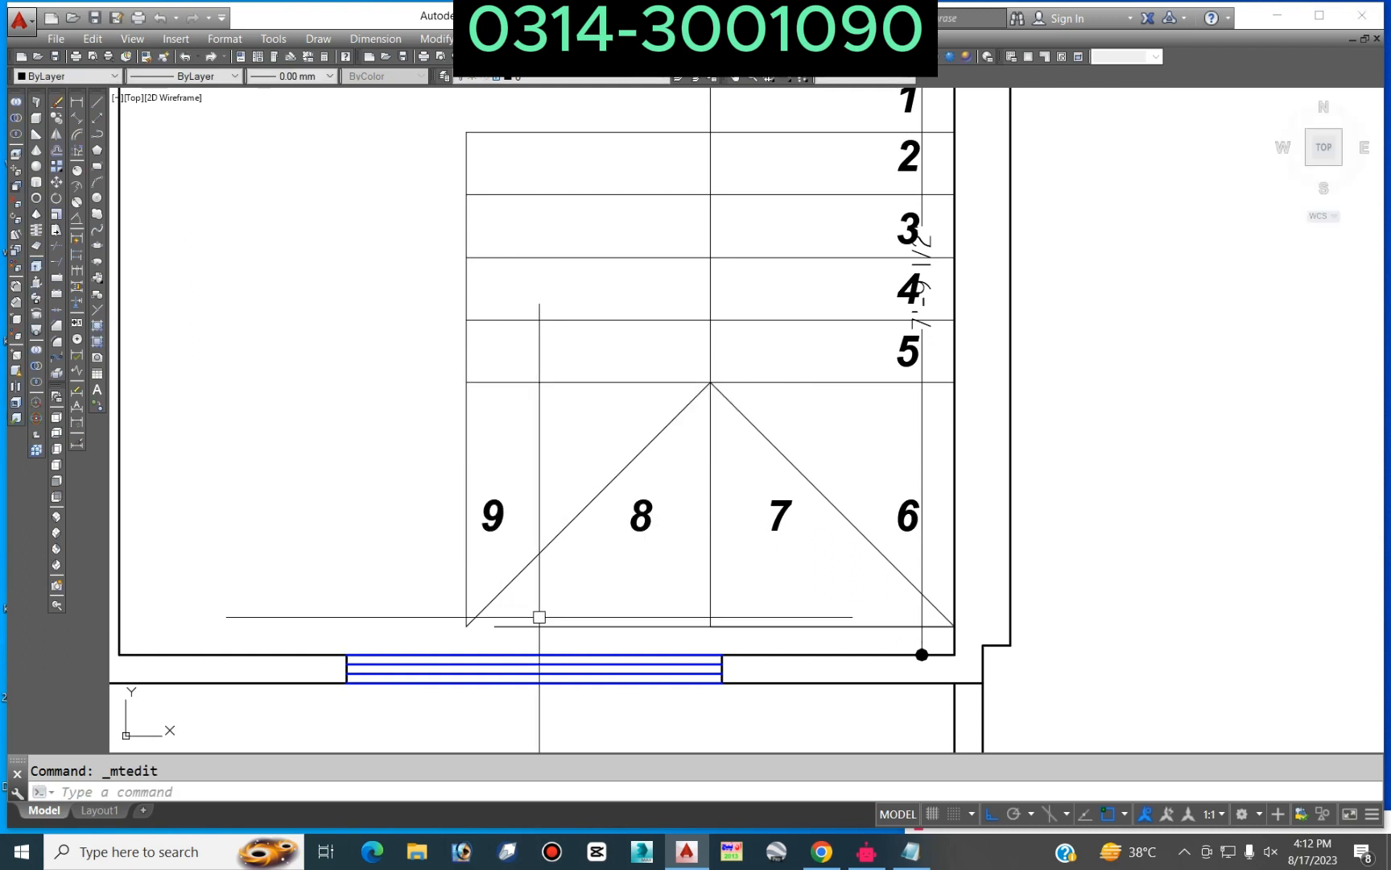
# Step: Fillet the stair's outer side line with its lower edge line to close the corner at winder 9
pyautogui.write('f')
pyautogui.press('Return')
pyautogui.click(468, 584)
pyautogui.click(500, 626)
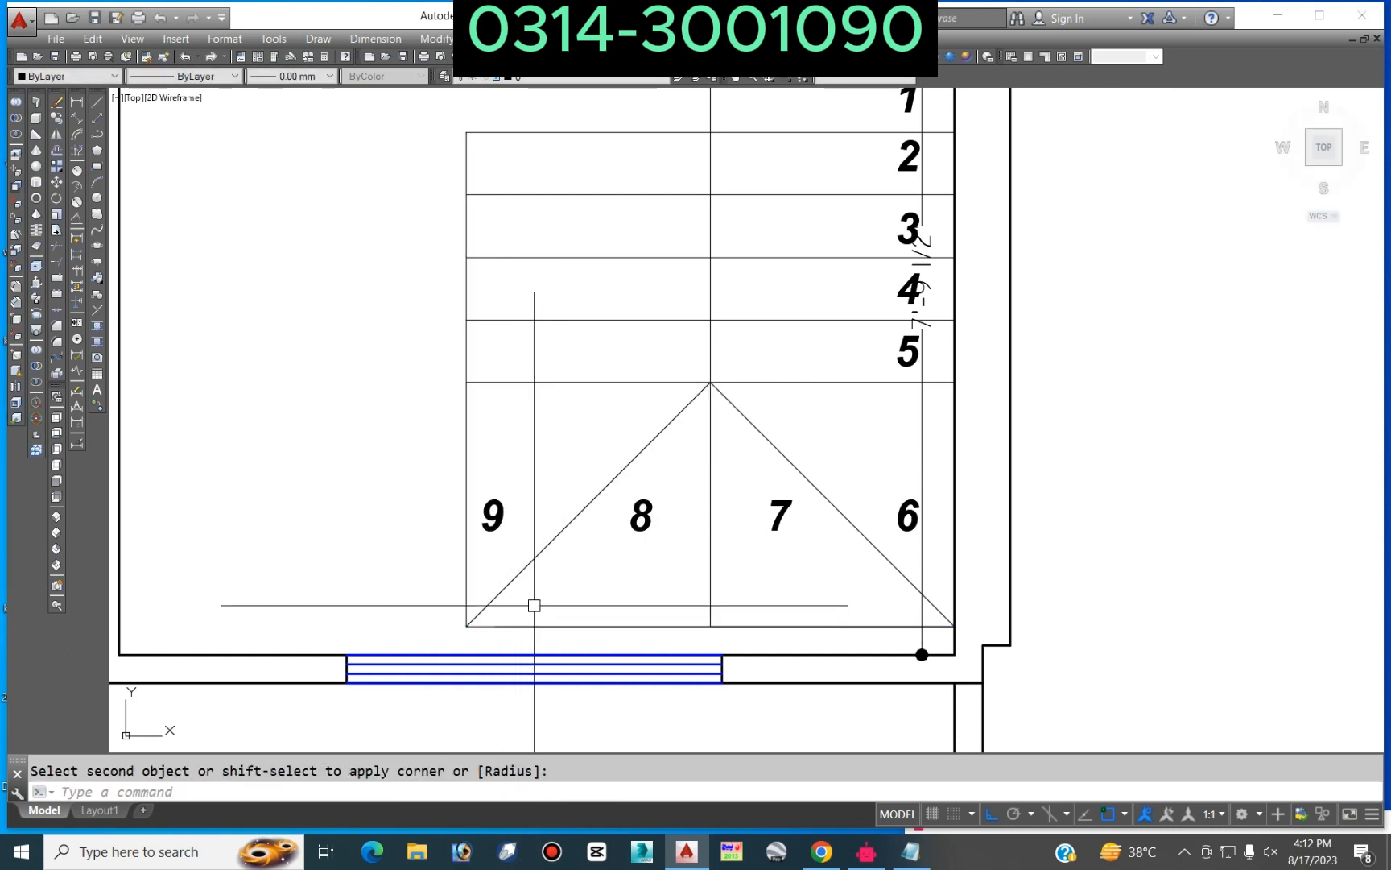
# Step: Copy the number 9 straight up onto the four treads of the second flight and the space above them
pyautogui.press('Return')
pyautogui.click(495, 517)
pyautogui.press('Return')
pyautogui.click(273, 554)
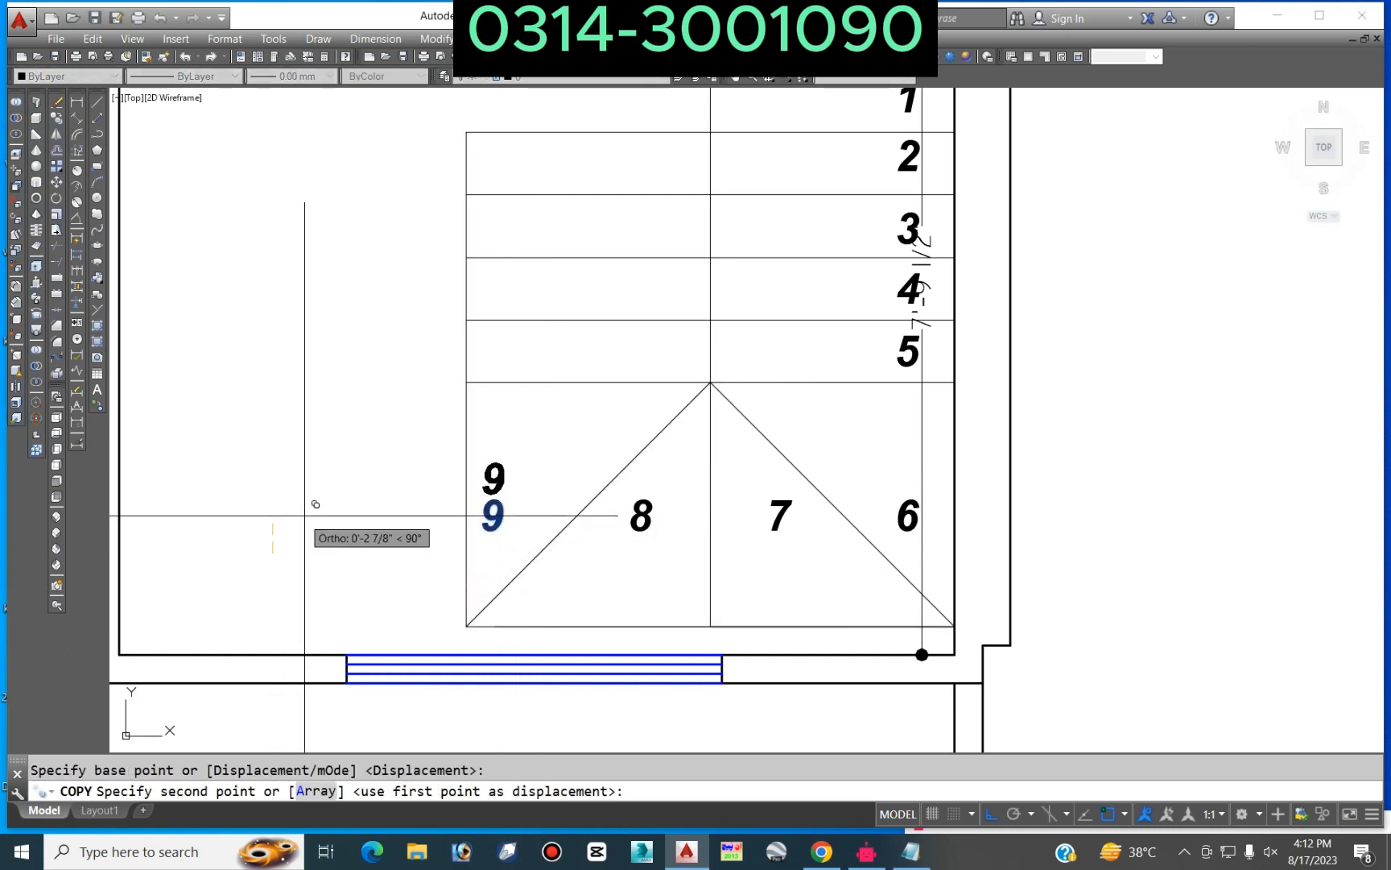
pyautogui.click(345, 389)
pyautogui.click(358, 323)
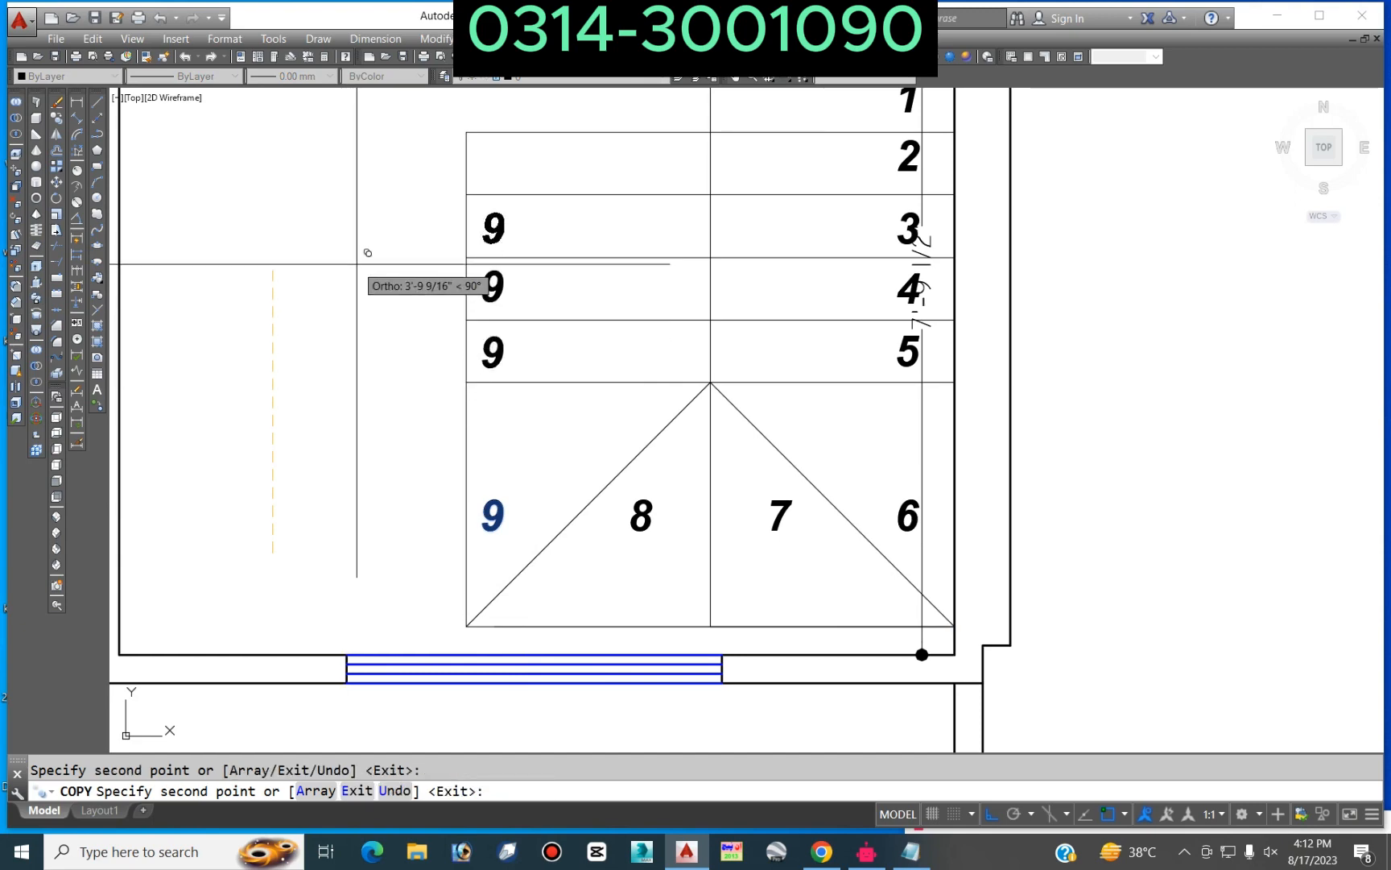
pyautogui.click(366, 260)
pyautogui.click(372, 202)
pyautogui.moveTo(373, 204); pyautogui.dragTo(387, 491, button='middle')
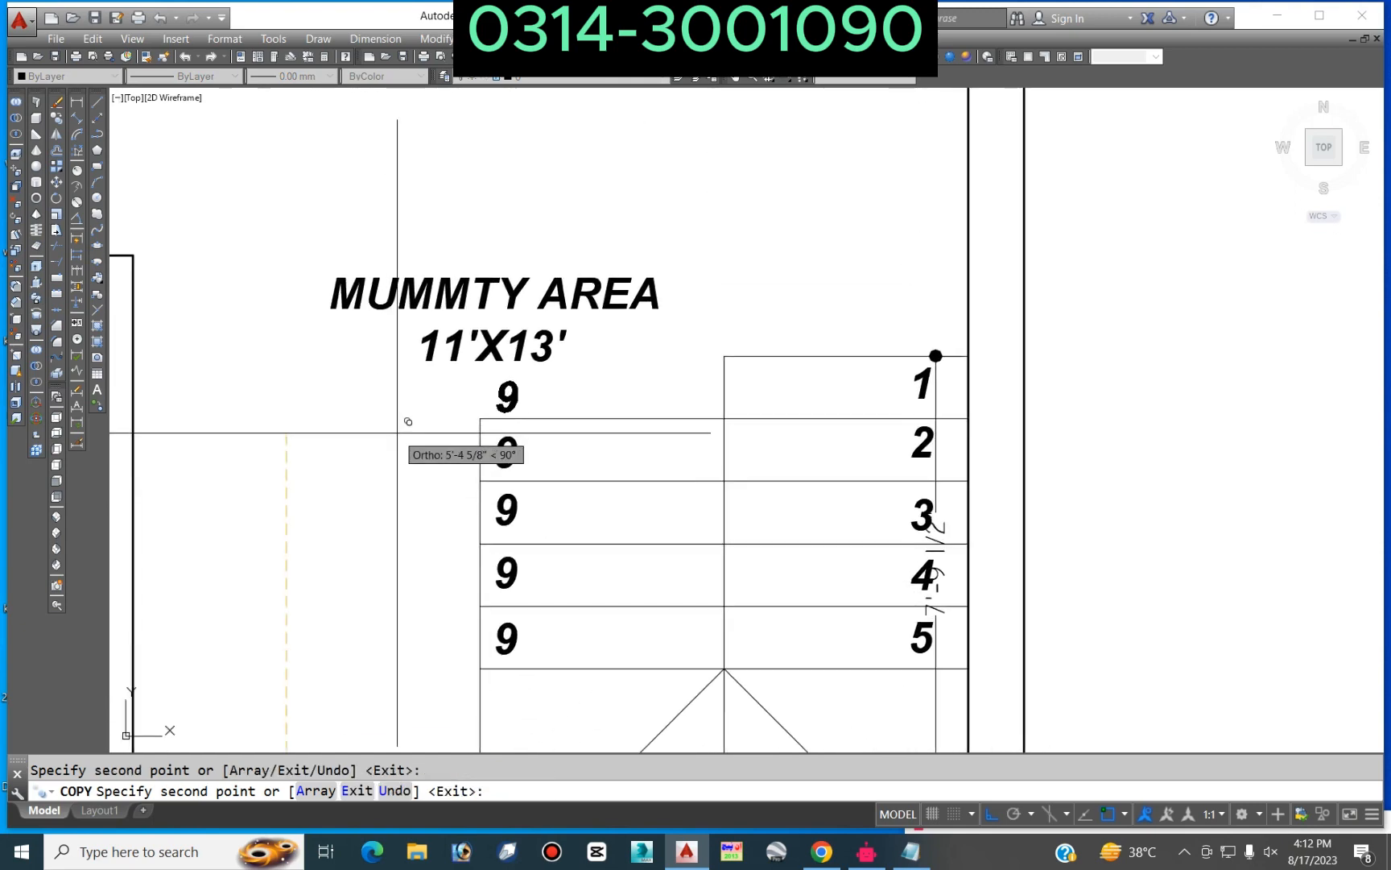
pyautogui.click(399, 426)
pyautogui.press('Return')
# Step: Renumber the copied labels on the two treads directly above winder 9 as 10 and 11
pyautogui.scroll(-4, 549, 436)
pyautogui.scroll(6, 554, 555)
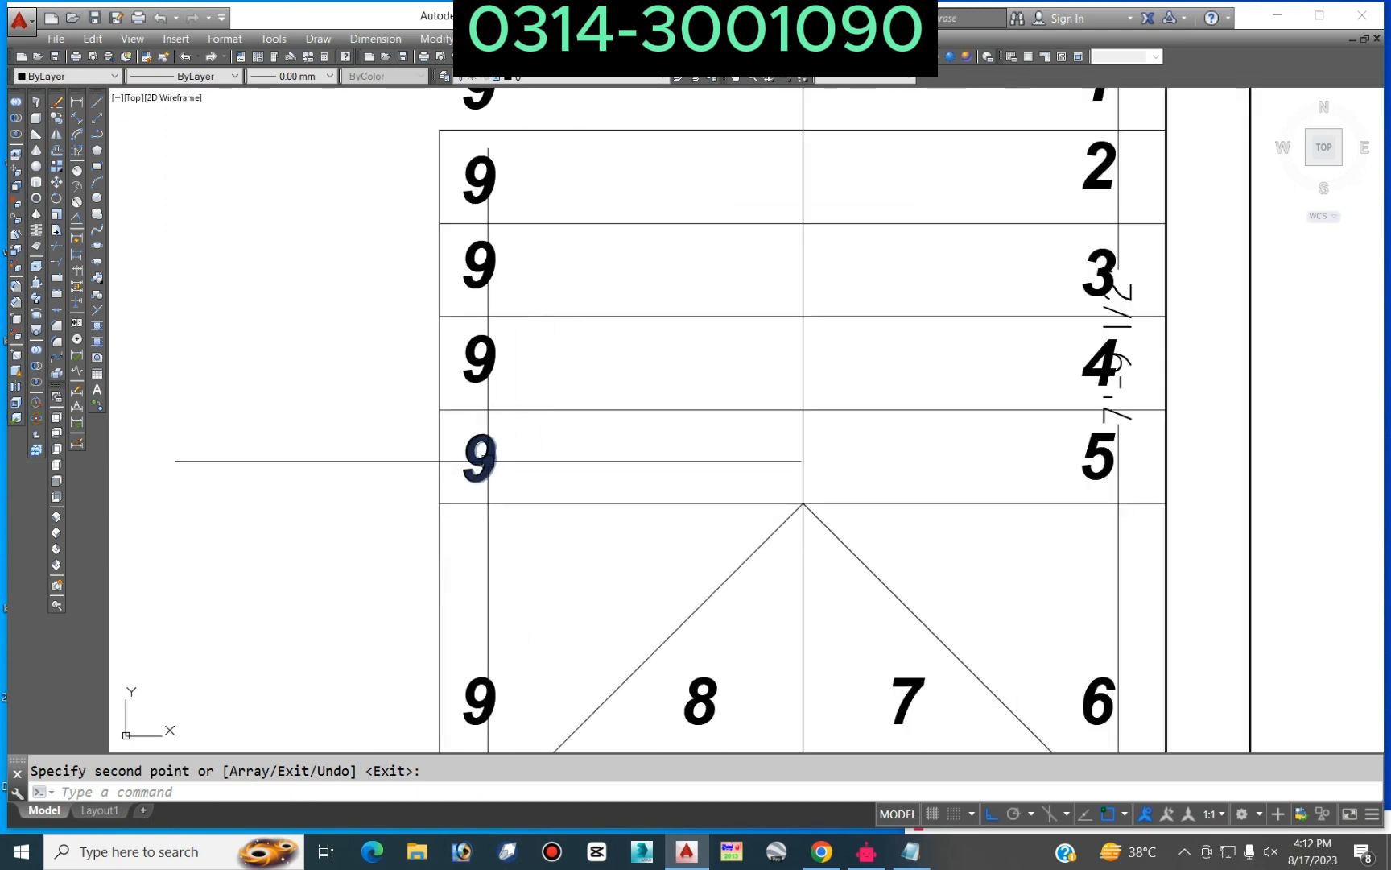
pyautogui.doubleClick(488, 462)
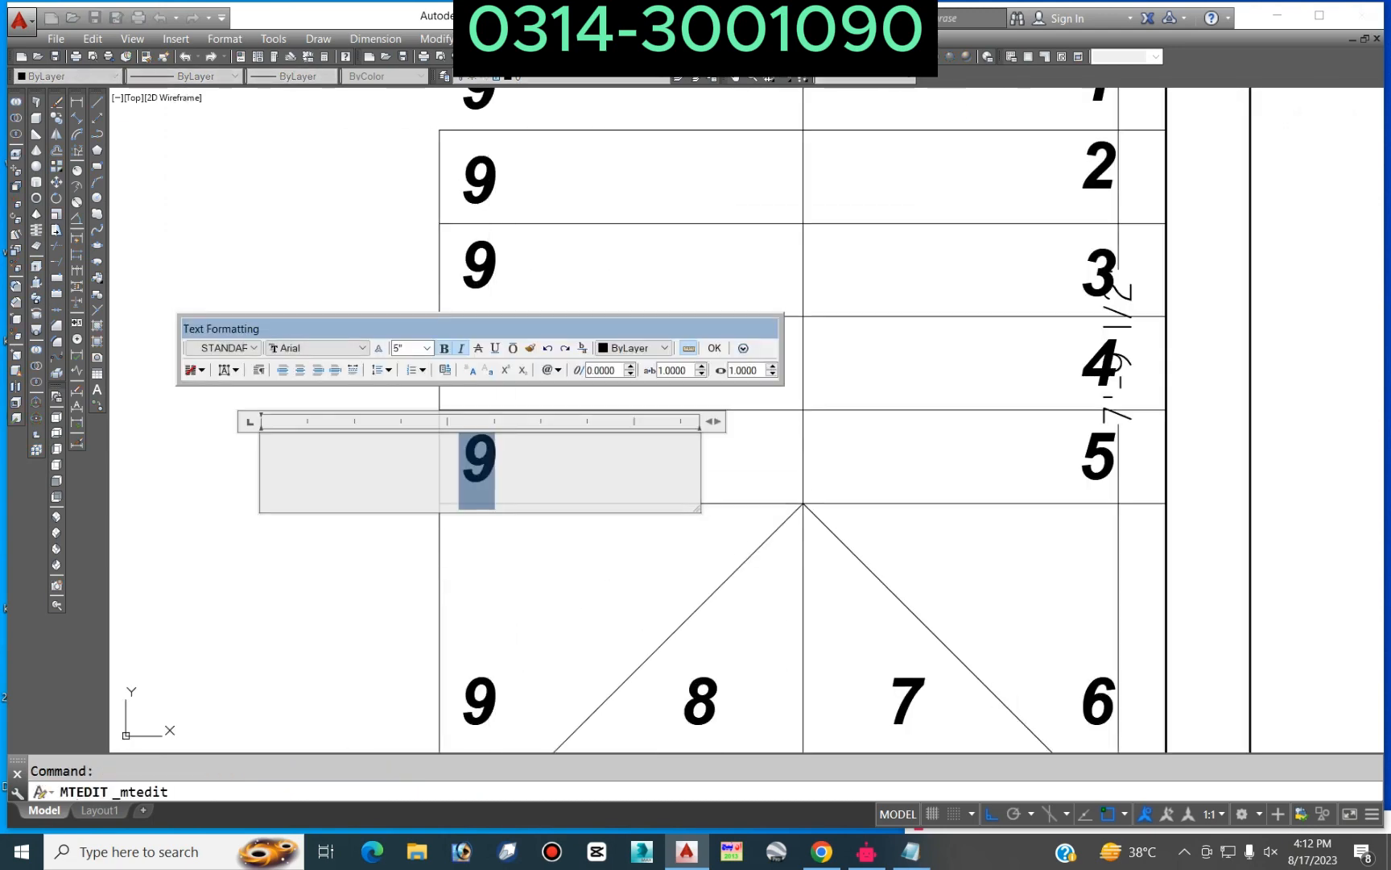
pyautogui.click(486, 397)
pyautogui.click(469, 339)
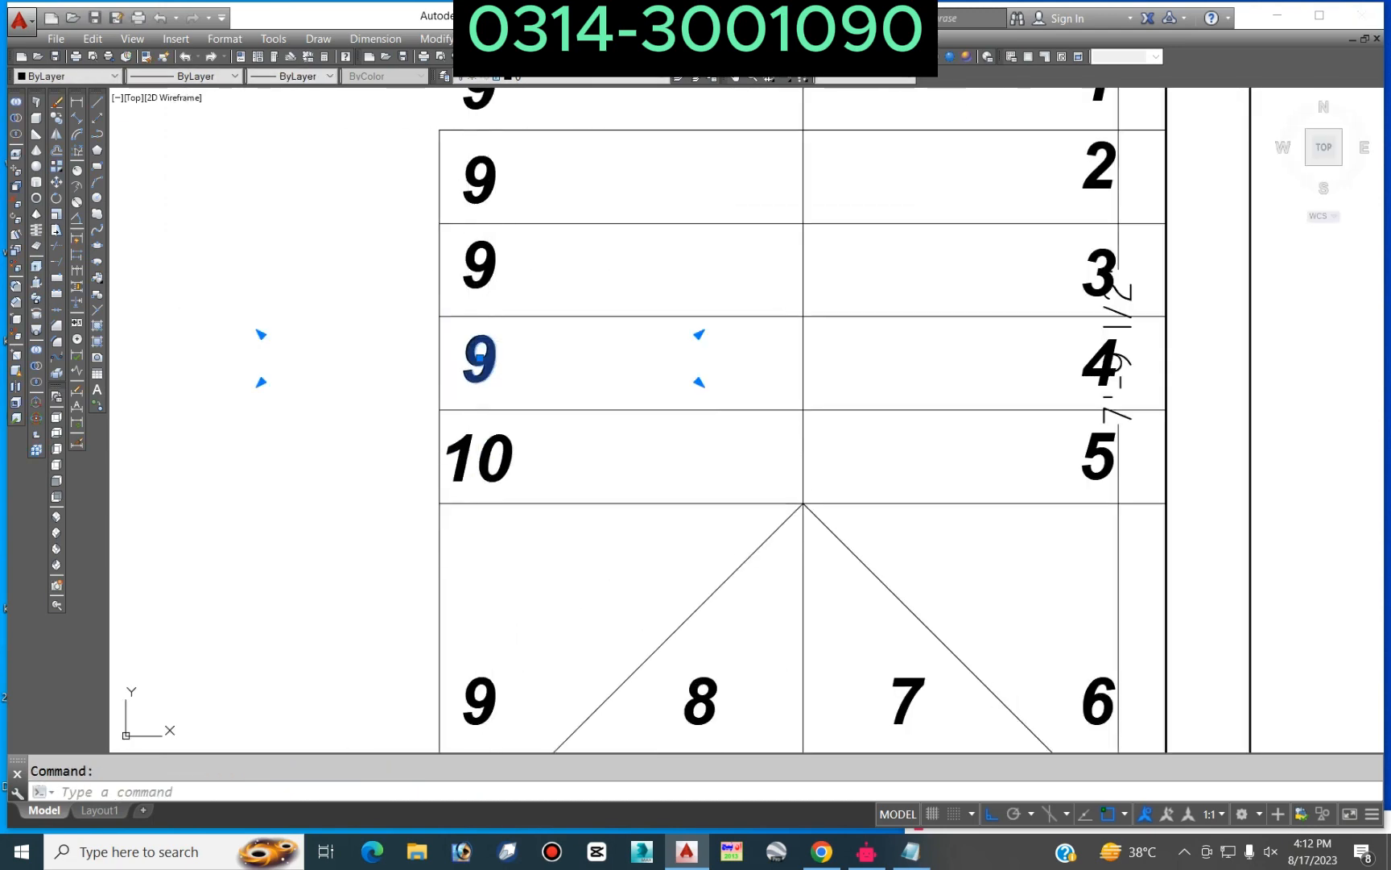
pyautogui.doubleClick(480, 358)
pyautogui.write('11')
pyautogui.click(557, 447)
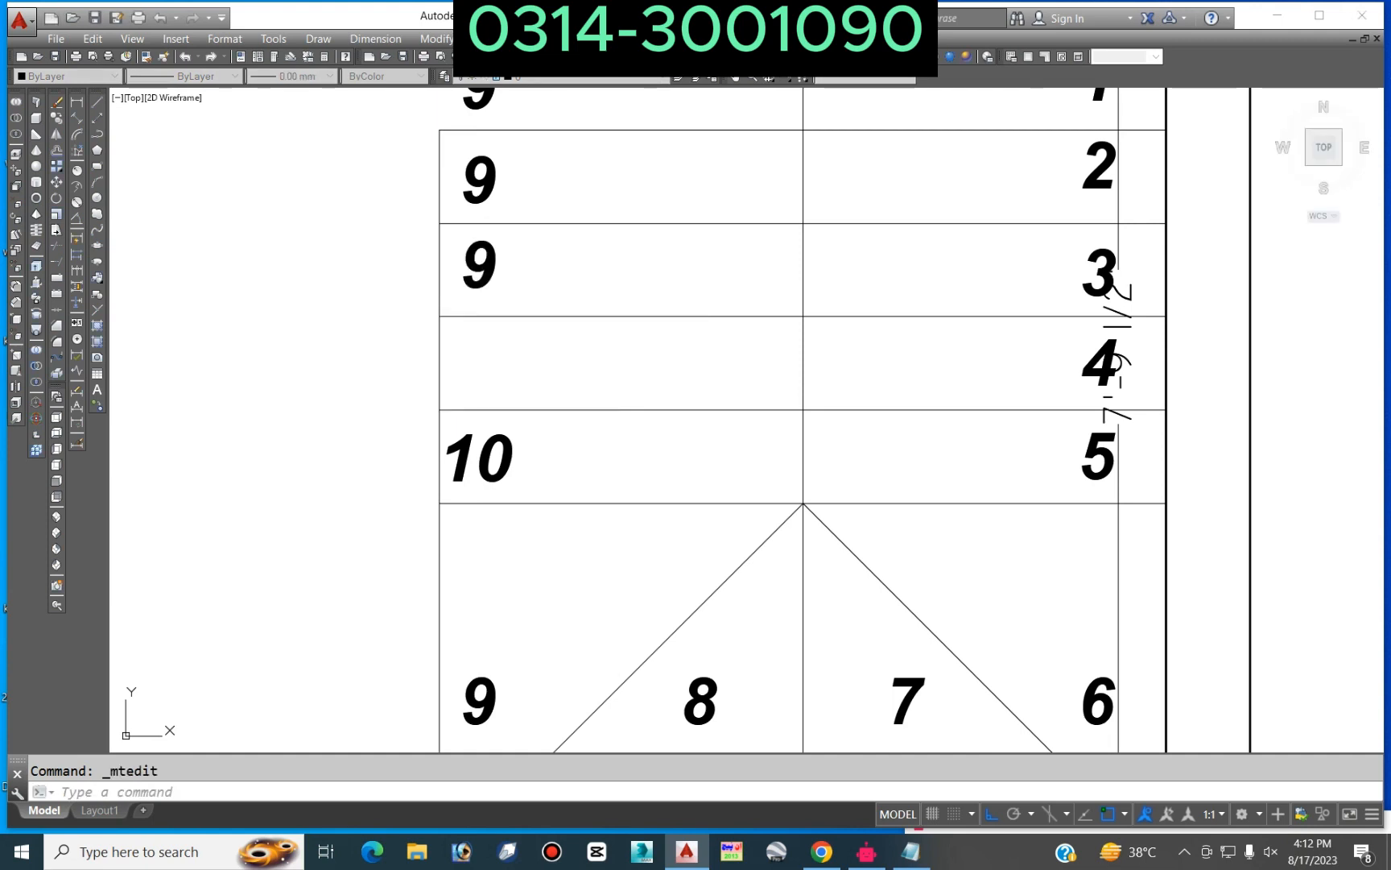
# Step: Renumber the remaining three copied labels above tread 11 as 12, 13 and 14
pyautogui.scroll(-3, 558, 448)
pyautogui.scroll(3, 523, 367)
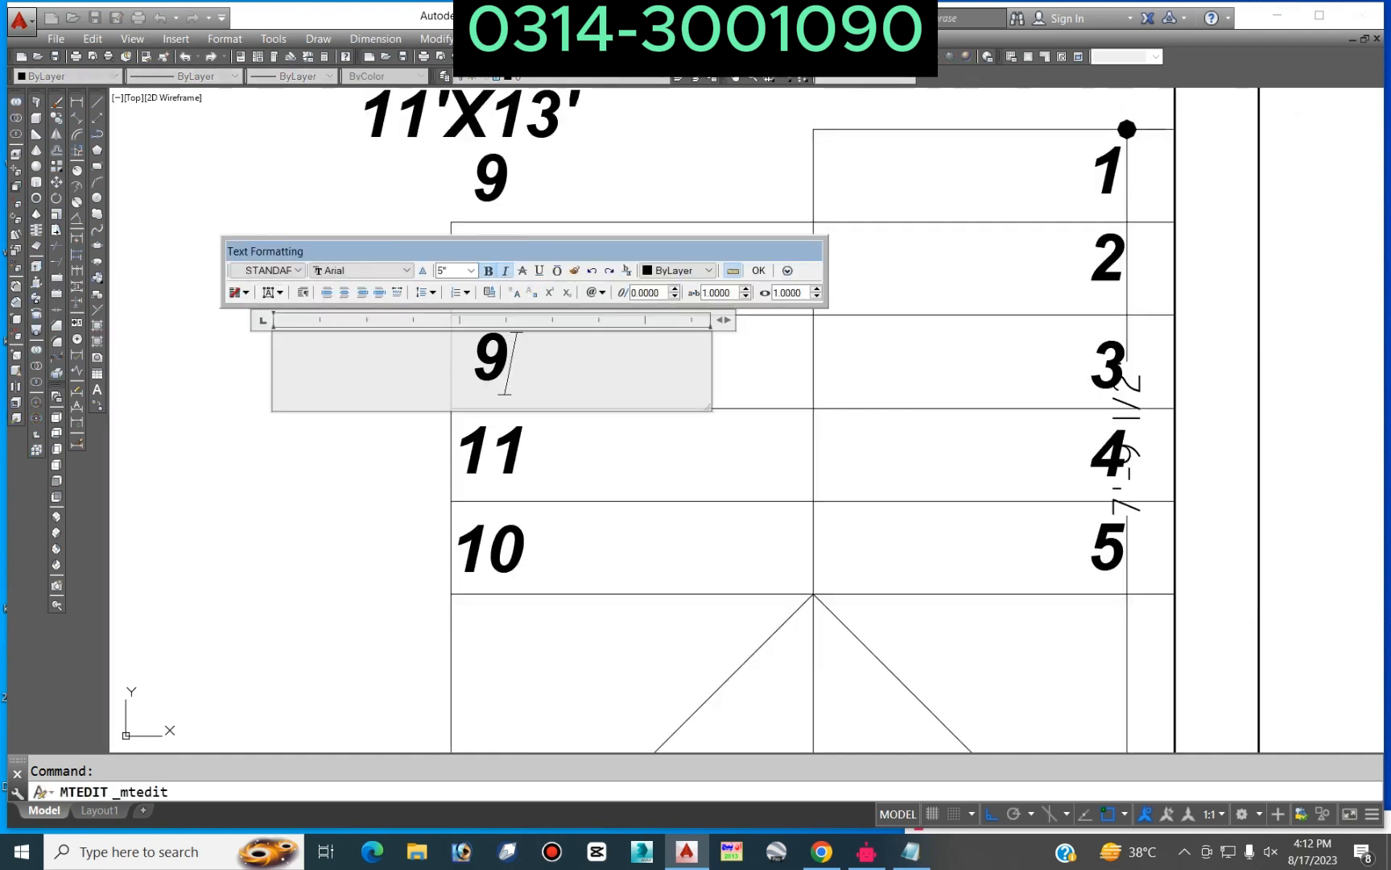
pyautogui.click(534, 326)
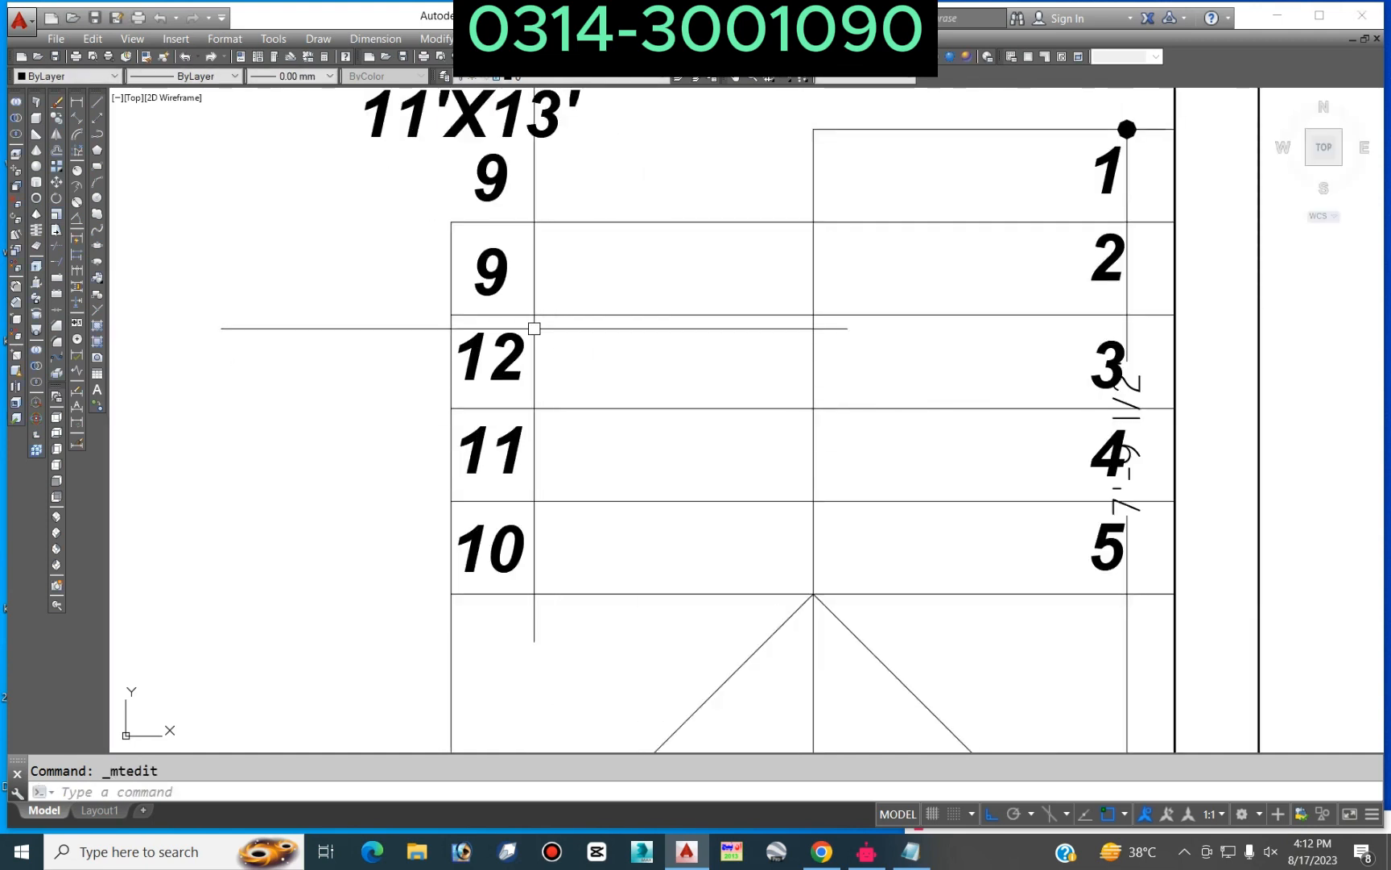
pyautogui.click(491, 271)
pyautogui.doubleClick(491, 270)
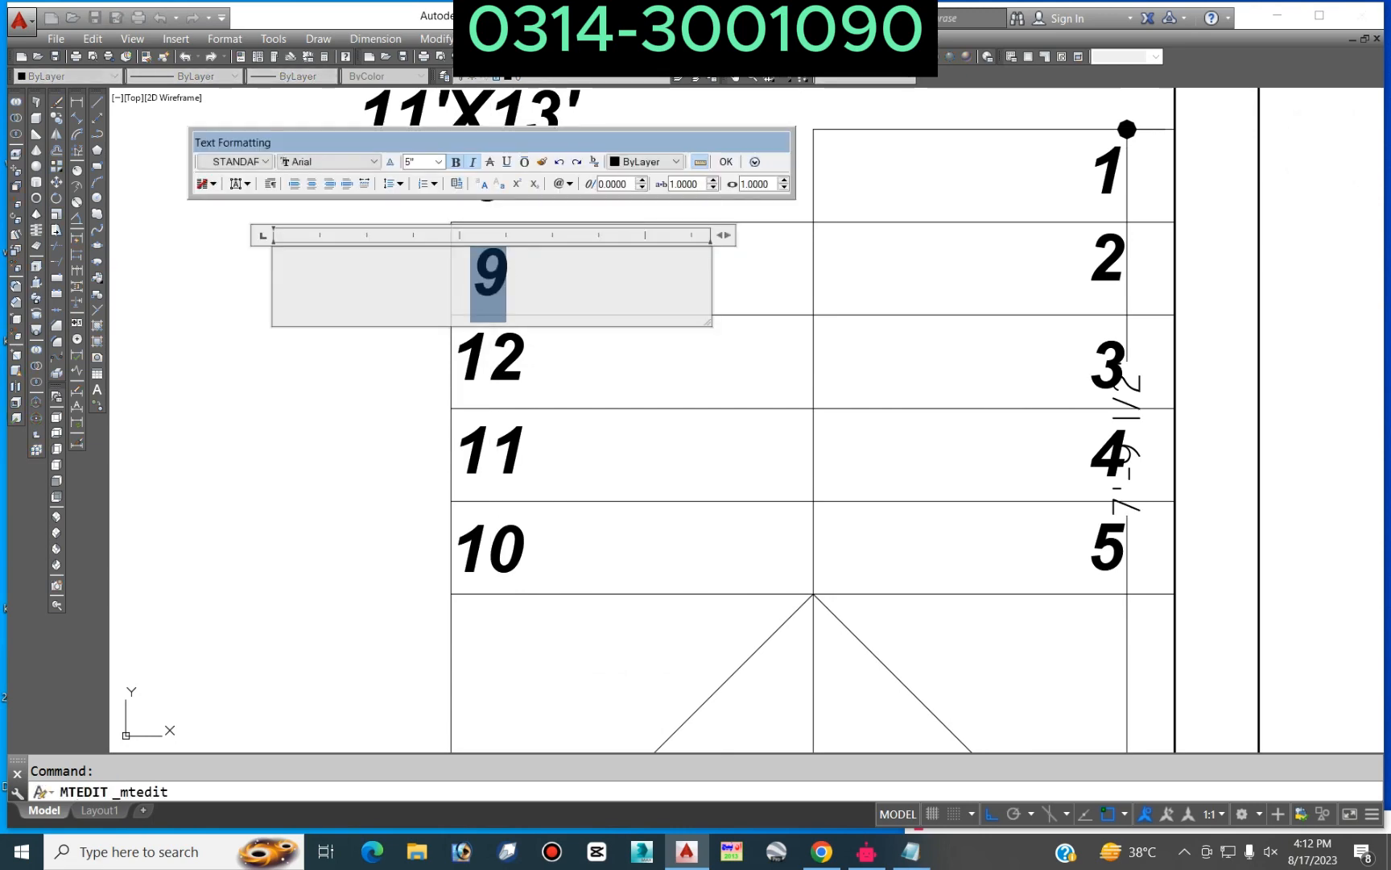
pyautogui.write('13')
pyautogui.click(621, 397)
pyautogui.scroll(-2, 620, 398)
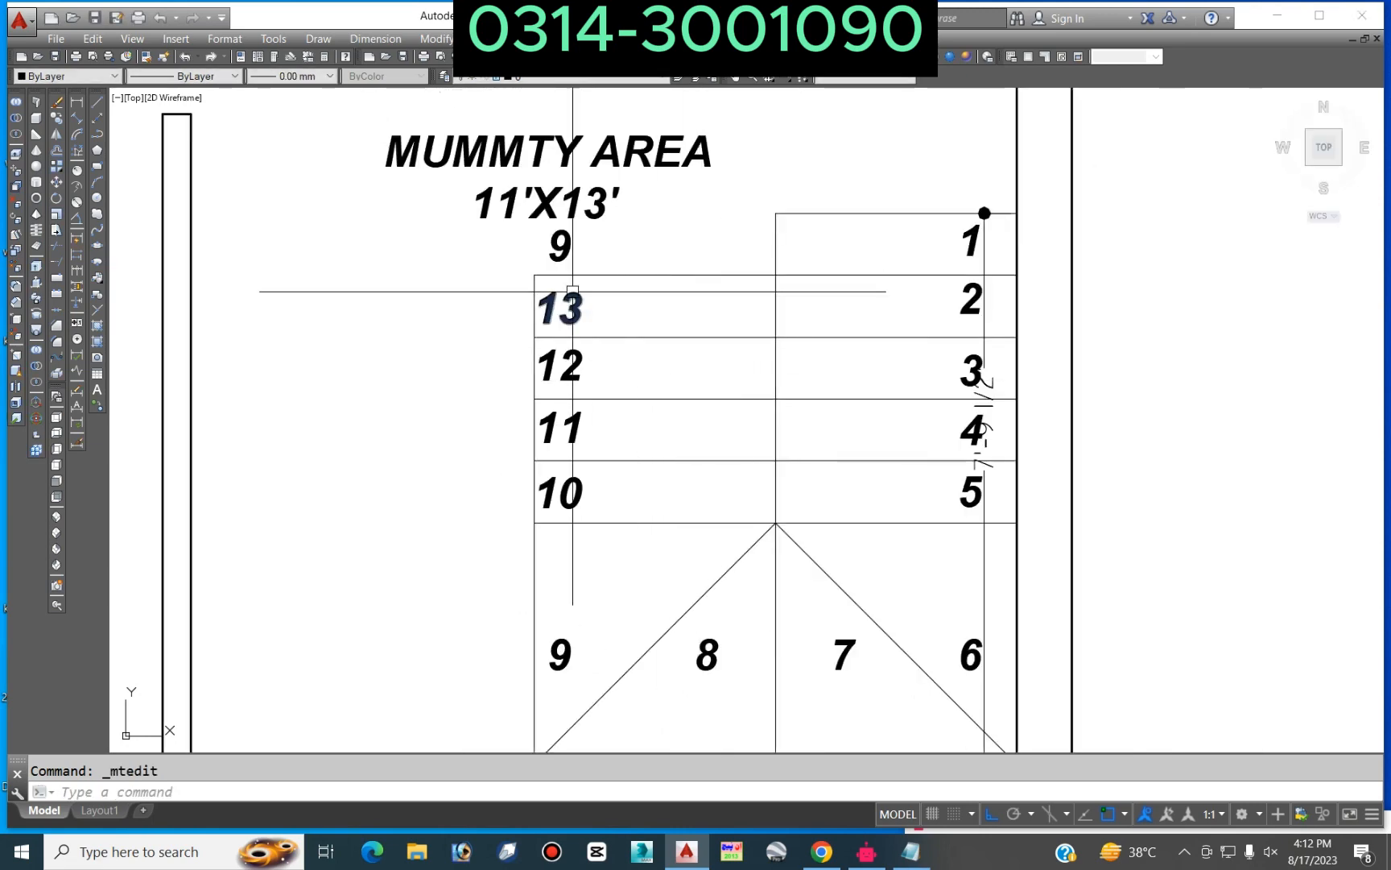
pyautogui.click(560, 246)
pyautogui.doubleClick(560, 245)
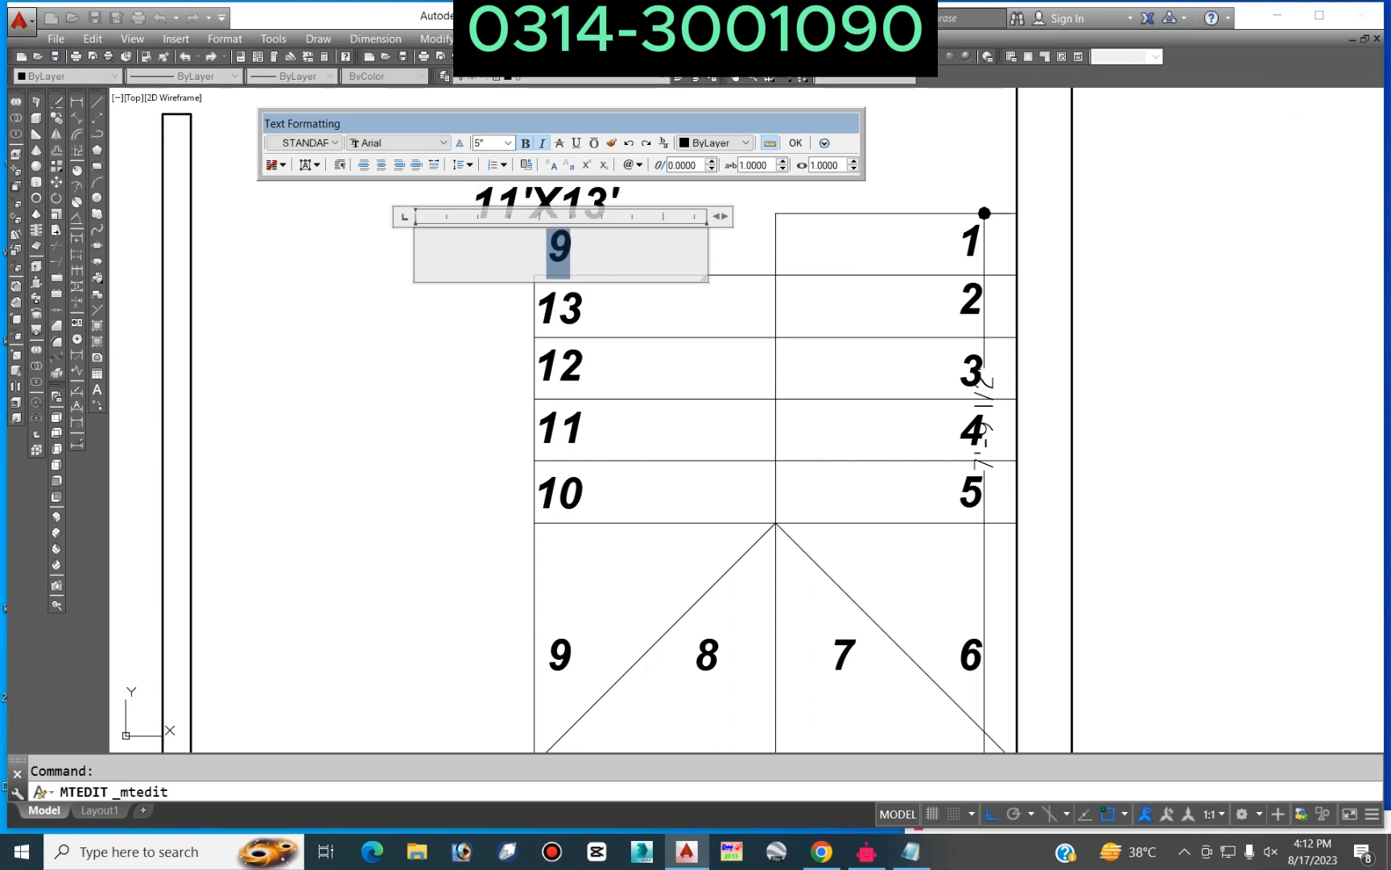
pyautogui.click(758, 202)
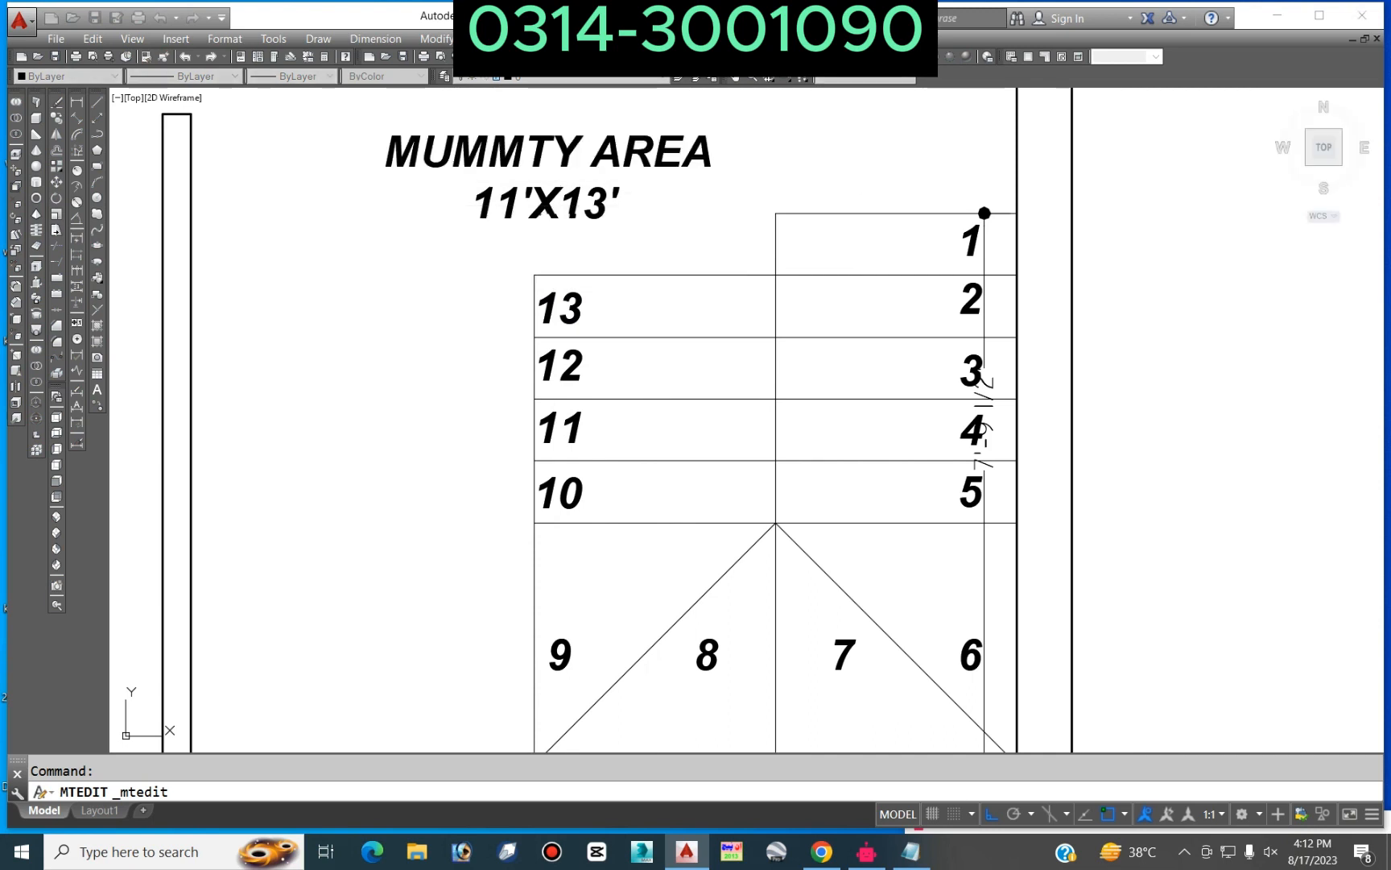
pyautogui.press('Escape')
# Step: Fillet the line above tread 14 with the stair's outer side line at radius 0 to close the tread's corner
pyautogui.scroll(-4, 758, 201)
pyautogui.moveTo(755, 215); pyautogui.dragTo(756, 367, button='middle')
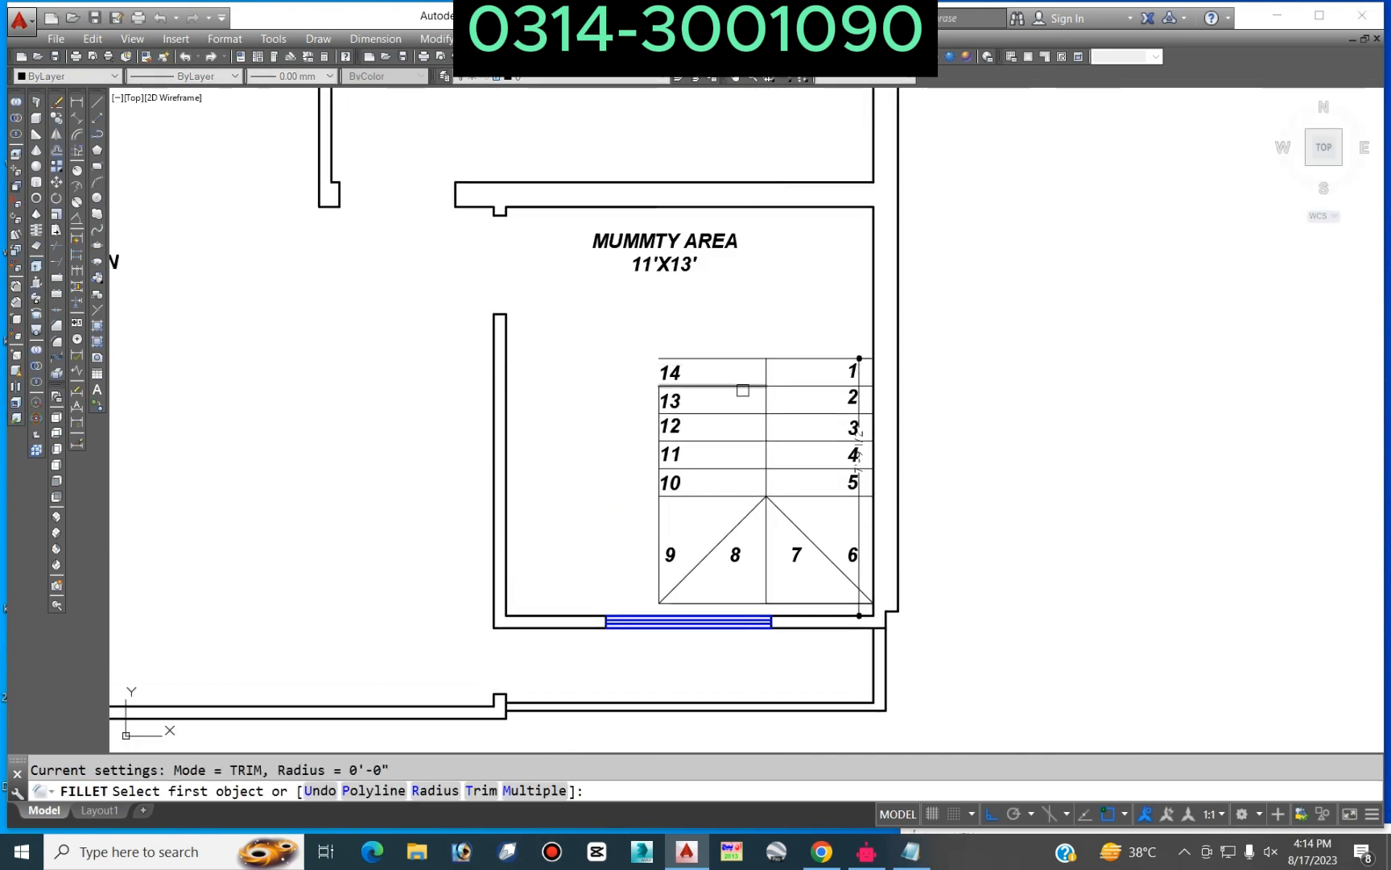
pyautogui.scroll(3, 742, 390)
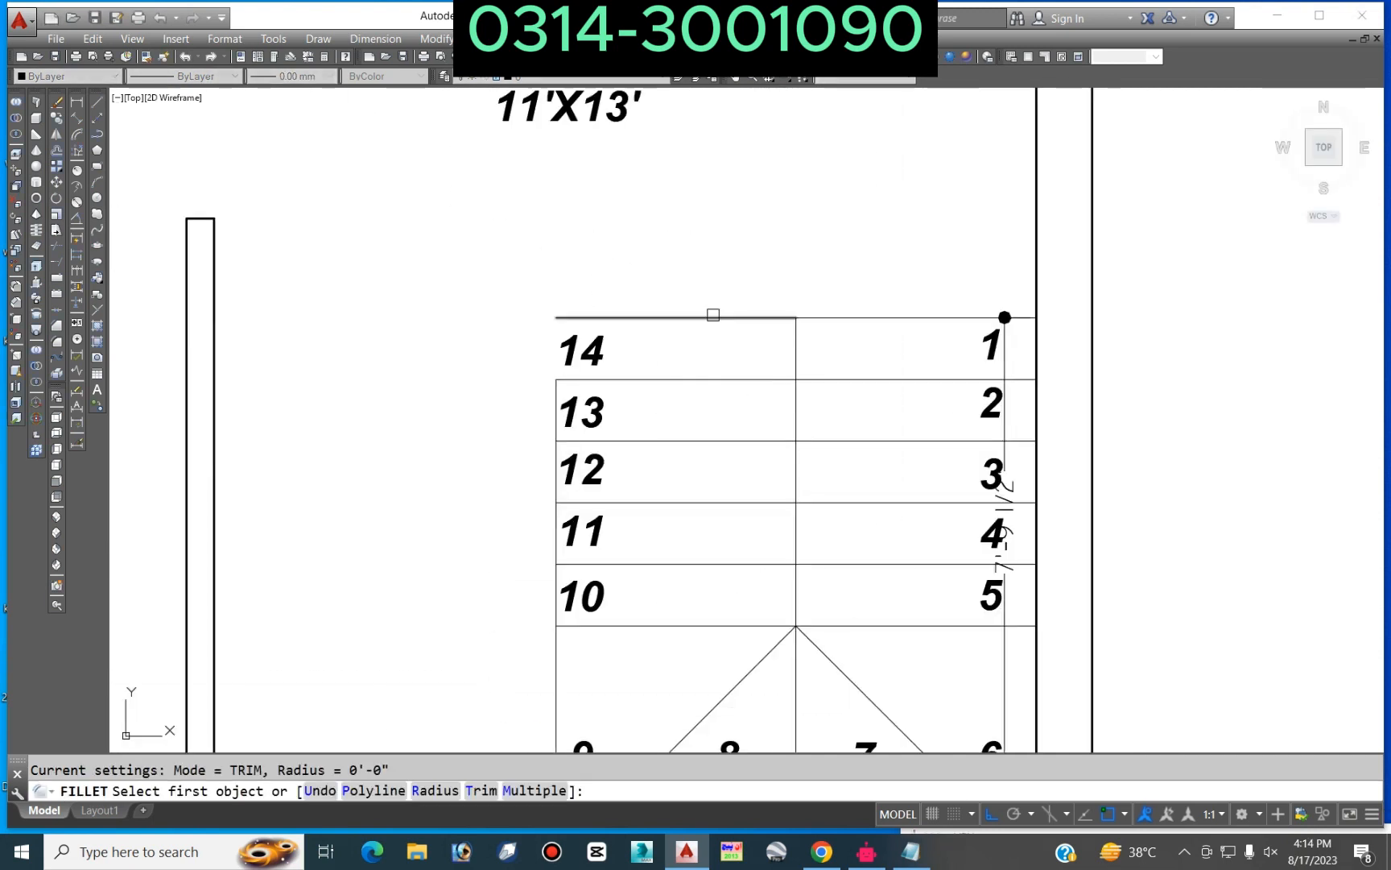
pyautogui.click(711, 317)
pyautogui.scroll(-3, 786, 286)
pyautogui.moveTo(786, 286); pyautogui.dragTo(776, 333, button='middle')
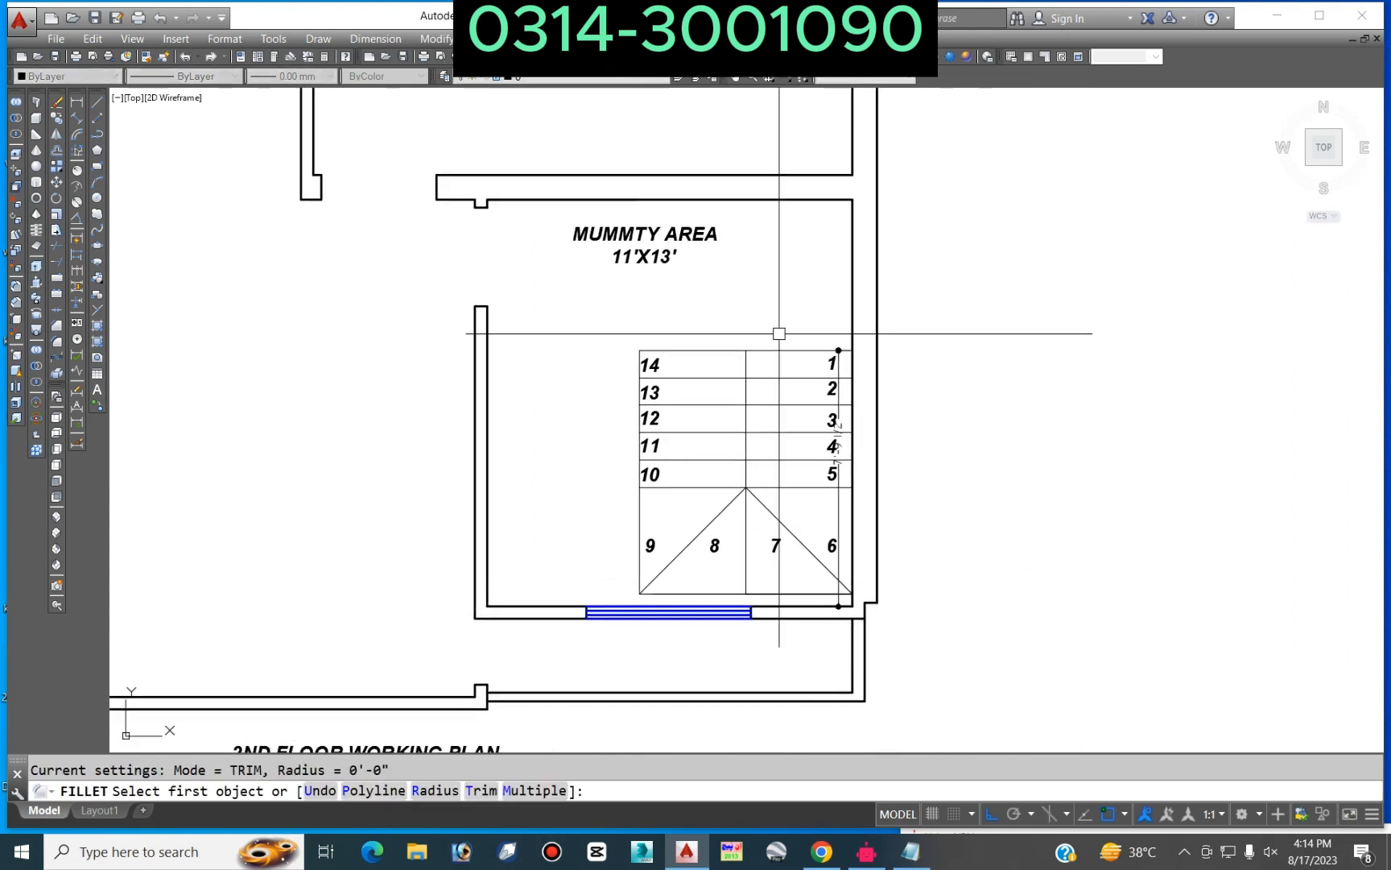
pyautogui.press('Escape')
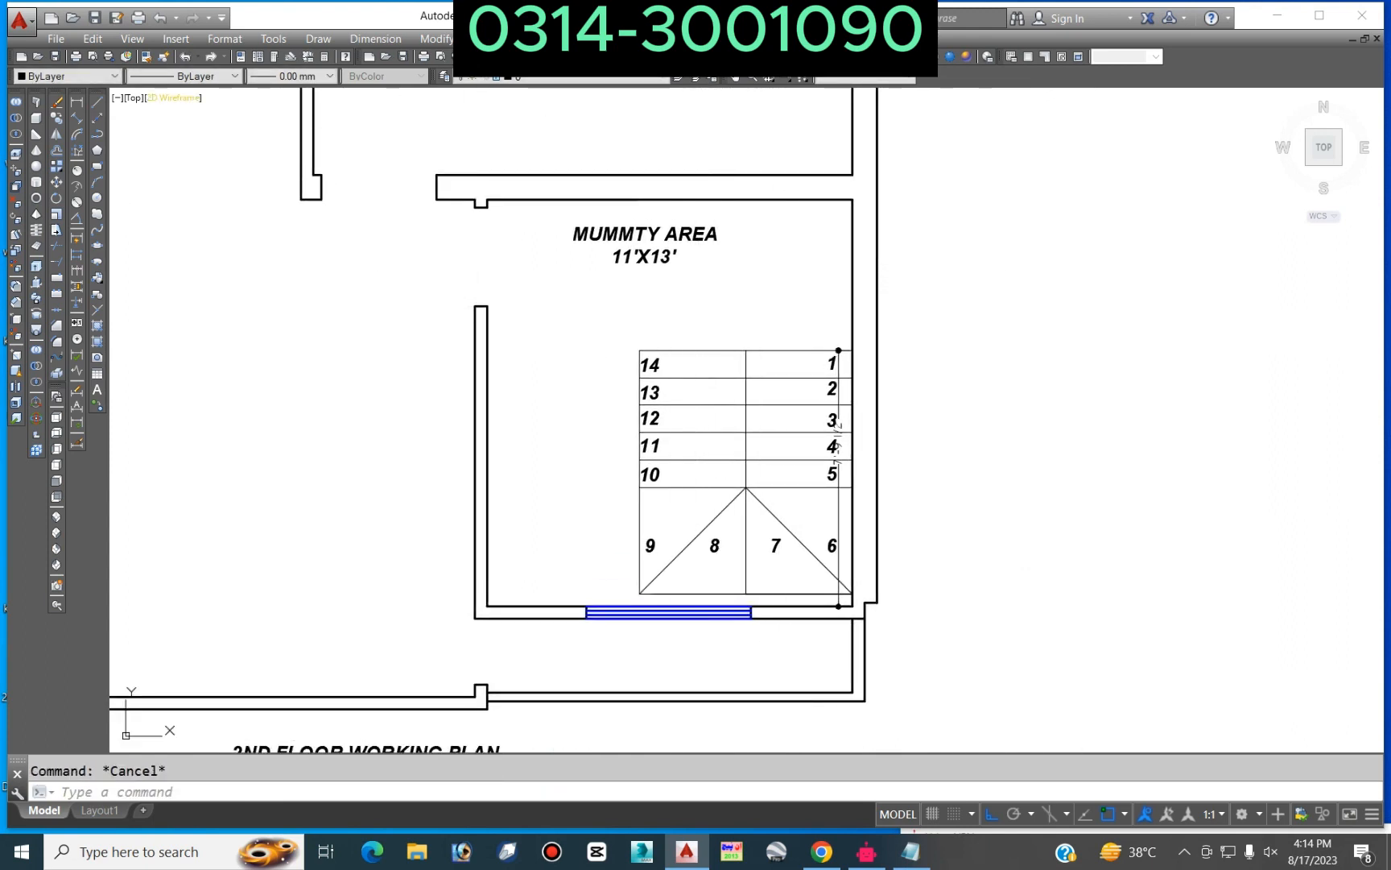
# Step: Add a vertical linear dimension from the MUMMTY AREA's upper wall to the stair's top edge
pyautogui.click(77, 102)
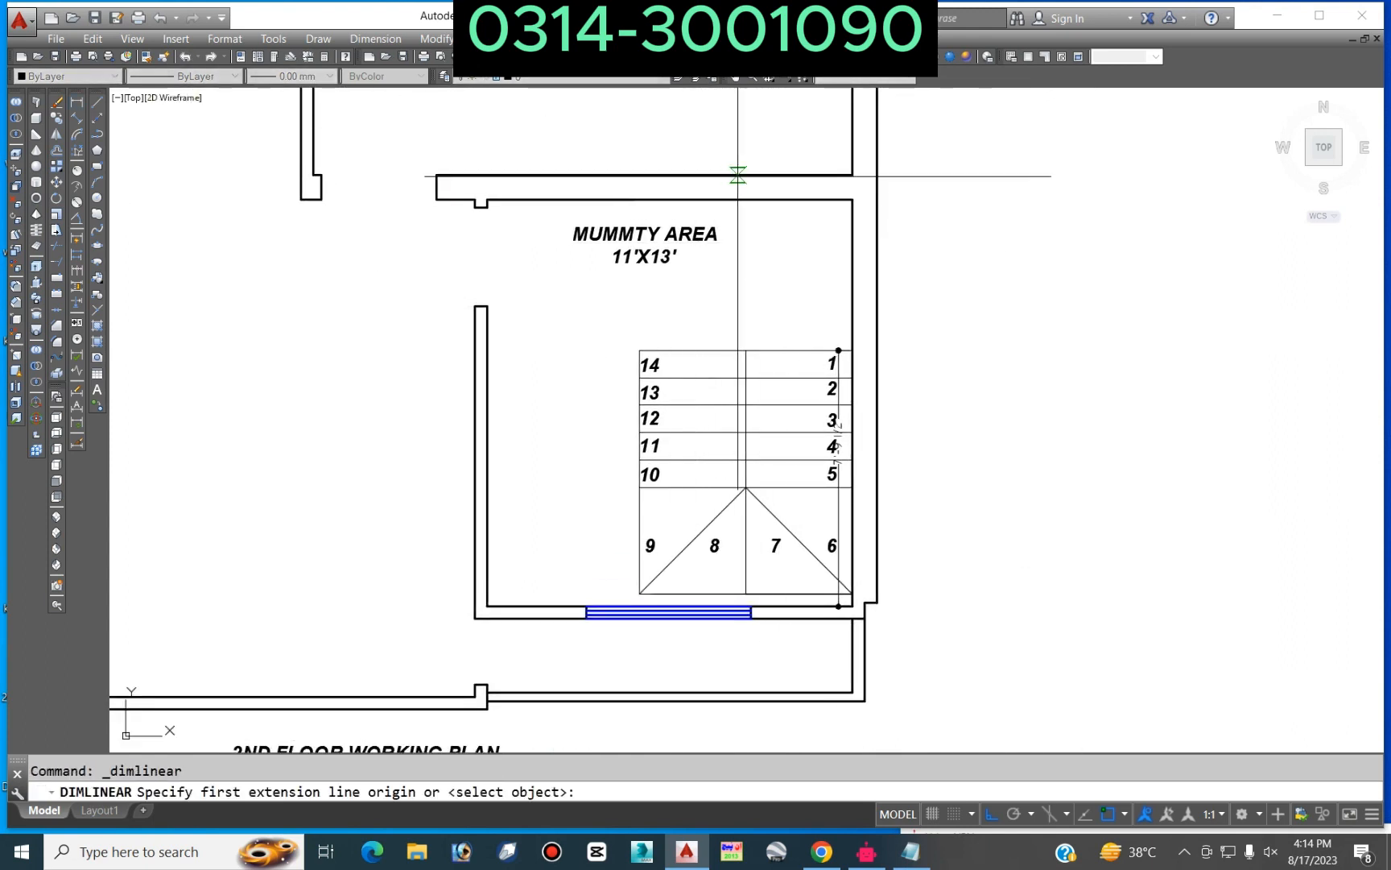
pyautogui.click(698, 199)
pyautogui.click(698, 350)
pyautogui.click(711, 327)
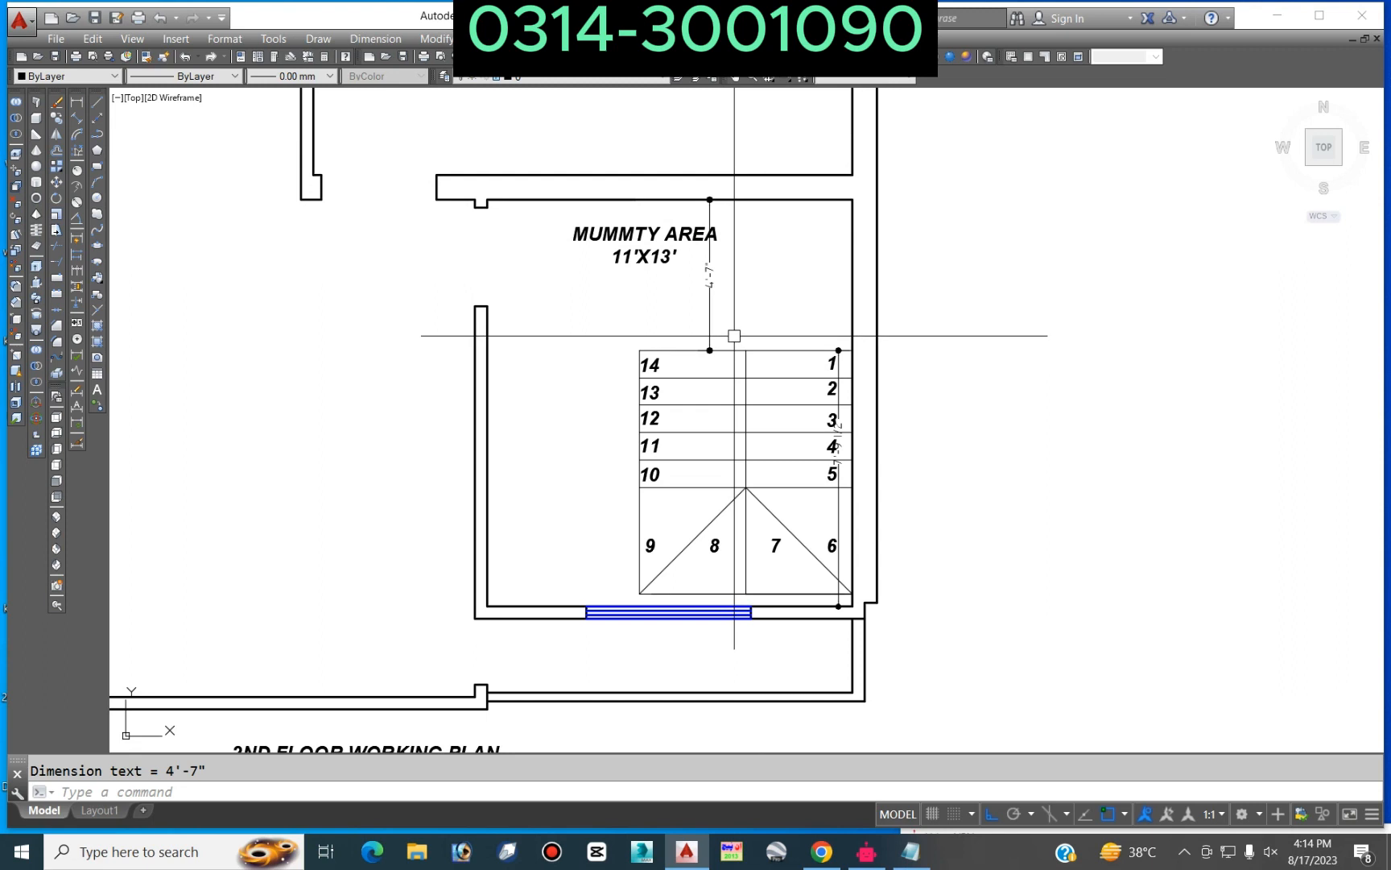
# Step: Offset the top edge of tread 14 upward by 10 inches to add another tread line
pyautogui.write('o')
pyautogui.press('Return')
pyautogui.write('10')
pyautogui.press('Return')
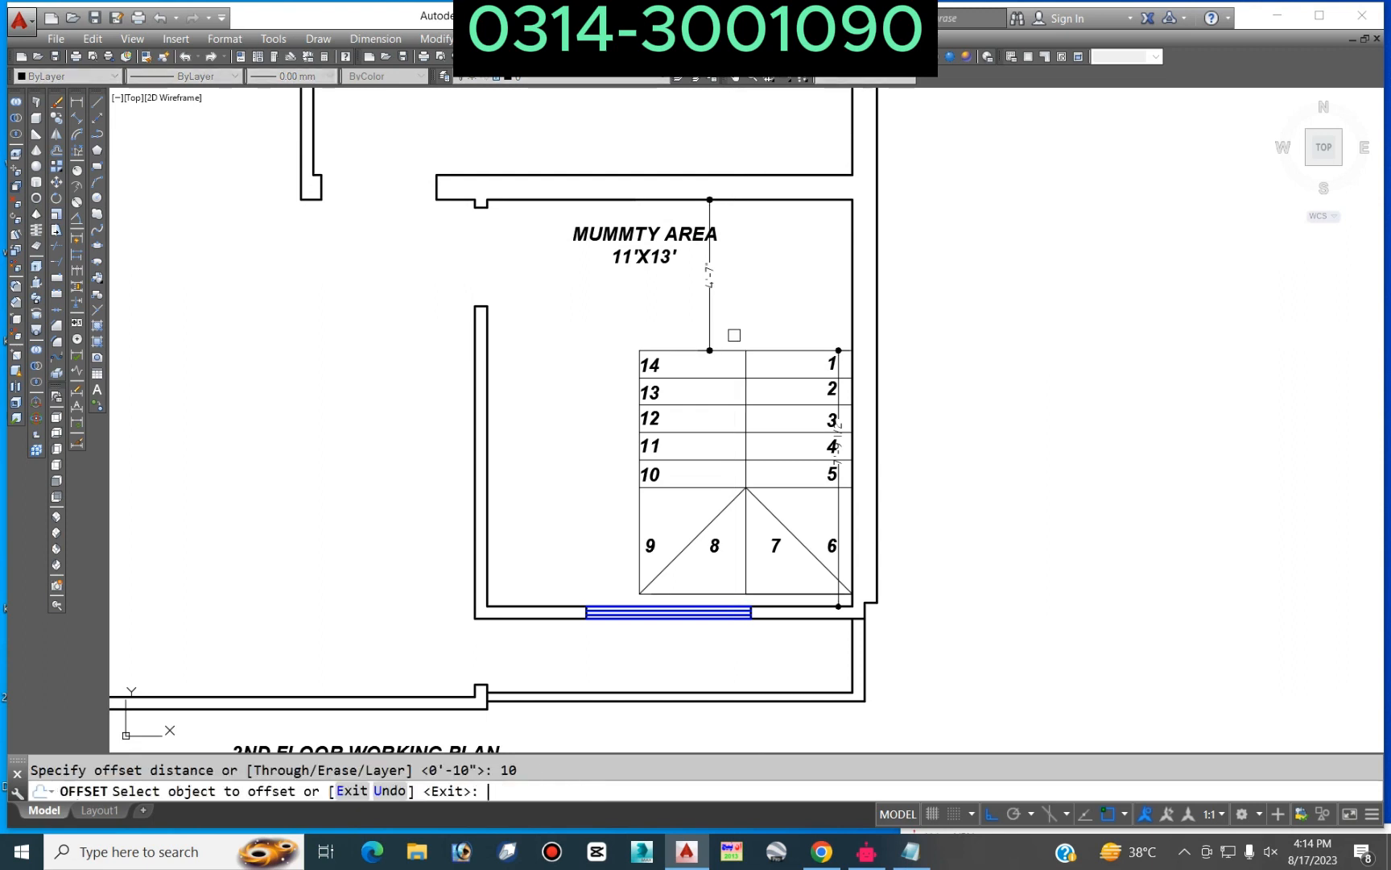
pyautogui.click(670, 345)
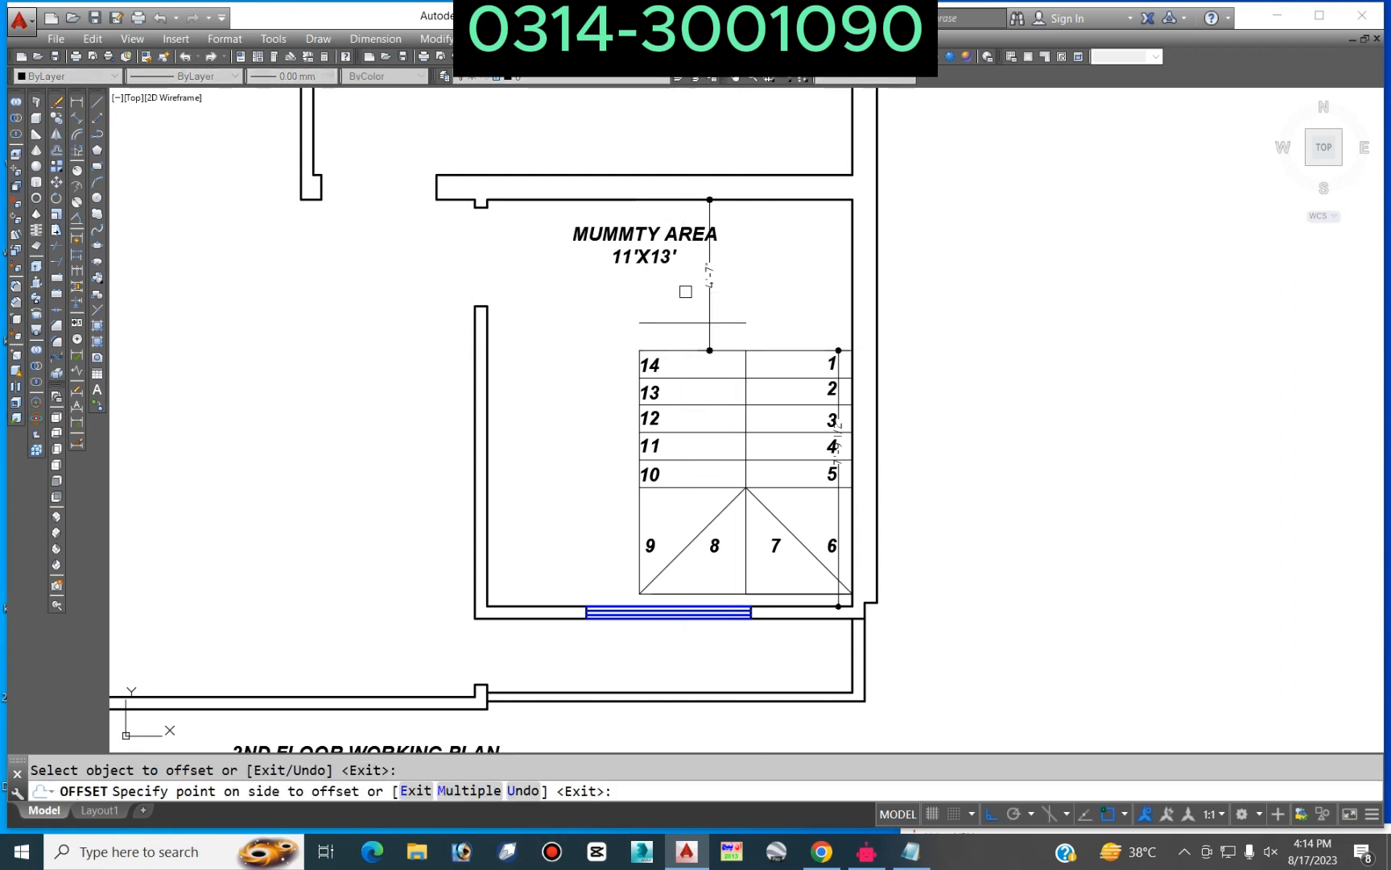
pyautogui.click(686, 293)
pyautogui.press('Escape')
# Step: Fillet the new tread line at radius 0 with the stair's outer side line and centre line to close both corners
pyautogui.write('f')
pyautogui.press('Return')
pyautogui.scroll(3, 691, 326)
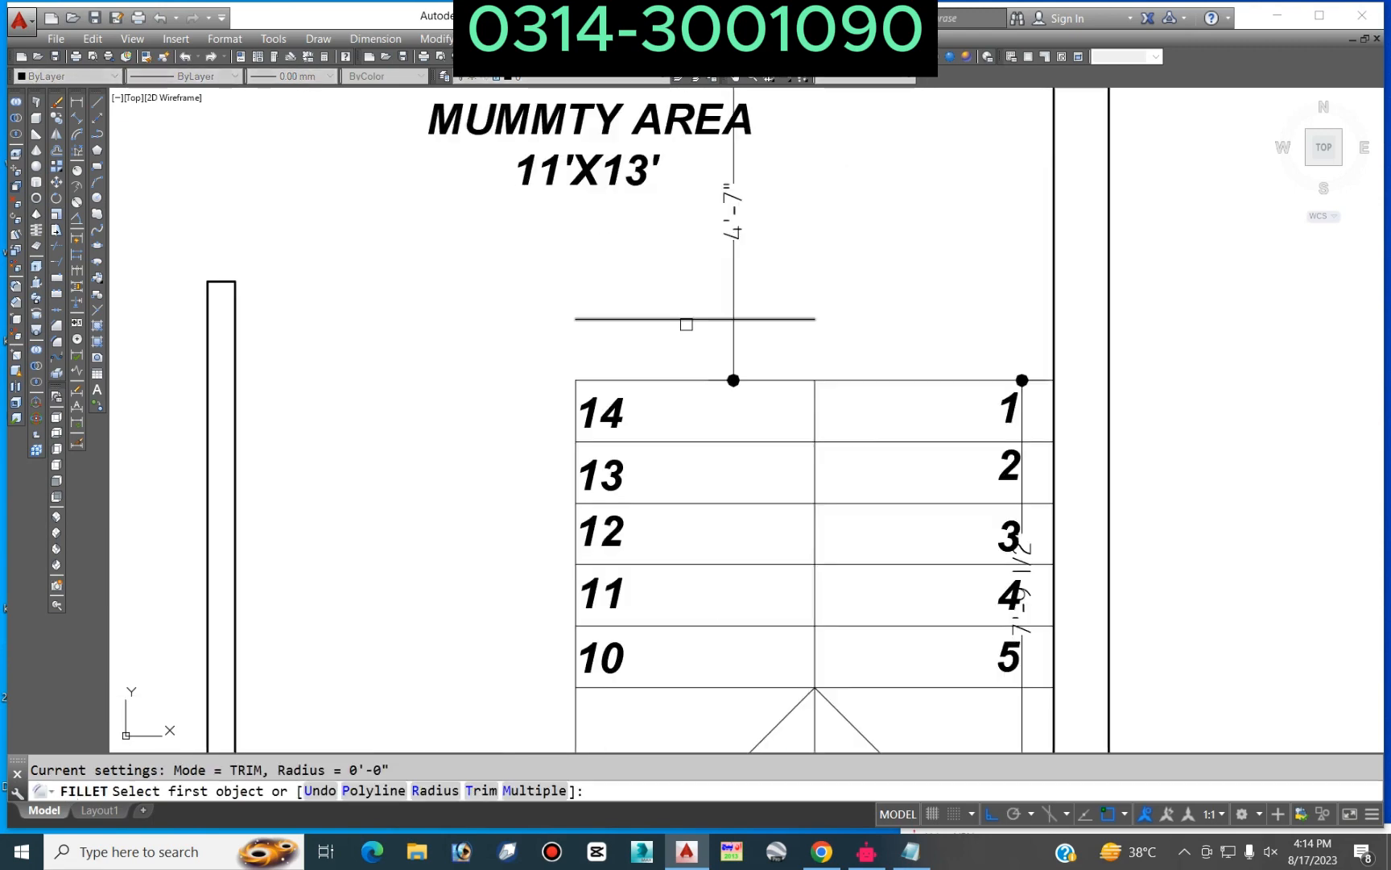
pyautogui.click(682, 319)
pyautogui.click(574, 396)
pyautogui.press('Return')
pyautogui.click(792, 322)
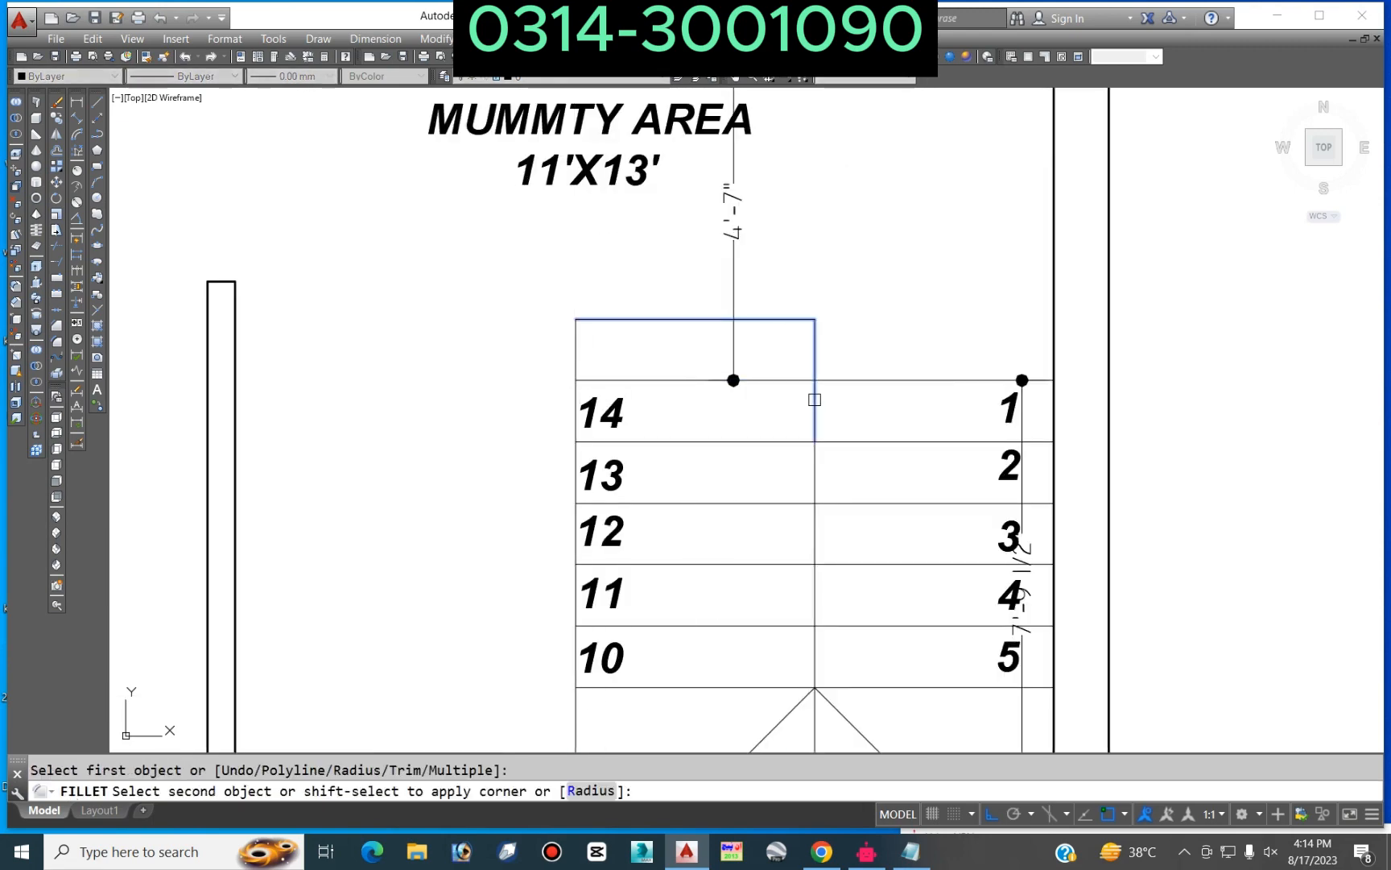
pyautogui.click(814, 397)
pyautogui.press('Escape')
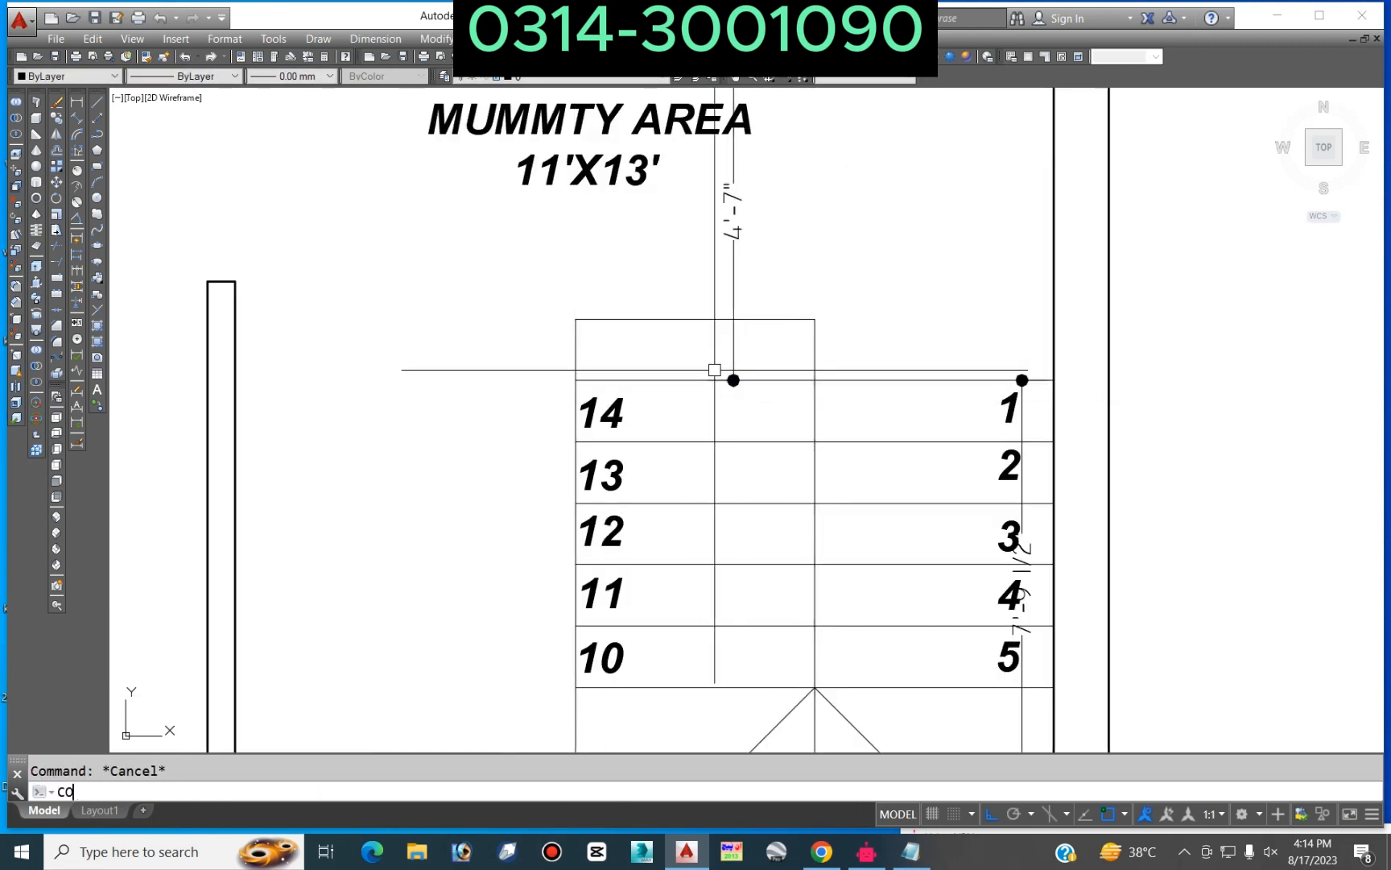
# Step: Copy the label 14 straight up twice, into the new tread and just above its top edge
pyautogui.press('Return')
pyautogui.click(500, 442)
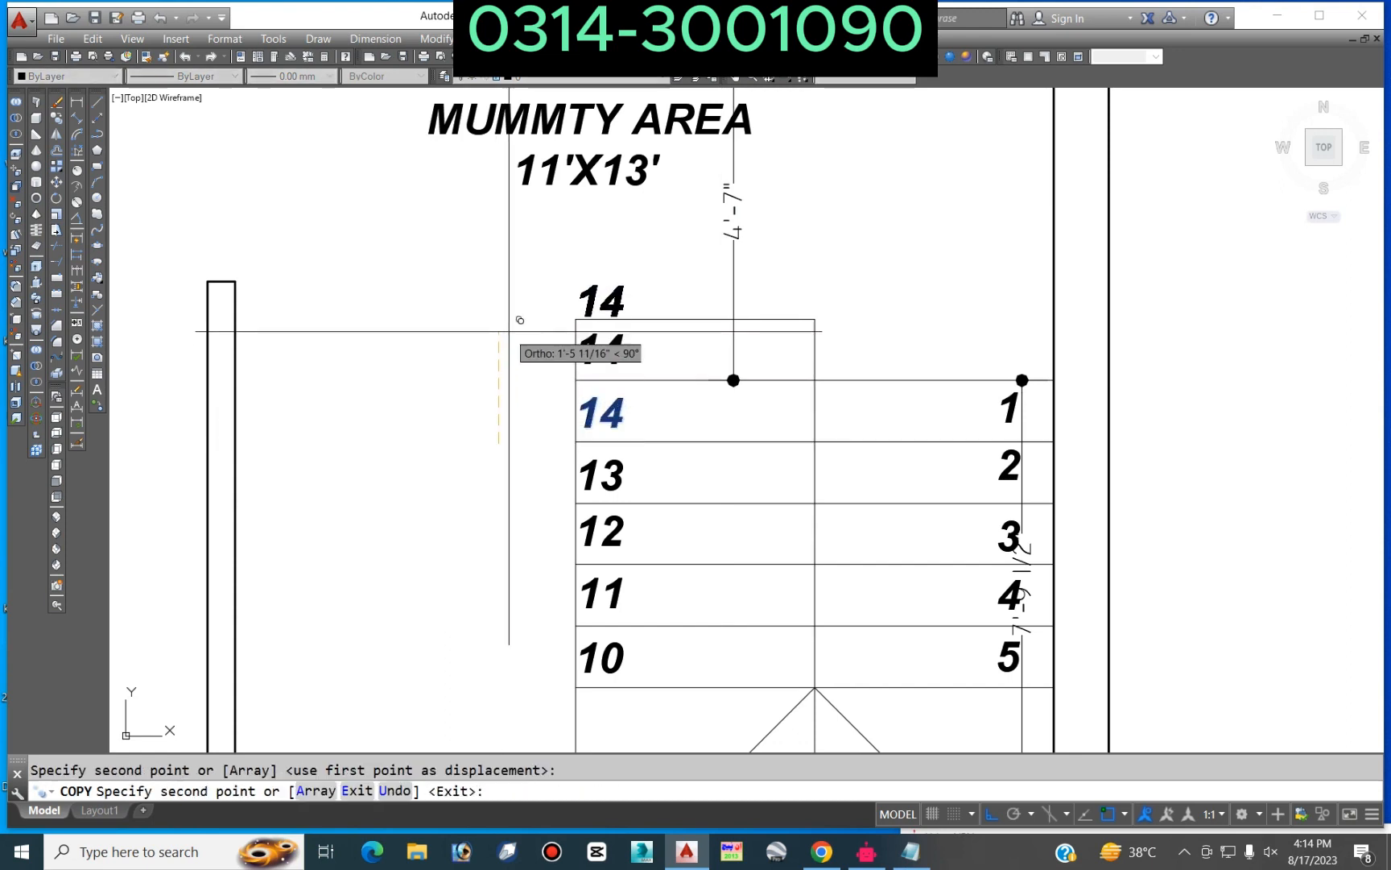
pyautogui.click(508, 328)
pyautogui.press('Return')
# Step: Renumber the two copied labels above tread 14 as 15 and 16
pyautogui.click(620, 349)
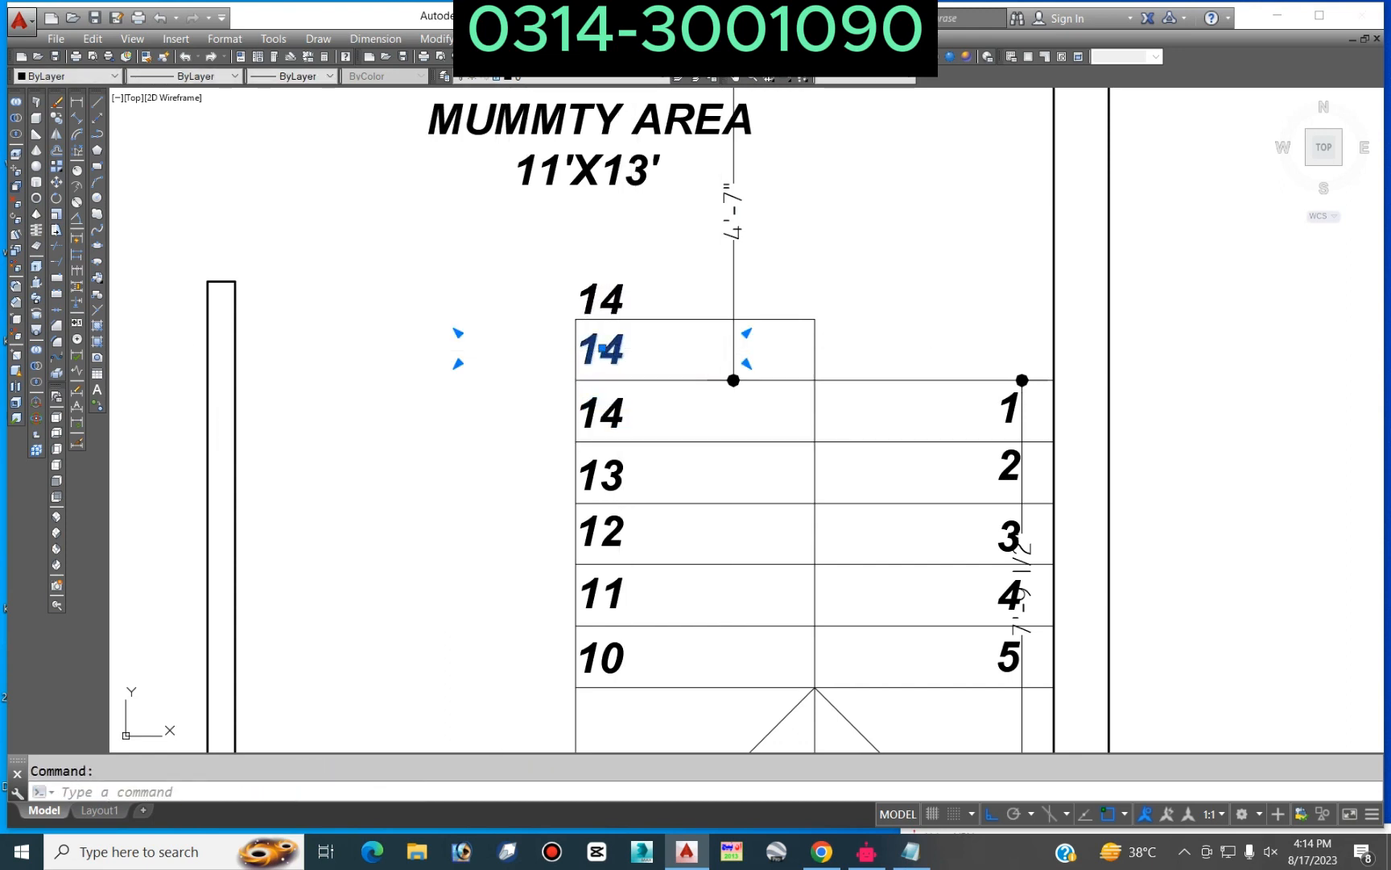
pyautogui.doubleClick(603, 349)
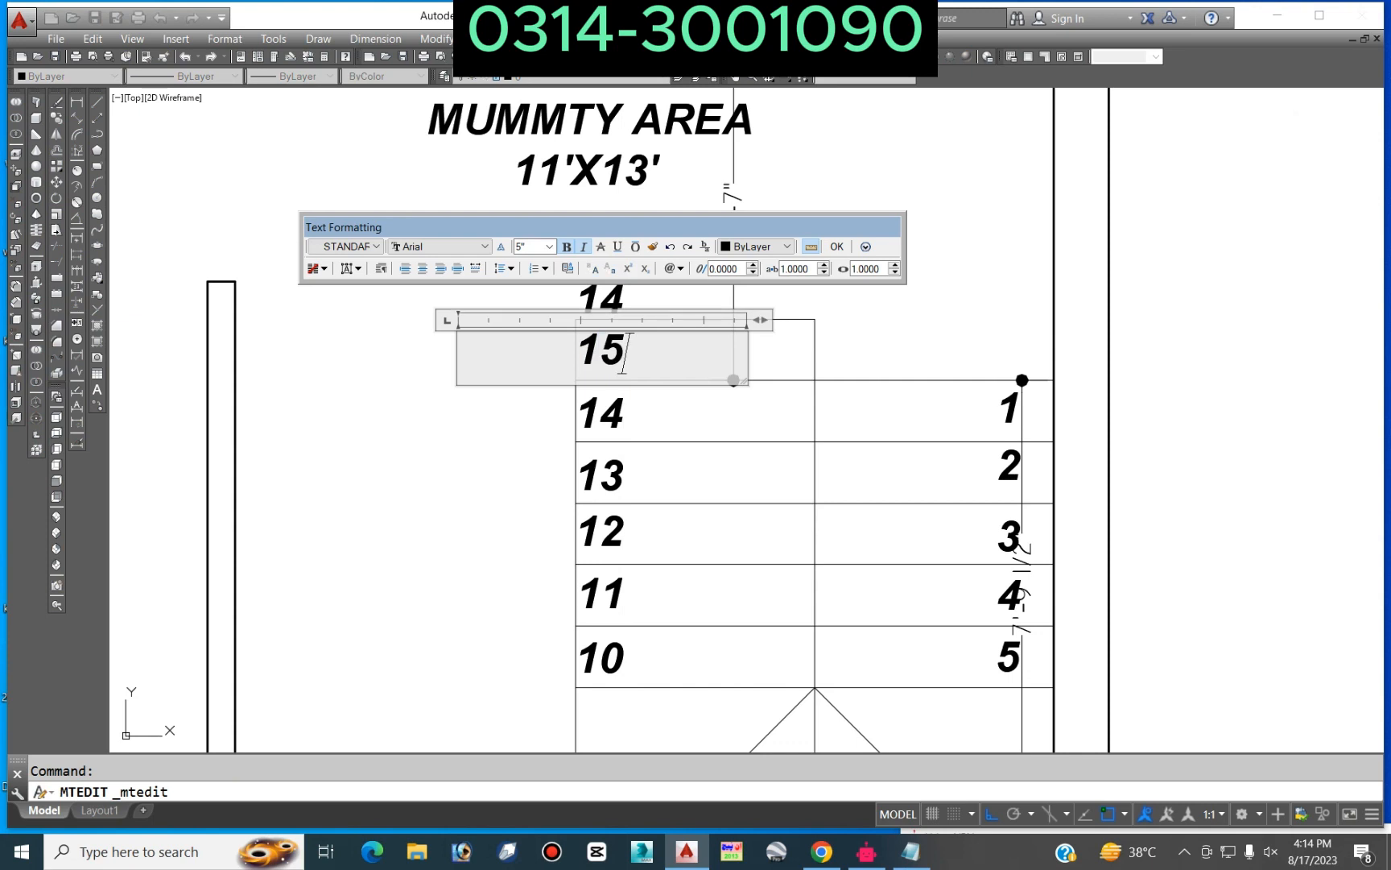
pyautogui.click(605, 412)
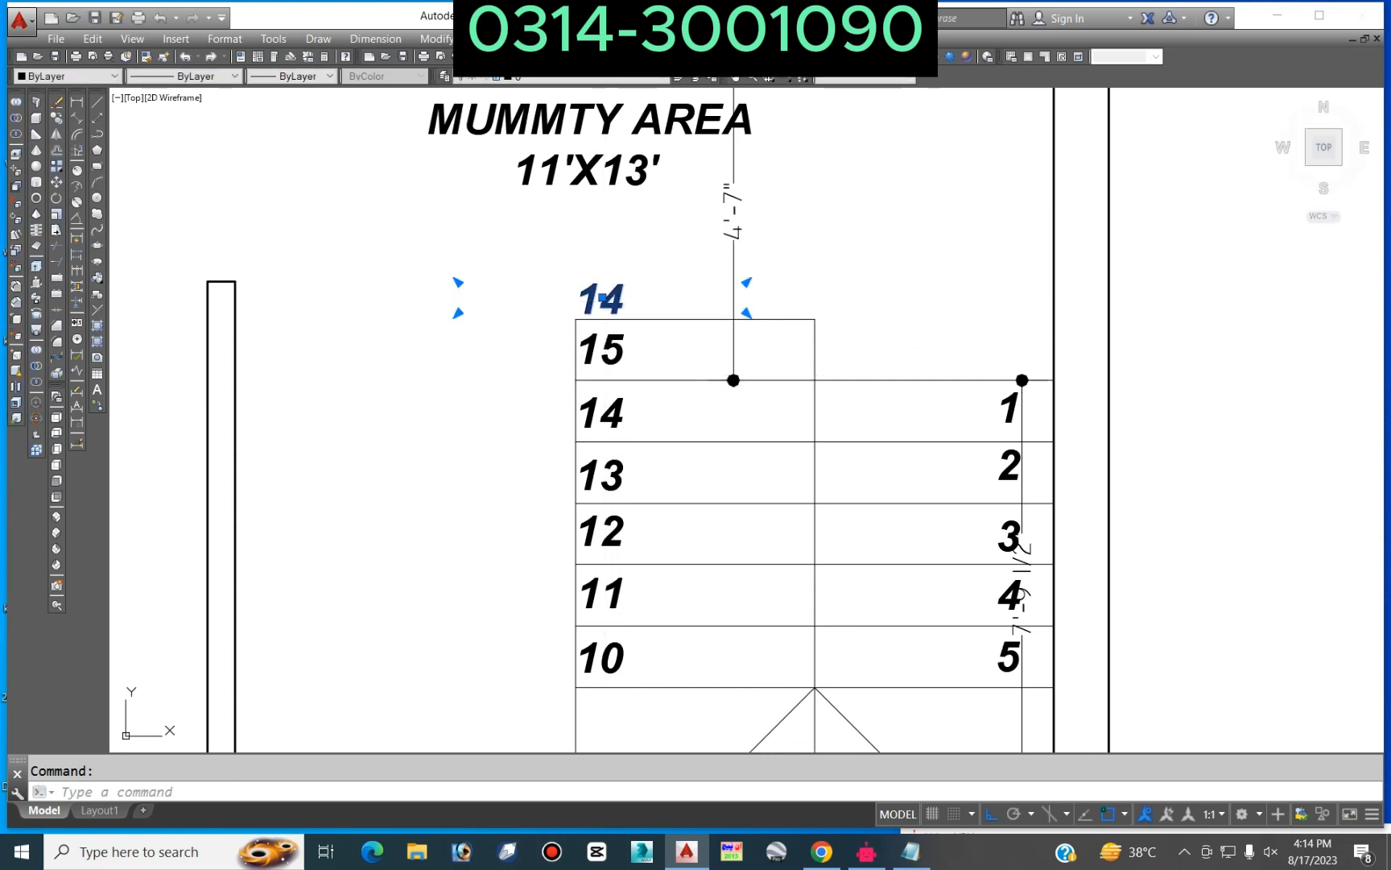
pyautogui.doubleClick(602, 298)
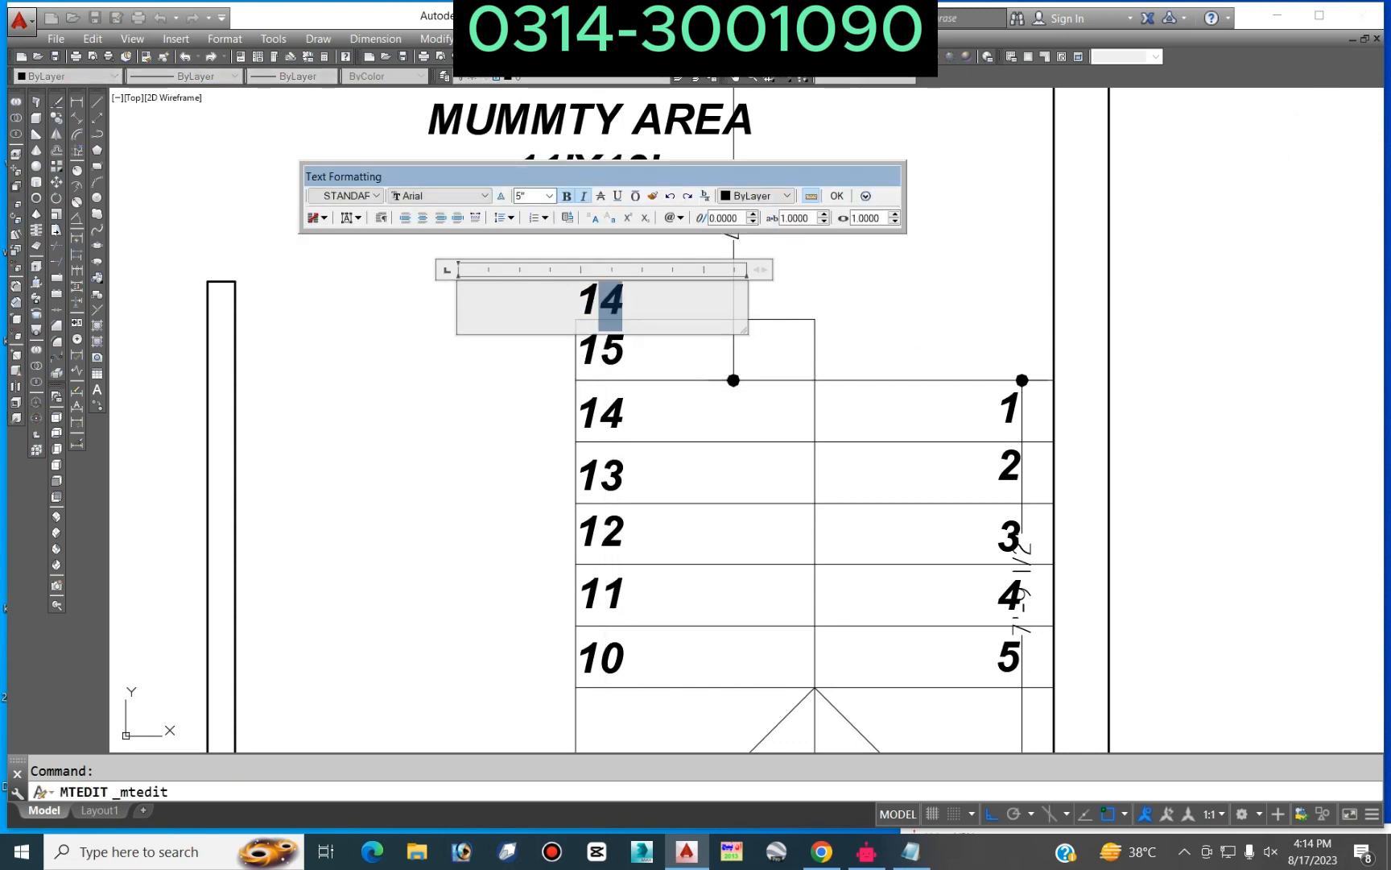
pyautogui.click(837, 196)
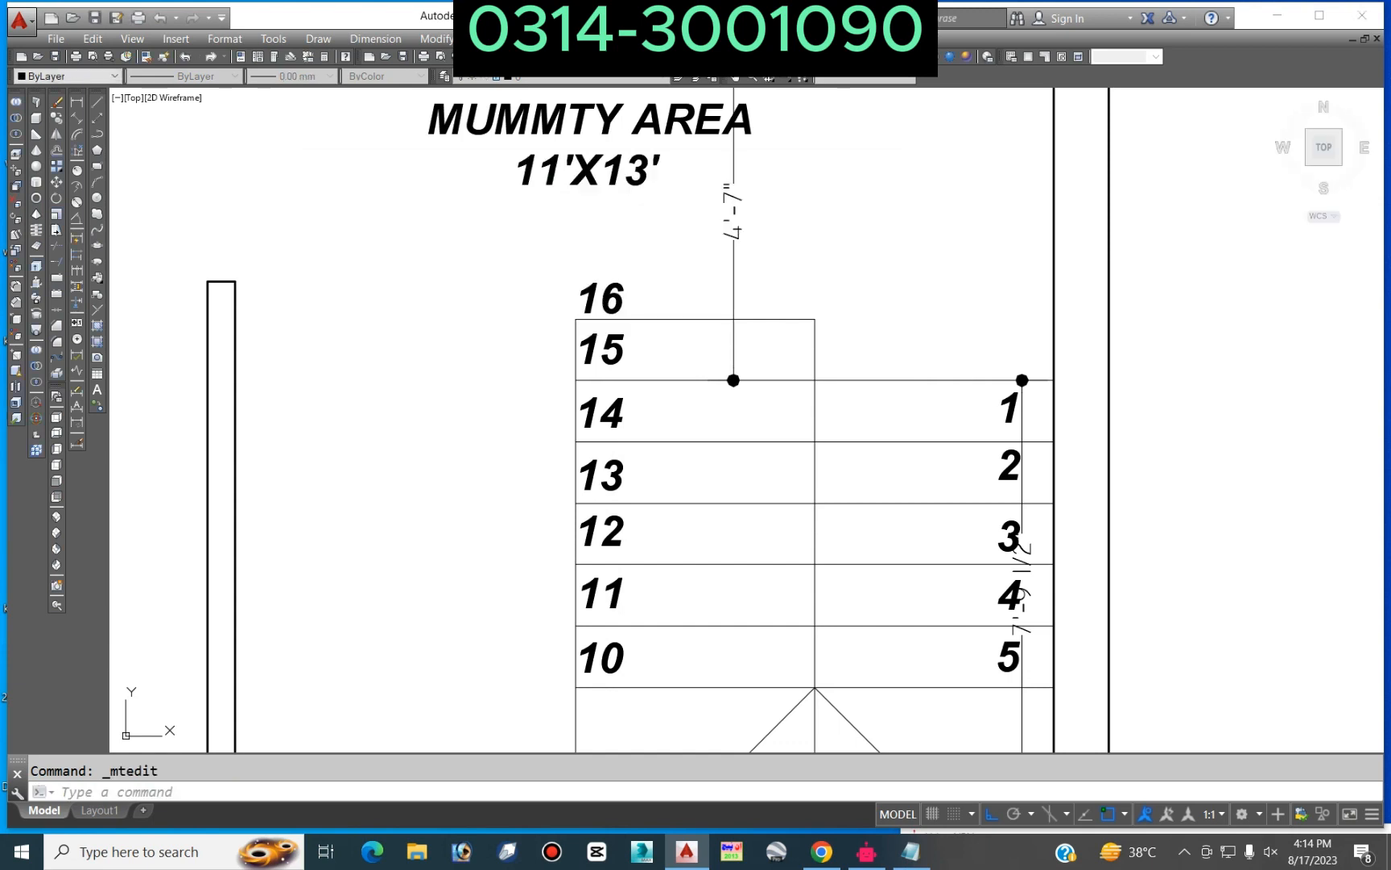
# Step: Stretch the lower end of the MUMMTY AREA's vertical dimension up to the top edge of tread 15
pyautogui.click(710, 382)
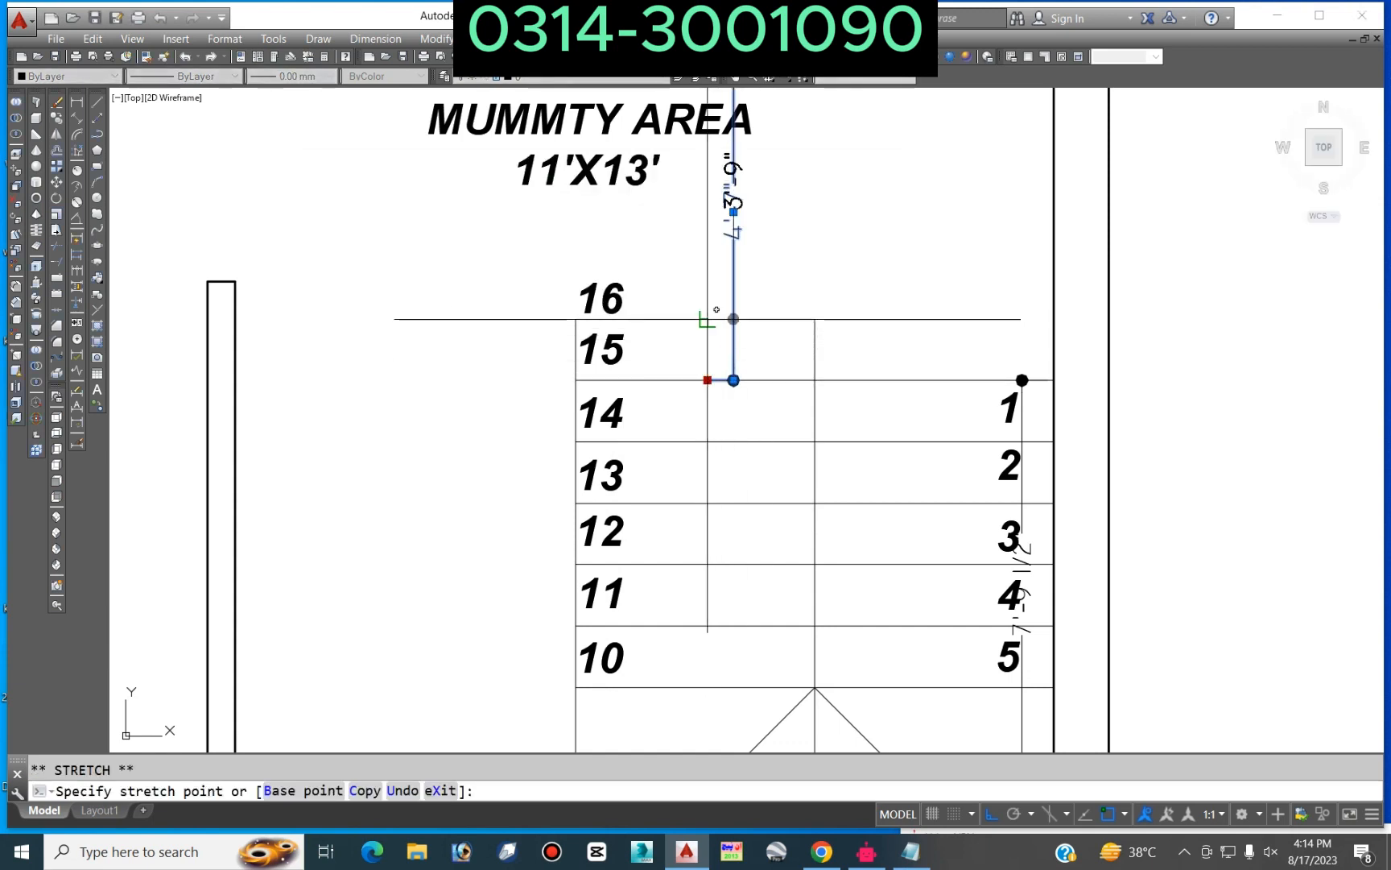
pyautogui.click(709, 321)
pyautogui.press('Escape')
# Step: Move the MUMMTY AREA 11'X13' label horizontally to the left, clear of the vertical dimension
pyautogui.scroll(-4, 711, 330)
pyautogui.moveTo(760, 375); pyautogui.dragTo(645, 387, button='middle')
pyautogui.scroll(2, 636, 299)
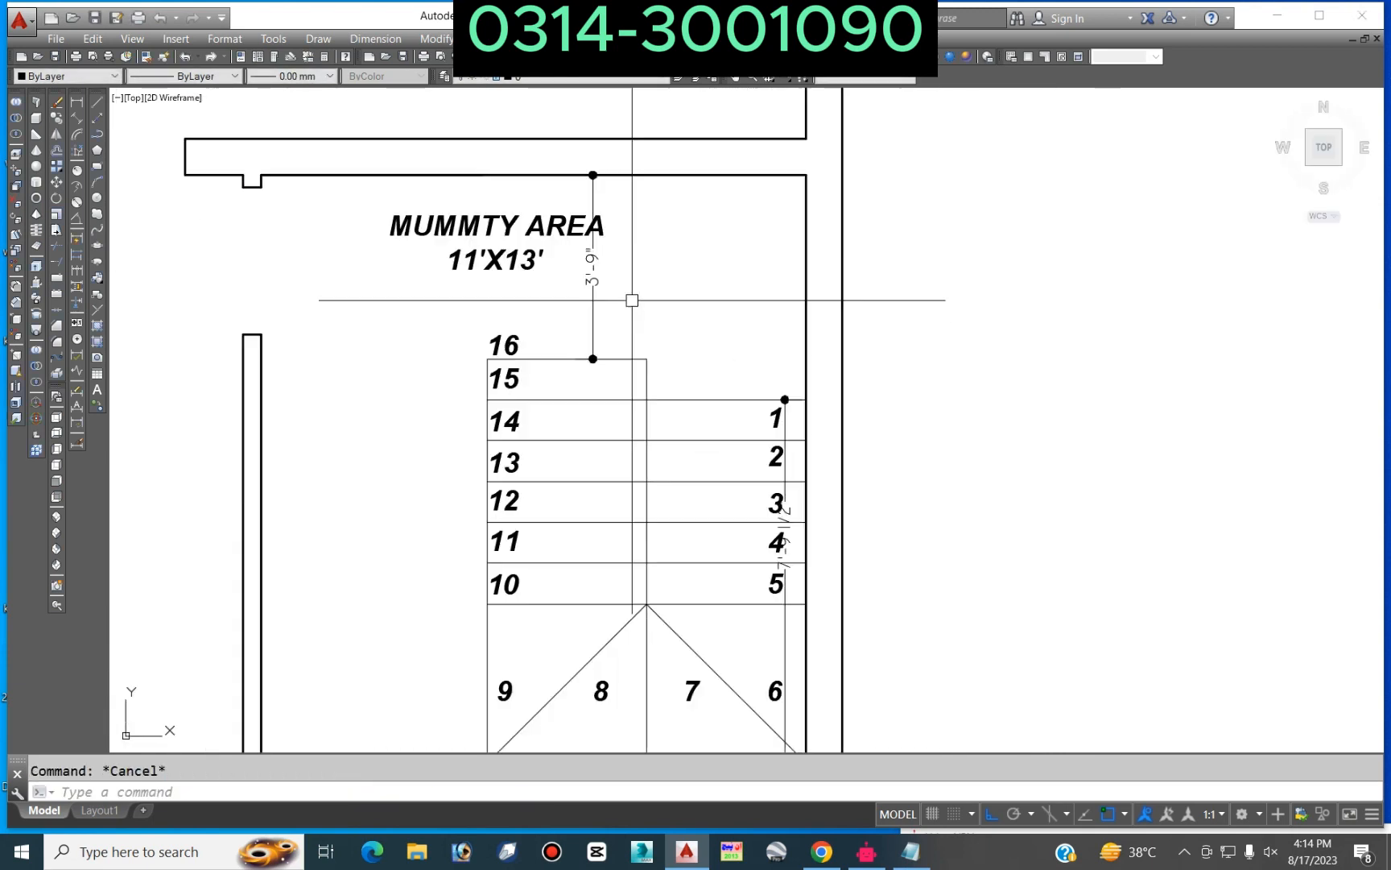
pyautogui.press('Return')
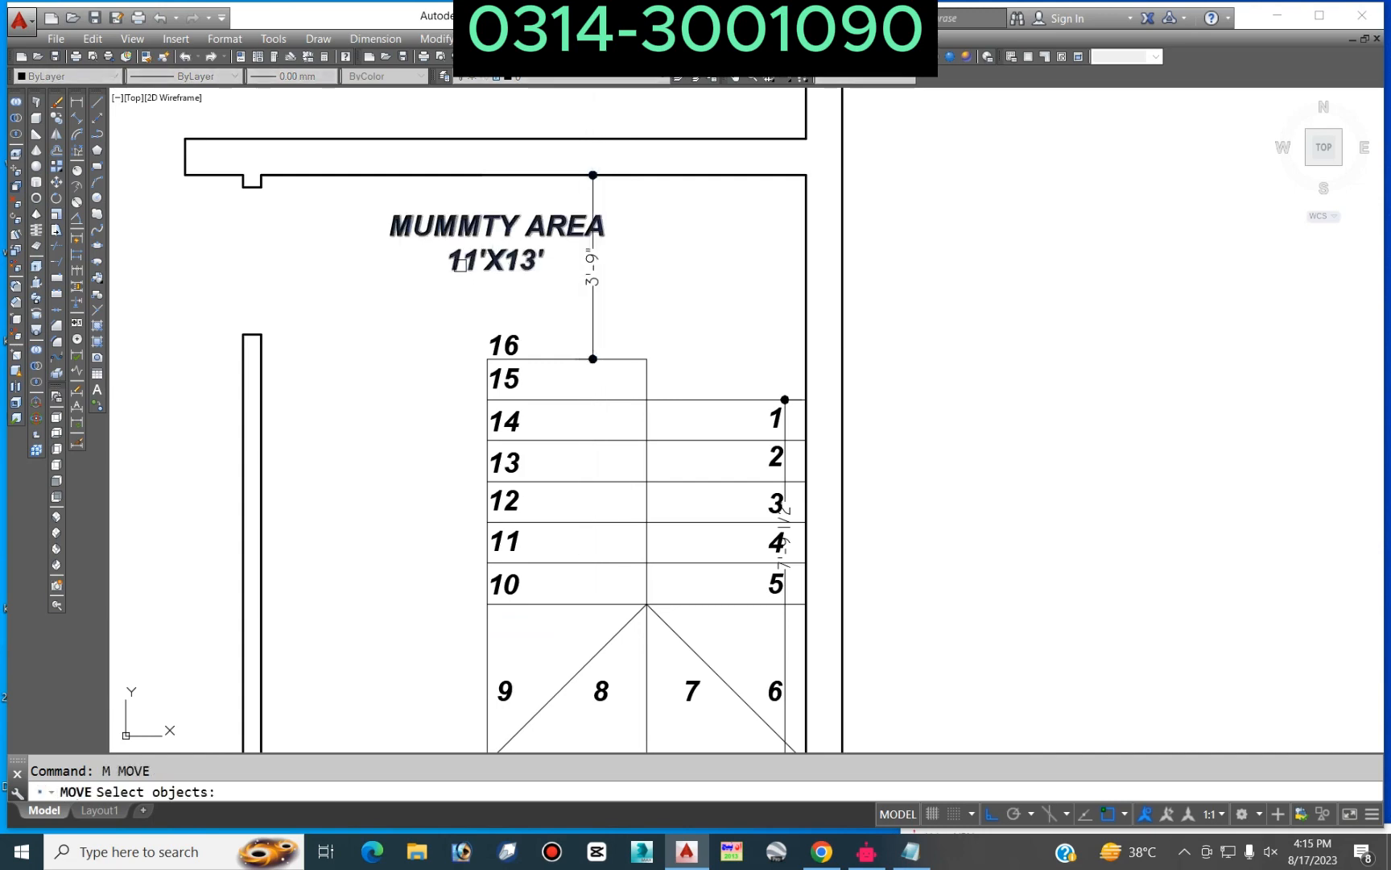
pyautogui.click(460, 265)
pyautogui.press('Return')
pyautogui.click(477, 334)
pyautogui.click(387, 334)
# Step: Draw a horizontal base line about 10'-9" long in the empty space beside the second floor plan
pyautogui.scroll(-4, 537, 298)
pyautogui.moveTo(651, 338); pyautogui.dragTo(479, 336, button='middle')
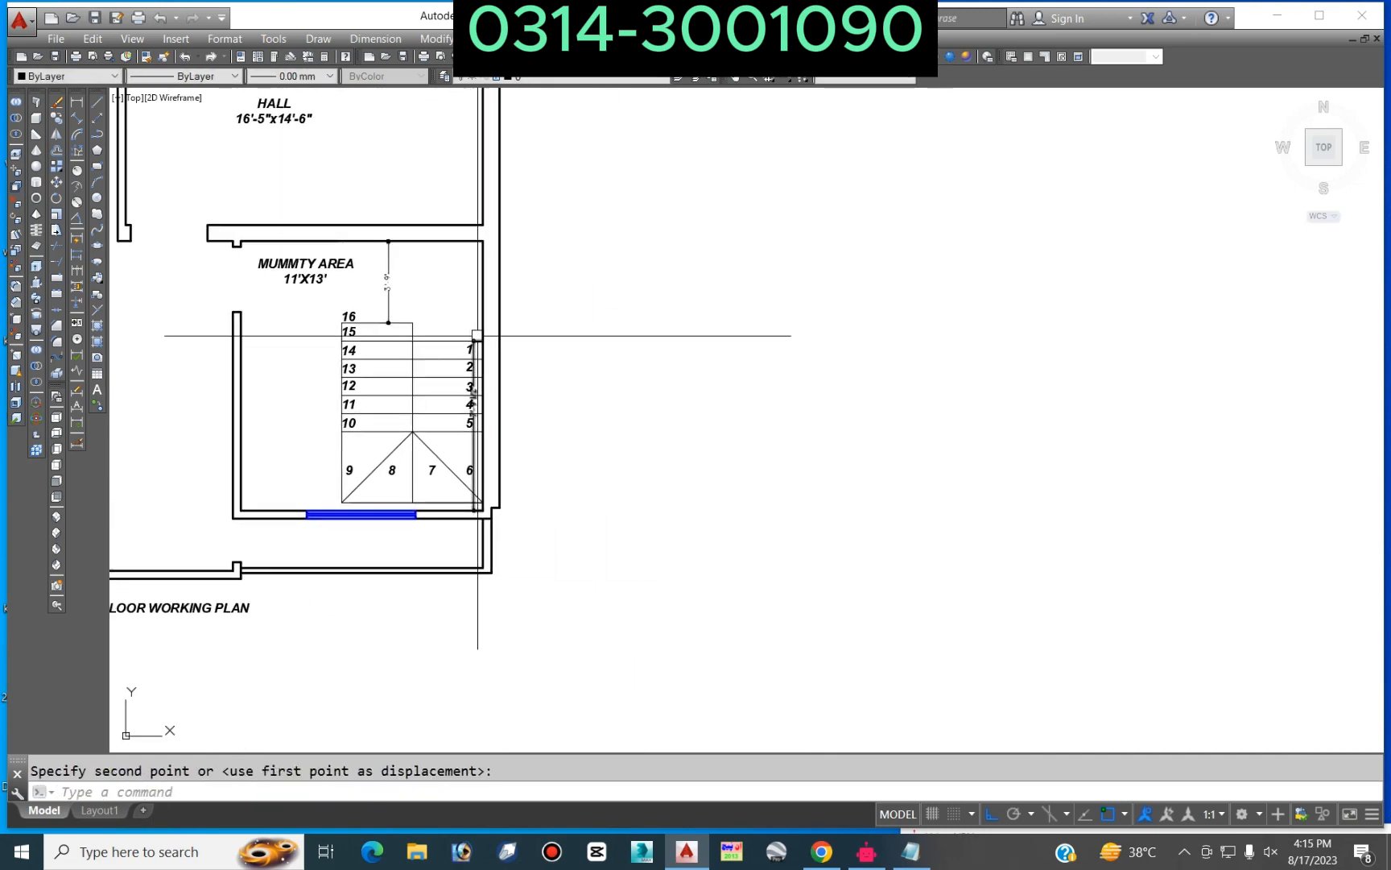
pyautogui.press('Escape')
pyautogui.click(97, 102)
pyautogui.click(702, 478)
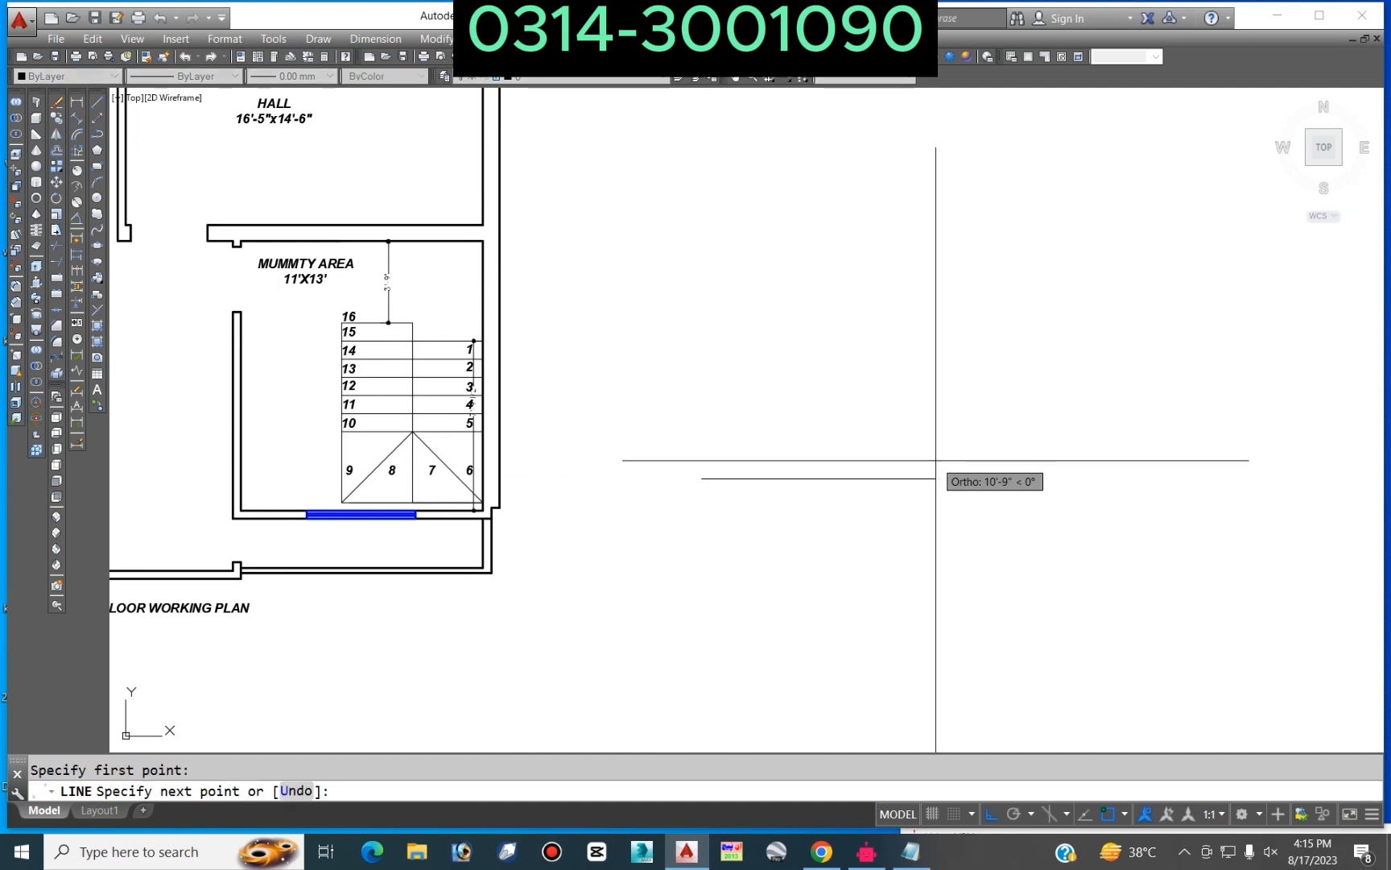
pyautogui.click(936, 461)
pyautogui.press('Return')
# Step: Offset the horizontal base line upward by 10' to mark the upper floor level
pyautogui.write('O')
pyautogui.press('Return')
pyautogui.write("10'")
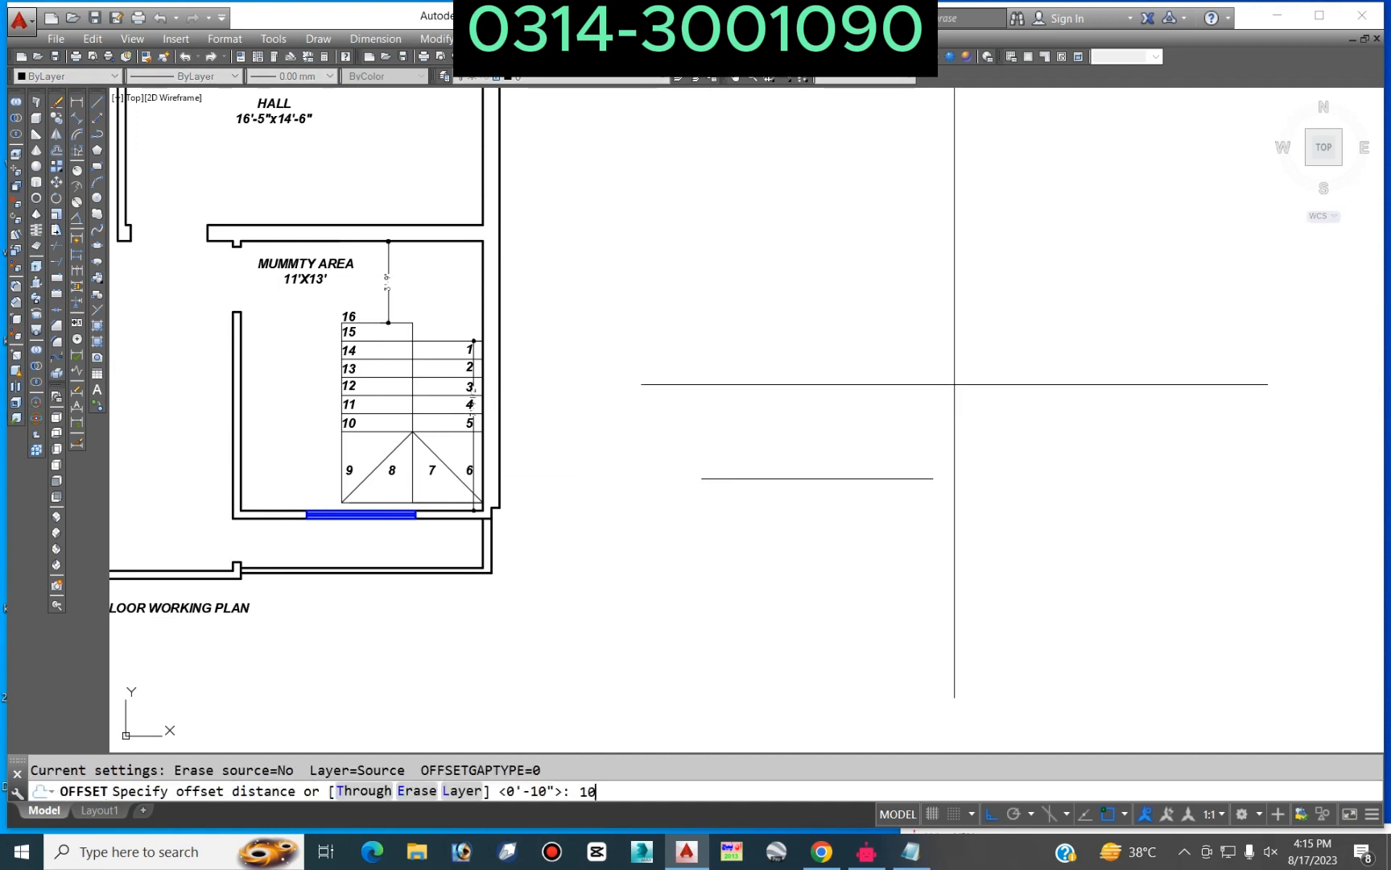
pyautogui.press('Return')
pyautogui.click(881, 480)
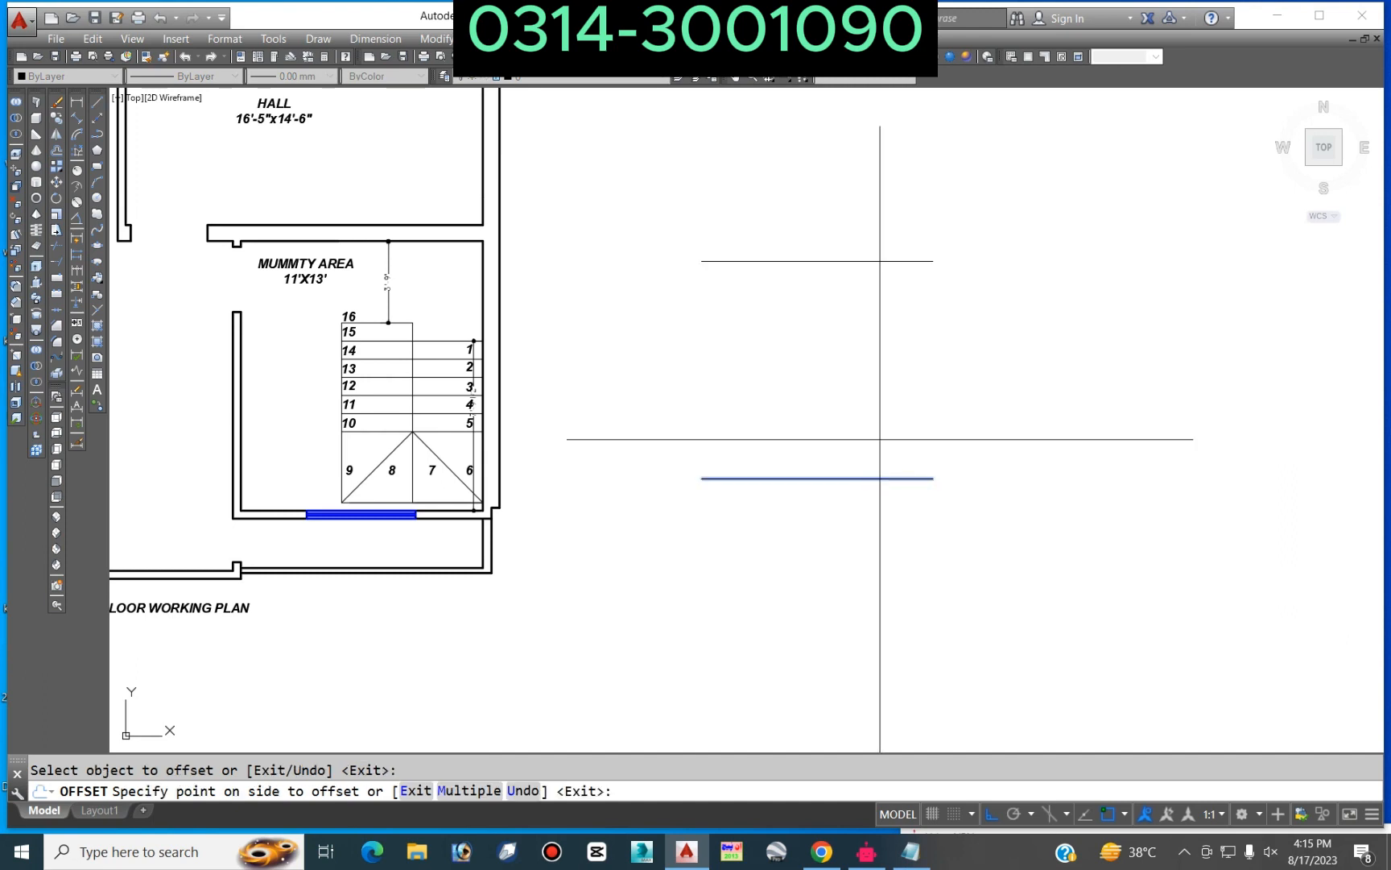
pyautogui.click(907, 356)
pyautogui.press('Escape')
# Step: Draw a two-step stair profile rising leftward from the base line near its right end, with 8-inch risers
pyautogui.press('Return')
pyautogui.scroll(2, 914, 467)
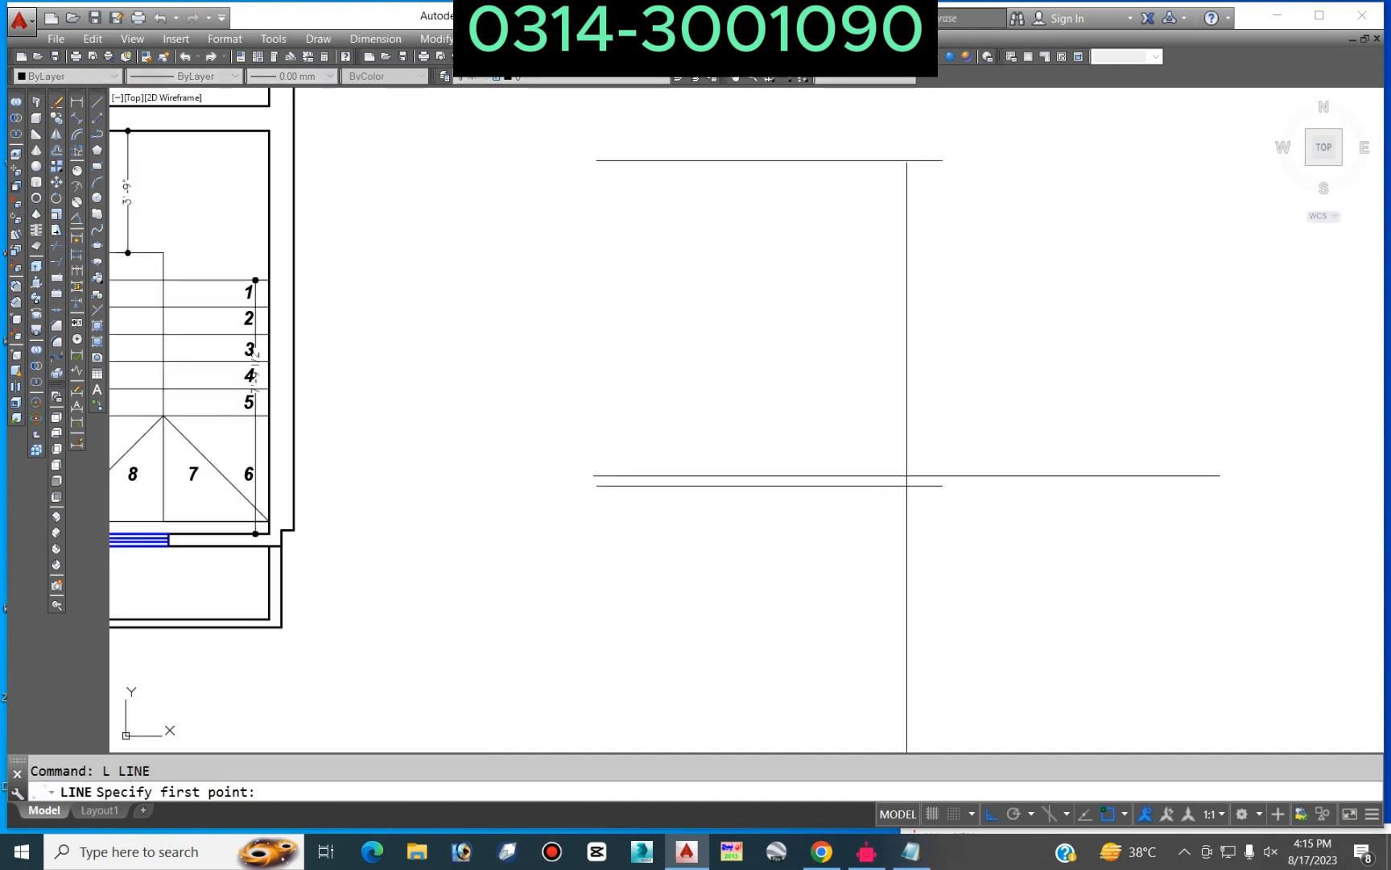
pyautogui.click(900, 486)
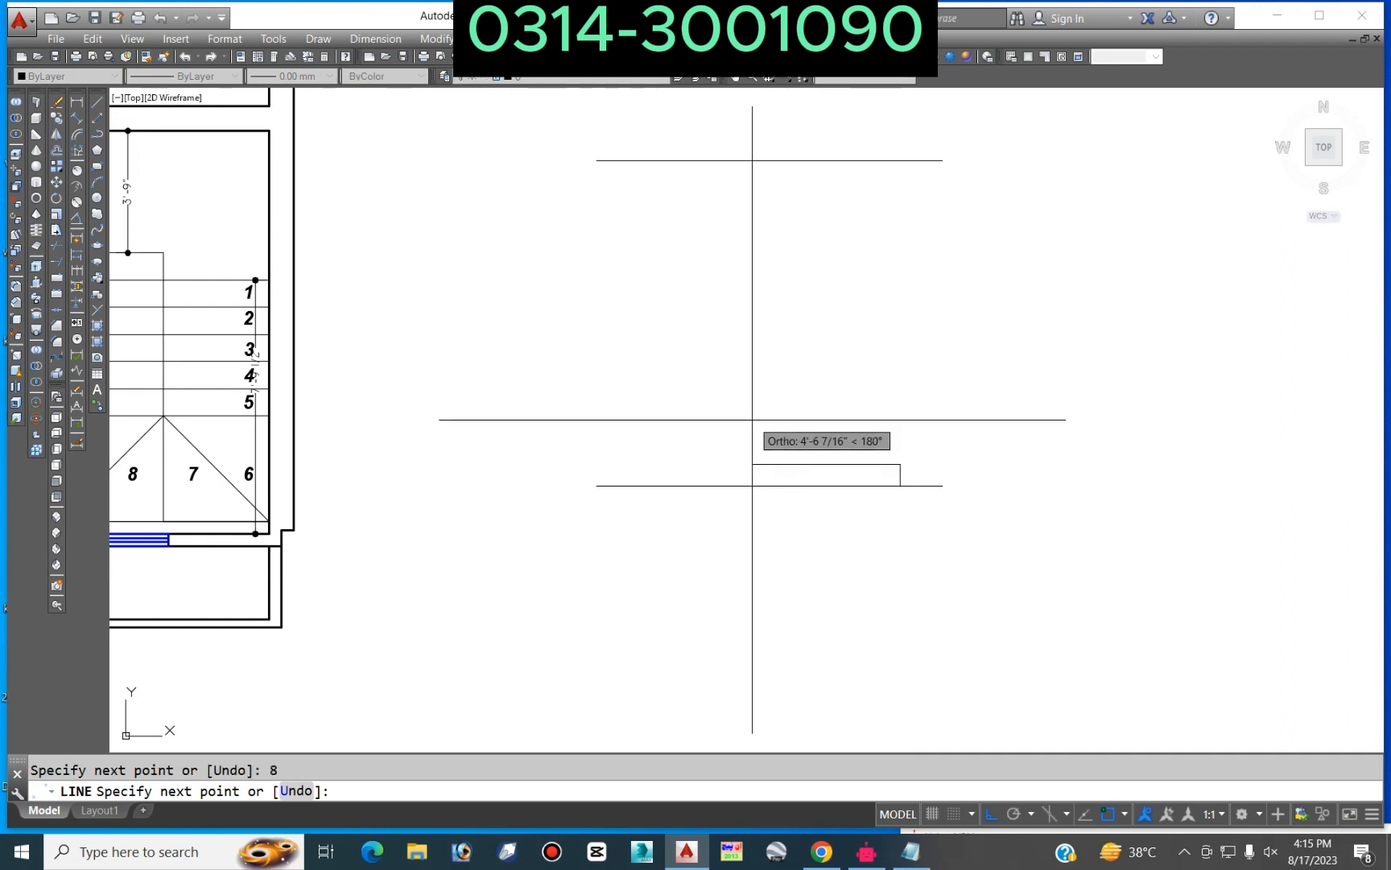
pyautogui.click(873, 464)
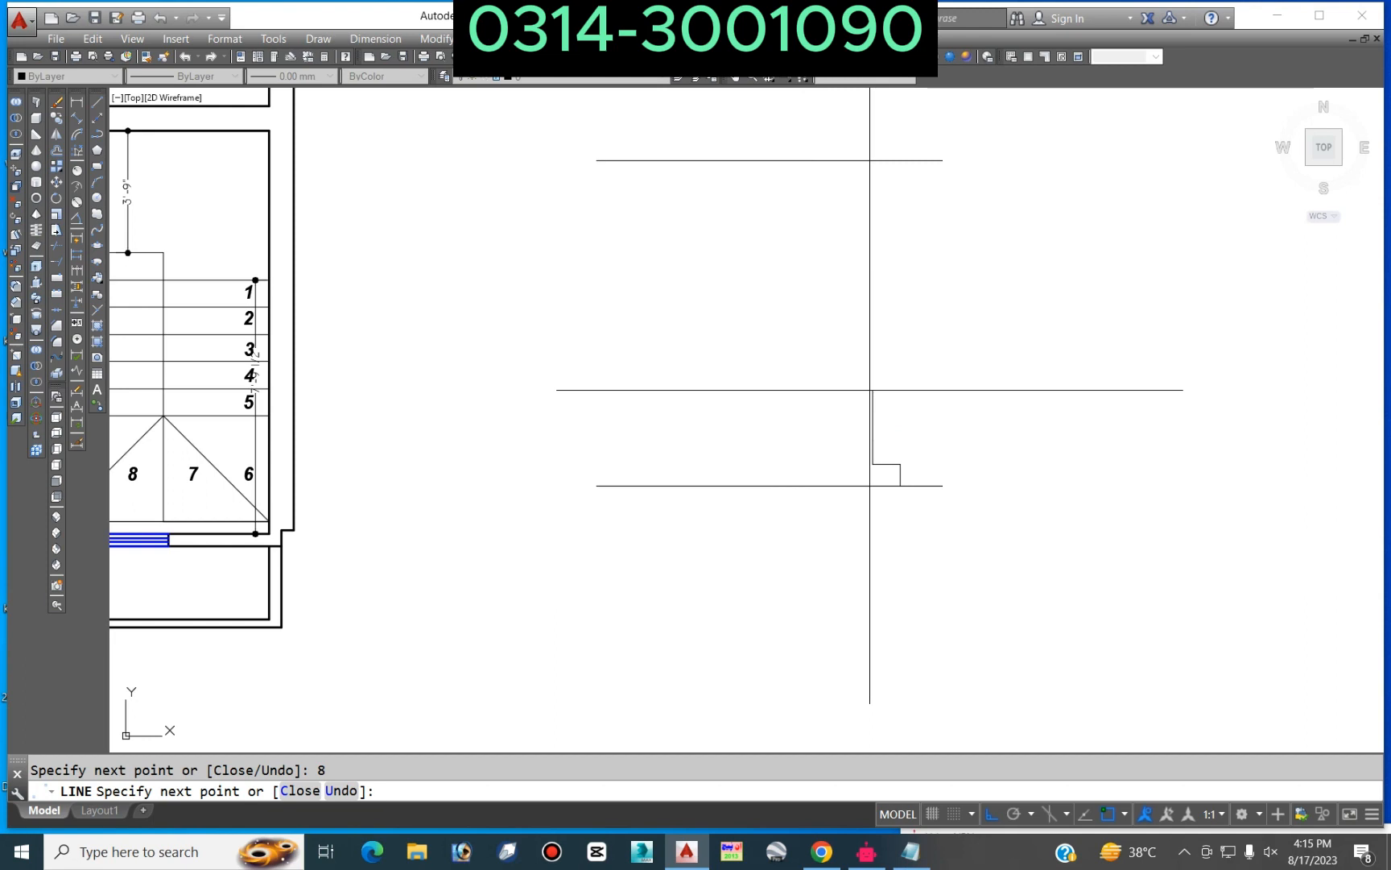
pyautogui.click(873, 442)
pyautogui.press('Return')
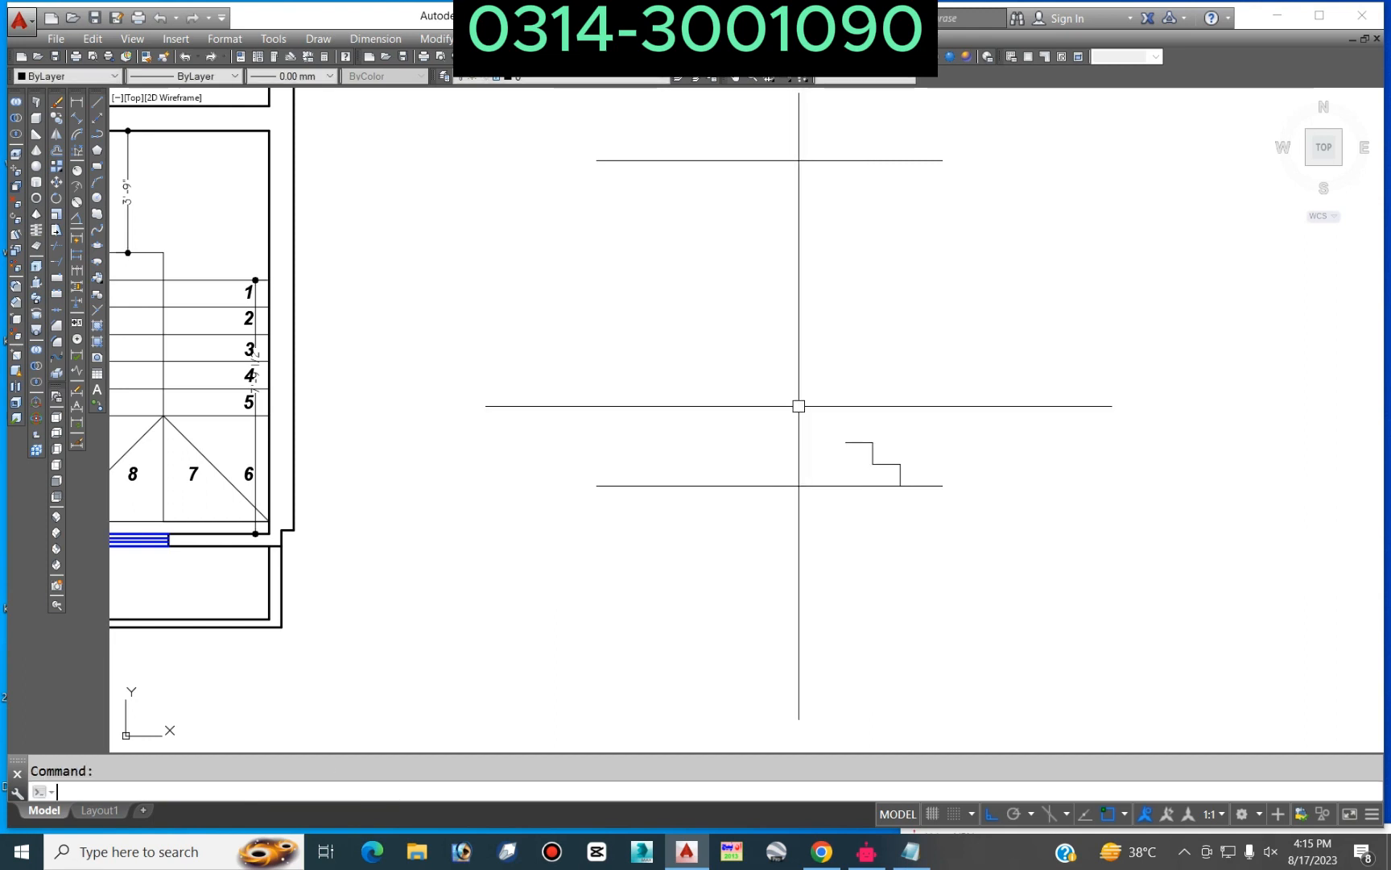
# Step: Copy the two-step profile repeatedly end to end up to the left until the 16-step flight passes the upper level line
pyautogui.write('CO')
pyautogui.press('Return')
pyautogui.click(798, 534)
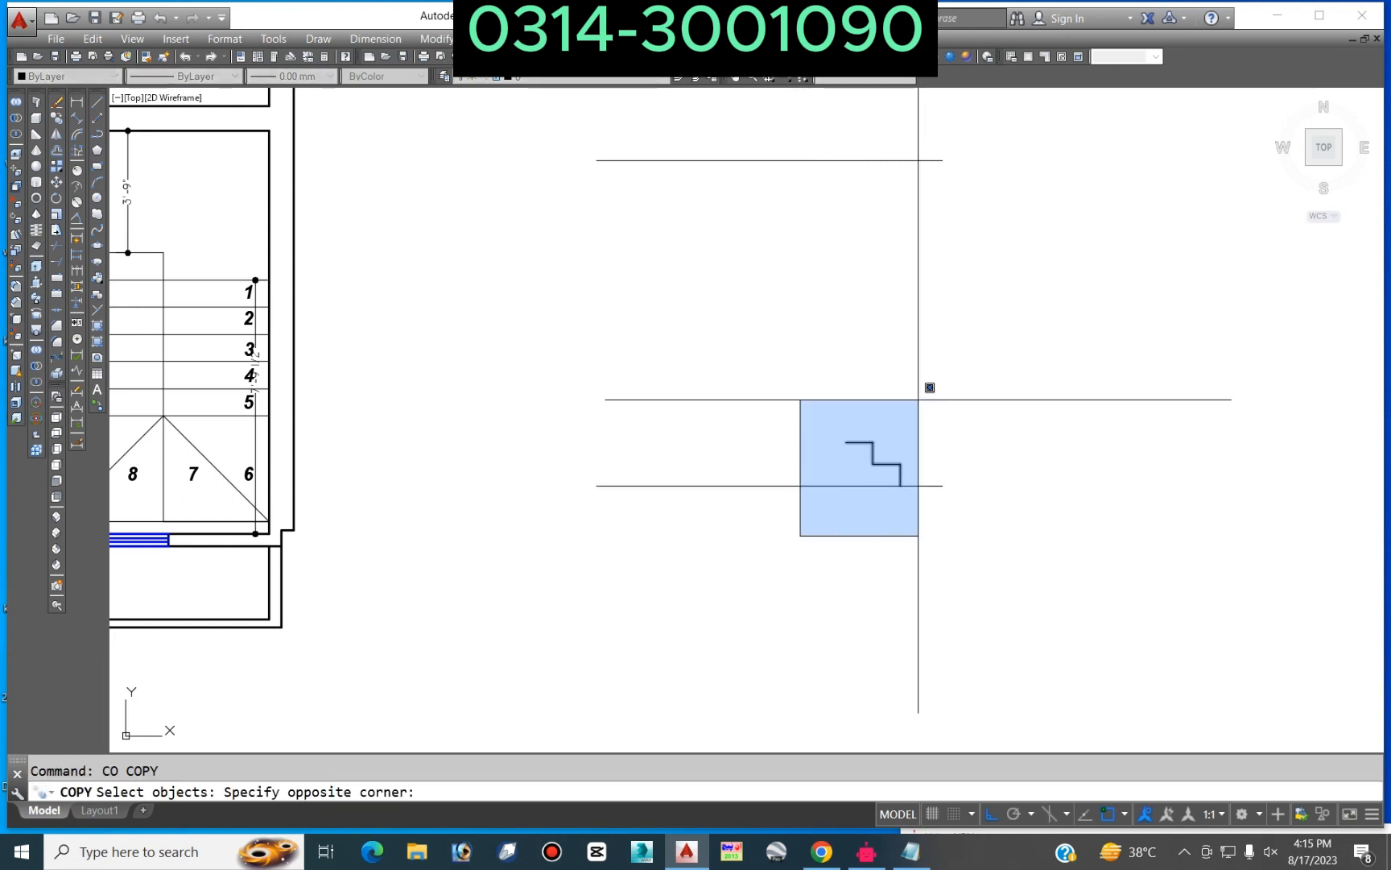
pyautogui.click(922, 391)
pyautogui.press('Return')
pyautogui.scroll(3, 902, 483)
pyautogui.click(896, 472)
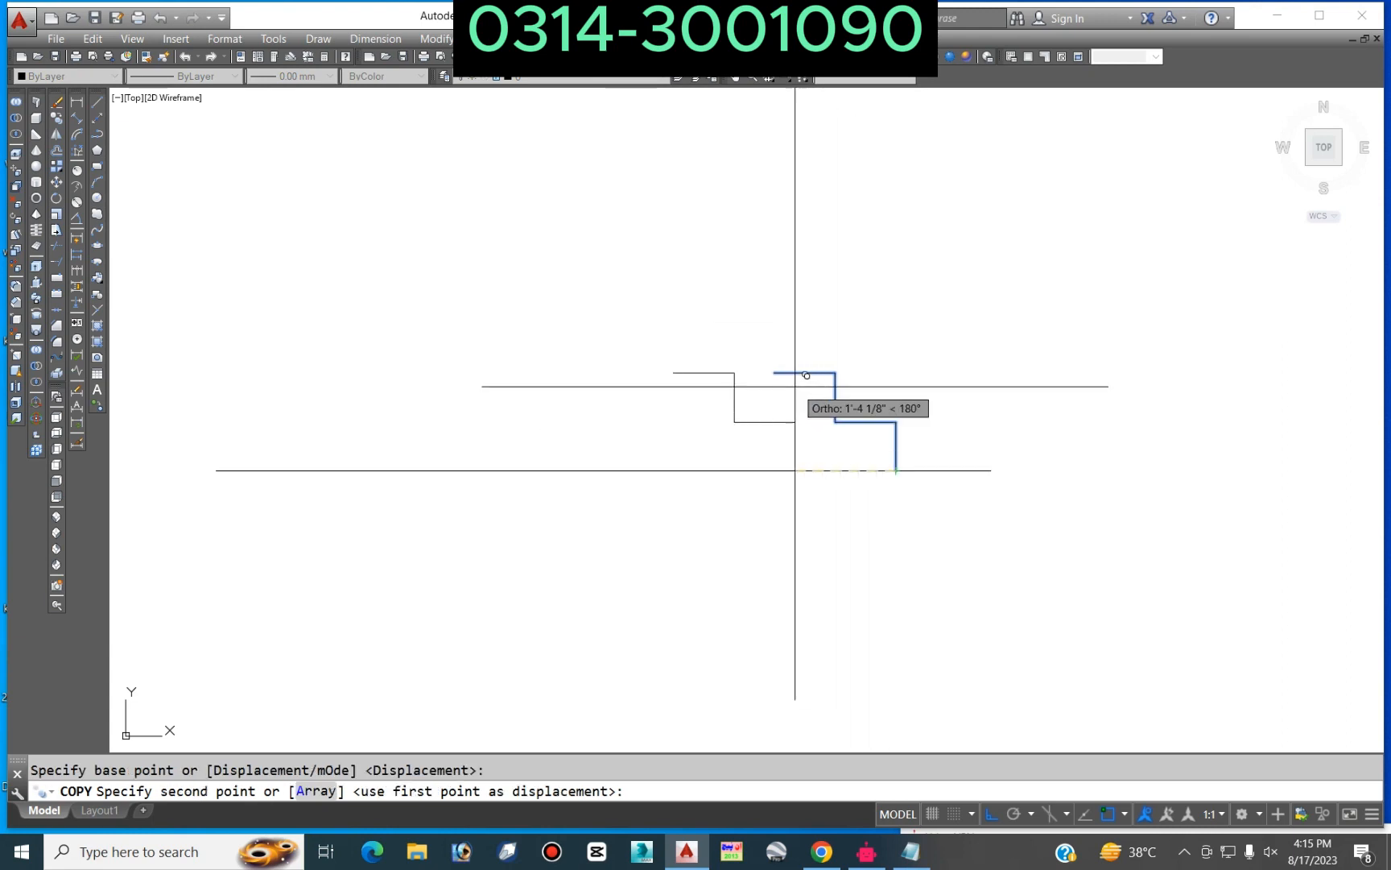
pyautogui.click(774, 373)
pyautogui.scroll(-4, 840, 394)
pyautogui.click(758, 338)
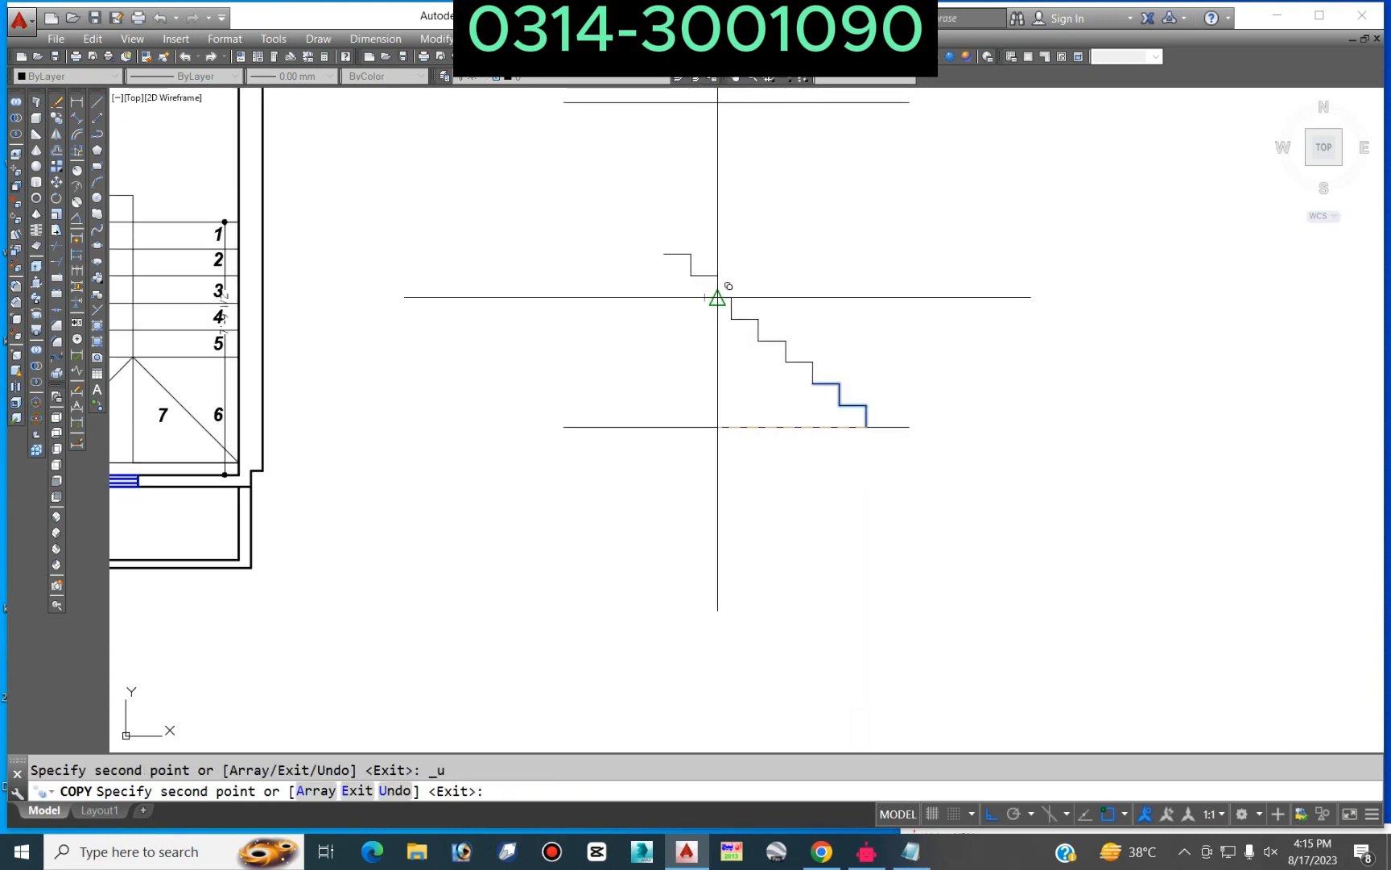
pyautogui.scroll(-4, 894, 373)
pyautogui.scroll(6, 816, 310)
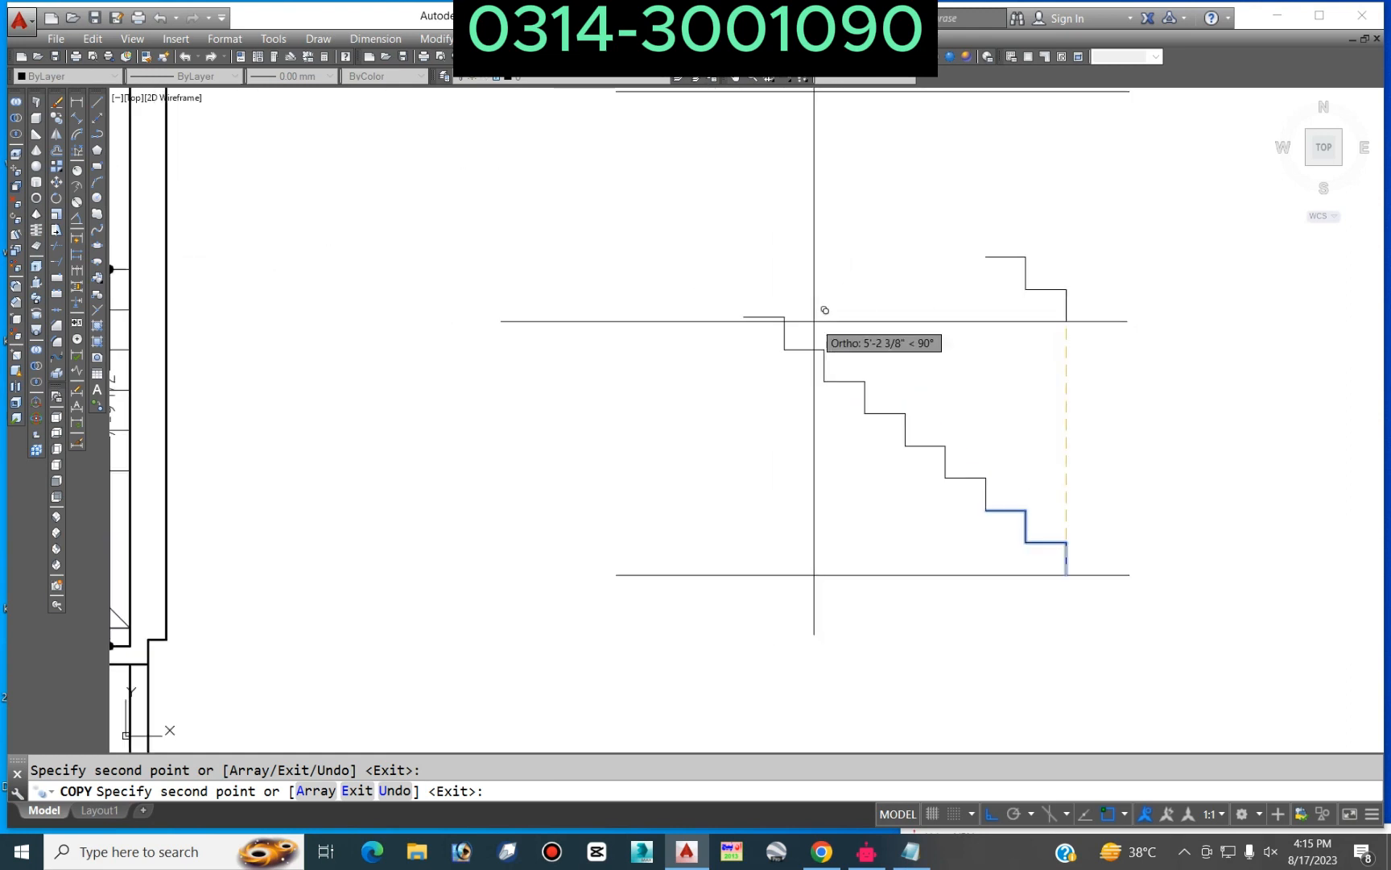
pyautogui.scroll(2, 724, 298)
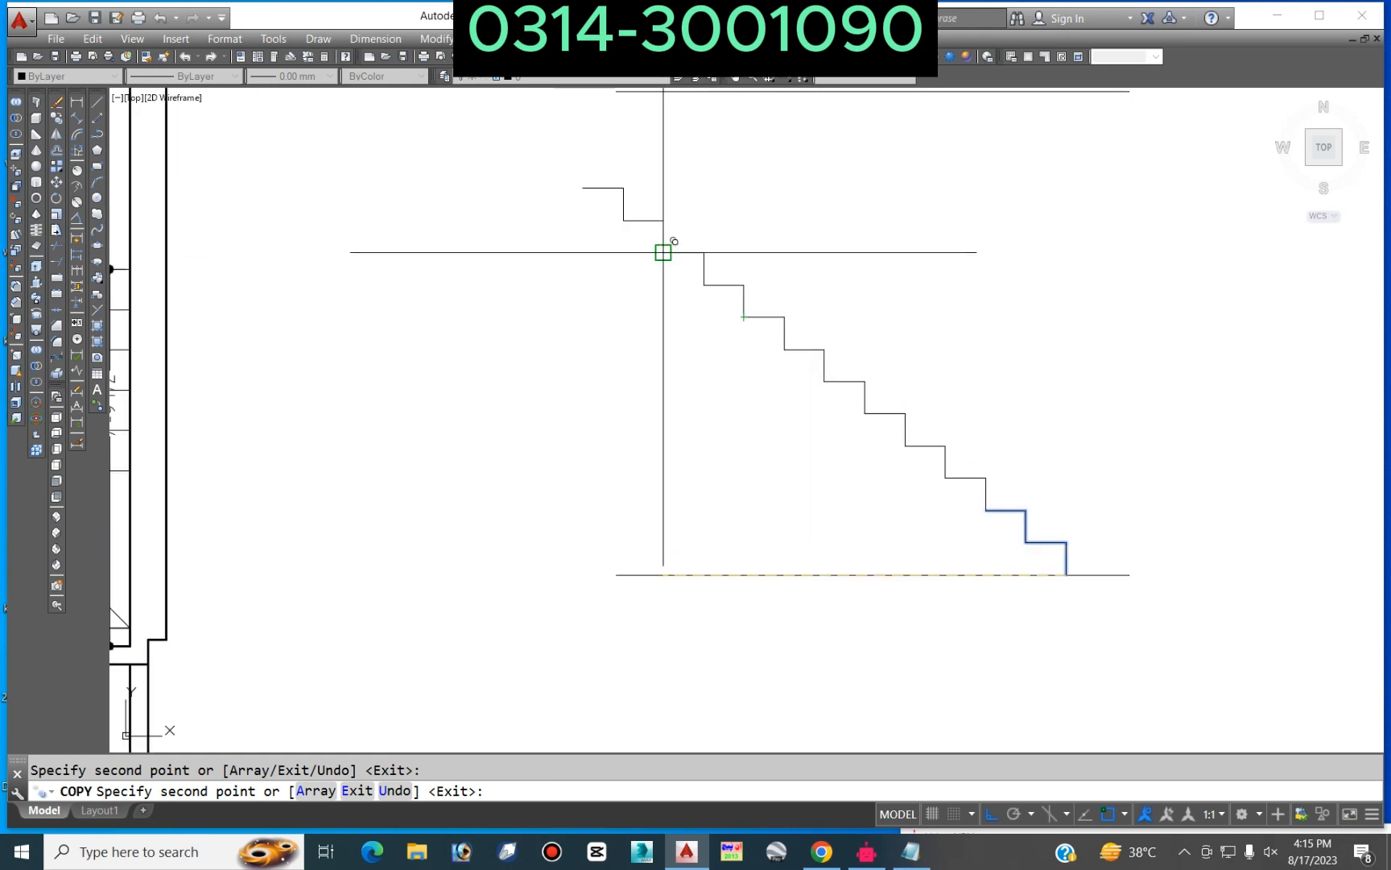
pyautogui.scroll(-4, 798, 378)
pyautogui.scroll(5, 693, 291)
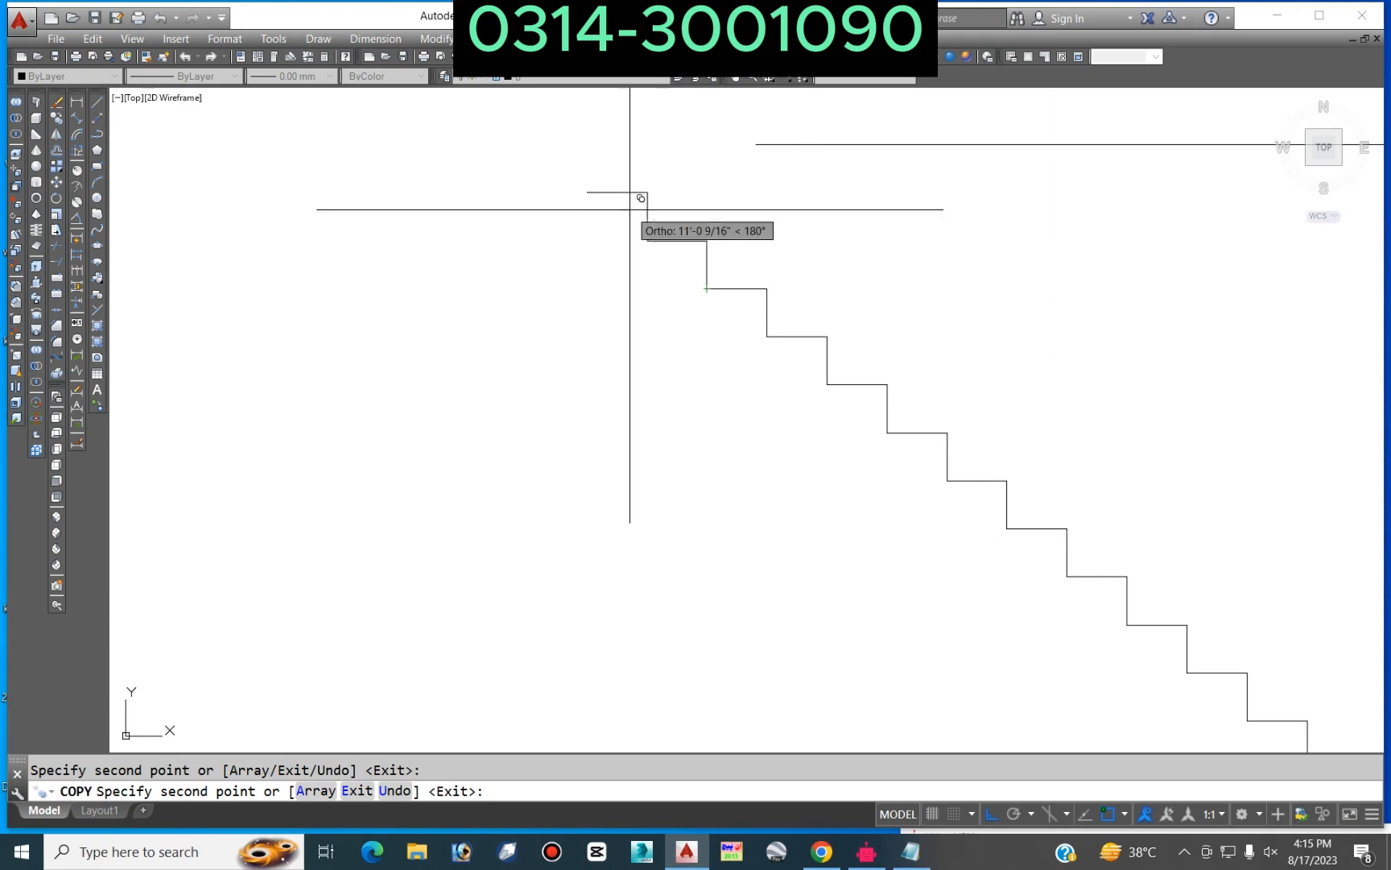
pyautogui.click(590, 189)
pyautogui.press('Return')
pyautogui.scroll(-2, 759, 239)
pyautogui.press('Escape')
# Step: Stretch the left end of the upper level line horizontally leftward beyond the top of the stair profile
pyautogui.scroll(-2, 759, 239)
pyautogui.click(826, 196)
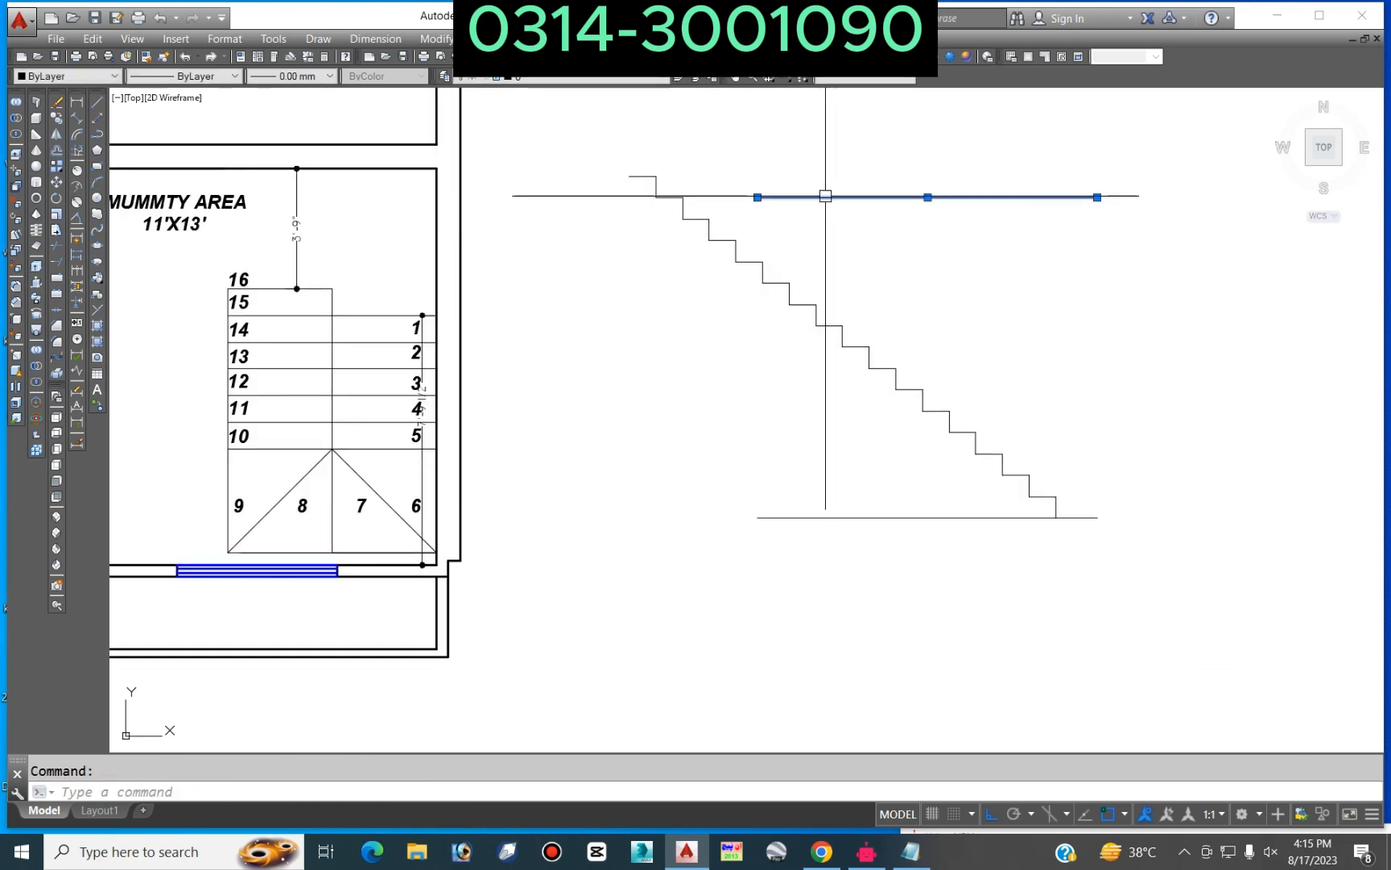
pyautogui.click(758, 198)
pyautogui.press('Escape')
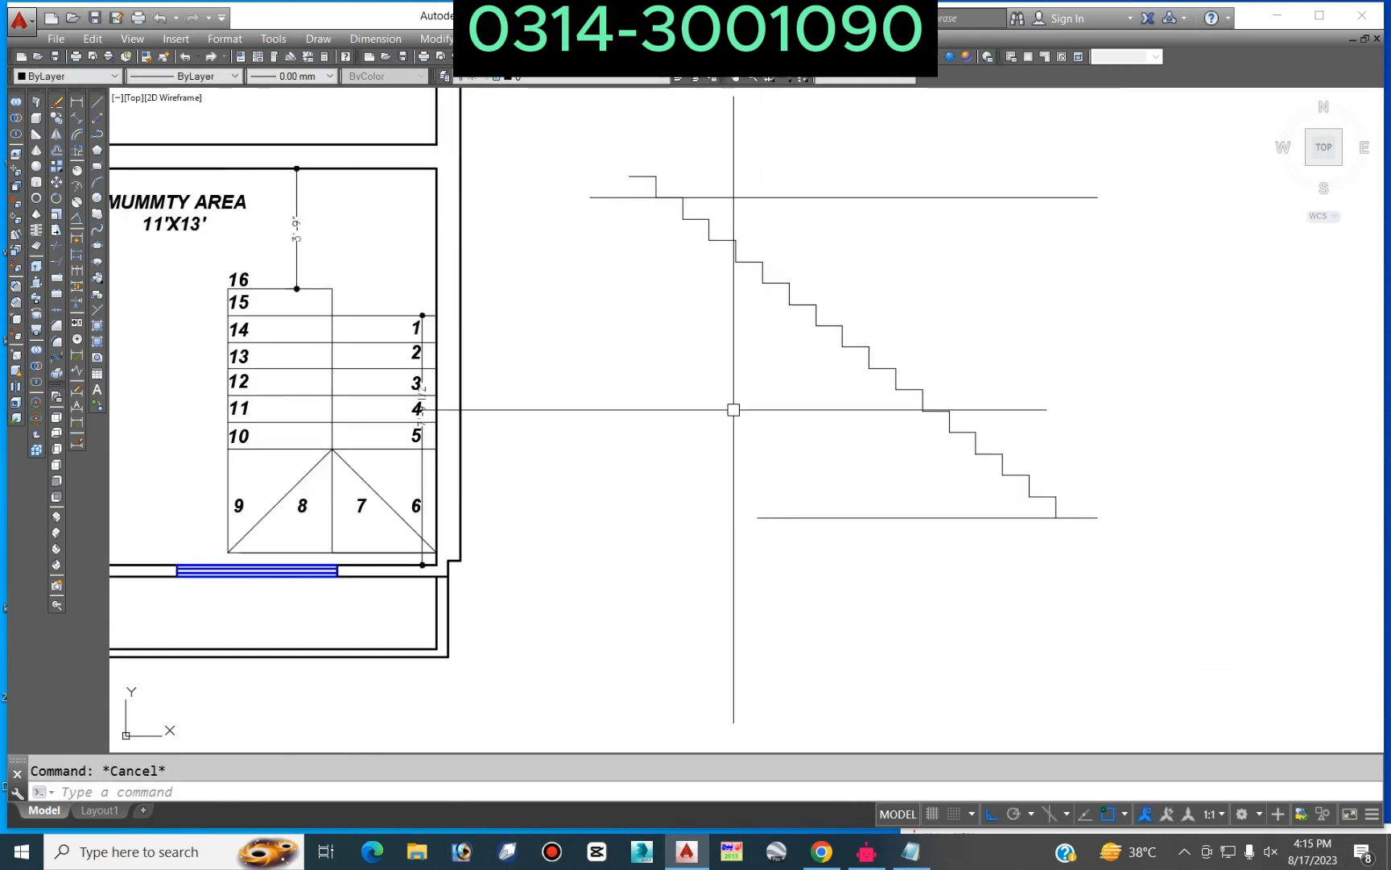
# Step: Offset the upper floor line of the stair section 12 inches upward
pyautogui.scroll(-2, 886, 372)
pyautogui.write('o')
pyautogui.press('Return')
pyautogui.write('12')
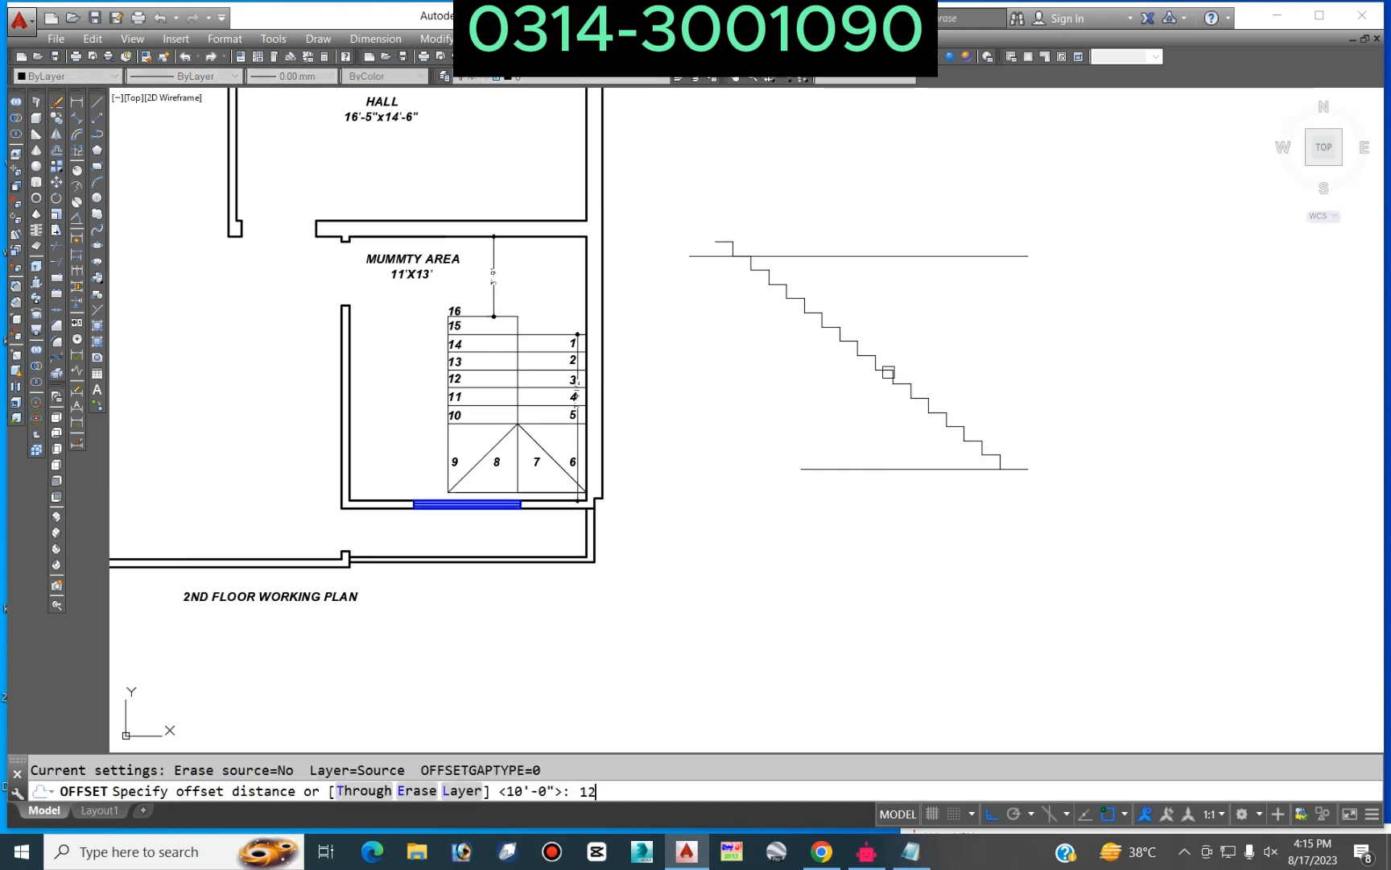
pyautogui.press('Return')
pyautogui.click(918, 256)
pyautogui.click(811, 236)
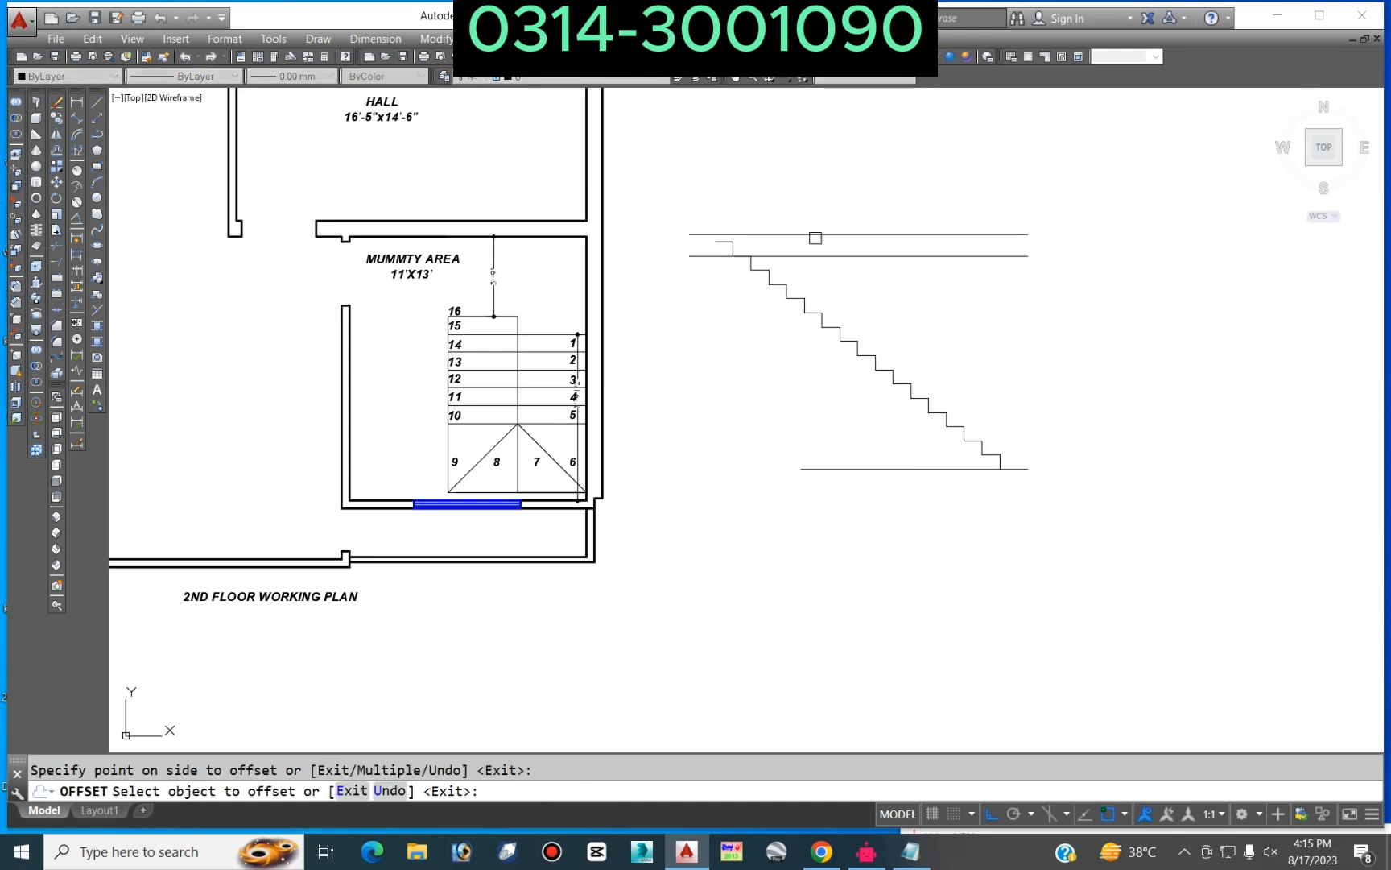
pyautogui.press('Escape')
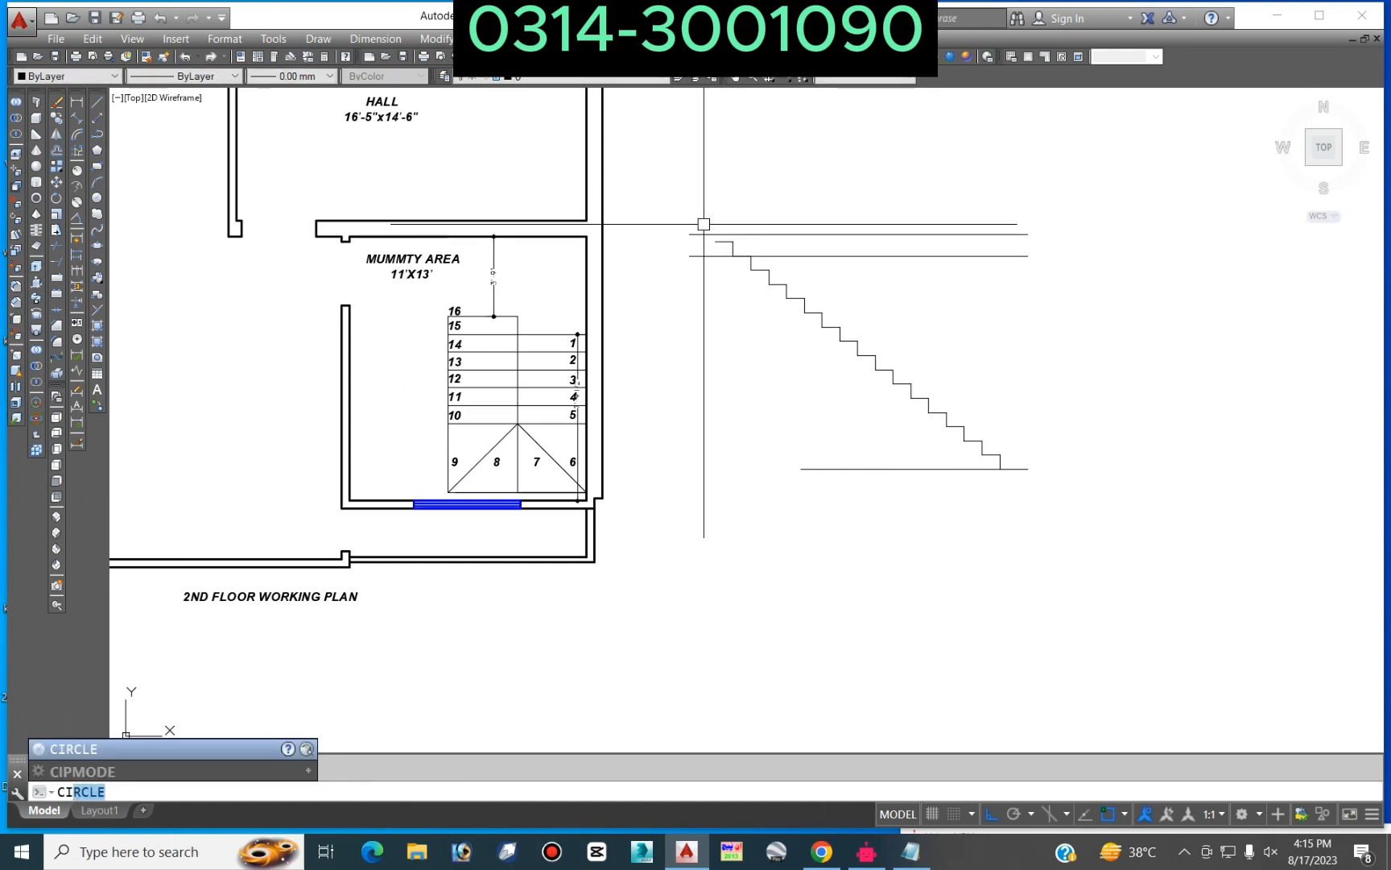
pyautogui.press('BackSpace')
pyautogui.press('BackSpace')
pyautogui.write('co')
pyautogui.press('Return')
pyautogui.scroll(3, 724, 222)
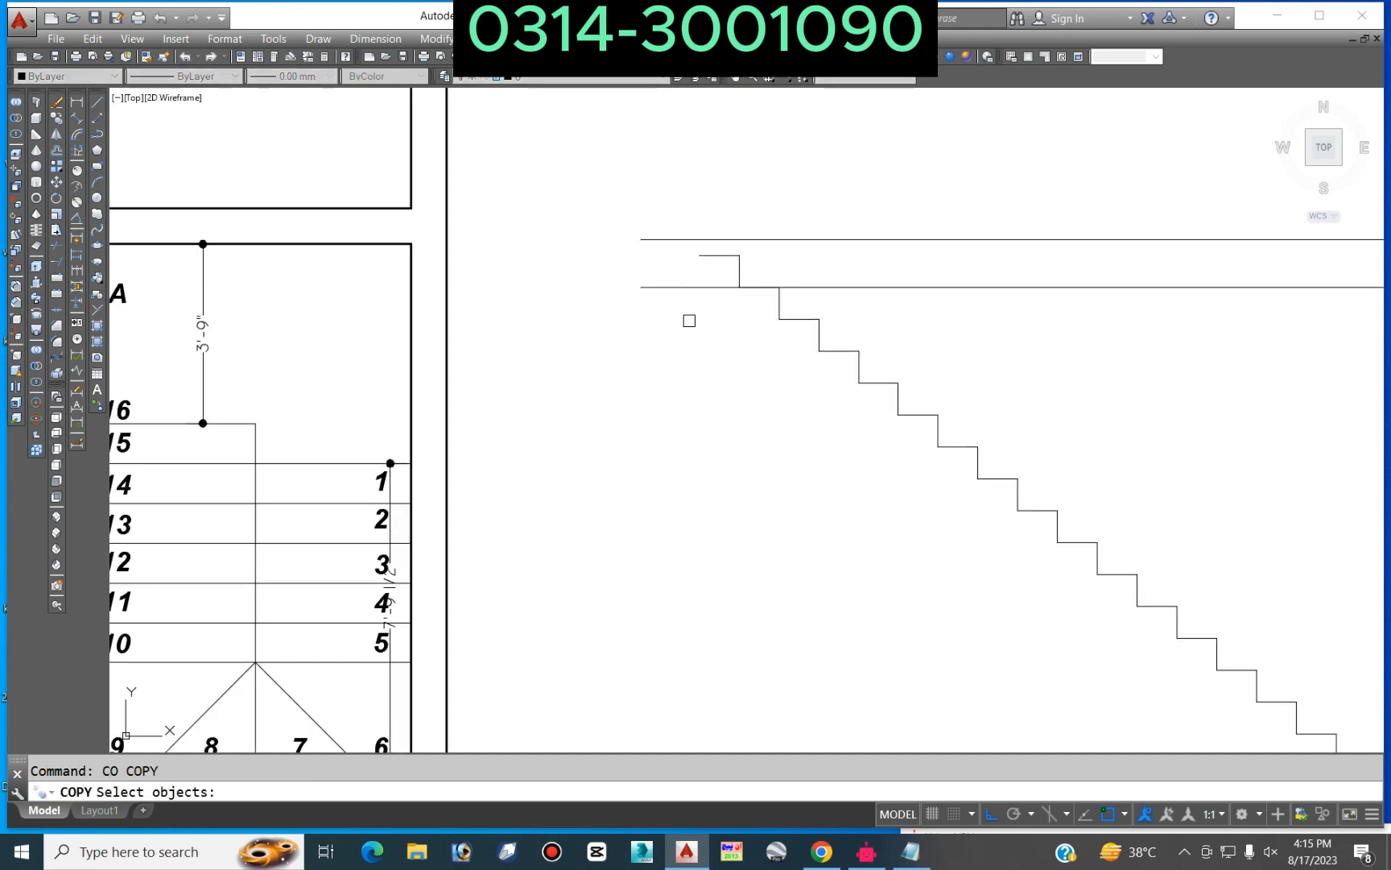
pyautogui.click(795, 226)
pyautogui.press('Return')
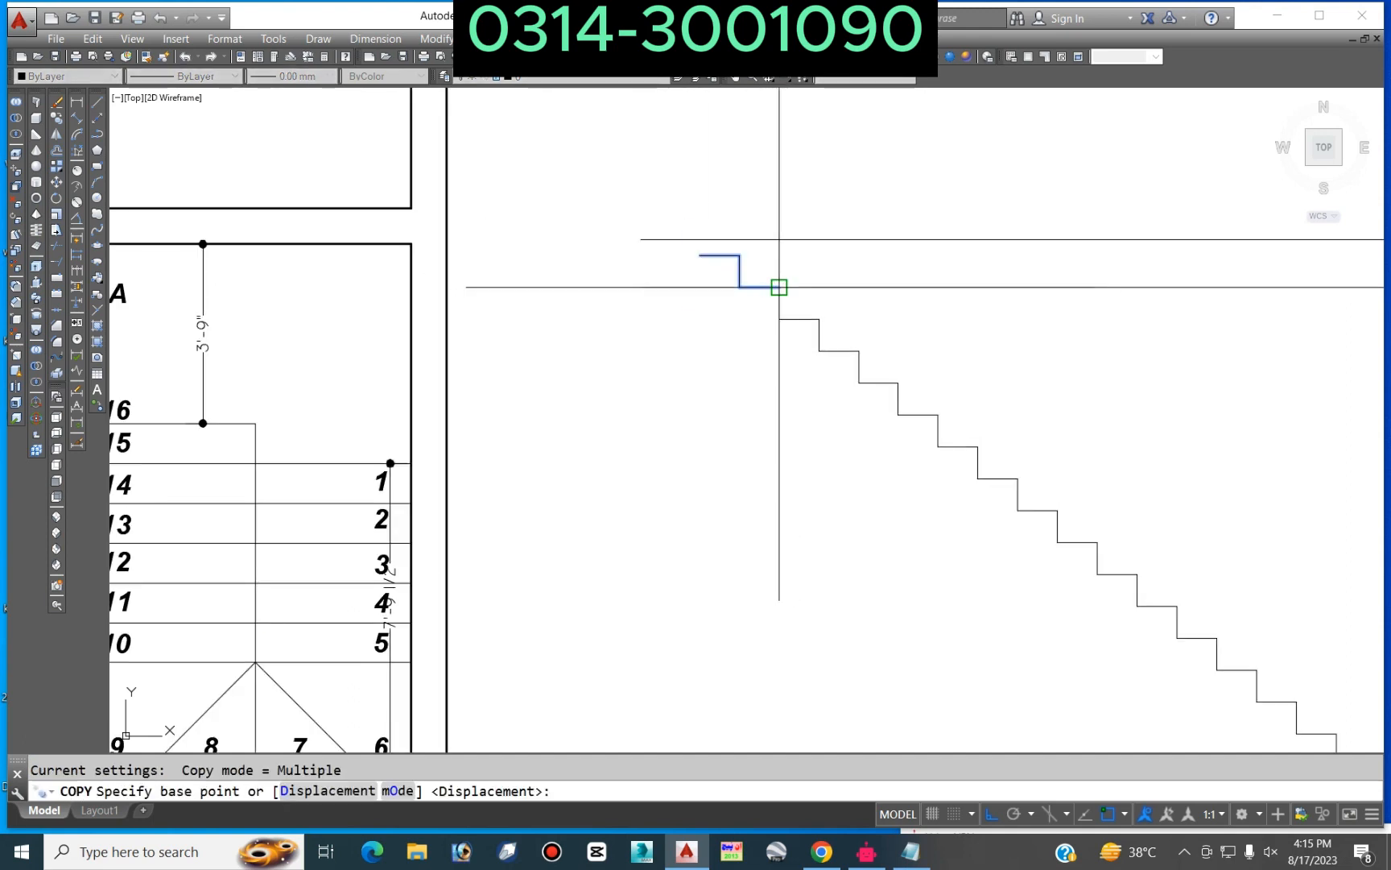
pyautogui.press('Escape')
pyautogui.press('Return')
pyautogui.click(749, 249)
pyautogui.click(742, 264)
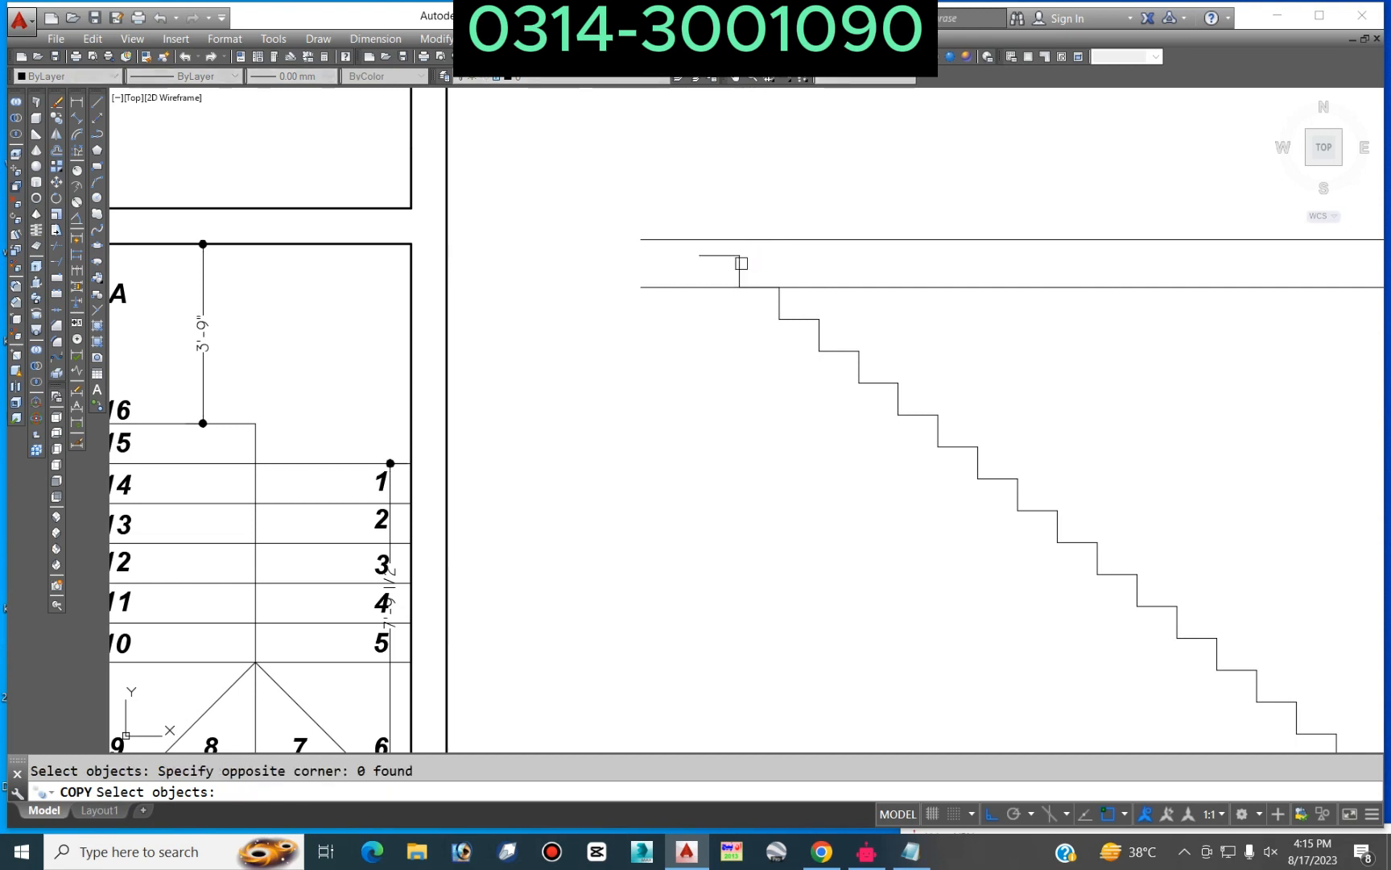
pyautogui.press('Escape')
# Step: Draw a vertical riser line from the free end of the topmost tread up to the offset line
pyautogui.write('l')
pyautogui.press('Return')
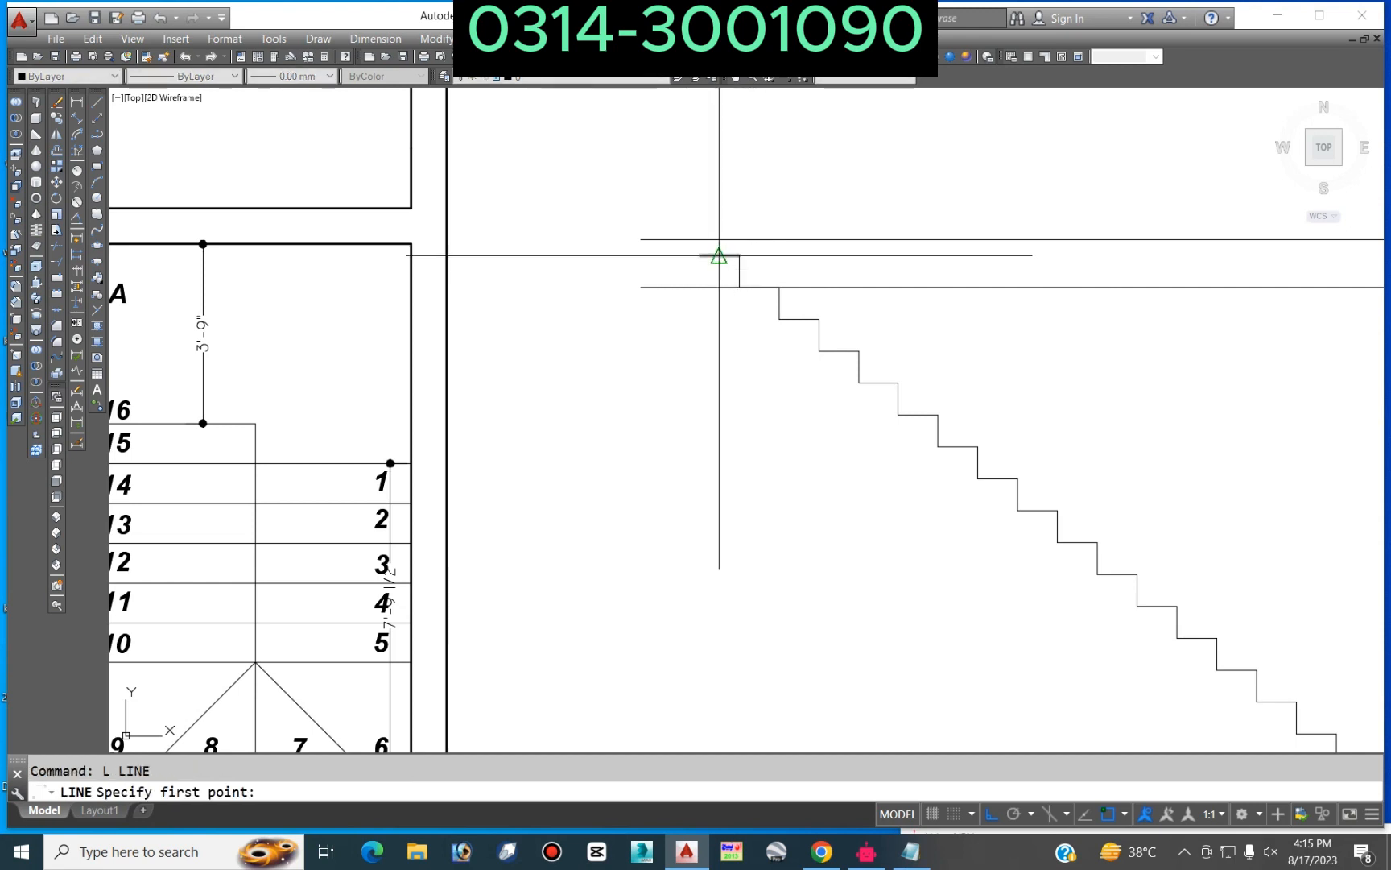
pyautogui.click(699, 255)
pyautogui.press('Escape')
pyautogui.scroll(-3, 817, 301)
pyautogui.scroll(3, 816, 301)
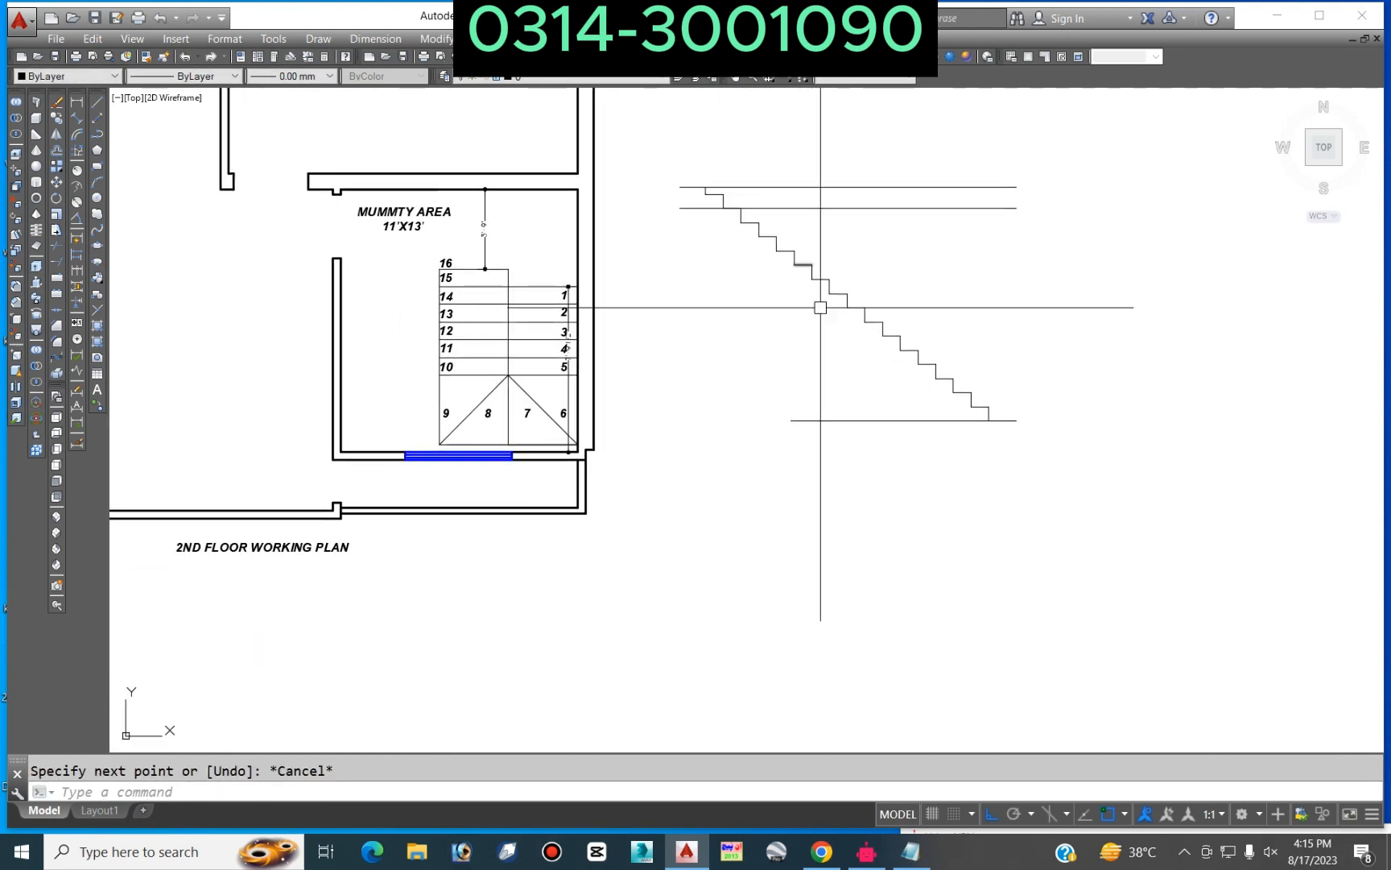
# Step: Count the treads of the stair section by selecting them one by one from the bottom step upward
pyautogui.scroll(2, 376, 358)
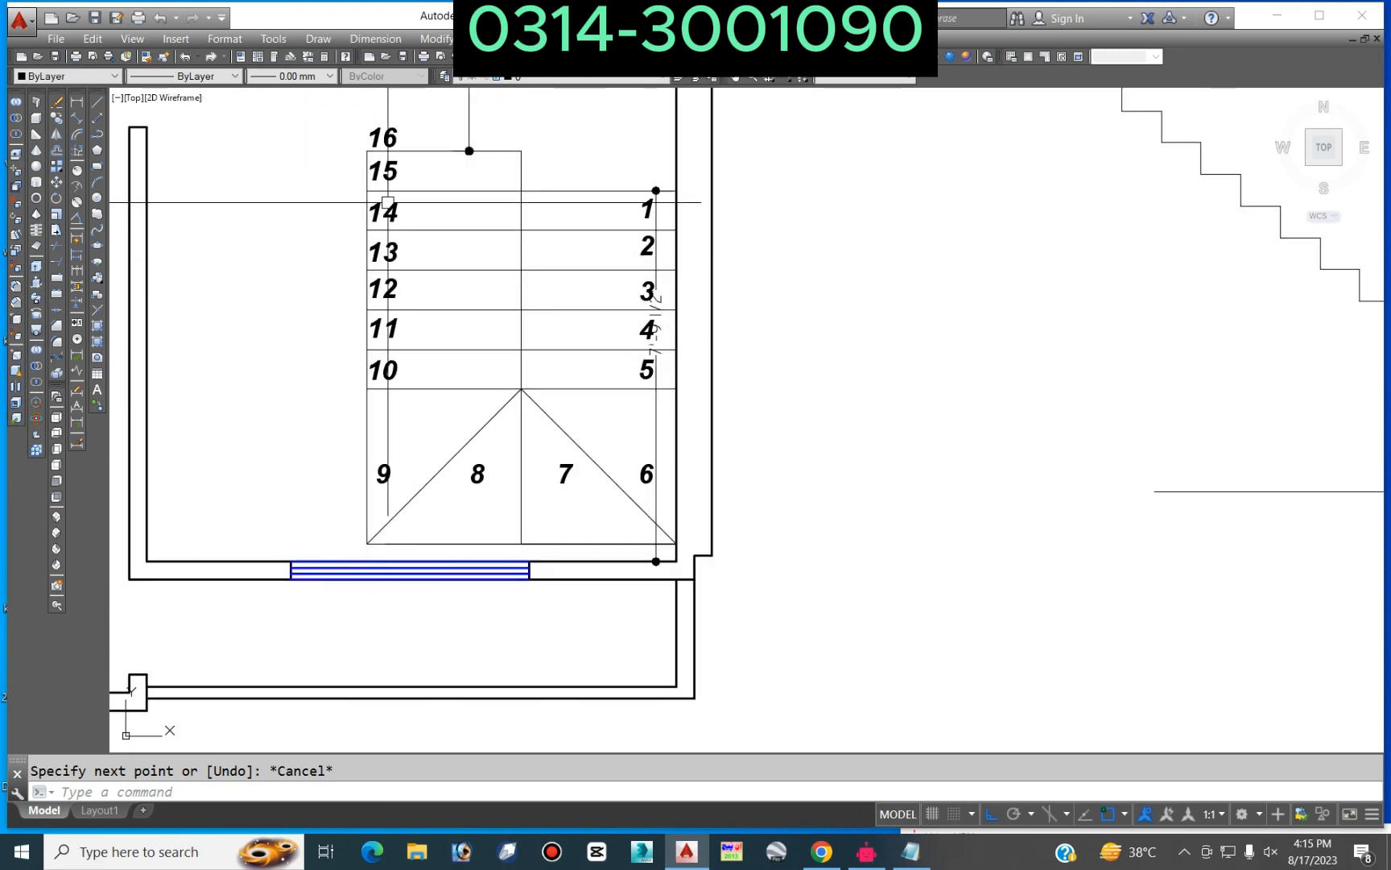
pyautogui.scroll(-3, 389, 133)
pyautogui.scroll(4, 910, 407)
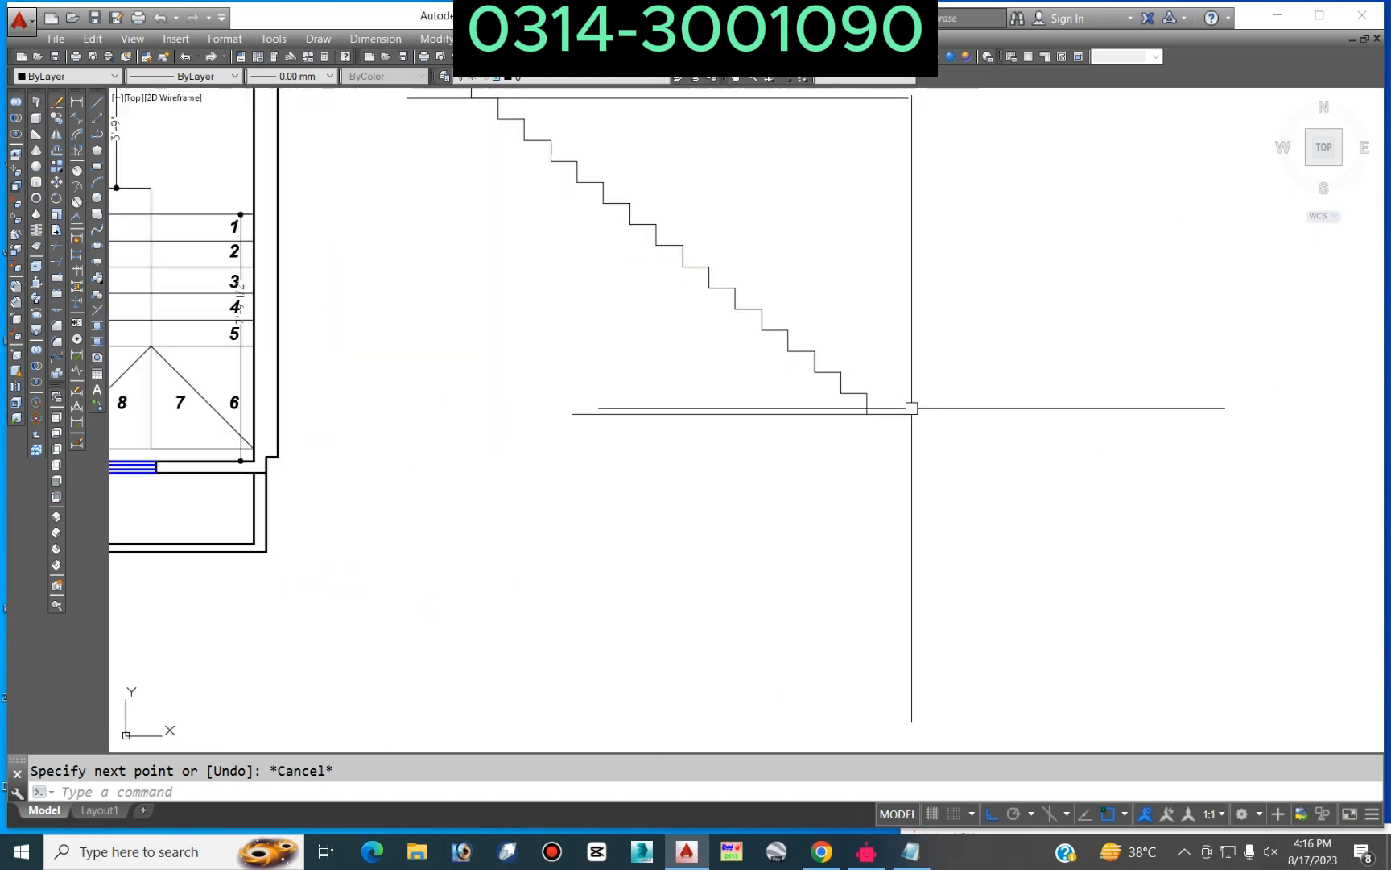
pyautogui.click(786, 374)
pyautogui.scroll(-2, 794, 378)
pyautogui.scroll(2, 757, 334)
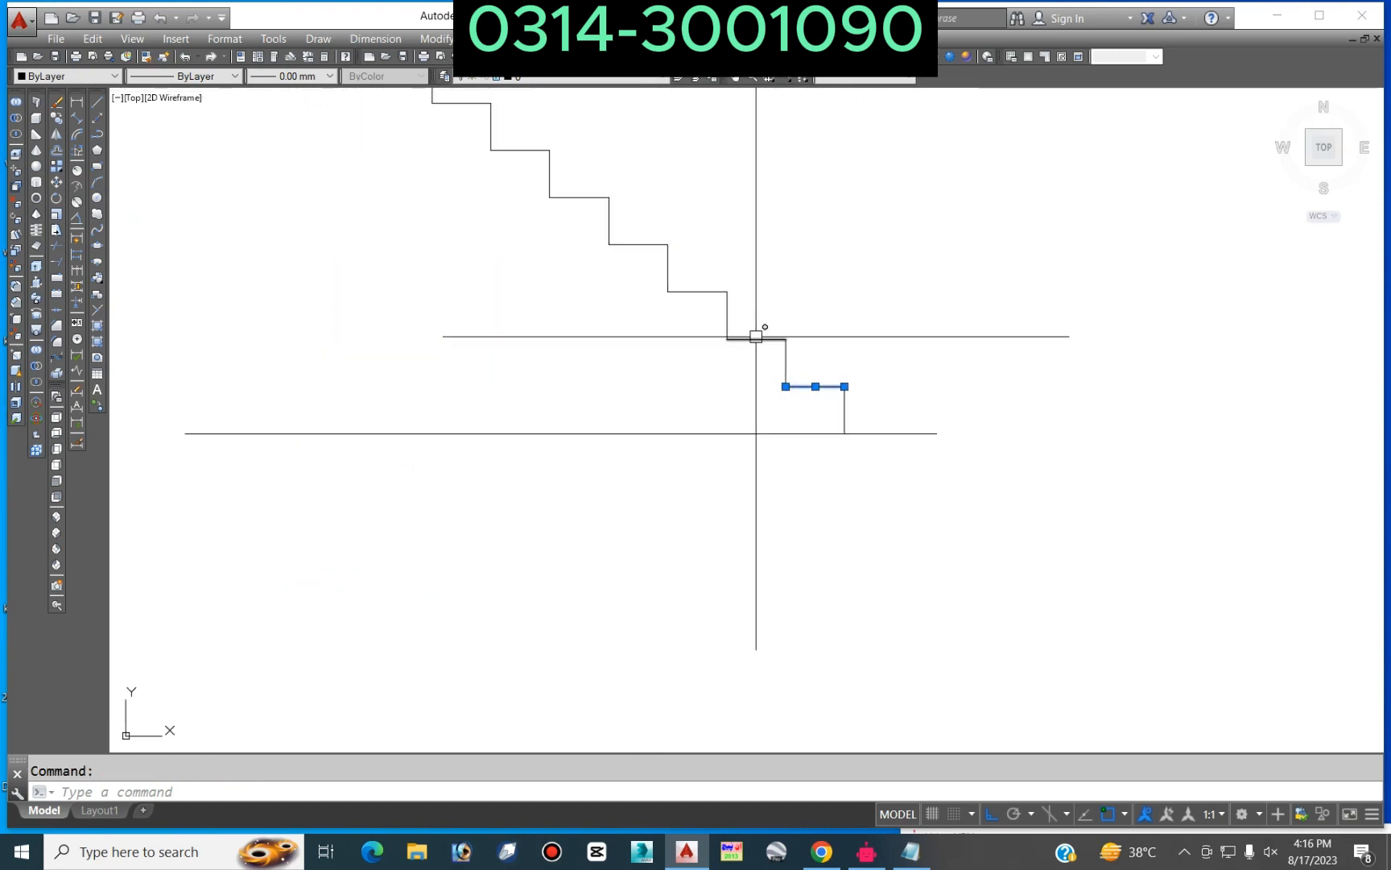
pyautogui.click(727, 340)
pyautogui.click(707, 289)
pyautogui.scroll(-2, 826, 398)
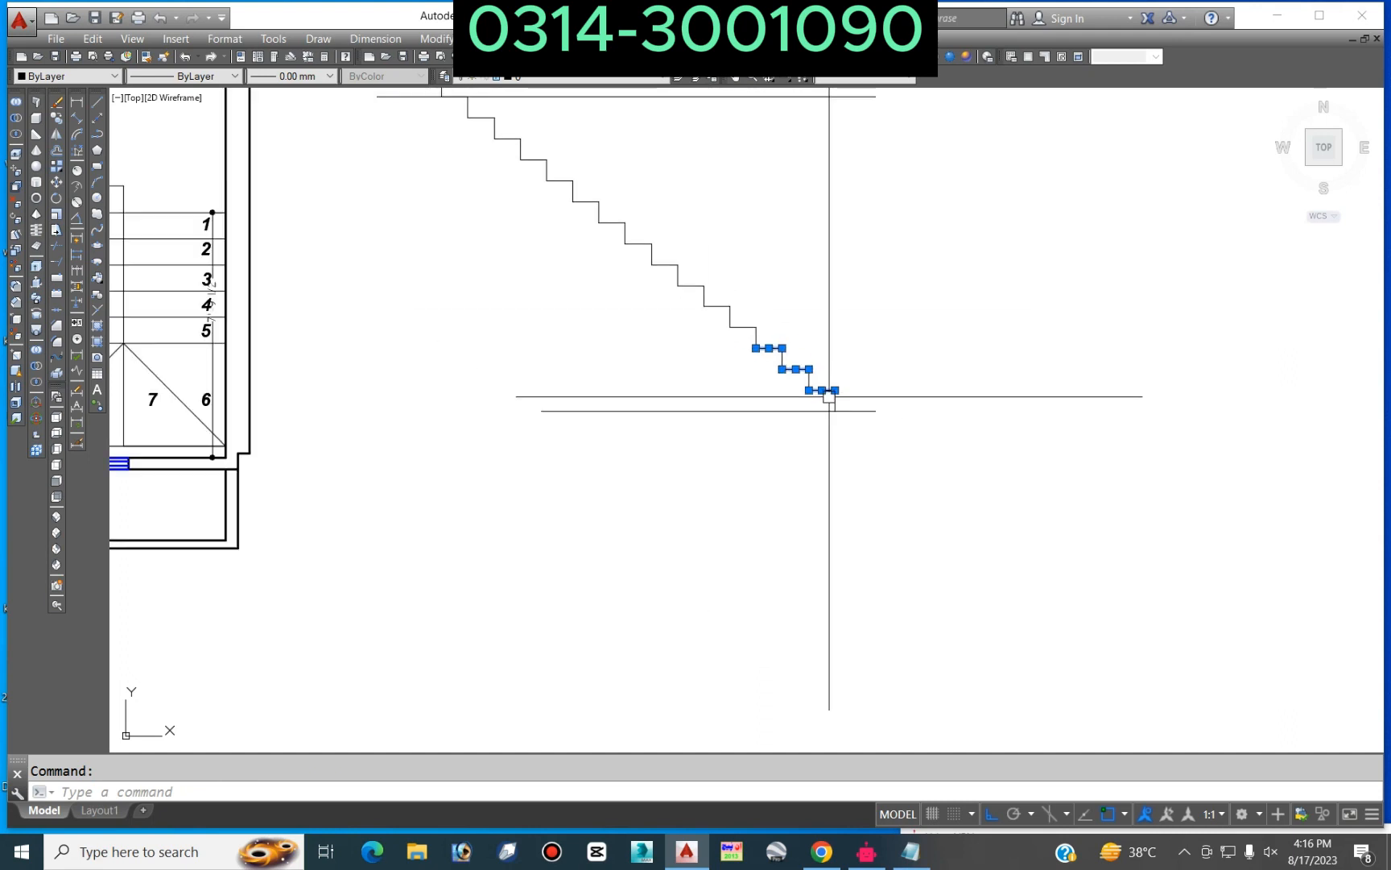
pyautogui.click(743, 327)
pyautogui.click(717, 306)
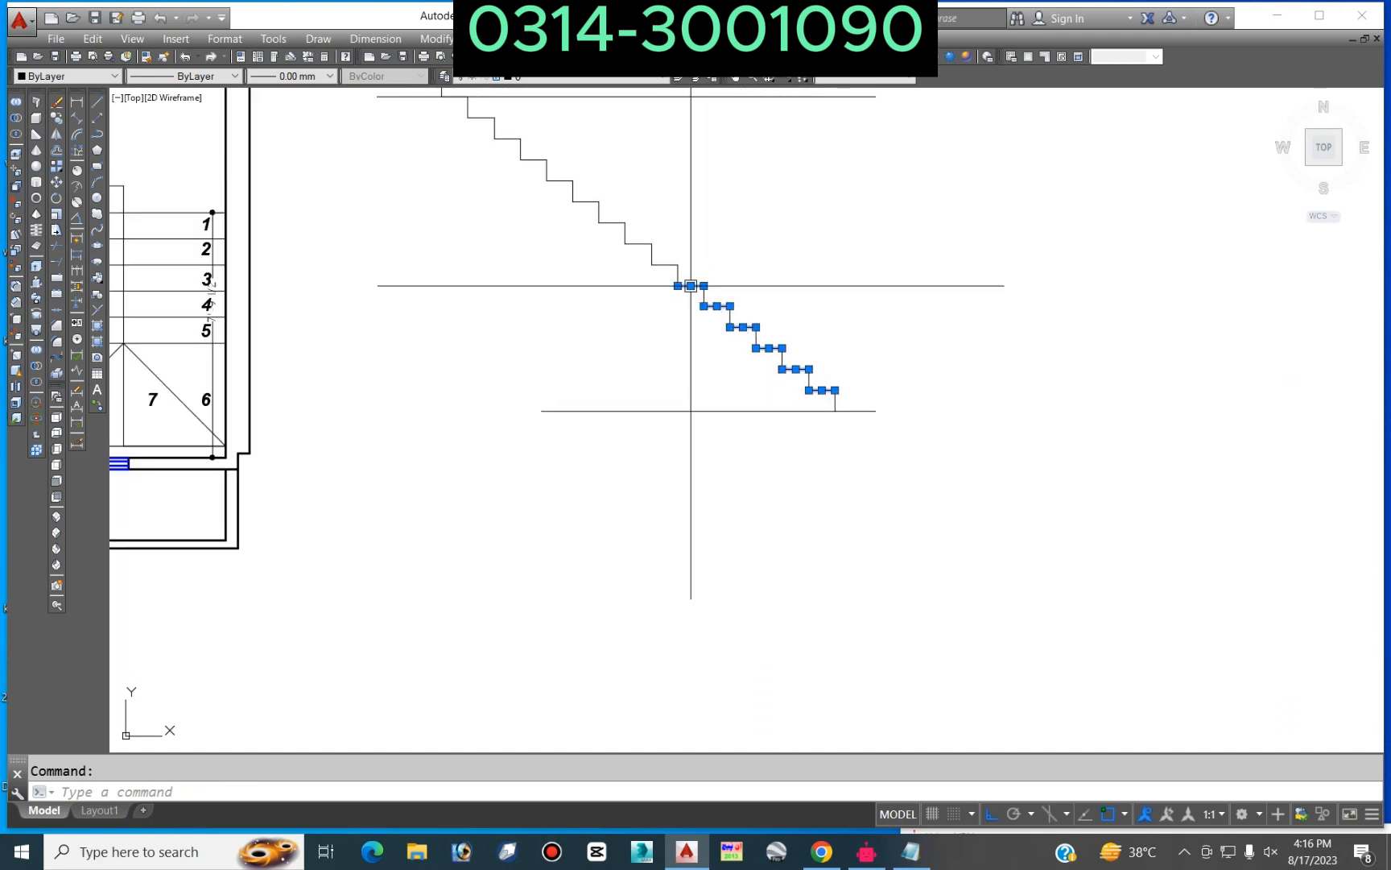
pyautogui.click(667, 263)
pyautogui.click(638, 243)
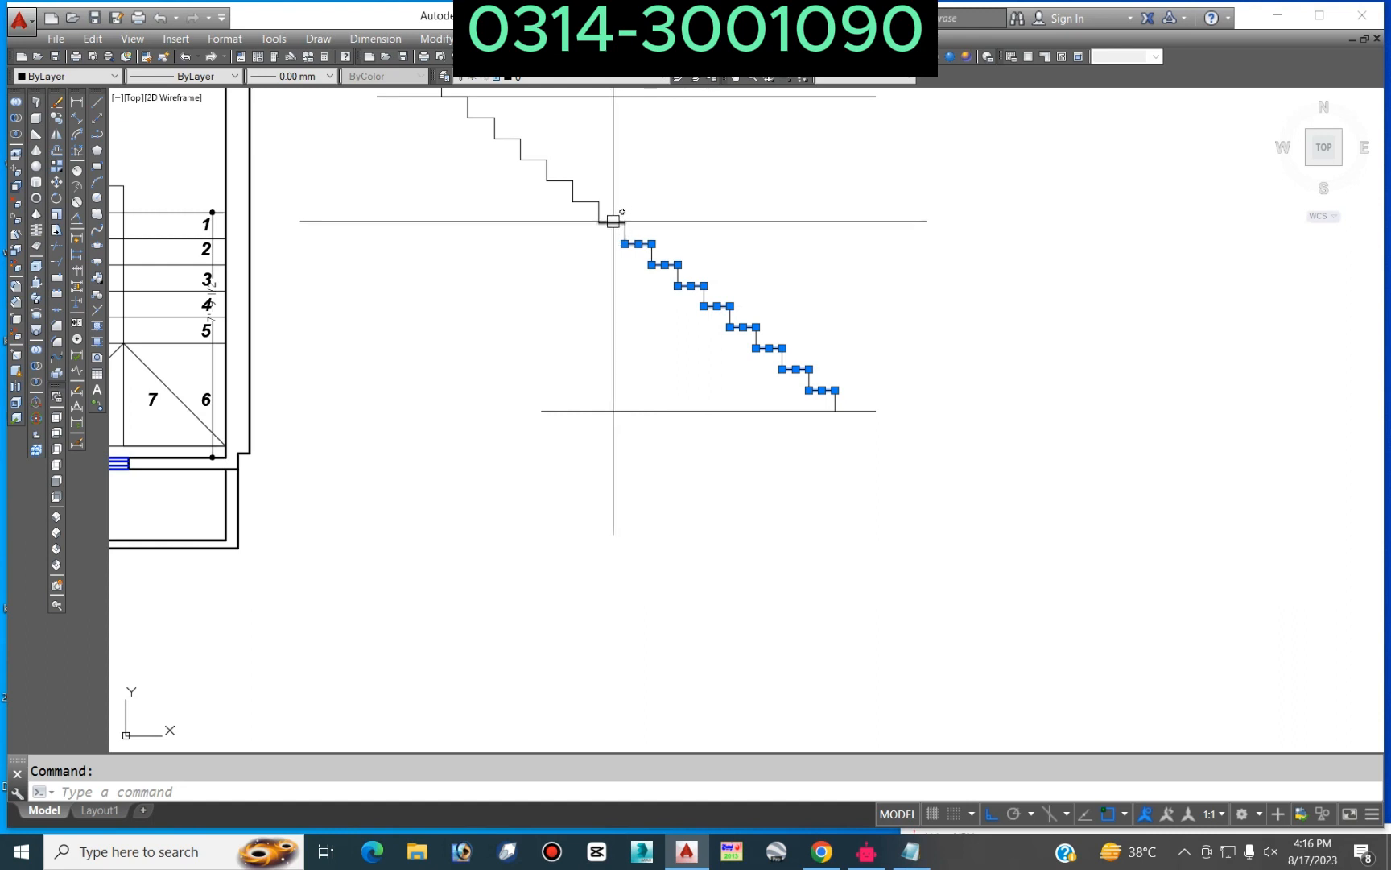
pyautogui.click(616, 223)
pyautogui.moveTo(622, 225); pyautogui.dragTo(731, 431, button='middle')
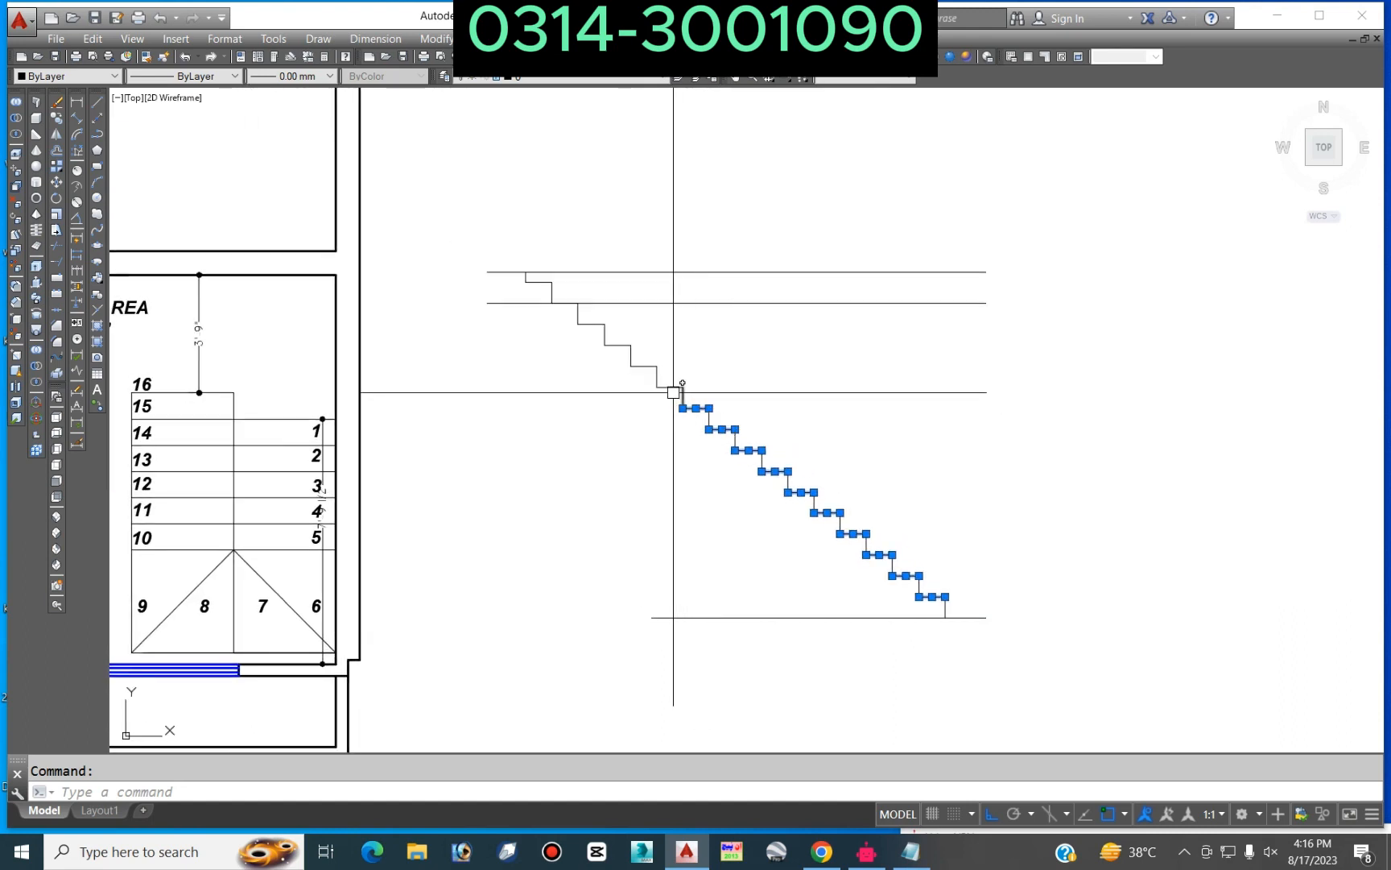
pyautogui.click(645, 366)
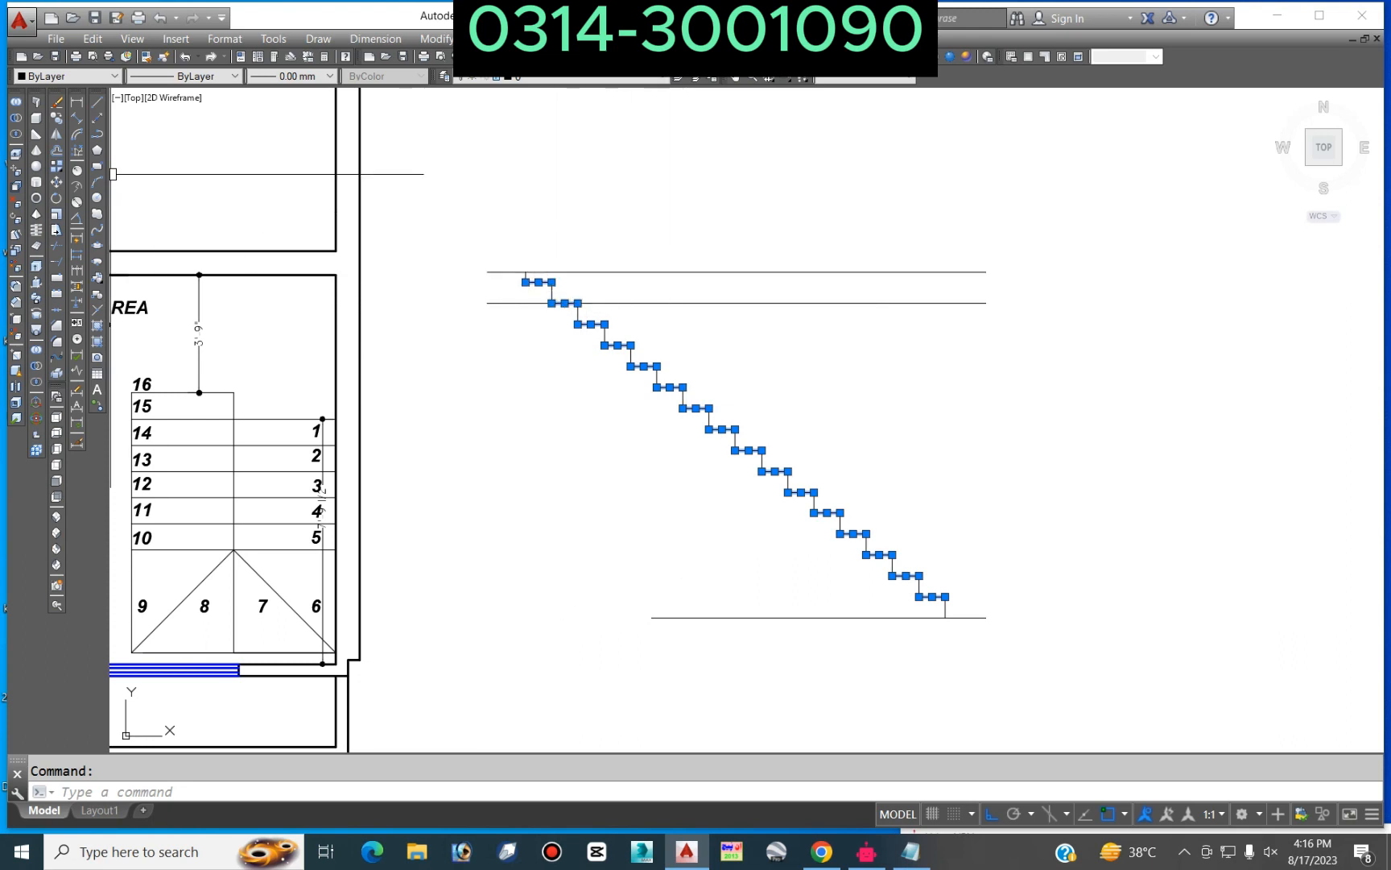
# Step: Add a vertical linear dimension between the lower floor line and the original upper floor line, beside the stair section
pyautogui.click(77, 102)
pyautogui.click(985, 302)
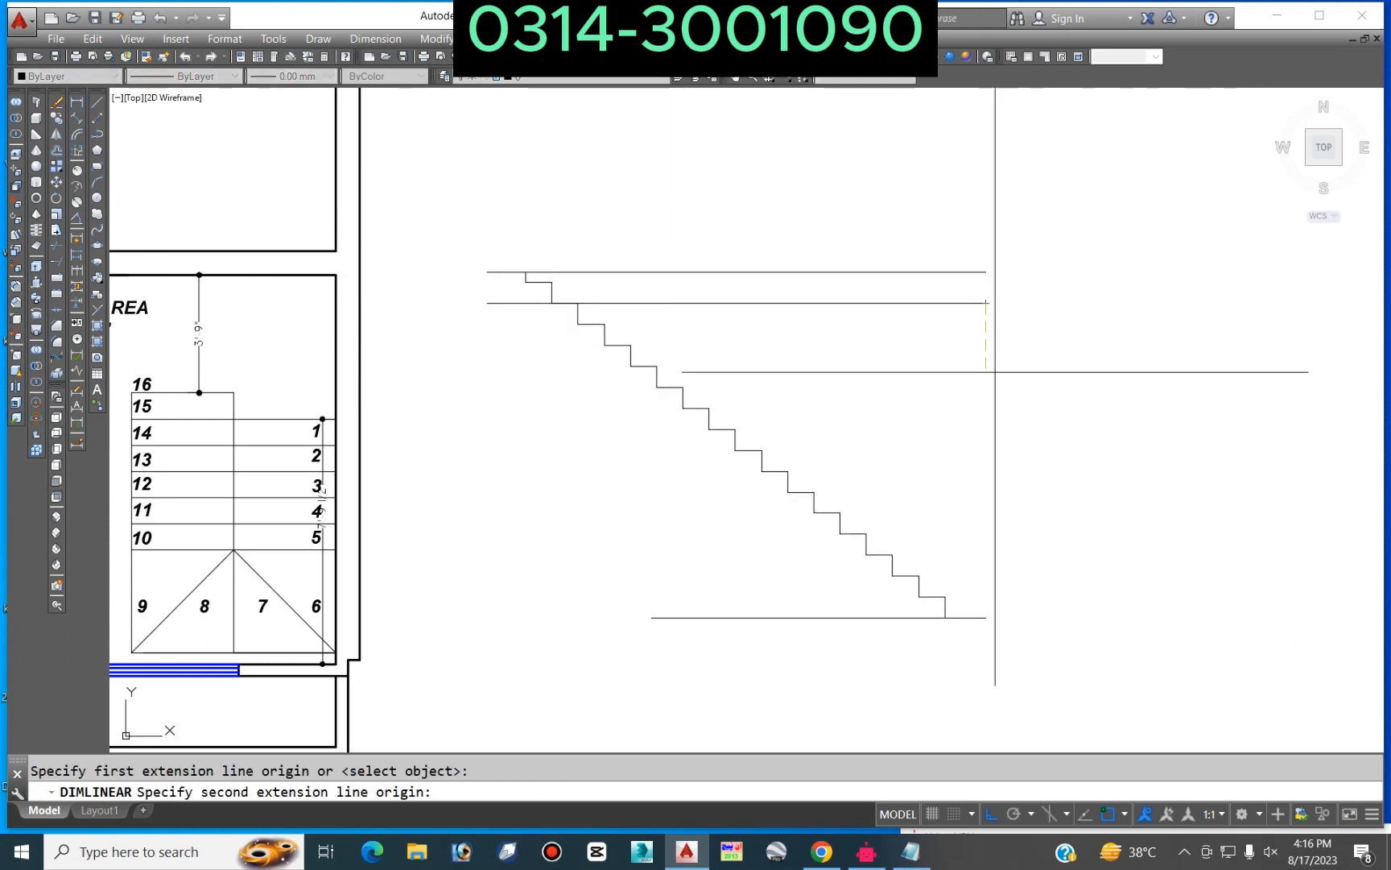
pyautogui.click(986, 618)
pyautogui.click(1006, 515)
pyautogui.press('Escape')
pyautogui.scroll(-4, 1056, 450)
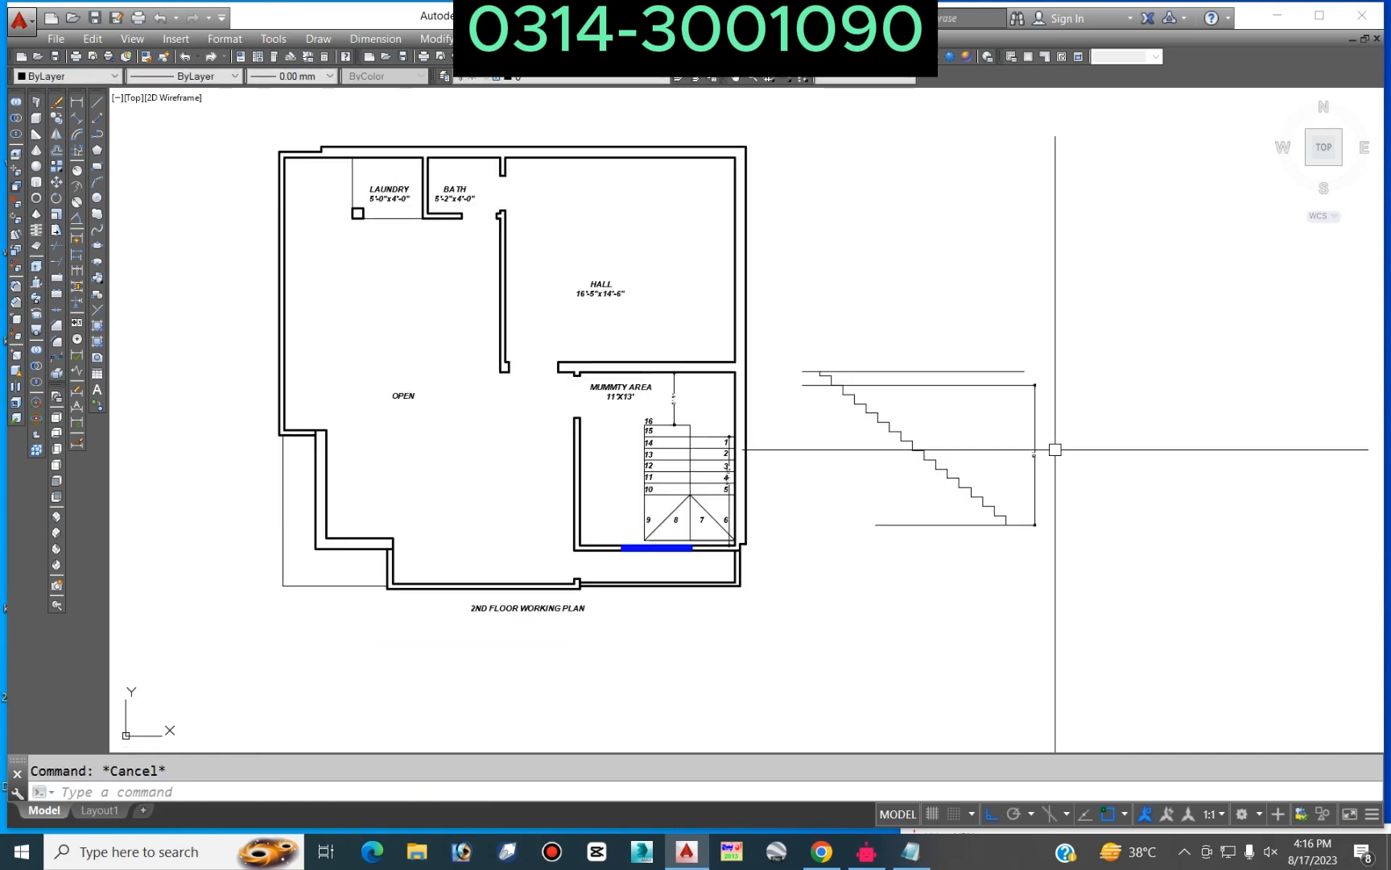
pyautogui.moveTo(1097, 576); pyautogui.dragTo(1051, 577, button='middle')
pyautogui.scroll(4, 957, 366)
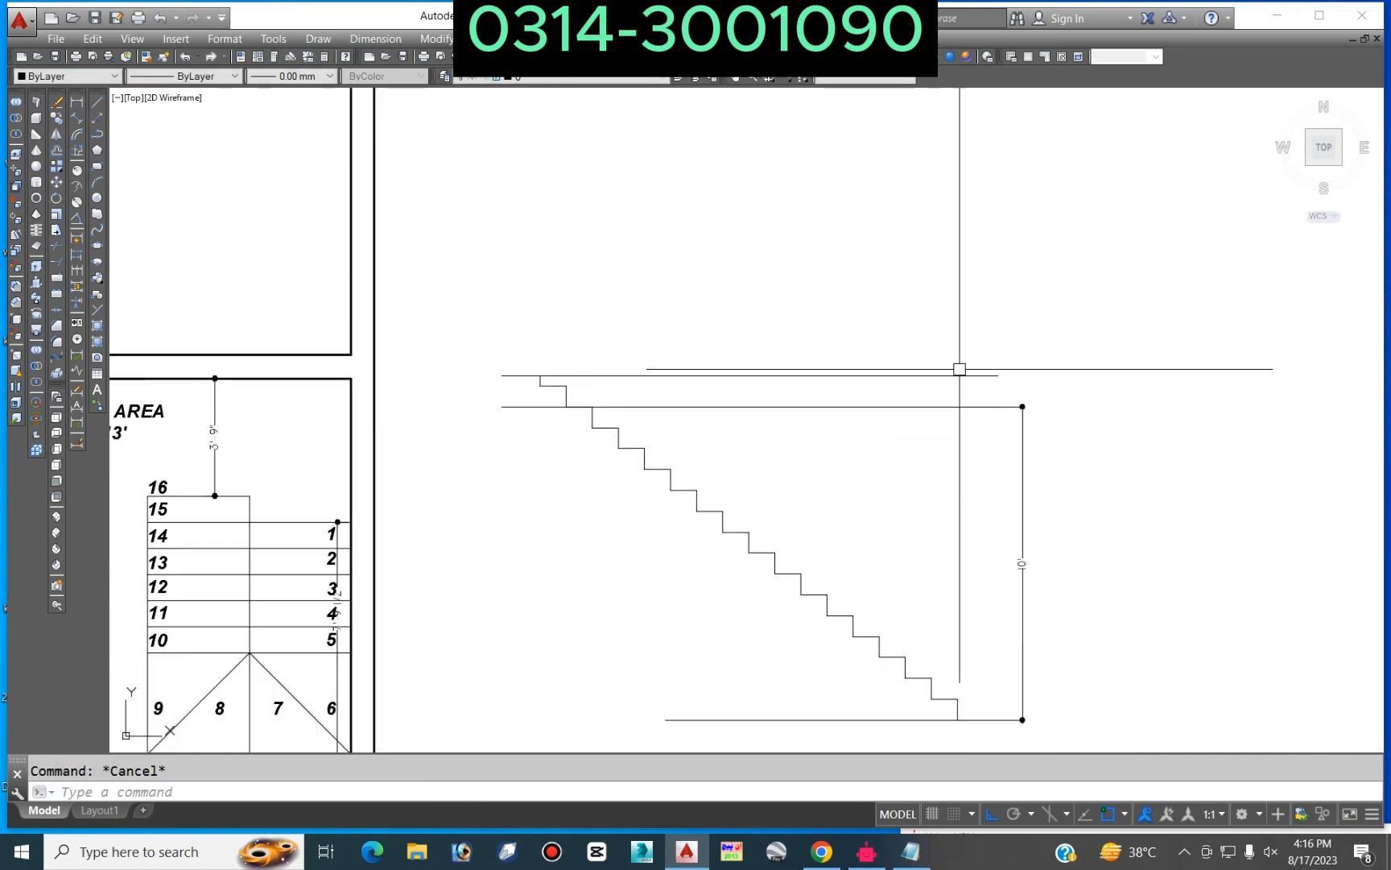
pyautogui.scroll(-2, 994, 367)
pyautogui.scroll(4, 971, 568)
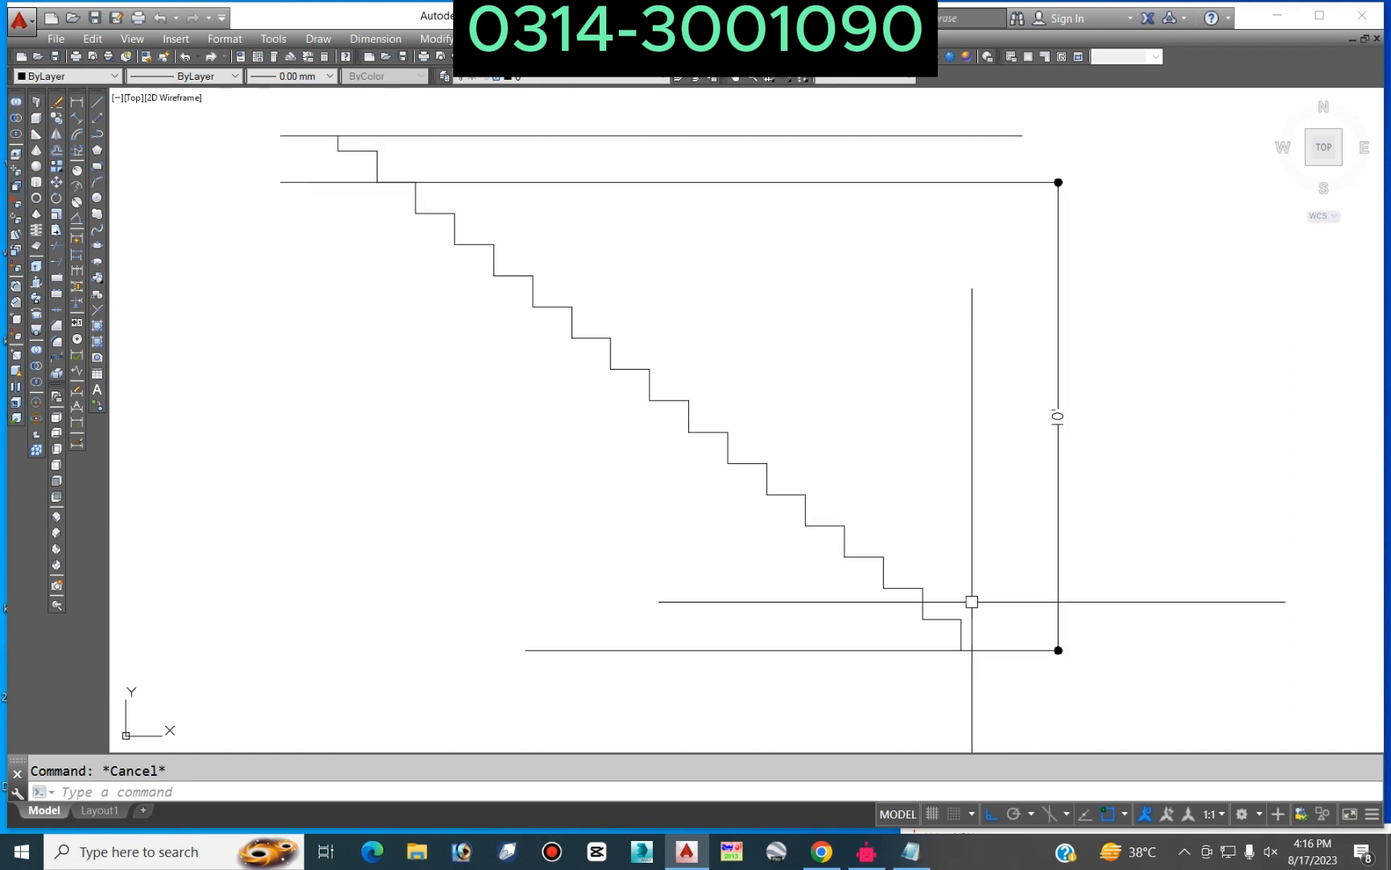
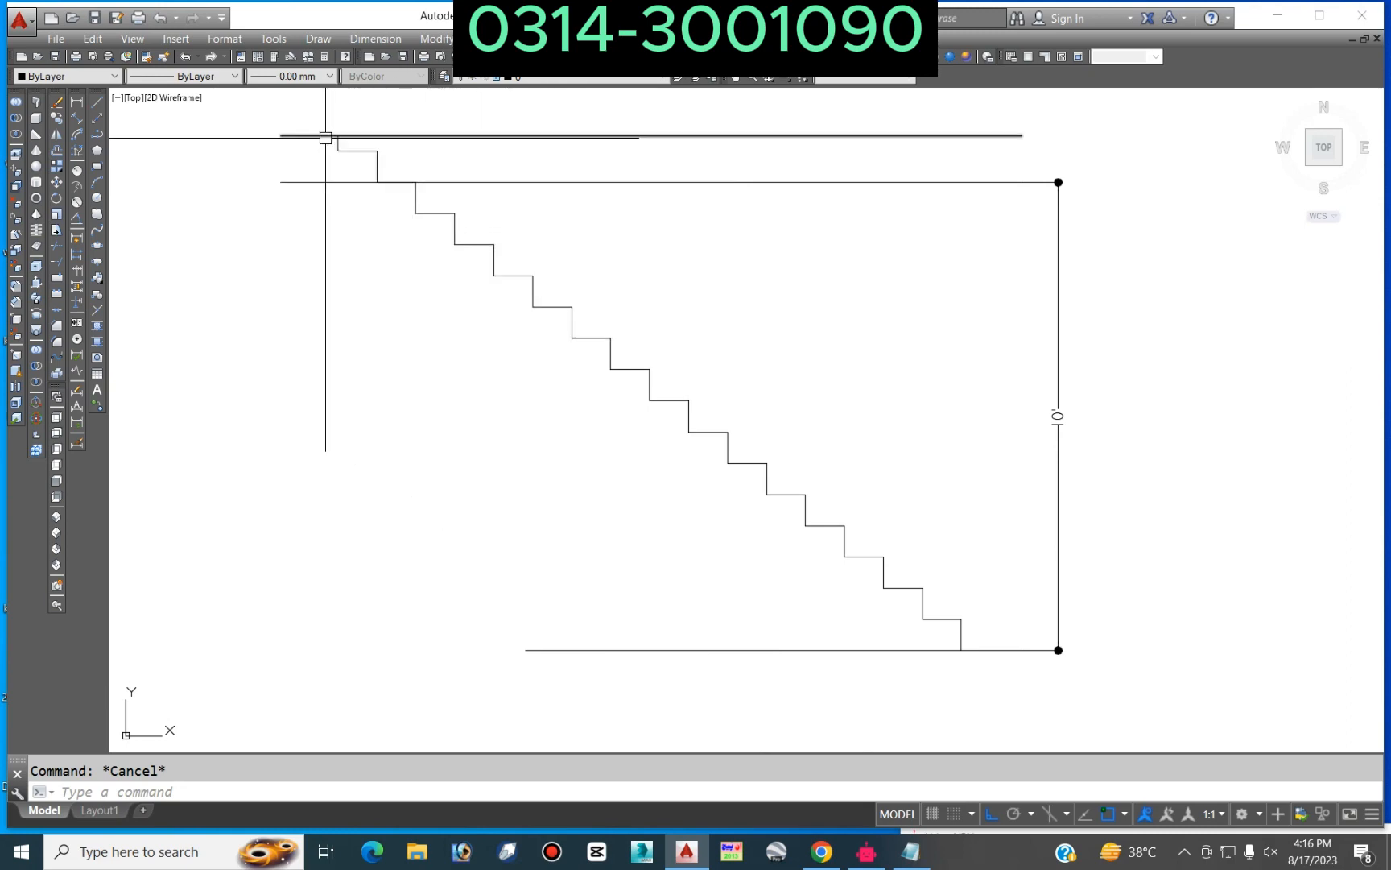
pyautogui.scroll(-5, 781, 317)
pyautogui.scroll(-6, 781, 316)
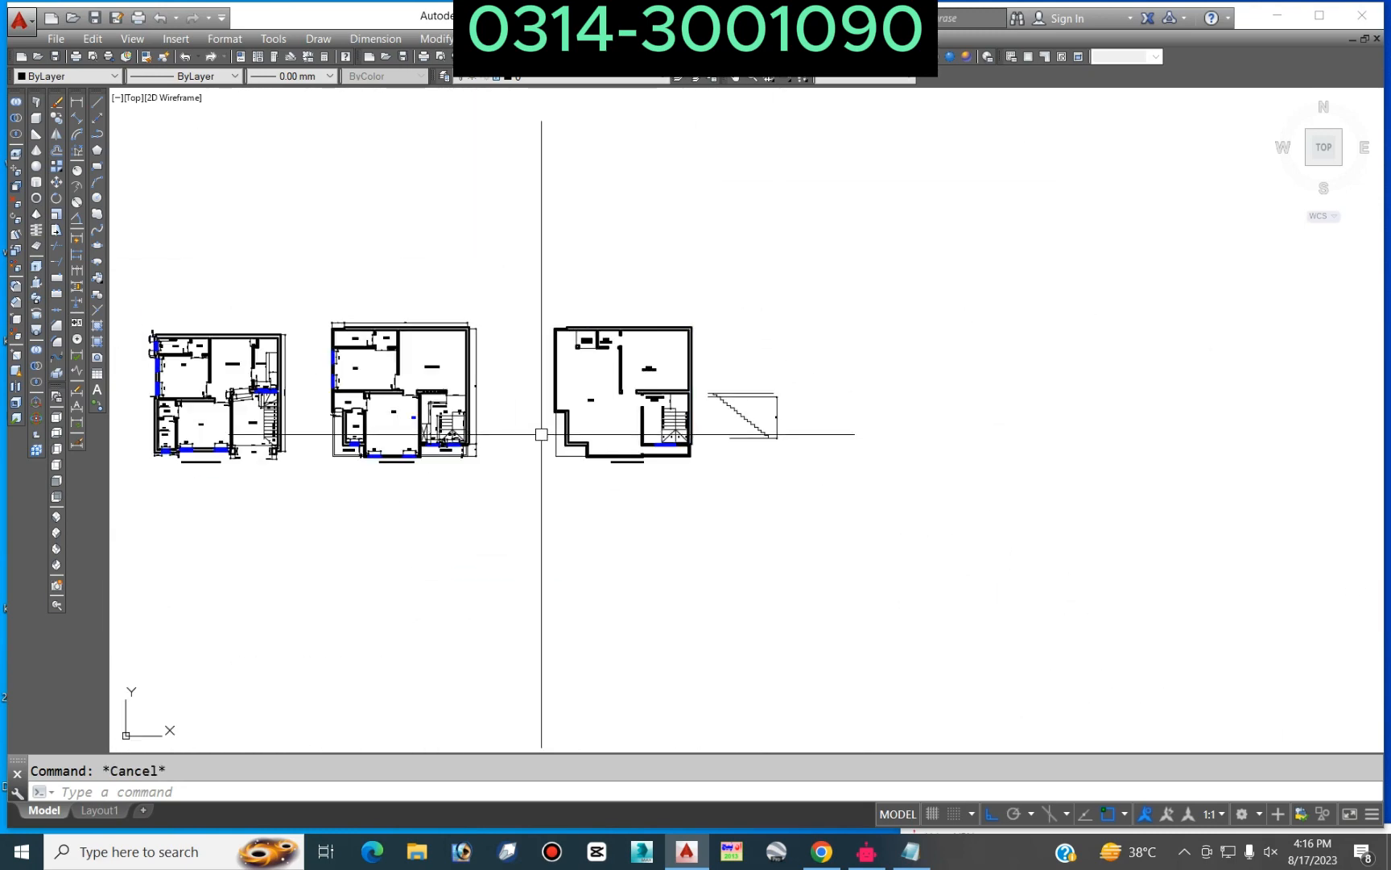
pyautogui.scroll(8, 543, 434)
pyautogui.scroll(4, 600, 376)
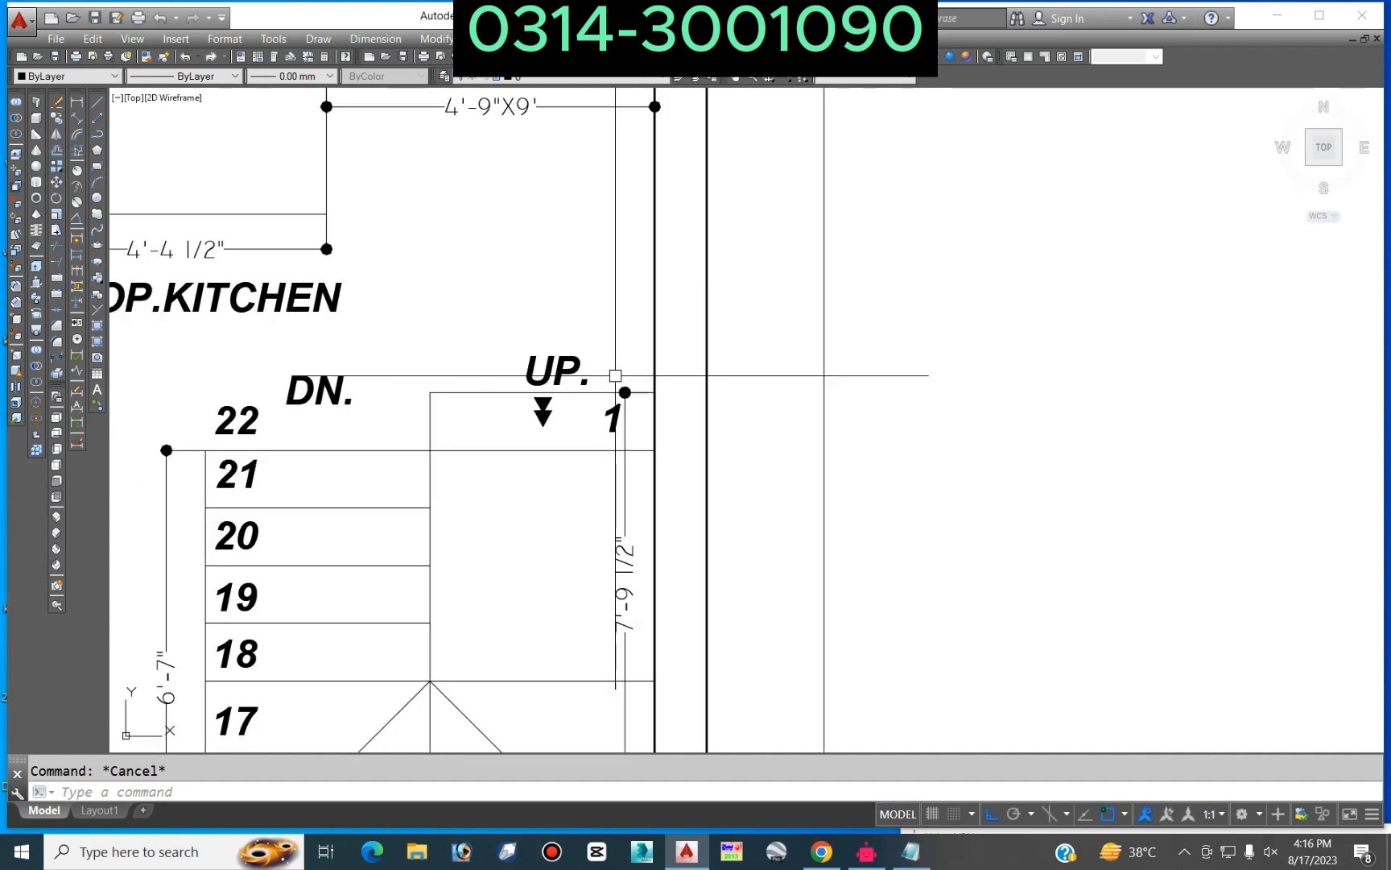
pyautogui.press('Return')
pyautogui.write('10')
pyautogui.press('Return')
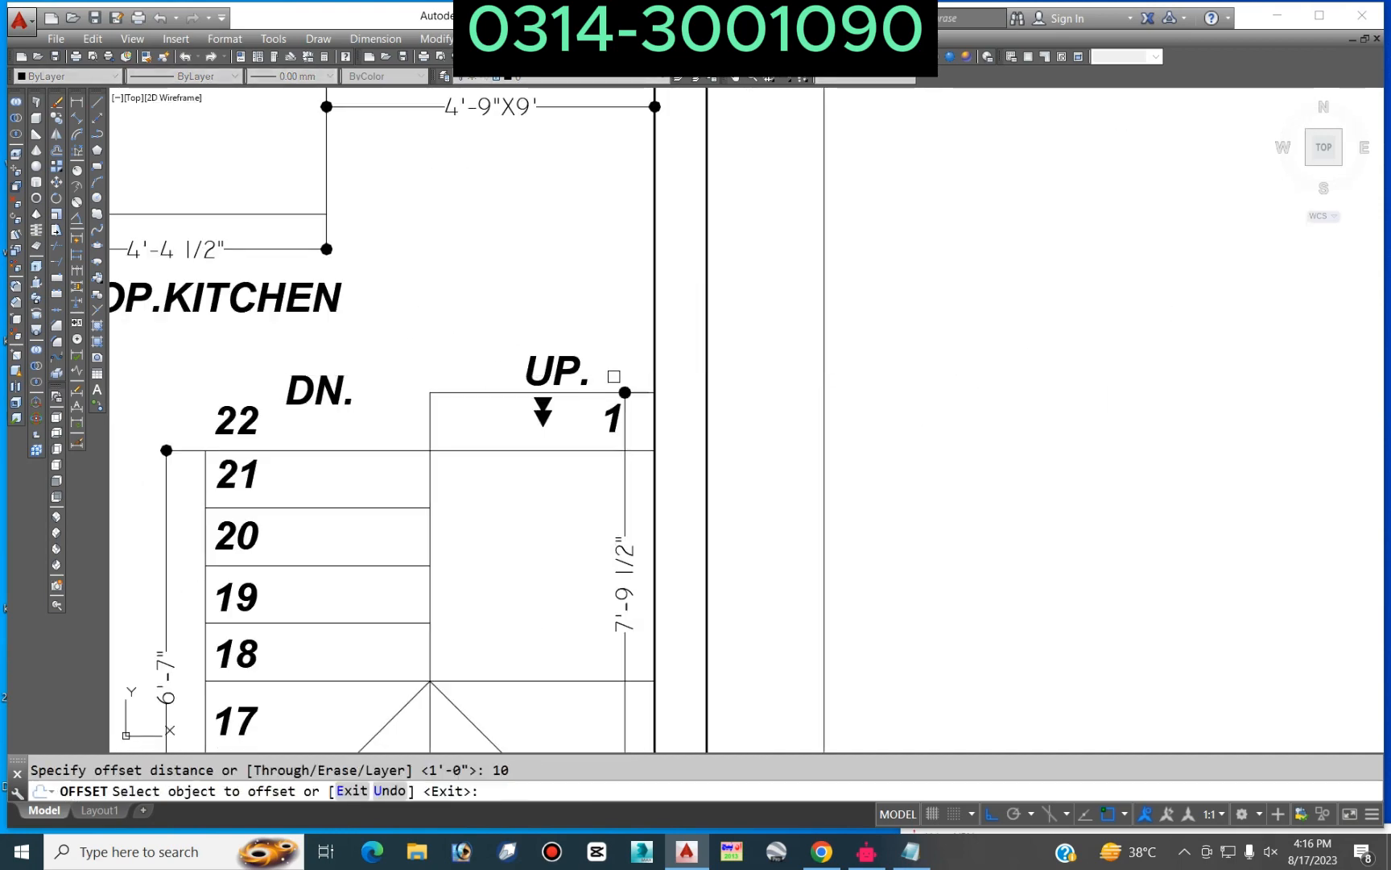
pyautogui.click(592, 395)
pyautogui.scroll(-4, 592, 395)
pyautogui.press('Escape')
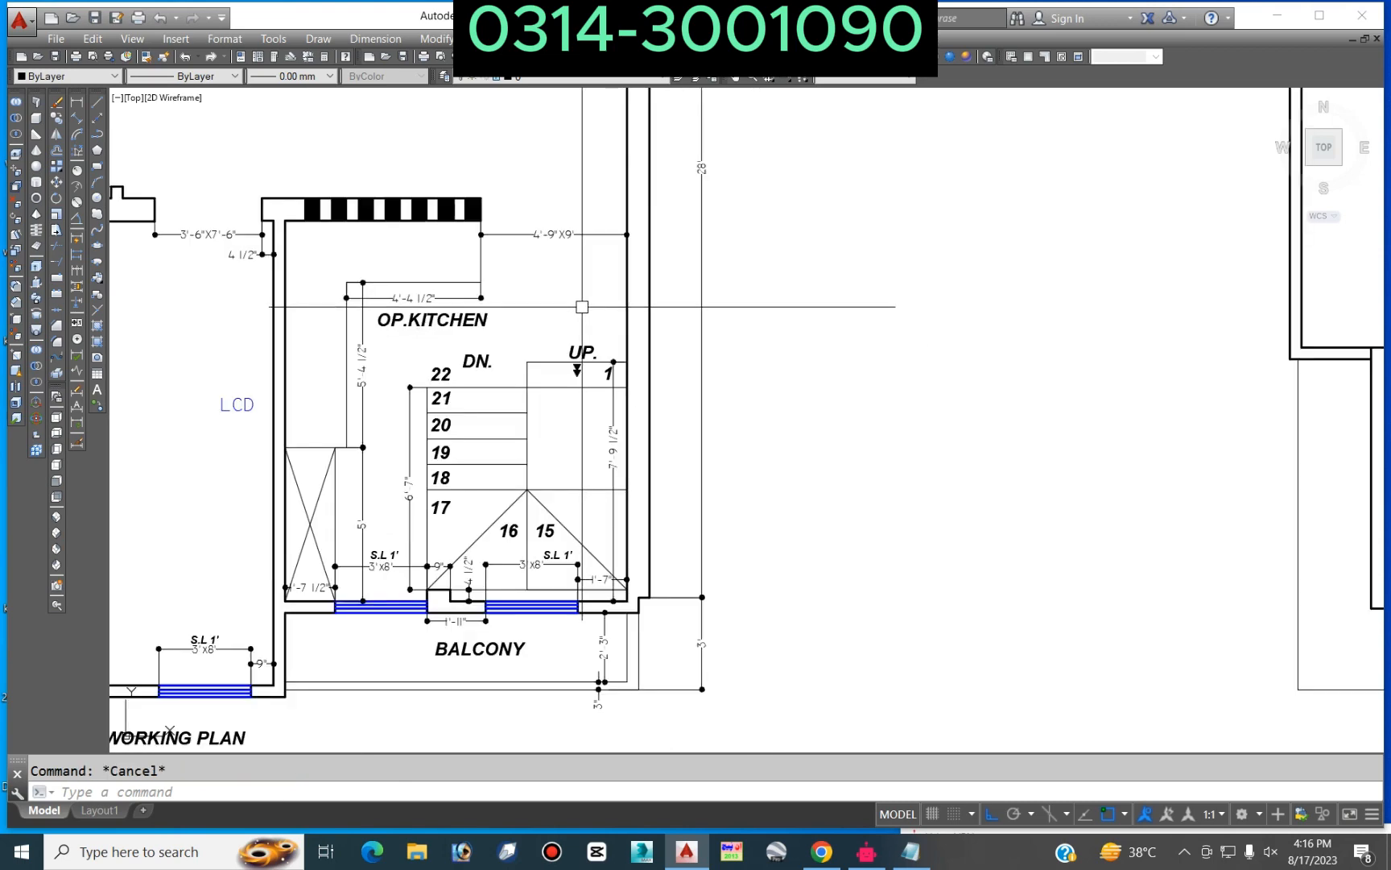
# Step: Move the two upper horizontal lines of the stair section down 3 inches
pyautogui.scroll(-10, 767, 369)
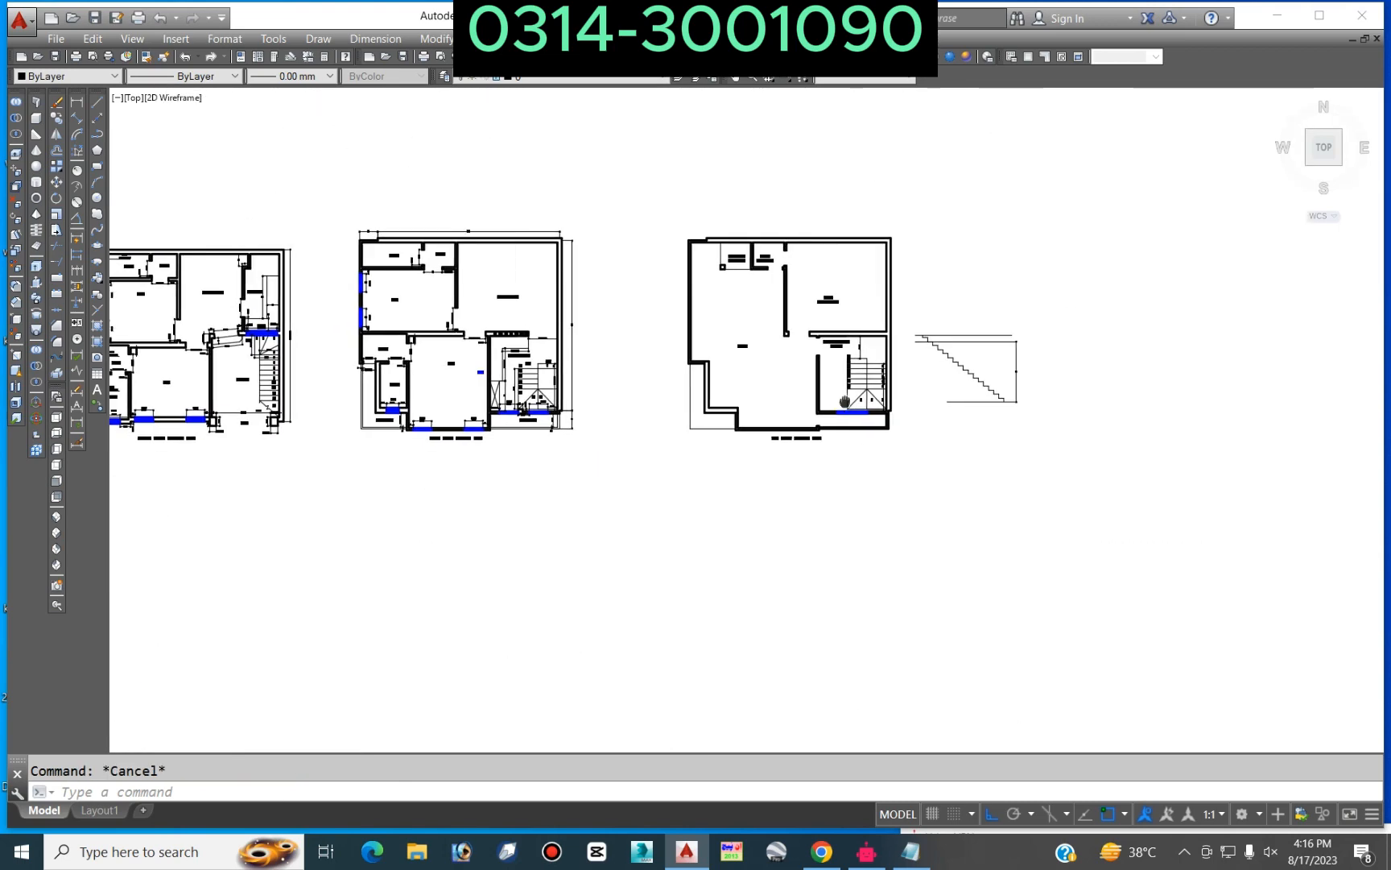
pyautogui.scroll(9, 966, 338)
pyautogui.scroll(3, 966, 310)
pyautogui.write('m')
pyautogui.press('Return')
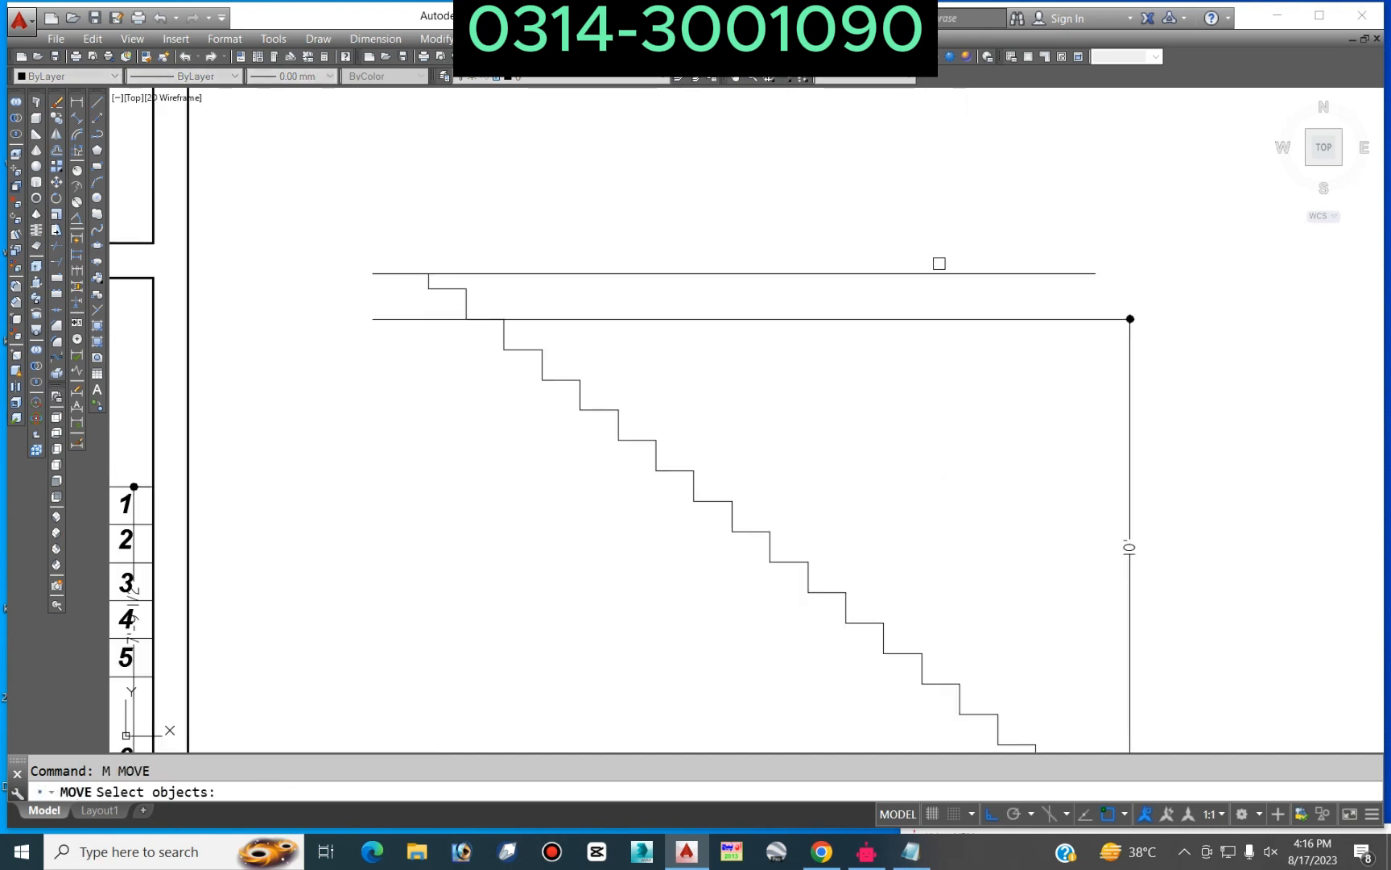
pyautogui.click(939, 261)
pyautogui.click(798, 397)
pyautogui.press('Return')
pyautogui.click(967, 383)
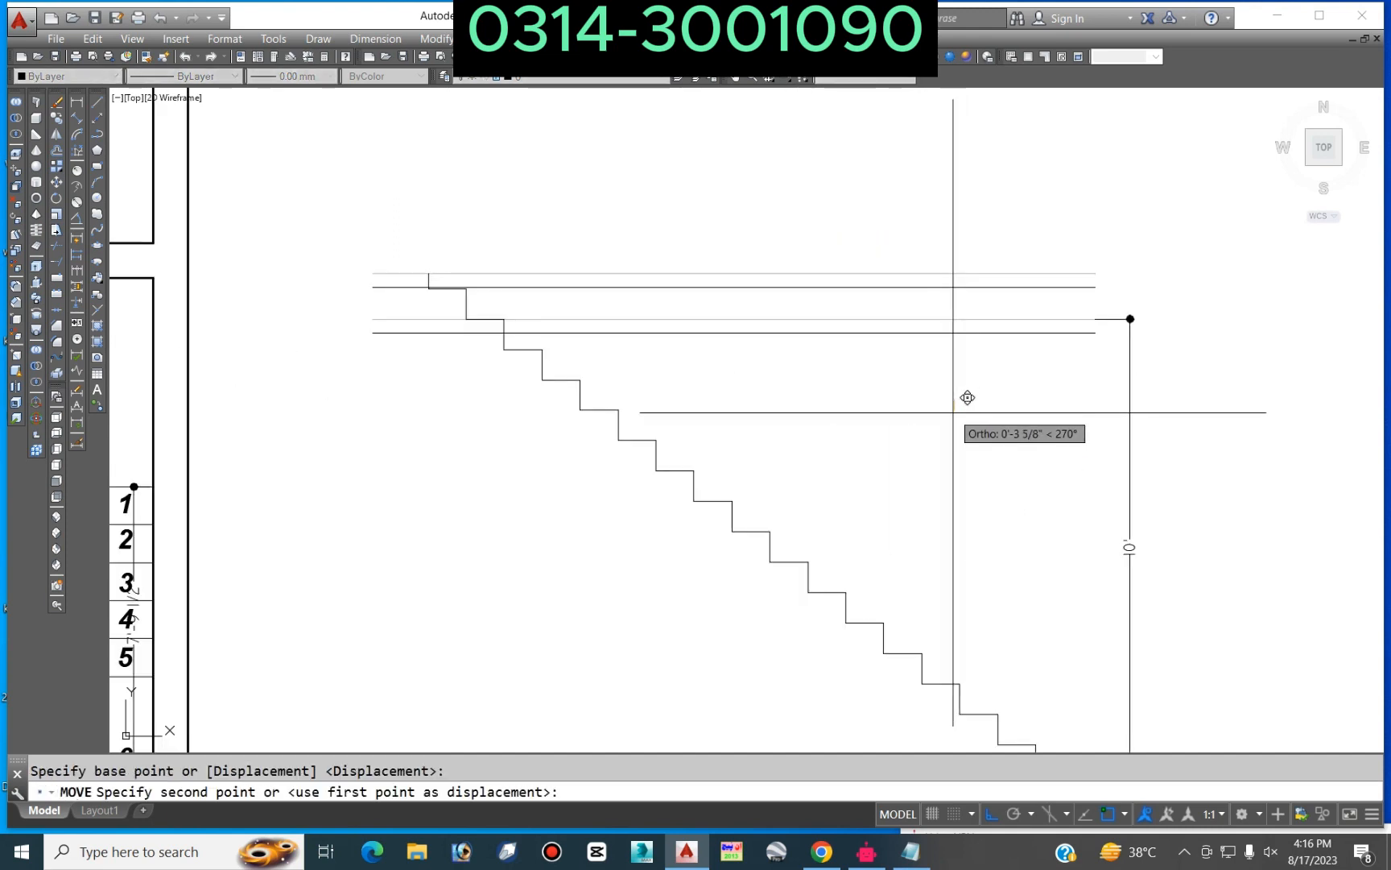
pyautogui.write('3')
pyautogui.press('Return')
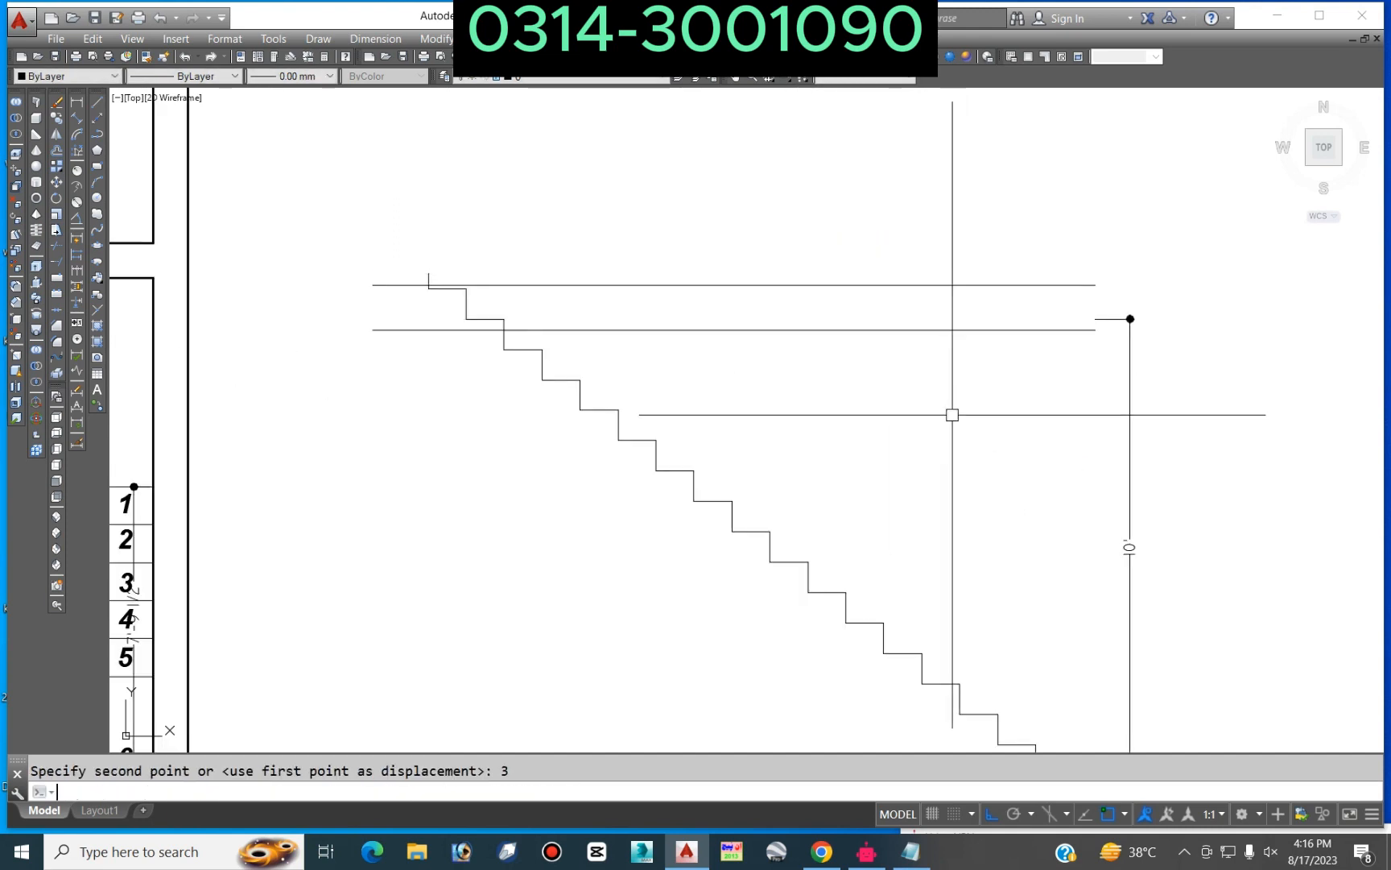
# Step: Move the same two upper lines down a further 2 inches
pyautogui.press('Return')
pyautogui.click(935, 242)
pyautogui.click(904, 392)
pyautogui.press('Return')
pyautogui.click(948, 385)
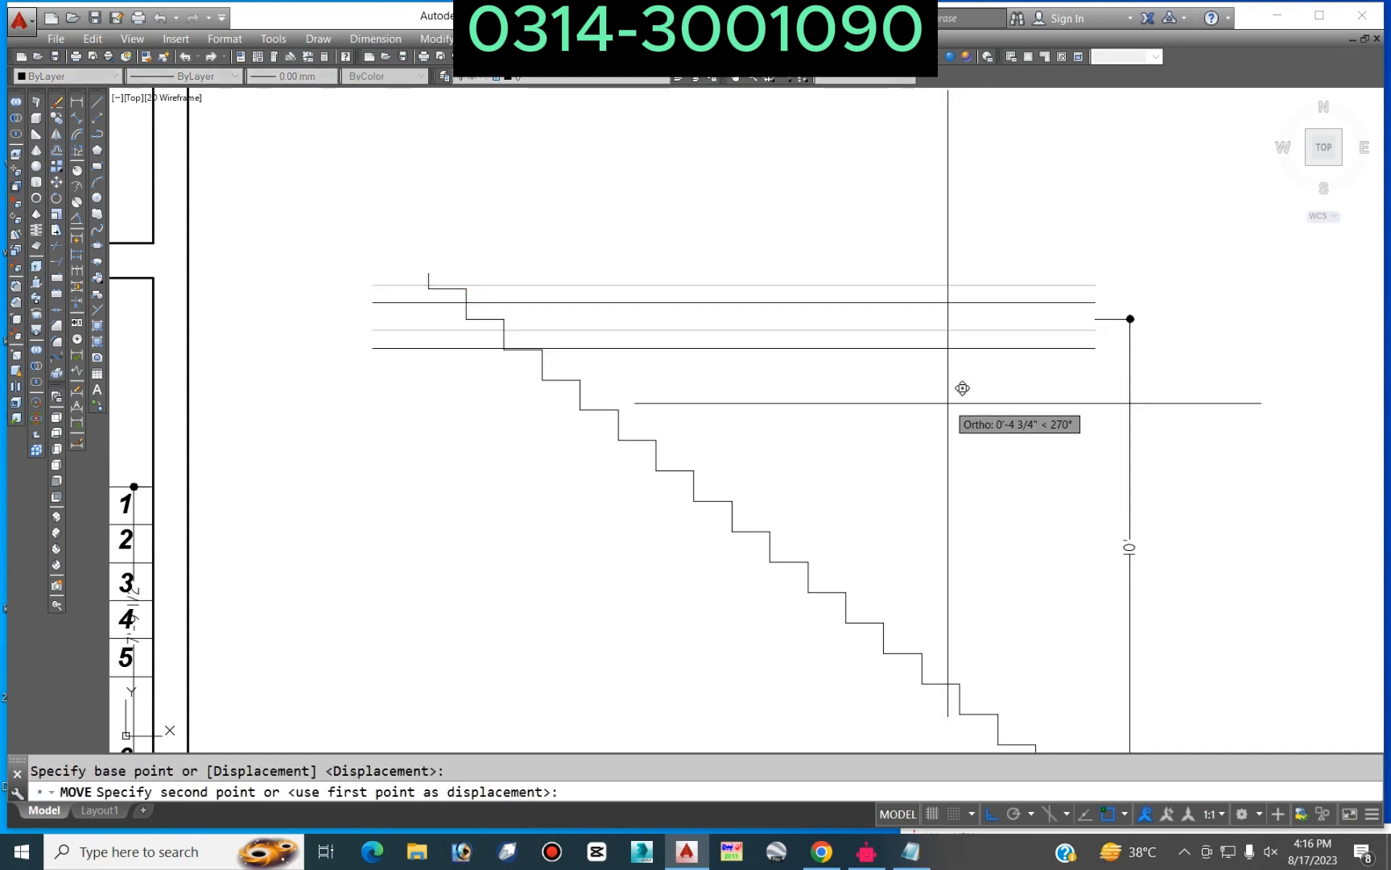
pyautogui.write('2')
pyautogui.press('Return')
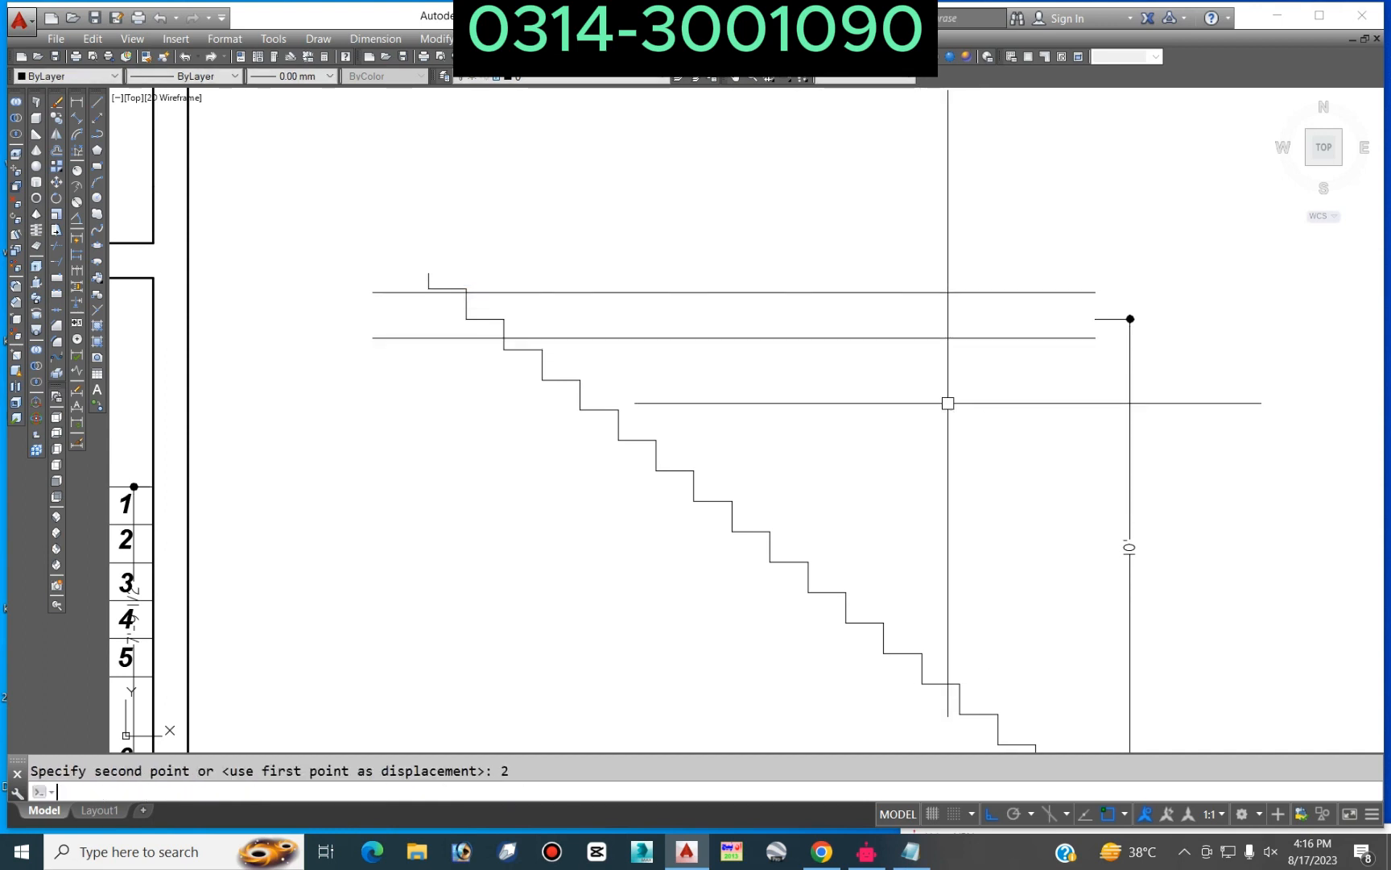
# Step: Stretch the vertical dimension's upper origin to the end of the lower of the two moved lines
pyautogui.scroll(-3, 948, 403)
pyautogui.scroll(3, 1088, 416)
pyautogui.click(1016, 414)
pyautogui.click(910, 415)
pyautogui.click(911, 303)
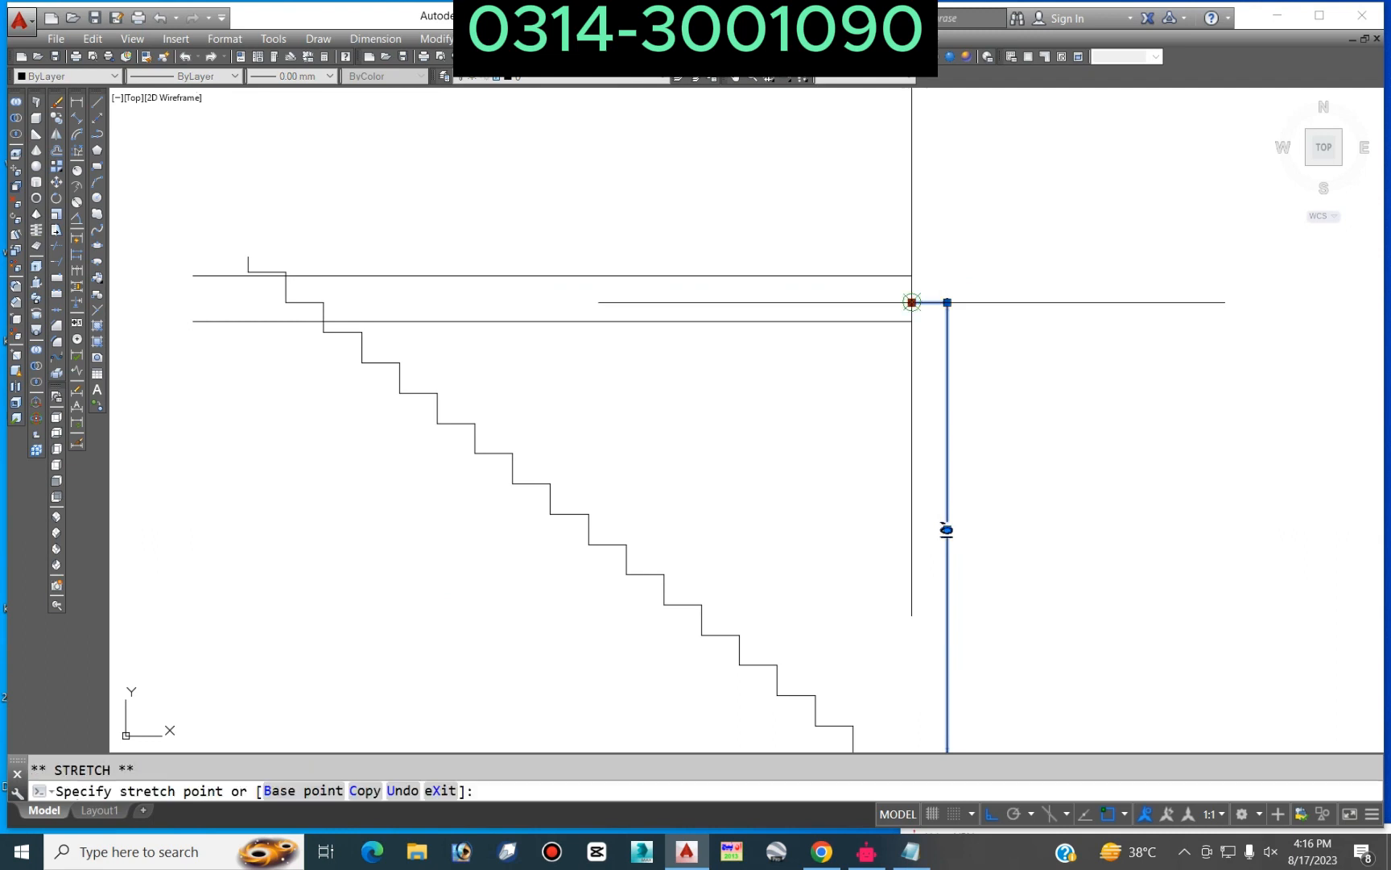
pyautogui.click(911, 321)
pyautogui.press('Escape')
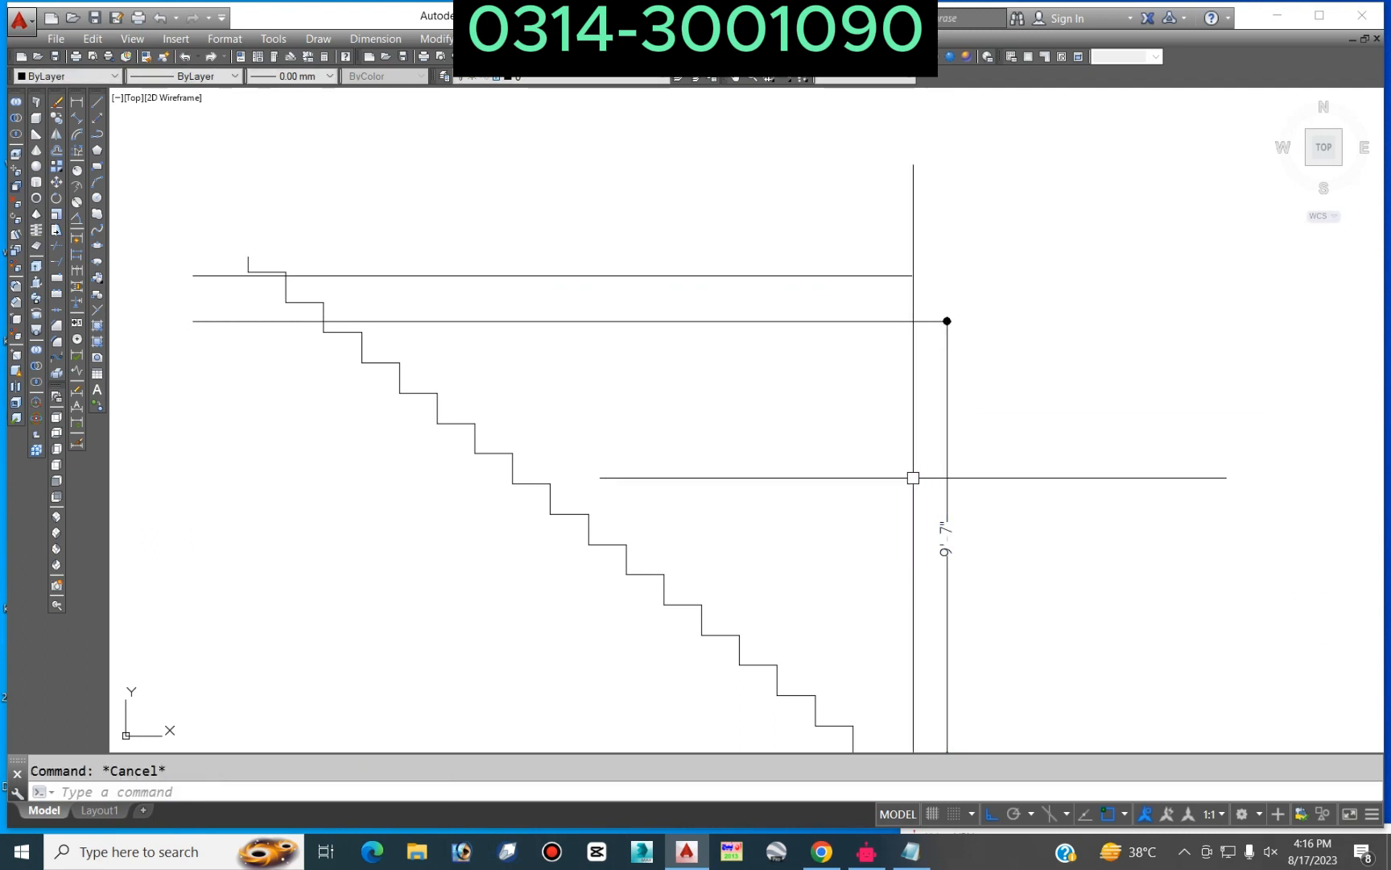
# Step: Move the two upper lines down another 1 inch
pyautogui.click(793, 255)
pyautogui.click(751, 419)
pyautogui.press('Return')
pyautogui.click(791, 419)
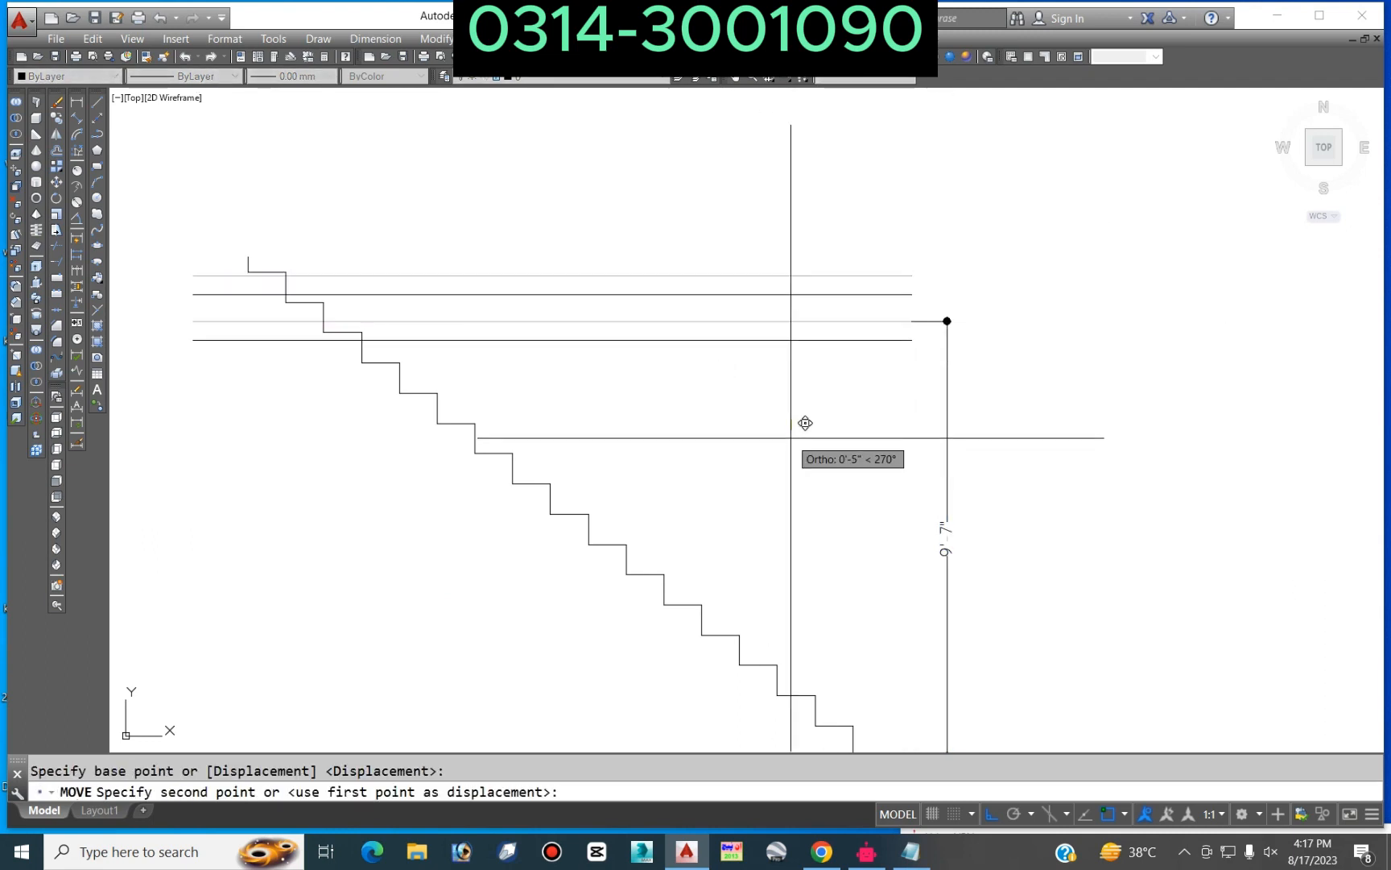
pyautogui.write('1')
pyautogui.press('Return')
pyautogui.press('Escape')
pyautogui.click(1006, 394)
pyautogui.click(898, 441)
pyautogui.scroll(5, 934, 338)
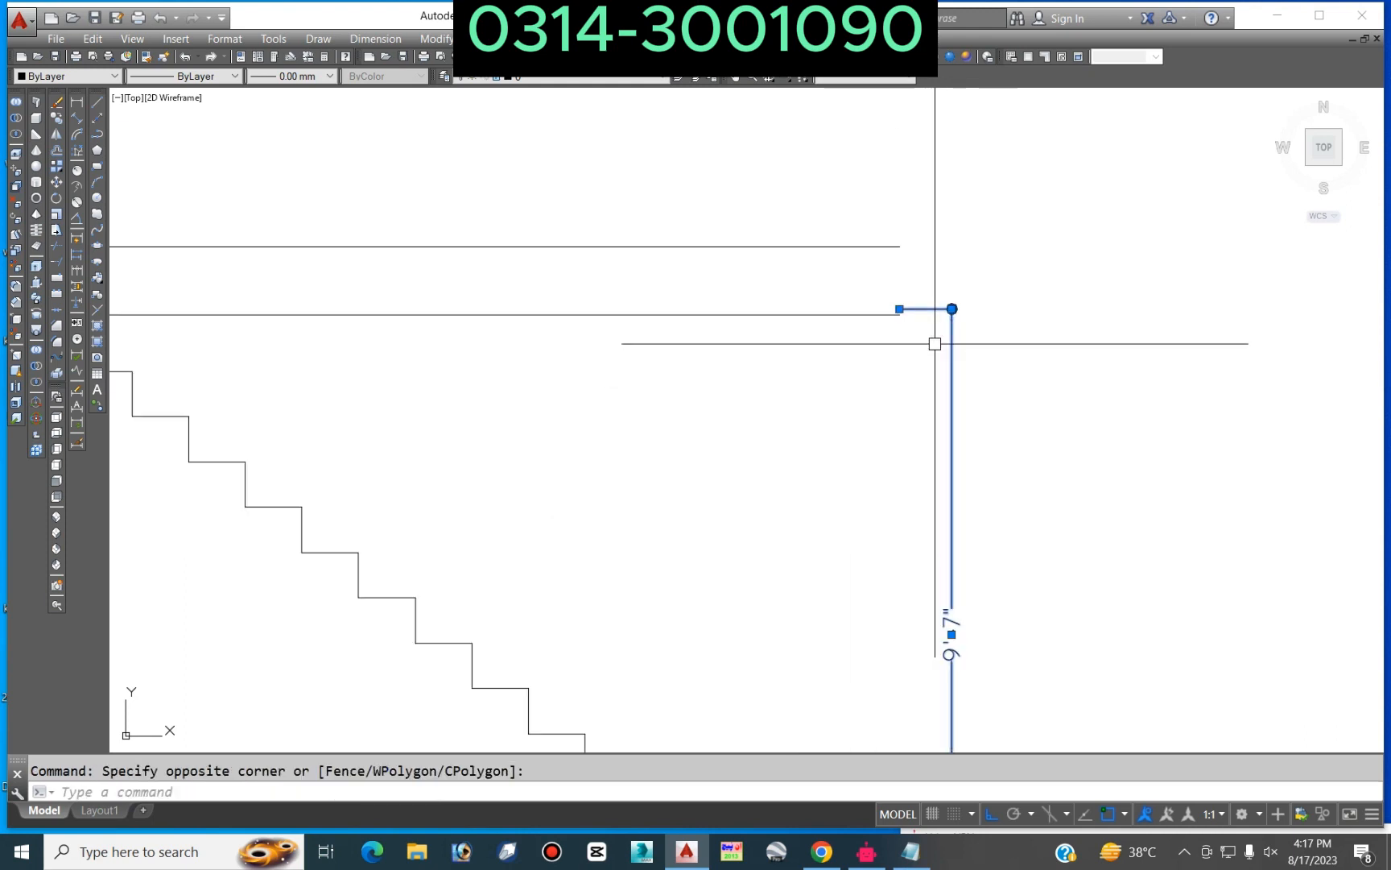
pyautogui.press('Escape')
pyautogui.scroll(-6, 943, 279)
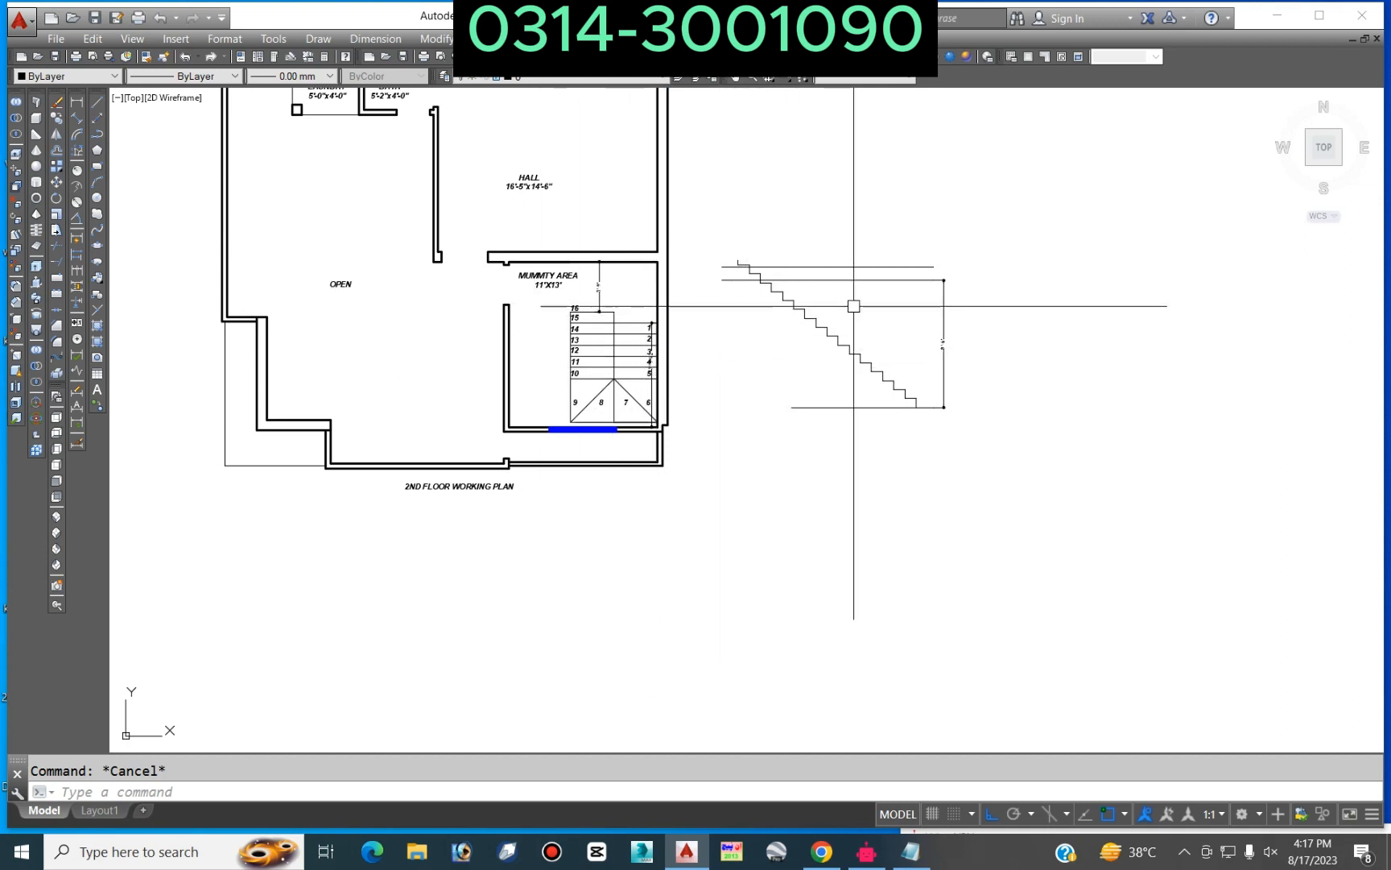
pyautogui.scroll(5, 857, 302)
pyautogui.hotkey('ctrl', 'z')
pyautogui.hotkey('ctrl', 'z')
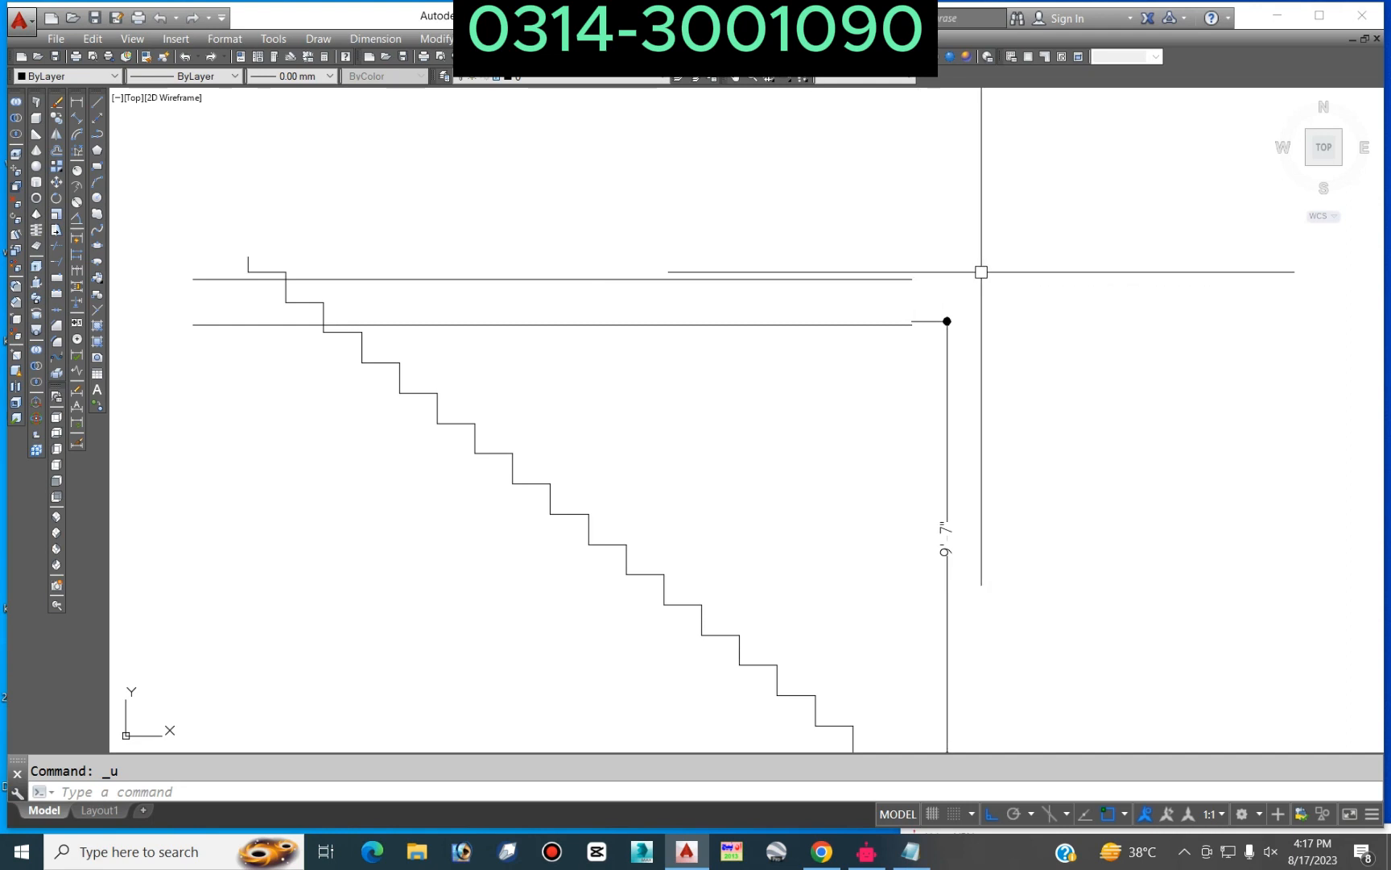
# Step: Examine the stairs on the first and second floor plans and compare them with the stair section
pyautogui.scroll(-4, 982, 271)
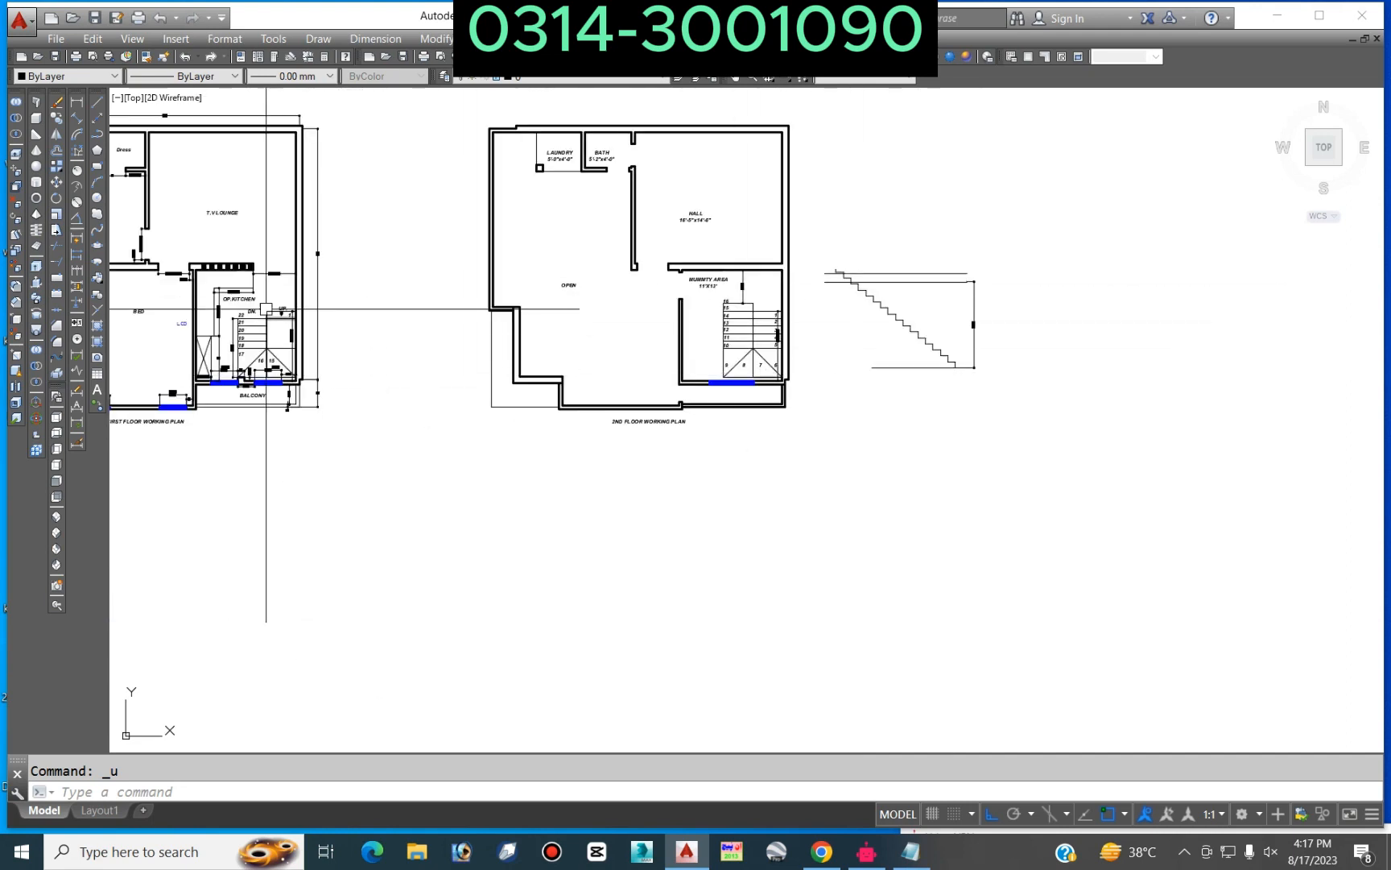
pyautogui.scroll(3, 268, 277)
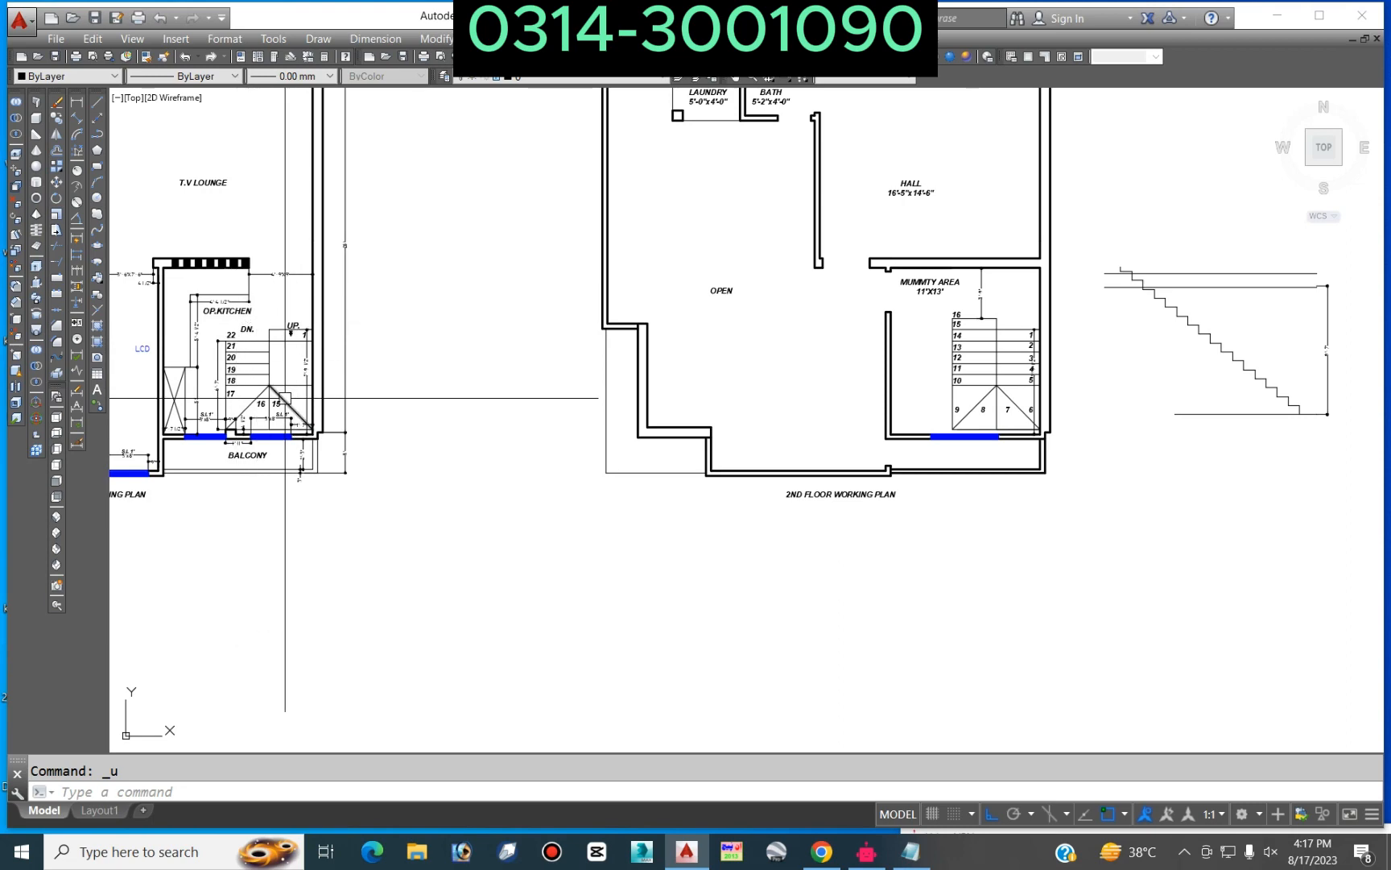
pyautogui.scroll(-4, 252, 328)
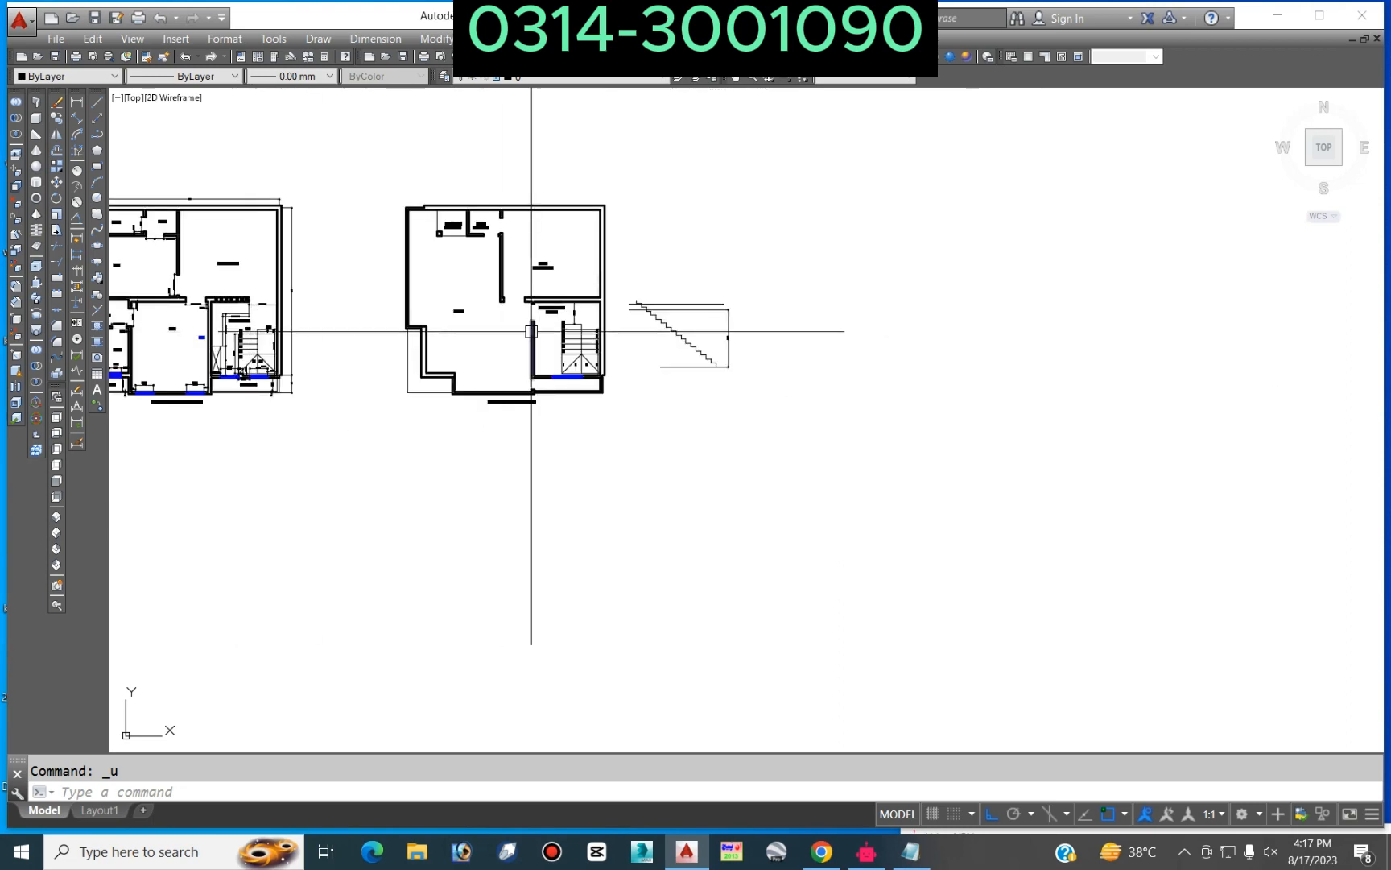
pyautogui.scroll(6, 230, 346)
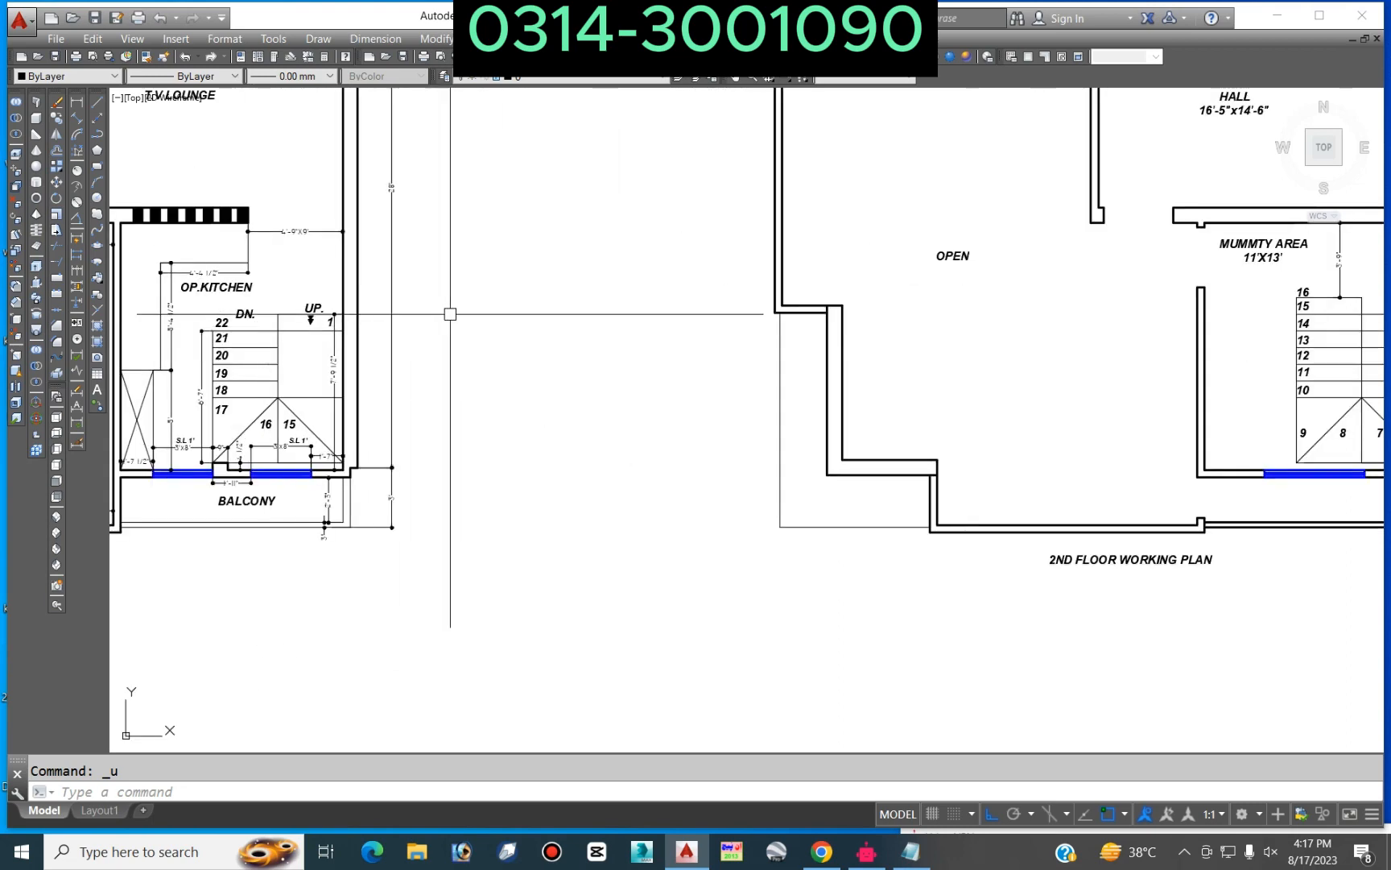
pyautogui.scroll(-4, 450, 314)
pyautogui.scroll(-2, 338, 304)
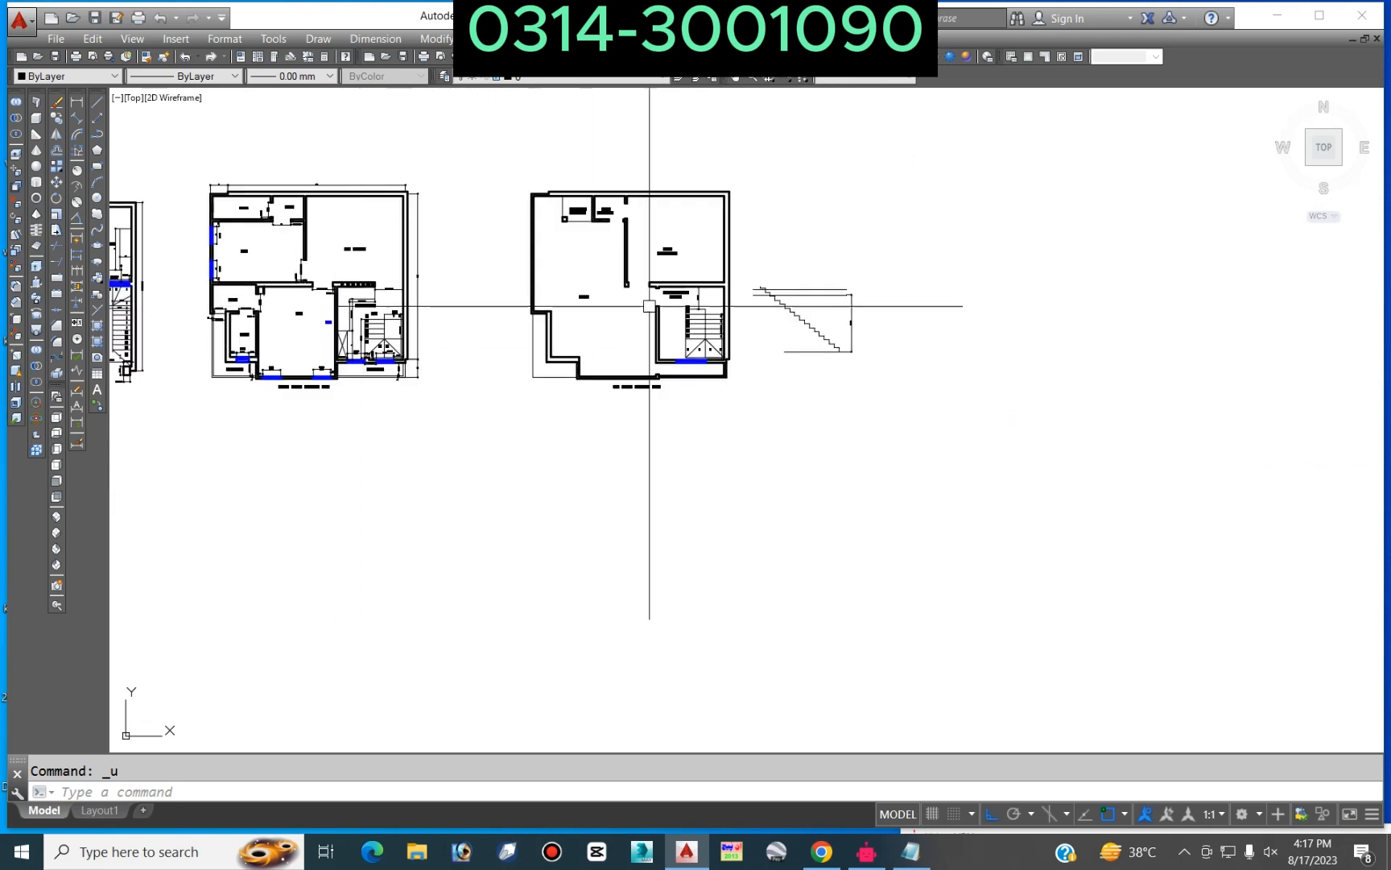
pyautogui.scroll(5, 649, 306)
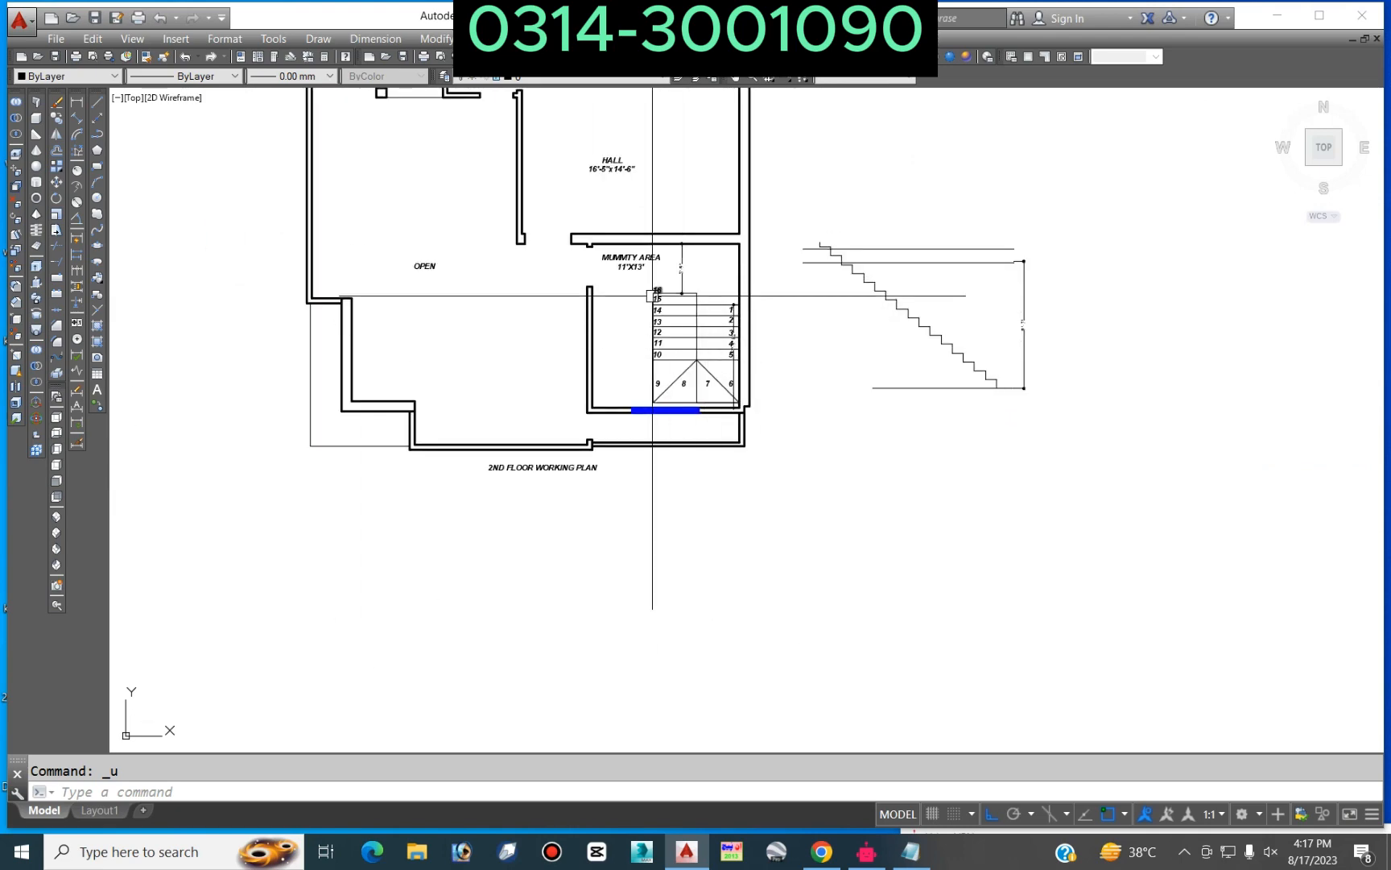
pyautogui.scroll(4, 1019, 225)
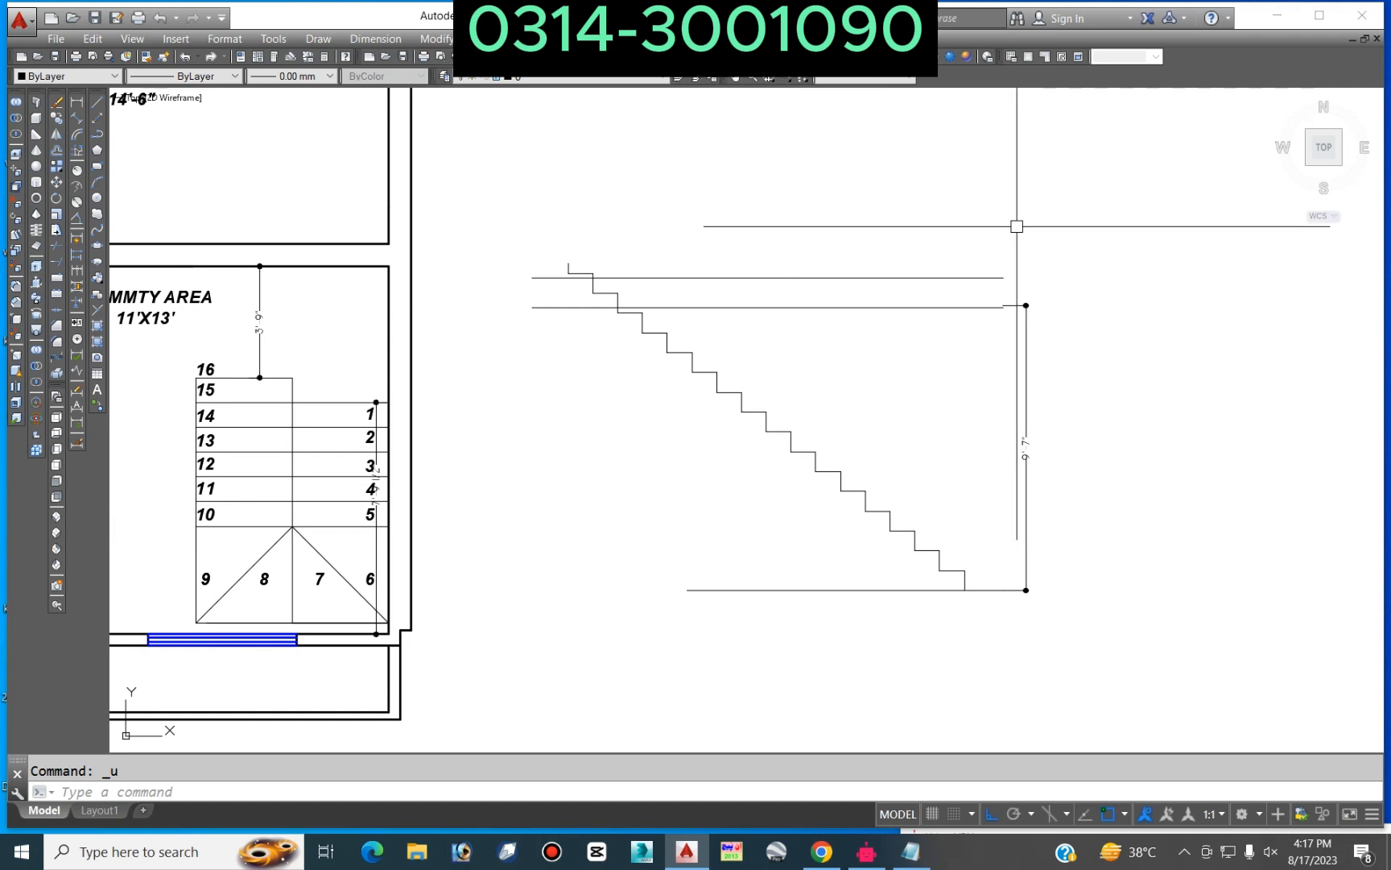
pyautogui.scroll(-2, 1017, 226)
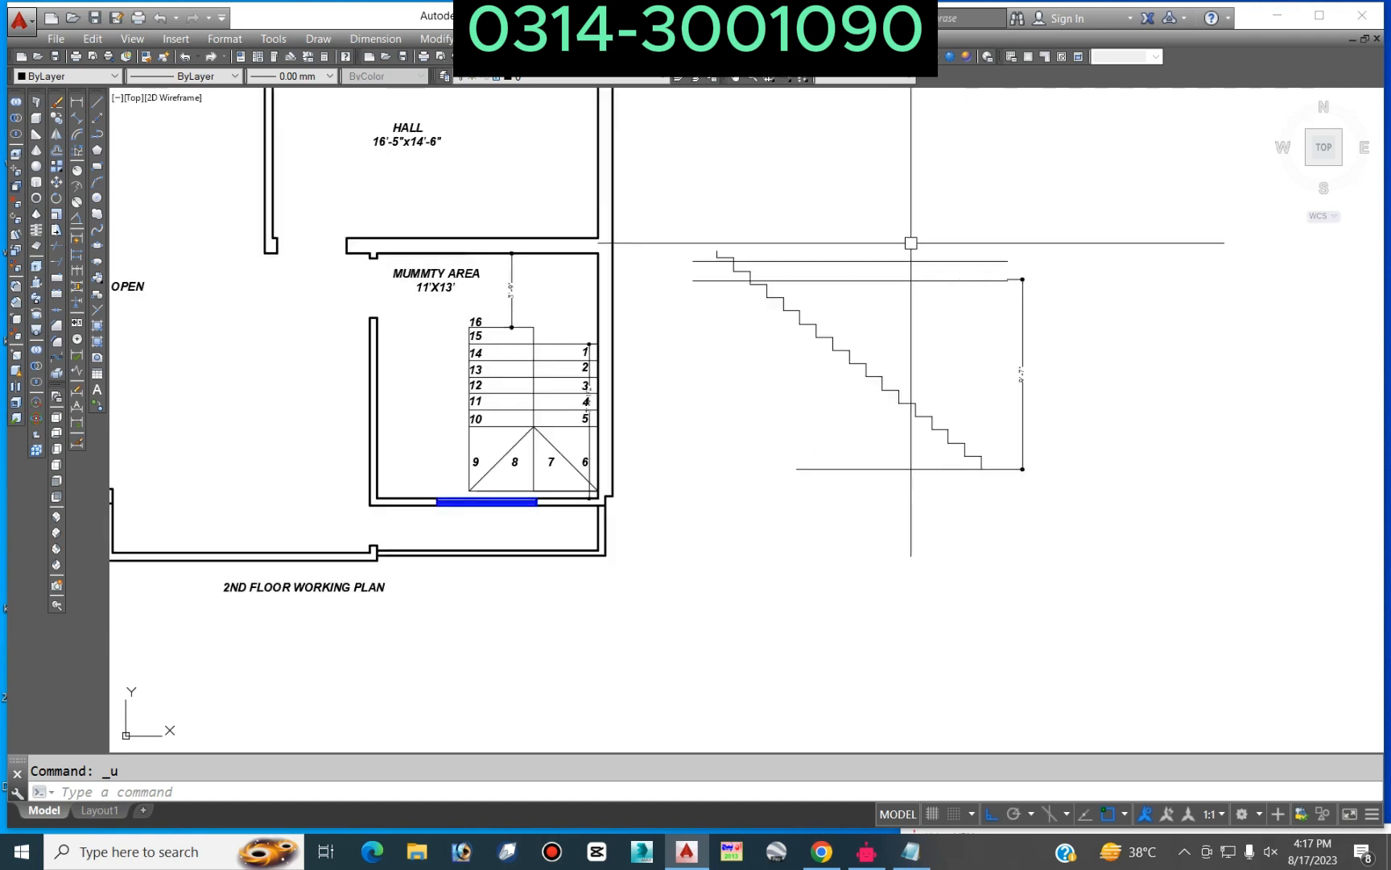
pyautogui.scroll(4, 1009, 281)
pyautogui.click(1040, 317)
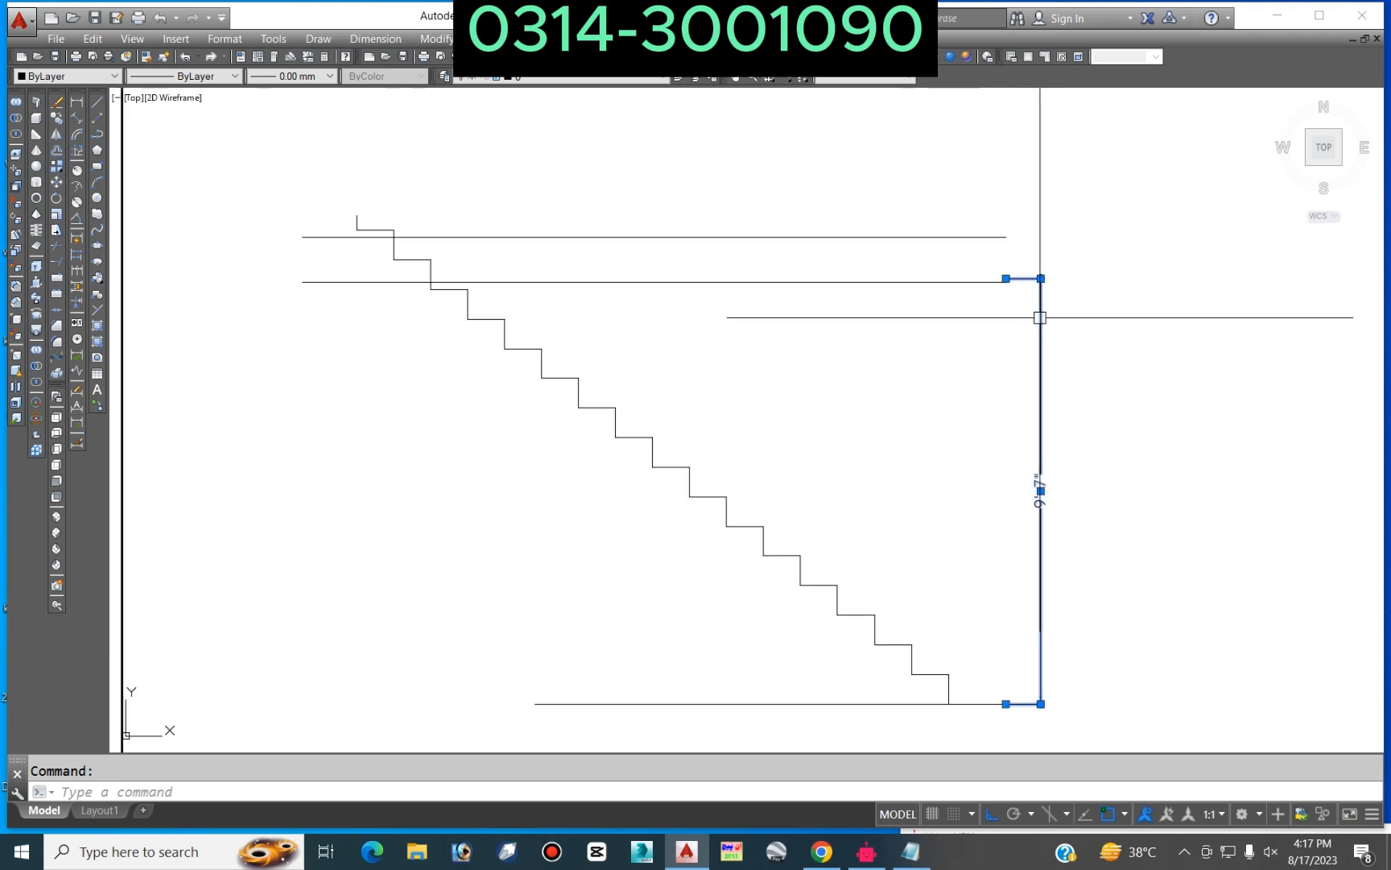
pyautogui.click(1006, 278)
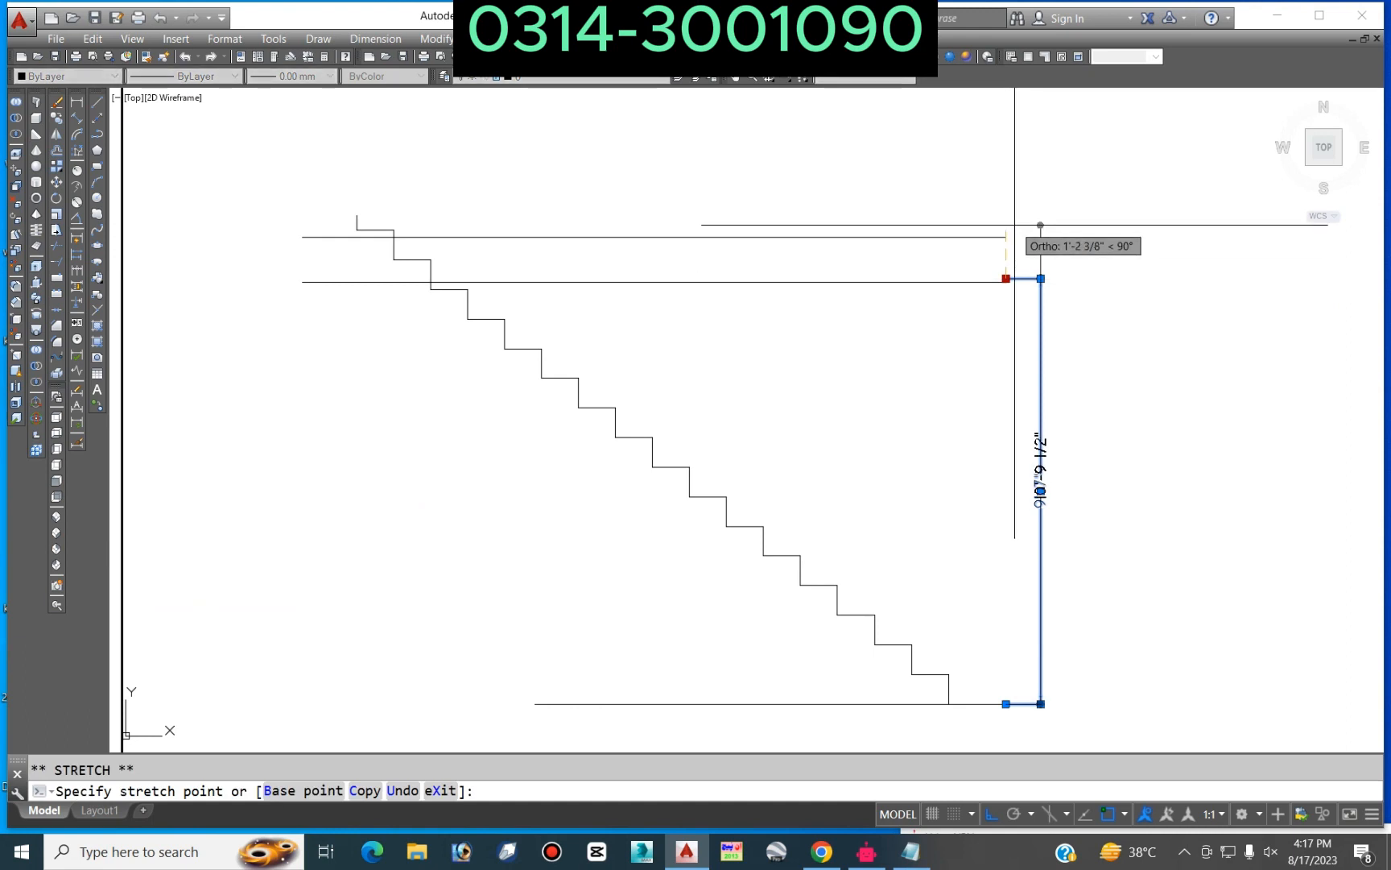
pyautogui.press('Escape')
pyautogui.press('Escape')
# Step: Undo the earlier downward moves of the stair section's two upper lines and the related stretch of the vertical dimension
pyautogui.hotkey('ctrl', 'z')
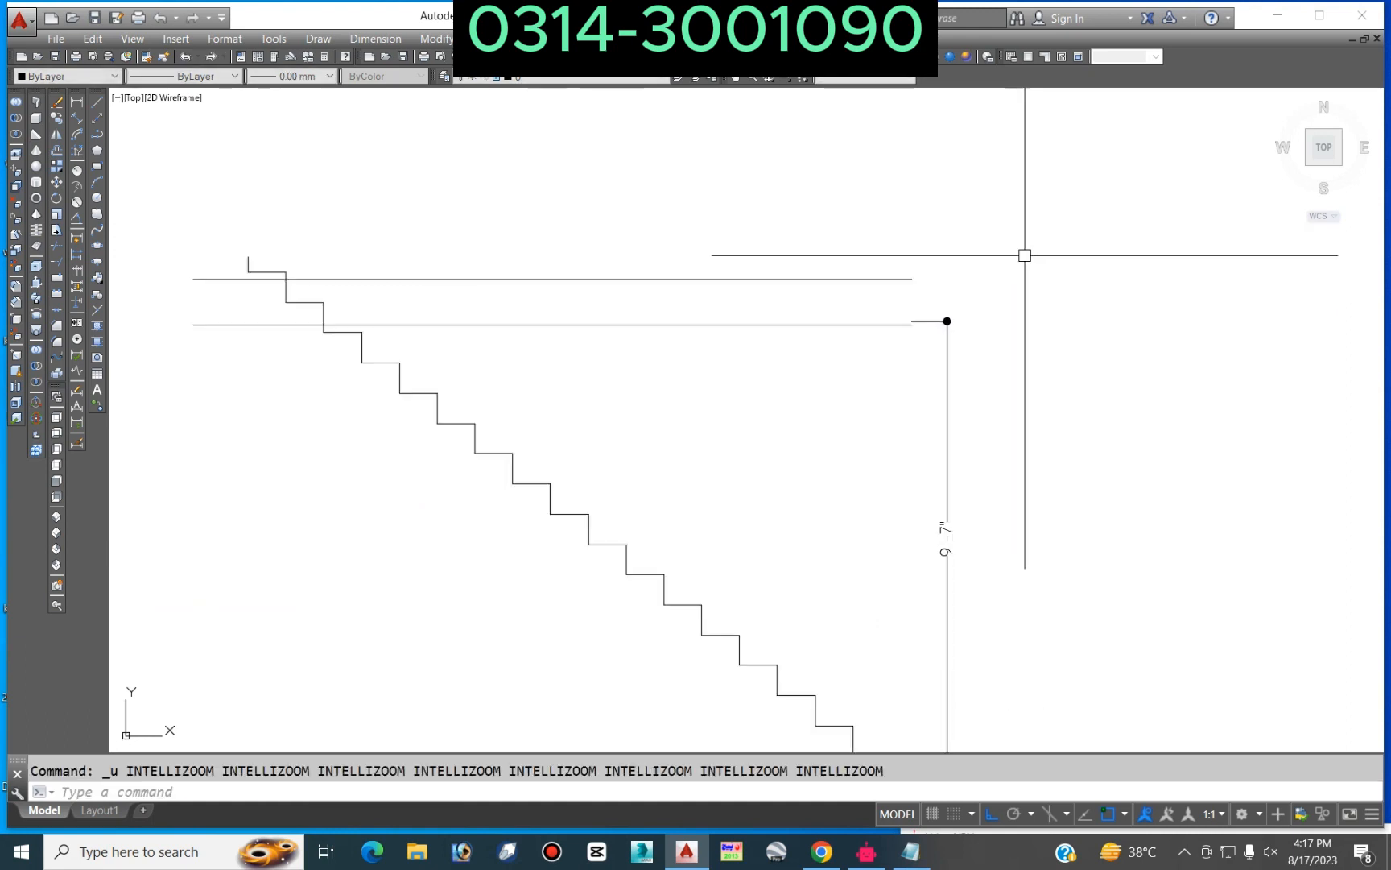
pyautogui.hotkey('ctrl', 'z')
pyautogui.hotkey('ctrl', 'z')
pyautogui.hotkey('ctrl', 'z')
pyautogui.hotkey('ctrl', 'z')
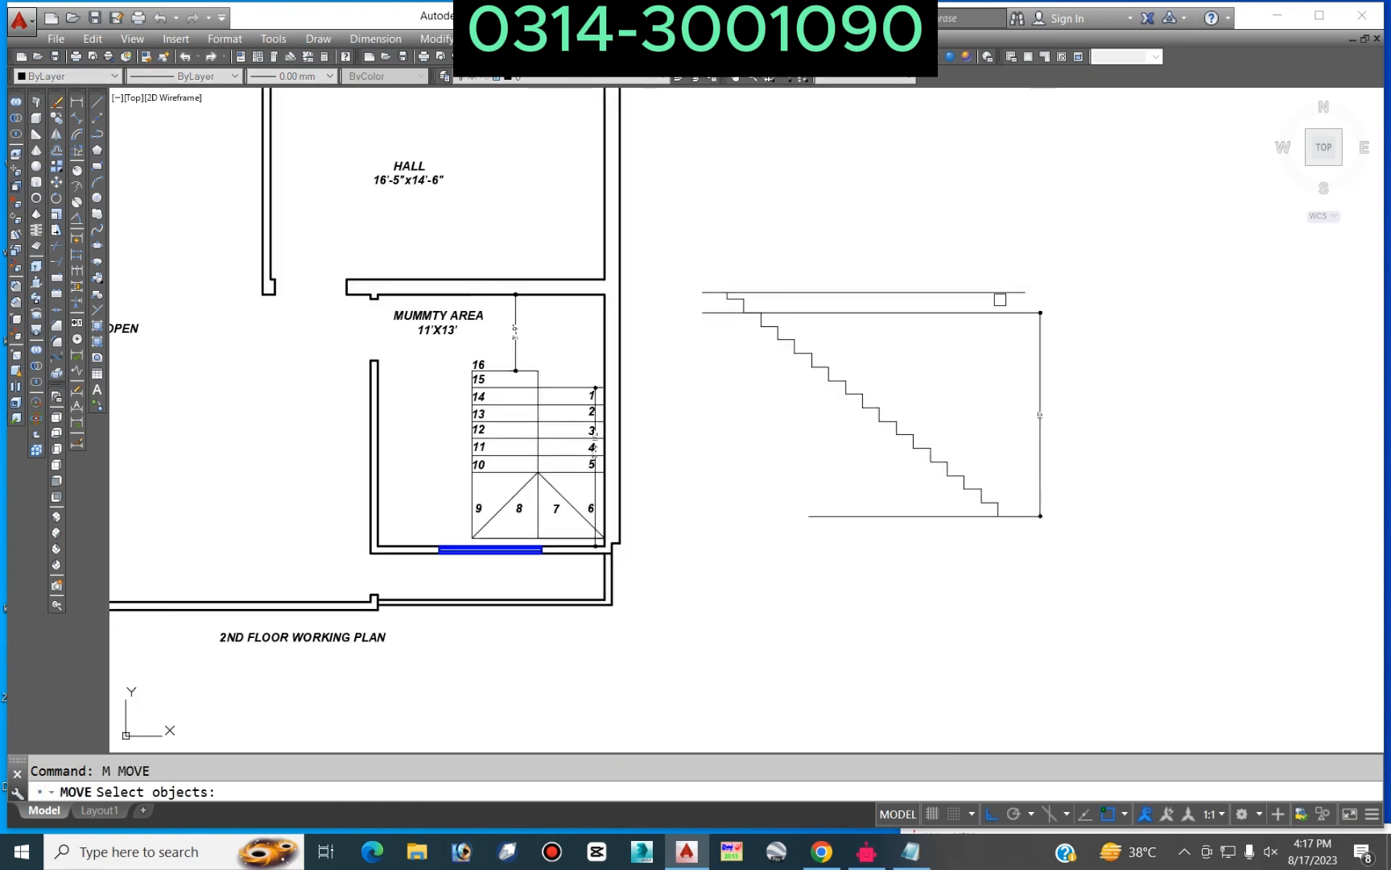
# Step: Move the two upper horizontal lines of the stair section up 6 inches
pyautogui.scroll(2, 1000, 300)
pyautogui.click(982, 267)
pyautogui.click(972, 414)
pyautogui.press('Return')
pyautogui.click(988, 366)
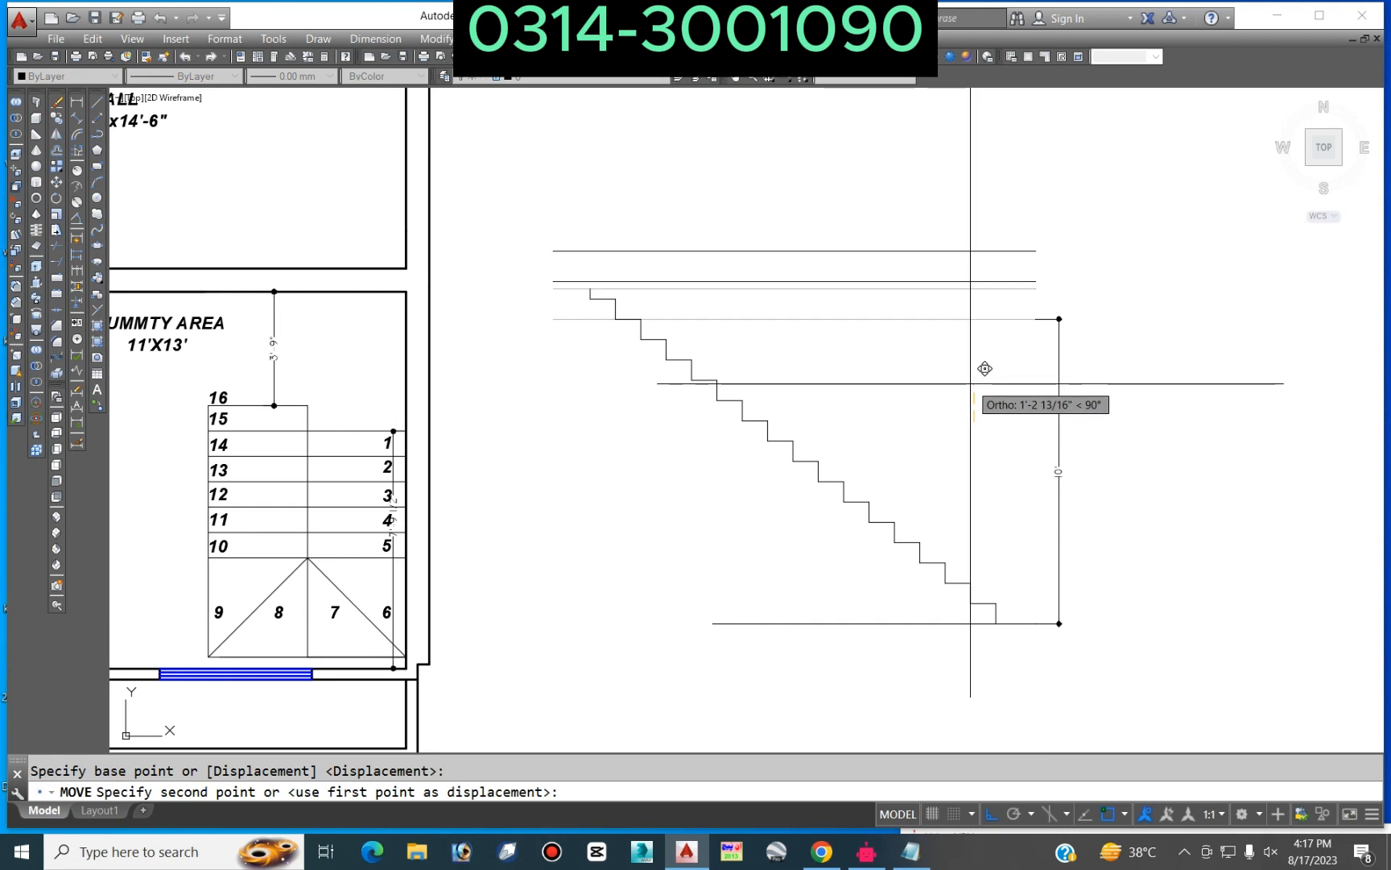
pyautogui.write('6')
pyautogui.press('Return')
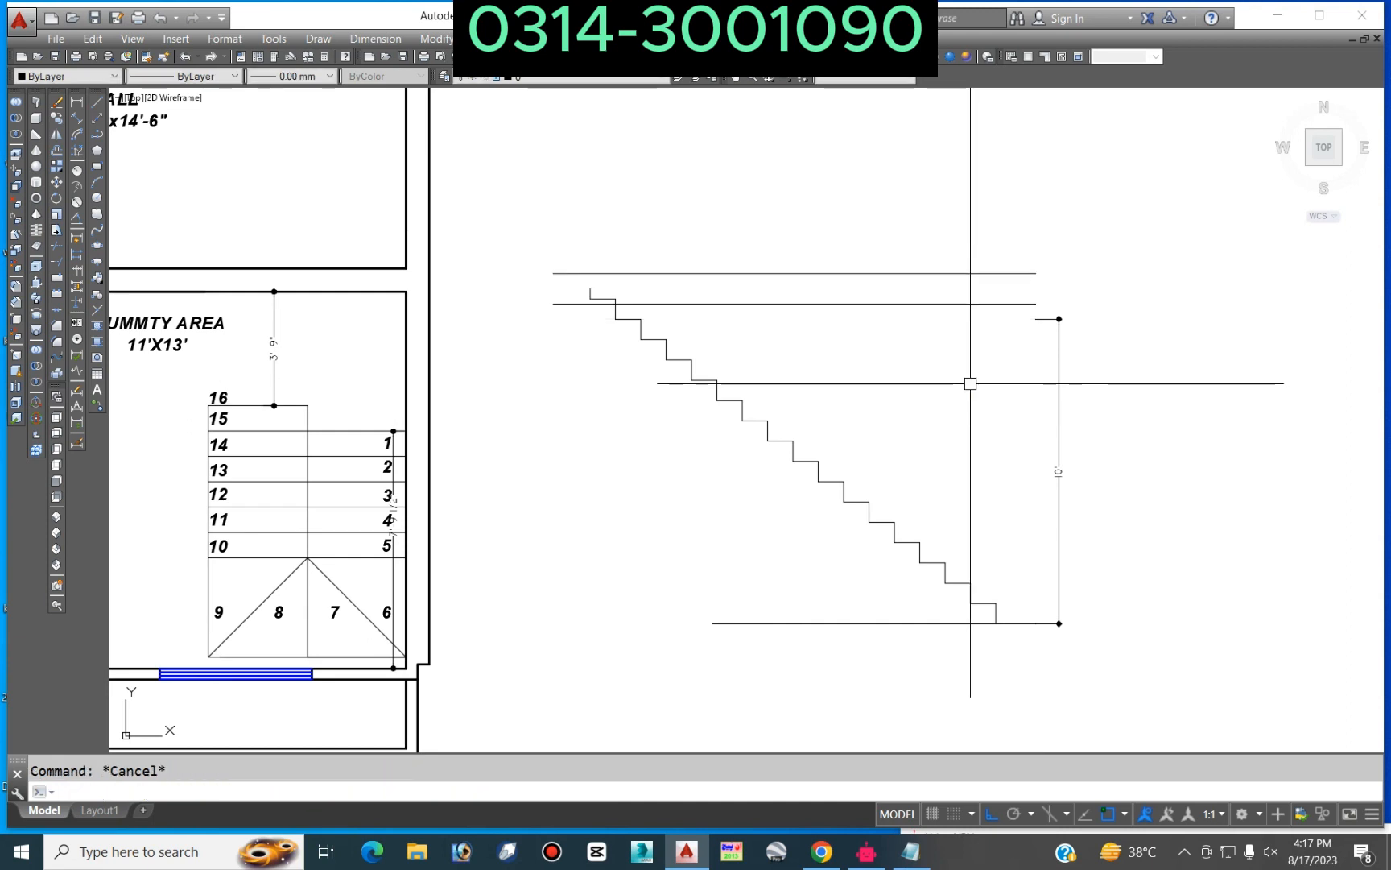
# Step: Stretch the vertical dimension's upper origin to the end of the lower of the two raised lines
pyautogui.click(1078, 381)
pyautogui.click(1023, 386)
pyautogui.scroll(5, 1034, 326)
pyautogui.click(1040, 303)
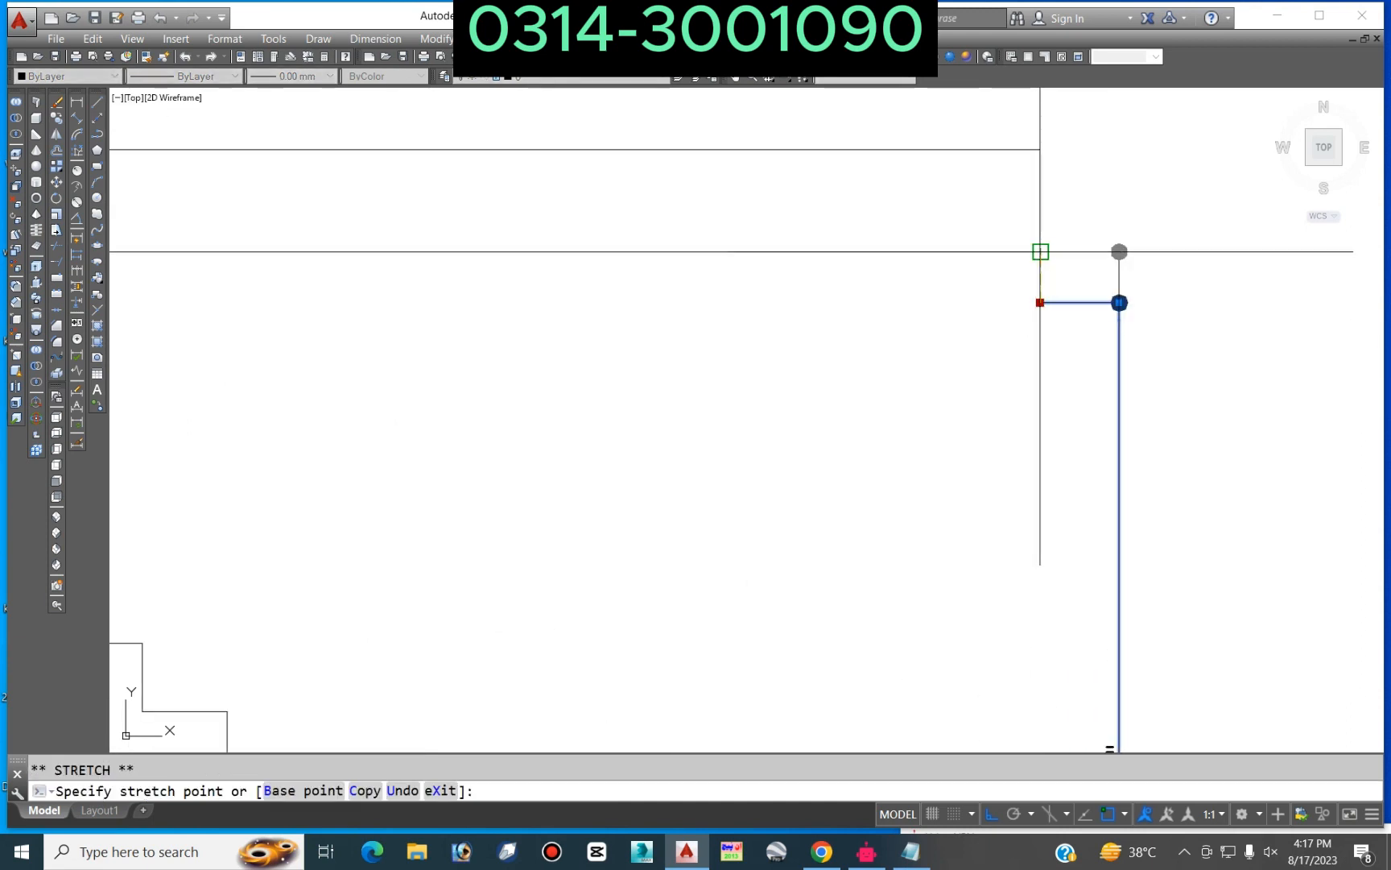
pyautogui.press('Escape')
pyautogui.scroll(-5, 1040, 257)
# Step: Stretch the upper end of the topmost riser to meet the upper horizontal line
pyautogui.scroll(3, 798, 344)
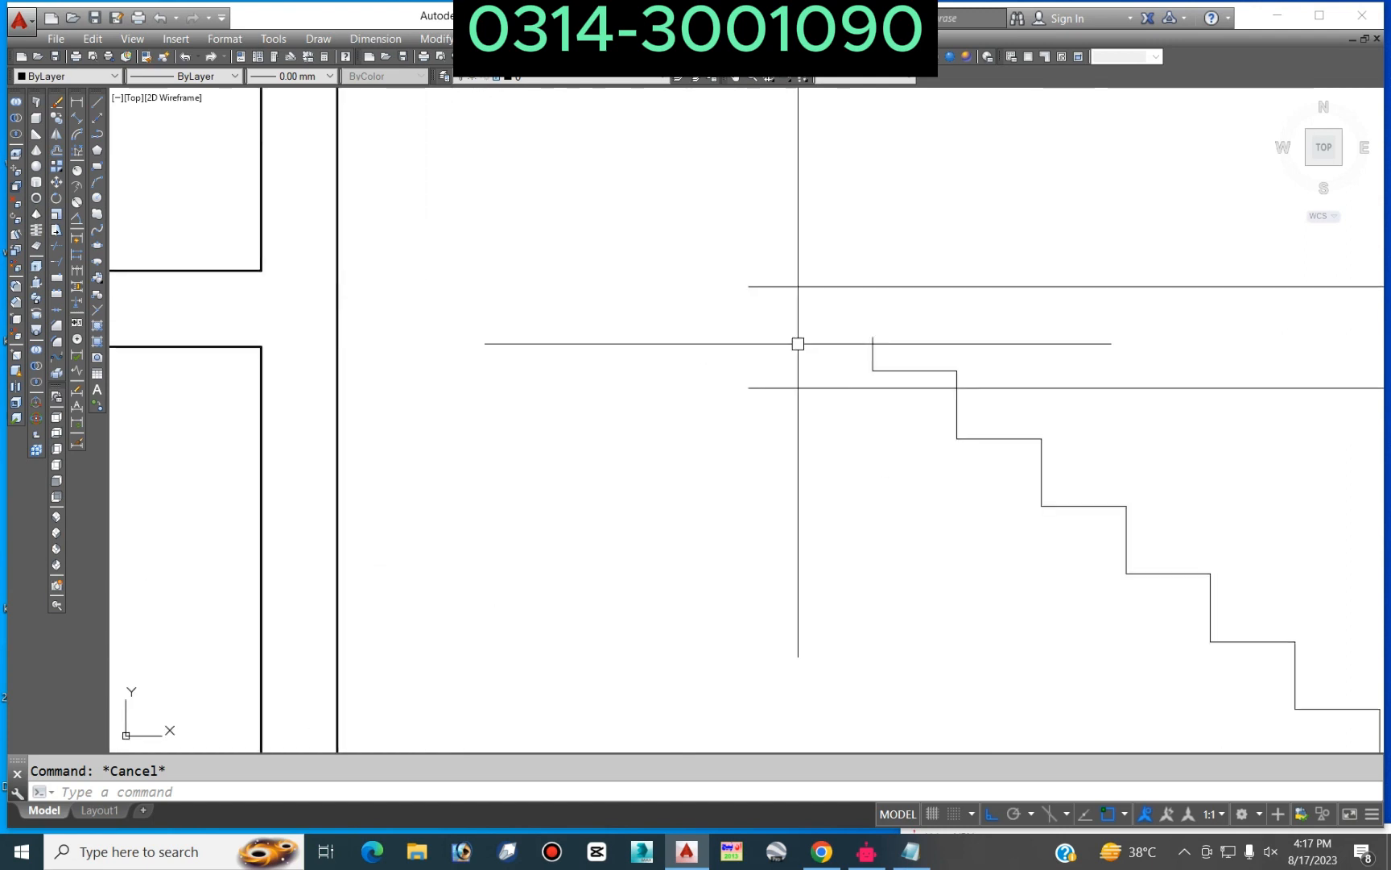
pyautogui.click(874, 337)
pyautogui.click(873, 336)
pyautogui.click(873, 286)
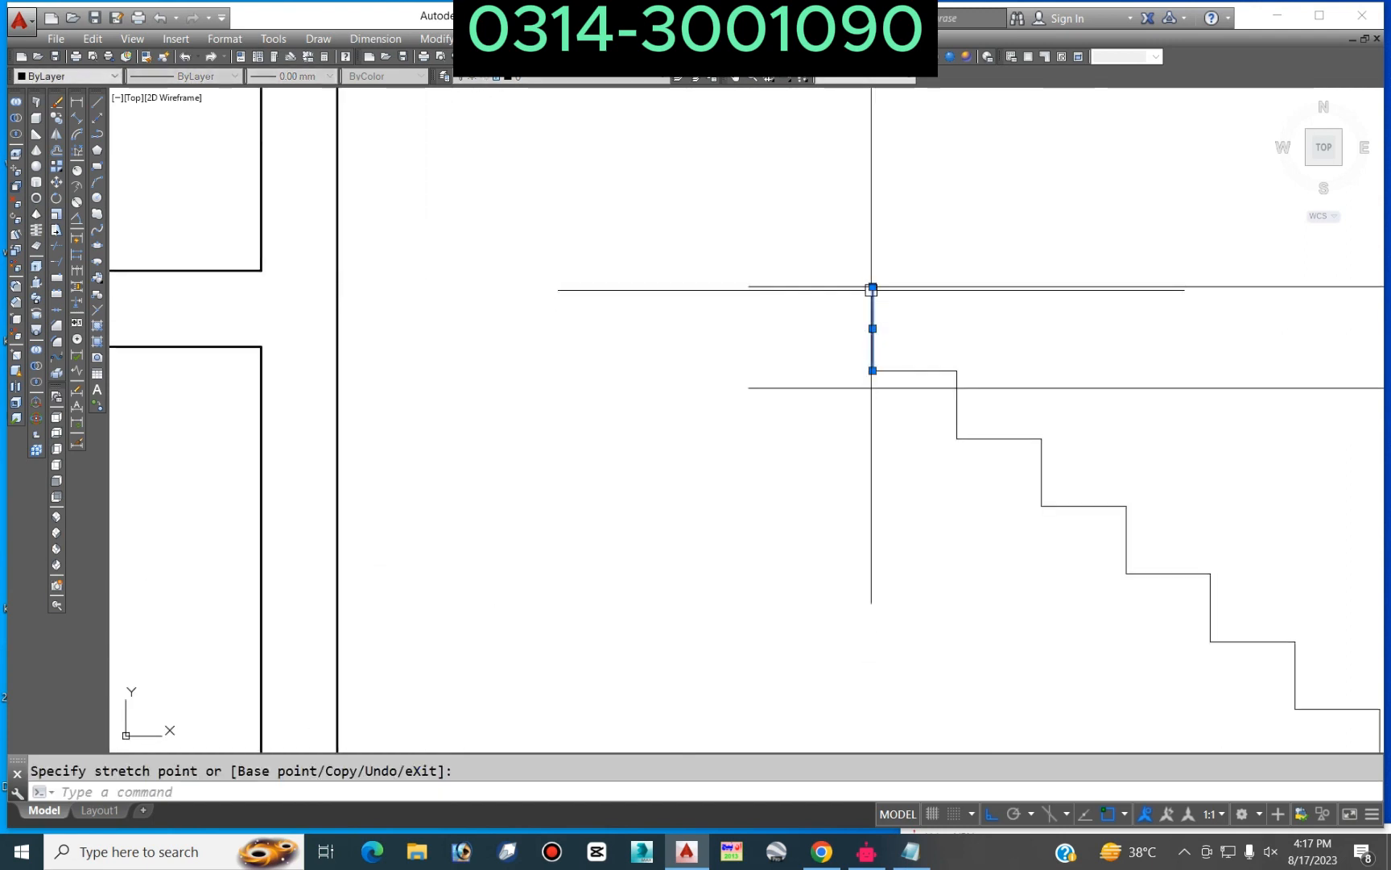
pyautogui.press('Escape')
# Step: Check the topmost riser's height with a linear dimension, without placing it
pyautogui.click(76, 102)
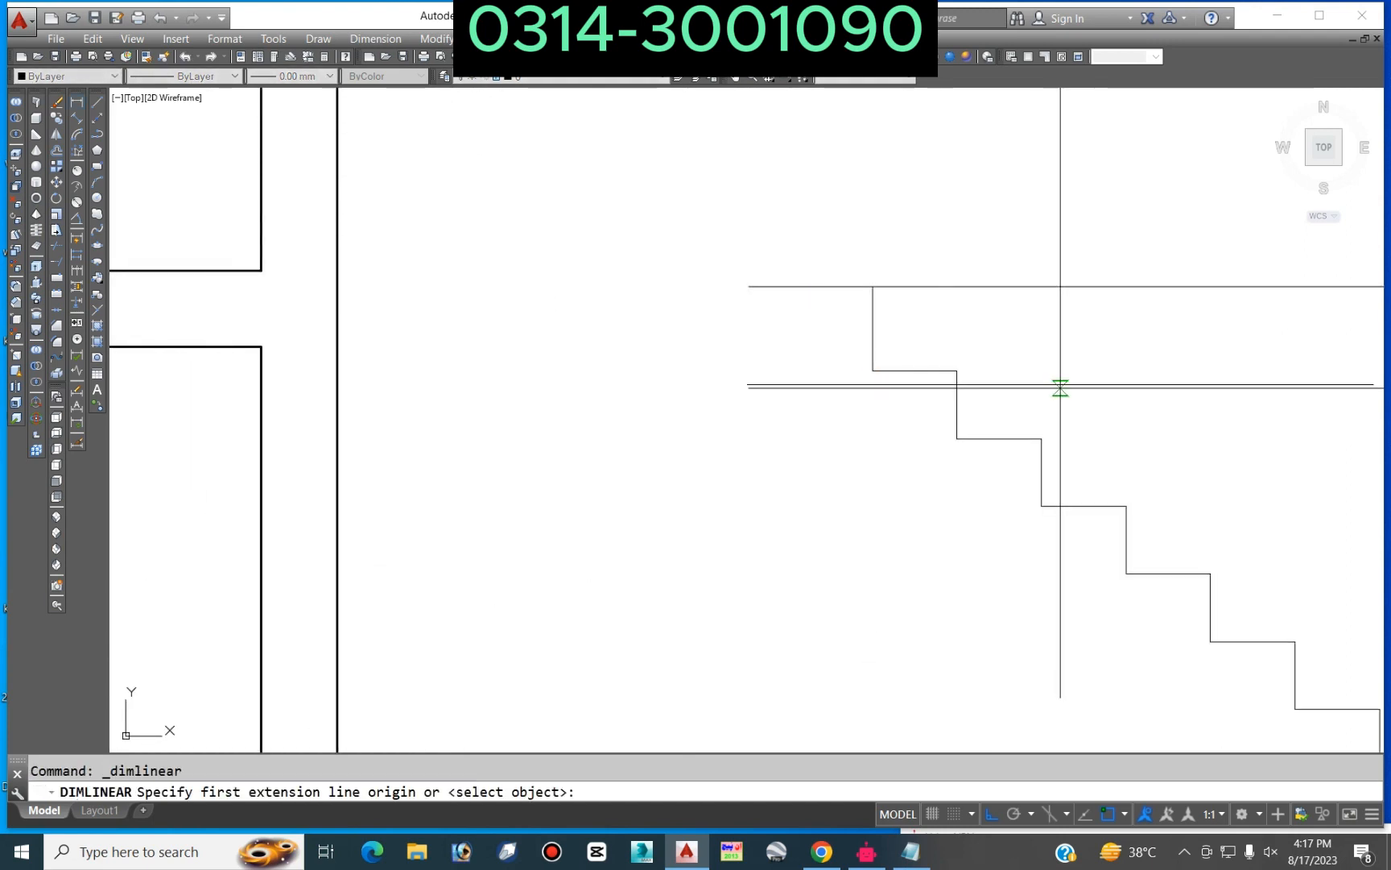
pyautogui.click(873, 370)
pyautogui.click(873, 287)
pyautogui.press('Escape')
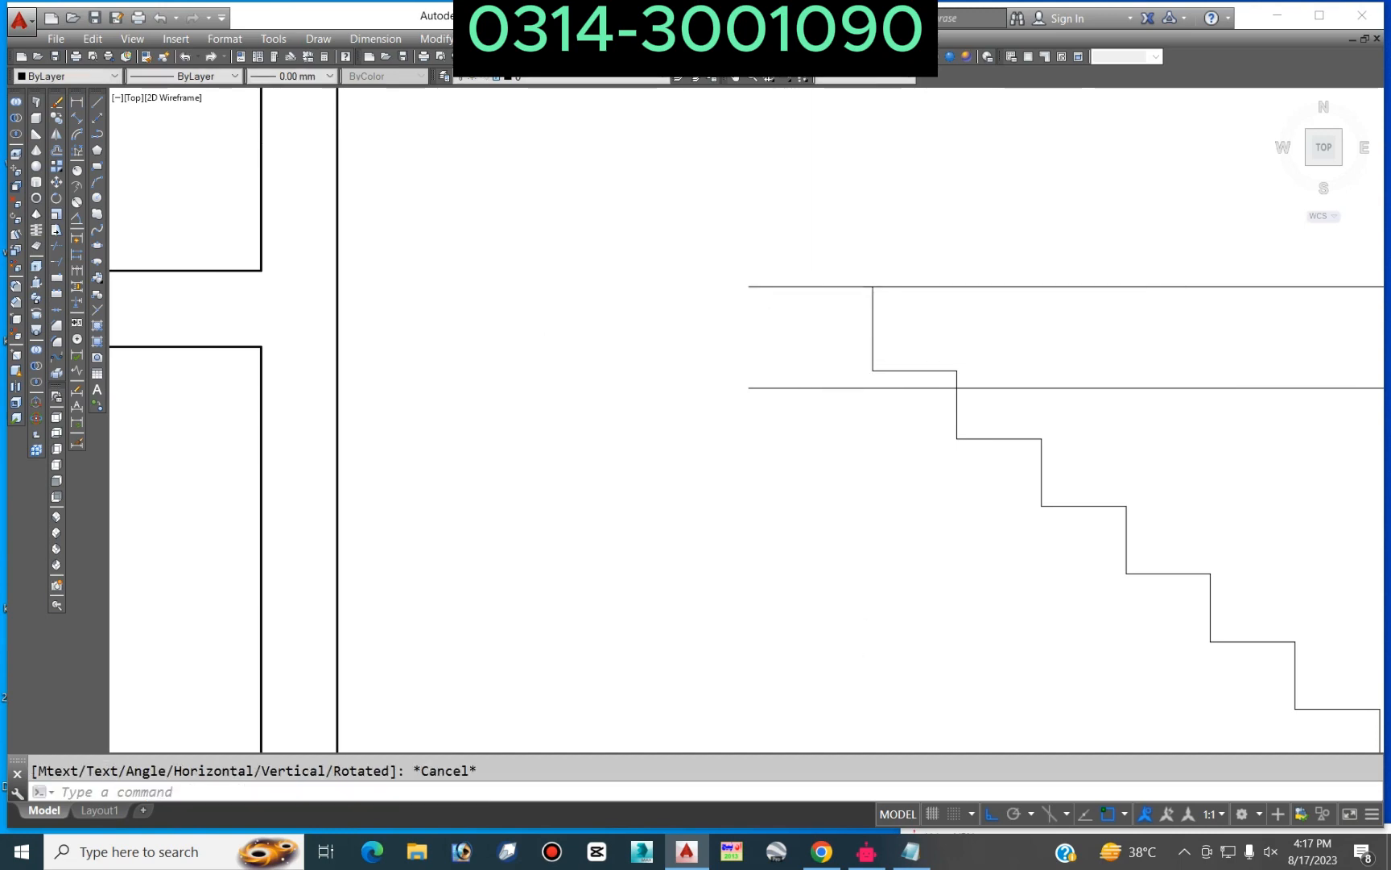
pyautogui.scroll(-4, 898, 403)
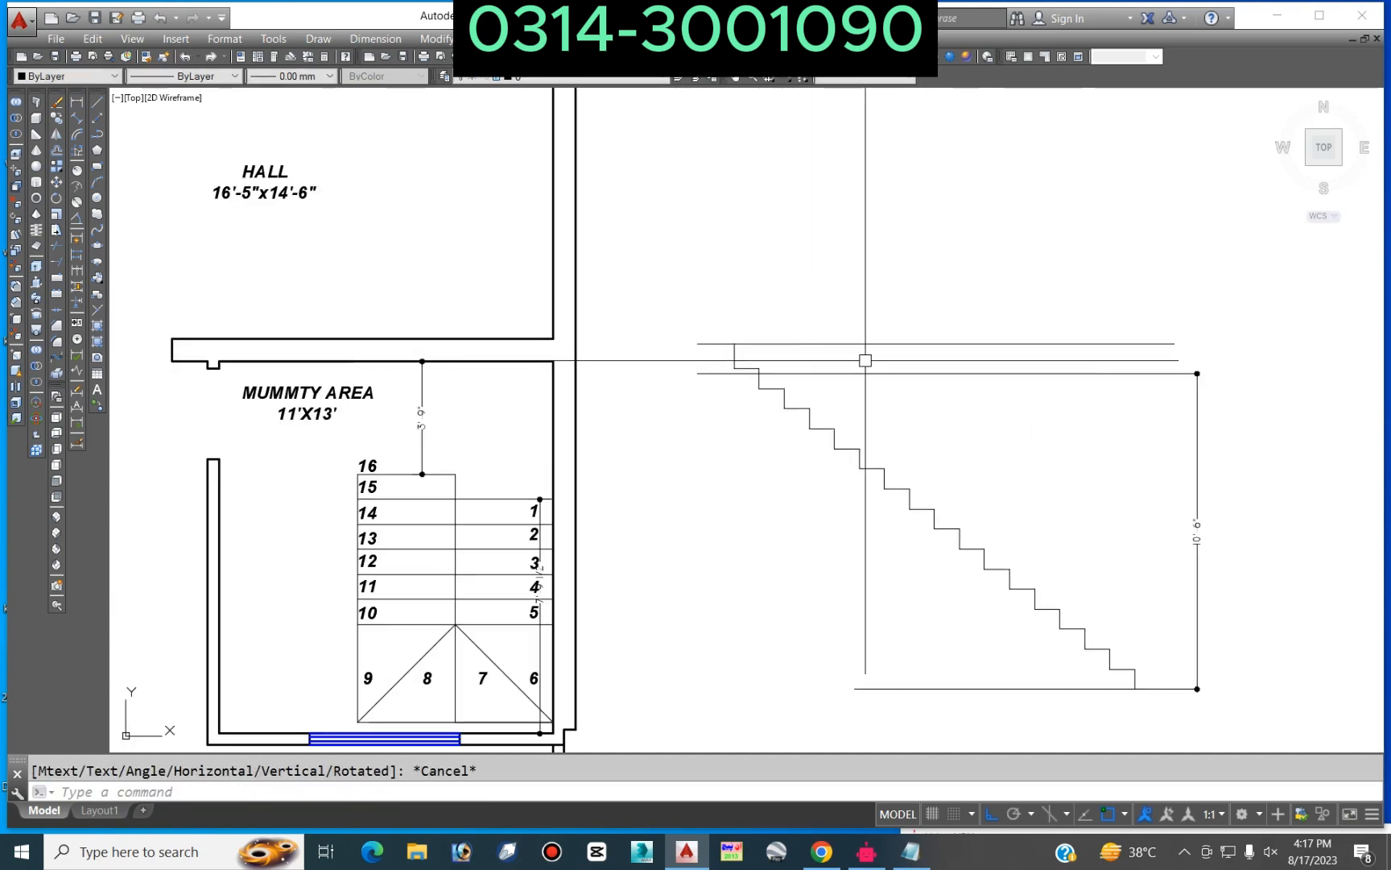
# Step: Move the two upper horizontal lines of the stair section down 3 inches
pyautogui.write('m')
pyautogui.press('Return')
pyautogui.click(985, 311)
pyautogui.click(947, 388)
pyautogui.press('Return')
pyautogui.click(986, 427)
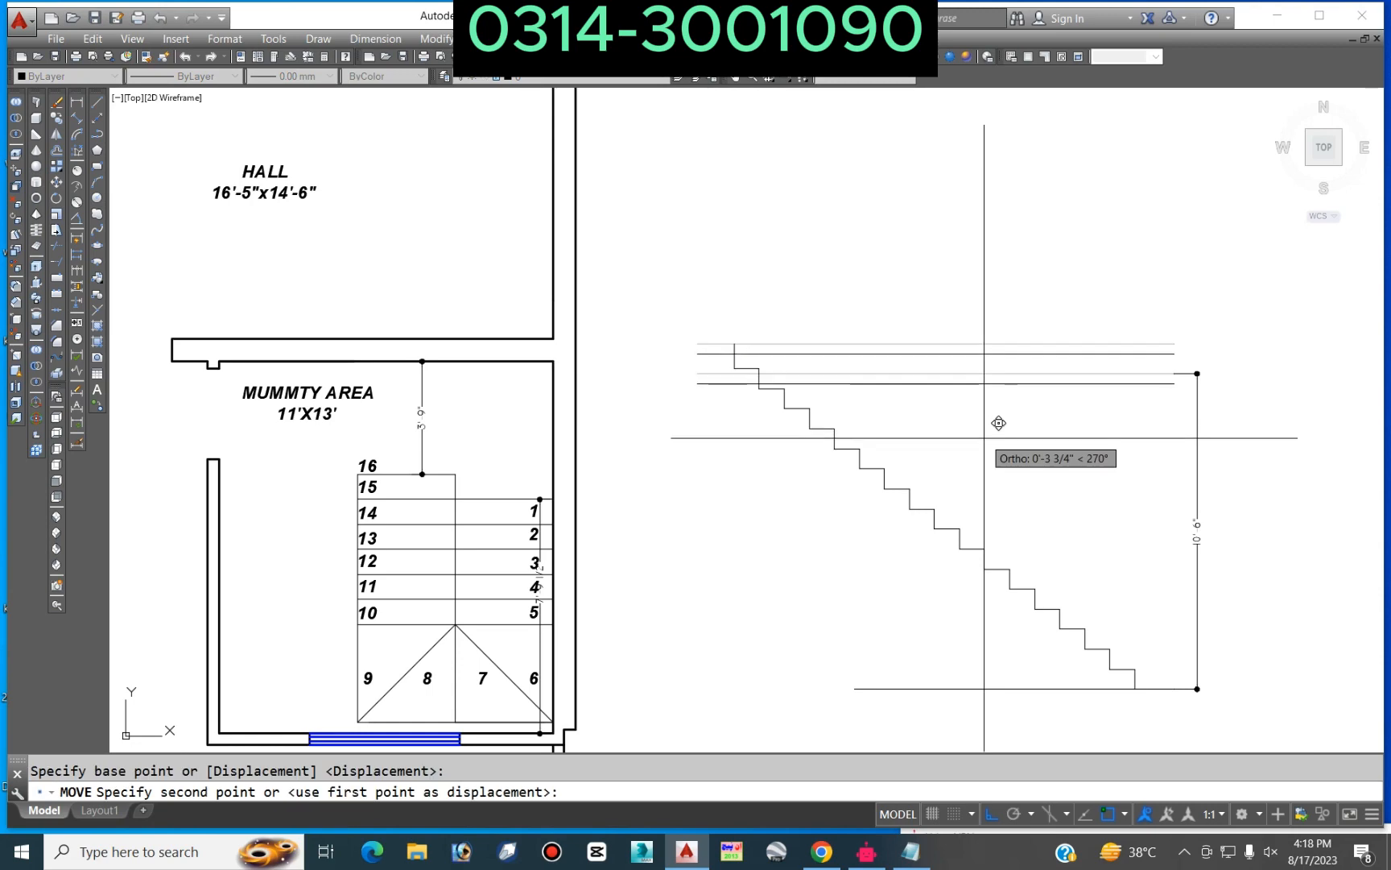
pyautogui.write('3')
pyautogui.press('Return')
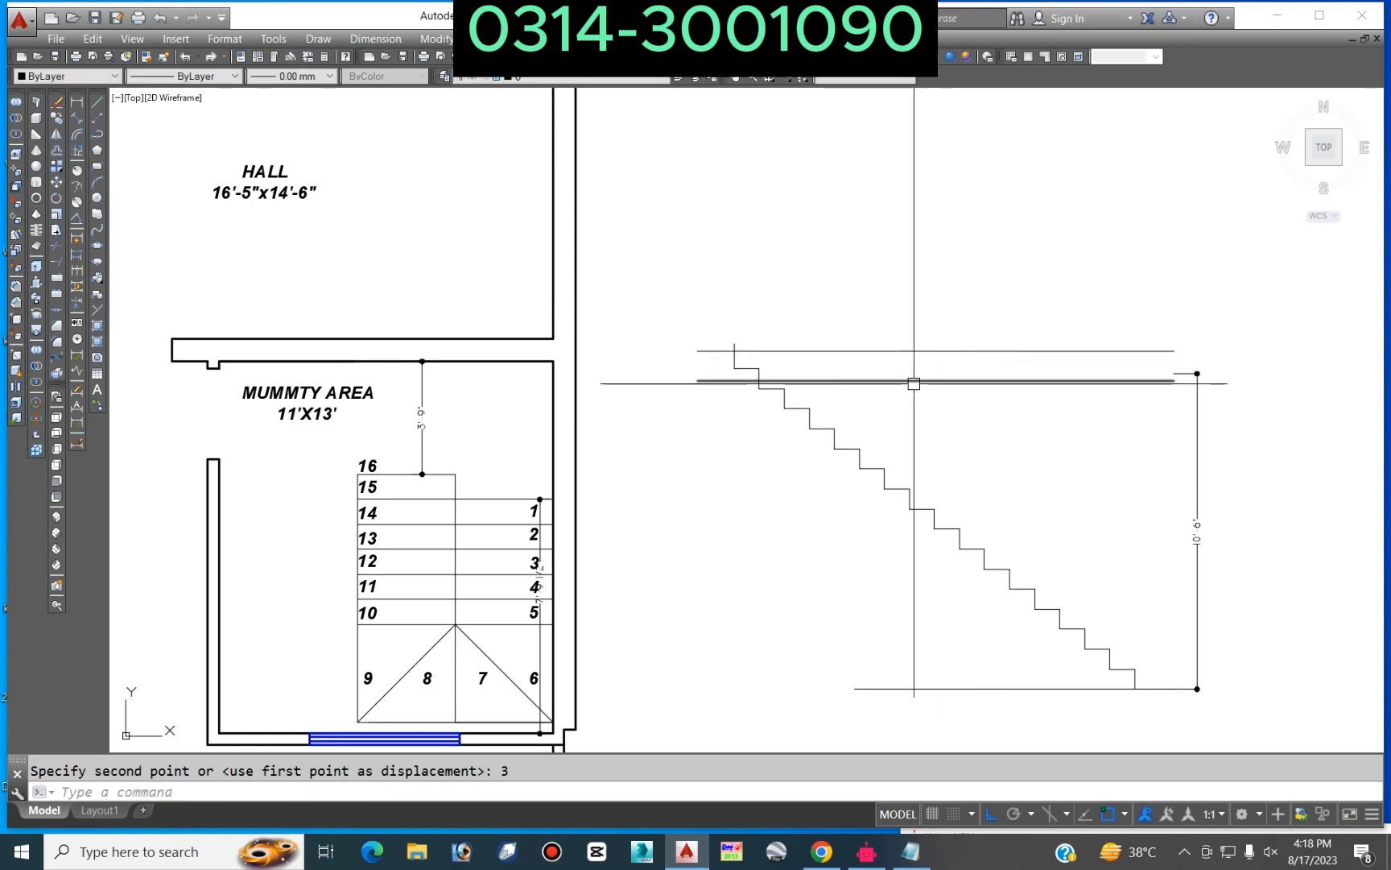
# Step: Trim the part of the topmost riser that projects above the upper horizontal line
pyautogui.write('tr')
pyautogui.press('Return')
pyautogui.scroll(4, 730, 335)
pyautogui.press('Escape')
pyautogui.scroll(-3, 958, 356)
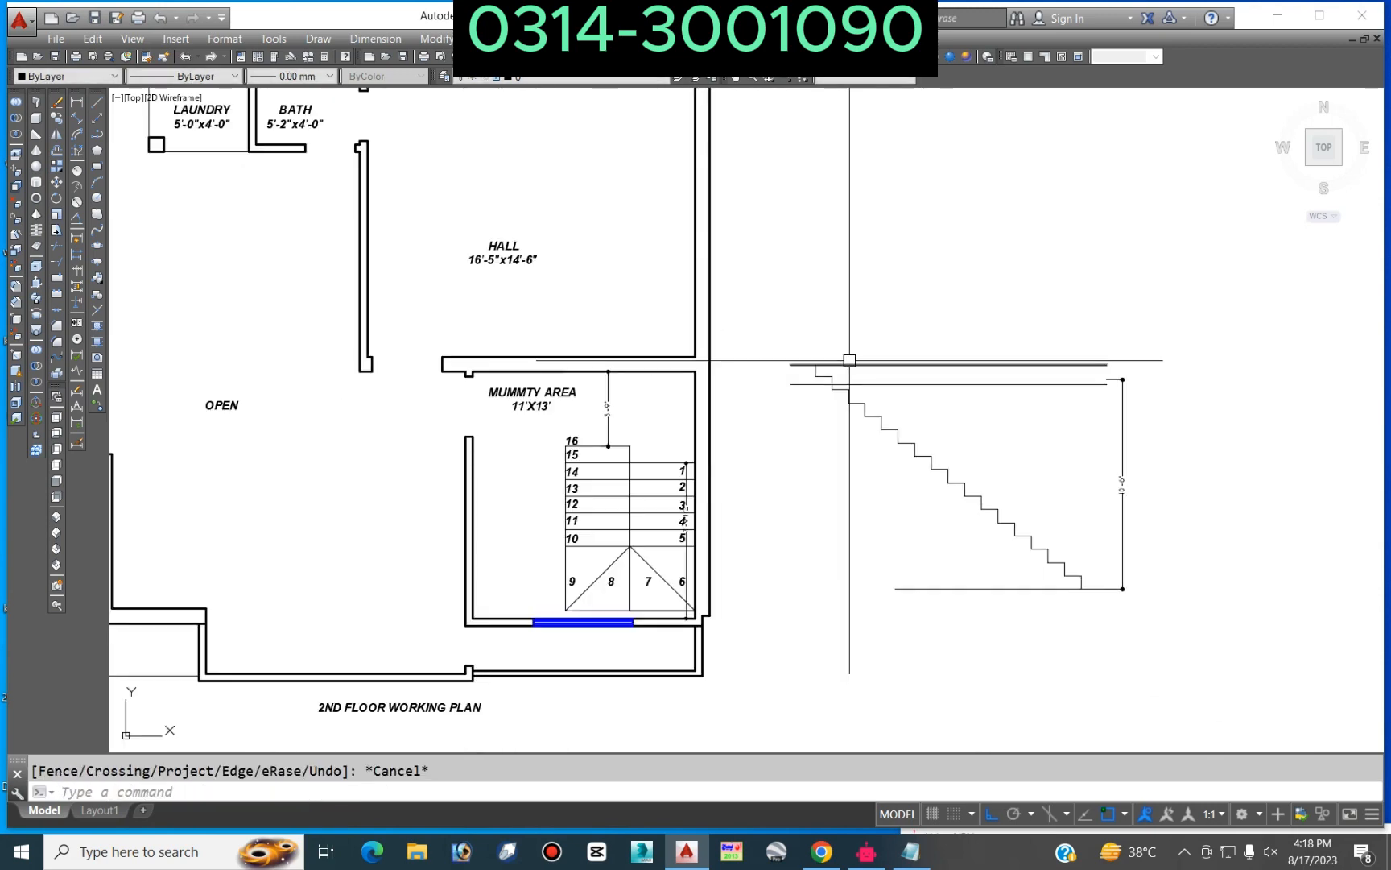
# Step: Examine the numbered steps and winders of the stair in the second floor plan's mummty area
pyautogui.scroll(-2, 822, 363)
pyautogui.scroll(5, 910, 414)
pyautogui.moveTo(878, 475); pyautogui.dragTo(1175, 470, button='middle')
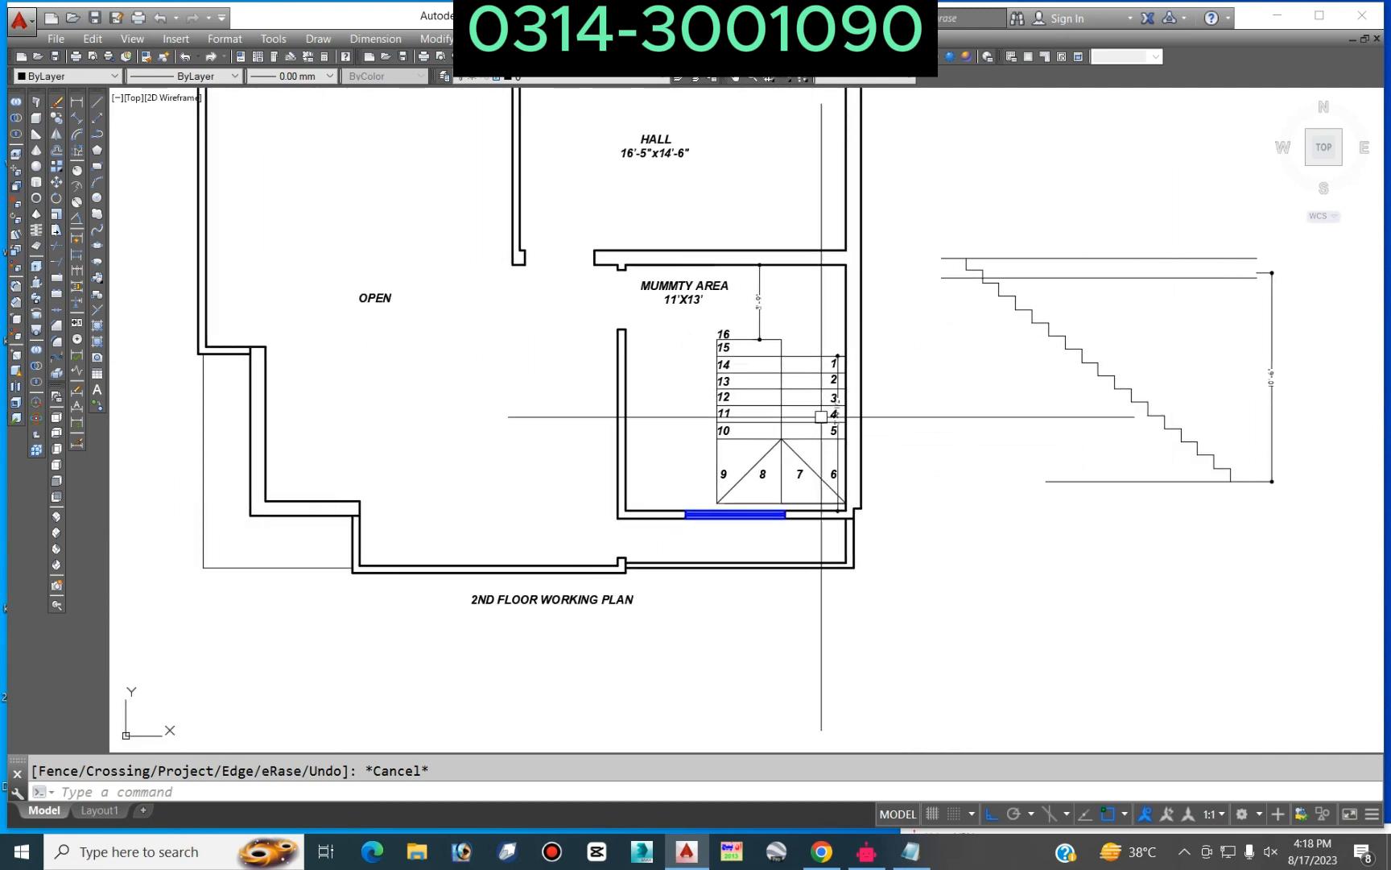
pyautogui.scroll(2, 784, 367)
pyautogui.scroll(-2, 940, 345)
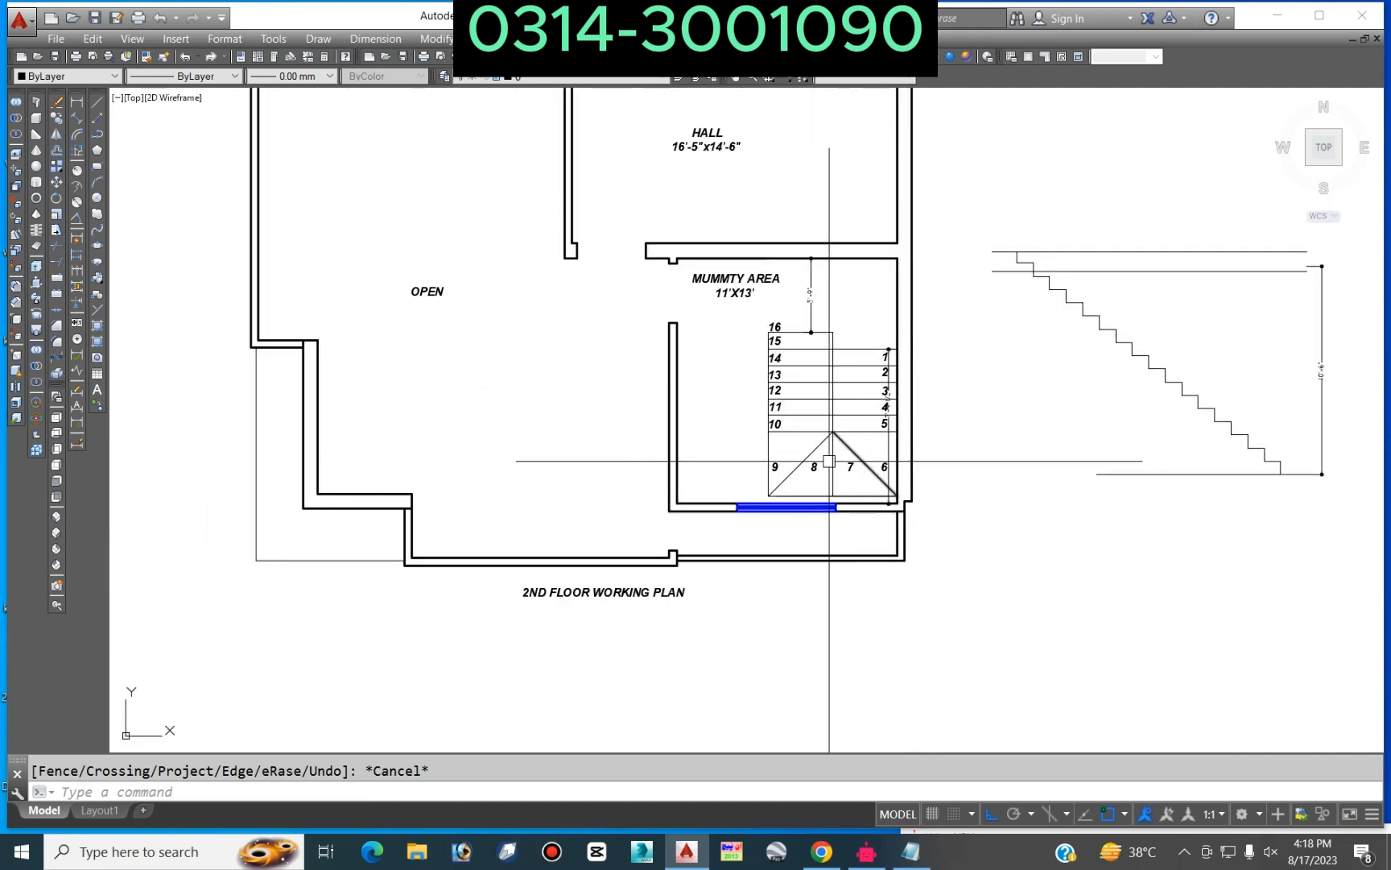
pyautogui.scroll(2, 821, 322)
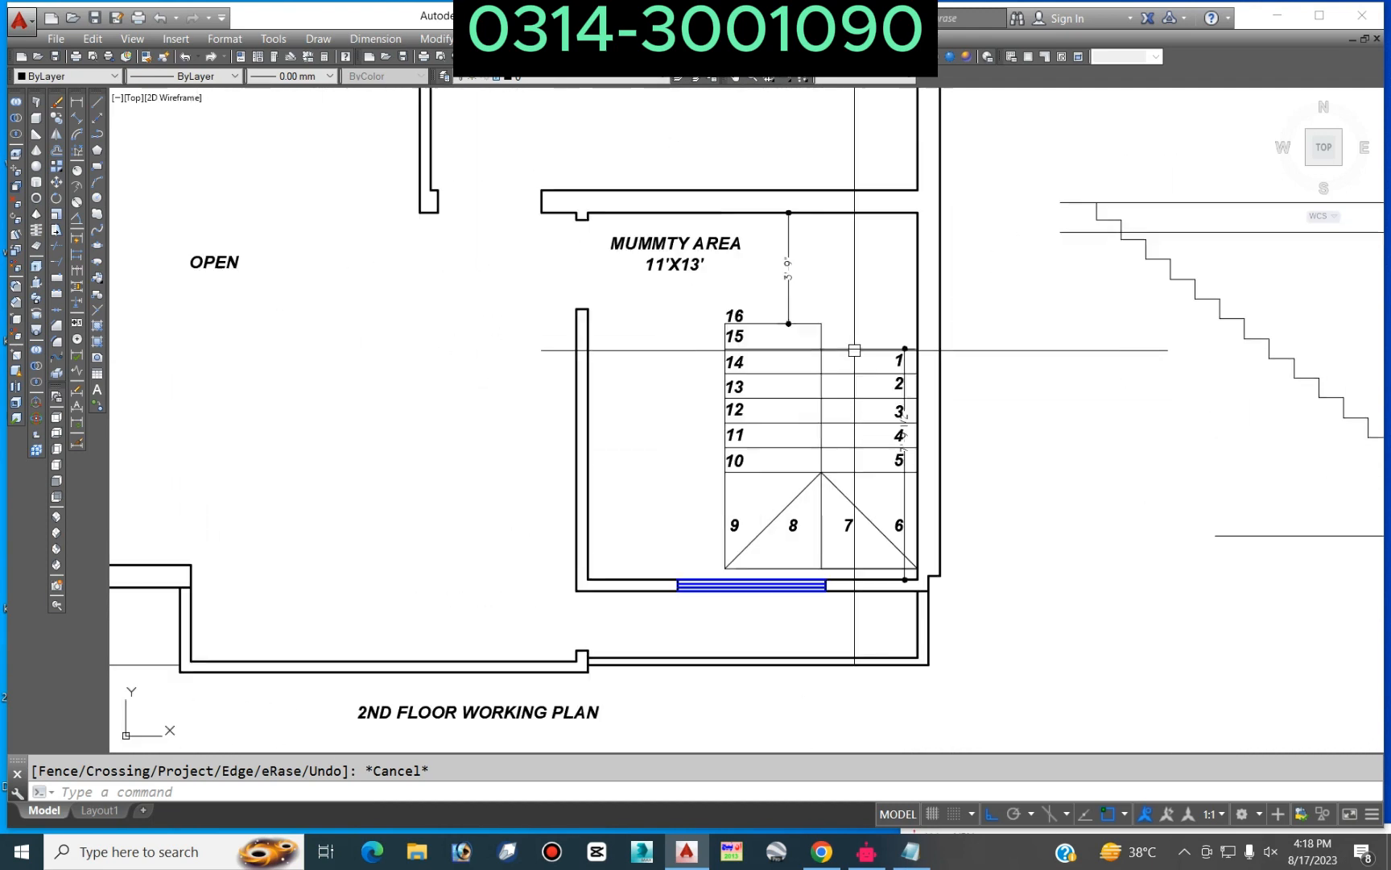
pyautogui.scroll(-4, 900, 314)
pyautogui.scroll(2, 958, 313)
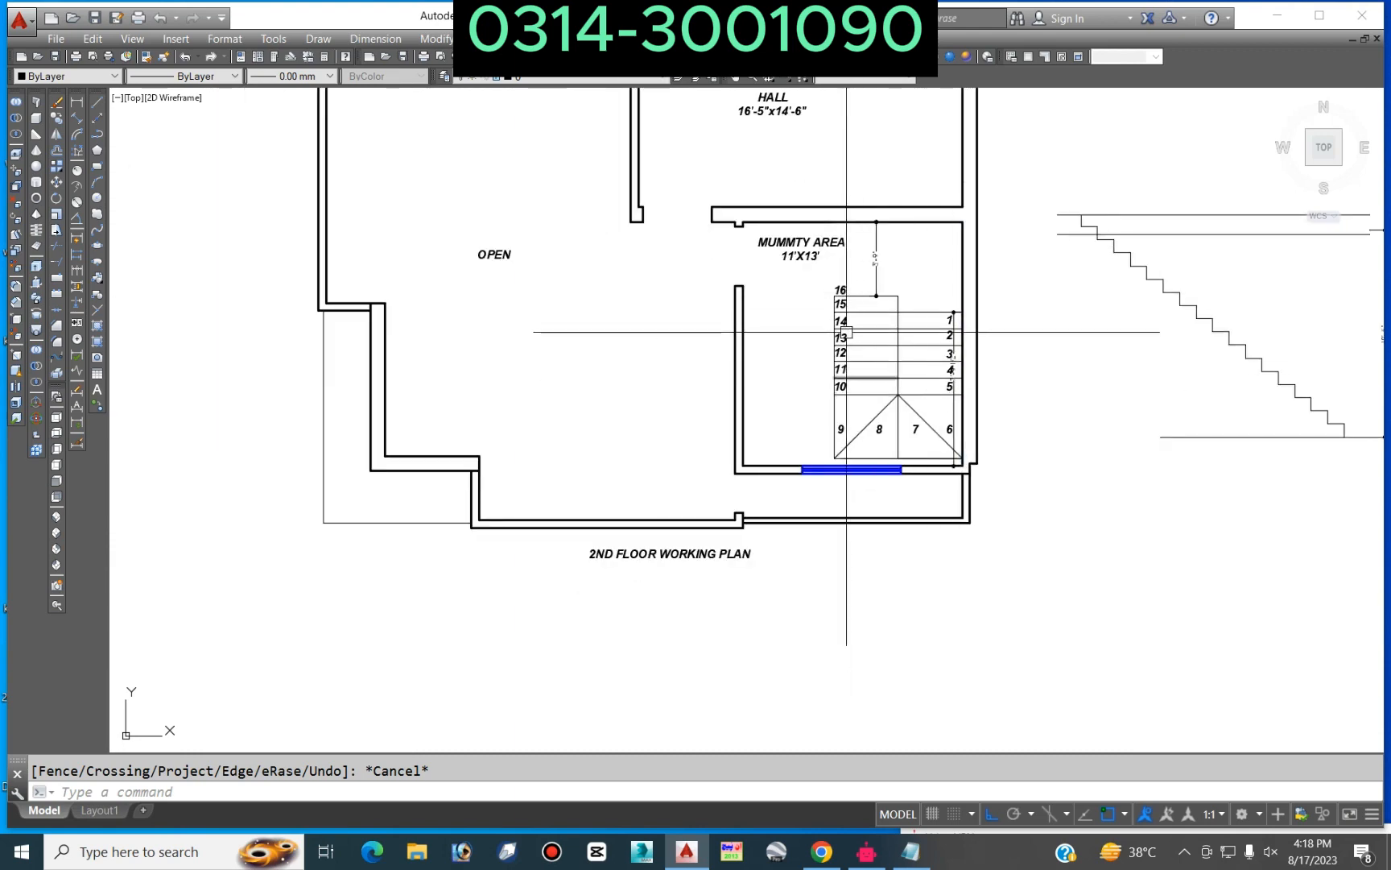
pyautogui.scroll(2, 902, 411)
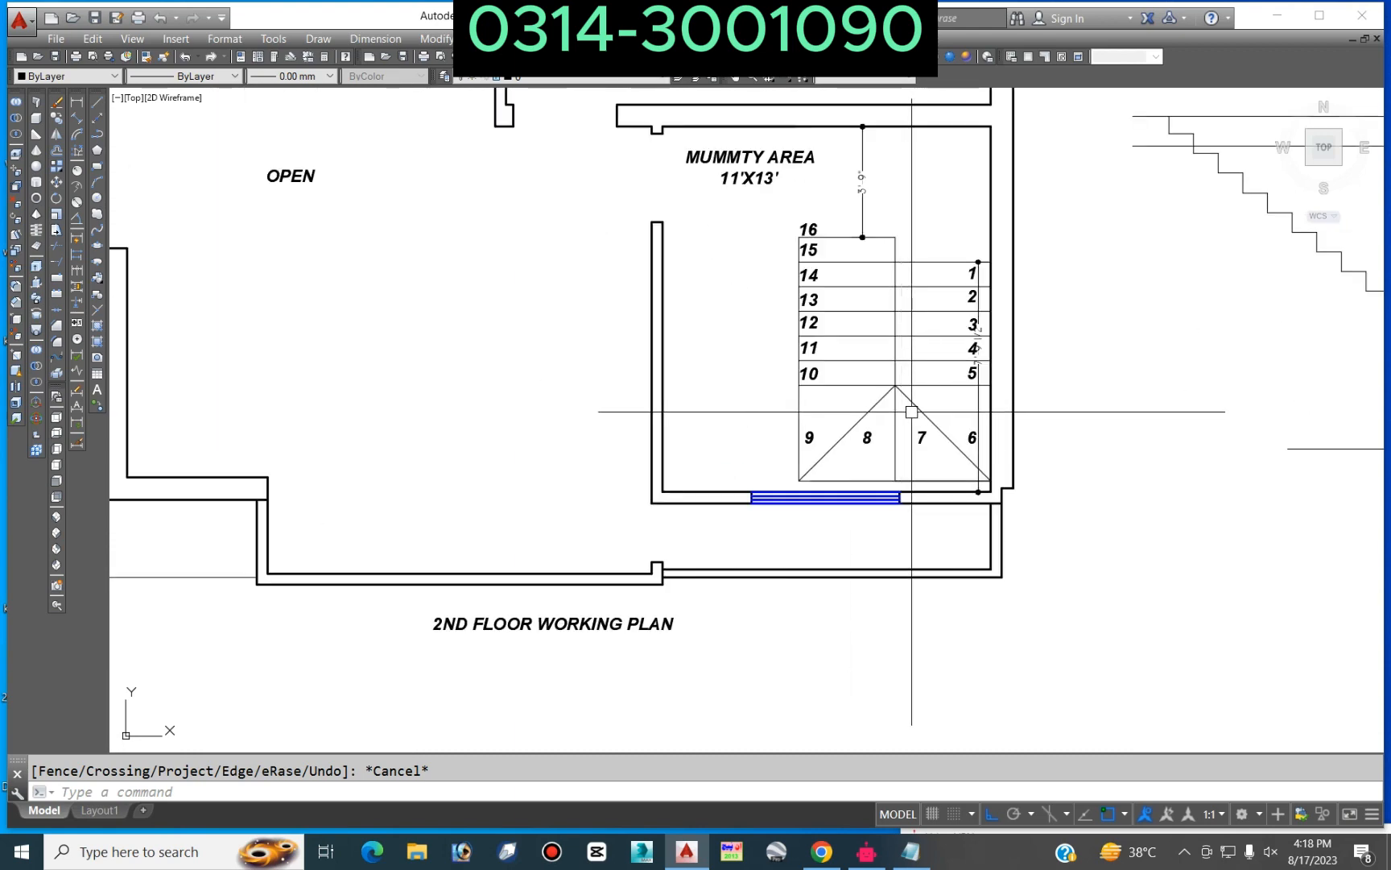
# Step: Stretch the outer end of the diagonal between steps 6 and 7 up along the adjoining side wall
pyautogui.scroll(3, 990, 479)
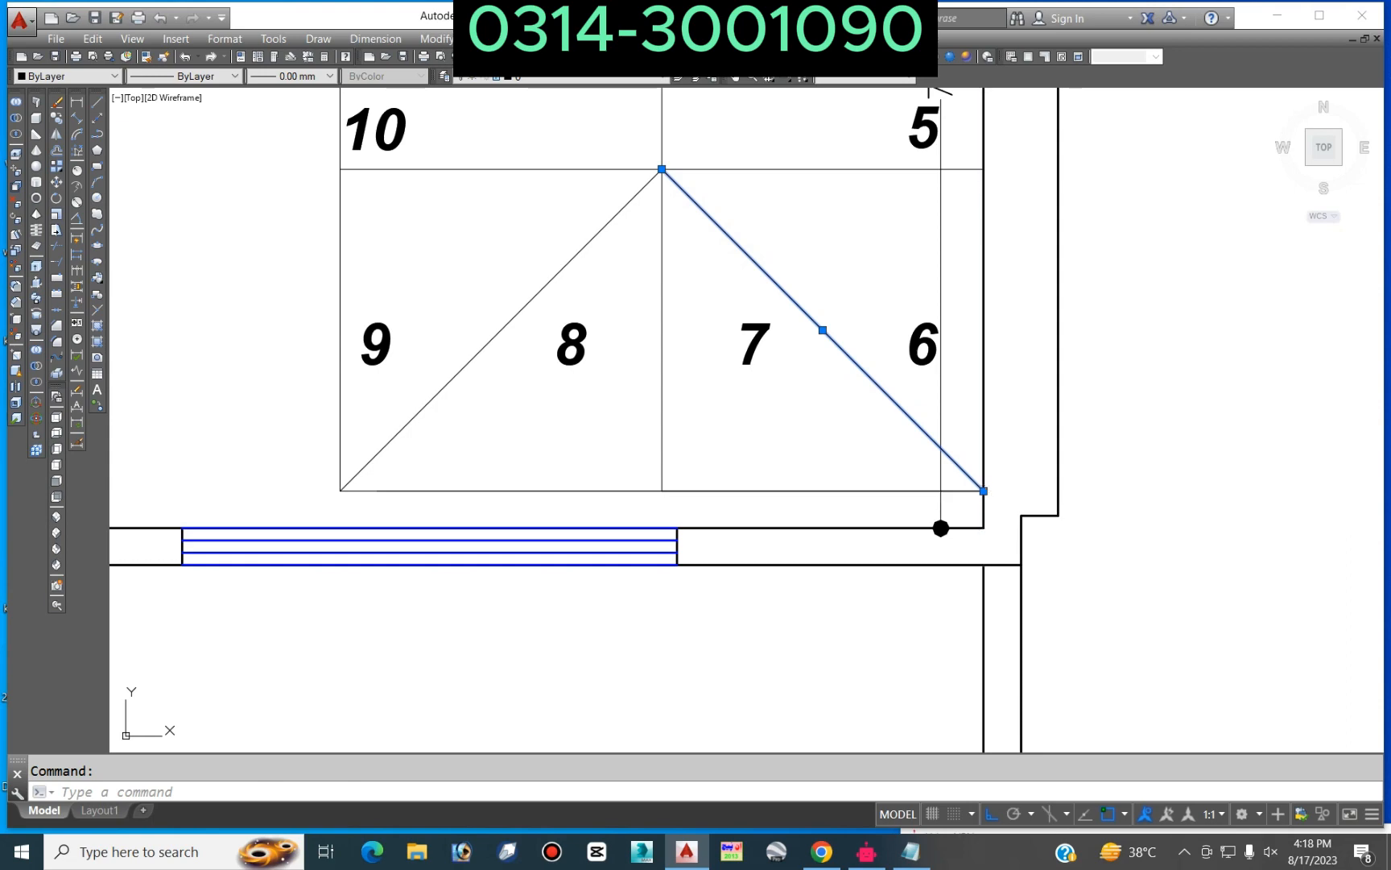
pyautogui.click(983, 489)
pyautogui.click(983, 342)
pyautogui.press('Escape')
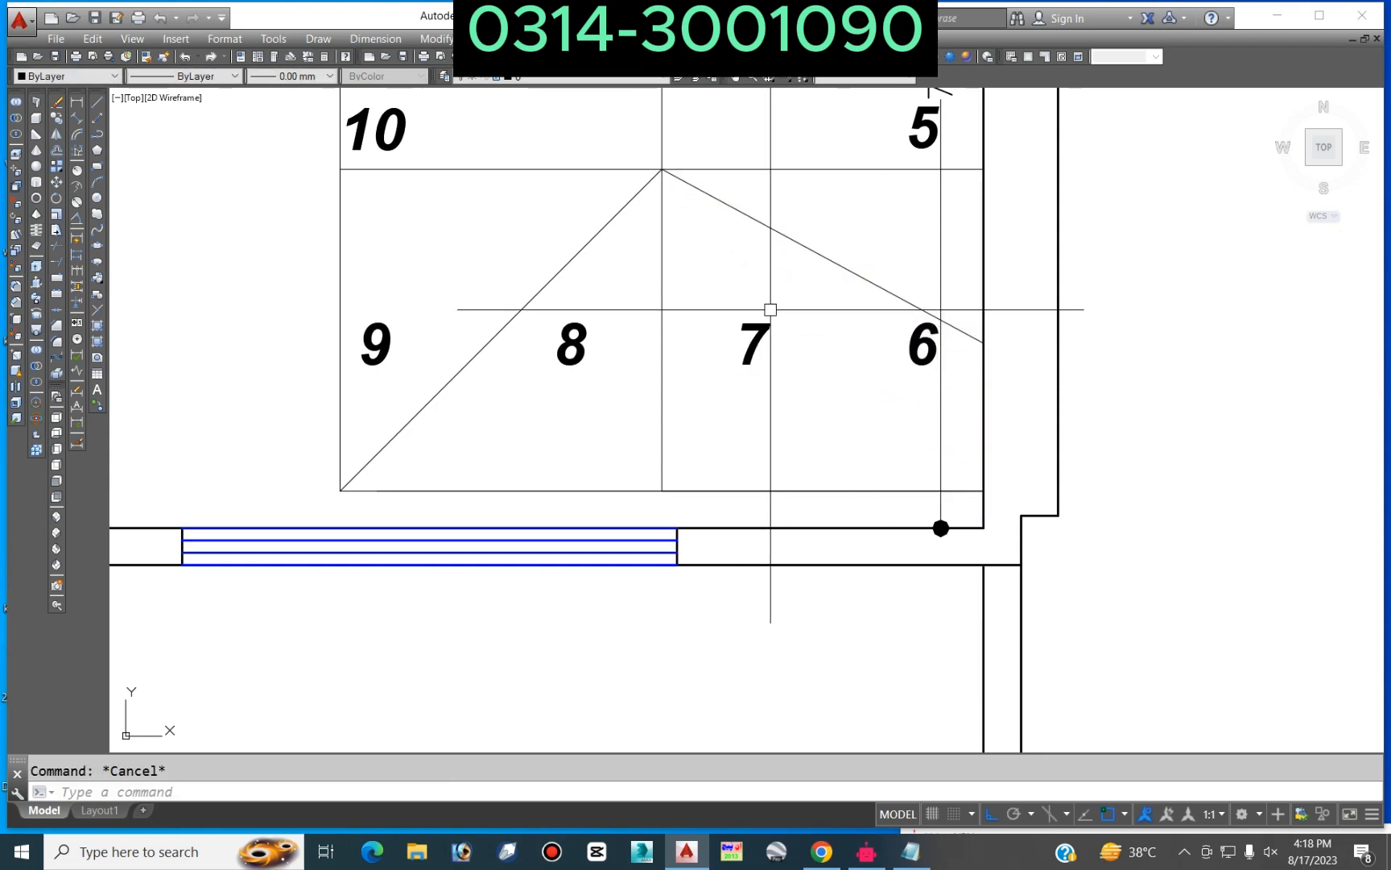
# Step: Draw a line from the winders' shared corner point to the midpoint of the stair's lower edge below step 7
pyautogui.write('L')
pyautogui.press('Return')
pyautogui.click(662, 169)
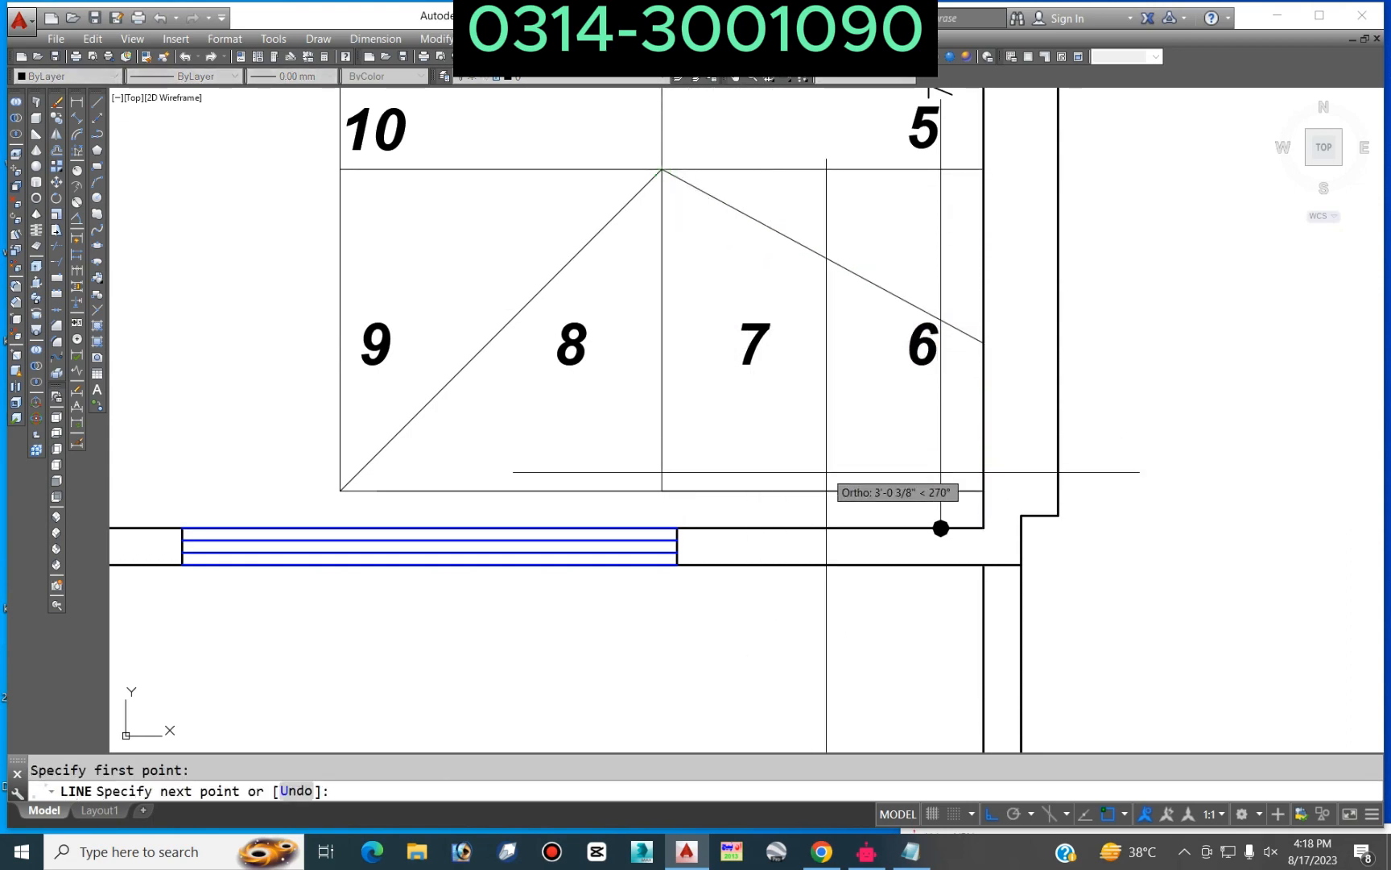
pyautogui.click(823, 490)
pyautogui.press('Return')
pyautogui.press('Return')
pyautogui.press('Escape')
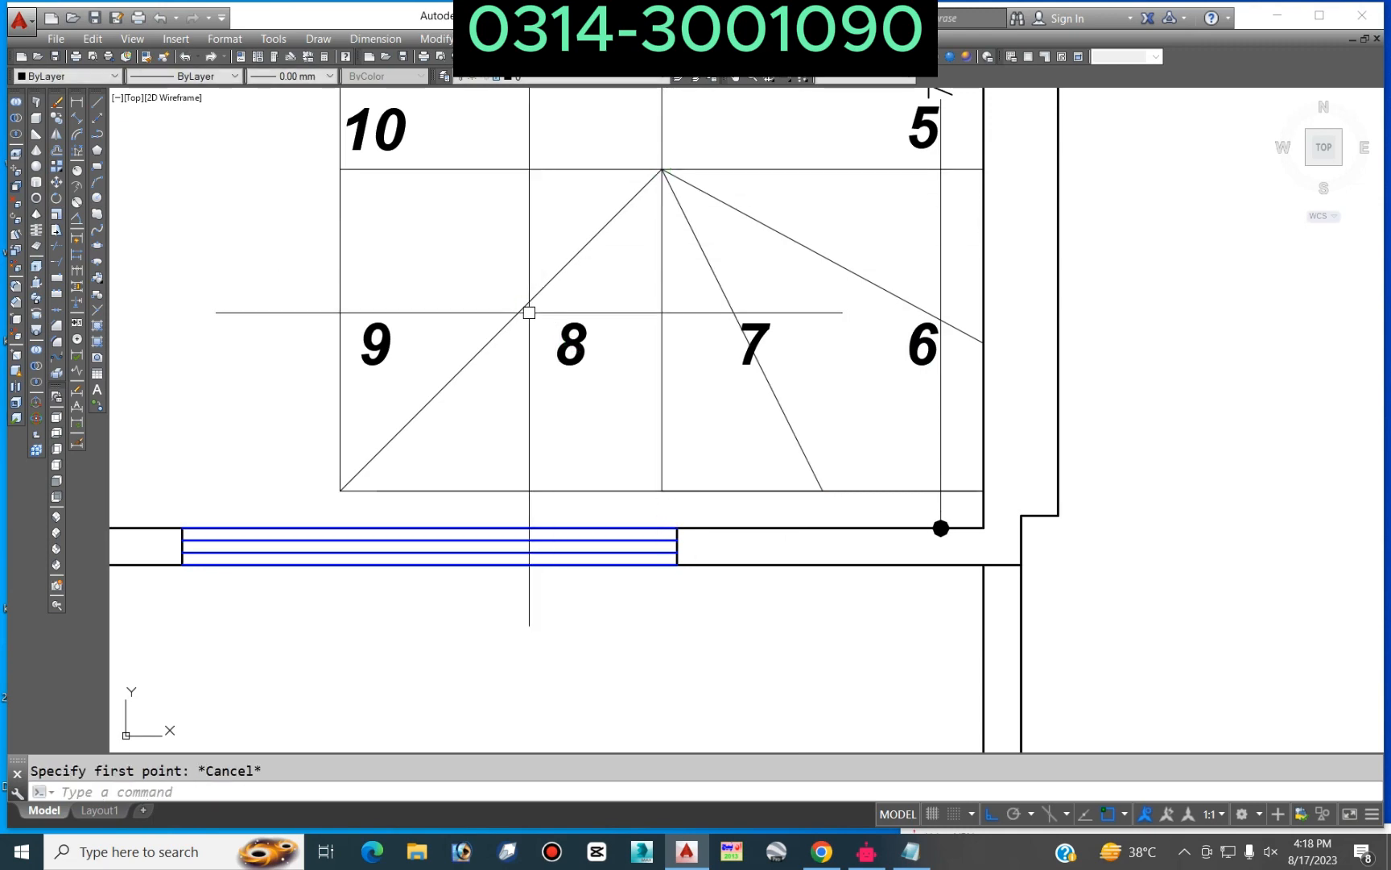
# Step: Stretch the outer end of the diagonal between steps 8 and 9 along the stair's lower edge to its half-width midpoint
pyautogui.click(525, 311)
pyautogui.click(340, 490)
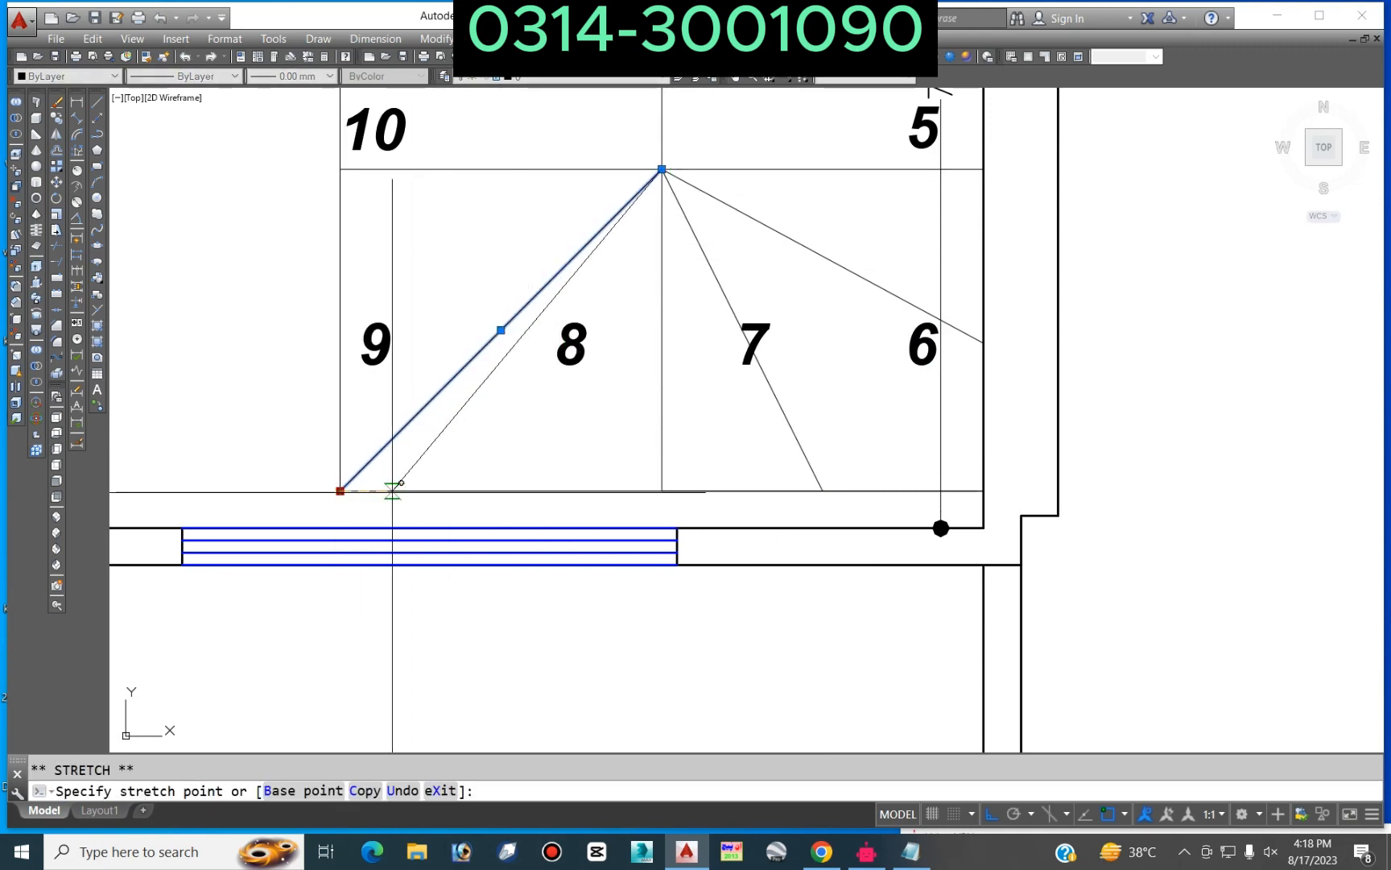
pyautogui.click(499, 489)
pyautogui.press('Escape')
# Step: Draw a line from the winders' shared corner point to the stair's outer side edge above step number 9
pyautogui.write('L')
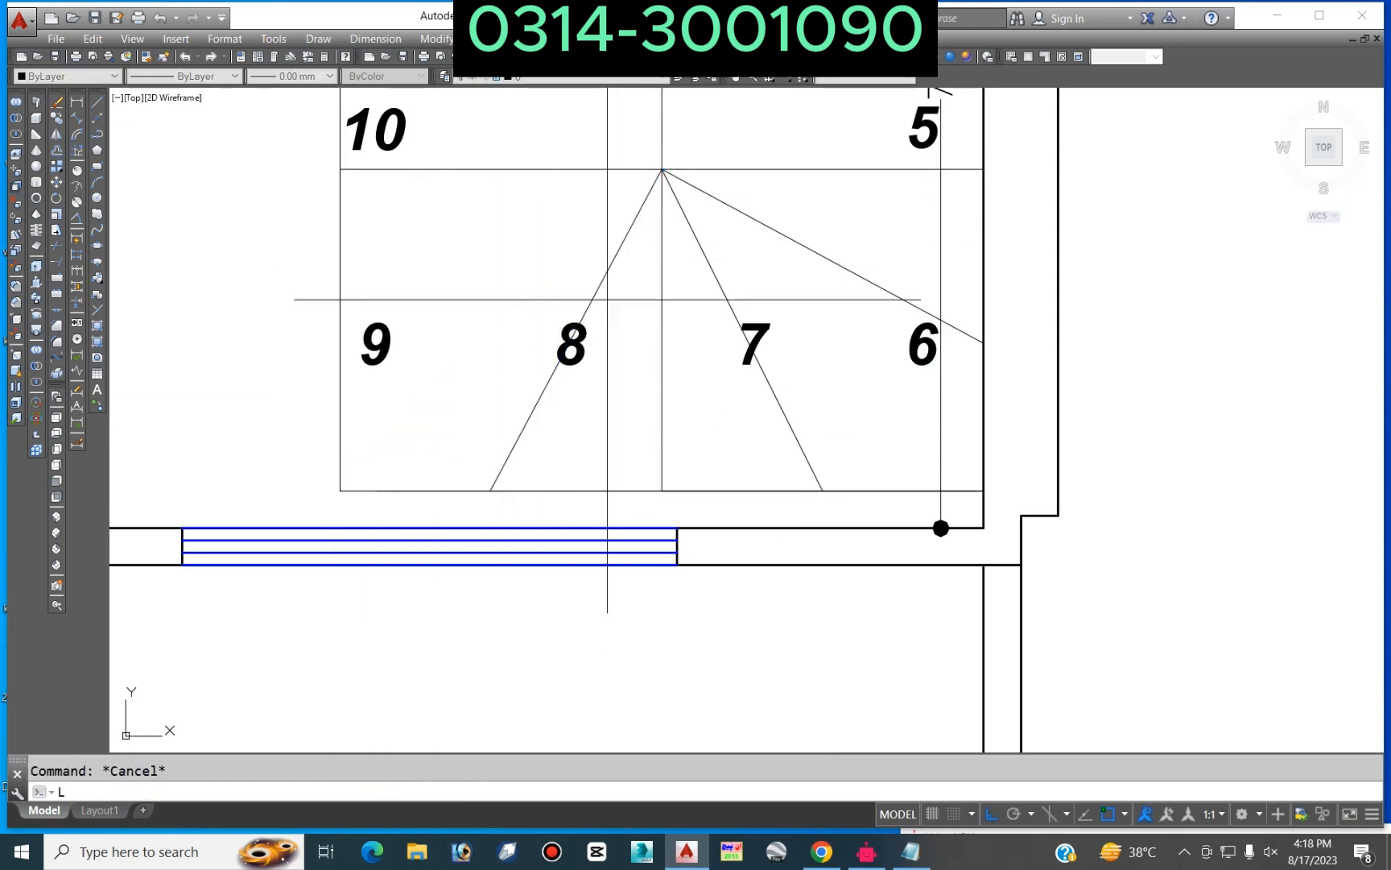
pyautogui.press('Return')
pyautogui.click(661, 170)
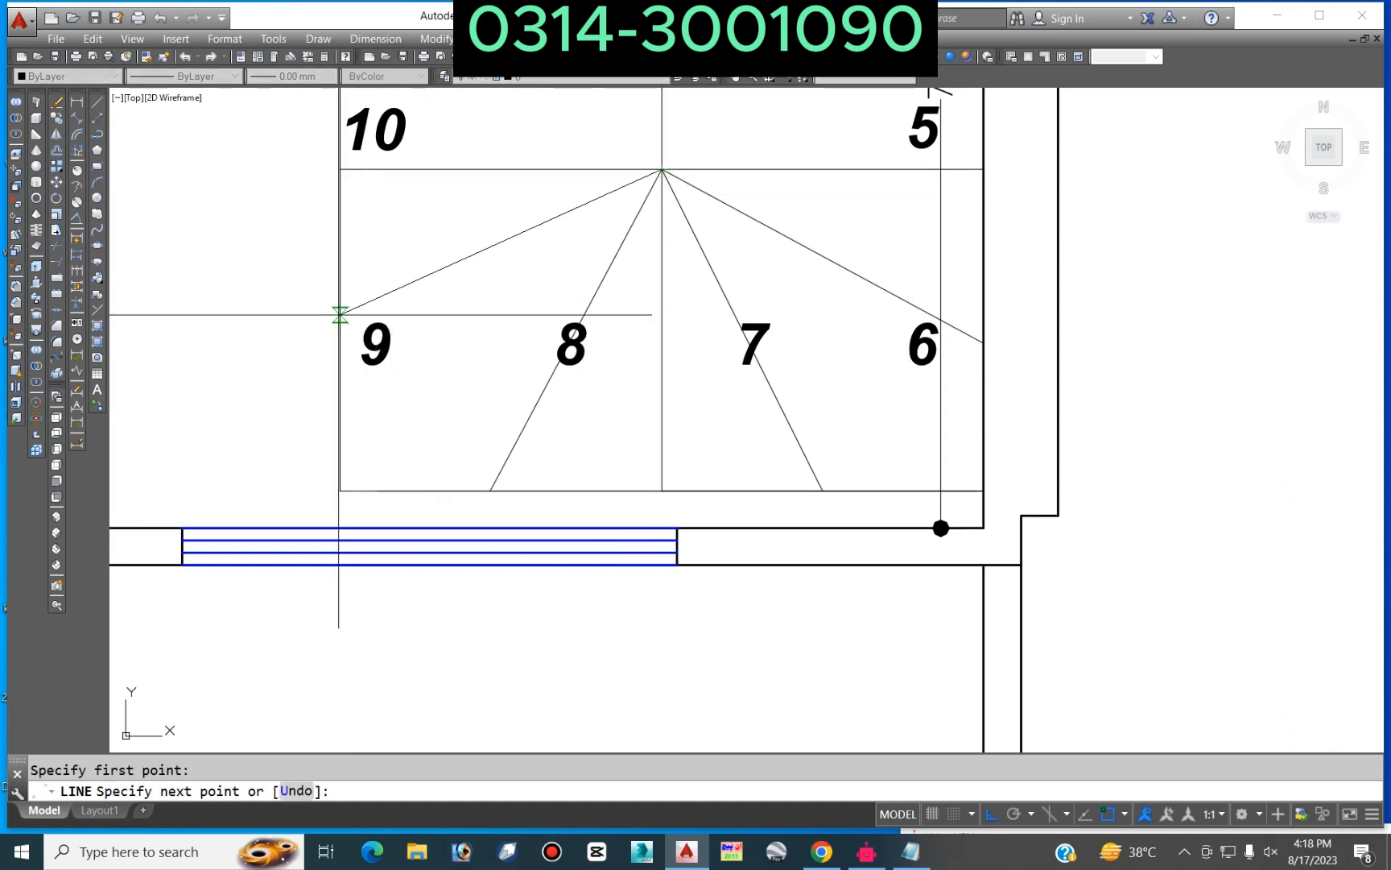
pyautogui.press('Escape')
# Step: Move step number 6 up into its upper winder and step number 7 sideways into the adjacent winder
pyautogui.scroll(-2, 180, 654)
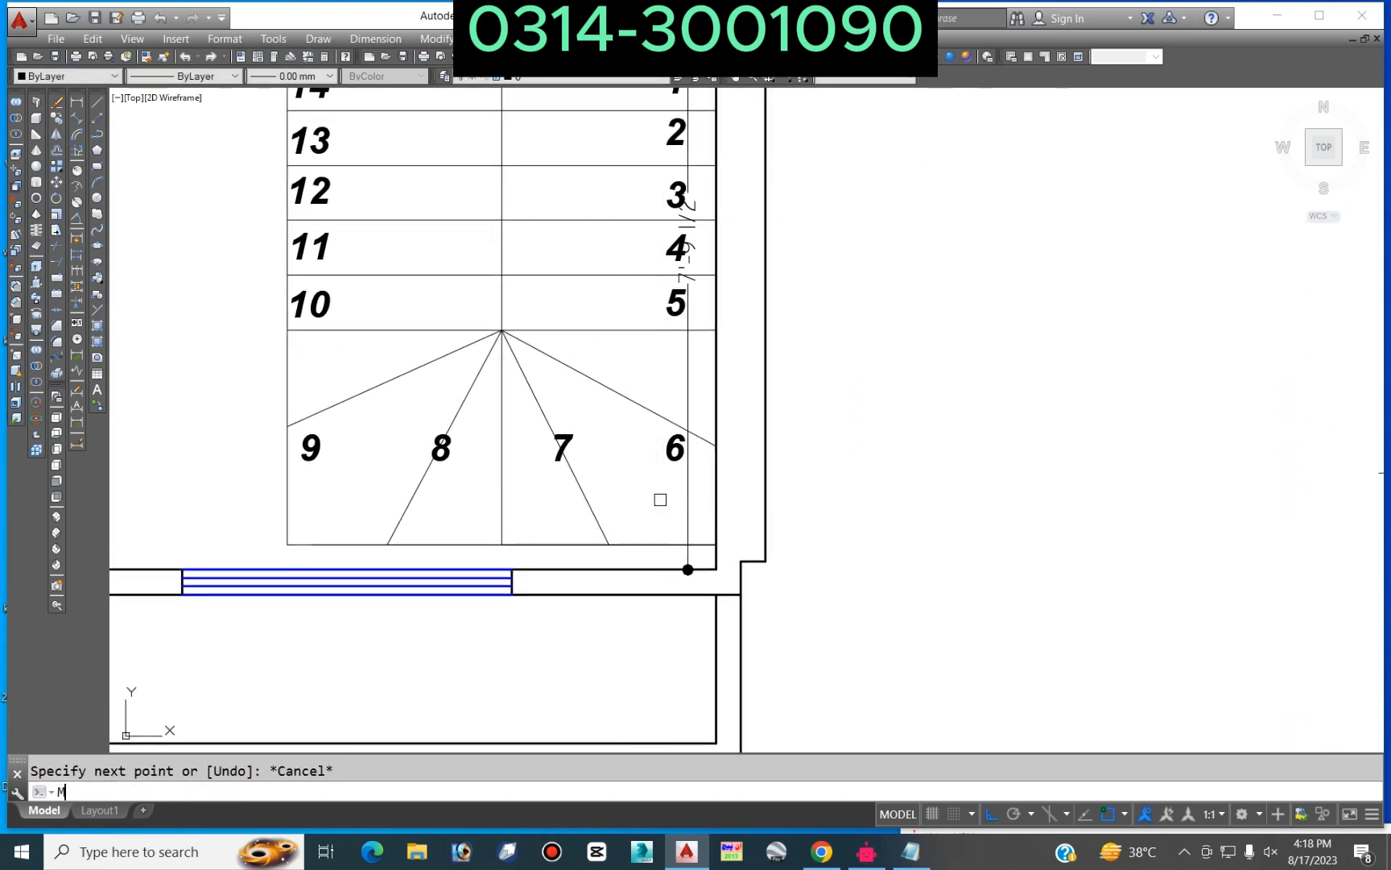
pyautogui.click(669, 464)
pyautogui.press('Return')
pyautogui.click(989, 534)
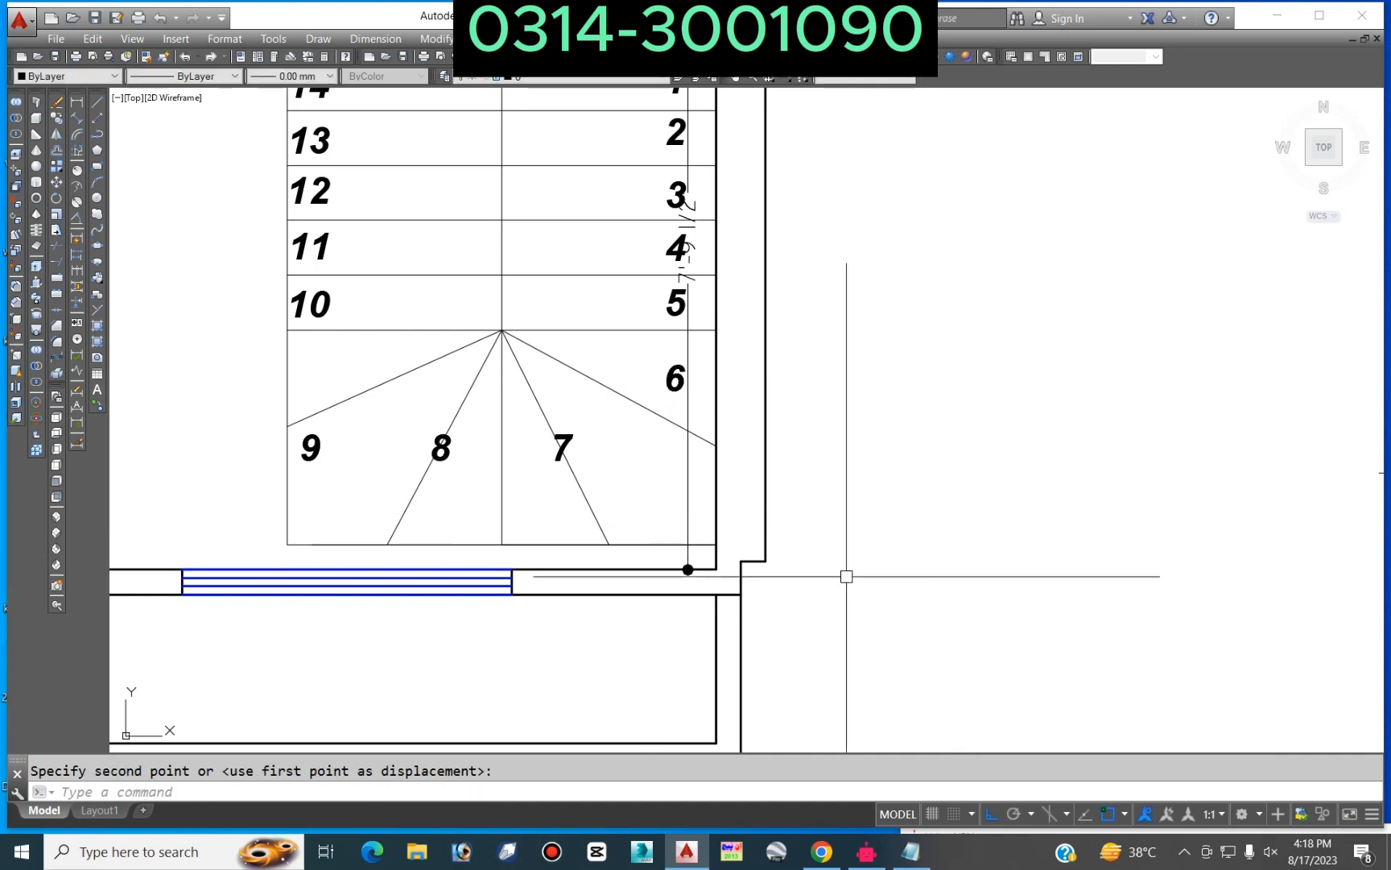
pyautogui.press('space')
pyautogui.press('space')
pyautogui.click(918, 573)
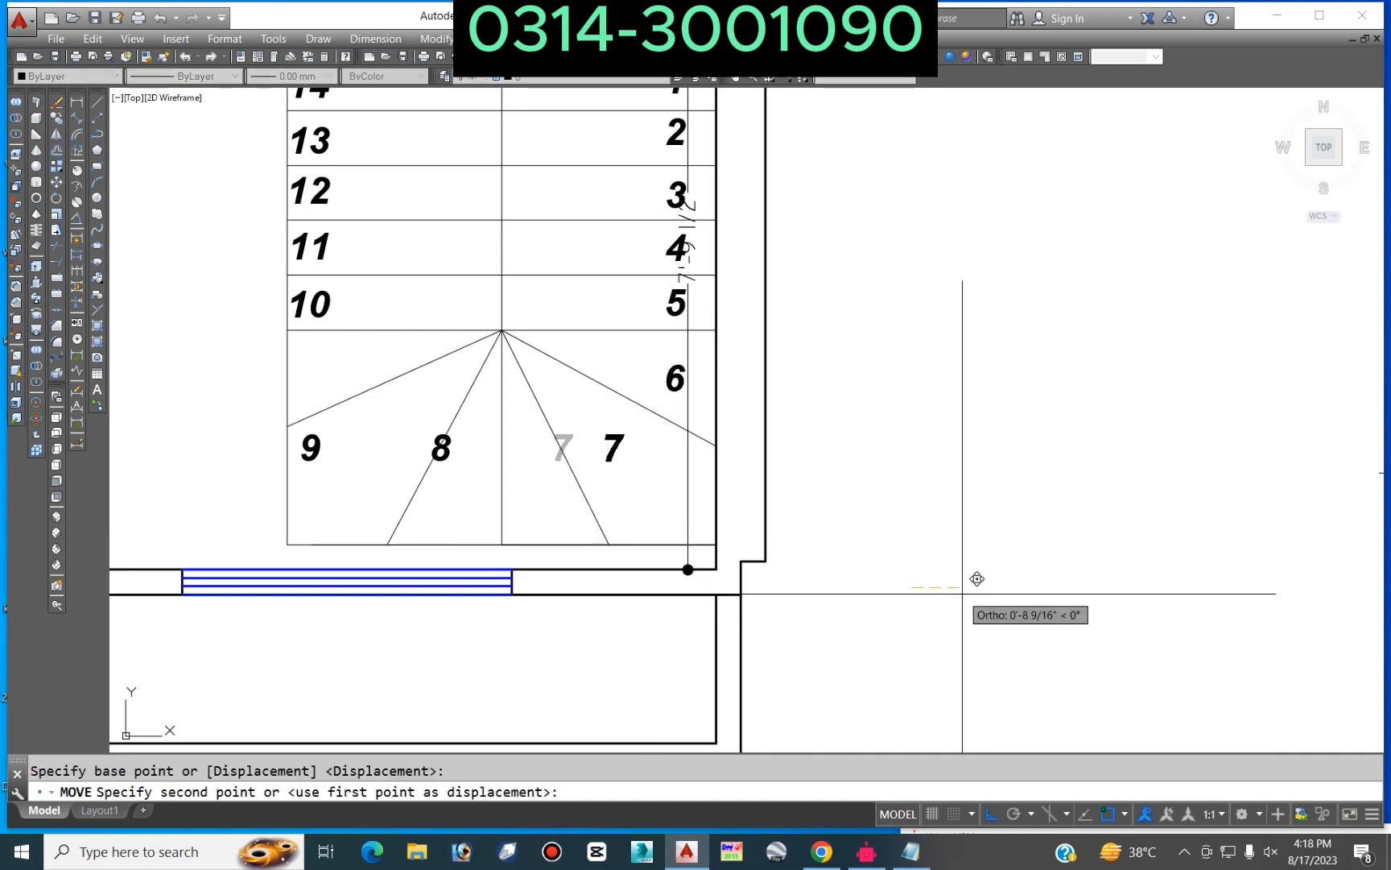
pyautogui.click(981, 606)
pyautogui.press('Escape')
# Step: Draw a line closing the recess in the wall between the hall and the mummty area, from corner to corner
pyautogui.scroll(-2, 623, 488)
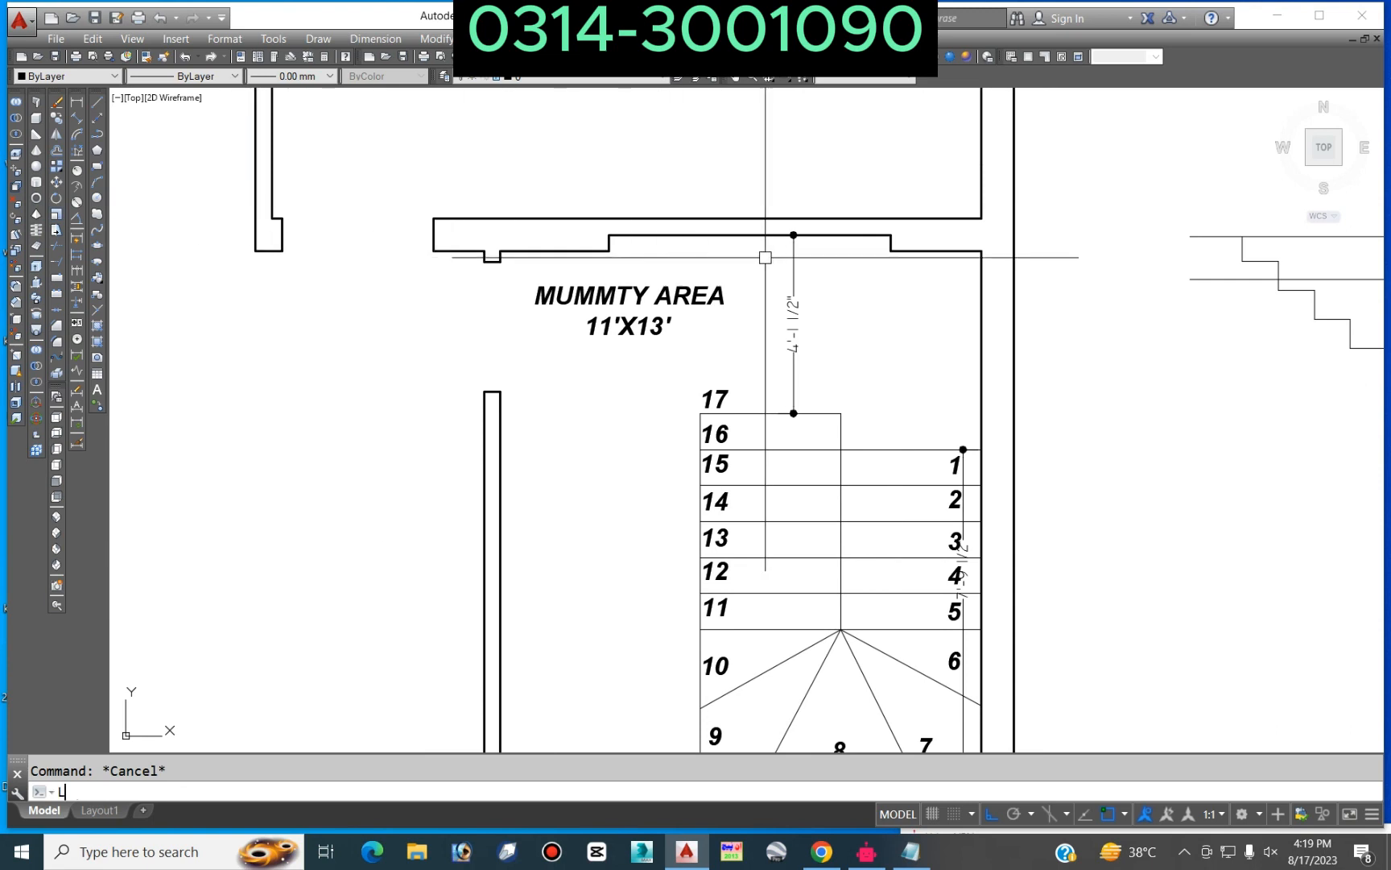
pyautogui.press('Return')
pyautogui.click(609, 251)
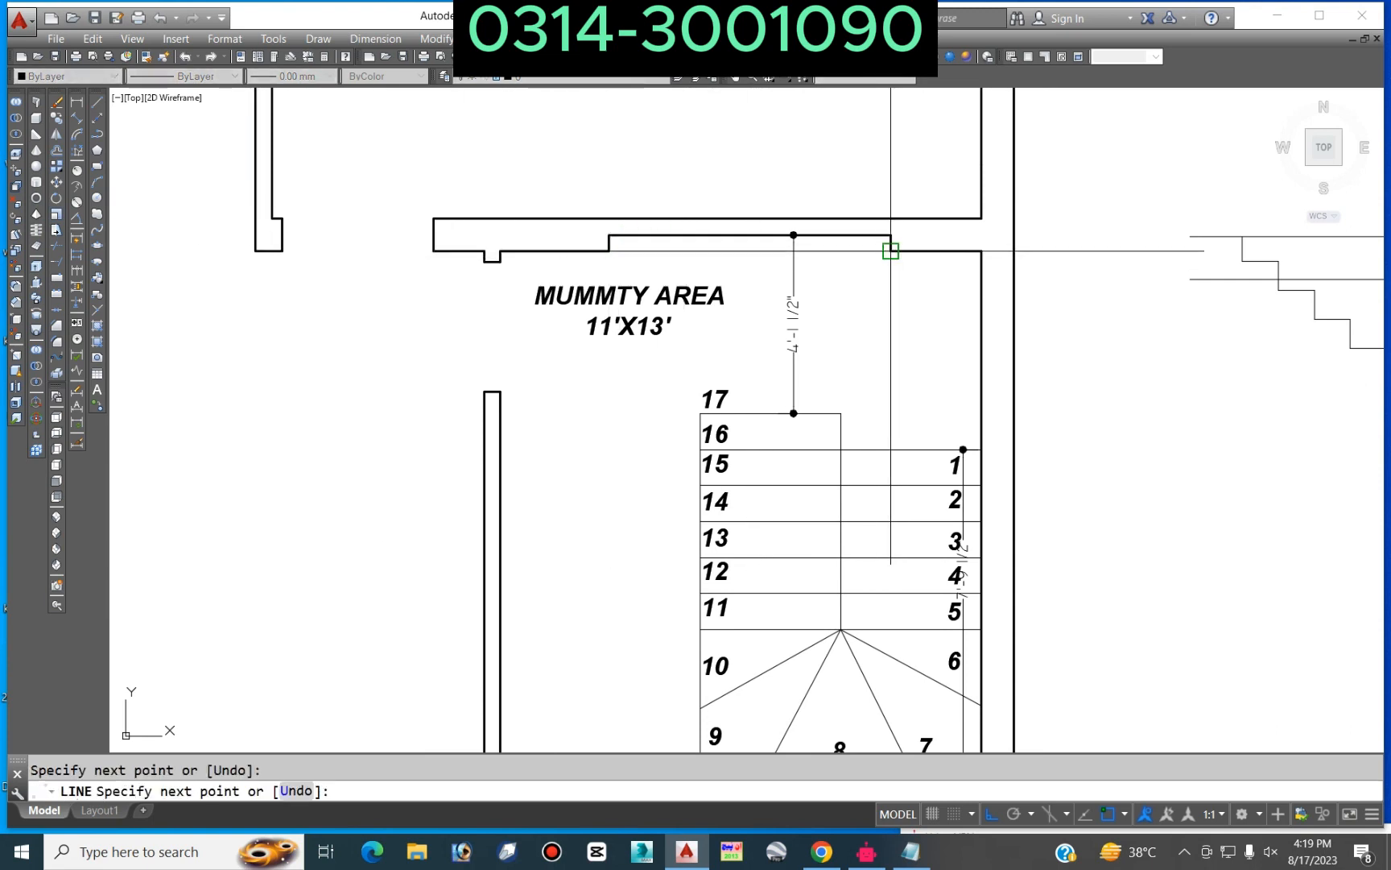
pyautogui.click(891, 252)
pyautogui.press('space')
pyautogui.click(77, 101)
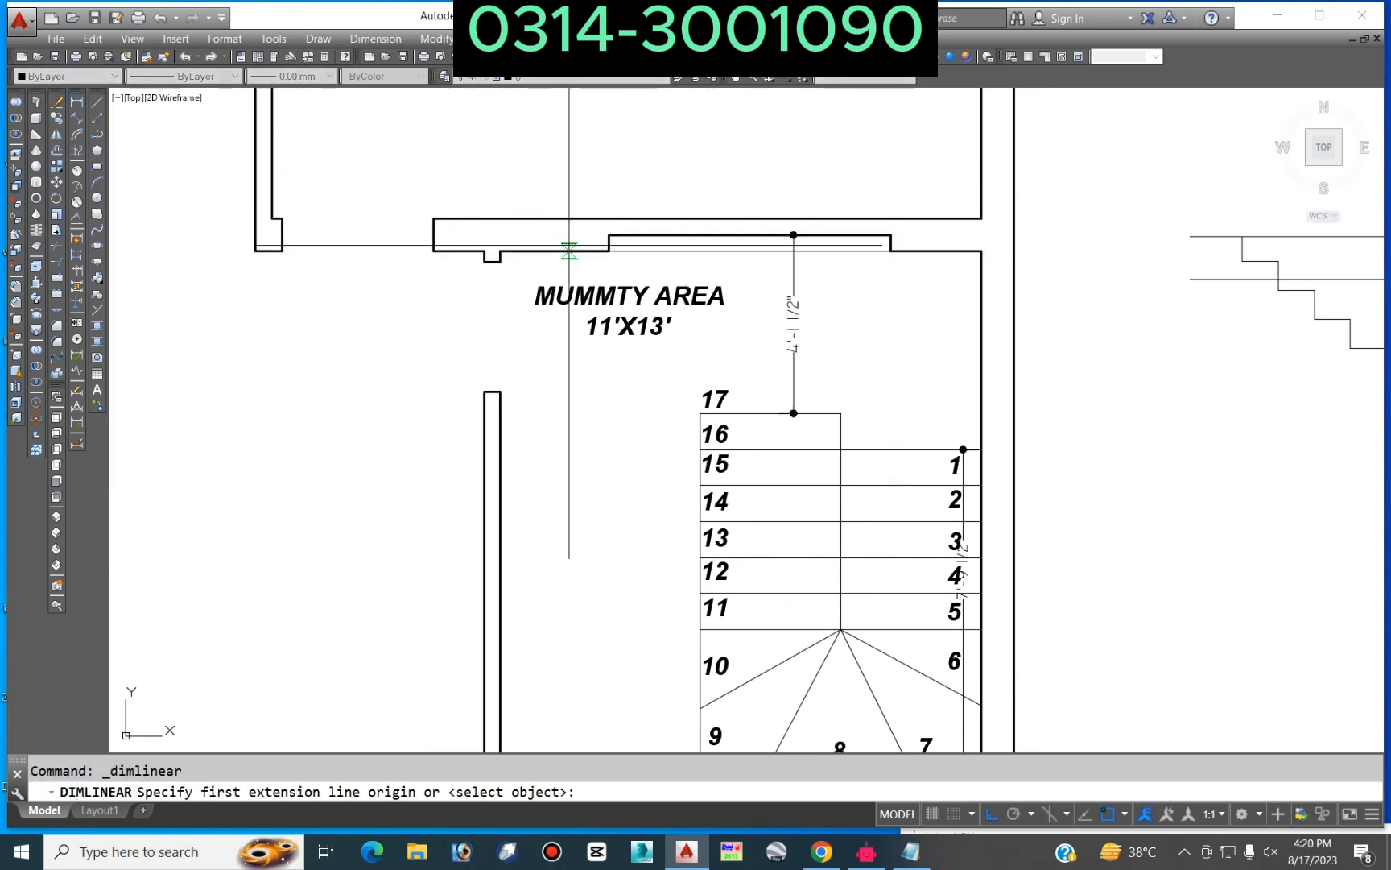
pyautogui.press('Escape')
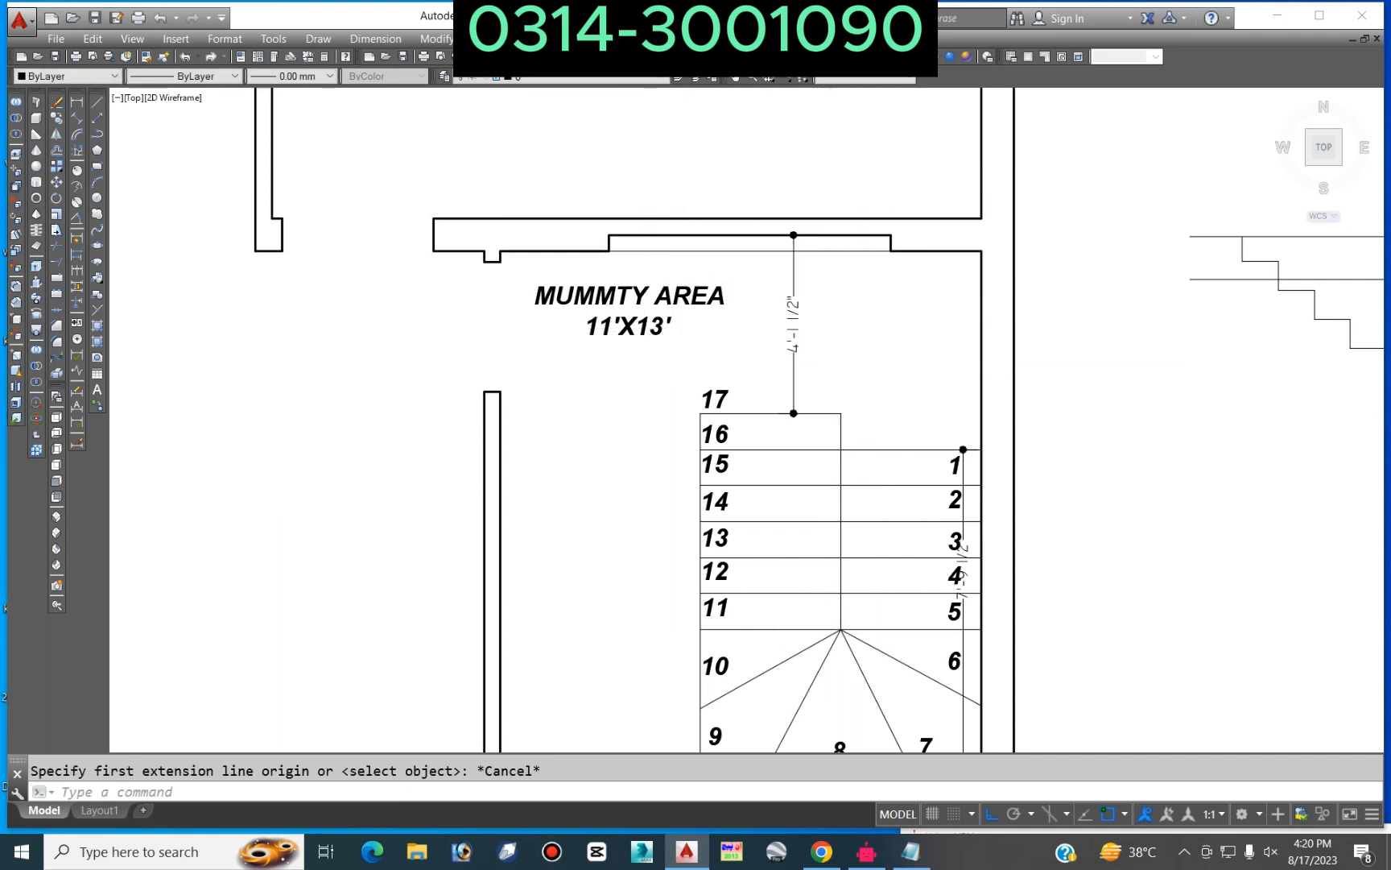
# Step: Copy the DN. label from the first floor plan's stair to the top of the second floor plan's stair
pyautogui.scroll(-2, 644, 342)
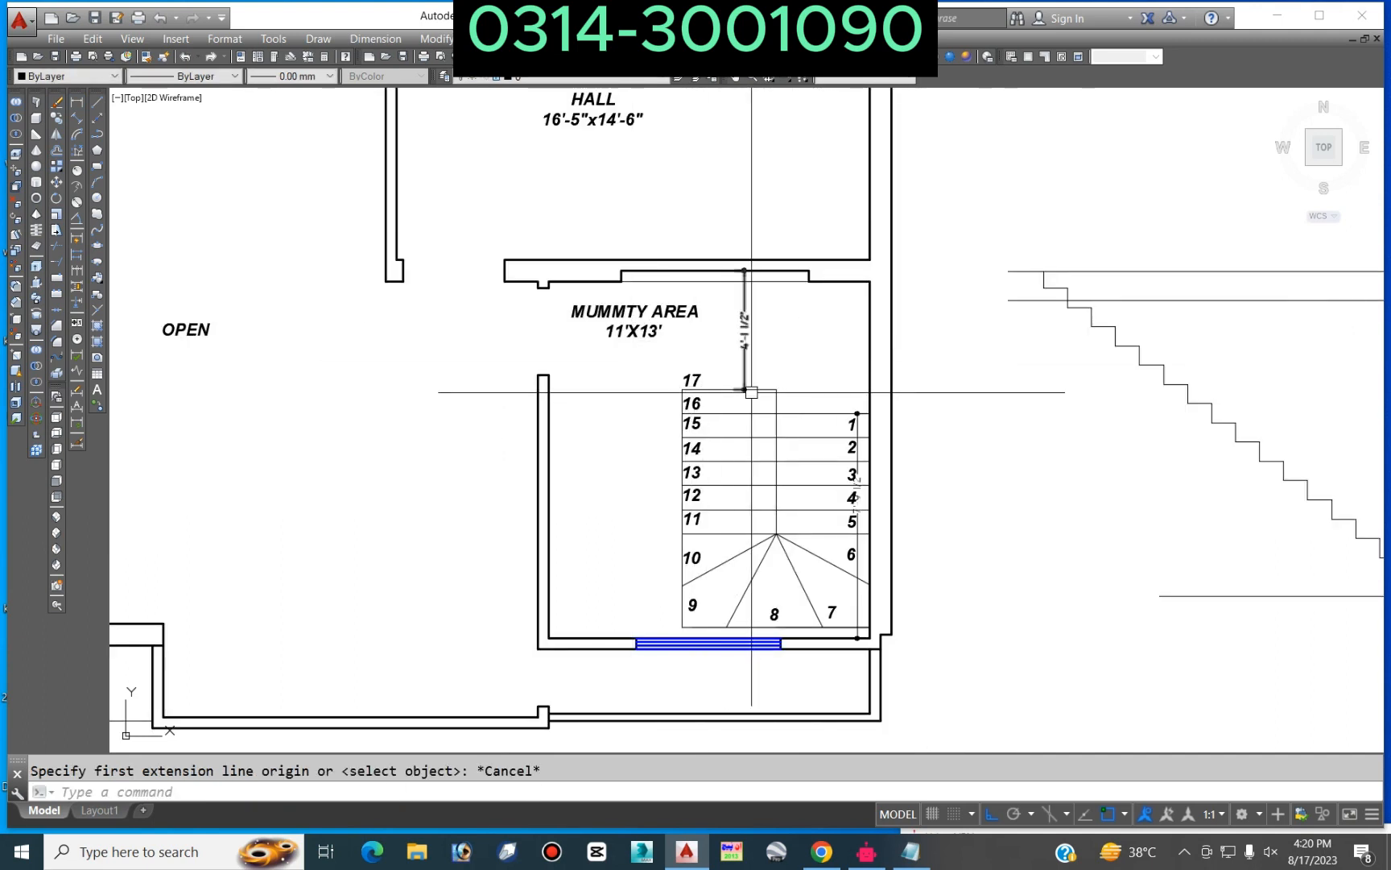
pyautogui.write('co')
pyautogui.press('Return')
pyautogui.scroll(-4, 751, 392)
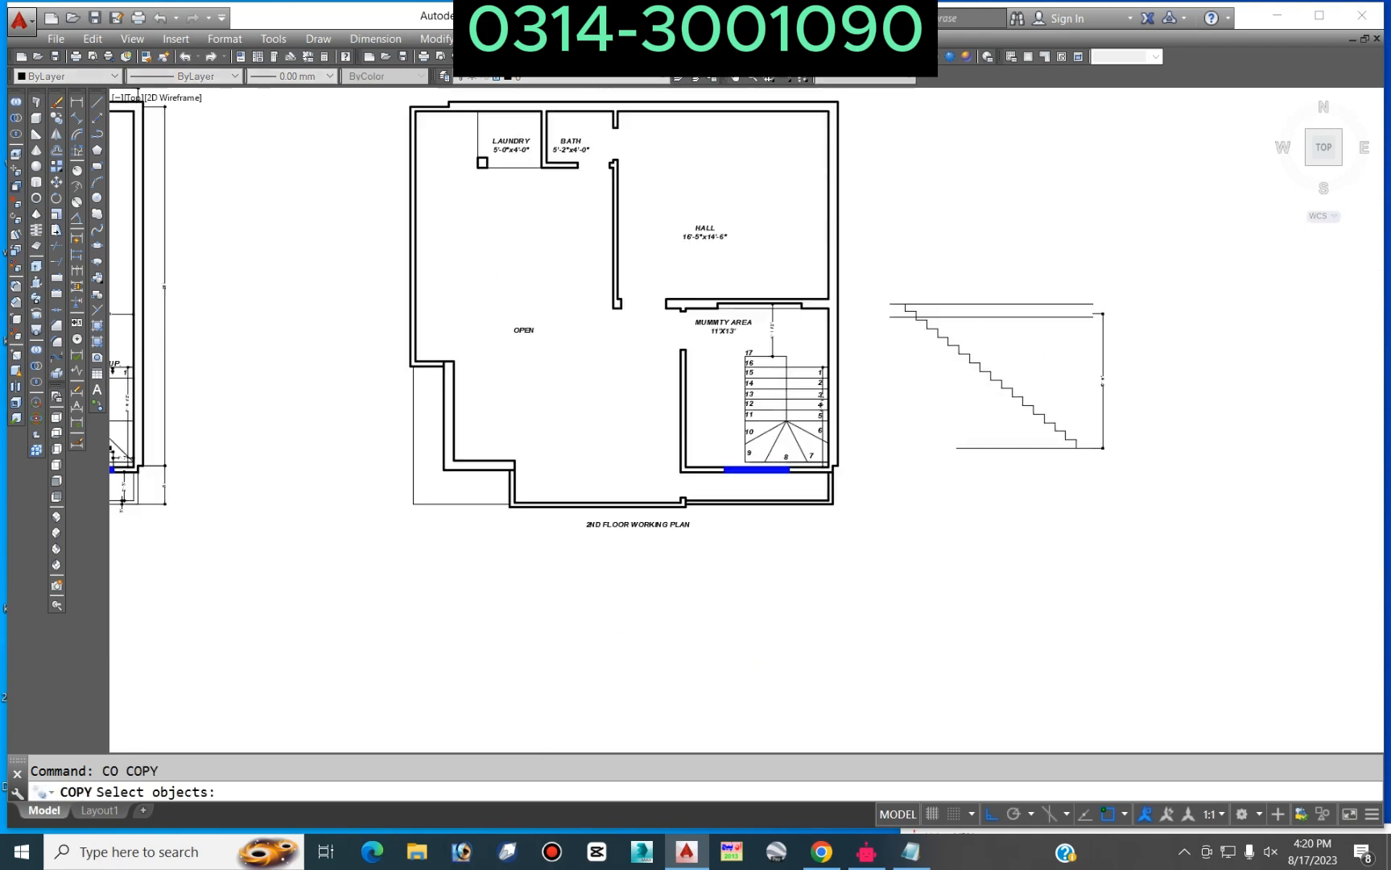
pyautogui.scroll(4, 303, 375)
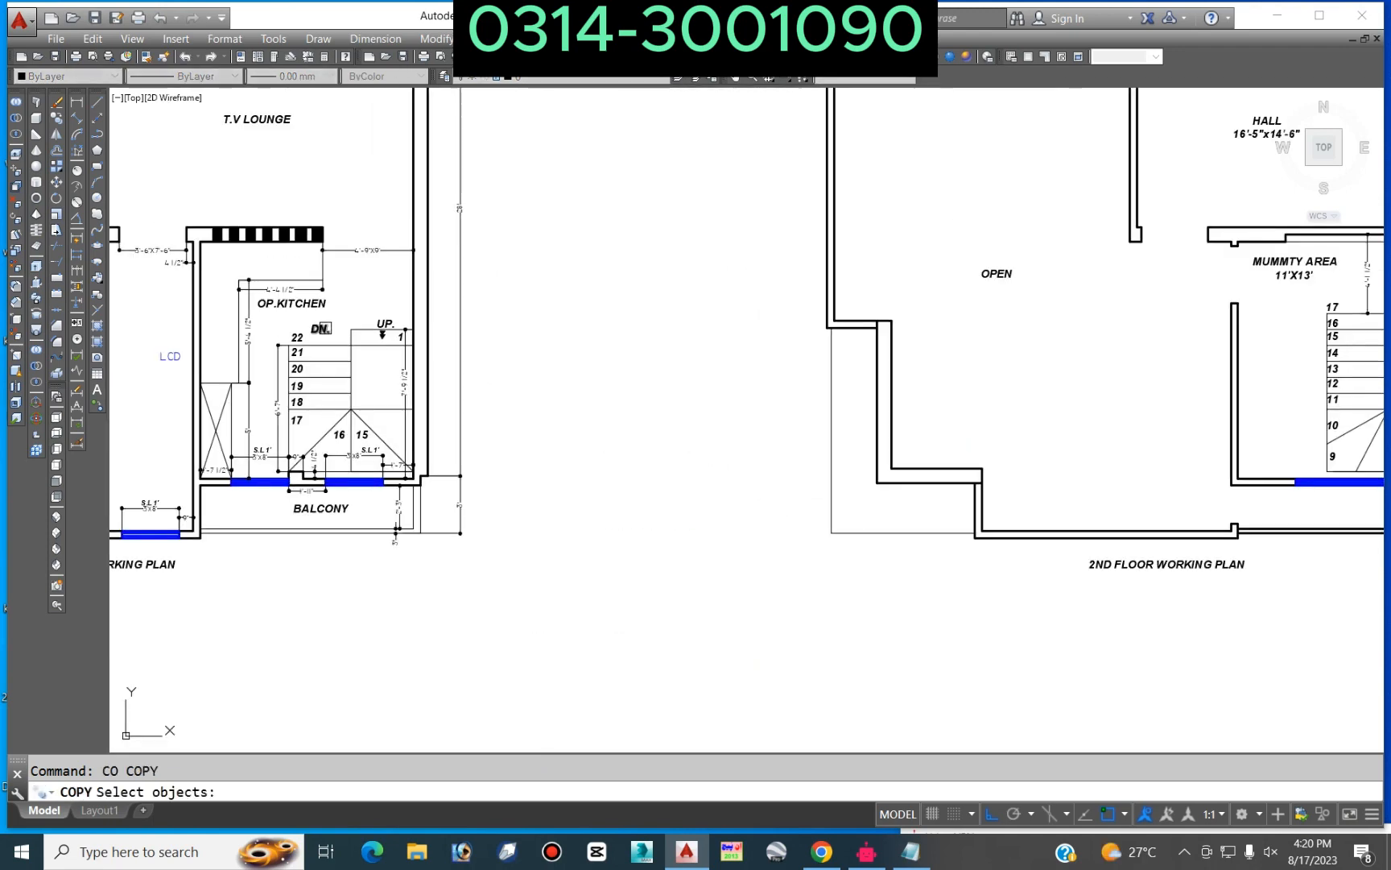
pyautogui.click(321, 327)
pyautogui.press('Return')
pyautogui.click(341, 319)
pyautogui.scroll(-4, 564, 289)
pyautogui.scroll(4, 920, 278)
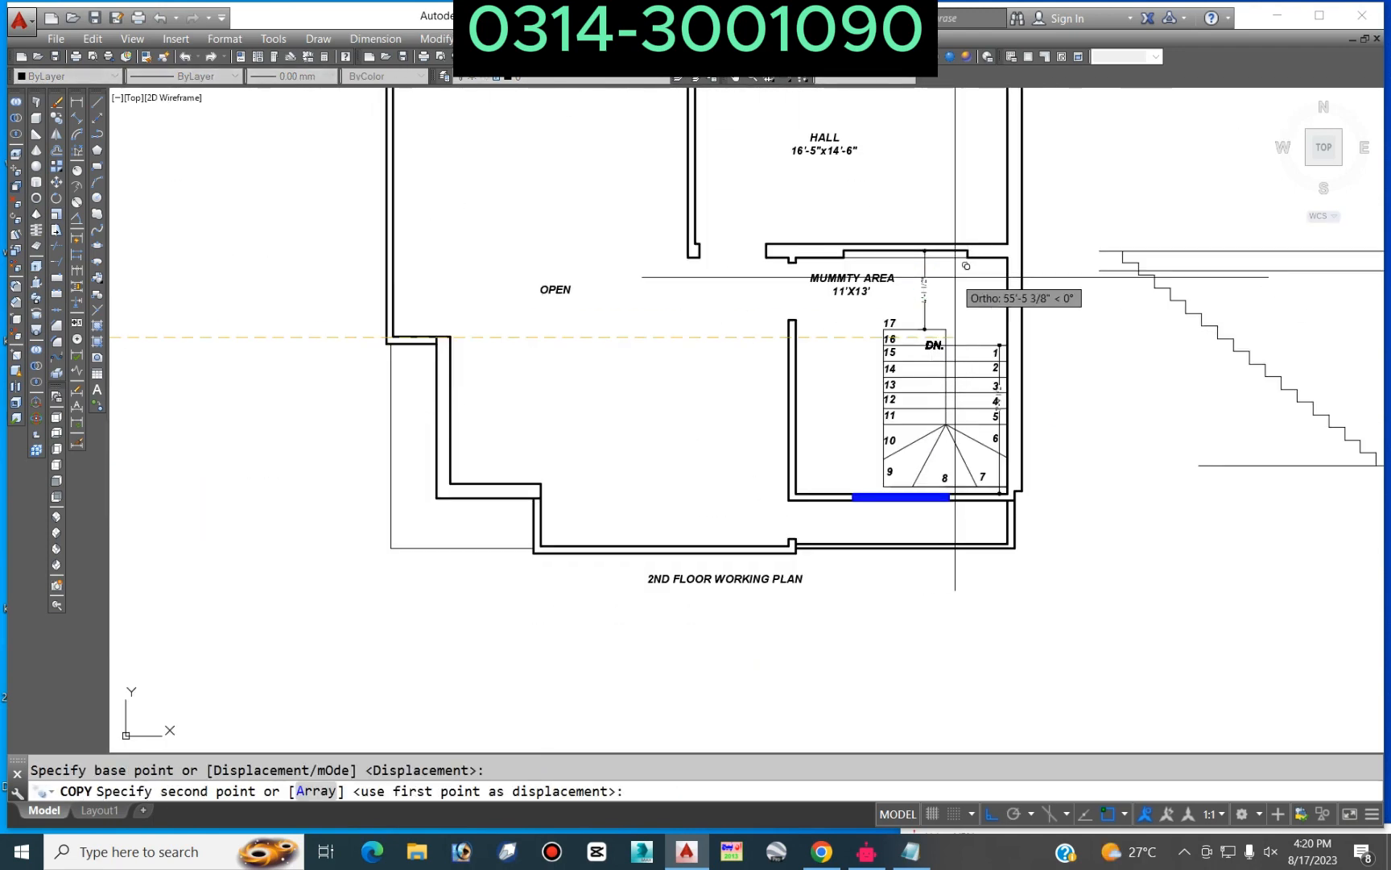
pyautogui.click(940, 296)
pyautogui.press('Escape')
# Step: Move the copied DN. label up above the top step and sideways next to step number 17
pyautogui.write('m')
pyautogui.press('Return')
pyautogui.scroll(3, 938, 326)
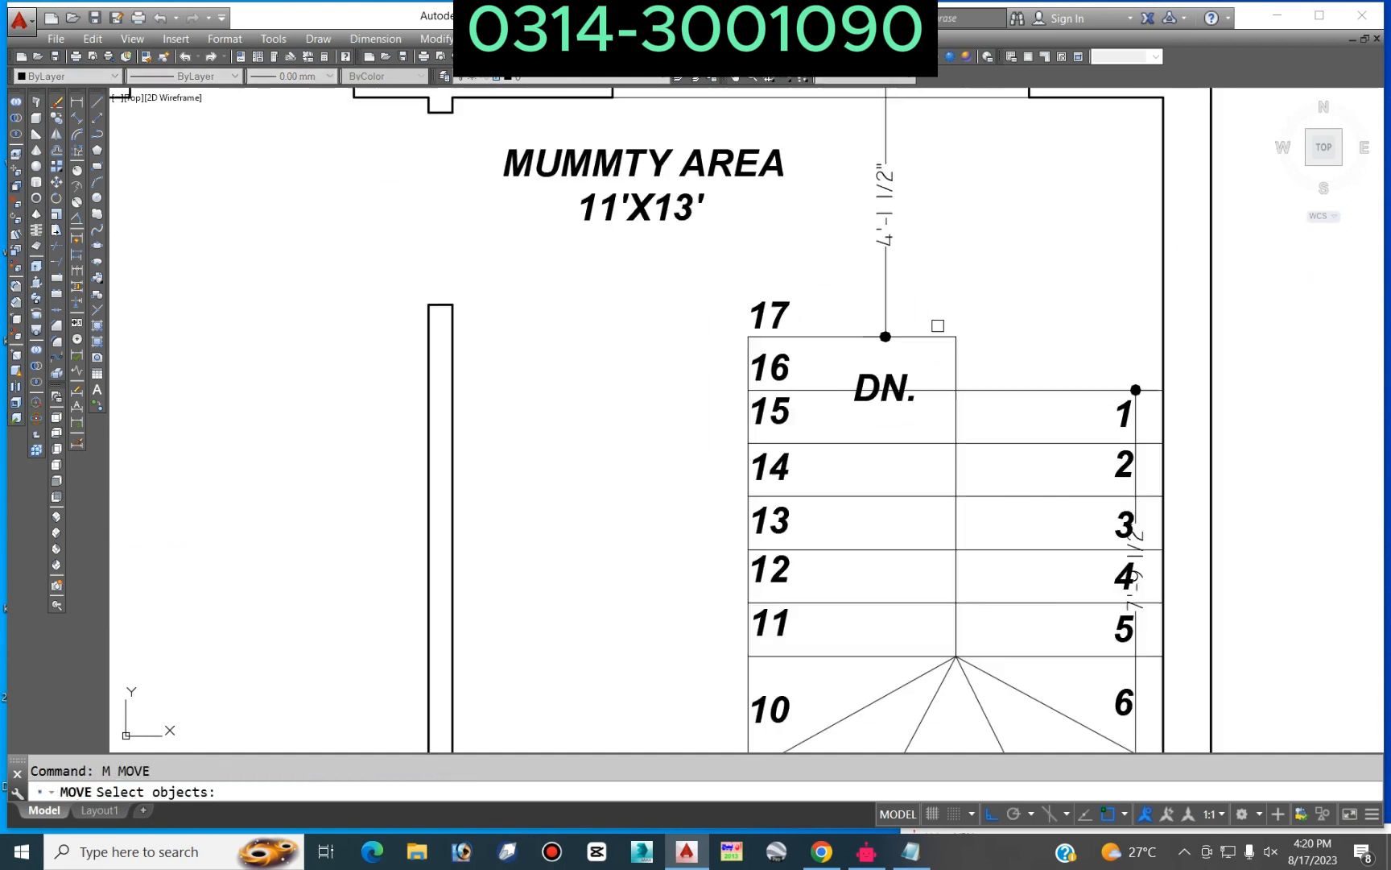
pyautogui.click(881, 383)
pyautogui.press('Return')
pyautogui.click(603, 445)
pyautogui.click(596, 361)
pyautogui.press('Return')
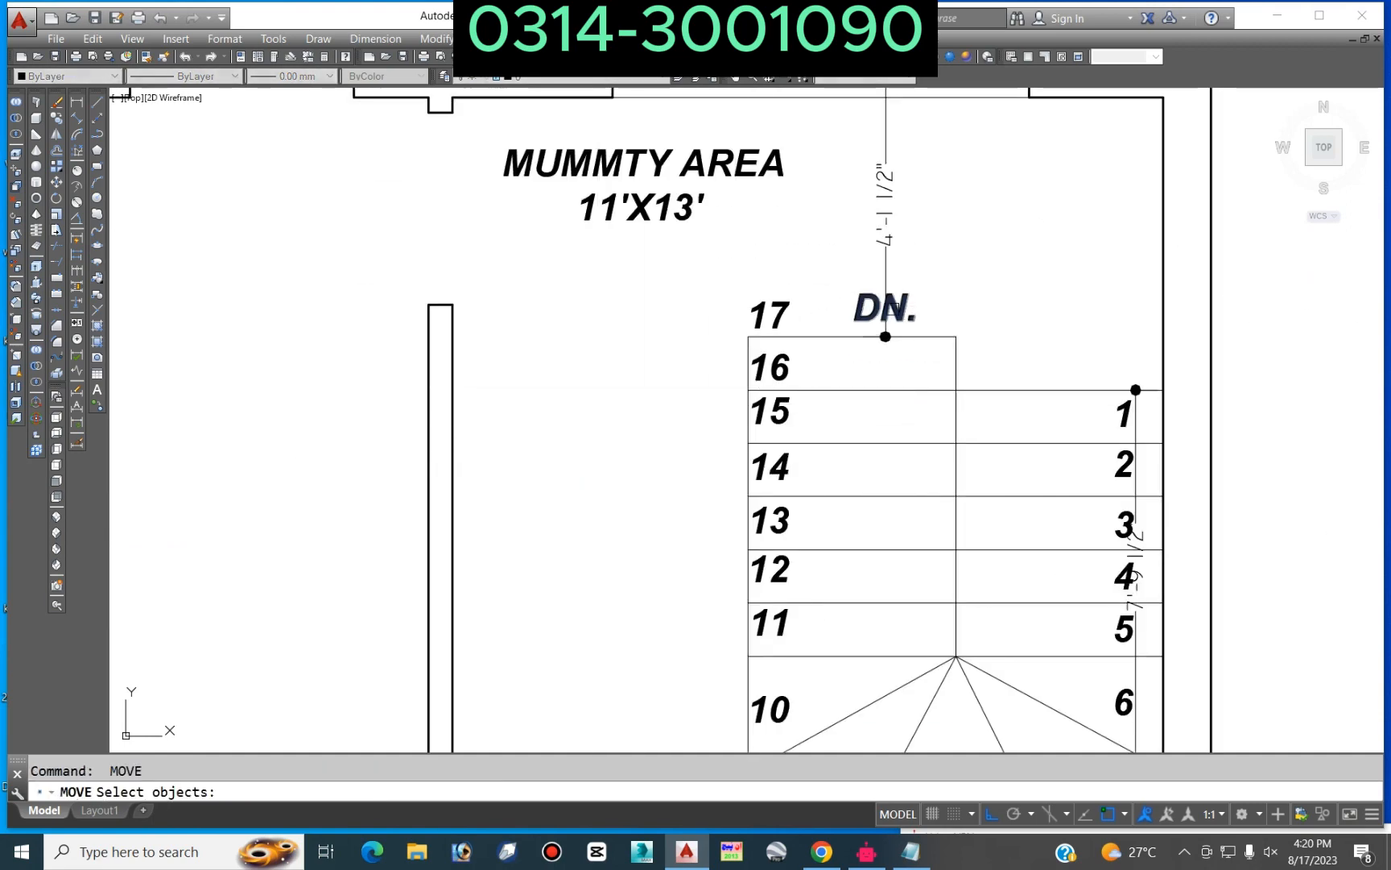
pyautogui.press('Return')
pyautogui.click(660, 293)
pyautogui.click(612, 291)
pyautogui.scroll(-2, 876, 266)
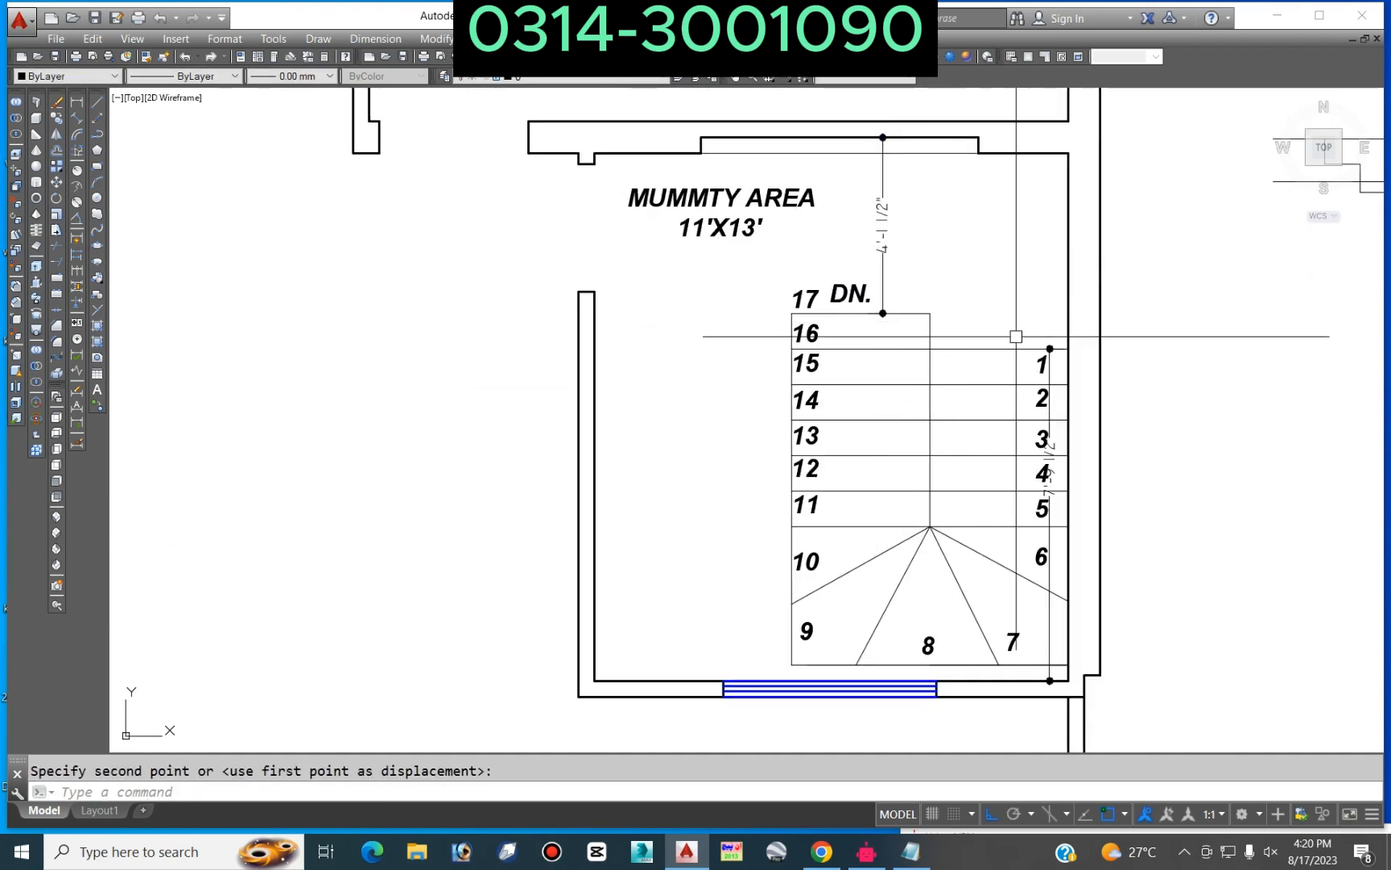
# Step: Delete the vertical dimension running along steps 1 to 7 of the second floor stair
pyautogui.moveTo(1005, 392); pyautogui.dragTo(758, 288, button='middle')
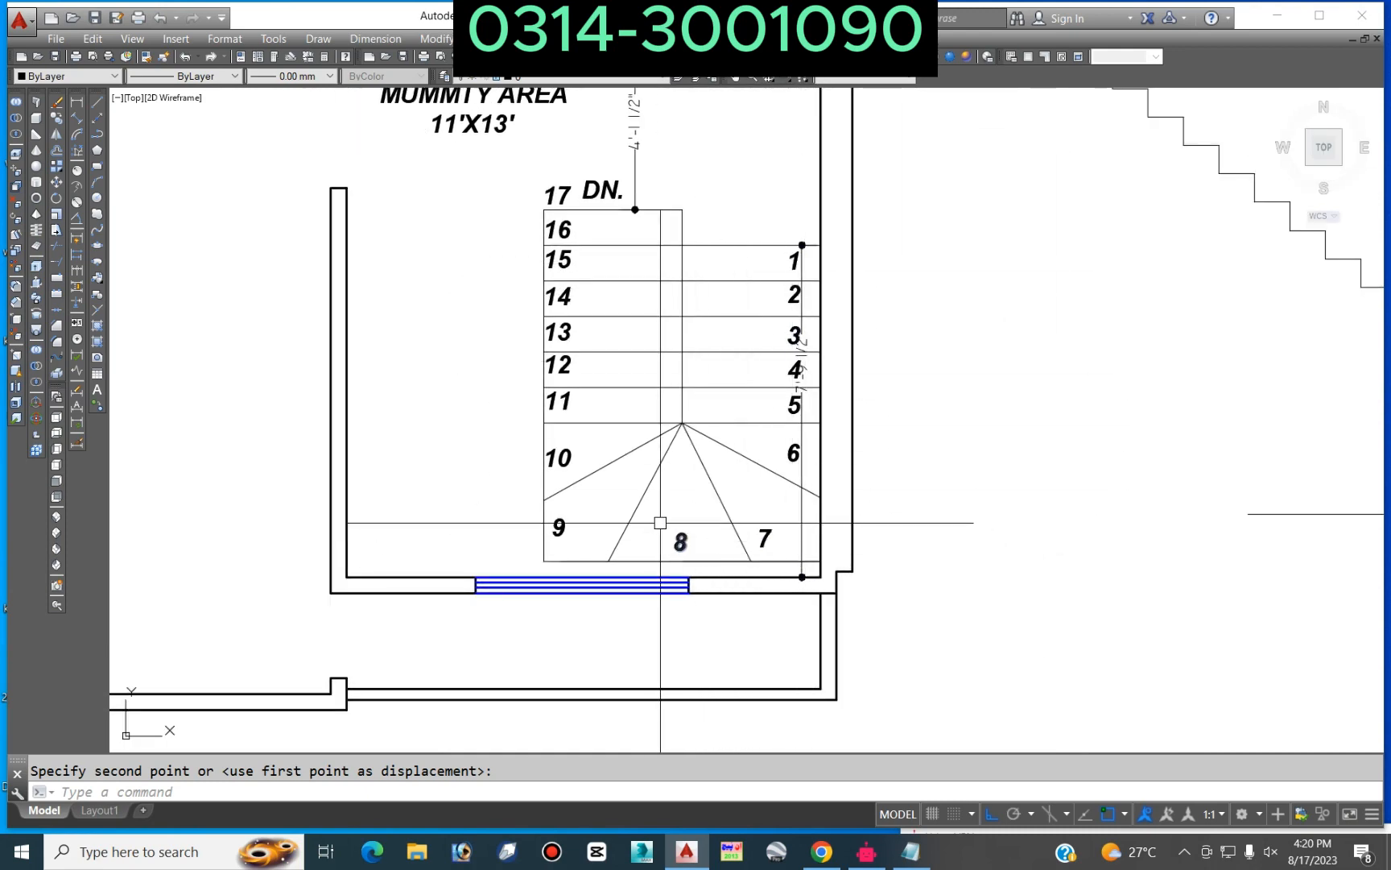
pyautogui.scroll(3, 773, 273)
pyautogui.click(802, 244)
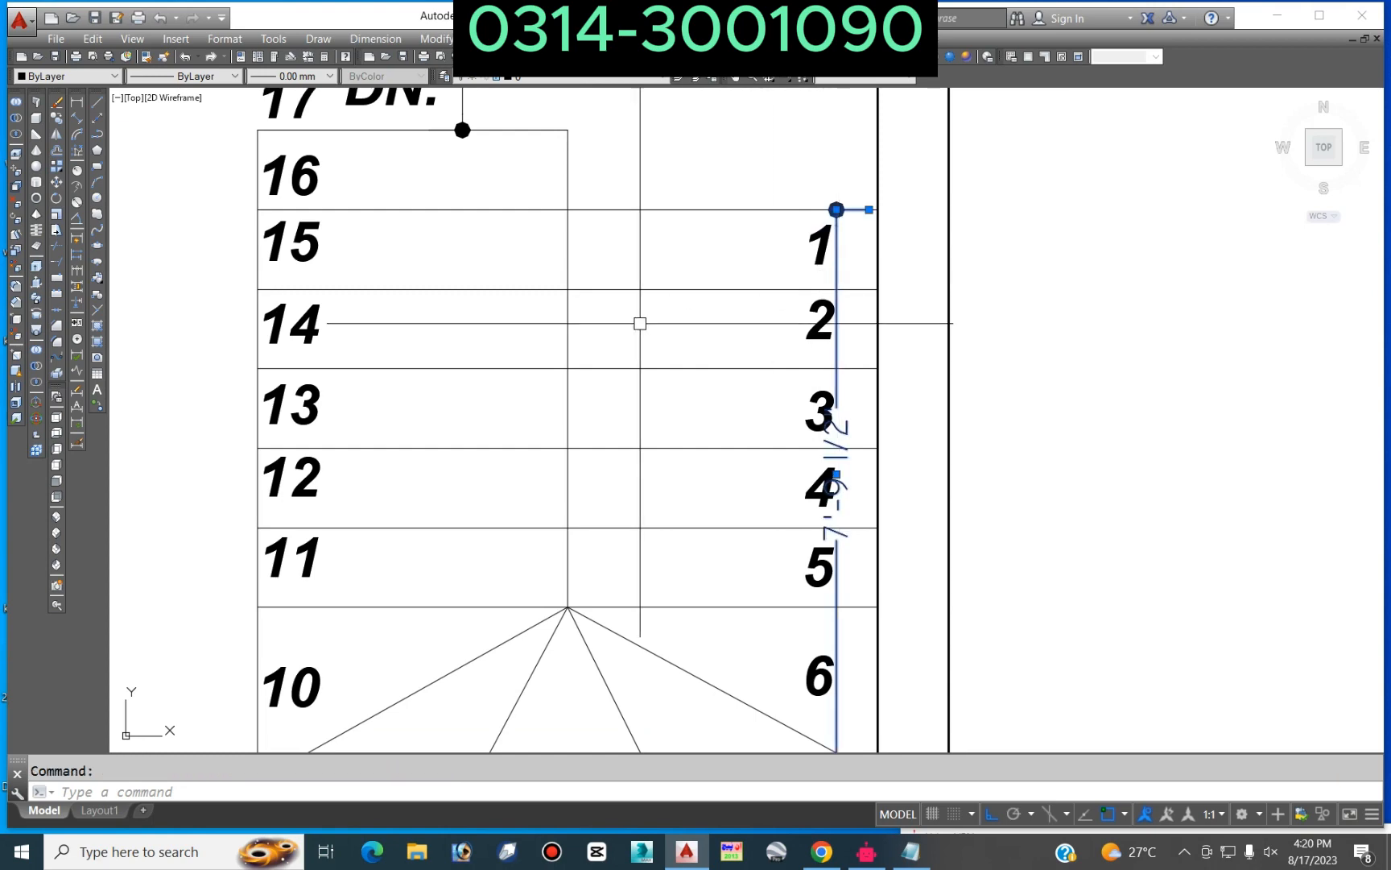
pyautogui.scroll(-5, 640, 323)
pyautogui.press('Delete')
# Step: Examine the numbered steps of the second floor stair plan against the steps of the stair section
pyautogui.moveTo(729, 357); pyautogui.dragTo(677, 364, button='middle')
pyautogui.scroll(8, 399, 258)
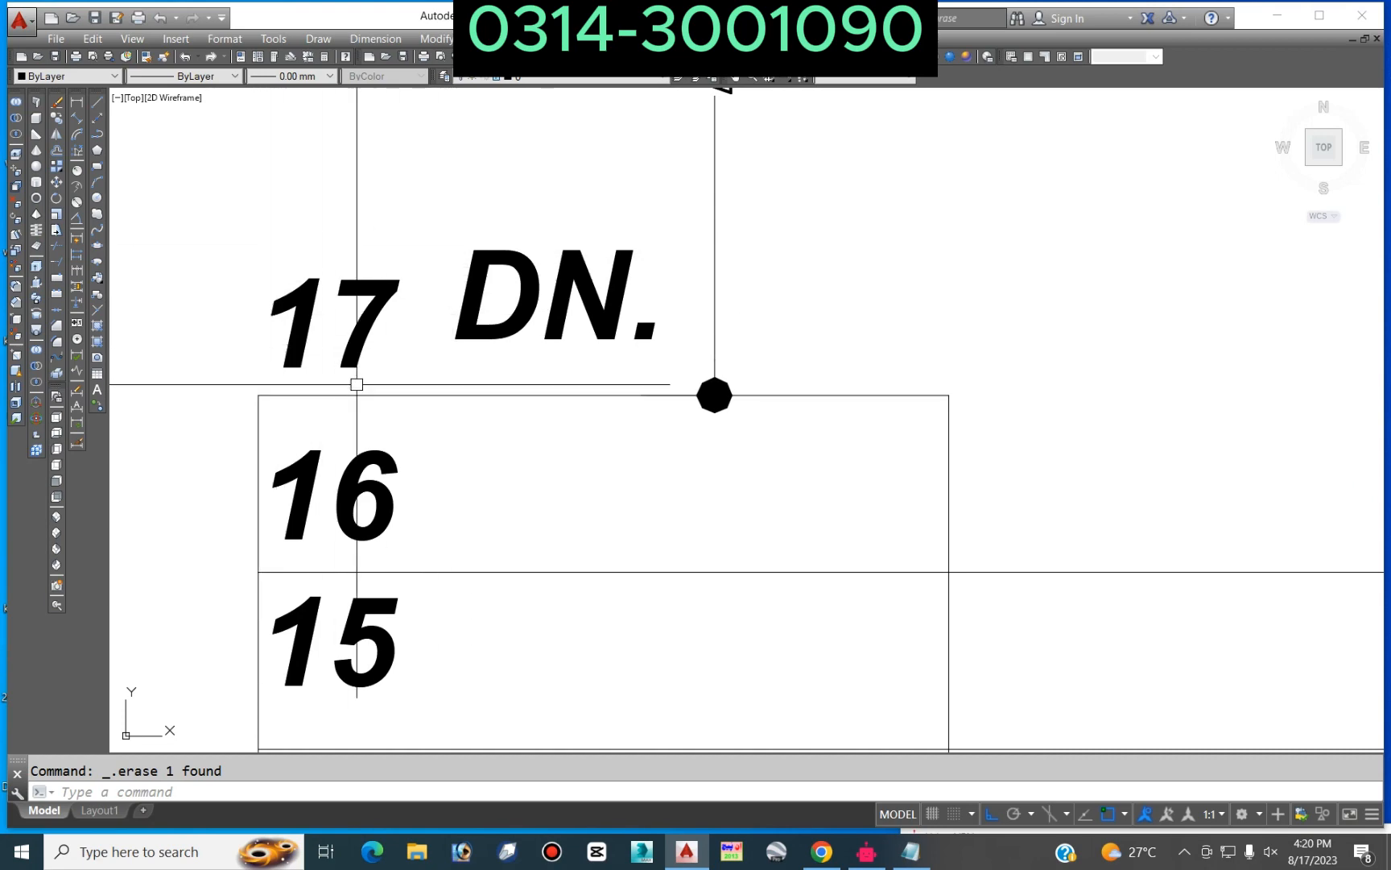
pyautogui.scroll(-6, 357, 384)
pyautogui.scroll(4, 887, 486)
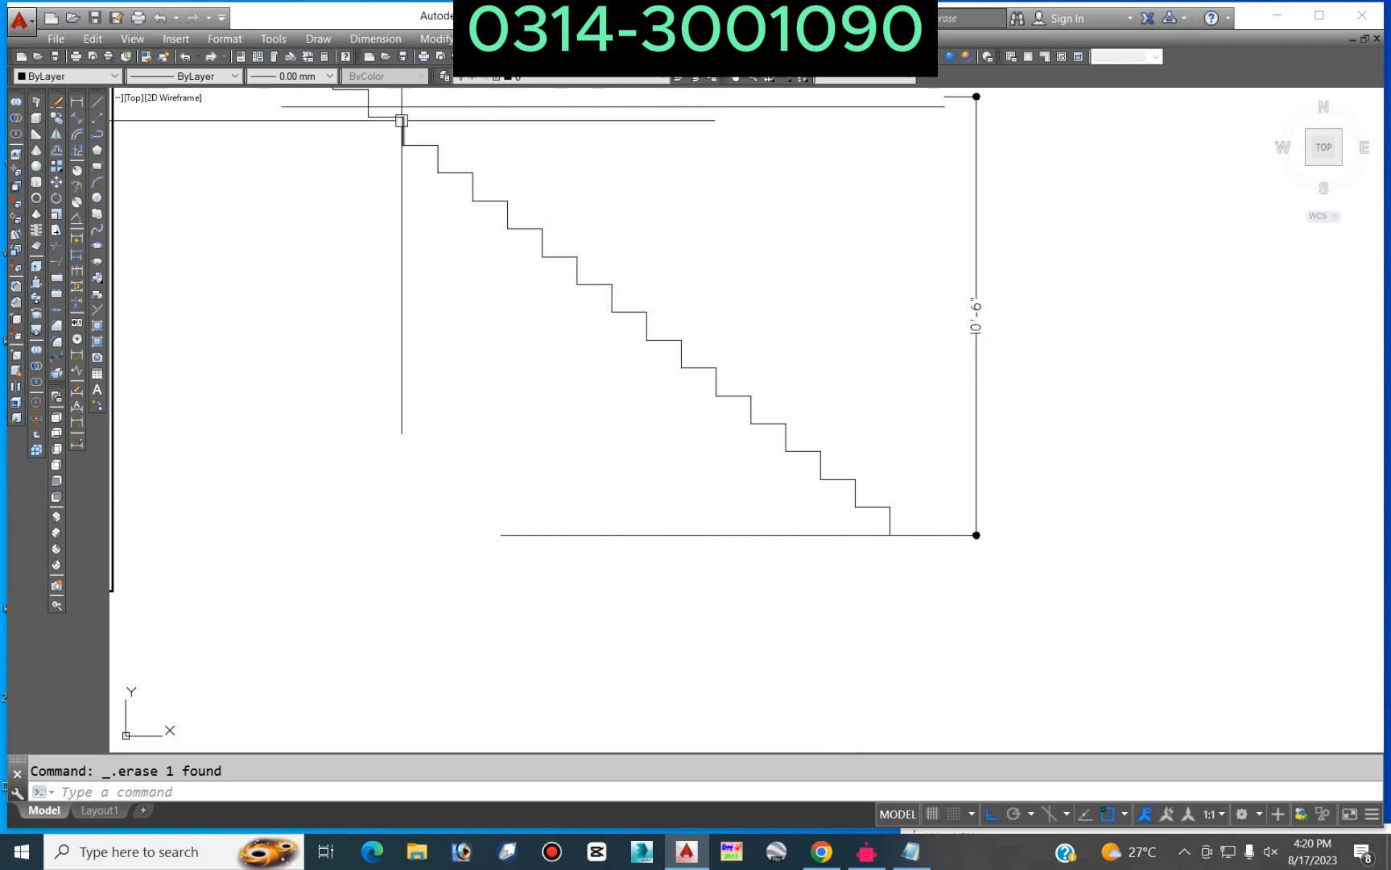
pyautogui.moveTo(385, 113); pyautogui.dragTo(554, 419, button='middle')
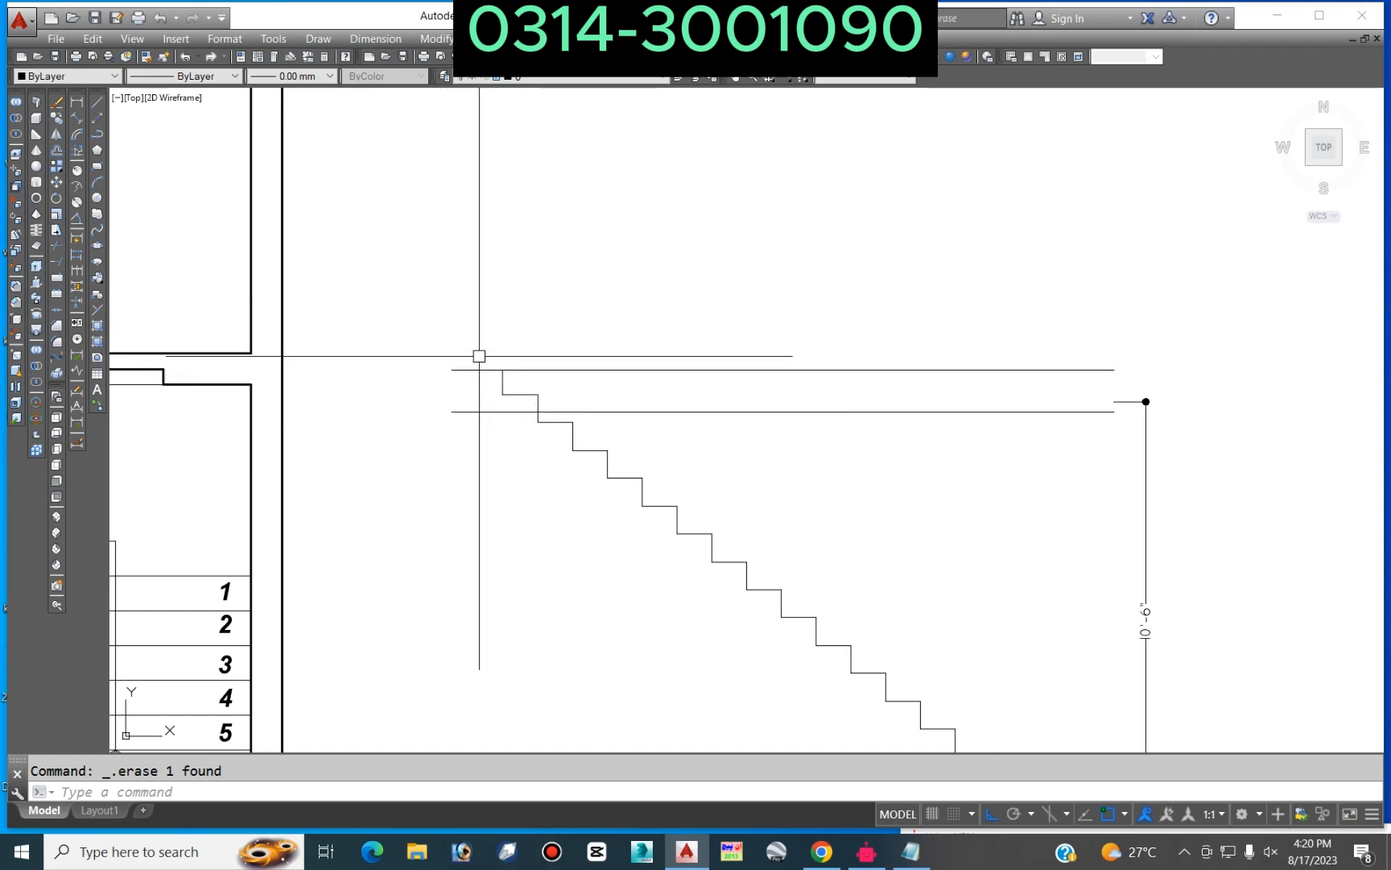
pyautogui.scroll(-4, 481, 350)
pyautogui.moveTo(491, 351); pyautogui.dragTo(528, 387, button='middle')
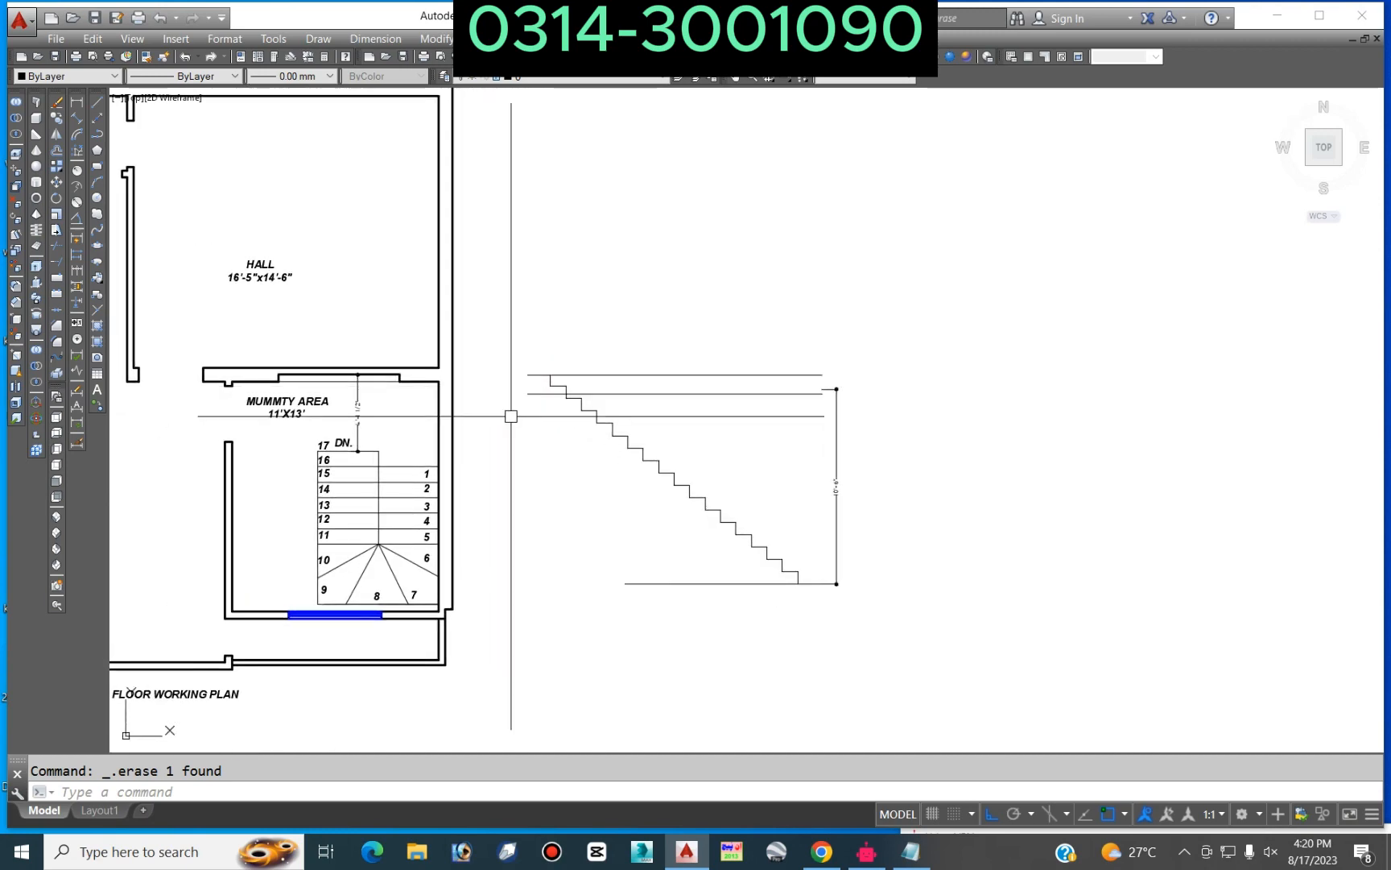
# Step: Copy step number 17 from the plan onto the uppermost horizontal line of the stair section
pyautogui.scroll(5, 372, 449)
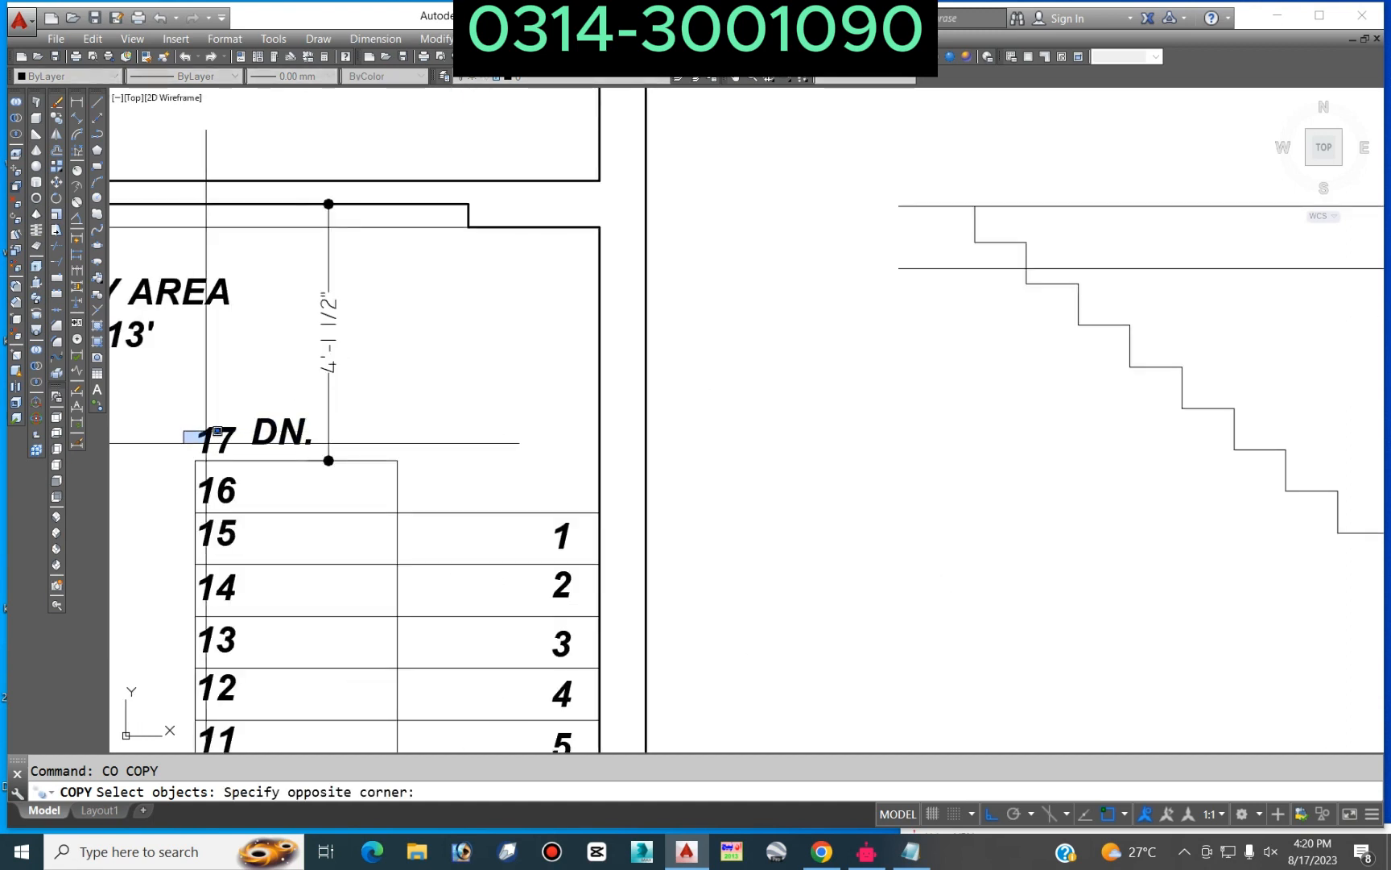
pyautogui.click(206, 443)
pyautogui.press('Escape')
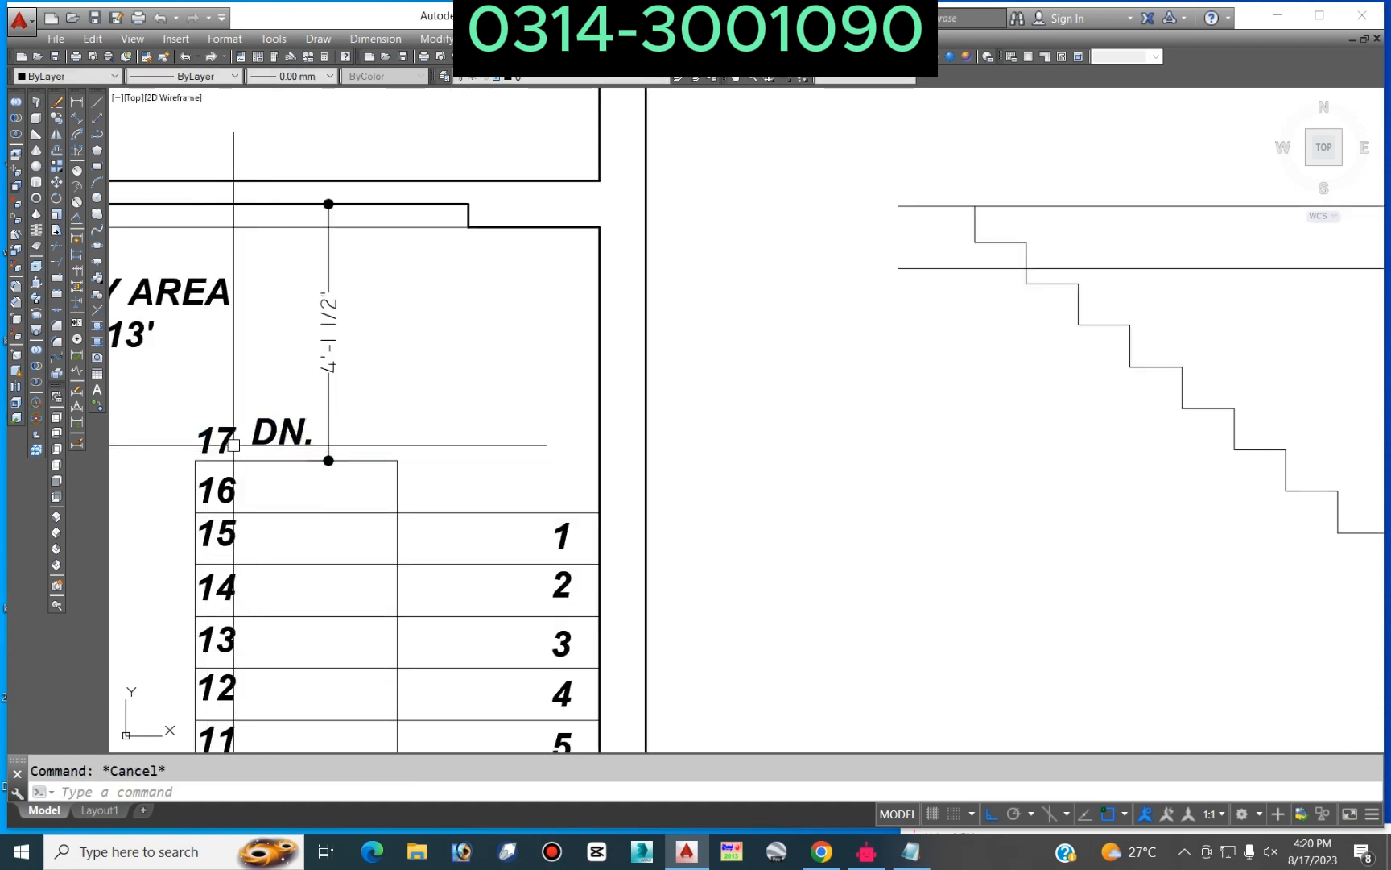
pyautogui.press('Return')
pyautogui.click(227, 462)
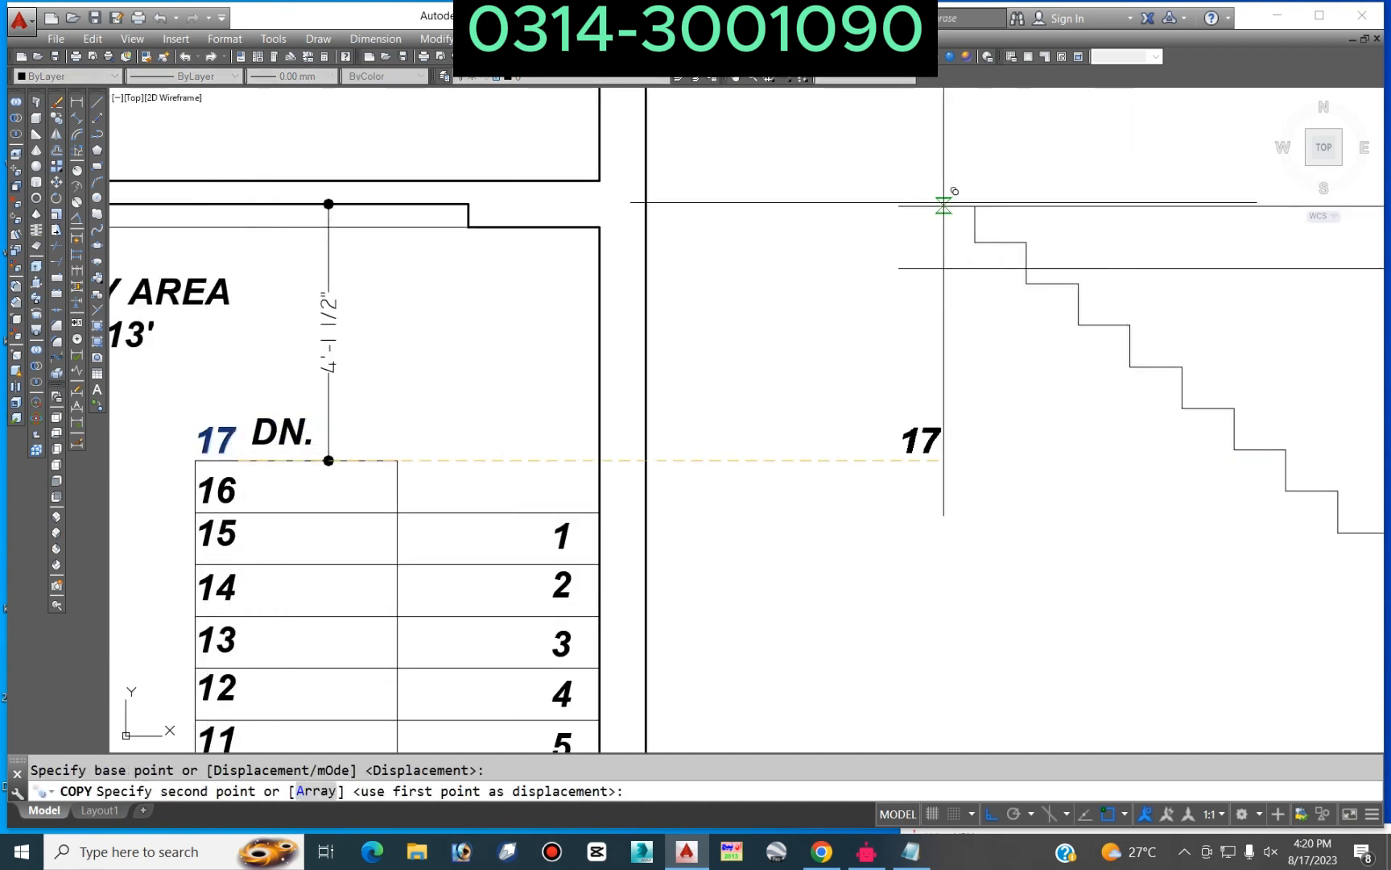
pyautogui.click(944, 205)
pyautogui.press('Return')
# Step: Copy step number 1 from the plan onto the lowest tread of the stair section
pyautogui.press('Return')
pyautogui.click(562, 535)
pyautogui.press('Return')
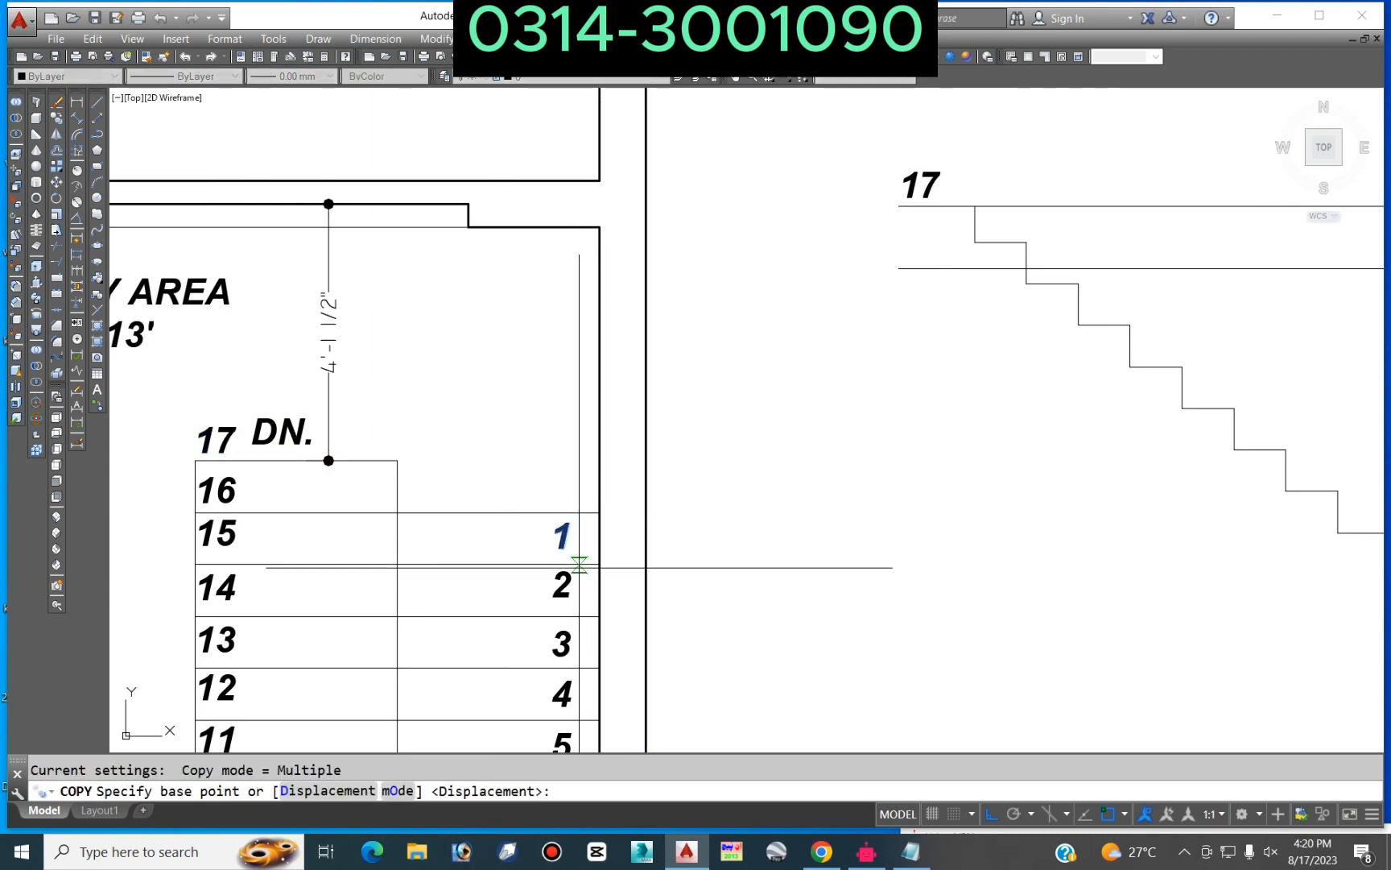
pyautogui.click(580, 566)
pyautogui.scroll(-5, 580, 567)
pyautogui.scroll(5, 676, 539)
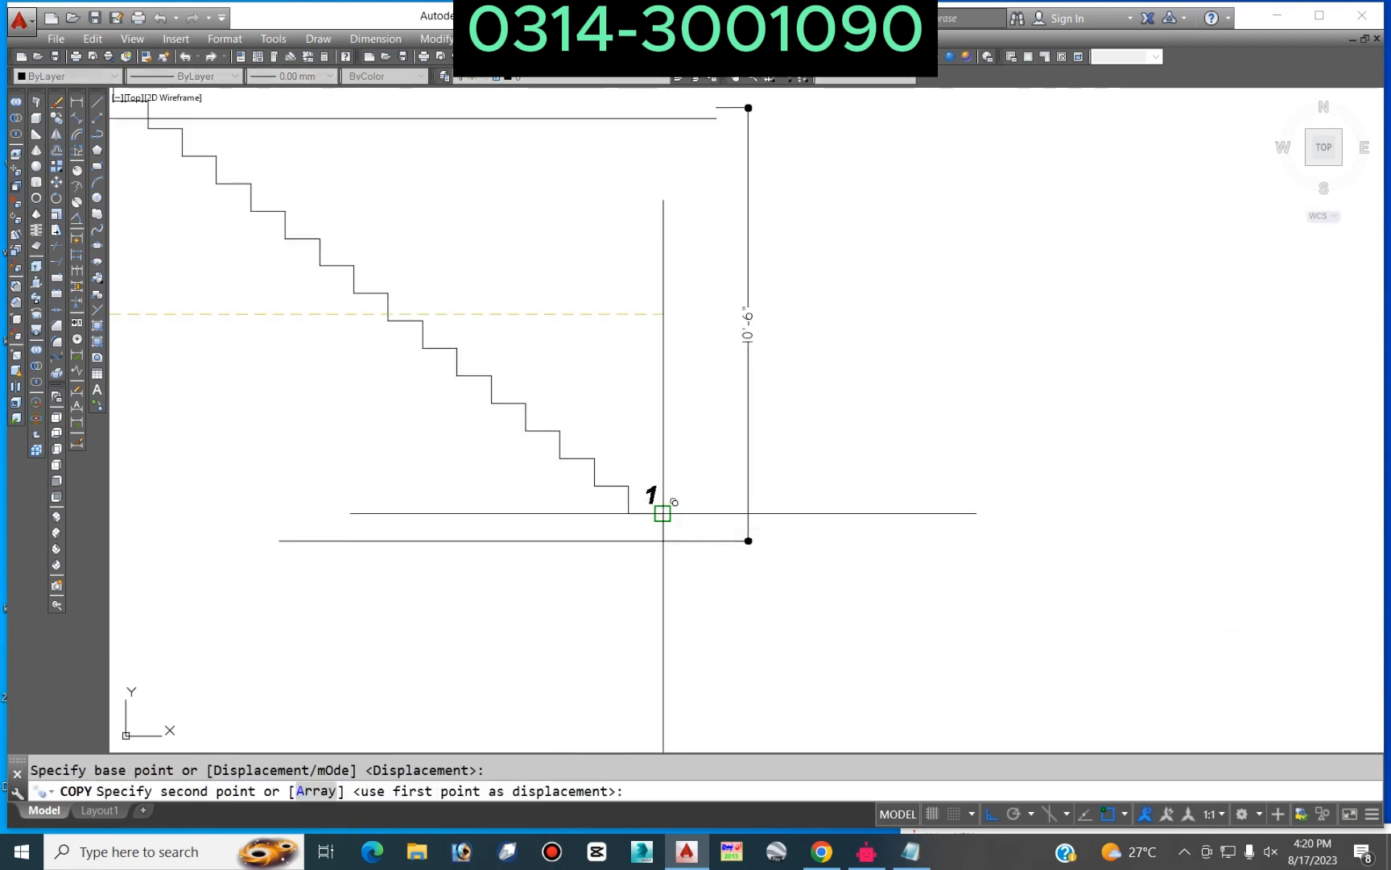
pyautogui.press('Escape')
# Step: Stretch the upper end of the section's height dimension to the end of the lower of the two upper floor lines
pyautogui.scroll(-5, 663, 513)
pyautogui.scroll(3, 808, 497)
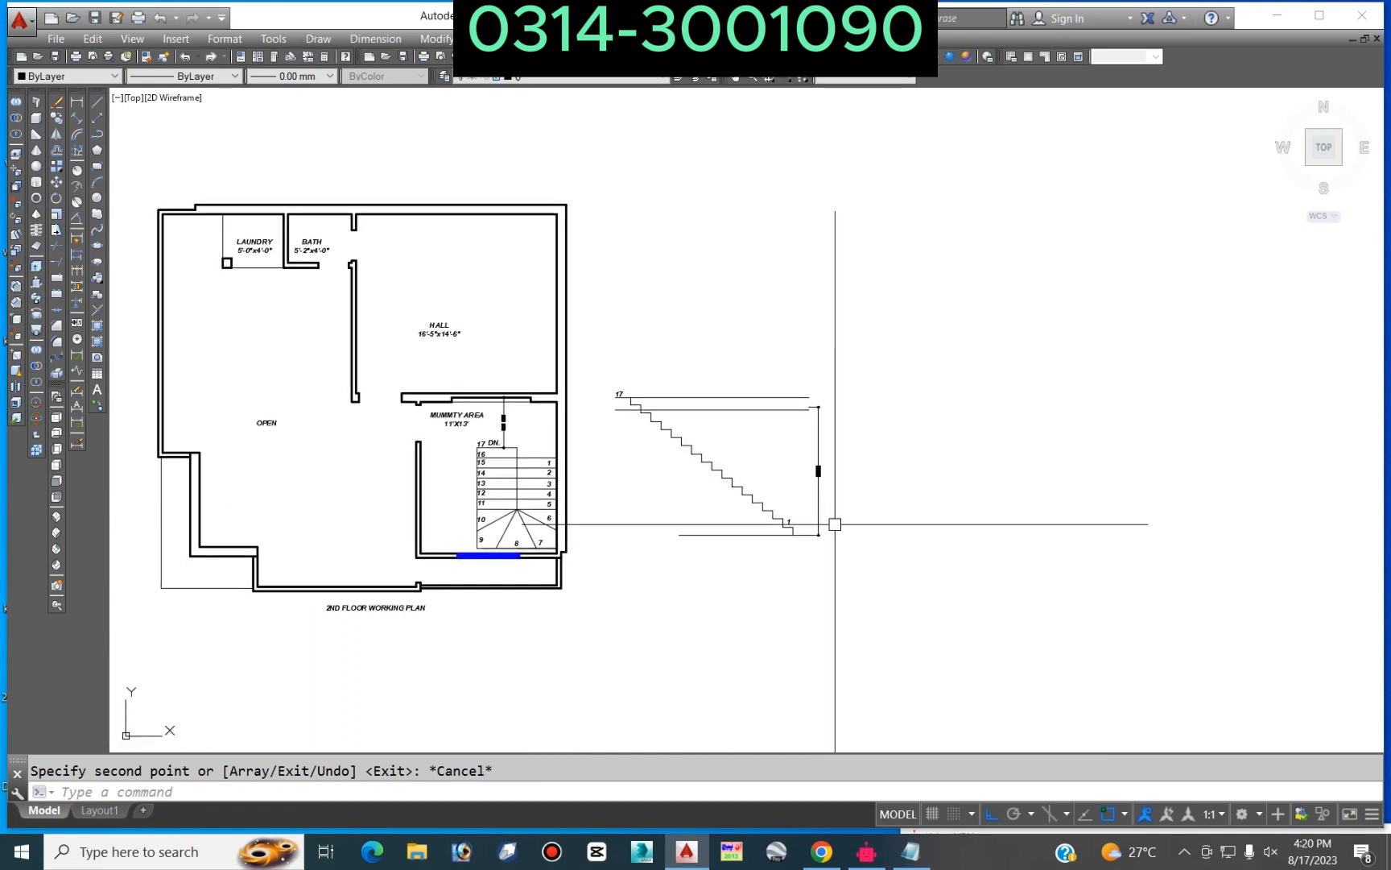
pyautogui.scroll(5, 905, 395)
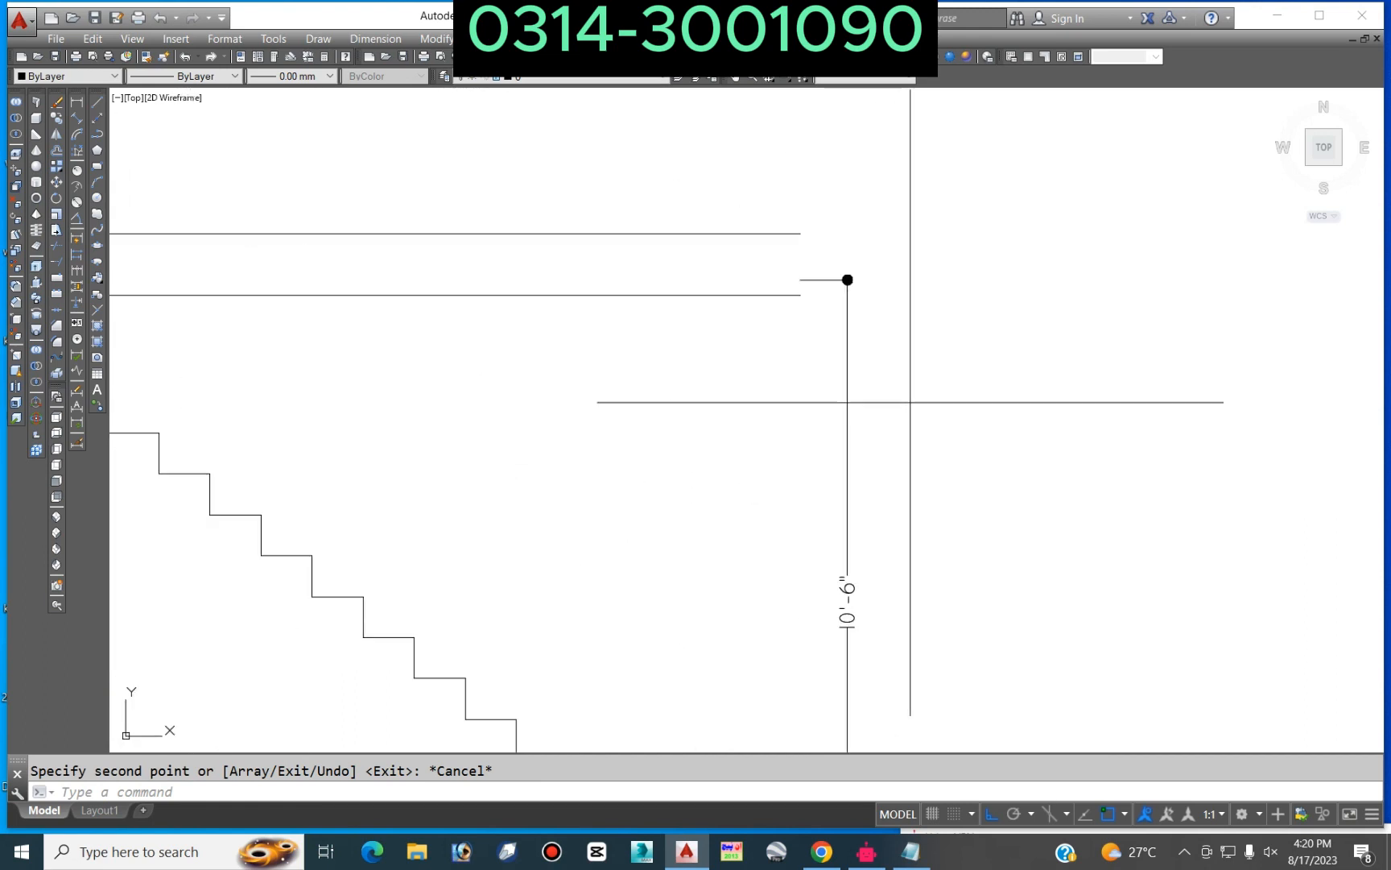
pyautogui.click(825, 306)
pyautogui.click(800, 279)
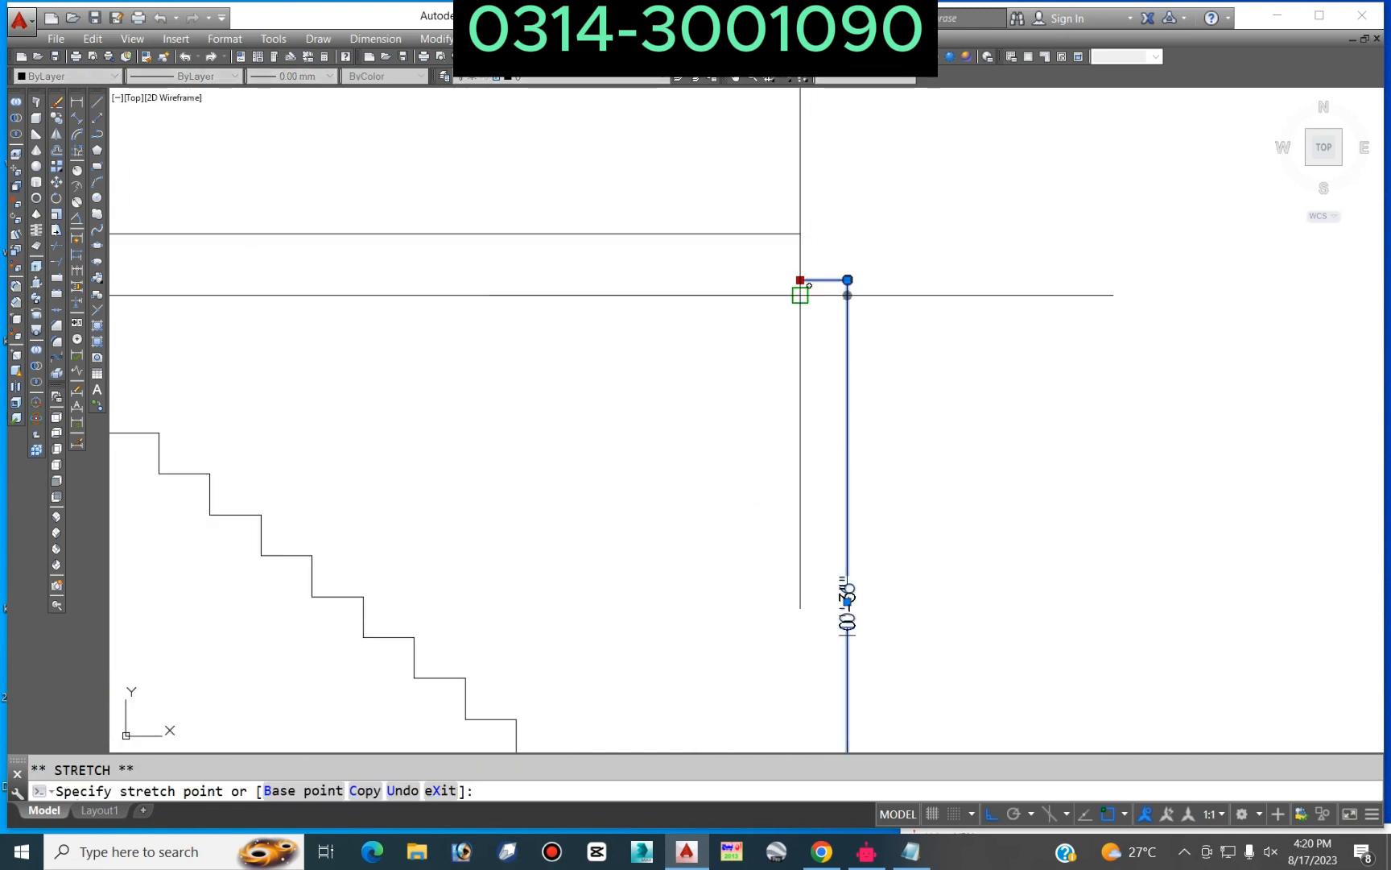
pyautogui.press('Escape')
# Step: Review the finished stair section, the floor plans and the numbered stair beside the ground floor porch
pyautogui.scroll(-4, 960, 431)
pyautogui.scroll(2, 1006, 432)
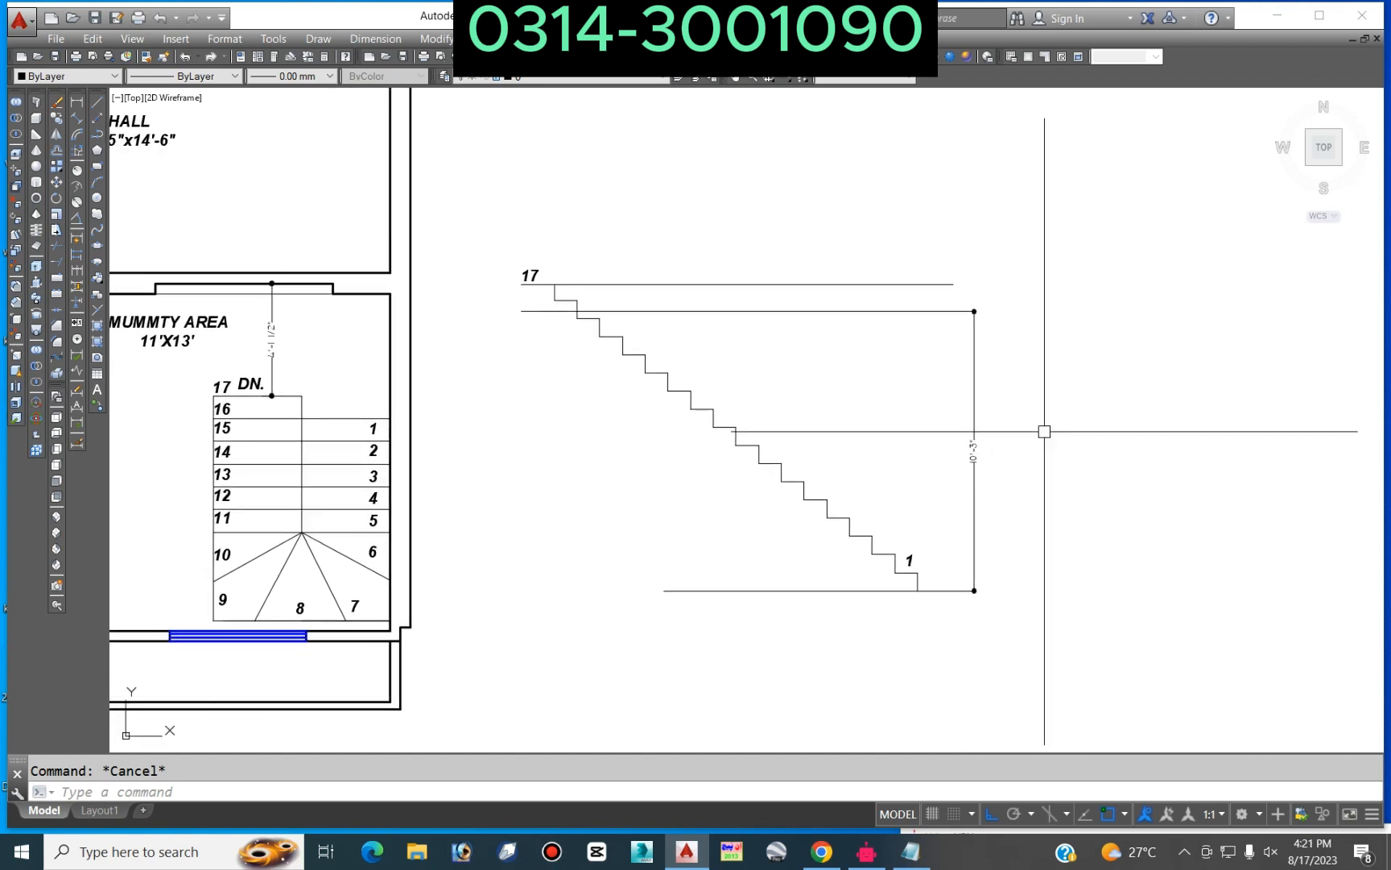
pyautogui.scroll(-6, 1044, 431)
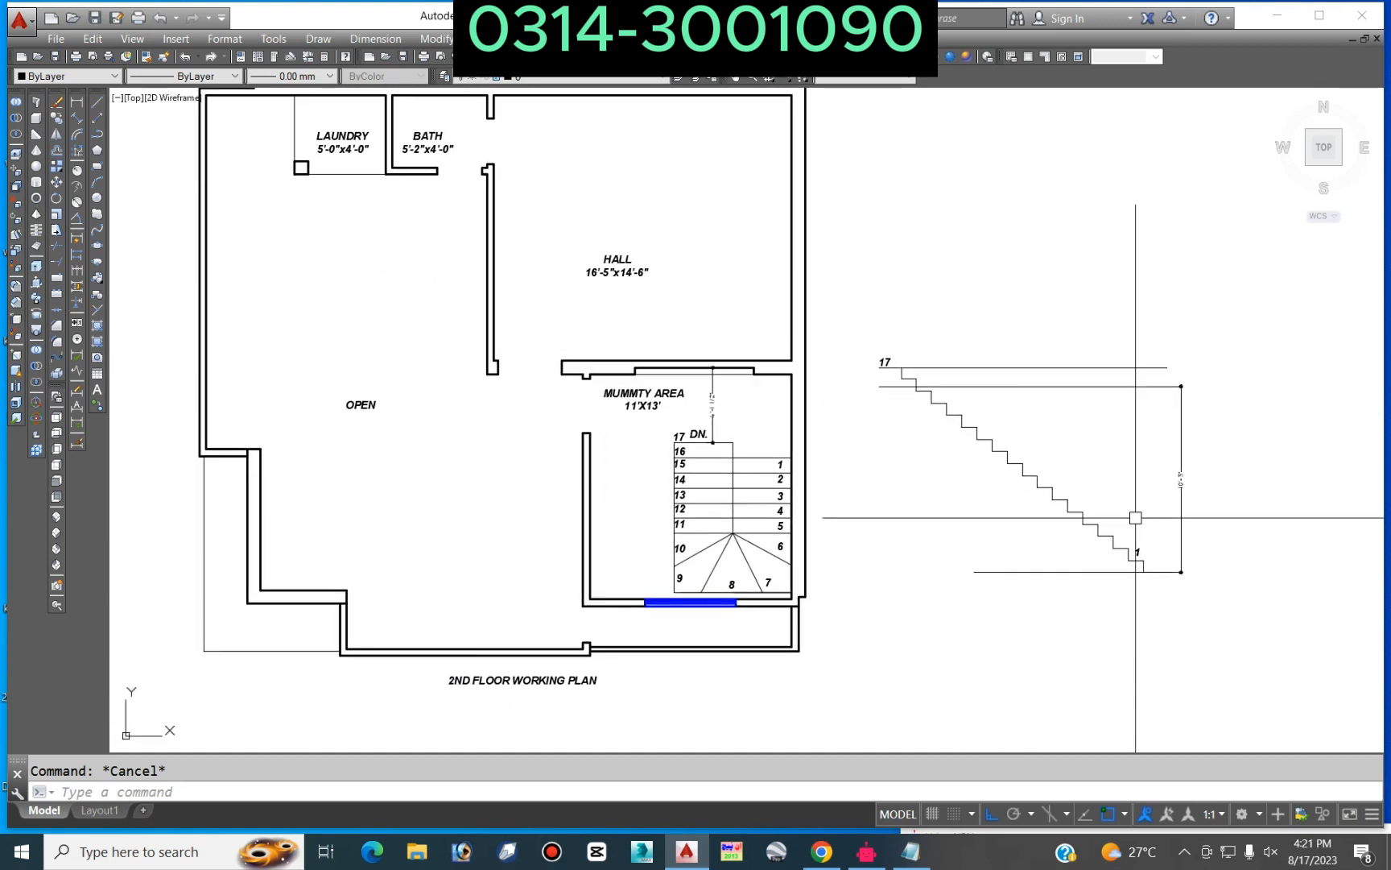
pyautogui.scroll(3, 459, 483)
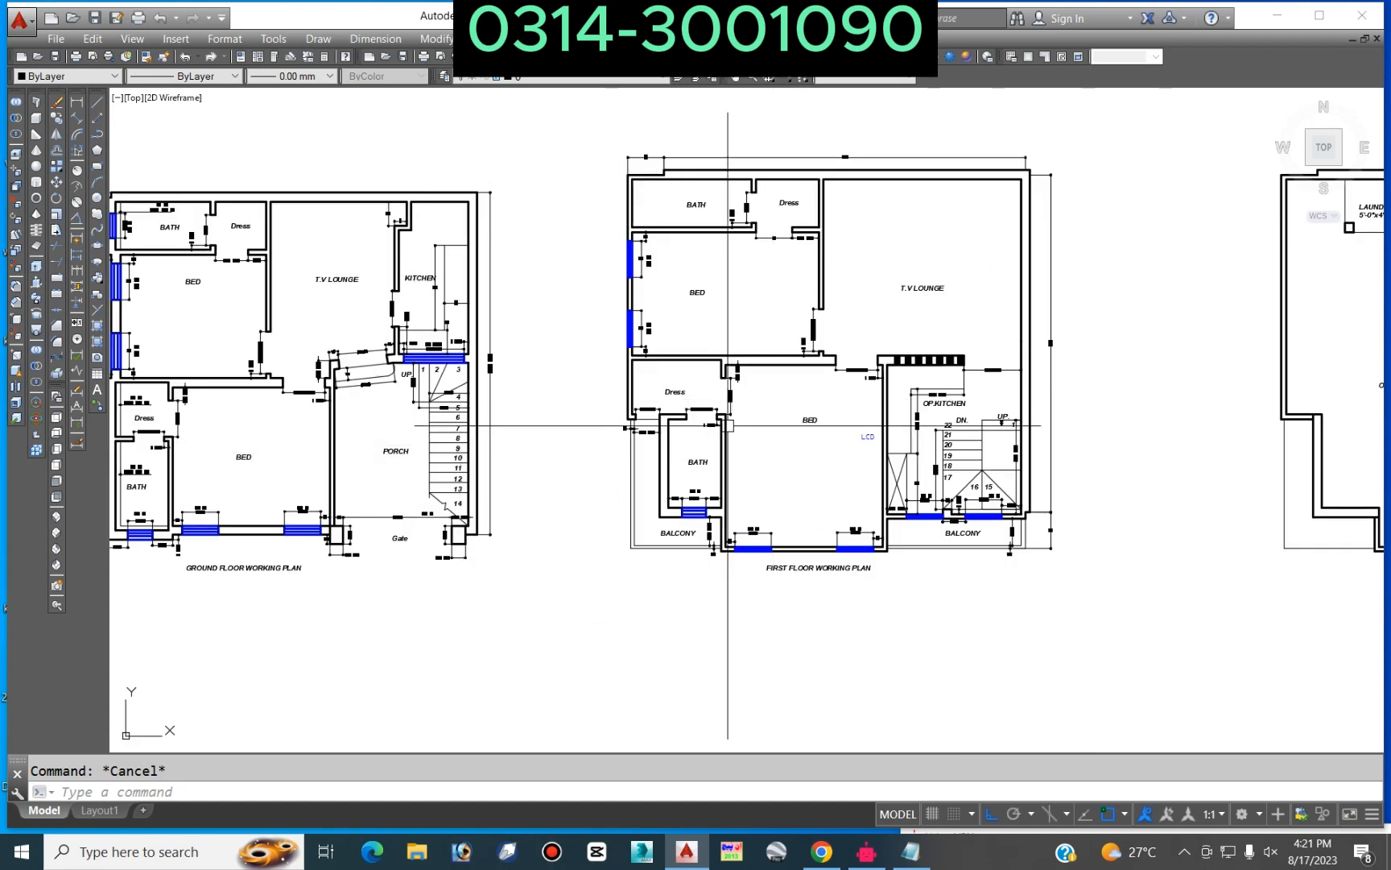
pyautogui.scroll(5, 446, 377)
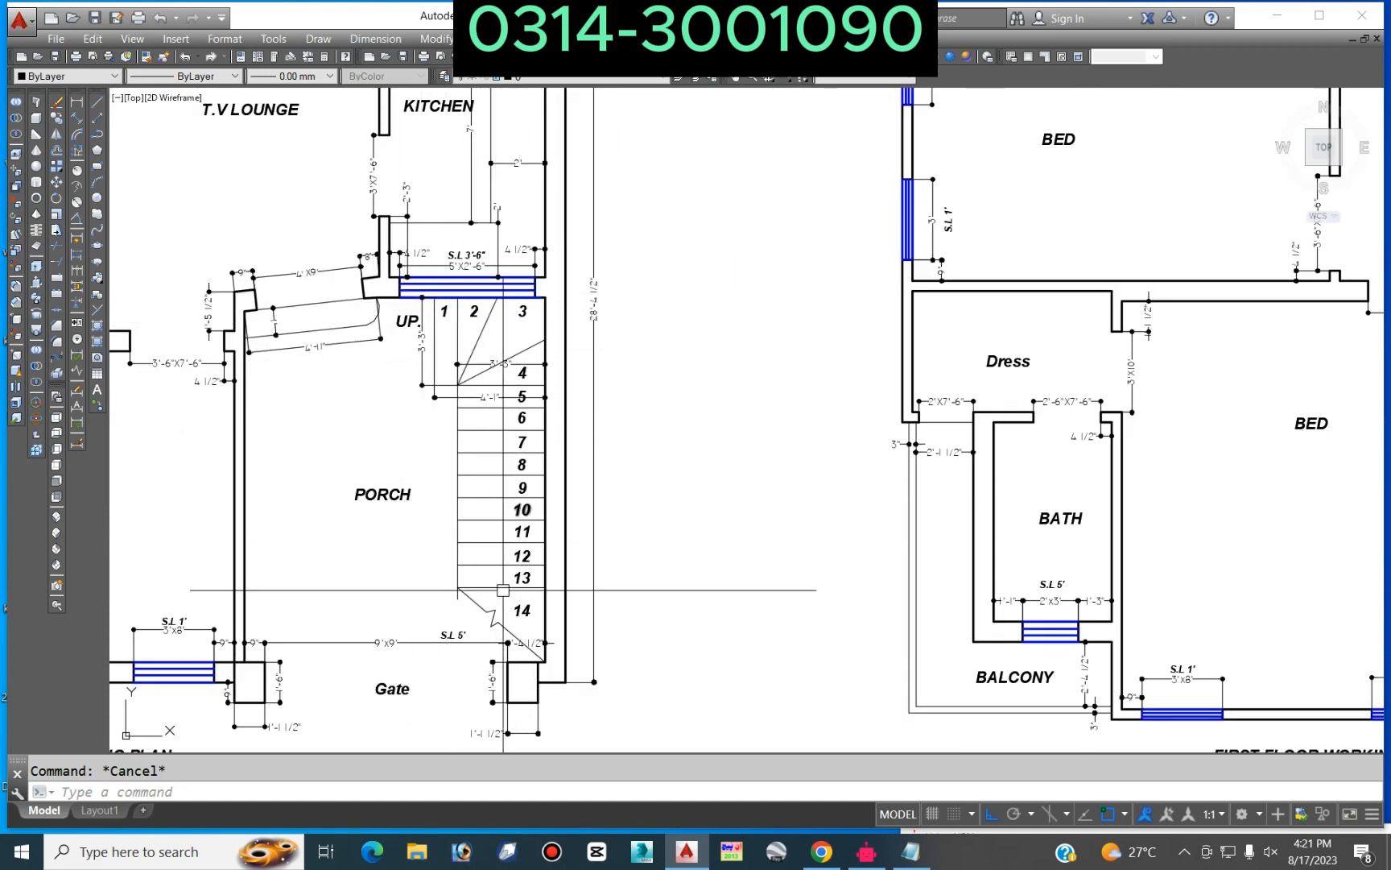
# Step: Move the second floor plan and its stair section horizontally farther from the first floor plan to widen the gap between them
pyautogui.scroll(-2, 549, 605)
pyautogui.moveTo(649, 636); pyautogui.dragTo(312, 463, button='middle')
pyautogui.scroll(4, 993, 414)
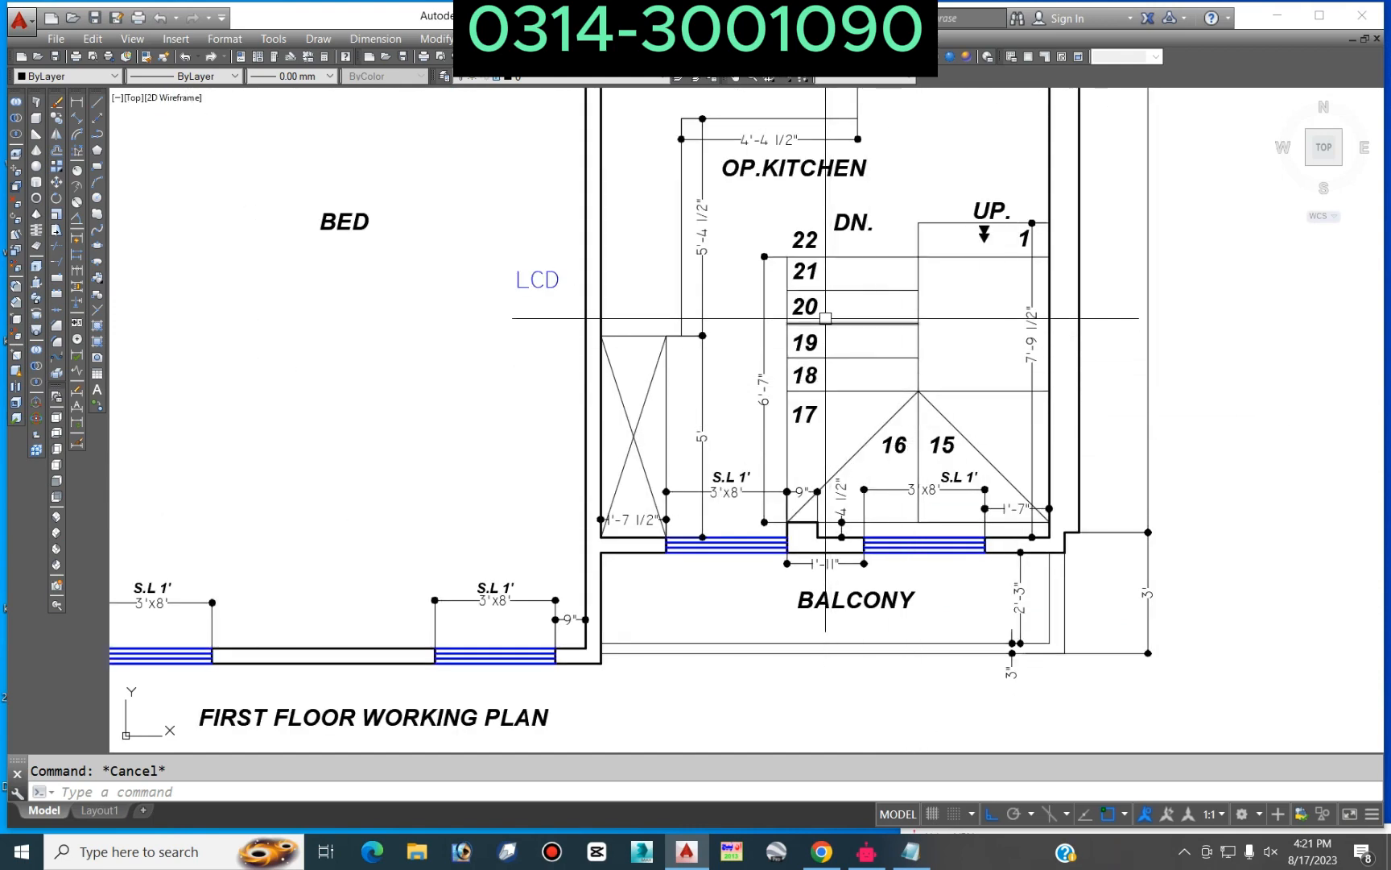
pyautogui.scroll(-7, 820, 228)
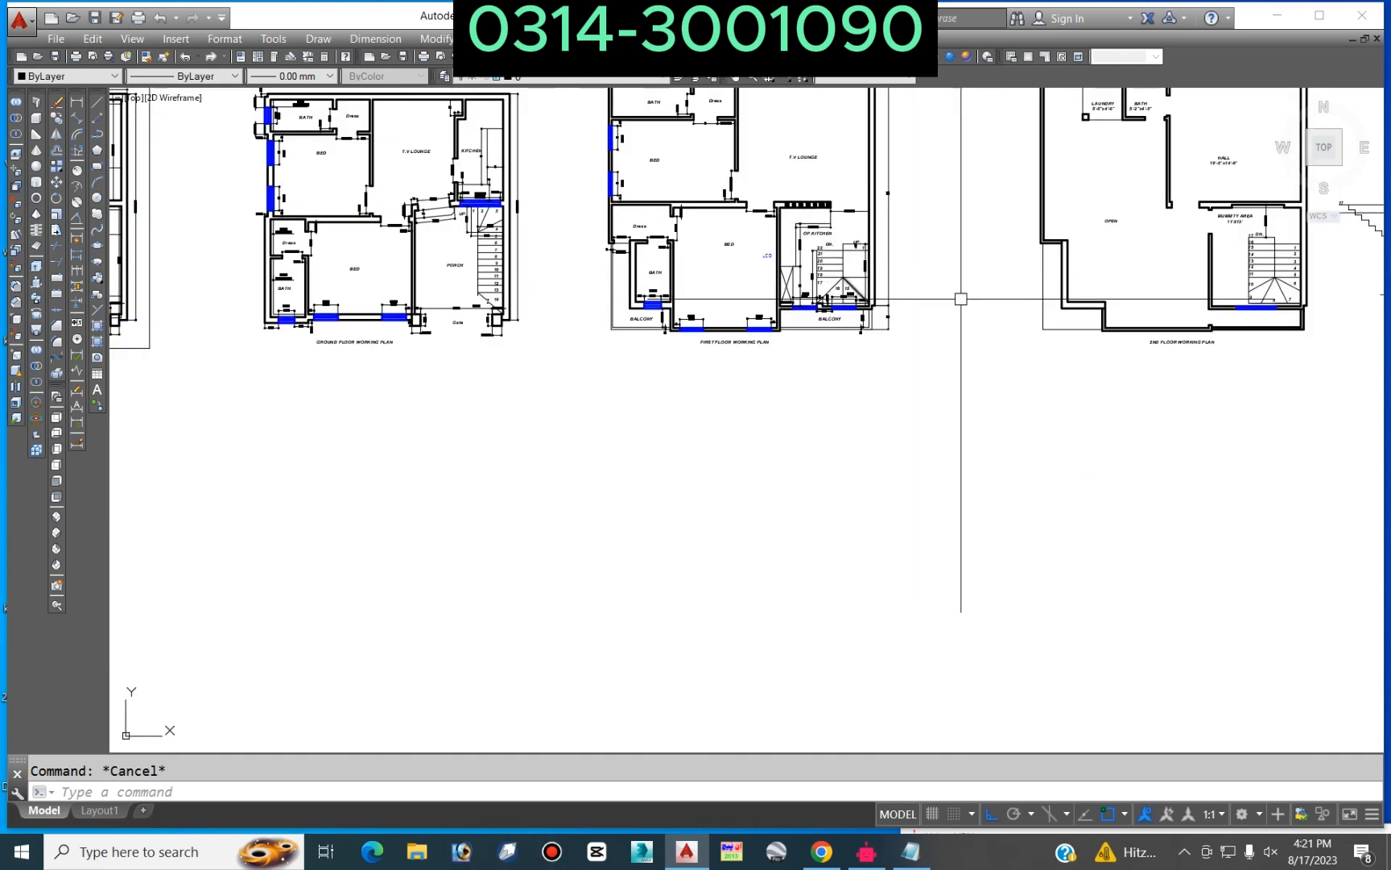
pyautogui.scroll(-4, 853, 429)
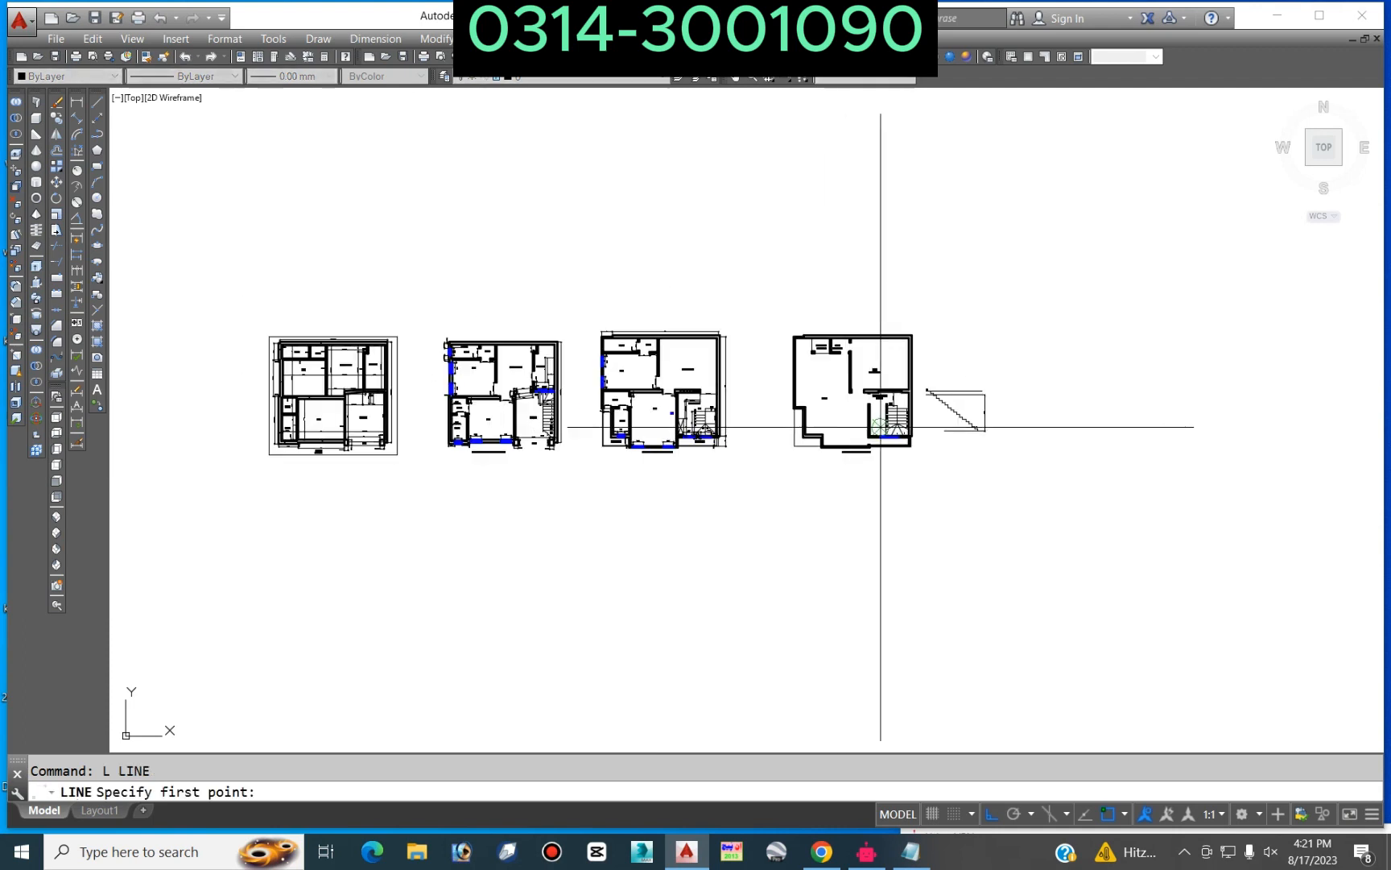
pyautogui.press('Escape')
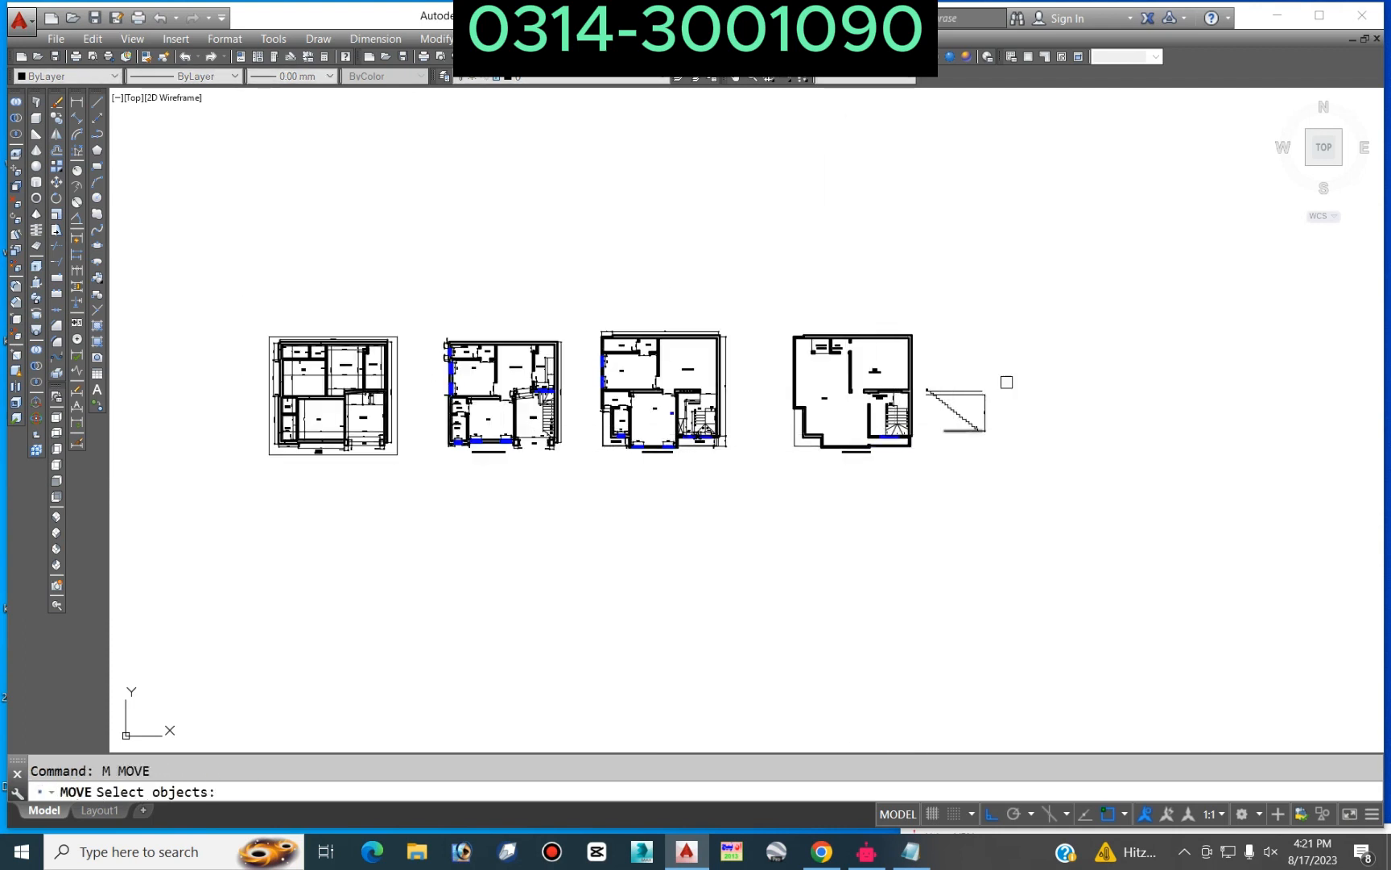
pyautogui.click(776, 490)
pyautogui.press('Return')
pyautogui.click(808, 515)
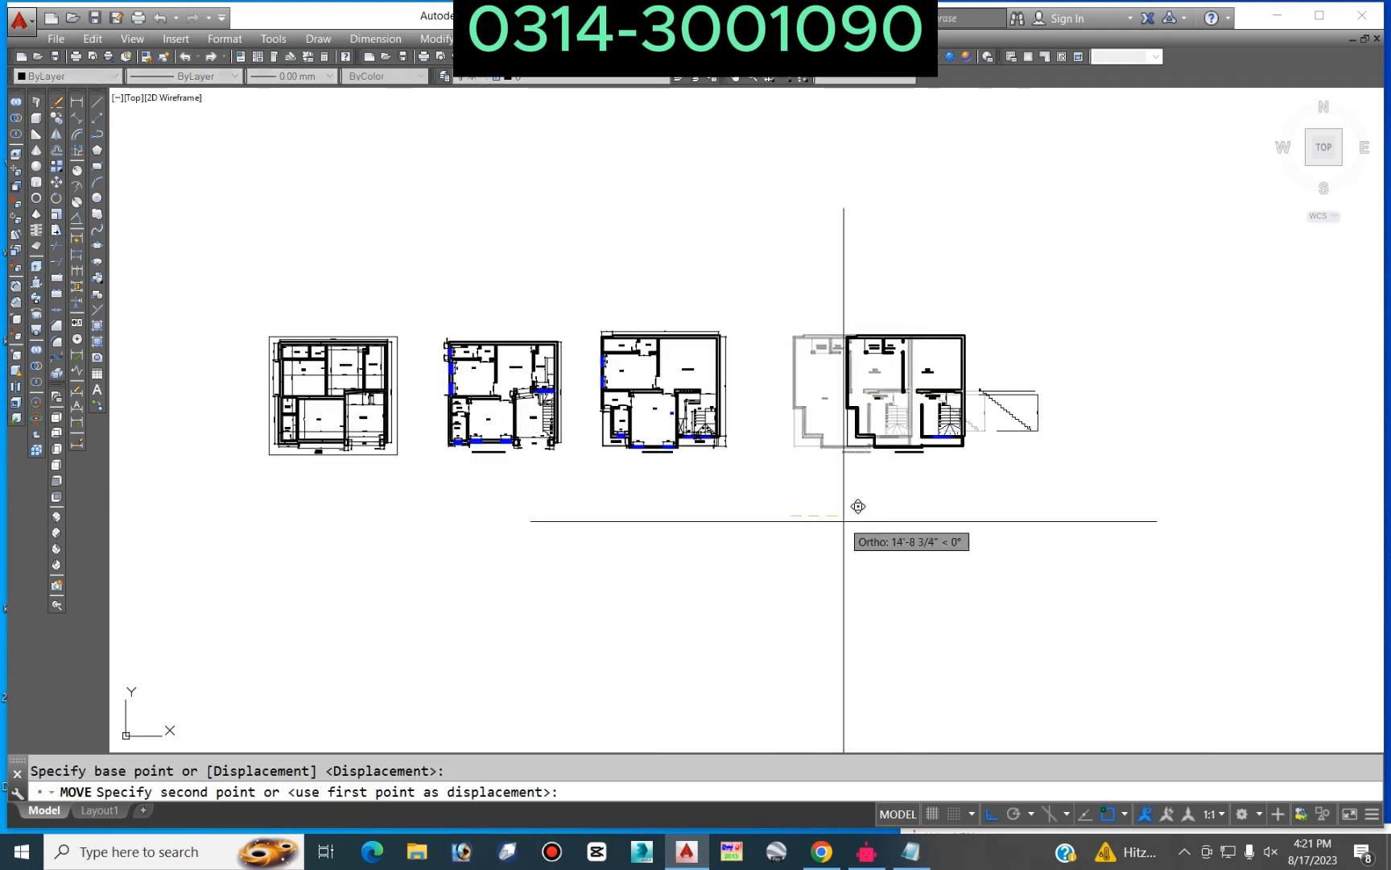
pyautogui.click(863, 516)
pyautogui.press('Return')
# Step: Copy the whole stair section, with its numbers and height dimension, into the gap between the first and second floor plans
pyautogui.scroll(3, 1041, 446)
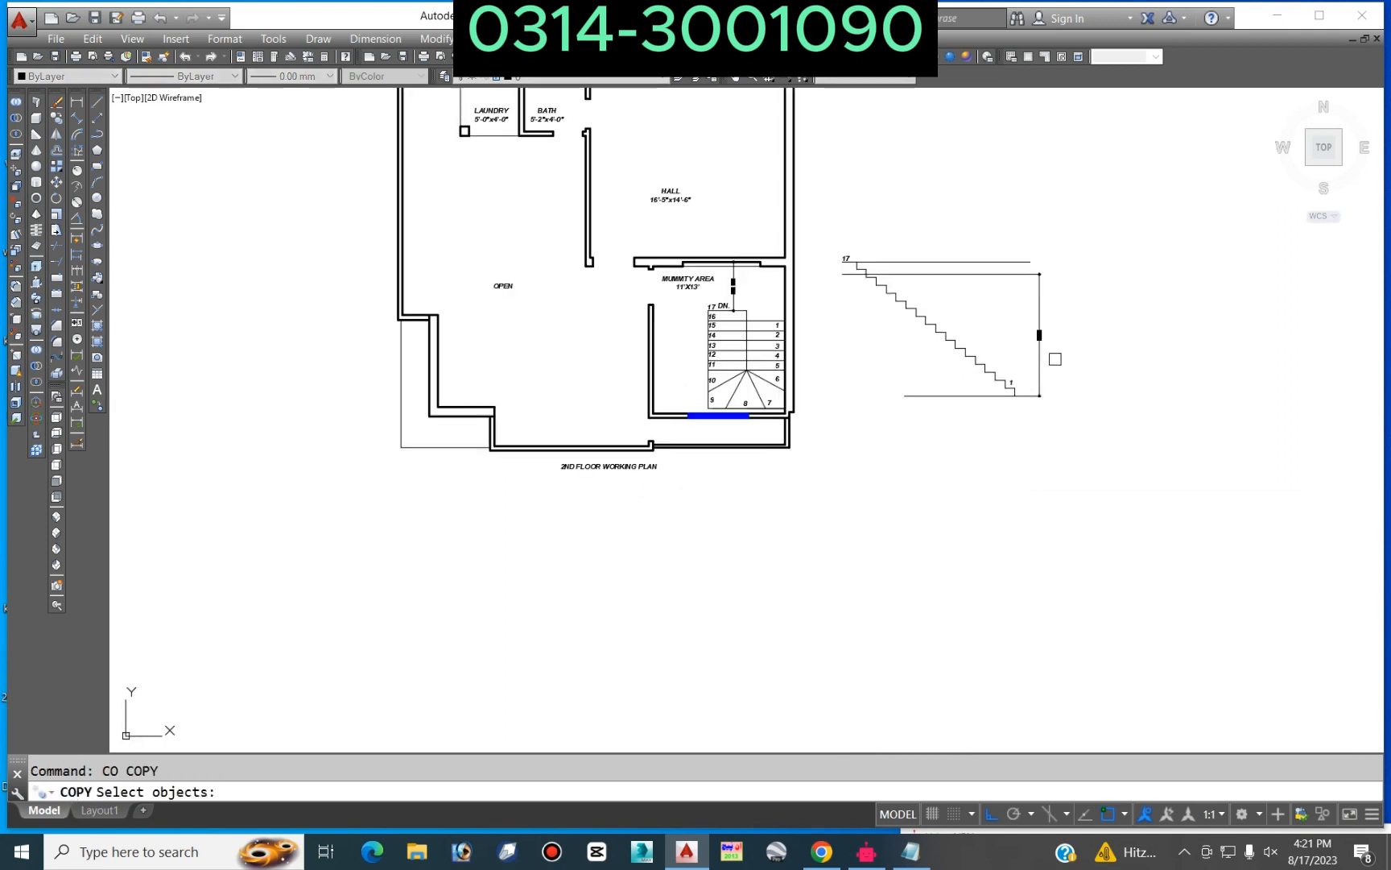
pyautogui.click(1121, 237)
pyautogui.click(837, 462)
pyautogui.scroll(-2, 1077, 420)
pyautogui.press('Return')
pyautogui.click(1092, 518)
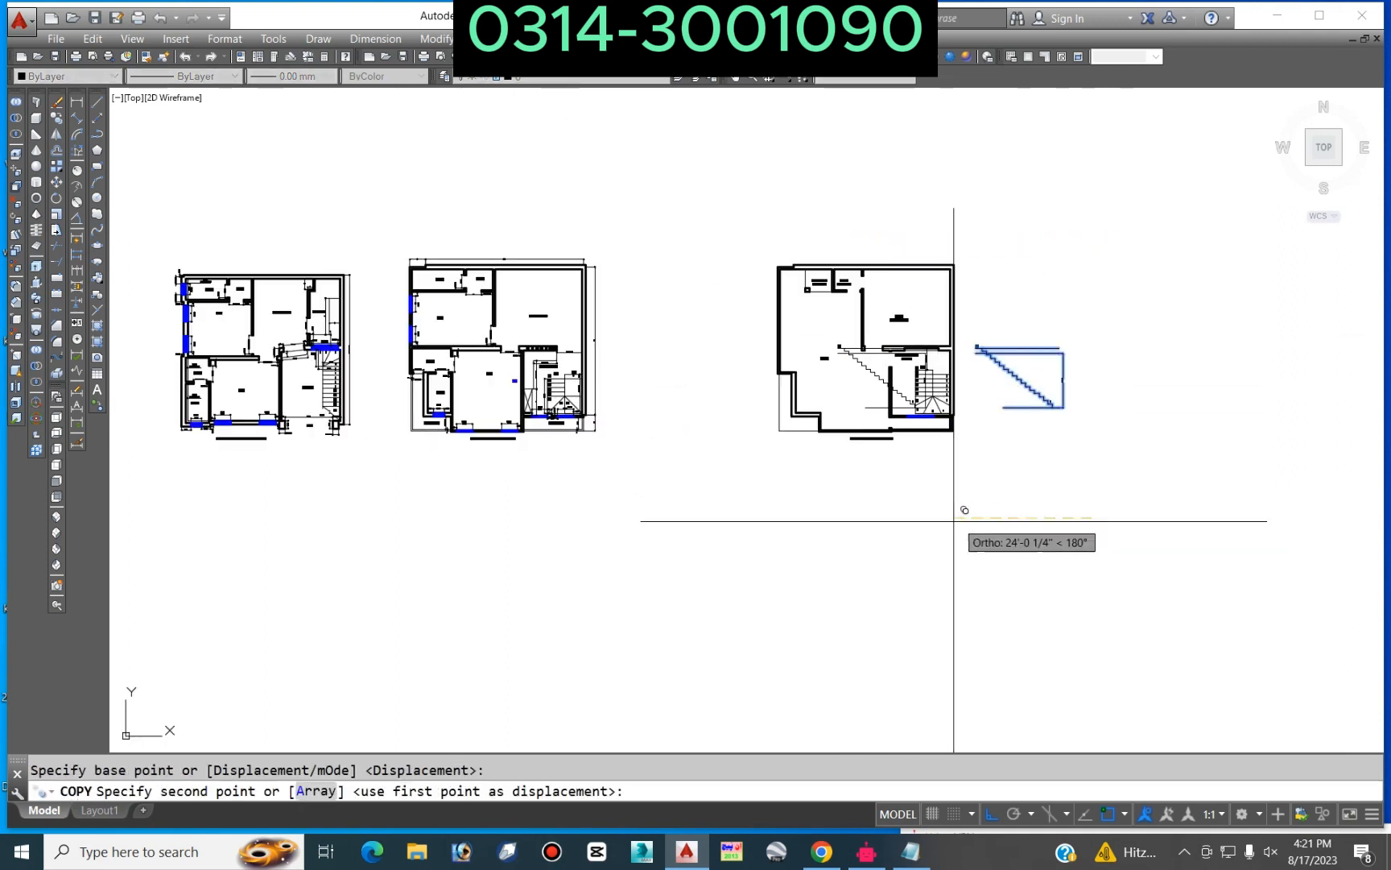
pyautogui.click(799, 544)
pyautogui.press('Escape')
# Step: Move the copied section's two upper floor lines straight up by 12 inches
pyautogui.scroll(4, 783, 359)
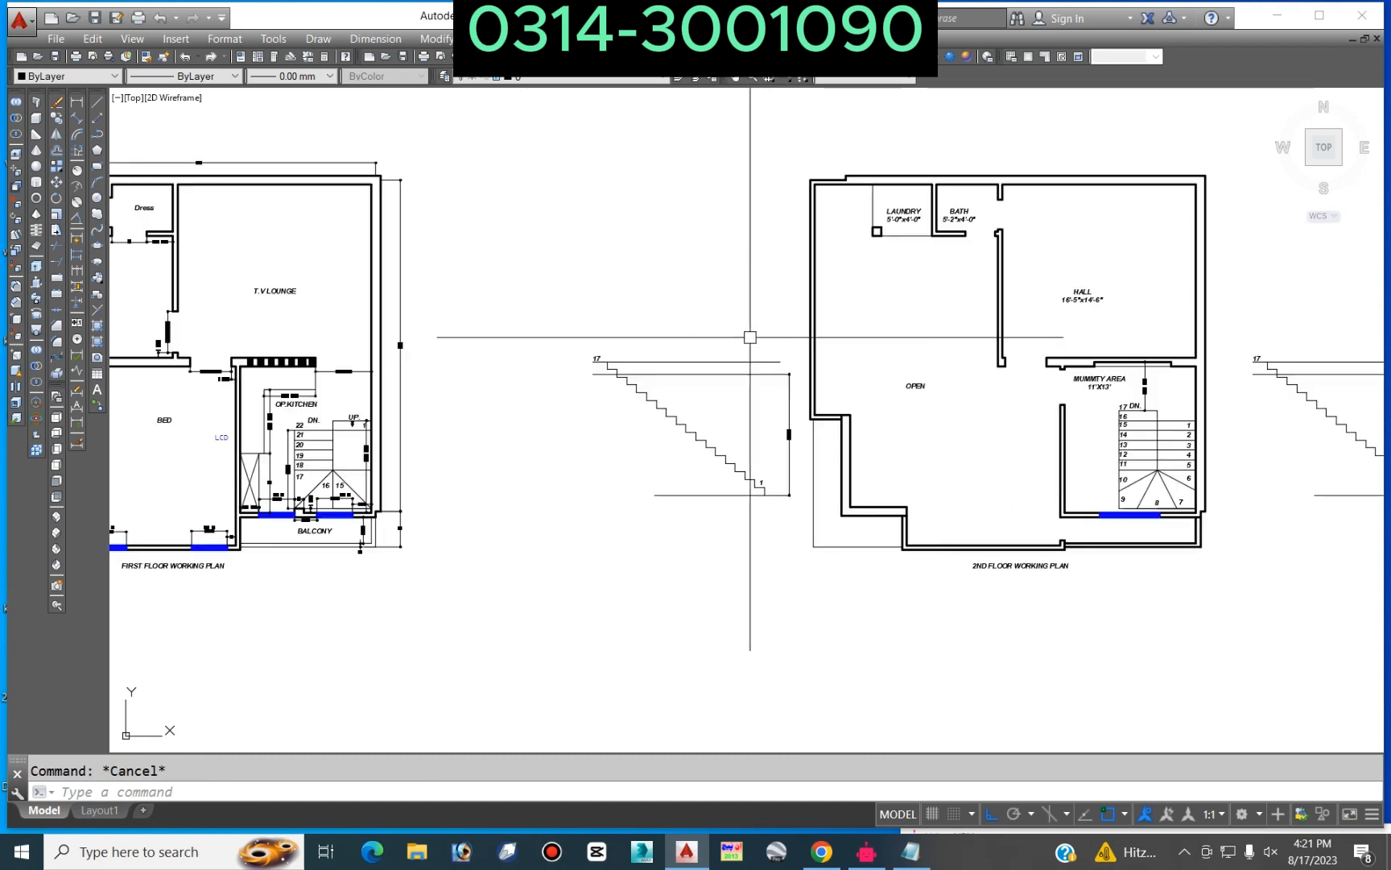
pyautogui.scroll(4, 772, 368)
pyautogui.write('m')
pyautogui.press('Return')
pyautogui.click(756, 398)
pyautogui.click(728, 306)
pyautogui.press('Return')
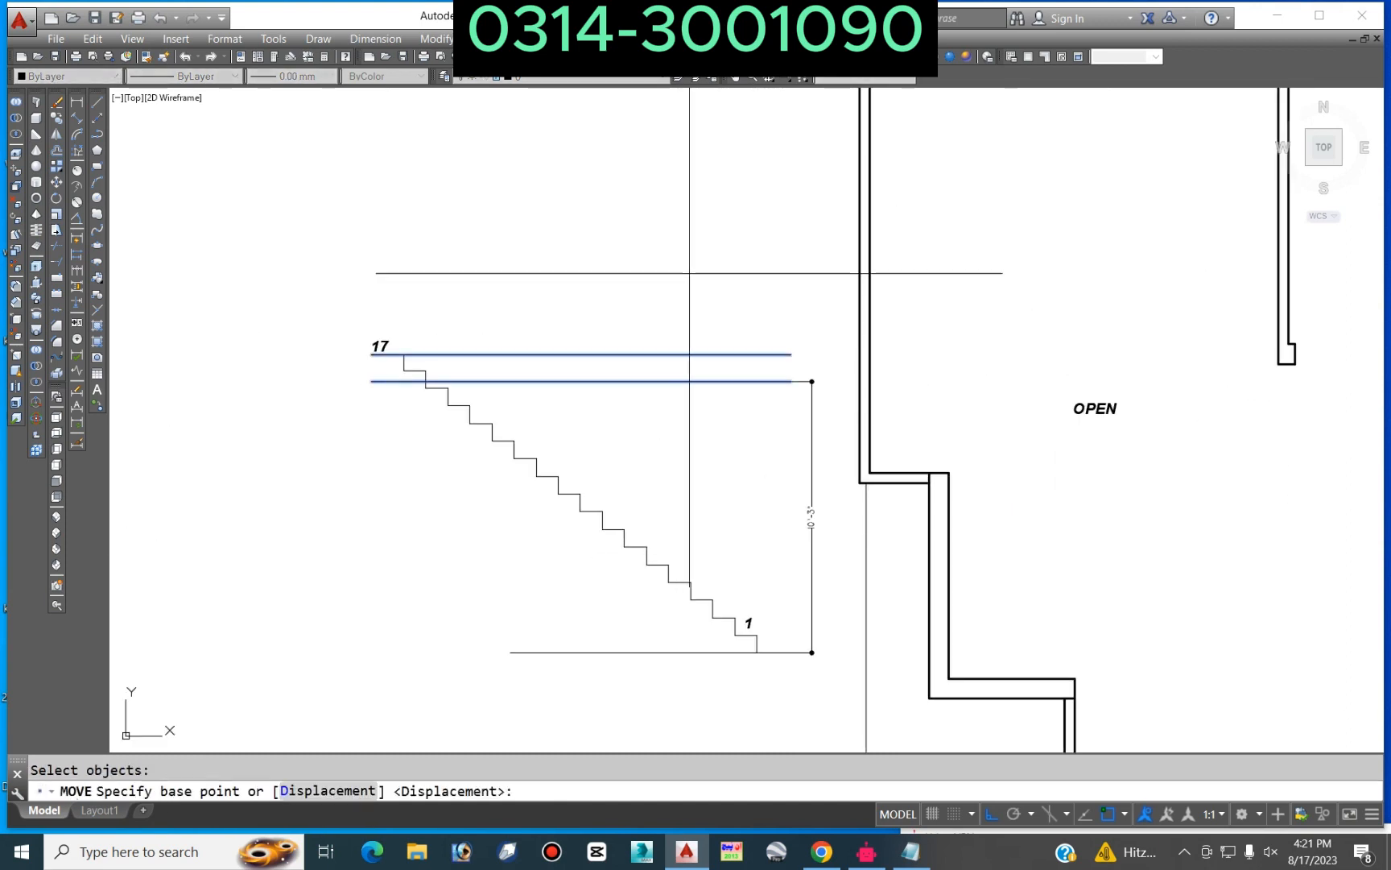
pyautogui.click(690, 274)
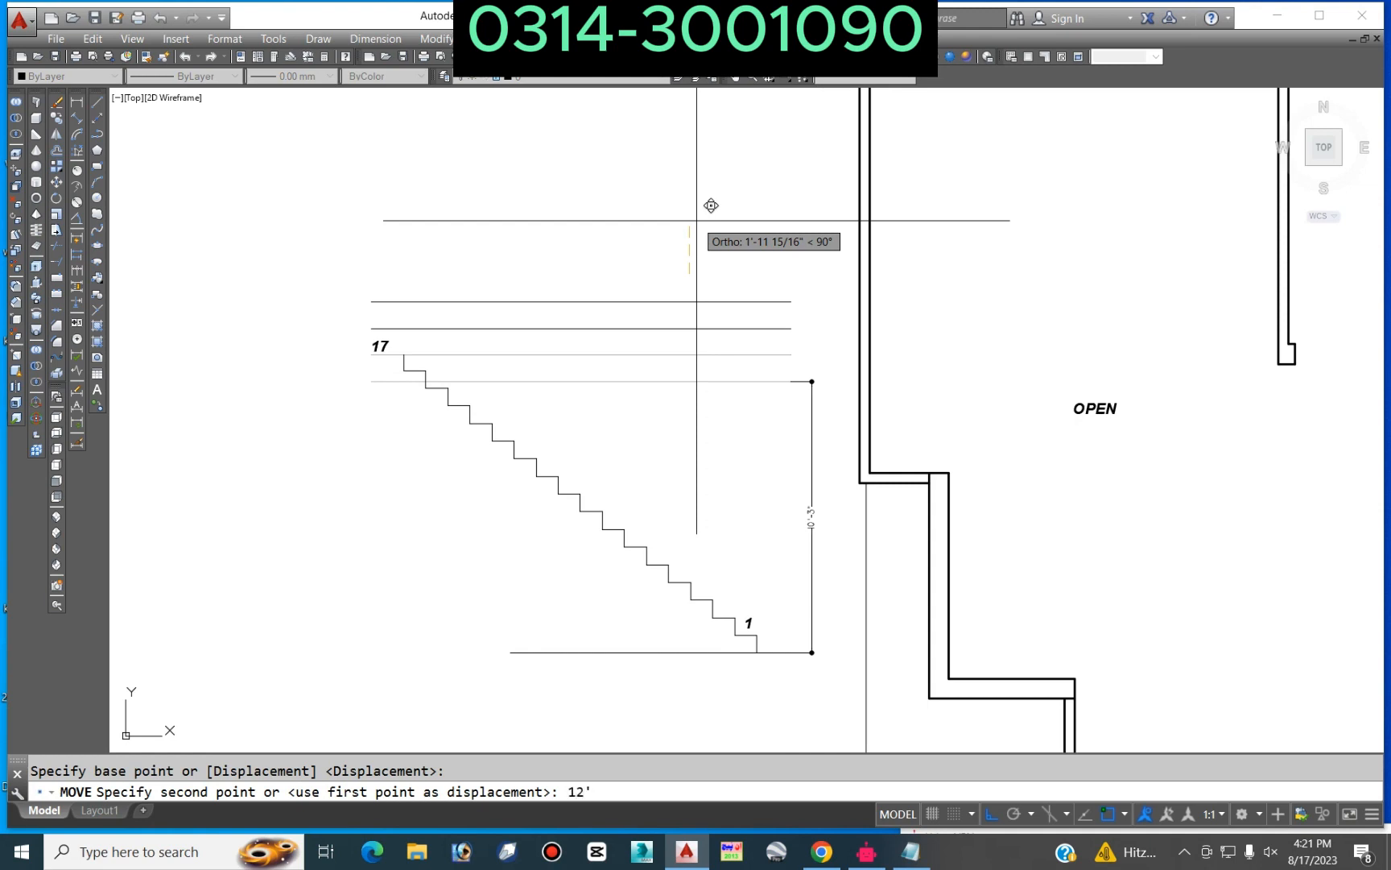
pyautogui.write("12'")
pyautogui.press('Return')
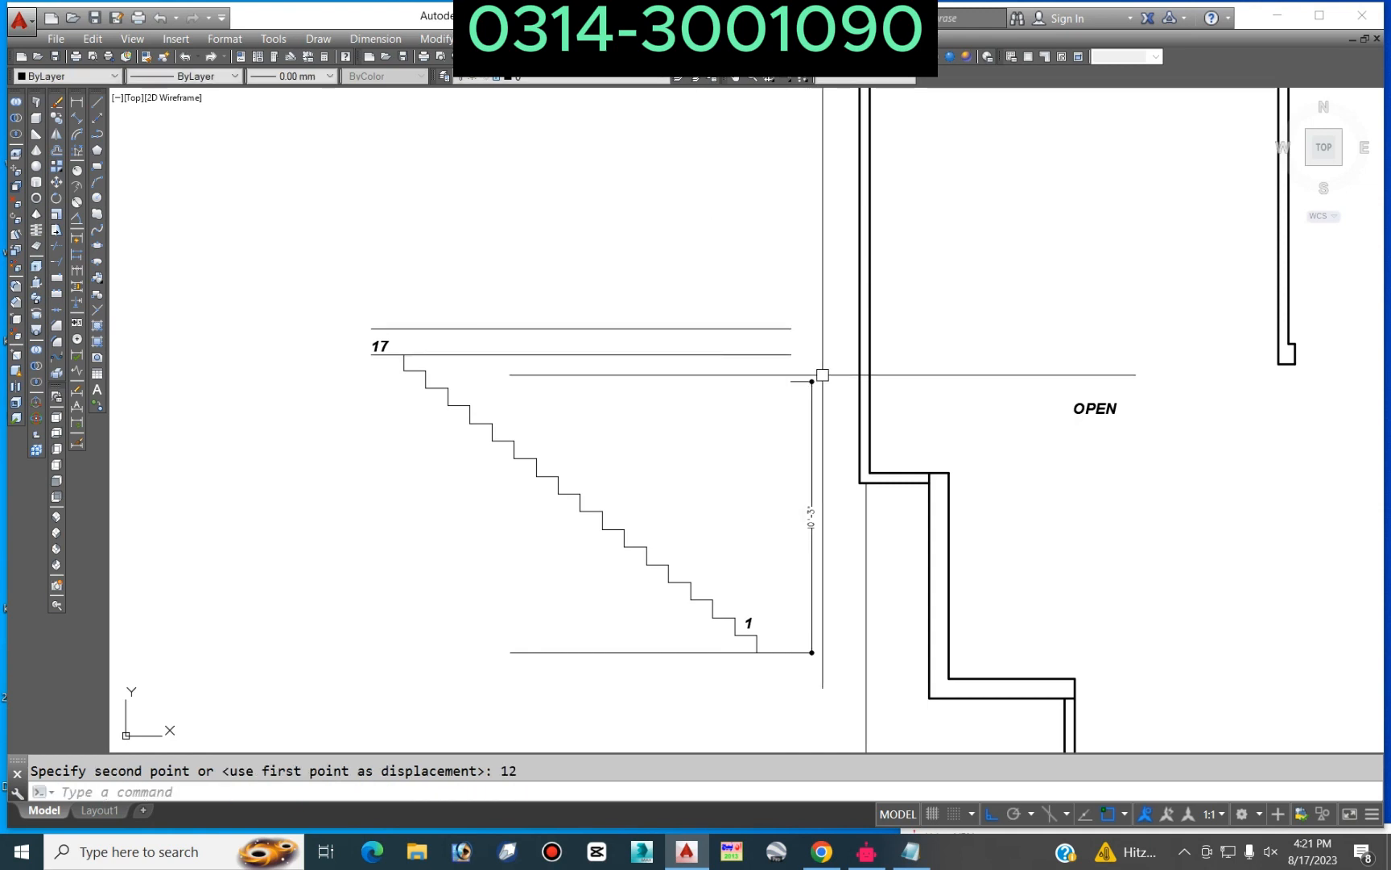
# Step: Stretch the upper end of the copied section's height dimension to the lower of the two raised floor lines
pyautogui.scroll(5, 826, 381)
pyautogui.click(771, 337)
pyautogui.click(720, 434)
pyautogui.click(706, 380)
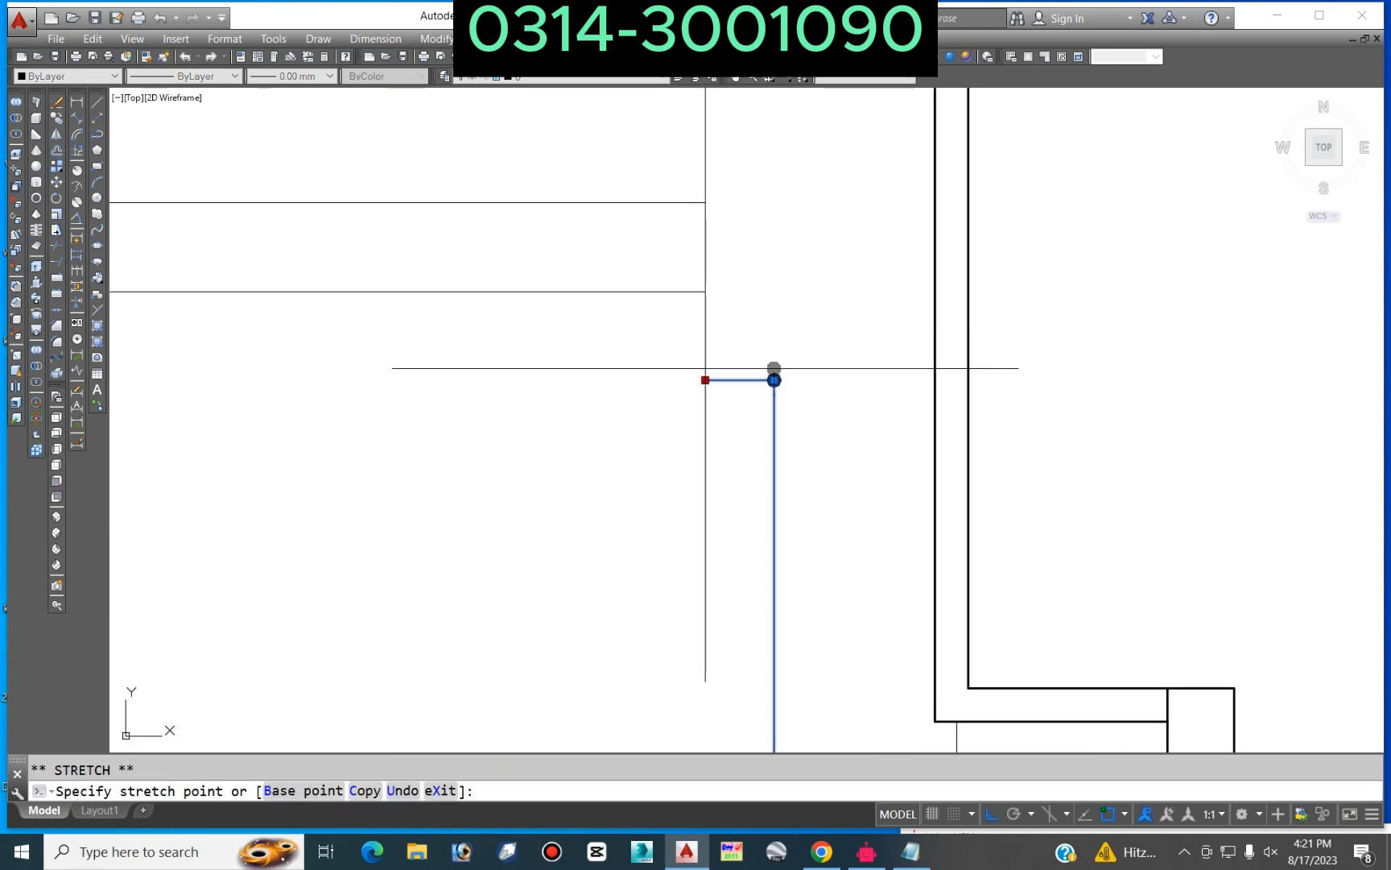
pyautogui.press('Escape')
pyautogui.scroll(-4, 719, 303)
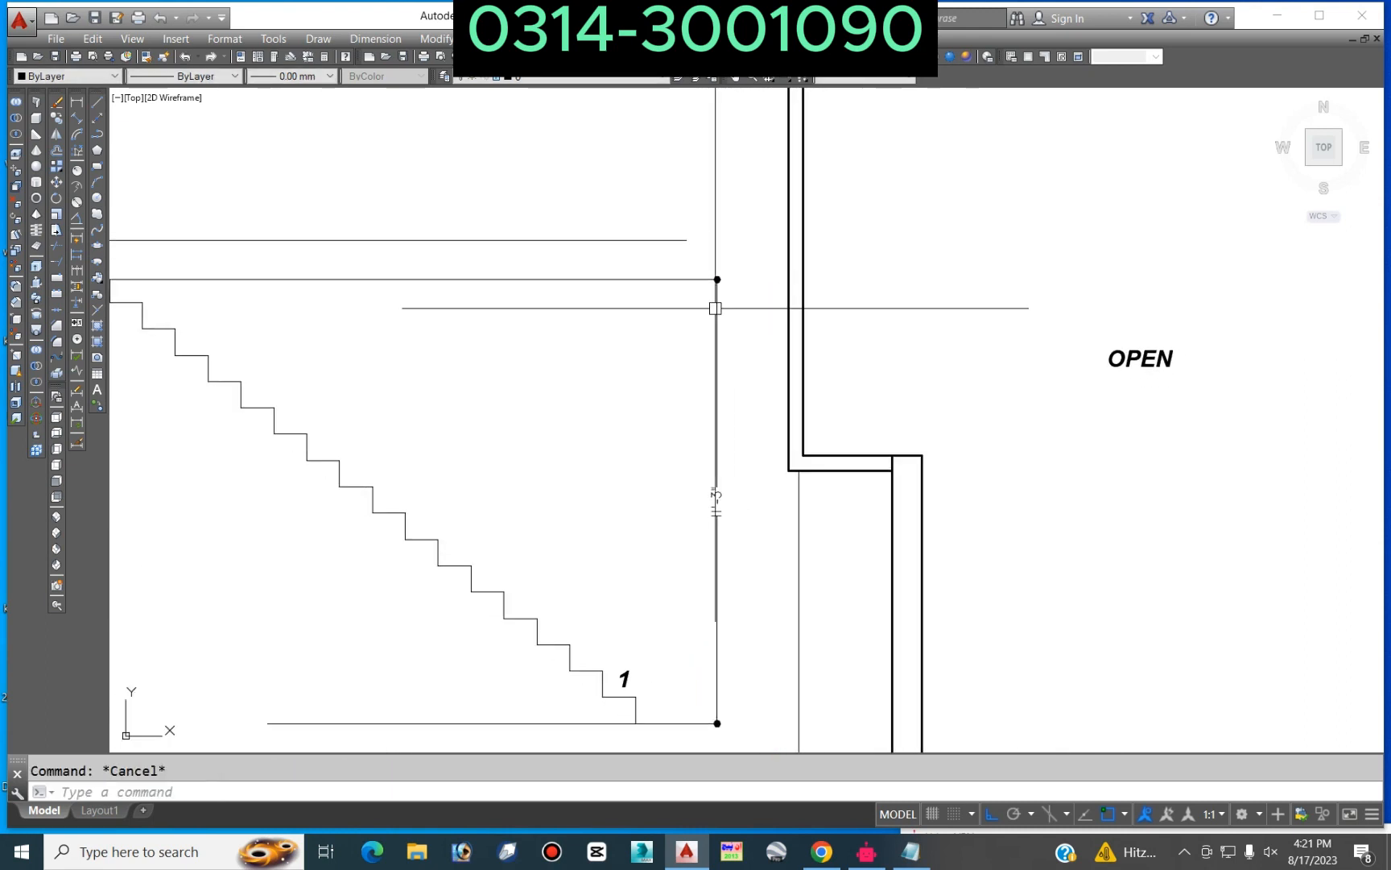
# Step: Move the copied section's two upper floor lines up by another 9 inches
pyautogui.write('m')
pyautogui.press('Return')
pyautogui.click(568, 197)
pyautogui.click(528, 321)
pyautogui.press('Return')
pyautogui.click(571, 432)
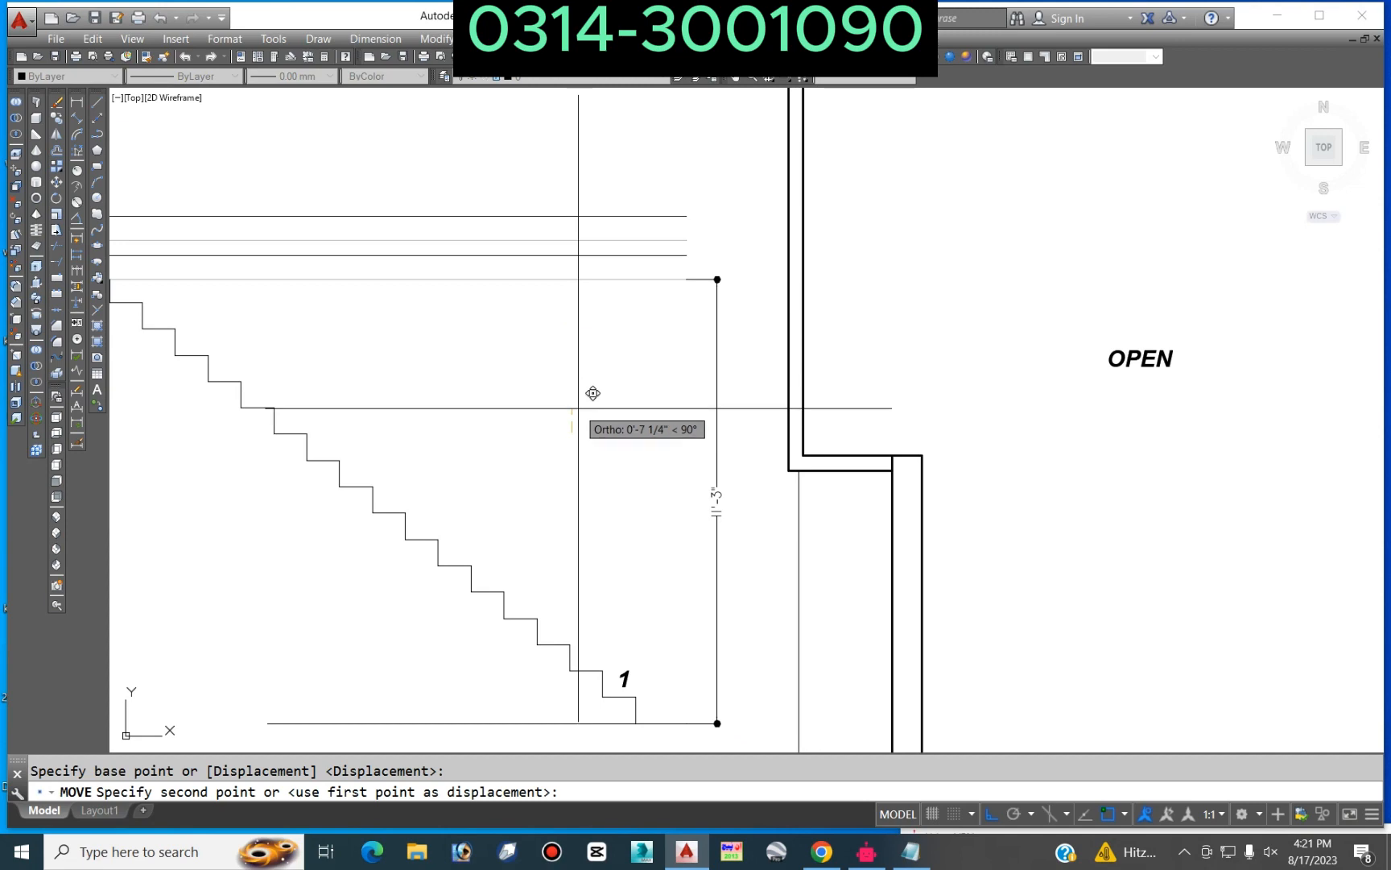
pyautogui.write('9')
pyautogui.press('Return')
# Step: Reattach the upper end of the height dimension to the lower floor line's new position so it spans 12'
pyautogui.click(695, 279)
pyautogui.click(681, 281)
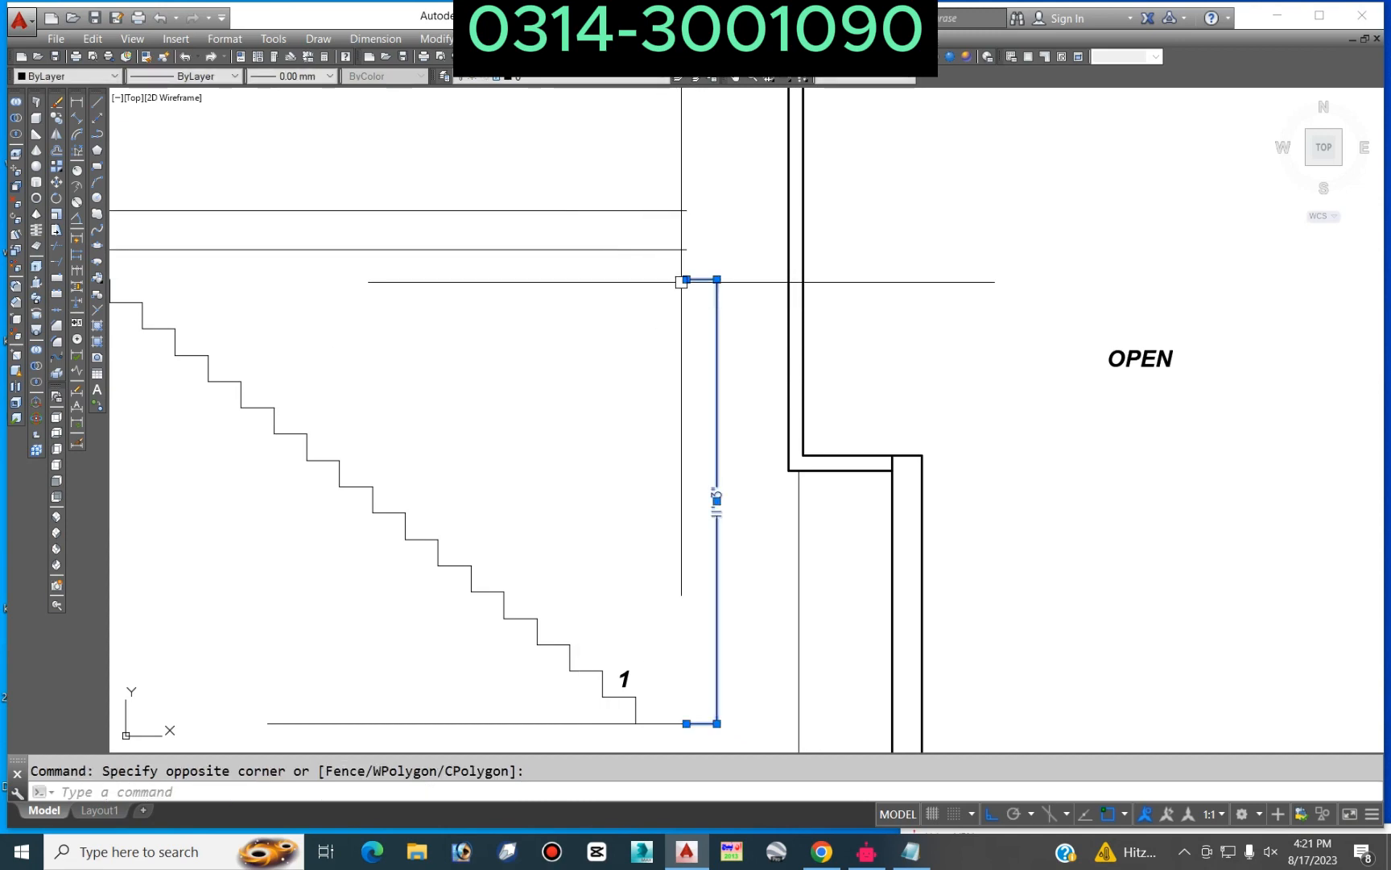
pyautogui.click(686, 279)
pyautogui.press('Escape')
pyautogui.press('Escape')
# Step: Erase the loose vertical riser line at the upper end of the copied flight, near number 17
pyautogui.scroll(-5, 802, 395)
pyautogui.scroll(5, 753, 481)
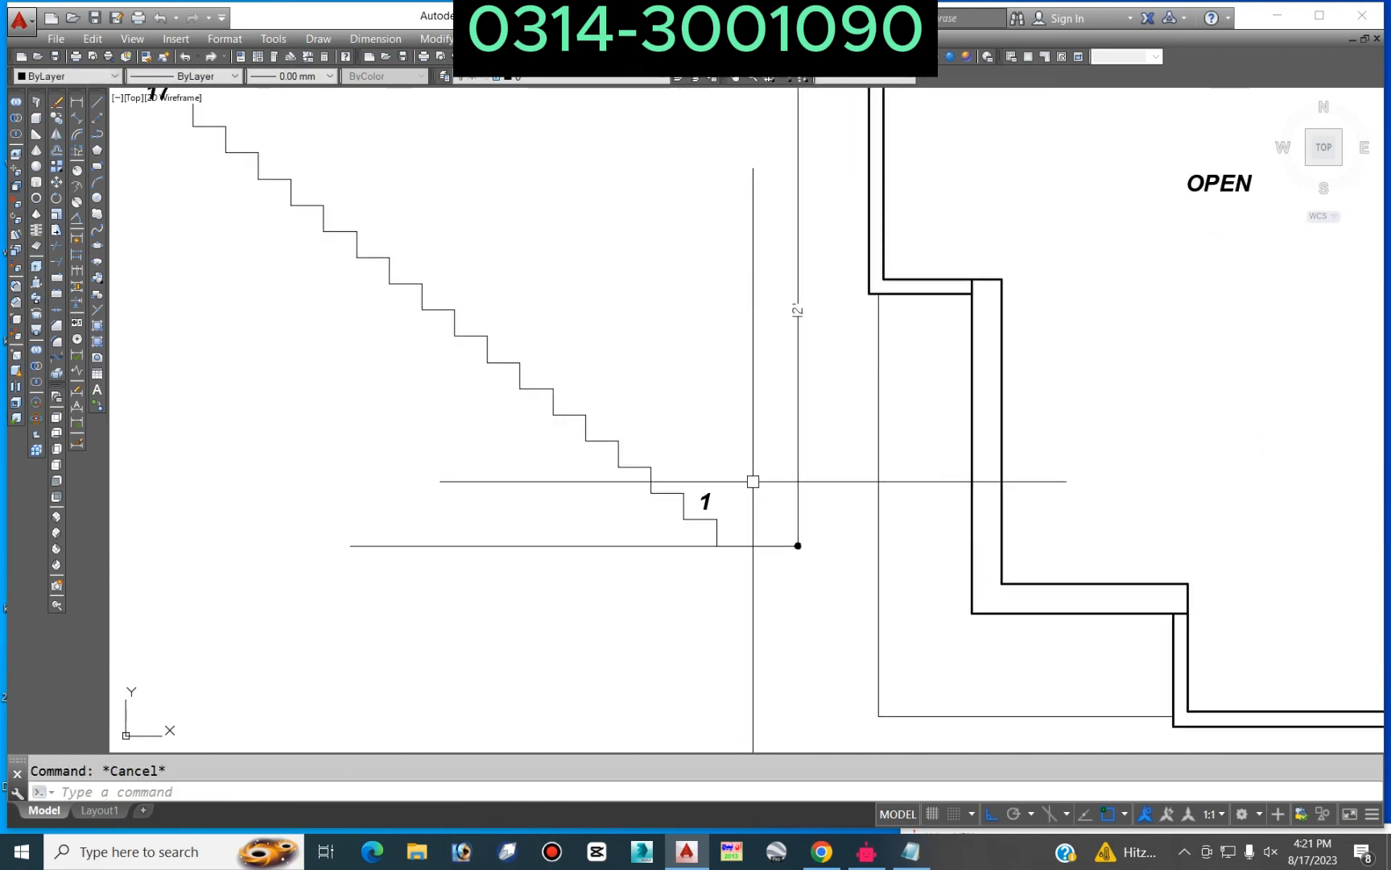
pyautogui.moveTo(757, 483); pyautogui.dragTo(939, 630, button='middle')
pyautogui.scroll(3, 324, 295)
pyautogui.moveTo(327, 298); pyautogui.dragTo(404, 406, button='middle')
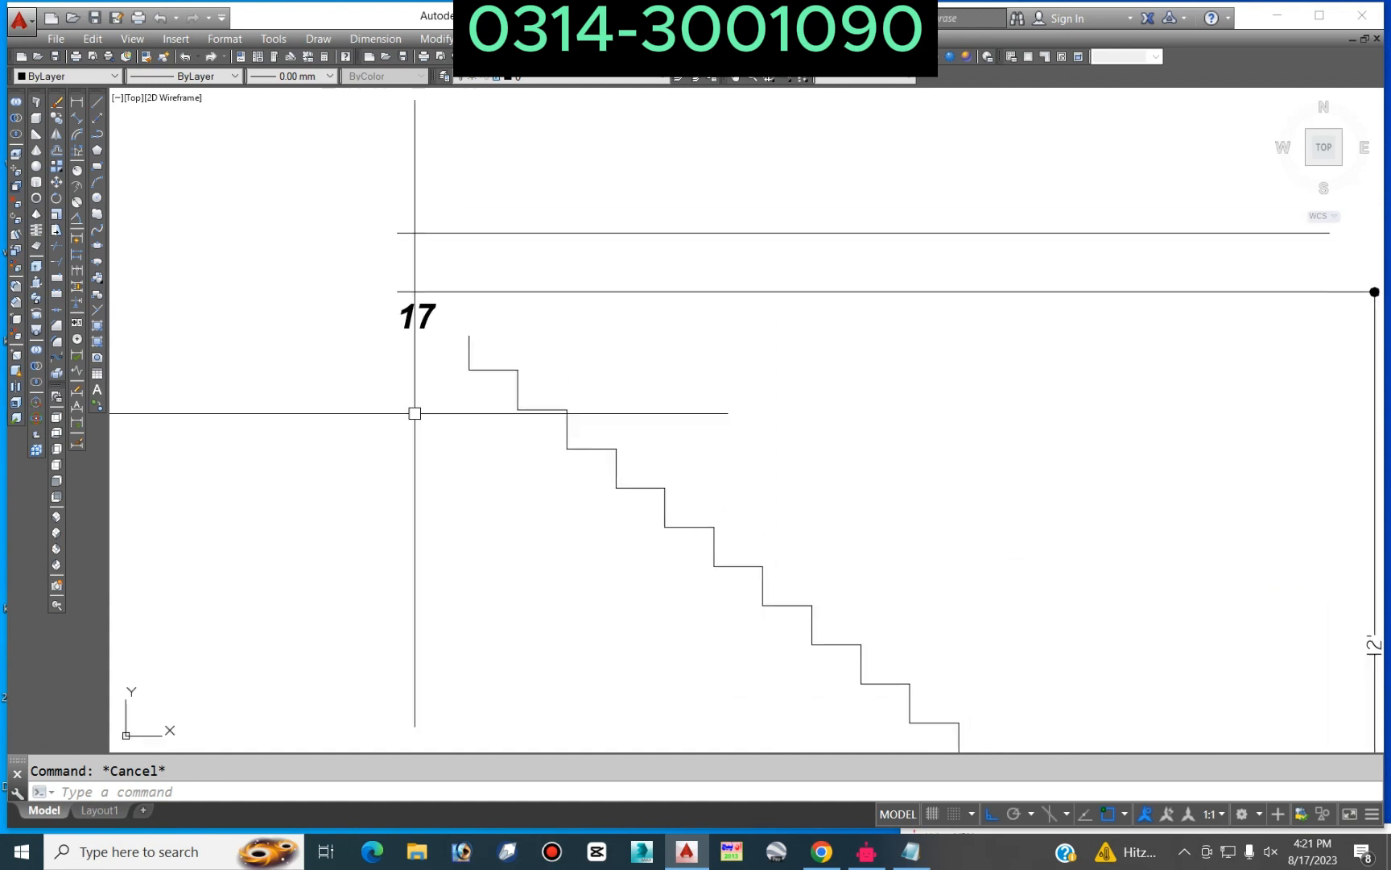
pyautogui.scroll(4, 497, 364)
pyautogui.click(495, 310)
pyautogui.click(388, 339)
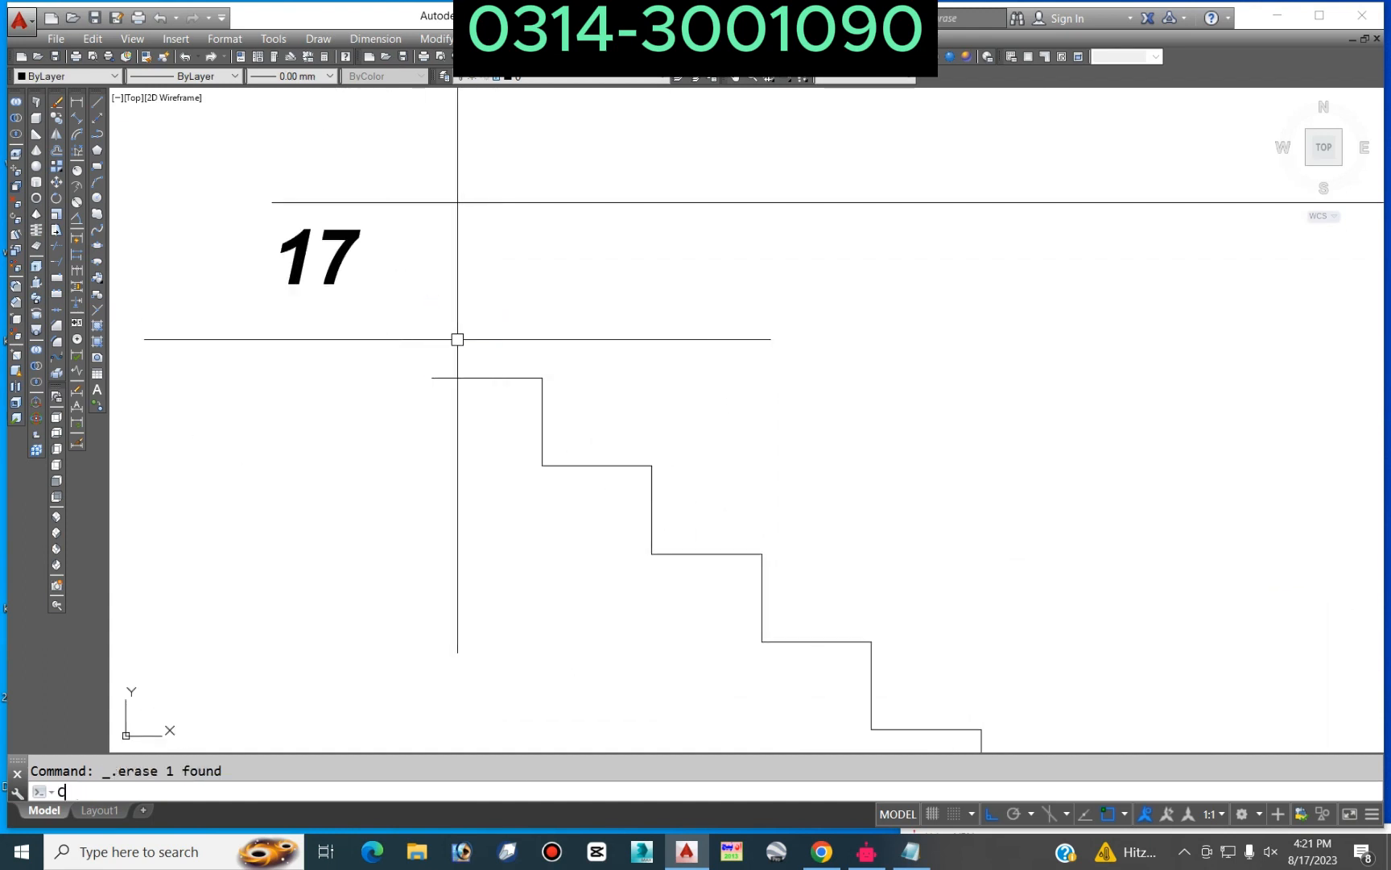
# Step: Copy the uppermost tread and riser five times end to end, extending the flight up past the raised floor lines
pyautogui.write('o')
pyautogui.press('Return')
pyautogui.click(568, 348)
pyautogui.click(452, 411)
pyautogui.press('Return')
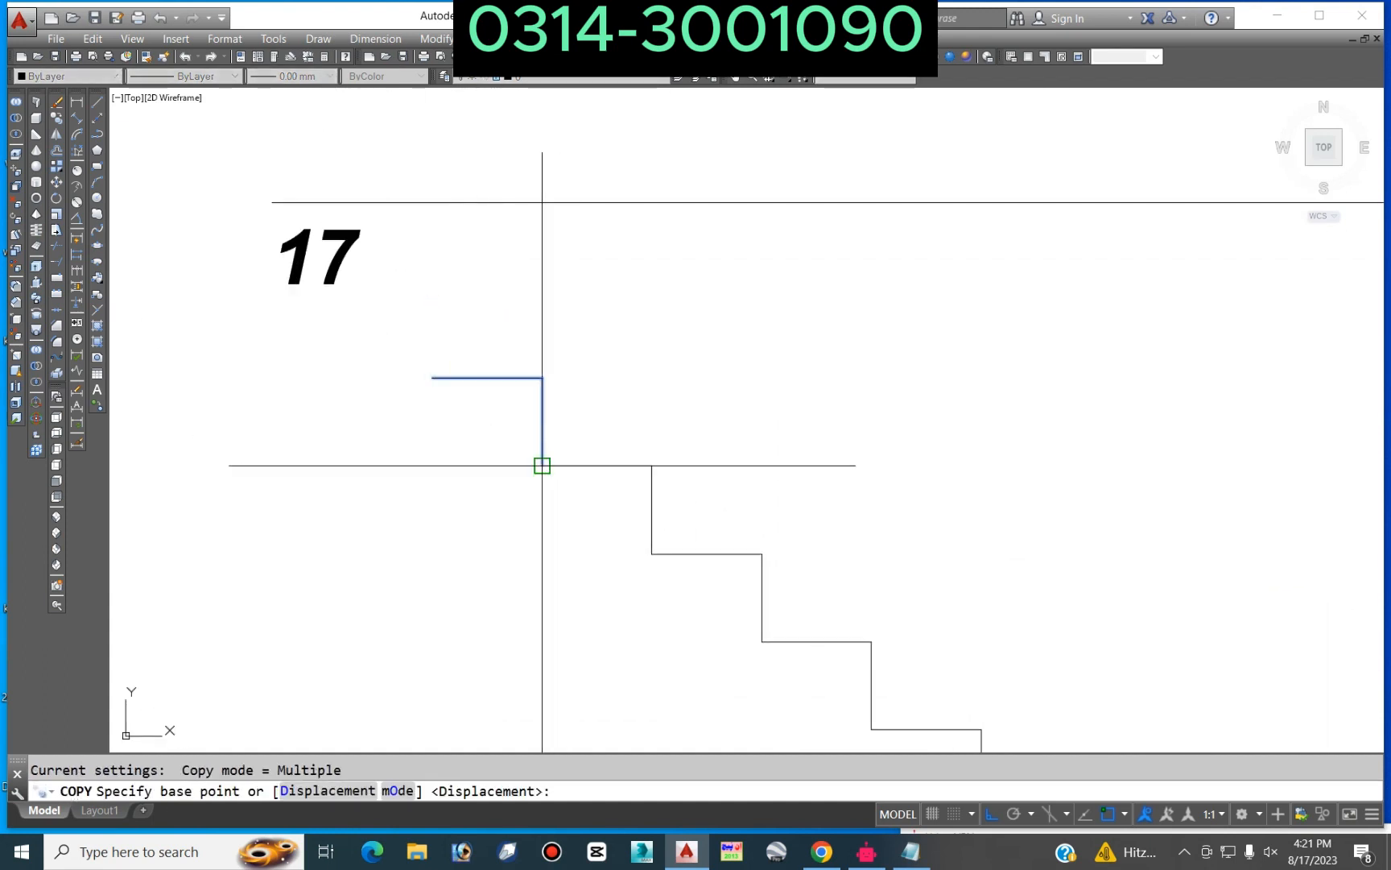
pyautogui.click(542, 466)
pyautogui.click(432, 377)
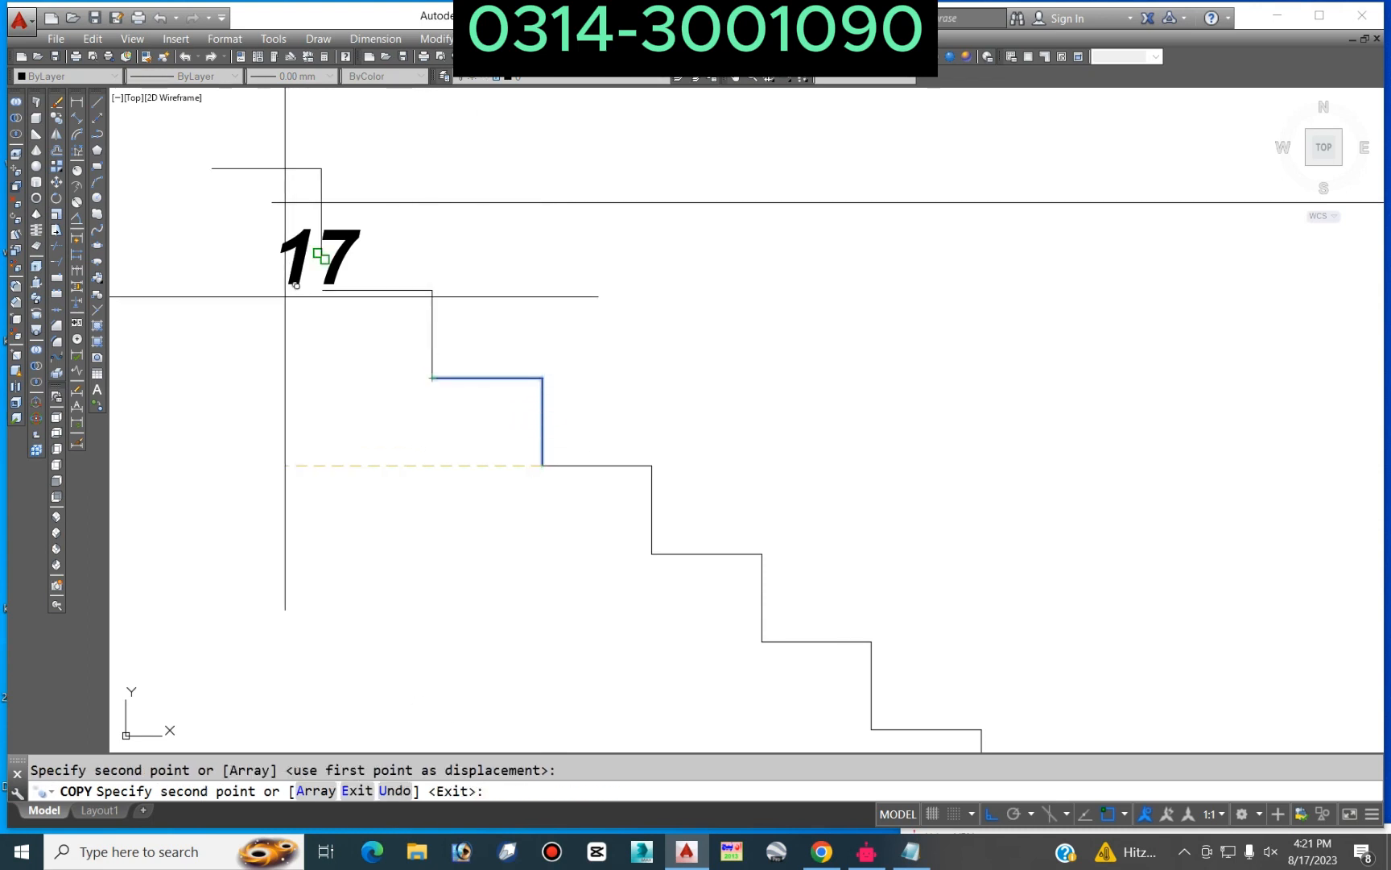
pyautogui.click(334, 279)
pyautogui.scroll(-3, 244, 258)
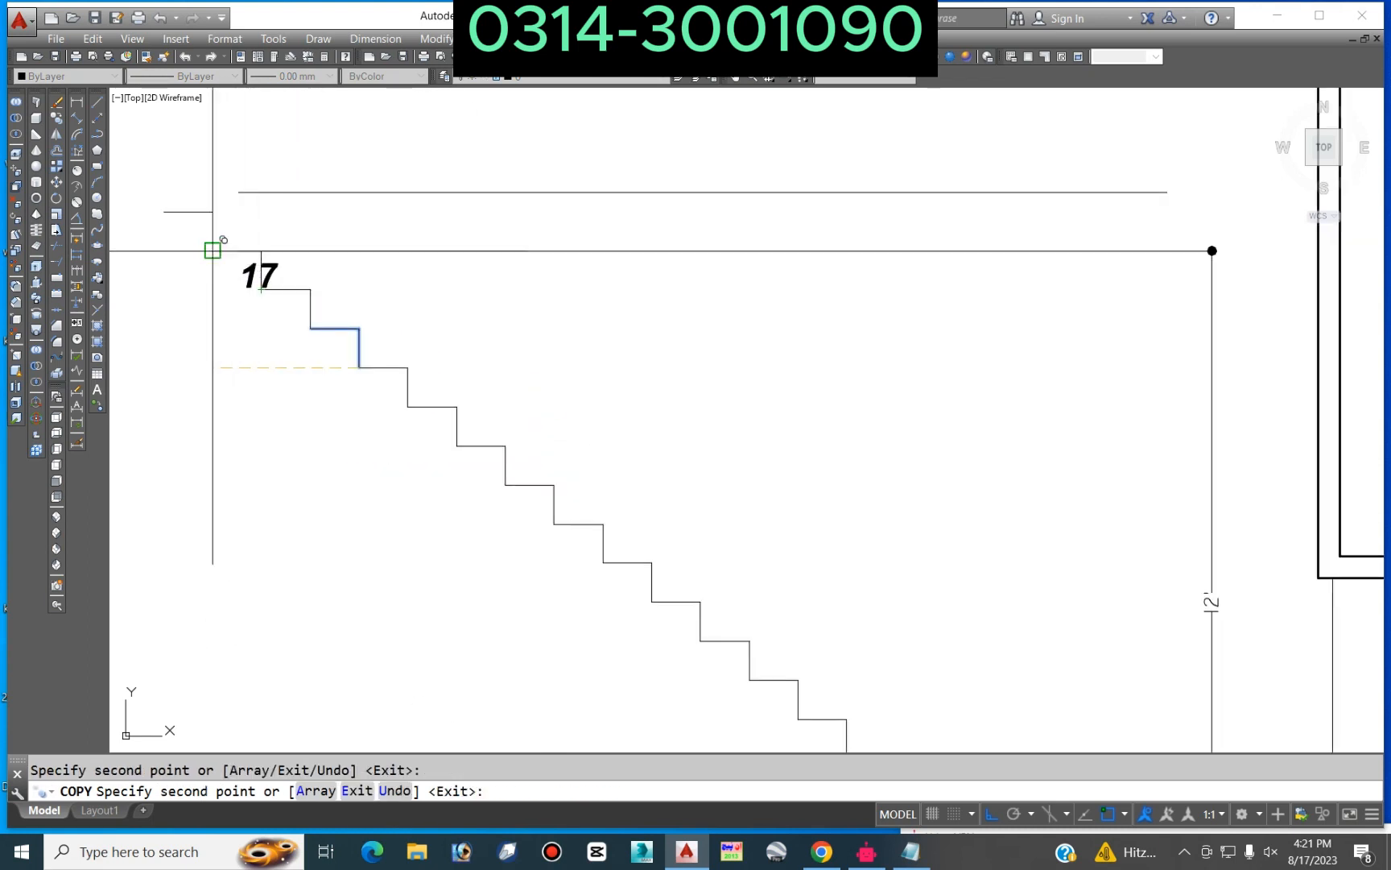
pyautogui.click(212, 251)
pyautogui.click(164, 211)
pyautogui.moveTo(246, 264); pyautogui.dragTo(814, 439, button='middle')
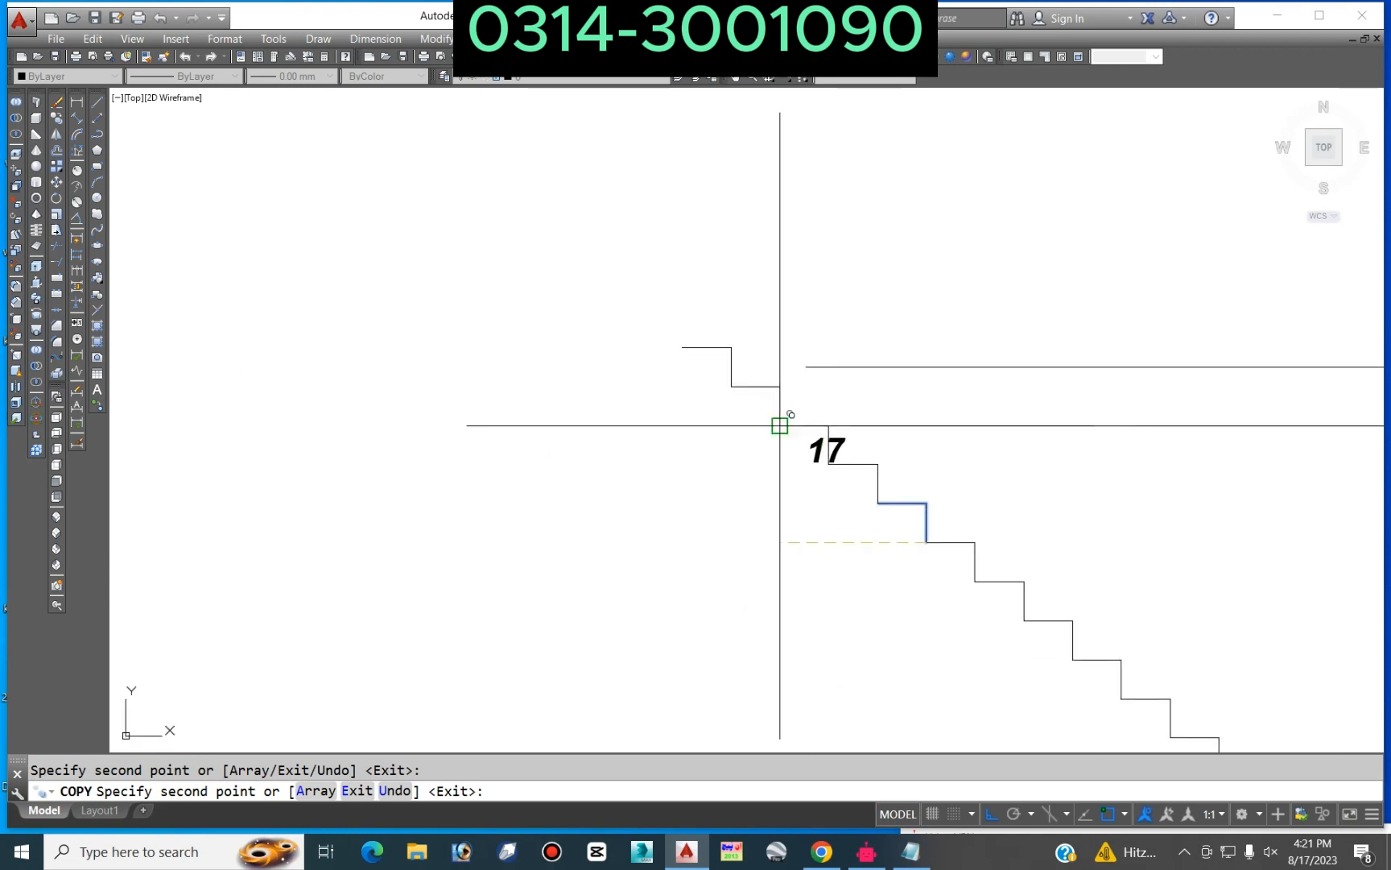
pyautogui.click(683, 347)
pyautogui.press('Return')
pyautogui.scroll(-2, 670, 353)
pyautogui.moveTo(1022, 397); pyautogui.dragTo(624, 409, button='middle')
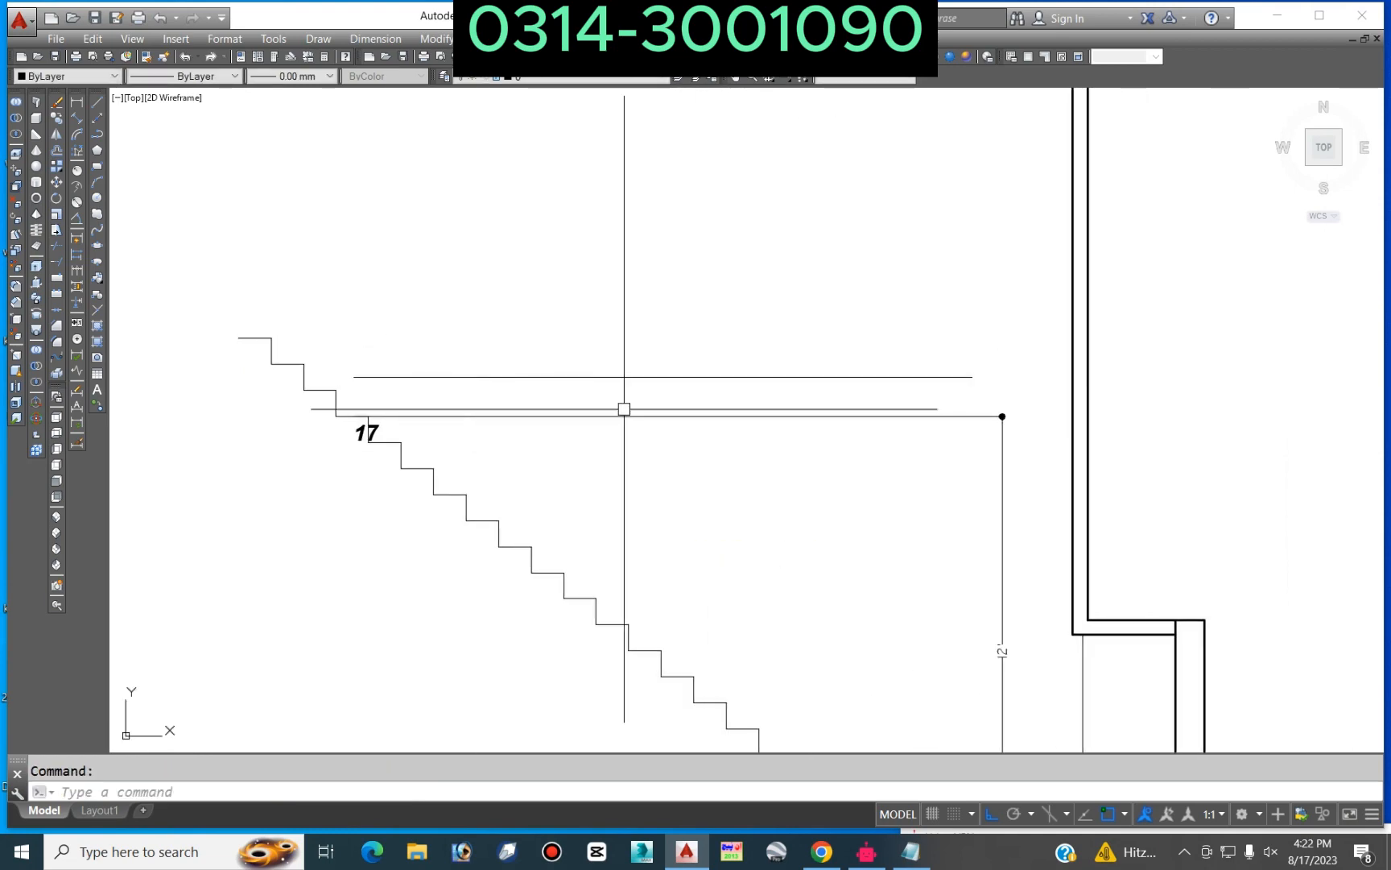
# Step: Copy step number 1 from the ground floor porch stair onto the entrance step at the T.V. lounge door
pyautogui.press('Escape')
pyautogui.scroll(-2, 903, 460)
pyautogui.moveTo(903, 460); pyautogui.dragTo(1019, 388, button='middle')
pyautogui.scroll(-2, 1000, 409)
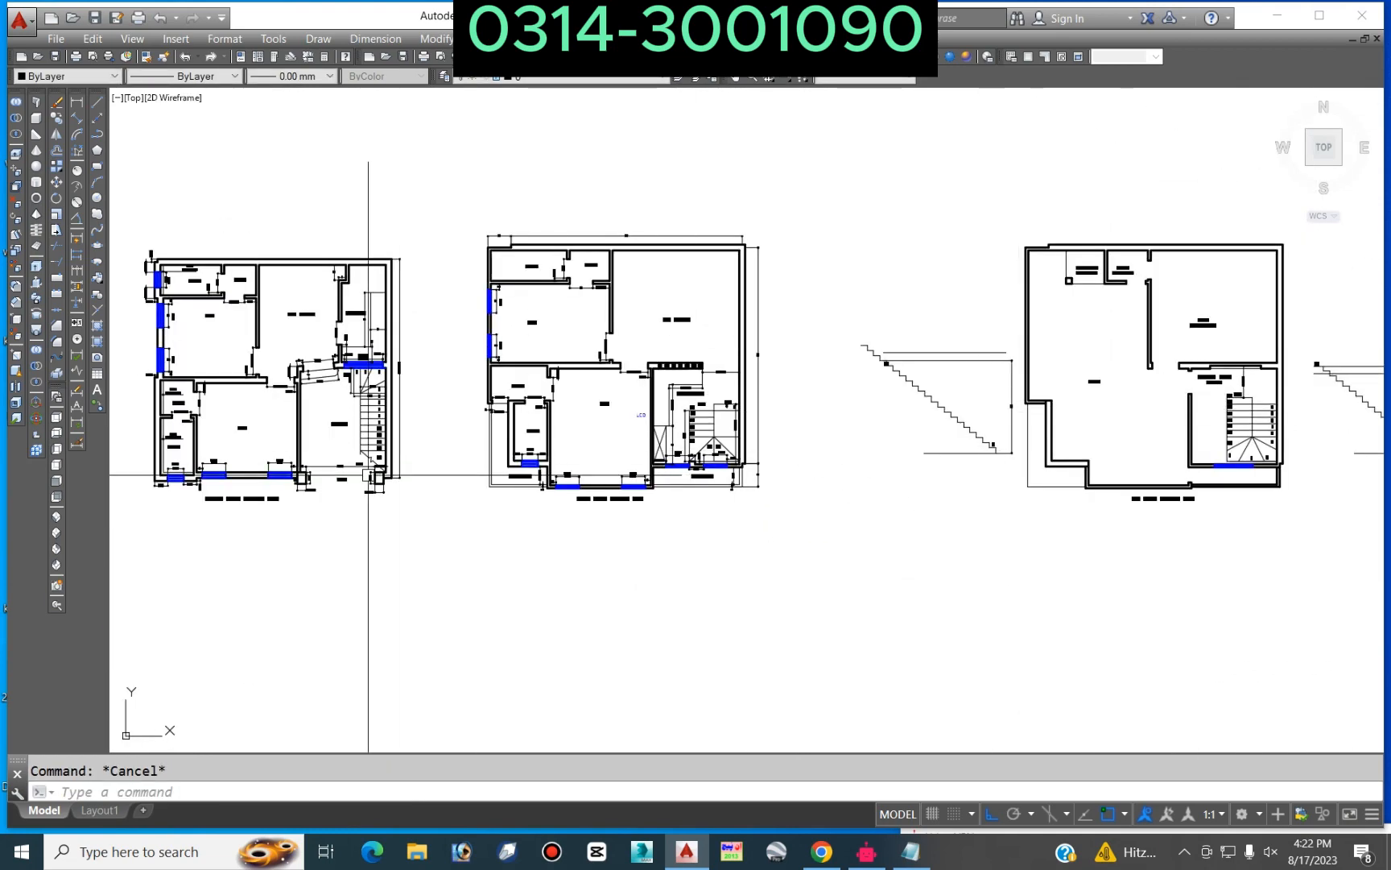
pyautogui.scroll(3, 368, 474)
pyautogui.scroll(-2, 362, 322)
pyautogui.scroll(2, 411, 296)
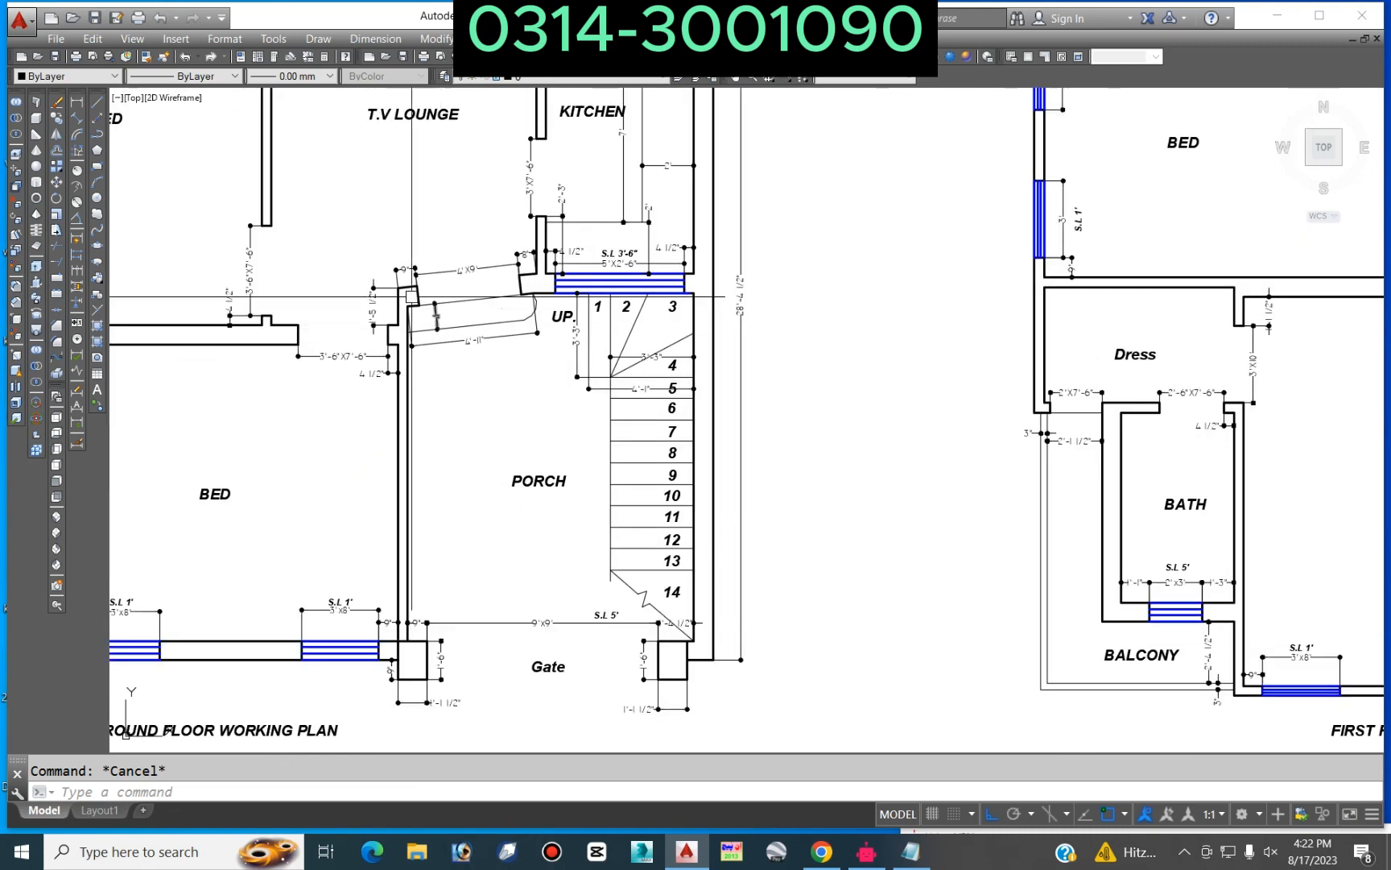
pyautogui.scroll(3, 493, 263)
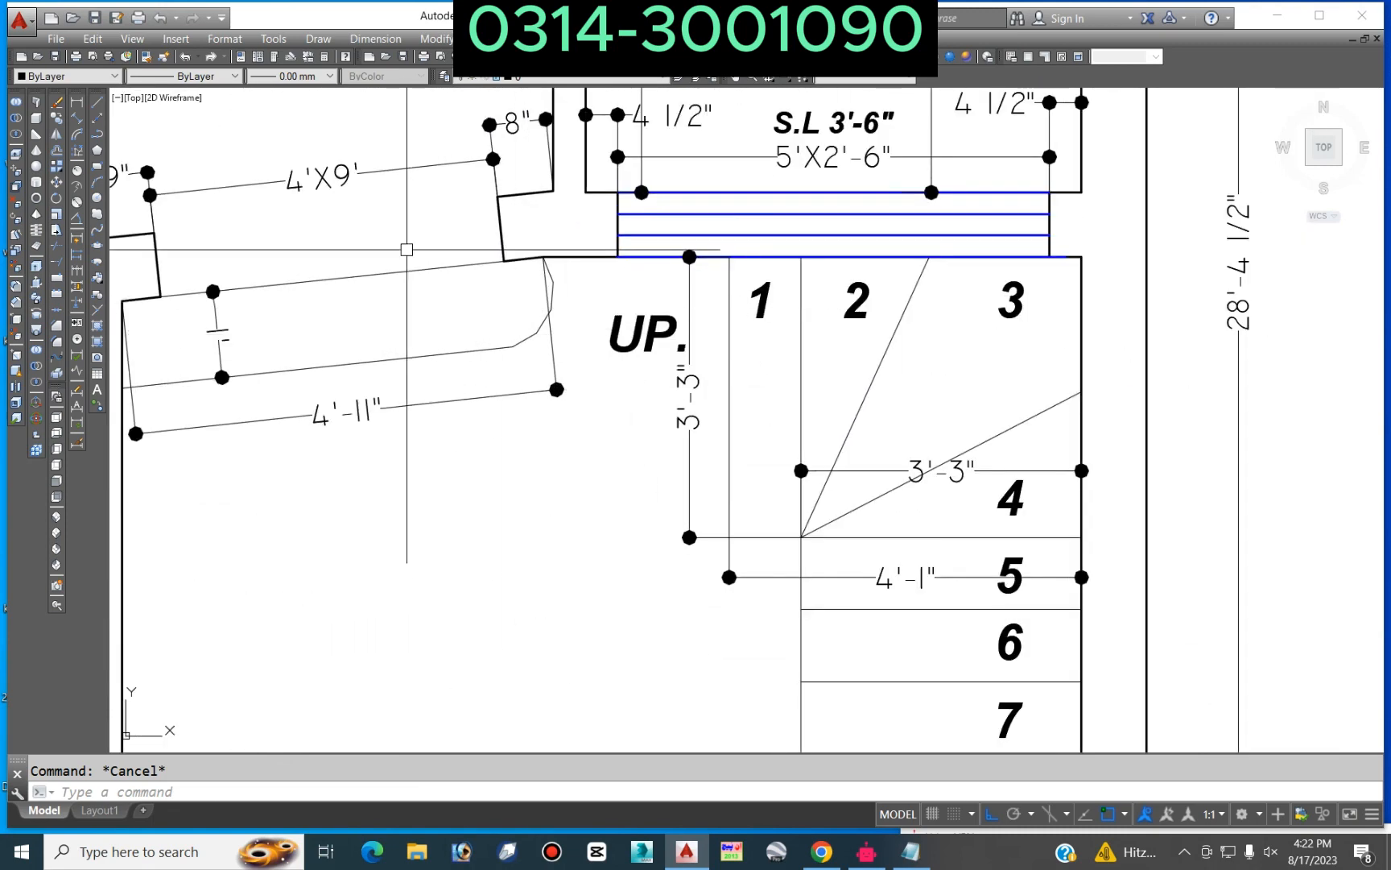
pyautogui.write('co')
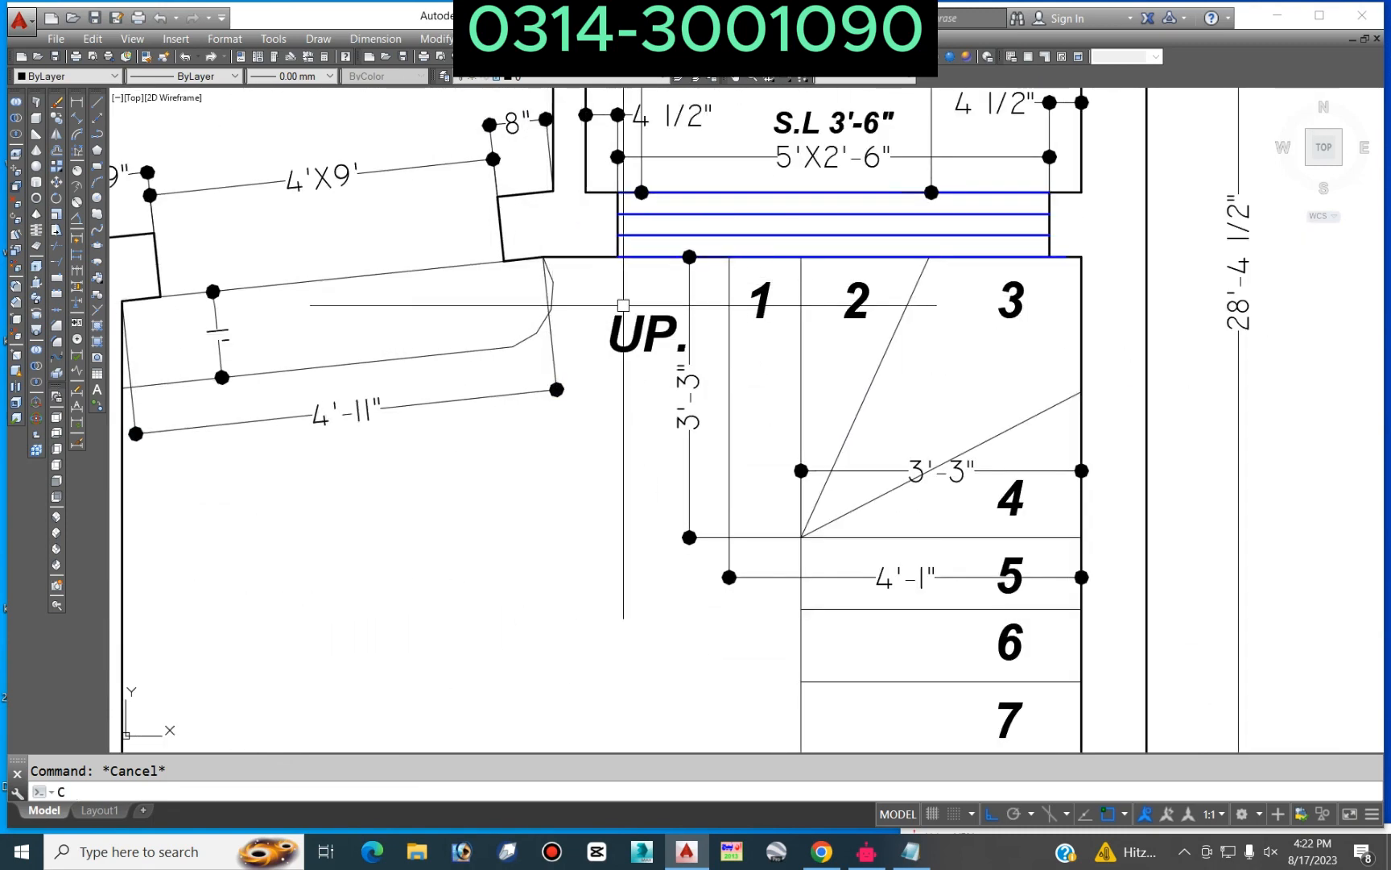
pyautogui.press('Return')
pyautogui.click(771, 302)
pyautogui.press('Return')
pyautogui.click(765, 302)
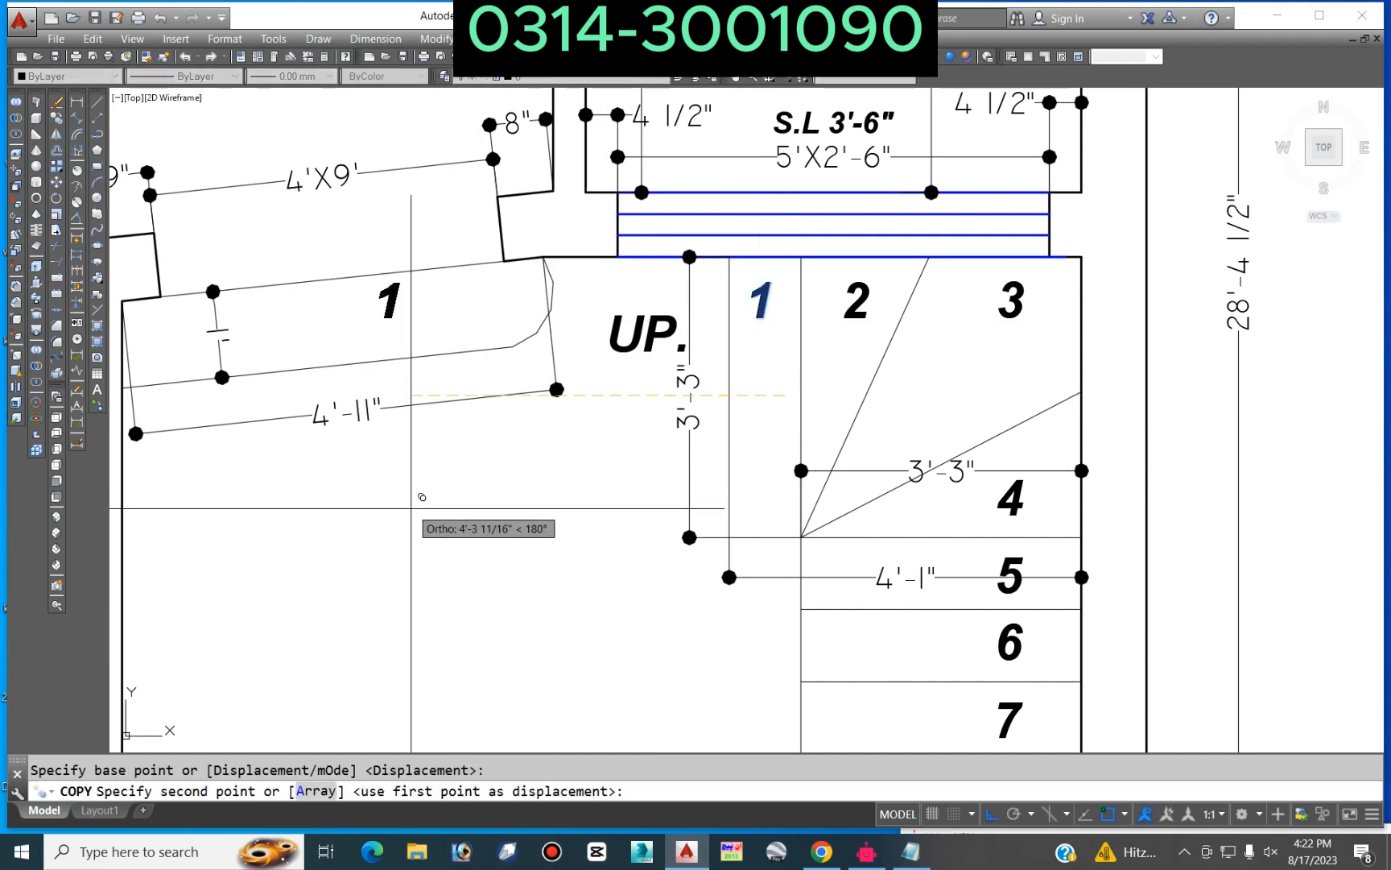
pyautogui.click(362, 302)
# Step: Copy step number 2 from the porch stair onto the entrance step beside the copied number 1
pyautogui.press('Return')
pyautogui.click(863, 304)
pyautogui.press('Return')
pyautogui.click(859, 313)
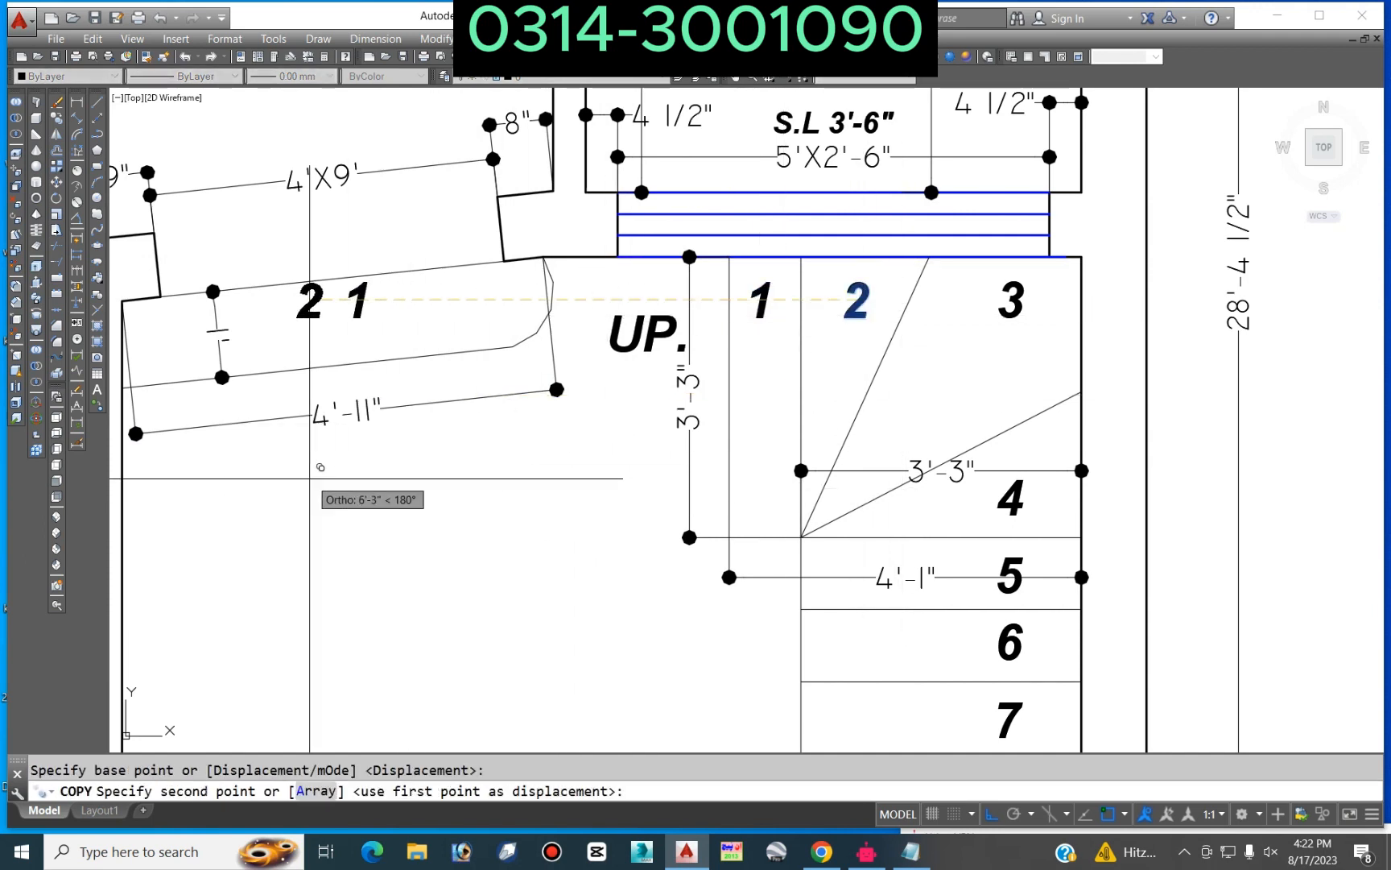
pyautogui.click(298, 516)
pyautogui.press('Return')
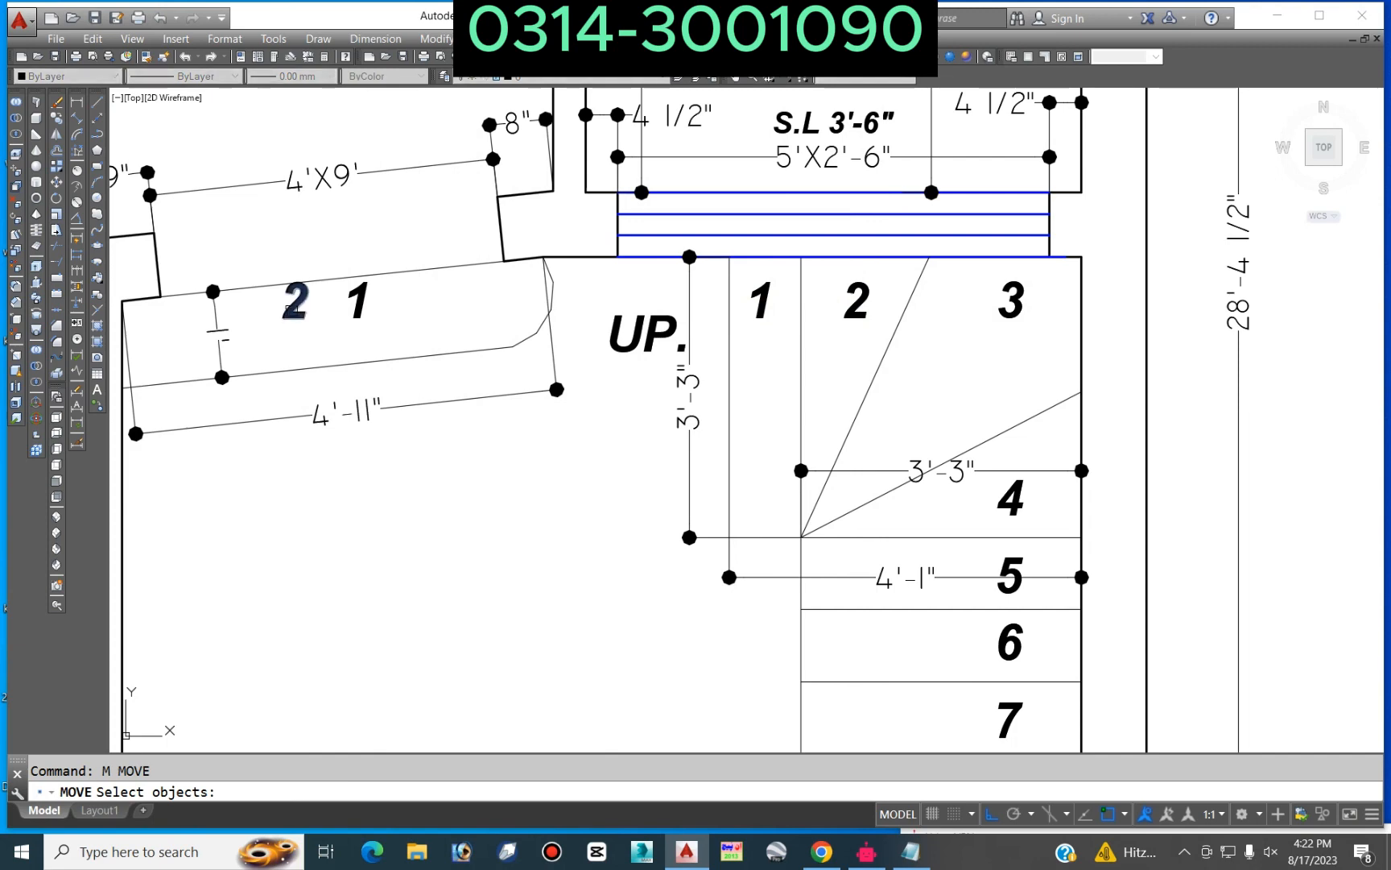
# Step: Move the copied number 2 up into the 4'X9' door opening and align it directly above the copied number 1
pyautogui.click(292, 303)
pyautogui.press('Return')
pyautogui.click(332, 652)
pyautogui.click(333, 596)
pyautogui.press('Return')
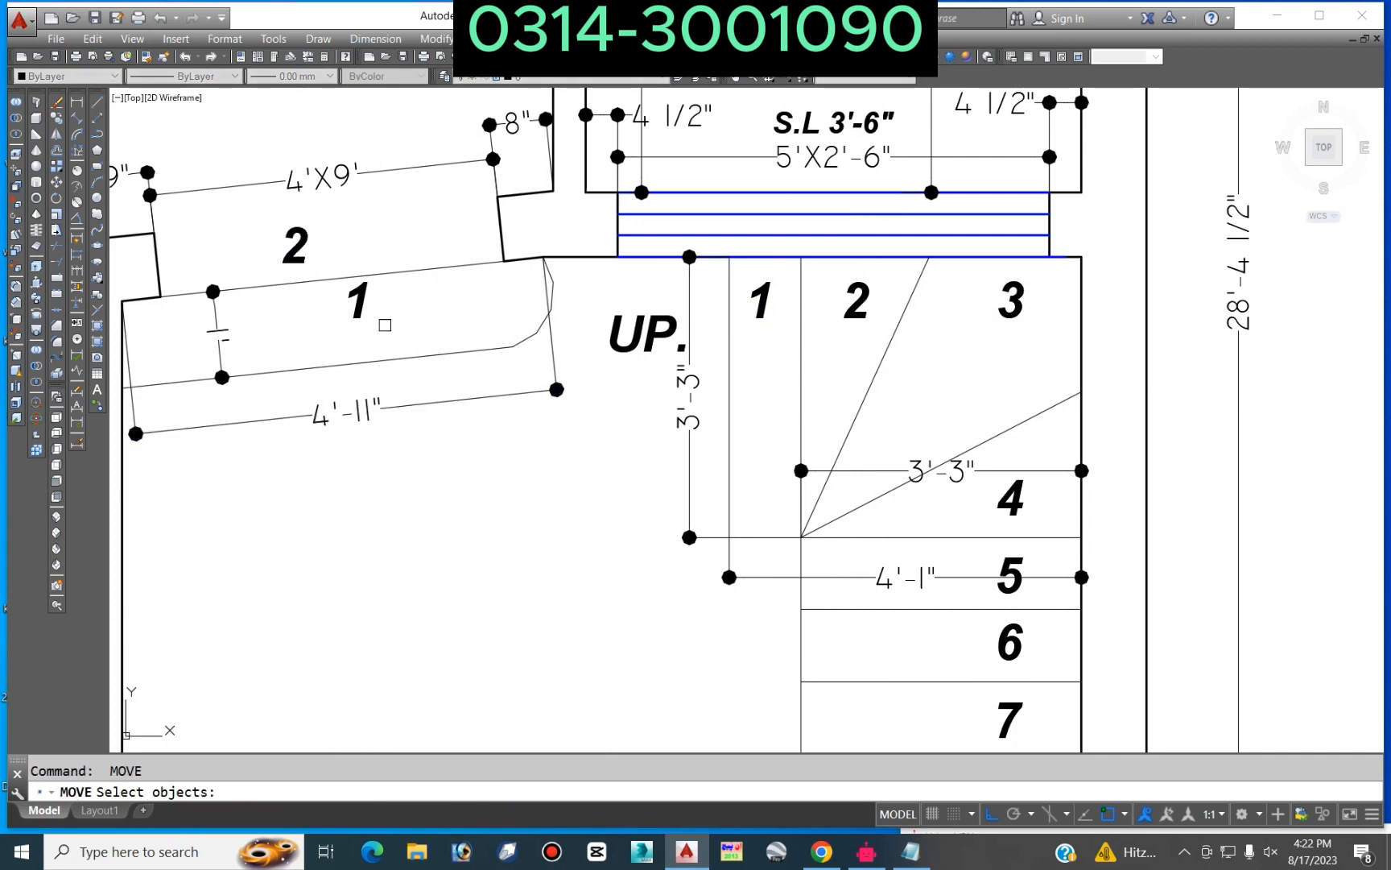
pyautogui.press('Return')
pyautogui.click(295, 561)
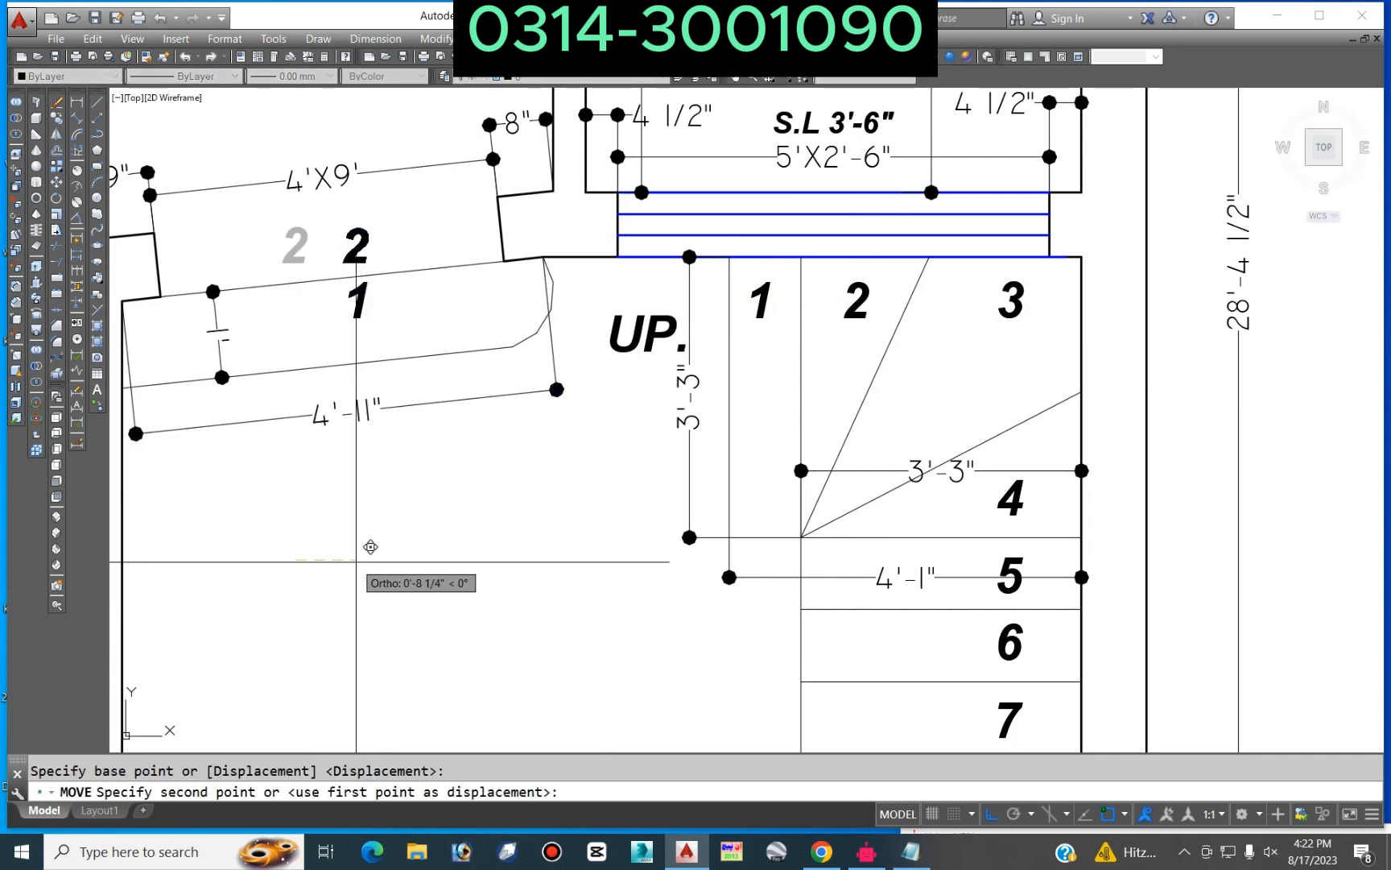
pyautogui.click(370, 547)
# Step: Nudge the entrance number 1 down and number 2 slightly up to sit well within their own steps
pyautogui.press('Return')
pyautogui.press('Return')
pyautogui.click(491, 497)
pyautogui.click(493, 518)
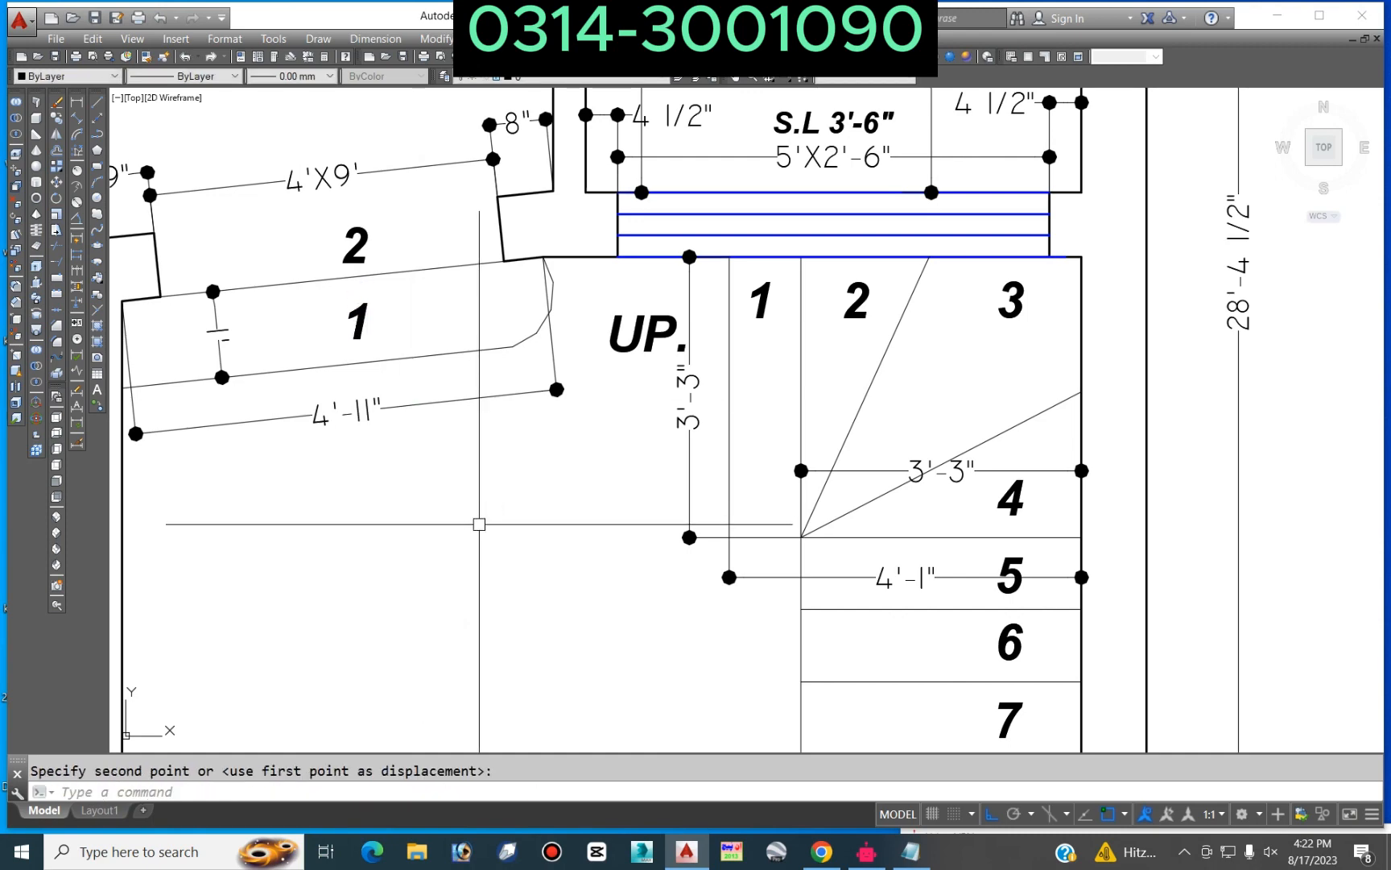
pyautogui.press('Return')
pyautogui.click(355, 245)
pyautogui.press('Return')
pyautogui.click(435, 519)
pyautogui.press('Escape')
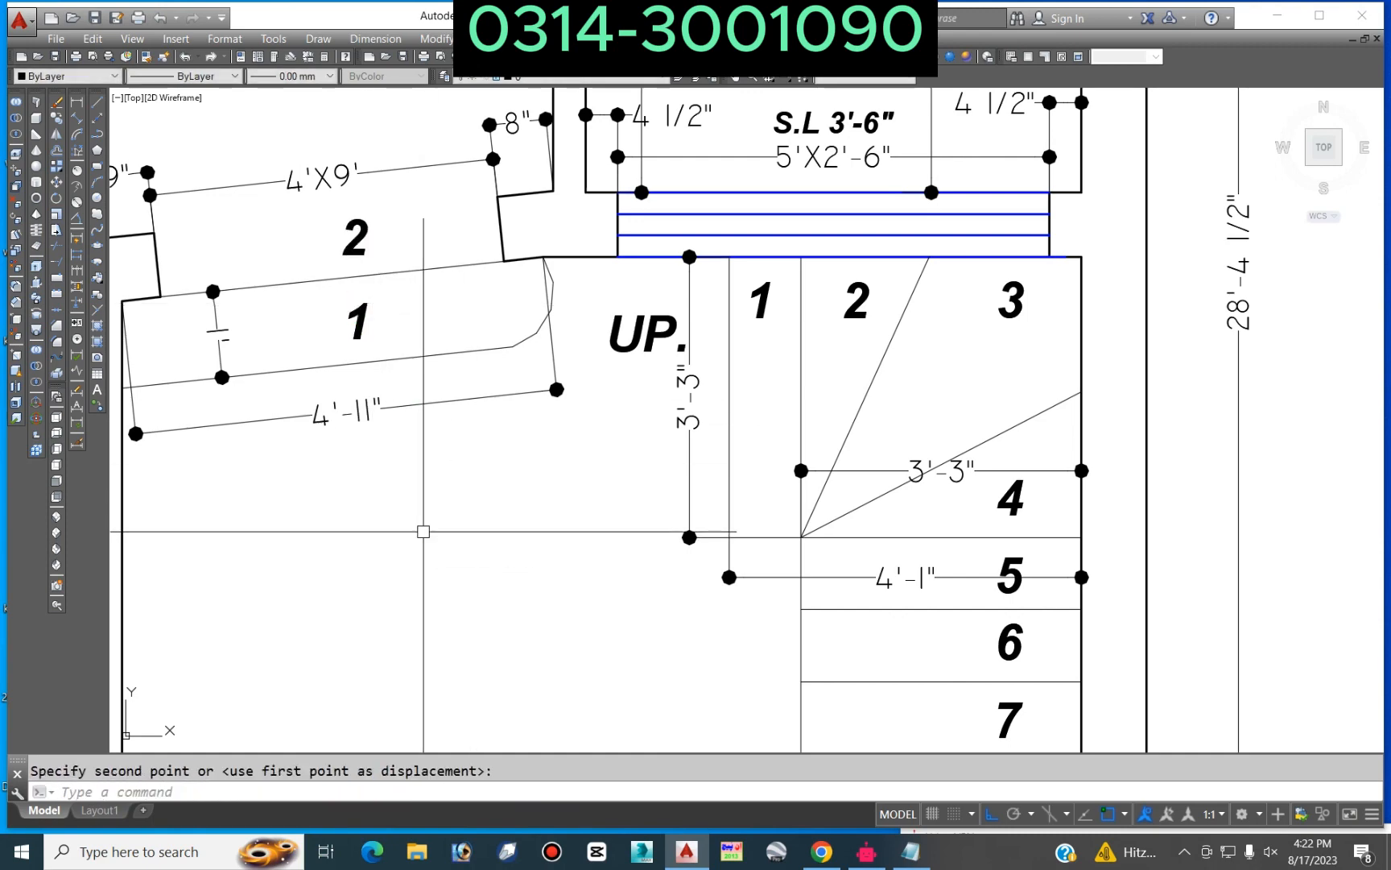
pyautogui.scroll(-4, 422, 531)
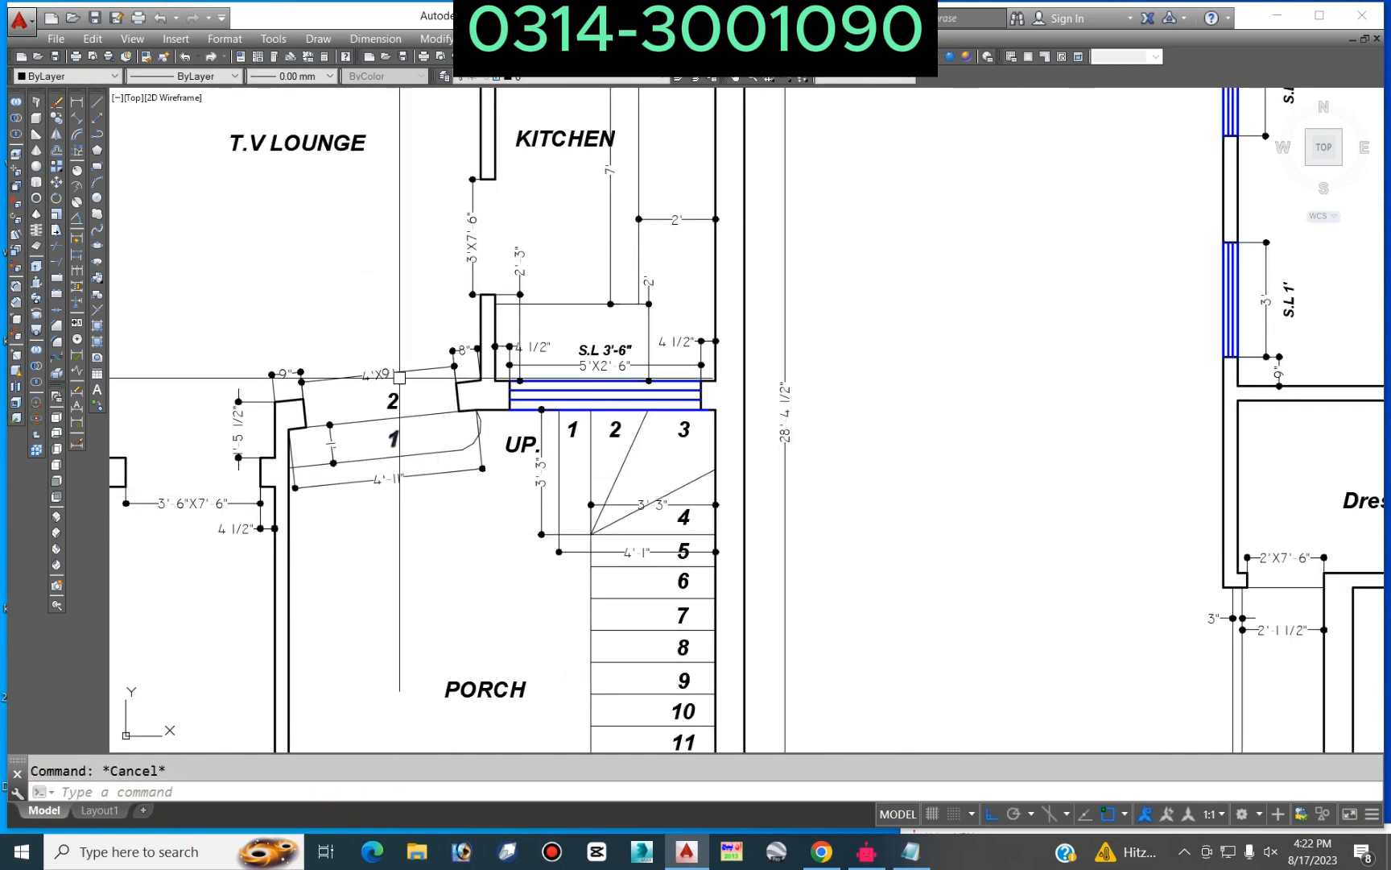
# Step: Move the two upper floor lines of the first floor stair section up by 12 inches
pyautogui.scroll(-7, 395, 290)
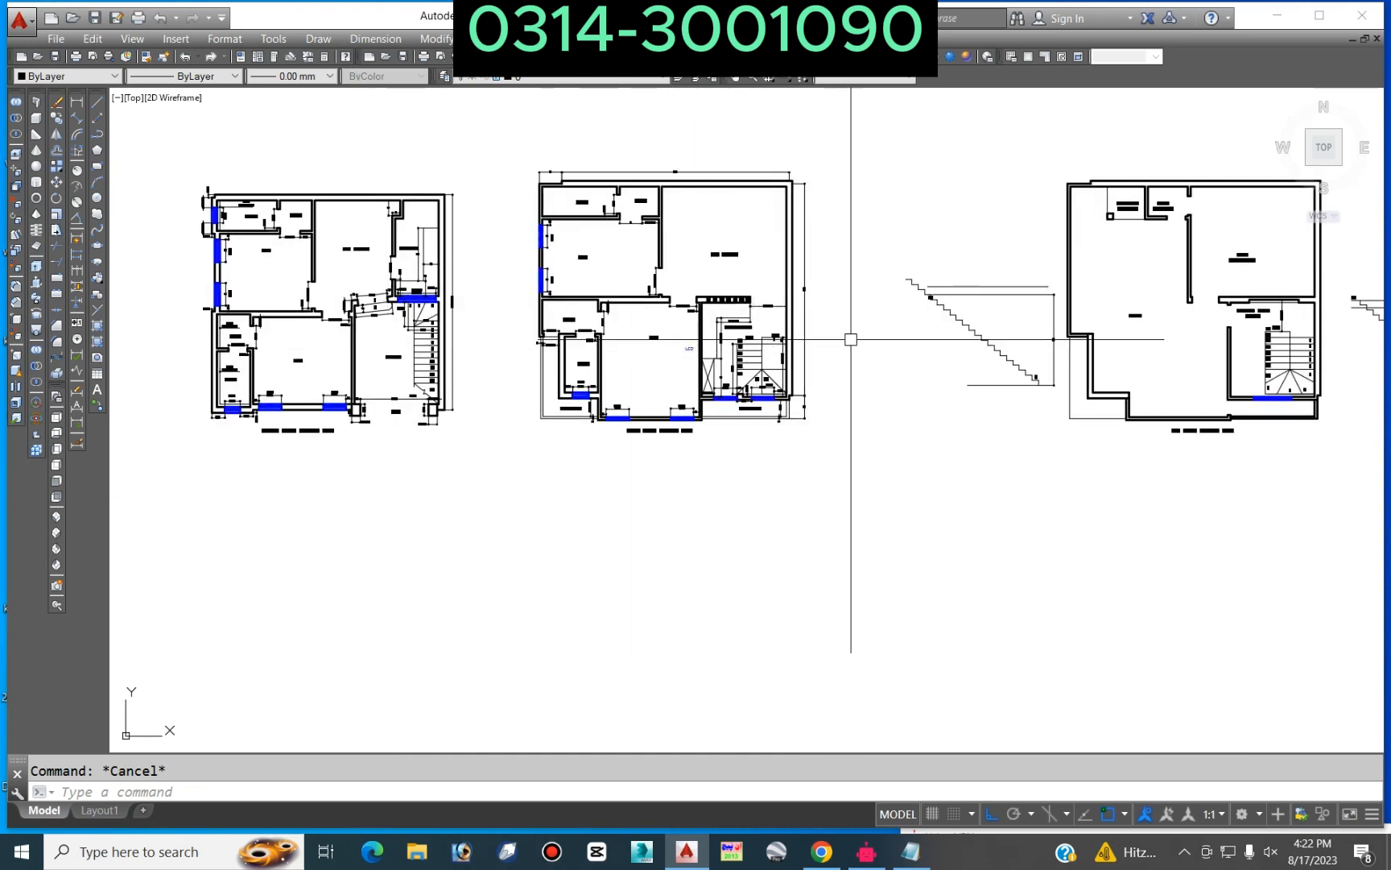
pyautogui.scroll(4, 982, 318)
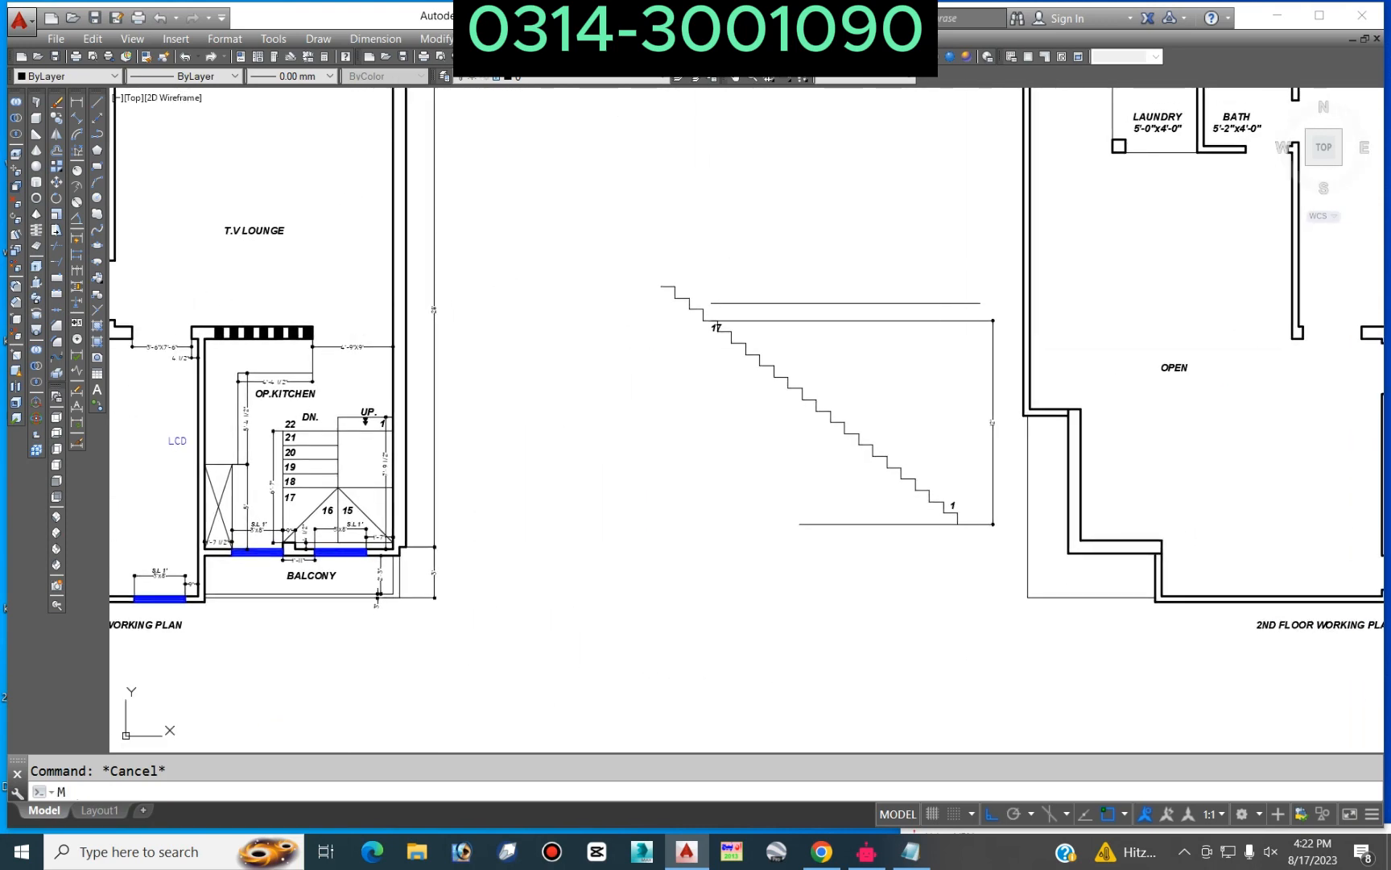
pyautogui.press('space')
pyautogui.scroll(4, 925, 300)
pyautogui.click(898, 254)
pyautogui.click(834, 354)
pyautogui.press('space')
pyautogui.click(867, 502)
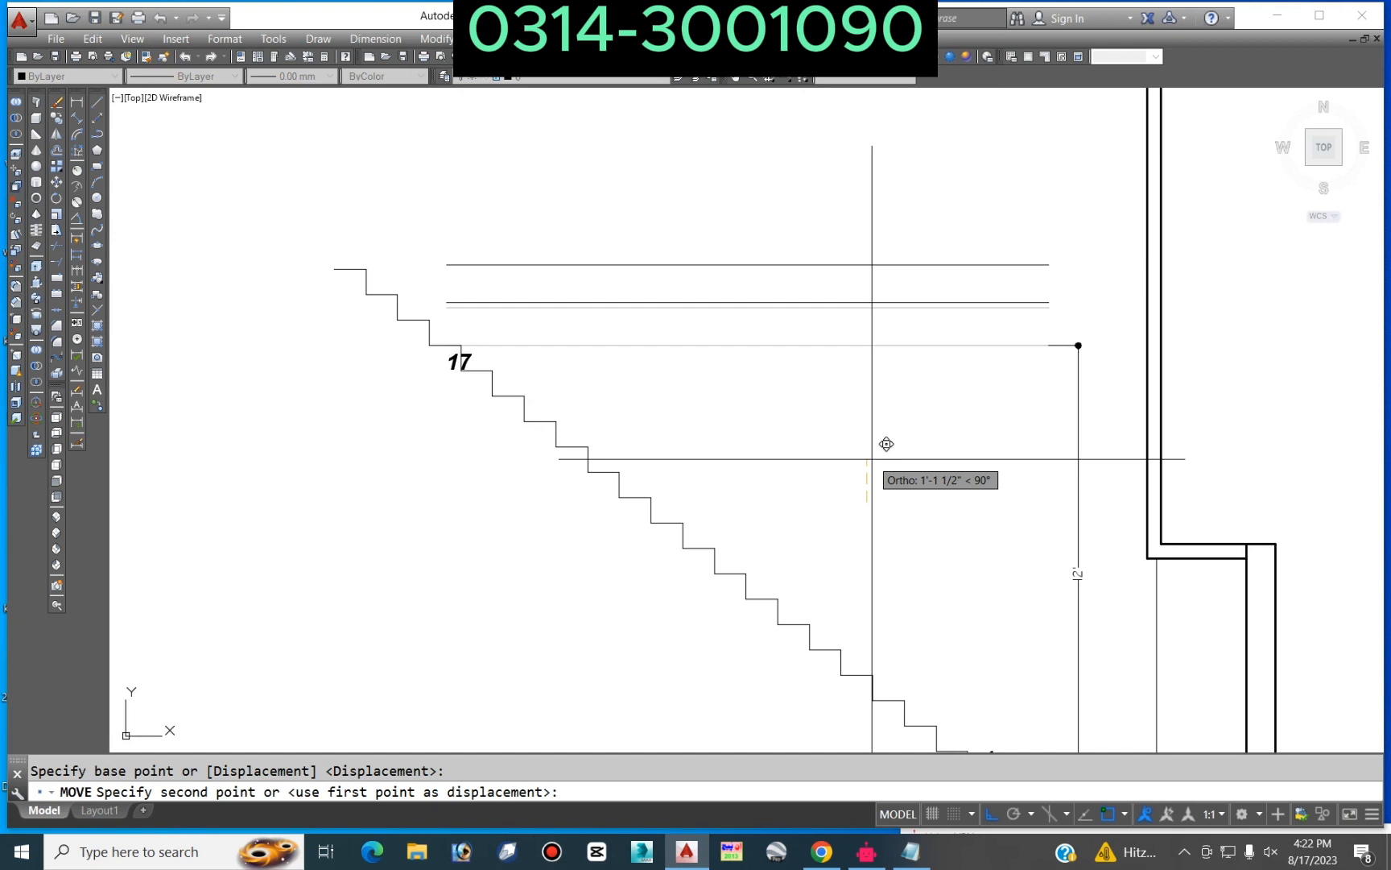
pyautogui.write('12')
pyautogui.press('Return')
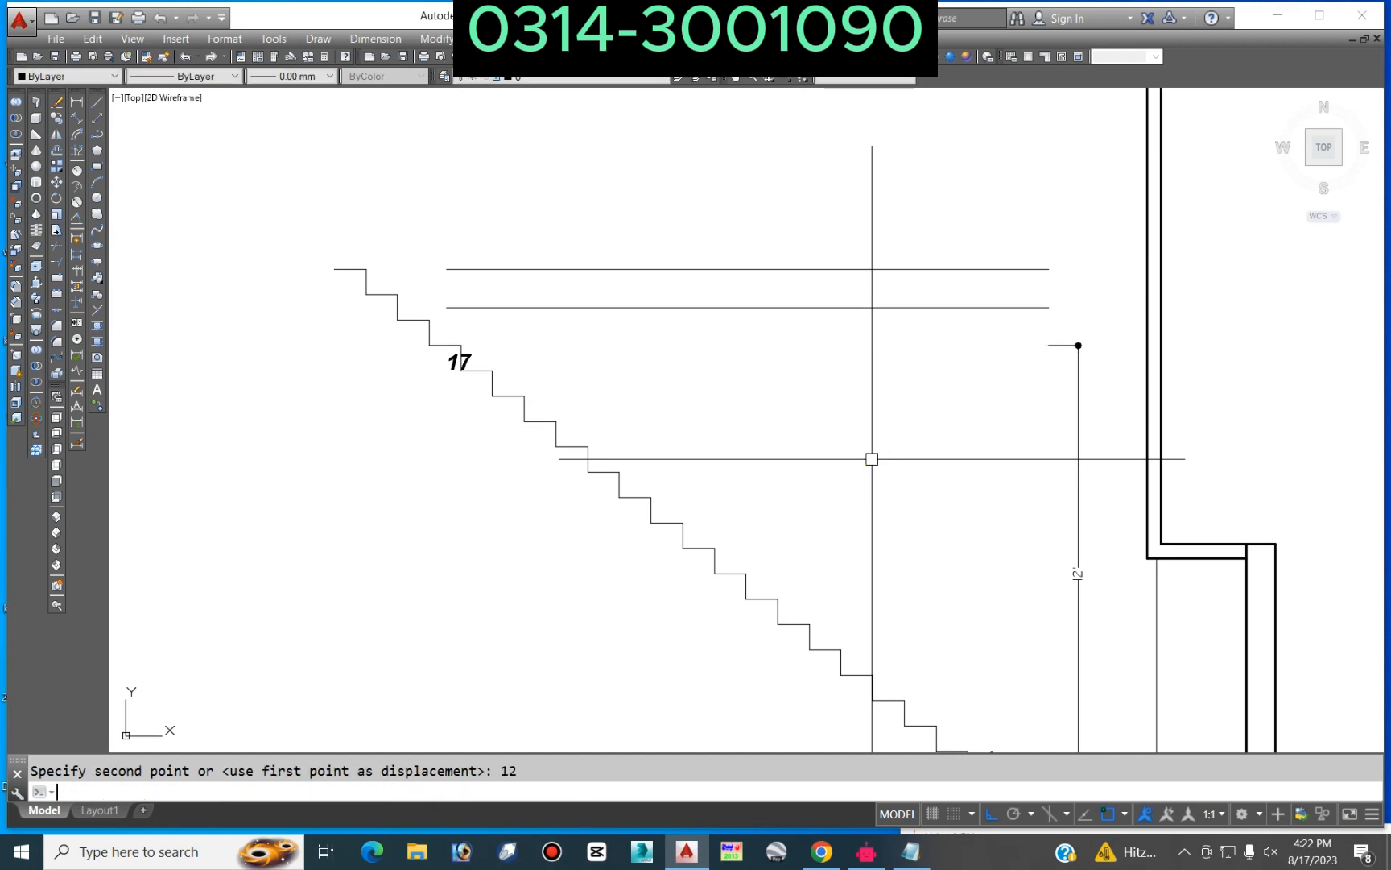
# Step: Stretch the upper end of the stair section's height dimension to the end of the raised lower floor line
pyautogui.click(1081, 341)
pyautogui.click(1061, 363)
pyautogui.click(1049, 345)
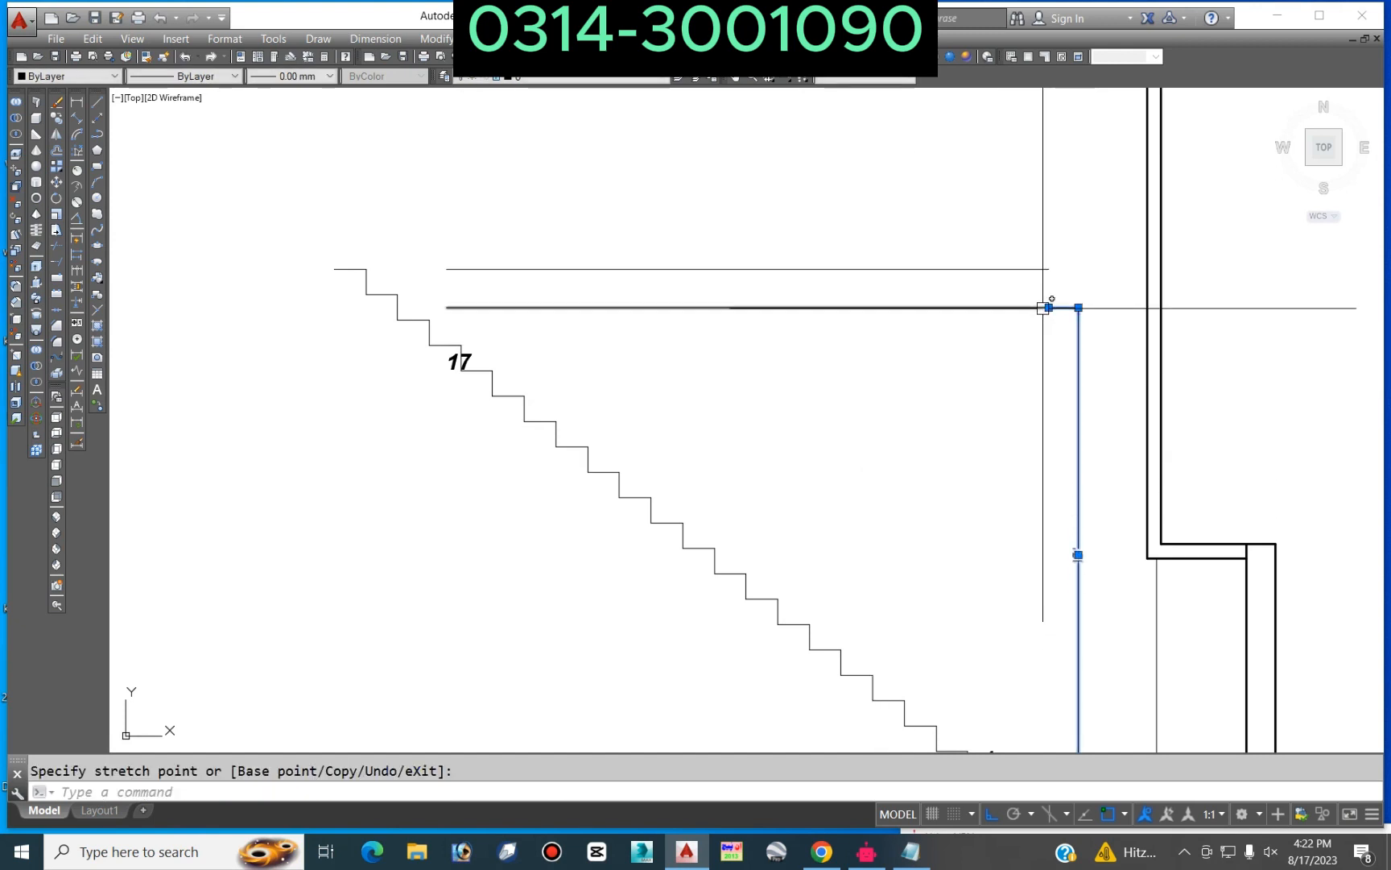
pyautogui.scroll(-3, 973, 313)
pyautogui.press('Escape')
# Step: Move number 17 in the stair section sideways so it clears the riser and sits on the tread beneath it
pyautogui.scroll(6, 729, 314)
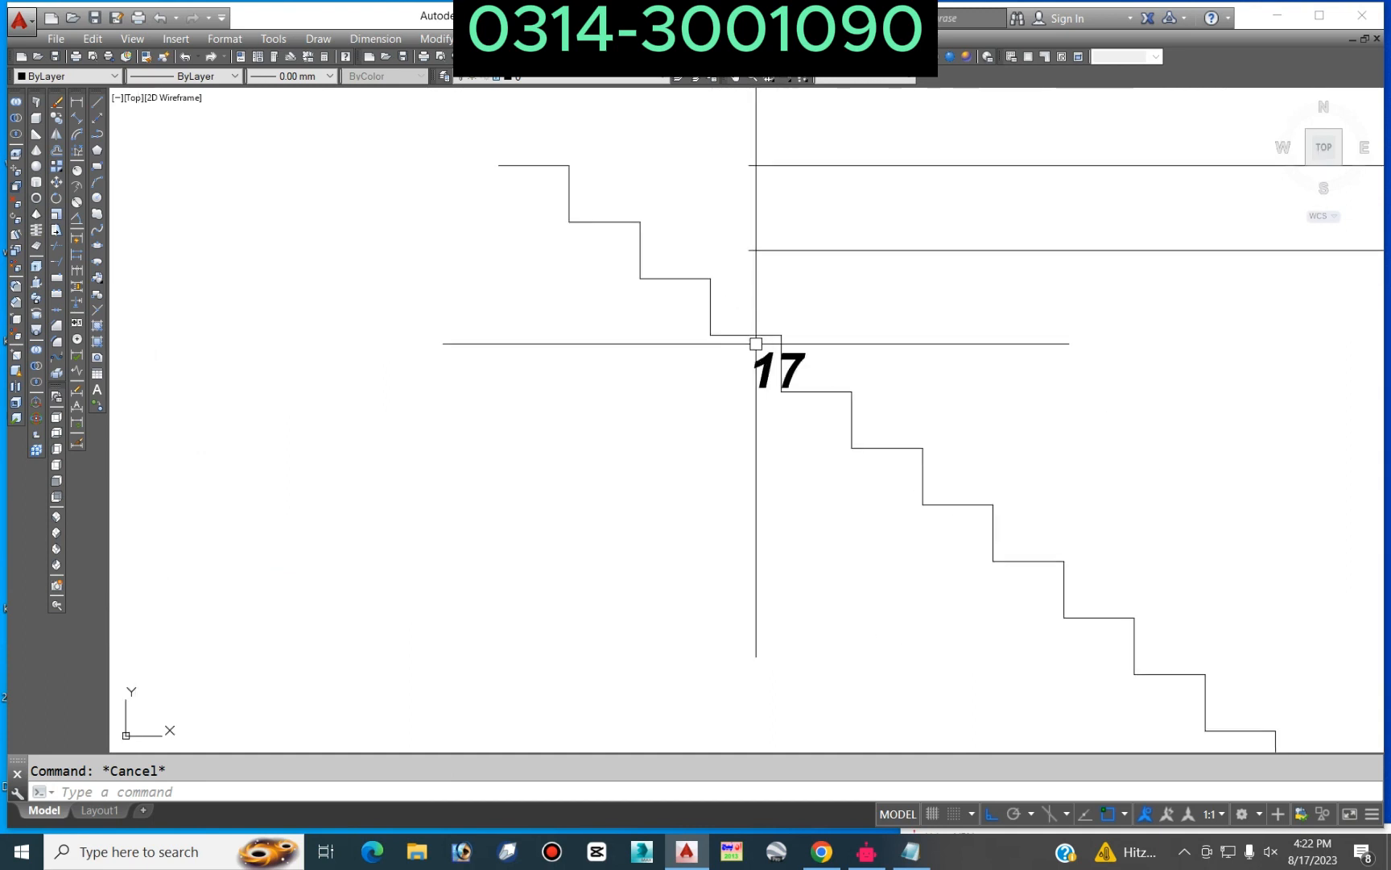
pyautogui.write('m')
pyautogui.press('Return')
pyautogui.click(805, 356)
pyautogui.press('Return')
pyautogui.click(926, 368)
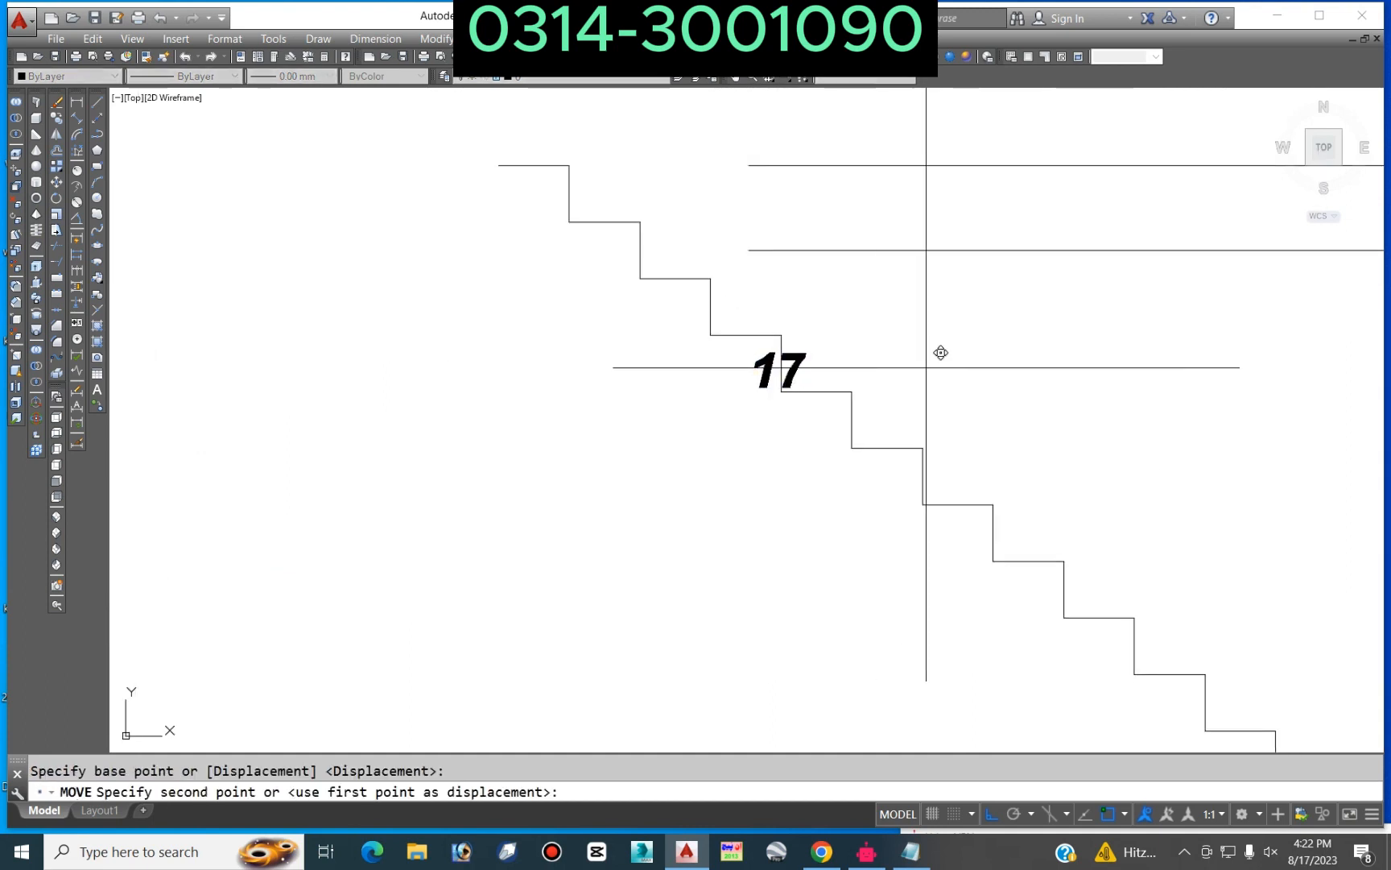
pyautogui.click(965, 368)
pyautogui.scroll(-4, 894, 370)
pyautogui.moveTo(897, 398); pyautogui.dragTo(708, 331, button='middle')
pyautogui.scroll(-2, 853, 339)
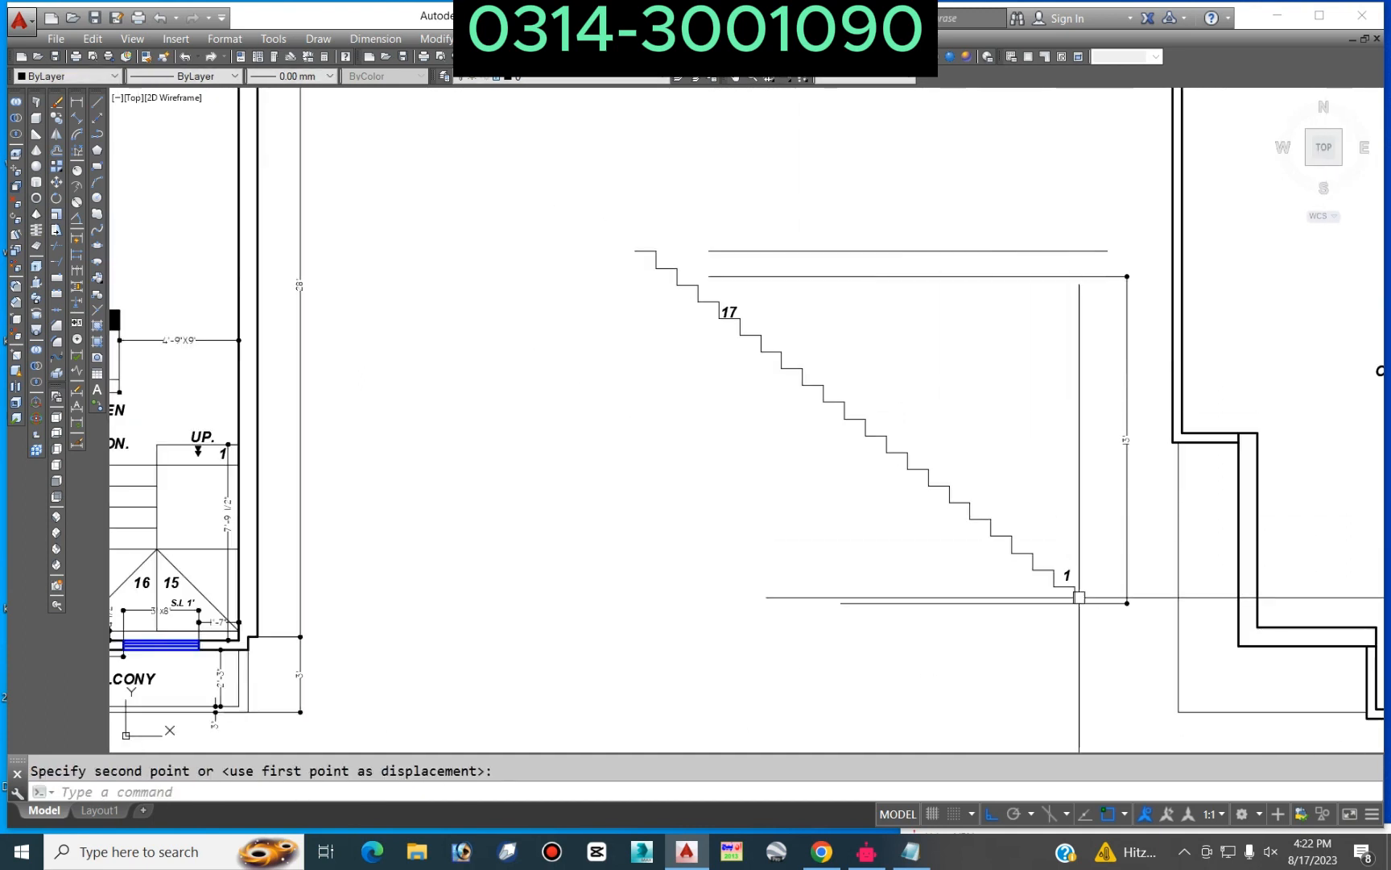
# Step: Copy number 21 from the first floor plan's stair onto the top step of the stair section
pyautogui.scroll(2, 1058, 589)
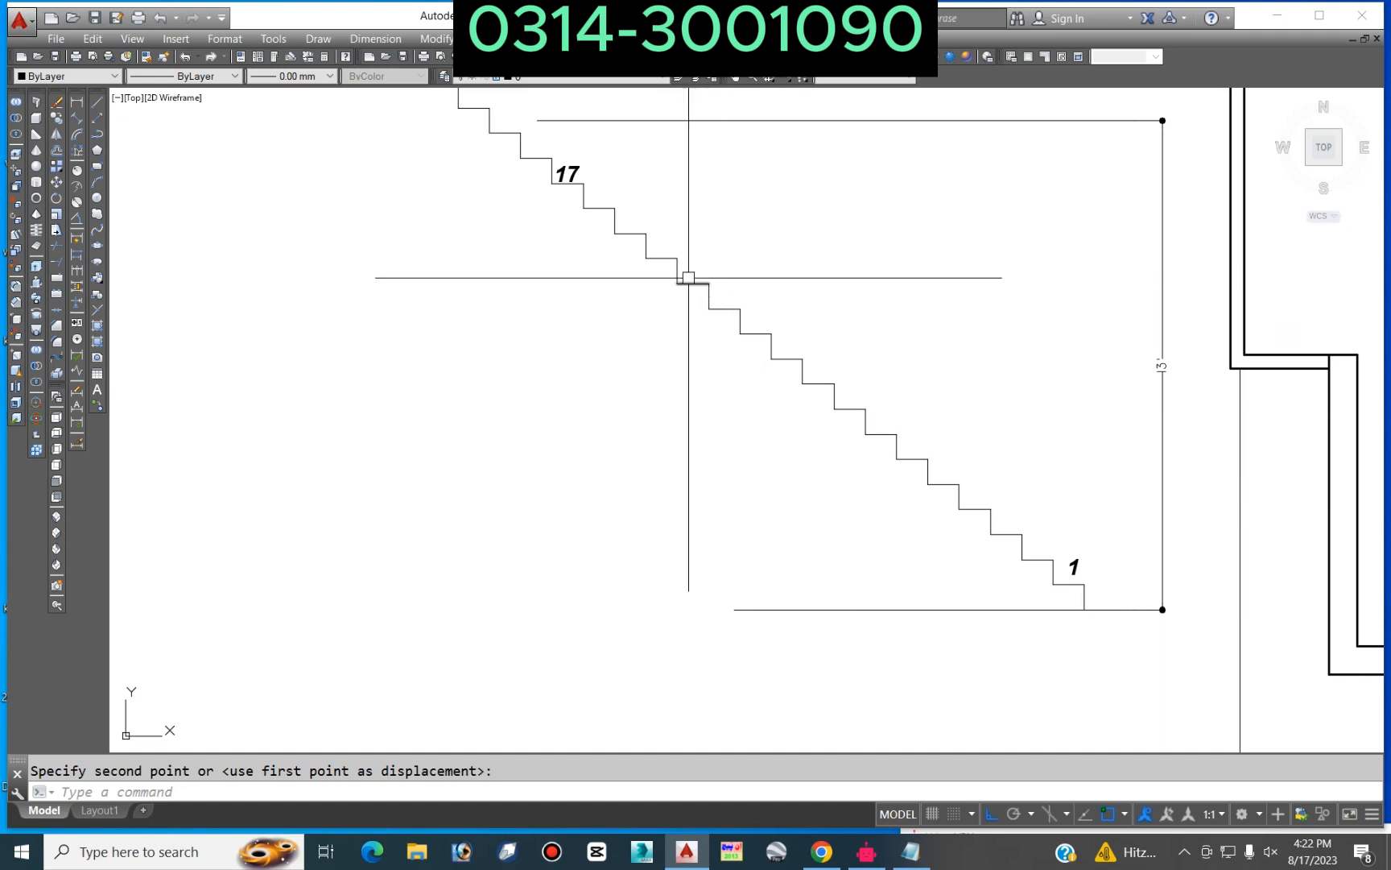
pyautogui.moveTo(573, 191)
pyautogui.mouseDown(button='middle')
pyautogui.moveTo(750, 361)
pyautogui.moveTo(865, 407)
pyautogui.mouseUp(button='middle')
pyautogui.scroll(2, 845, 377)
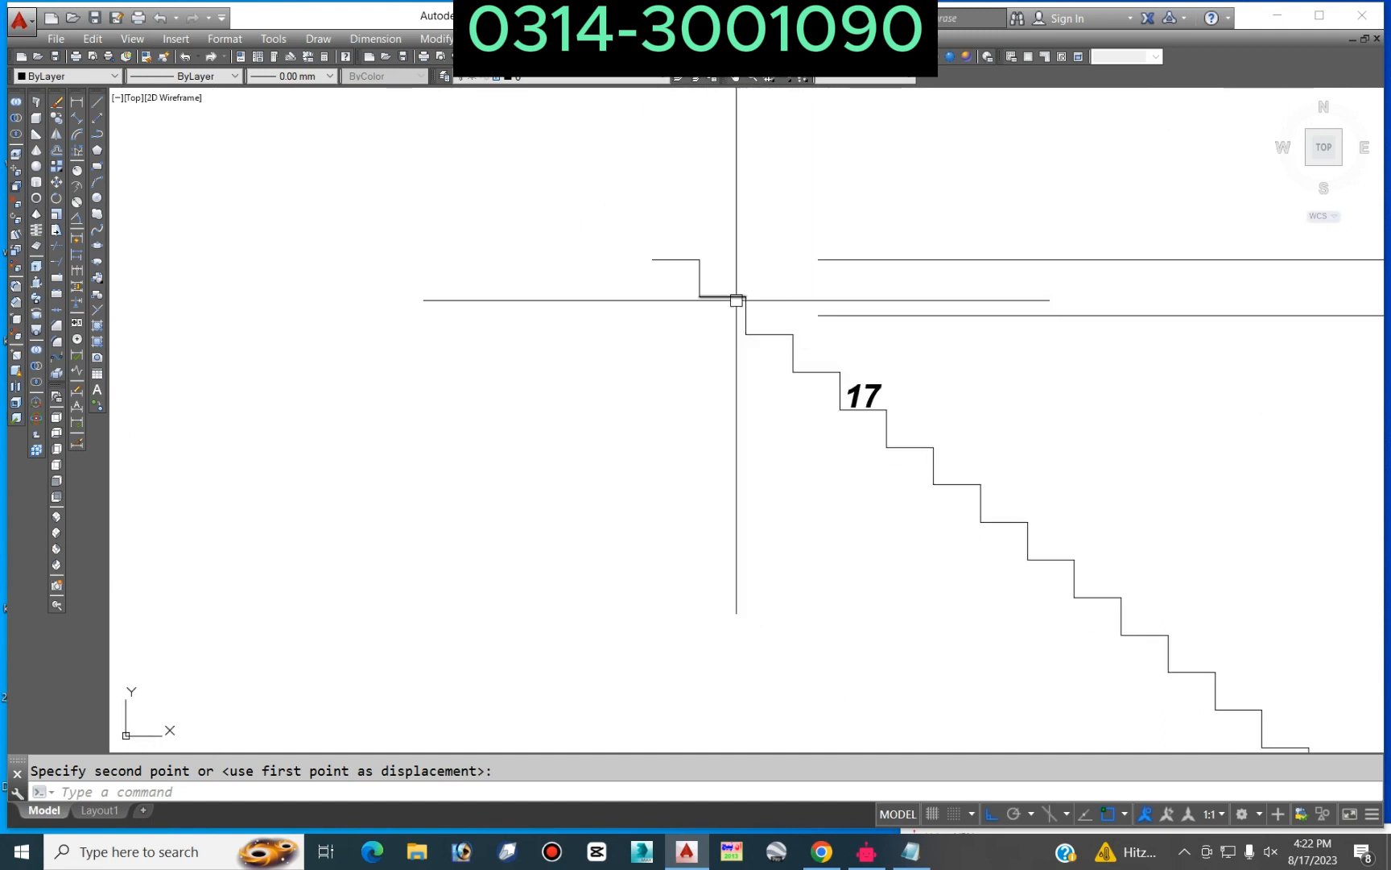
pyautogui.scroll(-8, 922, 306)
pyautogui.scroll(10, 755, 310)
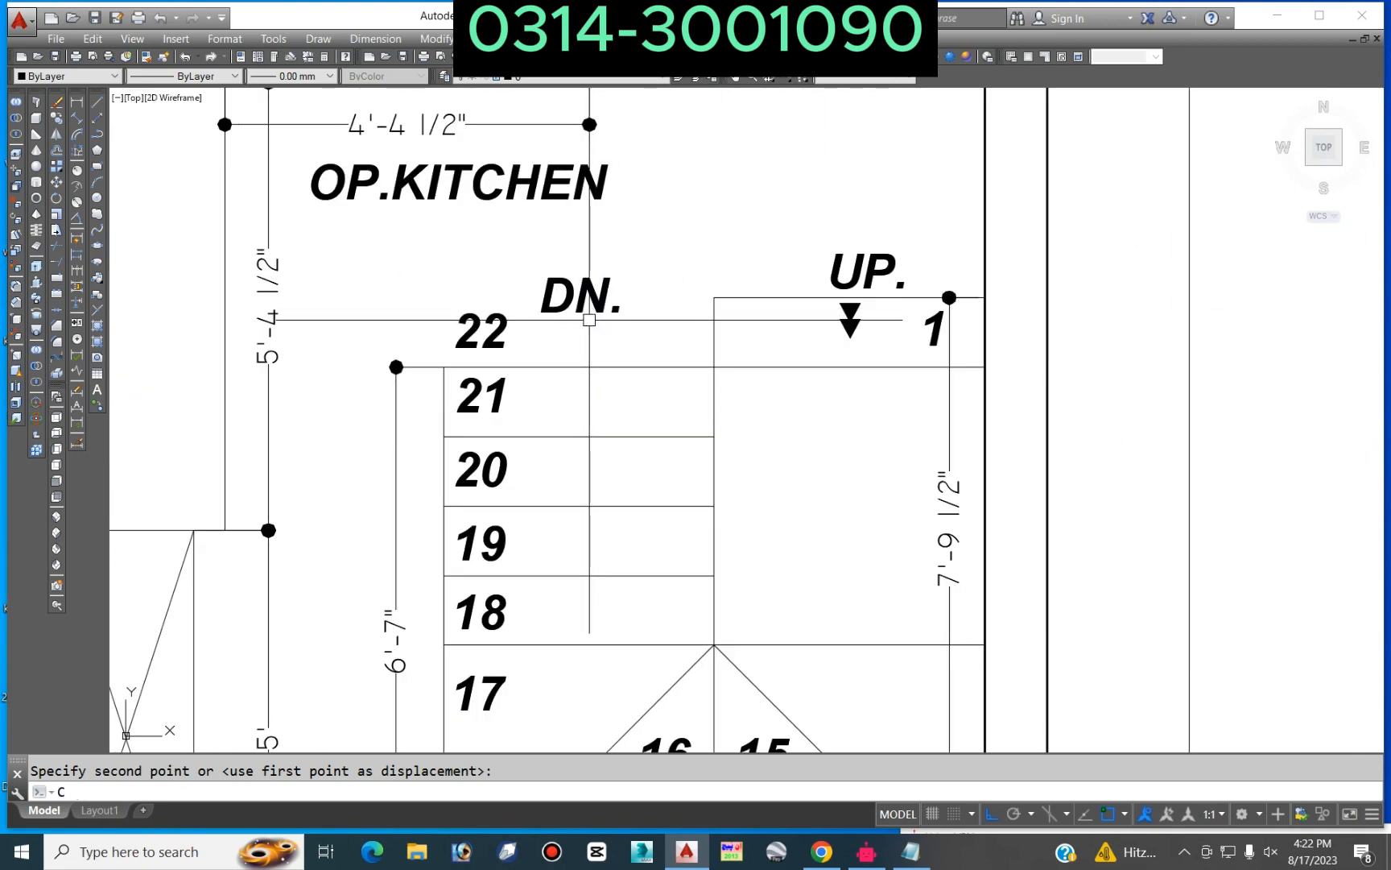
pyautogui.write('O')
pyautogui.press('space')
pyautogui.click(504, 405)
pyautogui.press('space')
pyautogui.click(512, 421)
pyautogui.scroll(-10, 512, 421)
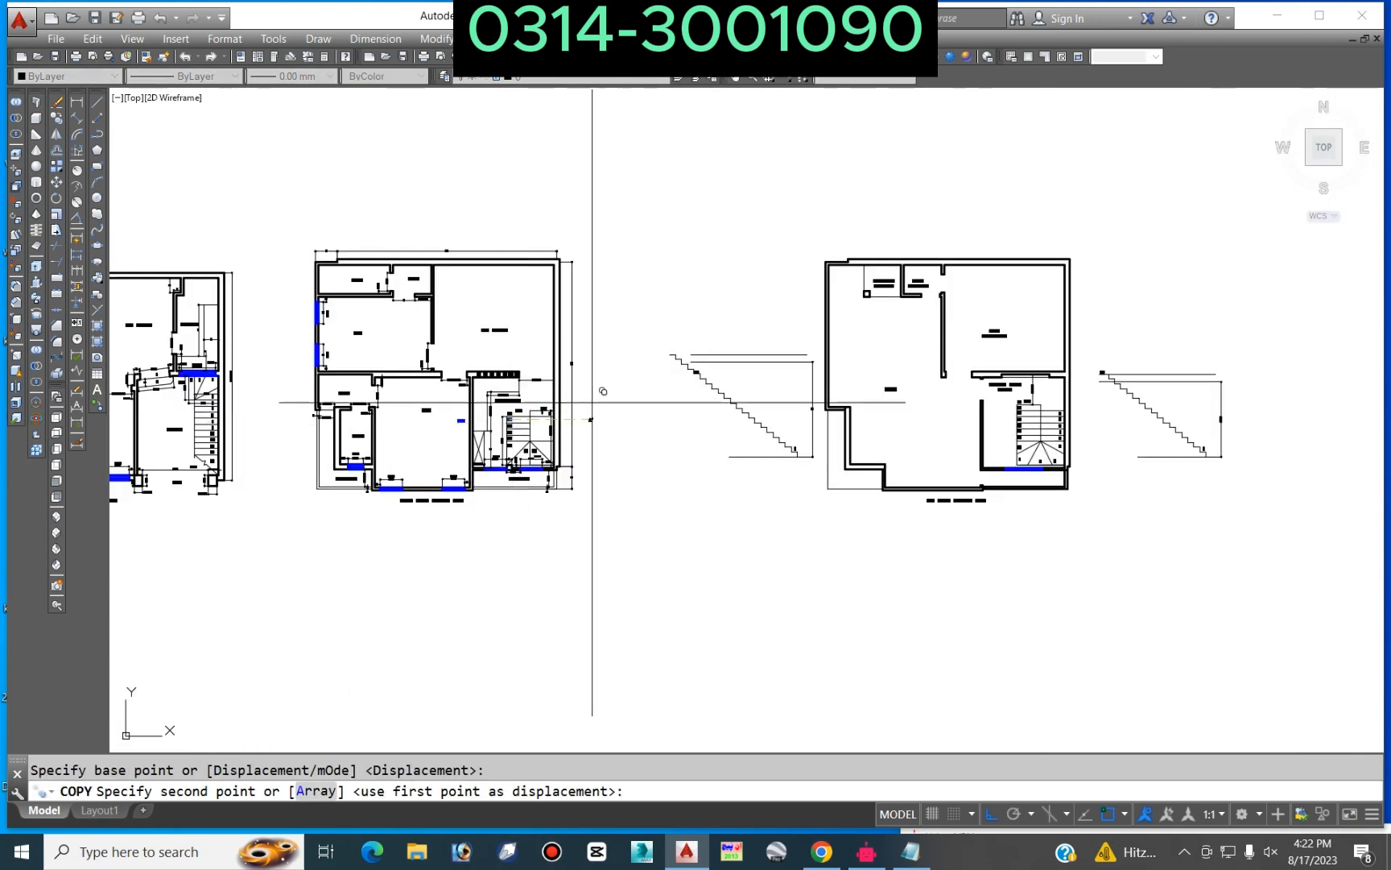
pyautogui.scroll(10, 592, 402)
pyautogui.click(838, 342)
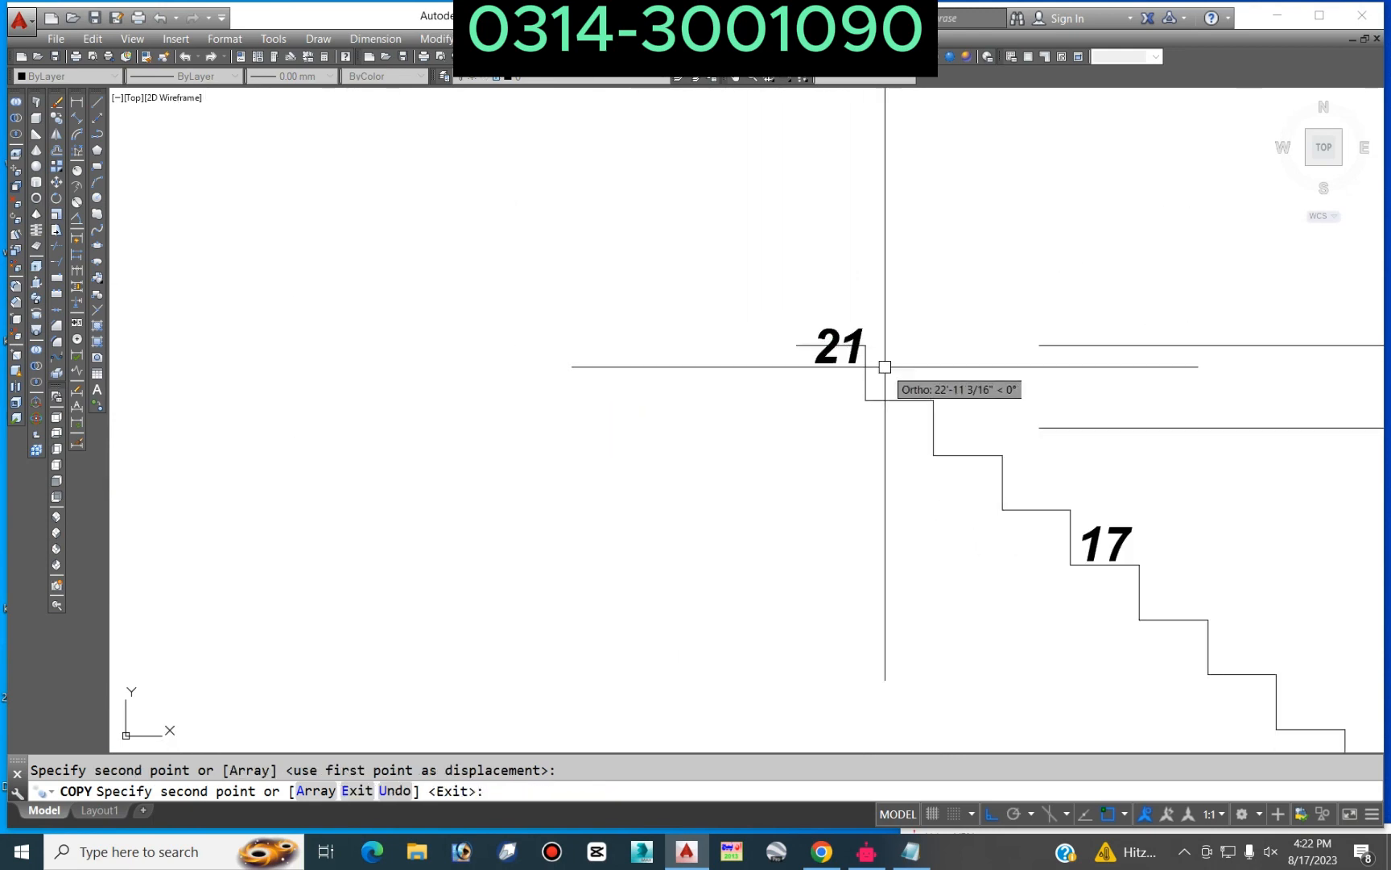
pyautogui.press('Escape')
# Step: Move the copied number 21 up so it sits above the top tread of the section
pyautogui.click(869, 339)
pyautogui.press('space')
pyautogui.click(943, 394)
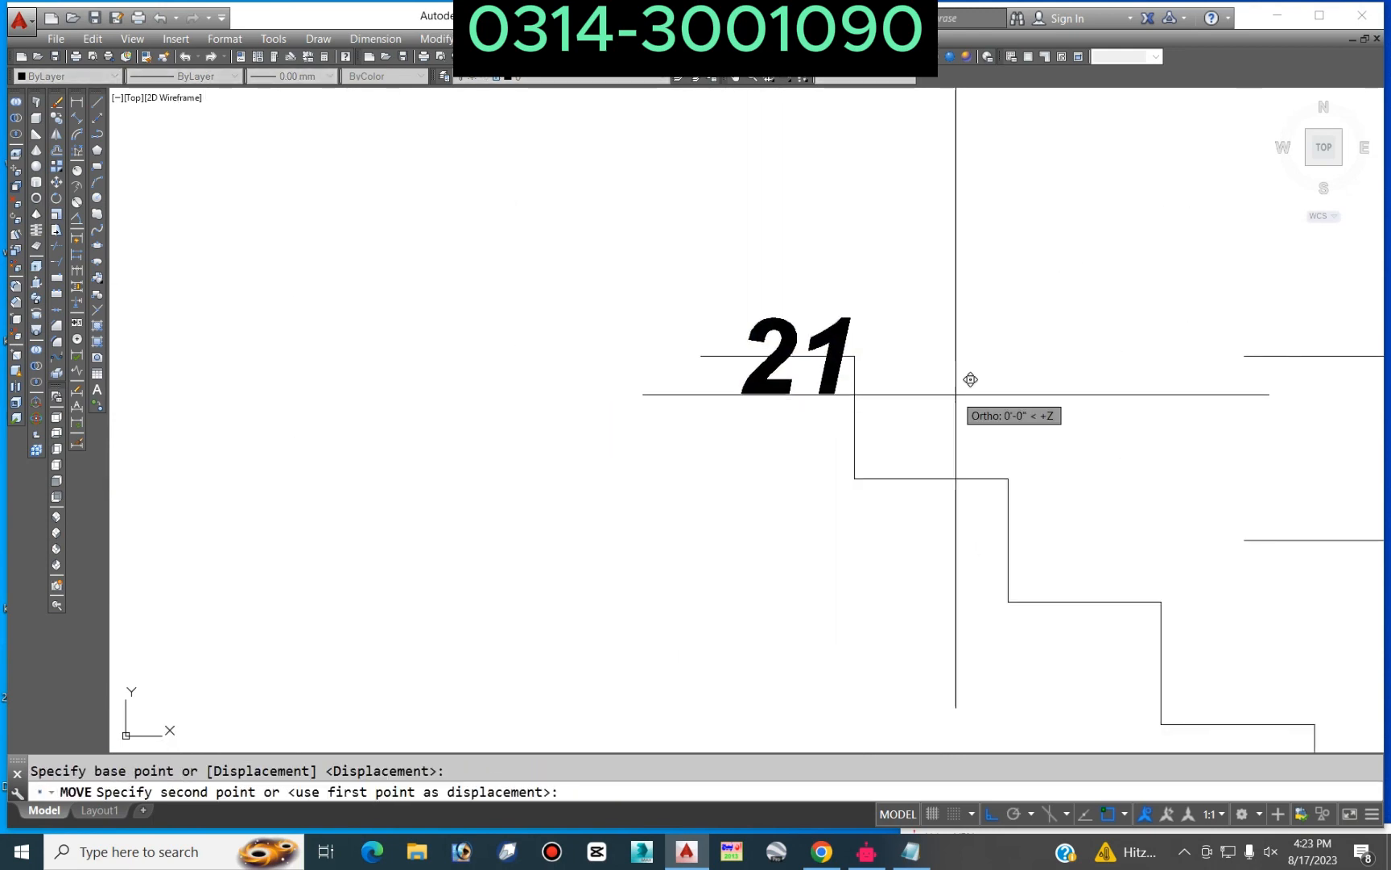
pyautogui.click(943, 363)
# Step: Extend both upper floor lines of the section to meet the stair profile using the Trim command
pyautogui.scroll(2, 943, 362)
pyautogui.moveTo(1015, 420); pyautogui.dragTo(830, 456, button='middle')
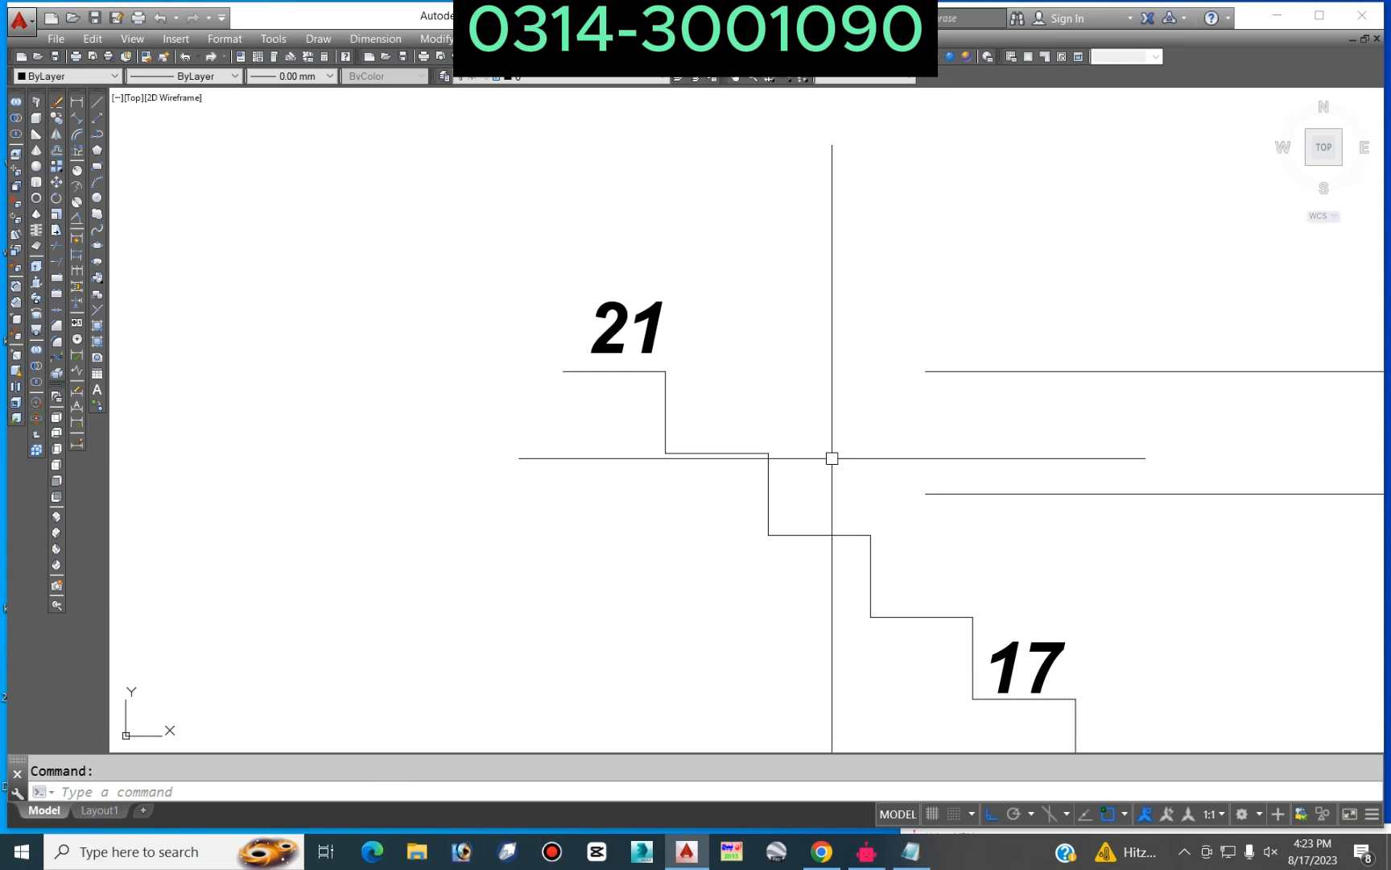
pyautogui.write('tr')
pyautogui.press('space')
pyautogui.press('space')
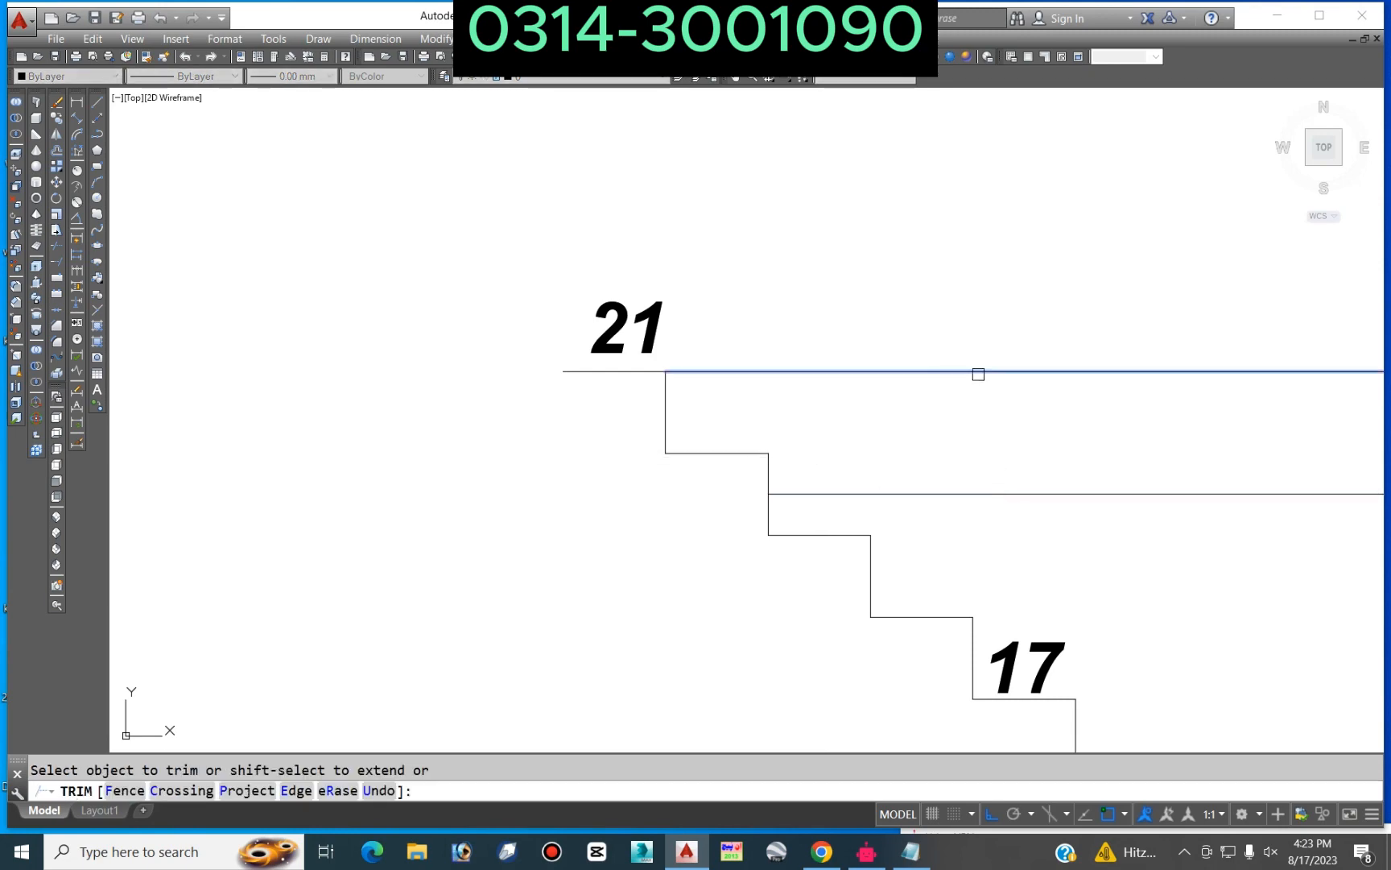
pyautogui.scroll(-4, 975, 369)
pyautogui.press('Escape')
# Step: Erase number 22 and the tread line above number 21 from the first floor plan's stair
pyautogui.scroll(5, 612, 430)
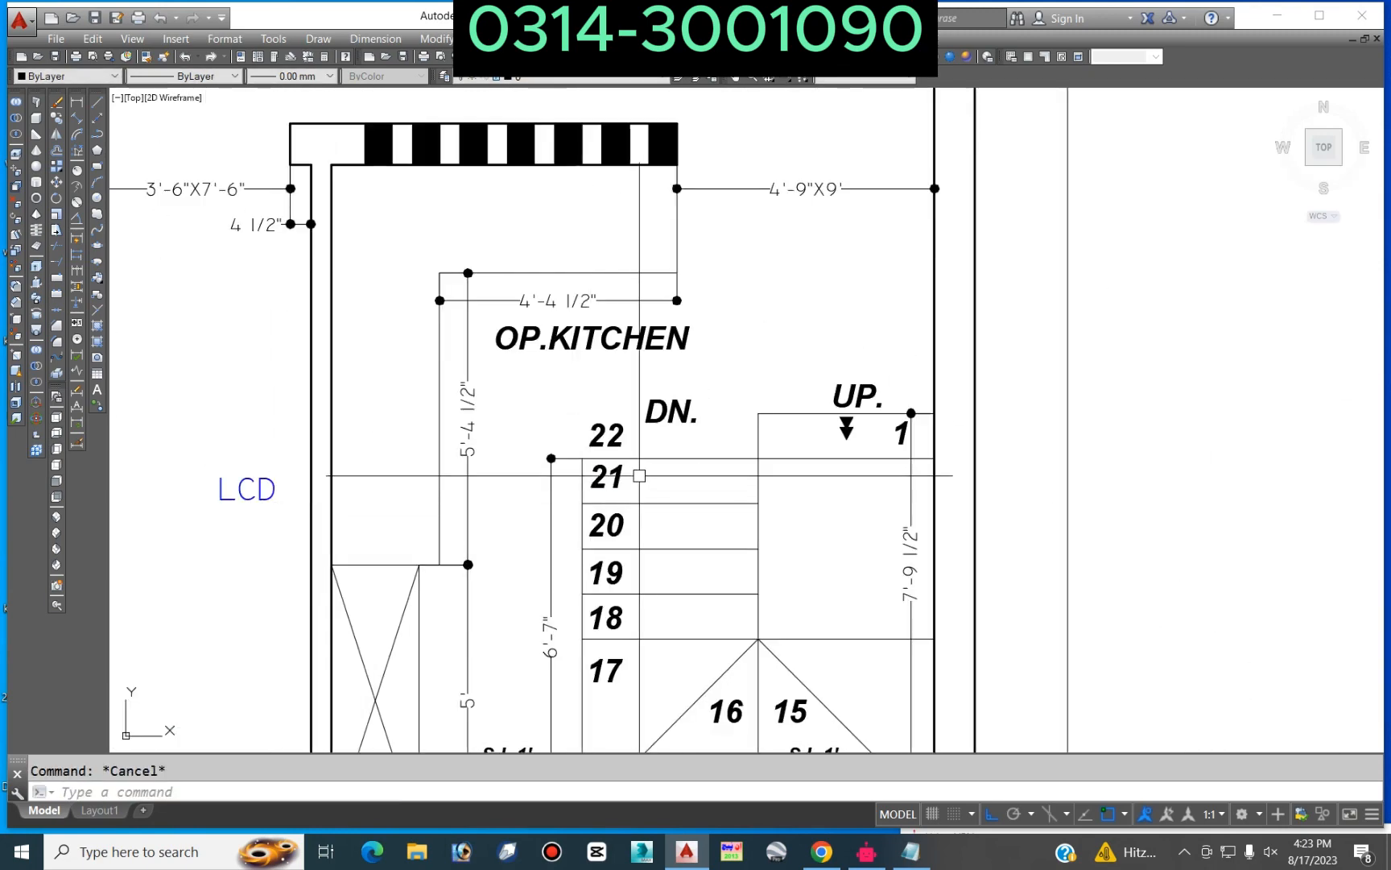
pyautogui.click(608, 435)
pyautogui.click(676, 458)
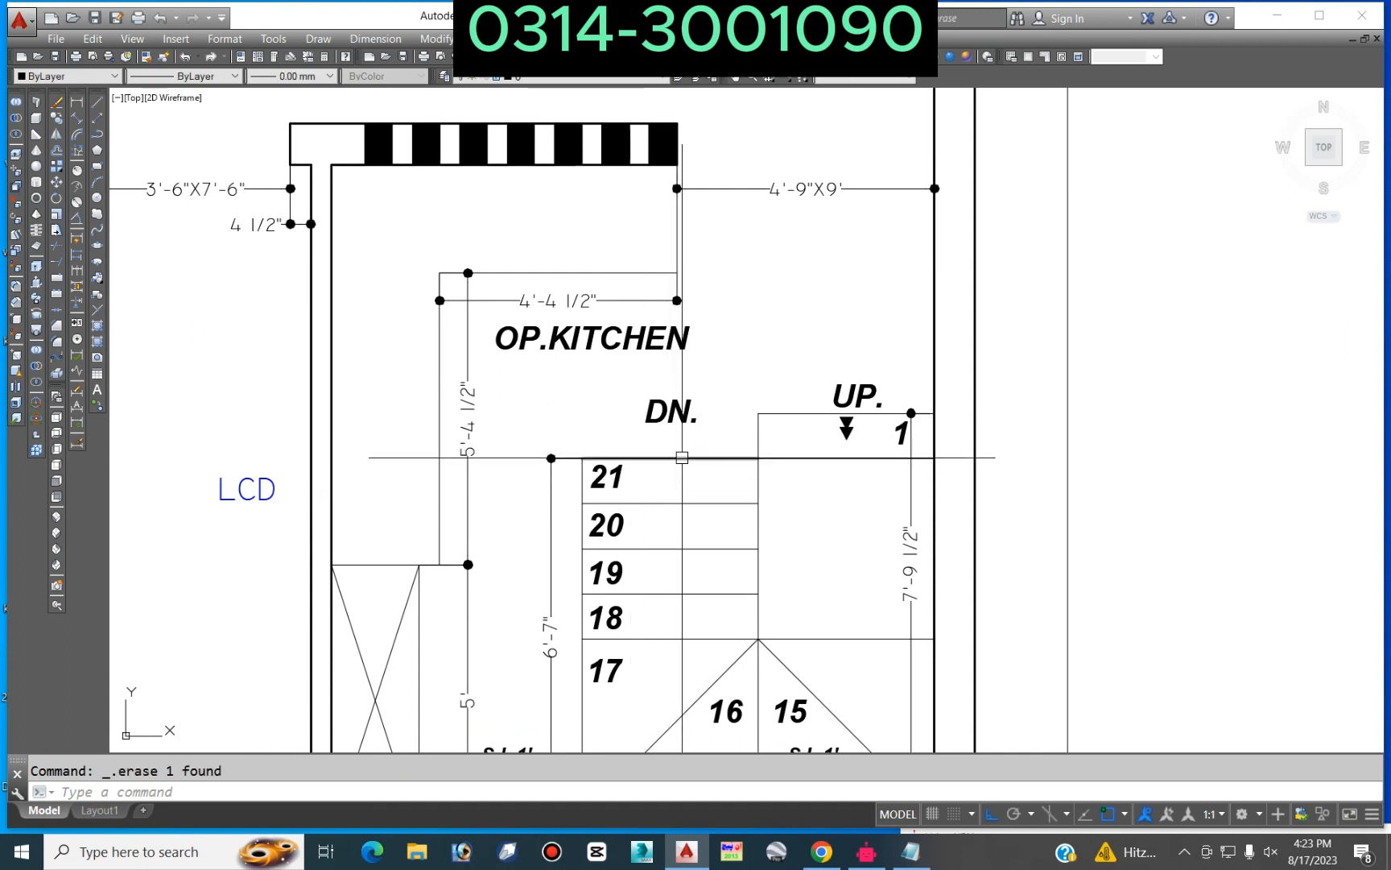
pyautogui.press('Delete')
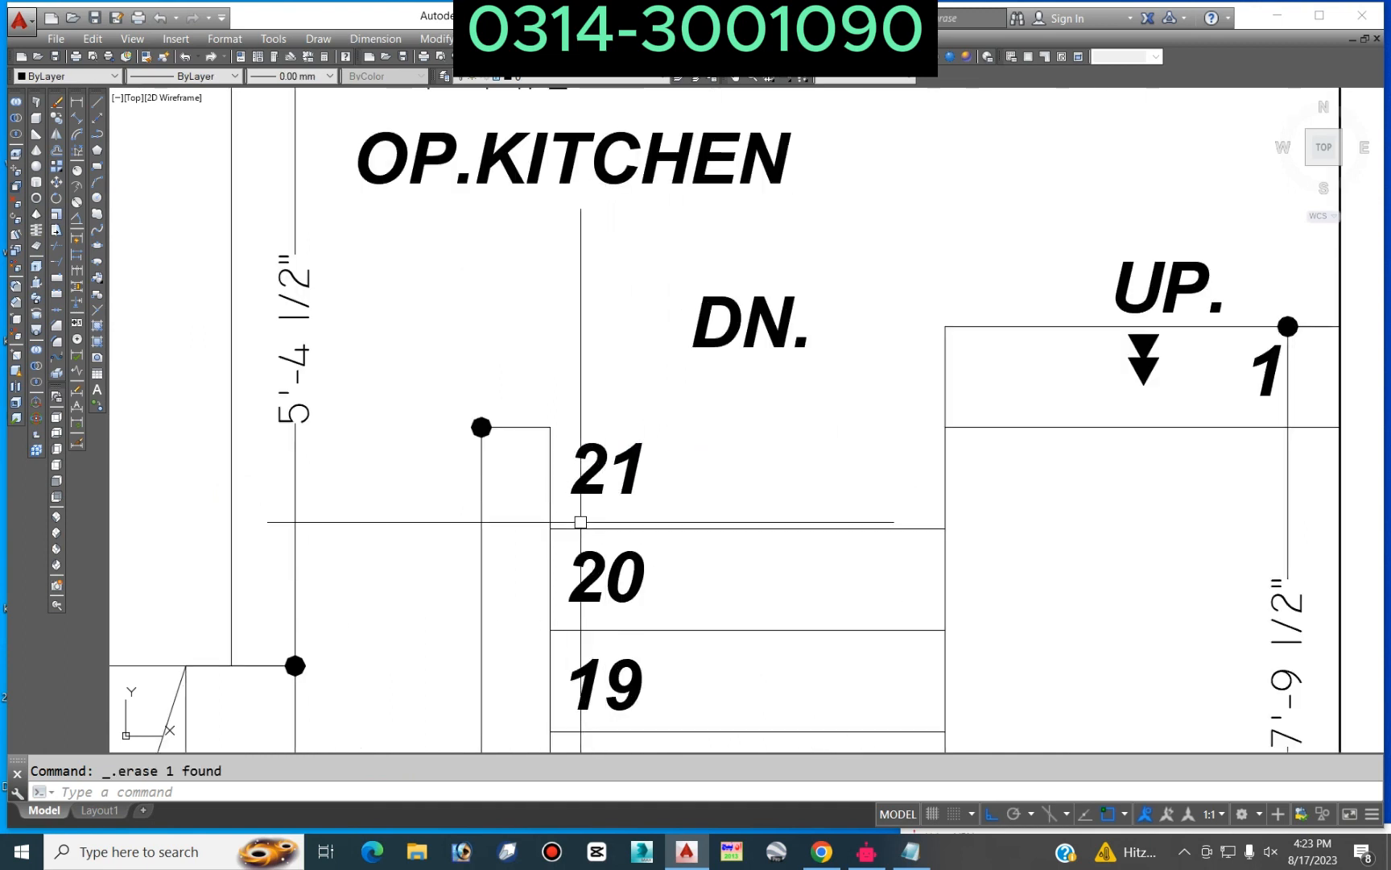
# Step: Fillet the stair's outer edge line with the tread line below number 21 and stretch the flight's length dimension to that corner
pyautogui.write('f')
pyautogui.press('Return')
pyautogui.click(566, 530)
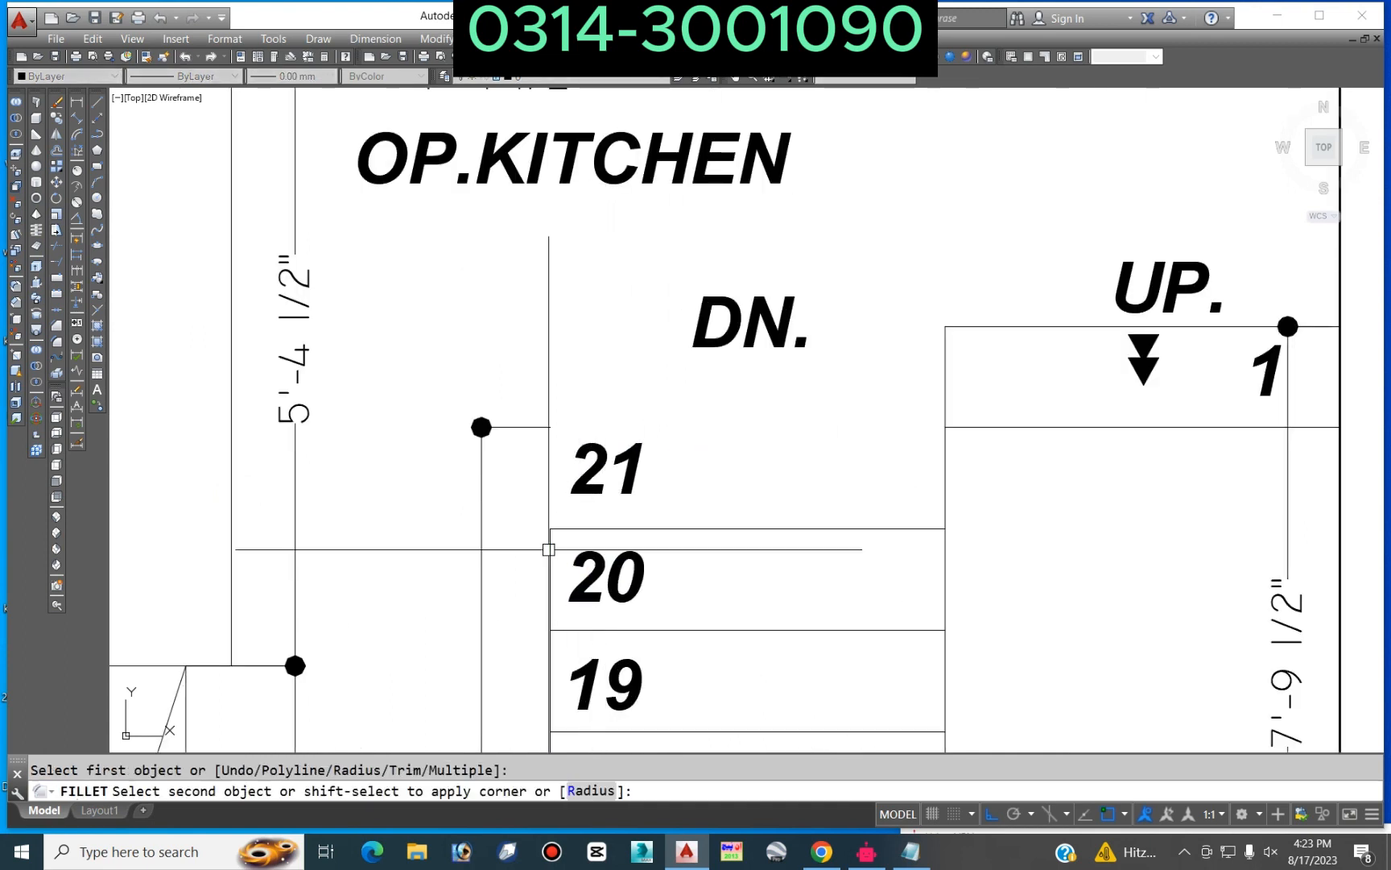
pyautogui.click(535, 427)
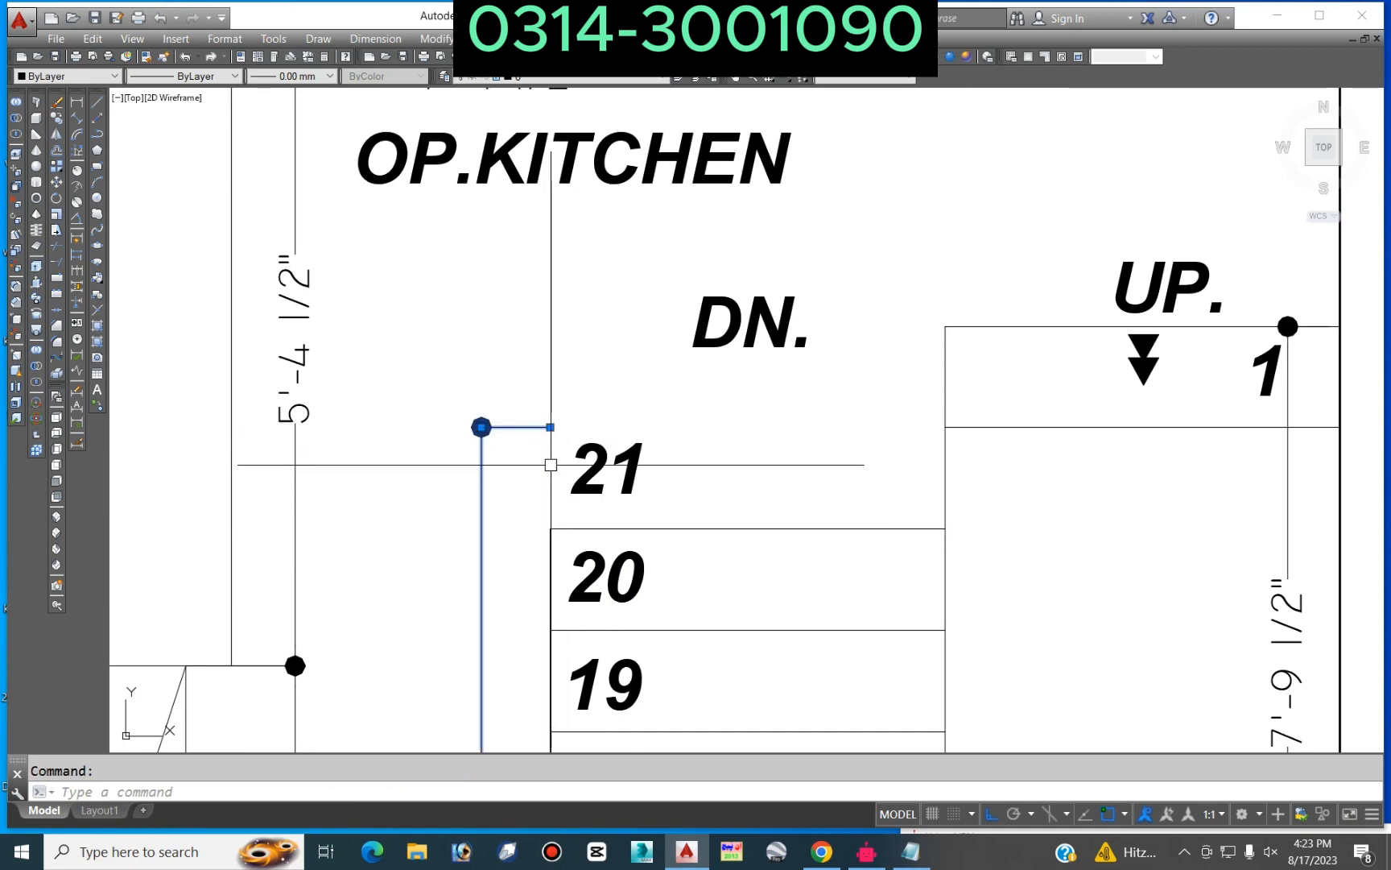
pyautogui.click(550, 427)
pyautogui.press('Escape')
# Step: Move the DN. label in the first floor plan down beside number 21
pyautogui.scroll(-5, 775, 475)
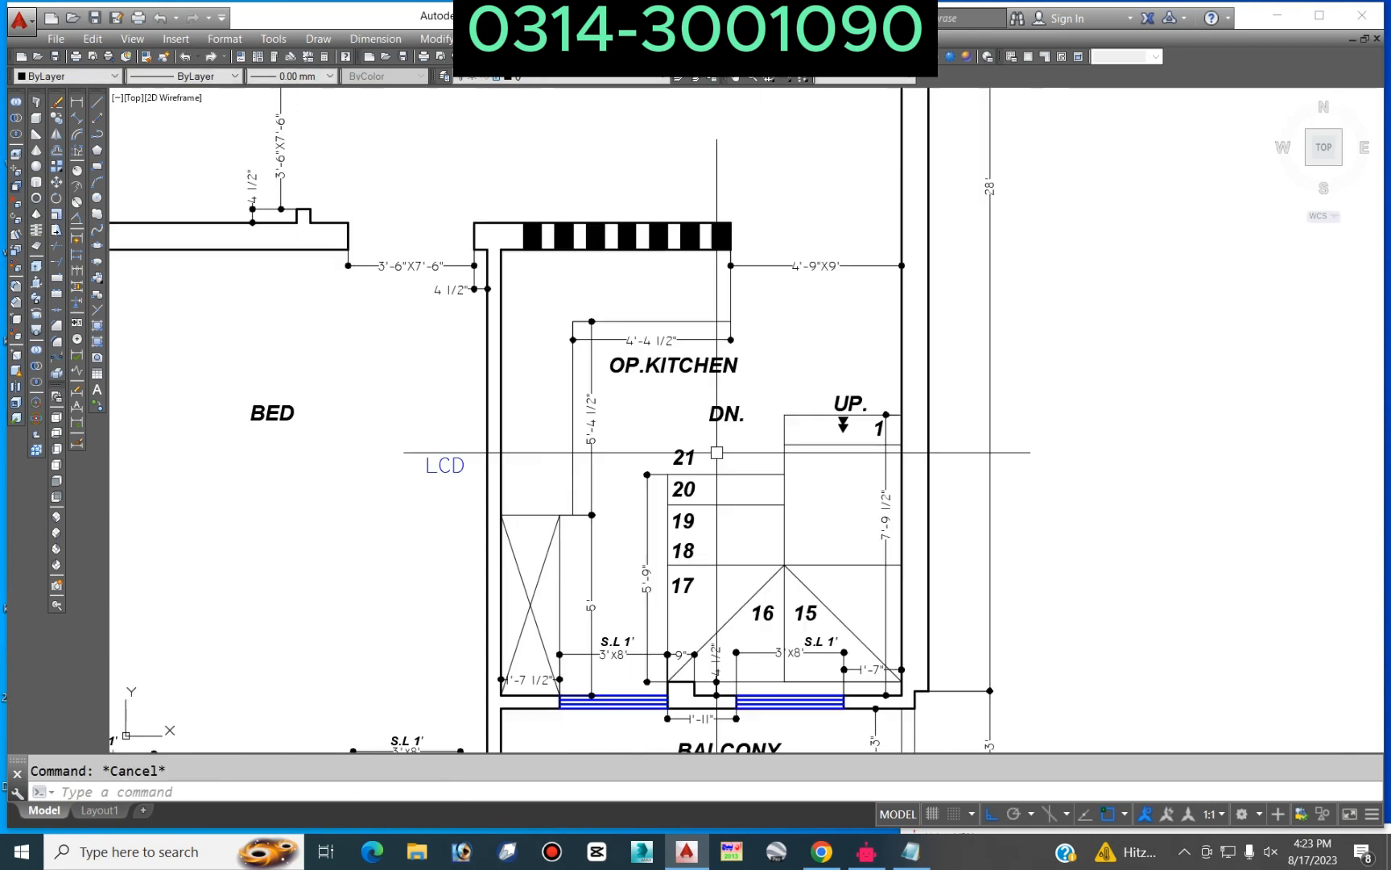
pyautogui.write('m')
pyautogui.press('Return')
pyautogui.scroll(4, 748, 441)
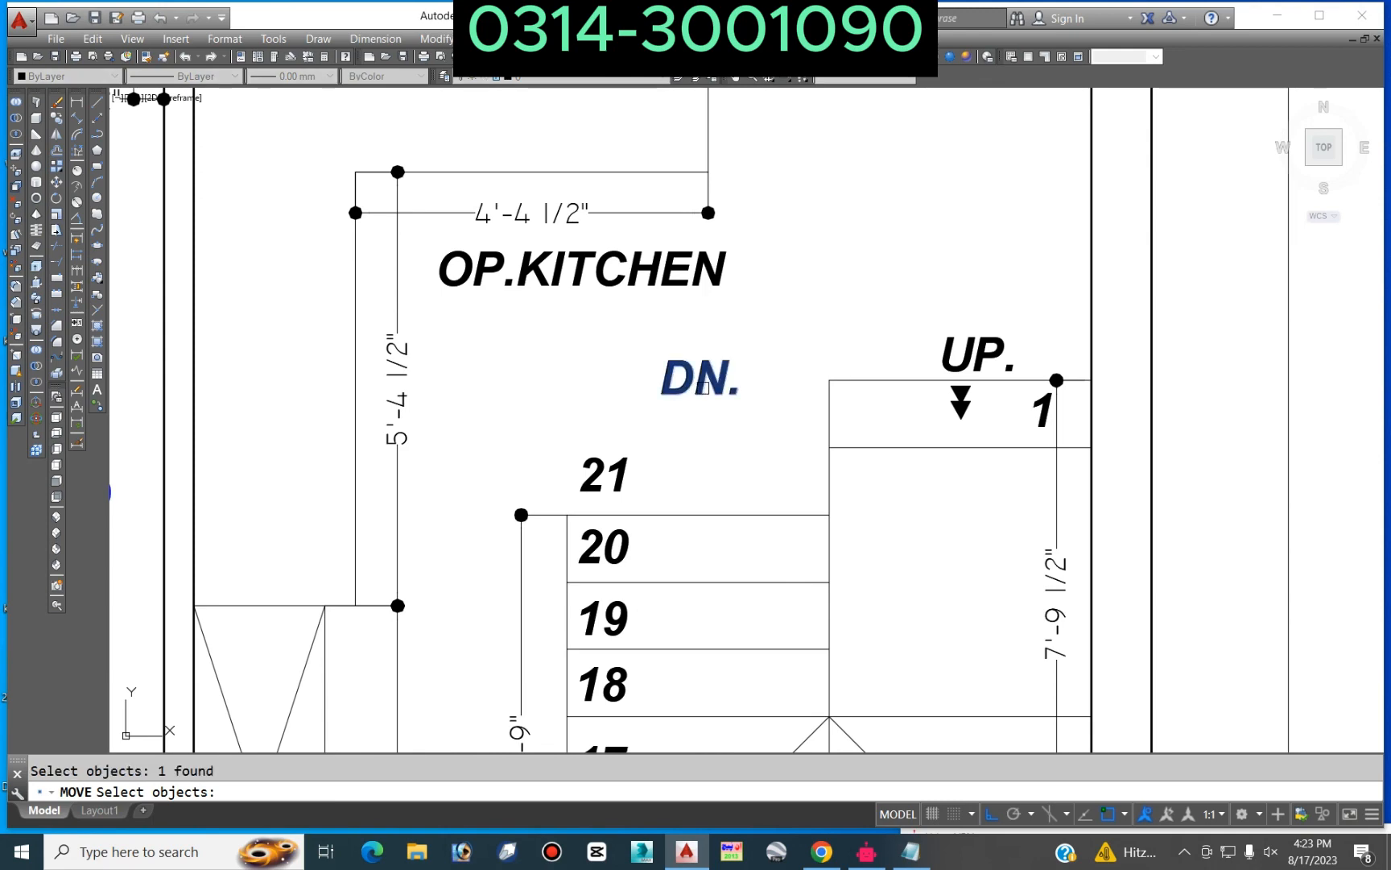
pyautogui.press('Return')
pyautogui.click(818, 298)
pyautogui.click(765, 396)
pyautogui.scroll(-4, 785, 396)
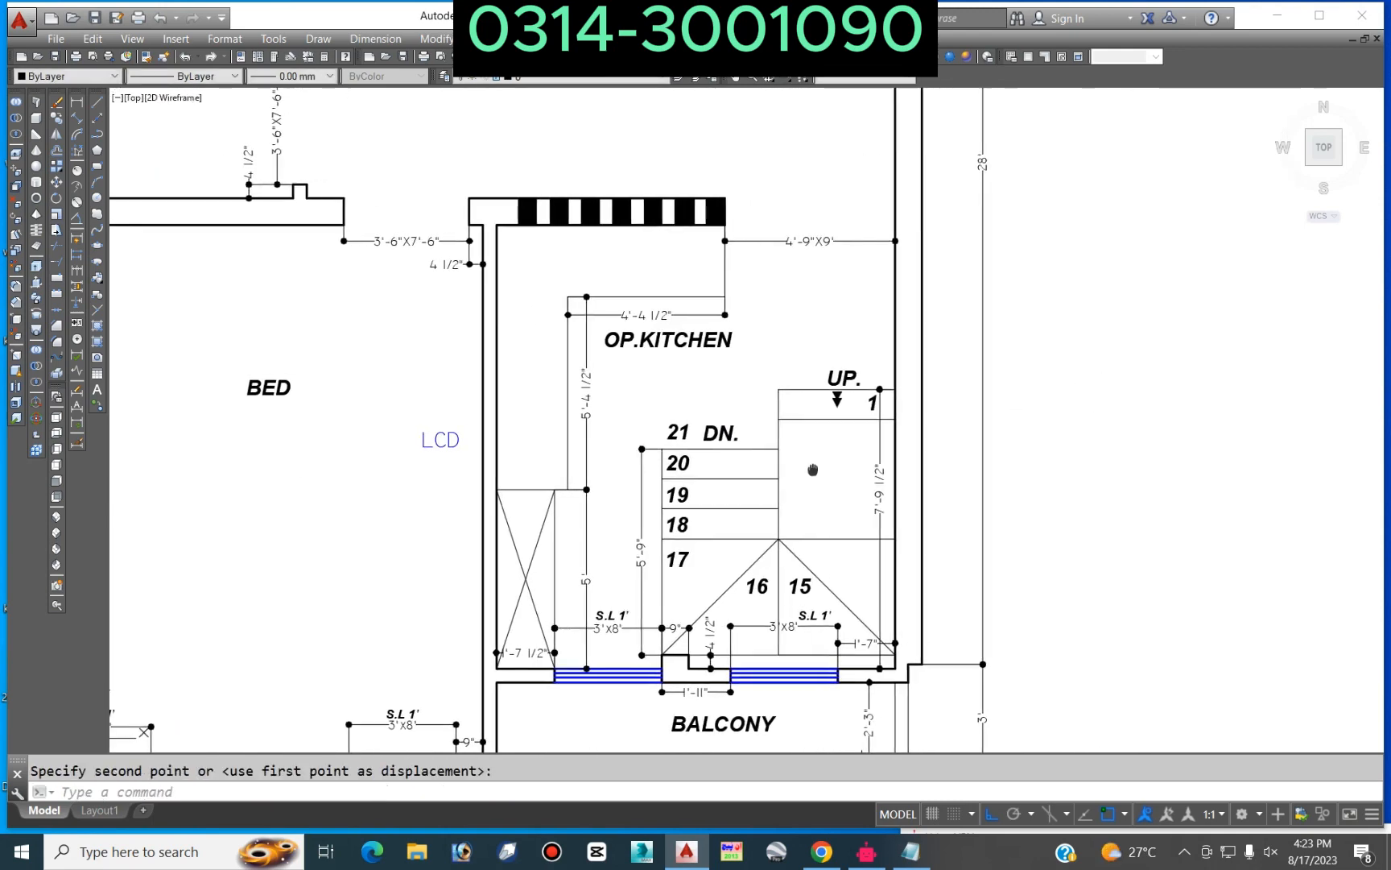
# Step: Erase number 17 from the first floor stair section, keeping numbers 1 and 21
pyautogui.scroll(-4, 812, 469)
pyautogui.moveTo(813, 499); pyautogui.dragTo(595, 499, button='middle')
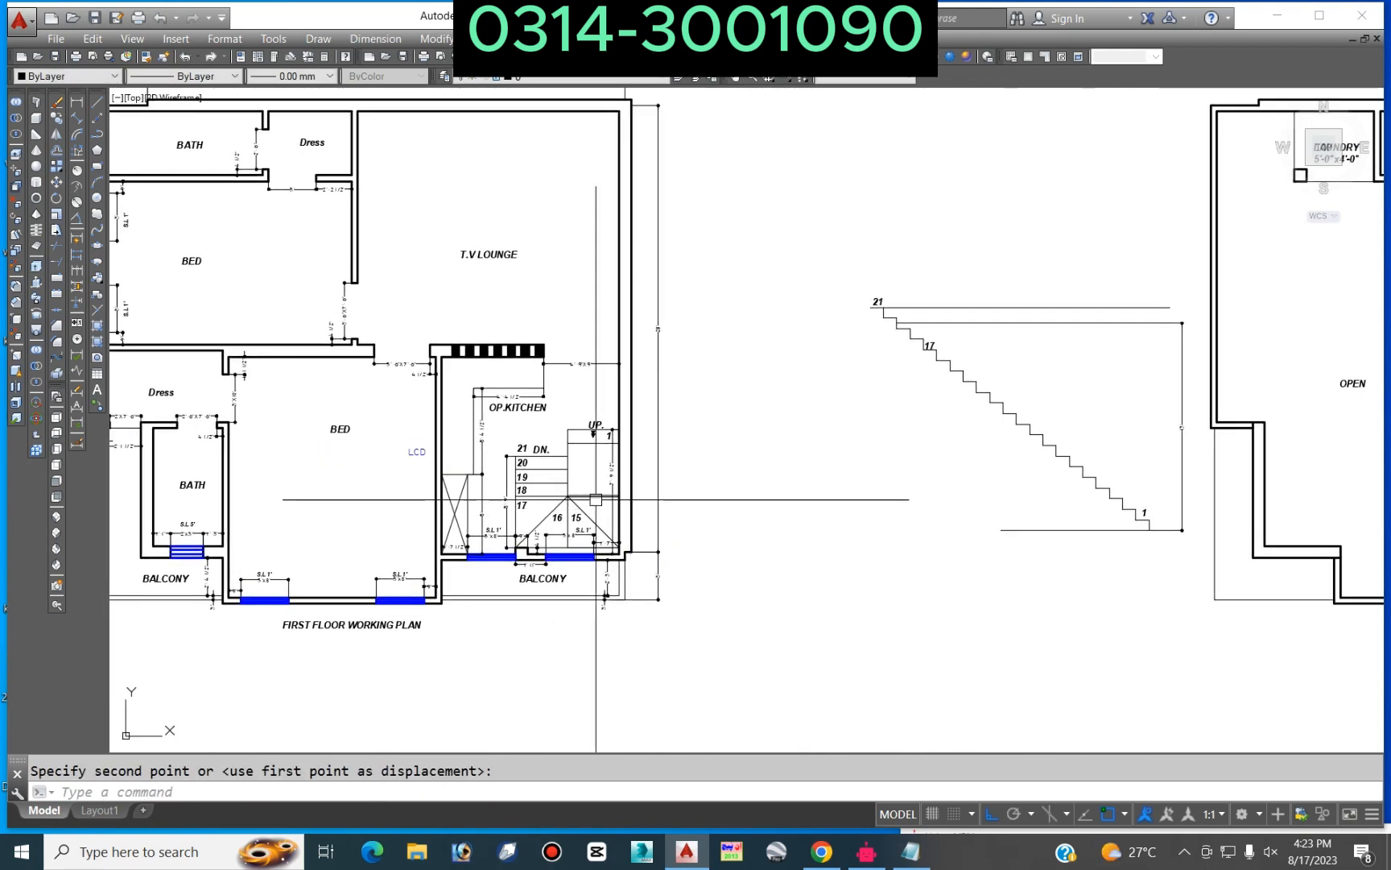
pyautogui.scroll(-3, 690, 478)
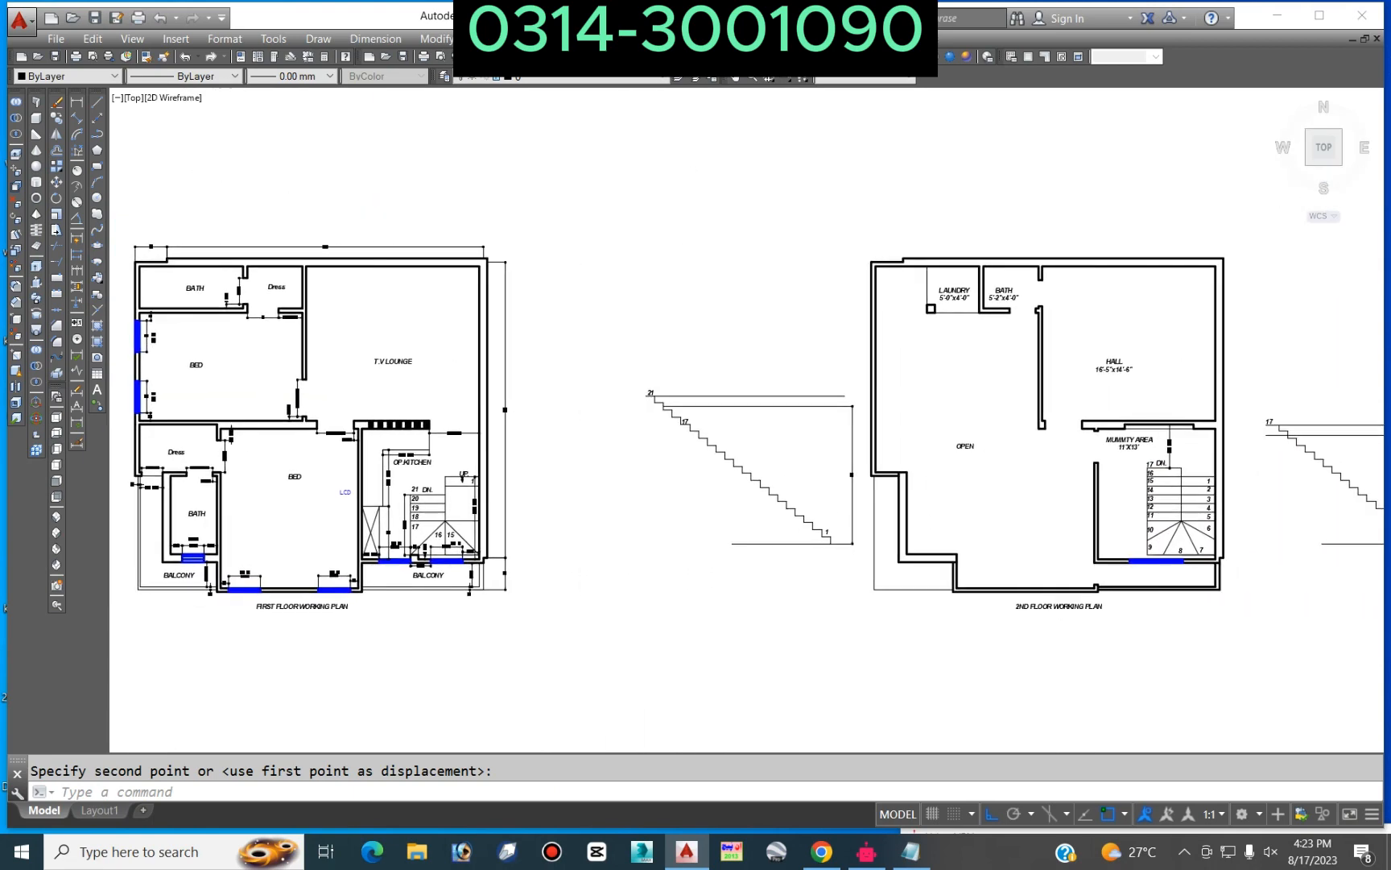
pyautogui.scroll(4, 713, 468)
pyautogui.scroll(-4, 712, 468)
pyautogui.scroll(7, 671, 414)
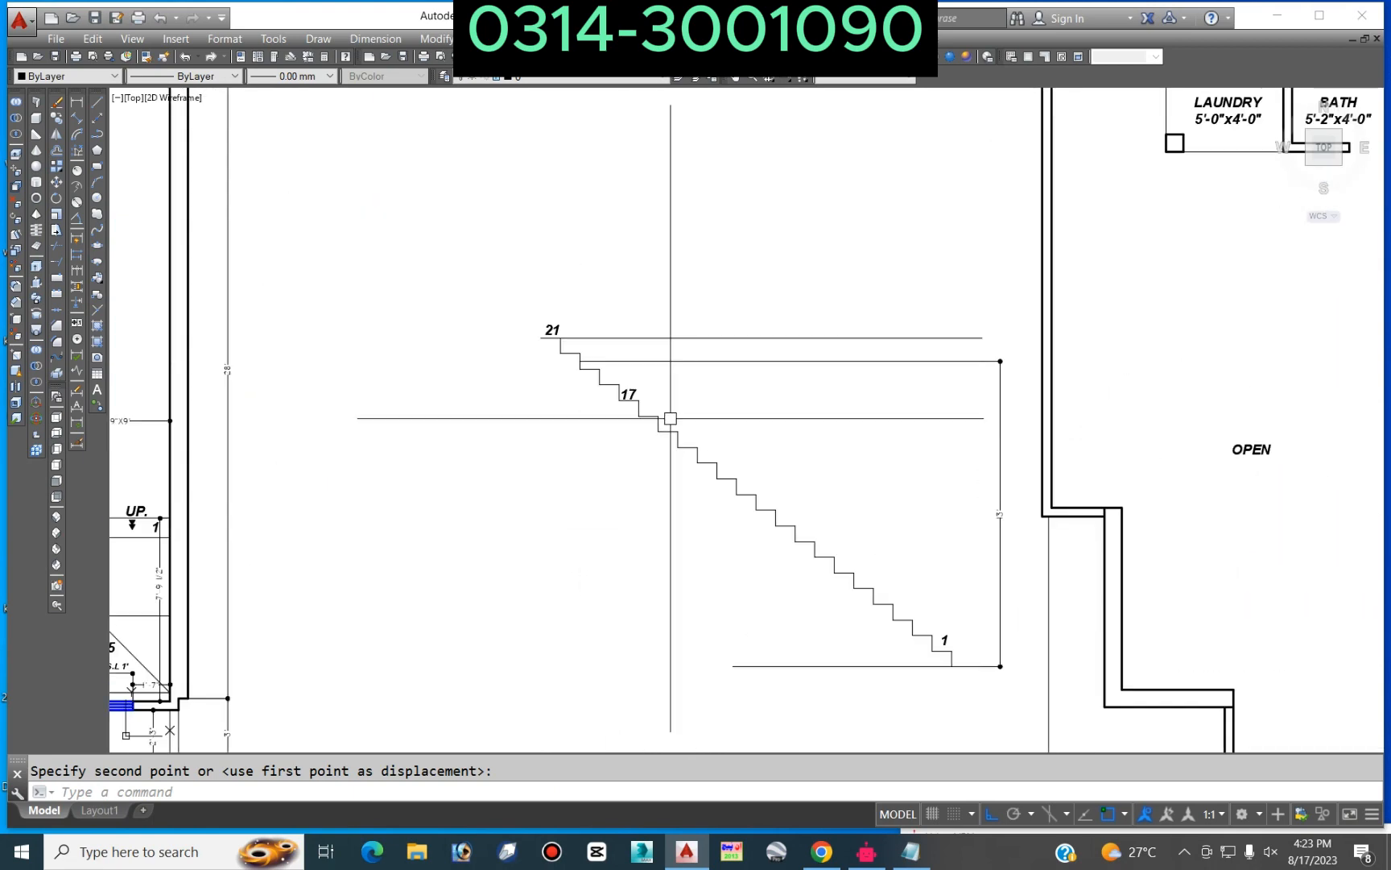
pyautogui.click(616, 383)
pyautogui.press('Delete')
# Step: Examine the stair numbering on the ground and first floor plans against the stair sections
pyautogui.scroll(-5, 707, 400)
pyautogui.moveTo(761, 460); pyautogui.dragTo(584, 475, button='middle')
pyautogui.scroll(-1, 668, 559)
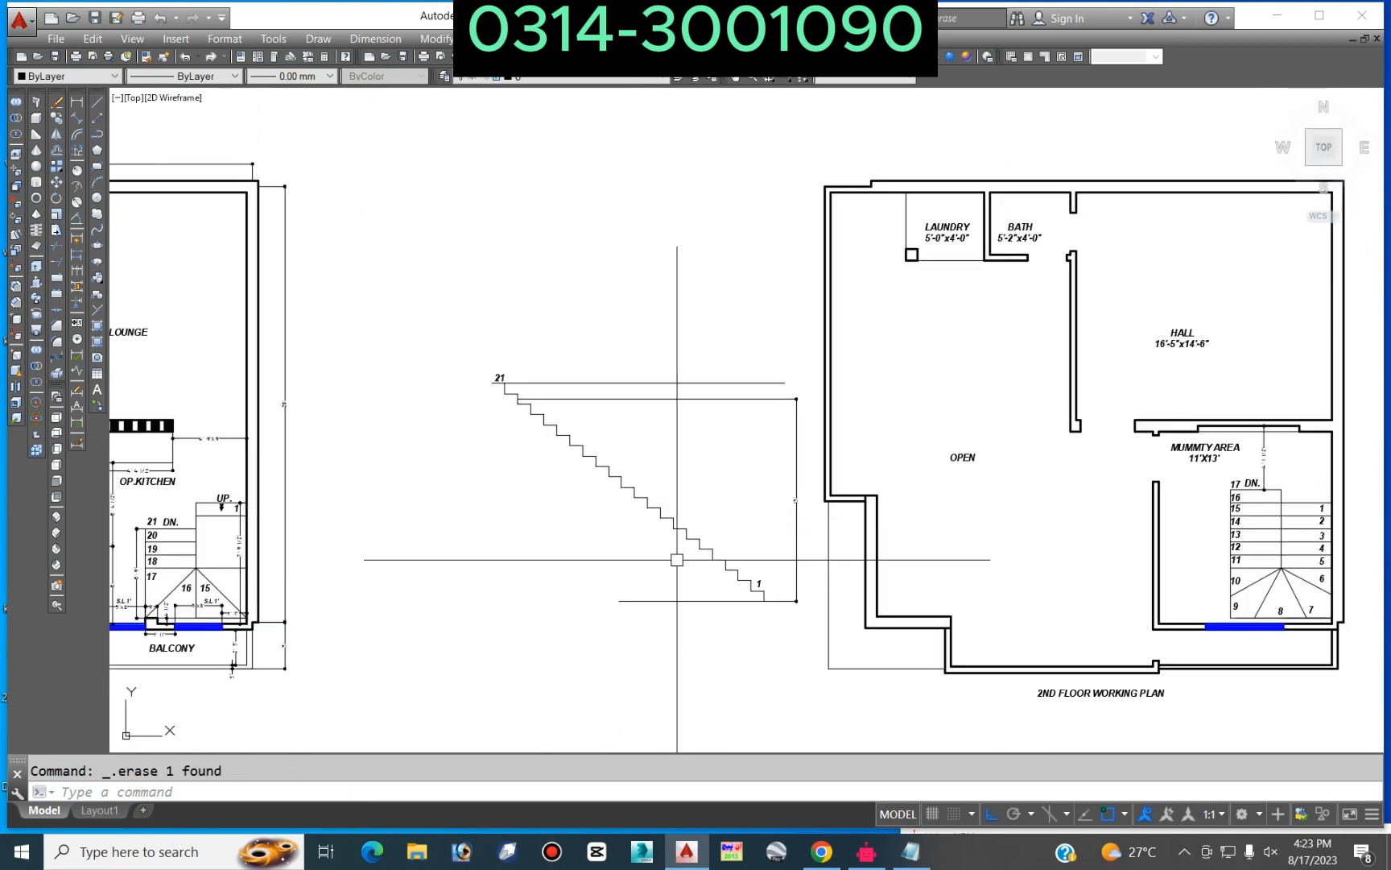
pyautogui.moveTo(667, 558); pyautogui.dragTo(764, 493, button='middle')
pyautogui.scroll(-4, 763, 493)
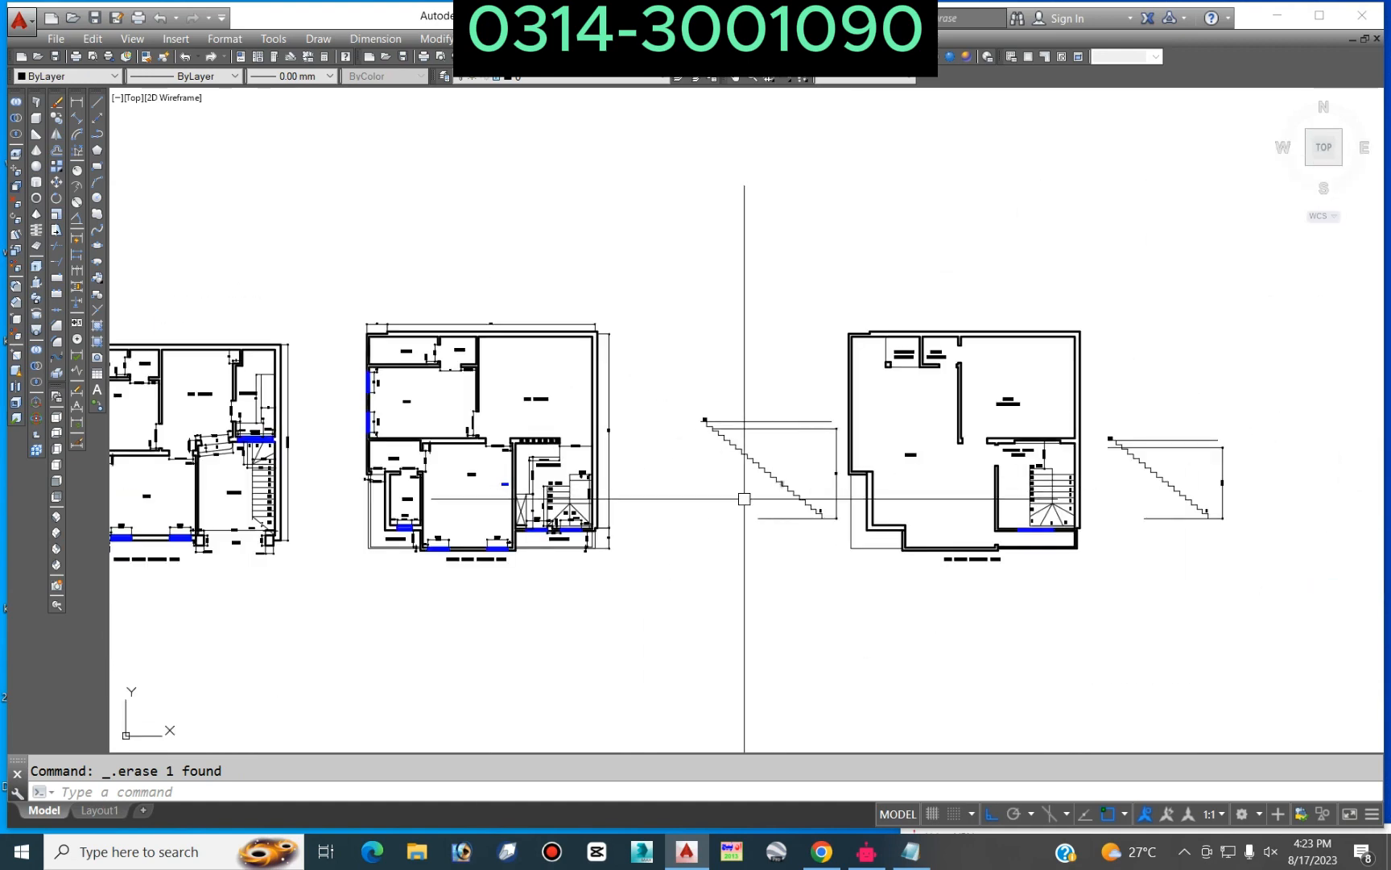
pyautogui.scroll(8, 213, 467)
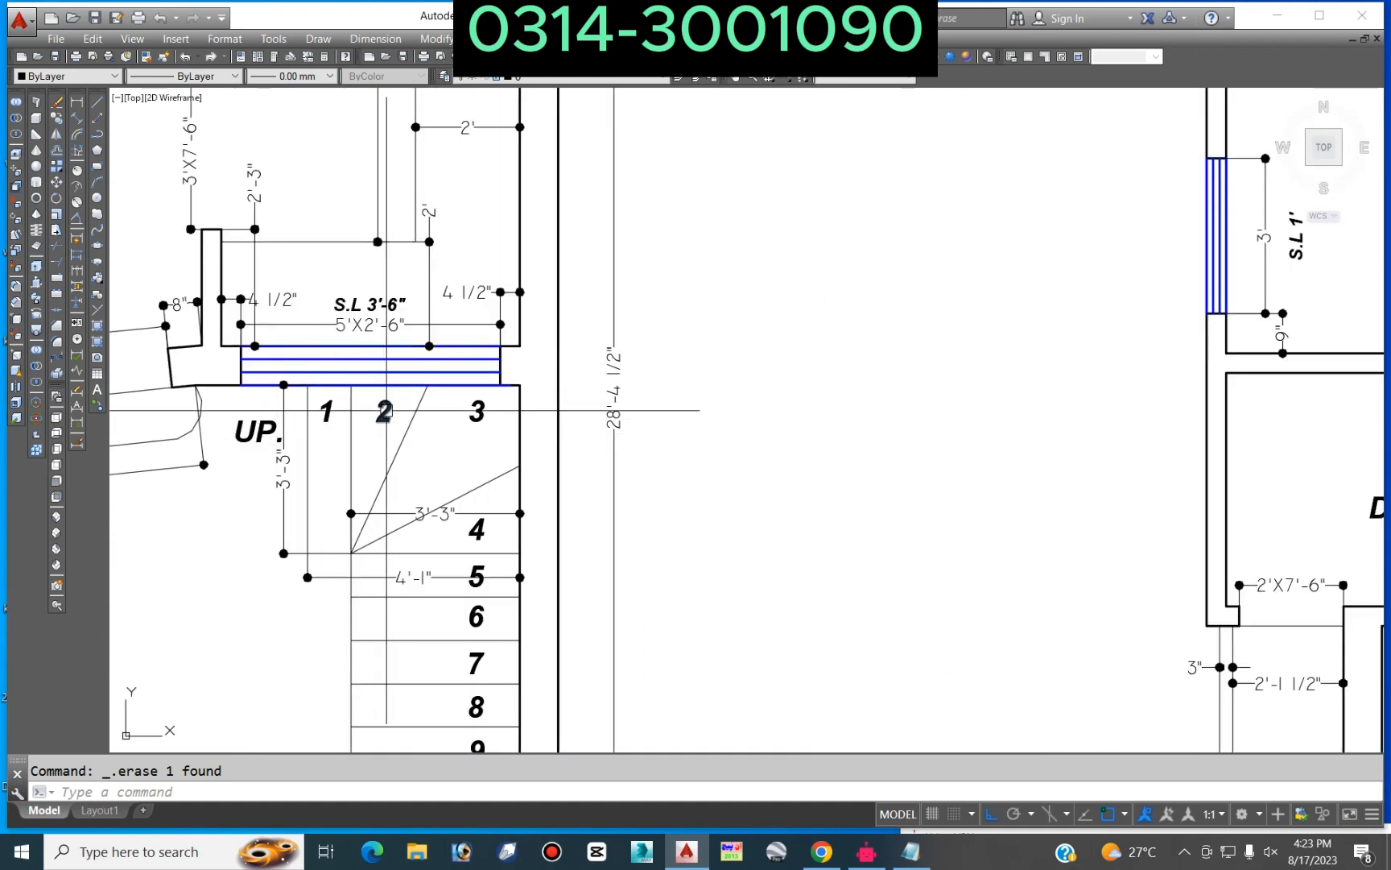
pyautogui.scroll(-5, 457, 533)
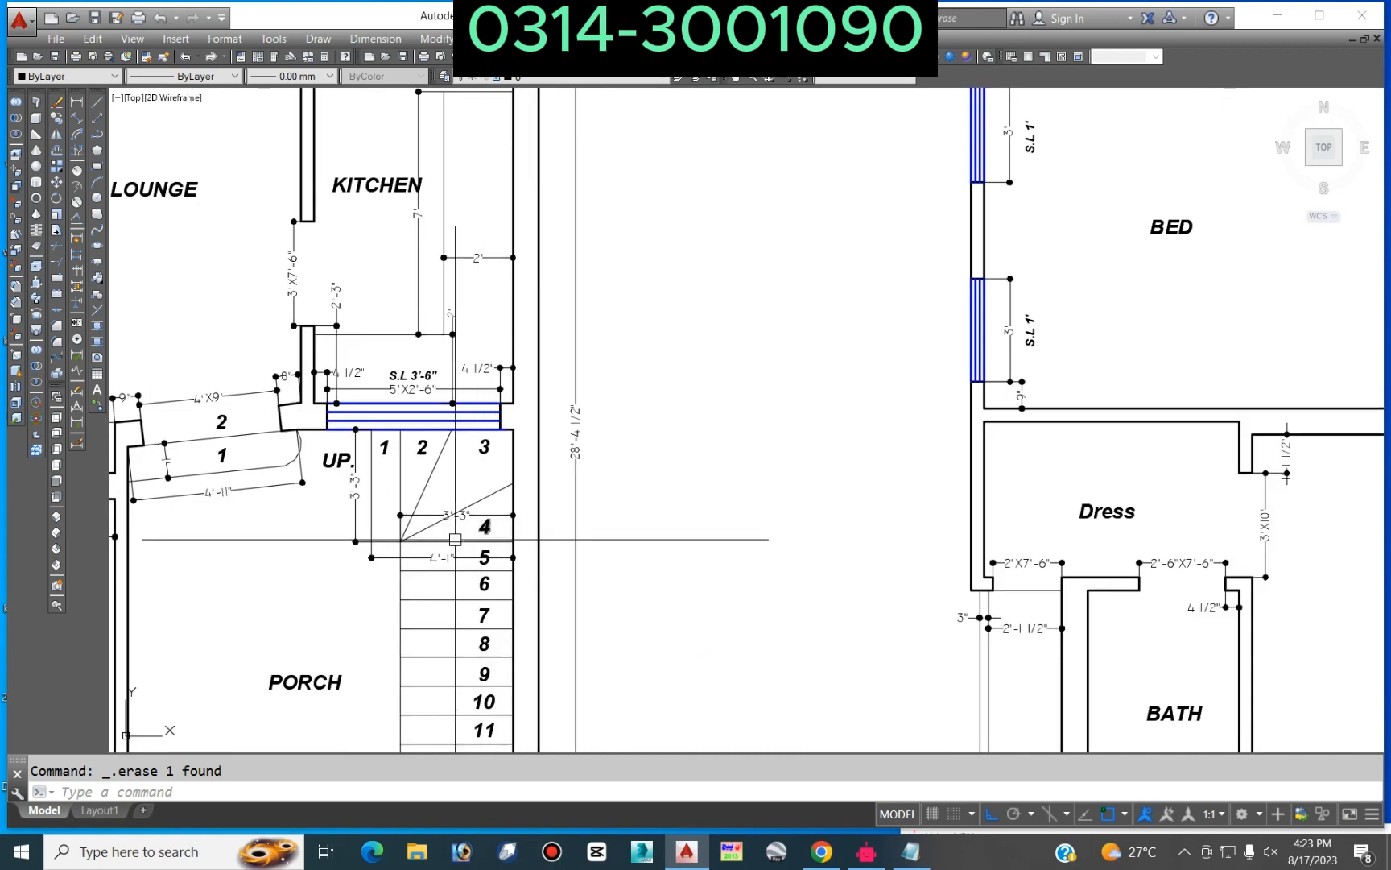
pyautogui.scroll(-4, 456, 532)
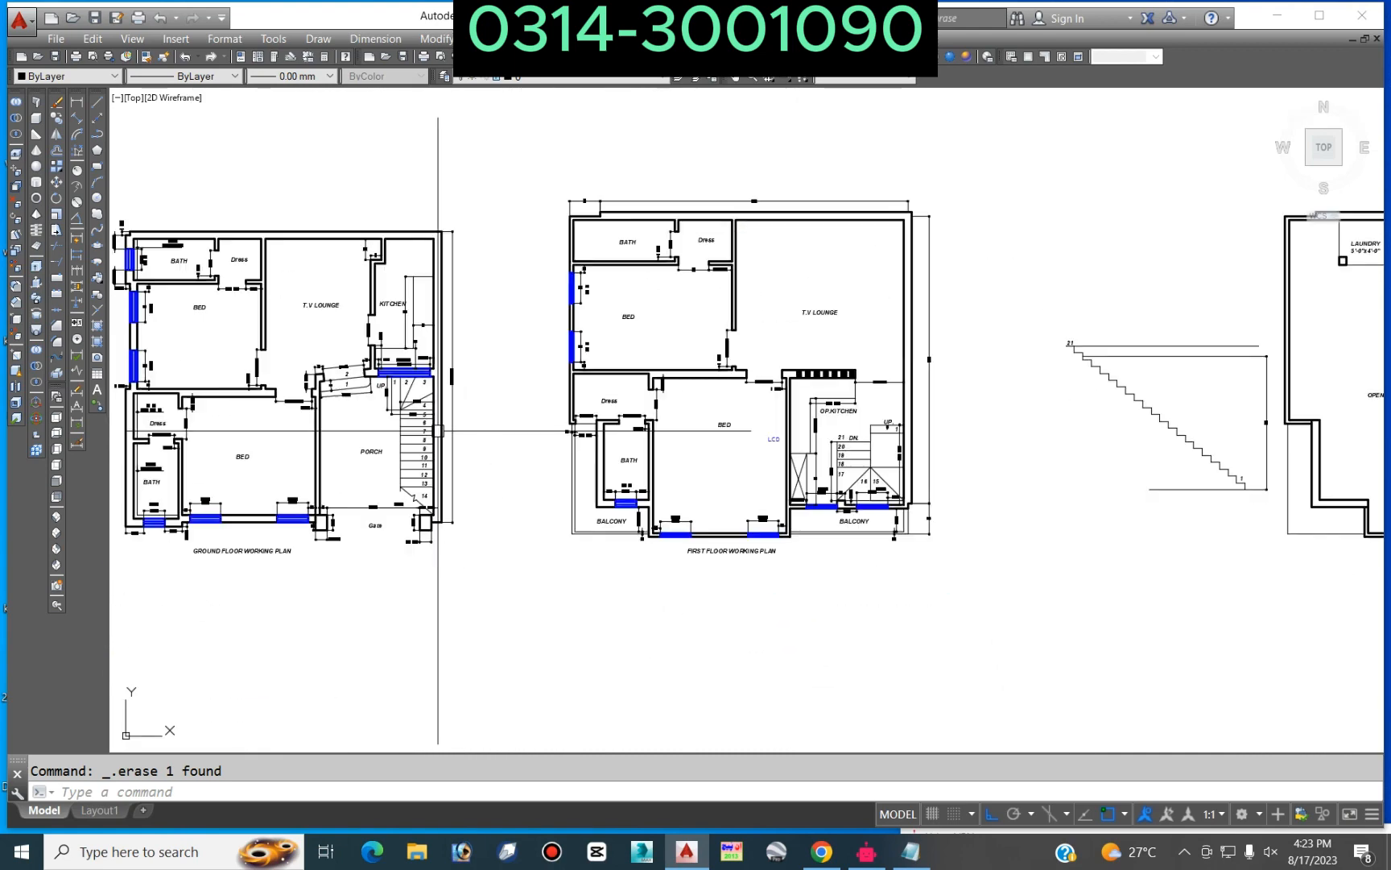
pyautogui.scroll(-3, 708, 459)
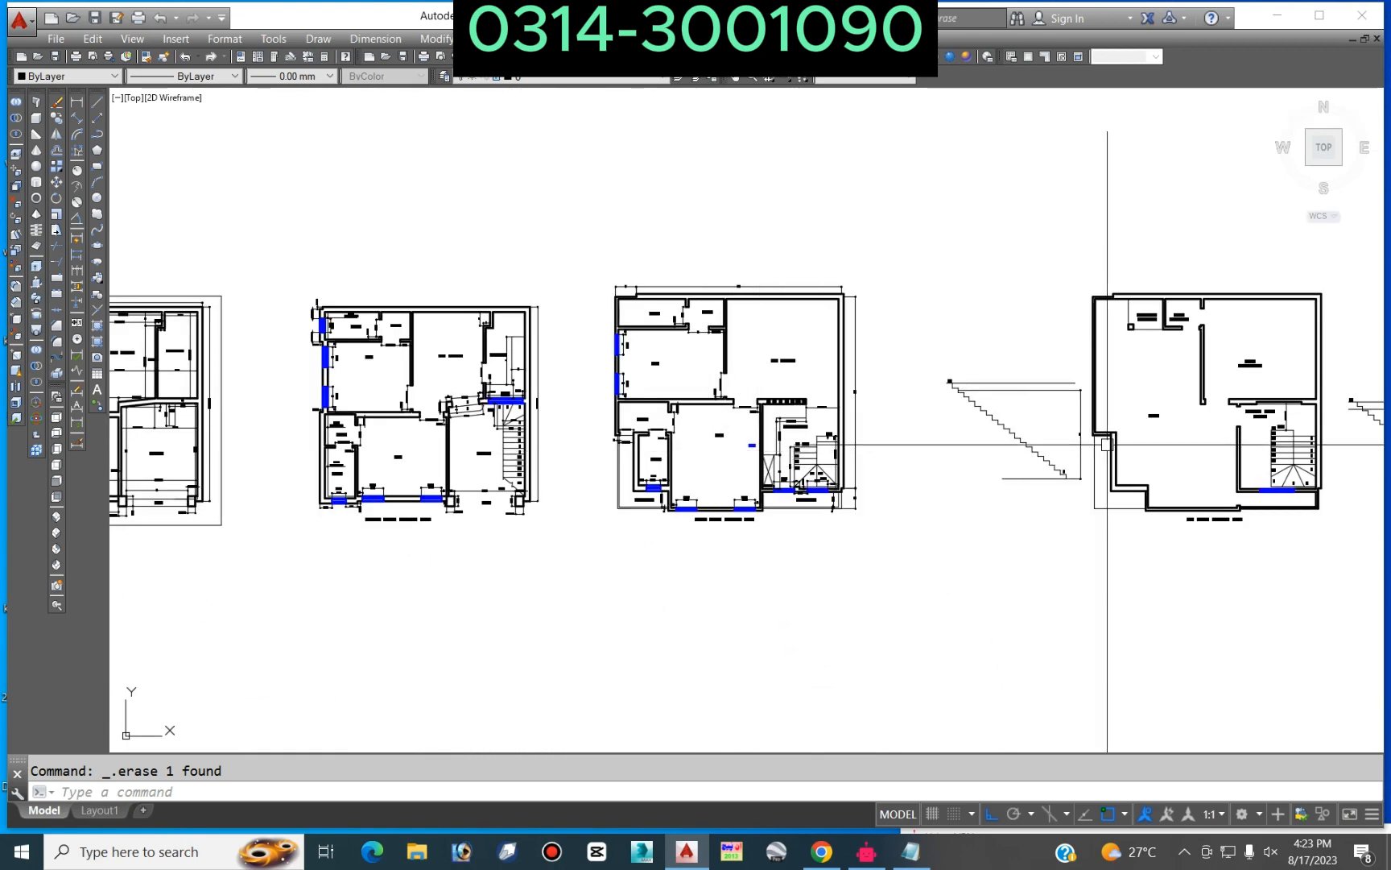
# Step: Add a linear dimension below the second floor stair wall from the window's near end to the mummty area's west outer corner
pyautogui.scroll(5, 1290, 442)
pyautogui.scroll(2, 1290, 442)
pyautogui.moveTo(1290, 442); pyautogui.dragTo(904, 448, button='middle')
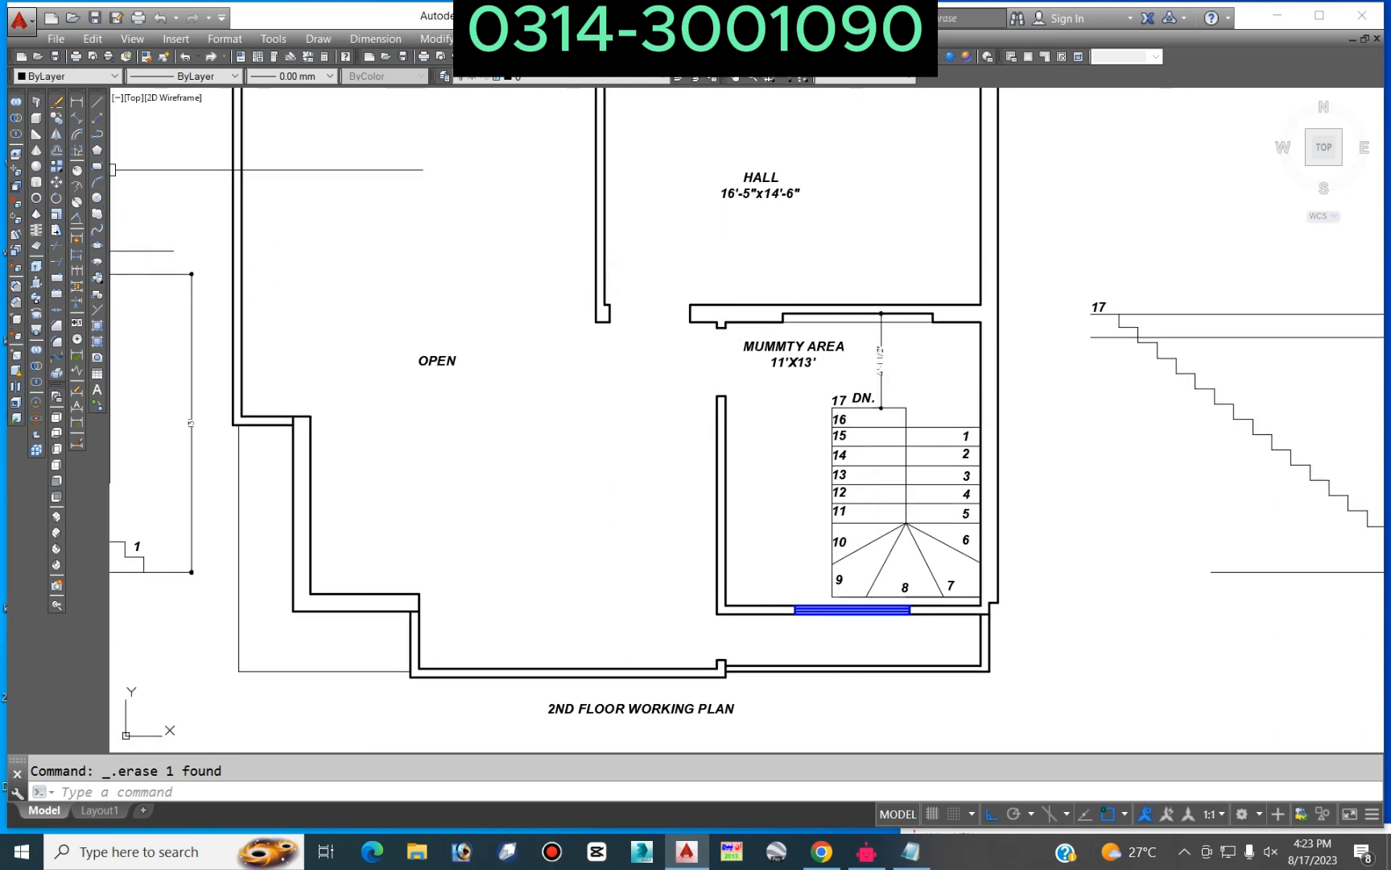
pyautogui.click(76, 102)
pyautogui.scroll(4, 865, 653)
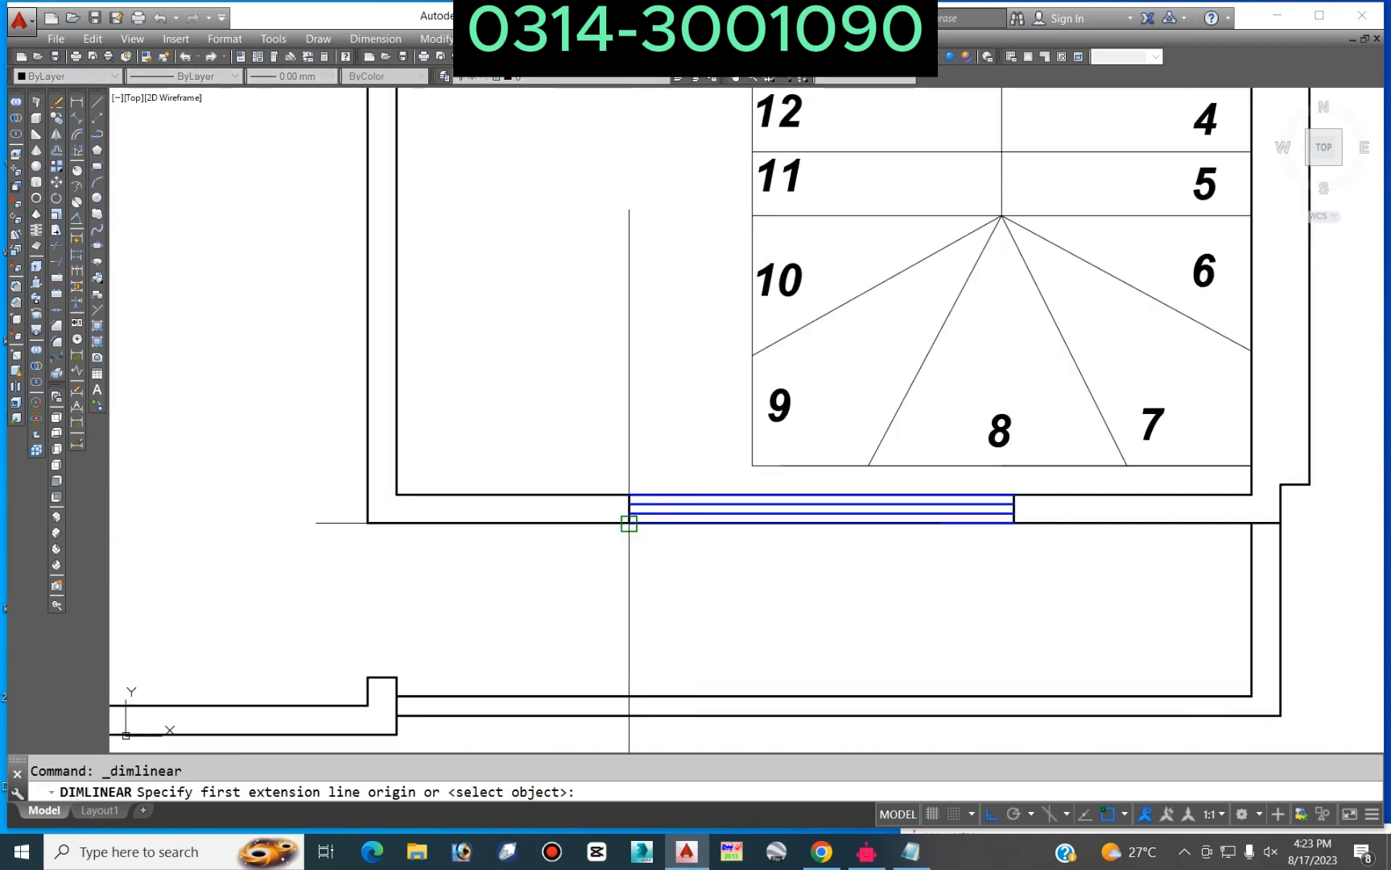
pyautogui.click(629, 523)
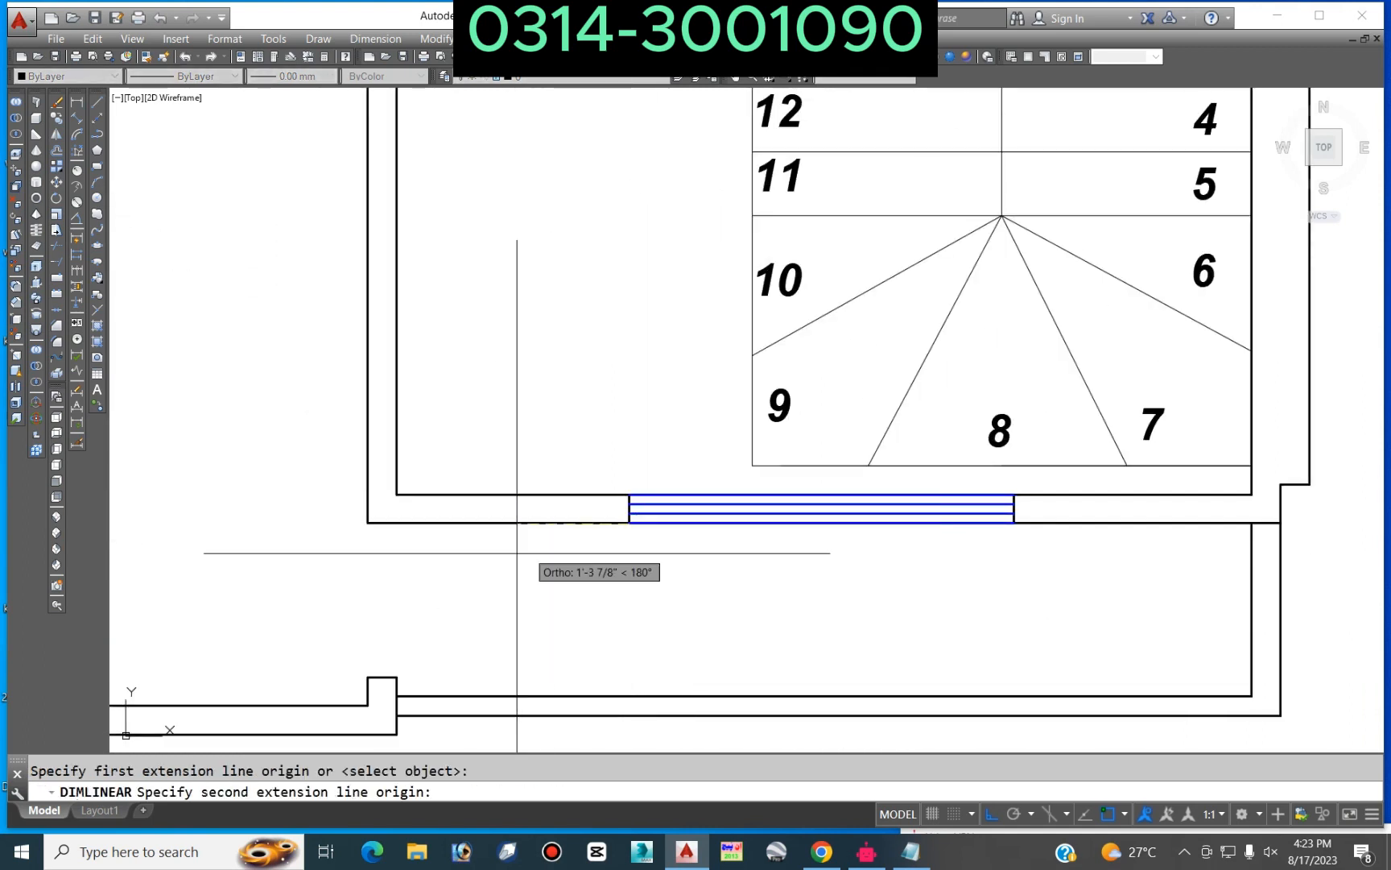
pyautogui.click(368, 523)
pyautogui.click(757, 559)
# Step: Dimension the wall segment east of the stair window, and the window's own width just below the wall
pyautogui.press('Return')
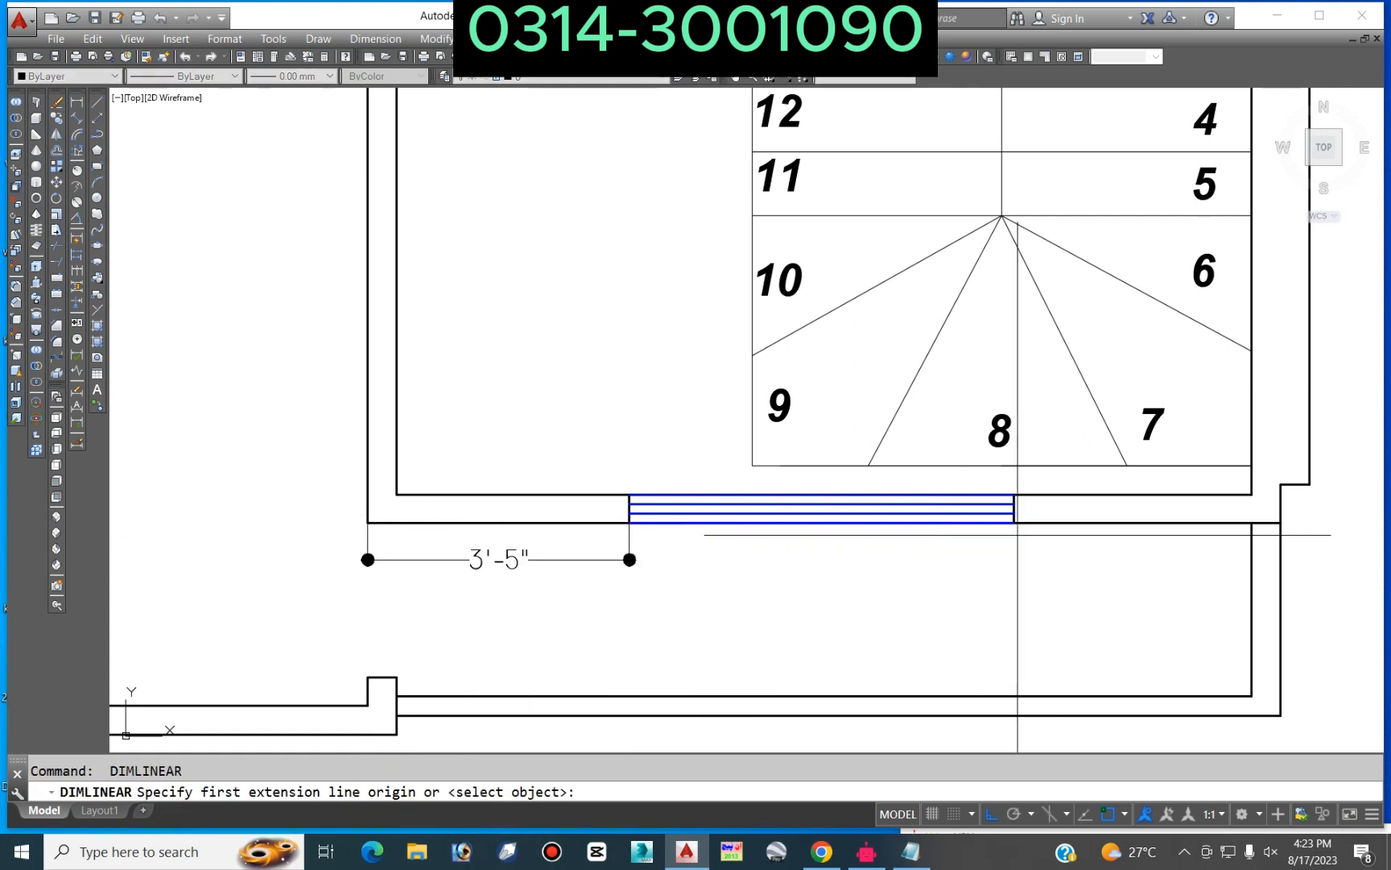
pyautogui.click(1015, 523)
pyautogui.click(1279, 524)
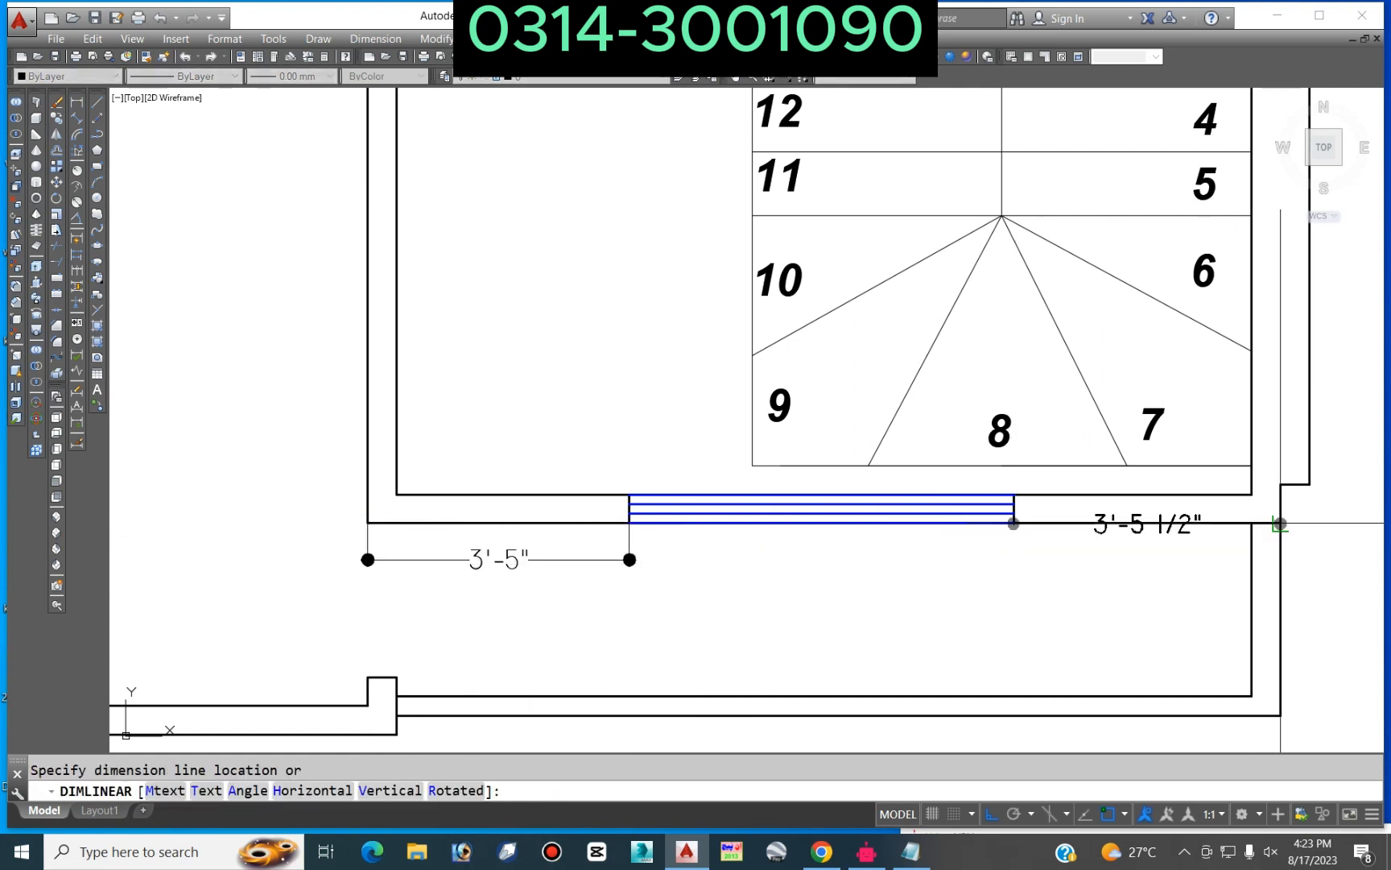
pyautogui.click(1144, 573)
pyautogui.press('Return')
pyautogui.click(1015, 522)
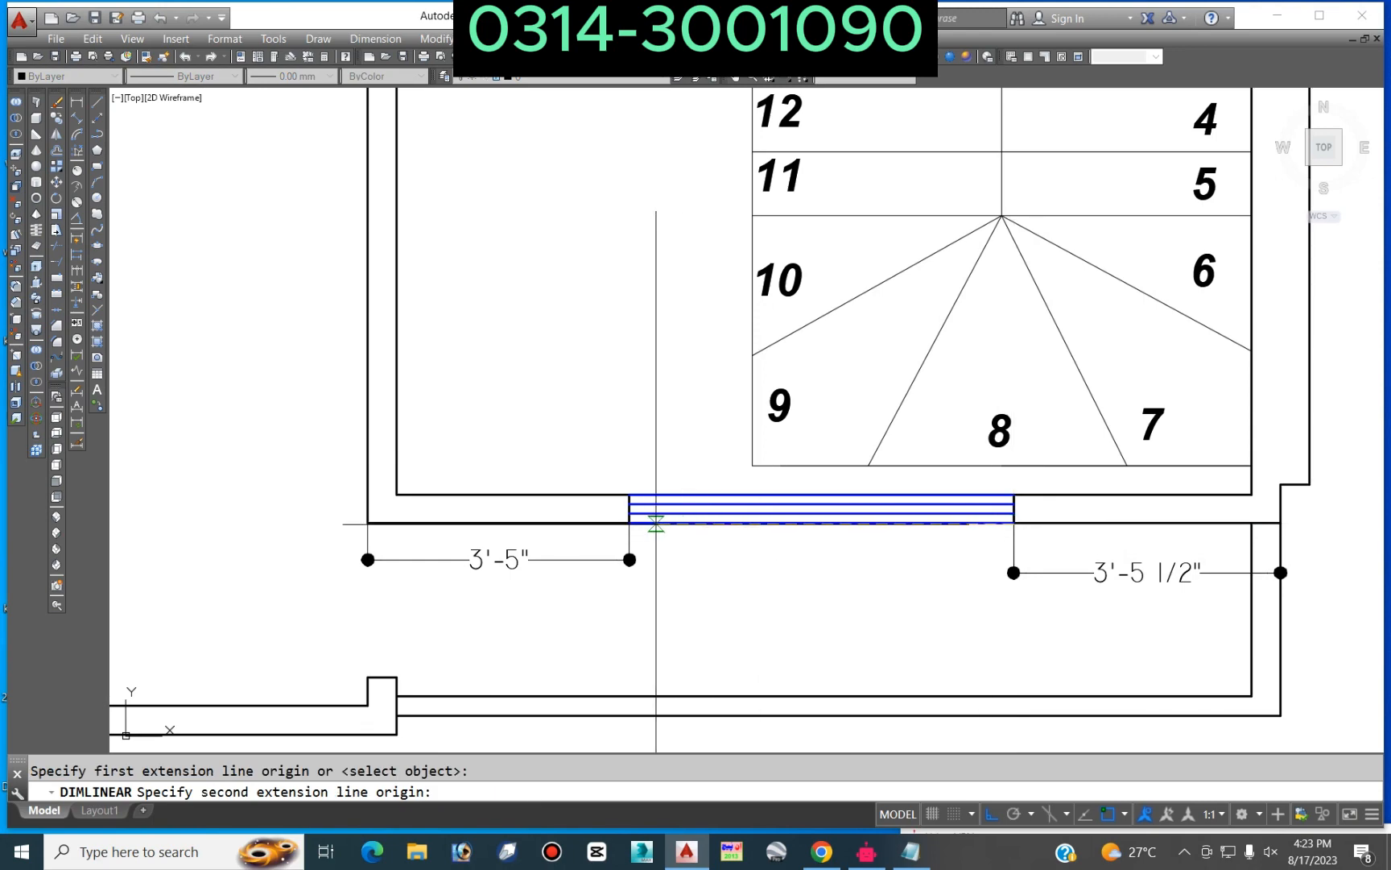
pyautogui.click(630, 523)
pyautogui.click(783, 580)
pyautogui.press('Escape')
pyautogui.click(873, 580)
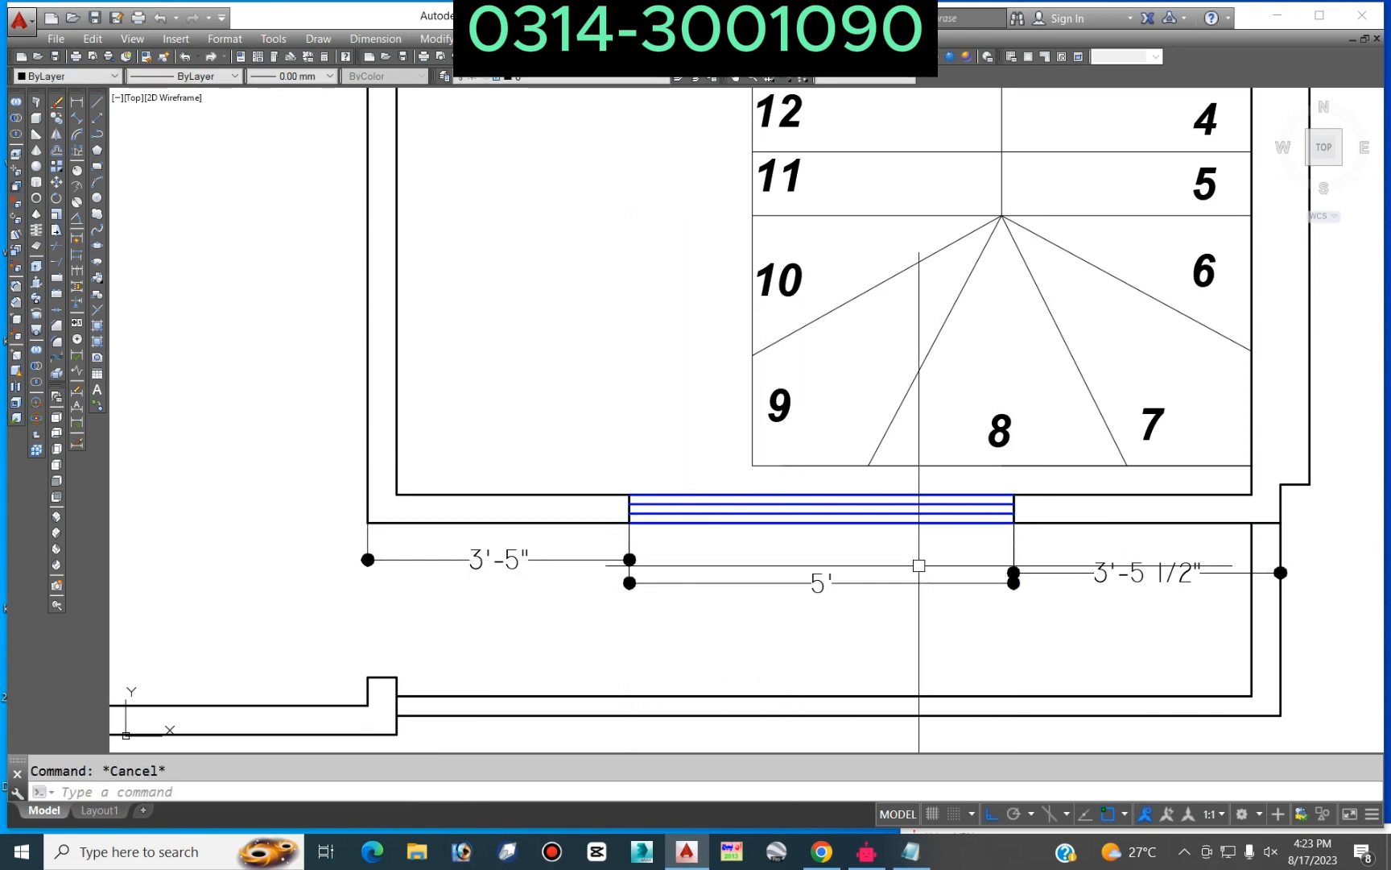
pyautogui.write('s')
pyautogui.press('Return')
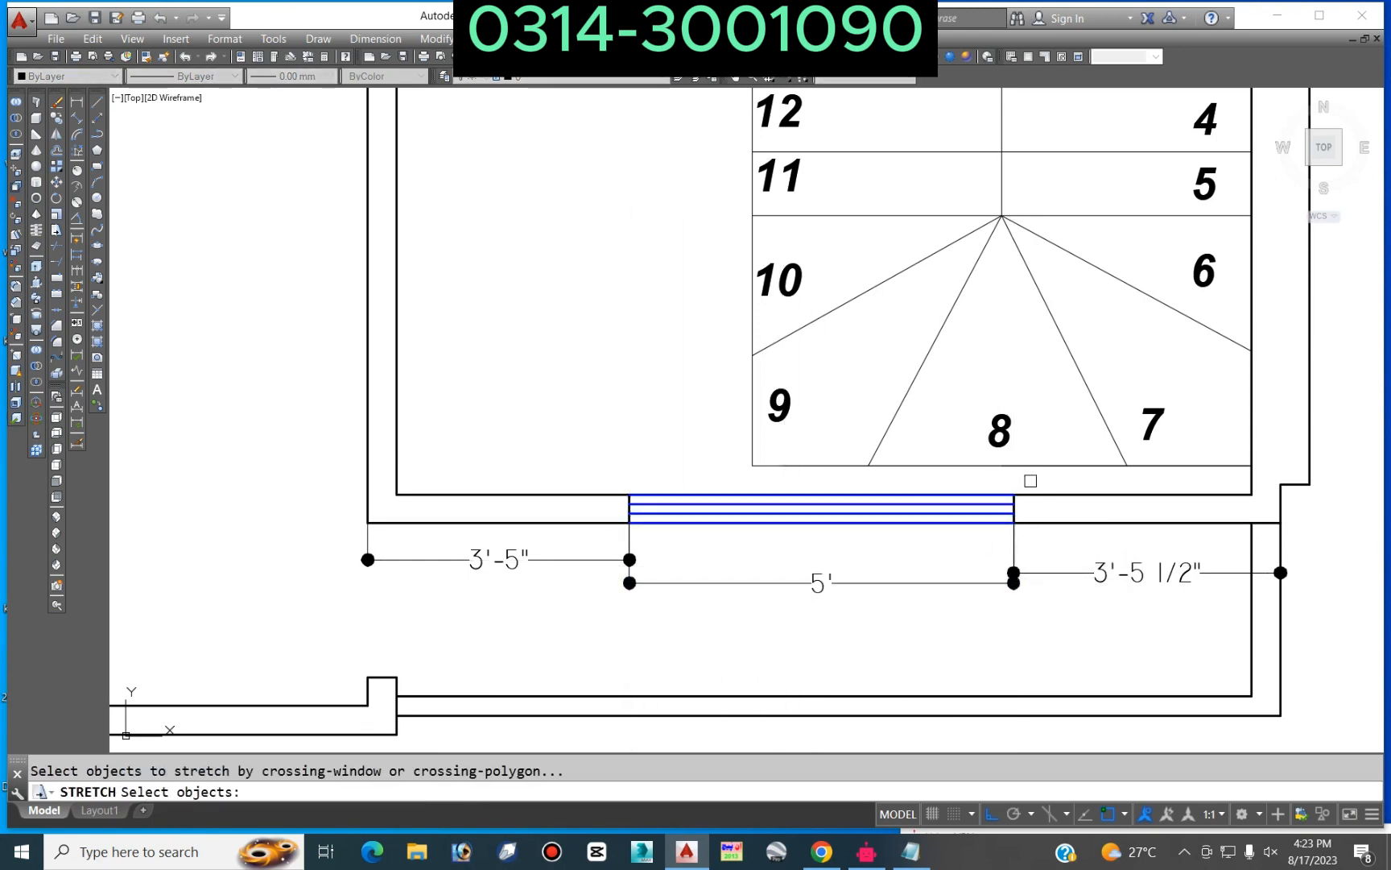
pyautogui.press('Escape')
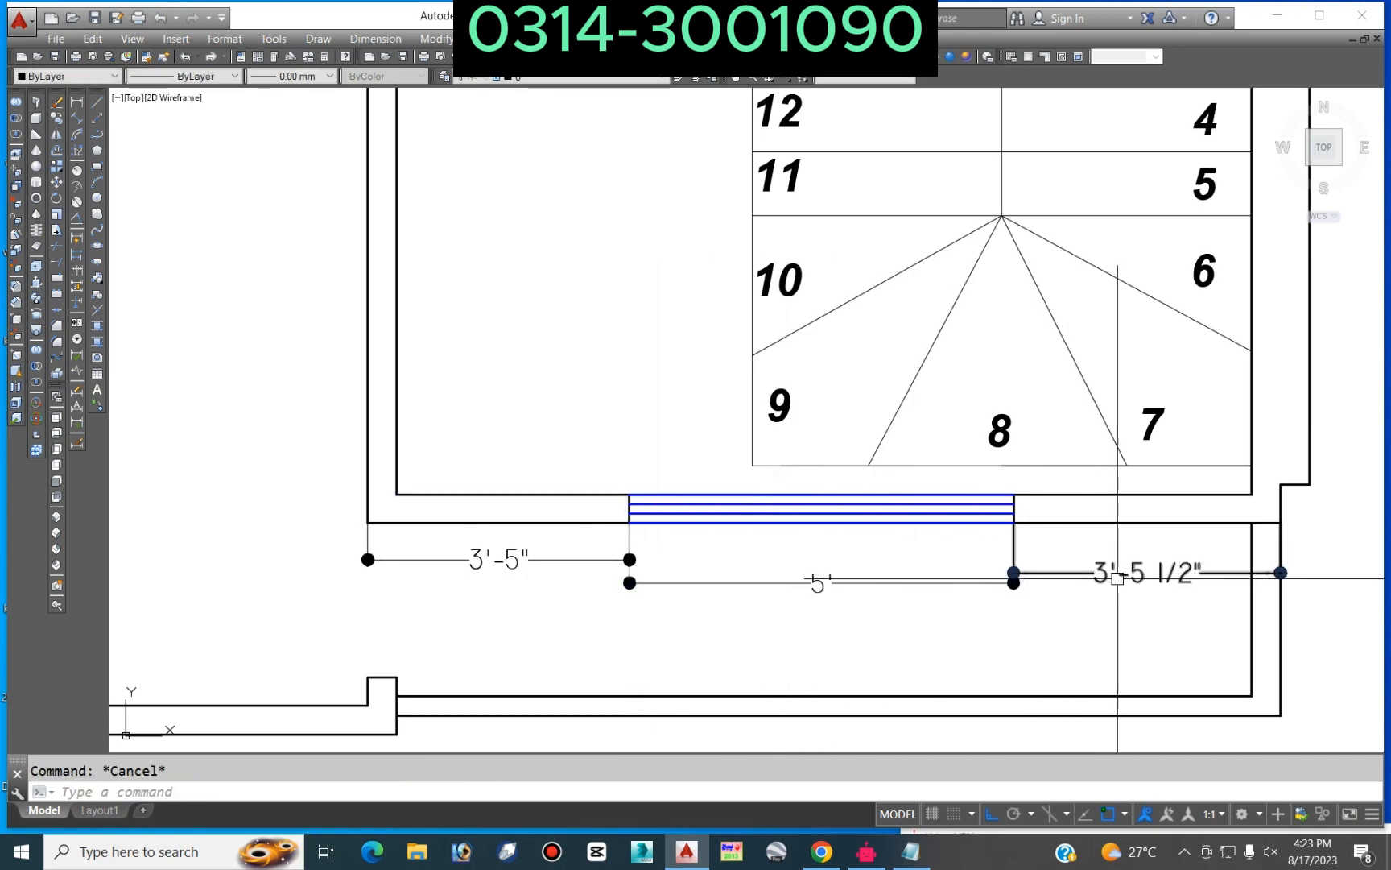
# Step: Shift the dimension line east of the stair window up to align with the dimension west of the window
pyautogui.scroll(4, 1115, 578)
pyautogui.click(915, 575)
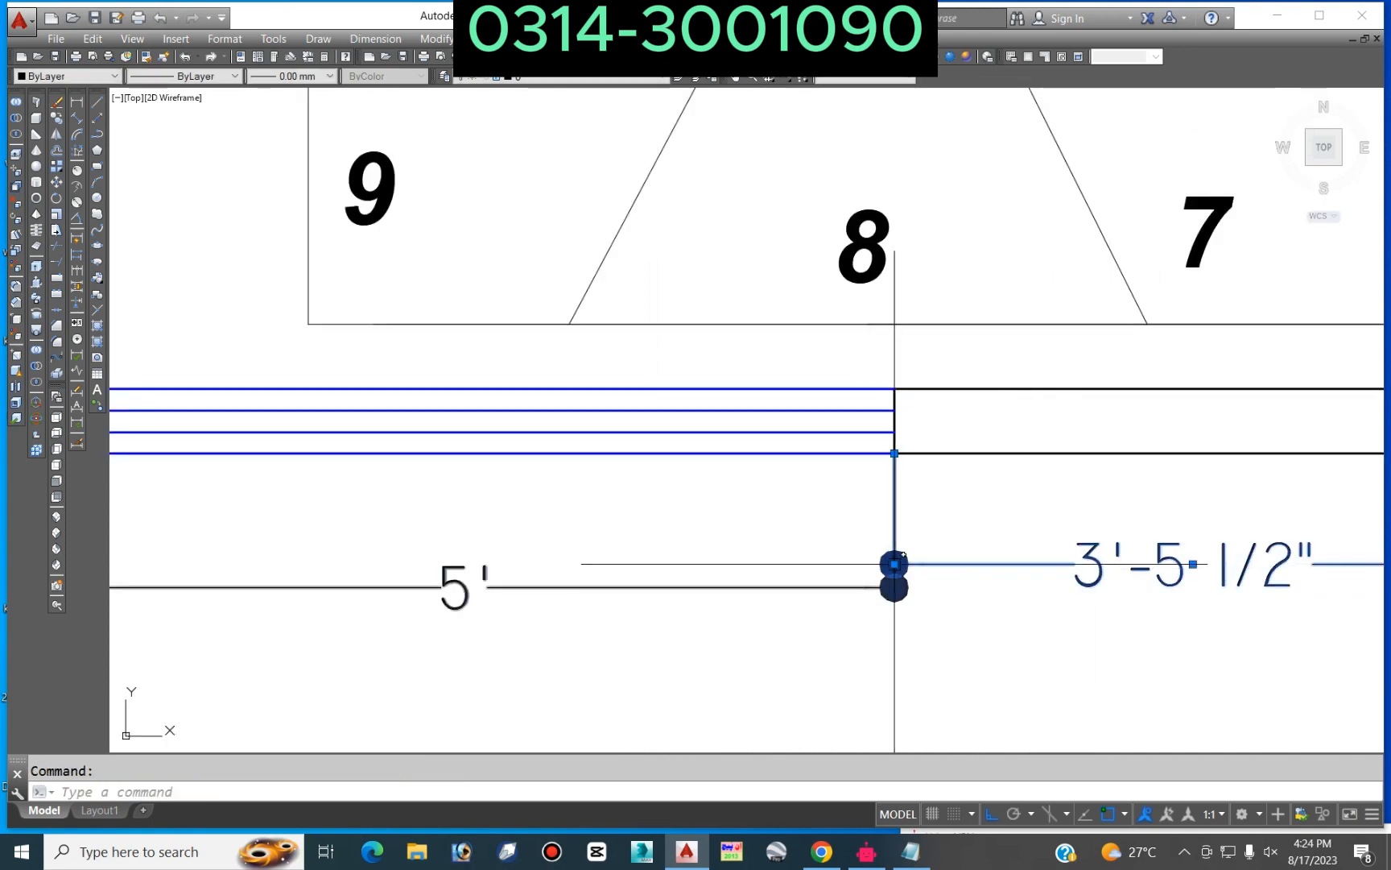
pyautogui.click(893, 564)
pyautogui.press('Escape')
pyautogui.scroll(-4, 1094, 536)
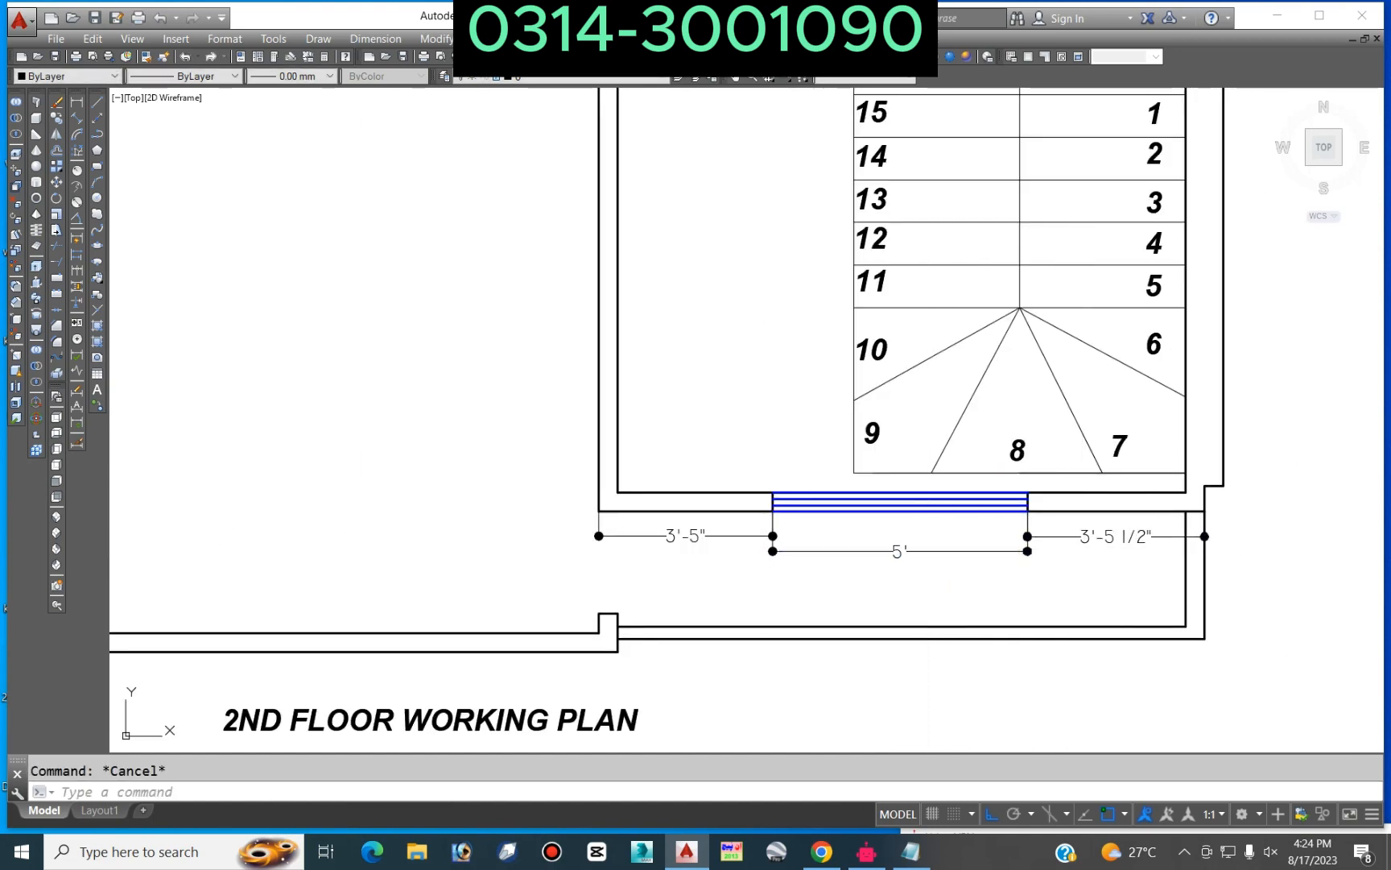
# Step: Change the stair window's width dimension text to 5'X7'
pyautogui.doubleClick(898, 552)
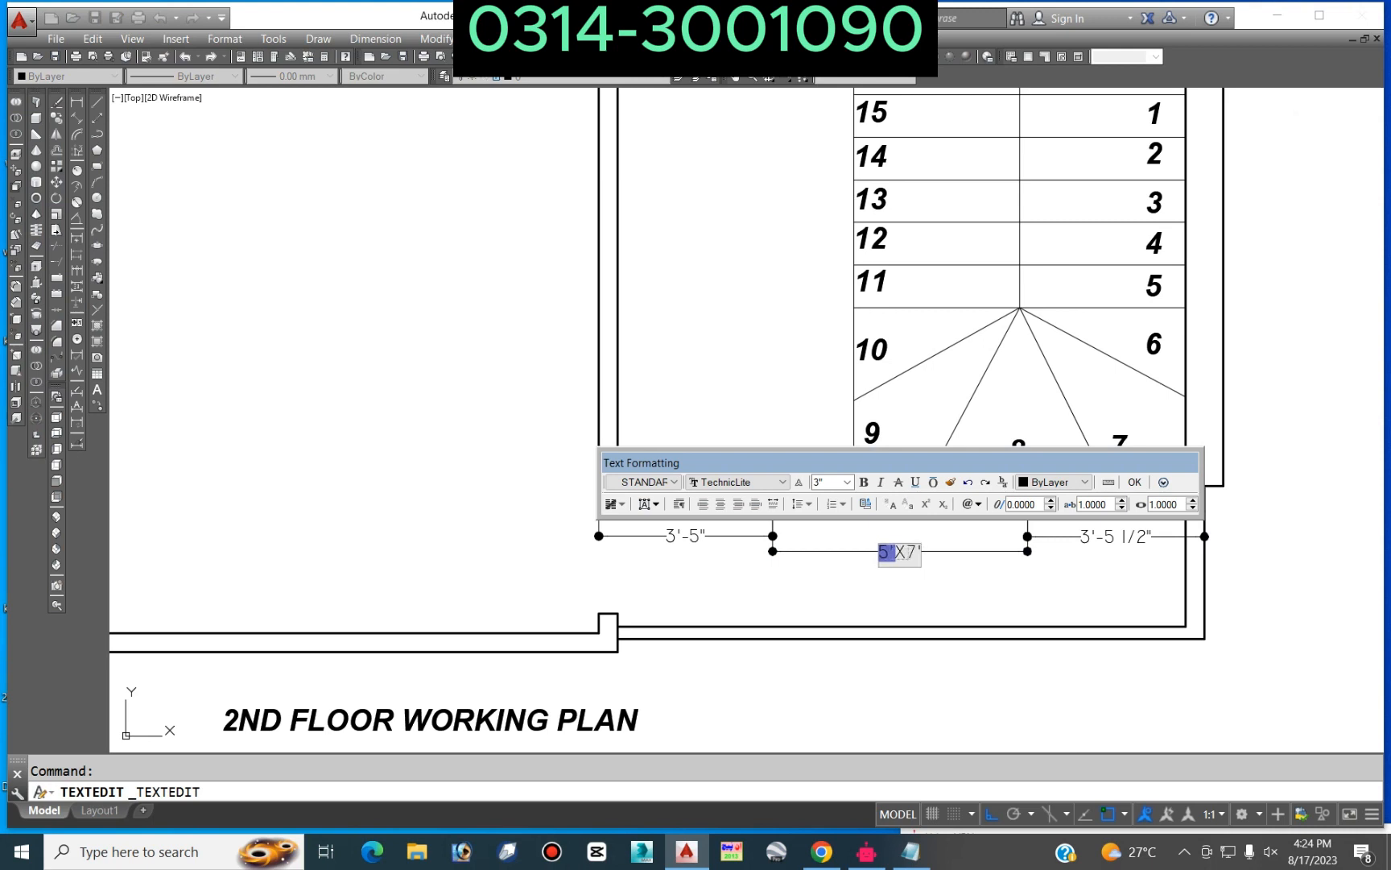
pyautogui.click(1135, 482)
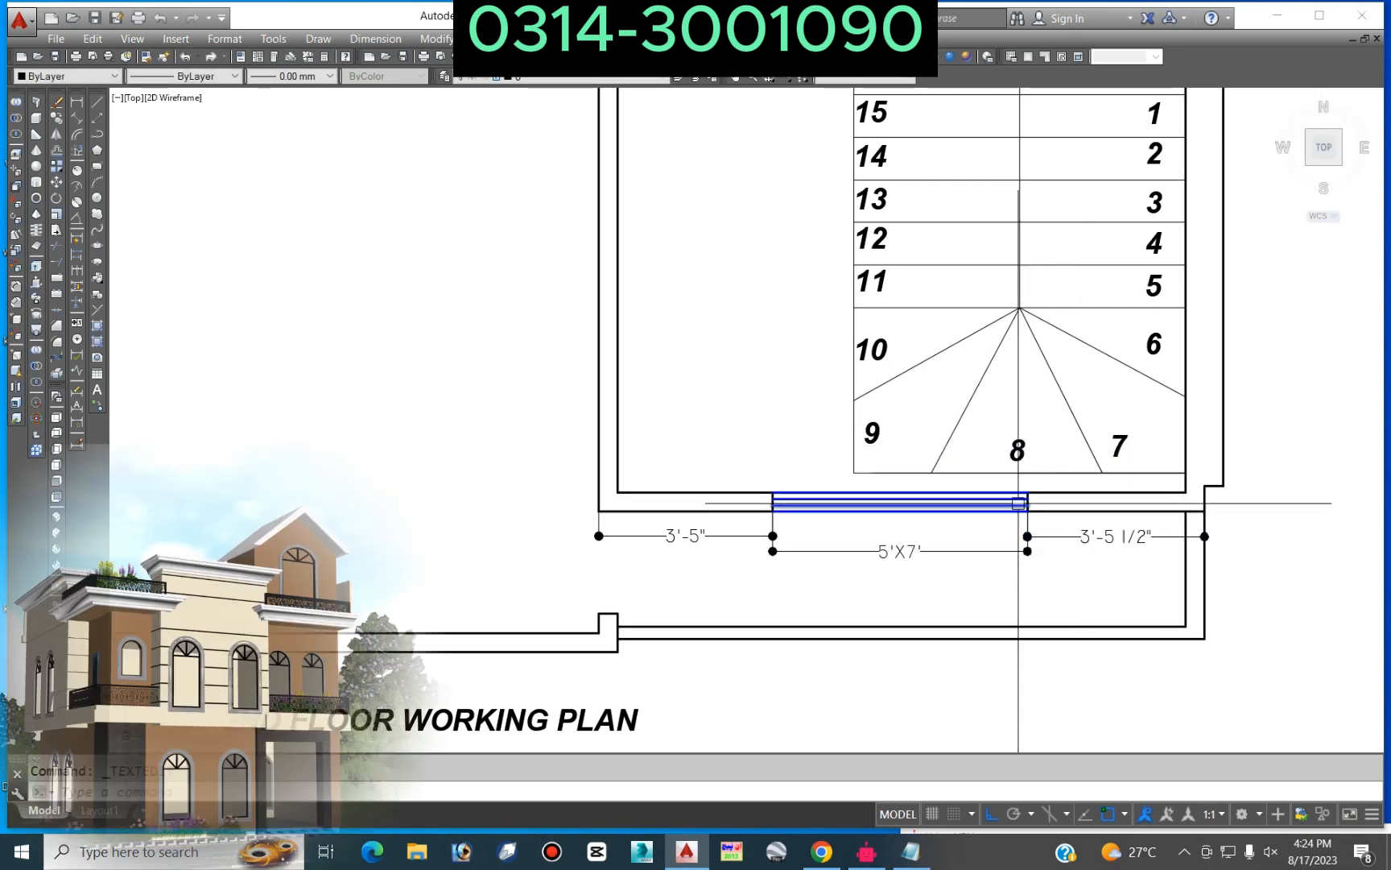
# Step: Copy the 3'-6"X7'-6" and 4 1/2" door dimensions from the first floor bedroom to the mummty area's door jamb
pyautogui.scroll(-5, 960, 490)
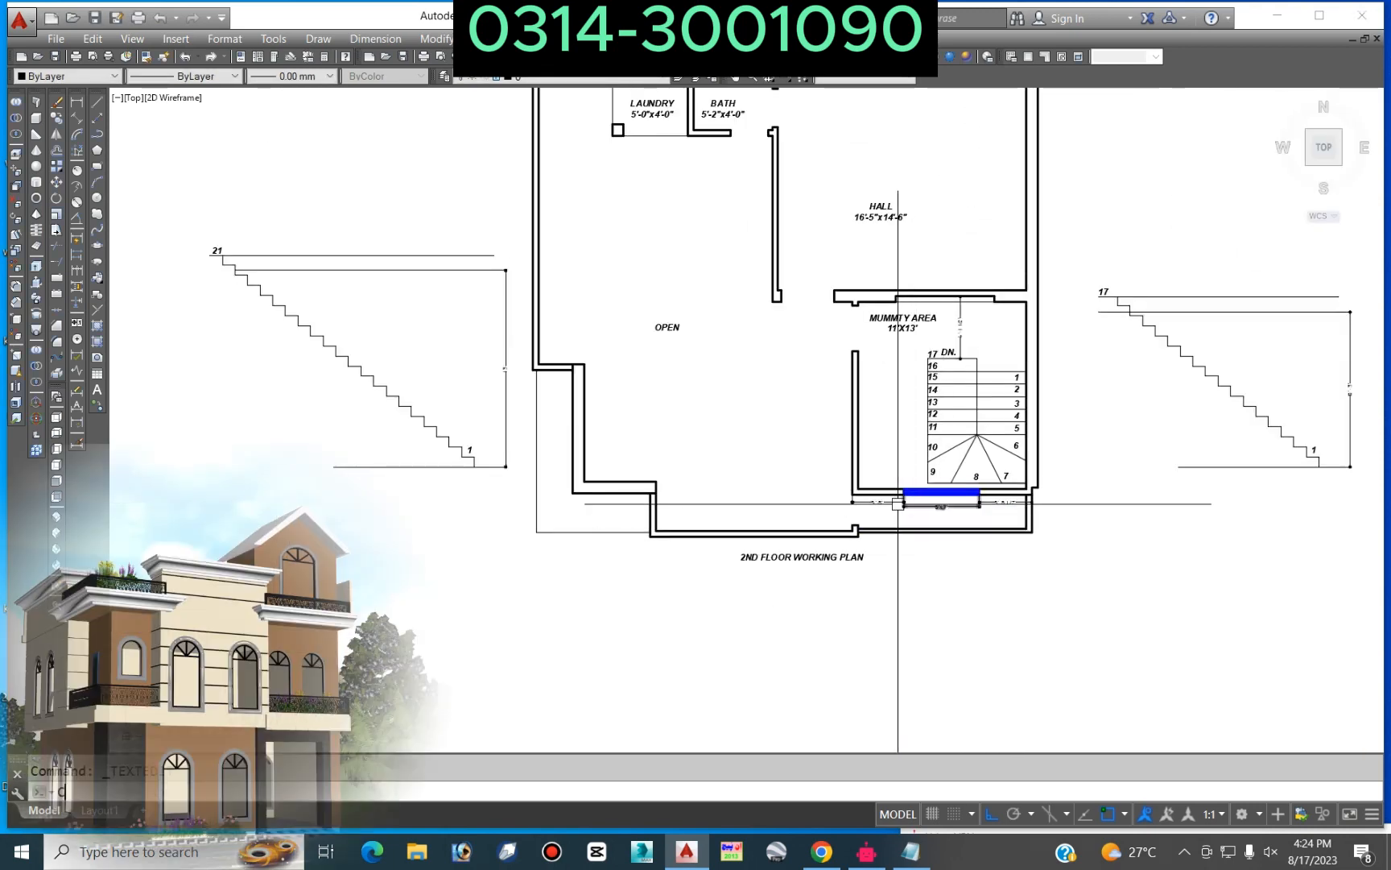
pyautogui.scroll(-4, 904, 465)
pyautogui.scroll(6, 402, 363)
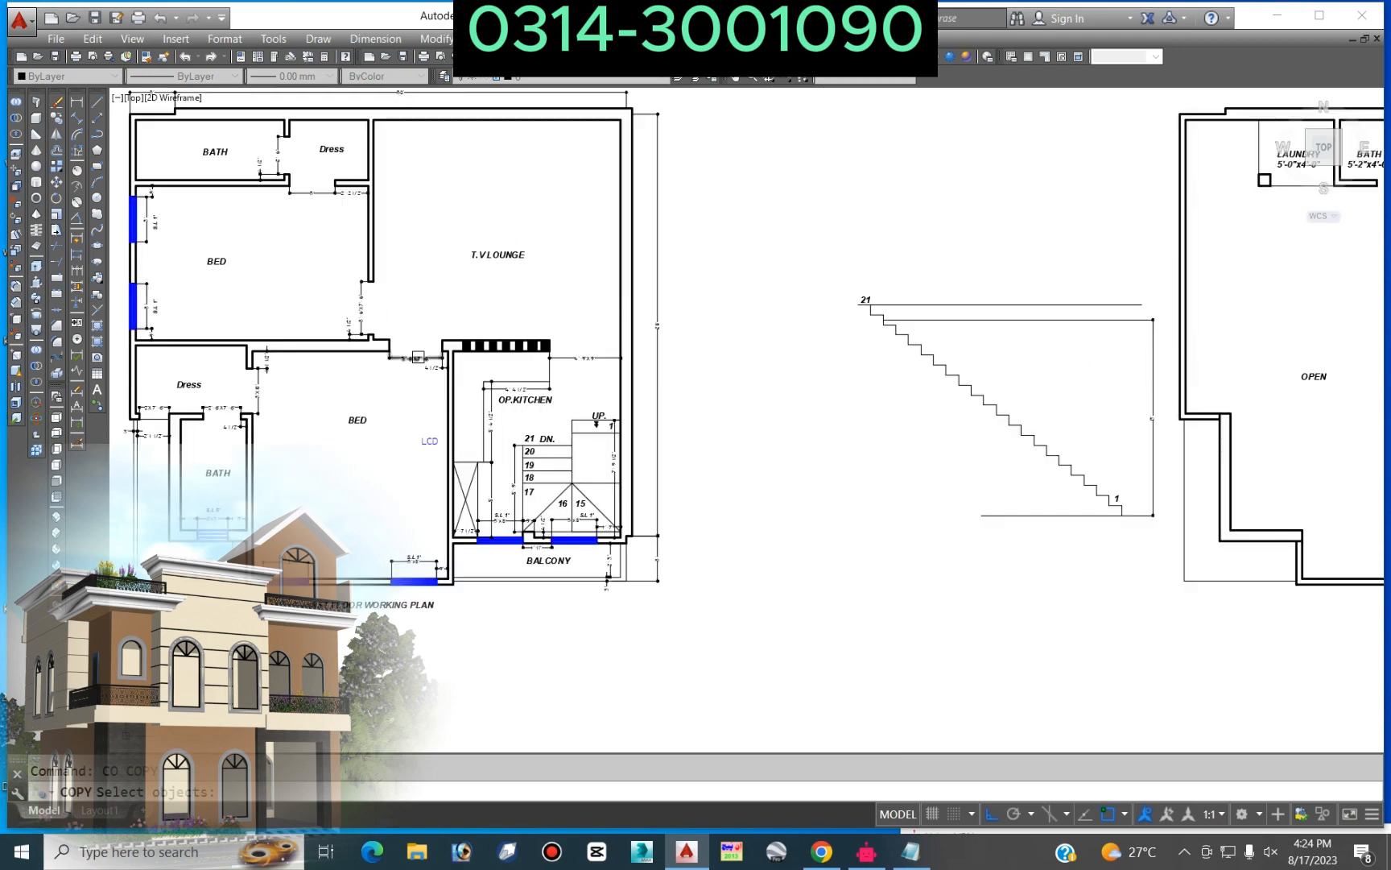
pyautogui.click(319, 328)
pyautogui.scroll(3, 357, 345)
pyautogui.press('space')
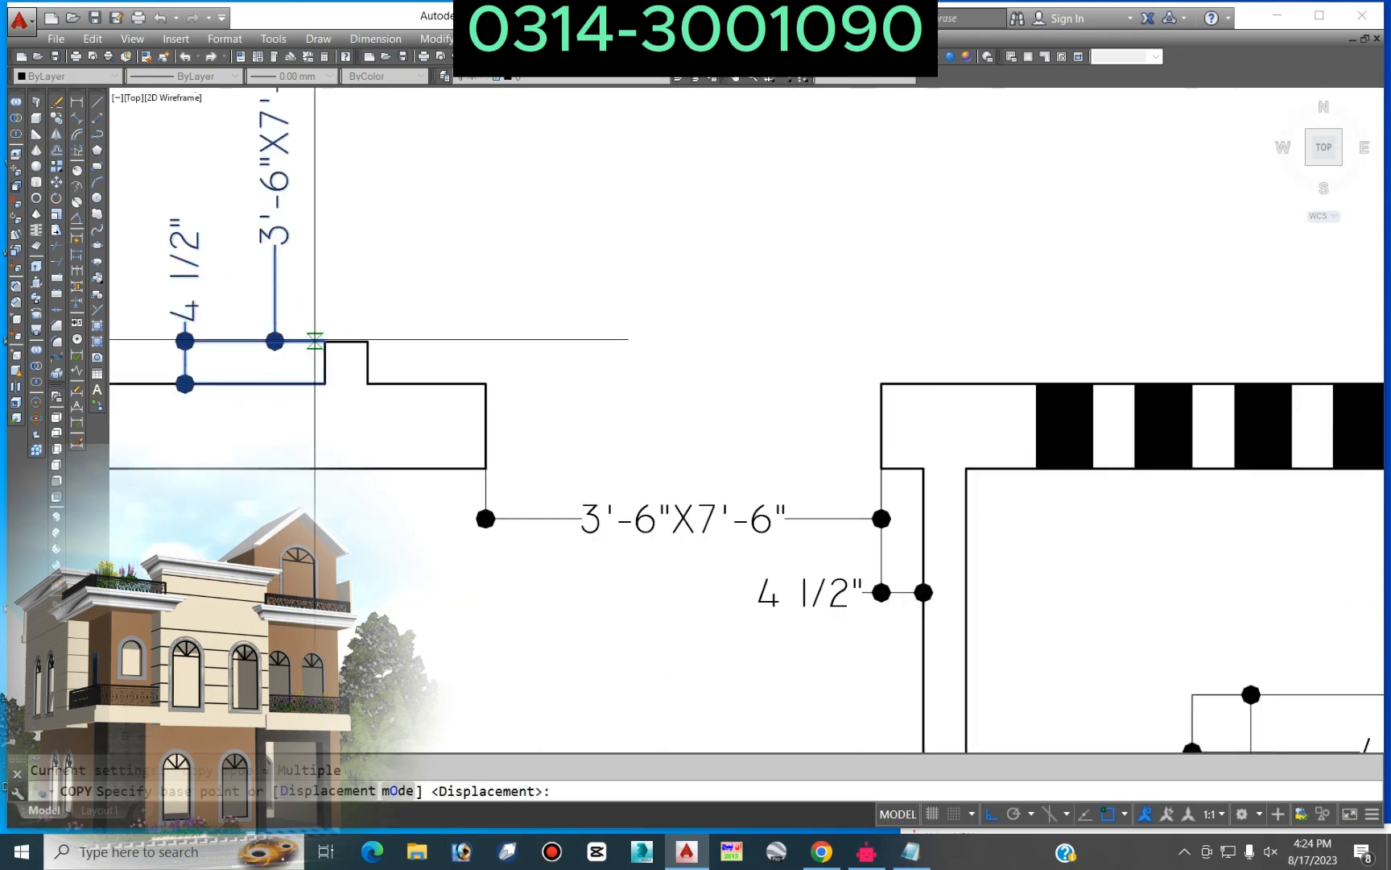
pyautogui.click(323, 341)
pyautogui.scroll(-5, 483, 322)
pyautogui.scroll(-4, 677, 360)
pyautogui.scroll(8, 605, 425)
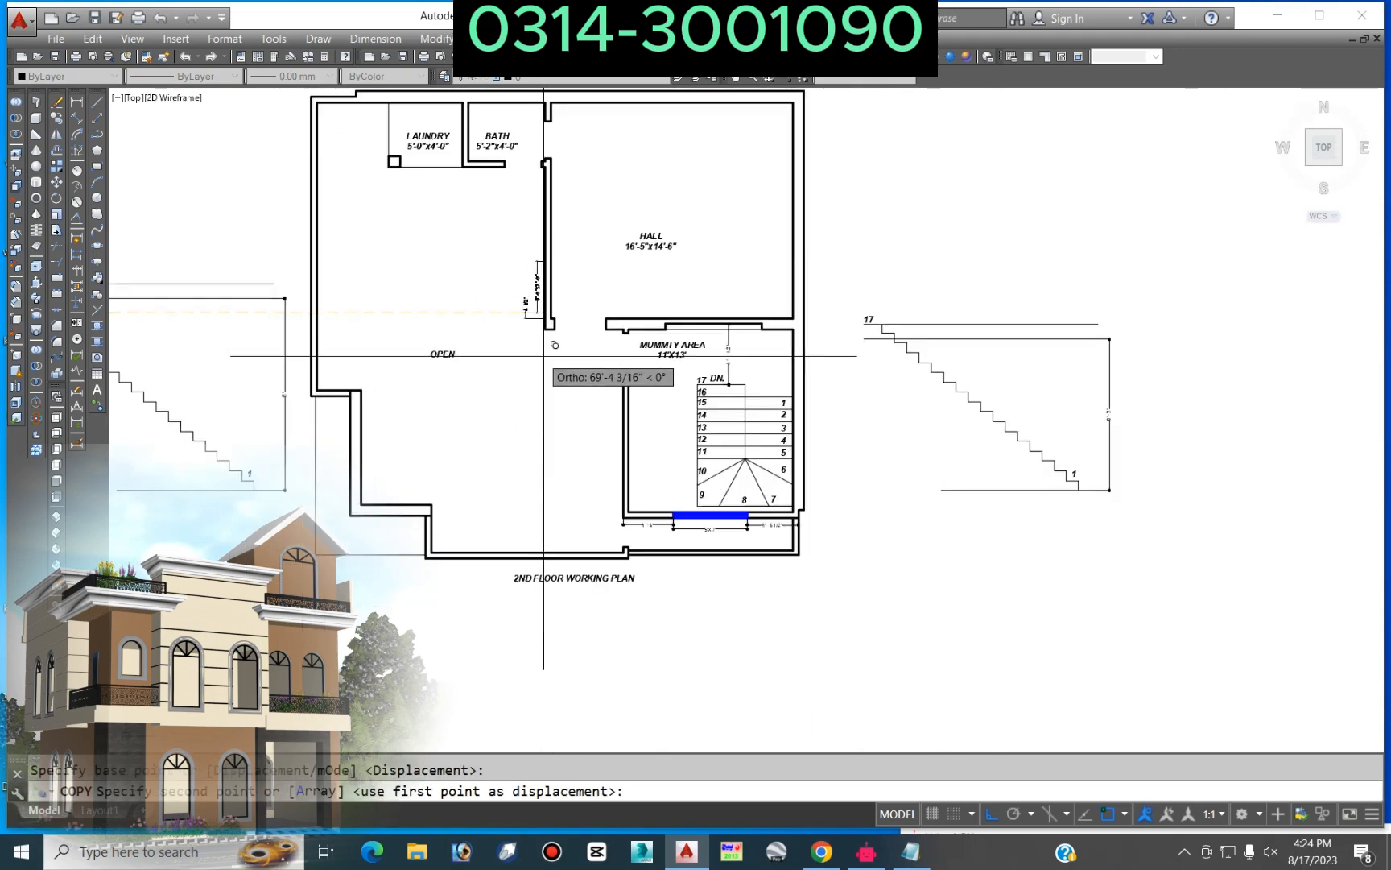
pyautogui.click(606, 426)
pyautogui.press('Escape')
pyautogui.press('Escape')
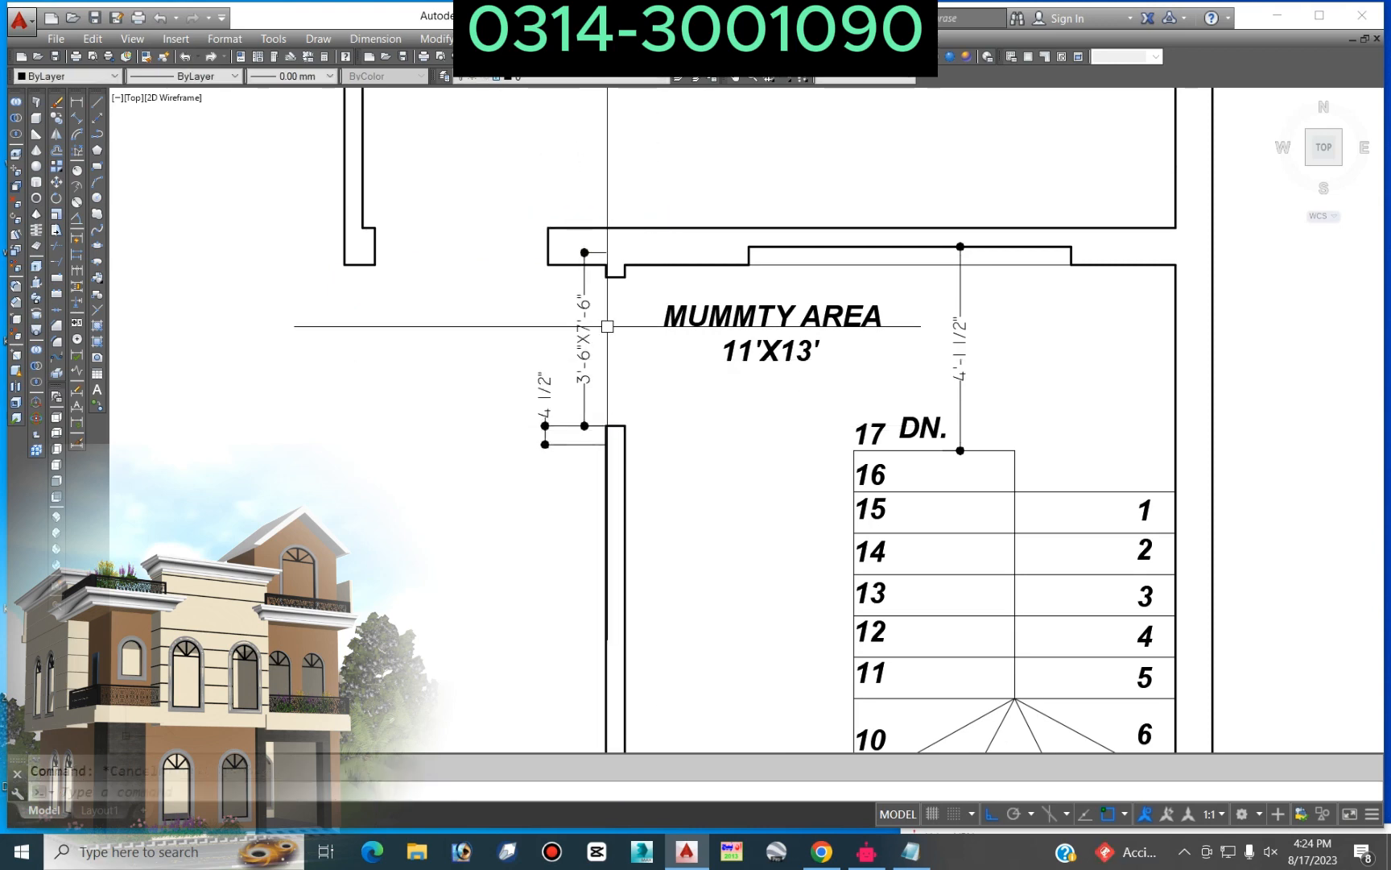
# Step: Shorten the copied mummty door dimension by 12 inches at its upper end so it reads 2'-6"X7'-6"
pyautogui.click(609, 325)
pyautogui.click(575, 335)
pyautogui.scroll(4, 600, 277)
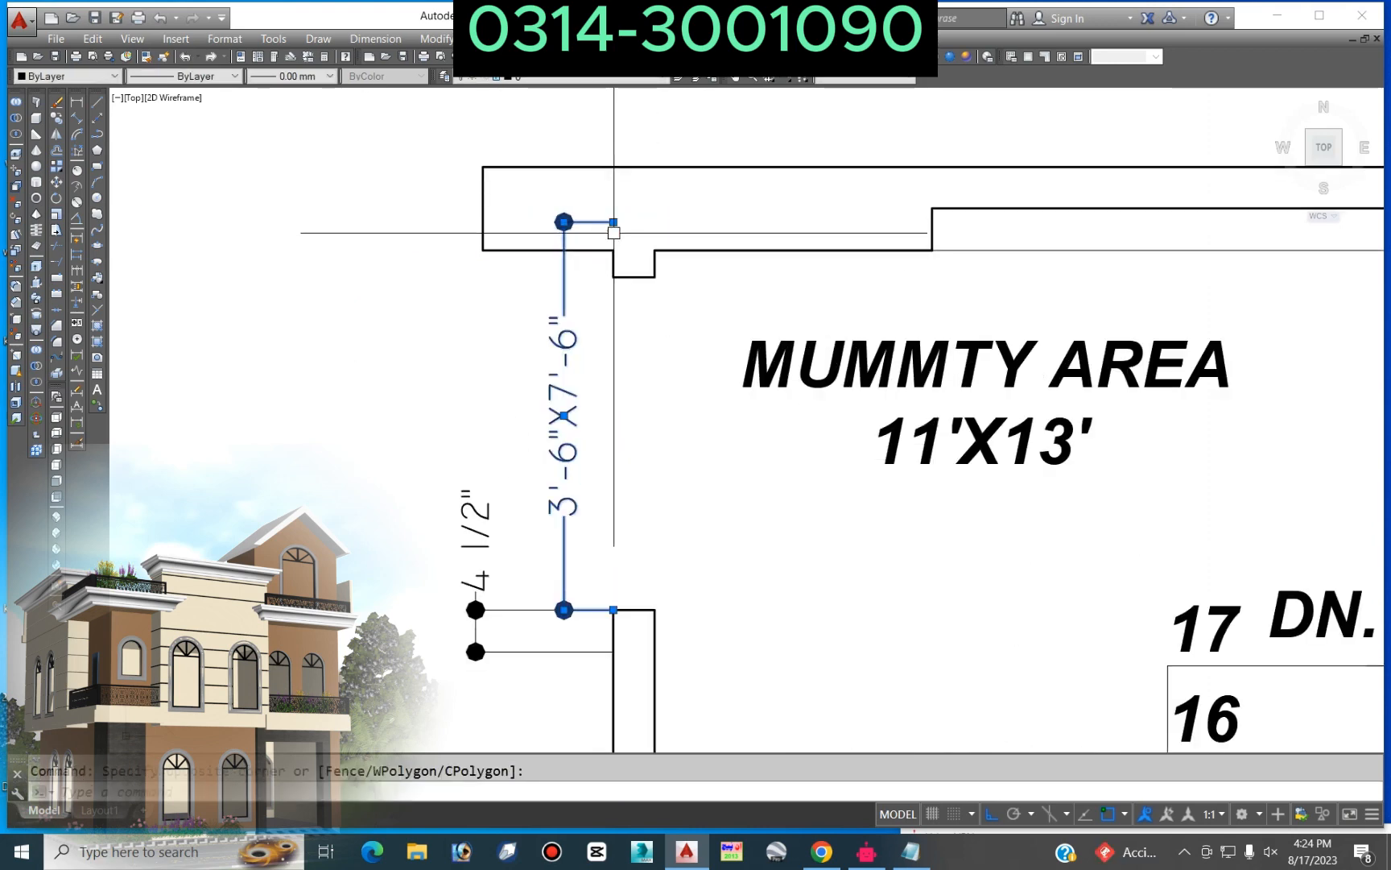
pyautogui.click(613, 221)
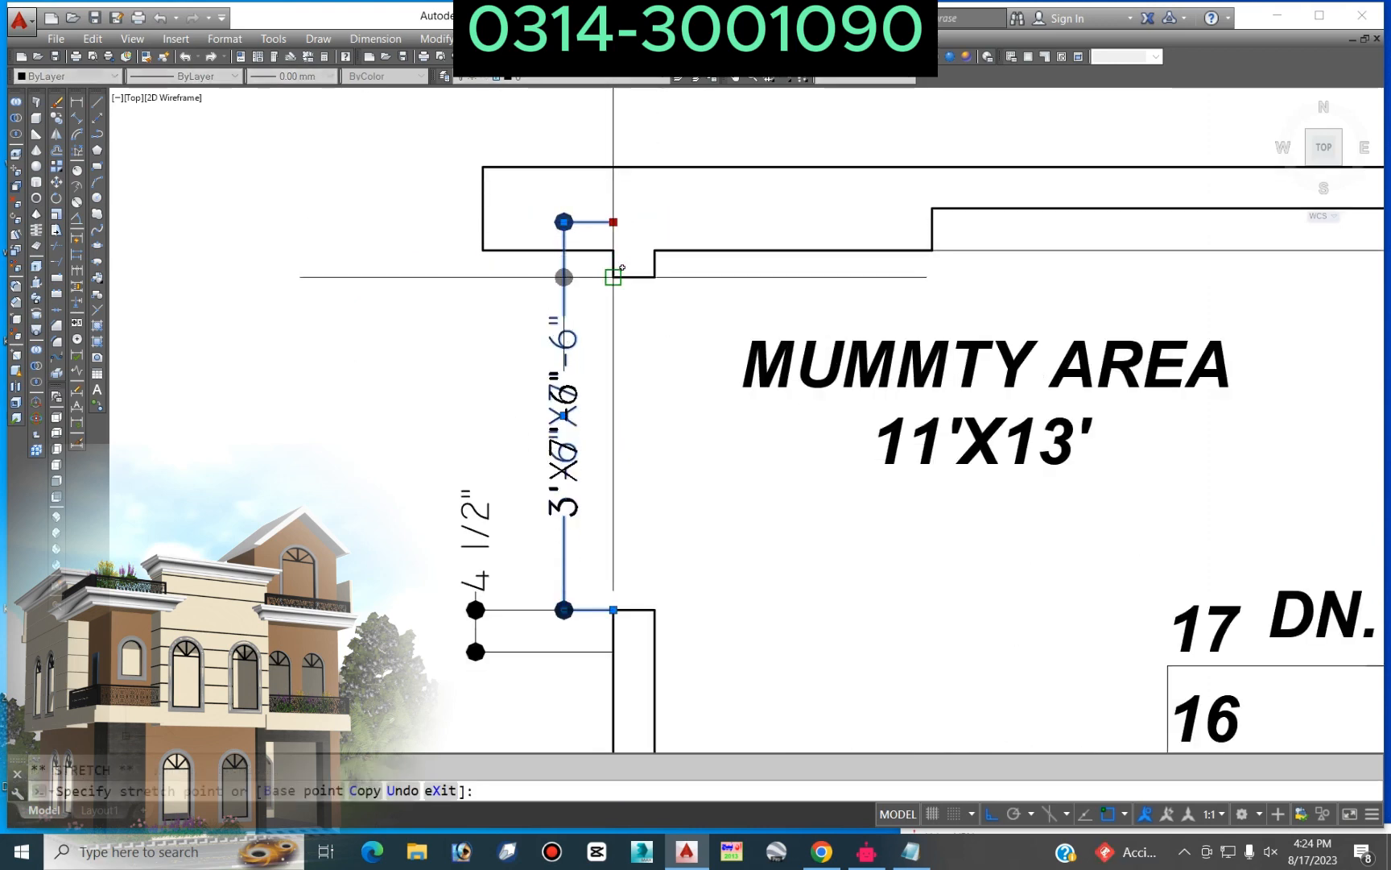
pyautogui.write('12')
pyautogui.press('Return')
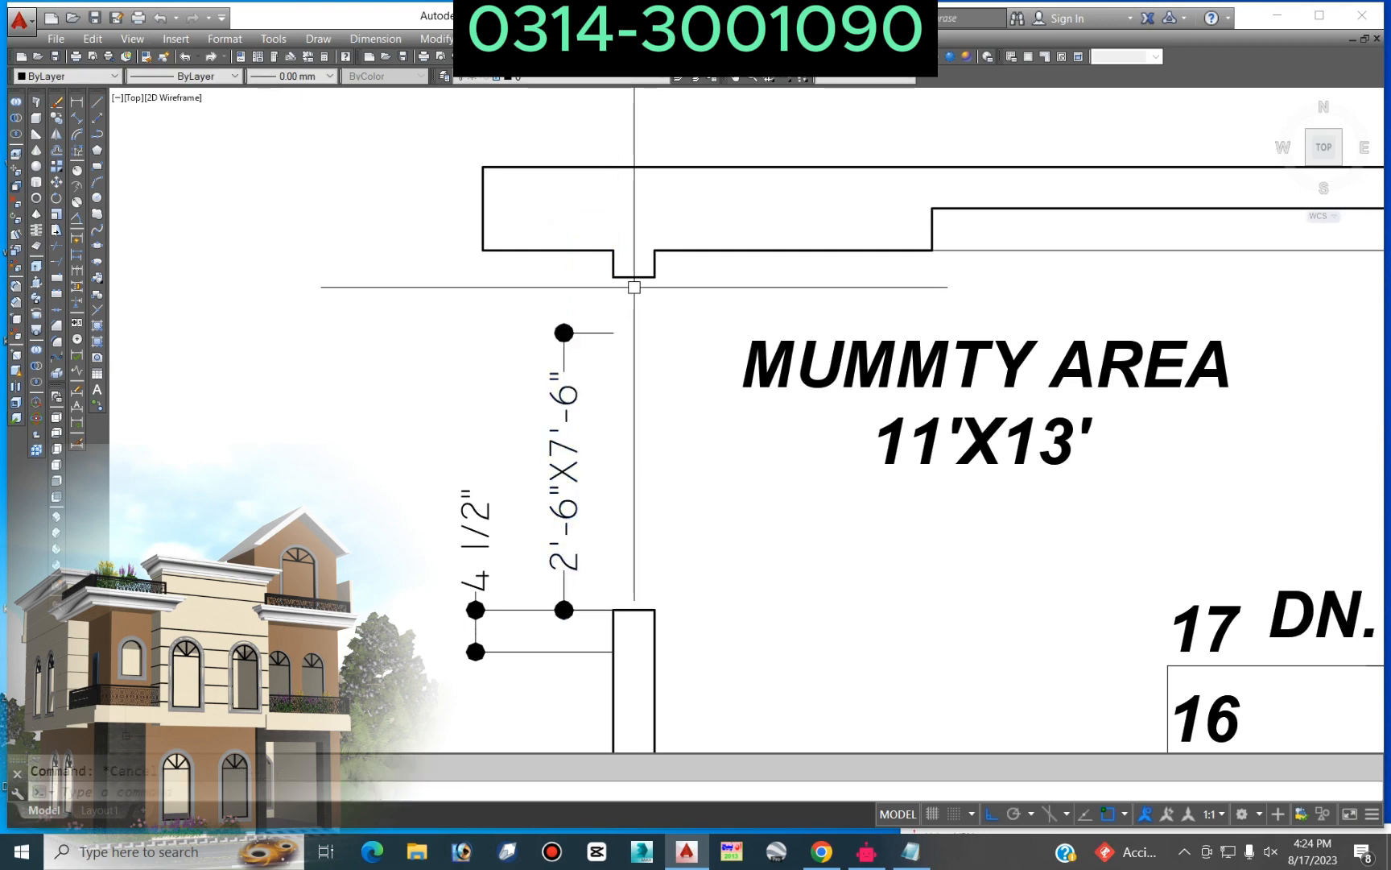
pyautogui.press('Escape')
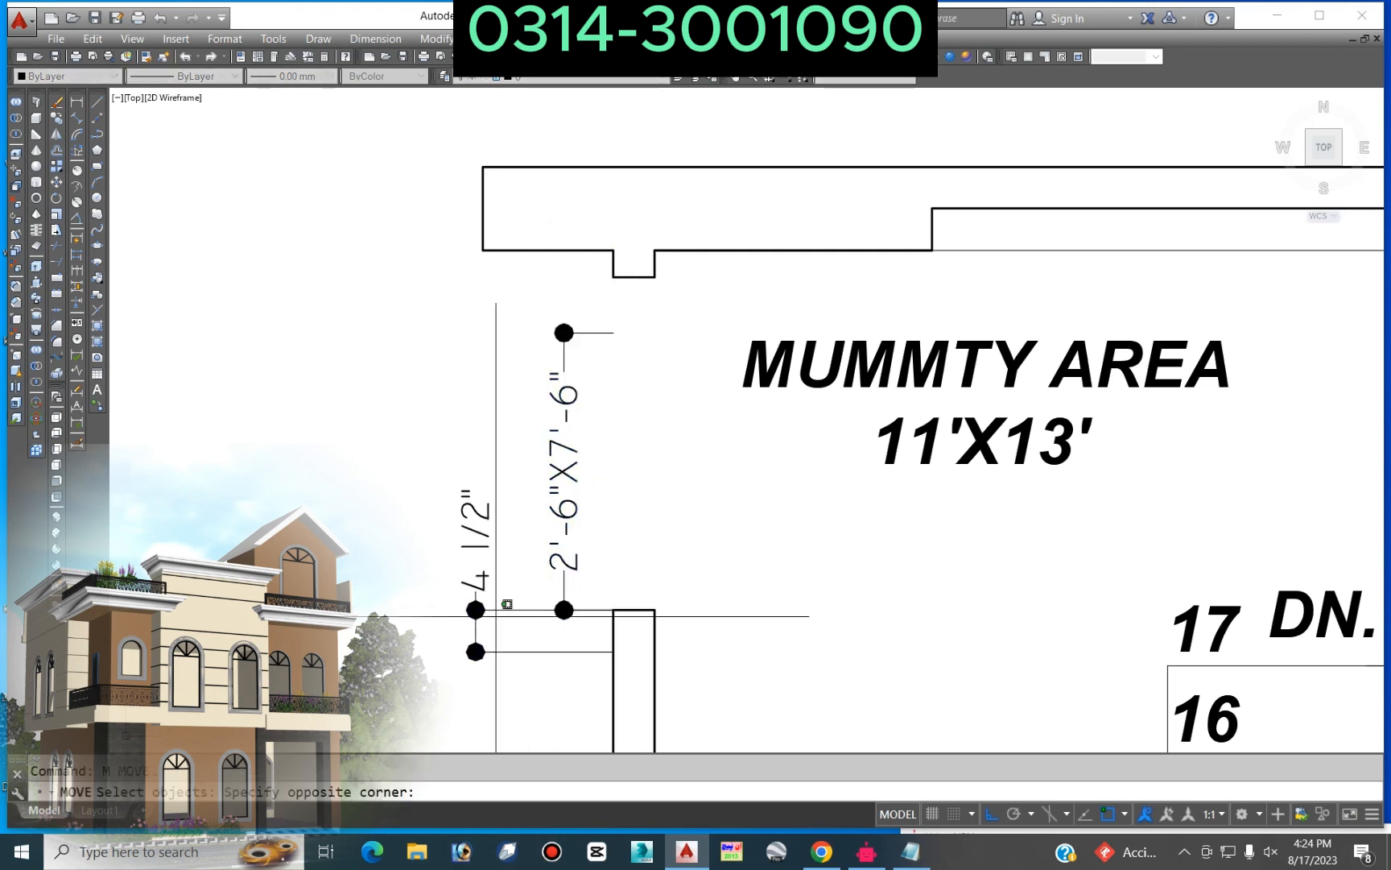
# Step: Move the 4 1/2" dimension up from the lower door jamb to the wall corner above the mummty door
pyautogui.click(476, 577)
pyautogui.press('Return')
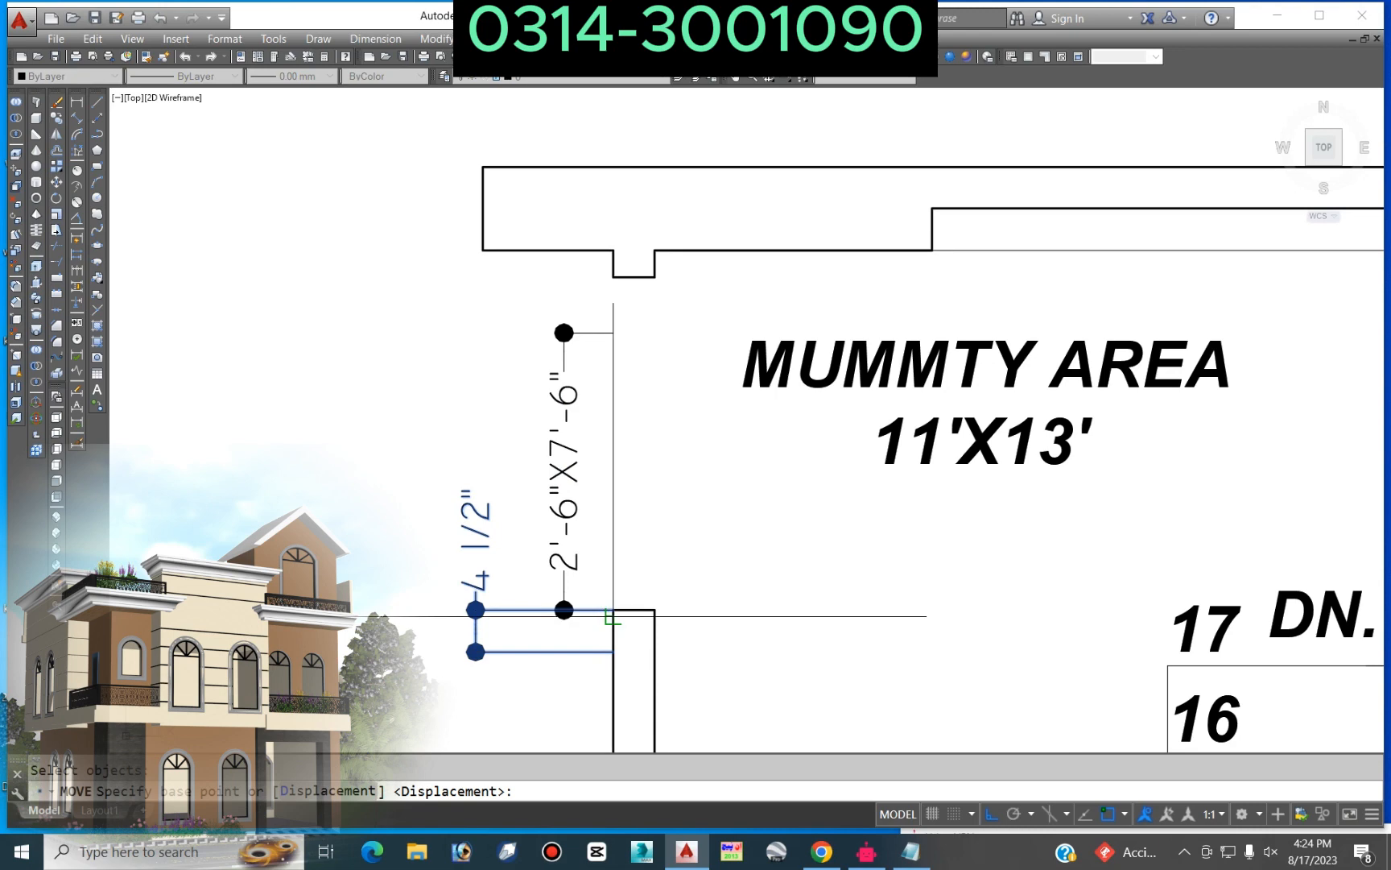
pyautogui.click(614, 609)
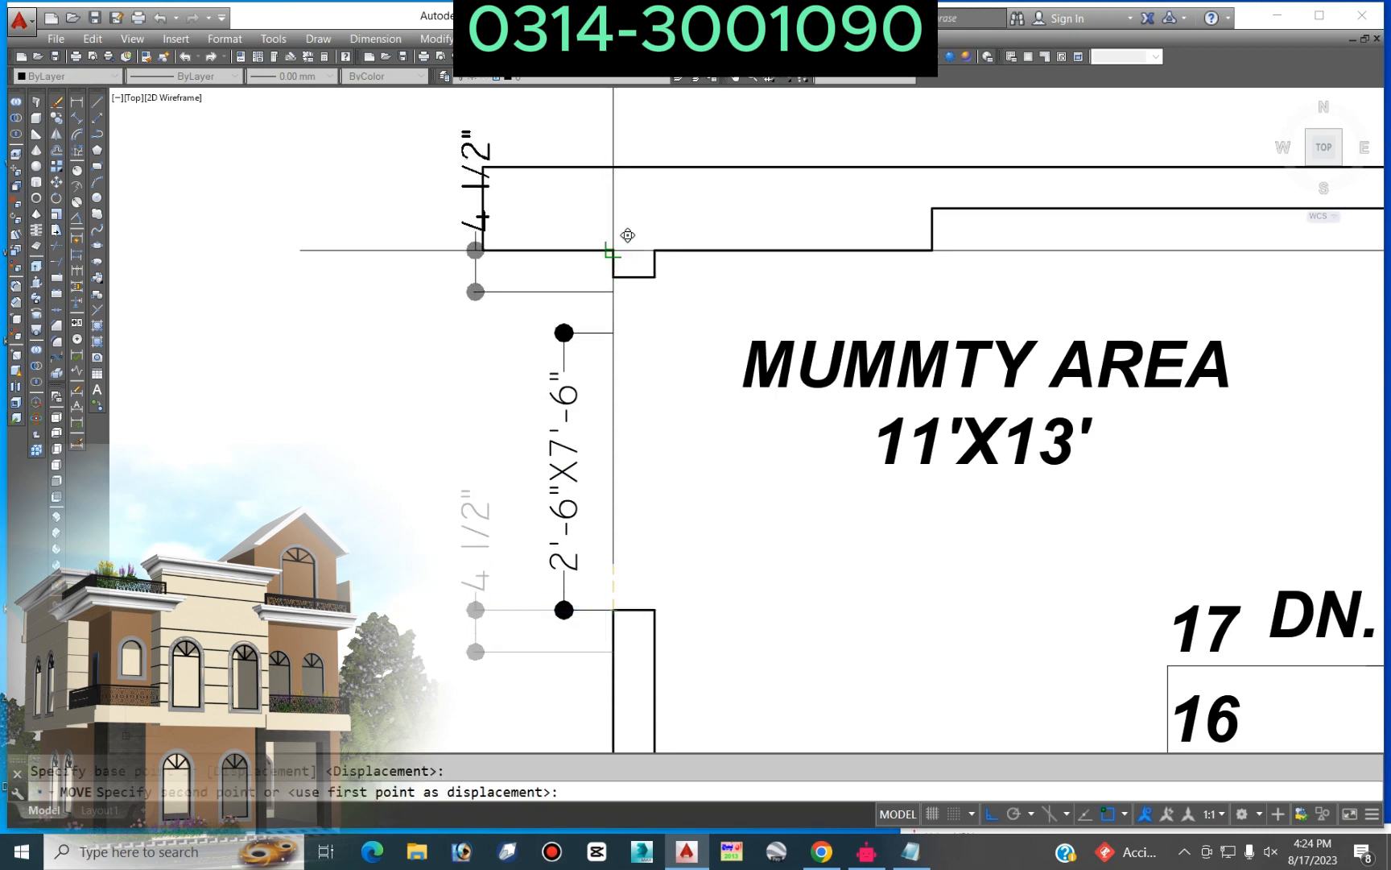
pyautogui.click(603, 279)
# Step: Shift the 4 1/2" dimension's line and text to the inner side of the wall, inside the mummty area
pyautogui.click(477, 286)
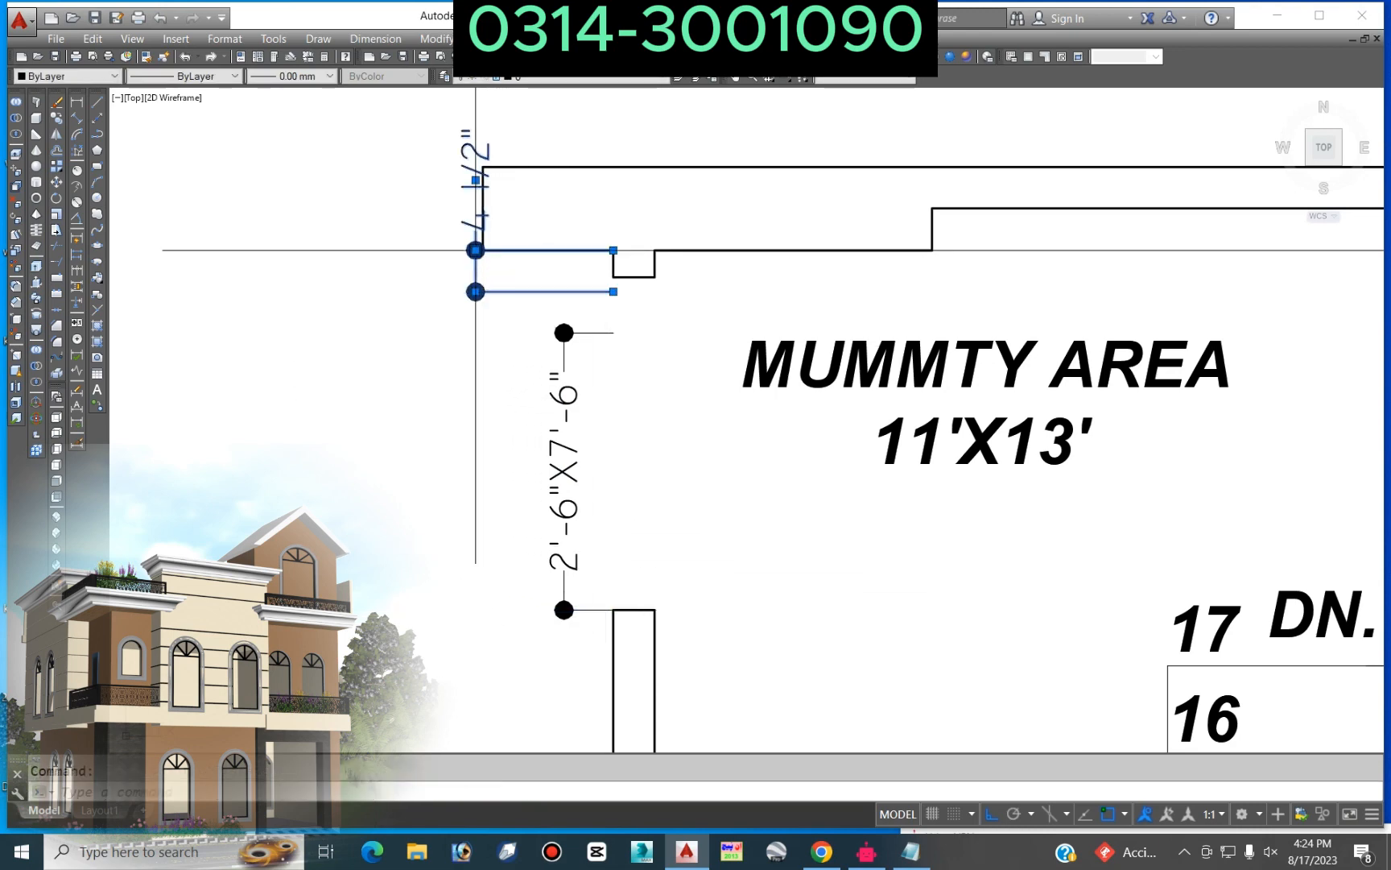
pyautogui.click(476, 249)
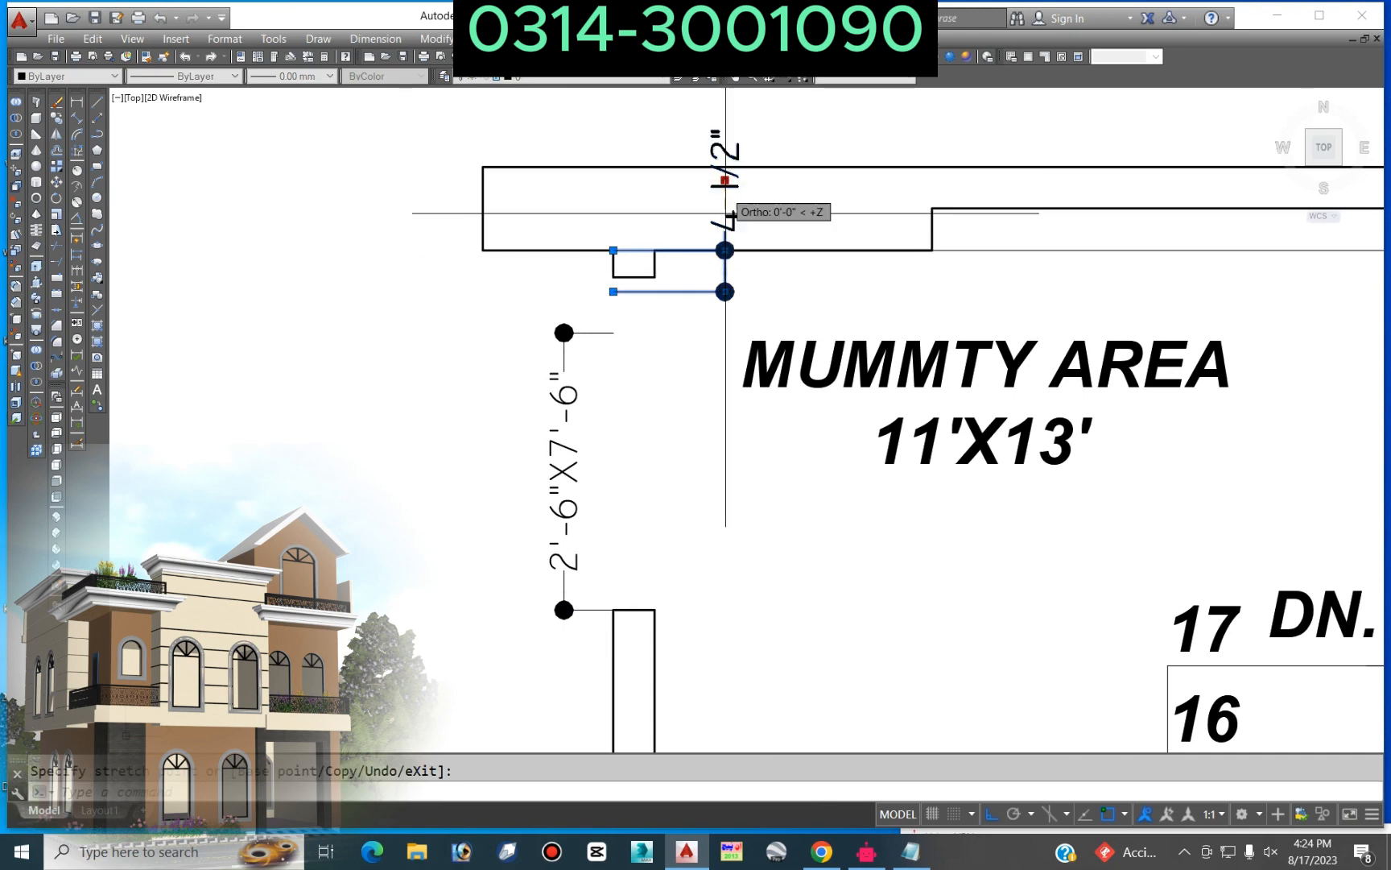
pyautogui.click(773, 380)
pyautogui.press('Escape')
# Step: Move the MUMMTY AREA 11'X13' label east, clear of the 4 1/2" dimension
pyautogui.scroll(-3, 796, 399)
pyautogui.moveTo(796, 398); pyautogui.dragTo(546, 258, button='middle')
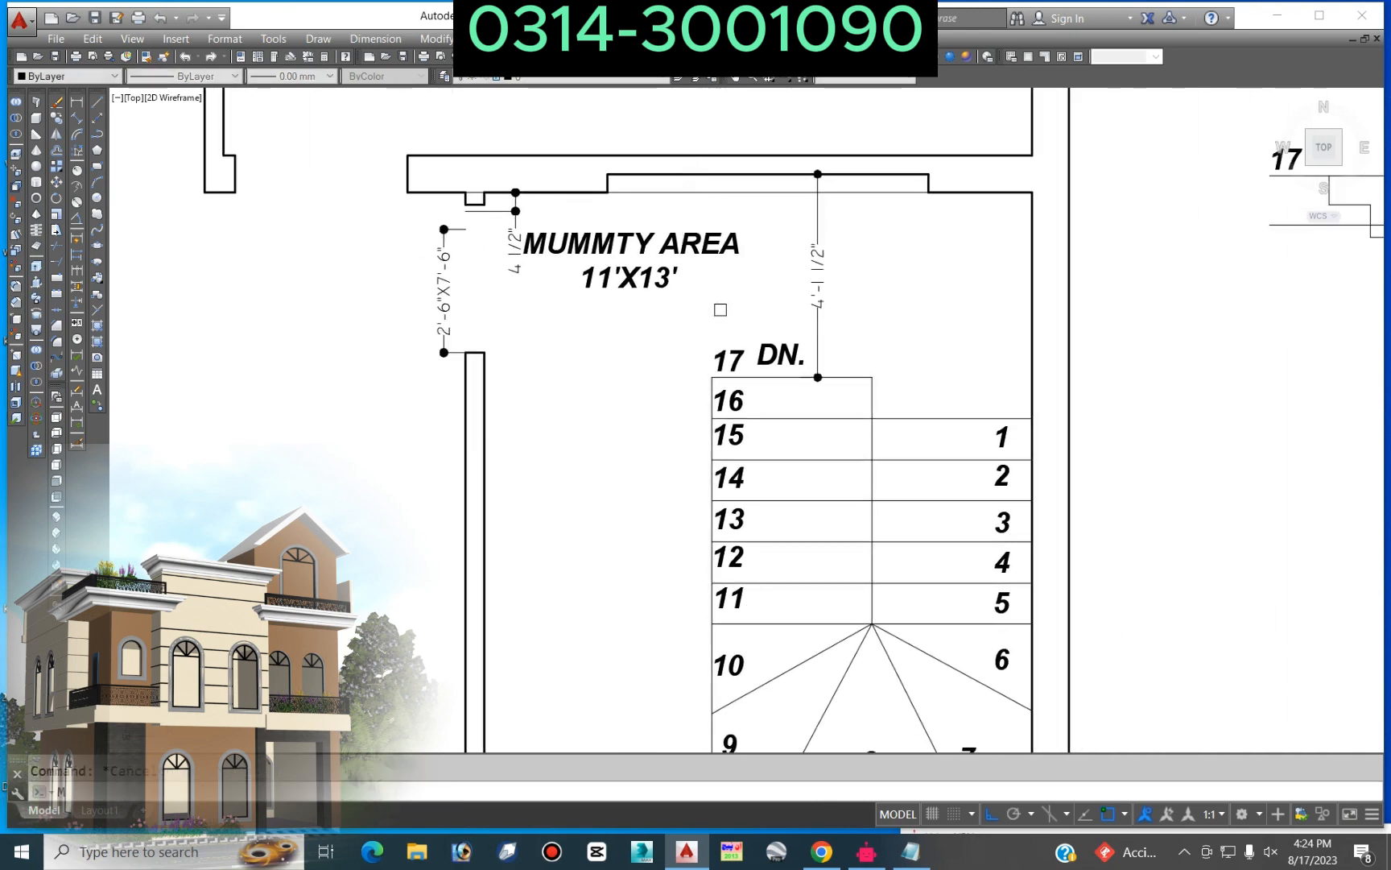
pyautogui.press('space')
pyautogui.click(674, 282)
pyautogui.press('space')
pyautogui.click(581, 377)
pyautogui.click(634, 379)
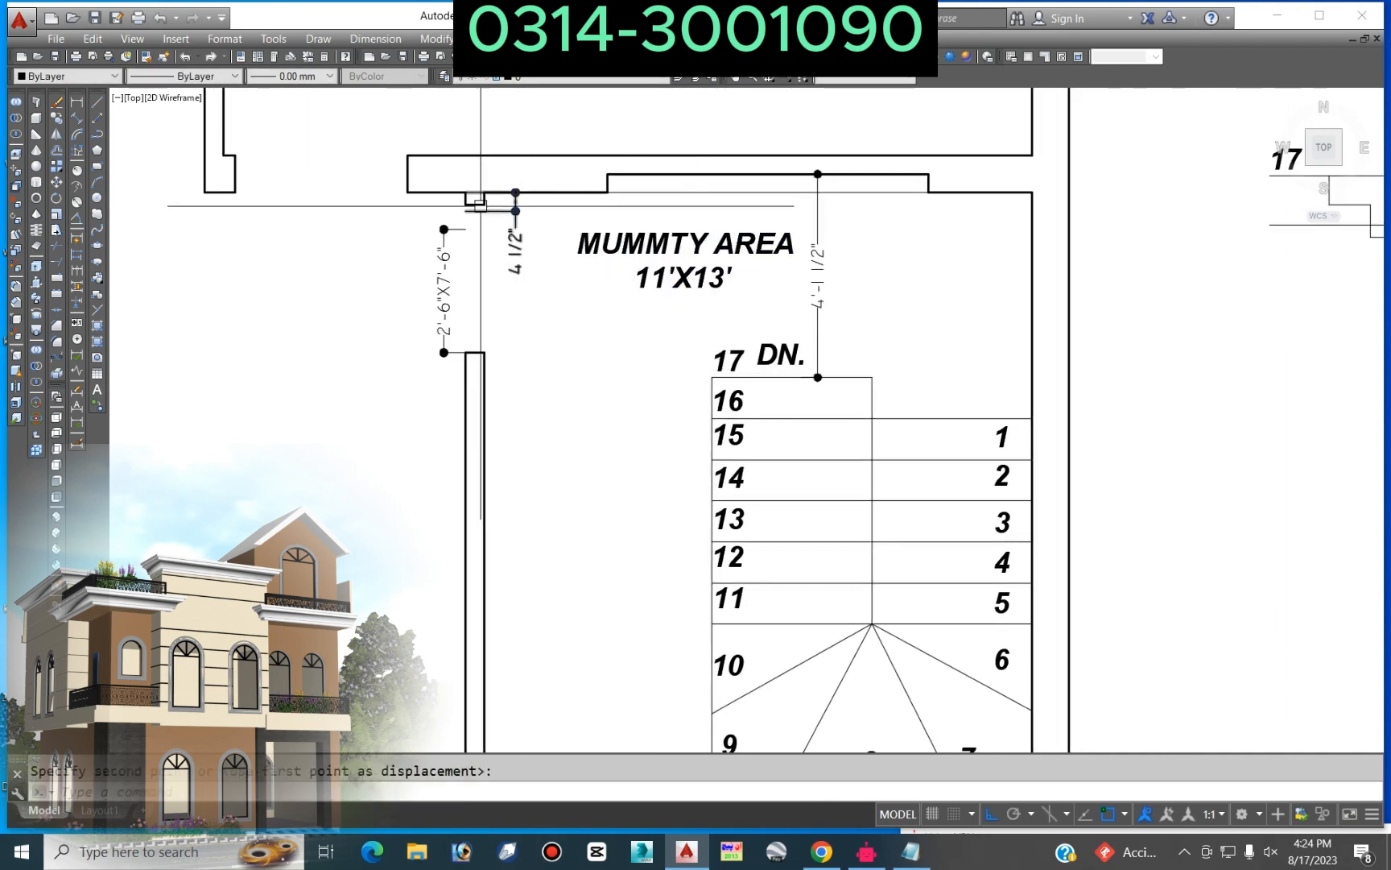
# Step: Stretch the short wall stub above the mummty door down to the lower extension line of the 4 1/2" dimension
pyautogui.scroll(4, 478, 205)
pyautogui.press('Escape')
pyautogui.write('s')
pyautogui.press('space')
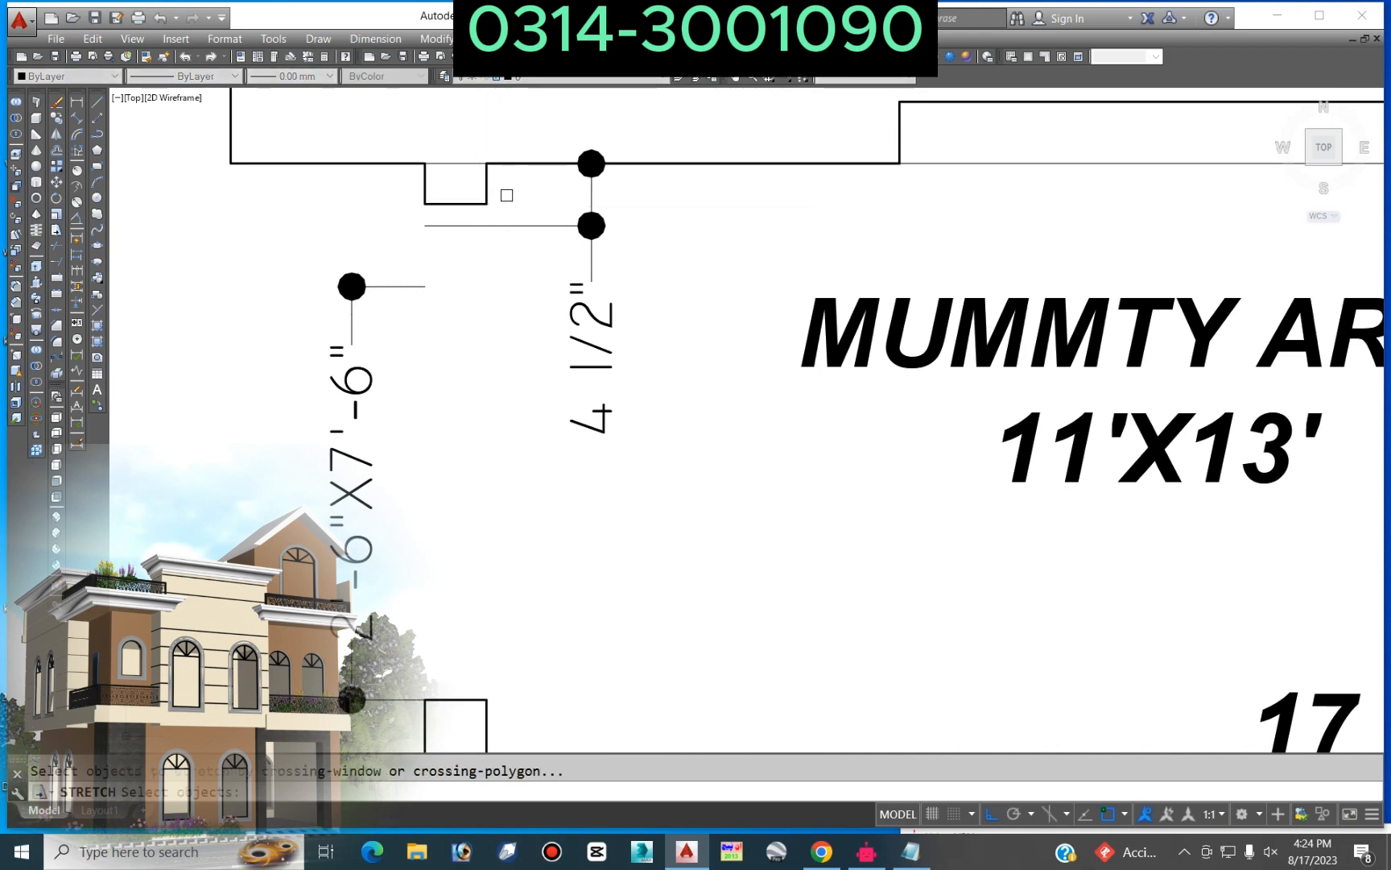
pyautogui.press('space')
pyautogui.click(486, 203)
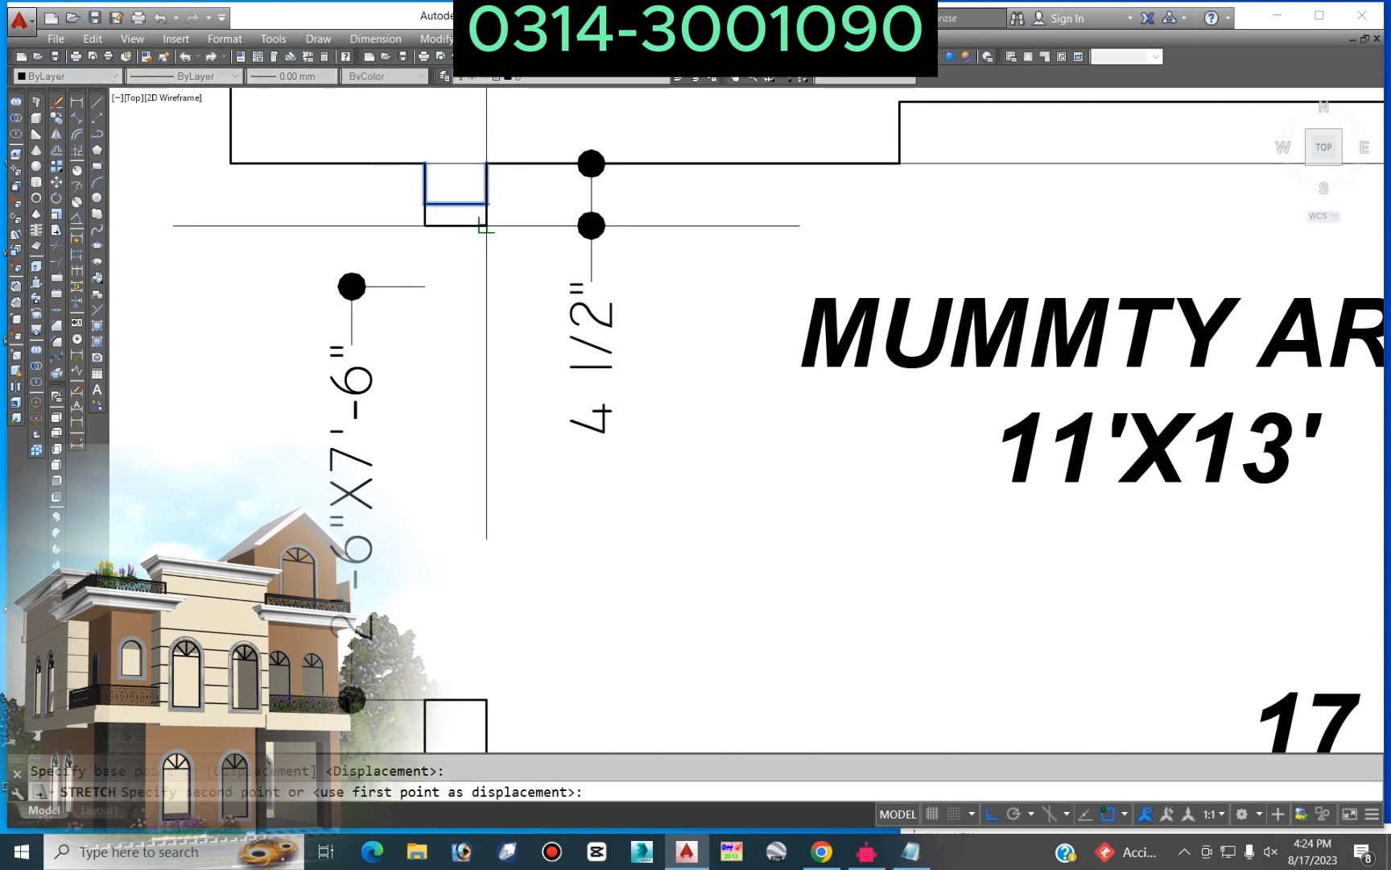
pyautogui.click(521, 229)
# Step: Pull the 4 1/2" dimension's extension origins from the wall stub's outer face to its inner face
pyautogui.click(426, 226)
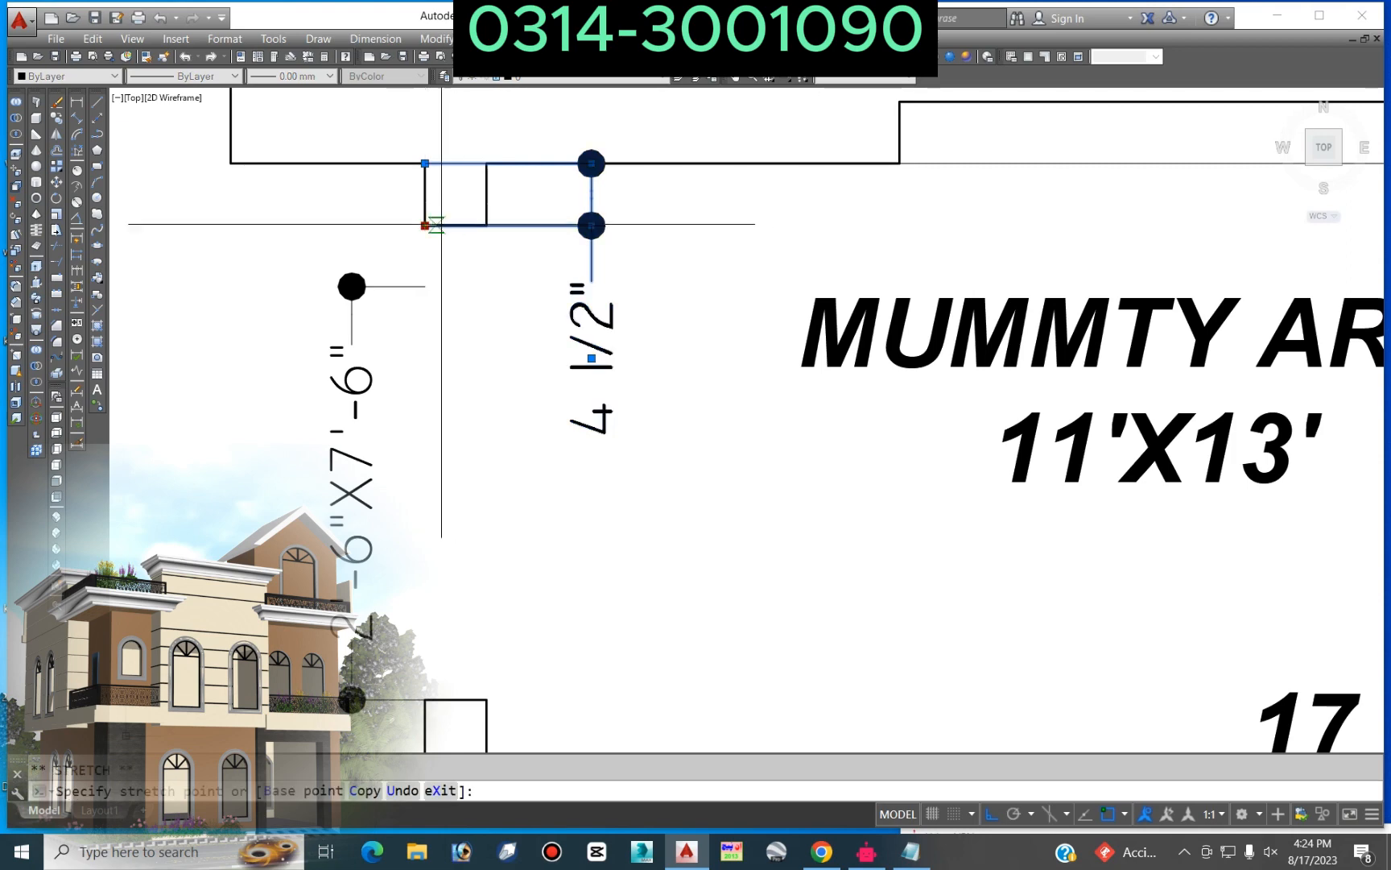
pyautogui.click(487, 225)
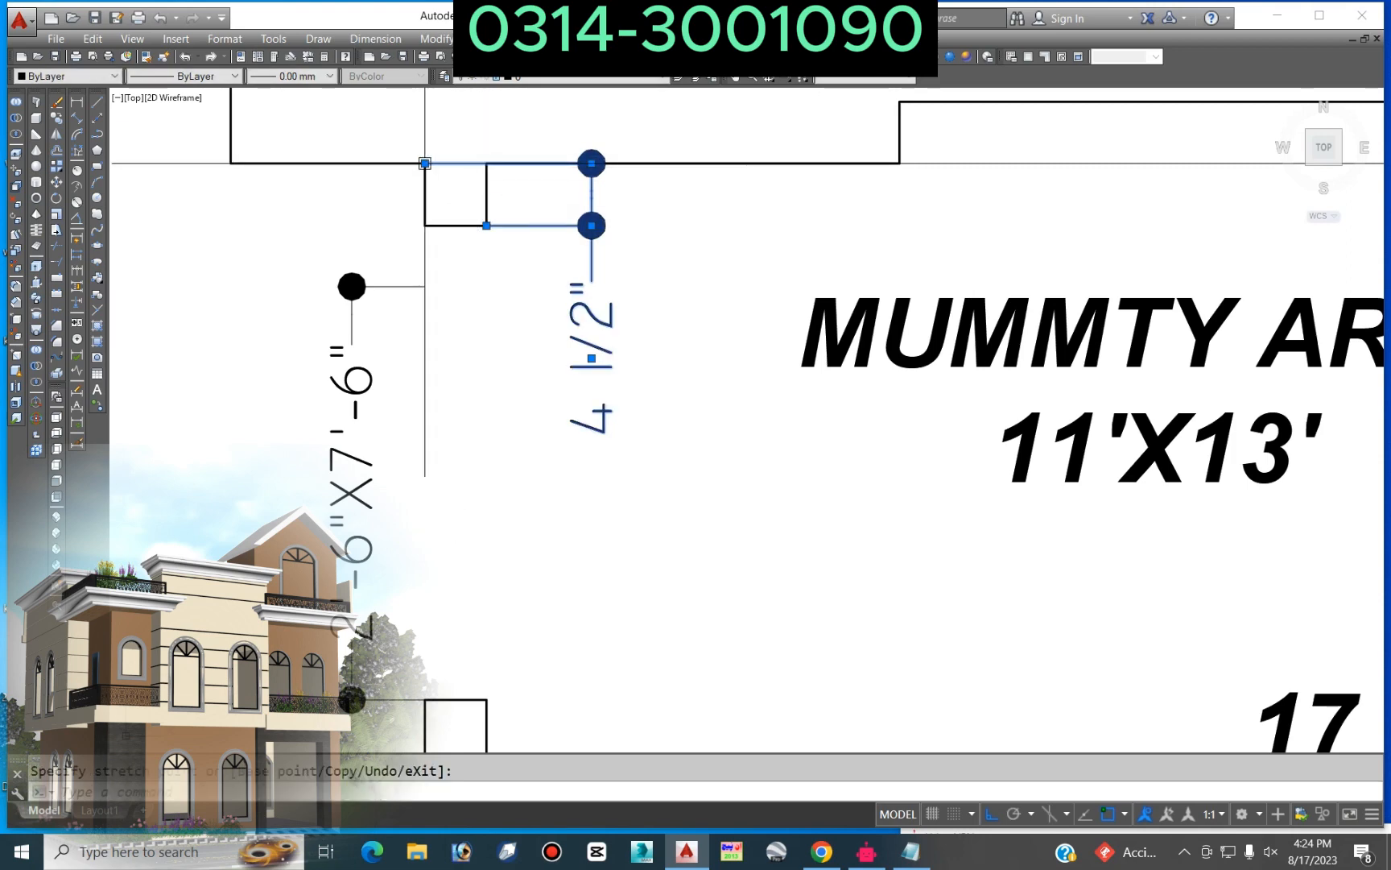
pyautogui.scroll(-2, 535, 214)
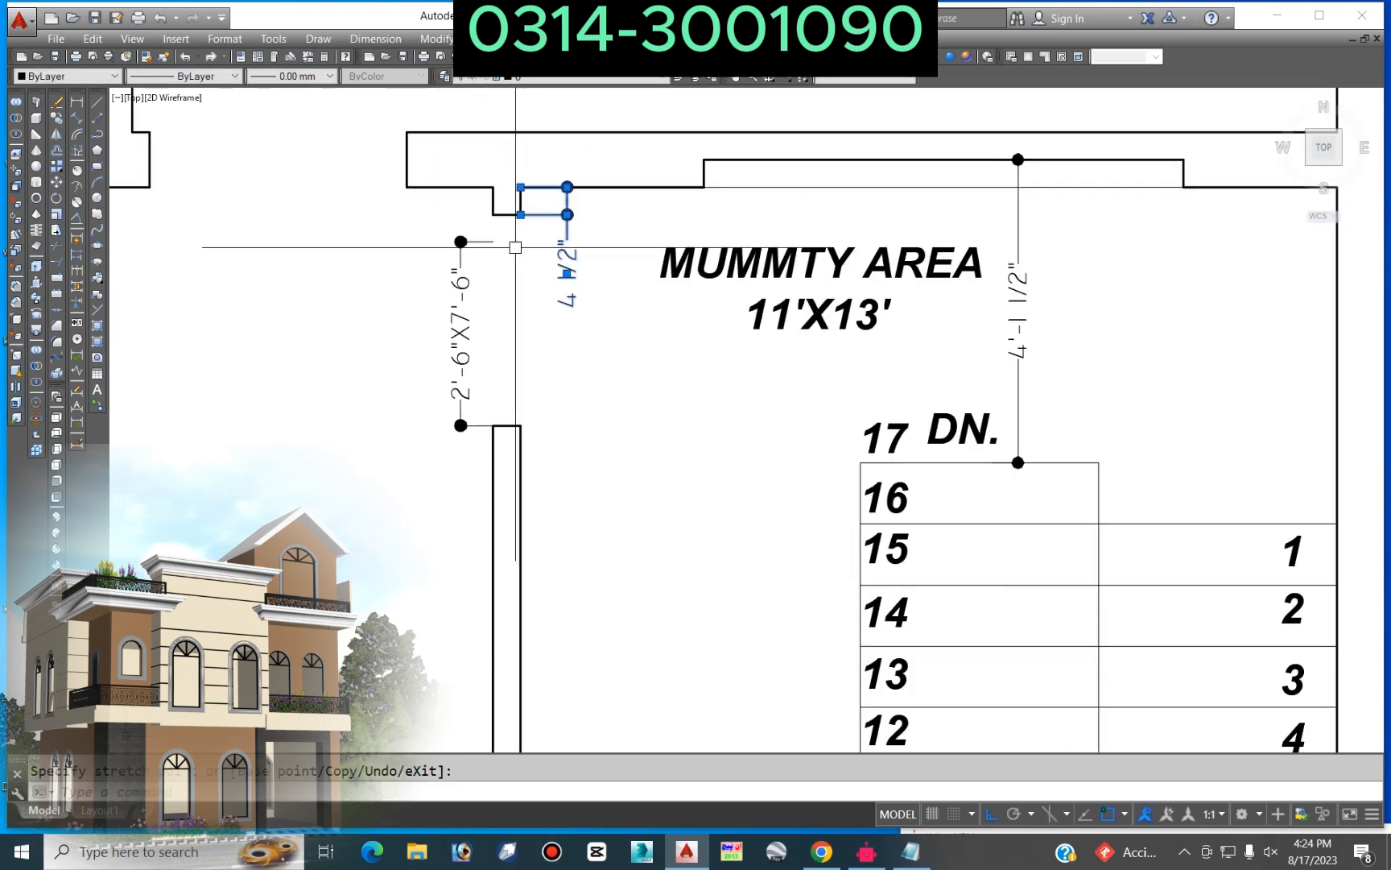
pyautogui.press('Escape')
pyautogui.press('Escape')
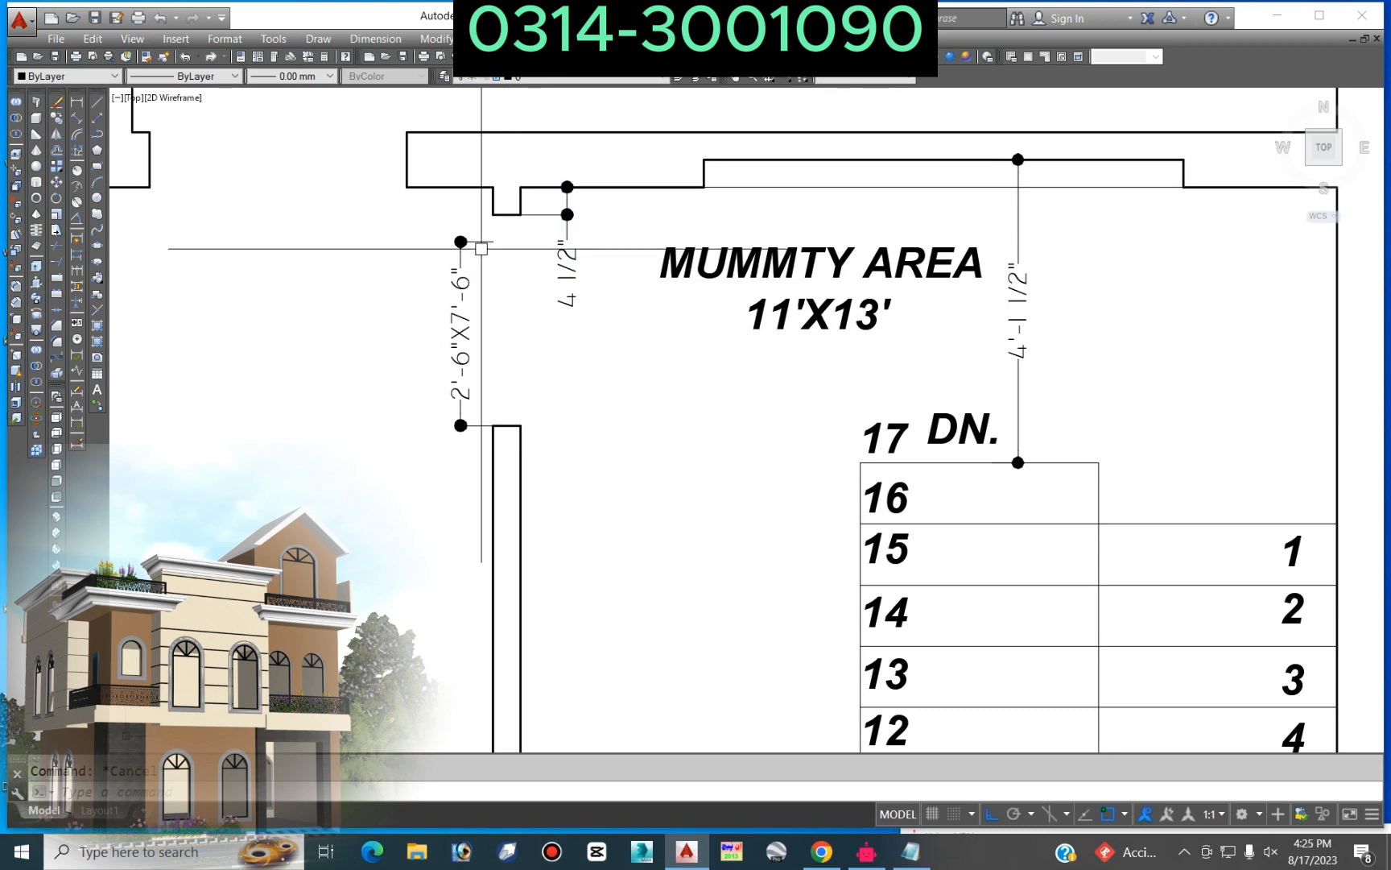
# Step: Move the 2'-6"X7'-6" mummty door dimension up to the wall stub's end and shift its line farther outside the wall
pyautogui.scroll(5, 483, 248)
pyautogui.press('Return')
pyautogui.click(492, 242)
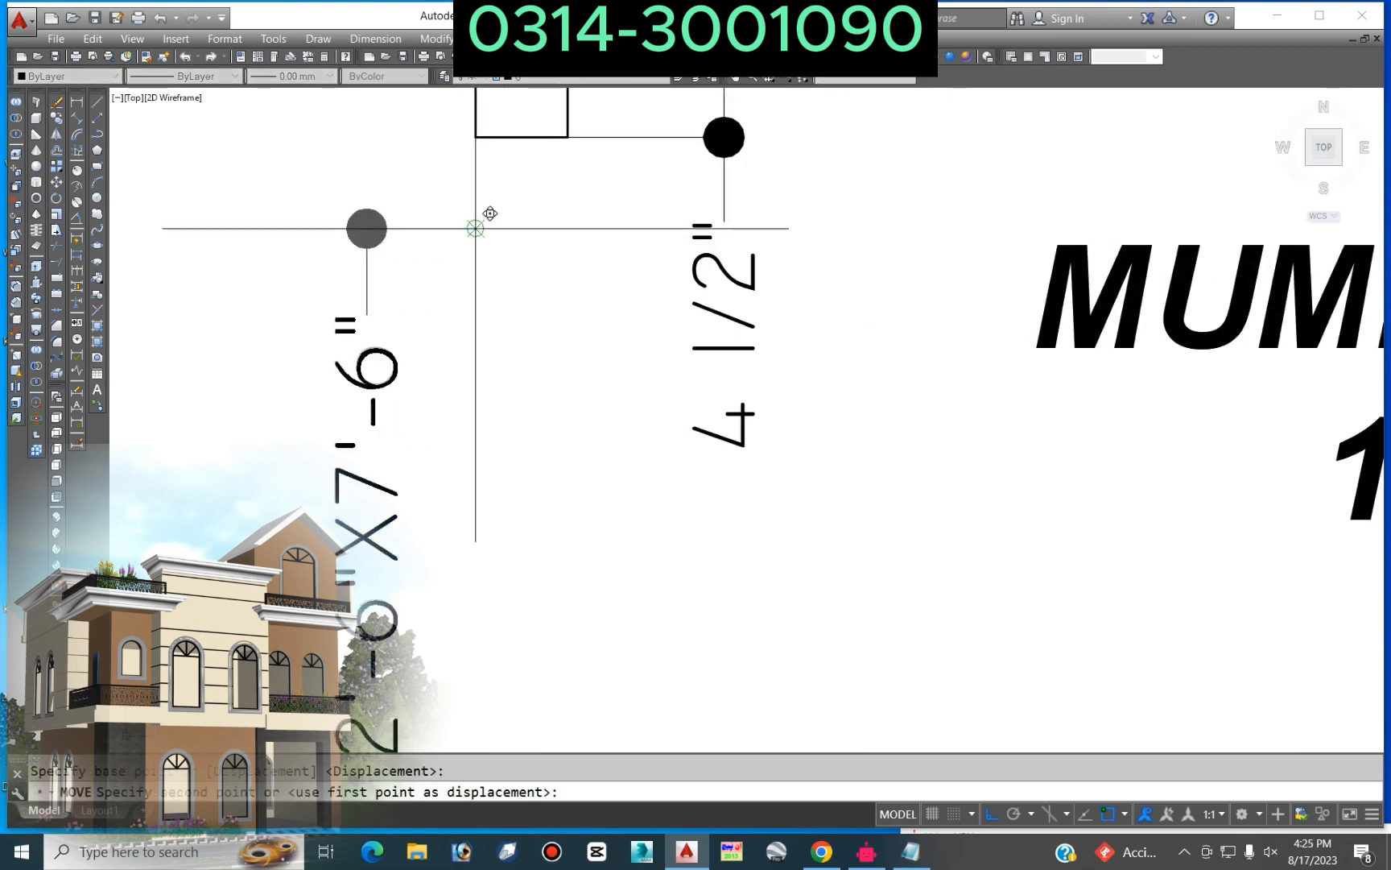
pyautogui.click(564, 134)
pyautogui.scroll(-4, 616, 193)
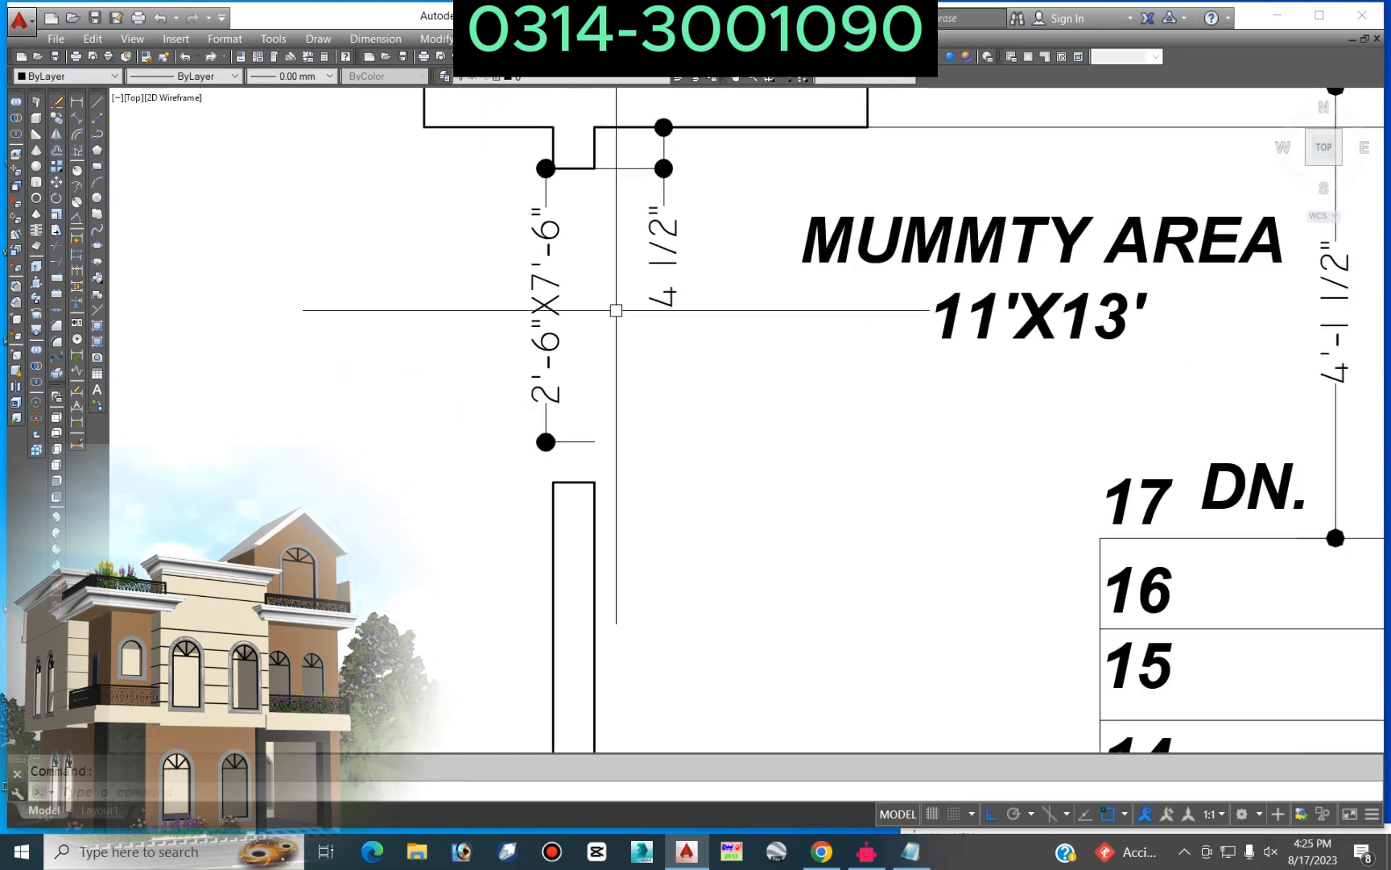
pyautogui.click(546, 411)
pyautogui.click(545, 442)
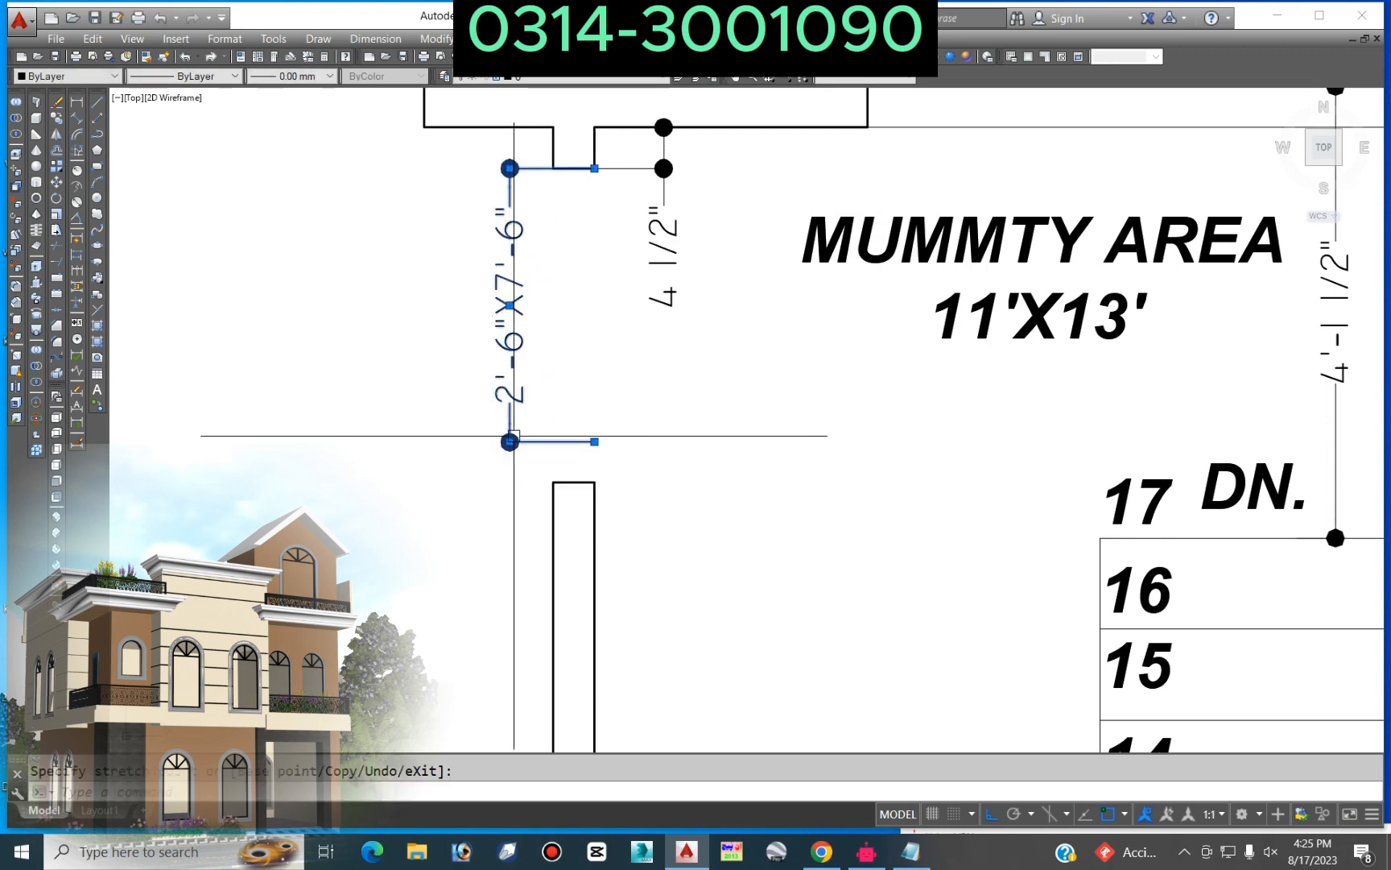
pyautogui.press('Escape')
pyautogui.press('Escape')
pyautogui.write('o')
pyautogui.press('Return')
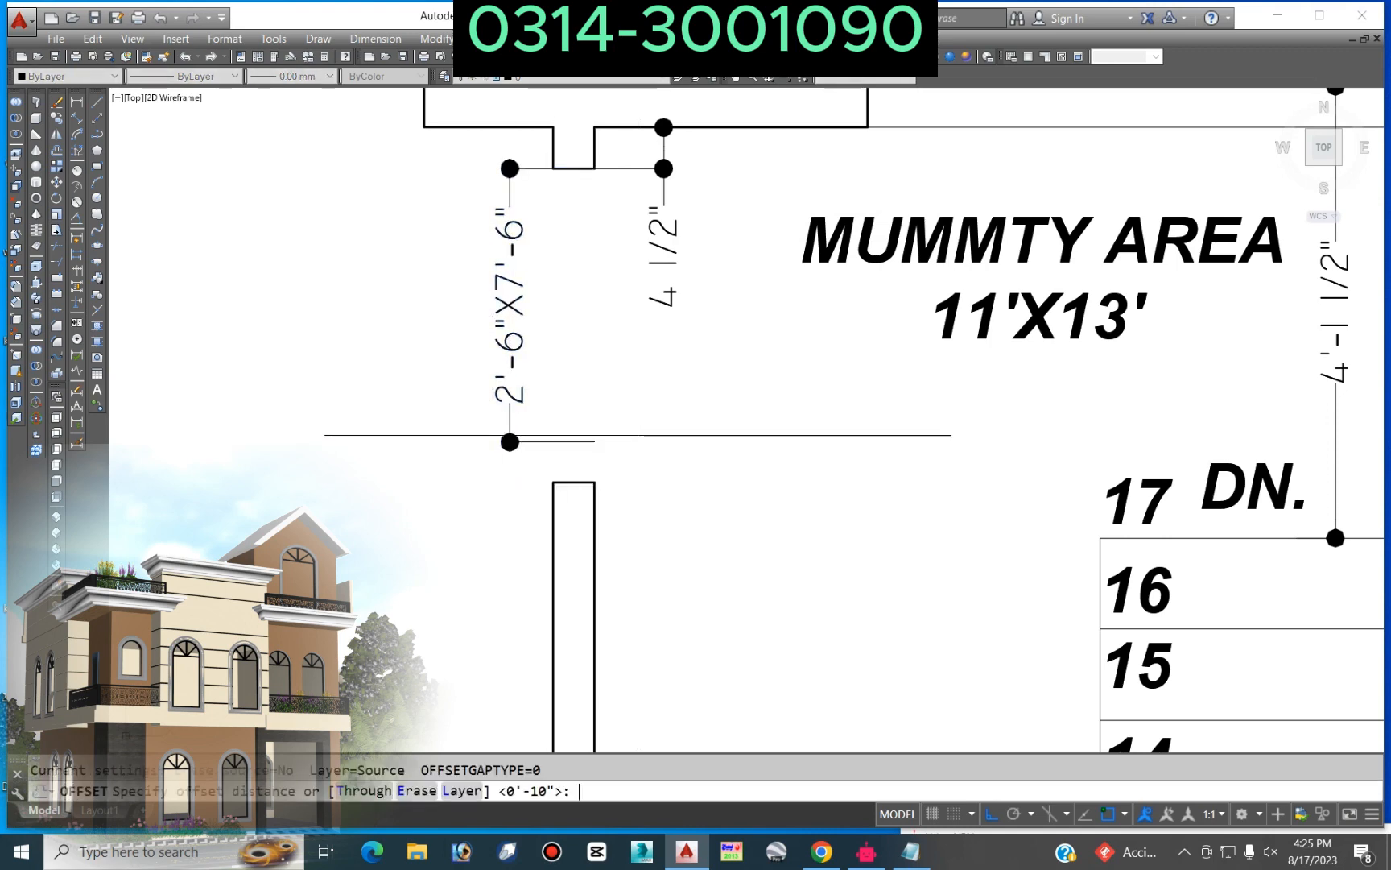
pyautogui.write("4'")
pyautogui.press('Return')
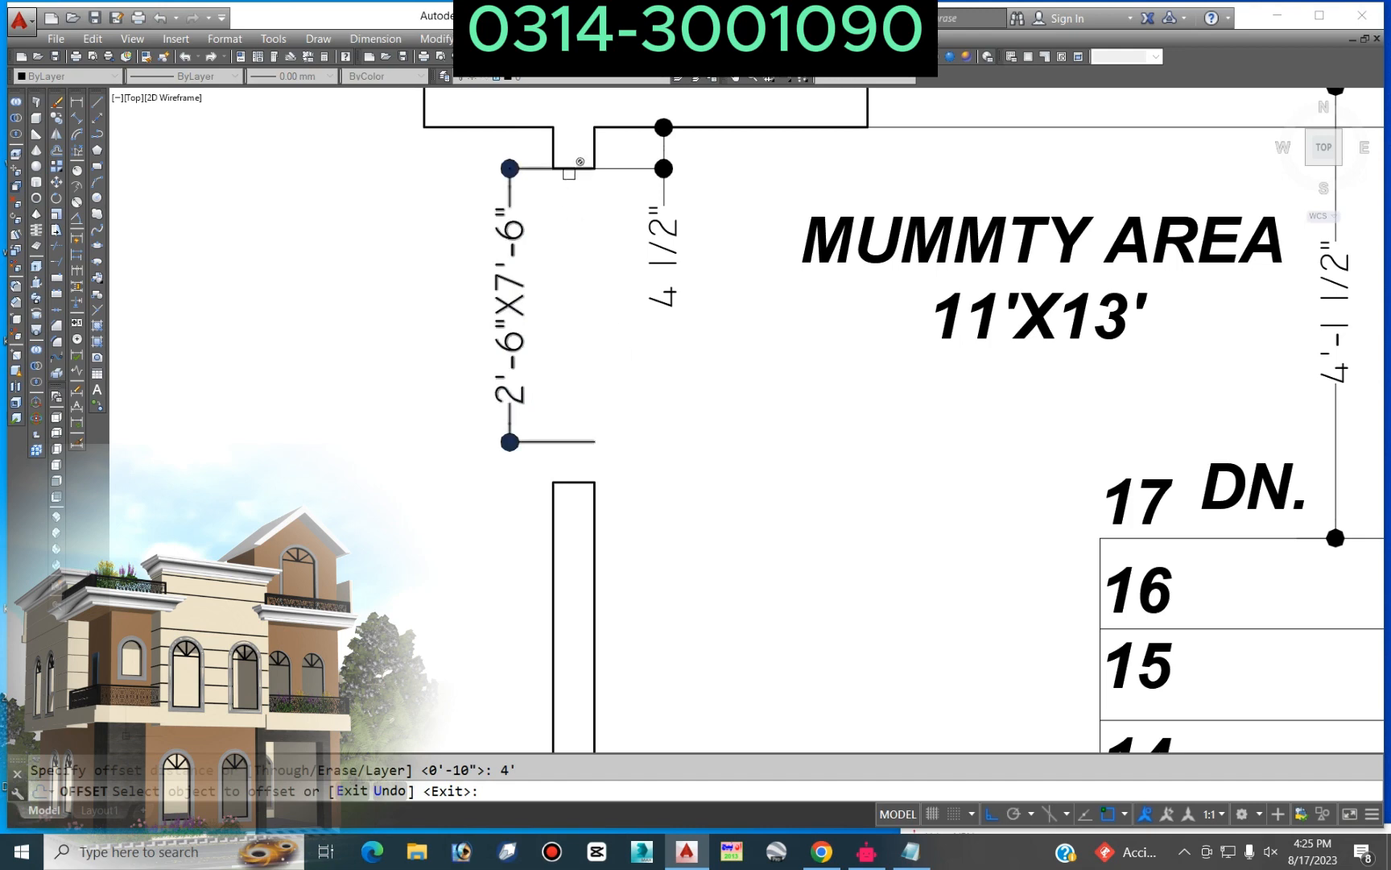
pyautogui.click(570, 173)
pyautogui.press('Escape')
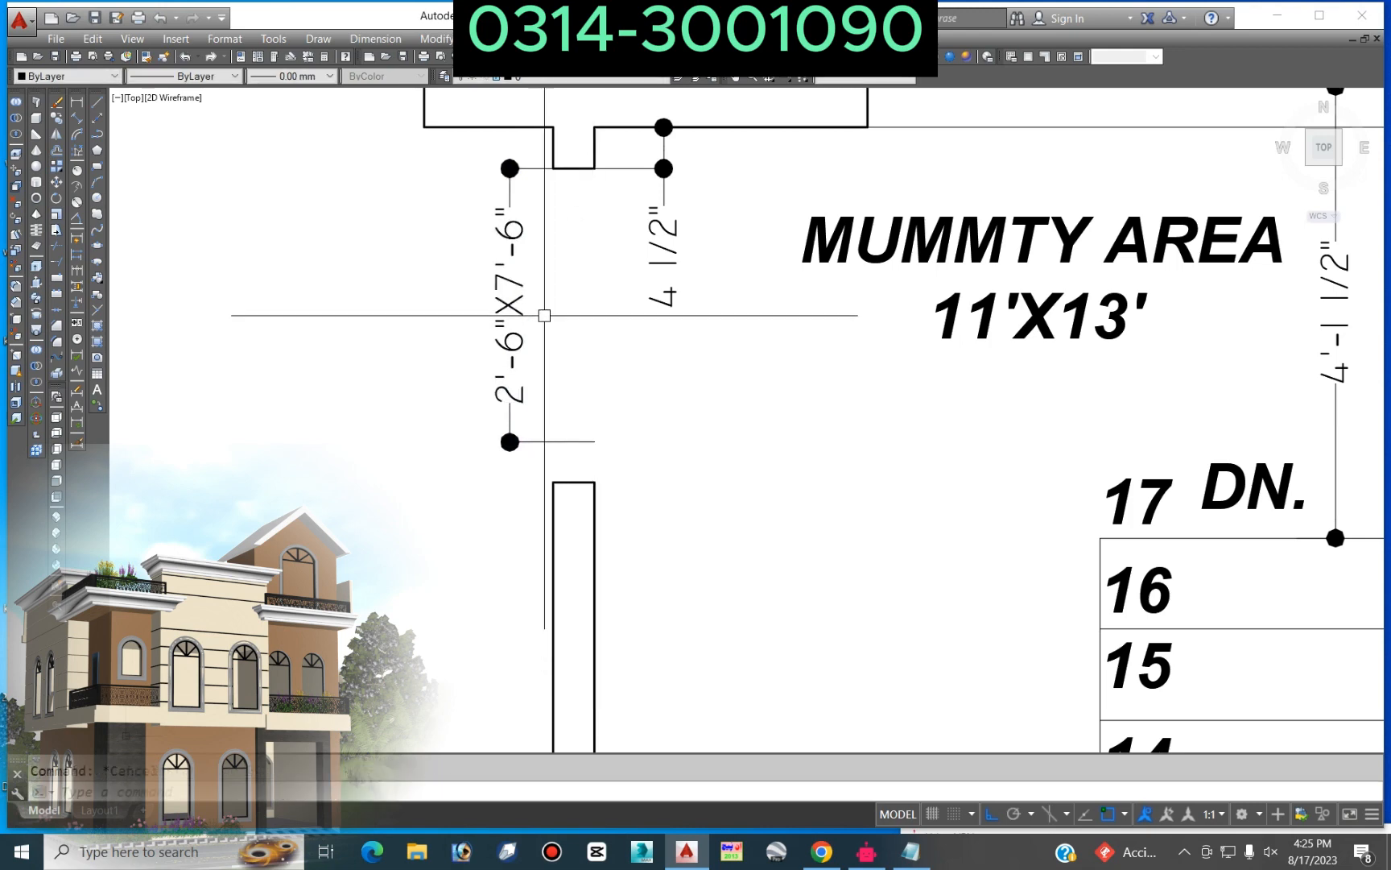
# Step: Copy the end line of the wall stub above the mummty door 3.5' straight down onto the lower wall
pyautogui.moveTo(543, 311); pyautogui.dragTo(500, 444, button='middle')
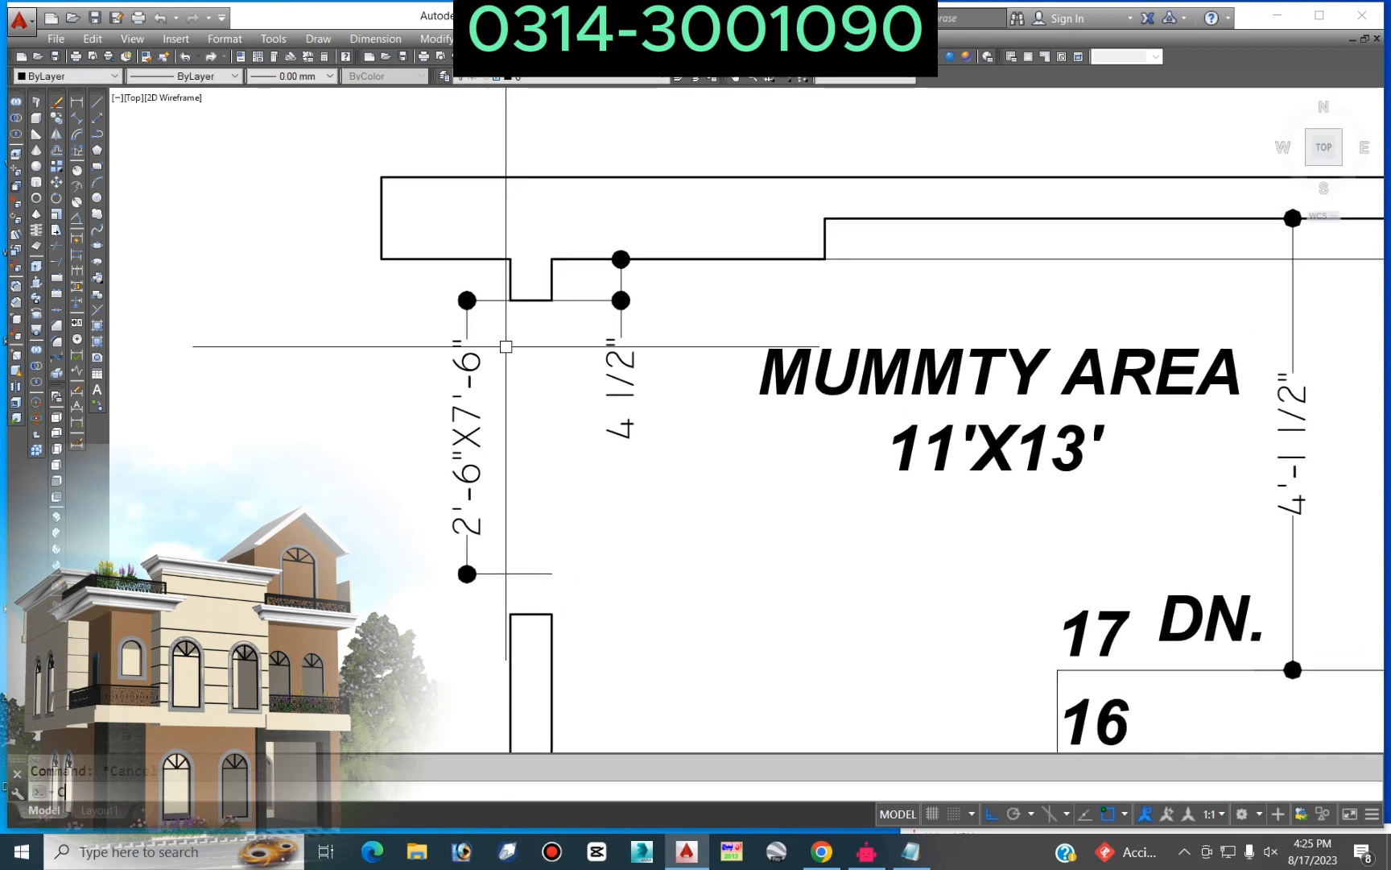
pyautogui.write('CO')
pyautogui.scroll(2, 502, 324)
pyautogui.press('Return')
pyautogui.click(504, 320)
pyautogui.click(578, 254)
pyautogui.press('Return')
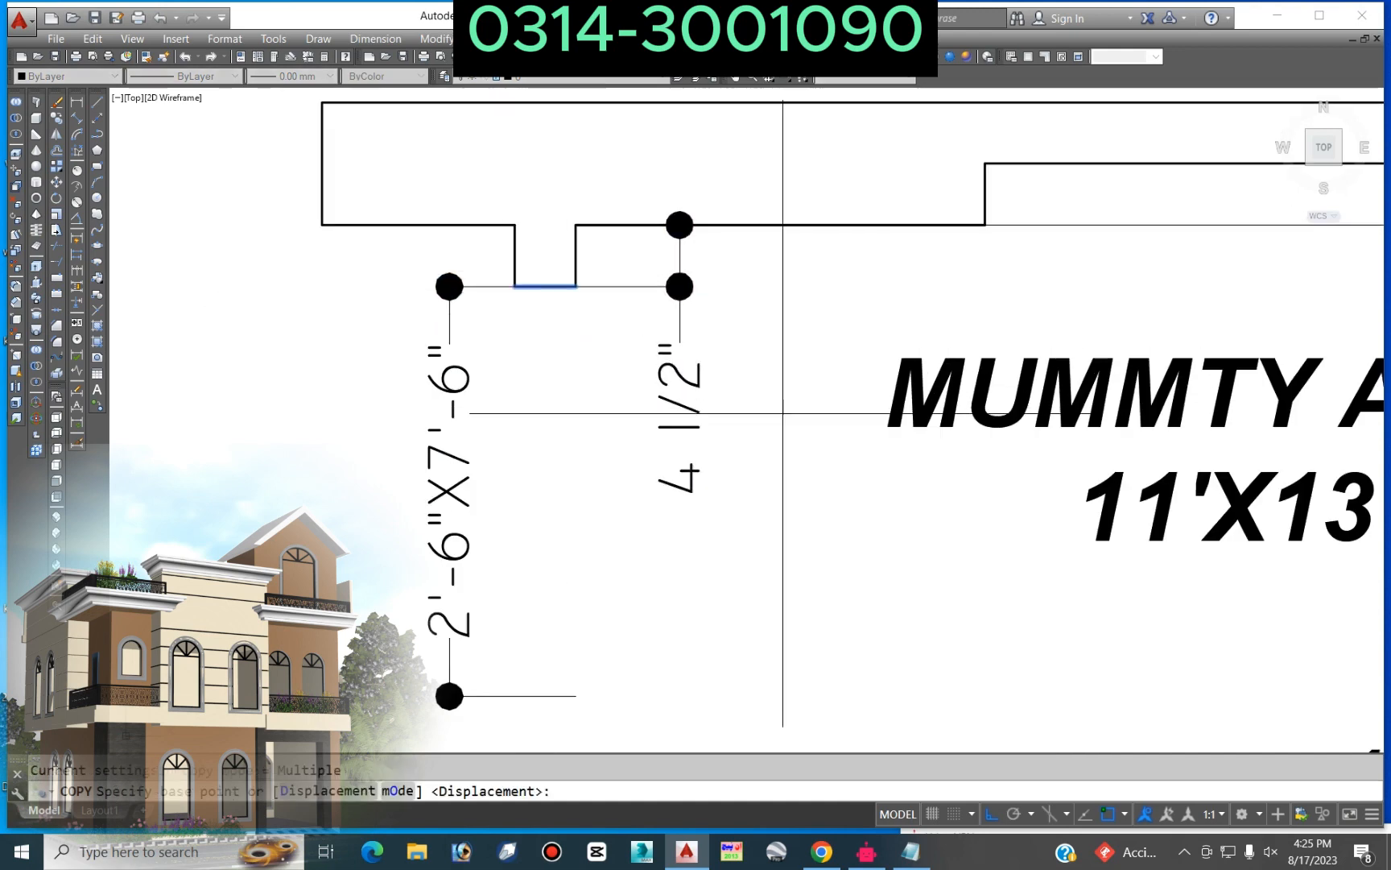
pyautogui.click(801, 422)
pyautogui.write("3.5'")
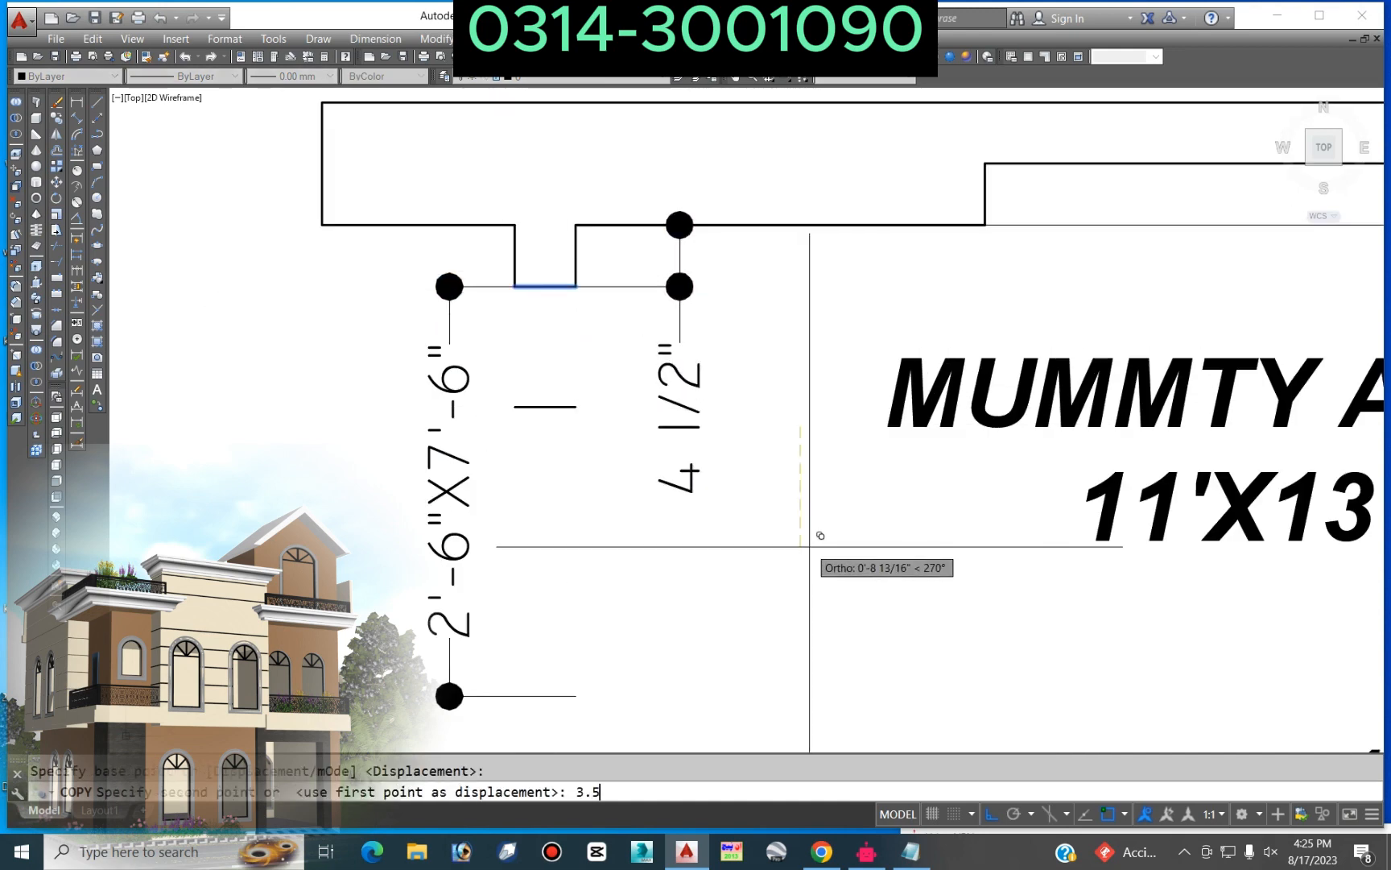
pyautogui.press('Return')
pyautogui.scroll(-5, 809, 547)
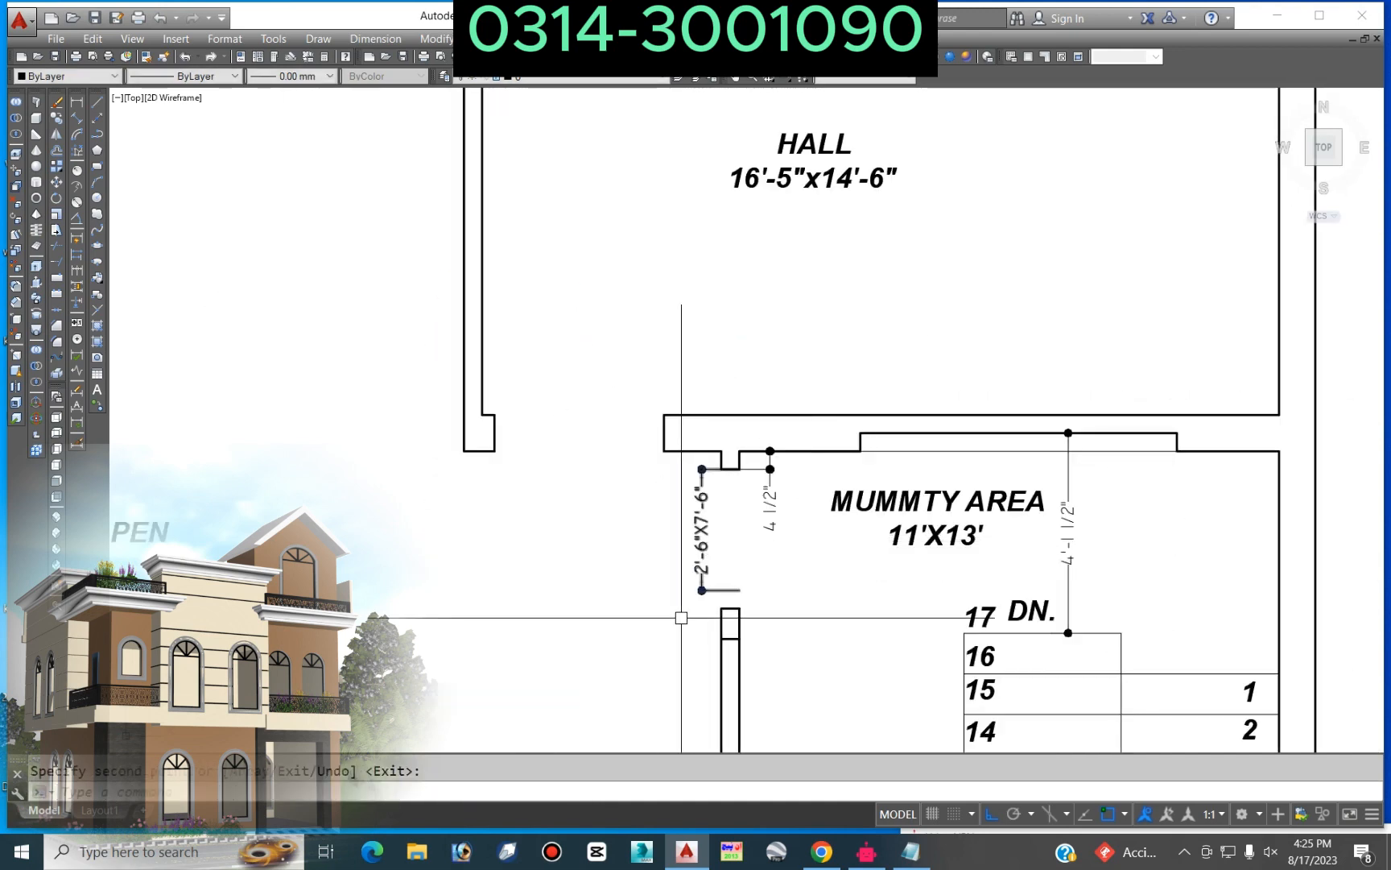
# Step: Fillet both side lines of the lower mummty wall with the copied end line at zero radius
pyautogui.scroll(4, 683, 622)
pyautogui.moveTo(852, 643); pyautogui.dragTo(748, 417, button='middle')
pyautogui.press('Return')
pyautogui.write('f')
pyautogui.press('Return')
pyautogui.scroll(4, 715, 439)
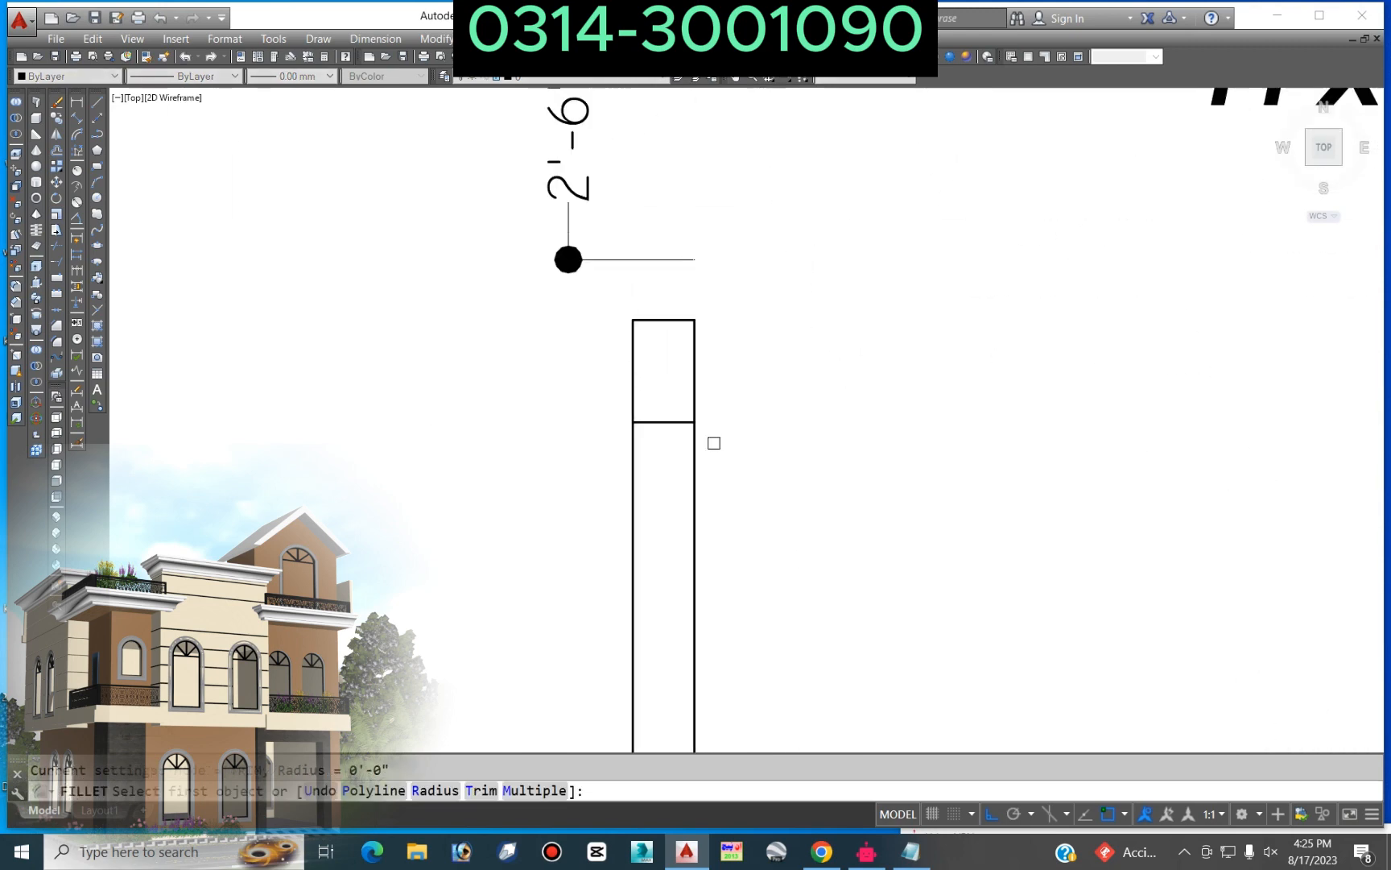
pyautogui.click(638, 413)
pyautogui.click(595, 458)
pyautogui.press('Return')
pyautogui.click(661, 417)
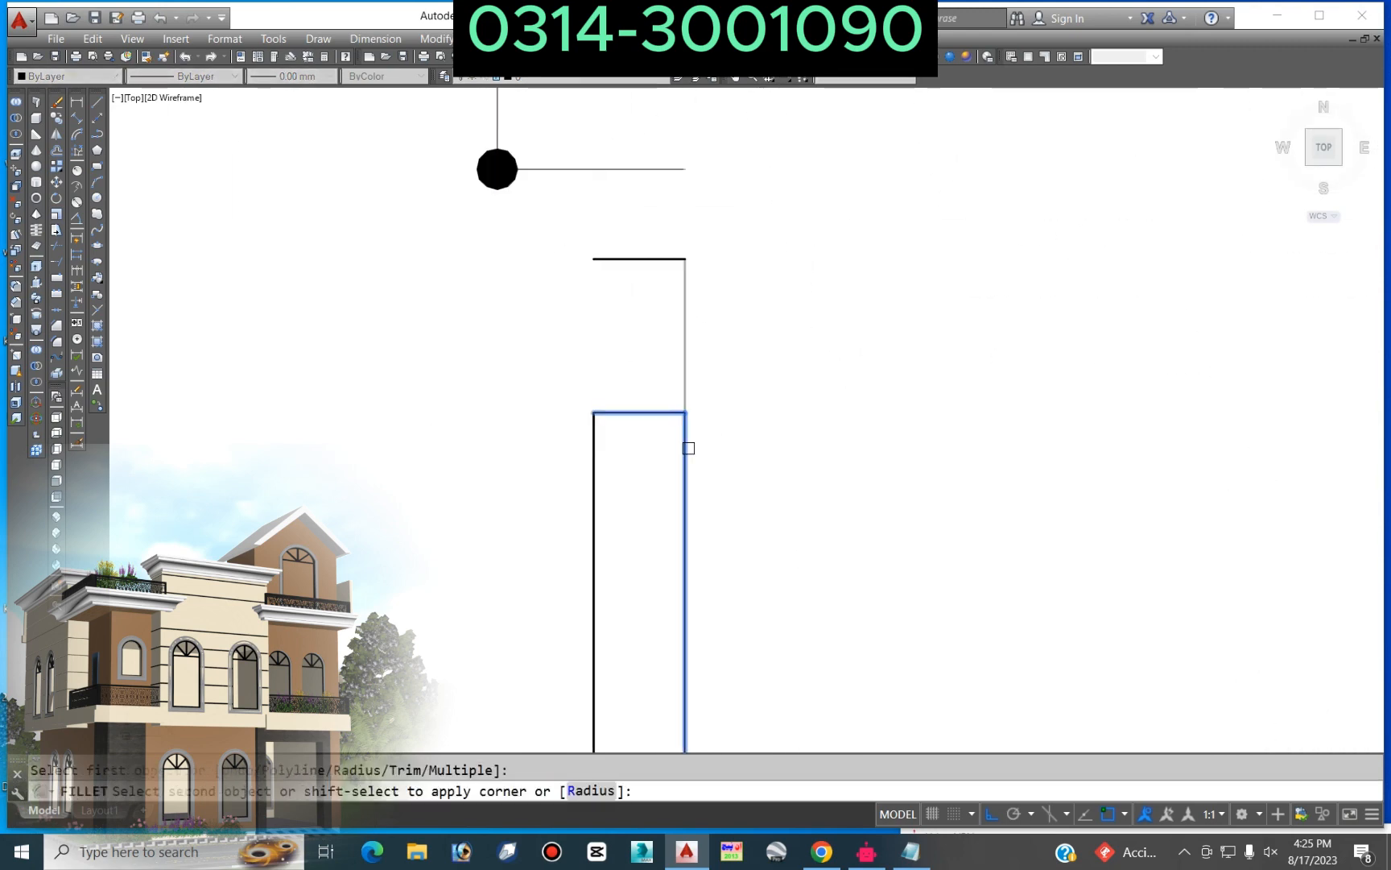
pyautogui.click(686, 445)
# Step: Delete the leftover former end line of the wall inside the widened mummty door opening
pyautogui.scroll(-4, 686, 440)
pyautogui.click(733, 345)
pyautogui.click(594, 382)
pyautogui.press('Delete')
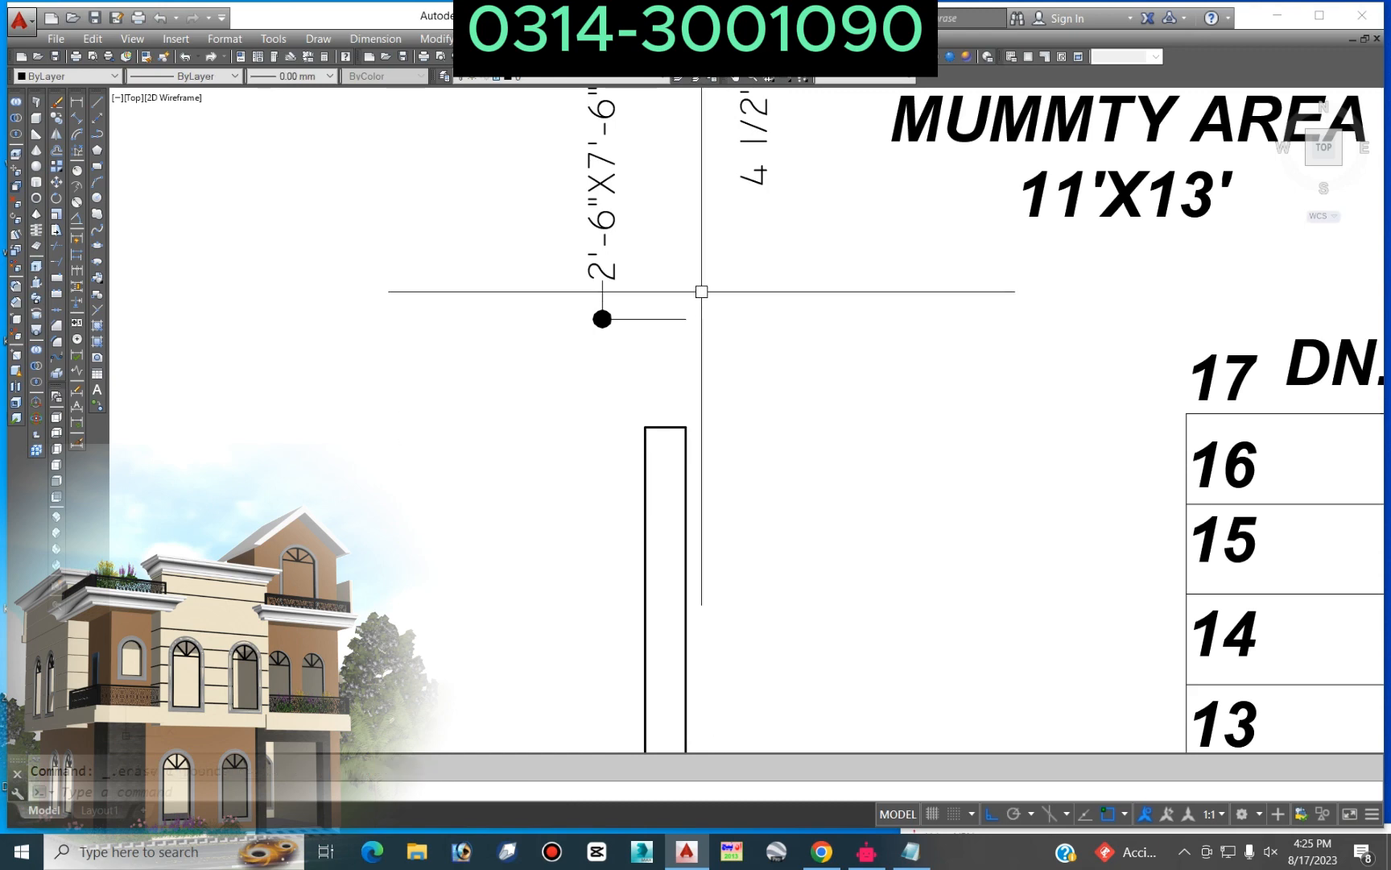
# Step: Stretch the mummty door dimension's lower extension origin down to the wall's new end corner
pyautogui.click(683, 320)
pyautogui.click(686, 427)
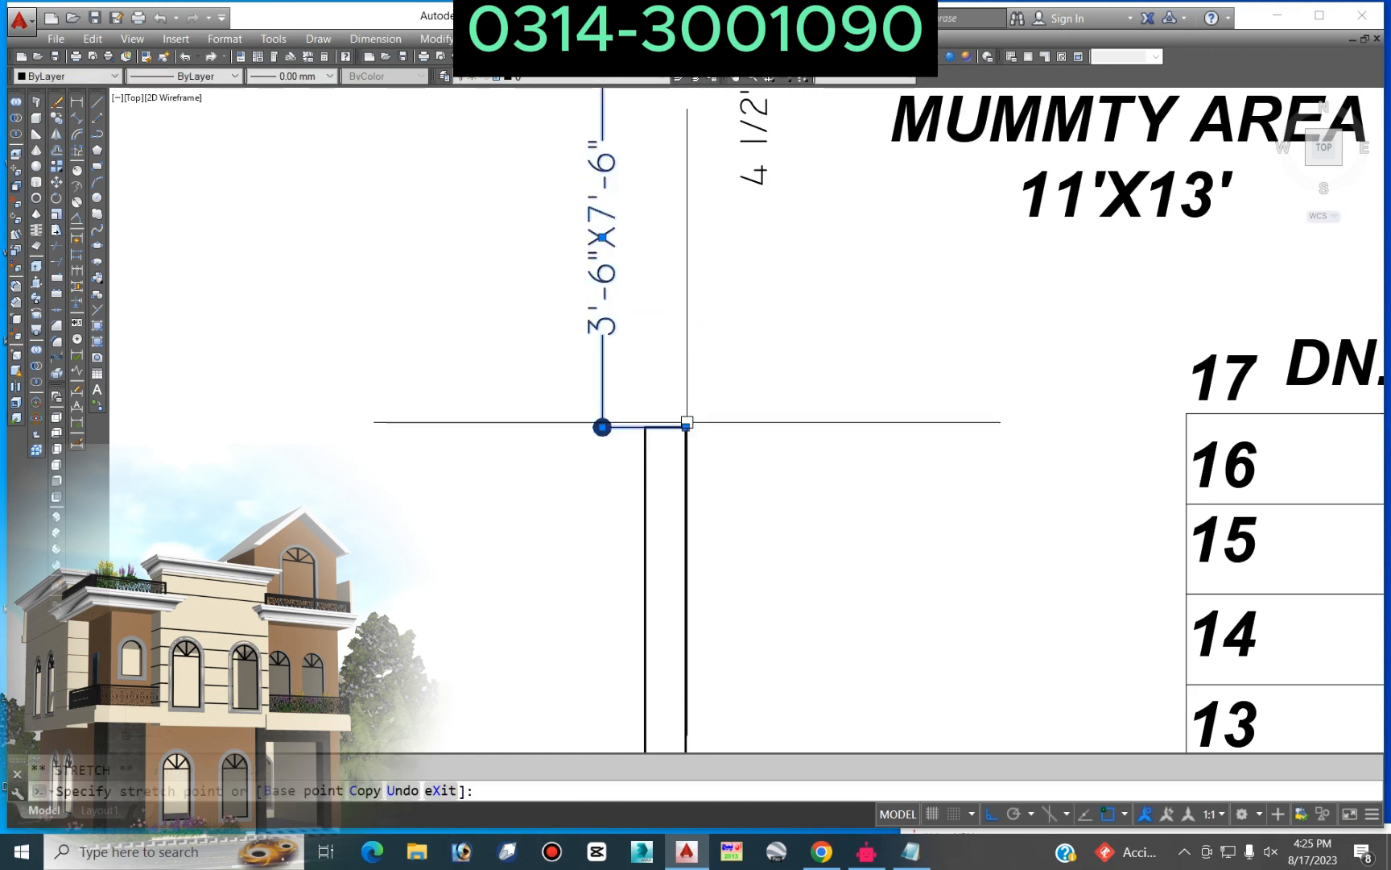
pyautogui.press('Escape')
# Step: Copy the mummty door's 3'-6"X7'-6" dimension to the wall corner at the west side of the hall opening
pyautogui.scroll(-6, 734, 436)
pyautogui.moveTo(833, 457); pyautogui.dragTo(803, 491, button='middle')
pyautogui.scroll(2, 710, 402)
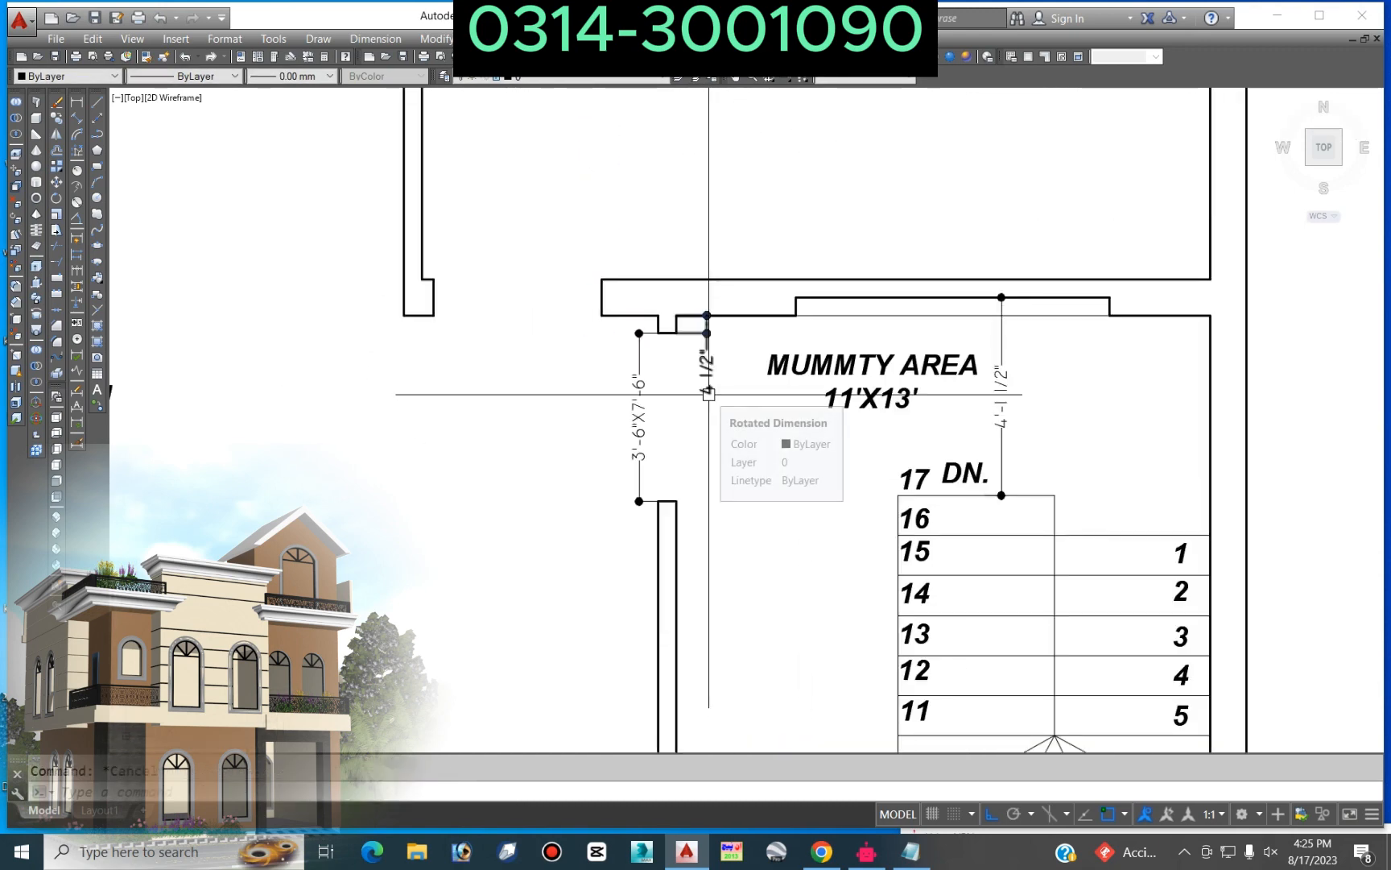
pyautogui.write('co')
pyautogui.press('Return')
pyautogui.click(638, 419)
pyautogui.press('Return')
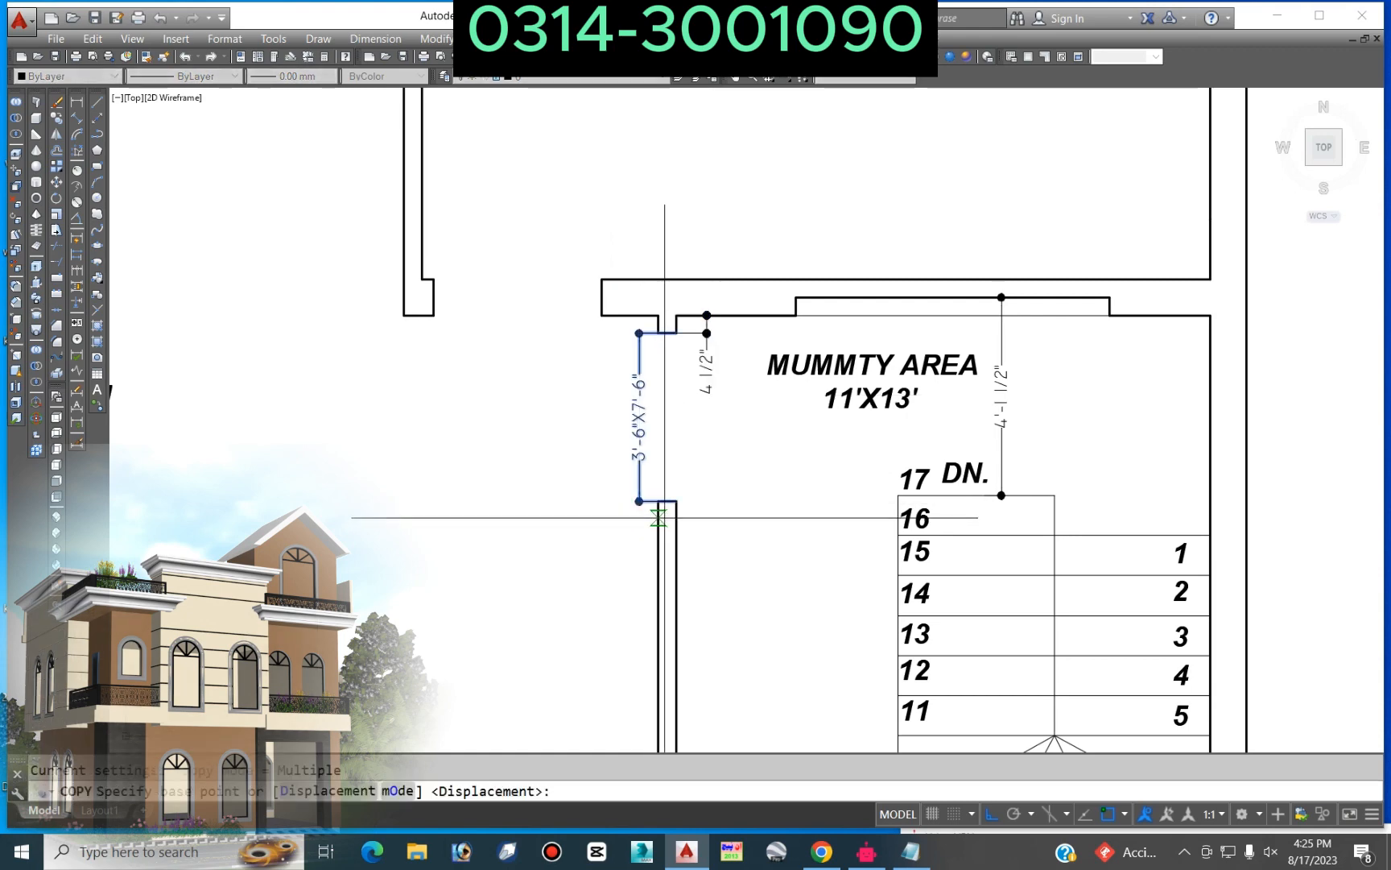
pyautogui.click(639, 500)
pyautogui.click(402, 278)
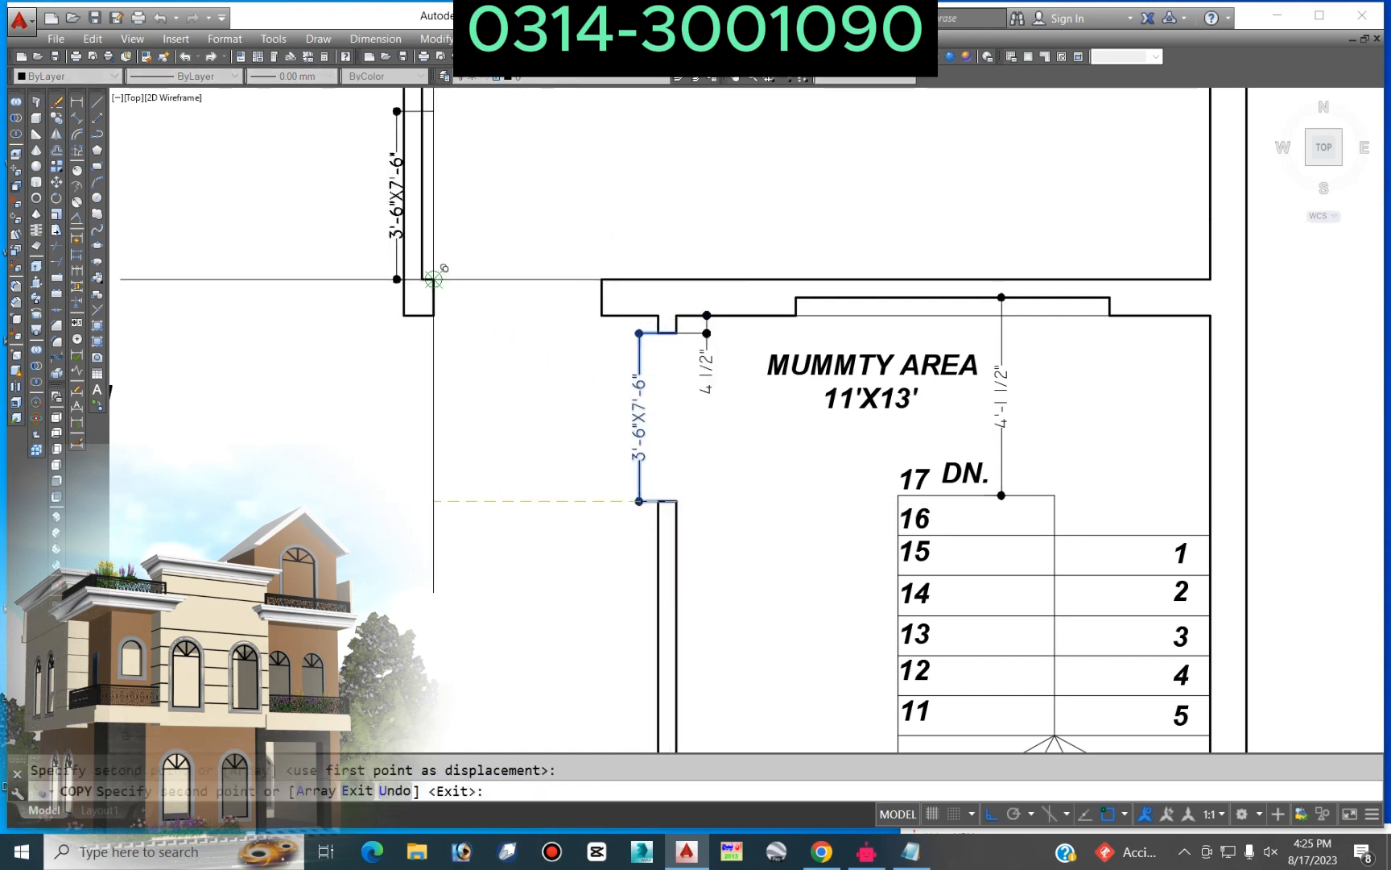
pyautogui.press('Escape')
# Step: Rotate the copied 3'-6"X7'-6" dimension 270 degrees about the wall corner so it spans the hall opening horizontally
pyautogui.press('Return')
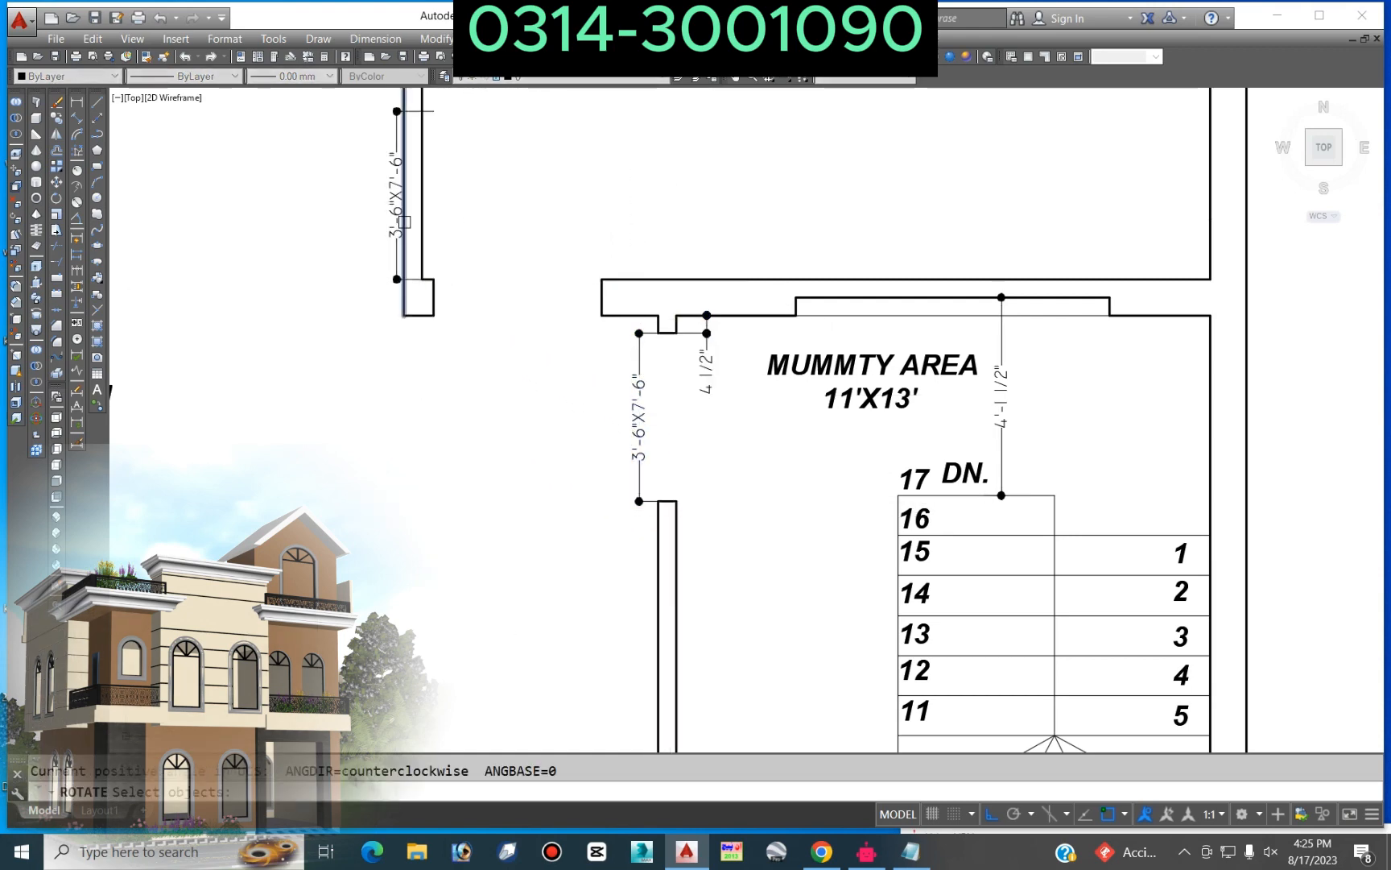
pyautogui.click(397, 216)
pyautogui.press('Return')
pyautogui.click(433, 280)
pyautogui.click(469, 395)
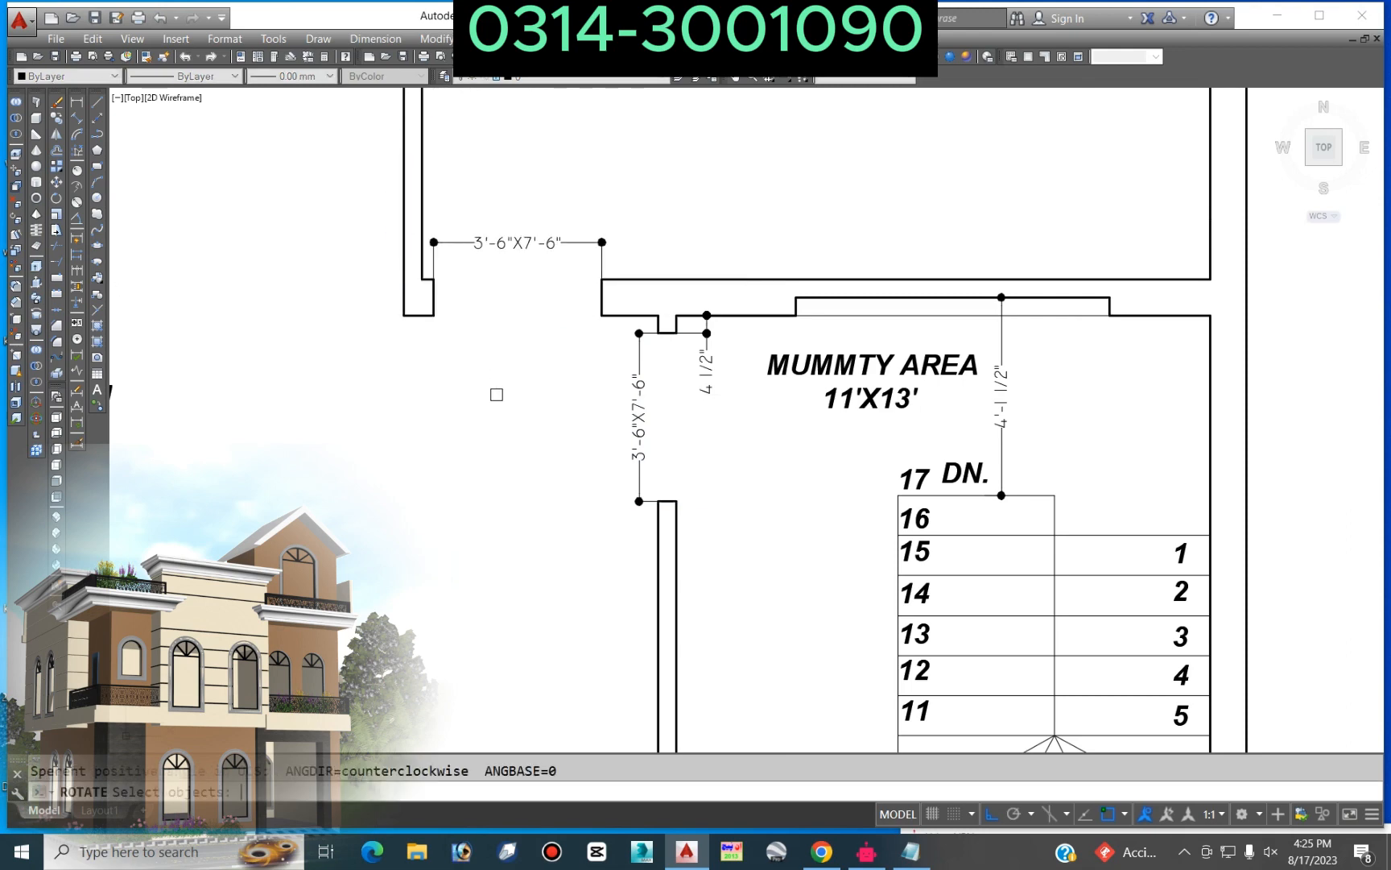
pyautogui.press('Escape')
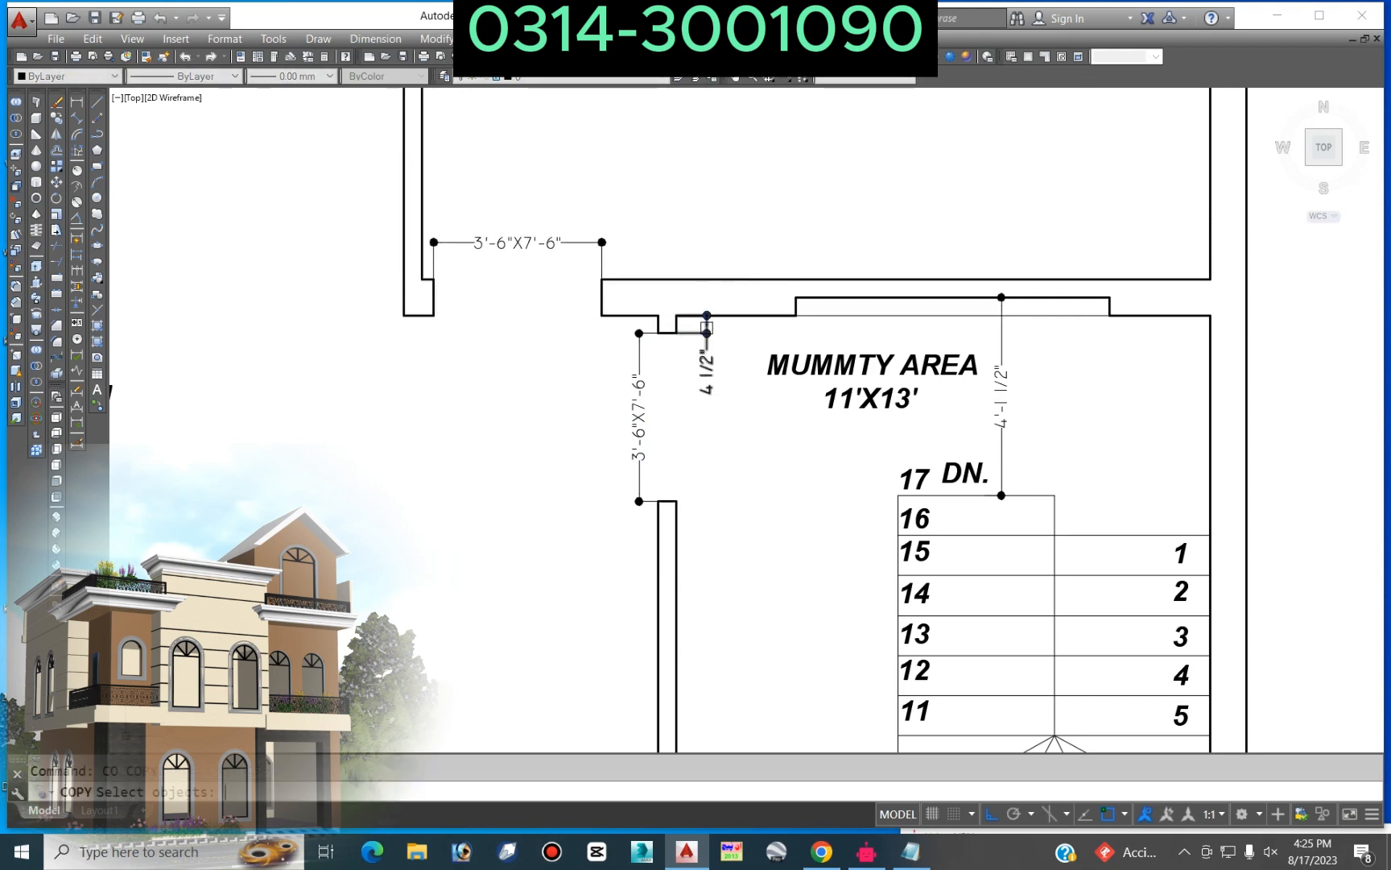
# Step: Copy the 4 1/2" stub dimension to the wall corner at the west side of the hall opening
pyautogui.press('Return')
pyautogui.scroll(4, 687, 314)
pyautogui.click(664, 313)
pyautogui.scroll(-2, 903, 295)
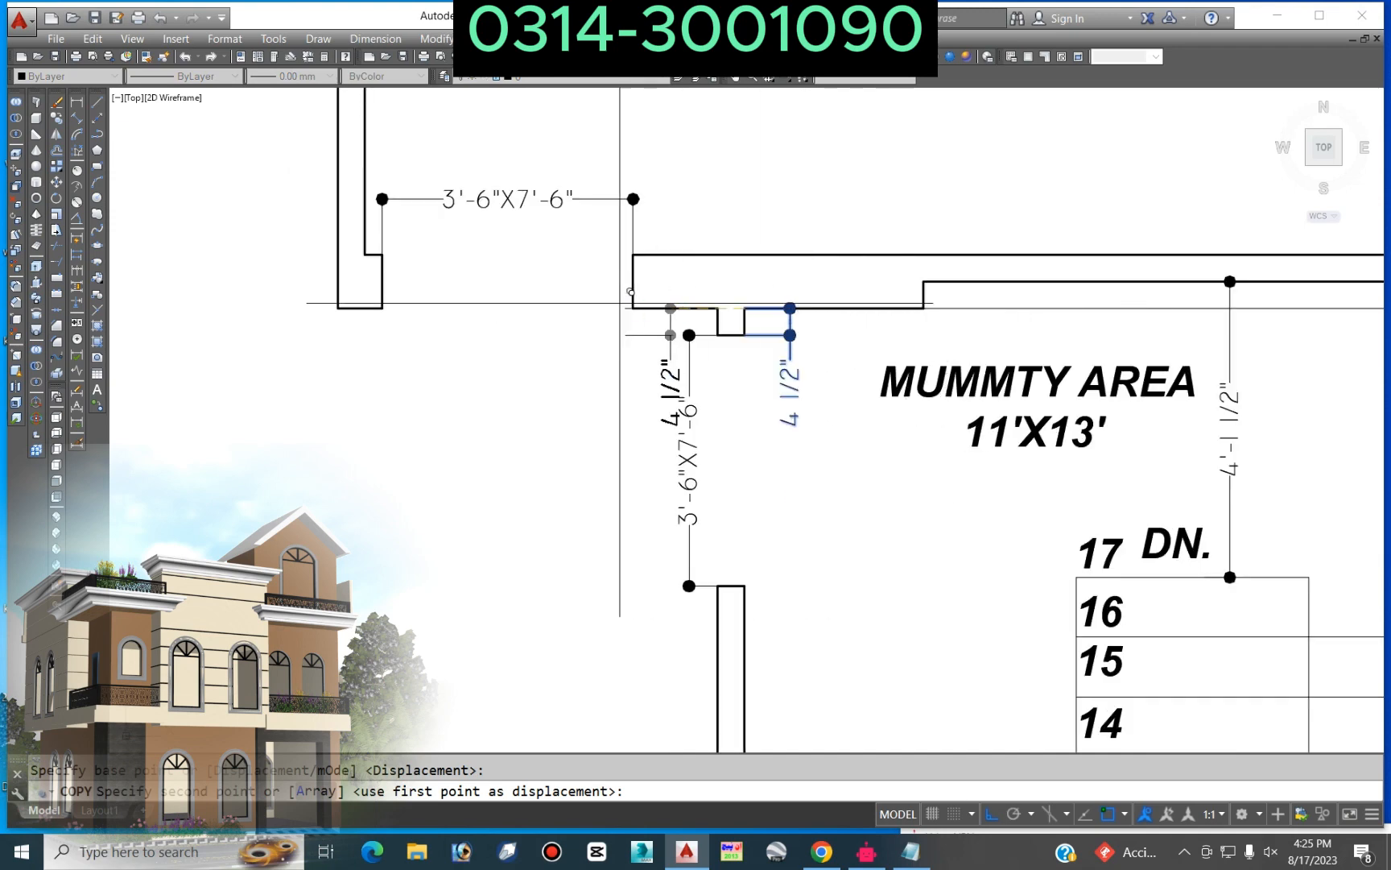
pyautogui.click(383, 254)
pyautogui.press('Escape')
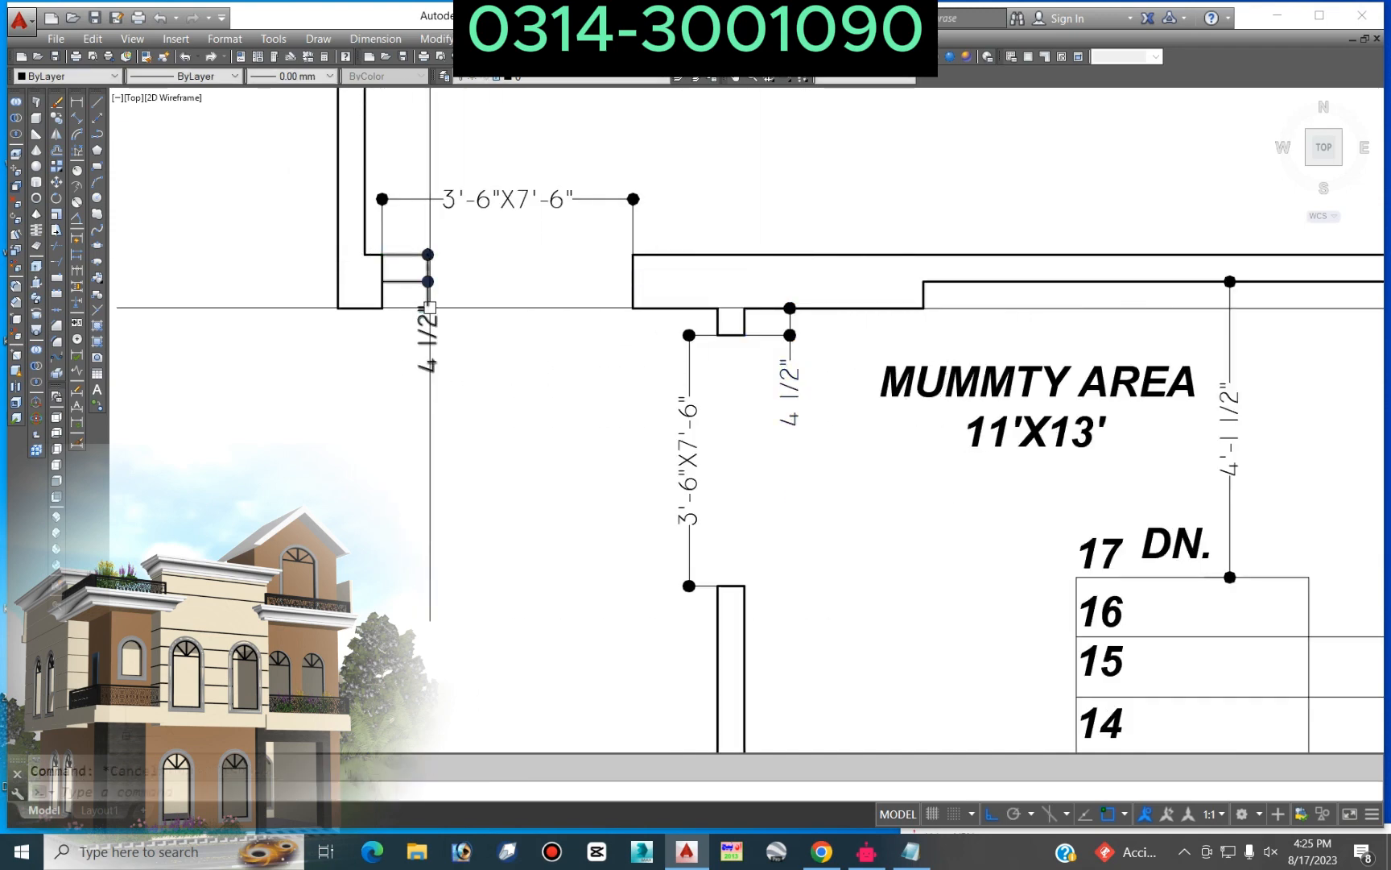
# Step: Rotate the copied 4 1/2" dimension 90 degrees about the wall corner so it lies horizontally above the opening
pyautogui.write('o')
pyautogui.press('Return')
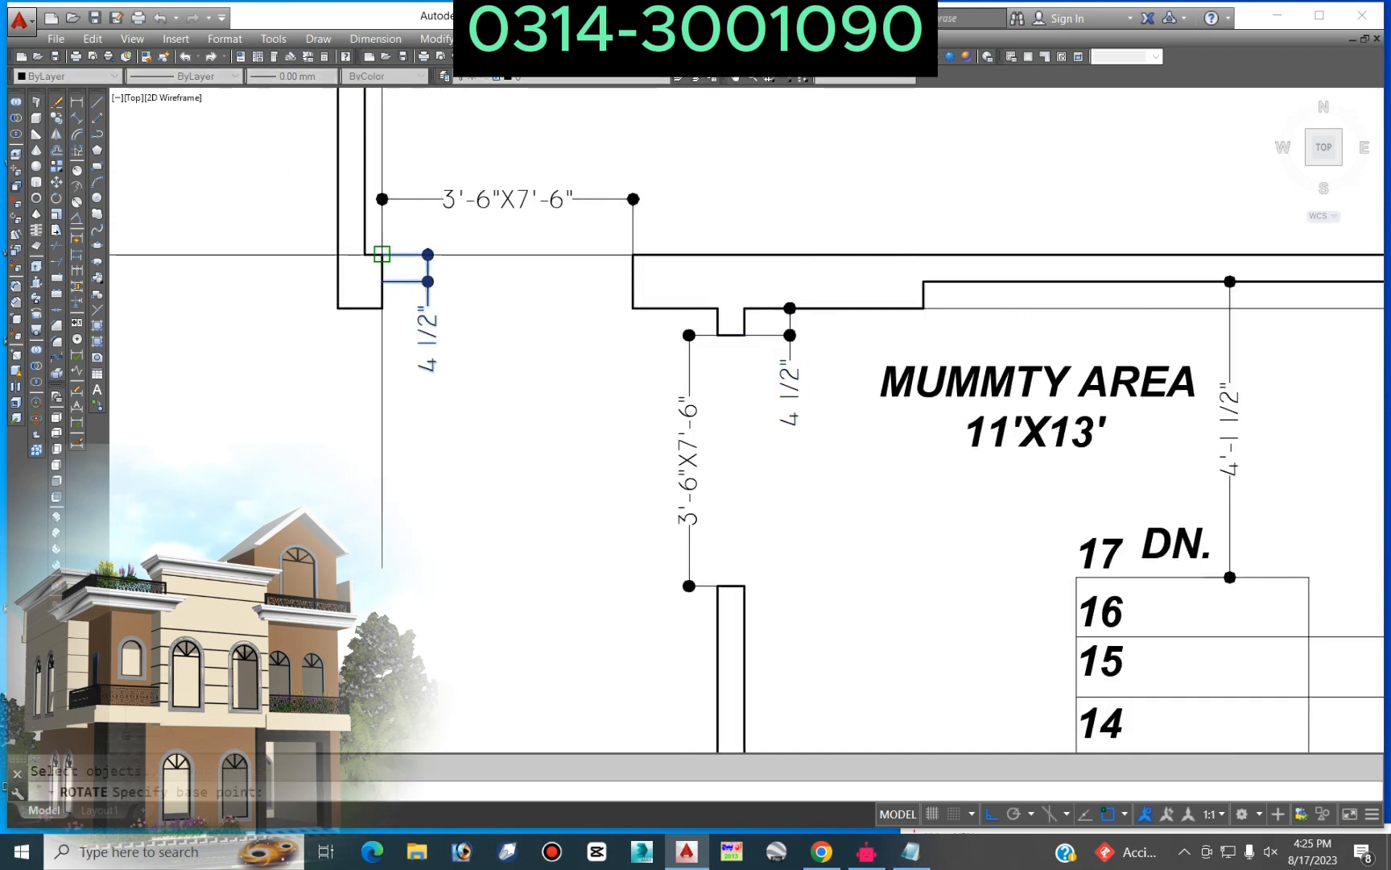
pyautogui.click(382, 255)
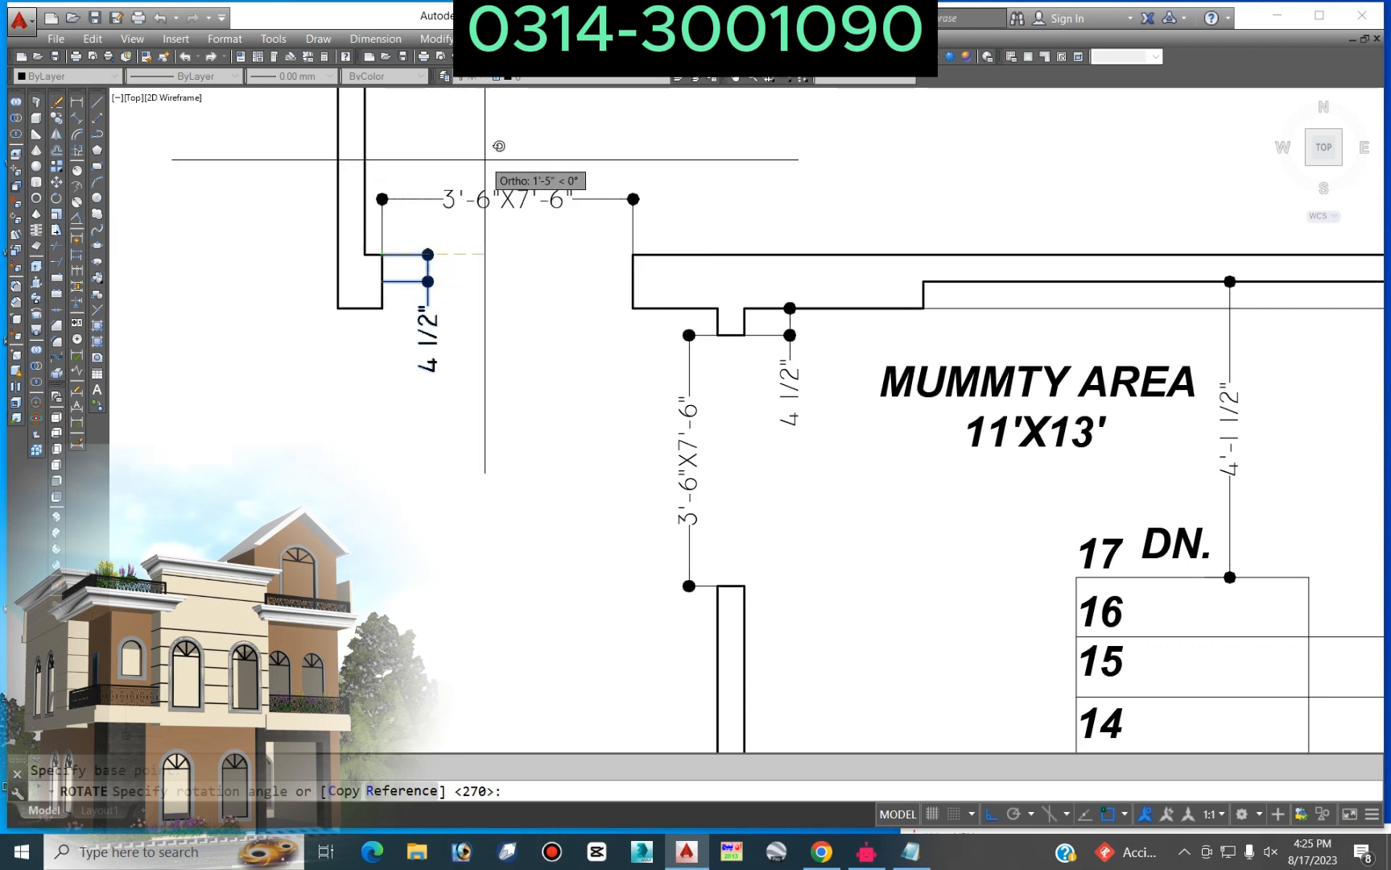
pyautogui.click(419, 173)
pyautogui.press('Escape')
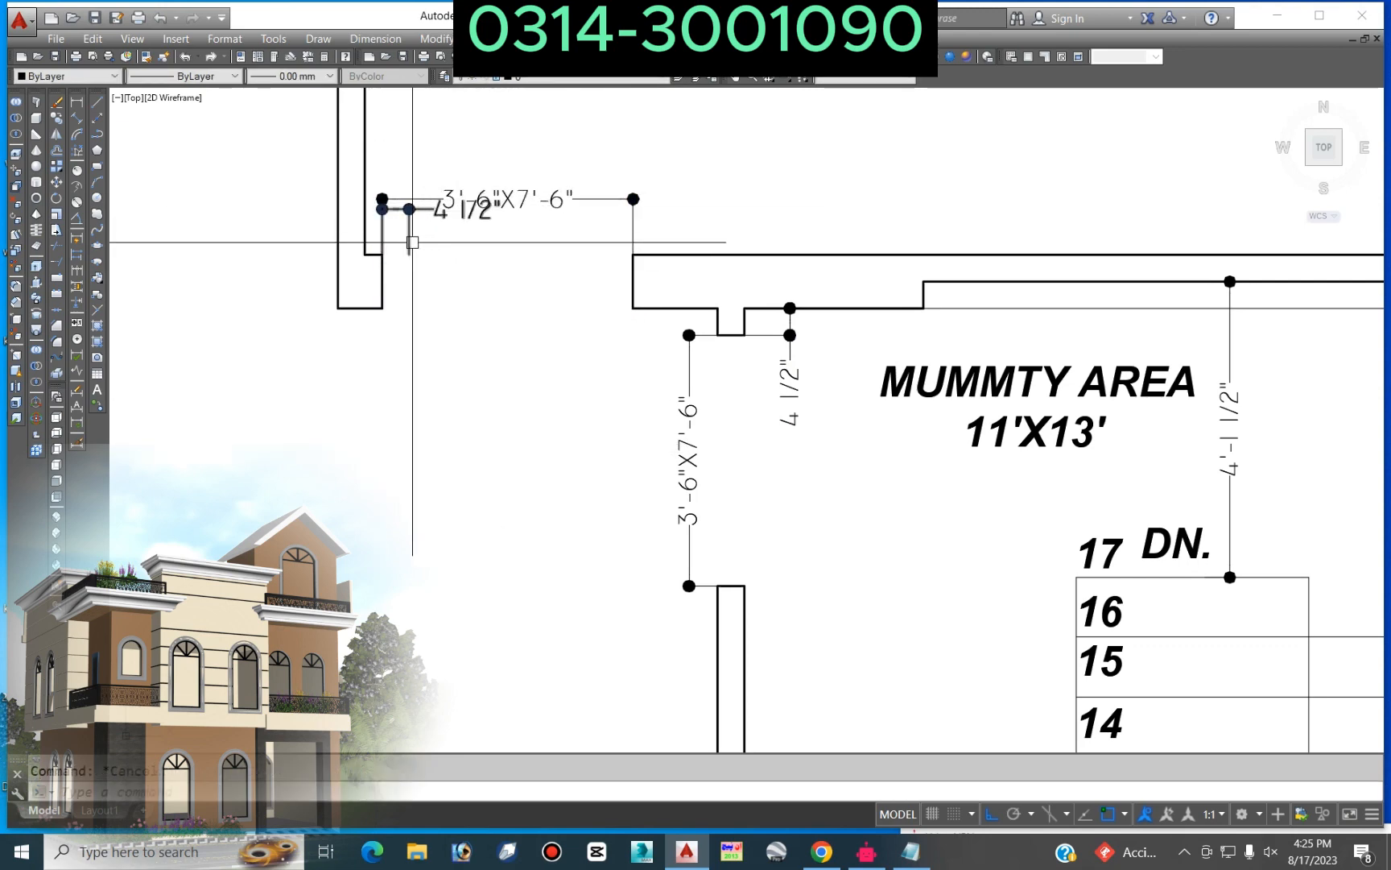
# Step: Stretch both jambs of the hall opening, together with the opening's dimensions, slightly east
pyautogui.write('s')
pyautogui.press('Return')
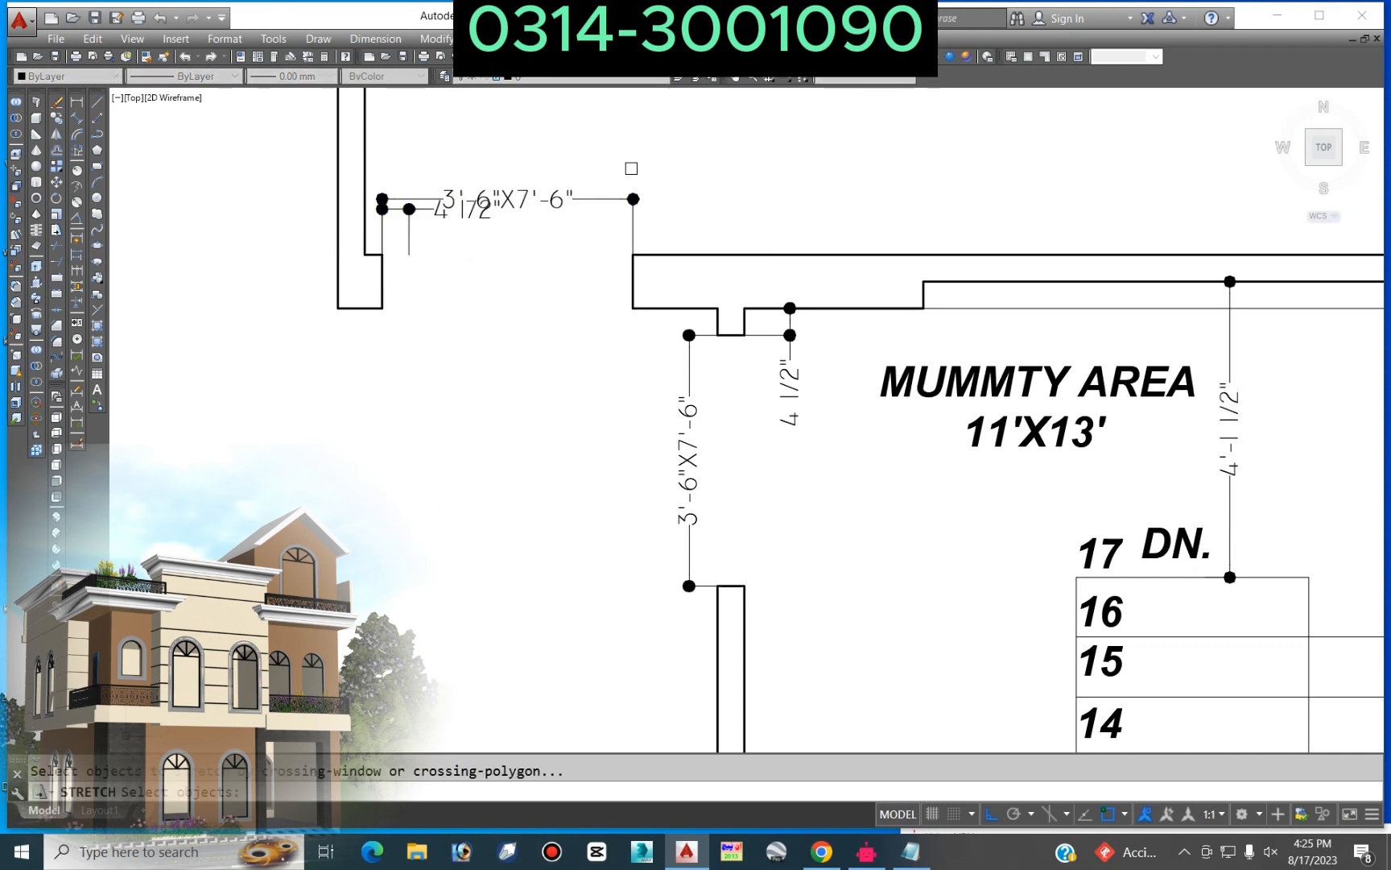
pyautogui.click(631, 169)
pyautogui.click(382, 361)
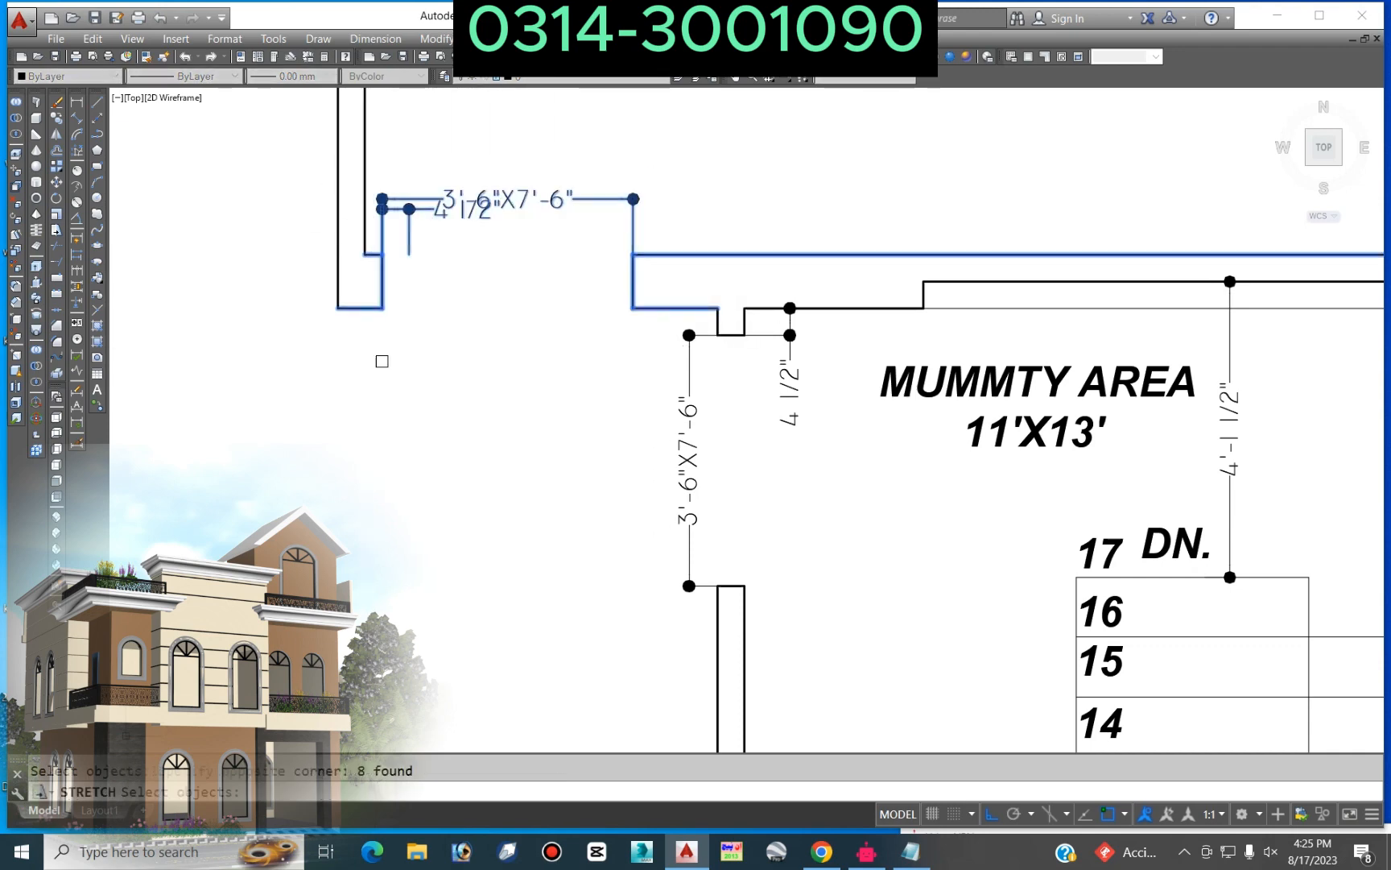
pyautogui.press('Return')
pyautogui.click(374, 379)
pyautogui.click(404, 381)
# Step: Move the horizontal 4 1/2" dimension west until its east extension line meets the hall opening's west jamb
pyautogui.write('m')
pyautogui.press('Return')
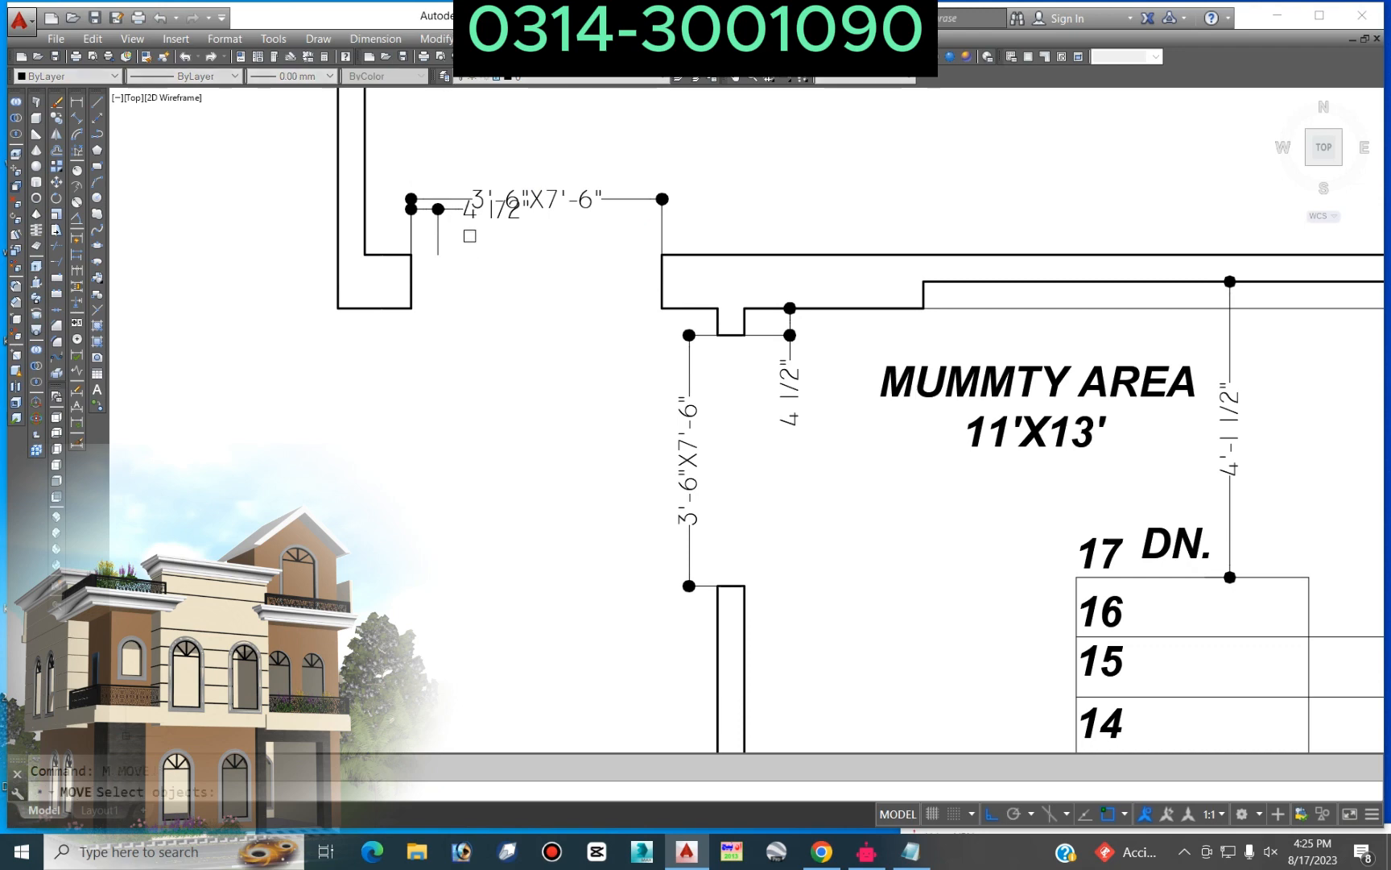
pyautogui.click(438, 236)
pyautogui.press('Return')
pyautogui.click(438, 244)
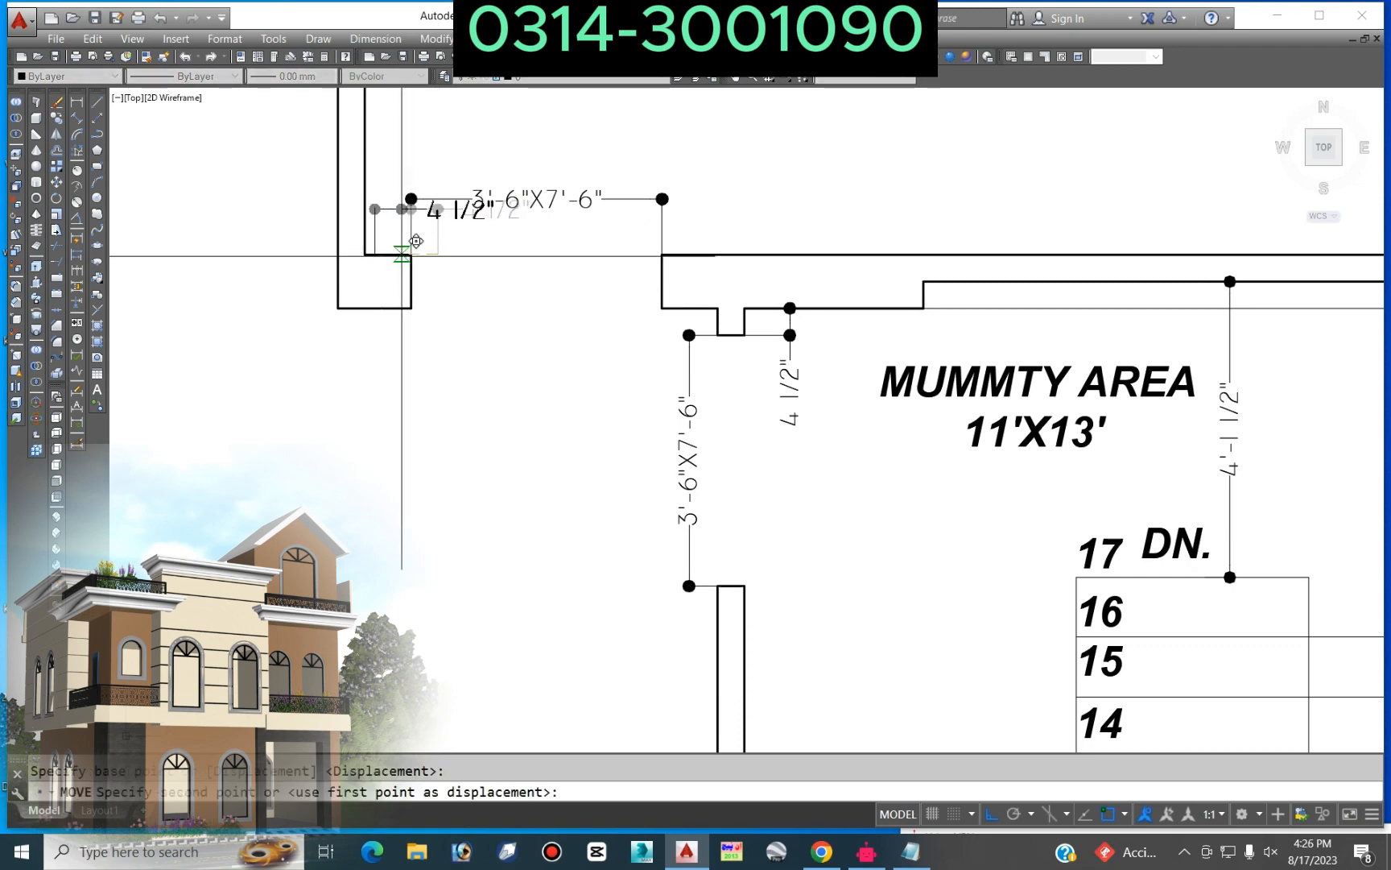
pyautogui.press('Escape')
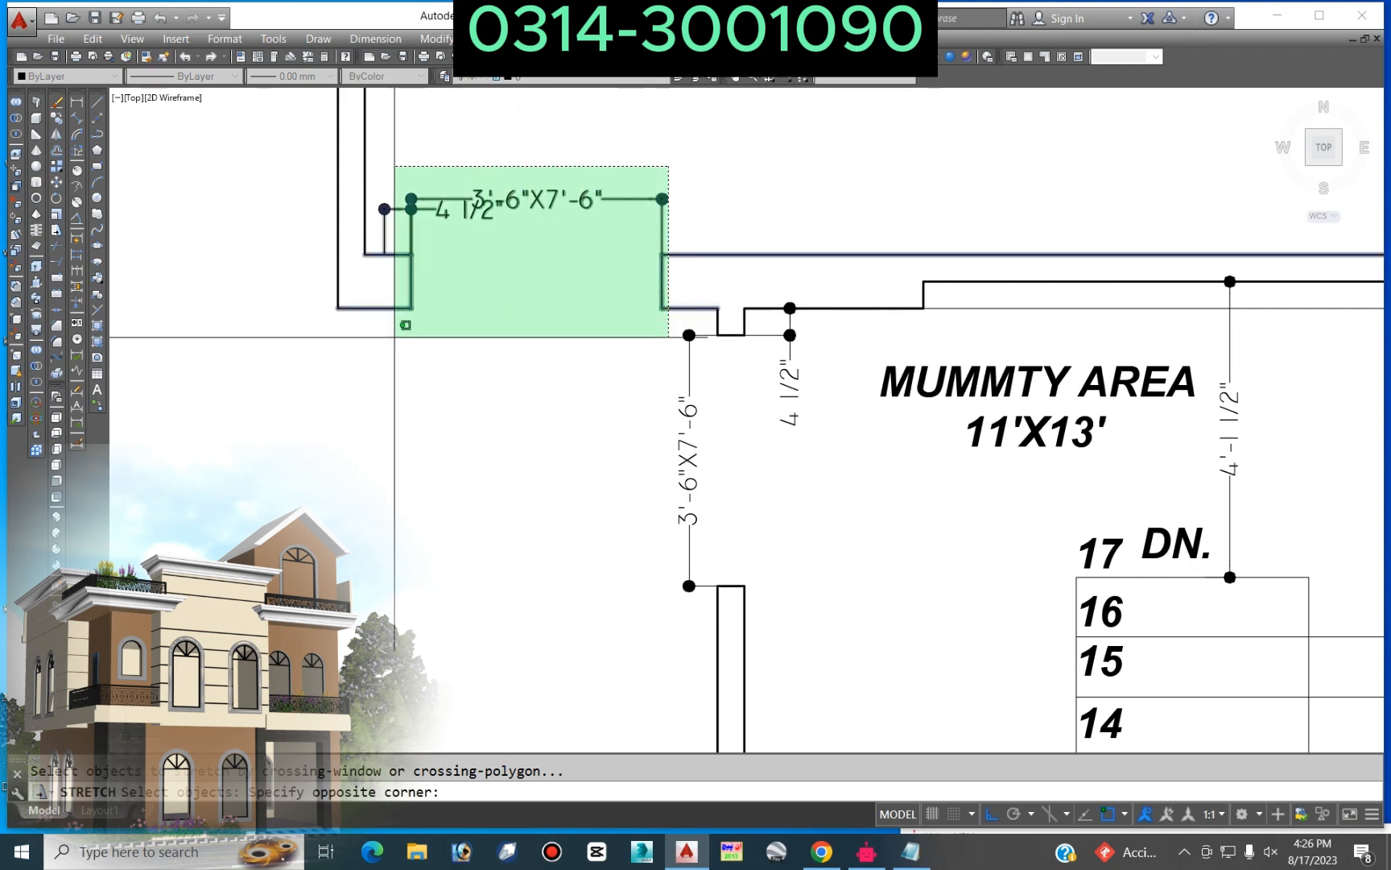
# Step: Stretch the hall opening and its dimensions west until the 4 1/2" dimension starts at the hall wall's inner face
pyautogui.click(376, 342)
pyautogui.scroll(6, 375, 259)
pyautogui.press('Return')
pyautogui.click(413, 233)
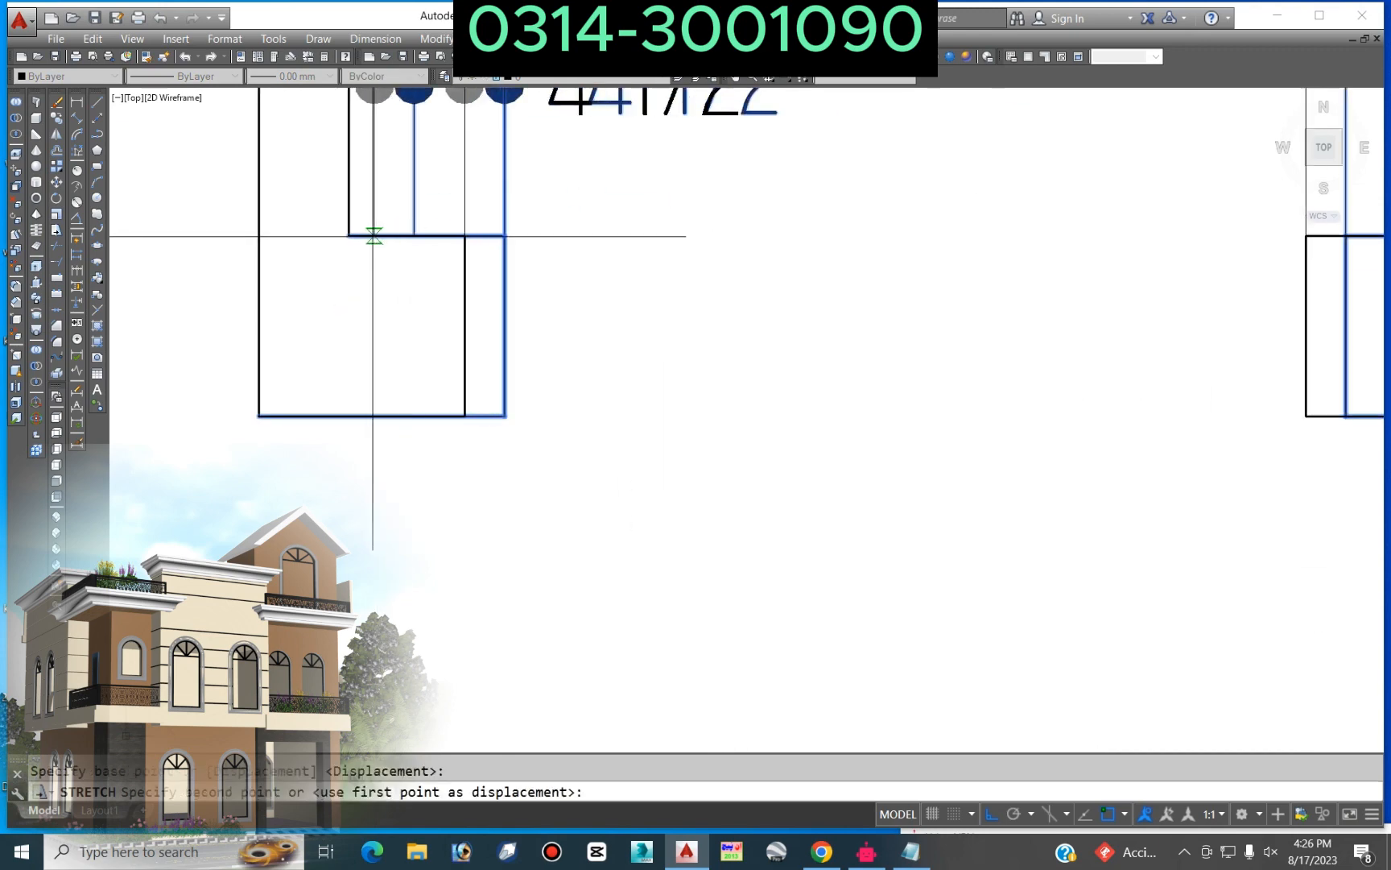
pyautogui.press('Escape')
# Step: Lower the 3'-6"X7'-6" dimension line closer to the hall opening and raise the 4 1/2" dimension line clear of it
pyautogui.scroll(-5, 604, 354)
pyautogui.moveTo(604, 354); pyautogui.dragTo(591, 403, button='middle')
pyautogui.click(653, 265)
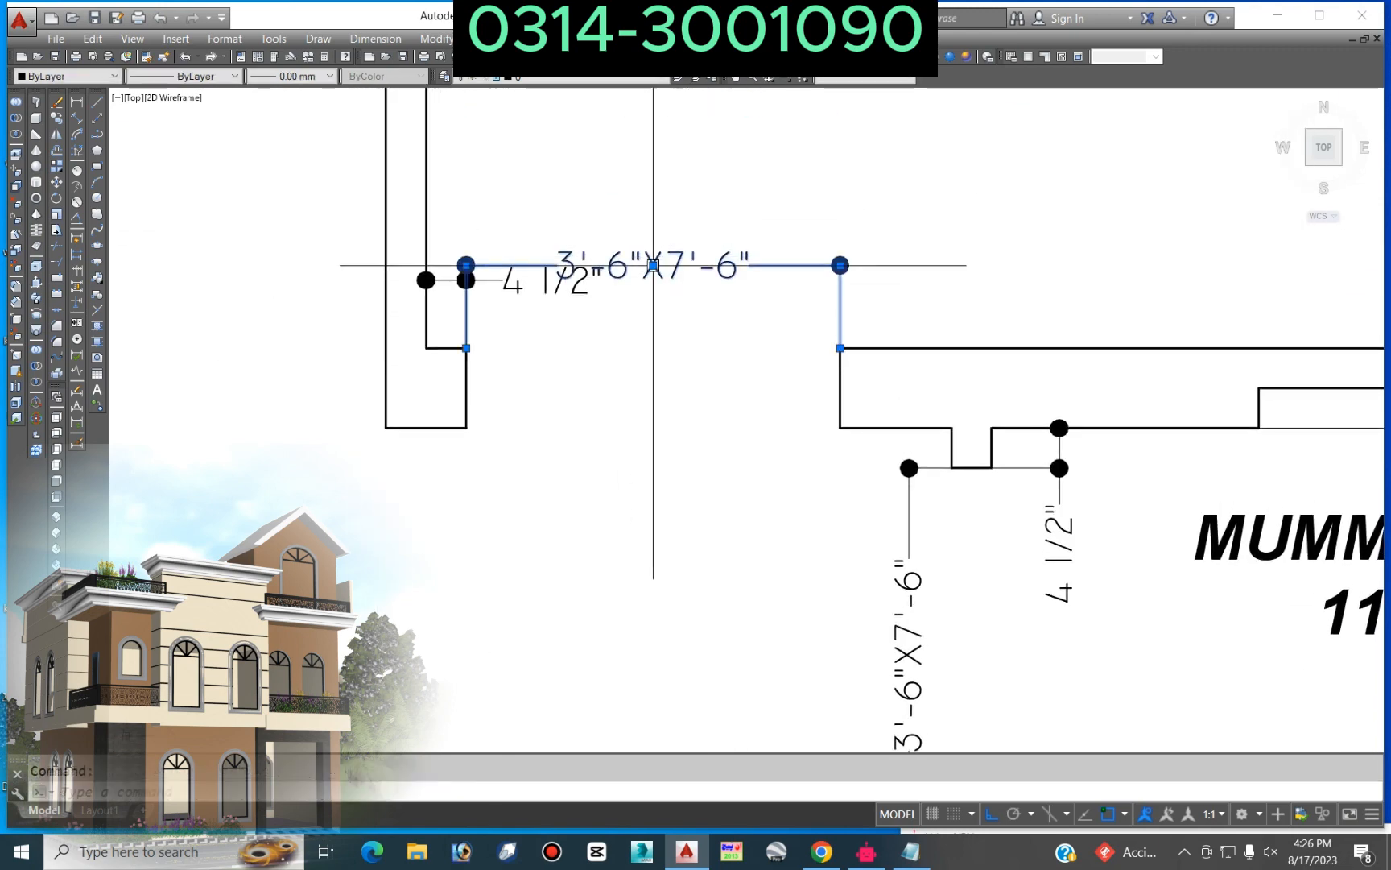
pyautogui.click(466, 265)
pyautogui.click(466, 312)
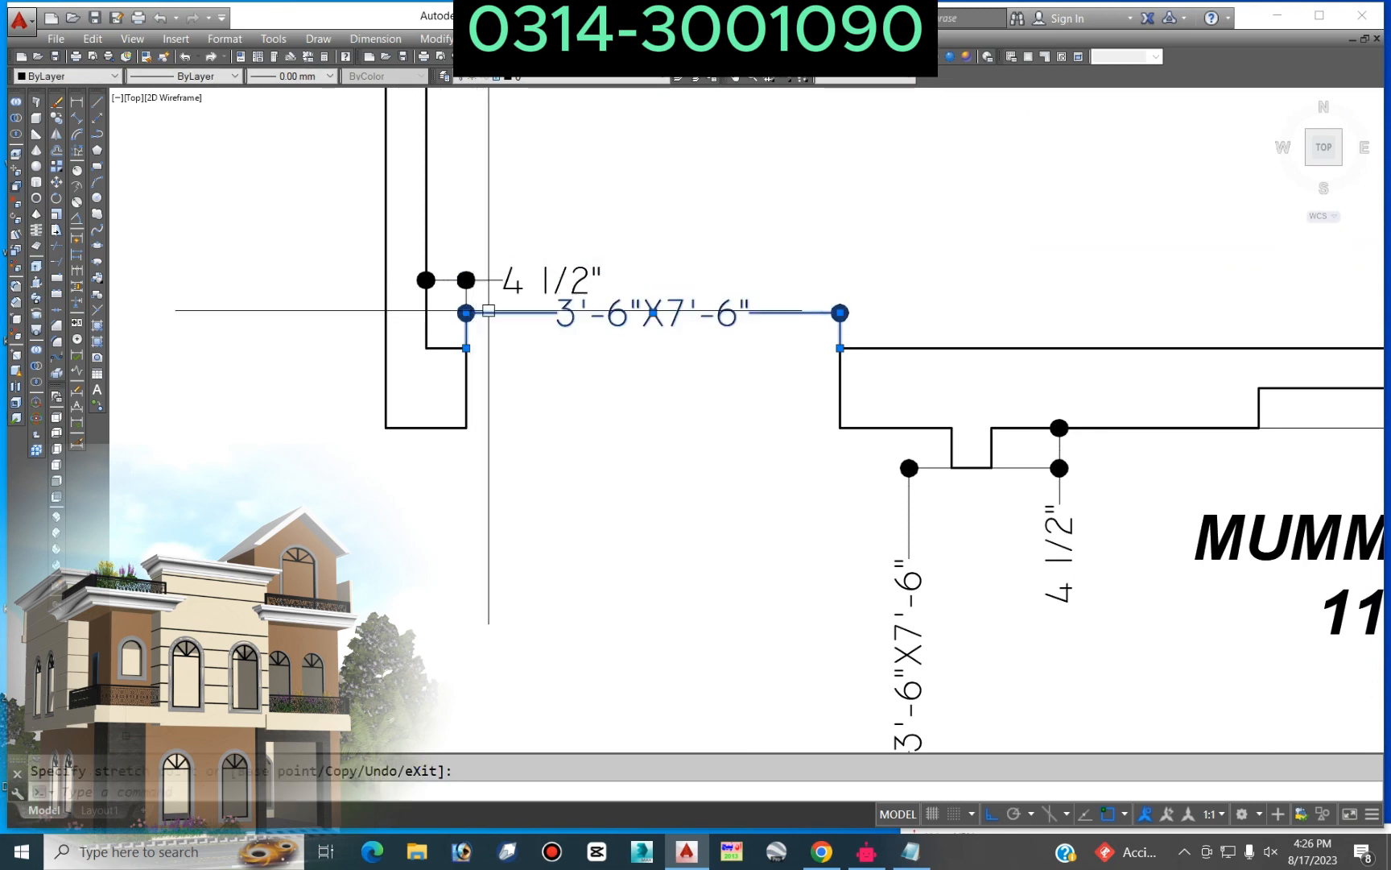
pyautogui.click(500, 281)
pyautogui.press('Escape')
pyautogui.scroll(-6, 628, 338)
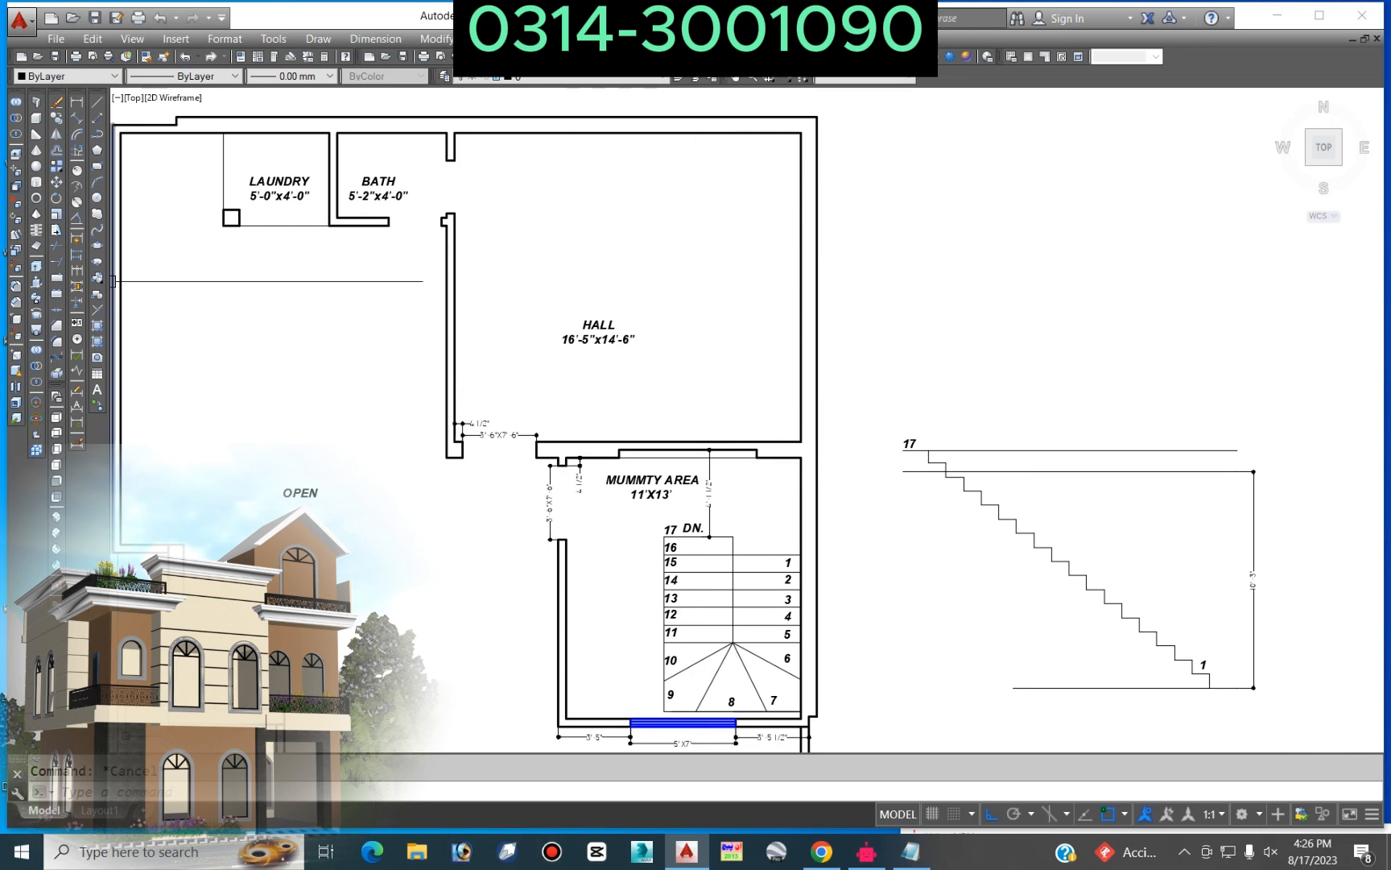
pyautogui.click(77, 102)
pyautogui.scroll(5, 622, 457)
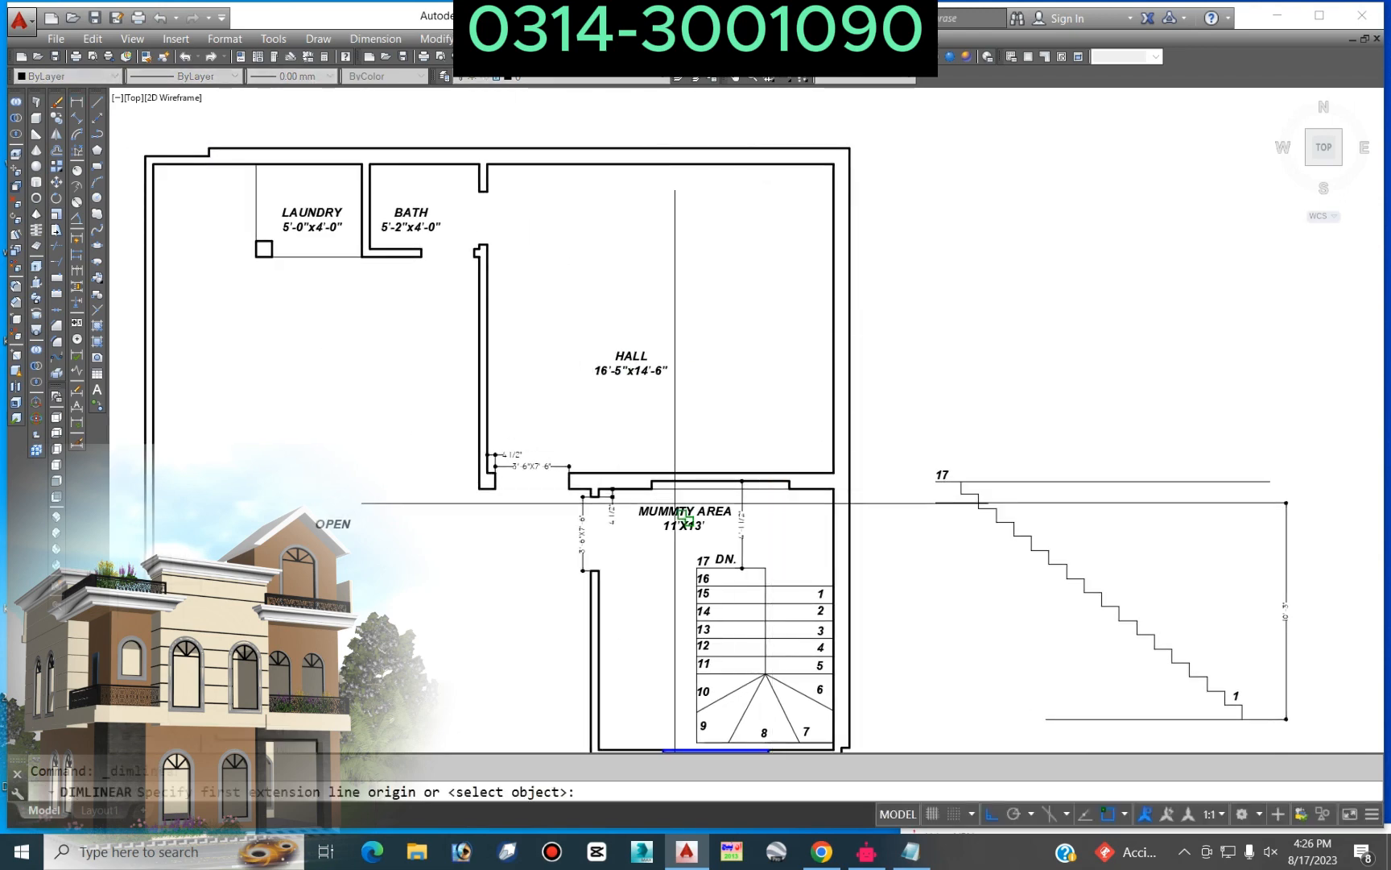
pyautogui.click(622, 461)
pyautogui.click(1084, 461)
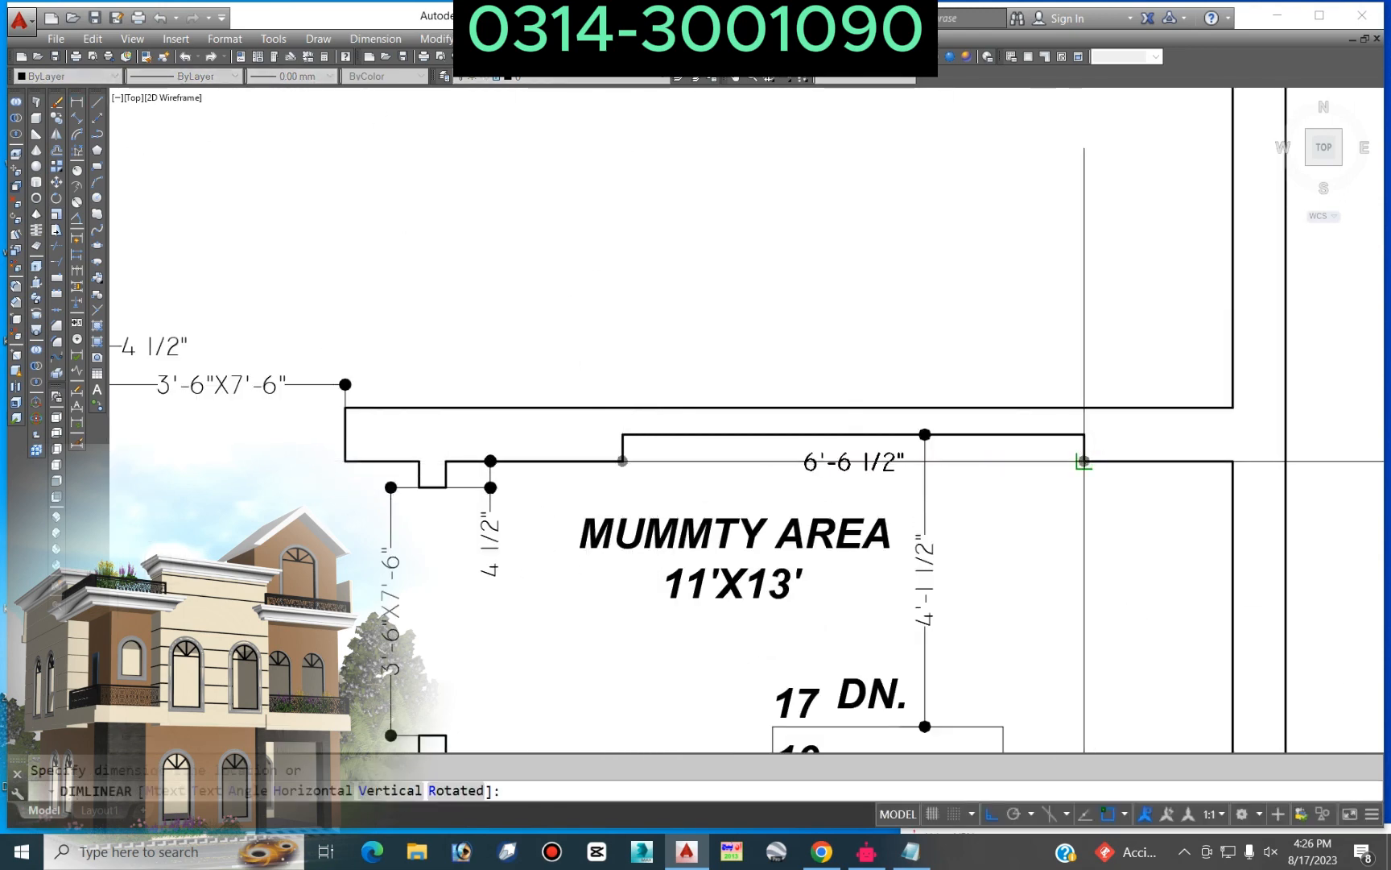
pyautogui.press('Escape')
# Step: Copy the S.L 1' label from the first floor's east balcony window to the second floor's mummty window
pyautogui.scroll(-7, 1083, 471)
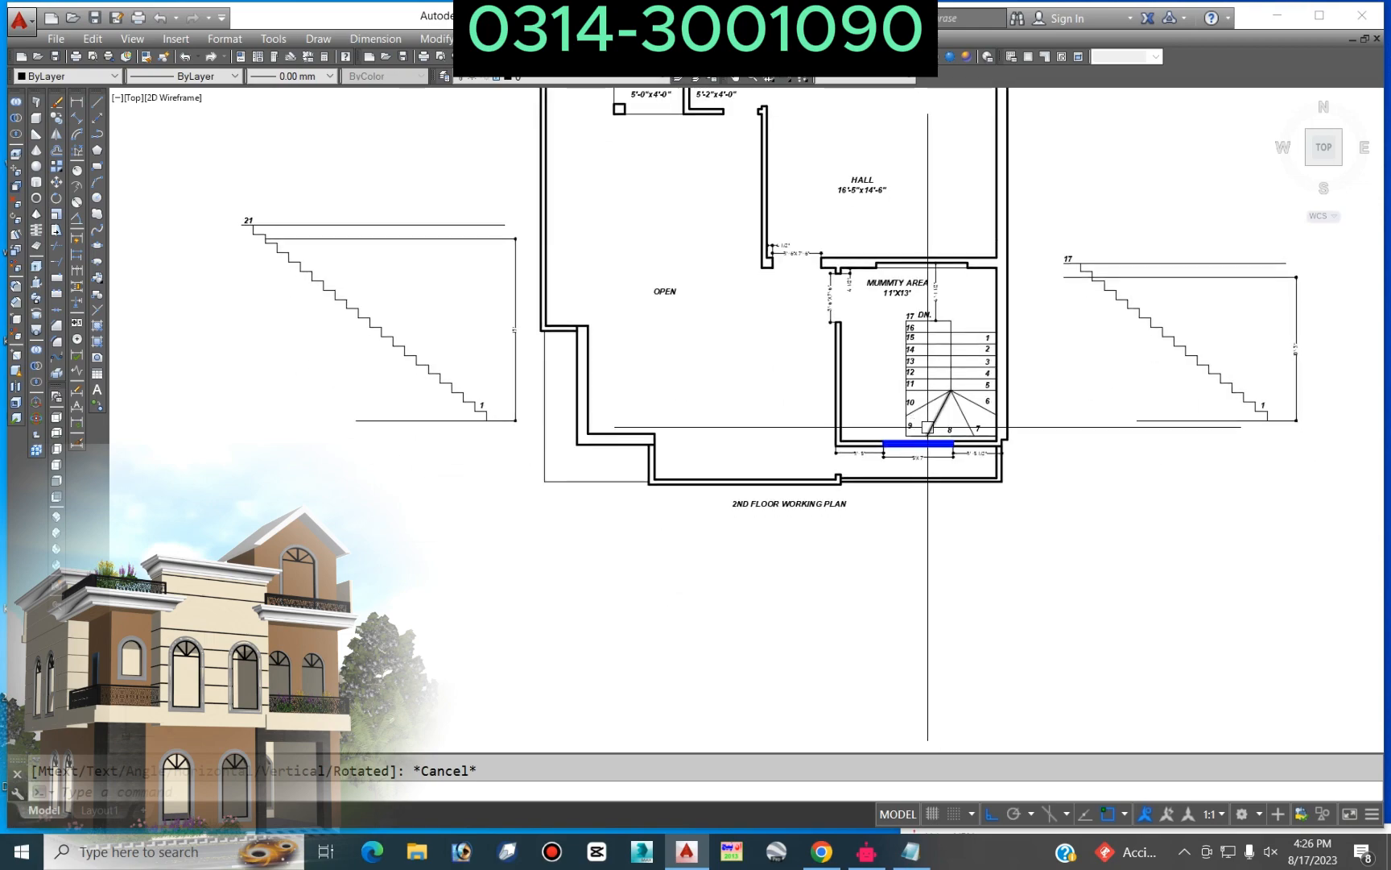
pyautogui.scroll(-6, 708, 403)
pyautogui.scroll(8, 652, 434)
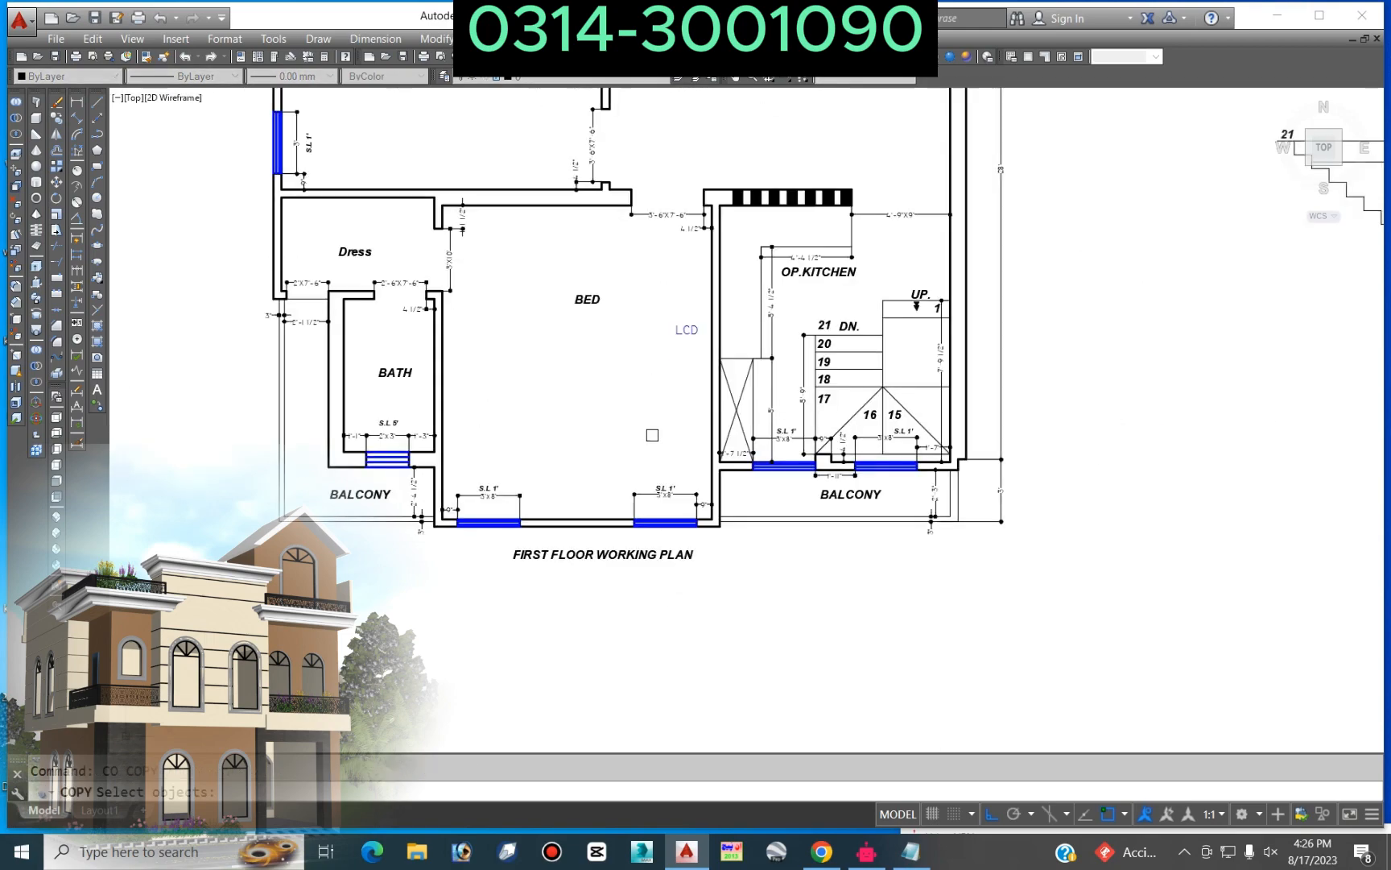
pyautogui.scroll(4, 838, 474)
pyautogui.click(977, 377)
pyautogui.press('space')
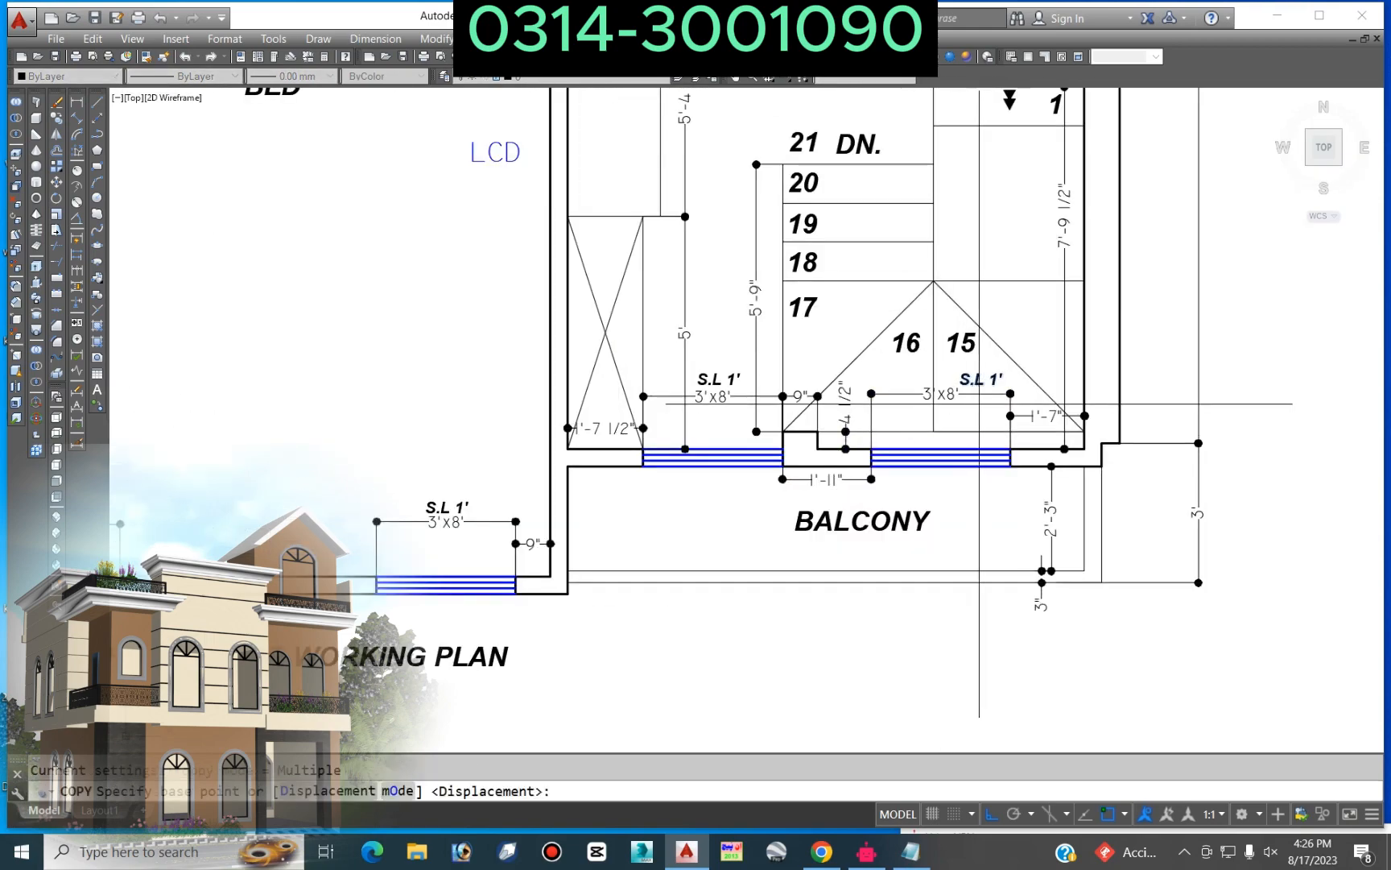
pyautogui.click(979, 396)
pyautogui.scroll(-6, 734, 395)
pyautogui.moveTo(1181, 387); pyautogui.dragTo(160, 431, button='middle')
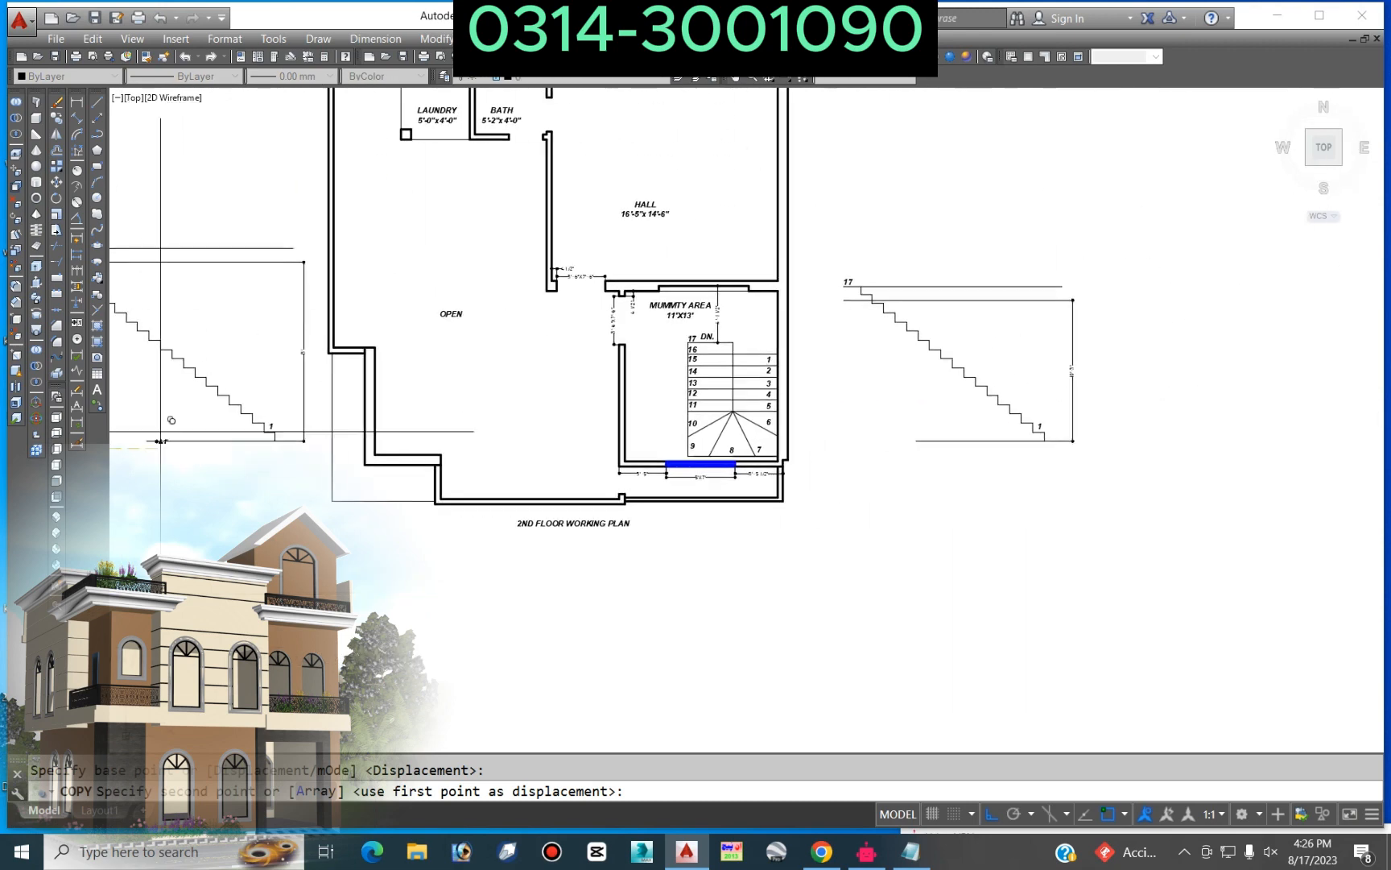
pyautogui.scroll(6, 705, 472)
pyautogui.click(703, 483)
pyautogui.press('Escape')
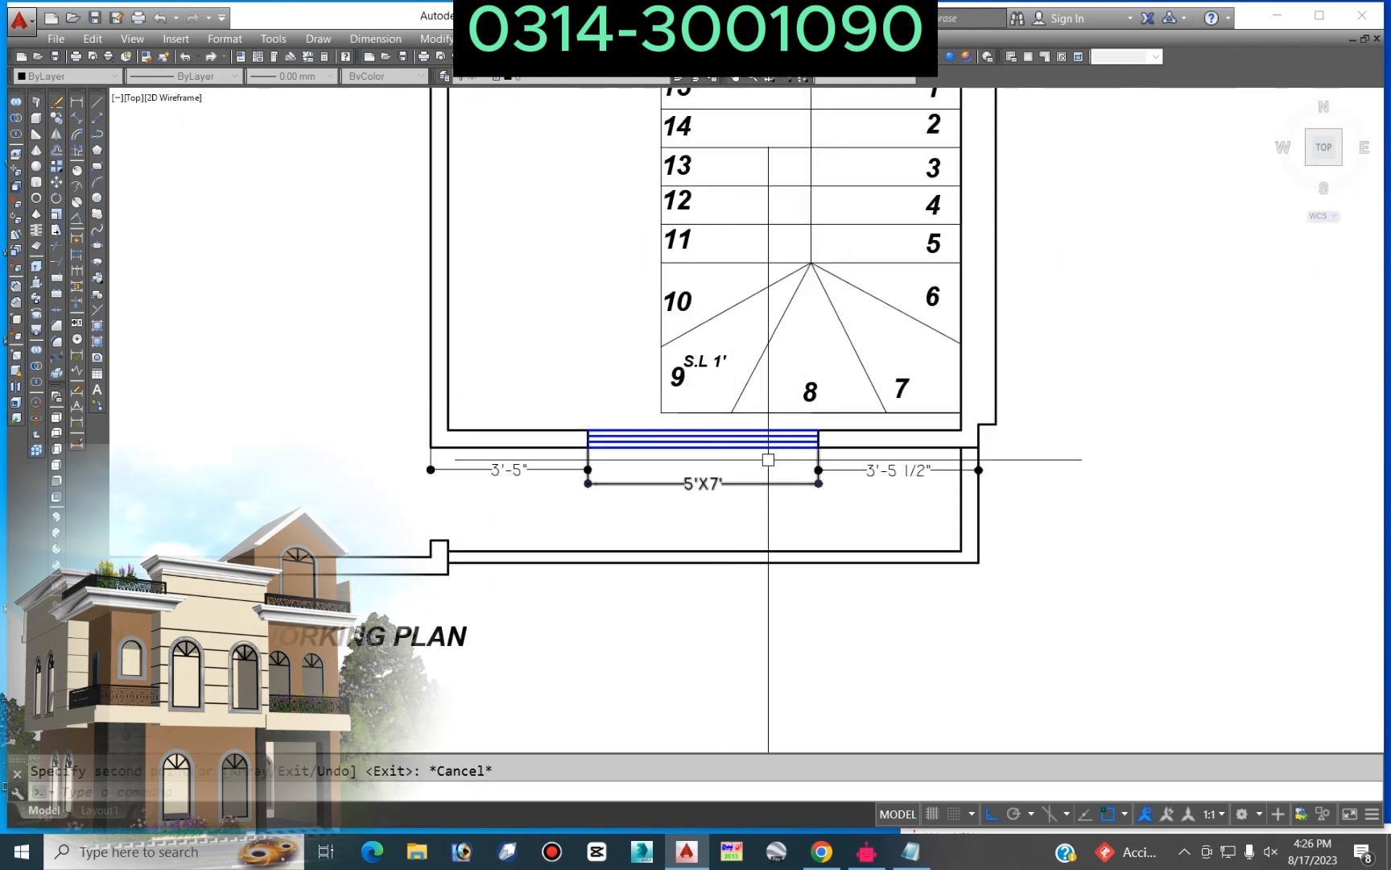
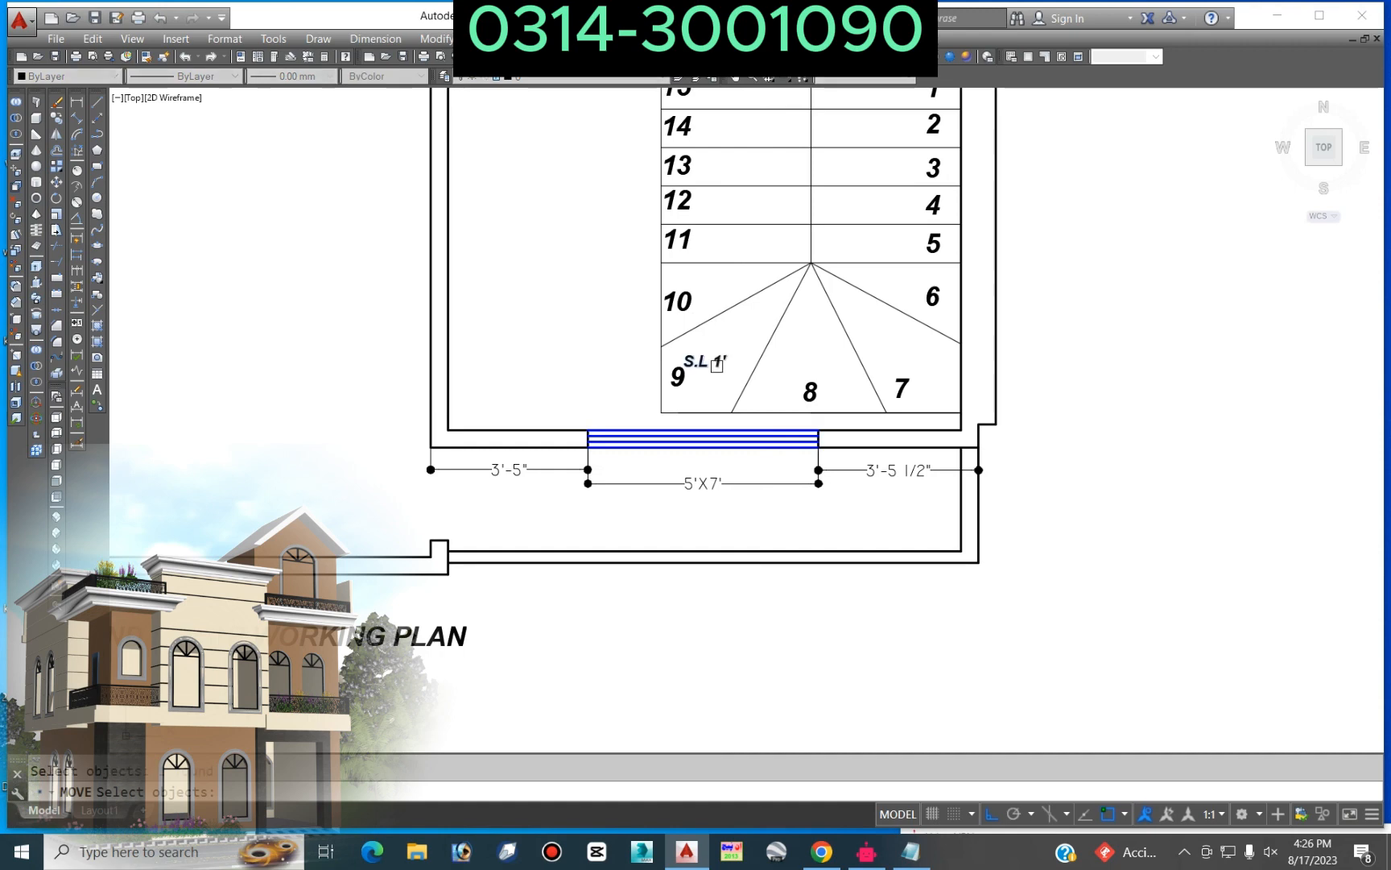
# Step: Move the copied S.L 1' label straight down to sit just below the mummty window's 5'X7' dimension
pyautogui.press('Return')
pyautogui.click(1260, 291)
pyautogui.click(1255, 434)
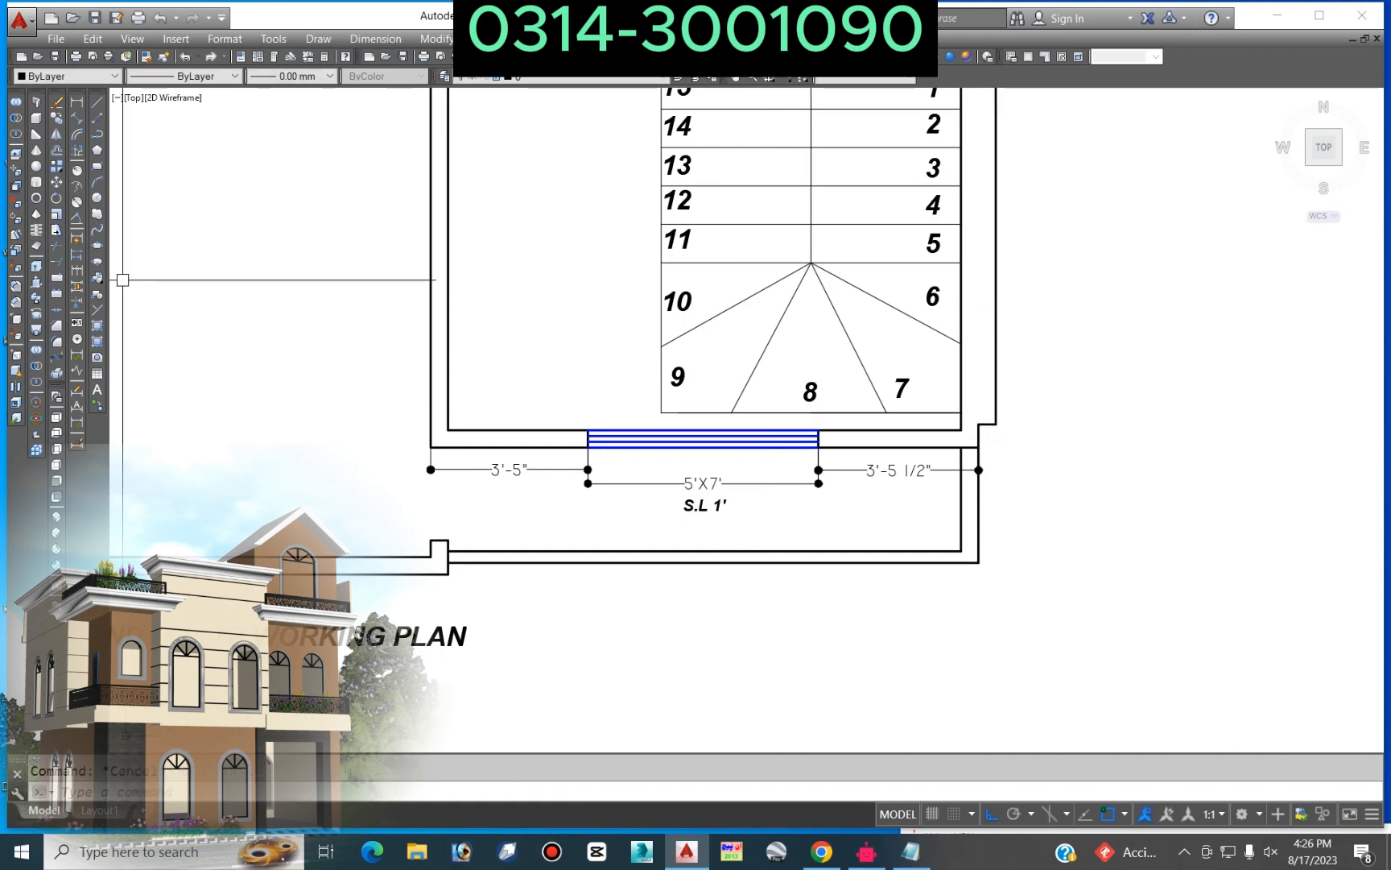
# Step: Dimension the vertical clearance between the mummty's south outer wall face and the parapet's inner face, near the west end
pyautogui.scroll(2, 466, 447)
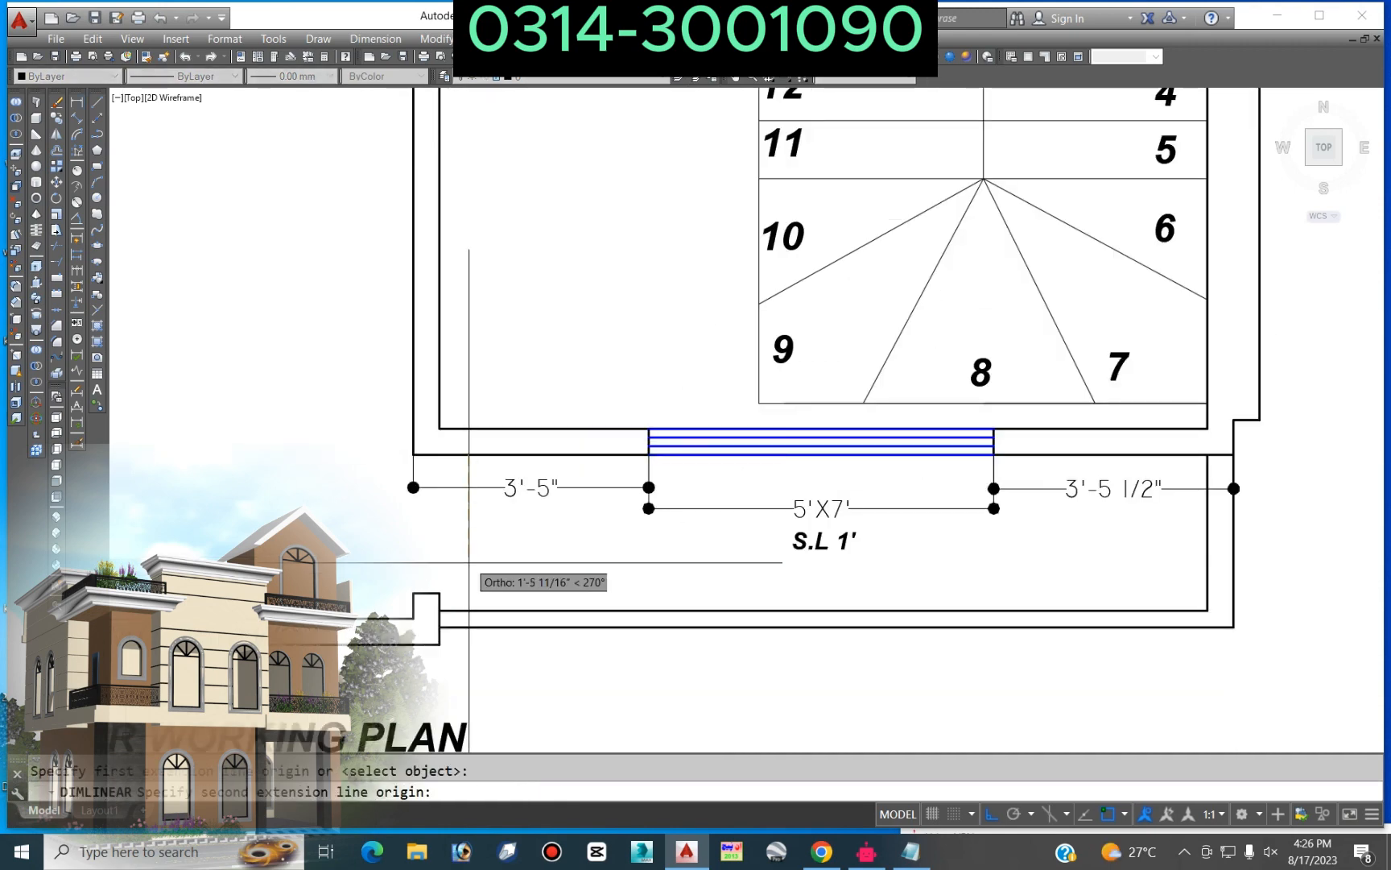
pyautogui.click(460, 612)
pyautogui.click(467, 563)
pyautogui.scroll(-2, 579, 435)
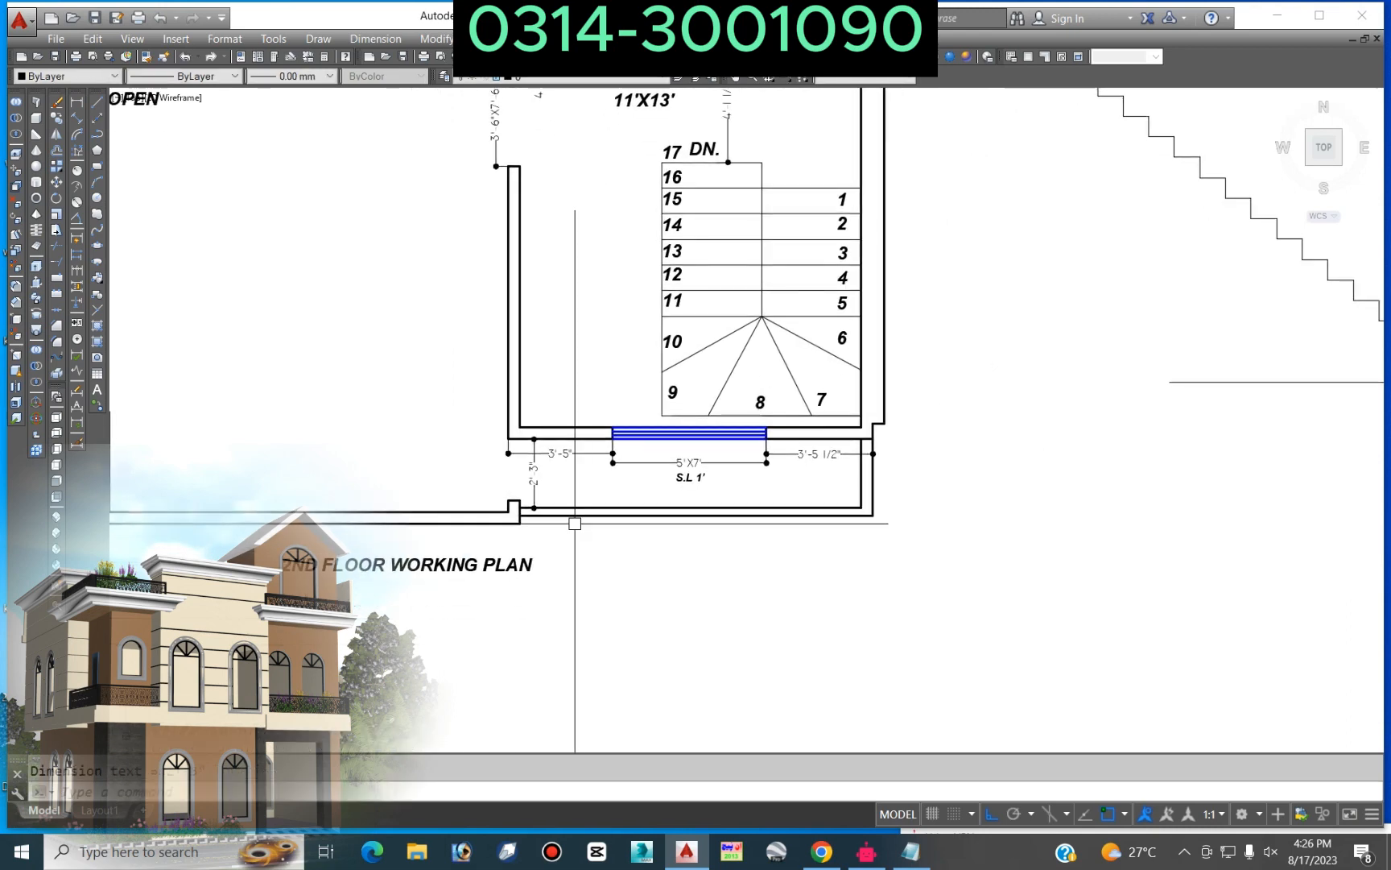
# Step: Dimension the thickness of the thin parapet south of the mummty, close to its west end
pyautogui.scroll(4, 556, 508)
pyautogui.press('Return')
pyautogui.click(521, 507)
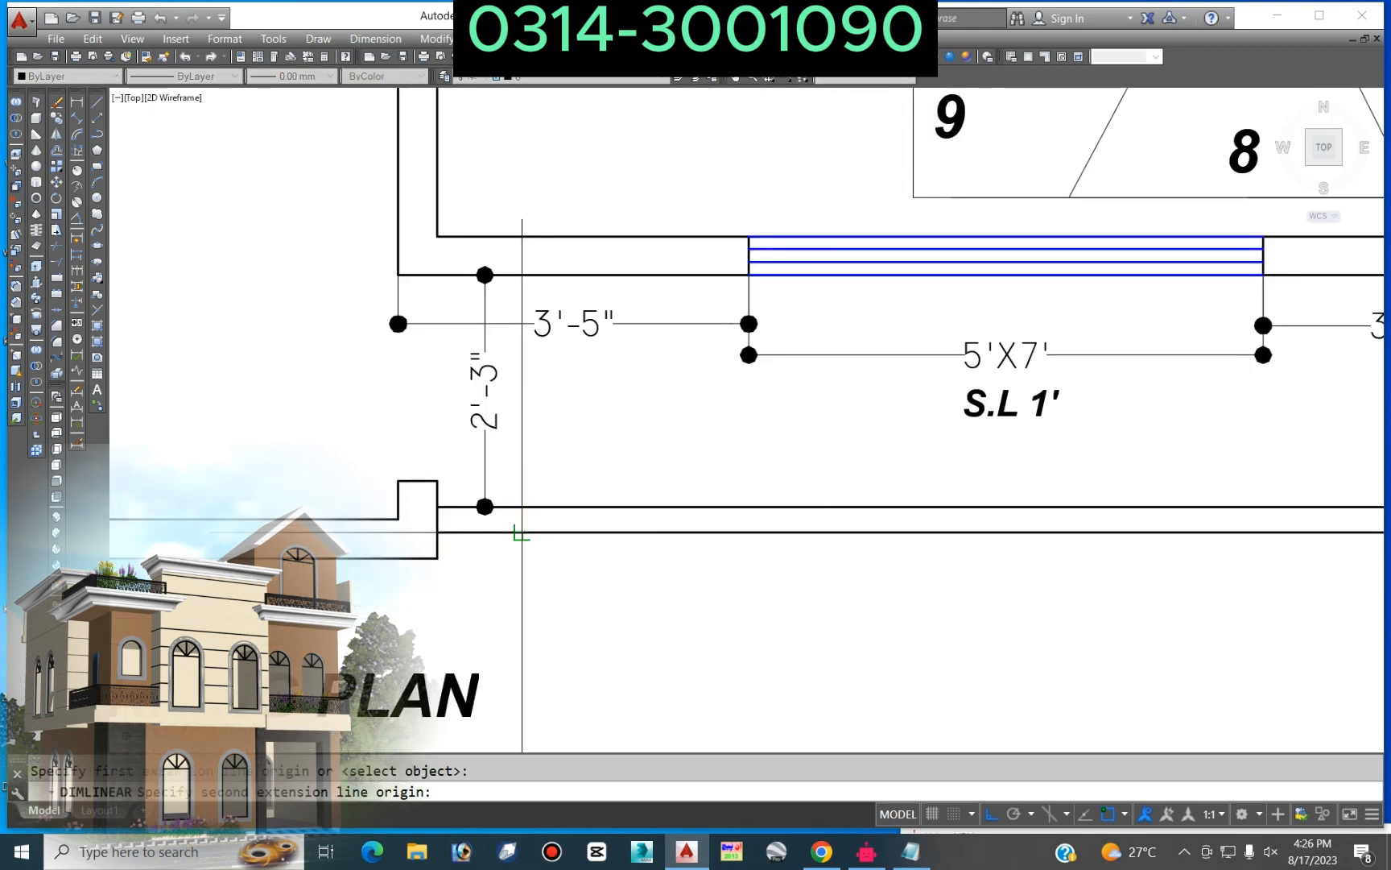
pyautogui.click(521, 532)
pyautogui.click(519, 536)
pyautogui.scroll(-3, 724, 537)
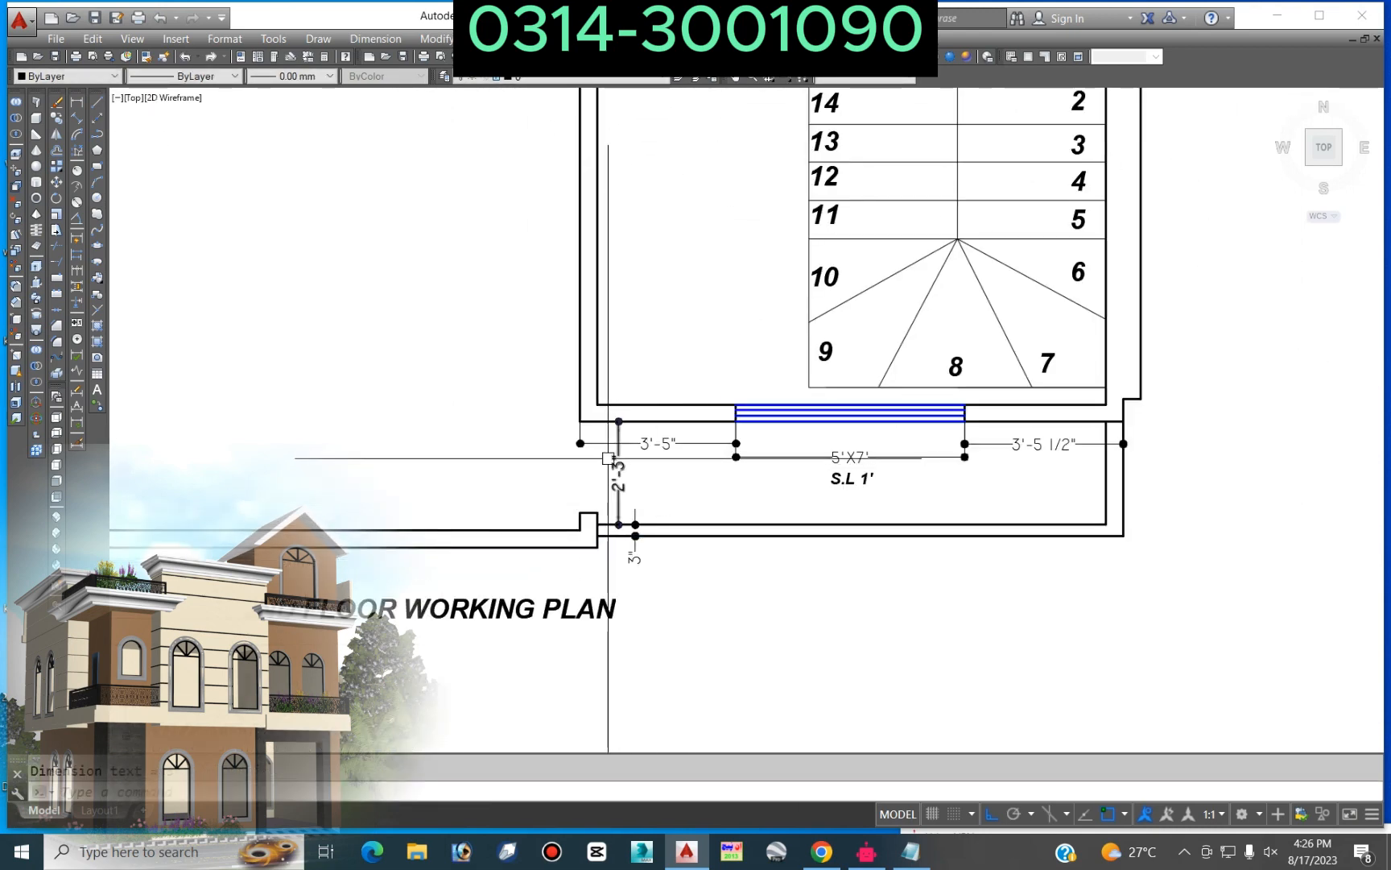
# Step: Dimension vertically from the mummty's southwest outer corner to the top of the small pier below, placing the line west of them
pyautogui.scroll(-2, 722, 487)
pyautogui.scroll(4, 647, 488)
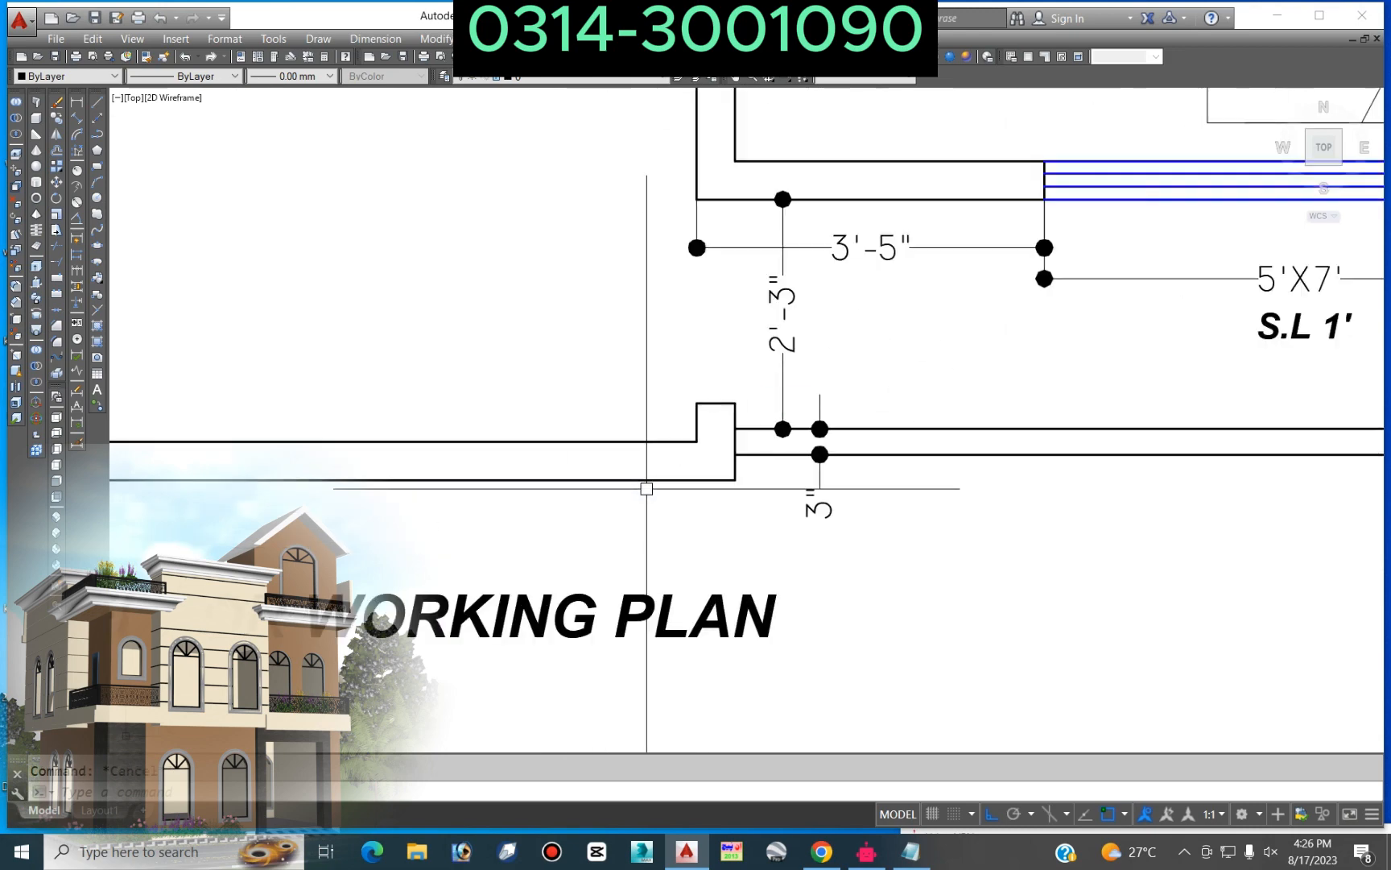
pyautogui.click(697, 442)
pyautogui.press('Escape')
pyautogui.moveTo(702, 376); pyautogui.dragTo(706, 443, button='middle')
pyautogui.press('space')
pyautogui.click(700, 469)
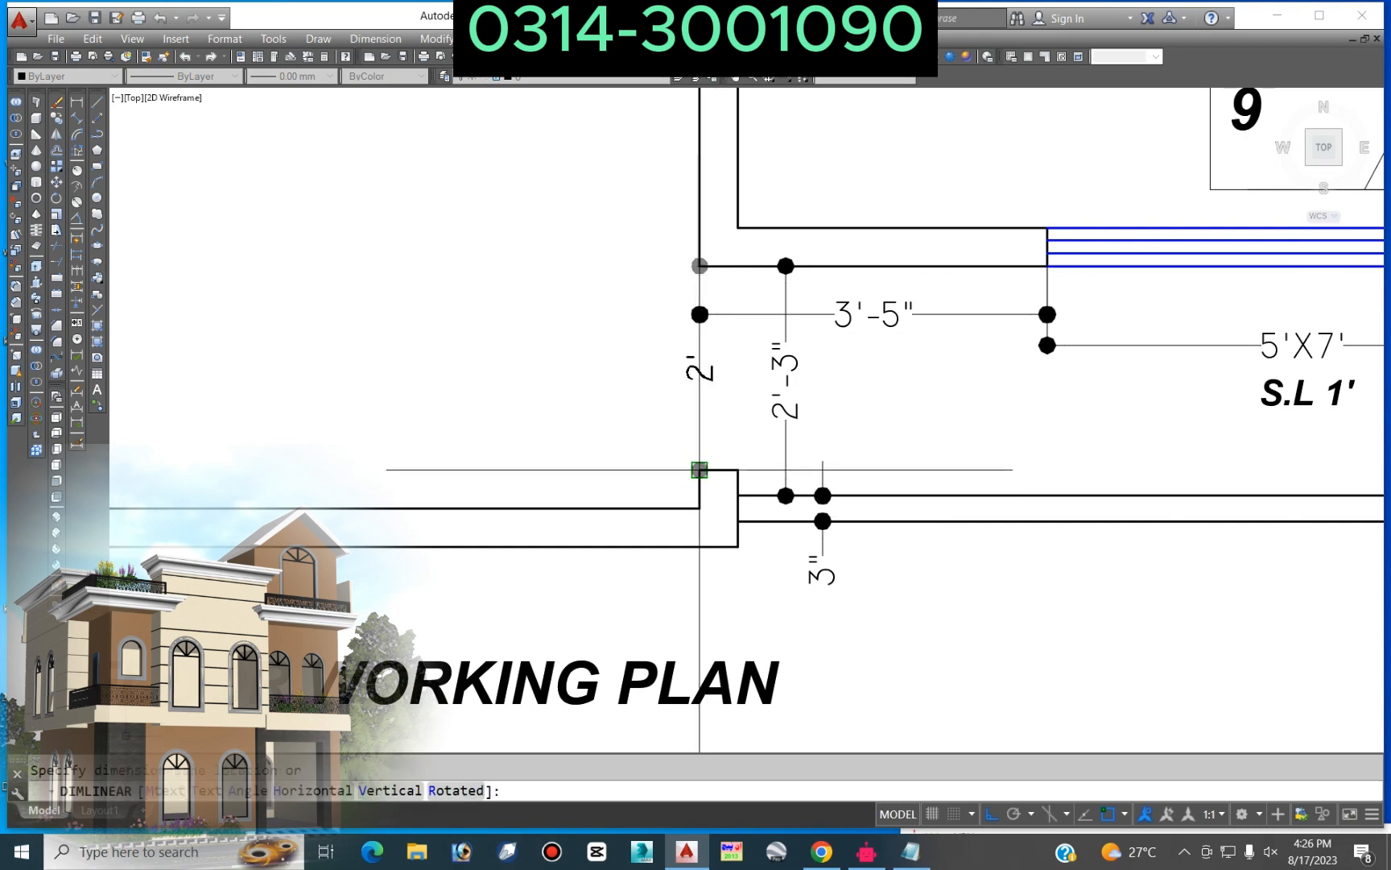
pyautogui.click(644, 378)
# Step: Dimension the height of the small pier's step above the thicker south wall, with the line west of the 2' dimension
pyautogui.press('space')
pyautogui.scroll(-6, 786, 366)
pyautogui.scroll(7, 736, 413)
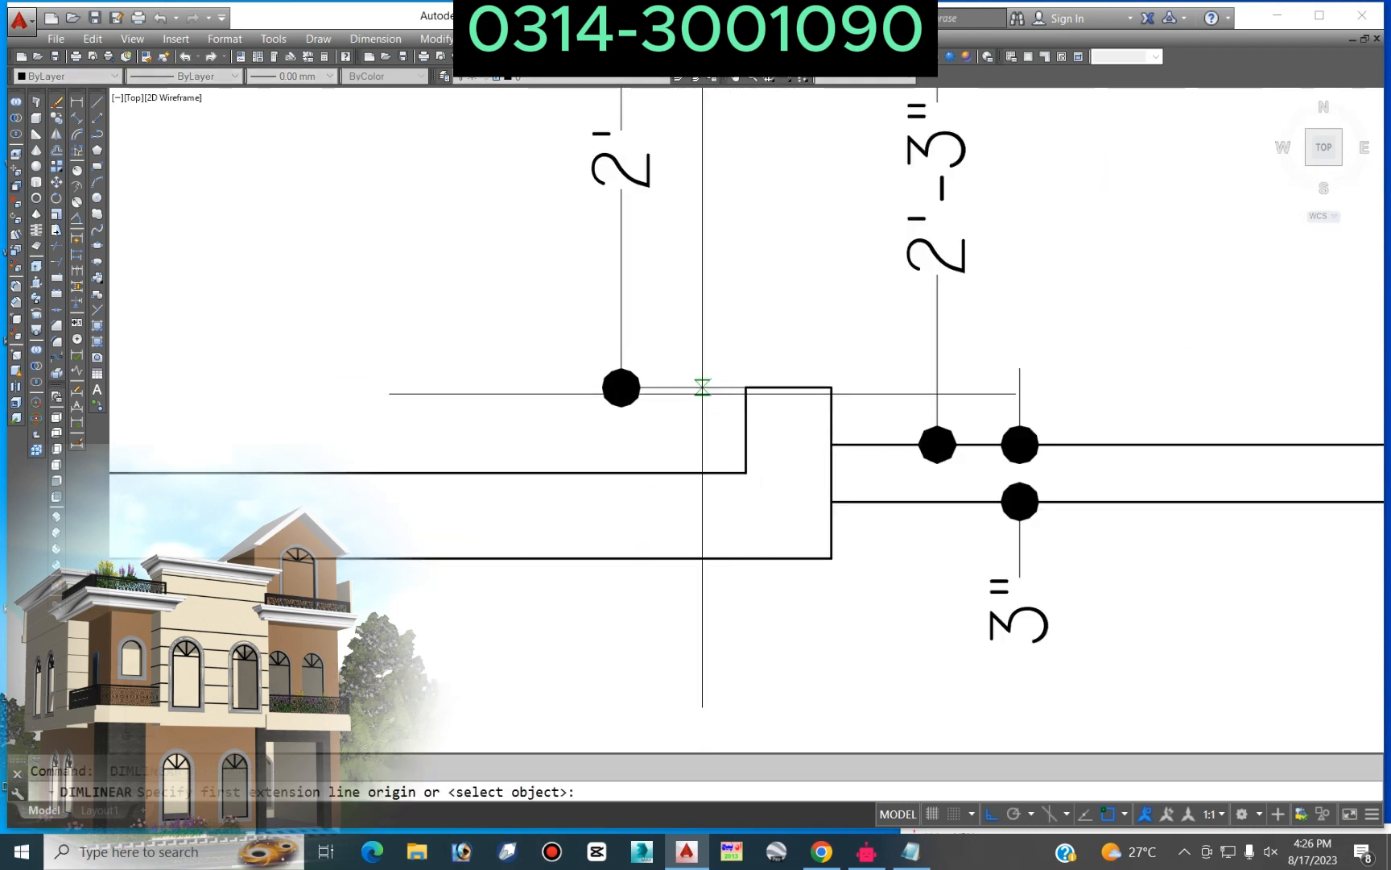
pyautogui.click(746, 473)
pyautogui.click(408, 574)
pyautogui.scroll(-4, 775, 412)
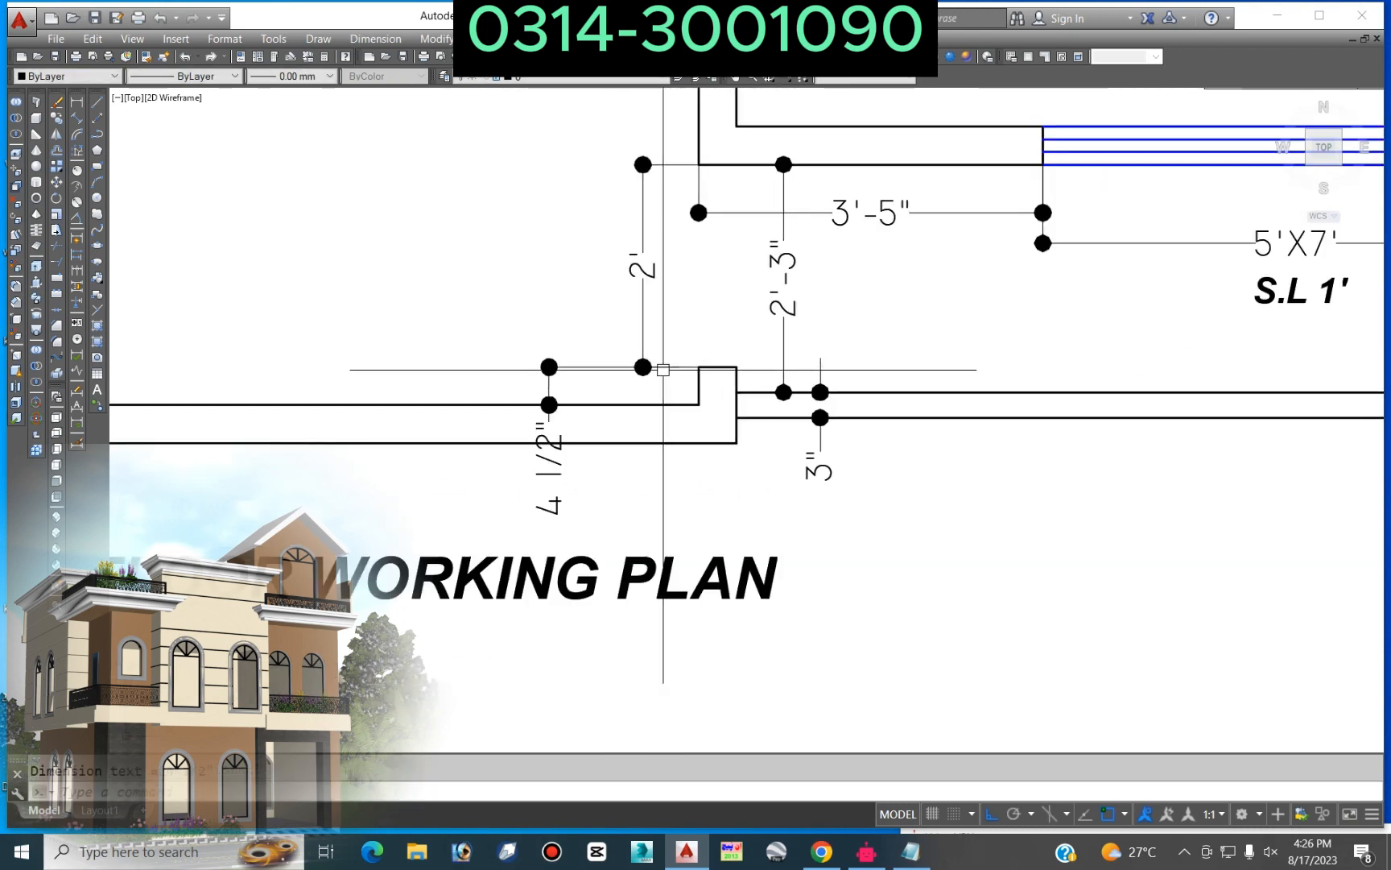
# Step: Dimension vertically from the east wall's jog to the south wall's outer corner, placing the line east of the second floor plan
pyautogui.scroll(-5, 775, 412)
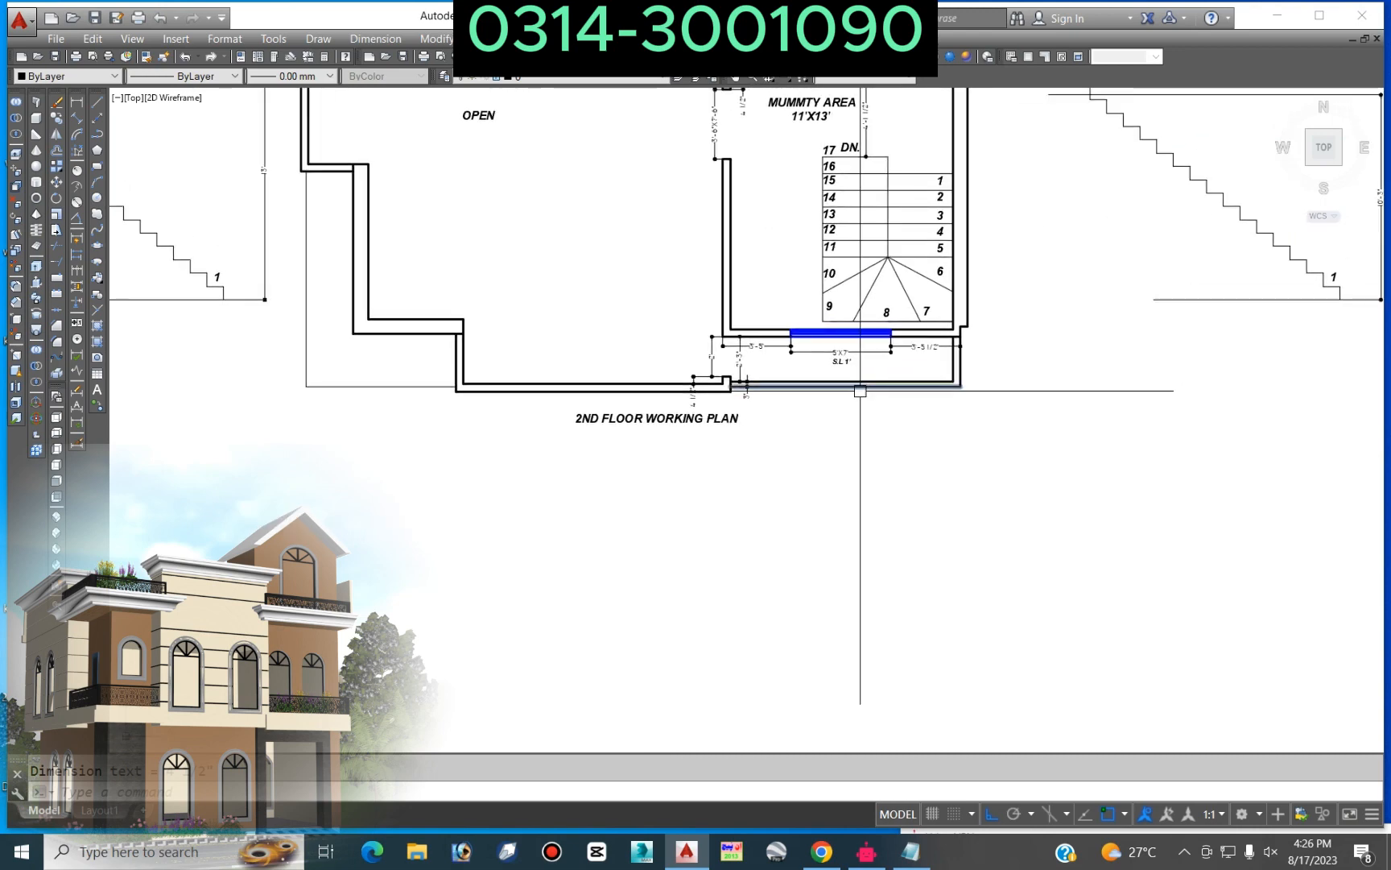
pyautogui.scroll(6, 970, 322)
pyautogui.press('space')
pyautogui.click(892, 299)
pyautogui.scroll(-4, 892, 299)
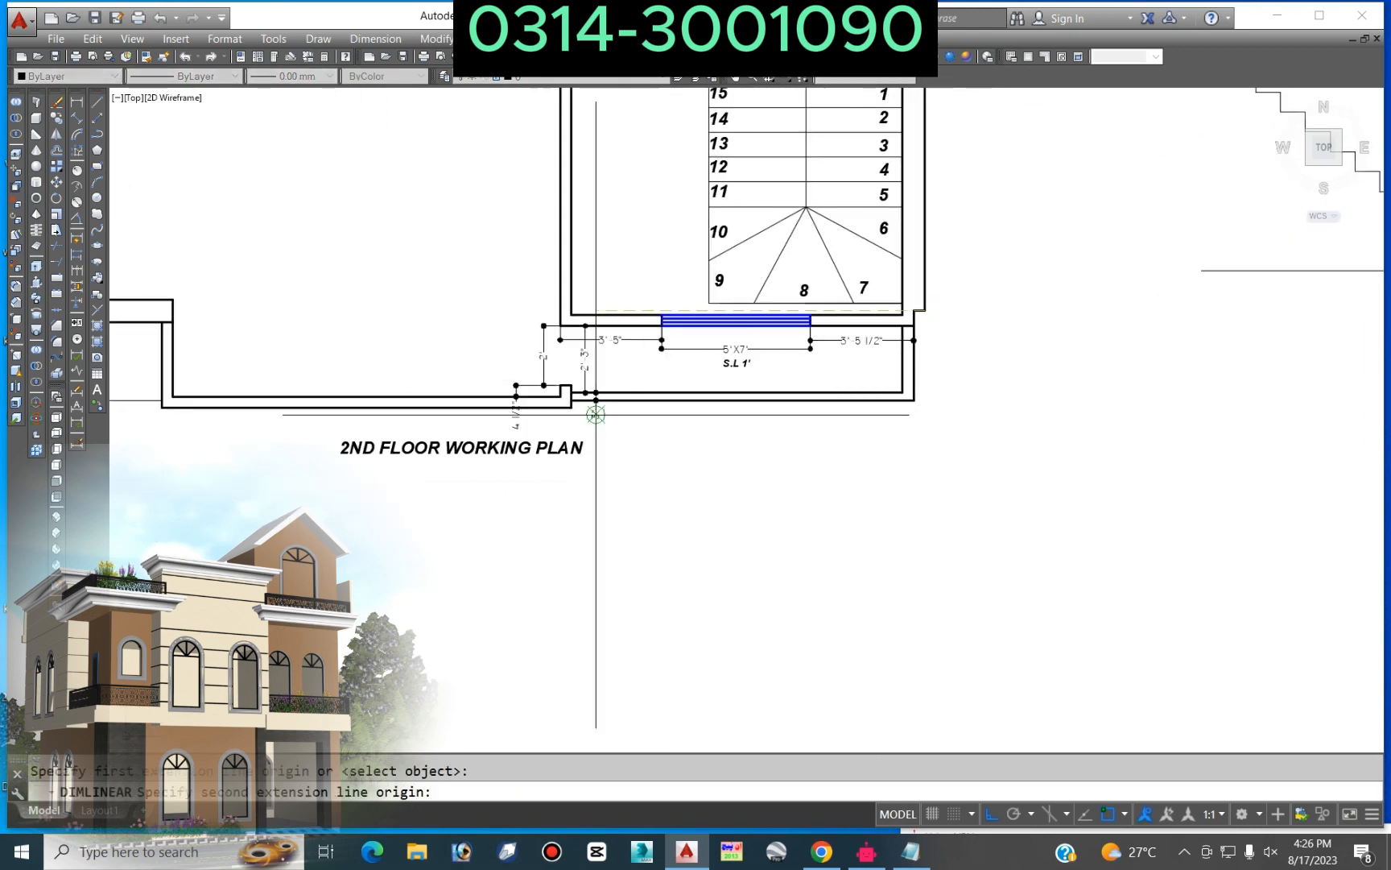
pyautogui.click(571, 407)
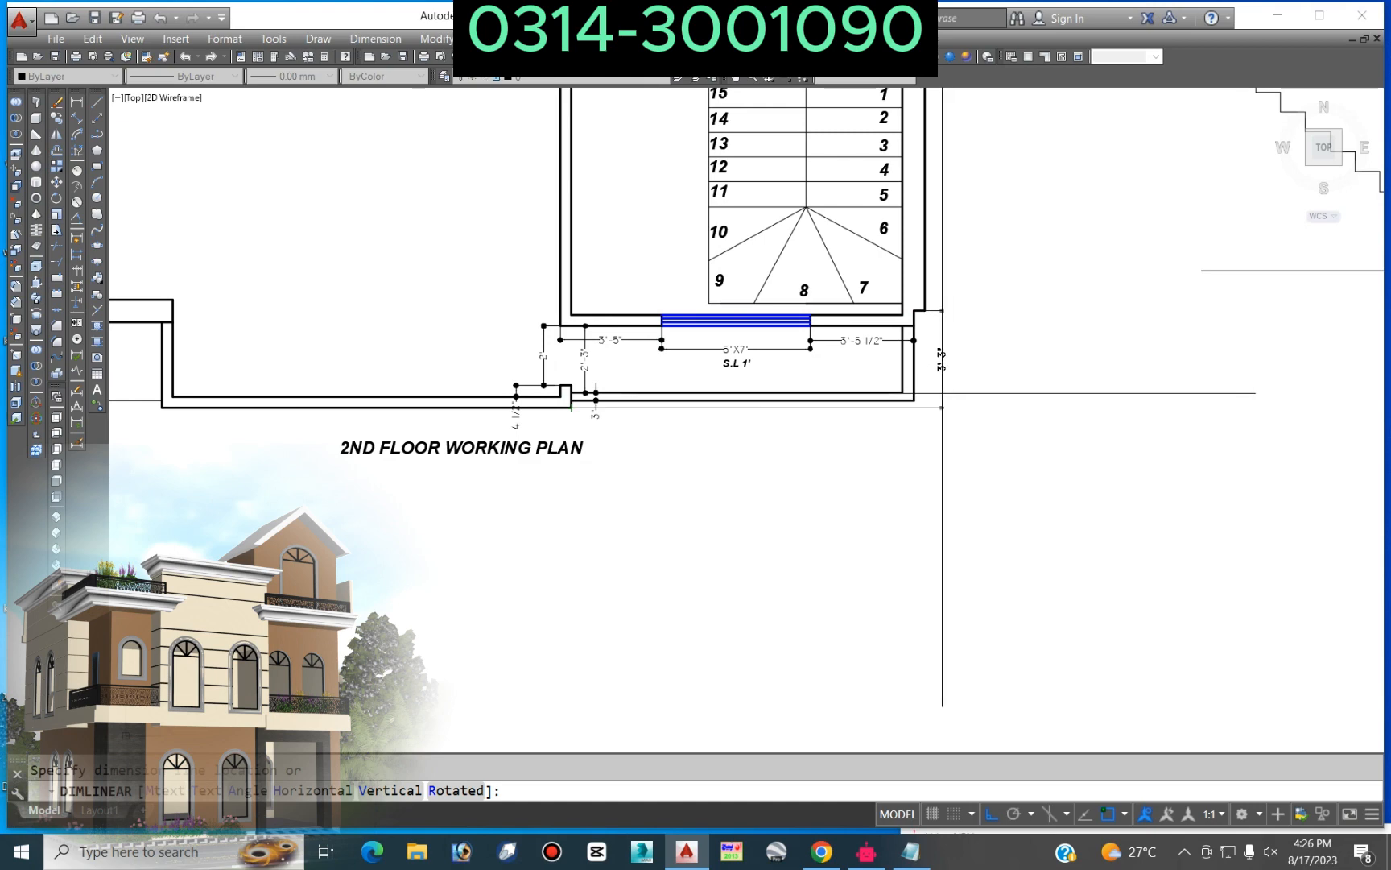
pyautogui.click(942, 393)
# Step: Delete the new vertical dimension east of the second floor plan's southeast corner
pyautogui.scroll(-3, 938, 394)
pyautogui.scroll(7, 754, 368)
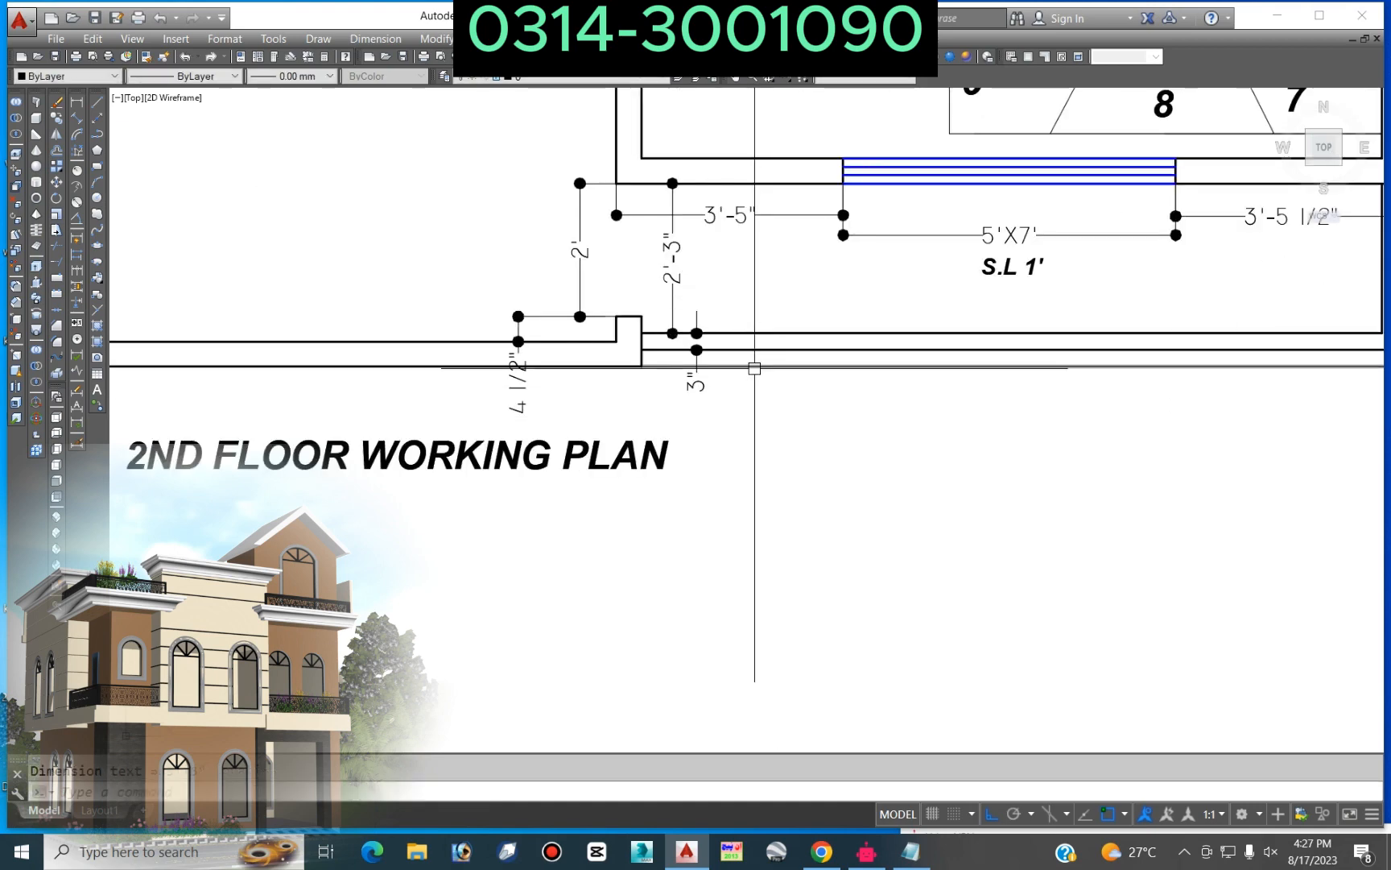
pyautogui.scroll(-2, 755, 368)
pyautogui.click(1191, 363)
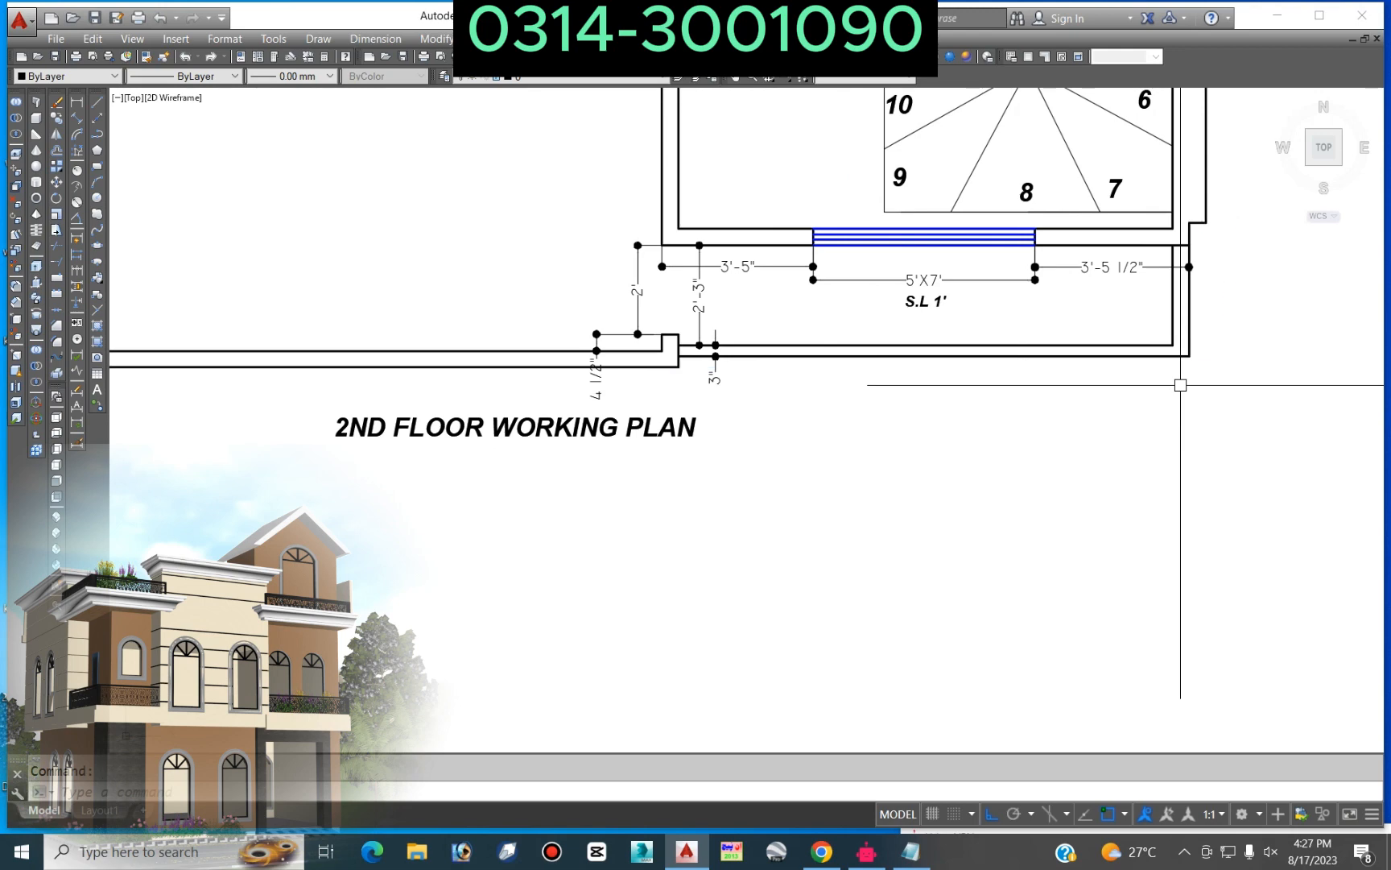
pyautogui.press('Delete')
# Step: Dimension the width of the jog at the second floor plan's northwest corner, placing the line just above the wall
pyautogui.scroll(-6, 845, 387)
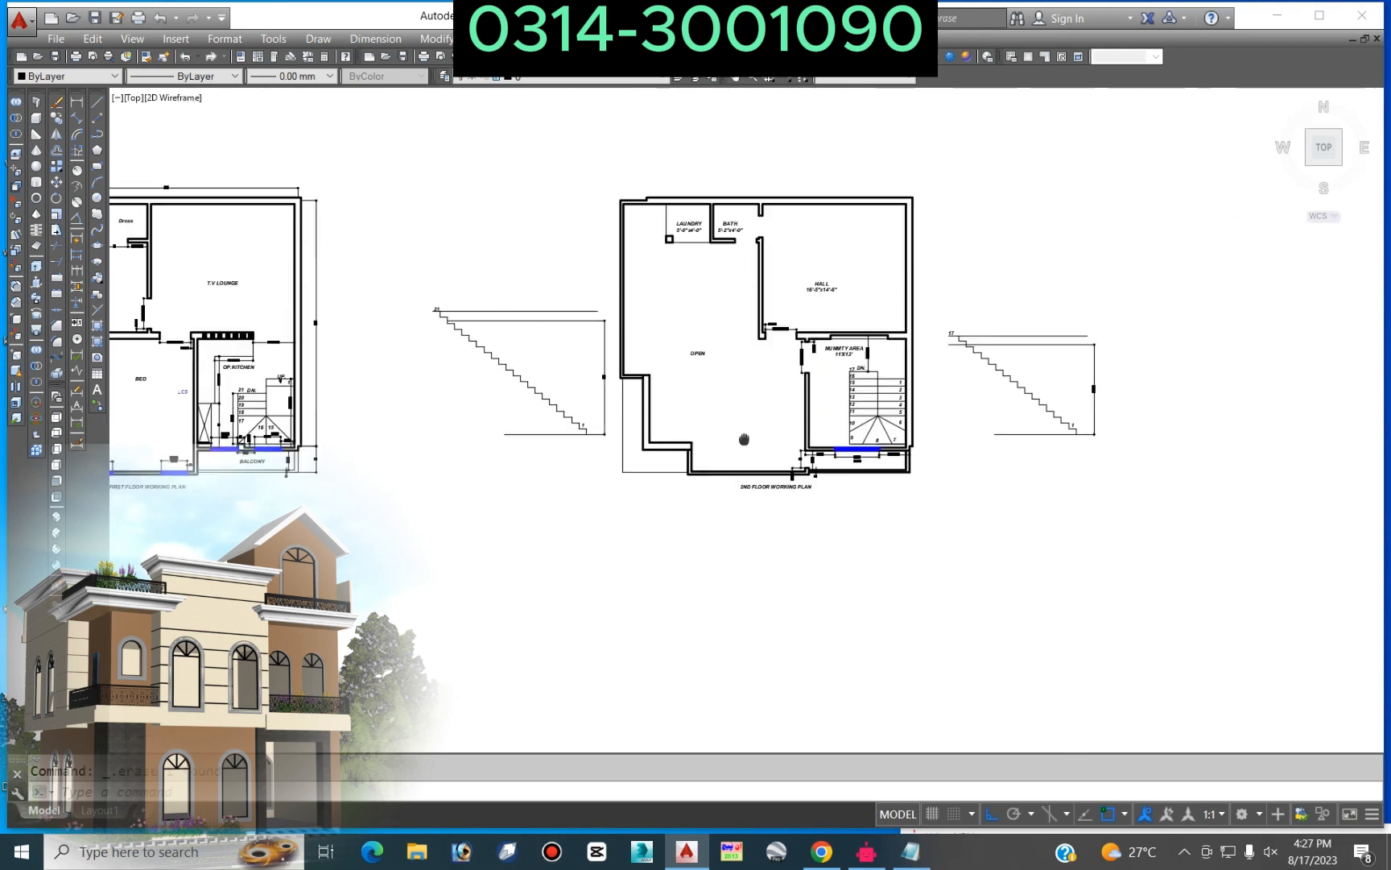
pyautogui.moveTo(744, 439); pyautogui.dragTo(761, 474, button='middle')
pyautogui.scroll(4, 711, 293)
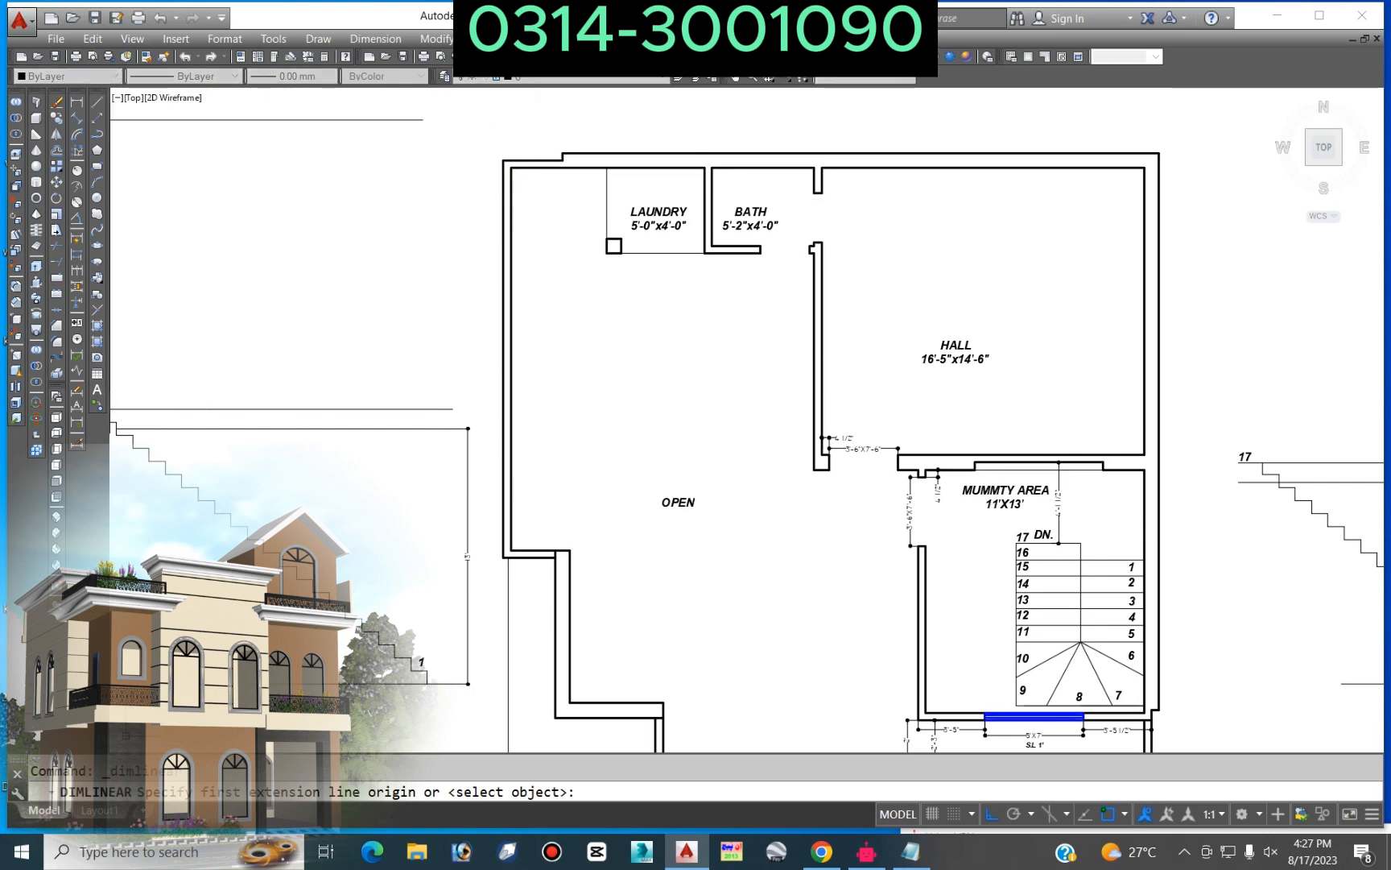
pyautogui.scroll(-2, 575, 312)
pyautogui.scroll(5, 608, 182)
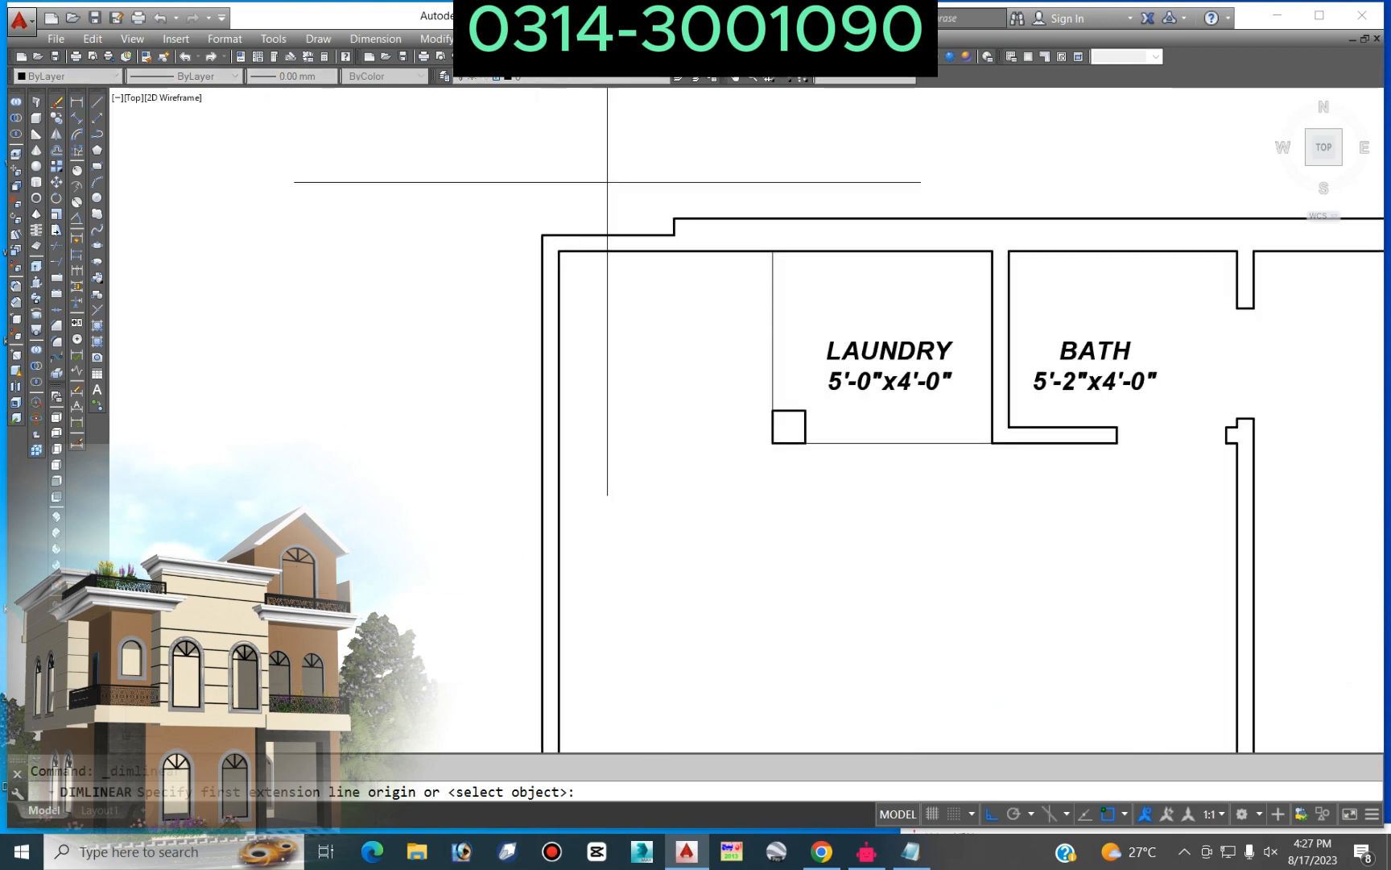
pyautogui.click(543, 233)
pyautogui.click(608, 193)
pyautogui.scroll(-2, 842, 174)
# Step: Dimension the horizontal setback between the thin west outline and the stepped wall's outer face, just below the first step
pyautogui.scroll(-5, 842, 174)
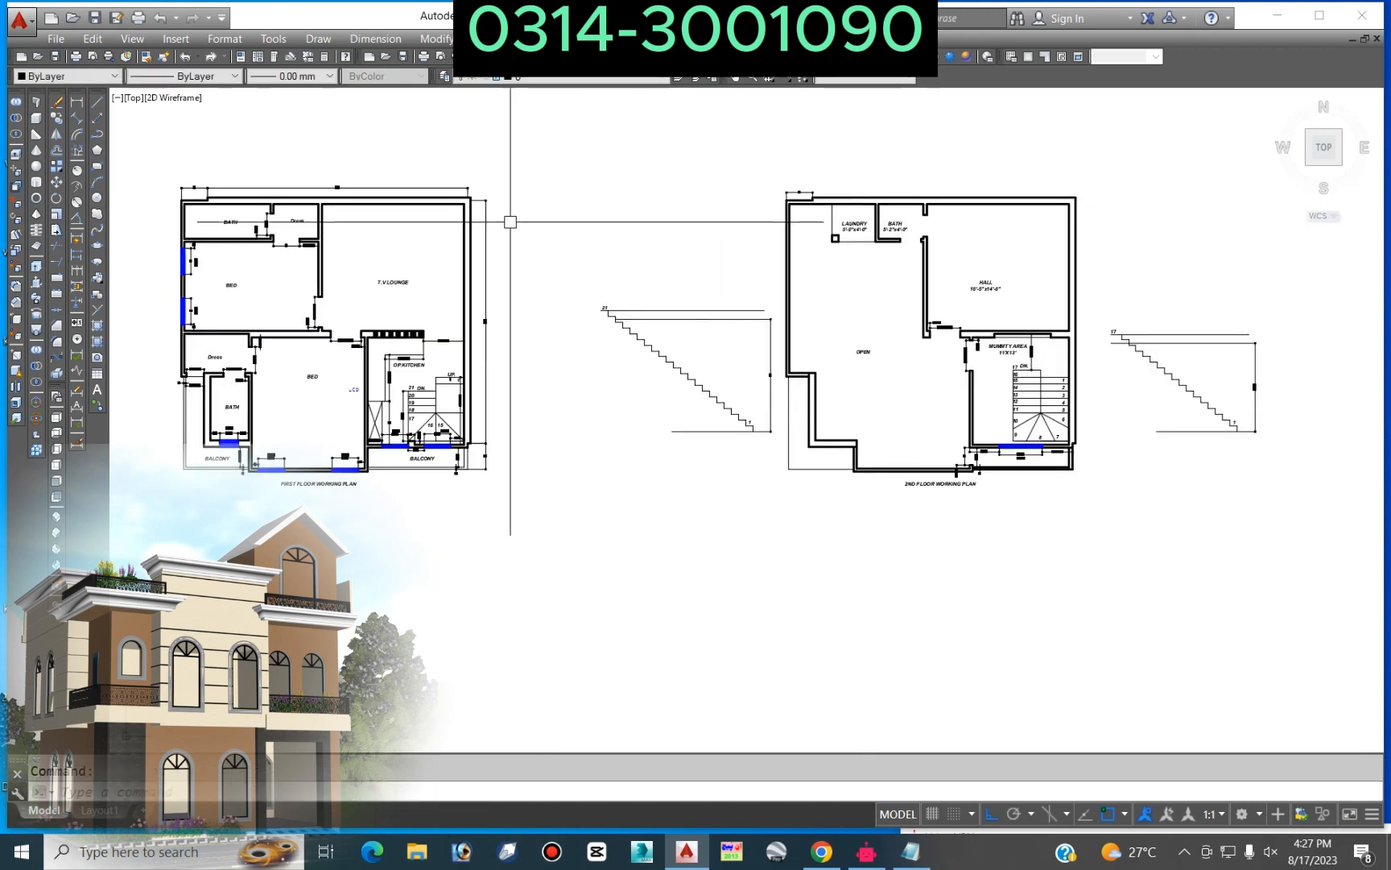
pyautogui.scroll(4, 149, 194)
pyautogui.scroll(-4, 307, 173)
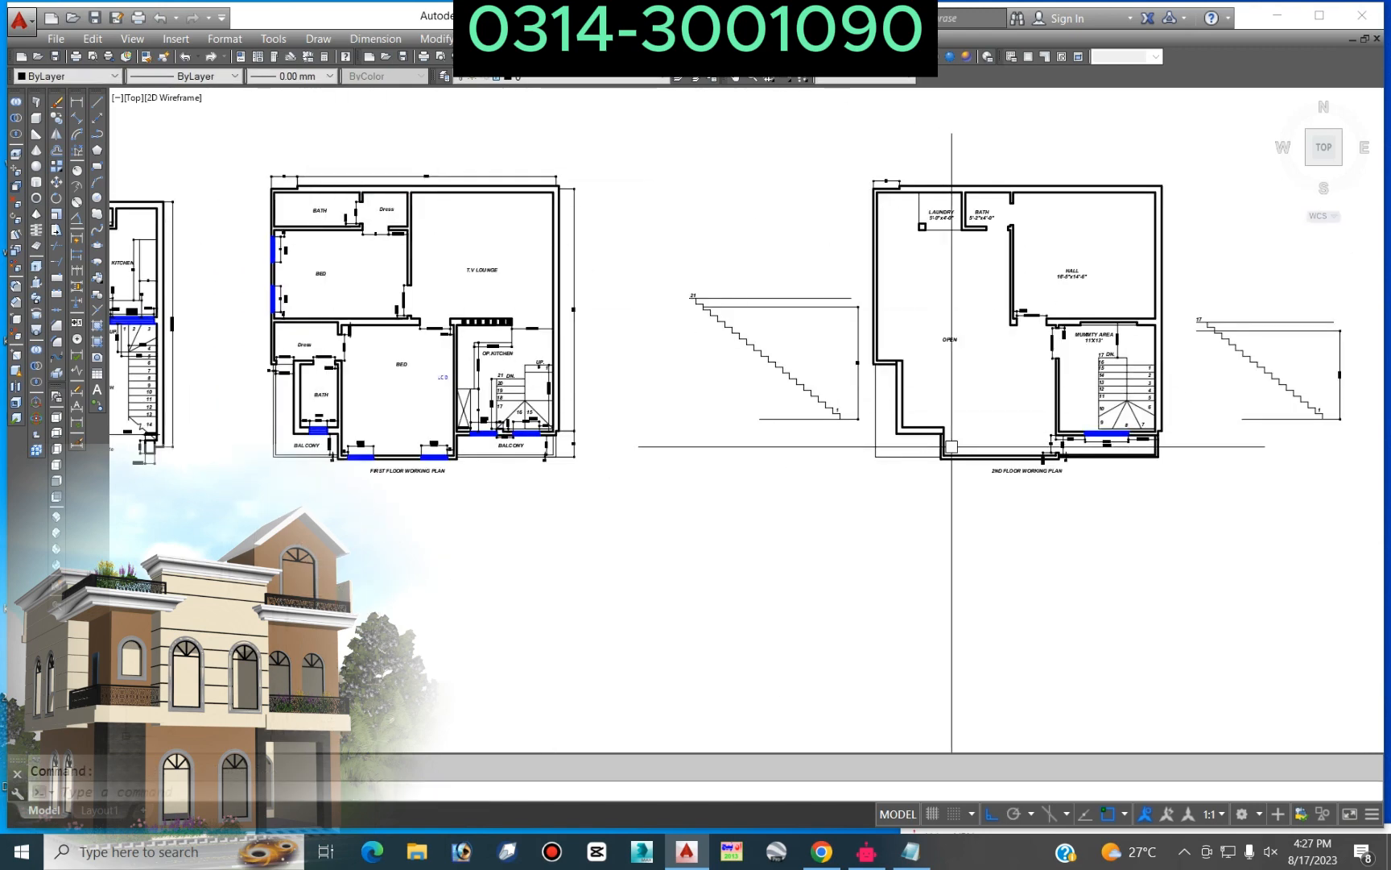
pyautogui.scroll(6, 918, 394)
pyautogui.click(824, 269)
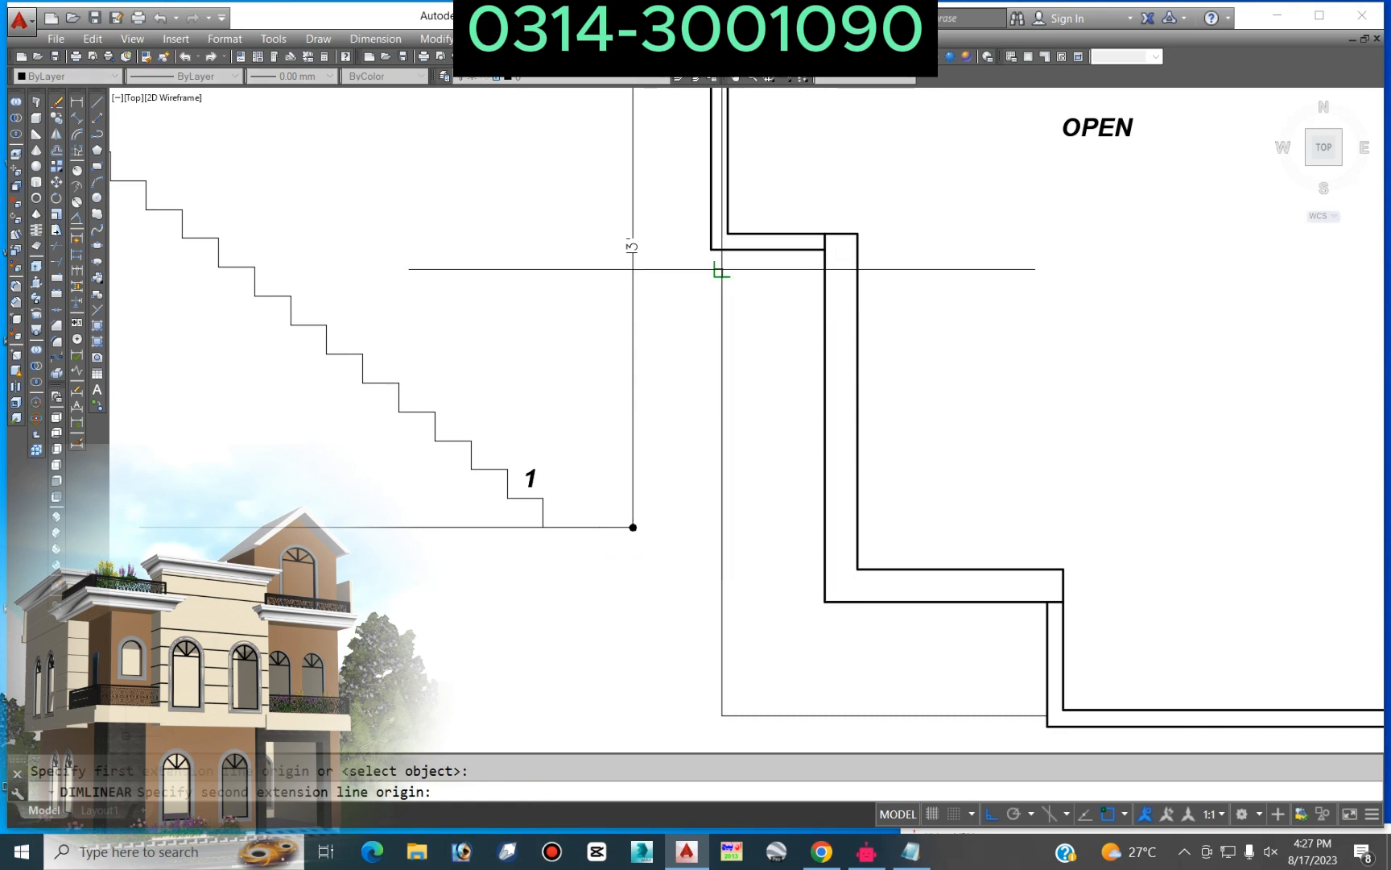
pyautogui.click(721, 267)
pyautogui.click(805, 274)
# Step: Dimension the vertical setback between the second wall step's outer face and the thin south outline
pyautogui.scroll(-4, 806, 273)
pyautogui.scroll(2, 859, 393)
pyautogui.scroll(2, 860, 393)
pyautogui.press('Return')
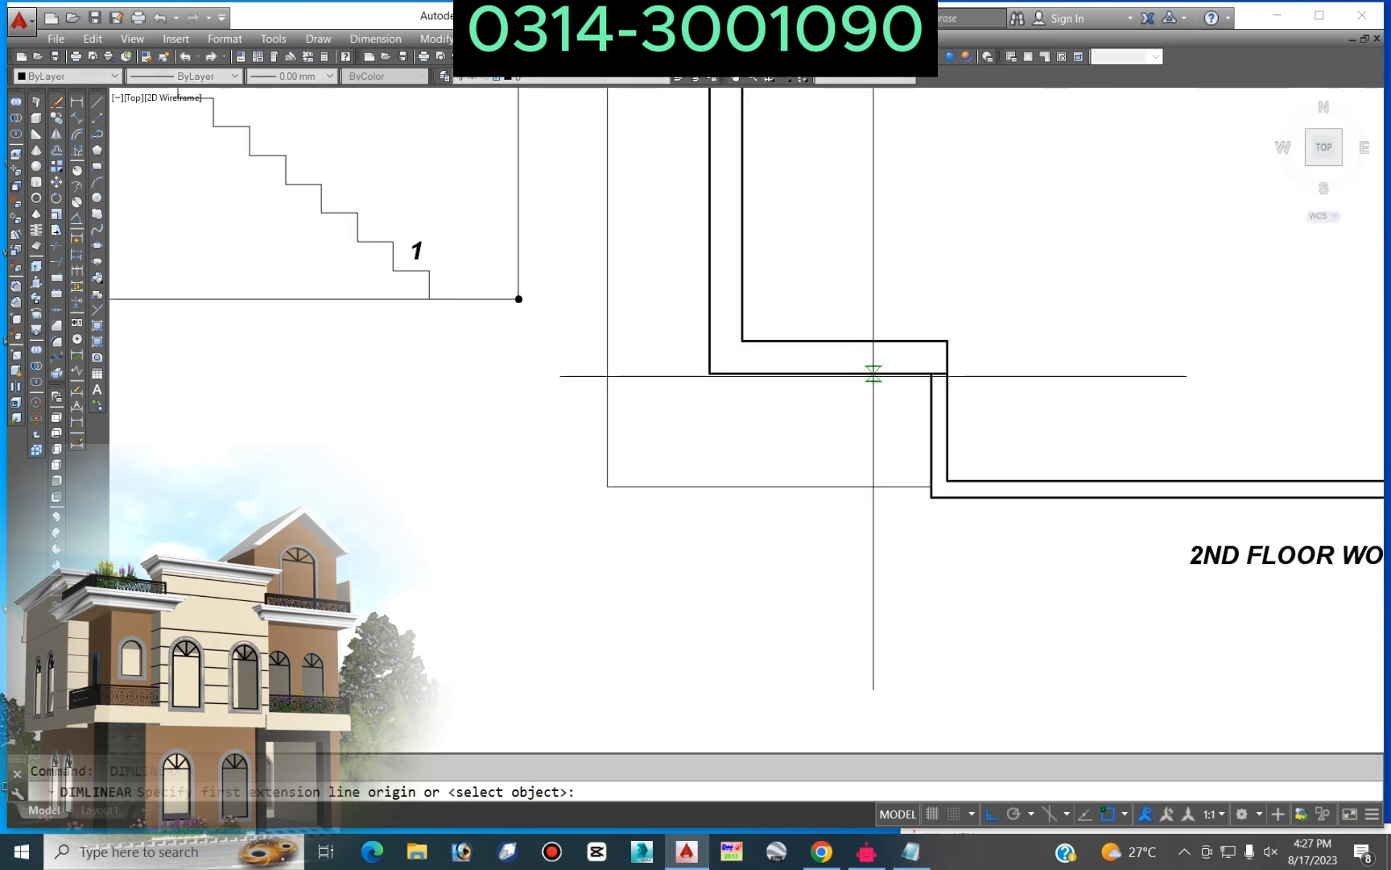
pyautogui.click(870, 372)
pyautogui.click(871, 486)
pyautogui.click(871, 396)
# Step: Dimension the vertical offset between the thin south outline and the south wall's outer face at its west corner
pyautogui.scroll(-5, 872, 396)
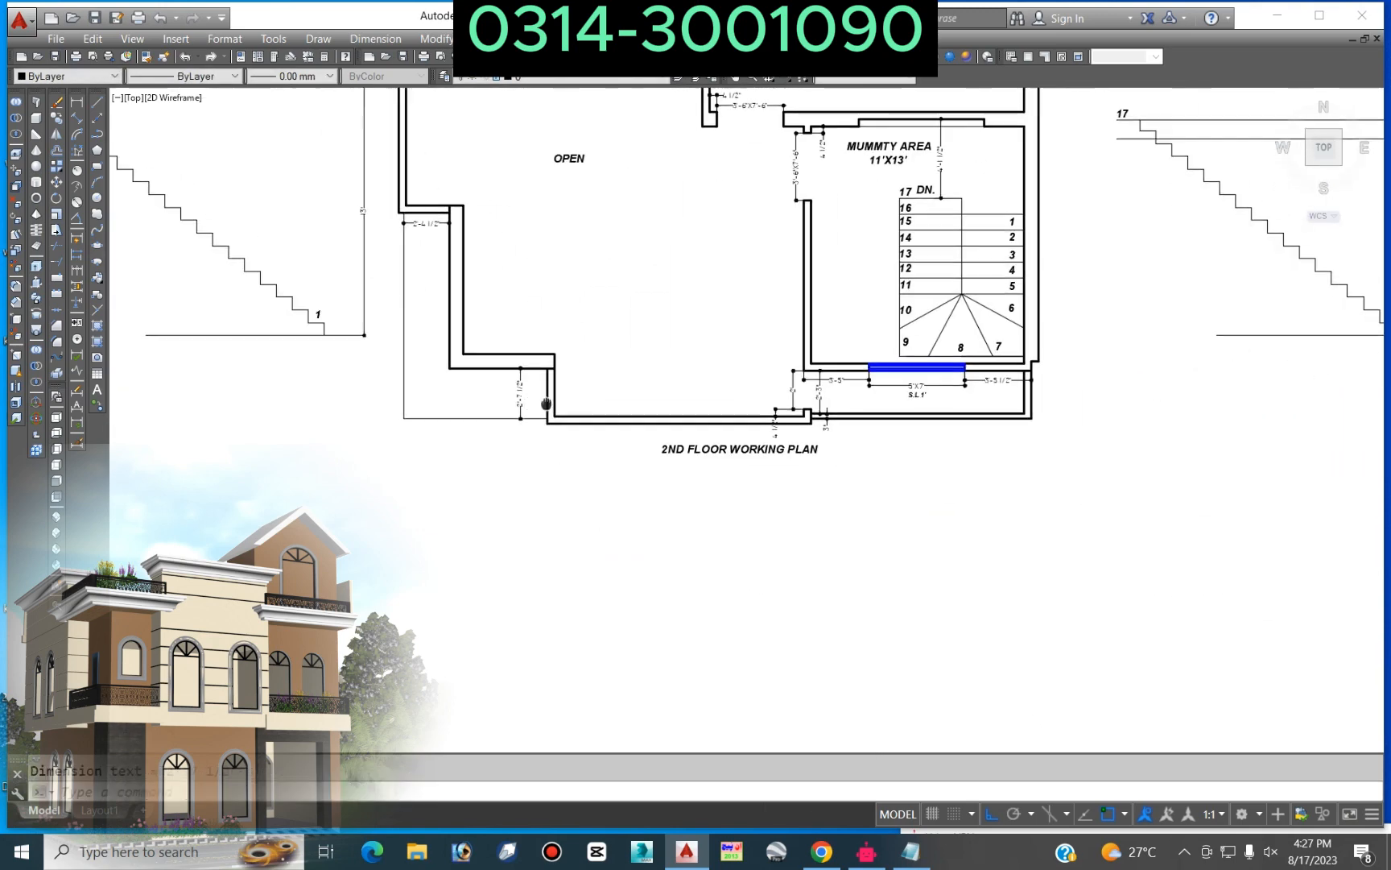
pyautogui.scroll(8, 543, 425)
pyautogui.press('Return')
pyautogui.click(664, 415)
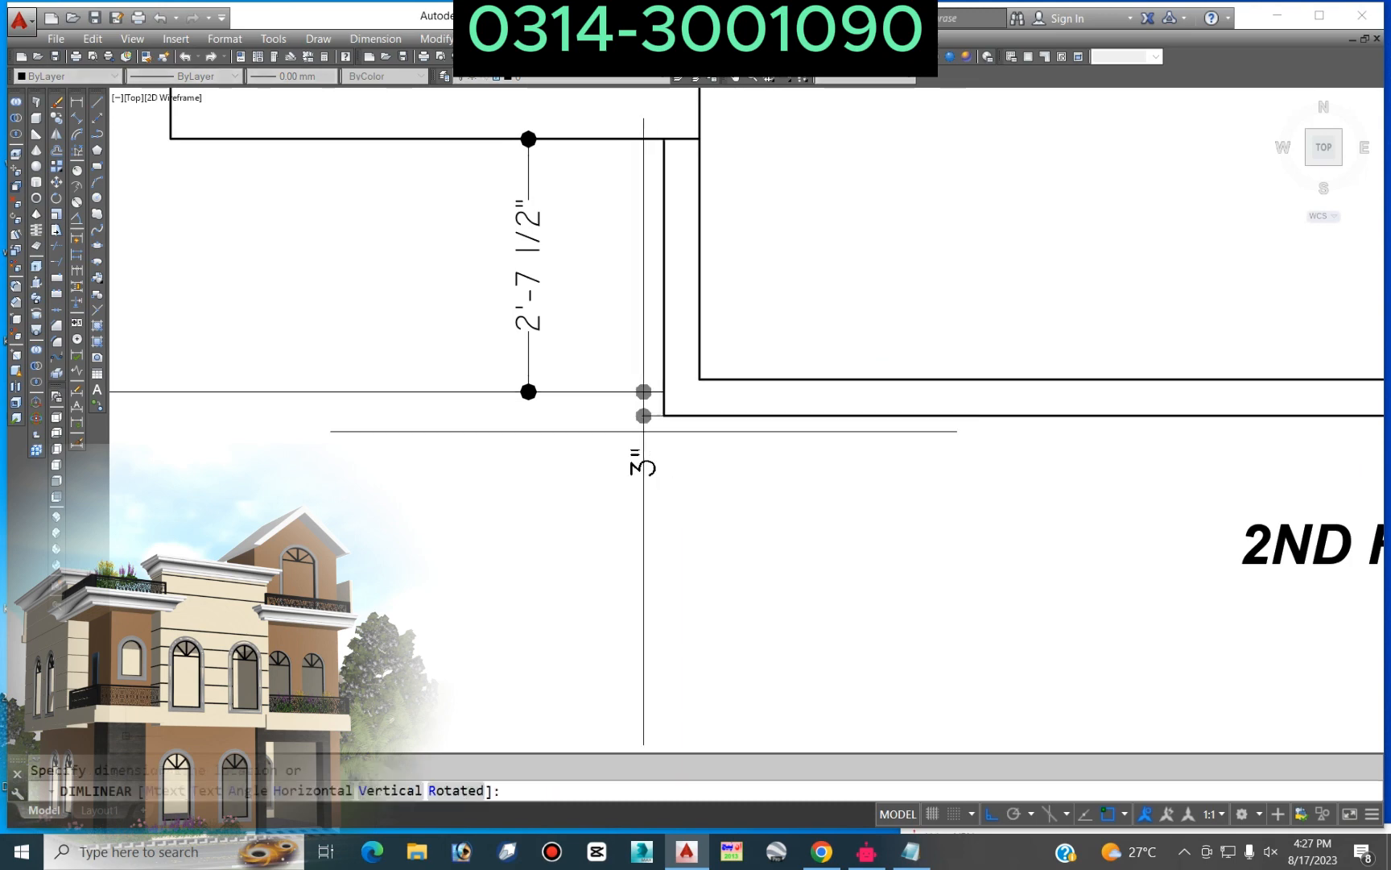
pyautogui.click(636, 406)
pyautogui.scroll(-5, 609, 407)
pyautogui.scroll(2, 572, 432)
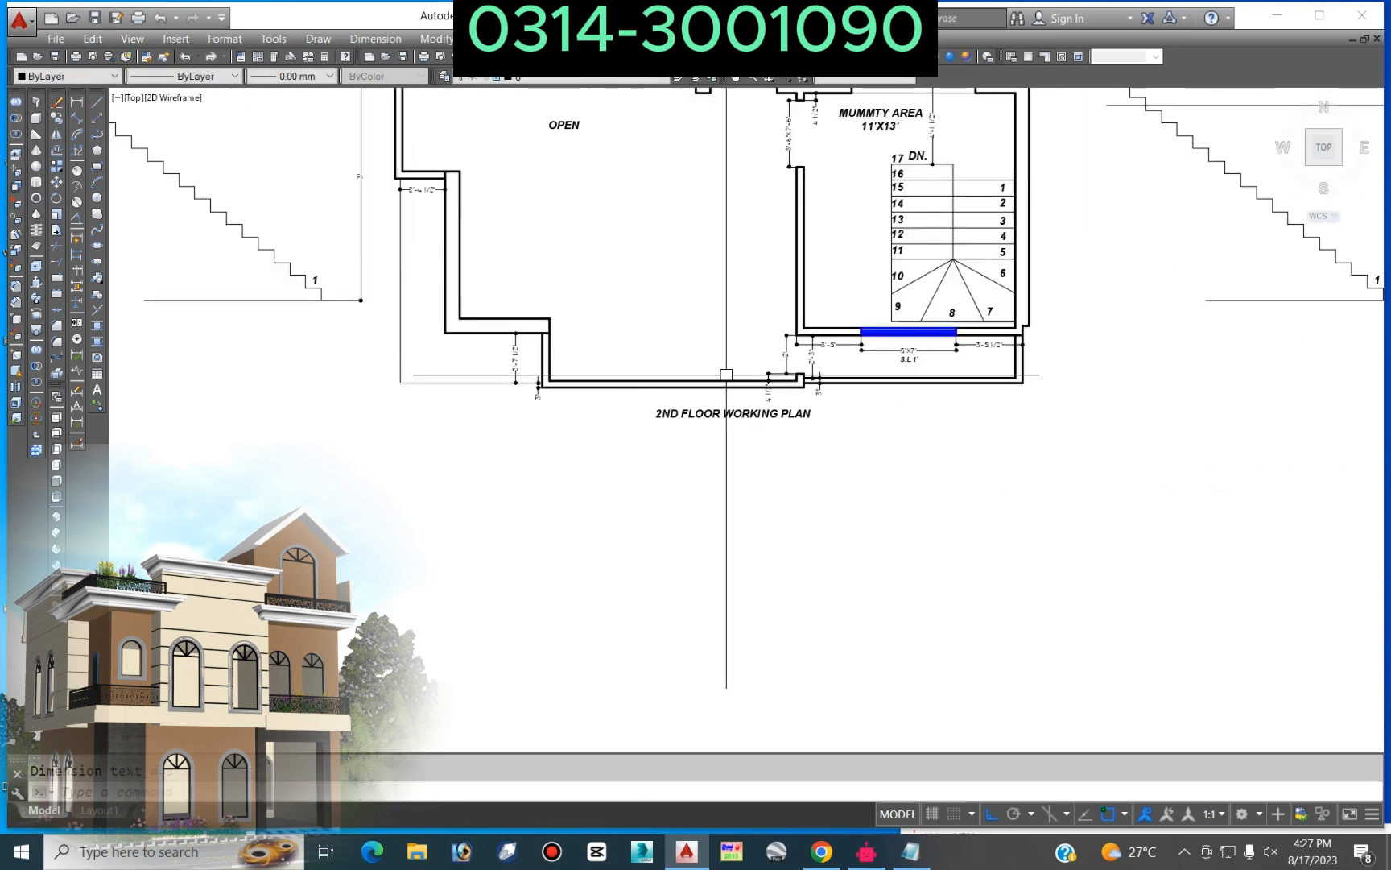
pyautogui.press('Return')
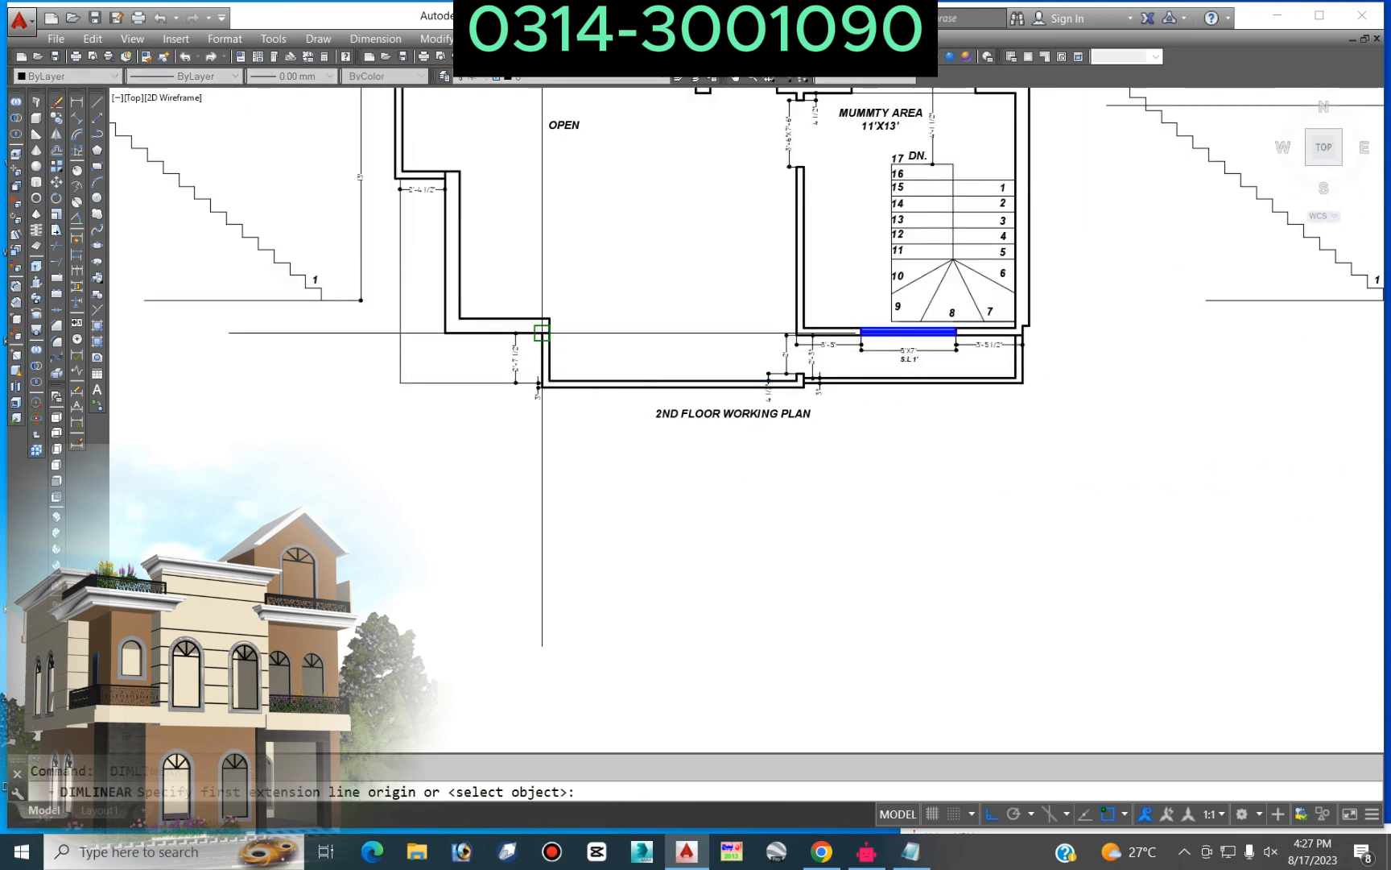
pyautogui.scroll(-5, 542, 332)
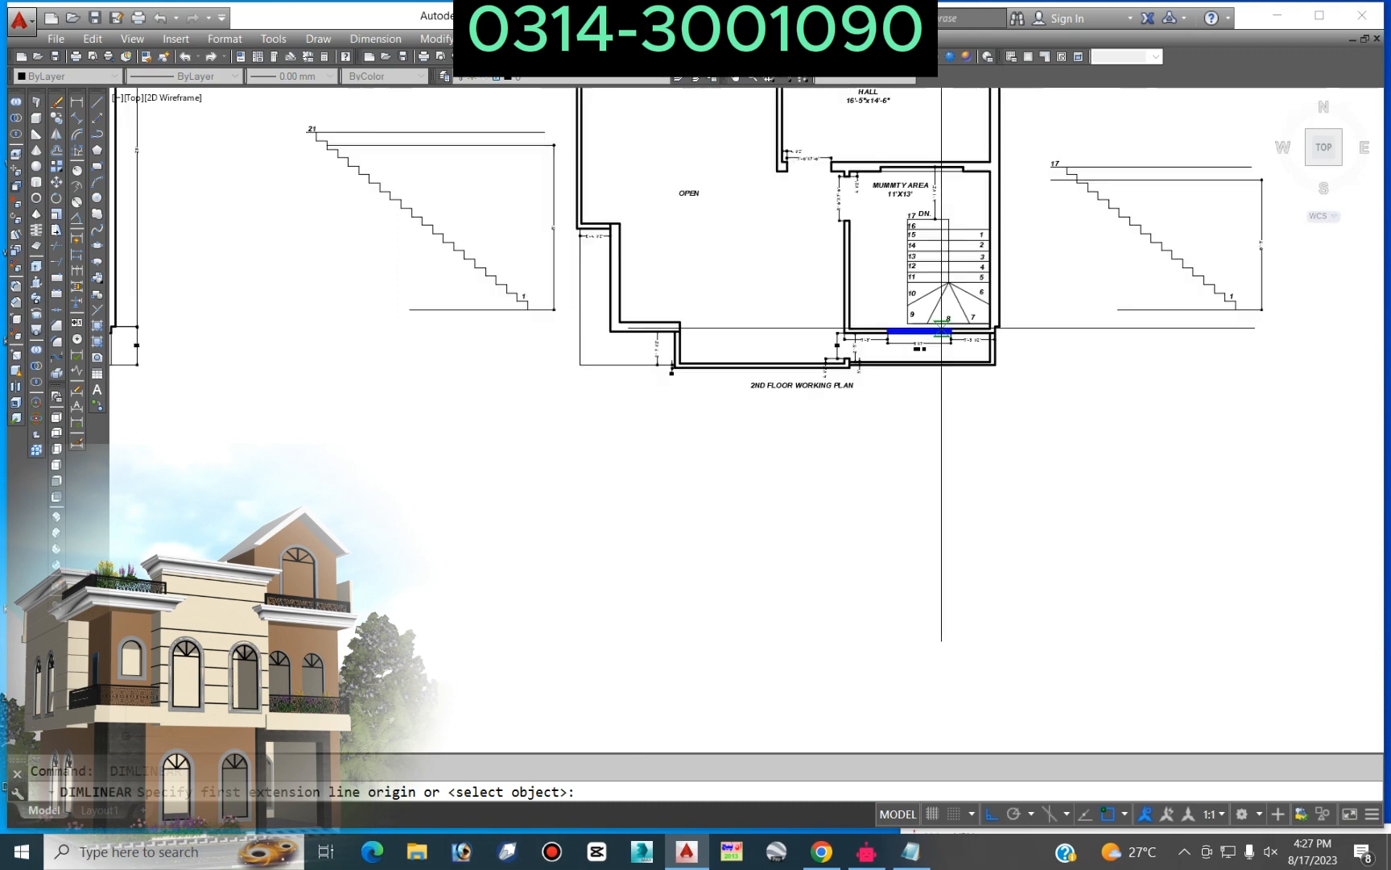
pyautogui.press('Escape')
# Step: Examine the first floor plan's southeast balcony and wall setback dimensions as a reference for the second floor plan
pyautogui.scroll(4, 453, 343)
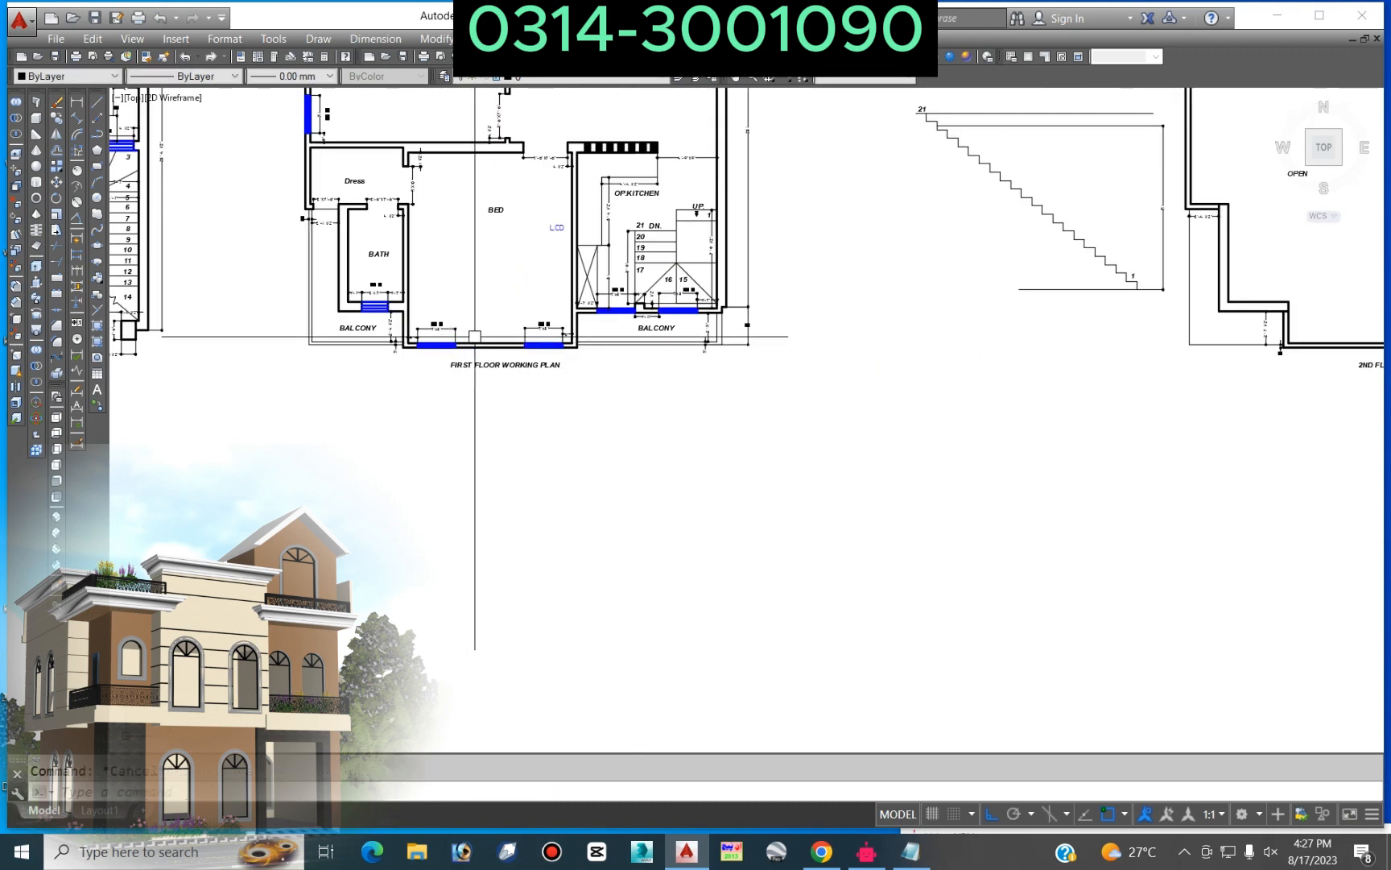
pyautogui.click(339, 311)
pyautogui.press('Escape')
pyautogui.scroll(3, 742, 307)
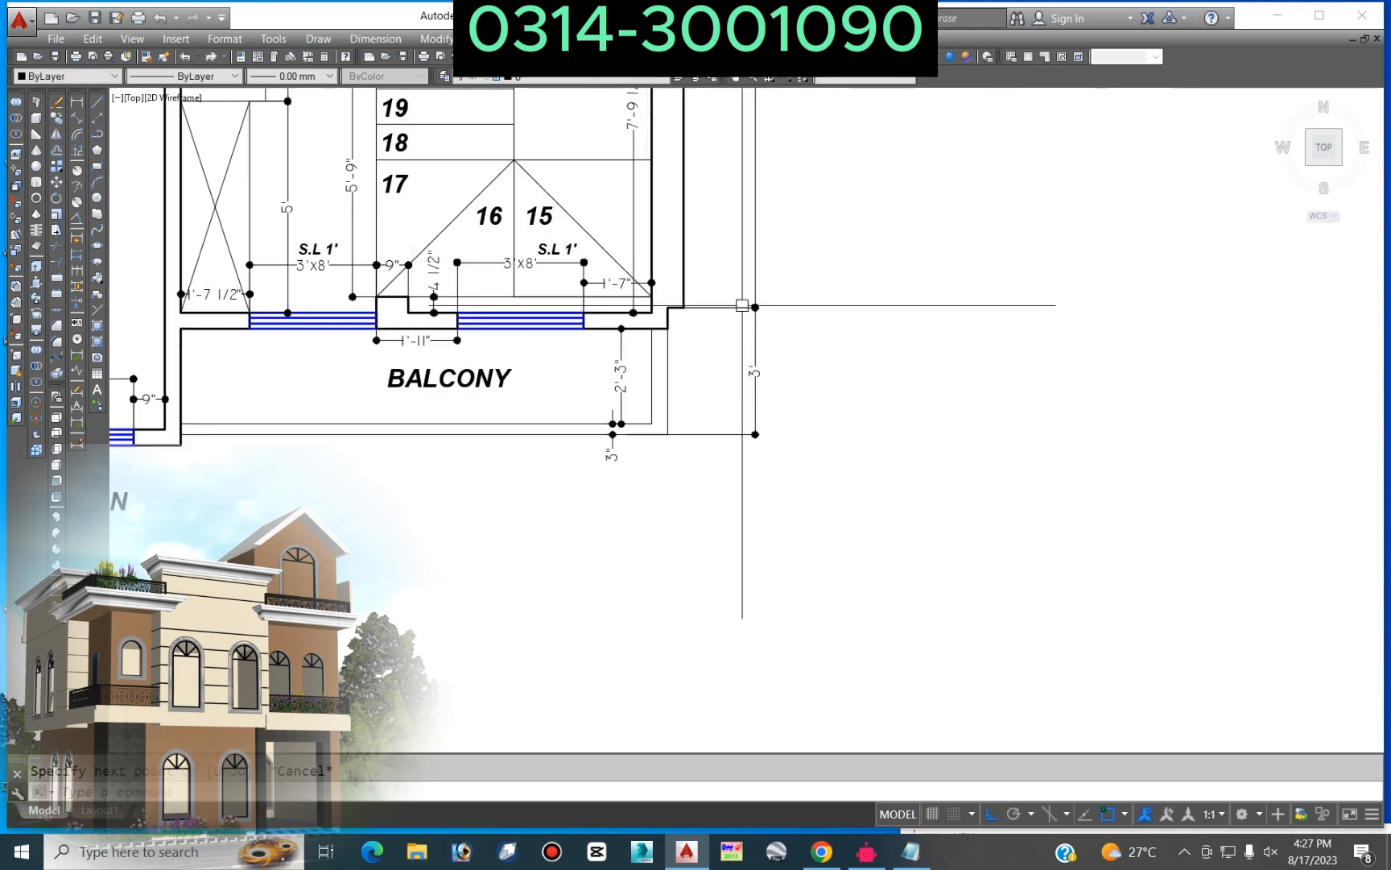
pyautogui.scroll(-2, 742, 307)
pyautogui.moveTo(809, 304); pyautogui.dragTo(998, 373, button='middle')
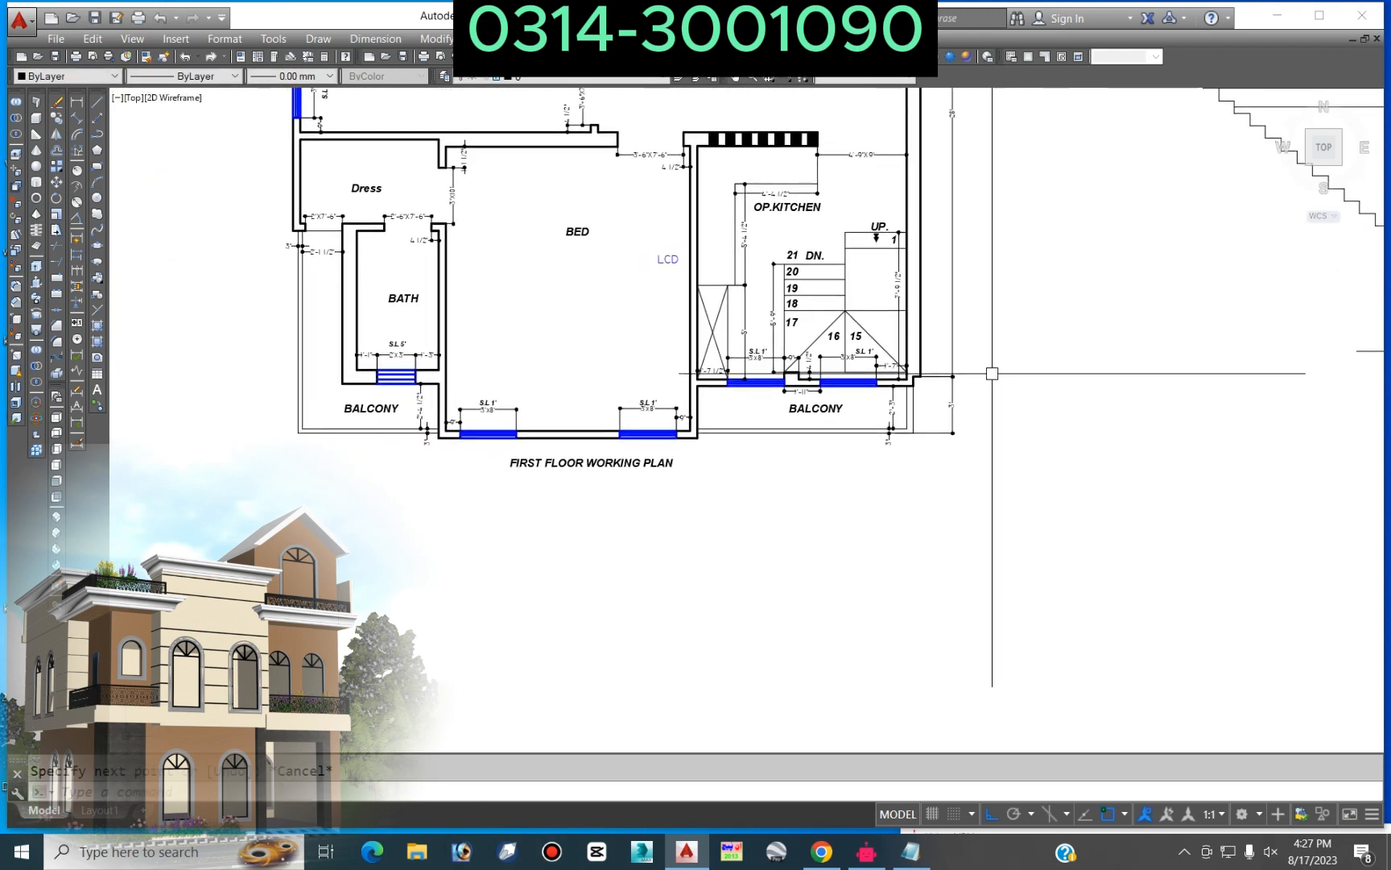
pyautogui.scroll(2, 992, 374)
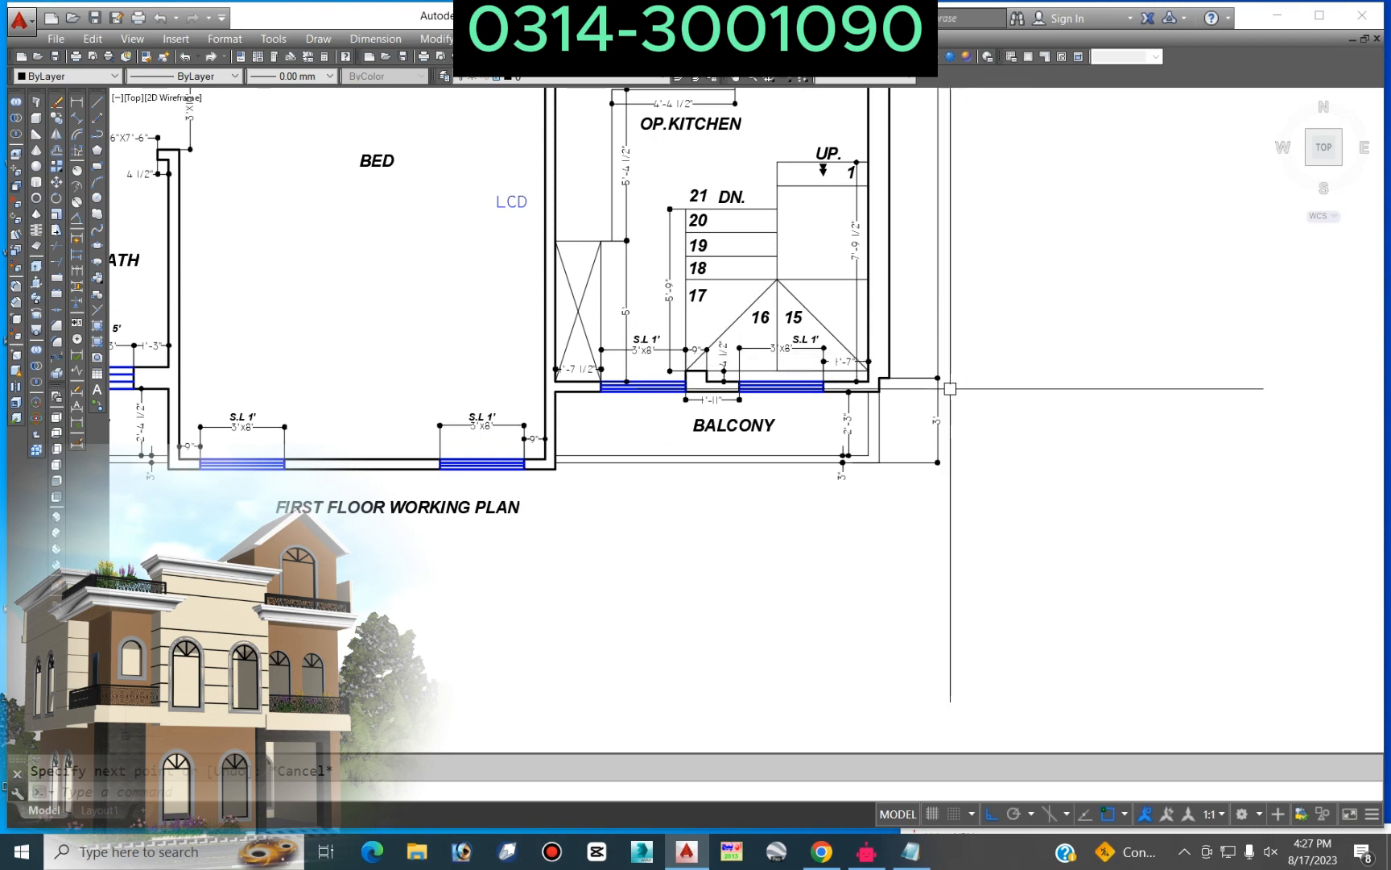
pyautogui.press('Return')
pyautogui.scroll(-2, 944, 386)
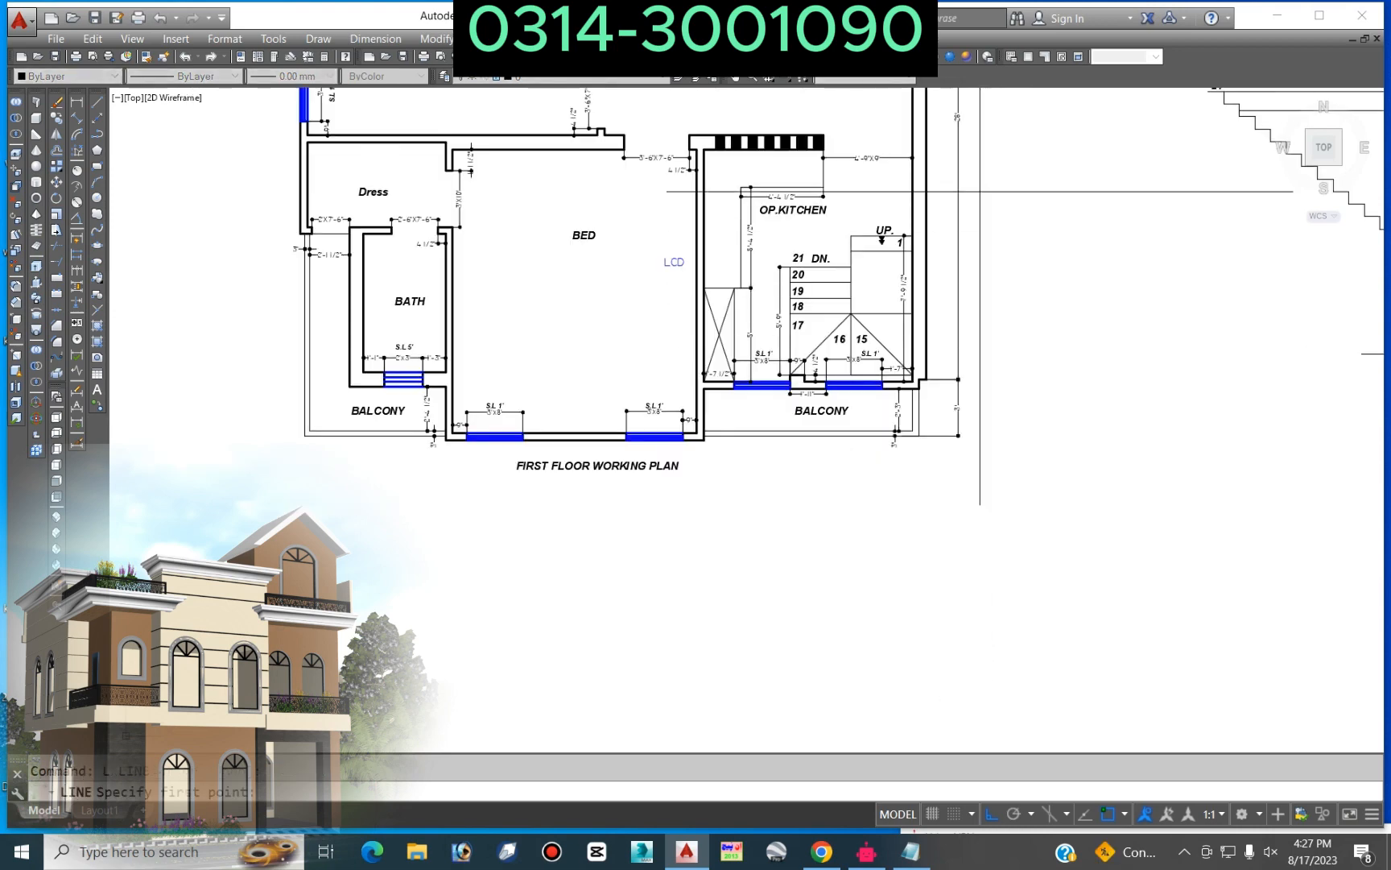
pyautogui.scroll(4, 942, 322)
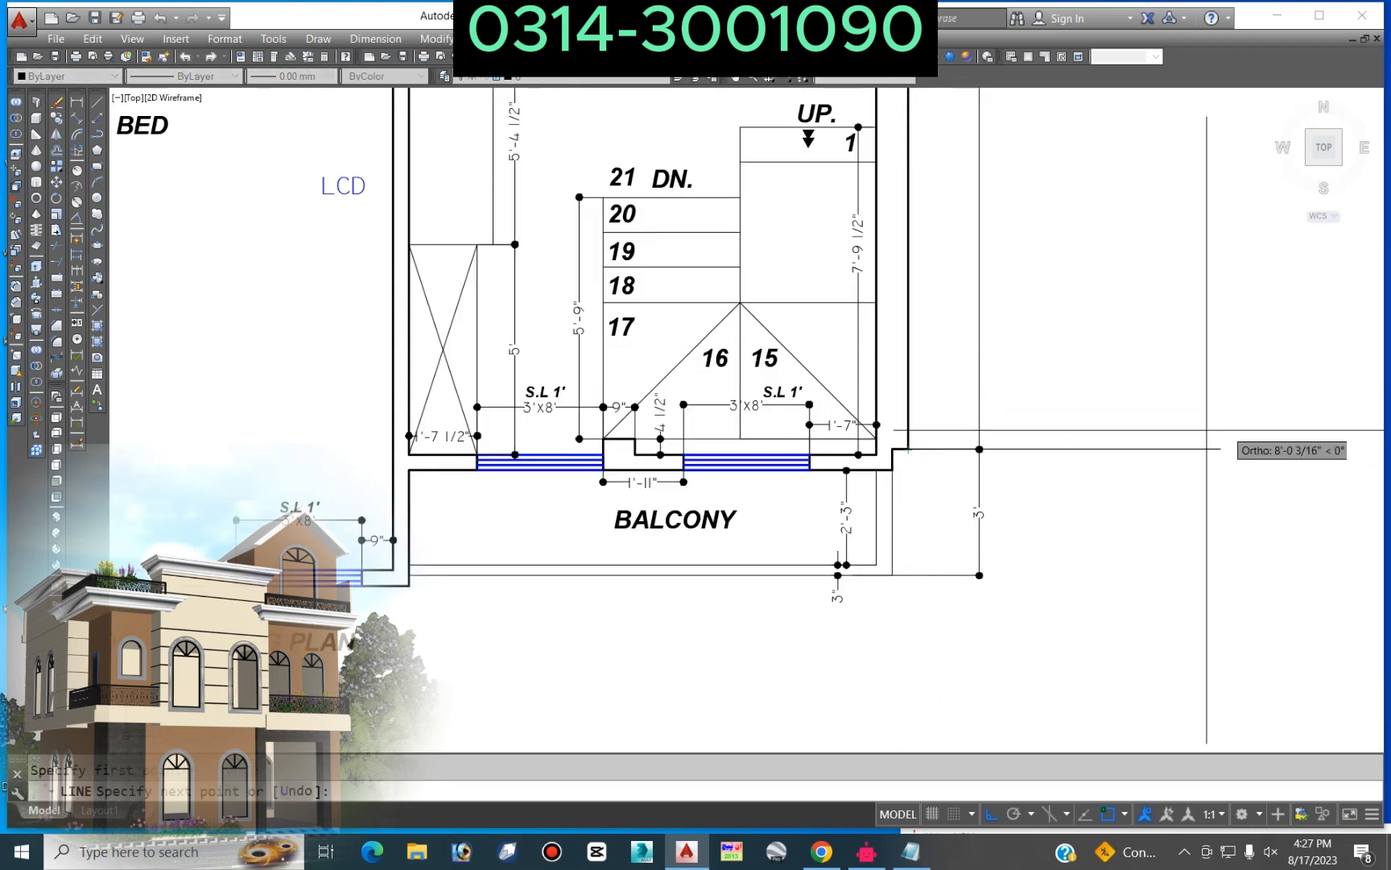
pyautogui.scroll(-6, 754, 442)
pyautogui.press('Escape')
pyautogui.scroll(-4, 372, 387)
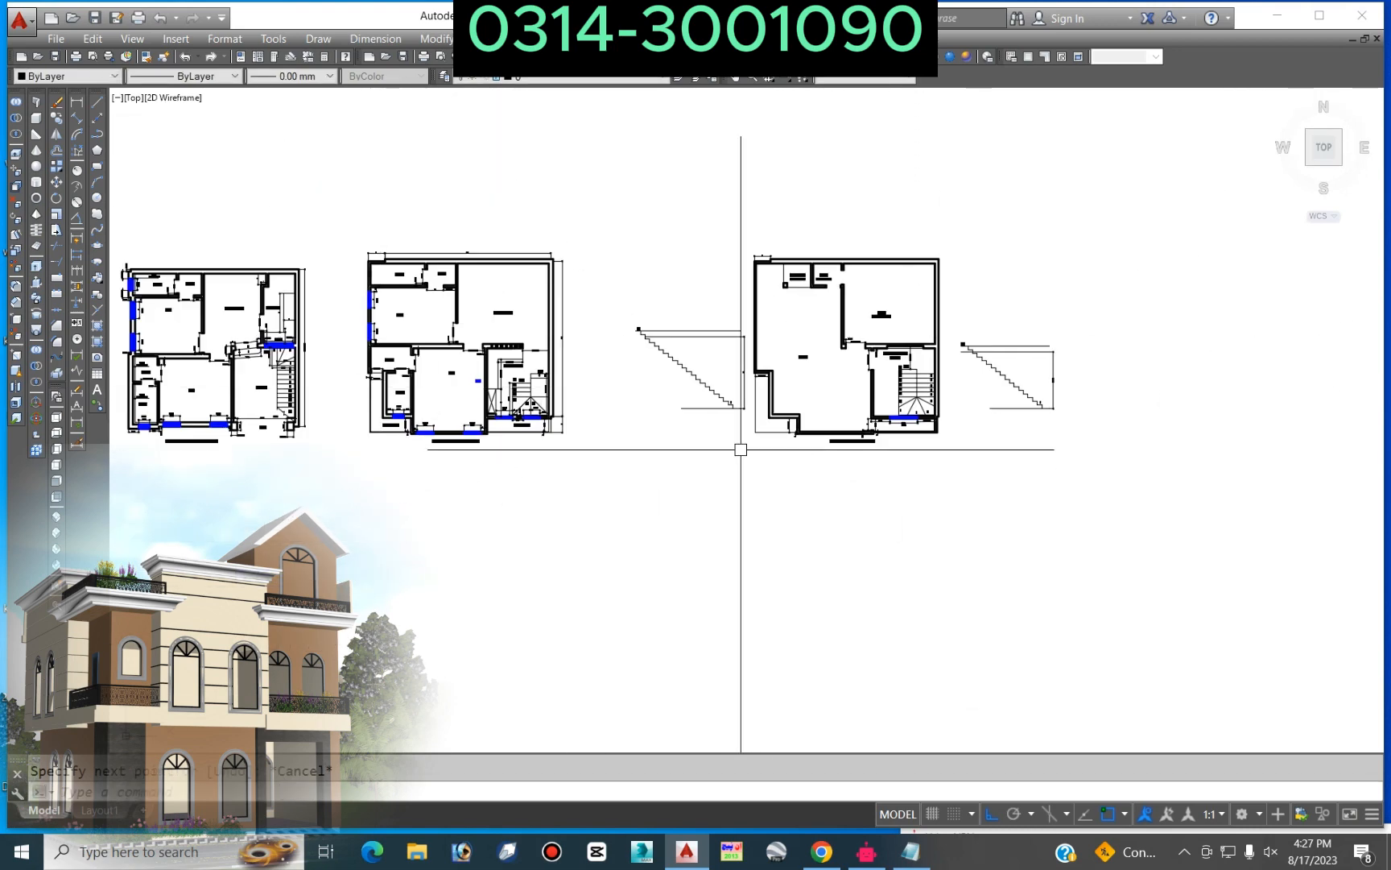
# Step: Dimension the vertical setback between the east wall's jog and the parapet's south face at the second floor plan's southeast corner
pyautogui.moveTo(795, 459); pyautogui.dragTo(260, 380, button='middle')
pyautogui.scroll(4, 280, 339)
pyautogui.scroll(2, 281, 338)
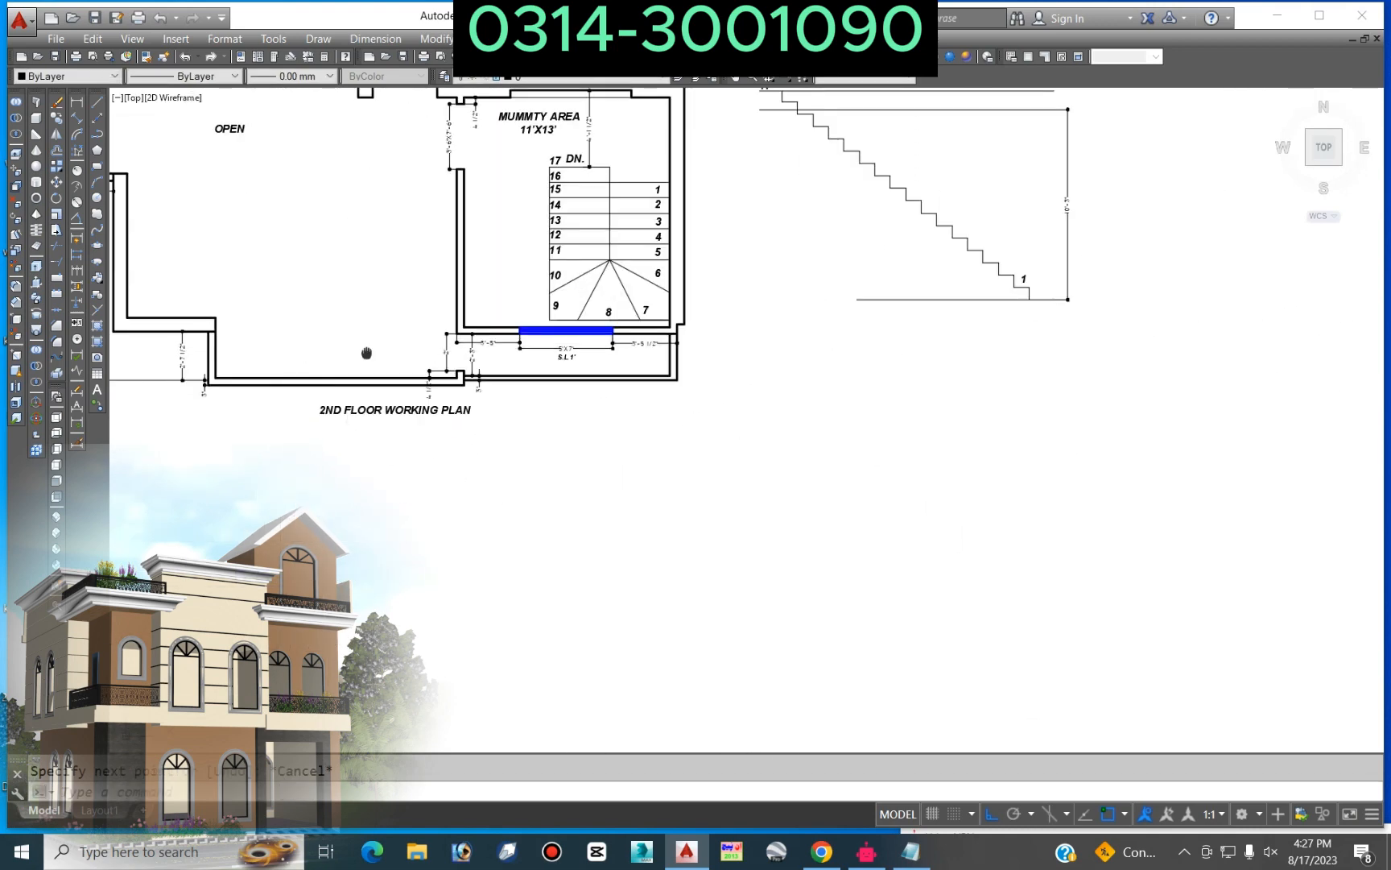
pyautogui.moveTo(366, 351); pyautogui.dragTo(552, 413, button='middle')
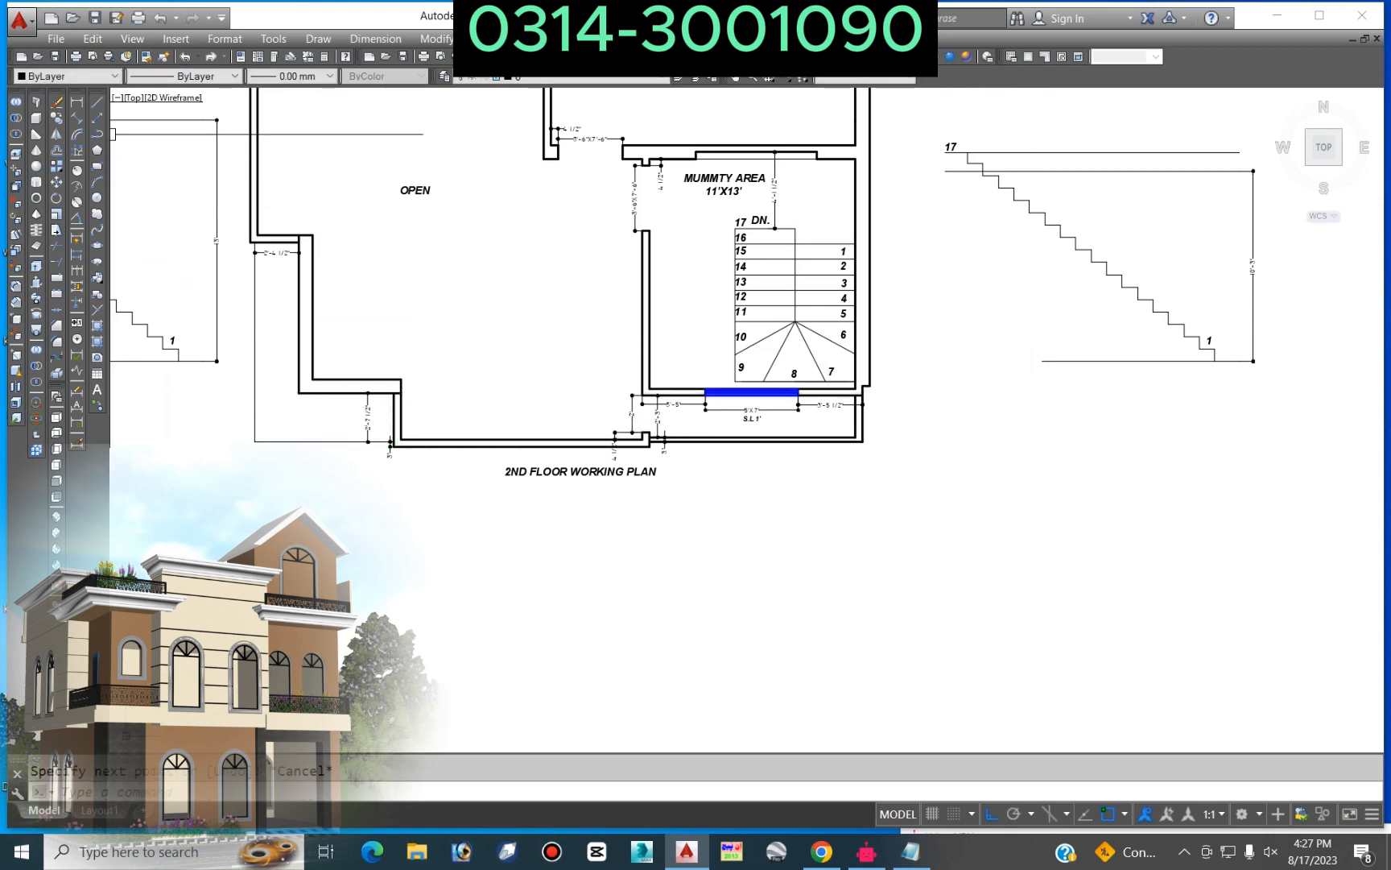
pyautogui.click(77, 101)
pyautogui.scroll(5, 861, 384)
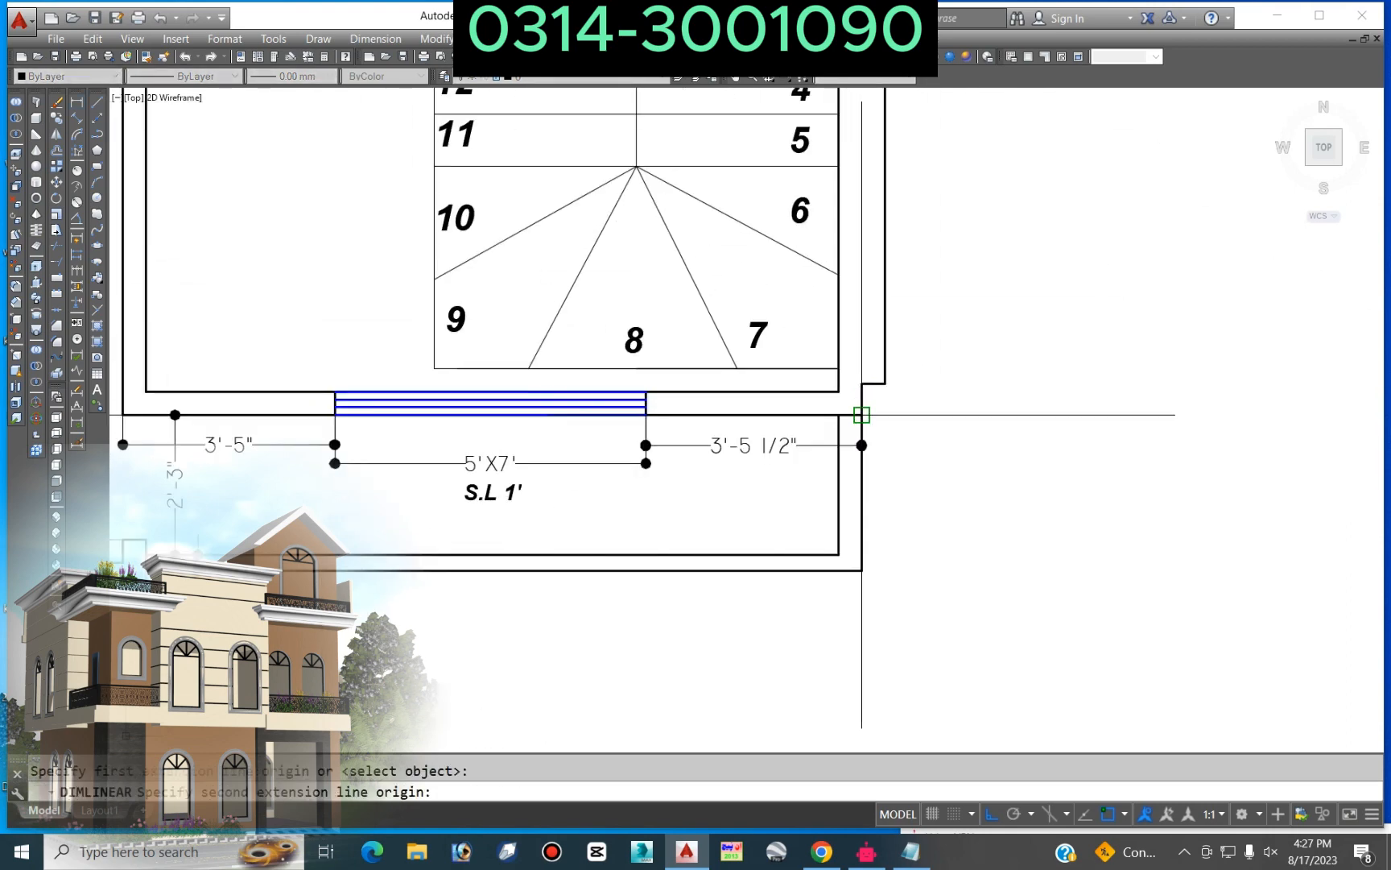
pyautogui.scroll(-6, 877, 412)
pyautogui.scroll(3, 934, 450)
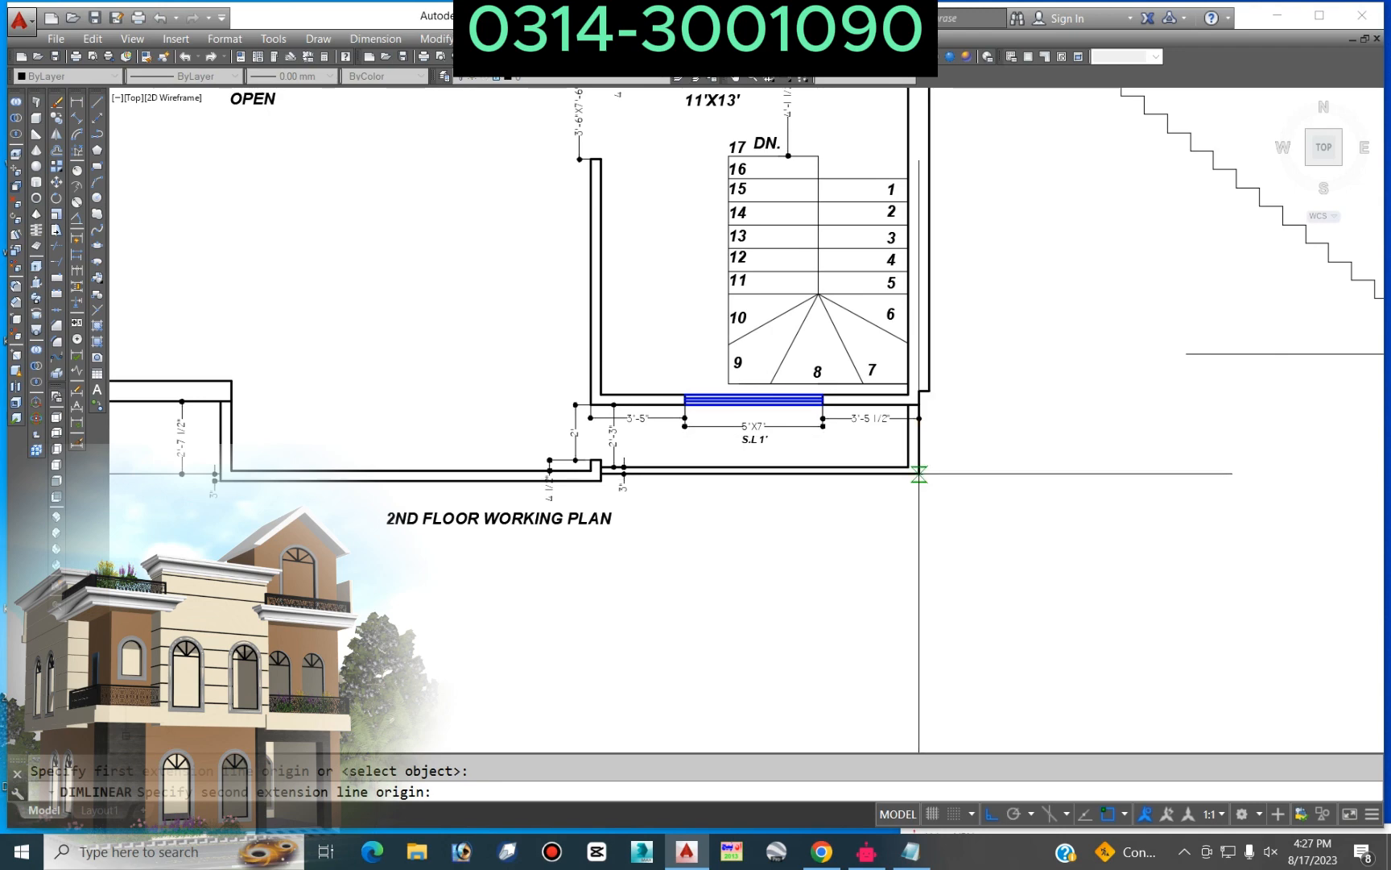
pyautogui.click(919, 473)
pyautogui.scroll(3, 938, 407)
pyautogui.click(949, 430)
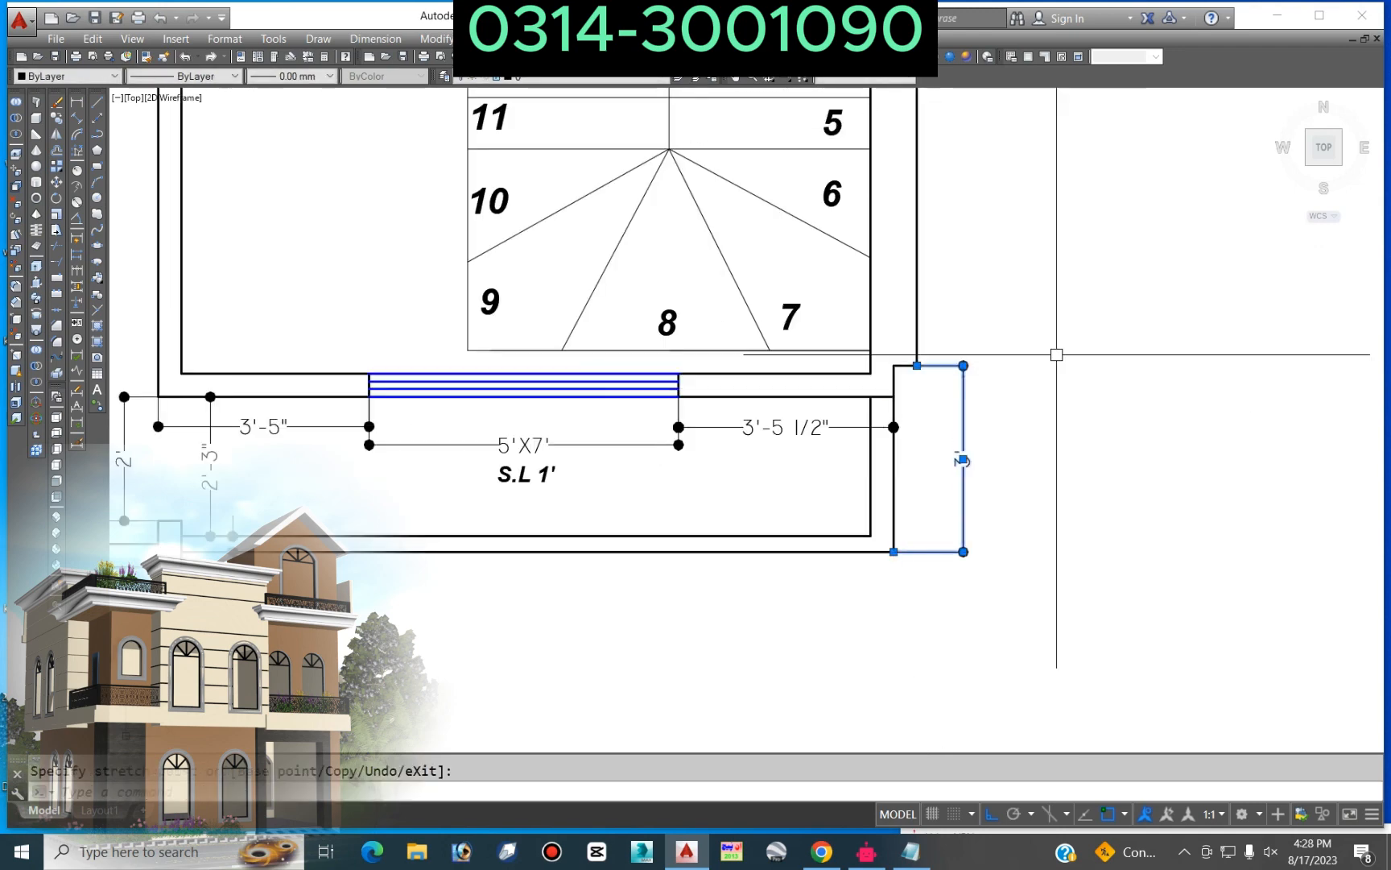
pyautogui.scroll(-3, 1082, 344)
pyautogui.press('Escape')
# Step: Dimension the vertical offset between the open area's south wall and the stair-side parapet's outer face where they meet
pyautogui.click(76, 102)
pyautogui.scroll(4, 660, 466)
pyautogui.scroll(1, 779, 418)
pyautogui.click(781, 330)
pyautogui.click(783, 288)
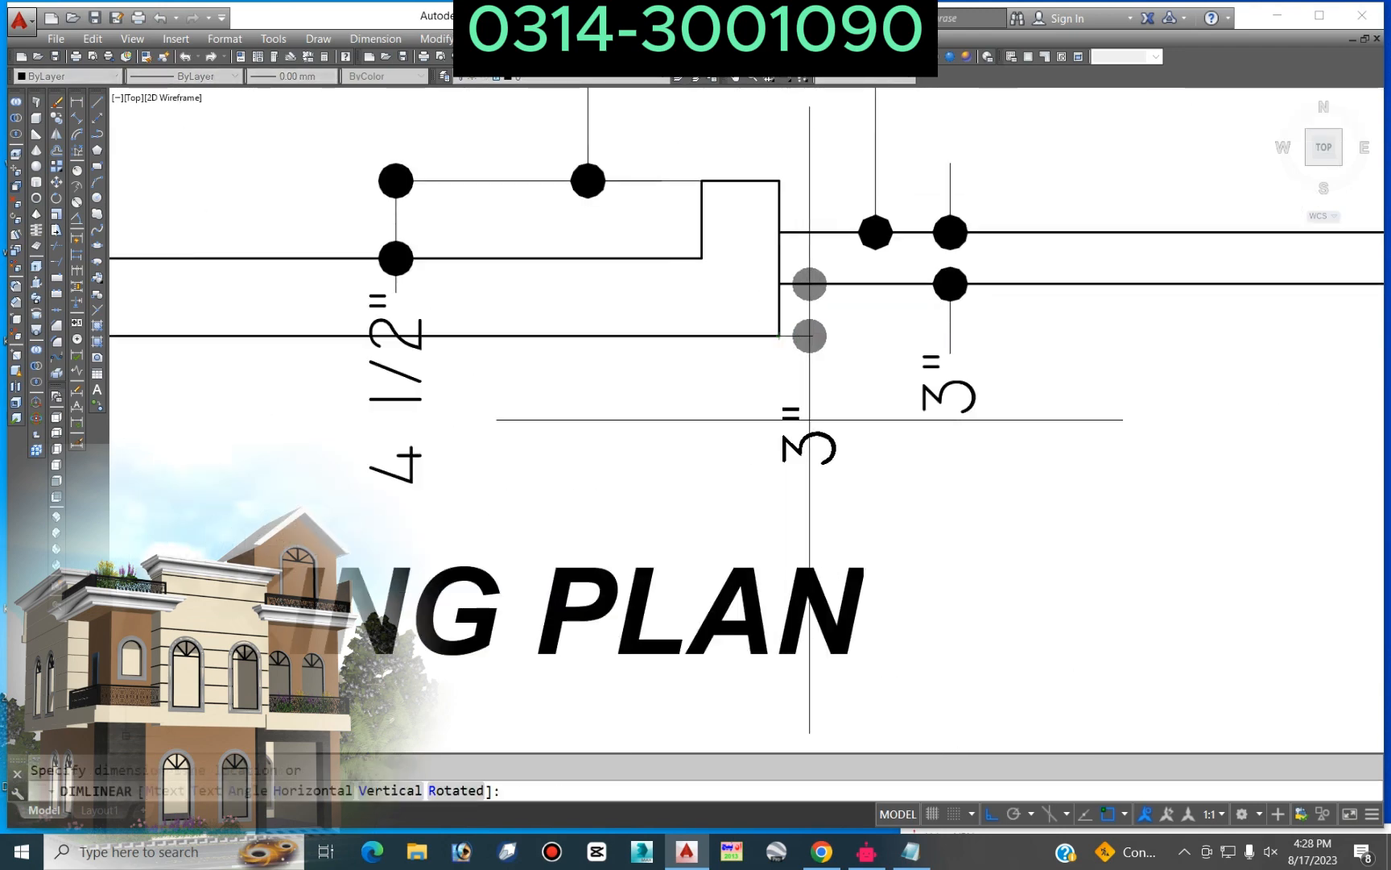
pyautogui.click(811, 420)
pyautogui.scroll(-2, 895, 357)
pyautogui.scroll(-3, 890, 434)
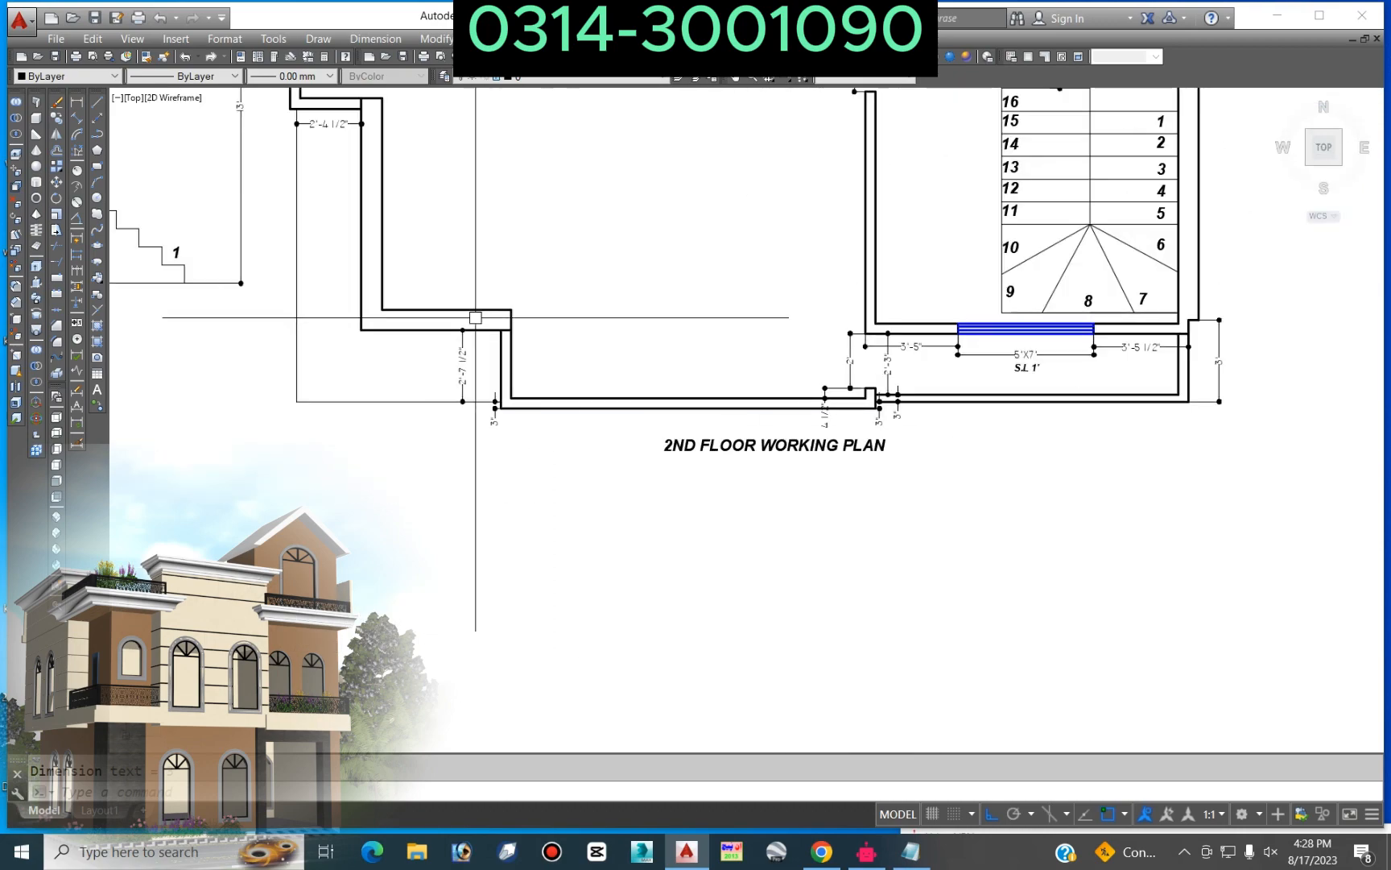
# Step: Dimension the open area's horizontal width between the stepped wall's corner and the mummty area's west wall on the second floor plan
pyautogui.scroll(-2, 834, 314)
pyautogui.scroll(2, 848, 314)
pyautogui.press('space')
pyautogui.click(864, 315)
pyautogui.click(509, 311)
pyautogui.click(587, 295)
pyautogui.scroll(-4, 690, 579)
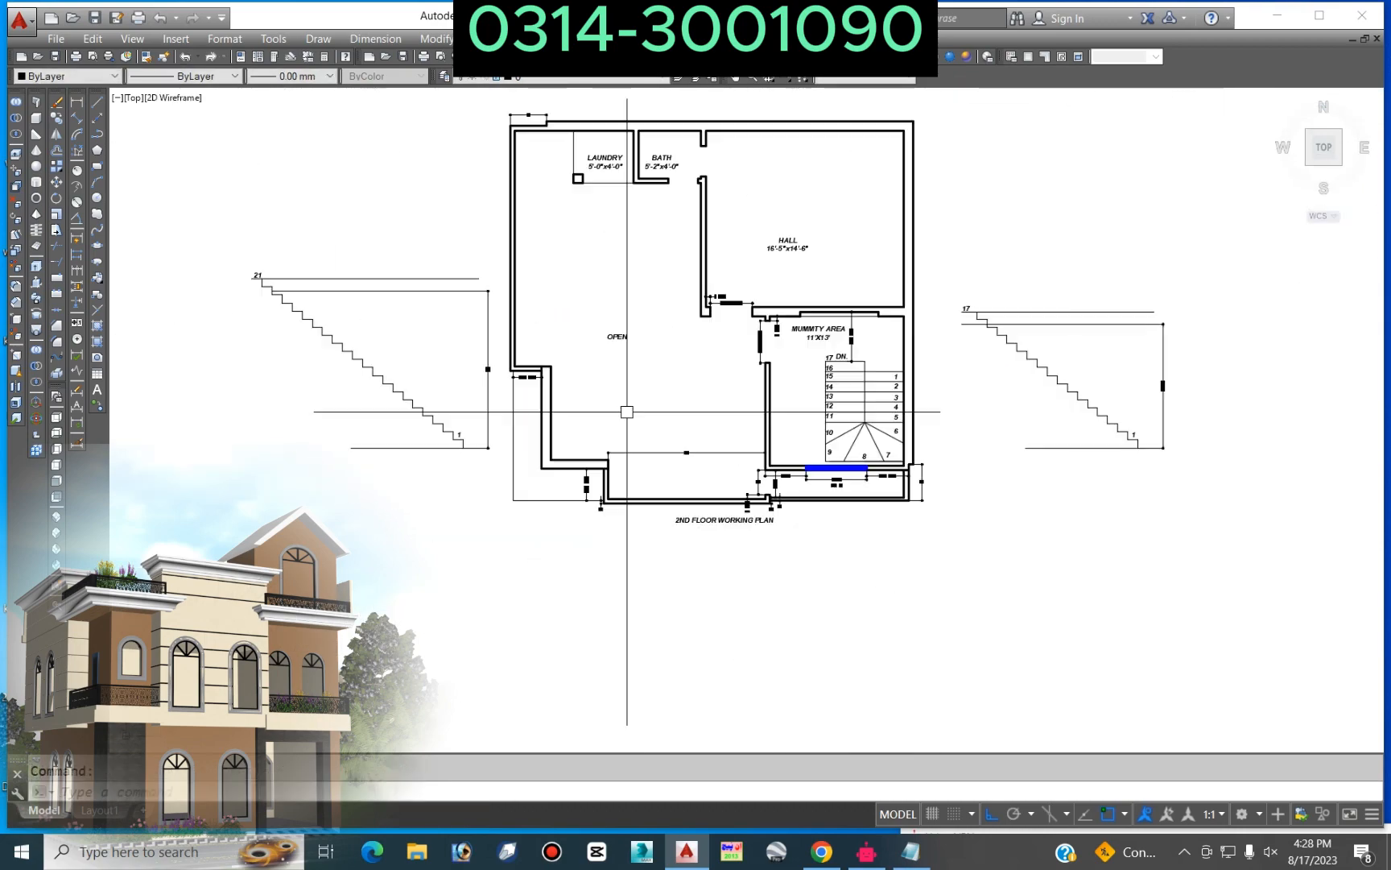
# Step: Copy the 2'-6" opening and 4 1/2" jamb dimensions from the first floor bath door to the second floor bath's east door
pyautogui.scroll(3, 717, 165)
pyautogui.scroll(-6, 823, 236)
pyautogui.scroll(5, 465, 235)
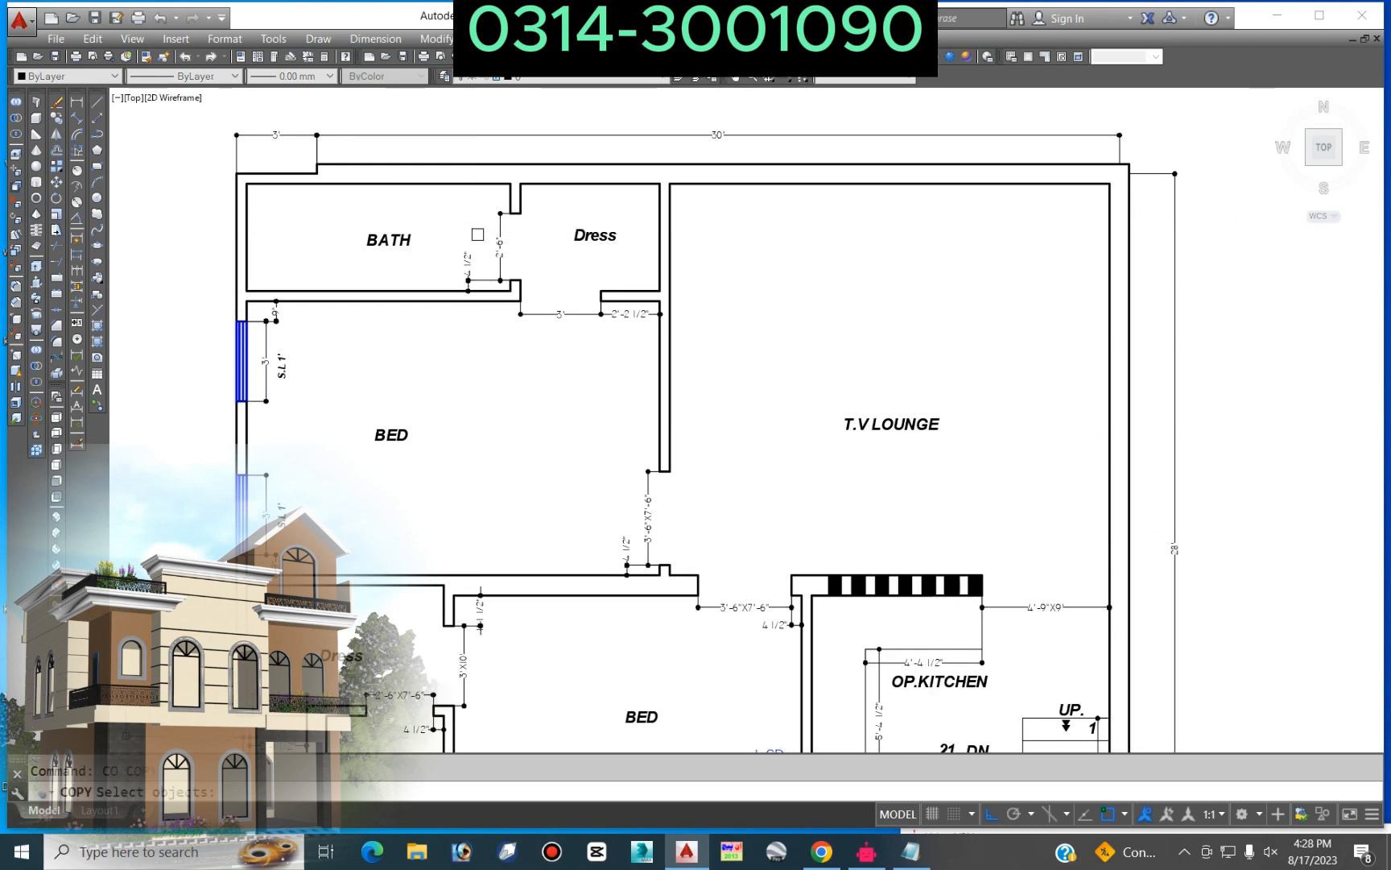
pyautogui.scroll(3, 484, 240)
pyautogui.click(551, 289)
pyautogui.click(425, 330)
pyautogui.press('space')
pyautogui.click(565, 406)
pyautogui.scroll(-7, 435, 326)
pyautogui.scroll(7, 839, 330)
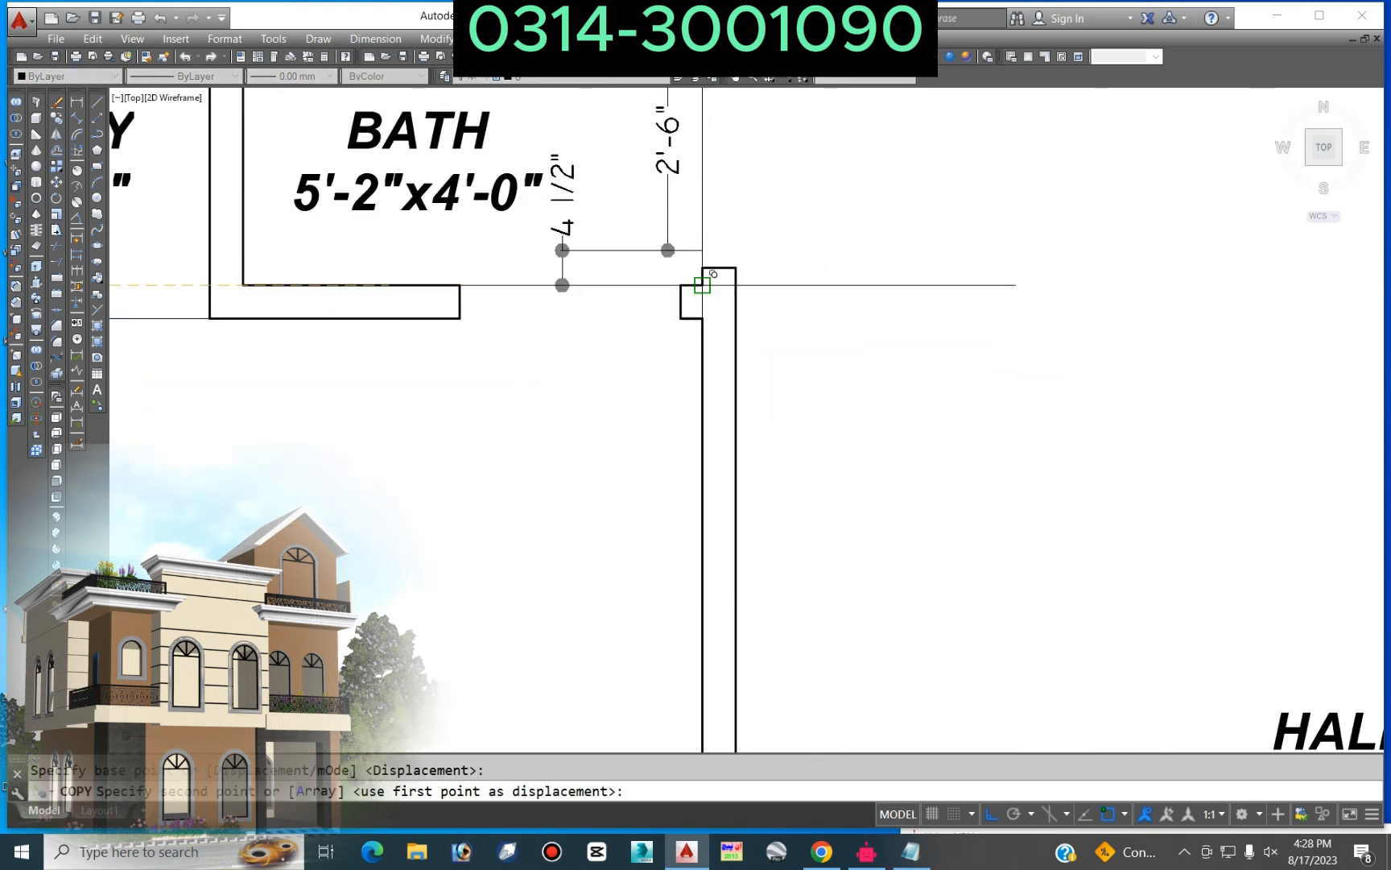
pyautogui.press('Escape')
# Step: Stretch the wall end below the second floor bath's east door to match the copied 4 1/2" jamb dimension
pyautogui.scroll(-2, 761, 391)
pyautogui.write('s')
pyautogui.press('space')
pyautogui.scroll(5, 842, 358)
pyautogui.click(720, 307)
pyautogui.scroll(-4, 722, 310)
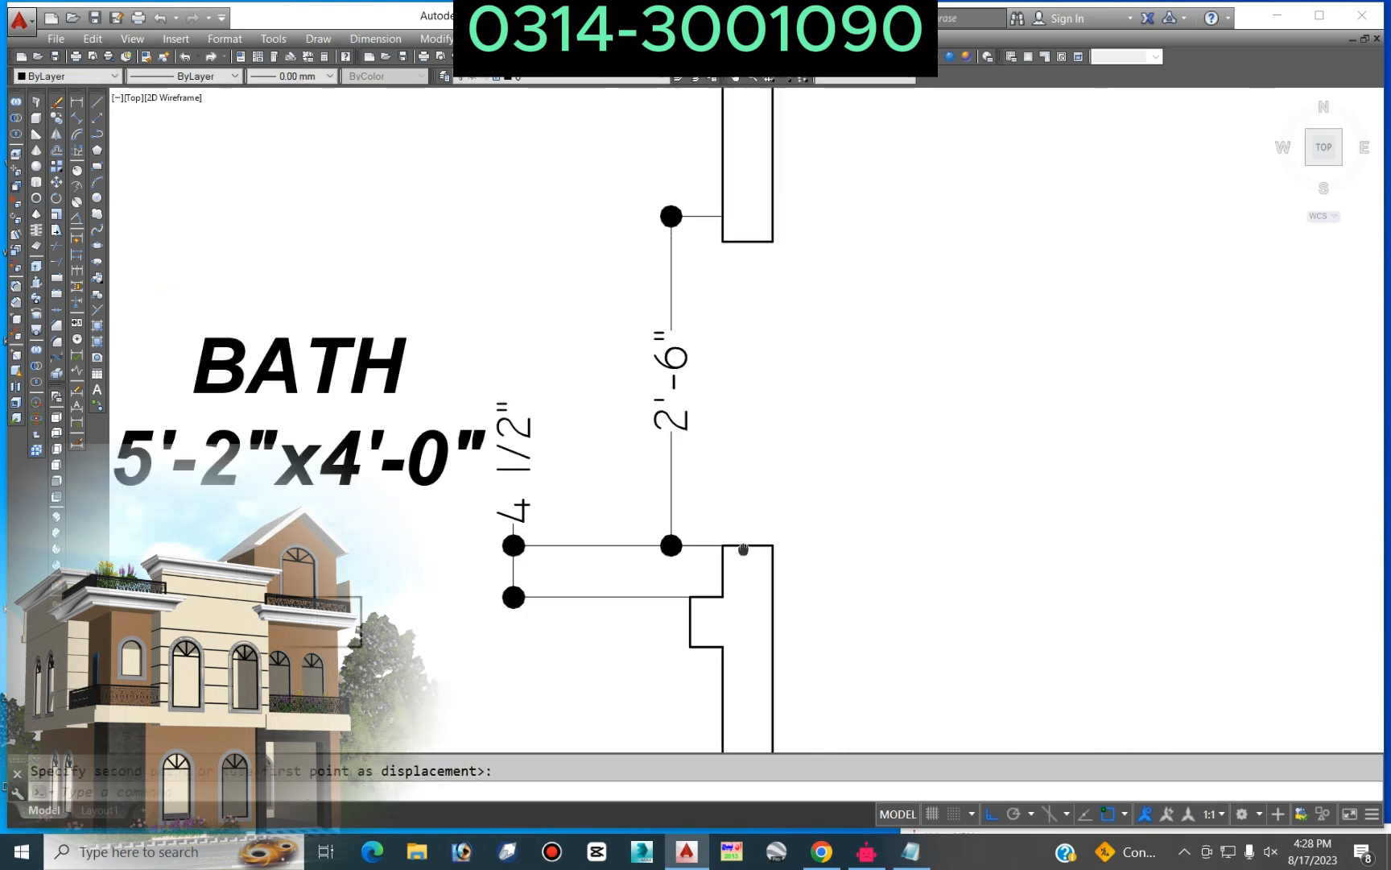
# Step: Stretch the wall end above the bath's east door to the upper end of the 2'-6" opening dimension
pyautogui.press('space')
pyautogui.scroll(4, 777, 395)
pyautogui.click(568, 463)
pyautogui.press('space')
pyautogui.click(646, 430)
pyautogui.click(646, 374)
pyautogui.moveTo(916, 237); pyautogui.dragTo(917, 226, button='middle')
pyautogui.scroll(-2, 842, 336)
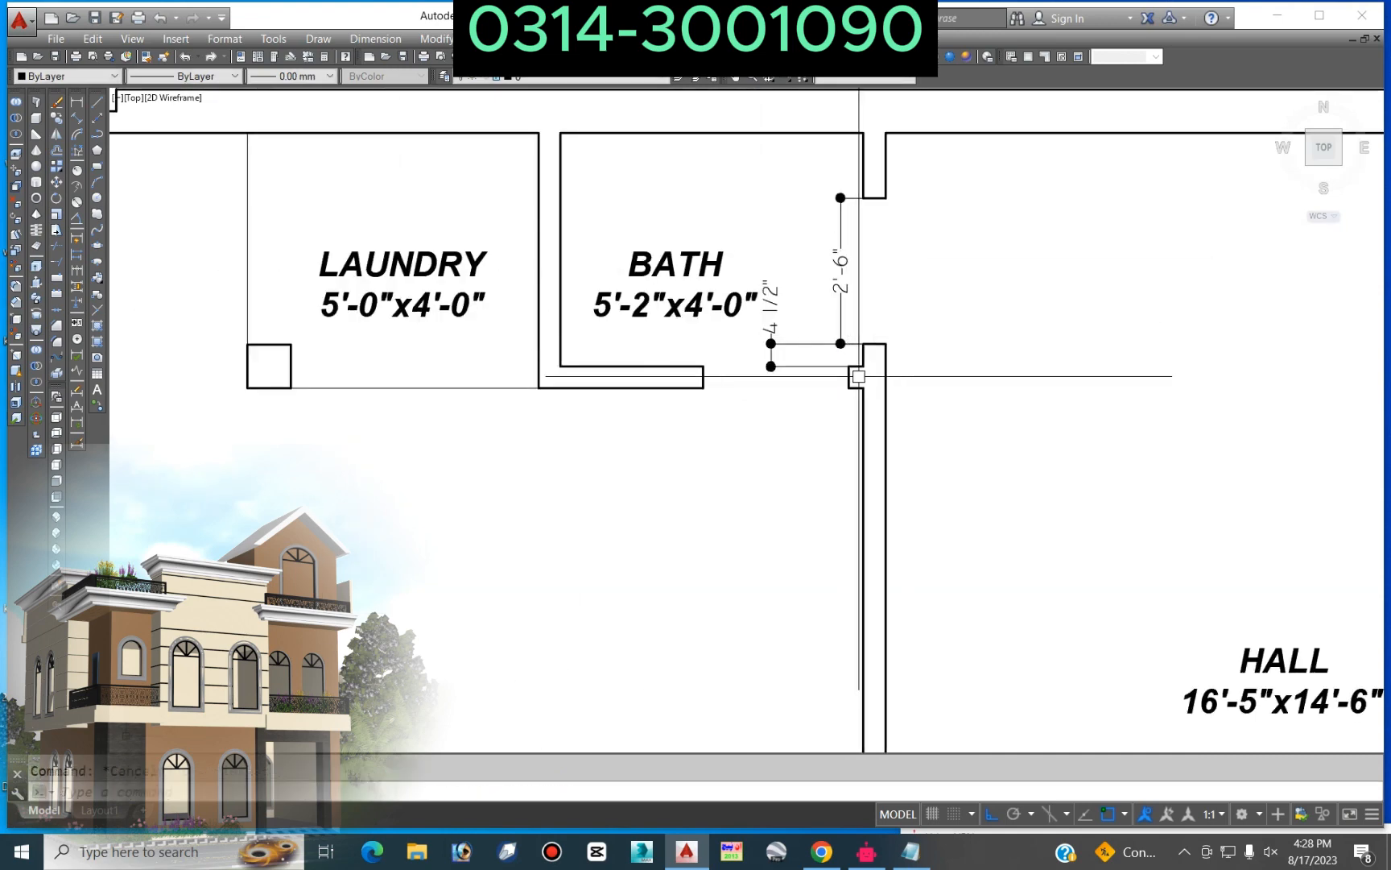
# Step: Copy the bath door's 2'-6" and 4 1/2" dimensions into the empty space of the hall
pyautogui.write('co')
pyautogui.click(842, 317)
pyautogui.click(792, 344)
pyautogui.scroll(-3, 792, 344)
pyautogui.press('space')
pyautogui.click(845, 411)
pyautogui.click(958, 367)
pyautogui.press('Escape')
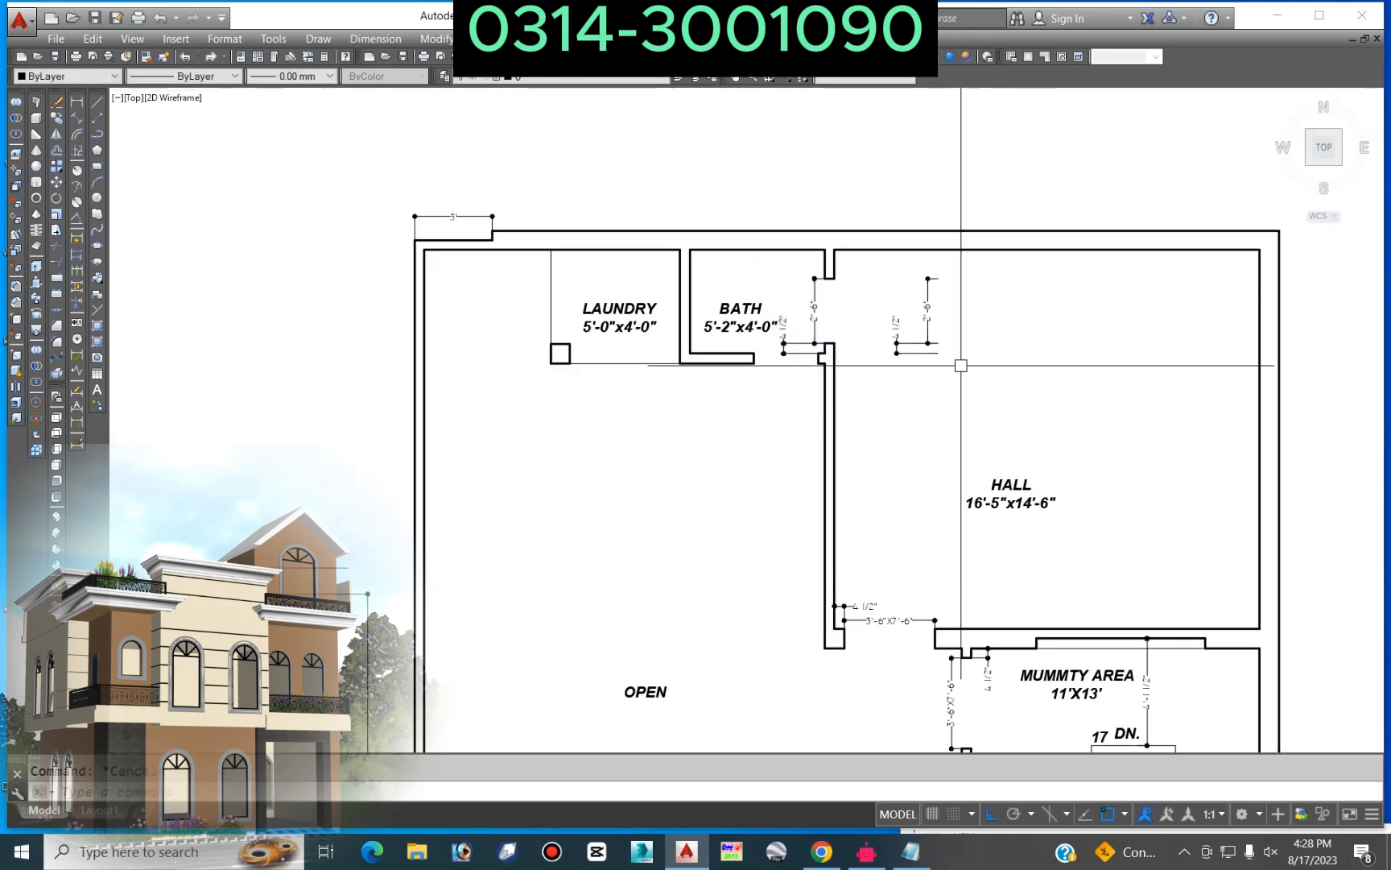
# Step: Rotate the copied door dimensions in the hall by 90 degrees so the 2'-6" dimension runs horizontally
pyautogui.write('ro')
pyautogui.press('space')
pyautogui.click(961, 366)
pyautogui.click(912, 320)
pyautogui.press('space')
pyautogui.click(996, 348)
pyautogui.click(998, 326)
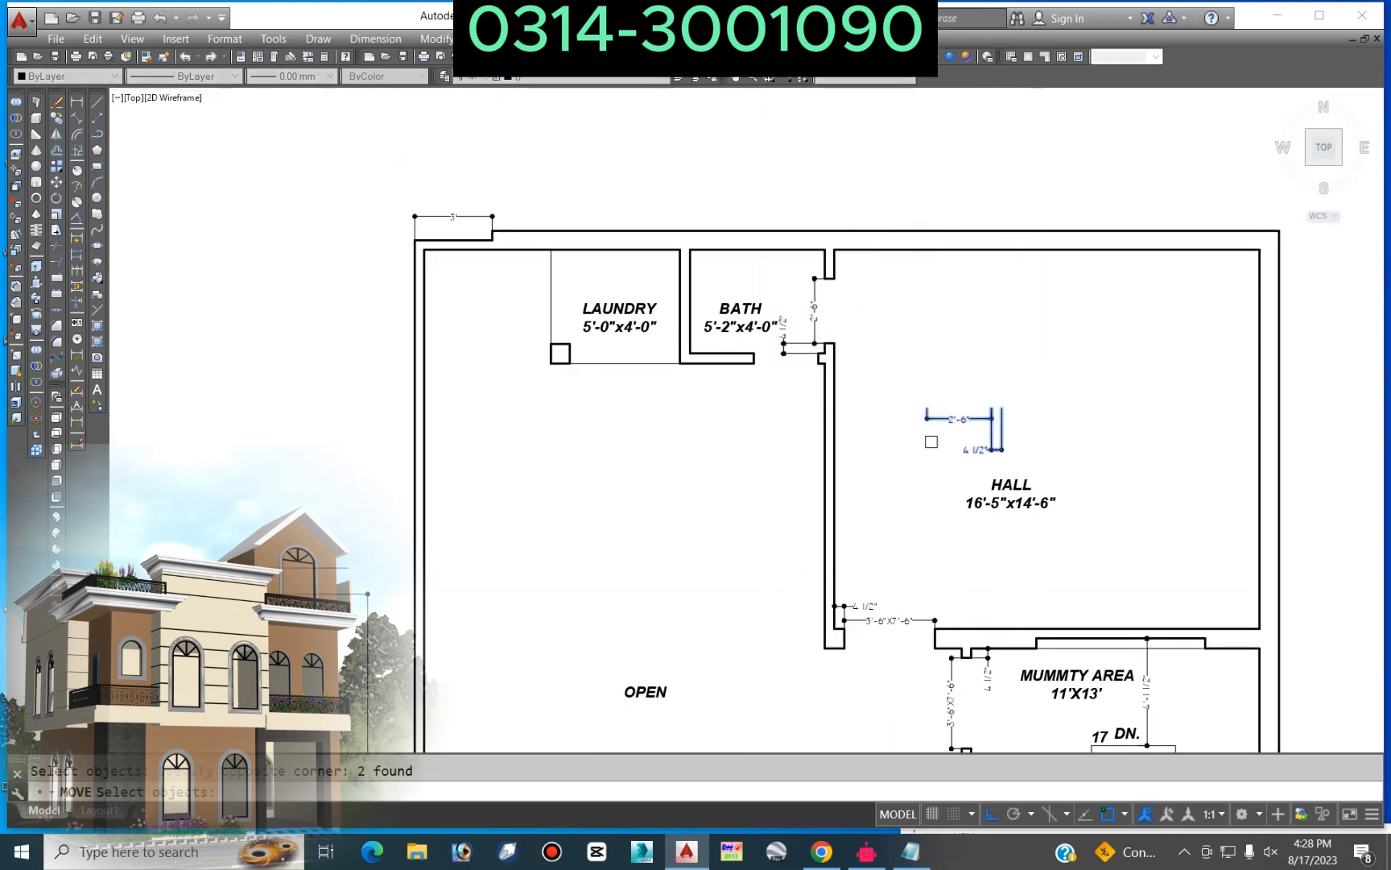
# Step: Move the rotated 2'-6" and 4 1/2" dimensions to the wall corner at the second floor bath's south door opening
pyautogui.press('space')
pyautogui.click(1001, 409)
pyautogui.scroll(8, 797, 361)
pyautogui.click(935, 374)
# Step: Stretch the short wall stub beside the bath's south door to match the 4 1/2" jamb dimension
pyautogui.write('s')
pyautogui.scroll(6, 914, 347)
pyautogui.click(918, 241)
pyautogui.click(858, 456)
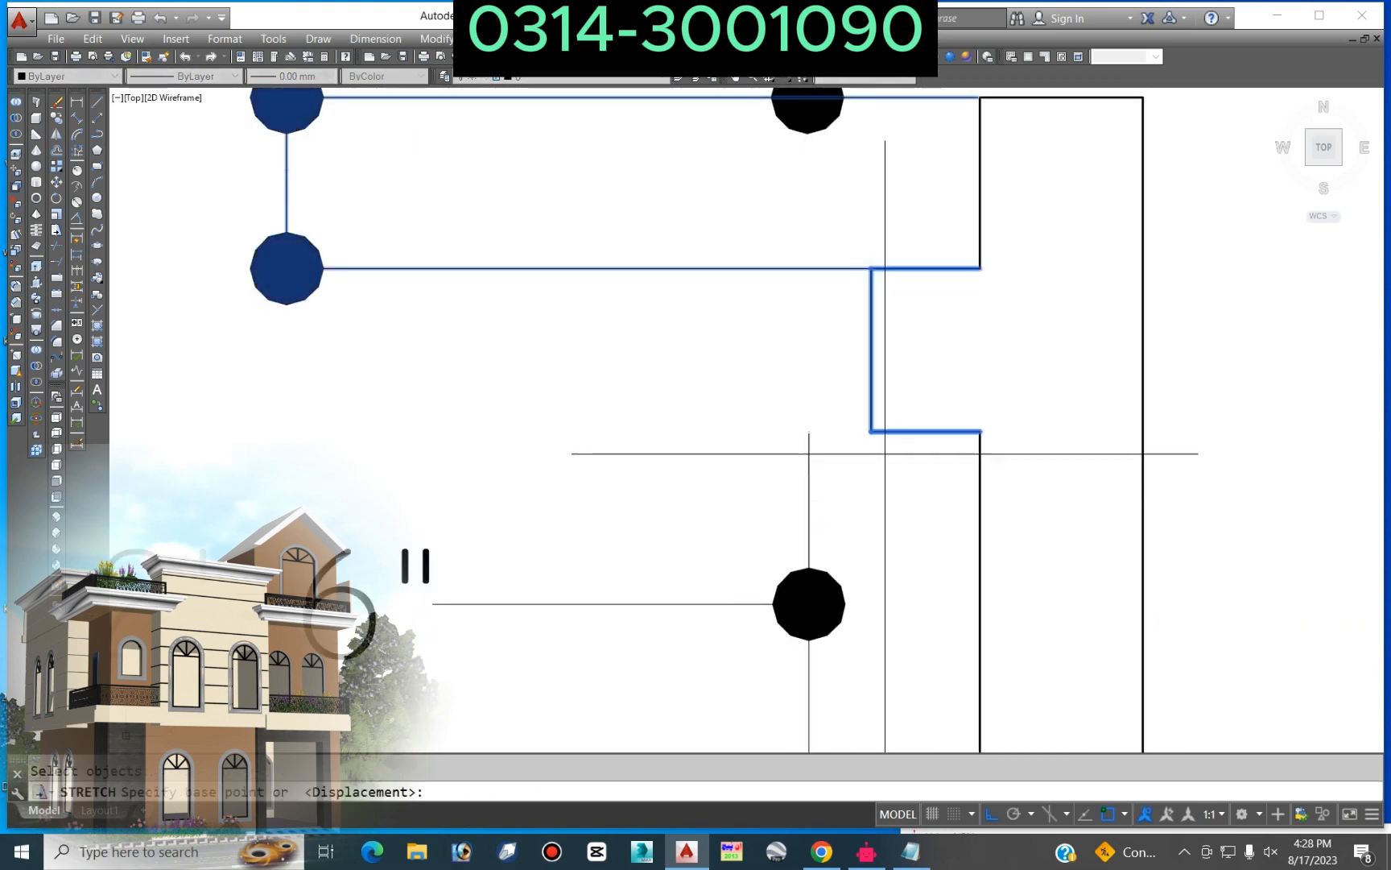
pyautogui.click(871, 432)
pyautogui.click(808, 432)
# Step: Stretch the bath's south wall end to the far end of the 2'-6" door dimension
pyautogui.scroll(-5, 809, 432)
pyautogui.scroll(5, 446, 418)
pyautogui.click(536, 292)
pyautogui.click(500, 528)
pyautogui.click(513, 462)
pyautogui.click(450, 461)
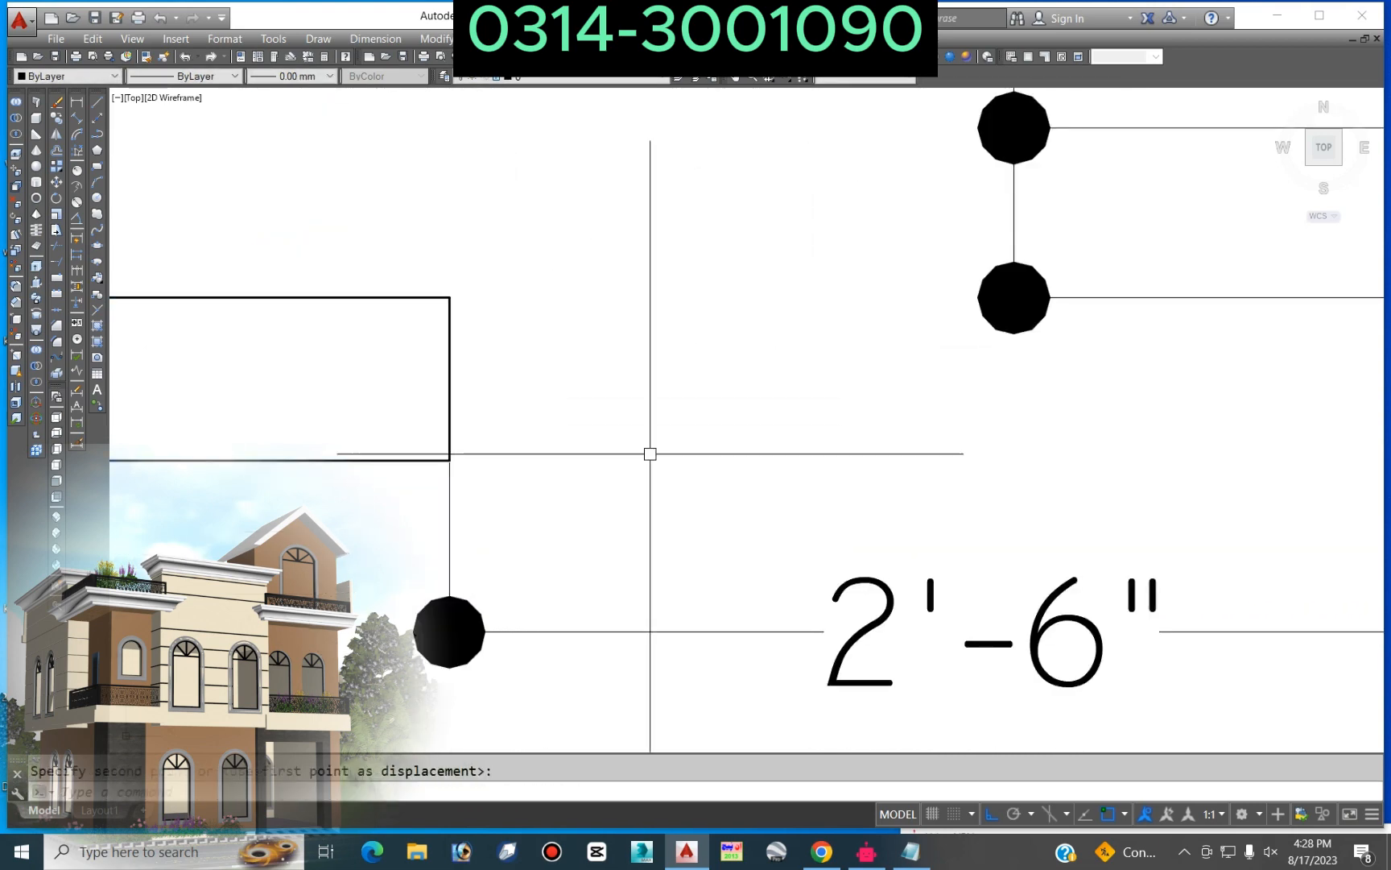
# Step: Change the dimension texts of the second floor bath's east and south doors to 2'-6"X7'-6"
pyautogui.scroll(-5, 791, 409)
pyautogui.scroll(2, 880, 274)
pyautogui.doubleClick(877, 319)
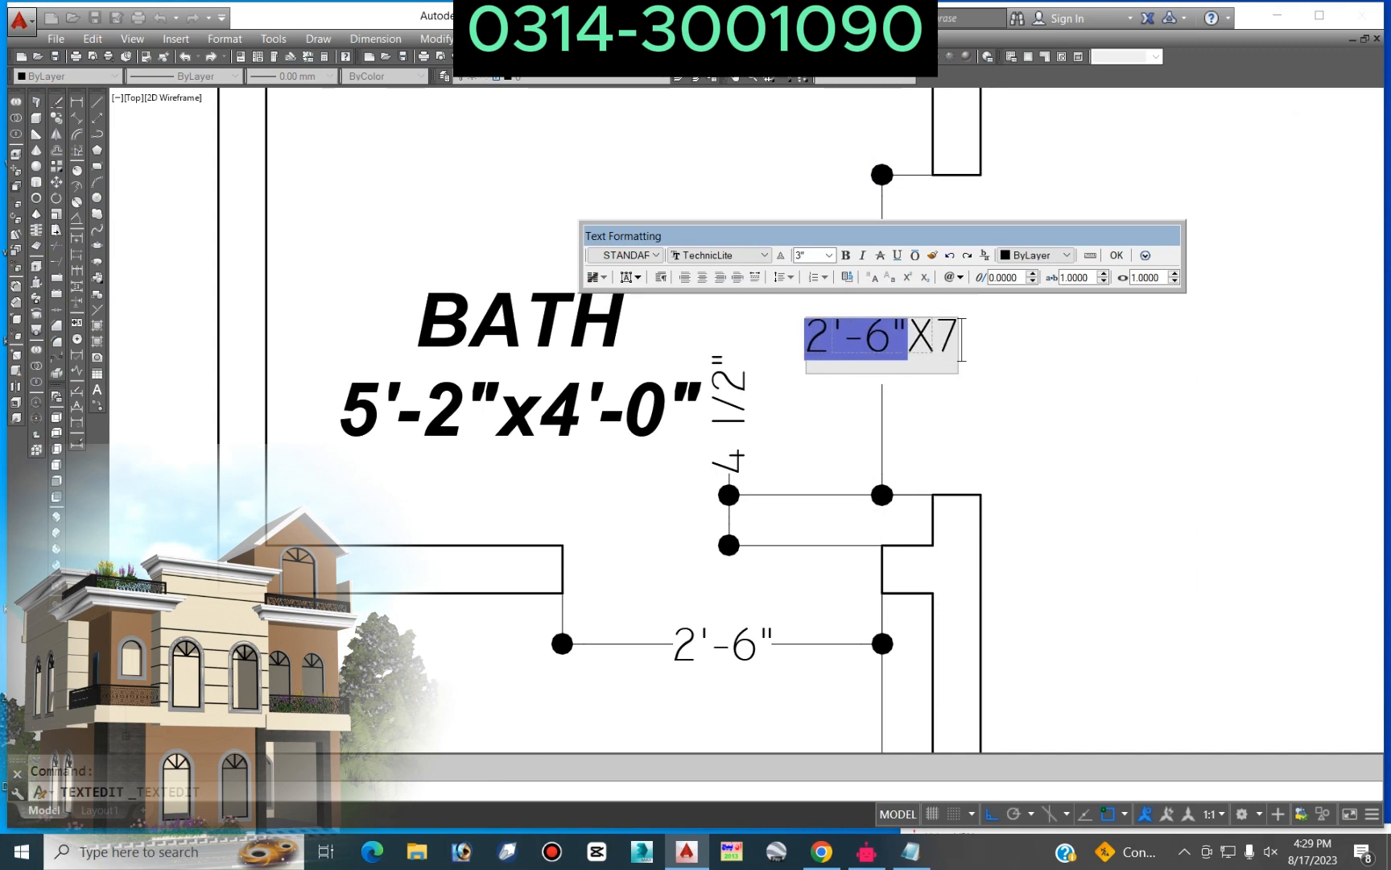
pyautogui.click(1055, 439)
pyautogui.scroll(-5, 1055, 439)
pyautogui.scroll(3, 932, 516)
pyautogui.doubleClick(932, 516)
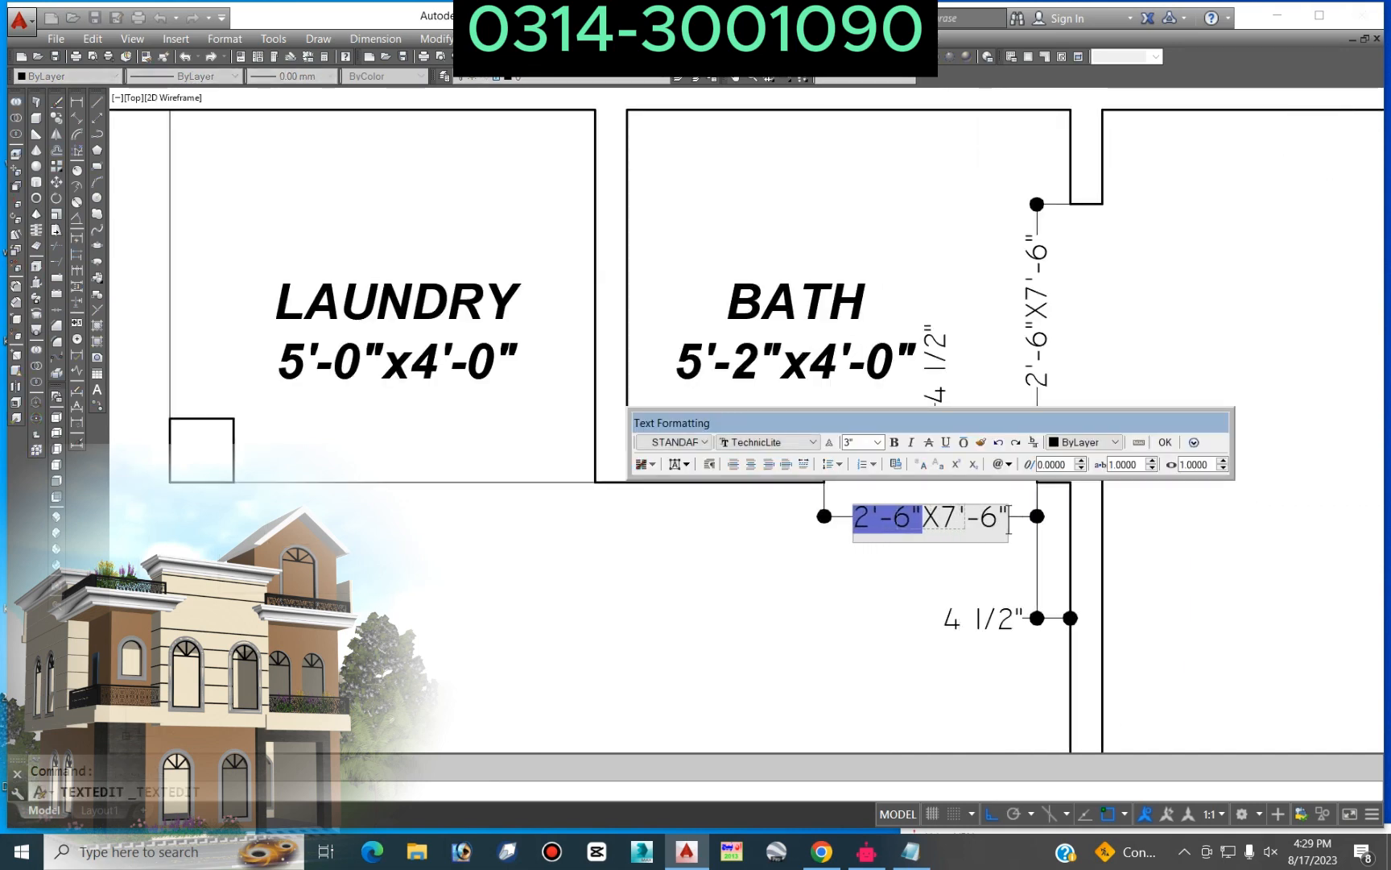
pyautogui.click(1010, 530)
# Step: Change the dimension text of the first floor bath door beside the Dress to 2'-6"X7'-6"
pyautogui.scroll(-8, 1010, 530)
pyautogui.scroll(9, 171, 497)
pyautogui.doubleClick(559, 320)
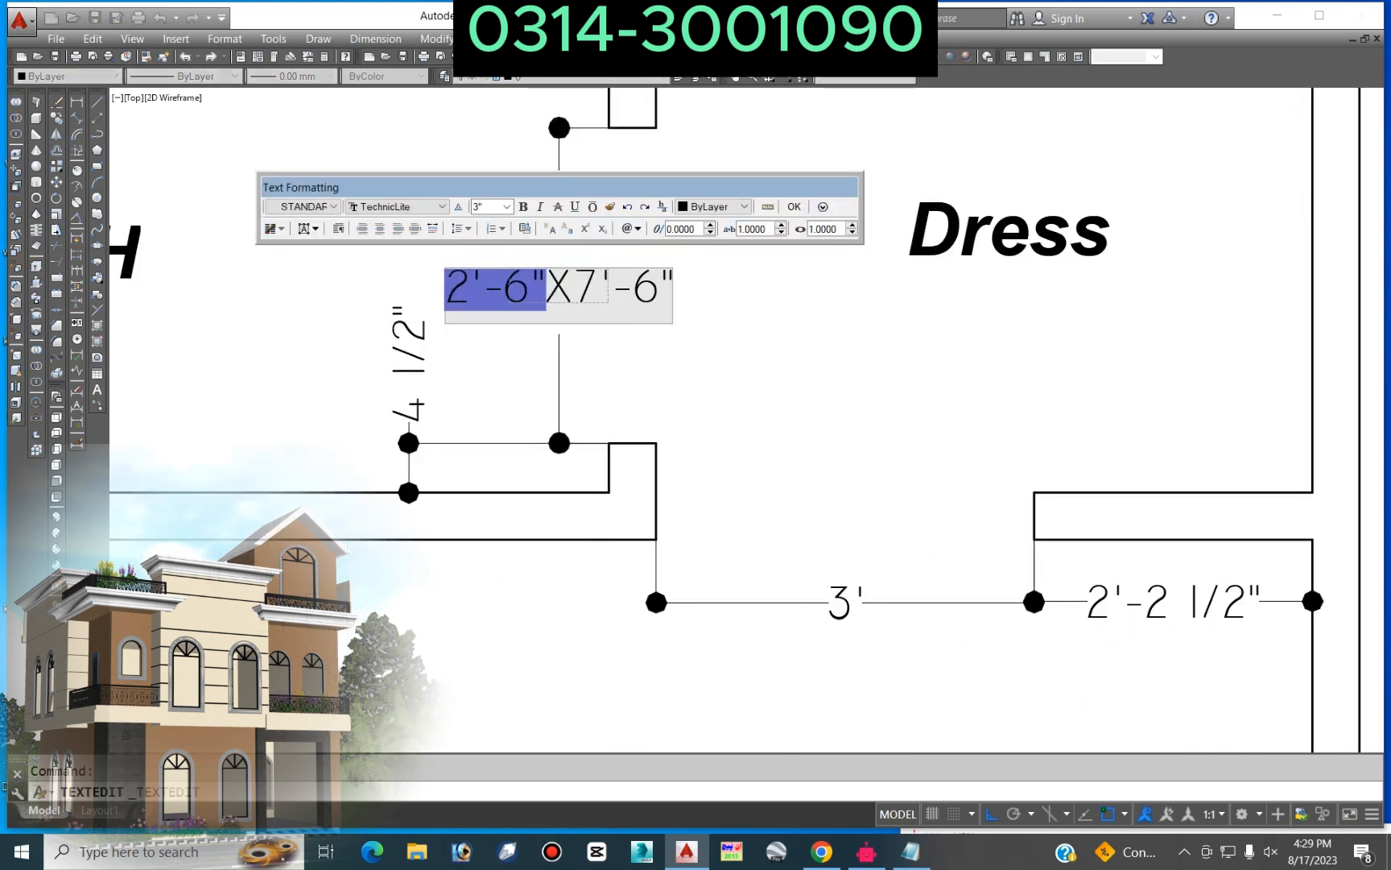
pyautogui.click(751, 260)
# Step: Inspect the text of the Dress-to-bedroom opening dimensions on the first floor and ground floor plans
pyautogui.scroll(-6, 751, 261)
pyautogui.scroll(4, 785, 349)
pyautogui.doubleClick(770, 376)
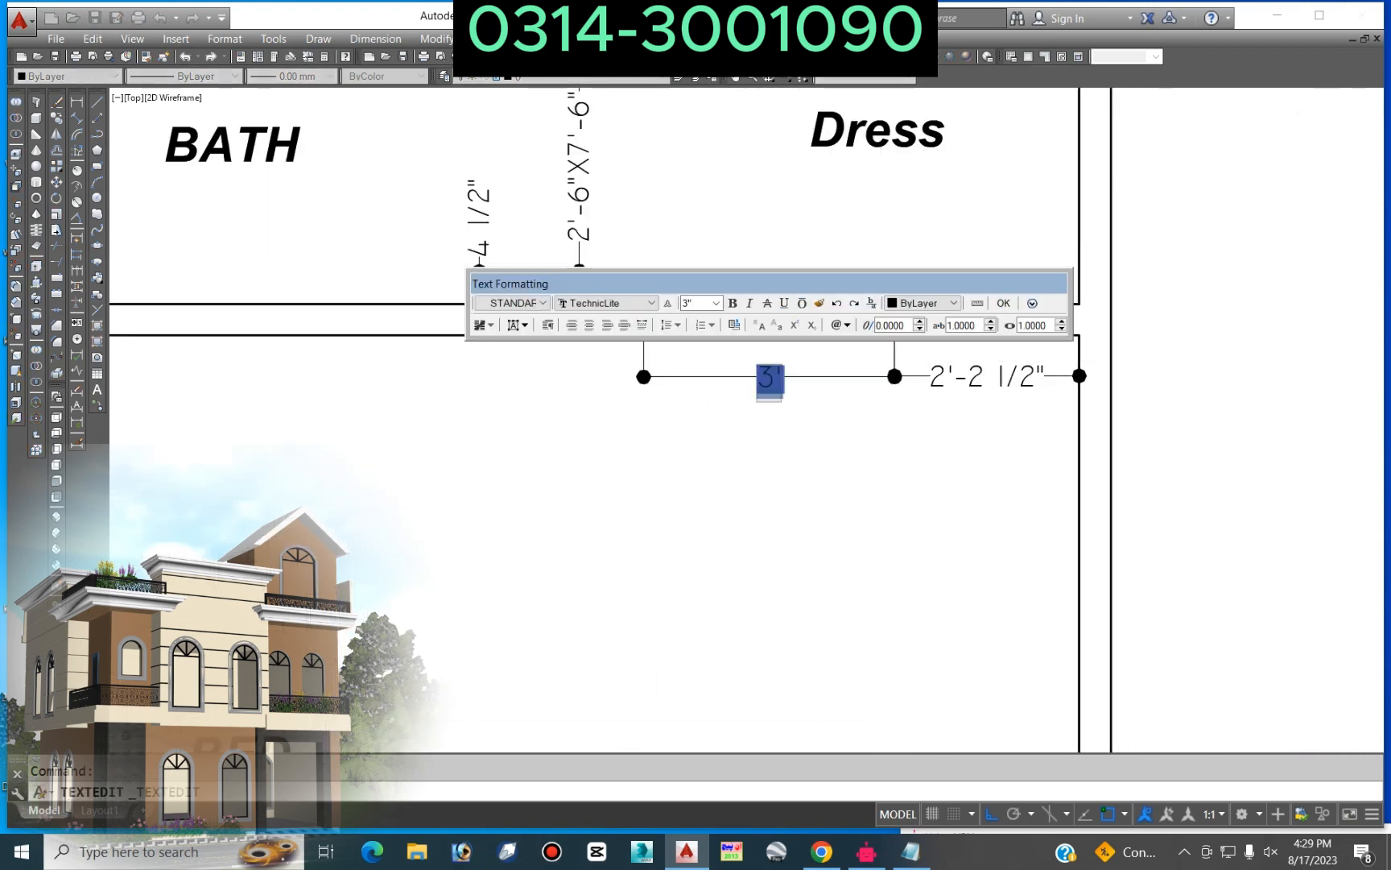
pyautogui.click(749, 359)
pyautogui.scroll(-10, 749, 359)
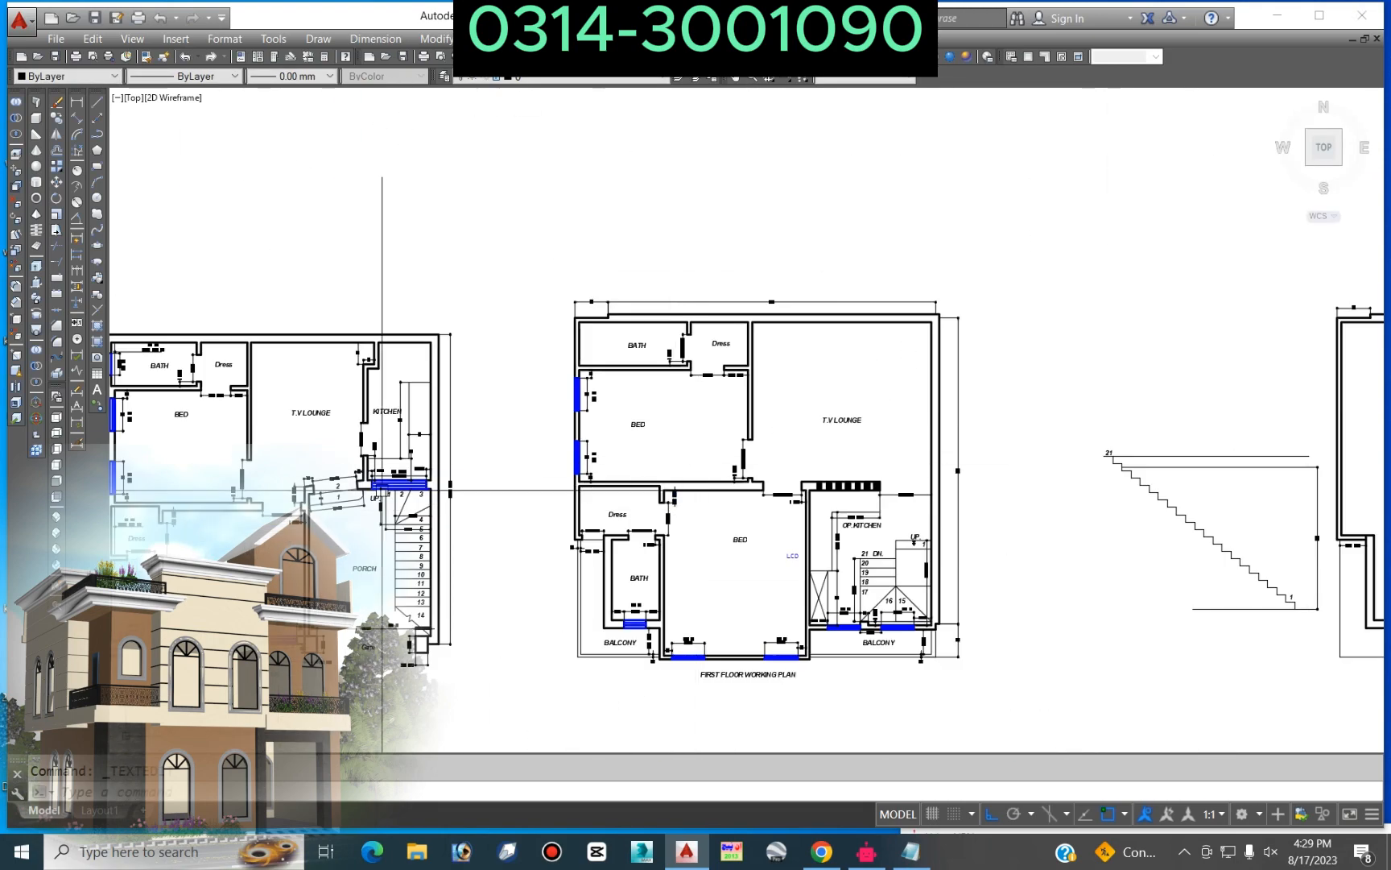
pyautogui.scroll(8, 173, 500)
pyautogui.scroll(-3, 483, 451)
pyautogui.scroll(4, 728, 310)
pyautogui.doubleClick(720, 287)
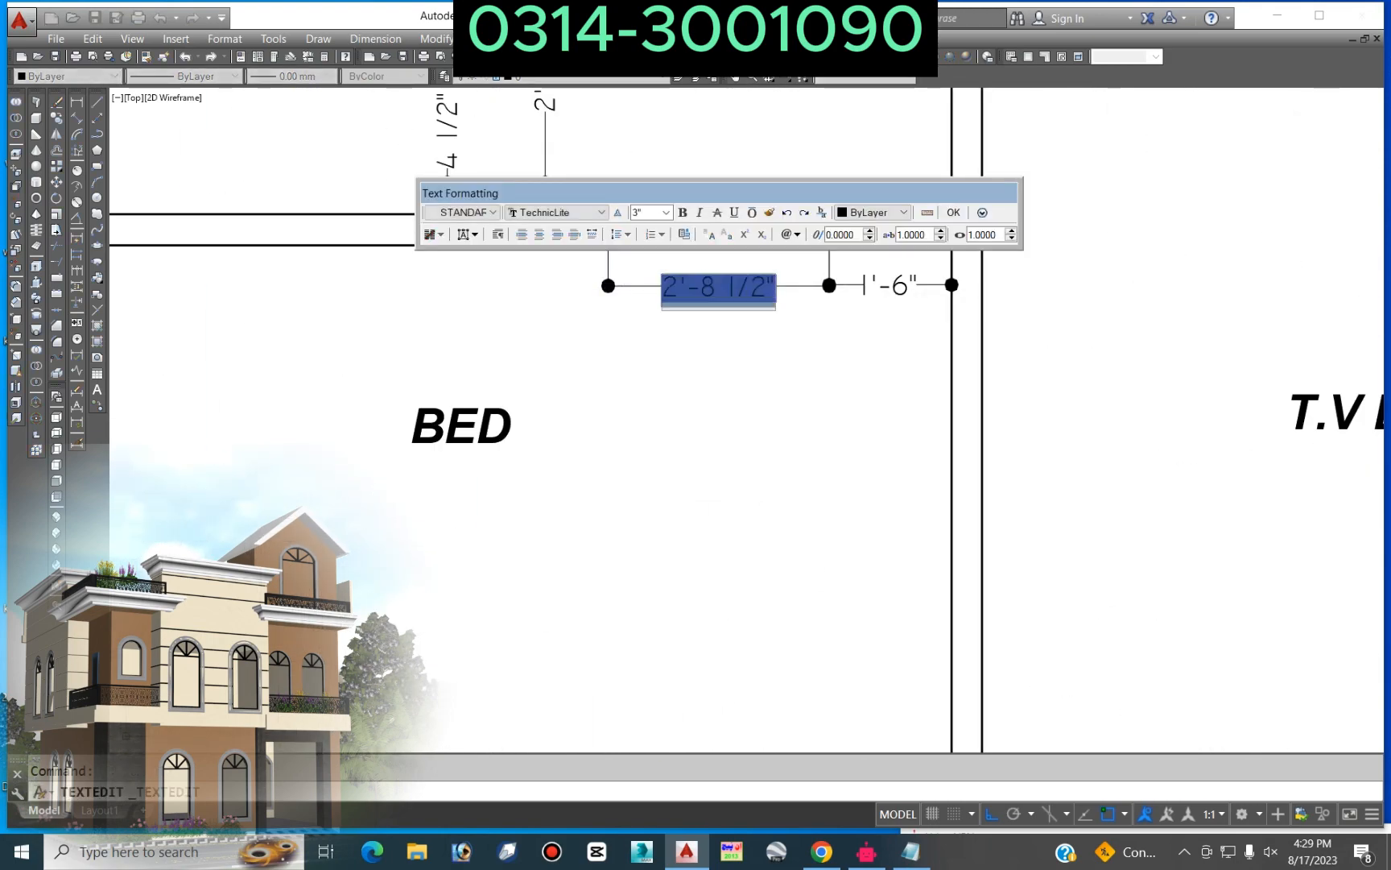
pyautogui.click(998, 351)
# Step: Change the first floor Dress-to-bedroom opening's dimension text to 3'X9'
pyautogui.scroll(-8, 999, 351)
pyautogui.scroll(10, 613, 333)
pyautogui.doubleClick(678, 369)
pyautogui.write("X9'")
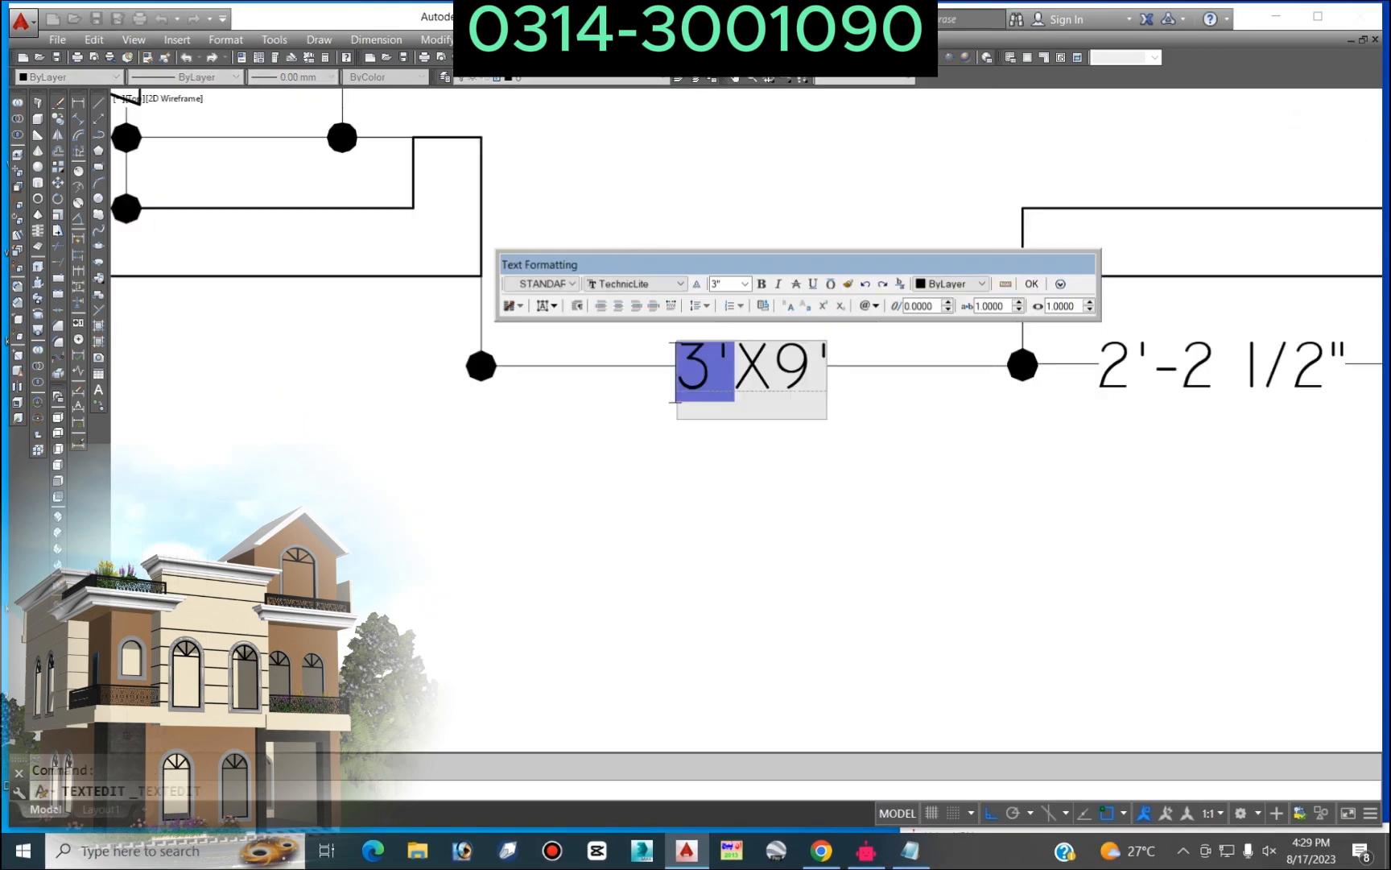
pyautogui.click(801, 428)
pyautogui.scroll(-12, 801, 428)
pyautogui.moveTo(801, 429); pyautogui.dragTo(739, 267, button='middle')
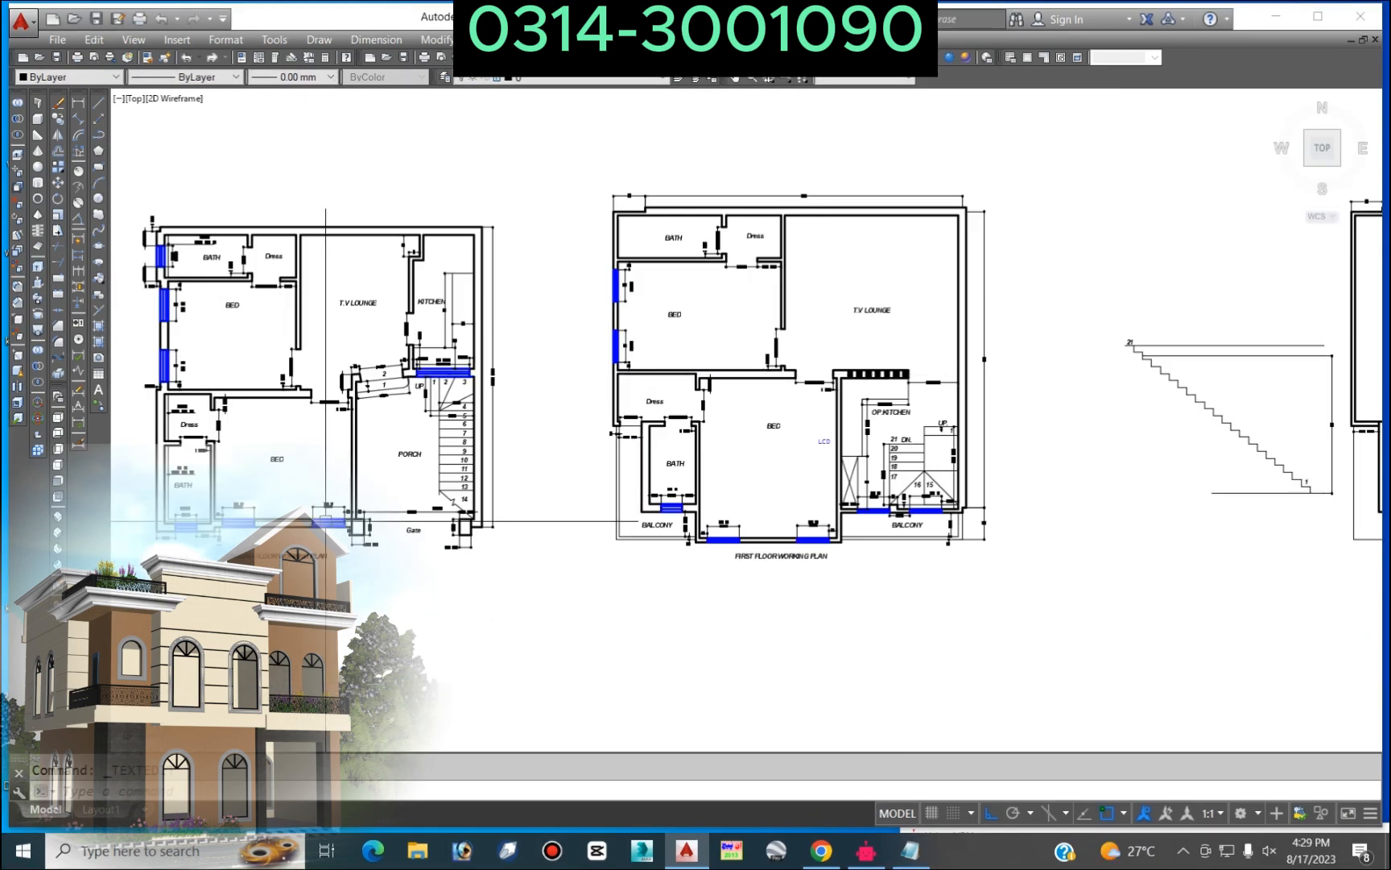
pyautogui.scroll(-4, 326, 519)
pyautogui.moveTo(551, 477); pyautogui.dragTo(897, 425, button='middle')
pyautogui.scroll(2, 897, 425)
pyautogui.moveTo(1097, 358); pyautogui.dragTo(733, 337, button='middle')
pyautogui.scroll(5, 898, 332)
pyautogui.scroll(-4, 791, 339)
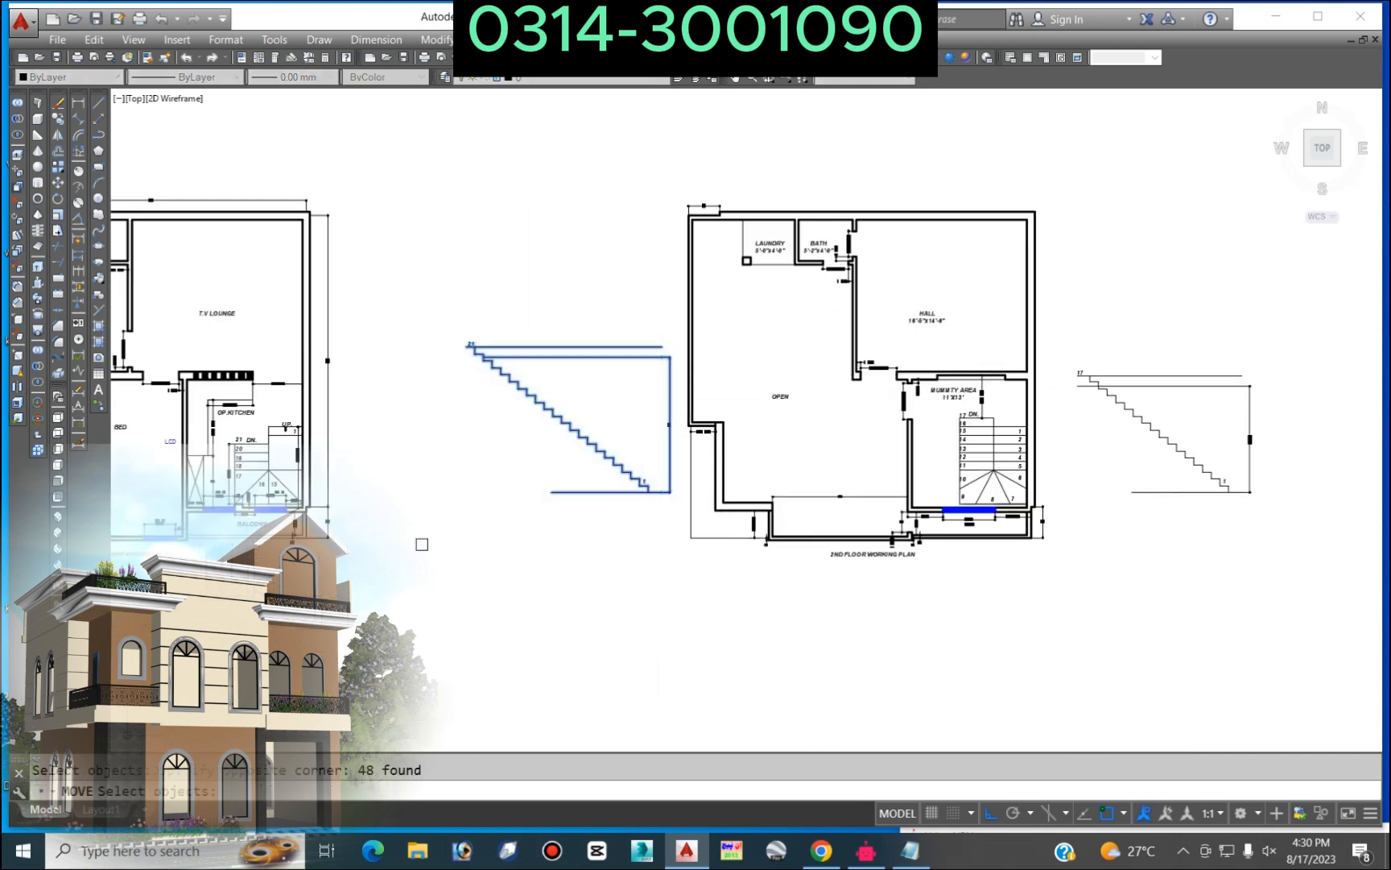
pyautogui.press('Escape')
# Step: Dimension the wall segments on the east and west sides of the recess in the Mummty Area's north wall
pyautogui.scroll(5, 979, 500)
pyautogui.moveTo(1072, 447); pyautogui.dragTo(944, 407, button='middle')
pyautogui.scroll(5, 1062, 254)
pyautogui.write('dli')
pyautogui.press('Return')
pyautogui.click(1111, 281)
pyautogui.click(947, 281)
pyautogui.click(1038, 319)
pyautogui.press('Return')
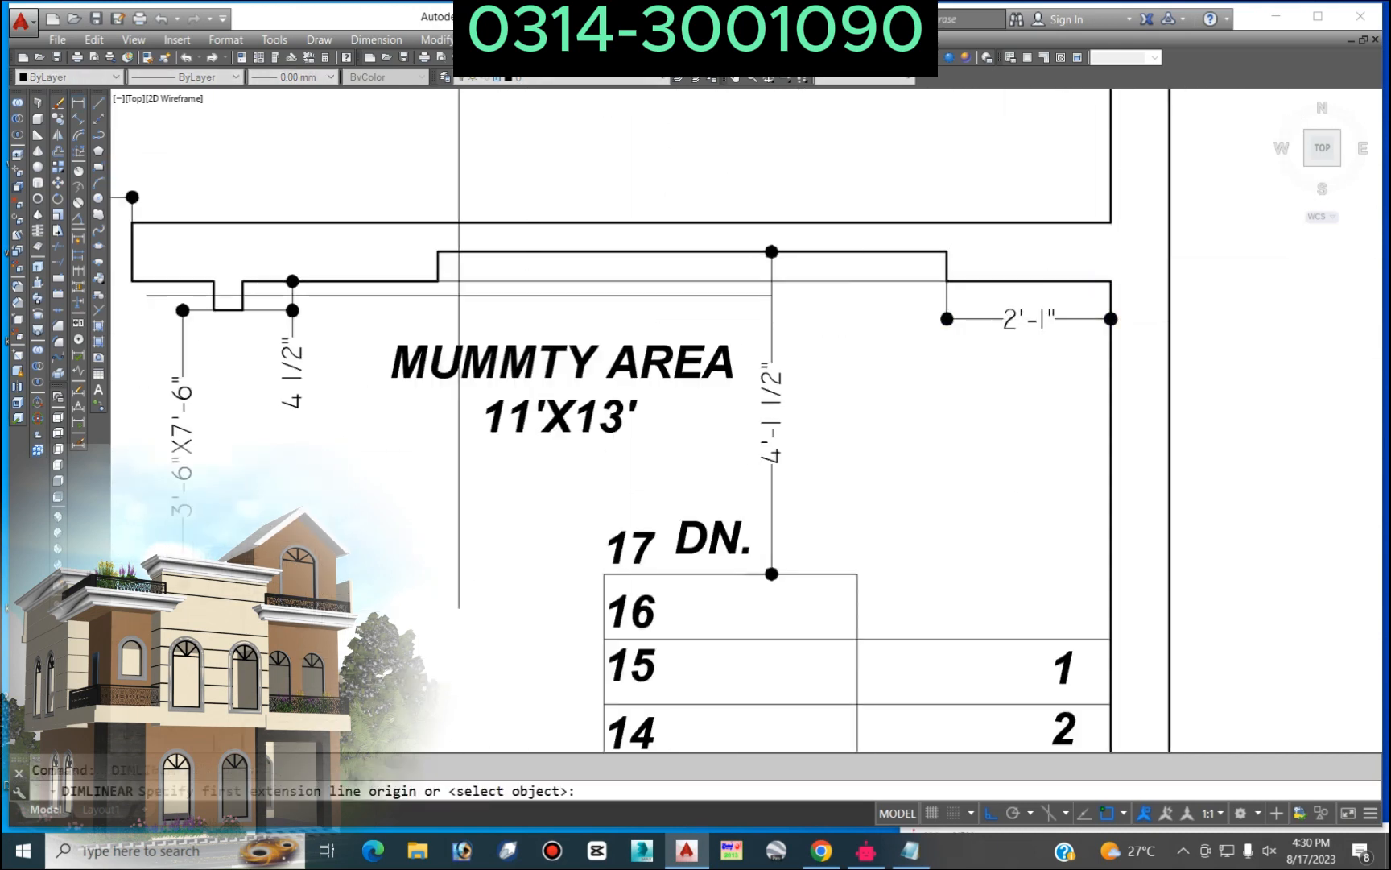
pyautogui.click(242, 281)
pyautogui.click(437, 281)
pyautogui.click(397, 304)
# Step: Stretch the east edge of the Mummty Area's north wall recess 5" toward the west
pyautogui.press('Return')
pyautogui.click(1046, 296)
pyautogui.click(910, 233)
pyautogui.press('Return')
pyautogui.click(976, 434)
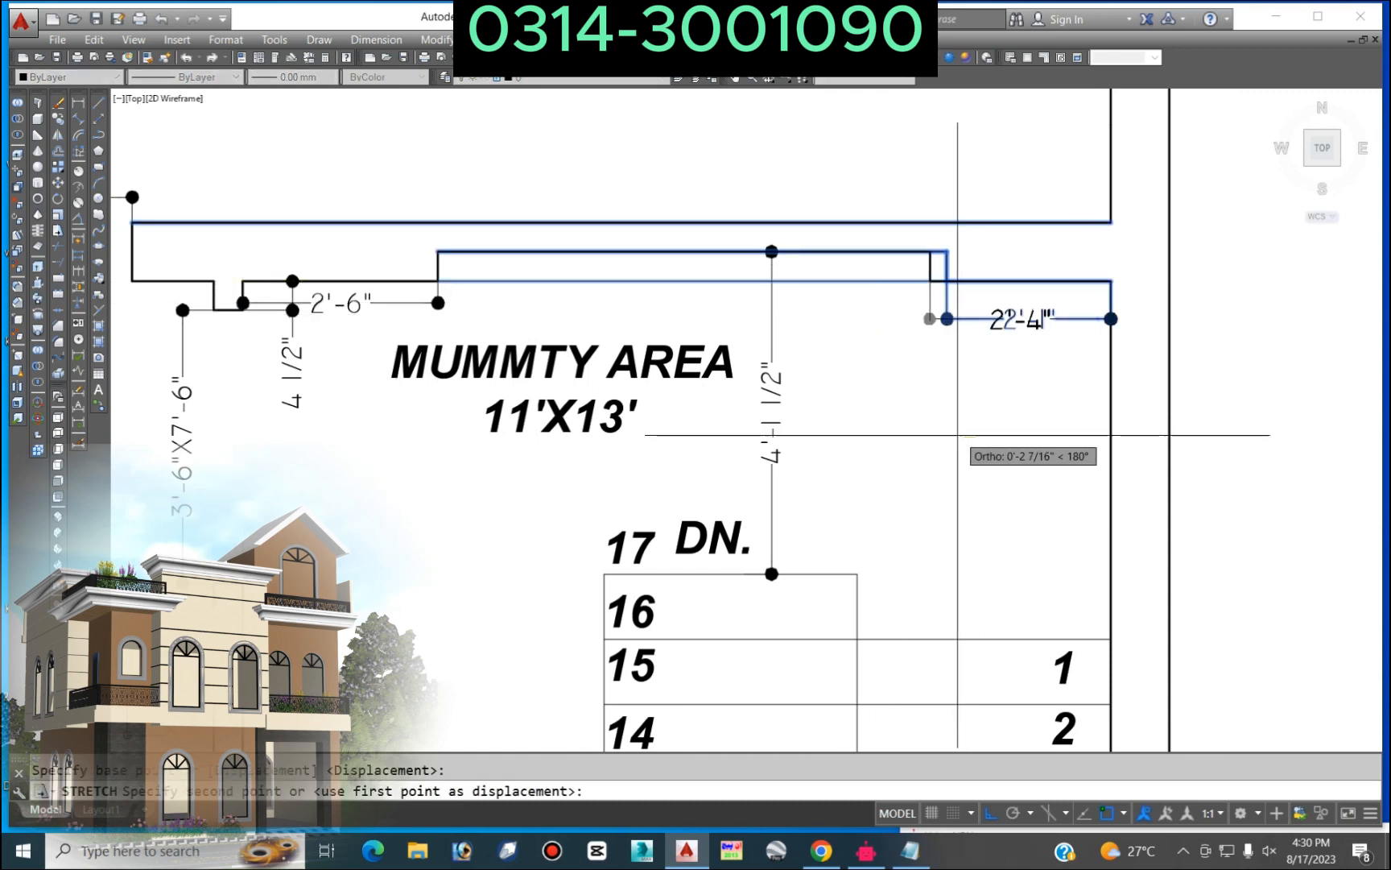
pyautogui.write('5')
pyautogui.press('Return')
pyautogui.press('Escape')
# Step: Move the Mummty Area label down to the open space west of the stairs
pyautogui.scroll(-4, 903, 265)
pyautogui.press('Return')
pyautogui.click(994, 354)
pyautogui.click(945, 334)
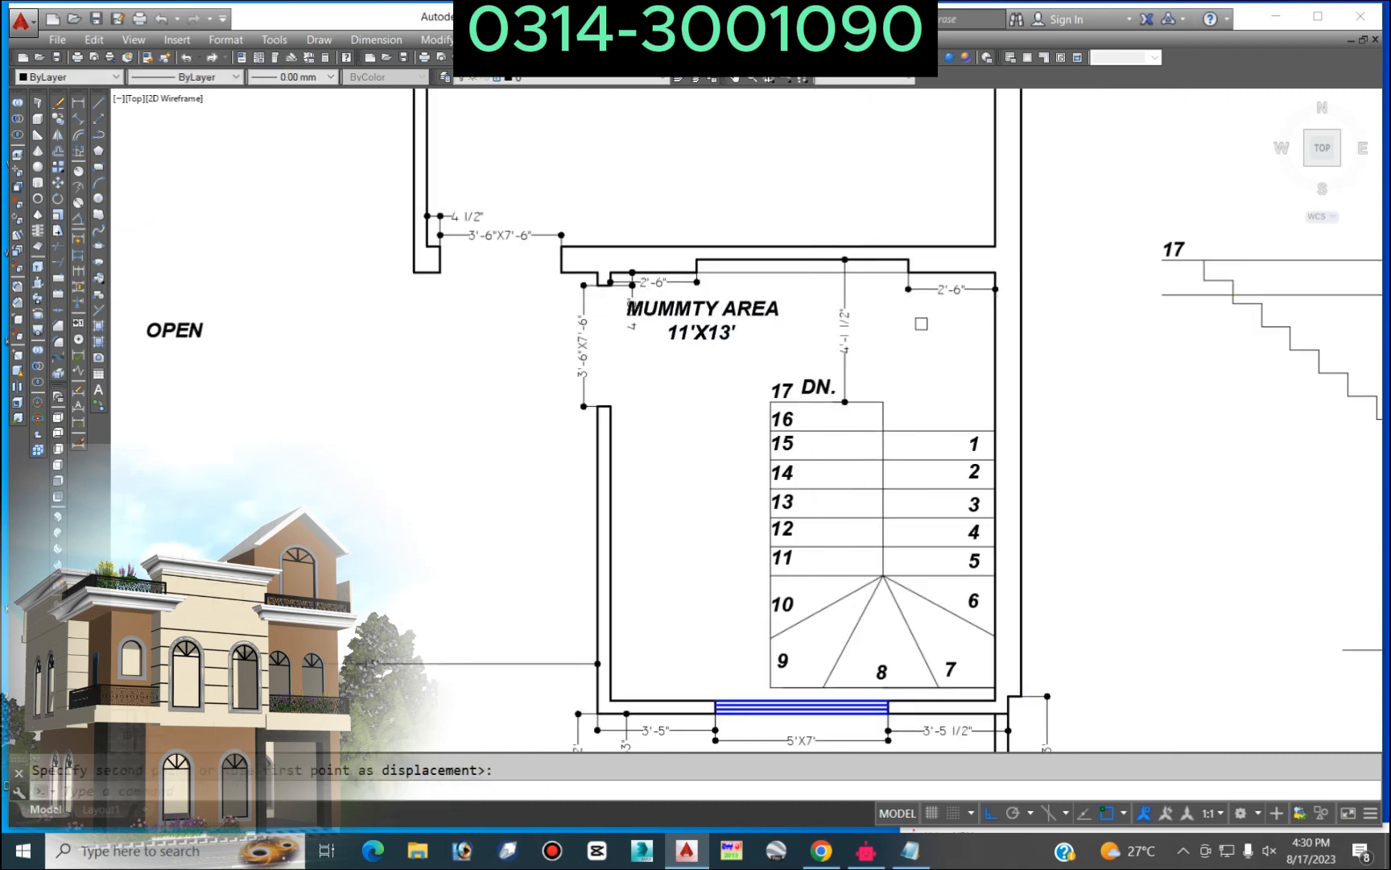
pyautogui.click(715, 496)
pyautogui.press('Return')
pyautogui.click(1177, 499)
pyautogui.click(1166, 499)
# Step: Copy the Mummty Area south window's dimension to the north wall recess and stretch it to span the recess
pyautogui.scroll(-2, 810, 542)
pyautogui.moveTo(810, 542); pyautogui.dragTo(705, 422, button='middle')
pyautogui.write('O')
pyautogui.scroll(2, 702, 565)
pyautogui.click(728, 540)
pyautogui.click(826, 497)
pyautogui.scroll(-3, 822, 503)
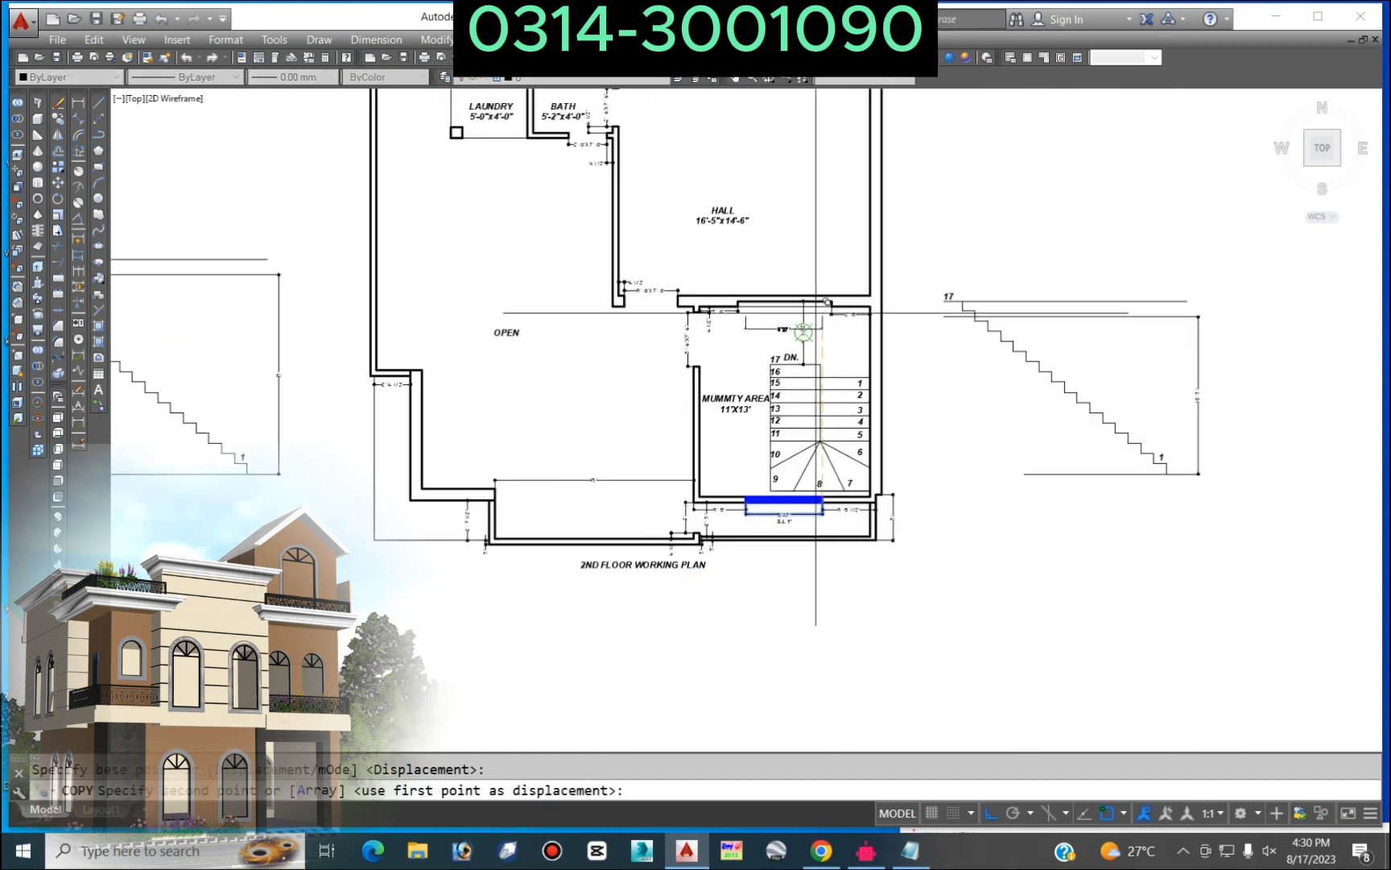
pyautogui.scroll(3, 836, 296)
pyautogui.click(819, 349)
pyautogui.click(575, 387)
pyautogui.click(562, 348)
pyautogui.scroll(3, 528, 348)
pyautogui.click(450, 348)
pyautogui.press('Escape')
# Step: Stretch the recess's east edge, together with its dimensions, 1.5" toward the west
pyautogui.scroll(-3, 452, 350)
pyautogui.moveTo(715, 409); pyautogui.dragTo(830, 431, button='middle')
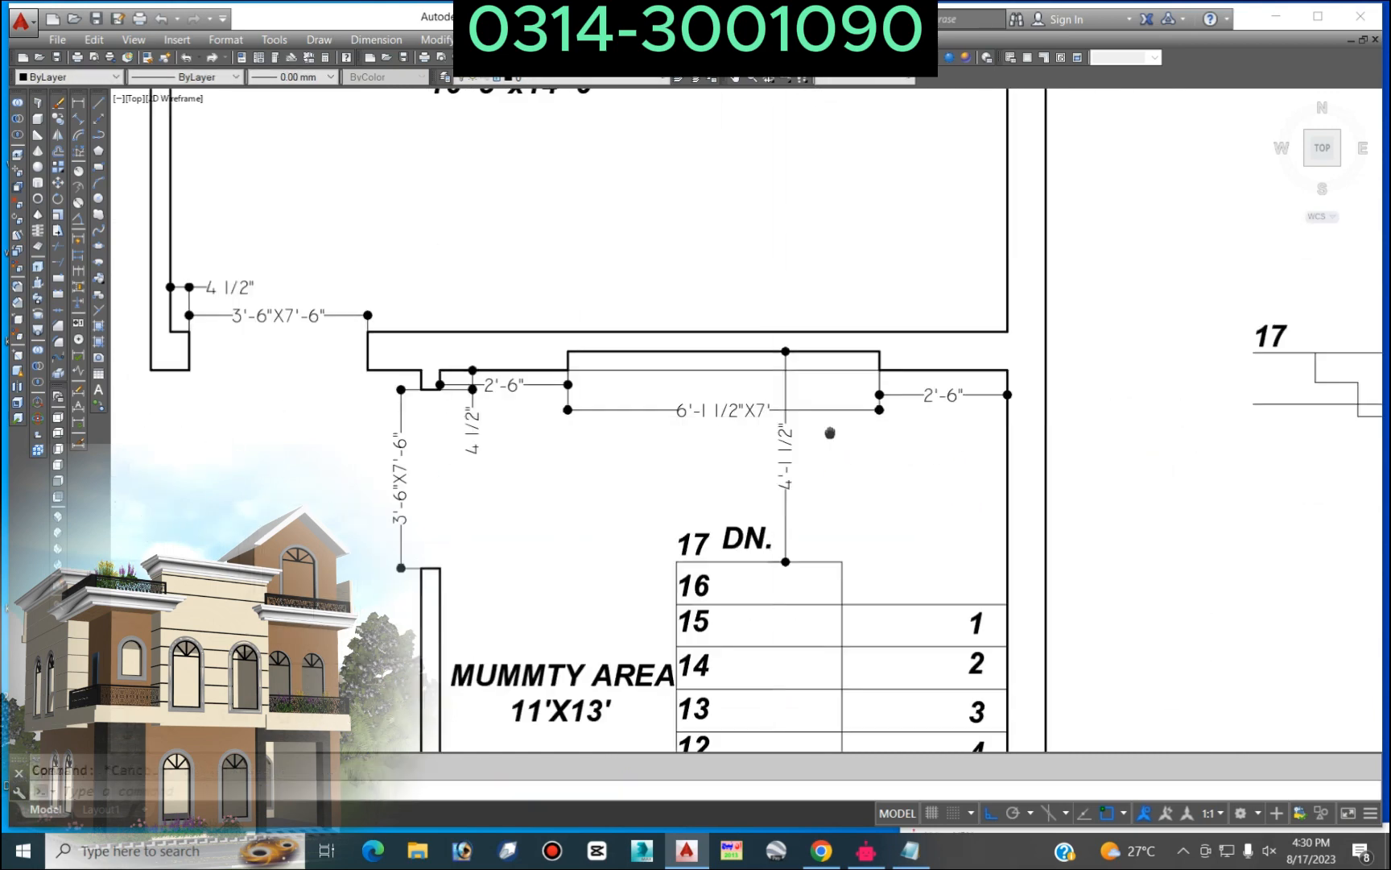
pyautogui.scroll(2, 850, 443)
pyautogui.scroll(-1, 615, 381)
pyautogui.scroll(1, 820, 303)
pyautogui.write('s')
pyautogui.click(846, 254)
pyautogui.click(781, 431)
pyautogui.press('Return')
pyautogui.click(897, 488)
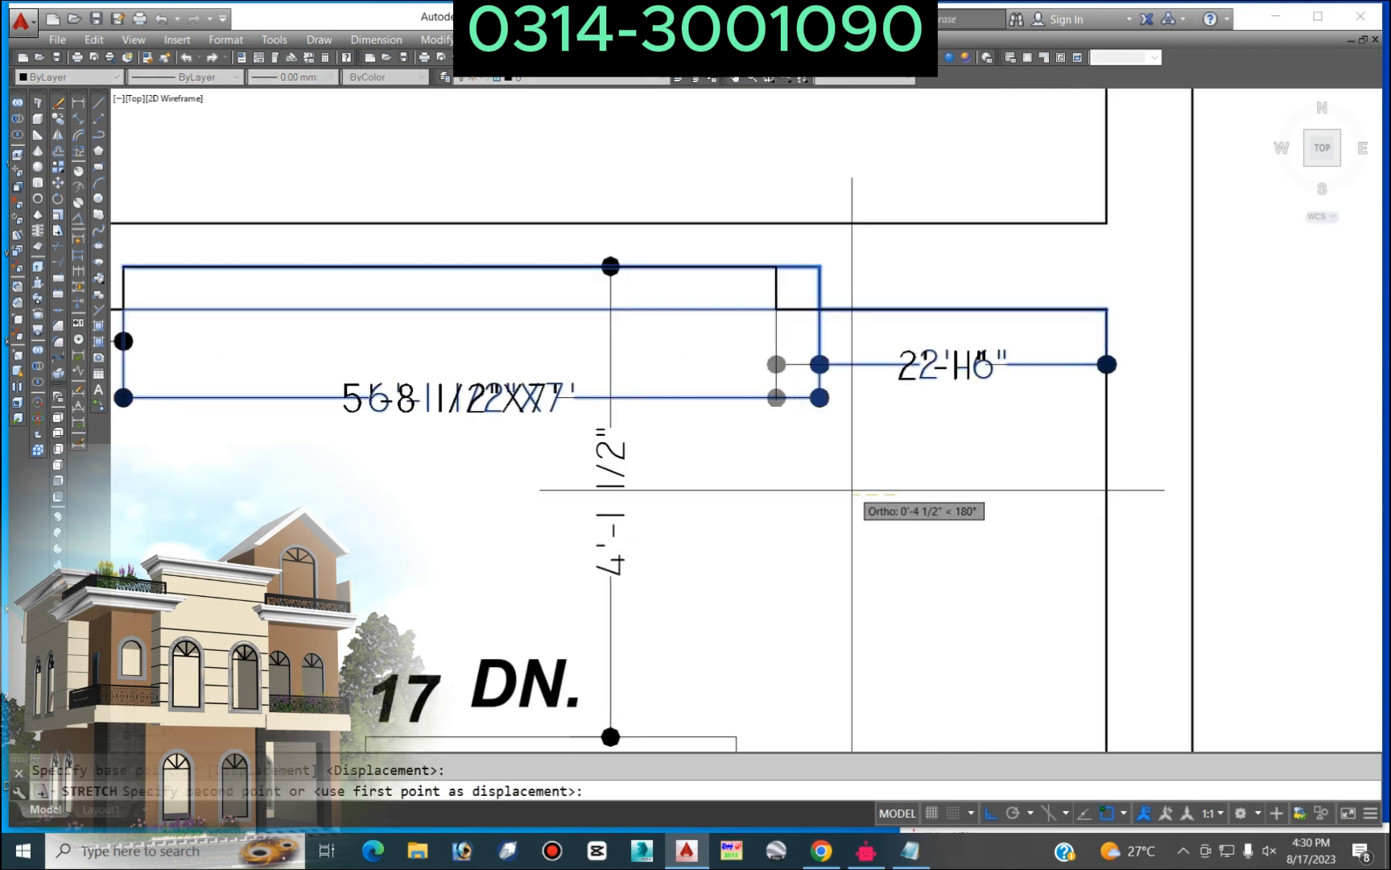
pyautogui.write('1.5')
# Step: Change the recess's dimension text to 6'X7'-6"
pyautogui.scroll(-4, 925, 401)
pyautogui.scroll(4, 798, 446)
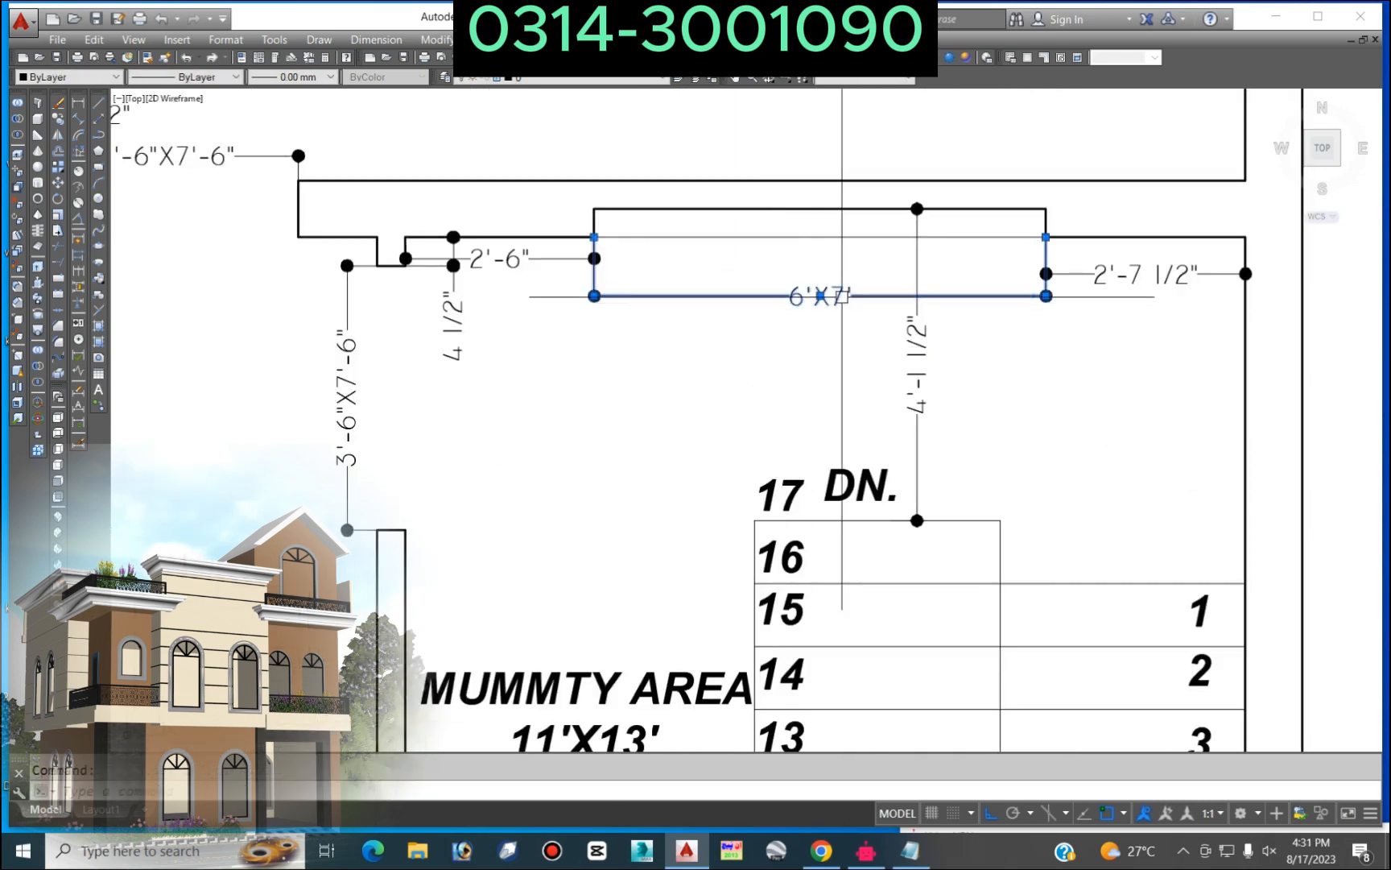
pyautogui.doubleClick(841, 296)
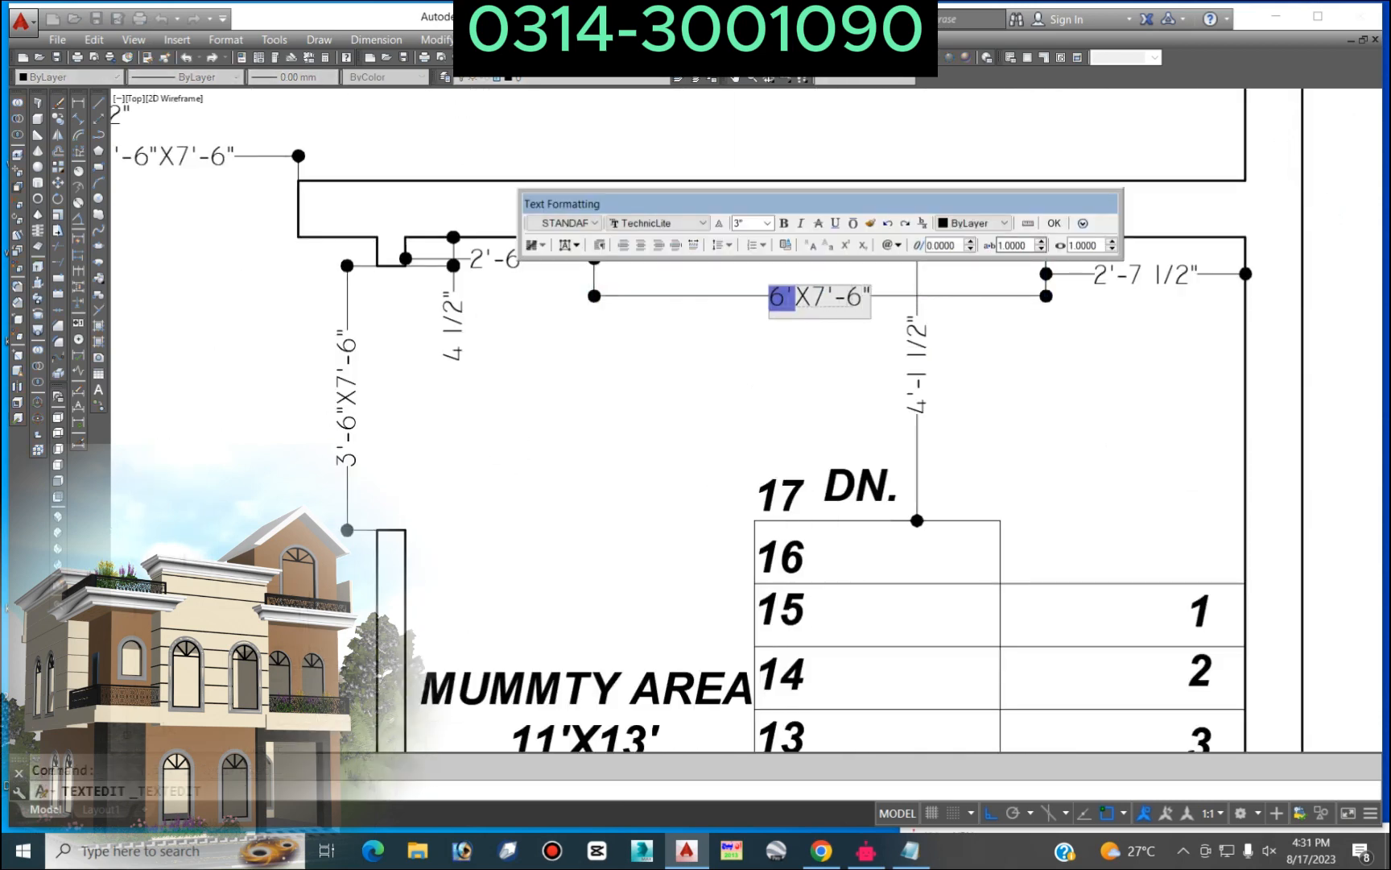
pyautogui.press('Escape')
# Step: Examine the openings, door sizes and room labels across the ground, first and second floor plans
pyautogui.scroll(-3, 999, 346)
pyautogui.moveTo(1041, 459)
pyautogui.mouseDown(button='middle')
pyautogui.moveTo(1056, 423)
pyautogui.moveTo(905, 466)
pyautogui.mouseUp(button='middle')
pyautogui.scroll(-7, 918, 451)
pyautogui.moveTo(777, 538)
pyautogui.mouseDown(button='middle')
pyautogui.moveTo(900, 520)
pyautogui.moveTo(1020, 476)
pyautogui.mouseUp(button='middle')
pyautogui.scroll(-2, 1019, 476)
pyautogui.scroll(9, 559, 419)
pyautogui.scroll(-2, 661, 245)
pyautogui.moveTo(660, 246)
pyautogui.mouseDown(button='middle')
pyautogui.moveTo(606, 329)
pyautogui.moveTo(553, 294)
pyautogui.mouseUp(button='middle')
pyautogui.moveTo(1031, 385); pyautogui.dragTo(573, 399, button='middle')
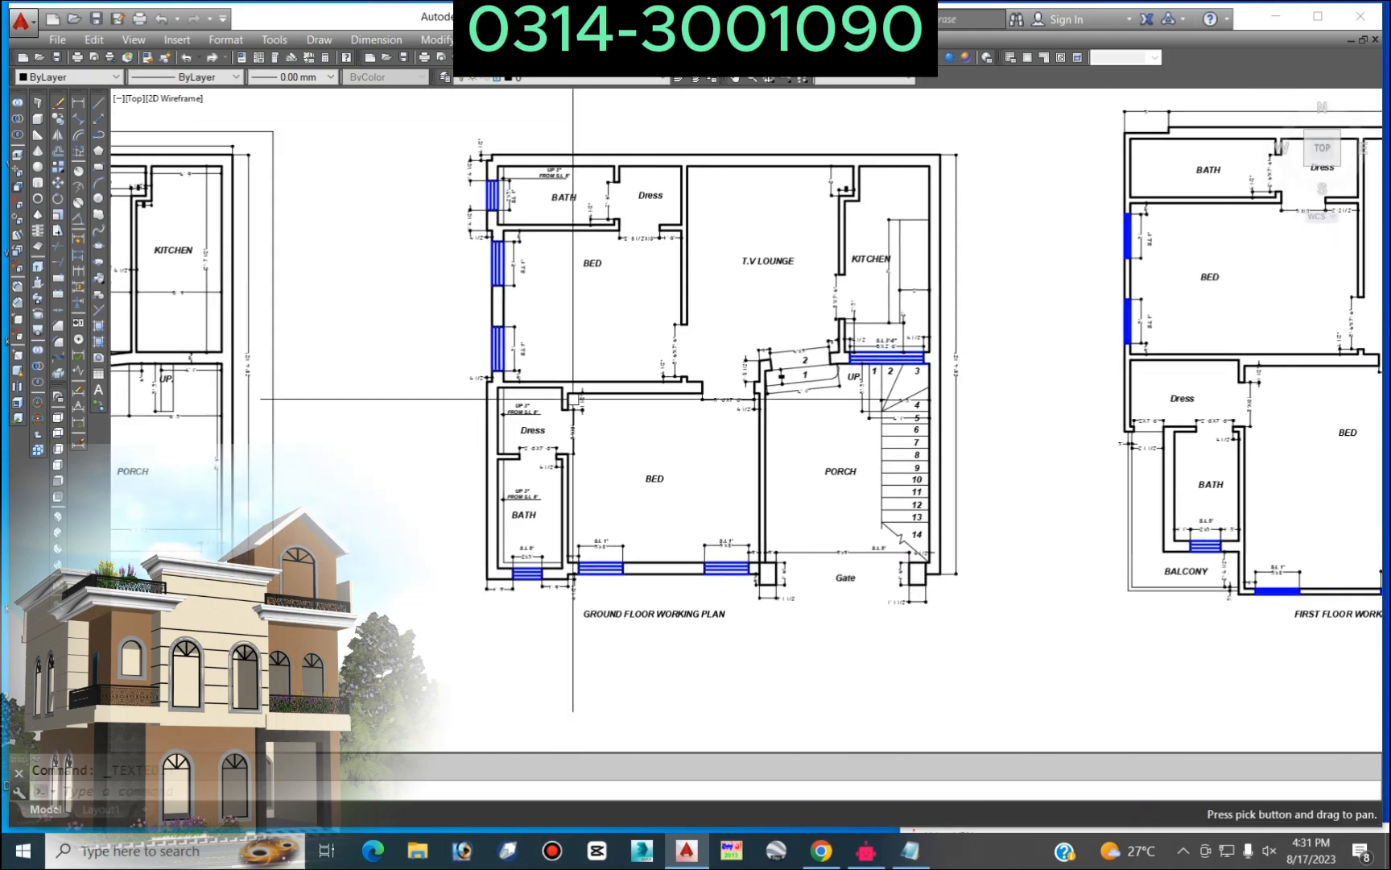
pyautogui.scroll(2, 800, 364)
pyautogui.moveTo(800, 364); pyautogui.dragTo(707, 428, button='middle')
pyautogui.scroll(-2, 708, 428)
pyautogui.moveTo(806, 459)
pyautogui.mouseDown(button='middle')
pyautogui.moveTo(286, 410)
pyautogui.moveTo(815, 401)
pyautogui.mouseUp(button='middle')
pyautogui.scroll(2, 652, 475)
pyautogui.moveTo(652, 475); pyautogui.dragTo(636, 543, button='middle')
pyautogui.moveTo(677, 422); pyautogui.dragTo(692, 488, button='middle')
pyautogui.moveTo(1185, 550)
pyautogui.mouseDown(button='middle')
pyautogui.moveTo(924, 500)
pyautogui.moveTo(297, 472)
pyautogui.mouseUp(button='middle')
pyautogui.moveTo(761, 294)
pyautogui.mouseDown(button='middle')
pyautogui.moveTo(754, 434)
pyautogui.moveTo(739, 289)
pyautogui.mouseUp(button='middle')
pyautogui.moveTo(1226, 462); pyautogui.dragTo(376, 467, button='middle')
pyautogui.scroll(-2, 1024, 442)
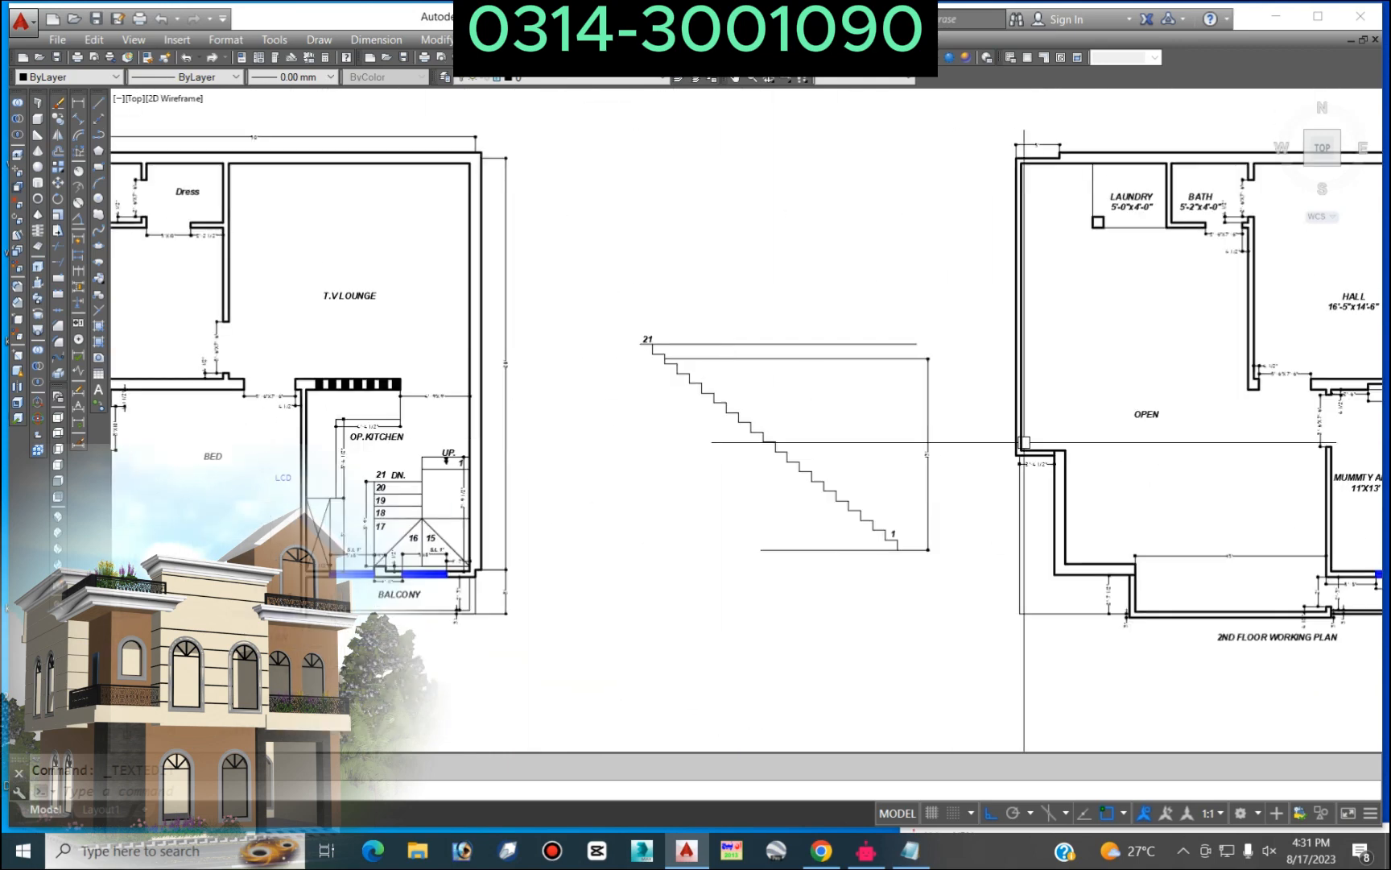
pyautogui.moveTo(1024, 442); pyautogui.dragTo(601, 453, button='middle')
pyautogui.scroll(3, 820, 316)
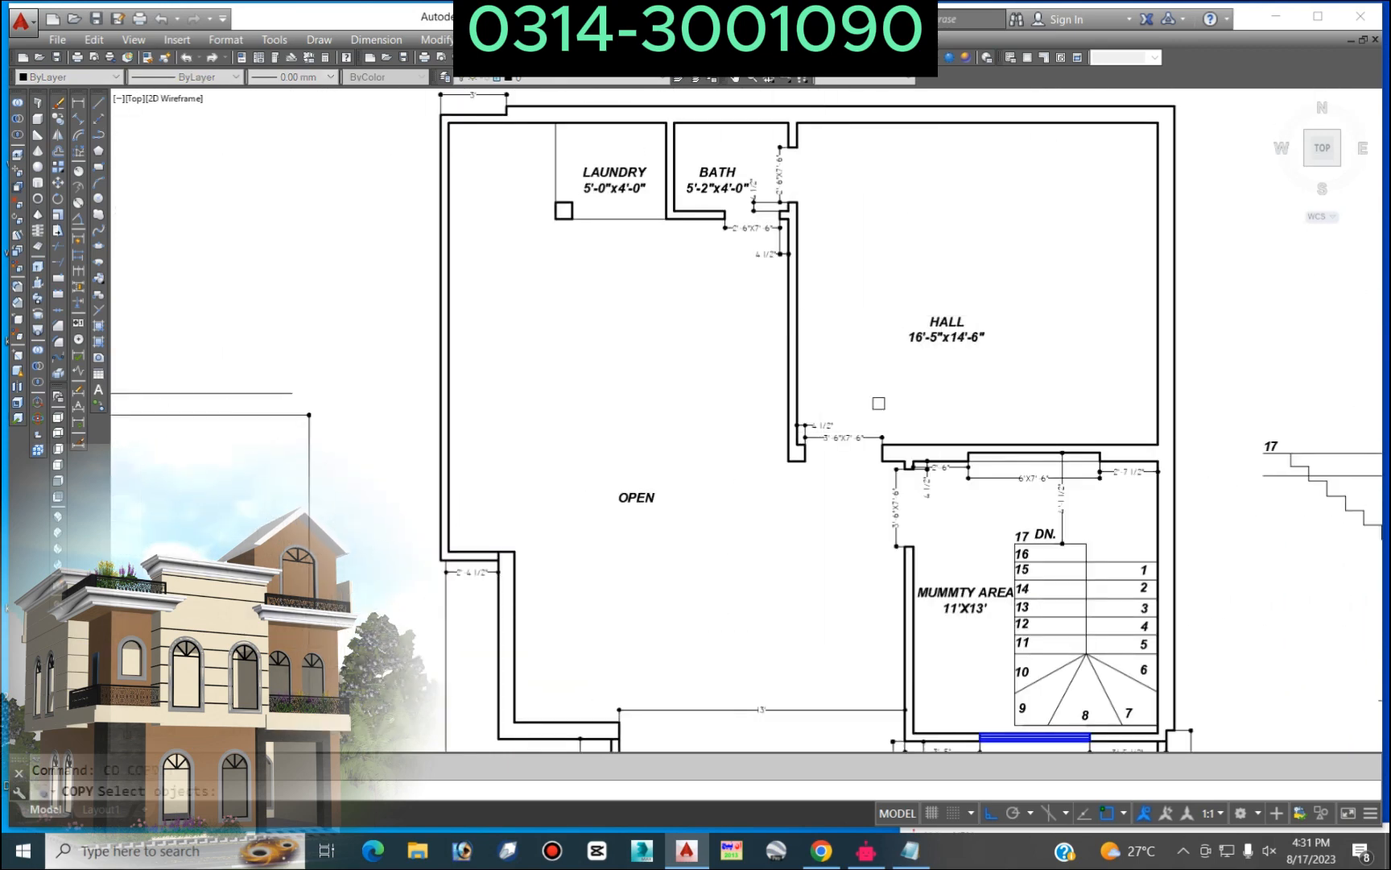
# Step: Copy the Mummty Area's south window with its 5'X7' dimension and S.L 1' label to the Hall's west wall
pyautogui.press('Escape')
pyautogui.moveTo(1028, 670); pyautogui.dragTo(932, 432, button='middle')
pyautogui.scroll(3, 926, 537)
pyautogui.click(818, 529)
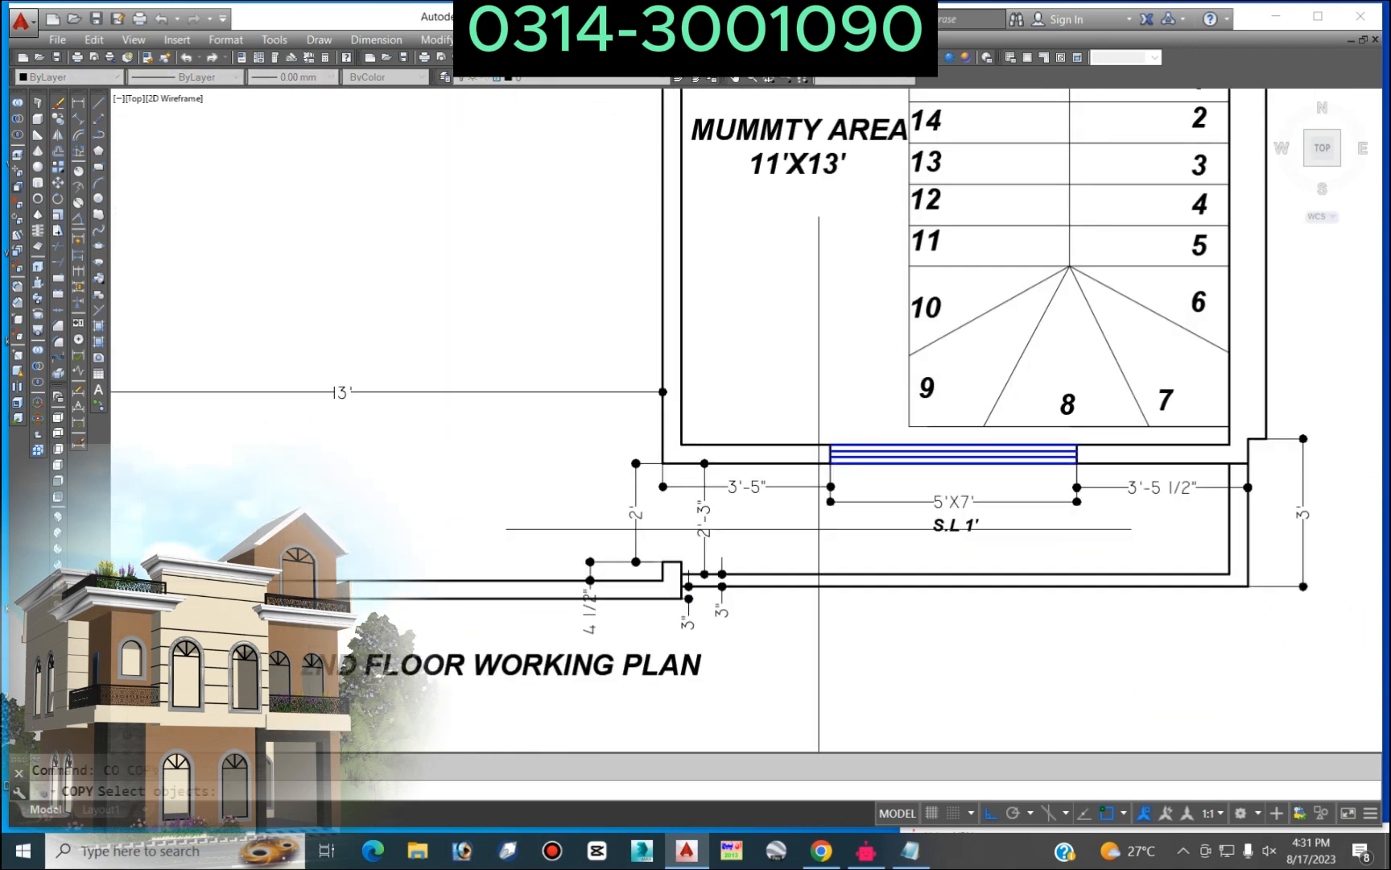
pyautogui.click(1100, 420)
pyautogui.press('Return')
pyautogui.click(830, 462)
pyautogui.scroll(-5, 830, 463)
pyautogui.scroll(5, 708, 274)
pyautogui.click(936, 404)
pyautogui.press('Return')
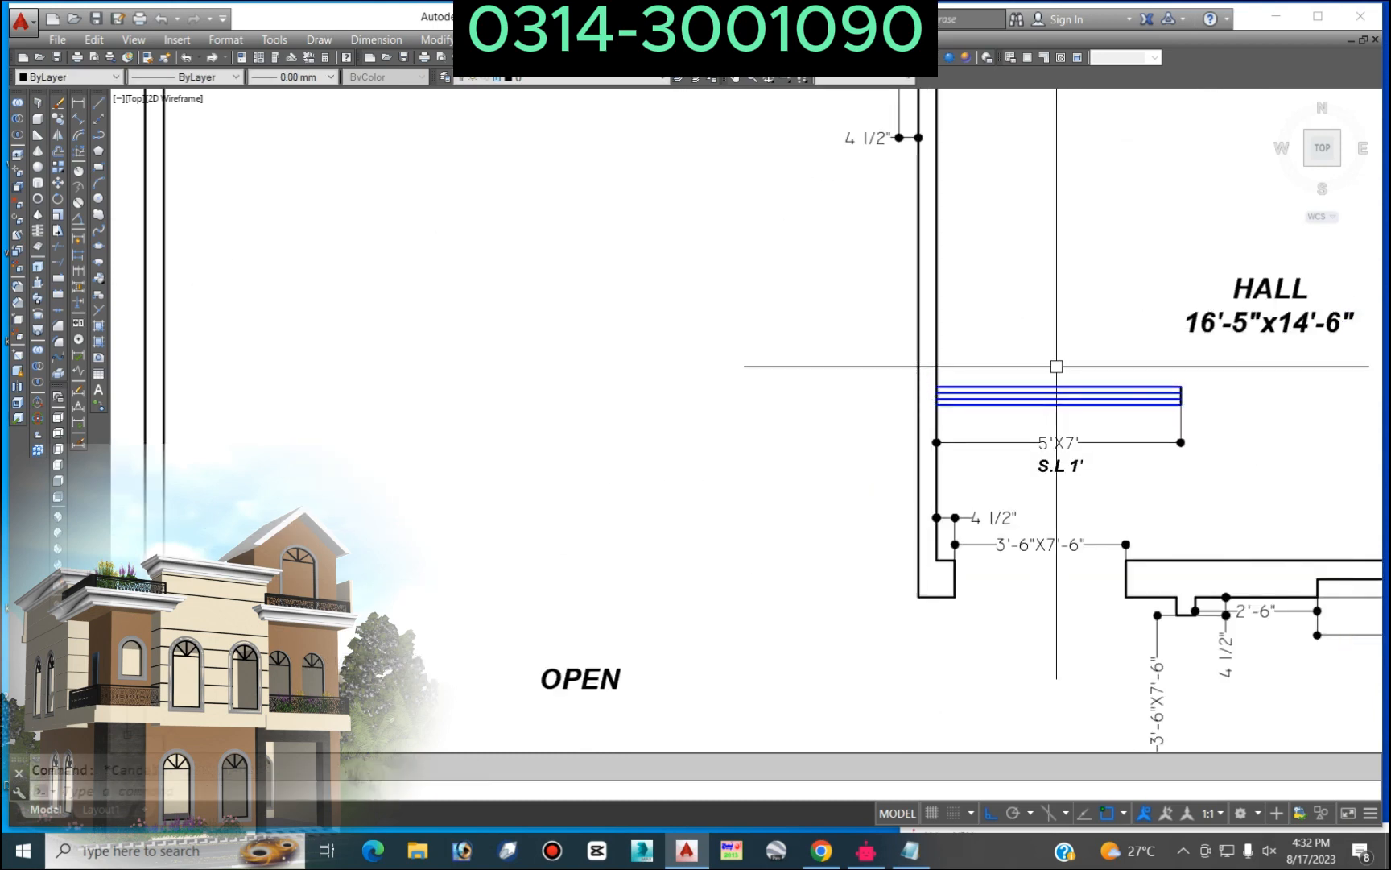
# Step: Rotate the copied window and its labels 90° about its corner to fit within the Hall's west wall
pyautogui.write('ro')
pyautogui.press('Return')
pyautogui.click(1196, 379)
pyautogui.click(1026, 477)
pyautogui.press('Return')
pyautogui.click(936, 404)
pyautogui.press('Escape')
# Step: Copy the wall end line from the Hall window's north end to its south end
pyautogui.write('co')
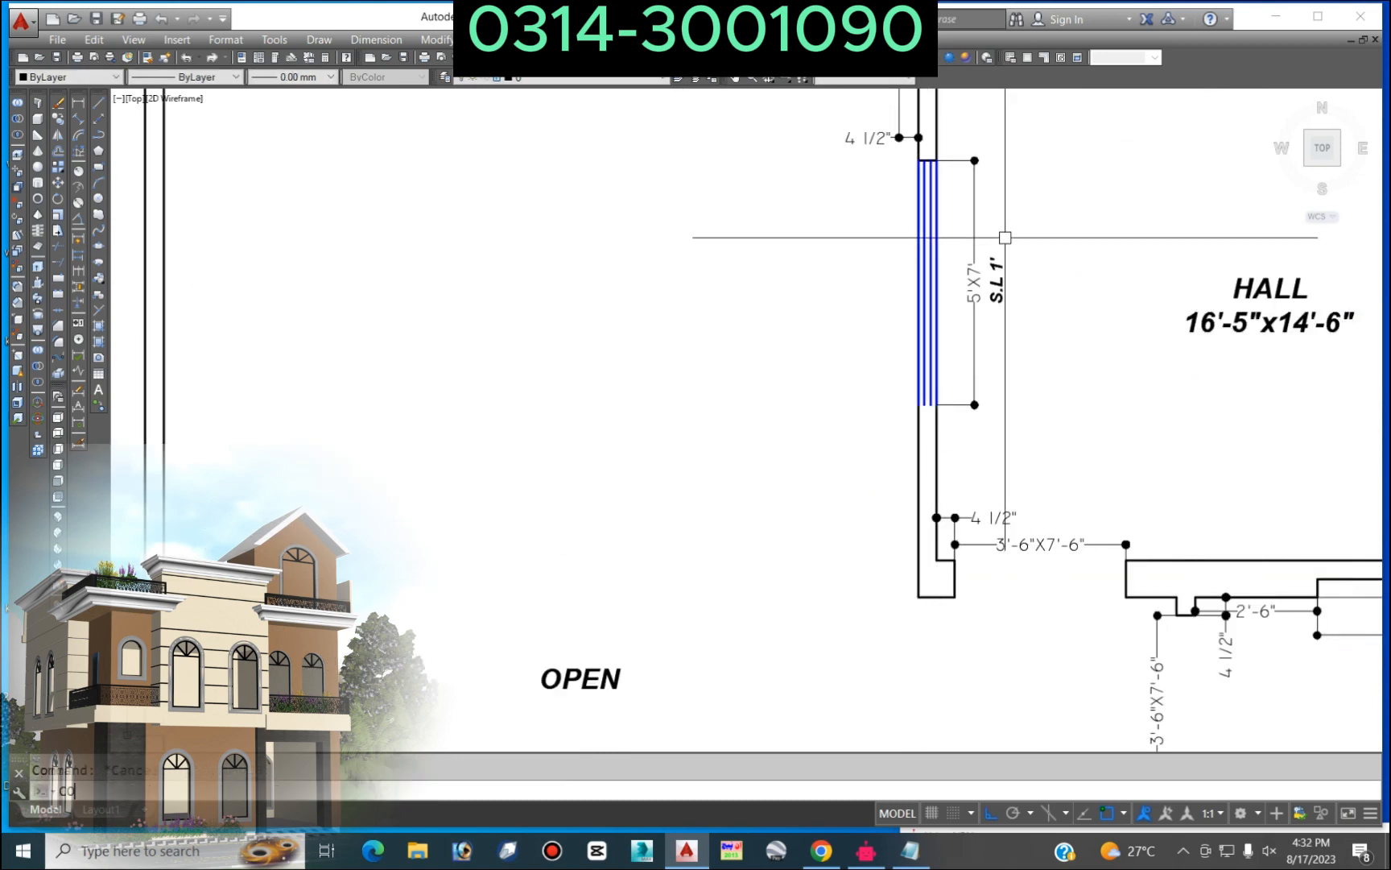
pyautogui.press('Return')
pyautogui.click(926, 160)
pyautogui.press('Return')
pyautogui.click(937, 161)
pyautogui.click(937, 404)
pyautogui.press('Escape')
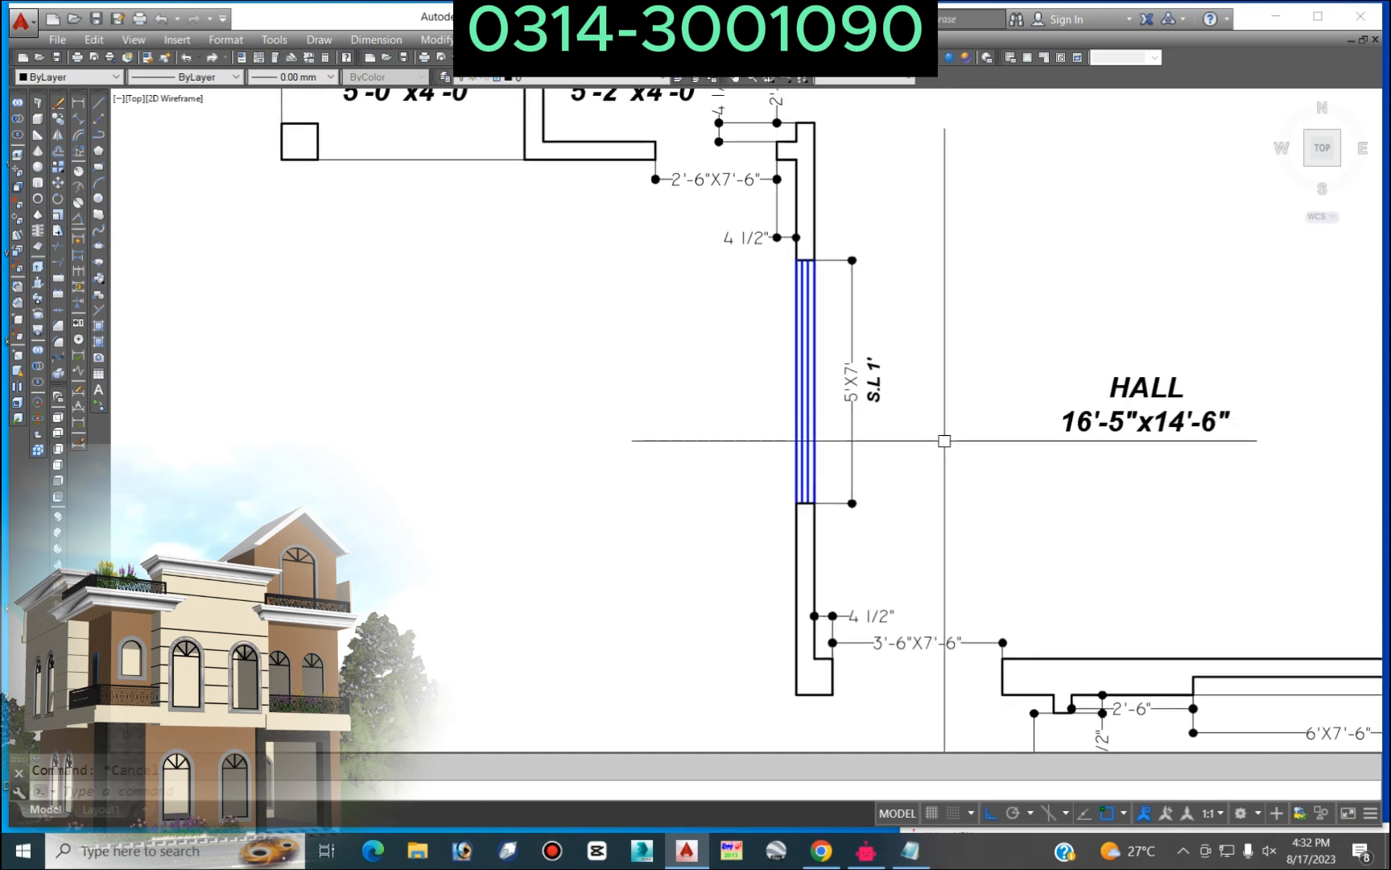
# Step: Copy the first floor T.V Lounge label to just above the striped wall of the open kitchen
pyautogui.scroll(-8, 944, 438)
pyautogui.scroll(8, 483, 401)
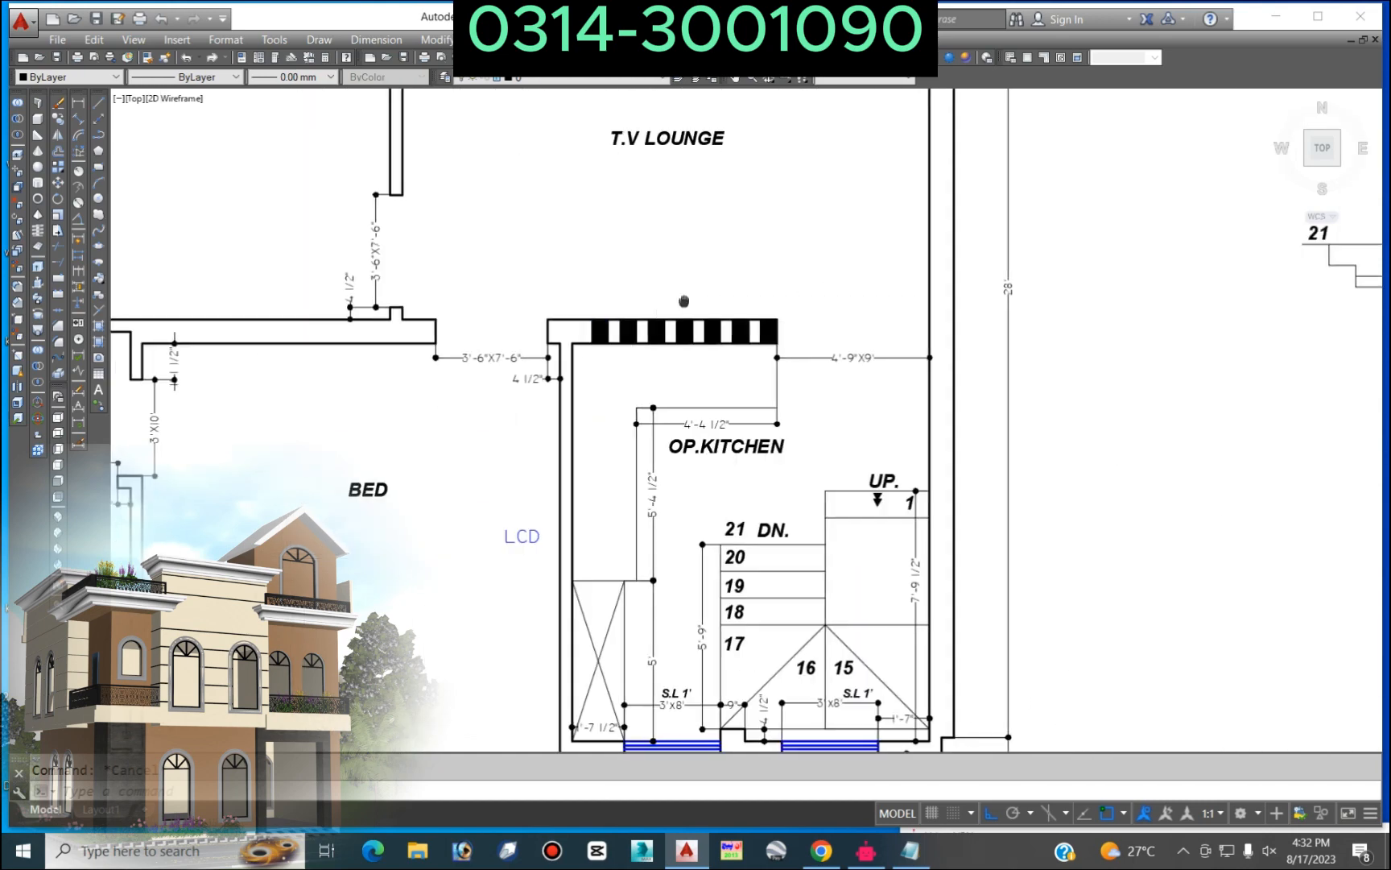
pyautogui.moveTo(683, 301); pyautogui.dragTo(628, 417, button='middle')
pyautogui.write('co')
pyautogui.press('Return')
pyautogui.click(646, 259)
pyautogui.click(724, 228)
pyautogui.click(685, 389)
# Step: Change the copied label's text to DESIGN WALL WITH WOOD WORK
pyautogui.doubleClick(589, 415)
pyautogui.scroll(4, 669, 422)
pyautogui.hotkey('ctrl', 'a')
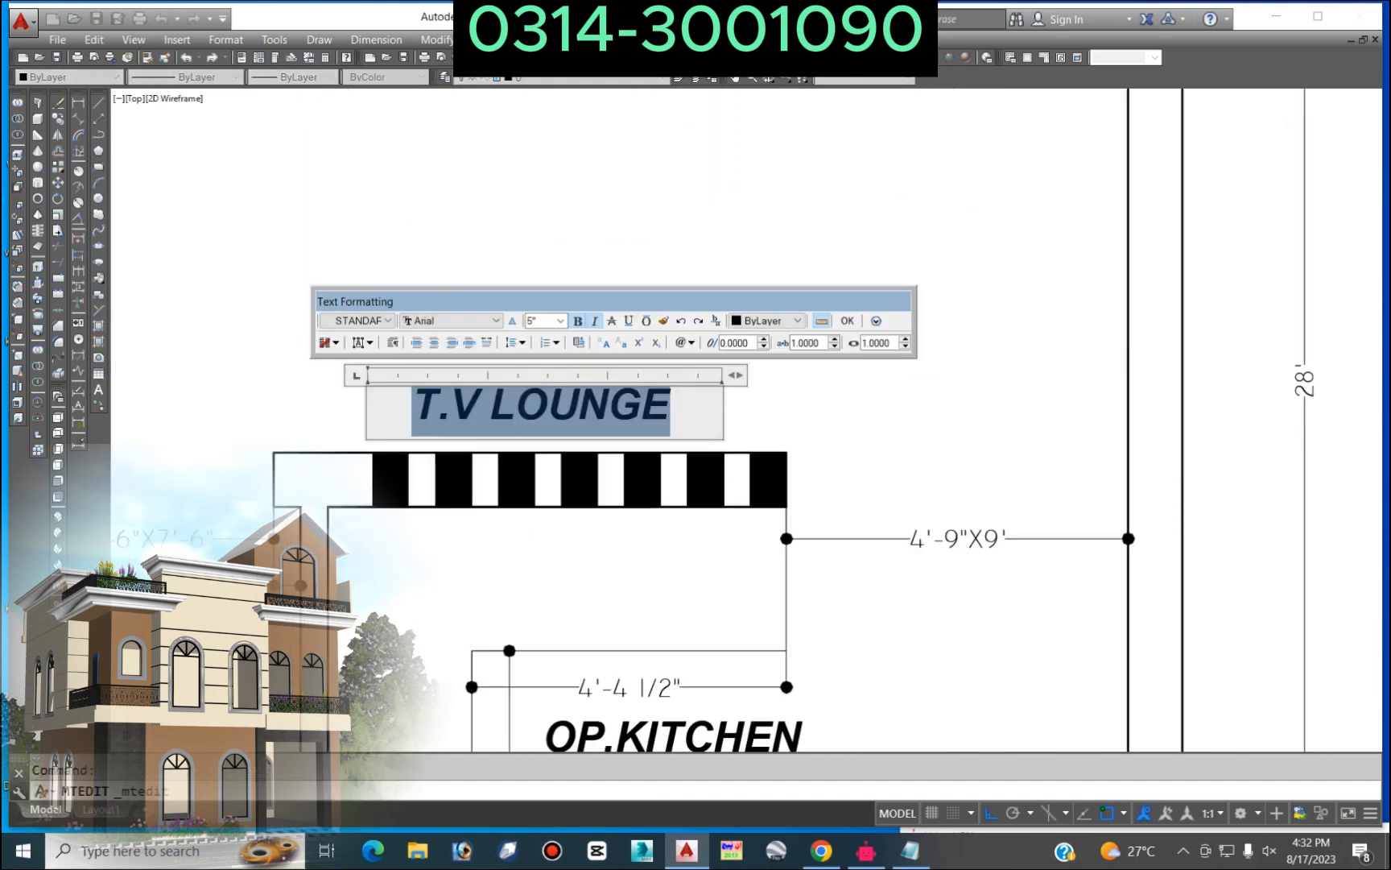
pyautogui.write('DESIGN WALL')
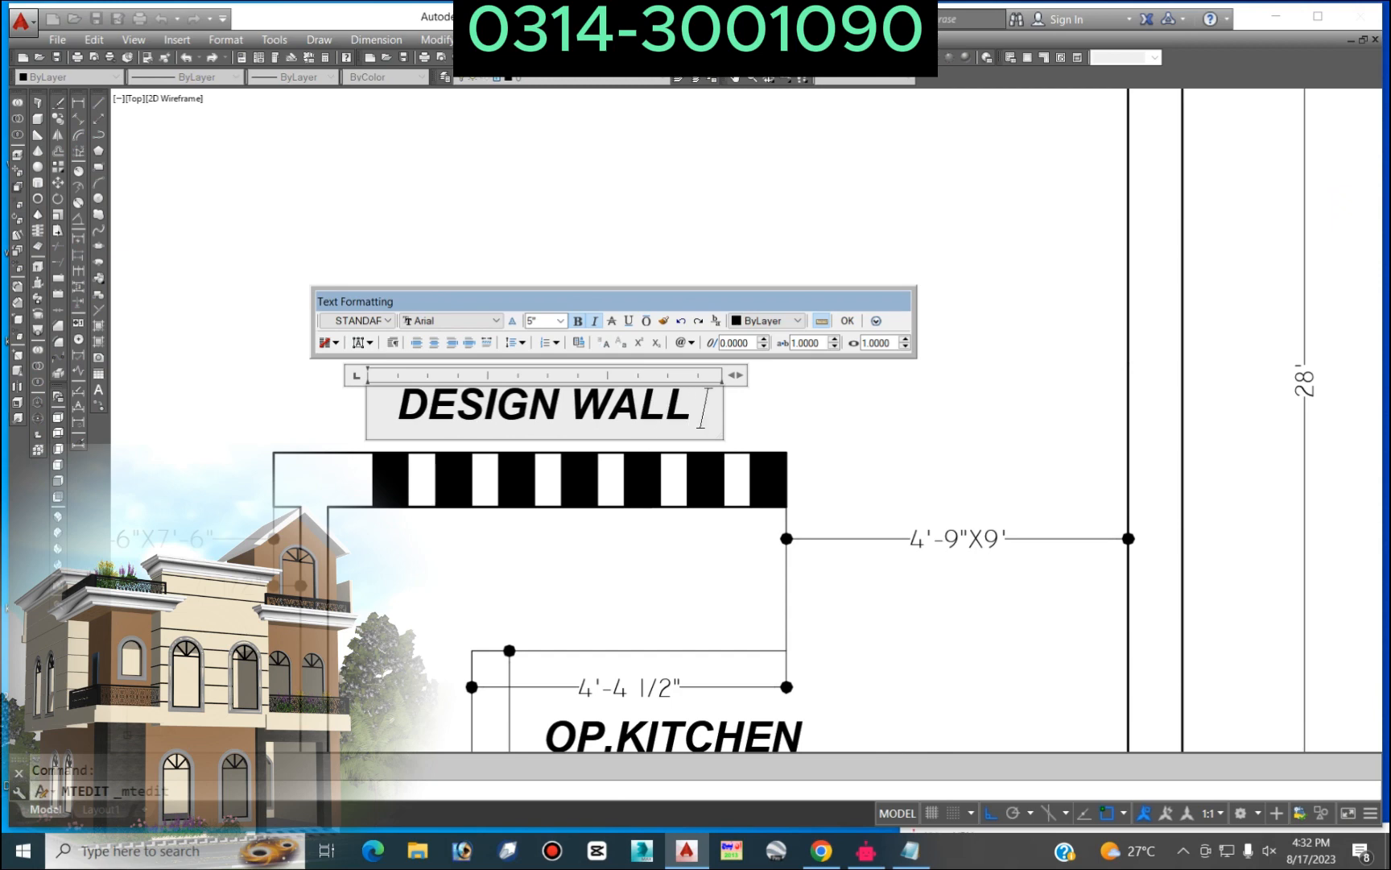
pyautogui.write(' WITH WOOD')
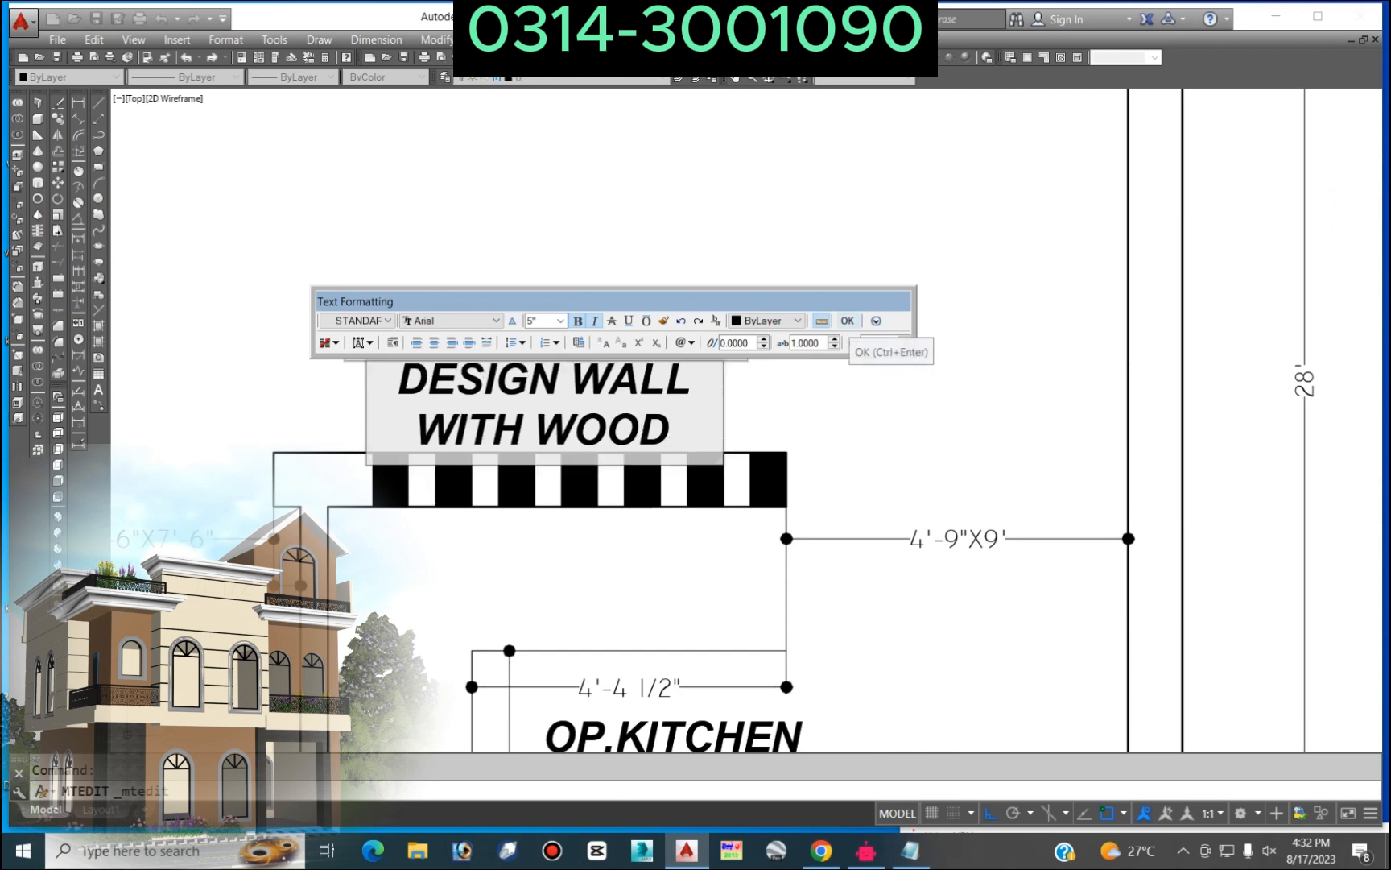
pyautogui.write(' WORK')
pyautogui.click(850, 321)
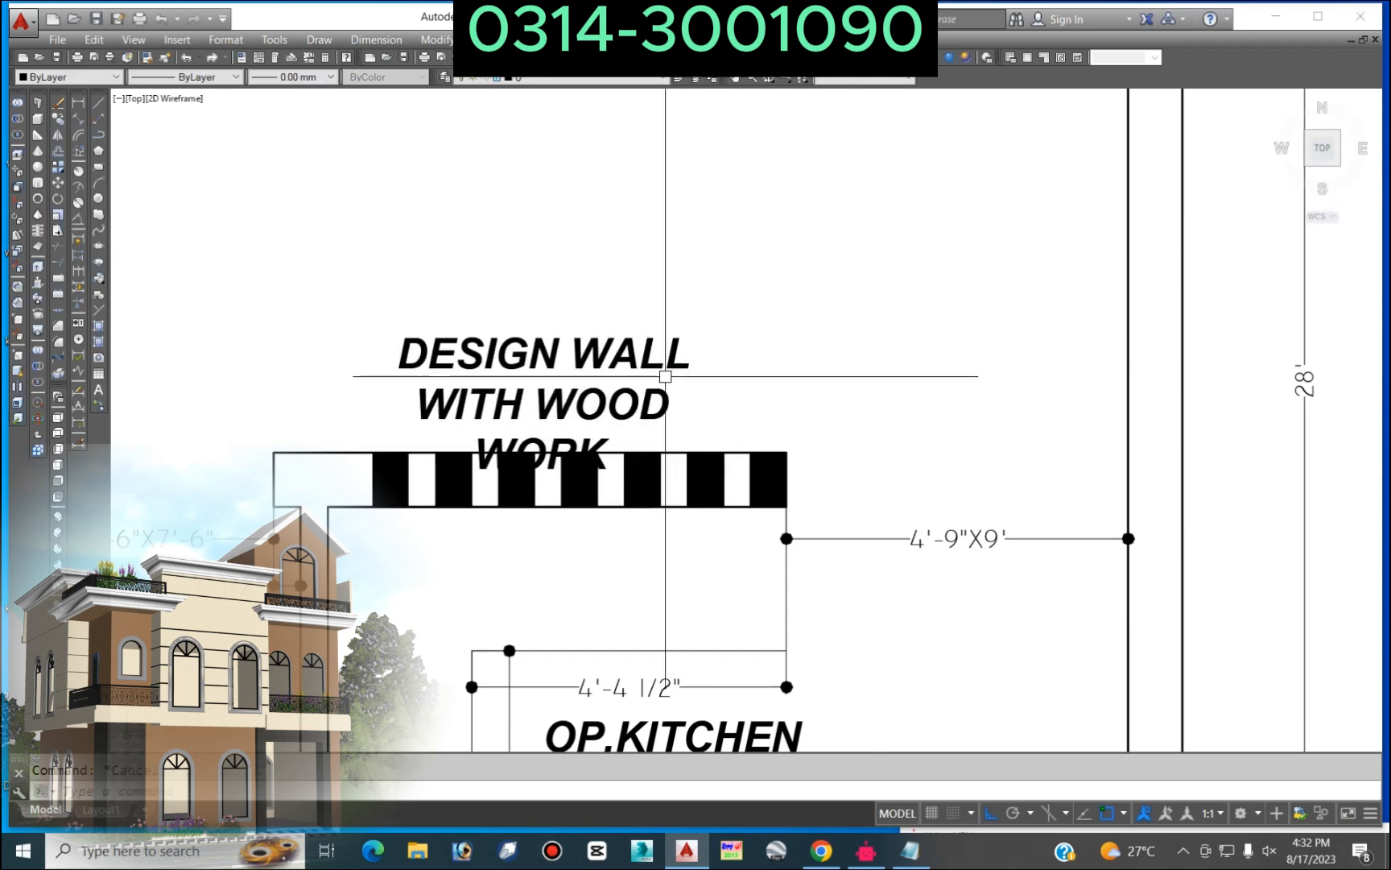
# Step: Move the wood work label up so it clears the striped wall
pyautogui.write('m')
pyautogui.press('space')
pyautogui.click(665, 379)
pyautogui.press('space')
pyautogui.click(728, 395)
pyautogui.click(727, 373)
# Step: Reword the label's first line to WALL DESIGN
pyautogui.doubleClick(624, 335)
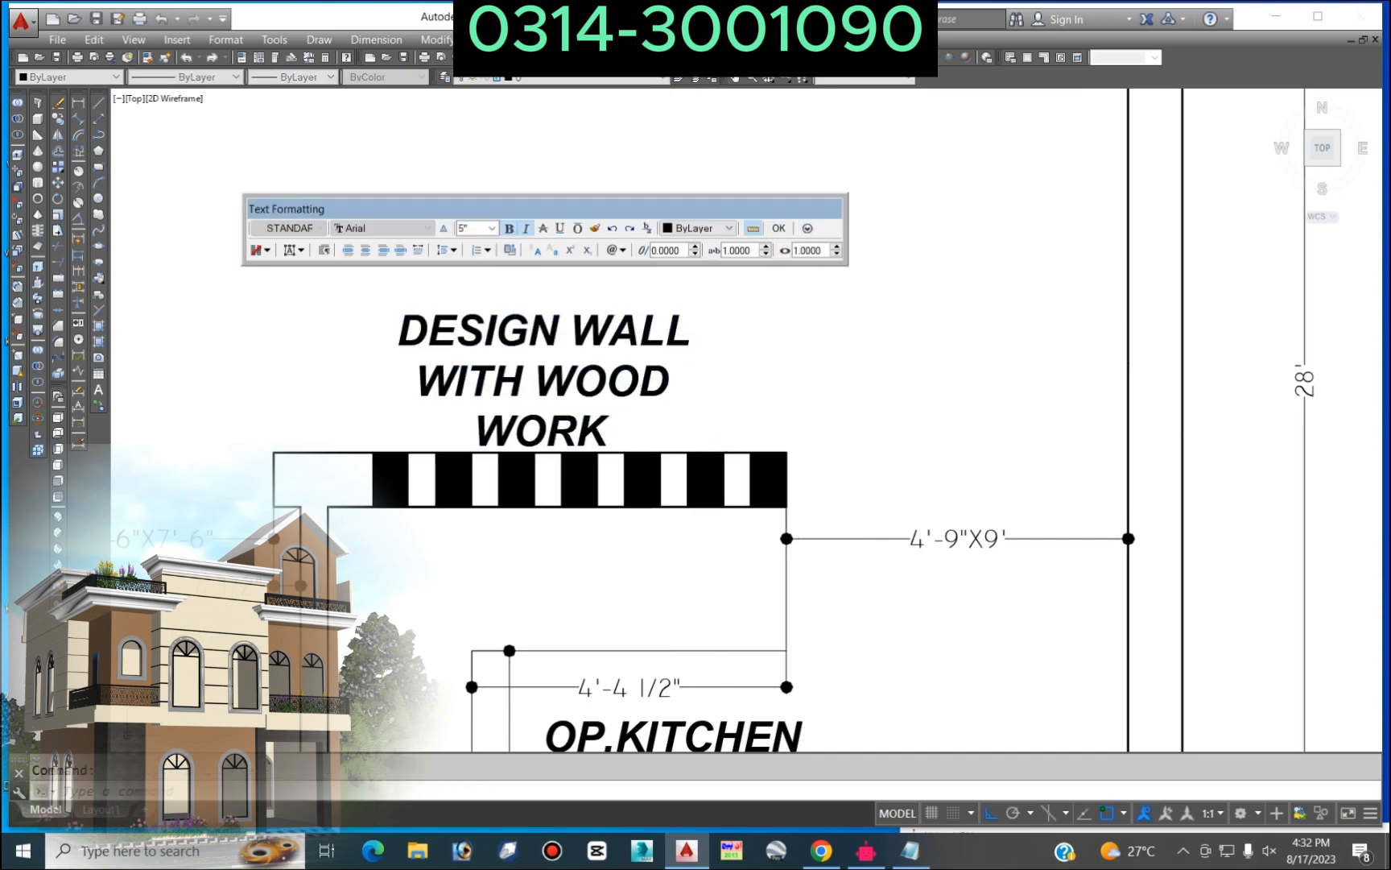
pyautogui.doubleClick(491, 335)
pyautogui.press('BackSpace')
pyautogui.click(553, 359)
pyautogui.write('DESIGN')
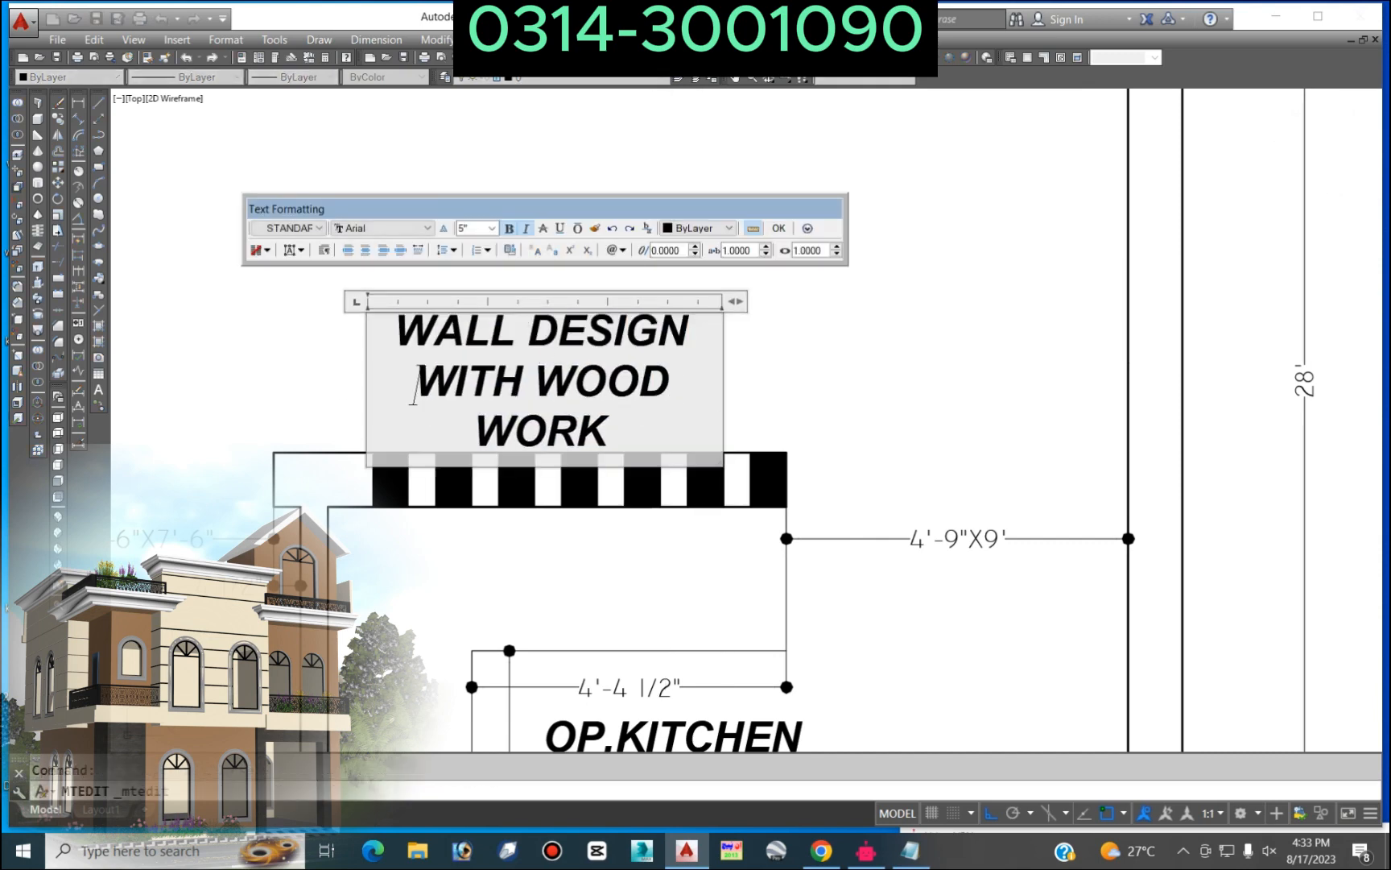
pyautogui.click(779, 228)
# Step: Reposition the WALL DESIGN WITH WOOD WORK label between the T.V Lounge label and the striped wall
pyautogui.scroll(-8, 779, 232)
pyautogui.moveTo(780, 297); pyautogui.dragTo(701, 309, button='middle')
pyautogui.write('m')
pyautogui.click(651, 266)
pyautogui.press('space')
pyautogui.click(714, 247)
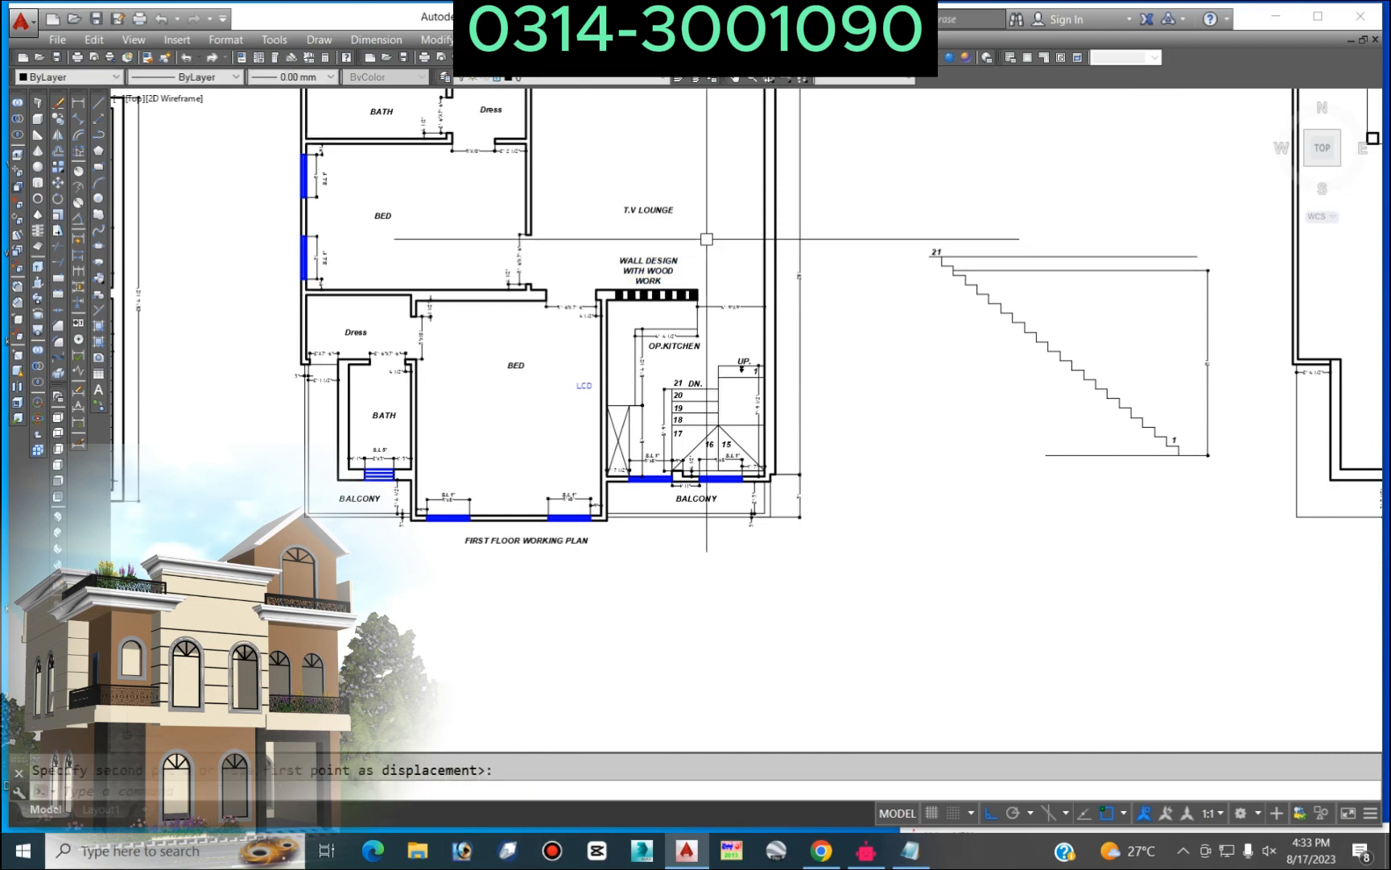
# Step: Save the drawing with all floor plans and stair sections in view
pyautogui.scroll(-2, 669, 199)
pyautogui.scroll(-4, 692, 266)
pyautogui.scroll(8, 816, 360)
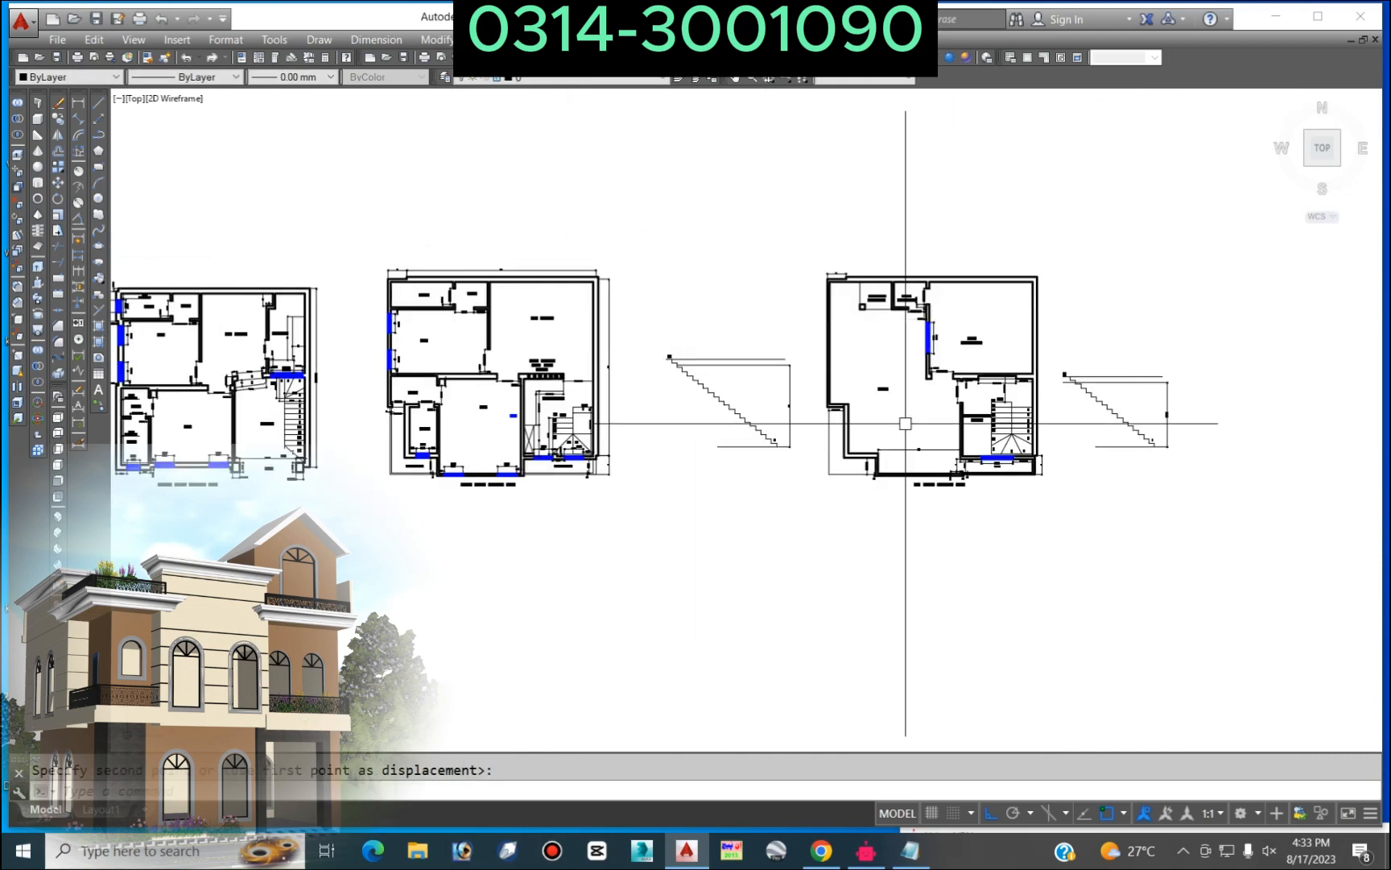
pyautogui.scroll(-8, 905, 439)
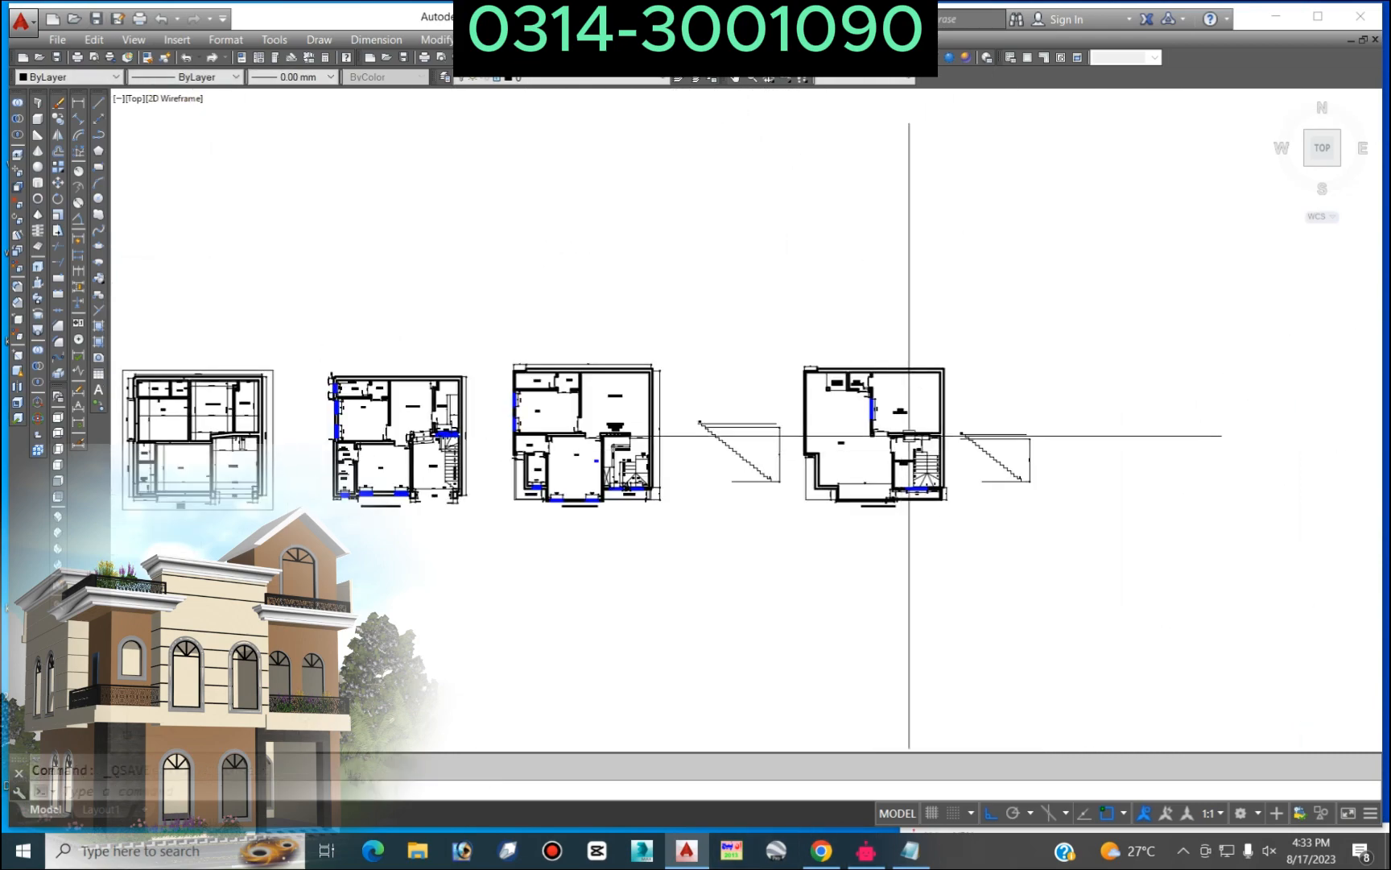